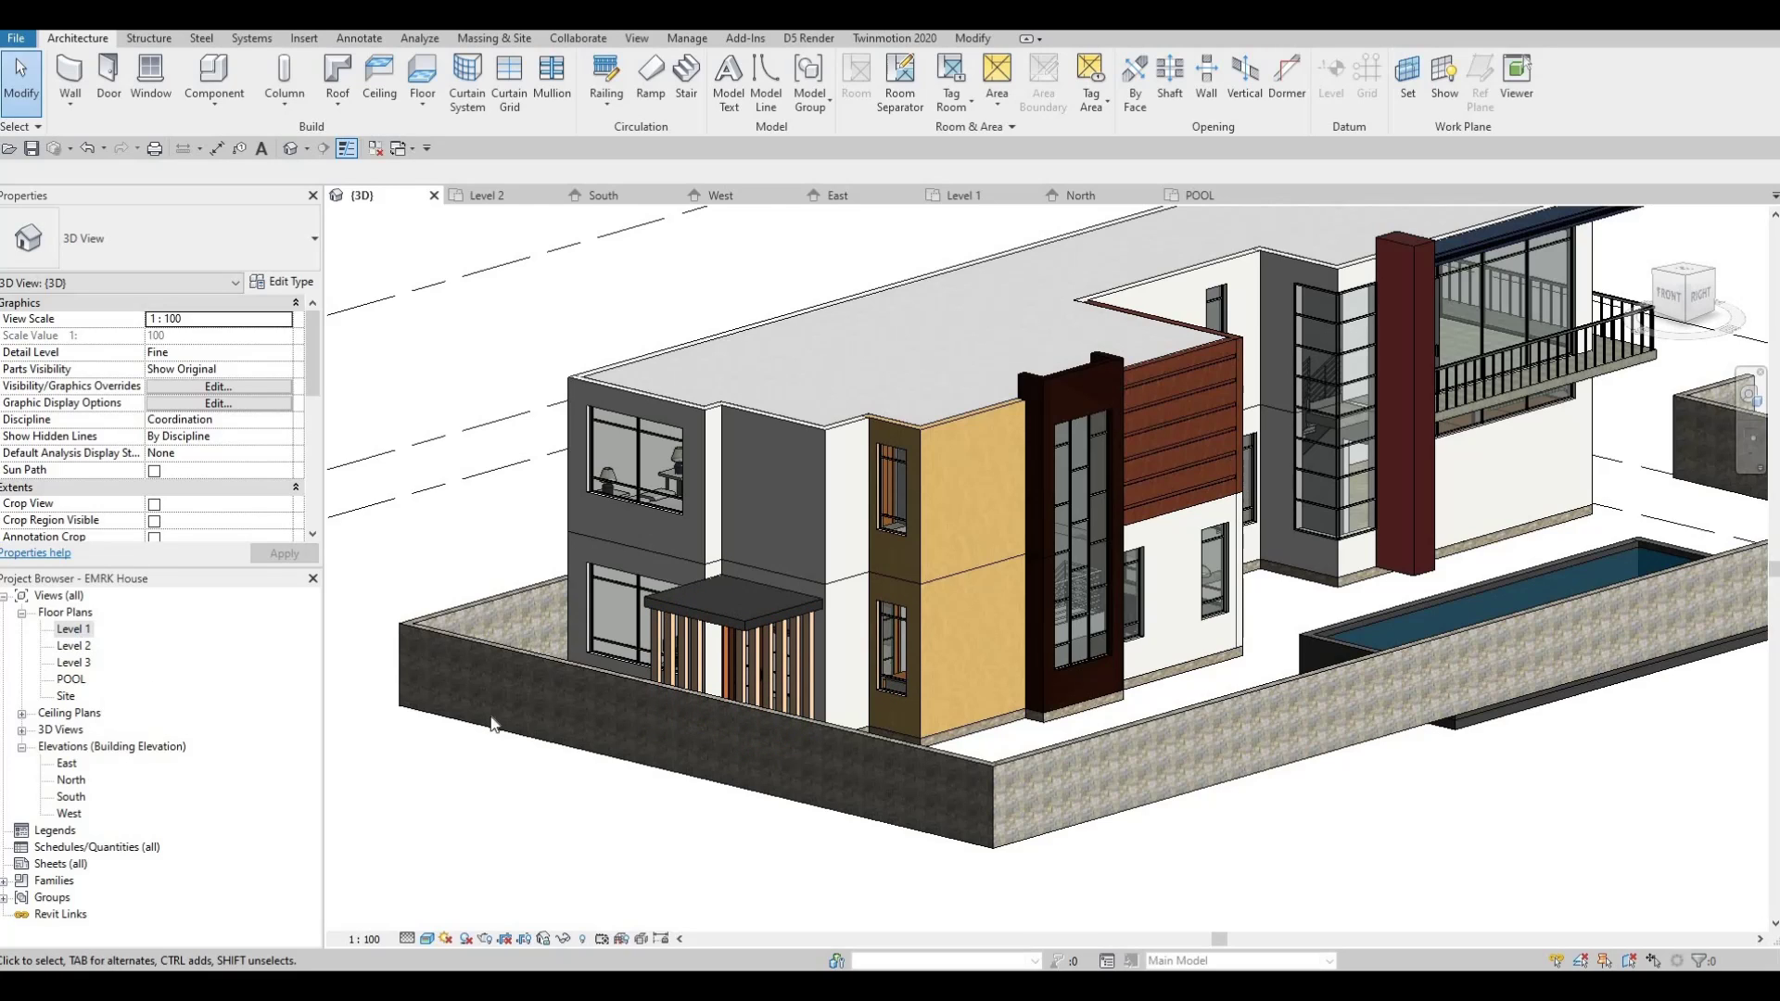
- In the Level 1 plan, split the boundary wall in front of the entrance about 3800 mm from its left corner
{"action": "key", "text": "Escape"}
{"action": "key", "text": "Escape"}
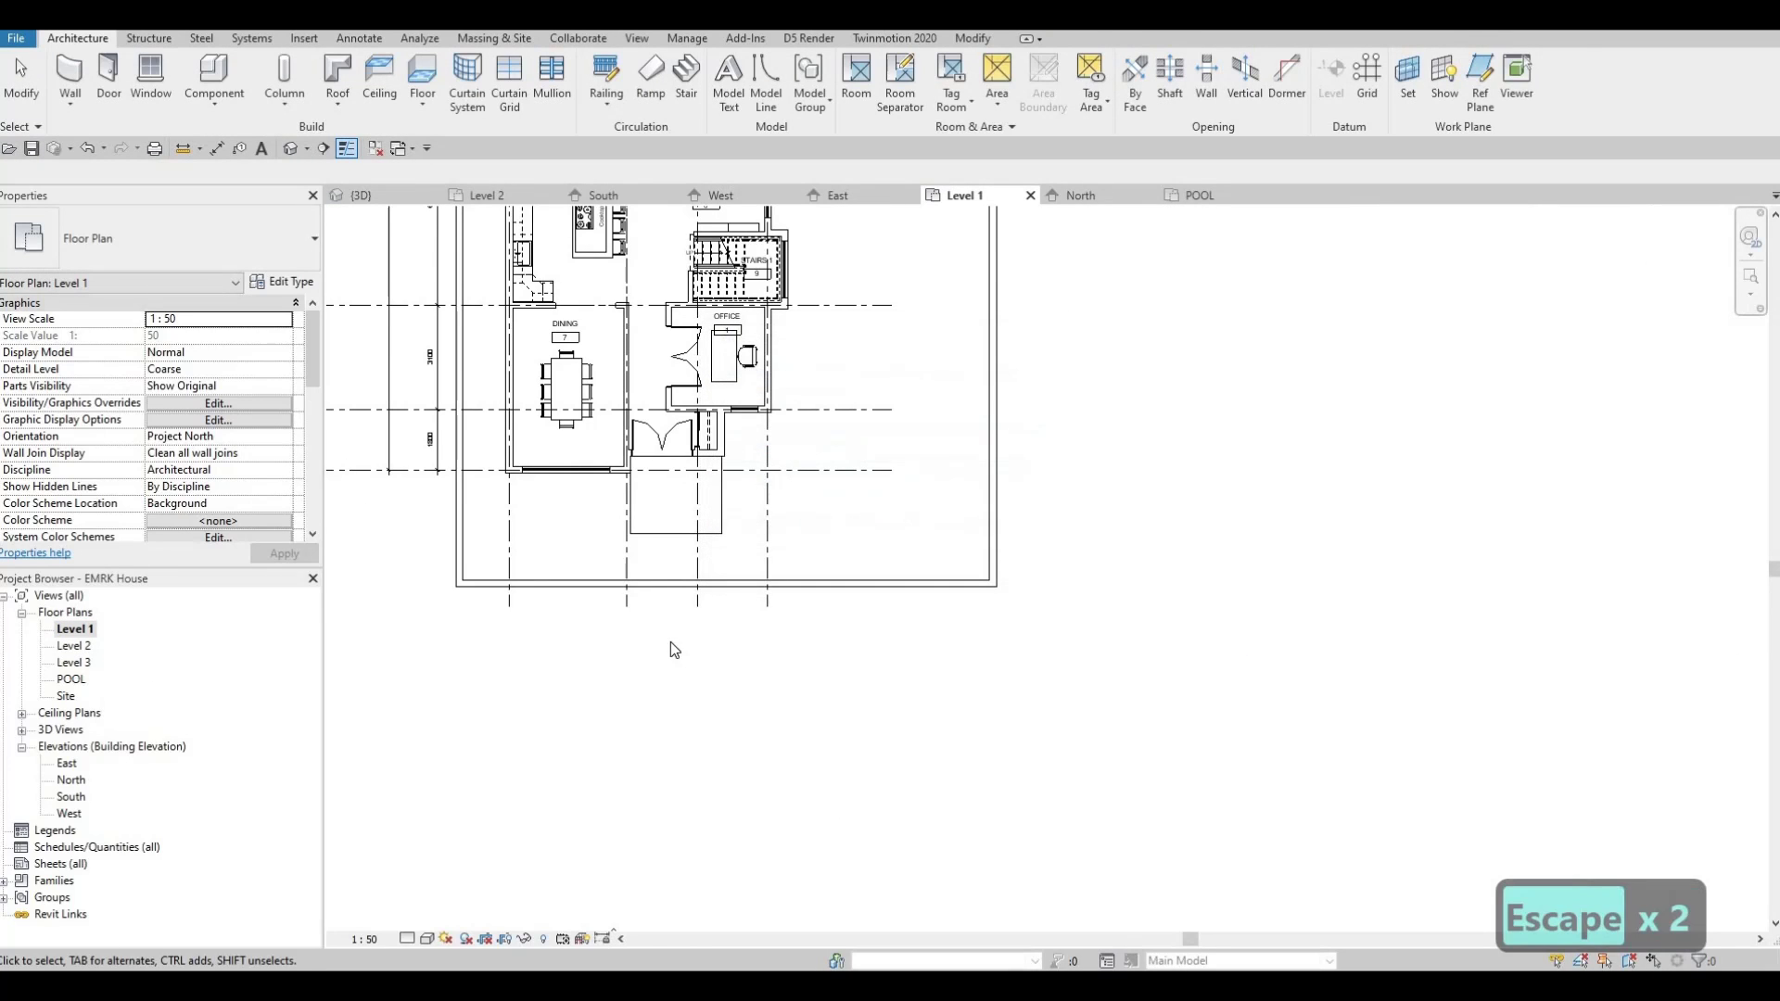
{"action": "key", "text": "s"}
{"action": "key", "text": "l"}
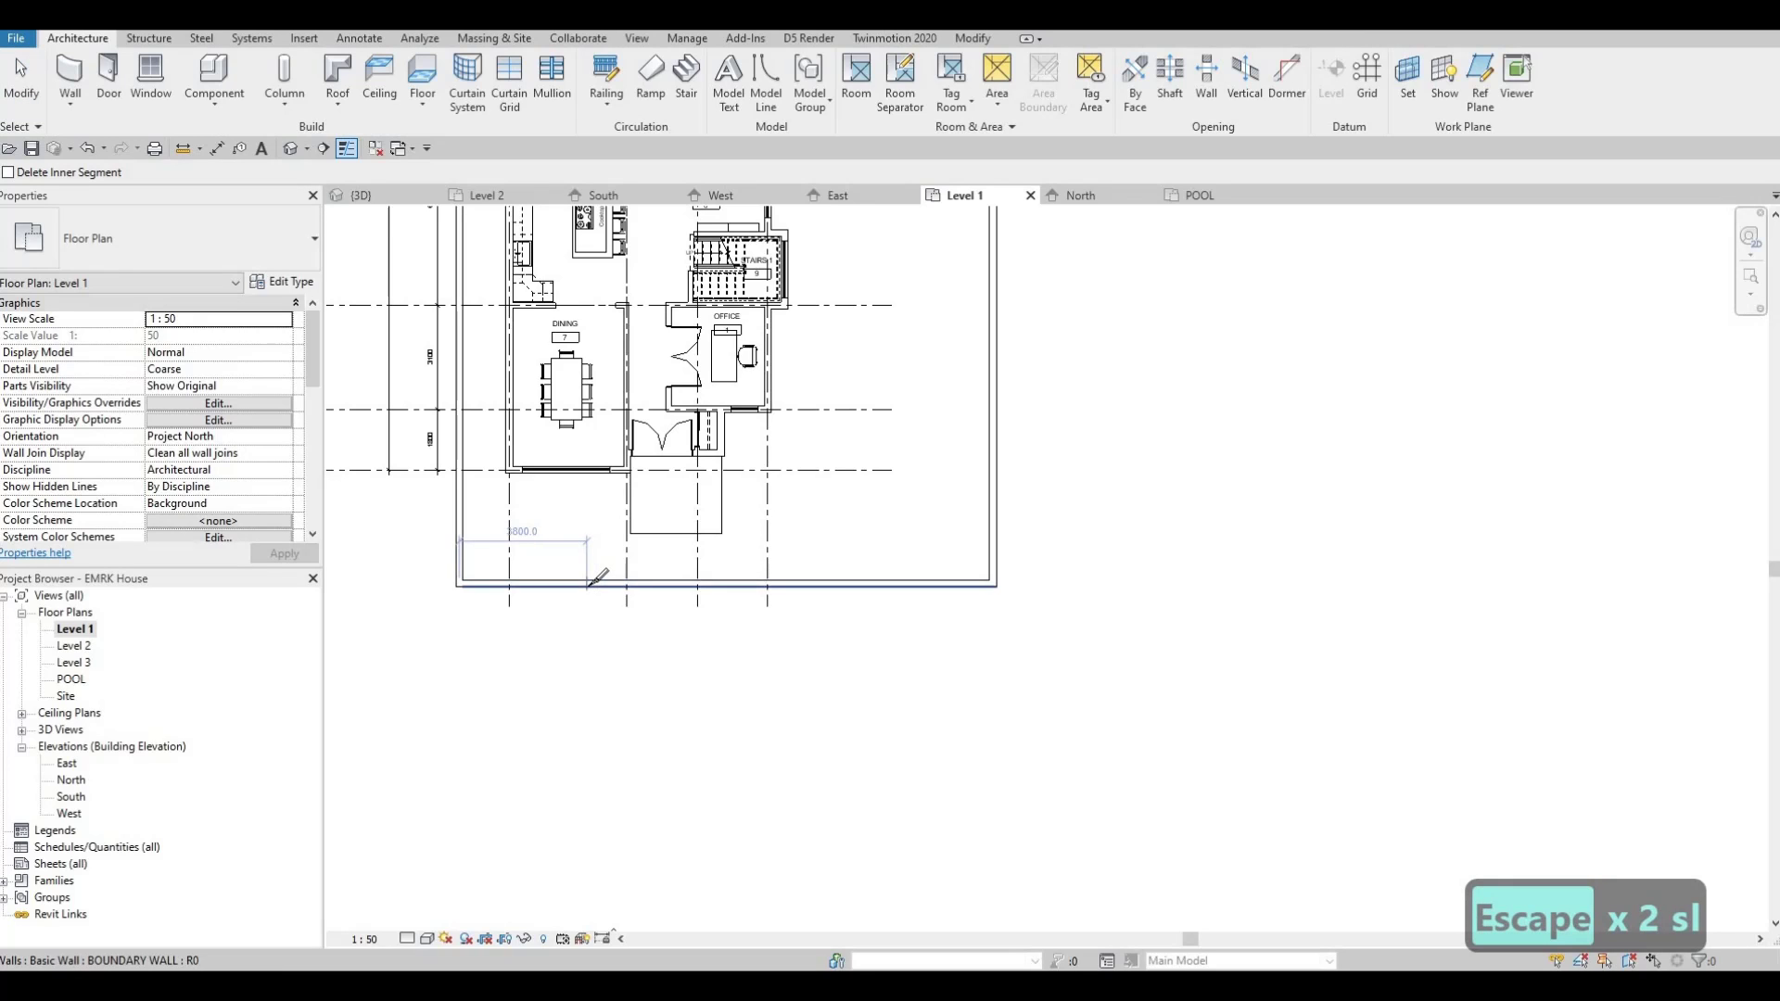
{"action": "key", "text": "Escape"}
{"action": "key", "text": "Escape"}
- Shorten the right-hand piece of the split boundary wall so that it ends at grid 4
{"action": "scroll", "coordinate": [595, 589], "scroll_direction": "up", "scroll_amount": 3}
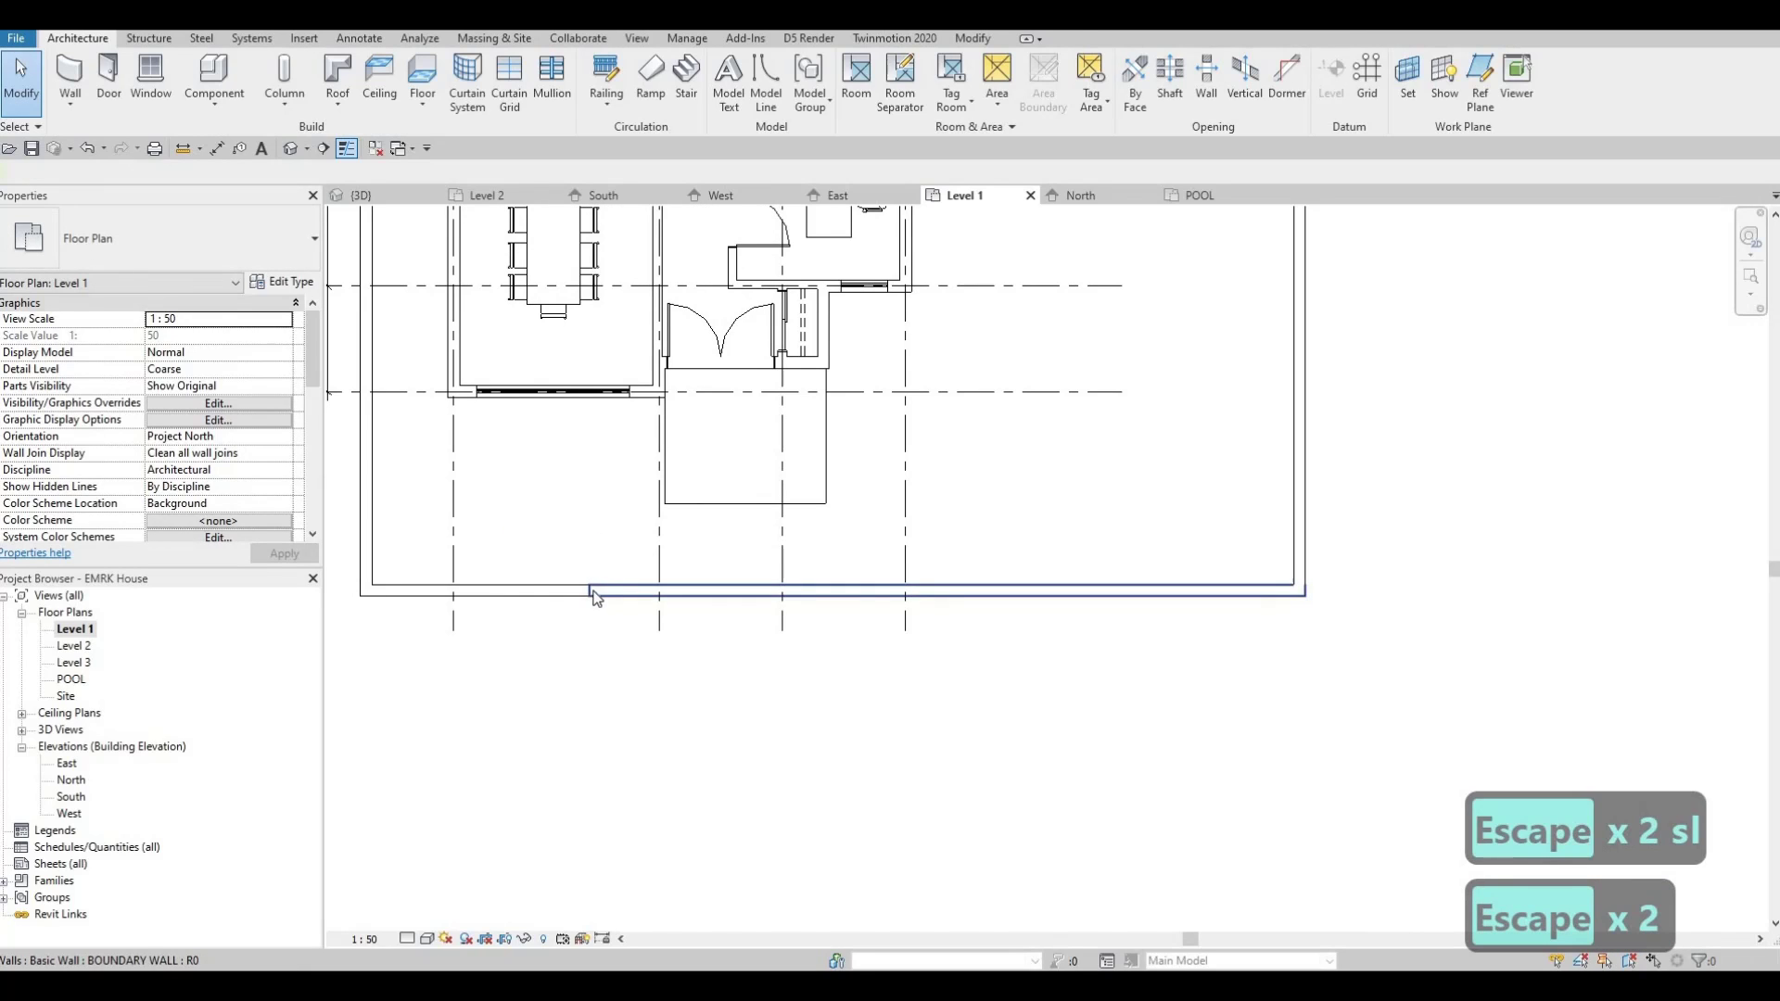
{"action": "left_click", "coordinate": [595, 593]}
{"action": "left_click_drag", "start_coordinate": [590, 590], "coordinate": [905, 590]}
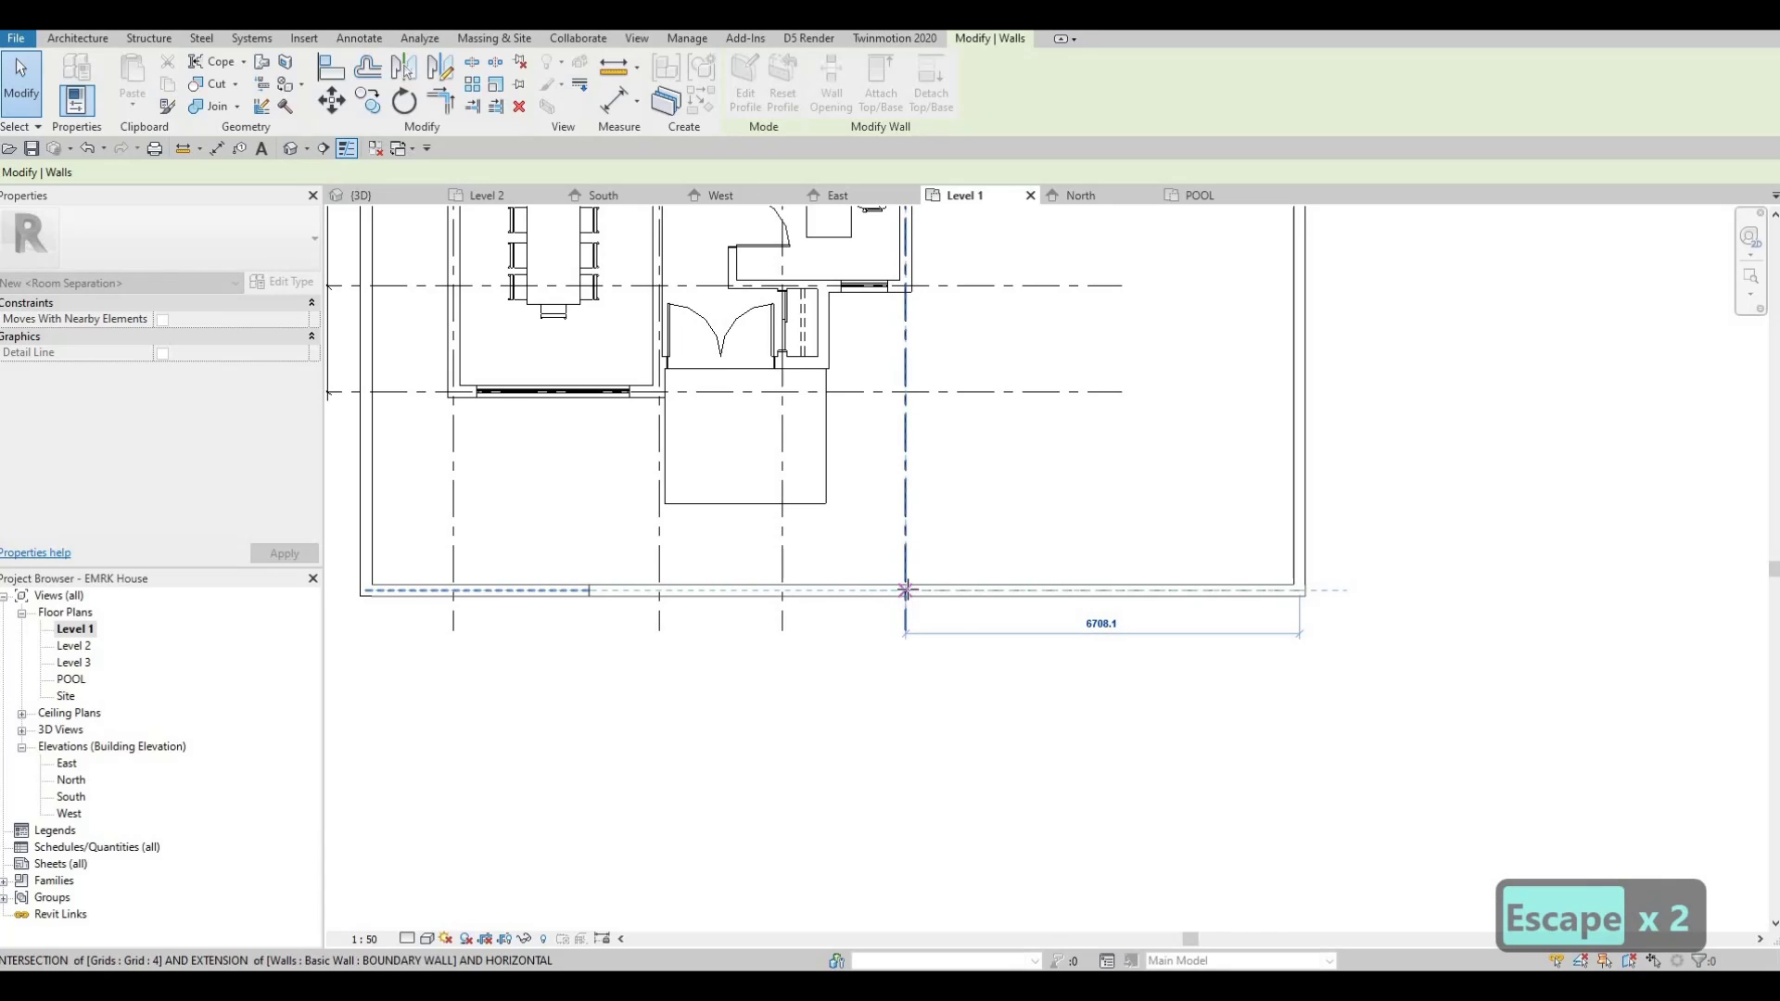
{"action": "key", "text": "Escape"}
- Shorten the left-hand piece of the split boundary wall so that it ends at grid 1
{"action": "left_click", "coordinate": [491, 591]}
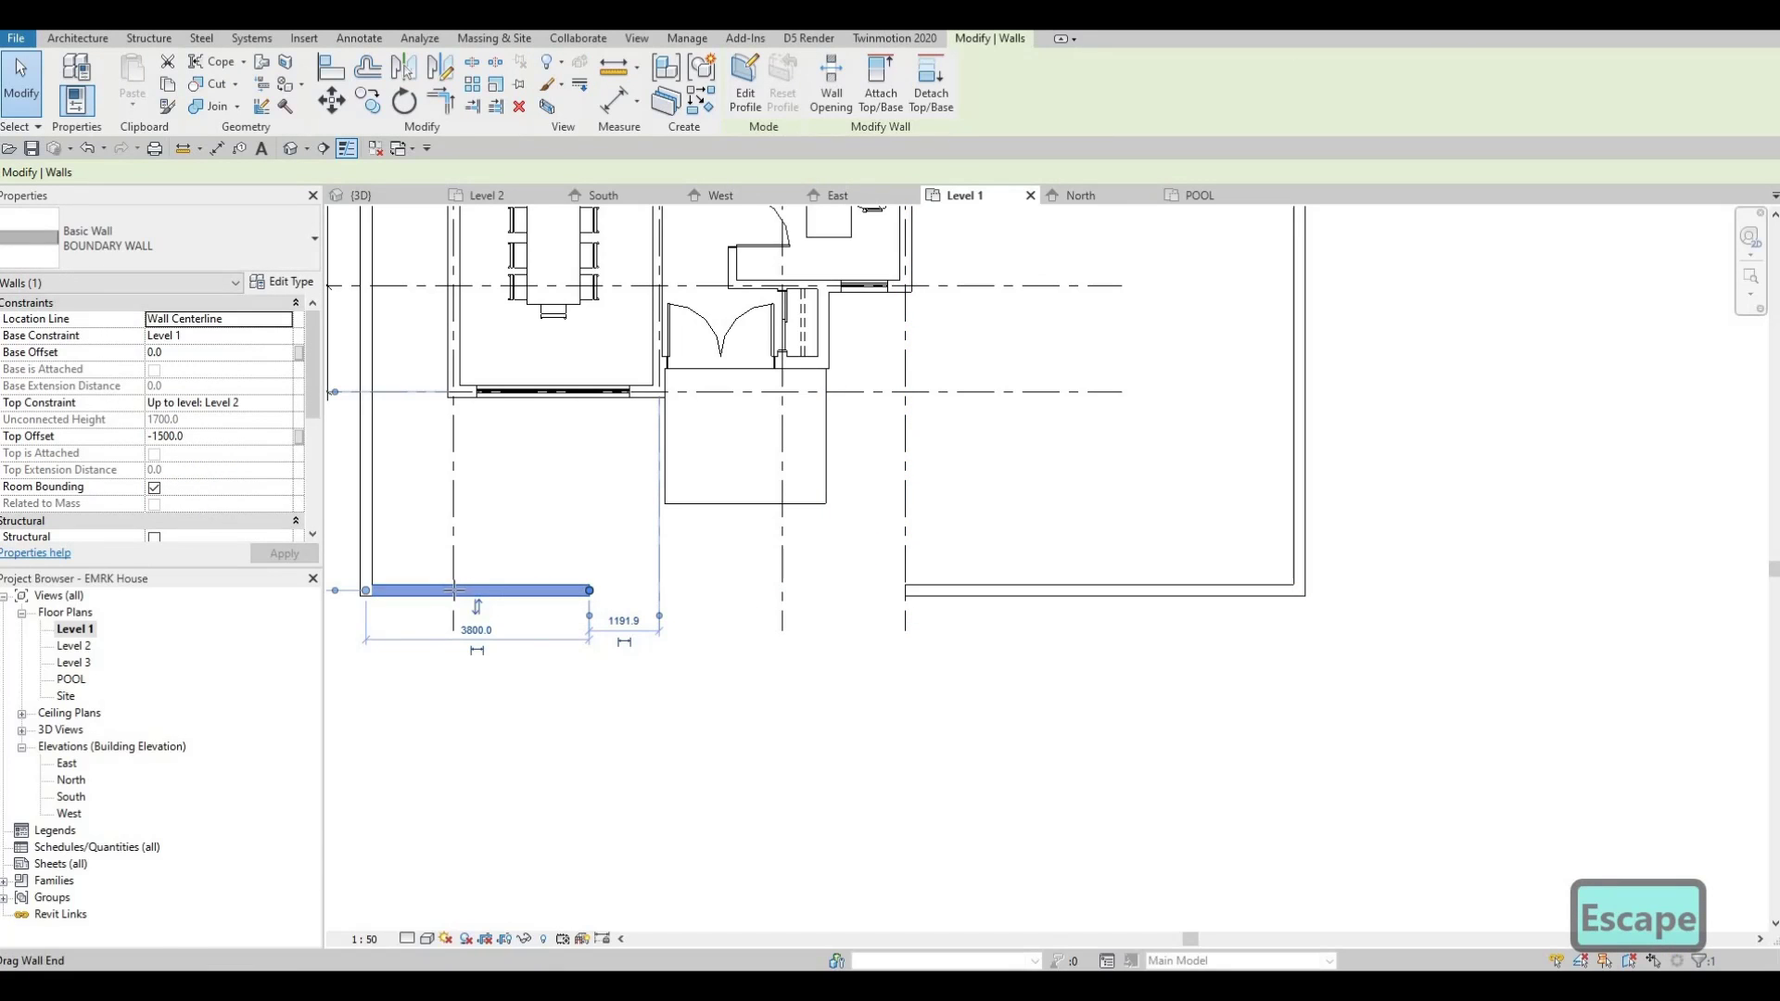
{"action": "key", "text": "r"}
{"action": "key", "text": "s"}
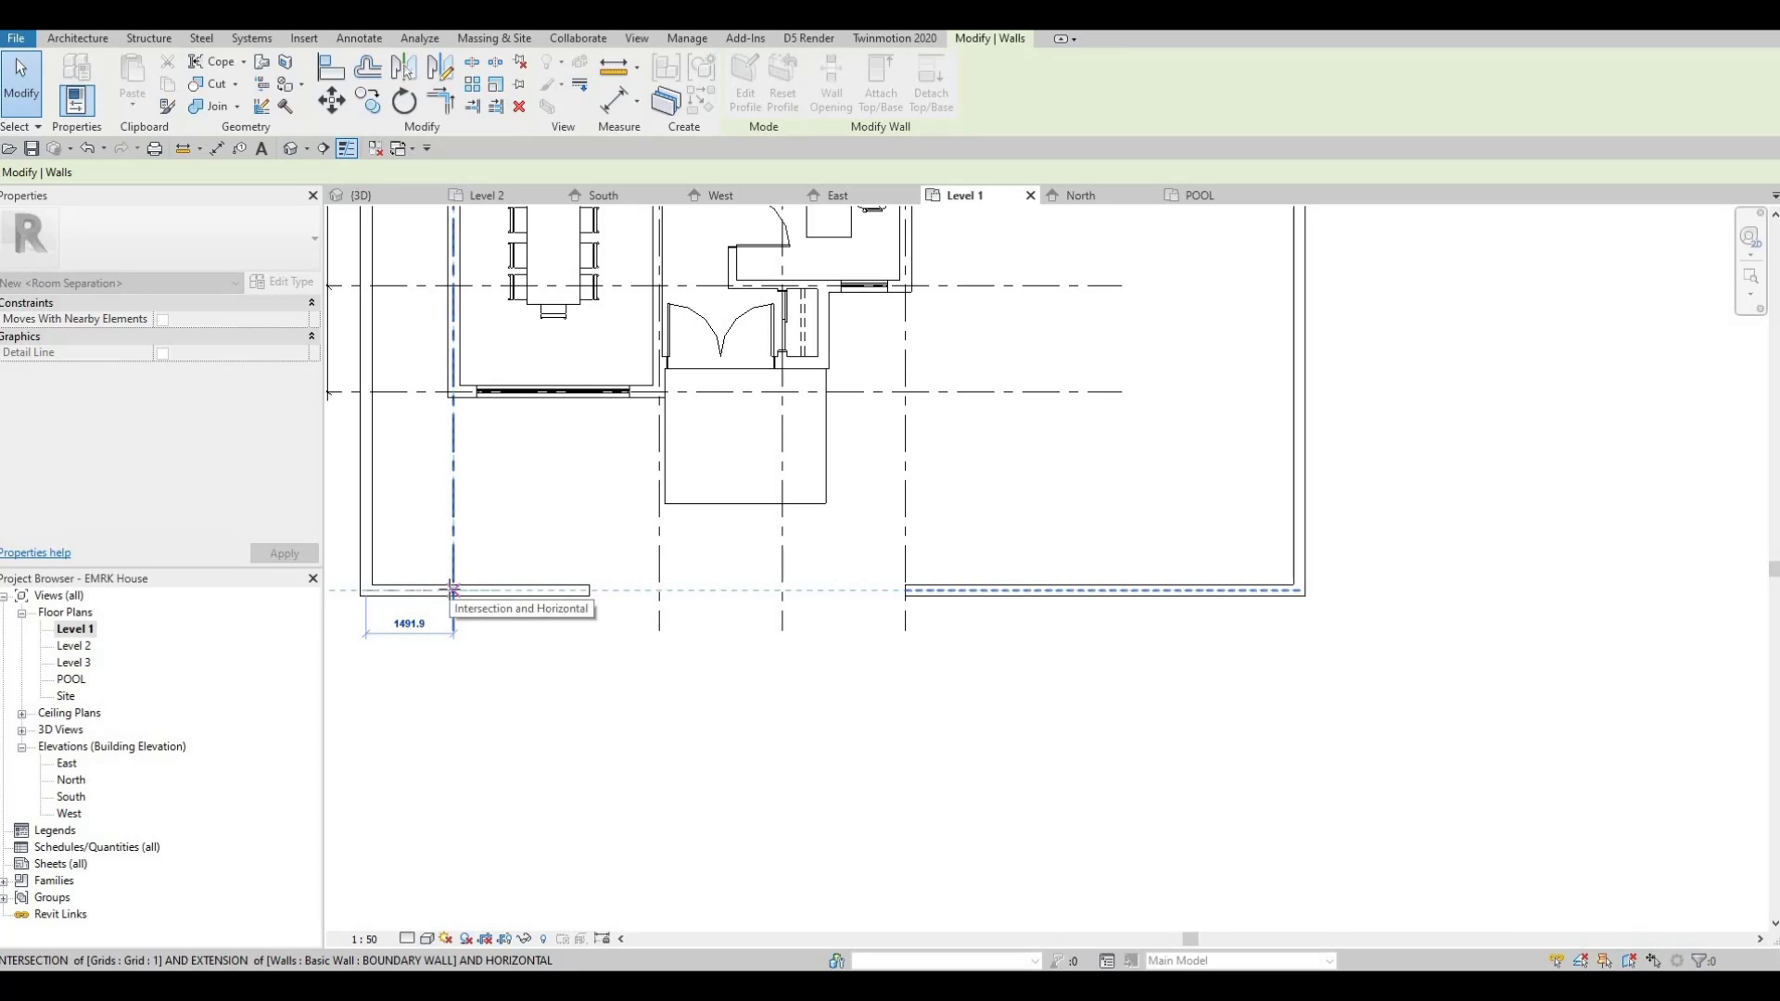
{"action": "key", "text": "Escape"}
{"action": "key", "text": "Escape"}
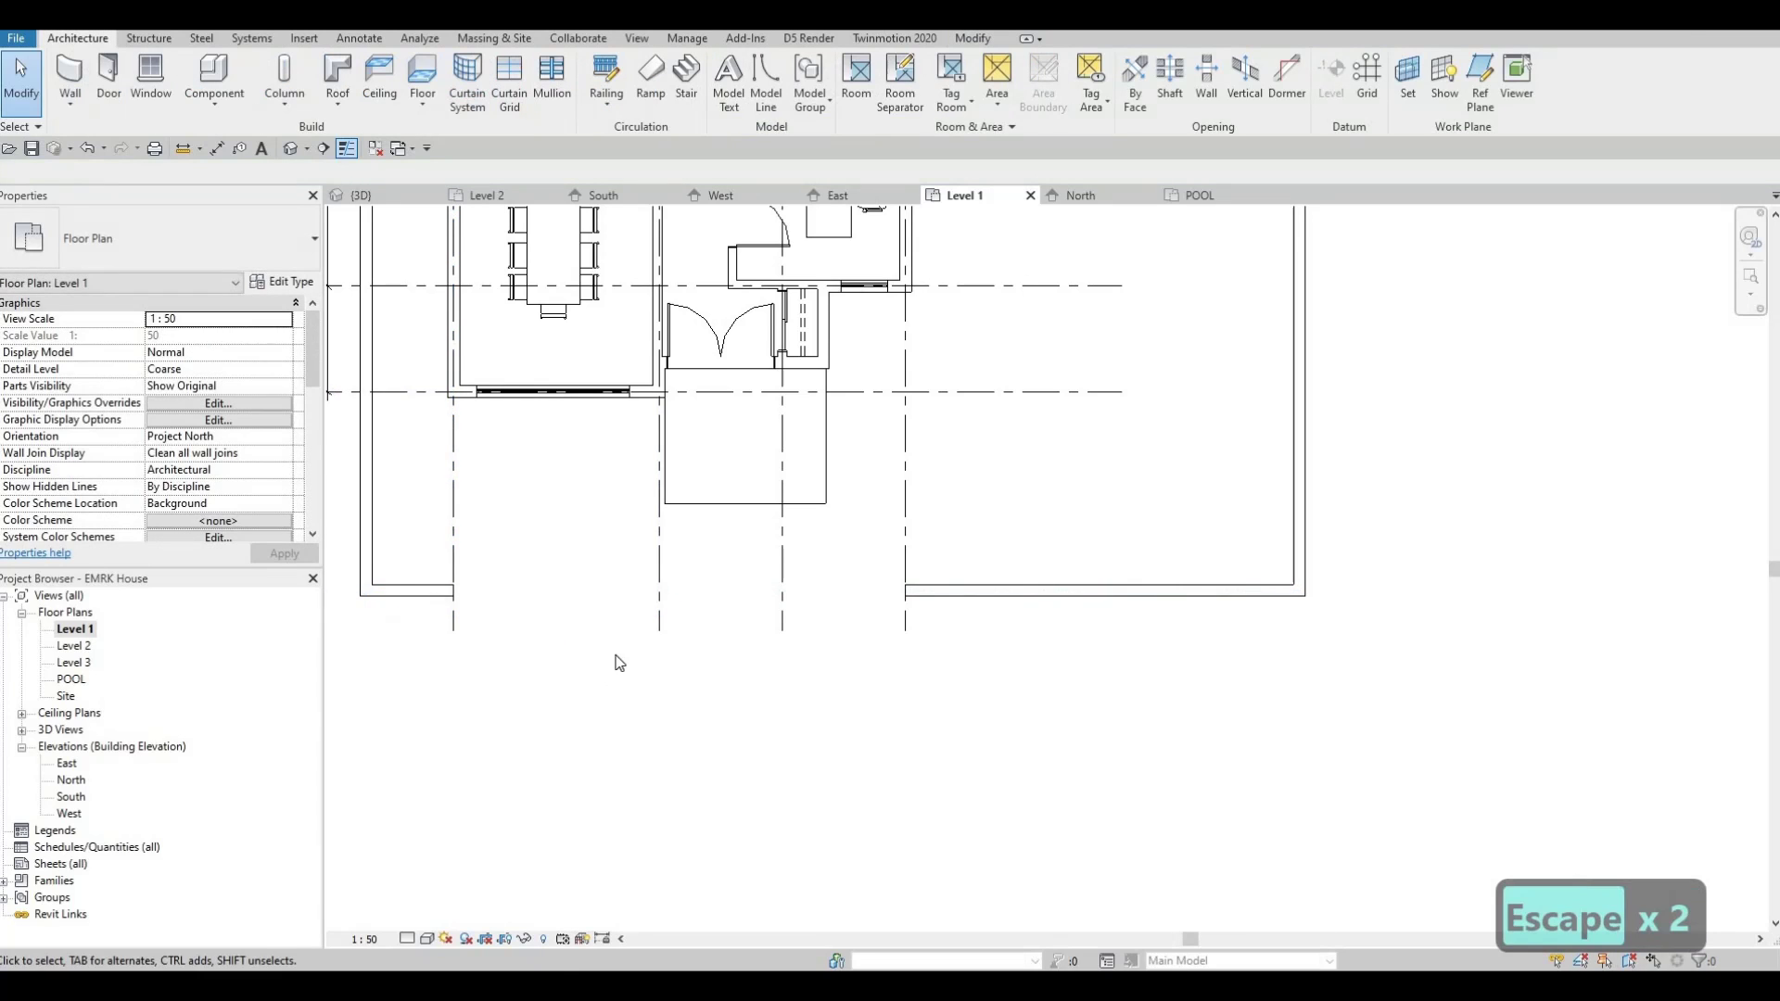
- Examine the Level 1 plan from the front boundary opening to the garage, pool and rear boundary walls
{"action": "scroll", "coordinate": [630, 816], "scroll_direction": "down", "scroll_amount": 6}
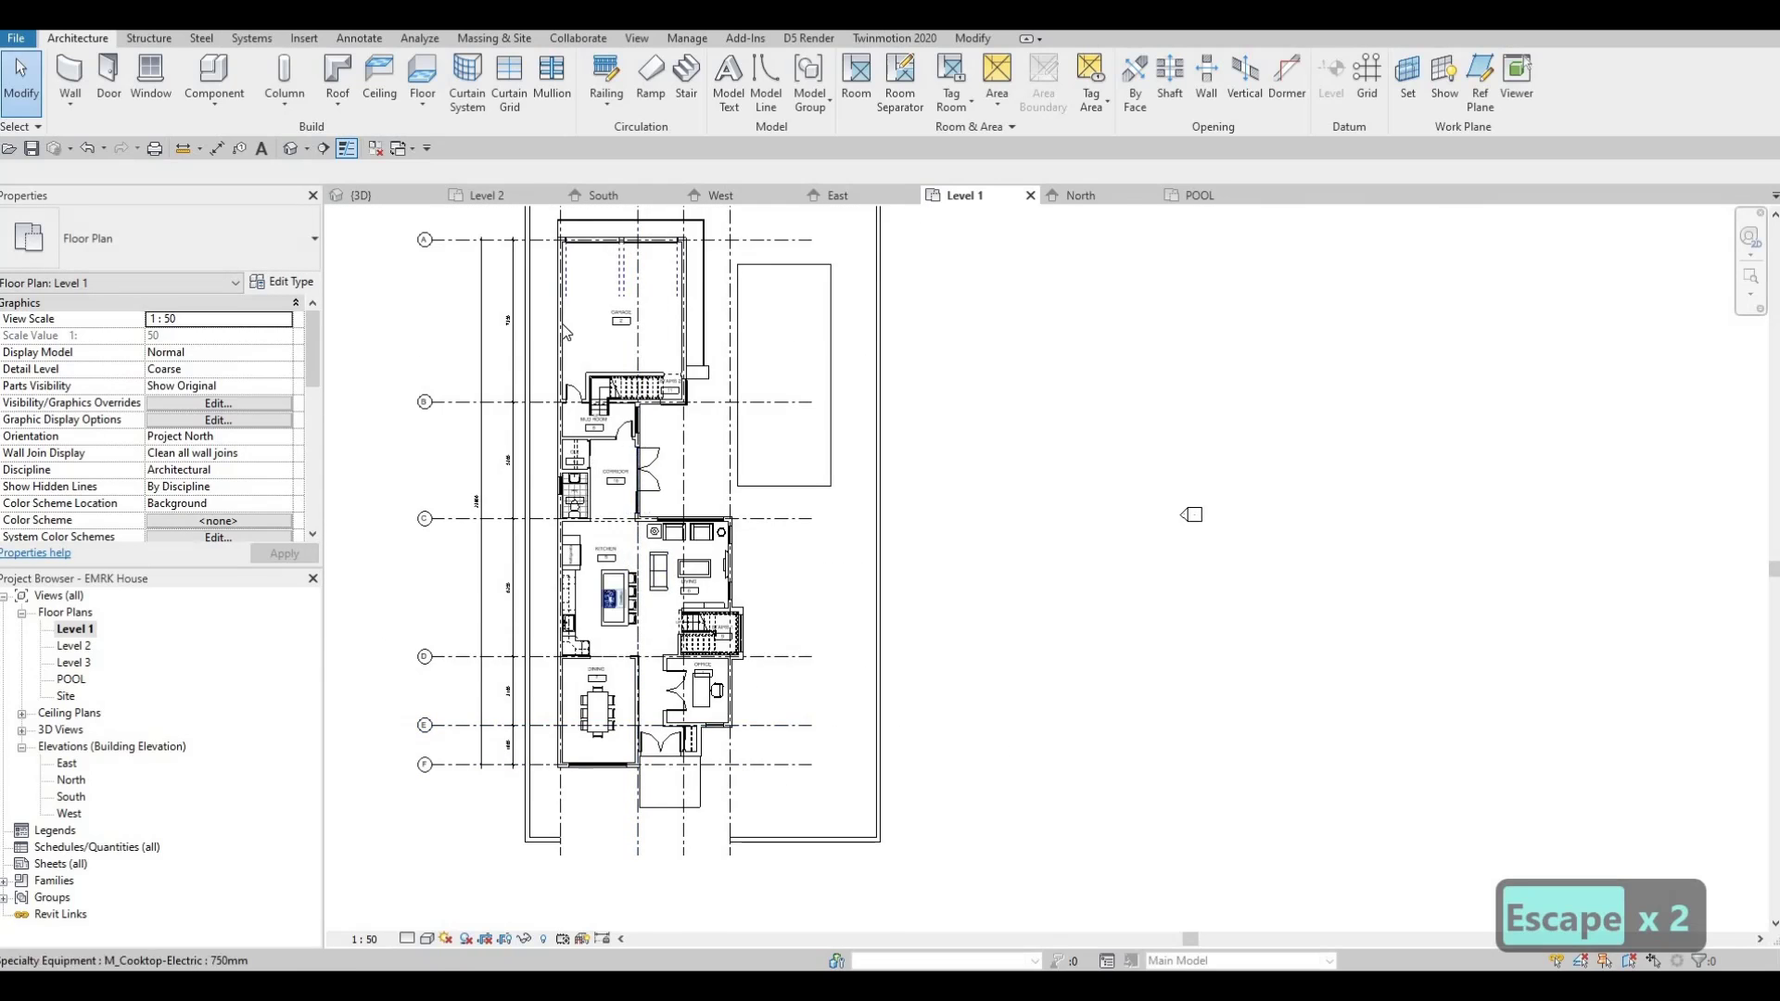
{"action": "middle_click_drag", "start_coordinate": [565, 454], "coordinate": [614, 363]}
{"action": "scroll", "coordinate": [616, 735], "scroll_direction": "up", "scroll_amount": 5}
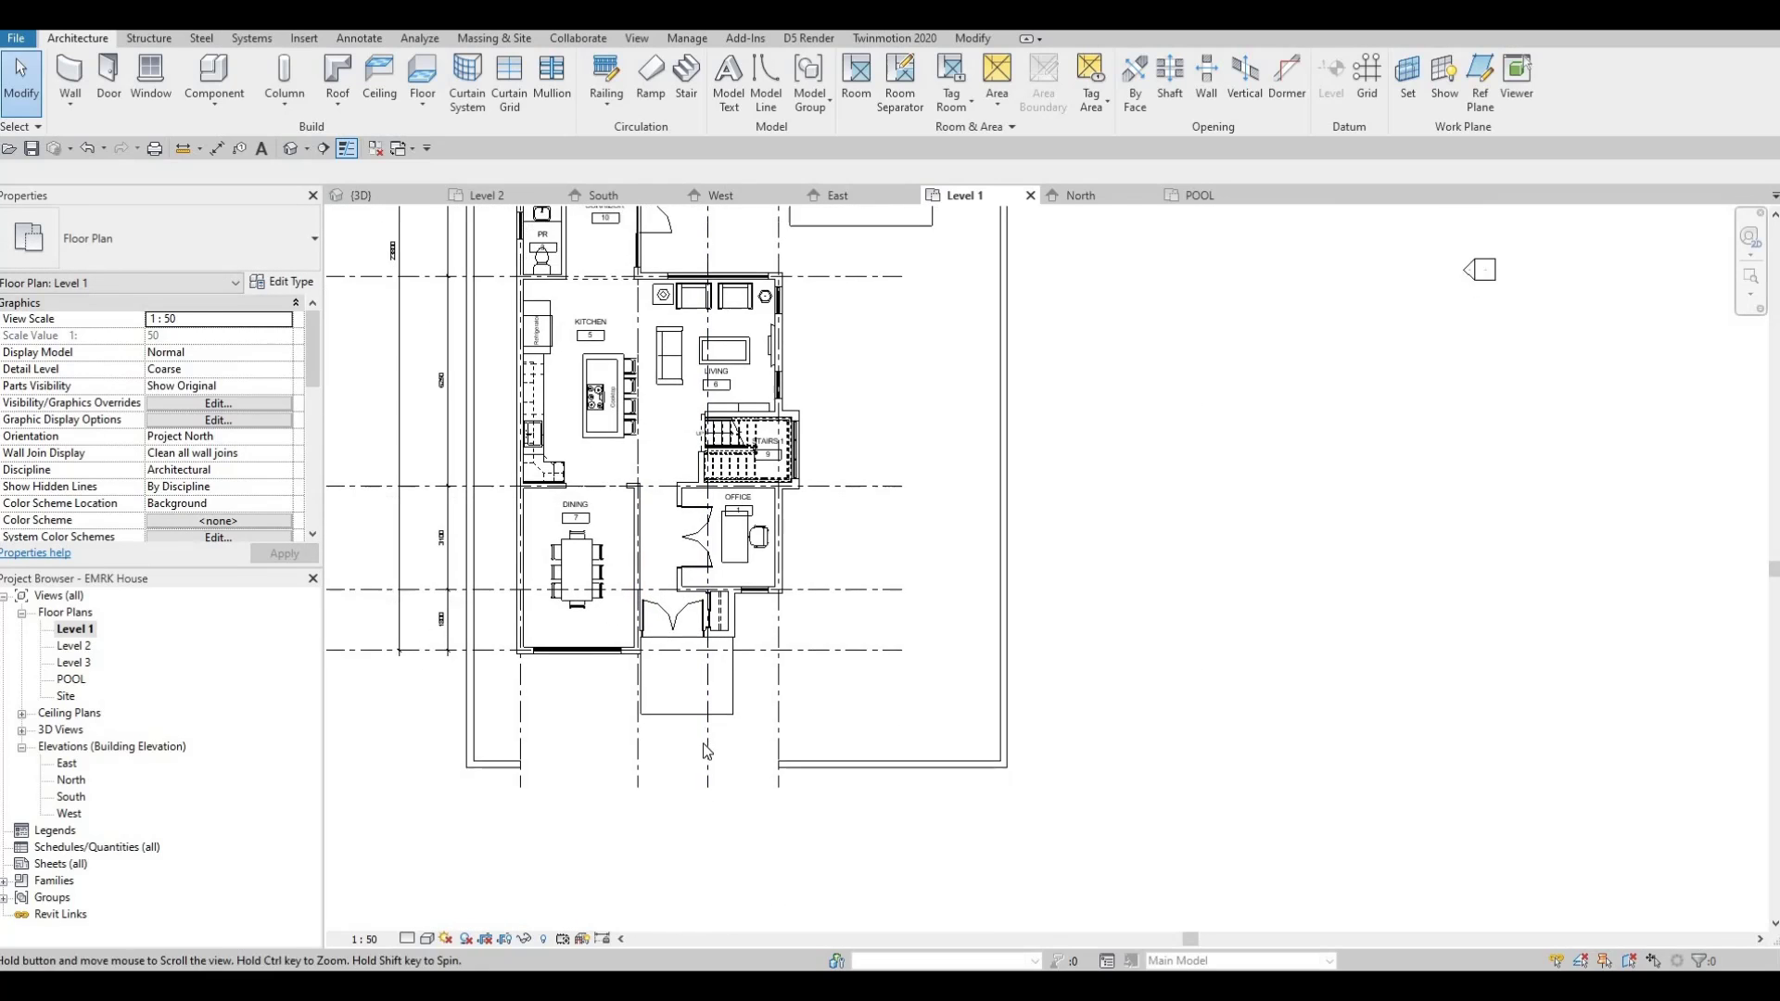
{"action": "scroll", "coordinate": [620, 669], "scroll_direction": "down", "scroll_amount": 1}
{"action": "middle_click_drag", "start_coordinate": [543, 688], "coordinate": [521, 690]}
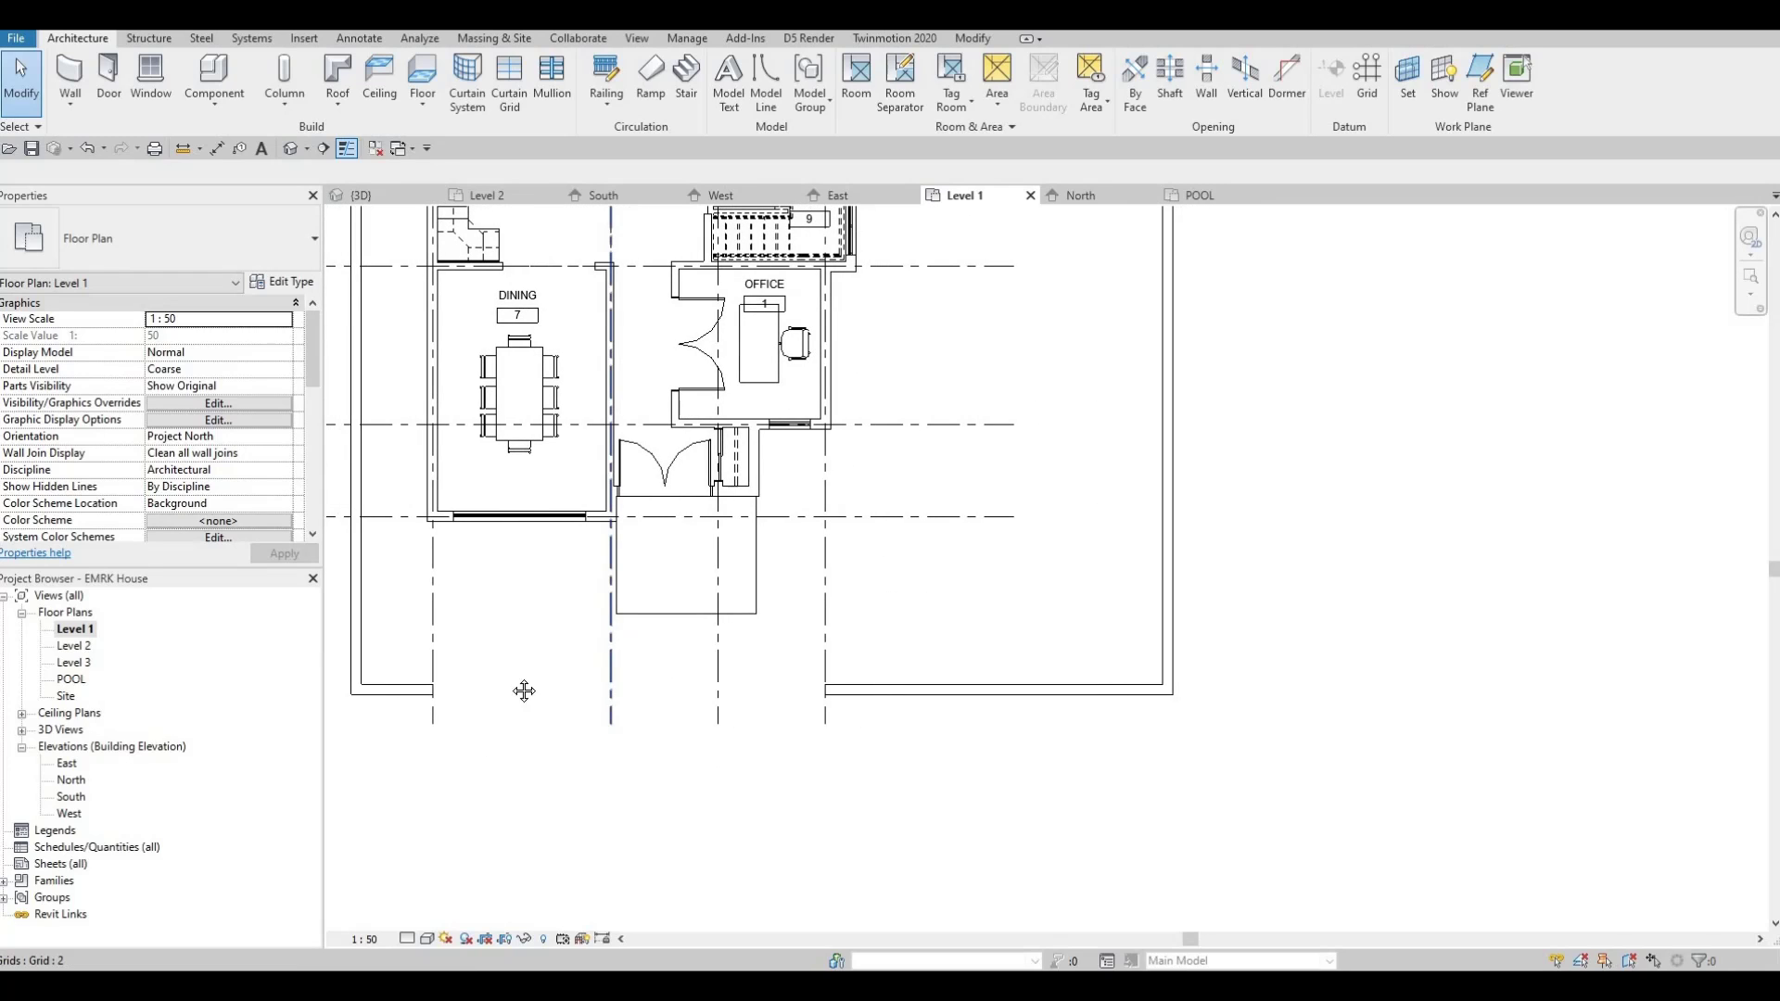
{"action": "middle_click_drag", "start_coordinate": [574, 604], "coordinate": [703, 626]}
{"action": "scroll", "coordinate": [703, 627], "scroll_direction": "up", "scroll_amount": 1}
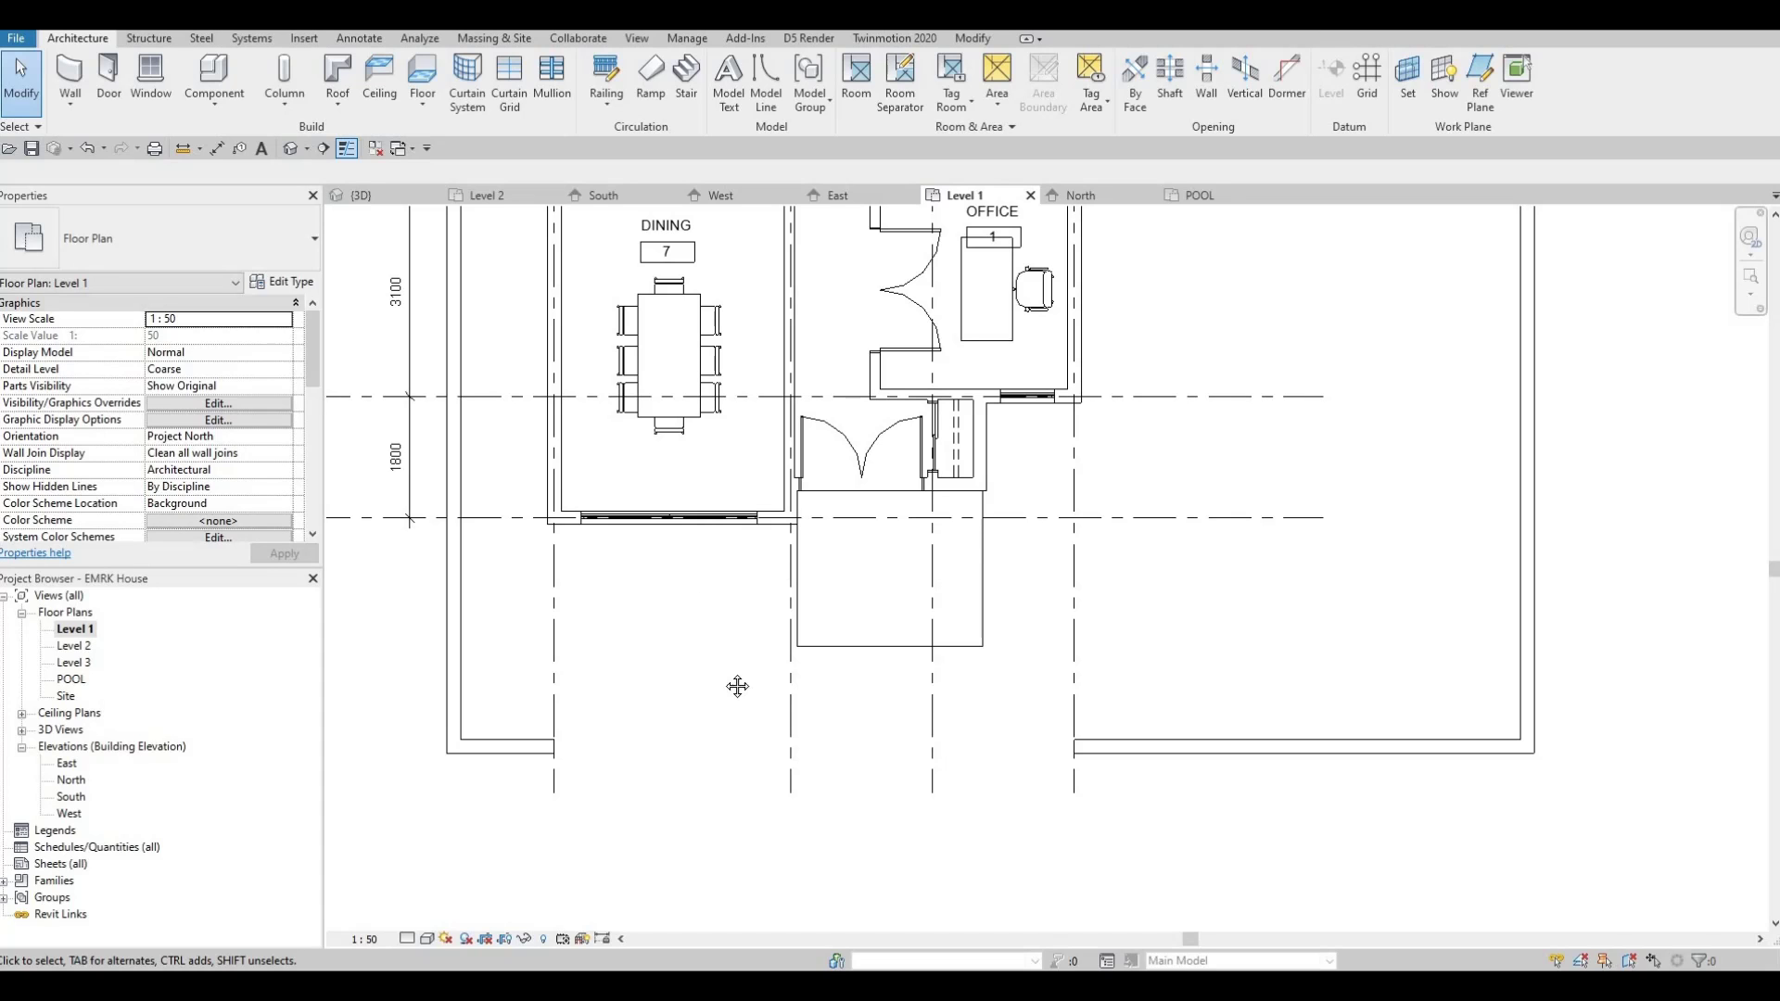
{"action": "scroll", "coordinate": [735, 683], "scroll_direction": "down", "scroll_amount": 3}
{"action": "middle_click_drag", "start_coordinate": [640, 348], "coordinate": [645, 519]}
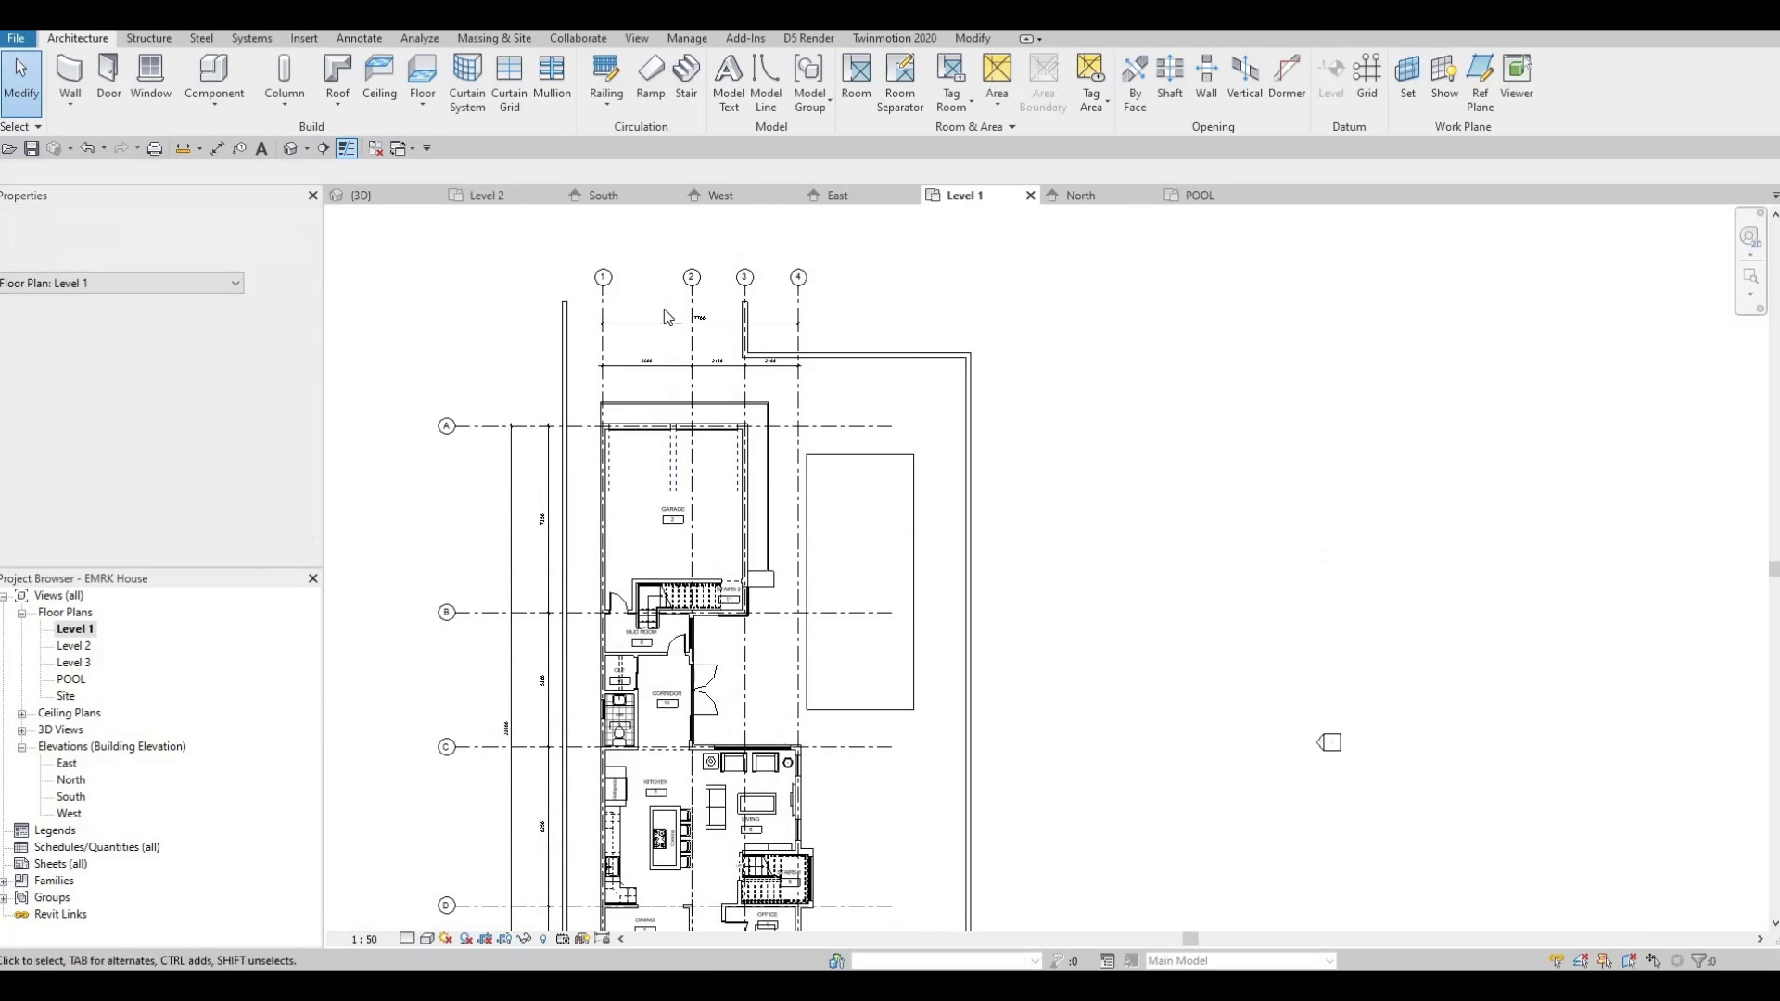
{"action": "scroll", "coordinate": [672, 315], "scroll_direction": "up", "scroll_amount": 1}
{"action": "scroll", "coordinate": [780, 497], "scroll_direction": "up", "scroll_amount": 1}
{"action": "middle_click_drag", "start_coordinate": [723, 404], "coordinate": [688, 471]}
{"action": "scroll", "coordinate": [779, 502], "scroll_direction": "up", "scroll_amount": 1}
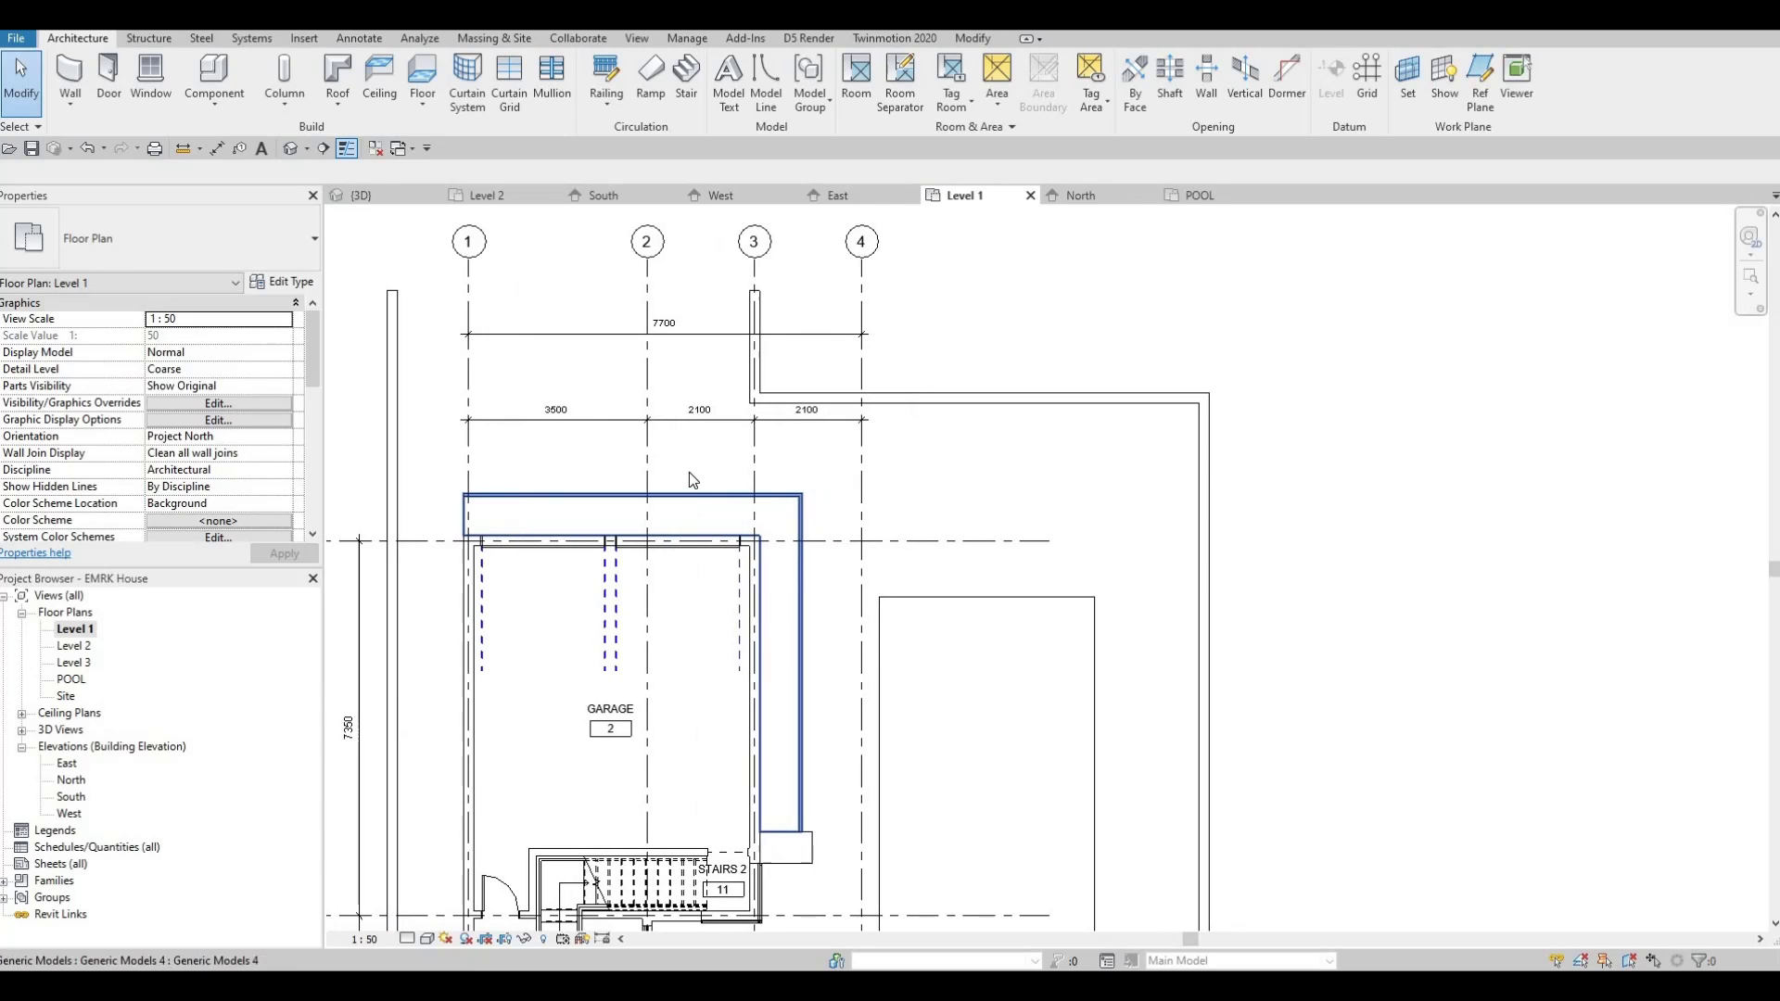
{"action": "middle_click_drag", "start_coordinate": [724, 542], "coordinate": [688, 471]}
{"action": "middle_click_drag", "start_coordinate": [611, 393], "coordinate": [603, 429]}
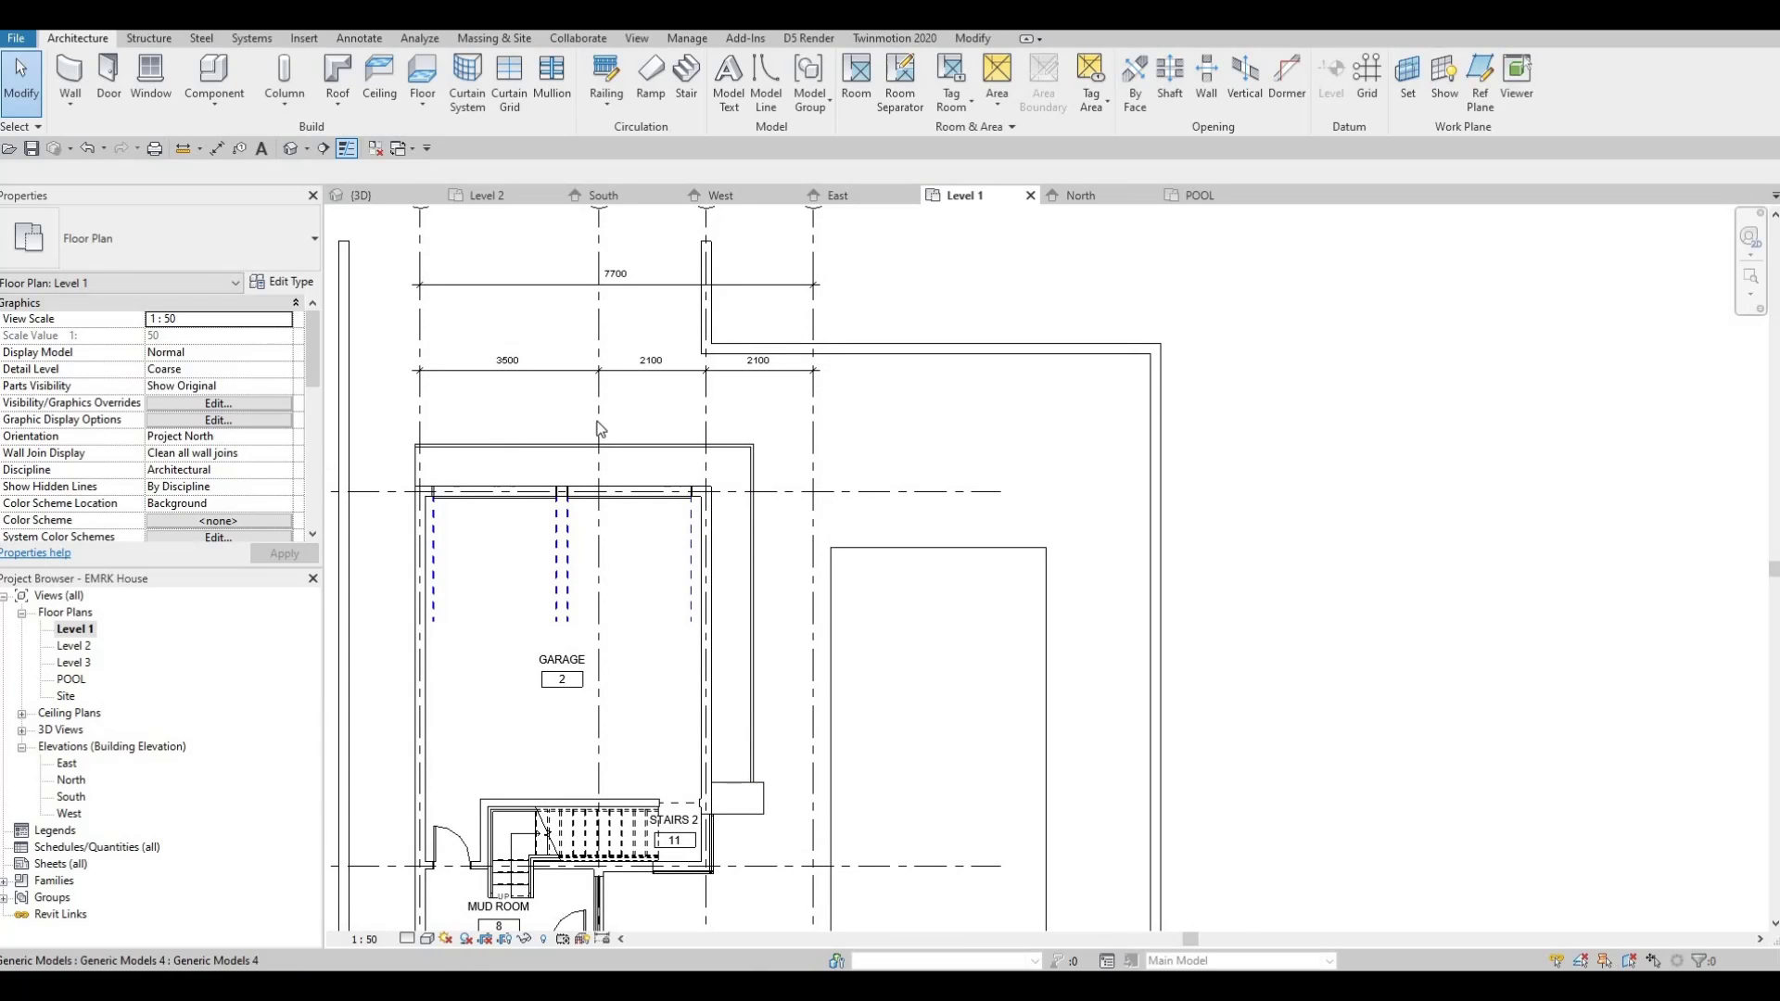
{"action": "scroll", "coordinate": [647, 403], "scroll_direction": "down", "scroll_amount": 2}
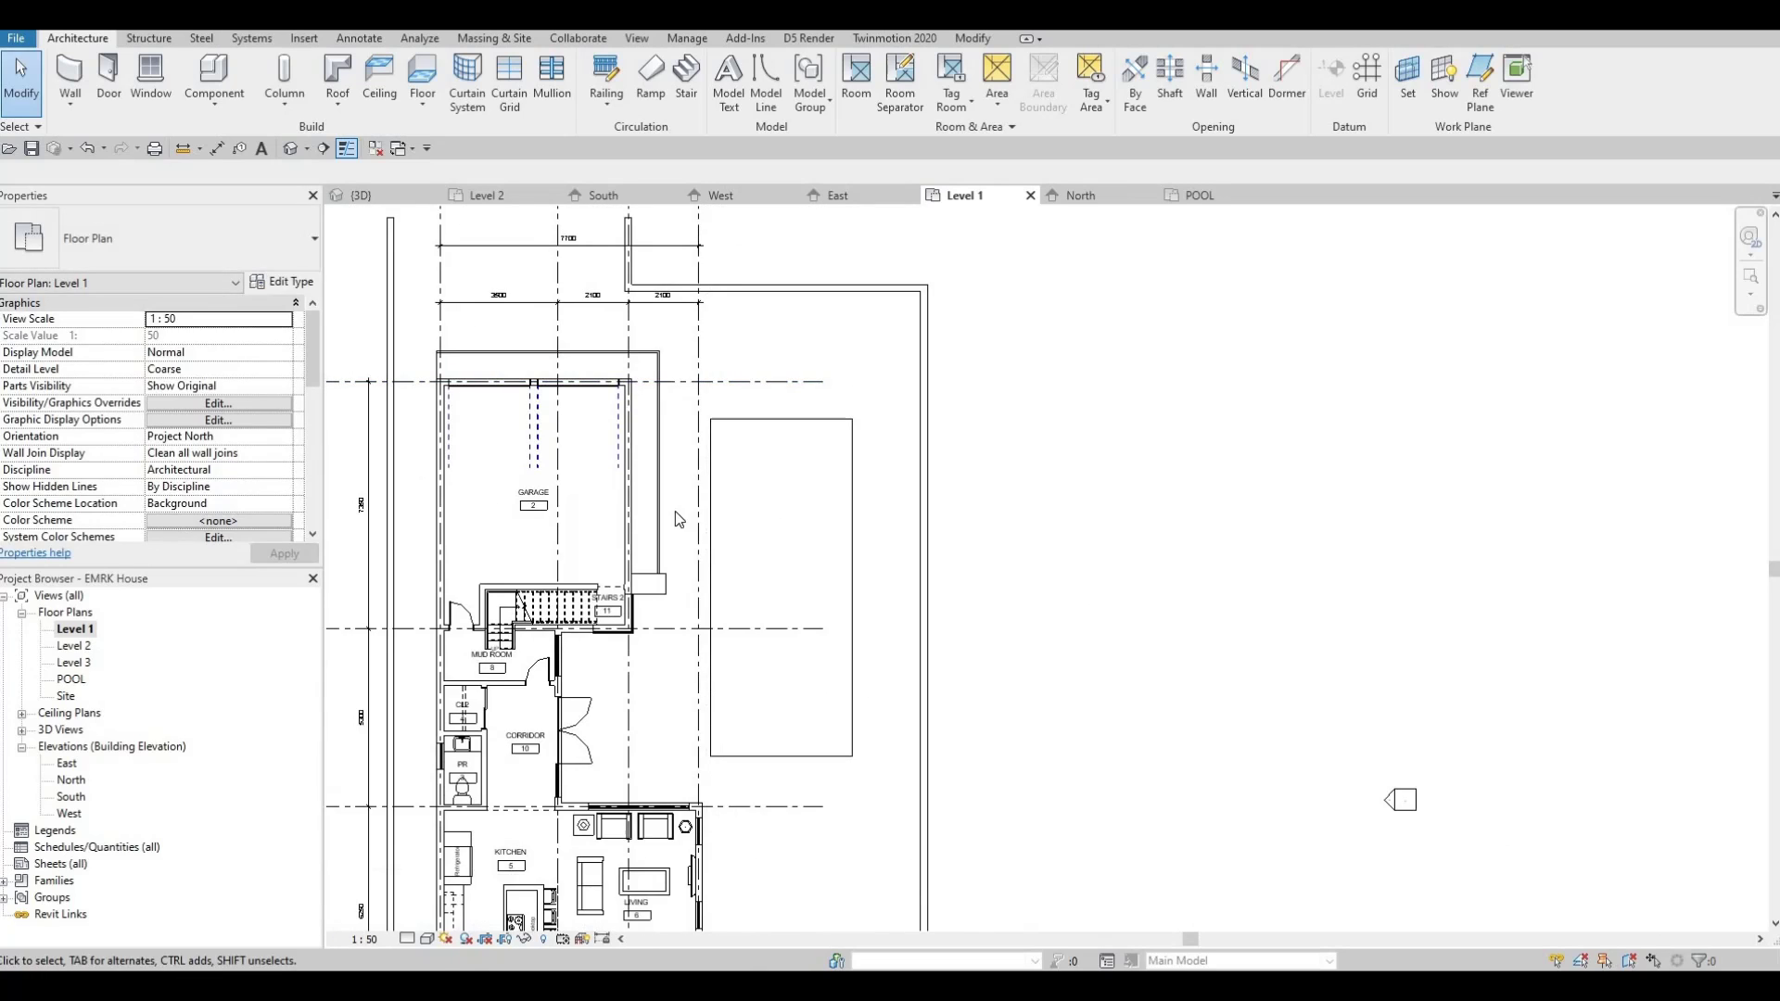
{"action": "middle_click_drag", "start_coordinate": [674, 509], "coordinate": [727, 537]}
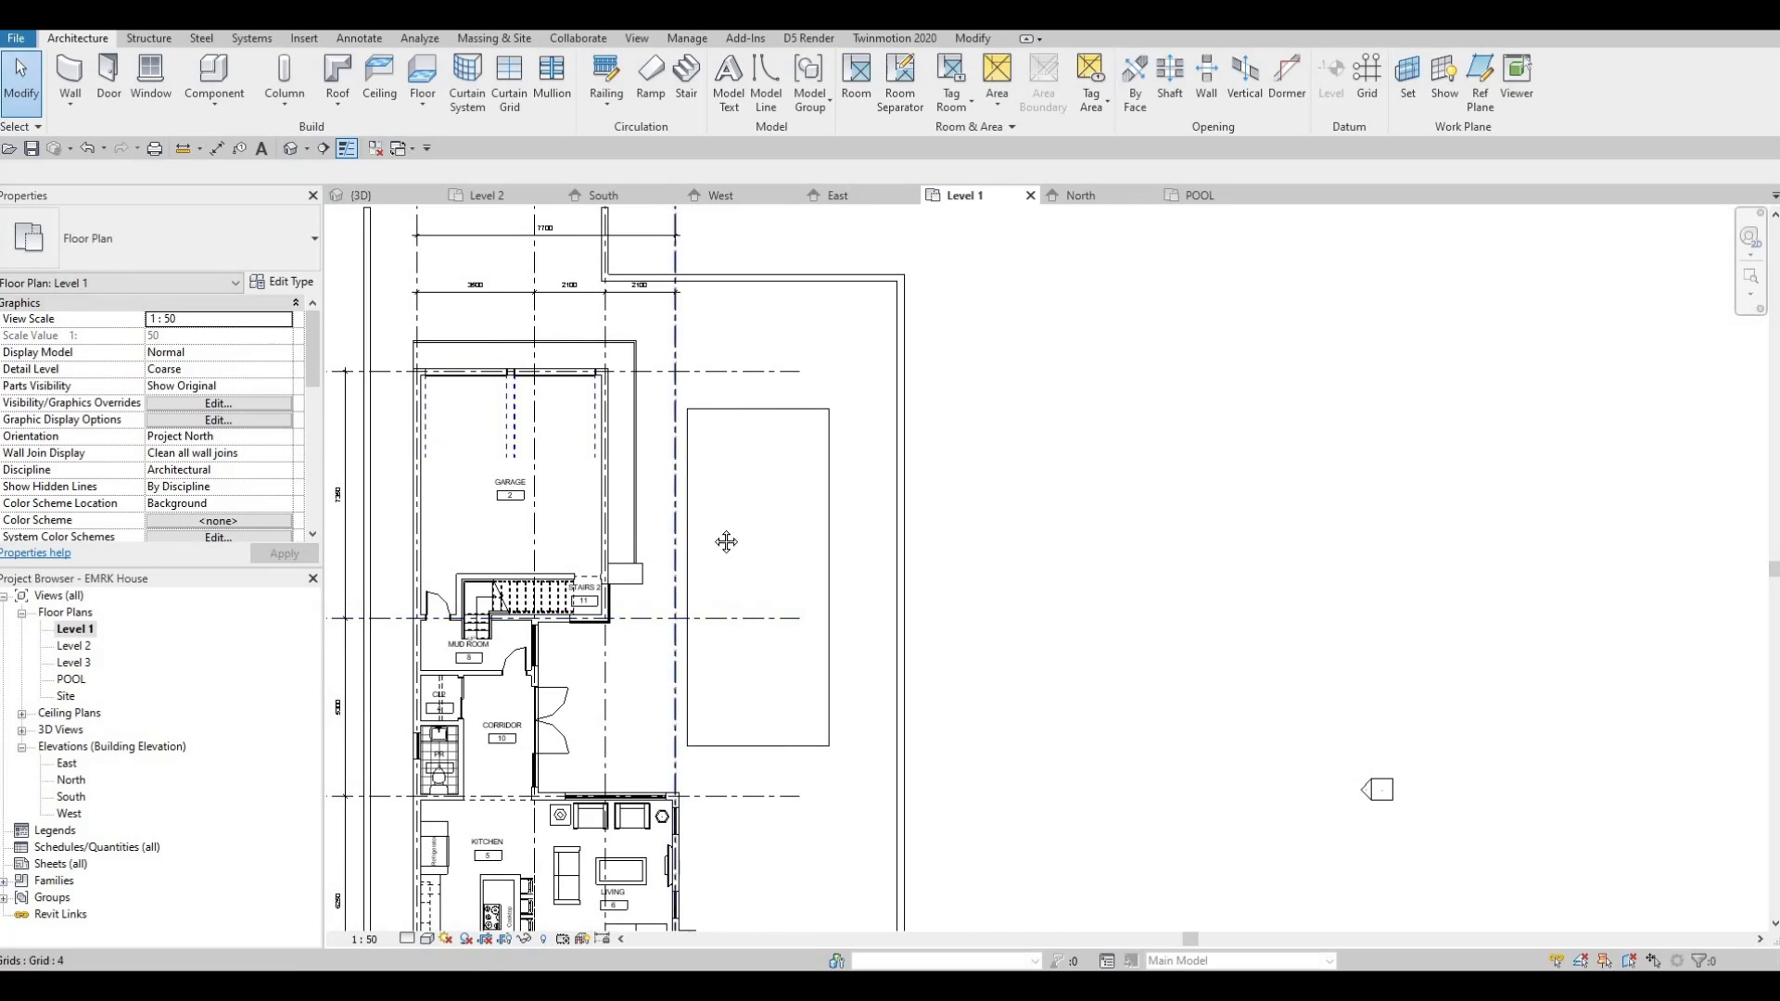
{"action": "scroll", "coordinate": [742, 350], "scroll_direction": "up", "scroll_amount": 1}
{"action": "scroll", "coordinate": [727, 390], "scroll_direction": "up", "scroll_amount": 1}
{"action": "scroll", "coordinate": [732, 390], "scroll_direction": "down", "scroll_amount": 4}
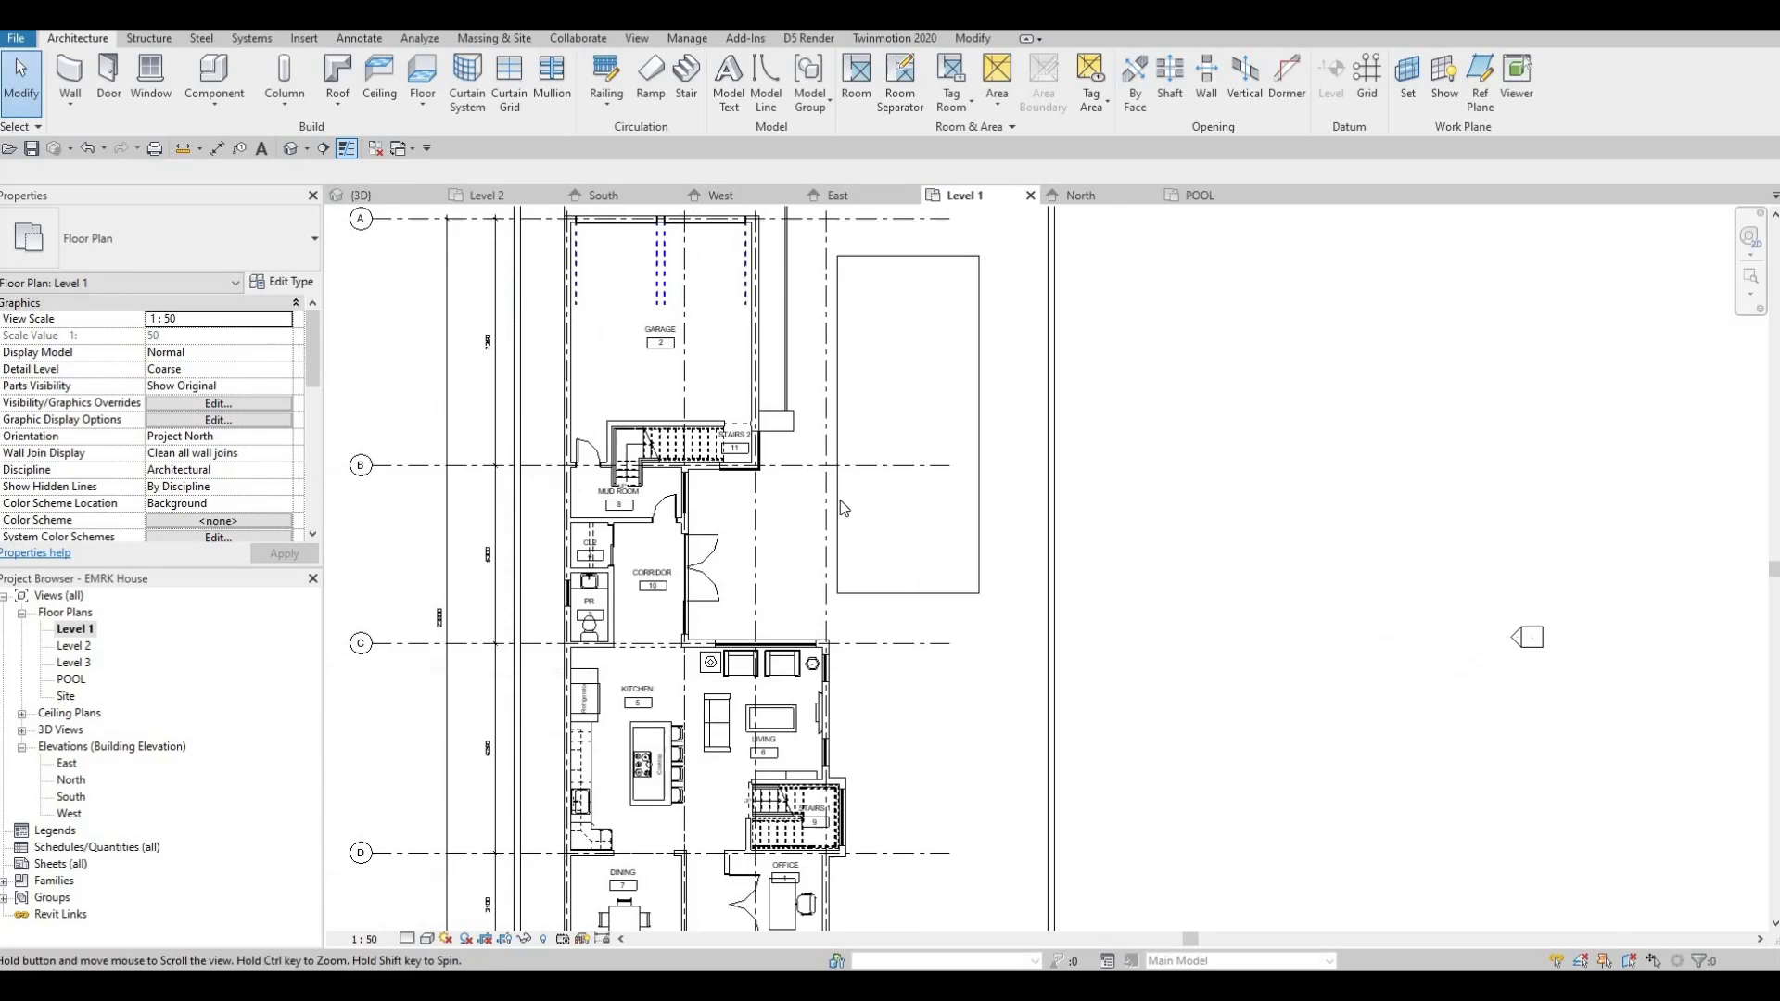
{"action": "middle_click_drag", "start_coordinate": [841, 405], "coordinate": [829, 451]}
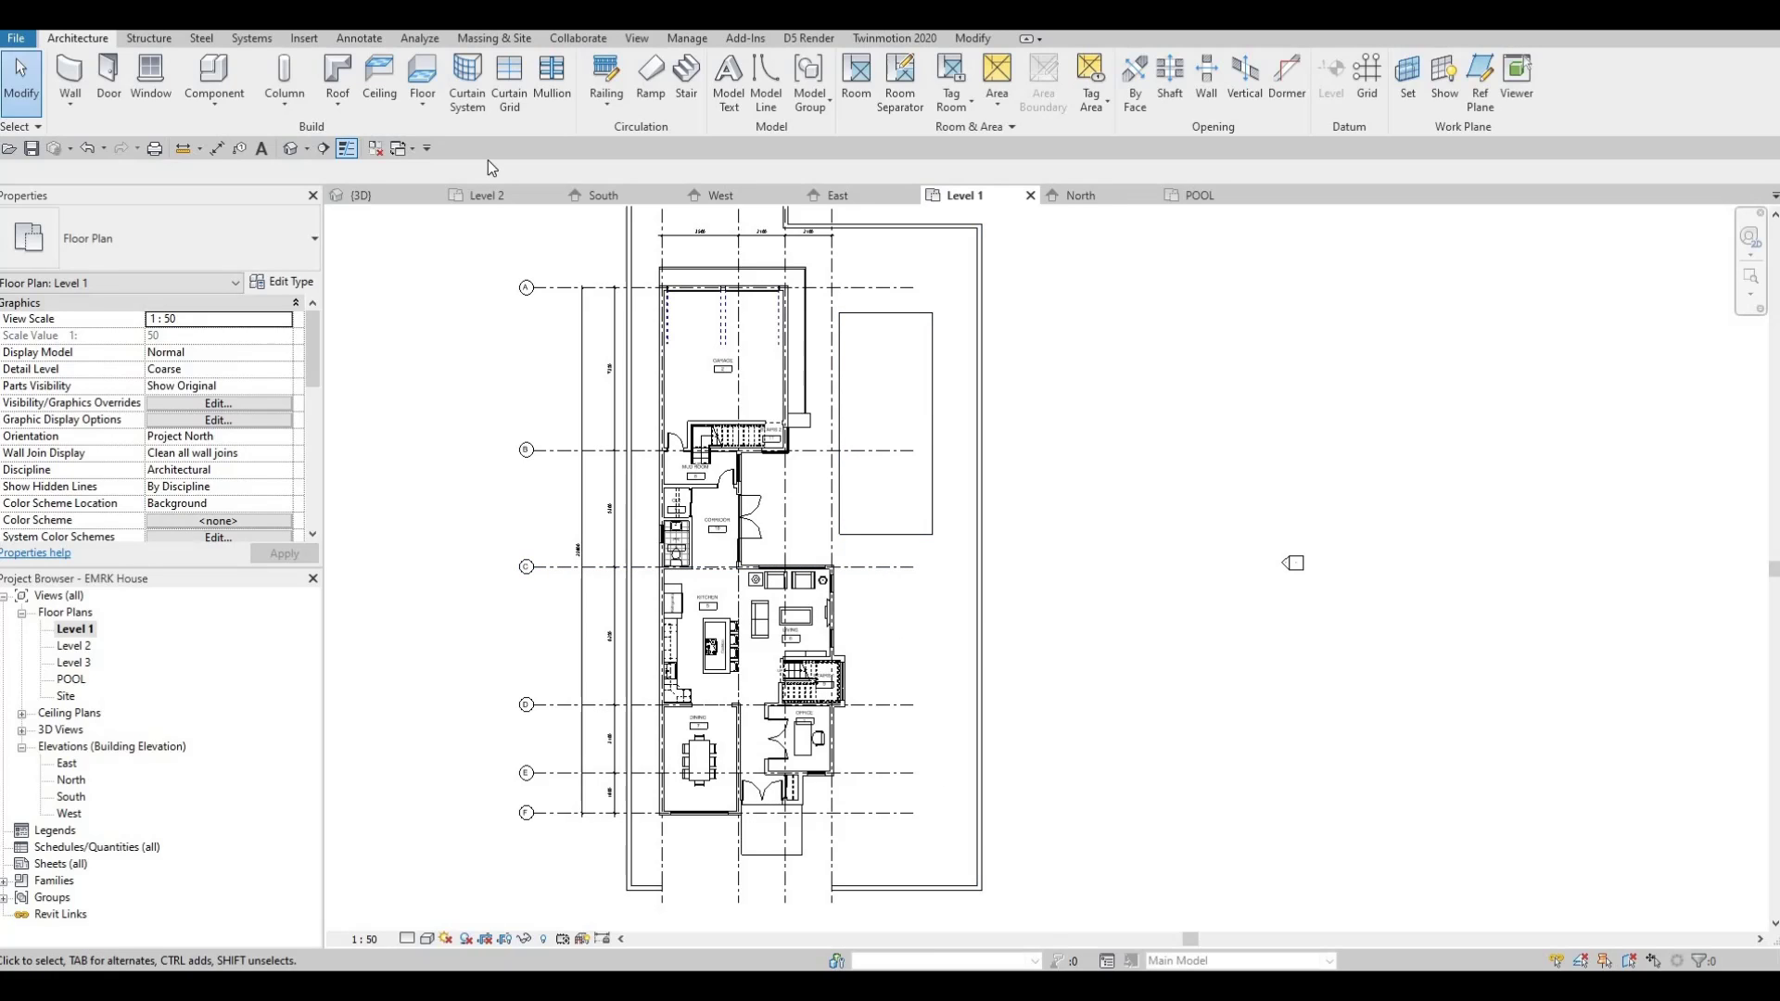
- Start an architectural floor on Level 1 and duplicate the POOL FLOOR type as OUTSIDE FLOOR
{"action": "left_click", "coordinate": [424, 107]}
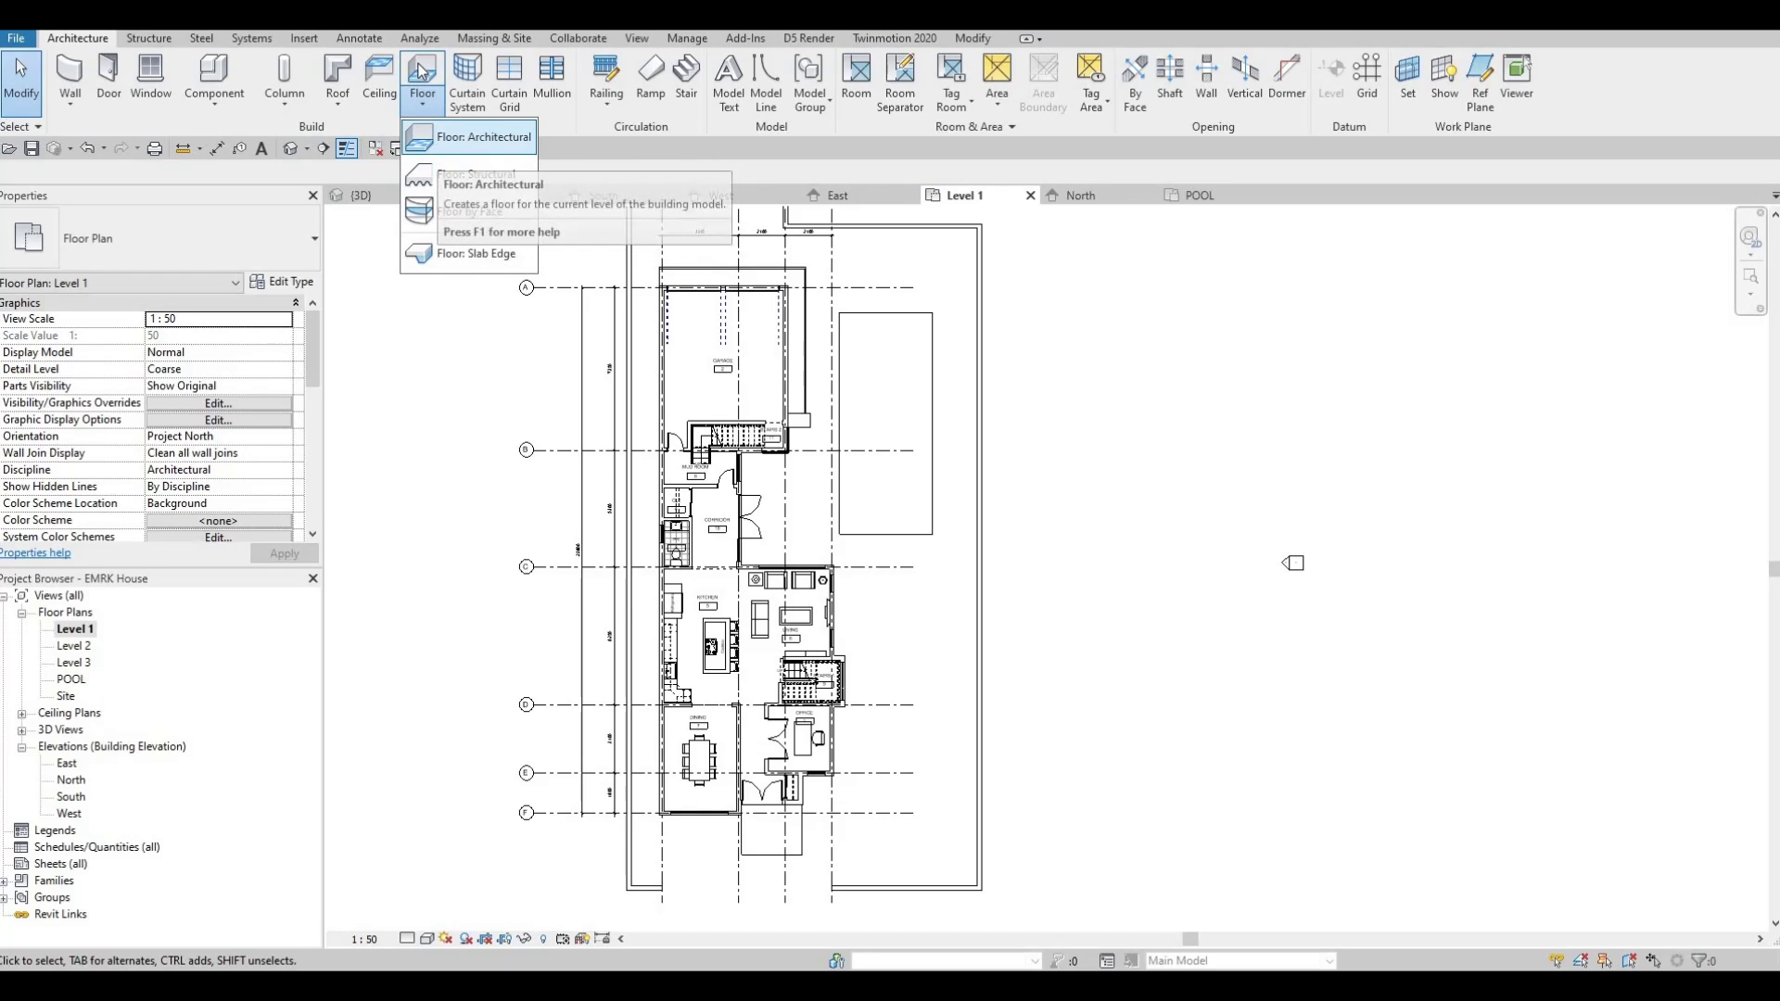
{"action": "left_click", "coordinate": [473, 136]}
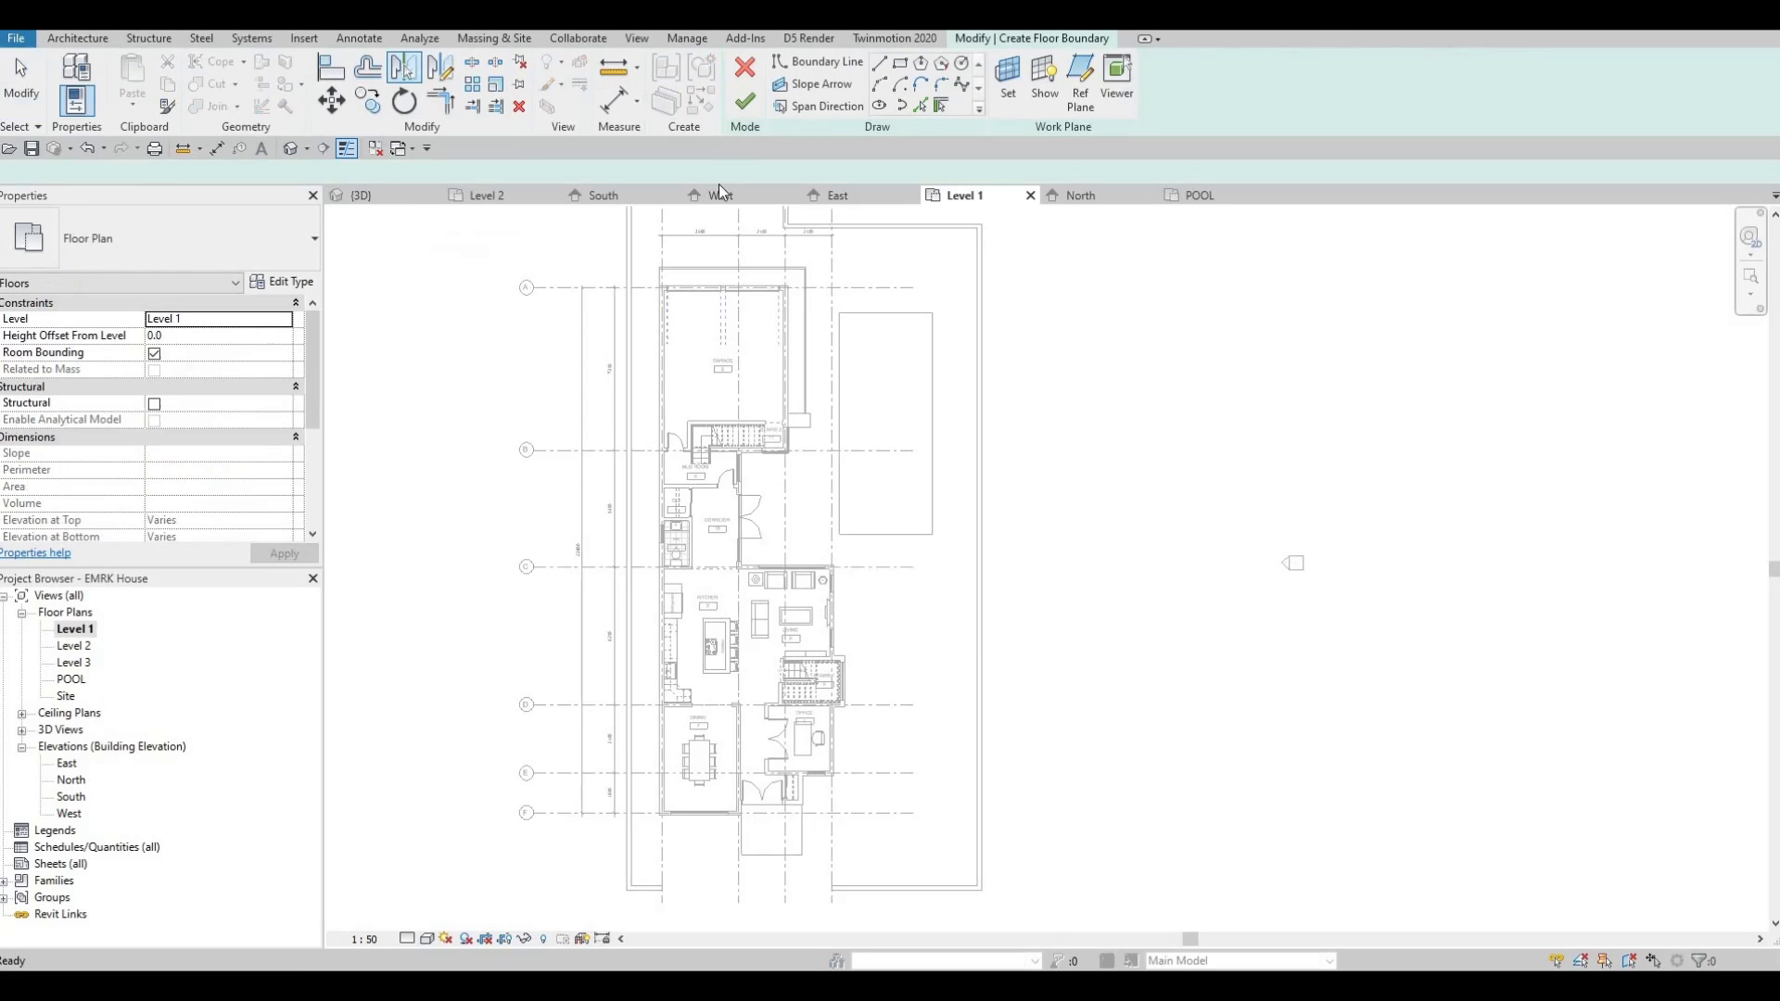
{"action": "left_click", "coordinate": [281, 281]}
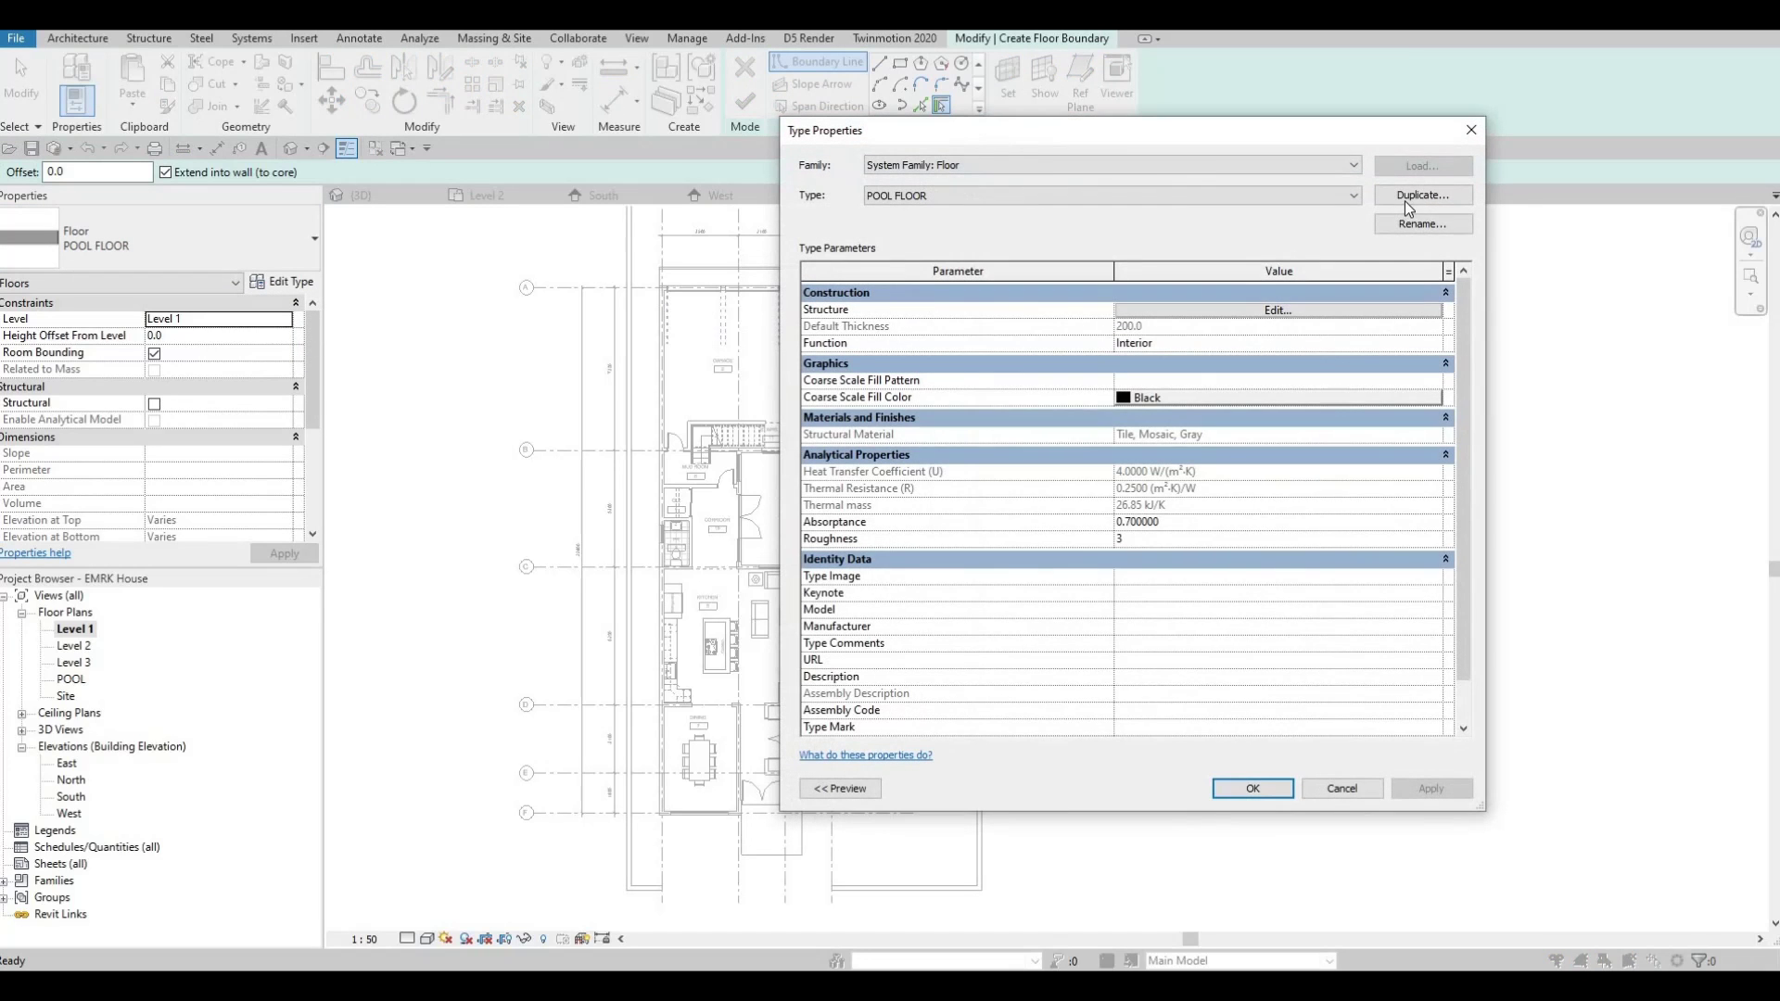
{"action": "left_click", "coordinate": [1422, 195]}
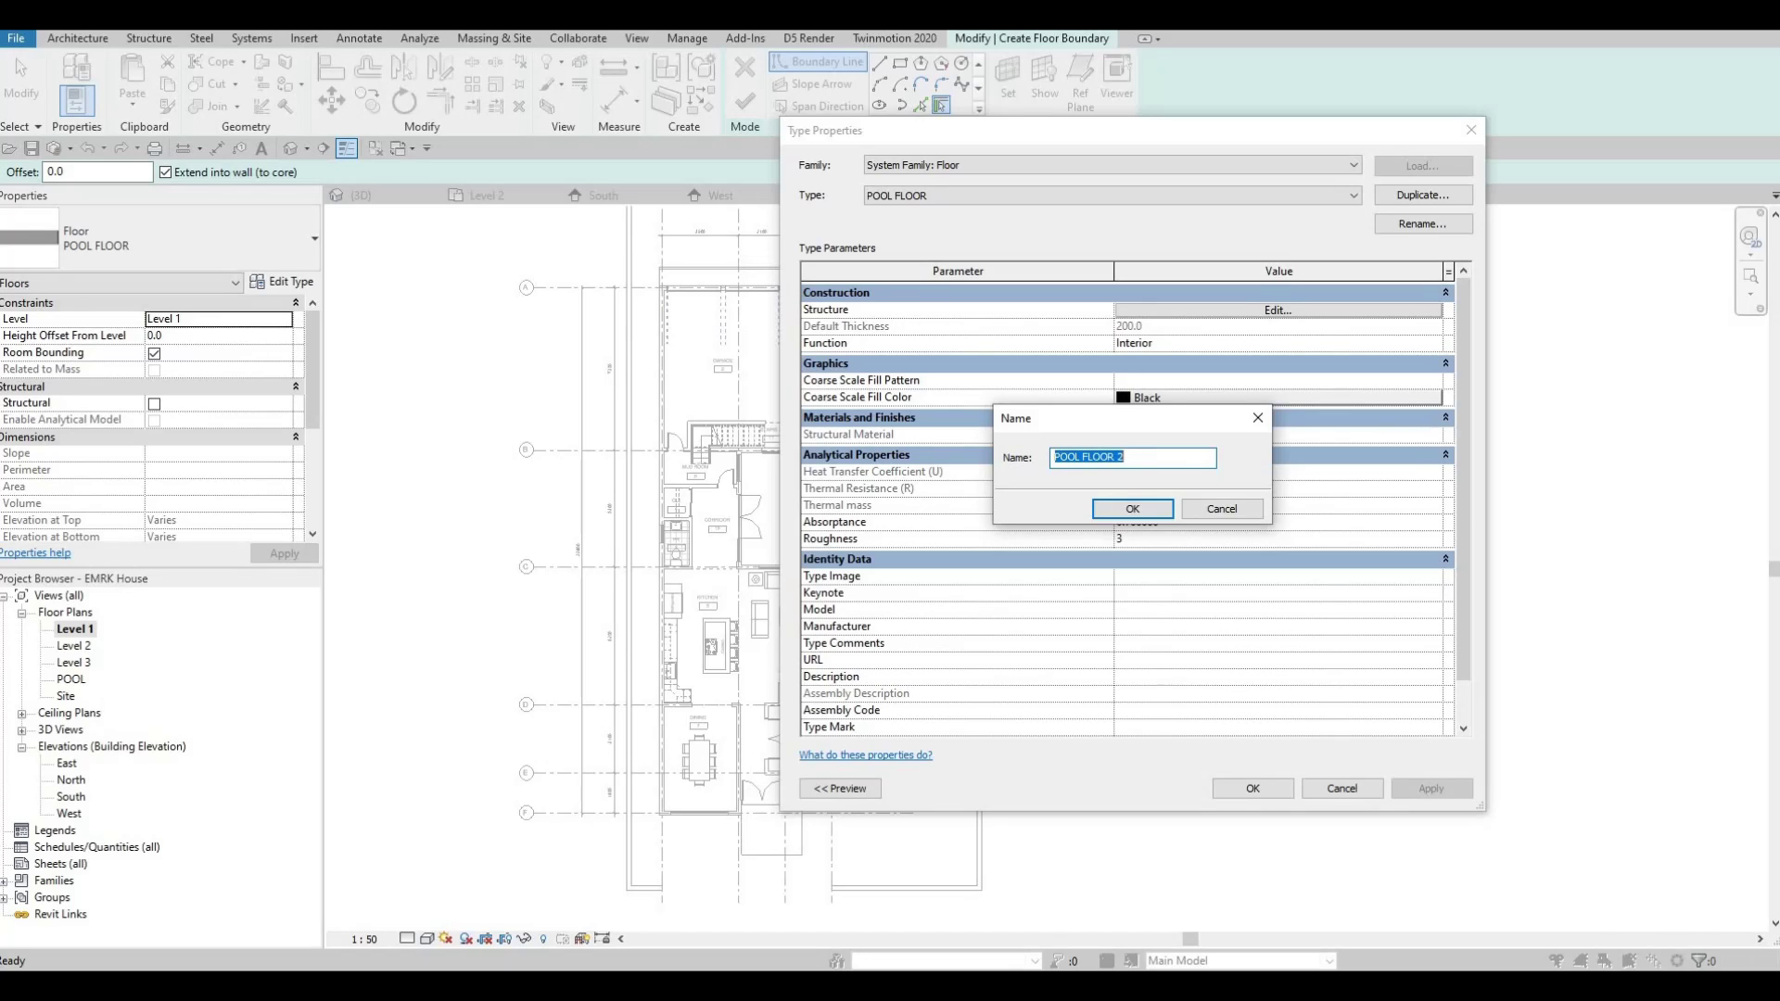
{"action": "type", "text": "Floor"}
{"action": "key", "text": "BackSpace"}
{"action": "key", "text": "BackSpace"}
{"action": "key", "text": "BackSpace"}
{"action": "key", "text": "BackSpace"}
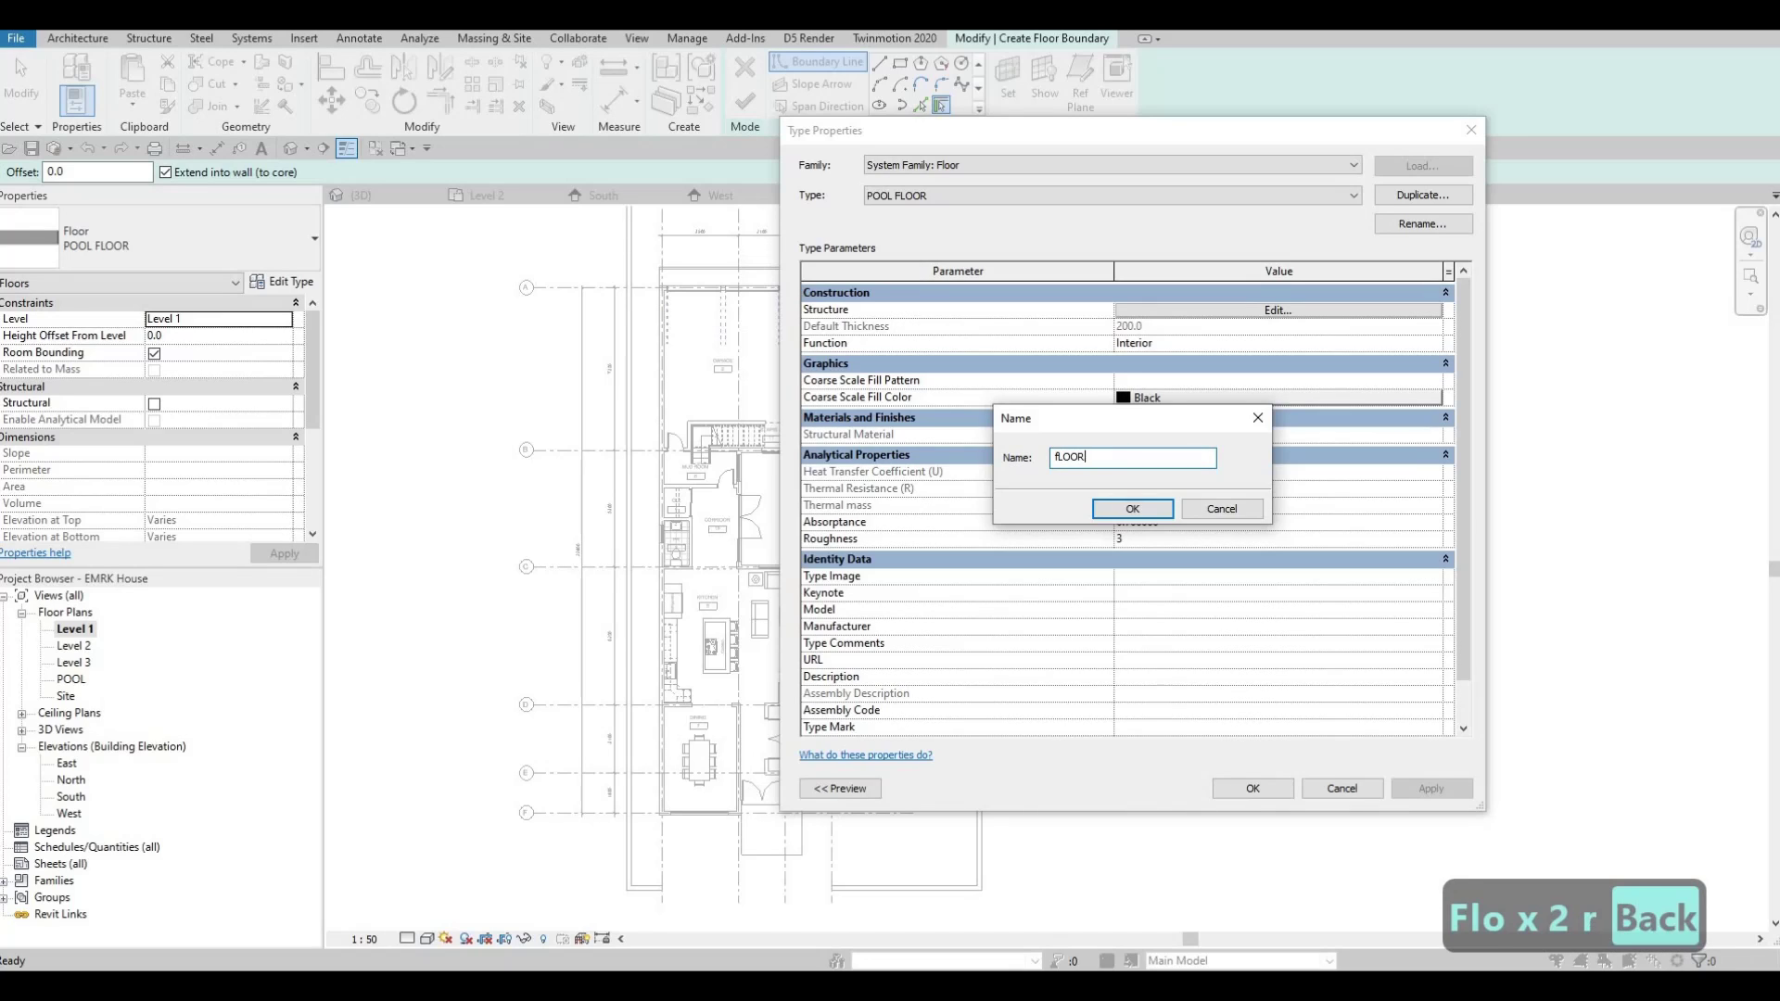
{"action": "key", "text": "BackSpace"}
{"action": "key", "text": "BackSpace"}
{"action": "key", "text": "BackSpace"}
{"action": "type", "text": "OUT"}
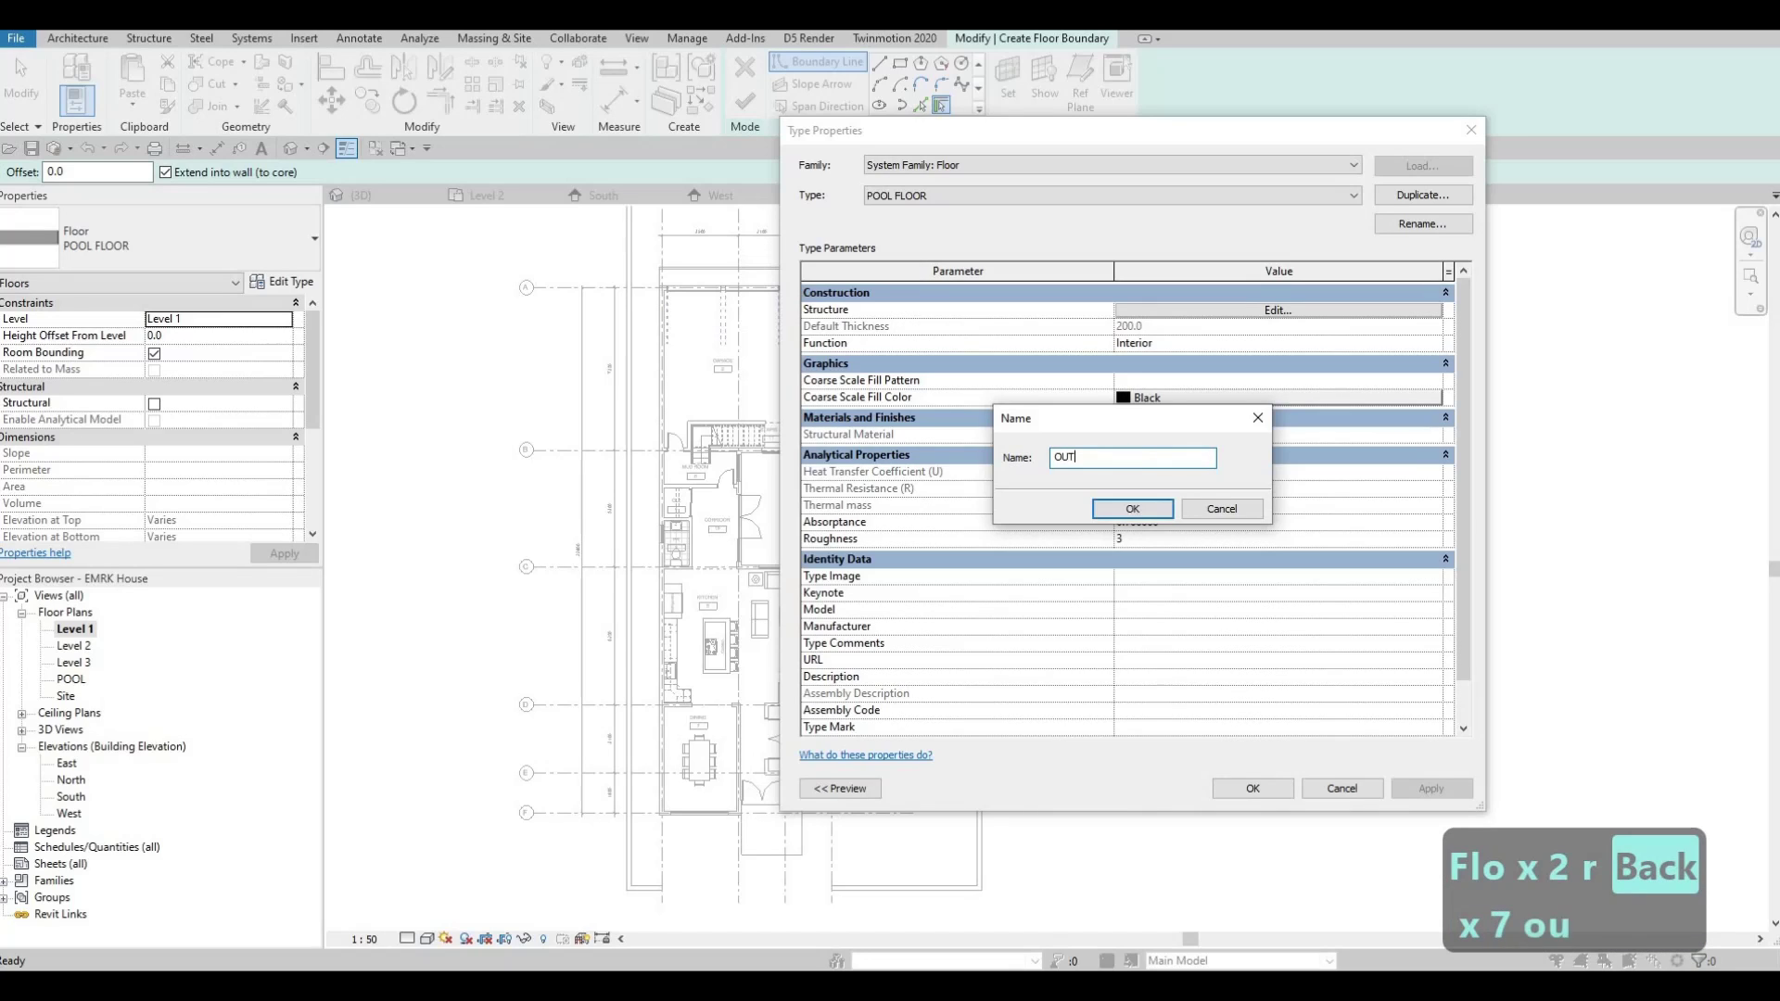
{"action": "type", "text": "SIDE S"}
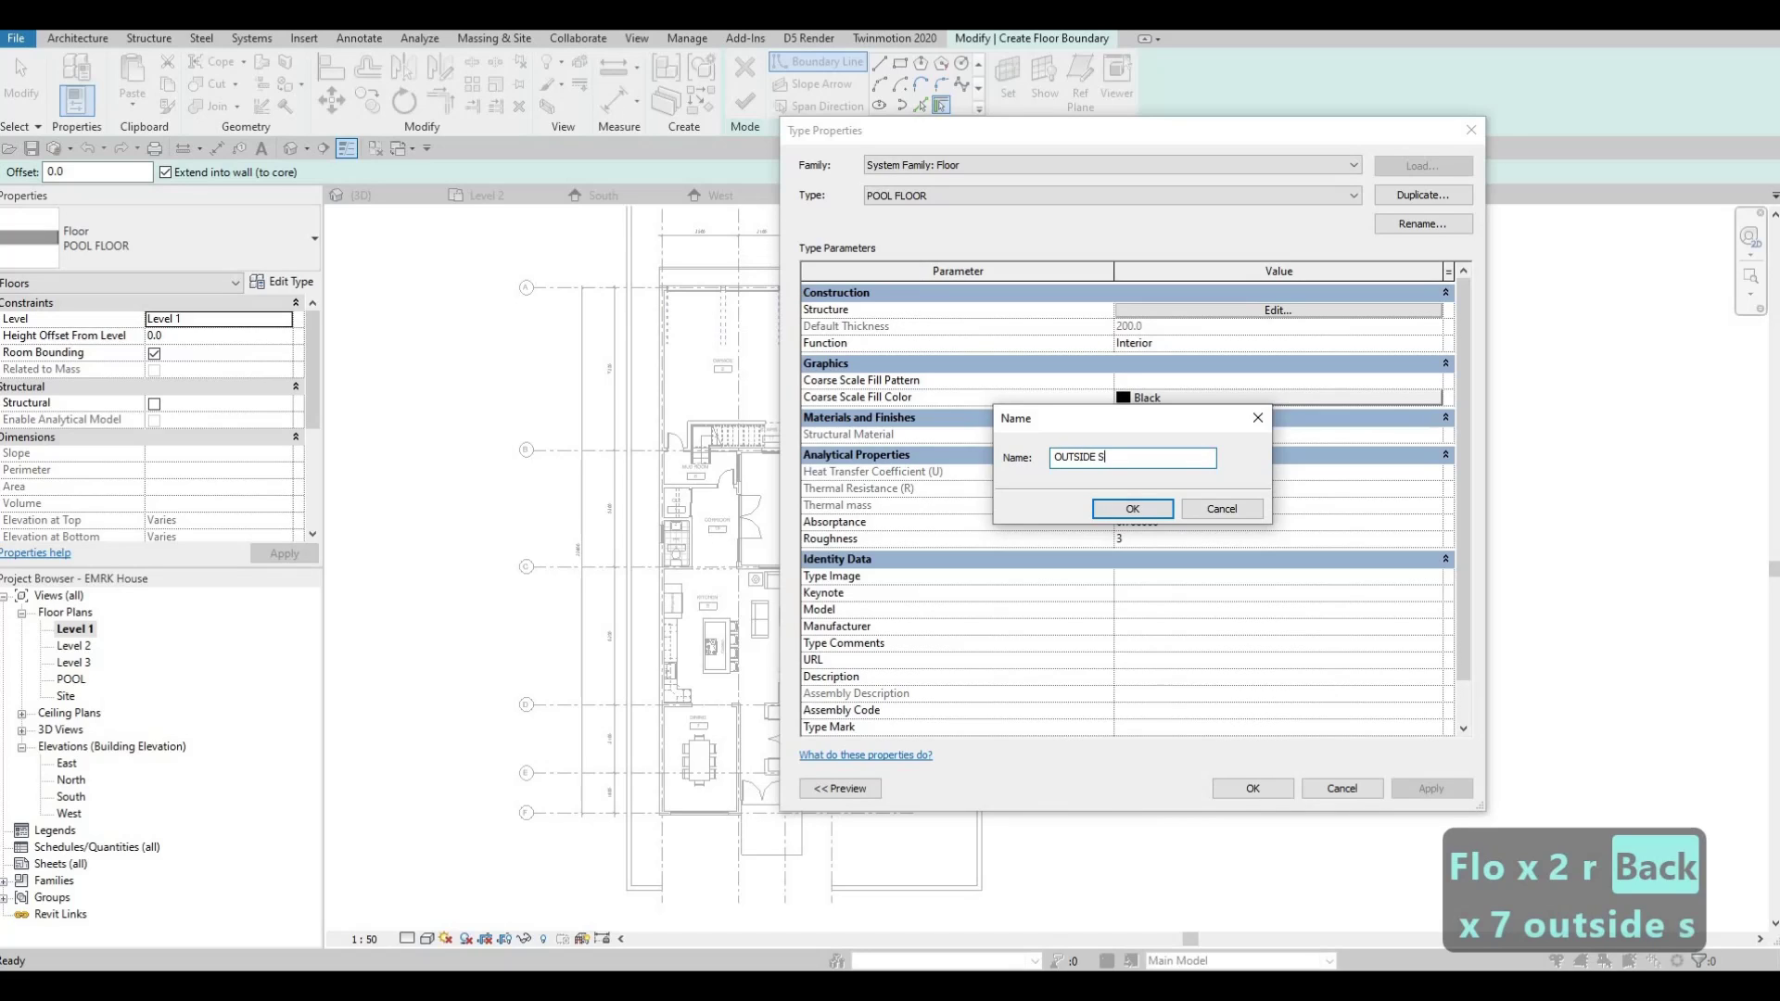
{"action": "type", "text": "I"}
{"action": "key", "text": "BackSpace"}
{"action": "key", "text": "BackSpace"}
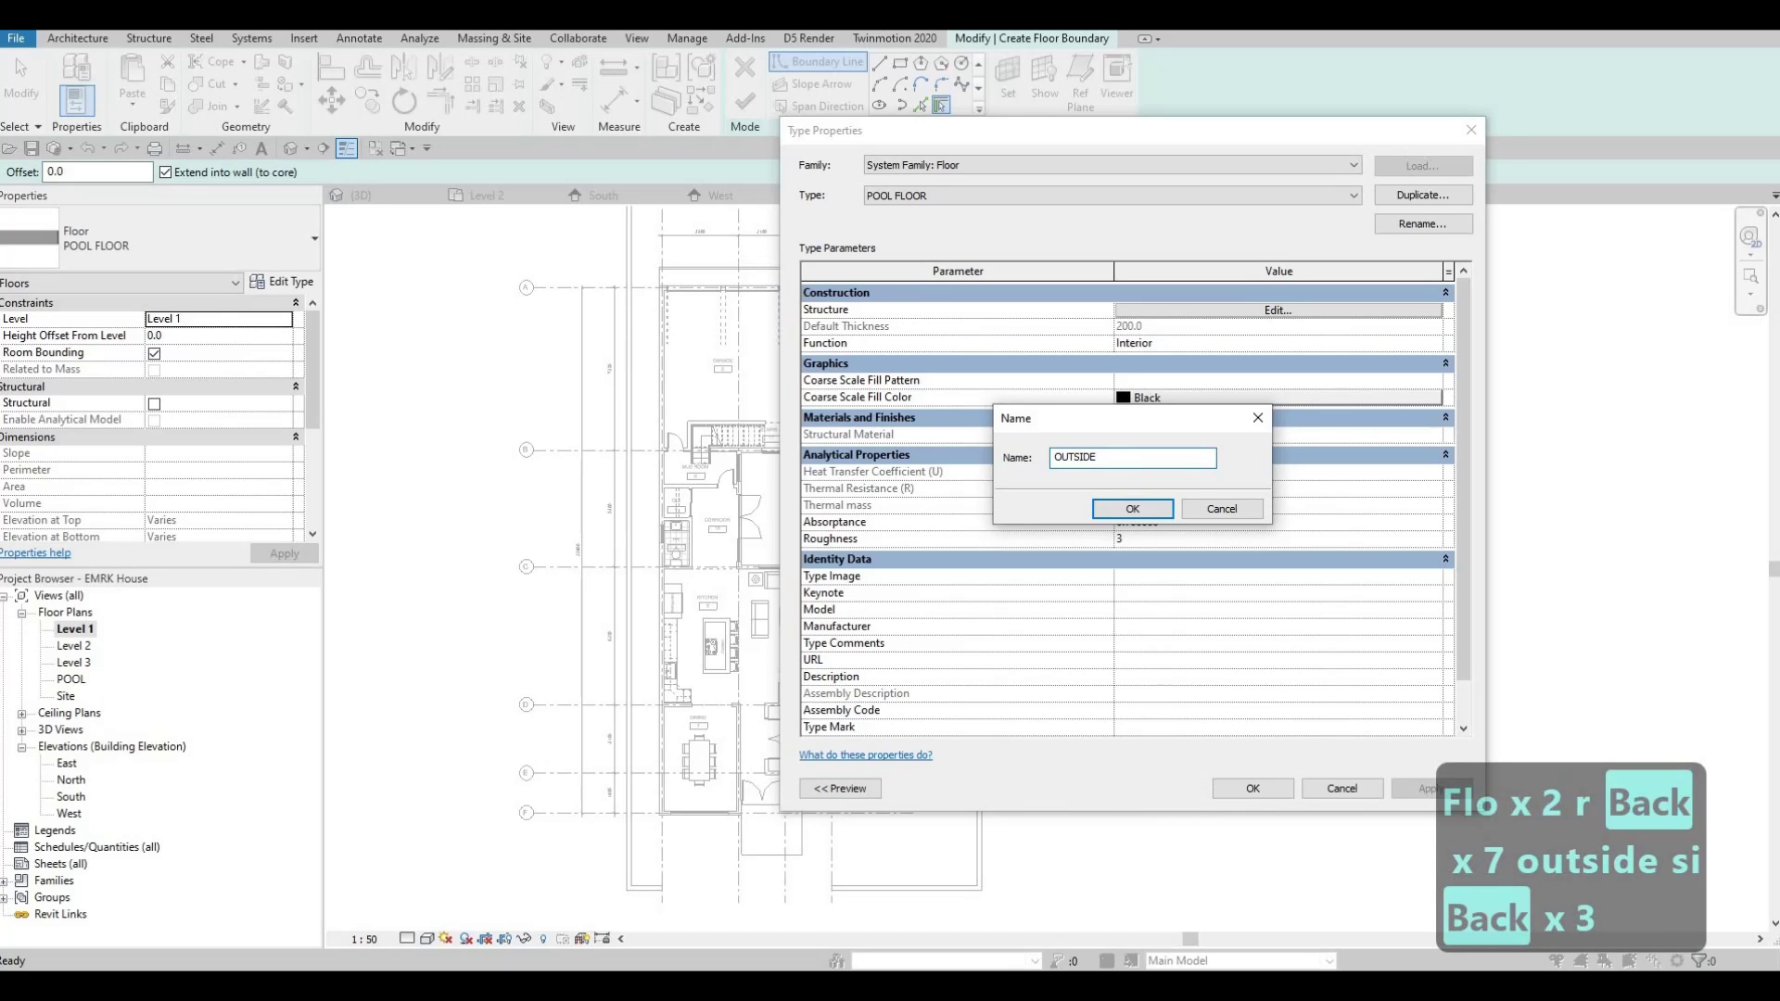
{"action": "type", "text": "FLOOR"}
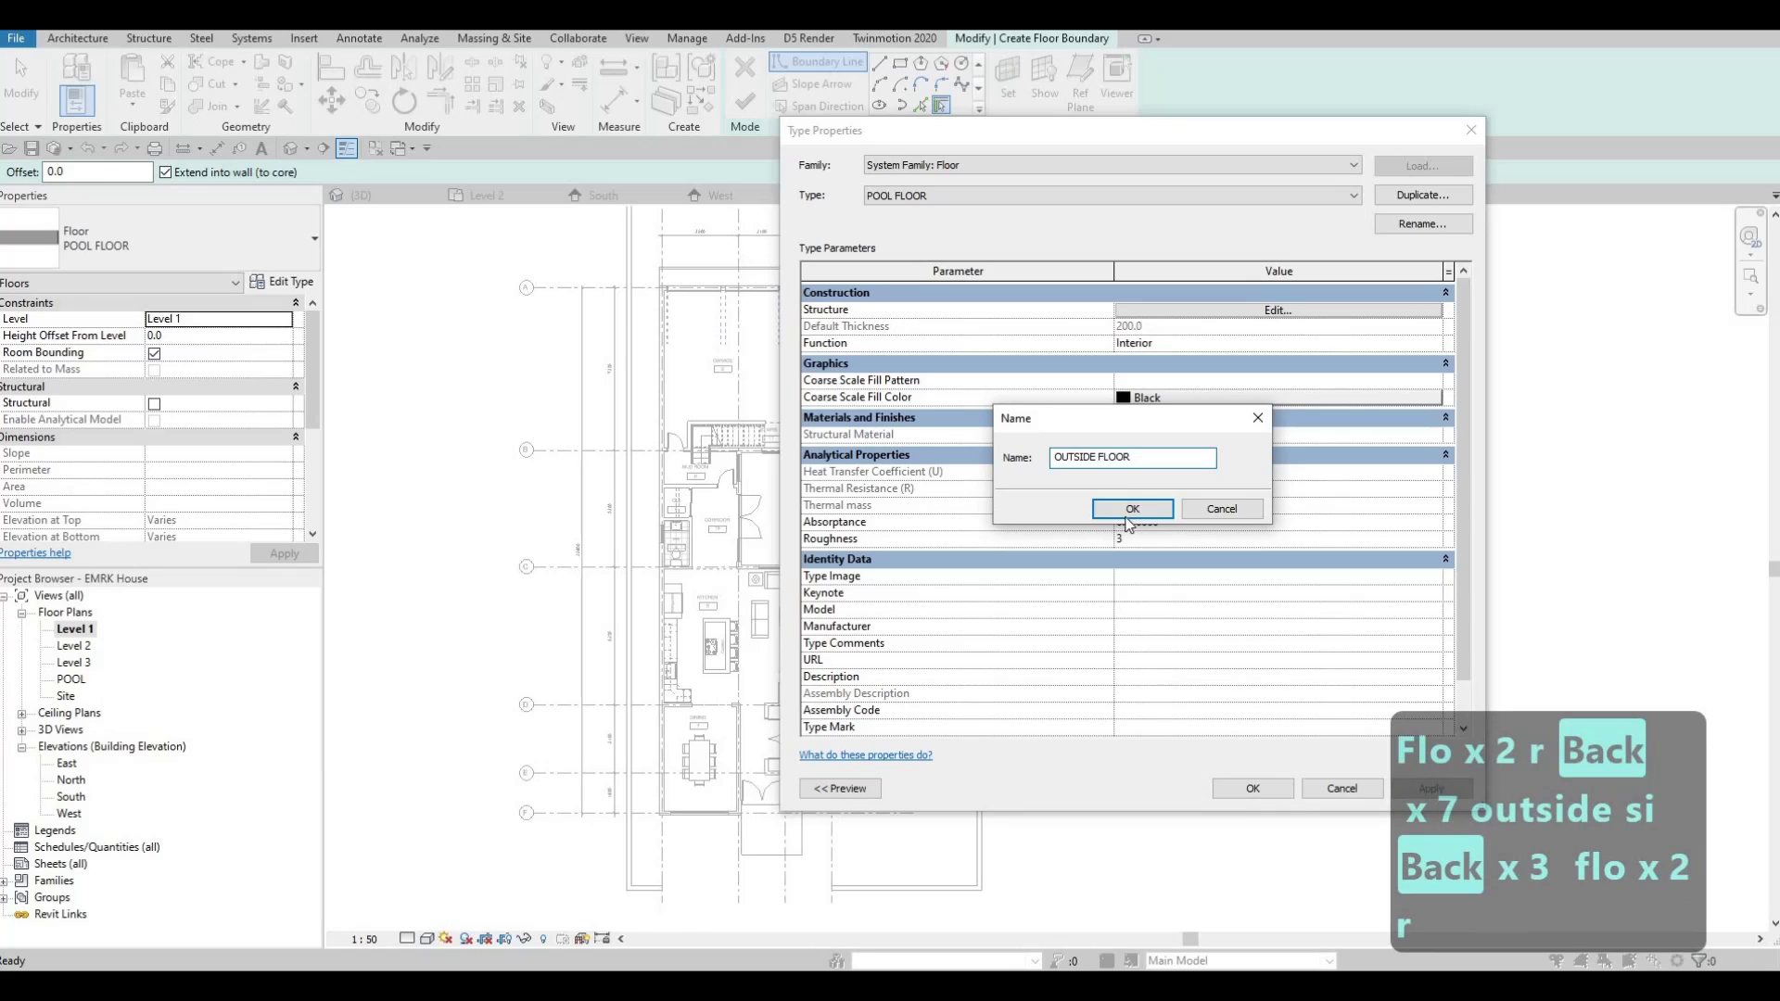
{"action": "left_click", "coordinate": [1127, 512]}
- Set the OUTSIDE FLOOR structure layer's material to Concrete, Walkway from the AEC concrete library and accept the type
{"action": "left_click", "coordinate": [1183, 309]}
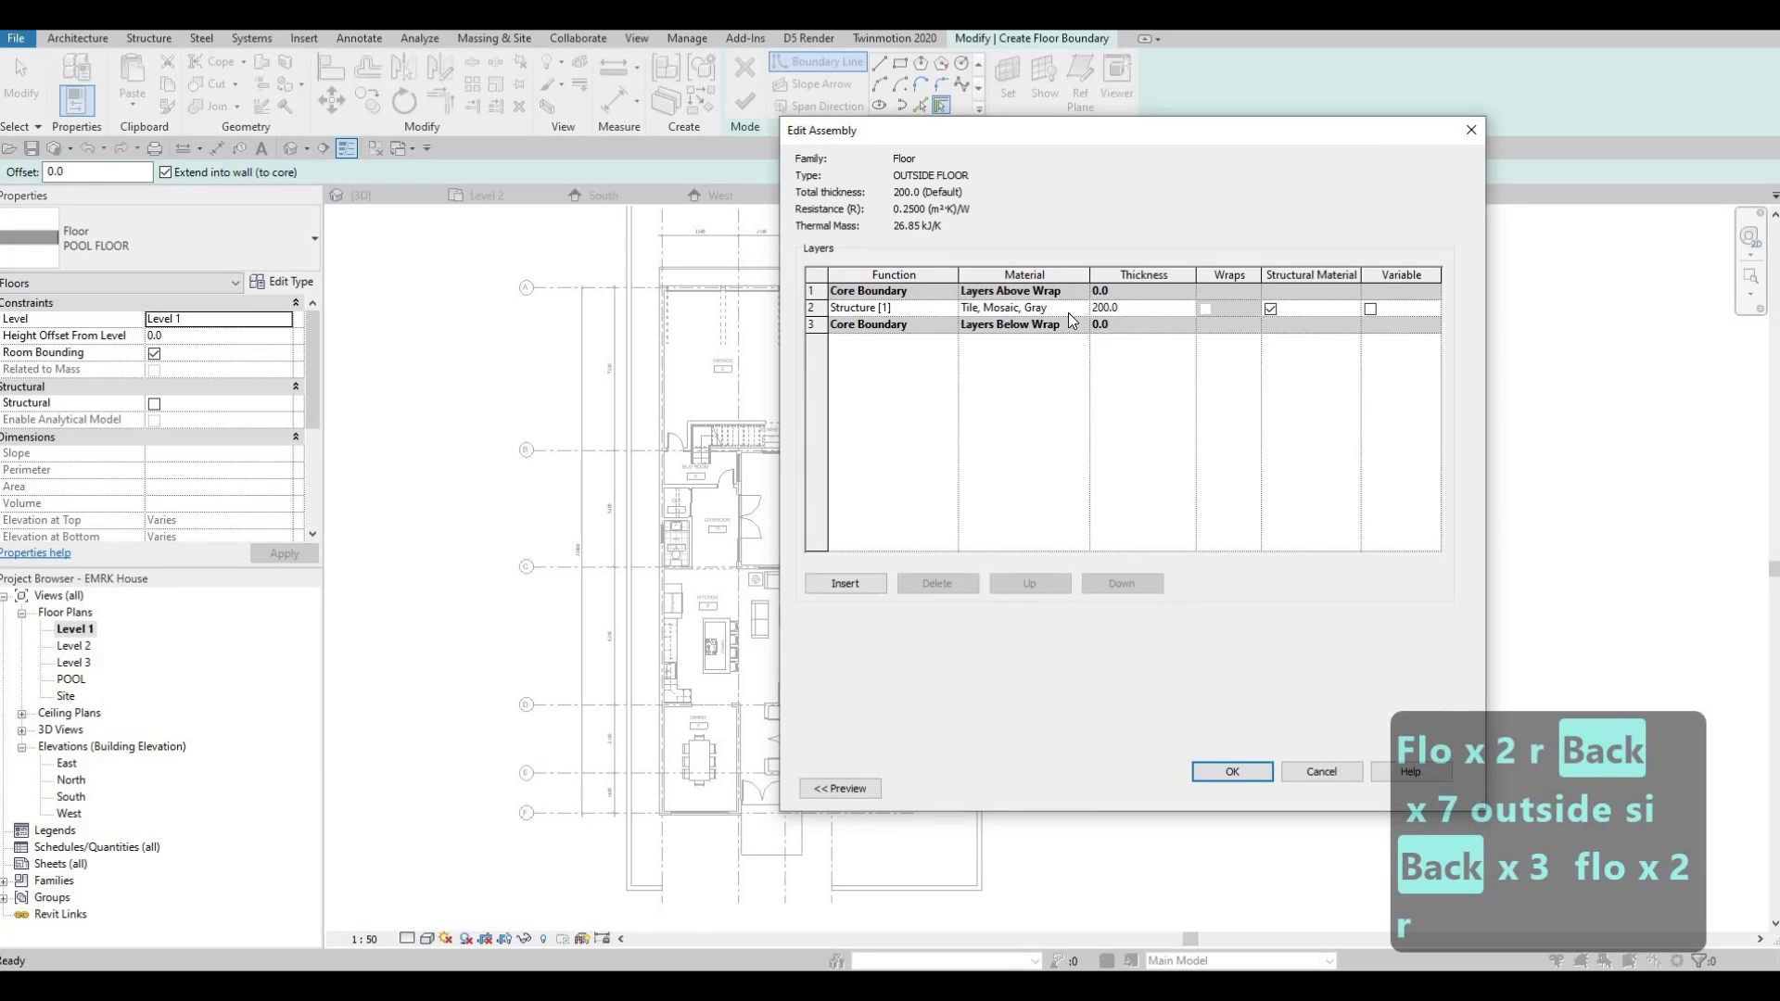
{"action": "left_click", "coordinate": [1074, 306]}
{"action": "left_click", "coordinate": [1082, 306]}
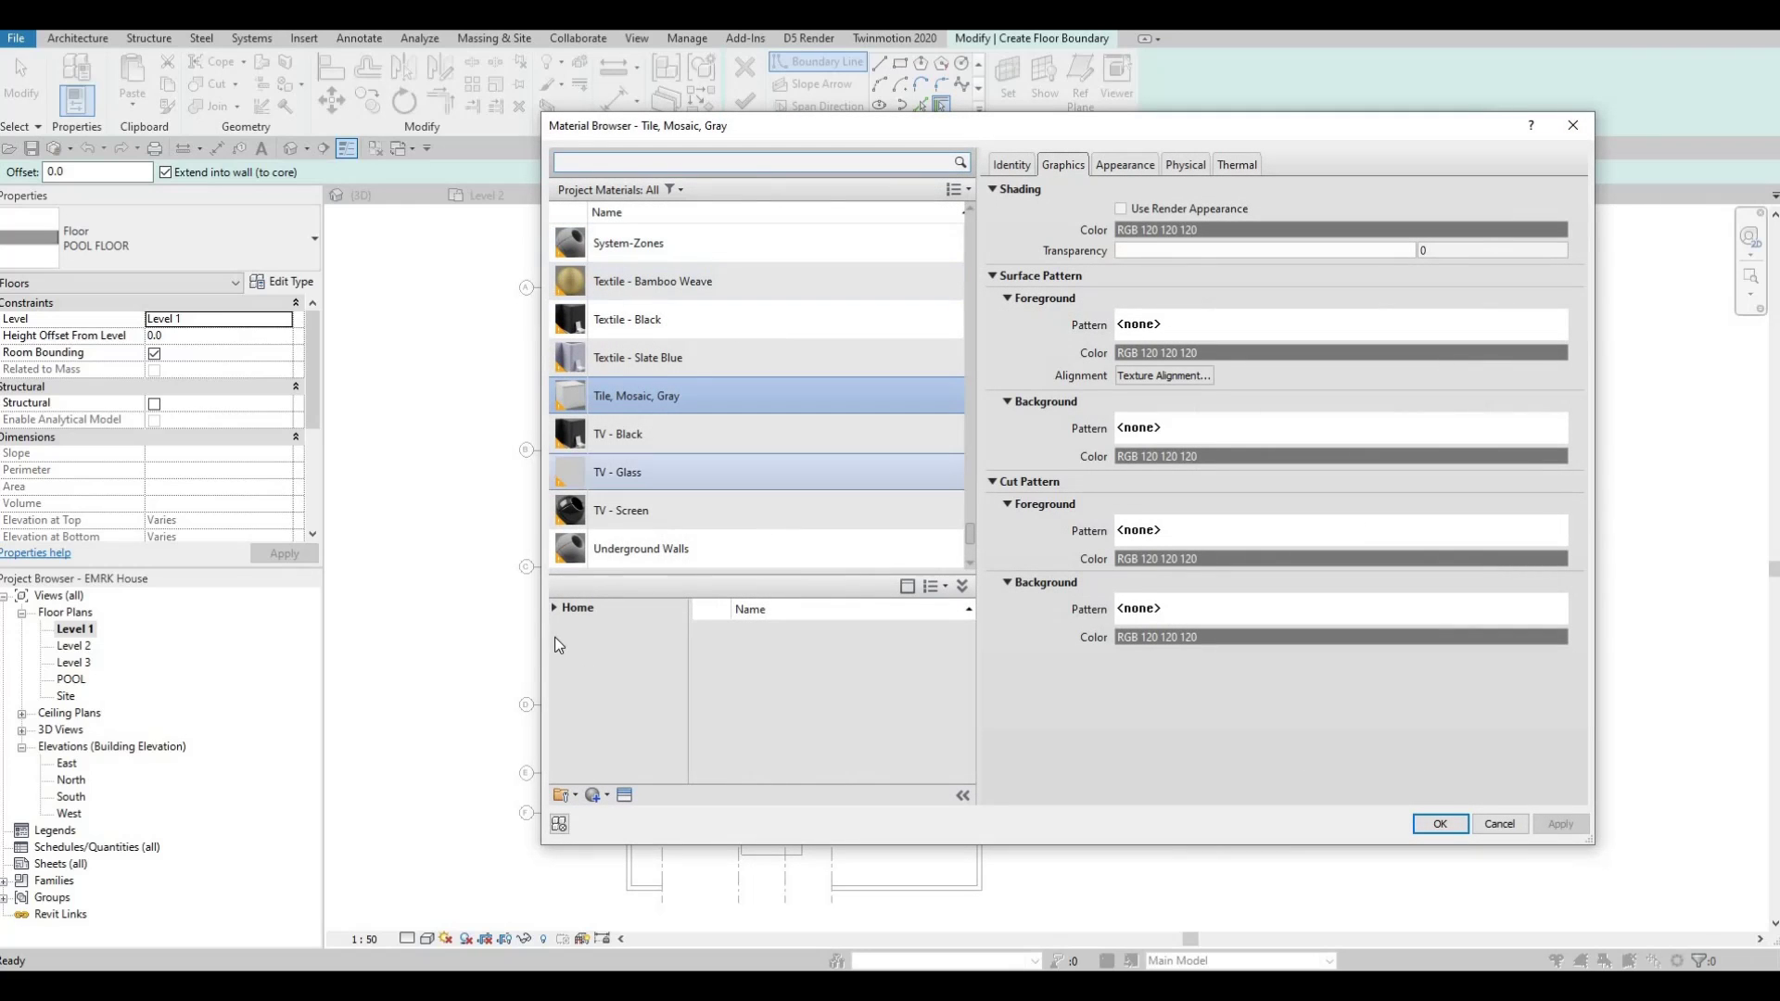
{"action": "left_click", "coordinate": [553, 608]}
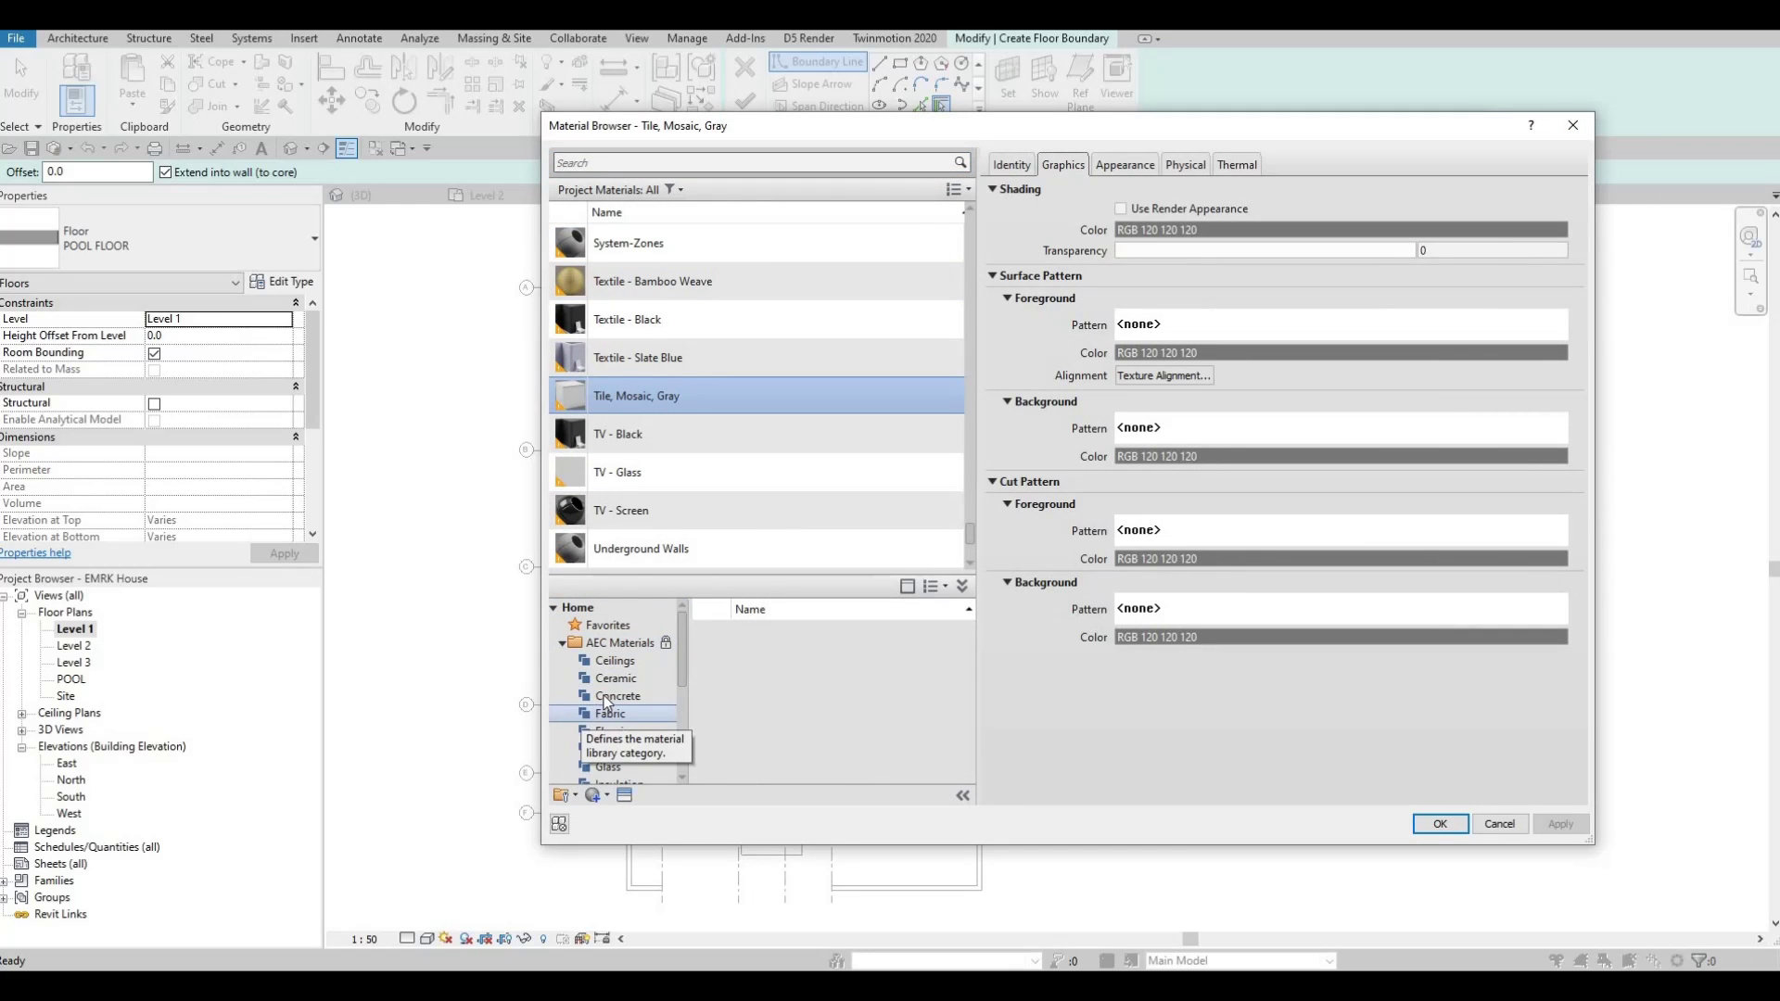
{"action": "left_click", "coordinate": [604, 694]}
{"action": "scroll", "coordinate": [877, 745], "scroll_direction": "down", "scroll_amount": 6}
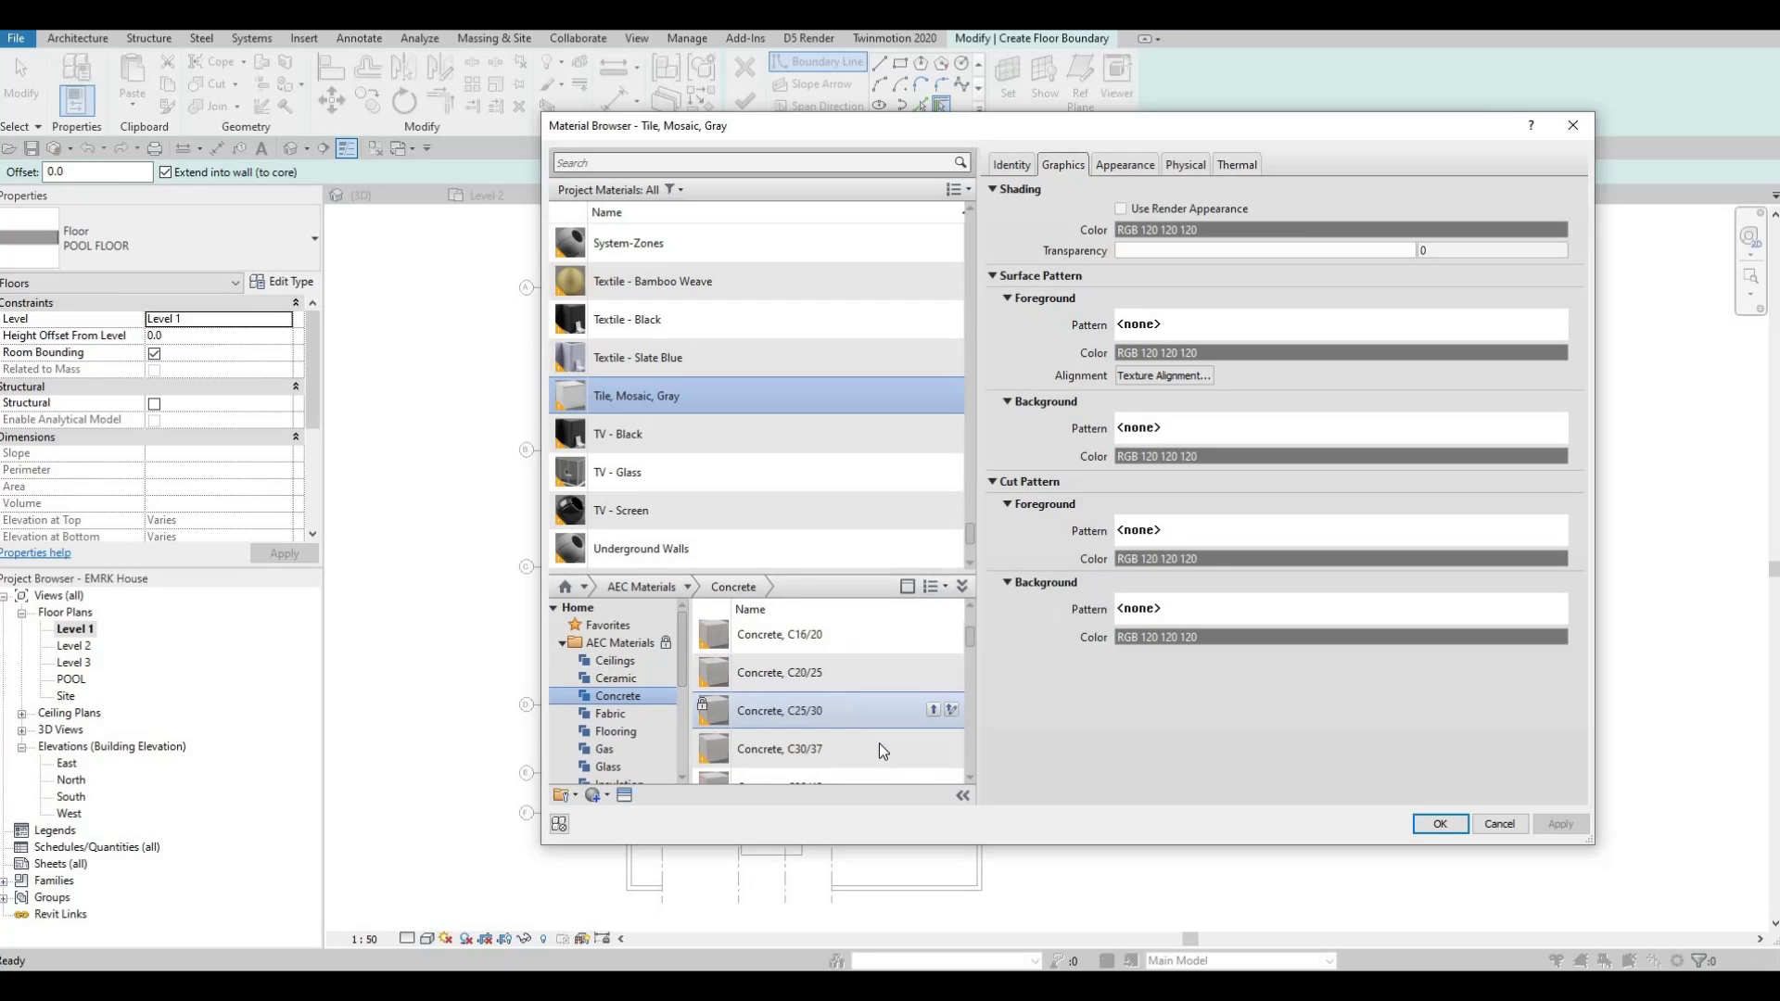
{"action": "scroll", "coordinate": [877, 745], "scroll_direction": "down", "scroll_amount": 4}
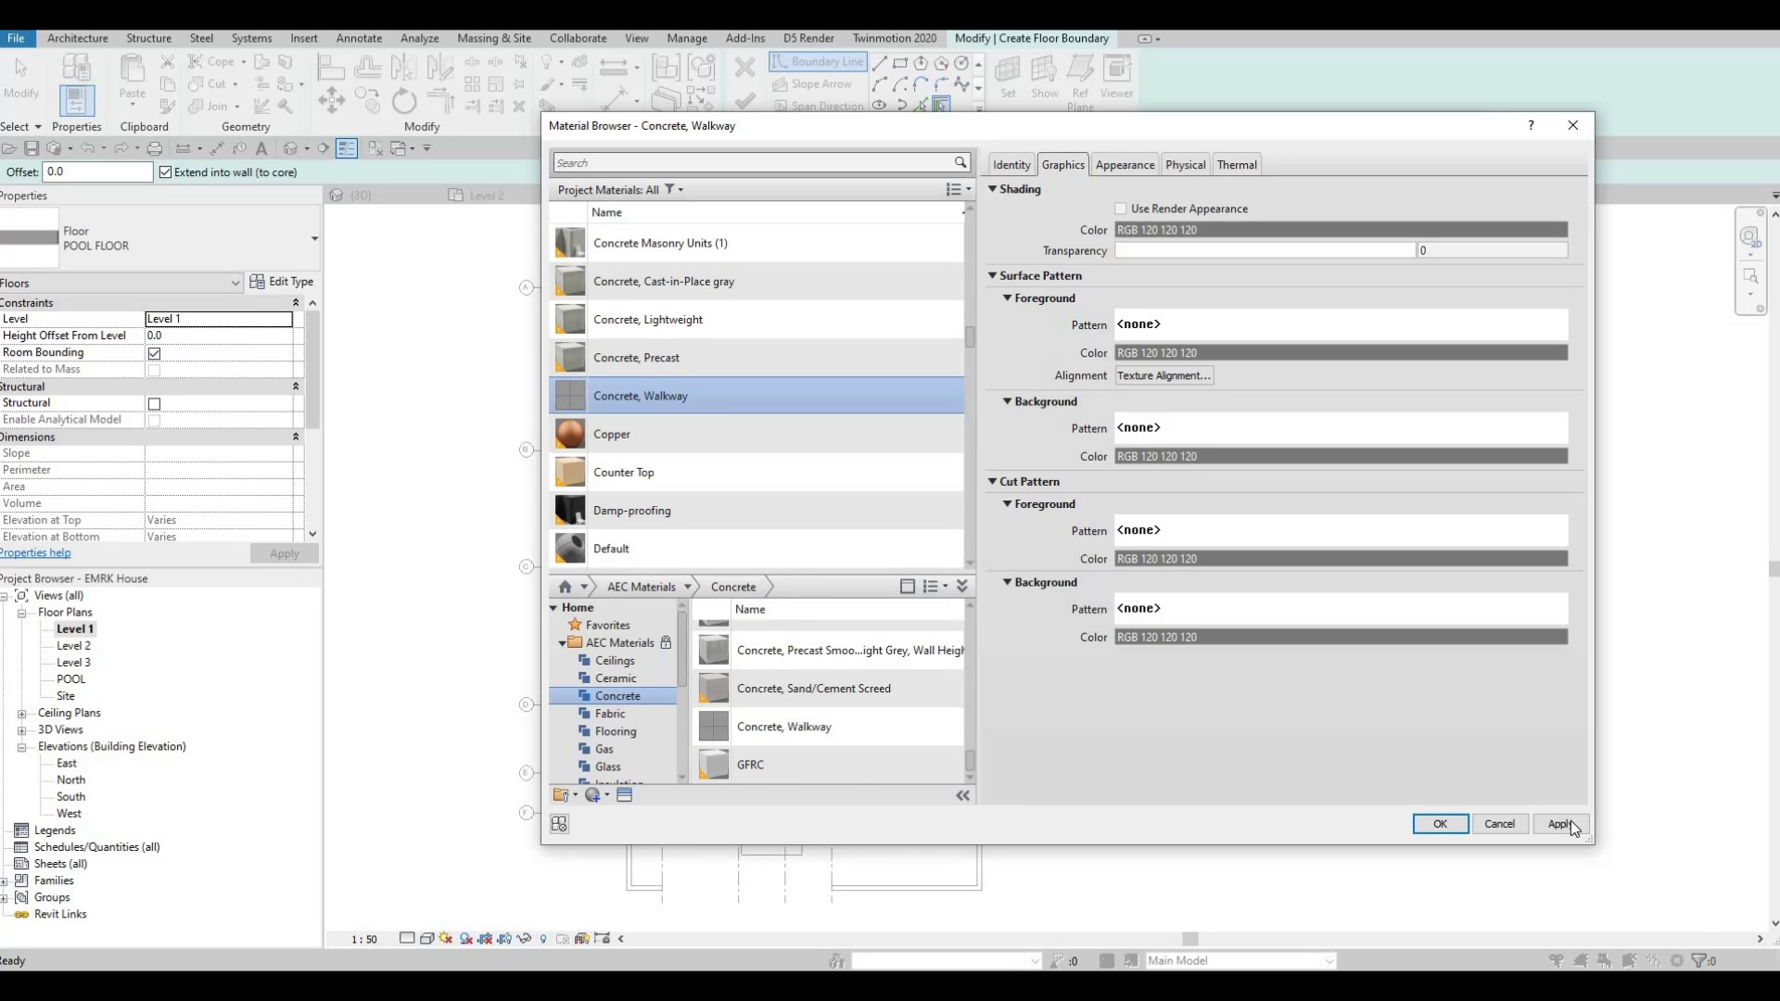
{"action": "left_click", "coordinate": [1437, 823]}
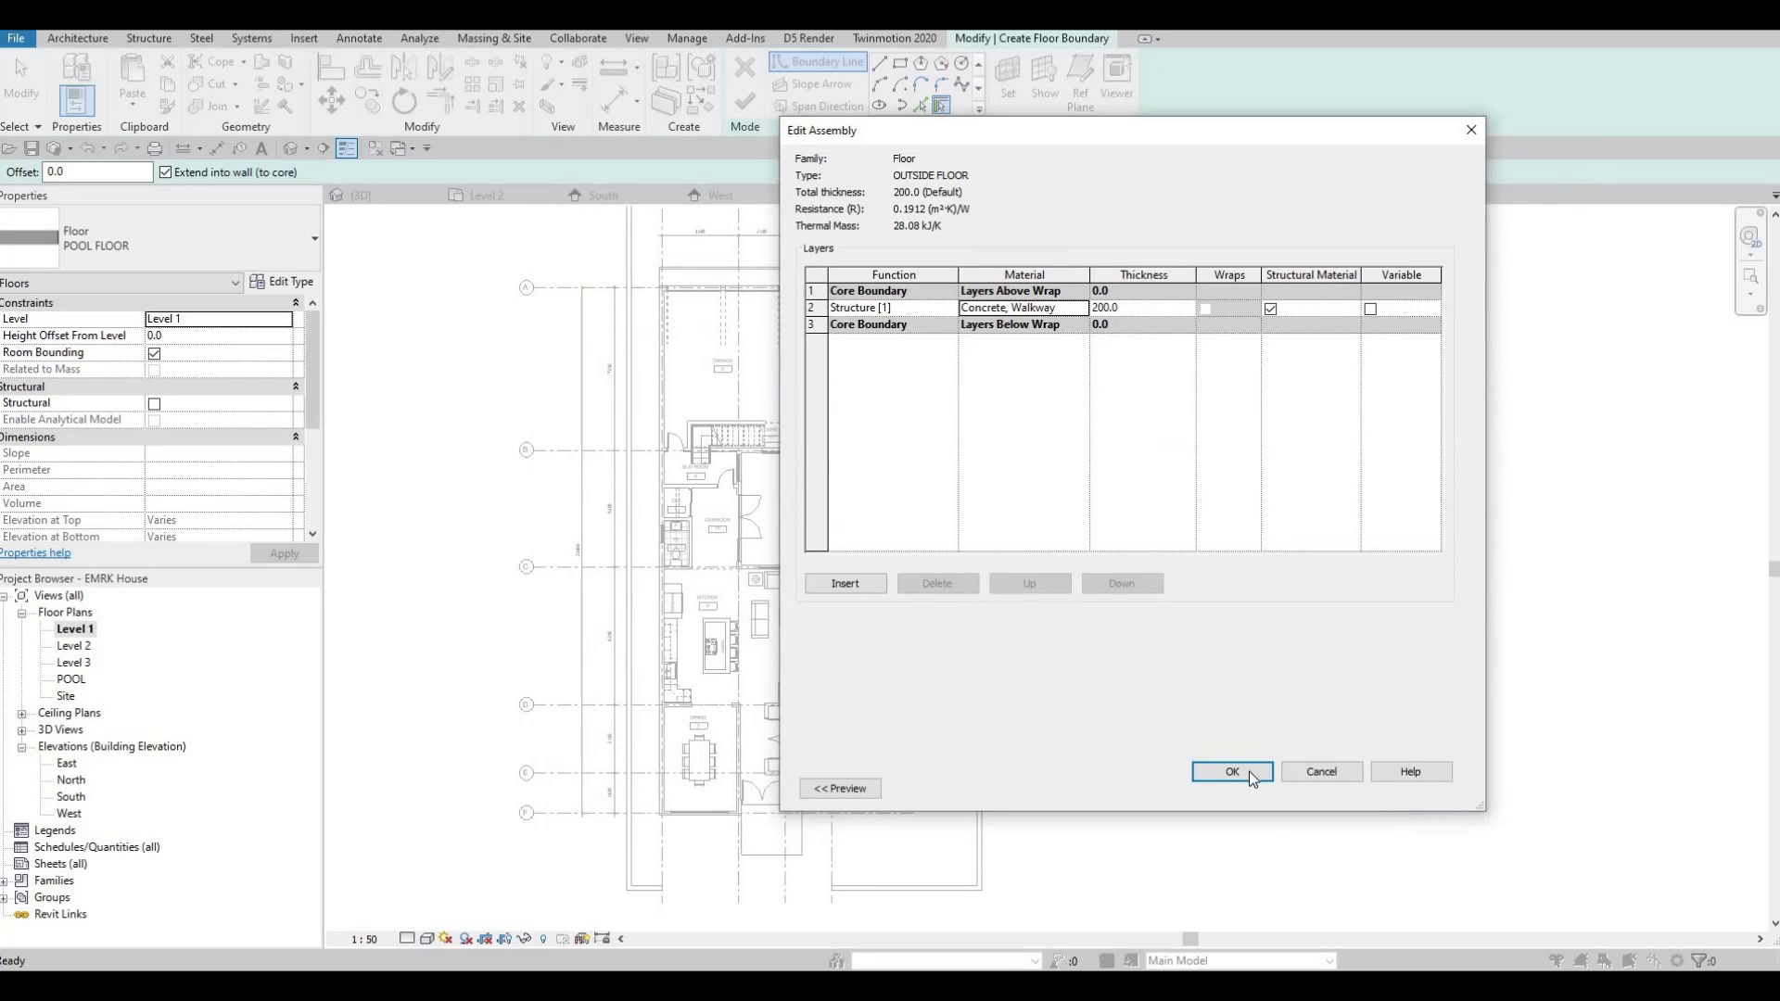
{"action": "left_click", "coordinate": [1243, 771]}
{"action": "left_click", "coordinate": [1263, 790]}
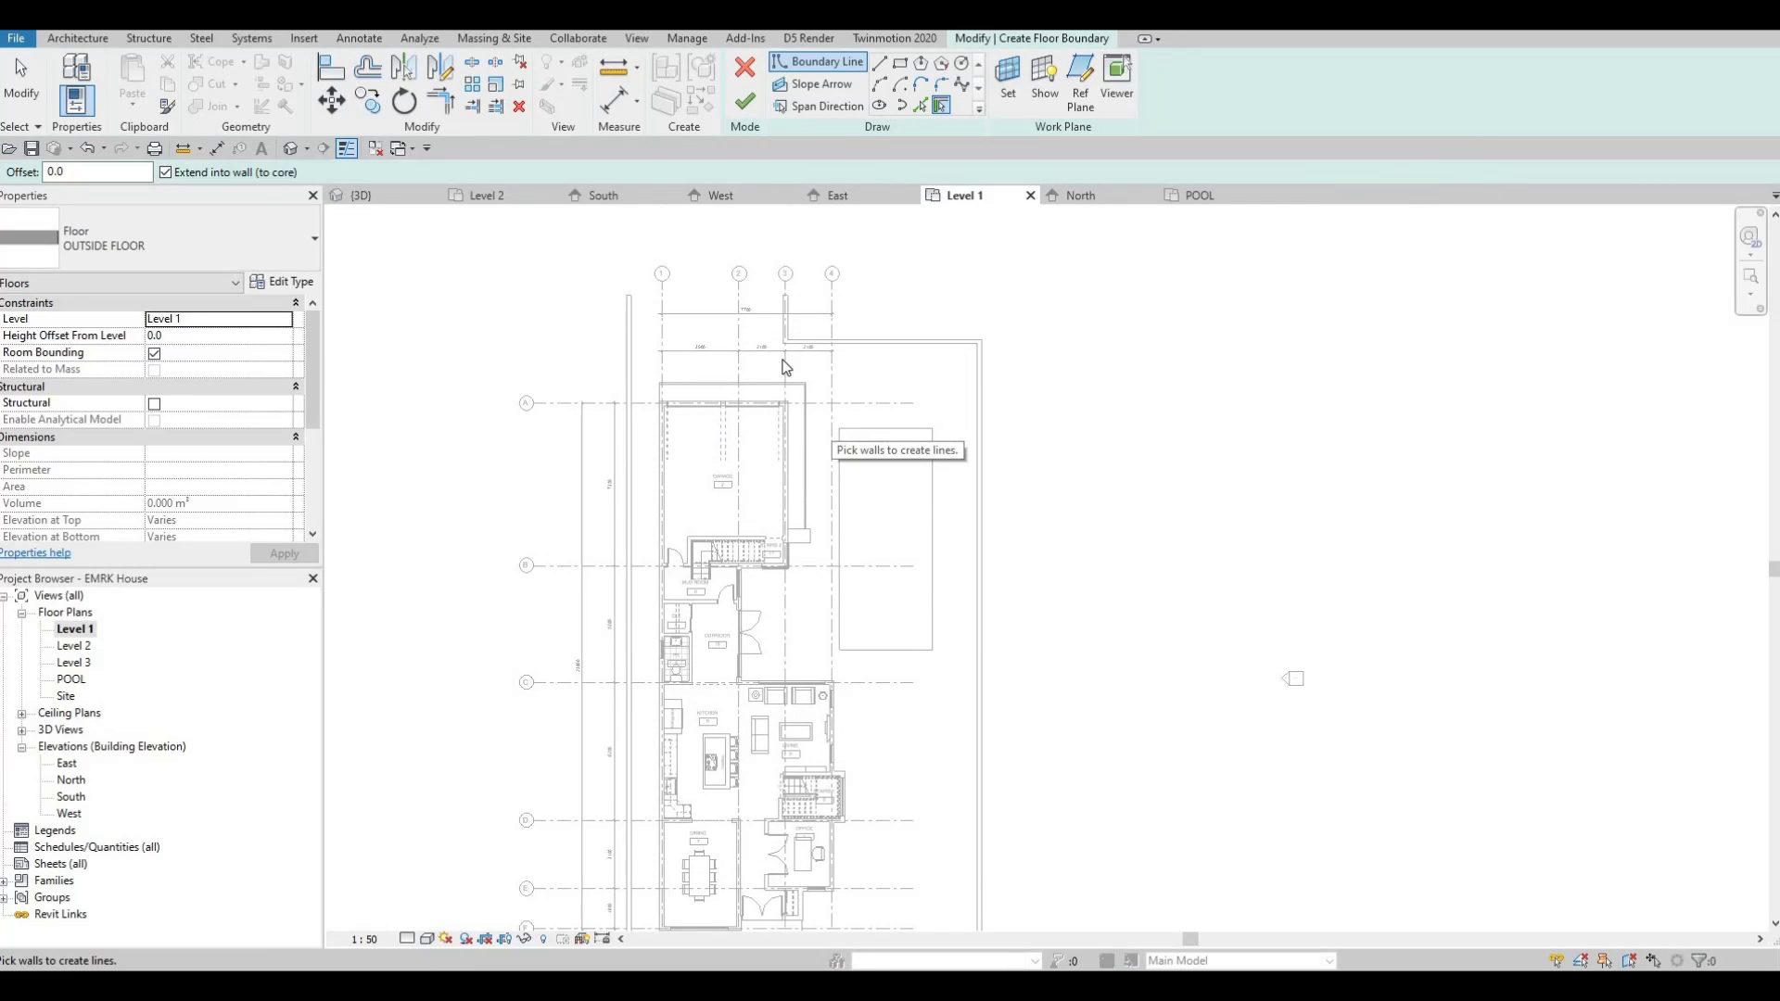
{"action": "left_click", "coordinate": [899, 64]}
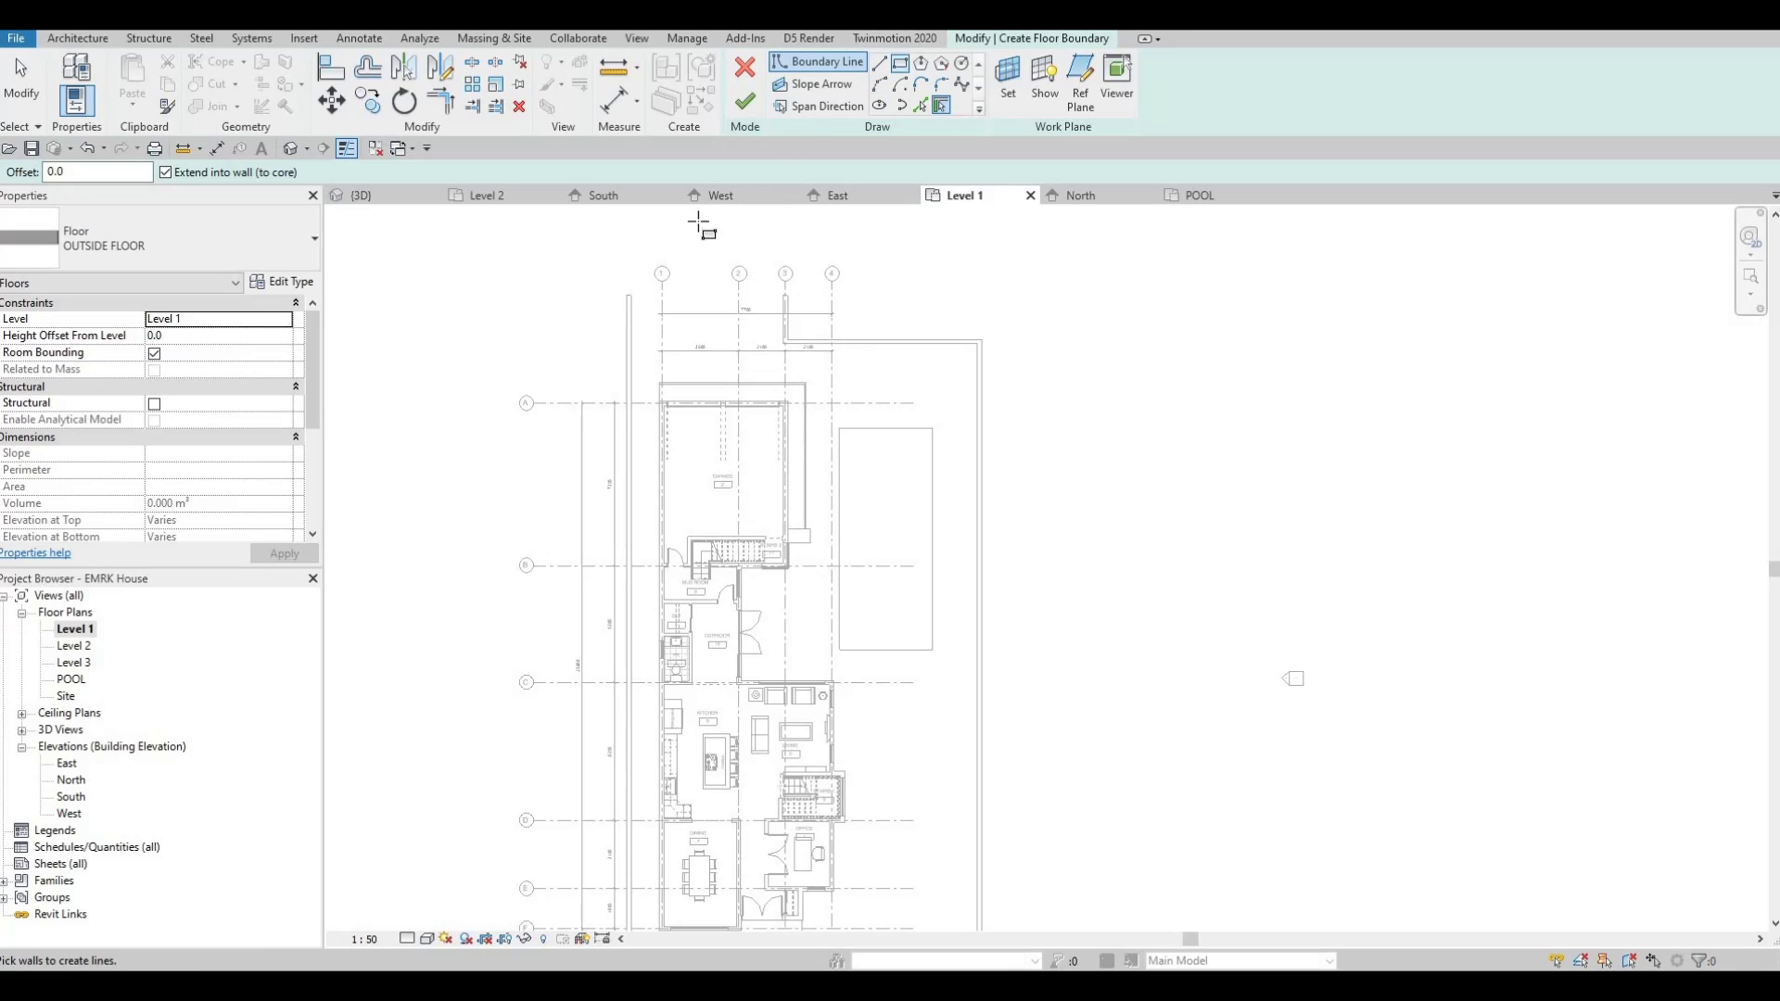
{"action": "scroll", "coordinate": [695, 241], "scroll_direction": "up", "scroll_amount": 1}
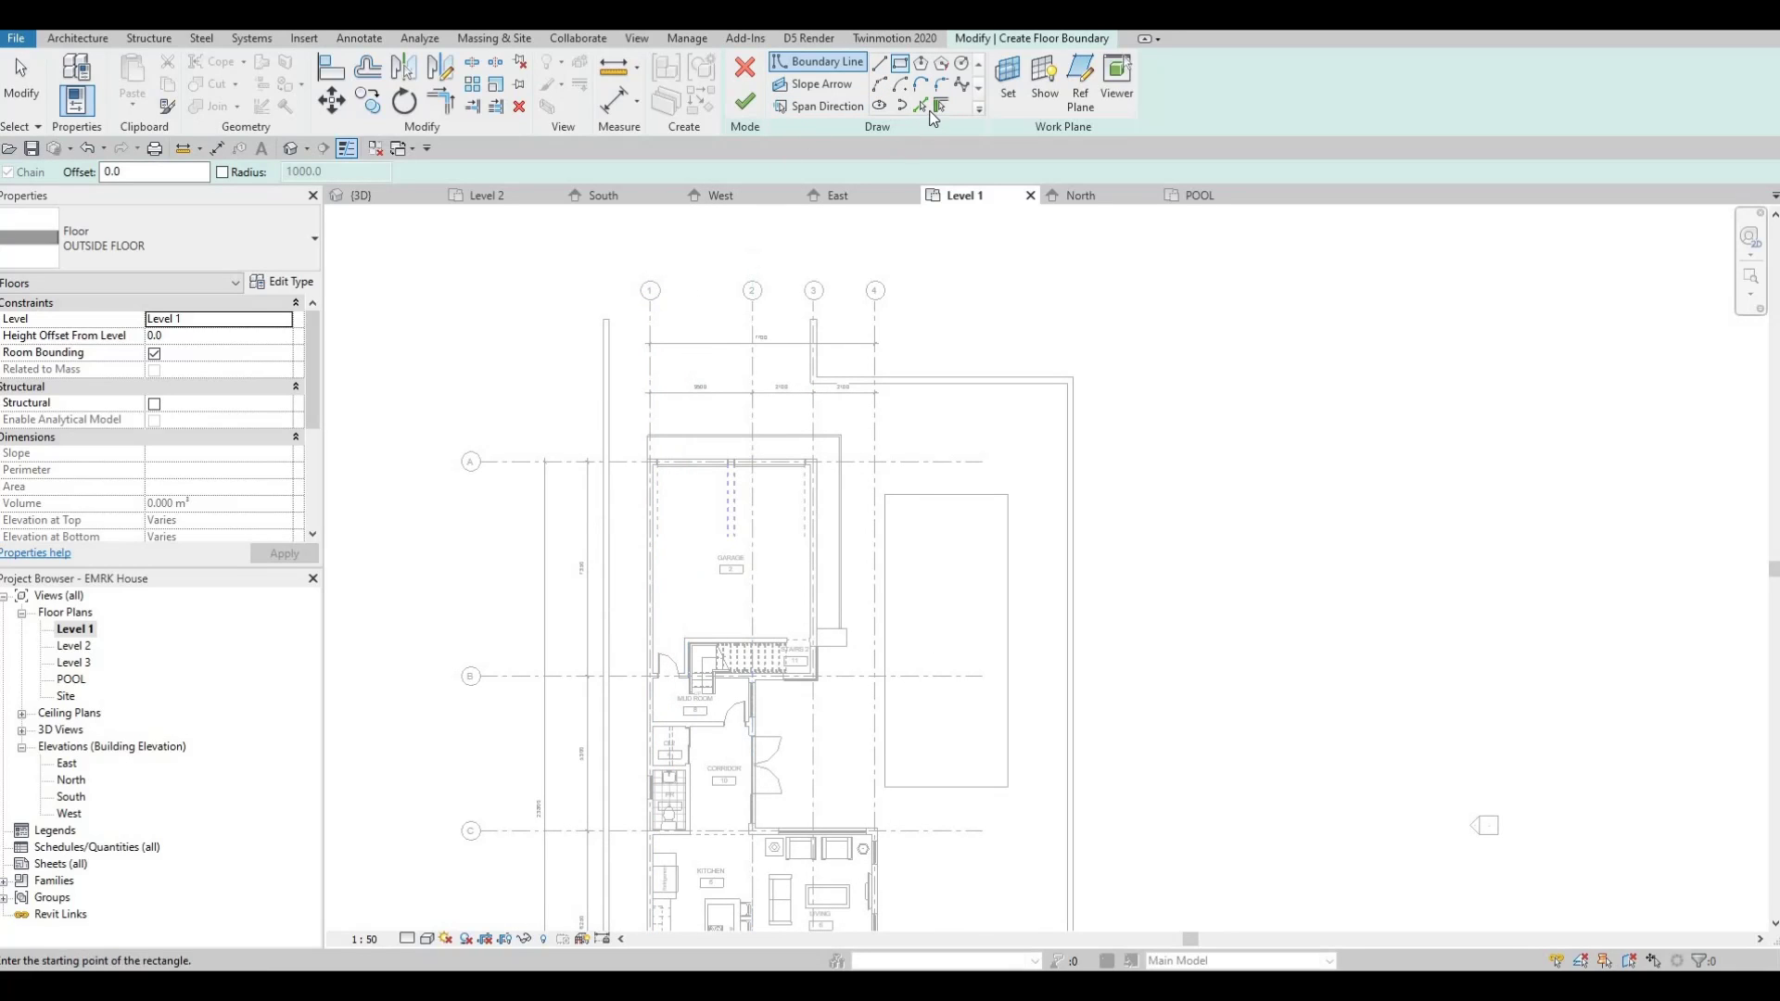
{"action": "key", "text": "Escape"}
{"action": "key", "text": "Escape"}
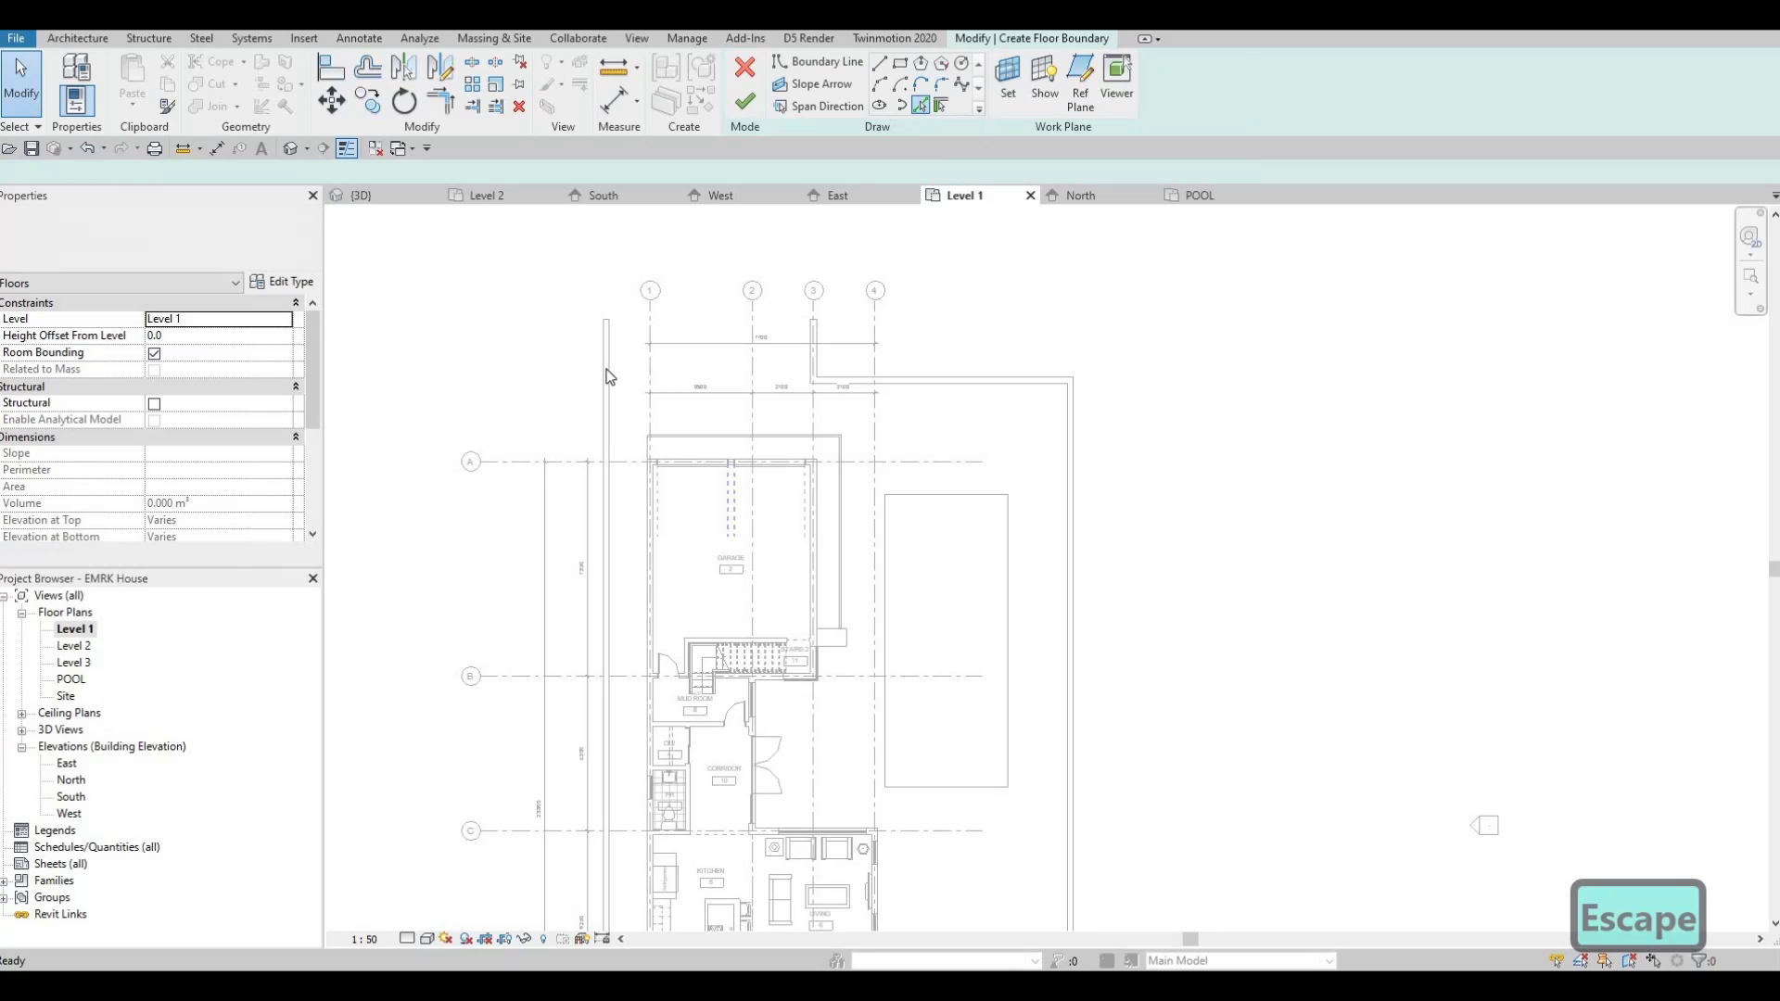
- Create floor boundary lines from the inner faces of the boundary walls around all sides of the plot
{"action": "left_click", "coordinate": [610, 365]}
{"action": "left_click", "coordinate": [807, 357]}
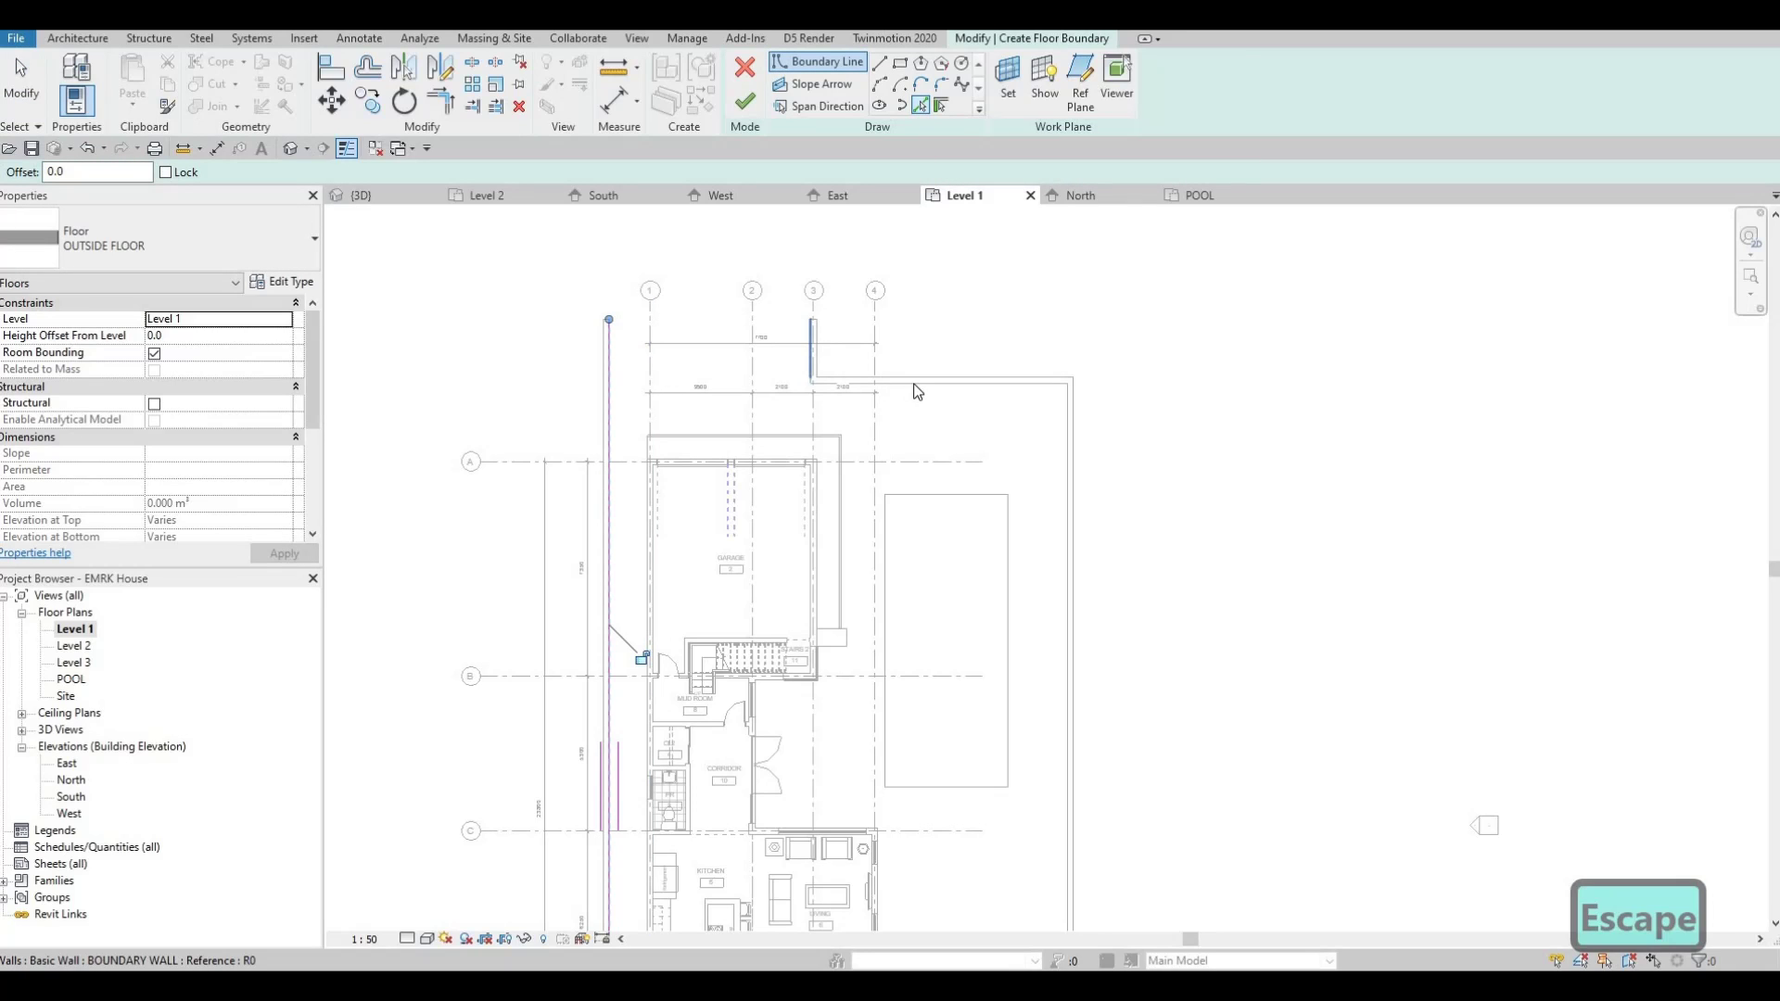
{"action": "left_click", "coordinate": [1066, 445]}
{"action": "left_click", "coordinate": [1066, 447]}
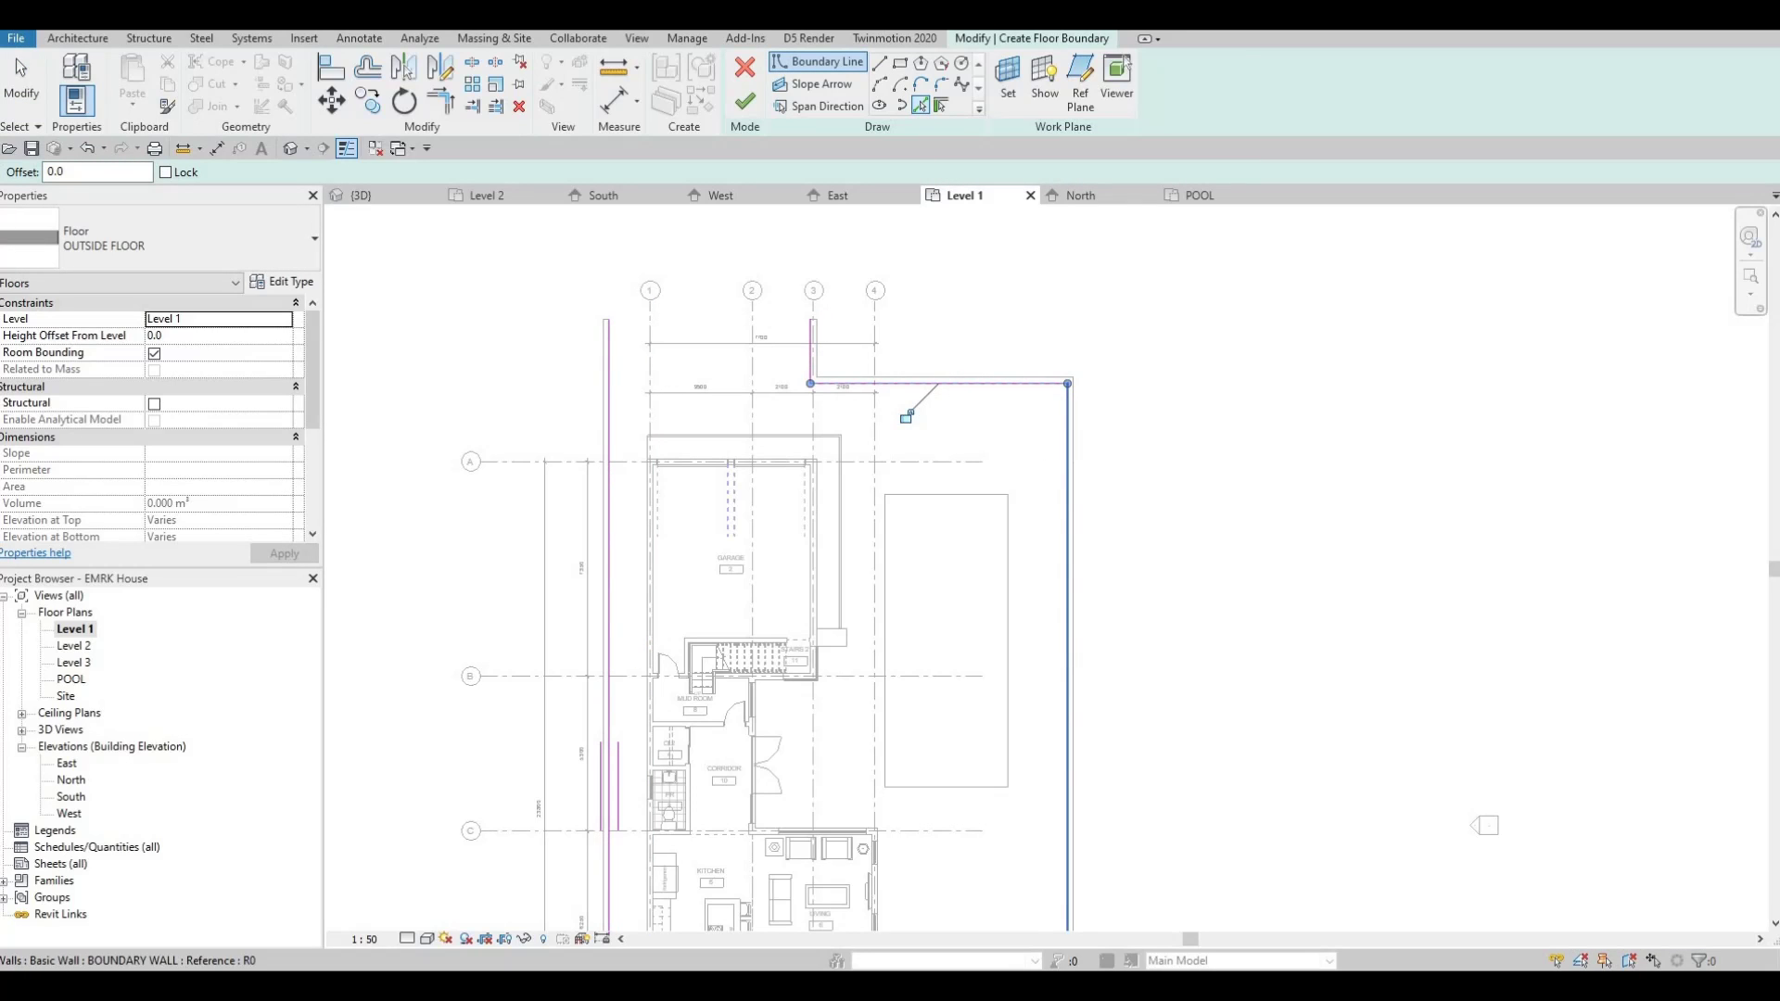
{"action": "middle_click_drag", "start_coordinate": [1038, 615], "coordinate": [999, 184]}
{"action": "left_click", "coordinate": [984, 825]}
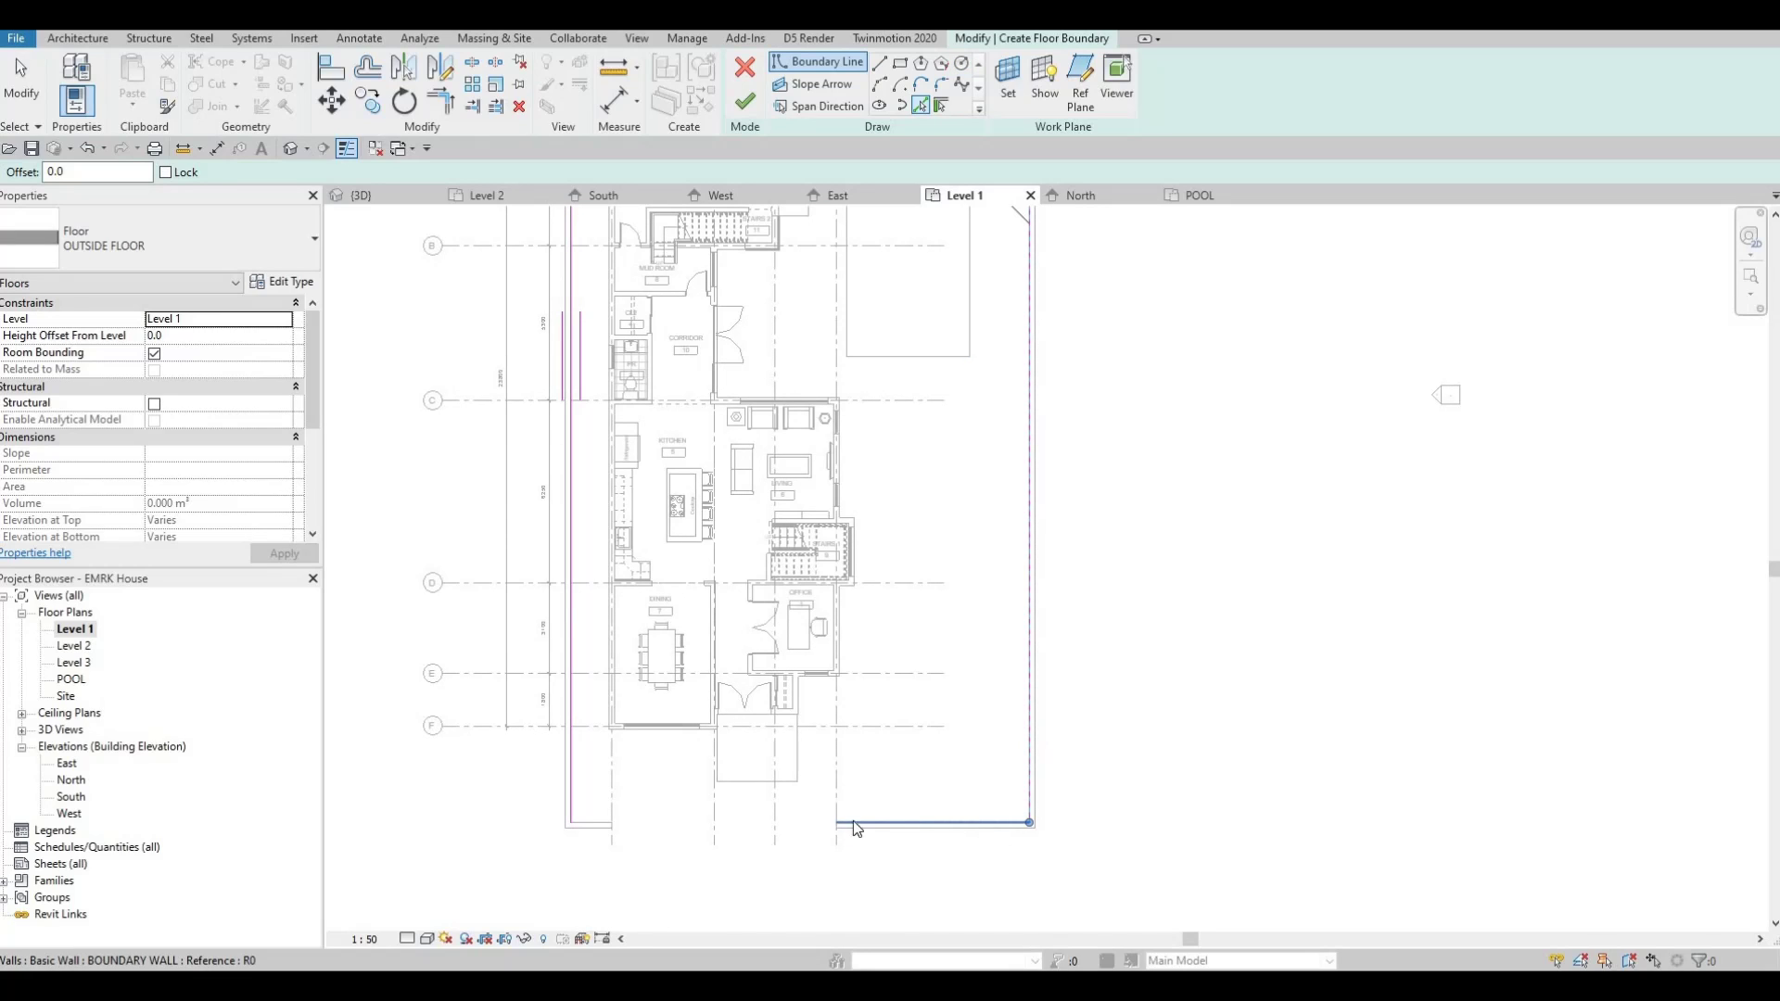
- Trim the boundary line across the front opening and the long left-hand line into a closed corner
{"action": "key", "text": "t"}
{"action": "key", "text": "r"}
{"action": "left_click", "coordinate": [910, 822]}
{"action": "left_click", "coordinate": [572, 765]}
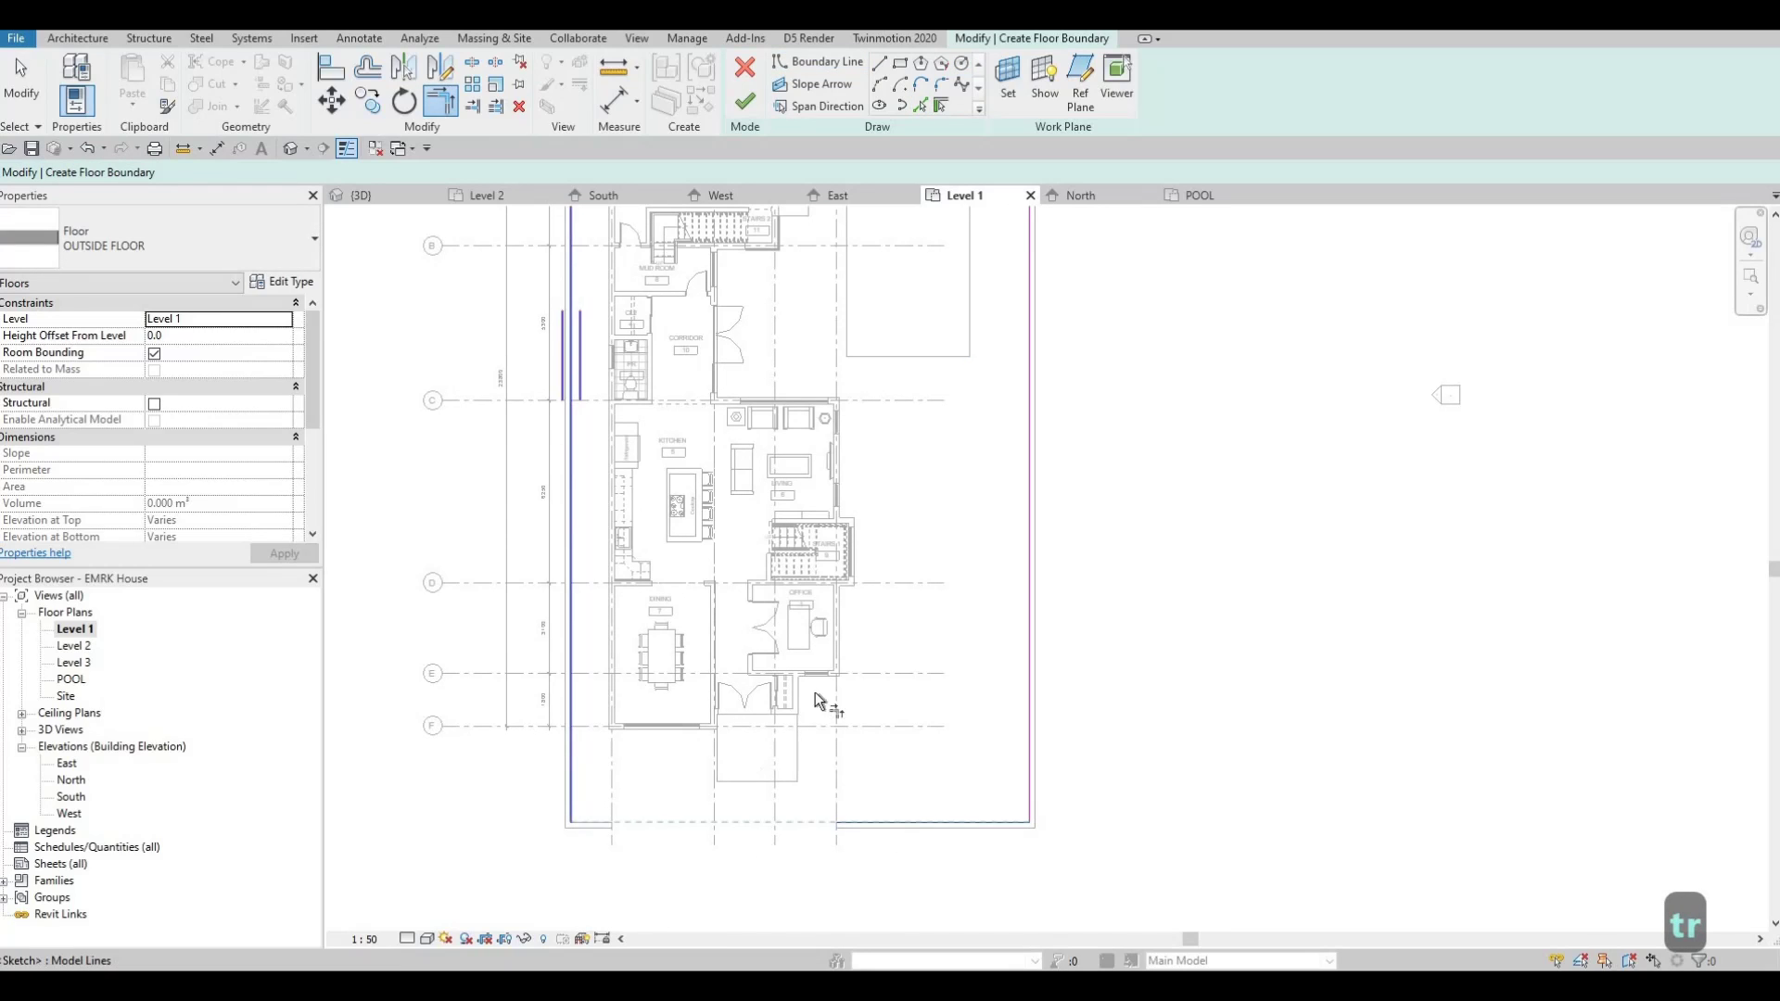
{"action": "scroll", "coordinate": [831, 649], "scroll_direction": "down", "scroll_amount": 3}
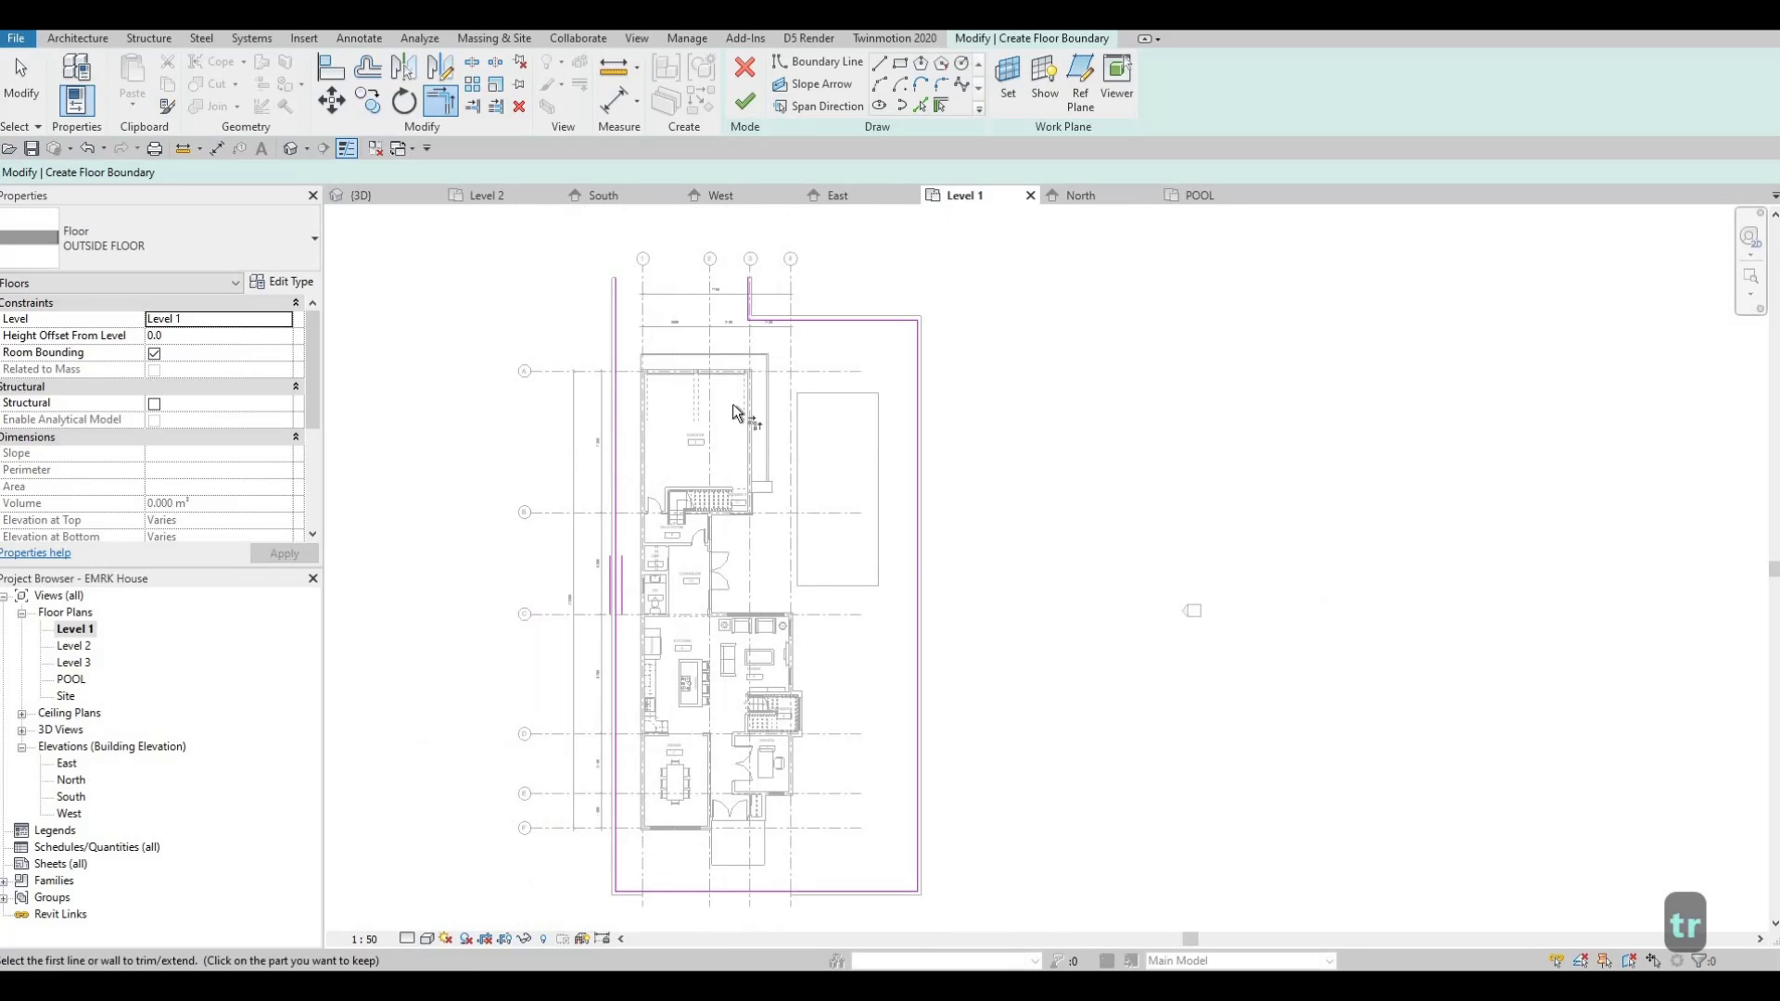
{"action": "scroll", "coordinate": [667, 334], "scroll_direction": "up", "scroll_amount": 5}
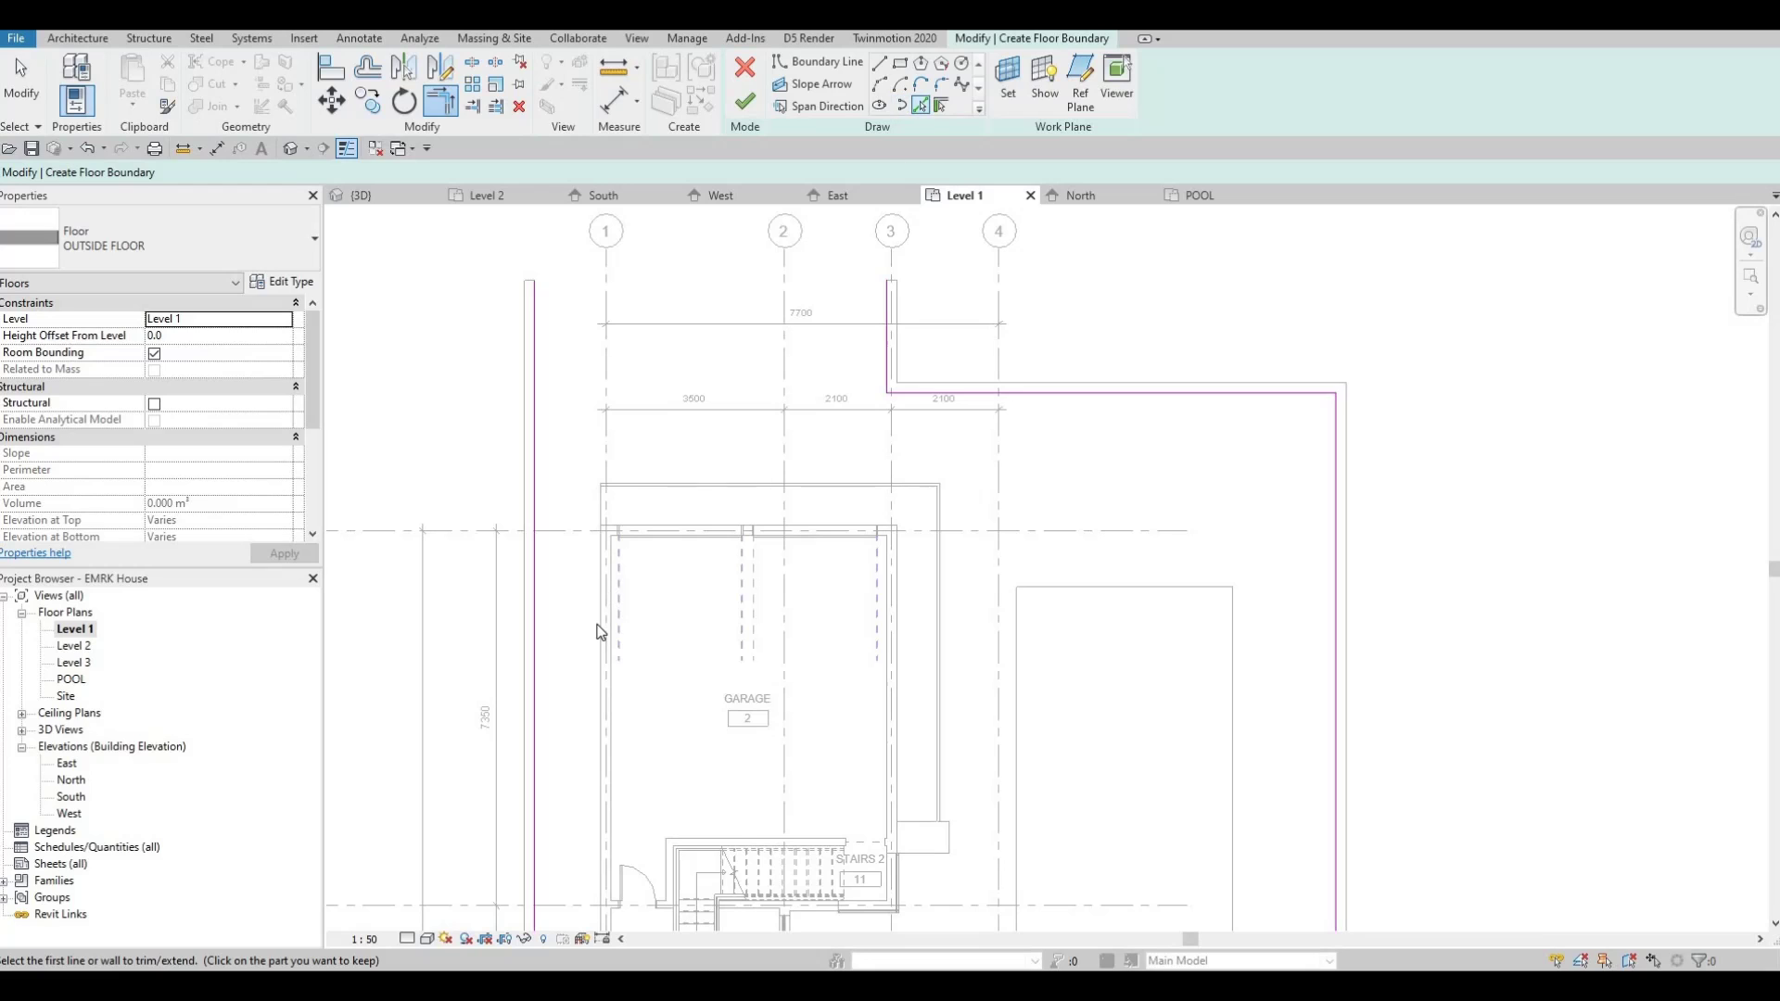
{"action": "key", "text": "Escape"}
- Add boundary lines along the outer faces of the garage's left, door-side and right walls
{"action": "scroll", "coordinate": [603, 593], "scroll_direction": "up", "scroll_amount": 2}
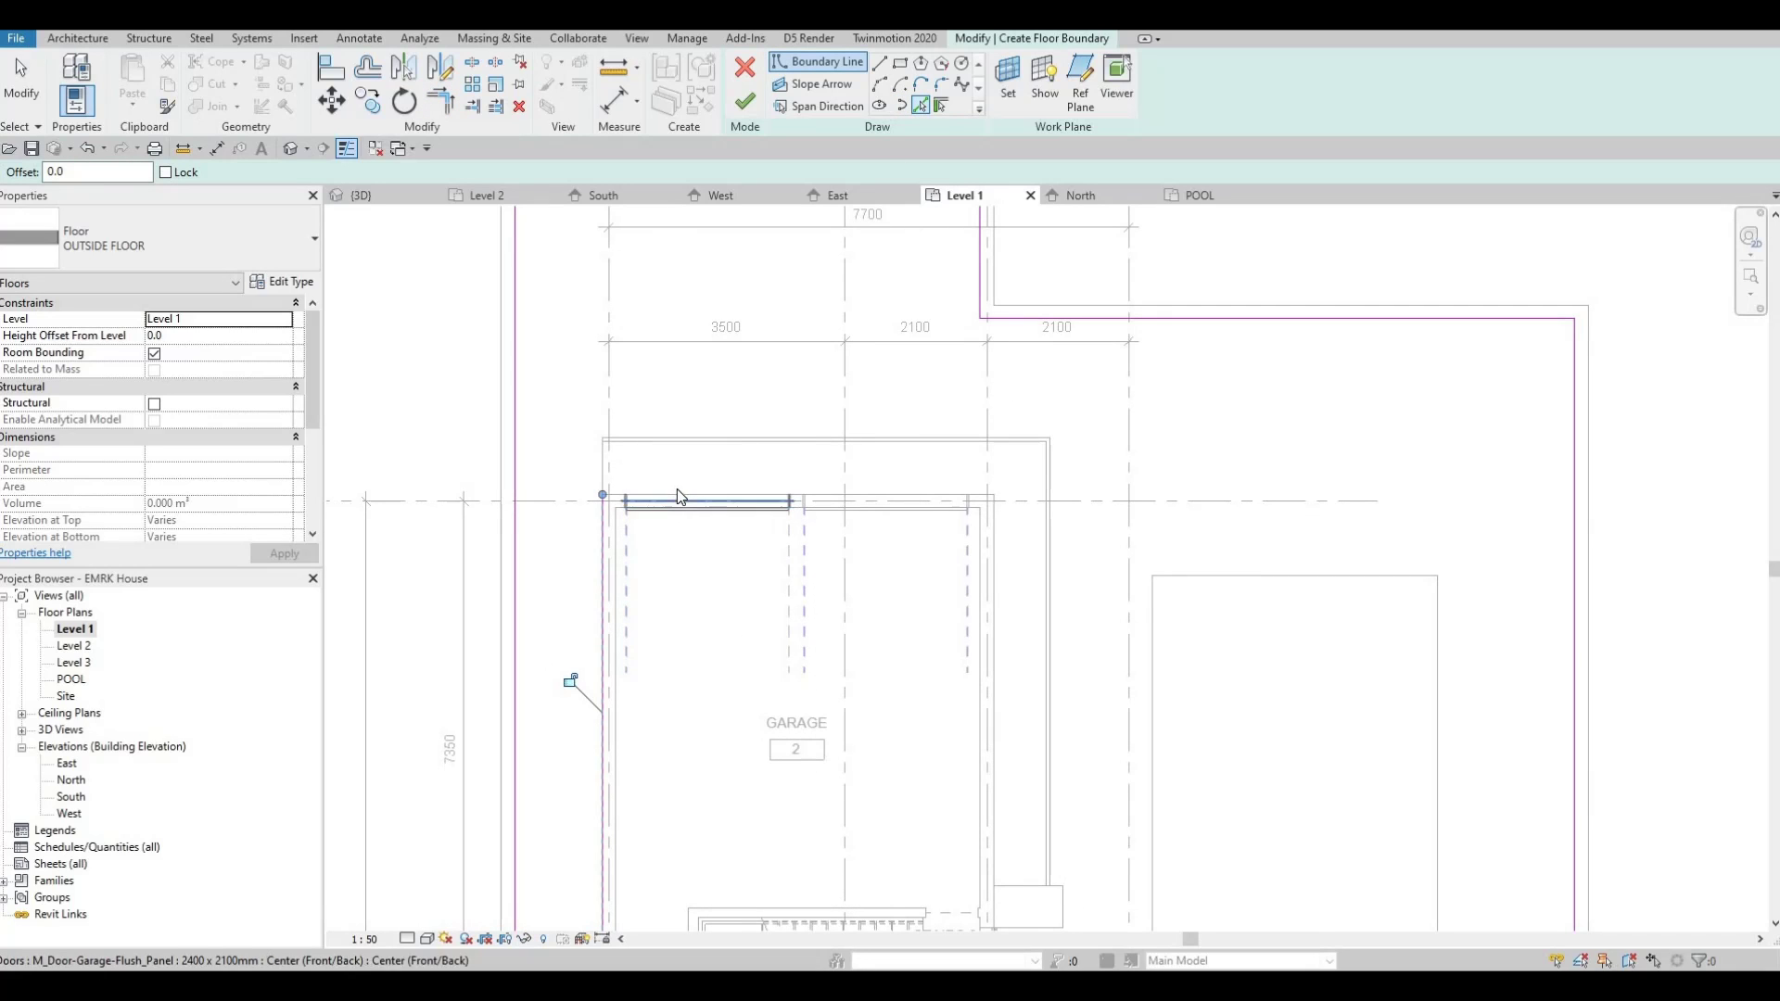
{"action": "left_click", "coordinate": [677, 487]}
{"action": "left_click", "coordinate": [993, 581]}
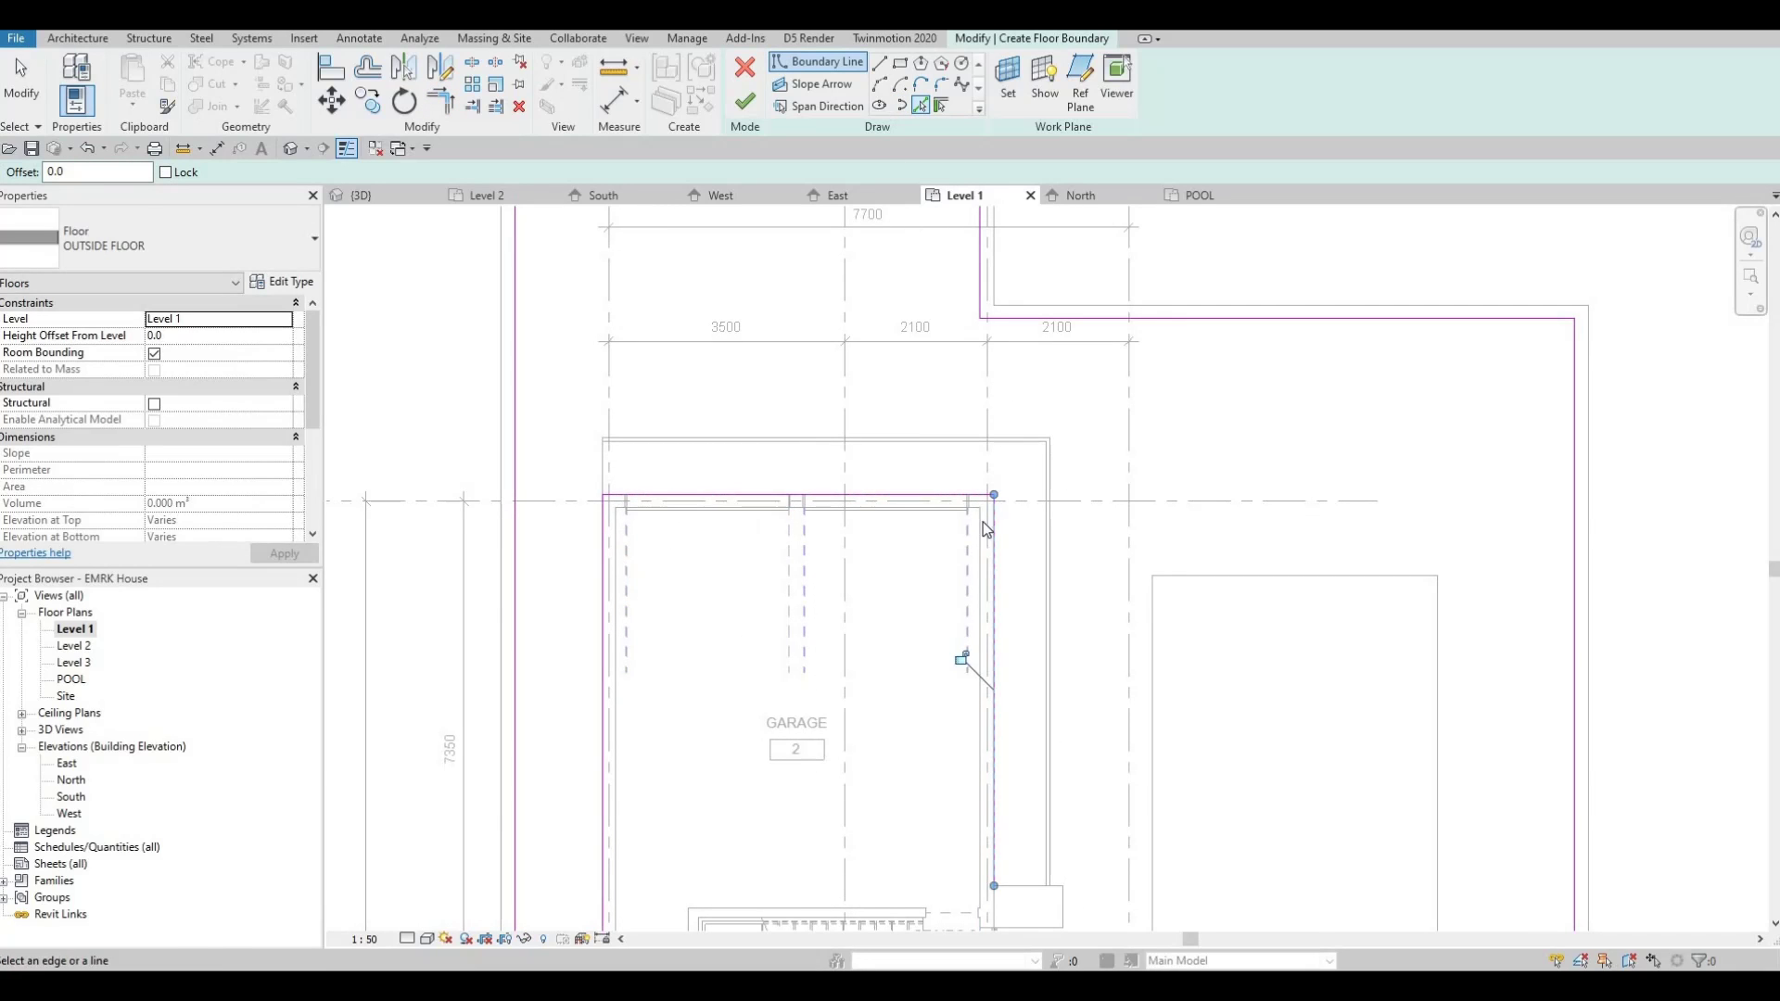
- Continue the boundary lines along the exterior faces of the Stairs 2 wall, the corridor wall and the living room wall at grid C
{"action": "scroll", "coordinate": [983, 521], "scroll_direction": "down", "scroll_amount": 3}
{"action": "scroll", "coordinate": [855, 475], "scroll_direction": "up", "scroll_amount": 3}
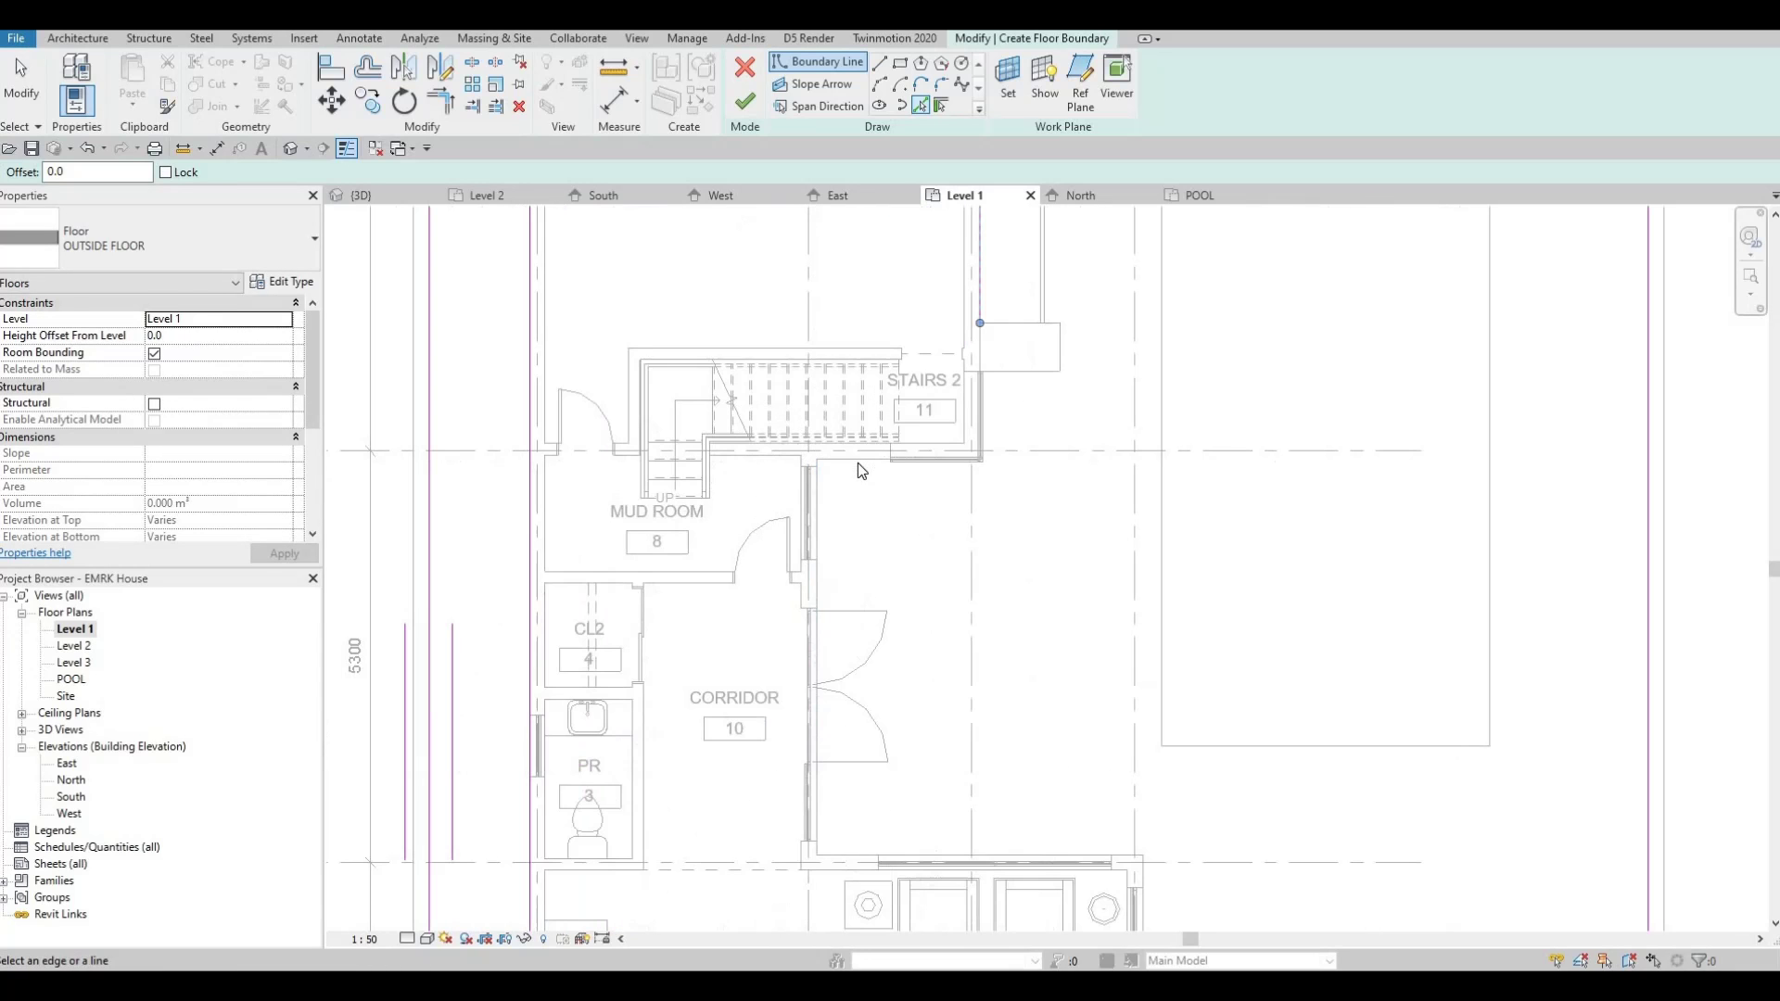
{"action": "left_click", "coordinate": [839, 460]}
{"action": "scroll", "coordinate": [836, 481], "scroll_direction": "up", "scroll_amount": 2}
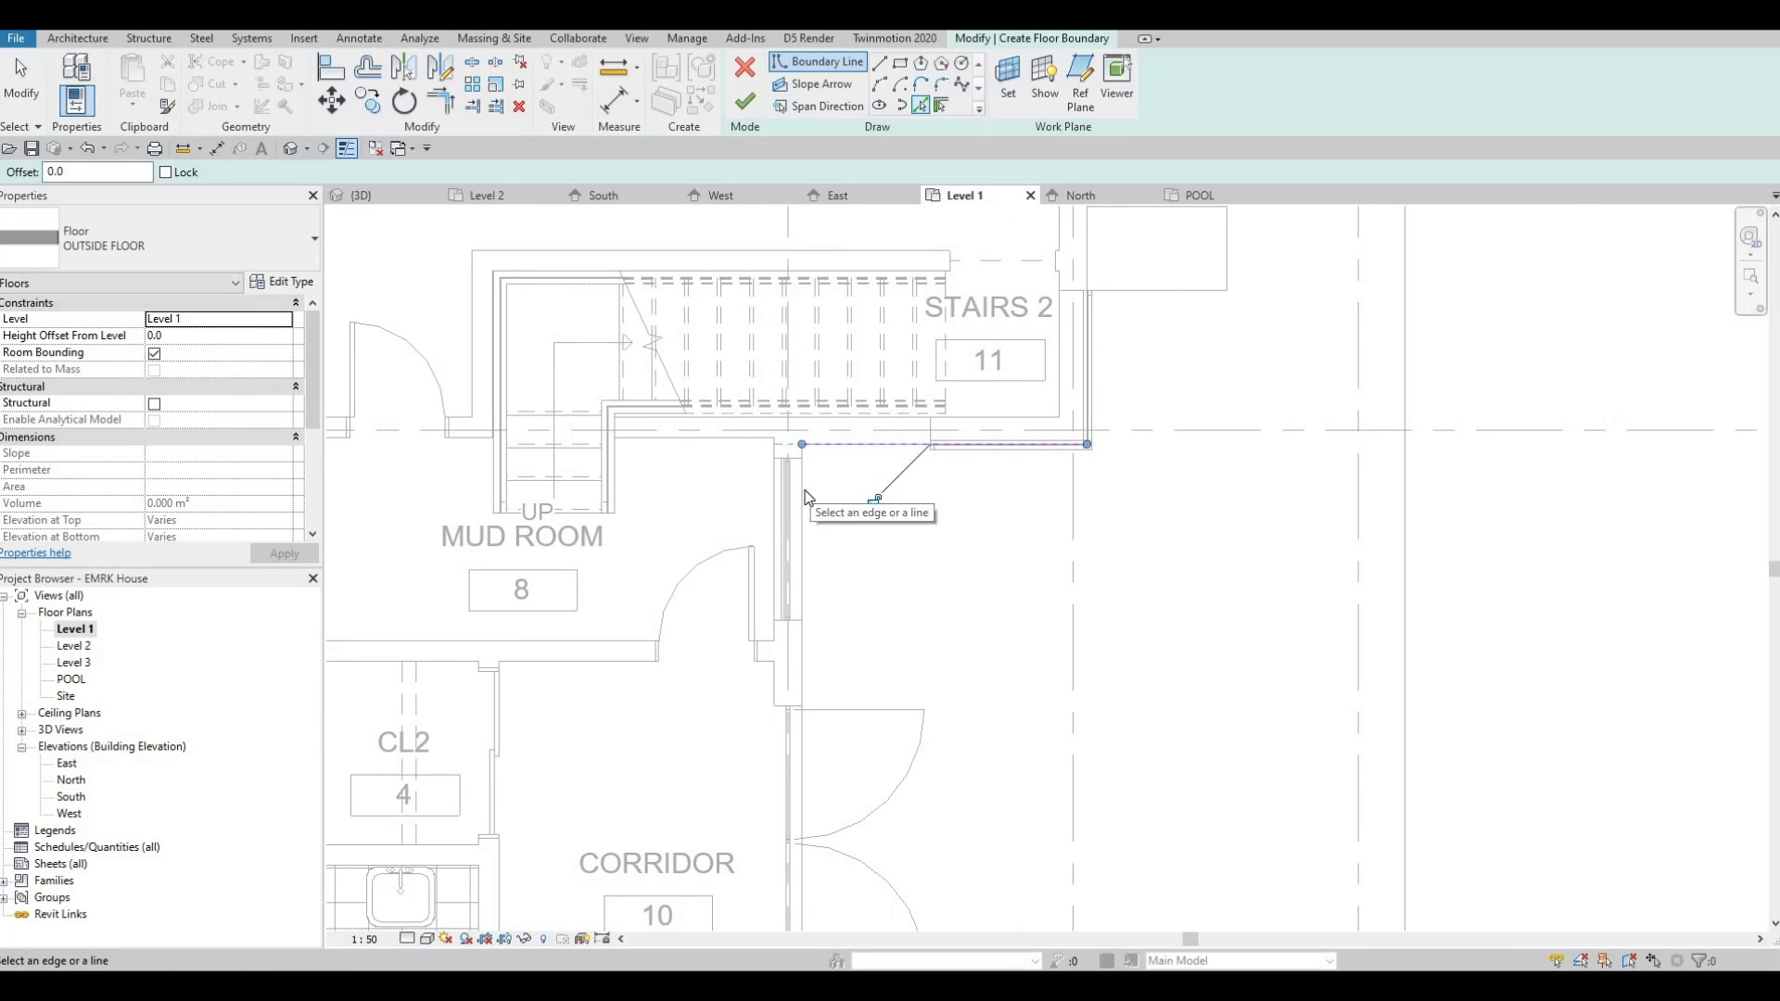
{"action": "left_click", "coordinate": [804, 498]}
{"action": "scroll", "coordinate": [1255, 393], "scroll_direction": "down", "scroll_amount": 4}
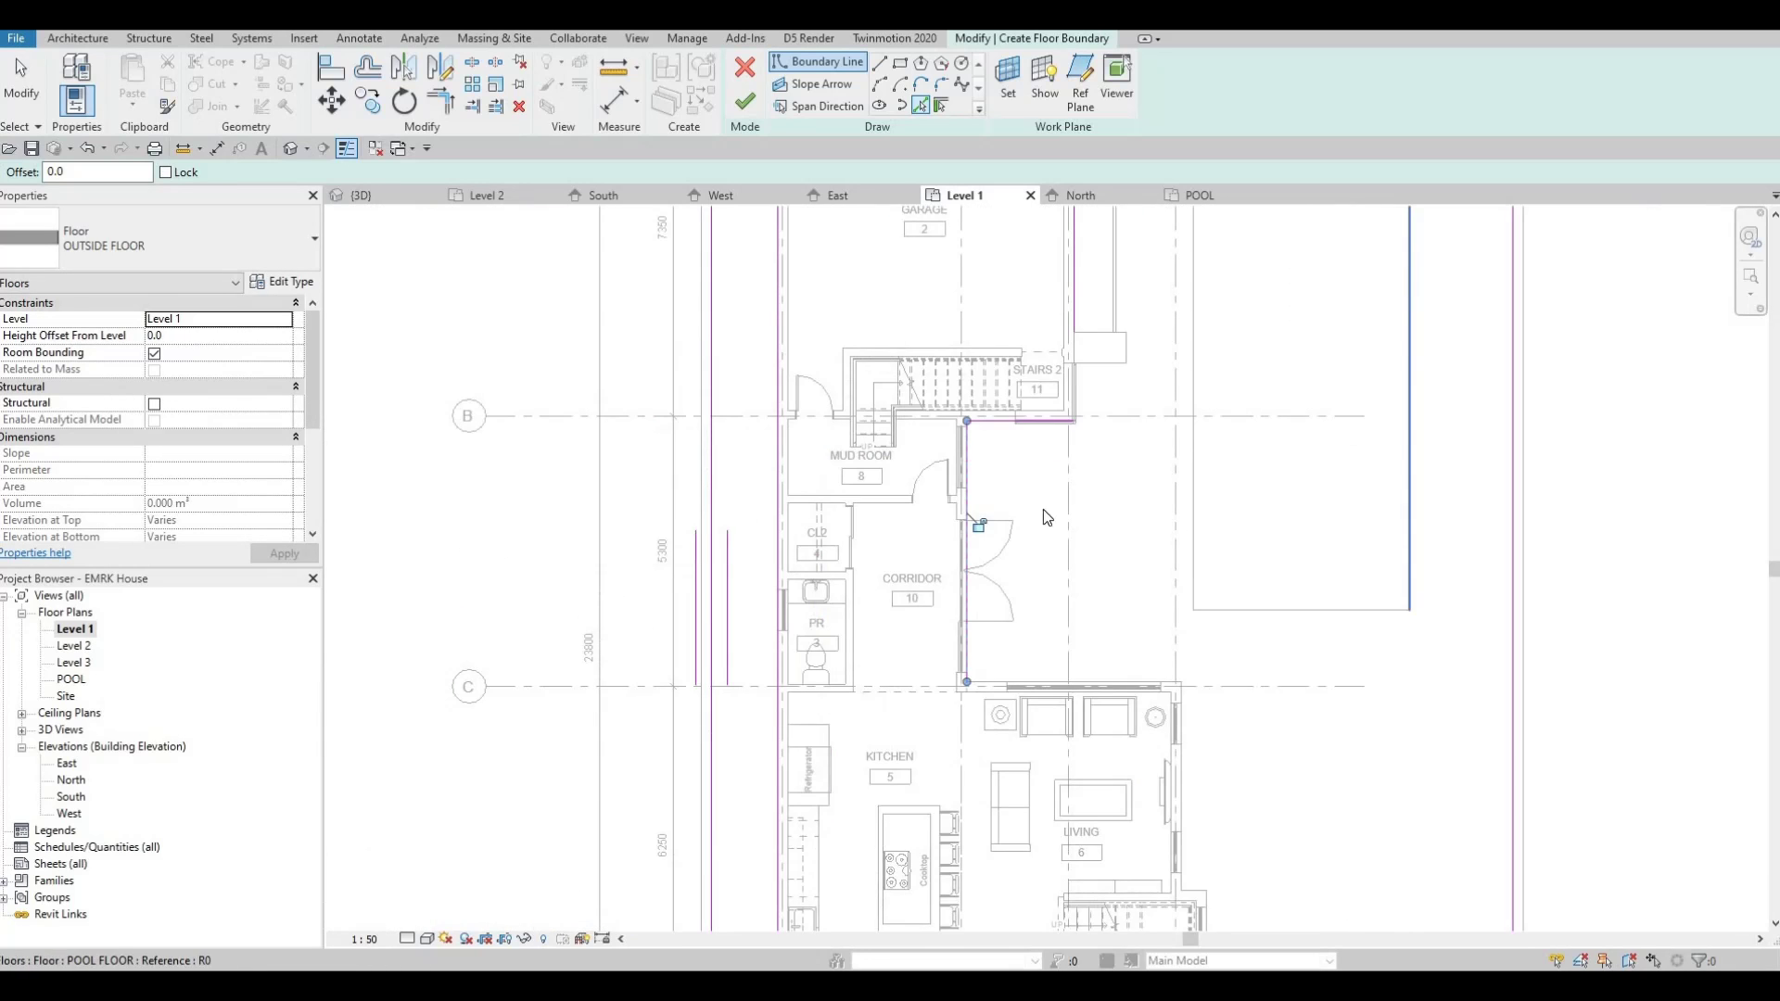
{"action": "scroll", "coordinate": [964, 557], "scroll_direction": "up", "scroll_amount": 3}
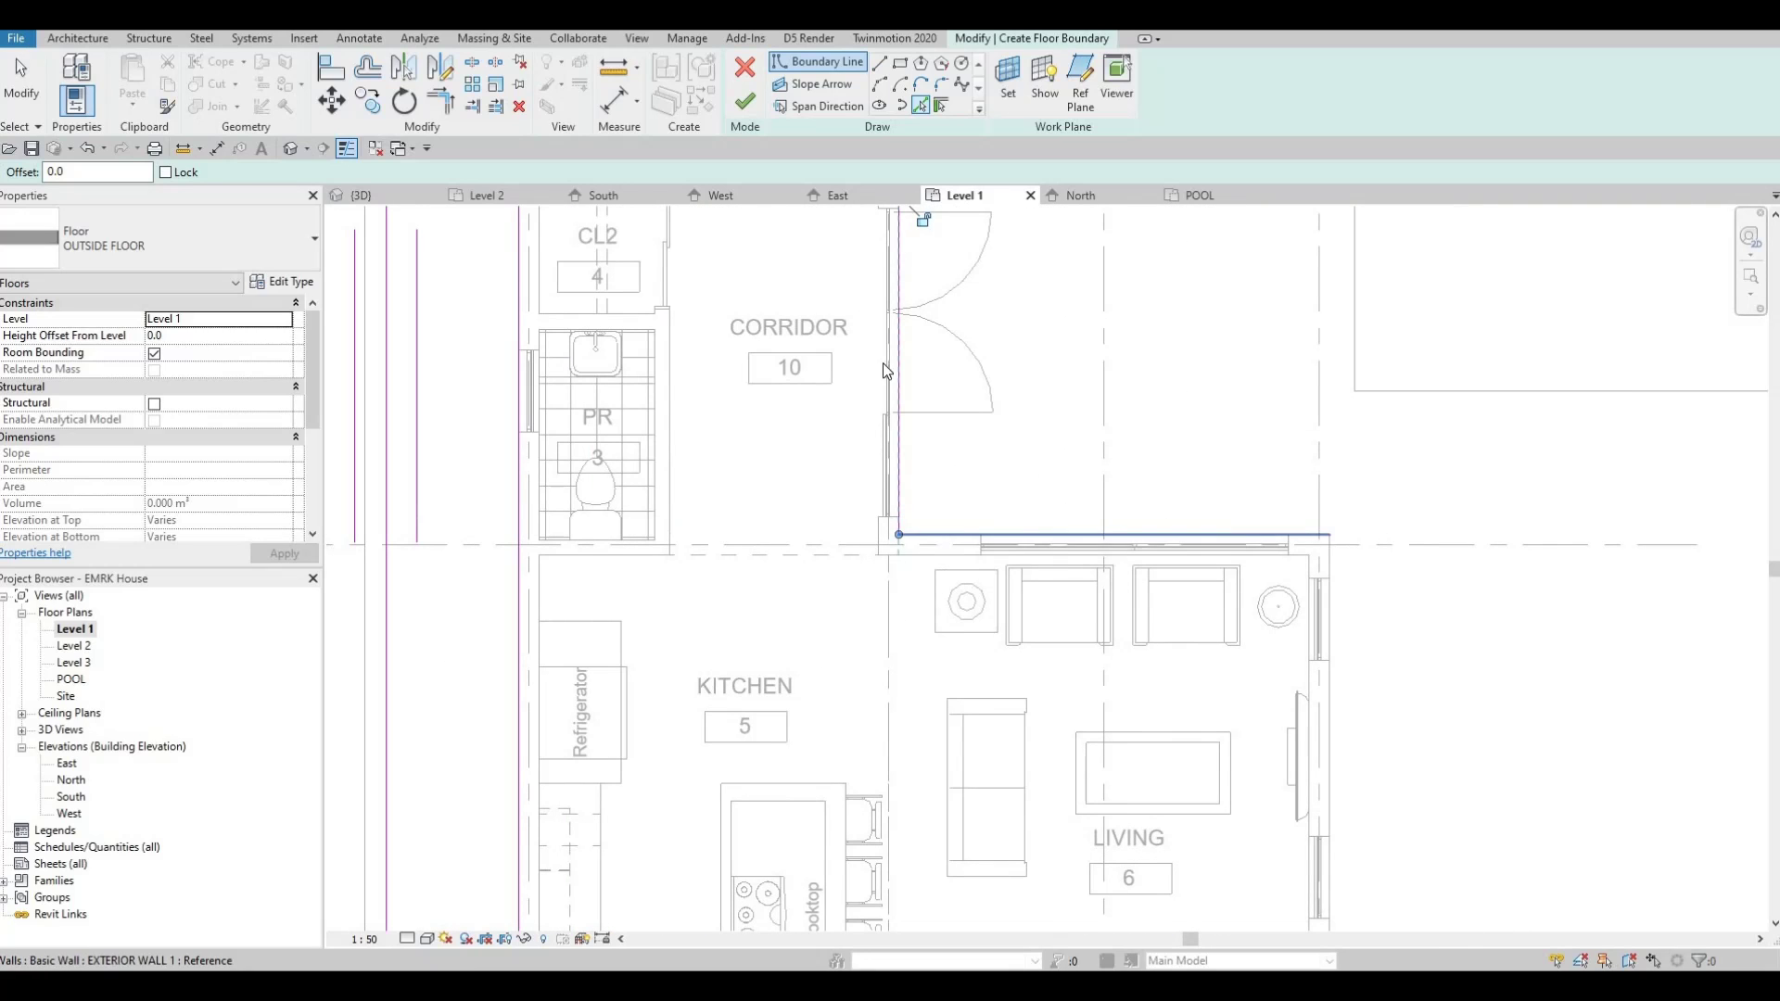
{"action": "left_click", "coordinate": [1131, 535]}
- Add boundary lines along the living room's exterior side wall and around the projecting Stairs 1 walls
{"action": "middle_click_drag", "start_coordinate": [1342, 858], "coordinate": [1175, 673]}
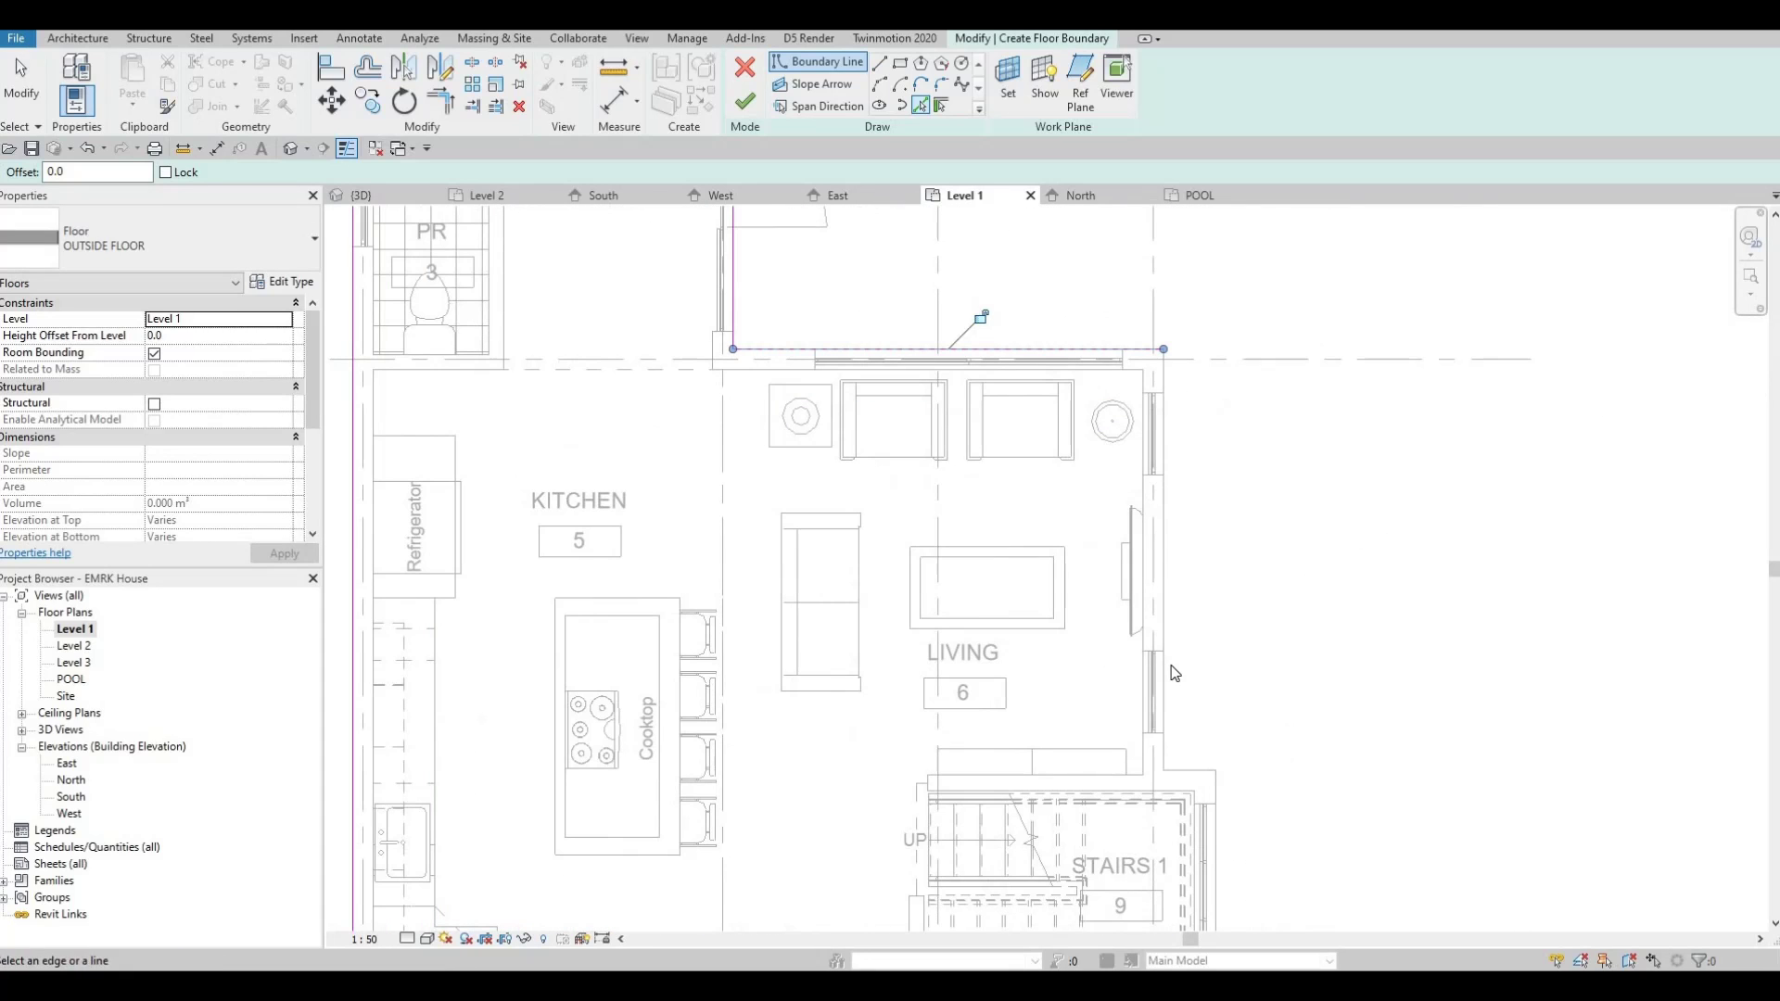
{"action": "left_click", "coordinate": [1184, 768]}
{"action": "left_click", "coordinate": [1216, 784]}
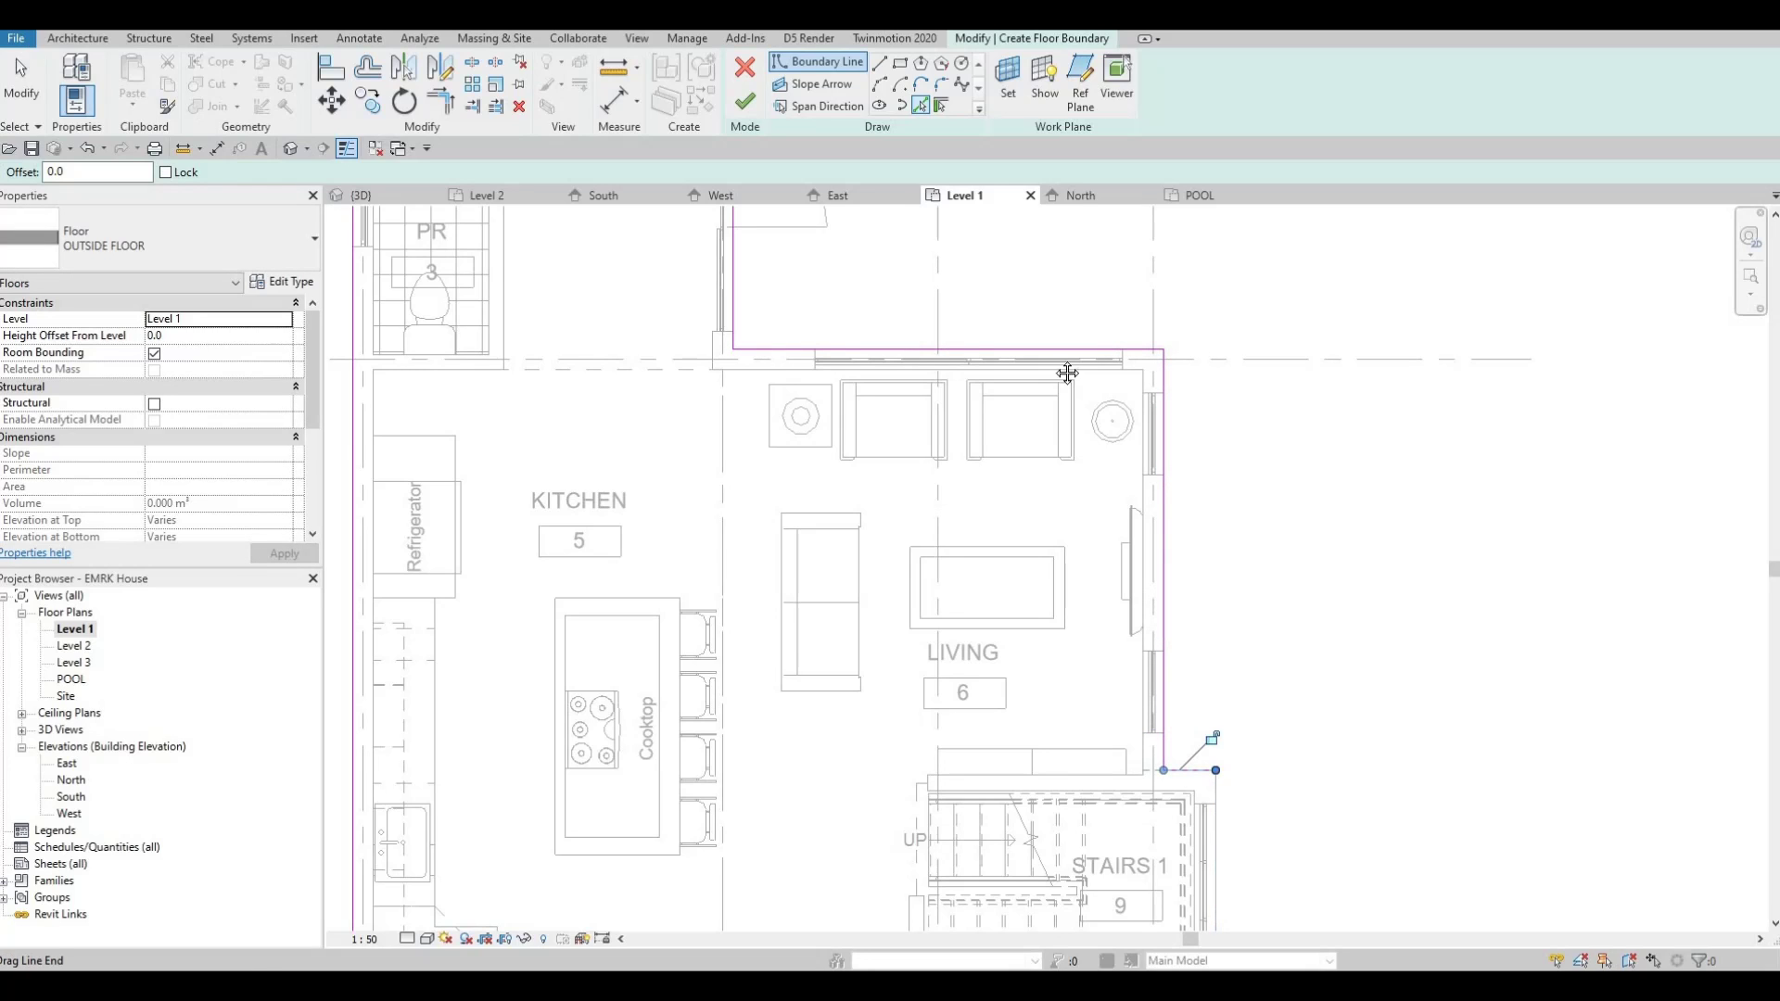
{"action": "middle_click_drag", "start_coordinate": [1057, 922], "coordinate": [1037, 556]}
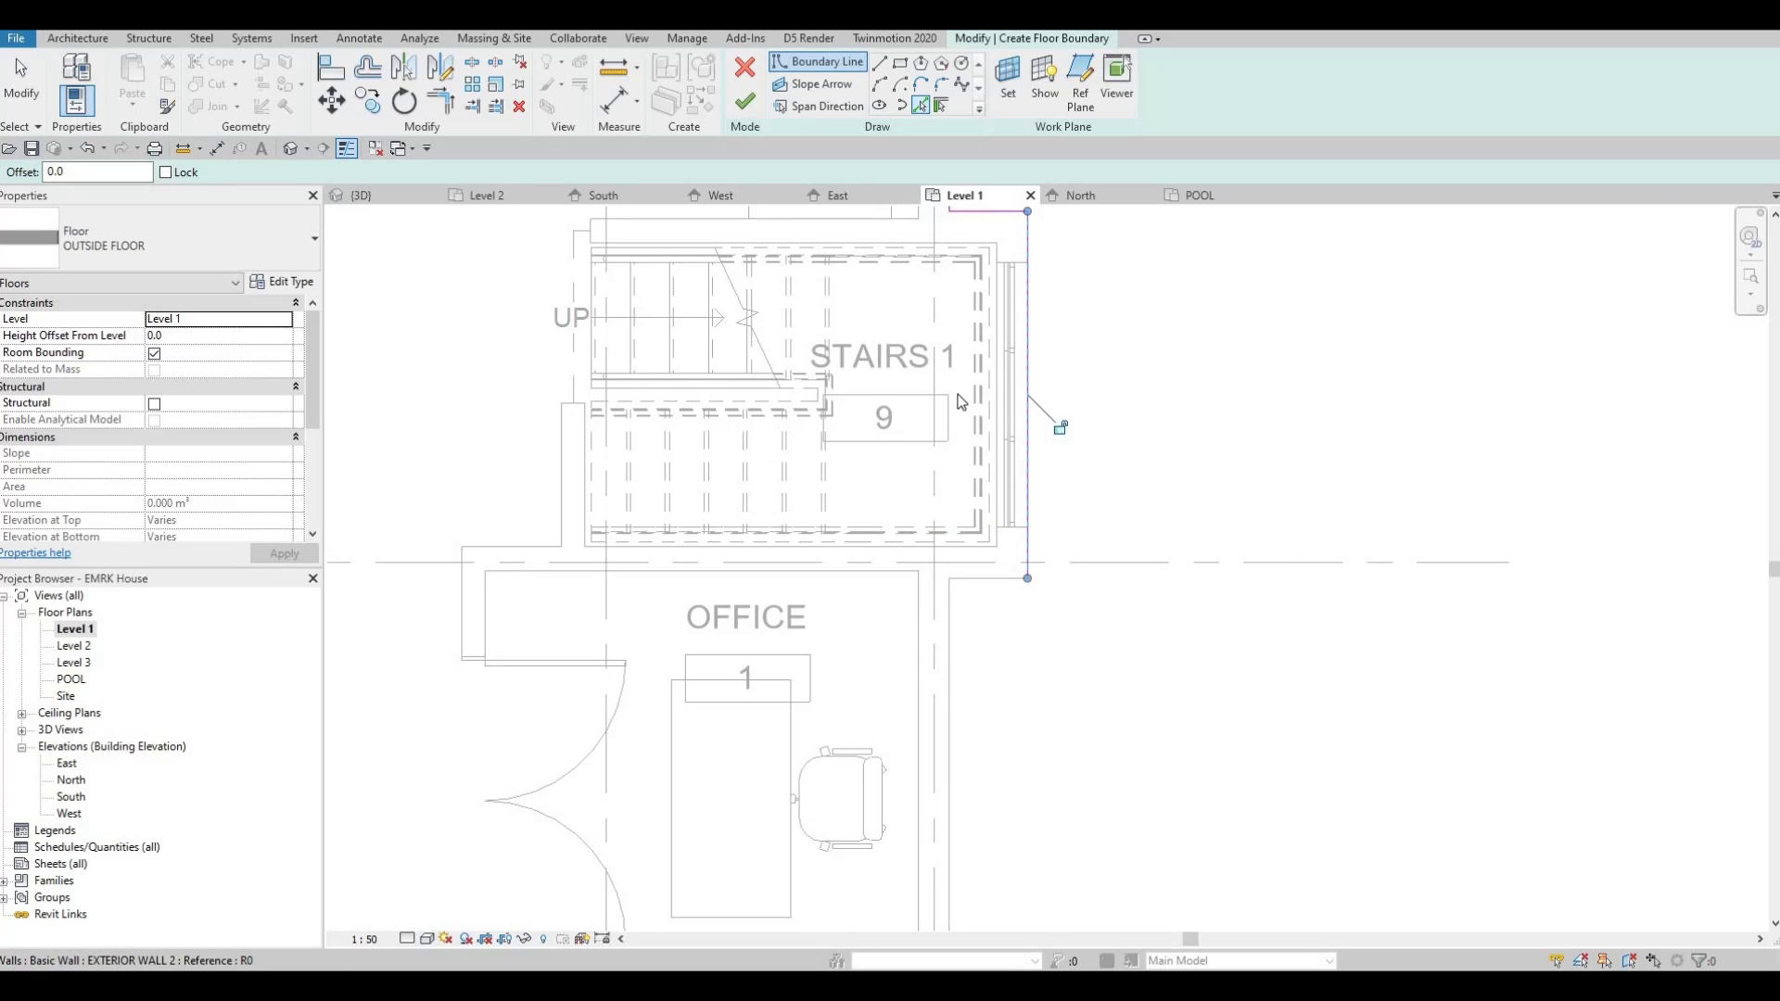
{"action": "scroll", "coordinate": [962, 401], "scroll_direction": "down", "scroll_amount": 2}
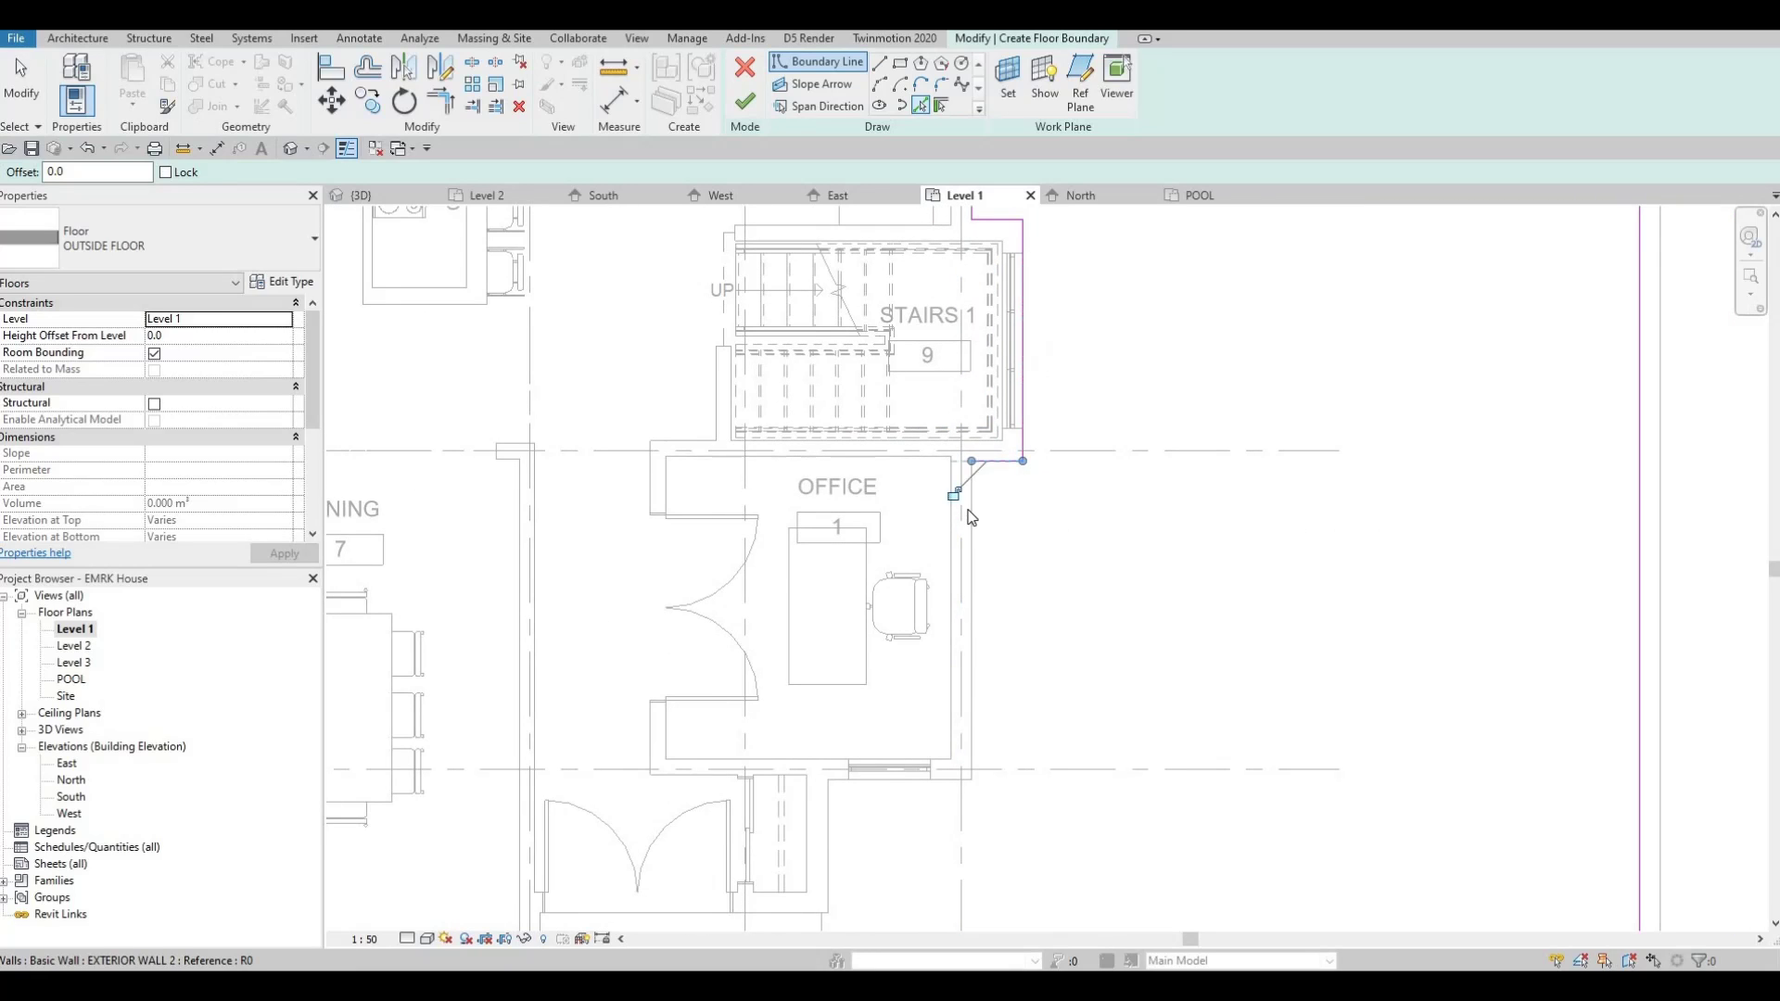
- Add boundary lines along the office's exterior side and front walls and the short return wall beside the entrance
{"action": "left_click", "coordinate": [1015, 597]}
{"action": "middle_click_drag", "start_coordinate": [1004, 648], "coordinate": [1025, 433]}
{"action": "scroll", "coordinate": [1025, 365], "scroll_direction": "down", "scroll_amount": 2}
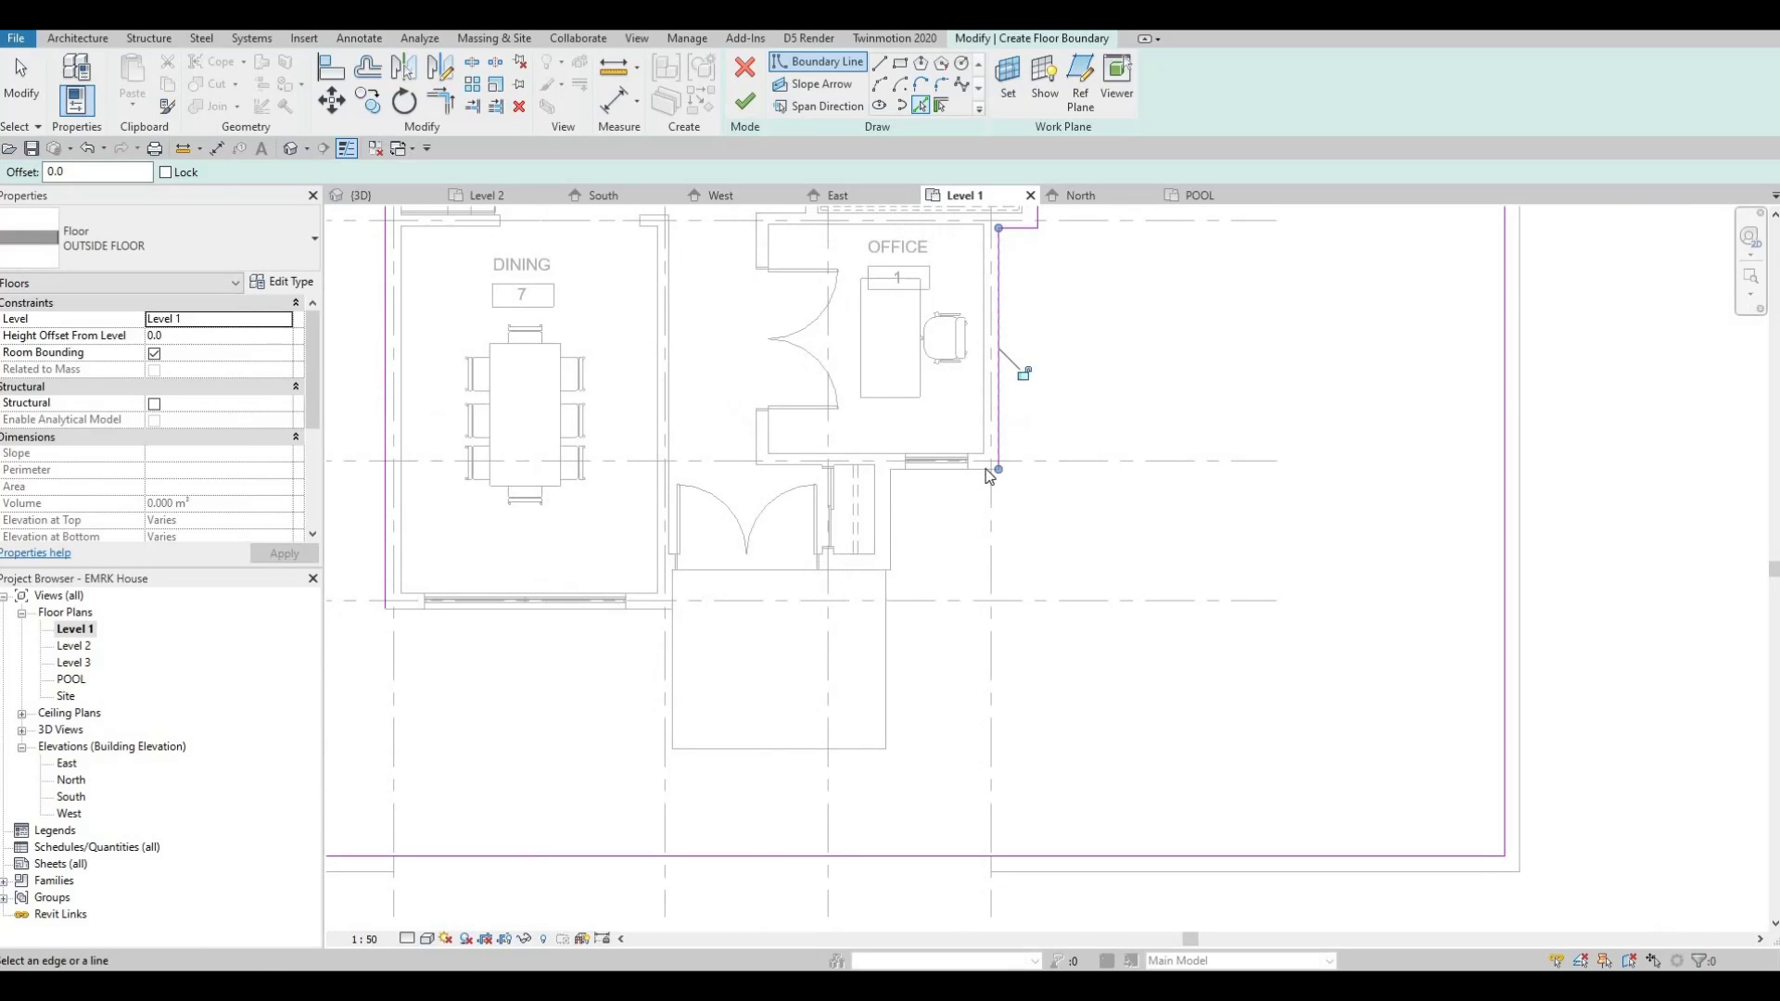
{"action": "scroll", "coordinate": [1025, 365], "scroll_direction": "up", "scroll_amount": 2}
{"action": "left_click", "coordinate": [867, 531]}
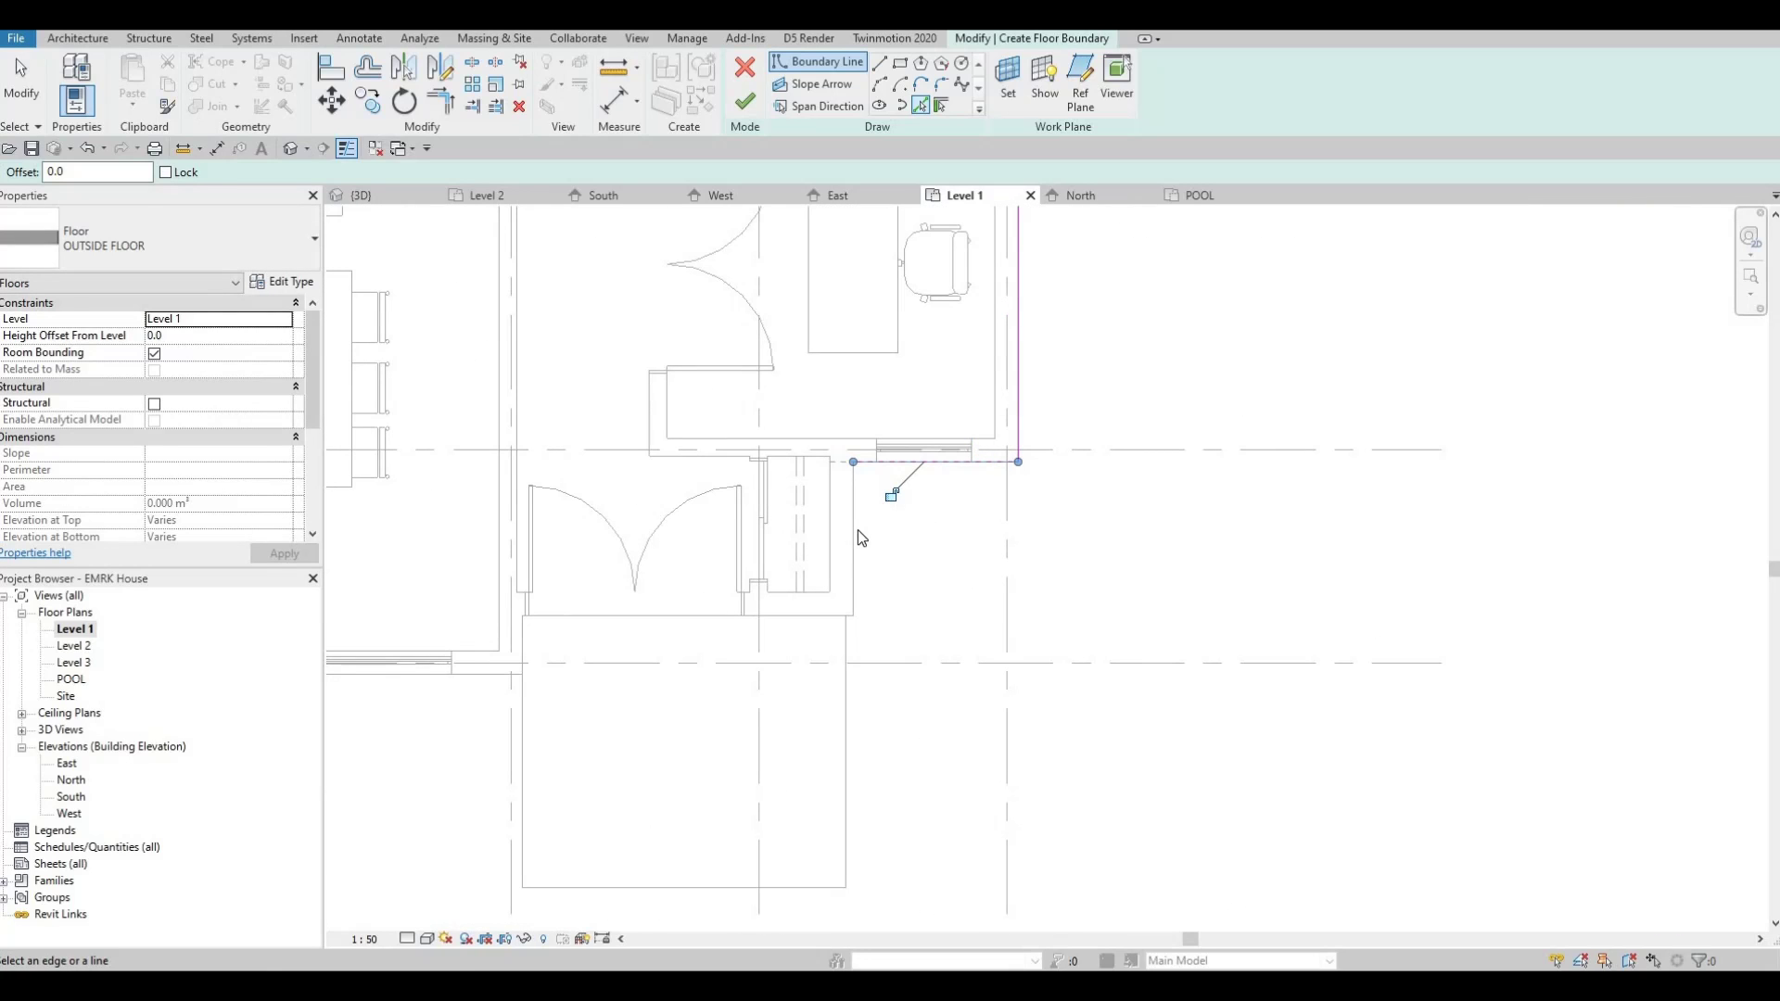
{"action": "left_click", "coordinate": [849, 532]}
- Add boundary lines along the entrance slab's door-side and dining-side edges and the dining room's front wall
{"action": "scroll", "coordinate": [914, 361], "scroll_direction": "down", "scroll_amount": 5}
{"action": "scroll", "coordinate": [821, 505], "scroll_direction": "up", "scroll_amount": 3}
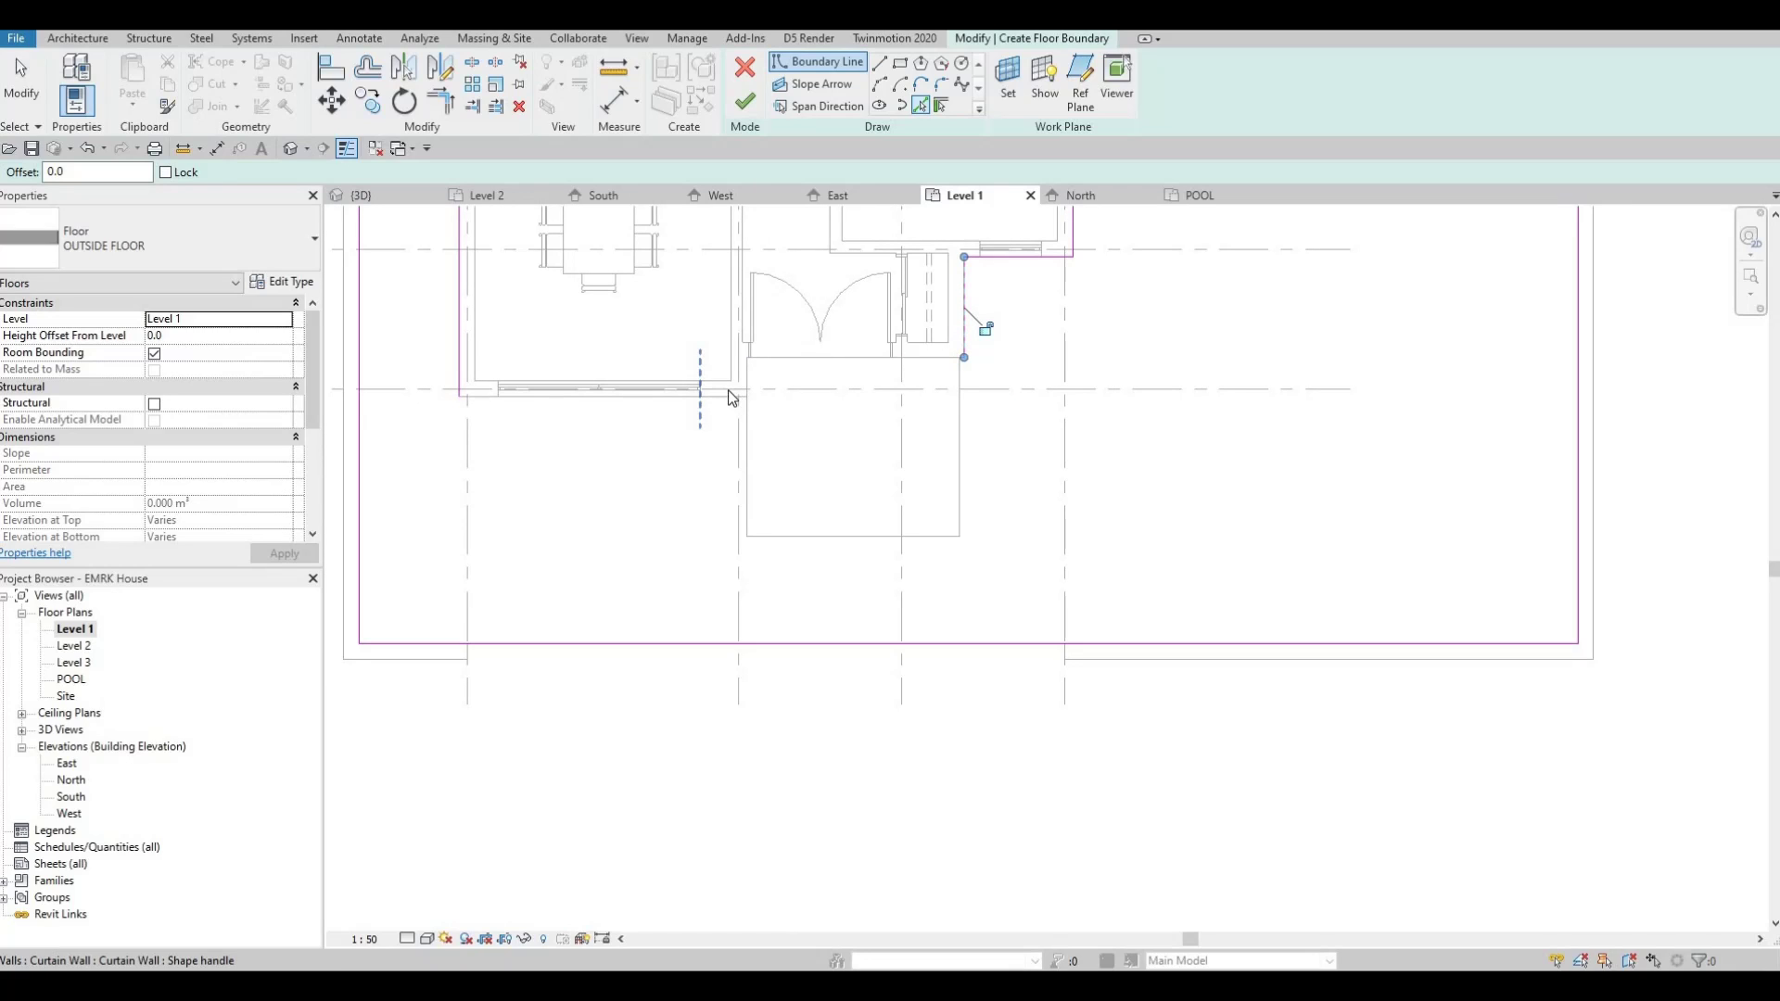
{"action": "scroll", "coordinate": [881, 455], "scroll_direction": "up", "scroll_amount": 2}
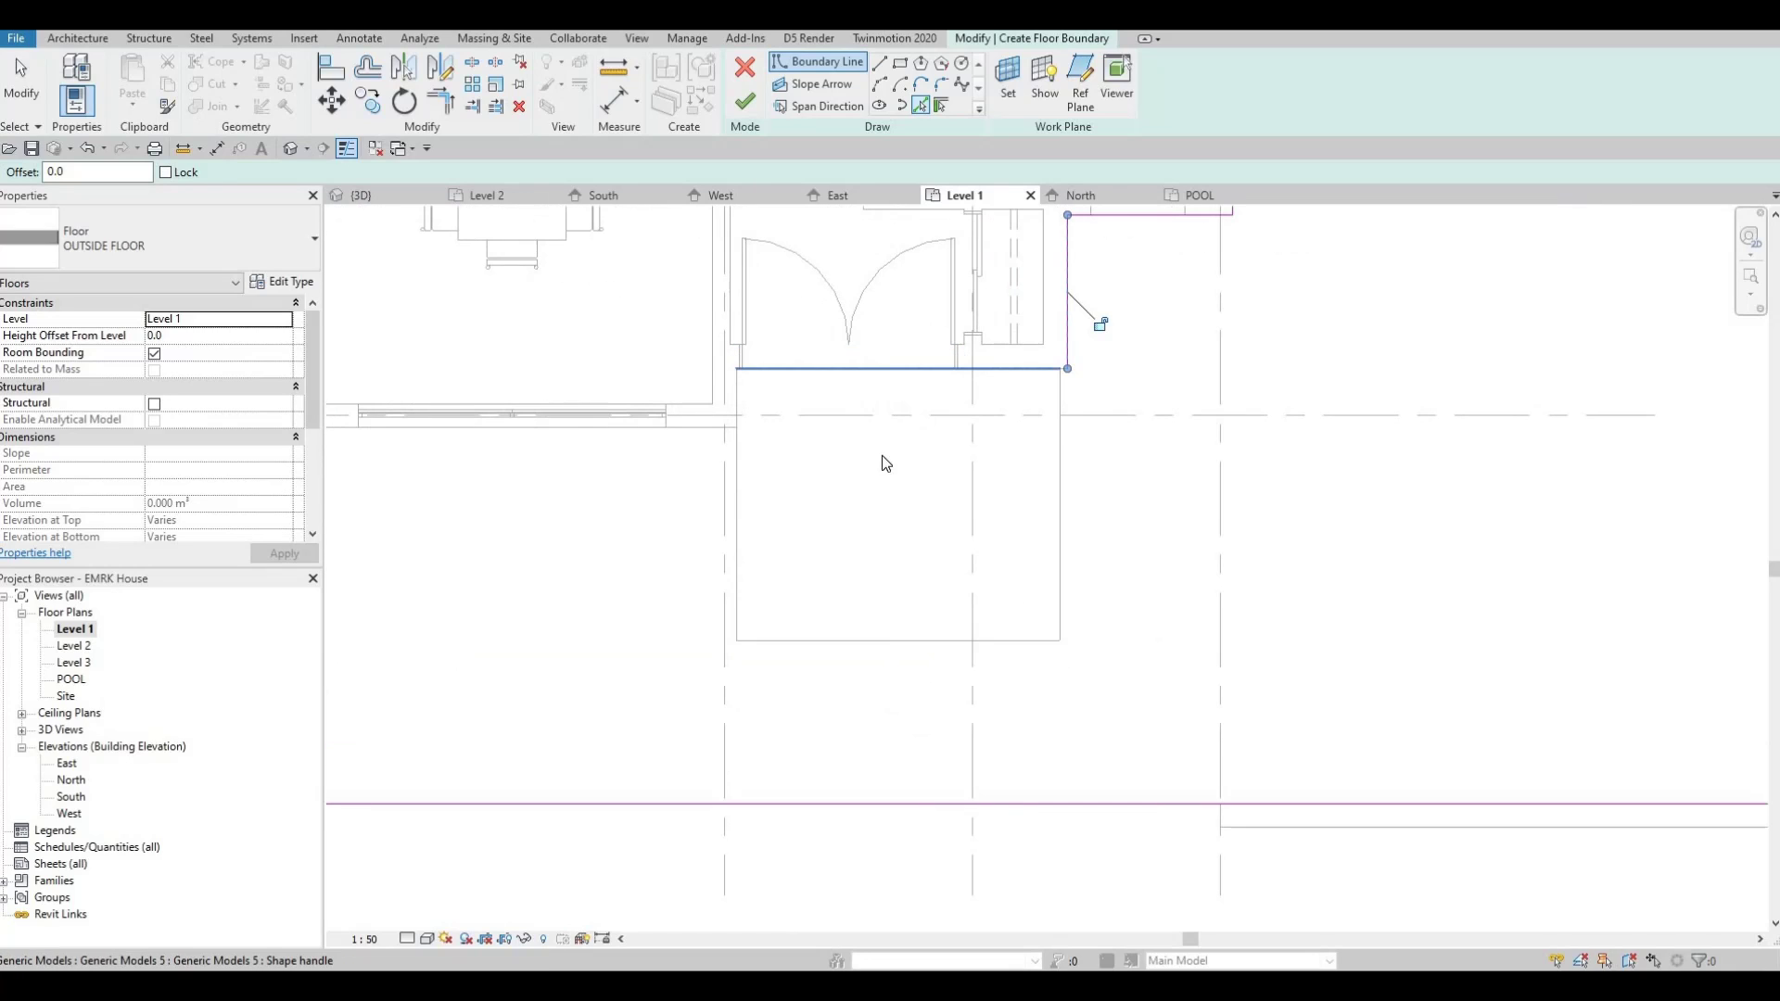
{"action": "left_click", "coordinate": [984, 369]}
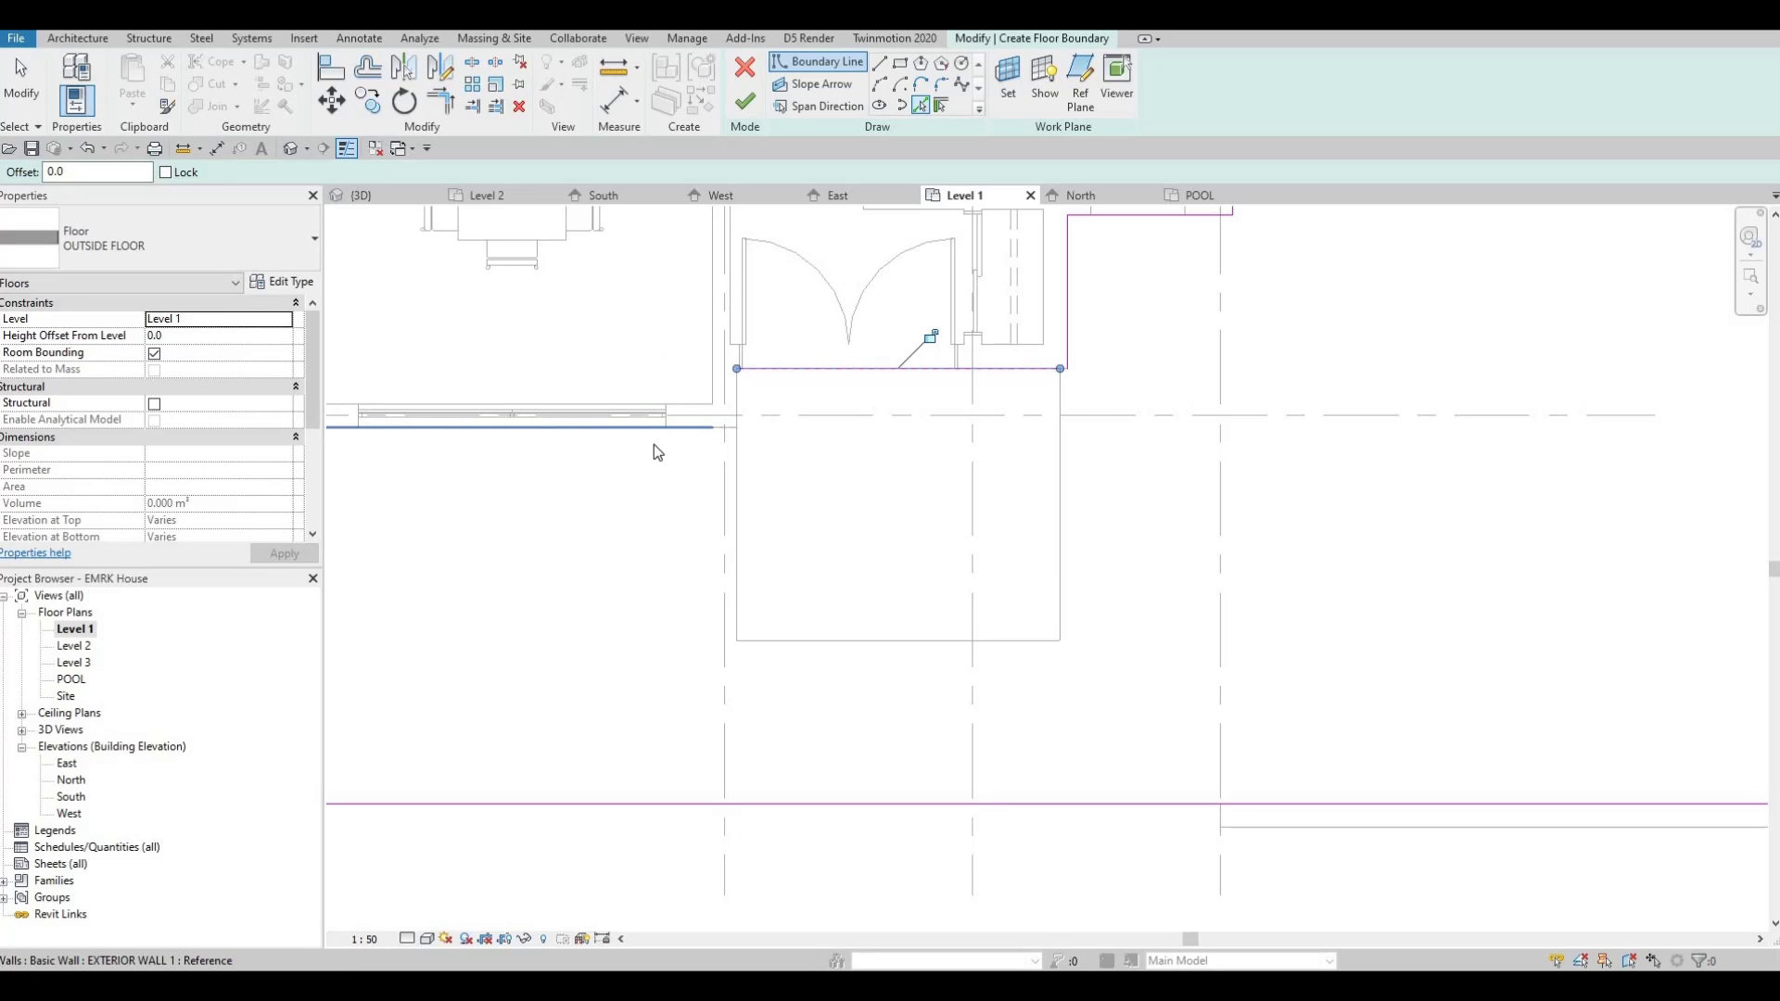
{"action": "left_click", "coordinate": [789, 480]}
{"action": "scroll", "coordinate": [682, 535], "scroll_direction": "down", "scroll_amount": 2}
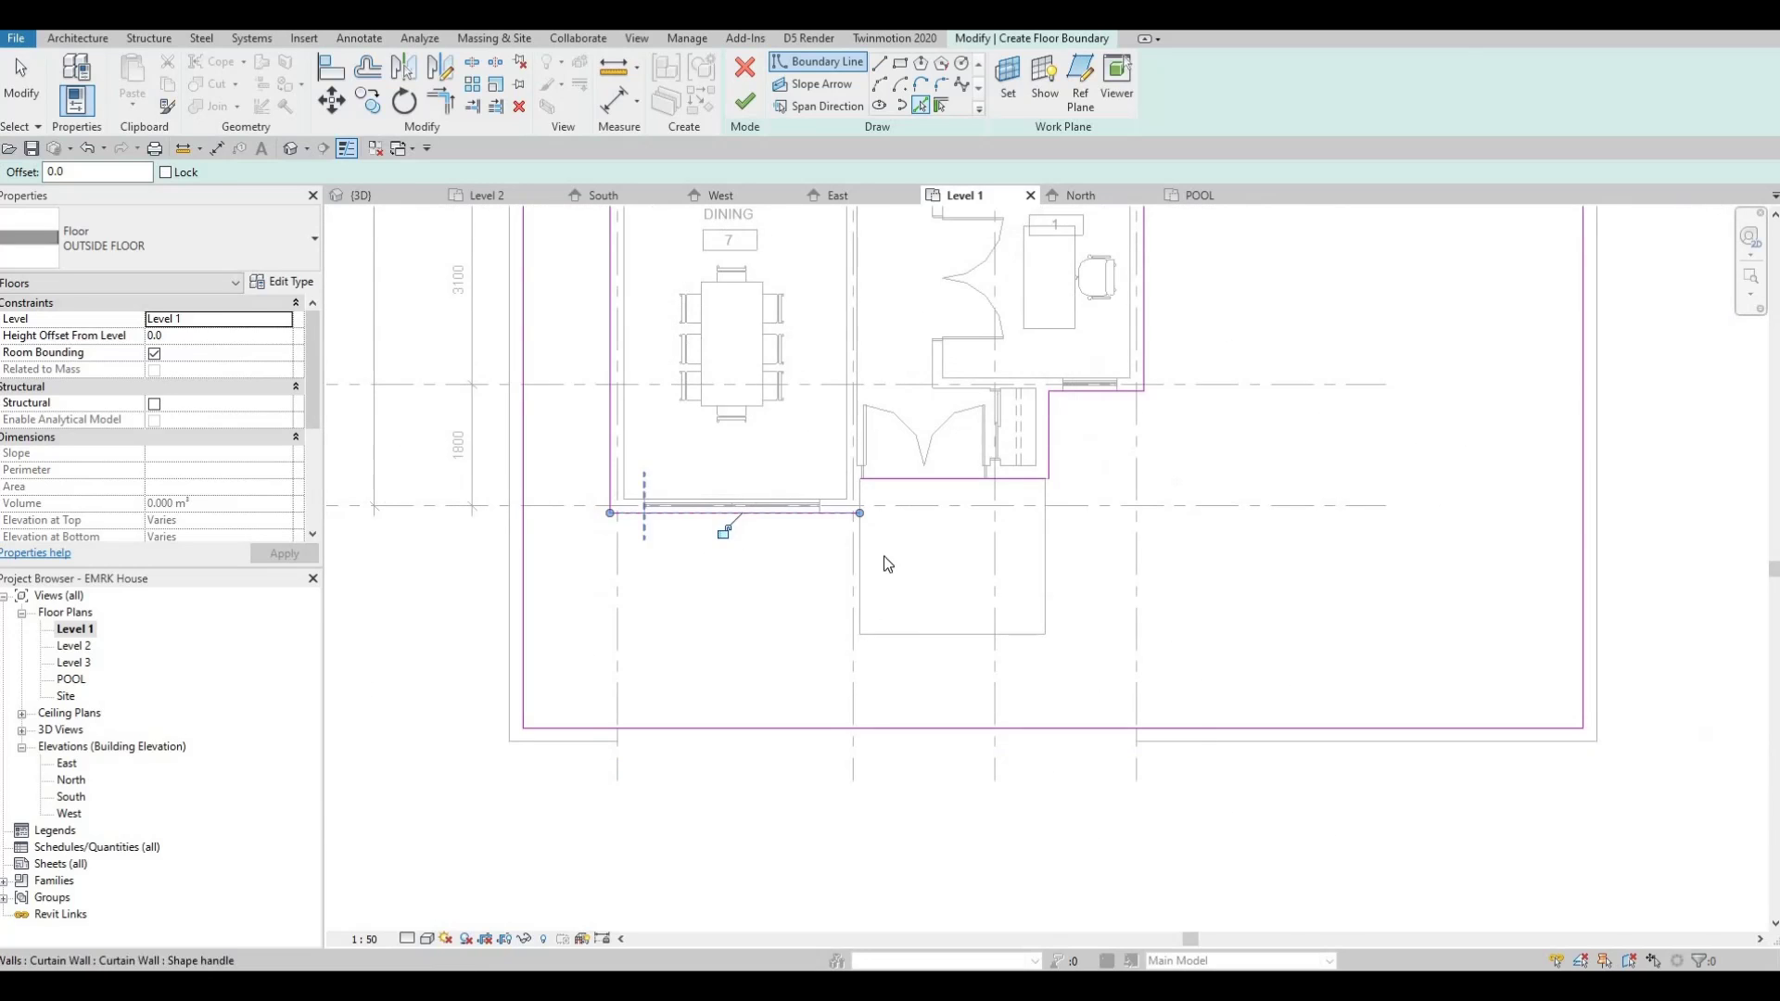
{"action": "scroll", "coordinate": [864, 505], "scroll_direction": "up", "scroll_amount": 2}
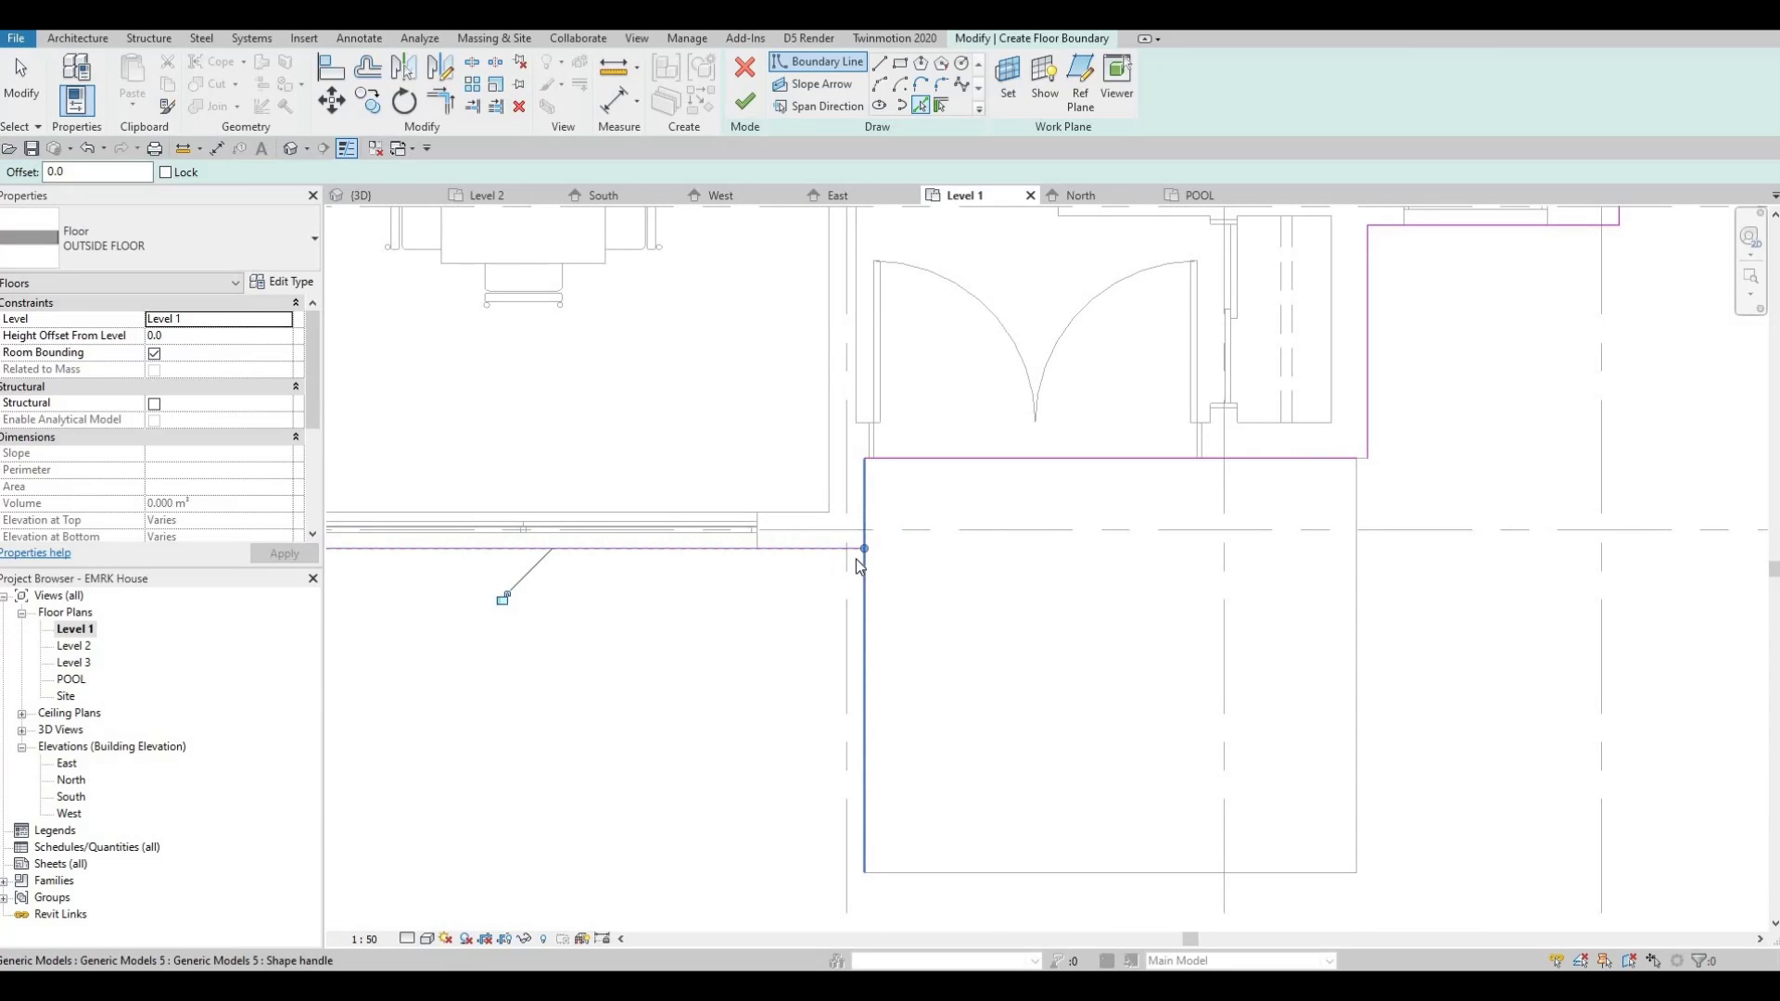
{"action": "key", "text": "Escape"}
{"action": "key", "text": "Escape"}
- Trim the boundary lines into corners where the entrance slab meets the dining room front and the return wall
{"action": "key", "text": "t"}
{"action": "key", "text": "r"}
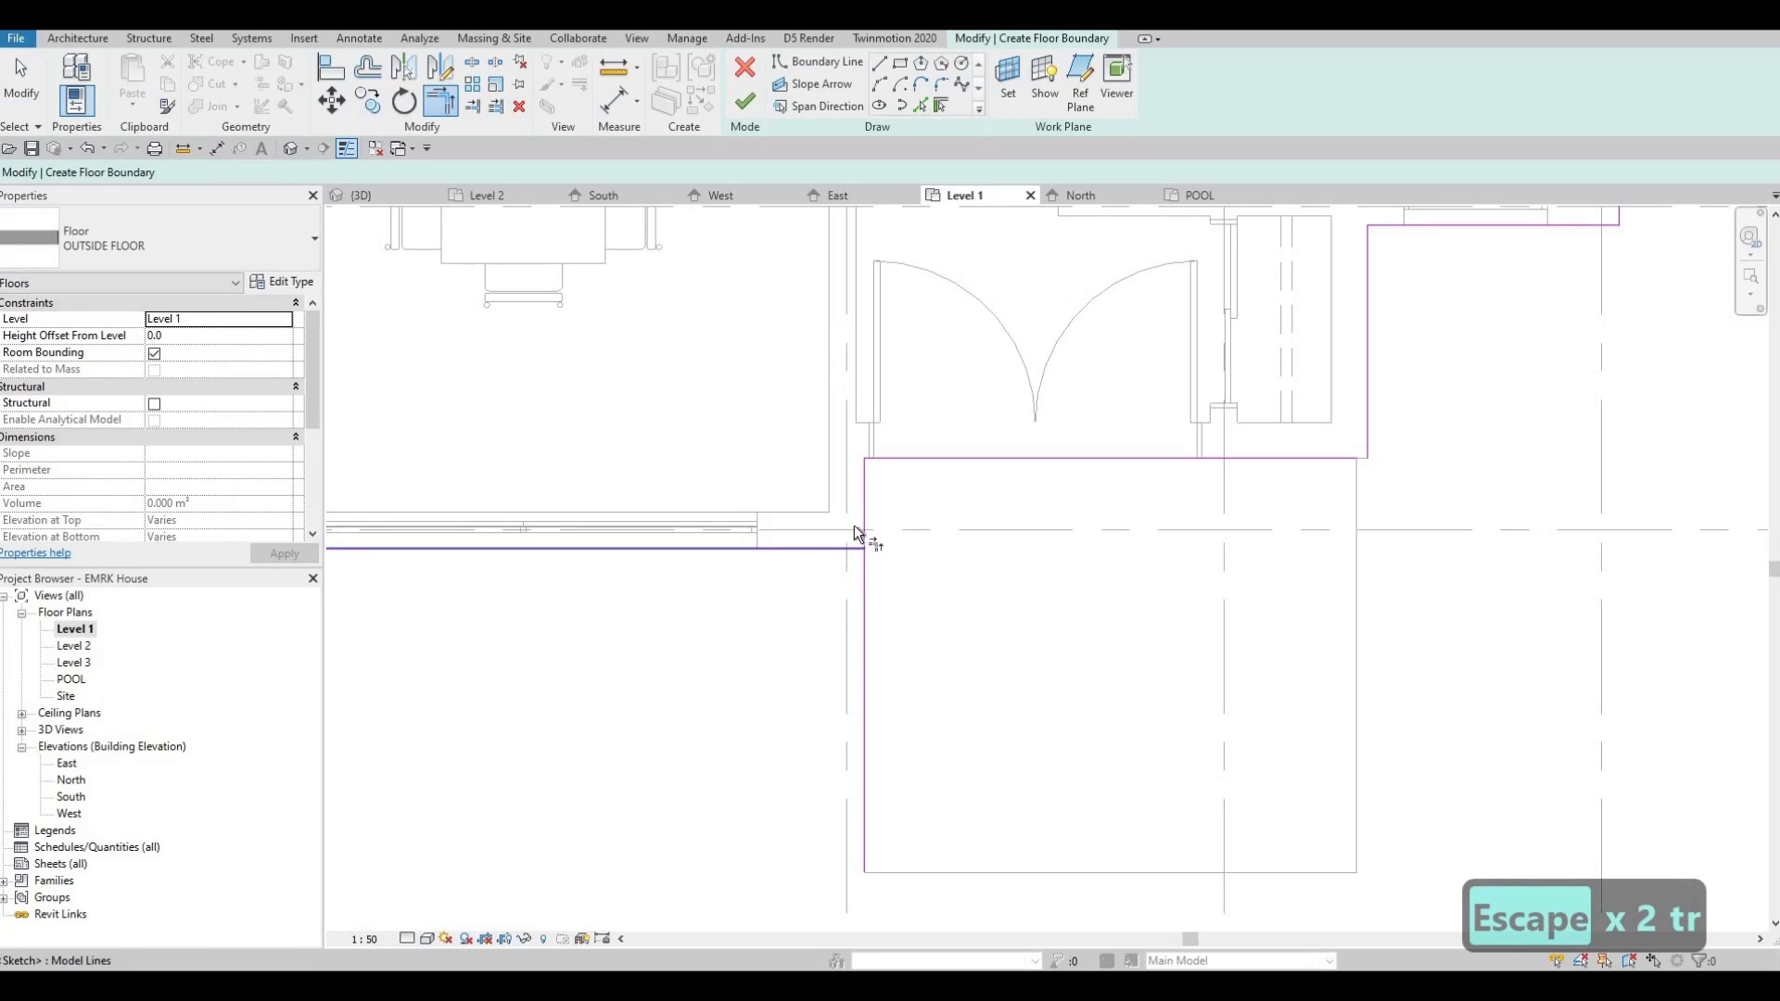
{"action": "left_click", "coordinate": [854, 527]}
{"action": "left_click", "coordinate": [860, 521]}
{"action": "left_click", "coordinate": [1204, 457]}
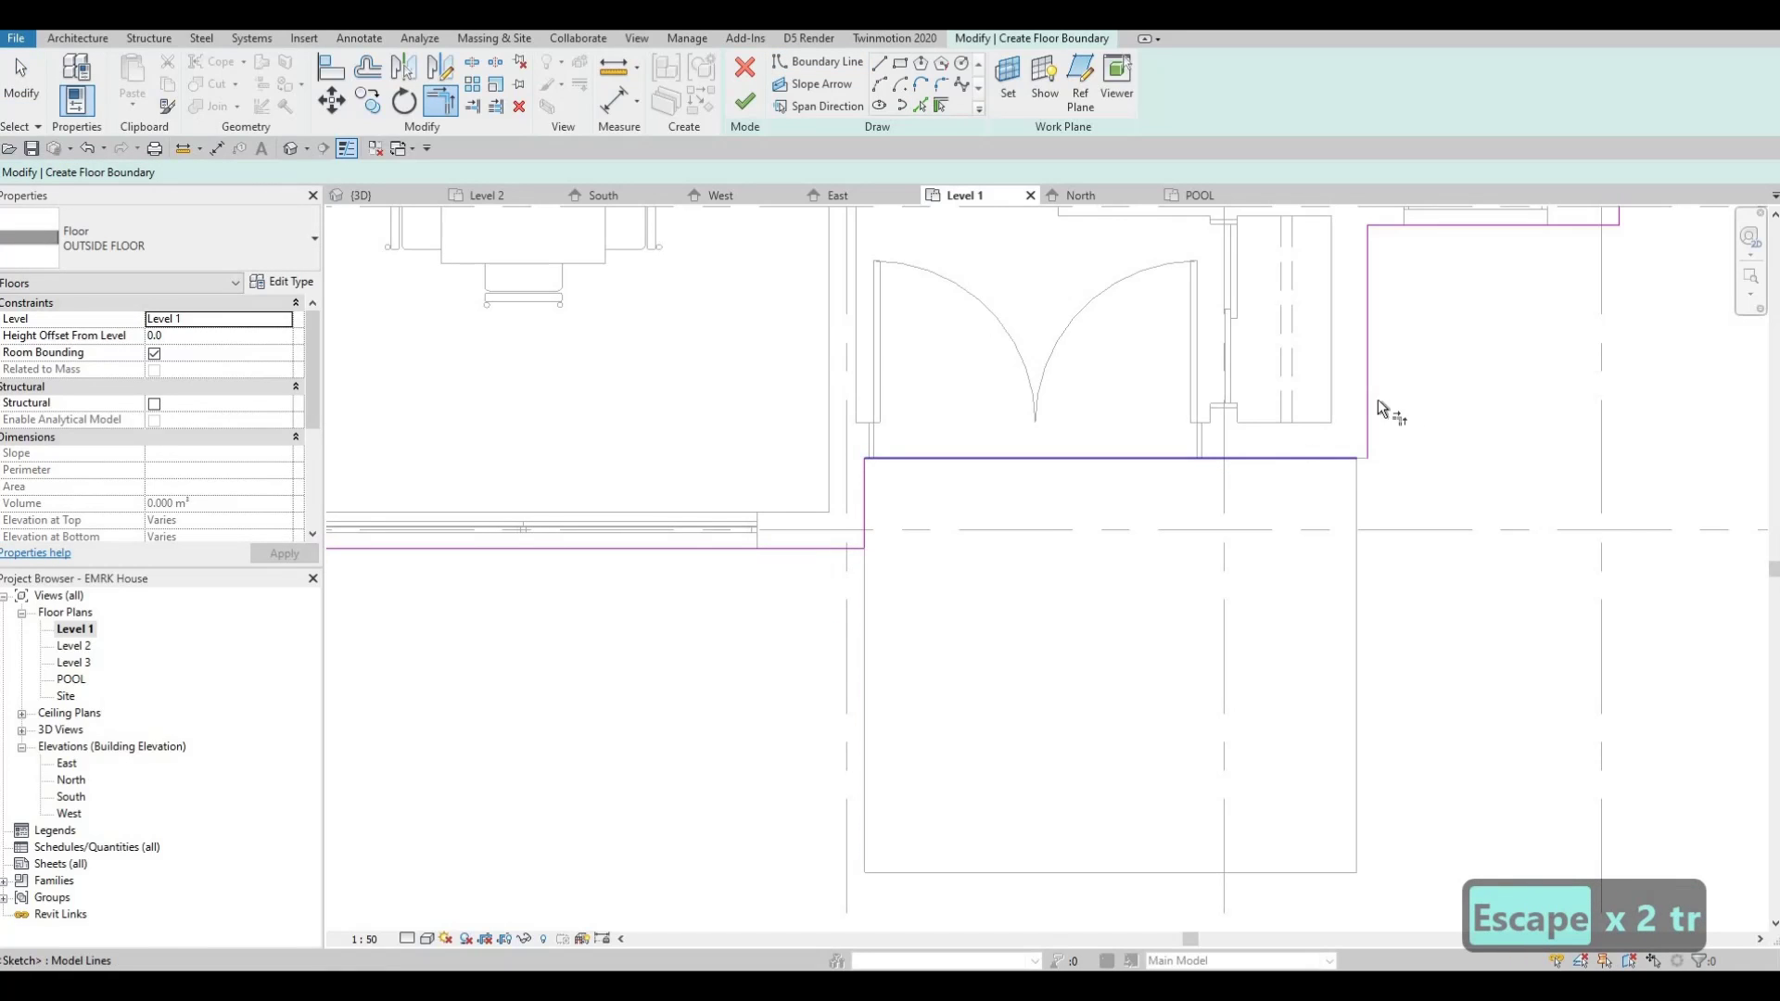
{"action": "left_click", "coordinate": [1372, 389]}
- Check the sketch corners along the house's pool side, from Stairs 1 past the living room and corridor to Stairs 2
{"action": "middle_click_drag", "start_coordinate": [950, 814], "coordinate": [788, 755]}
{"action": "scroll", "coordinate": [860, 519], "scroll_direction": "up", "scroll_amount": 3}
{"action": "middle_click_drag", "start_coordinate": [851, 543], "coordinate": [851, 935]}
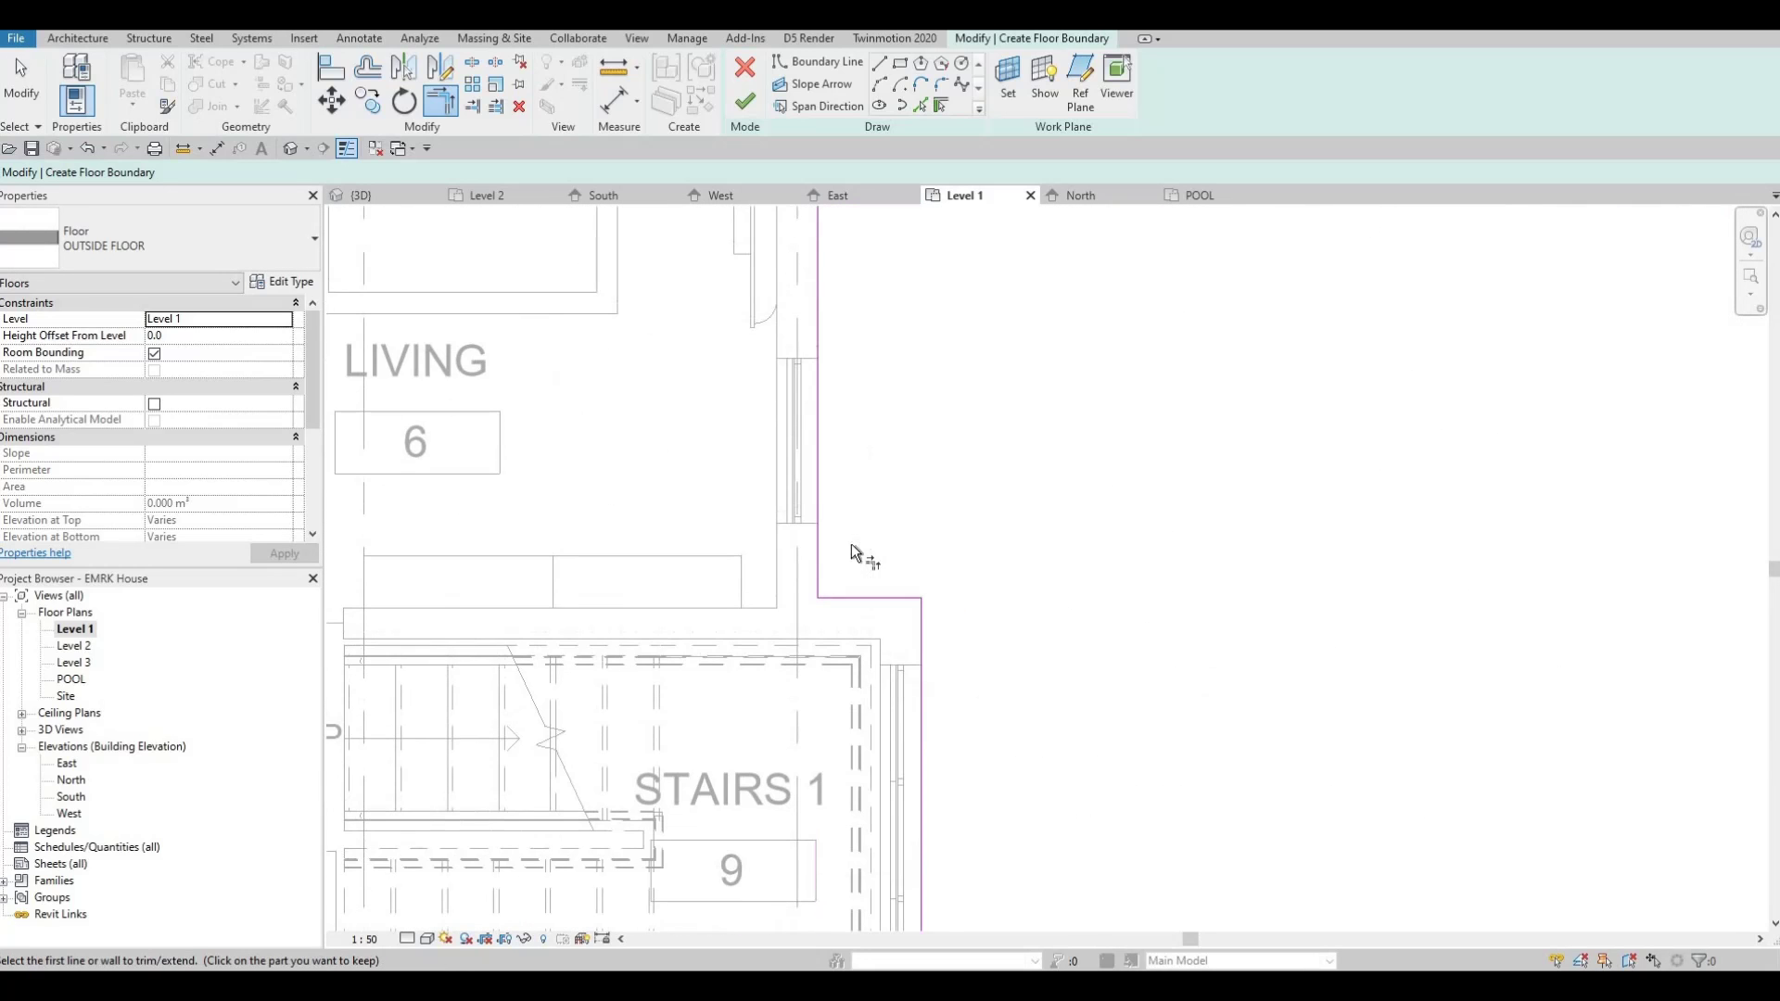
{"action": "scroll", "coordinate": [897, 243], "scroll_direction": "up", "scroll_amount": 1}
{"action": "middle_click_drag", "start_coordinate": [896, 243], "coordinate": [986, 486]}
{"action": "scroll", "coordinate": [986, 487], "scroll_direction": "down", "scroll_amount": 2}
{"action": "middle_click_drag", "start_coordinate": [794, 236], "coordinate": [810, 583]}
{"action": "scroll", "coordinate": [809, 583], "scroll_direction": "down", "scroll_amount": 2}
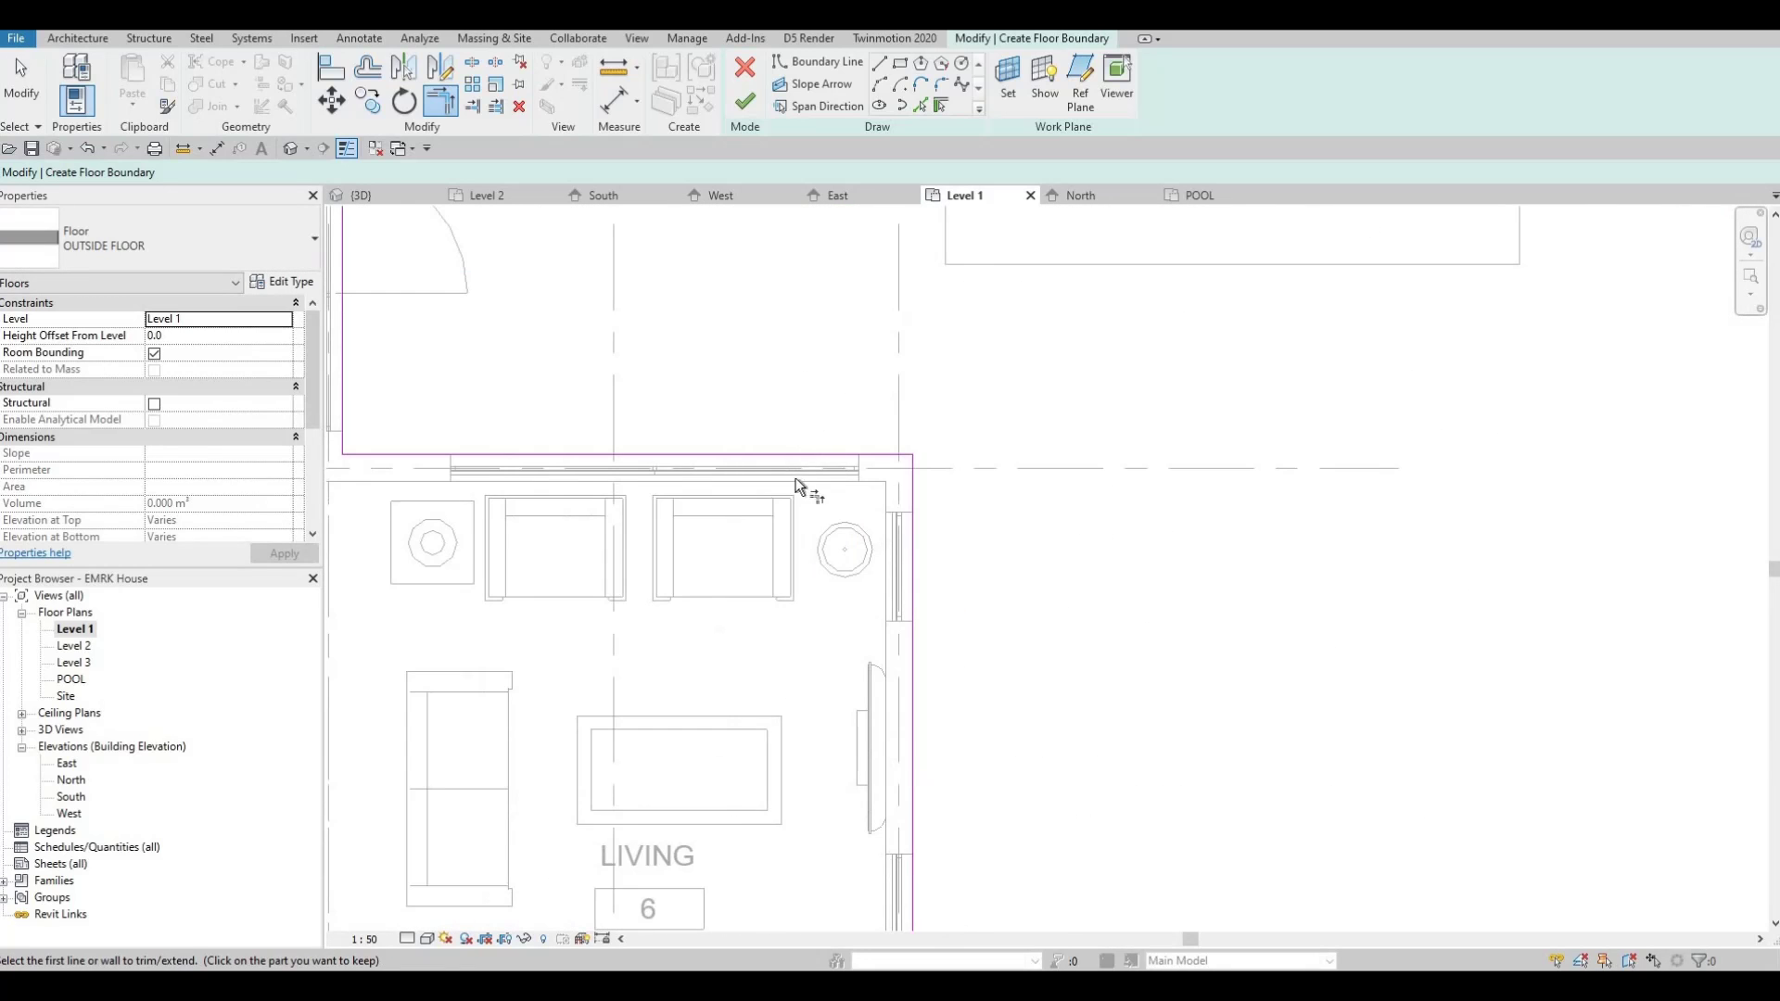
{"action": "scroll", "coordinate": [543, 589], "scroll_direction": "up", "scroll_amount": 2}
{"action": "middle_click_drag", "start_coordinate": [542, 588], "coordinate": [840, 698]}
{"action": "middle_click_drag", "start_coordinate": [714, 374], "coordinate": [869, 569]}
{"action": "scroll", "coordinate": [869, 569], "scroll_direction": "down", "scroll_amount": 2}
{"action": "middle_click_drag", "start_coordinate": [978, 269], "coordinate": [955, 519]}
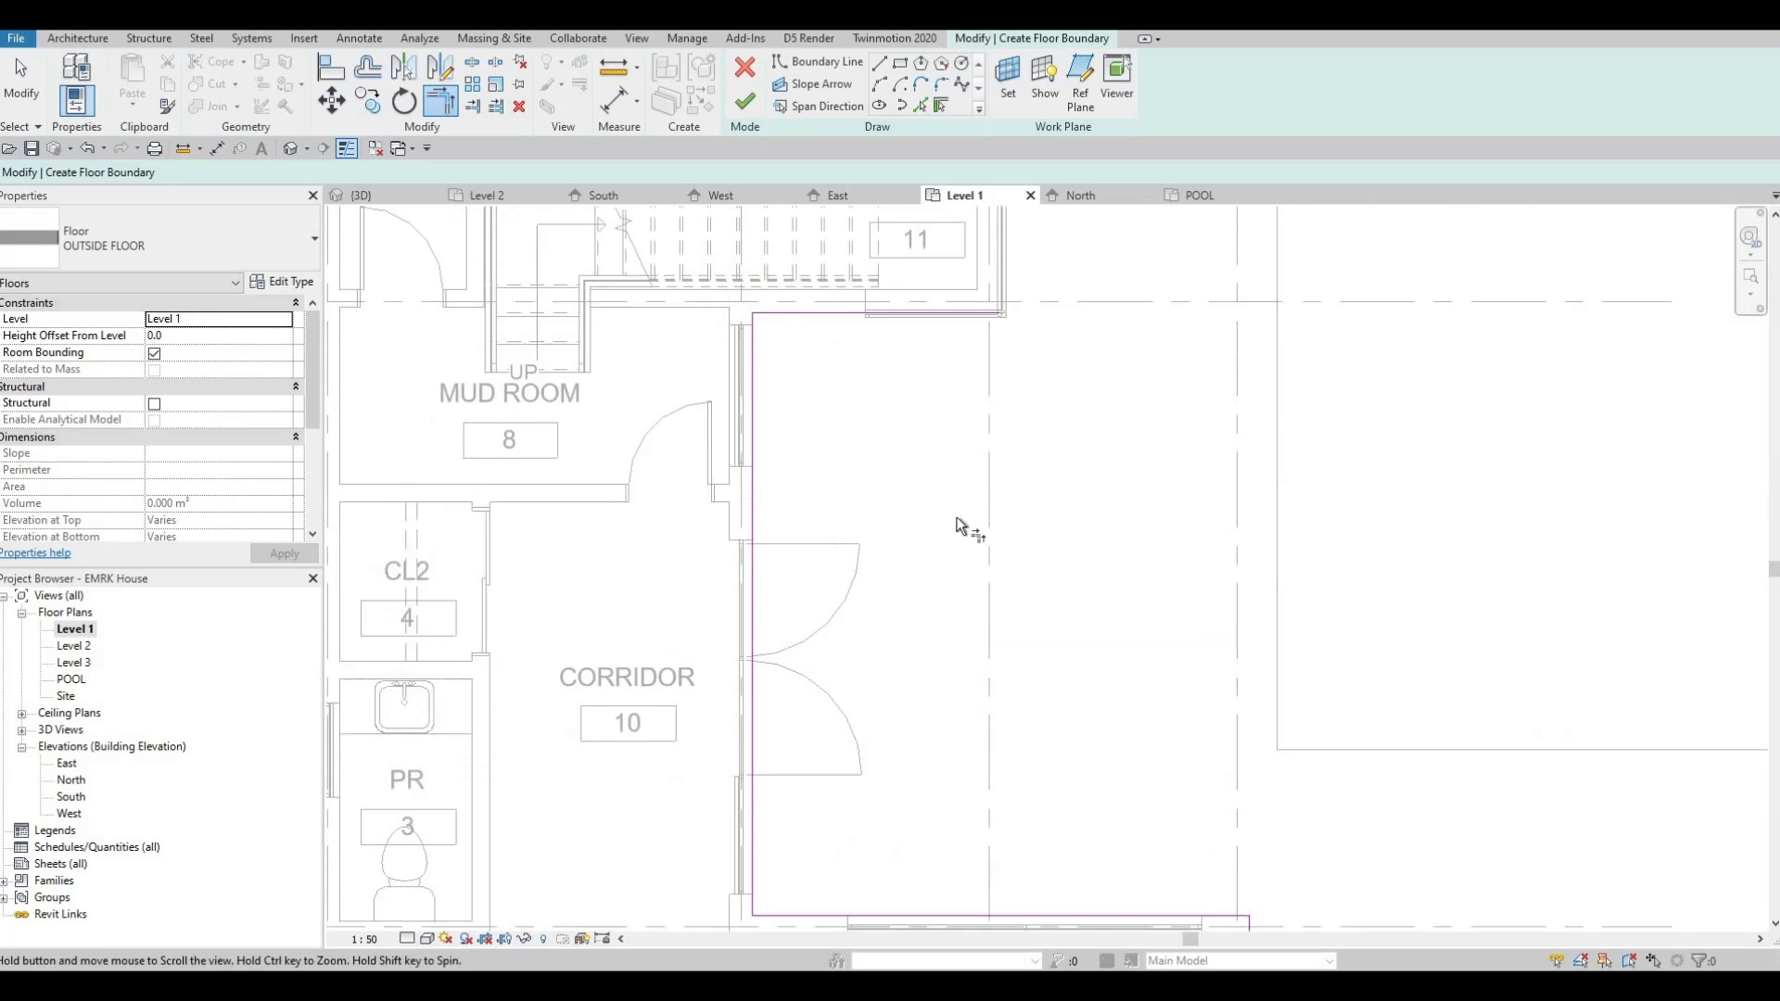
{"action": "middle_click_drag", "start_coordinate": [963, 417], "coordinate": [961, 528]}
{"action": "scroll", "coordinate": [964, 535], "scroll_direction": "up", "scroll_amount": 2}
{"action": "middle_click_drag", "start_coordinate": [968, 348], "coordinate": [937, 676]}
{"action": "scroll", "coordinate": [937, 497], "scroll_direction": "down", "scroll_amount": 2}
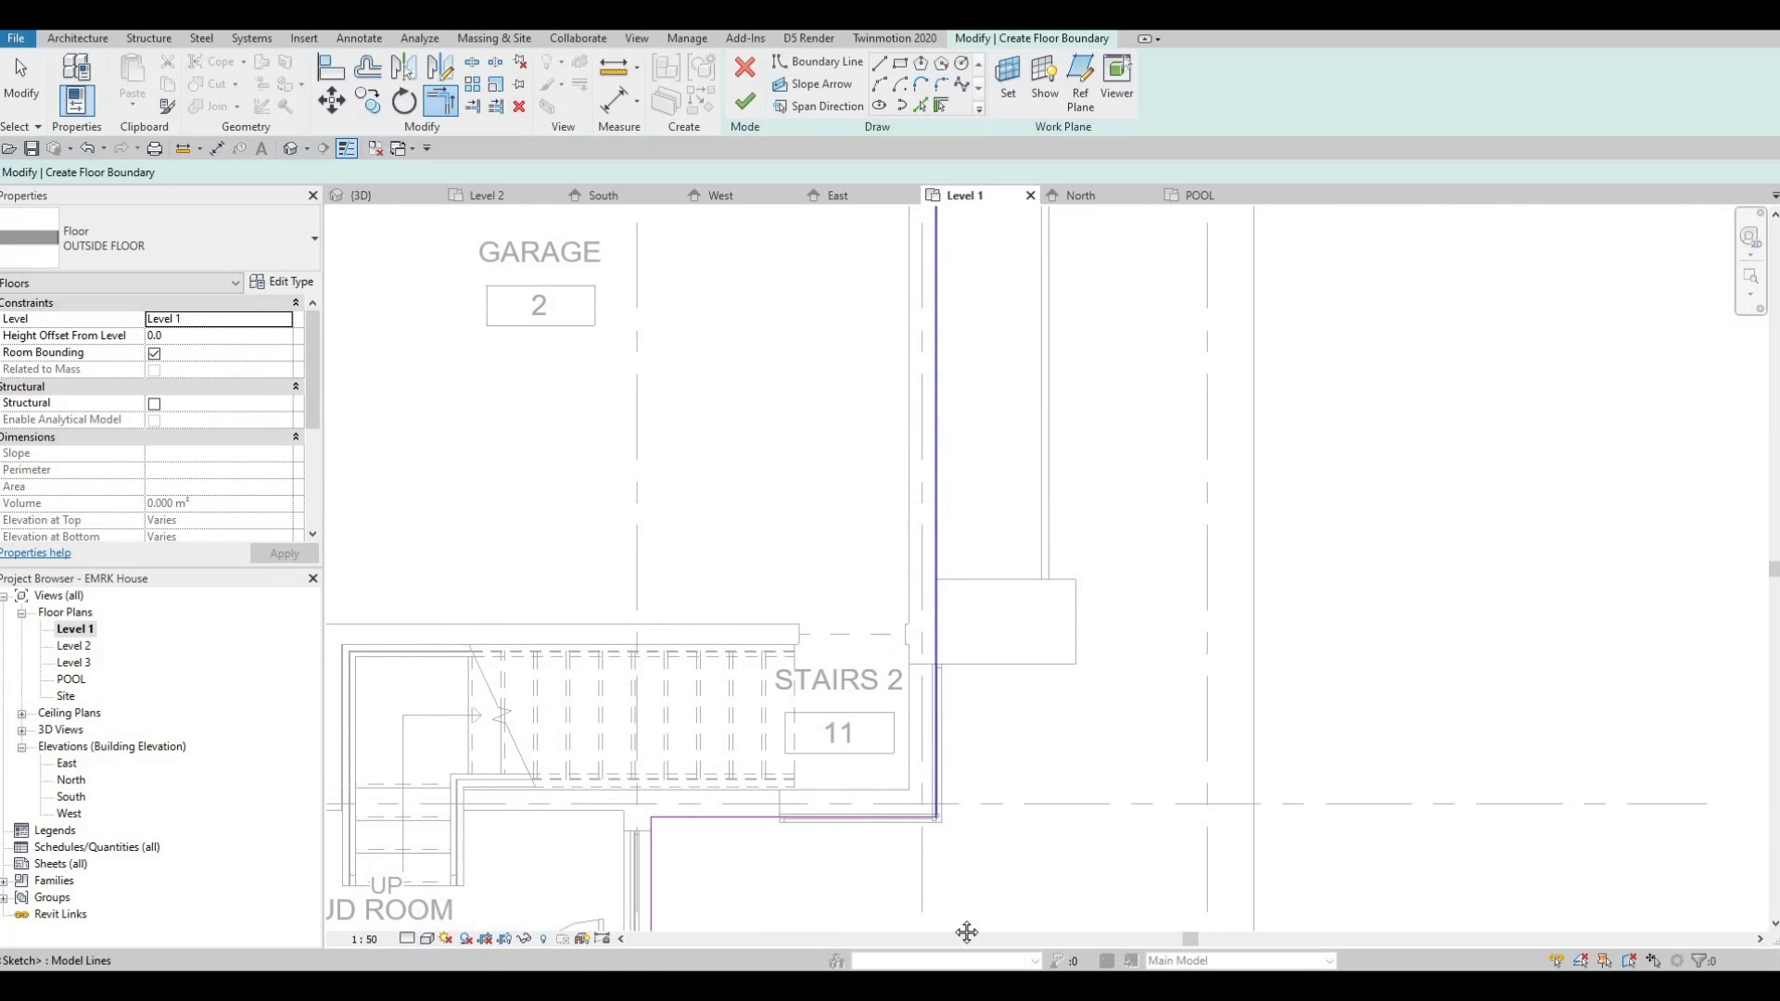
- Check the sketch lines around the garage and down the house's left side to the dining room for gaps or stray lines
{"action": "middle_click_drag", "start_coordinate": [967, 932], "coordinate": [836, 759]}
{"action": "scroll", "coordinate": [836, 758], "scroll_direction": "down", "scroll_amount": 2}
{"action": "scroll", "coordinate": [976, 546], "scroll_direction": "up", "scroll_amount": 3}
{"action": "middle_click_drag", "start_coordinate": [491, 364], "coordinate": [848, 358]}
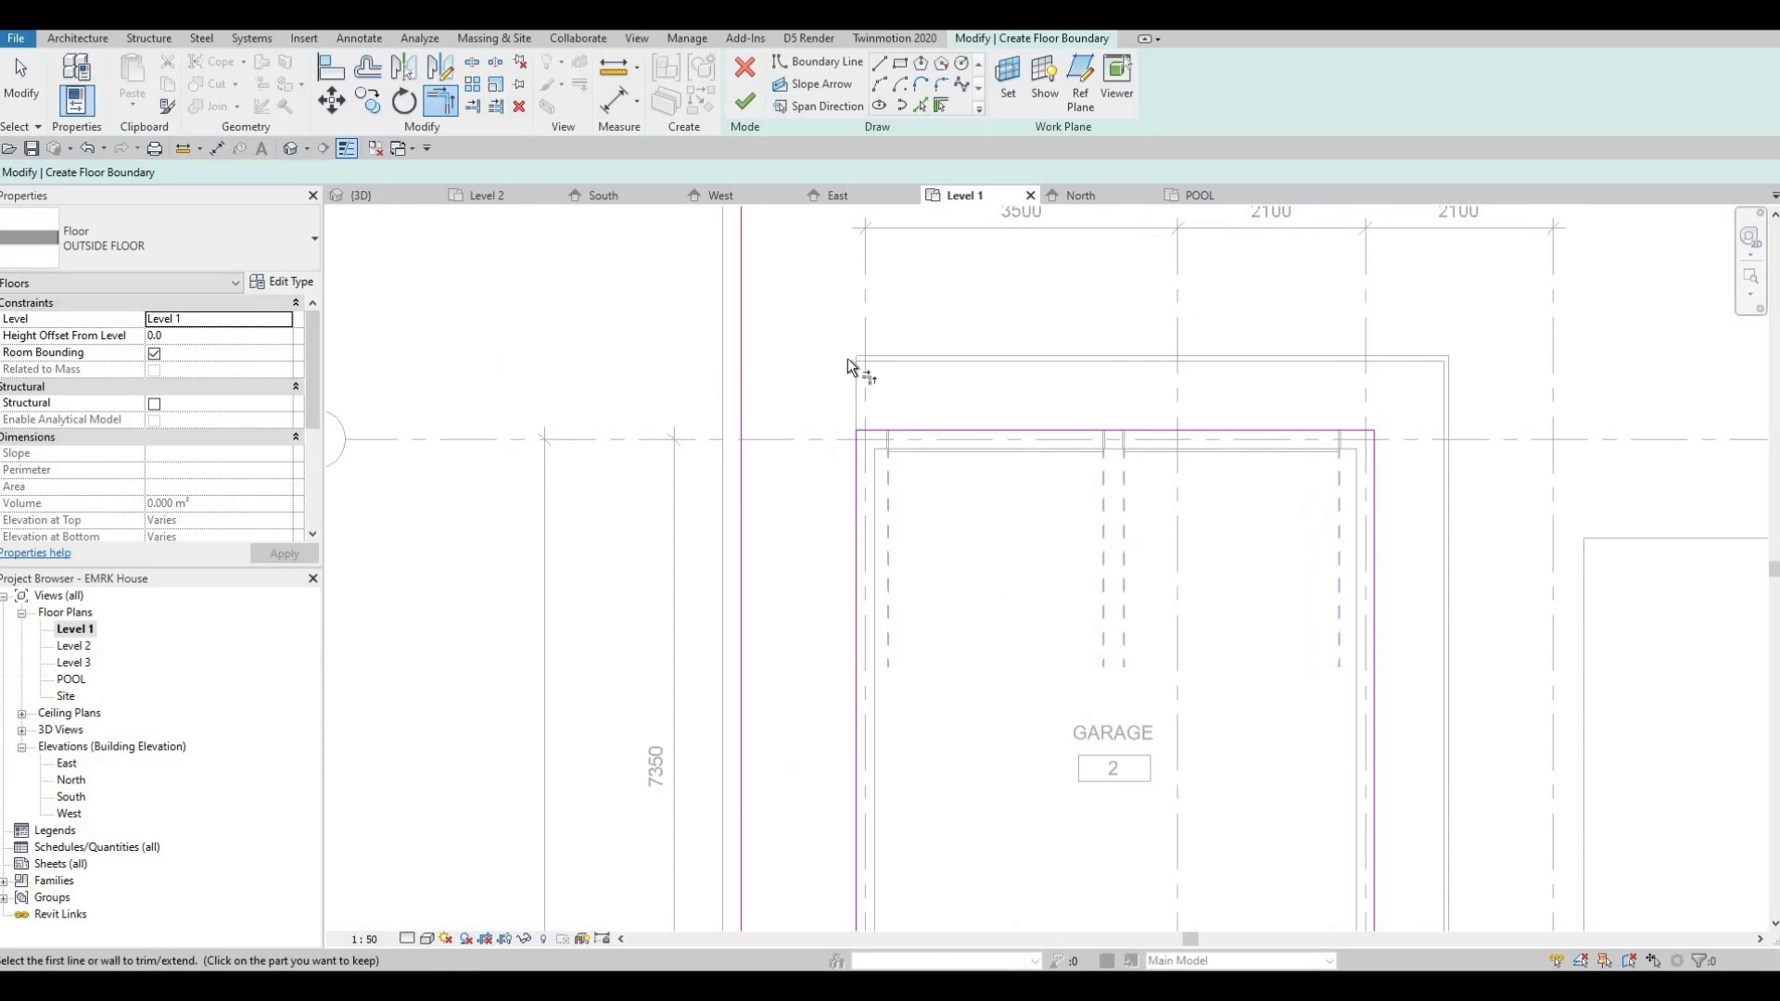
{"action": "middle_click_drag", "start_coordinate": [846, 923], "coordinate": [818, 454]}
{"action": "scroll", "coordinate": [818, 456], "scroll_direction": "down", "scroll_amount": 1}
{"action": "middle_click_drag", "start_coordinate": [819, 759], "coordinate": [791, 485]}
{"action": "scroll", "coordinate": [791, 485], "scroll_direction": "down", "scroll_amount": 1}
{"action": "middle_click_drag", "start_coordinate": [821, 586], "coordinate": [827, 569]}
{"action": "scroll", "coordinate": [827, 569], "scroll_direction": "down", "scroll_amount": 2}
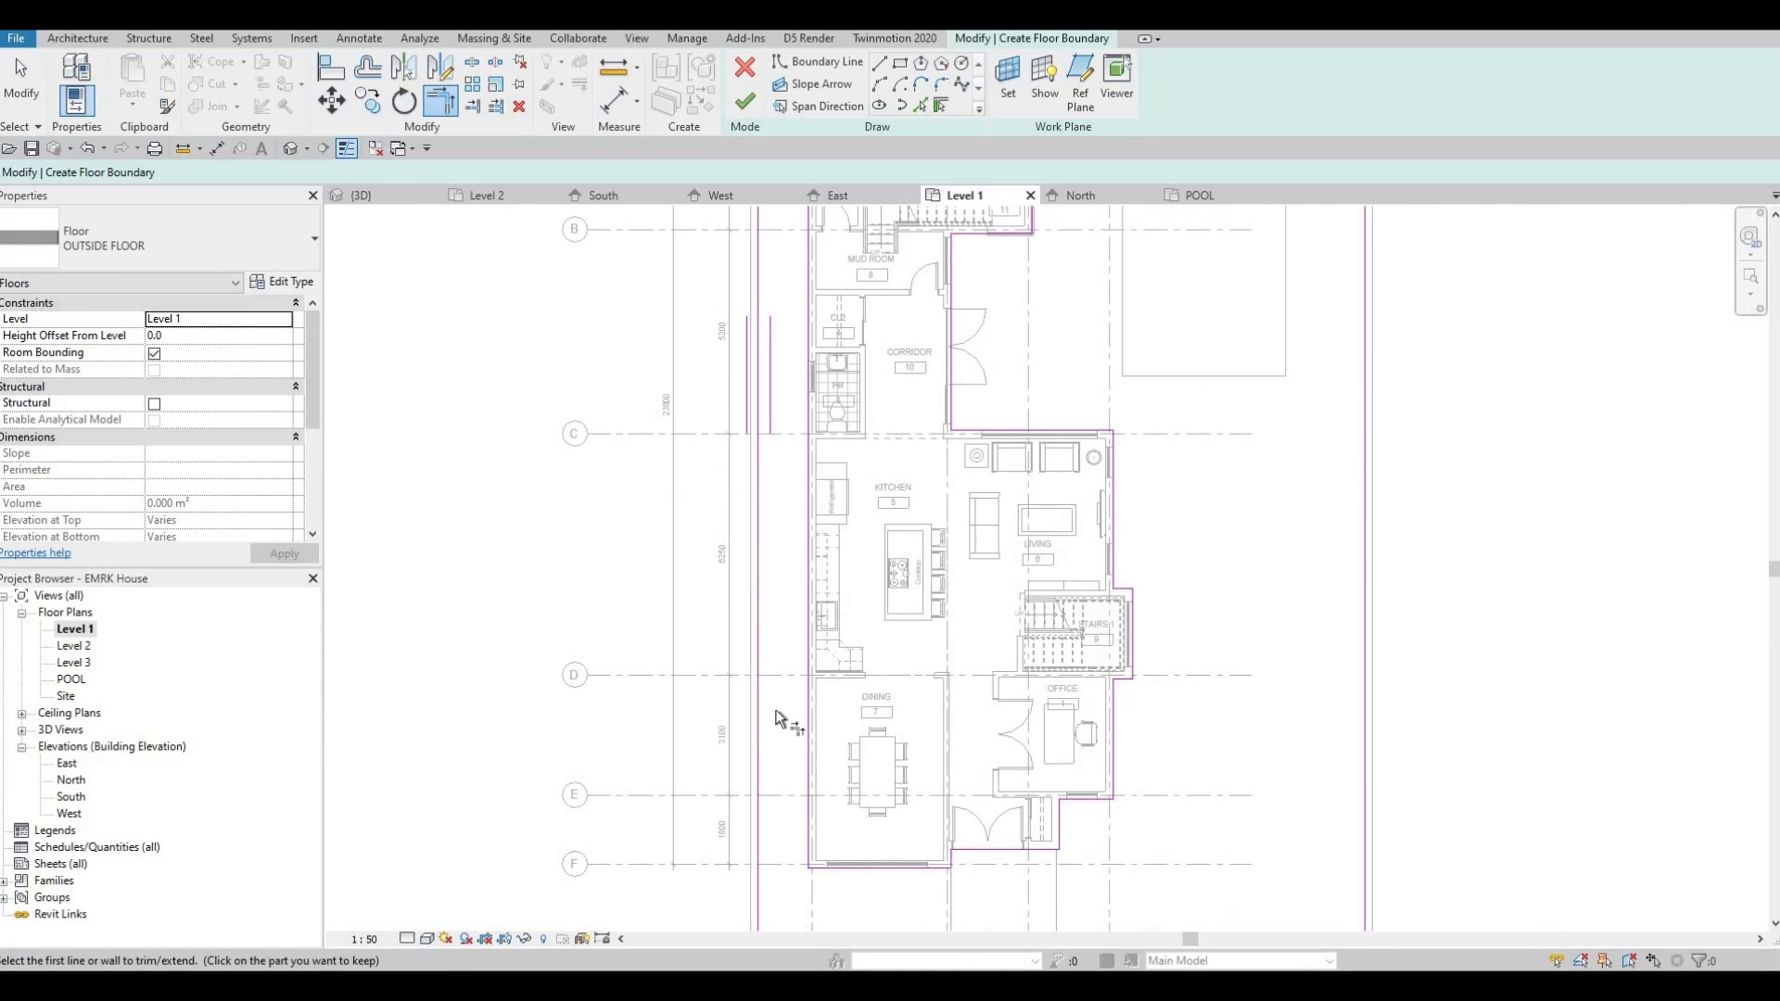
{"action": "middle_click_drag", "start_coordinate": [788, 723], "coordinate": [749, 324]}
{"action": "scroll", "coordinate": [749, 325], "scroll_direction": "up", "scroll_amount": 3}
{"action": "key", "text": "t"}
{"action": "key", "text": "r"}
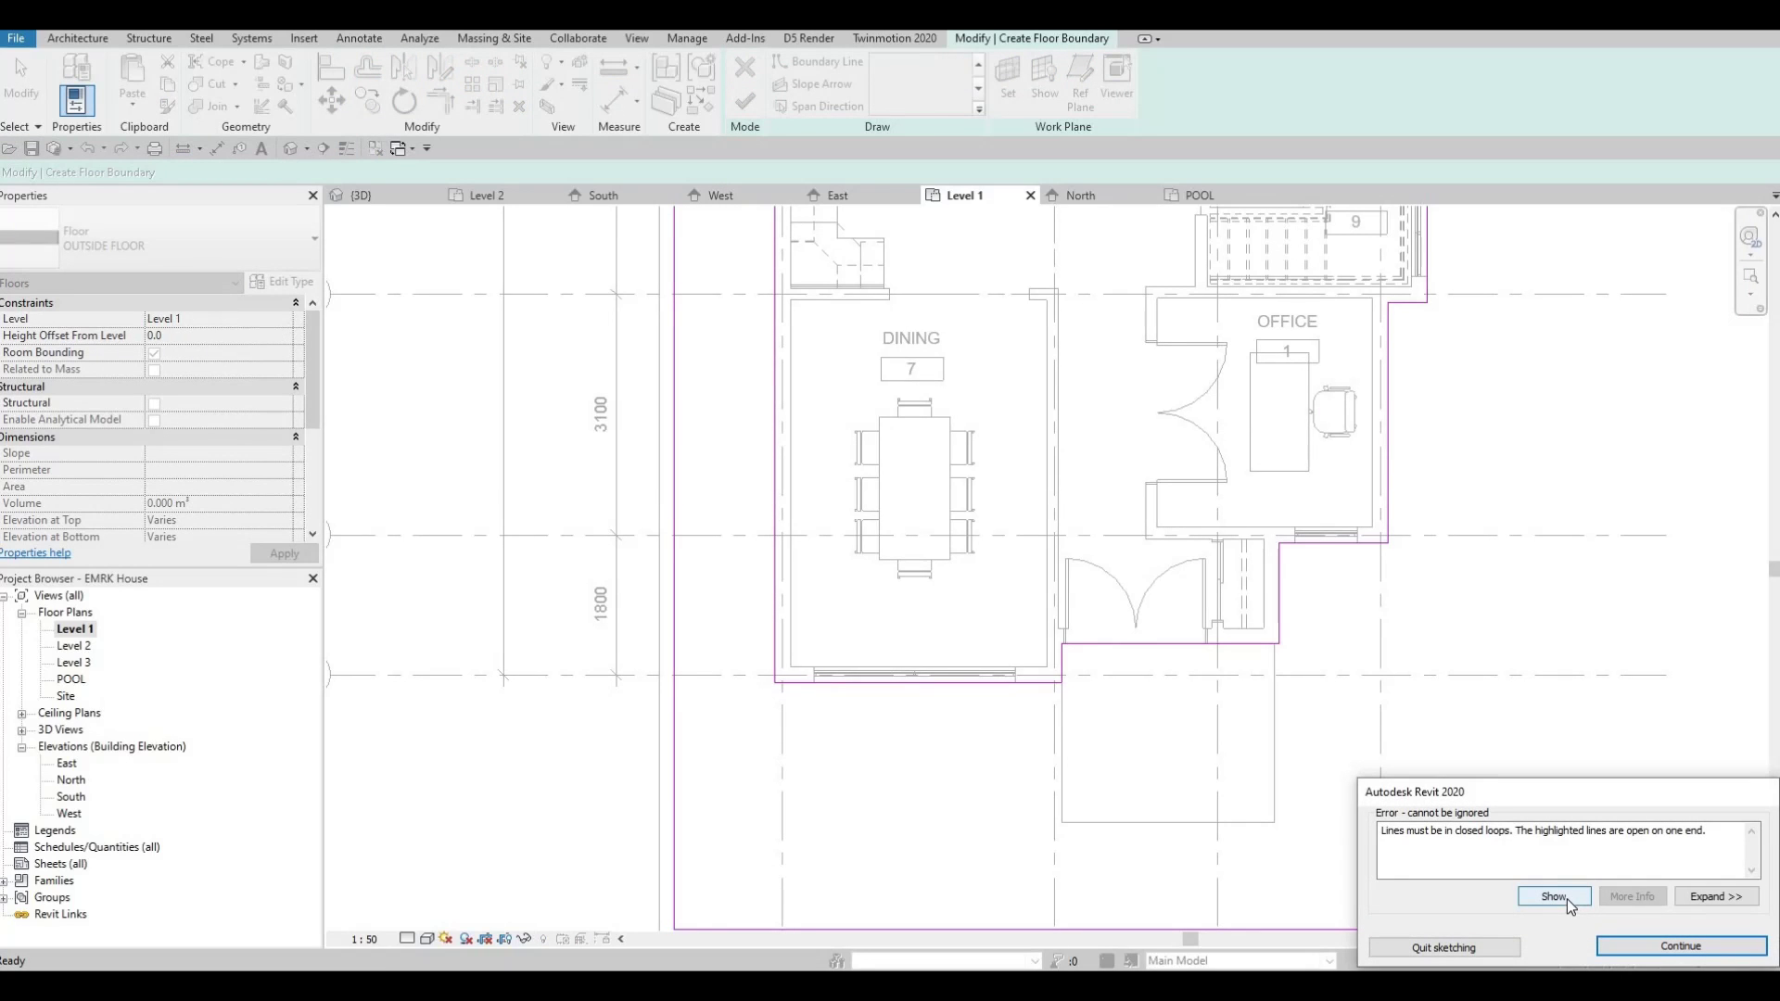
- Close the floor boundary with a straight line between the two open wall ends beyond the garage, and finish the OUTSIDE FLOOR sketch
{"action": "left_click", "coordinate": [1555, 894]}
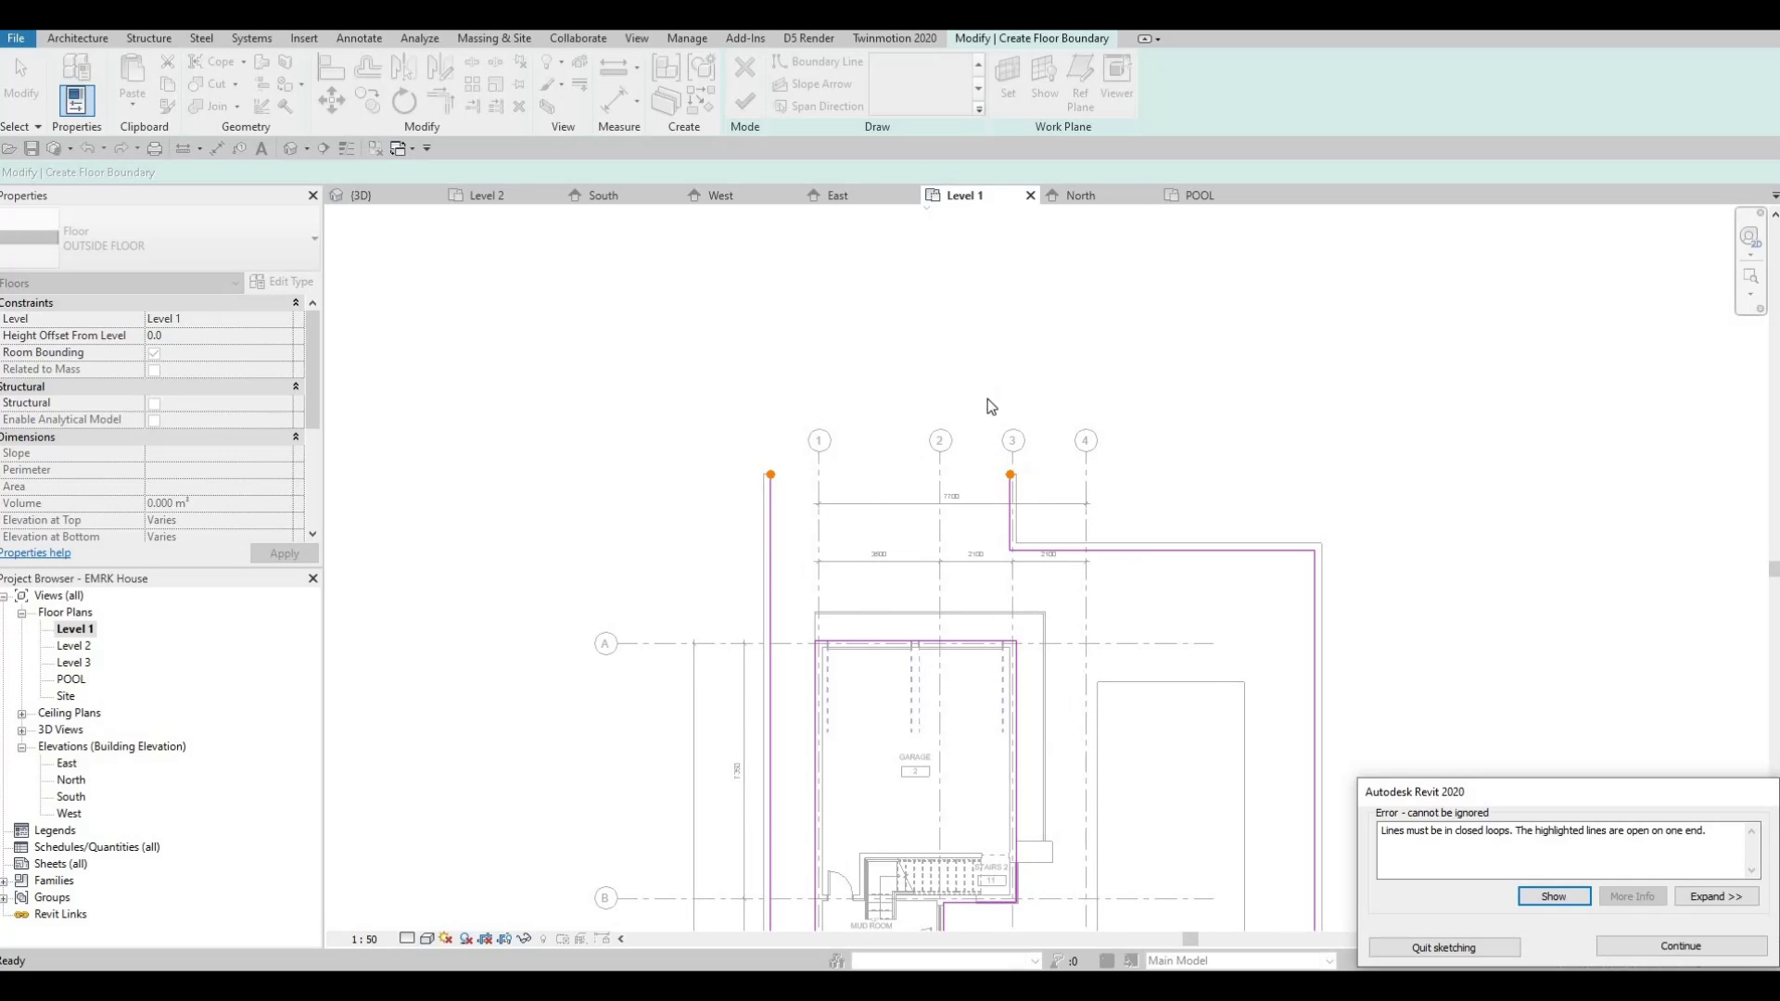
{"action": "key", "text": "Escape"}
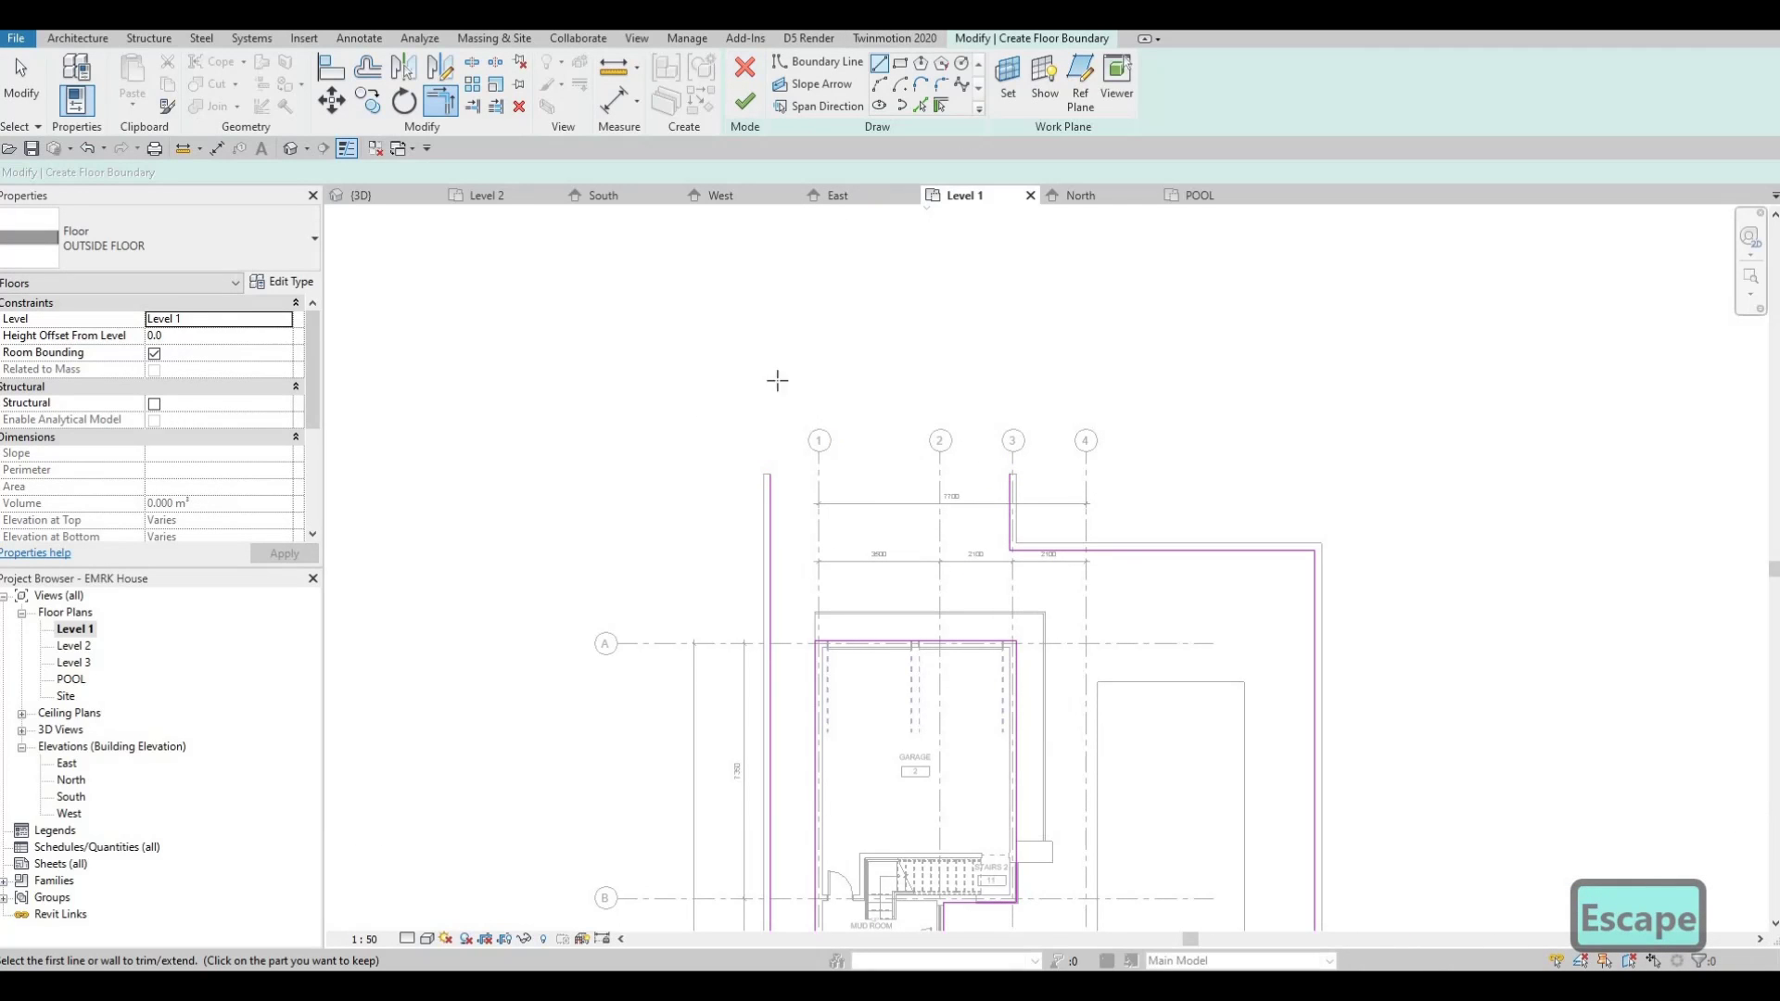
{"action": "key", "text": "Escape"}
{"action": "scroll", "coordinate": [775, 388], "scroll_direction": "up", "scroll_amount": 2}
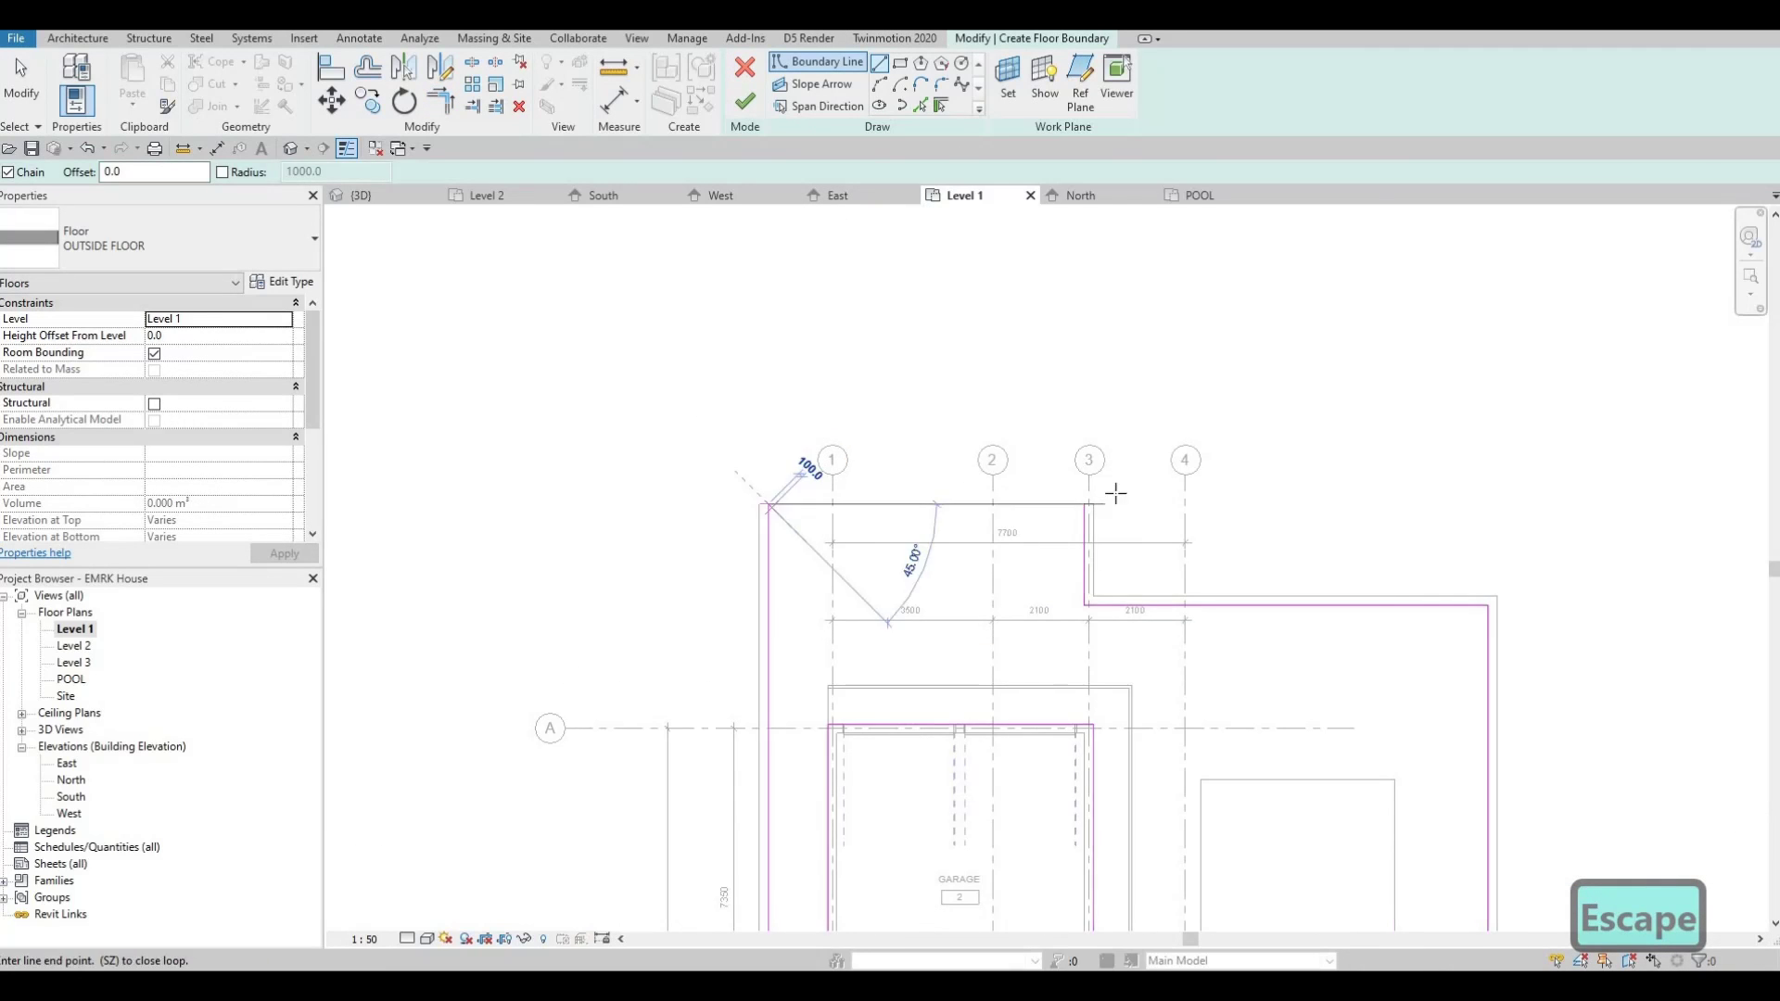
{"action": "scroll", "coordinate": [1117, 488], "scroll_direction": "up", "scroll_amount": 2}
{"action": "key", "text": "Escape"}
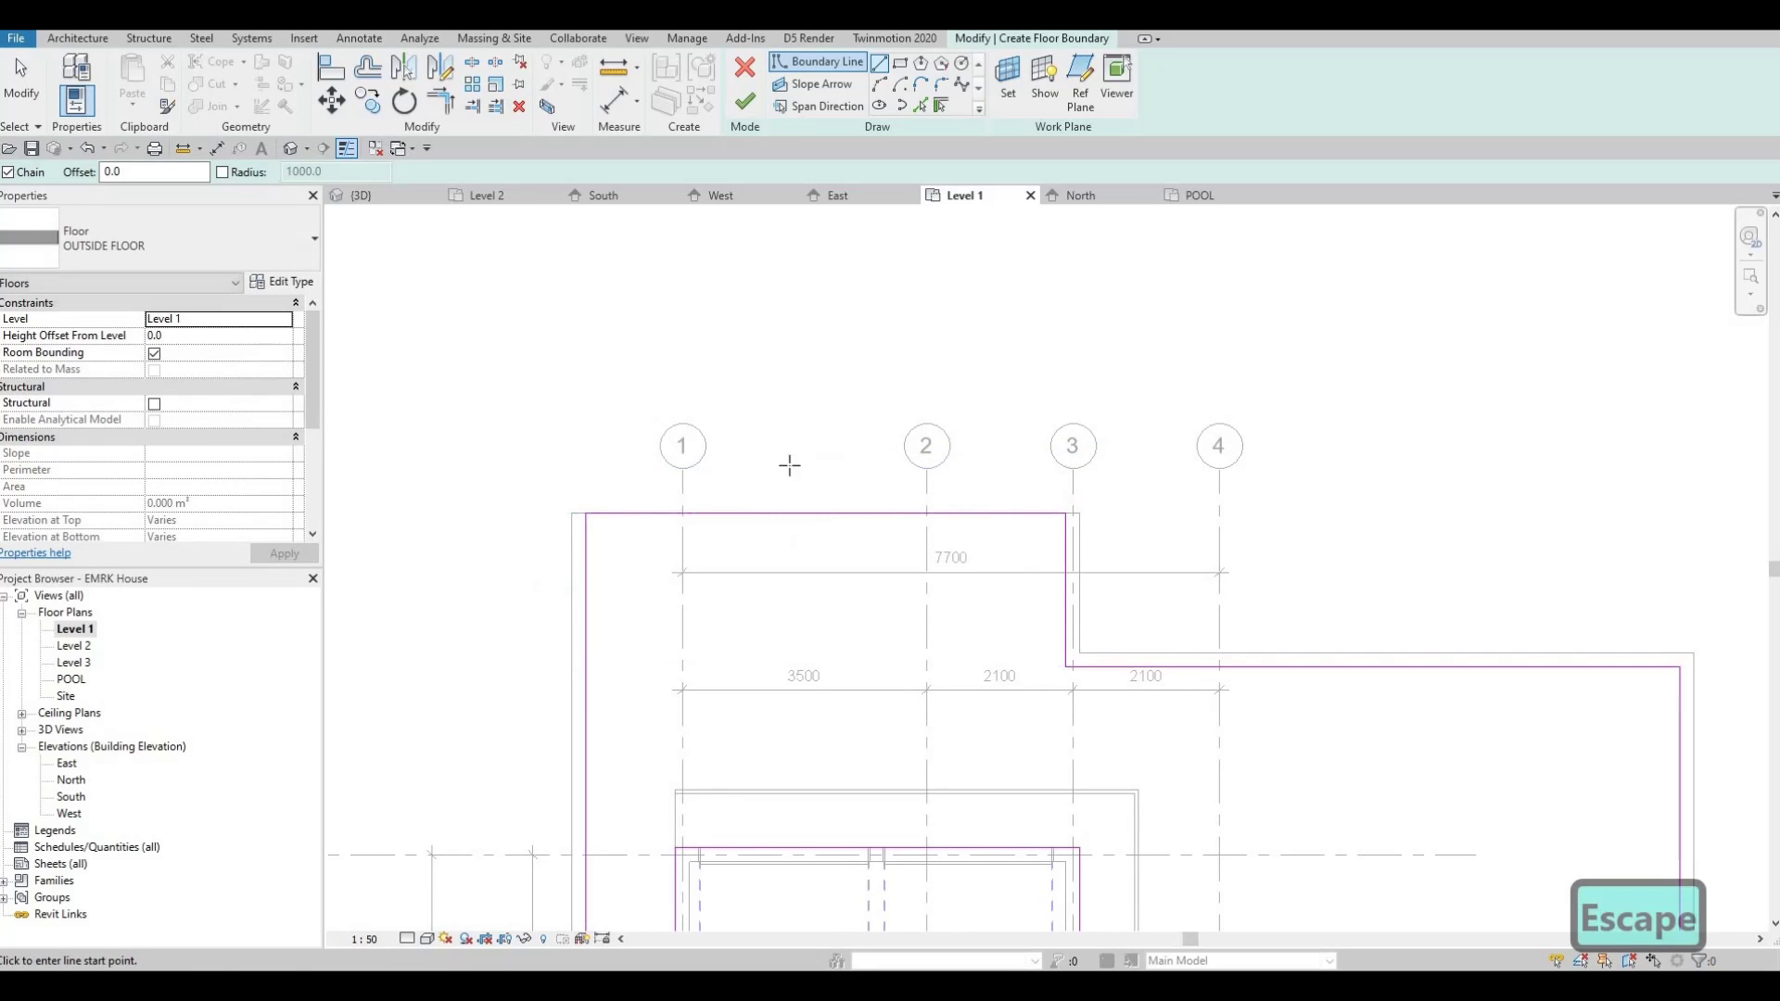
{"action": "scroll", "coordinate": [615, 365], "scroll_direction": "down", "scroll_amount": 2}
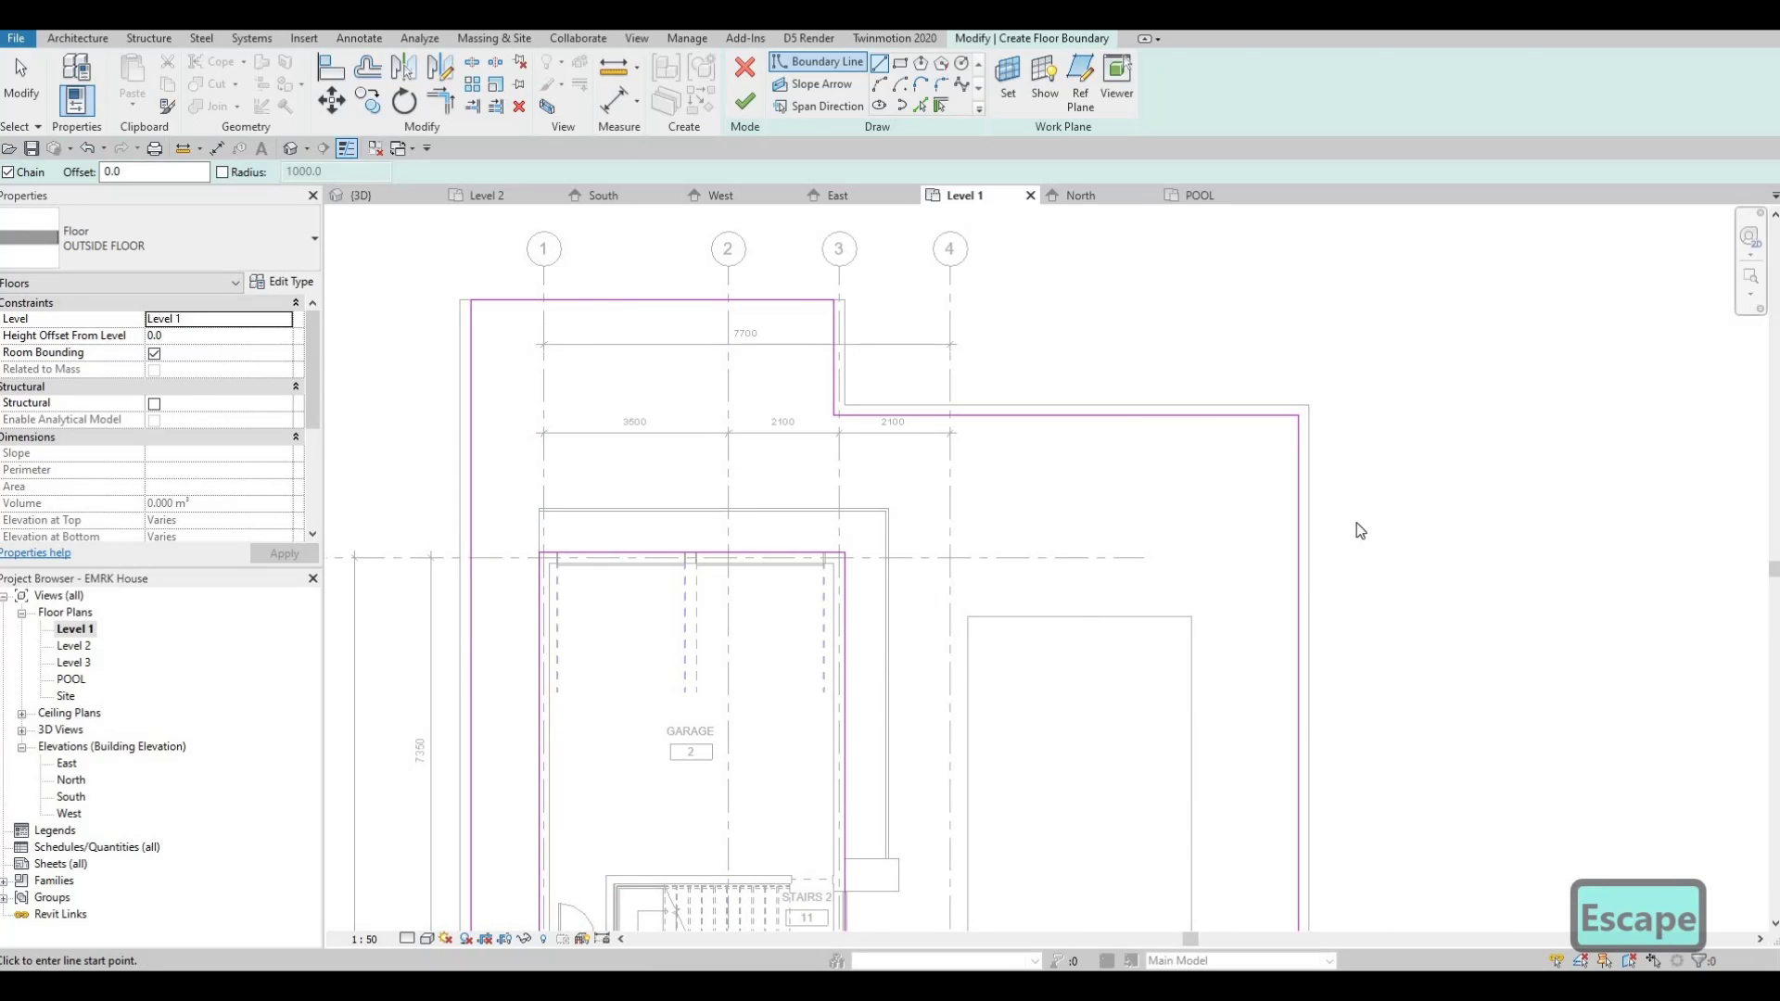
{"action": "left_click", "coordinate": [744, 100]}
{"action": "left_click", "coordinate": [1028, 506]}
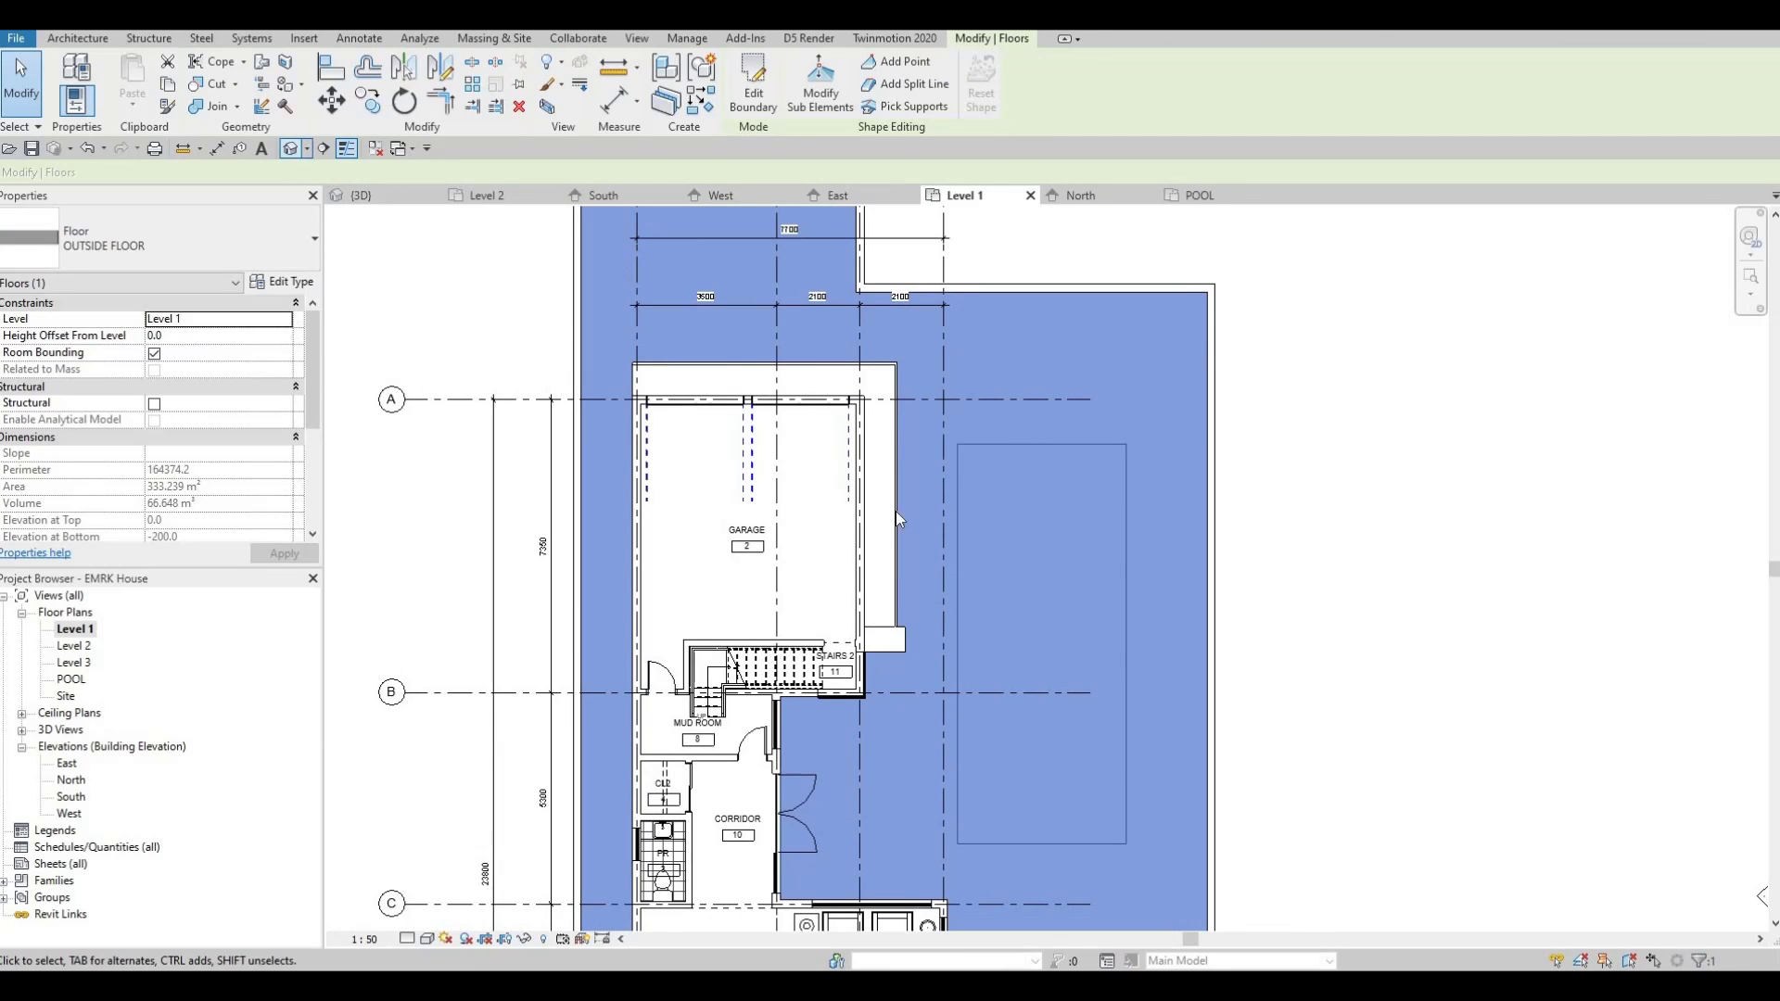
- Inspect the new outside floor in the 3D view, especially where it covers the pool
{"action": "key", "text": "3"}
{"action": "key", "text": "d"}
{"action": "key", "text": "Escape"}
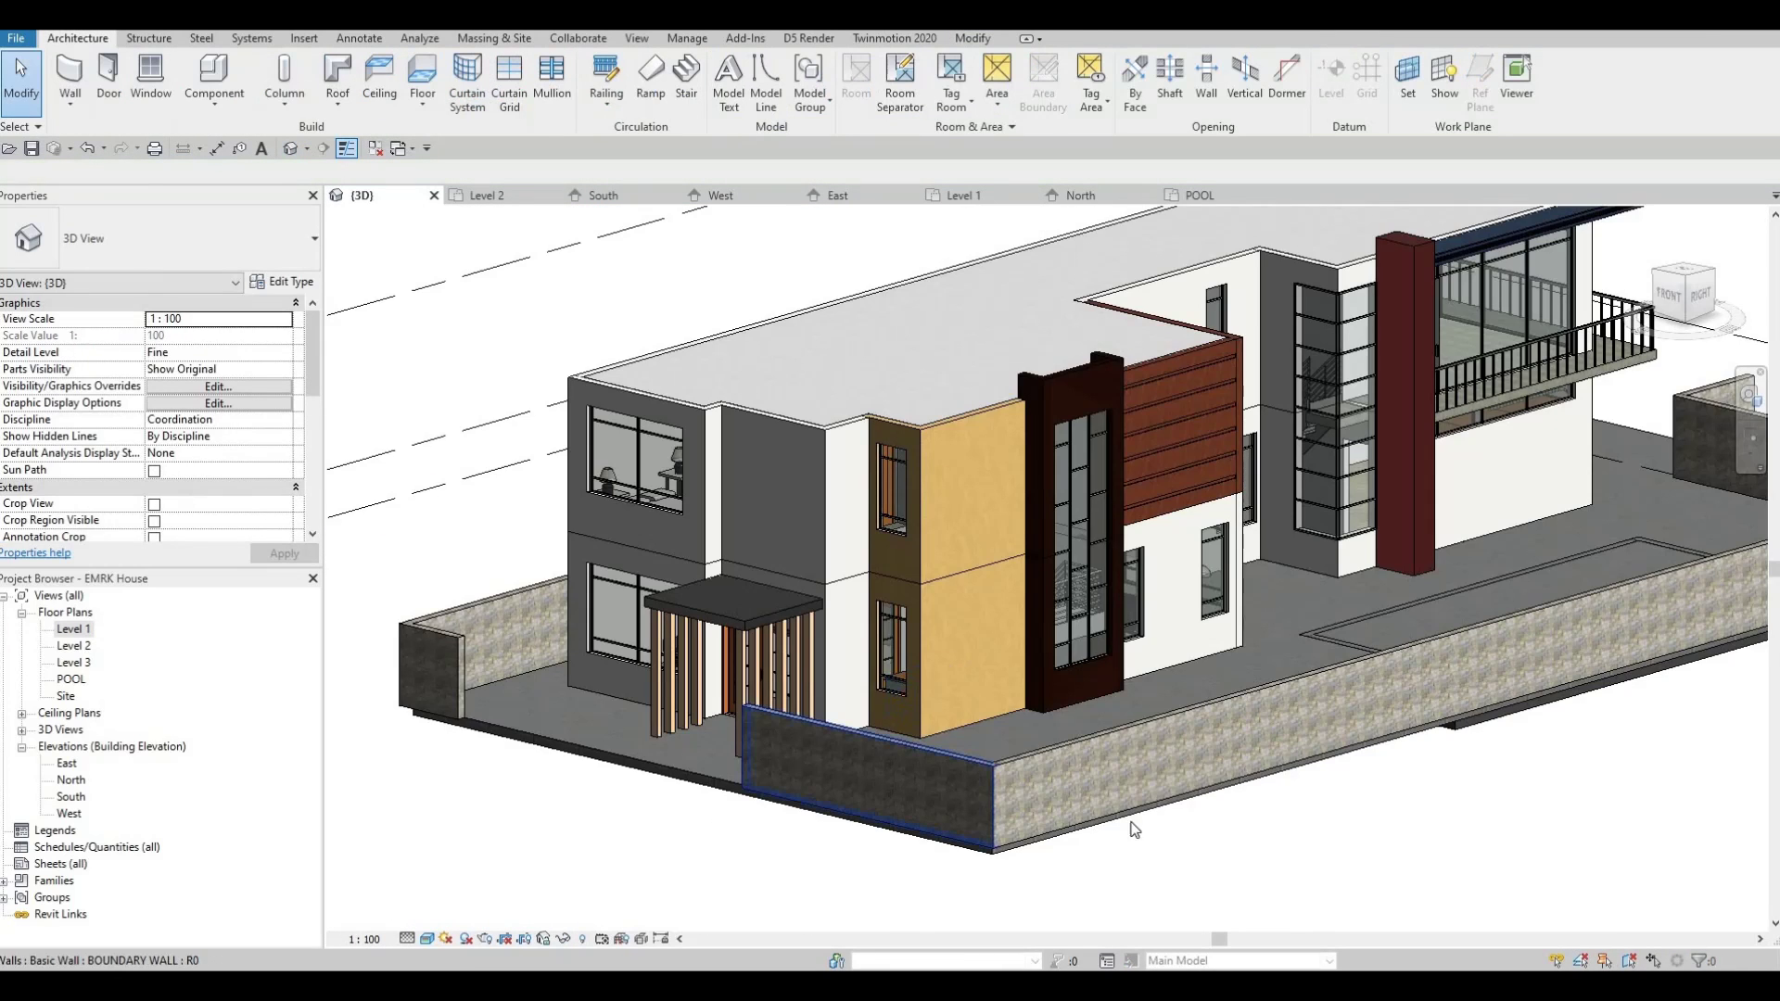
{"action": "scroll", "coordinate": [692, 733], "scroll_direction": "up", "scroll_amount": 5}
{"action": "middle_click_drag", "start_coordinate": [710, 727], "coordinate": [1014, 664], "text": "shift"}
{"action": "scroll", "coordinate": [1014, 664], "scroll_direction": "up", "scroll_amount": 5}
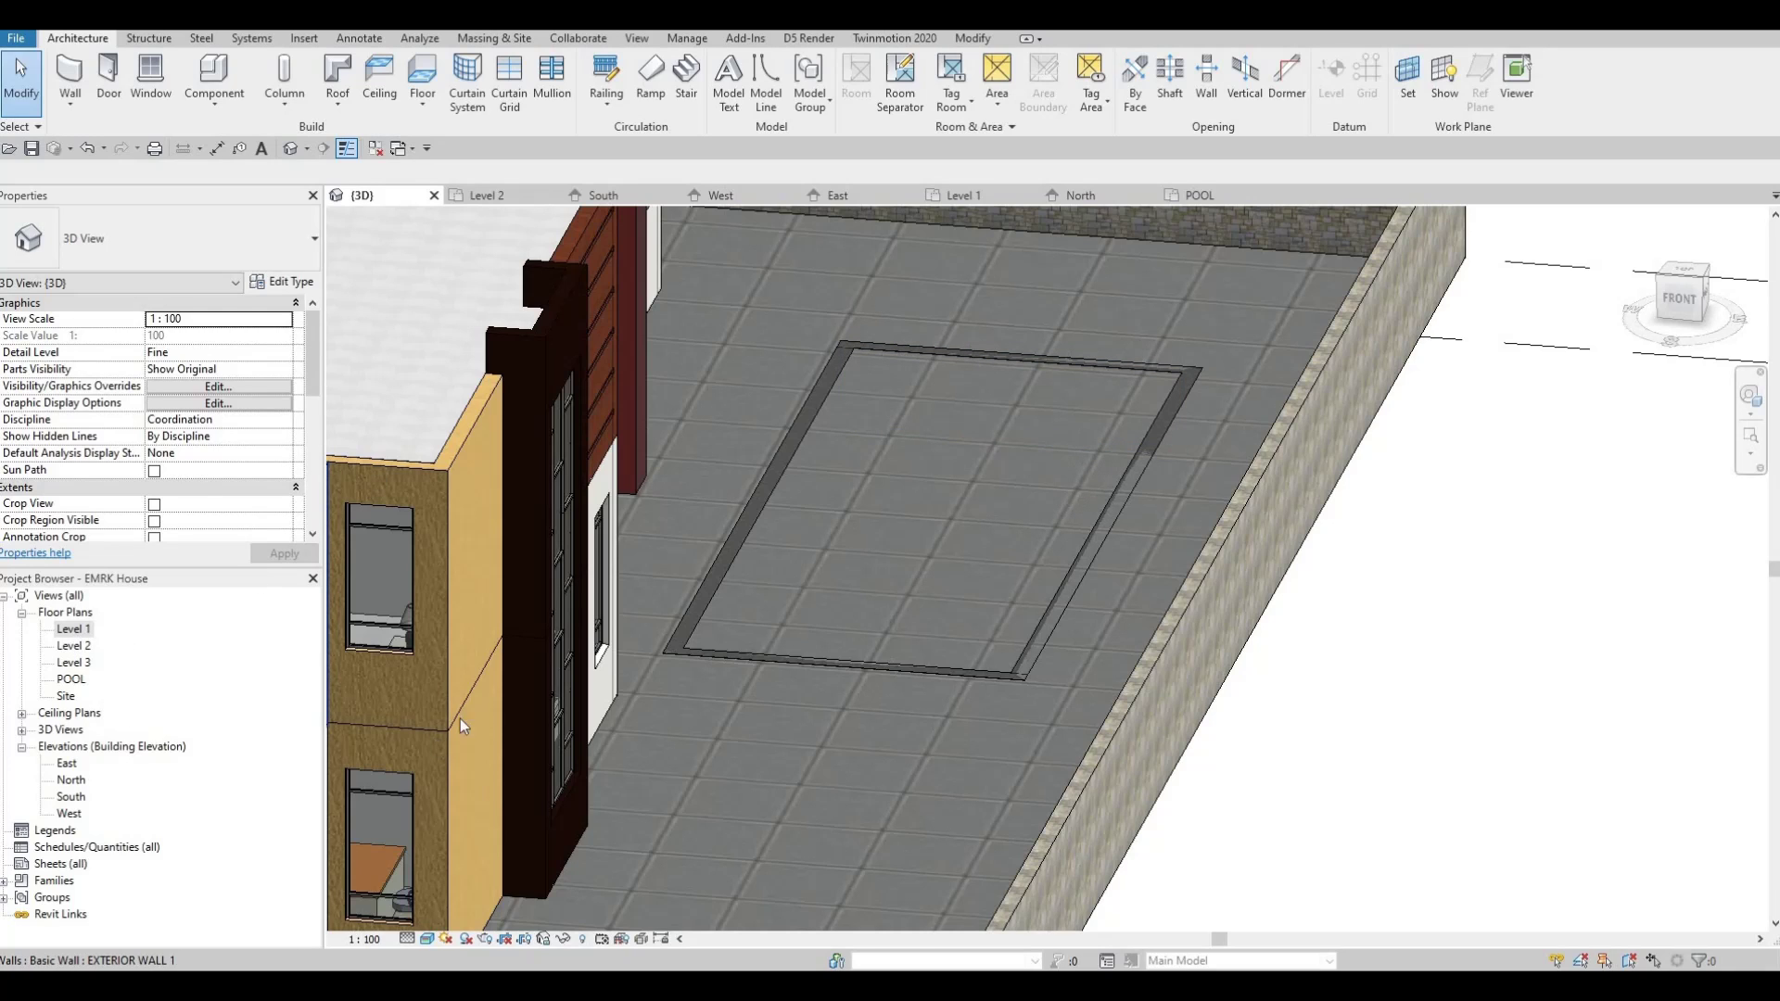
{"action": "scroll", "coordinate": [803, 432], "scroll_direction": "down", "scroll_amount": 4}
{"action": "key", "text": "Escape"}
- Edit the OUTSIDE FLOOR boundary on Level 1, adding a rectangle about 4226 mm wide along the pool outline, and finish the sketch
{"action": "scroll", "coordinate": [786, 419], "scroll_direction": "up", "scroll_amount": 4}
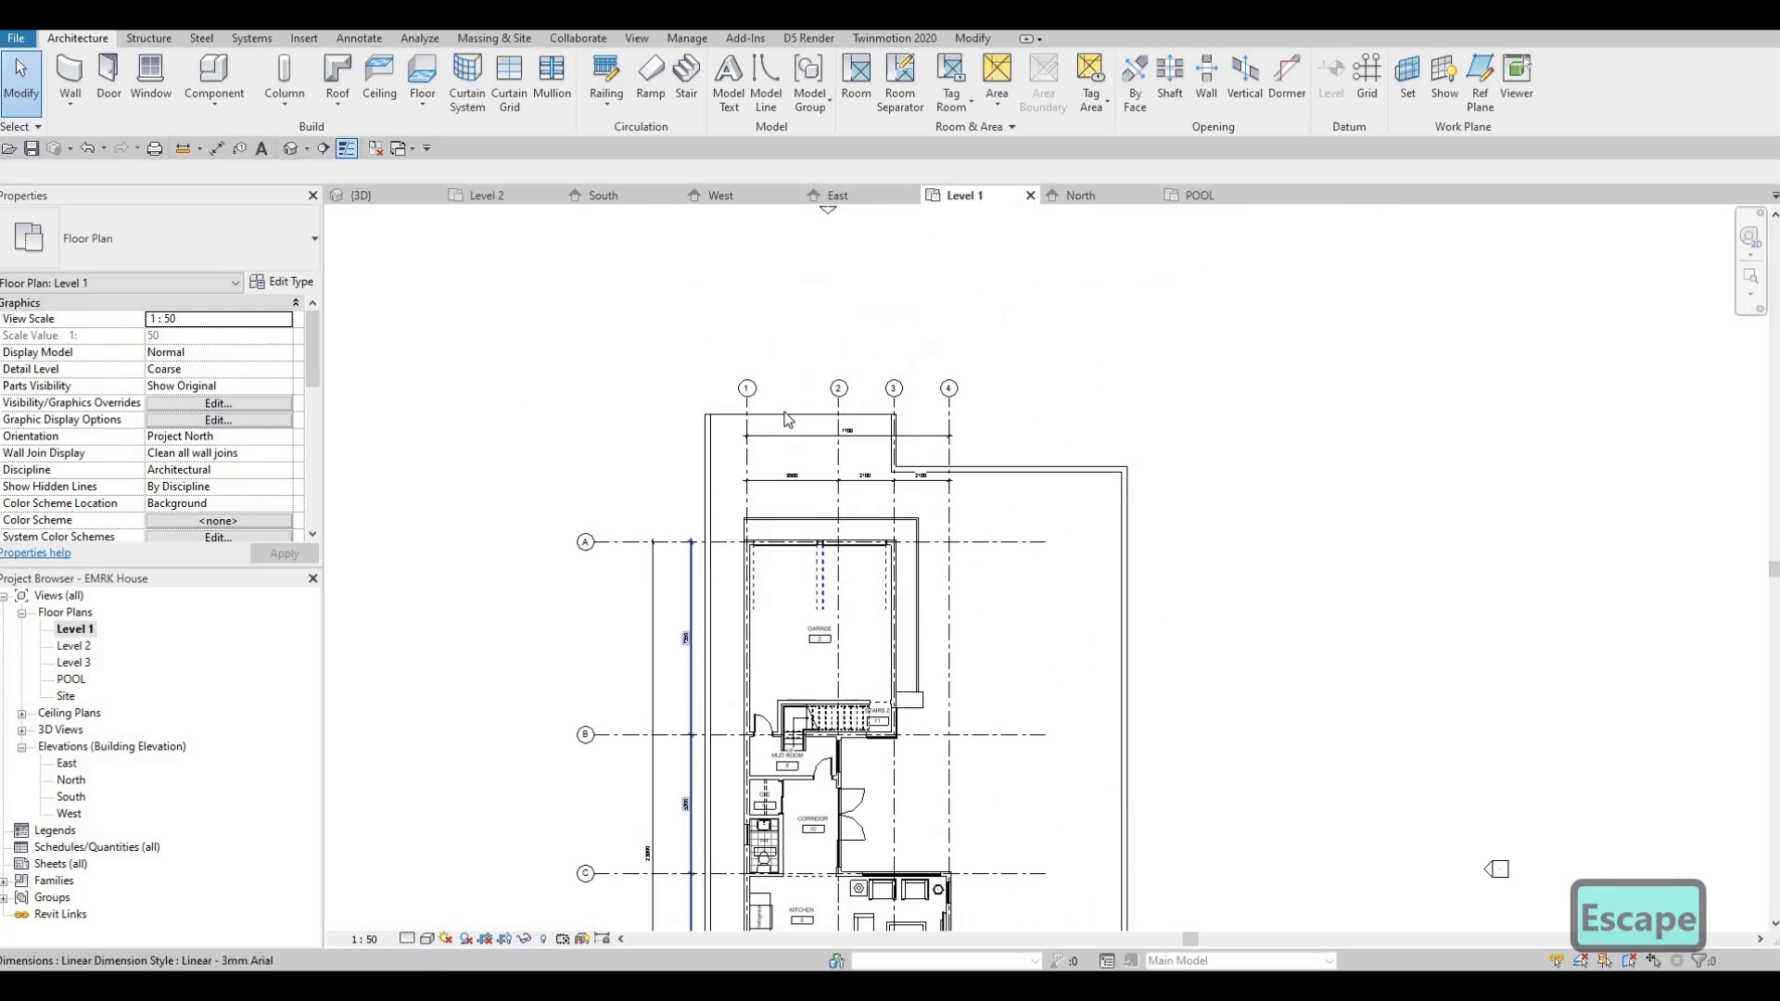
{"action": "left_click", "coordinate": [788, 419]}
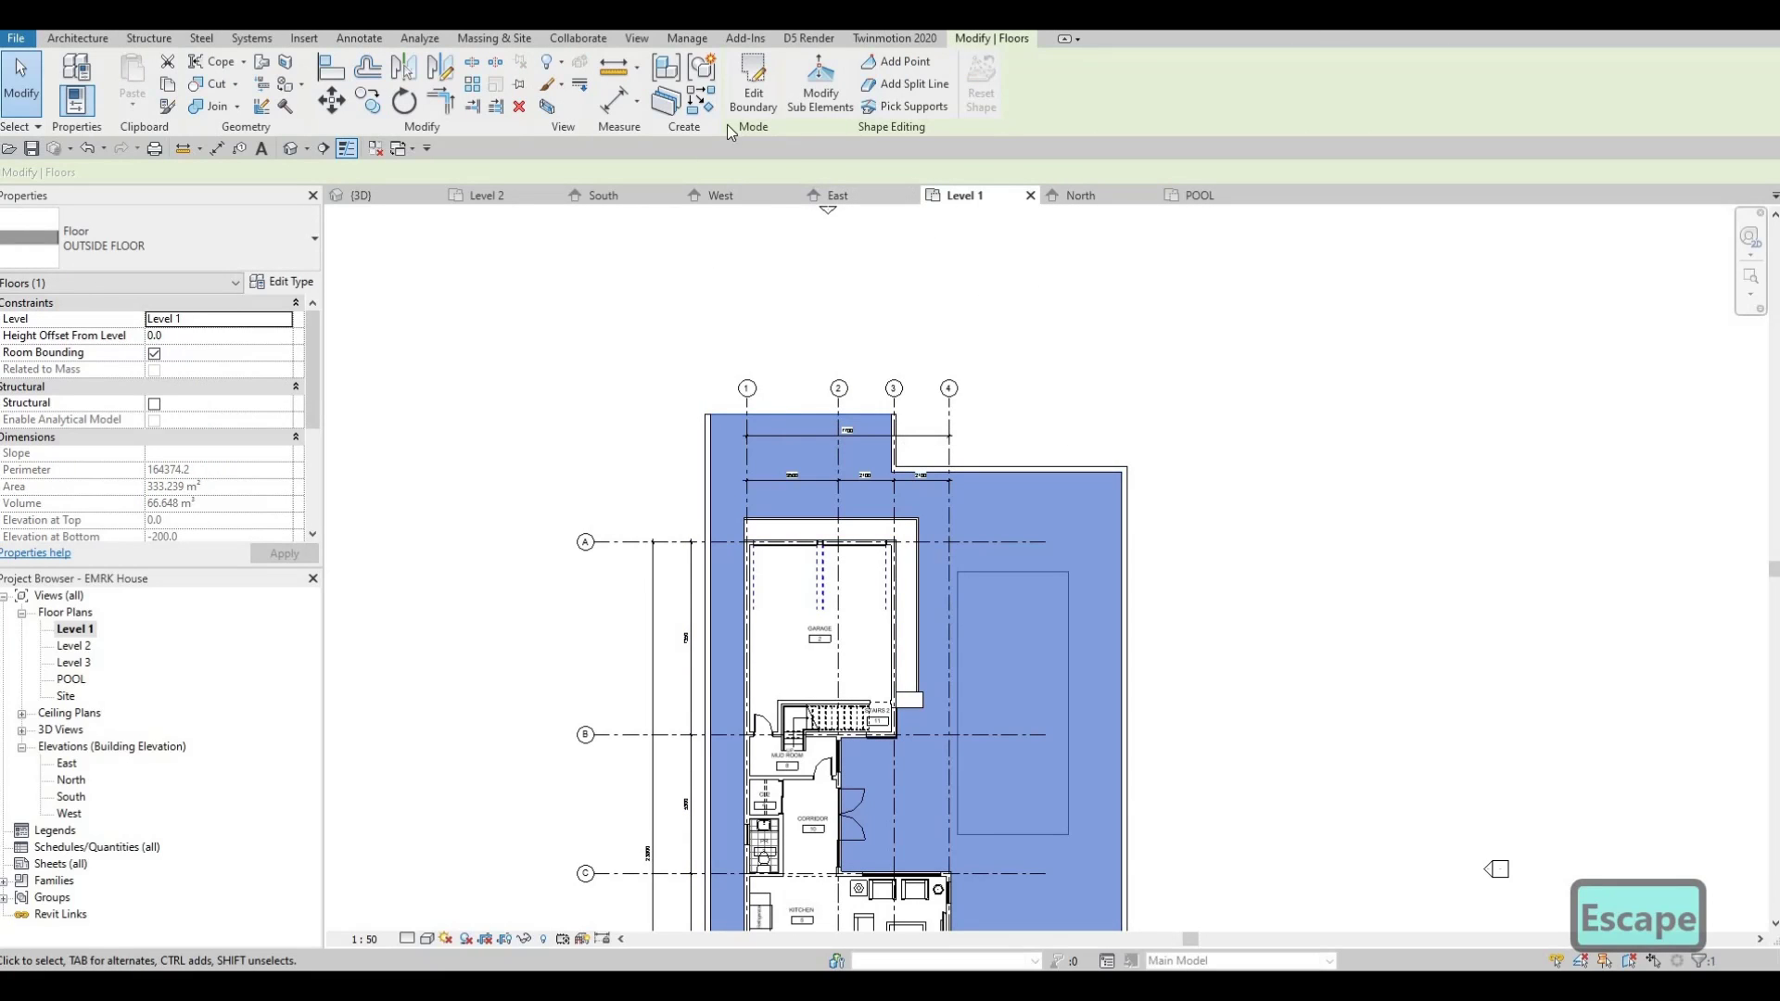
{"action": "left_click", "coordinate": [752, 104]}
{"action": "middle_click_drag", "start_coordinate": [1020, 768], "coordinate": [883, 573]}
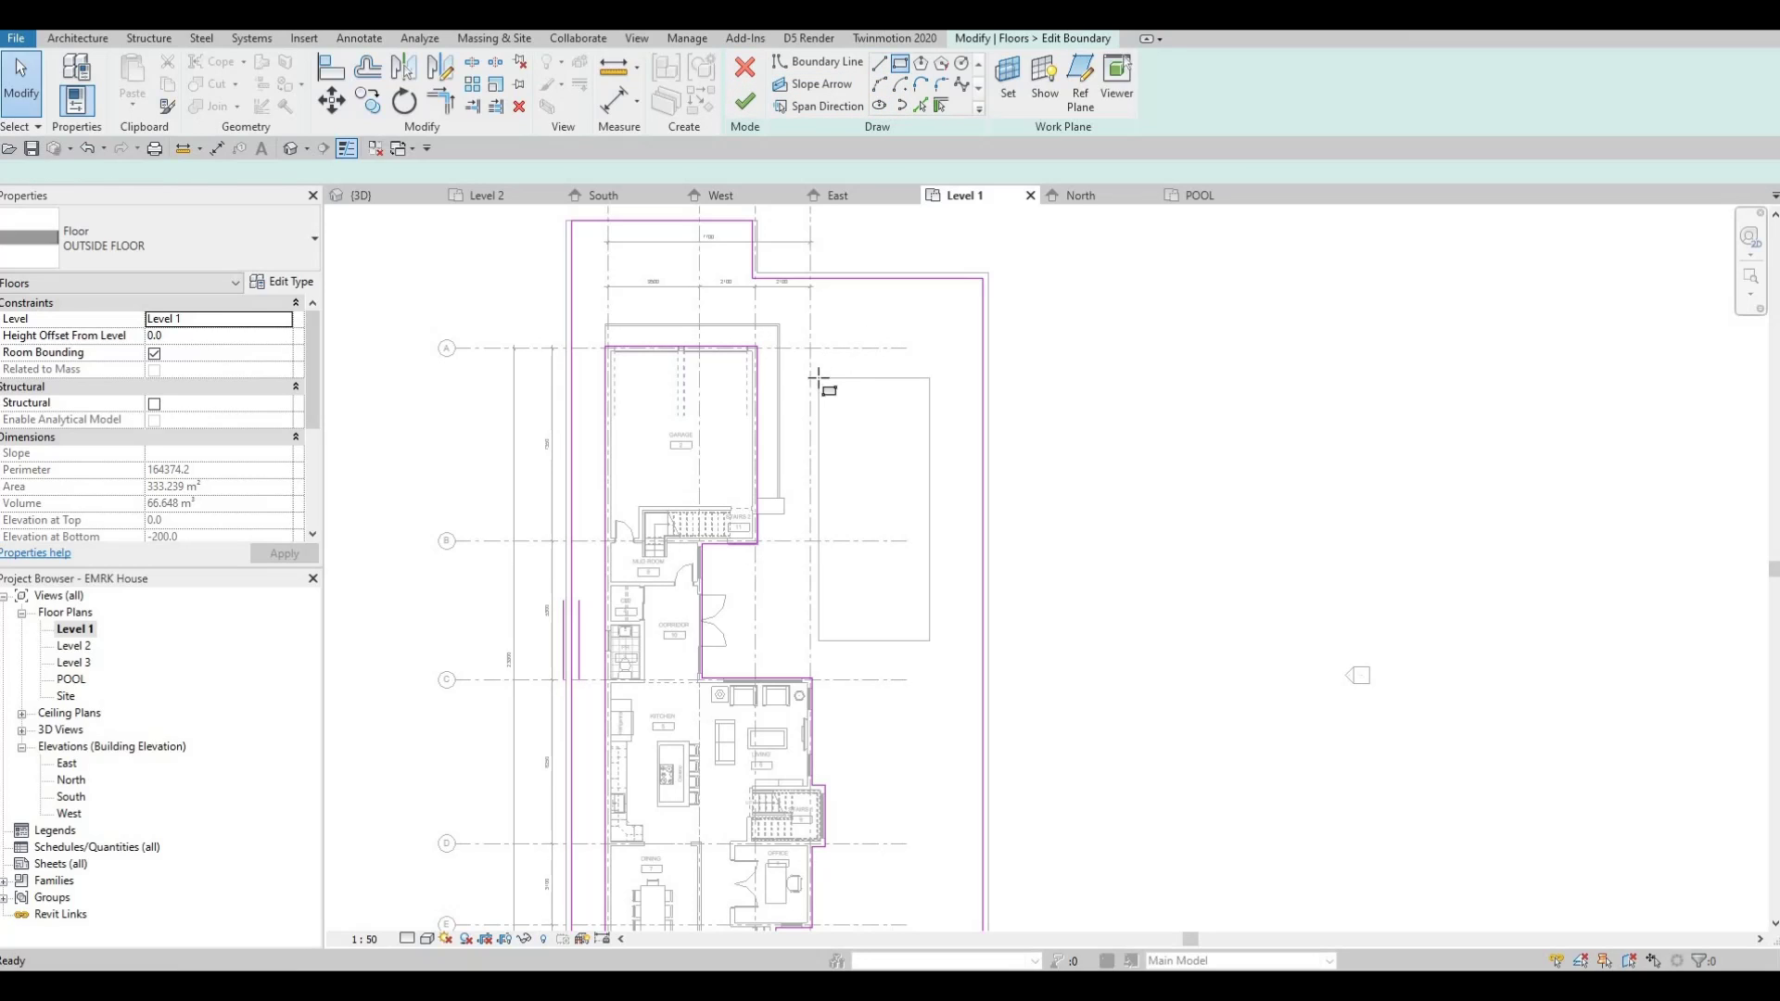
{"action": "key", "text": "l"}
{"action": "key", "text": "i"}
{"action": "scroll", "coordinate": [863, 338], "scroll_direction": "up", "scroll_amount": 2}
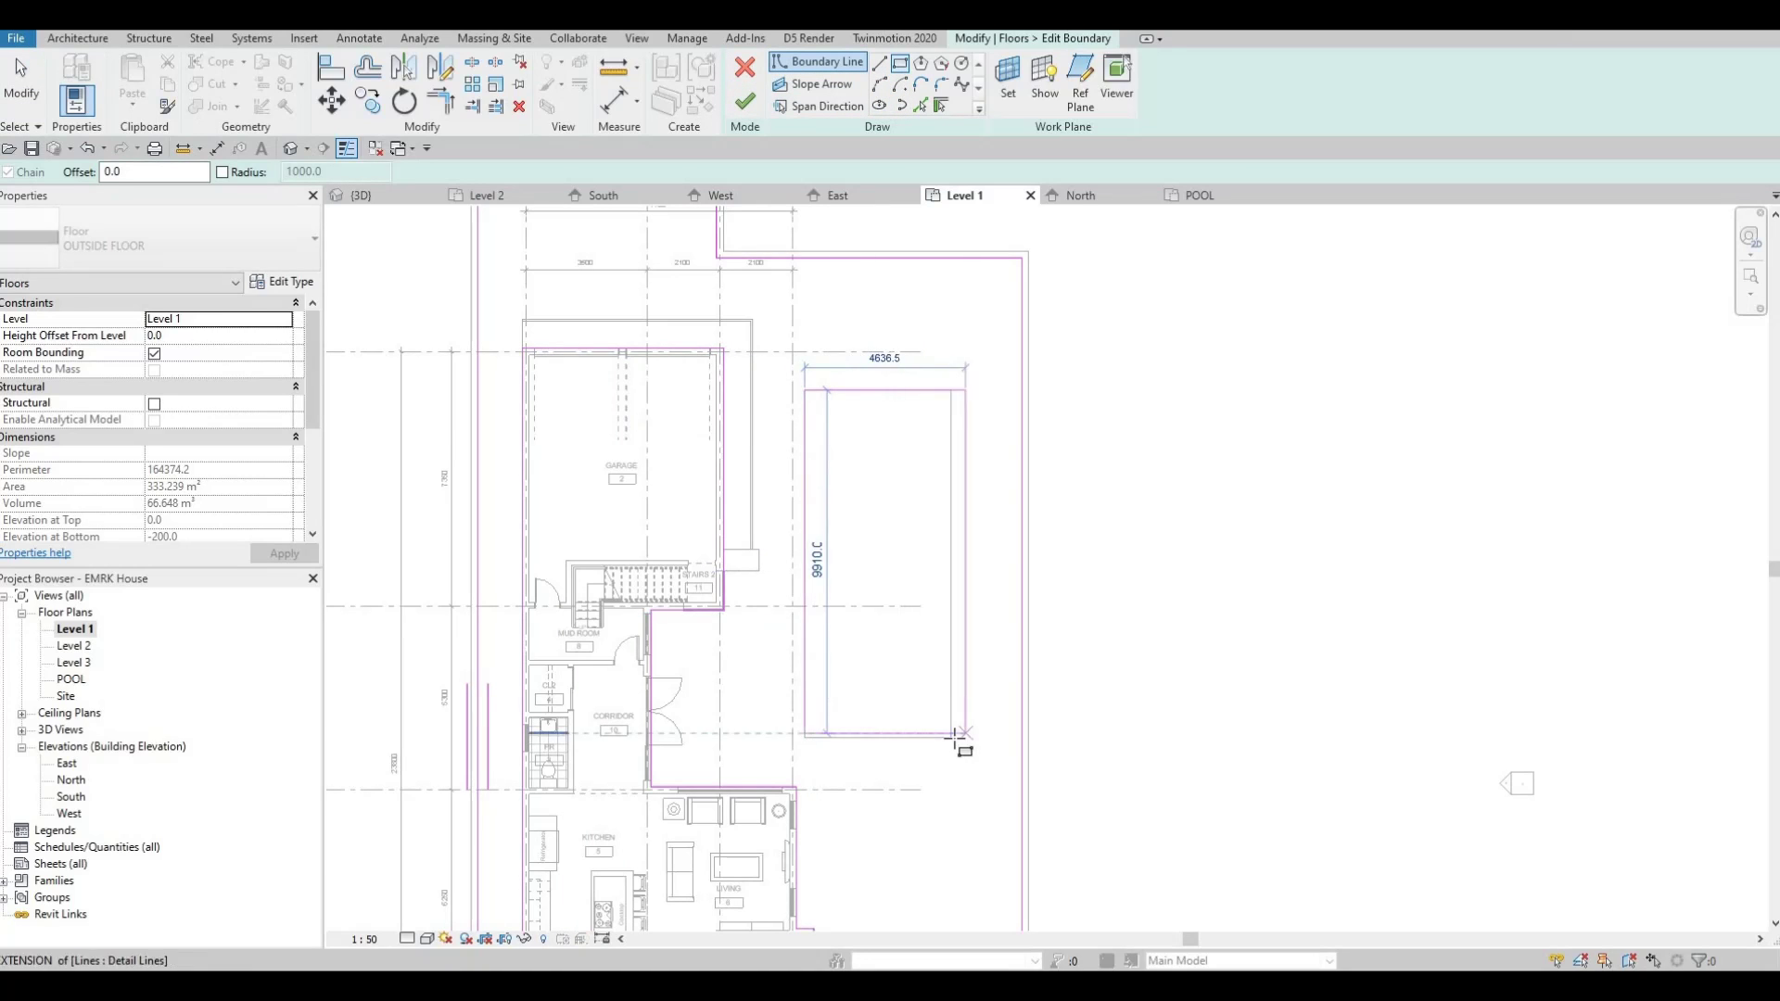
{"action": "left_click", "coordinate": [951, 738]}
{"action": "left_click", "coordinate": [752, 108]}
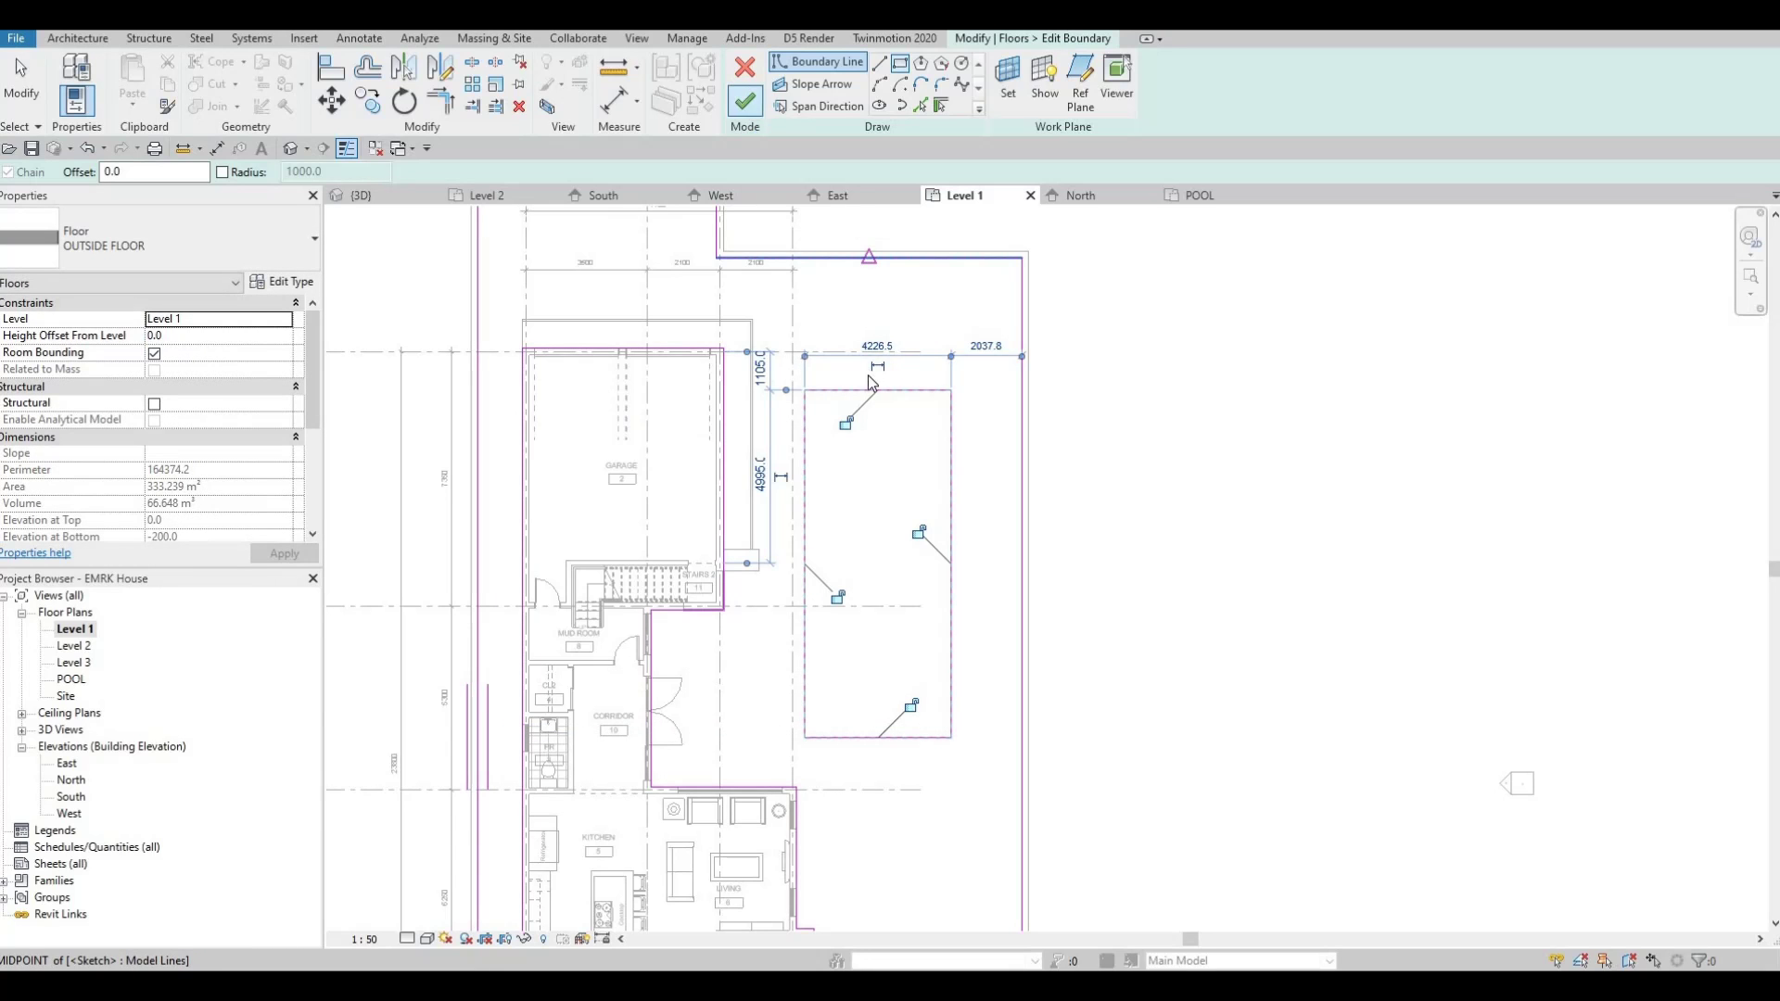
{"action": "left_click", "coordinate": [942, 510]}
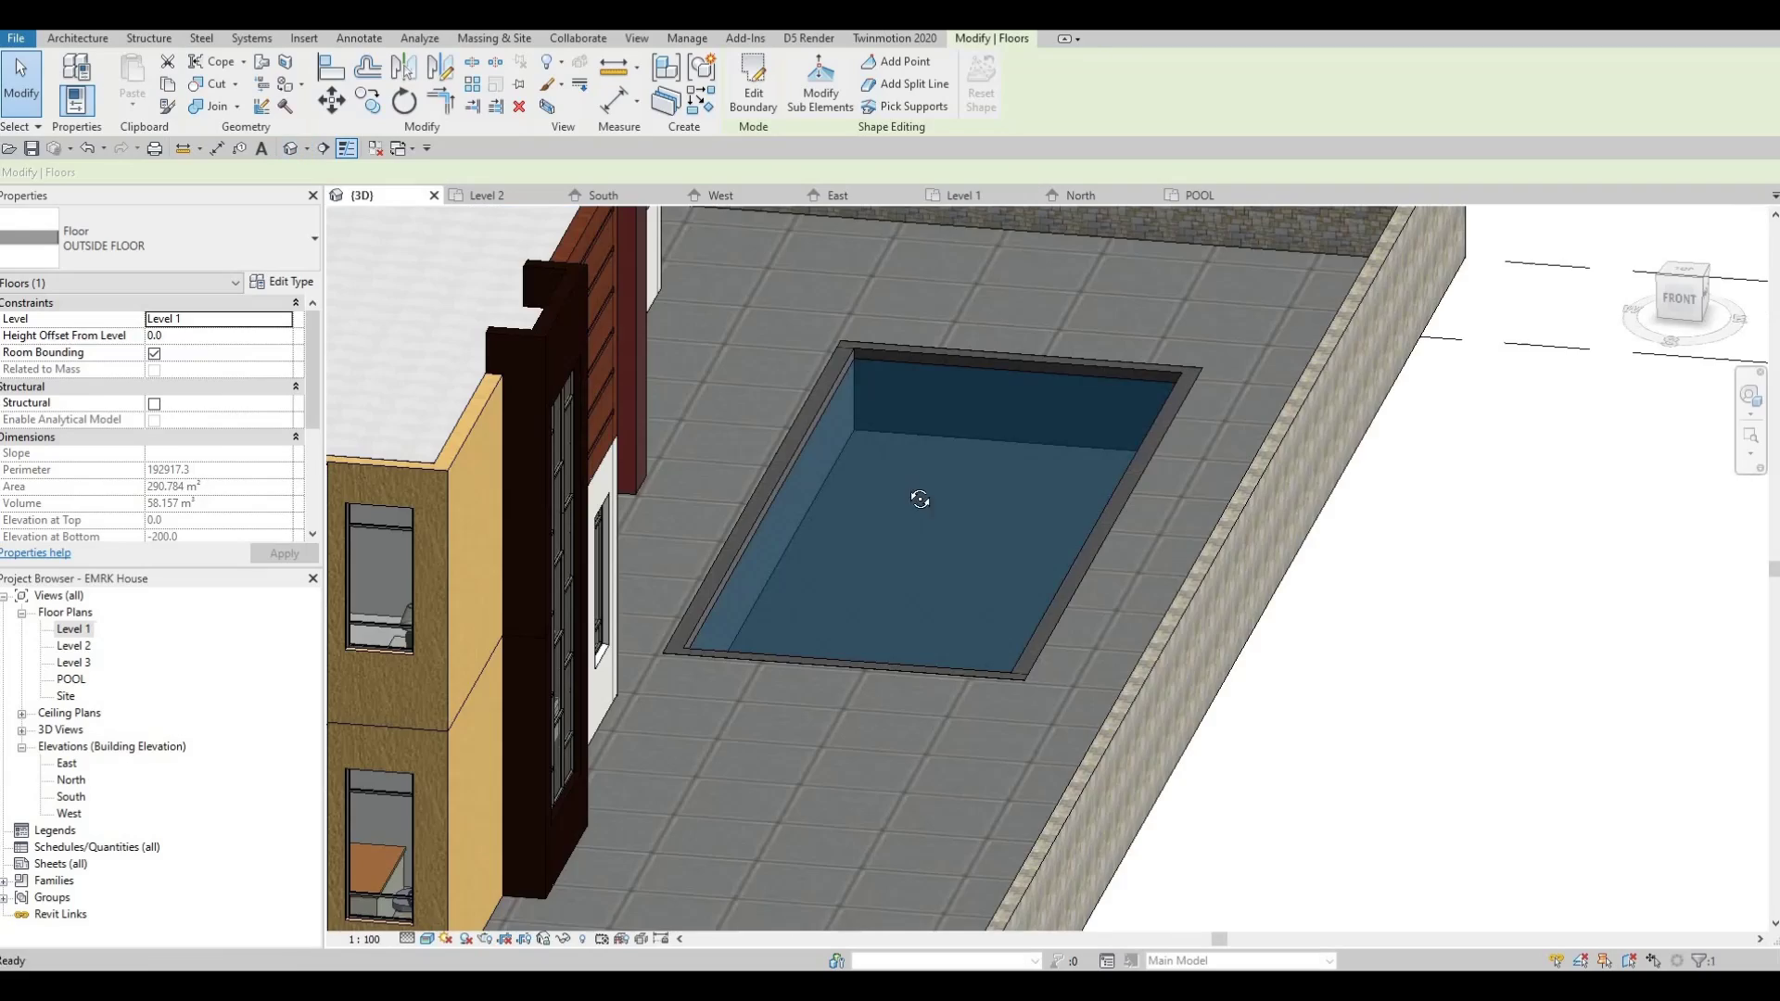
- Examine the pool opening and the surrounding paving from several angles in the 3D view
{"action": "middle_click_drag", "start_coordinate": [910, 560], "coordinate": [941, 510], "text": "shift"}
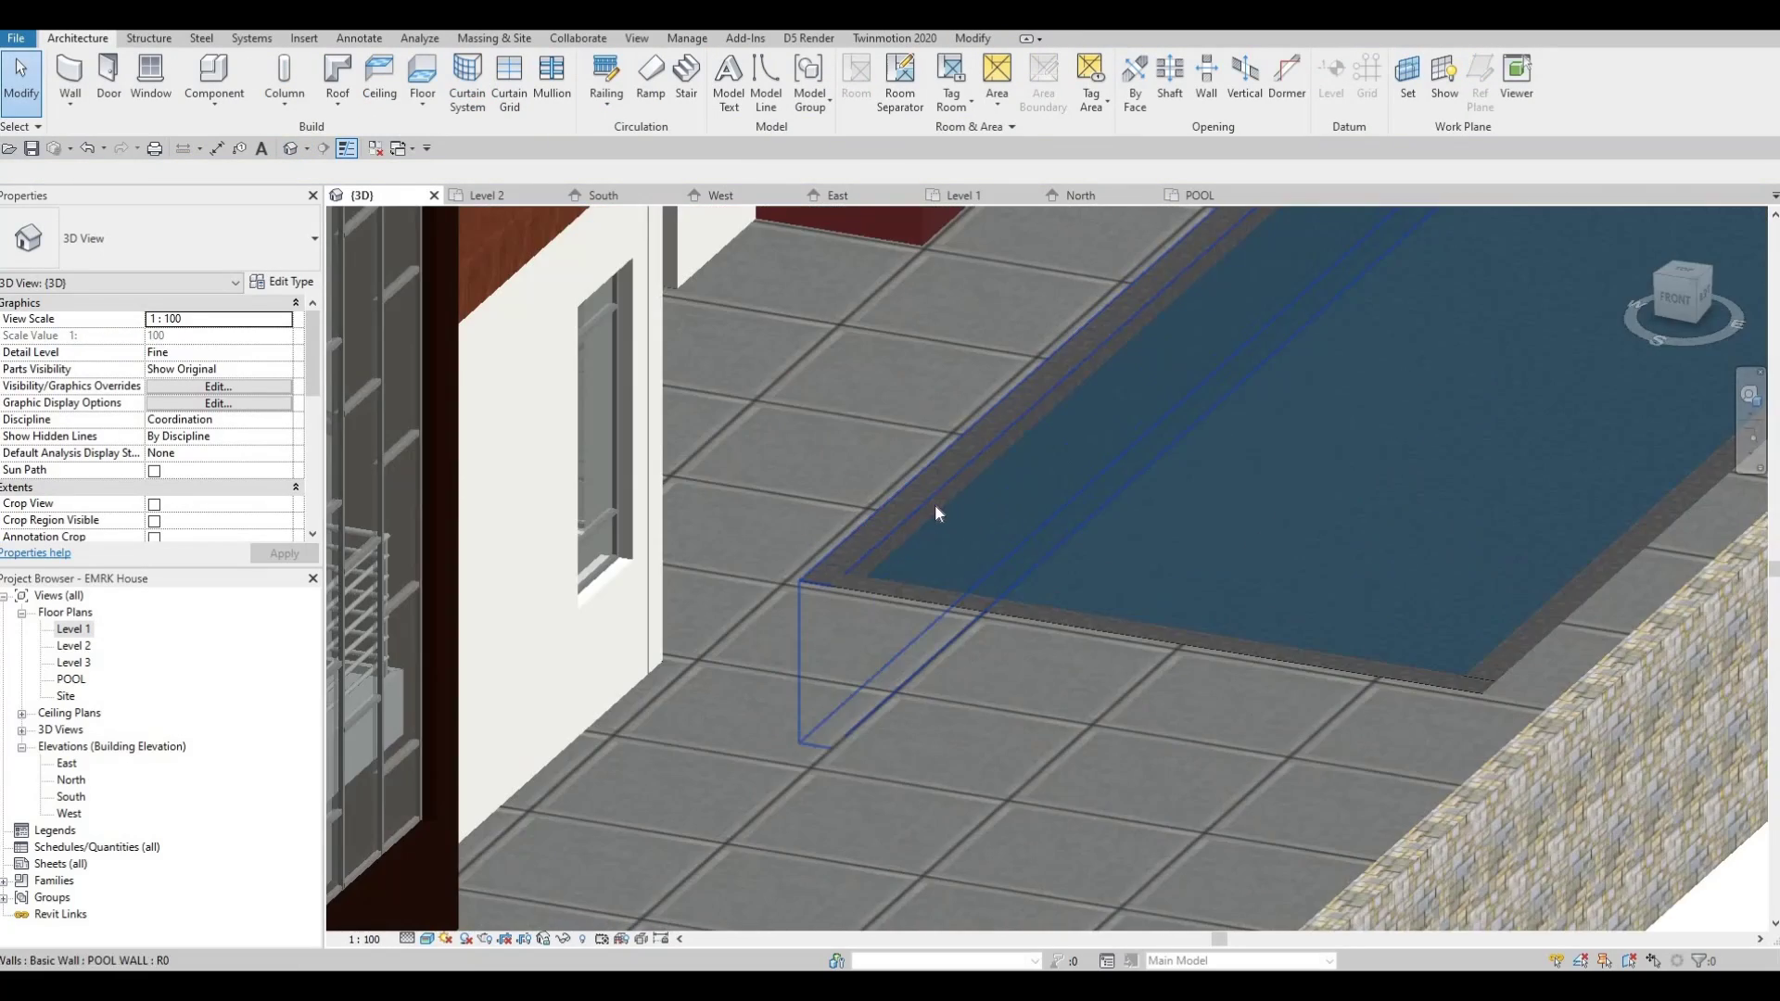
{"action": "scroll", "coordinate": [1062, 568], "scroll_direction": "down", "scroll_amount": 5}
{"action": "scroll", "coordinate": [1147, 575], "scroll_direction": "up", "scroll_amount": 5}
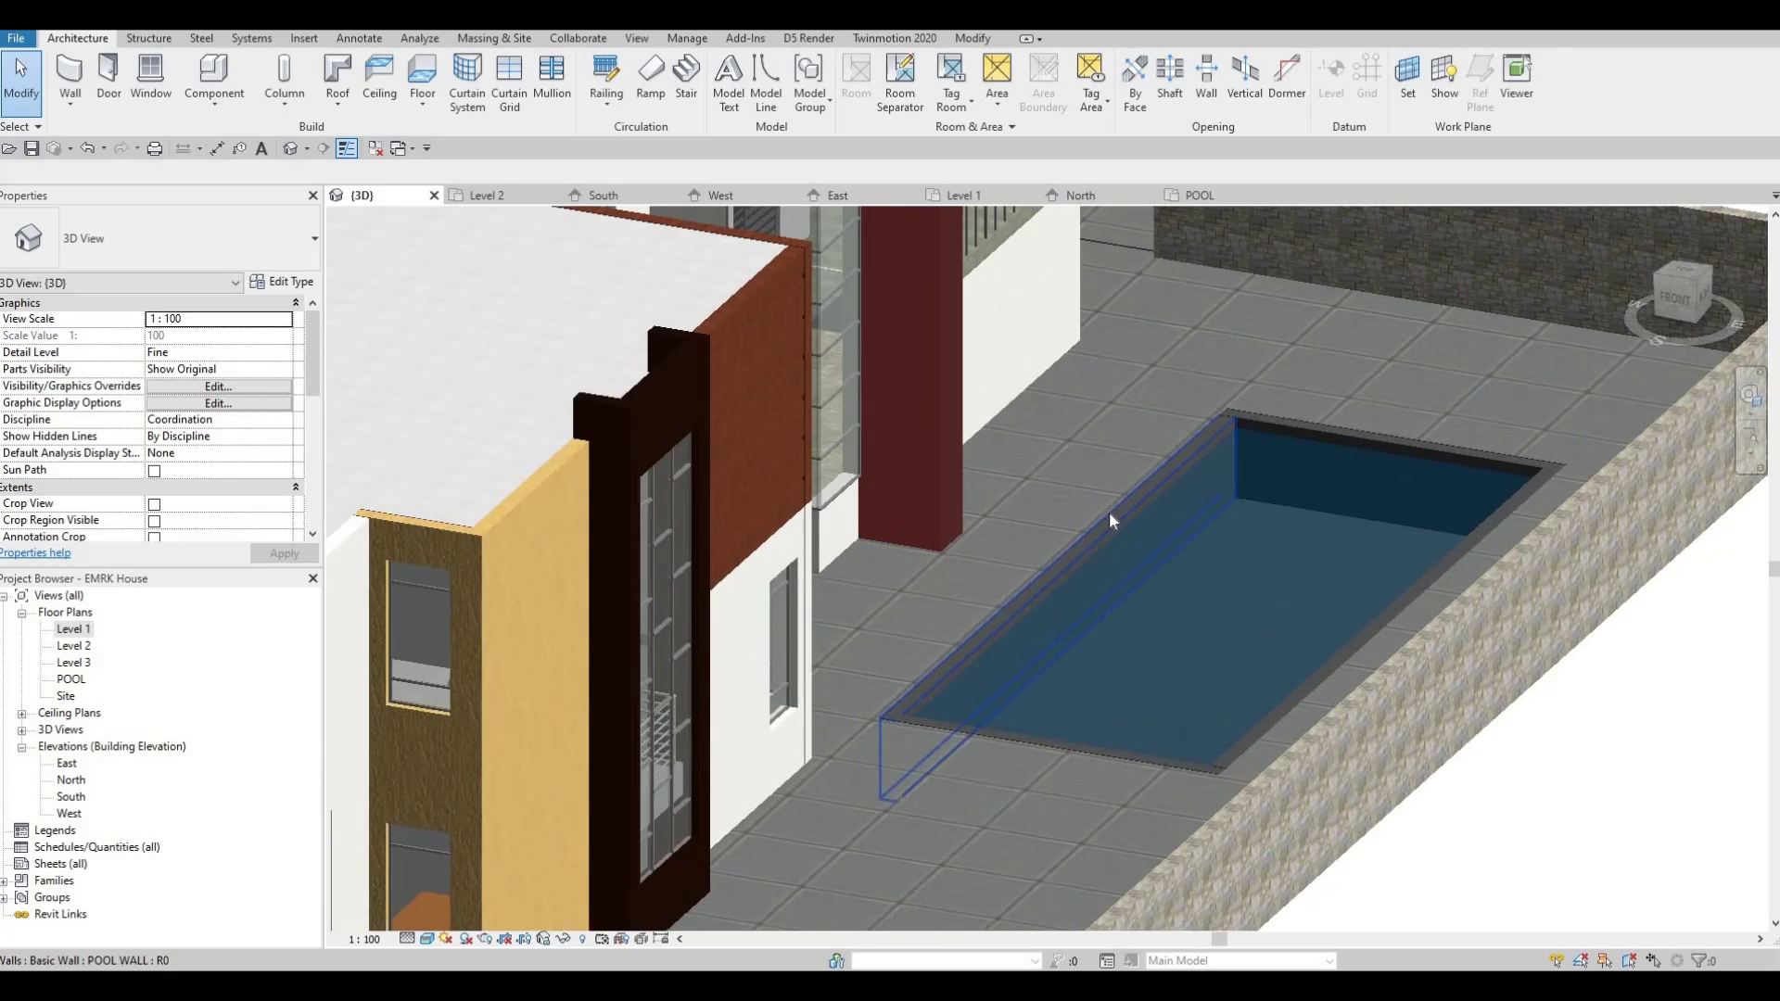
{"action": "middle_click_drag", "start_coordinate": [1111, 519], "coordinate": [1069, 408], "text": "shift"}
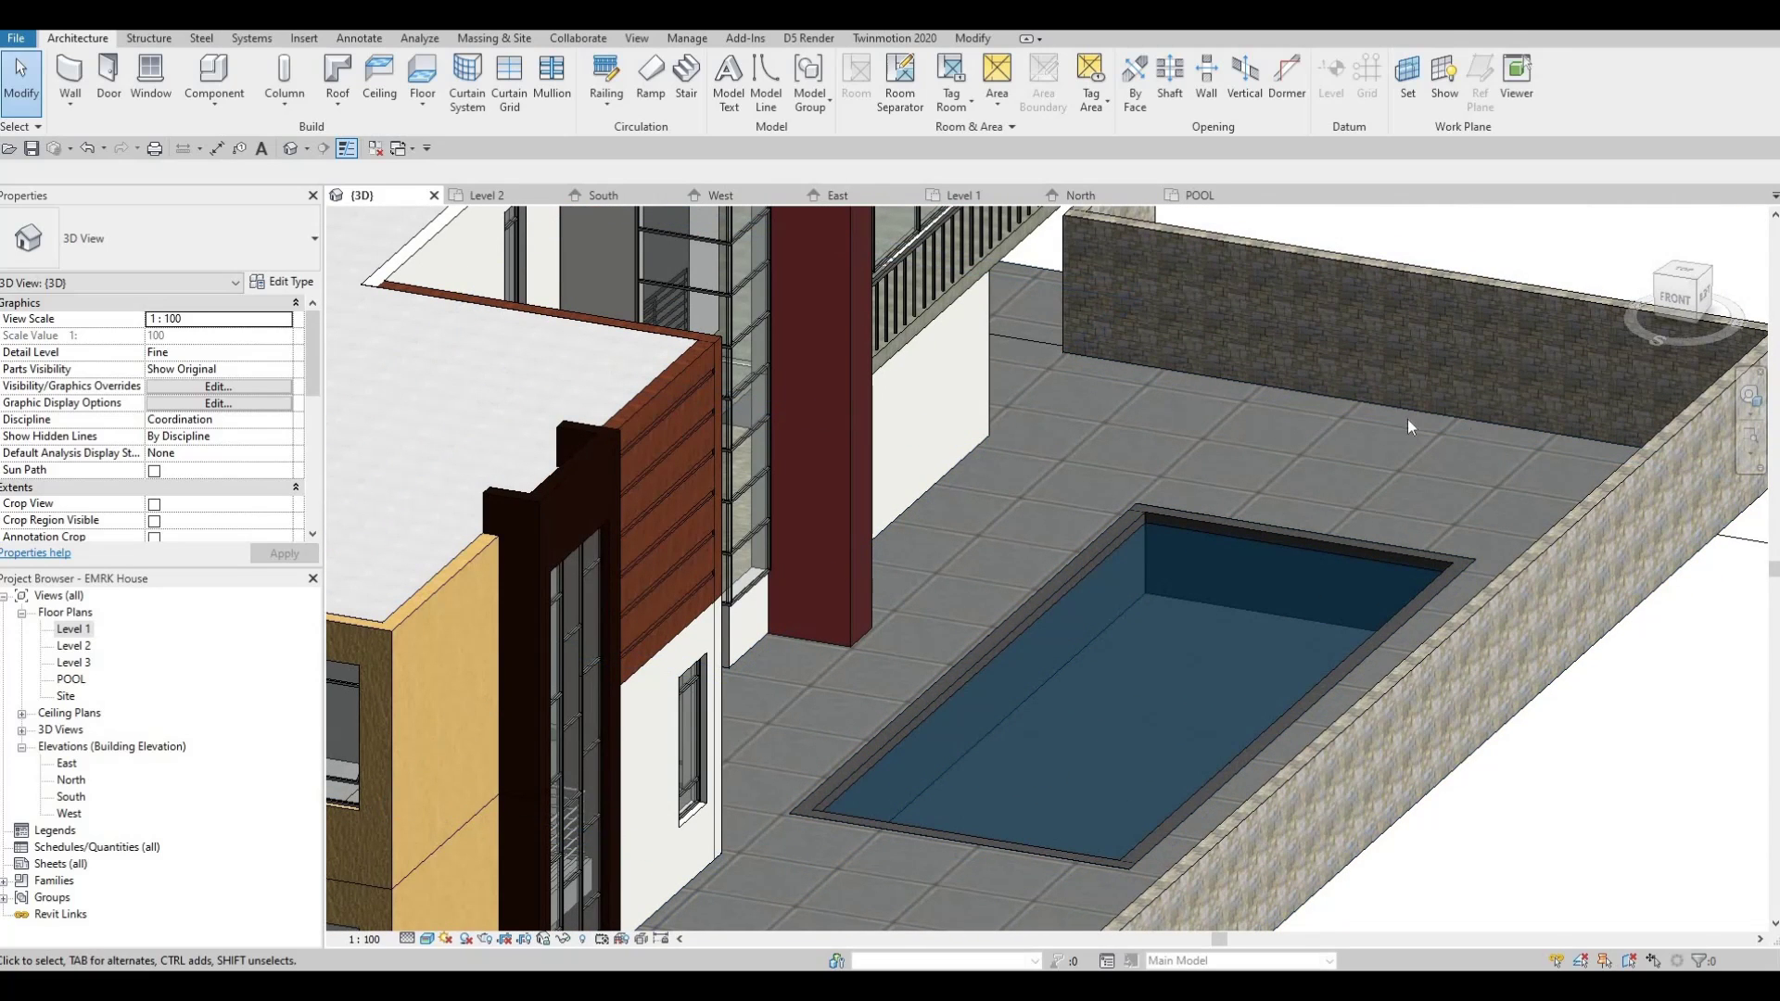
{"action": "middle_click_drag", "start_coordinate": [1195, 455], "coordinate": [1029, 439], "text": "shift"}
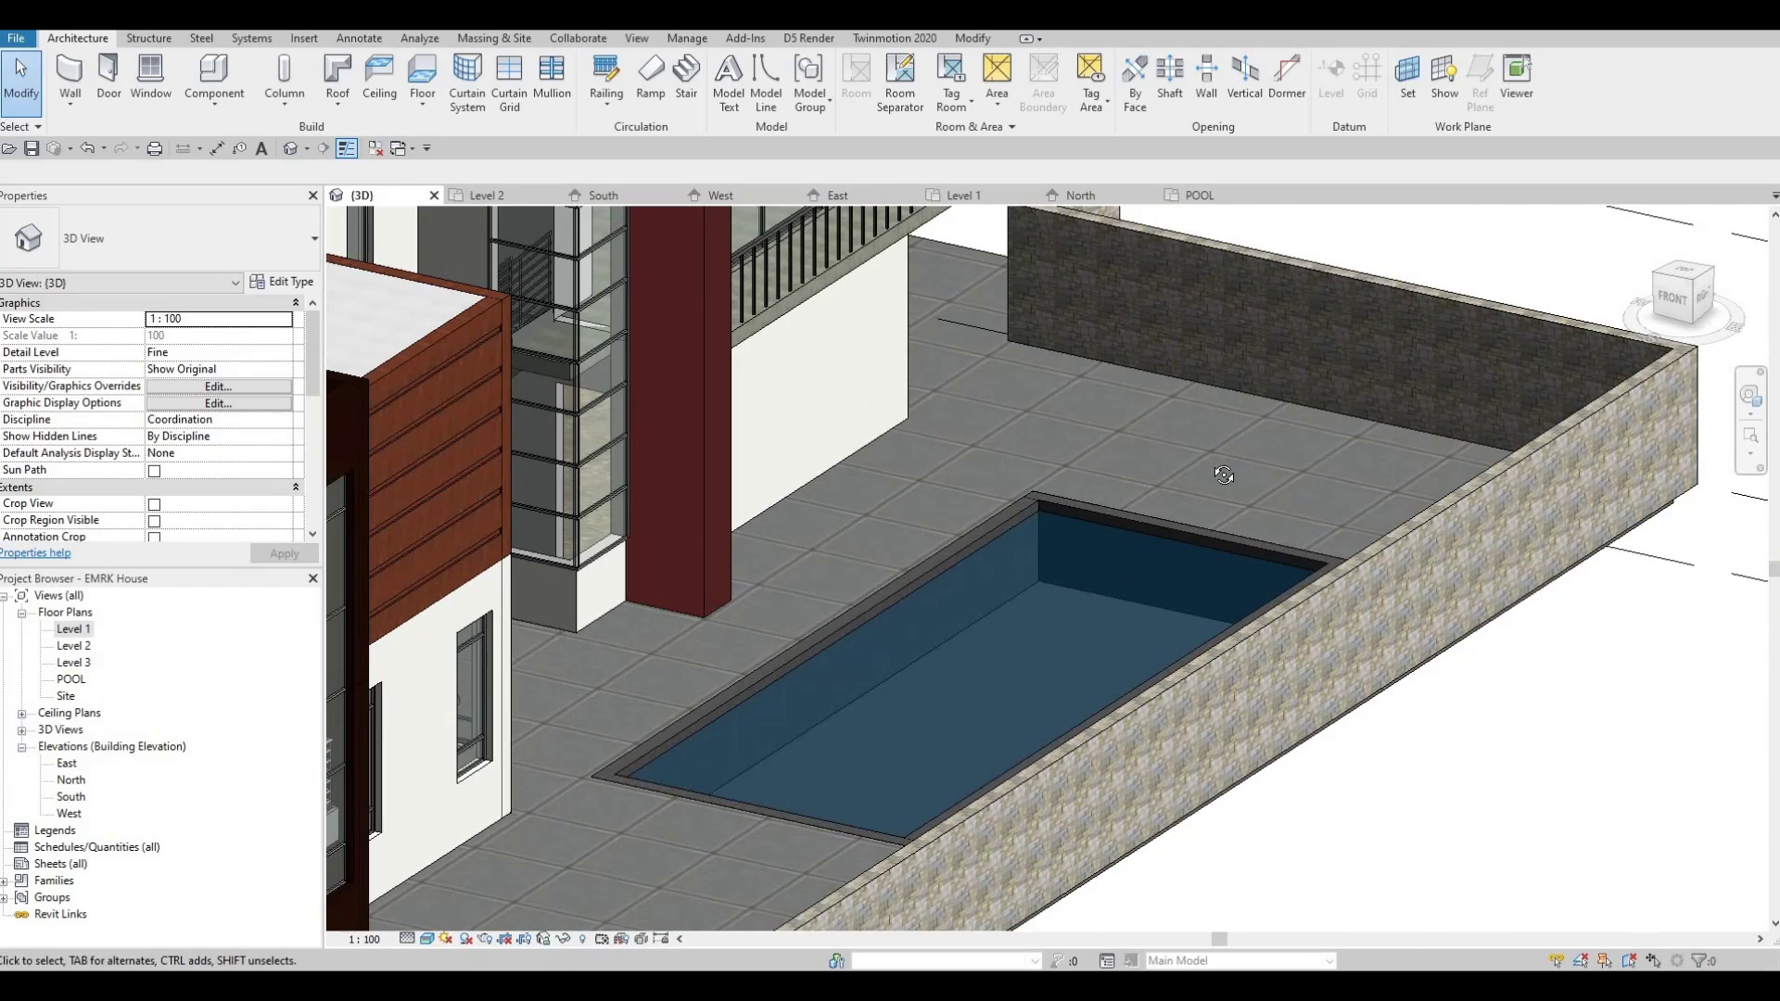
{"action": "middle_click_drag", "start_coordinate": [1276, 359], "coordinate": [1179, 441], "text": "shift"}
{"action": "middle_click_drag", "start_coordinate": [1101, 609], "coordinate": [891, 605], "text": "shift"}
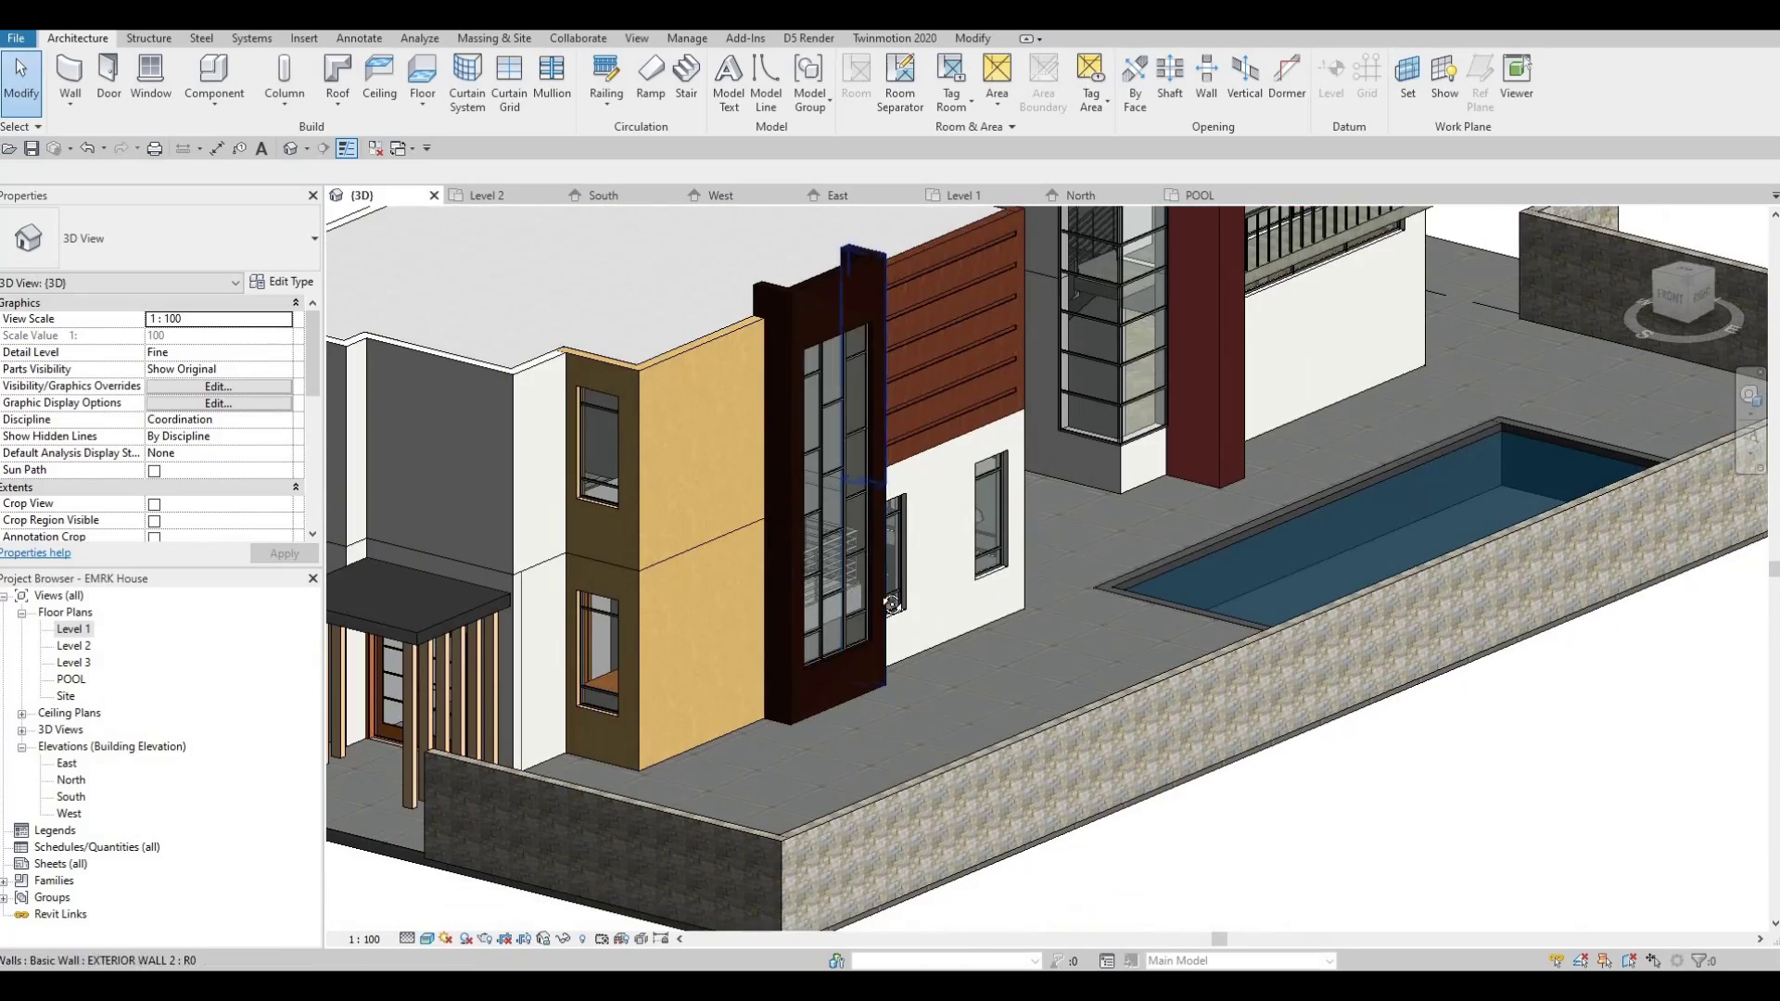
- Examine the outside floor around the front entrance, the front boundary walls and the paved side yard in 3D
{"action": "middle_click_drag", "start_coordinate": [1023, 603], "coordinate": [1160, 625], "text": "shift"}
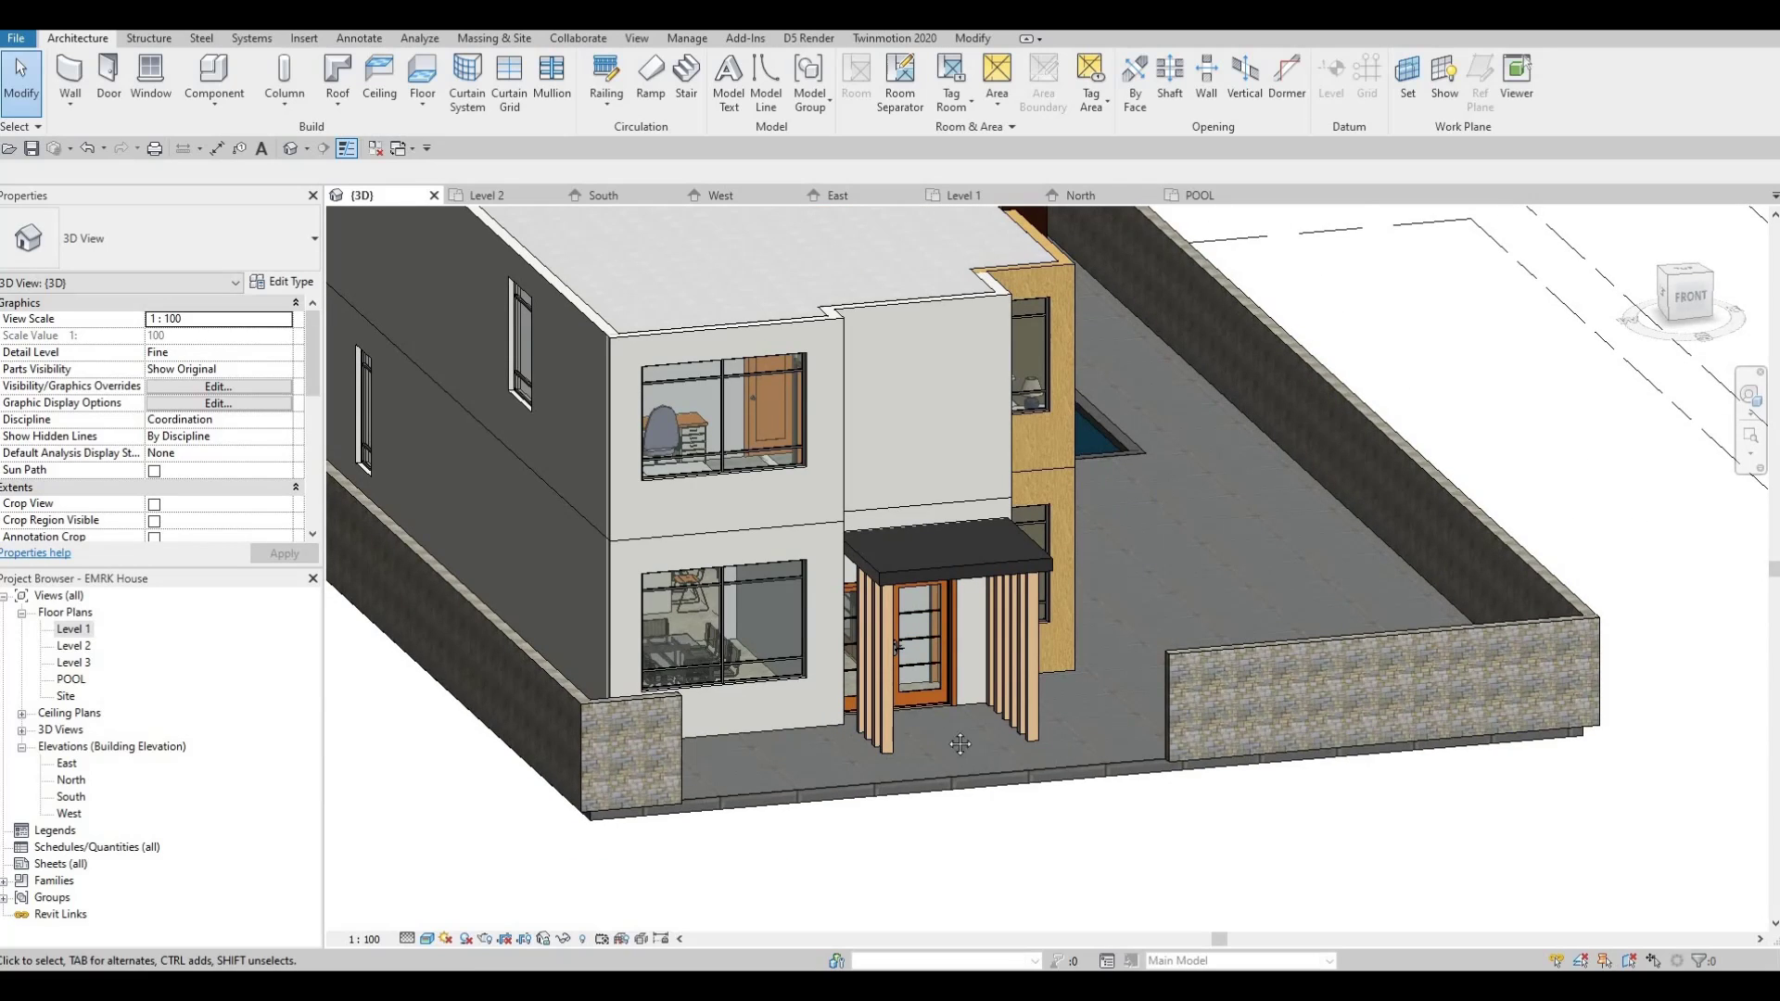
{"action": "middle_click_drag", "start_coordinate": [960, 743], "coordinate": [1094, 681], "text": "shift"}
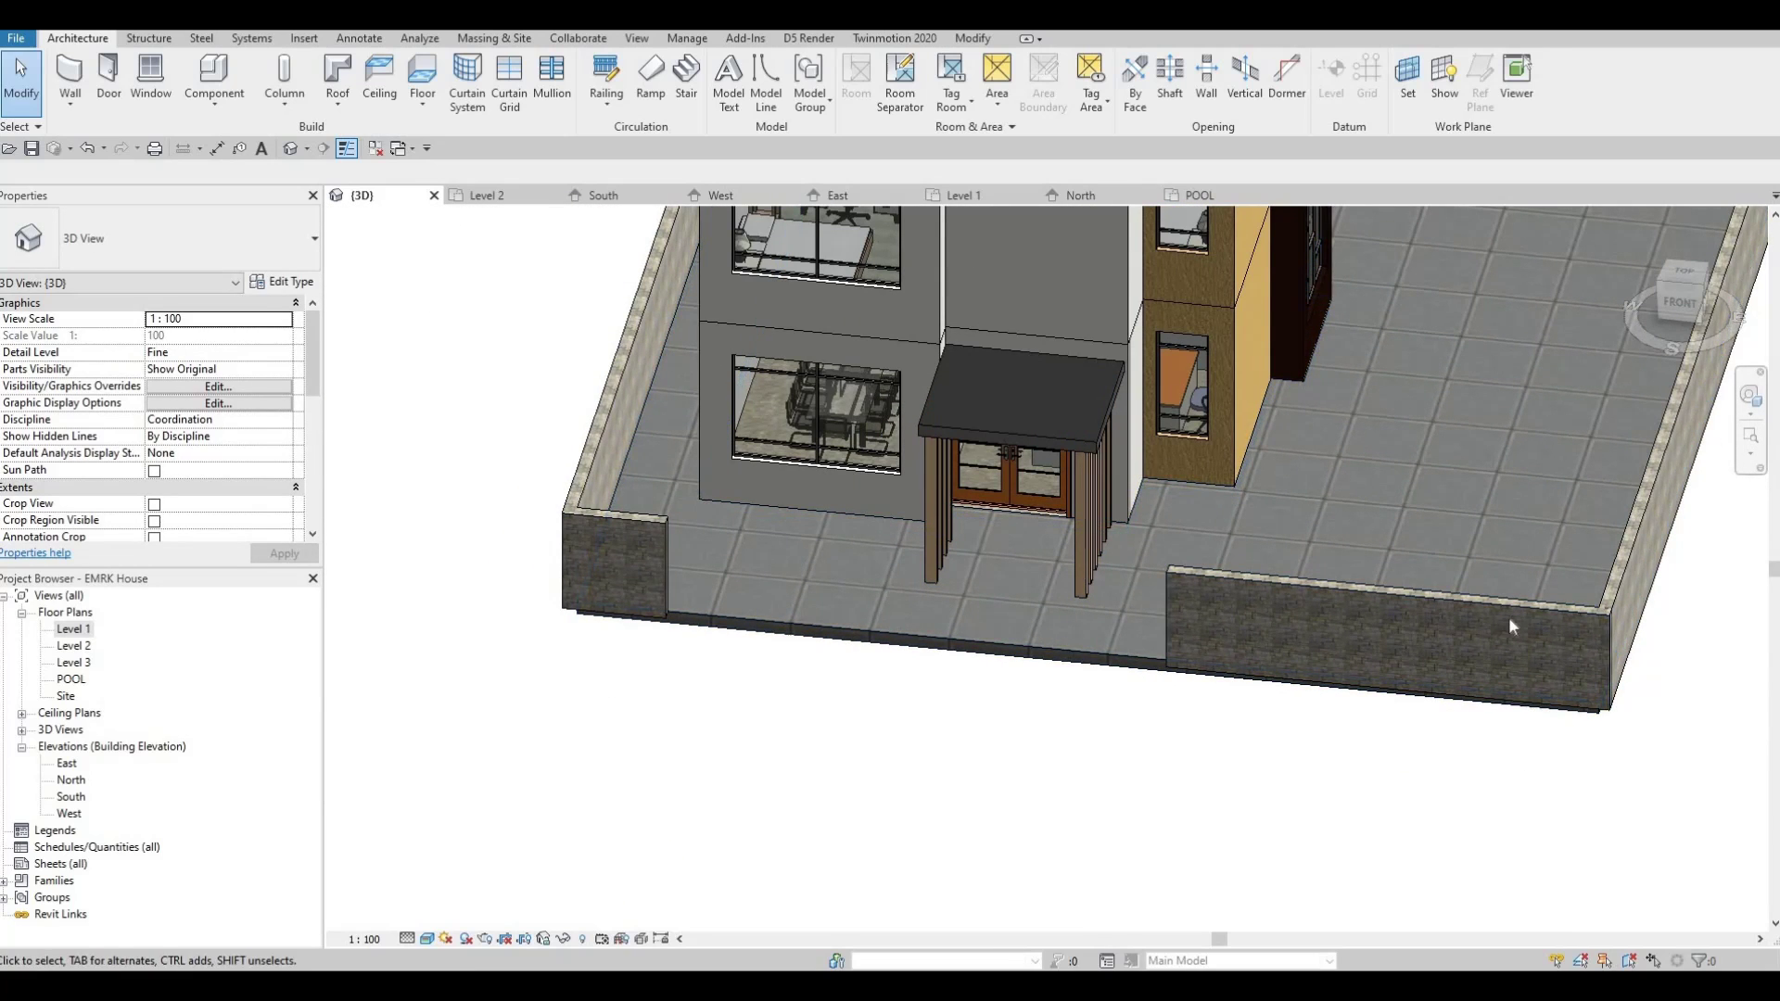
{"action": "middle_click_drag", "start_coordinate": [1511, 627], "coordinate": [1499, 547], "text": "shift"}
{"action": "middle_click_drag", "start_coordinate": [1294, 635], "coordinate": [1326, 735], "text": "shift"}
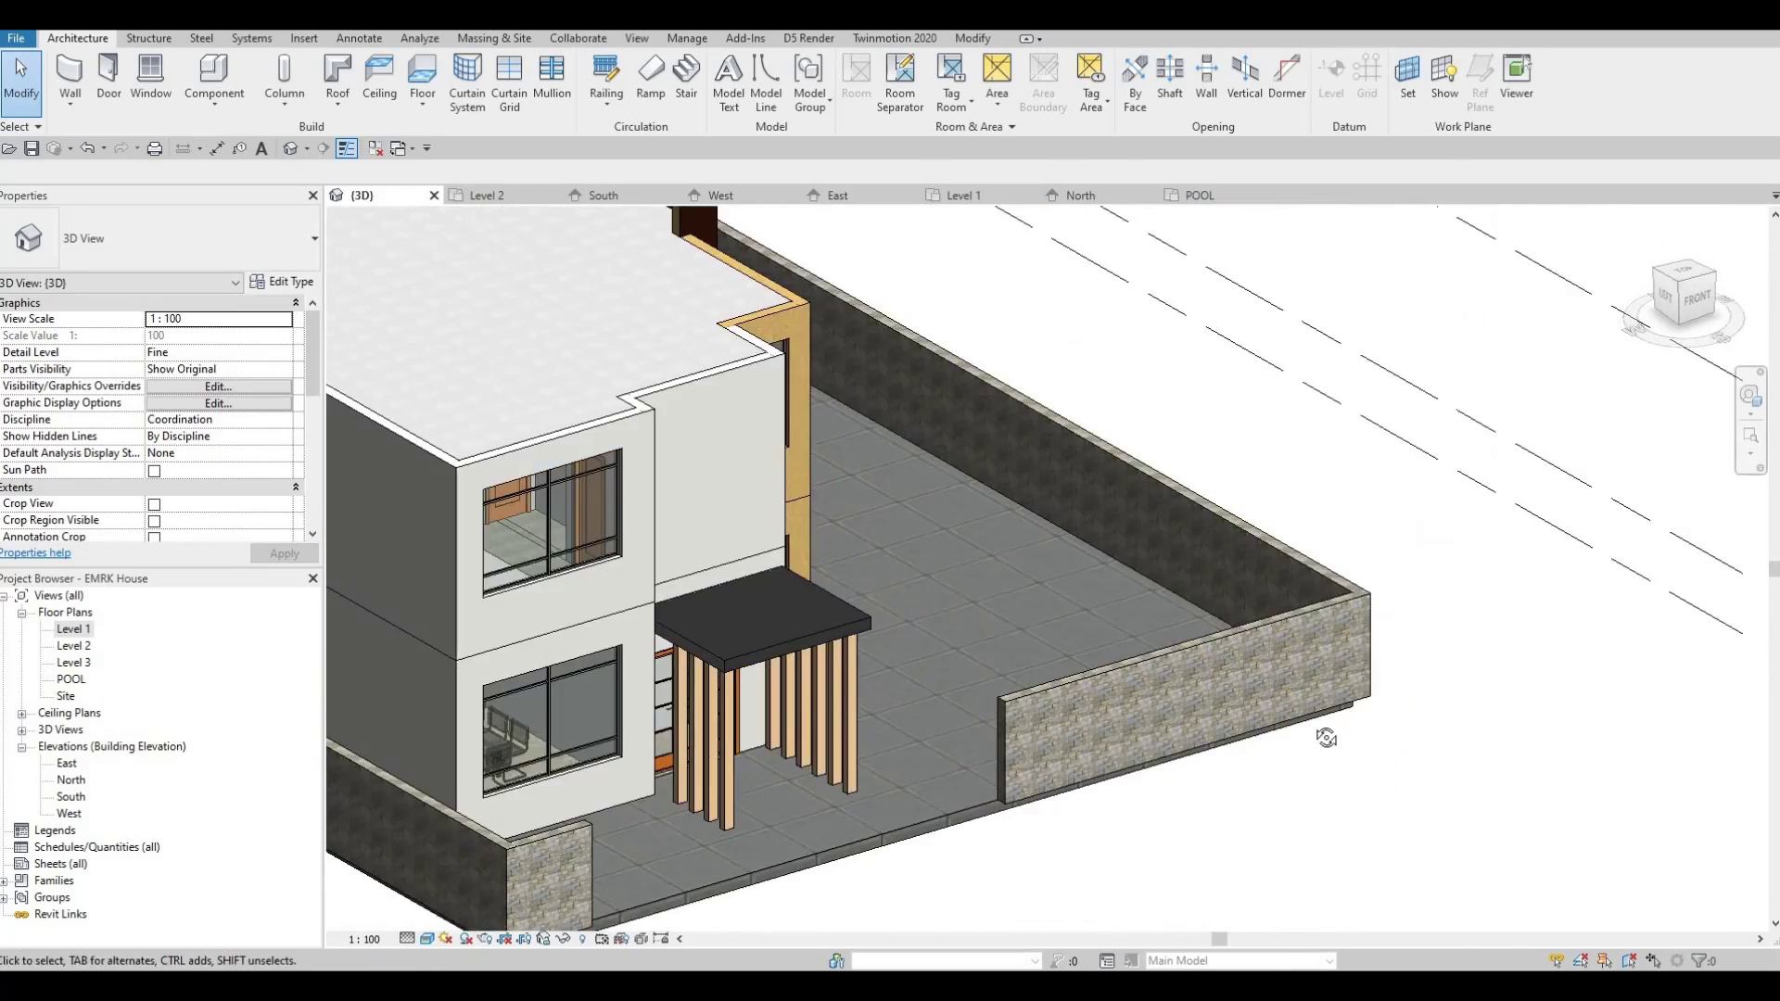
{"action": "middle_click_drag", "start_coordinate": [435, 735], "coordinate": [954, 667]}
{"action": "middle_click_drag", "start_coordinate": [1159, 648], "coordinate": [1050, 684], "text": "shift"}
{"action": "scroll", "coordinate": [1060, 559], "scroll_direction": "down", "scroll_amount": 3}
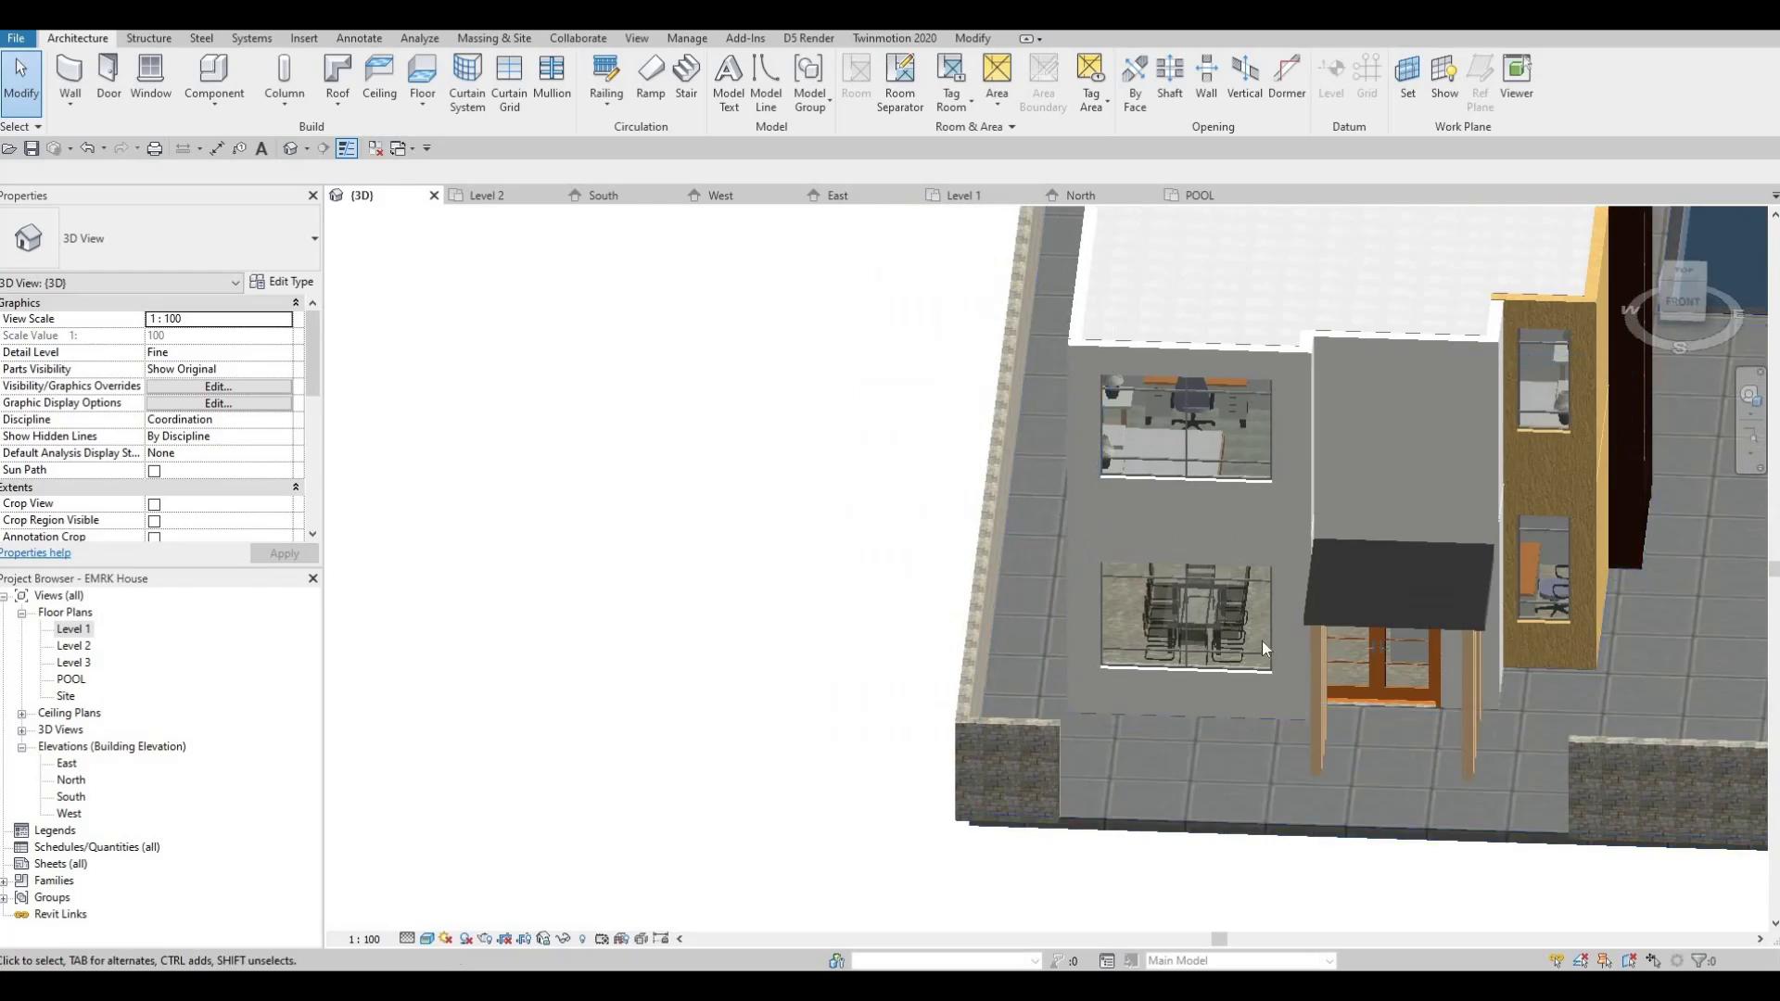
{"action": "middle_click_drag", "start_coordinate": [1061, 559], "coordinate": [847, 667], "text": "shift"}
{"action": "scroll", "coordinate": [848, 667], "scroll_direction": "up", "scroll_amount": 5}
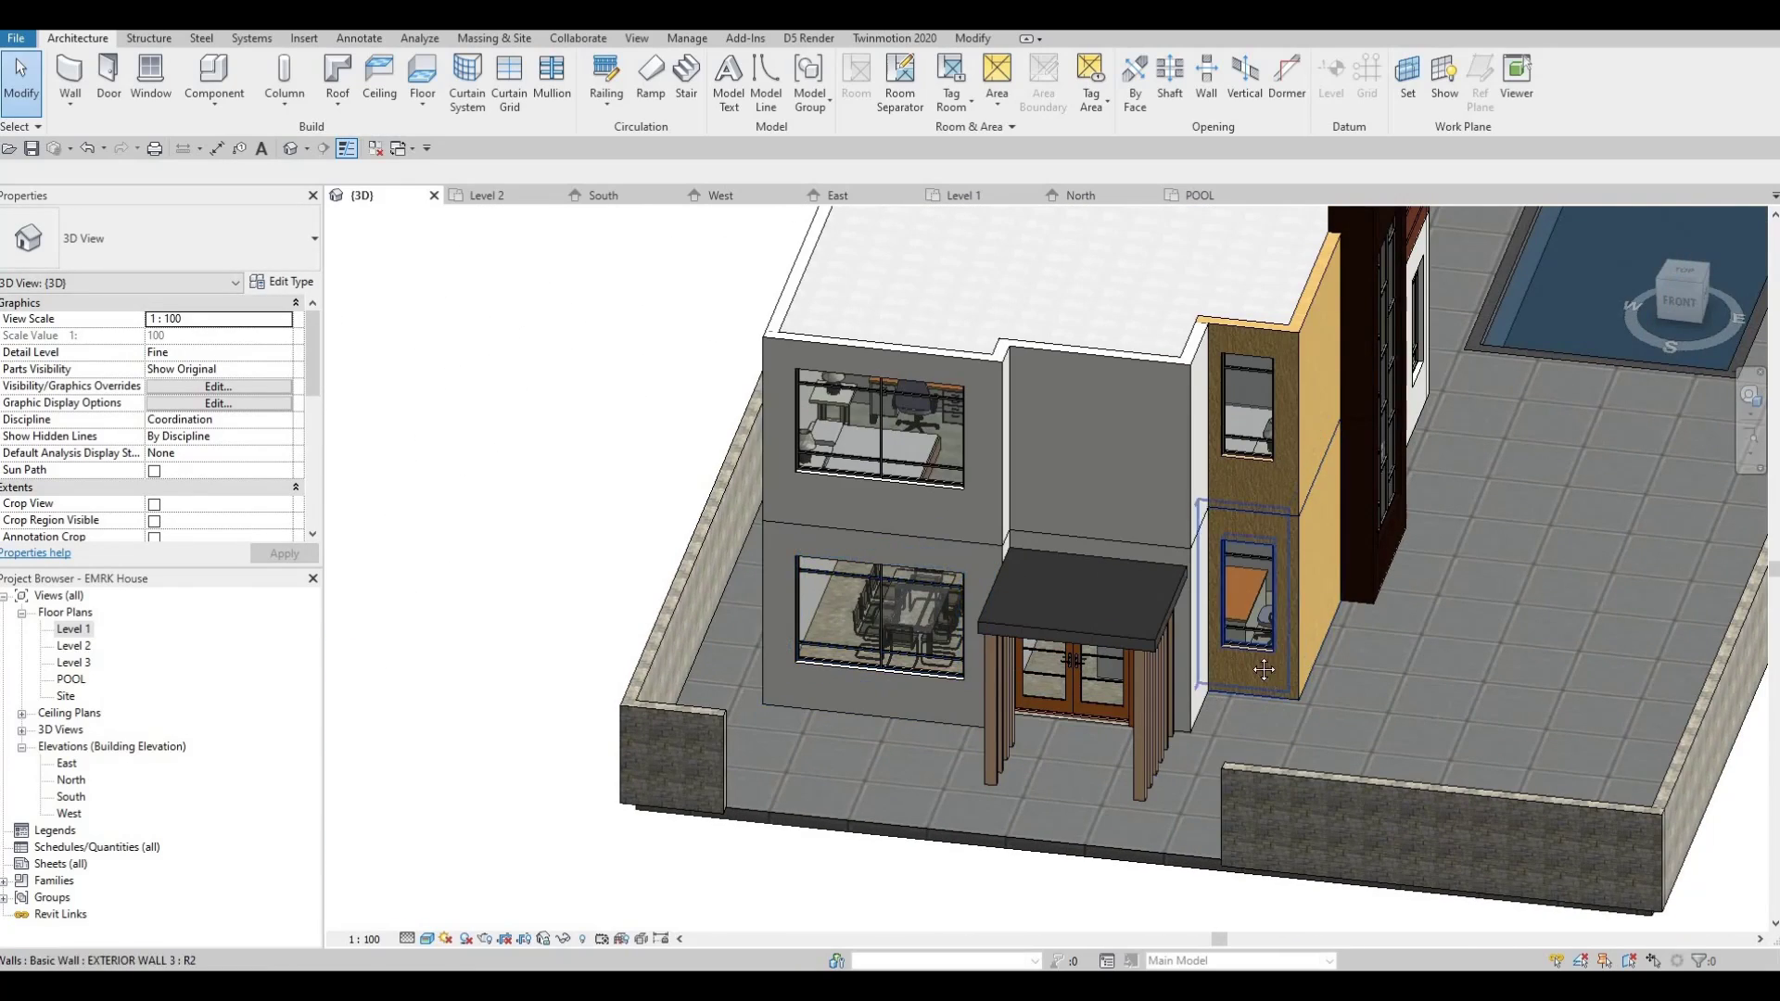
{"action": "middle_click_drag", "start_coordinate": [1201, 575], "coordinate": [1136, 669], "text": "shift"}
{"action": "scroll", "coordinate": [1192, 584], "scroll_direction": "down", "scroll_amount": 2}
{"action": "scroll", "coordinate": [1192, 580], "scroll_direction": "up", "scroll_amount": 3}
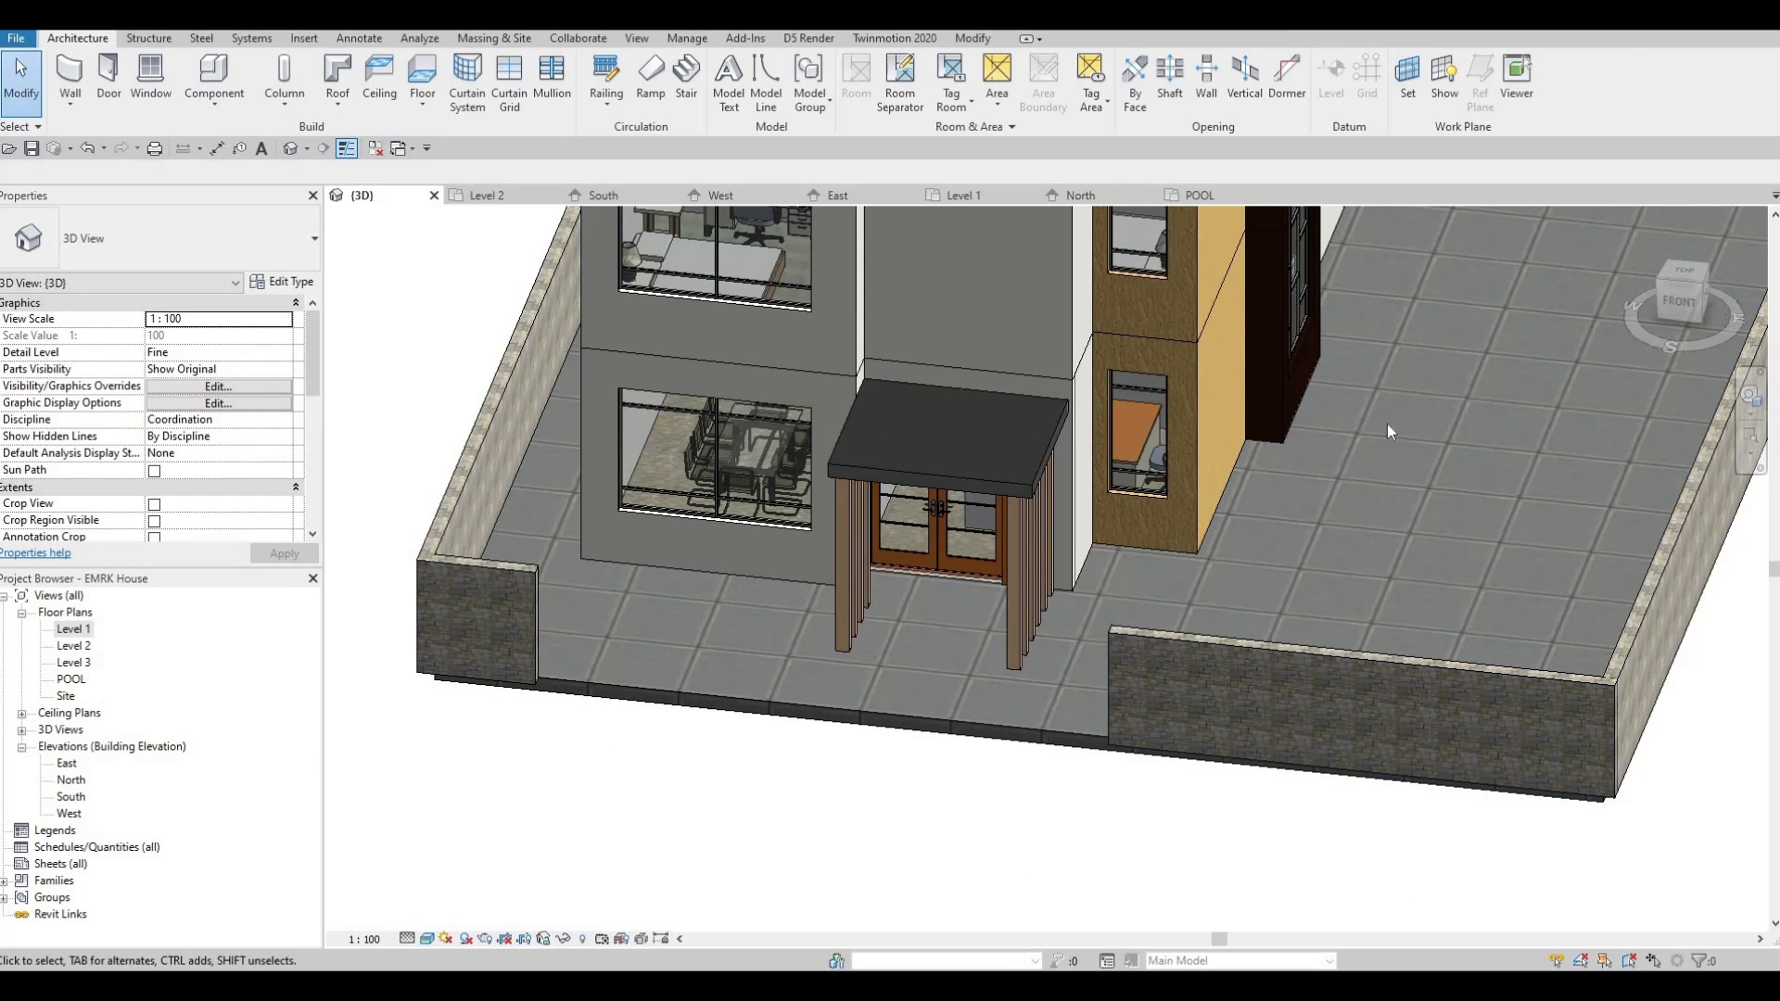
{"action": "scroll", "coordinate": [1329, 614], "scroll_direction": "down", "scroll_amount": 3}
{"action": "middle_click_drag", "start_coordinate": [1329, 614], "coordinate": [1149, 695], "text": "shift"}
{"action": "scroll", "coordinate": [964, 714], "scroll_direction": "up", "scroll_amount": 5}
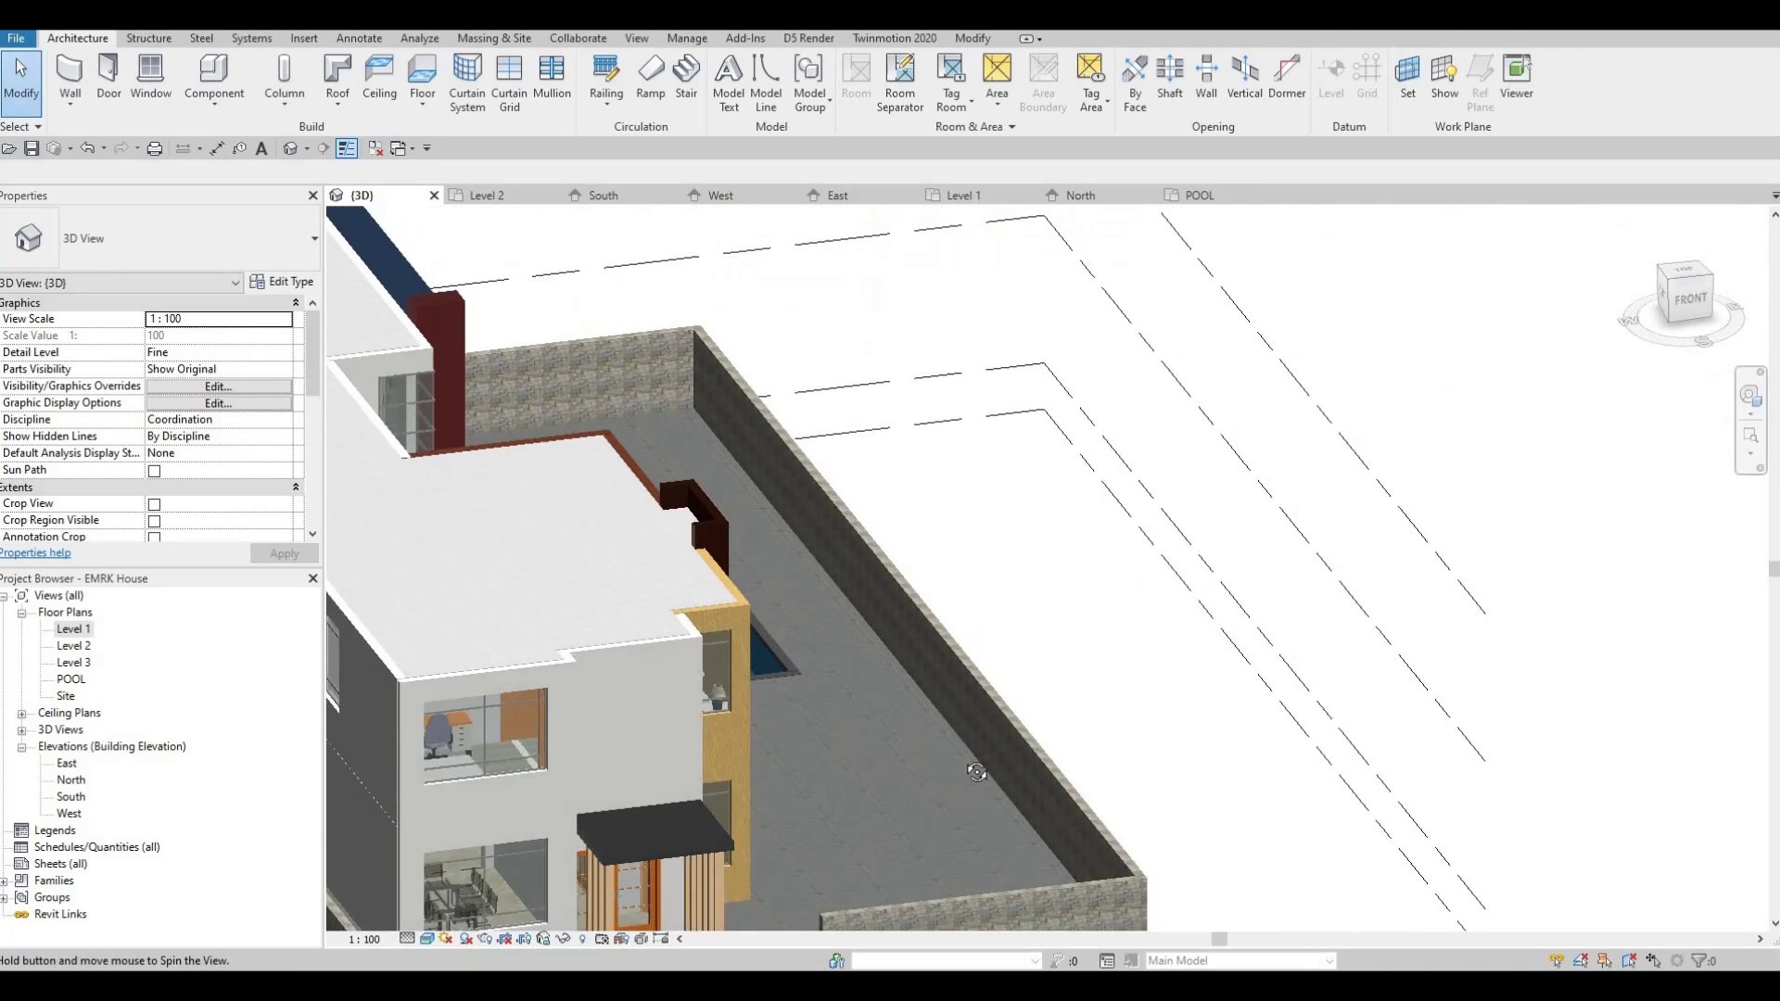
{"action": "scroll", "coordinate": [957, 719], "scroll_direction": "down", "scroll_amount": 4}
{"action": "middle_click_drag", "start_coordinate": [1066, 605], "coordinate": [1088, 647], "text": "shift"}
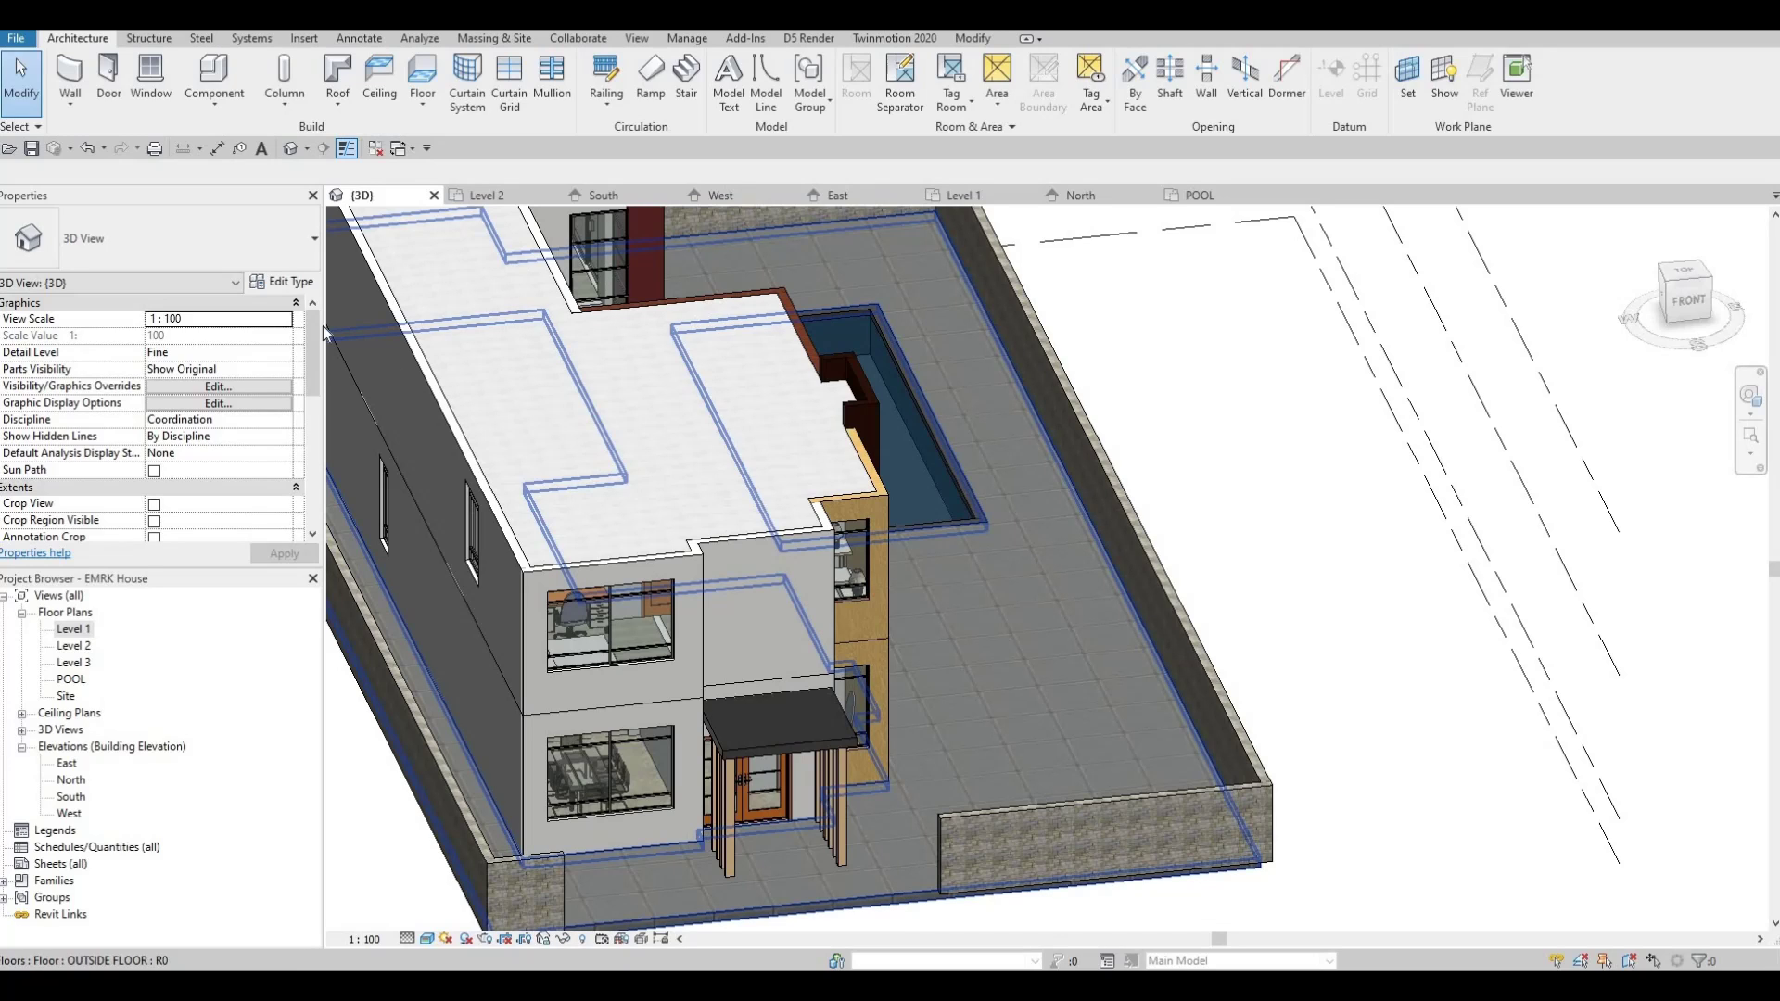
- Open the Level 1 plan and reopen the OUTSIDE FLOOR boundary for editing
{"action": "double_click", "coordinate": [75, 629]}
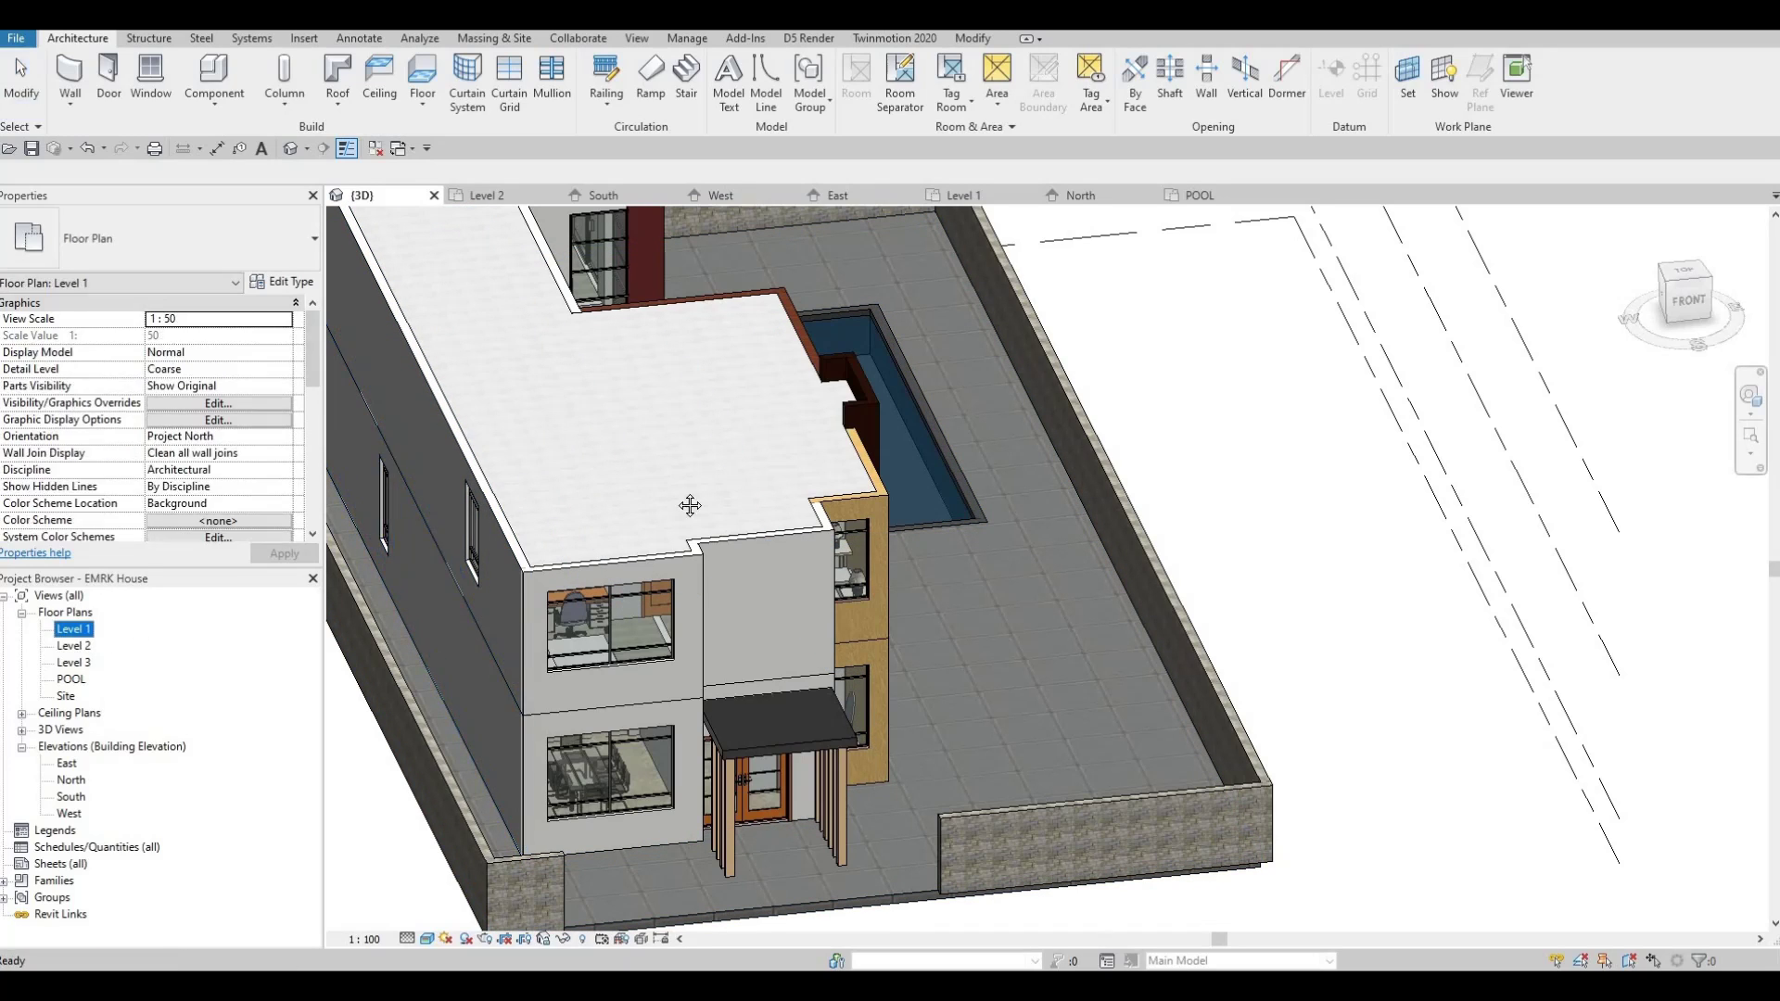
{"action": "scroll", "coordinate": [816, 408], "scroll_direction": "down", "scroll_amount": 2}
{"action": "left_click", "coordinate": [805, 378]}
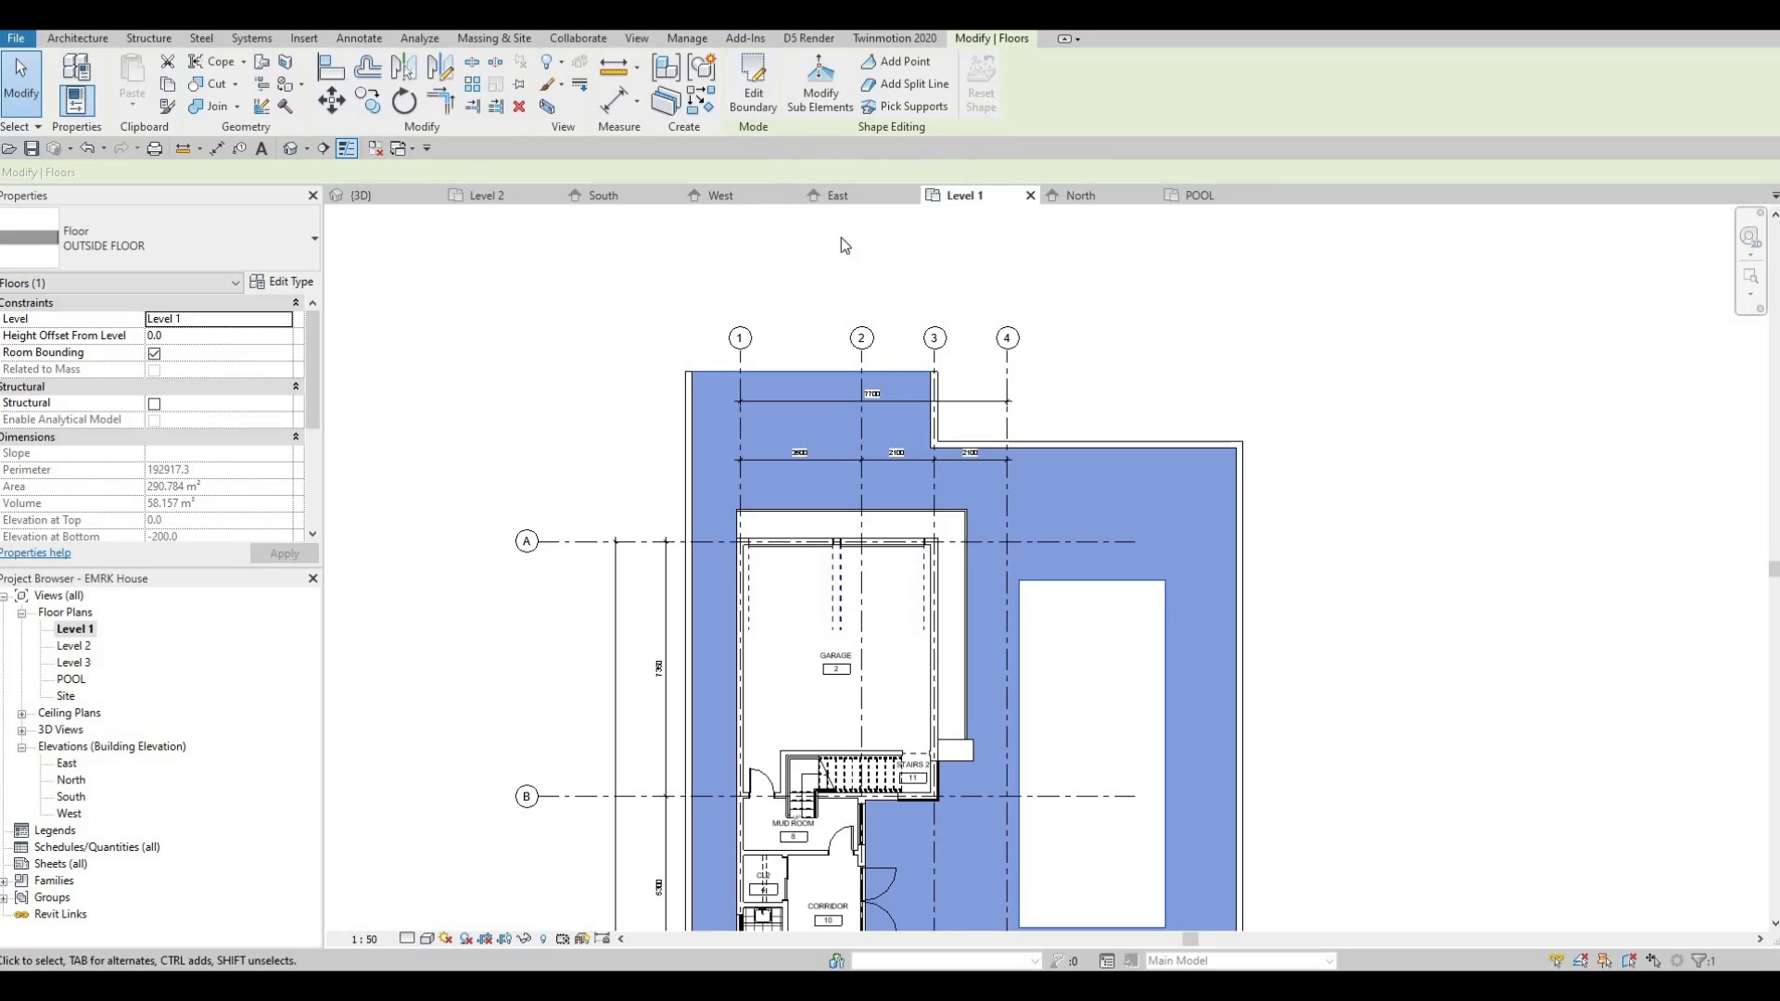
{"action": "left_click", "coordinate": [753, 88]}
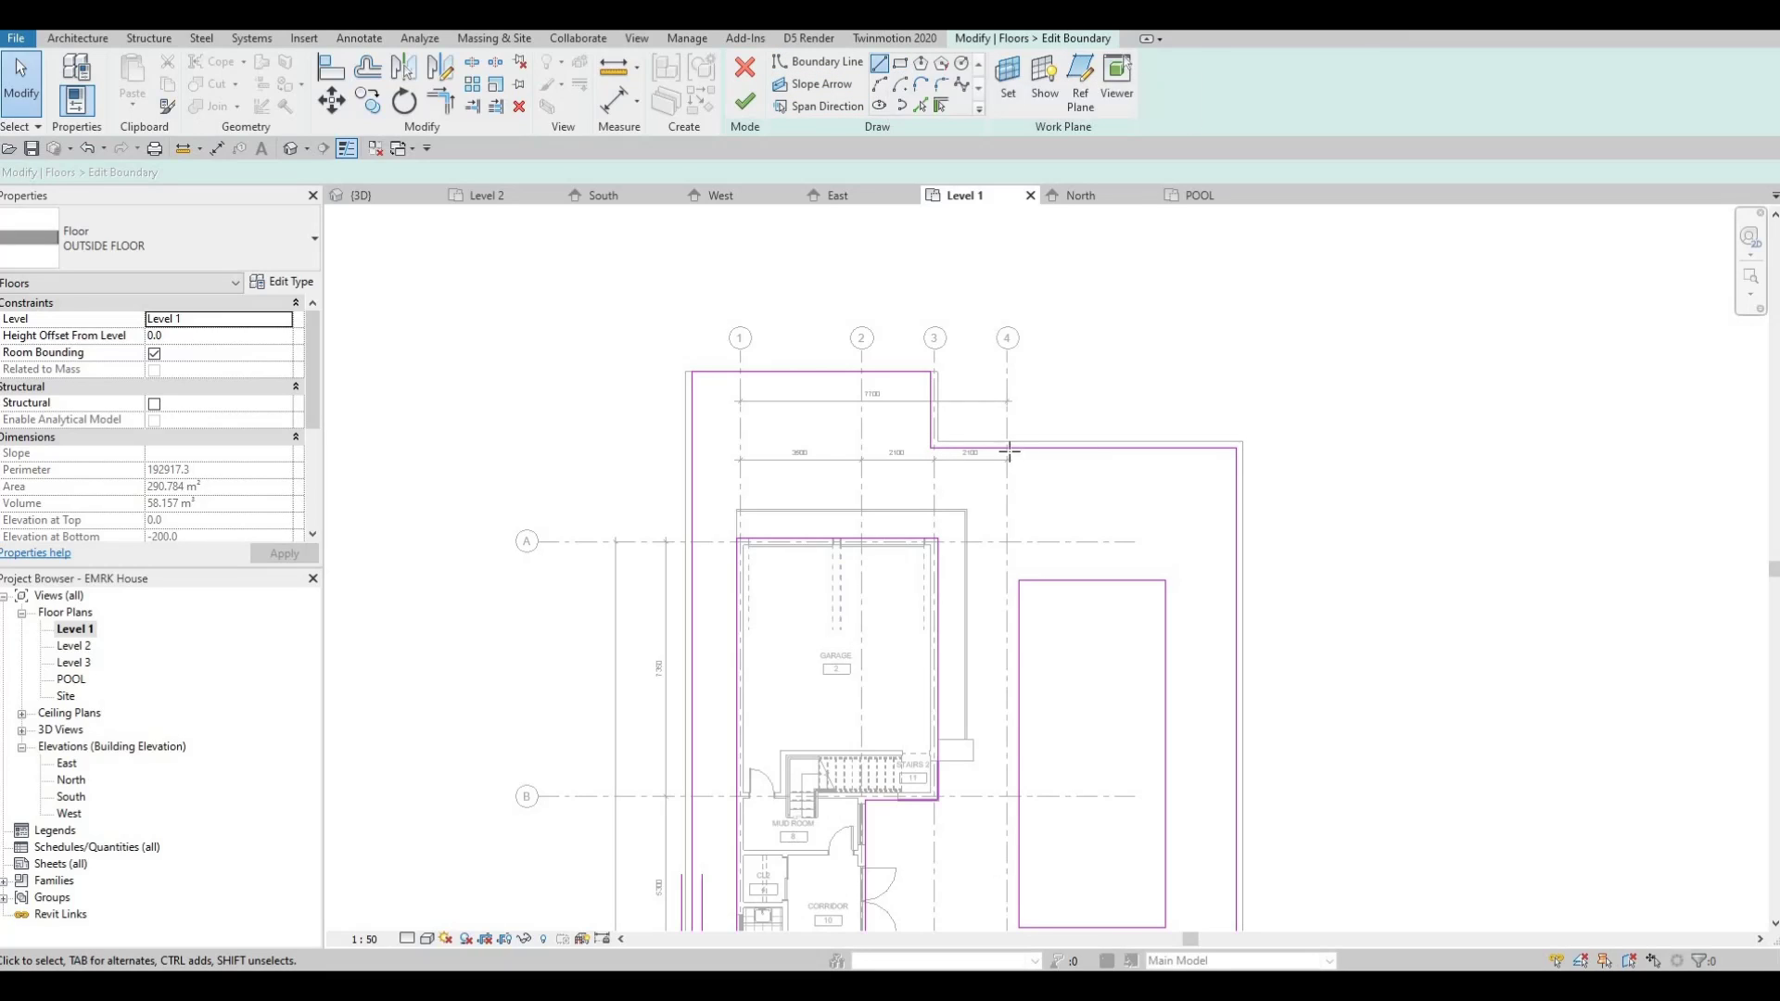
- Outline a 900 mm deep strip near grid 4 with boundary lines running inward from the pool-end boundary wall and across to the side wall
{"action": "left_click", "coordinate": [880, 63]}
{"action": "left_click", "coordinate": [1021, 486]}
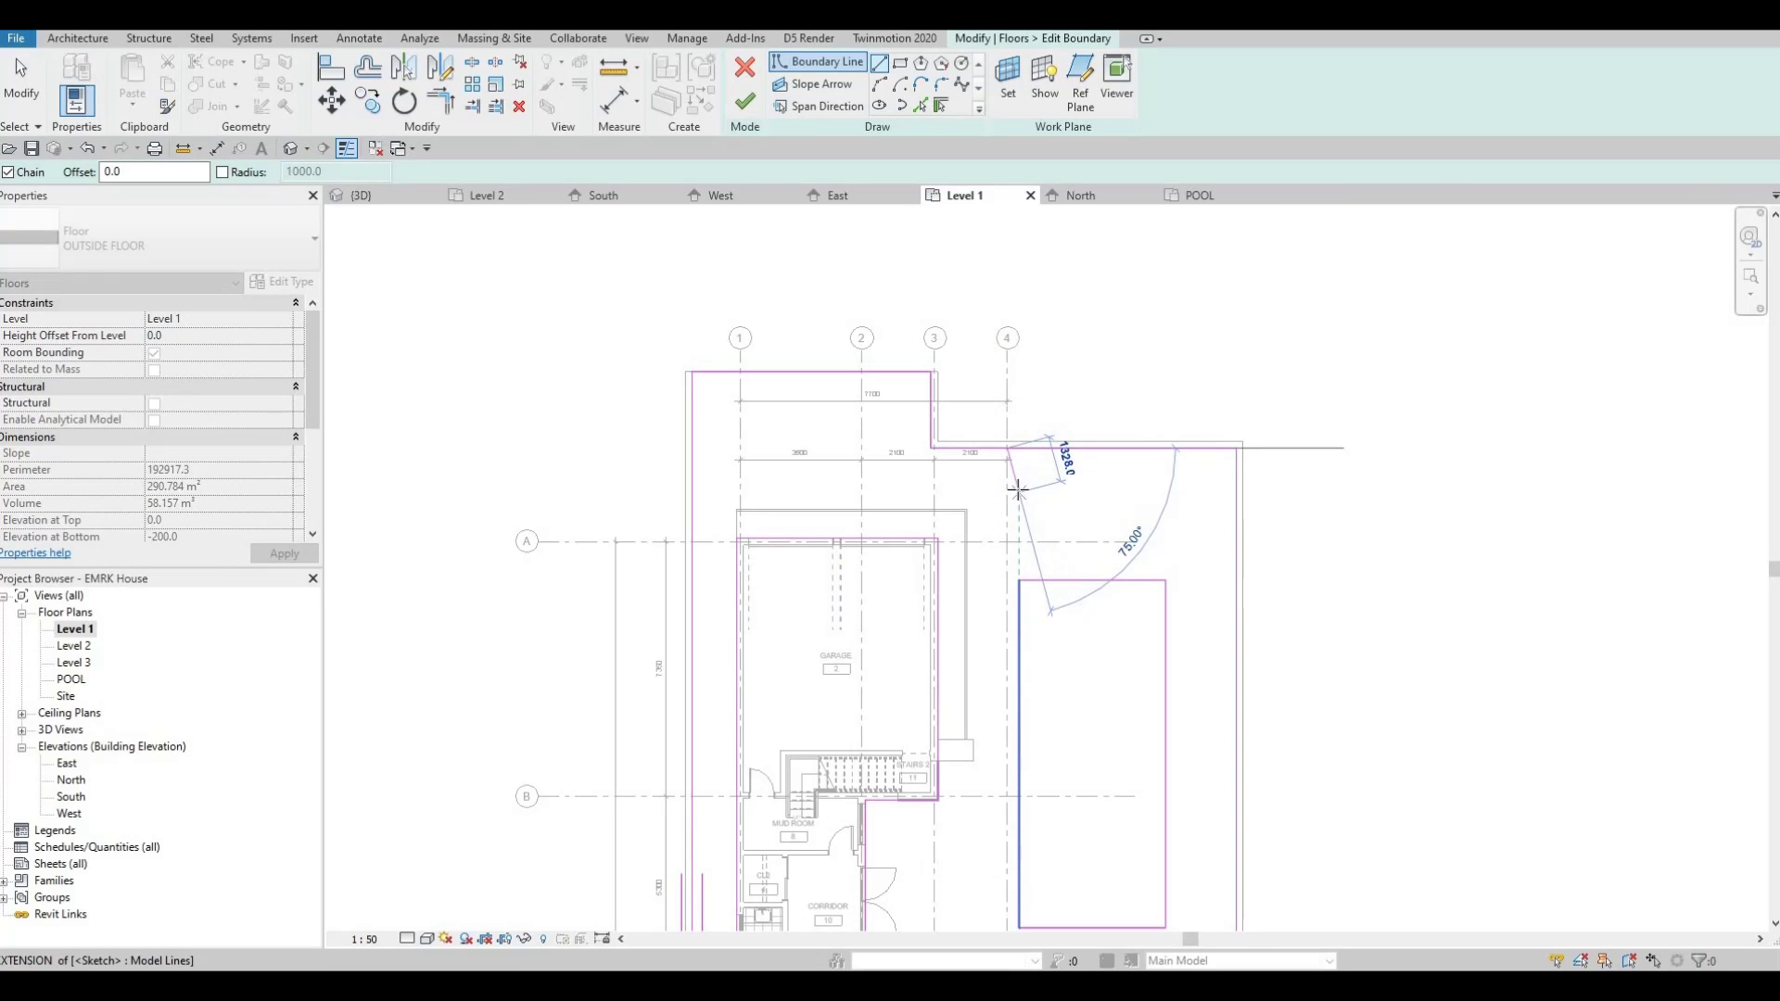
{"action": "key", "text": "Escape"}
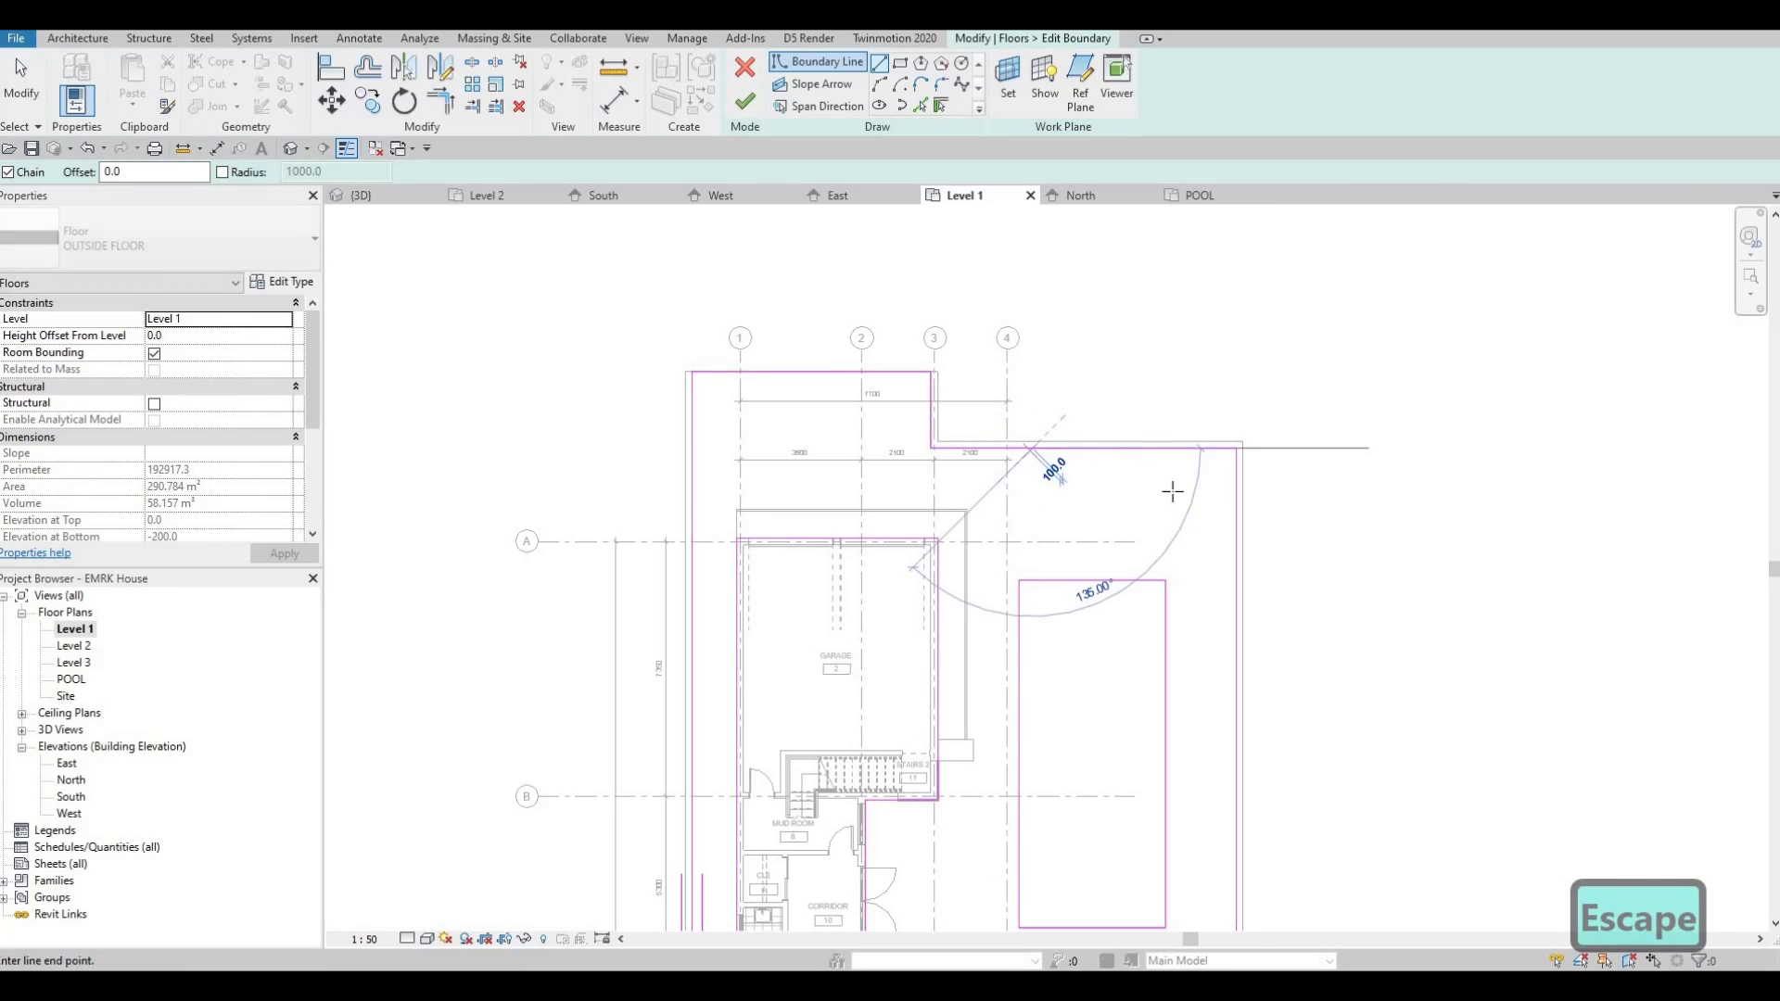
{"action": "left_click", "coordinate": [1032, 447]}
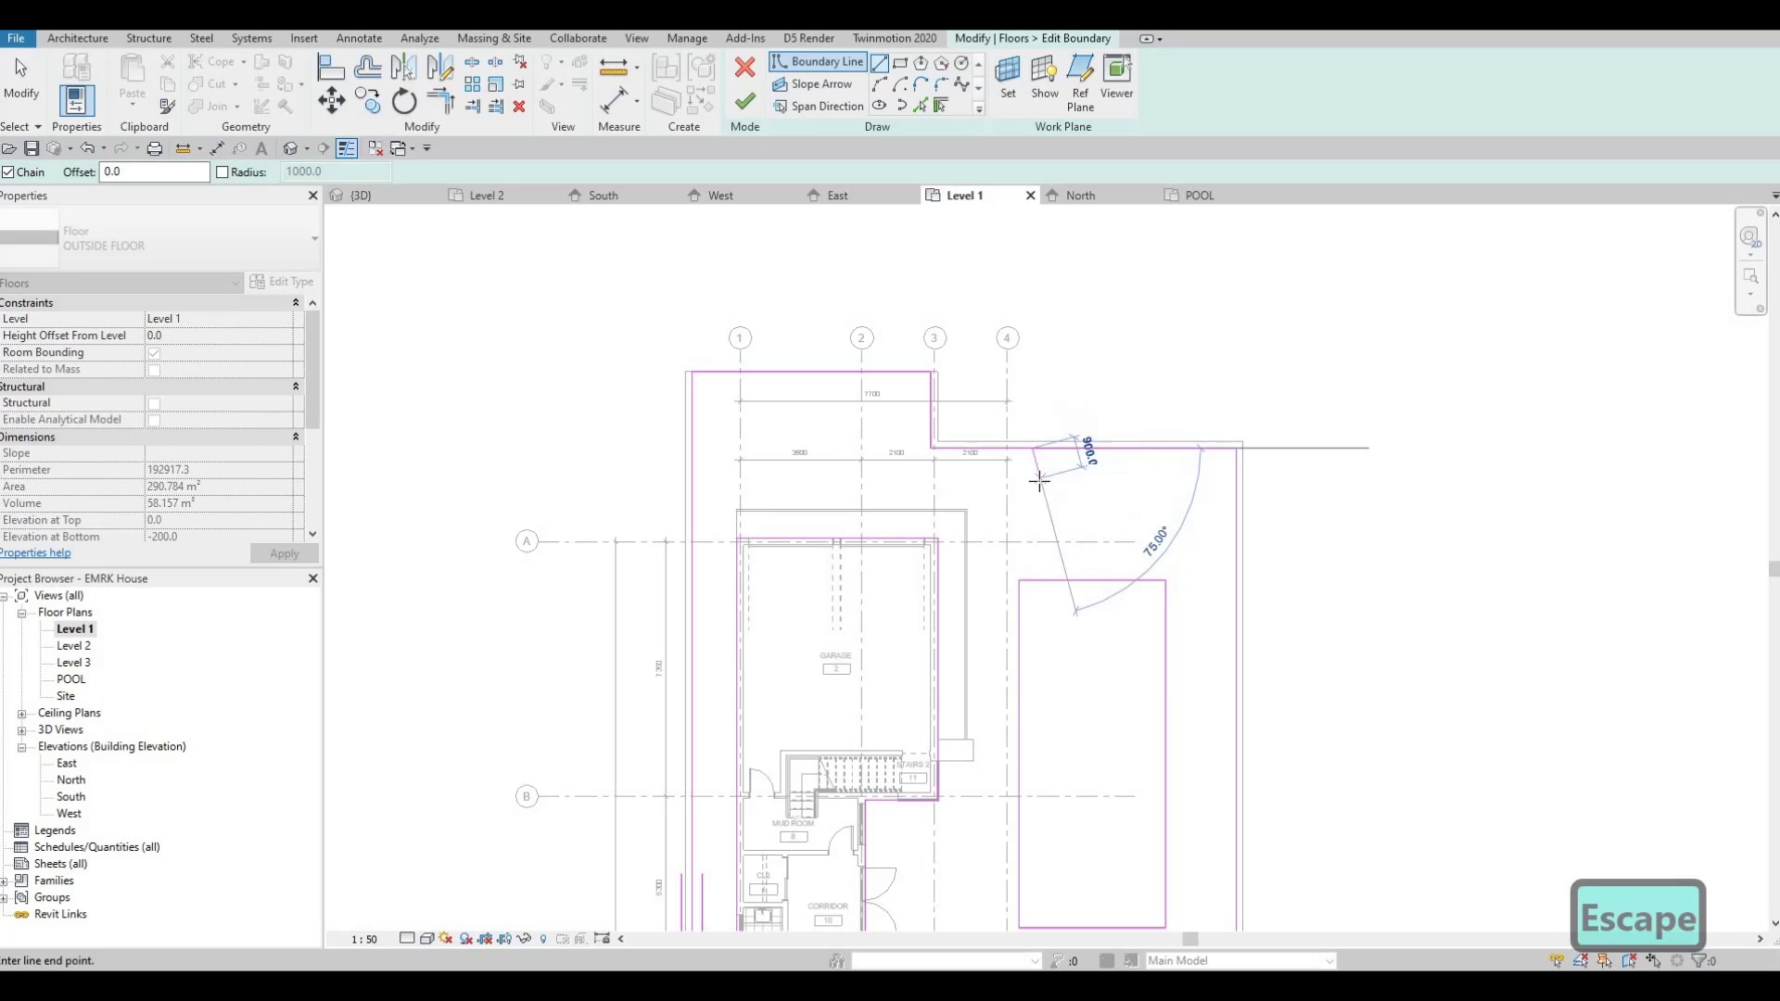
{"action": "left_click", "coordinate": [1203, 479]}
{"action": "left_click", "coordinate": [1232, 479]}
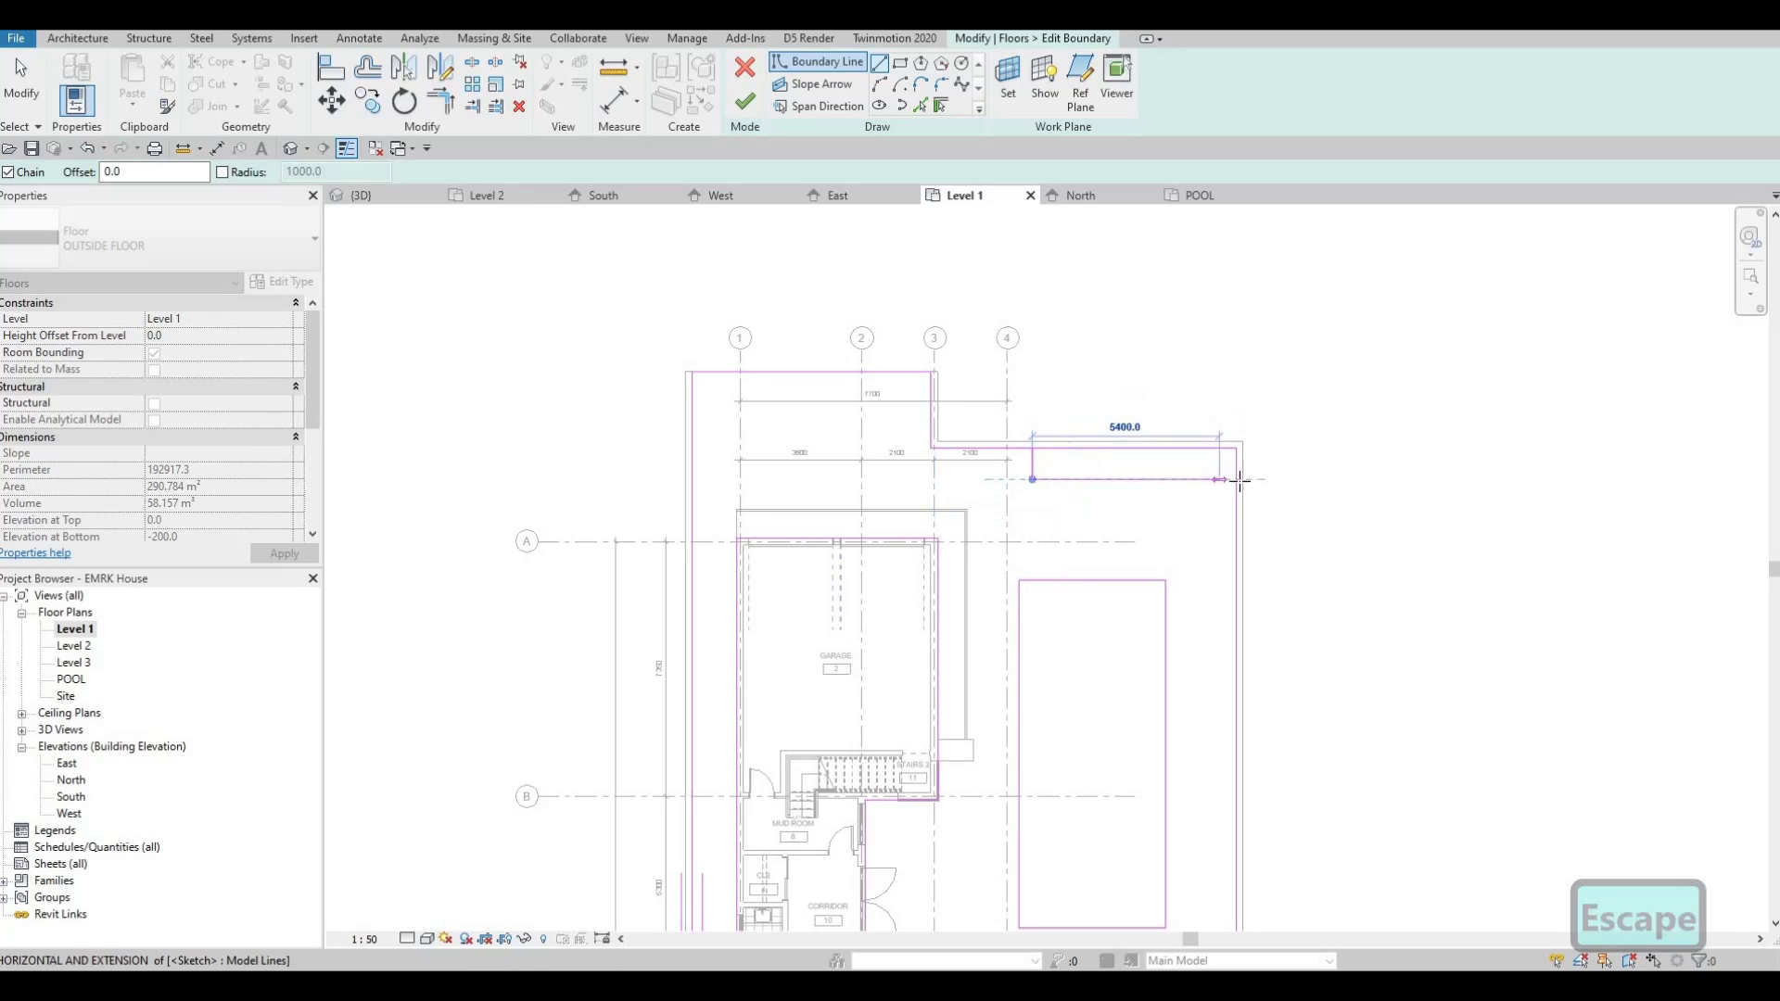
{"action": "key", "text": "Escape"}
{"action": "key", "text": "Escape"}
{"action": "scroll", "coordinate": [1226, 481], "scroll_direction": "up", "scroll_amount": 2}
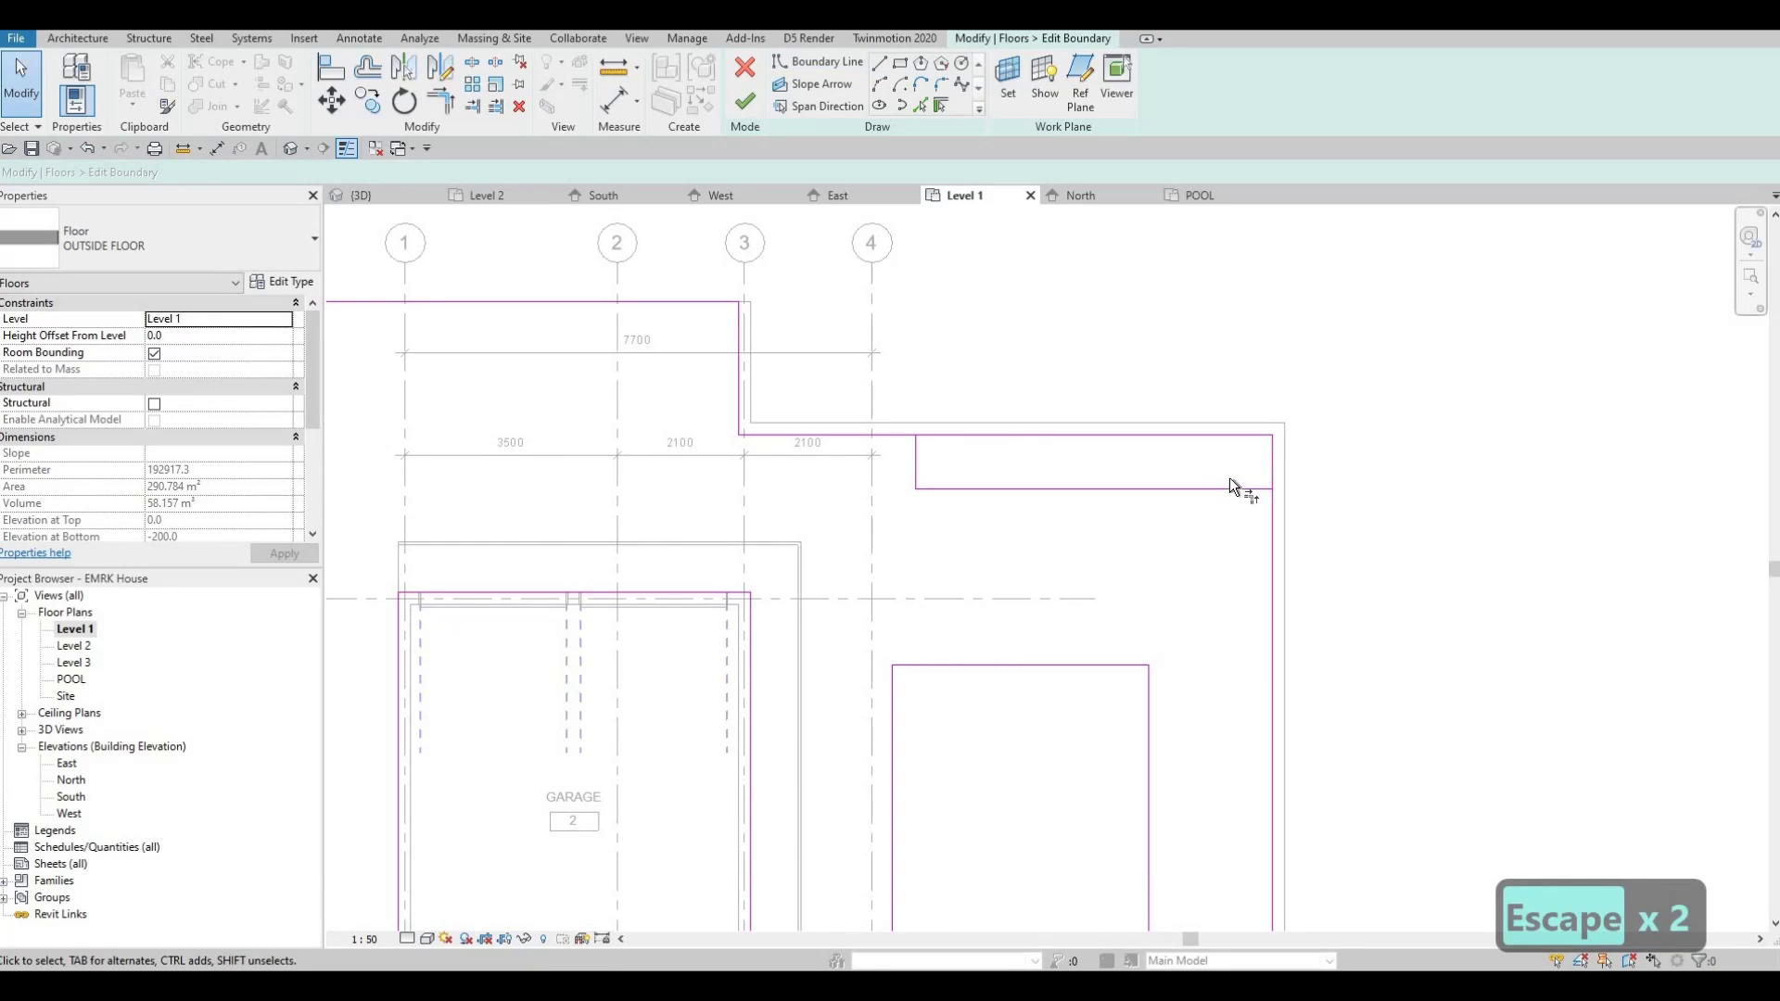
- Trim the strip's lines with the side and pool-end boundary lines so the floor outline follows the strip
{"action": "key", "text": "t"}
{"action": "key", "text": "r"}
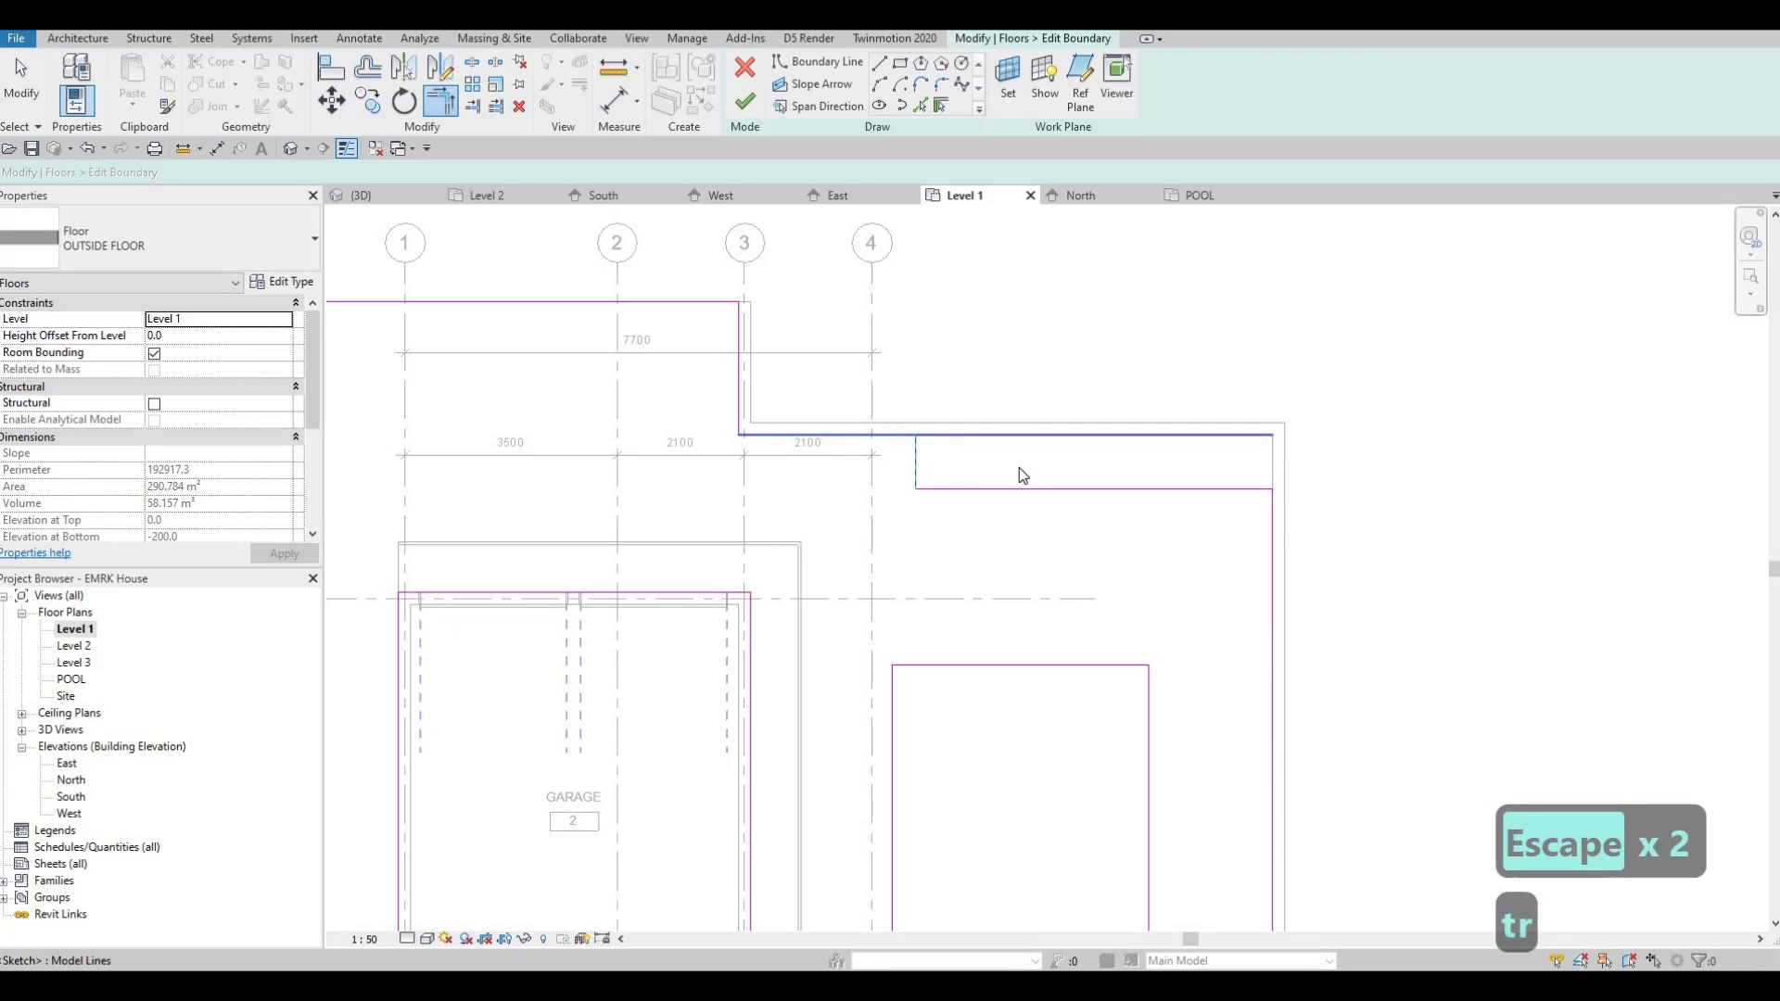
{"action": "key", "text": "Escape"}
{"action": "key", "text": "Escape"}
- Nudge the strip's long inner boundary line slightly closer to the pool
{"action": "middle_click_drag", "start_coordinate": [994, 491], "coordinate": [1010, 437]}
{"action": "left_click", "coordinate": [1011, 436]}
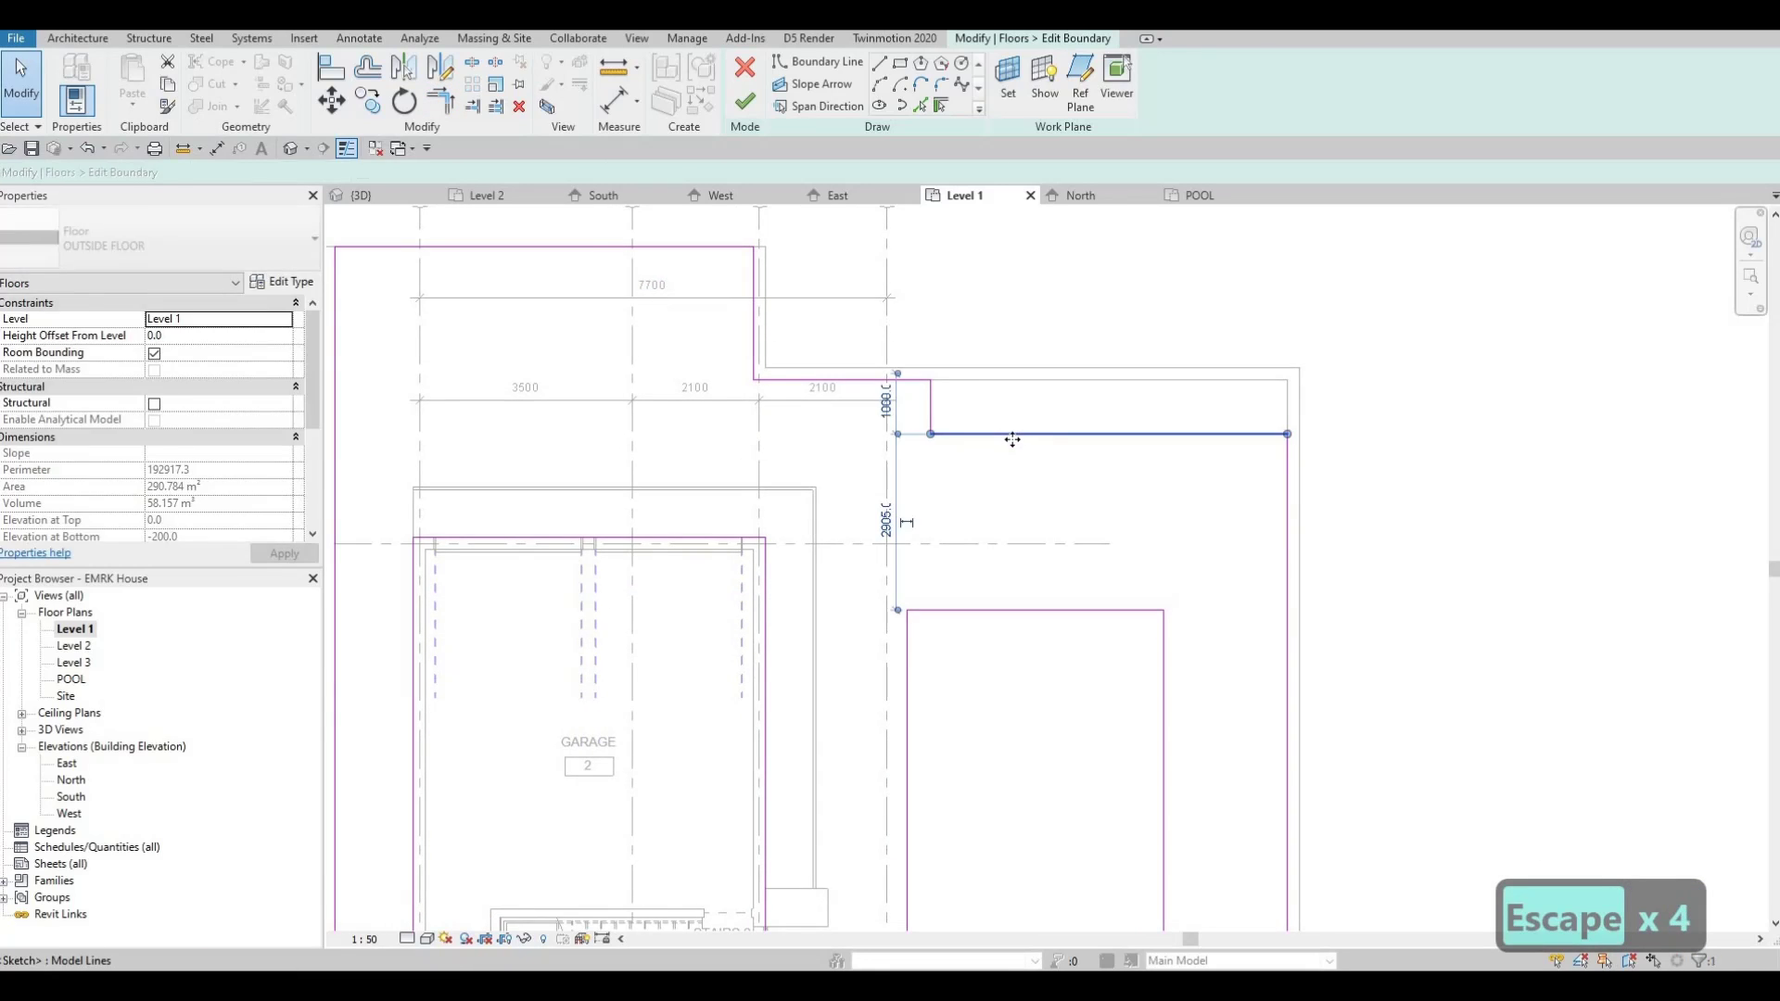
{"action": "key", "text": "Down"}
{"action": "key", "text": "Down"}
{"action": "key", "text": "Down"}
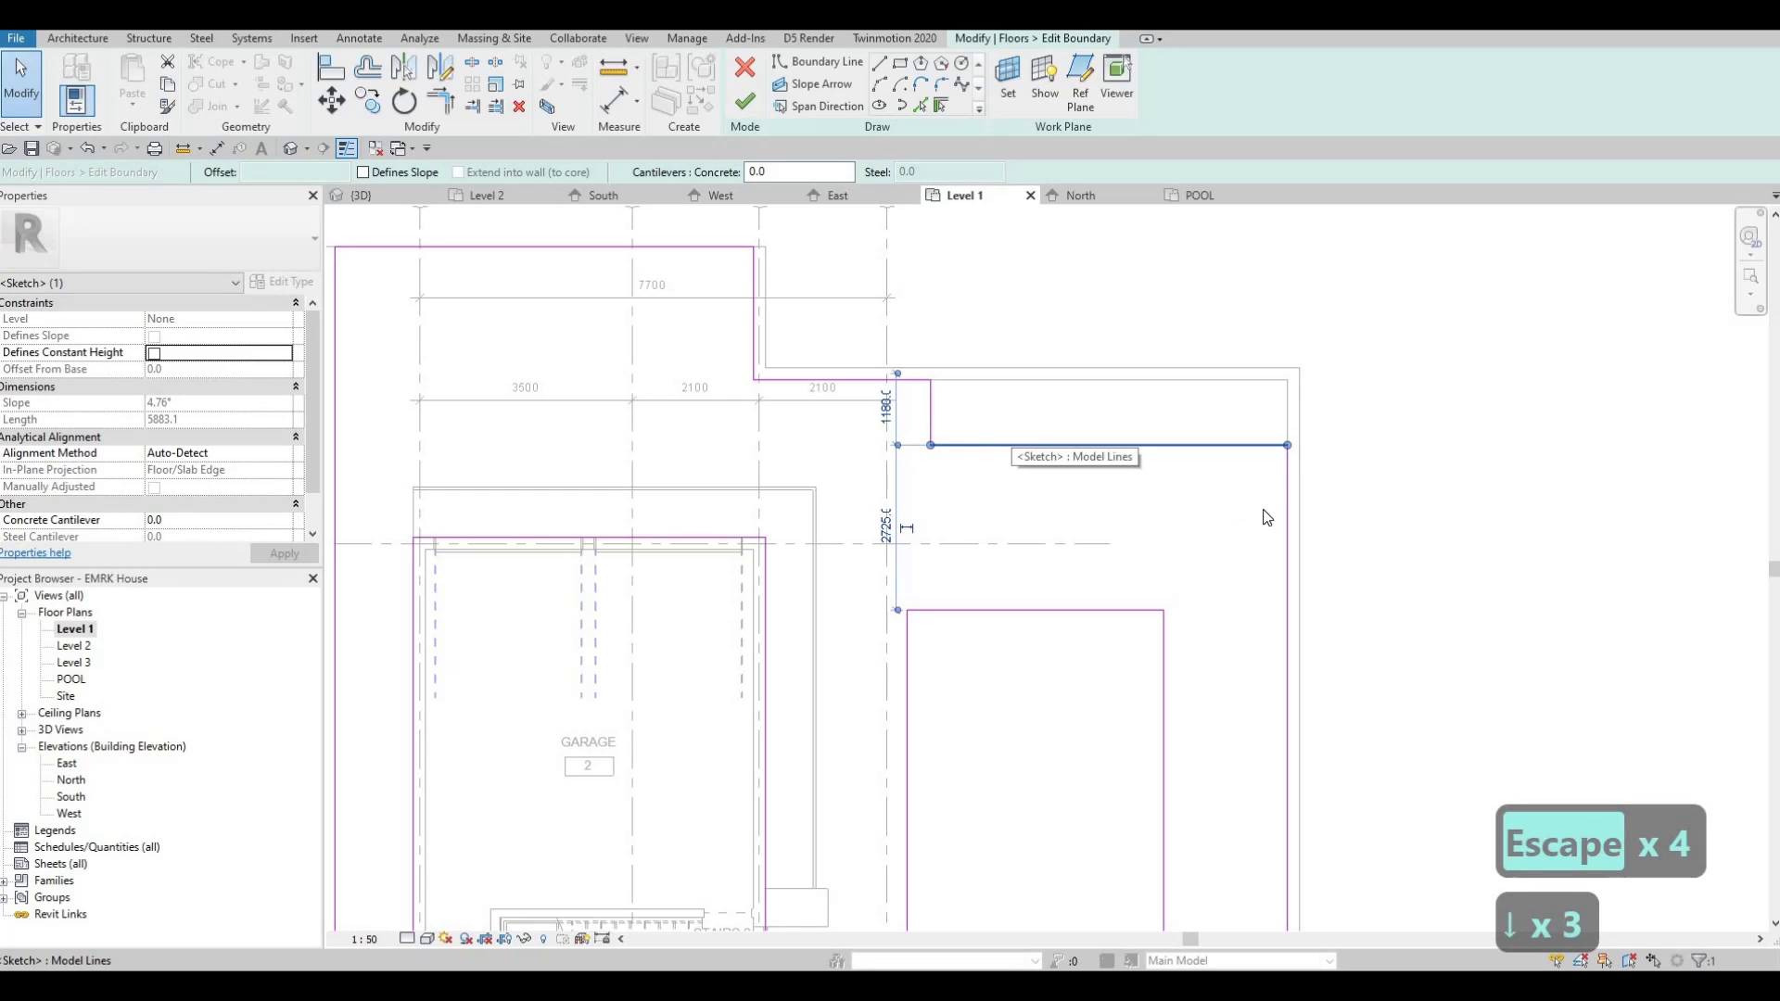
{"action": "middle_click_drag", "start_coordinate": [1264, 508], "coordinate": [1160, 381]}
{"action": "key", "text": "Up"}
{"action": "key", "text": "Up"}
{"action": "key", "text": "Escape"}
- Move the long side boundary line beside the pool inward to 940 mm from the side wall
{"action": "left_click", "coordinate": [1201, 512]}
{"action": "key", "text": "Left"}
{"action": "key", "text": "Left"}
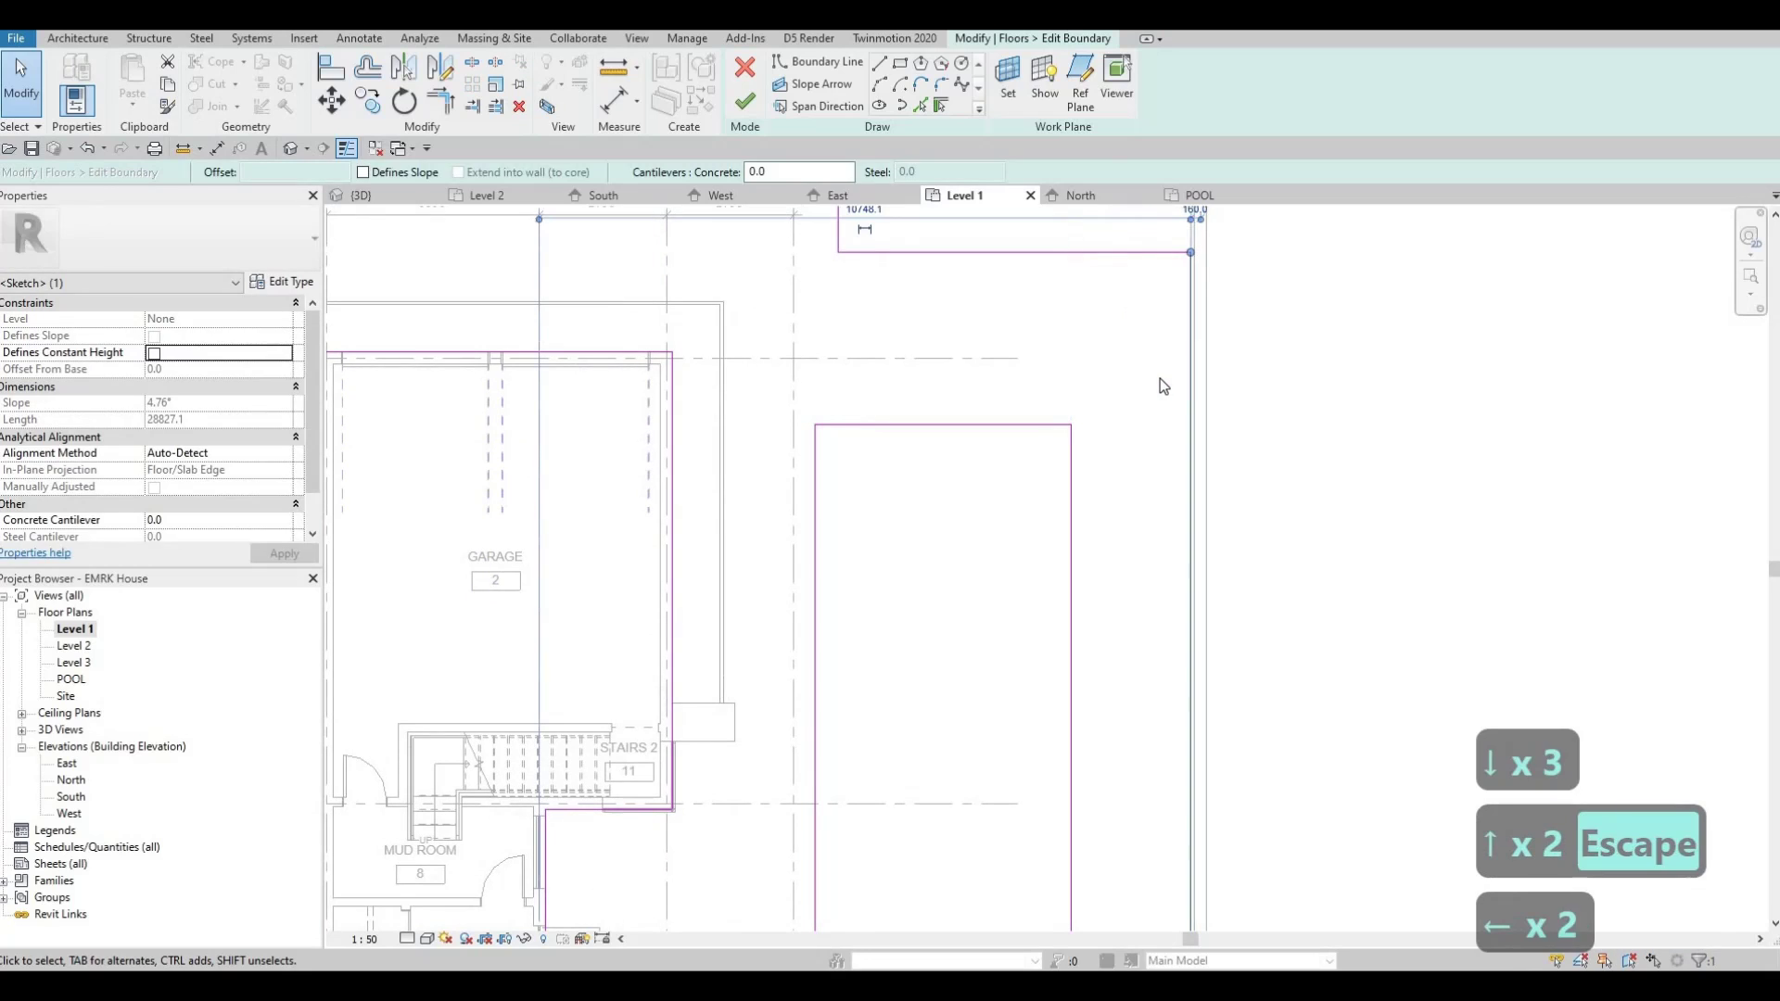
{"action": "key", "text": "Left"}
{"action": "key", "text": "Left"}
{"action": "key", "text": "Left"}
{"action": "key", "text": "Left"}
{"action": "key", "text": "Left"}
{"action": "key", "text": "Left"}
{"action": "key", "text": "Left"}
{"action": "key", "text": "Left"}
{"action": "key", "text": "Left"}
{"action": "key", "text": "Left"}
{"action": "key", "text": "Left"}
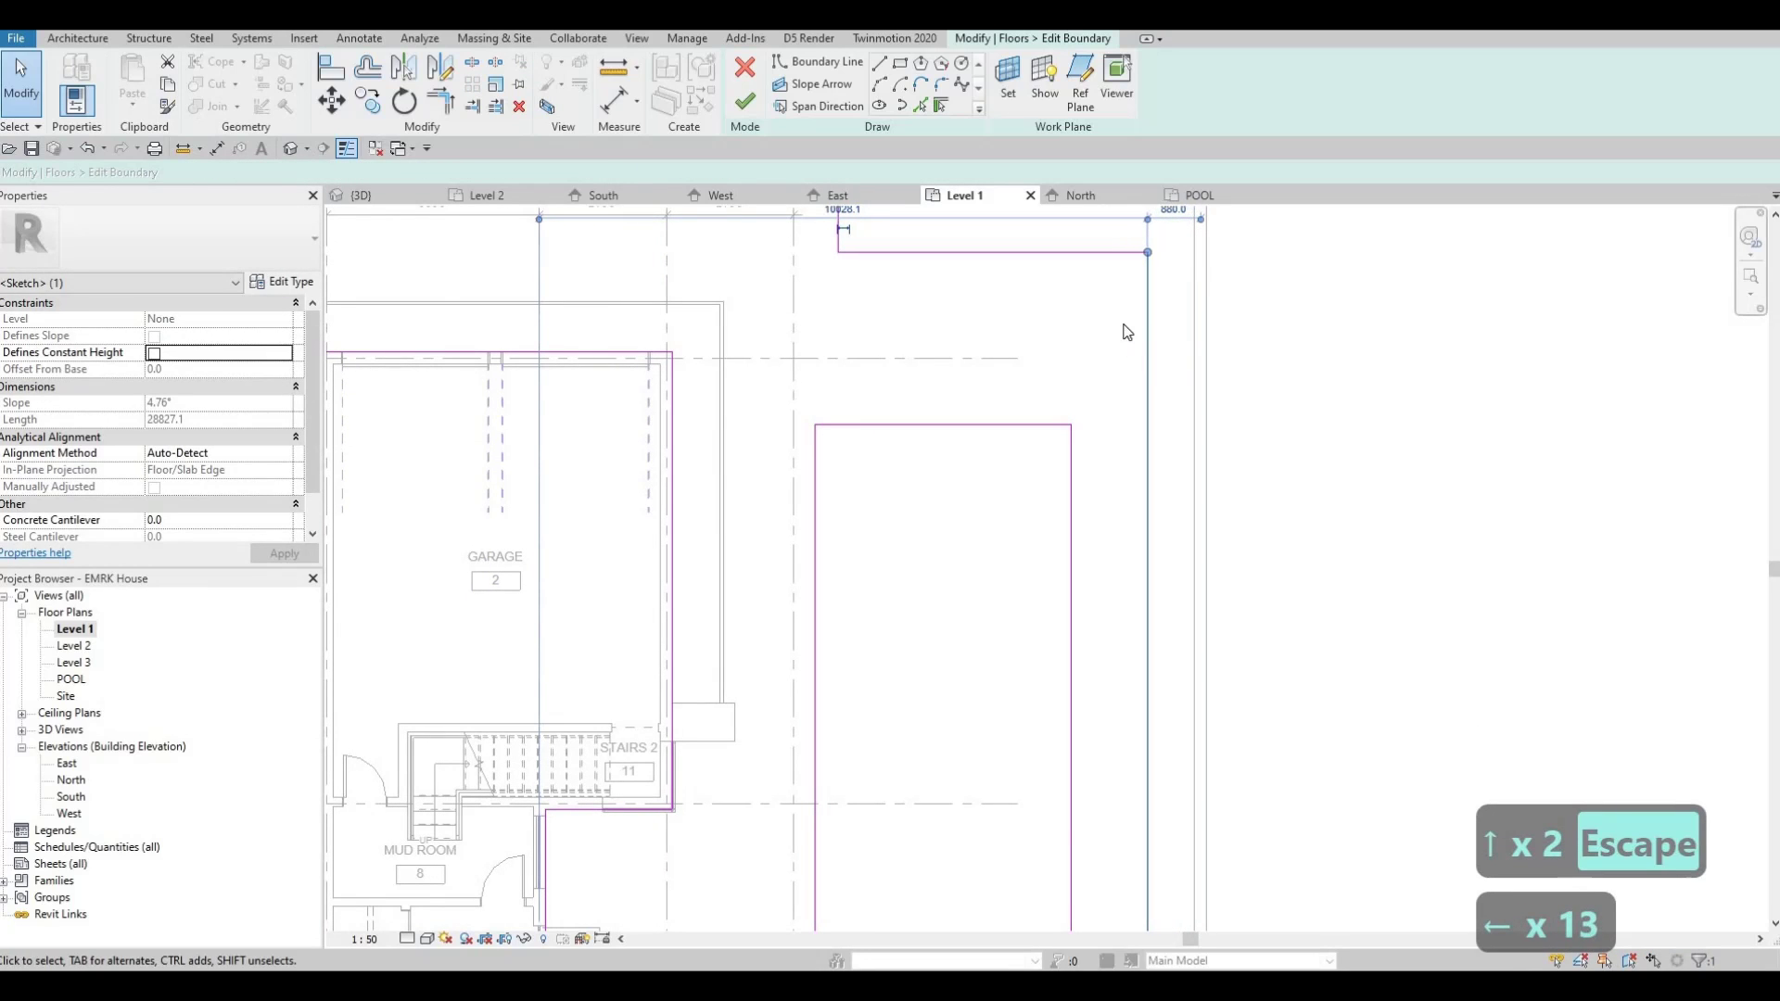
{"action": "key", "text": "Left"}
{"action": "scroll", "coordinate": [1170, 431], "scroll_direction": "down", "scroll_amount": 6}
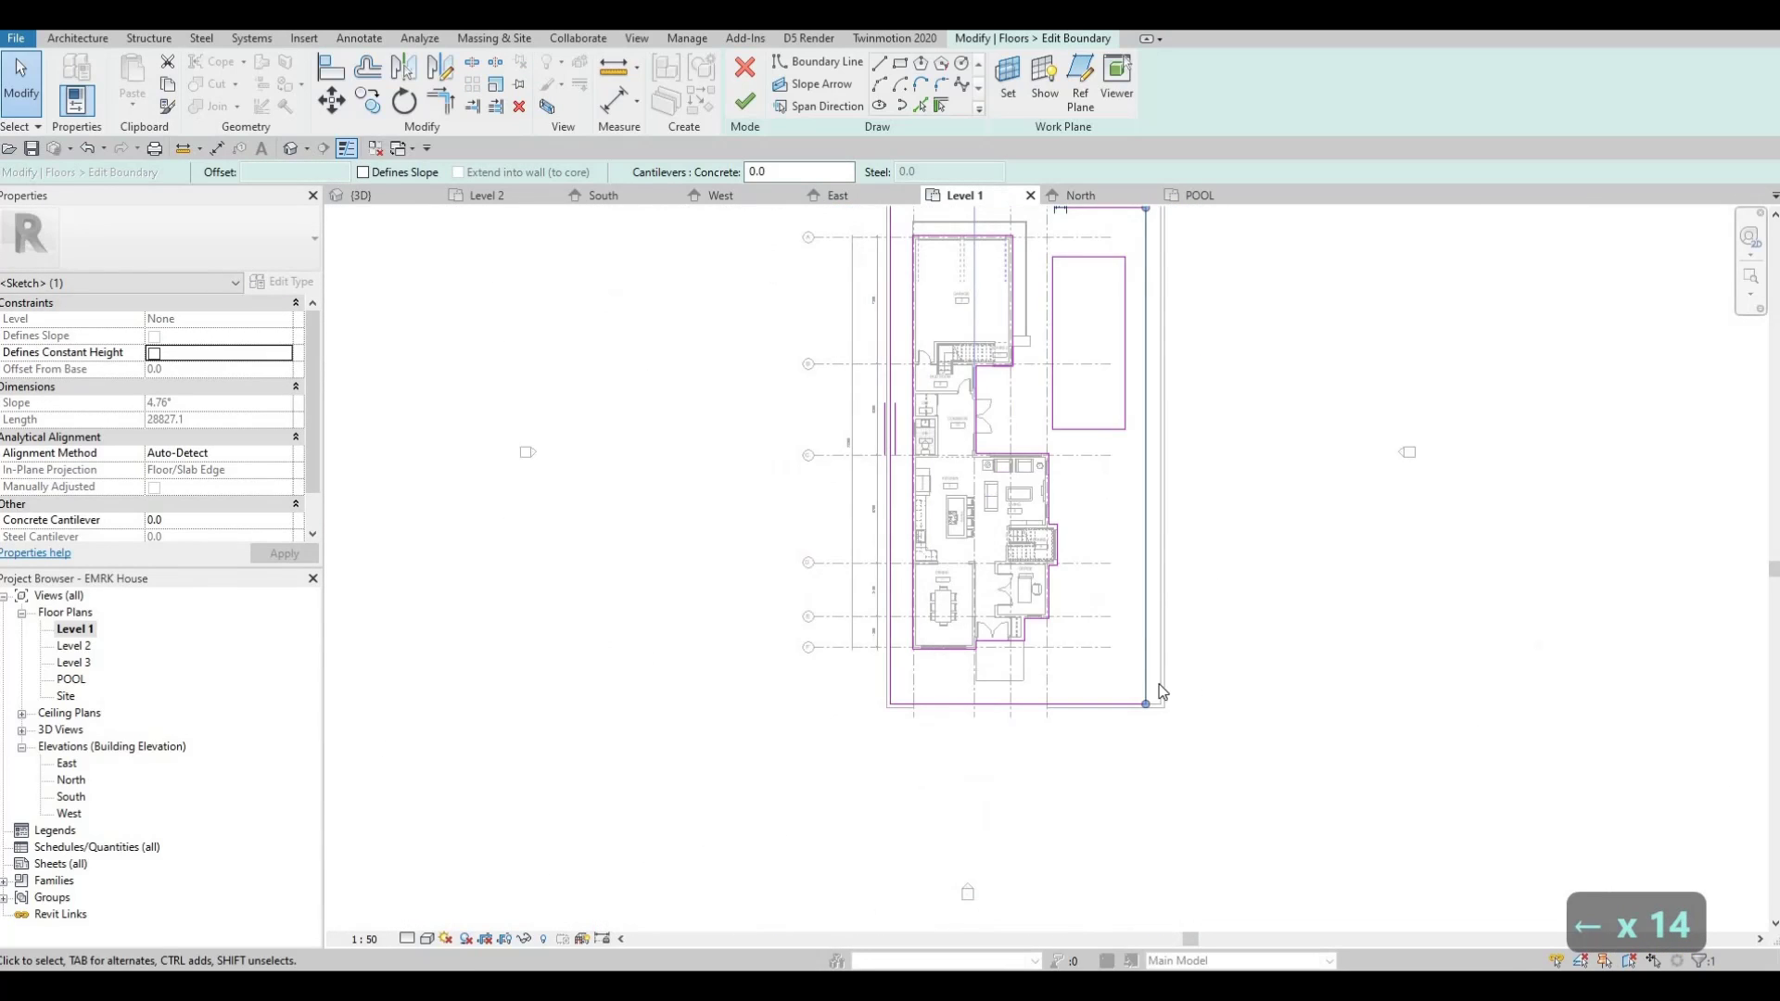
{"action": "middle_click_drag", "start_coordinate": [1107, 273], "coordinate": [1103, 350]}
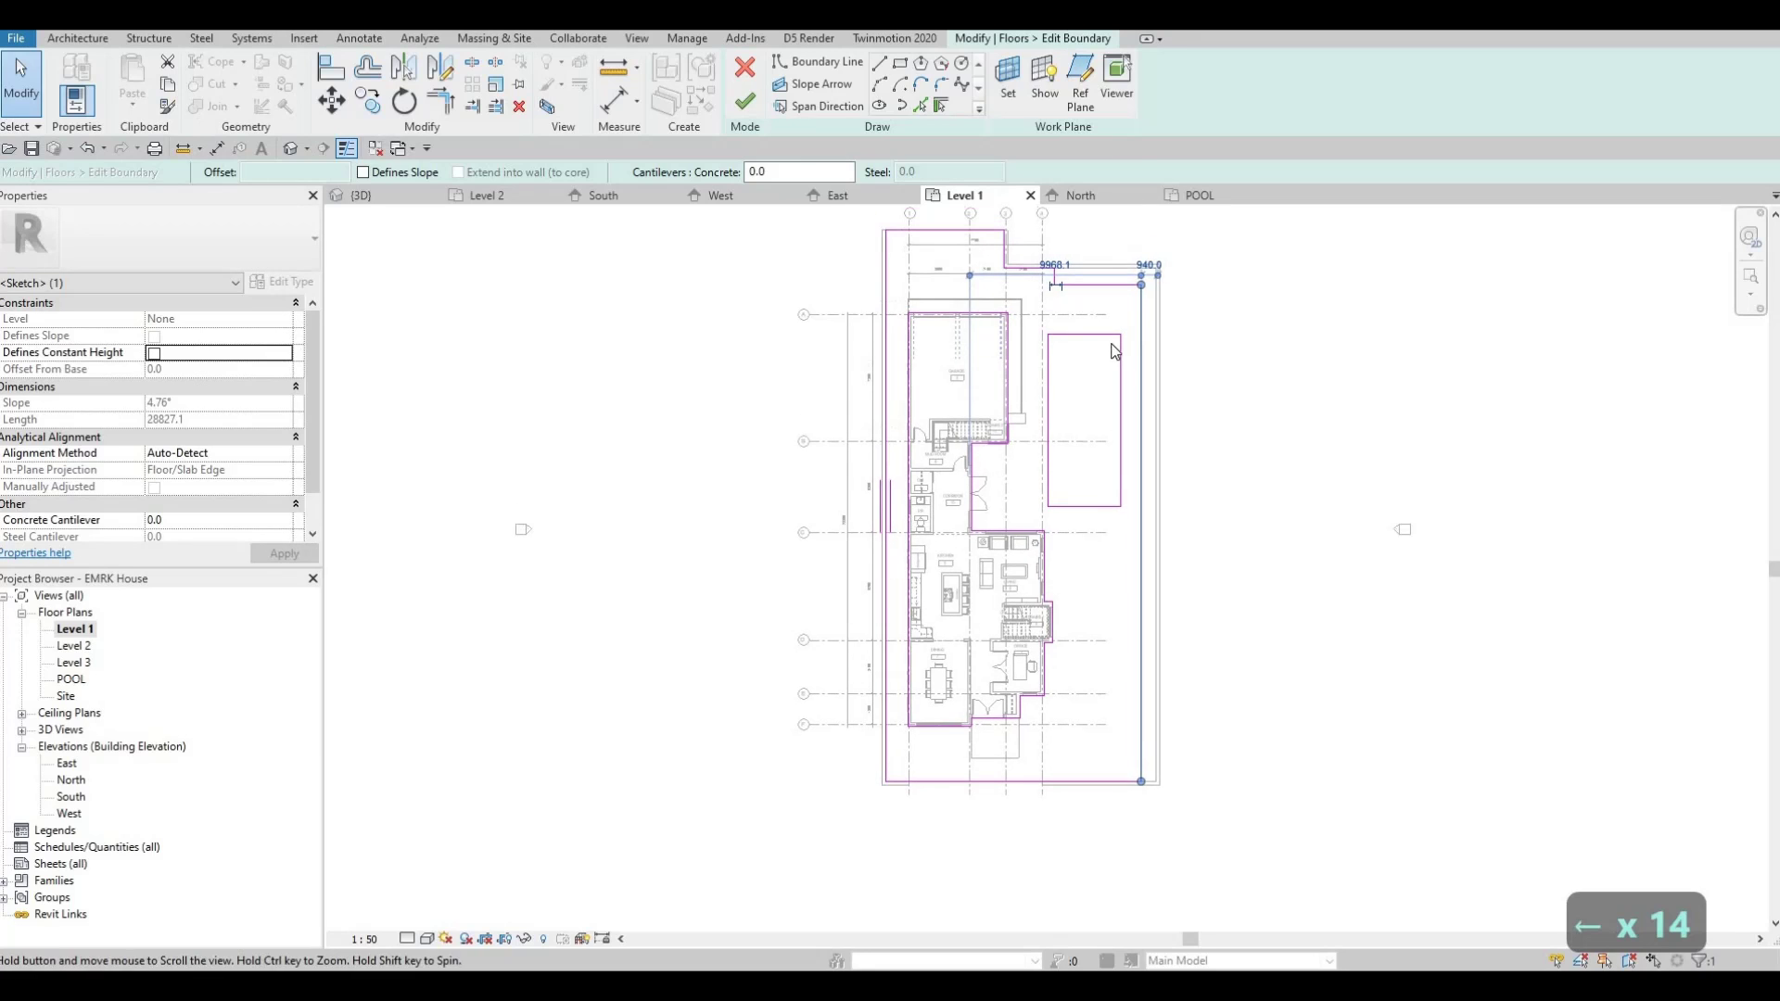
{"action": "key", "text": "Escape"}
{"action": "key", "text": "Escape"}
- Align the long side boundary line beside the pool with the inner face of the side boundary wall
{"action": "scroll", "coordinate": [1150, 459], "scroll_direction": "up", "scroll_amount": 3}
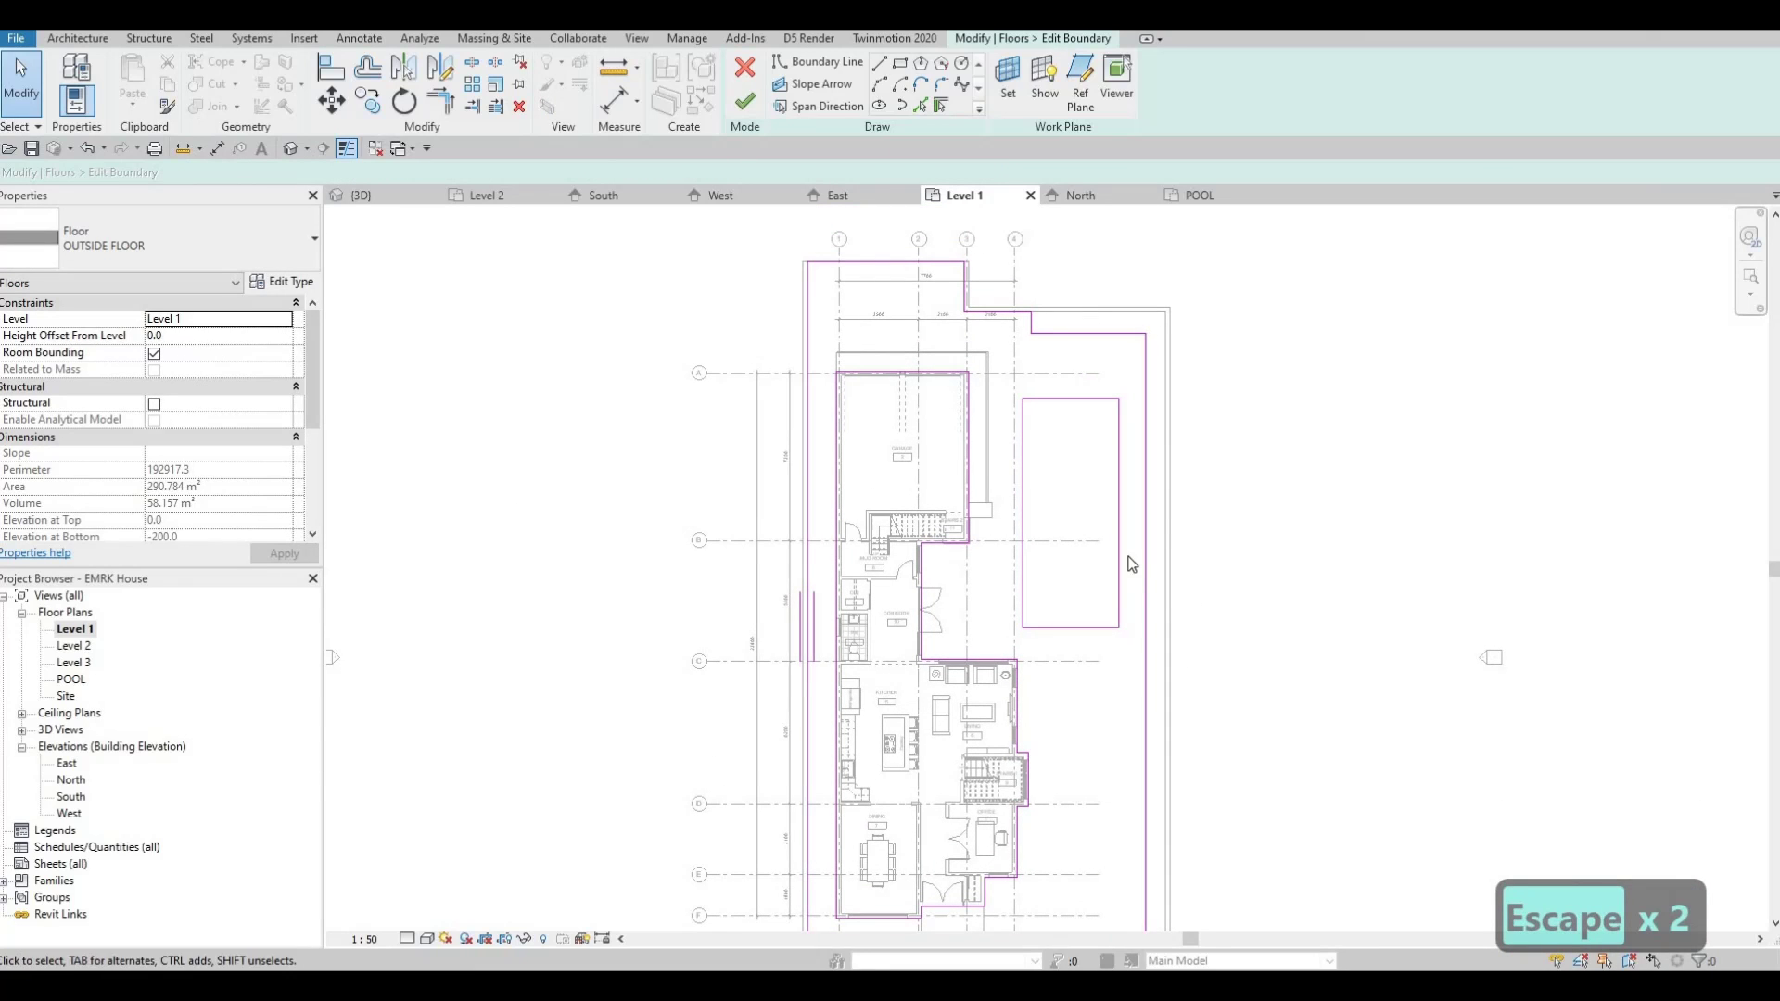
{"action": "middle_click_drag", "start_coordinate": [1159, 562], "coordinate": [1188, 340]}
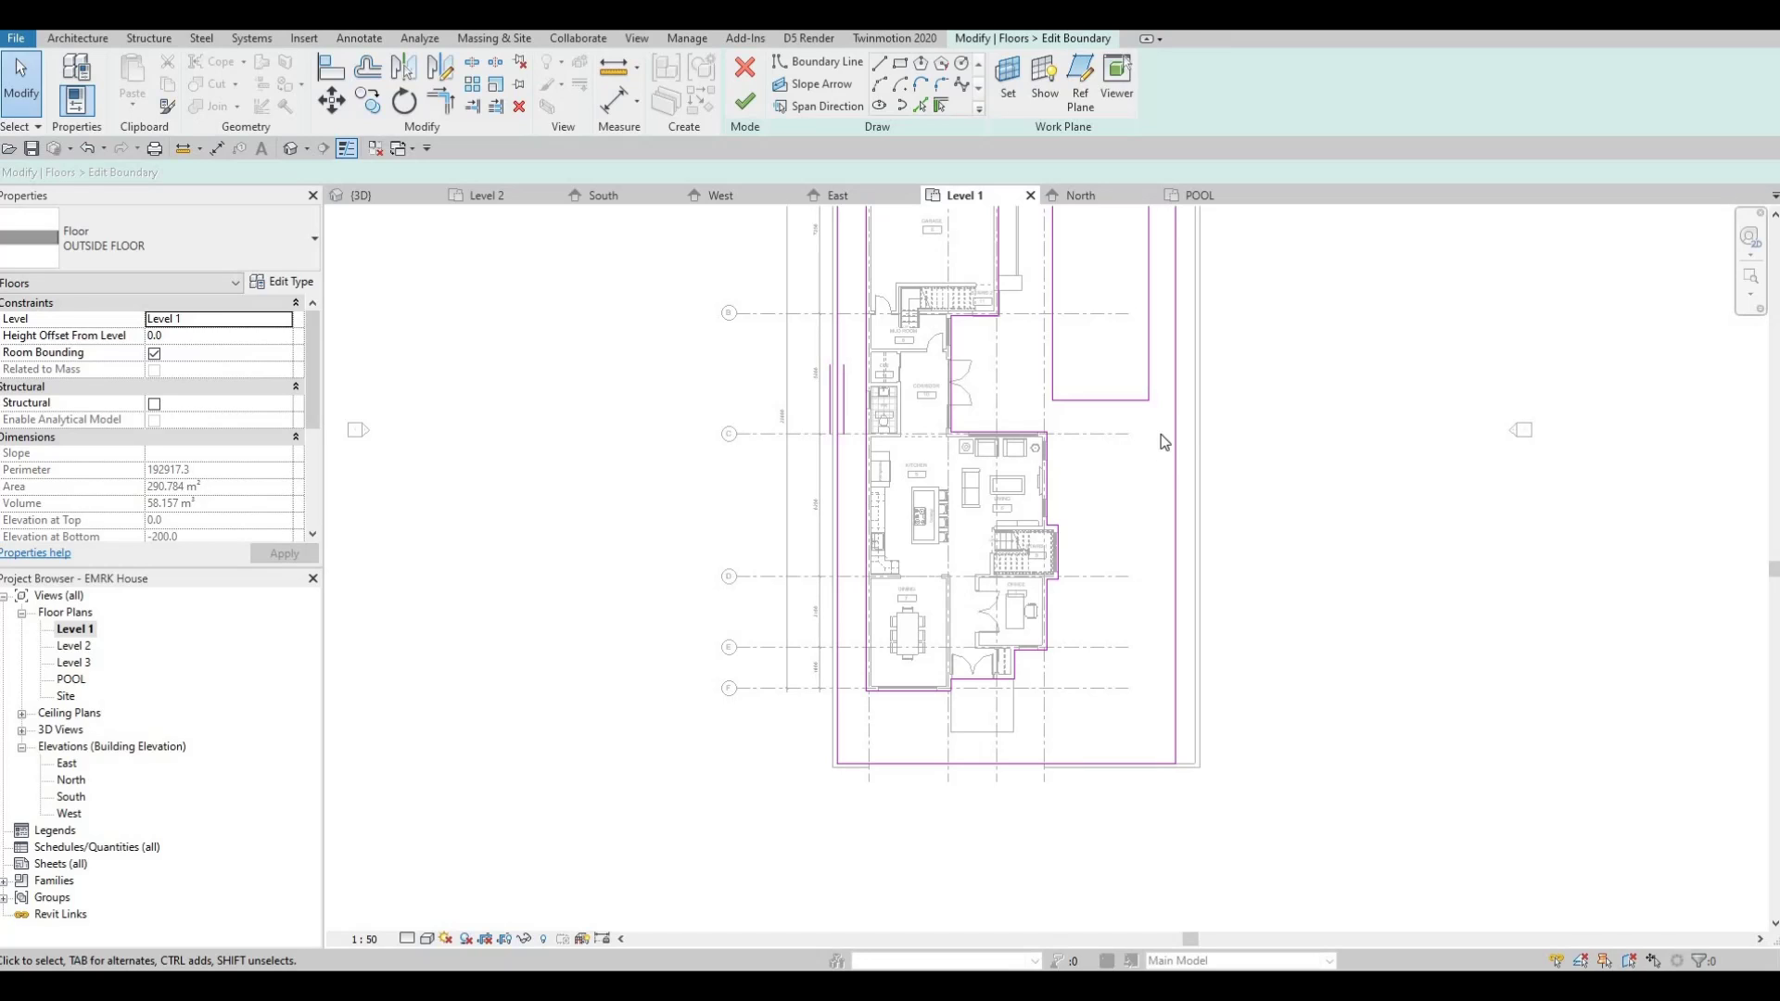
{"action": "middle_click_drag", "start_coordinate": [1168, 480], "coordinate": [1142, 660]}
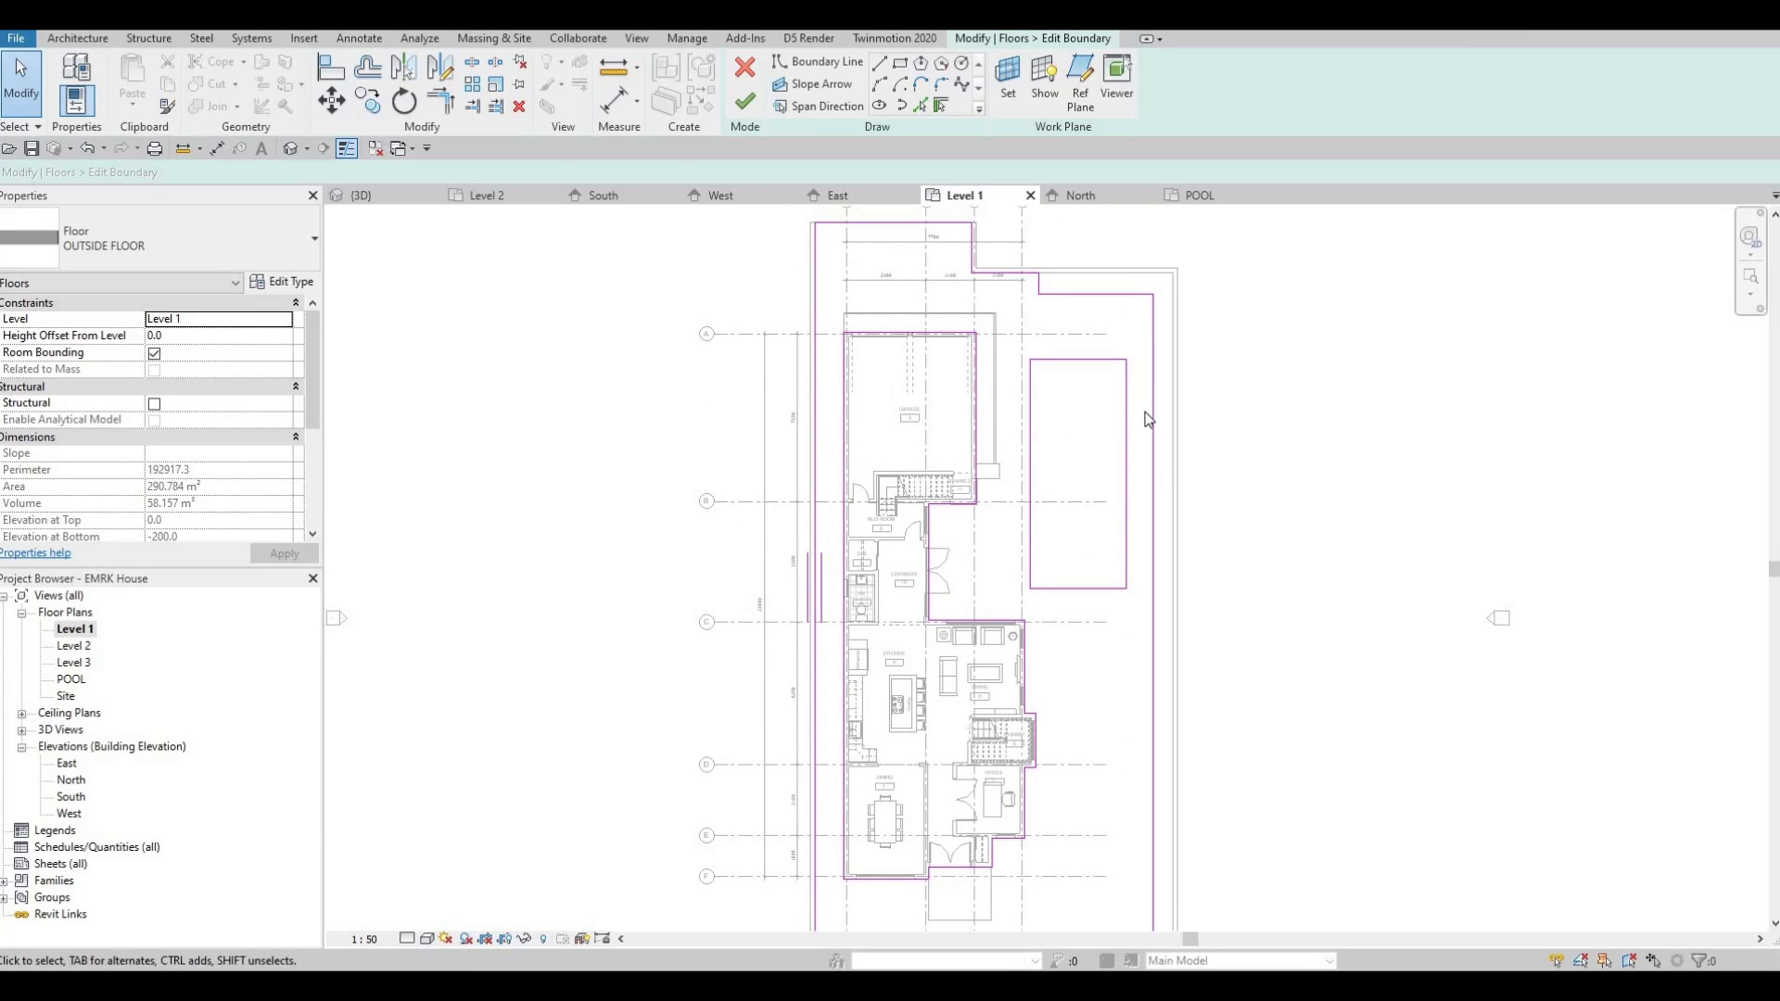
{"action": "key", "text": "a"}
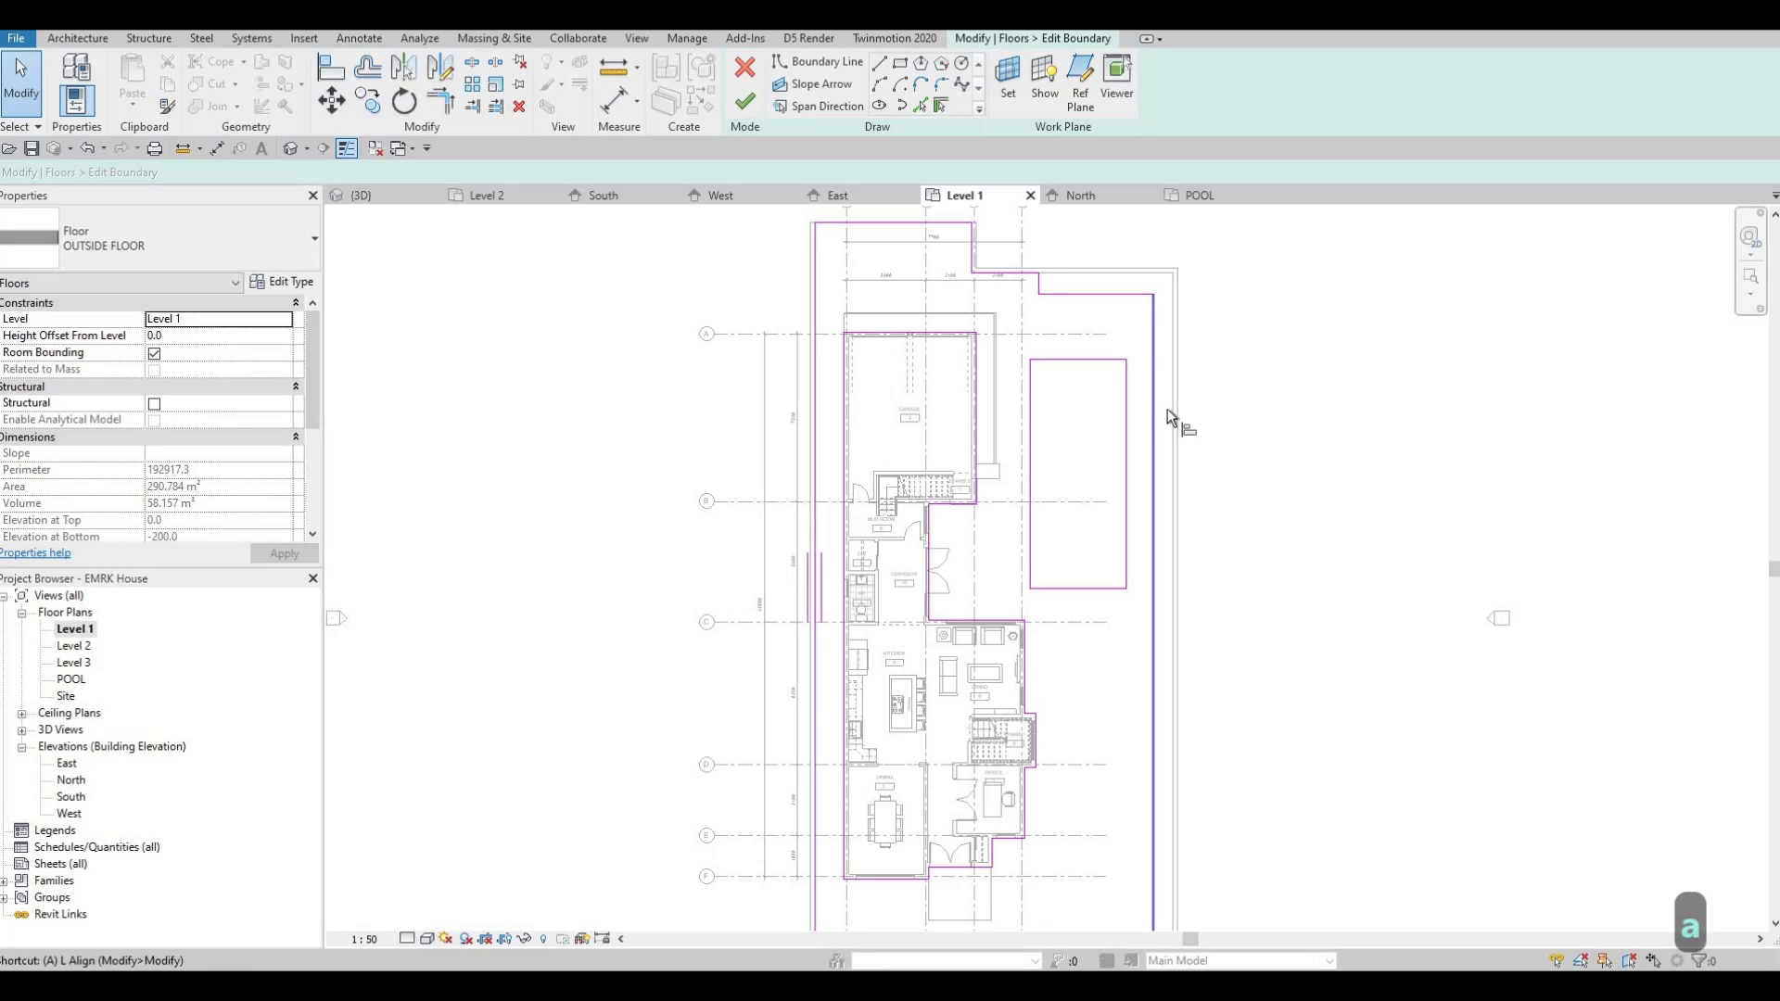
{"action": "key", "text": "l"}
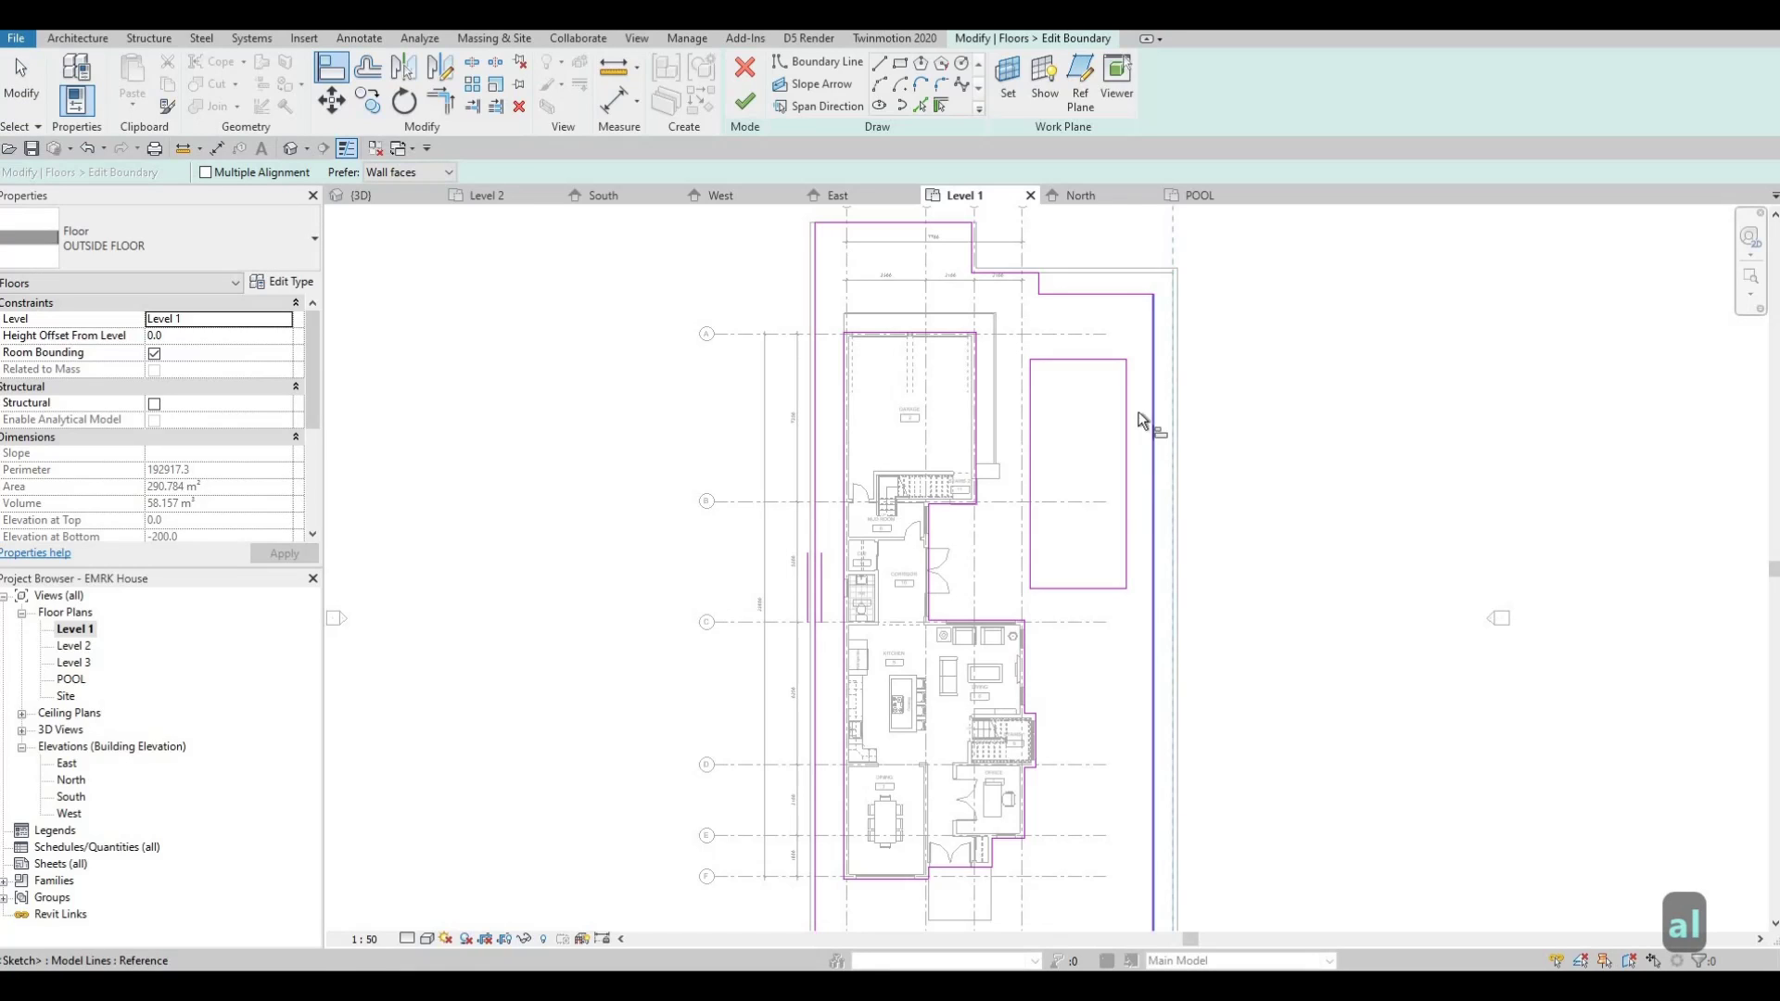
{"action": "left_click", "coordinate": [1140, 414]}
{"action": "middle_click_drag", "start_coordinate": [1124, 524], "coordinate": [1176, 409]}
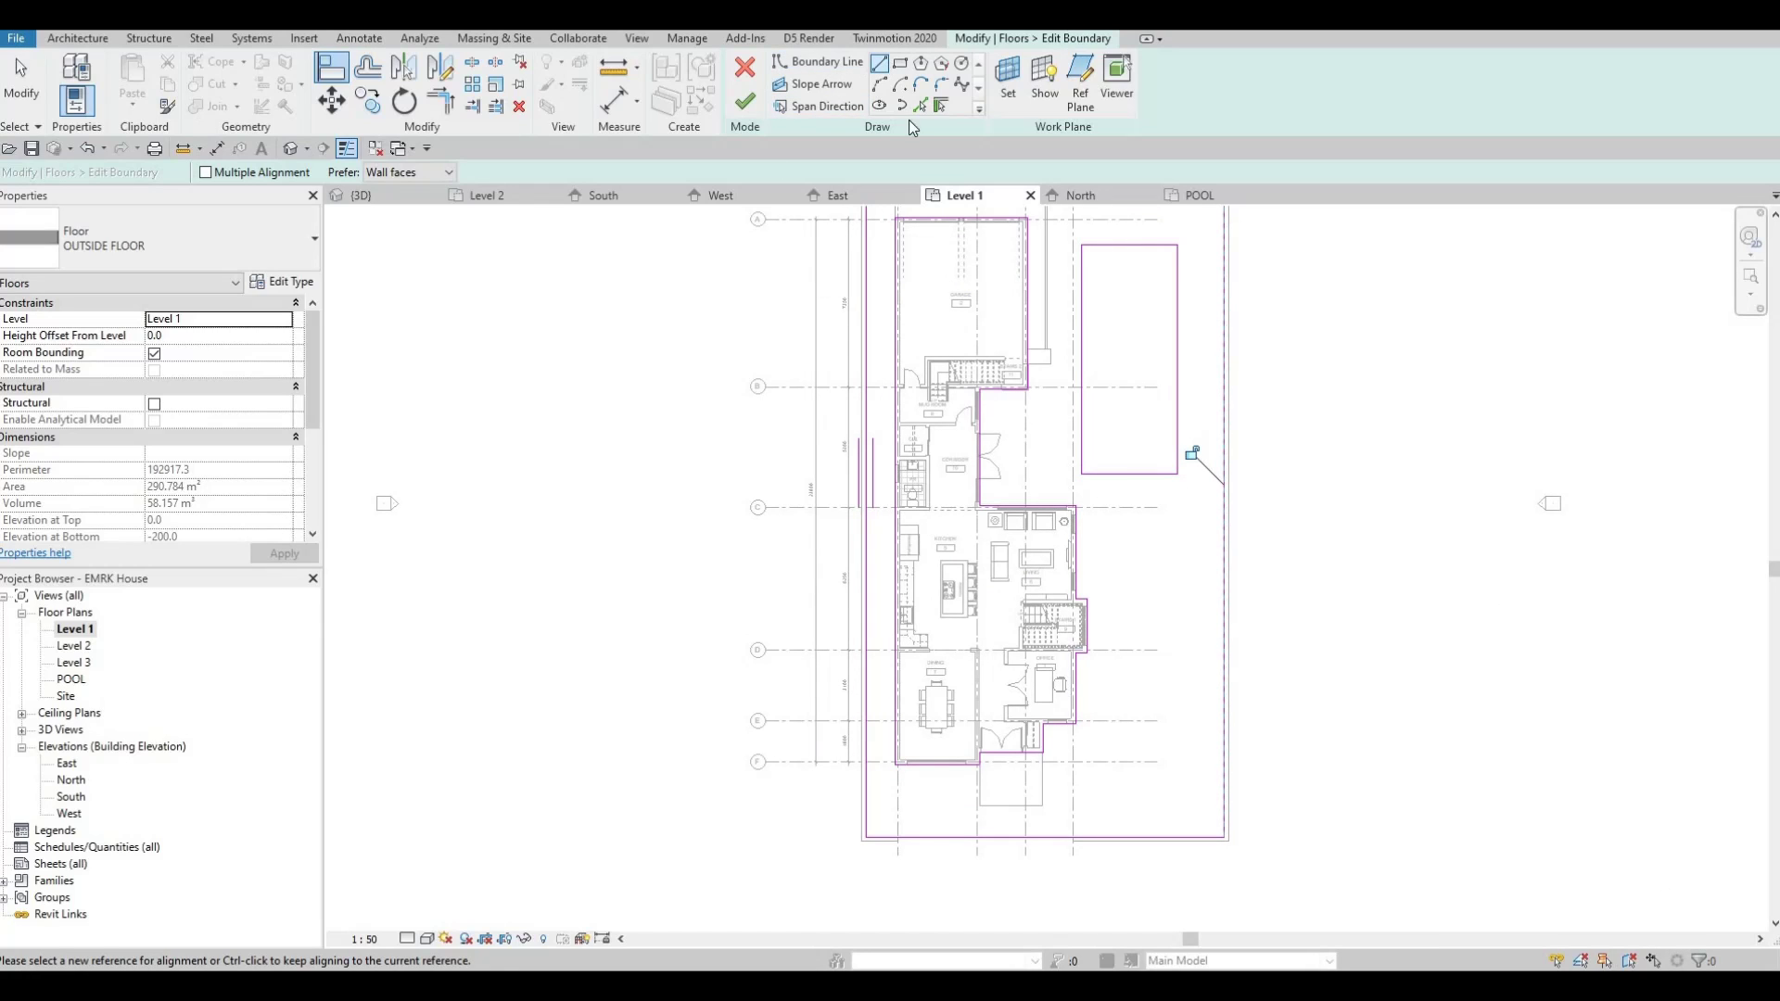
- Draw connected boundary lines inward from the side wall near grid C, just past the pool, and about 14100 mm to the front boundary
{"action": "left_click", "coordinate": [879, 62]}
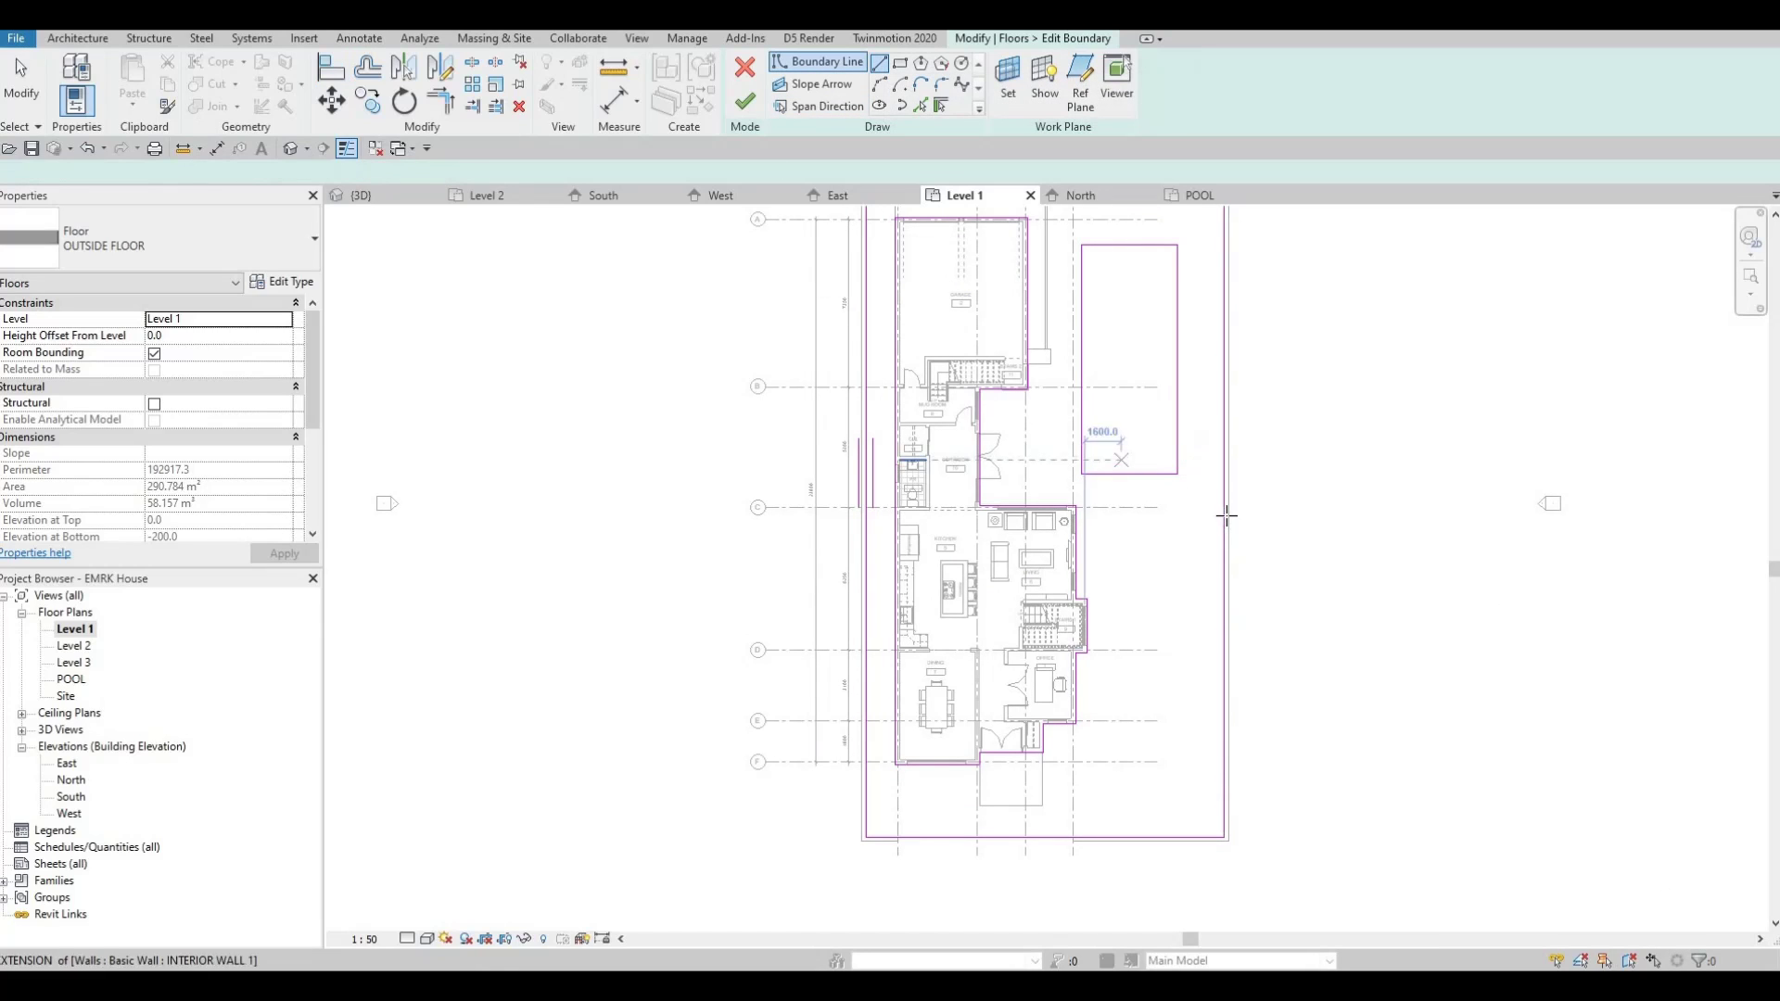
{"action": "left_click", "coordinate": [1132, 516]}
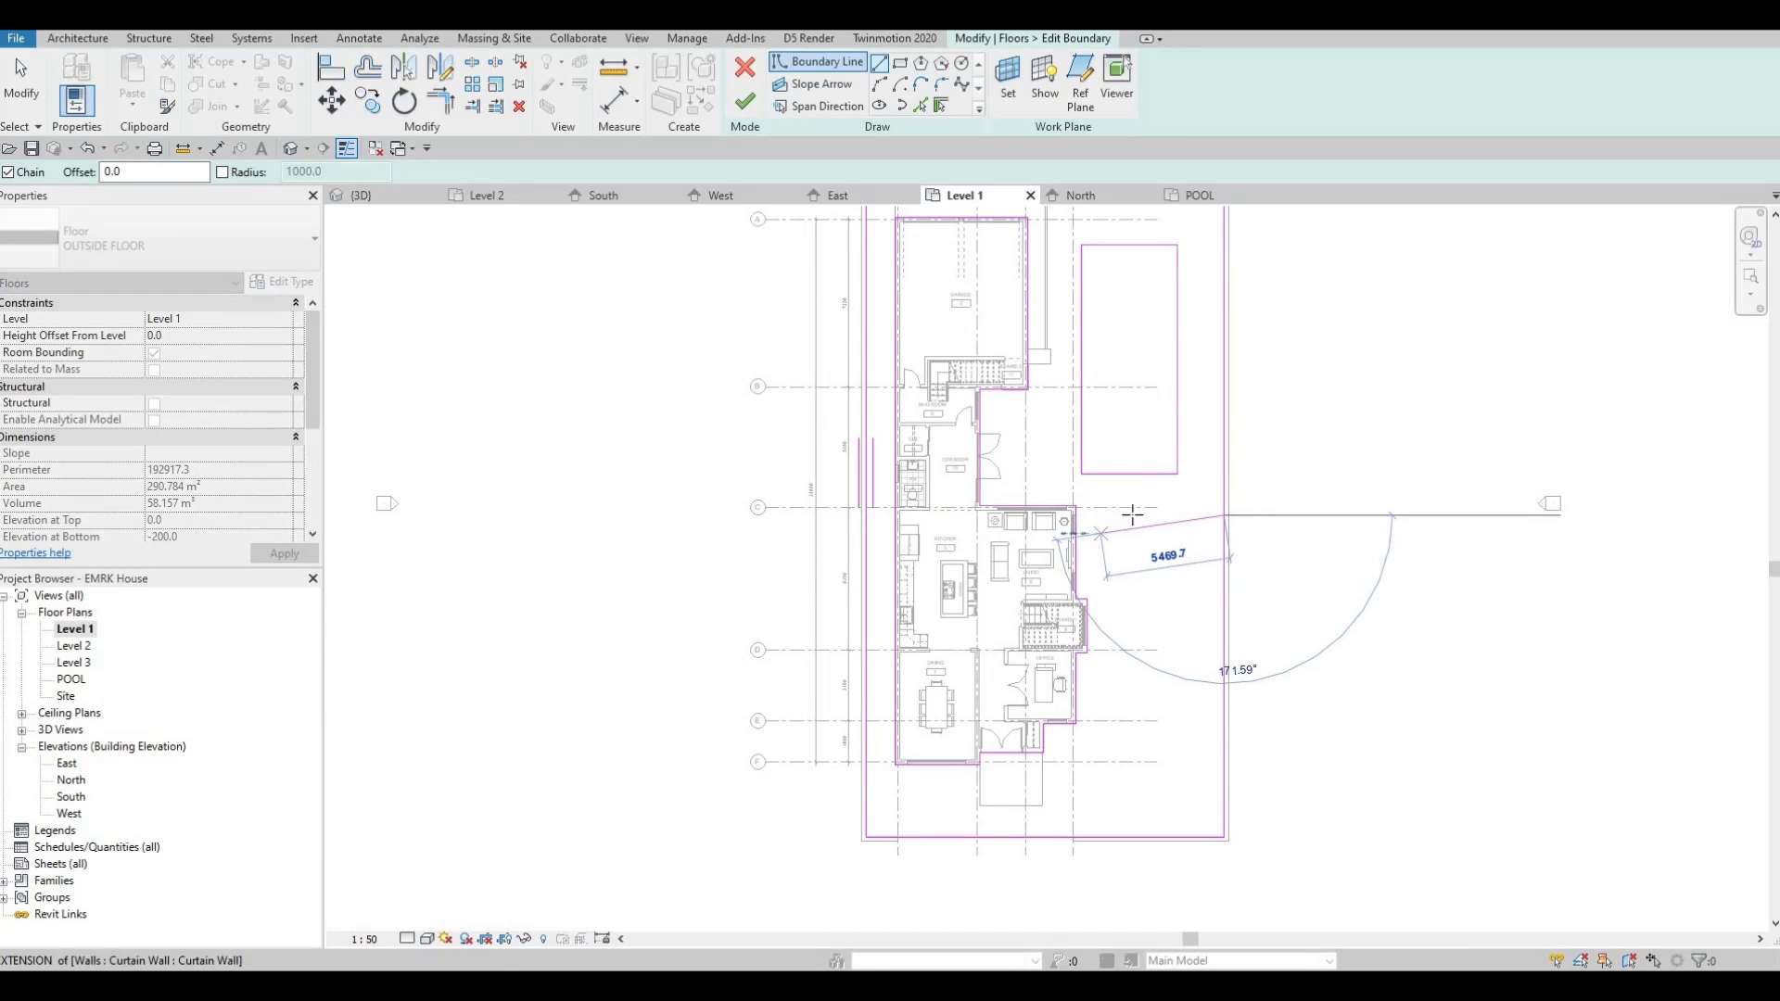
{"action": "left_click", "coordinate": [1121, 837]}
{"action": "key", "text": "Escape"}
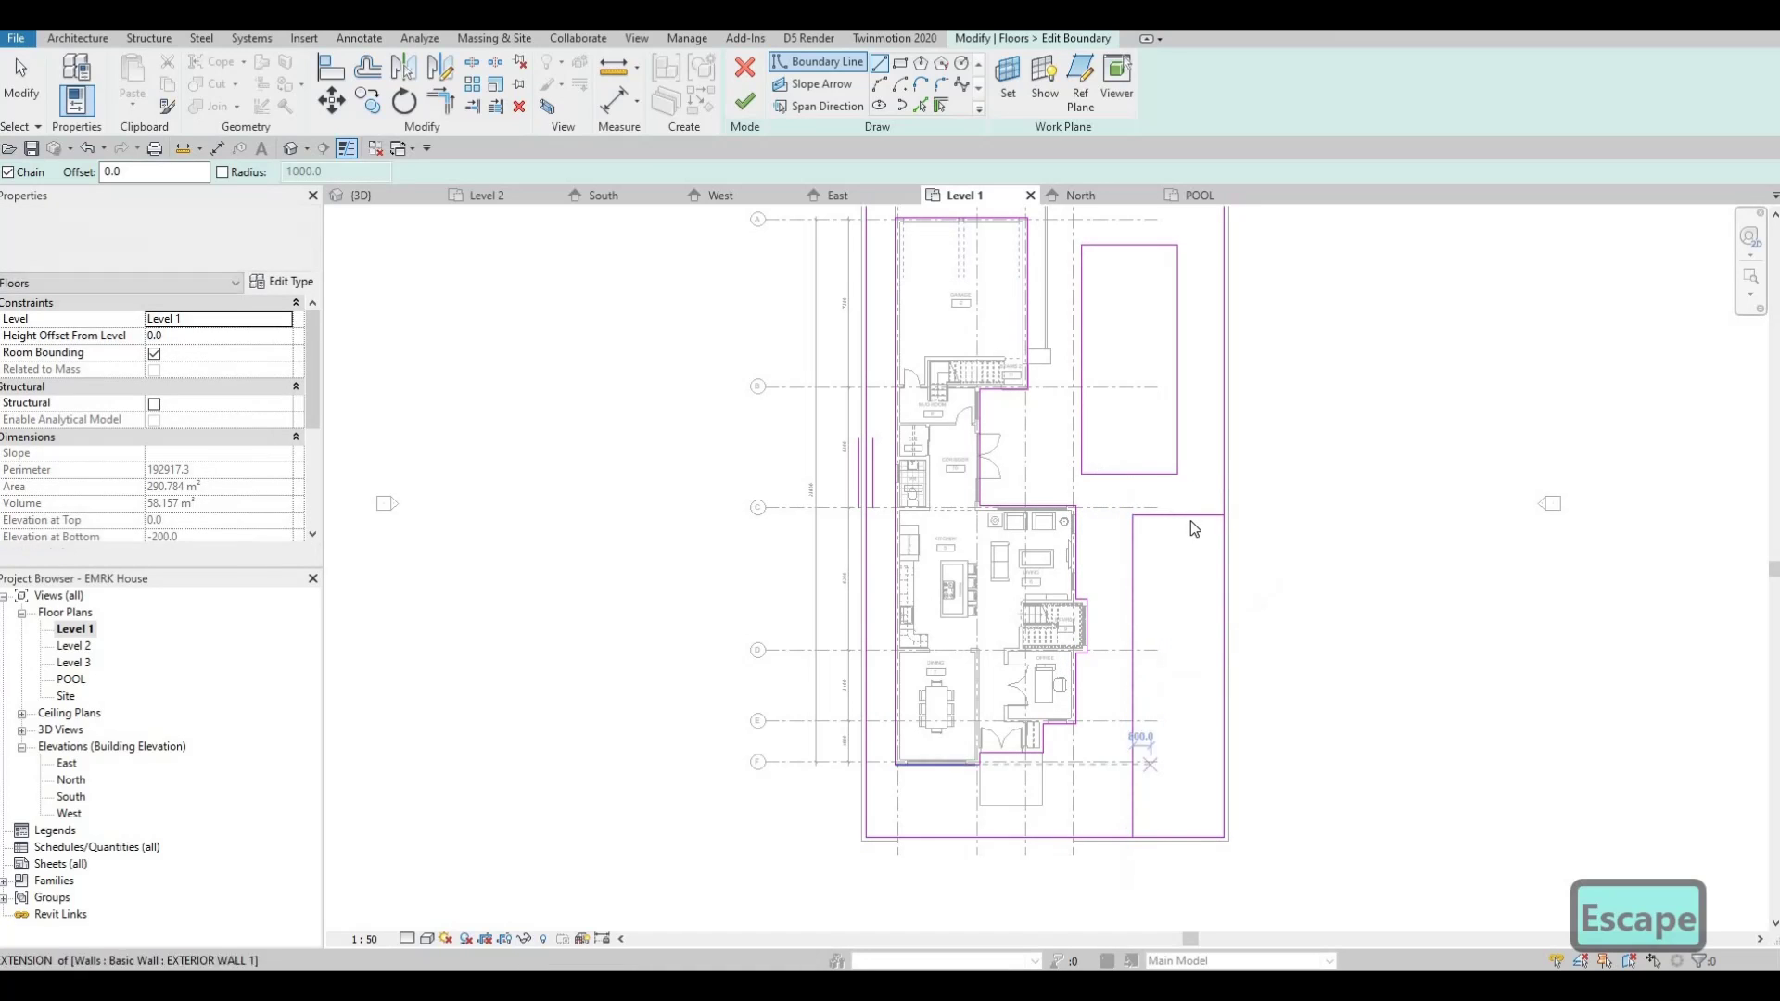
{"action": "key", "text": "Escape"}
{"action": "key", "text": "Escape"}
- Trim the new lines with the side and front boundary lines to cut the front side yard out of the floor
{"action": "scroll", "coordinate": [1190, 520], "scroll_direction": "up", "scroll_amount": 2}
{"action": "key", "text": "t"}
{"action": "key", "text": "g"}
{"action": "key", "text": "r"}
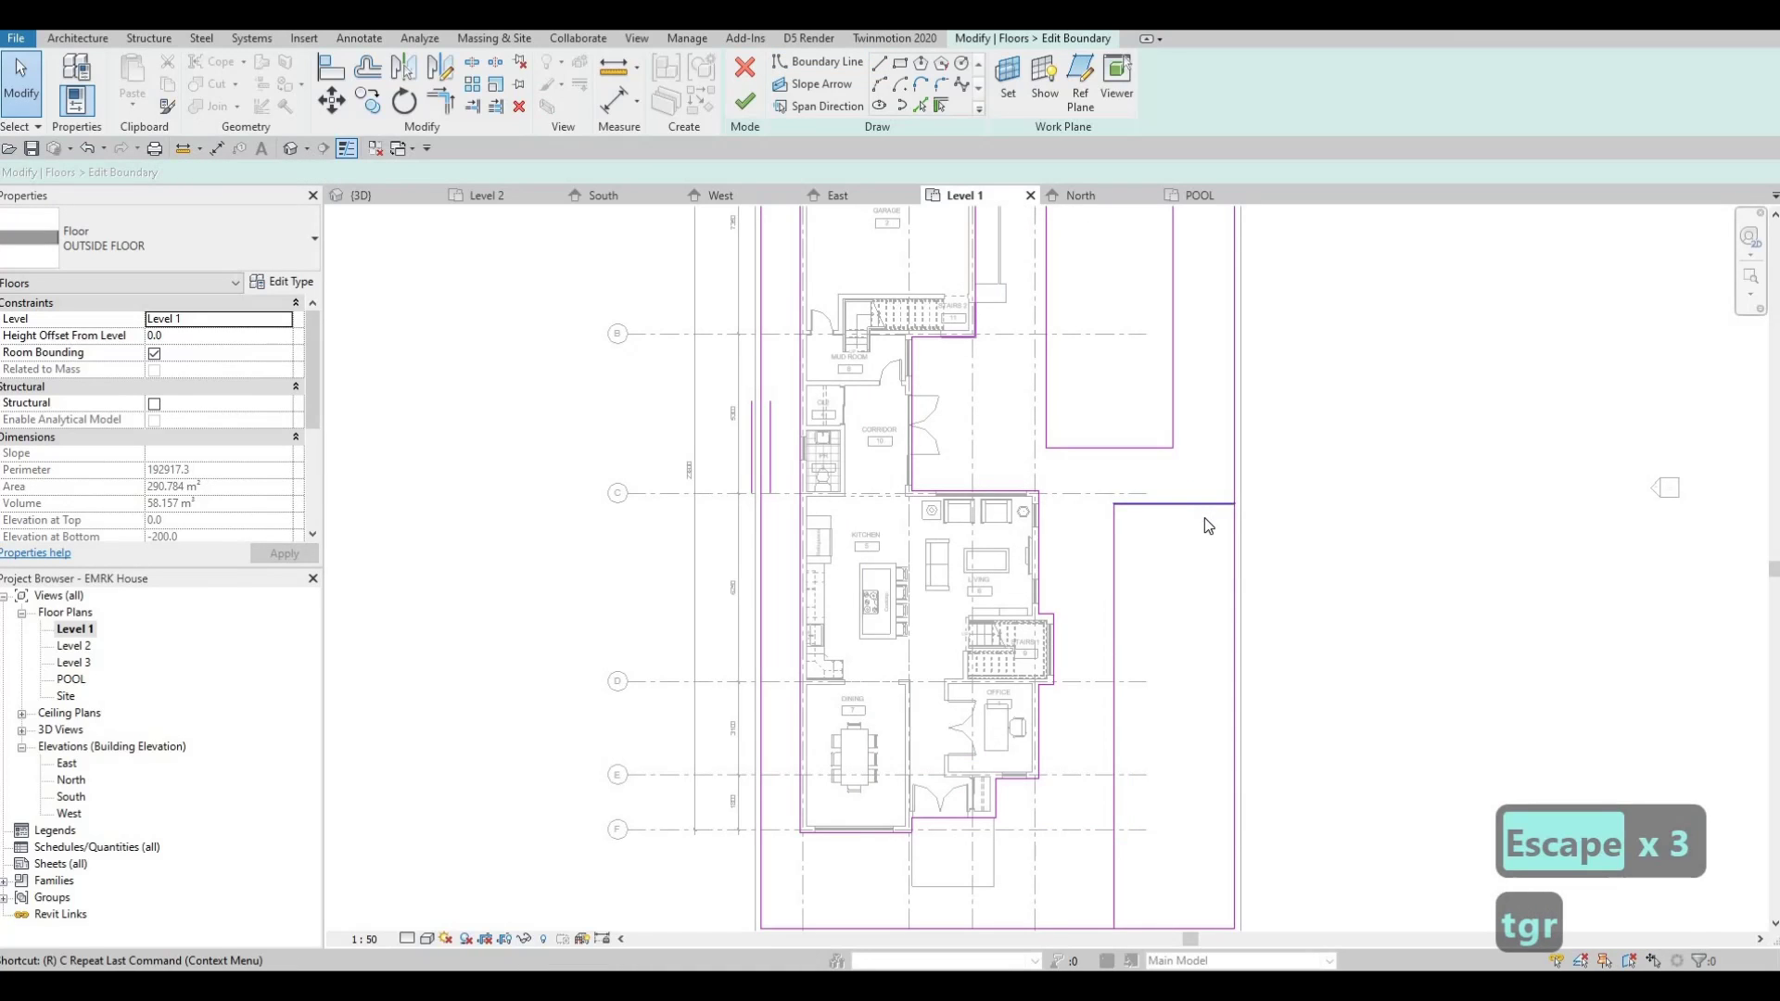
{"action": "key", "text": "Escape"}
{"action": "key", "text": "t"}
{"action": "key", "text": "r"}
{"action": "left_click", "coordinate": [1236, 473]}
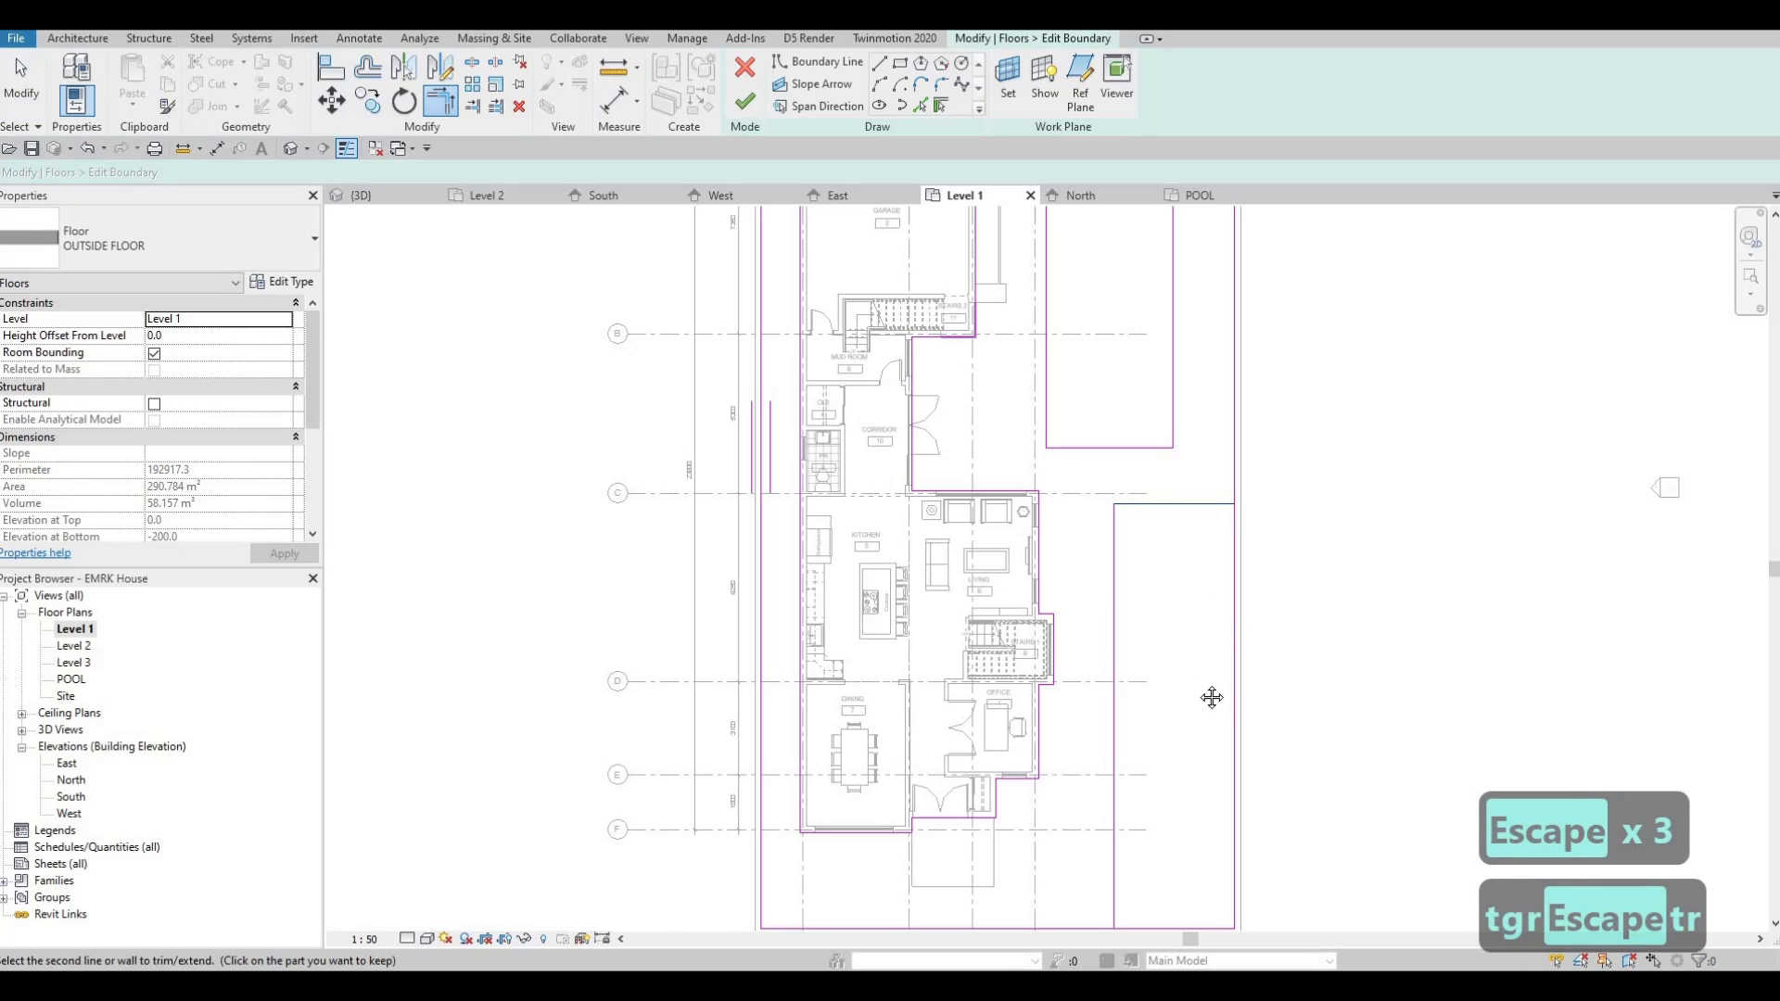
{"action": "middle_click_drag", "start_coordinate": [1153, 721], "coordinate": [1182, 566]}
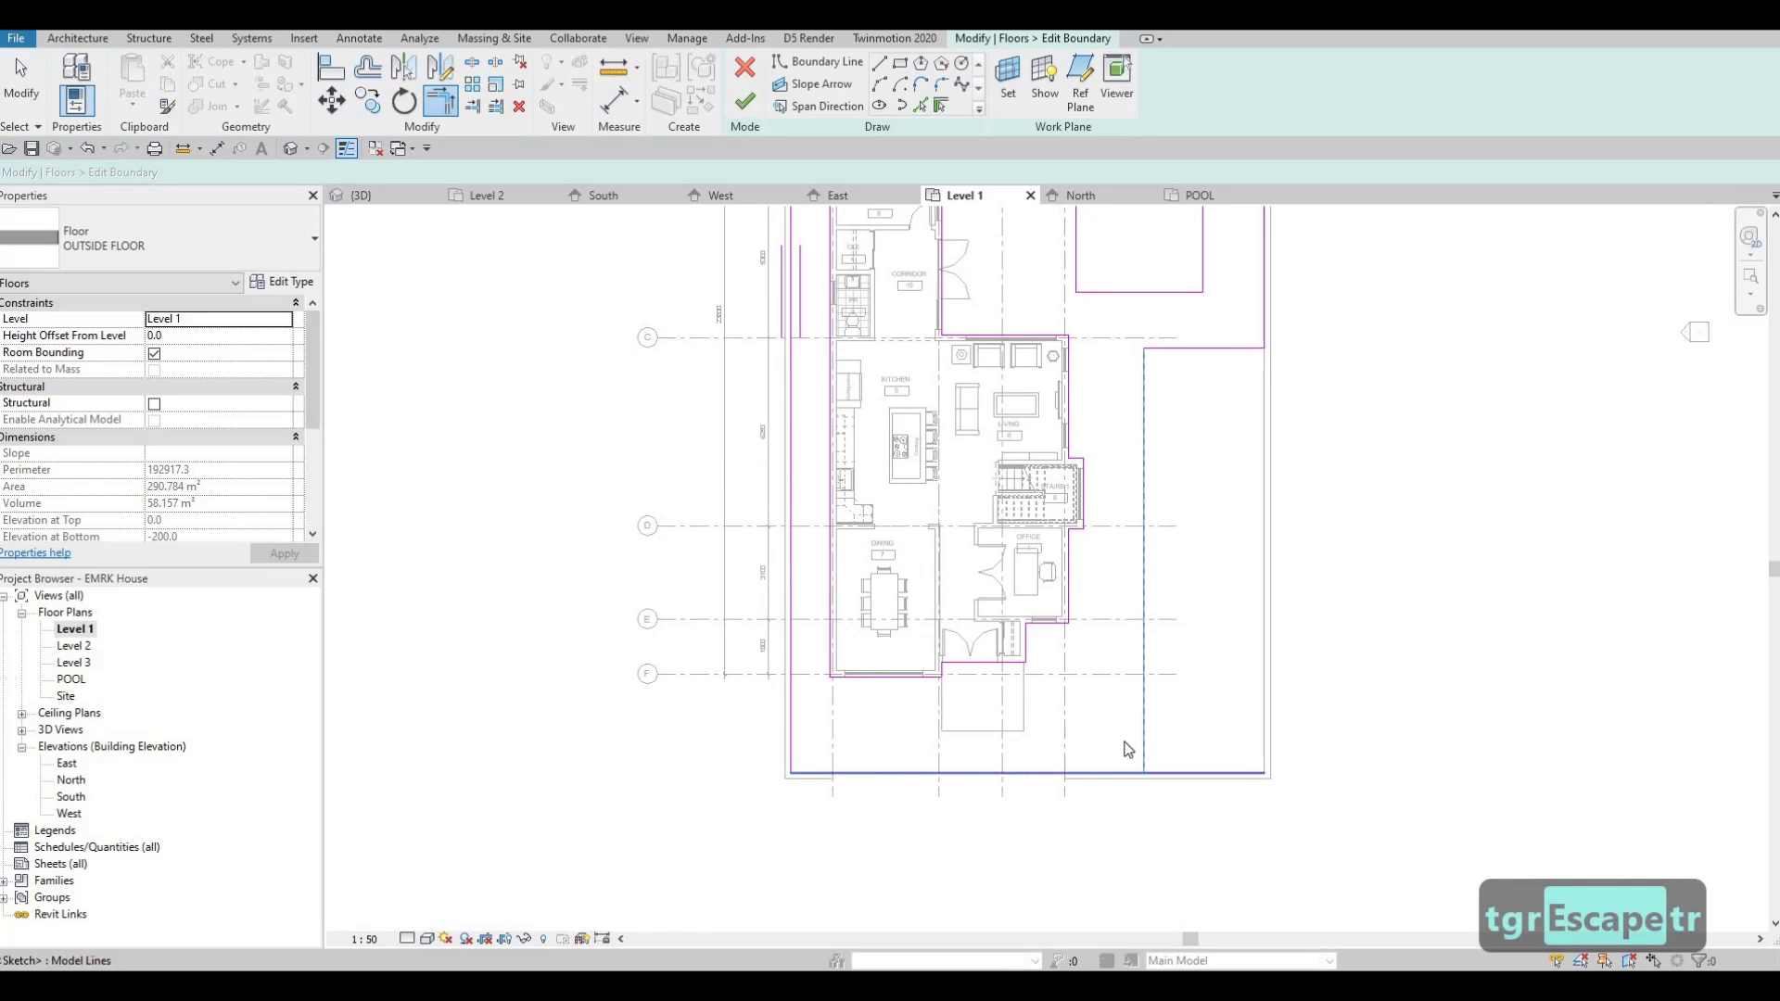
{"action": "left_click", "coordinate": [1145, 741]}
{"action": "key", "text": "Escape"}
{"action": "key", "text": "Escape"}
- Move the long edge of the front side yard cutout toward the house, to 5000 mm from the side wall
{"action": "left_click", "coordinate": [1145, 731]}
{"action": "key", "text": "Left"}
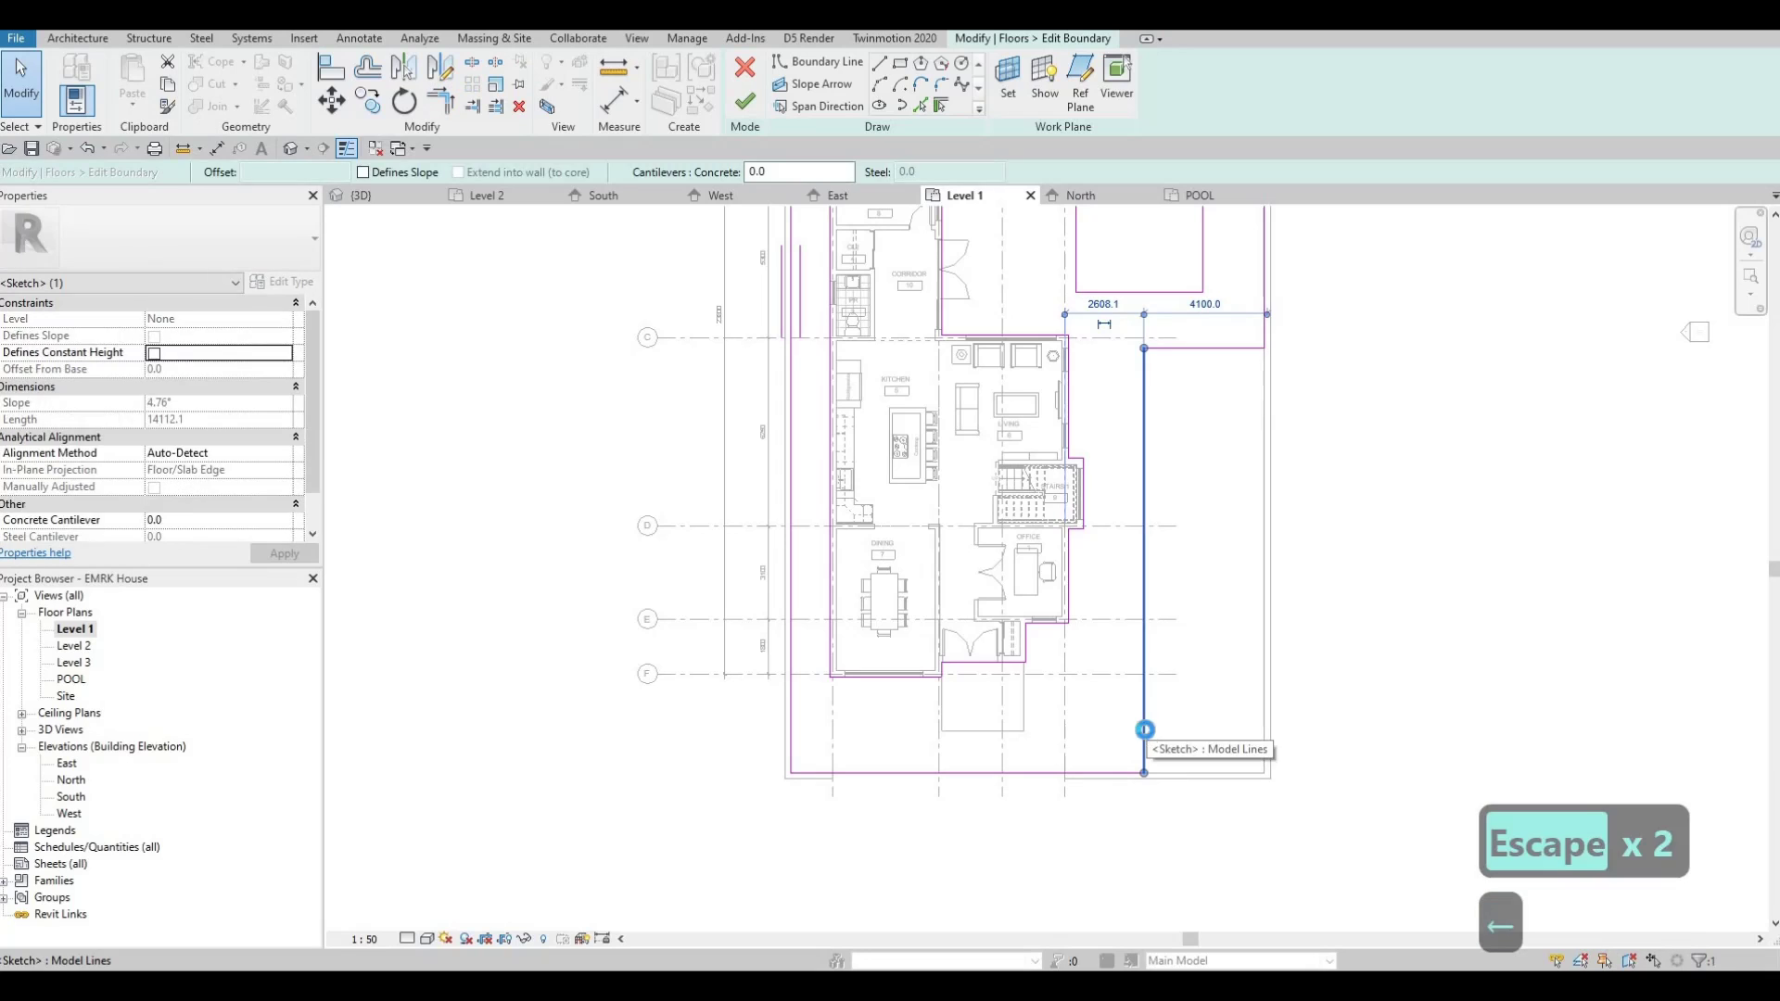
{"action": "key", "text": "Left"}
{"action": "key", "text": "Left"}
{"action": "key", "text": "Left"}
{"action": "key", "text": "Left"}
{"action": "key", "text": "Left"}
{"action": "key", "text": "Left"}
{"action": "key", "text": "Left"}
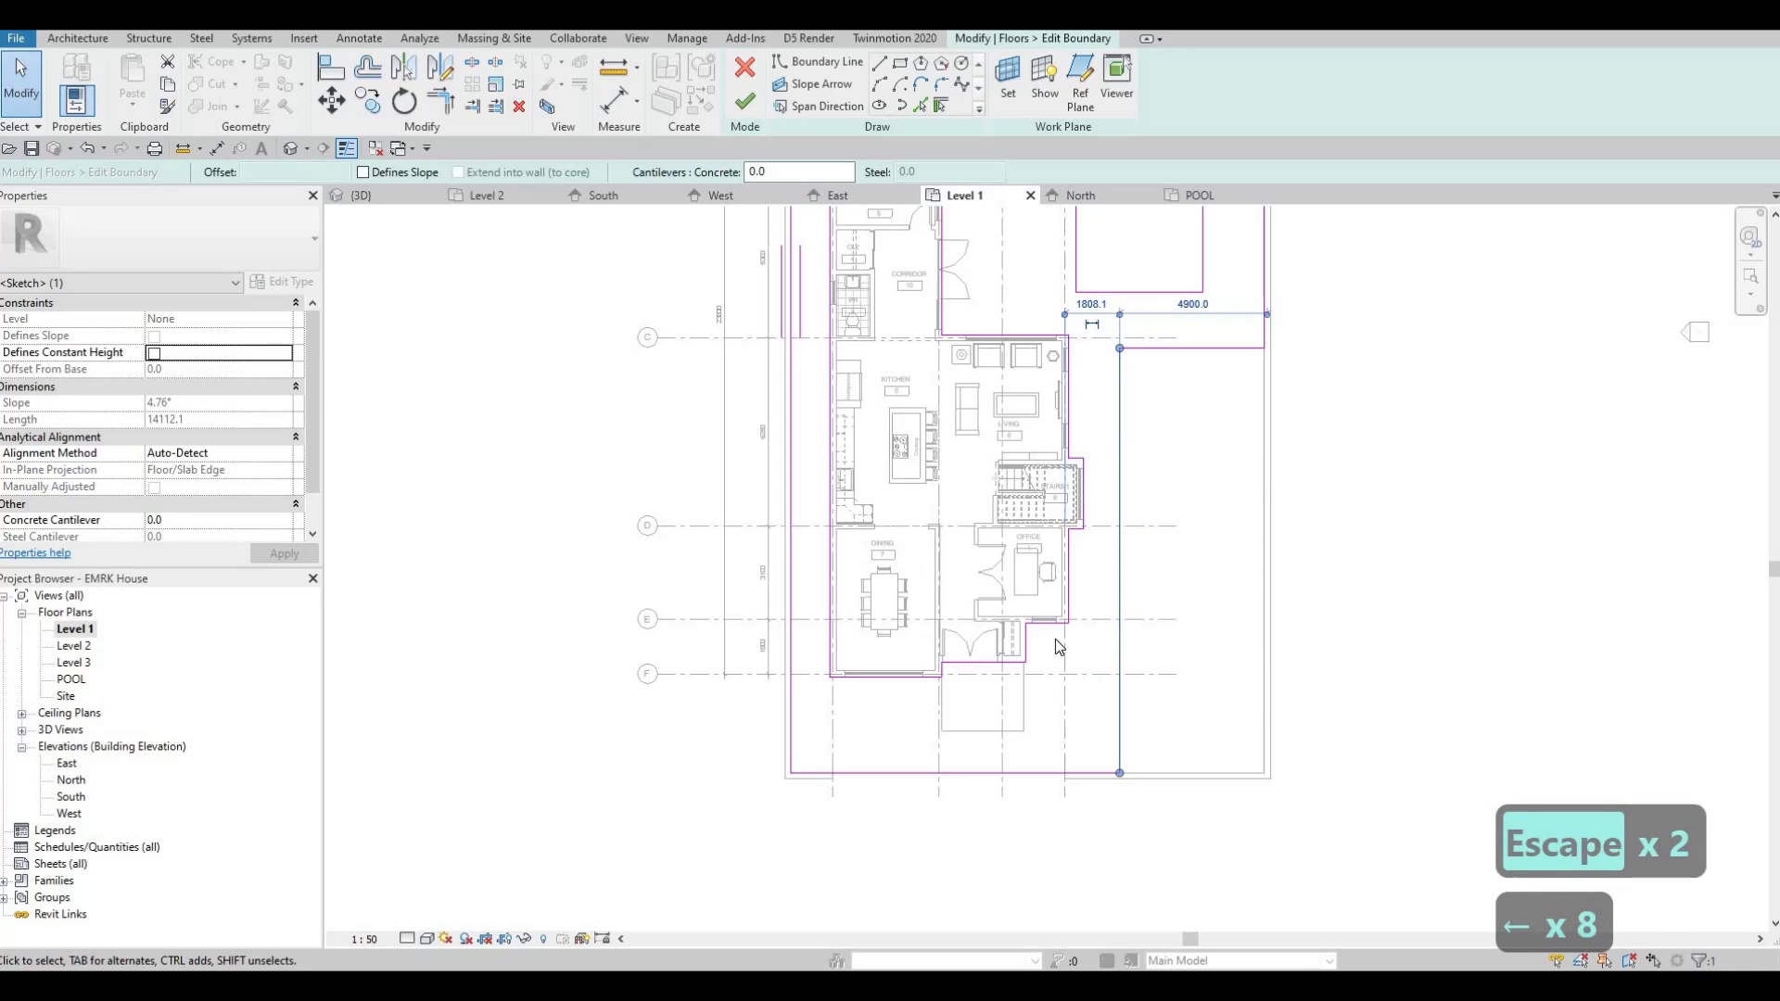
{"action": "key", "text": "Left"}
- Move the pool-end strip's long inner line toward the pool, to 1260 mm from the boundary wall
{"action": "middle_click_drag", "start_coordinate": [1147, 638], "coordinate": [1169, 302]}
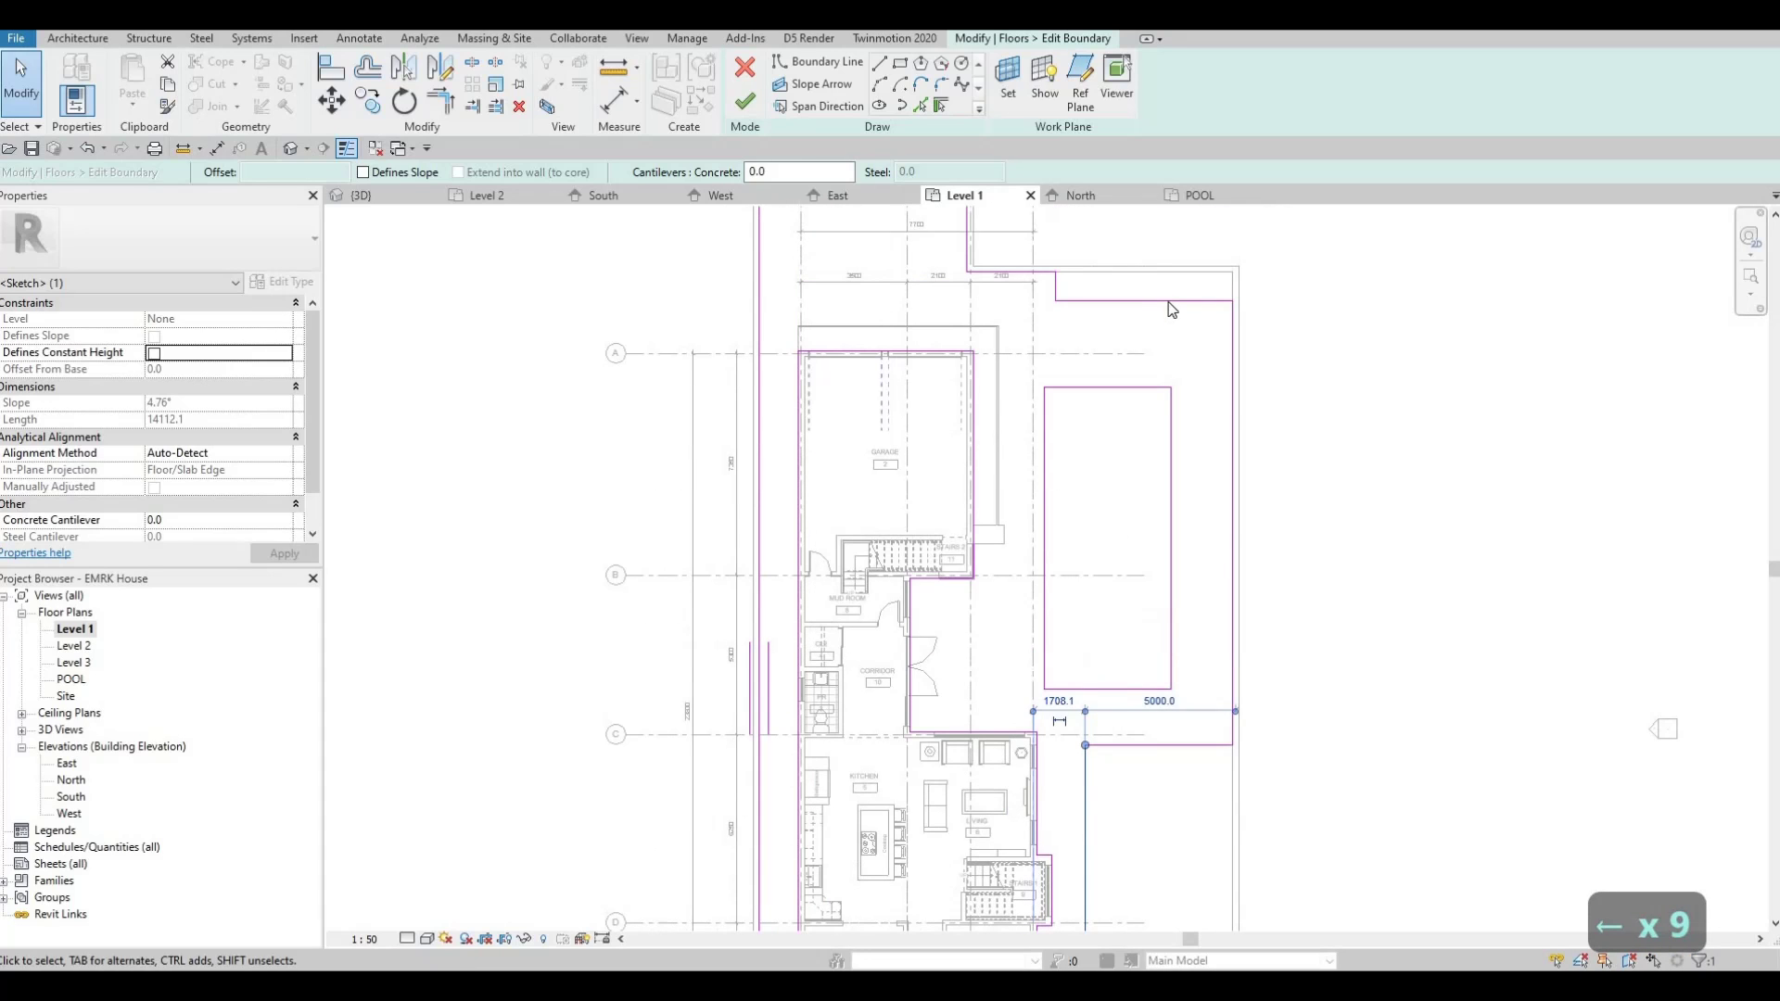
{"action": "left_click", "coordinate": [1163, 300]}
{"action": "key", "text": "Down"}
{"action": "key", "text": "Down"}
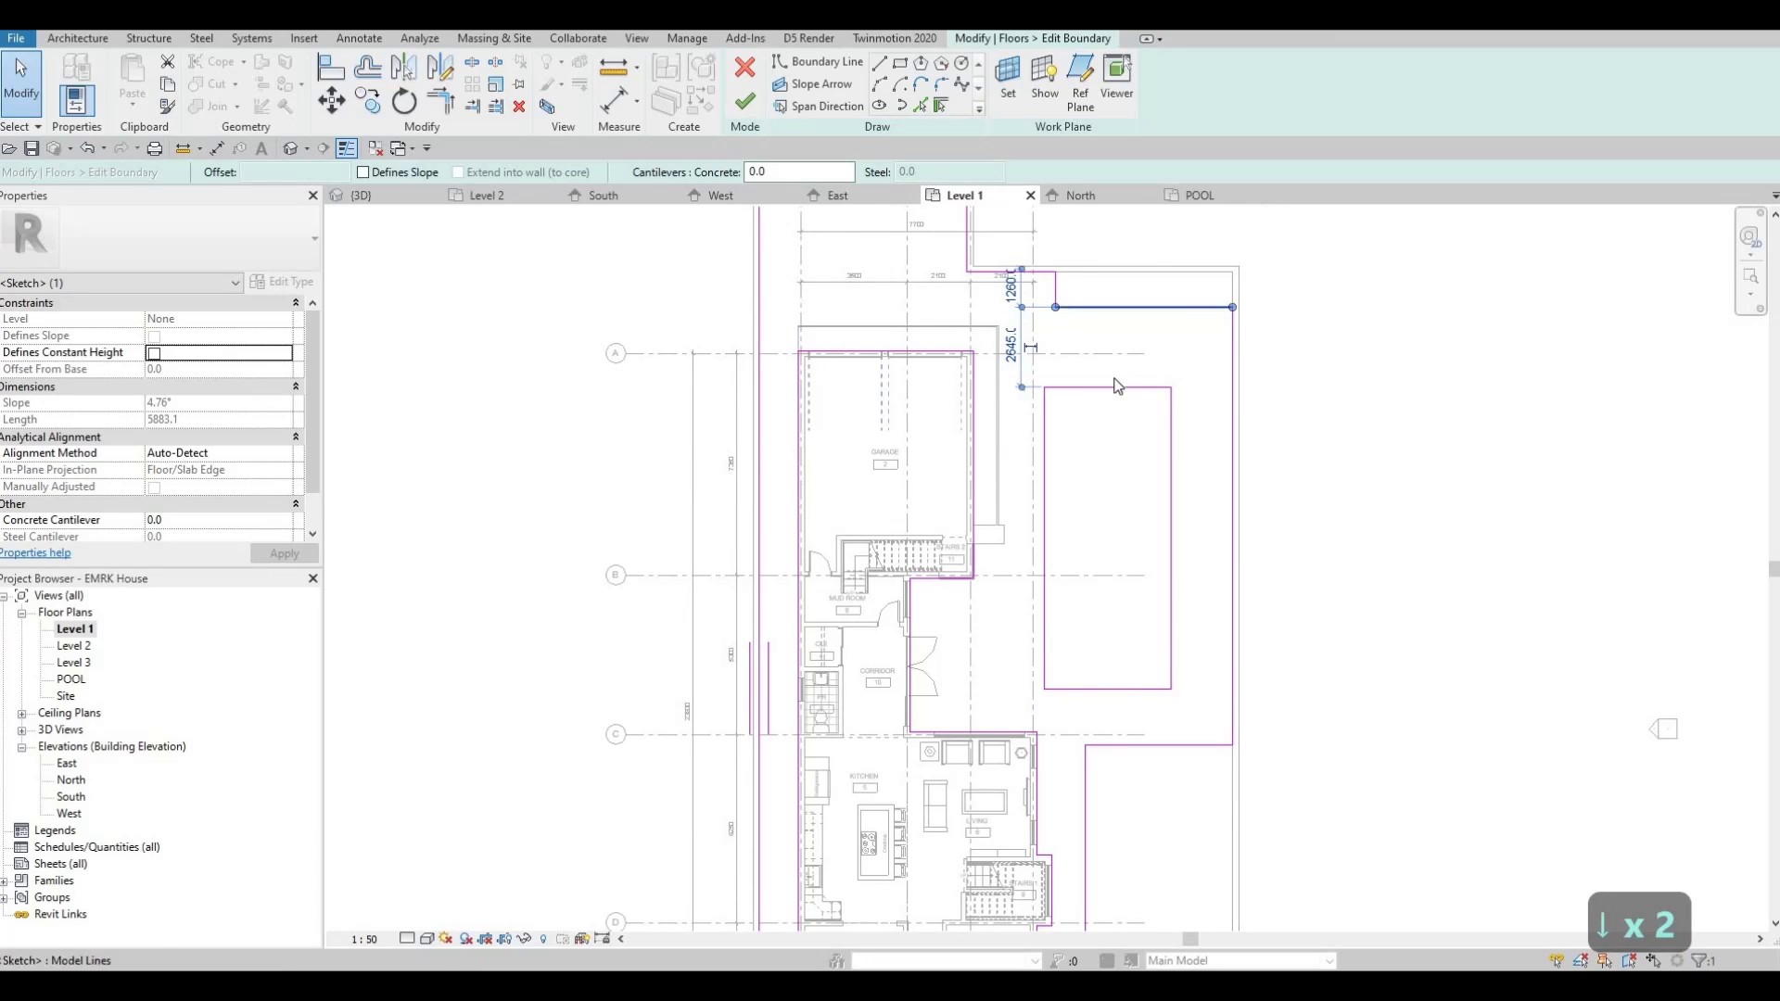
- Move the long edge of the front side yard cutout to 5100 mm from the side wall
{"action": "middle_click_drag", "start_coordinate": [1158, 390], "coordinate": [1116, 497]}
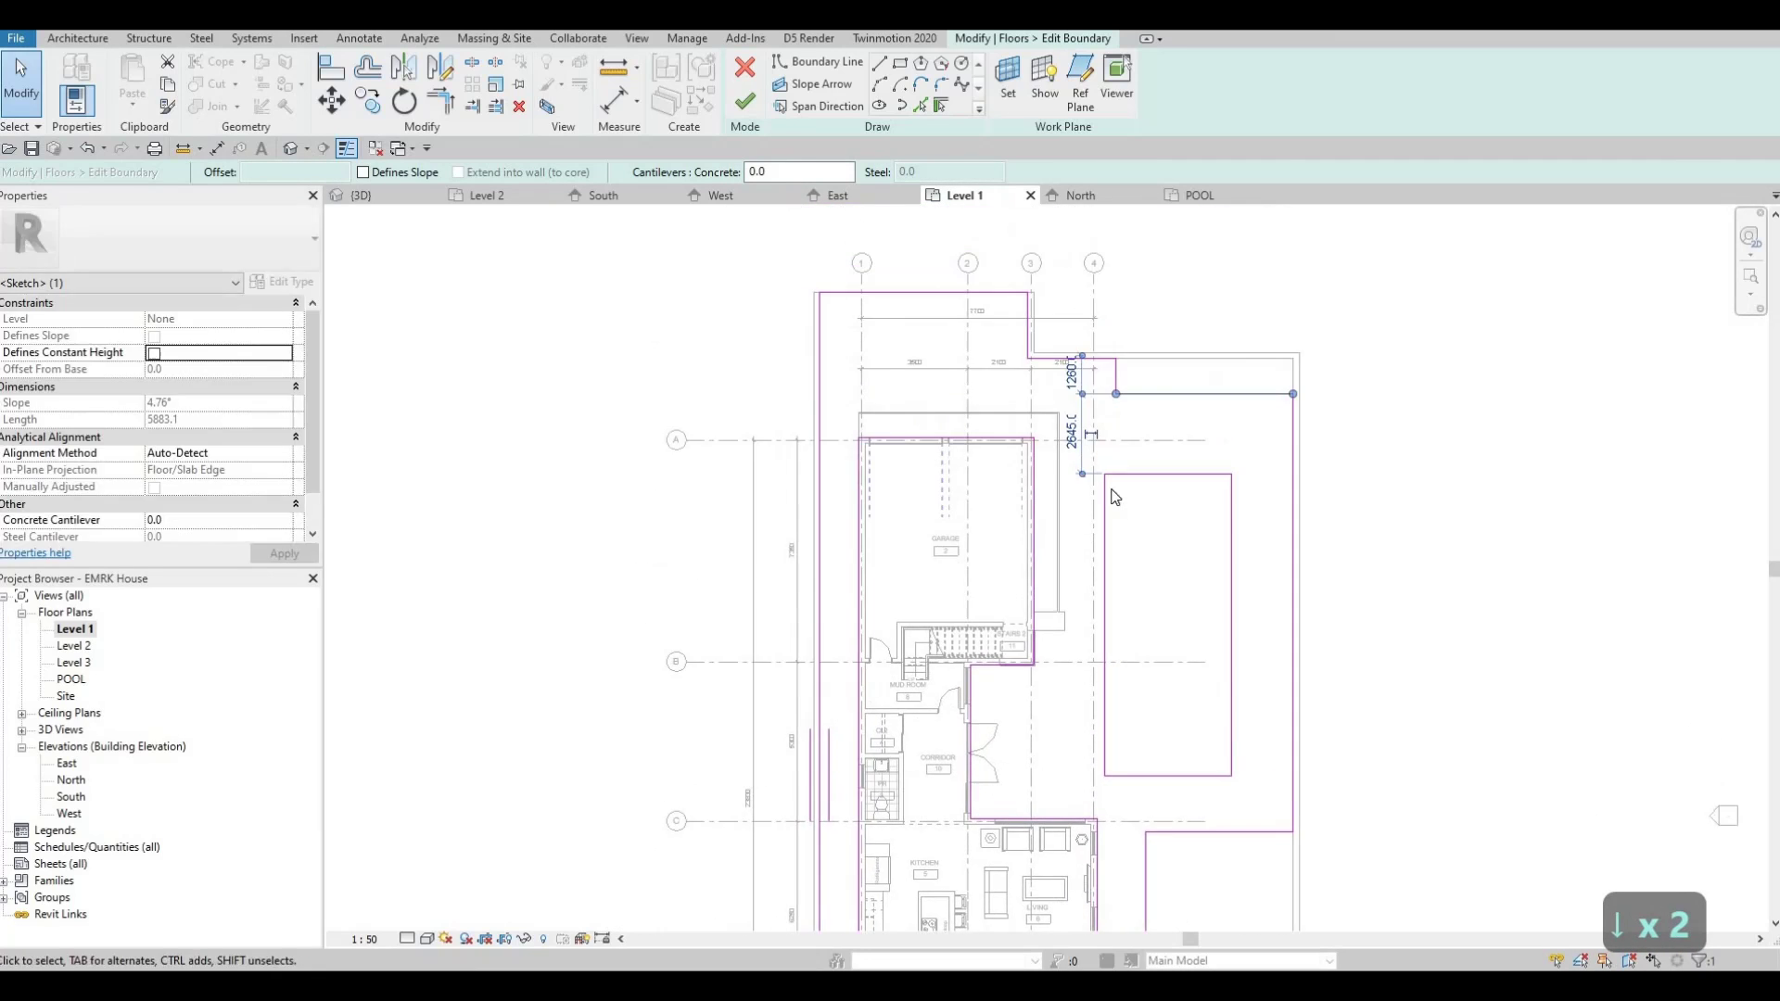
{"action": "middle_click_drag", "start_coordinate": [1116, 413], "coordinate": [1131, 339]}
{"action": "middle_click_drag", "start_coordinate": [1094, 553], "coordinate": [1098, 493]}
{"action": "middle_click_drag", "start_coordinate": [1123, 640], "coordinate": [1124, 432]}
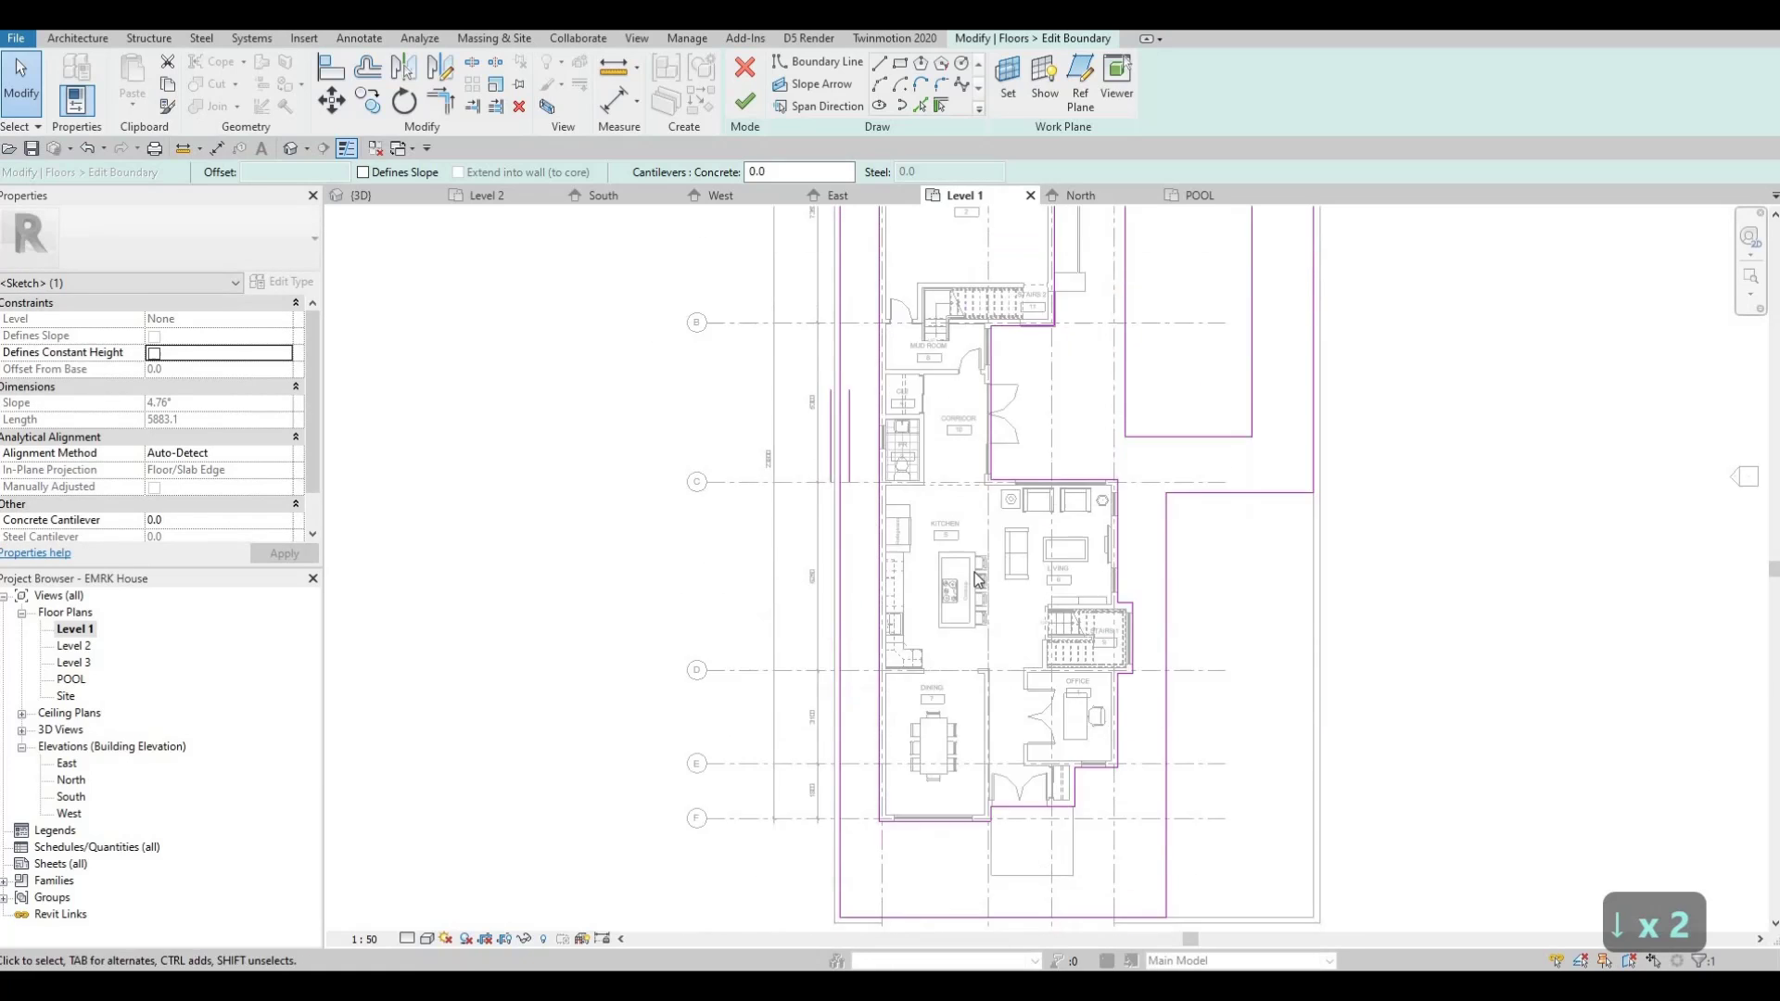
{"action": "scroll", "coordinate": [980, 582], "scroll_direction": "down", "scroll_amount": 1}
{"action": "middle_click_drag", "start_coordinate": [1075, 708], "coordinate": [1073, 527]}
{"action": "middle_click_drag", "start_coordinate": [1088, 603], "coordinate": [1059, 623]}
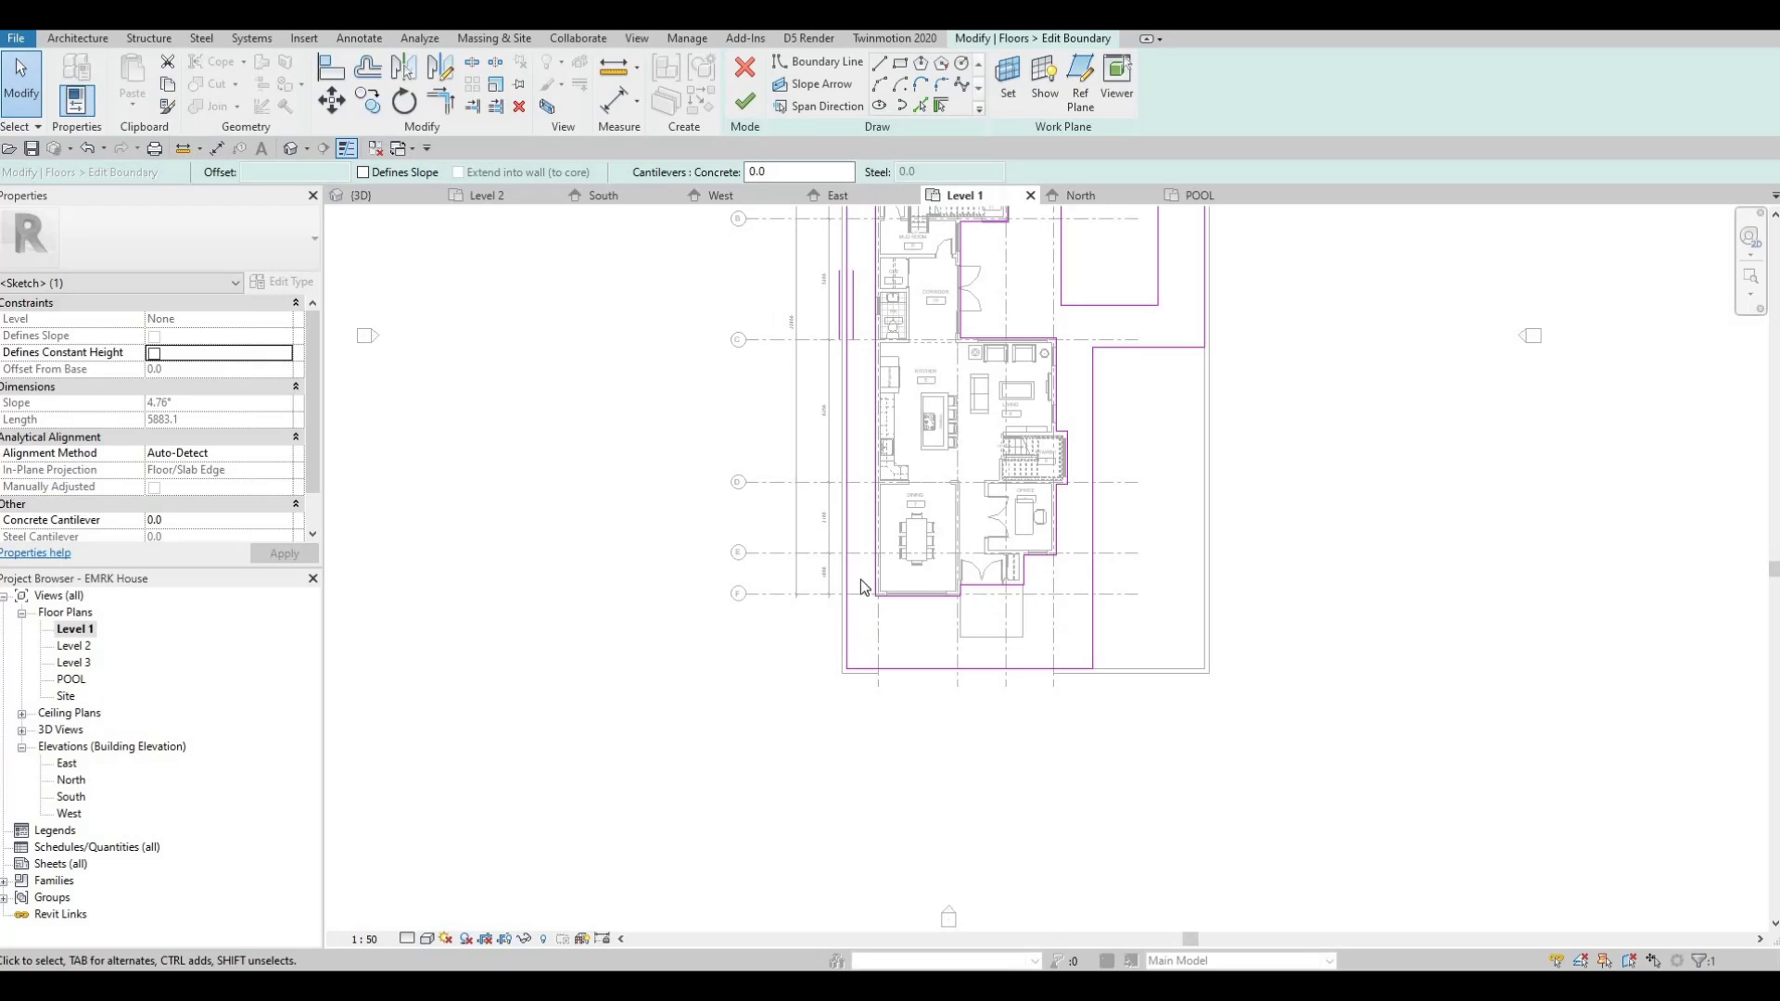
{"action": "scroll", "coordinate": [833, 627], "scroll_direction": "up", "scroll_amount": 3}
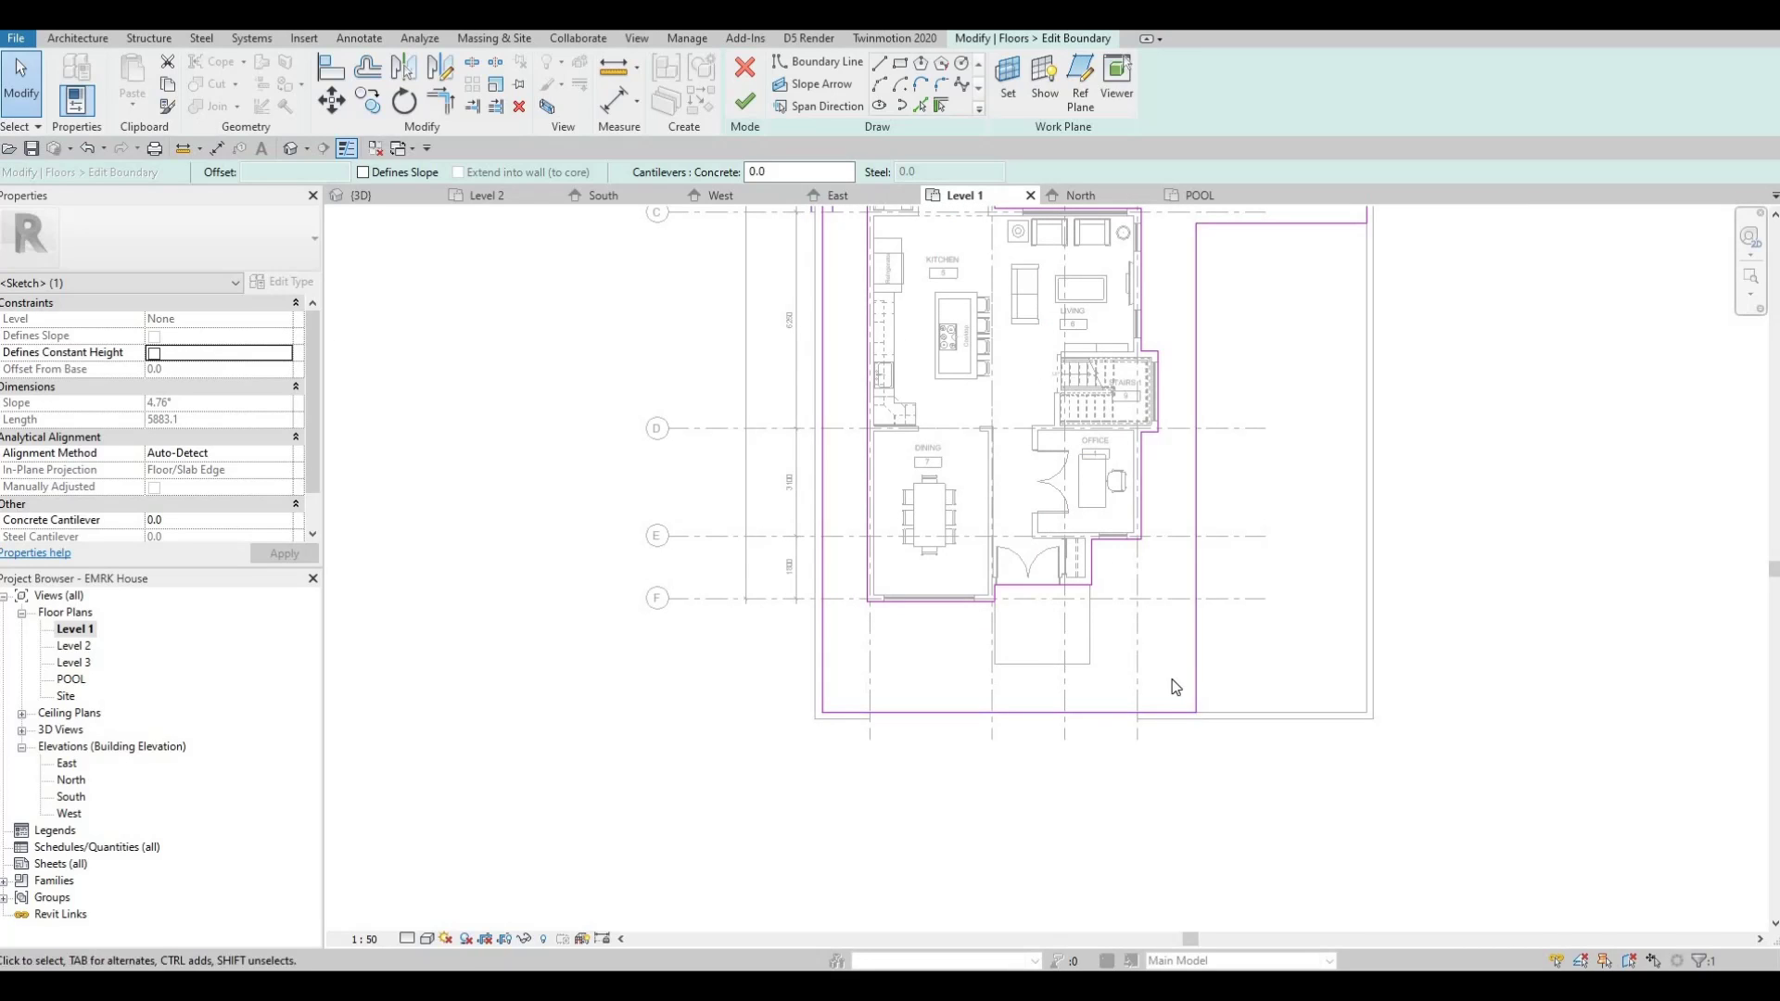
{"action": "middle_click_drag", "start_coordinate": [1231, 695], "coordinate": [1194, 732]}
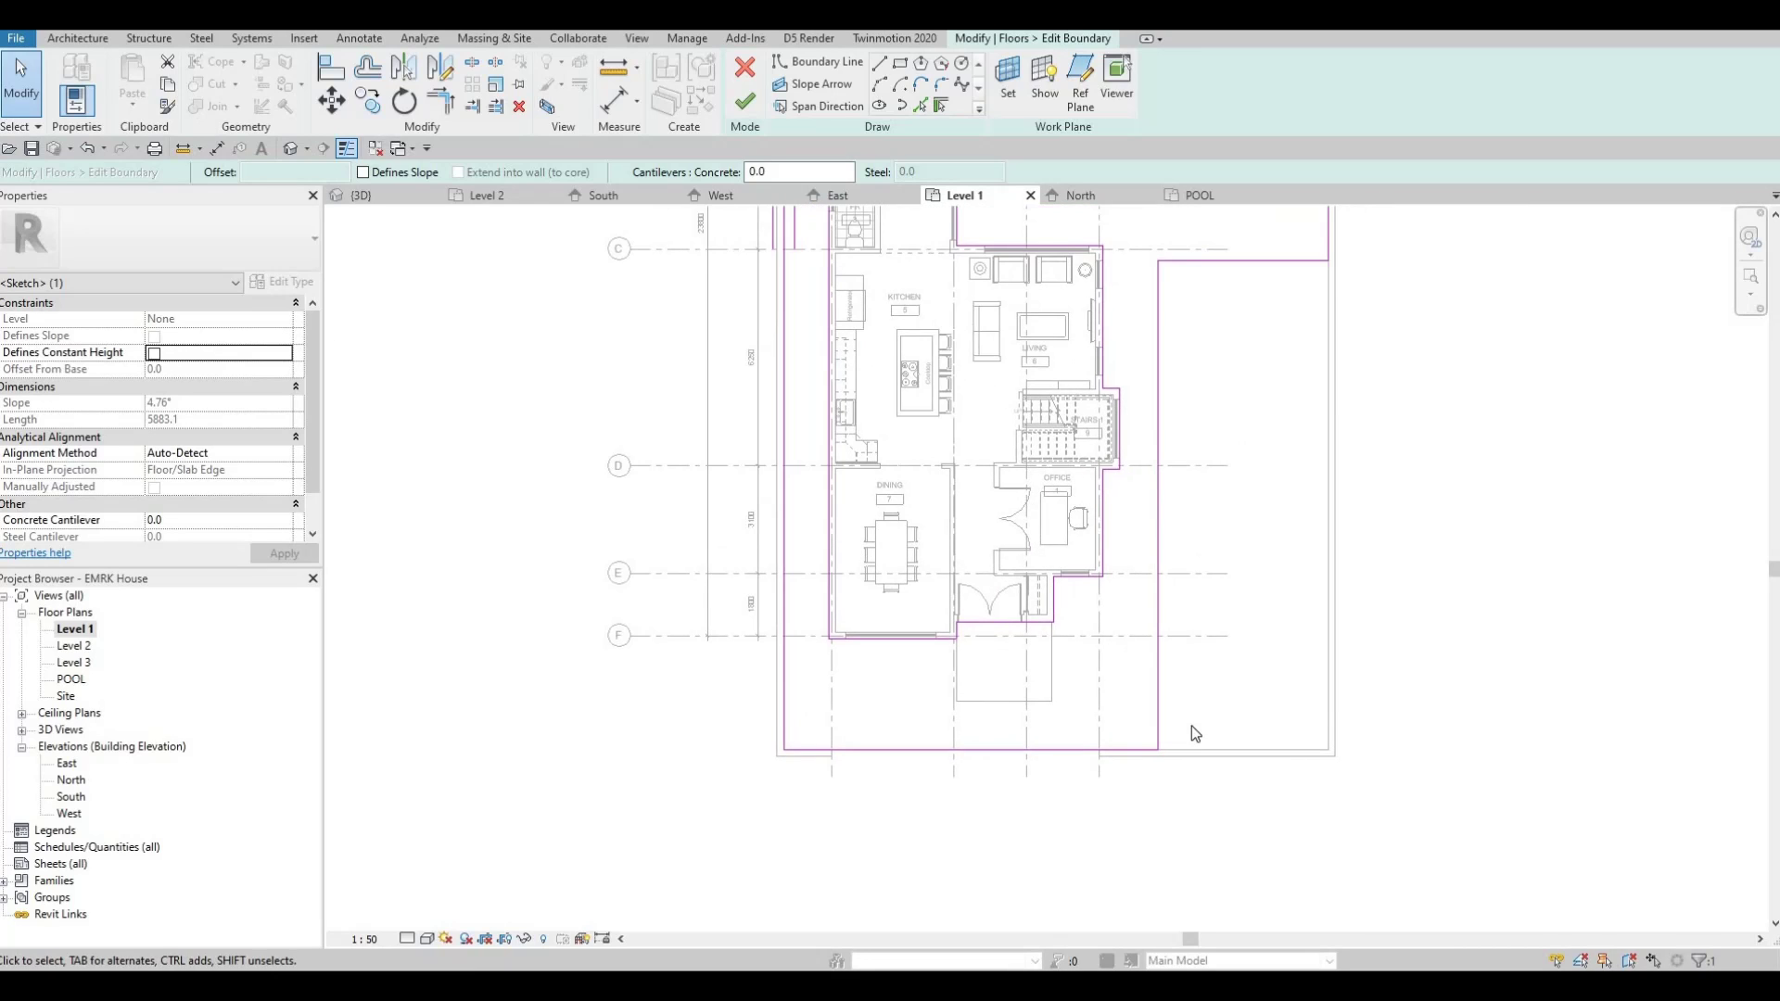
{"action": "left_click", "coordinate": [1158, 649]}
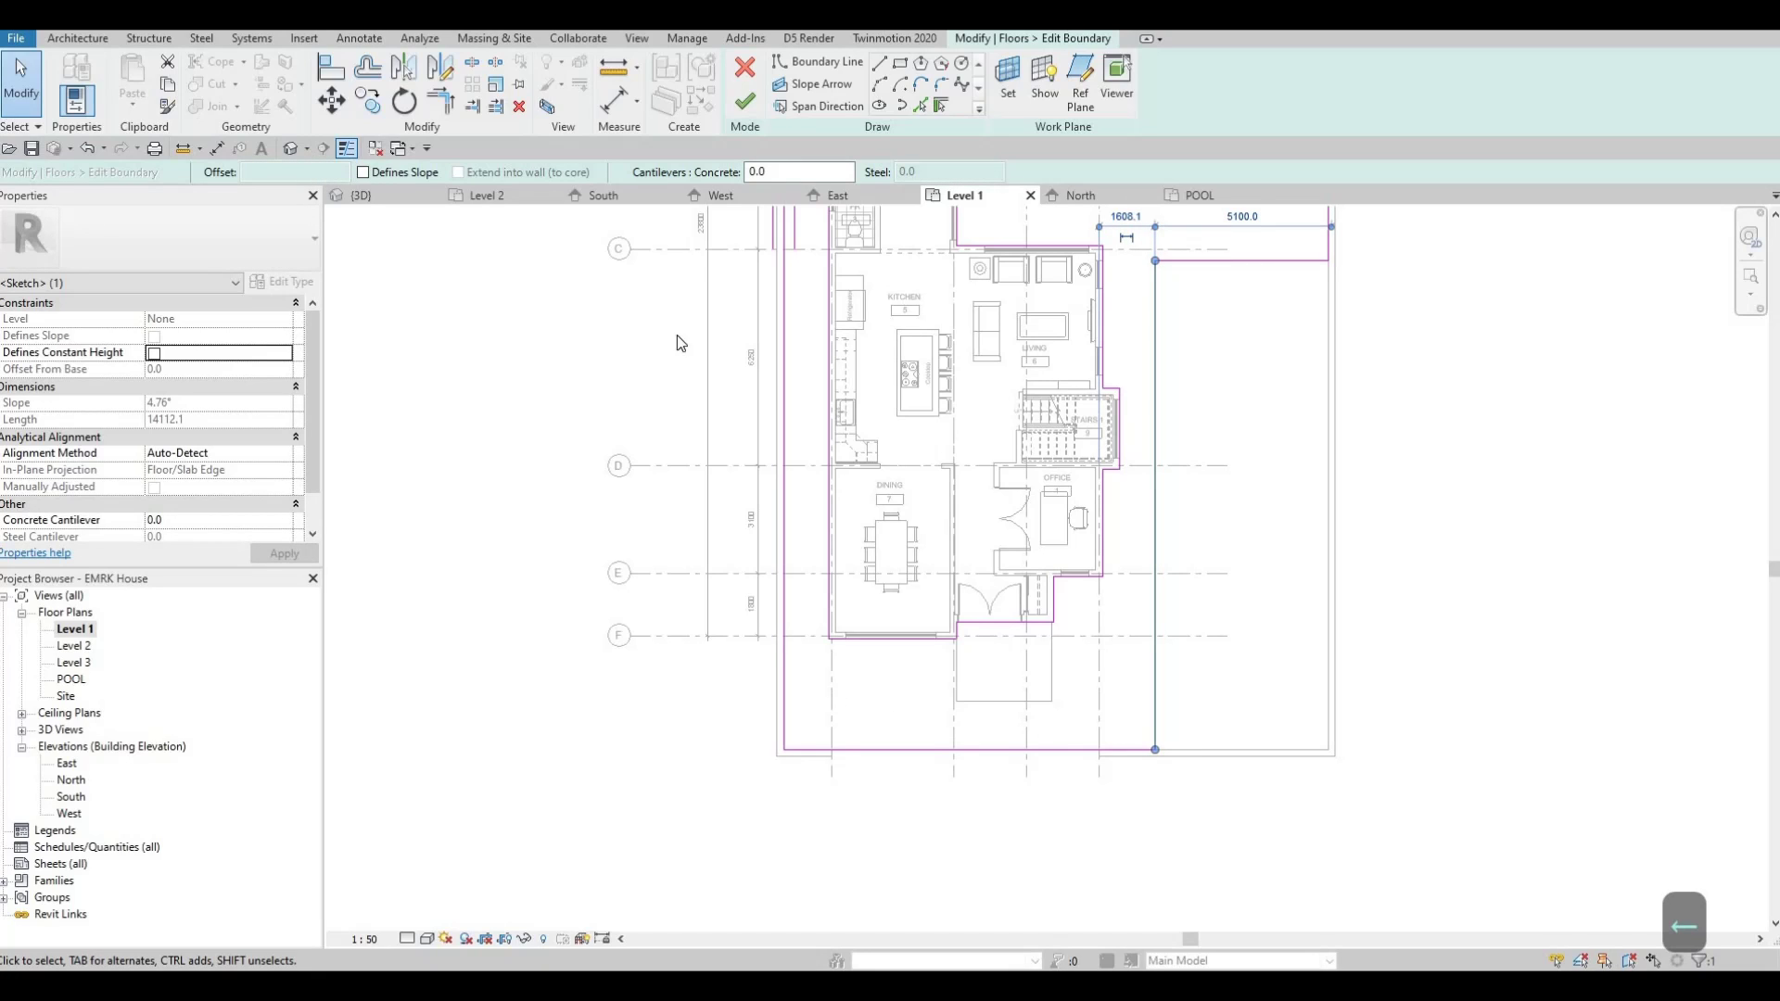
- Draw boundary lines from the dining-side boundary below grid F, about 1390 mm inward to grid 1 and about 2990 mm to the front boundary
{"action": "key", "text": "c"}
{"action": "key", "text": "s"}
{"action": "left_click", "coordinate": [784, 646]}
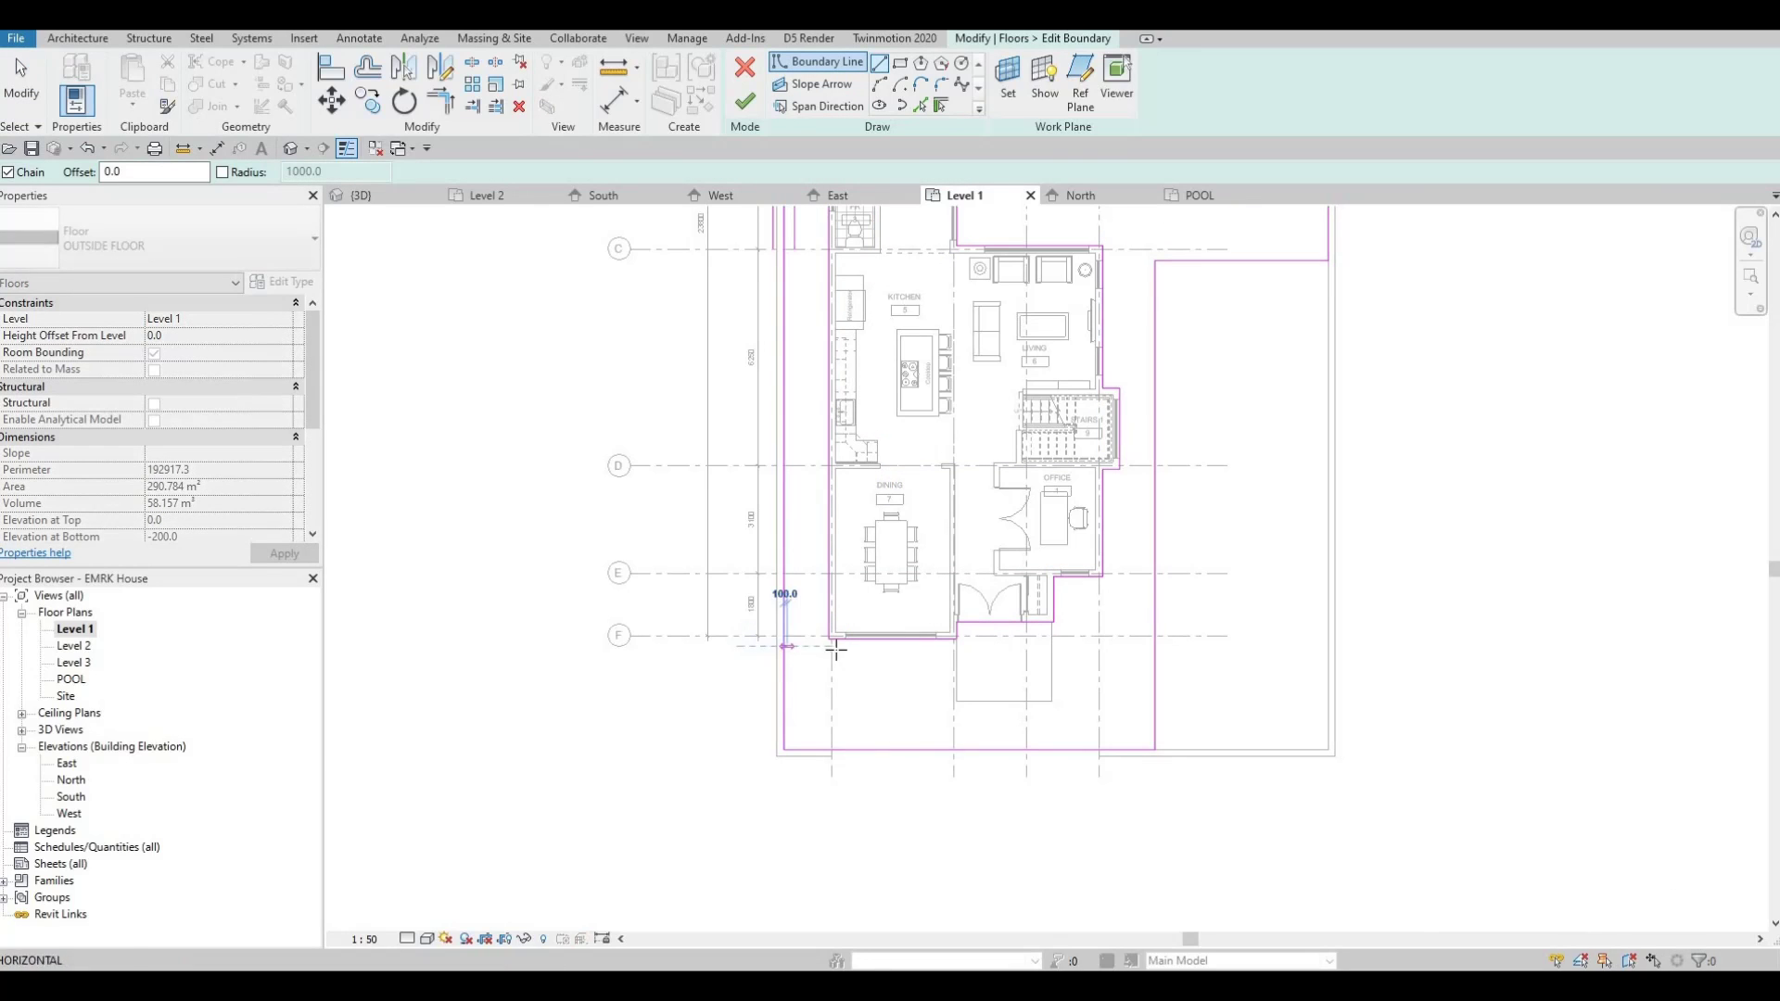
{"action": "left_click", "coordinate": [838, 745]}
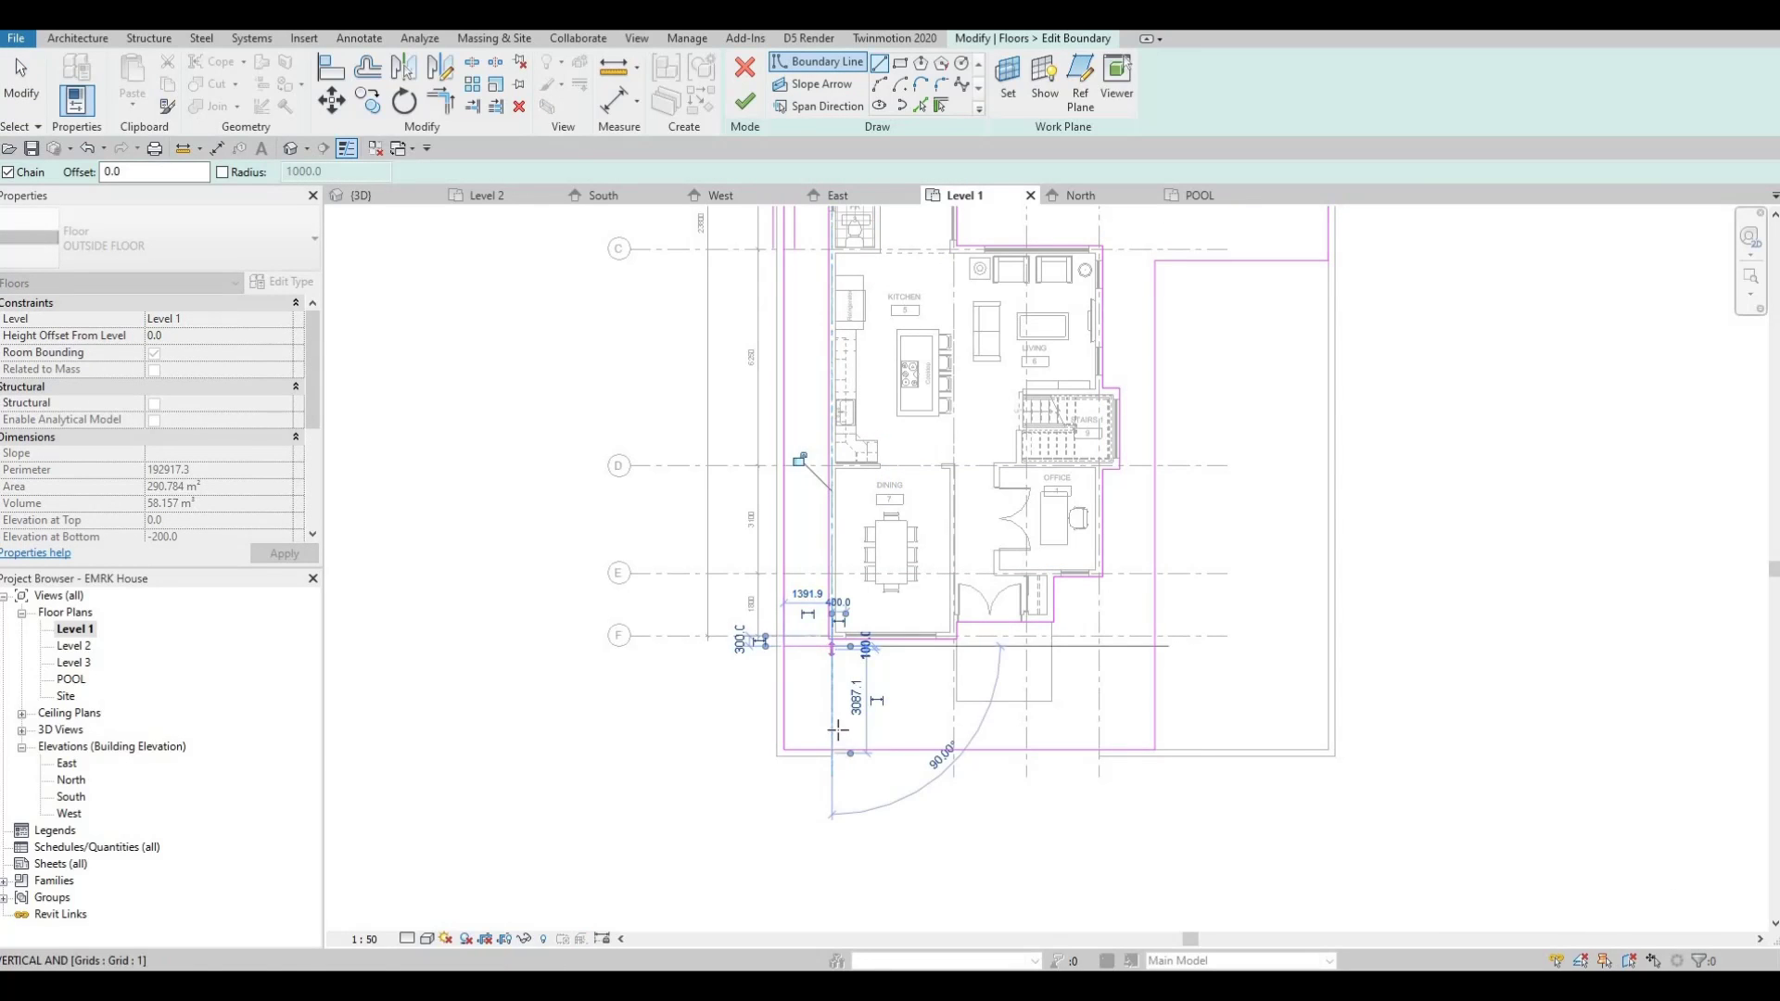
{"action": "key", "text": "Escape"}
{"action": "key", "text": "Escape"}
{"action": "key", "text": "Escape"}
- Trim the new lines with the side and front boundary lines to notch the dining-side front corner out of the floor
{"action": "key", "text": "t"}
{"action": "key", "text": "r"}
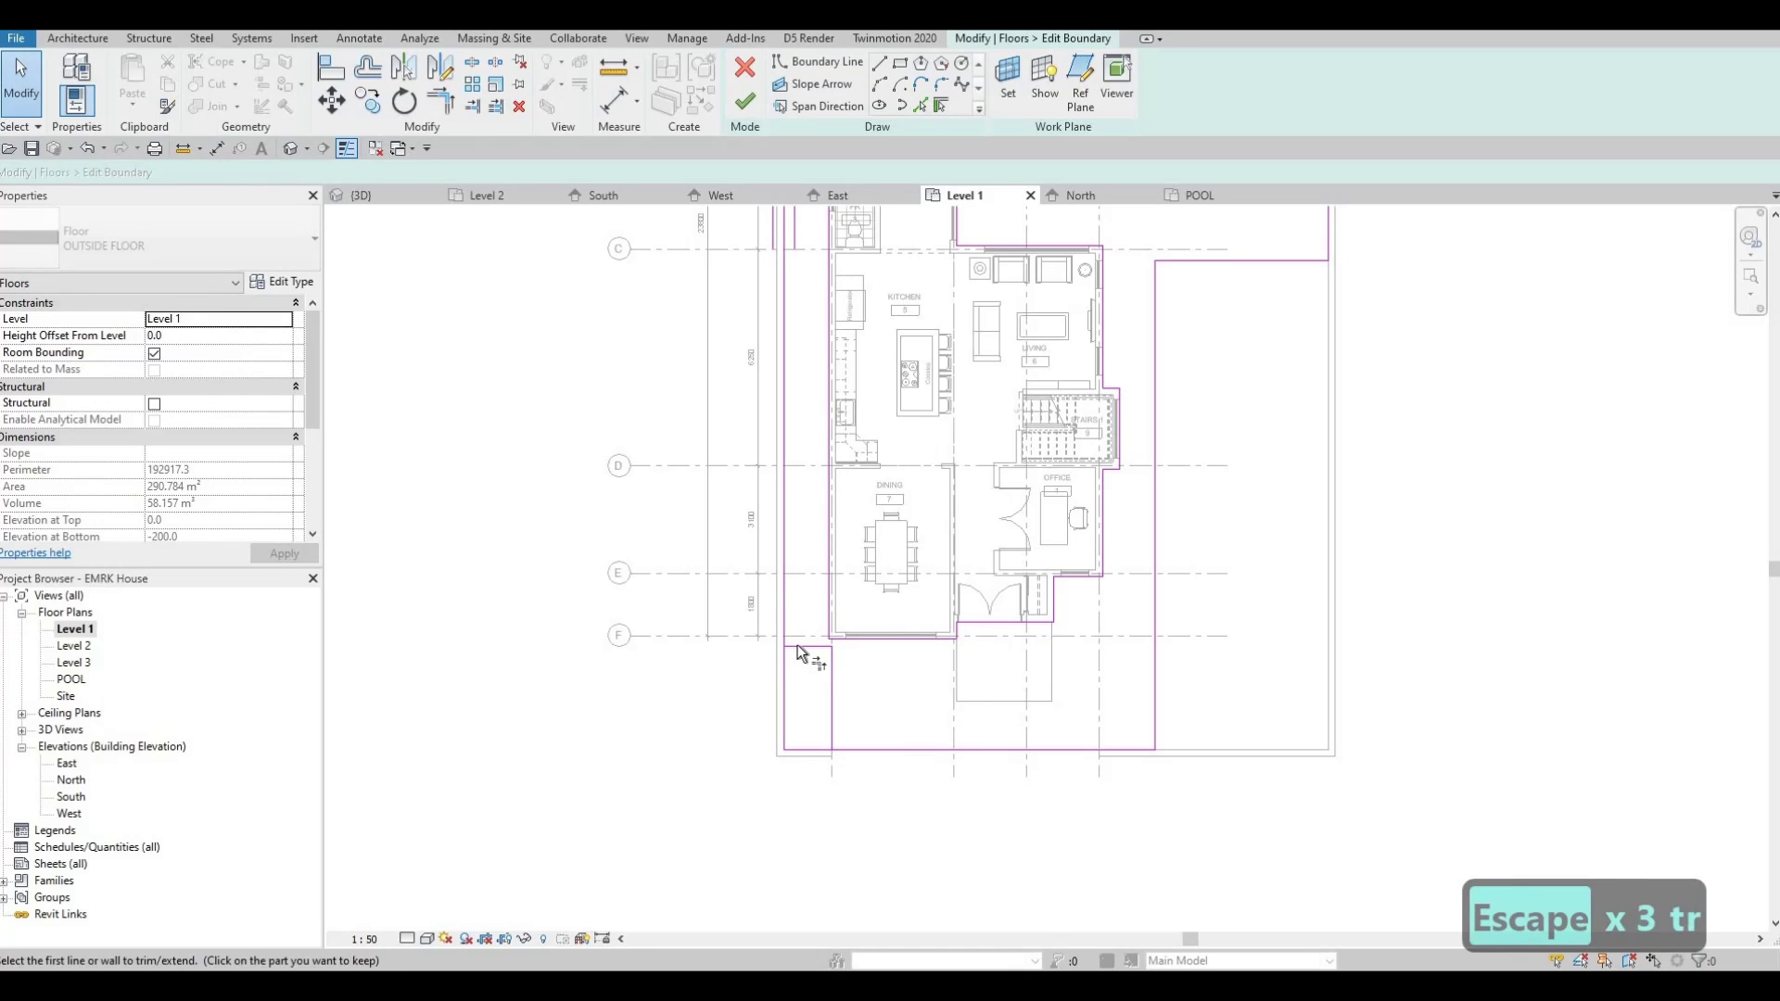
{"action": "left_click", "coordinate": [825, 710]}
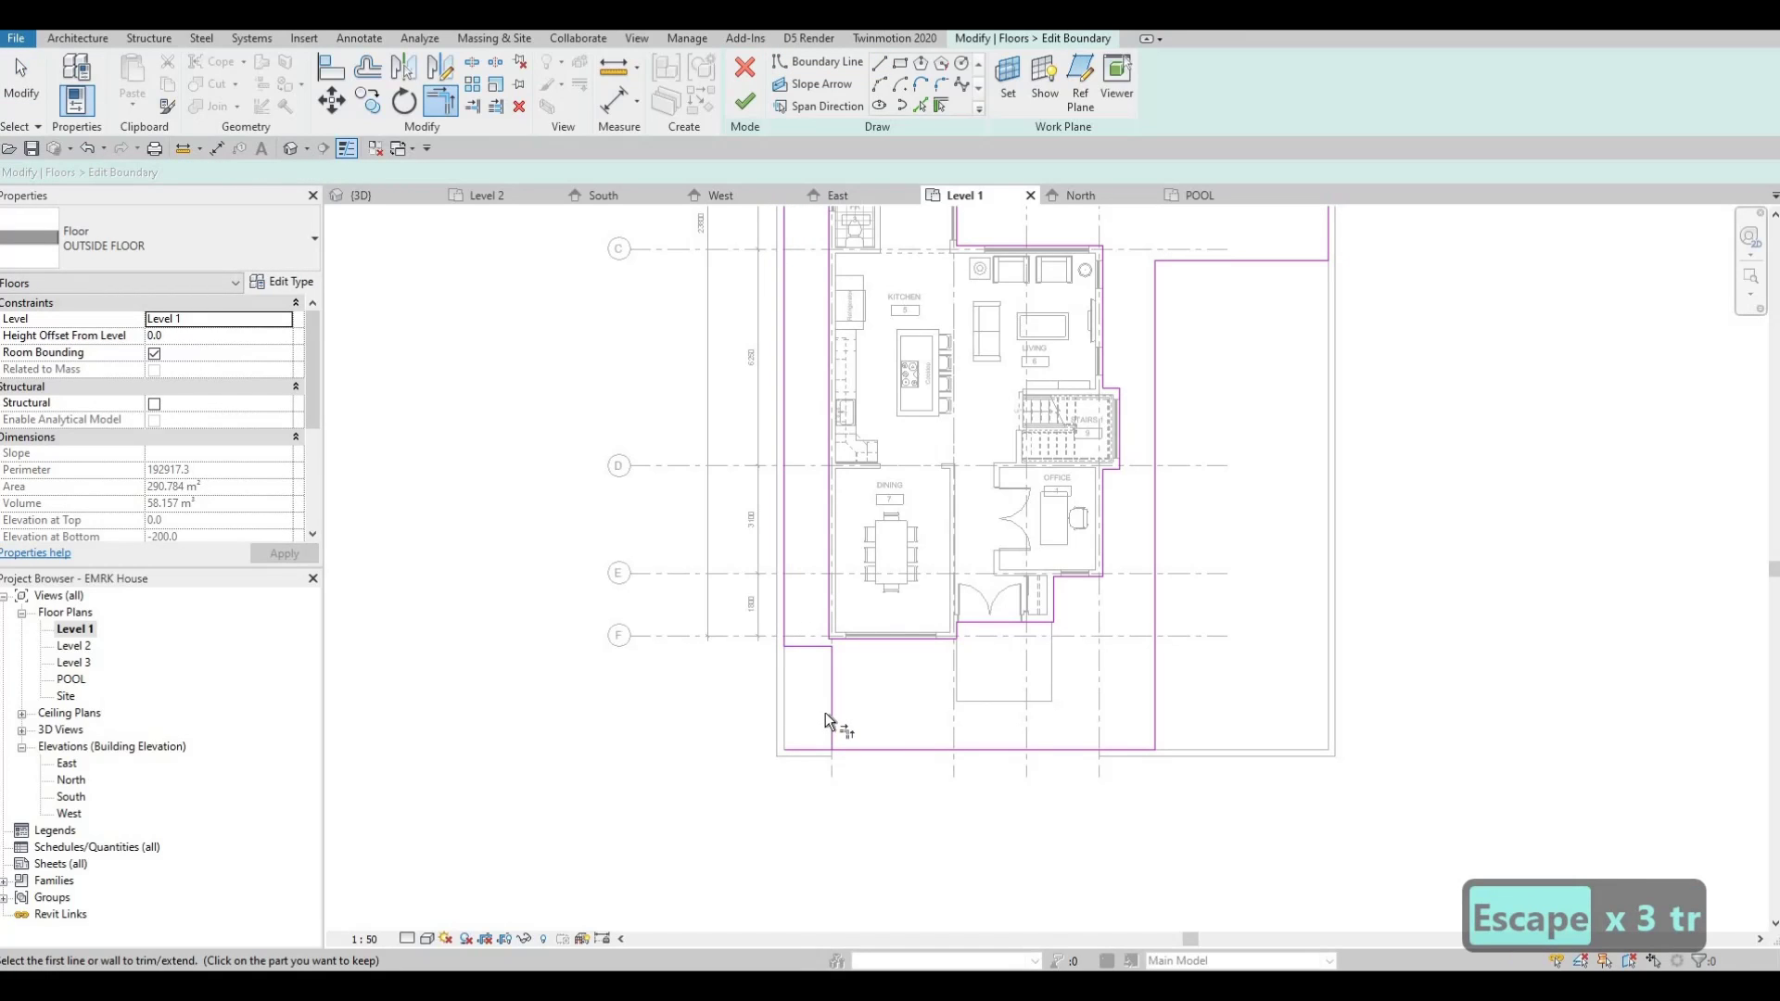
{"action": "left_click", "coordinate": [853, 749]}
{"action": "key", "text": "Escape"}
{"action": "key", "text": "Escape"}
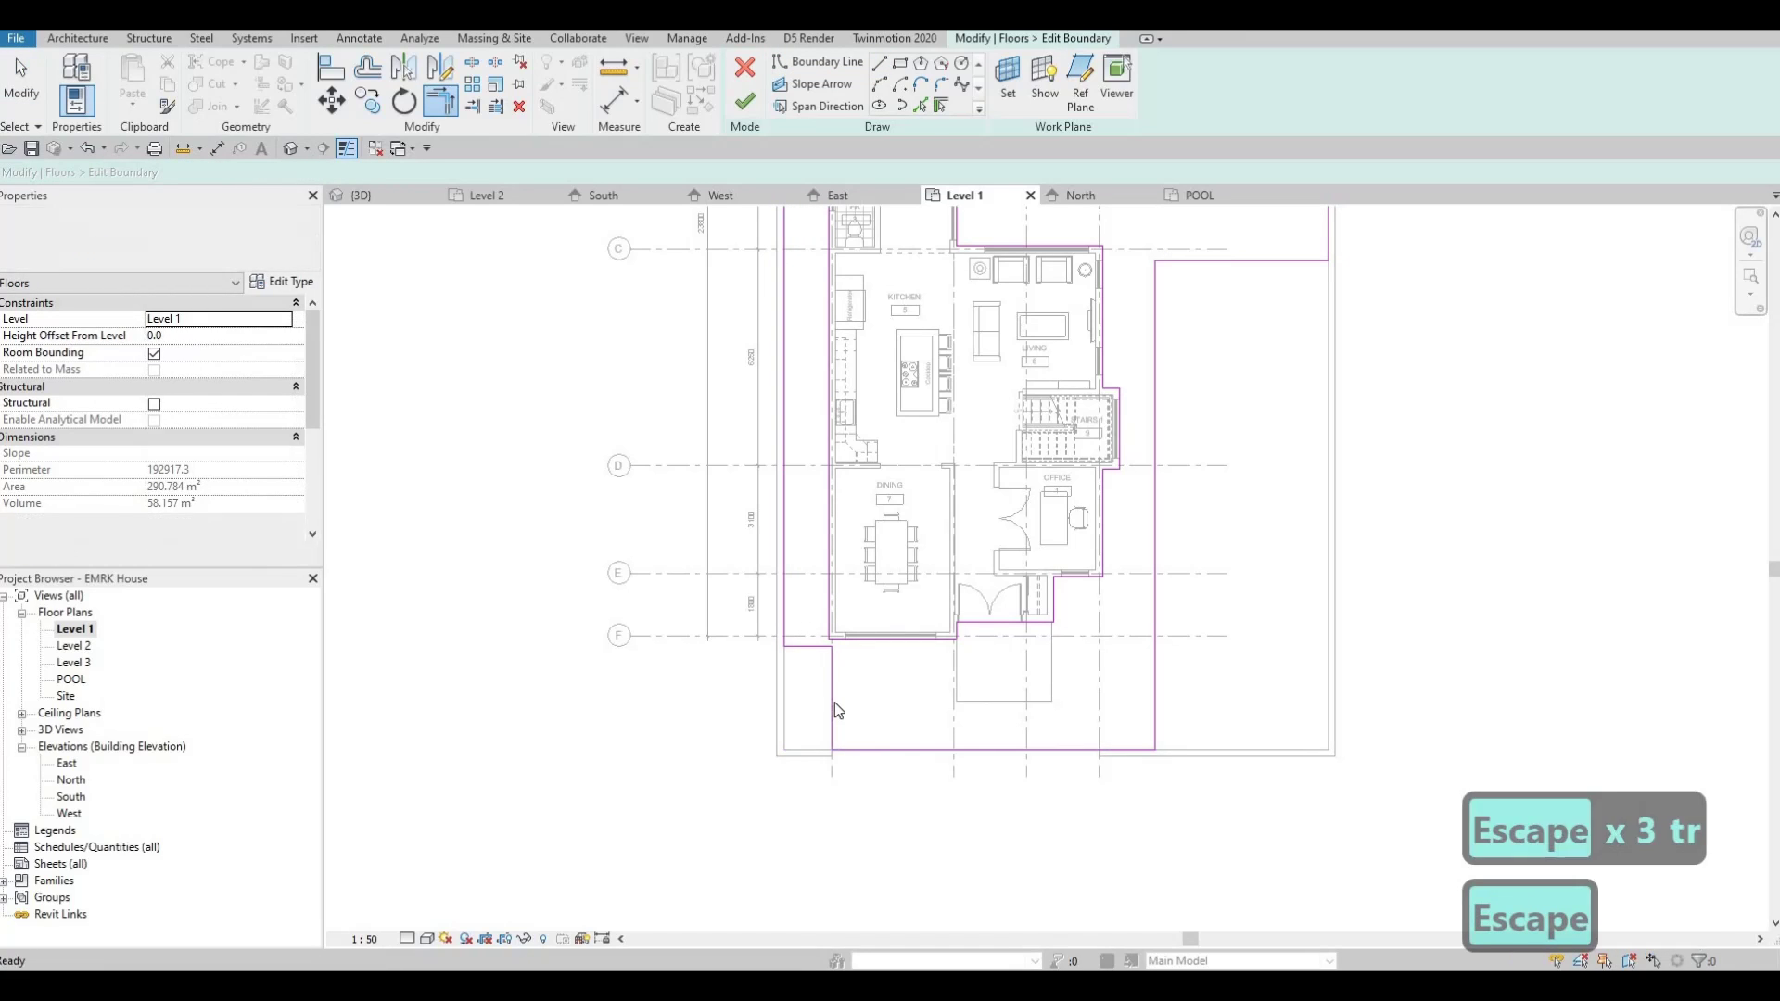
- Move the corner notch's long edge toward the dining-side boundary wall, to 4000 mm from grid 2
{"action": "left_click", "coordinate": [826, 667]}
{"action": "key", "text": "Left"}
{"action": "key", "text": "Left"}
{"action": "key", "text": "Left"}
{"action": "key", "text": "Left"}
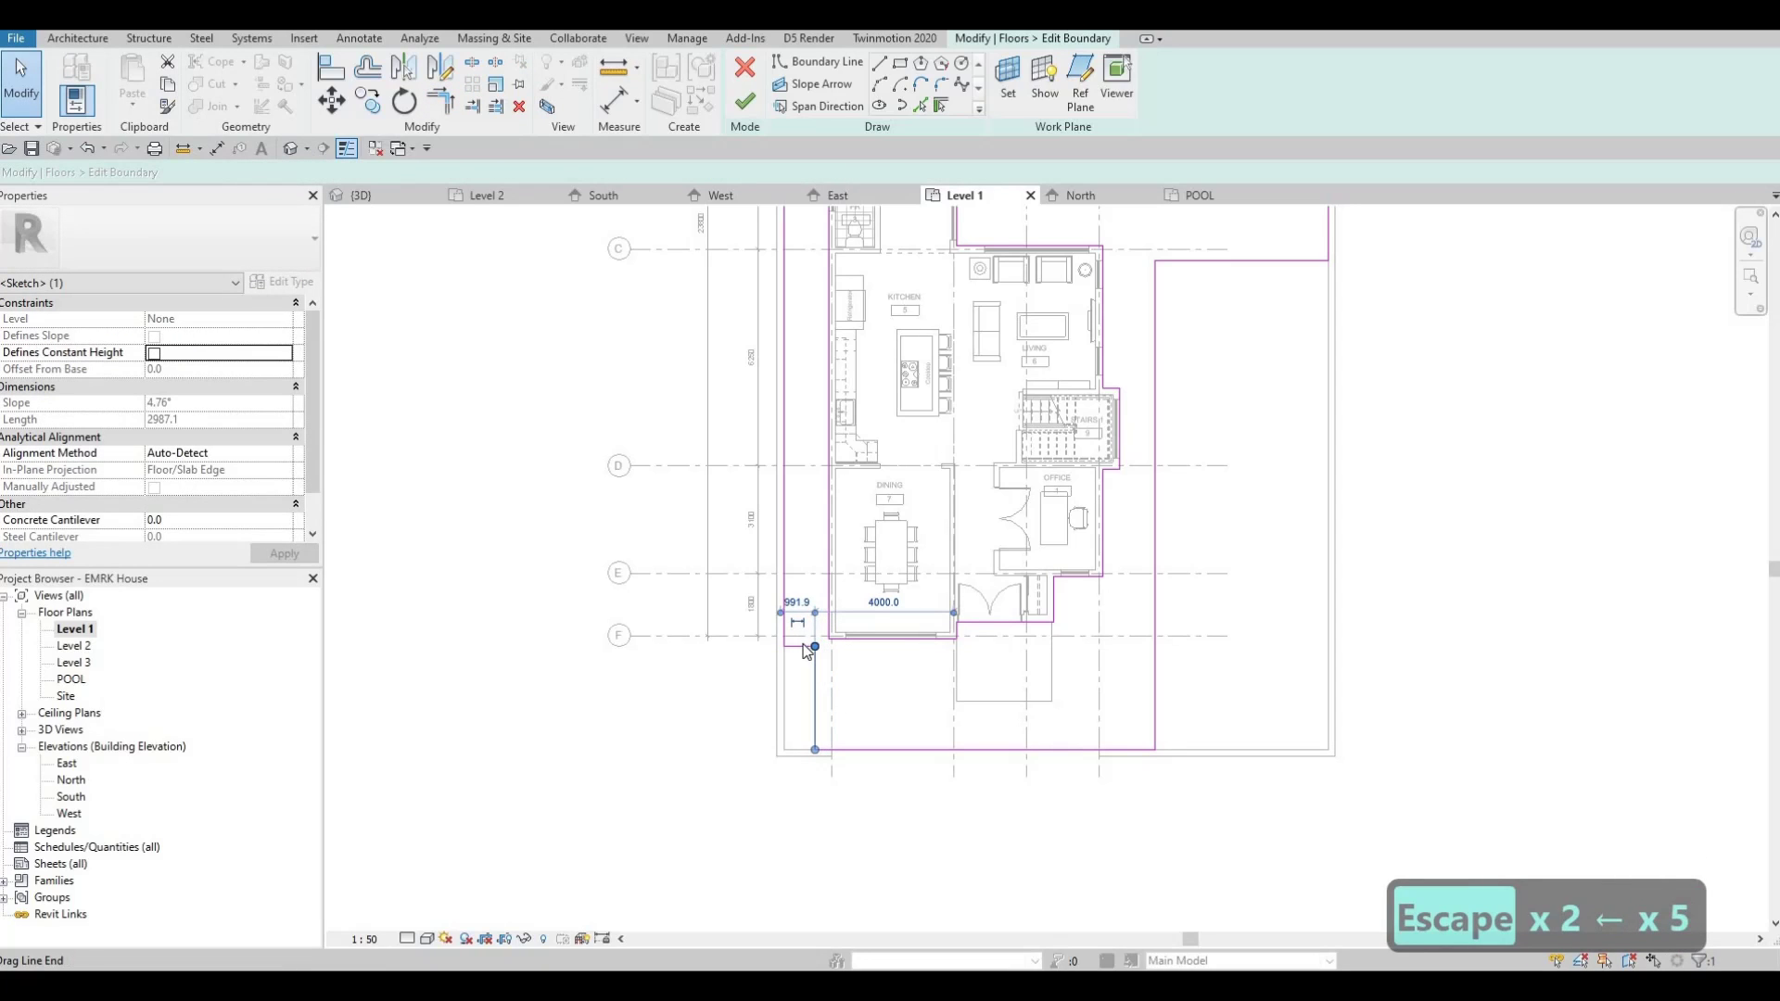
- Move the dining-side corner notch's short edge toward the front boundary, to 900 mm from grid F
{"action": "key", "text": "Down"}
{"action": "key", "text": "Down"}
{"action": "key", "text": "Down"}
{"action": "key", "text": "Down"}
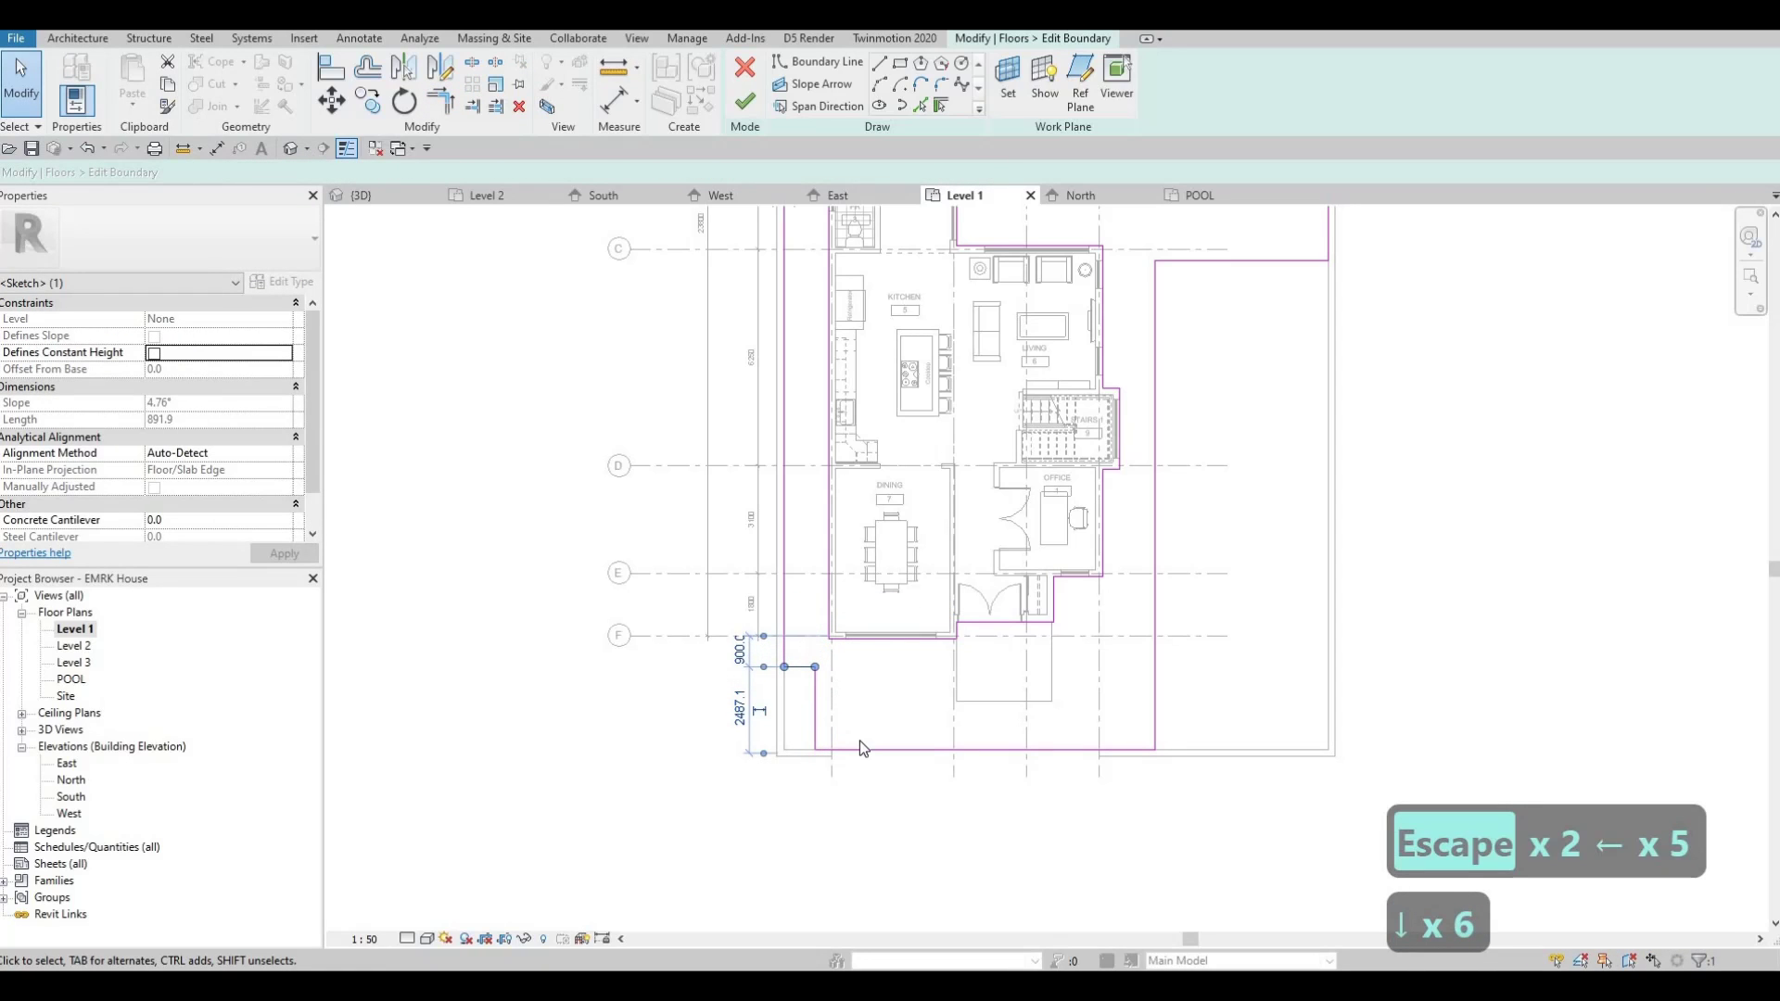
{"action": "key", "text": "Escape"}
{"action": "key", "text": "Escape"}
{"action": "middle_click_drag", "start_coordinate": [1074, 724], "coordinate": [1010, 742]}
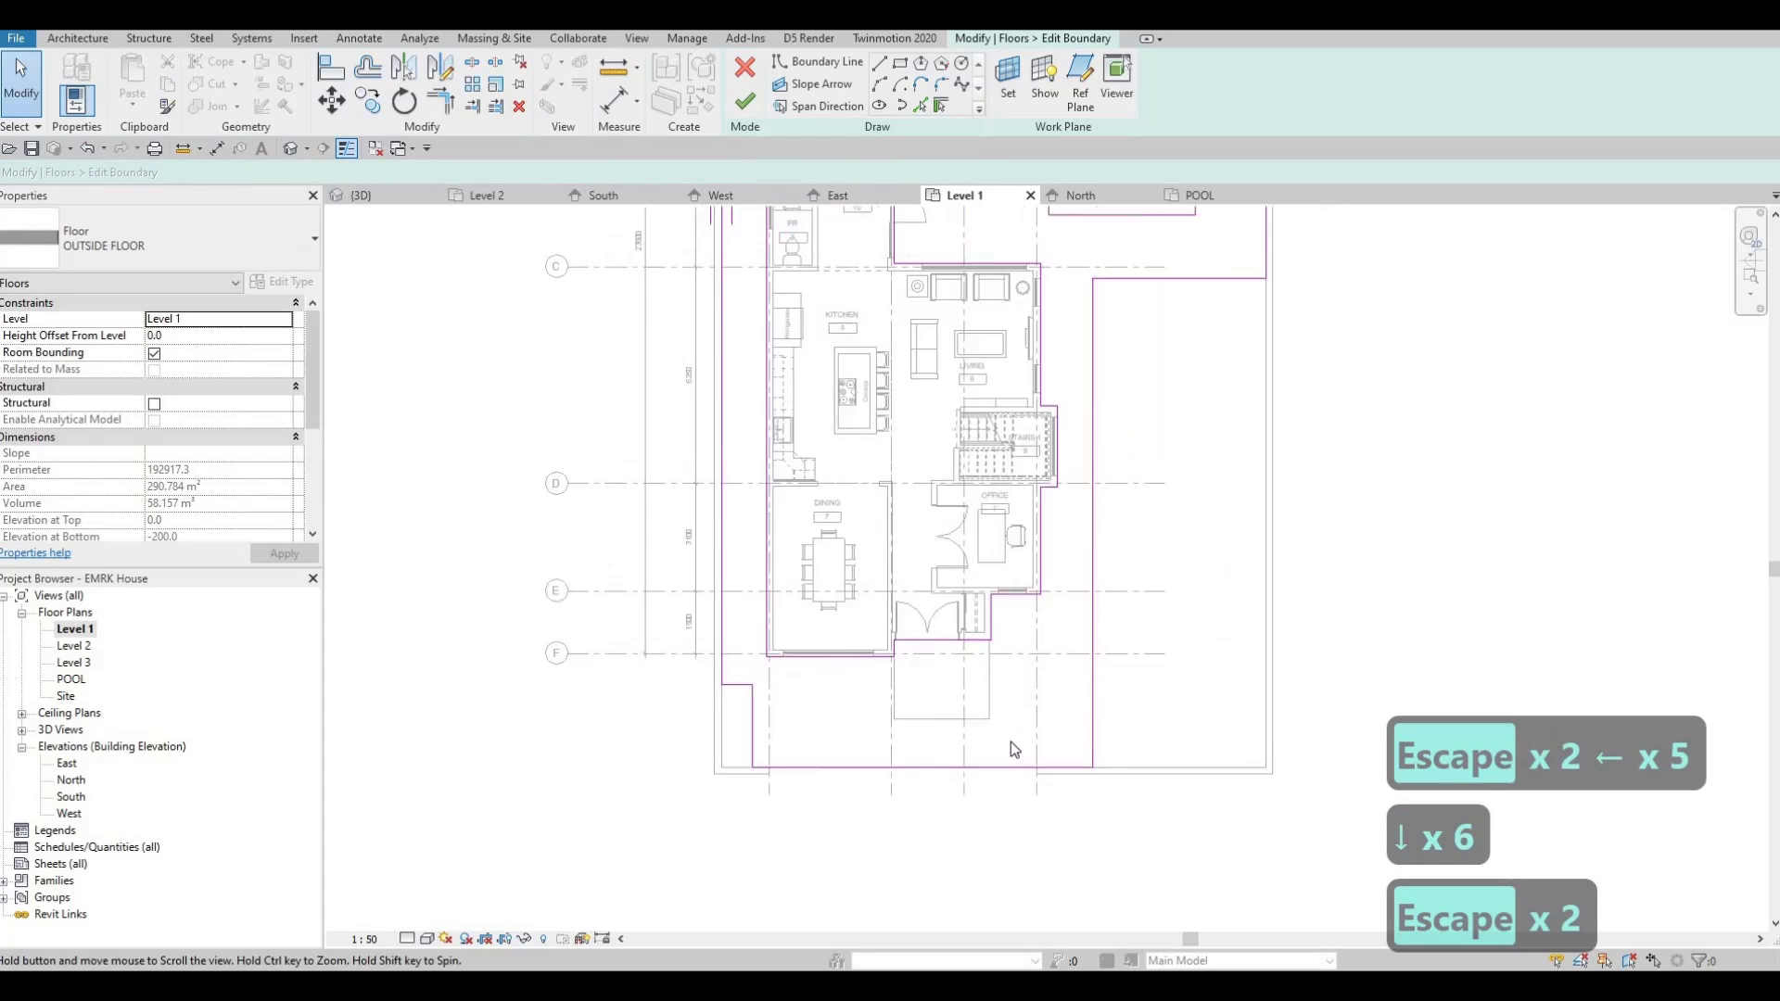
- Finish the outside floor's boundary sketch without attaching the walls to its bottom
{"action": "scroll", "coordinate": [1011, 742], "scroll_direction": "down", "scroll_amount": 3}
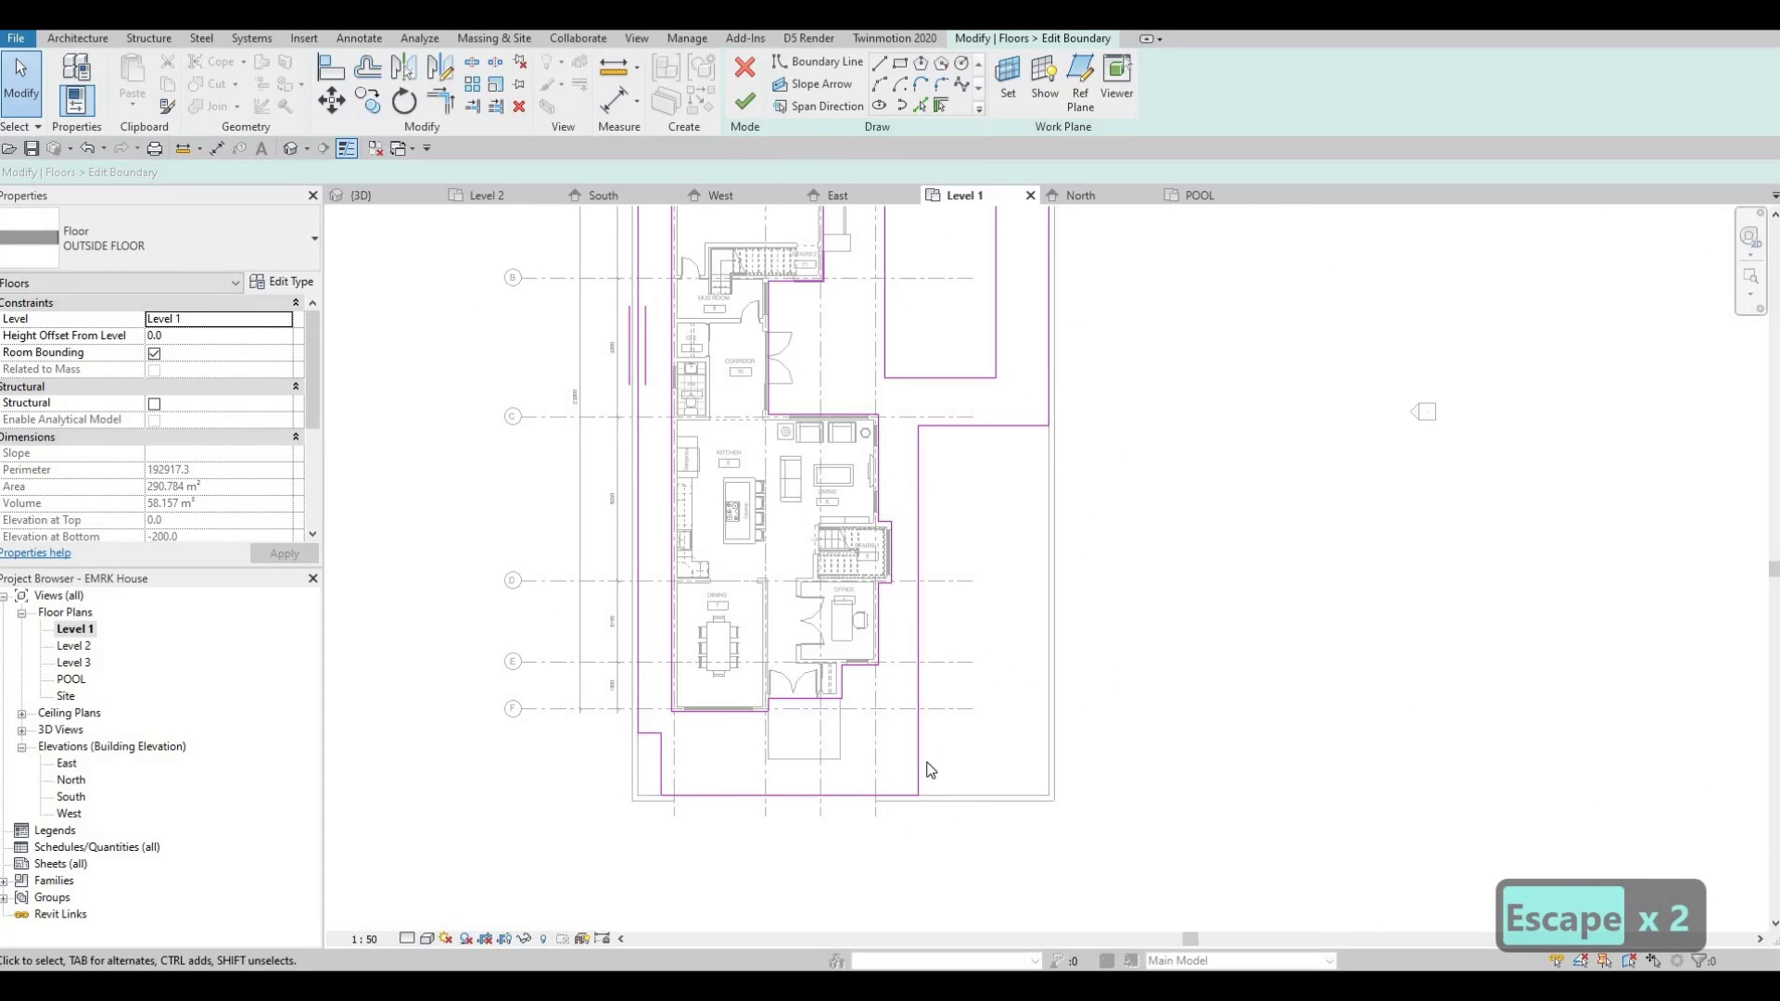
{"action": "left_click", "coordinate": [744, 100]}
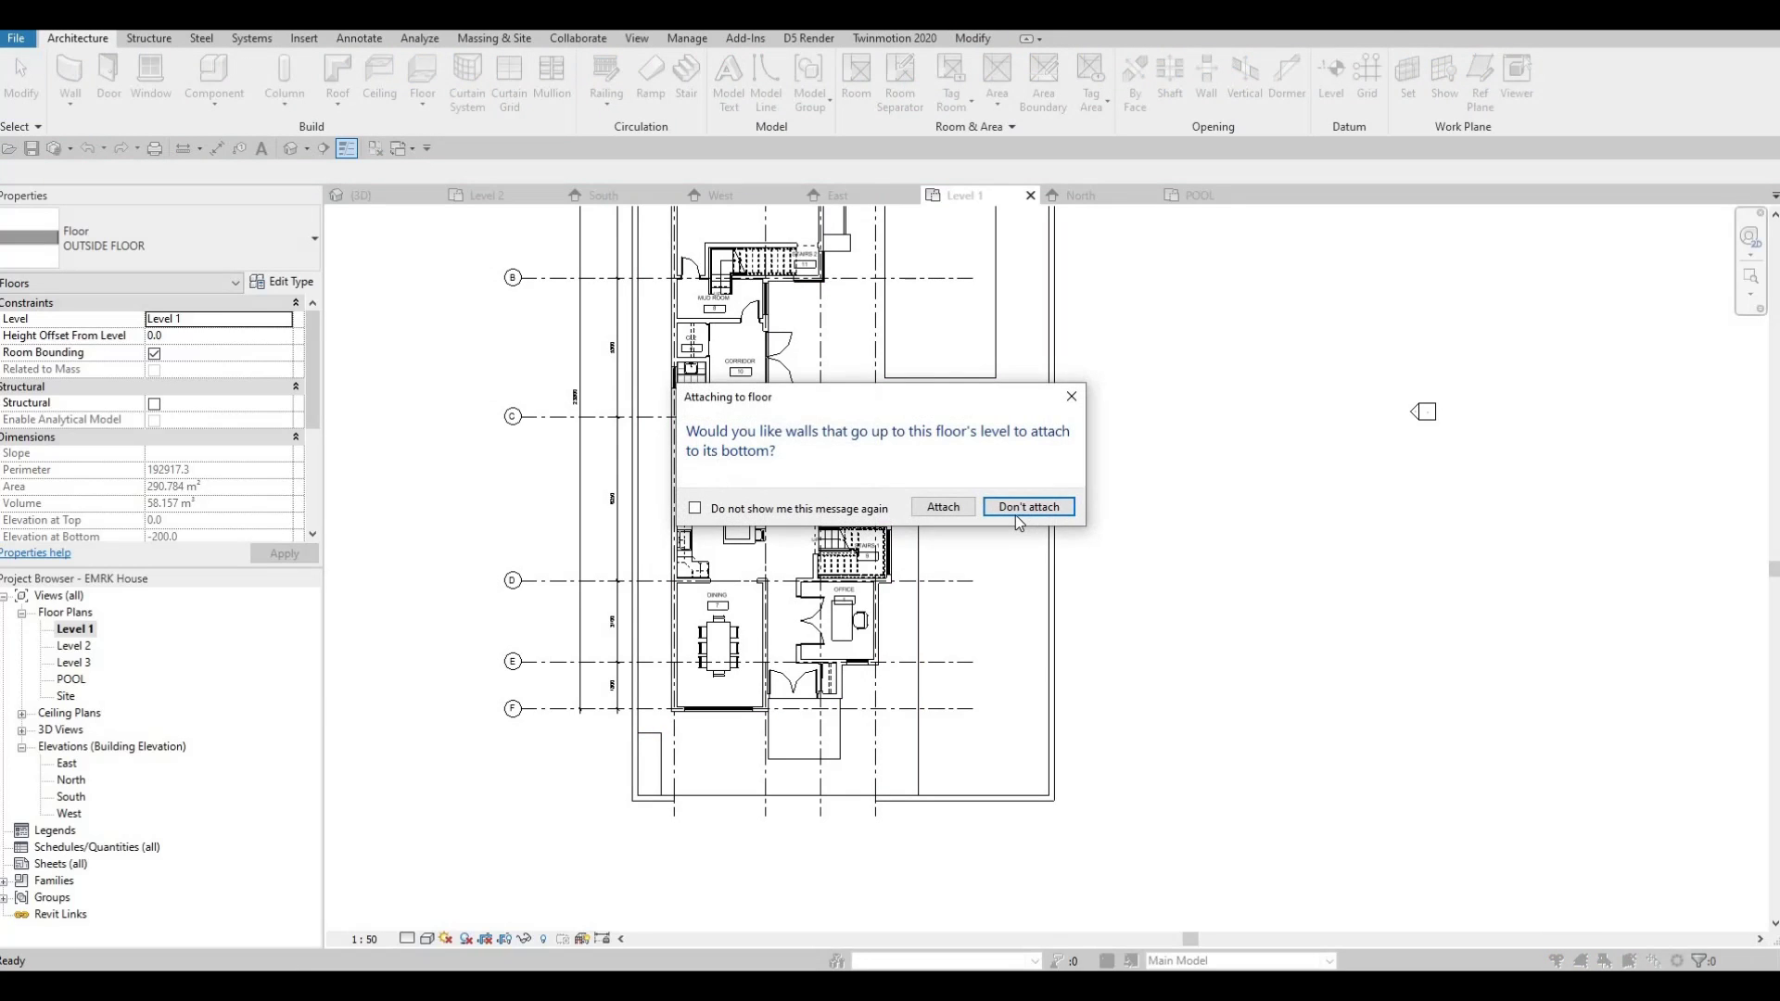
{"action": "left_click", "coordinate": [1015, 514]}
- Reopen the outside floor's boundary and draw lines at the garage-end corner beside grid 1, 3360 mm inward and about 890 mm to the side boundary
{"action": "middle_click_drag", "start_coordinate": [990, 464], "coordinate": [997, 657]}
{"action": "scroll", "coordinate": [998, 656], "scroll_direction": "down", "scroll_amount": 1}
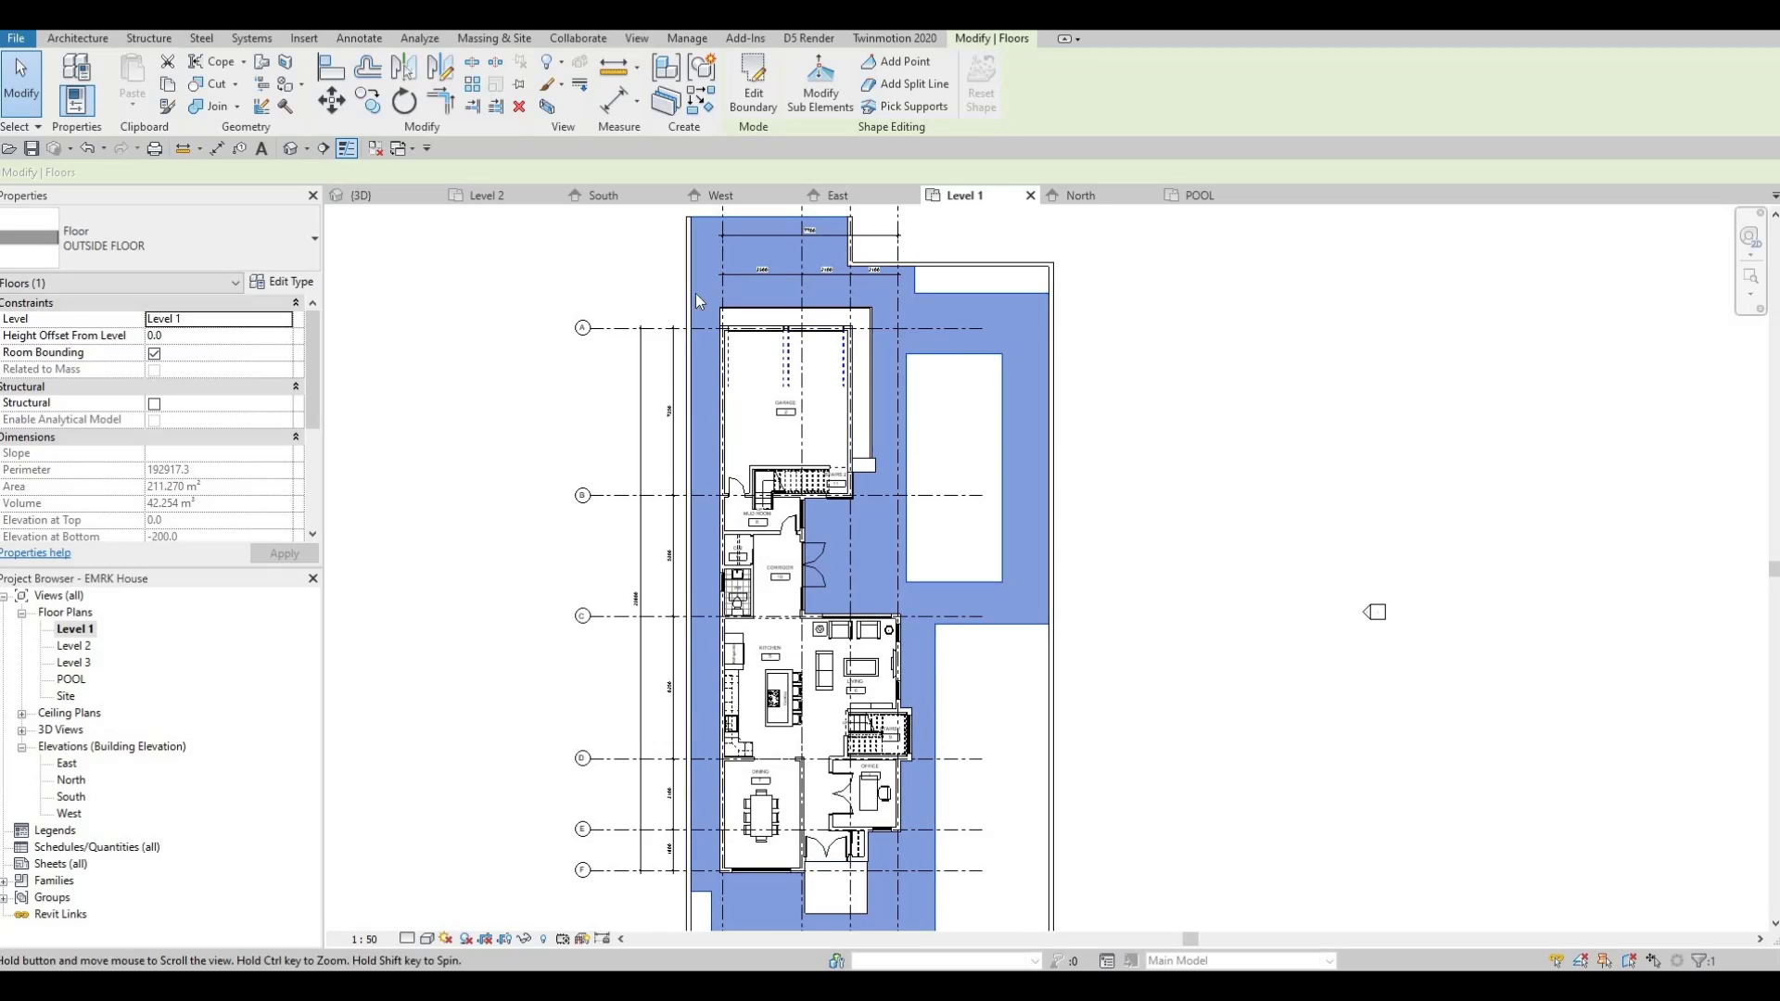
{"action": "middle_click_drag", "start_coordinate": [690, 221], "coordinate": [698, 304]}
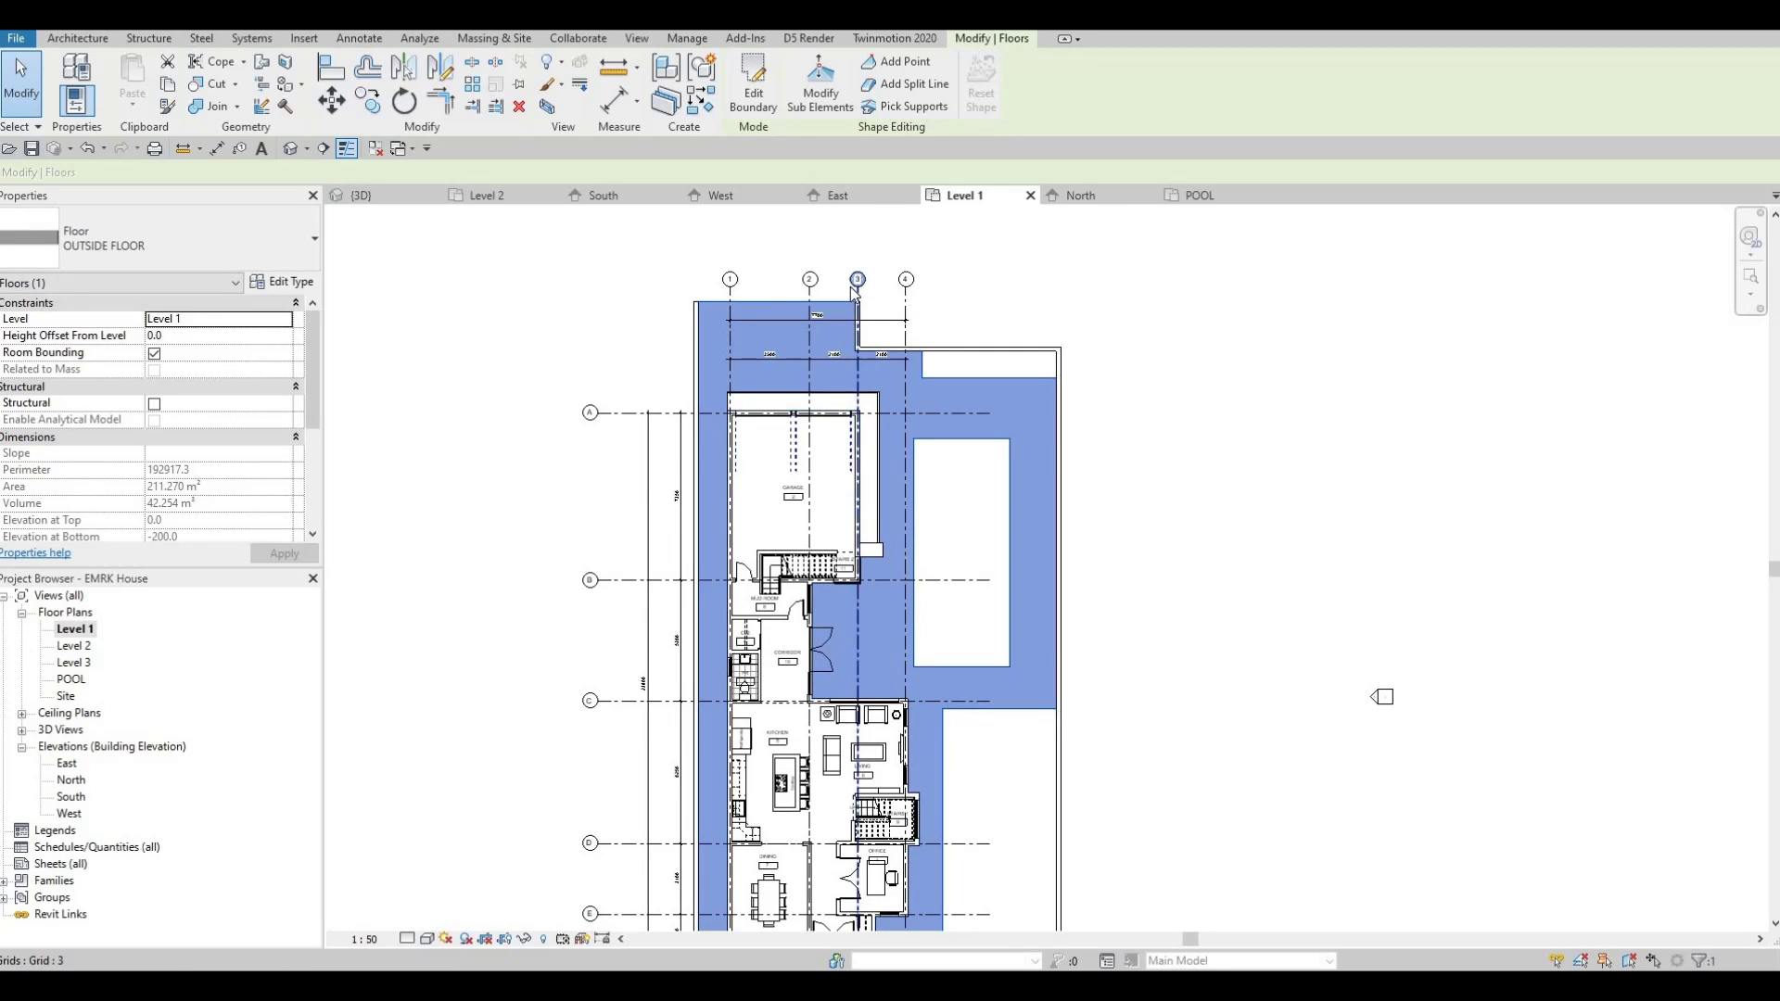
{"action": "scroll", "coordinate": [853, 329], "scroll_direction": "up", "scroll_amount": 4}
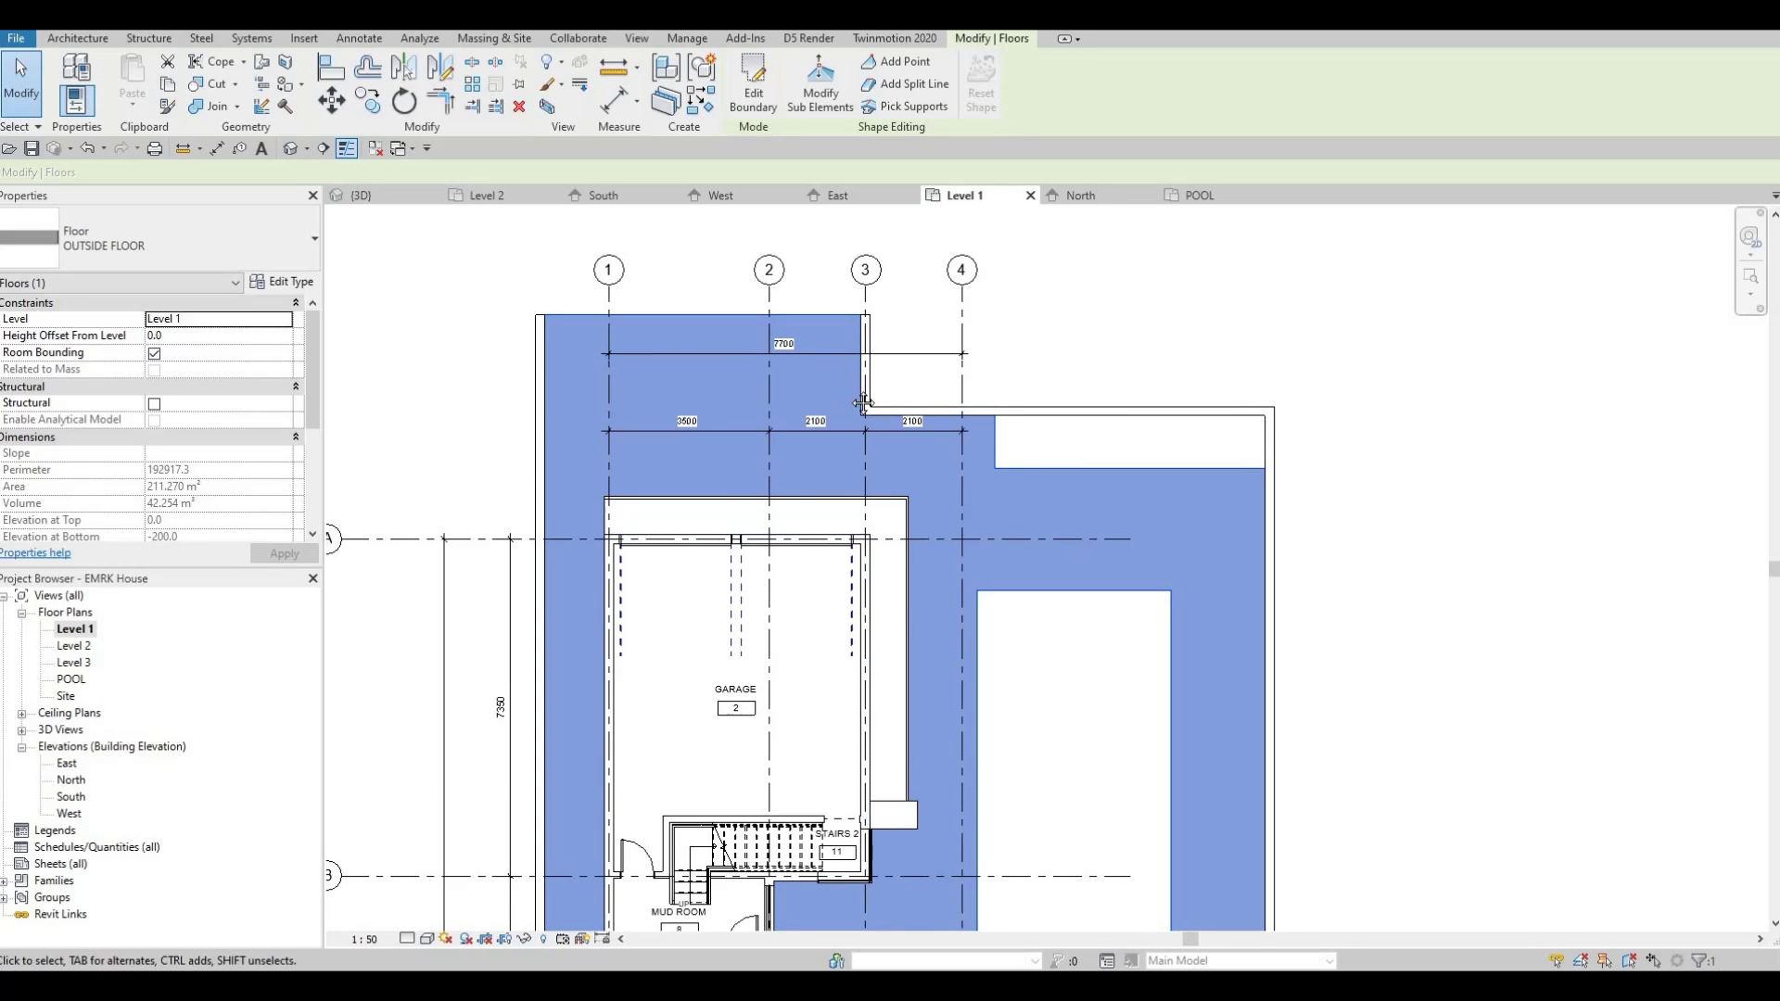
{"action": "middle_click_drag", "start_coordinate": [703, 281], "coordinate": [813, 288]}
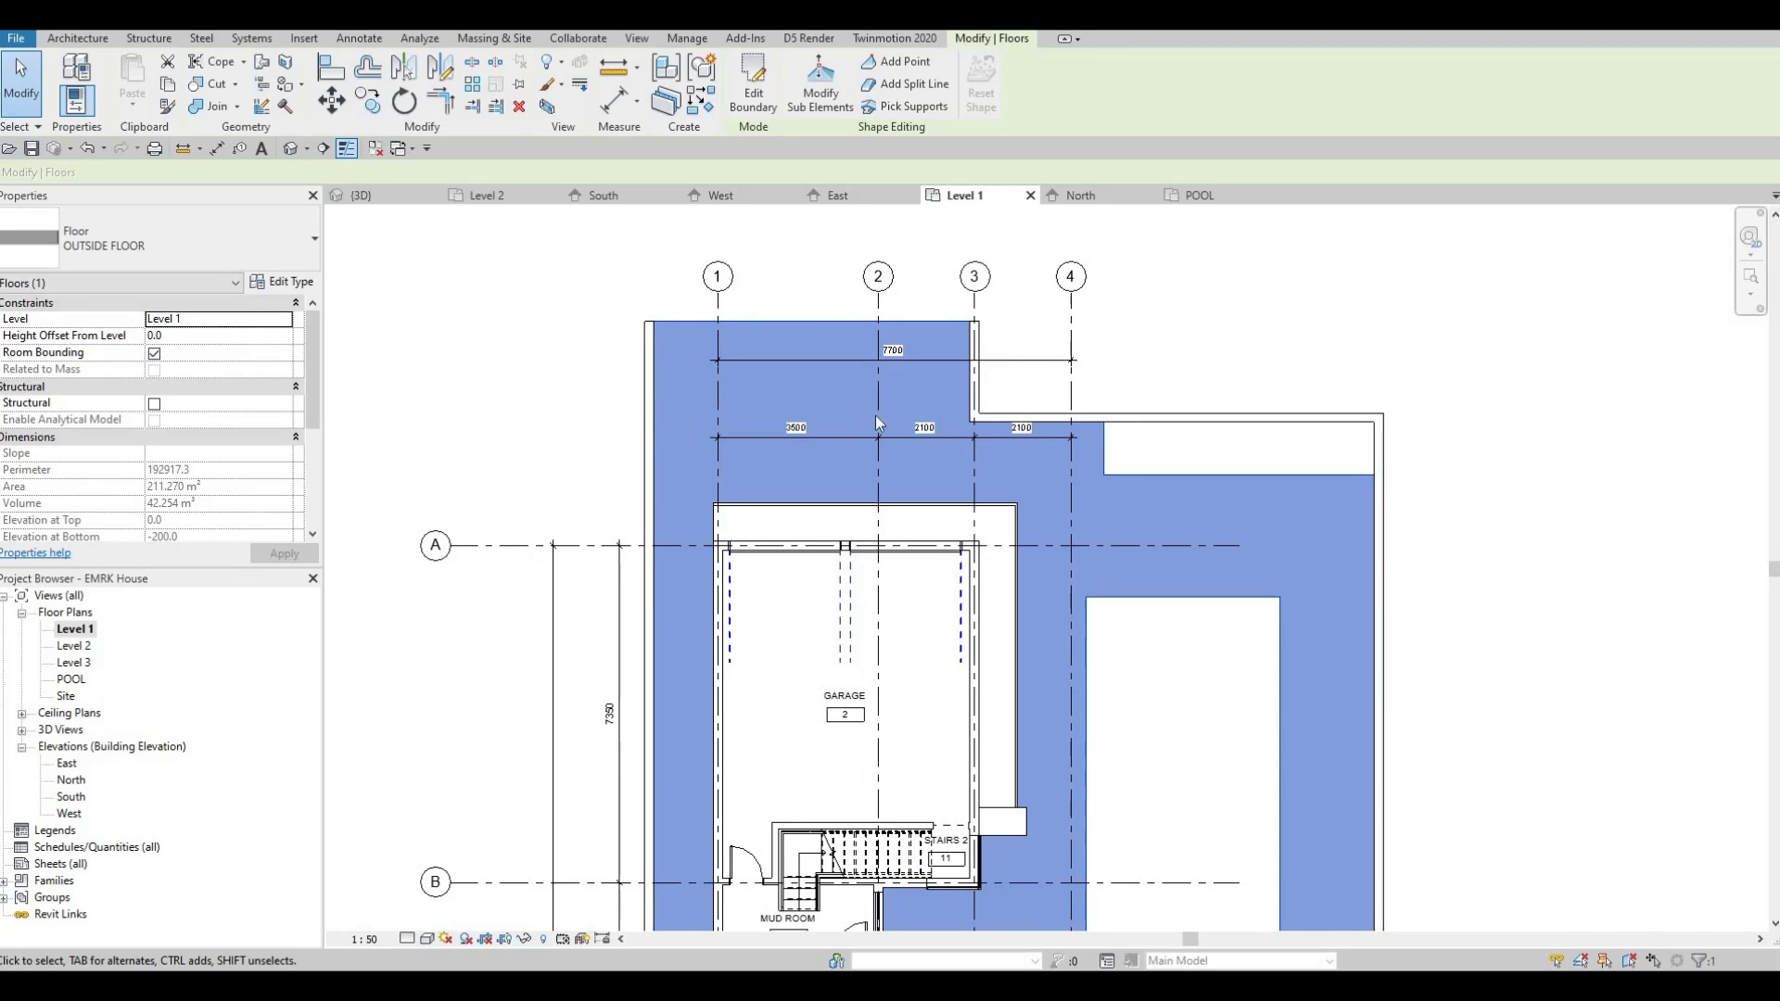
{"action": "left_click", "coordinate": [753, 93]}
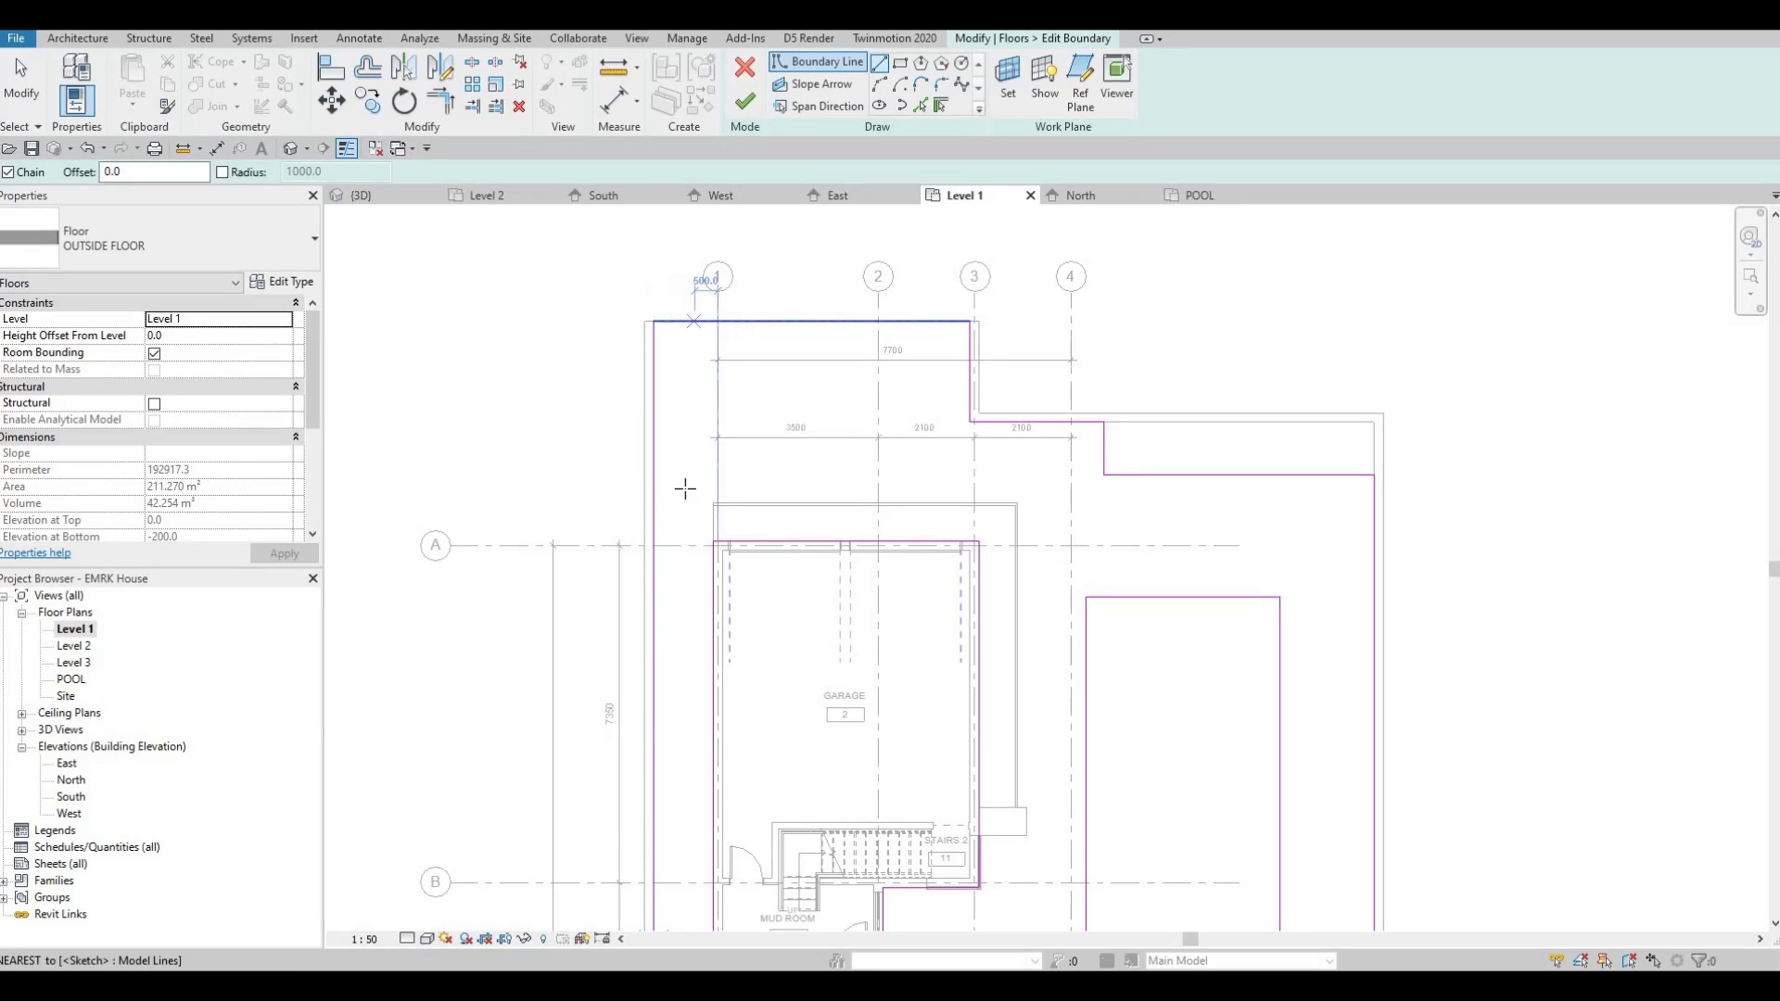
{"action": "left_click", "coordinate": [695, 321]}
{"action": "left_click", "coordinate": [697, 475]}
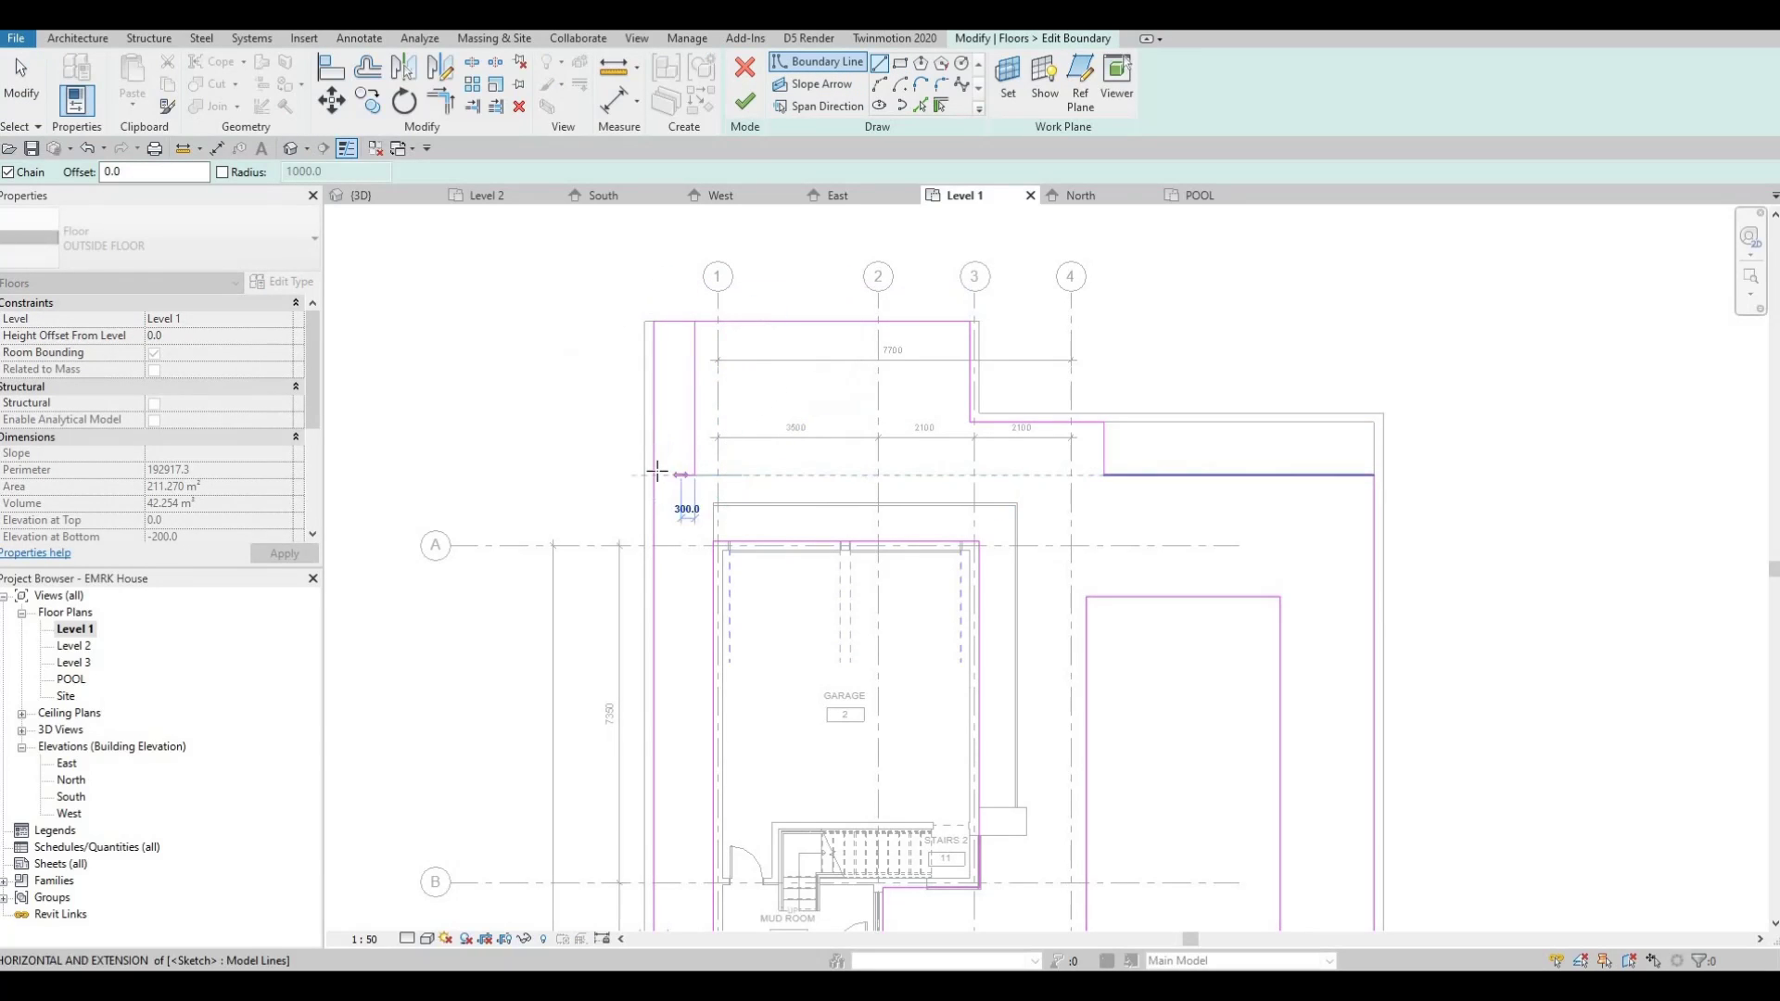
{"action": "left_click", "coordinate": [661, 474]}
{"action": "key", "text": "Escape"}
{"action": "key", "text": "Escape"}
{"action": "key", "text": "Escape"}
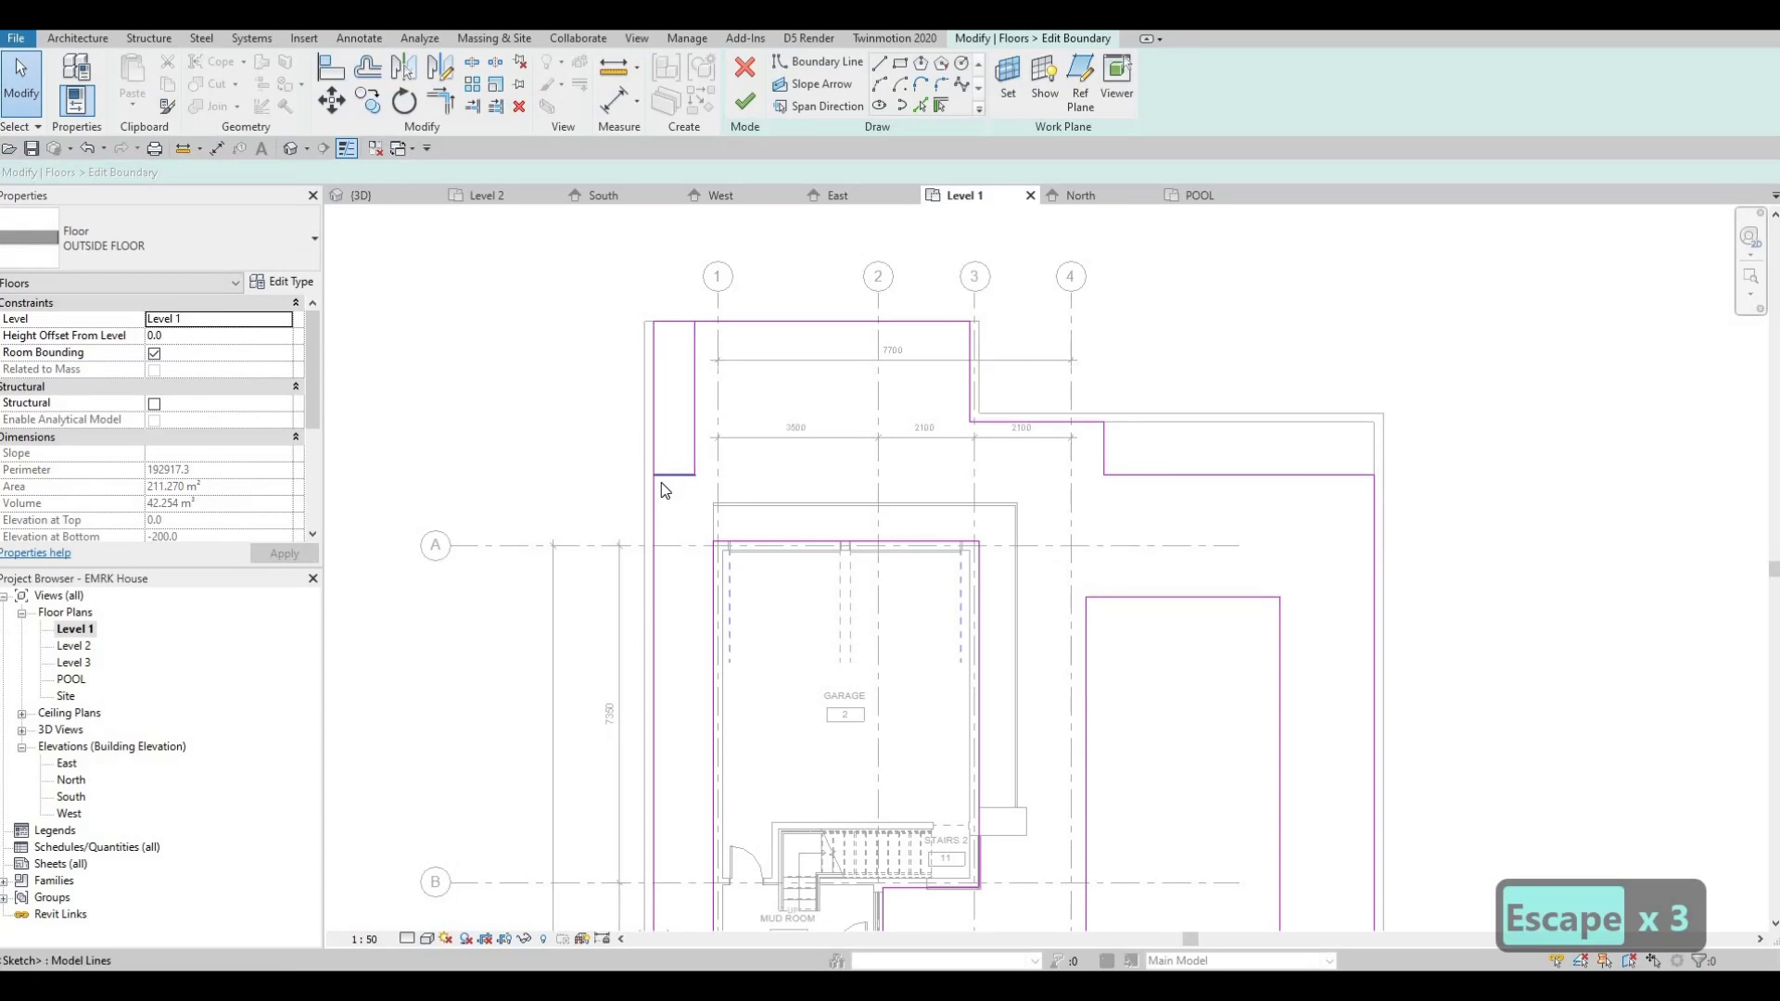
- Try to notch out the garage-end corner by trimming the new lines with the side and end boundary lines
{"action": "key", "text": "t"}
{"action": "key", "text": "r"}
{"action": "left_click", "coordinate": [655, 505]}
{"action": "left_click", "coordinate": [675, 475]}
{"action": "left_click", "coordinate": [696, 390]}
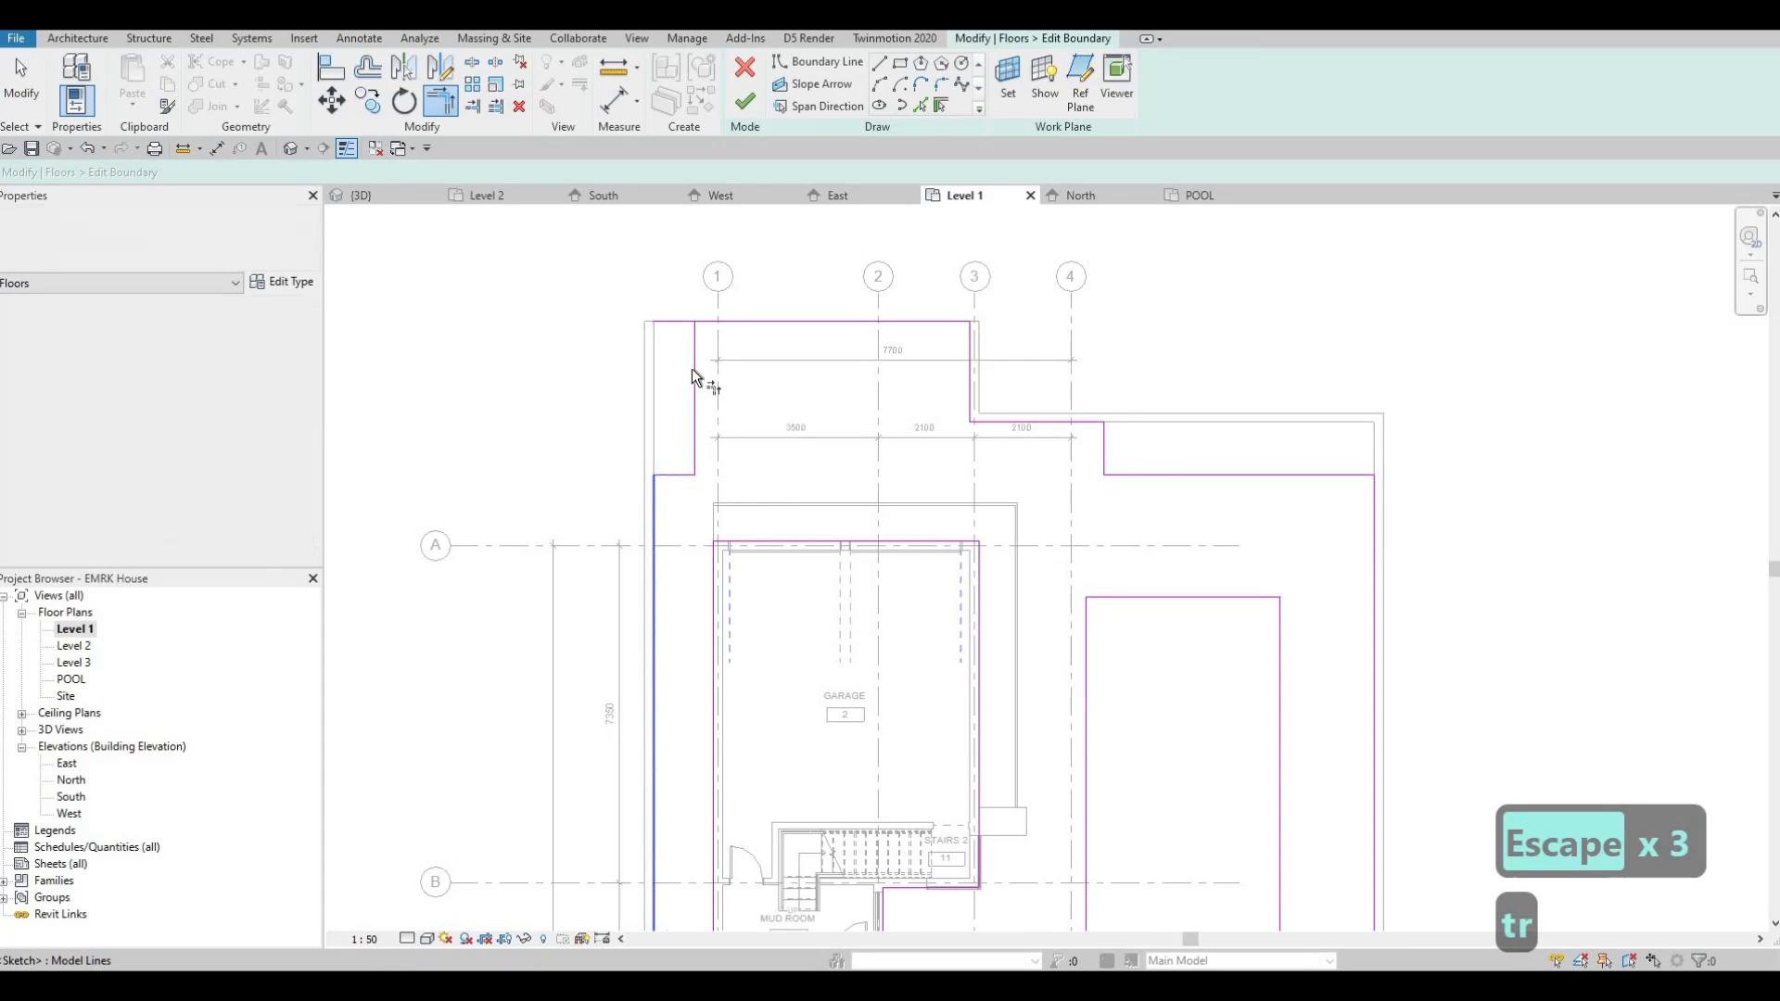
{"action": "left_click", "coordinate": [709, 321]}
{"action": "left_click", "coordinate": [709, 322]}
{"action": "key", "text": "Escape"}
{"action": "key", "text": "Escape"}
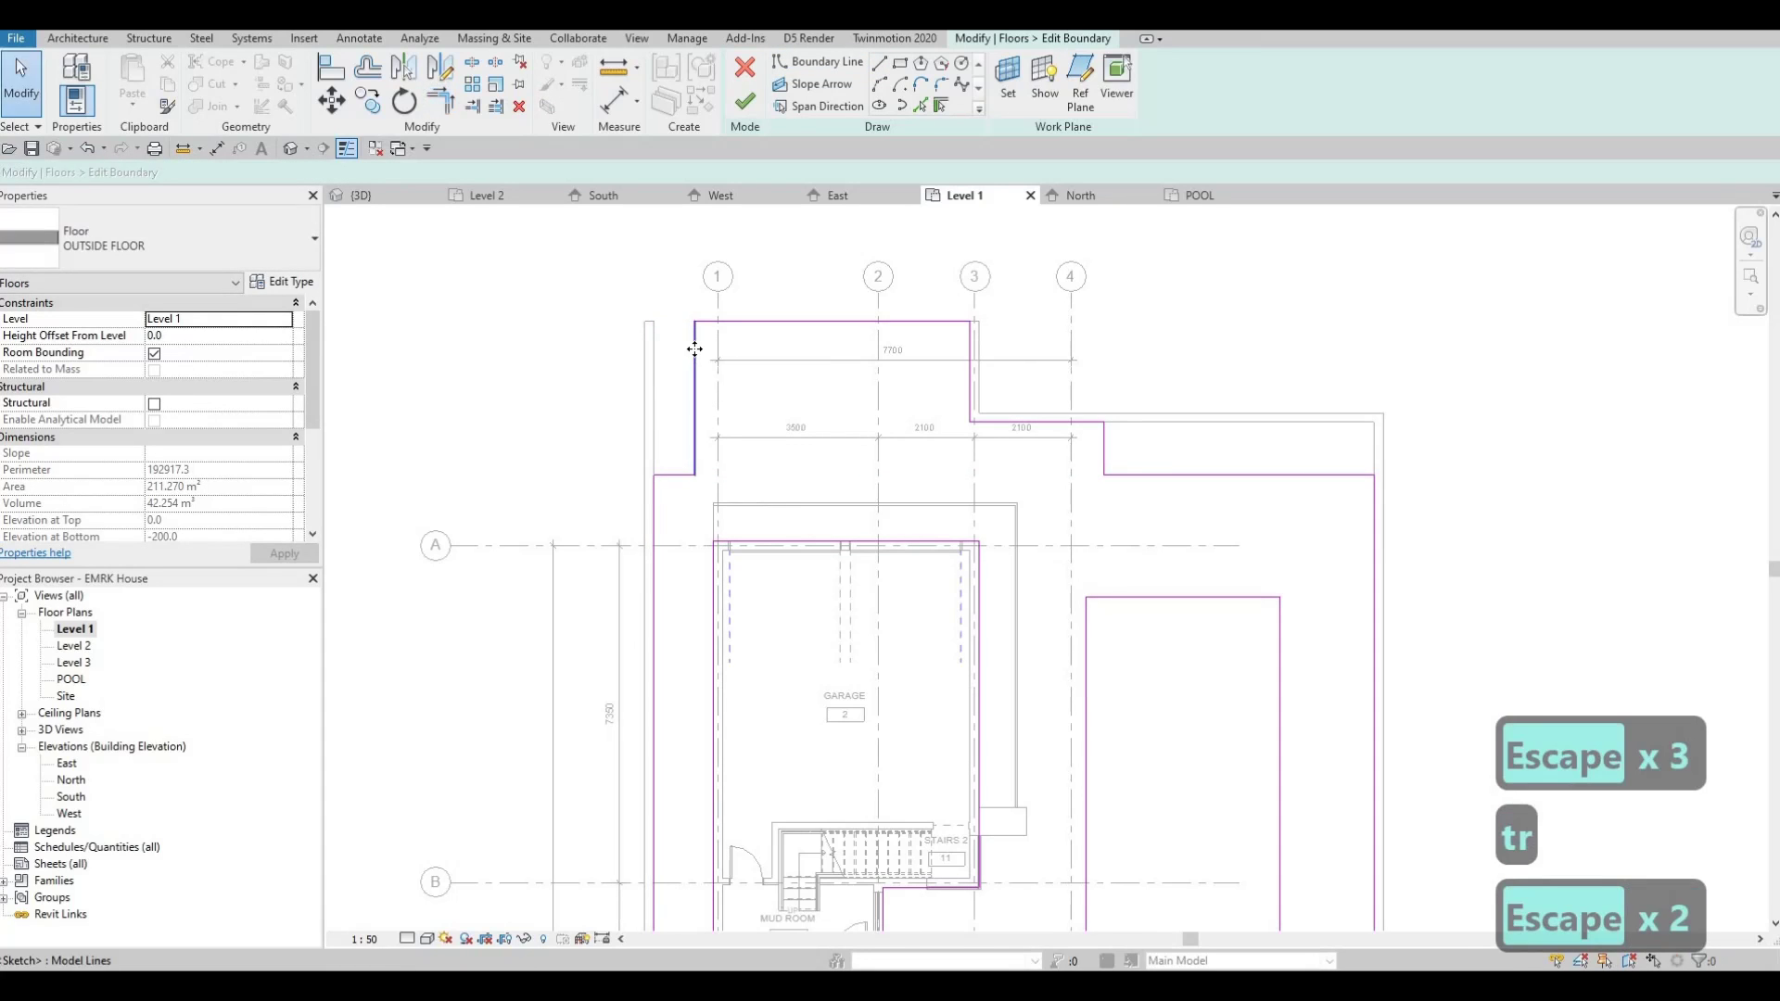
- Try moving the corner notch's long edge toward the side wall, and undo both the move and the corner trims
{"action": "left_click", "coordinate": [696, 358]}
{"action": "key", "text": "Left"}
{"action": "key", "text": "Left"}
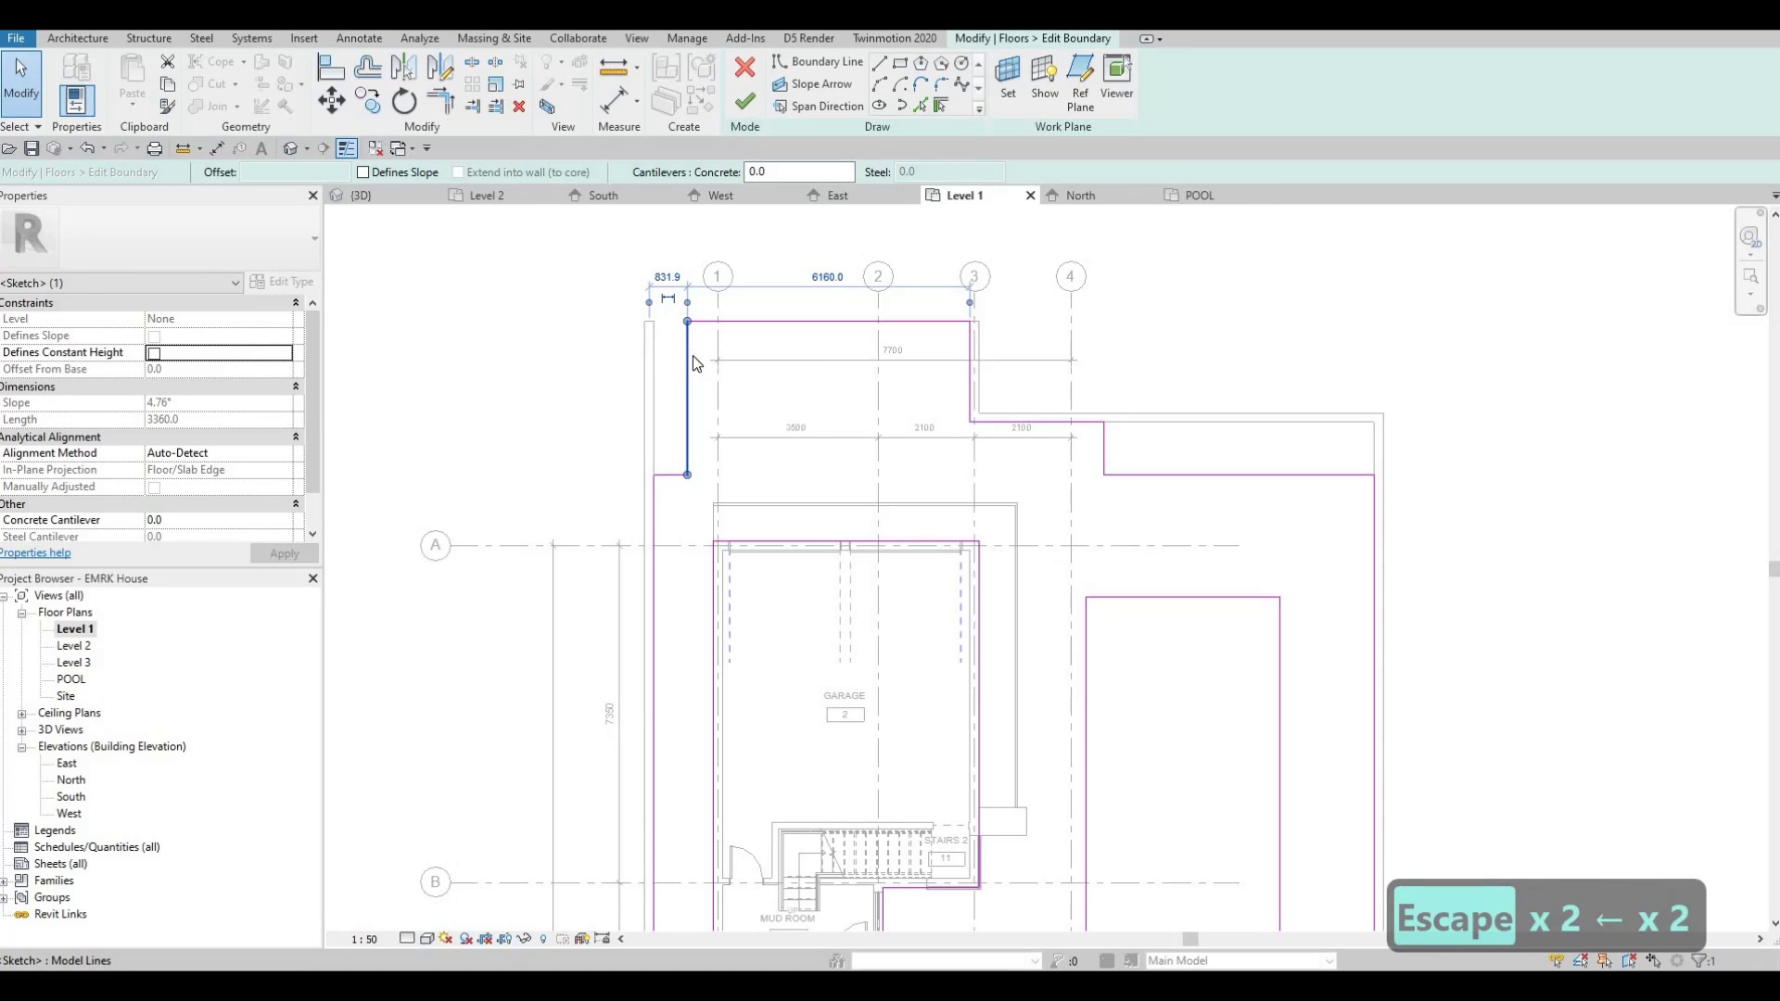
{"action": "key", "text": "ctrl+z"}
{"action": "key", "text": "ctrl+z"}
{"action": "key", "text": "ctrl+z"}
{"action": "key", "text": "ctrl+z"}
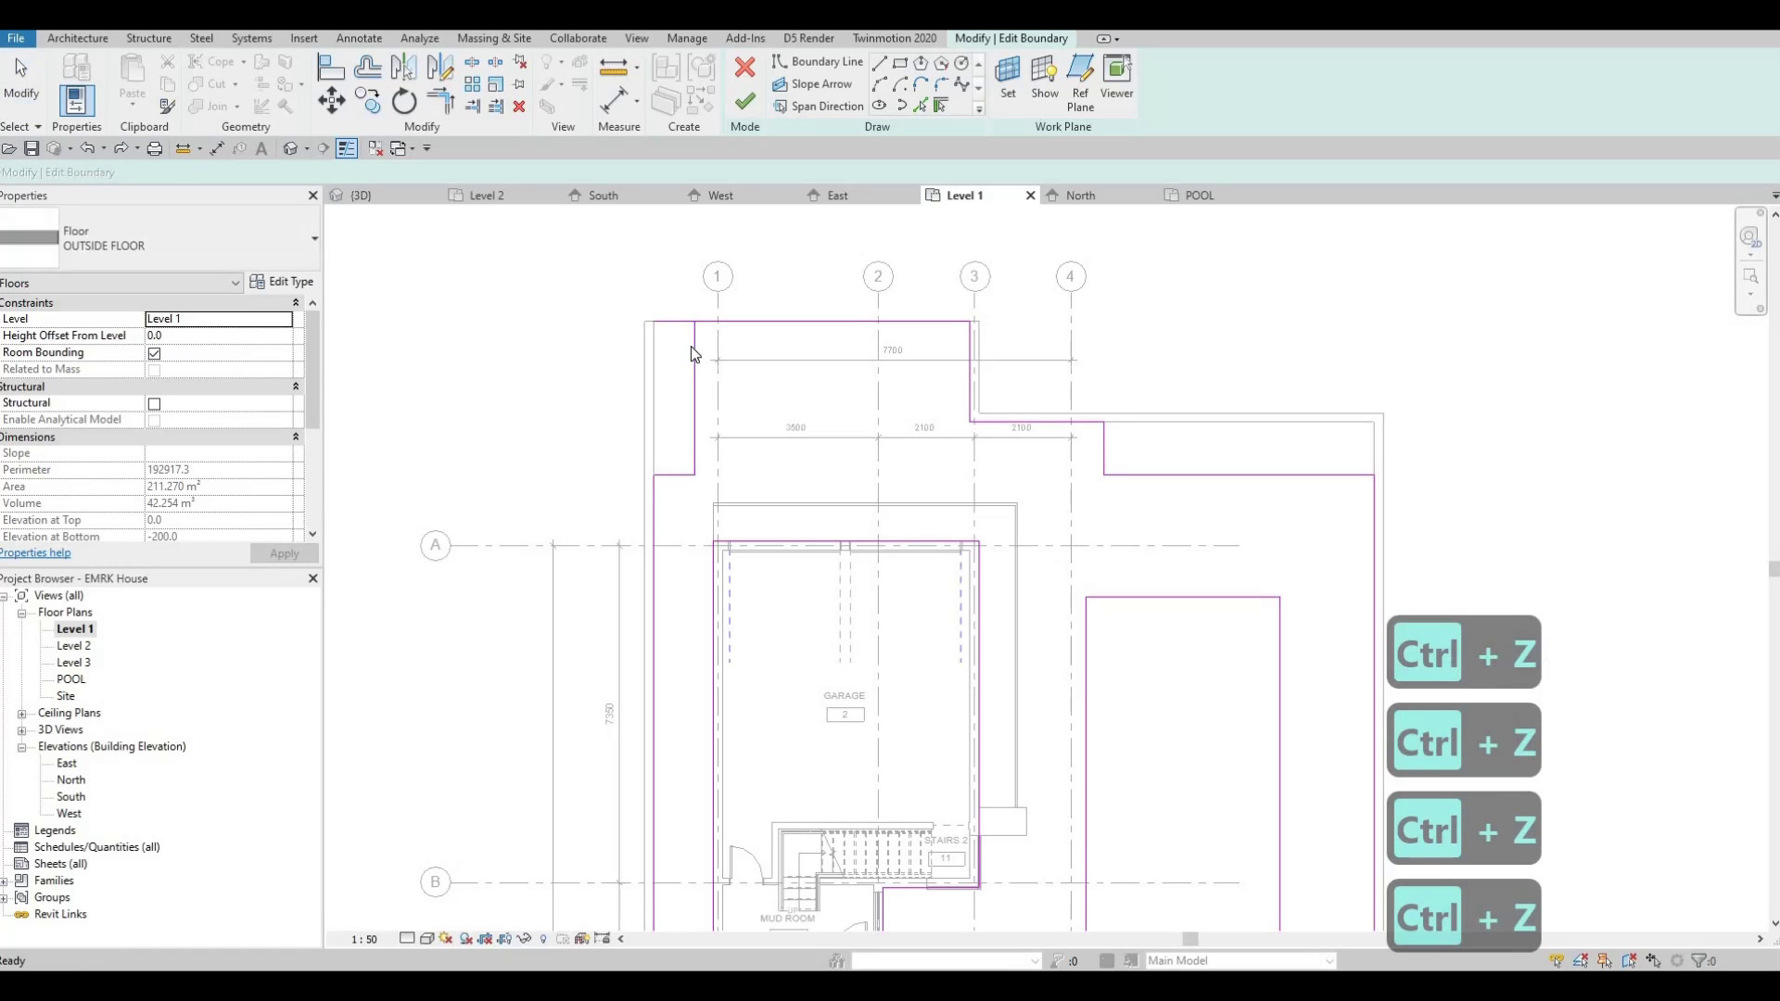
{"action": "key", "text": "Escape"}
- Shorten the long inner line to 2400 mm from its garage-side end and connect its free end to the side boundary line
{"action": "left_click", "coordinate": [693, 345]}
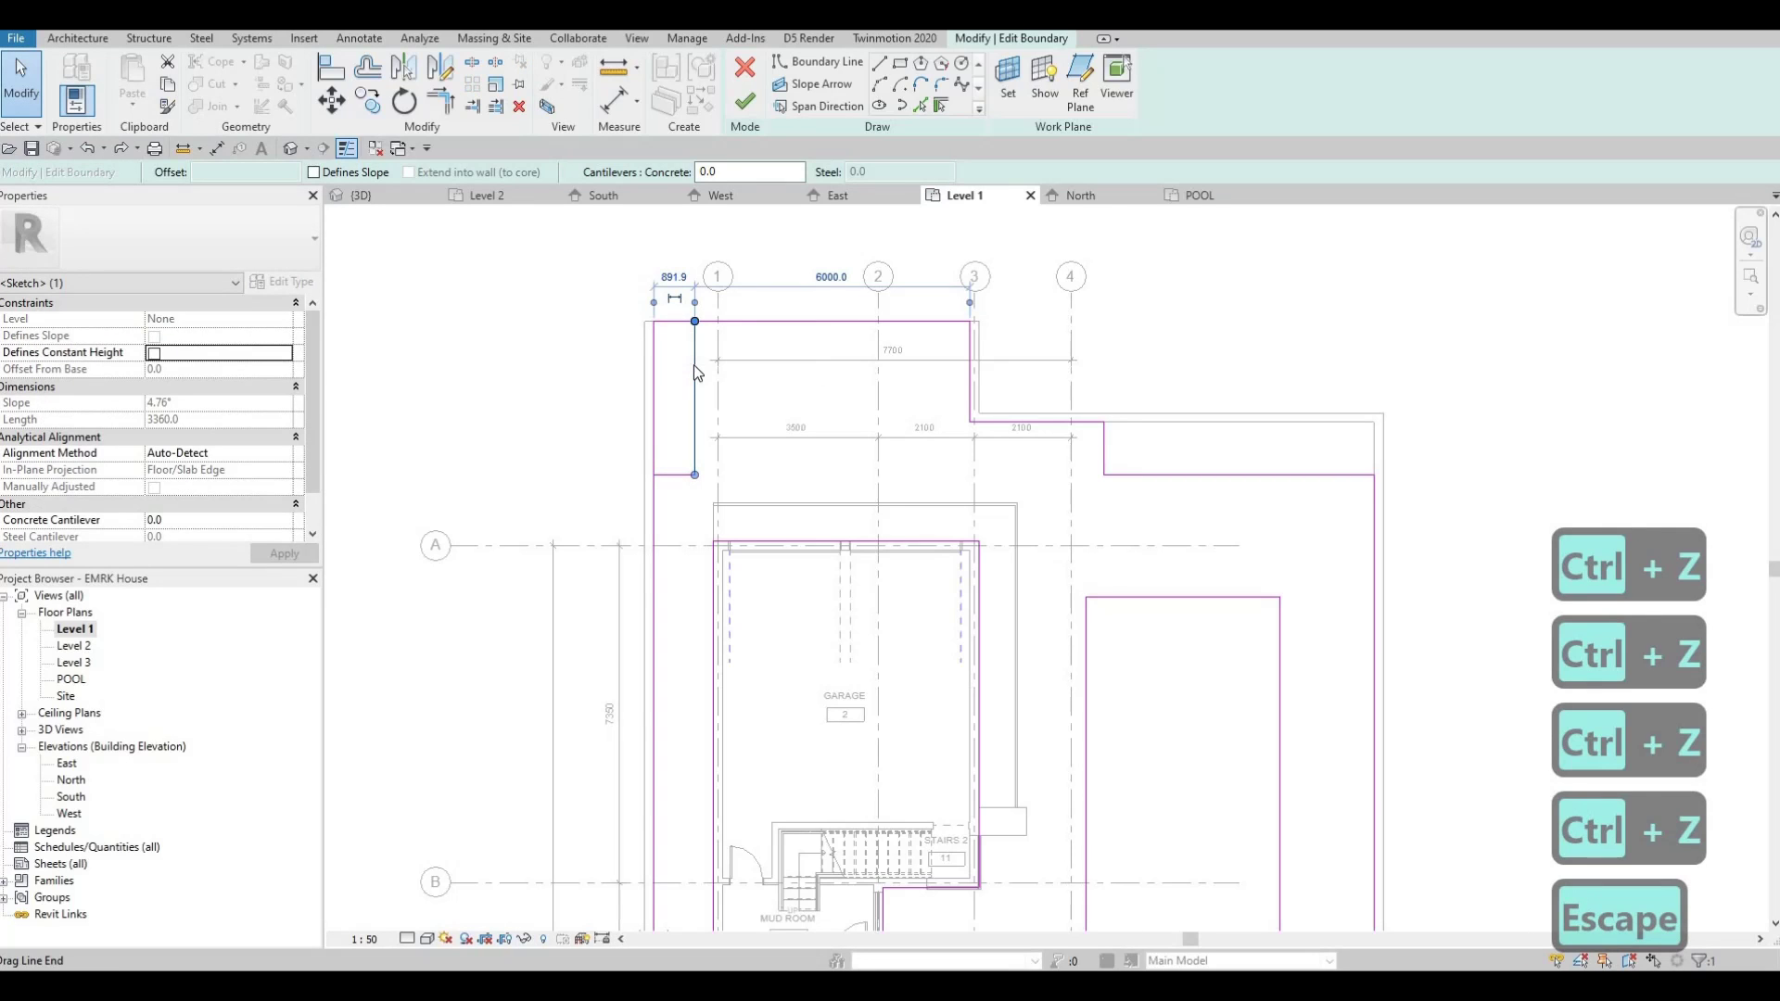
{"action": "left_click_drag", "start_coordinate": [697, 372], "coordinate": [694, 365]}
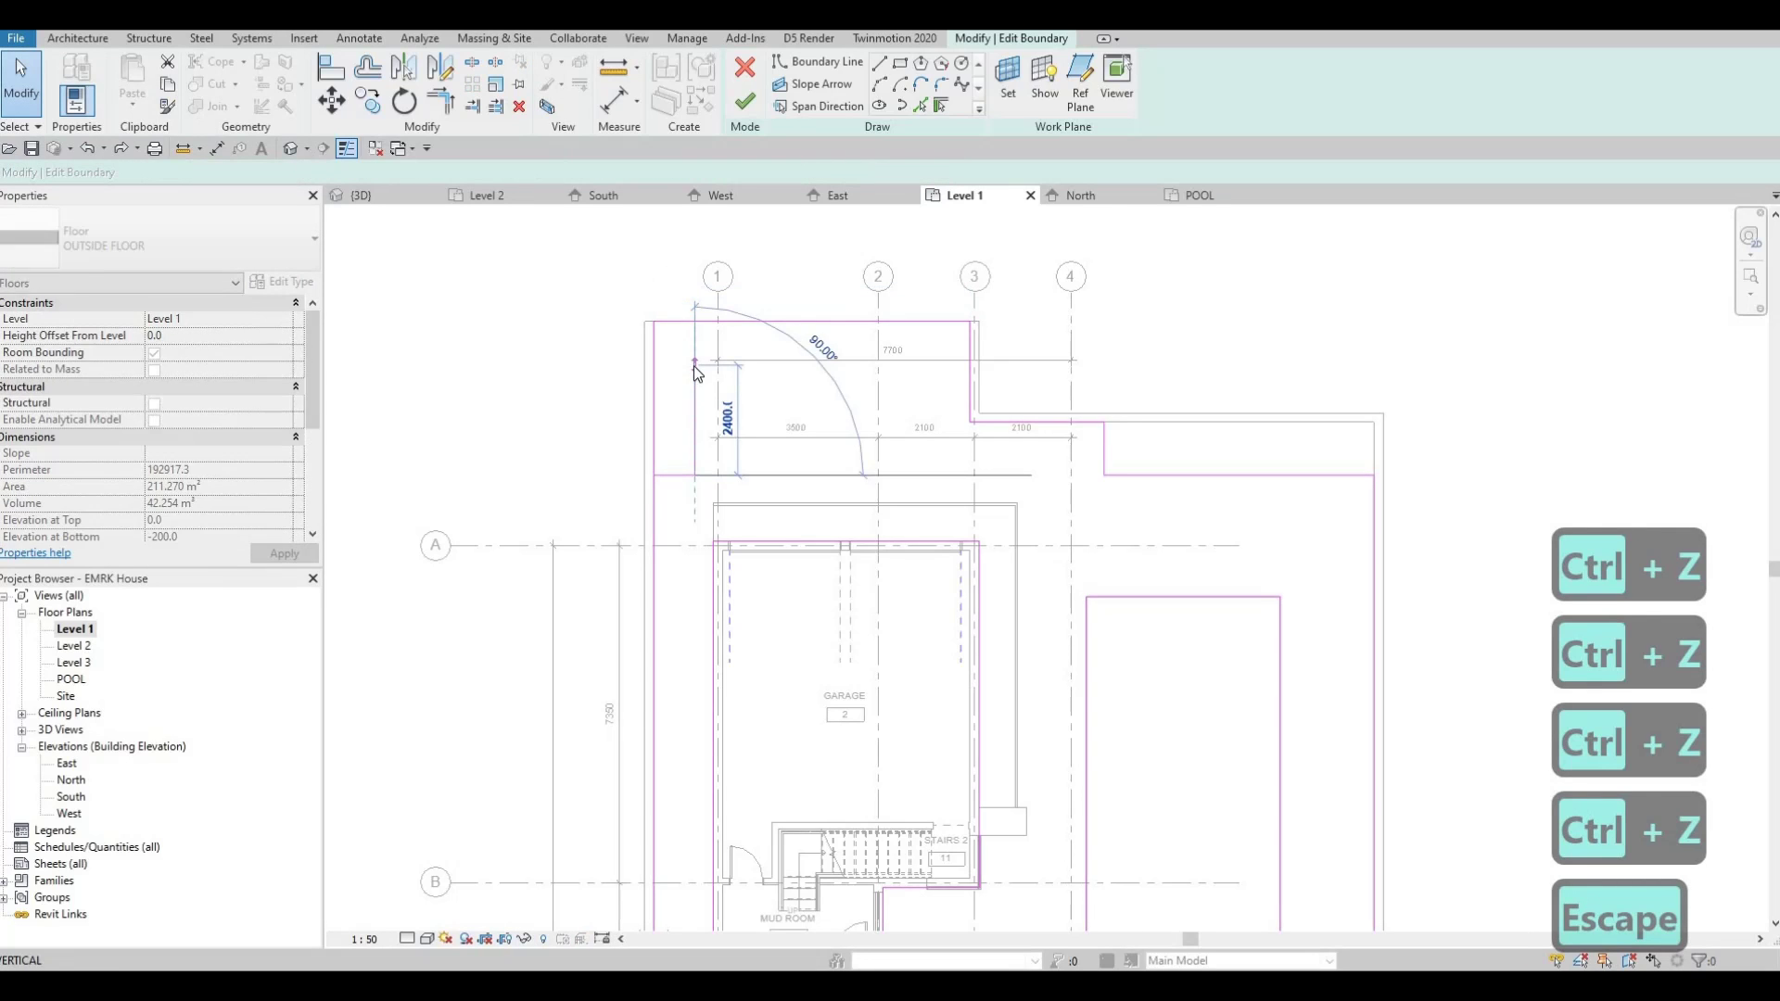
{"action": "left_click", "coordinate": [879, 63]}
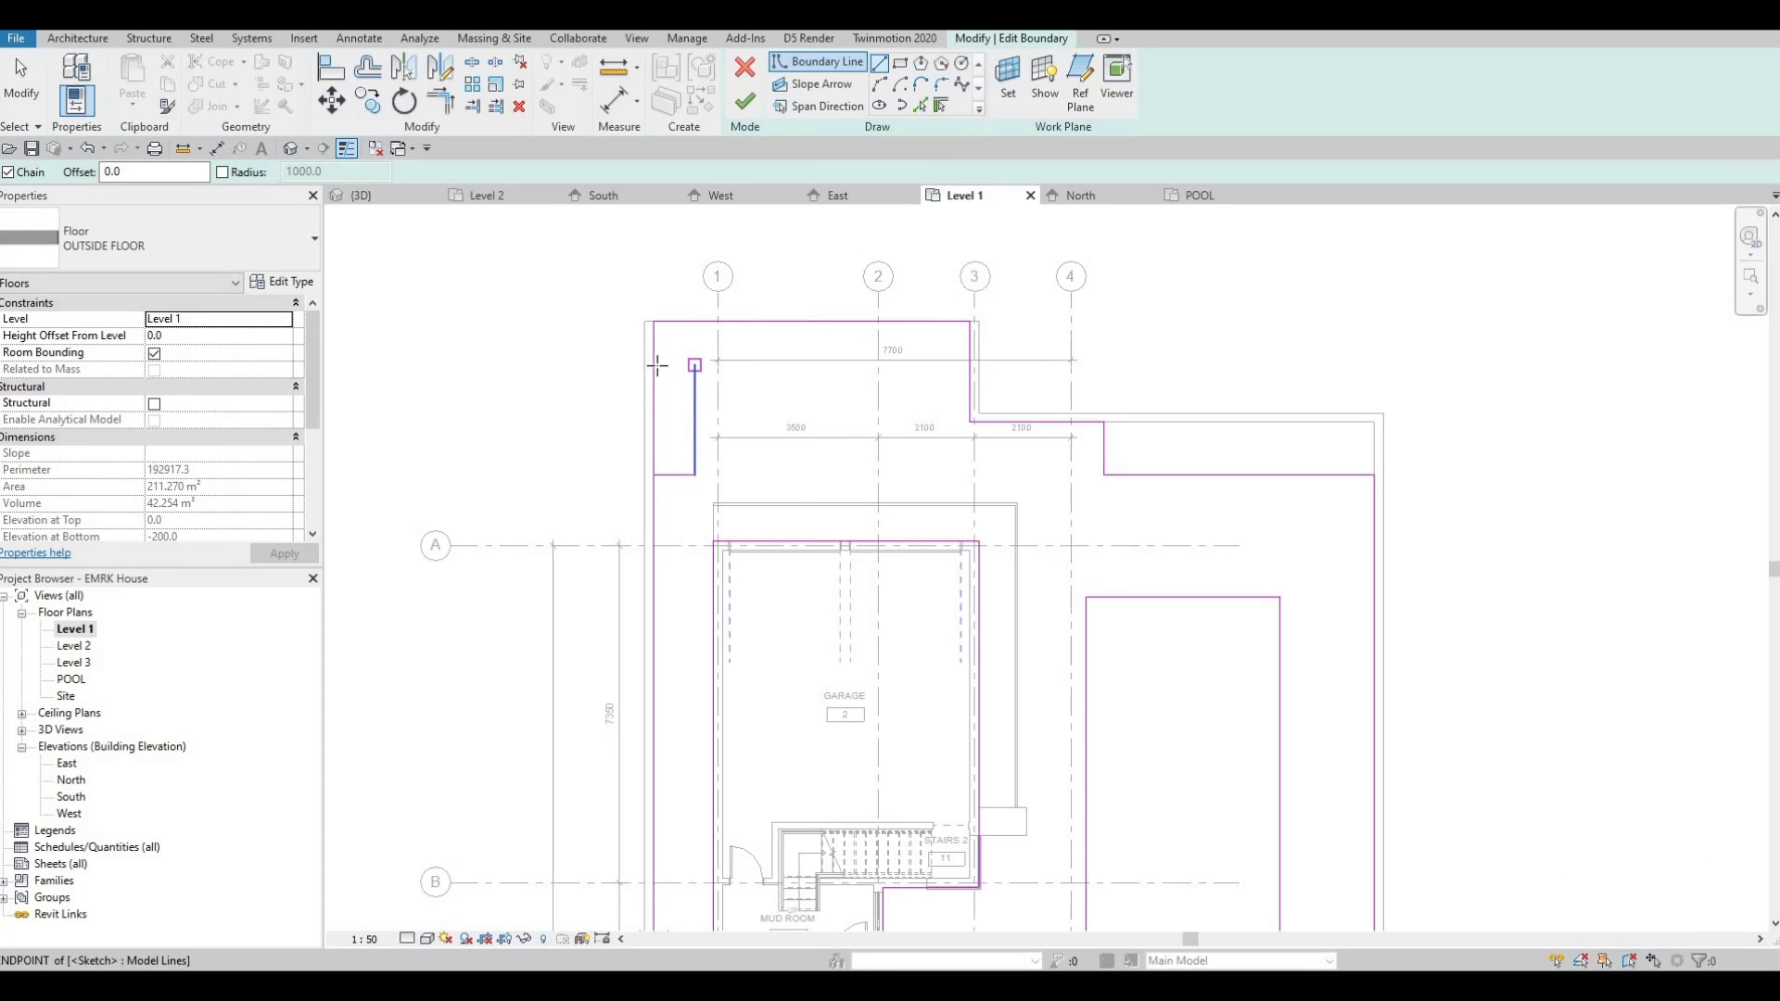
{"action": "left_click", "coordinate": [655, 365]}
{"action": "left_click", "coordinate": [695, 364]}
{"action": "key", "text": "Escape"}
{"action": "key", "text": "Escape"}
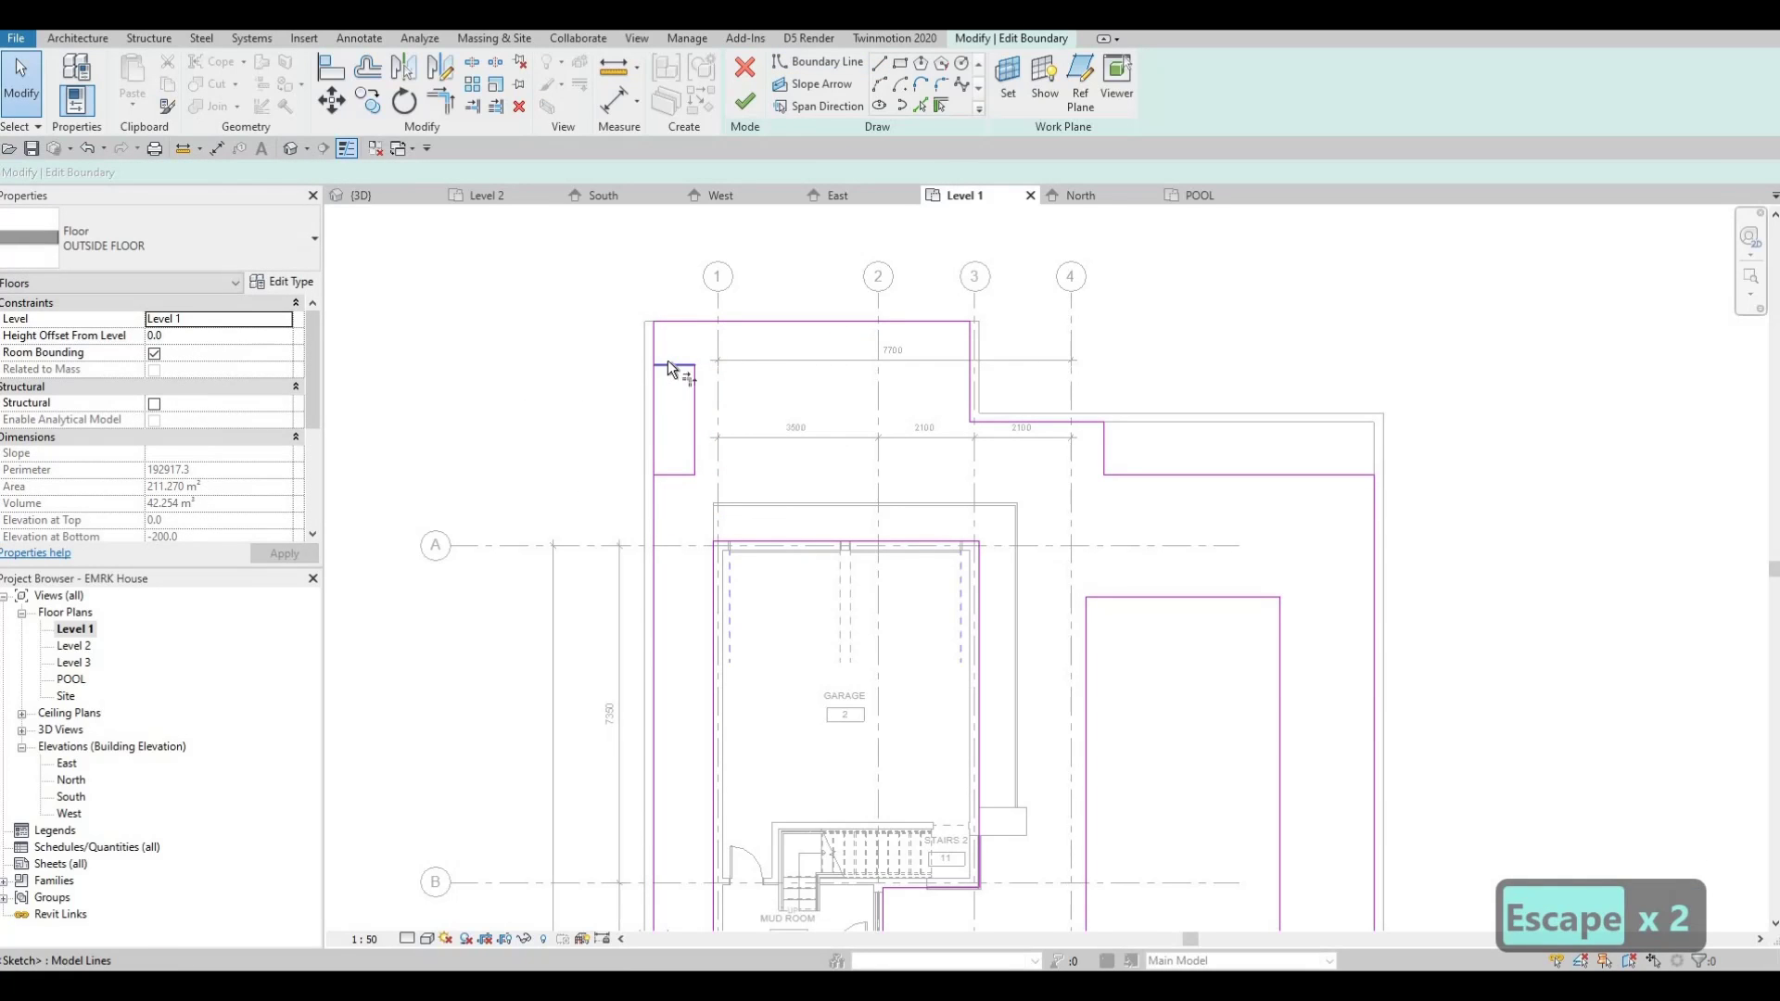
{"action": "key", "text": "t"}
{"action": "key", "text": "r"}
{"action": "left_click", "coordinate": [653, 492]}
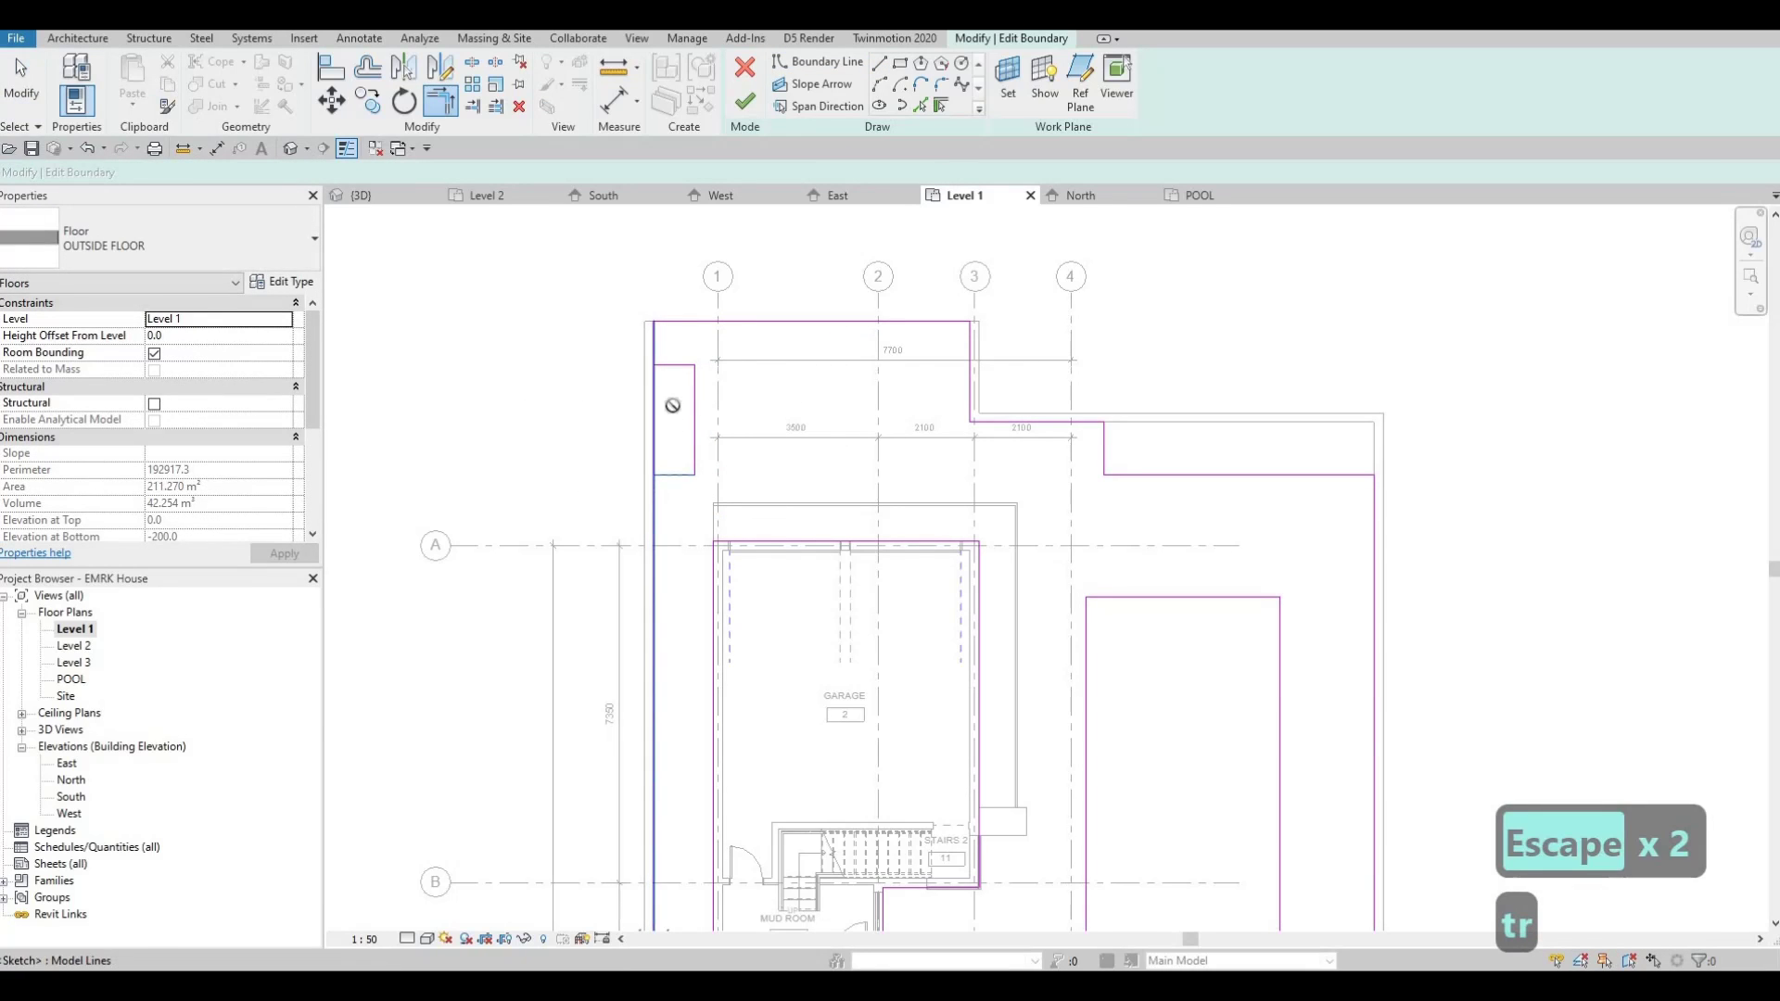
{"action": "left_click", "coordinate": [677, 391]}
{"action": "key", "text": "Escape"}
{"action": "key", "text": "Escape"}
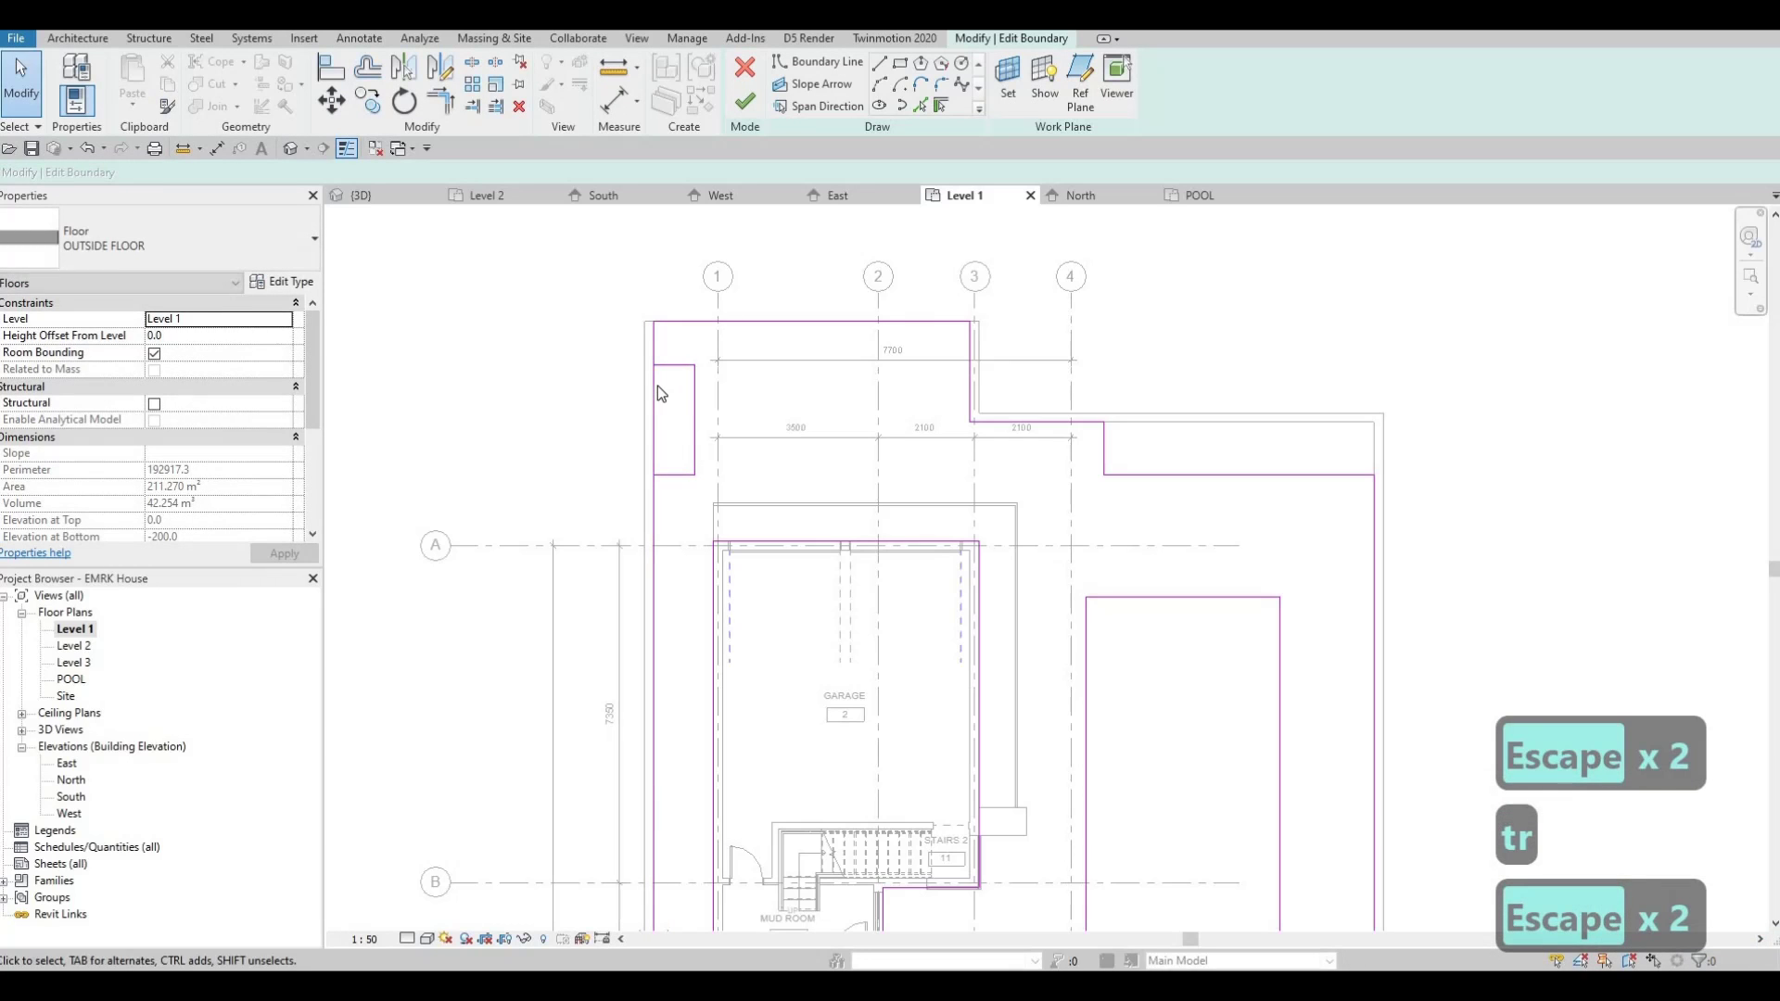
- Split the side boundary line between the cutout's two short edges and trim both pieces to those edges
{"action": "key", "text": "s"}
{"action": "key", "text": "l"}
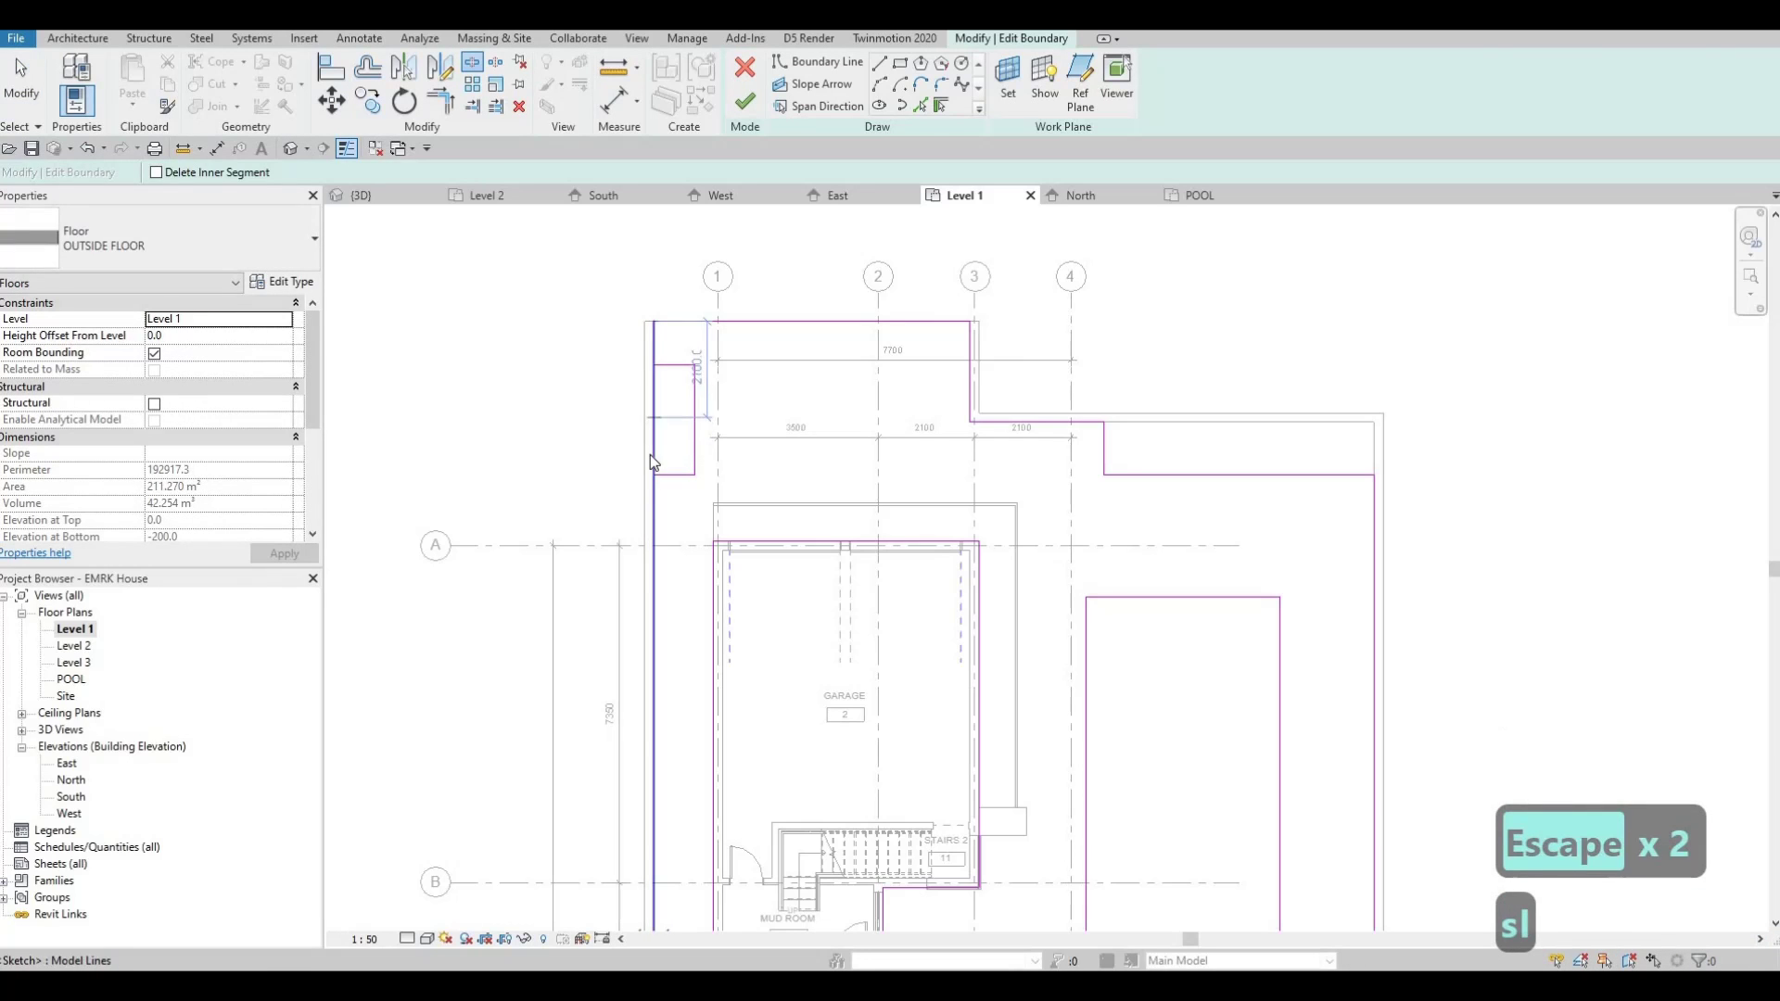
{"action": "key", "text": "Escape"}
{"action": "key", "text": "Escape"}
{"action": "key", "text": "t"}
{"action": "key", "text": "r"}
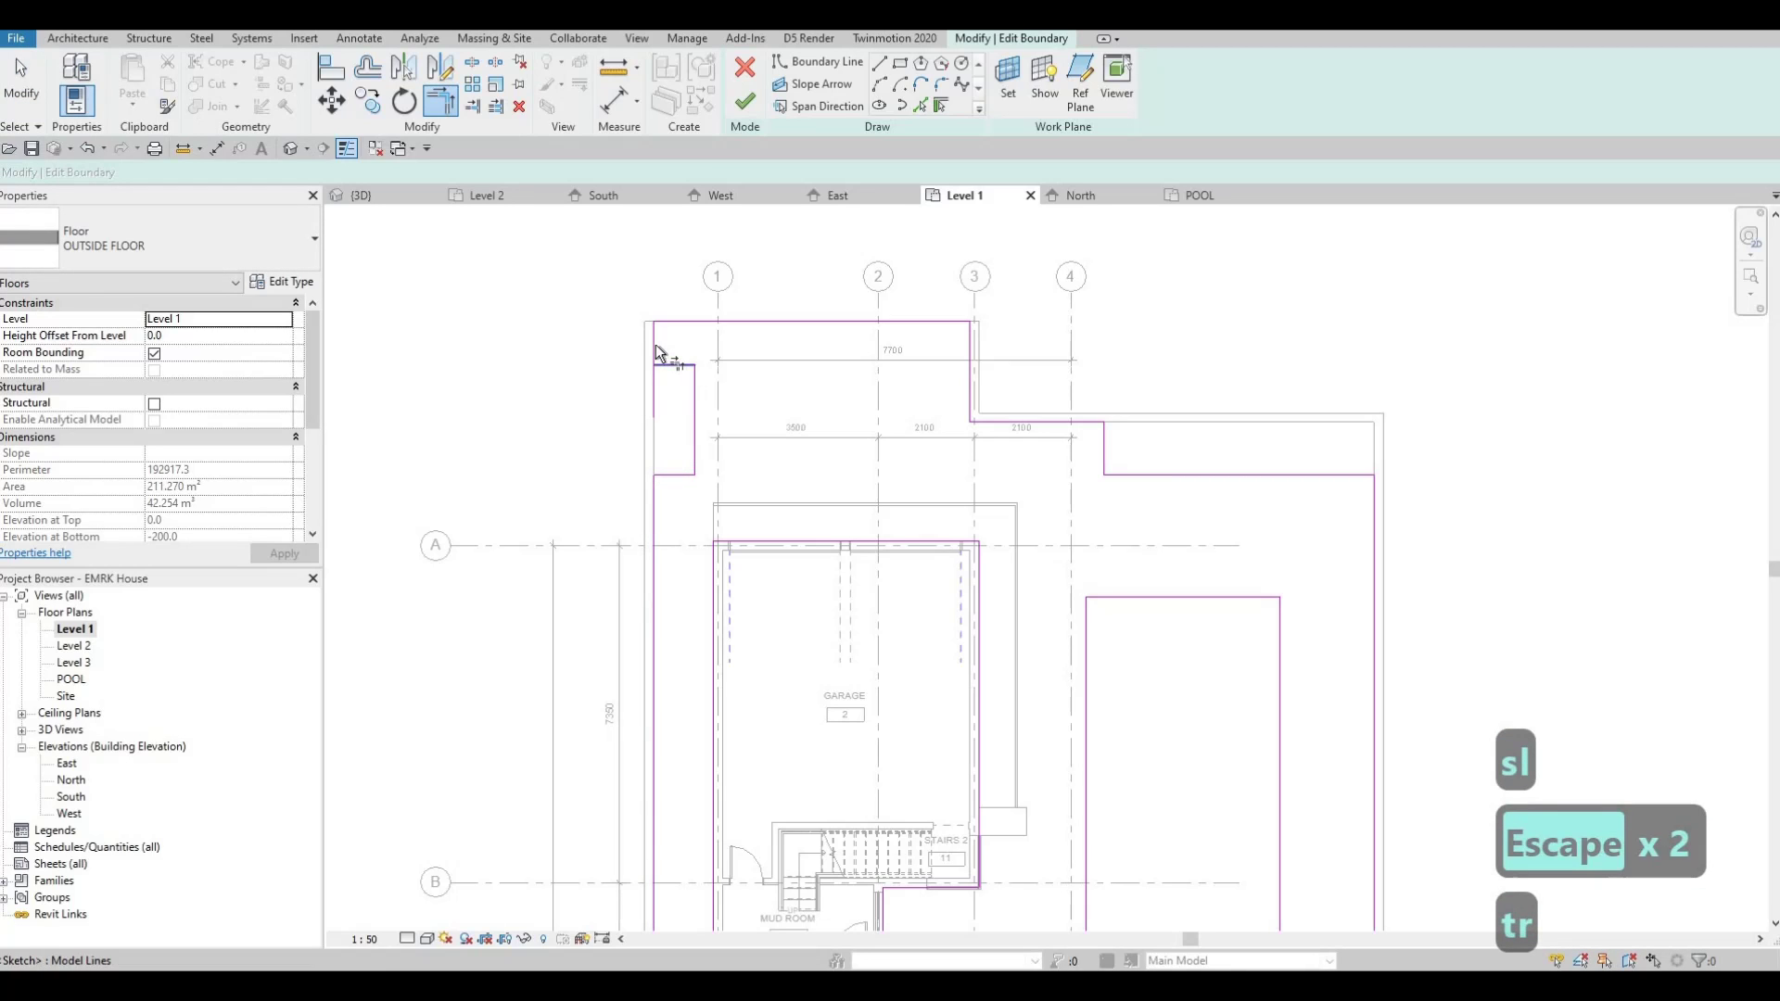
{"action": "key", "text": "Escape"}
{"action": "key", "text": "Escape"}
- Move the side cutout's long edge toward the side wall, to 6240 mm from the boundary line at grid 3
{"action": "left_click", "coordinate": [695, 400]}
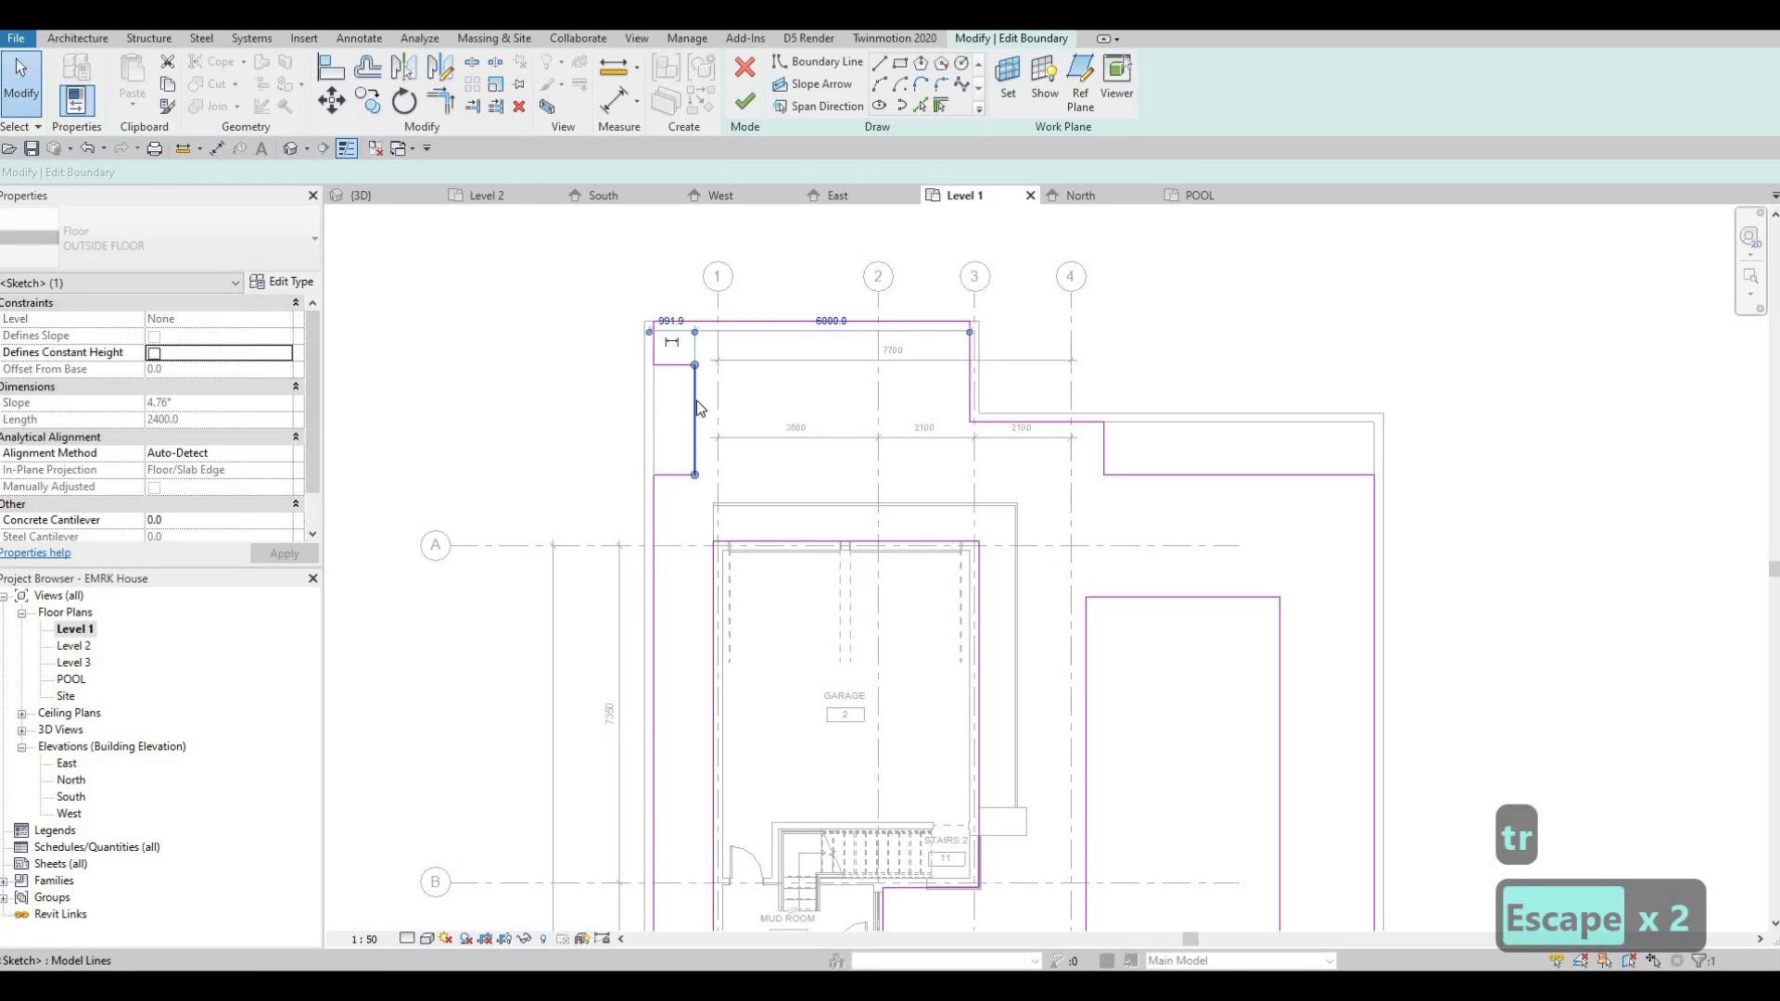
{"action": "key", "text": "Left"}
{"action": "key", "text": "Left"}
{"action": "key", "text": "Left"}
{"action": "key", "text": "Left"}
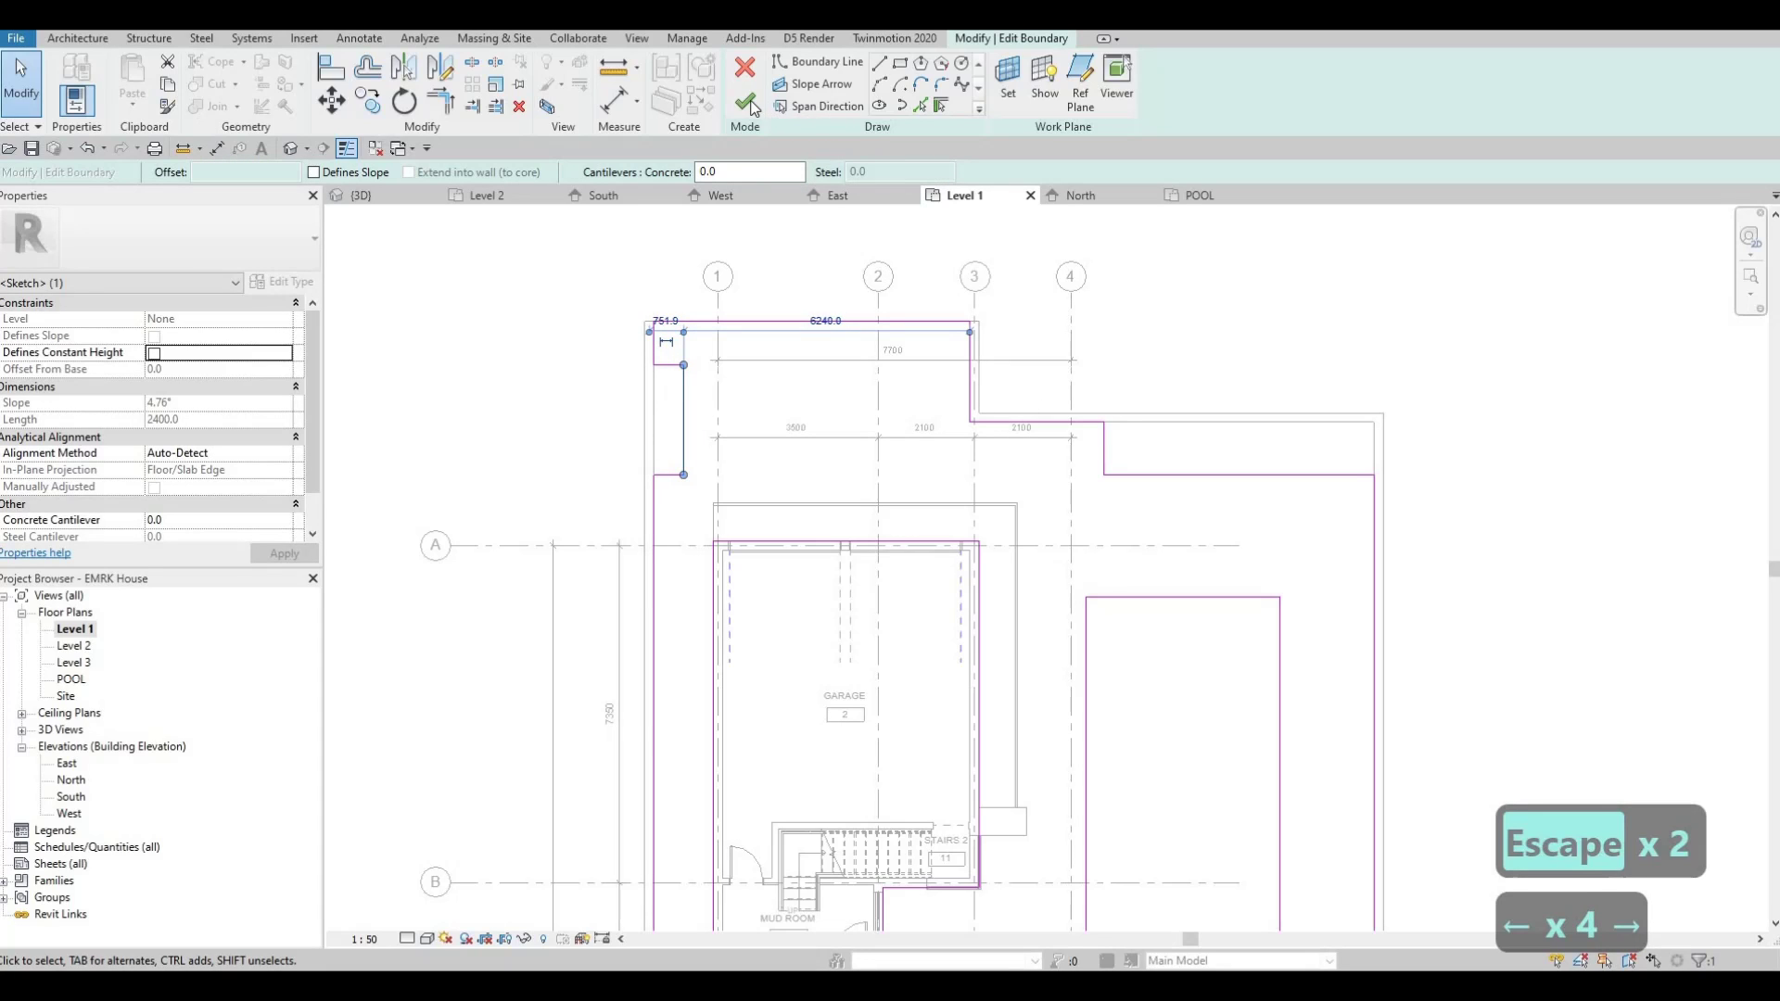
- Finish the edited floor boundary without attaching walls and clear the selection
{"action": "left_click", "coordinate": [747, 102]}
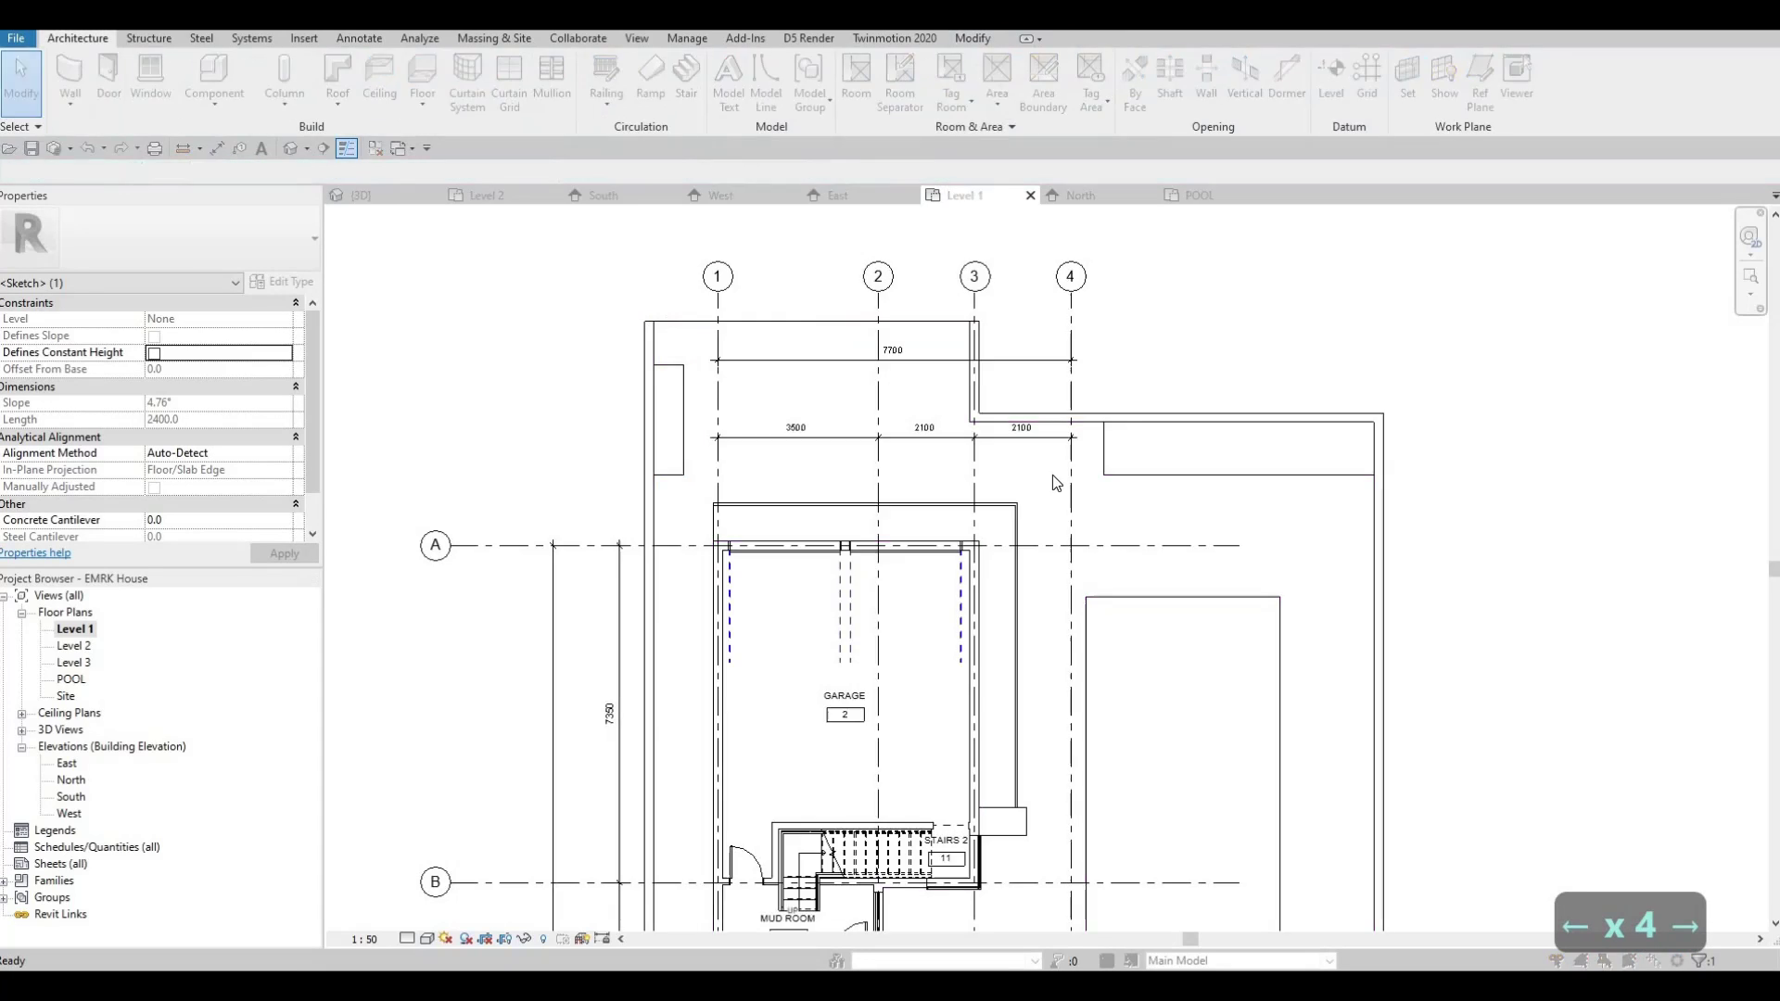
{"action": "left_click", "coordinate": [1026, 510]}
{"action": "key", "text": "Escape"}
{"action": "key", "text": "Escape"}
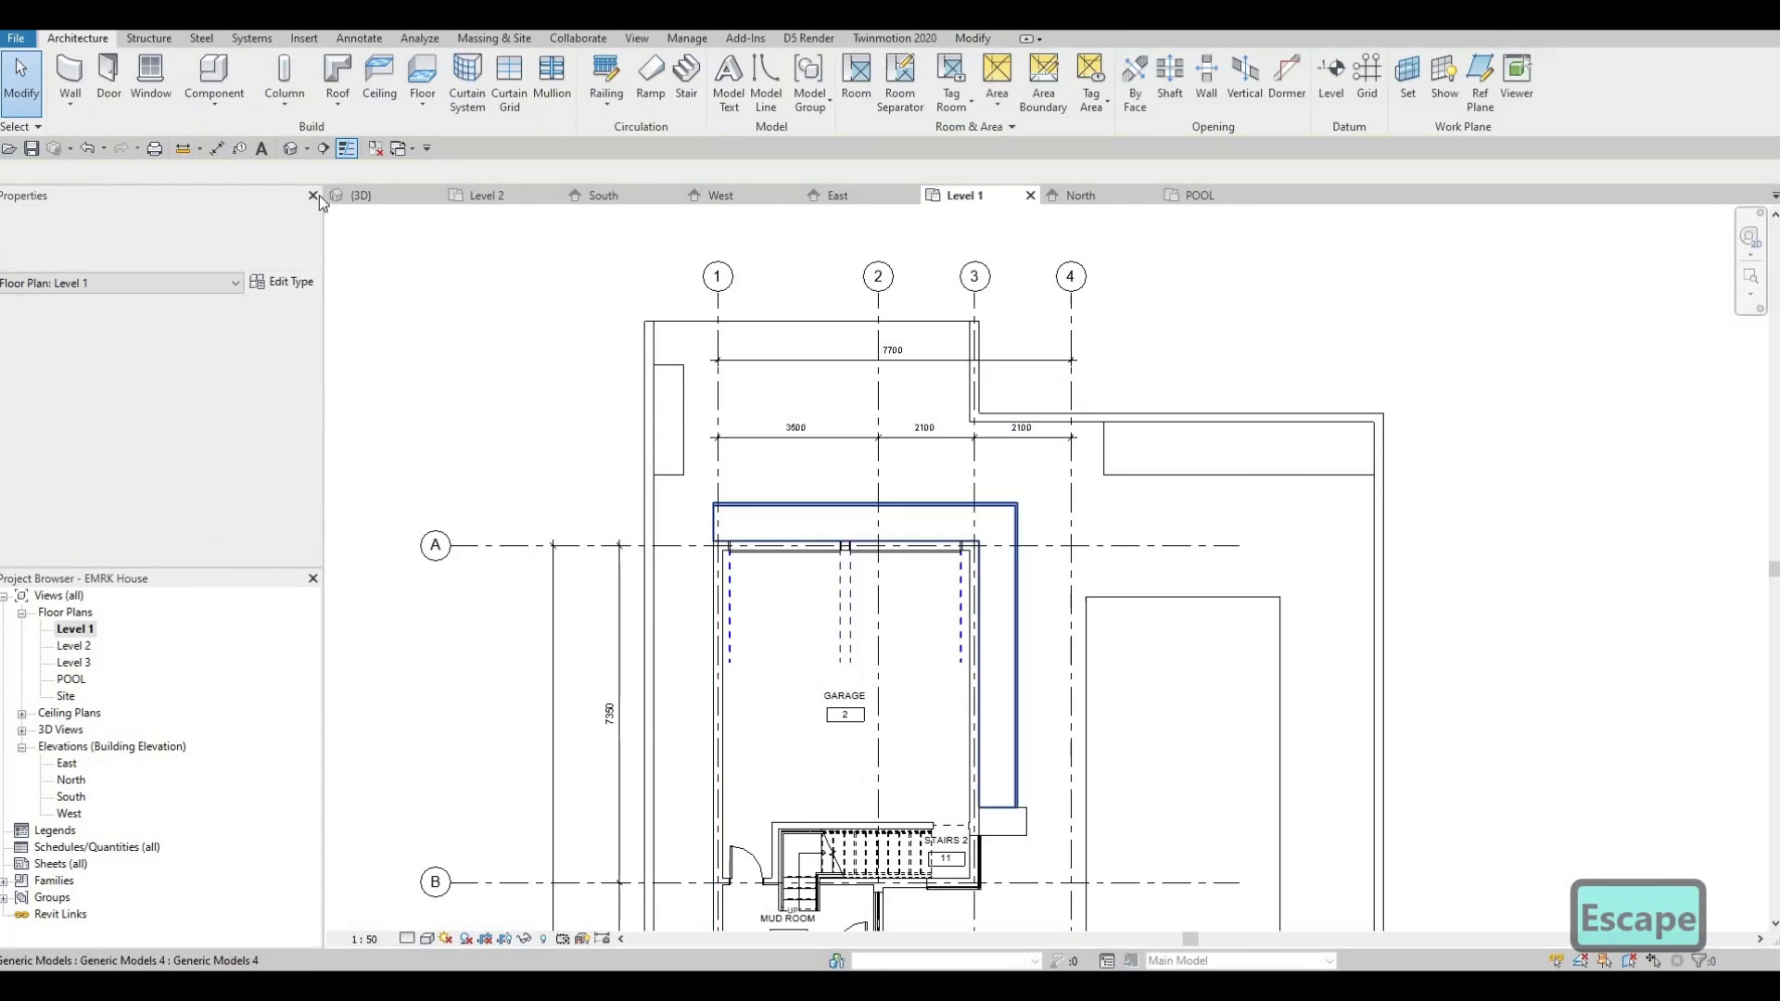
- Start a new architectural floor on Level 1 and duplicate the OUTSIDE FLOOR type as GRASS
{"action": "left_click", "coordinate": [422, 74]}
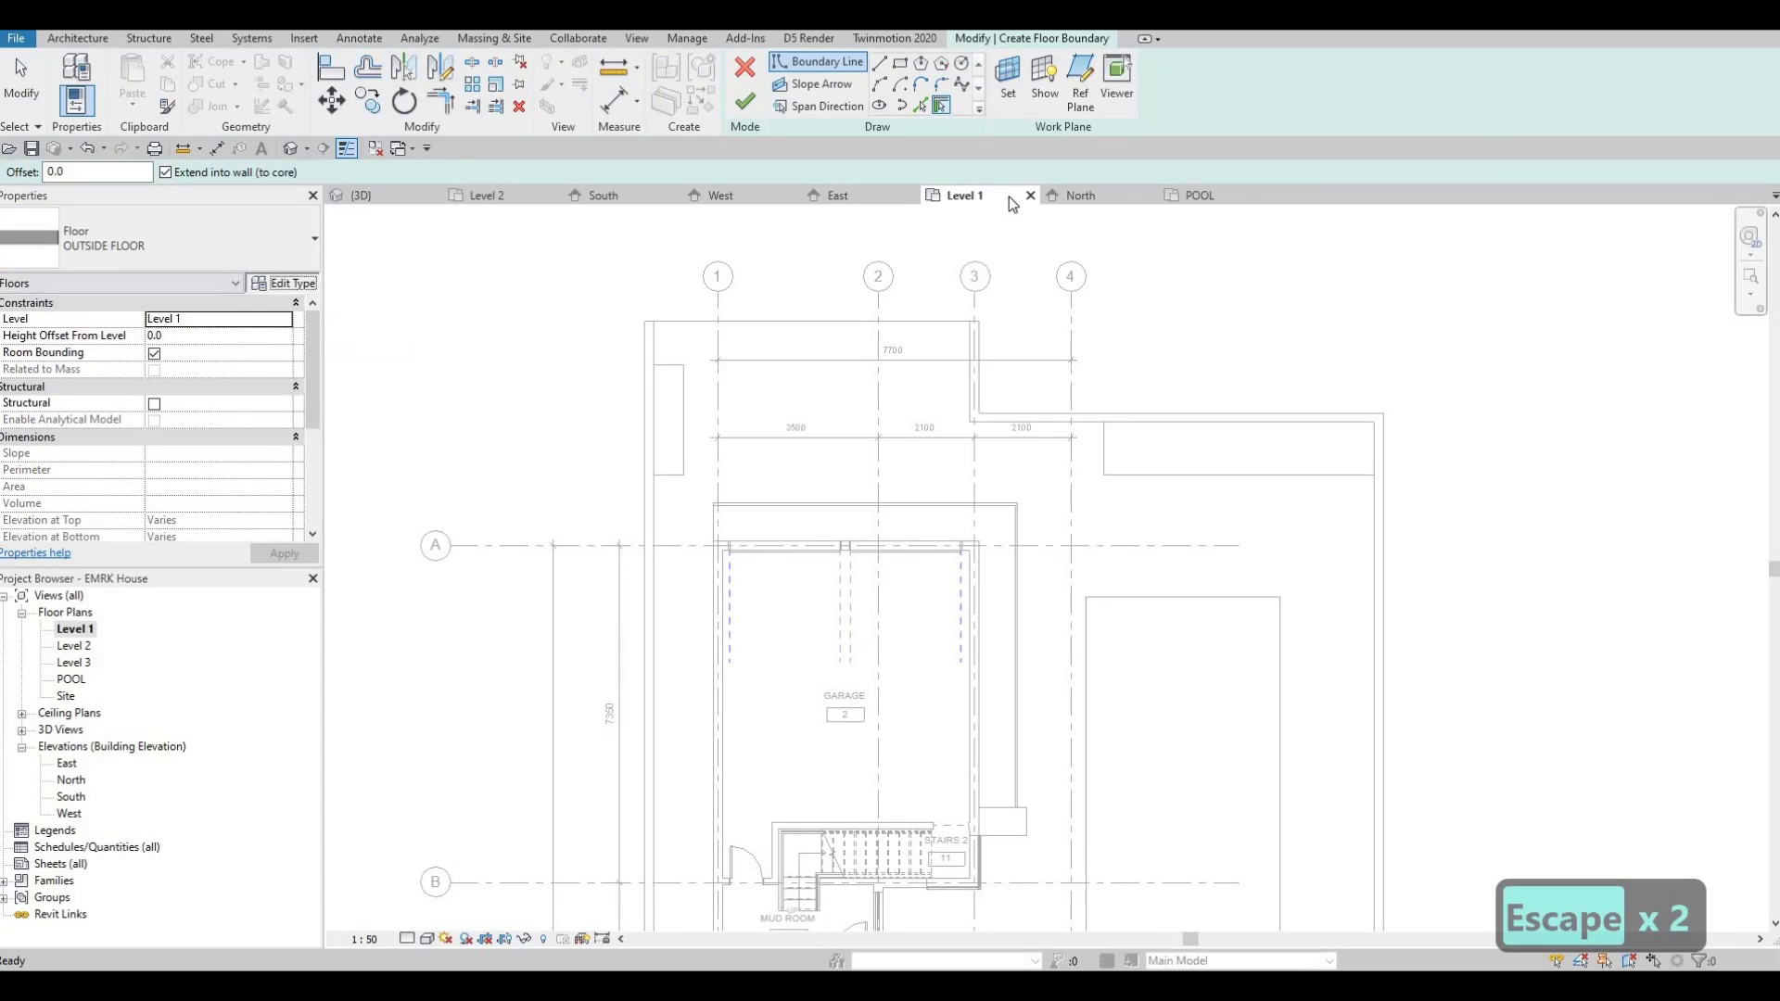
{"action": "left_click", "coordinate": [283, 283]}
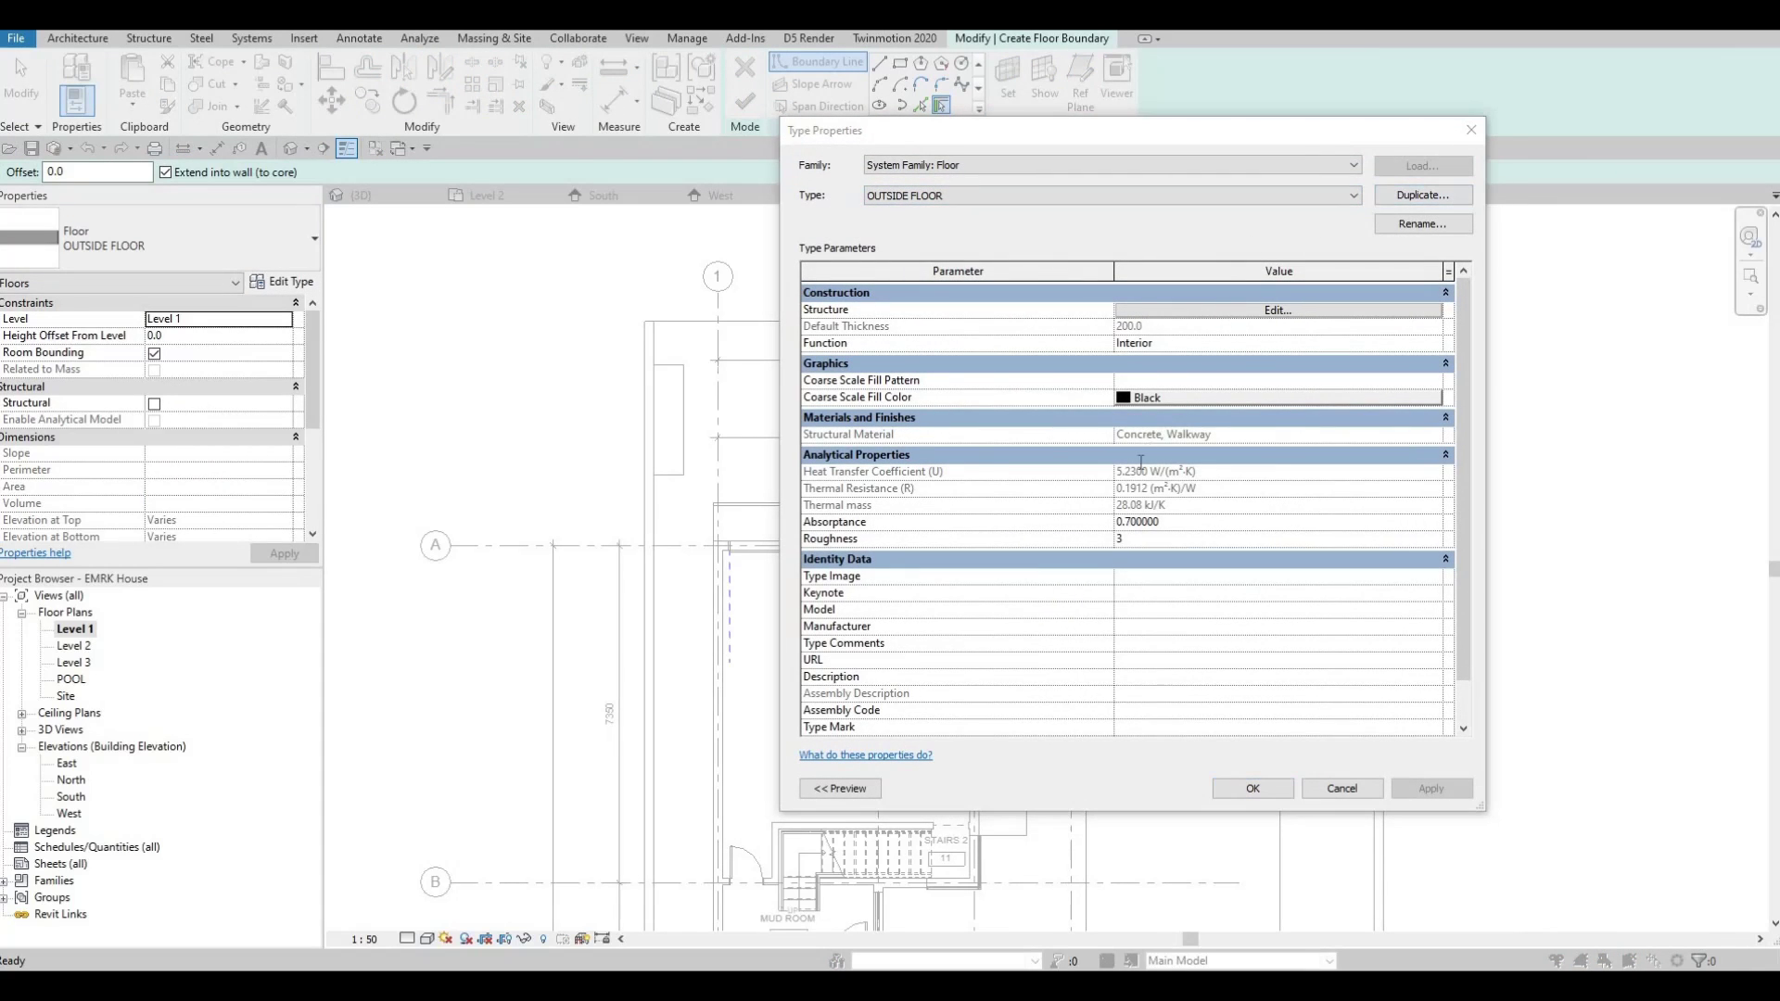
{"action": "type", "text": "GRASS"}
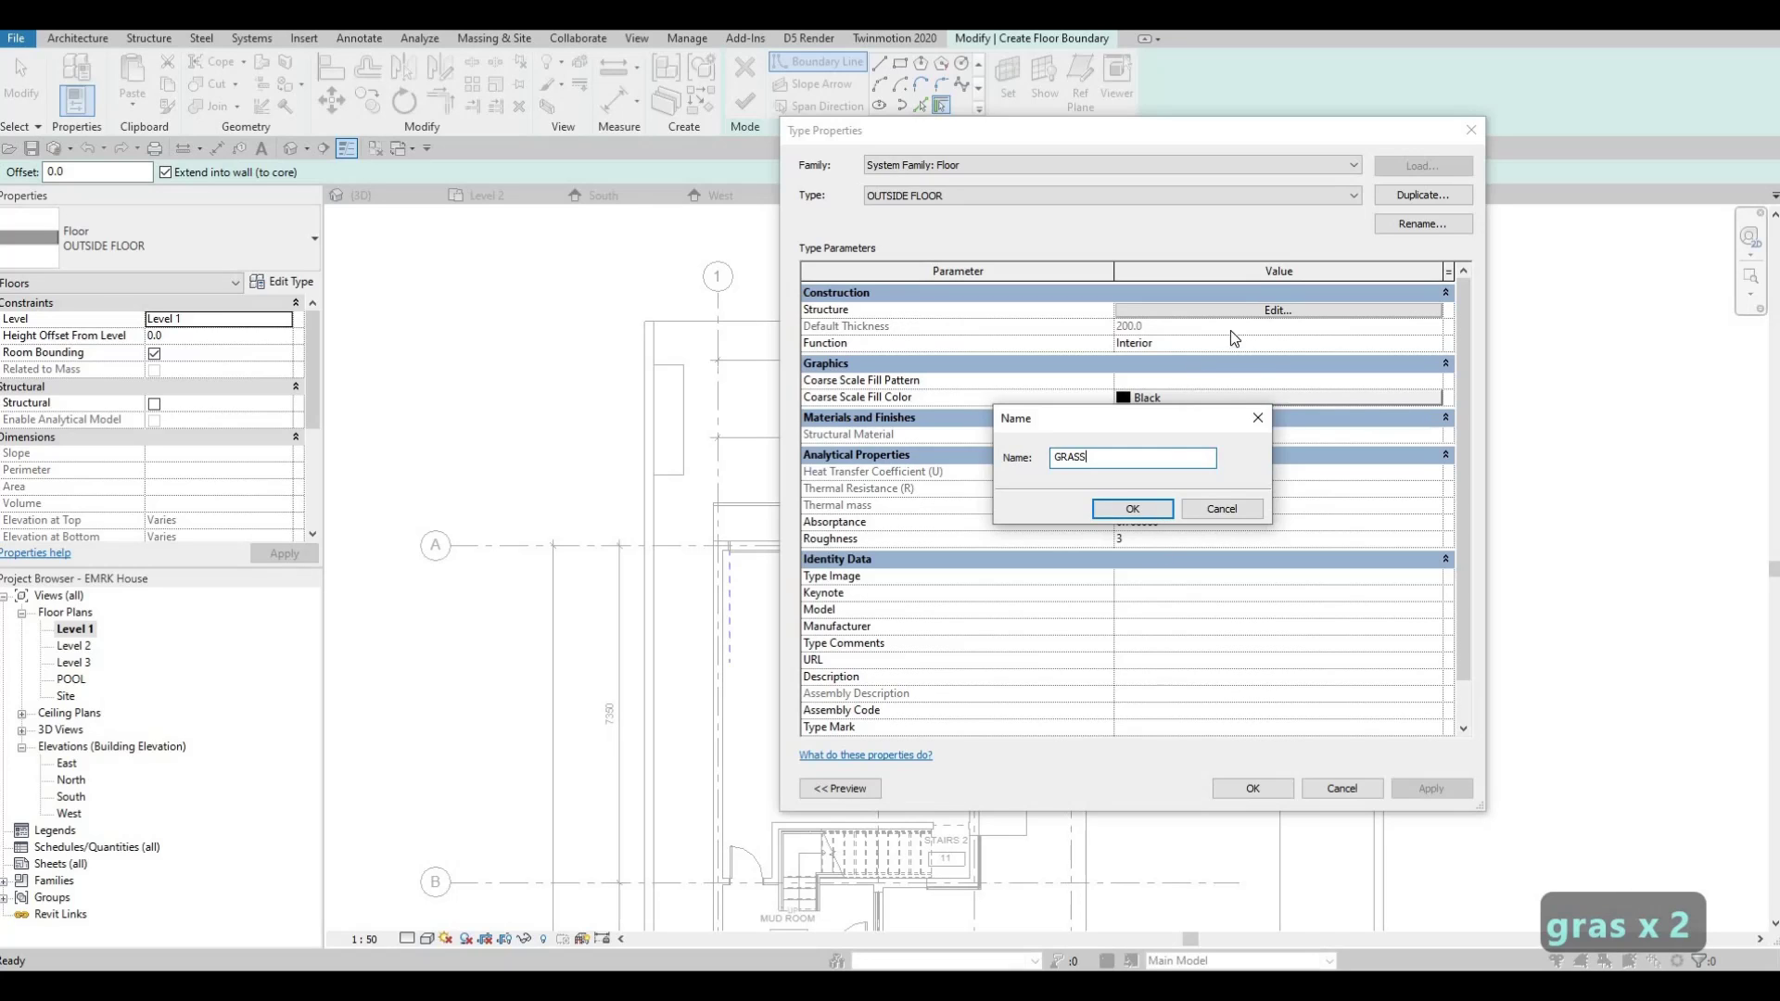
{"action": "left_click", "coordinate": [1156, 516]}
- Search the material library for grass and assign the Grass material to the GRASS floor type's structure layer
{"action": "left_click", "coordinate": [1119, 309]}
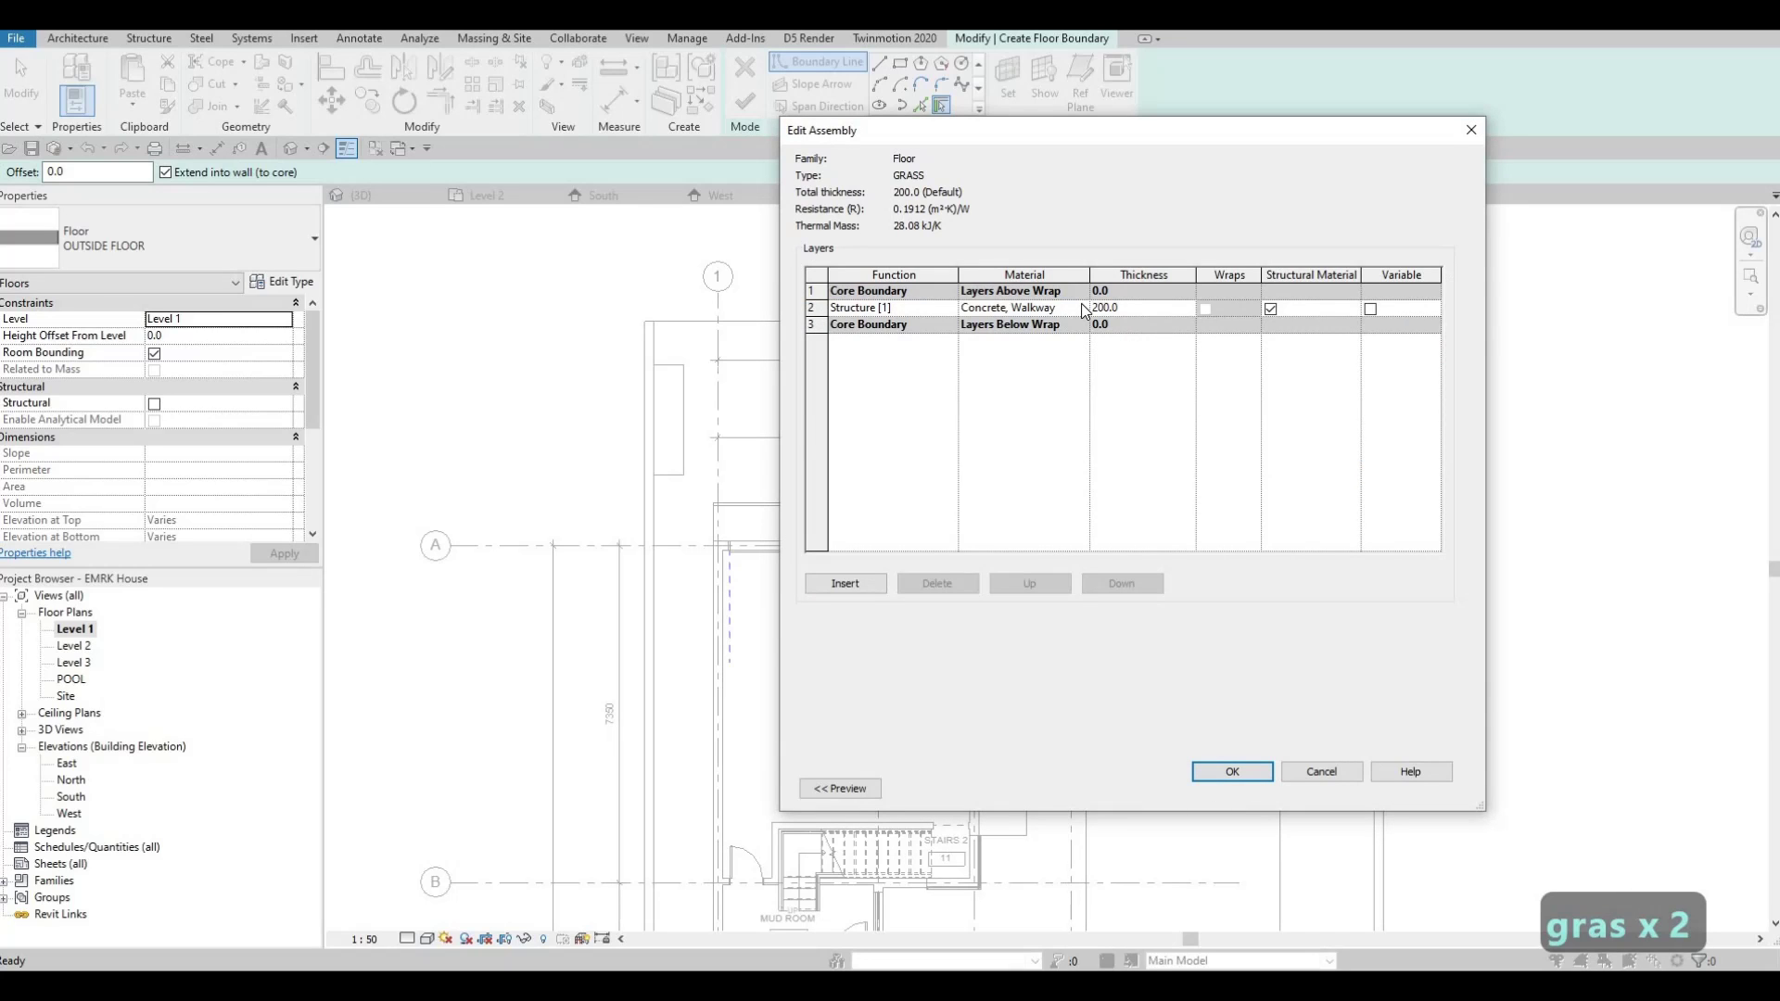
{"action": "left_click", "coordinate": [1082, 307]}
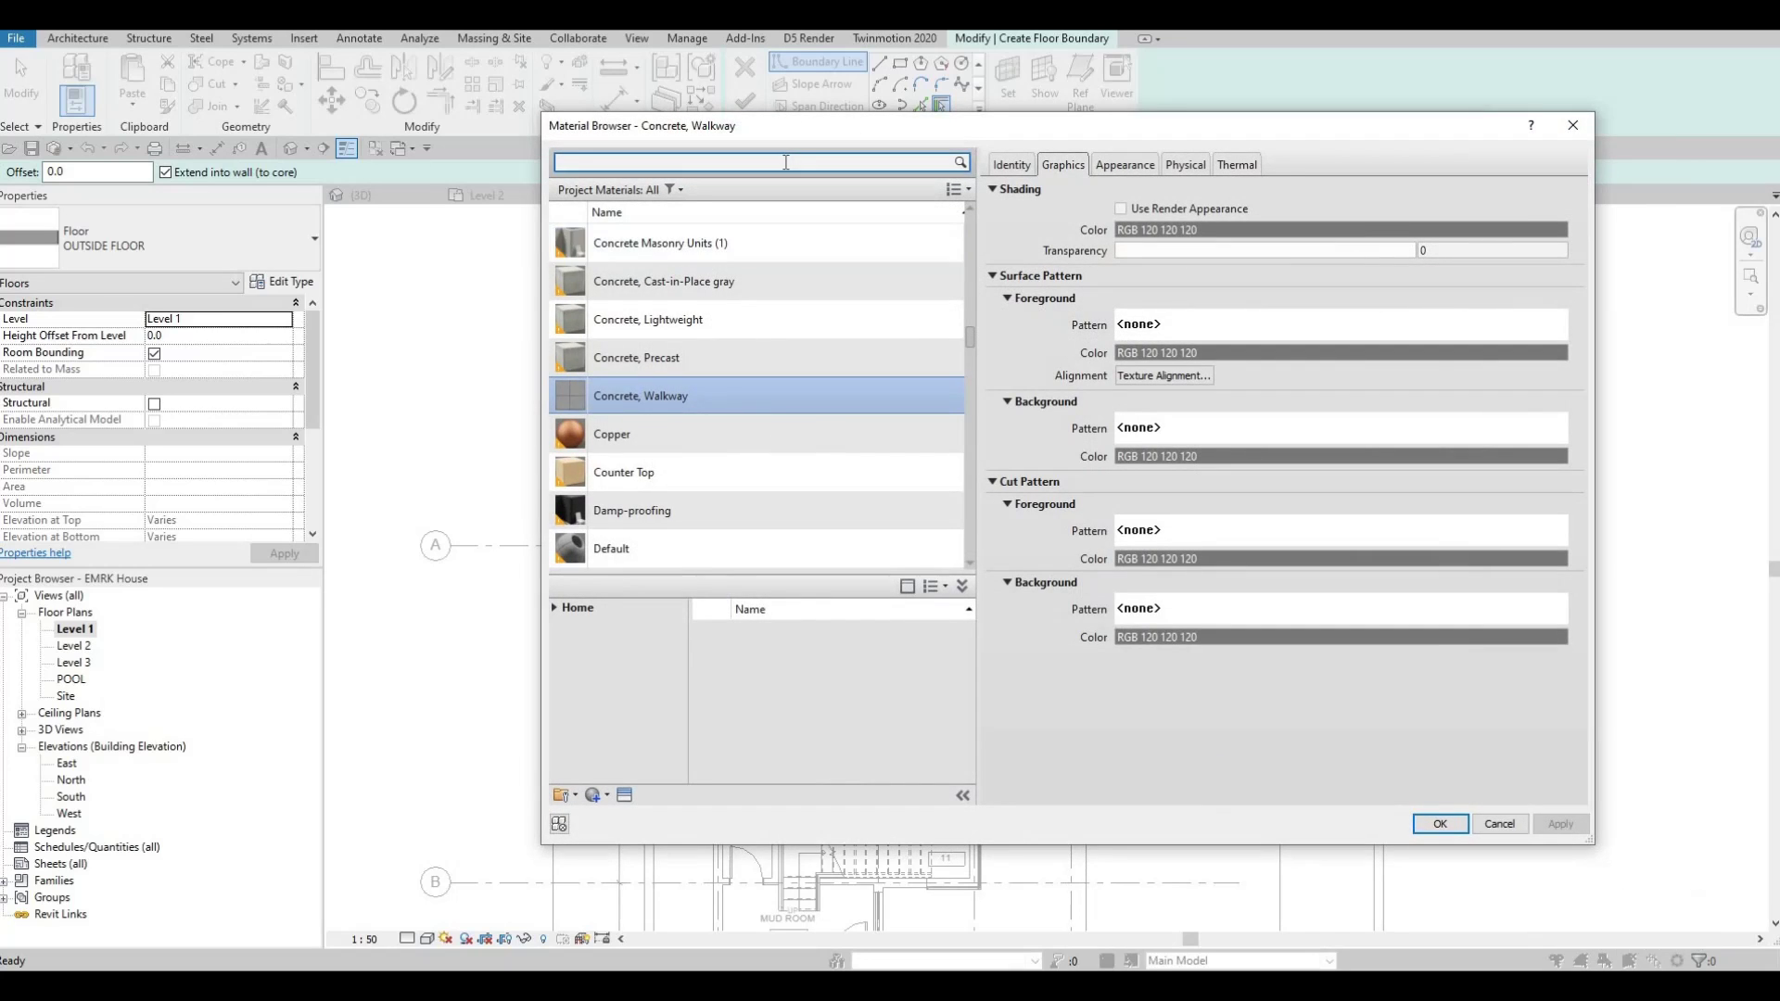
{"action": "type", "text": "GRAS"}
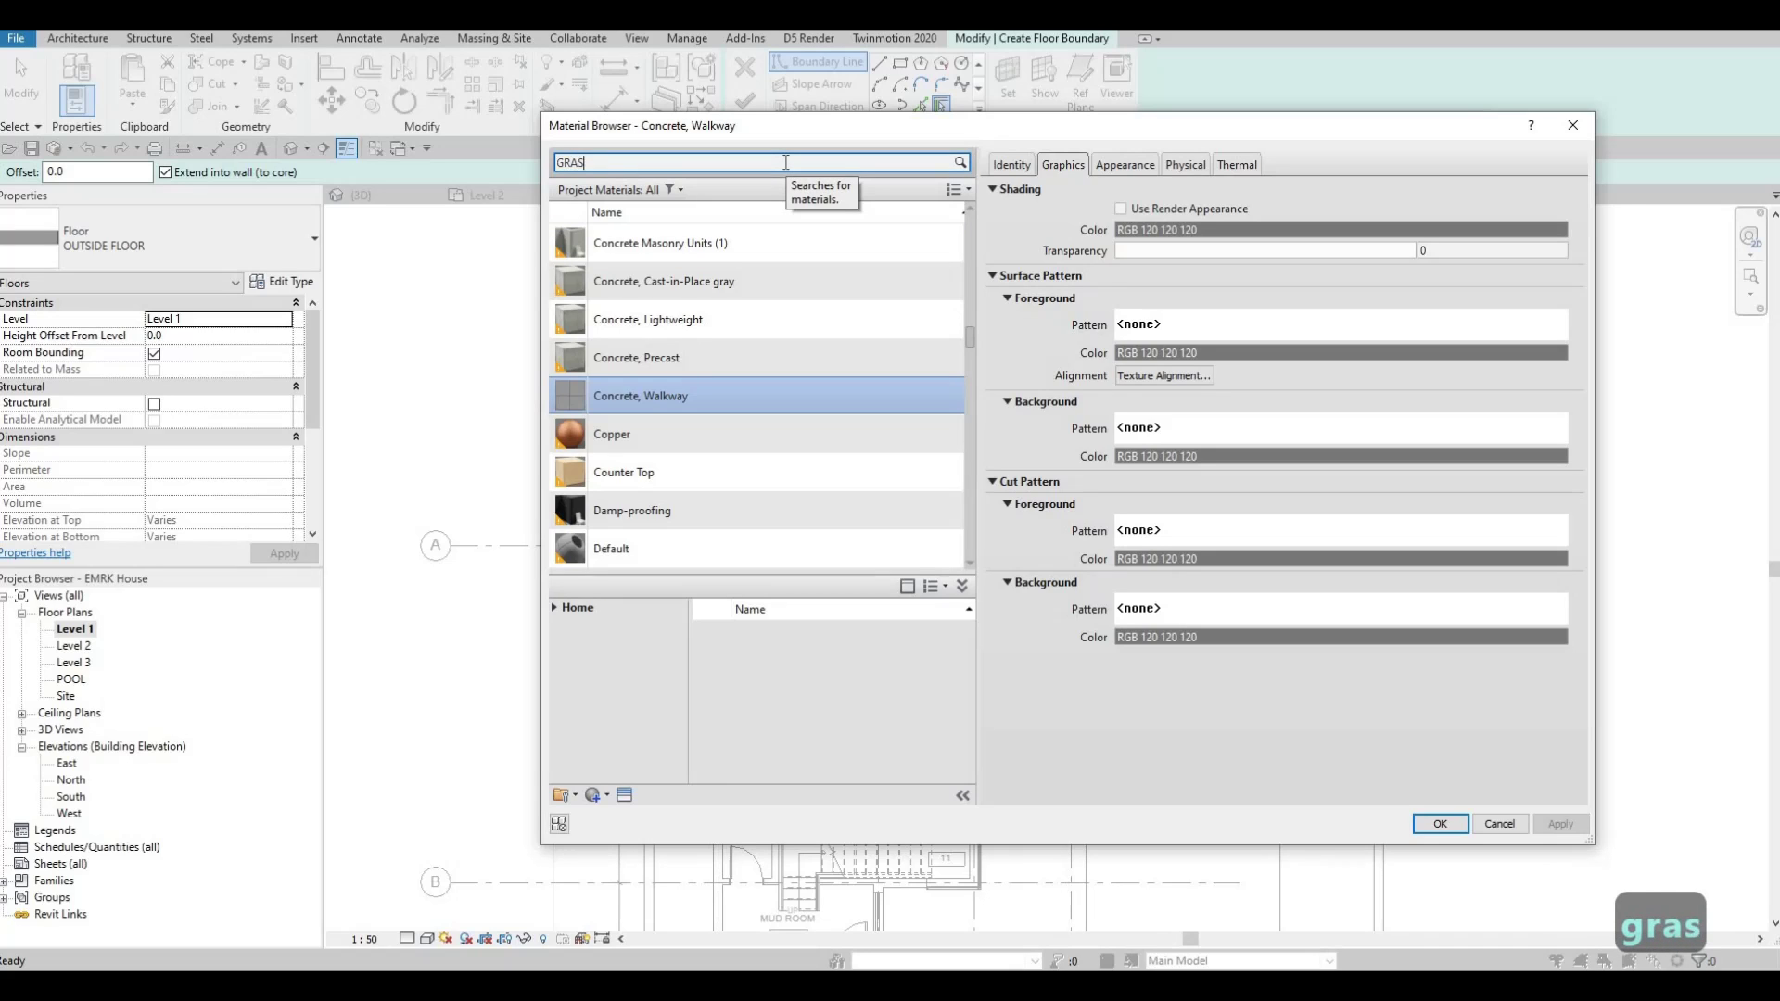
{"action": "type", "text": "S"}
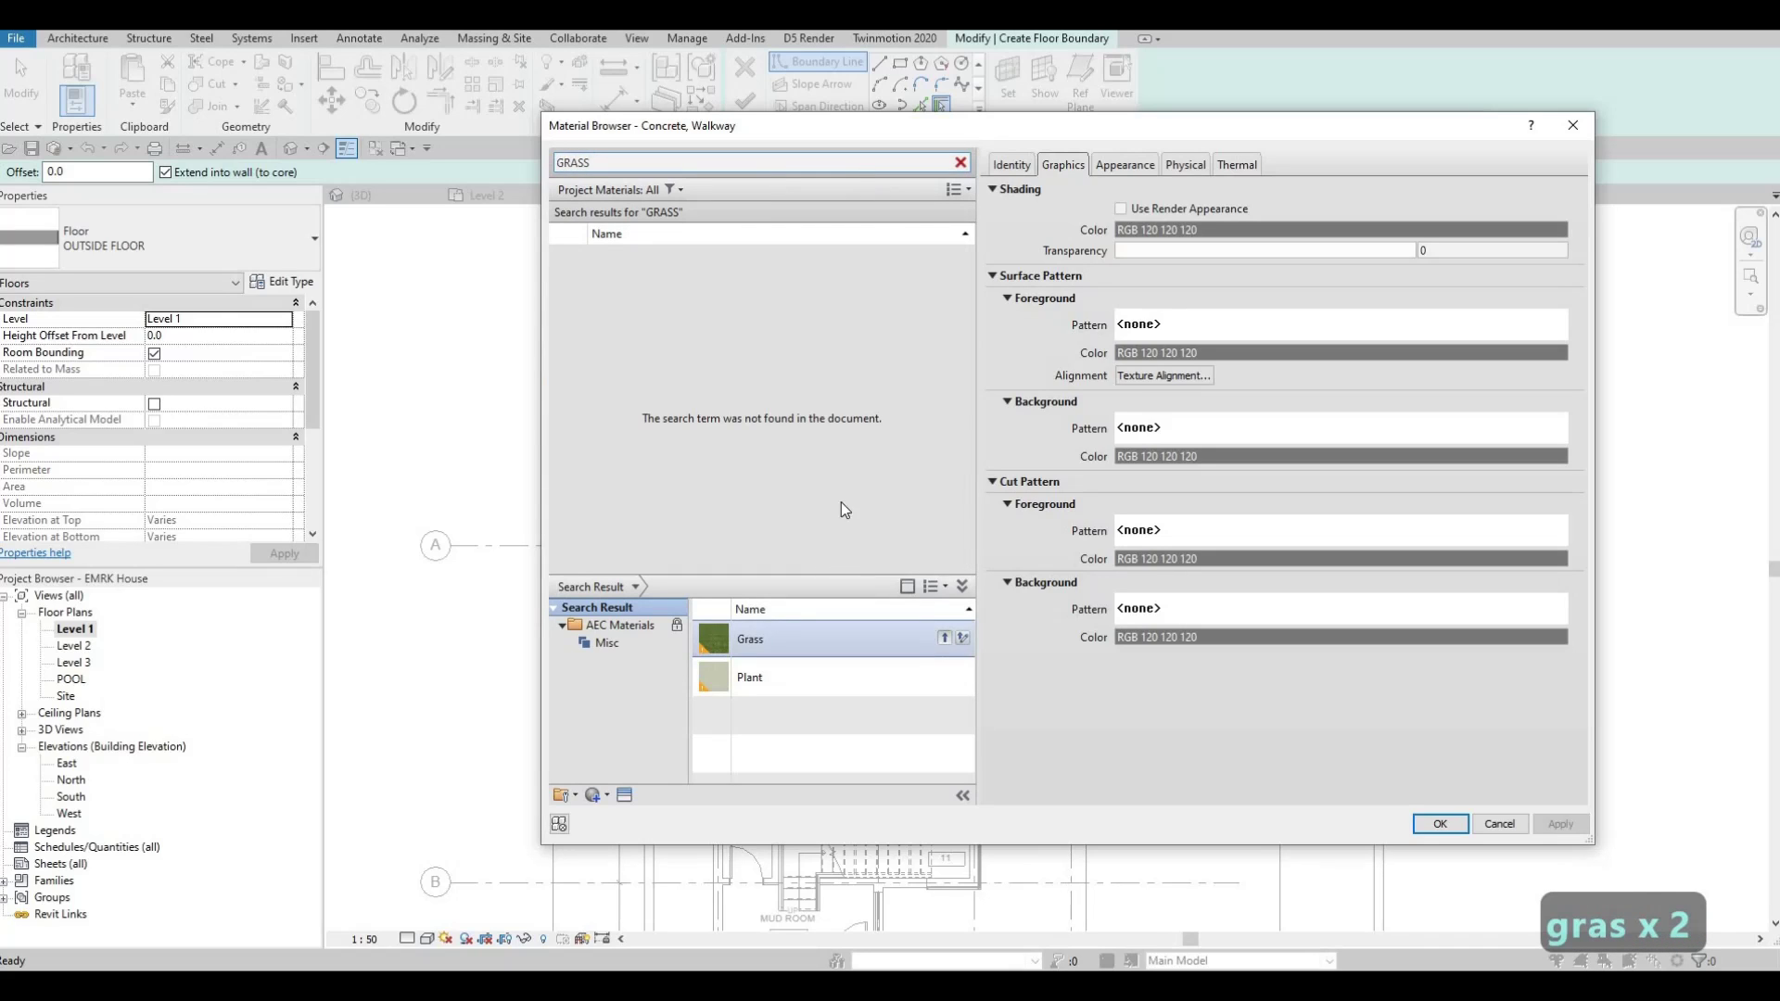
{"action": "left_click", "coordinate": [1433, 827]}
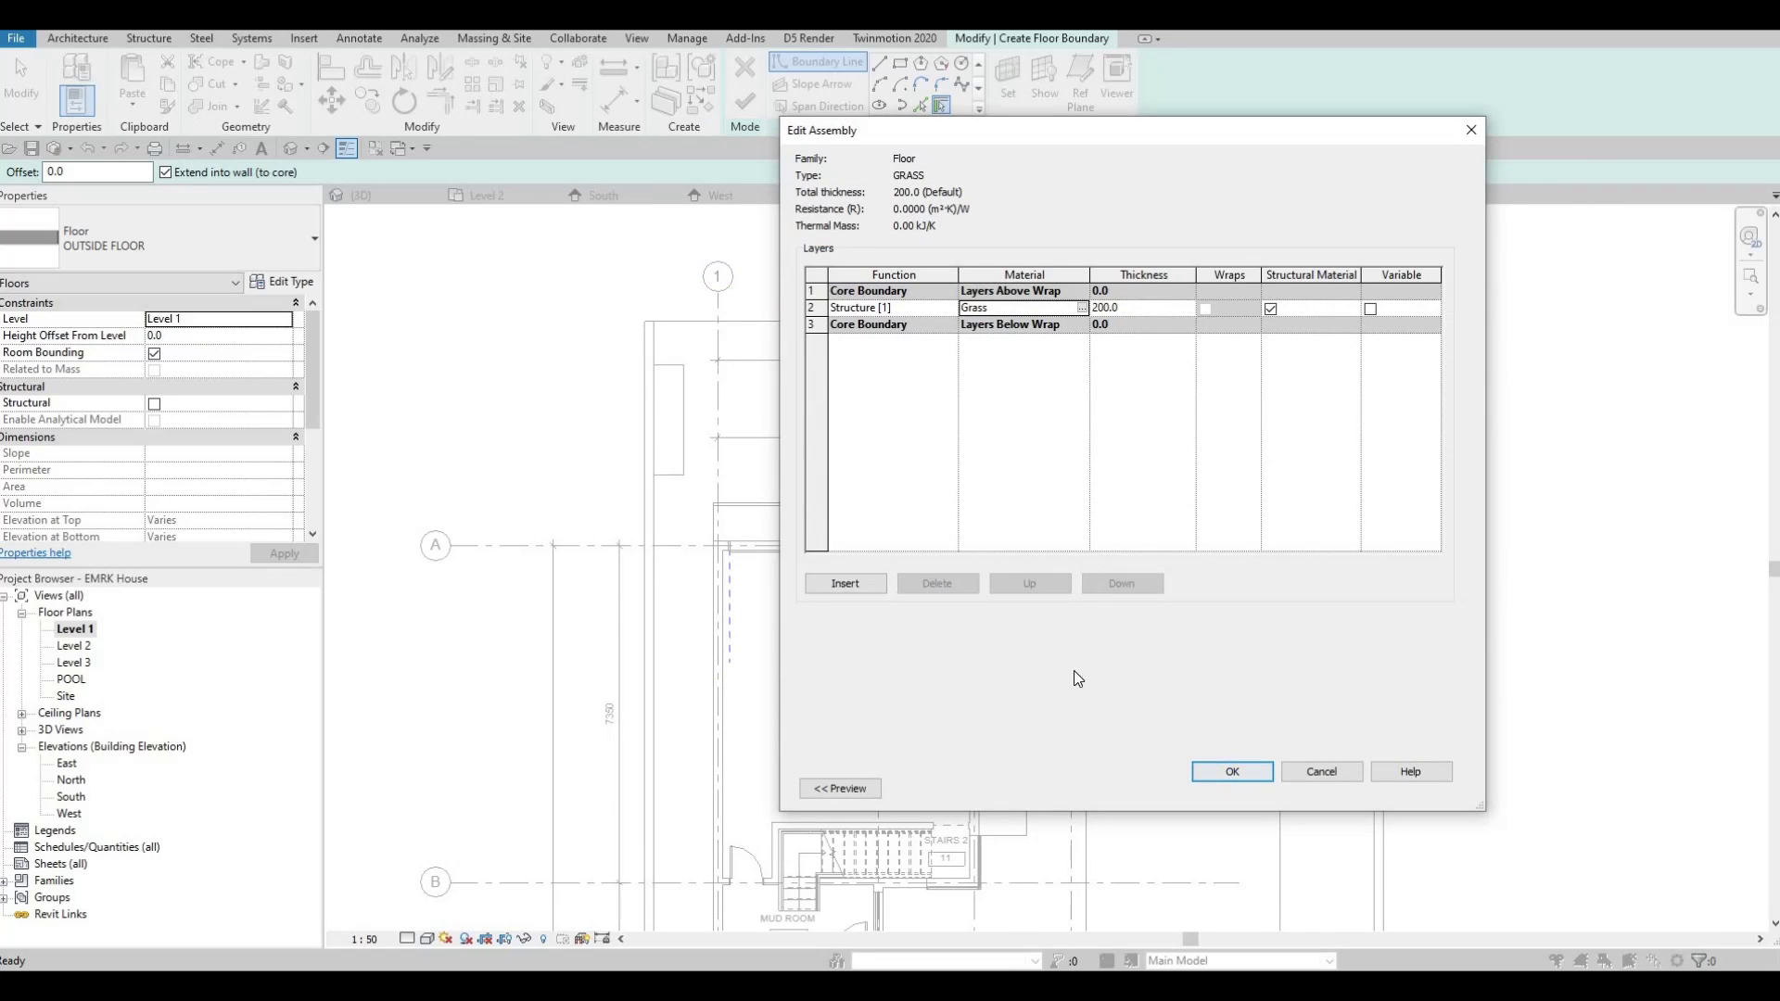
- Accept the GRASS type settings and sketch a rectangular floor boundary over the planting cutout beside grid 1, in front of the garage
{"action": "left_click", "coordinate": [1233, 771]}
{"action": "left_click", "coordinate": [1253, 787]}
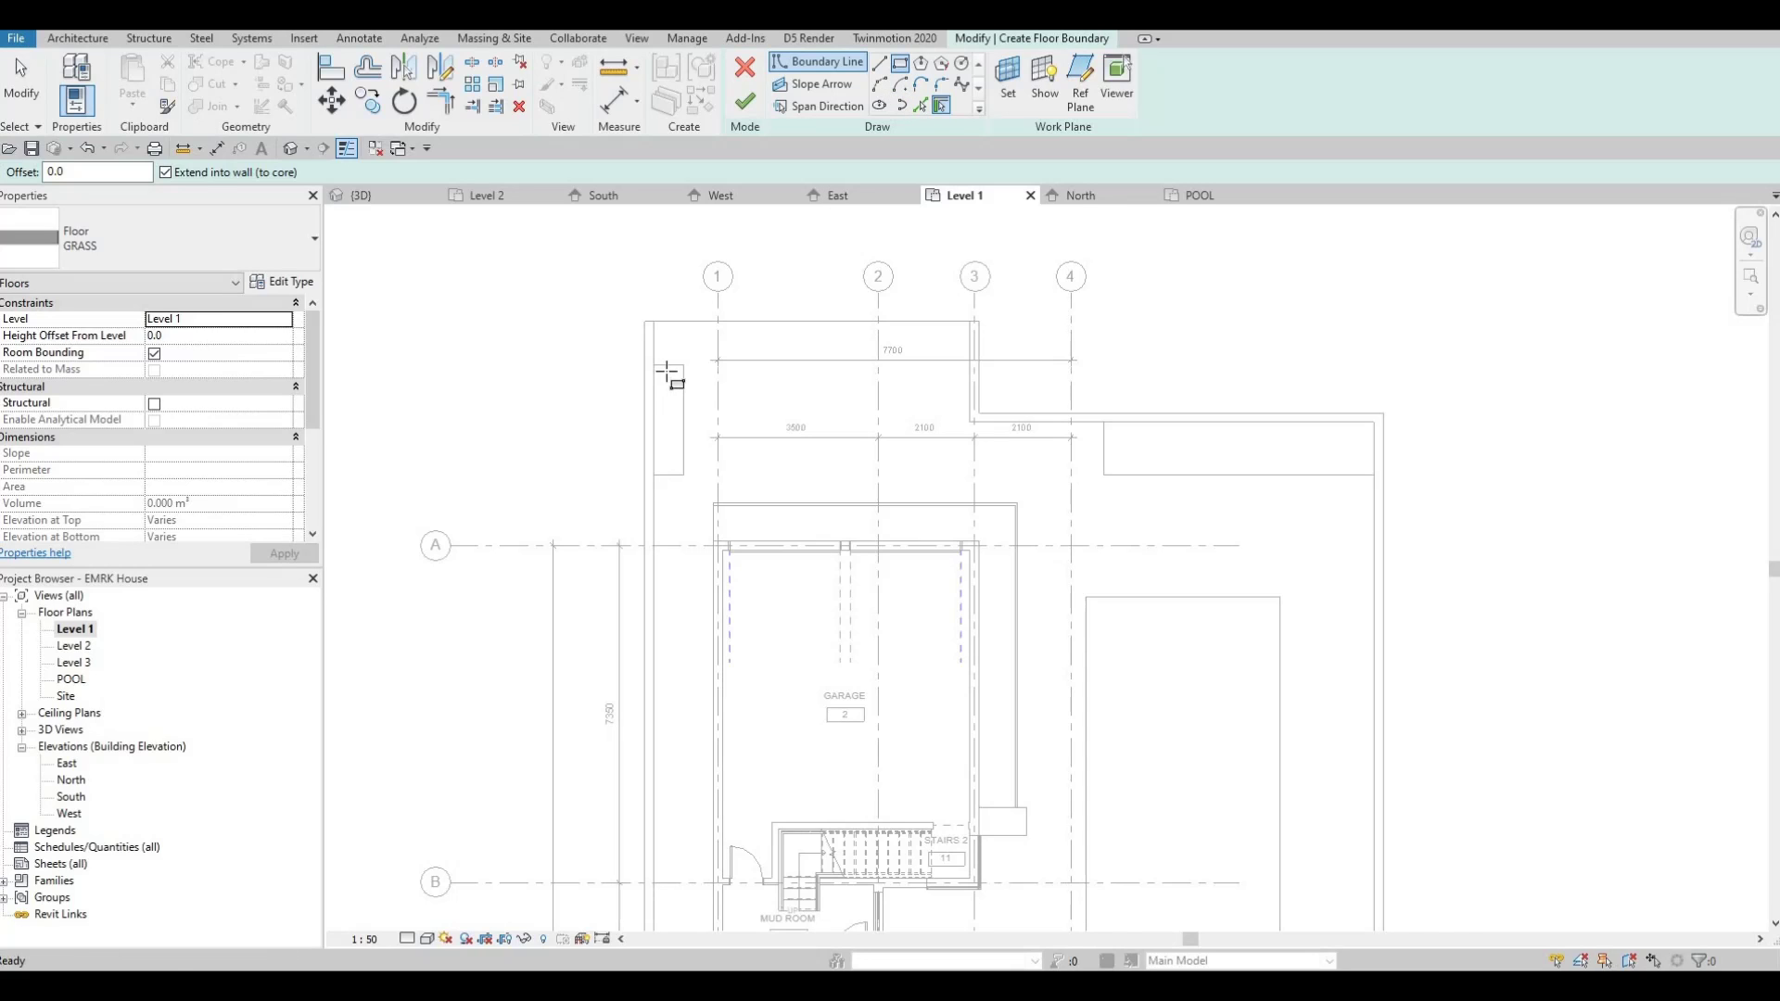
{"action": "key", "text": "l"}
{"action": "key", "text": "i"}
{"action": "scroll", "coordinate": [660, 370], "scroll_direction": "up", "scroll_amount": 1}
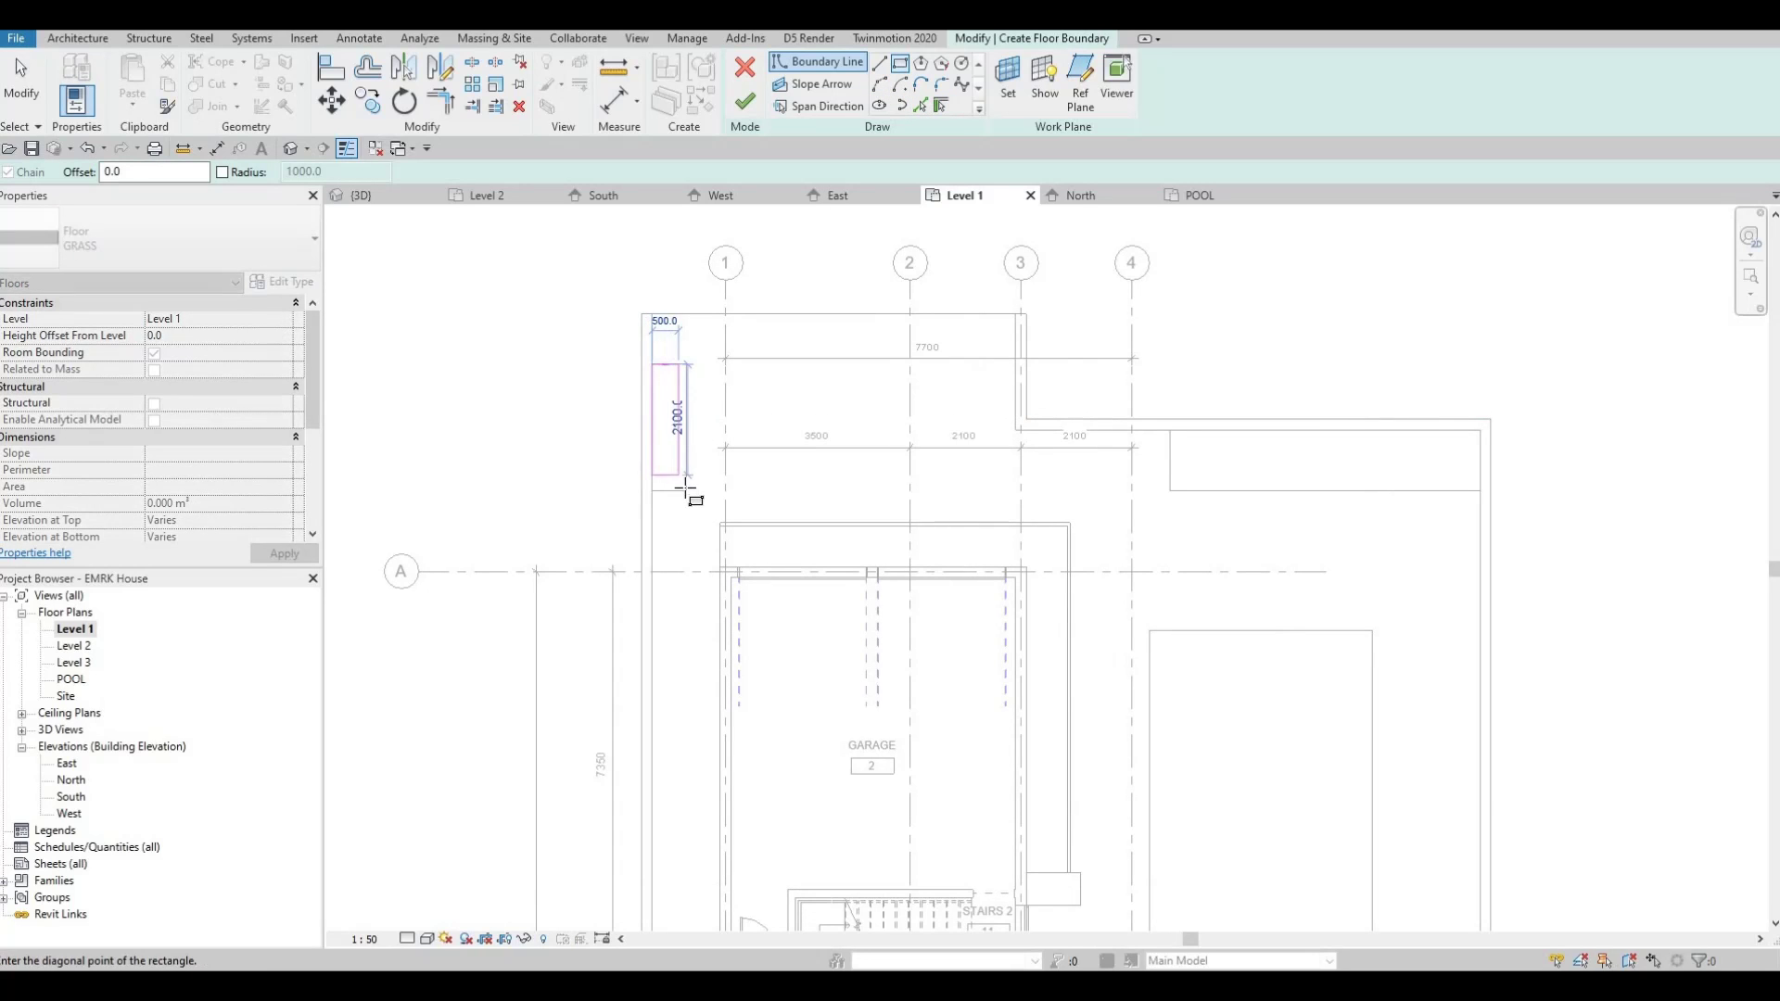
{"action": "left_click", "coordinate": [686, 491]}
{"action": "key", "text": "Escape"}
- Sketch a second rectangular boundary over the cutout along the boundary wall beyond grid 4
{"action": "left_click", "coordinate": [1171, 430]}
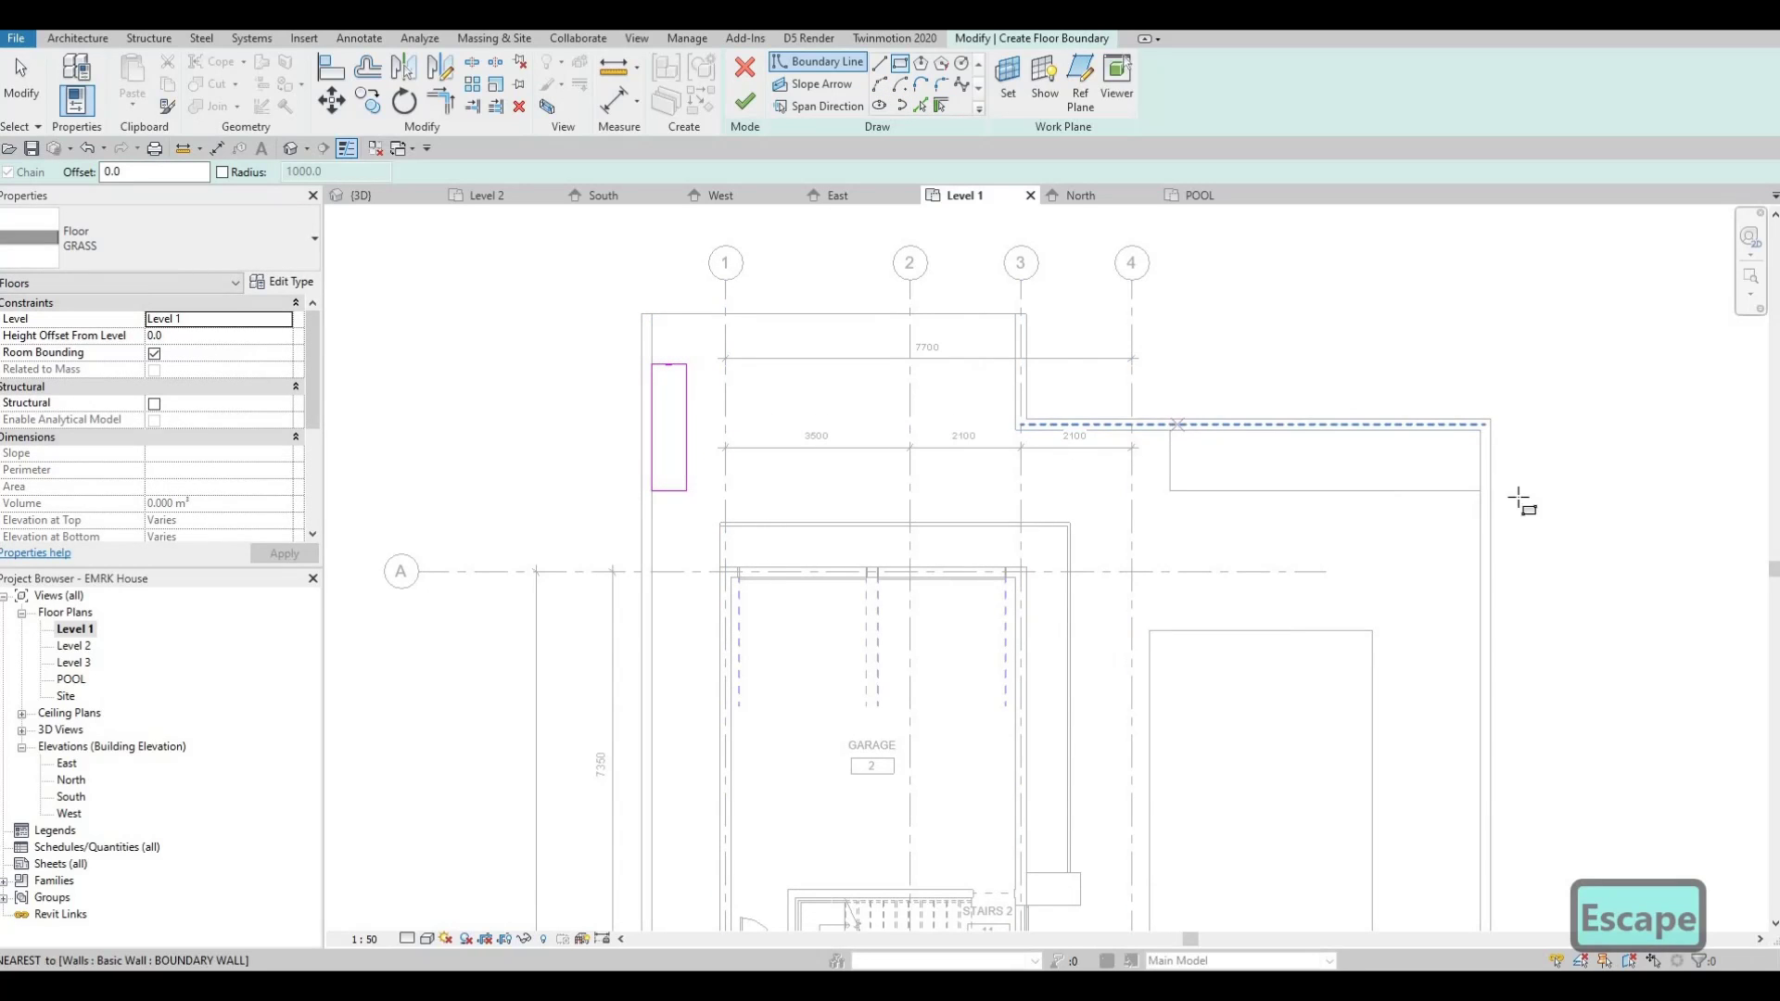
{"action": "left_click", "coordinate": [1481, 490]}
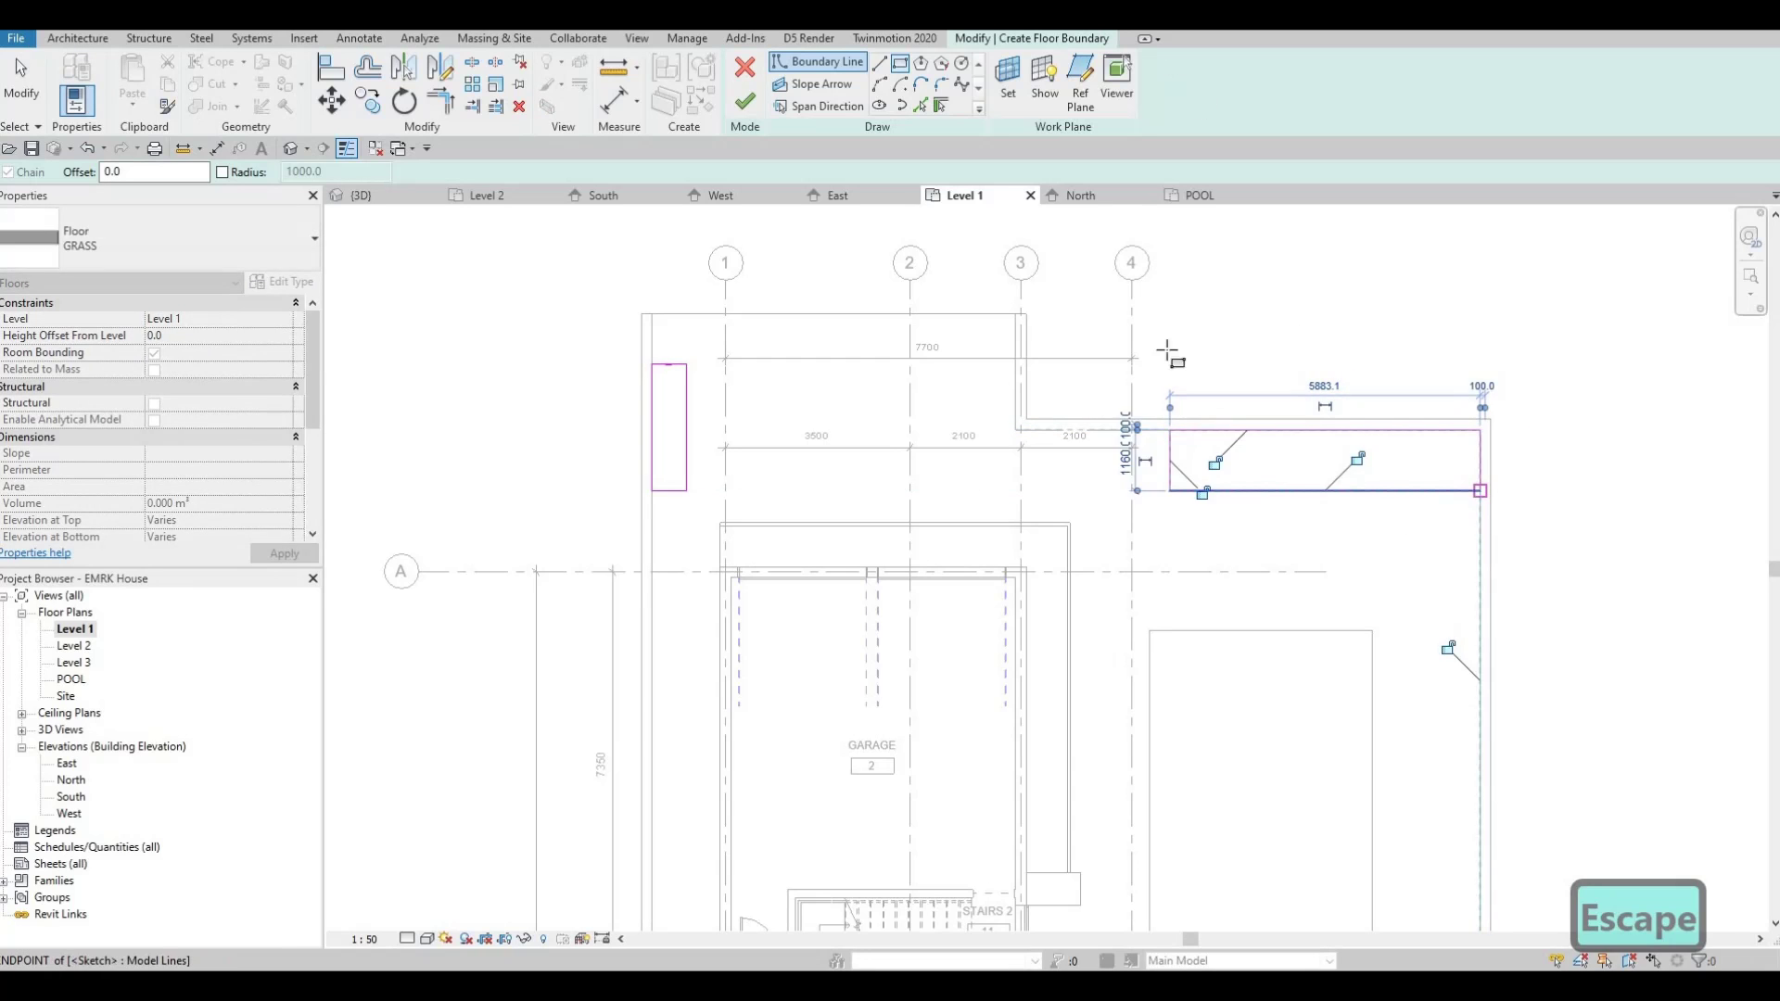
{"action": "key", "text": "Escape"}
- Sketch a boundary rectangle over the large side cutout, from its edge below the pool to the far boundary wall
{"action": "middle_click_drag", "start_coordinate": [1296, 519], "coordinate": [1282, 297]}
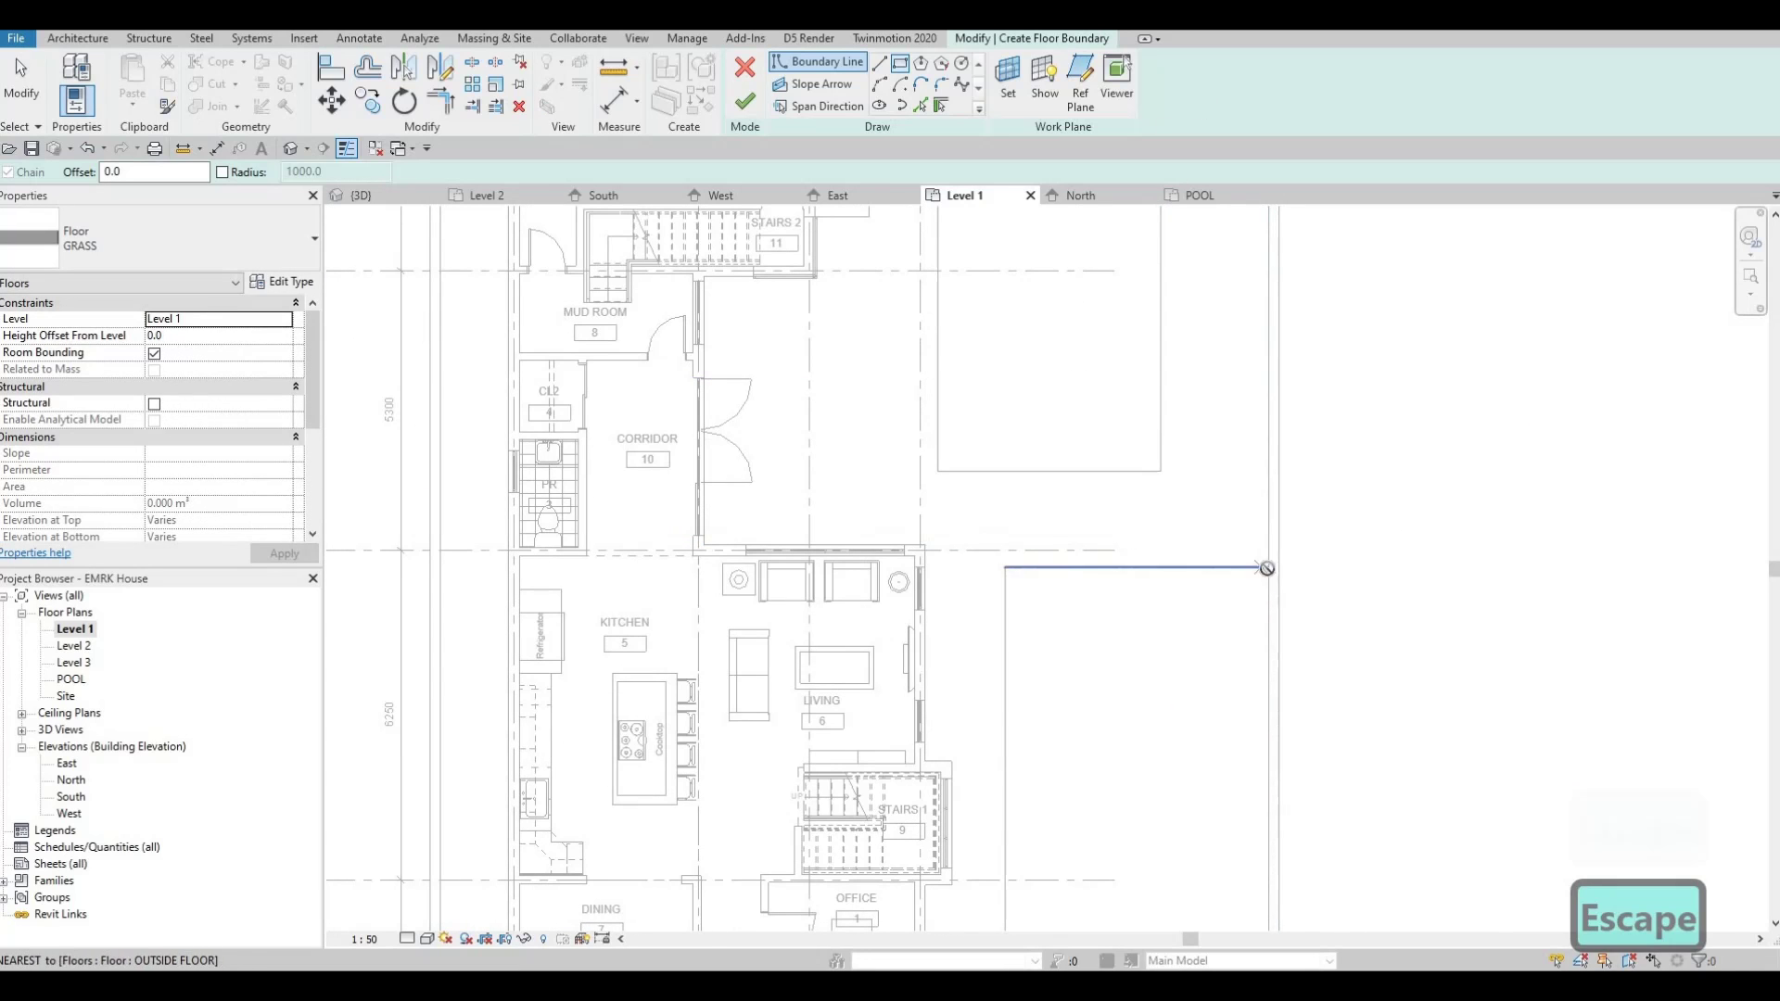
{"action": "left_click", "coordinate": [1268, 567]}
{"action": "middle_click_drag", "start_coordinate": [1211, 715], "coordinate": [1175, 445]}
{"action": "middle_click_drag", "start_coordinate": [1001, 884], "coordinate": [970, 446]}
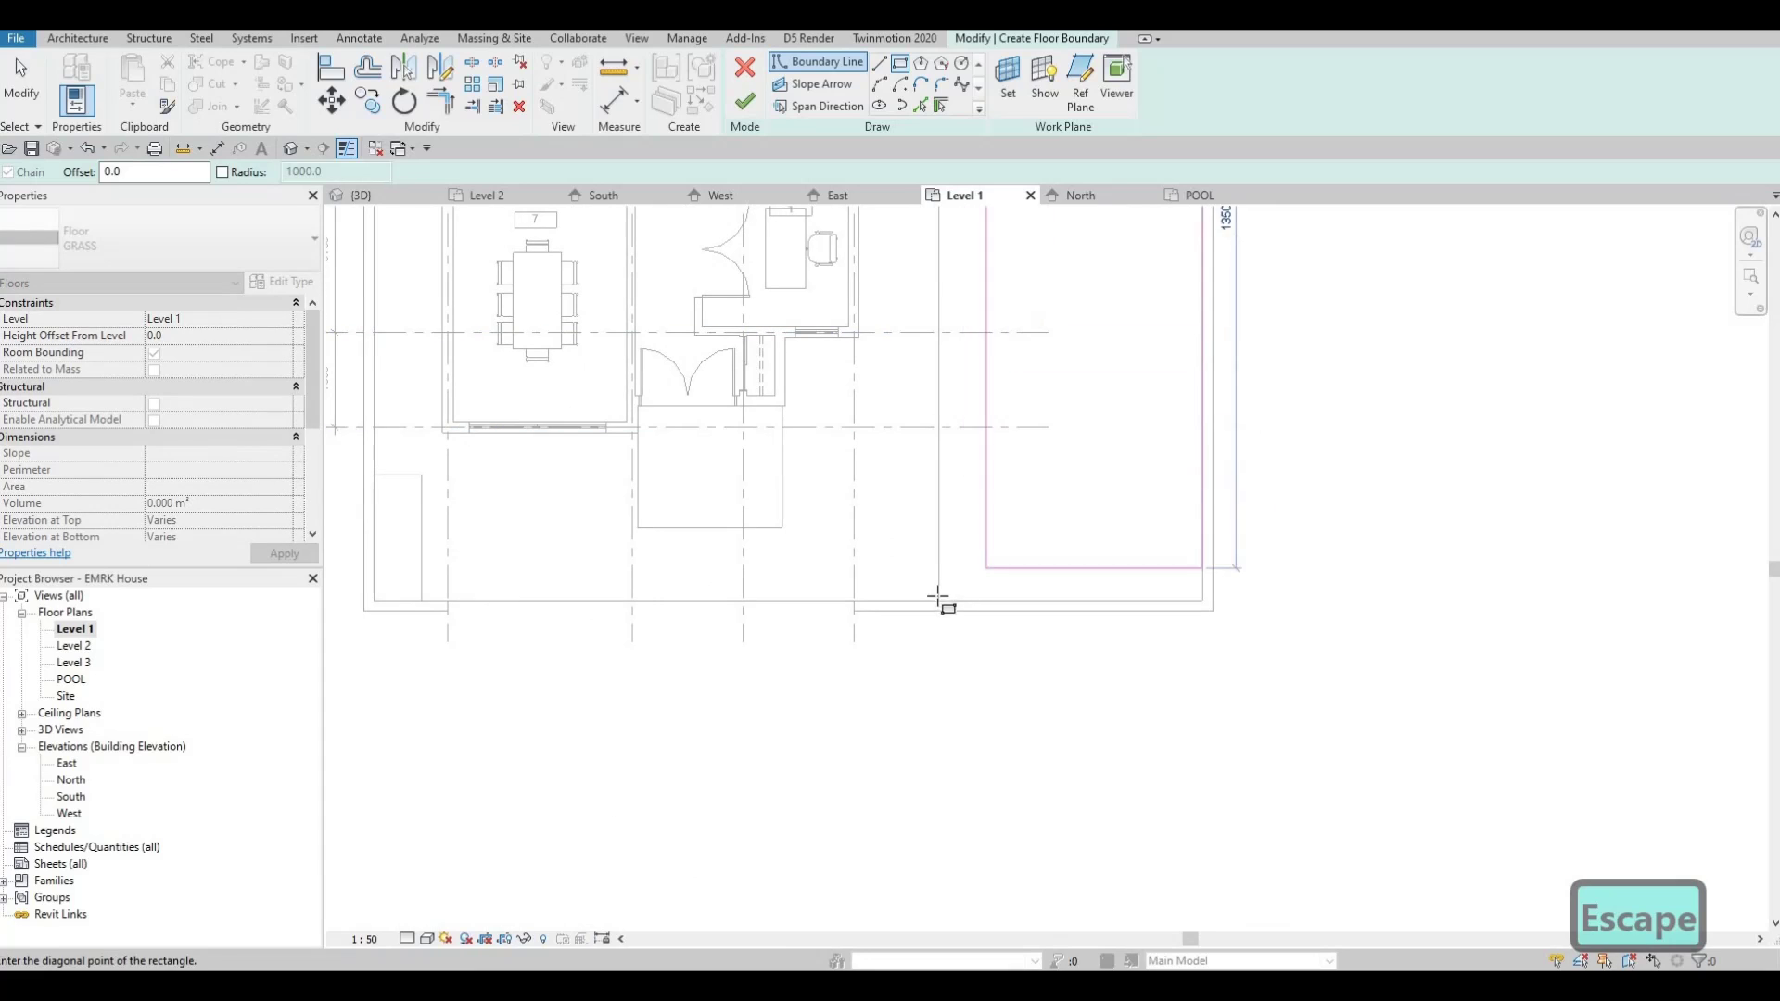
{"action": "left_click", "coordinate": [940, 603]}
{"action": "key", "text": "Escape"}
- Sketch a rectangle over the small corner cutout below grid F and finish the GRASS floor without attaching walls
{"action": "middle_click_drag", "start_coordinate": [418, 597], "coordinate": [767, 583]}
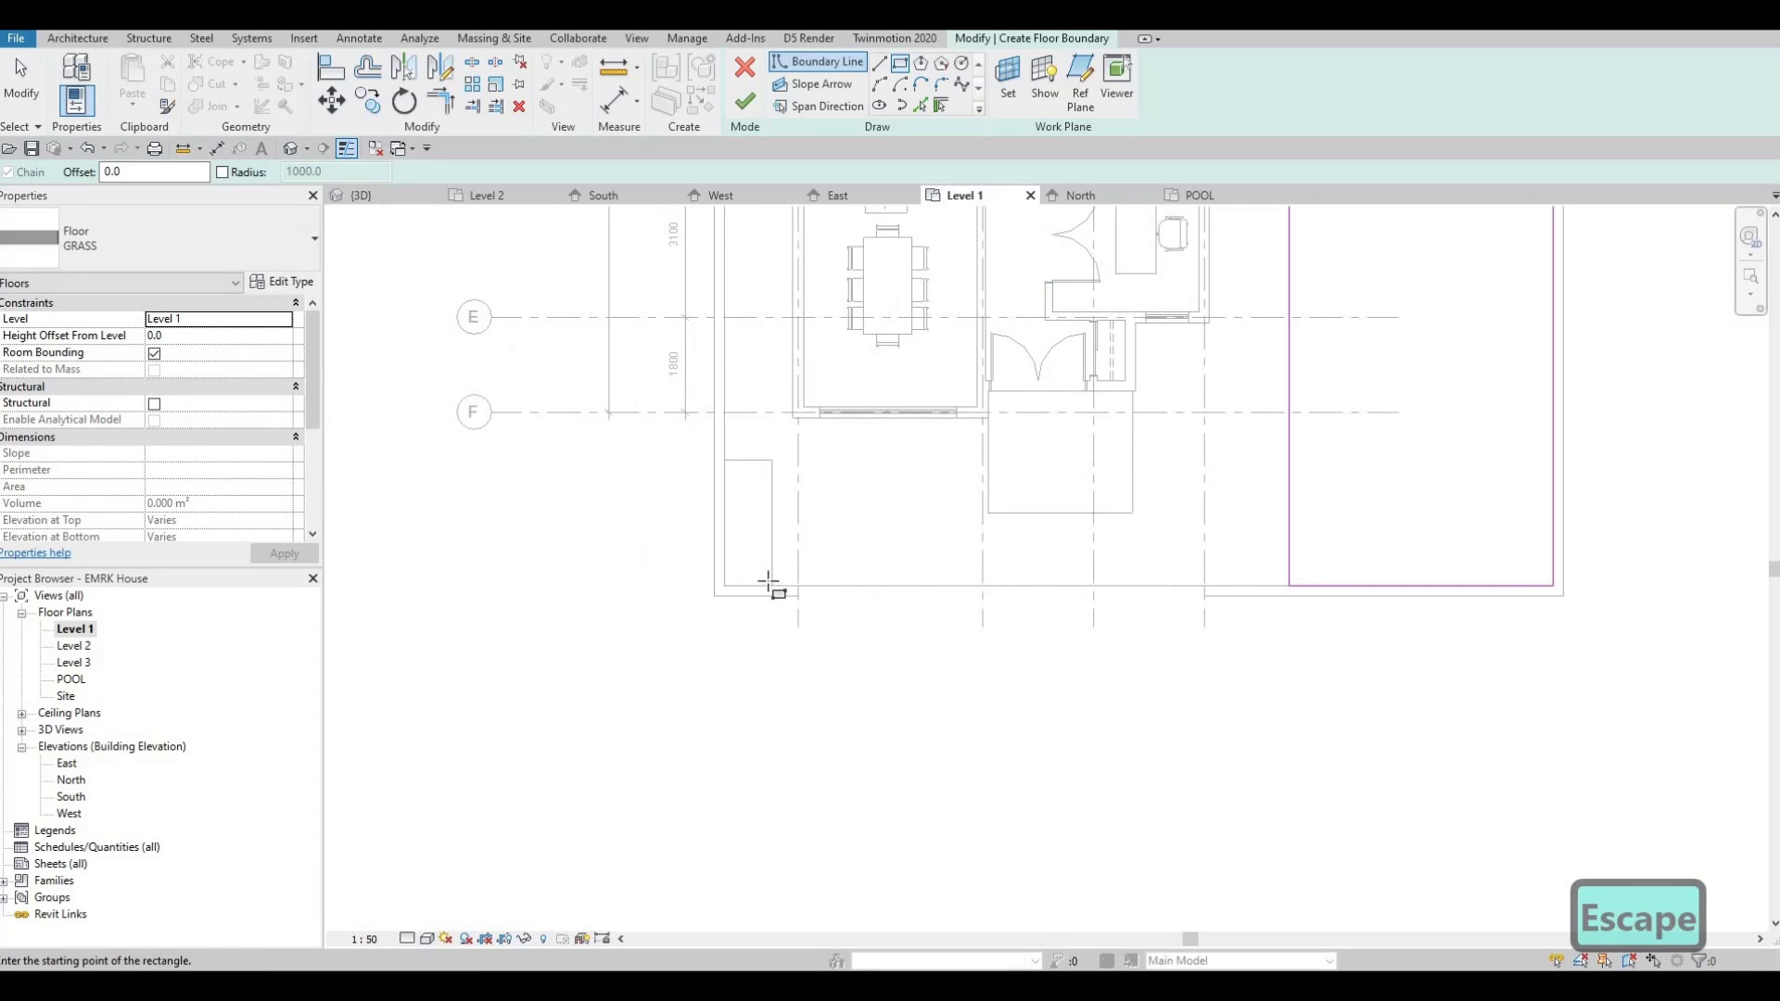
{"action": "left_click", "coordinate": [771, 585]}
{"action": "left_click", "coordinate": [725, 460]}
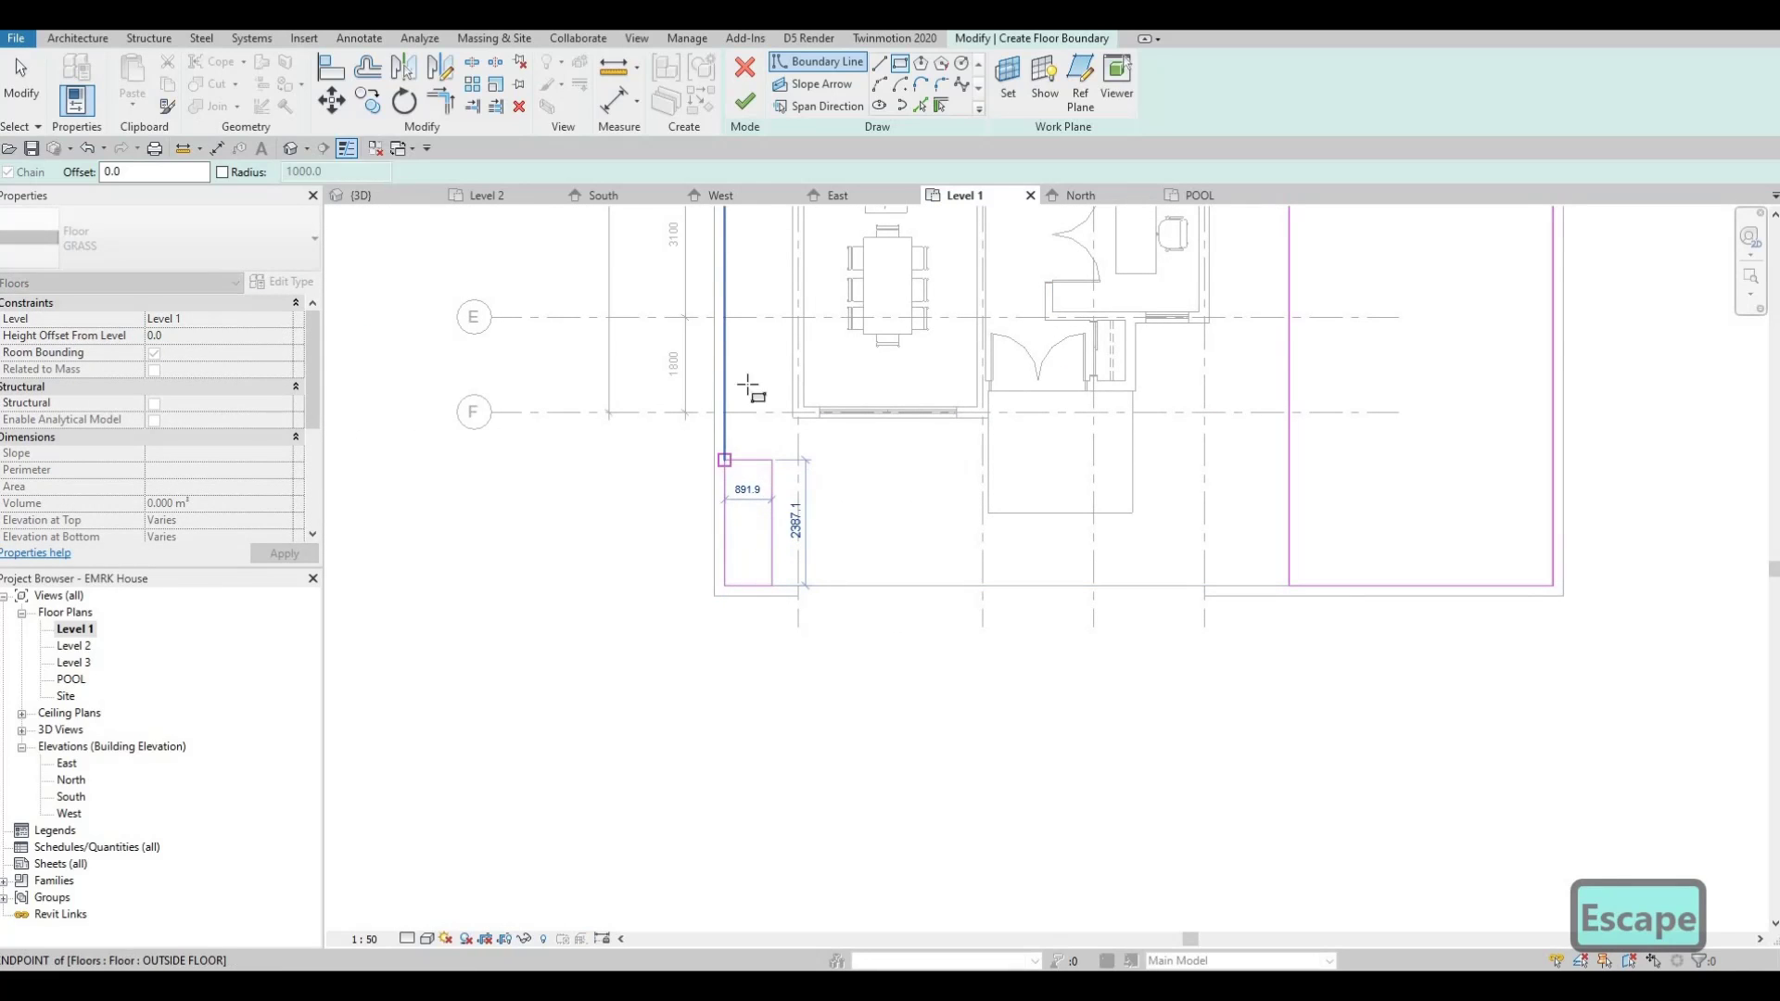
{"action": "key", "text": "Escape"}
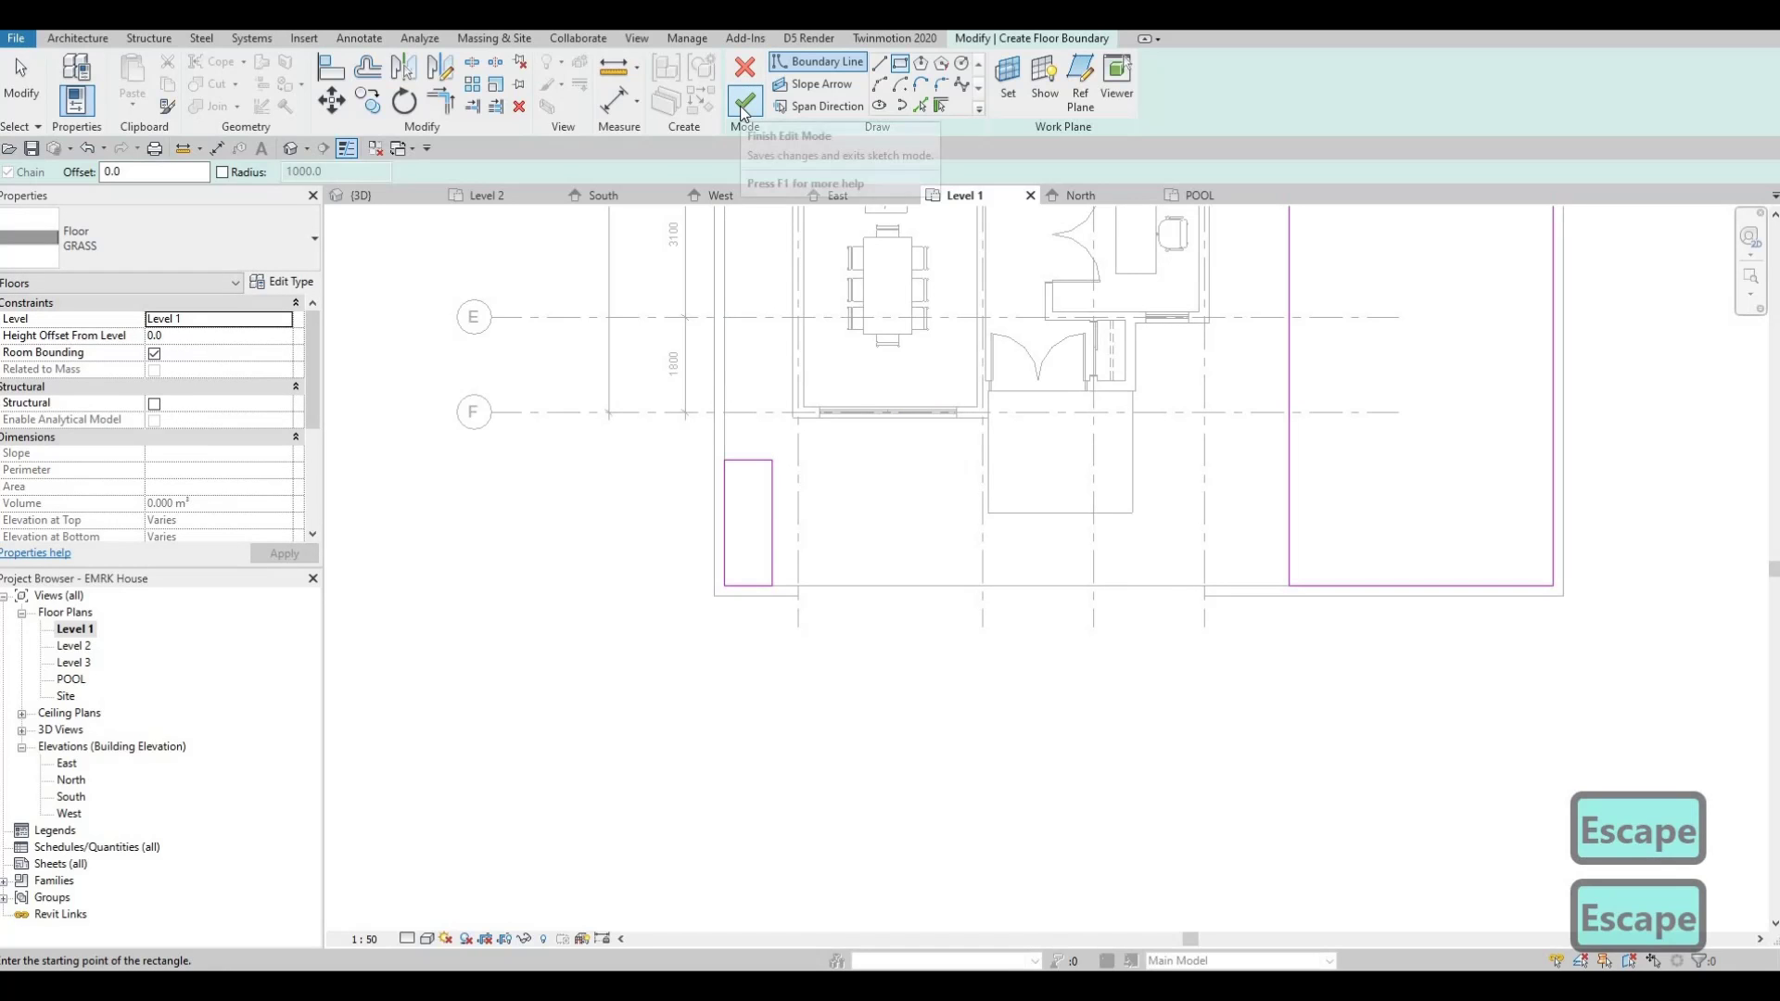
{"action": "left_click", "coordinate": [746, 100]}
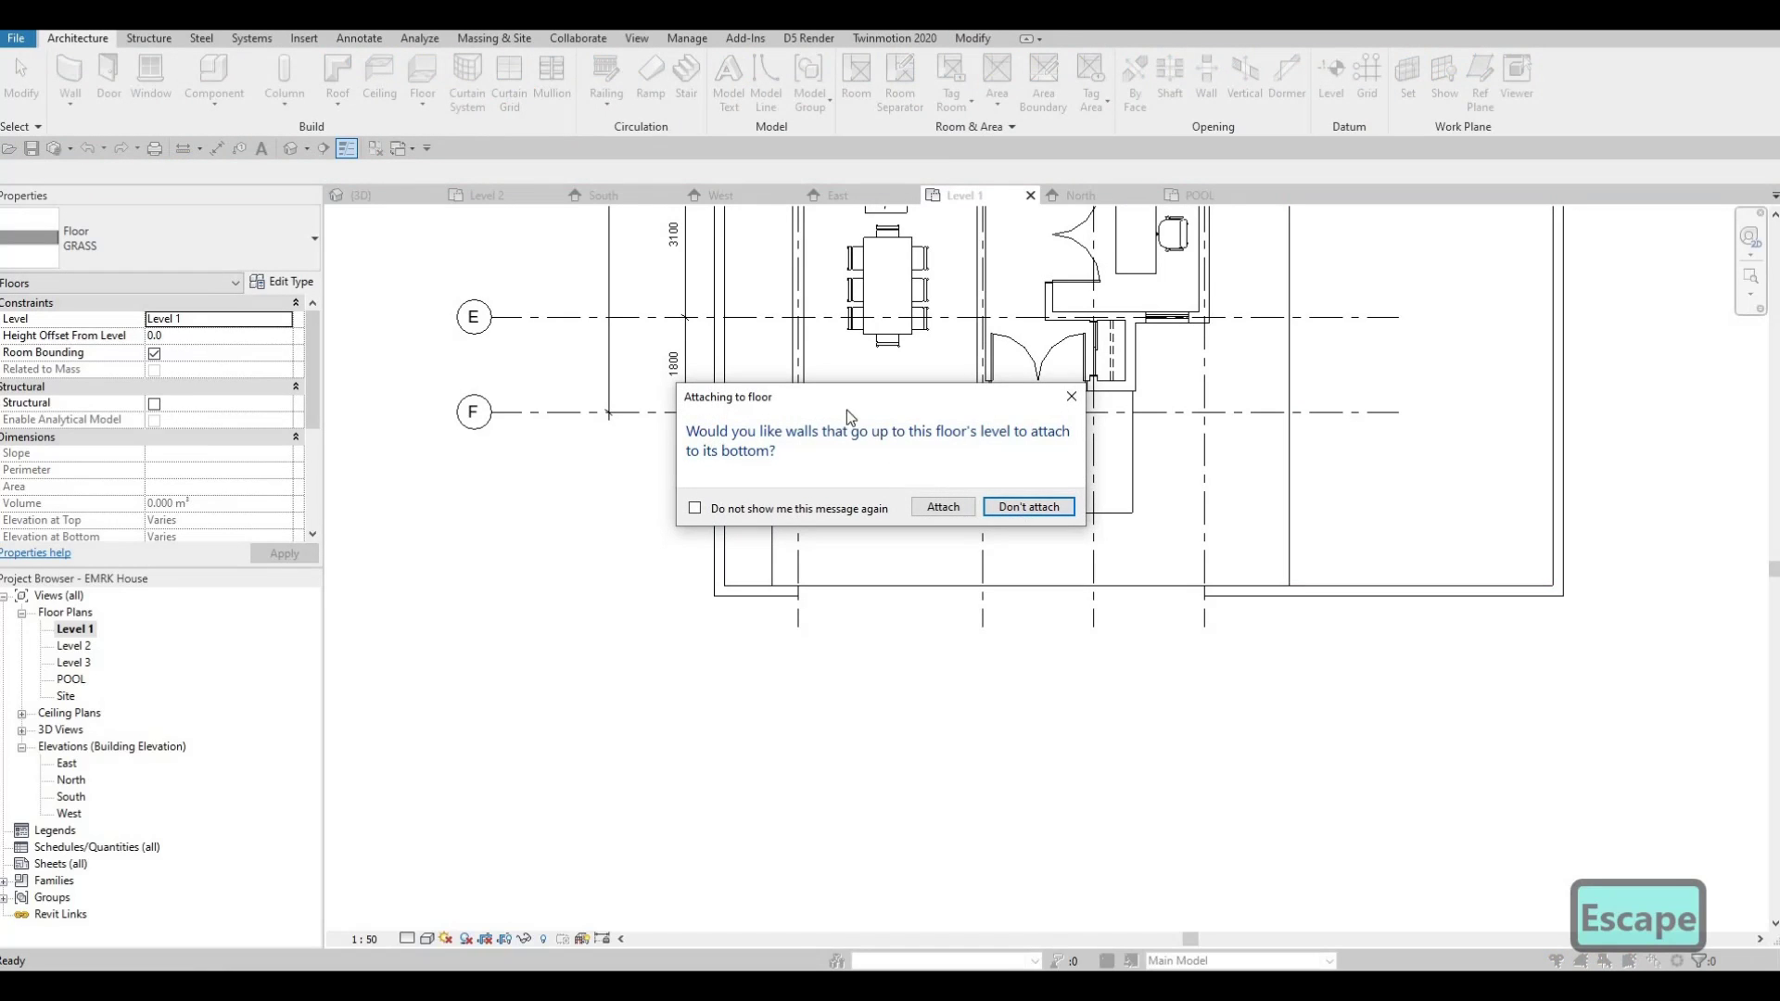
{"action": "left_click", "coordinate": [1028, 506]}
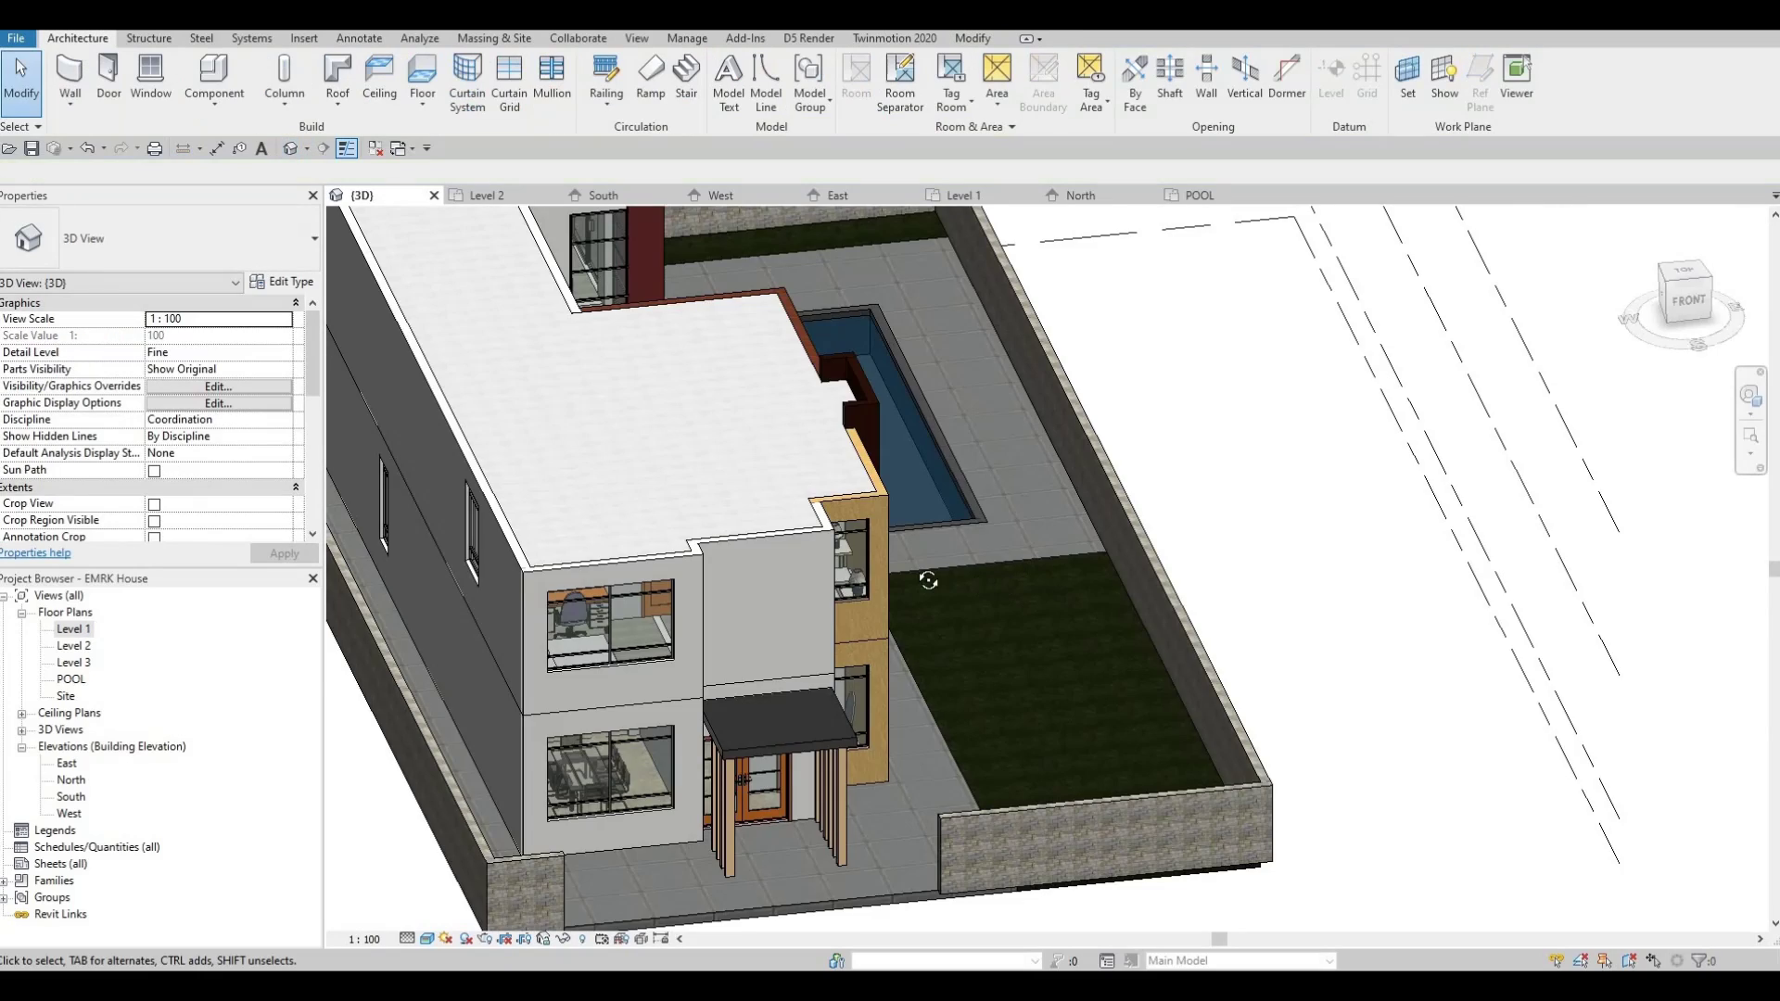
- Examine the grass areas, paving and front boundary wall from several angles in the 3D view
{"action": "middle_click_drag", "start_coordinate": [926, 582], "coordinate": [1194, 501], "text": "shift"}
{"action": "scroll", "coordinate": [1154, 552], "scroll_direction": "up", "scroll_amount": 3}
{"action": "middle_click_drag", "start_coordinate": [1225, 633], "coordinate": [1187, 670], "text": "shift"}
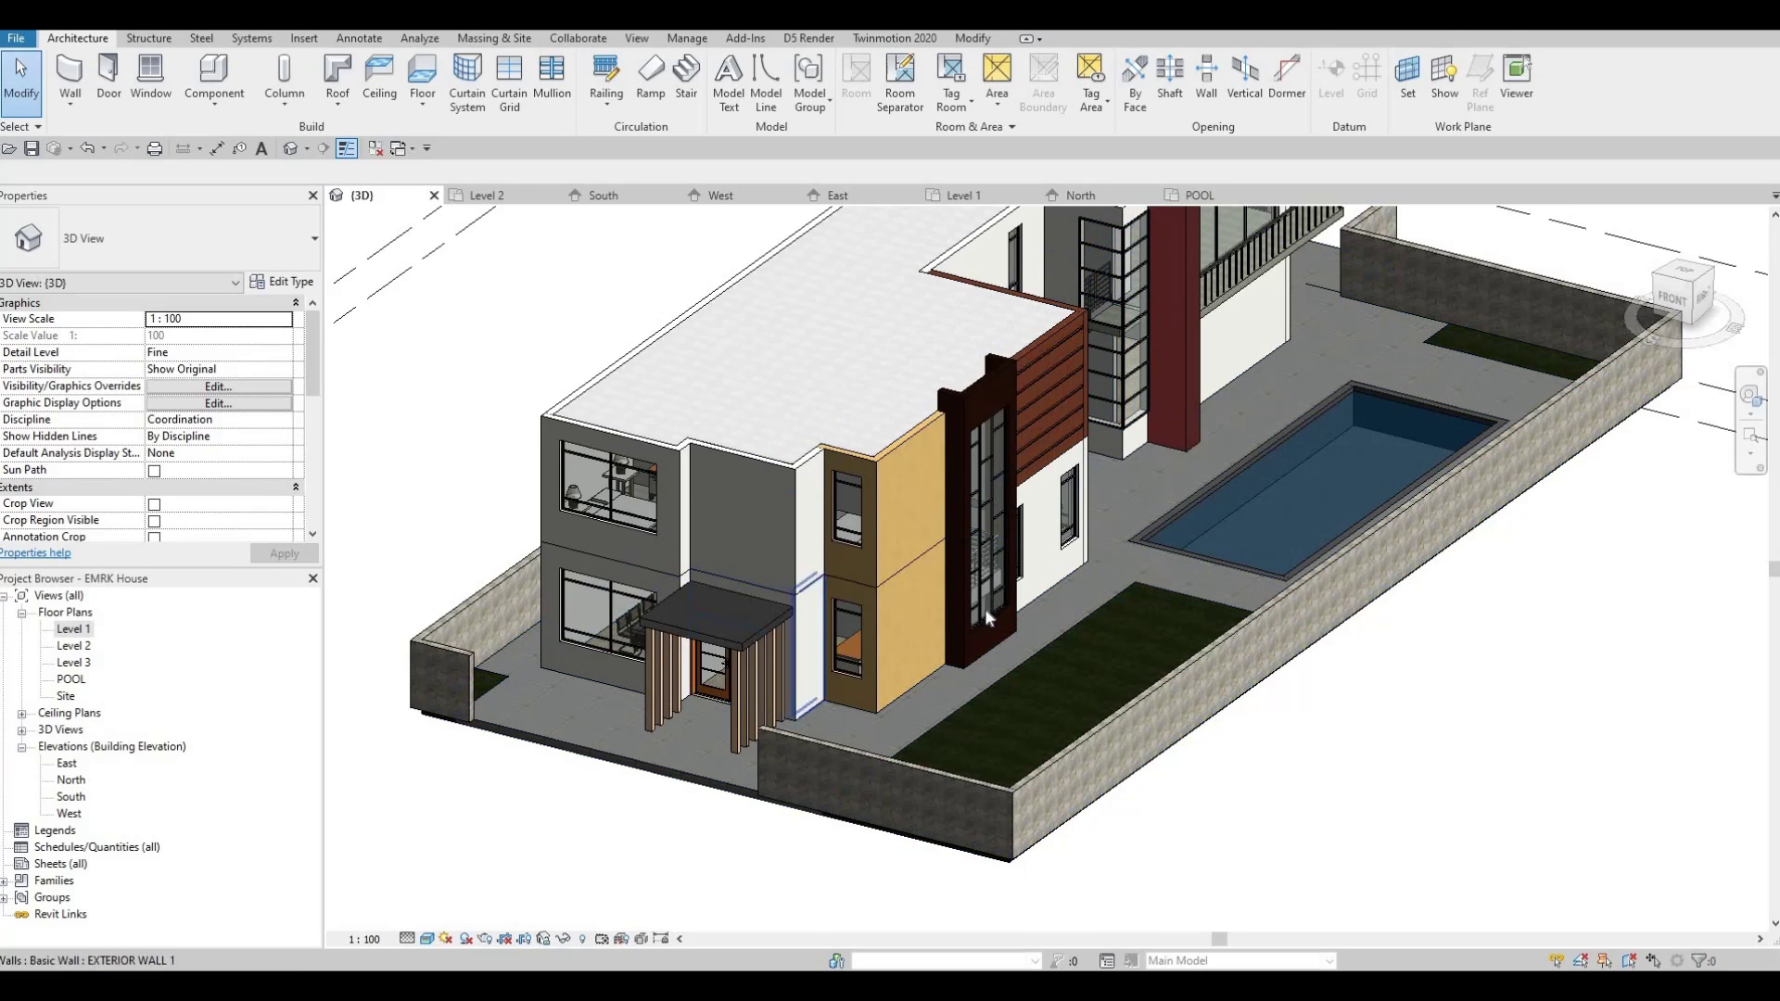
{"action": "middle_click_drag", "start_coordinate": [985, 608], "coordinate": [1021, 541]}
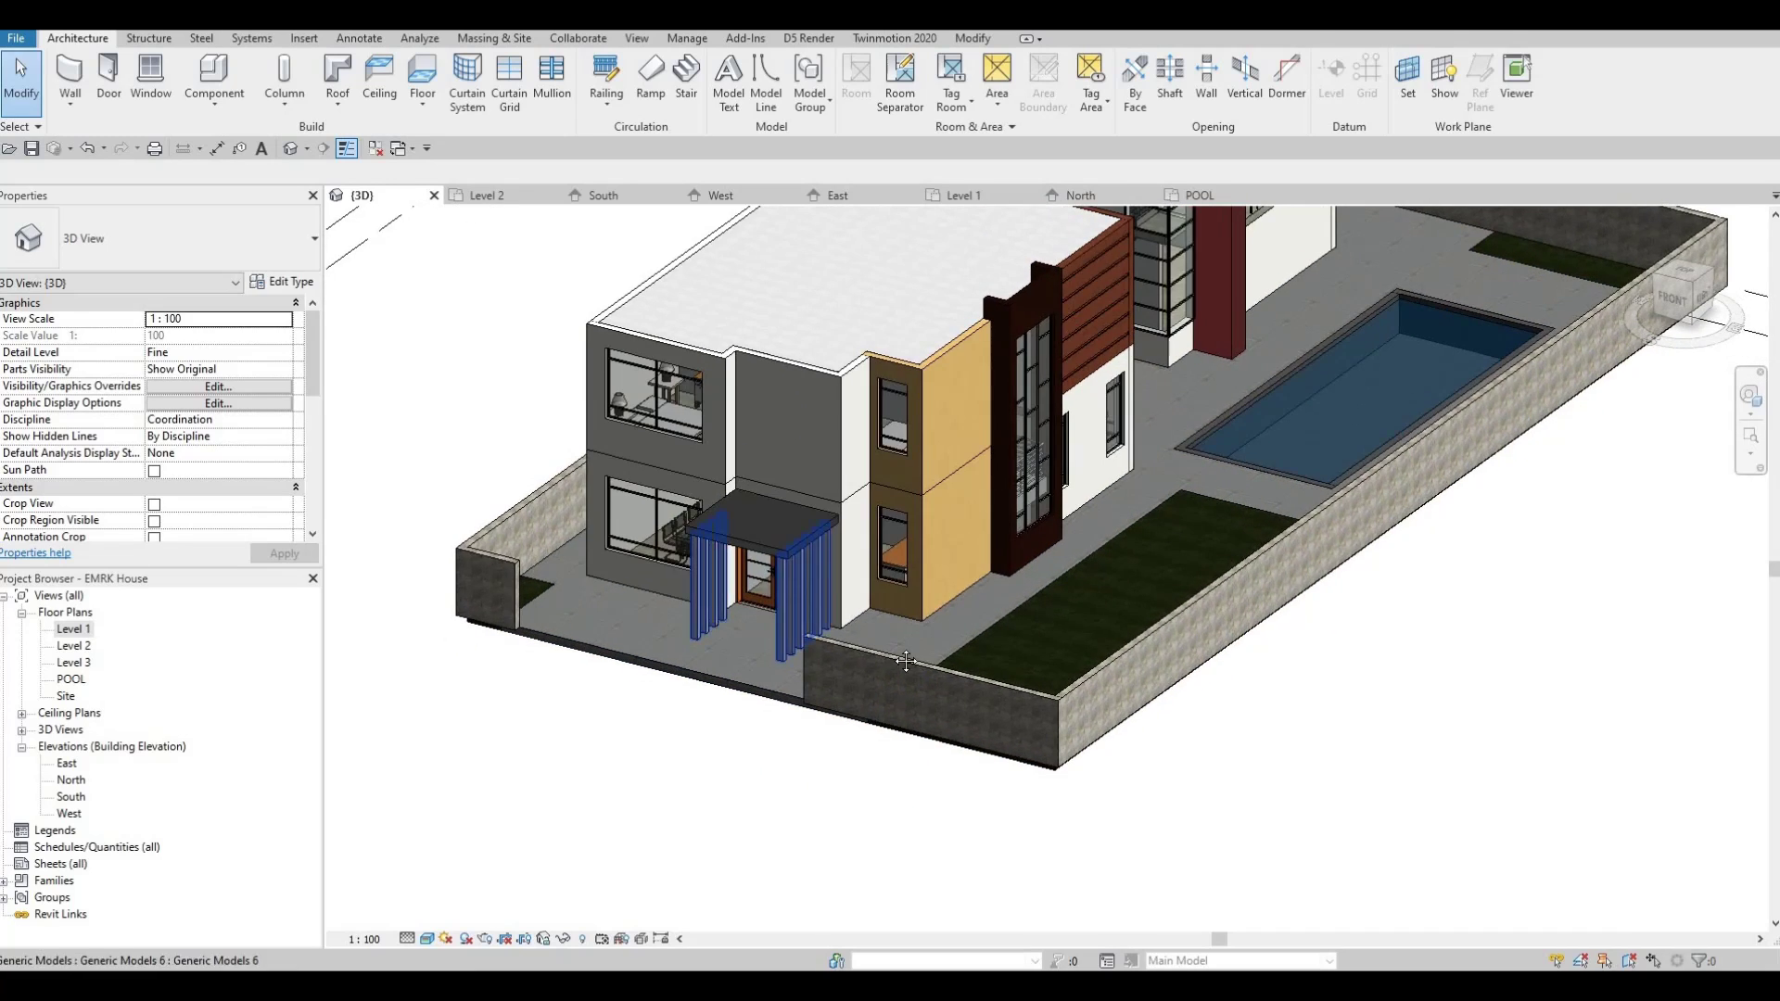
{"action": "middle_click_drag", "start_coordinate": [797, 644], "coordinate": [888, 529], "text": "shift"}
{"action": "middle_click_drag", "start_coordinate": [566, 830], "coordinate": [1053, 647]}
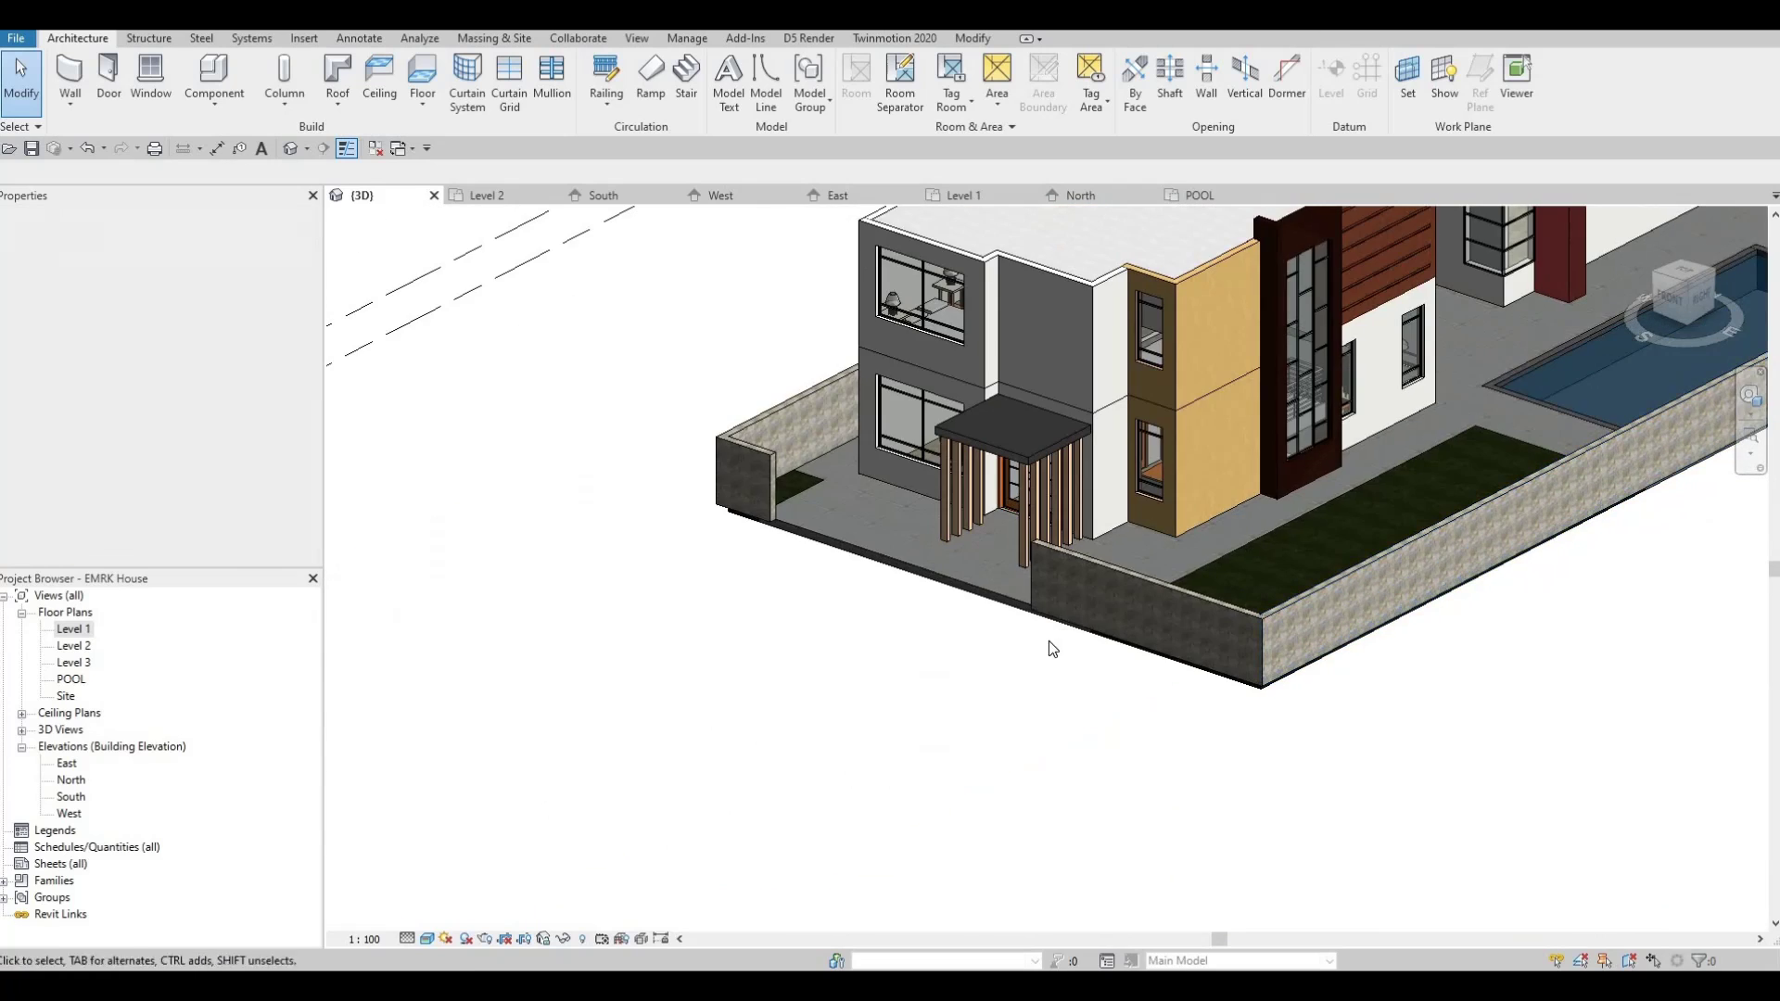
{"action": "middle_click_drag", "start_coordinate": [934, 658], "coordinate": [944, 616]}
{"action": "middle_click_drag", "start_coordinate": [1463, 708], "coordinate": [926, 656], "text": "shift"}
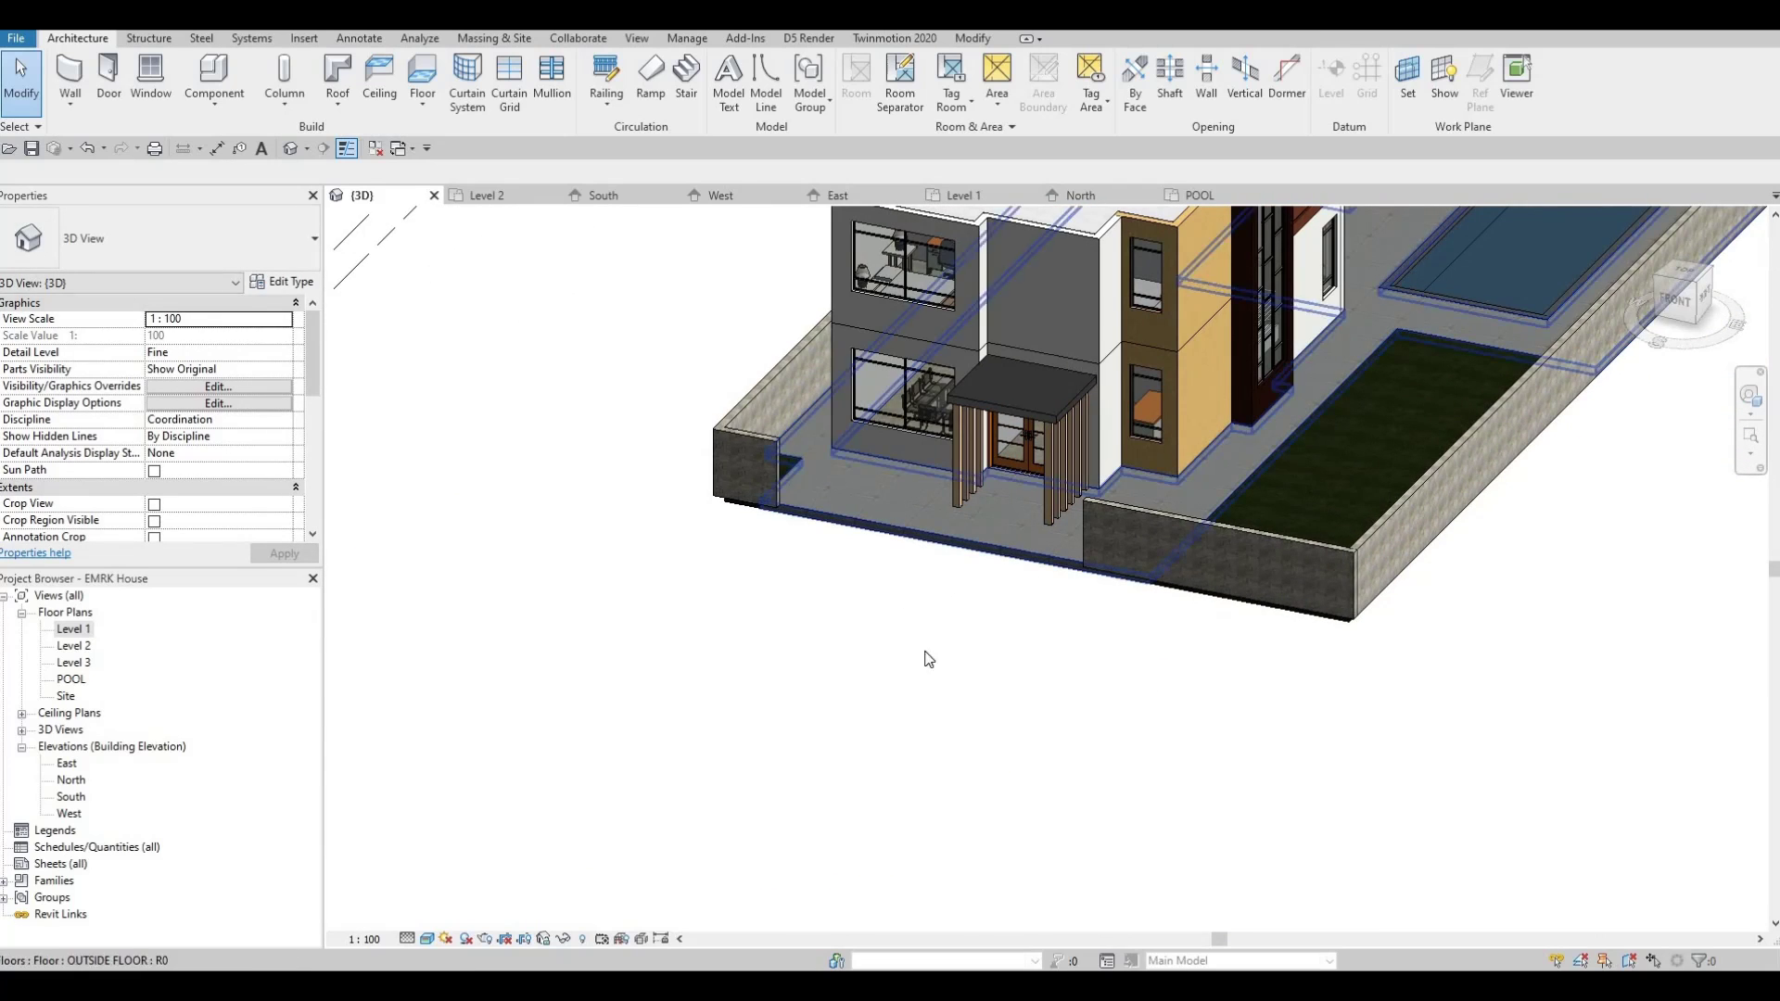
- Start a new architectural floor on Level 1 and duplicate the GRASS type as ROADS
{"action": "double_click", "coordinate": [74, 629]}
{"action": "scroll", "coordinate": [594, 619], "scroll_direction": "down", "scroll_amount": 5}
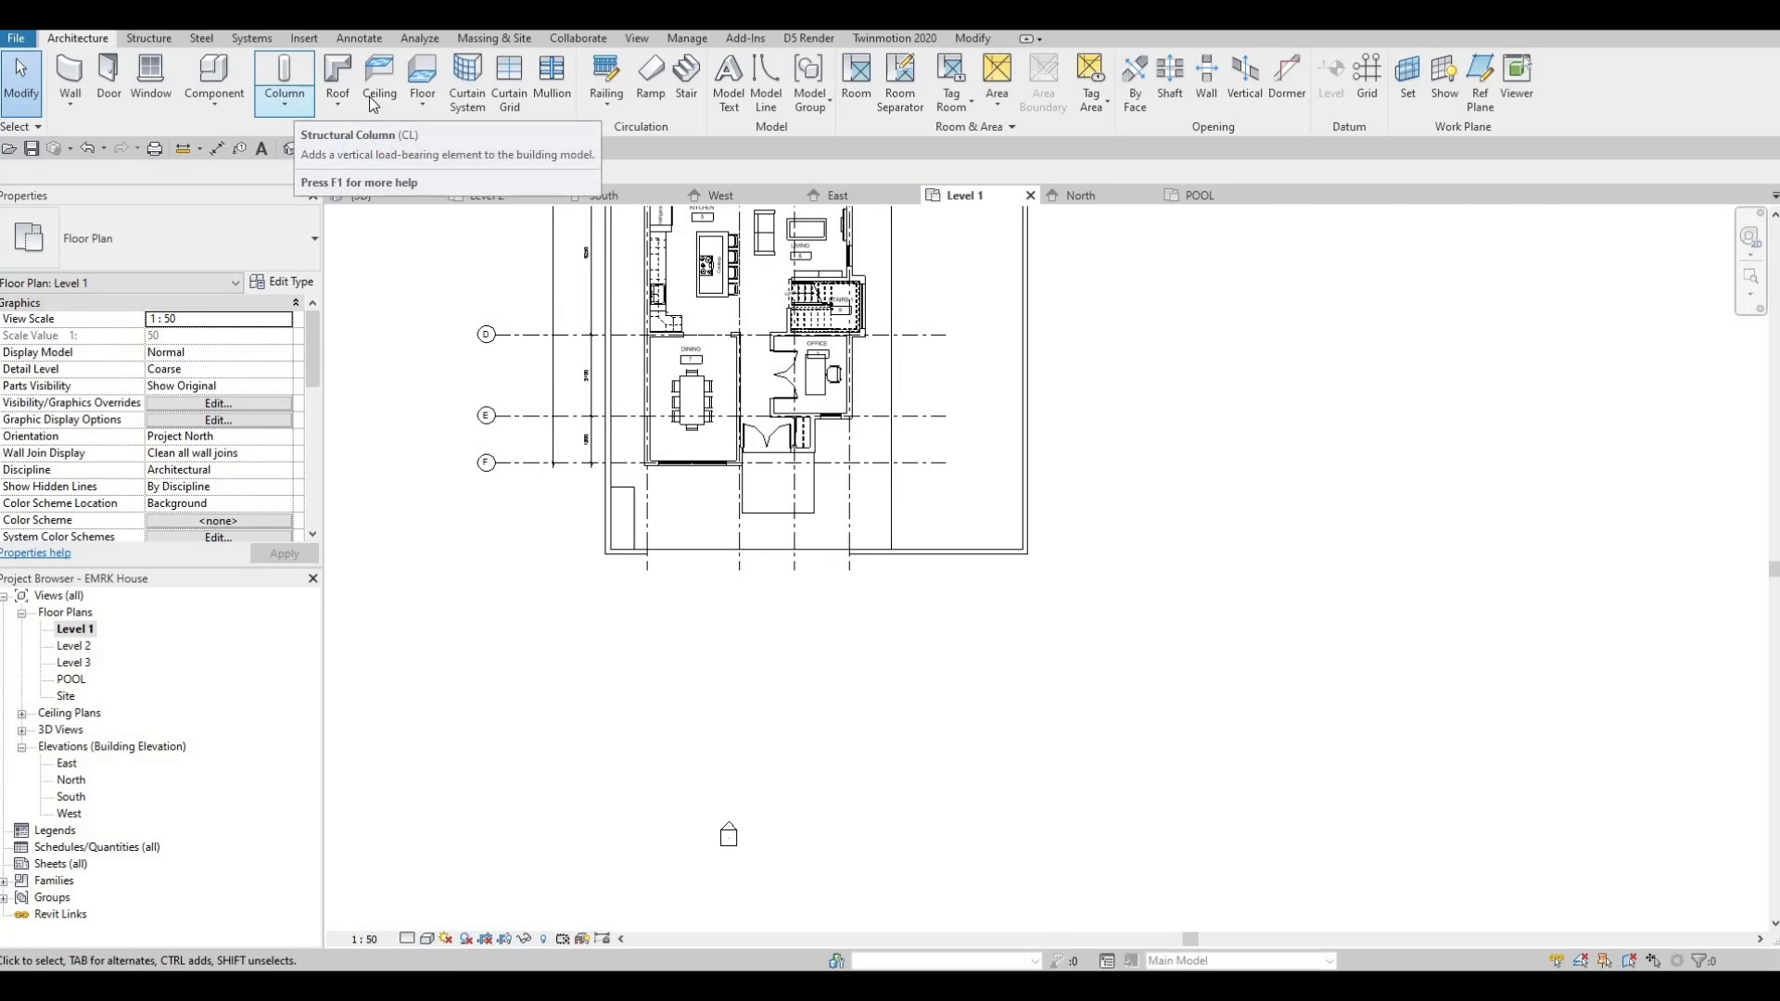
{"action": "left_click", "coordinate": [425, 72]}
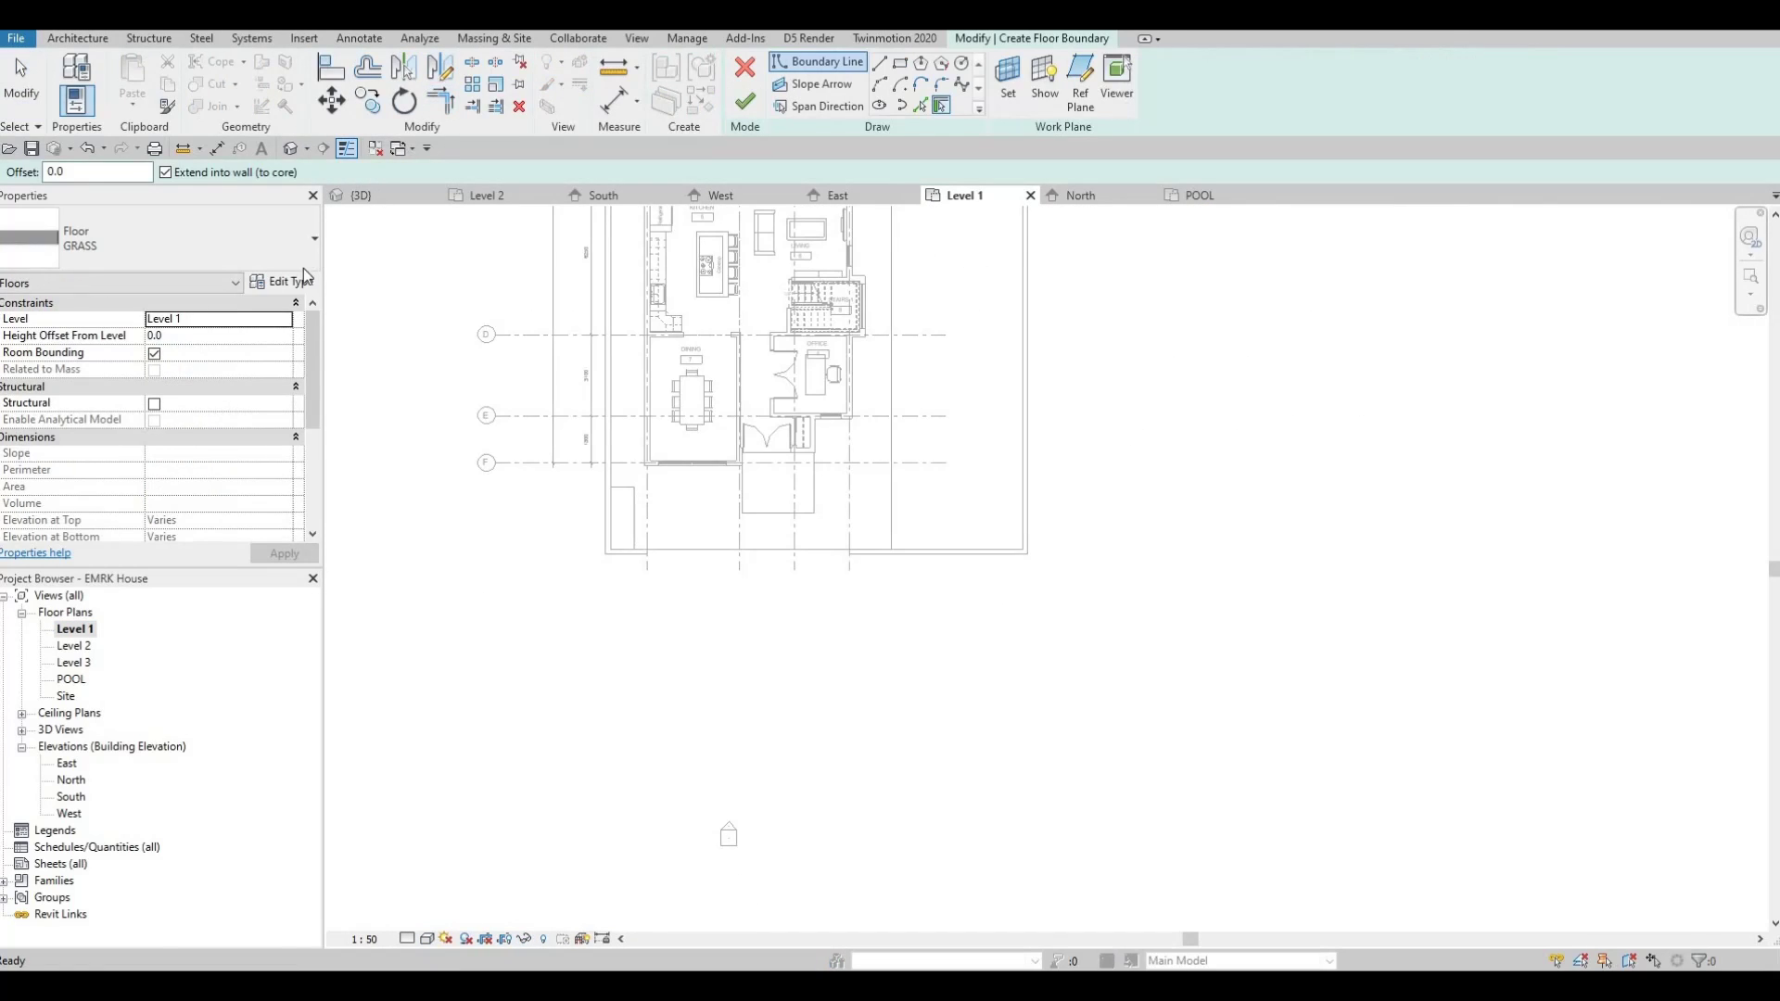
{"action": "left_click", "coordinate": [301, 291]}
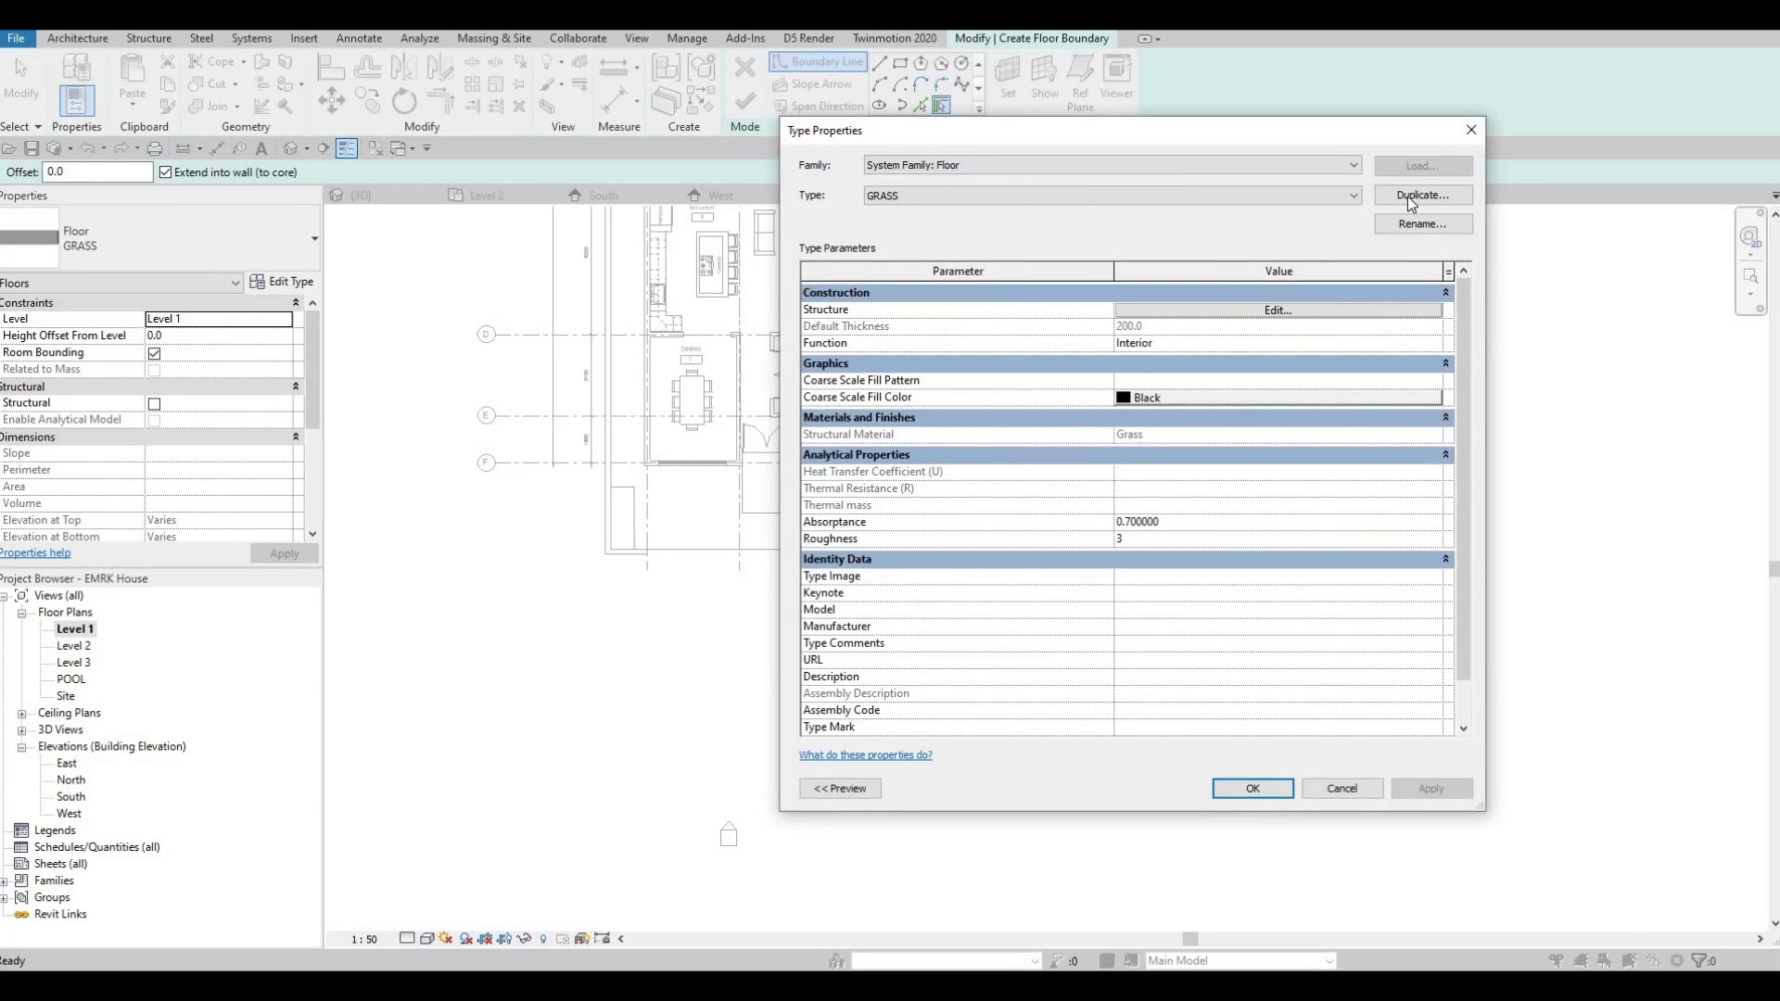
{"action": "left_click", "coordinate": [1423, 195]}
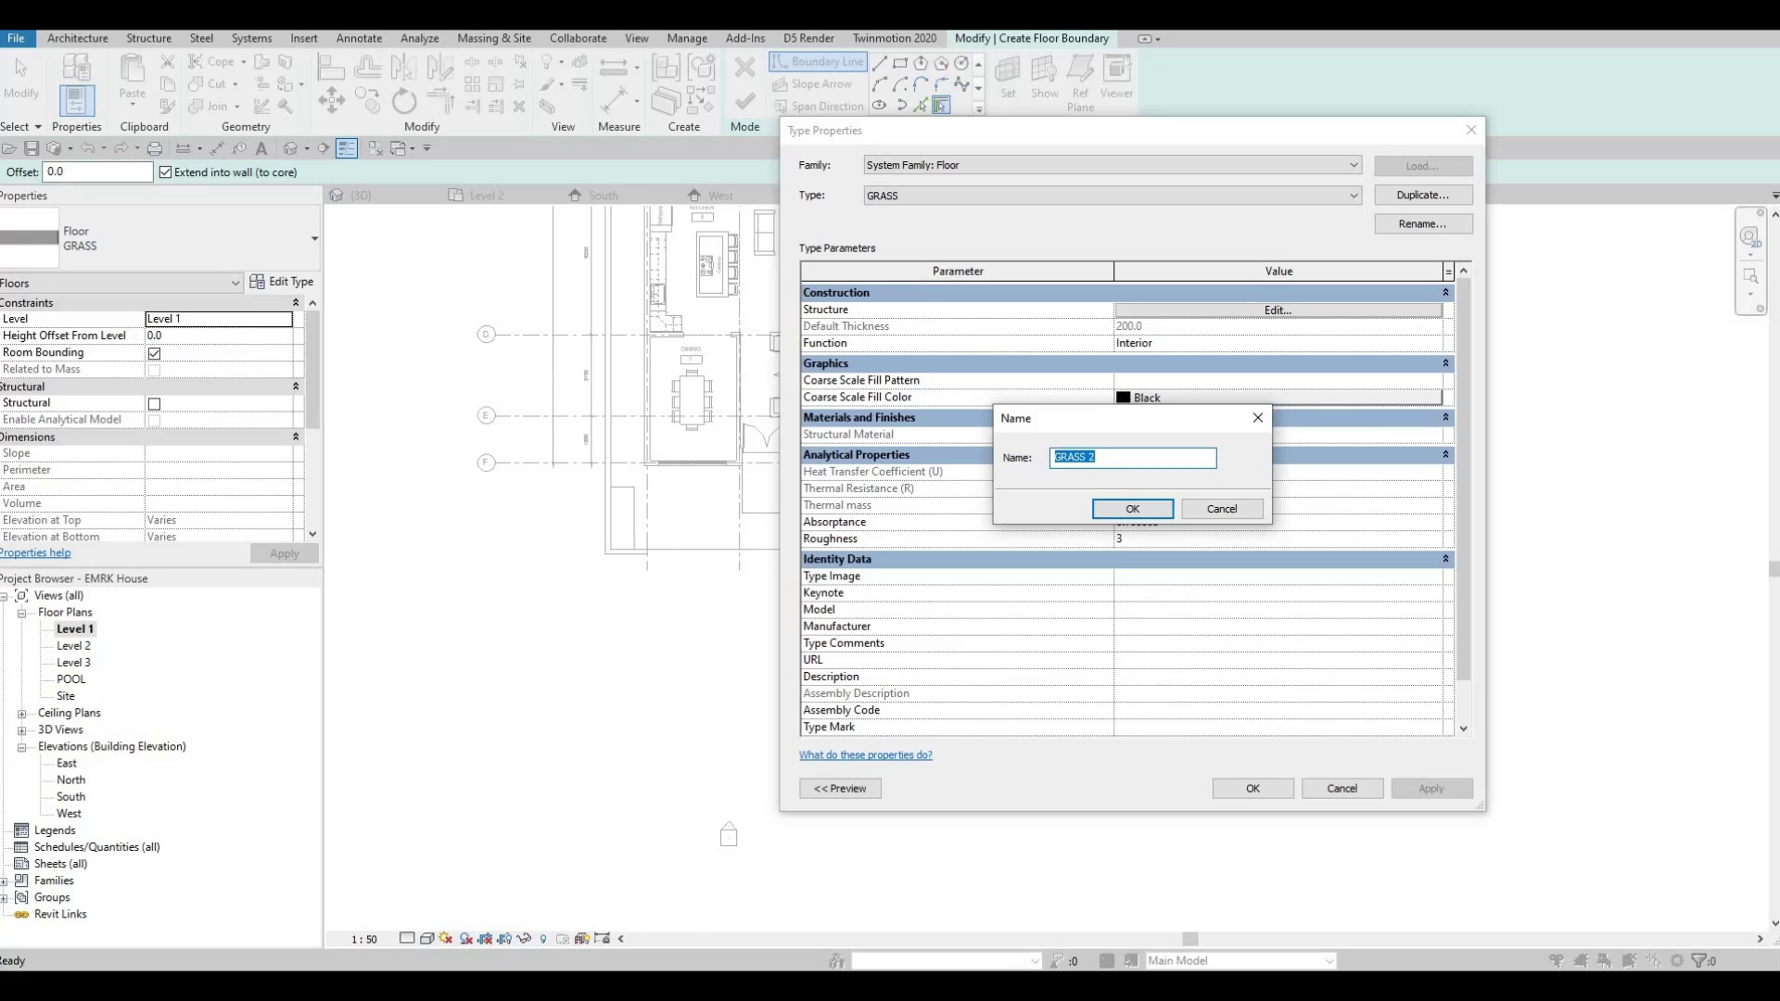
{"action": "type", "text": "ROADS"}
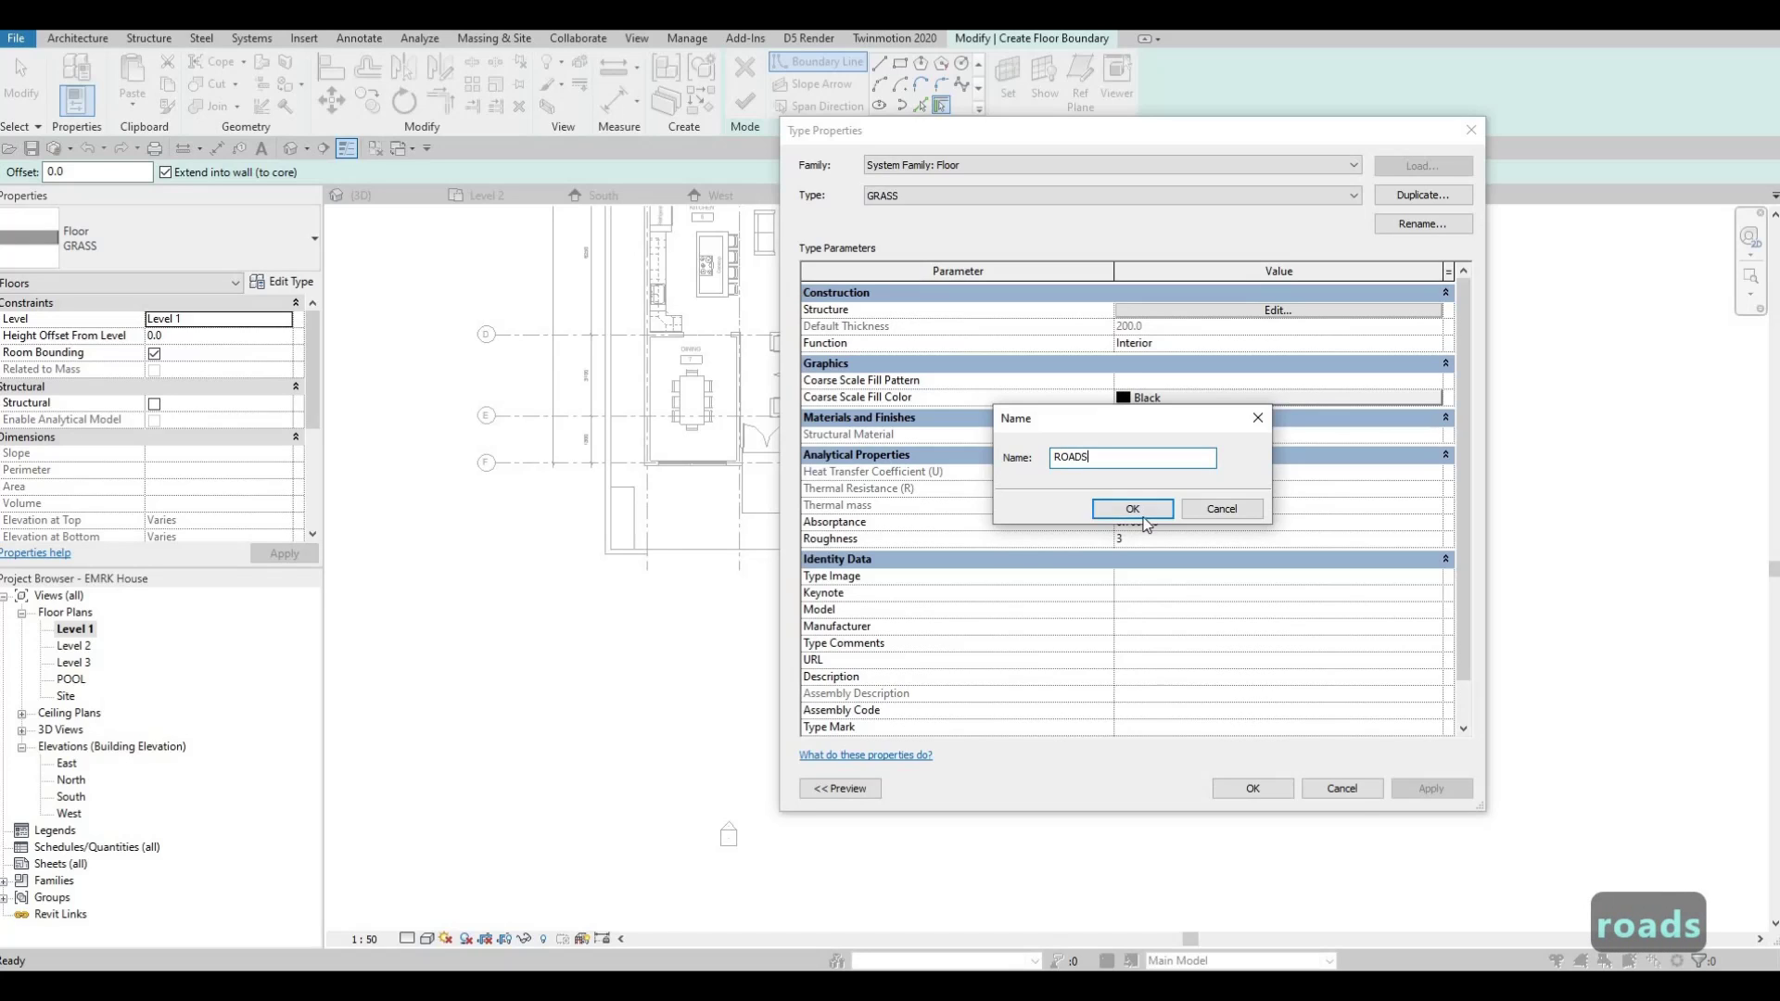
{"action": "left_click", "coordinate": [1138, 512]}
- Assign Concrete, Sand/Cement Screed from the AEC concrete materials to the ROADS type's structure layer and accept the type settings
{"action": "left_click", "coordinate": [1200, 313]}
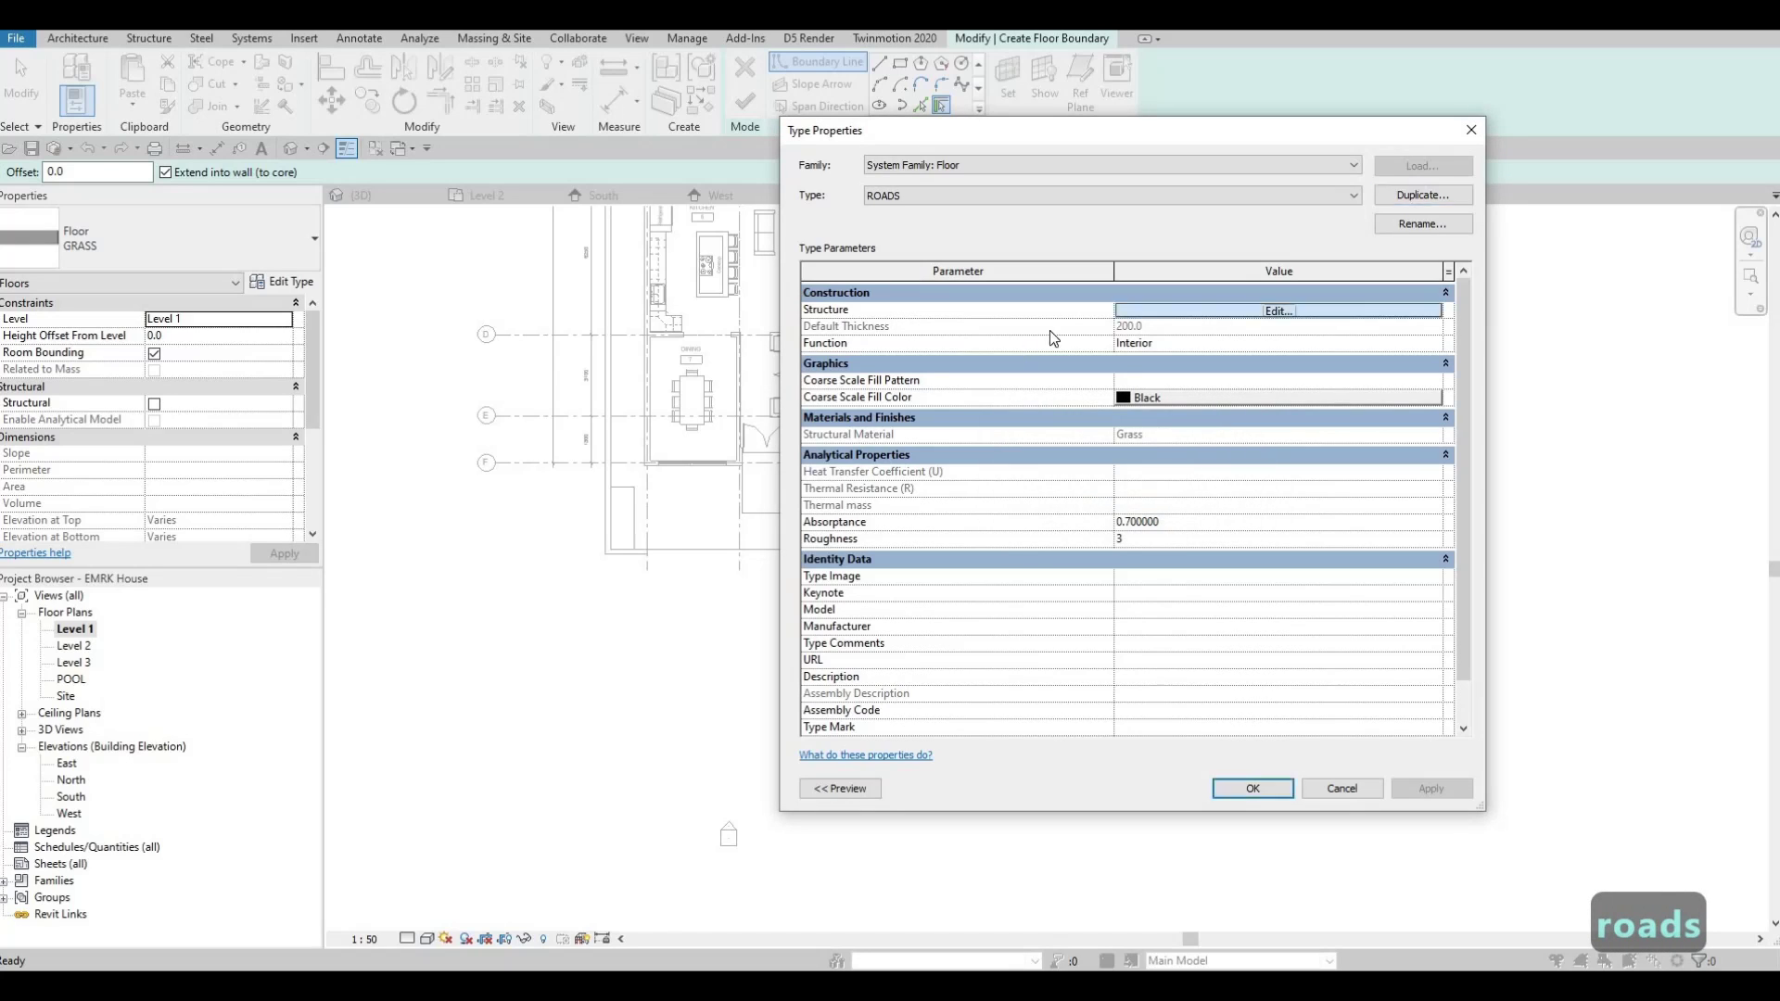
{"action": "left_click", "coordinate": [1082, 307]}
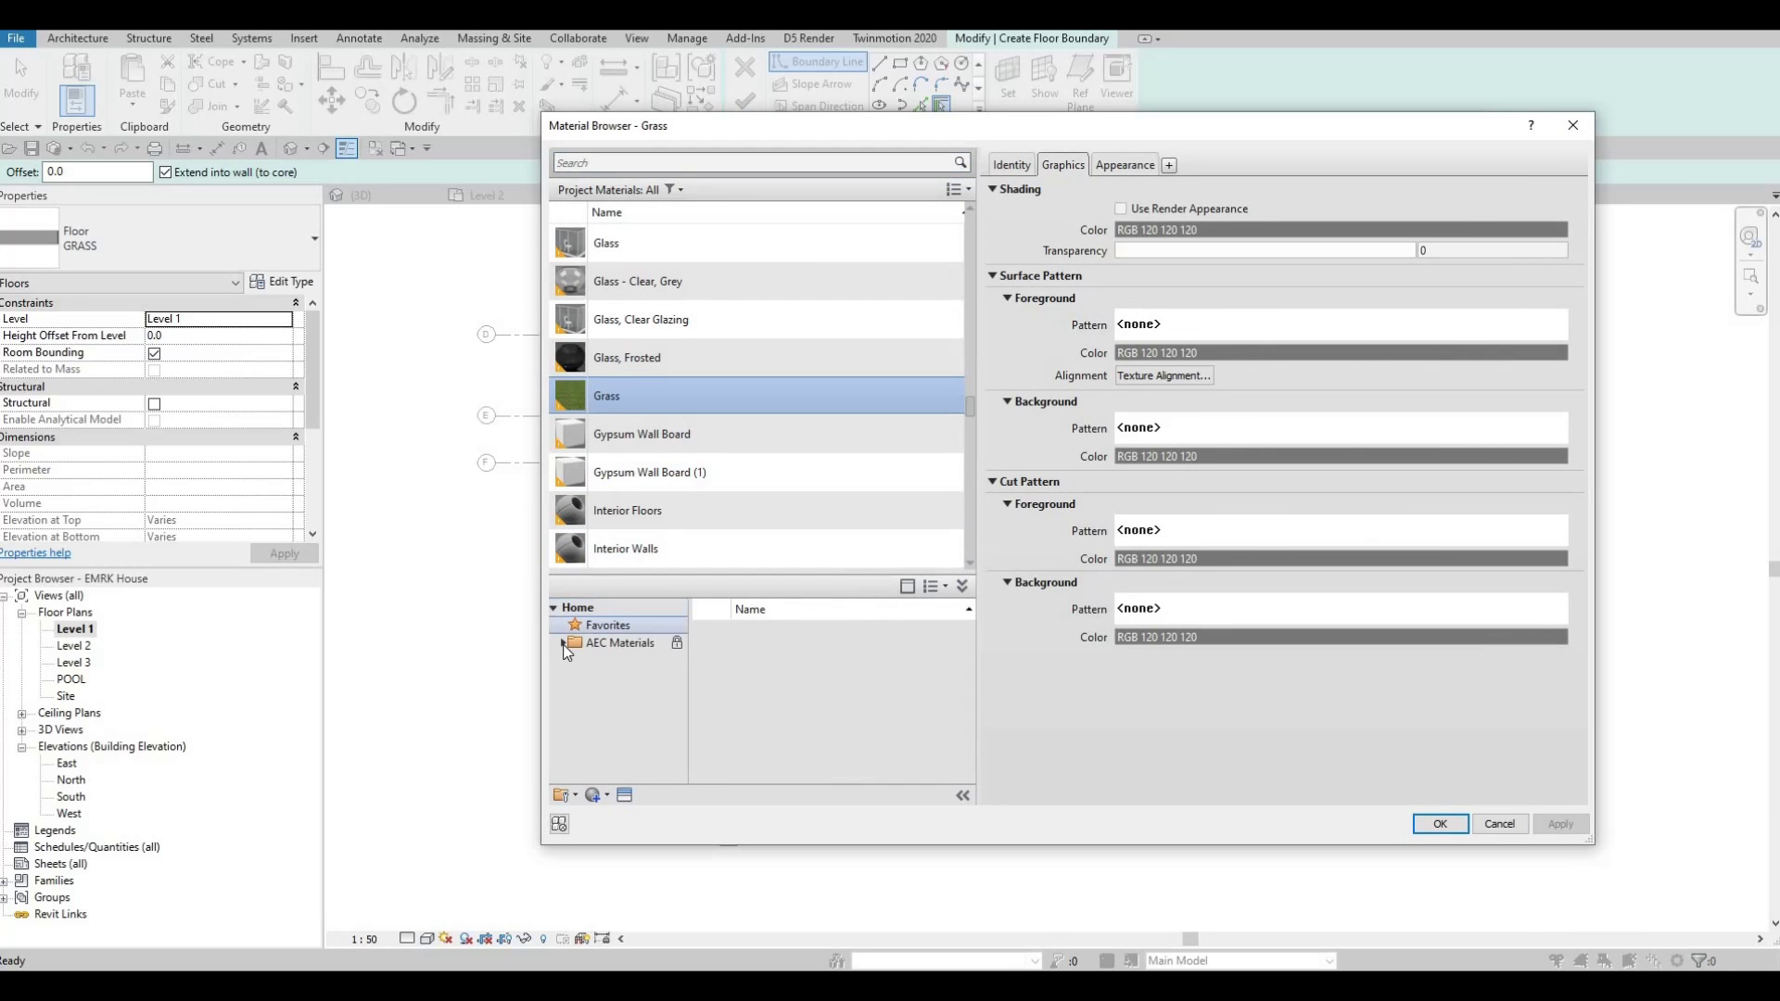
{"action": "left_click", "coordinate": [563, 642]}
{"action": "left_click", "coordinate": [644, 696]}
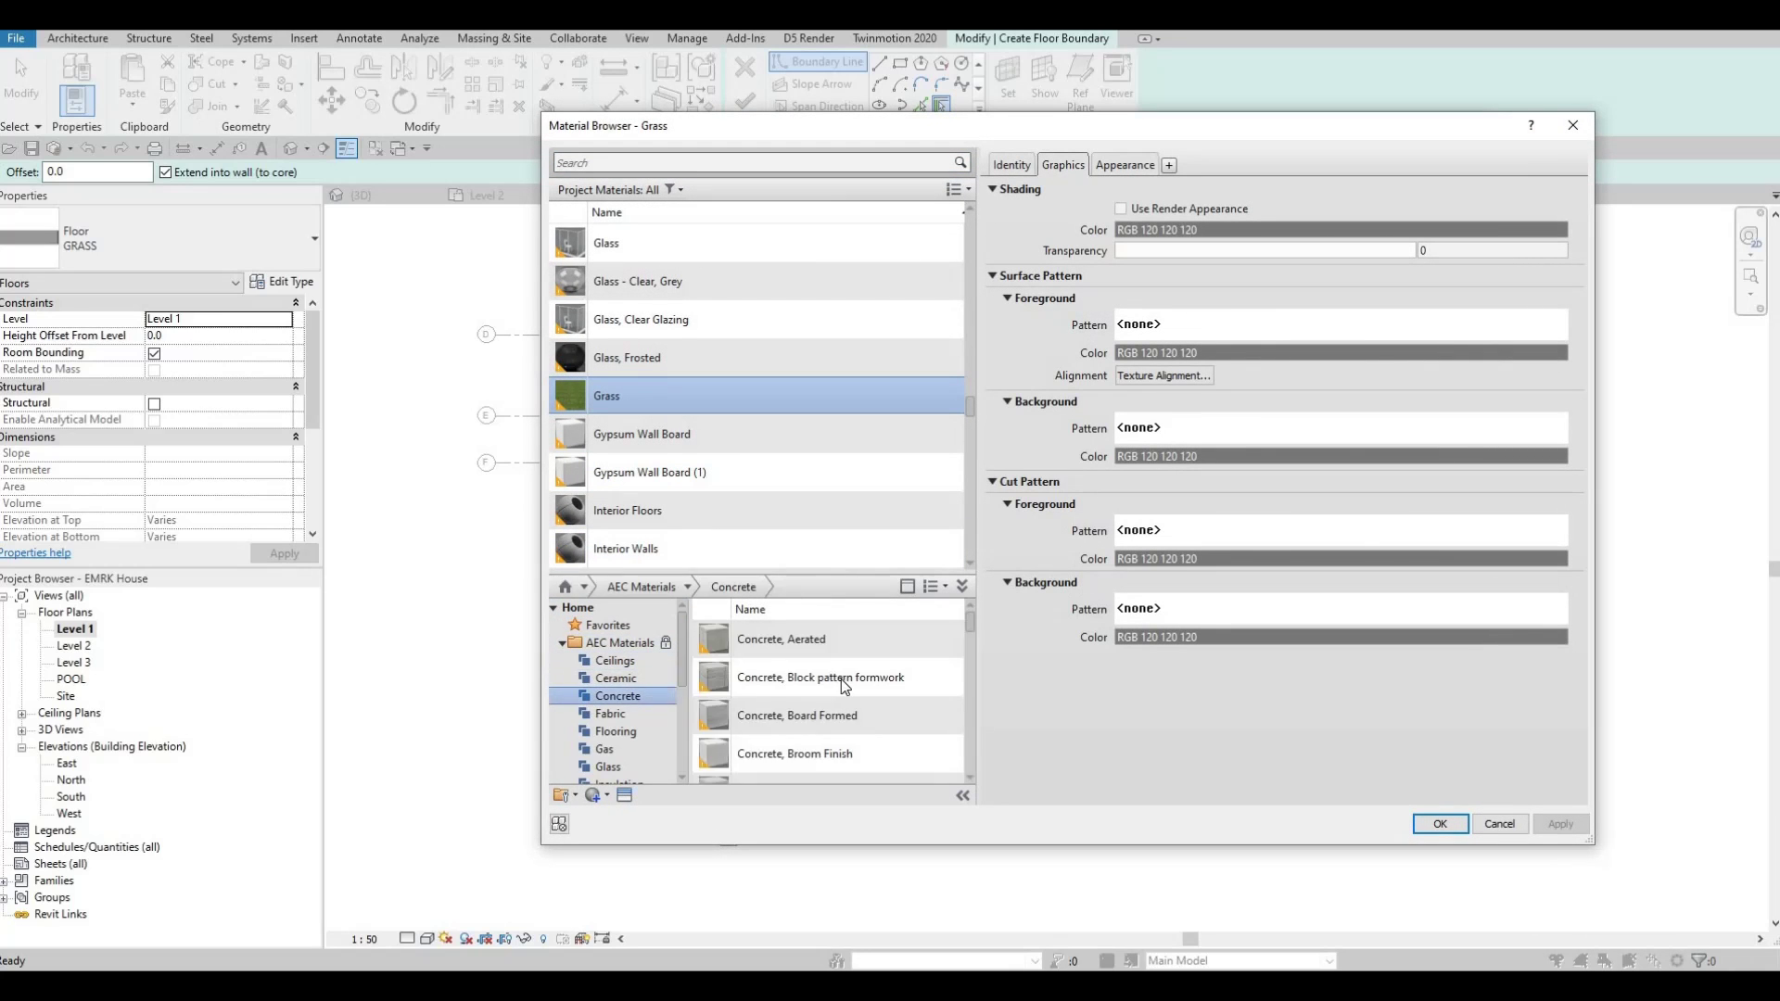
{"action": "scroll", "coordinate": [884, 739], "scroll_direction": "down", "scroll_amount": 5}
{"action": "scroll", "coordinate": [884, 742], "scroll_direction": "down", "scroll_amount": 8}
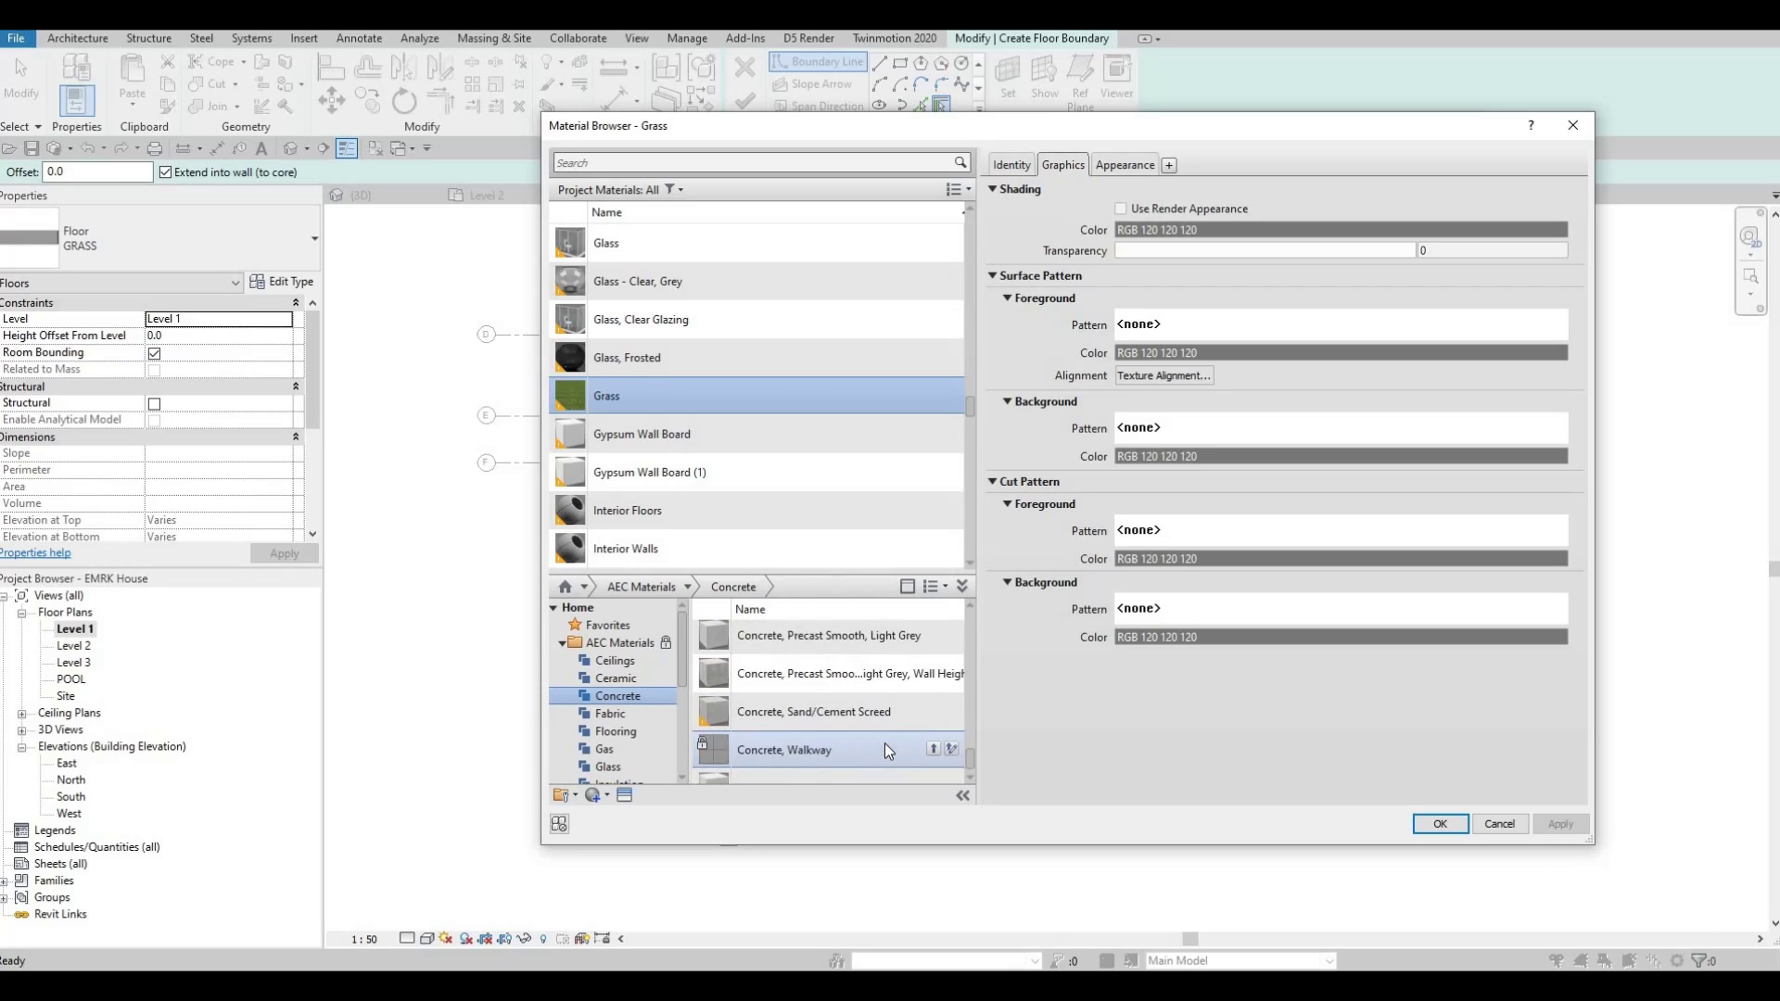
{"action": "scroll", "coordinate": [871, 755], "scroll_direction": "up", "scroll_amount": 3}
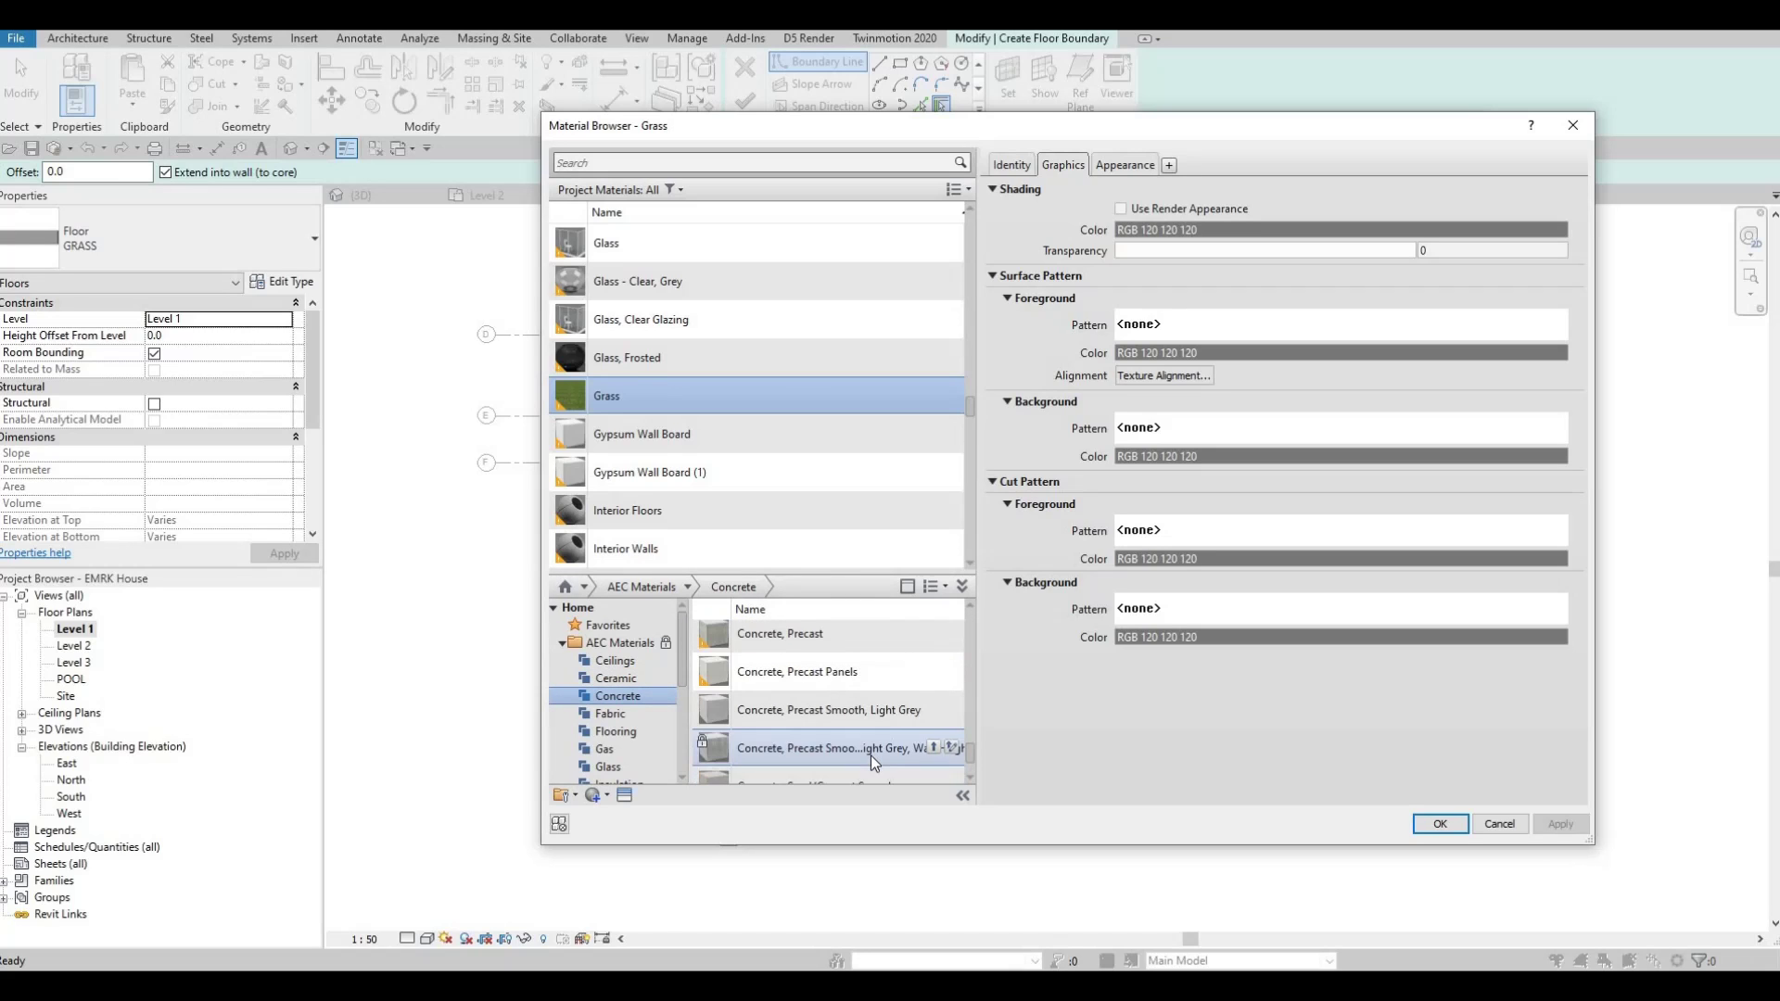
{"action": "scroll", "coordinate": [871, 754], "scroll_direction": "down", "scroll_amount": 3}
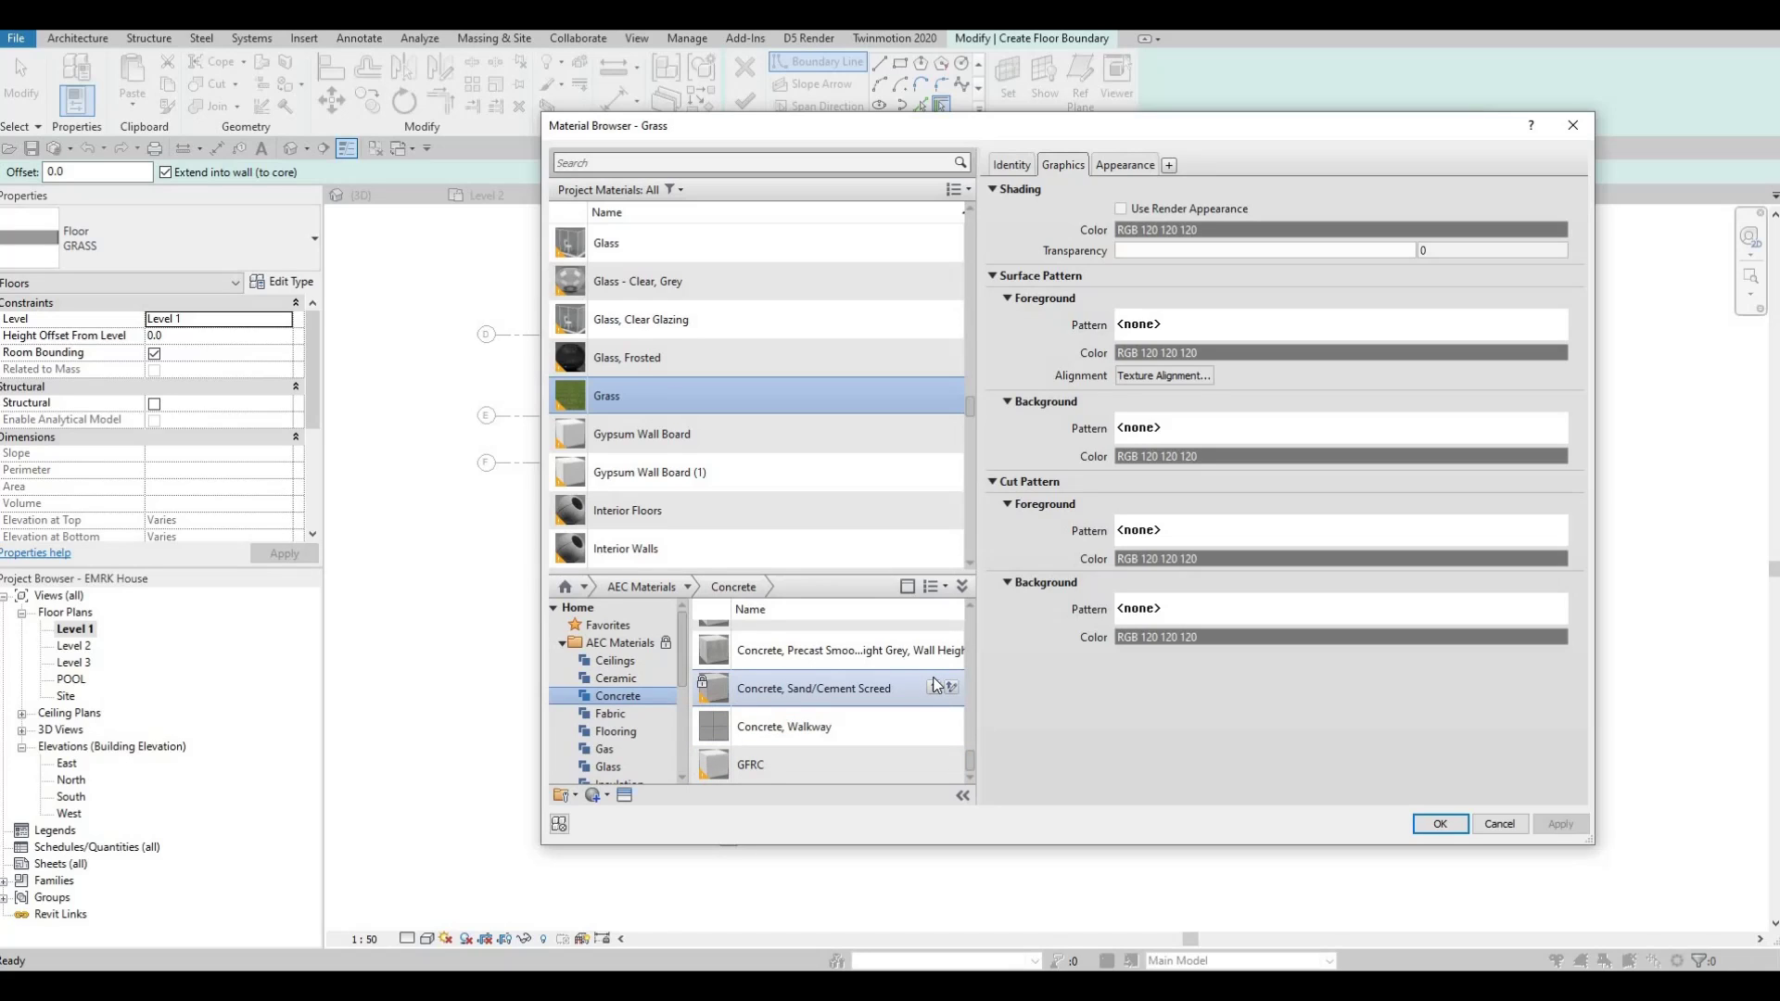
{"action": "left_click", "coordinate": [934, 686]}
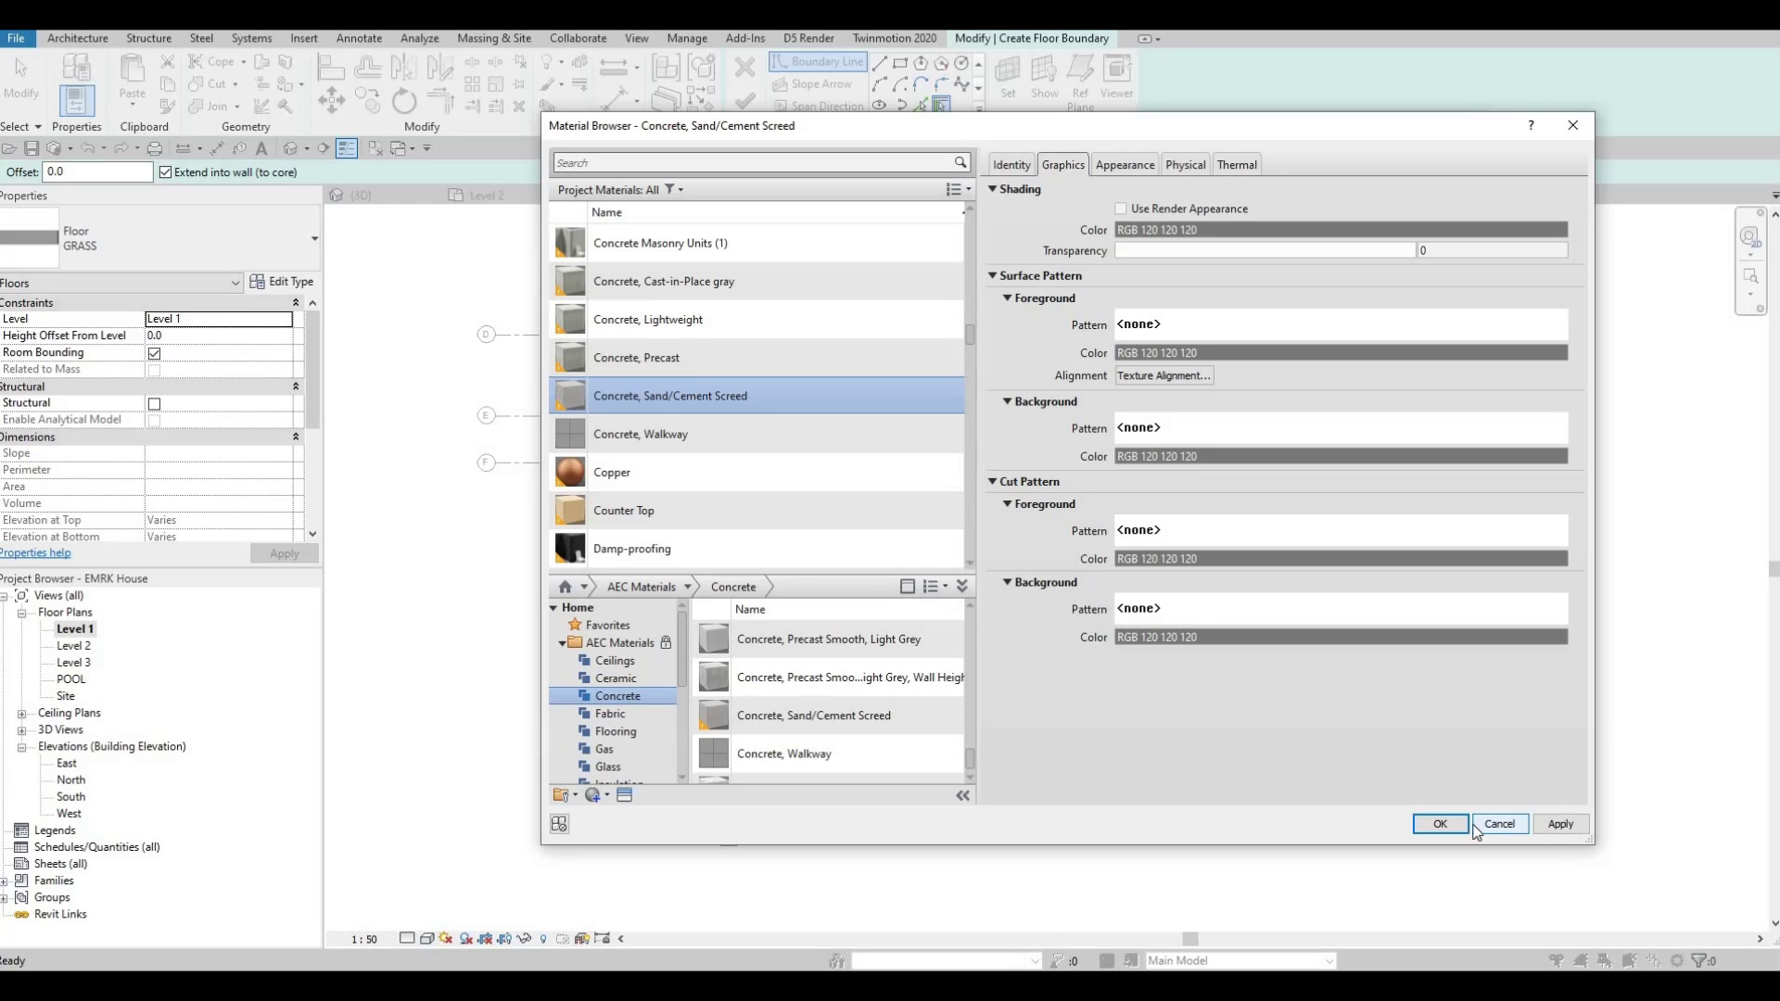
{"action": "key", "text": "Return"}
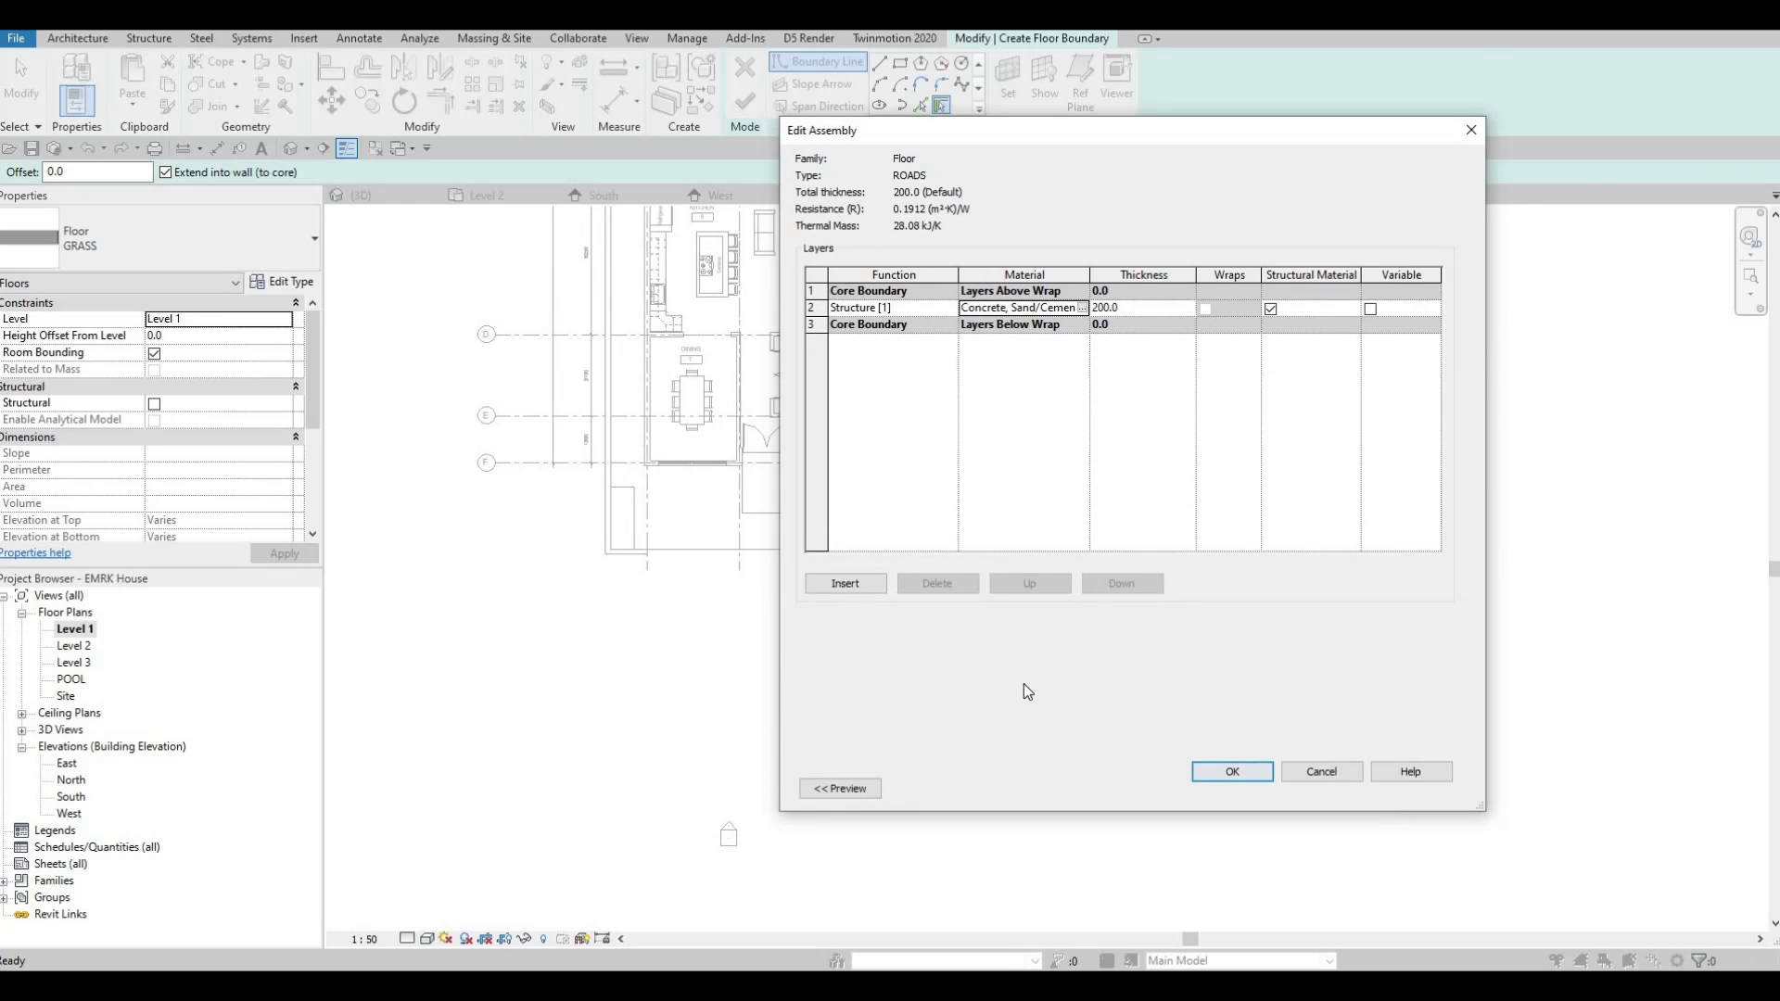
{"action": "left_click", "coordinate": [1236, 776]}
{"action": "left_click", "coordinate": [1252, 788]}
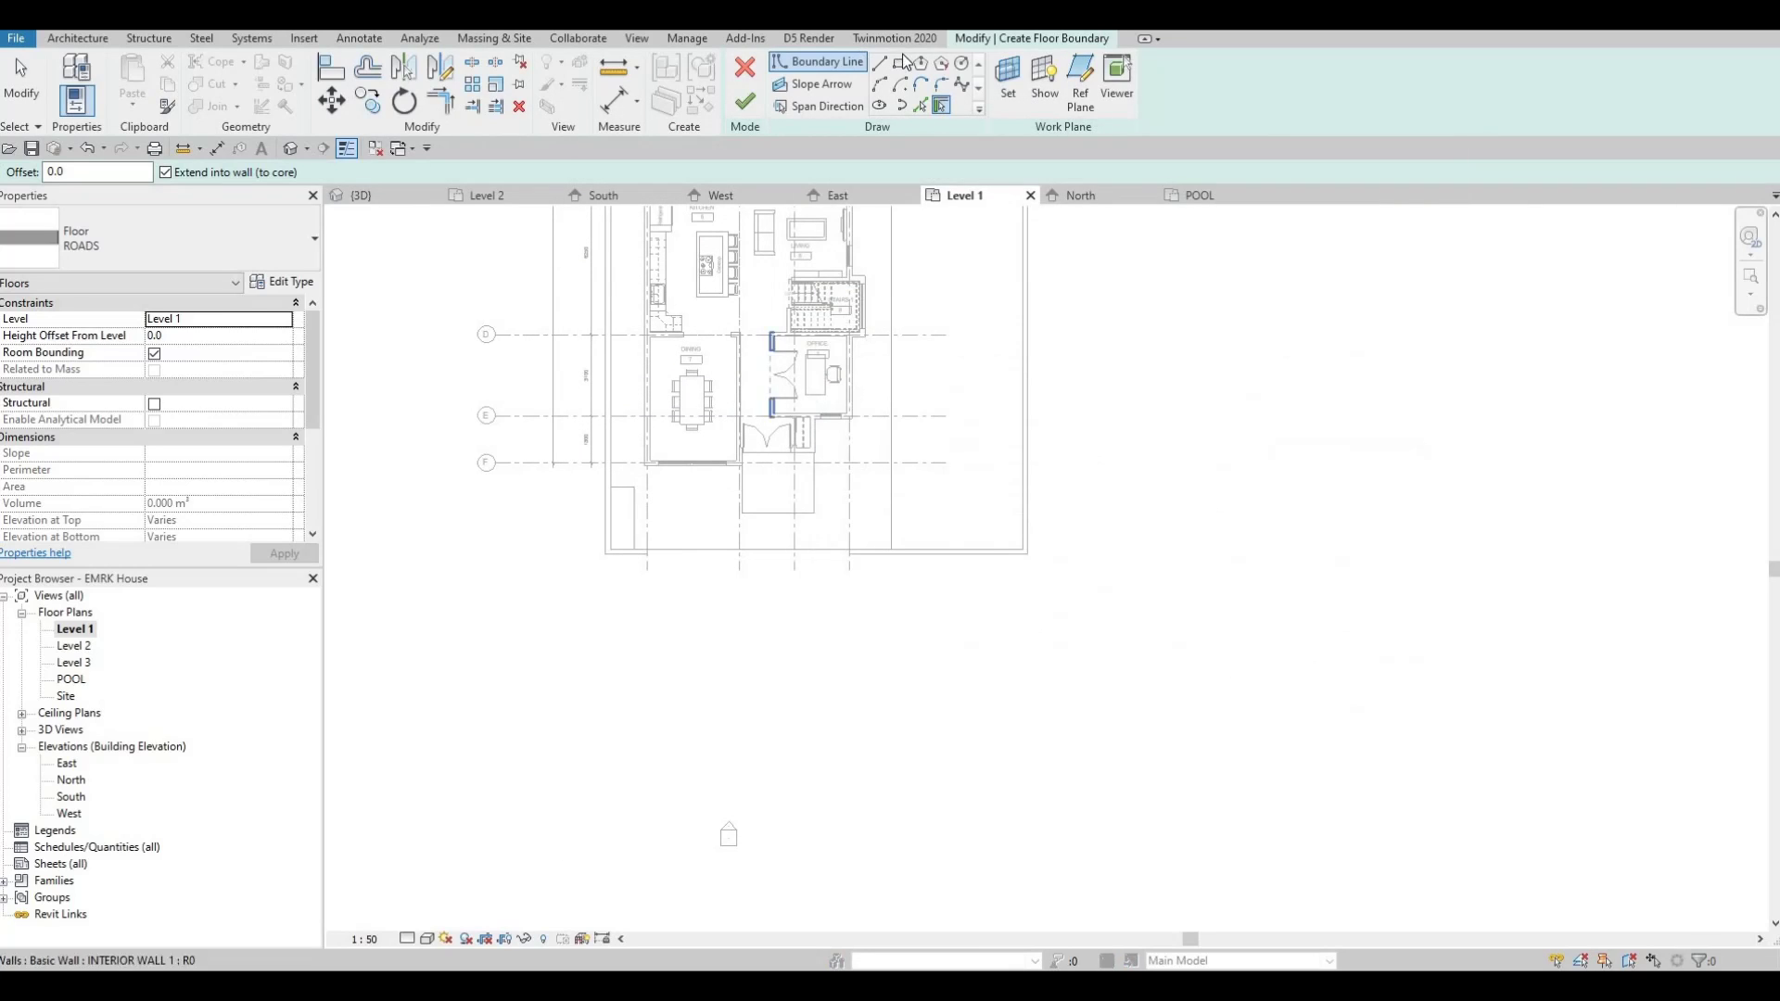
- Sketch a rectangular road boundary about 6500 mm deep outside the front boundary wall, starting at the wall's outer corner on the grid 1 side
{"action": "key", "text": "l"}
{"action": "key", "text": "i"}
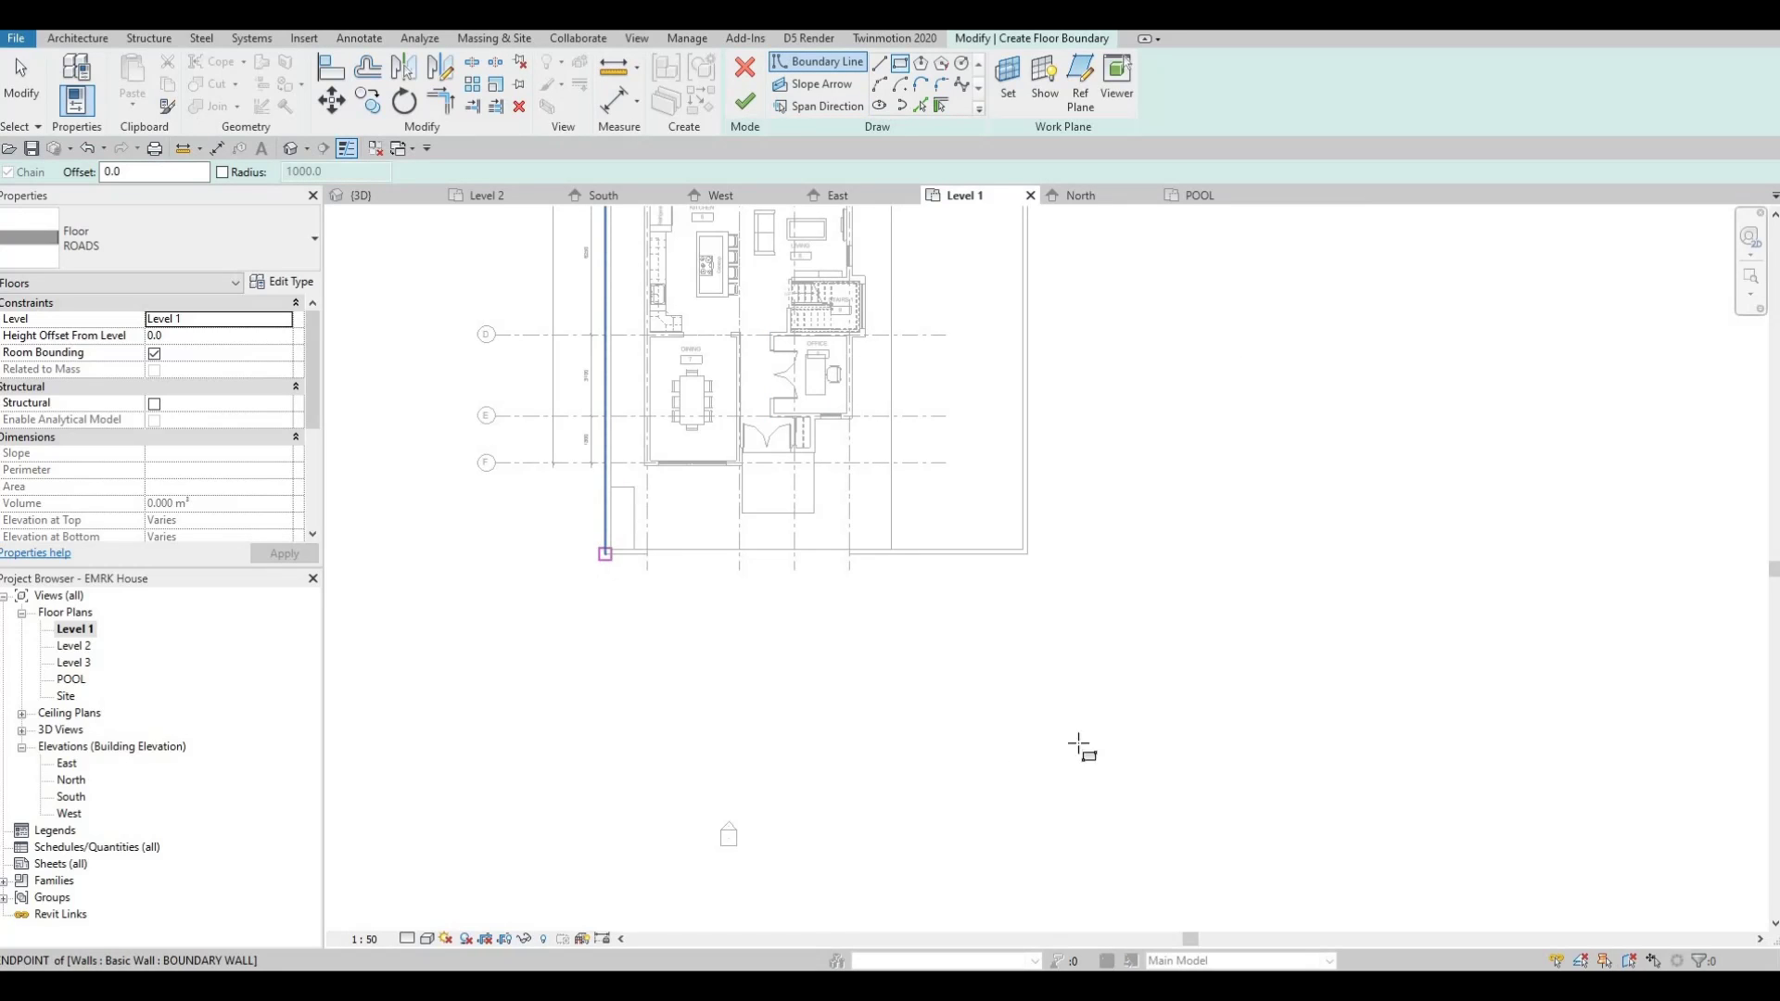
{"action": "left_click", "coordinate": [605, 555]}
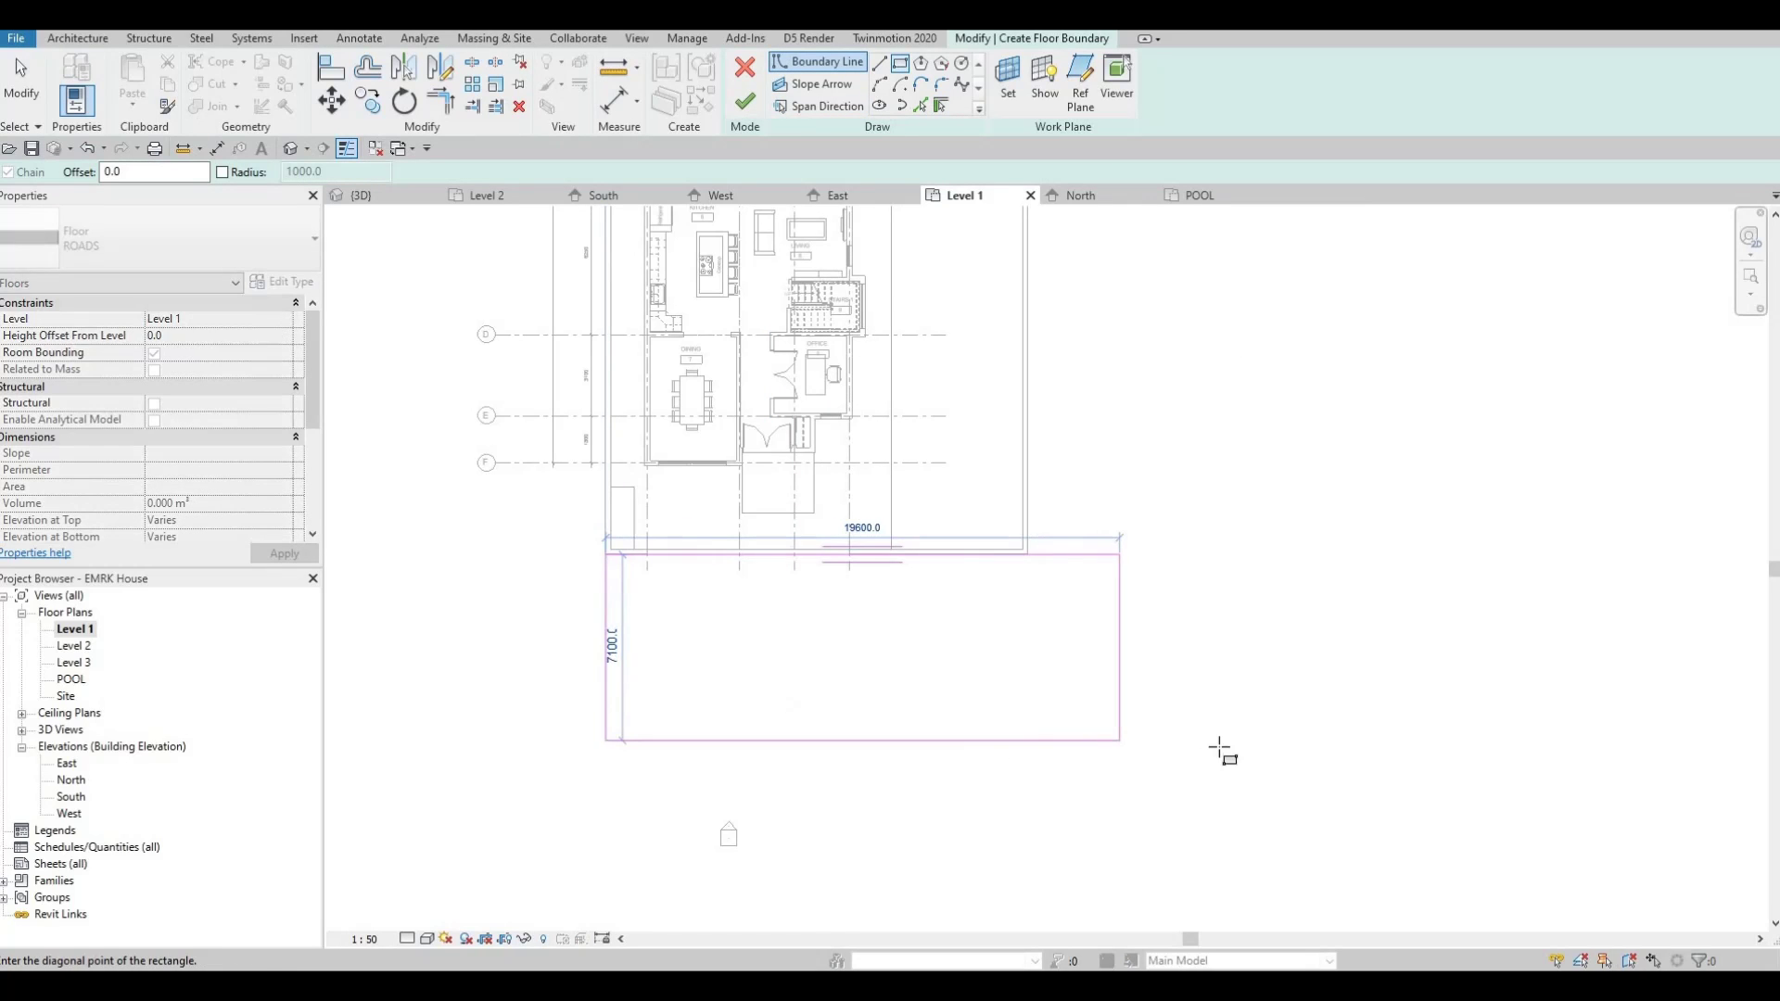
{"action": "left_click", "coordinate": [1345, 726]}
{"action": "key", "text": "Escape"}
{"action": "key", "text": "Escape"}
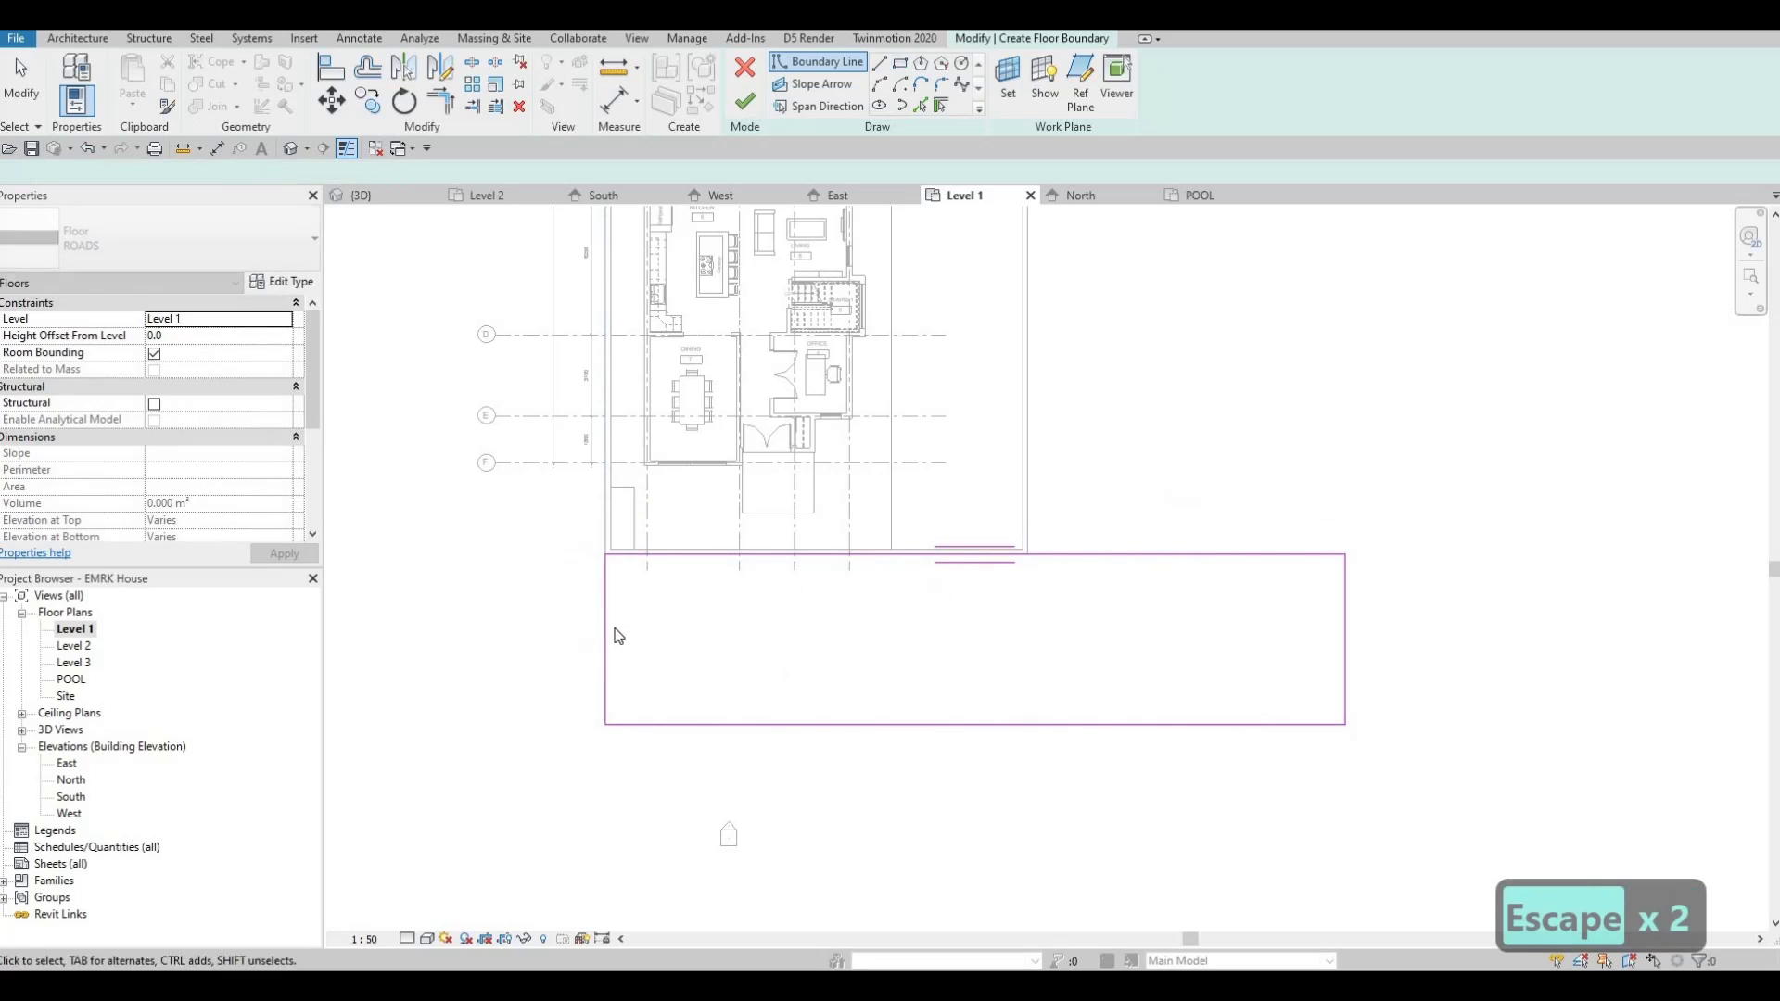
- Stretch both short ends of the road boundary outward past the plot's side walls, making the road about 47300 mm long
{"action": "left_click_drag", "start_coordinate": [604, 630], "coordinate": [254, 636]}
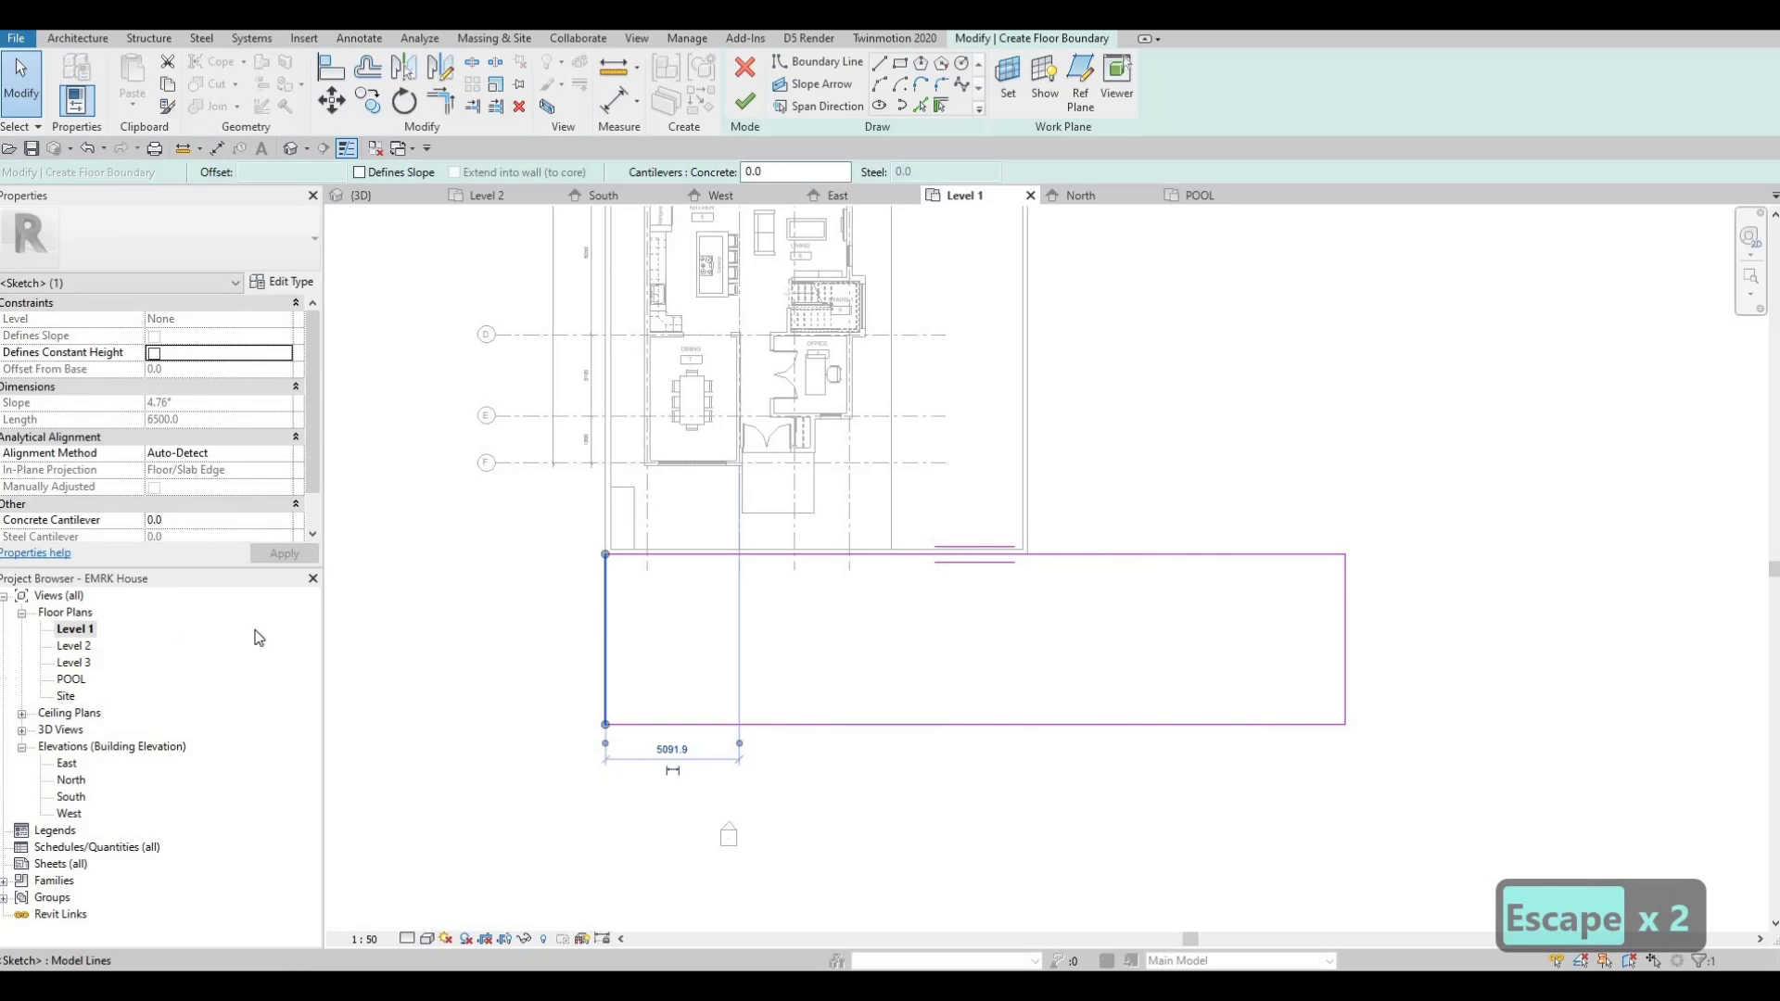
{"action": "scroll", "coordinate": [888, 561], "scroll_direction": "down", "scroll_amount": 2}
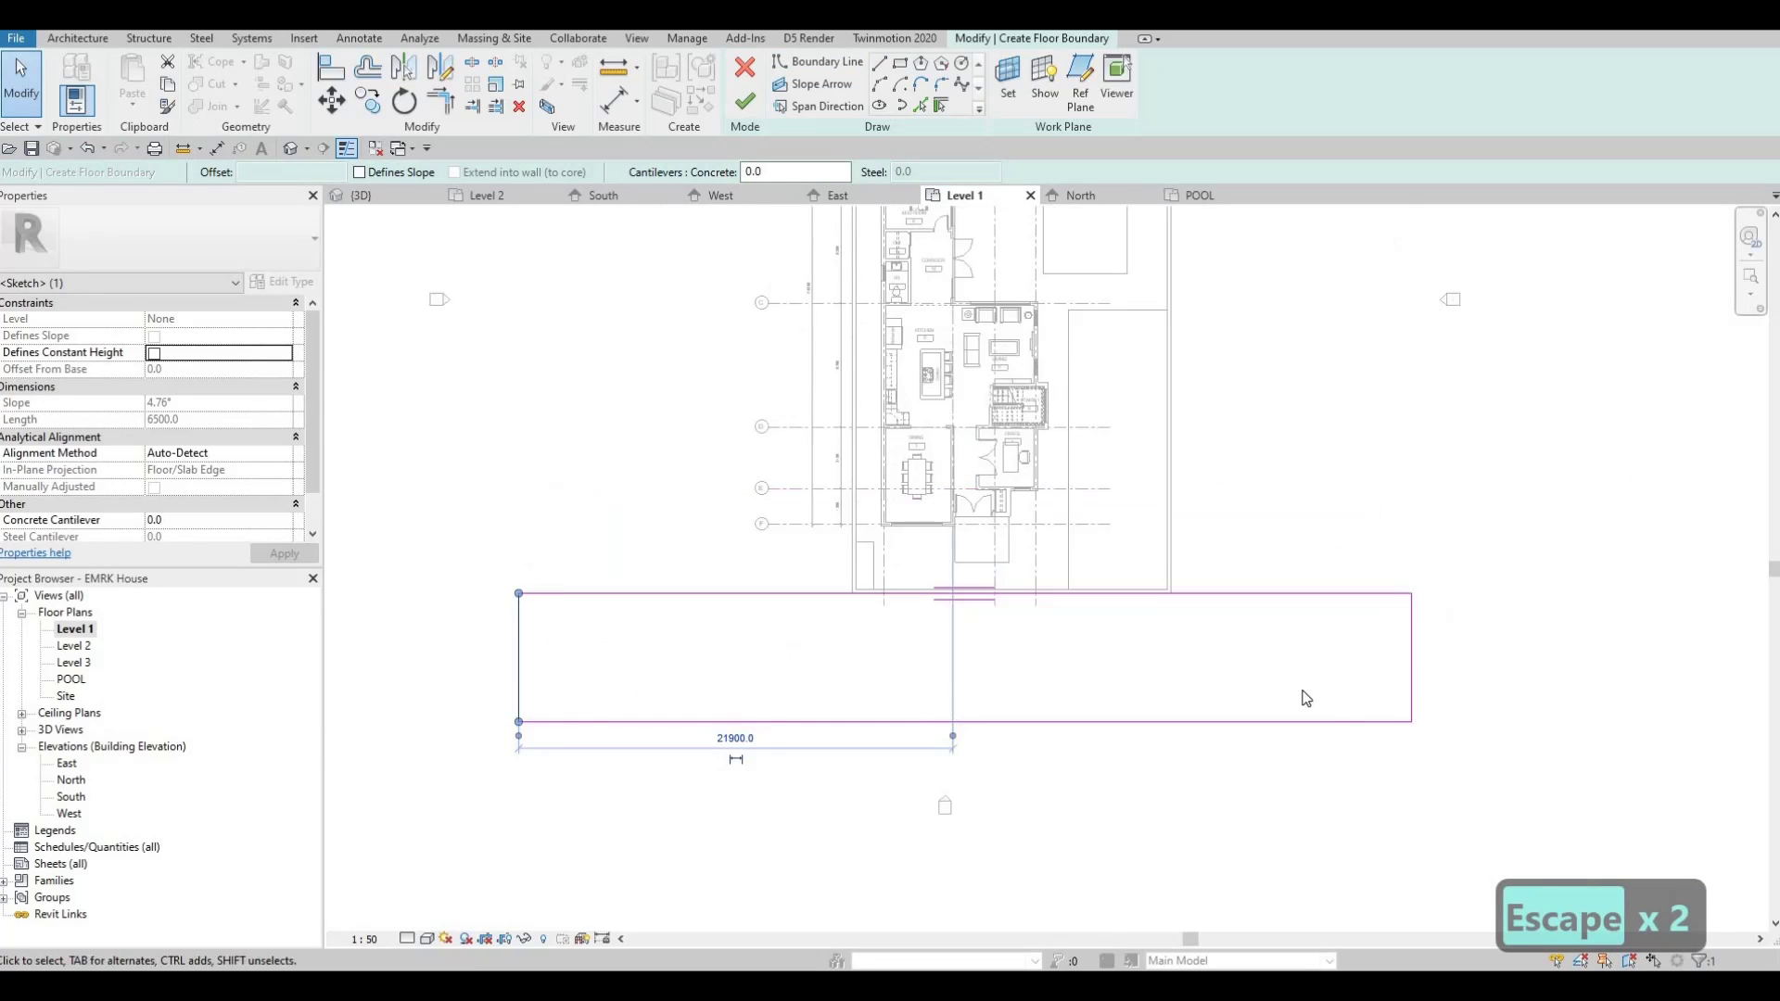
{"action": "scroll", "coordinate": [1299, 699], "scroll_direction": "down", "scroll_amount": 1}
{"action": "left_click_drag", "start_coordinate": [1335, 659], "coordinate": [1188, 736]}
{"action": "left_click", "coordinate": [1218, 715]}
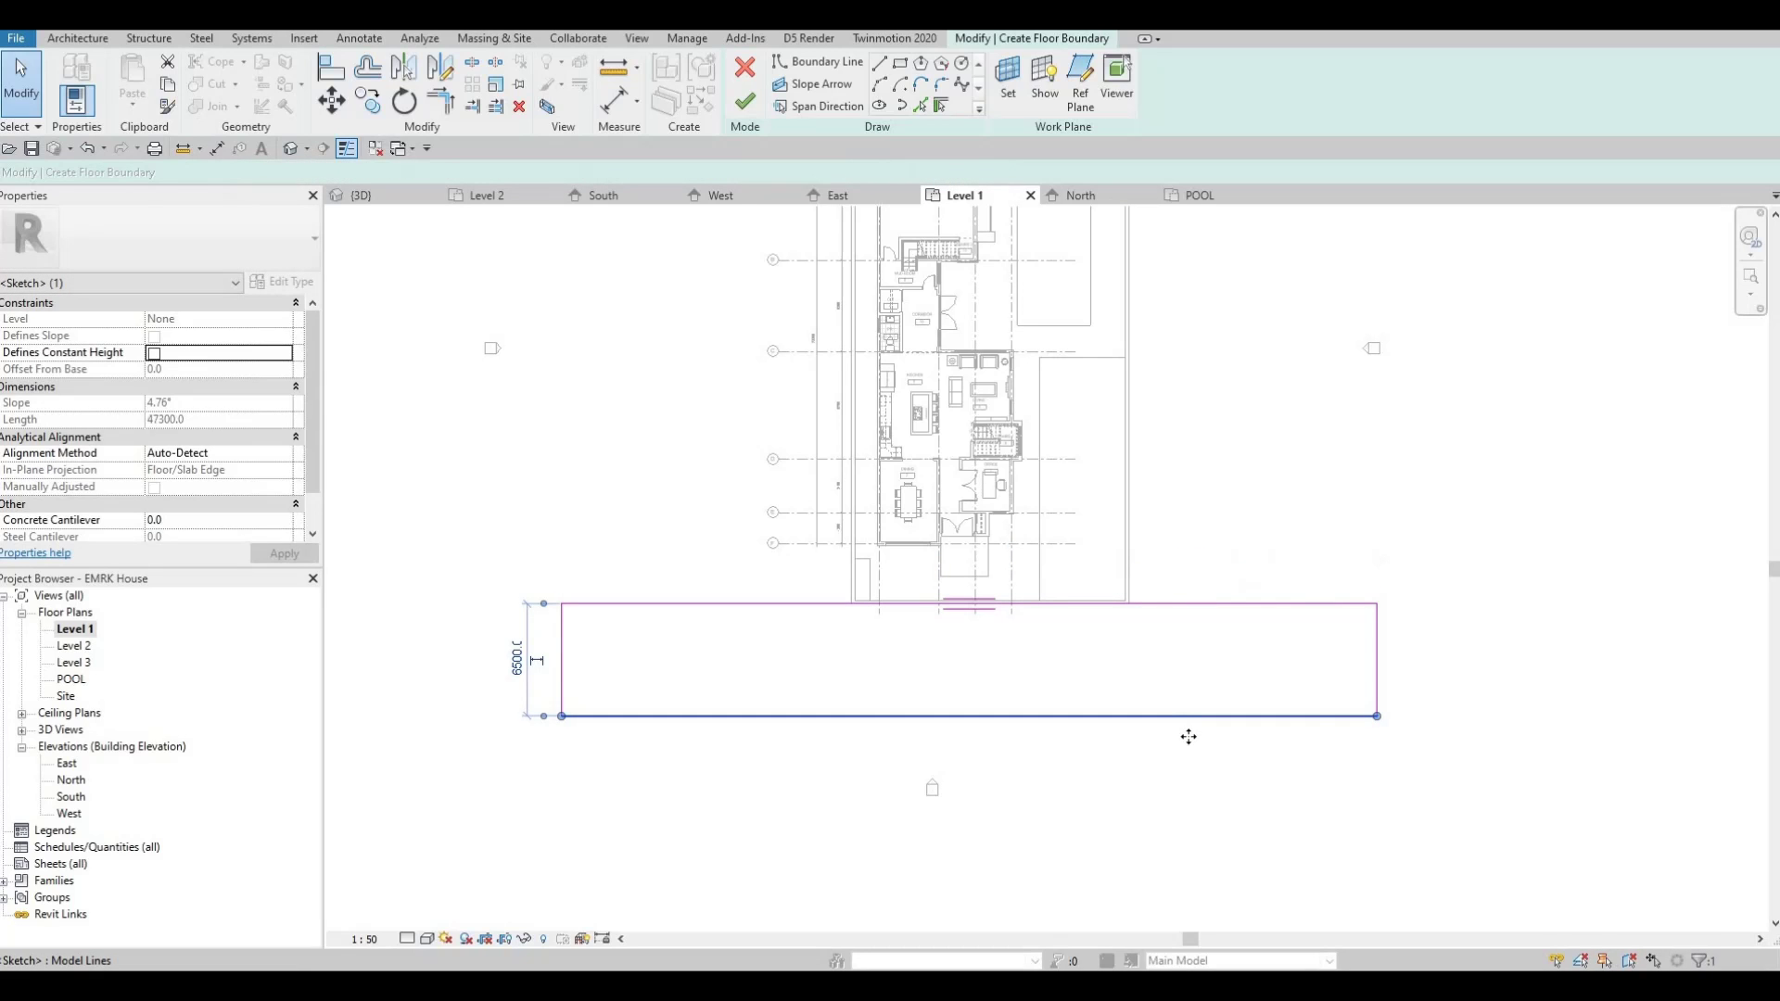
{"action": "key", "text": "Escape"}
- Copy the entire road rectangle to the rear of the plot, placing it against the outside of the rear boundary wall
{"action": "middle_click_drag", "start_coordinate": [1162, 554], "coordinate": [1158, 686]}
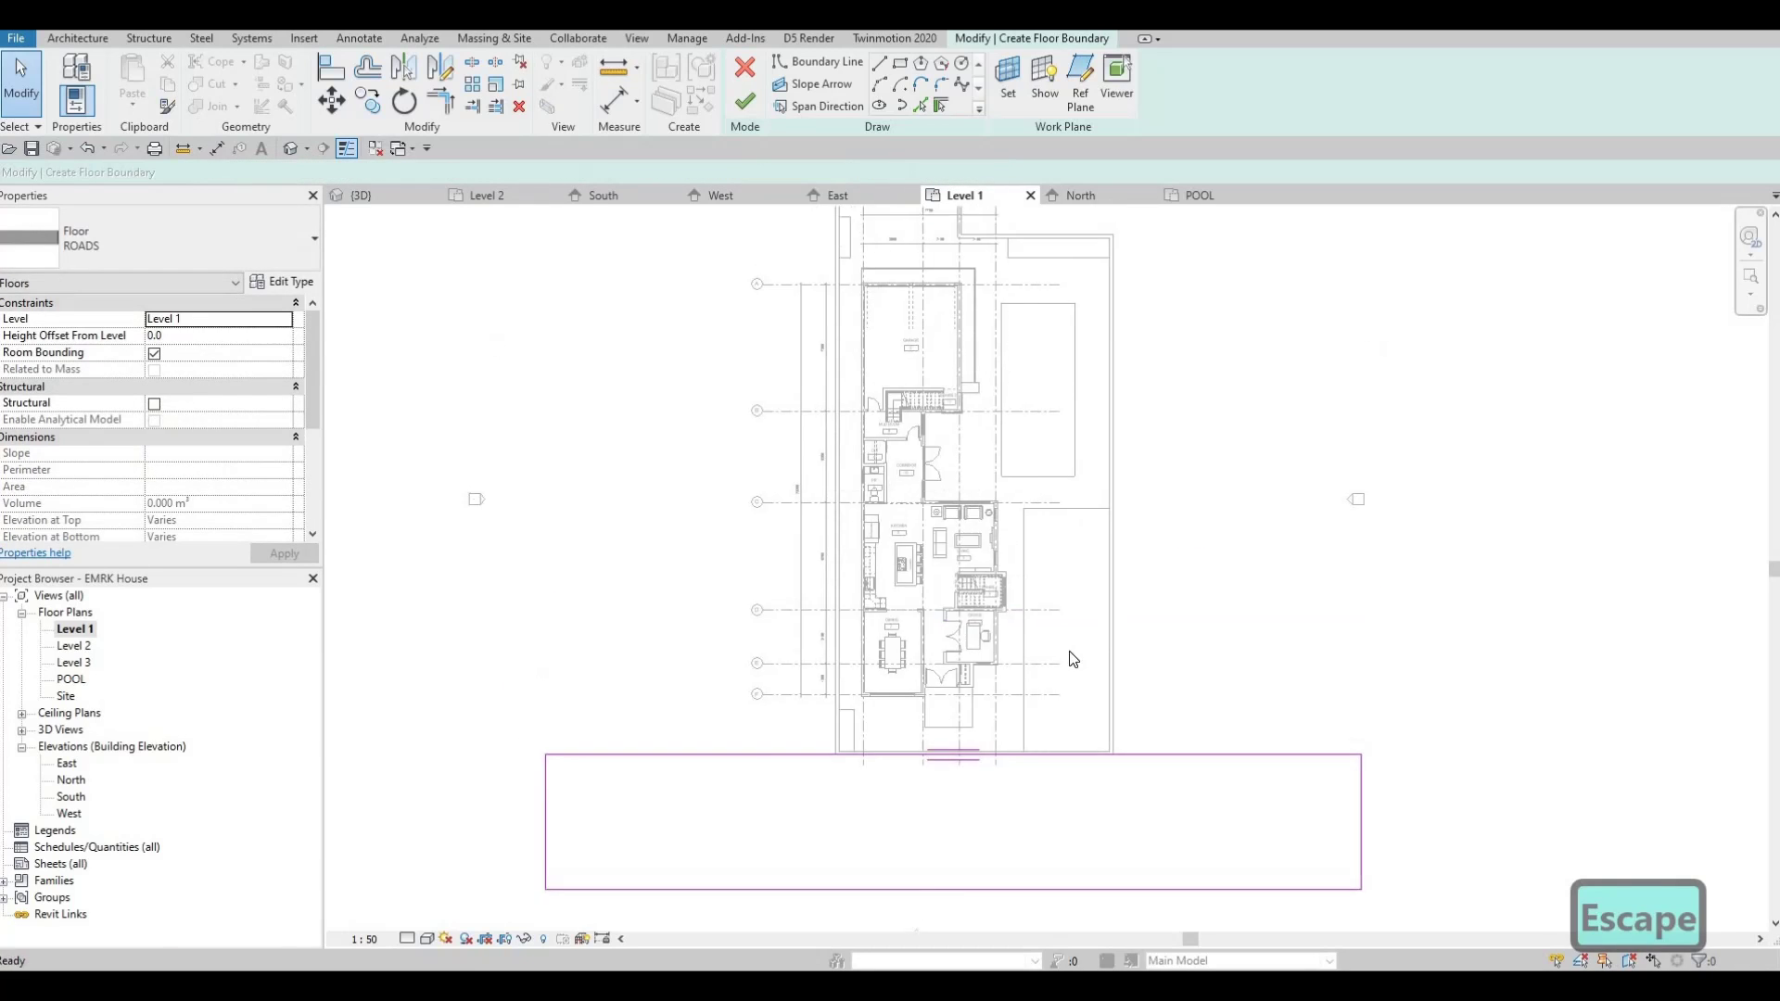
{"action": "scroll", "coordinate": [1144, 721], "scroll_direction": "down", "scroll_amount": 1}
{"action": "scroll", "coordinate": [1144, 721], "scroll_direction": "down", "scroll_amount": 3}
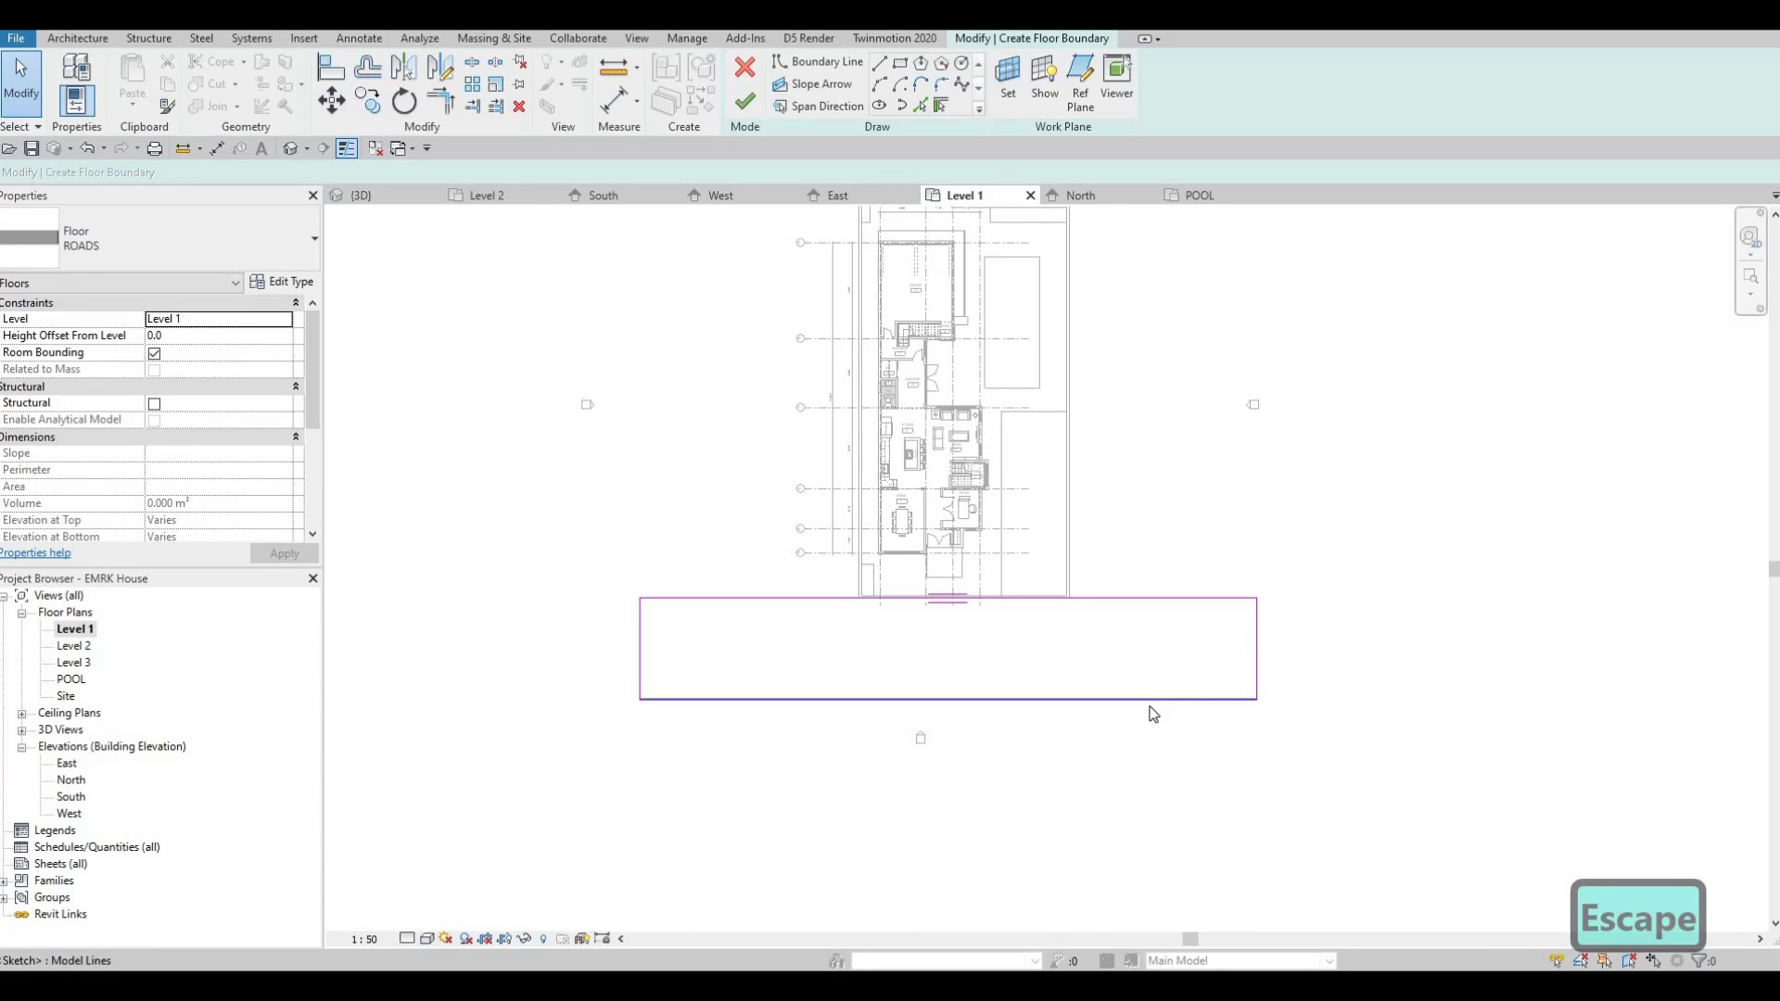
{"action": "key", "text": "Tab"}
{"action": "left_click", "coordinate": [1153, 713]}
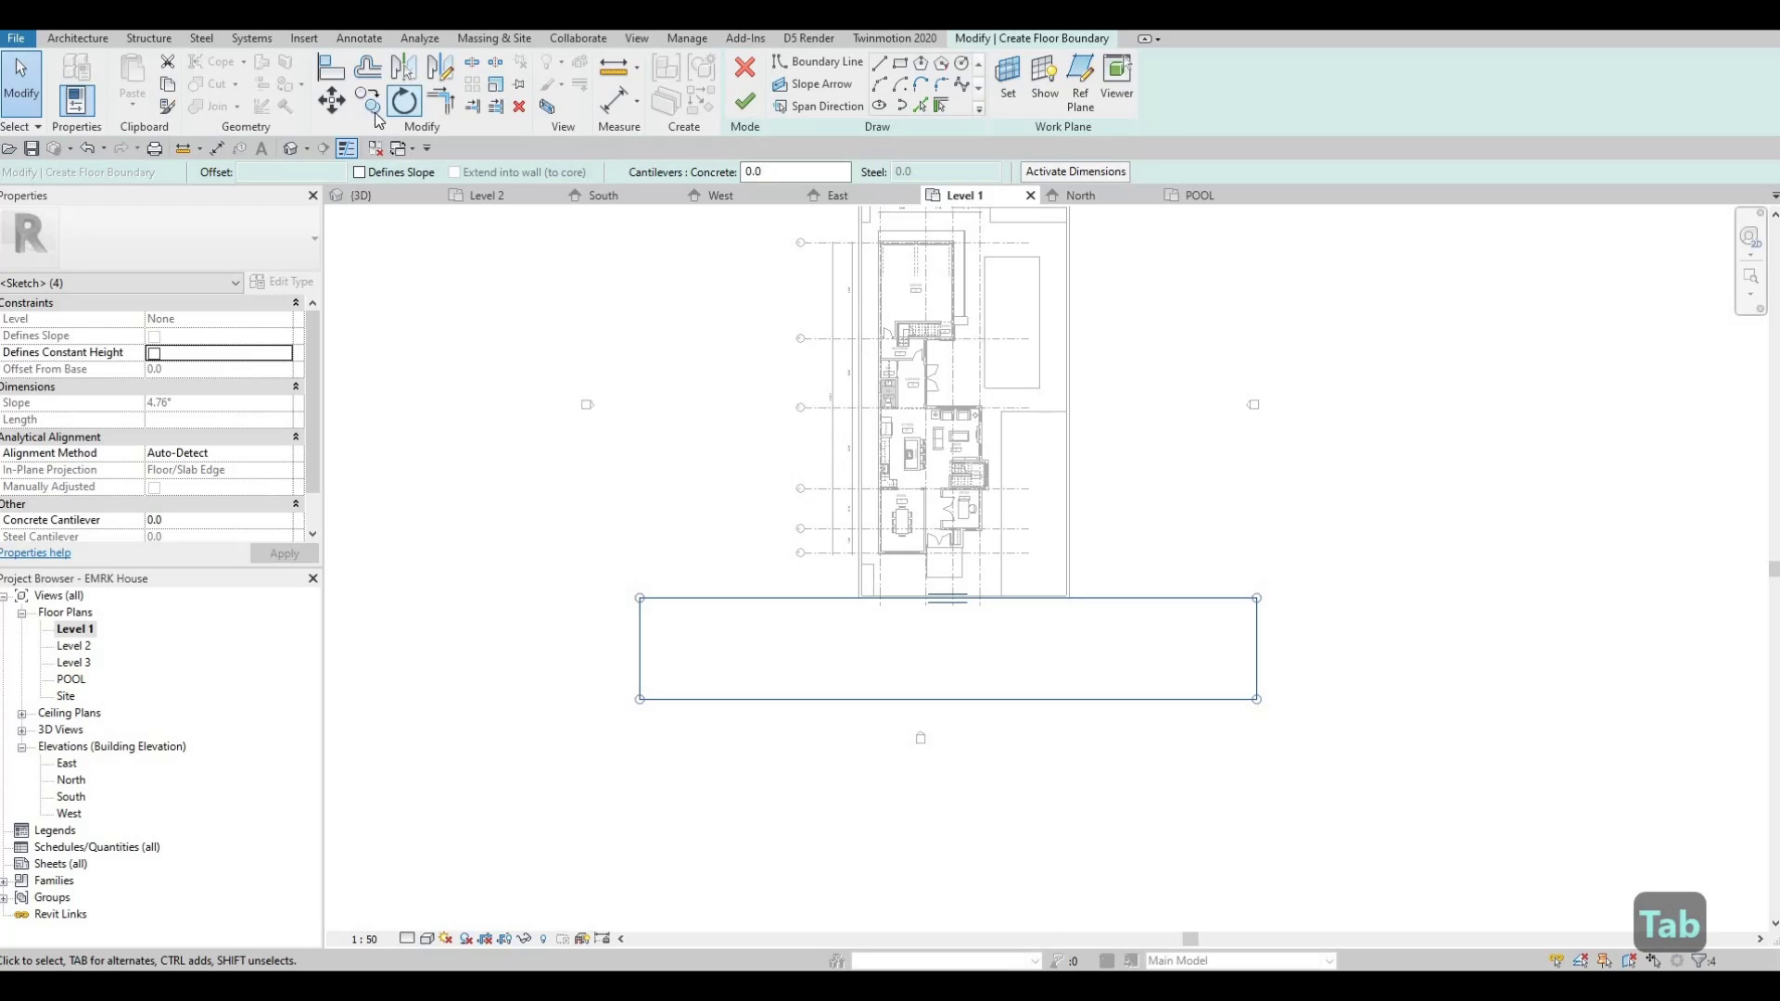
{"action": "key", "text": "c"}
{"action": "key", "text": "o"}
{"action": "left_click", "coordinate": [948, 700]}
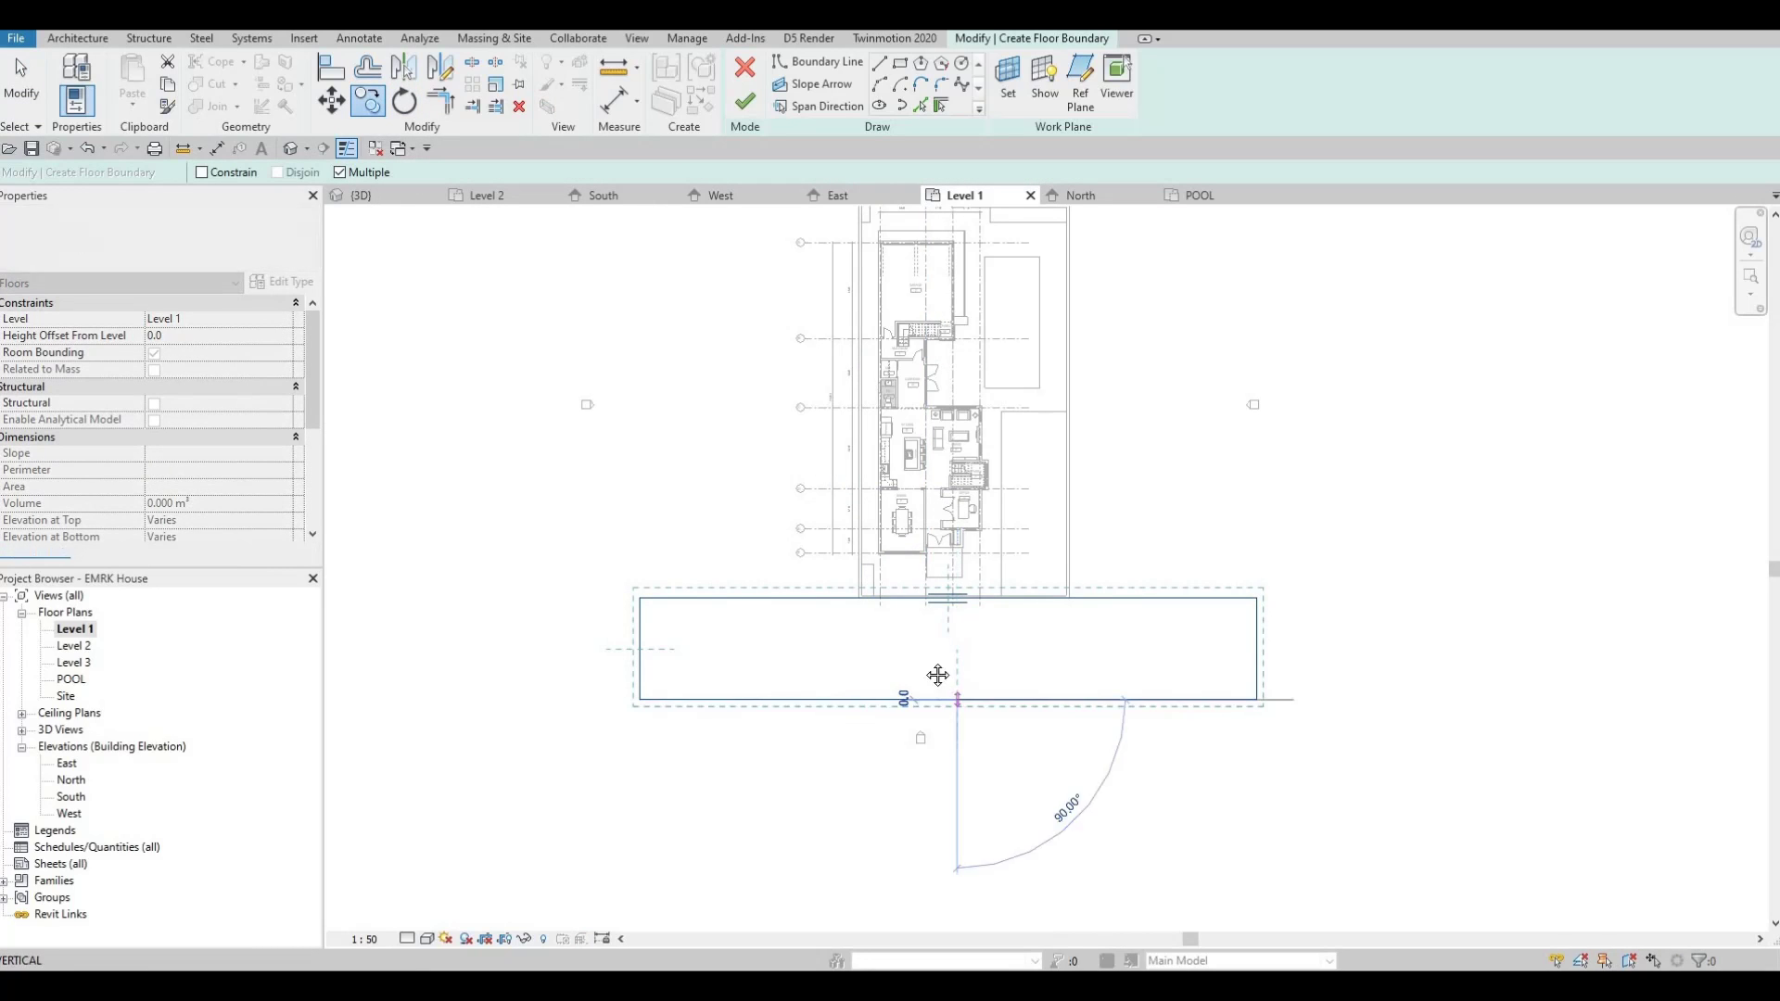
{"action": "middle_click_drag", "start_coordinate": [938, 445], "coordinate": [917, 745]}
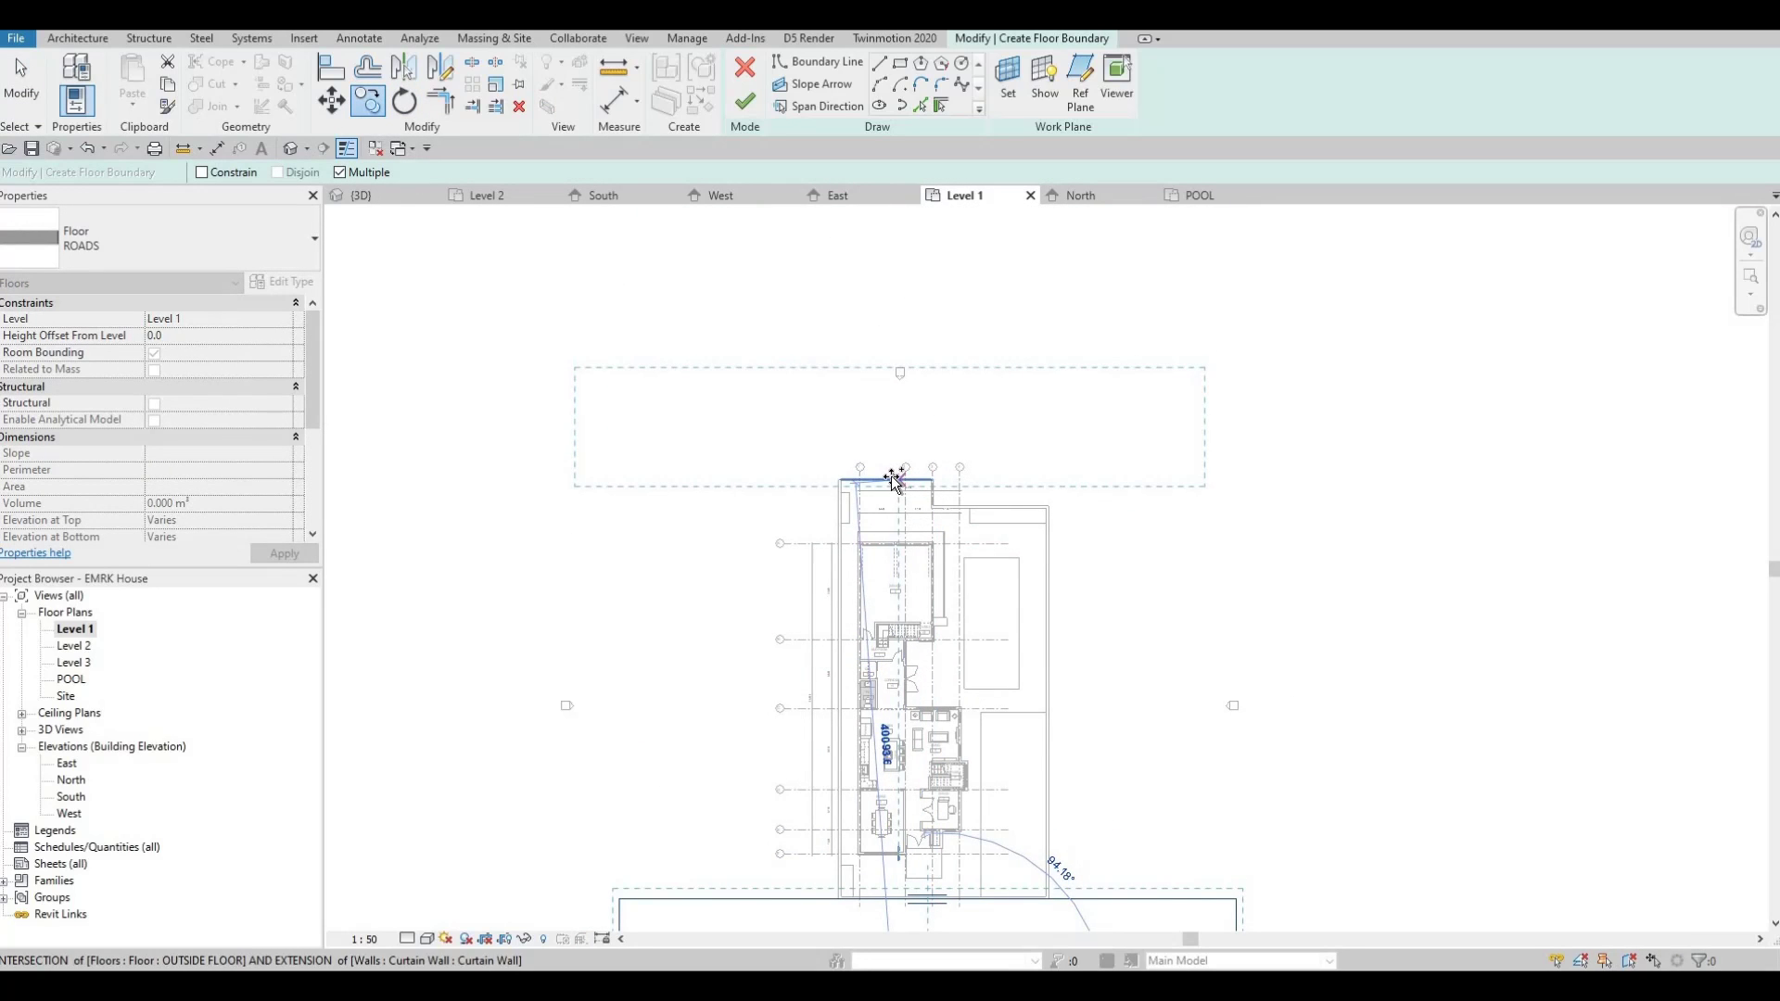
{"action": "left_click", "coordinate": [964, 477]}
{"action": "key", "text": "Escape"}
{"action": "key", "text": "Escape"}
{"action": "scroll", "coordinate": [1025, 592], "scroll_direction": "down", "scroll_amount": 2}
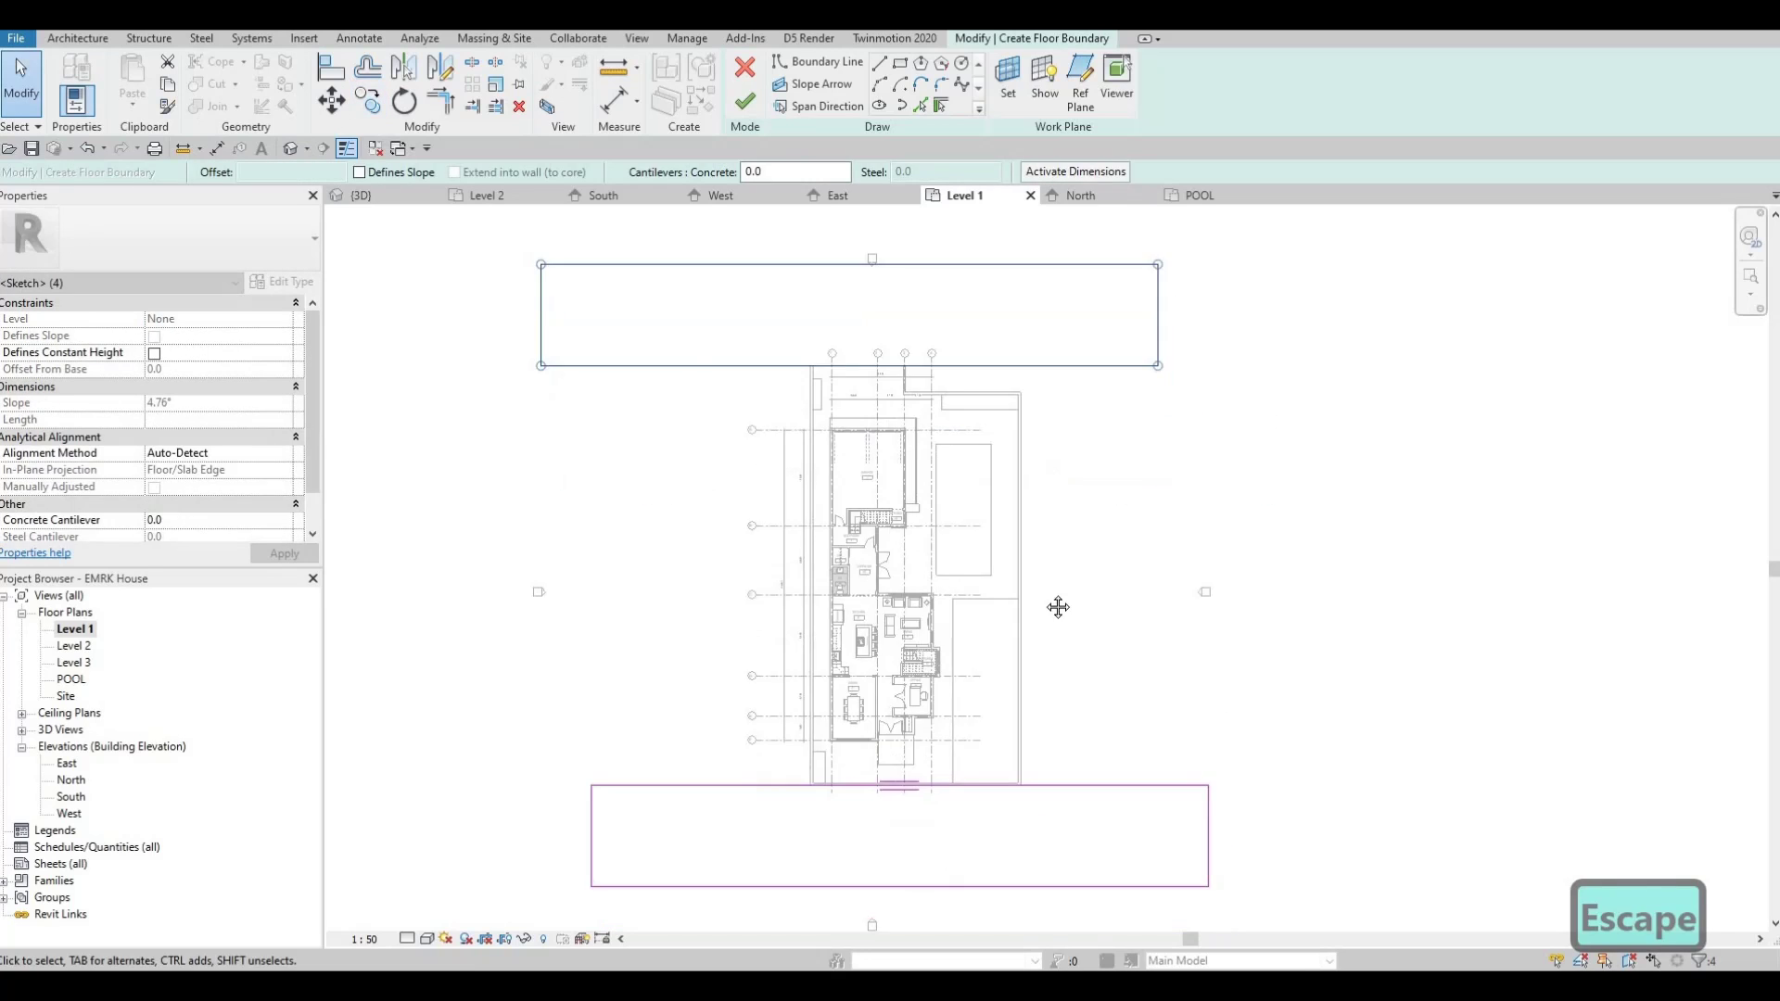
{"action": "key", "text": "Escape"}
- Align the short ends of the front and rear road rectangles with each other on both sides of the plot
{"action": "middle_click_drag", "start_coordinate": [1110, 489], "coordinate": [1082, 509]}
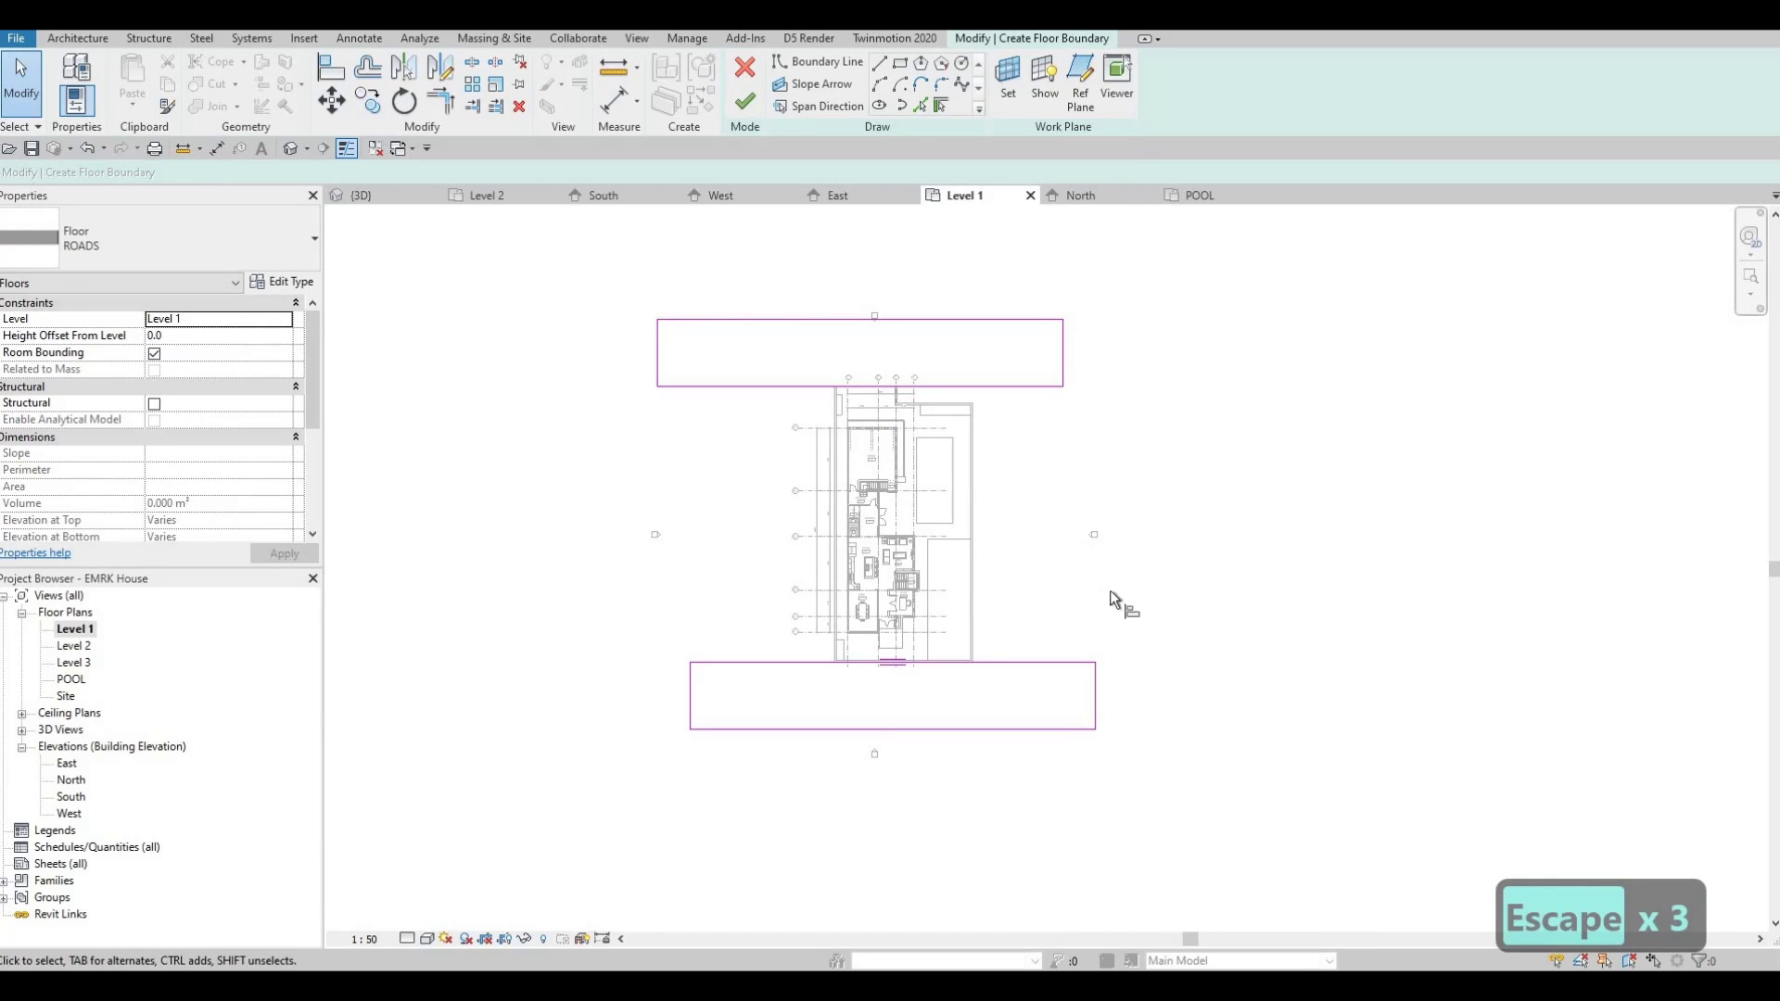
{"action": "key", "text": "a"}
{"action": "key", "text": "l"}
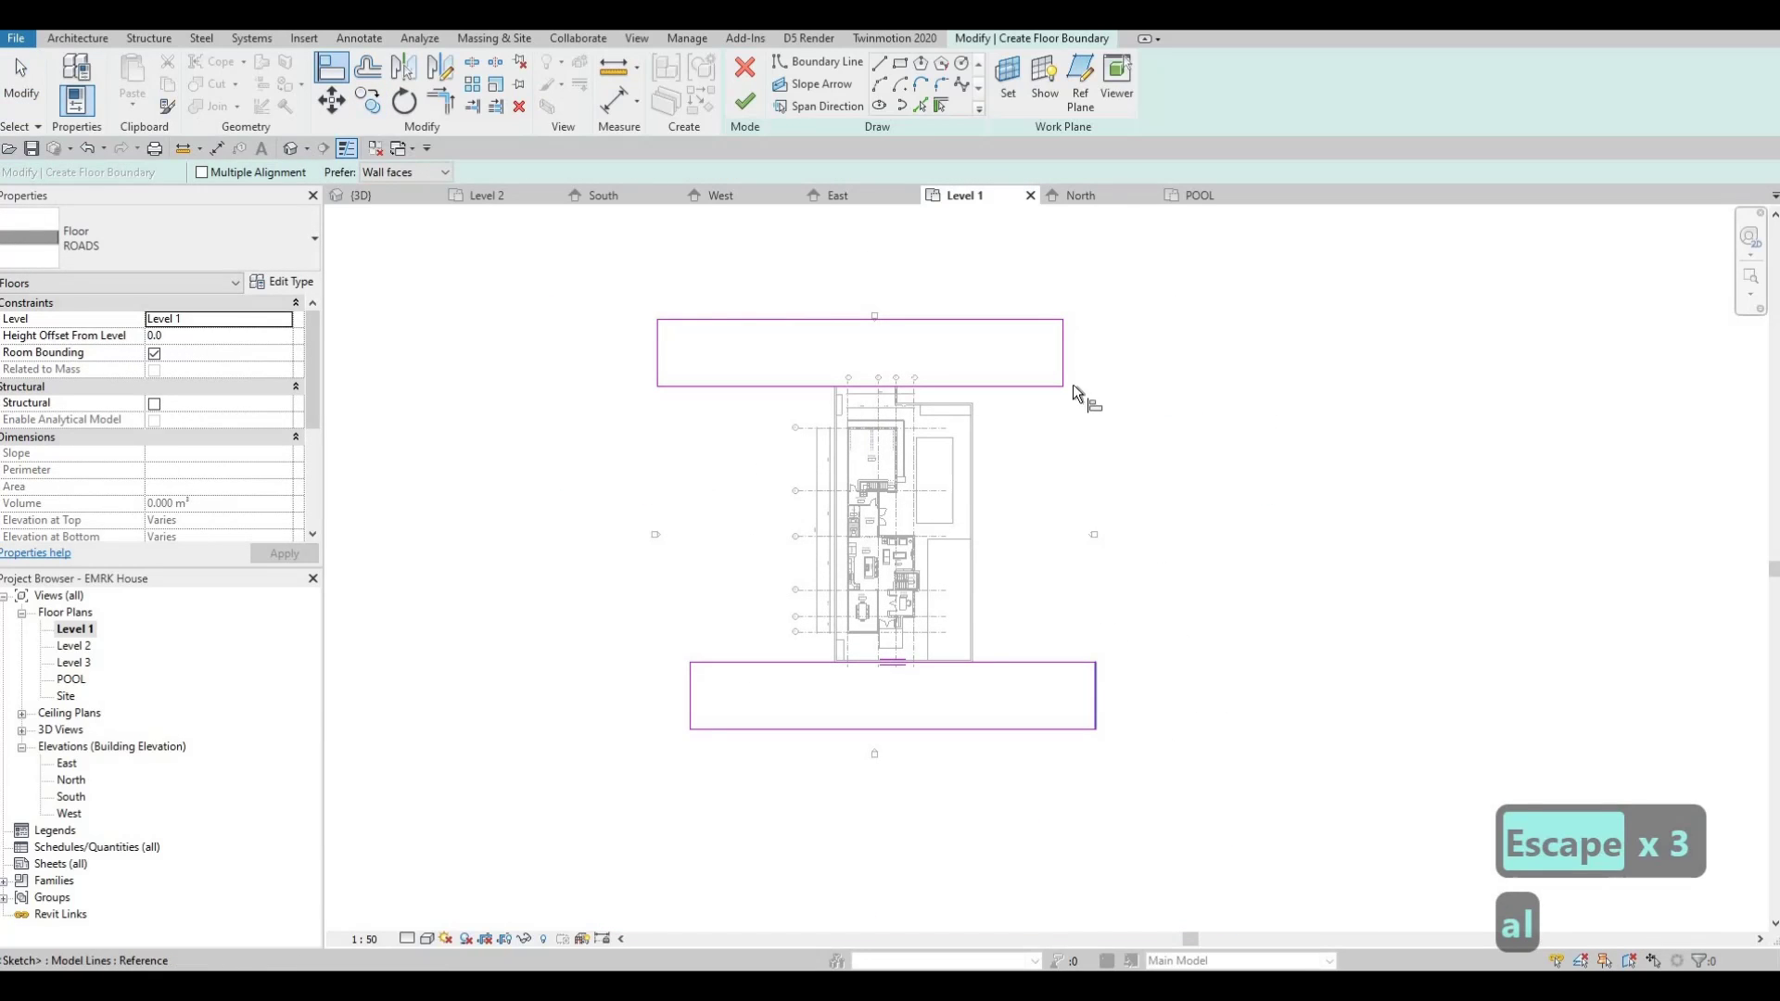
{"action": "left_click", "coordinate": [1064, 362]}
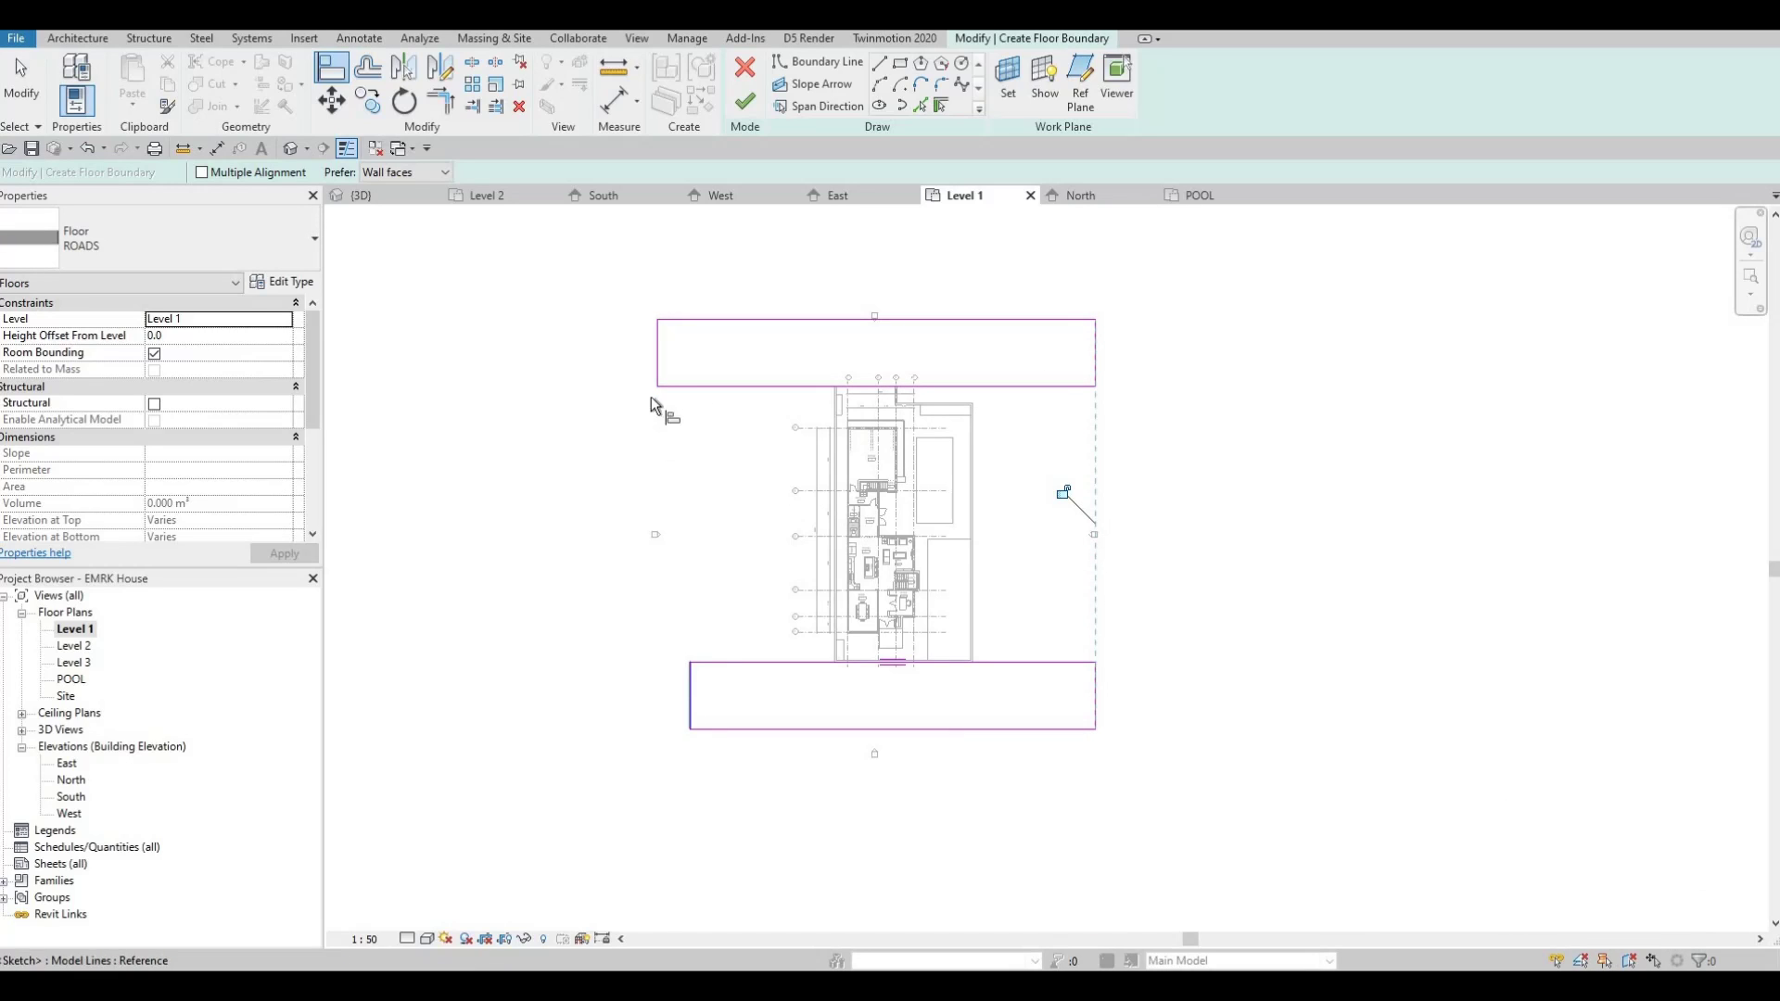
{"action": "left_click", "coordinate": [655, 368]}
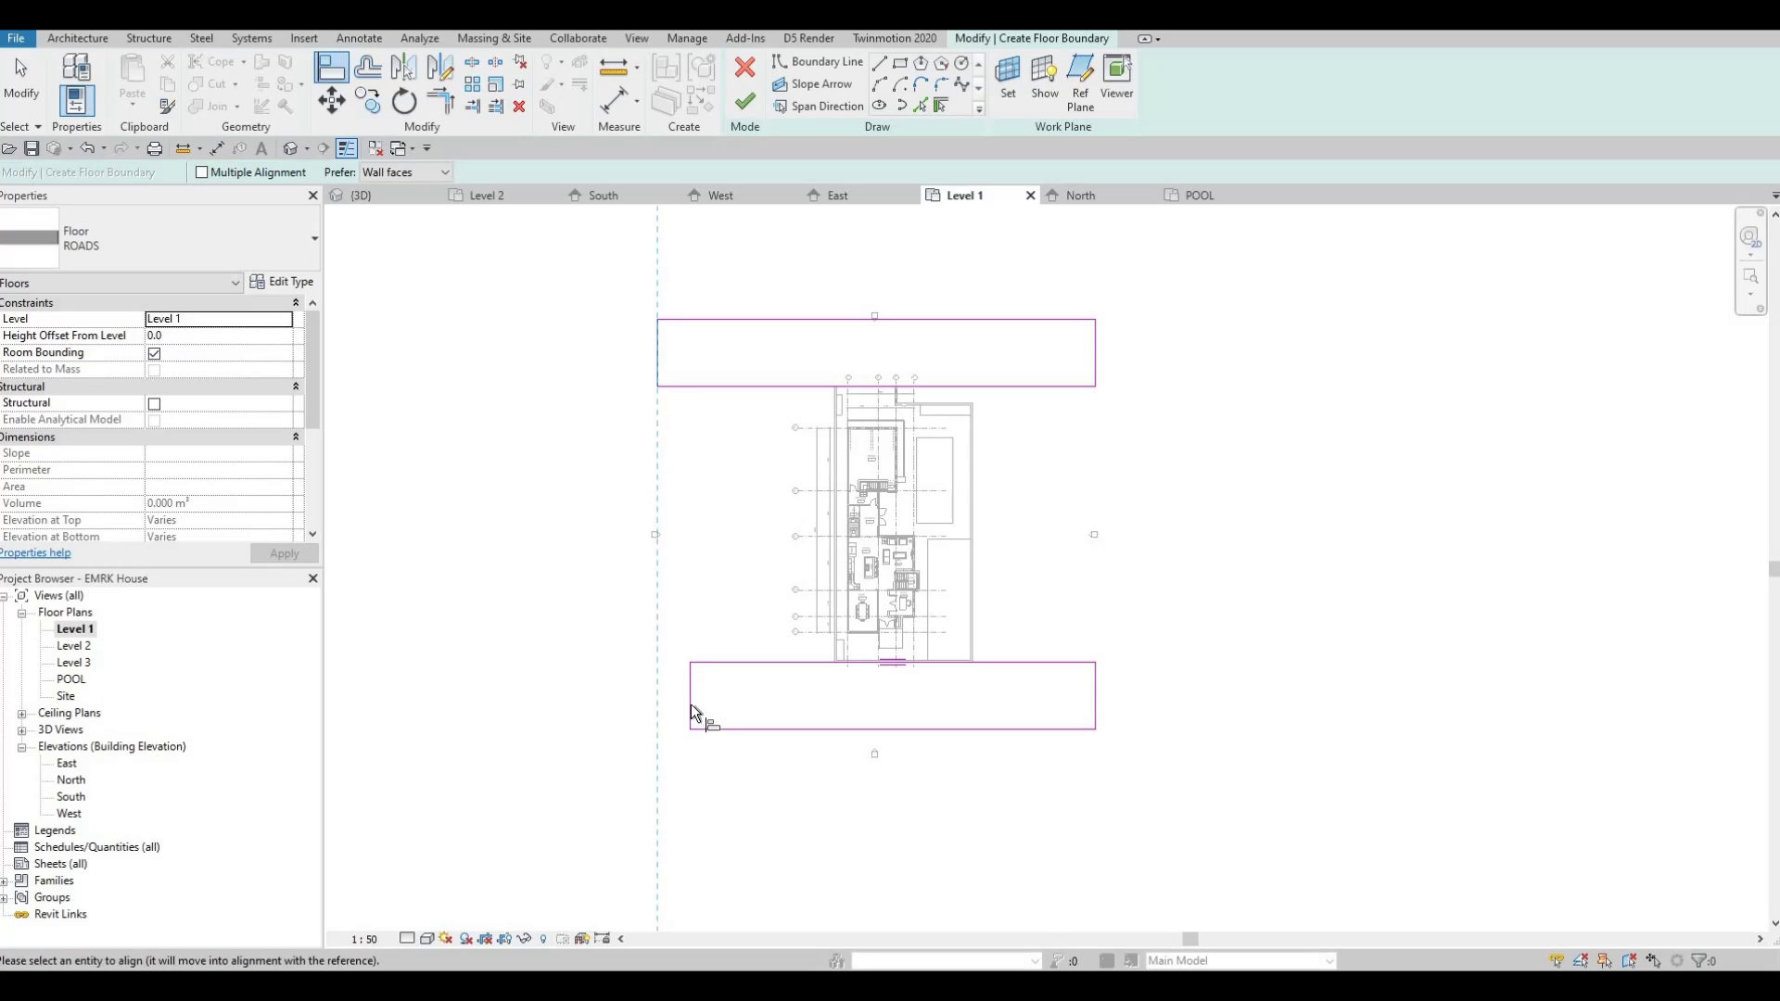
{"action": "key", "text": "Escape"}
{"action": "key", "text": "Escape"}
- Finish the ROADS floor boundary without attaching the walls to the floor's bottom
{"action": "scroll", "coordinate": [955, 704], "scroll_direction": "up", "scroll_amount": 3}
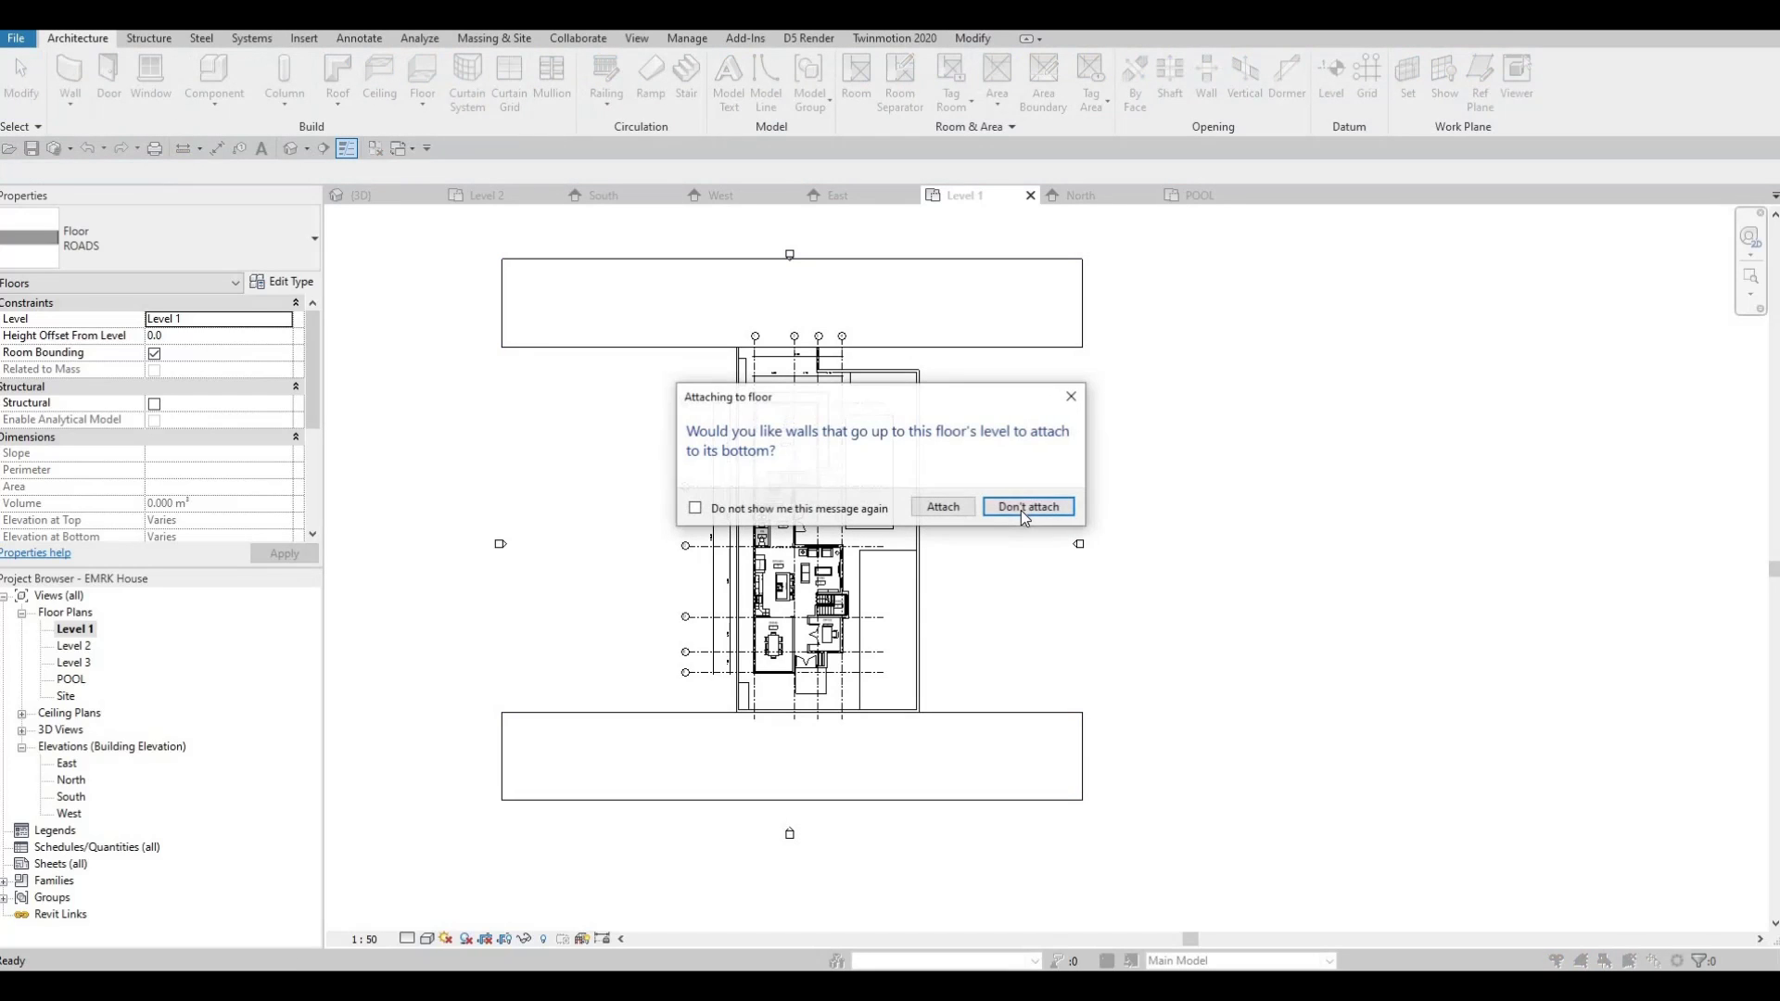
{"action": "left_click", "coordinate": [1014, 508]}
{"action": "key", "text": "Escape"}
{"action": "key", "text": "Escape"}
{"action": "scroll", "coordinate": [868, 386], "scroll_direction": "up", "scroll_amount": 2}
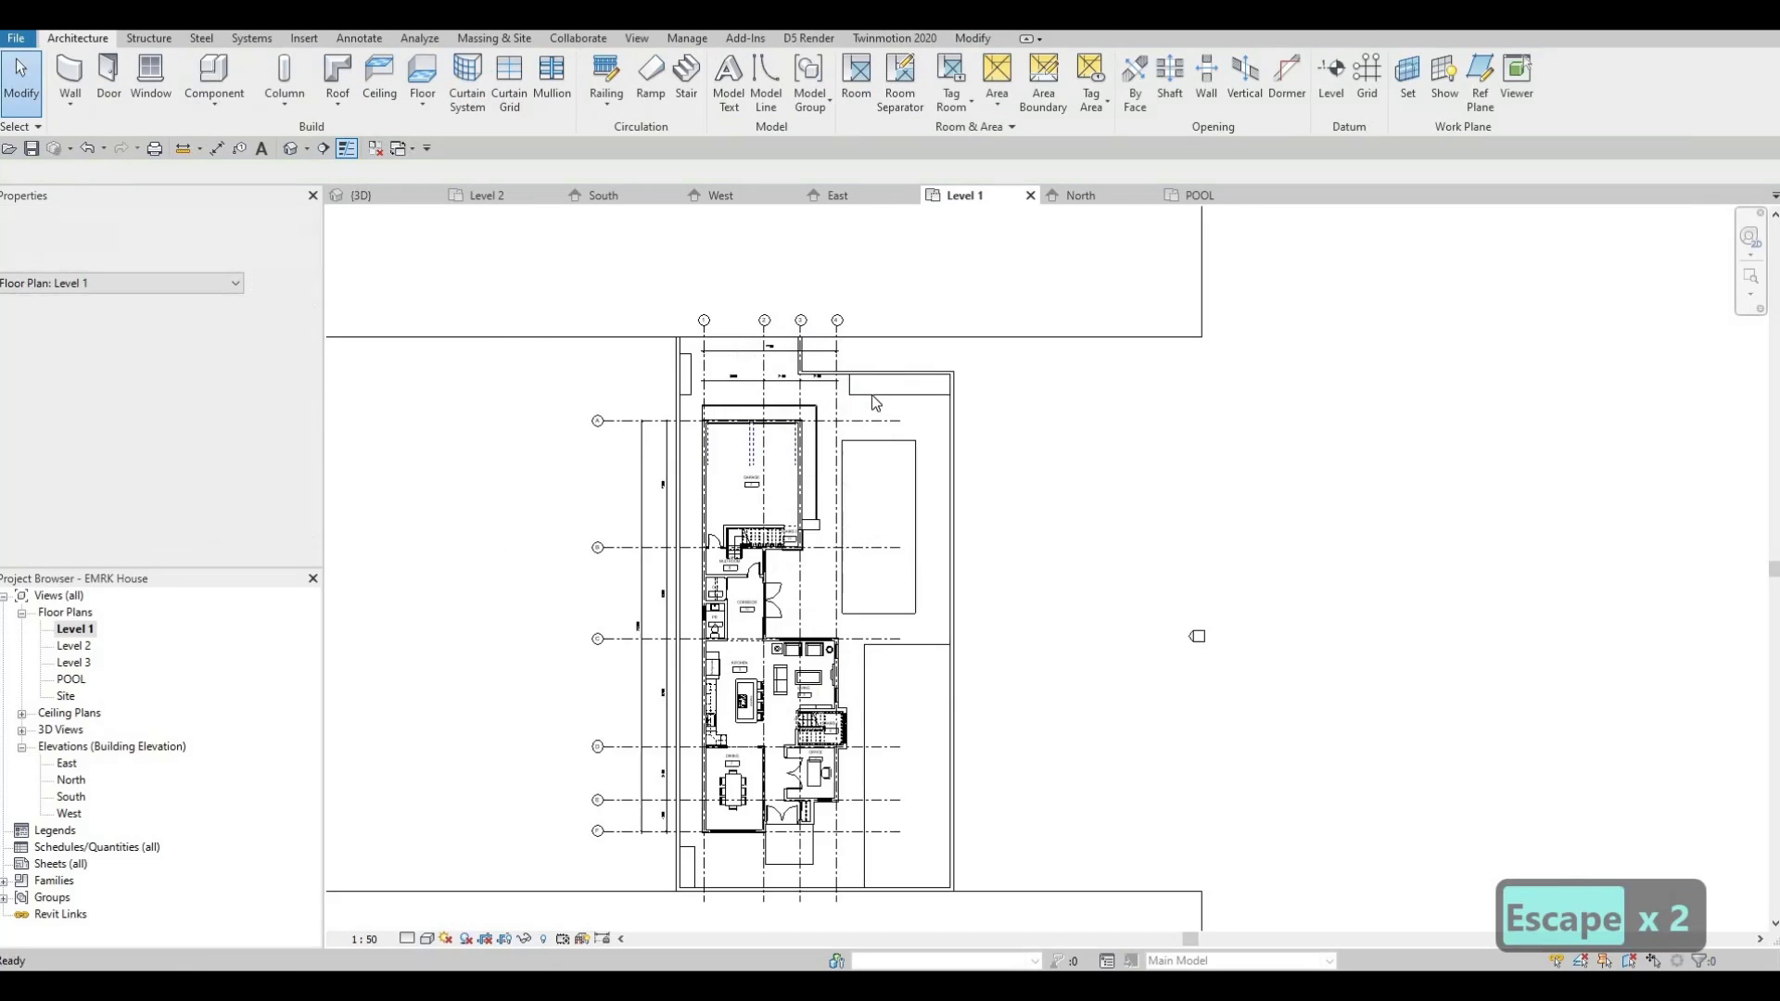
{"action": "key", "text": "Escape"}
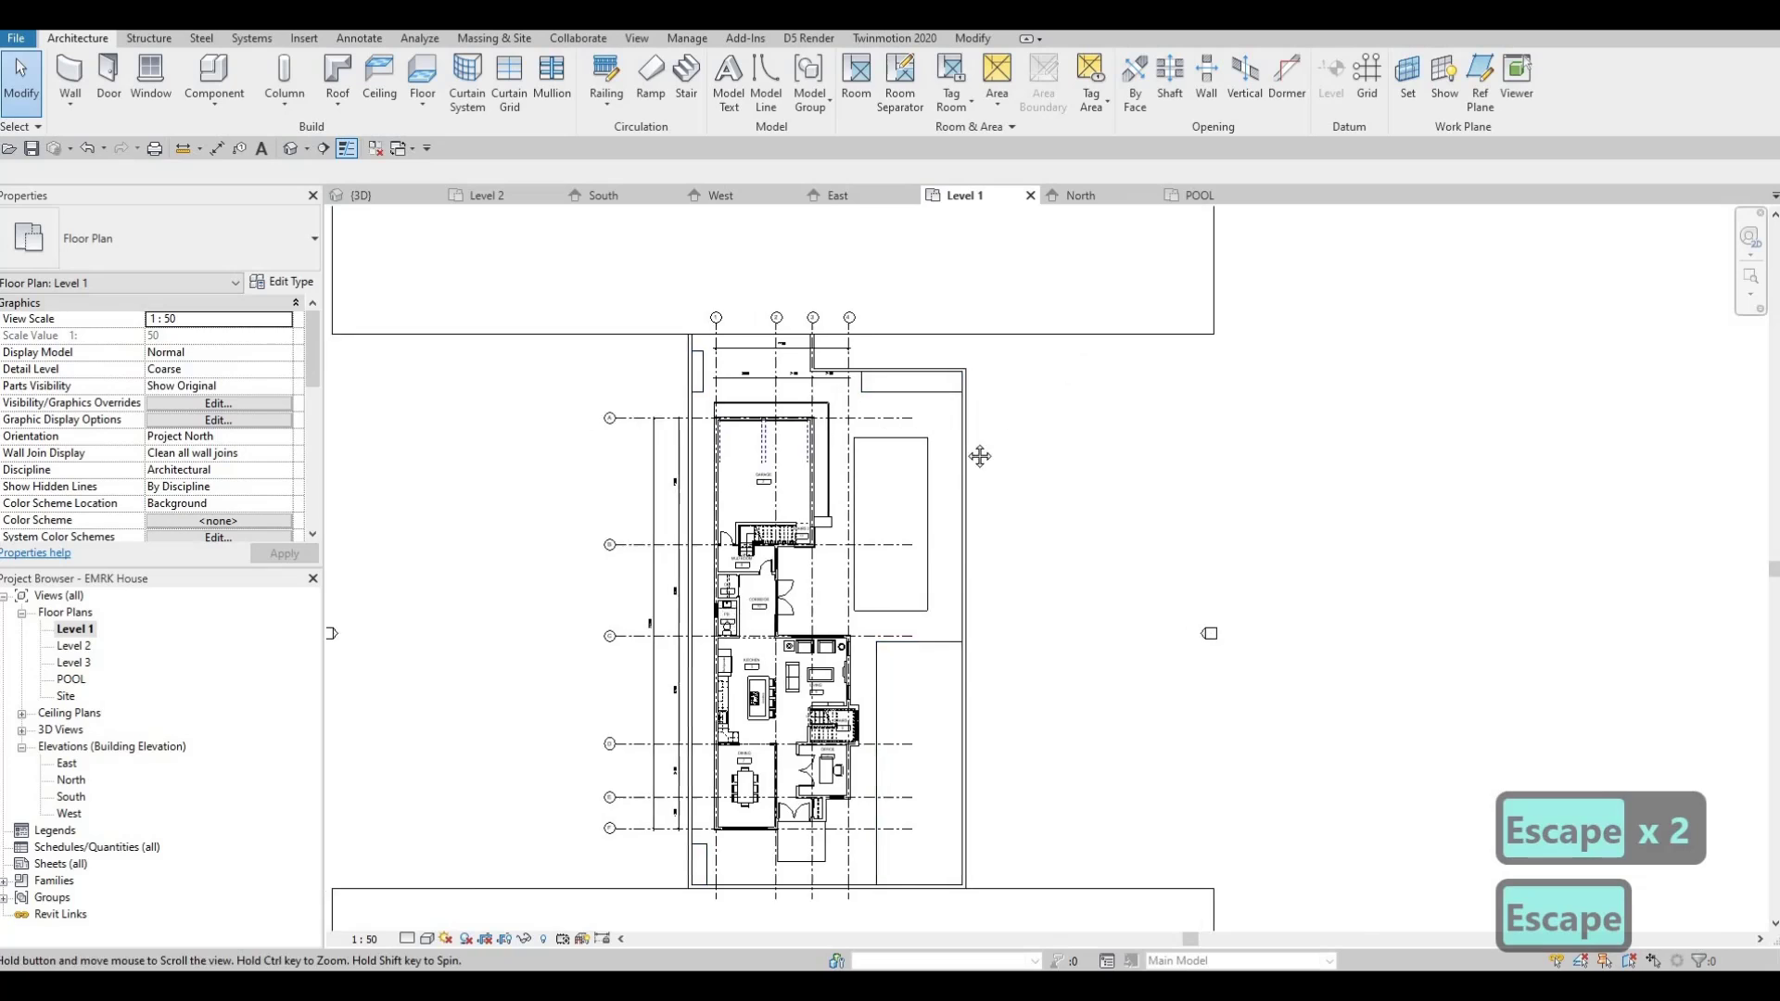
- Edit the GRASS floor's boundary and sketch a rectangle about 14392 mm wide between both roads, outside the pool-side boundary wall
{"action": "scroll", "coordinate": [974, 459], "scroll_direction": "down", "scroll_amount": 3}
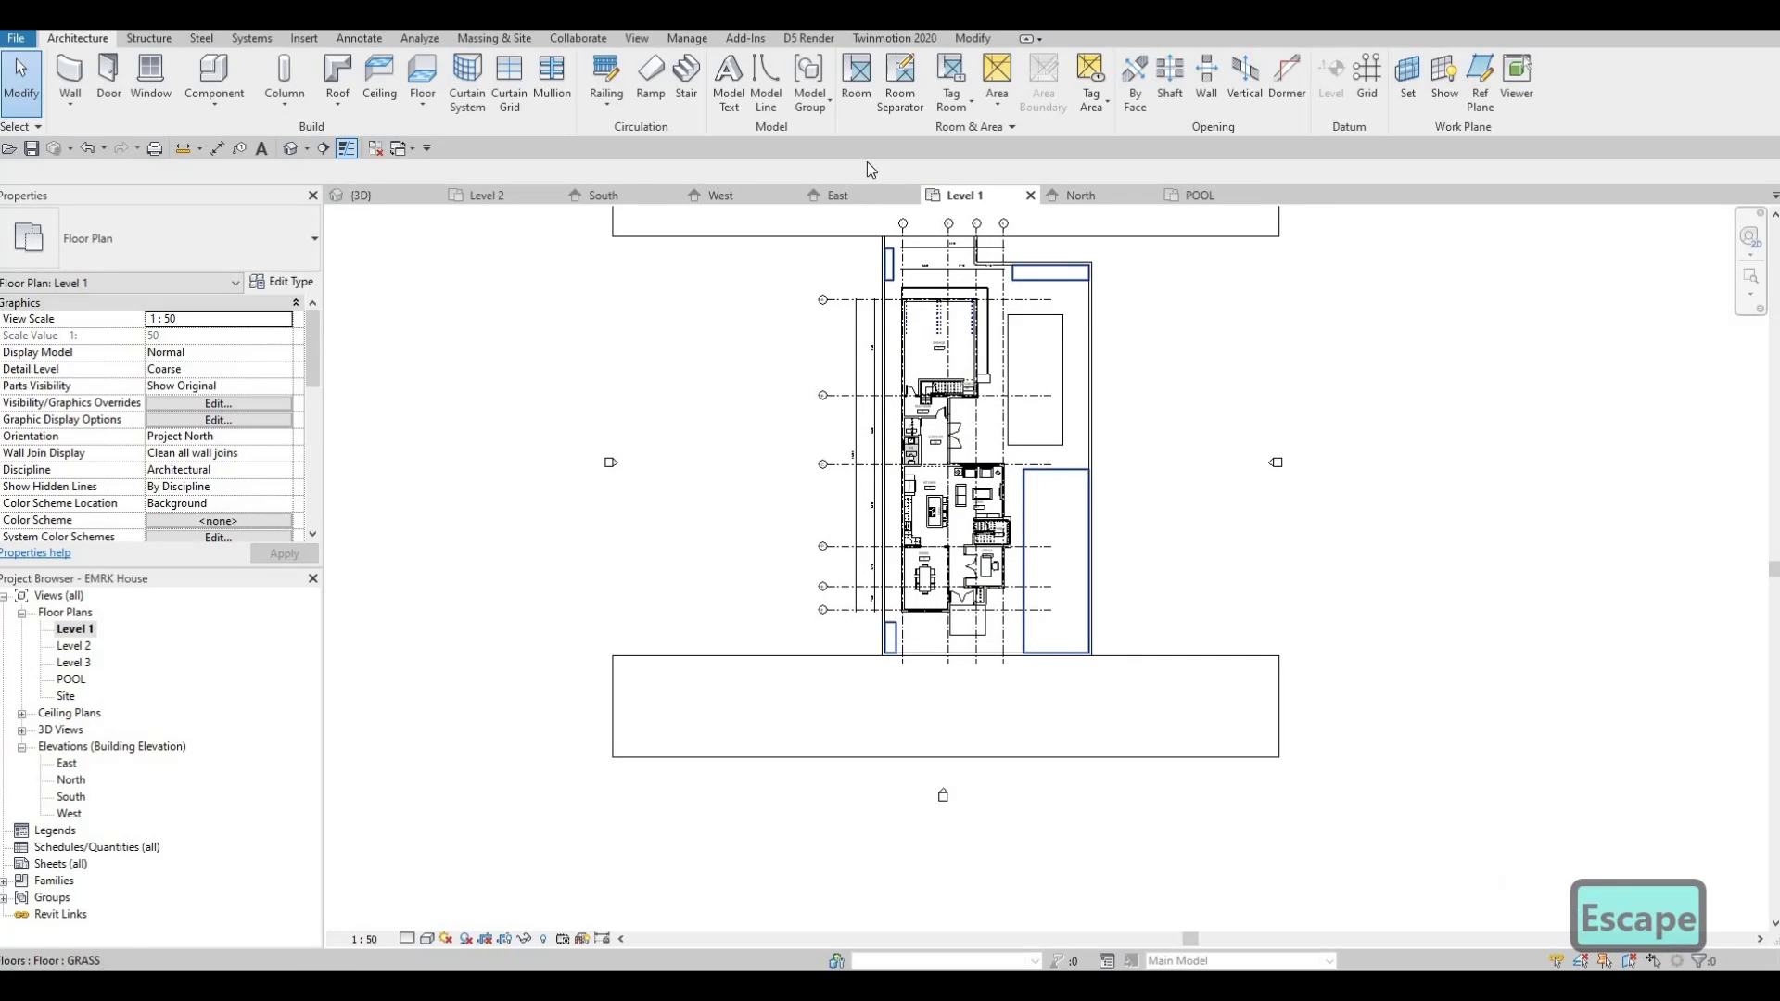
{"action": "left_click", "coordinate": [1047, 473]}
{"action": "left_click", "coordinate": [805, 102]}
{"action": "left_click", "coordinate": [756, 92]}
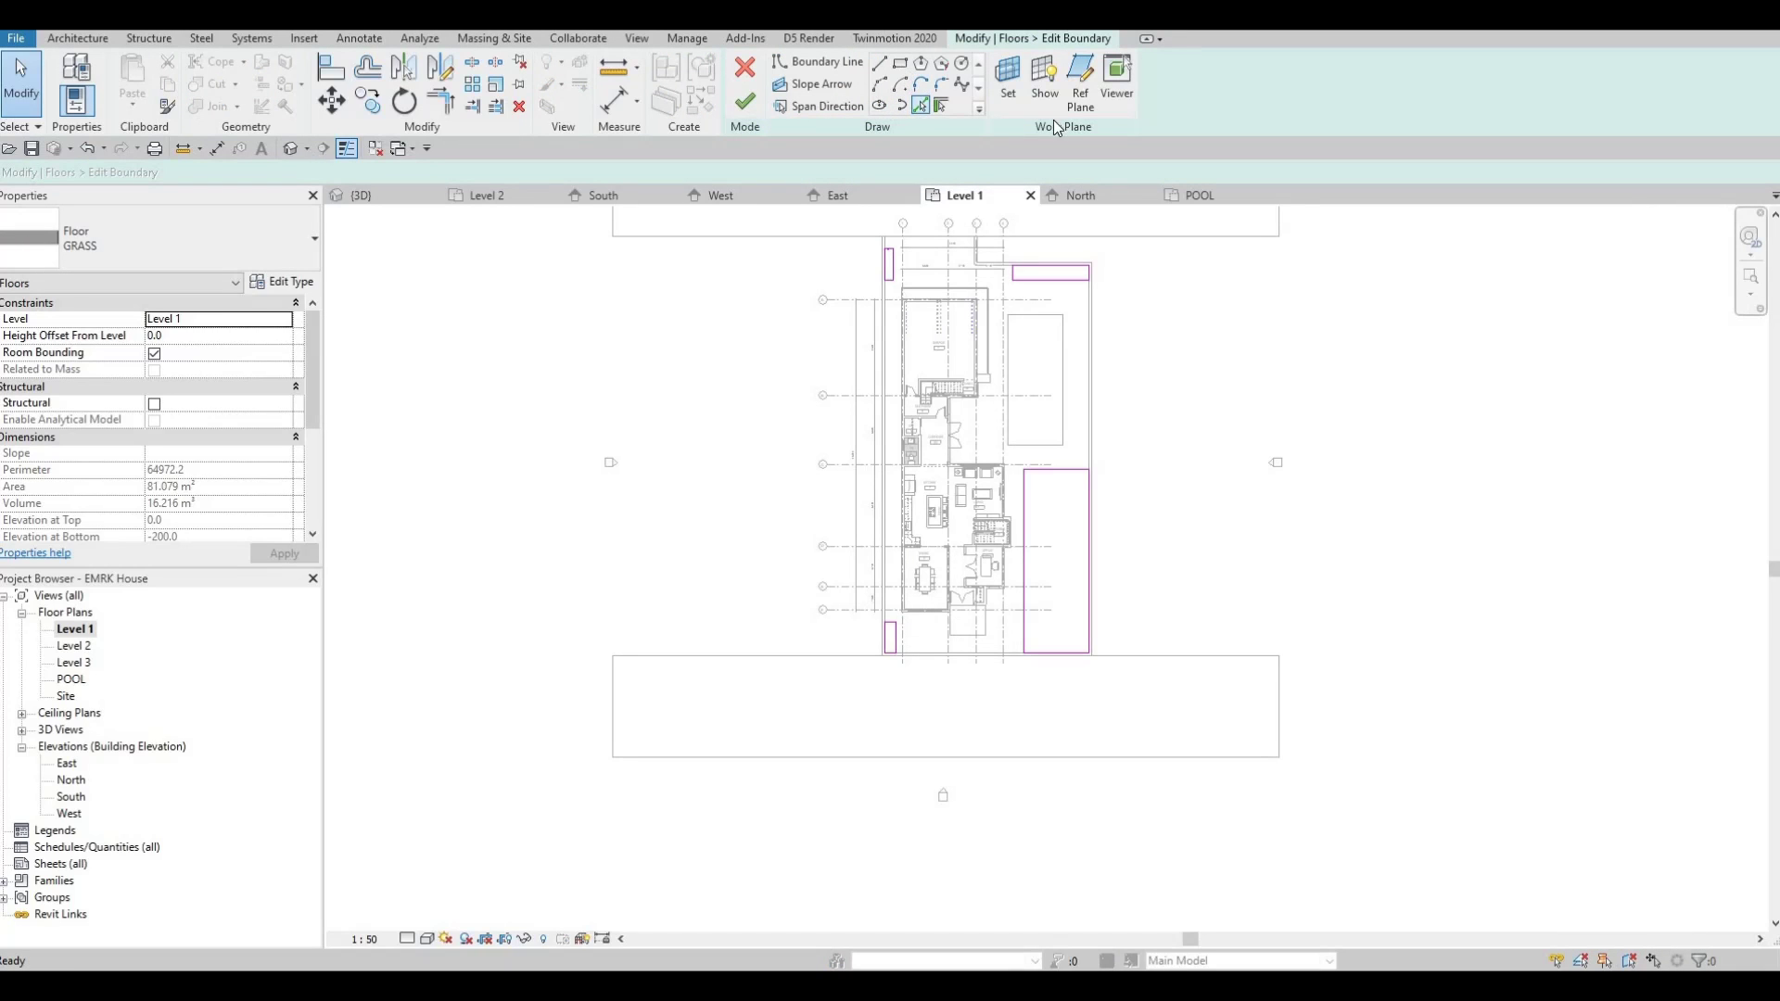
{"action": "left_click", "coordinate": [1283, 234]}
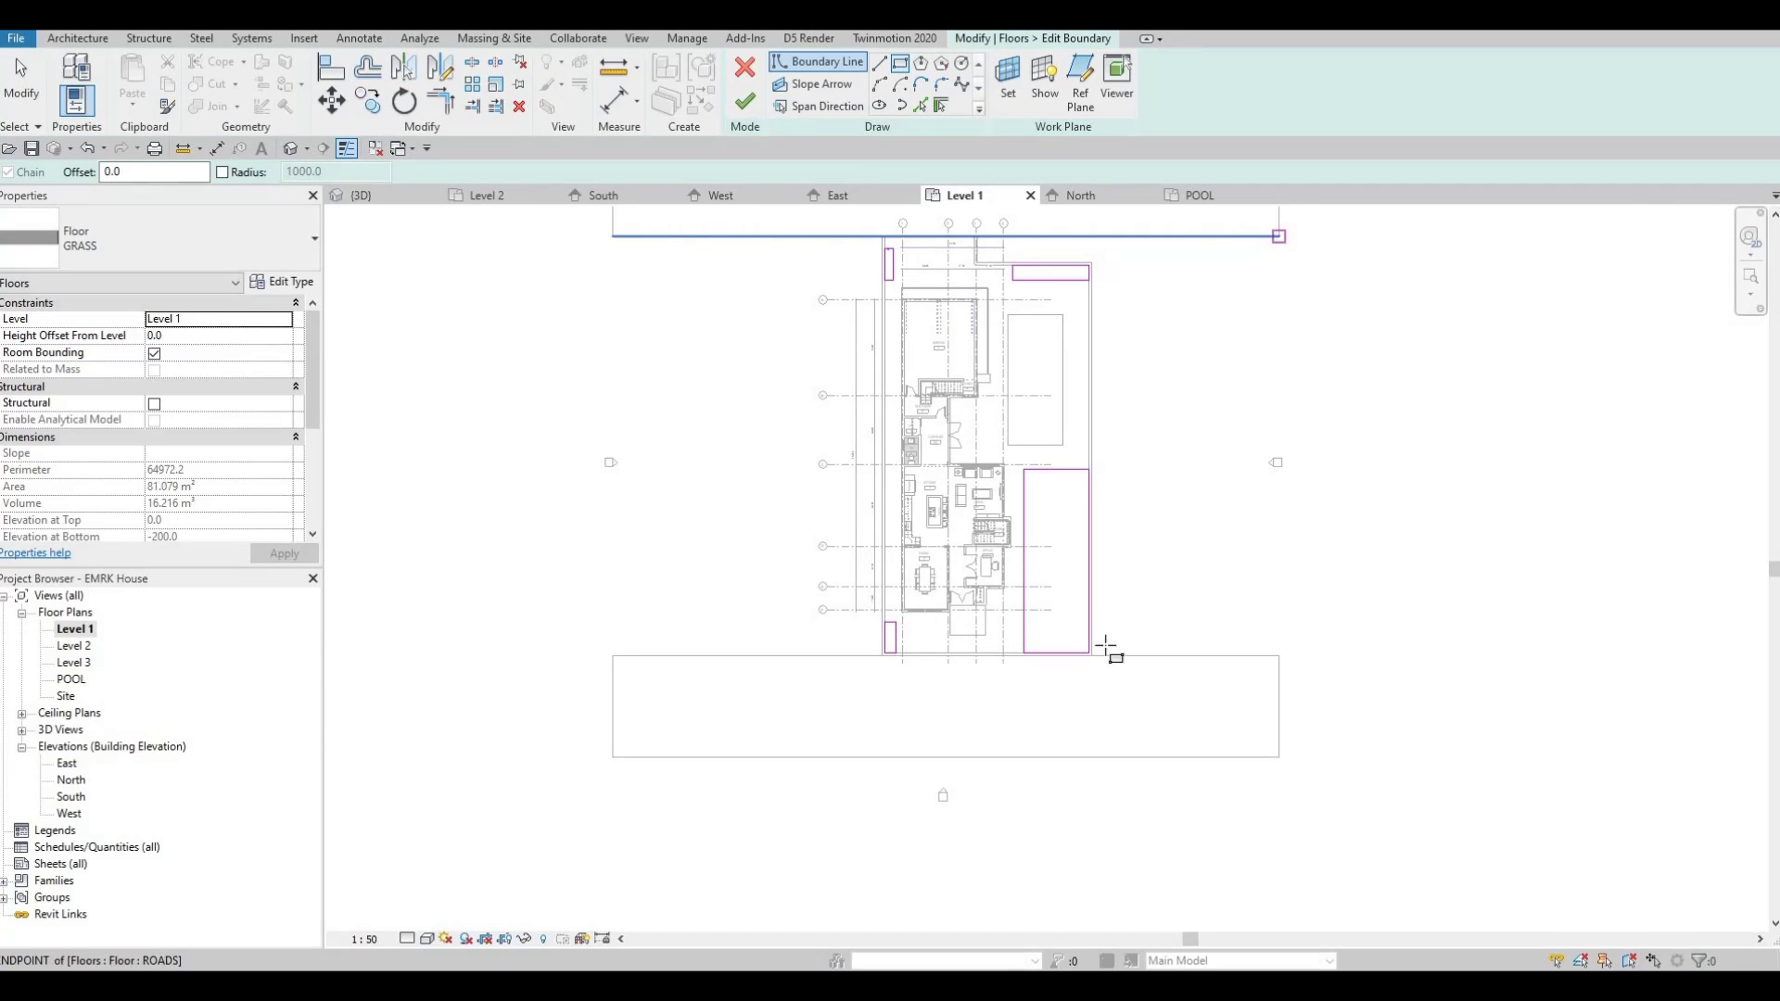
{"action": "left_click", "coordinate": [1090, 653]}
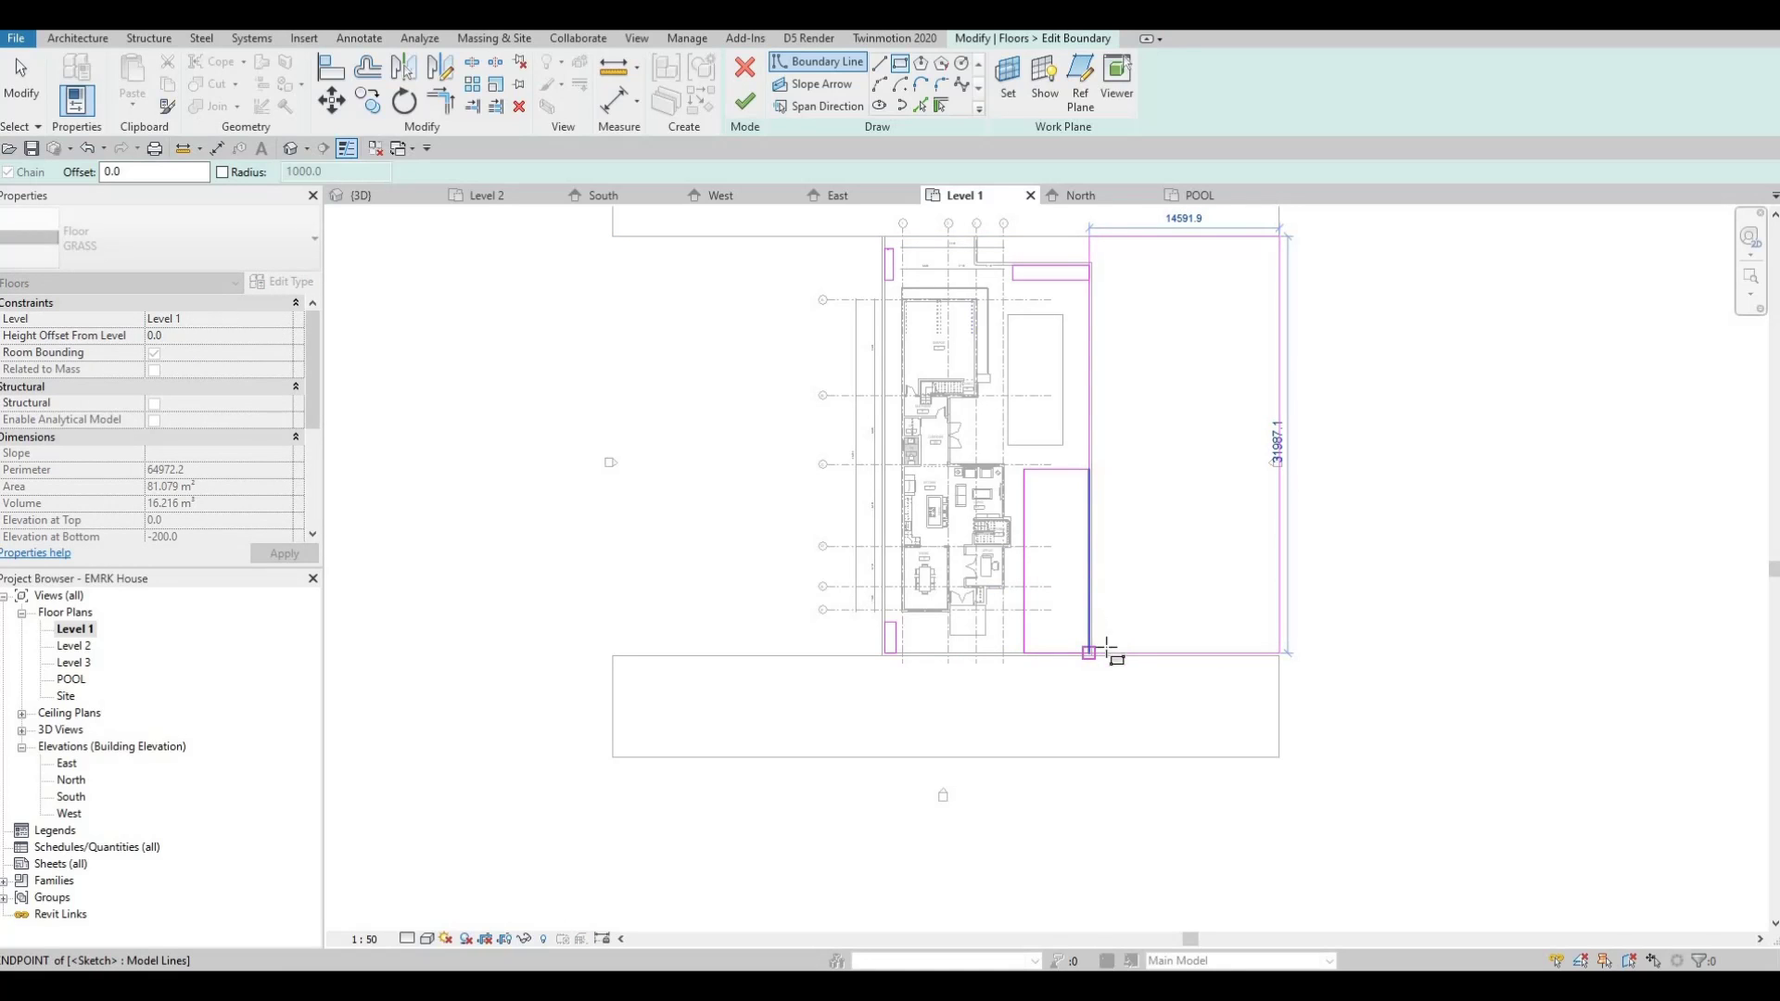
{"action": "scroll", "coordinate": [1108, 648], "scroll_direction": "up", "scroll_amount": 2}
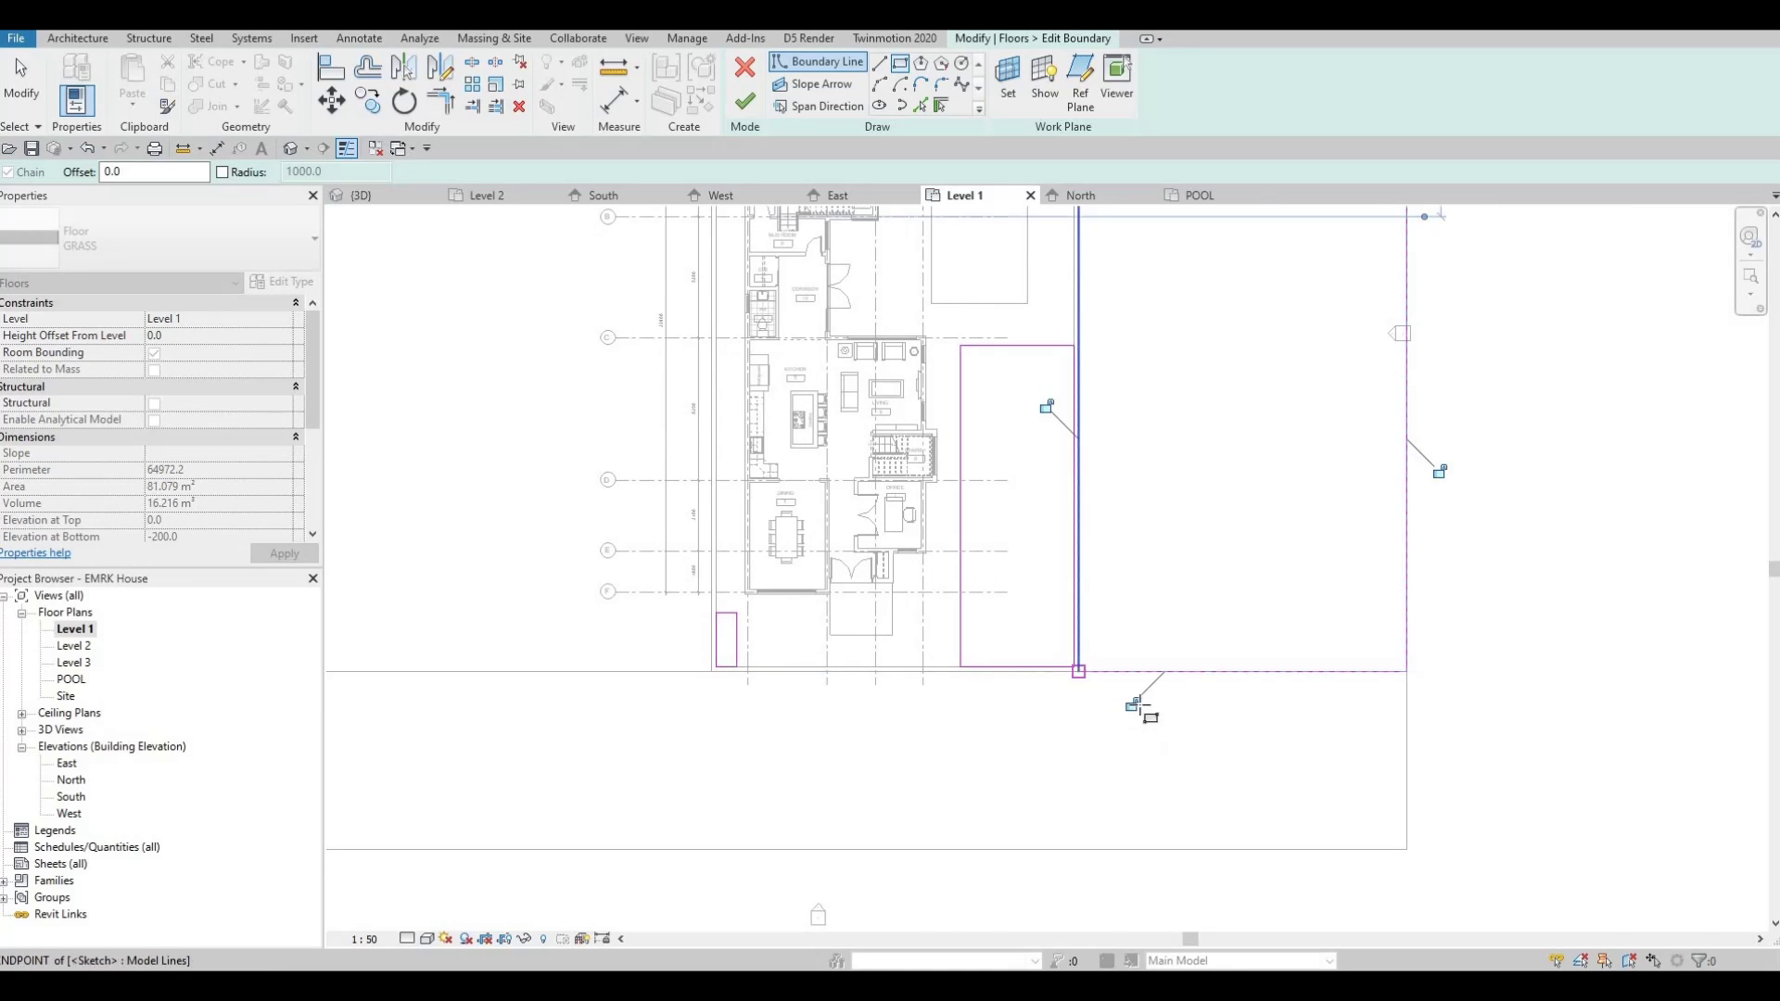
- Sketch a second grass rectangle between both roads on the grid 1 side, from the boundary wall to the road ends
{"action": "middle_click_drag", "start_coordinate": [1057, 413], "coordinate": [1098, 723]}
{"action": "scroll", "coordinate": [1099, 723], "scroll_direction": "down", "scroll_amount": 1}
{"action": "middle_click_drag", "start_coordinate": [926, 300], "coordinate": [973, 411]}
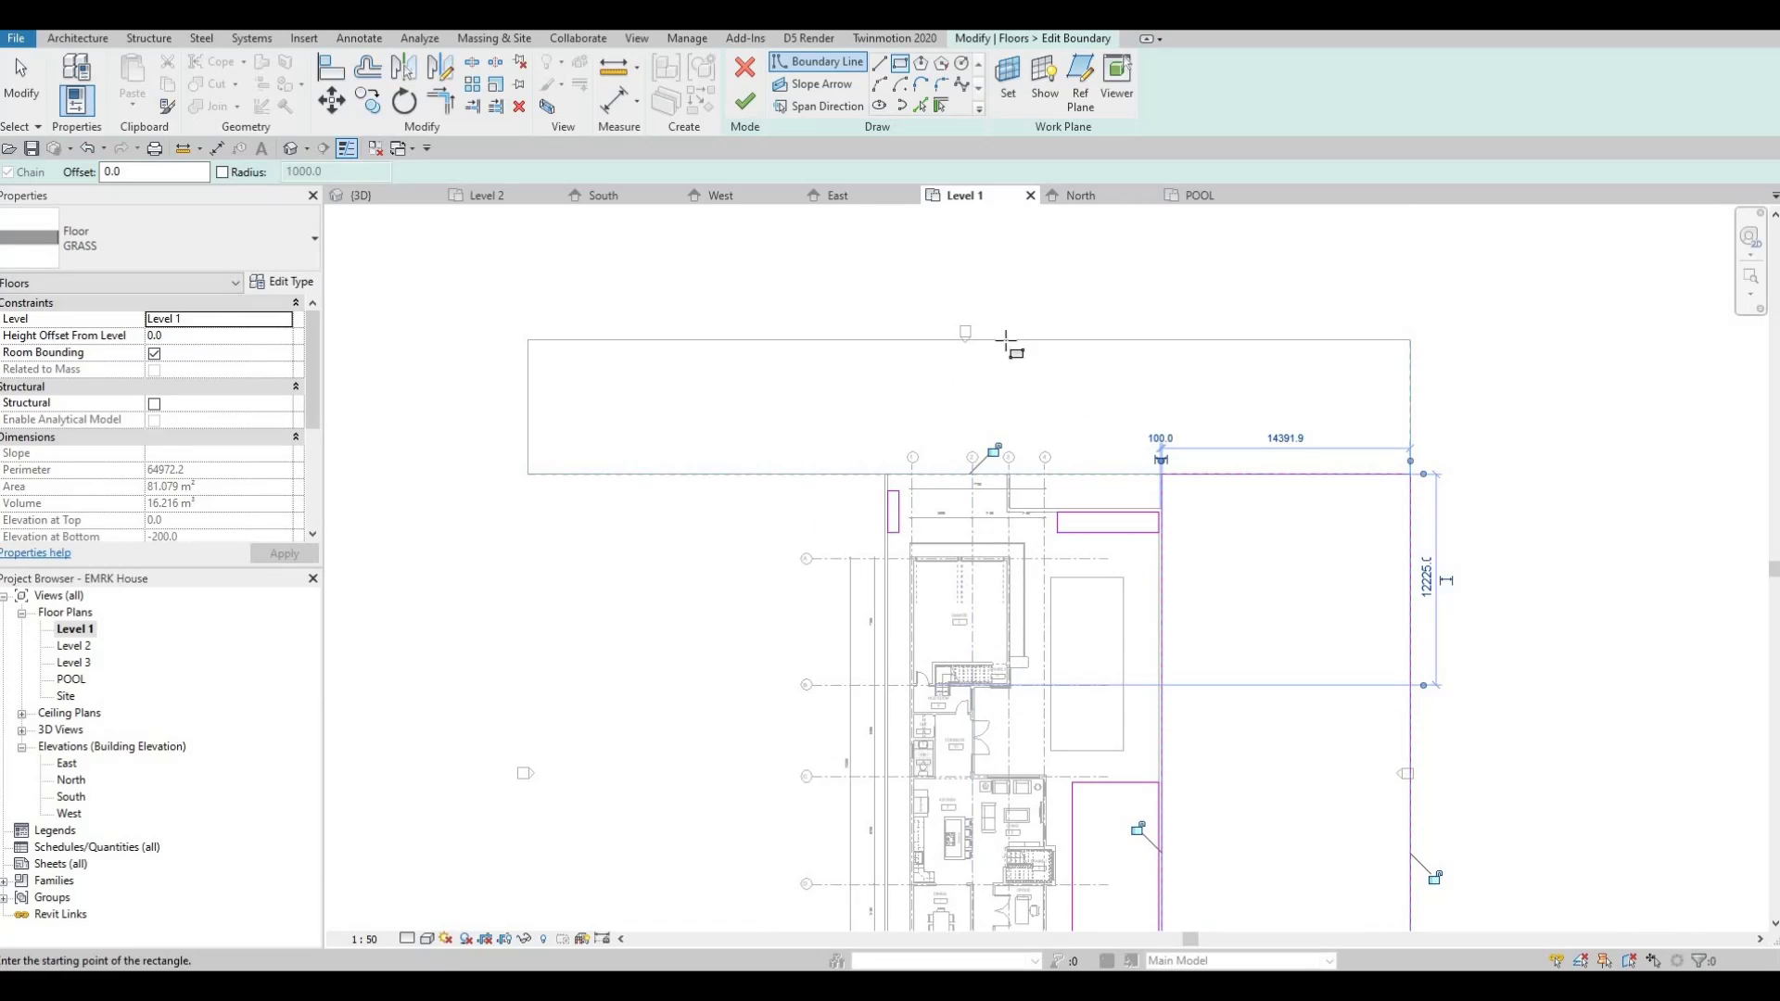
{"action": "middle_click_drag", "start_coordinate": [874, 484], "coordinate": [1029, 334]}
{"action": "left_click", "coordinate": [1039, 324]}
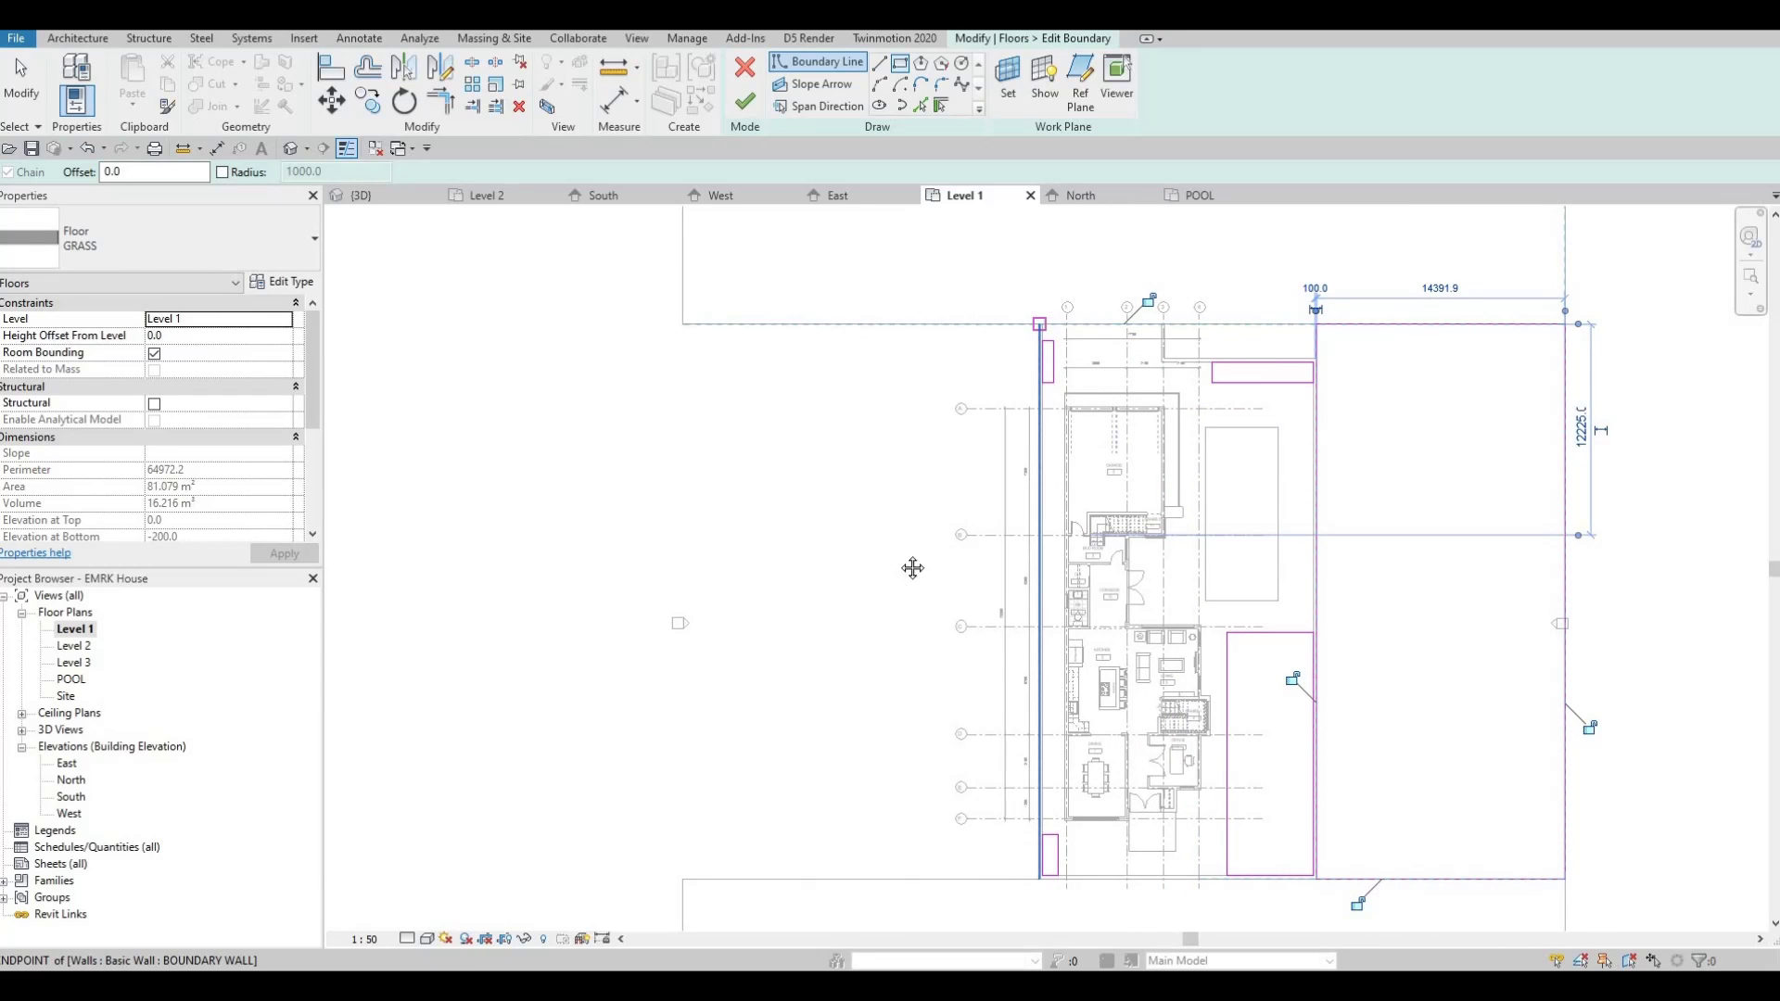
{"action": "scroll", "coordinate": [913, 567], "scroll_direction": "down", "scroll_amount": 2}
{"action": "scroll", "coordinate": [835, 676], "scroll_direction": "up", "scroll_amount": 3}
{"action": "left_click", "coordinate": [822, 686]}
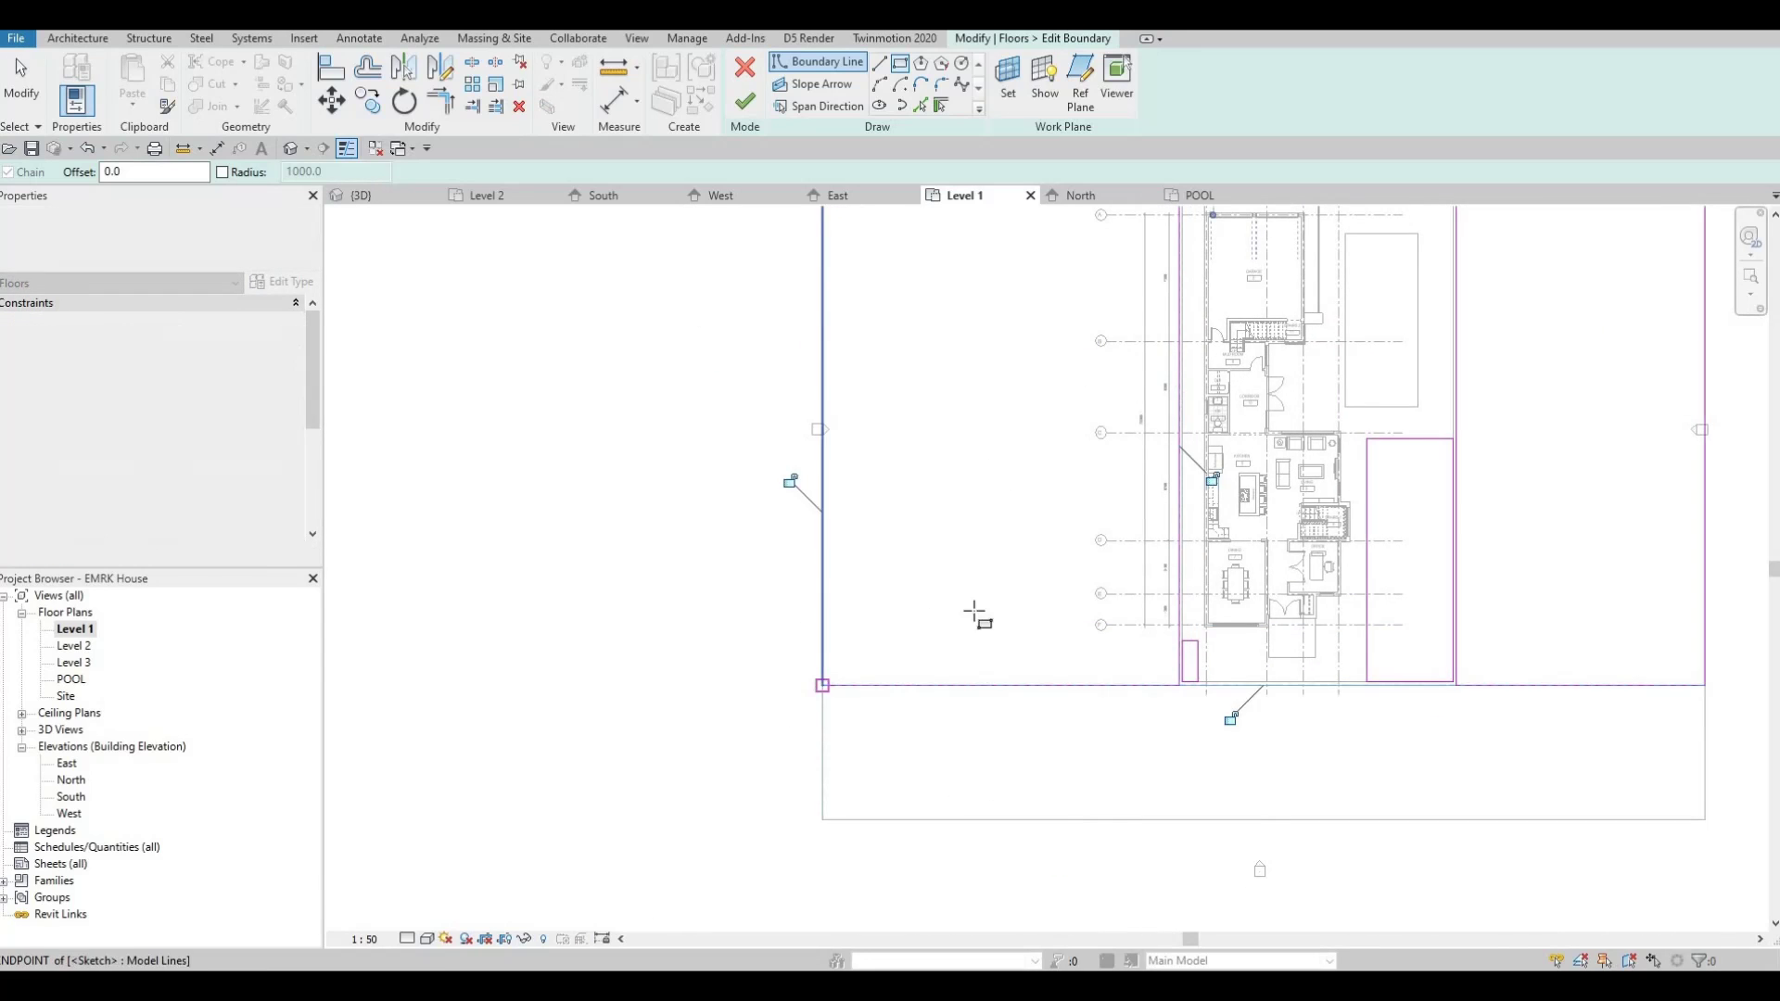
{"action": "key", "text": "Escape"}
- Add grass boundary lines along the outer faces of the stepped rear boundary wall near grid 3
{"action": "scroll", "coordinate": [1021, 516], "scroll_direction": "up", "scroll_amount": 4}
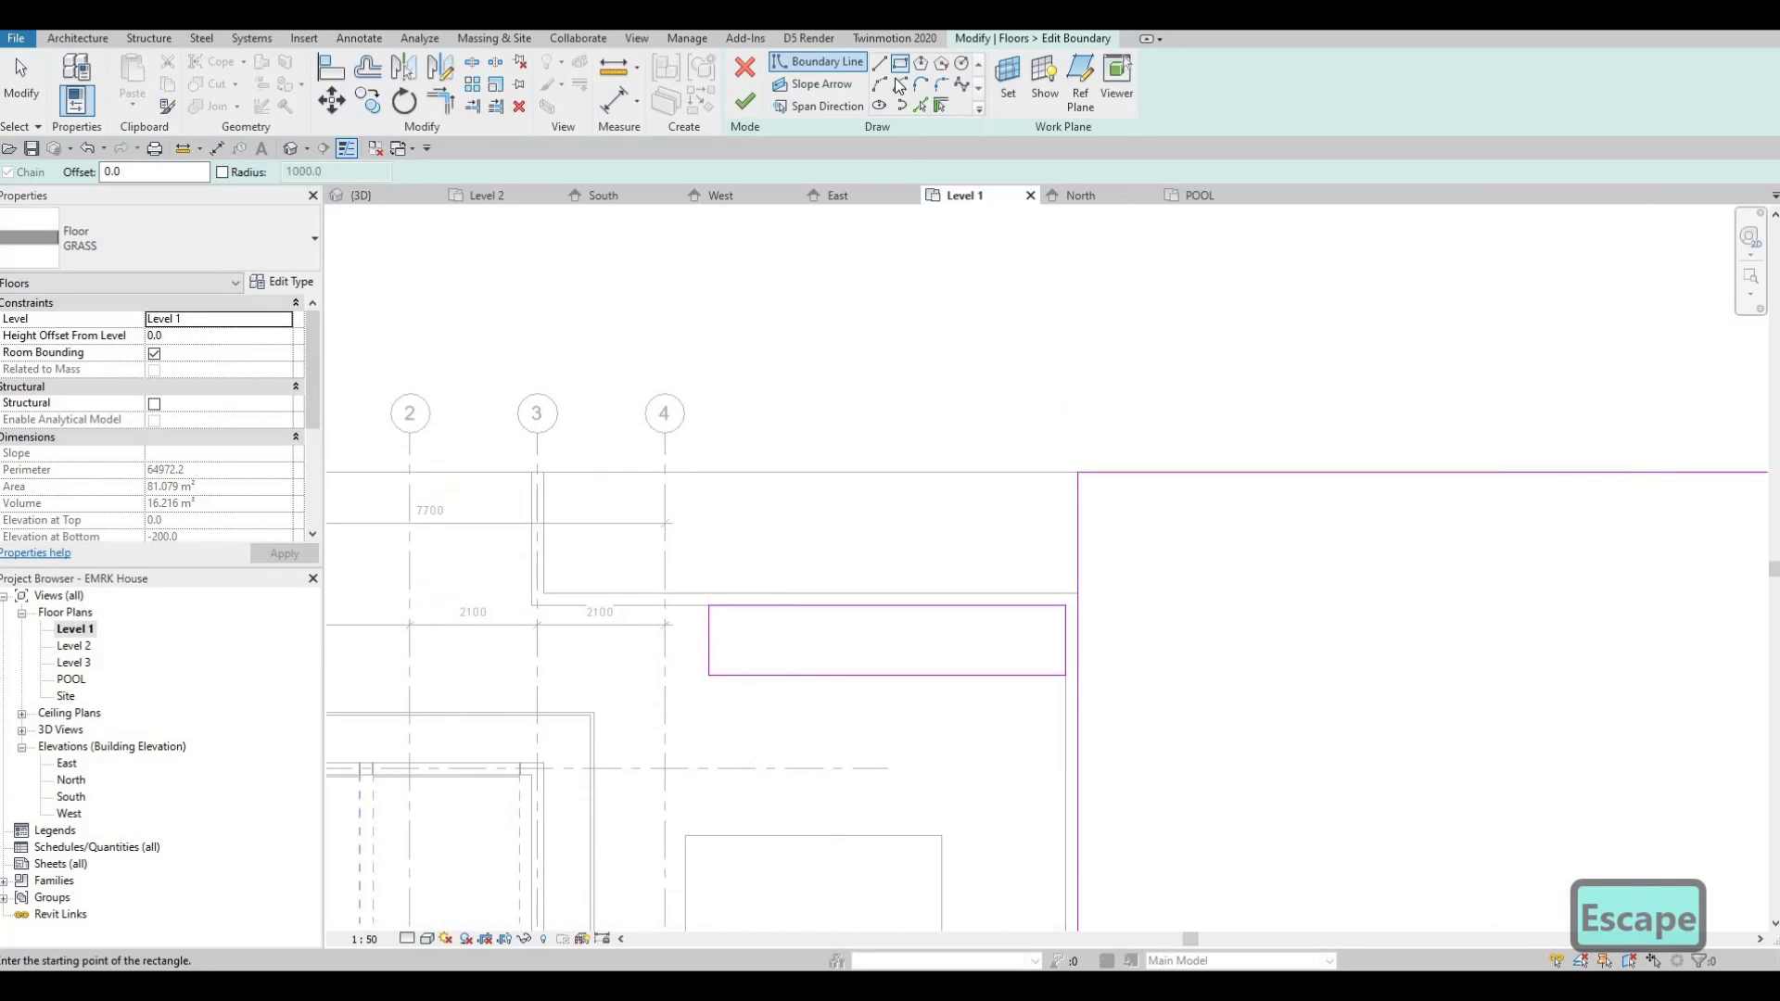
{"action": "key", "text": "Escape"}
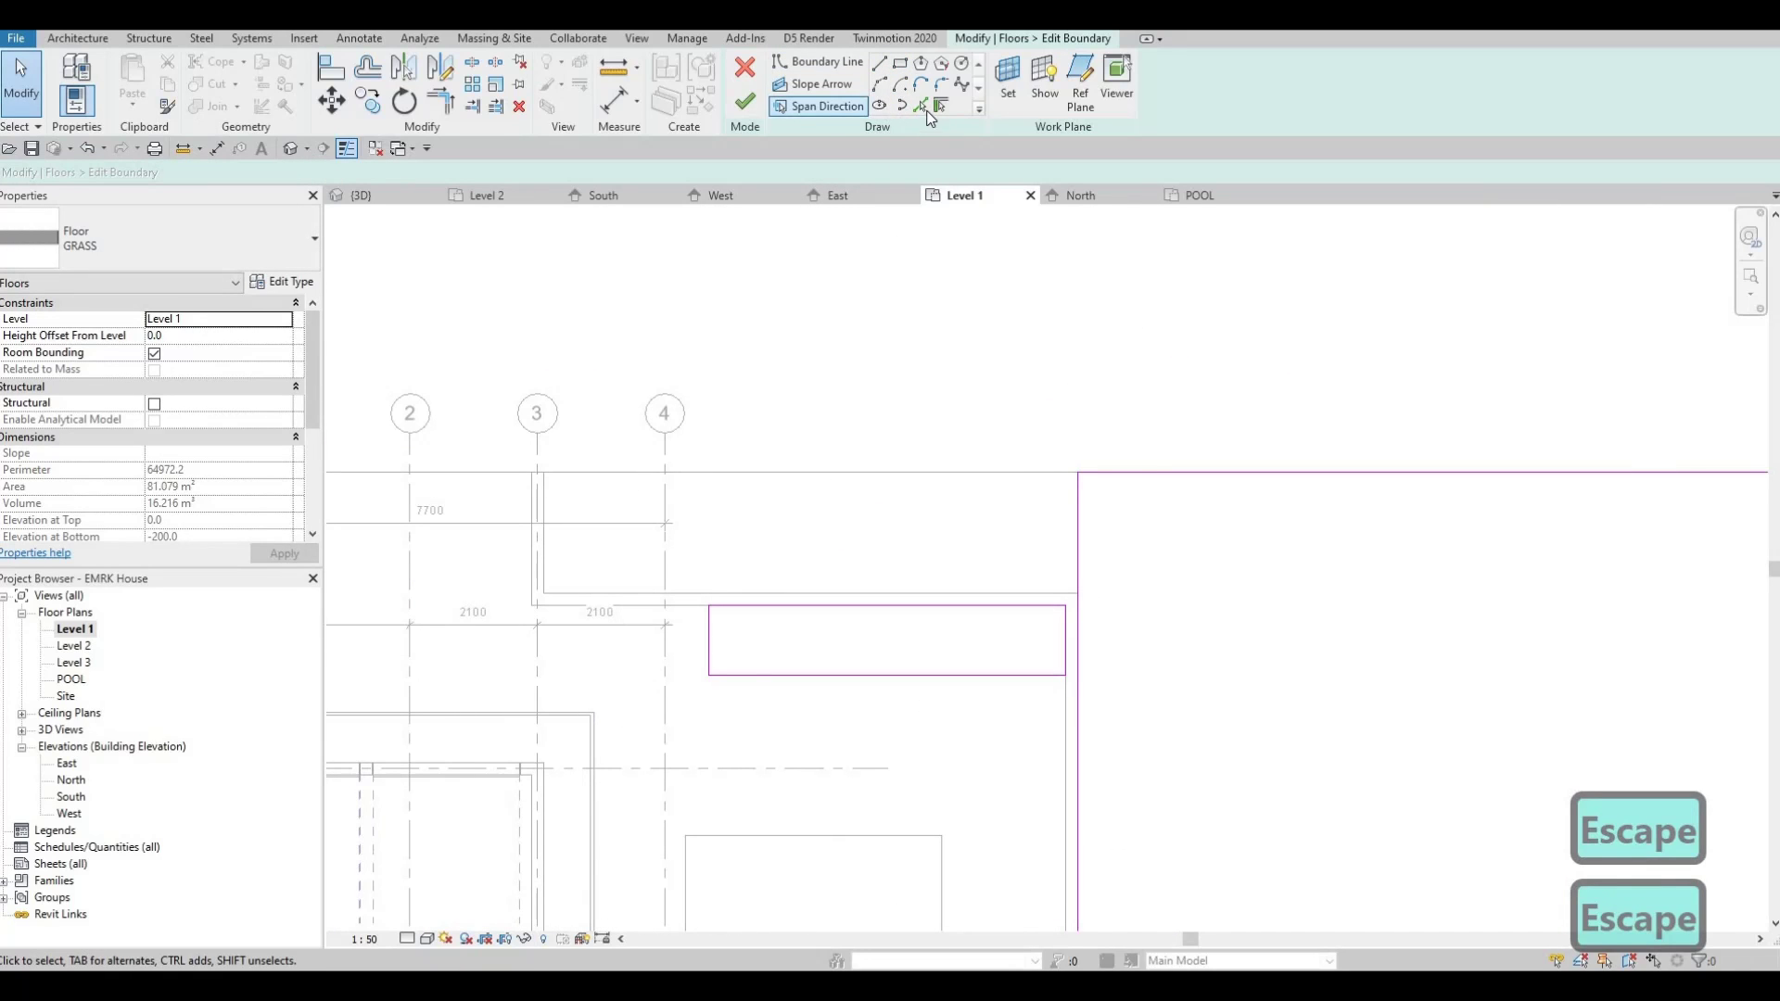
{"action": "left_click", "coordinate": [964, 593]}
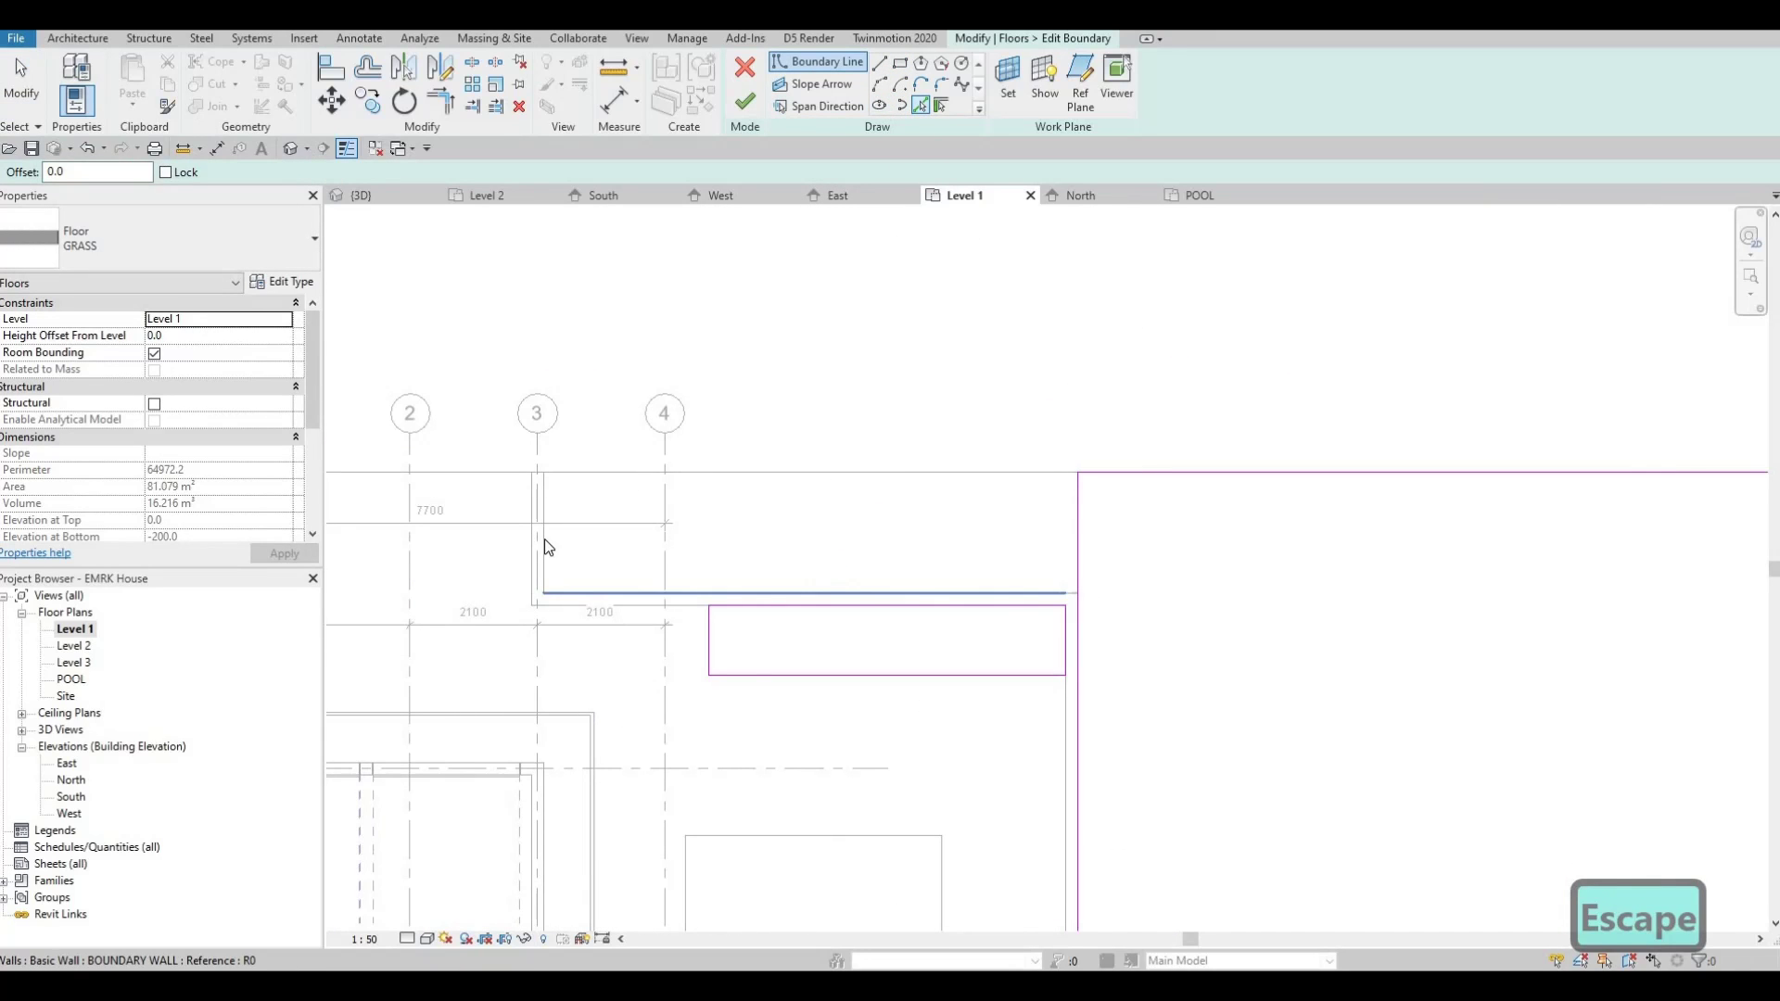
{"action": "key", "text": "Escape"}
{"action": "key", "text": "Escape"}
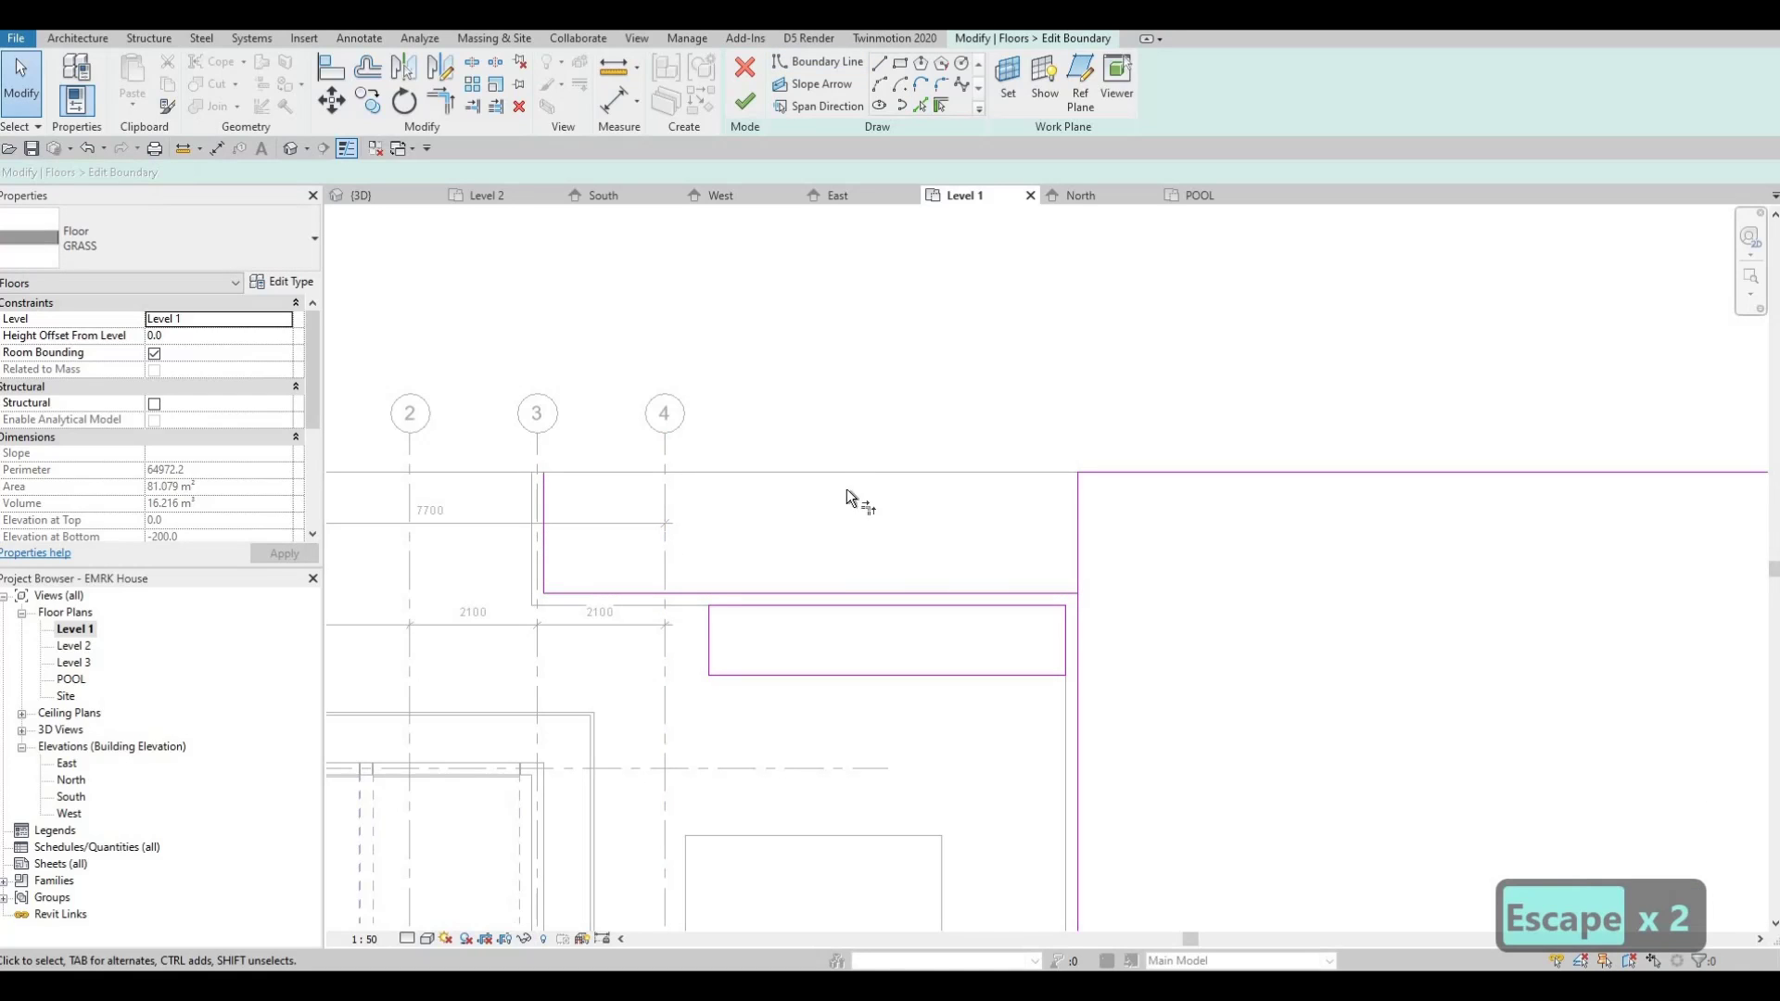
- Extend the grass boundary's rear edge along the road to form a corner with the line near grid 3
{"action": "key", "text": "t"}
{"action": "key", "text": "r"}
{"action": "left_click", "coordinate": [546, 499]}
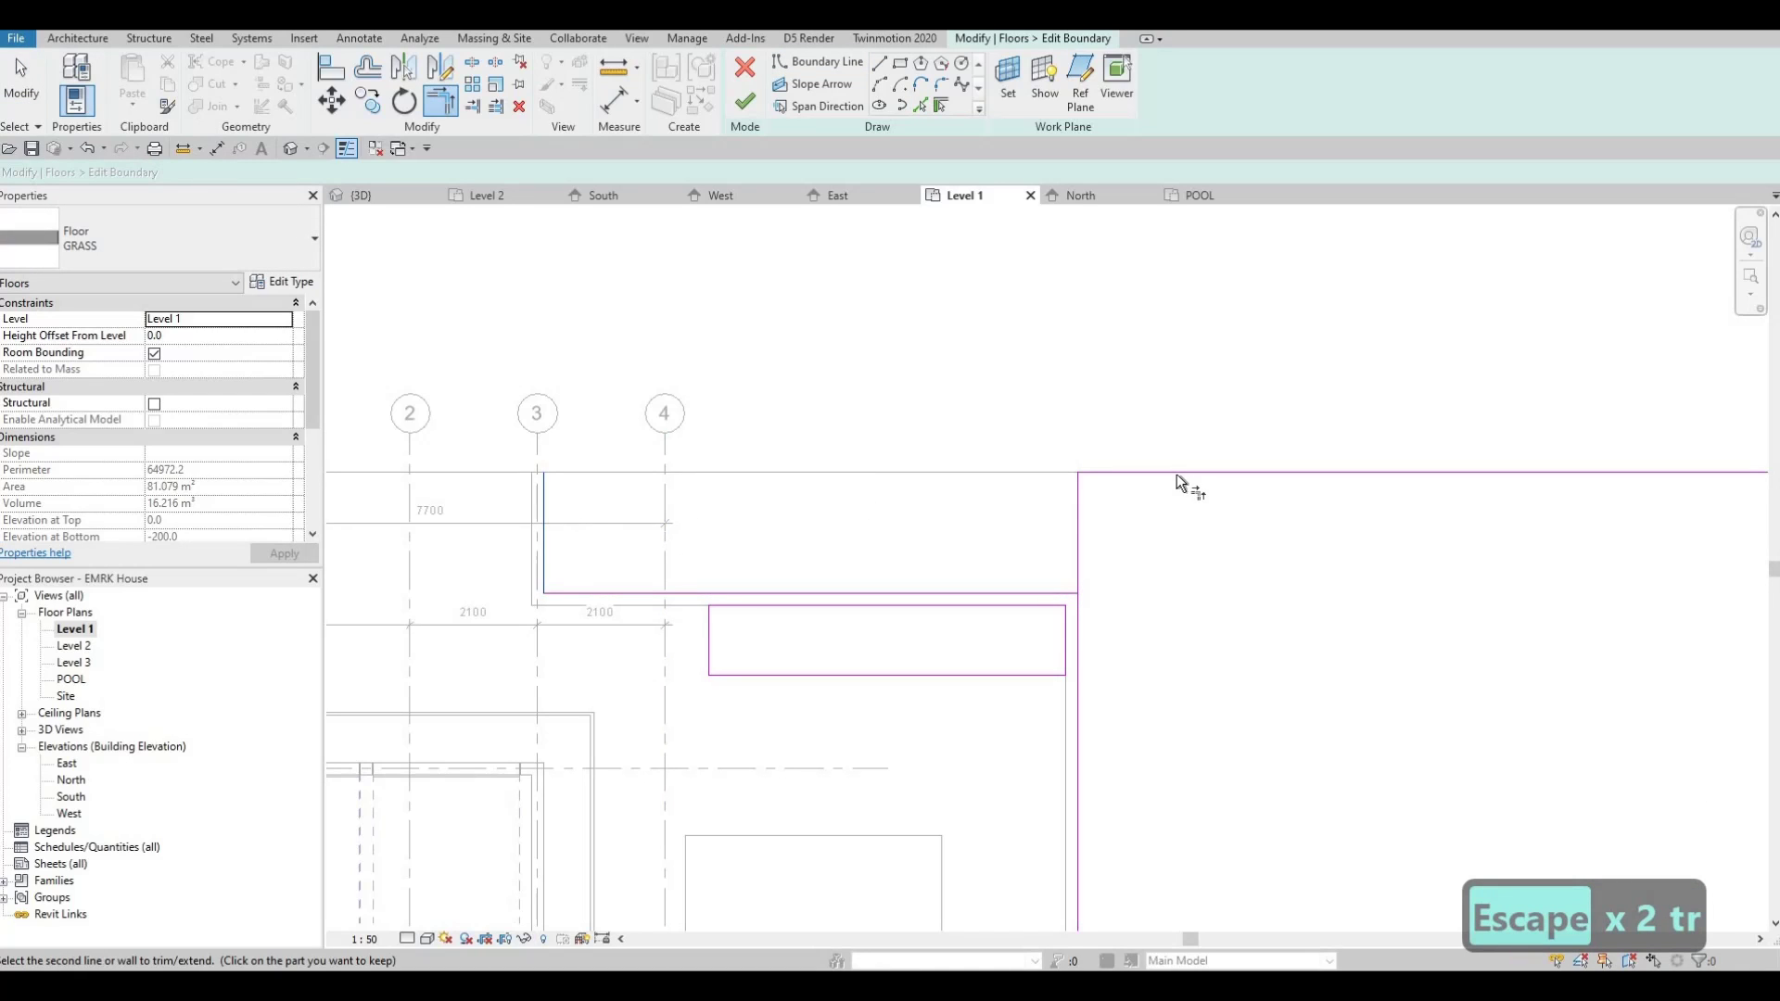
{"action": "left_click", "coordinate": [1121, 474]}
{"action": "key", "text": "Escape"}
{"action": "key", "text": "Escape"}
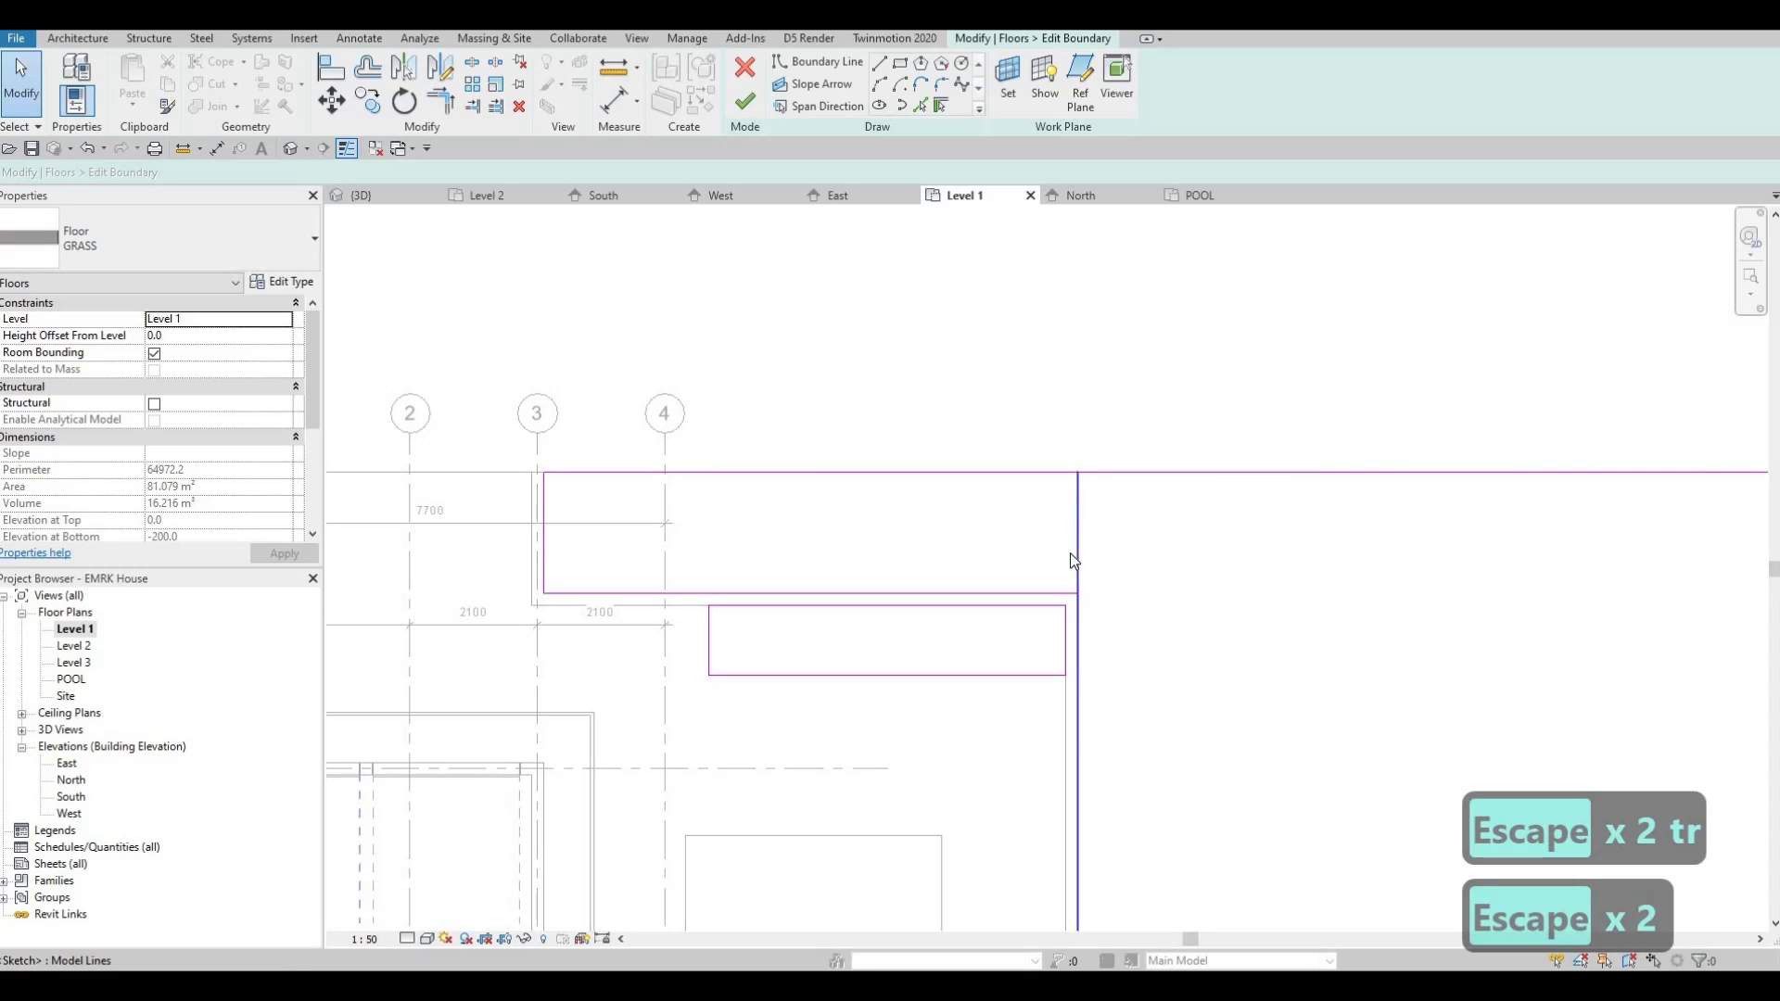
- Trim the pool-side grass line to the stepped wall's line and finish the GRASS boundary without attaching walls
{"action": "key", "text": "t"}
{"action": "key", "text": "r"}
{"action": "left_click", "coordinate": [1071, 594]}
{"action": "left_click", "coordinate": [1077, 610]}
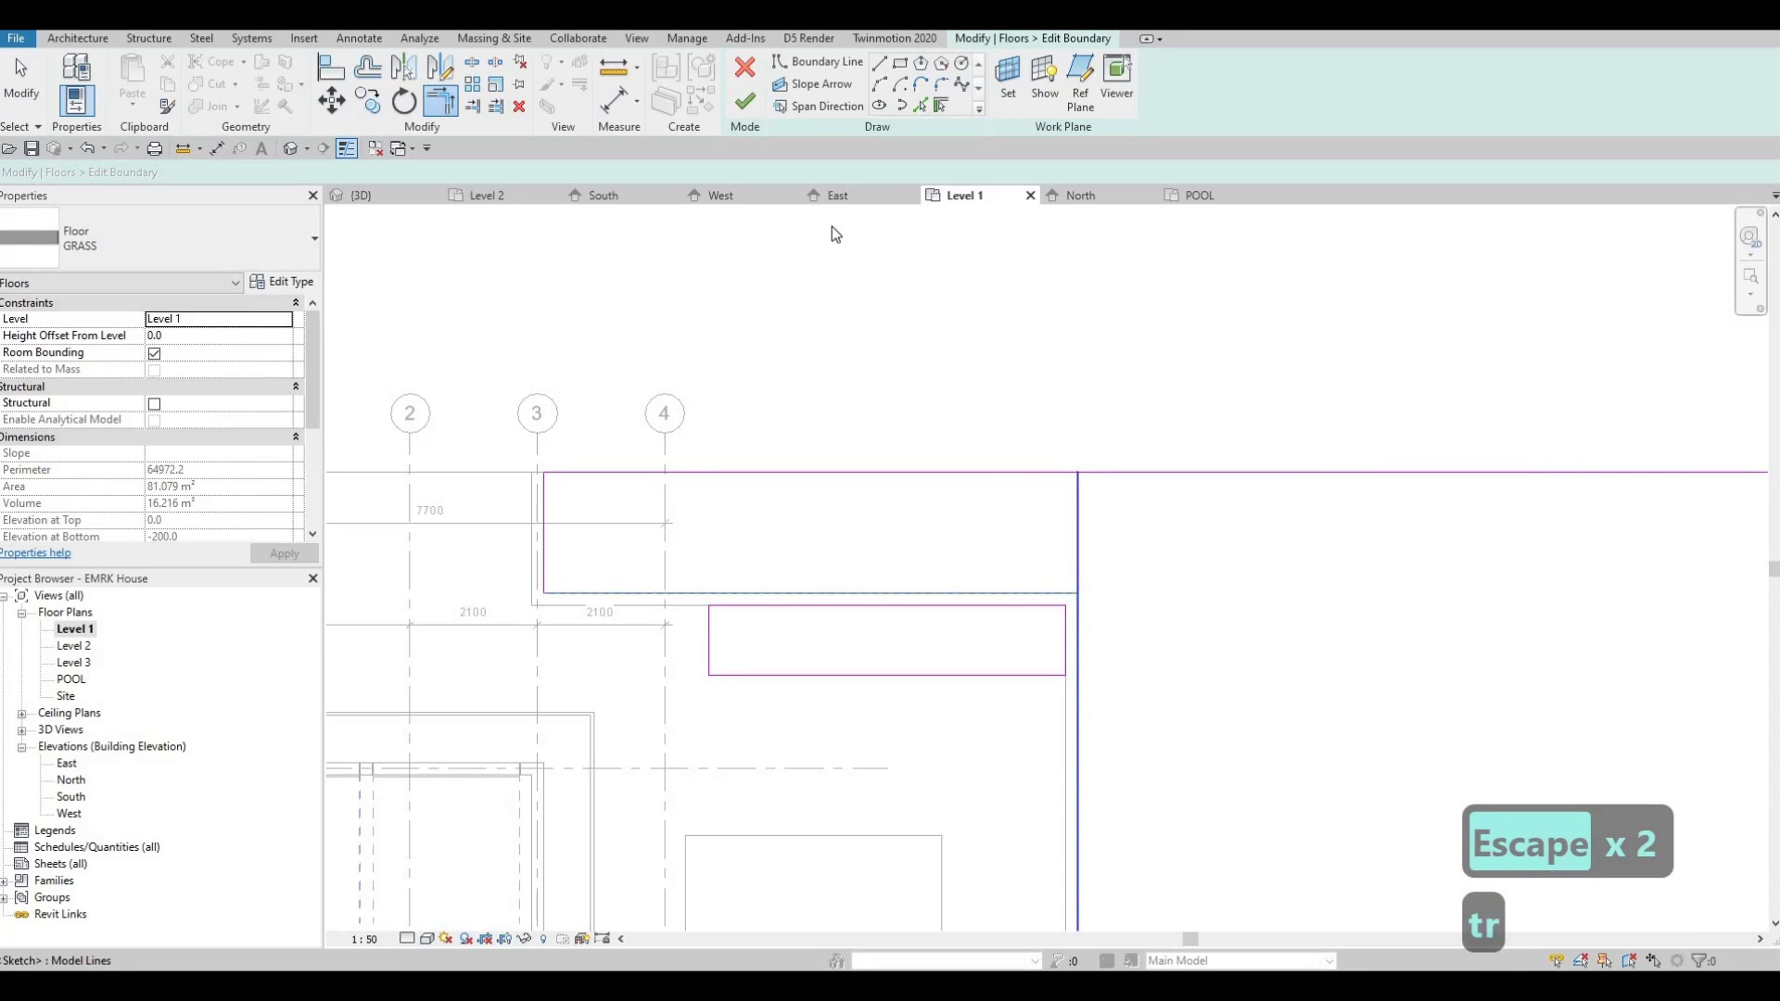
{"action": "key", "text": "Escape"}
{"action": "left_click", "coordinate": [745, 102]}
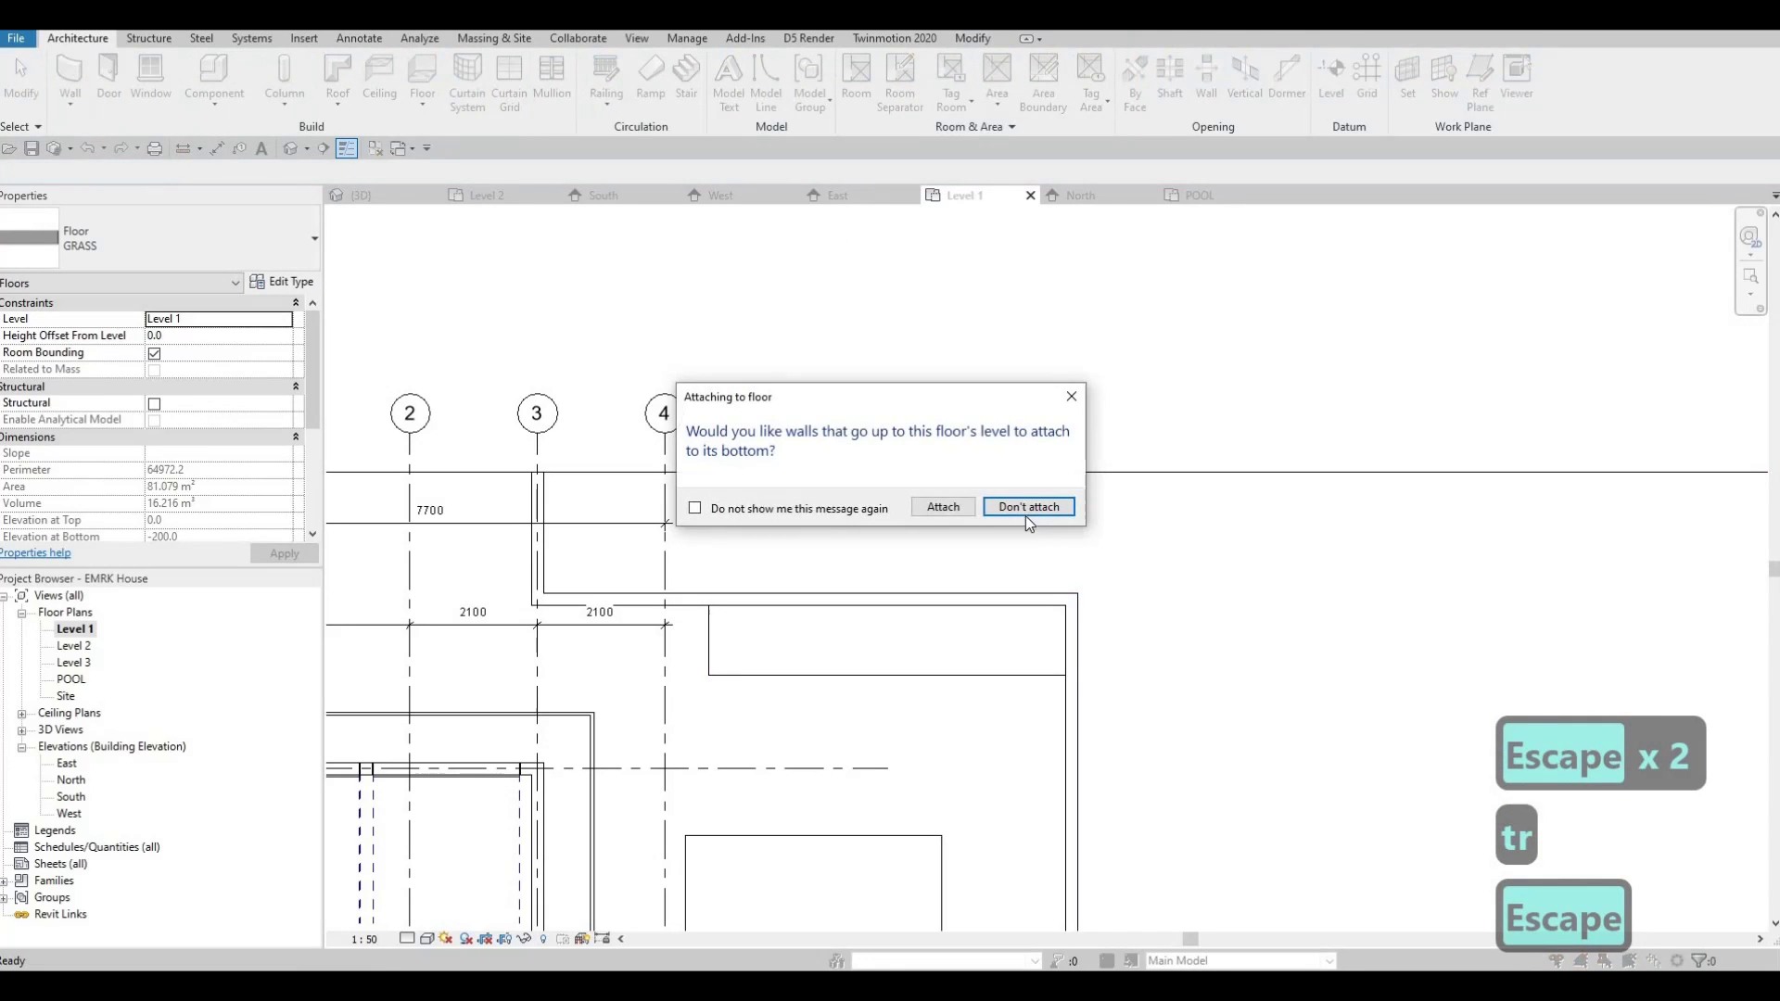
{"action": "key", "text": "Return"}
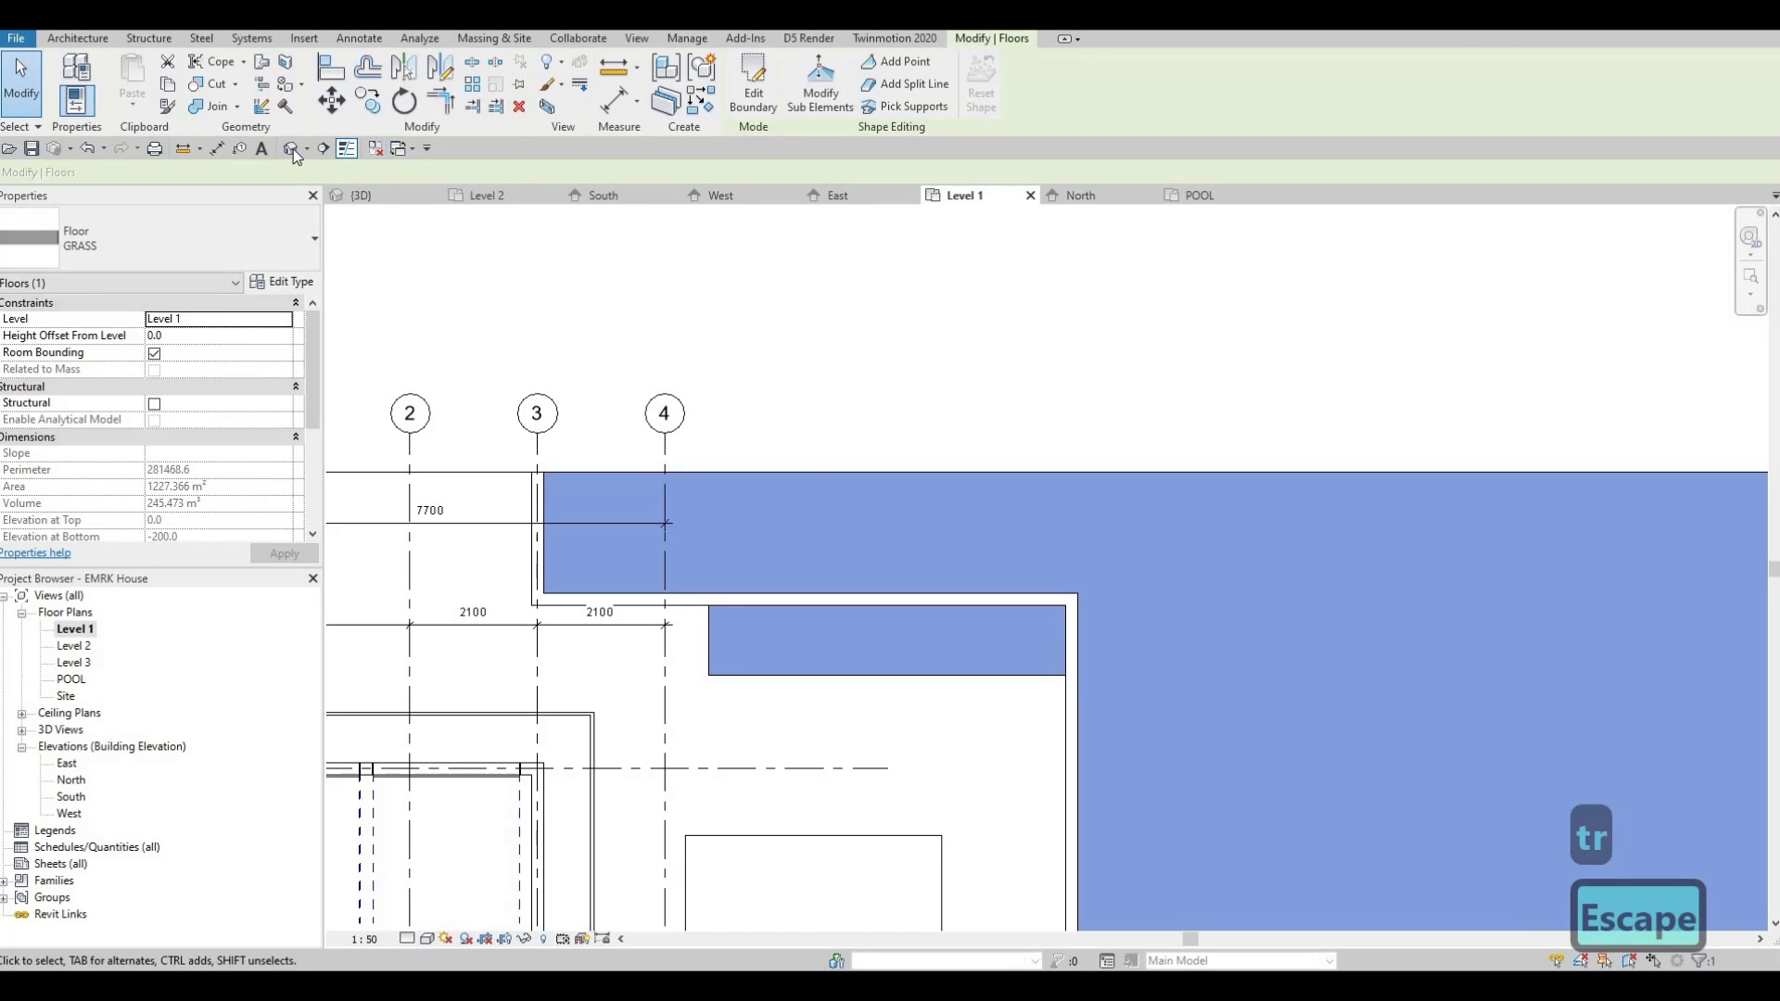
- Examine the roads and the grass around the house and boundary walls in the 3D view
{"action": "key", "text": "ctrl+Tab"}
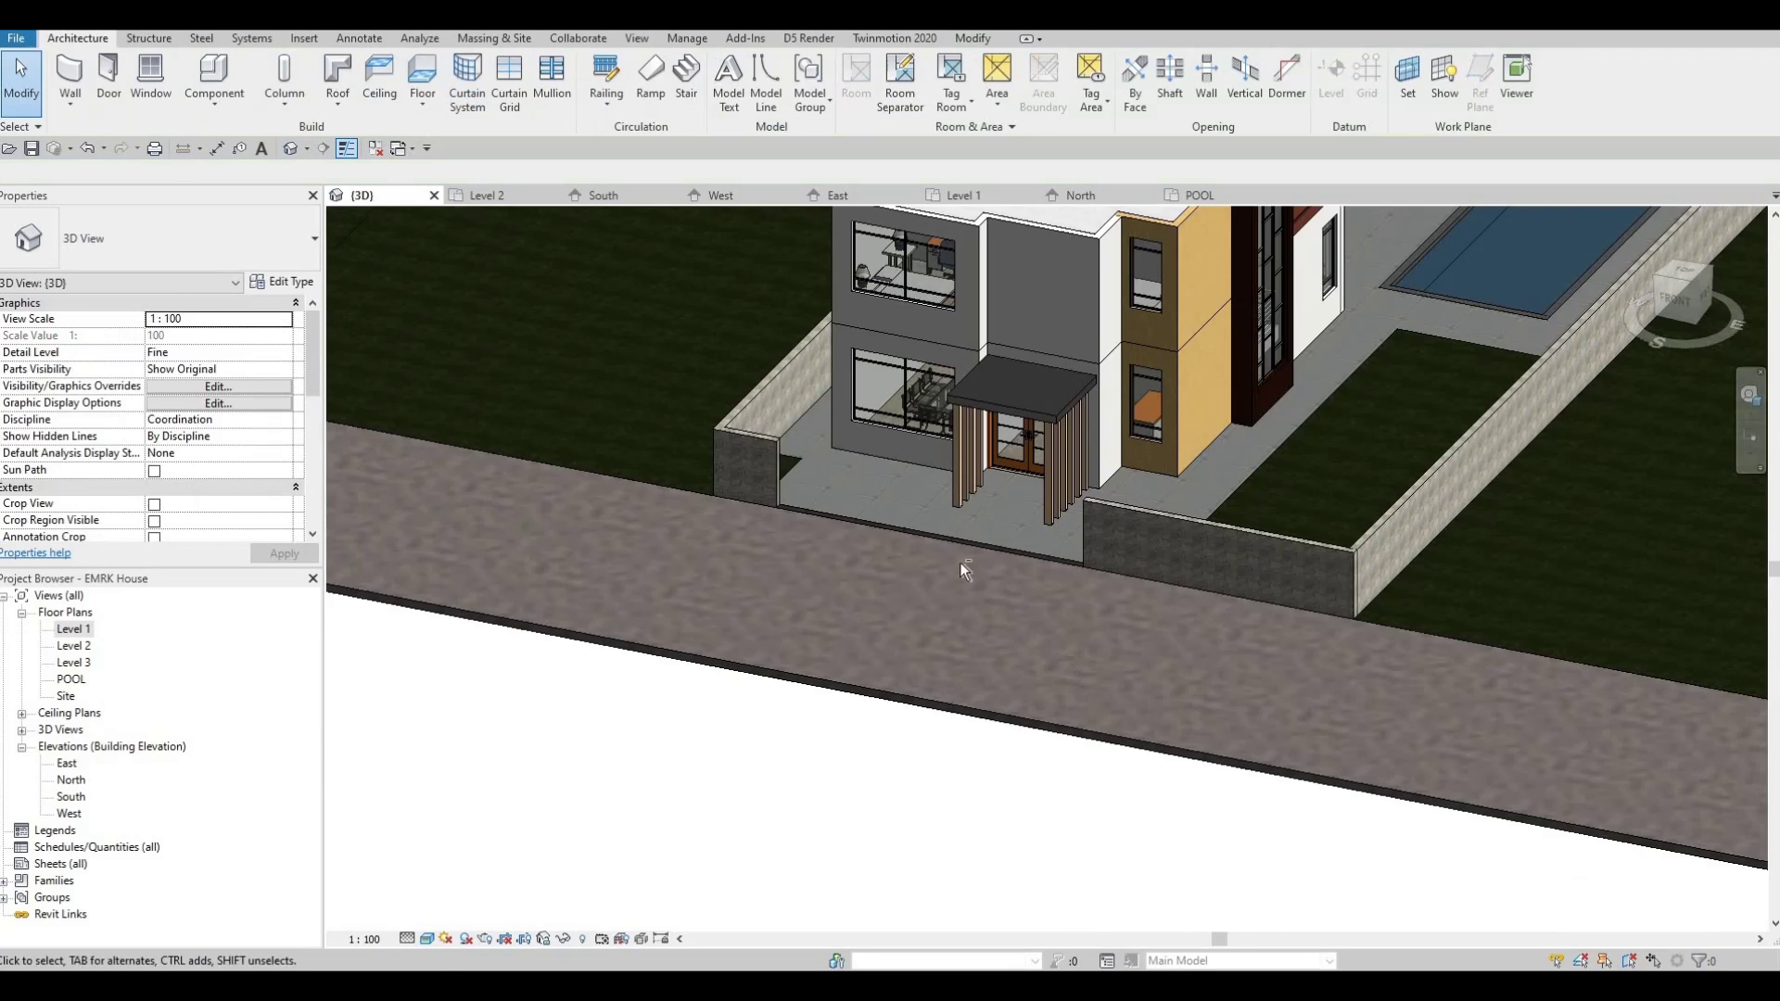
{"action": "middle_click_drag", "start_coordinate": [927, 461], "coordinate": [816, 786], "text": "shift"}
{"action": "scroll", "coordinate": [682, 560], "scroll_direction": "up", "scroll_amount": 3}
{"action": "scroll", "coordinate": [682, 559], "scroll_direction": "down", "scroll_amount": 5}
{"action": "scroll", "coordinate": [776, 709], "scroll_direction": "up", "scroll_amount": 8}
{"action": "scroll", "coordinate": [843, 741], "scroll_direction": "down", "scroll_amount": 3}
{"action": "scroll", "coordinate": [816, 786], "scroll_direction": "down", "scroll_amount": 1}
{"action": "key", "text": "Escape"}
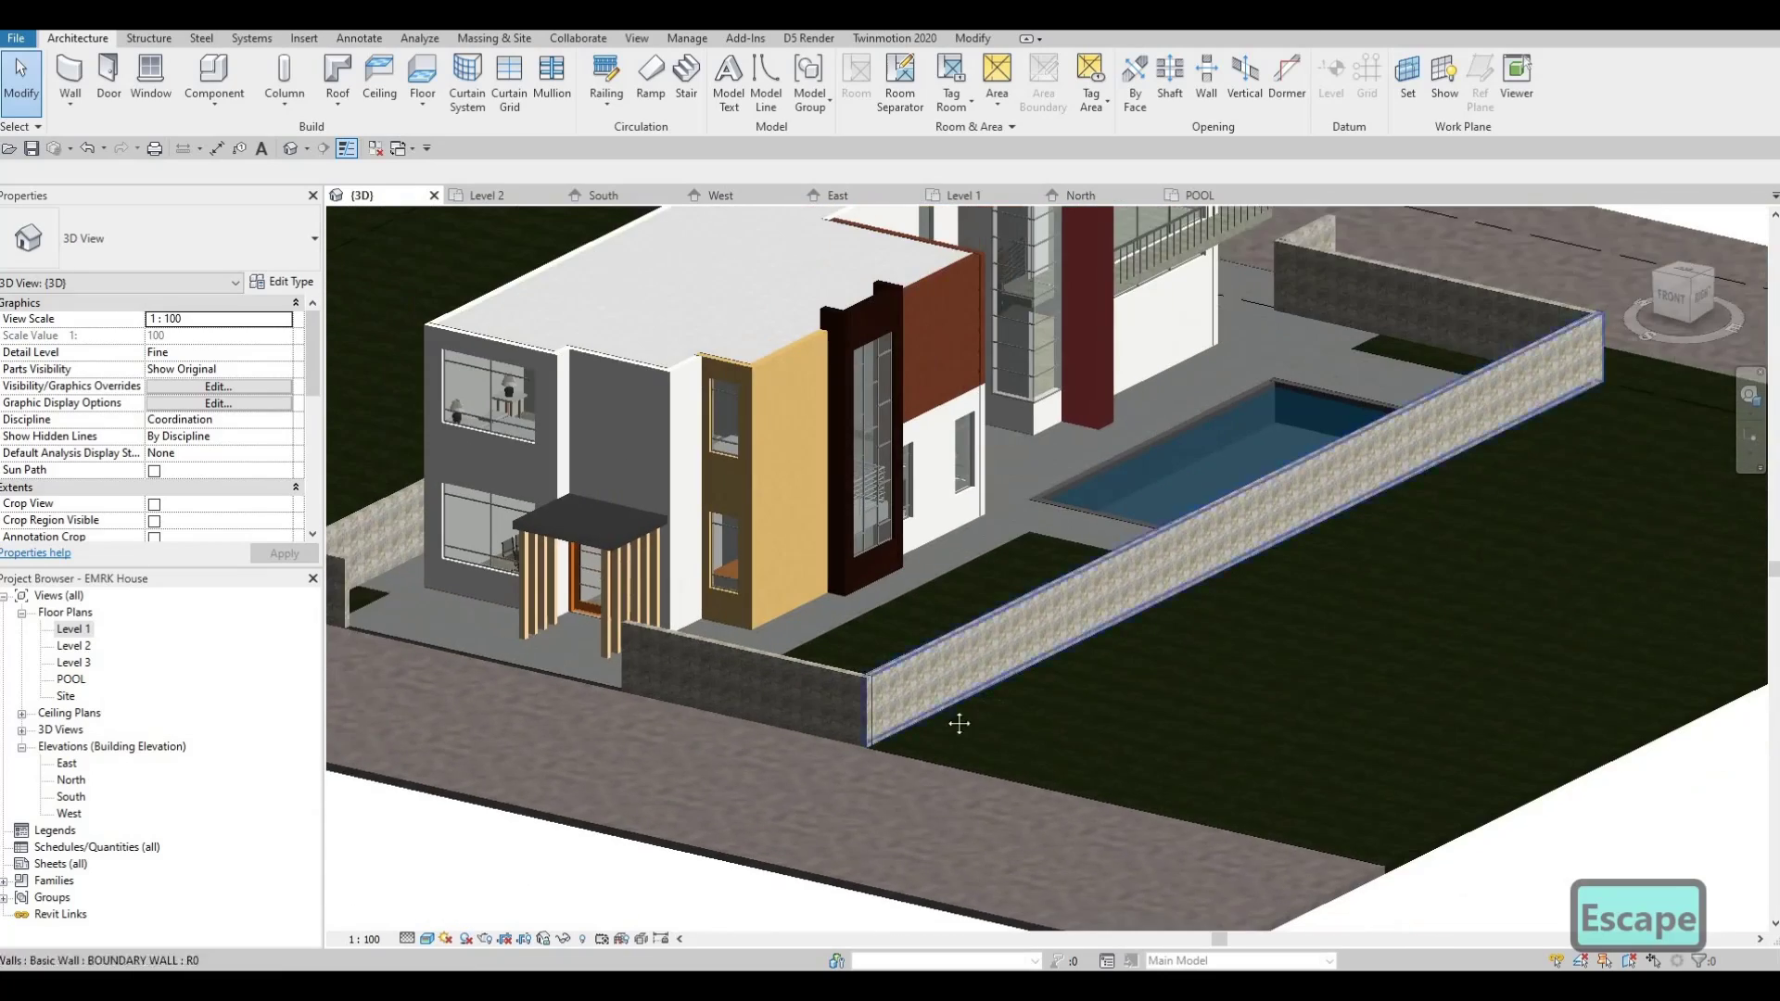
- Inspect the house front, the front boundary wall and the side grass from several angles in the 3D view
{"action": "scroll", "coordinate": [957, 723], "scroll_direction": "down", "scroll_amount": 1}
{"action": "middle_click_drag", "start_coordinate": [958, 723], "coordinate": [862, 739]}
{"action": "middle_click_drag", "start_coordinate": [664, 720], "coordinate": [765, 665]}
{"action": "scroll", "coordinate": [778, 655], "scroll_direction": "up", "scroll_amount": 2}
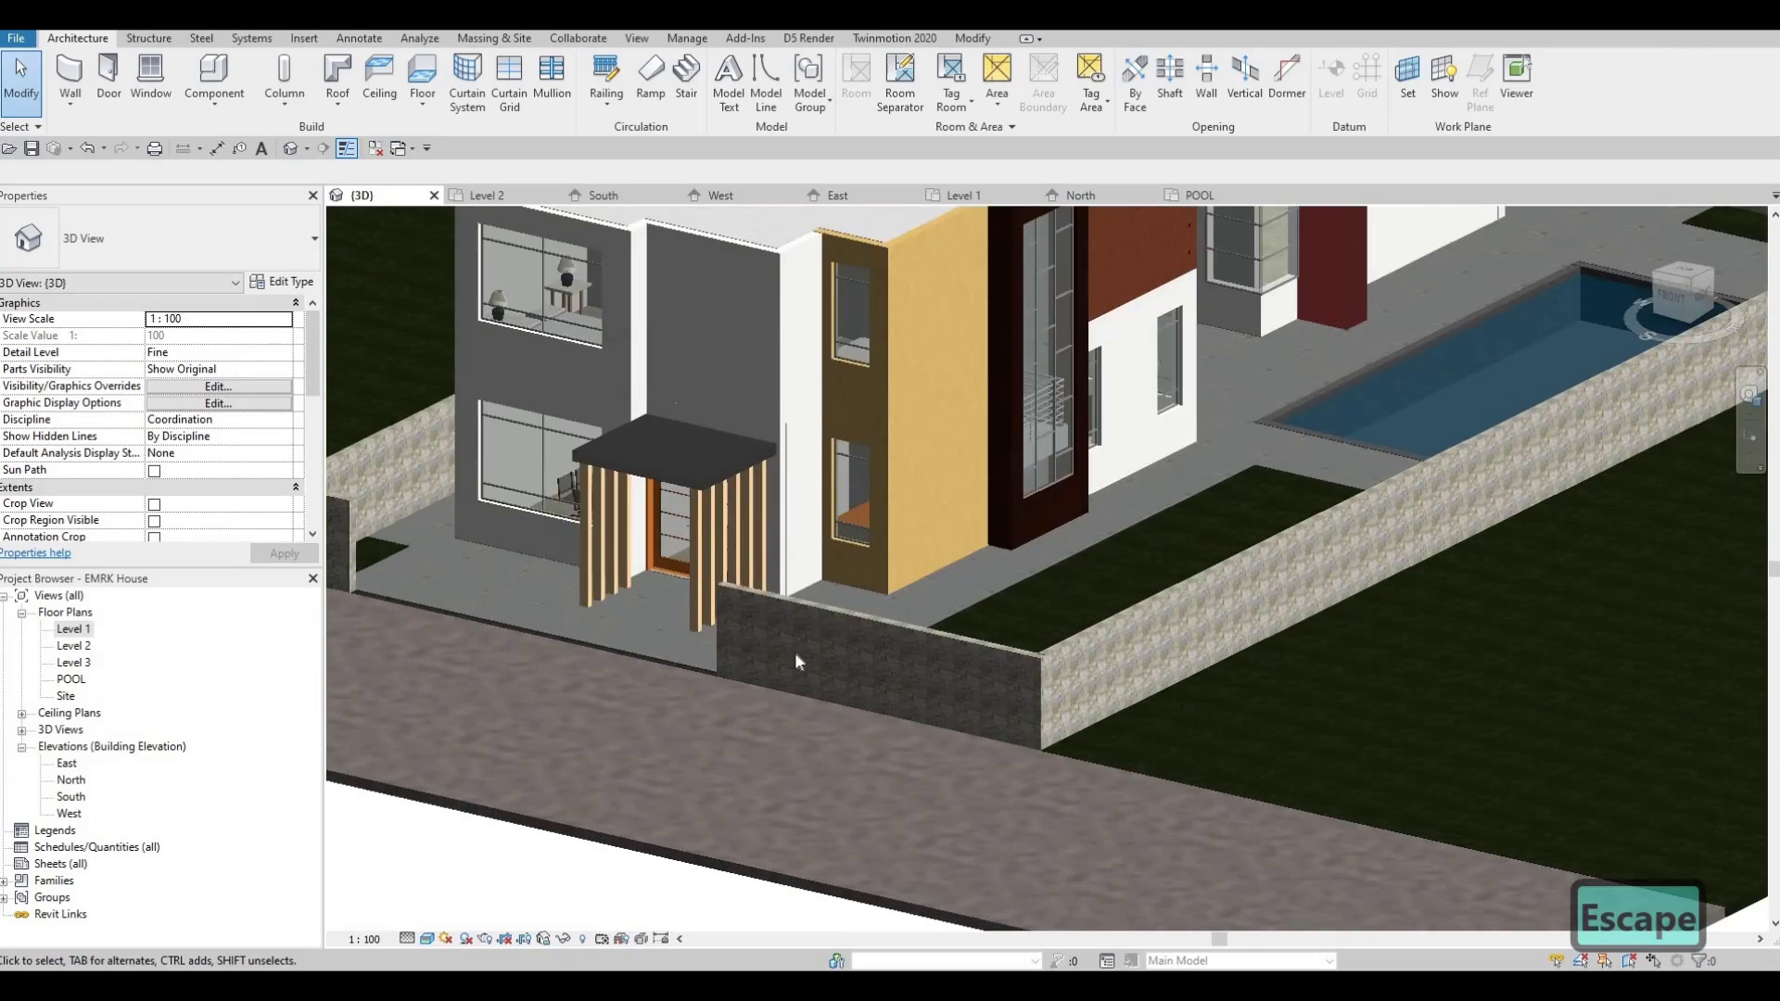
{"action": "scroll", "coordinate": [787, 653], "scroll_direction": "up", "scroll_amount": 2}
{"action": "scroll", "coordinate": [766, 753], "scroll_direction": "up", "scroll_amount": 1}
{"action": "scroll", "coordinate": [805, 786], "scroll_direction": "down", "scroll_amount": 3}
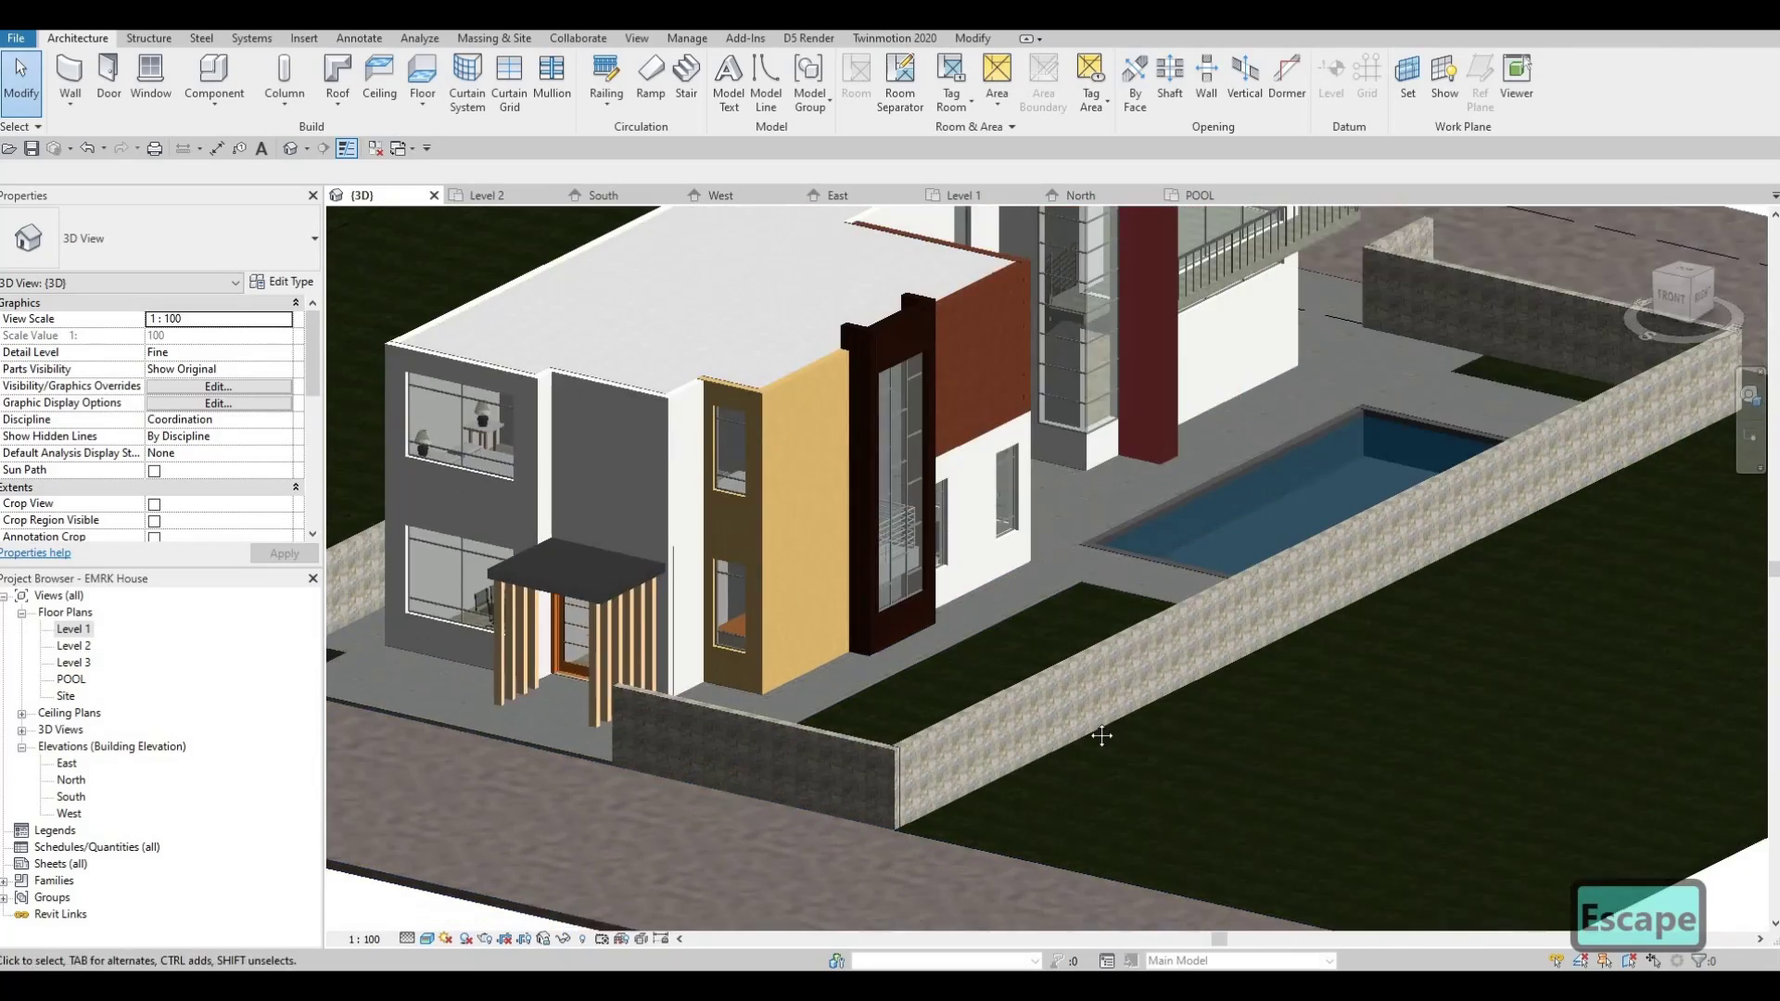
{"action": "middle_click_drag", "start_coordinate": [805, 786], "coordinate": [851, 747], "text": "shift"}
{"action": "scroll", "coordinate": [1038, 681], "scroll_direction": "down", "scroll_amount": 2}
{"action": "middle_click_drag", "start_coordinate": [1056, 682], "coordinate": [955, 709], "text": "shift"}
{"action": "scroll", "coordinate": [983, 611], "scroll_direction": "up", "scroll_amount": 2}
{"action": "middle_click_drag", "start_coordinate": [1038, 593], "coordinate": [1101, 715], "text": "shift"}
{"action": "scroll", "coordinate": [962, 550], "scroll_direction": "down", "scroll_amount": 2}
{"action": "scroll", "coordinate": [1046, 752], "scroll_direction": "up", "scroll_amount": 2}
{"action": "scroll", "coordinate": [1047, 752], "scroll_direction": "down", "scroll_amount": 2}
{"action": "scroll", "coordinate": [900, 629], "scroll_direction": "up", "scroll_amount": 2}
{"action": "scroll", "coordinate": [899, 628], "scroll_direction": "down", "scroll_amount": 2}
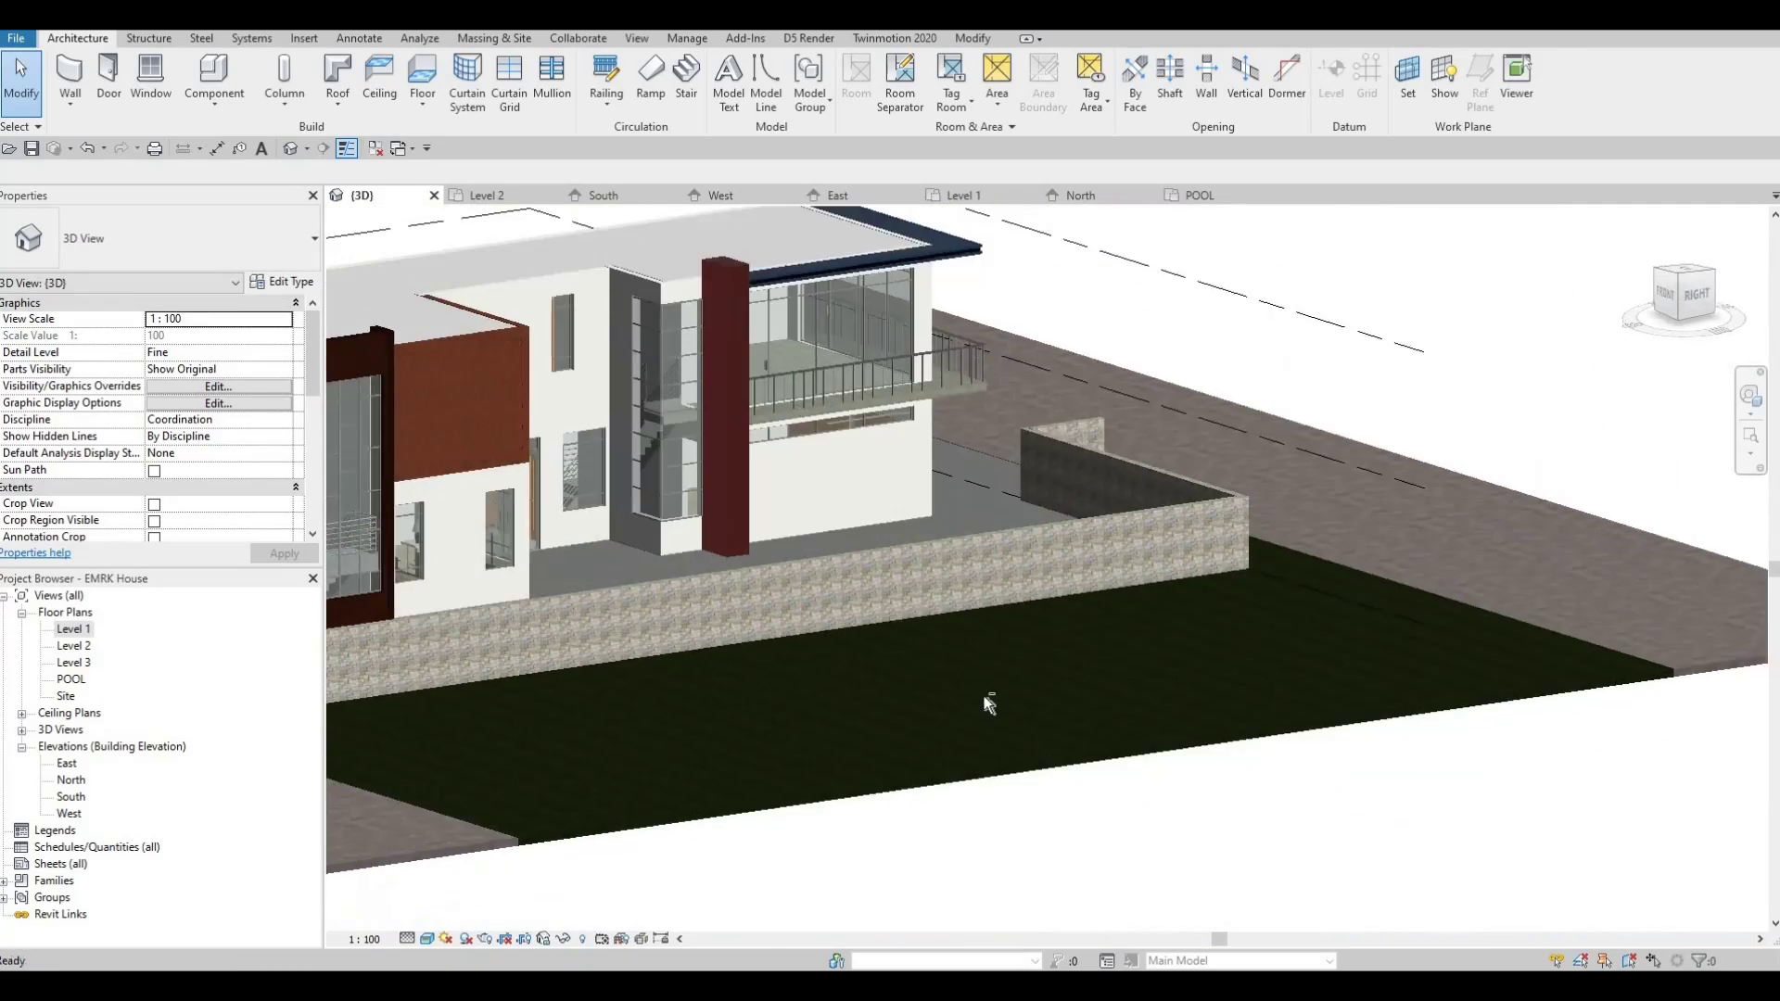
{"action": "middle_click_drag", "start_coordinate": [985, 699], "coordinate": [541, 643], "text": "shift"}
{"action": "scroll", "coordinate": [814, 685], "scroll_direction": "up", "scroll_amount": 2}
{"action": "scroll", "coordinate": [740, 705], "scroll_direction": "down", "scroll_amount": 2}
{"action": "scroll", "coordinate": [541, 643], "scroll_direction": "up", "scroll_amount": 2}
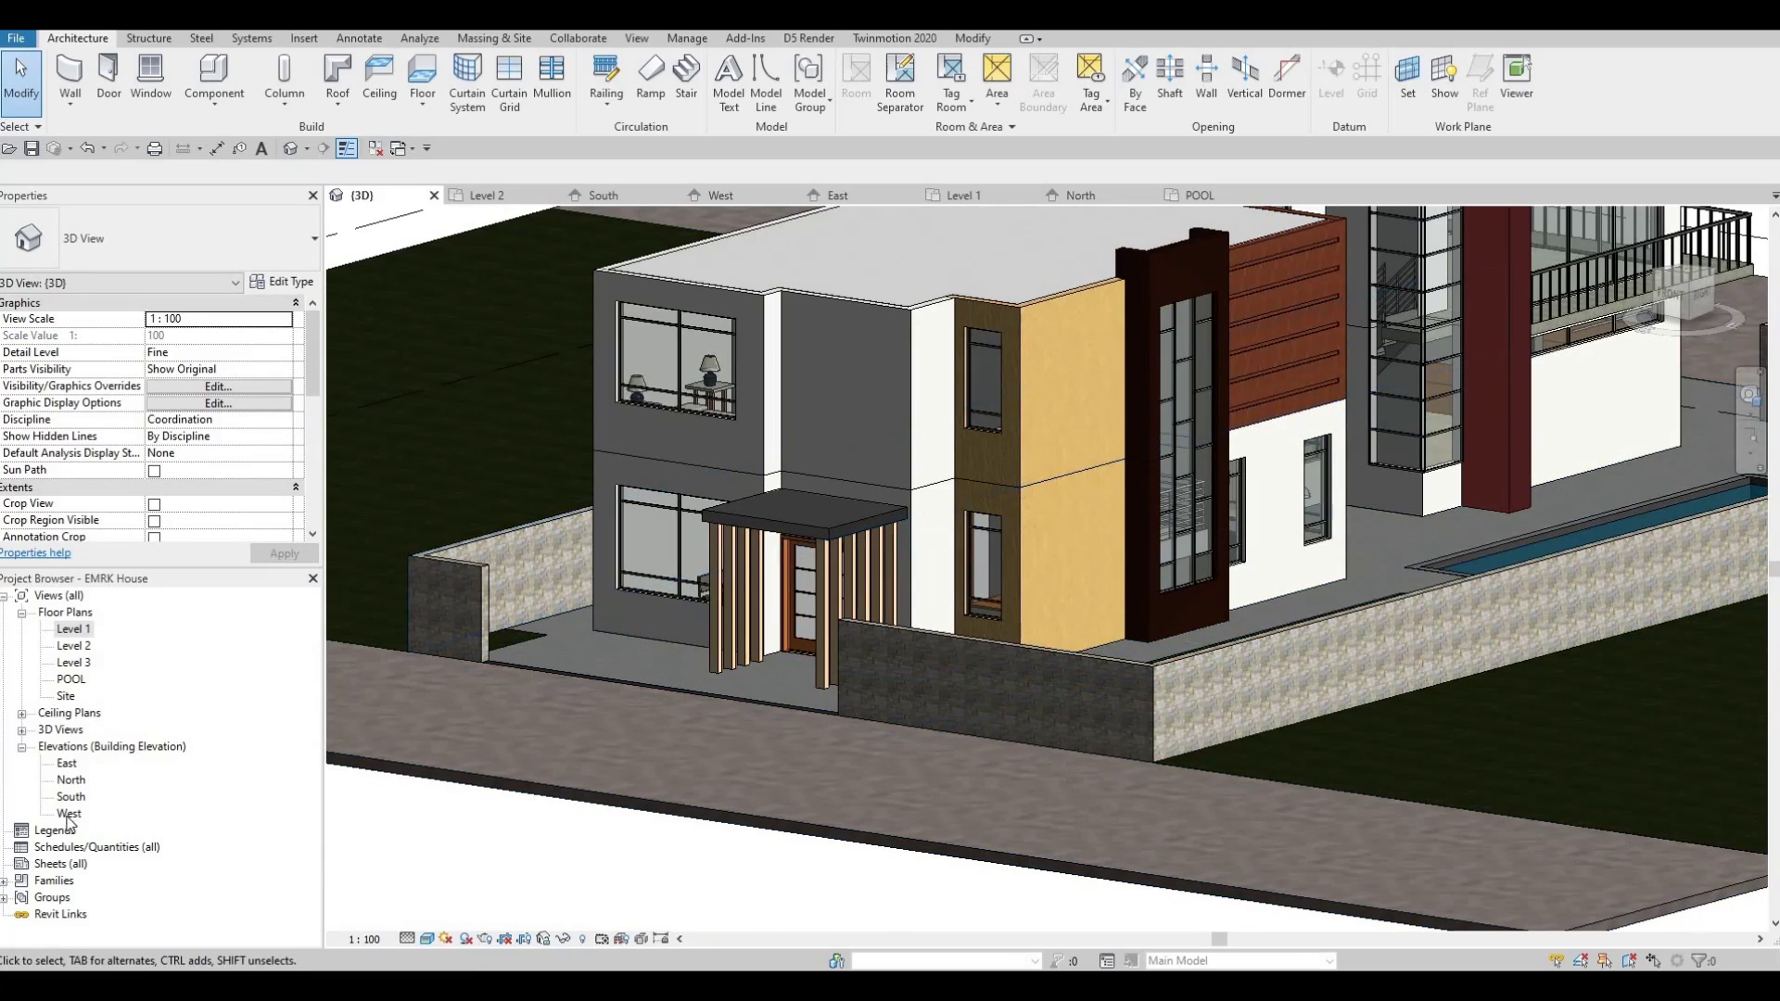
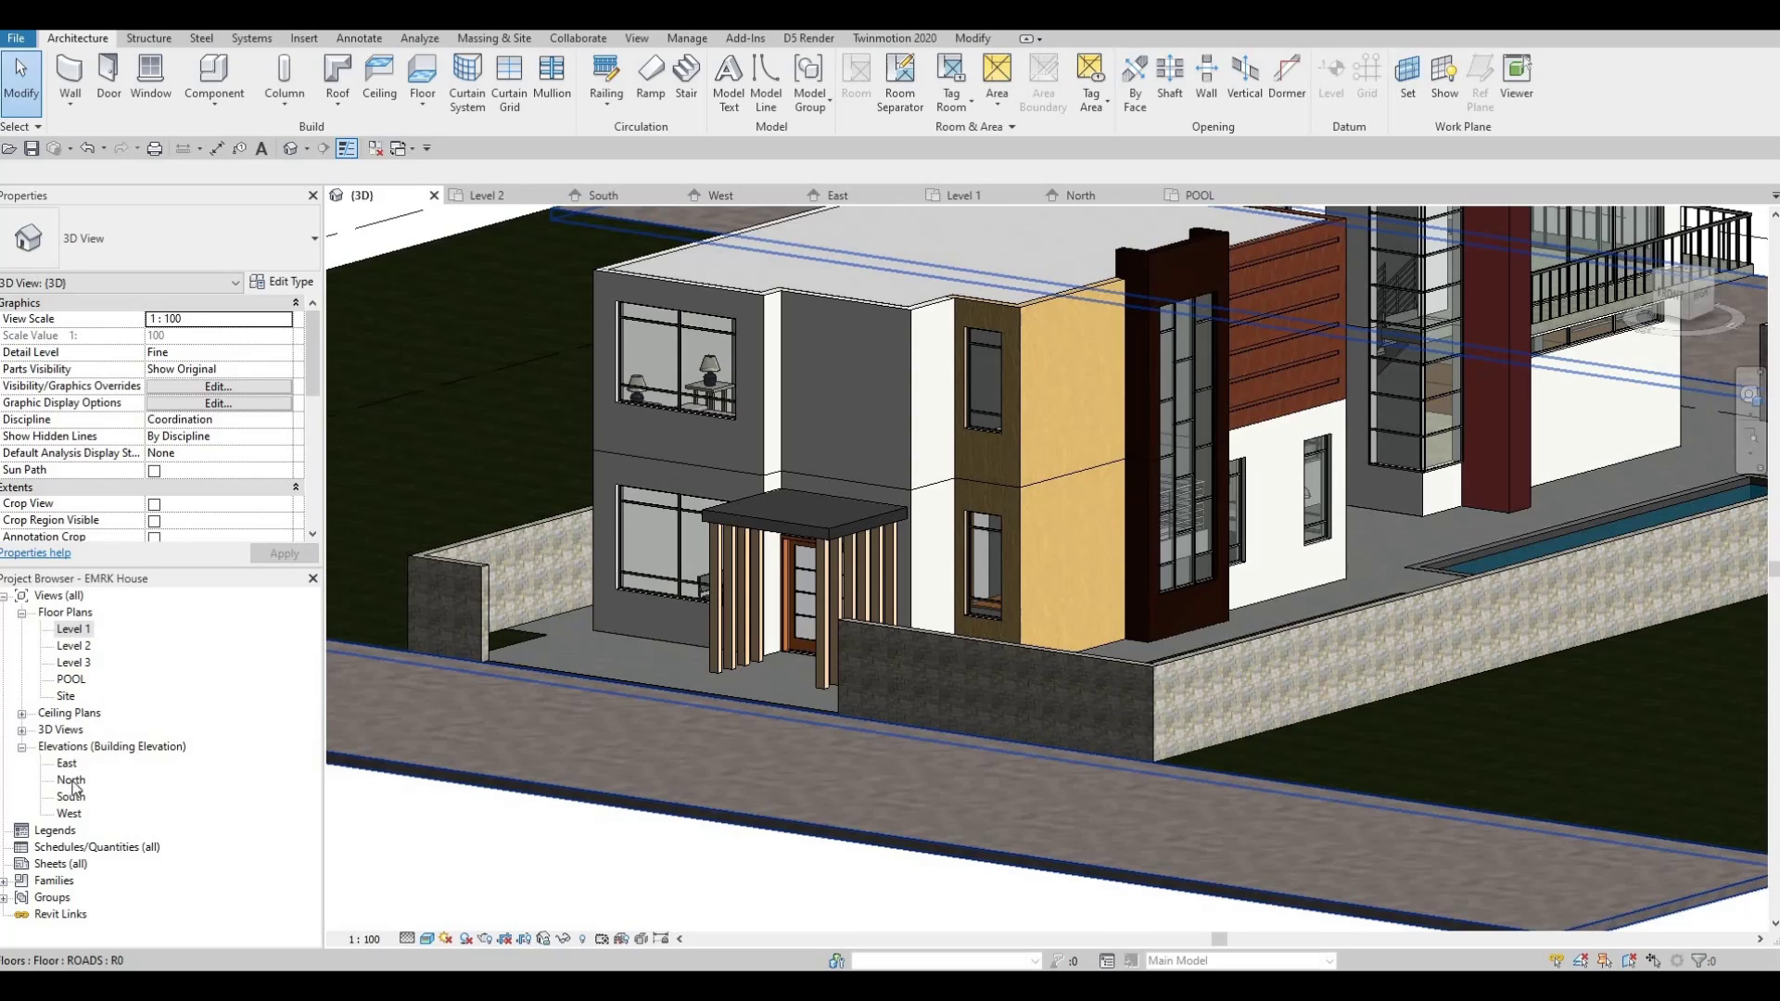
- Open the North elevation at the garage doors and the opening between the boundary walls
{"action": "double_click", "coordinate": [68, 764]}
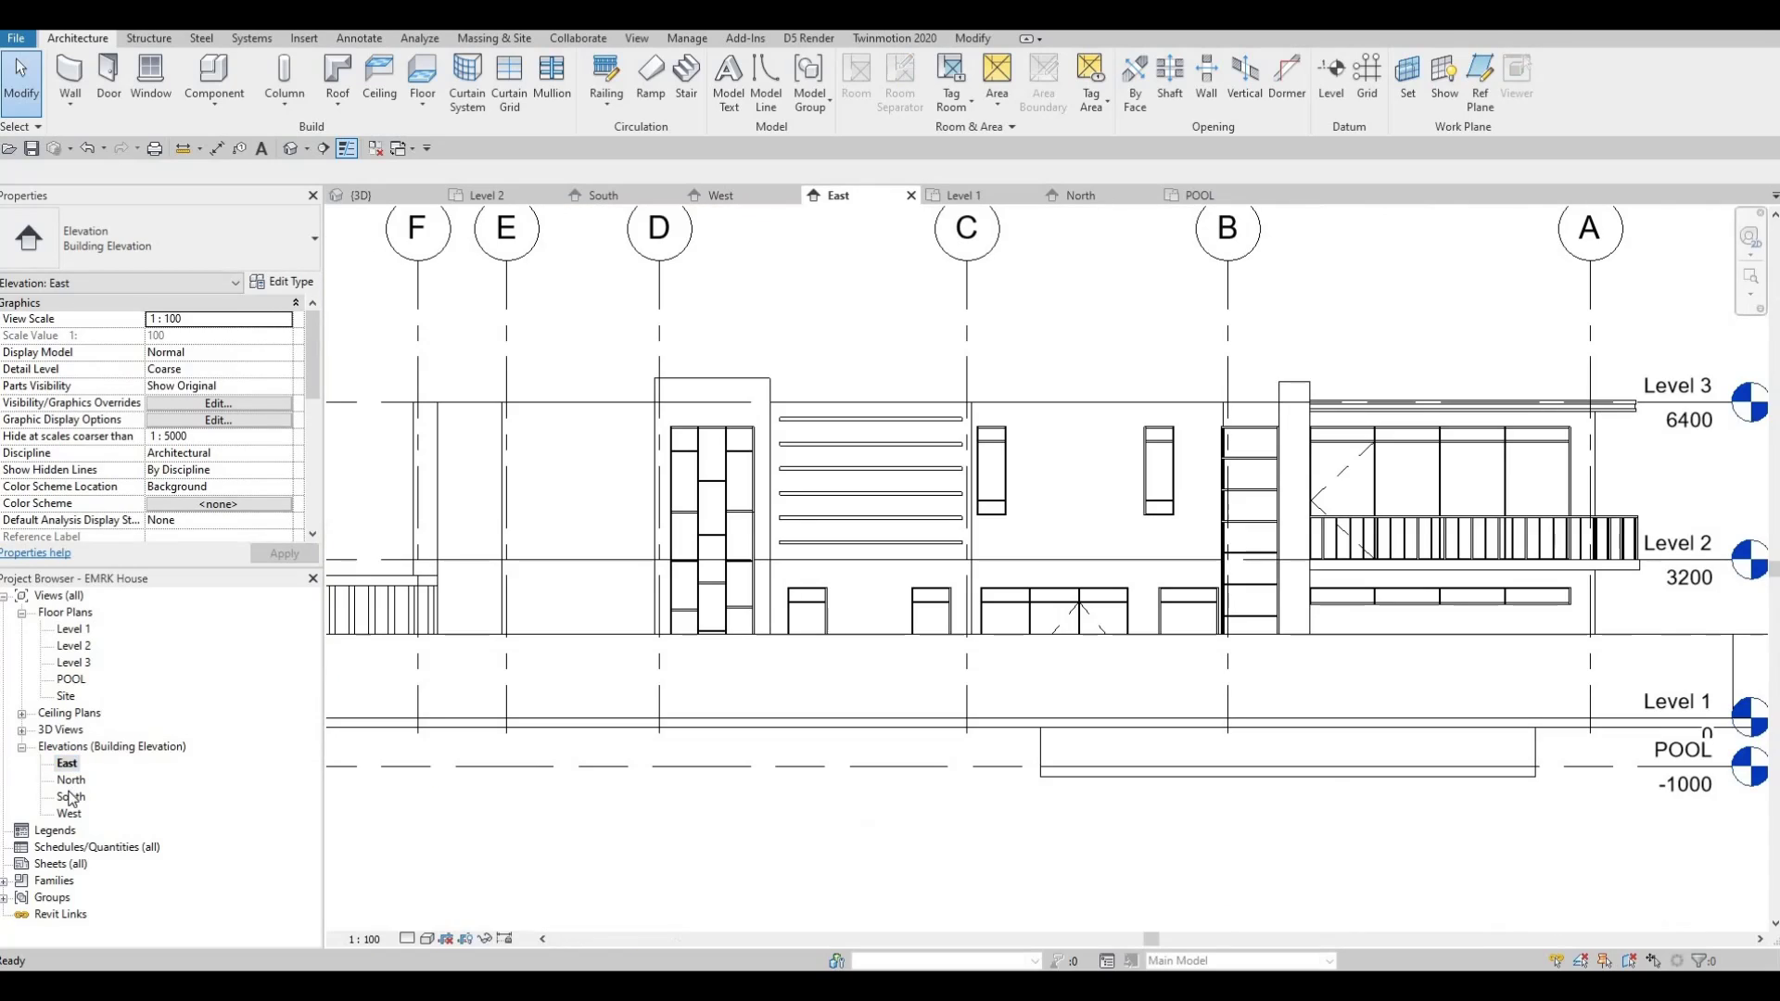
{"action": "double_click", "coordinate": [71, 782]}
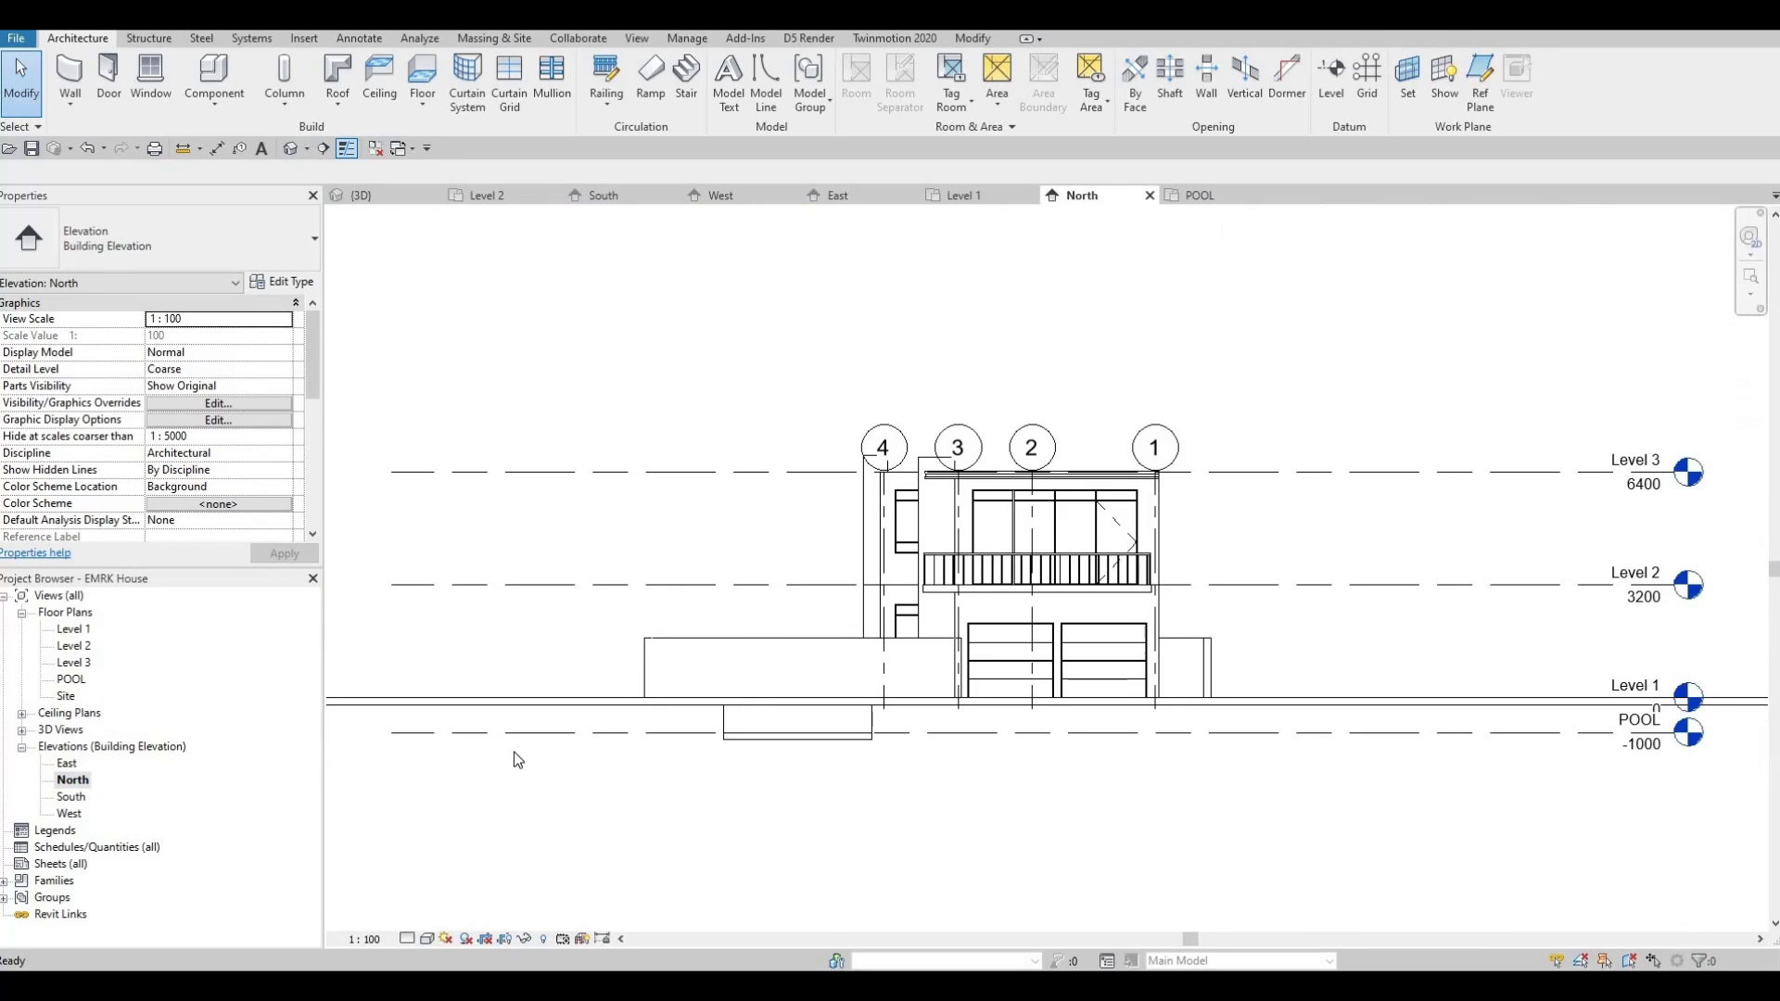
{"action": "scroll", "coordinate": [1119, 704], "scroll_direction": "up", "scroll_amount": 5}
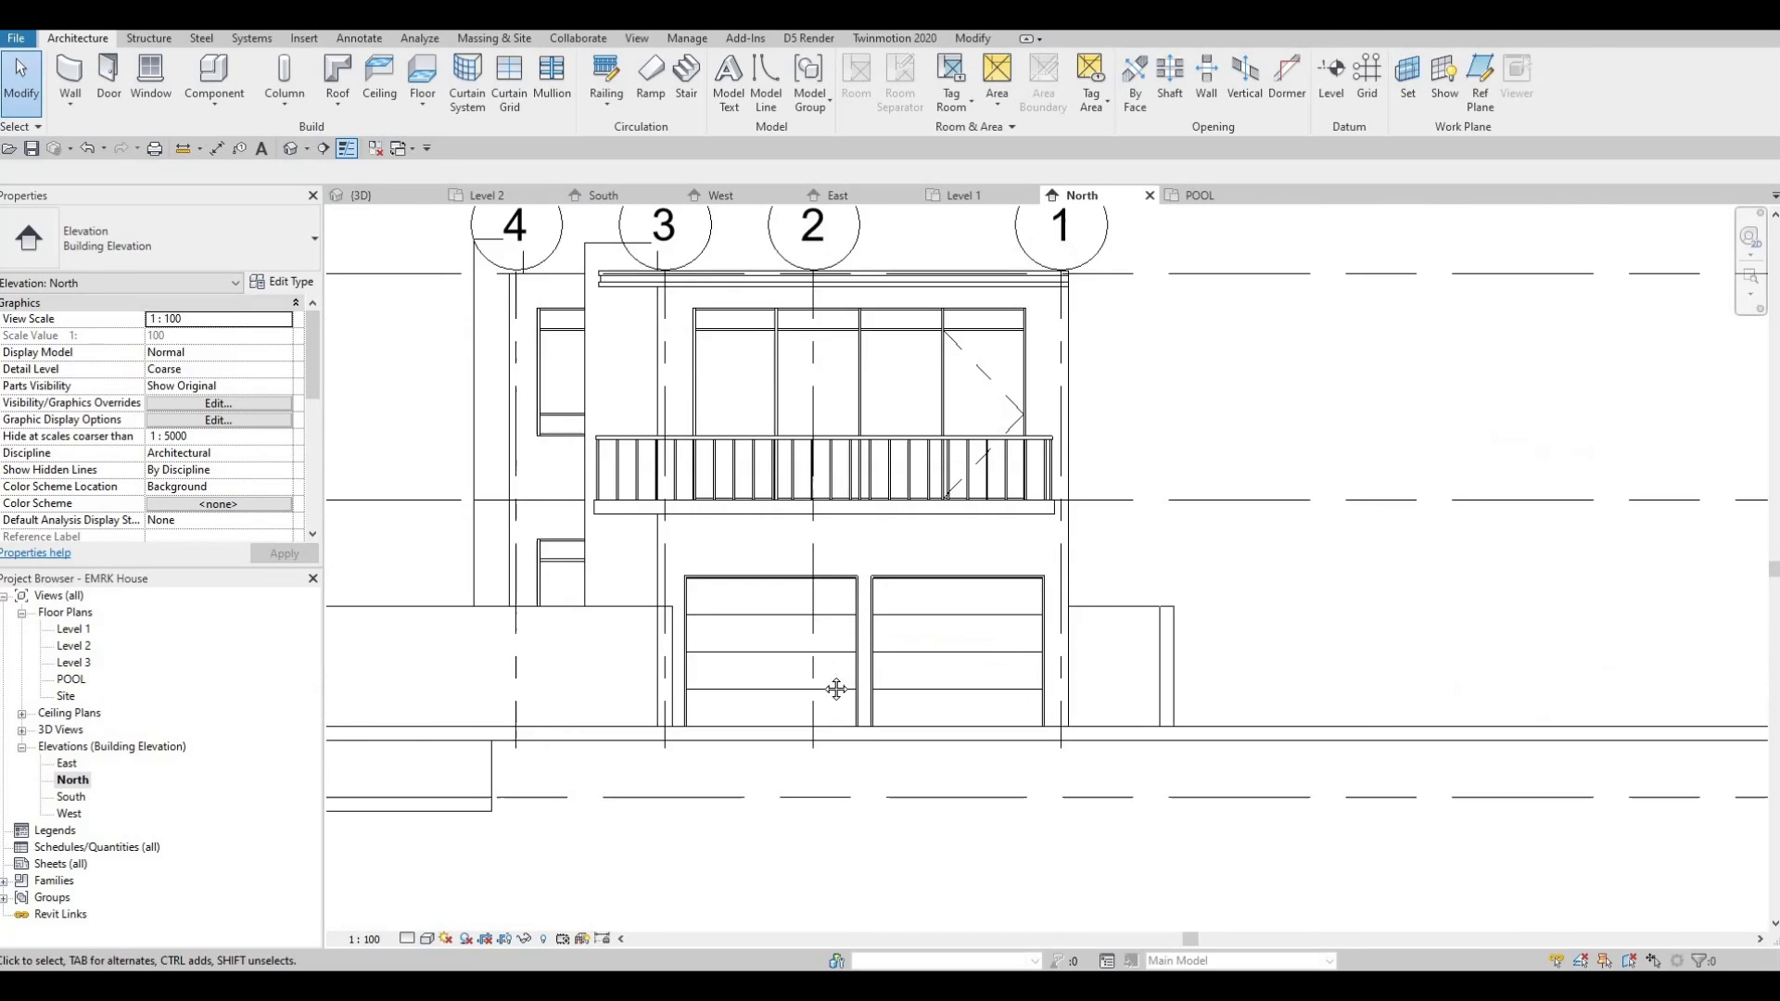
{"action": "middle_click_drag", "start_coordinate": [629, 626], "coordinate": [629, 568]}
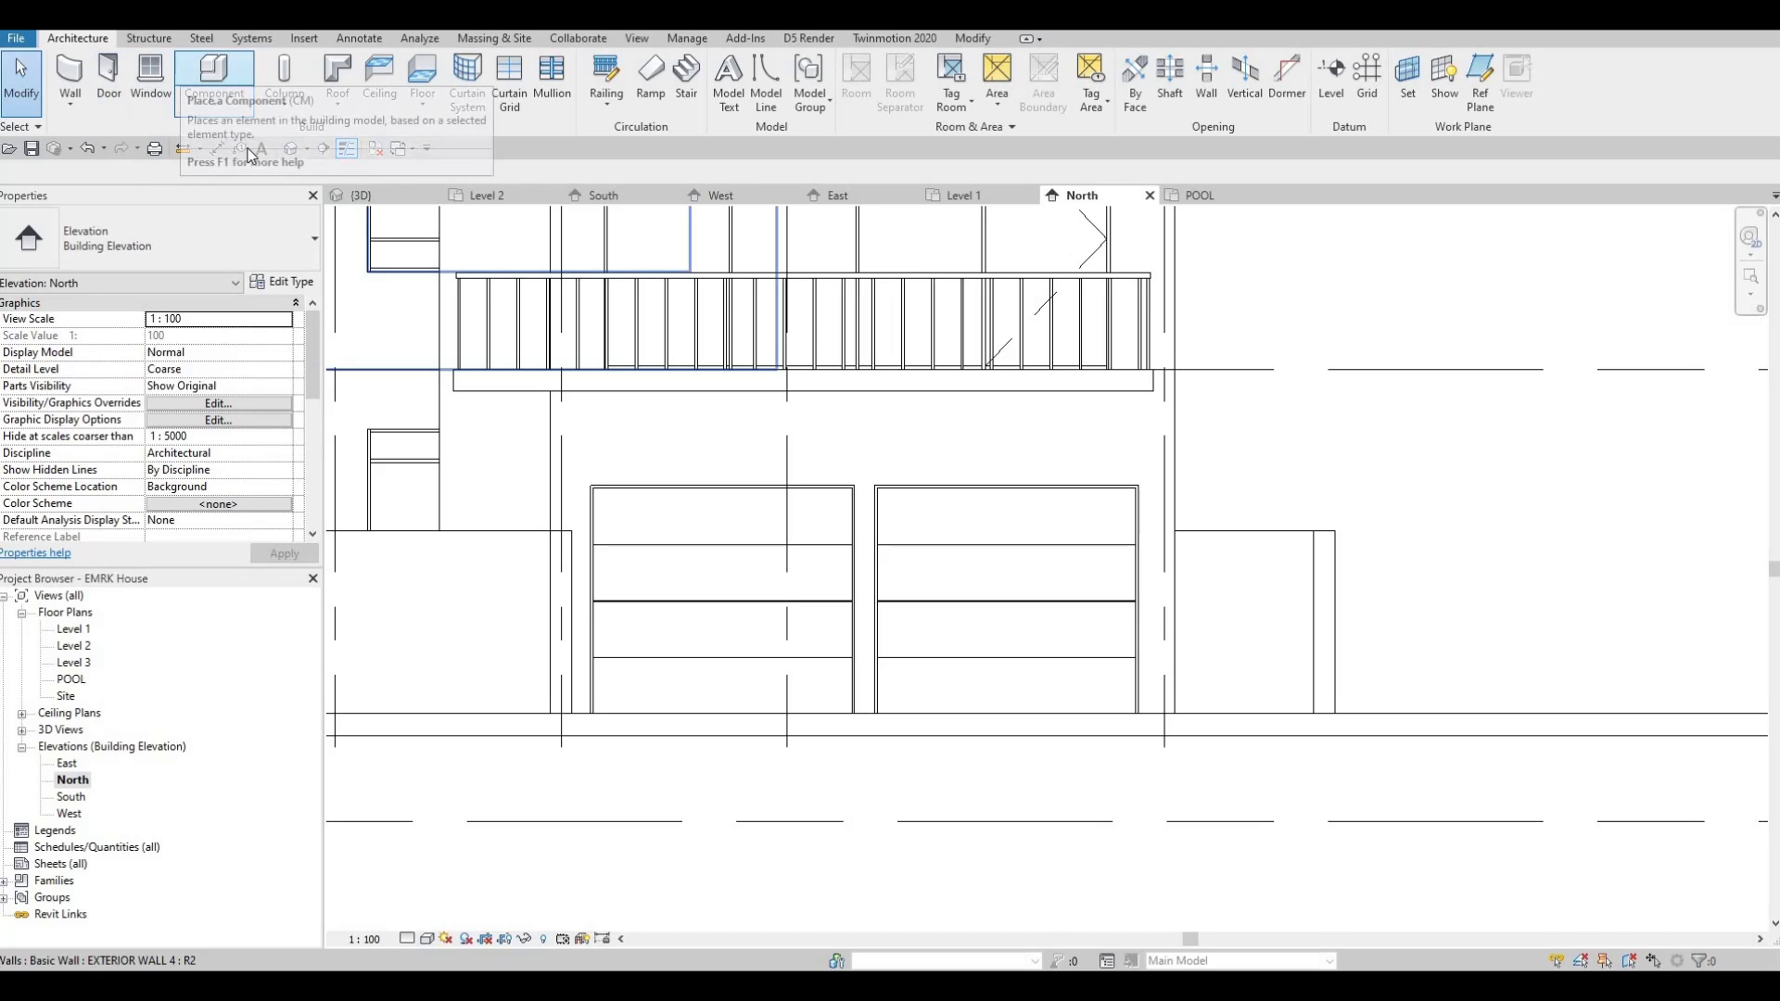
- Start an in-place model component in the Generic Models category with the default name
{"action": "left_click", "coordinate": [214, 100]}
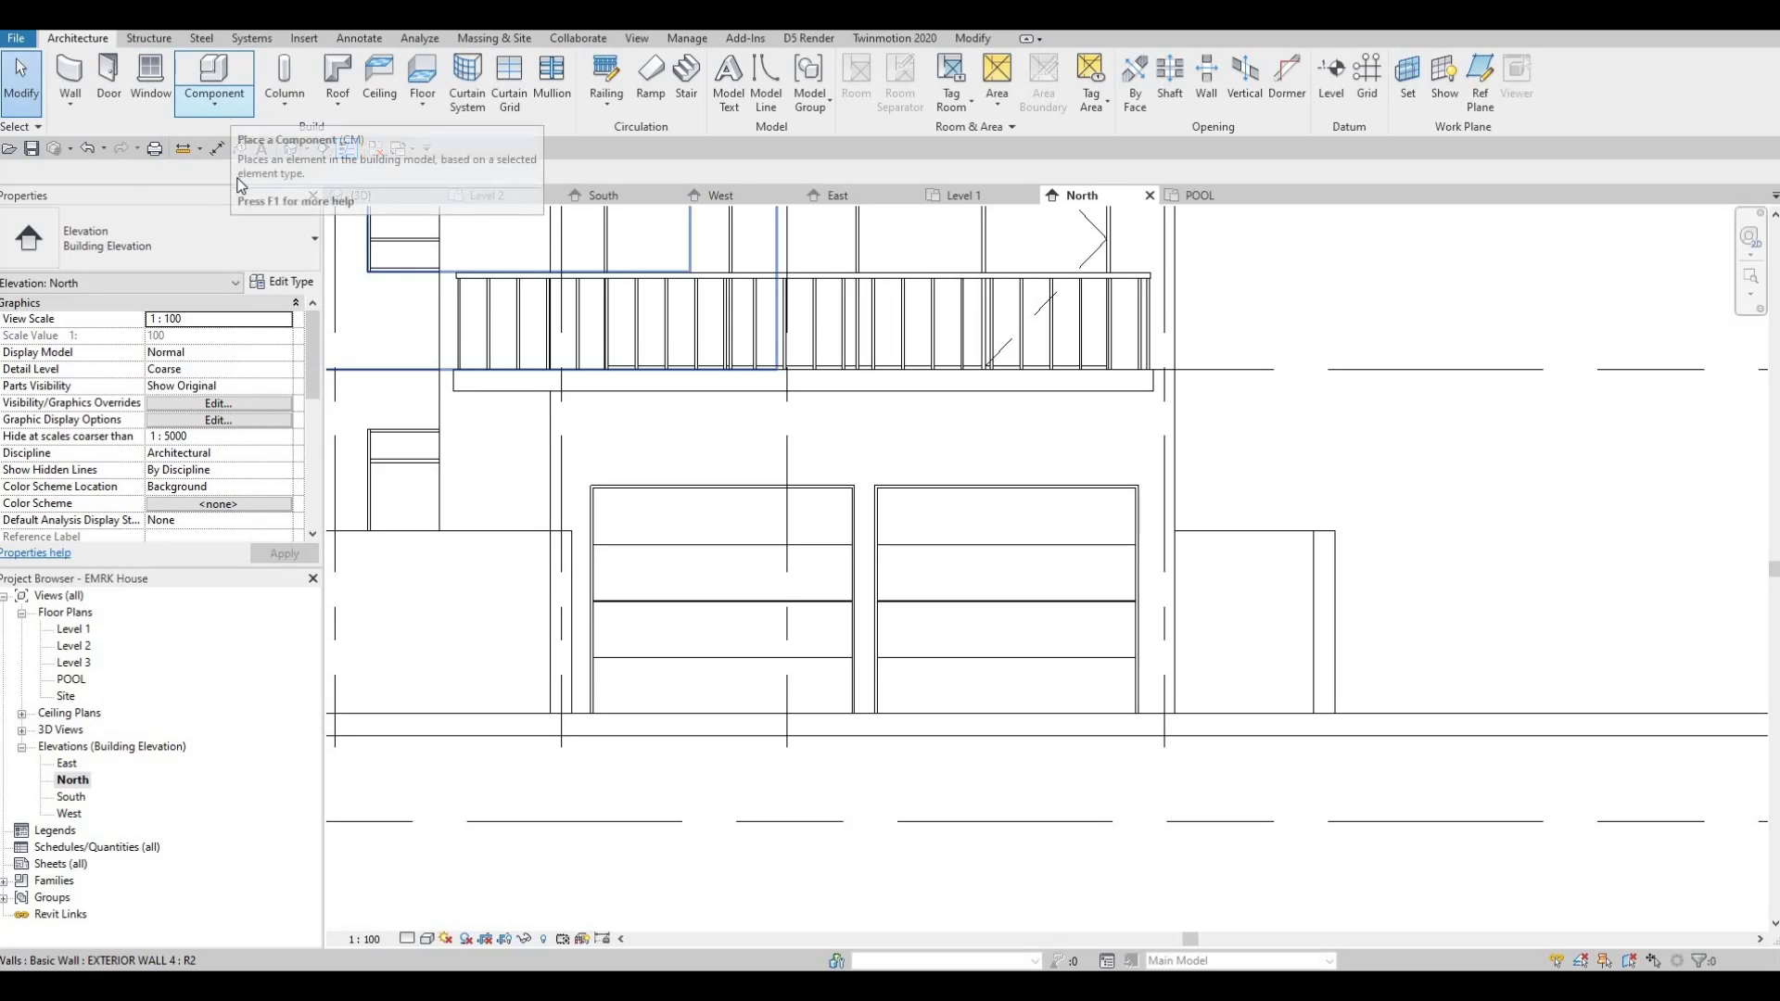
{"action": "left_click", "coordinate": [240, 183]}
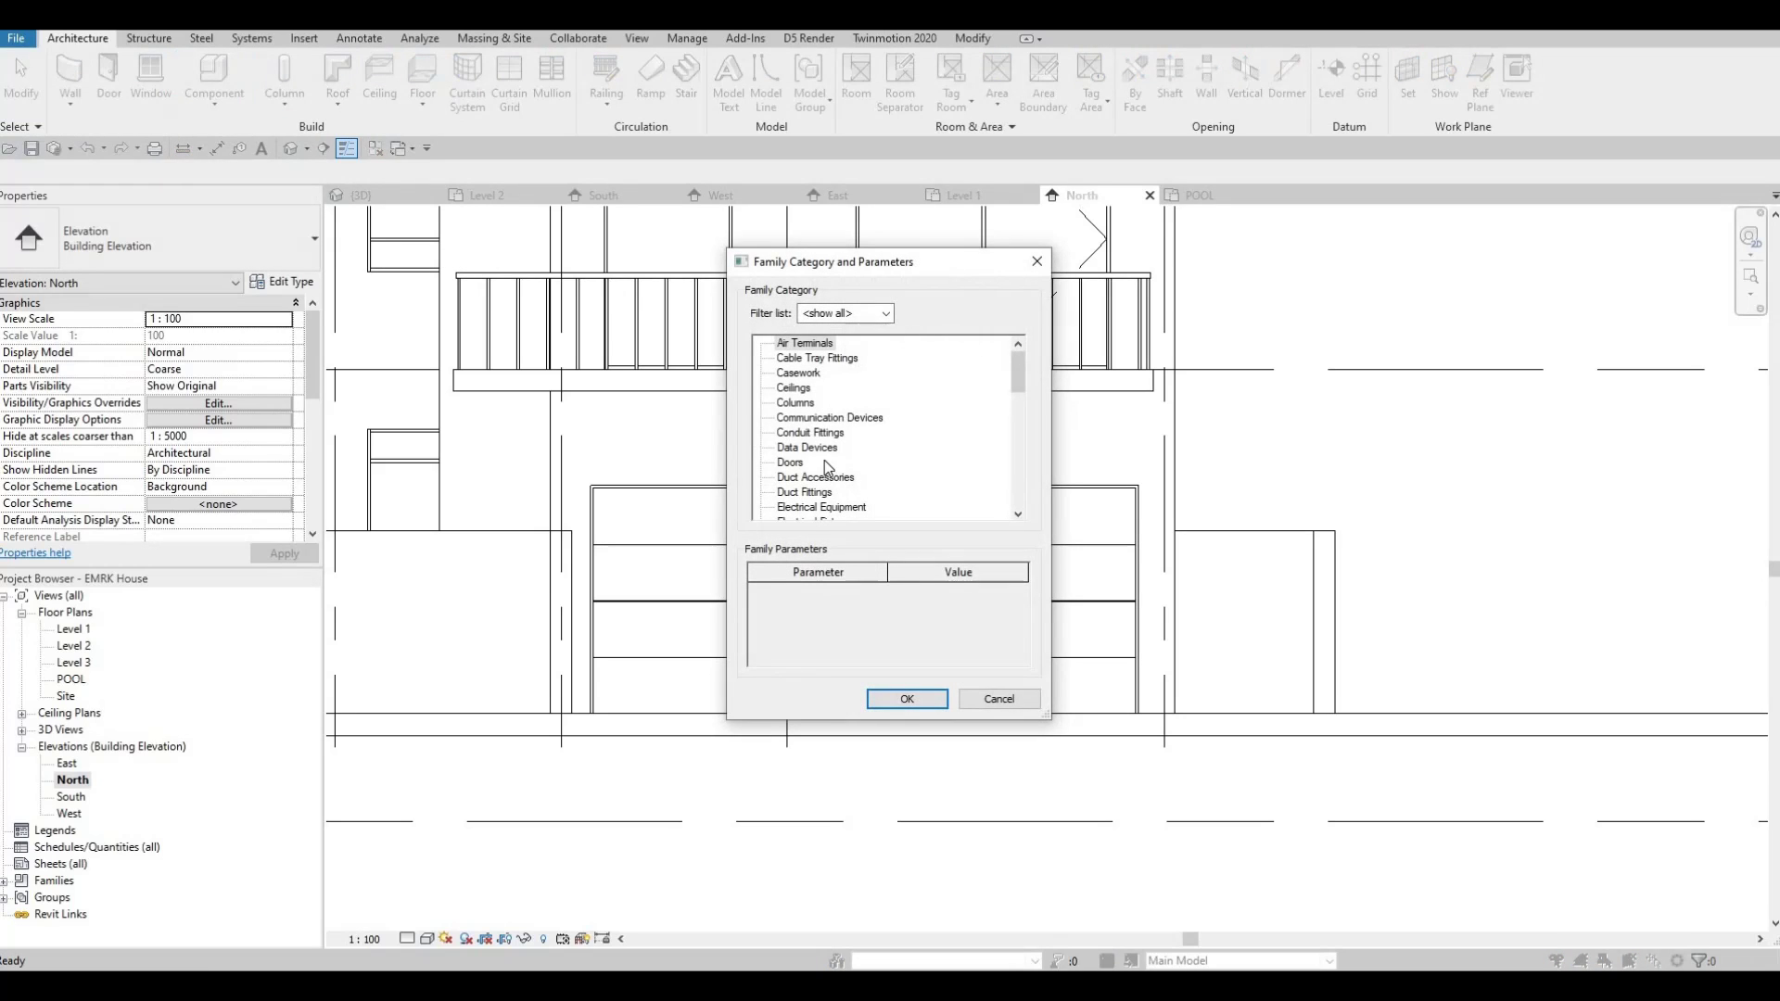
{"action": "scroll", "coordinate": [831, 501], "scroll_direction": "down", "scroll_amount": 3}
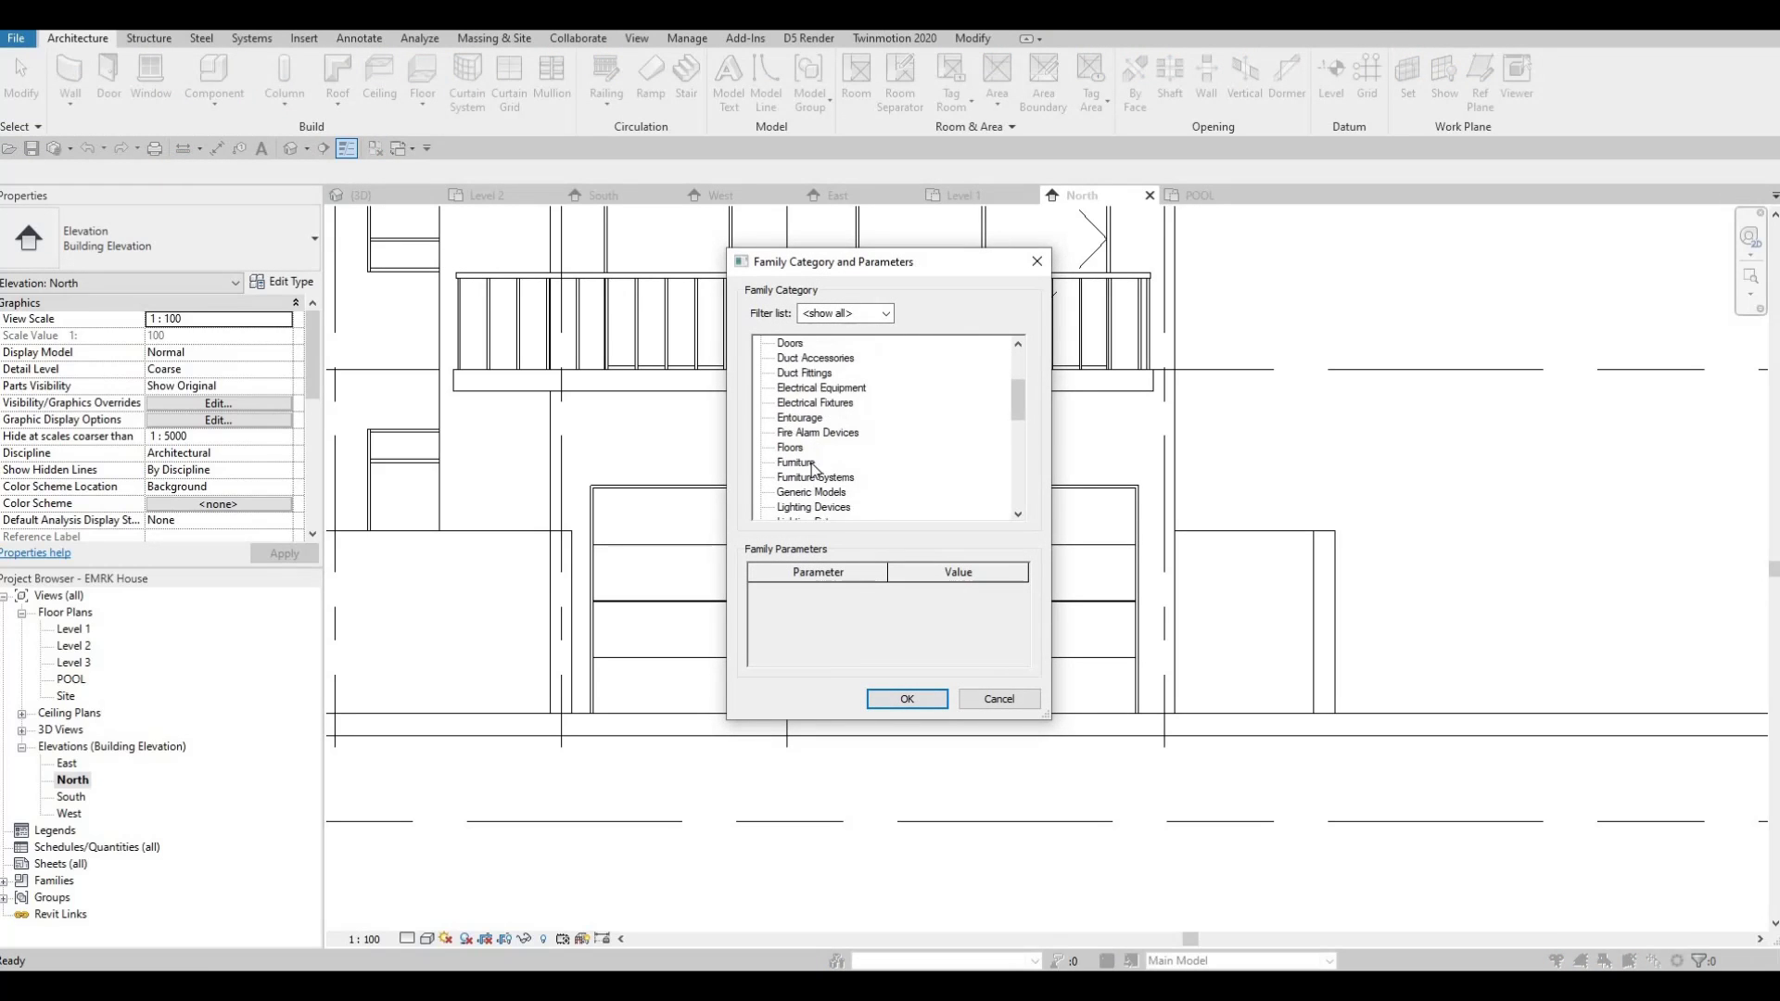
{"action": "left_click", "coordinate": [892, 697]}
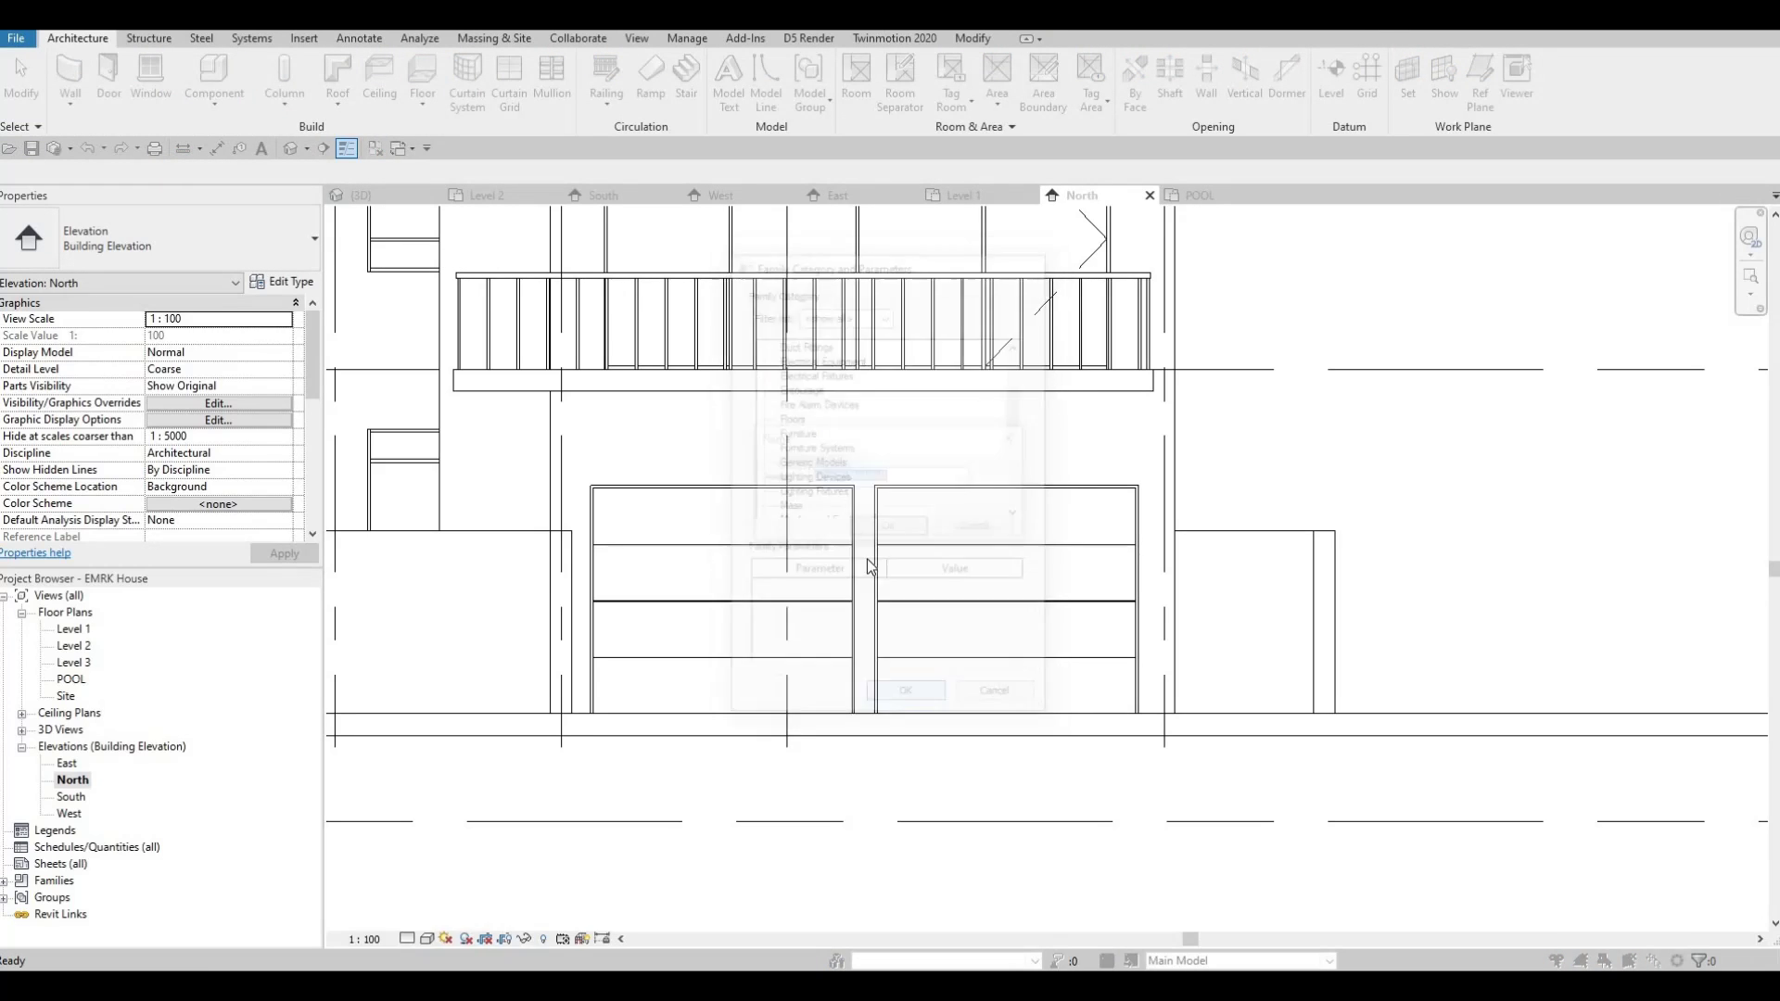
{"action": "left_click", "coordinate": [878, 529]}
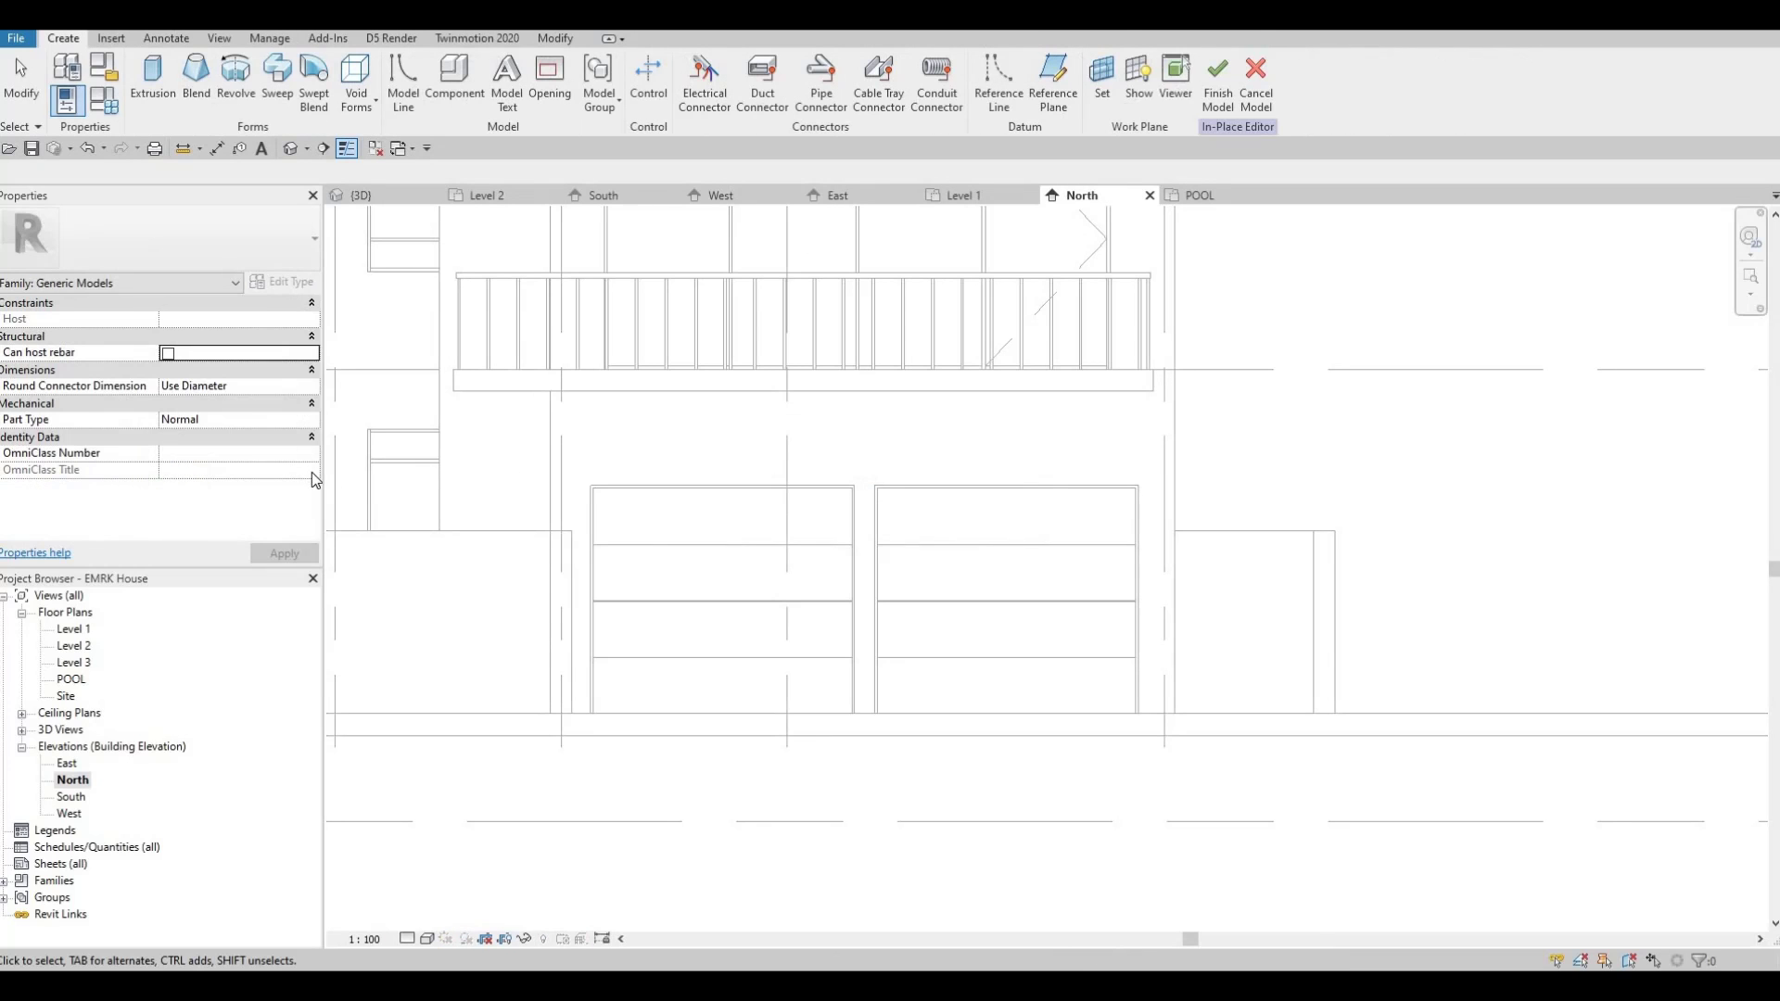
- Start an Extrusion and pick the face of the boundary wall beside the garage as its work plane
{"action": "left_click", "coordinate": [151, 82]}
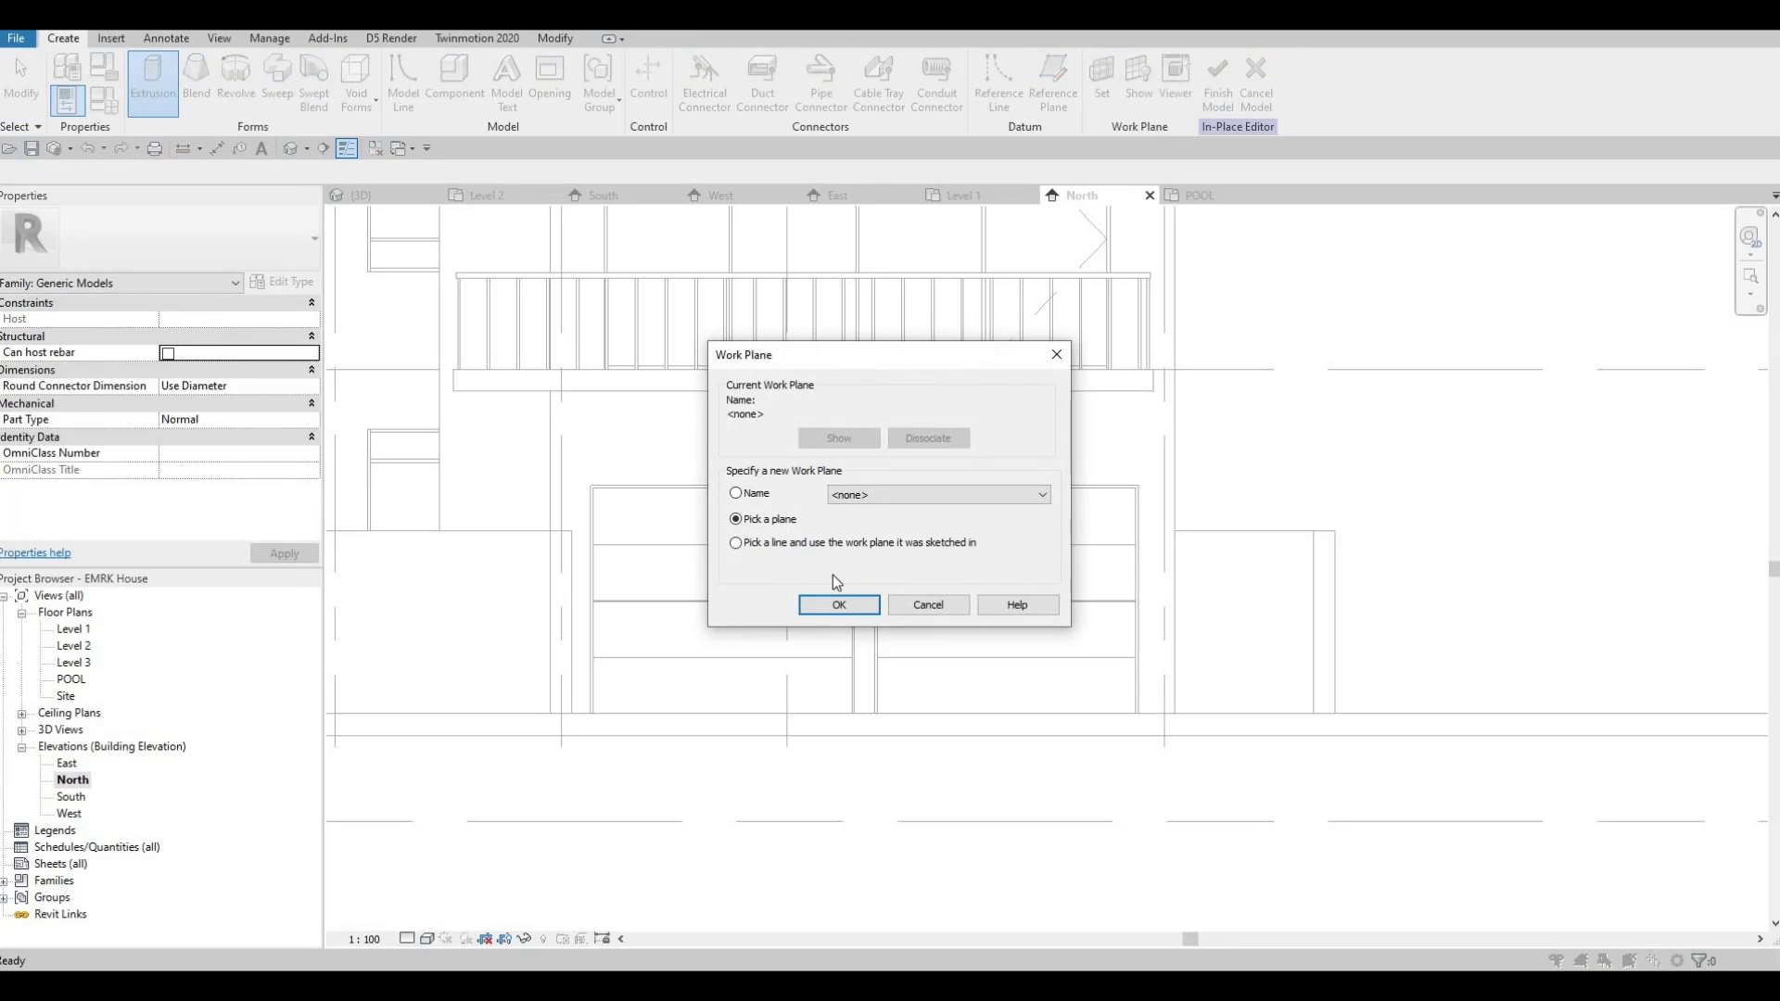
{"action": "key", "text": "Return"}
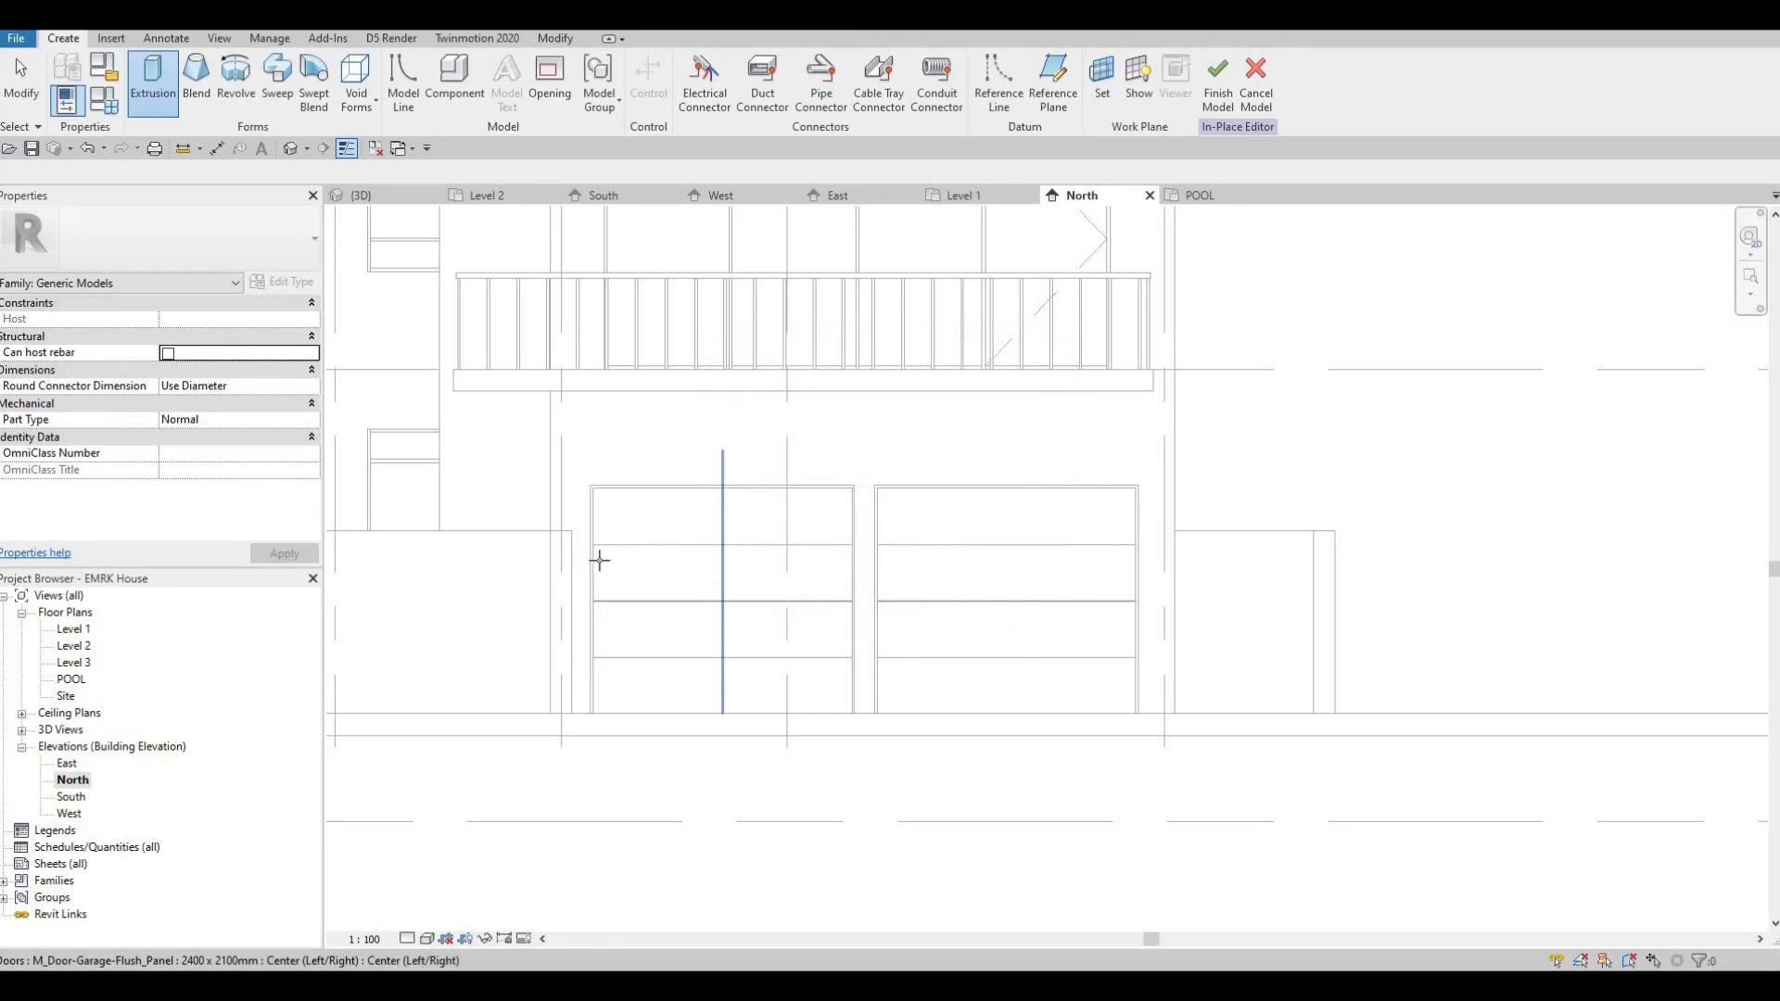
{"action": "middle_click_drag", "start_coordinate": [515, 535], "coordinate": [553, 455]}
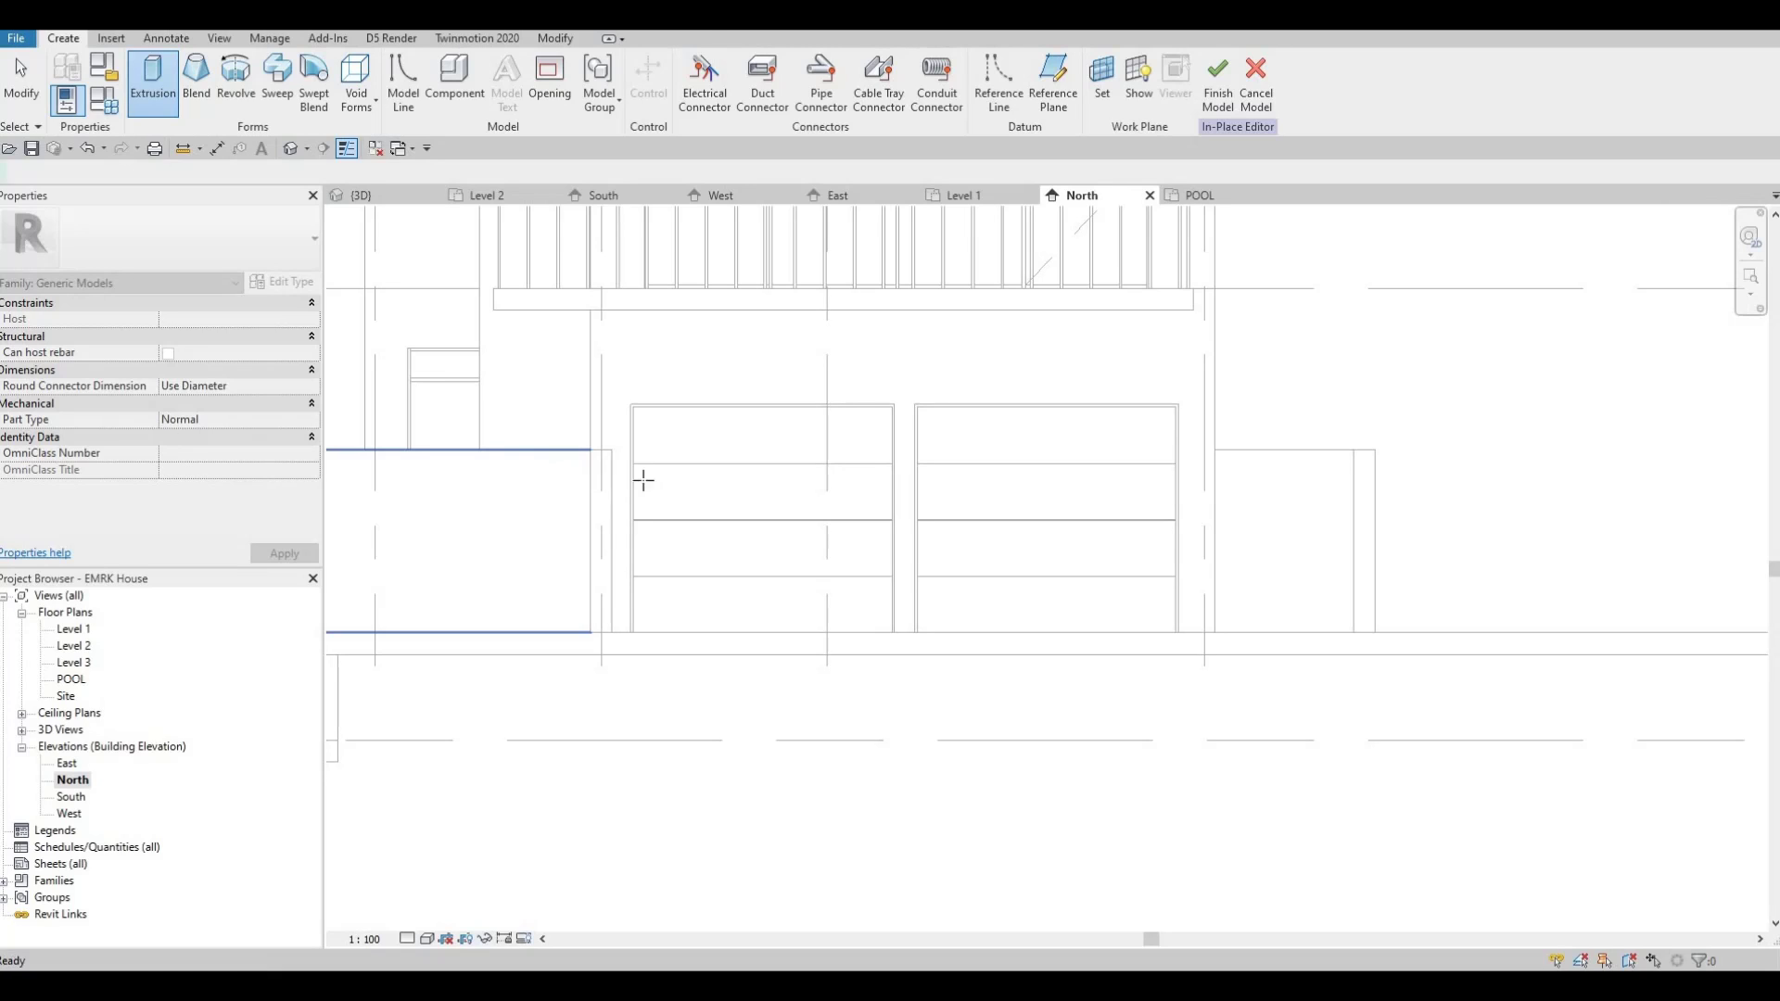
{"action": "left_click", "coordinate": [640, 477]}
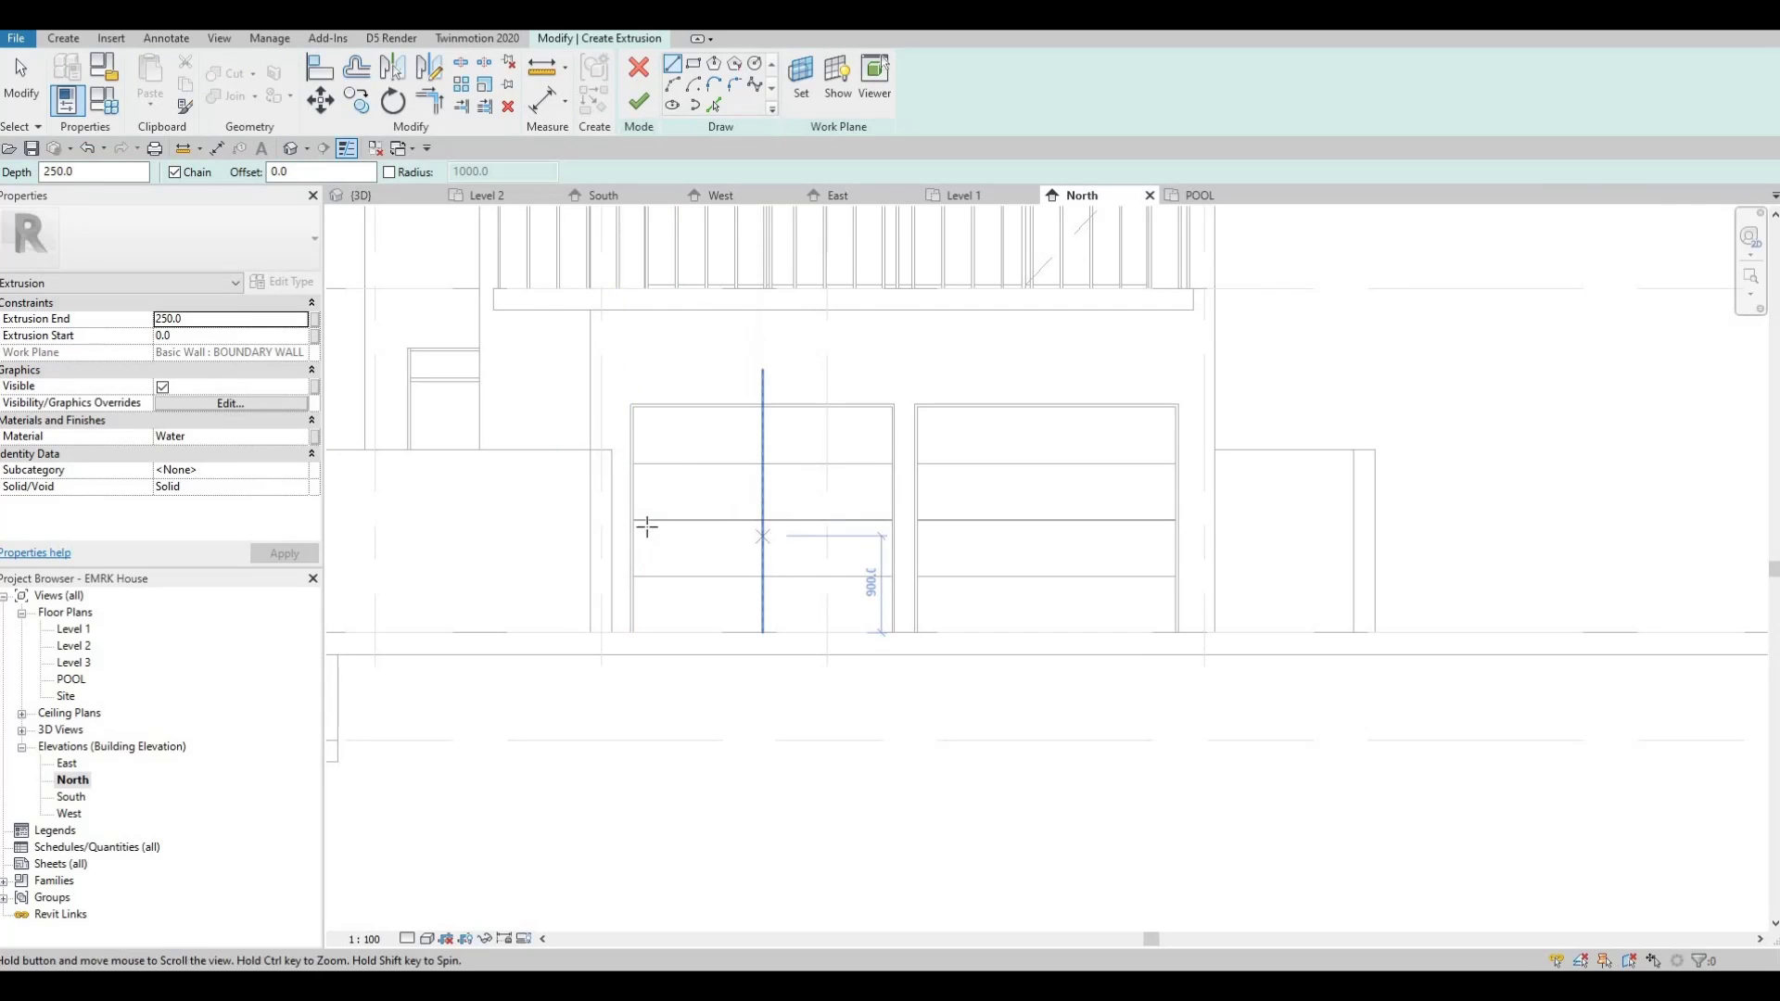
- Sketch a rectangle about 5800 by 1700 mm in front of the garage doors, from the boundary wall's top down to Level 1
{"action": "scroll", "coordinate": [600, 491], "scroll_direction": "up", "scroll_amount": 4}
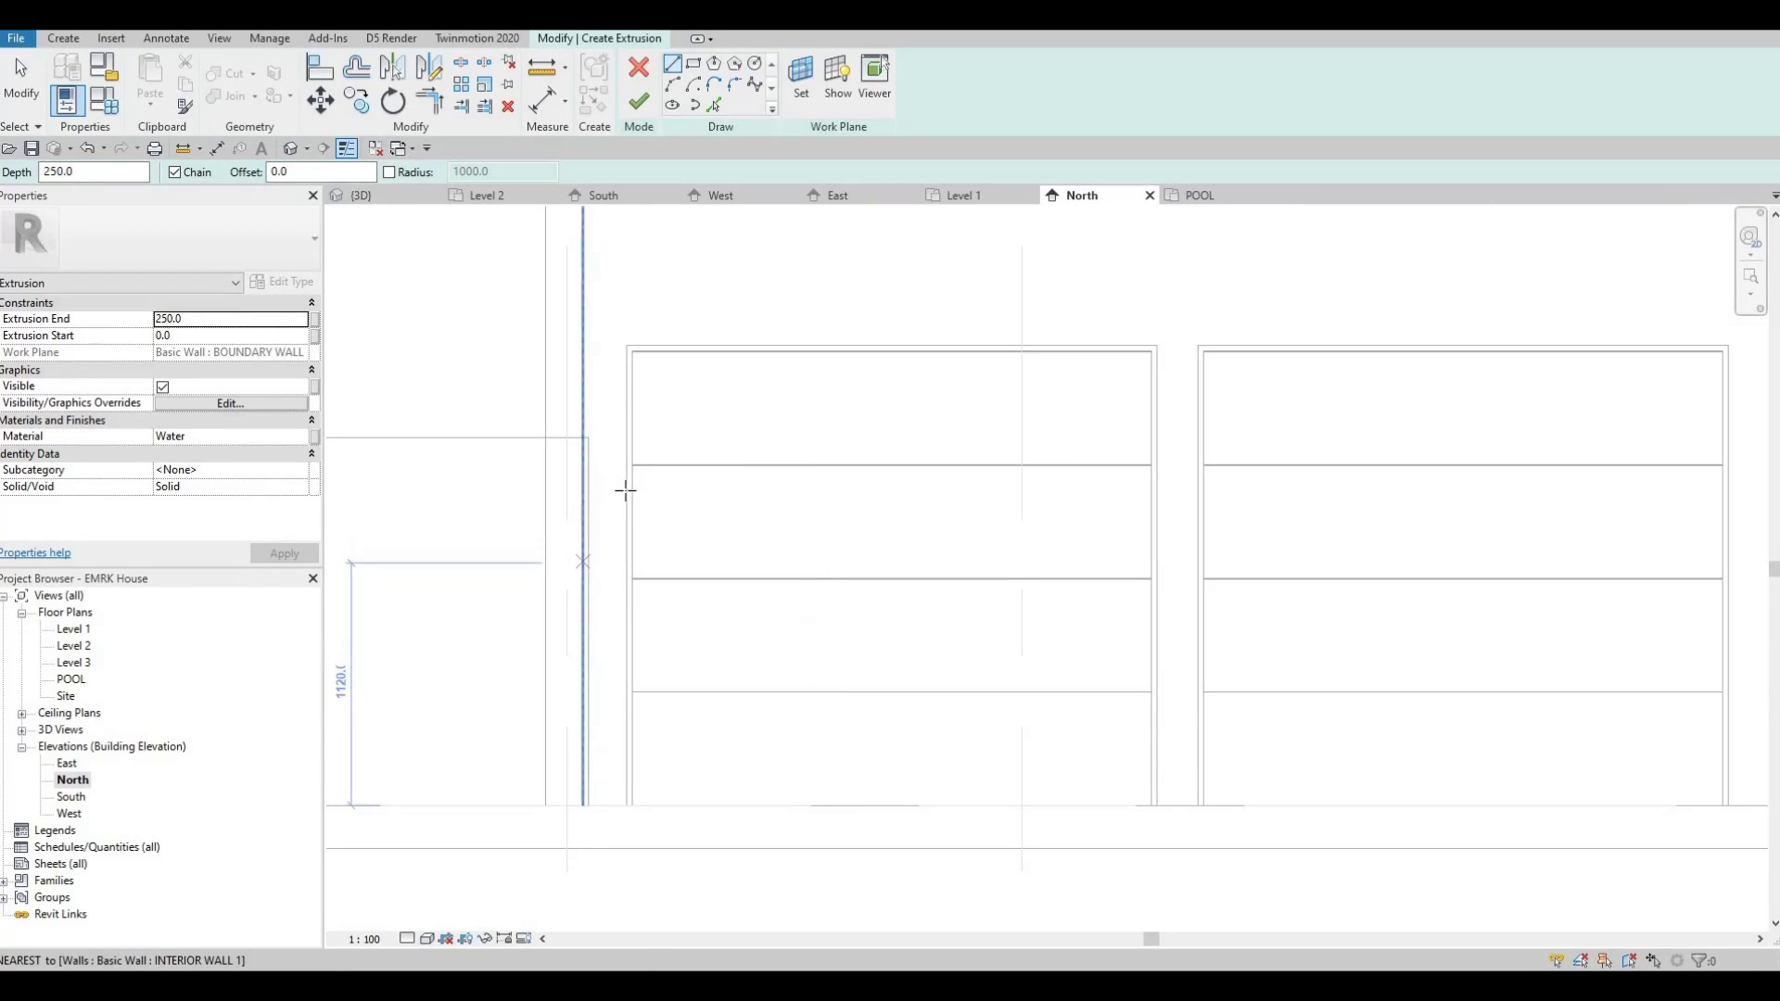
{"action": "scroll", "coordinate": [567, 475], "scroll_direction": "down", "scroll_amount": 2}
{"action": "key", "text": "Escape"}
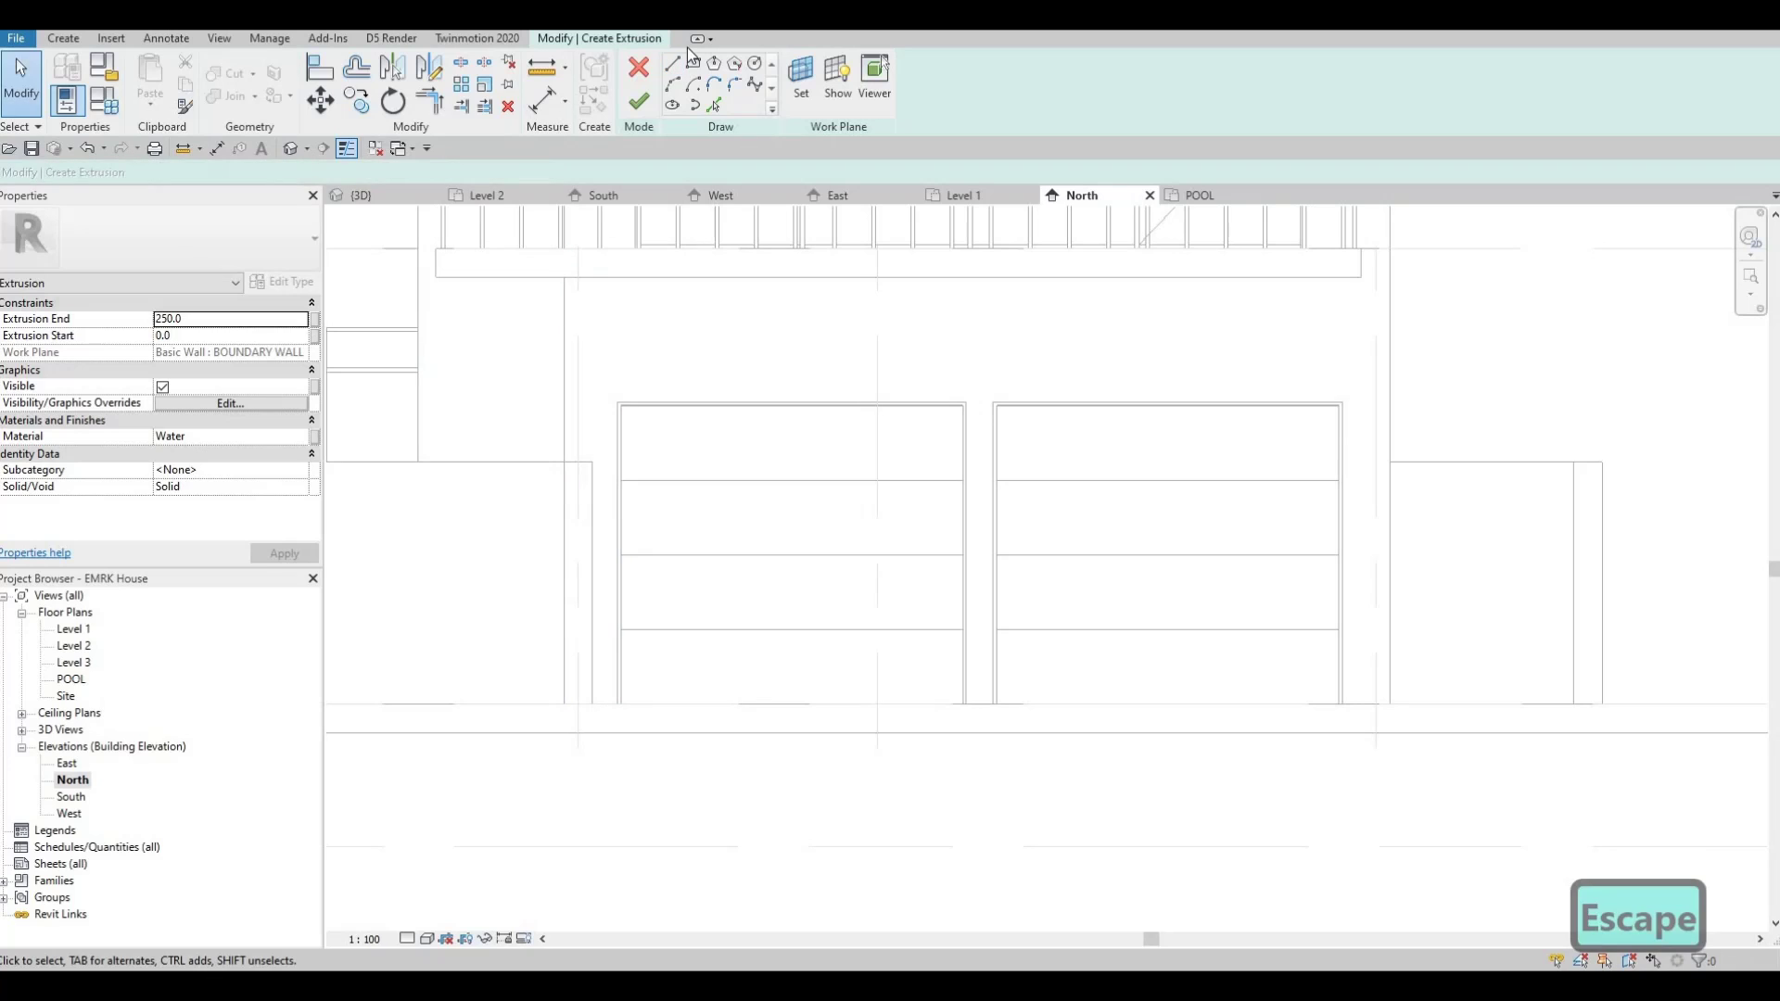
{"action": "left_click", "coordinate": [577, 462]}
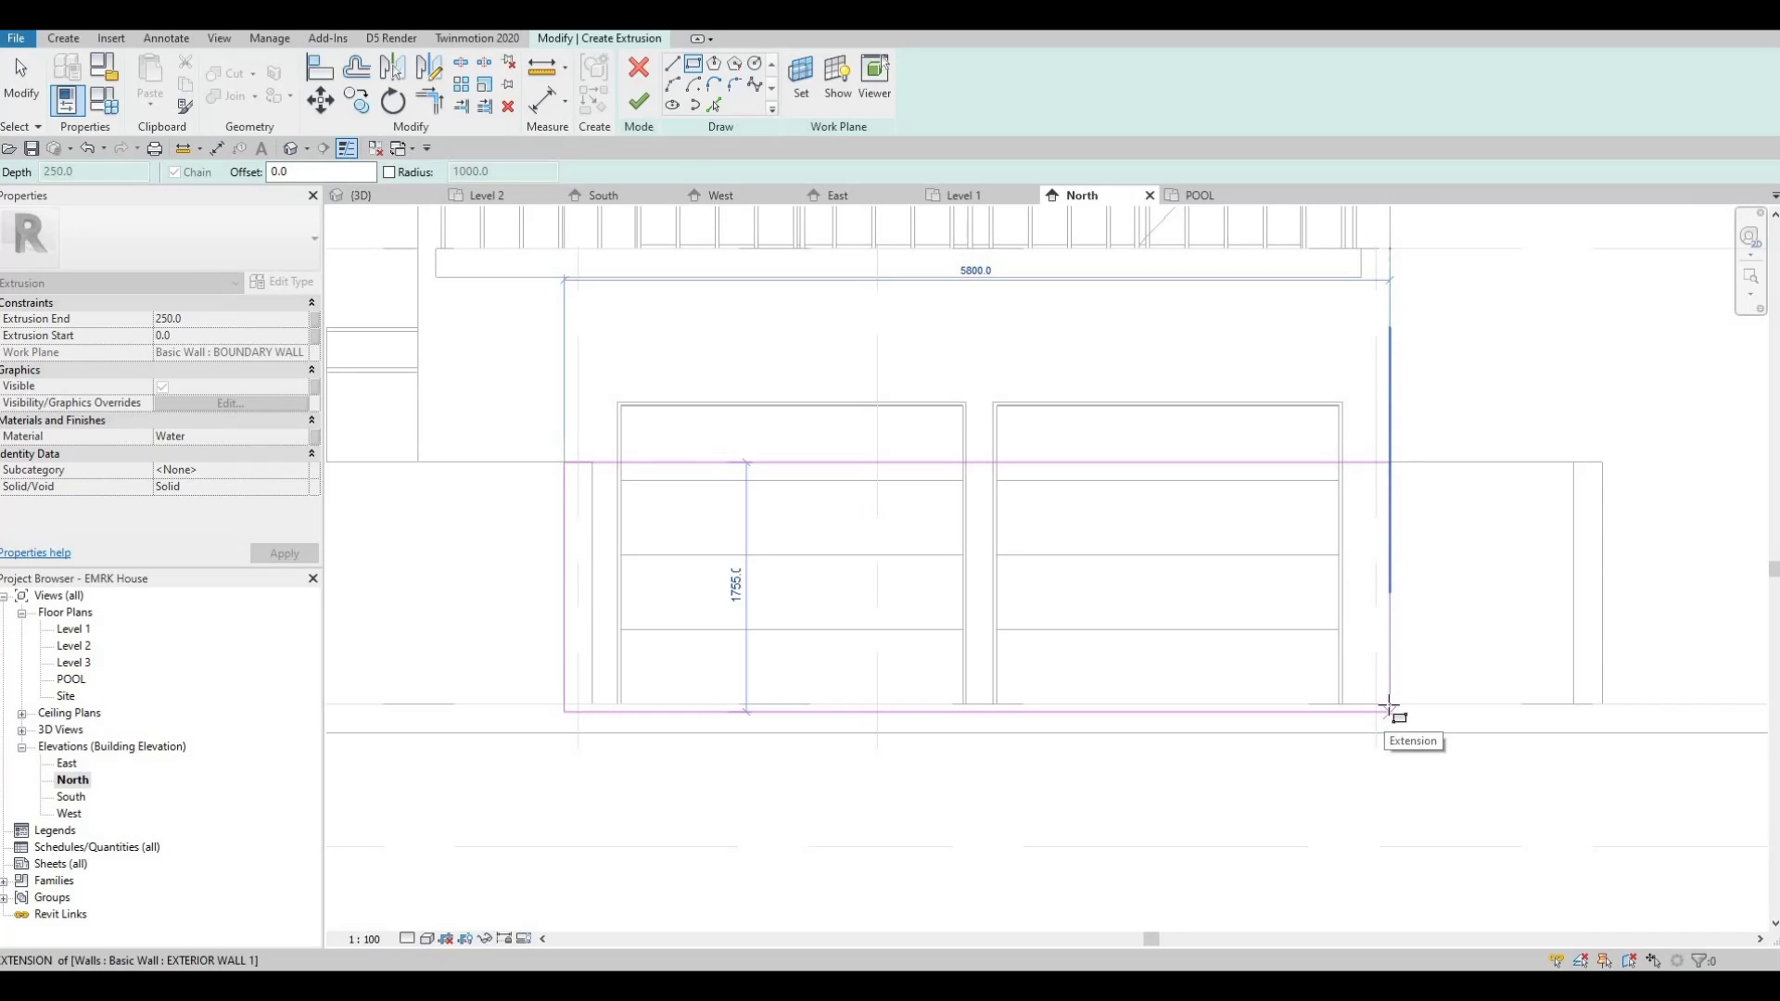
{"action": "left_click", "coordinate": [1228, 663]}
{"action": "key", "text": "Escape"}
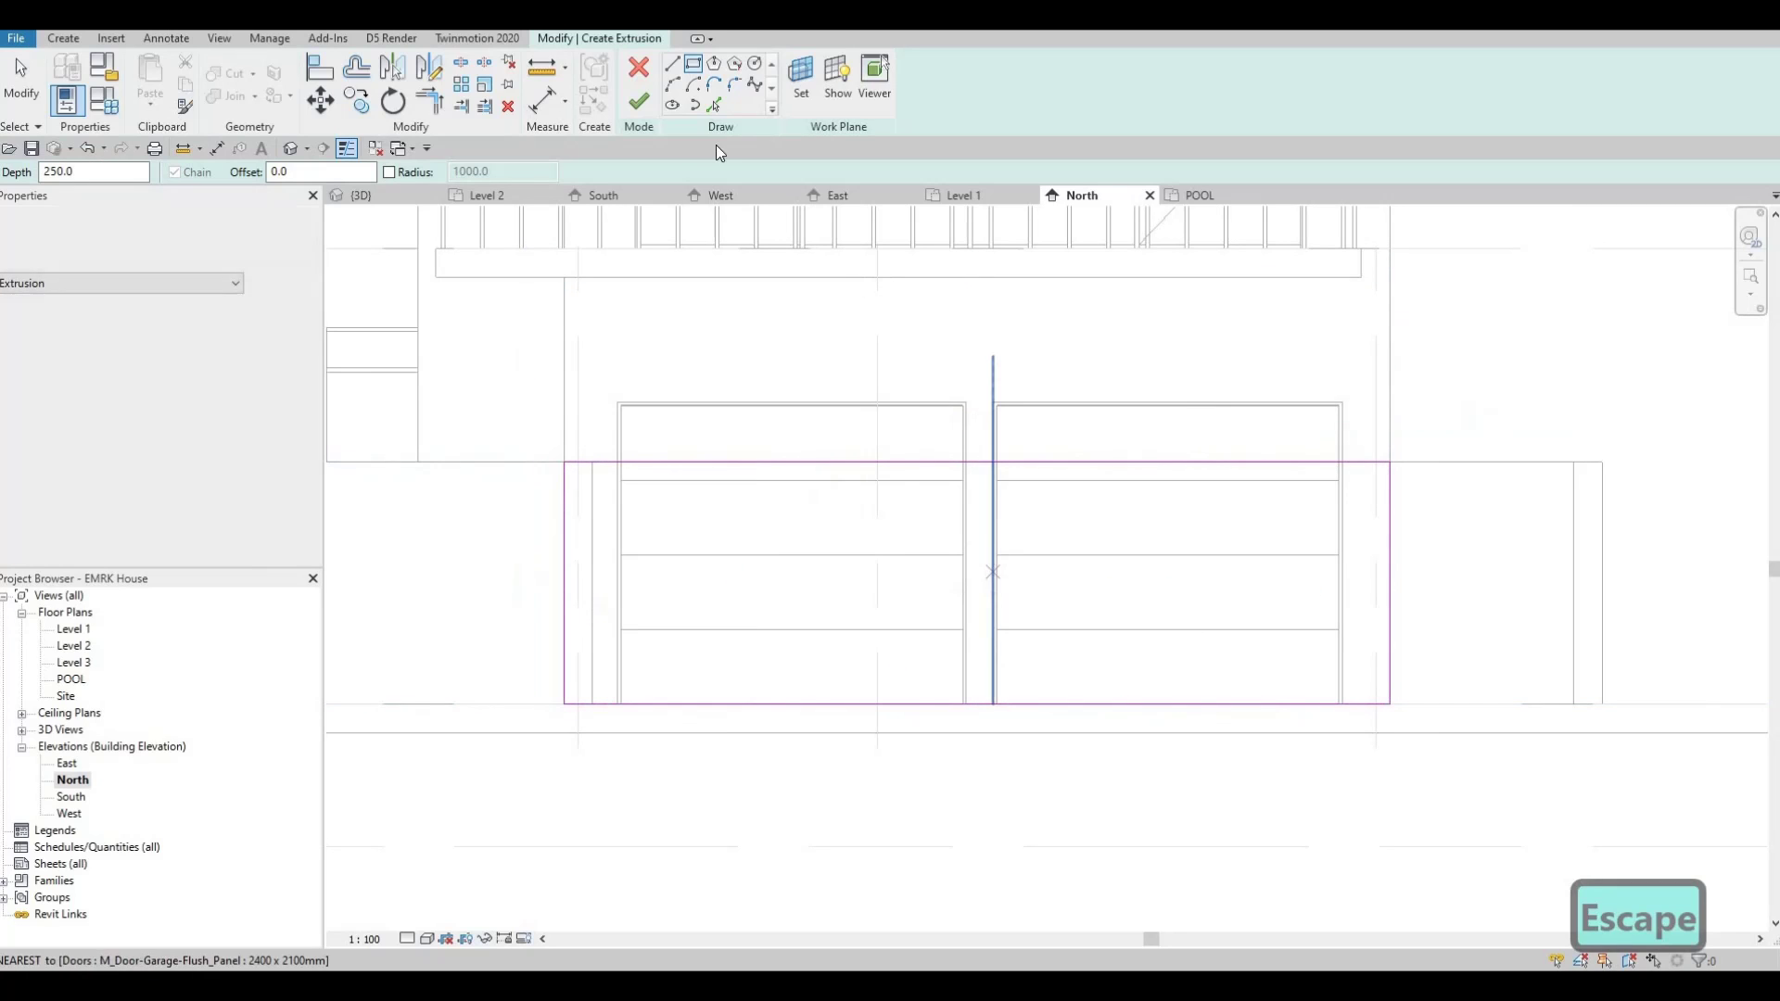
- Sketch a narrow horizontal rectangle about 2650 by 207 mm inside the large outline's upper corner near grid 3
{"action": "left_click", "coordinate": [694, 63]}
{"action": "scroll", "coordinate": [584, 479], "scroll_direction": "up", "scroll_amount": 2}
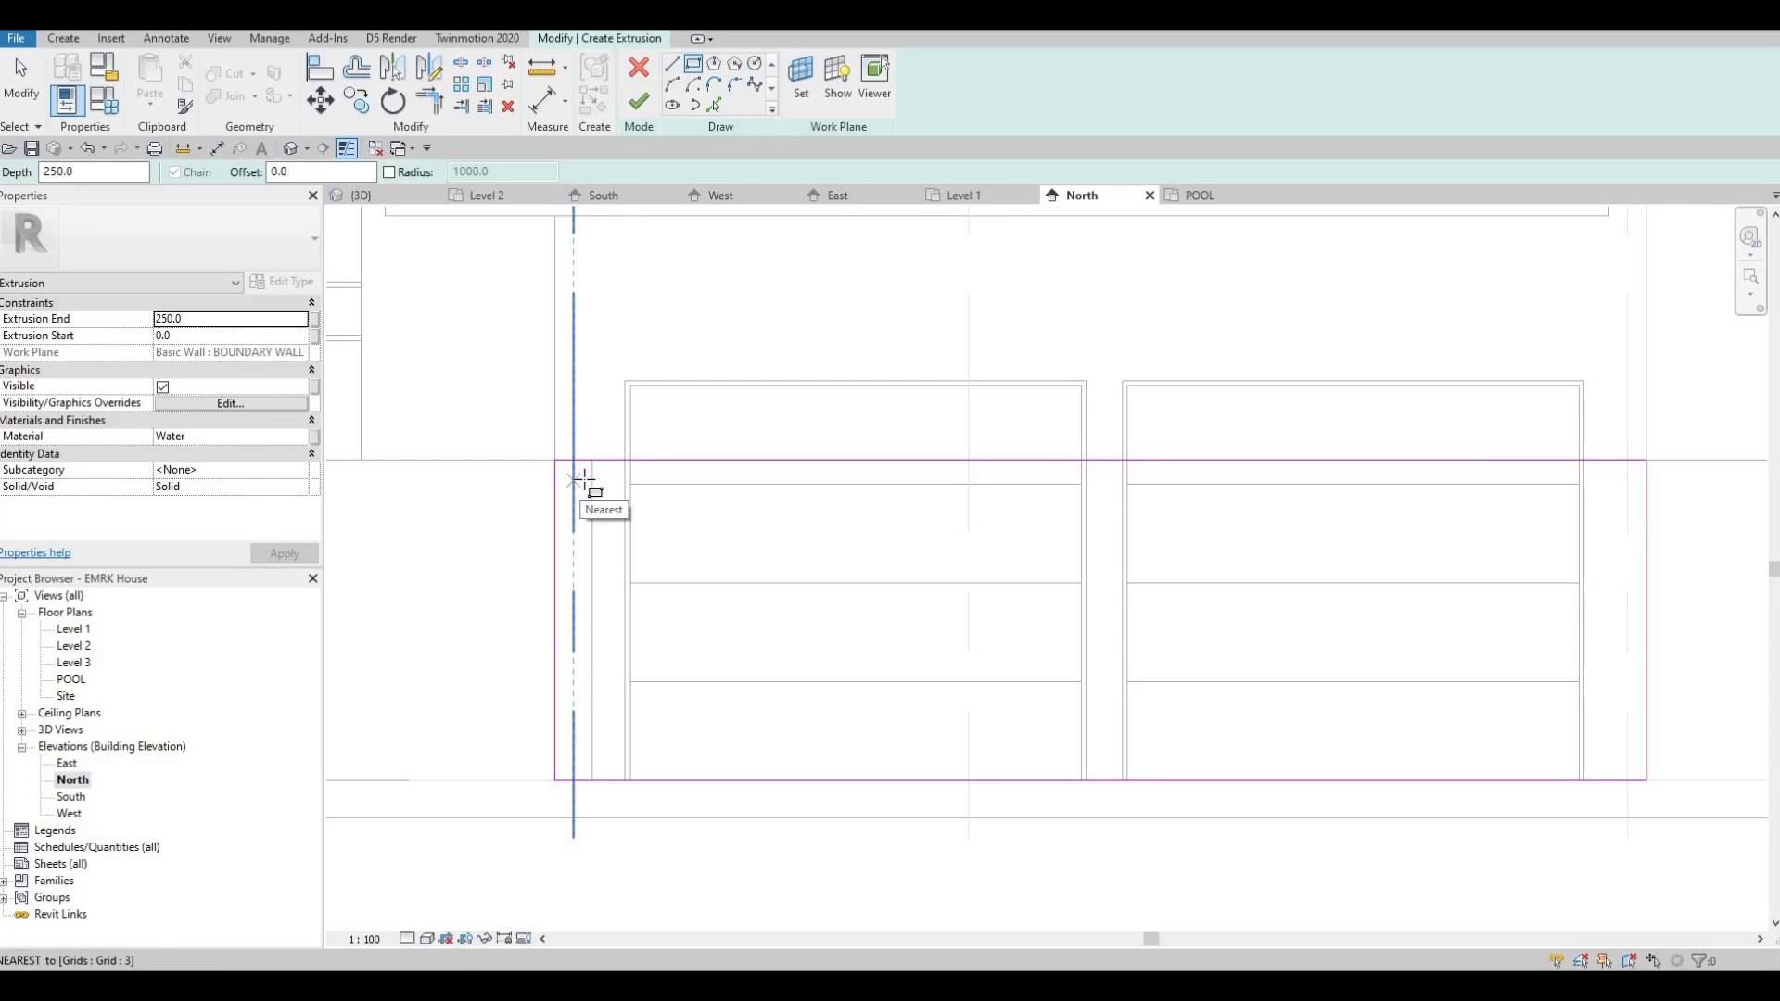
{"action": "left_click", "coordinate": [586, 480]}
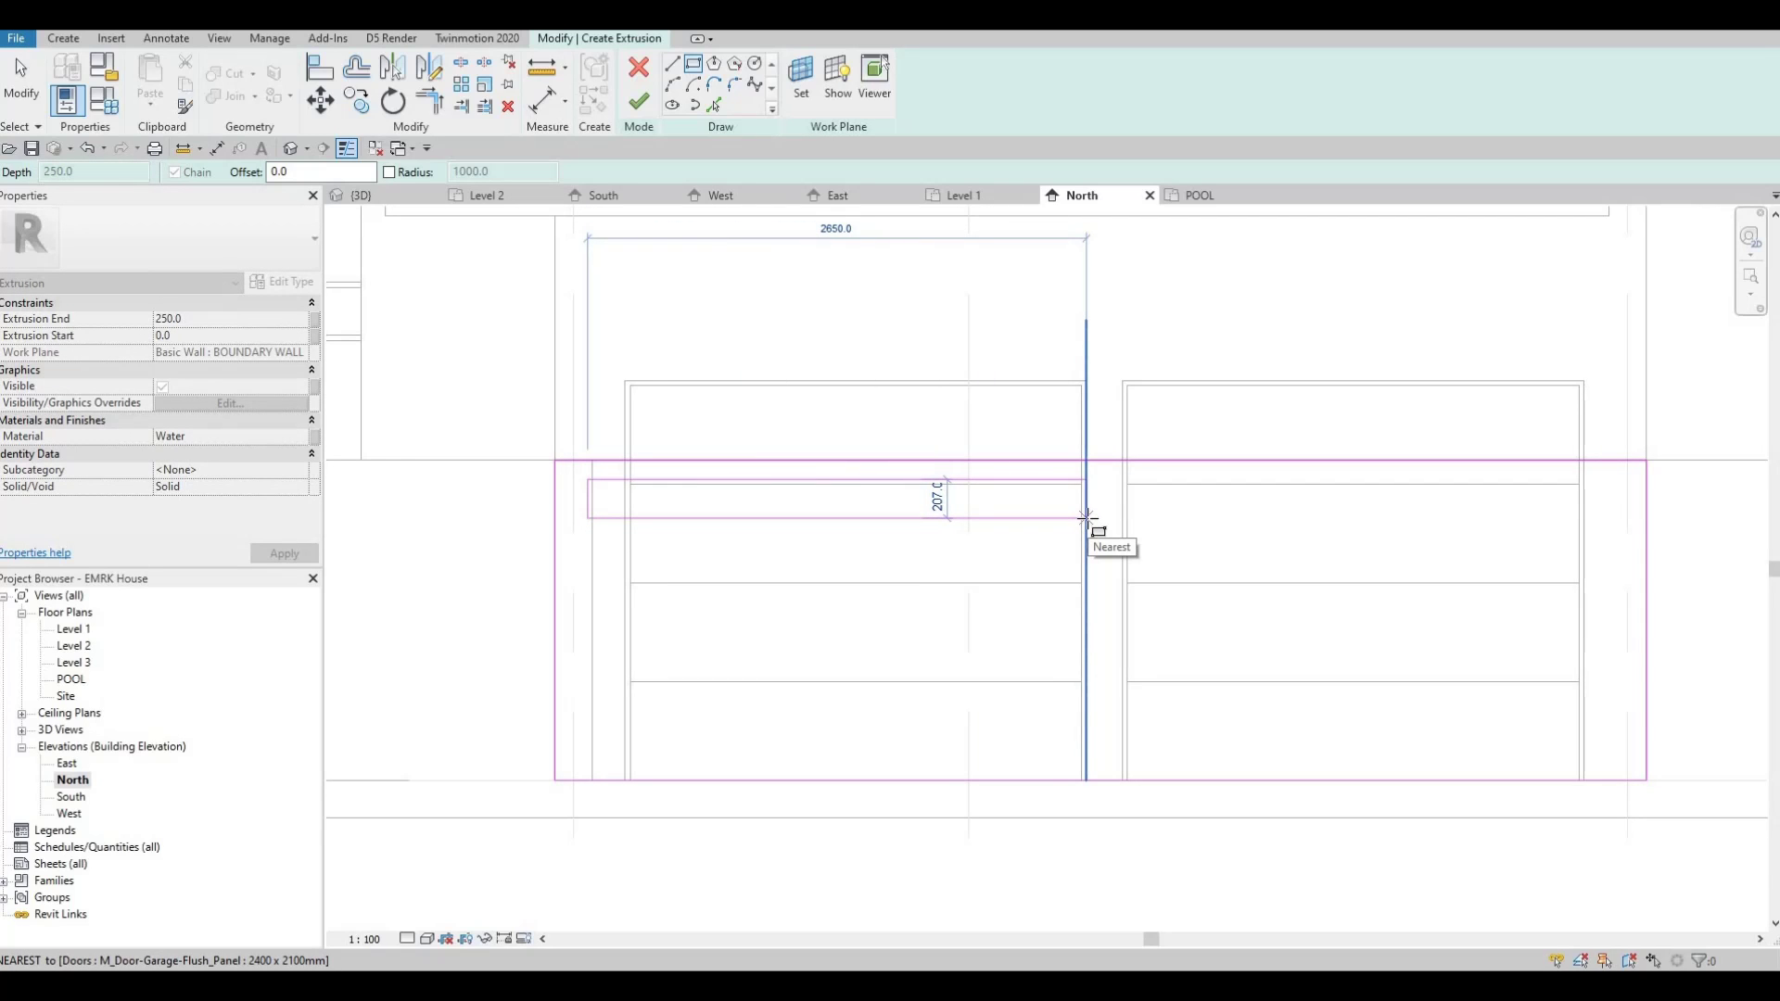
{"action": "left_click", "coordinate": [1009, 543]}
{"action": "key", "text": "Escape"}
{"action": "key", "text": "Escape"}
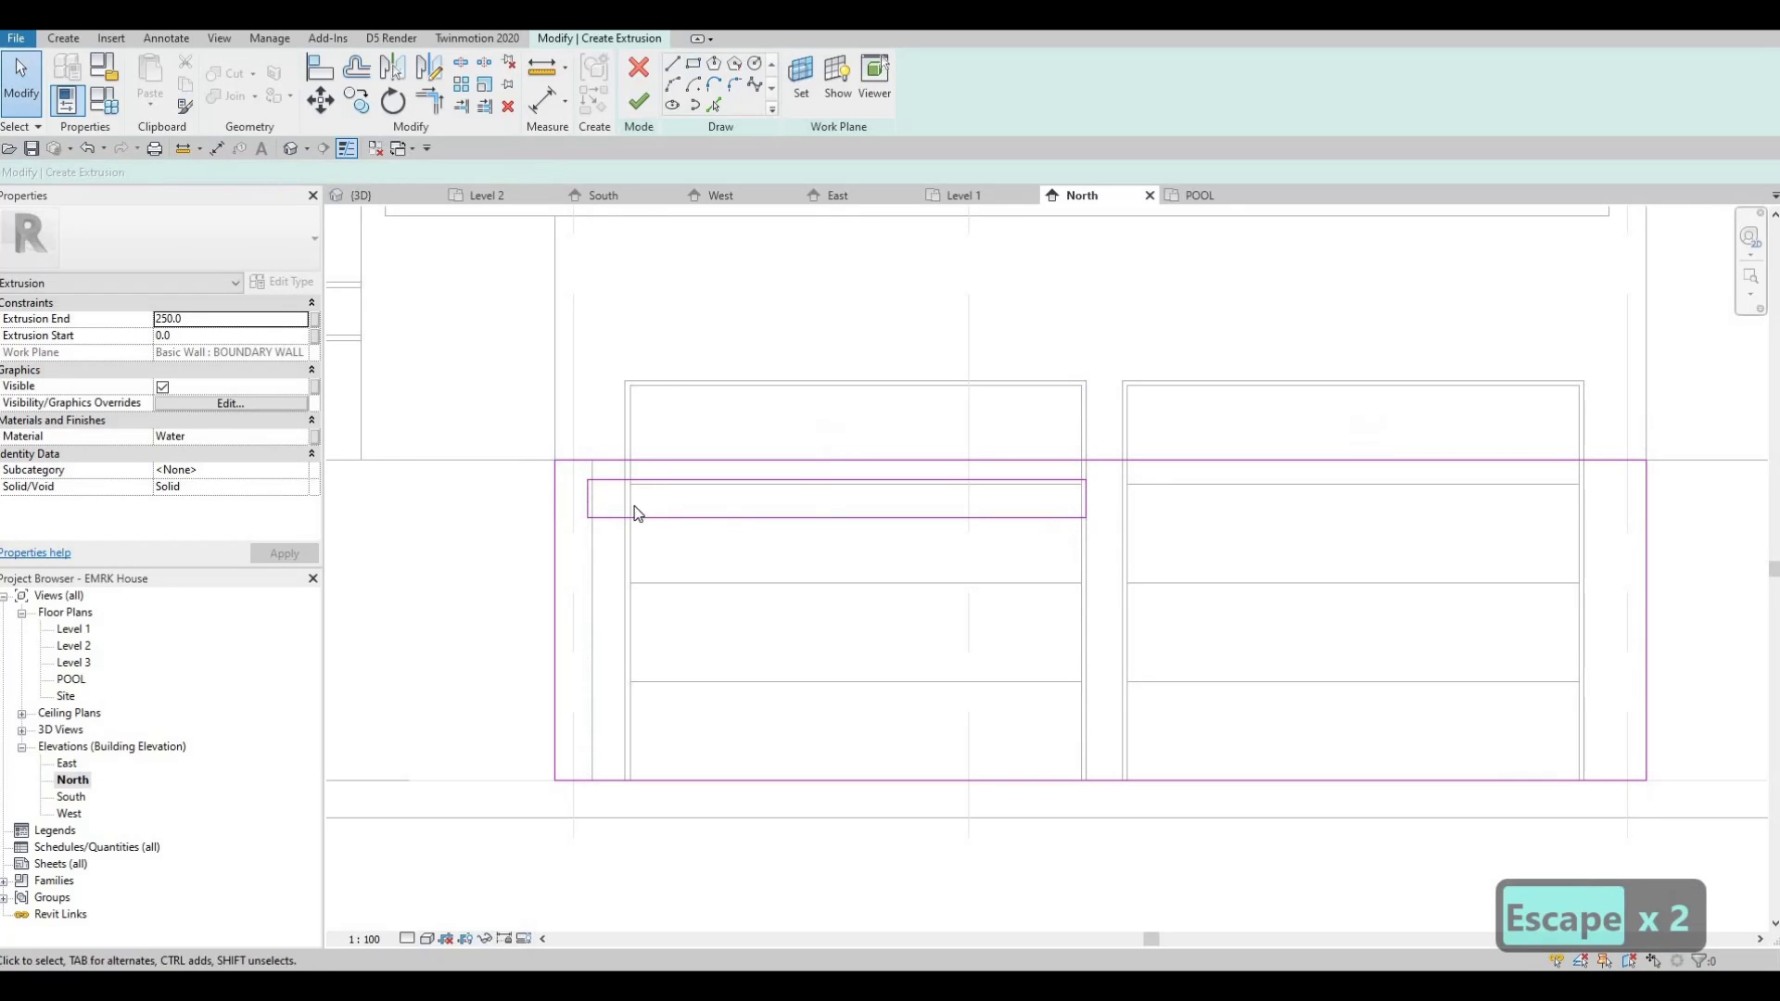
- Nudge the narrow rectangle's end near grid 3 toward the outline until the rectangle is 2770 mm long
{"action": "left_click", "coordinate": [587, 494]}
{"action": "key", "text": "Left"}
{"action": "key", "text": "Left"}
{"action": "key", "text": "Left"}
{"action": "key", "text": "Left"}
{"action": "key", "text": "Left"}
{"action": "key", "text": "Left"}
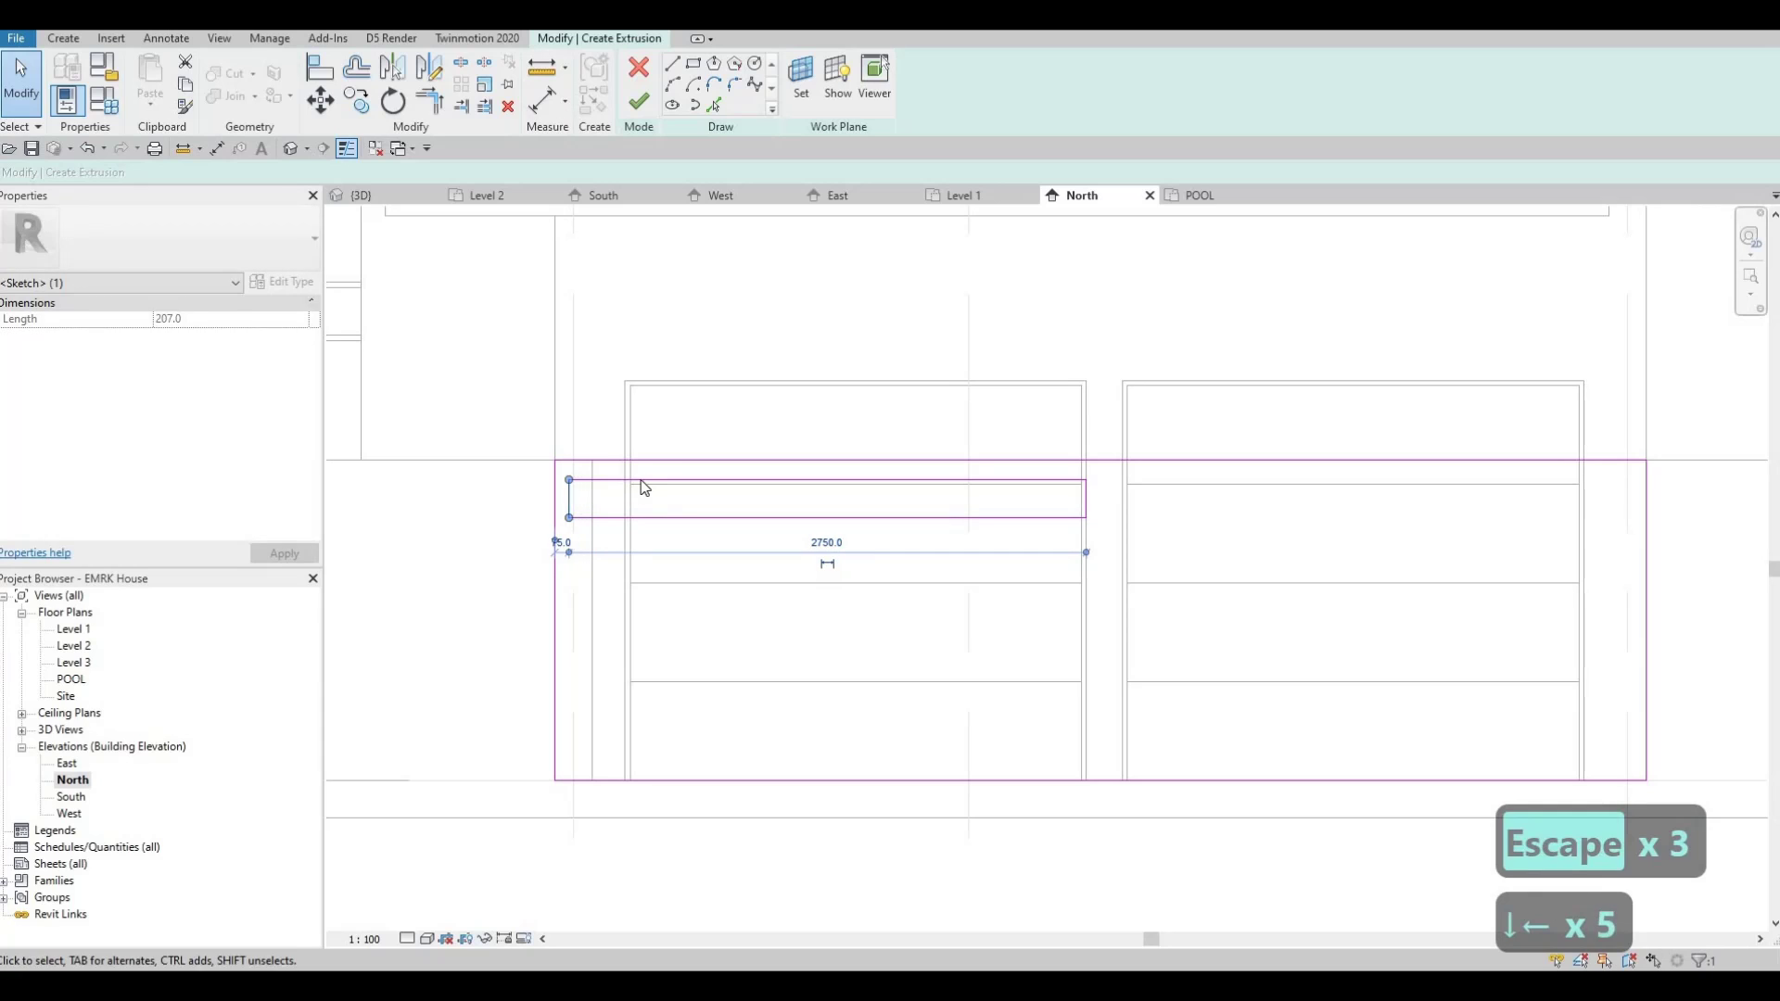
- Nudge the narrow rectangle's upper edge to 40 mm below the top of the large outline
{"action": "left_click", "coordinate": [846, 481]}
{"action": "key", "text": "Up"}
{"action": "key", "text": "Up"}
{"action": "key", "text": "Up"}
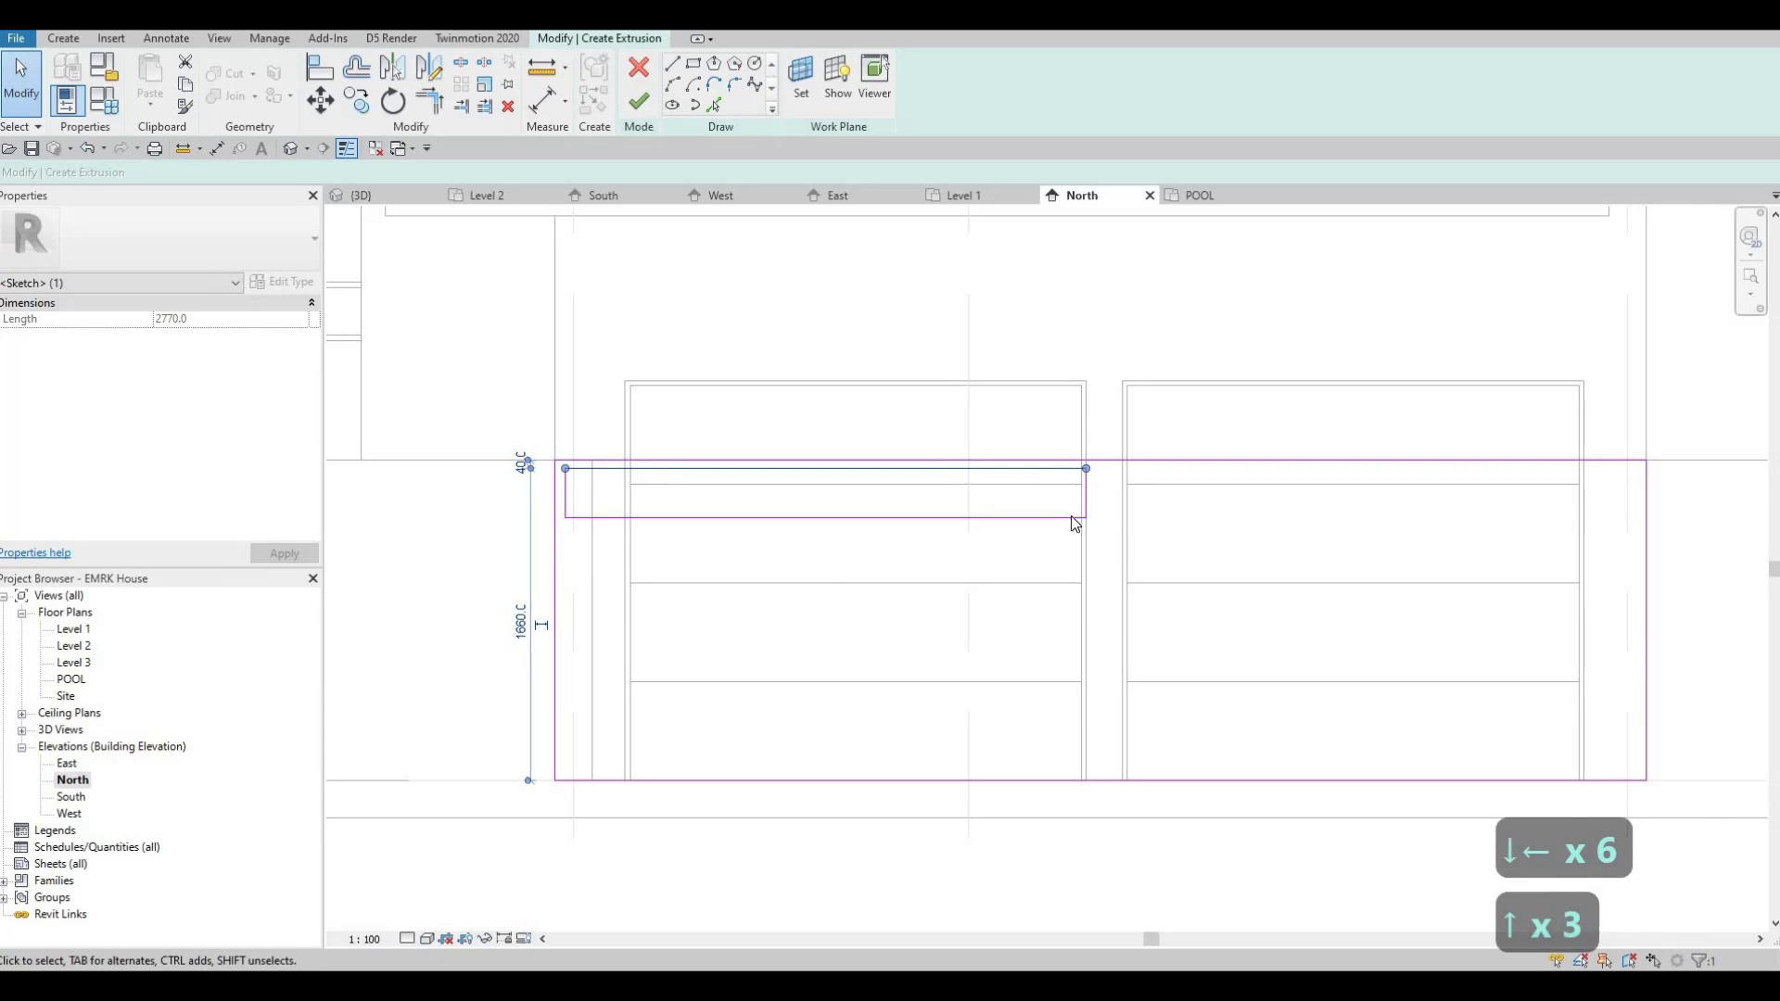
{"action": "key", "text": "Escape"}
{"action": "key", "text": "Escape"}
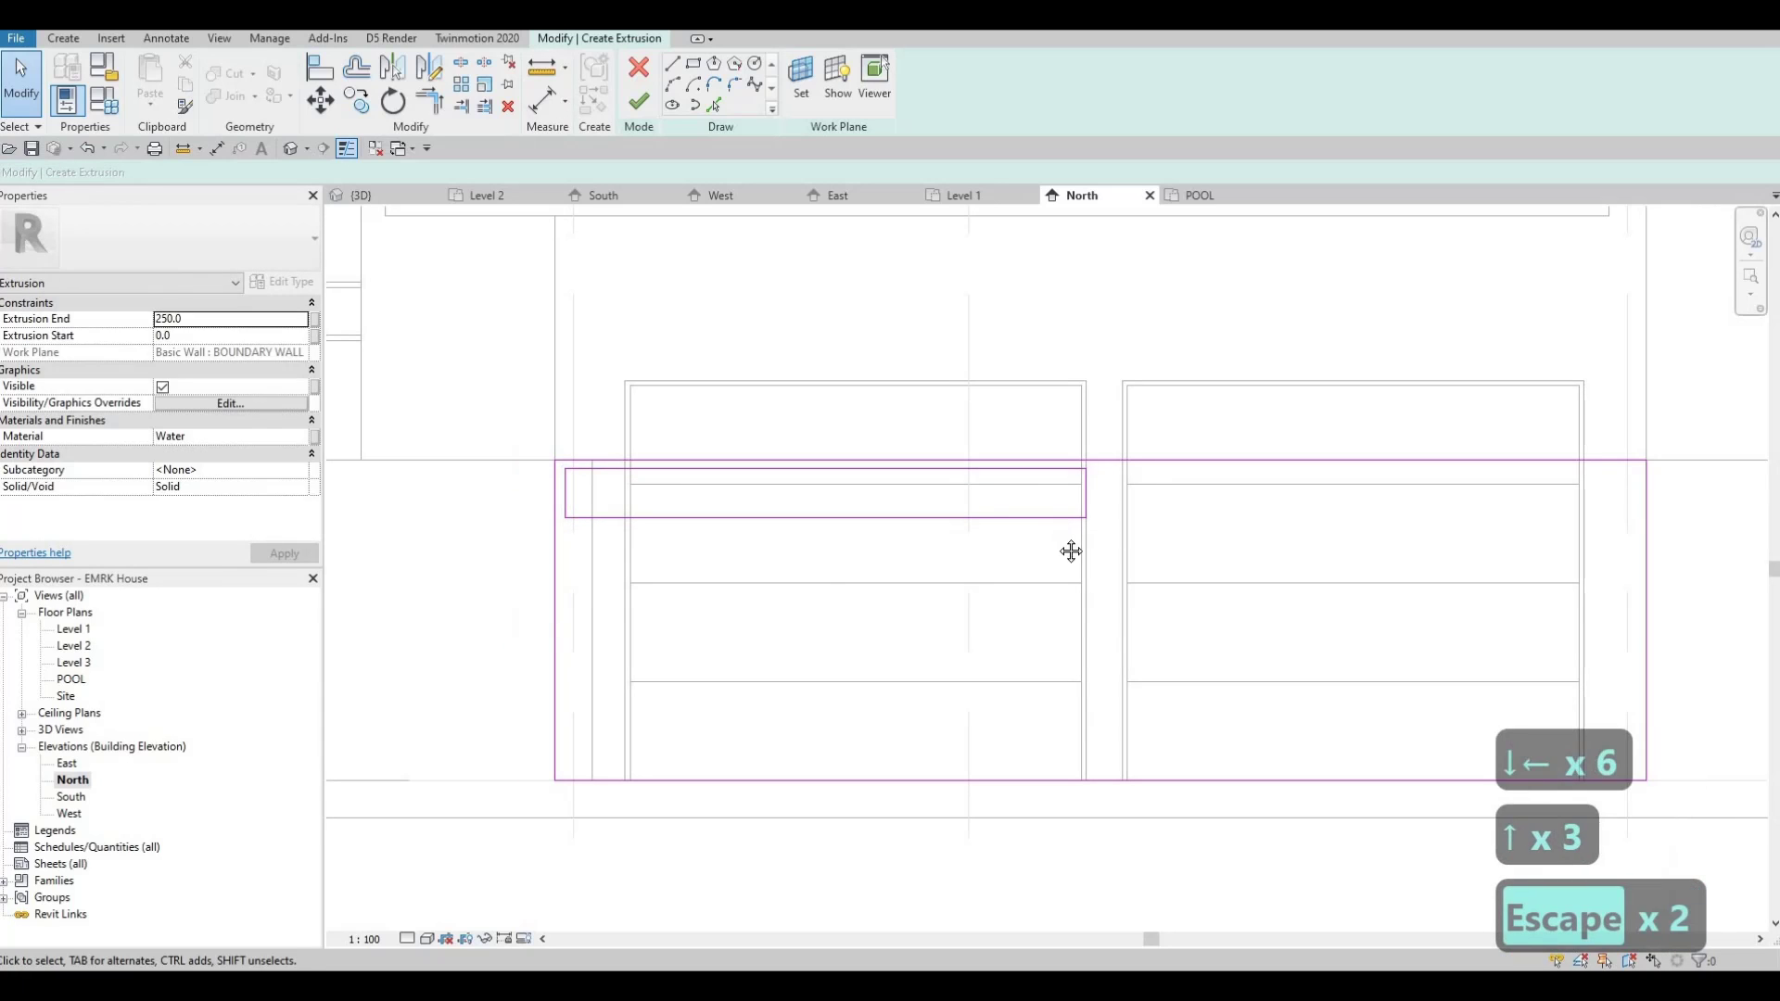
- Copy the narrow rectangle vertically downward by 320 mm inside the large gate outline, with multiple copying enabled
{"action": "scroll", "coordinate": [1005, 521], "scroll_direction": "down", "scroll_amount": 2}
{"action": "scroll", "coordinate": [664, 461], "scroll_direction": "up", "scroll_amount": 2}
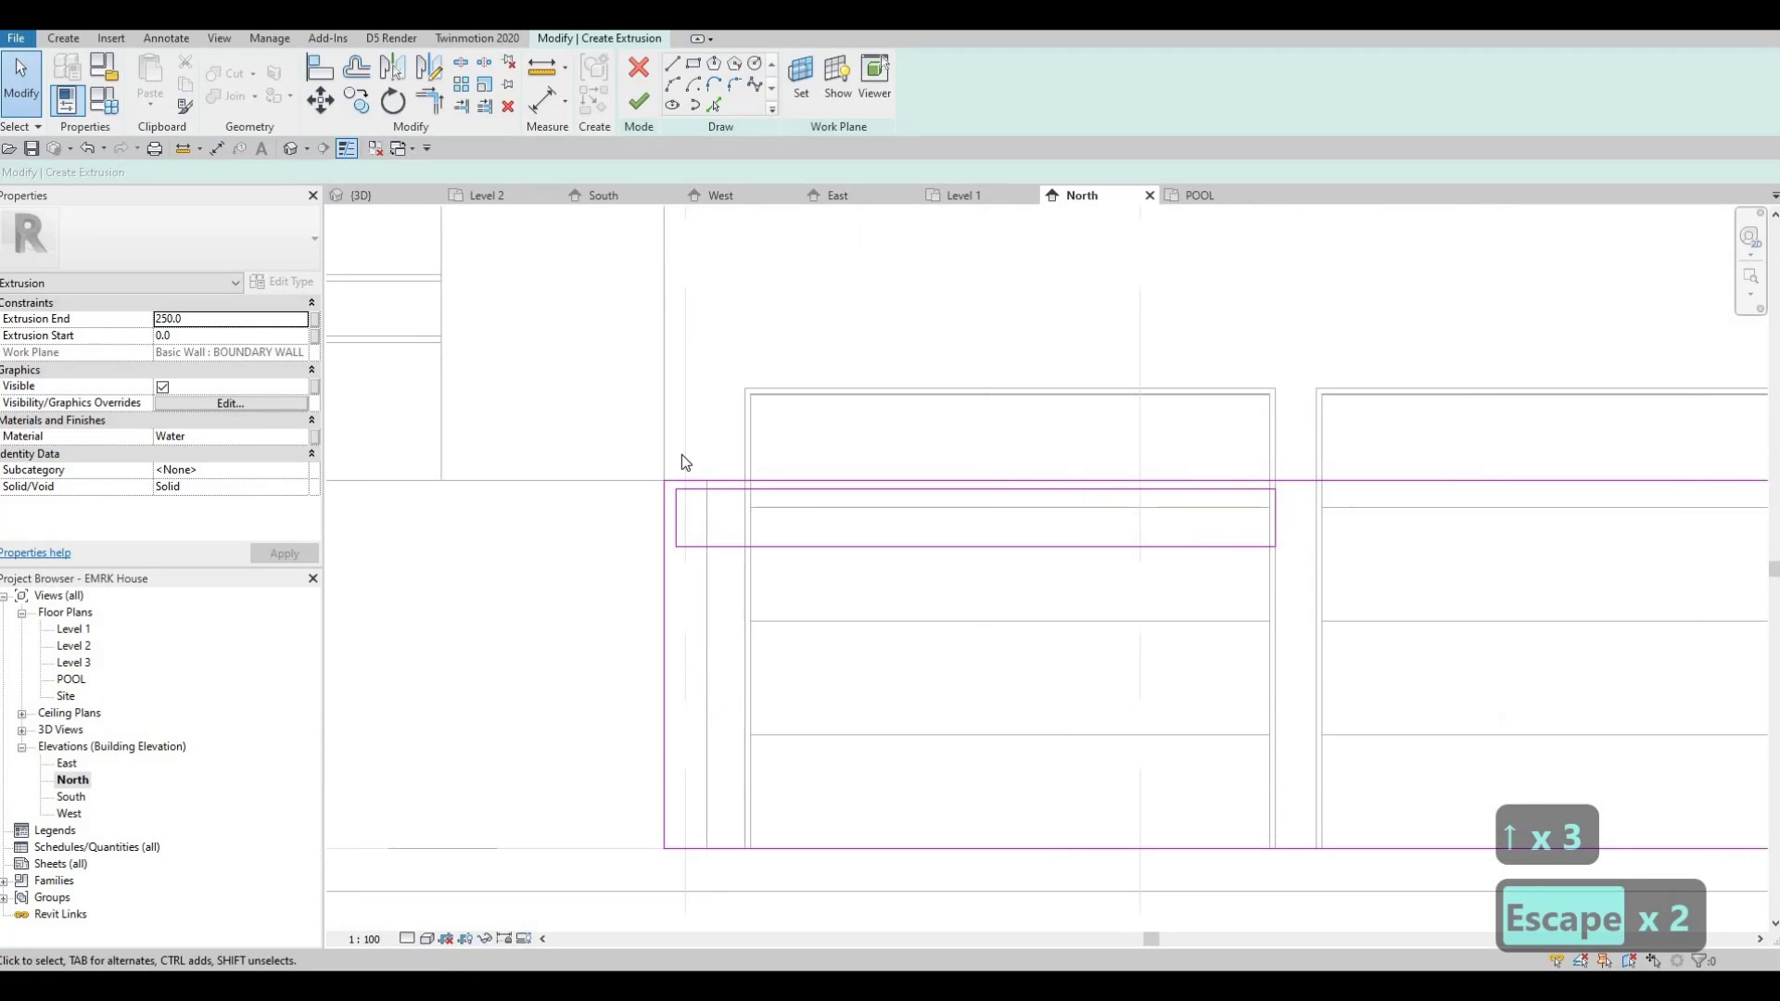
{"action": "mouse_move", "coordinate": [1311, 596]}
{"action": "left_mouse_down"}
{"action": "mouse_move", "coordinate": [918, 461]}
{"action": "mouse_move", "coordinate": [677, 281]}
{"action": "left_mouse_up"}
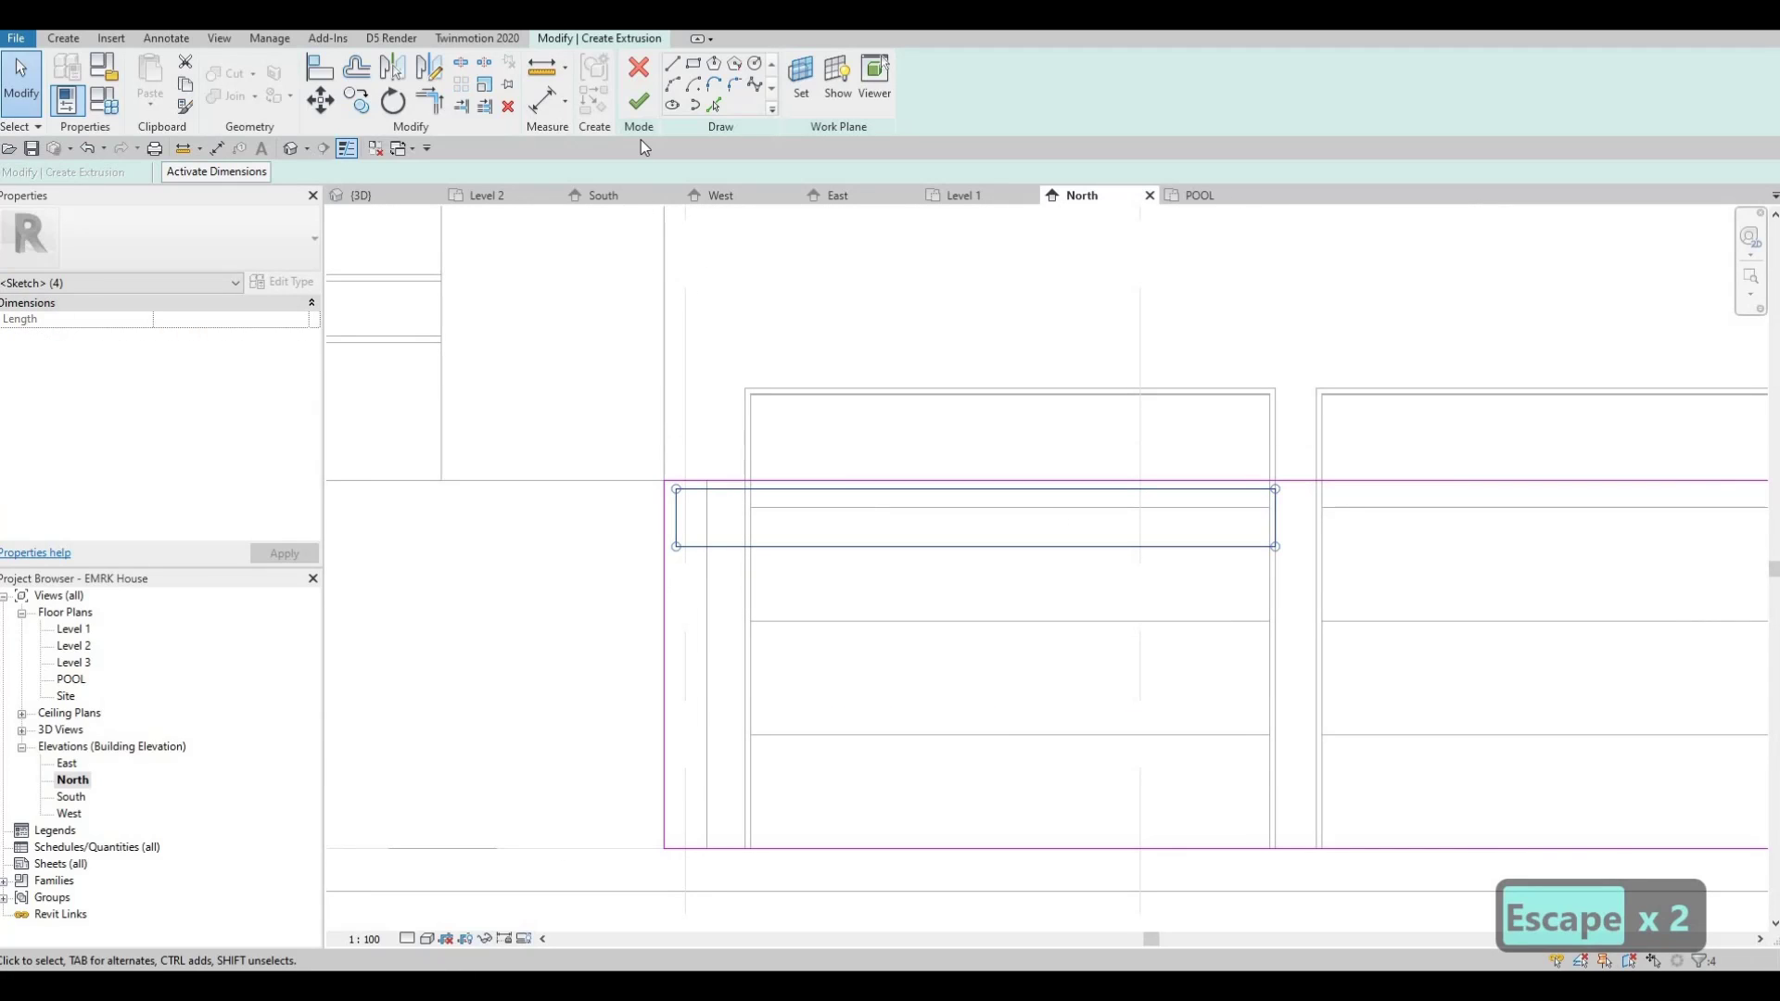
{"action": "left_click", "coordinate": [358, 102]}
{"action": "scroll", "coordinate": [683, 478], "scroll_direction": "up", "scroll_amount": 2}
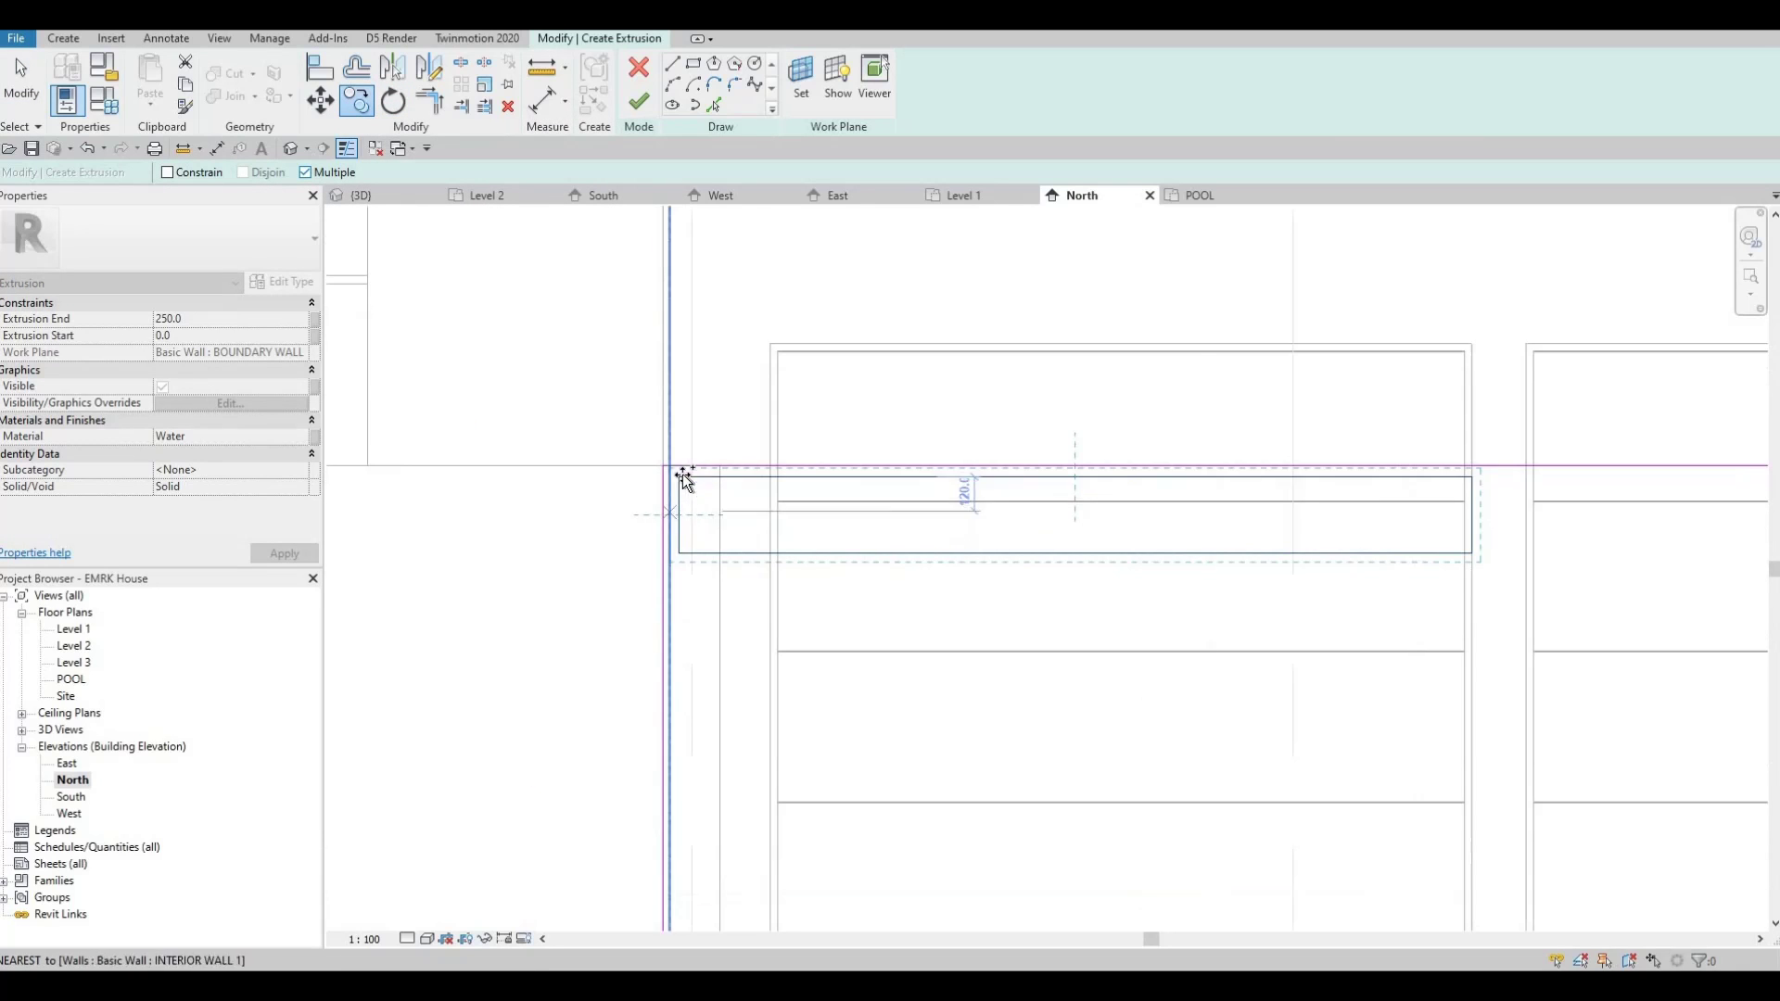
{"action": "left_click", "coordinate": [679, 477]}
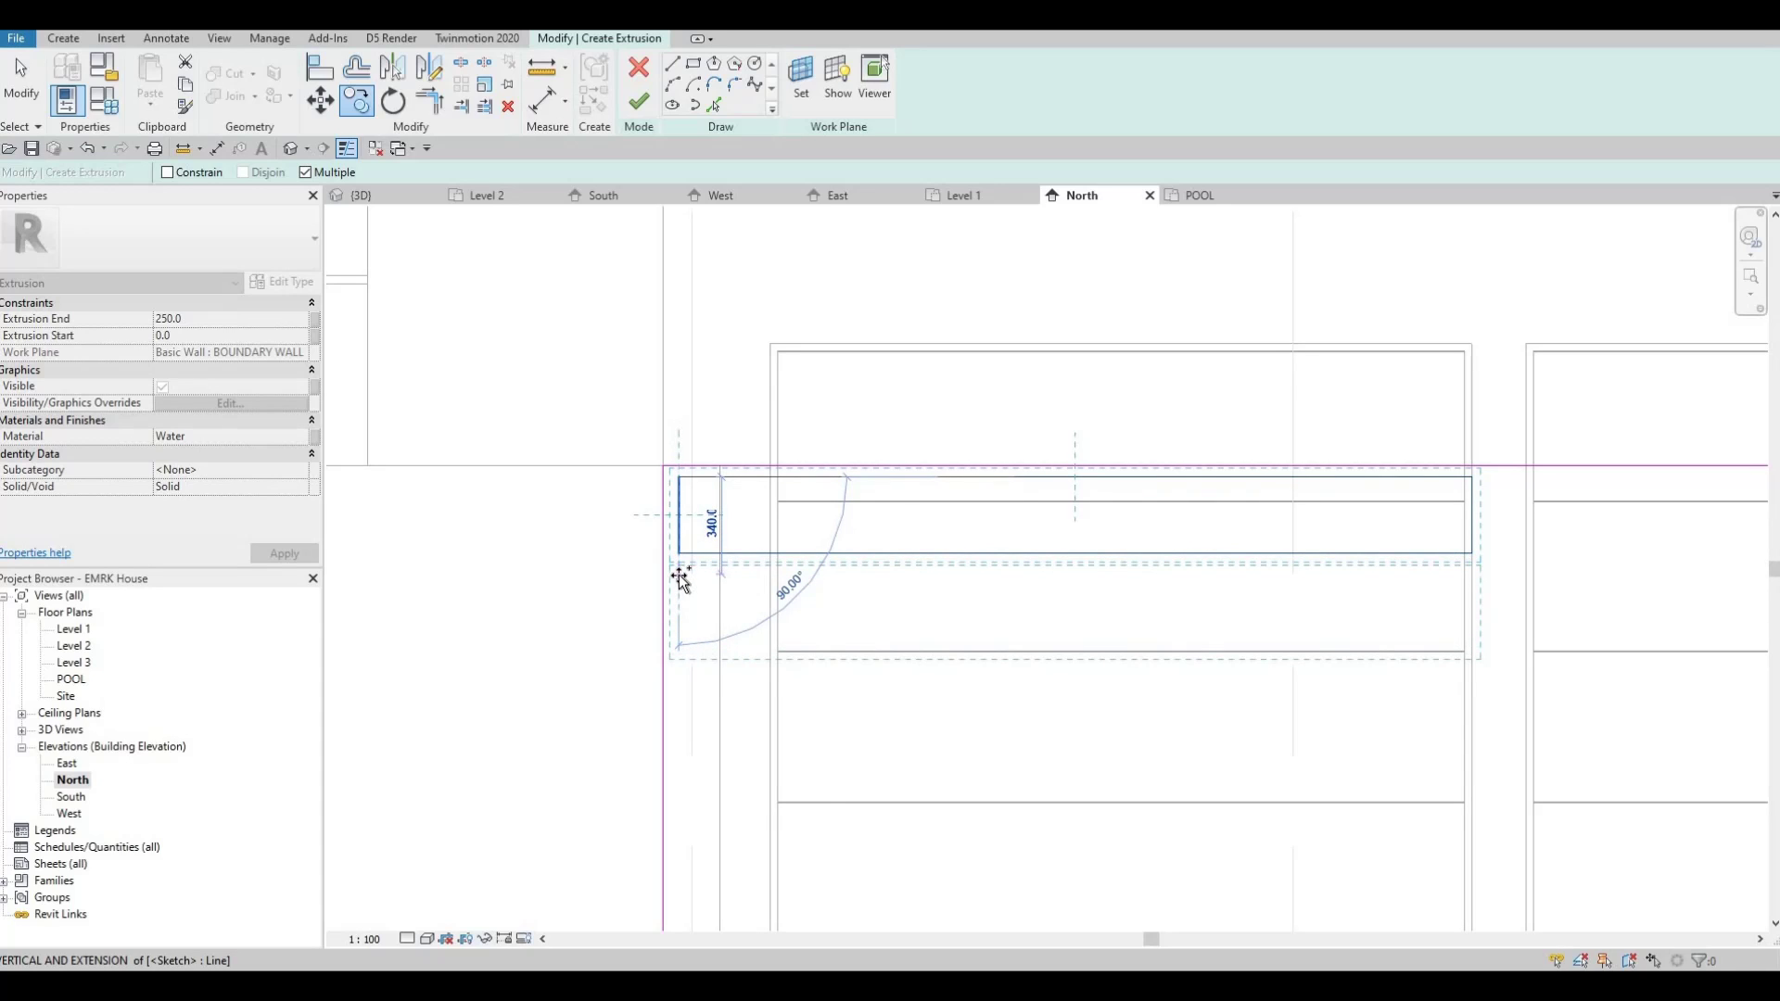
{"action": "type", "text": "320"}
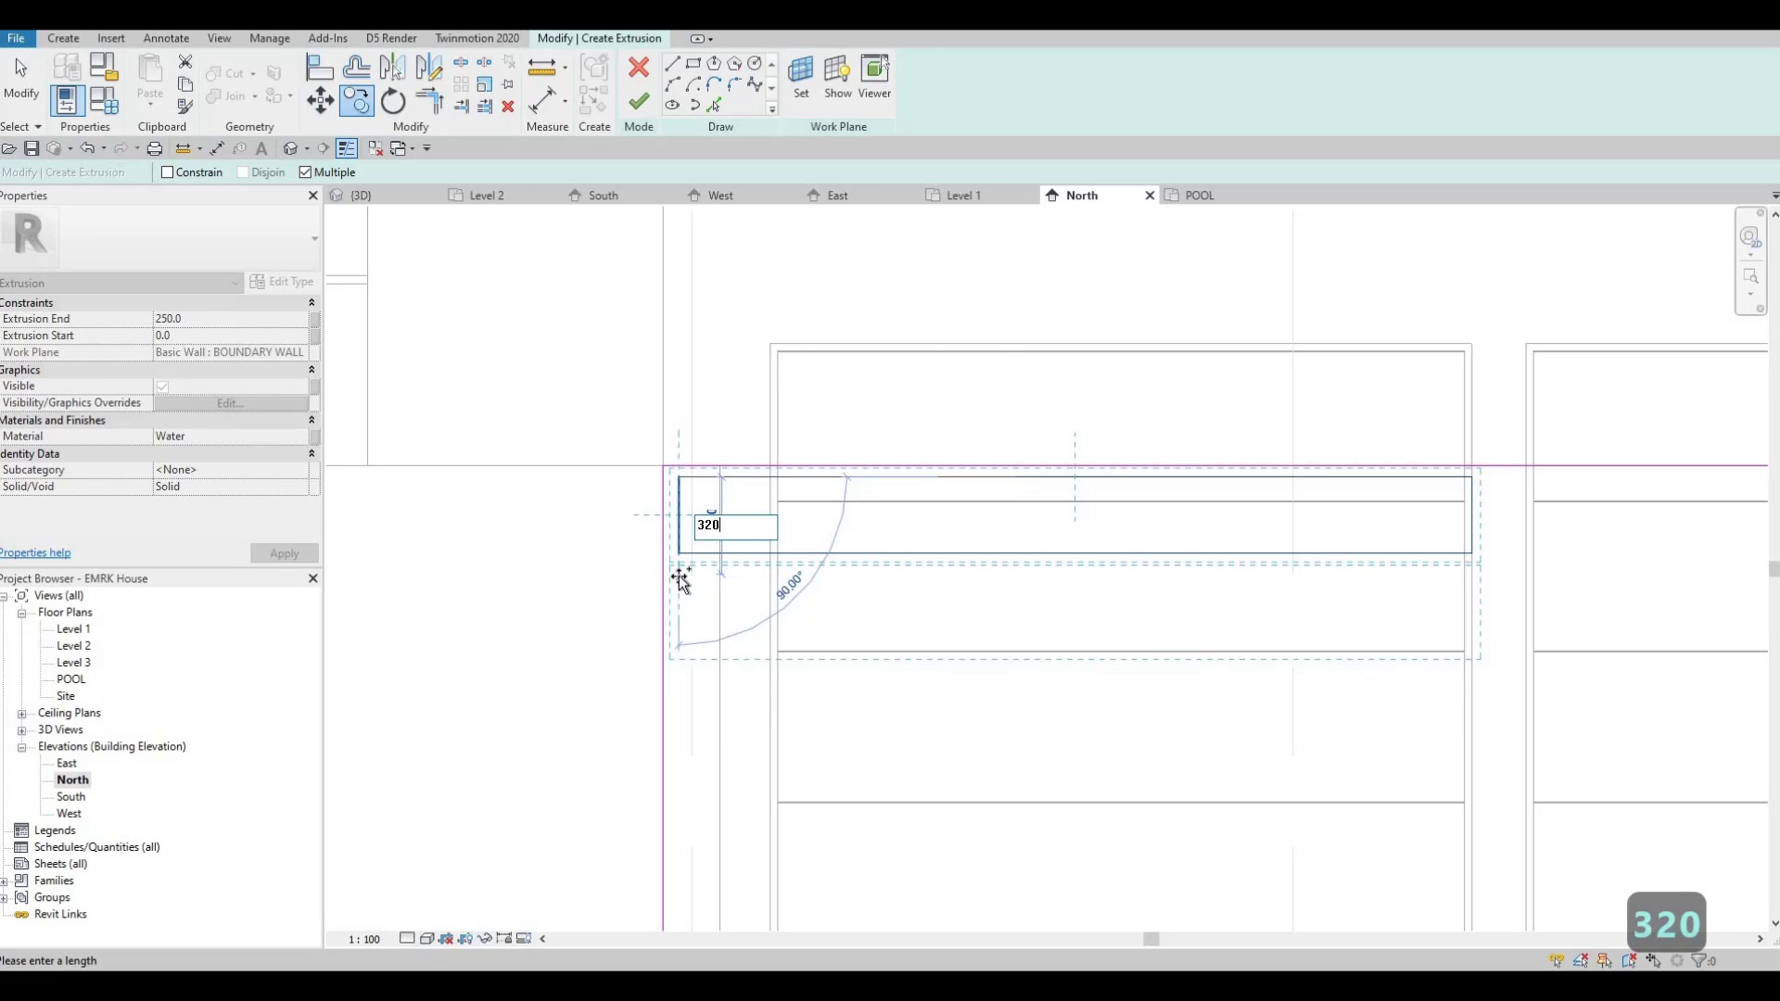
{"action": "key", "text": "Return"}
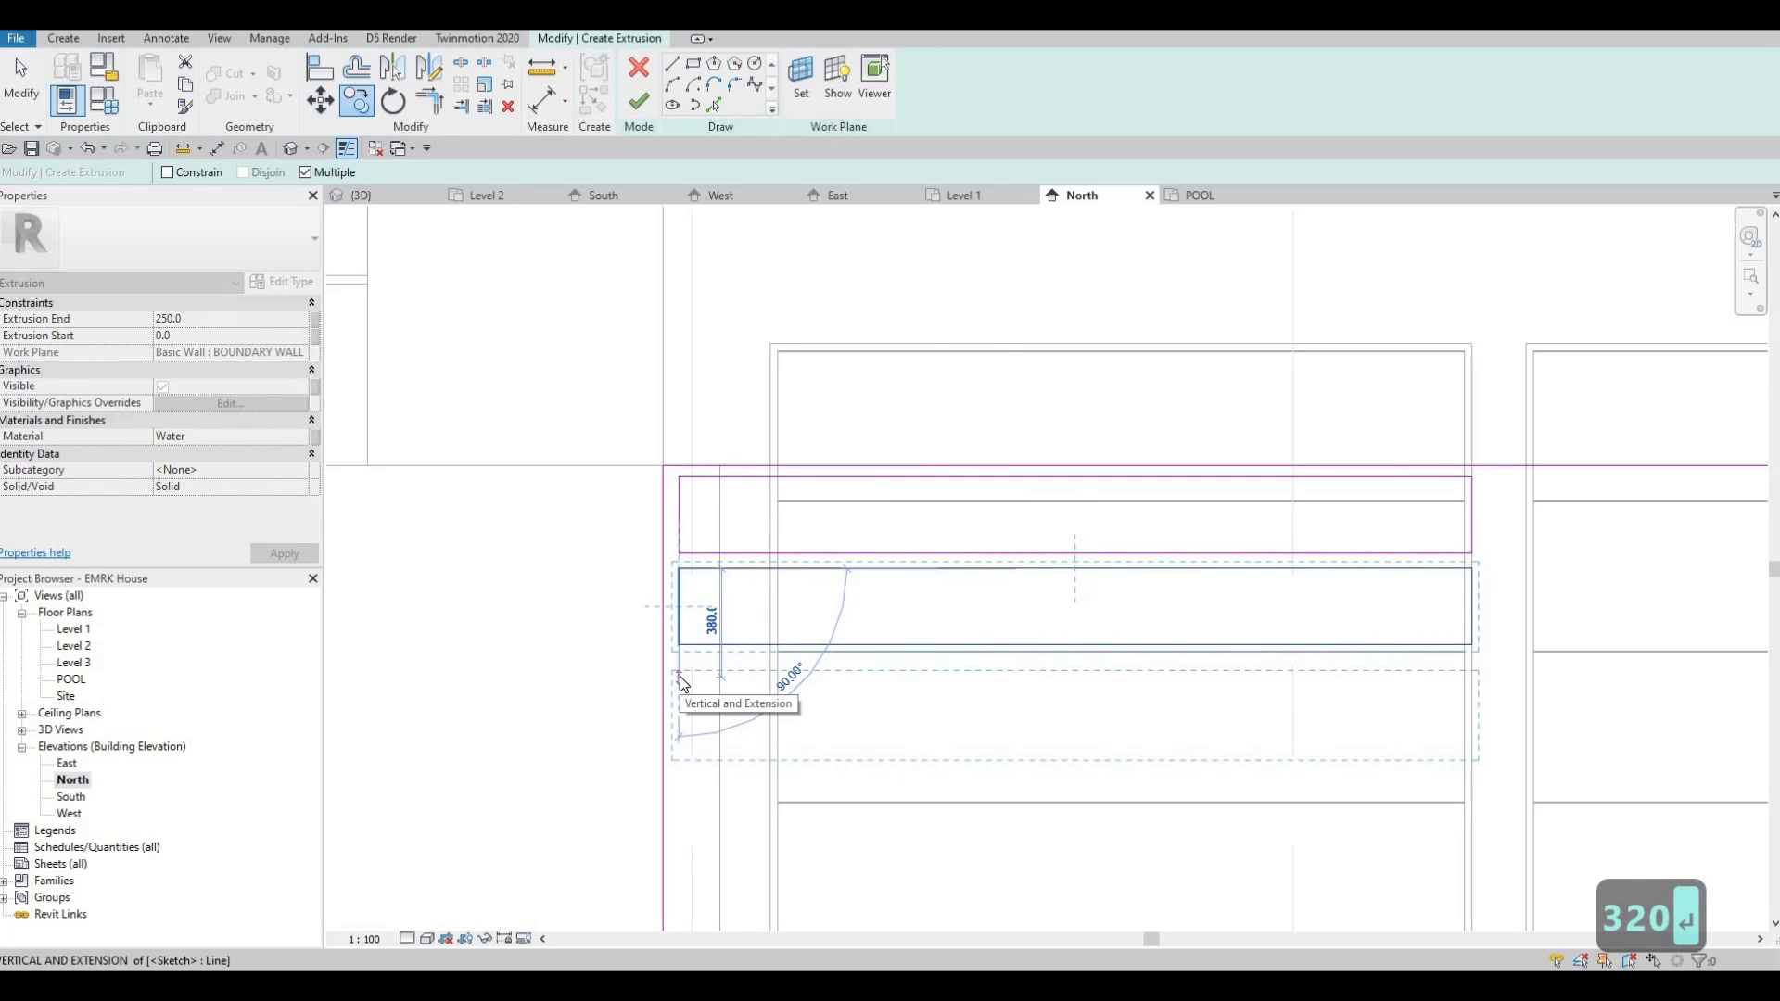
- Place three more copies of the narrow rectangle downward at 320 mm spacing, making a column of five
{"action": "type", "text": "320"}
{"action": "key", "text": "Return"}
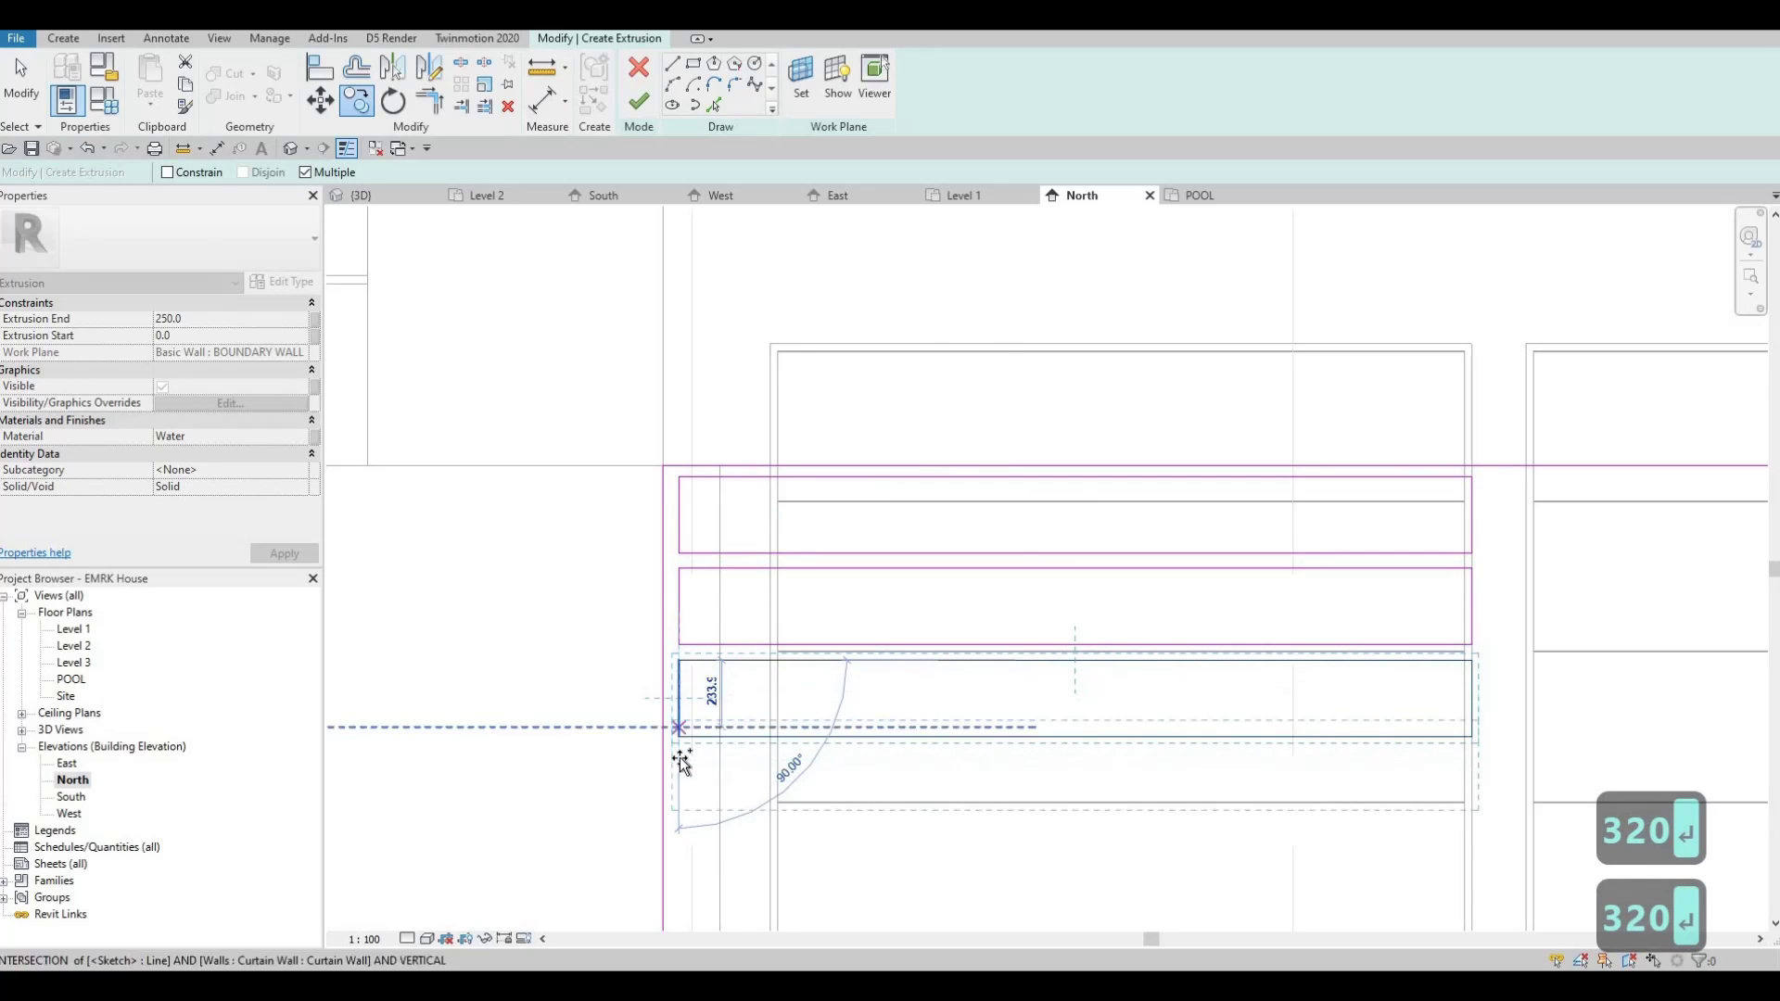
{"action": "type", "text": "320"}
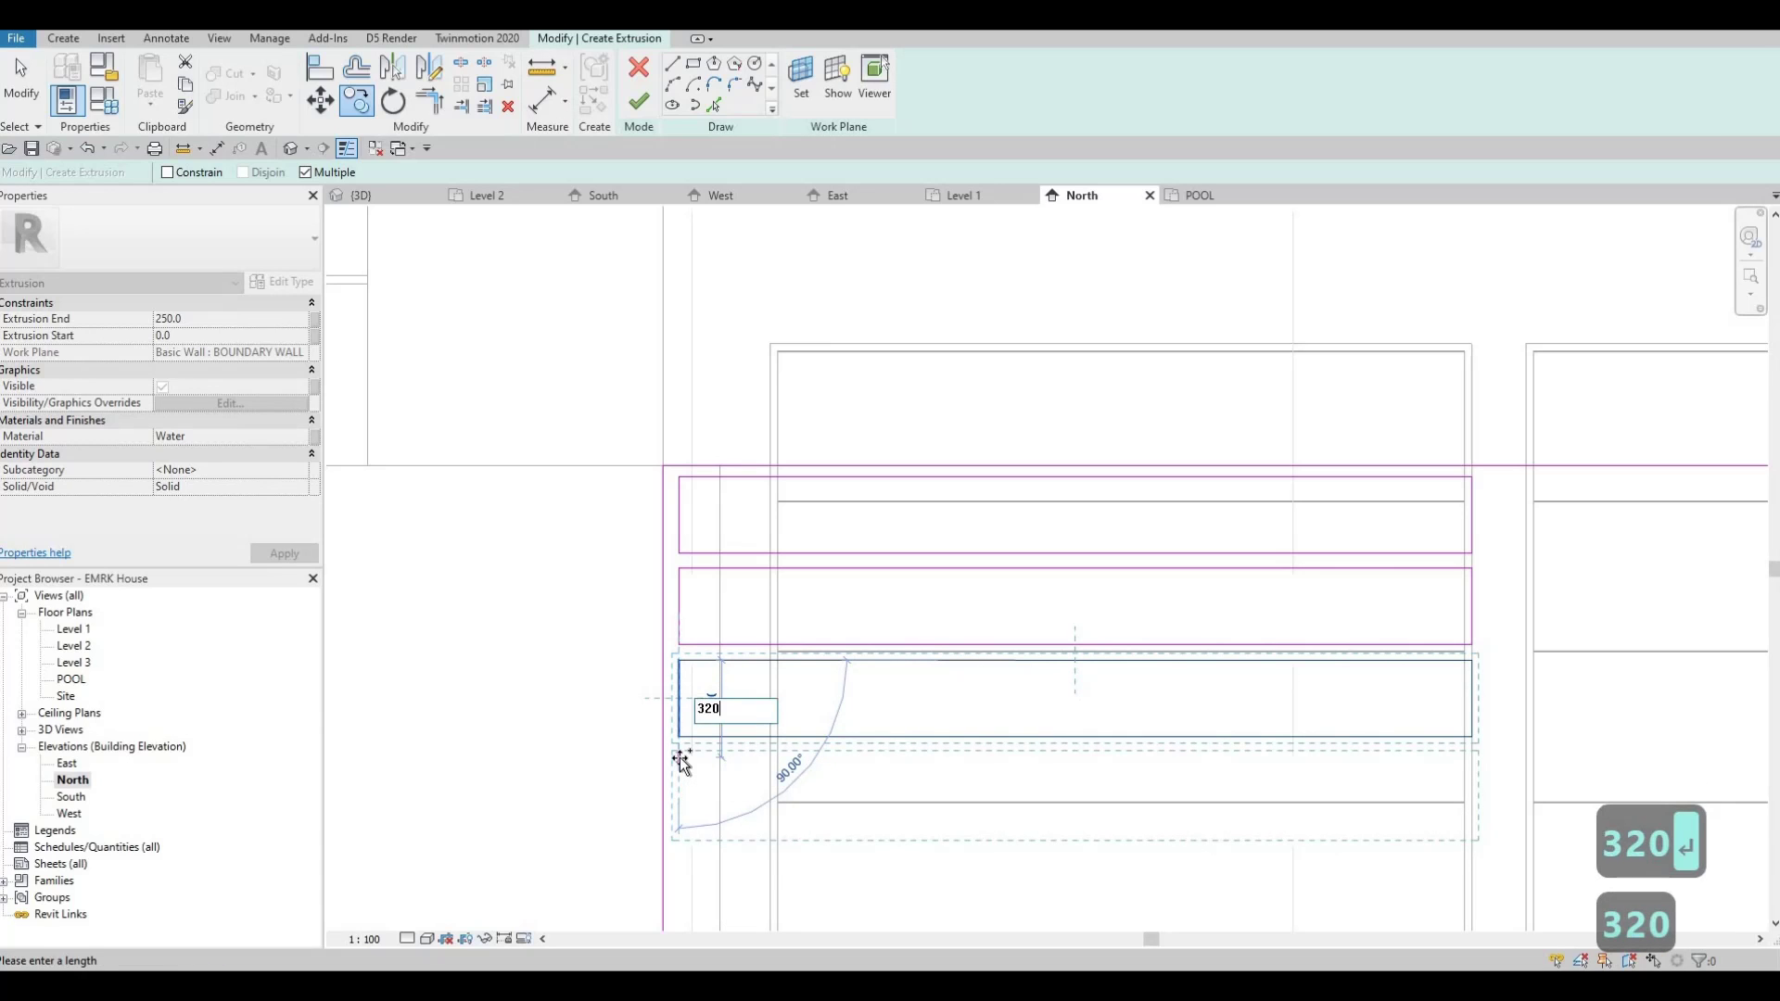
{"action": "key", "text": "Return"}
{"action": "scroll", "coordinate": [684, 585], "scroll_direction": "down", "scroll_amount": 1}
{"action": "middle_click_drag", "start_coordinate": [685, 803], "coordinate": [681, 591]}
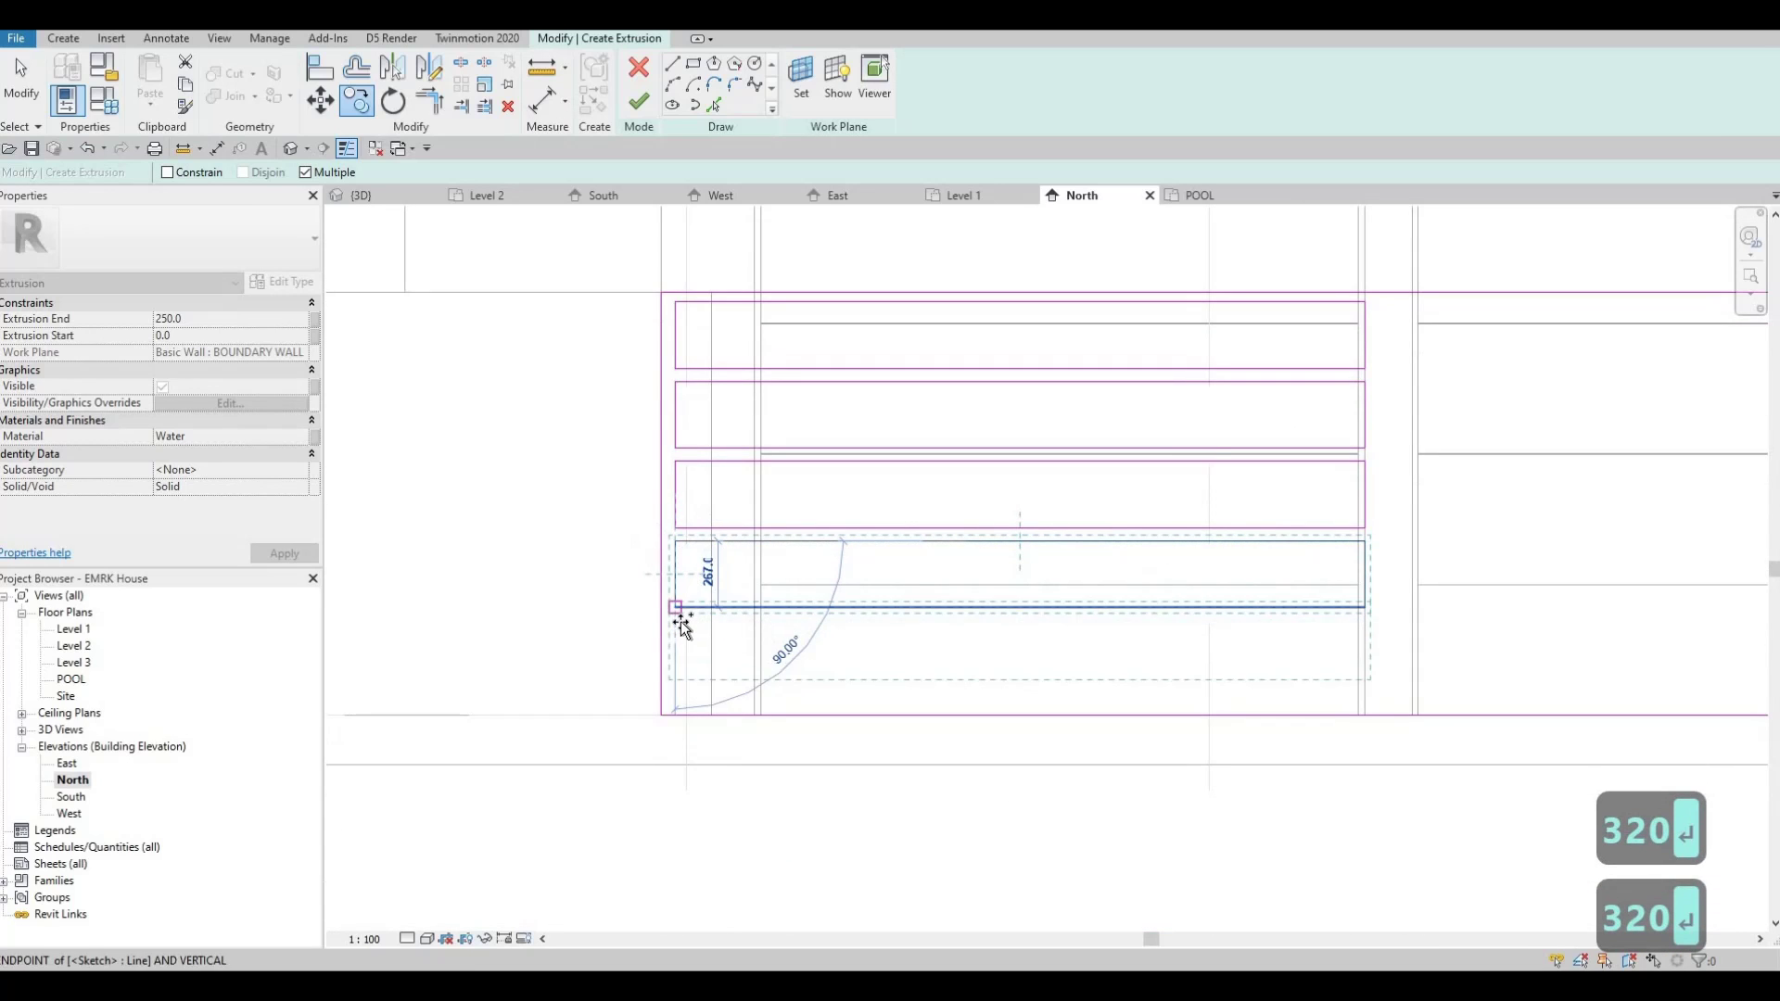
{"action": "type", "text": "320"}
{"action": "key", "text": "Return"}
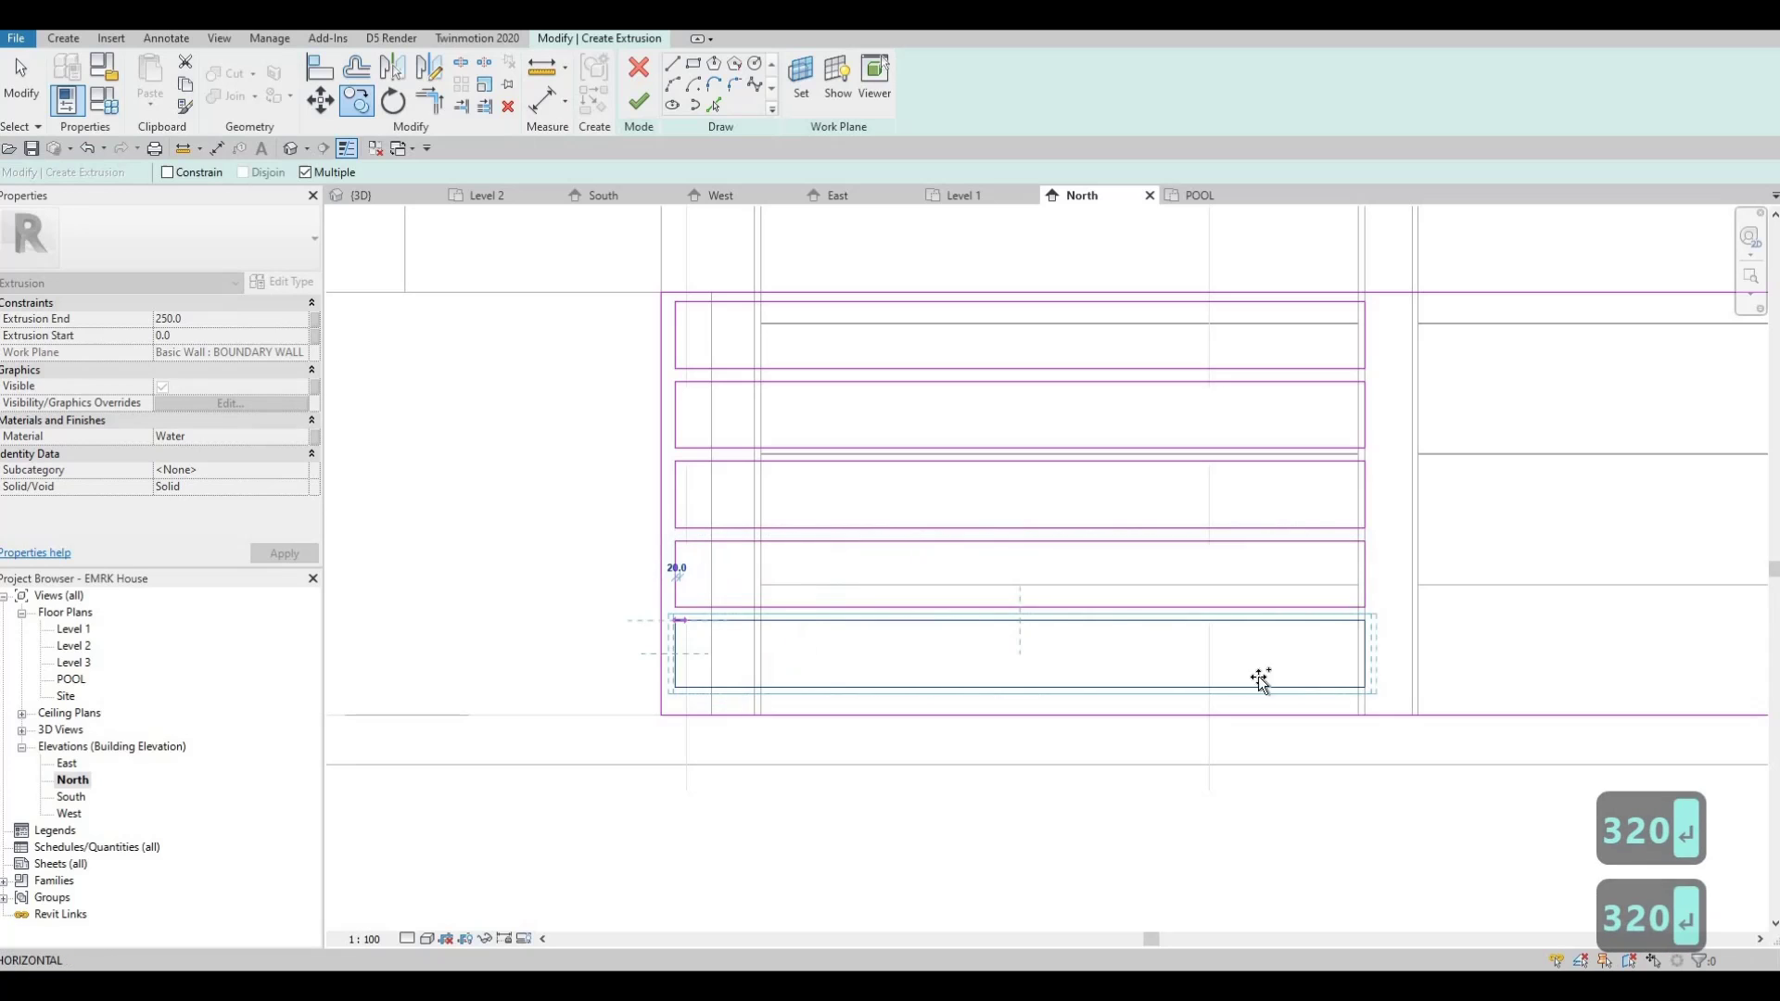
{"action": "scroll", "coordinate": [1315, 674], "scroll_direction": "down", "scroll_amount": 1}
{"action": "scroll", "coordinate": [1243, 687], "scroll_direction": "down", "scroll_amount": 2}
{"action": "key", "text": "Escape"}
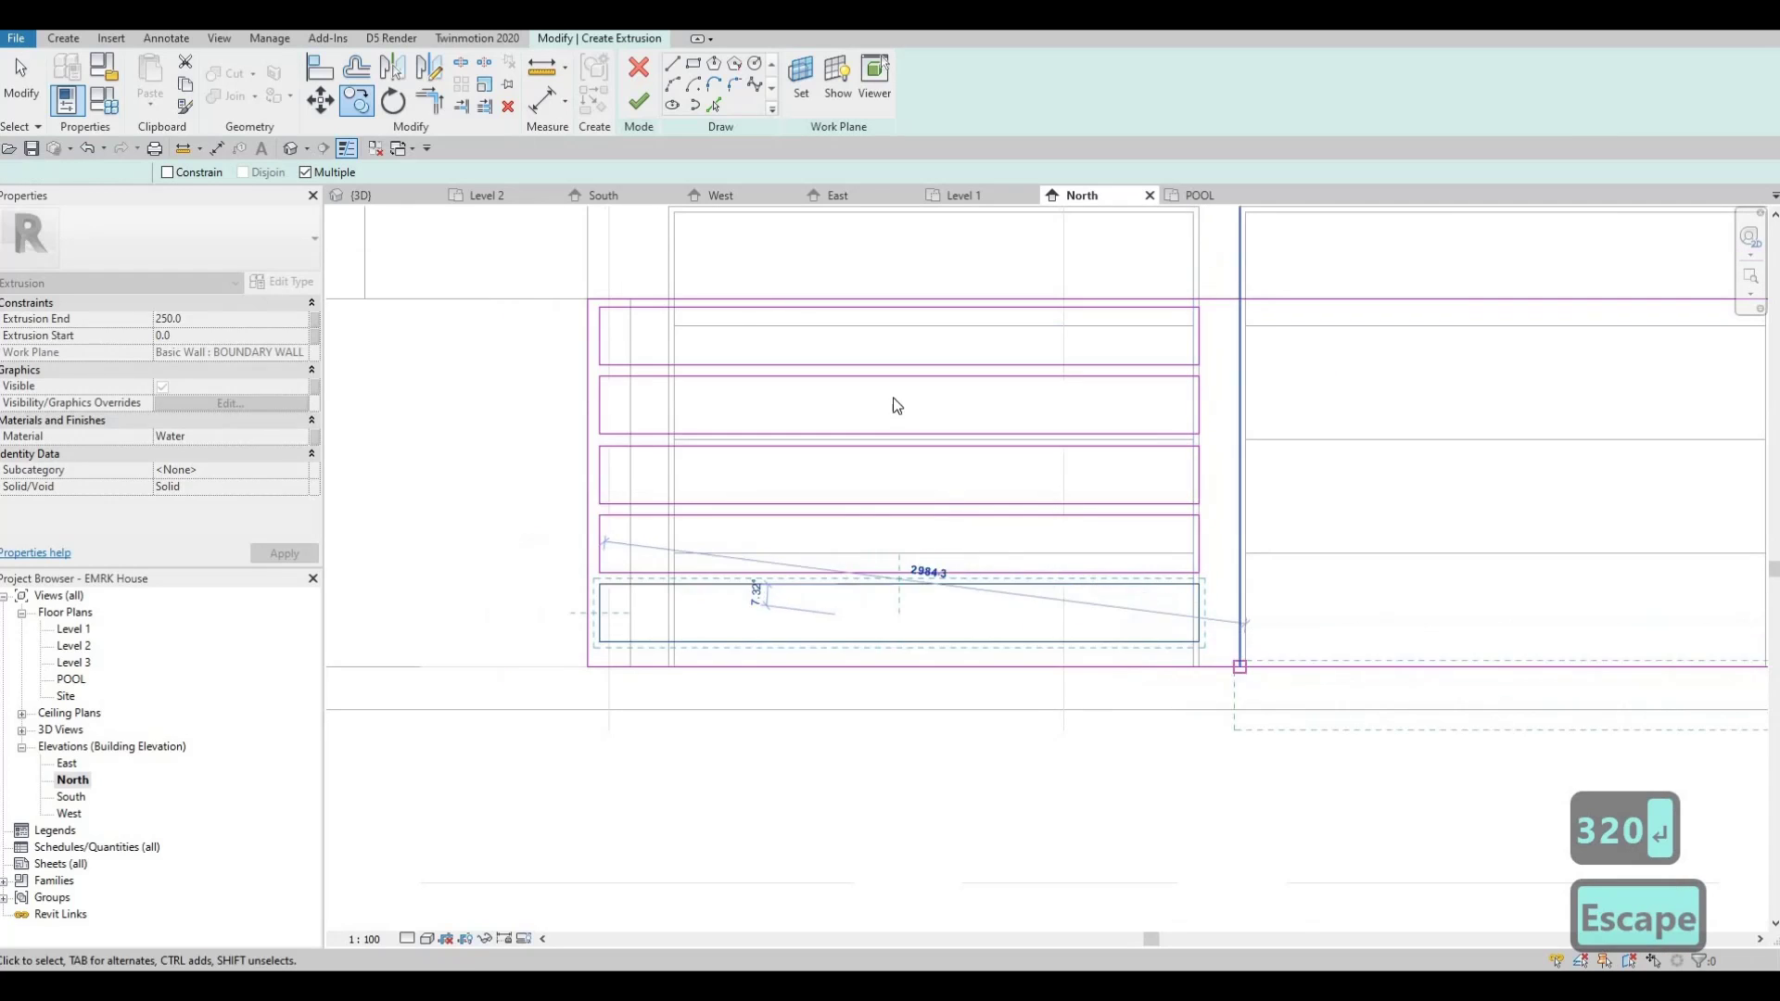
{"action": "key", "text": "Escape"}
- Nudge all five narrow rectangles down together by four increments to roughly centre them vertically in the gate outline
{"action": "scroll", "coordinate": [631, 269], "scroll_direction": "up", "scroll_amount": 2}
{"action": "mouse_move", "coordinate": [631, 267]}
{"action": "left_mouse_down"}
{"action": "mouse_move", "coordinate": [1041, 675]}
{"action": "mouse_move", "coordinate": [1387, 742]}
{"action": "left_mouse_up"}
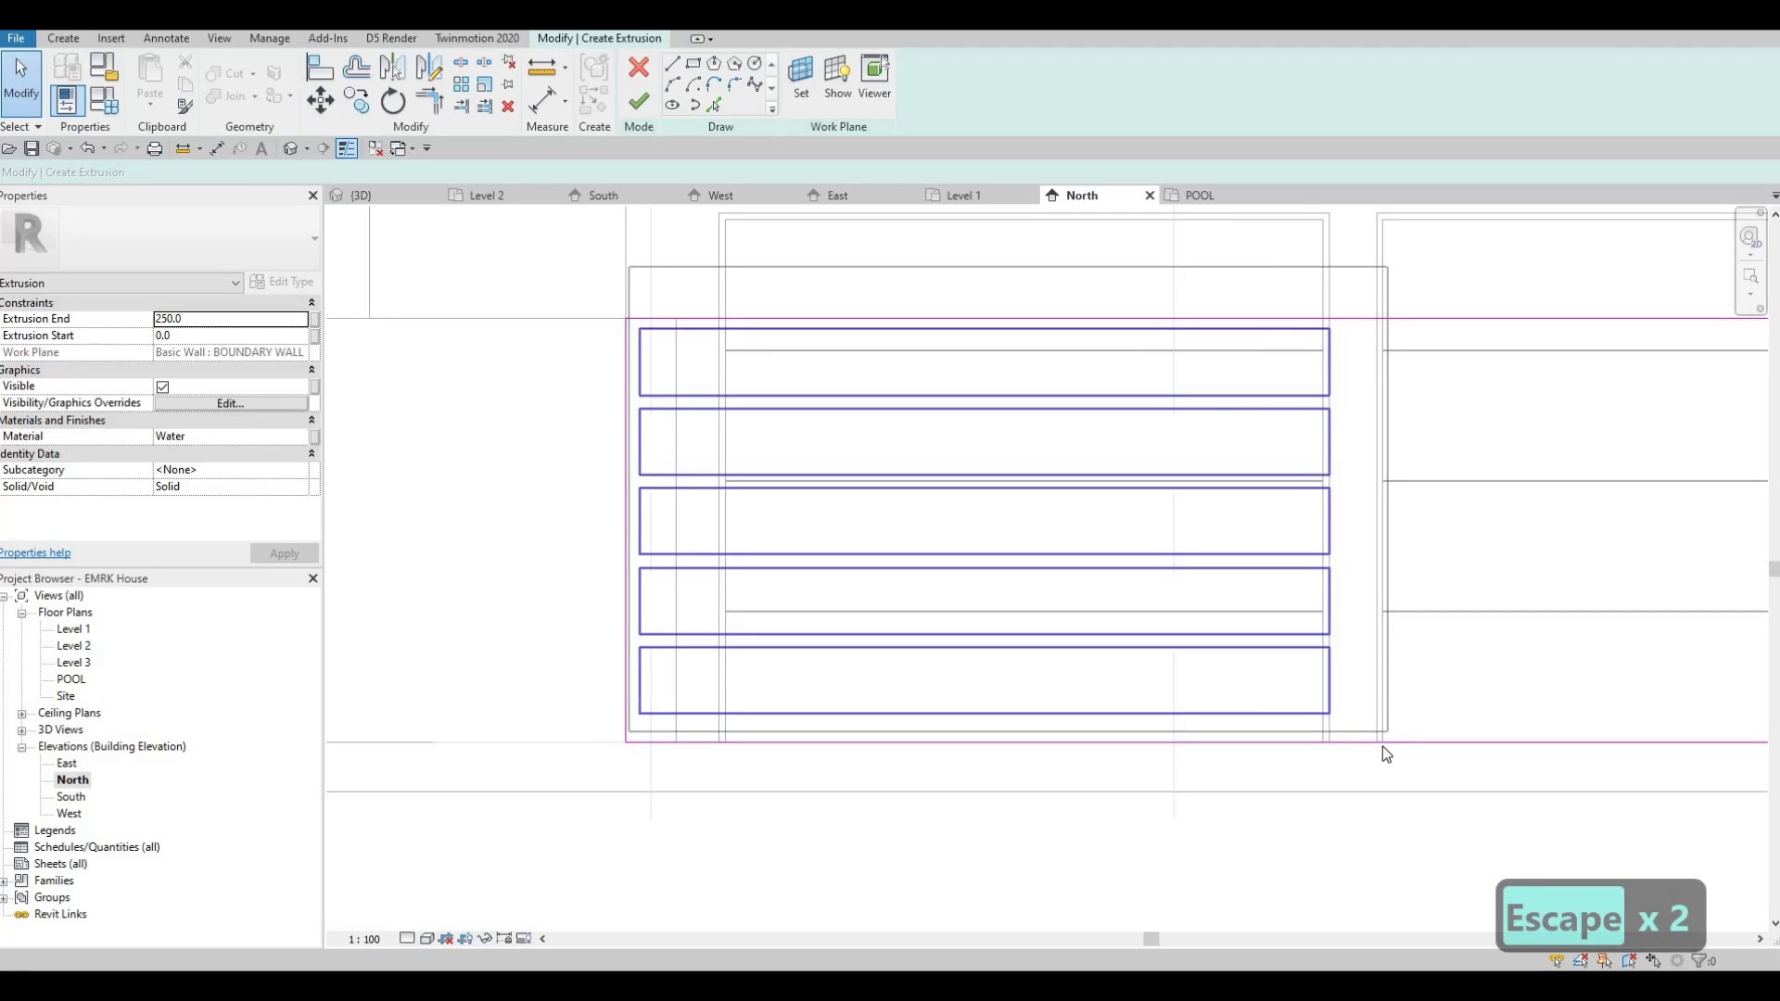
{"action": "key", "text": "Down"}
{"action": "key", "text": "Down"}
{"action": "key", "text": "Down"}
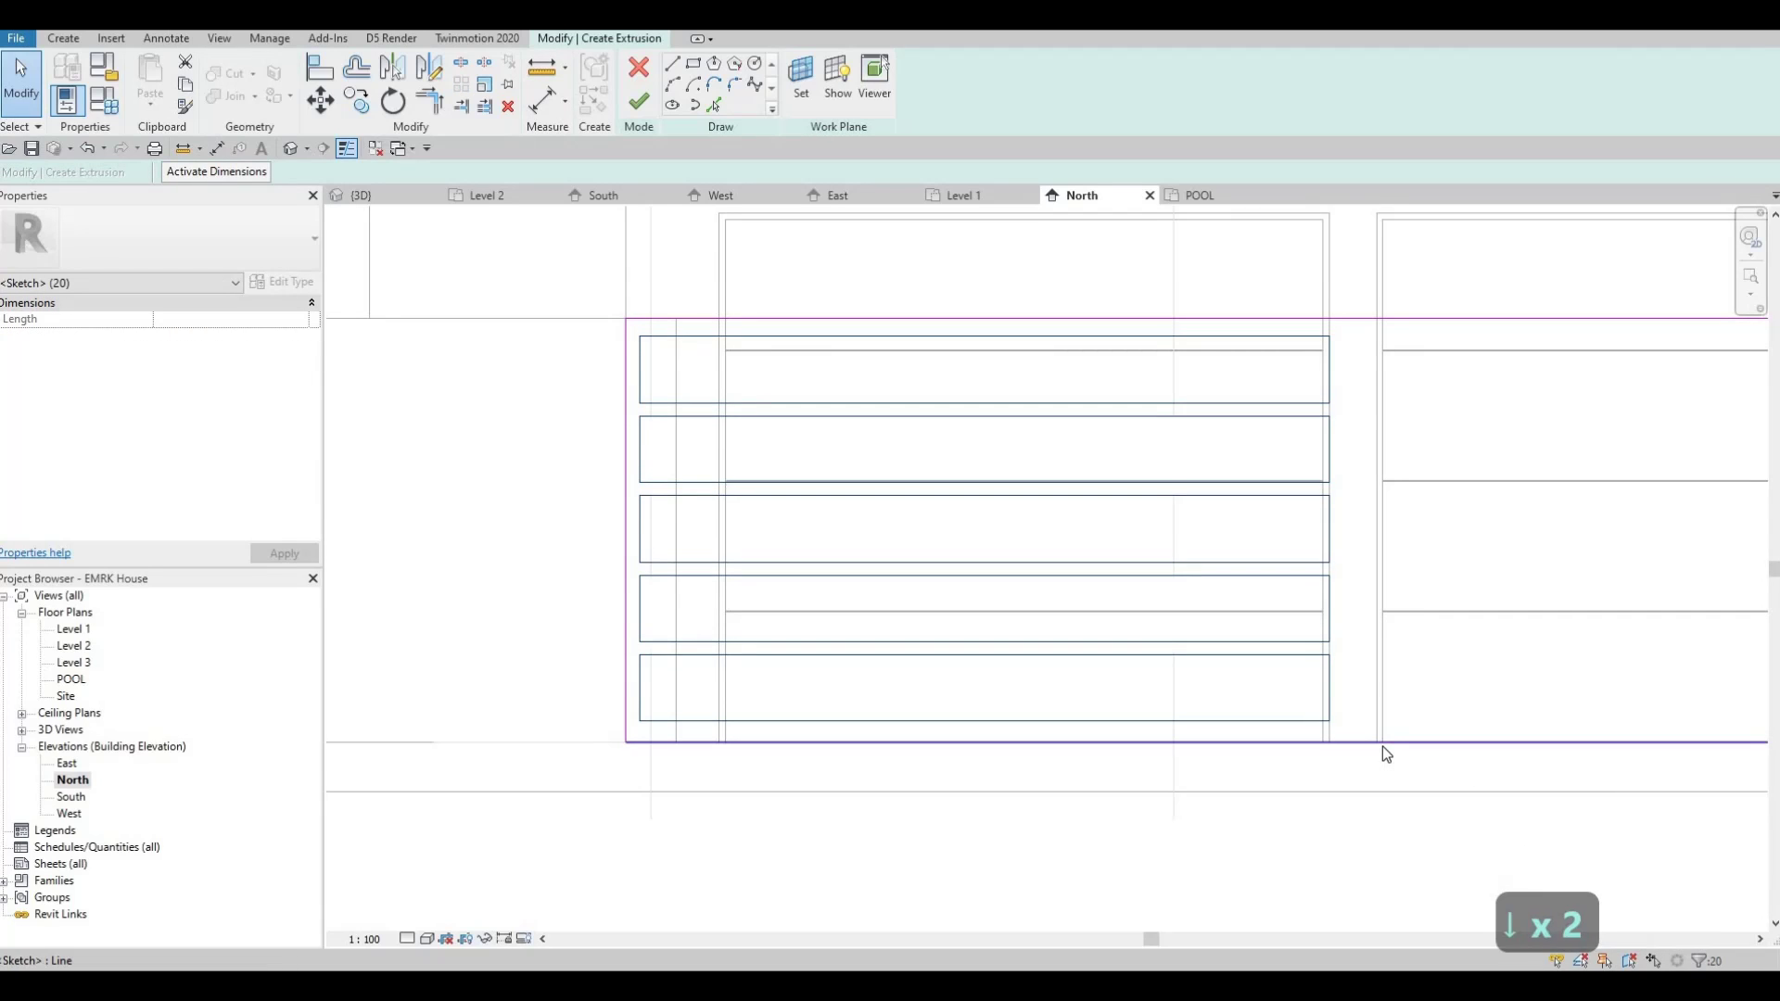
{"action": "key", "text": "Down"}
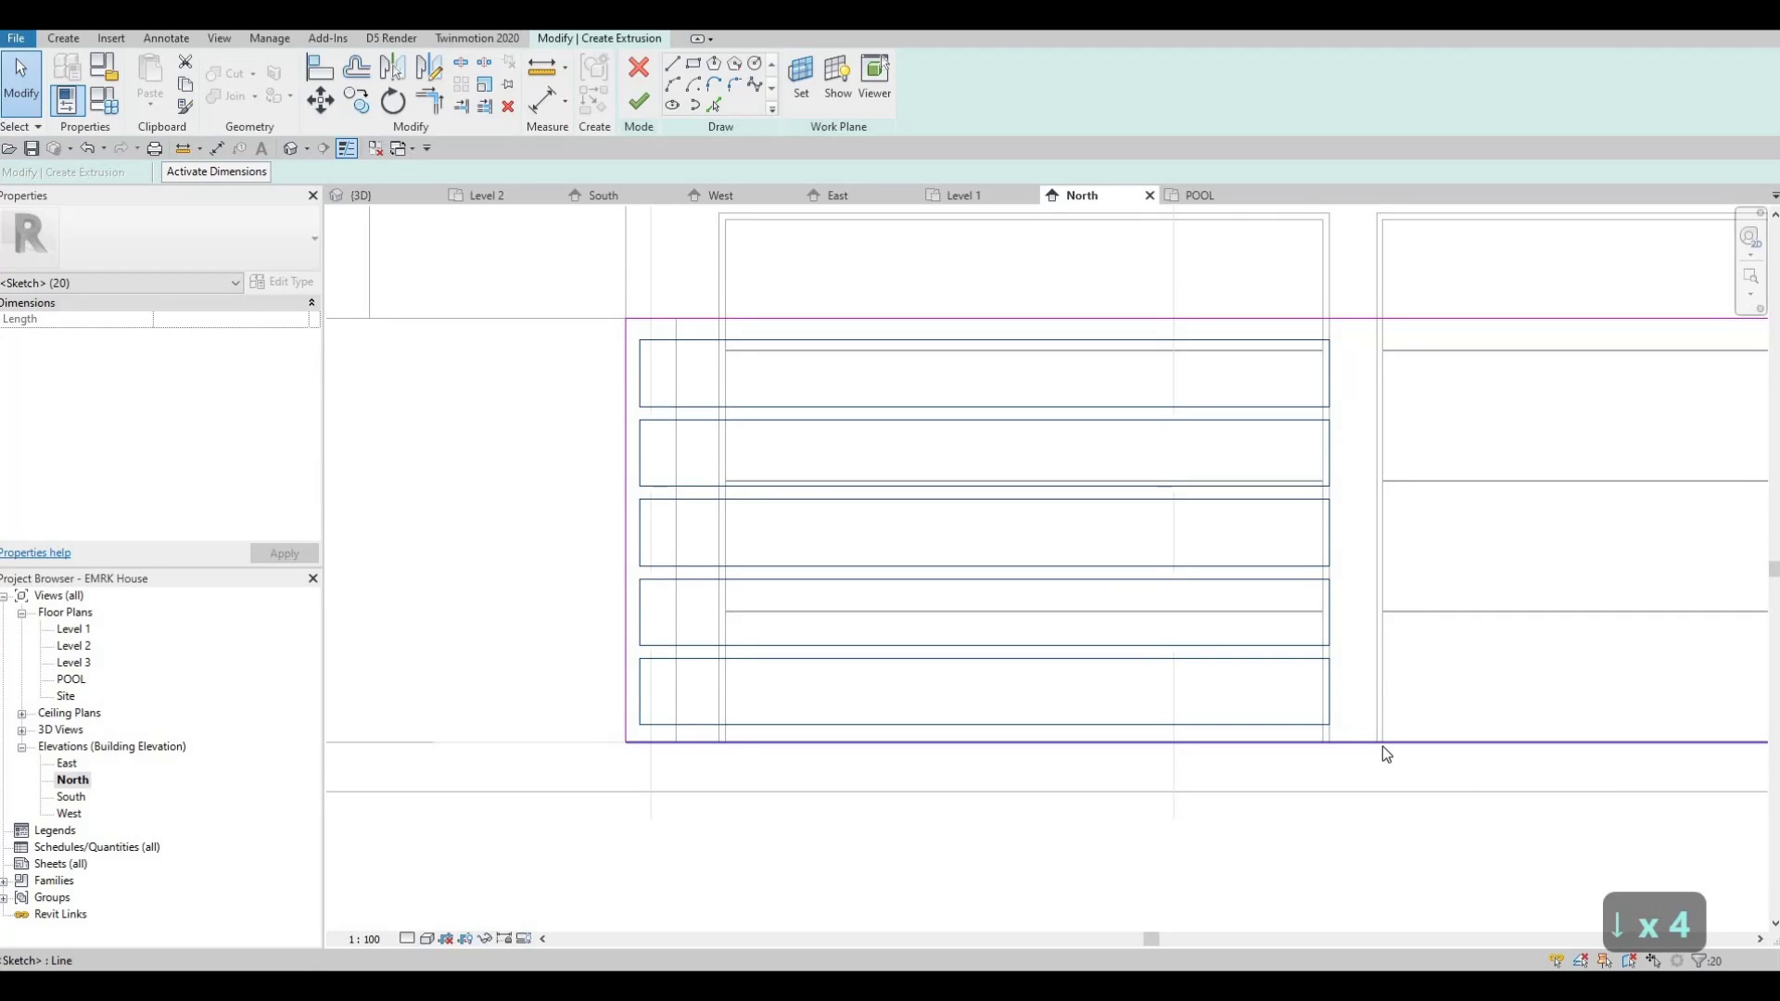
- Mirror a copy of the five rectangles about a vertical axis through the midpoint of the outline's top edge
{"action": "scroll", "coordinate": [1095, 393], "scroll_direction": "down", "scroll_amount": 2}
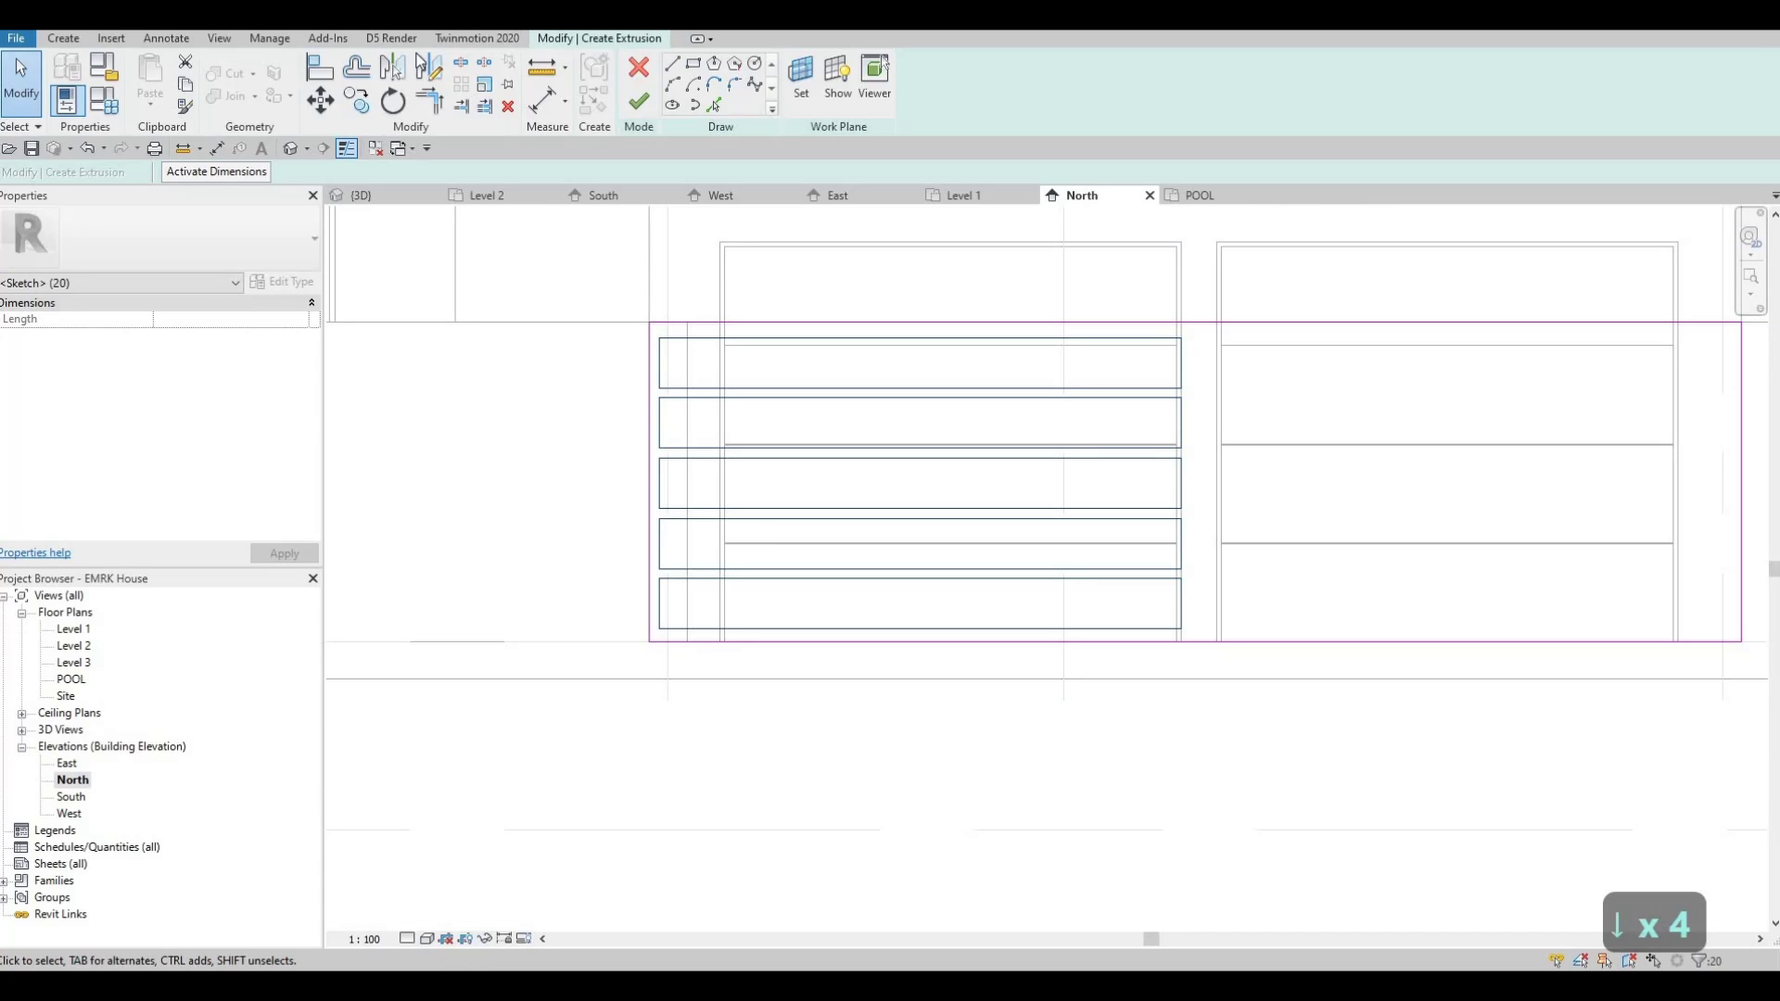
{"action": "left_click", "coordinate": [1195, 321]}
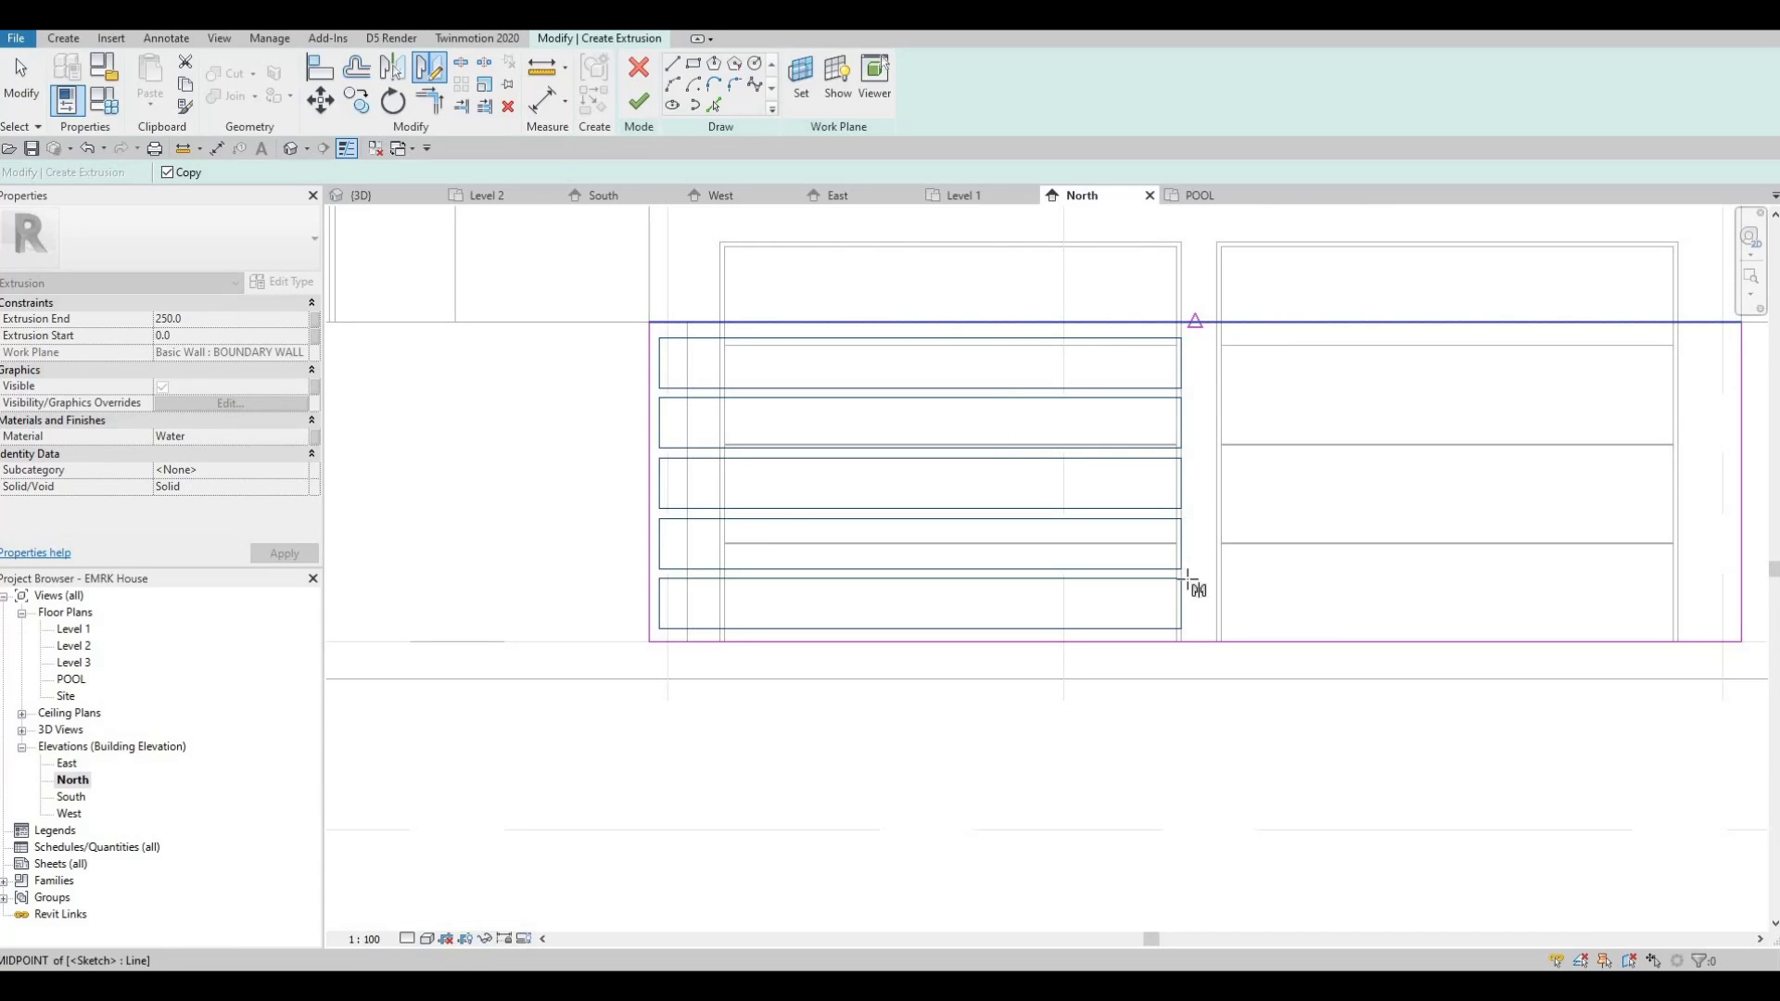
{"action": "left_click", "coordinate": [1193, 660]}
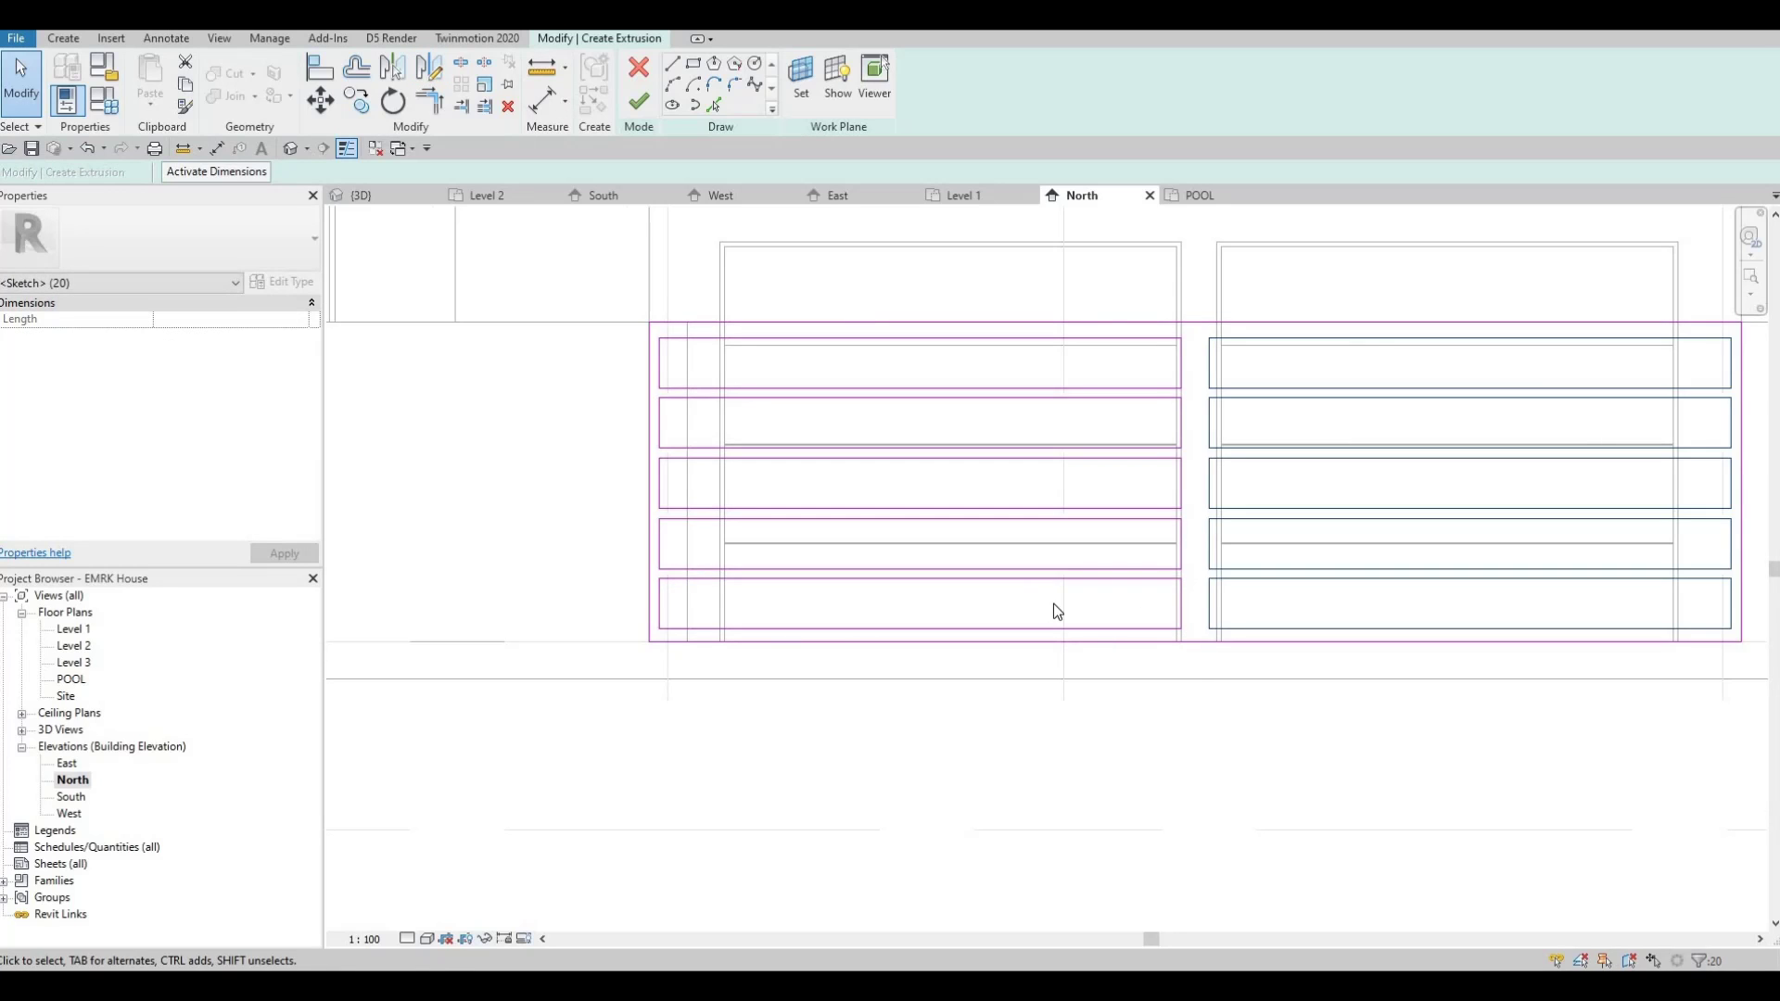
- Finish the slotted gate's extrusion sketch and switch to the 3D view
{"action": "middle_click_drag", "start_coordinate": [1352, 915], "coordinate": [1178, 842]}
{"action": "middle_click_drag", "start_coordinate": [1065, 731], "coordinate": [1164, 842]}
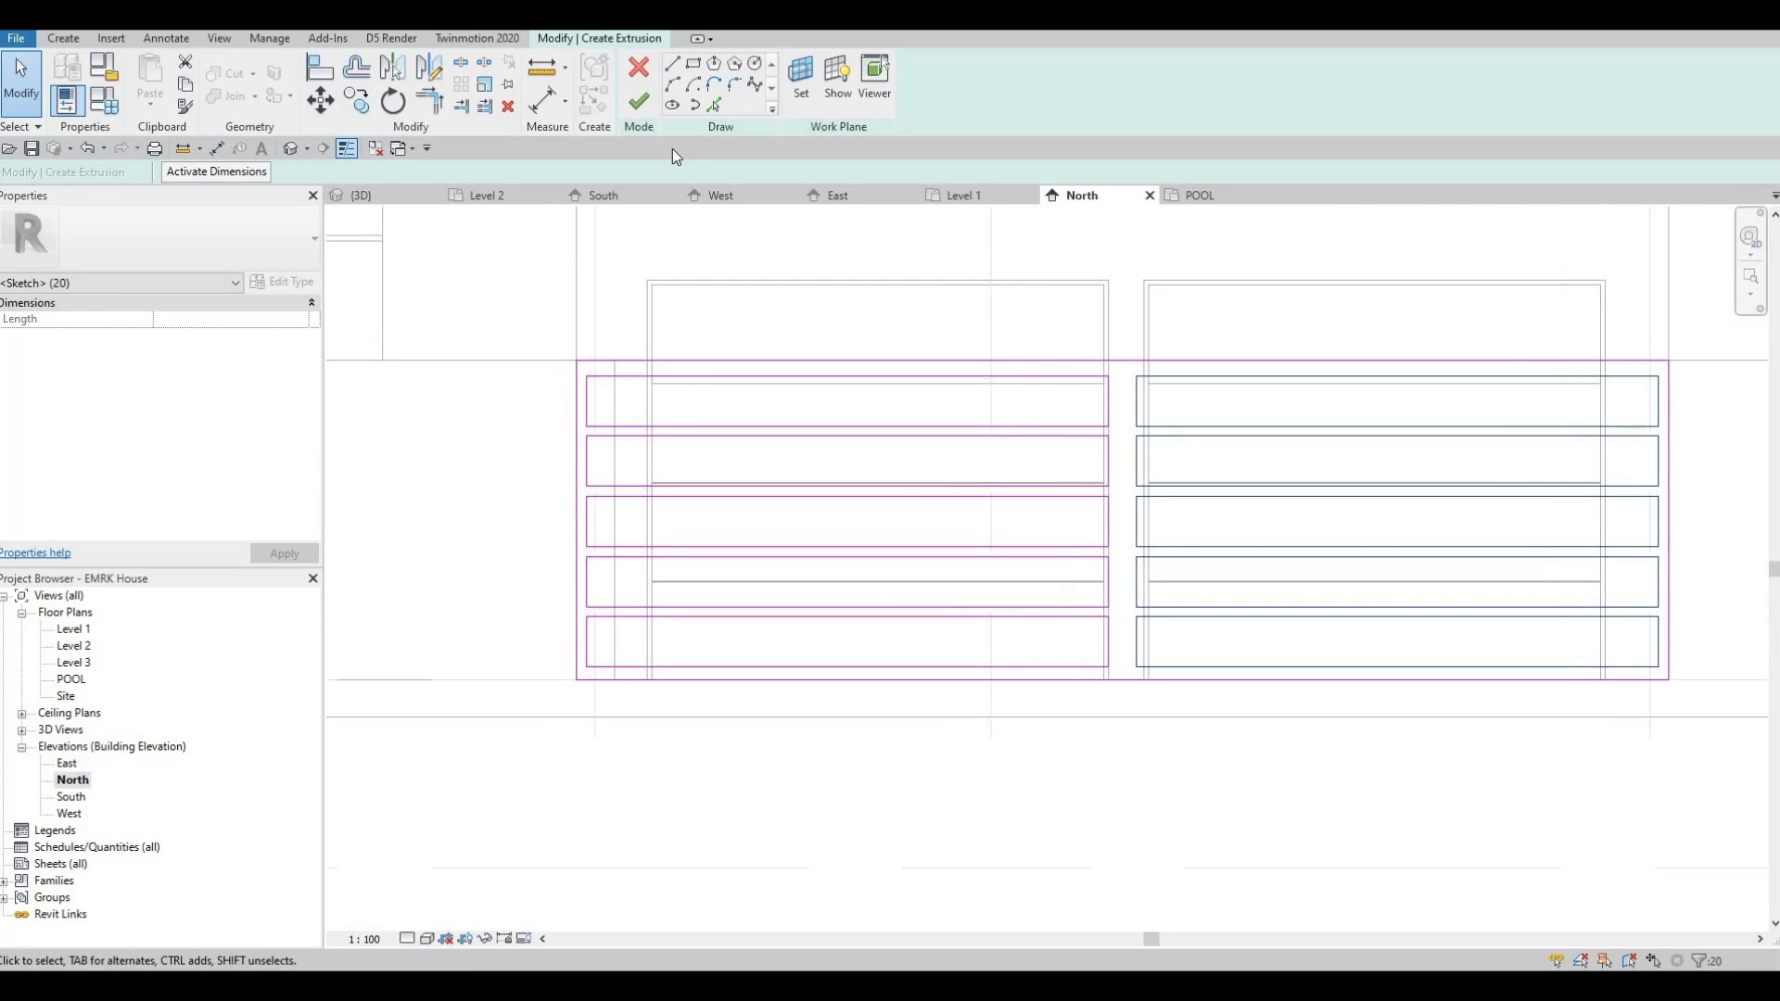
{"action": "left_click", "coordinate": [638, 102]}
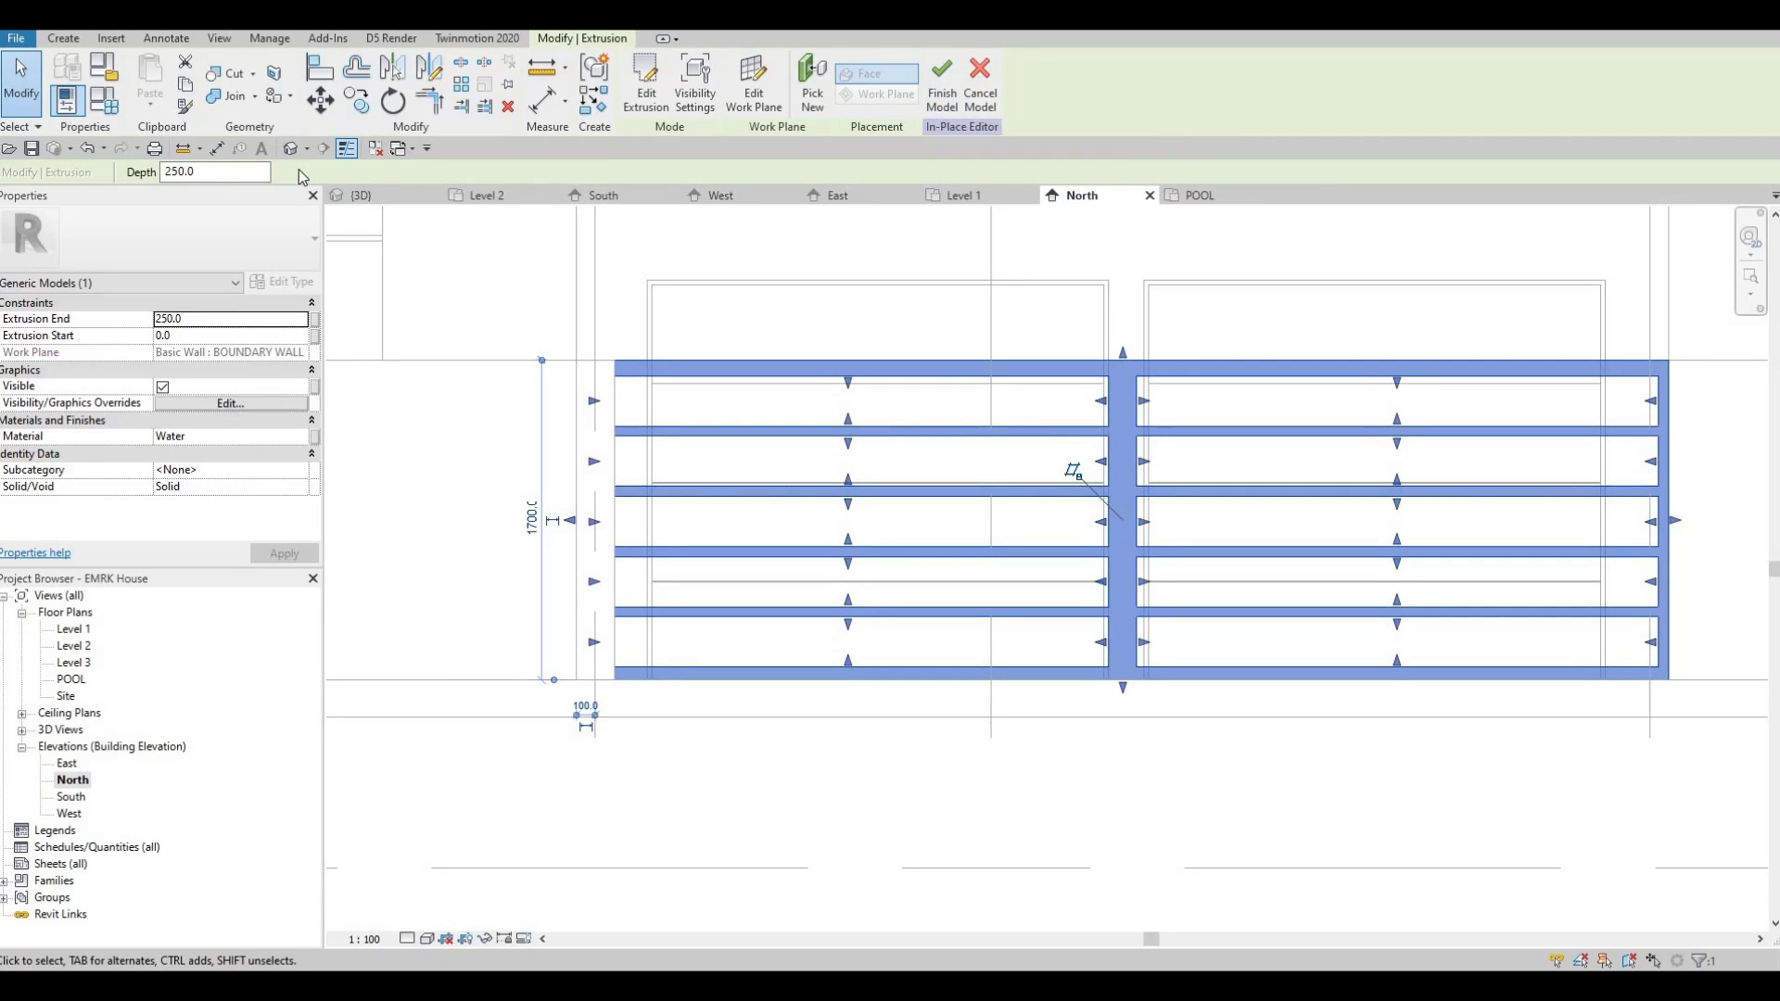
{"action": "key", "text": "ctrl+Tab"}
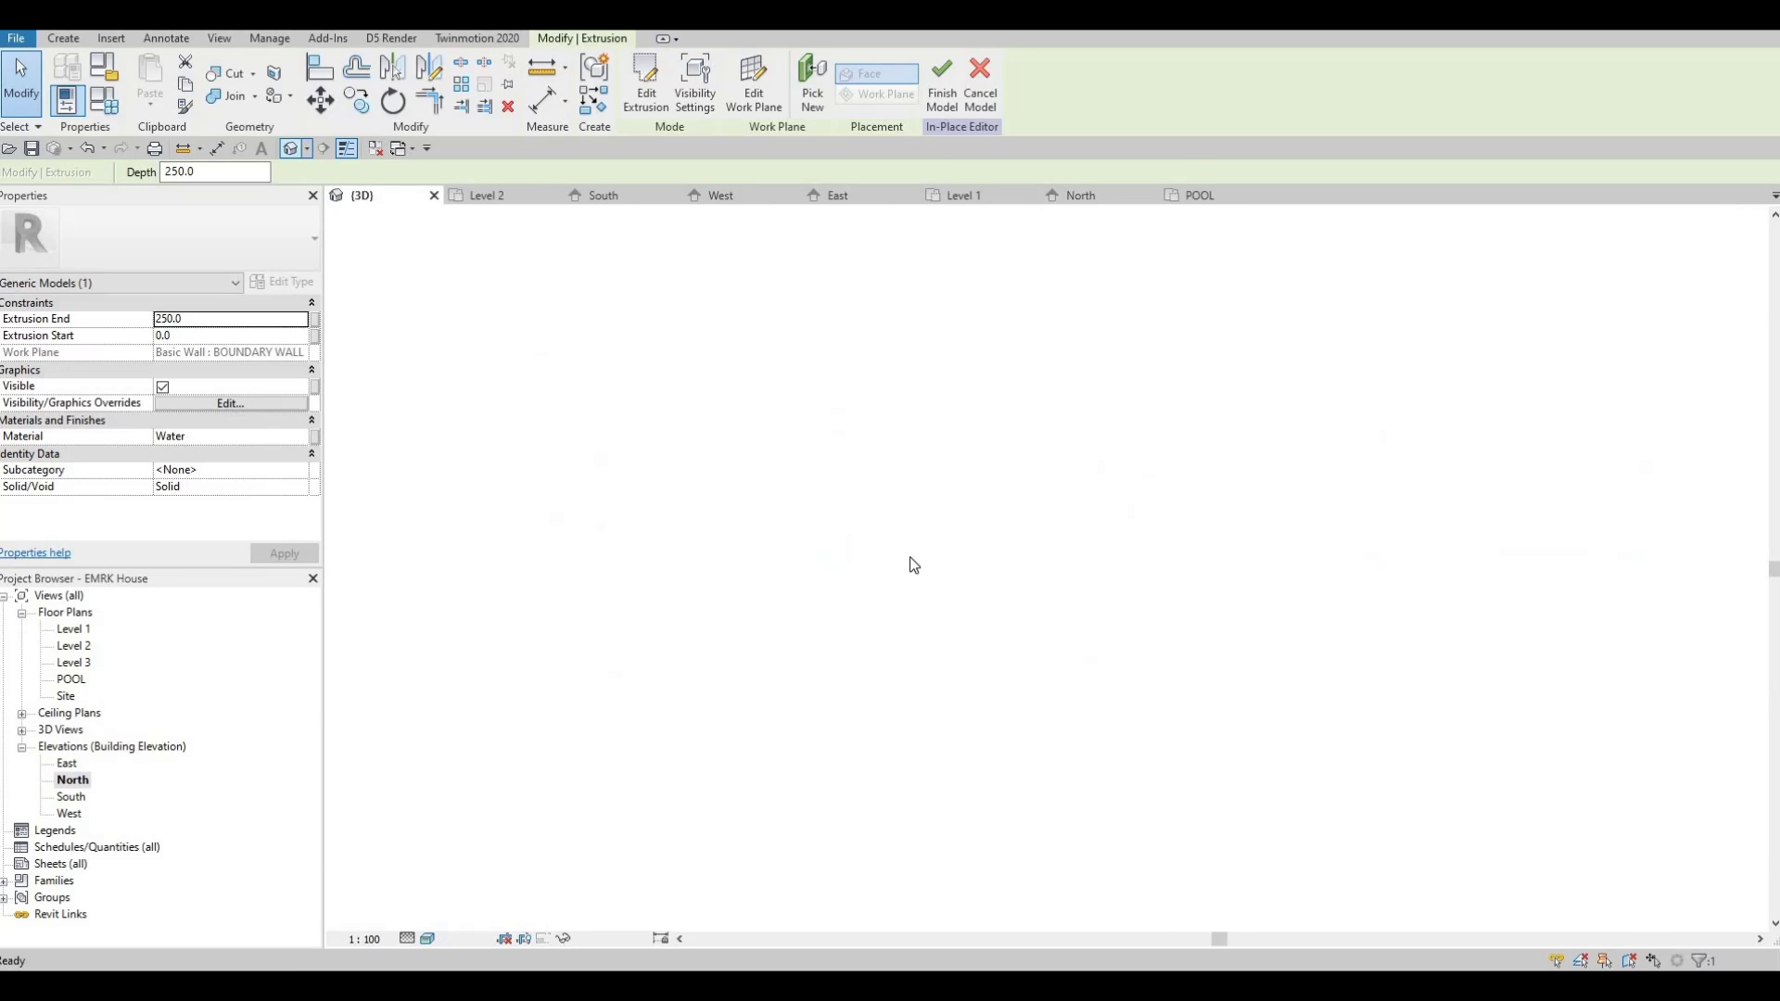
- In the North elevation, nudge the gate extrusion a few increments right so its left end sits beside the boundary wall
{"action": "left_click", "coordinate": [1046, 703]}
{"action": "middle_click_drag", "start_coordinate": [1046, 703], "coordinate": [1244, 697], "text": "shift"}
{"action": "middle_click_drag", "start_coordinate": [362, 770], "coordinate": [1137, 687]}
{"action": "scroll", "coordinate": [1139, 689], "scroll_direction": "up", "scroll_amount": 2}
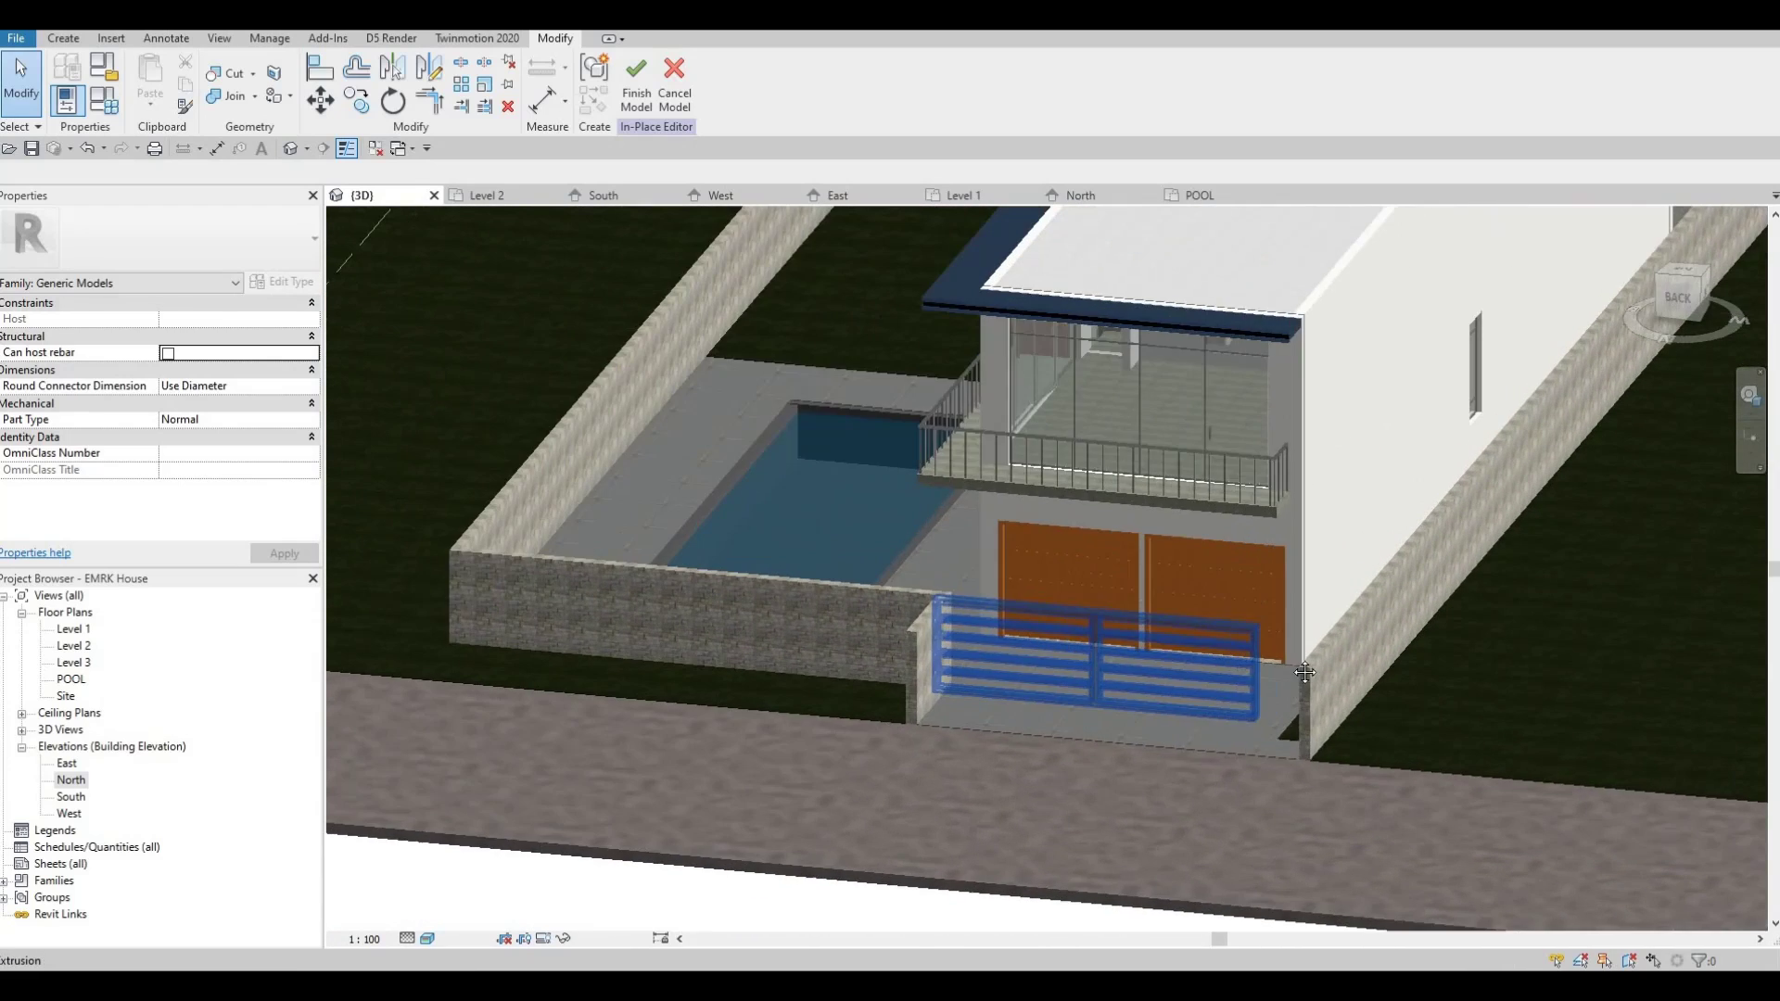
{"action": "middle_click_drag", "start_coordinate": [1259, 713], "coordinate": [1398, 677]}
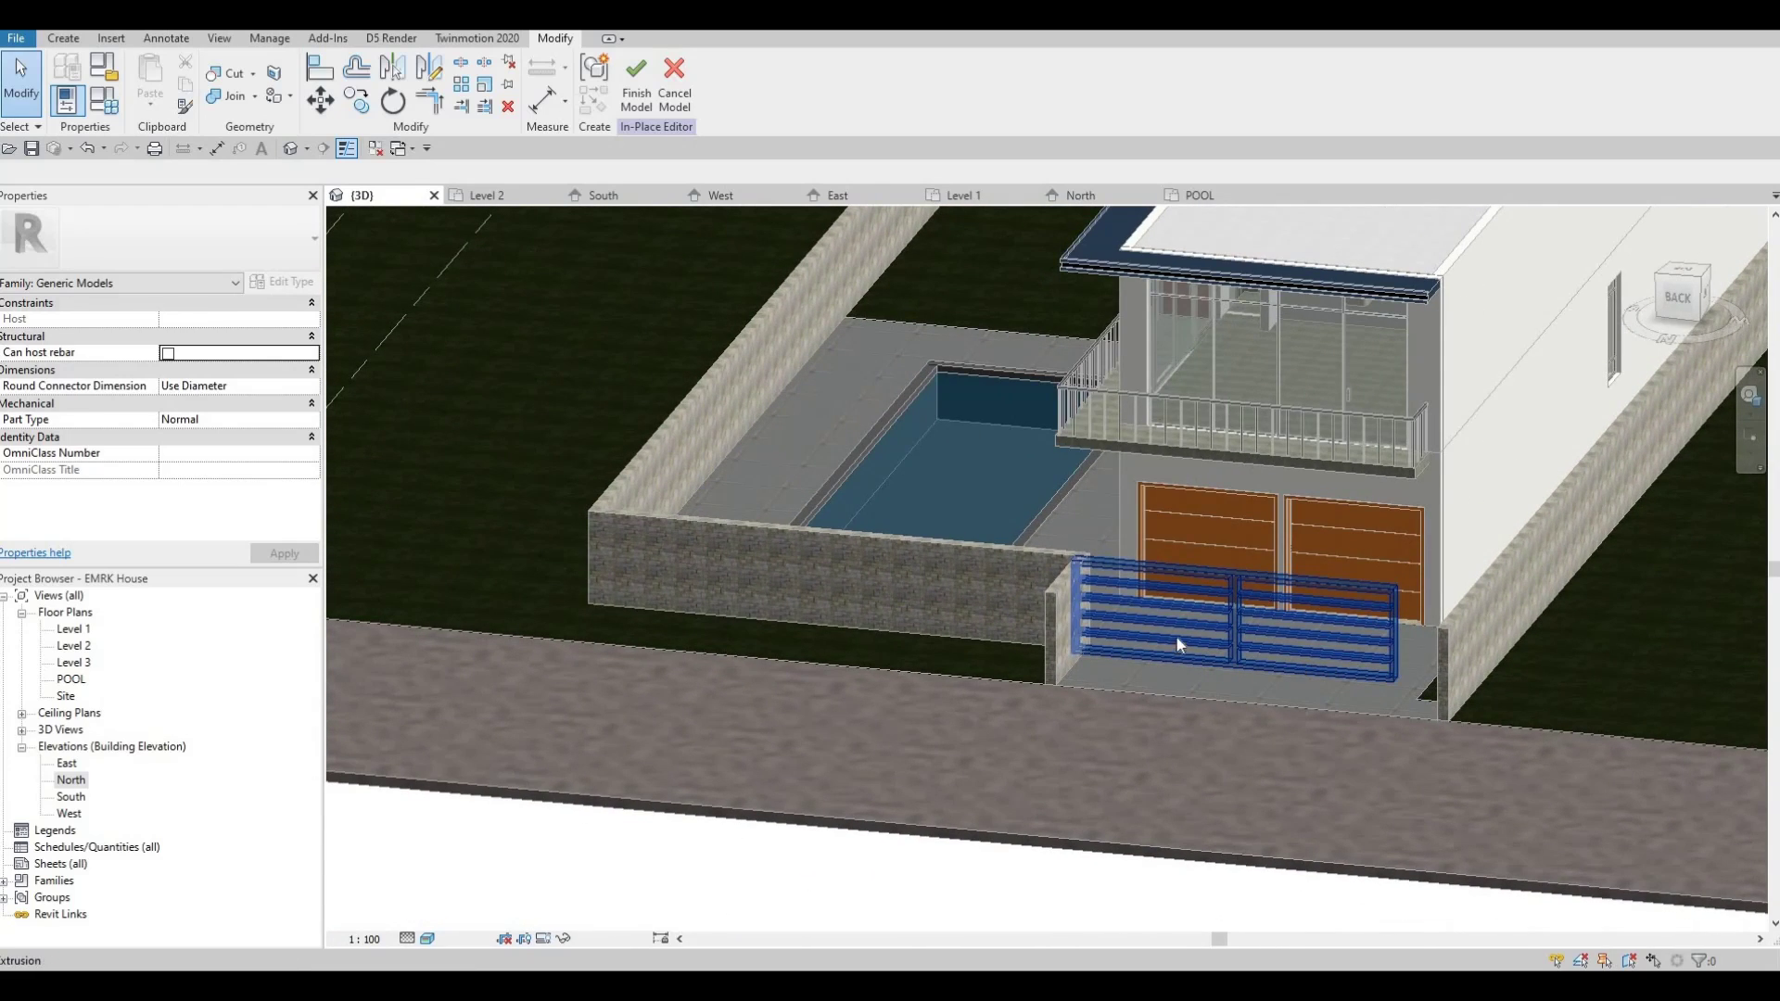
{"action": "middle_click_drag", "start_coordinate": [1165, 625], "coordinate": [1162, 621]}
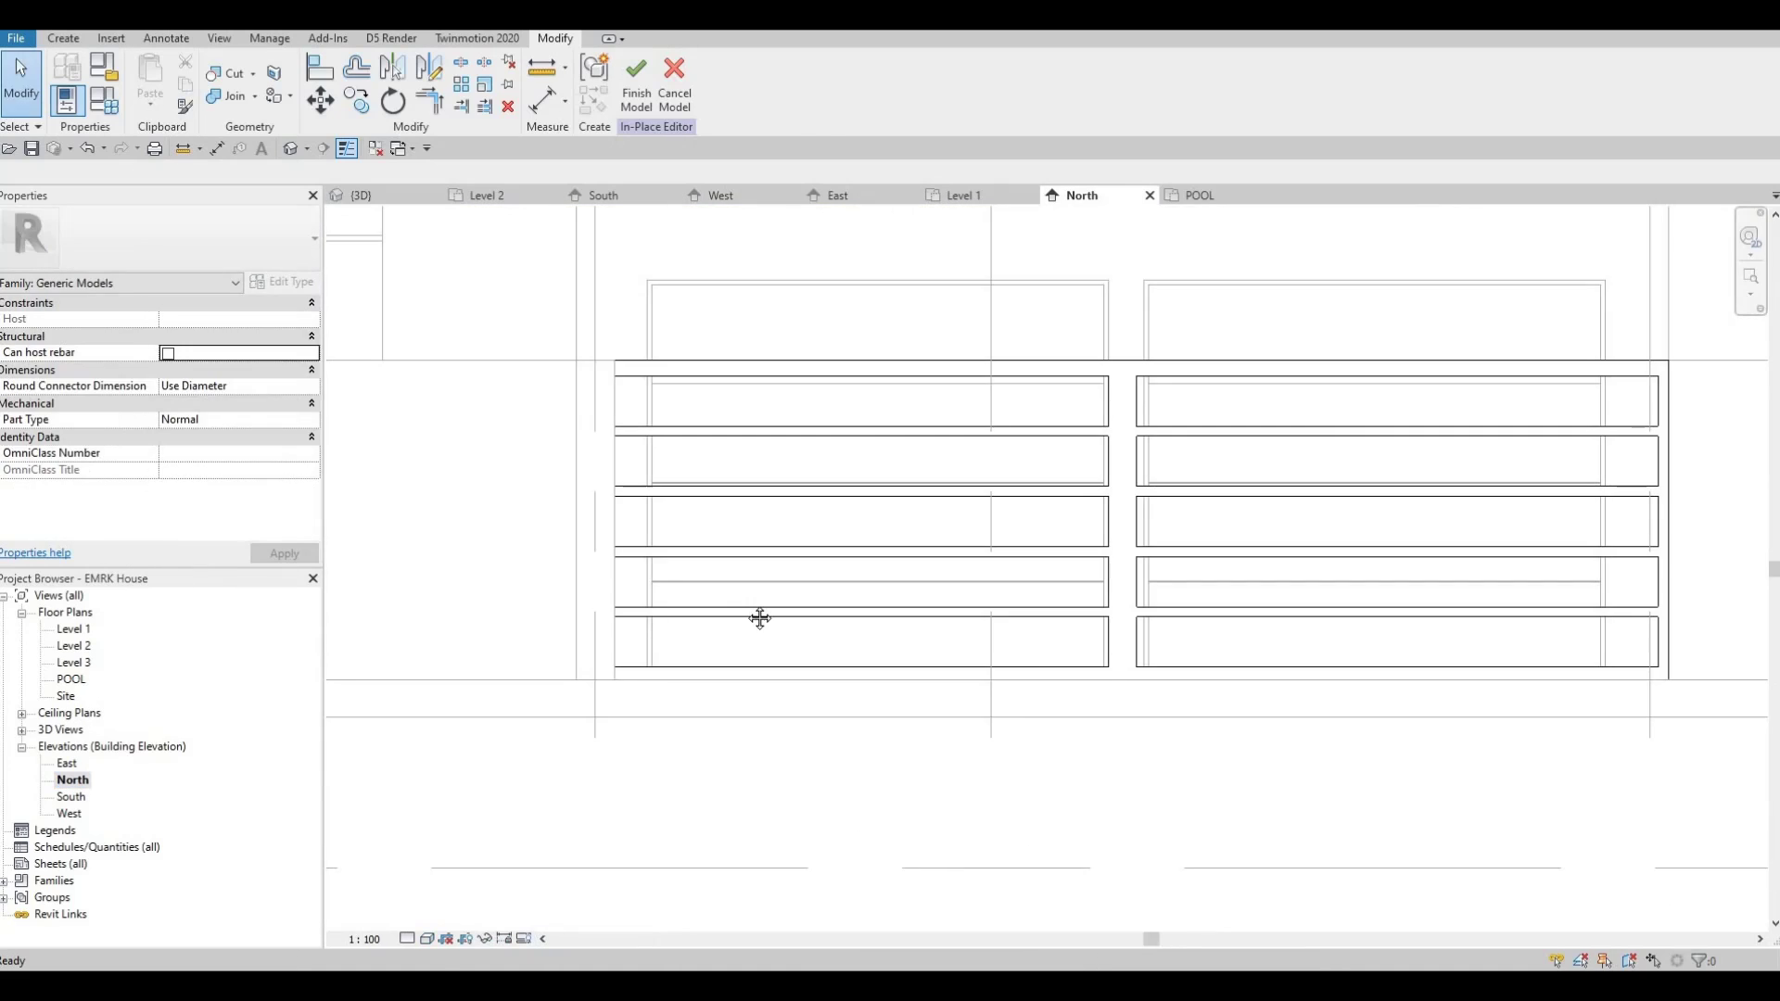
{"action": "scroll", "coordinate": [763, 516], "scroll_direction": "down", "scroll_amount": 3}
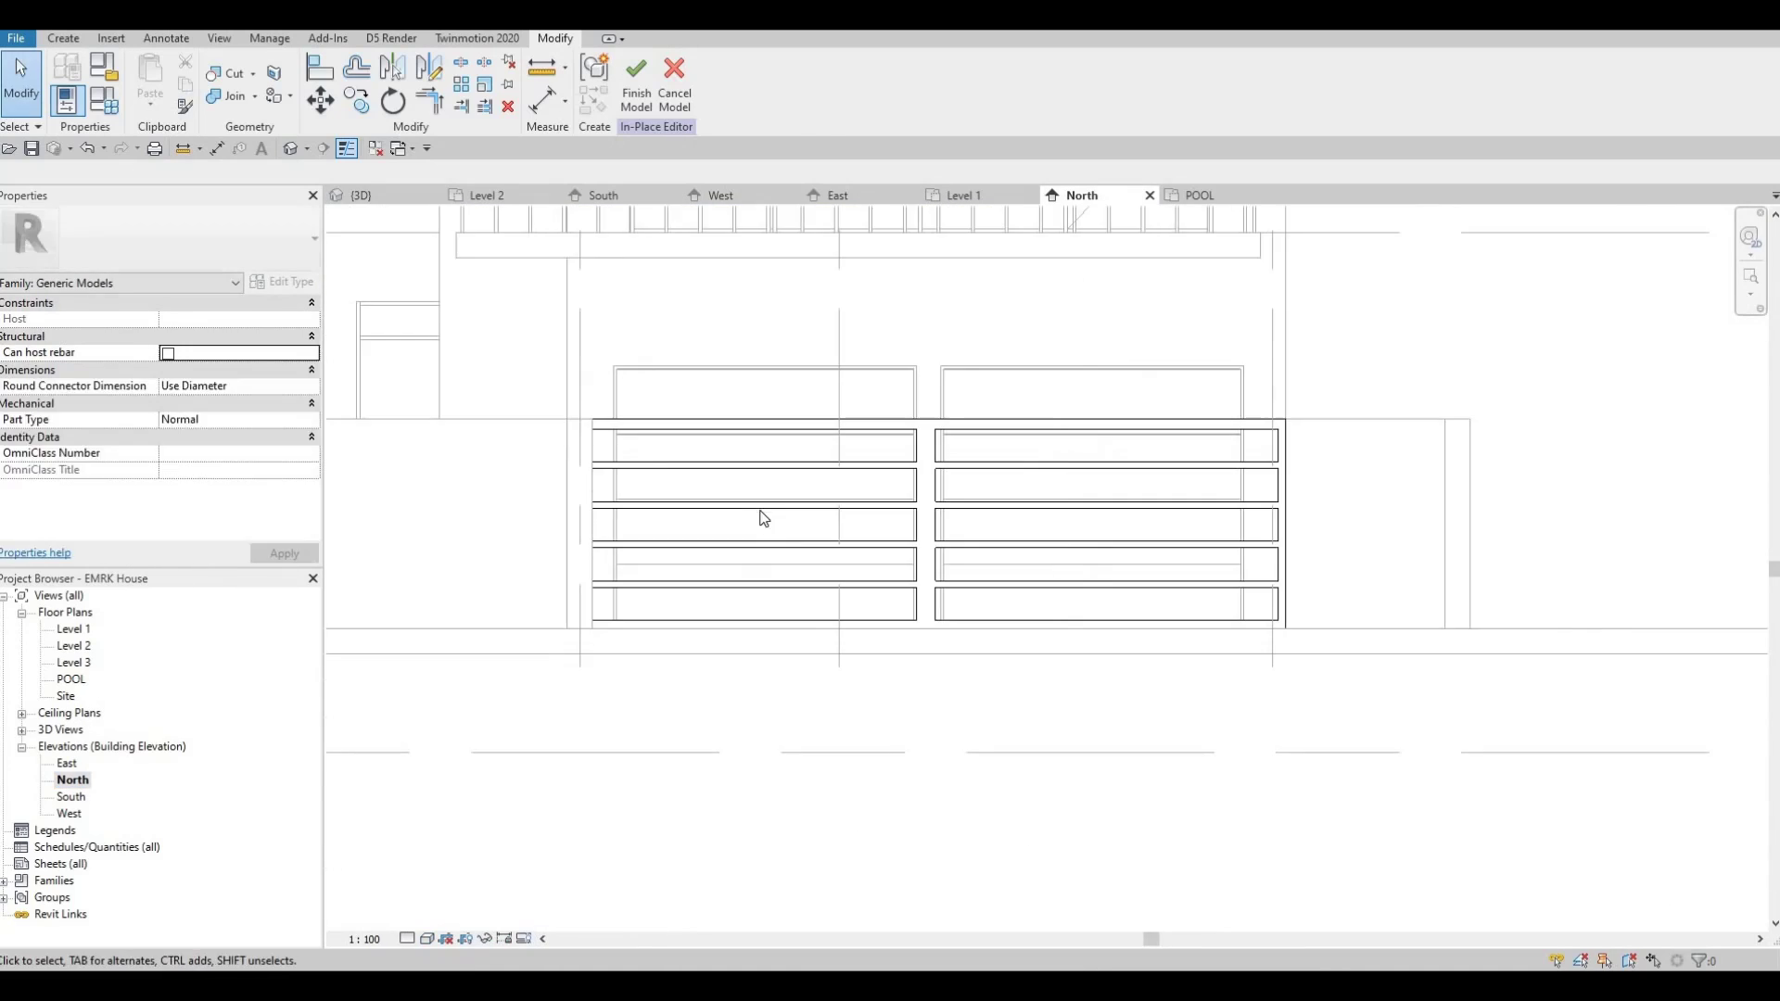
{"action": "key", "text": "Escape"}
{"action": "left_click", "coordinate": [753, 507]}
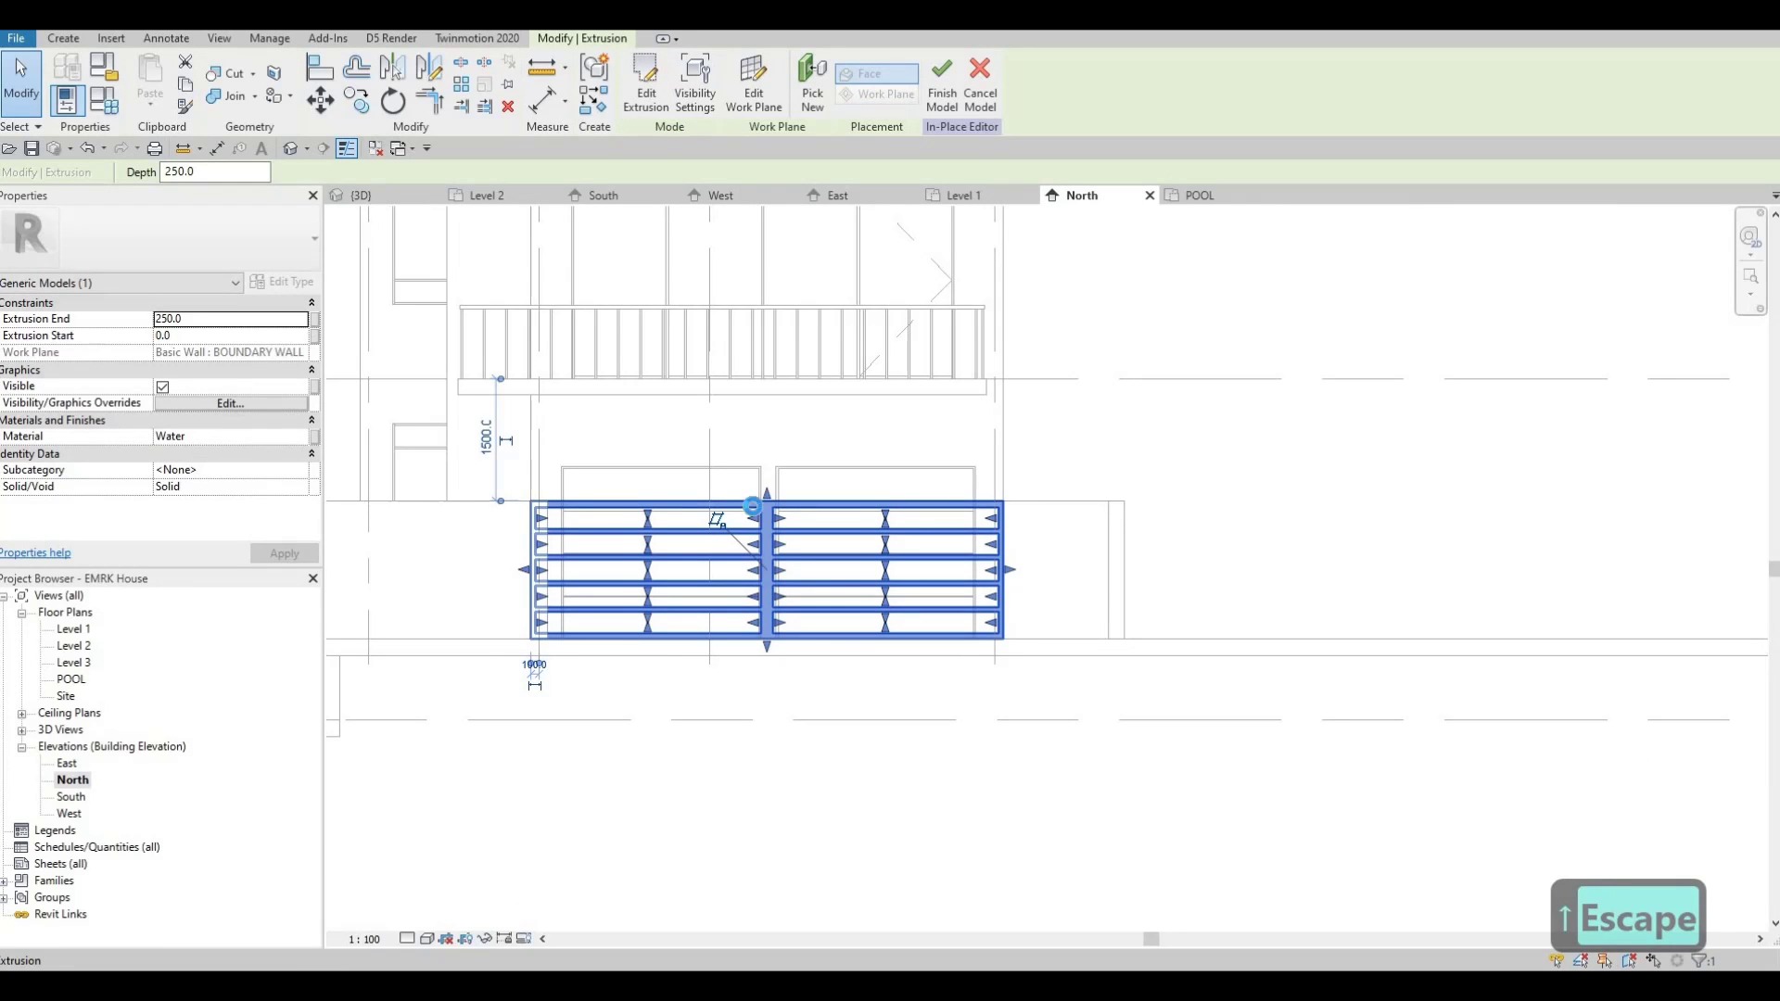
{"action": "key", "text": "Right"}
{"action": "key", "text": "Right"}
{"action": "key", "text": "Right"}
{"action": "key", "text": "Right"}
{"action": "key", "text": "Right"}
{"action": "key", "text": "Right"}
{"action": "key", "text": "Right"}
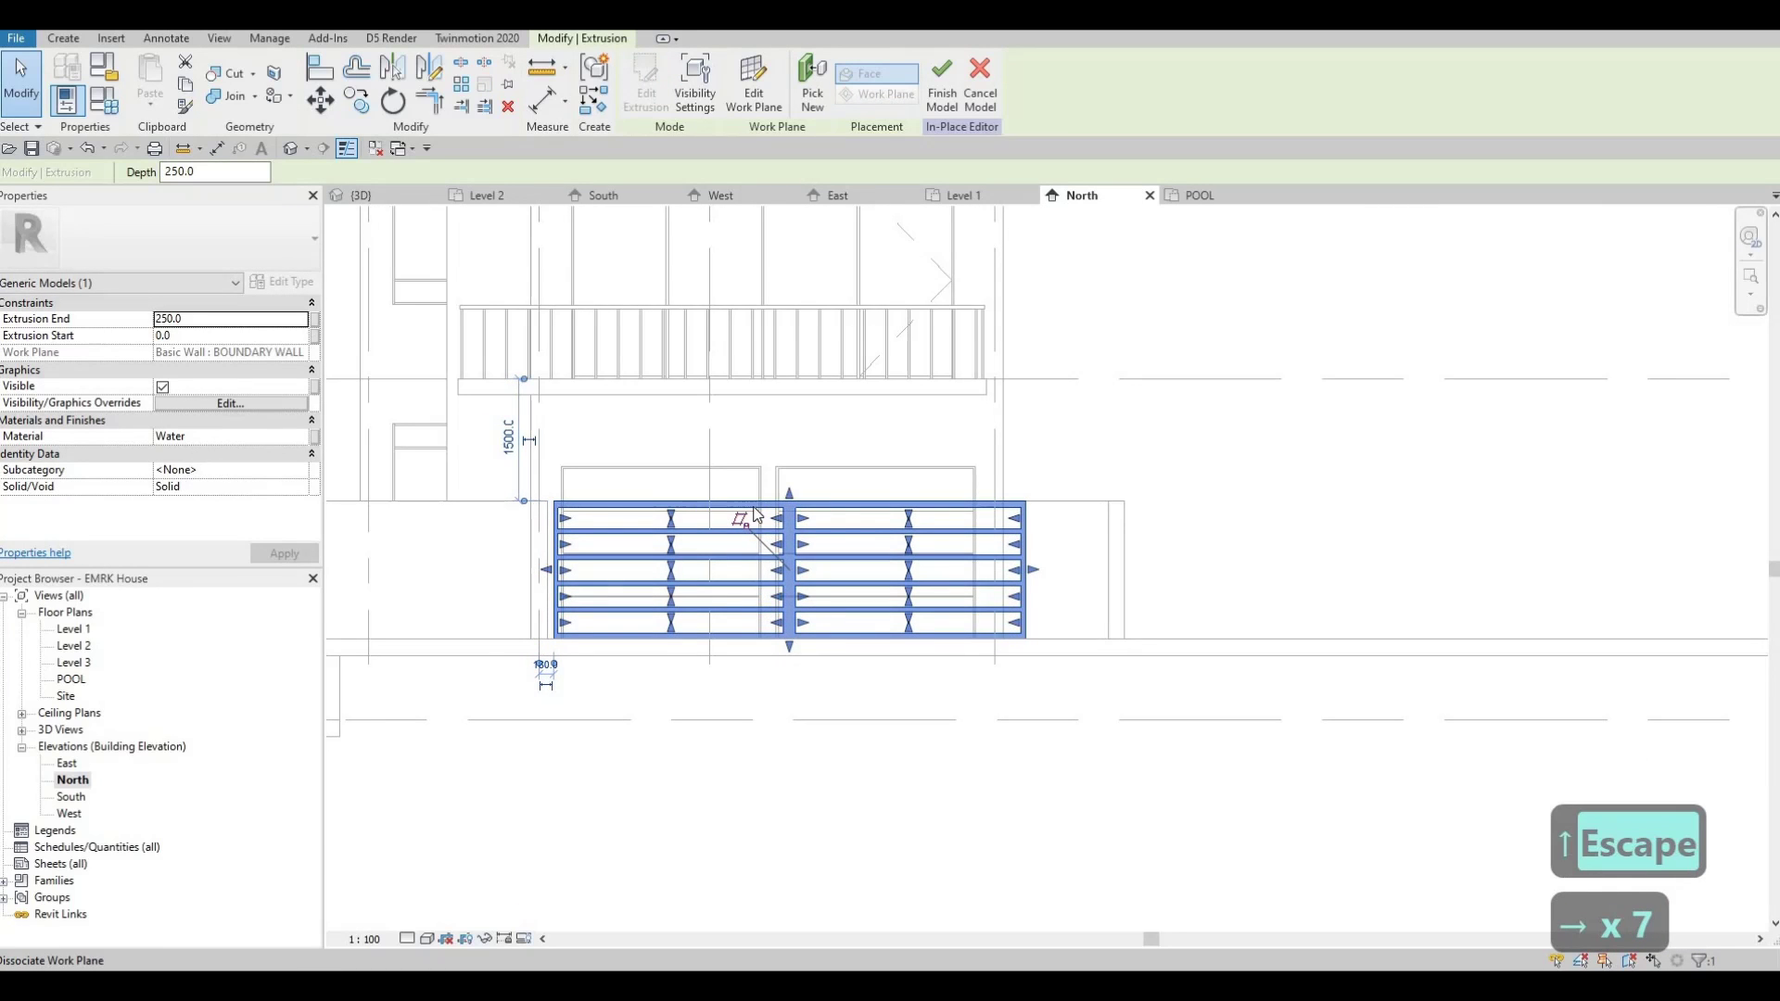
{"action": "key", "text": "Left"}
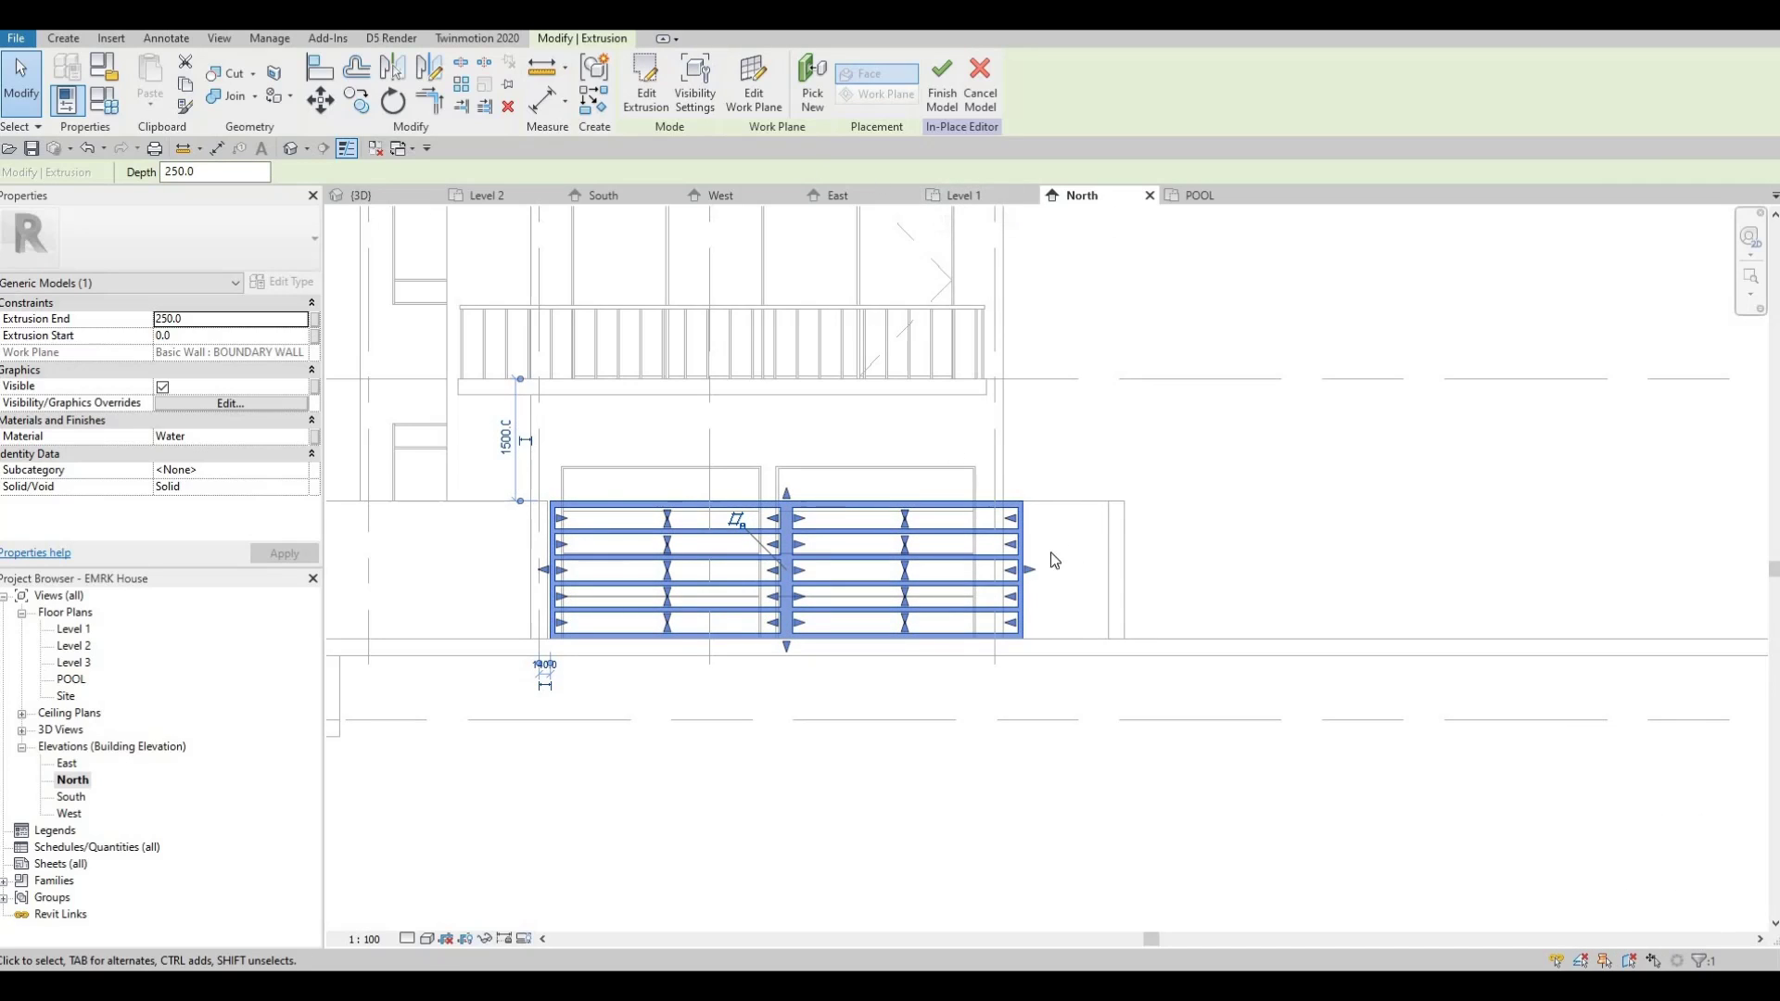
- Stretch the gate's ends to meet the boundary walls on both sides of the driveway opening and finish the in-place model
{"action": "left_click_drag", "start_coordinate": [1030, 575], "coordinate": [1110, 573]}
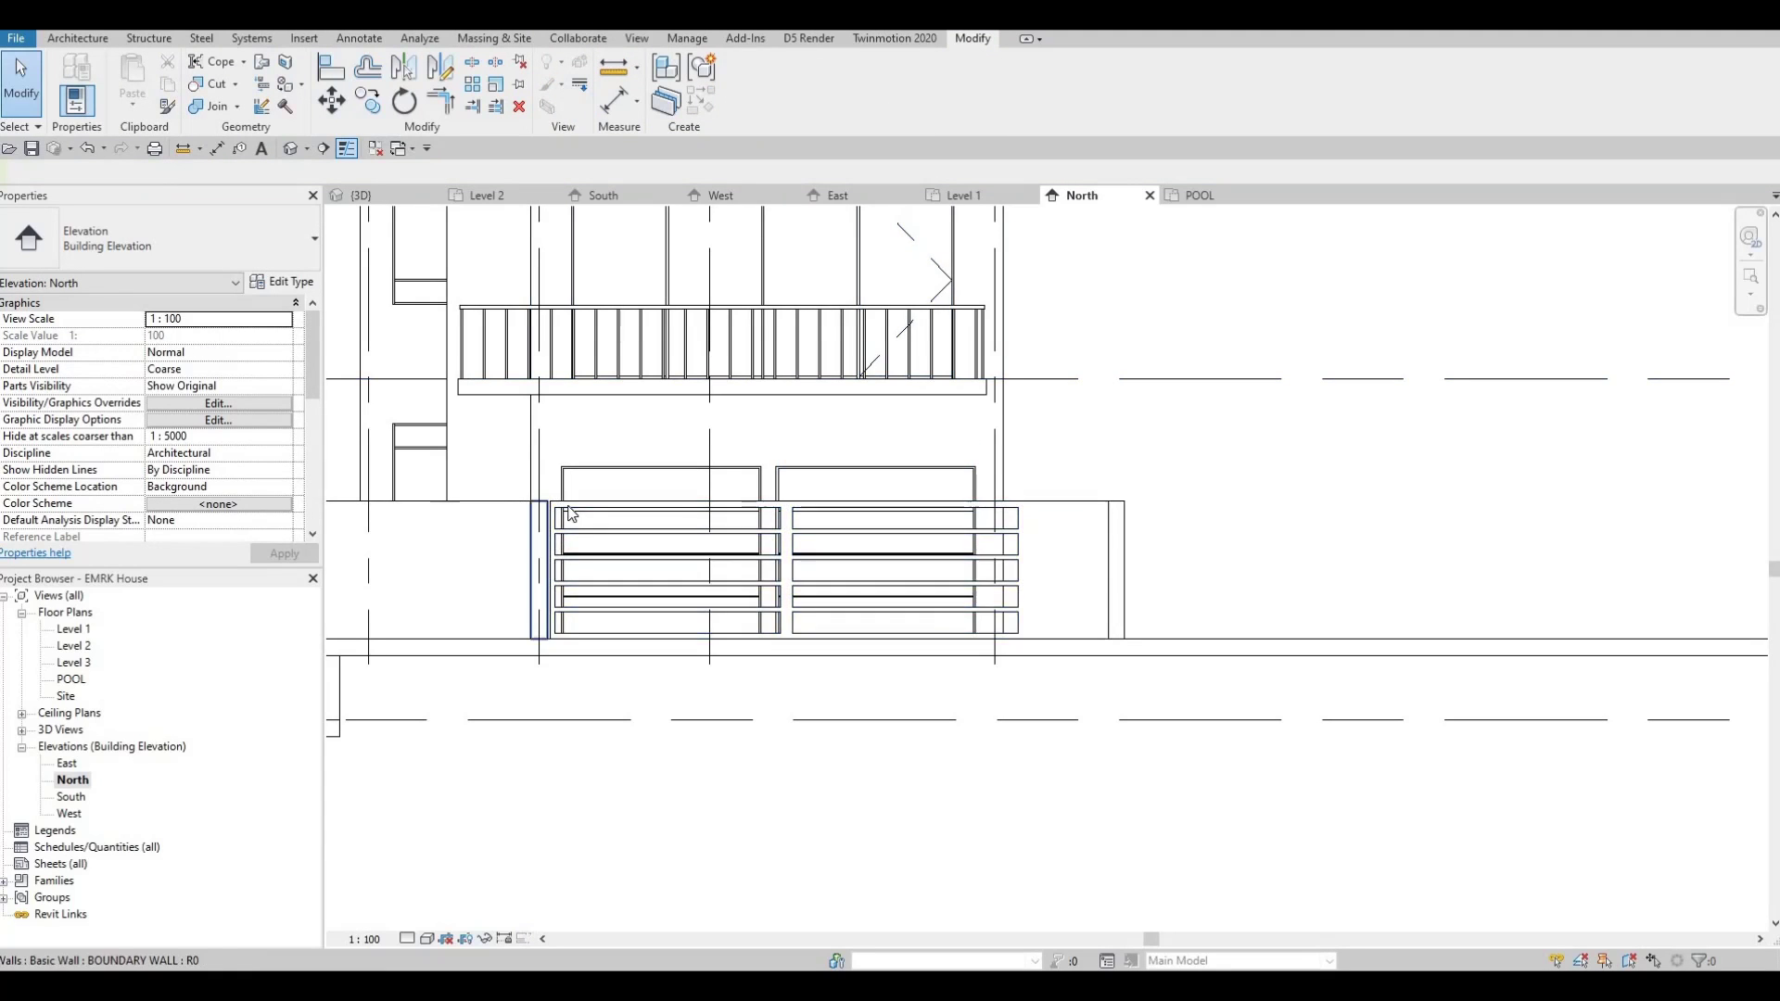
{"action": "scroll", "coordinate": [571, 514], "scroll_direction": "up", "scroll_amount": 5}
{"action": "left_click", "coordinate": [566, 623]}
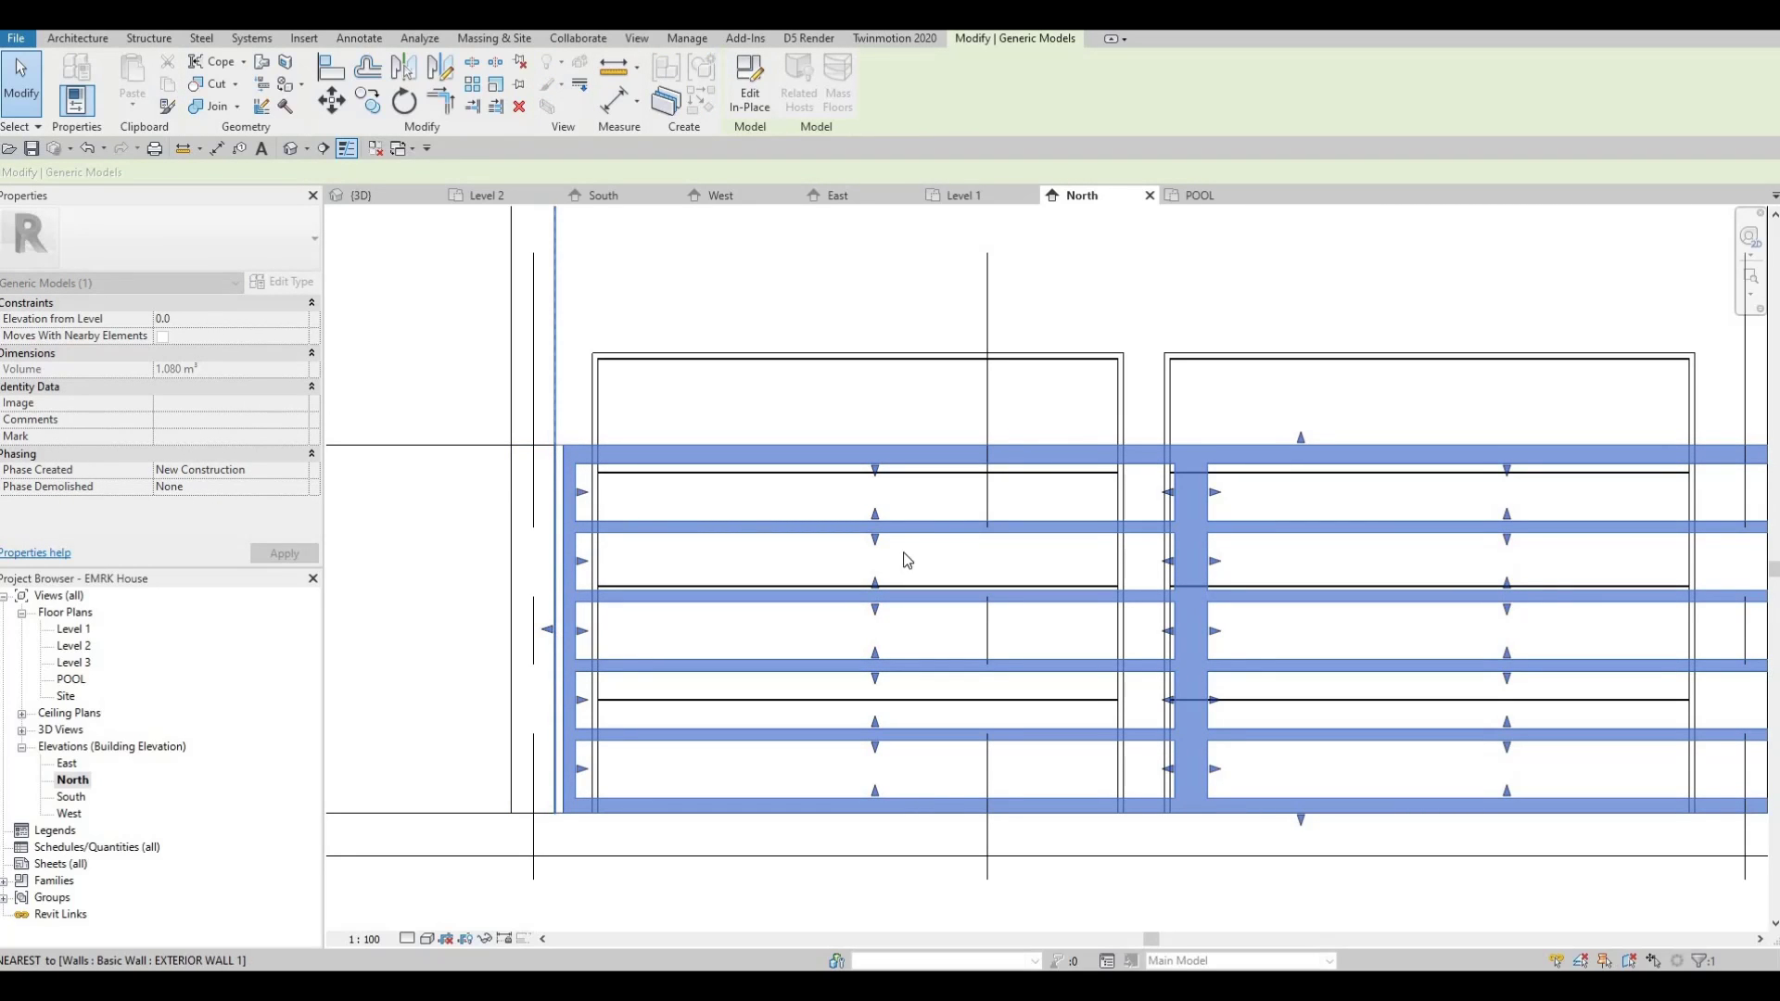
{"action": "key", "text": "Escape"}
{"action": "scroll", "coordinate": [917, 542], "scroll_direction": "down", "scroll_amount": 3}
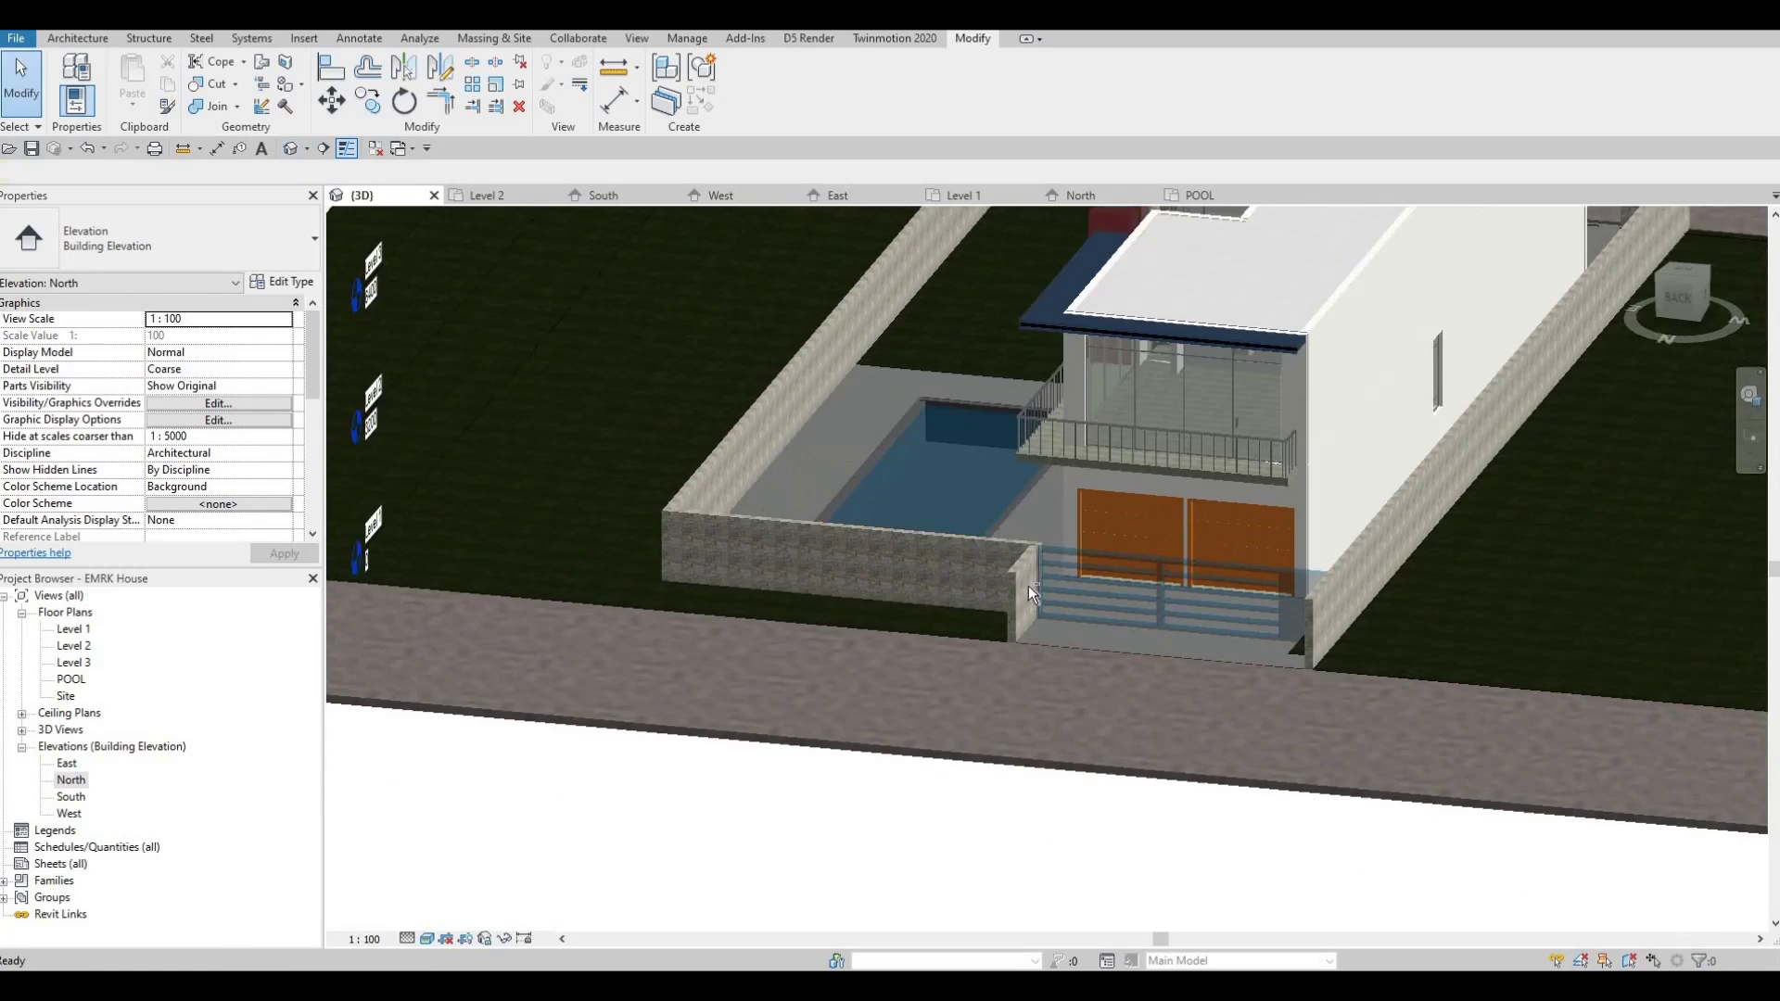
- In the 3D view, stretch the gate's road-facing side outward to the roadside ends of the boundary walls
{"action": "middle_click_drag", "start_coordinate": [649, 644], "coordinate": [1156, 278], "text": "shift"}
{"action": "scroll", "coordinate": [1159, 287], "scroll_direction": "up", "scroll_amount": 2}
{"action": "left_click", "coordinate": [1171, 345]}
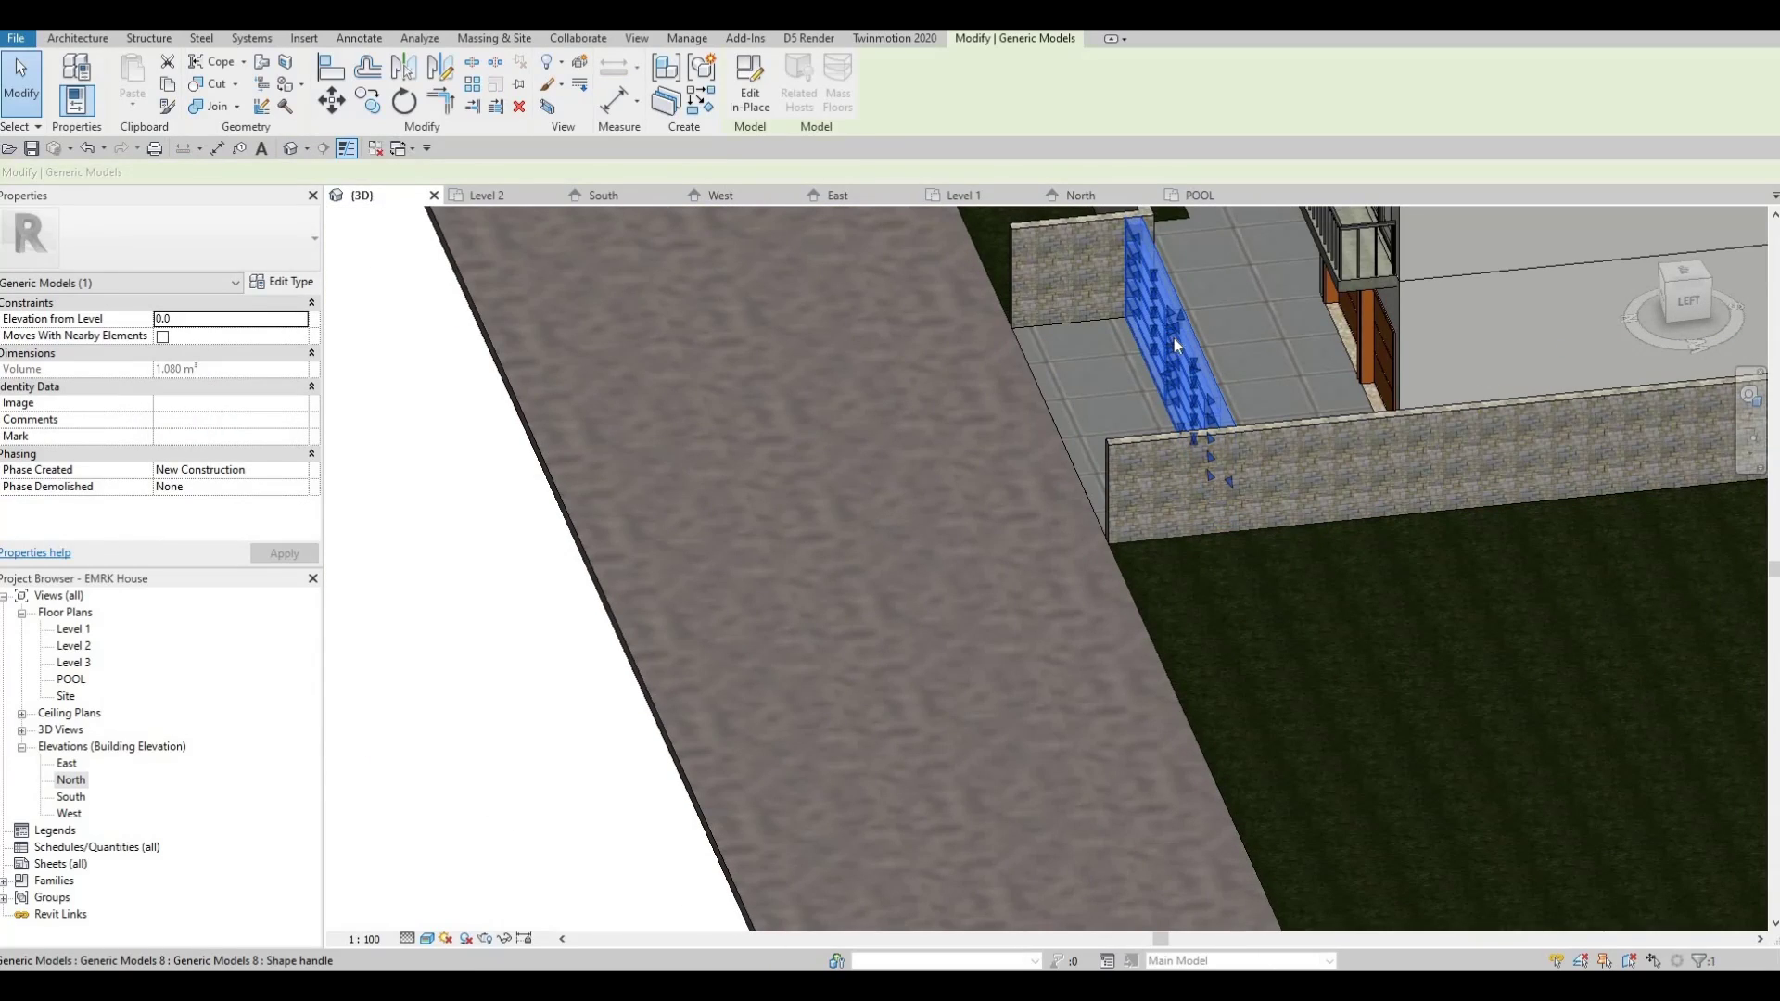
{"action": "scroll", "coordinate": [1173, 352], "scroll_direction": "up", "scroll_amount": 2}
{"action": "scroll", "coordinate": [1173, 423], "scroll_direction": "up", "scroll_amount": 2}
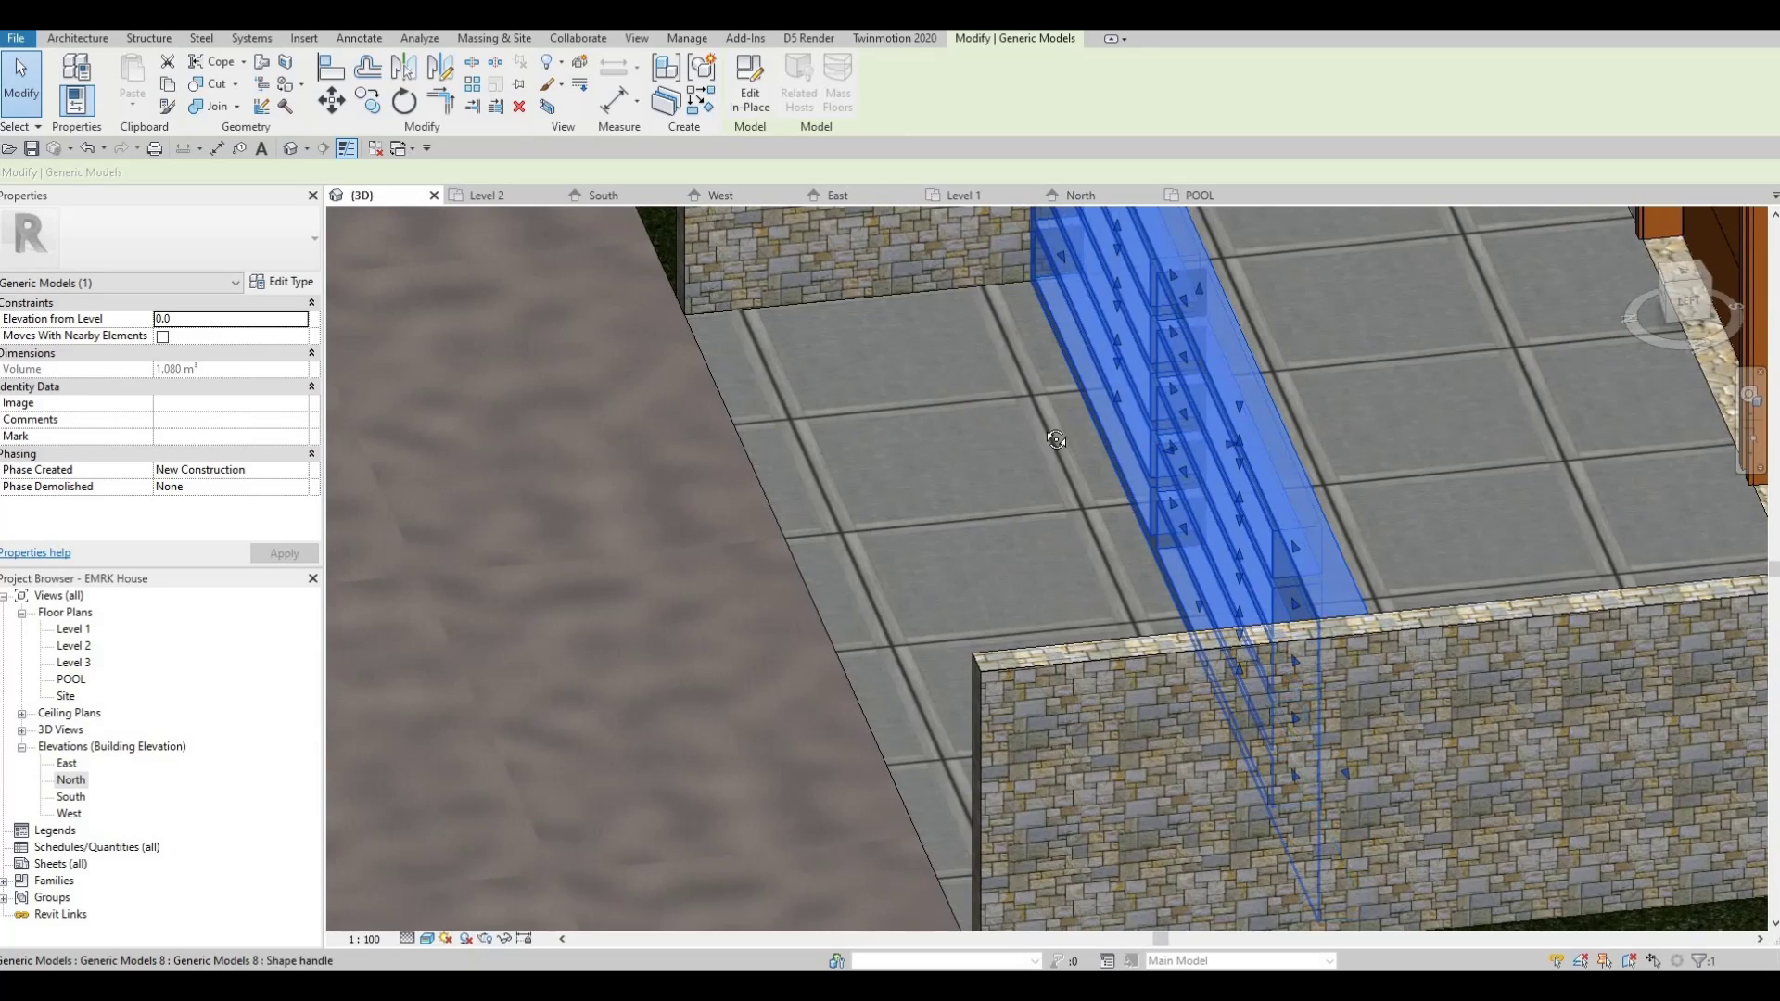
{"action": "middle_click_drag", "start_coordinate": [1141, 431], "coordinate": [1164, 458], "text": "shift"}
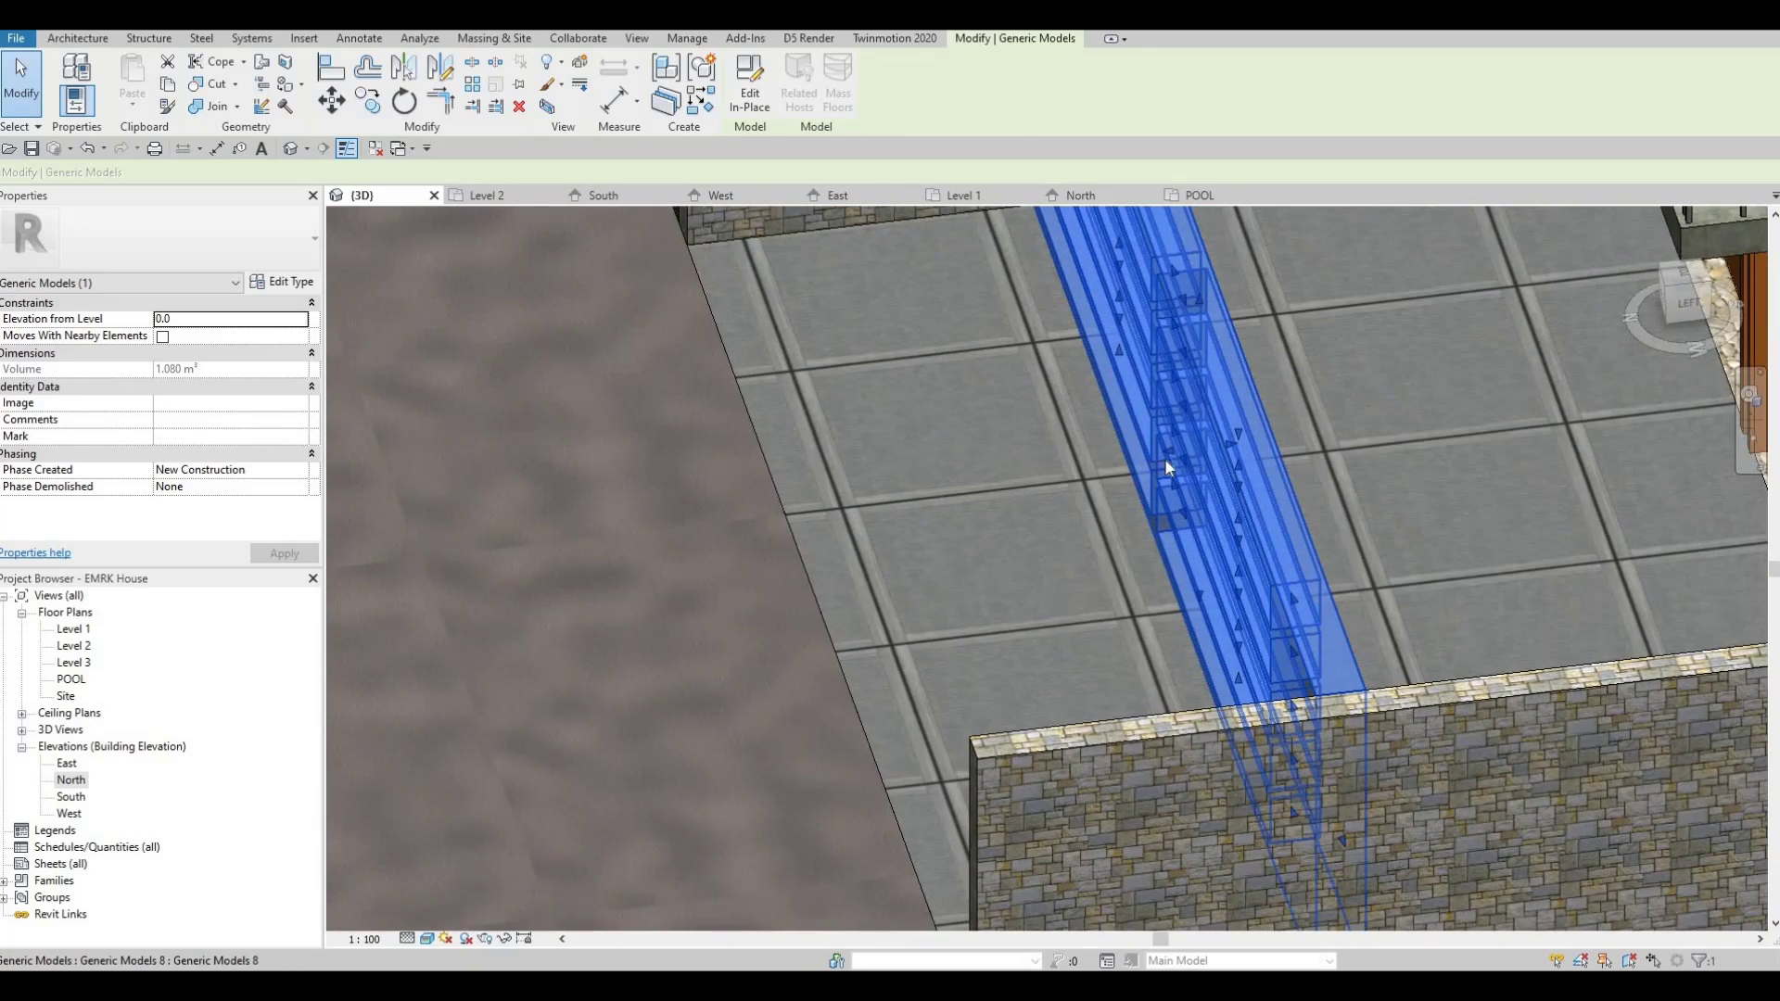
{"action": "left_click_drag", "start_coordinate": [1166, 453], "coordinate": [1087, 435]}
{"action": "key", "text": "Escape"}
{"action": "middle_click_drag", "start_coordinate": [1087, 435], "coordinate": [1121, 399], "text": "shift"}
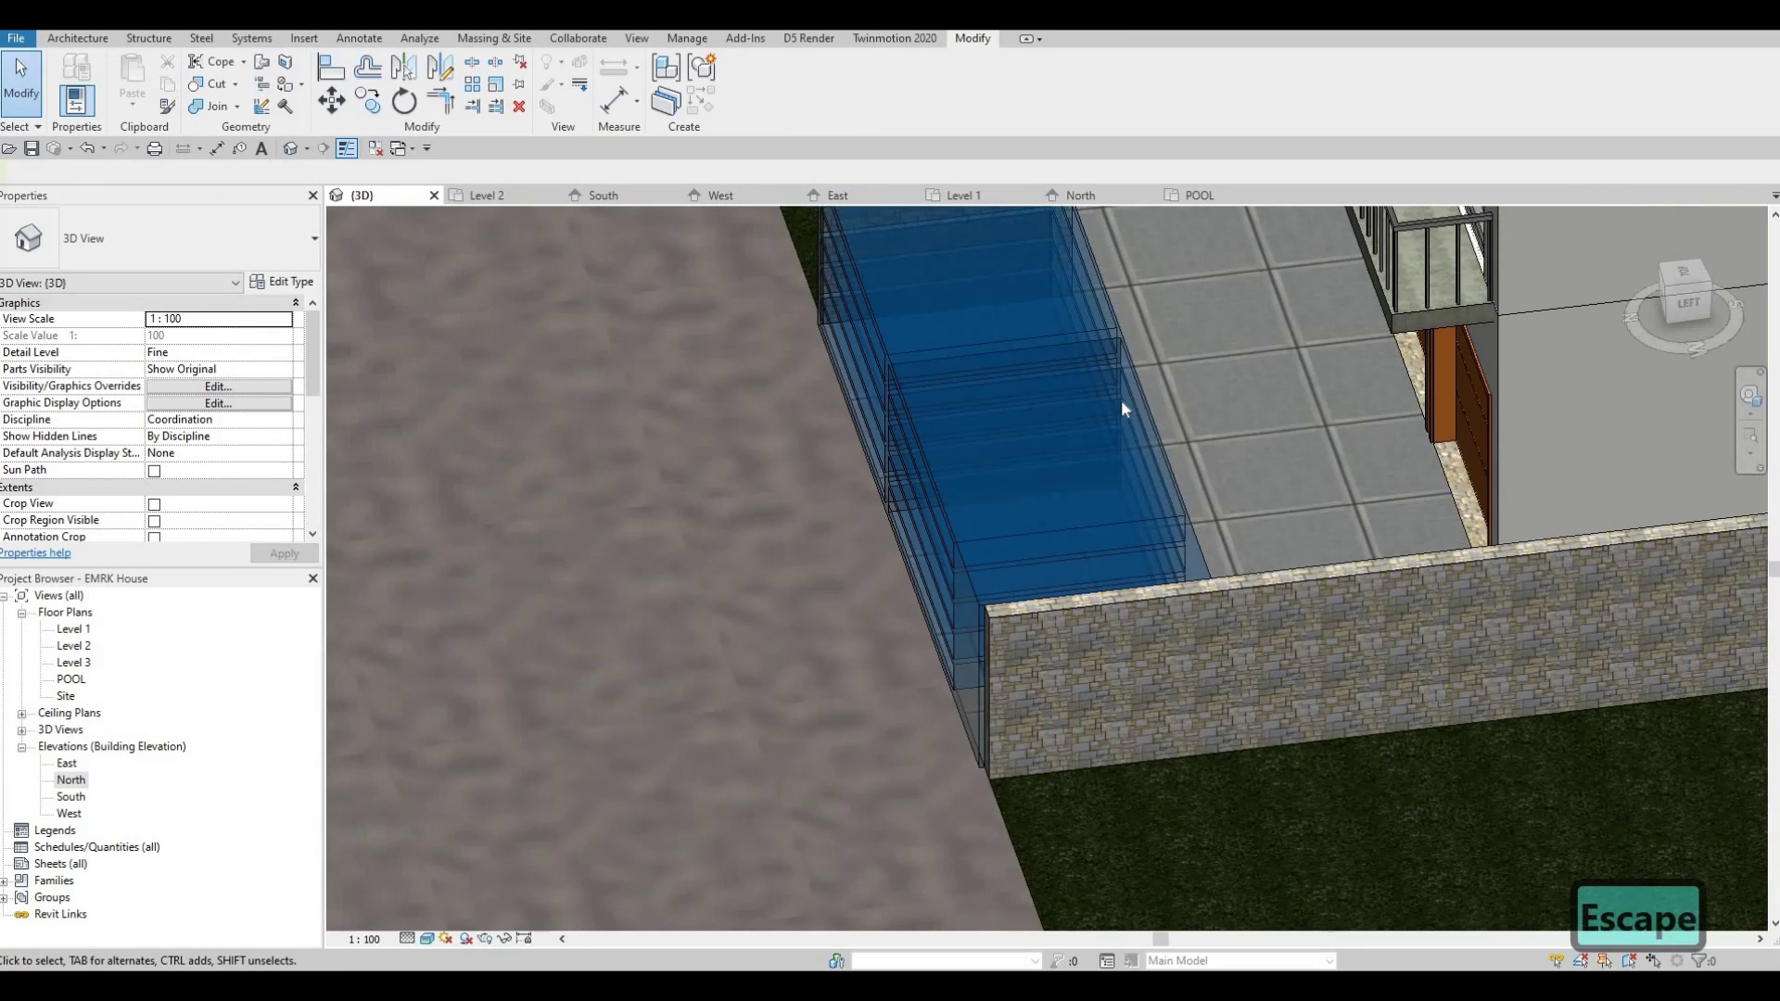
- Pull the gate's inner face toward the road to slim the gate down to a thin panel at the wall ends
{"action": "left_click_drag", "start_coordinate": [1138, 432], "coordinate": [922, 481]}
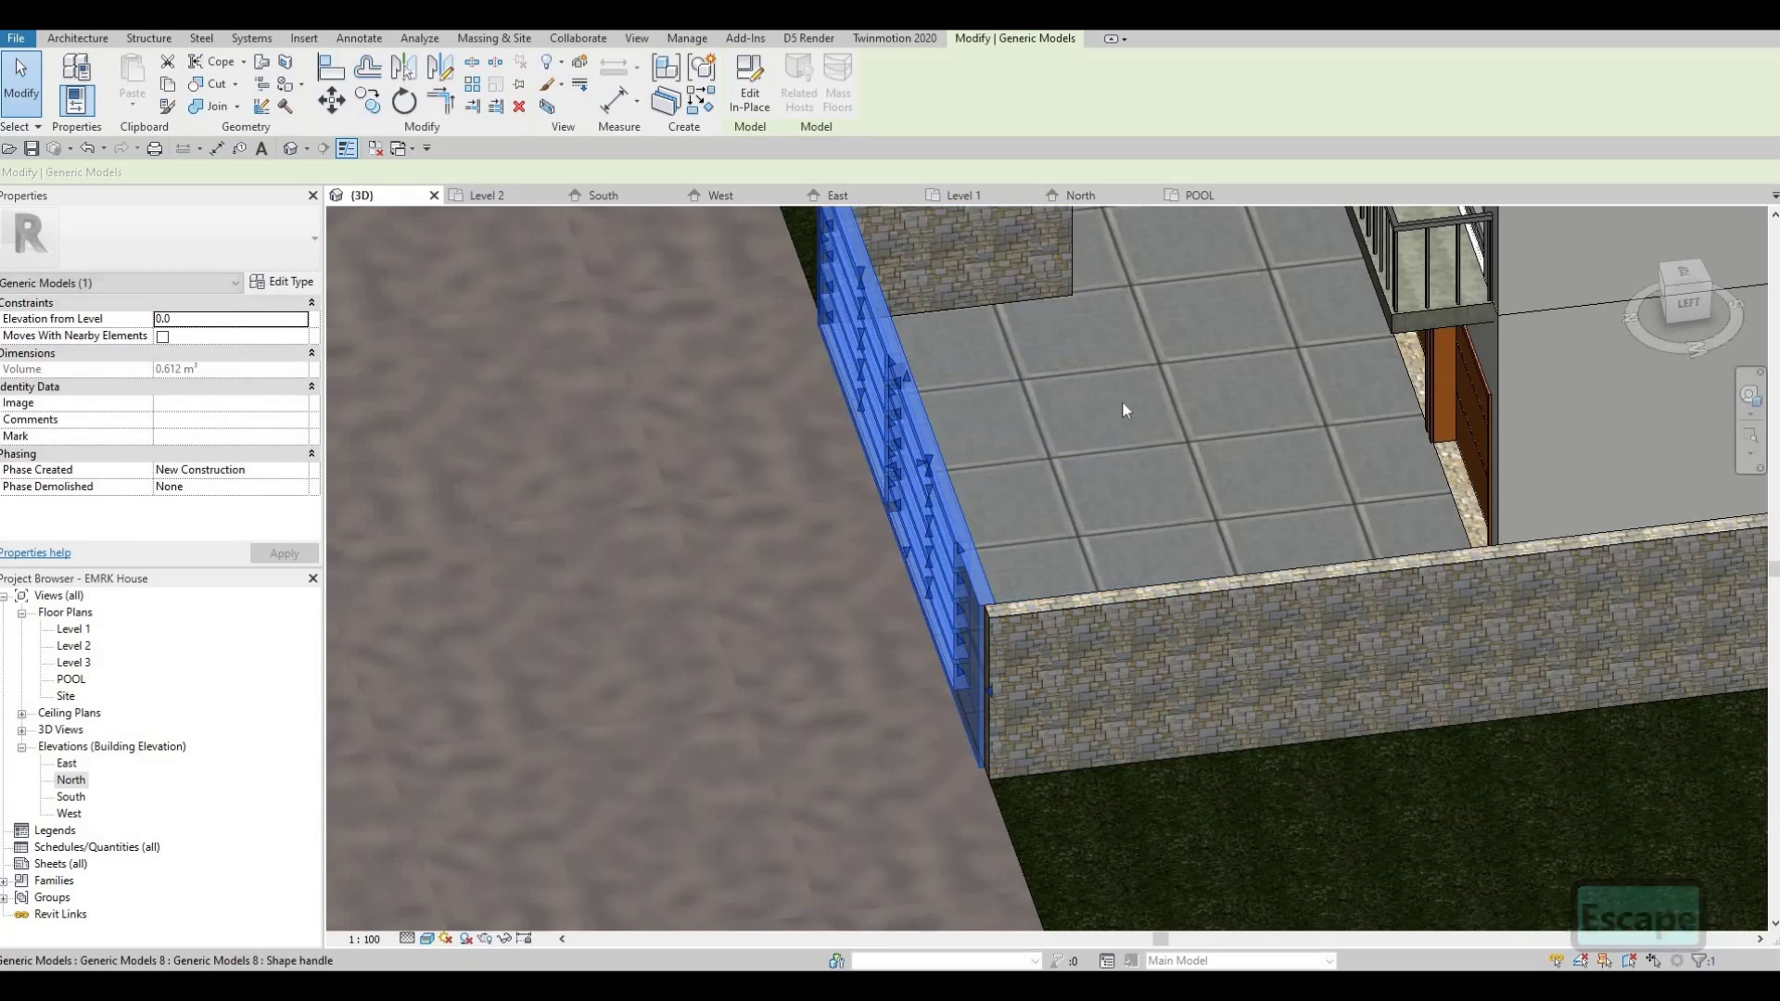
{"action": "middle_click_drag", "start_coordinate": [950, 439], "coordinate": [831, 419], "text": "shift"}
{"action": "scroll", "coordinate": [831, 412], "scroll_direction": "up", "scroll_amount": 2}
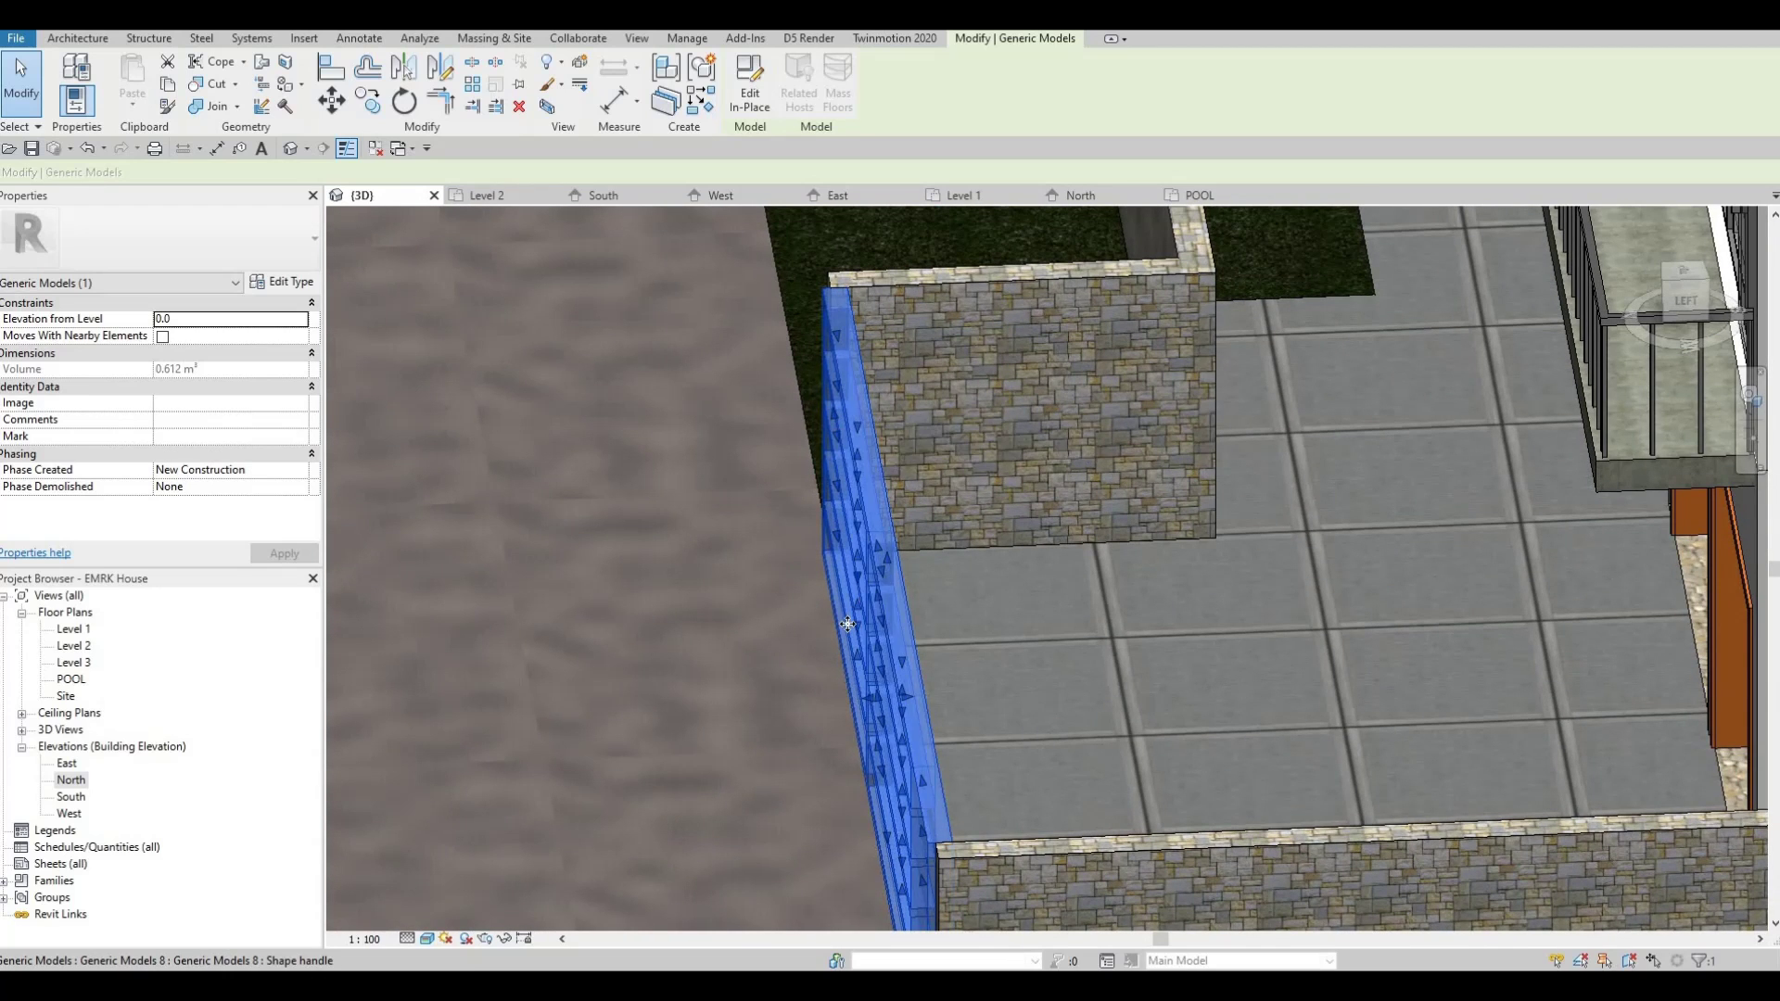
{"action": "scroll", "coordinate": [847, 624], "scroll_direction": "up", "scroll_amount": 3}
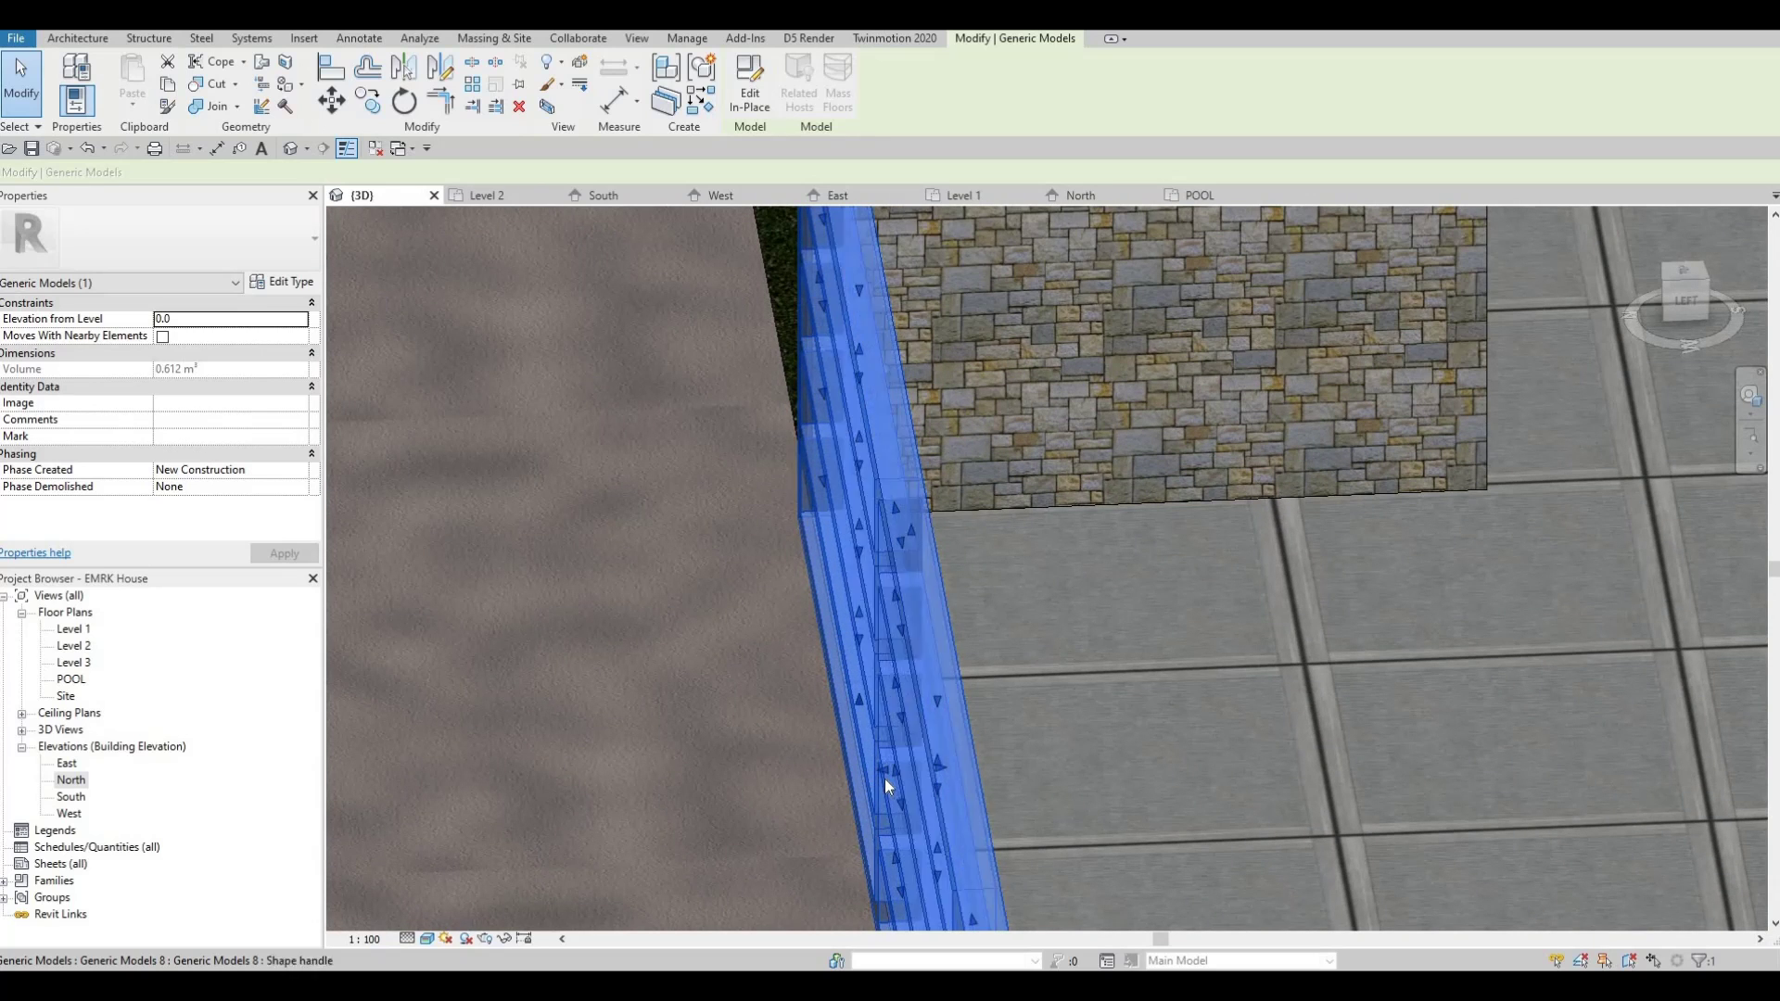
{"action": "left_click_drag", "start_coordinate": [894, 768], "coordinate": [945, 702]}
{"action": "middle_click_drag", "start_coordinate": [945, 702], "coordinate": [1394, 549], "text": "shift"}
{"action": "key", "text": "Escape"}
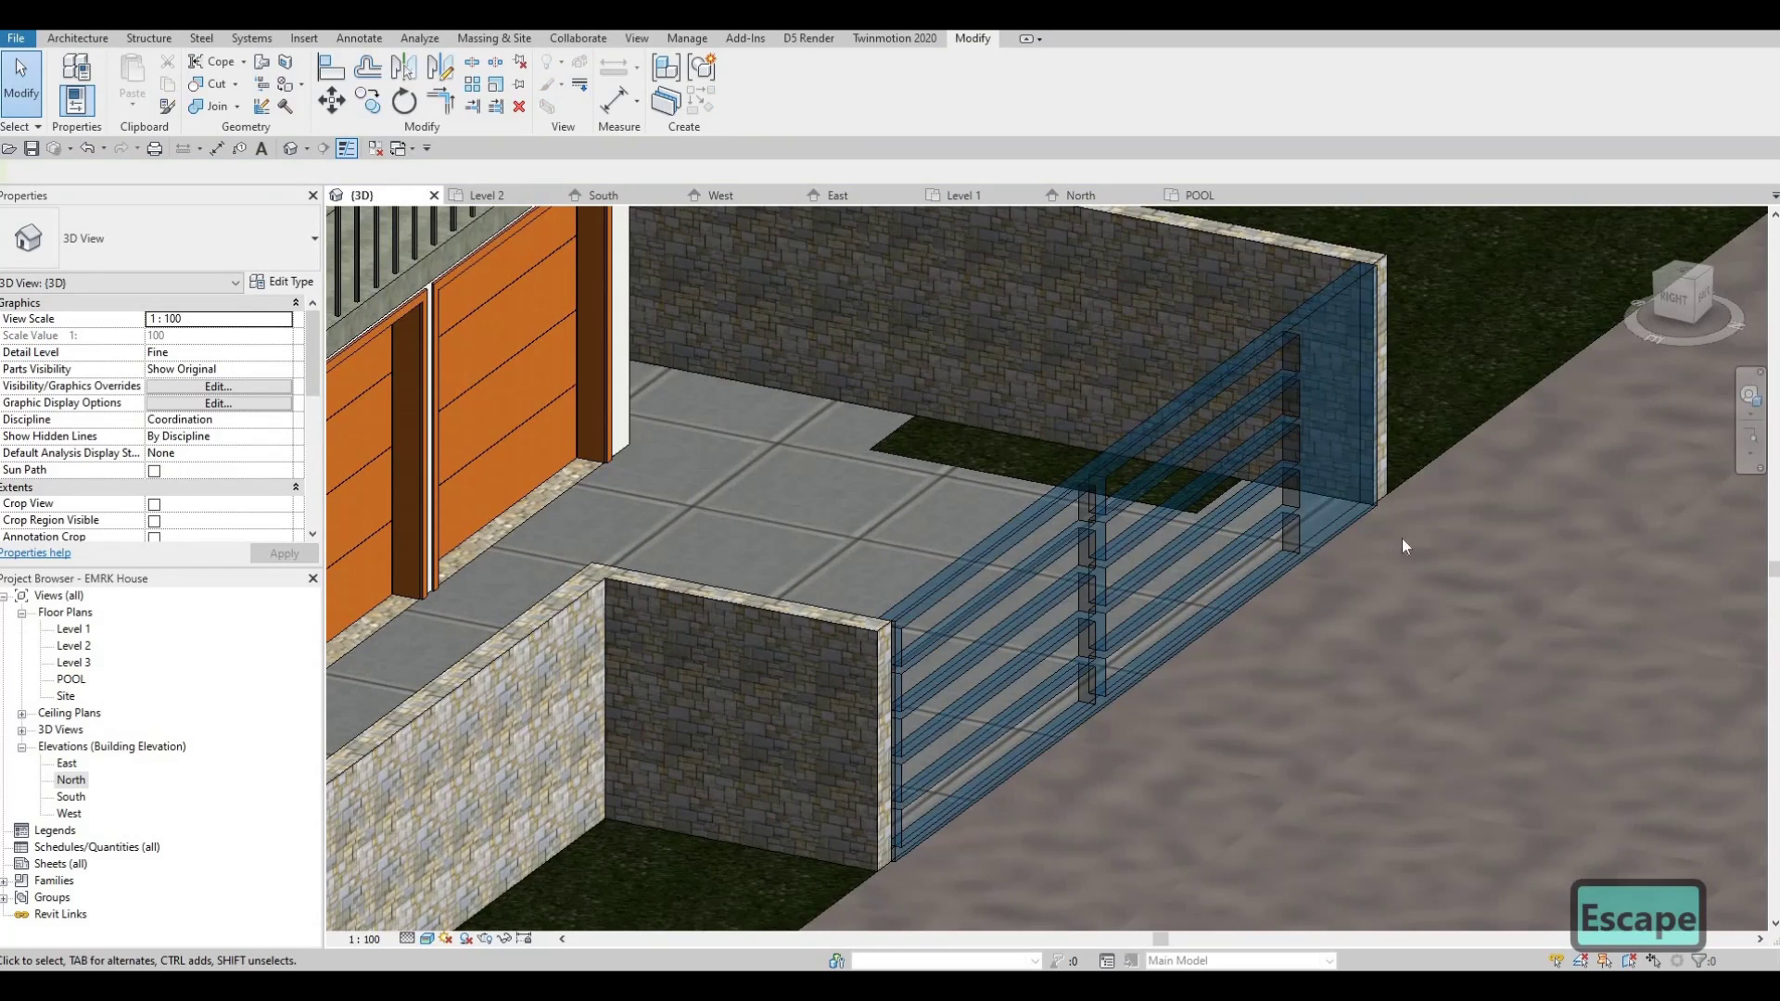
{"action": "key", "text": "a"}
{"action": "key", "text": "l"}
{"action": "left_click", "coordinate": [1344, 291]}
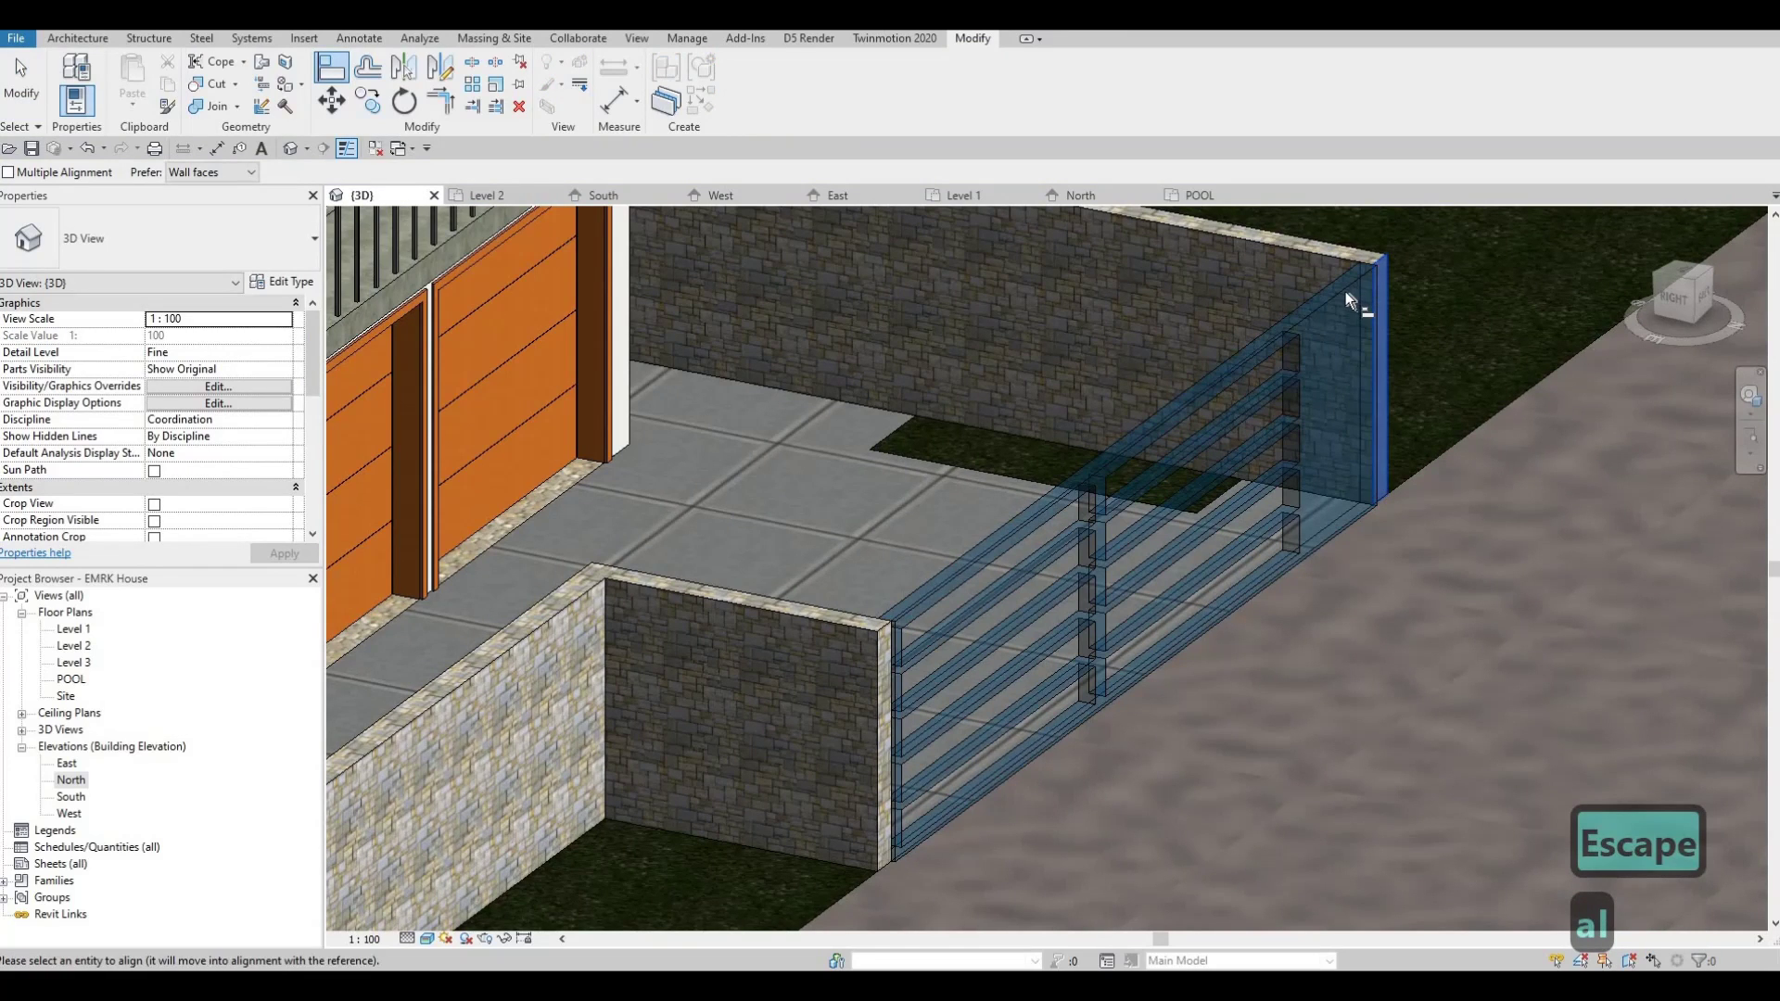
{"action": "key", "text": "Escape"}
{"action": "key", "text": "Escape"}
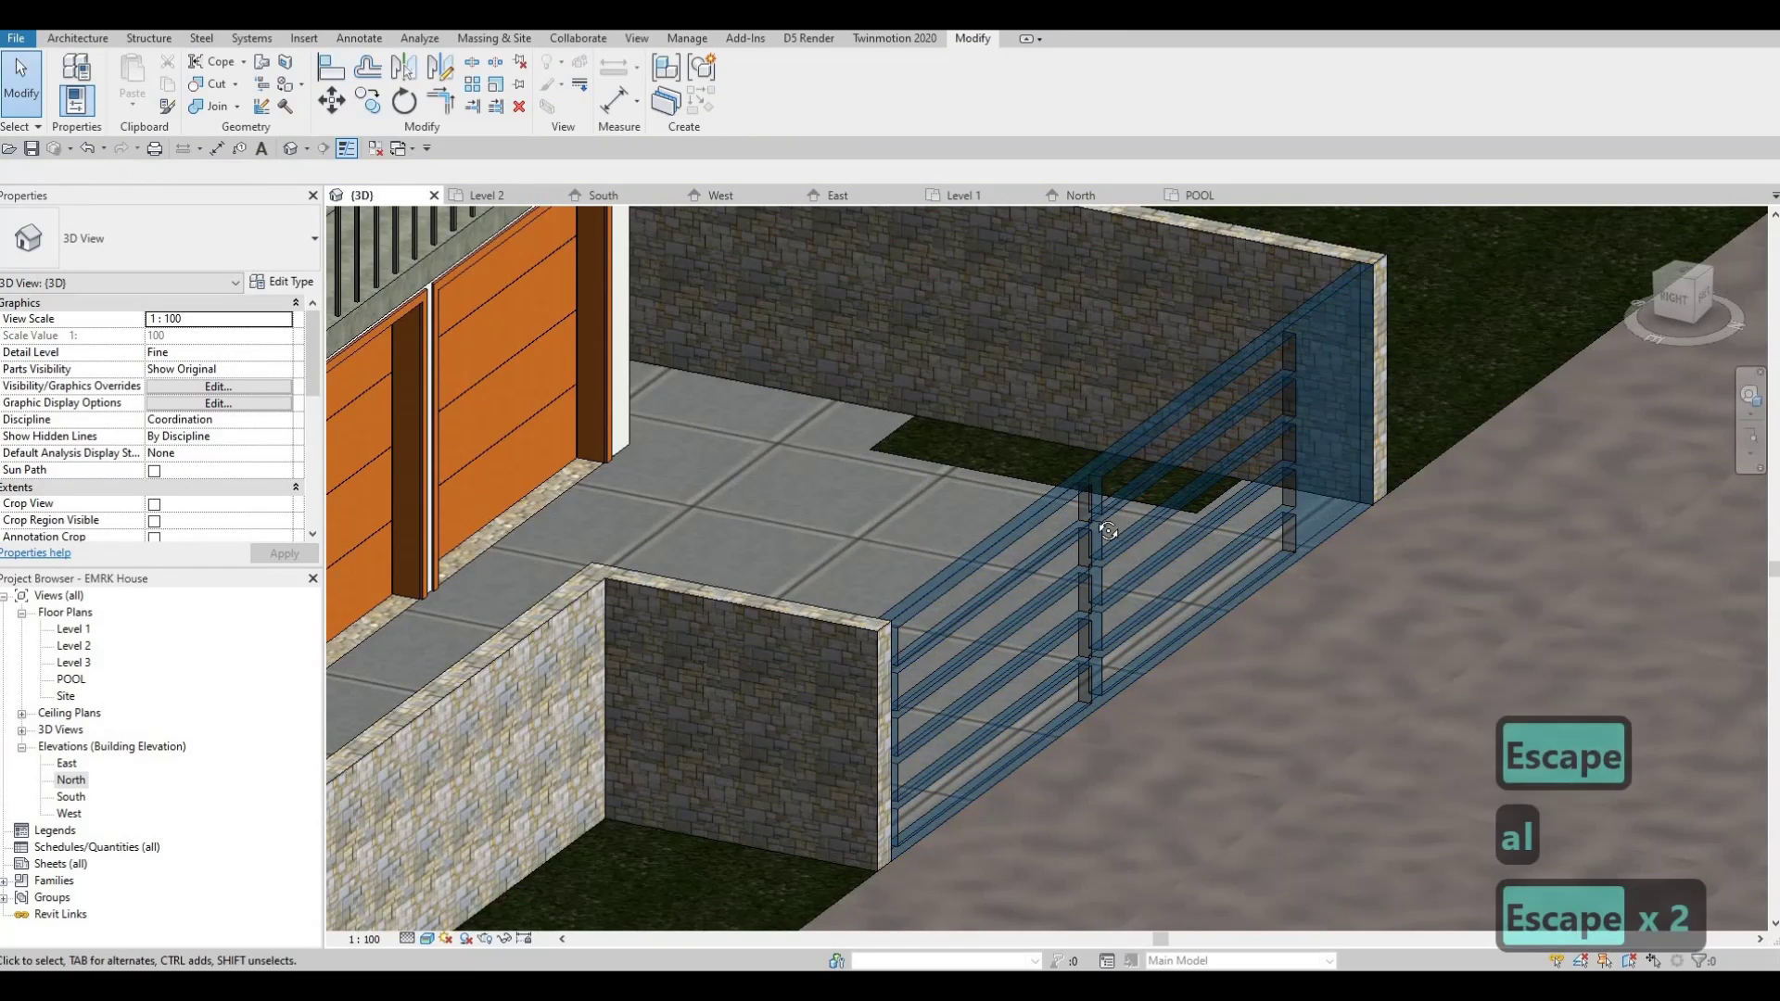
- Examine from inside the property how the gate fits against the boundary walls
{"action": "middle_click_drag", "start_coordinate": [1394, 442], "coordinate": [1149, 565], "text": "shift"}
{"action": "key", "text": "Escape"}
{"action": "key", "text": "Escape"}
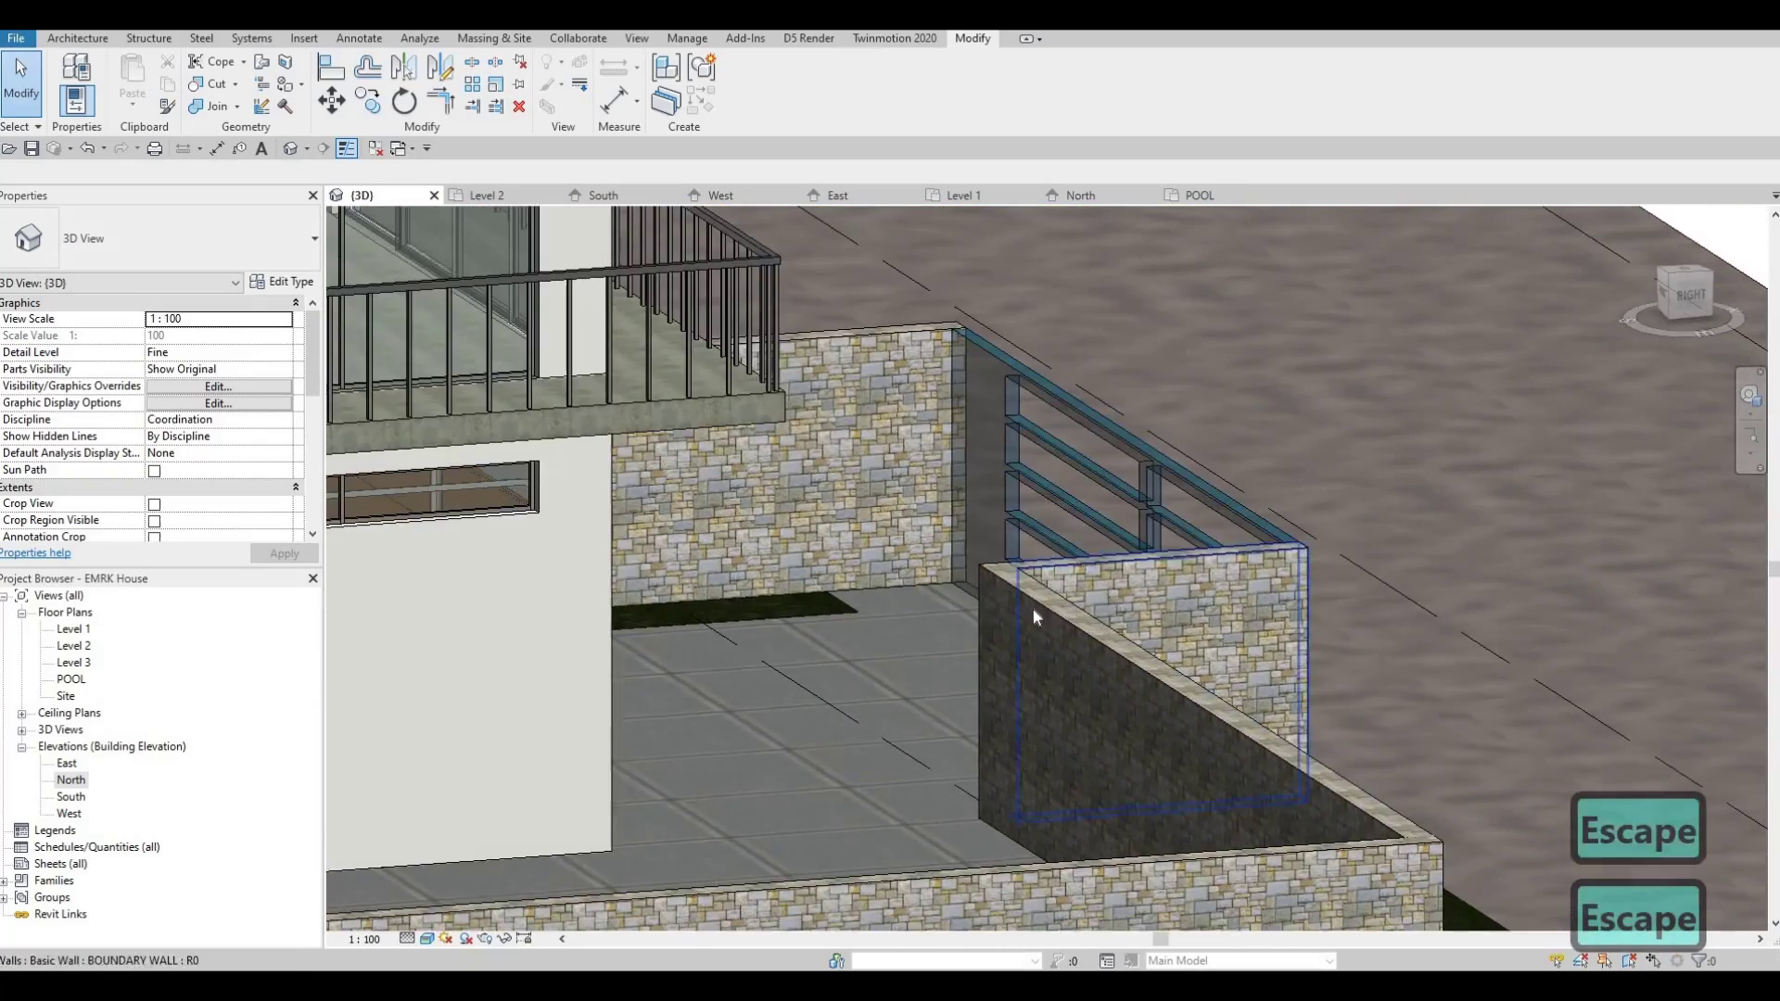
{"action": "middle_click_drag", "start_coordinate": [1032, 608], "coordinate": [1071, 597]}
{"action": "key", "text": "Escape"}
{"action": "key", "text": "Escape"}
{"action": "middle_click_drag", "start_coordinate": [1017, 389], "coordinate": [1507, 347]}
{"action": "scroll", "coordinate": [1529, 390], "scroll_direction": "down", "scroll_amount": 2}
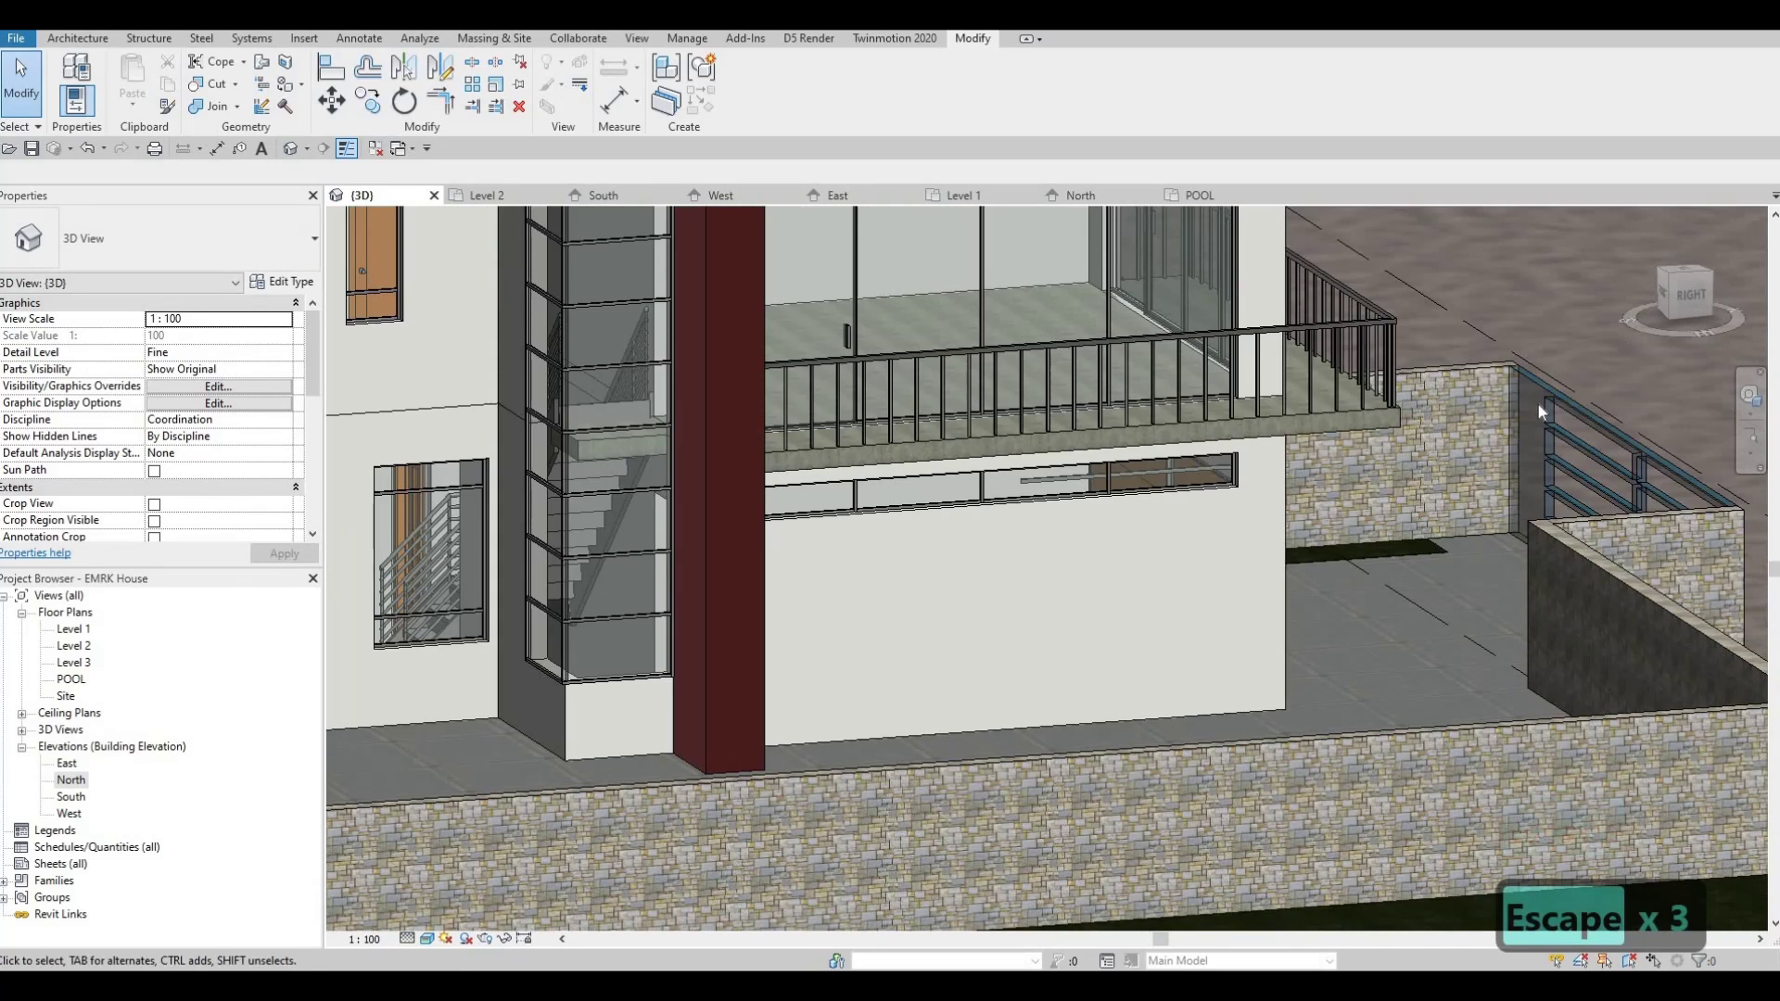
{"action": "left_click", "coordinate": [1542, 391]}
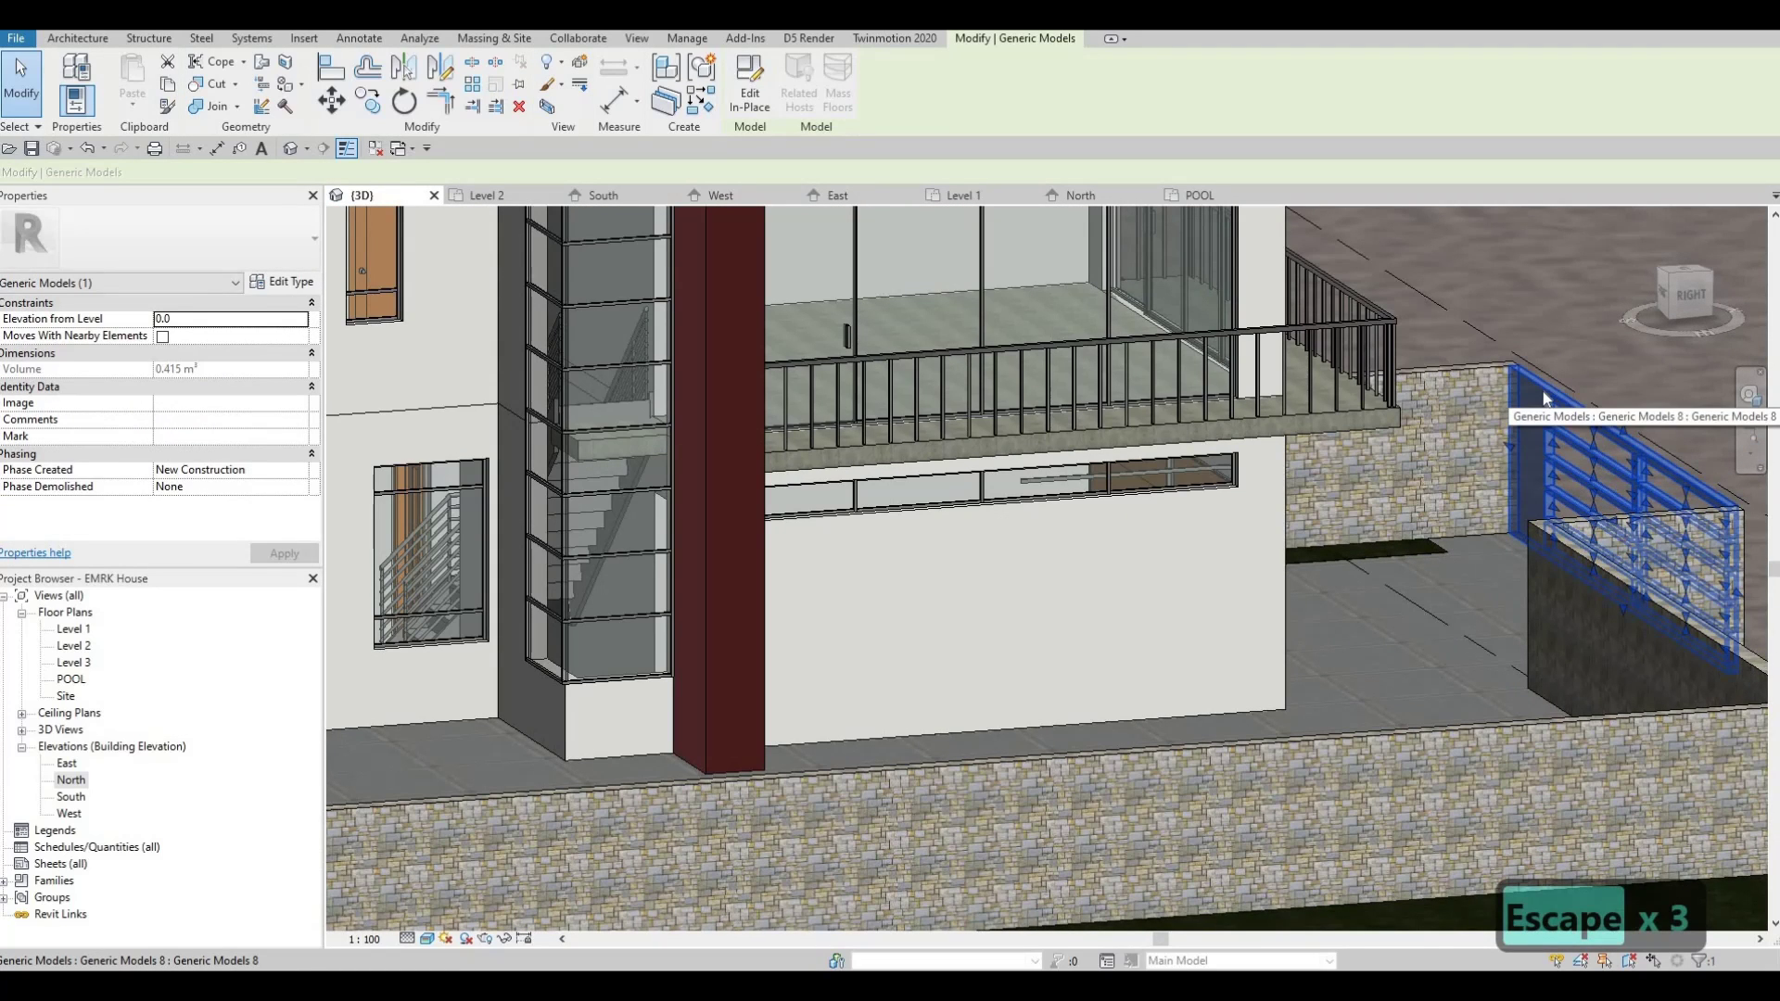
{"action": "key", "text": "Escape"}
- Inspect the whole house and the opening in the boundary wall at the front entrance in the 3D view
{"action": "scroll", "coordinate": [1509, 465], "scroll_direction": "down", "scroll_amount": 4}
{"action": "middle_click_drag", "start_coordinate": [1350, 542], "coordinate": [1258, 516], "text": "shift"}
{"action": "scroll", "coordinate": [1206, 500], "scroll_direction": "down", "scroll_amount": 3}
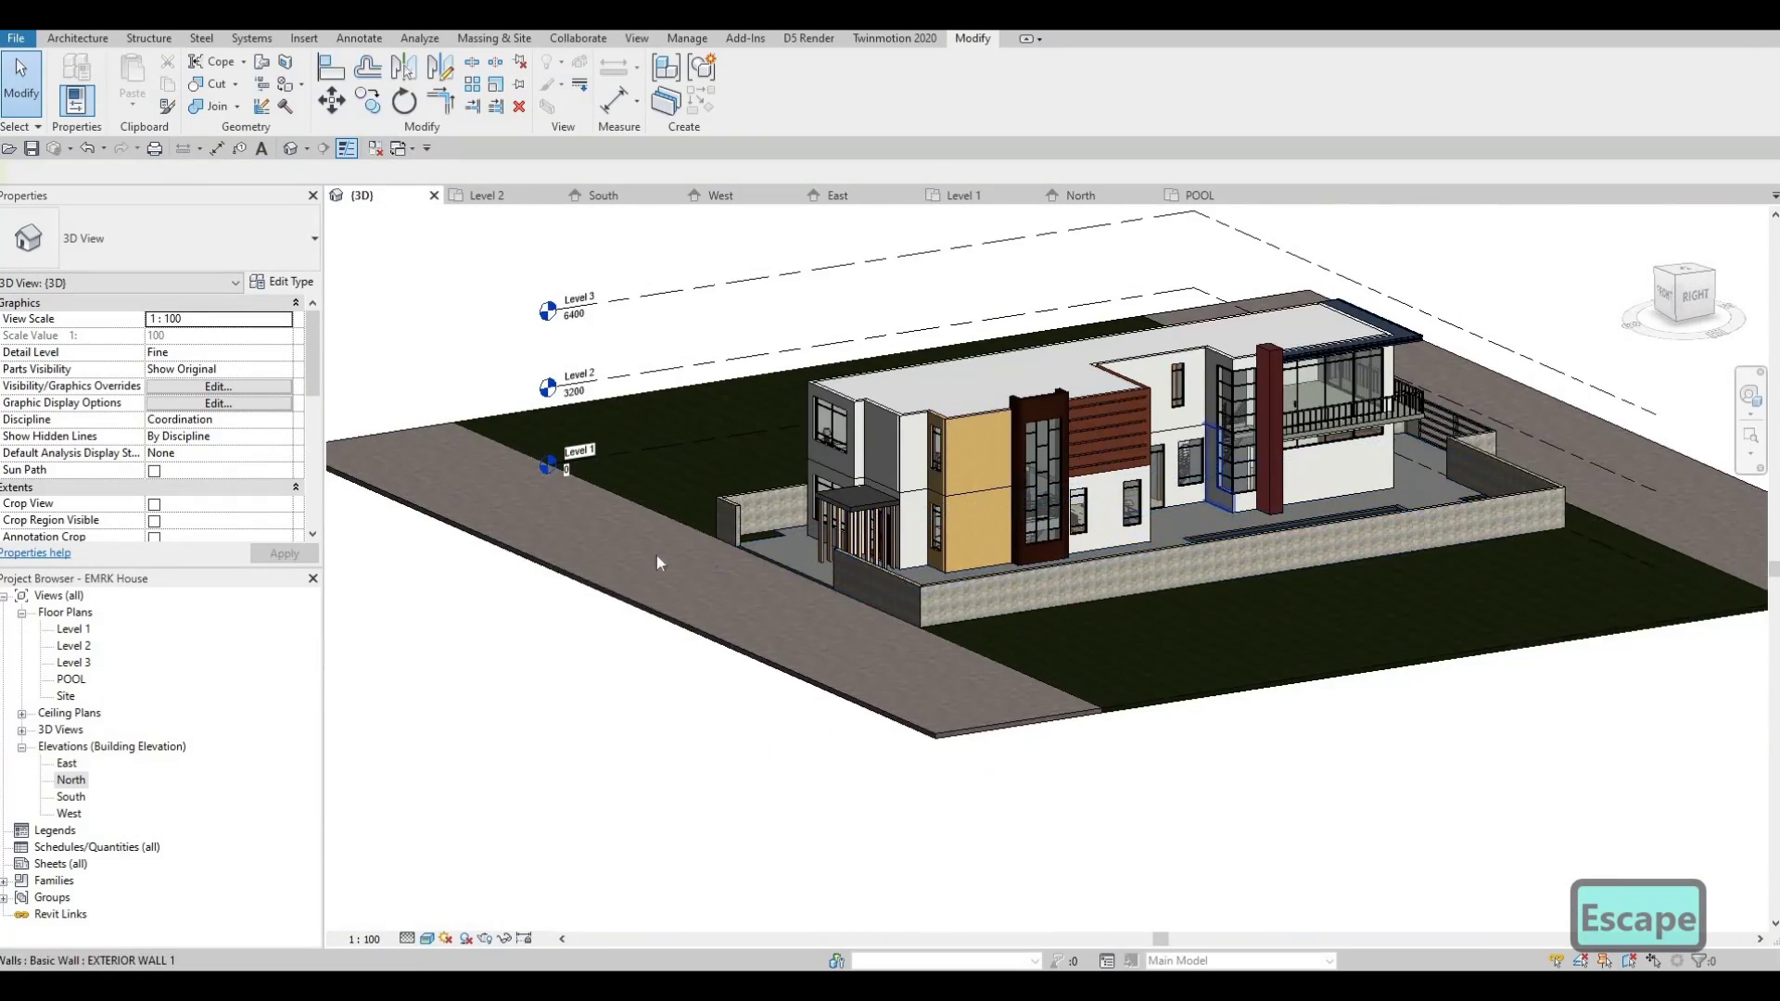
{"action": "scroll", "coordinate": [653, 552], "scroll_direction": "up", "scroll_amount": 2}
{"action": "scroll", "coordinate": [648, 551], "scroll_direction": "up", "scroll_amount": 3}
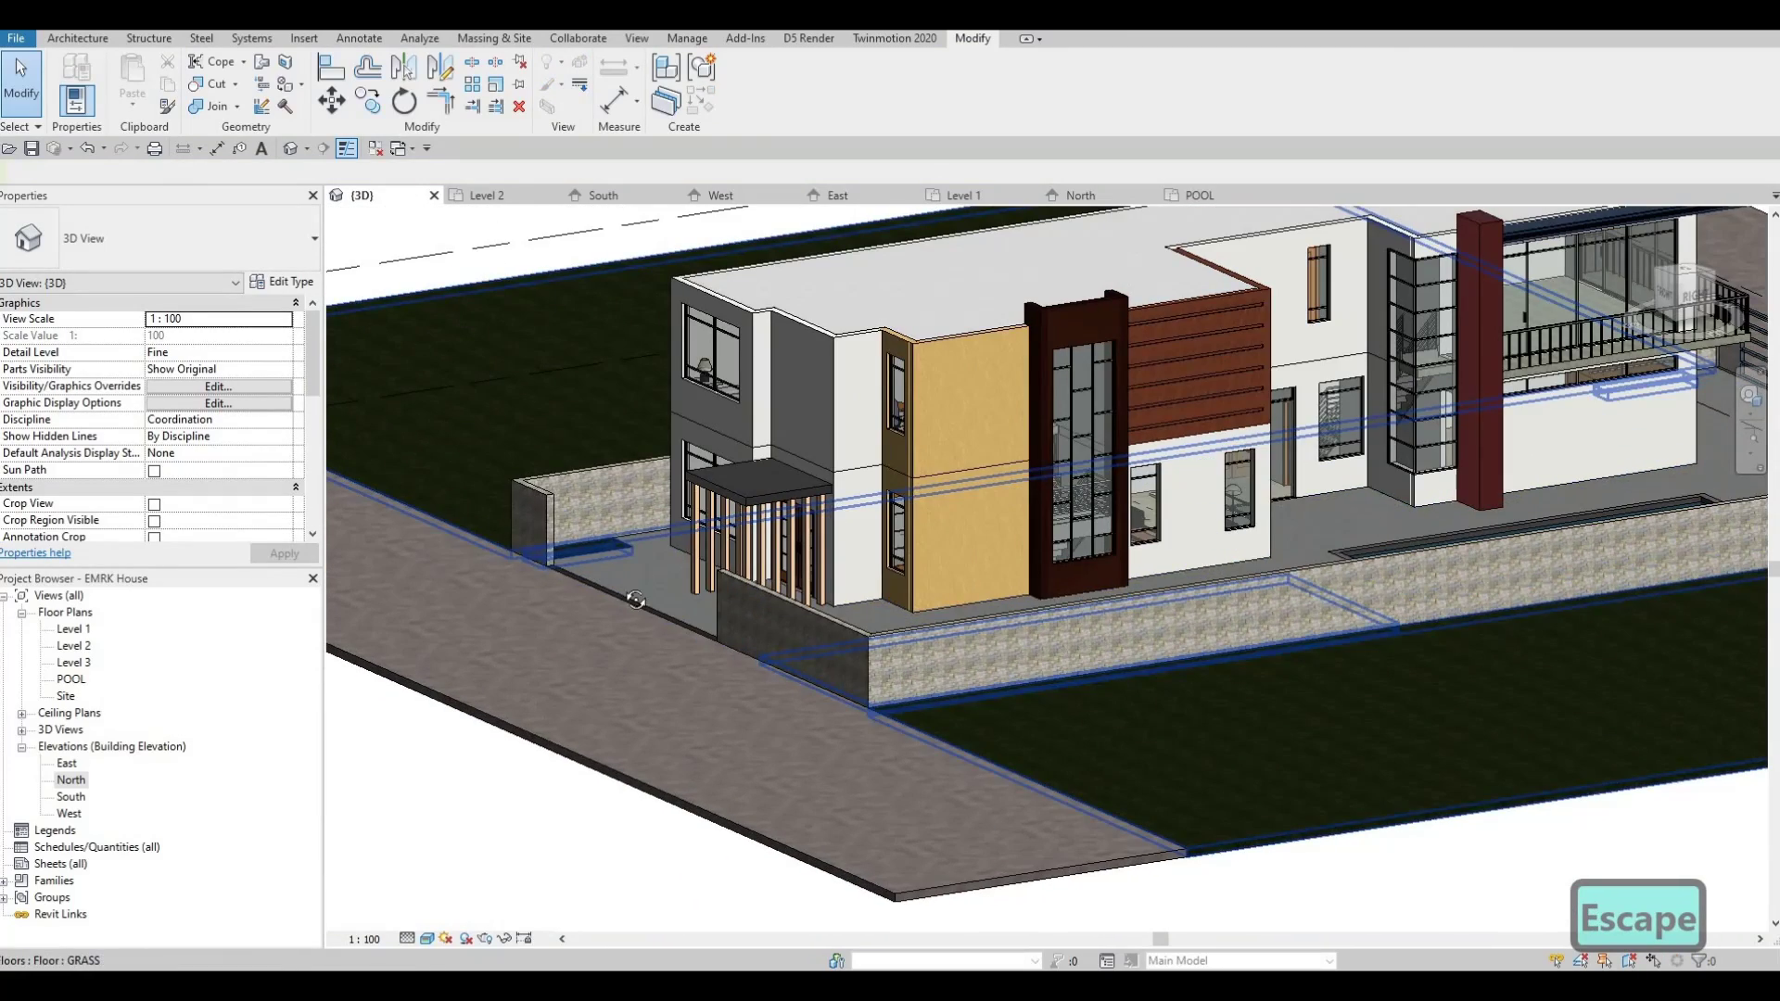
{"action": "scroll", "coordinate": [985, 656], "scroll_direction": "down", "scroll_amount": 3}
{"action": "middle_click_drag", "start_coordinate": [985, 656], "coordinate": [619, 454], "text": "shift"}
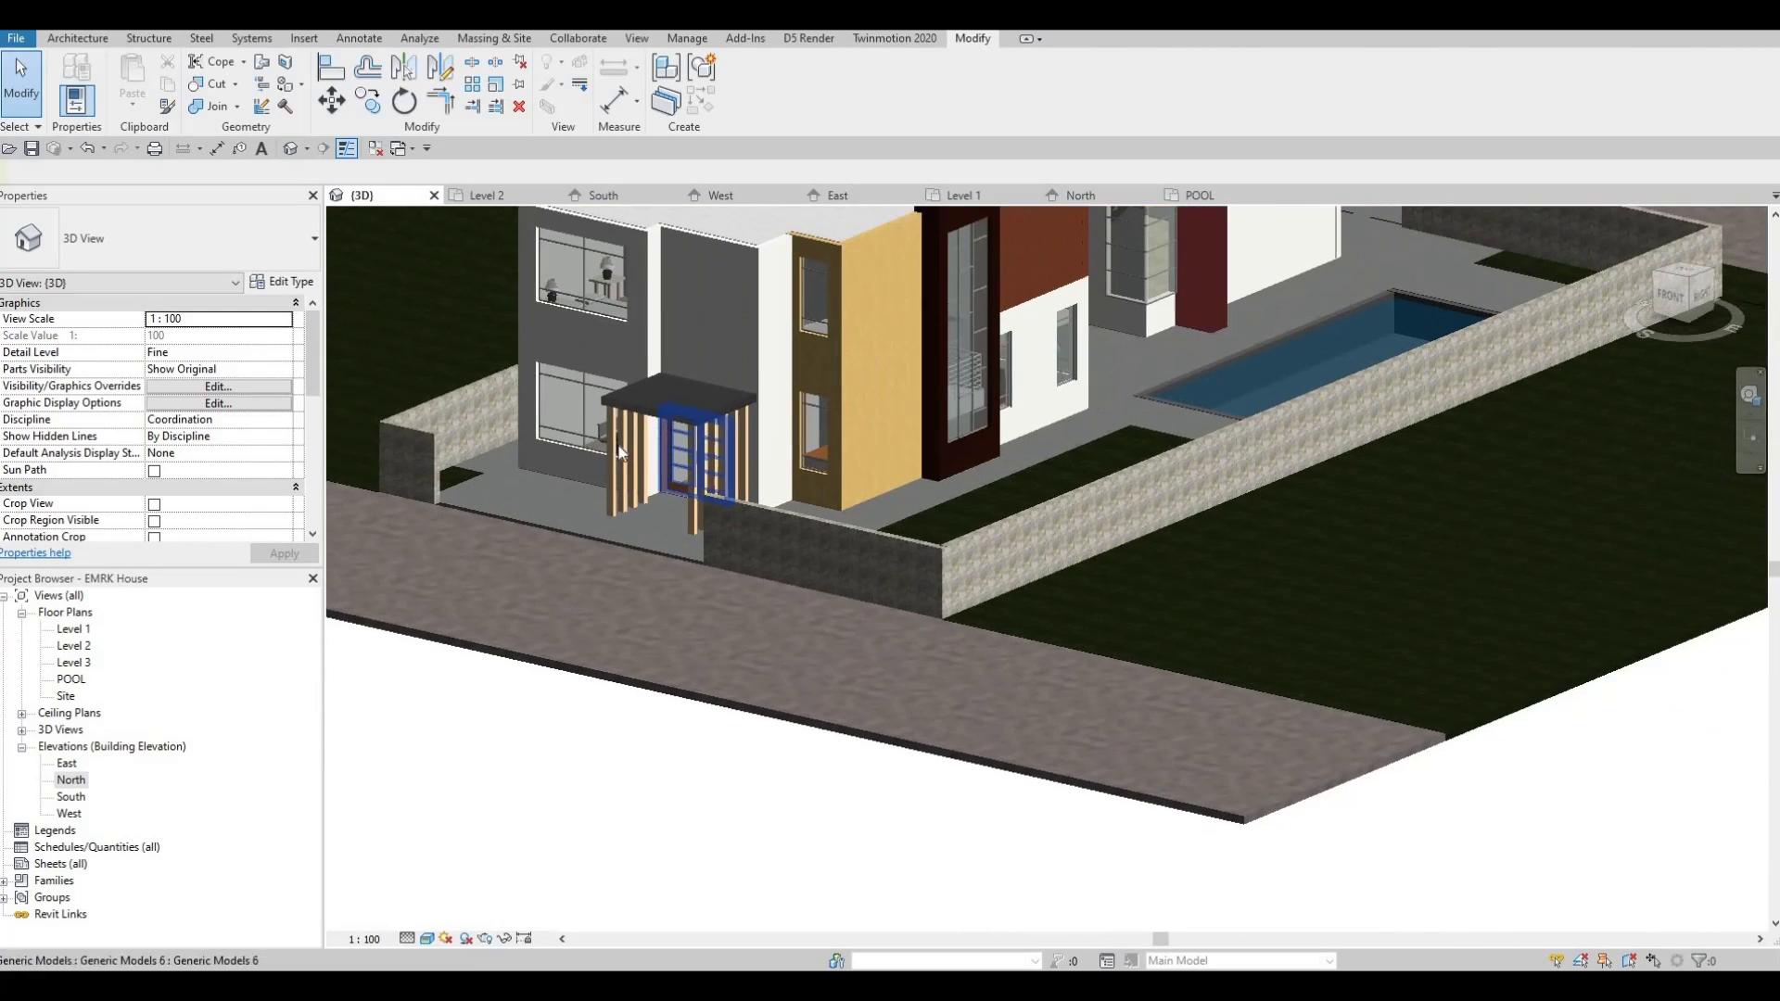
{"action": "scroll", "coordinate": [619, 453], "scroll_direction": "up", "scroll_amount": 3}
{"action": "middle_click_drag", "start_coordinate": [496, 463], "coordinate": [464, 308], "text": "shift"}
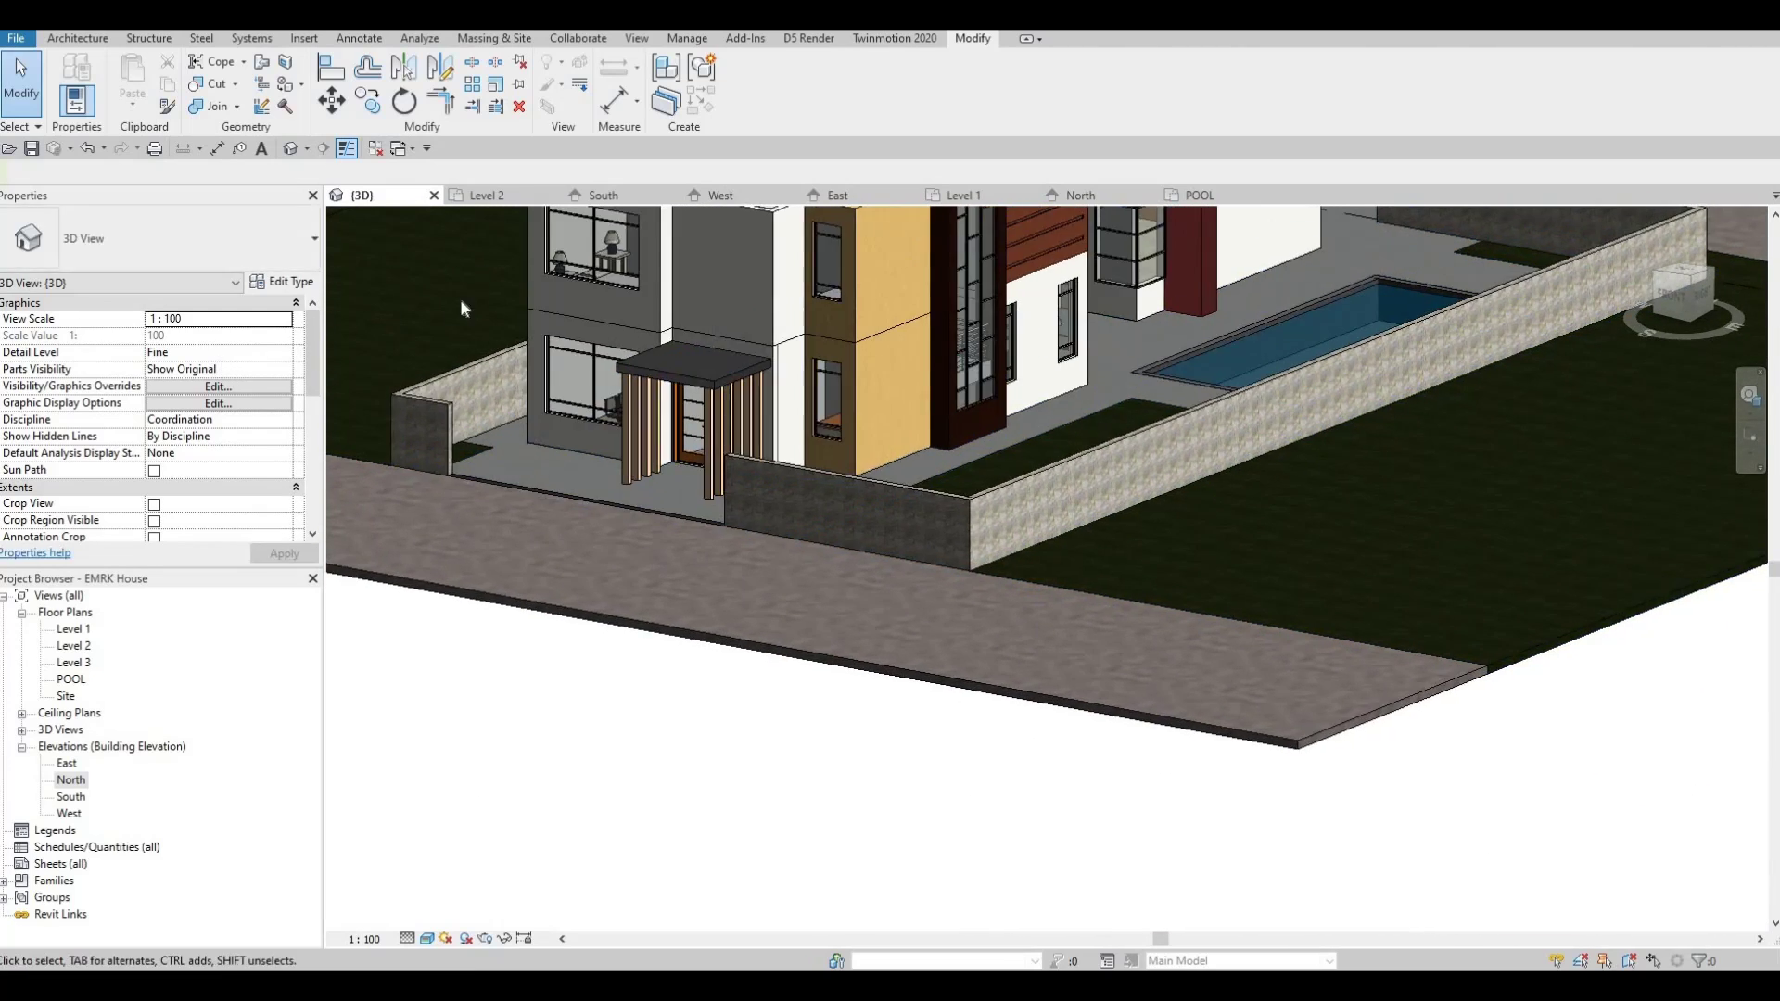
- In the South elevation, start an in-place Generic Models component for the front entrance gate and accept the default name
{"action": "double_click", "coordinate": [72, 798]}
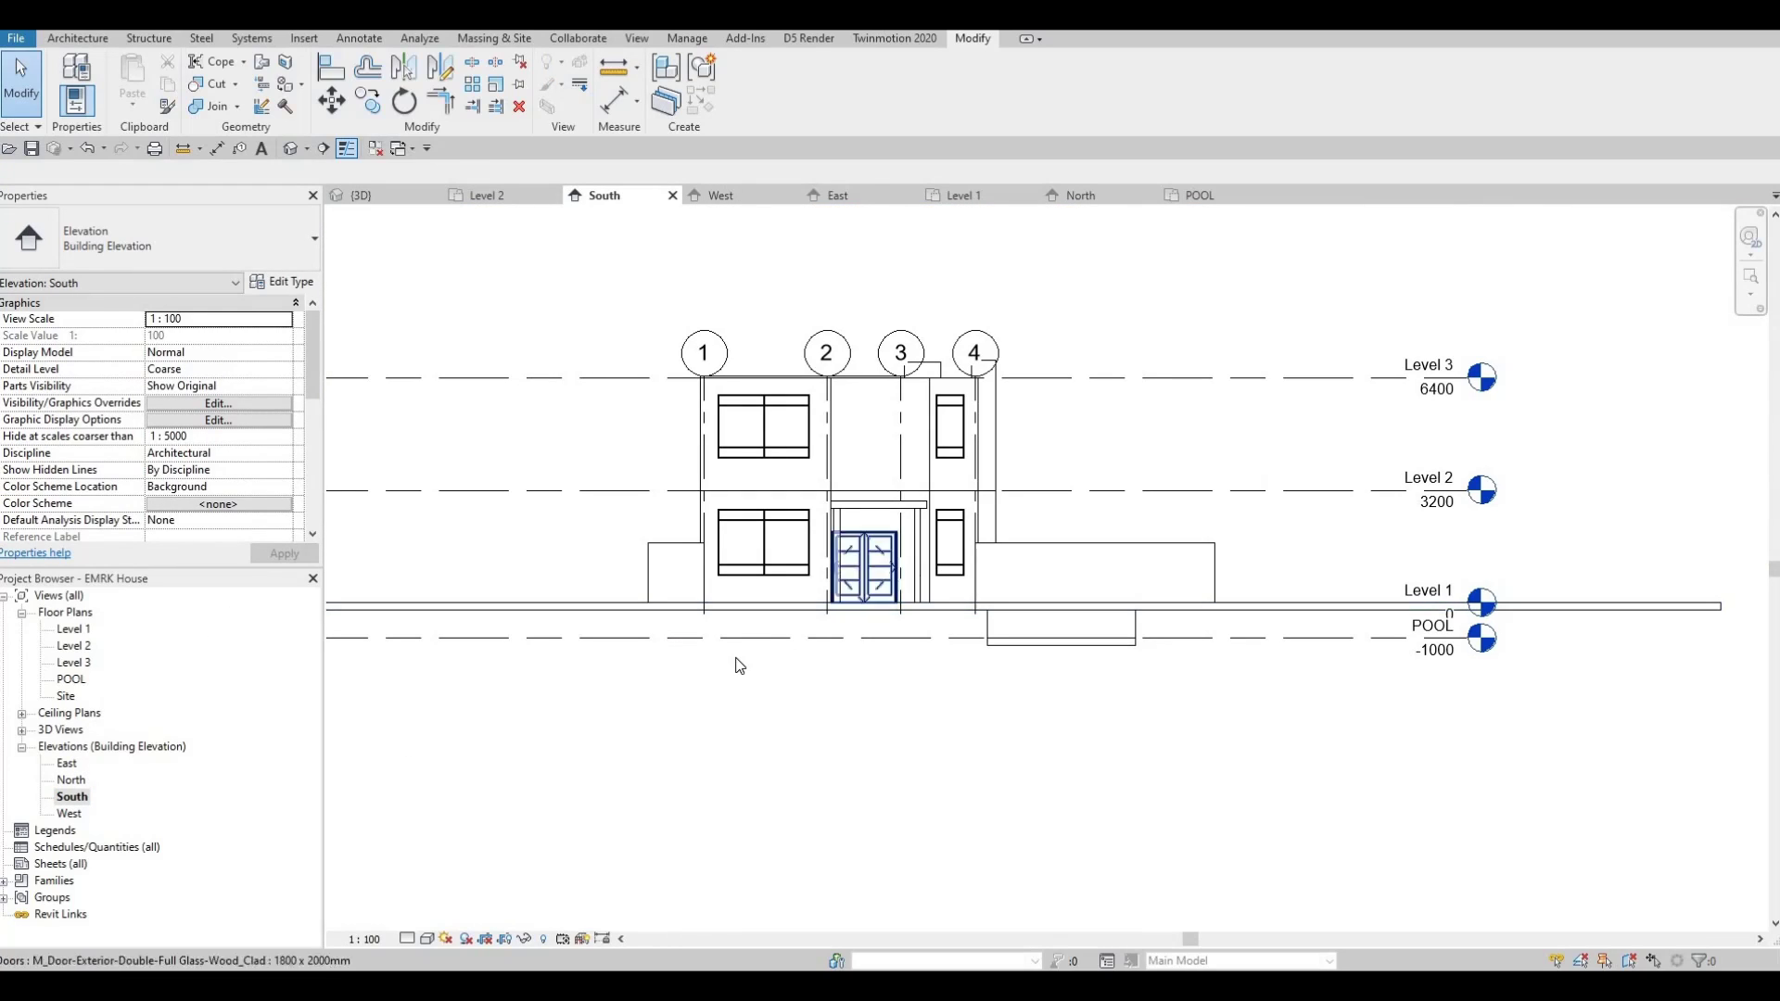
{"action": "scroll", "coordinate": [676, 595], "scroll_direction": "up", "scroll_amount": 4}
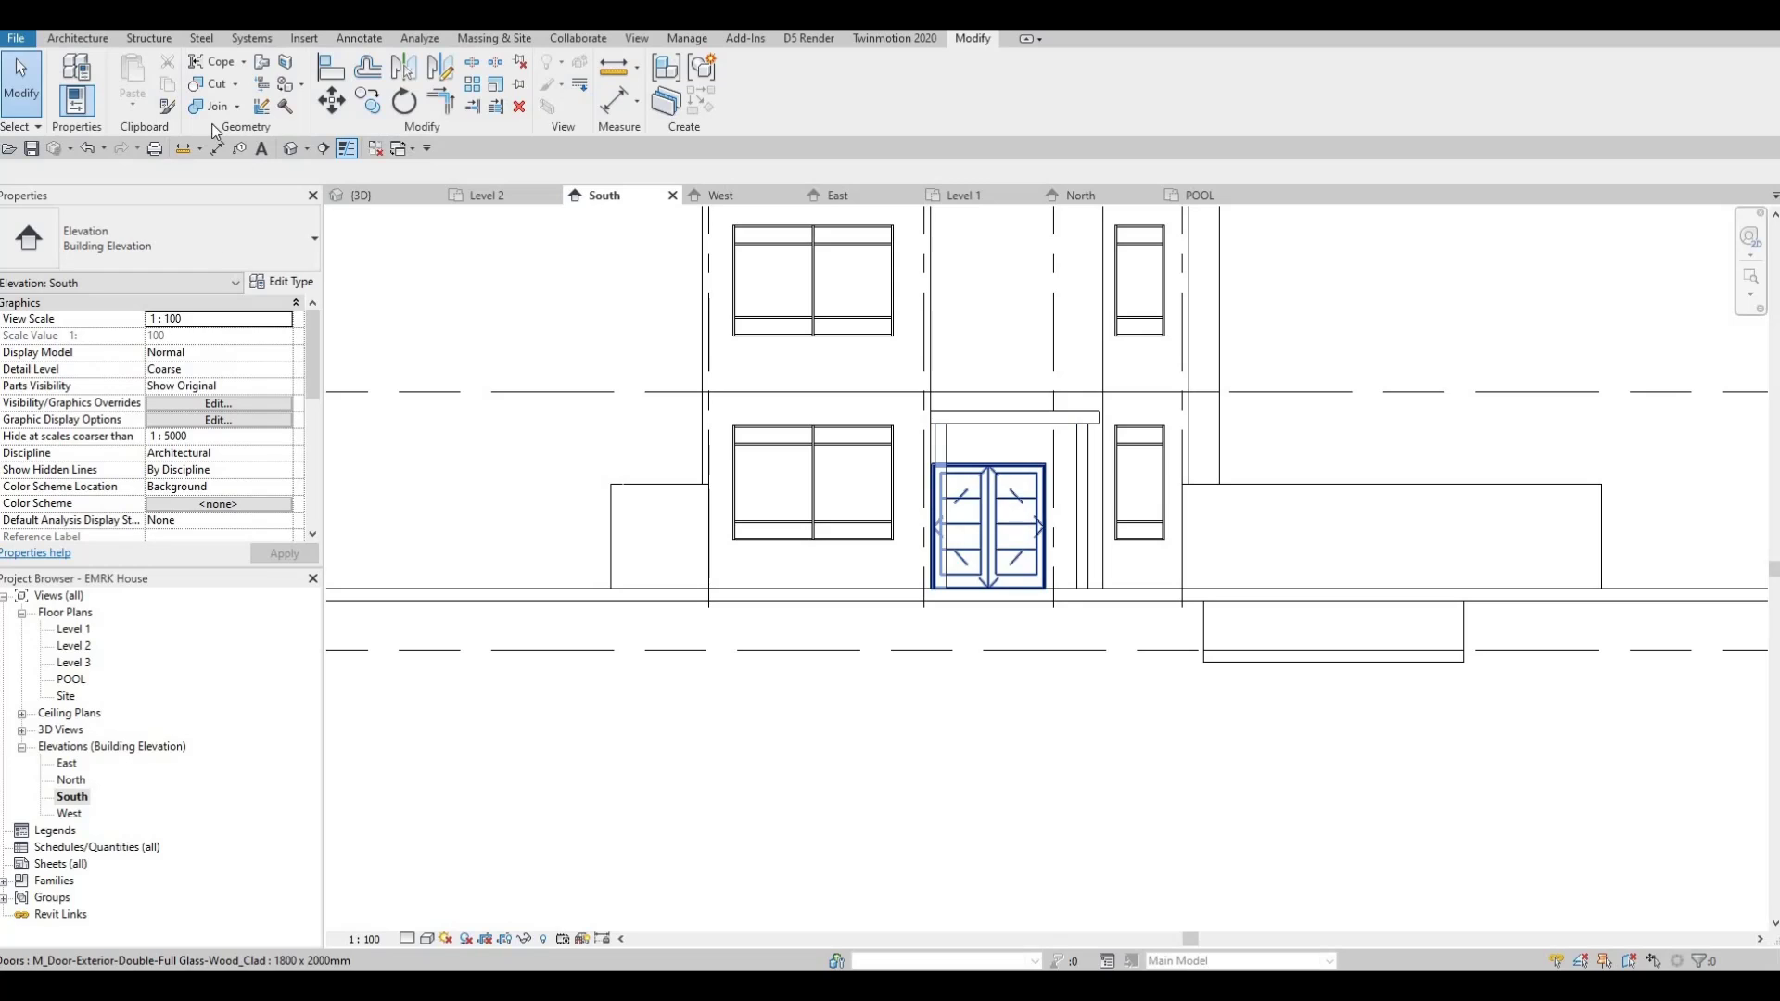
{"action": "left_click", "coordinate": [78, 38]}
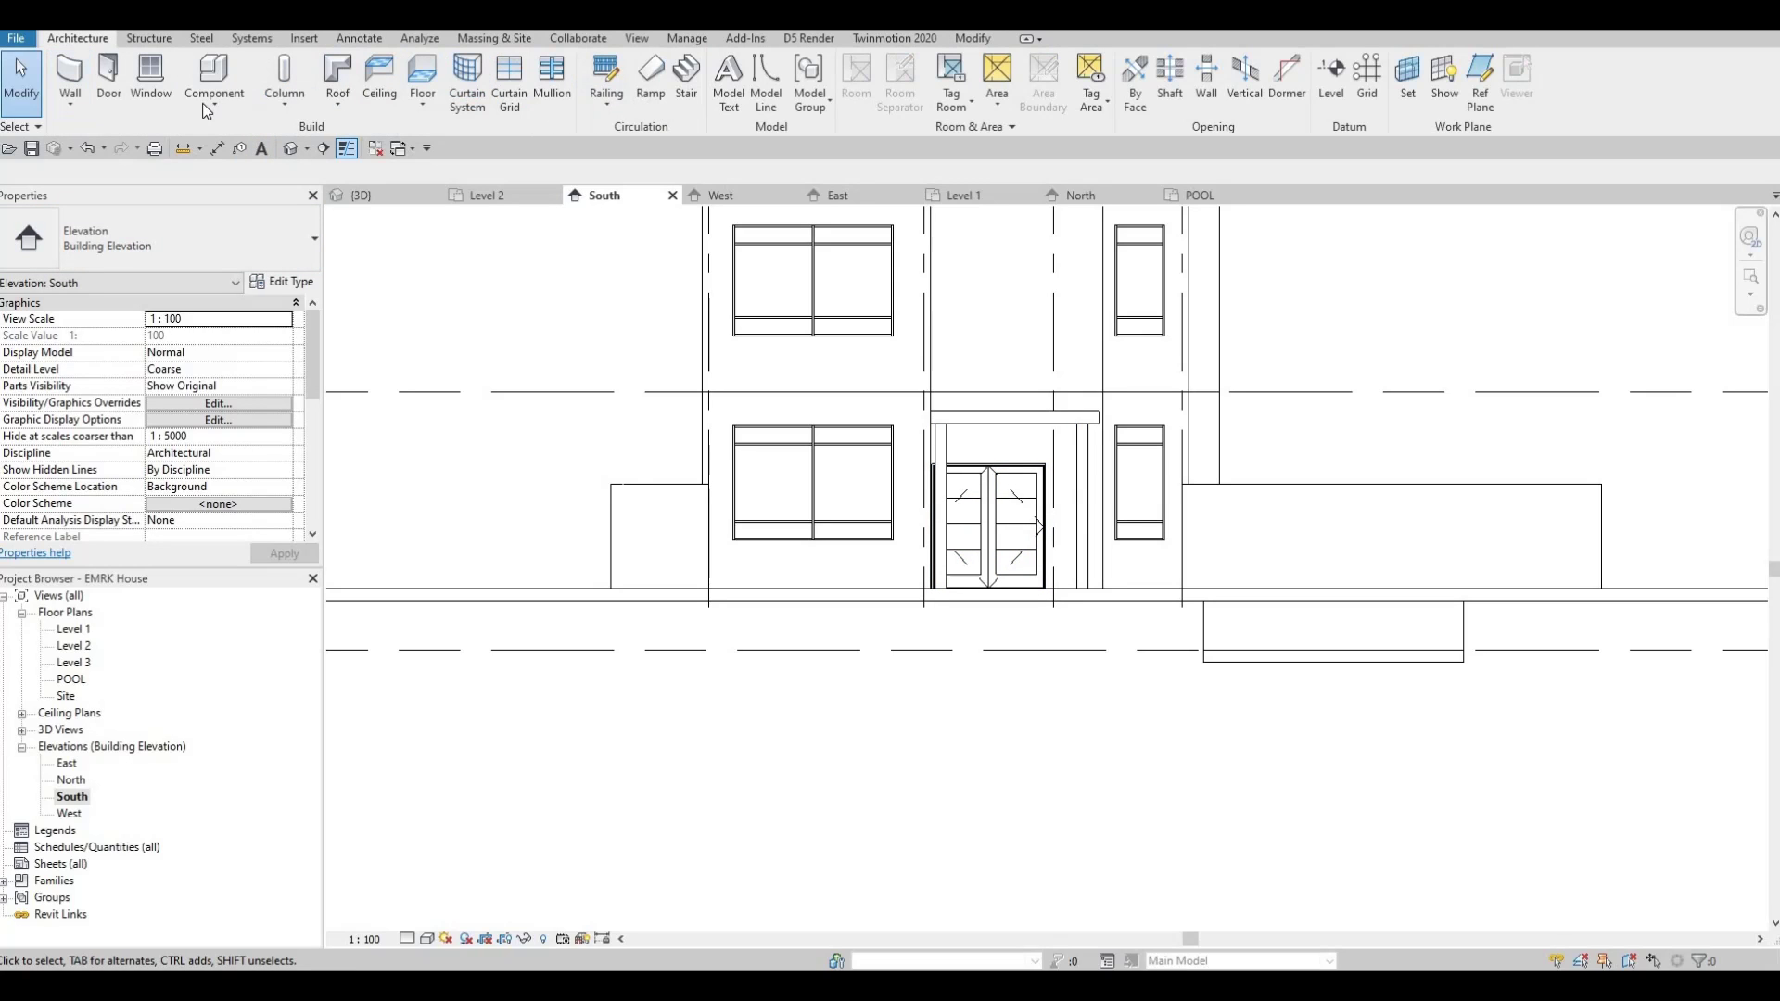
{"action": "left_click", "coordinate": [214, 97]}
{"action": "left_click", "coordinate": [248, 178]}
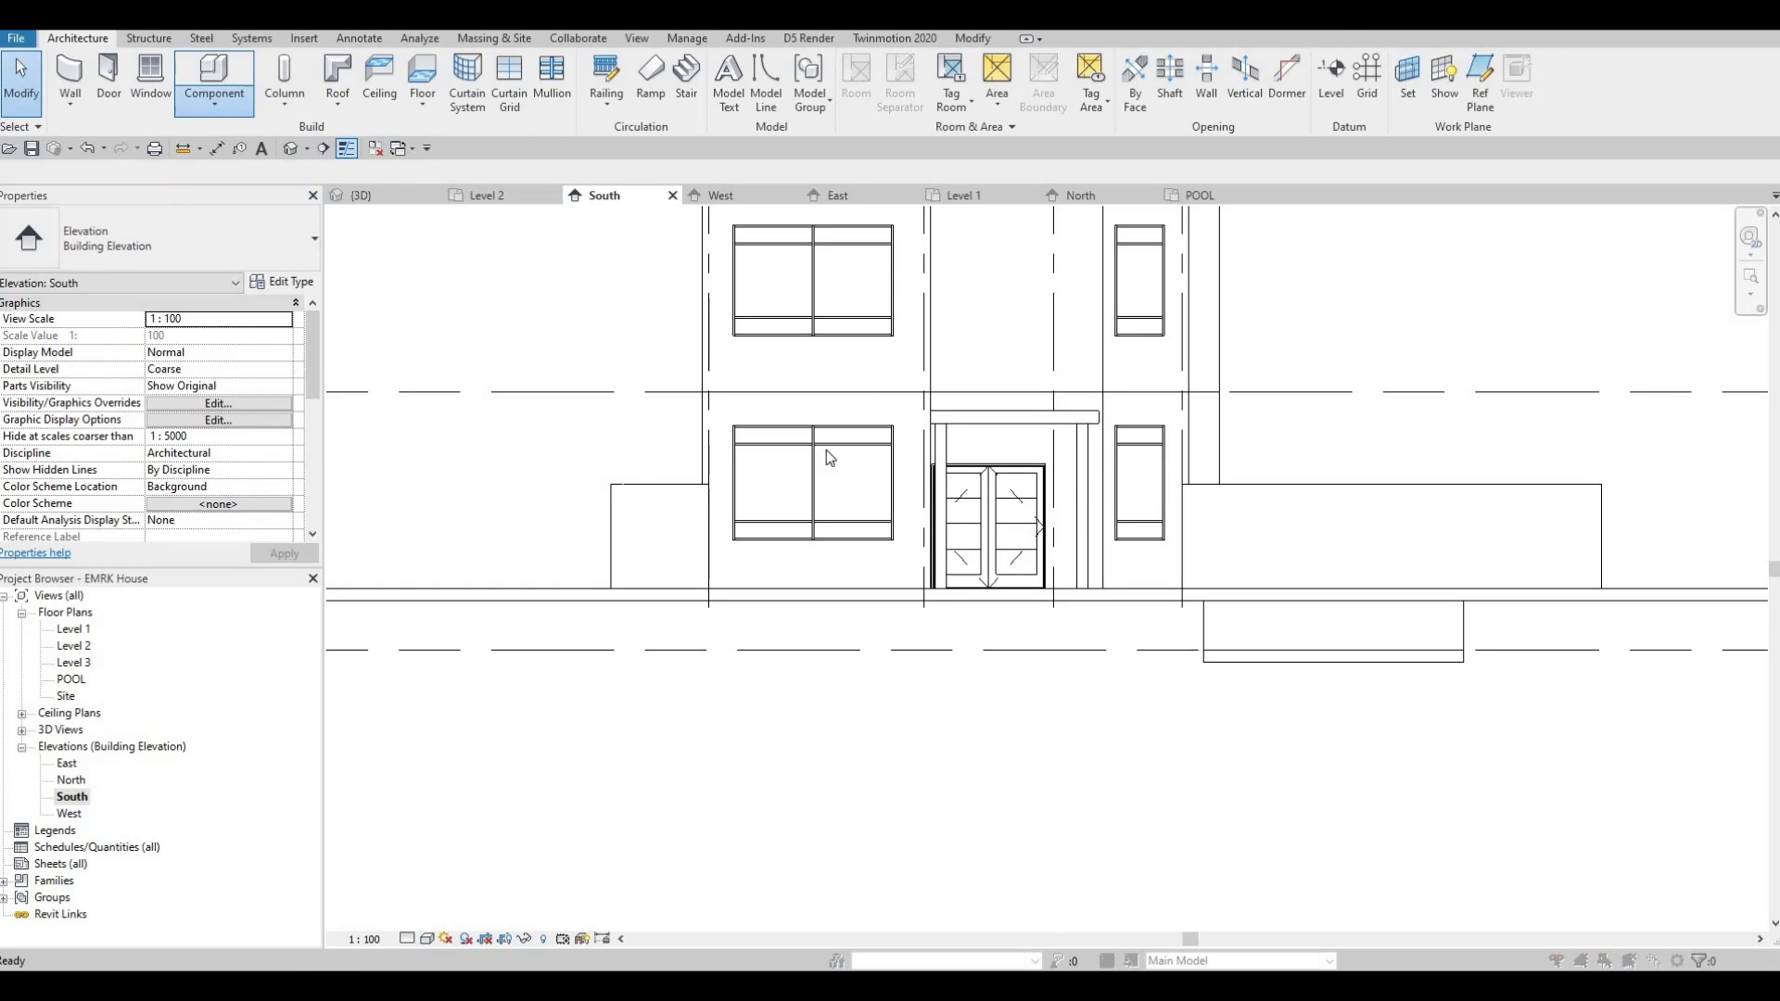
{"action": "scroll", "coordinate": [804, 484], "scroll_direction": "down", "scroll_amount": 3}
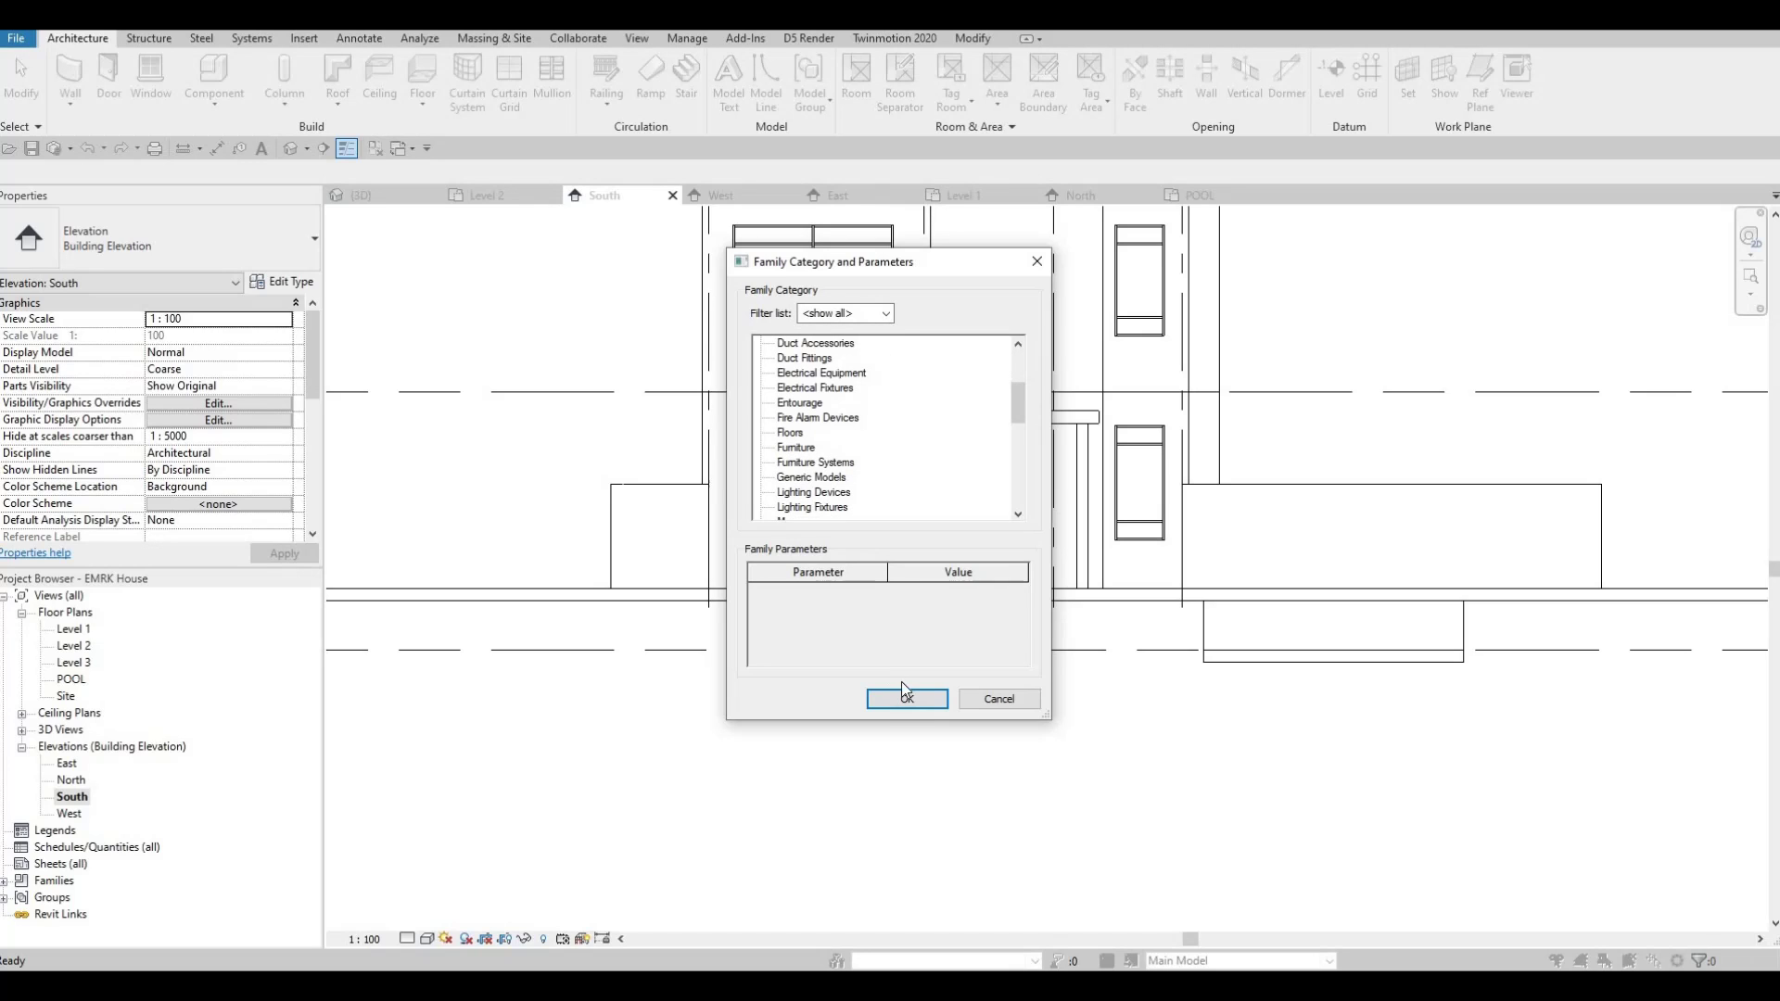
{"action": "left_click", "coordinate": [872, 697]}
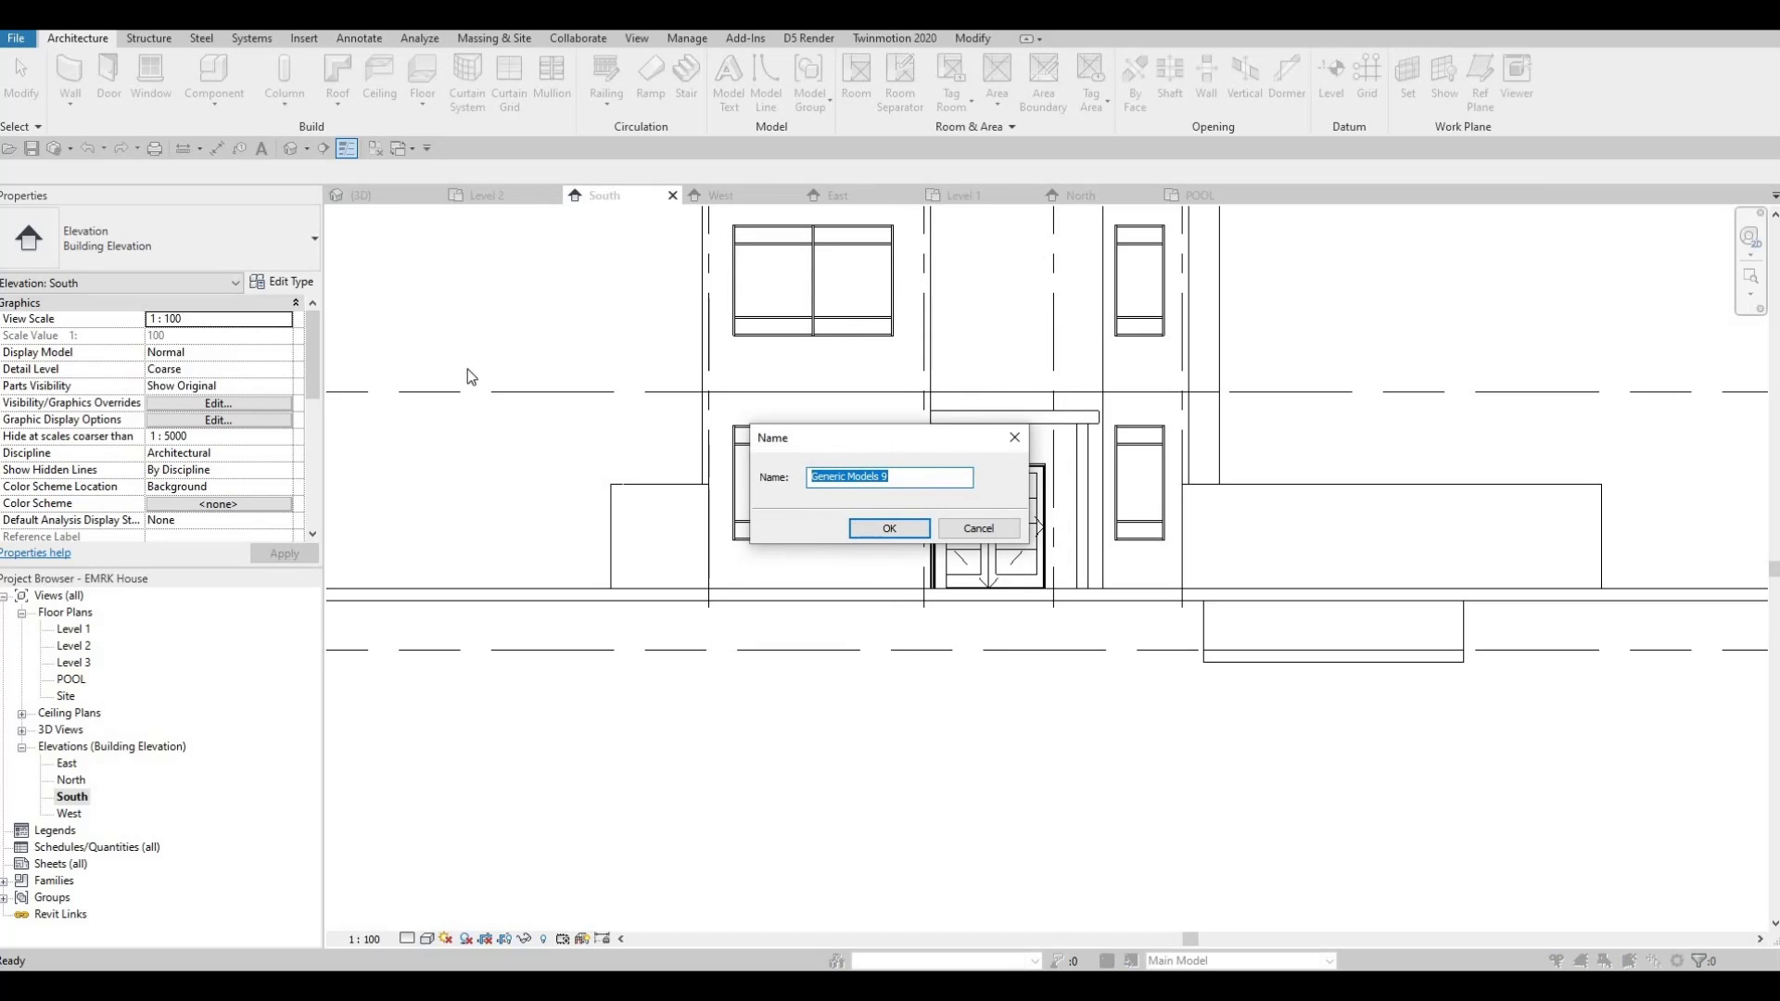
{"action": "key", "text": "Return"}
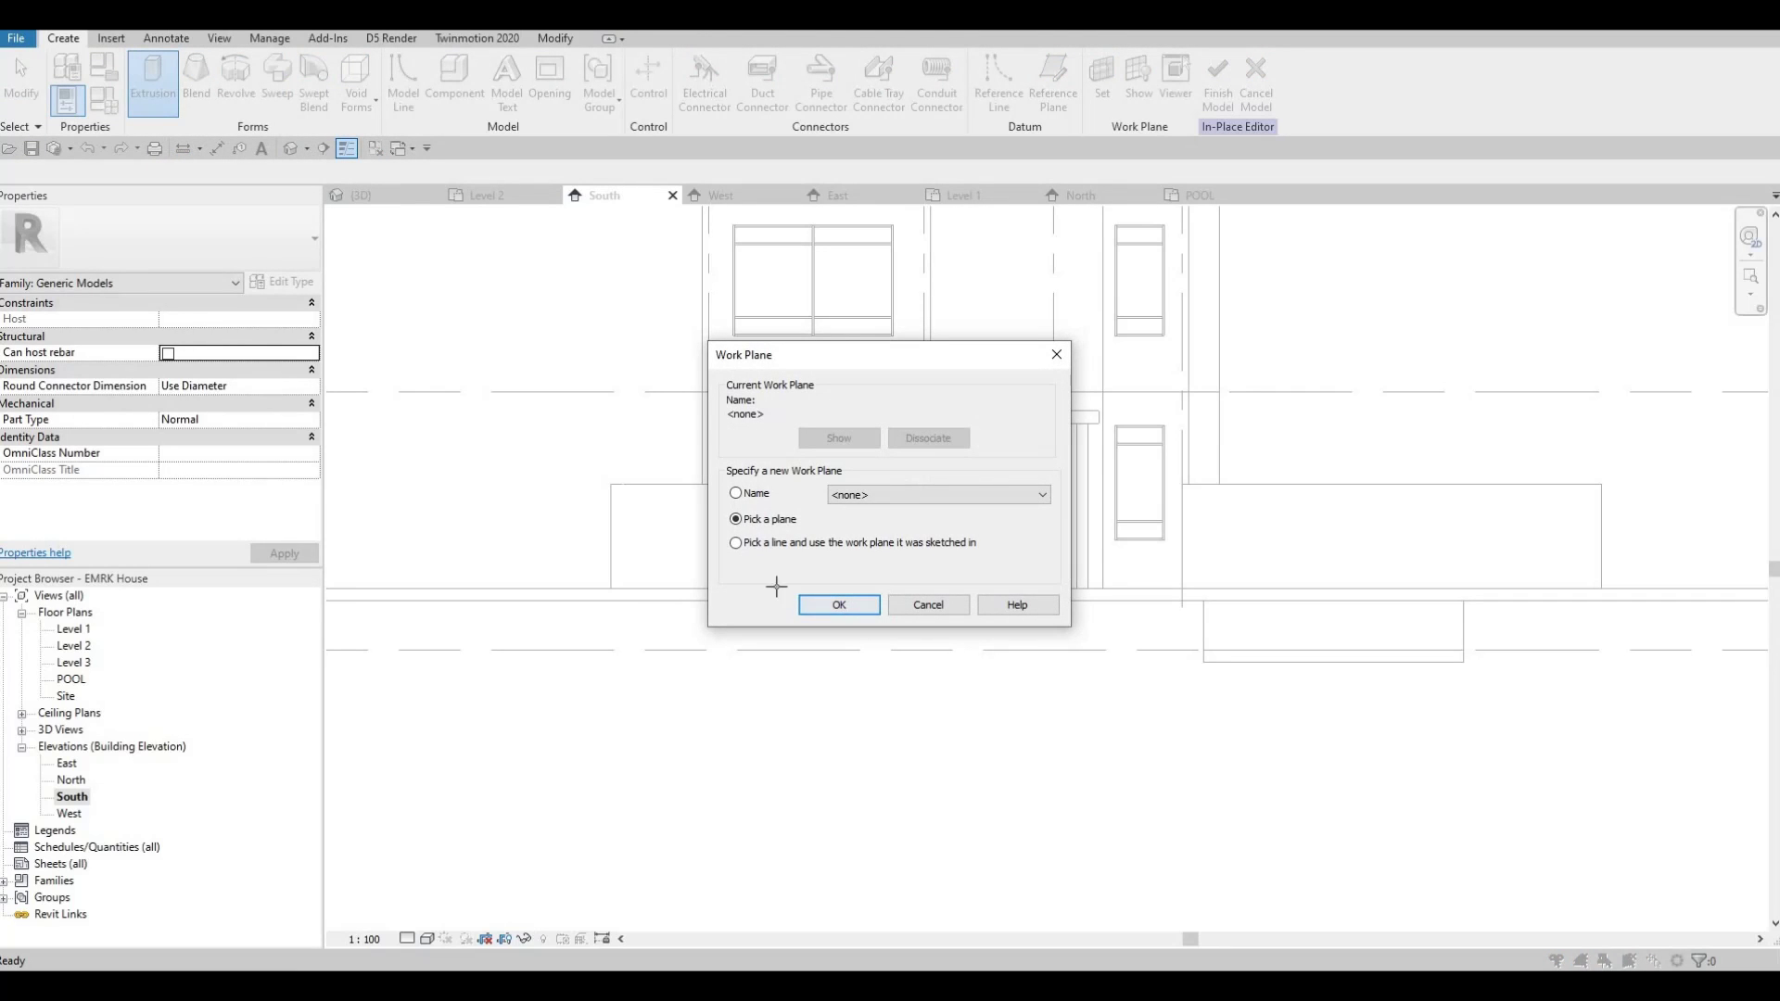
- Start an extrusion using the front boundary wall's face as its work plane
{"action": "key", "text": "Return"}
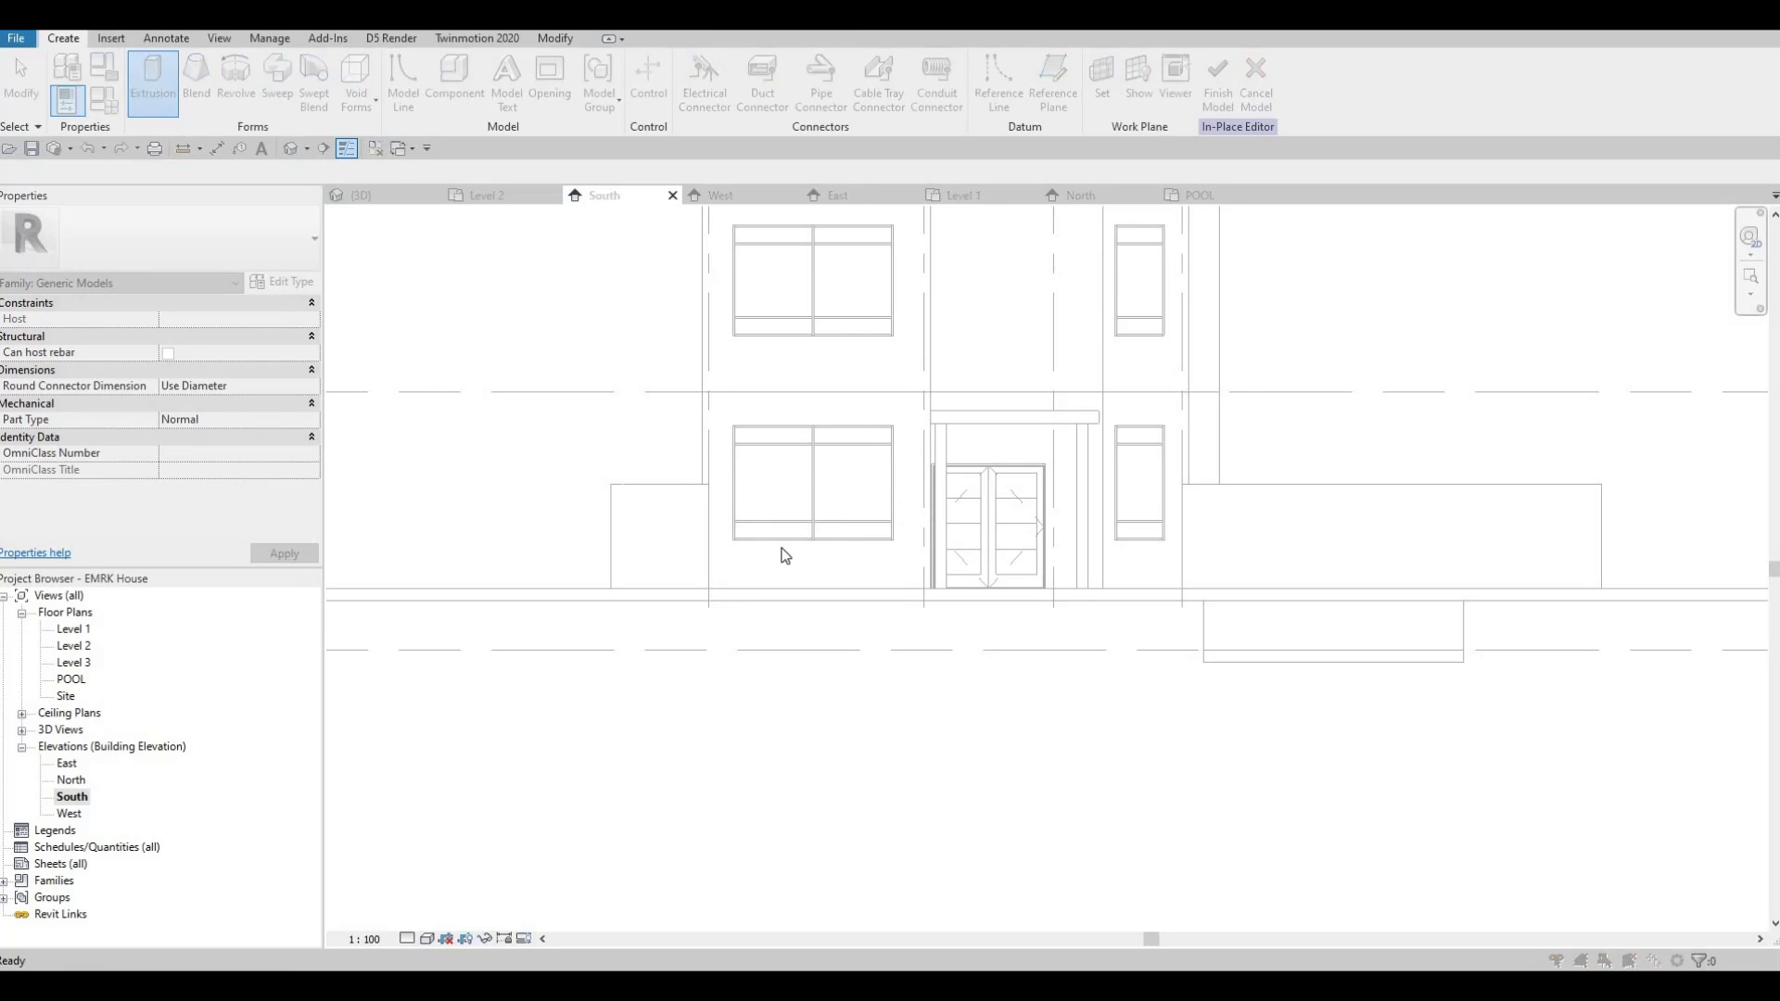
{"action": "key", "text": "Return"}
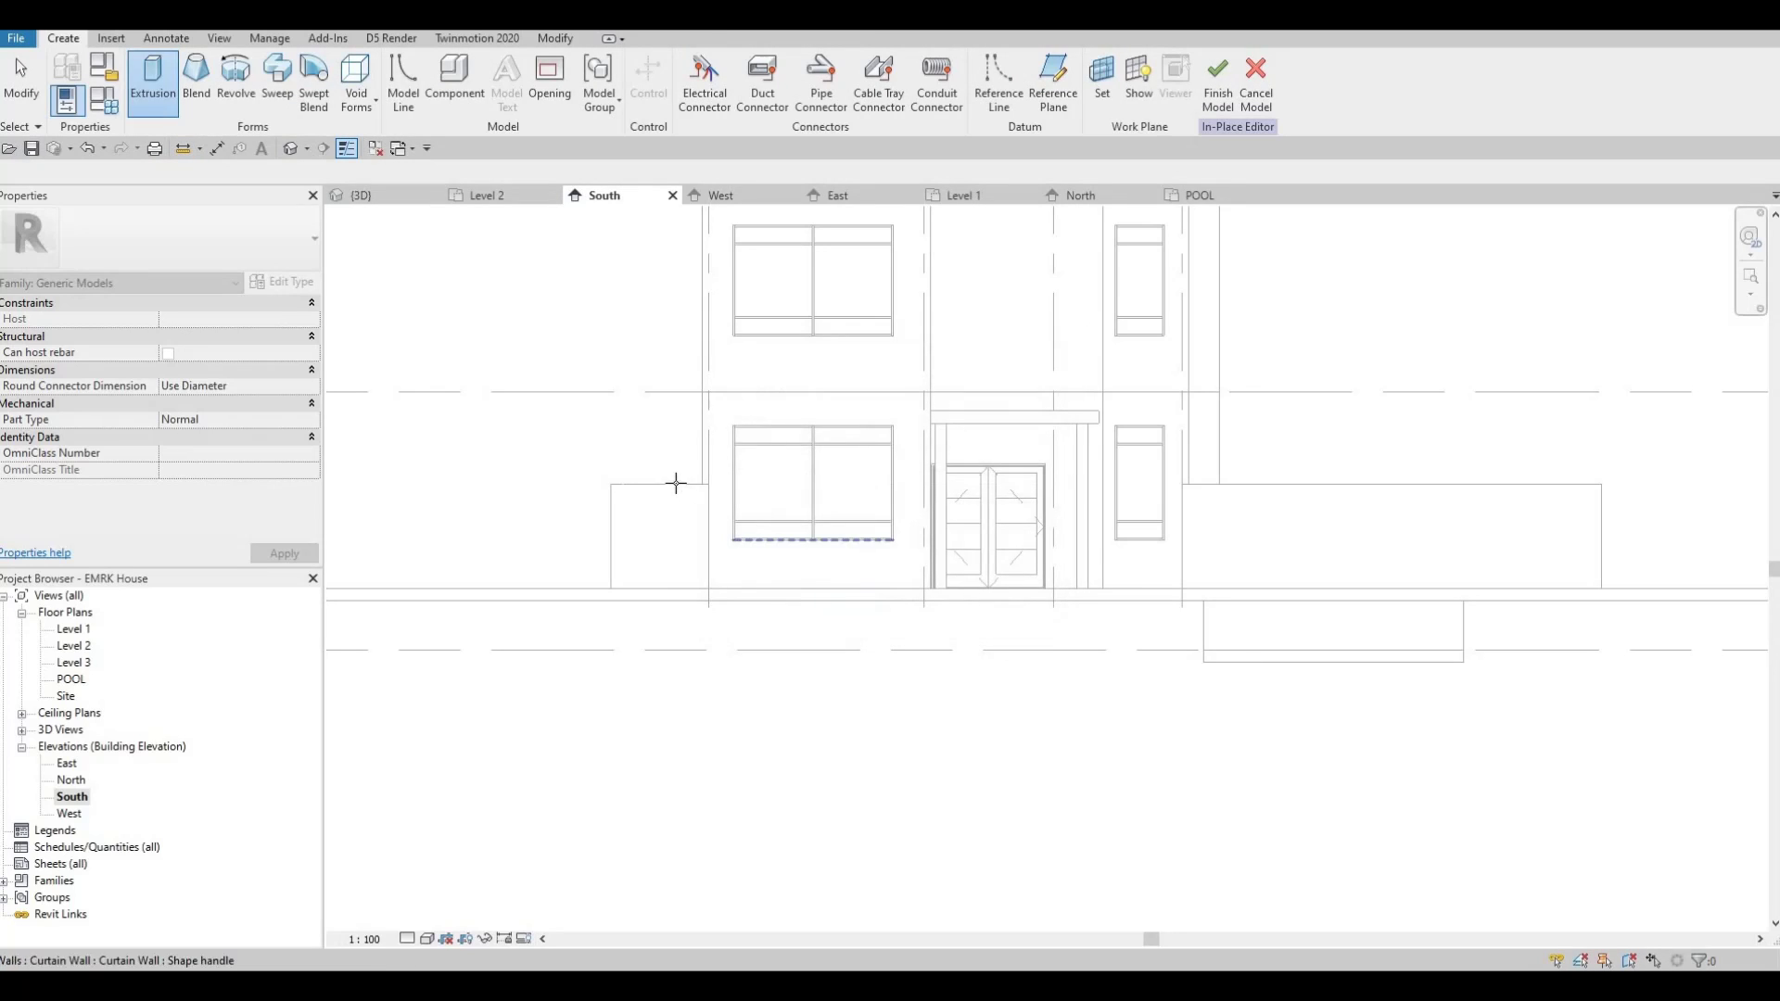
{"action": "left_click", "coordinate": [704, 493]}
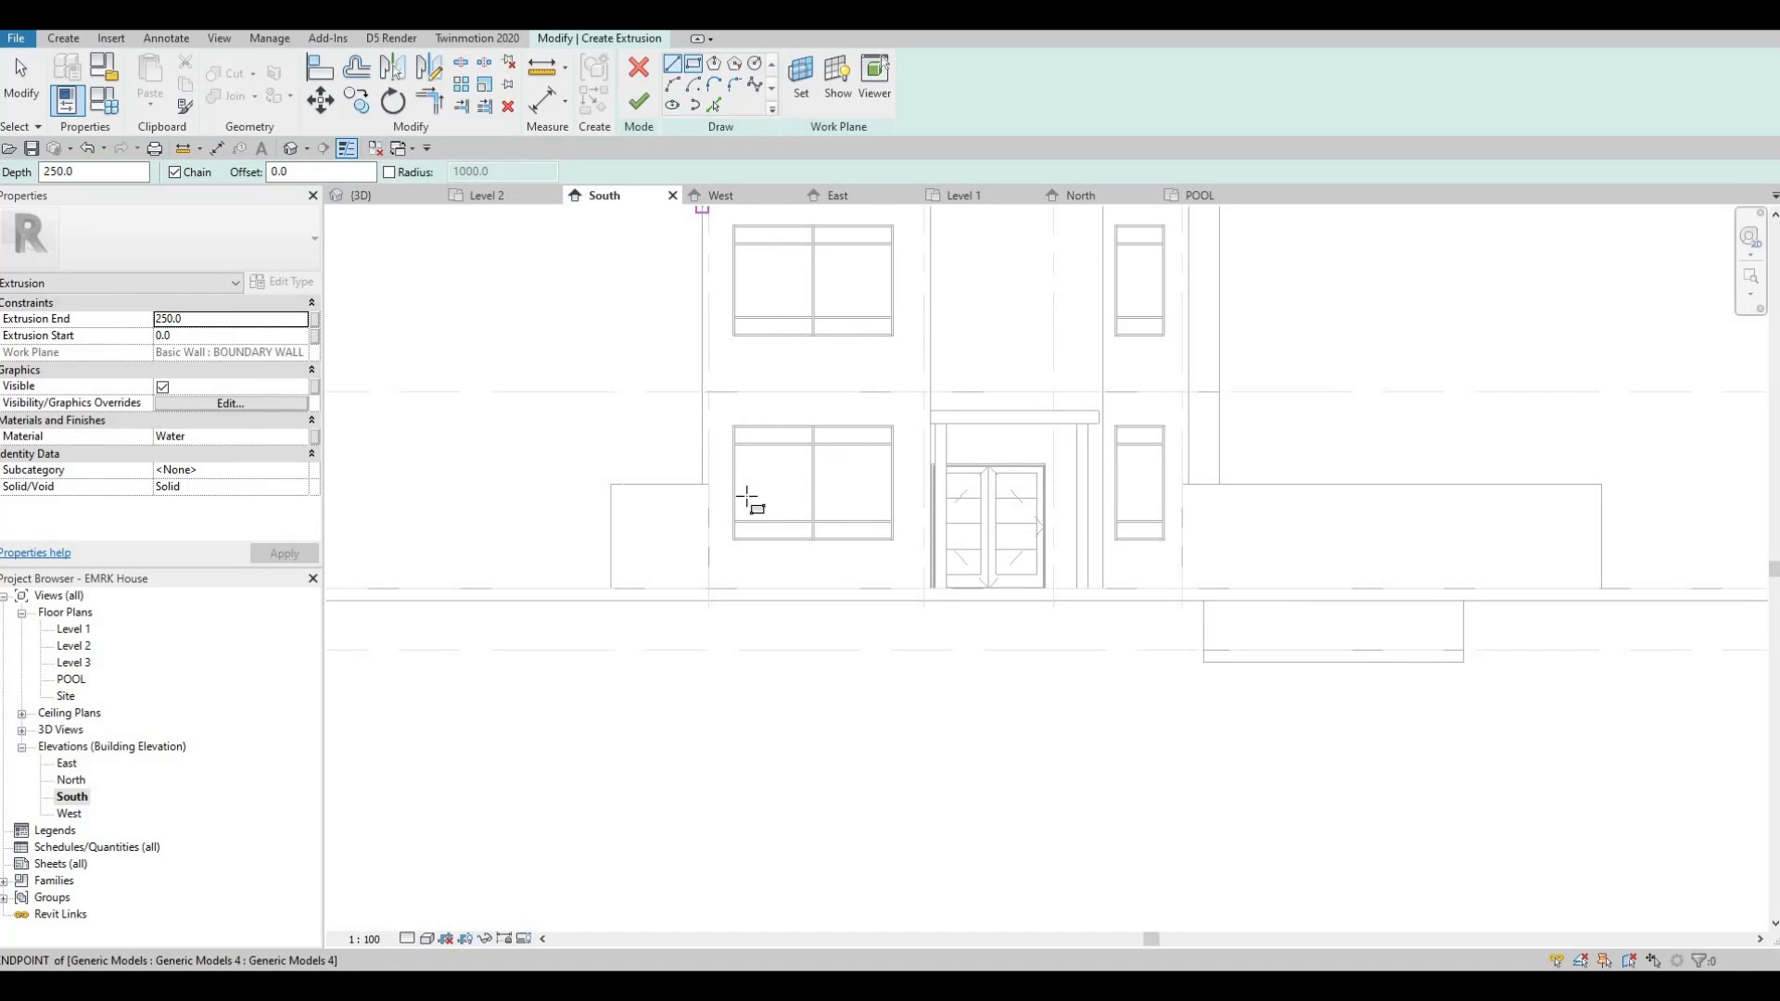
- Sketch a 1700 mm high rectangle across the entrance opening, from one boundary wall end to the other
{"action": "key", "text": "r"}
{"action": "key", "text": "c"}
{"action": "scroll", "coordinate": [699, 481], "scroll_direction": "up", "scroll_amount": 2}
{"action": "left_click", "coordinate": [696, 480]}
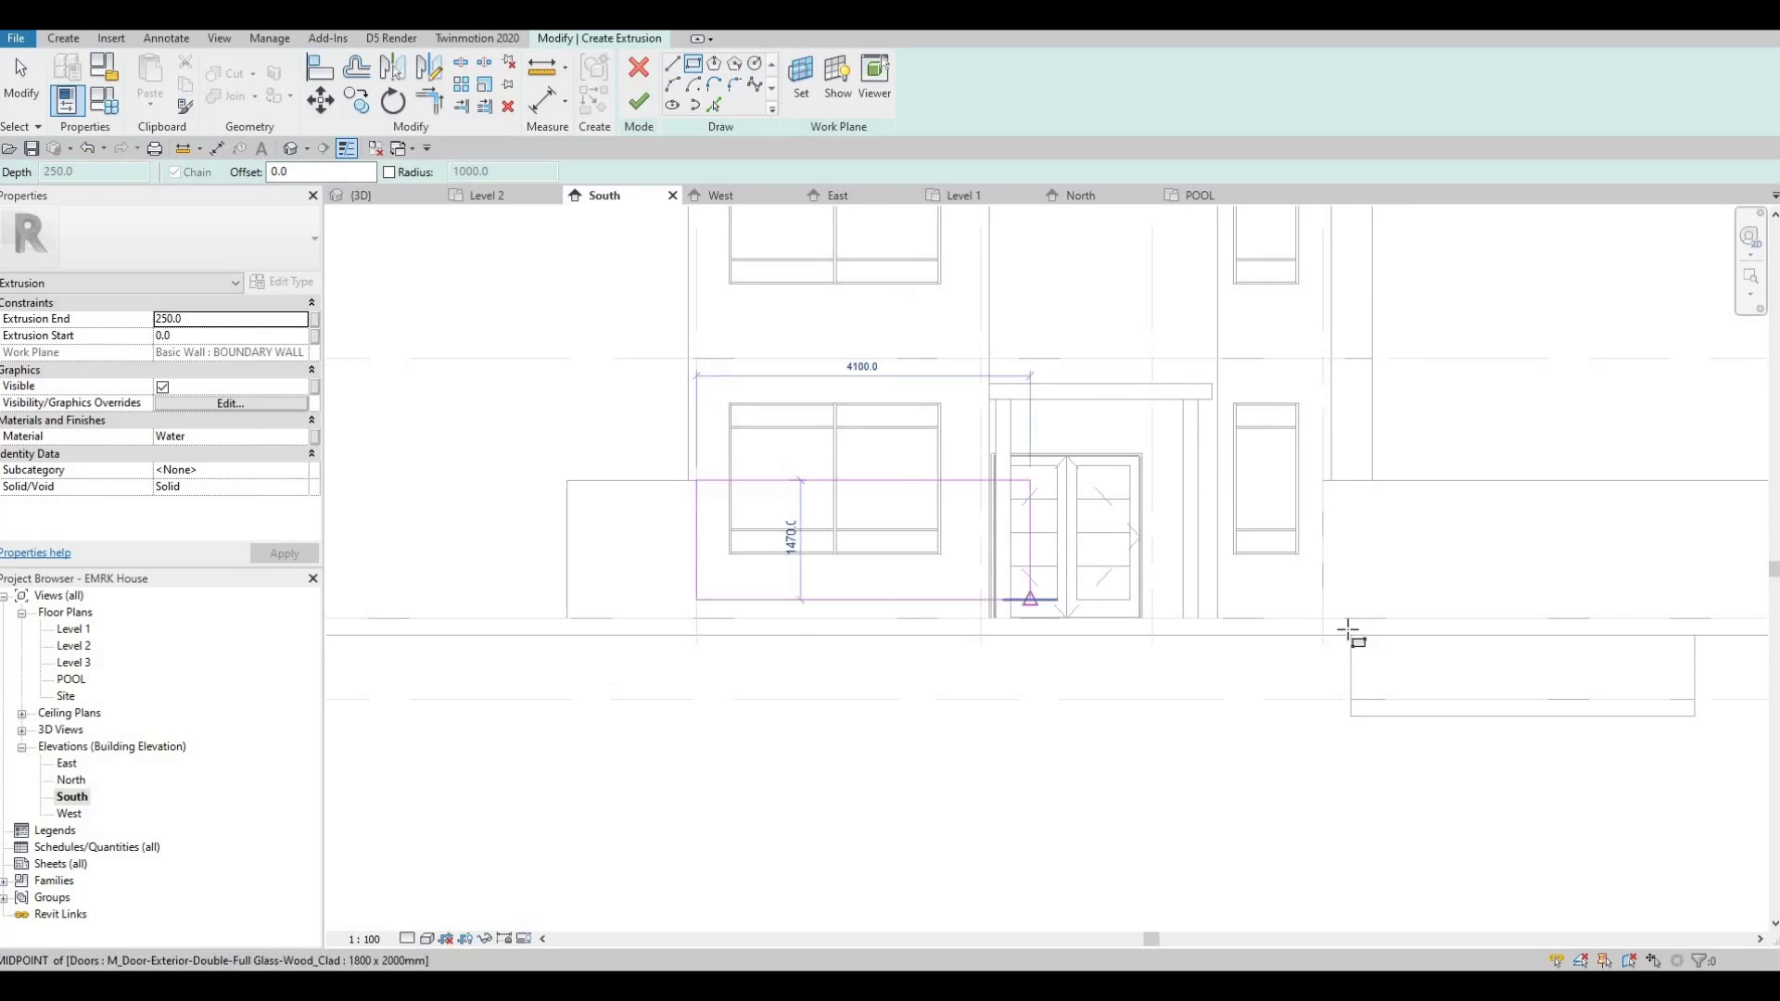
{"action": "scroll", "coordinate": [675, 398], "scroll_direction": "up", "scroll_amount": 5}
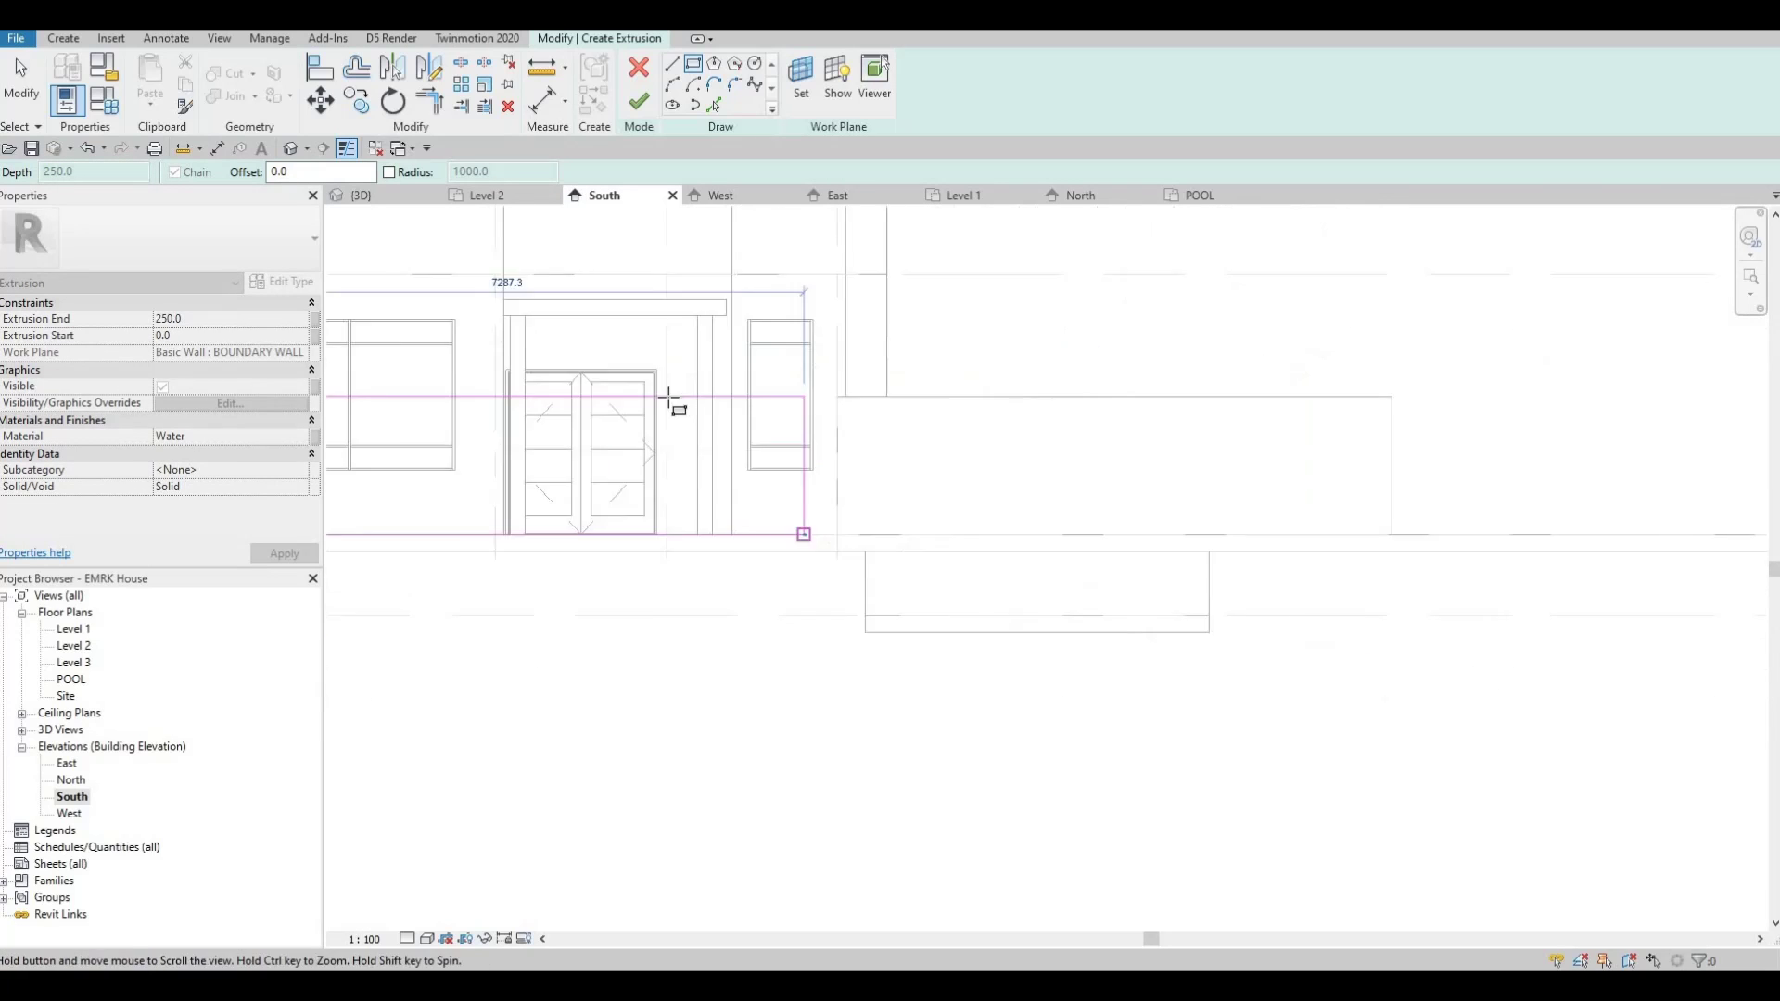
{"action": "left_click", "coordinate": [740, 682]}
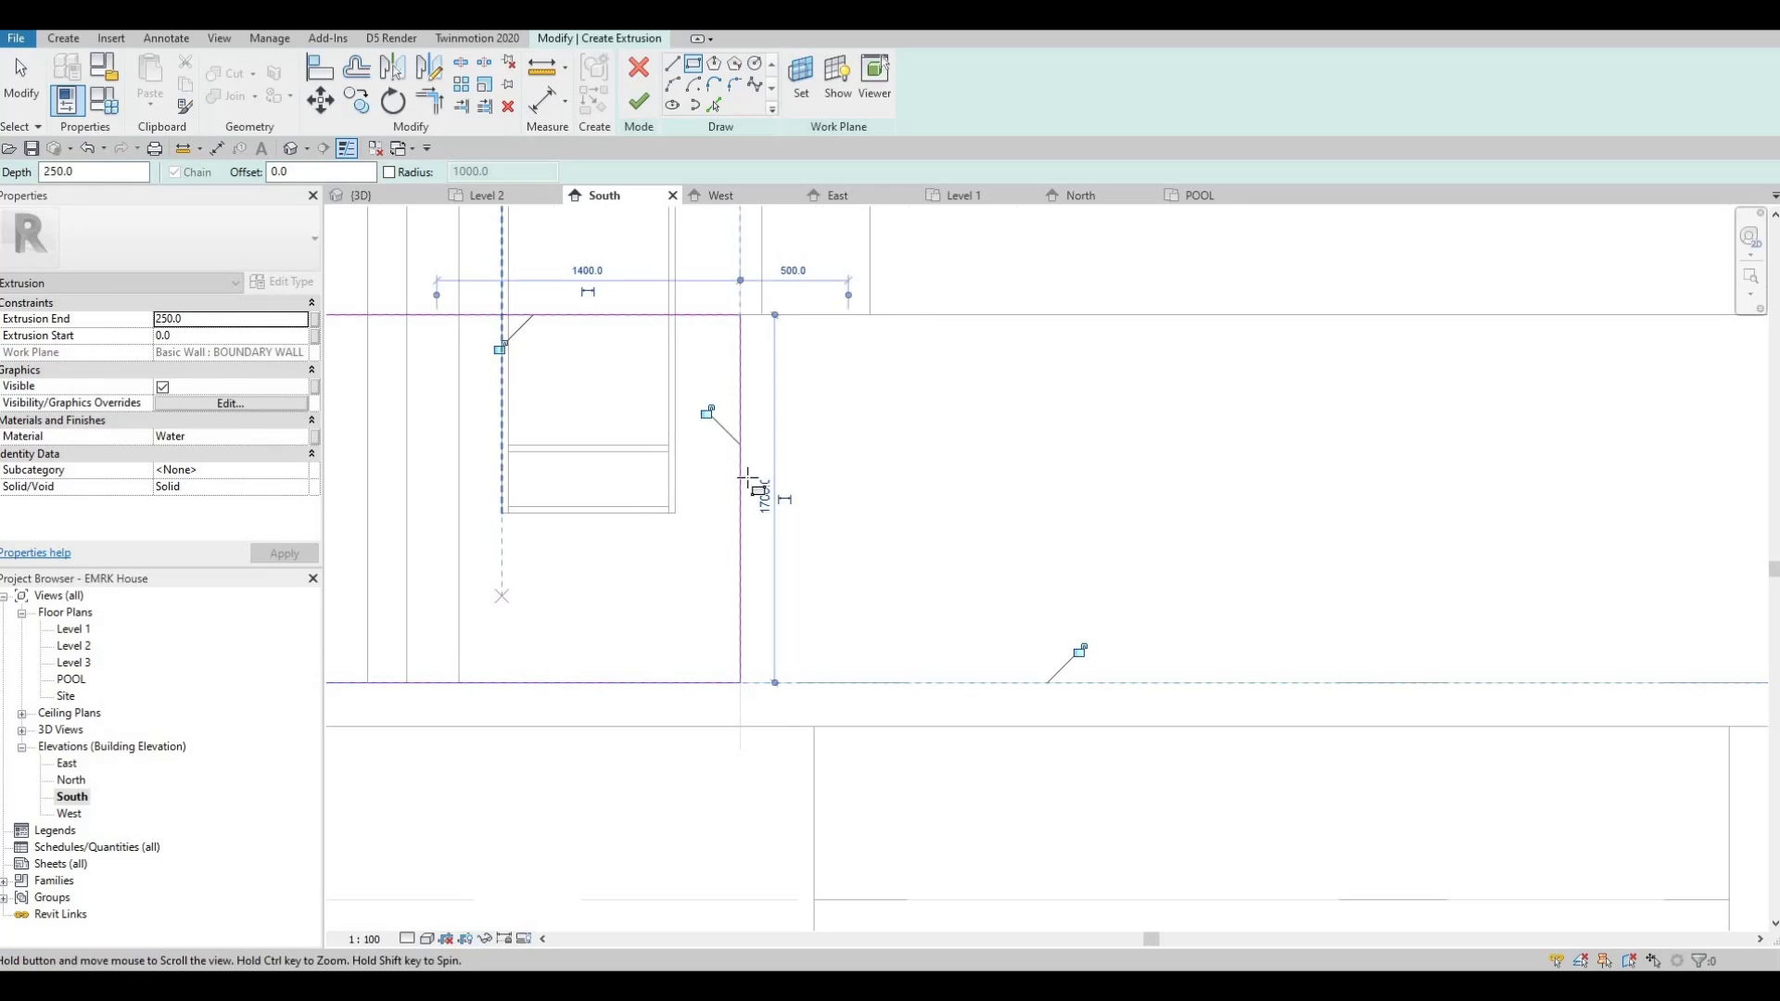
{"action": "scroll", "coordinate": [754, 485], "scroll_direction": "down", "scroll_amount": 2}
{"action": "middle_click_drag", "start_coordinate": [372, 540], "coordinate": [914, 490]}
{"action": "scroll", "coordinate": [742, 474], "scroll_direction": "down", "scroll_amount": 3}
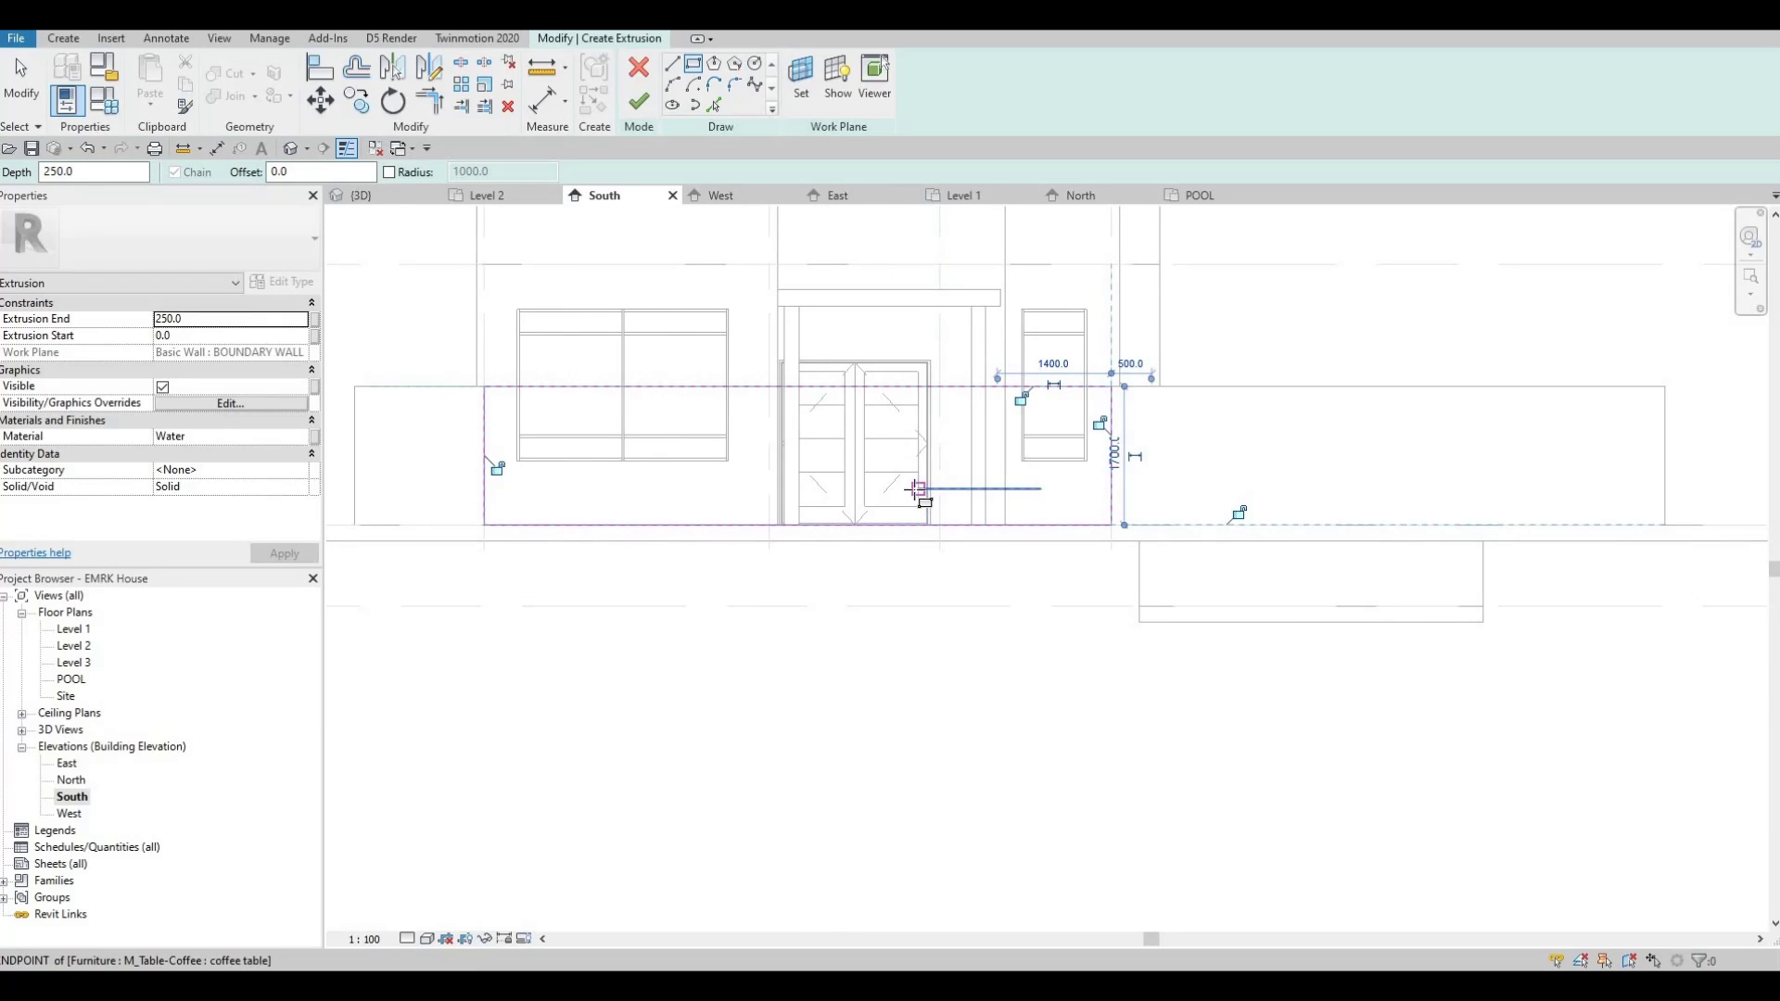
{"action": "key", "text": "Escape"}
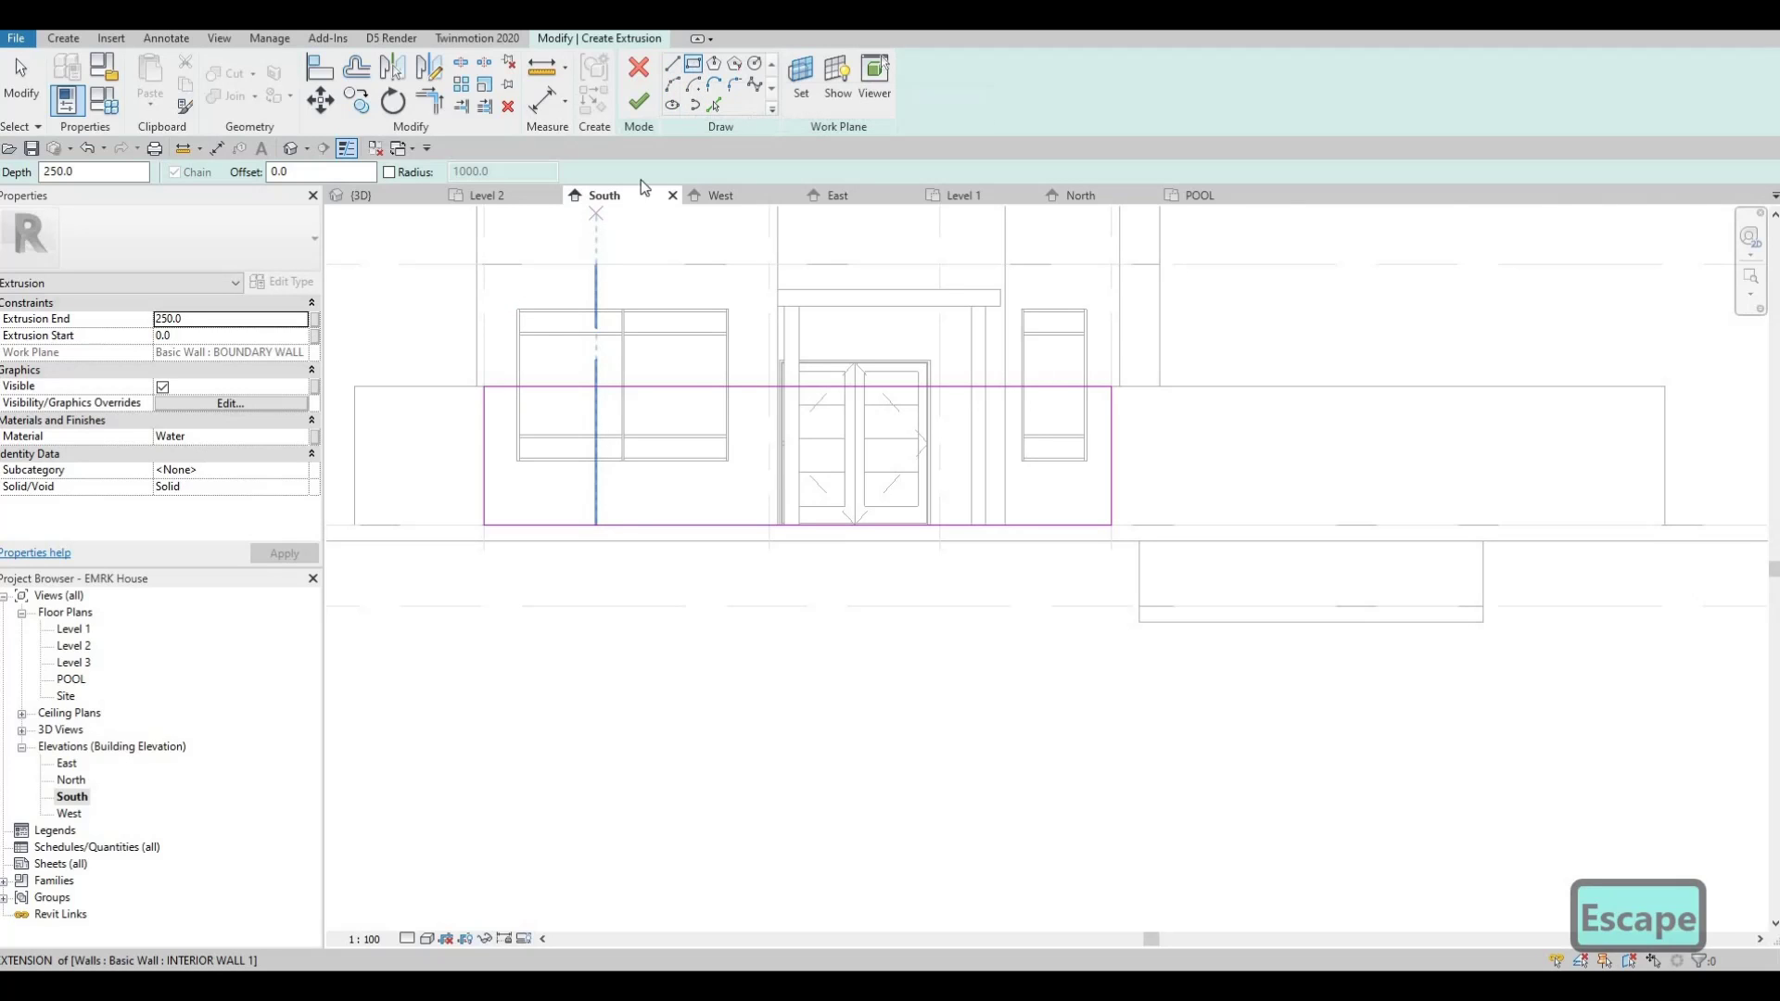
{"action": "scroll", "coordinate": [489, 387], "scroll_direction": "up", "scroll_amount": 4}
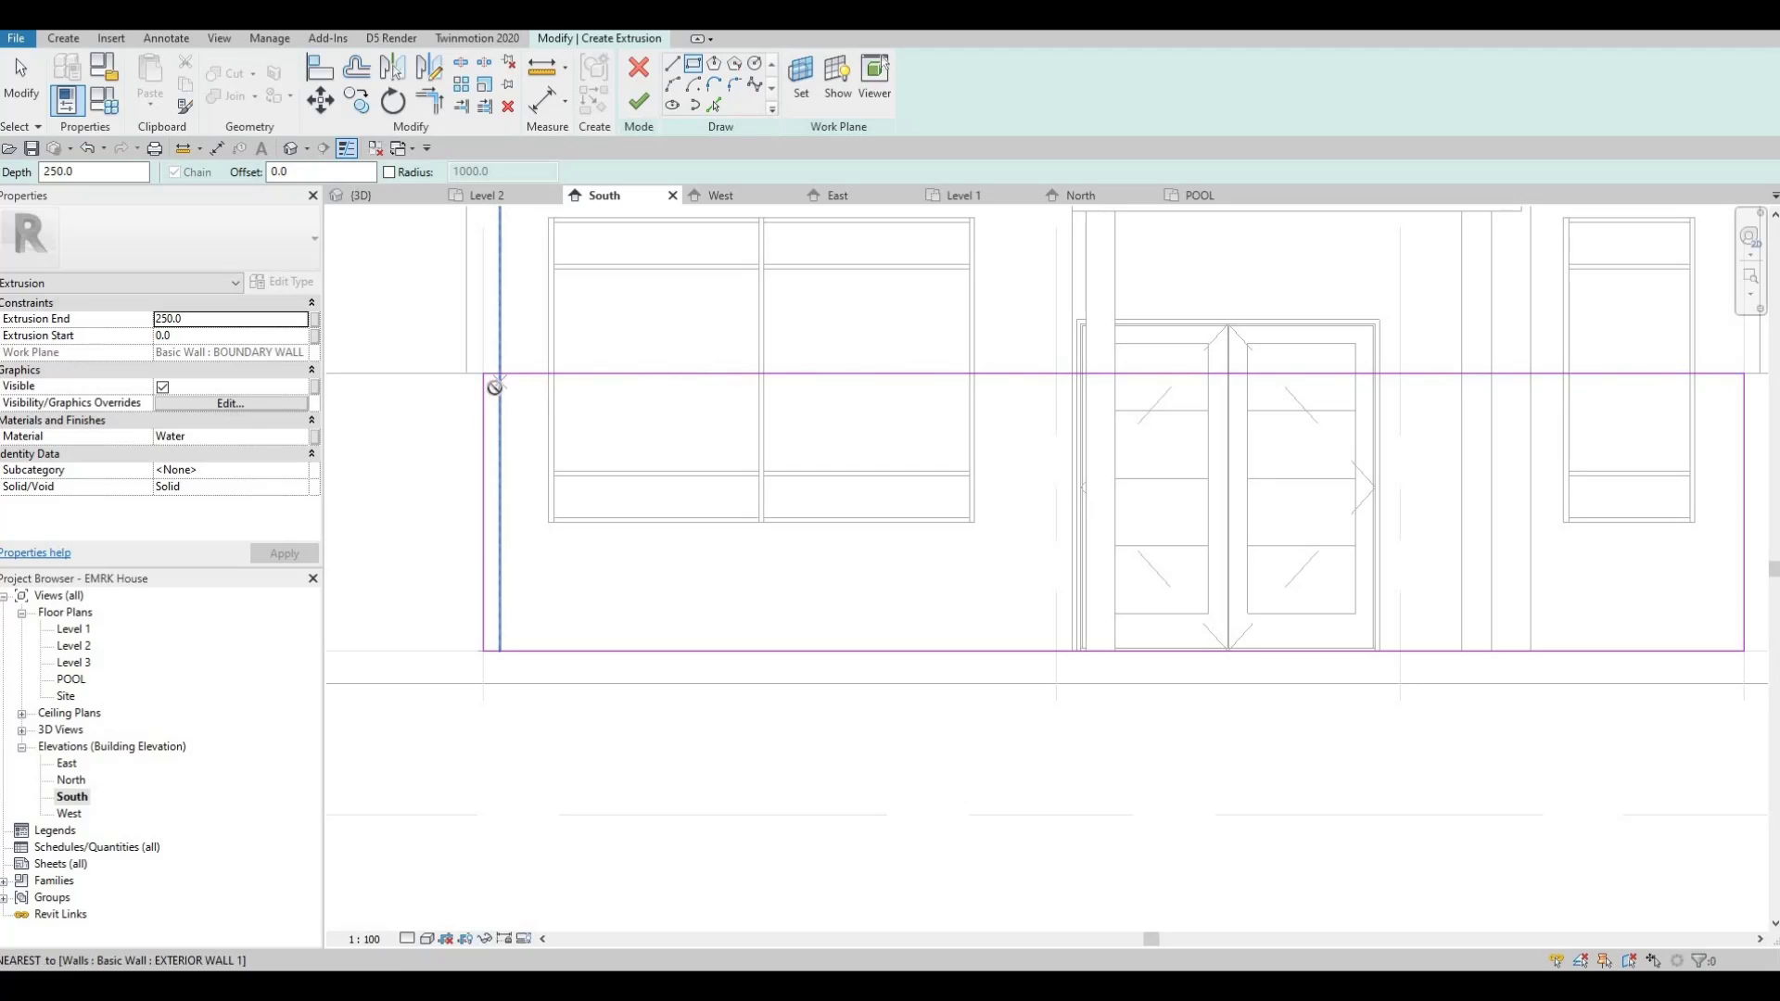
{"action": "left_click", "coordinate": [498, 388]}
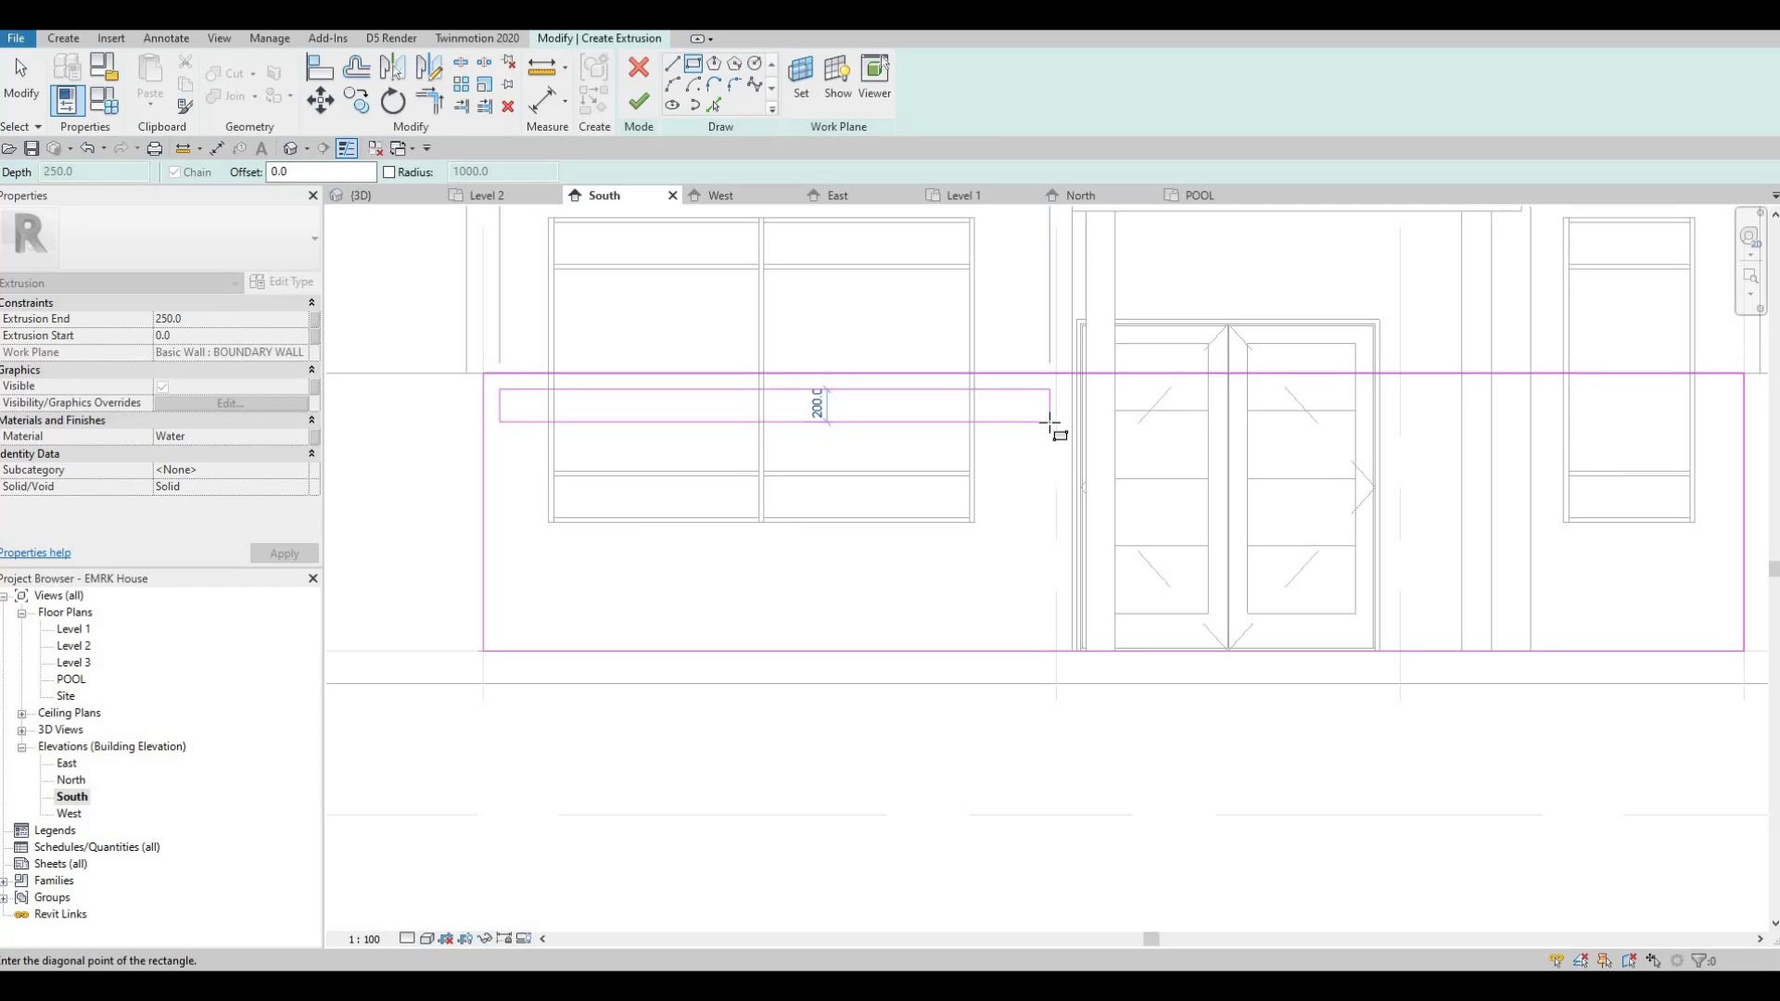
{"action": "scroll", "coordinate": [1050, 423], "scroll_direction": "down", "scroll_amount": 4}
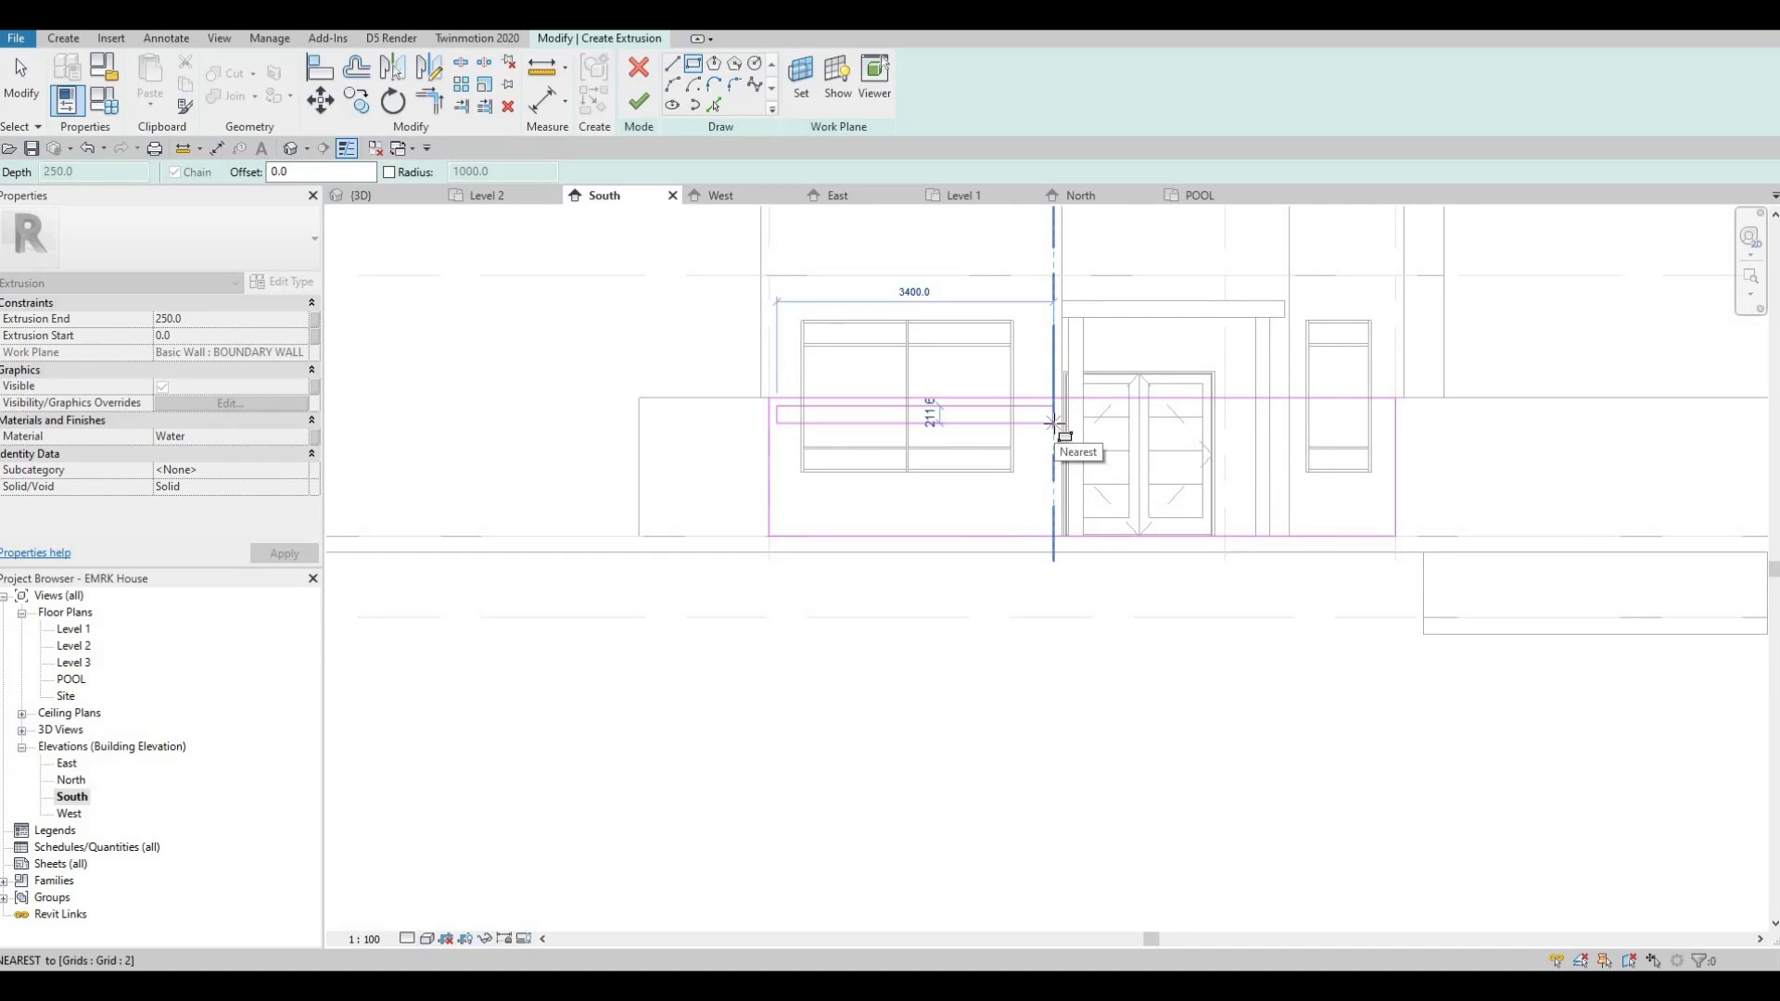
{"action": "key", "text": "Escape"}
{"action": "key", "text": "Escape"}
{"action": "scroll", "coordinate": [1062, 422], "scroll_direction": "up", "scroll_amount": 3}
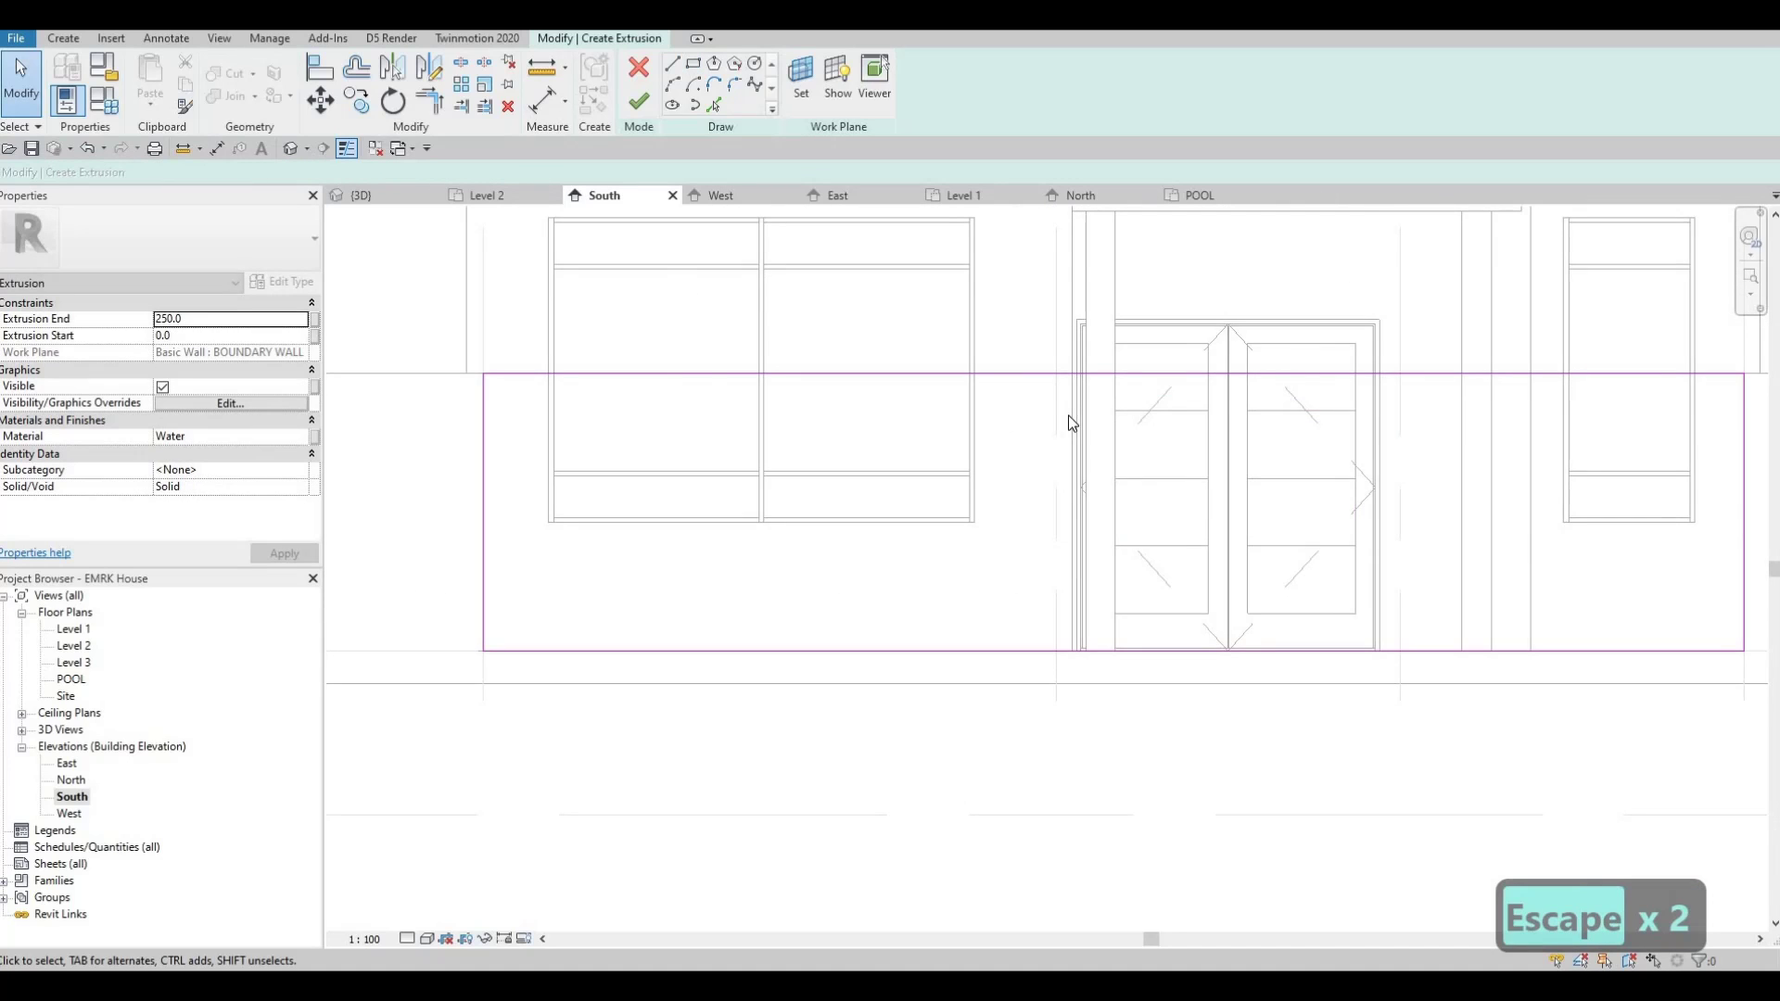
- Shorten the gate outline by moving its pool-side vertical edge to grid line 2, beside the entrance door
{"action": "scroll", "coordinate": [1068, 416], "scroll_direction": "down", "scroll_amount": 4}
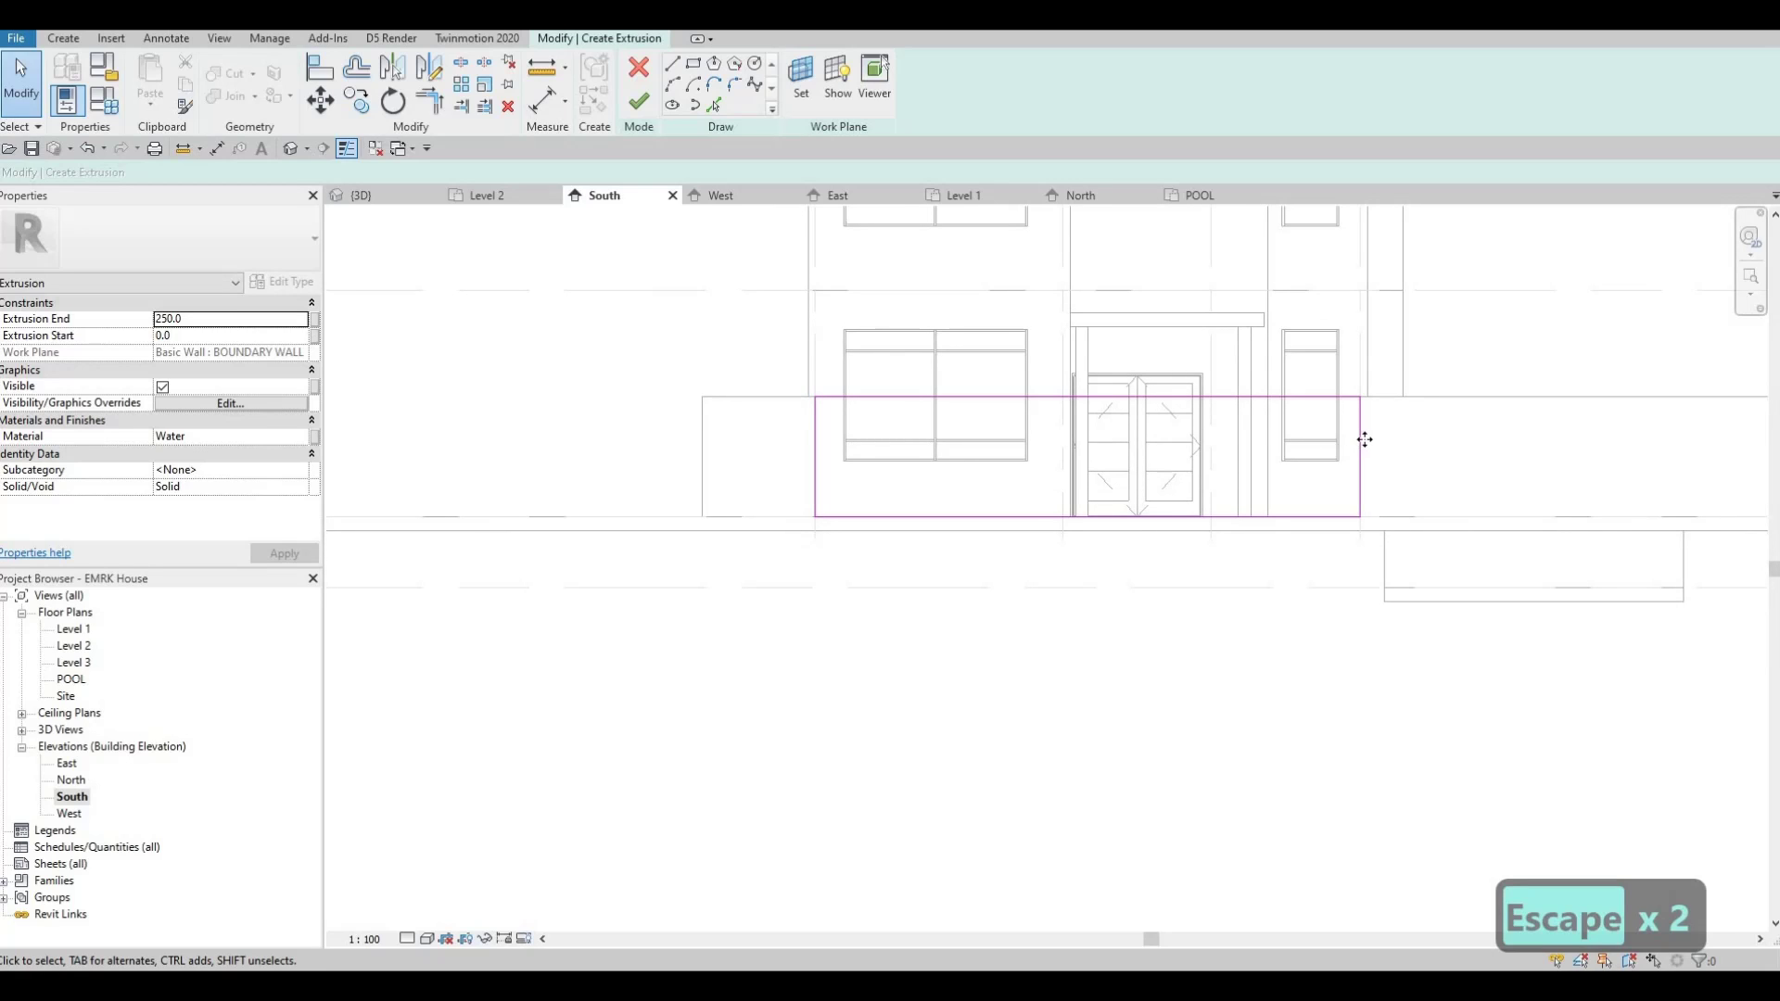
{"action": "left_click_drag", "start_coordinate": [1357, 439], "coordinate": [1067, 481]}
{"action": "key", "text": "Escape"}
{"action": "scroll", "coordinate": [1025, 421], "scroll_direction": "up", "scroll_amount": 1}
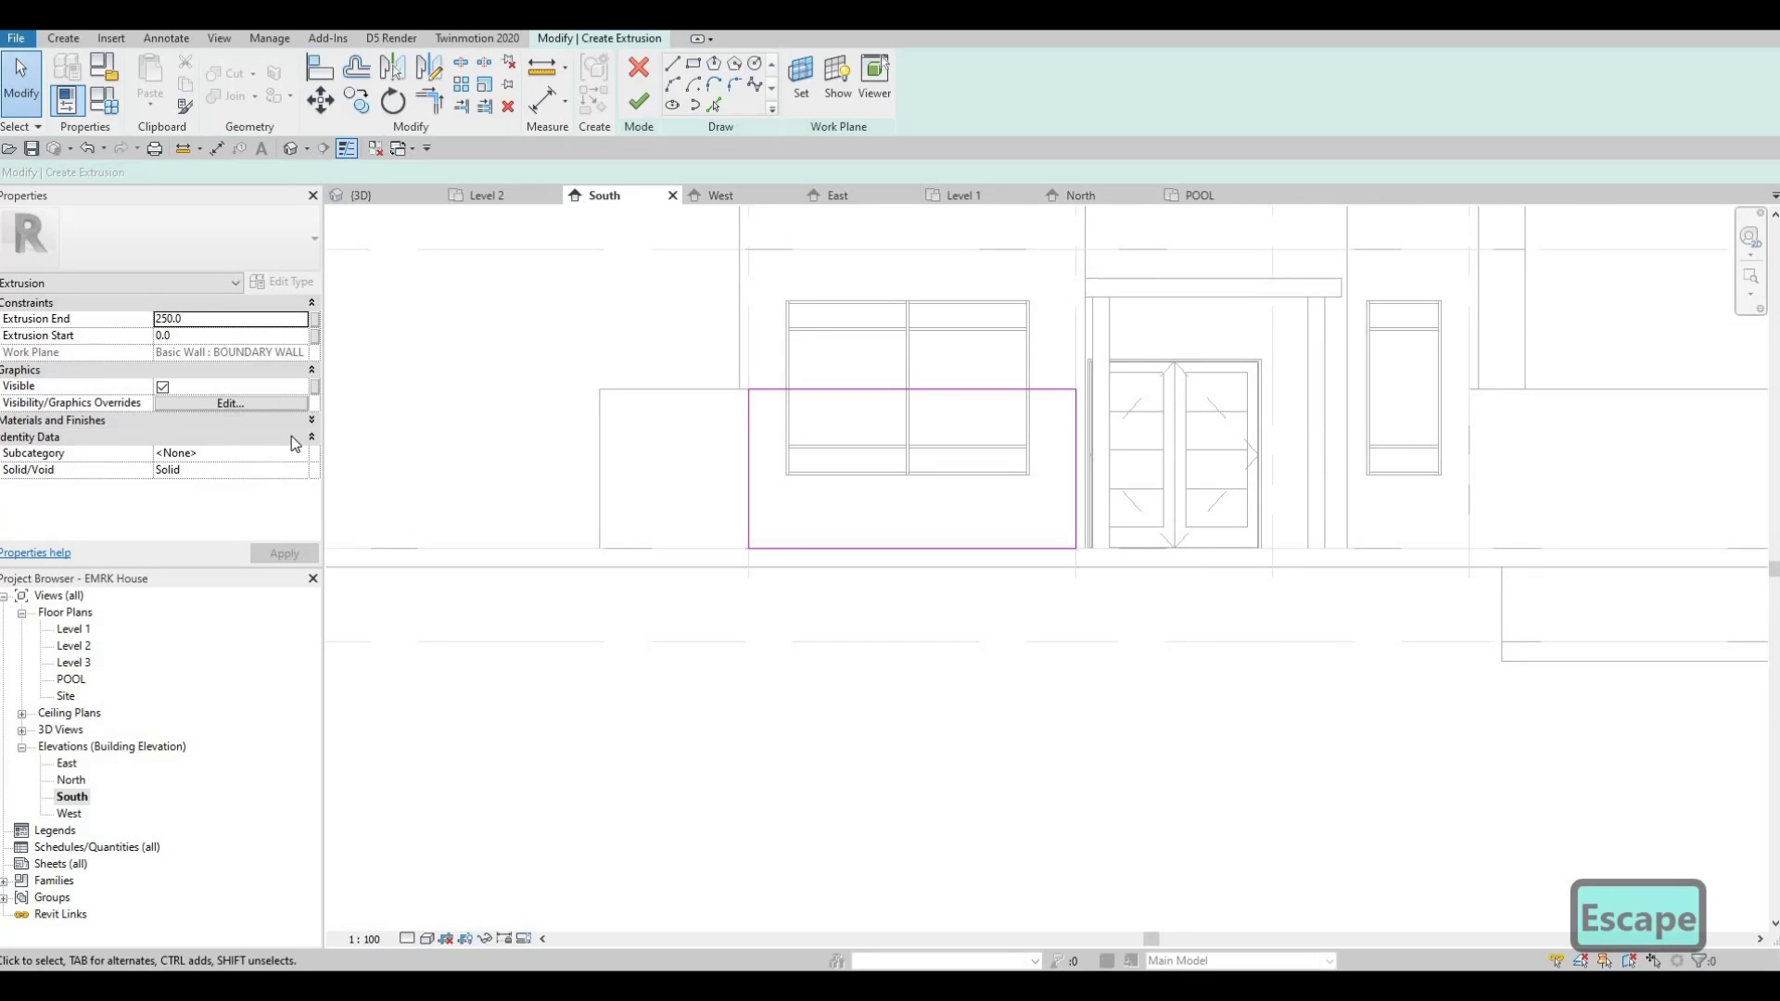
- Add Bronze, Architectural from the AEC Materials library and assign it as the extrusion's material
{"action": "left_click", "coordinate": [278, 436]}
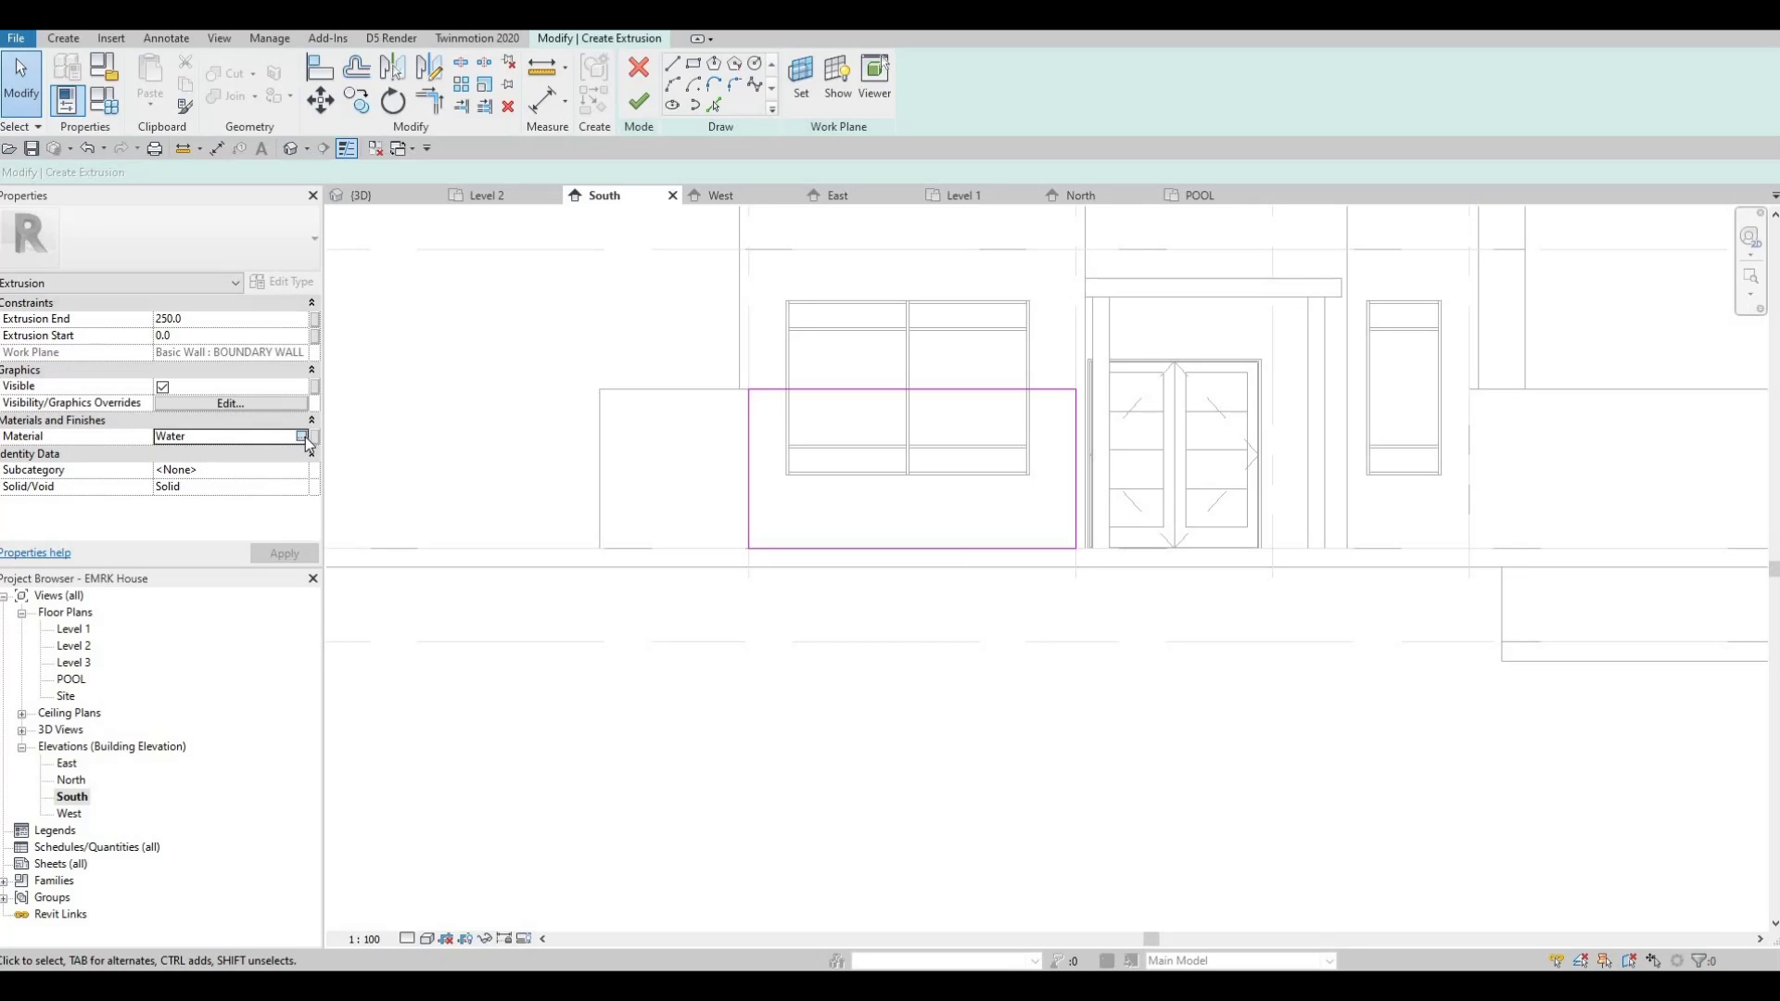
{"action": "left_click", "coordinate": [305, 437]}
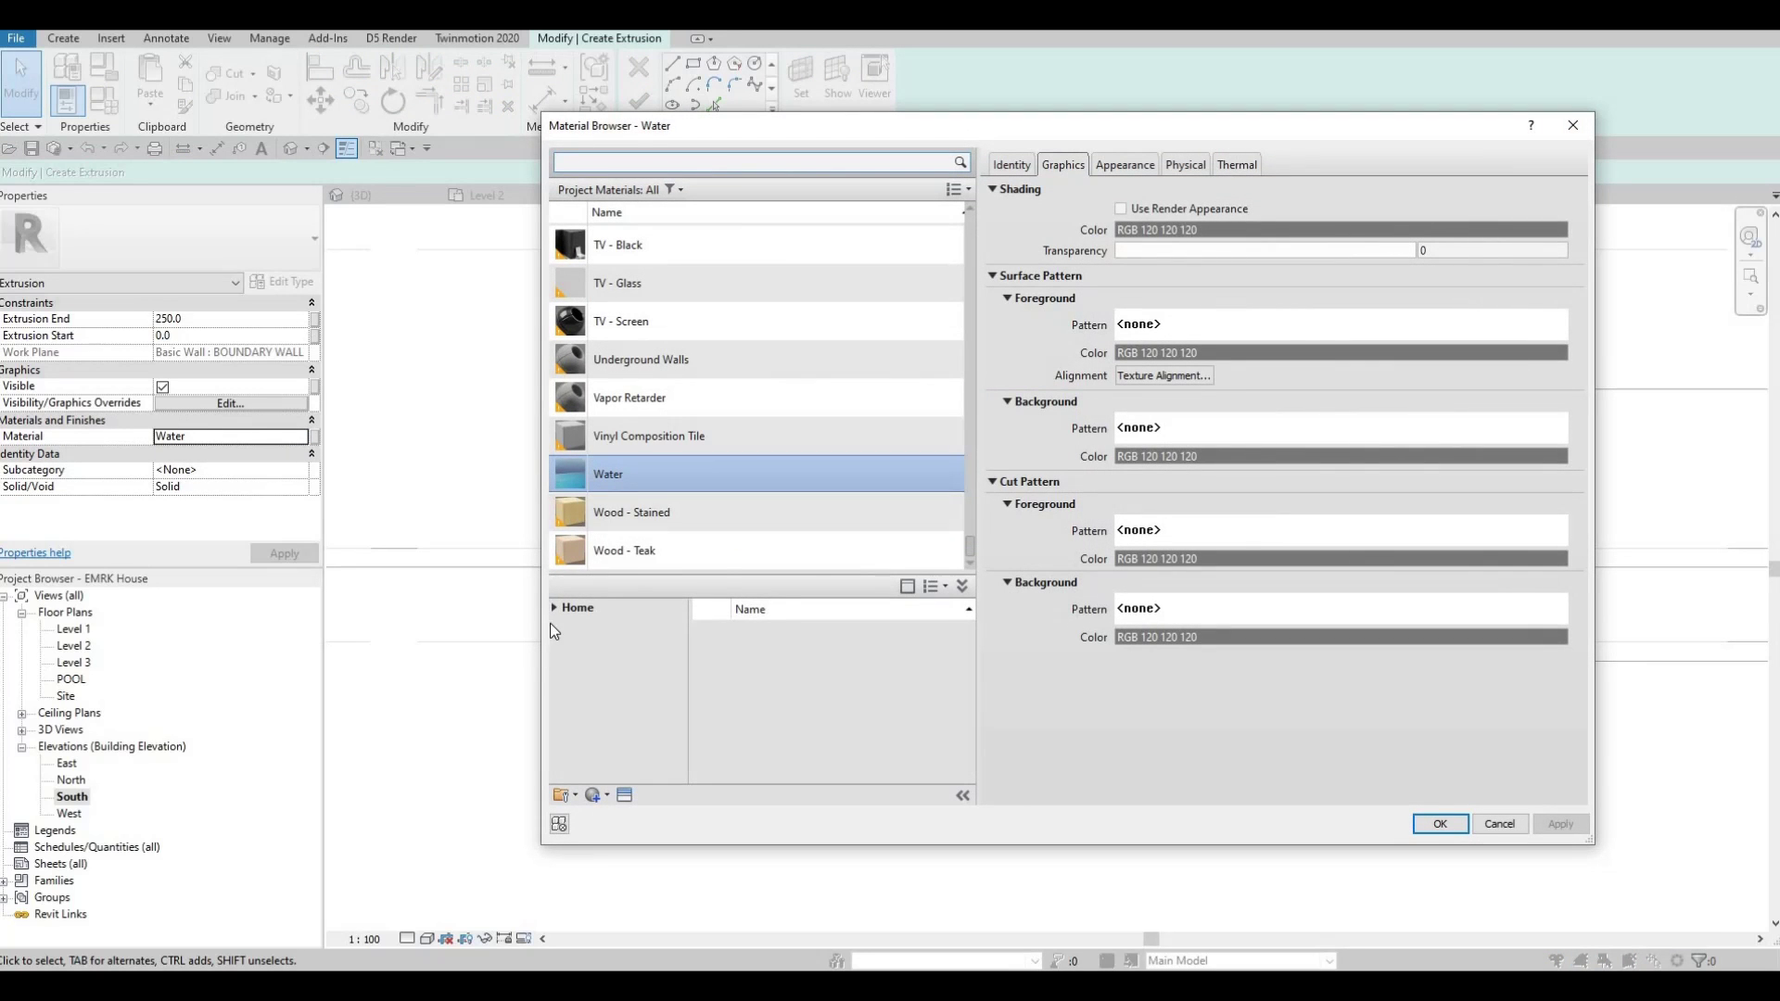
{"action": "left_click", "coordinate": [555, 608]}
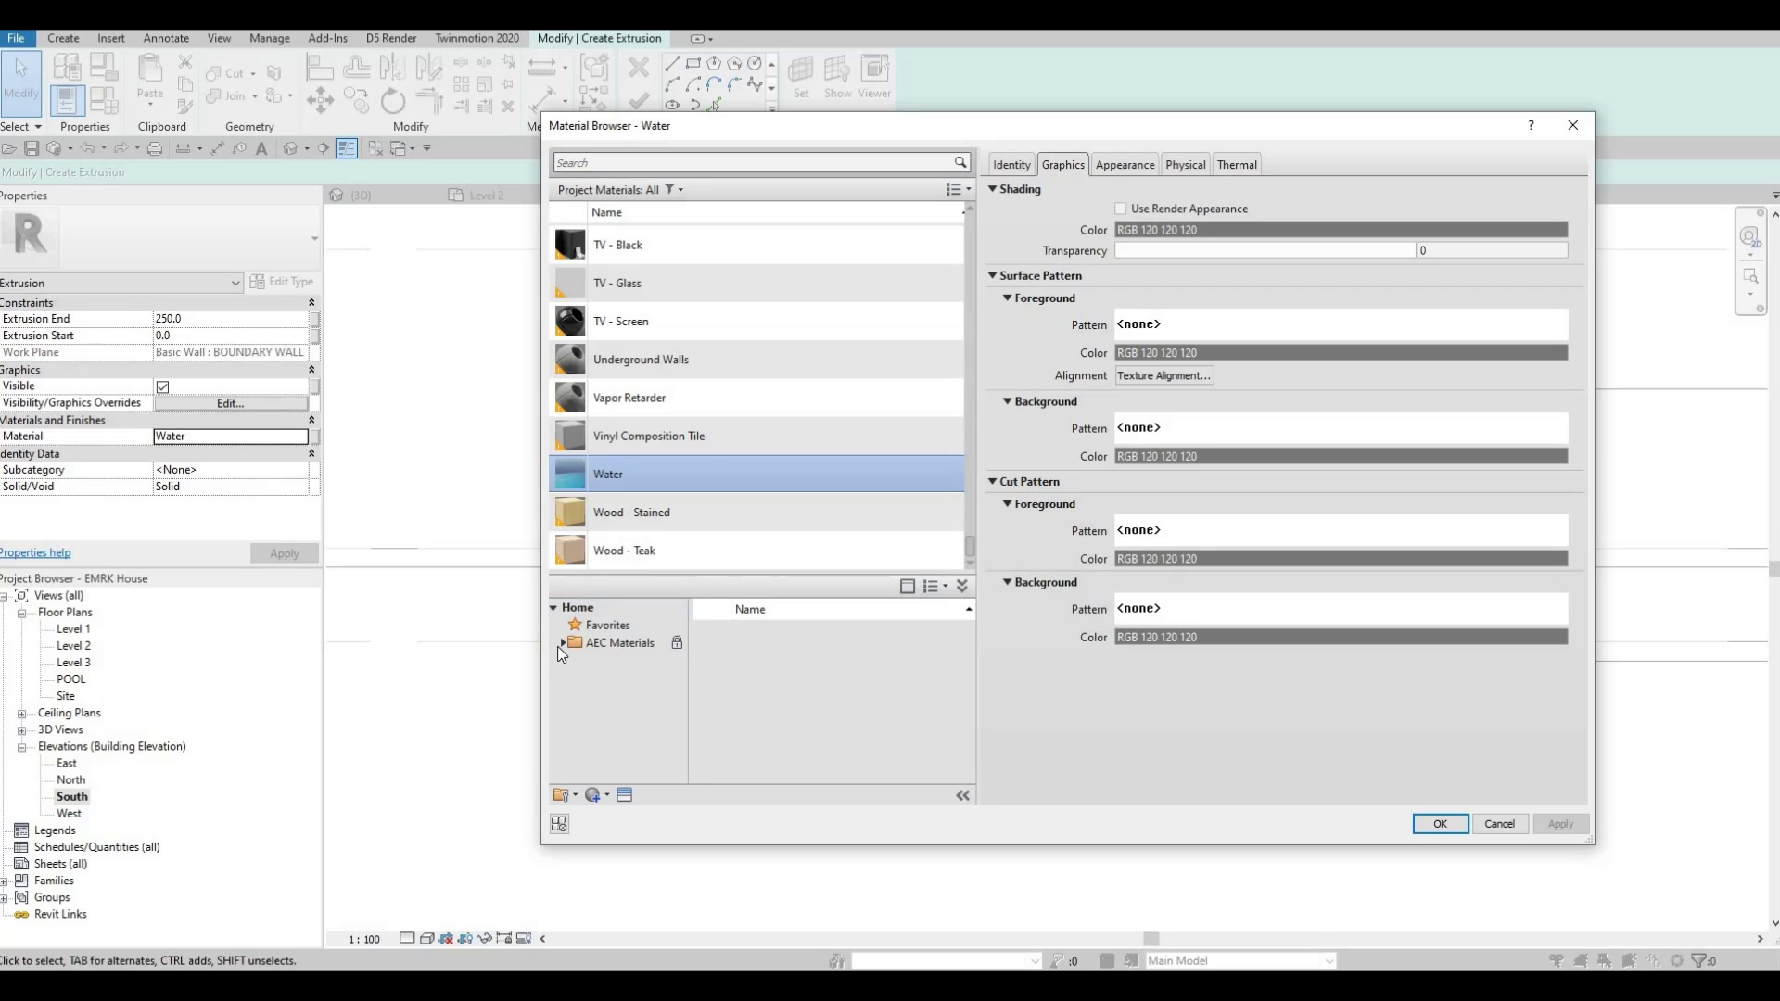
{"action": "left_click", "coordinate": [560, 646]}
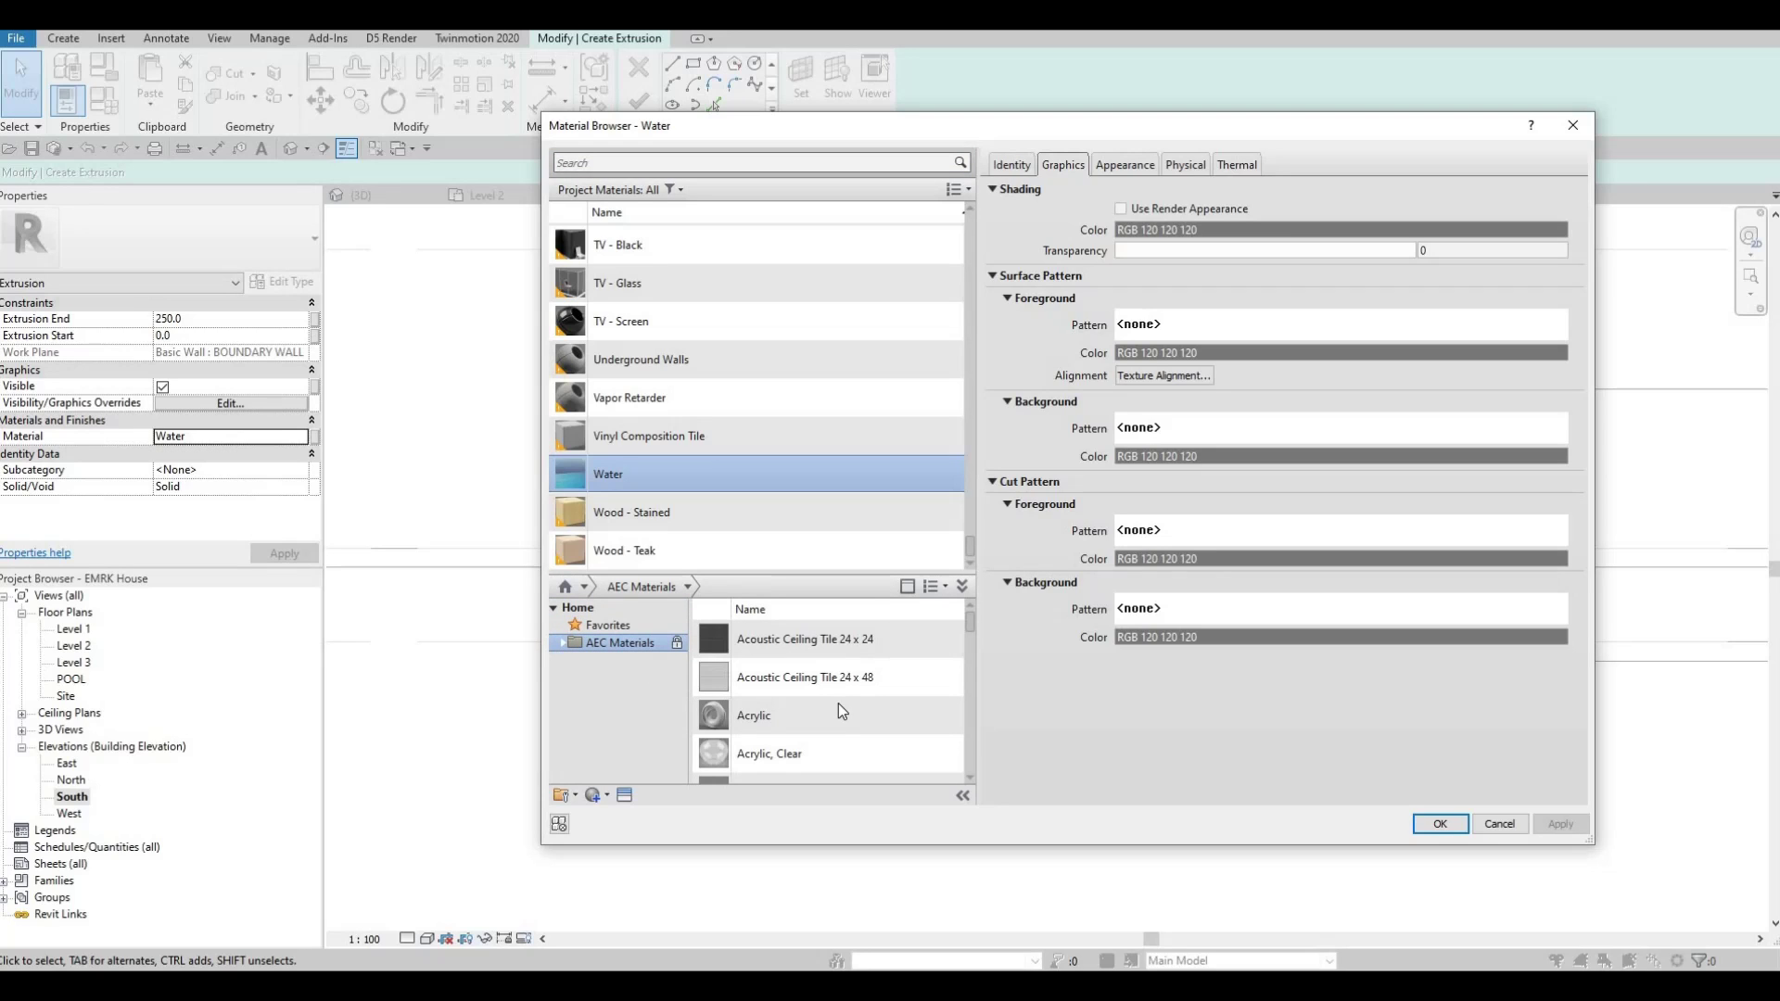
{"action": "scroll", "coordinate": [838, 703], "scroll_direction": "down", "scroll_amount": 10}
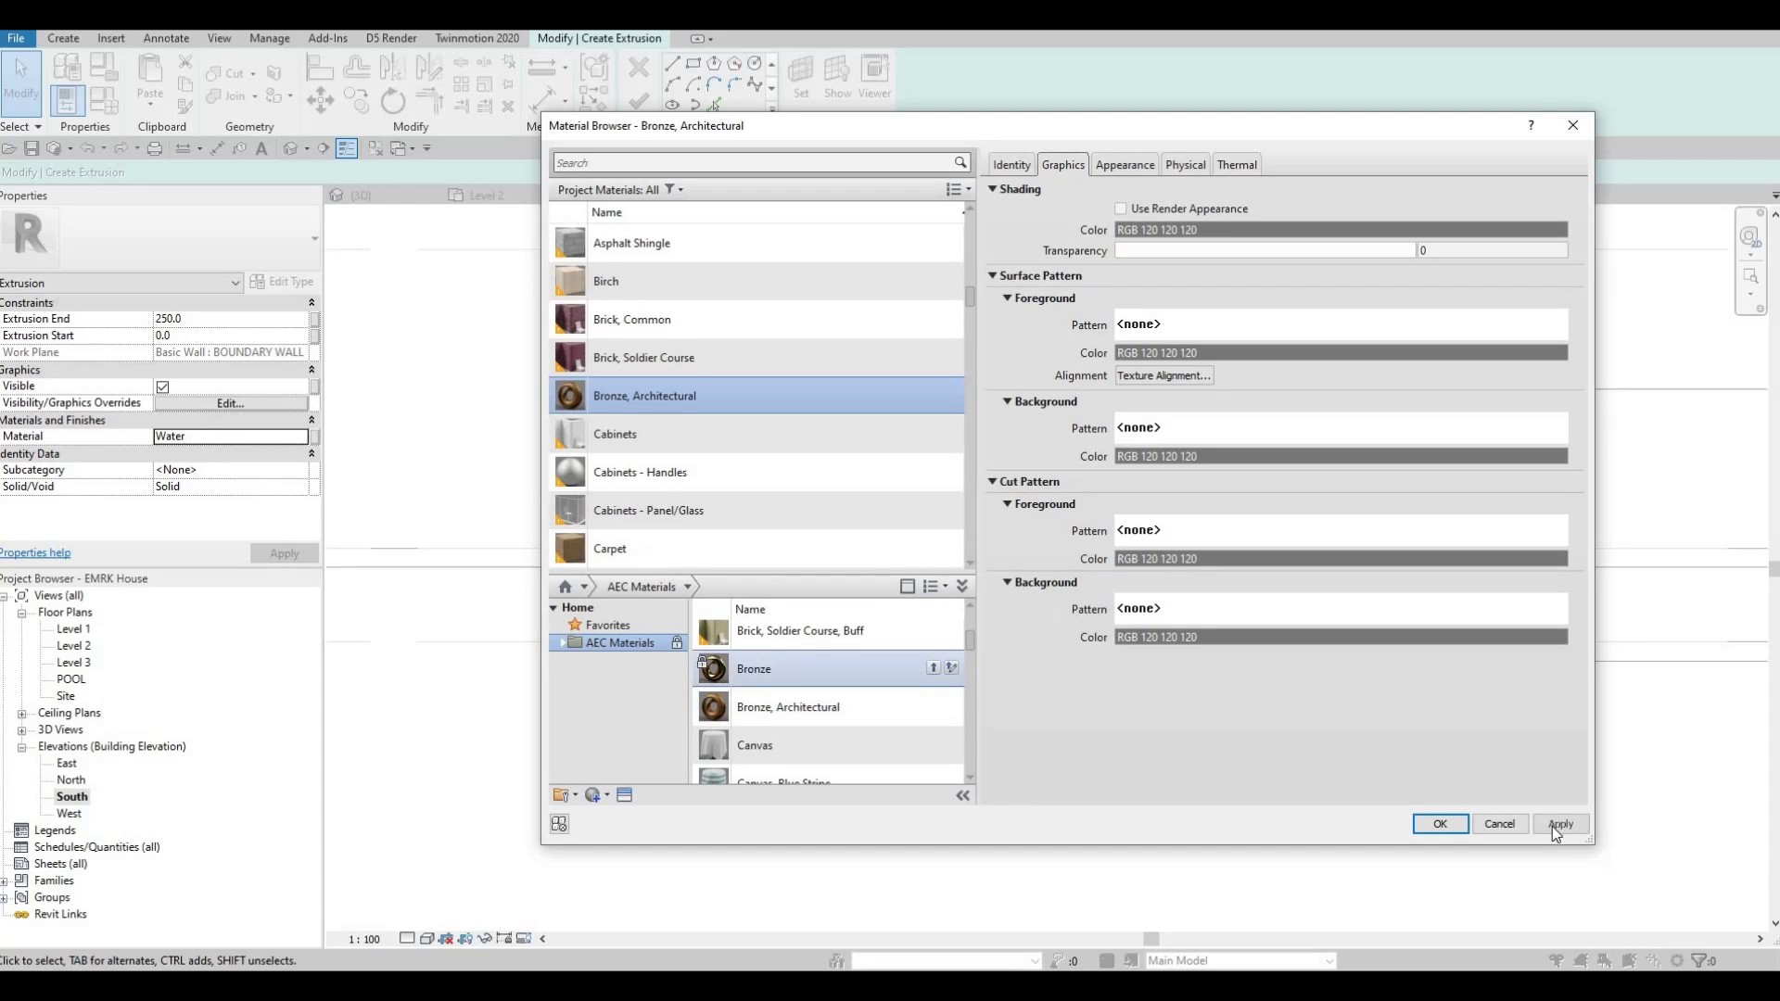
{"action": "left_click", "coordinate": [1426, 827]}
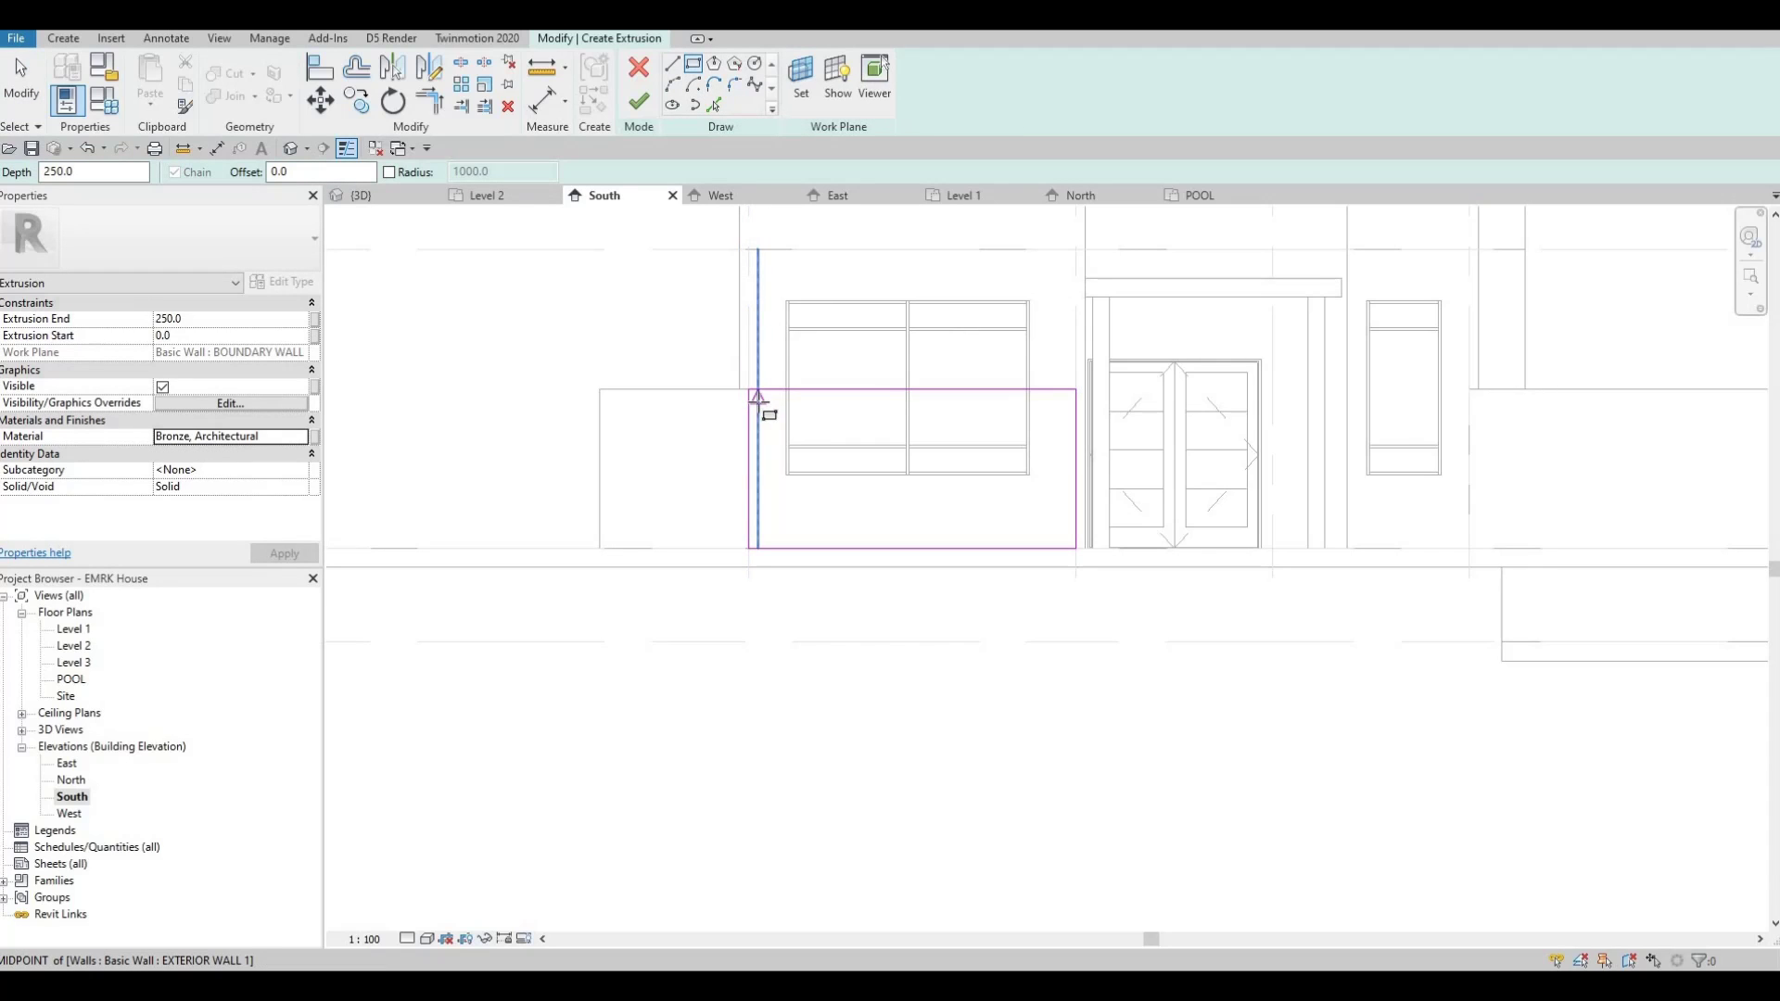
- Sketch a horizontal slot about 156 mm high just inside the gate outline's upper edge, spanning nearly its full width
{"action": "scroll", "coordinate": [759, 399], "scroll_direction": "up", "scroll_amount": 3}
{"action": "left_click", "coordinate": [758, 399]}
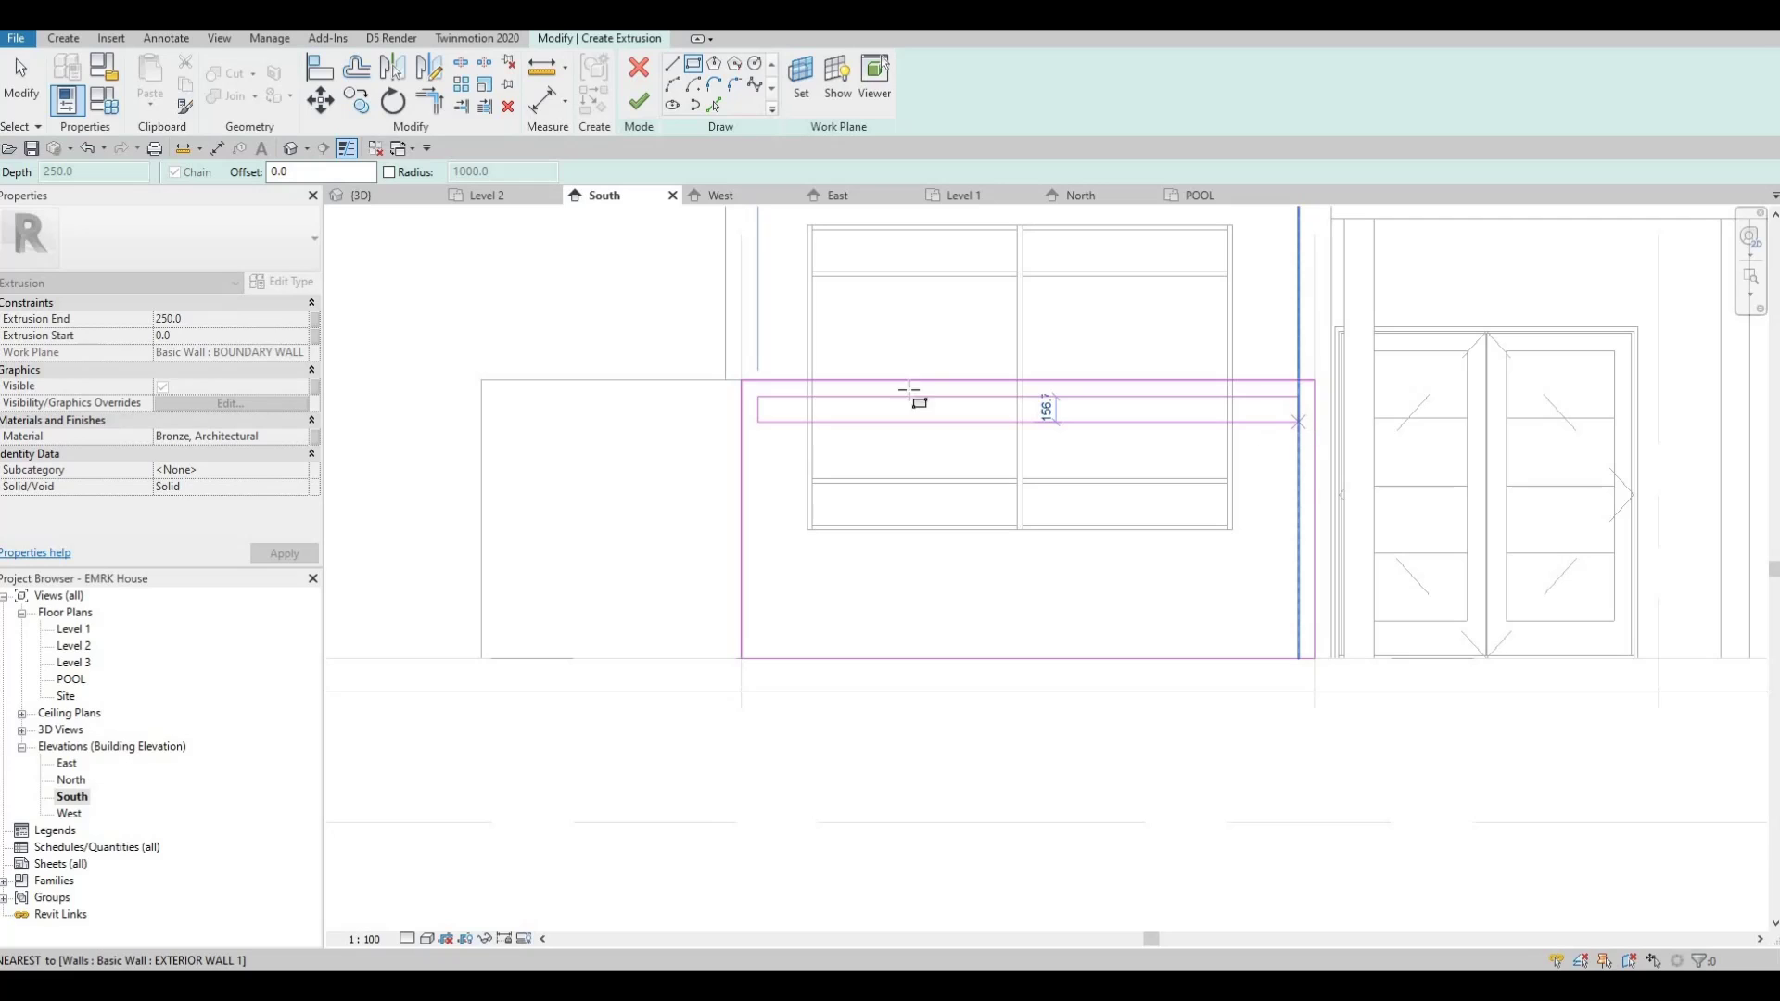
{"action": "left_click", "coordinate": [1298, 422]}
{"action": "key", "text": "Escape"}
{"action": "key", "text": "Escape"}
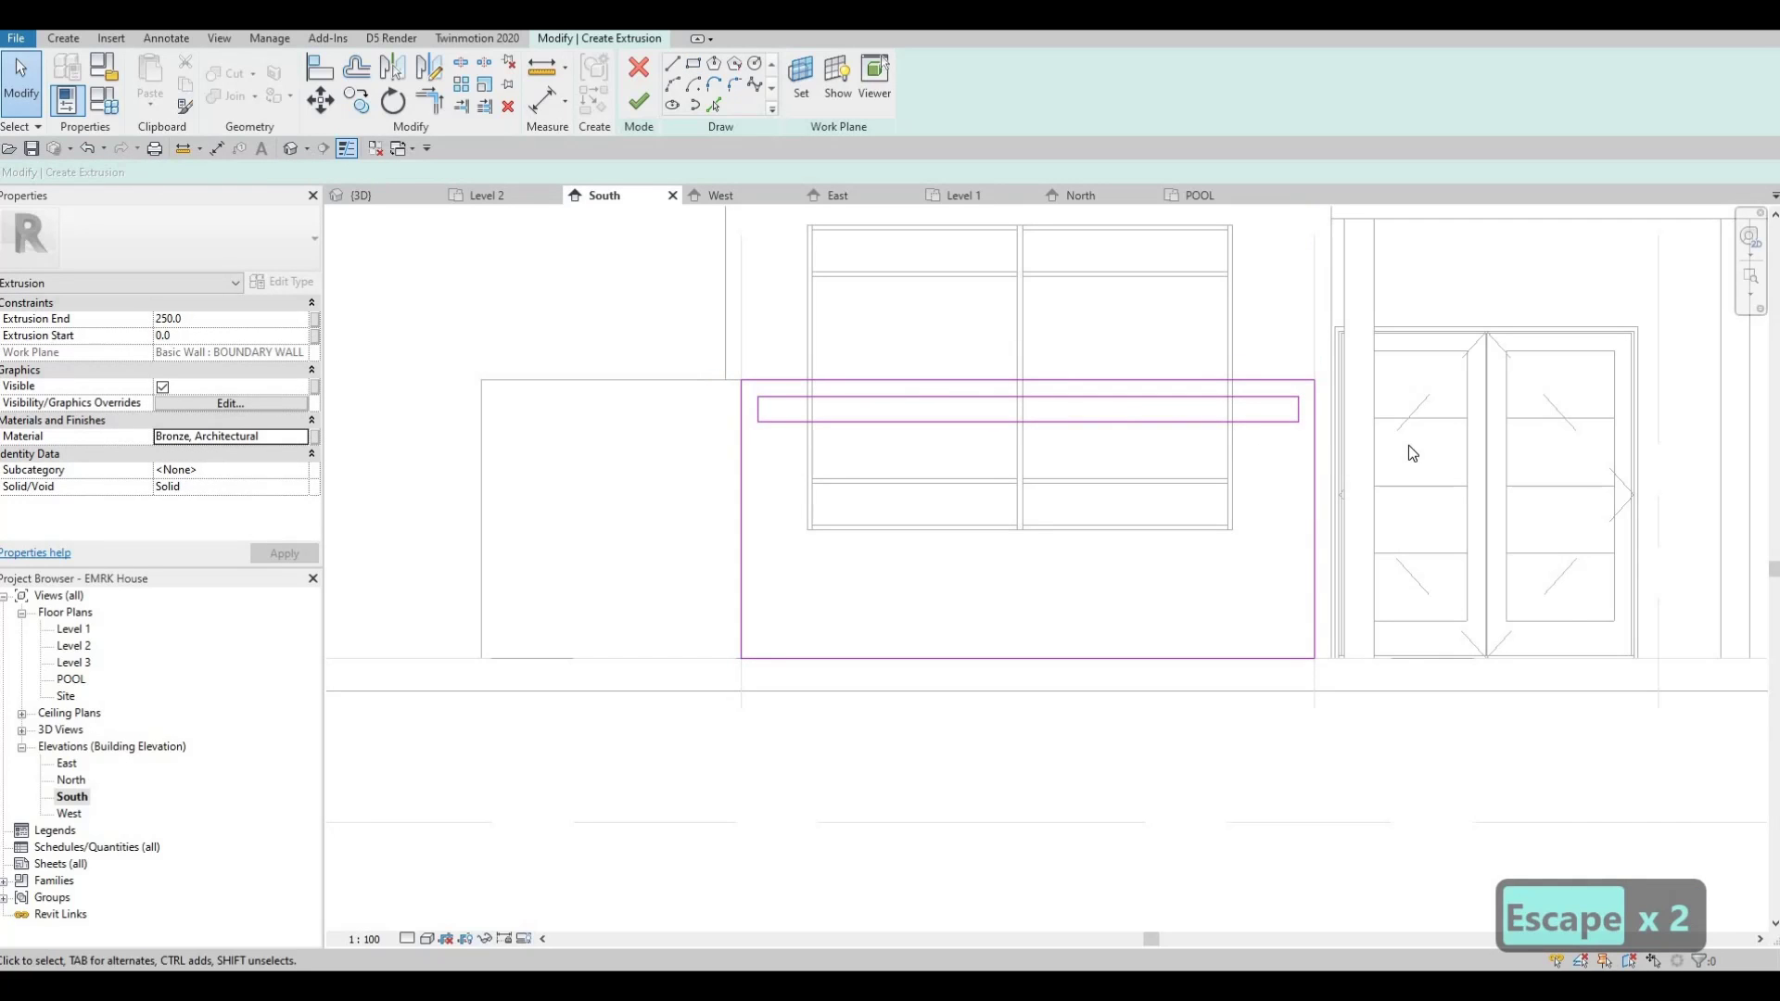
- Copy the slot rectangle straight down three times at 280 mm spacing, using multiple copy
{"action": "left_click_drag", "start_coordinate": [715, 387], "coordinate": [1390, 448]}
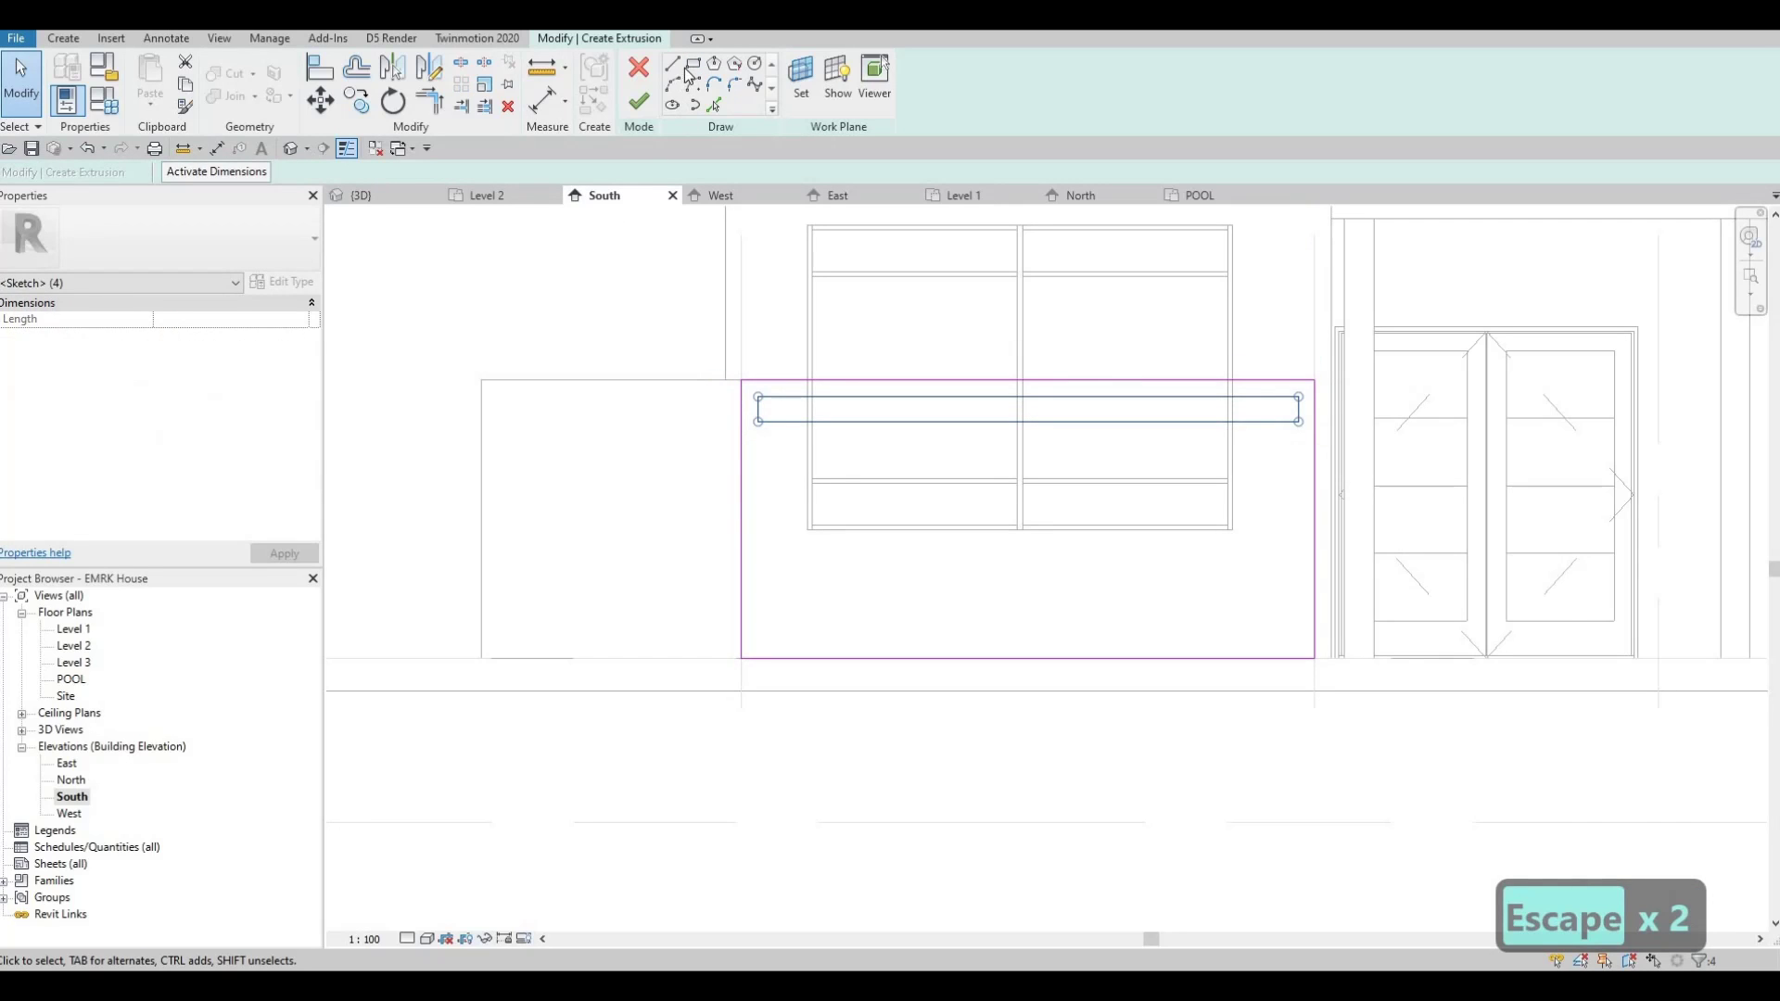
{"action": "left_click", "coordinate": [358, 104]}
{"action": "scroll", "coordinate": [767, 421], "scroll_direction": "up", "scroll_amount": 3}
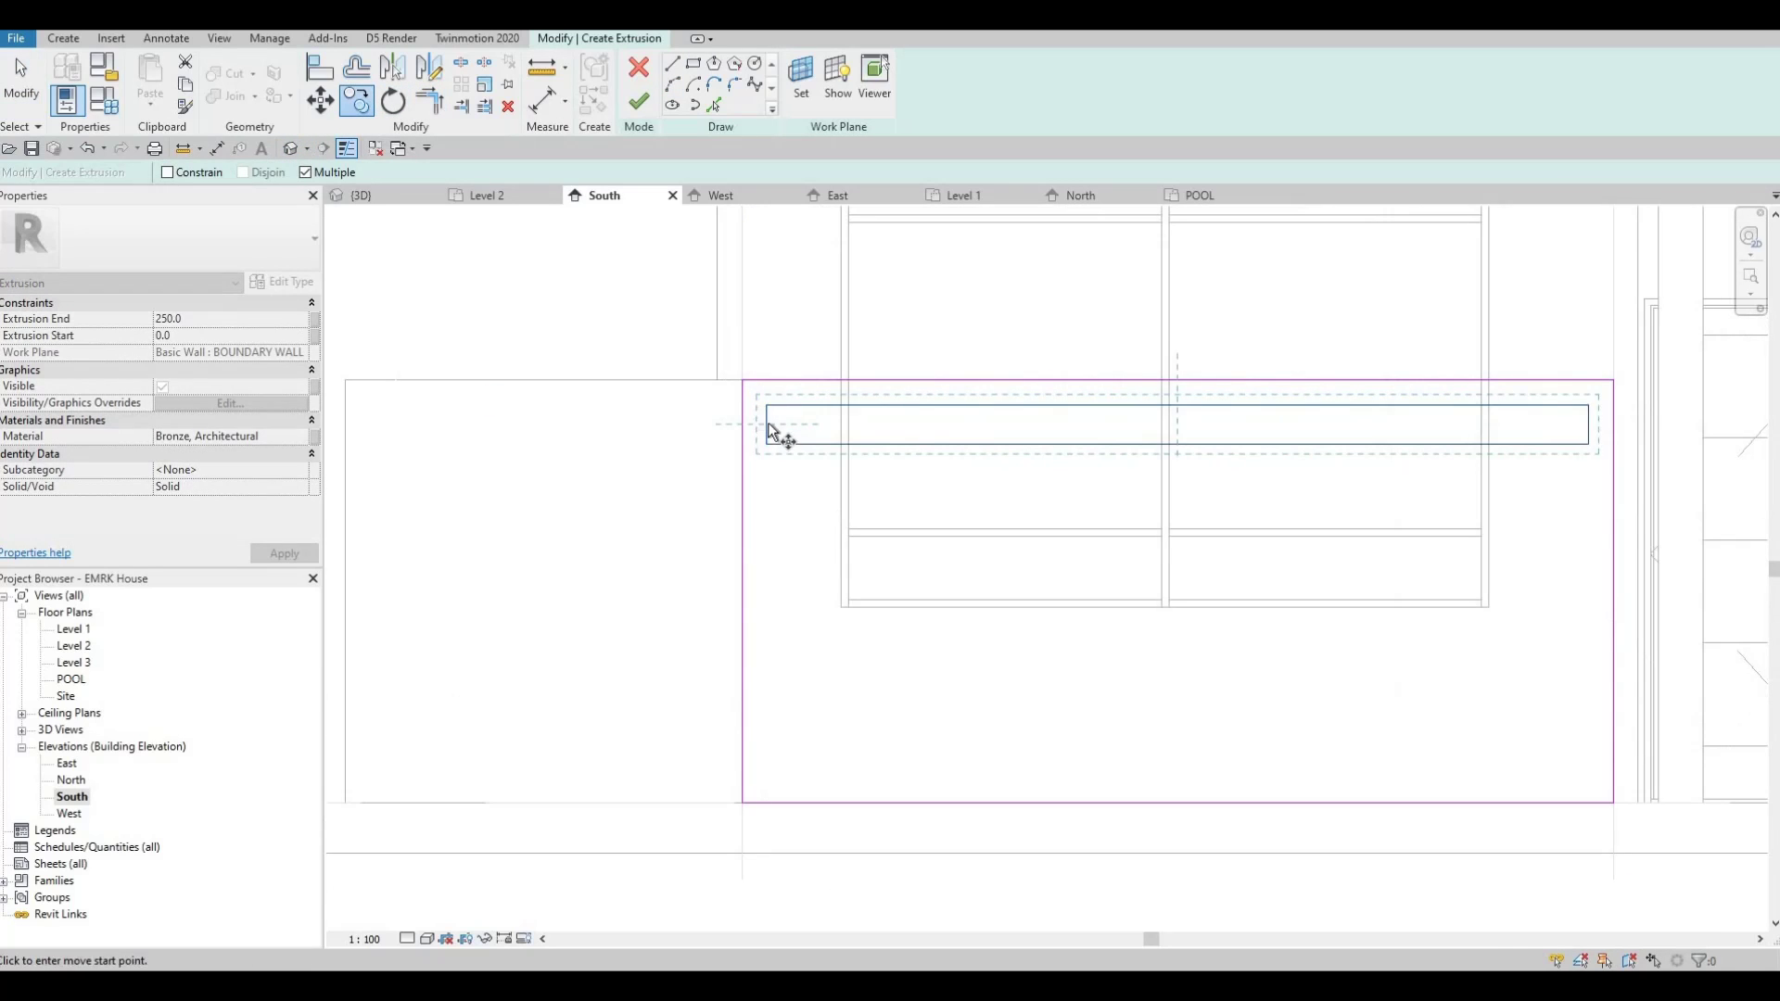
{"action": "left_click", "coordinate": [768, 425]}
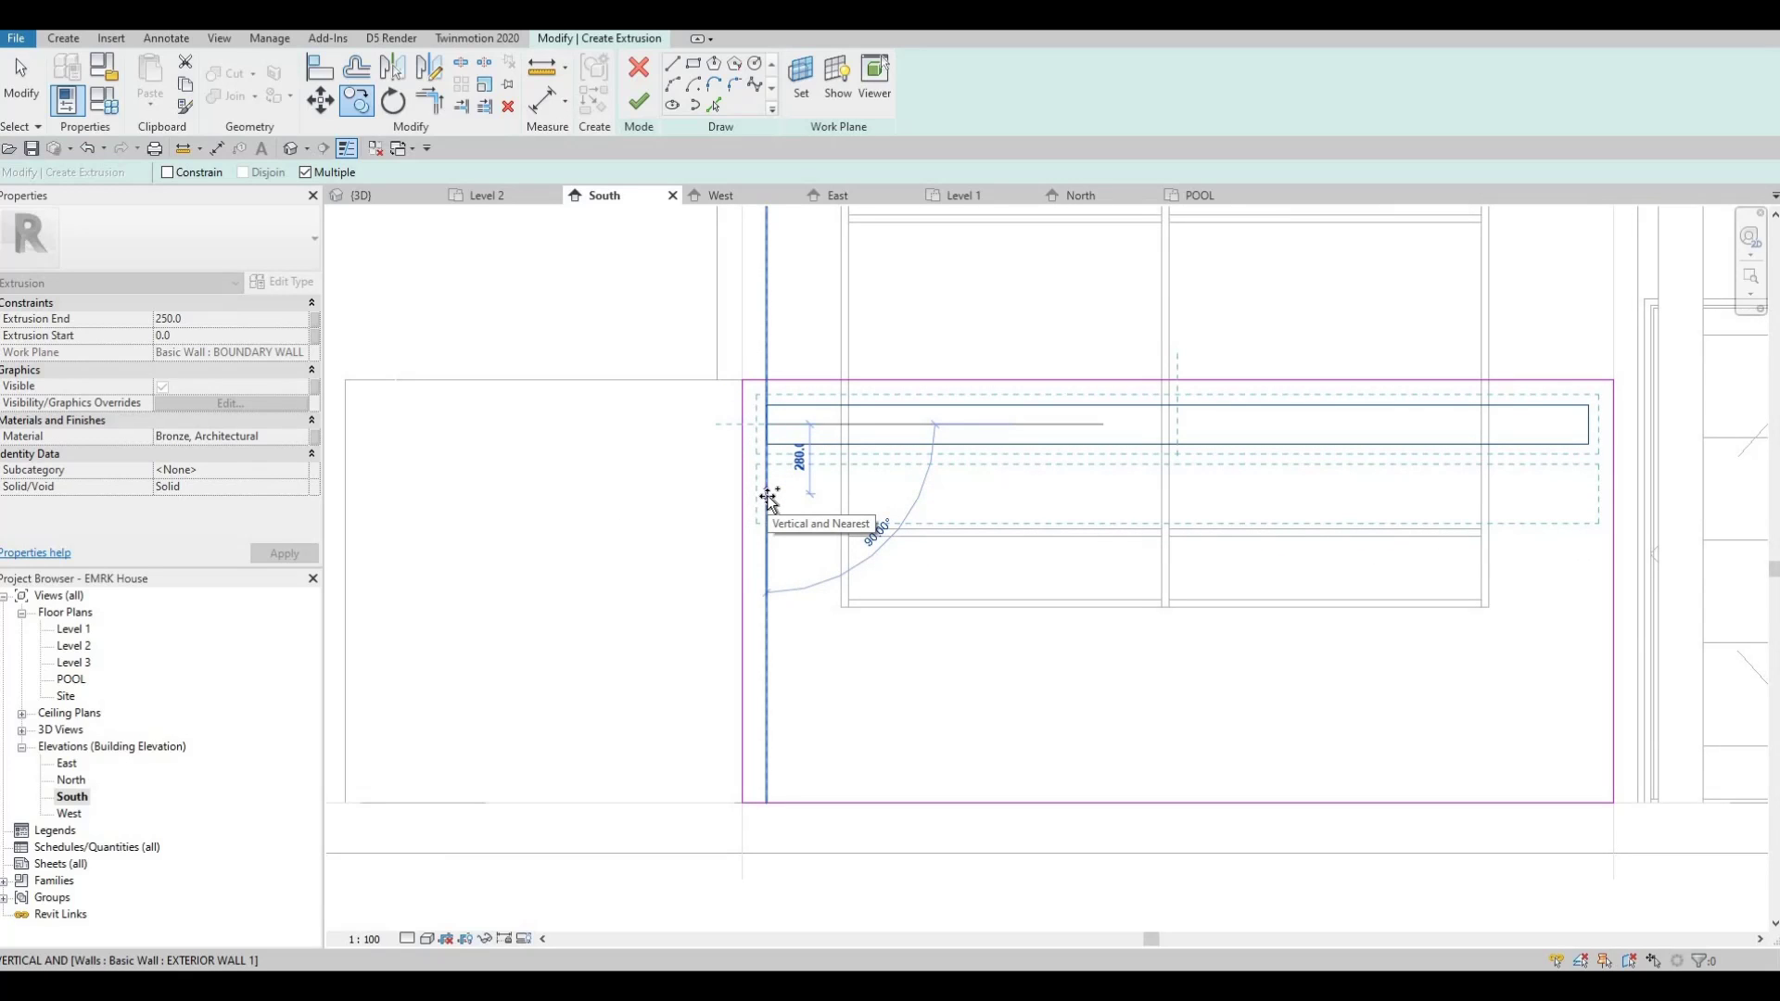
{"action": "type", "text": "280"}
{"action": "key", "text": "Return"}
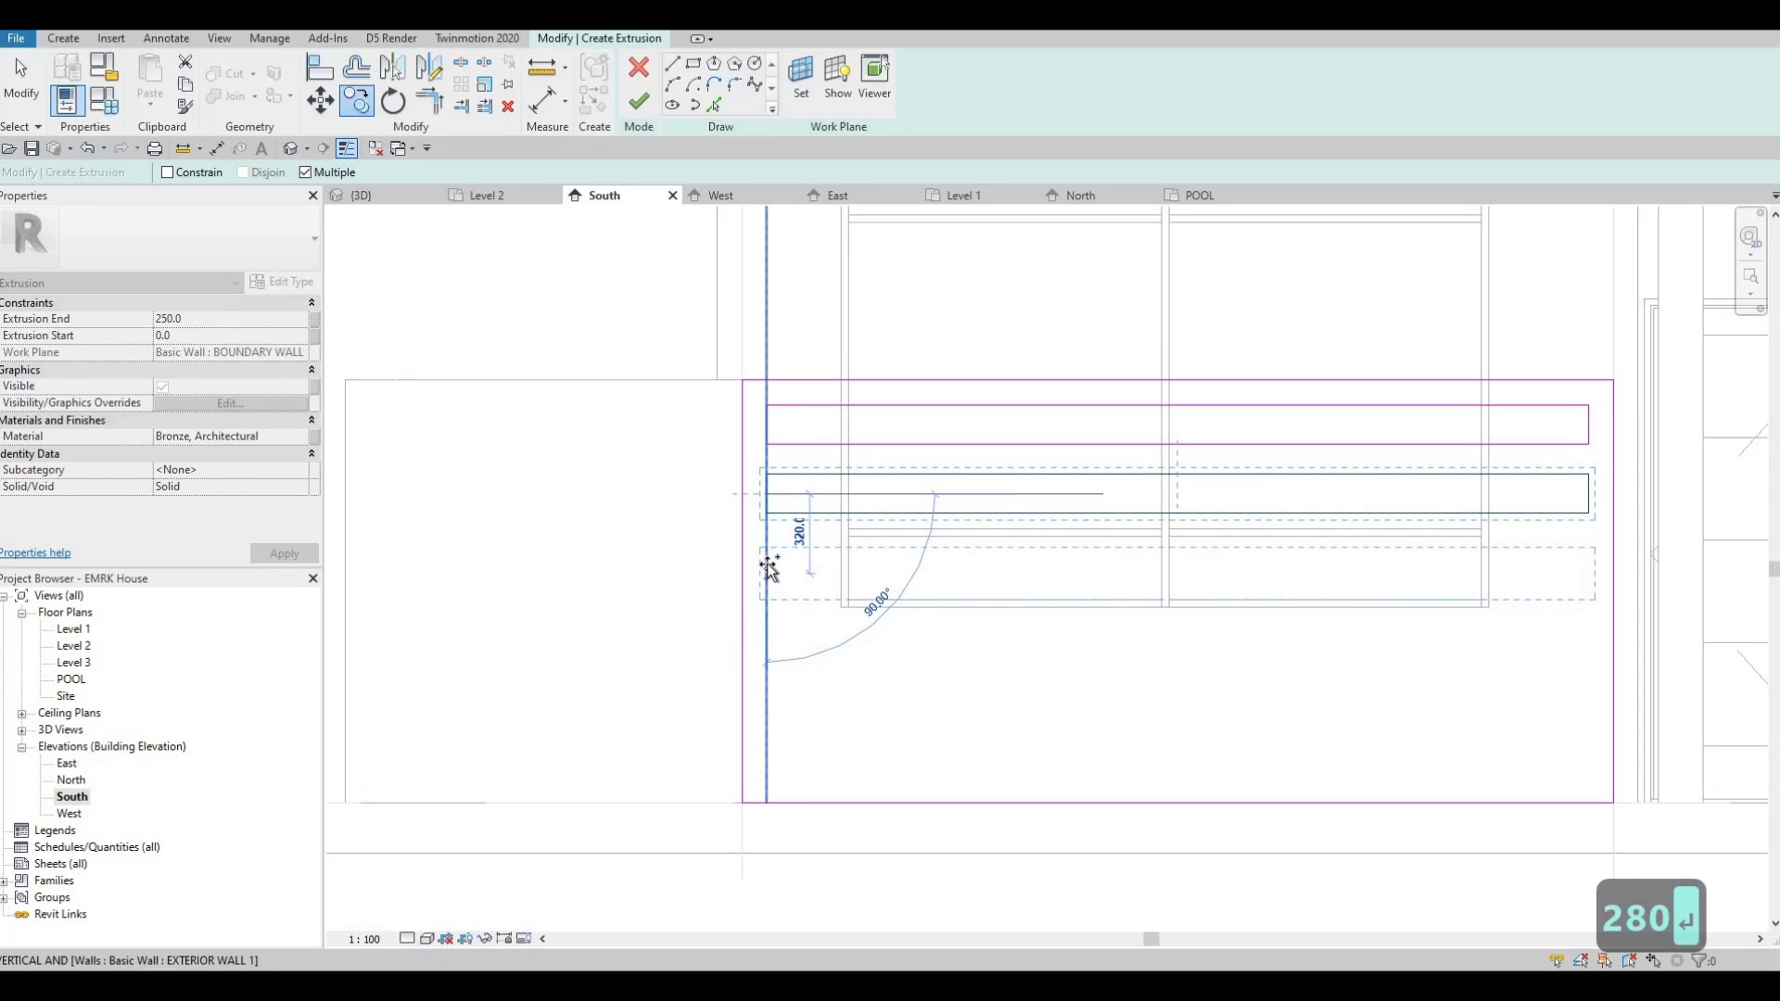
{"action": "type", "text": "280"}
{"action": "key", "text": "Return"}
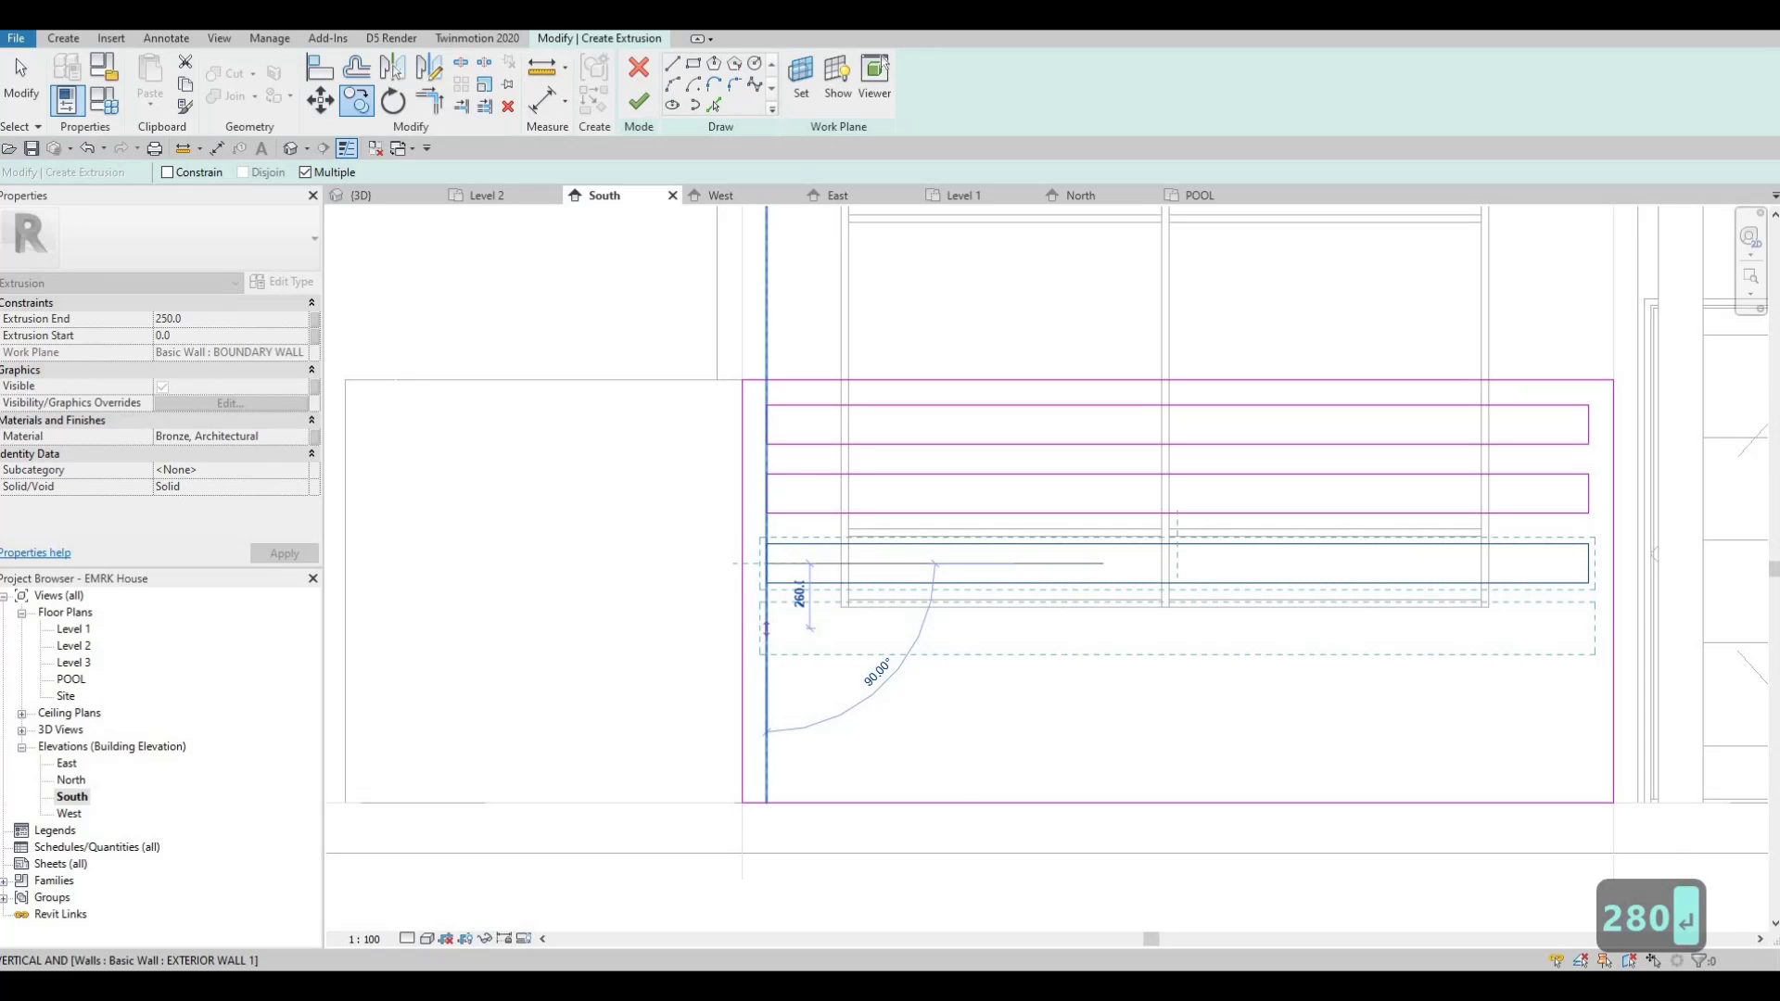
{"action": "type", "text": "280"}
{"action": "key", "text": "Return"}
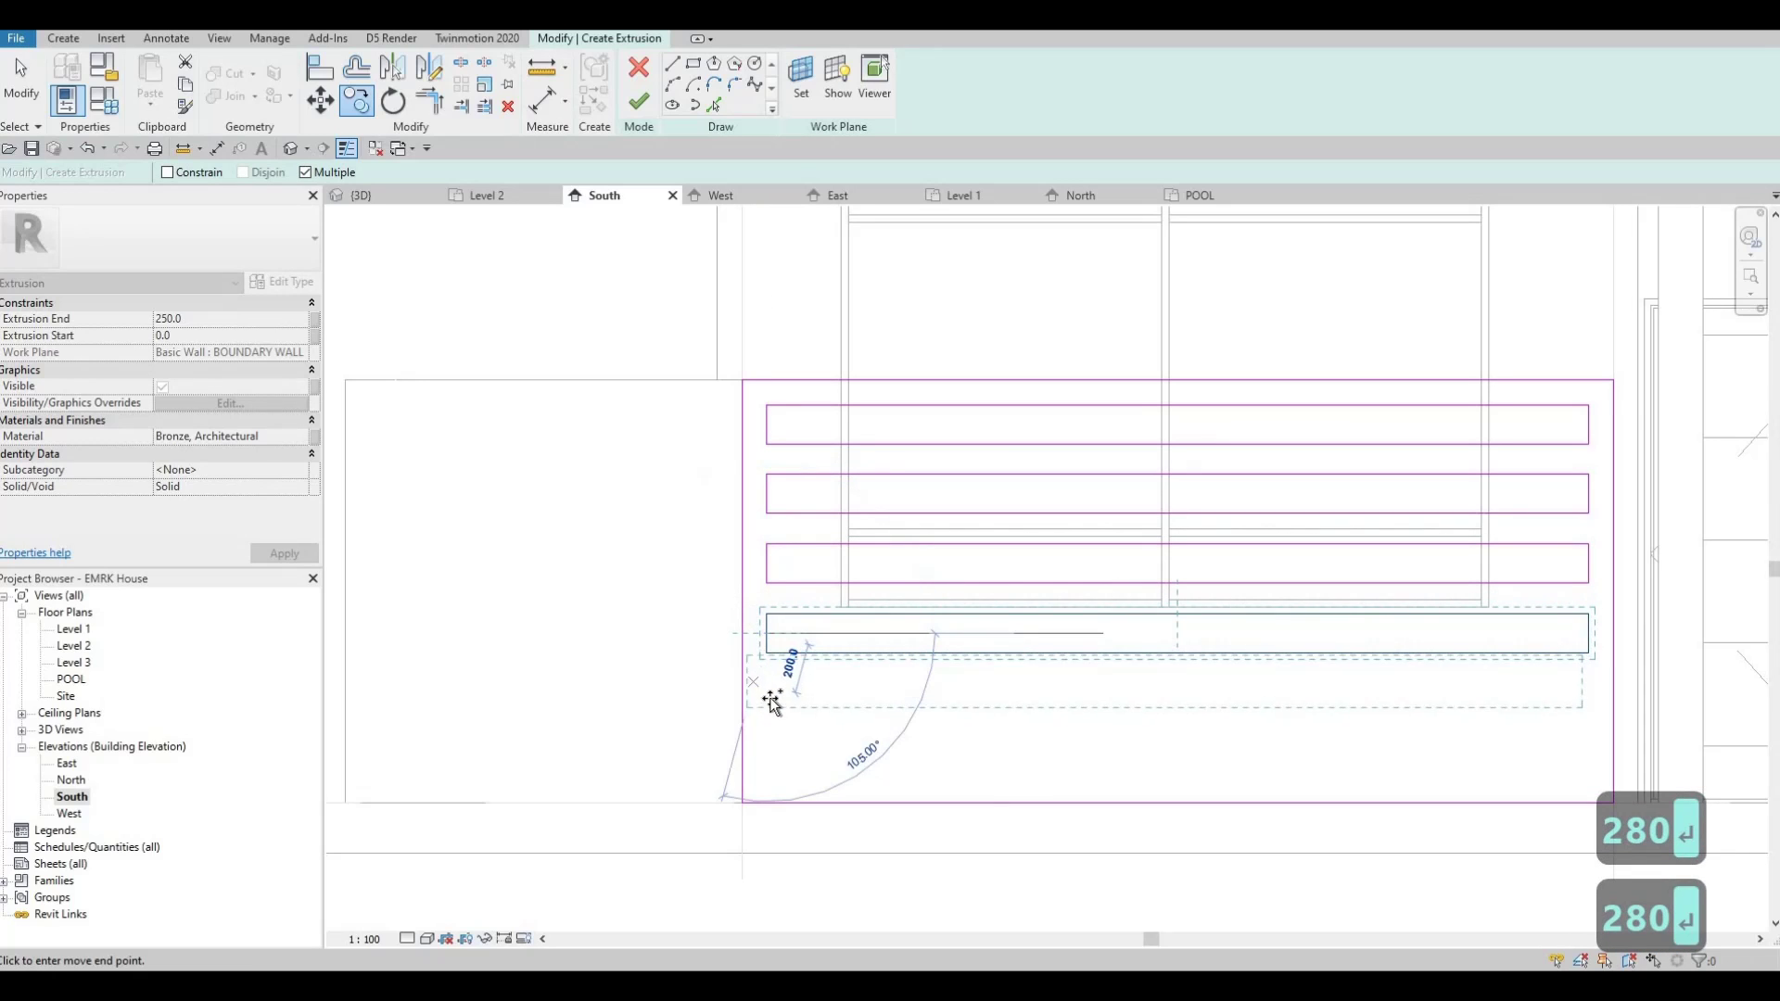
- Add two more copies of the slot below the last one, each spaced 280 mm down, to reach the gate's lower edge
{"action": "type", "text": "280"}
{"action": "key", "text": "Return"}
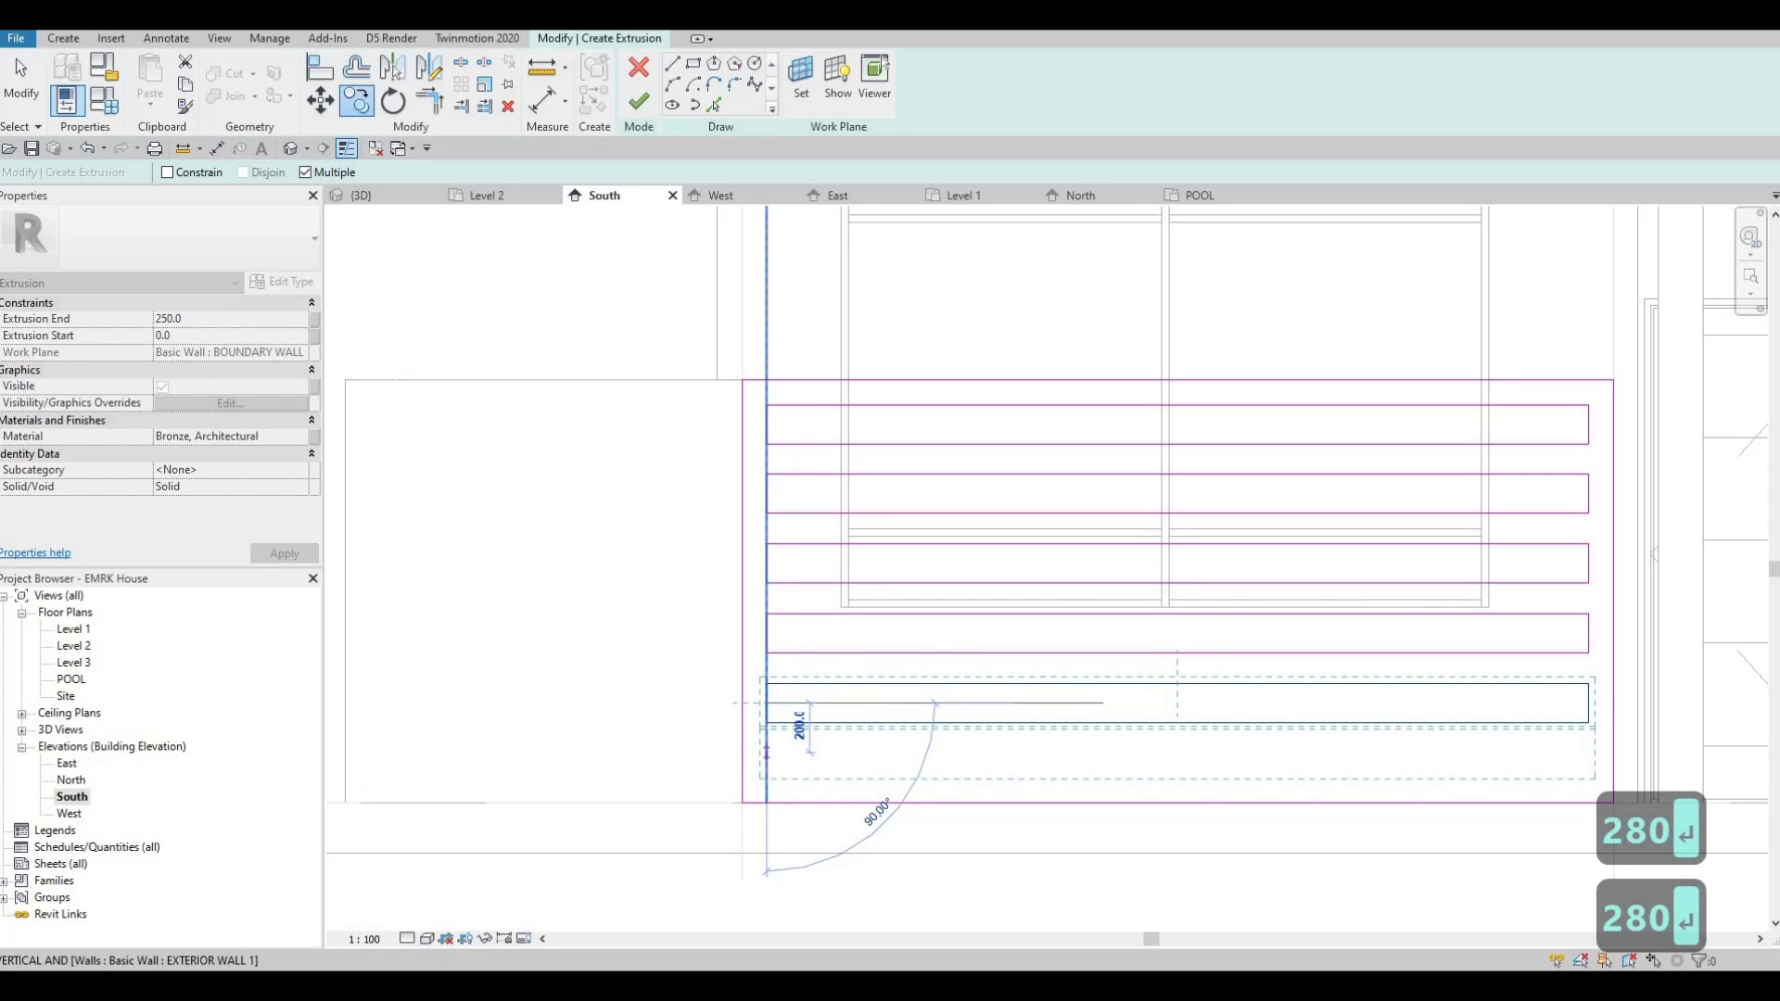
{"action": "type", "text": "280"}
{"action": "key", "text": "Return"}
{"action": "key", "text": "Escape"}
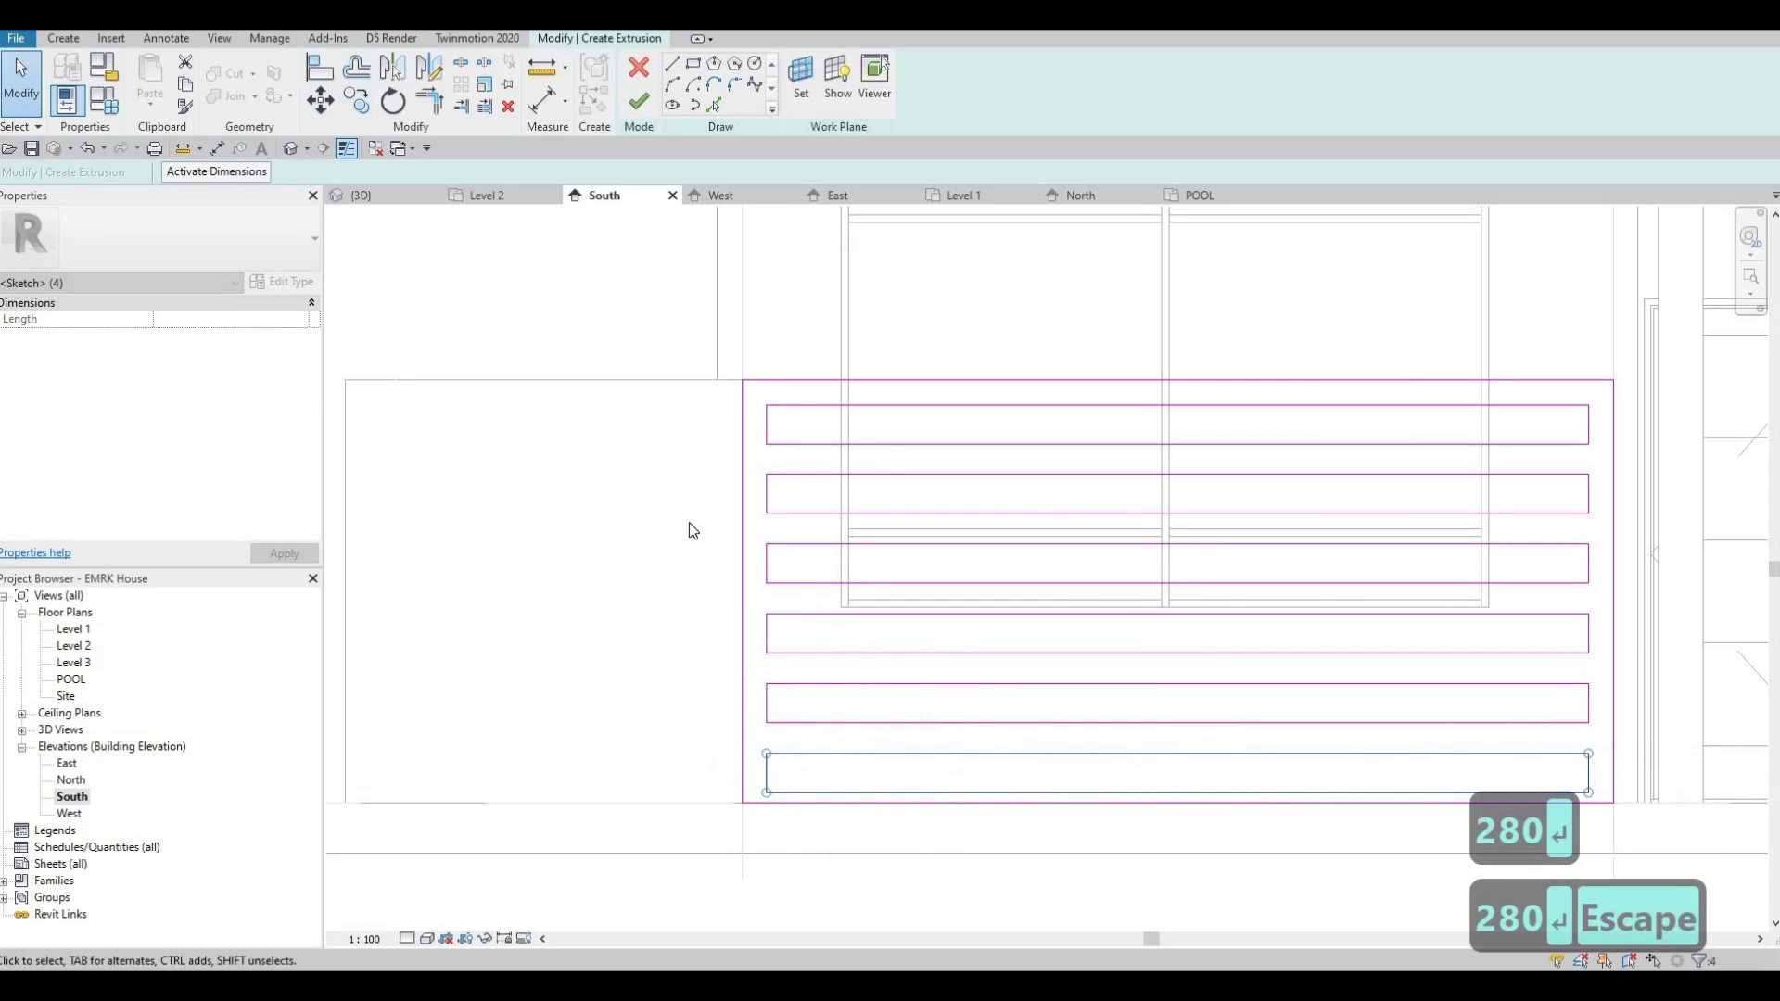
- Finish the slotted gate sketch and complete the in-place model
{"action": "middle_click_drag", "start_coordinate": [1038, 632], "coordinate": [750, 564]}
{"action": "scroll", "coordinate": [794, 492], "scroll_direction": "down", "scroll_amount": 2}
{"action": "left_click", "coordinate": [638, 109]}
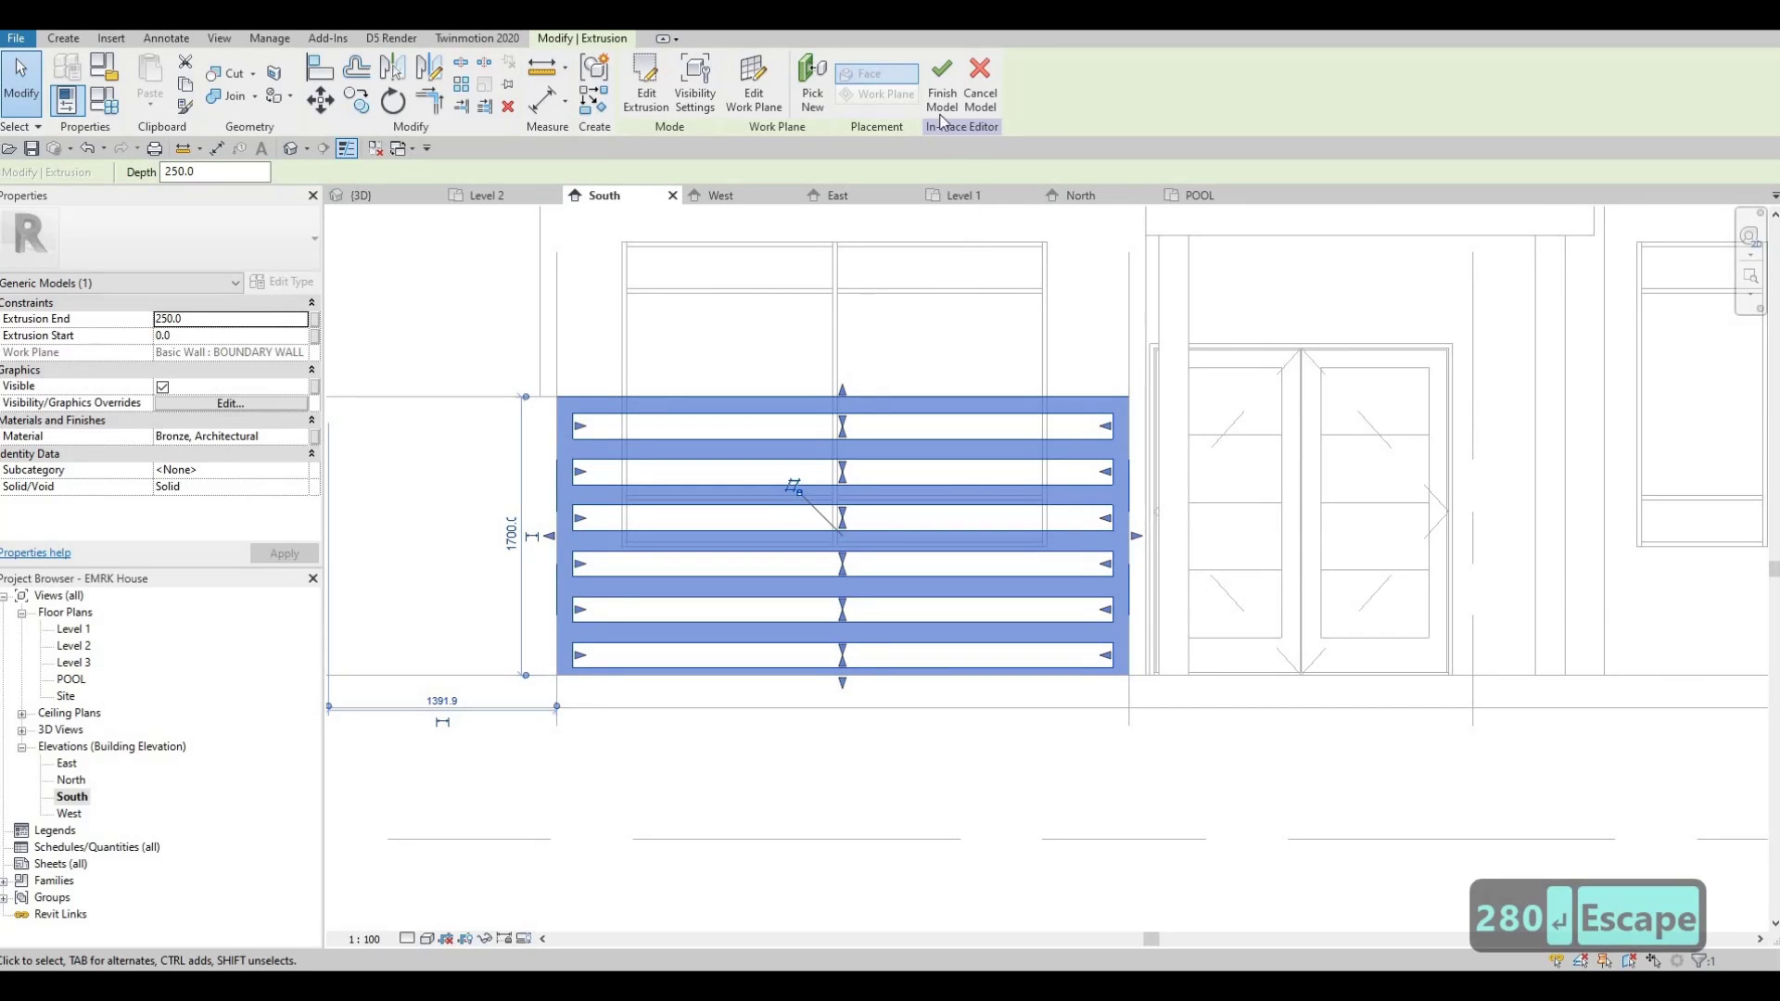
{"action": "left_click", "coordinate": [940, 95]}
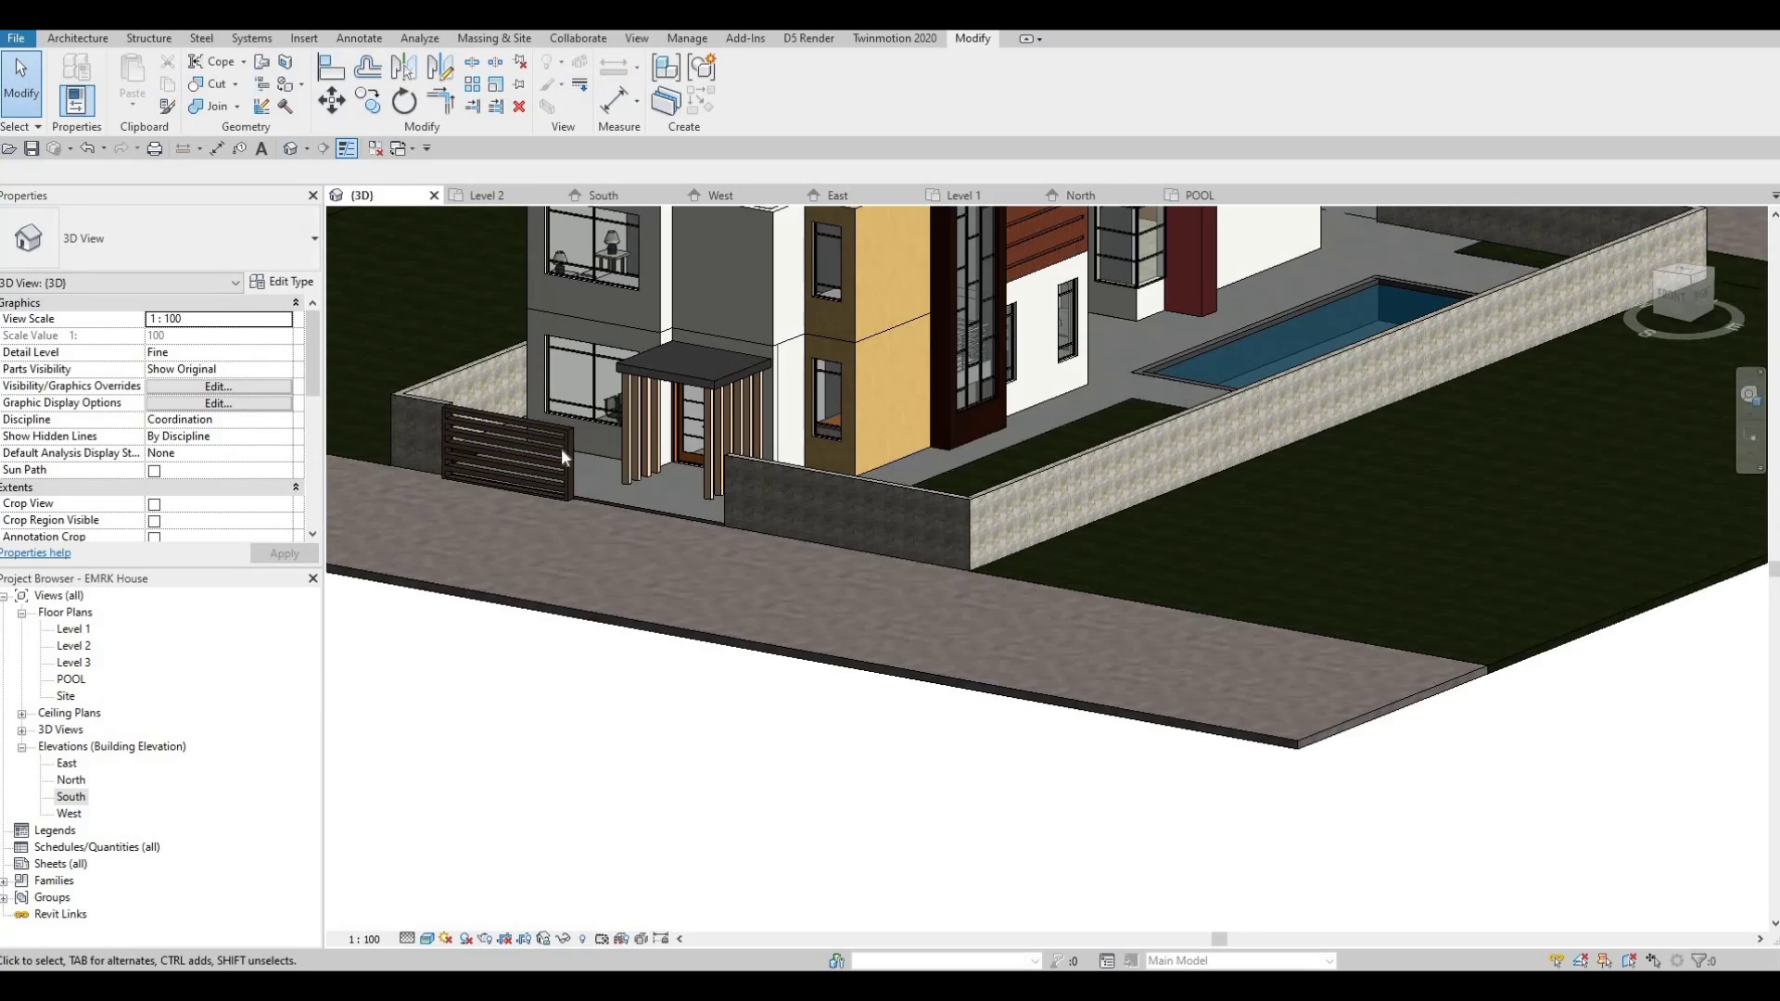
- Pull the front gate's inner face in the 3D view so its thickness matches the boundary wall
{"action": "middle_click_drag", "start_coordinate": [560, 448], "coordinate": [593, 468], "text": "shift"}
{"action": "scroll", "coordinate": [1086, 531], "scroll_direction": "up", "scroll_amount": 2}
{"action": "scroll", "coordinate": [698, 367], "scroll_direction": "down", "scroll_amount": 2}
{"action": "middle_click_drag", "start_coordinate": [699, 367], "coordinate": [755, 457], "text": "shift"}
{"action": "scroll", "coordinate": [619, 352], "scroll_direction": "up", "scroll_amount": 3}
{"action": "middle_click_drag", "start_coordinate": [619, 361], "coordinate": [671, 362]}
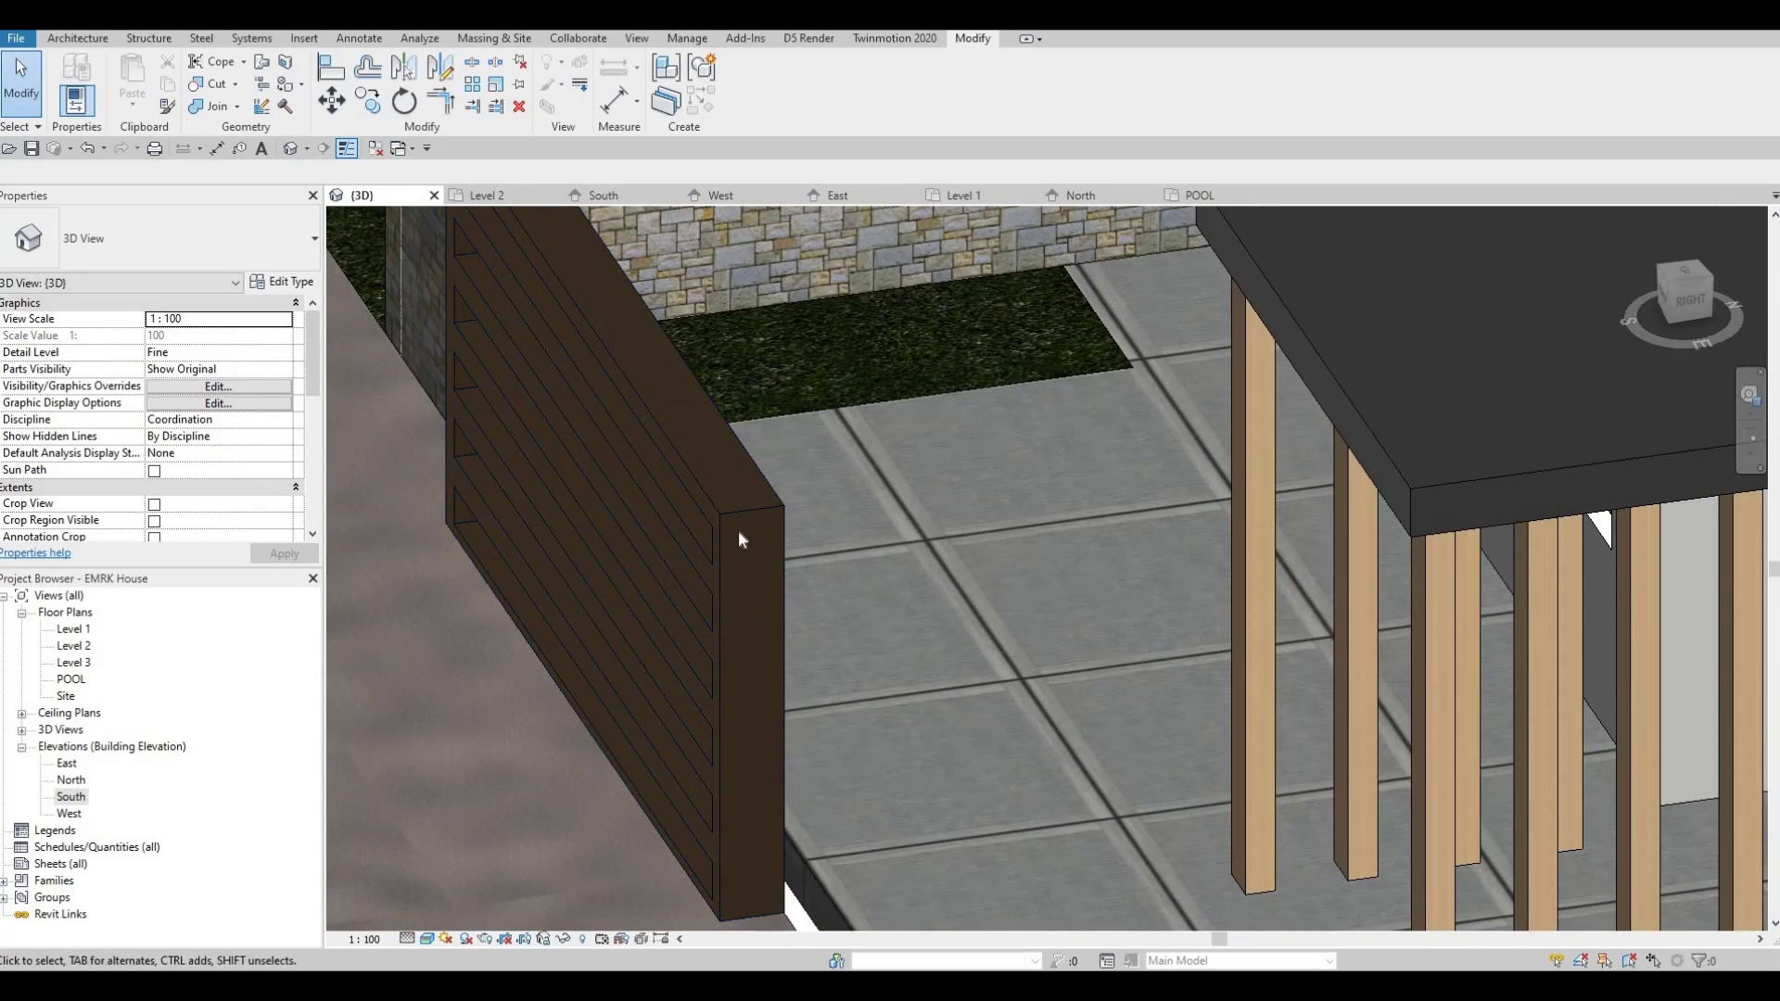
{"action": "scroll", "coordinate": [738, 530], "scroll_direction": "down", "scroll_amount": 2}
{"action": "left_click", "coordinate": [745, 756]}
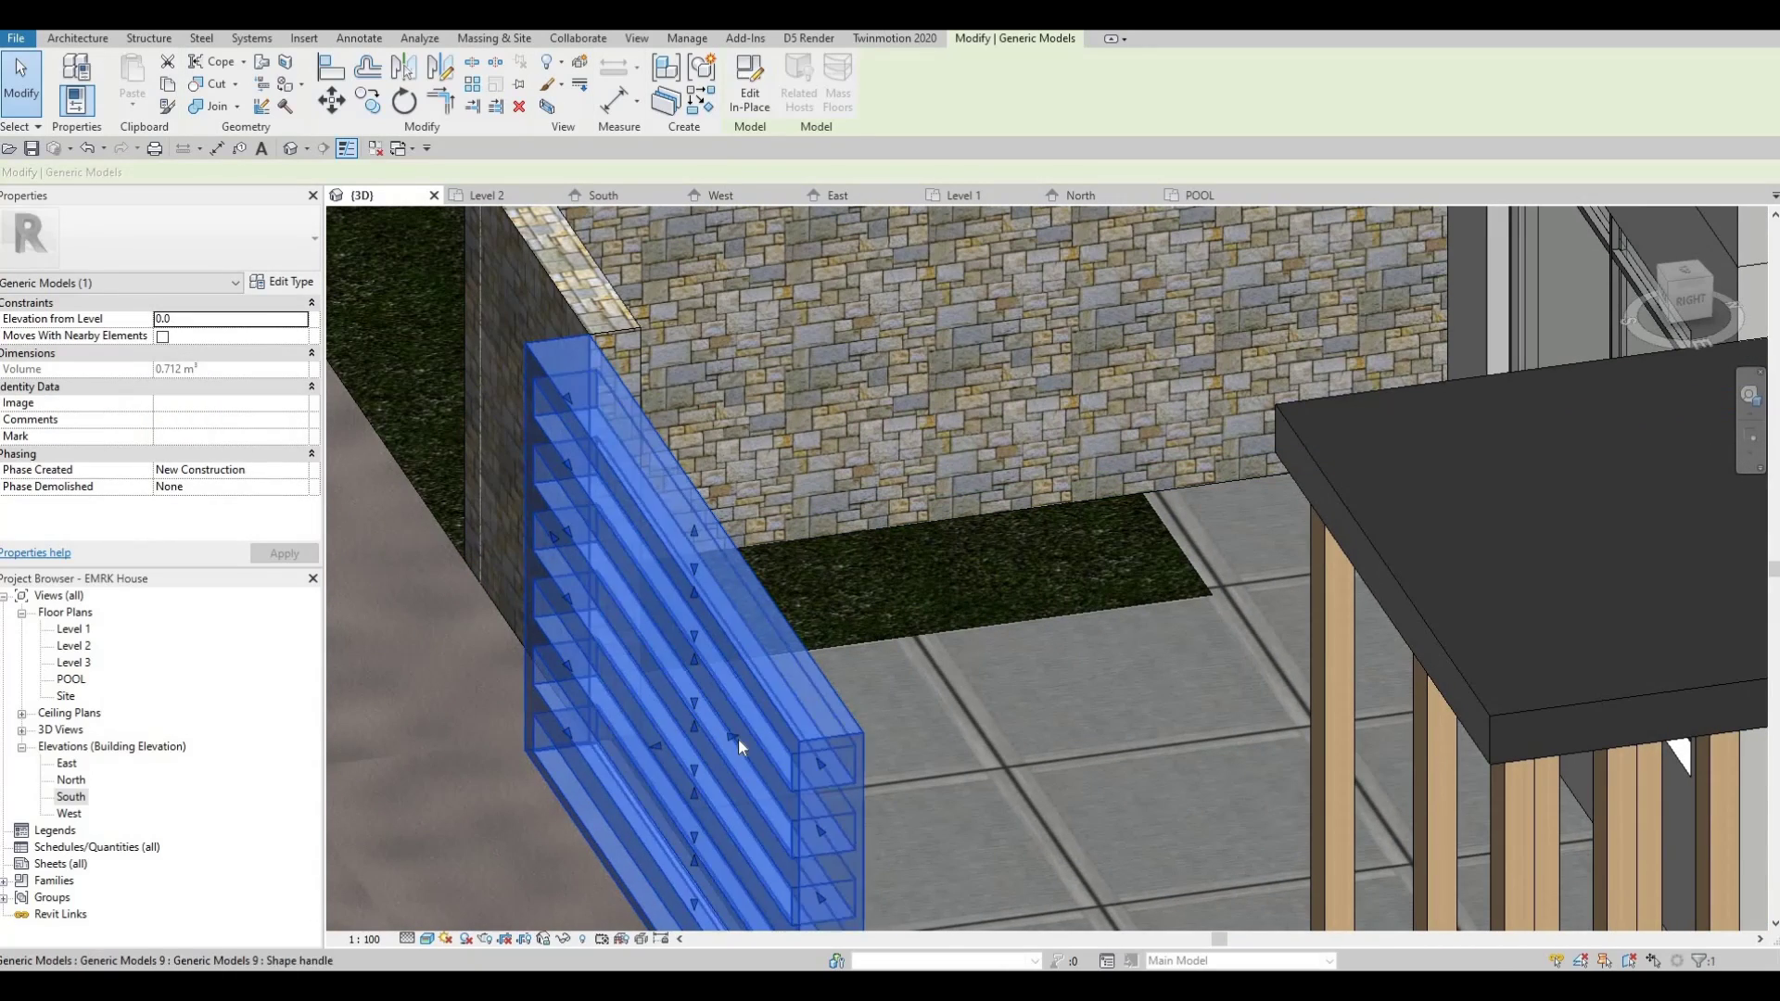
{"action": "left_click_drag", "start_coordinate": [738, 738], "coordinate": [675, 625]}
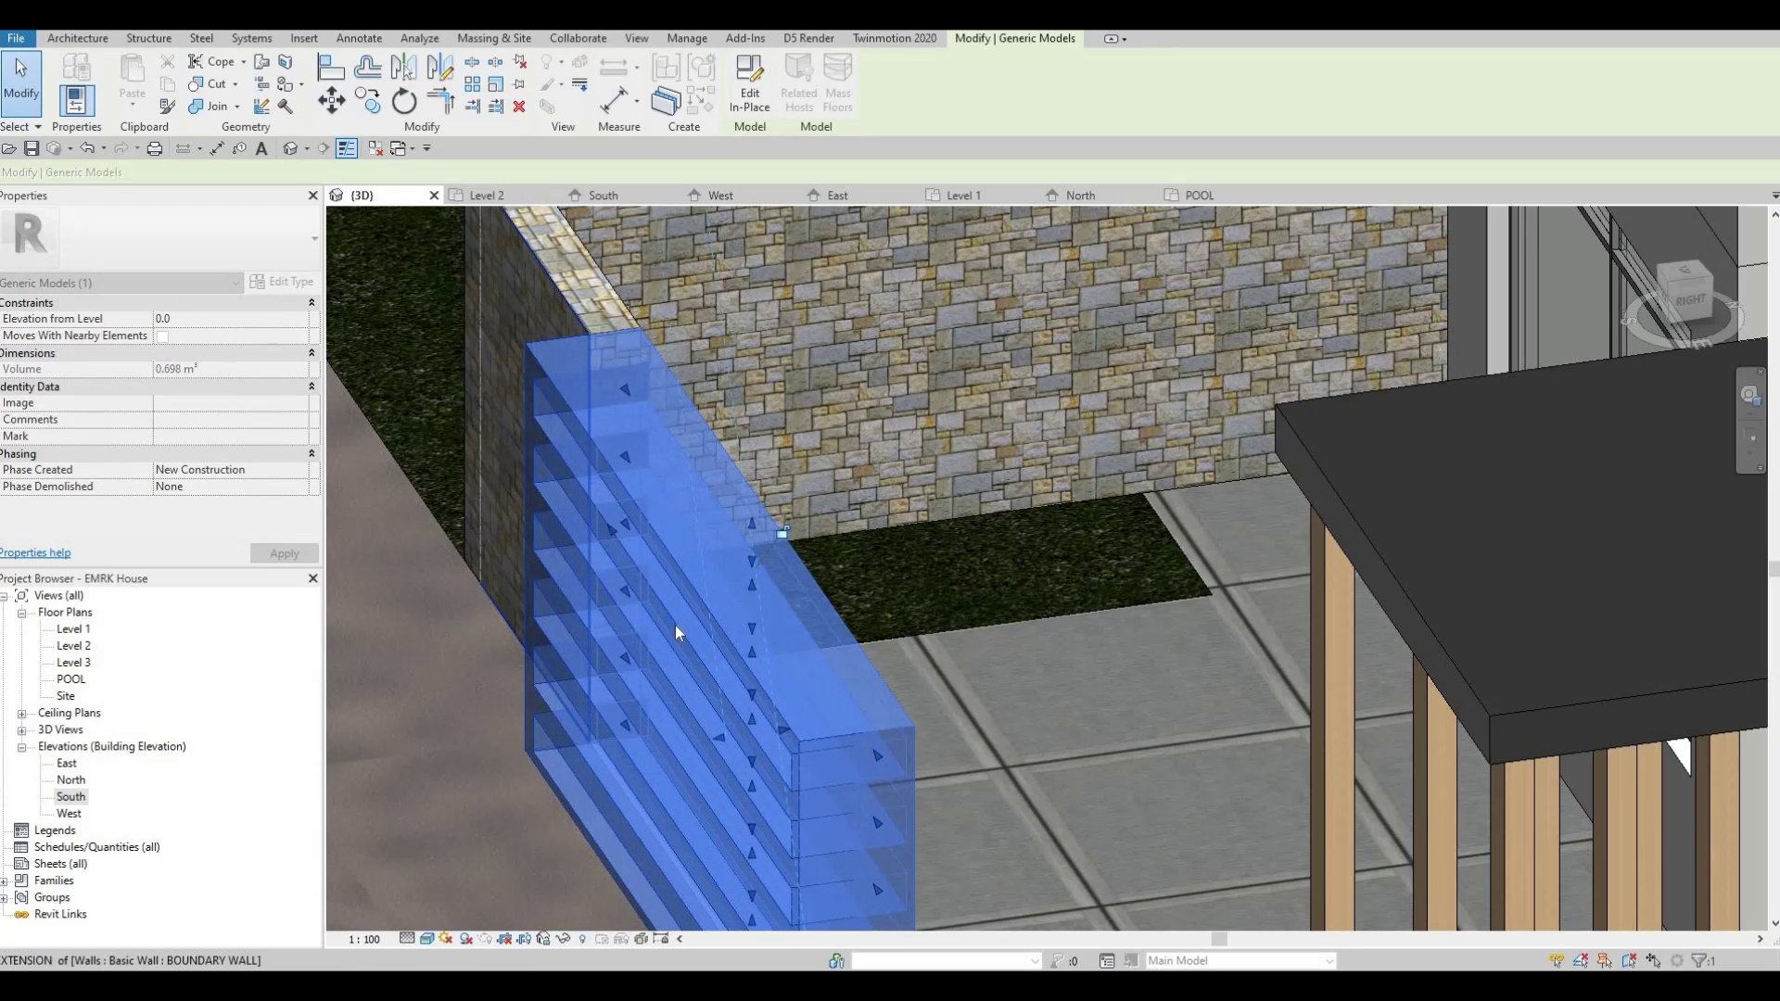
{"action": "key", "text": "Escape"}
- Open the rear slatted gate for in-place editing and bring up the material choices for its extrusion
{"action": "scroll", "coordinate": [675, 625], "scroll_direction": "down", "scroll_amount": 3}
{"action": "middle_click_drag", "start_coordinate": [1409, 612], "coordinate": [1136, 613]}
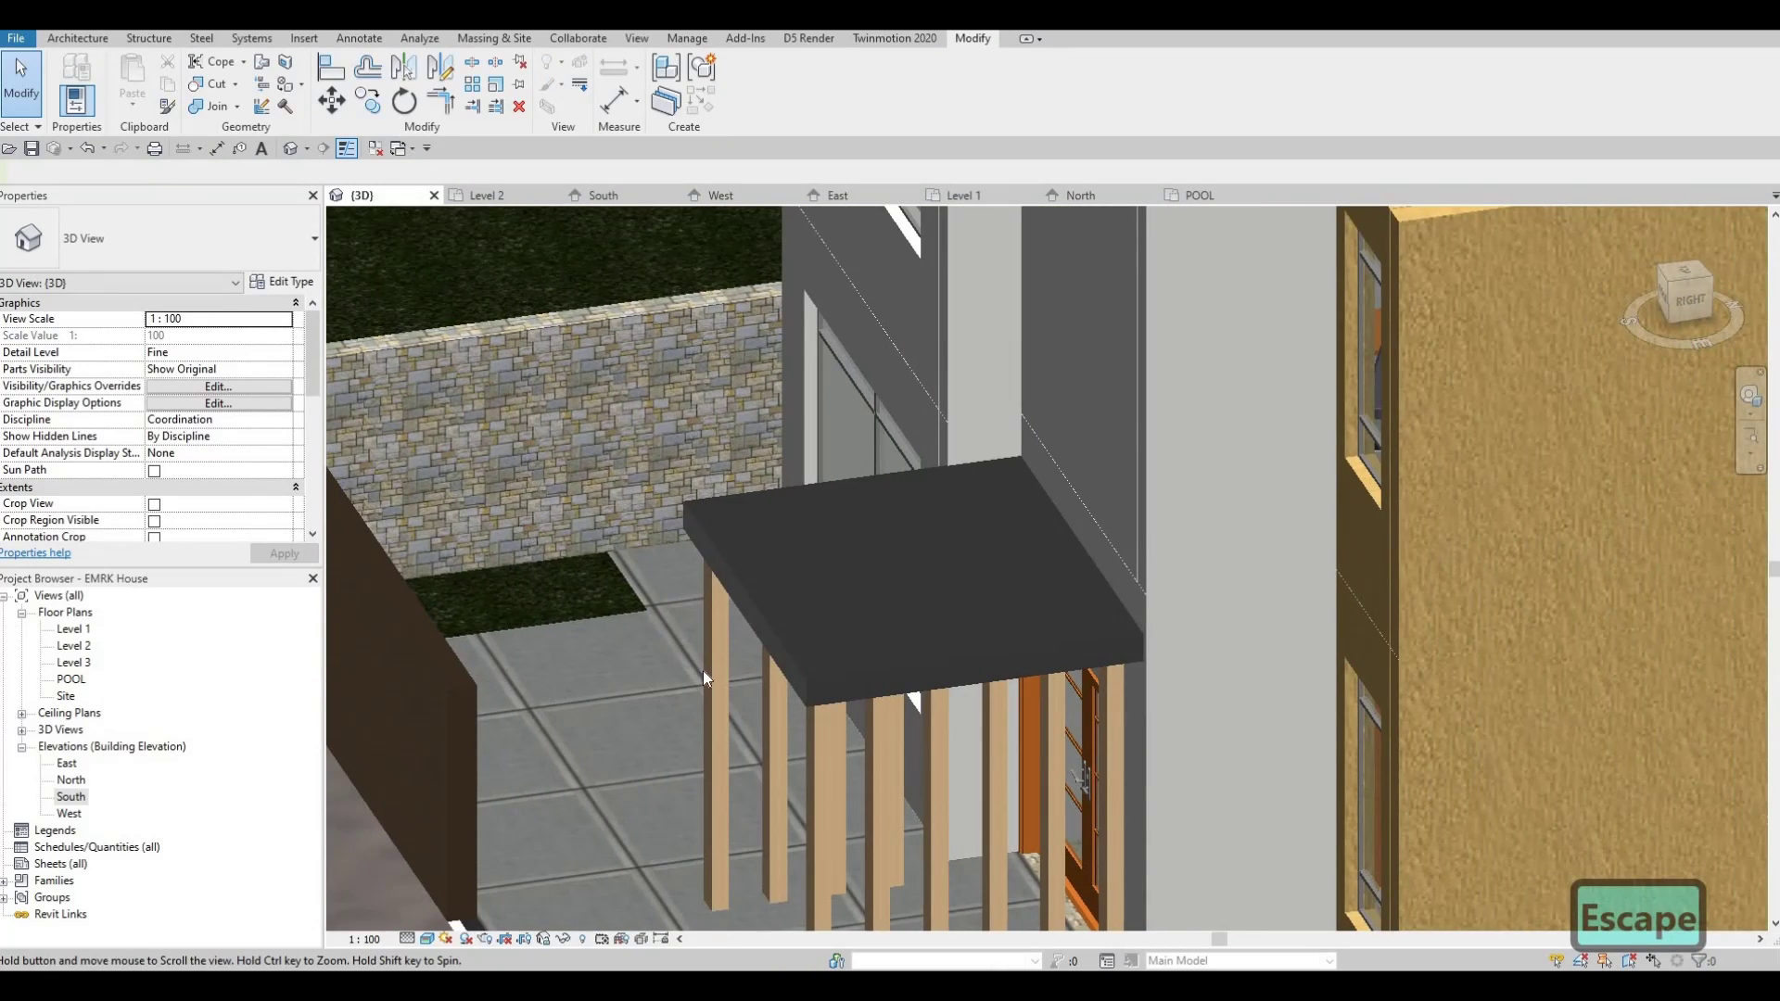
{"action": "scroll", "coordinate": [958, 599], "scroll_direction": "down", "scroll_amount": 5}
{"action": "scroll", "coordinate": [953, 549], "scroll_direction": "up", "scroll_amount": 3}
{"action": "left_click", "coordinate": [953, 549]}
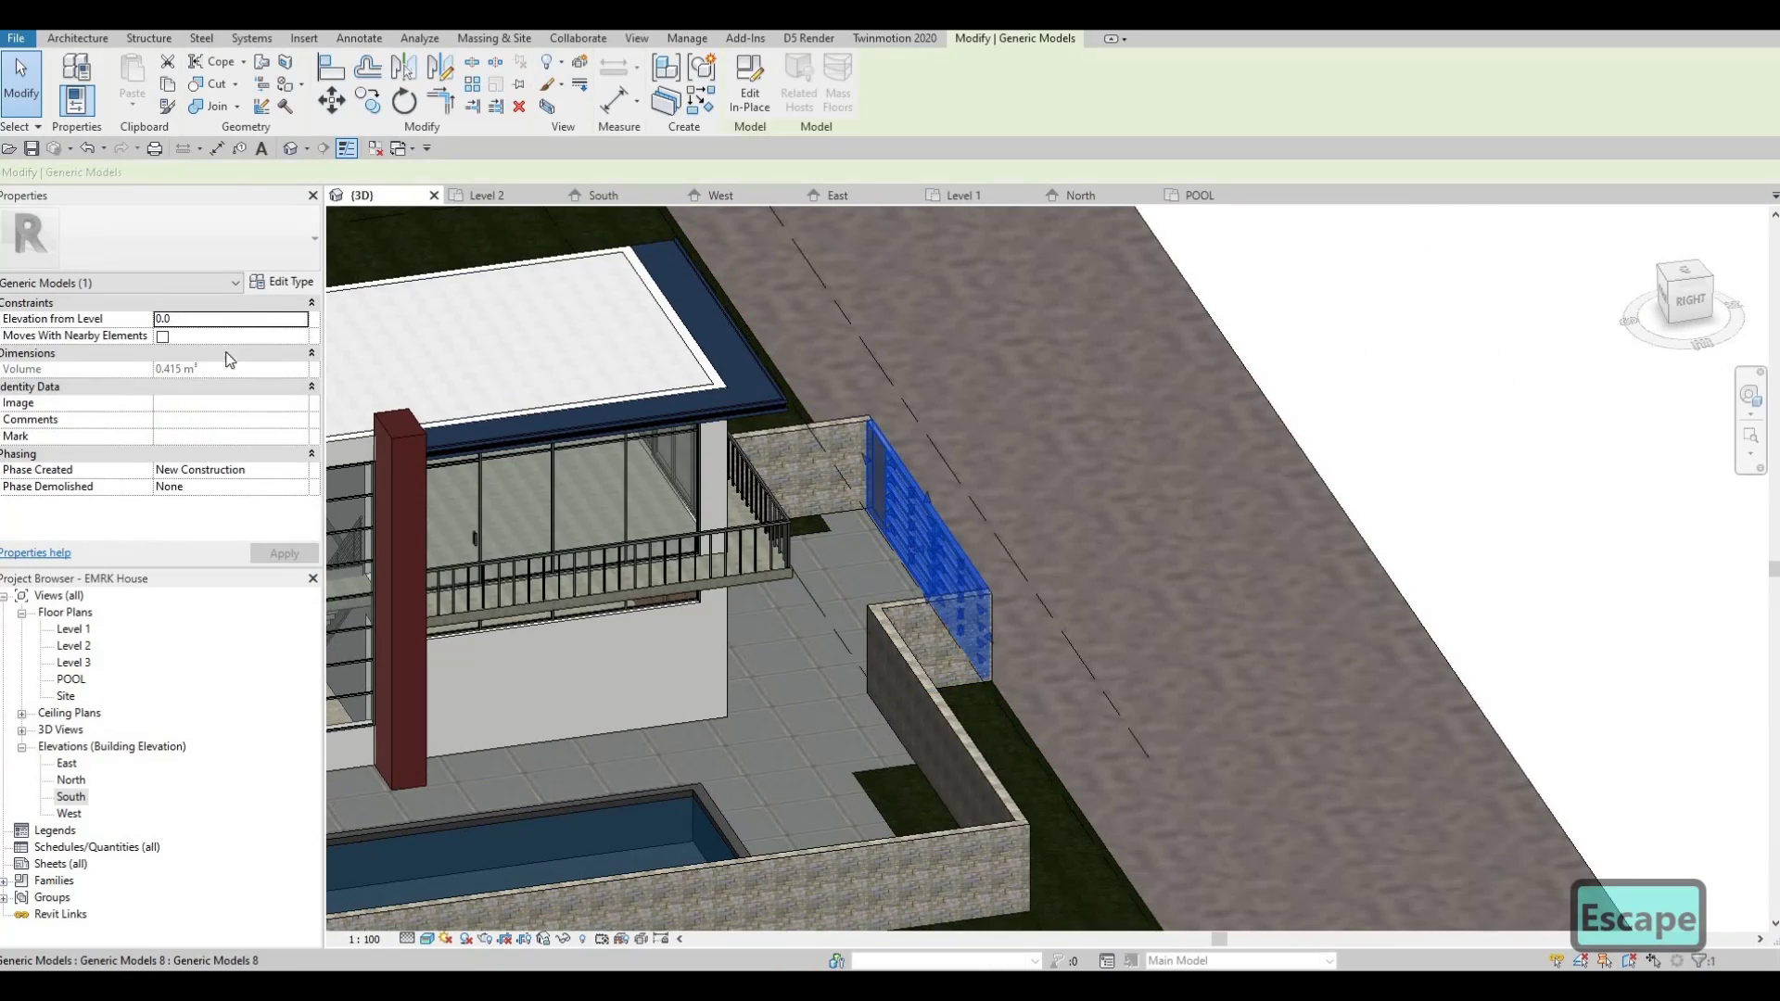
{"action": "left_click", "coordinate": [749, 88]}
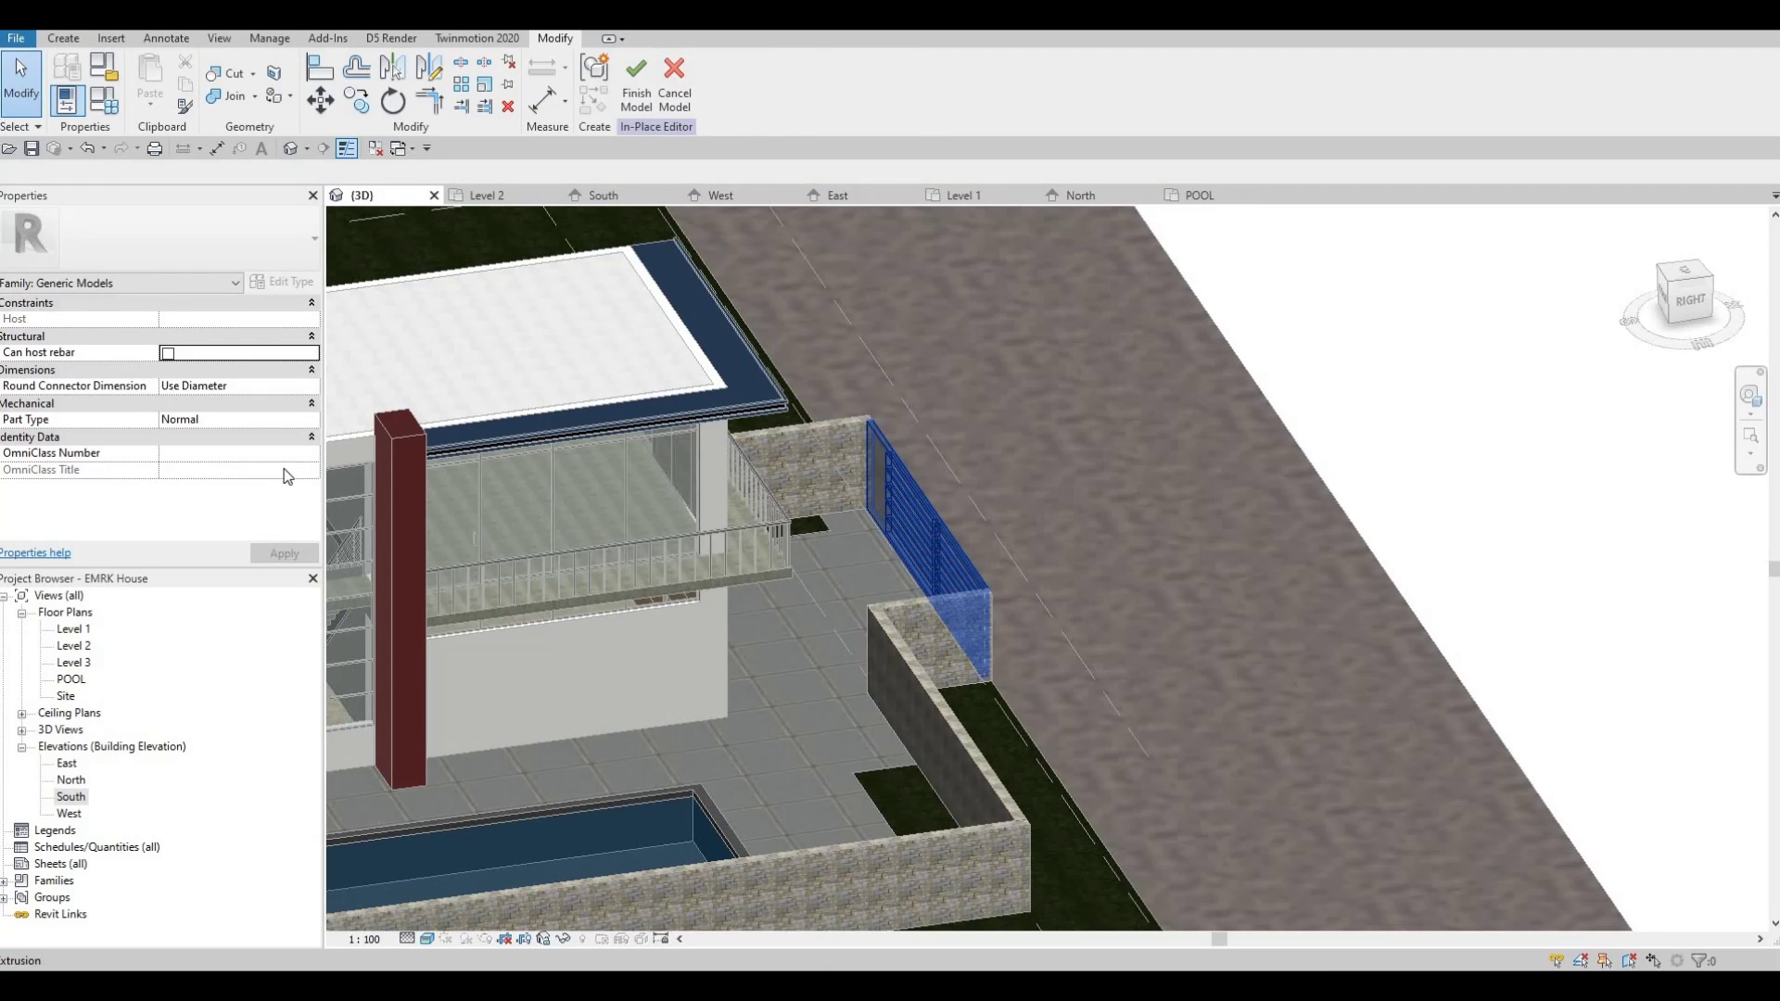
{"action": "left_click", "coordinate": [297, 441]}
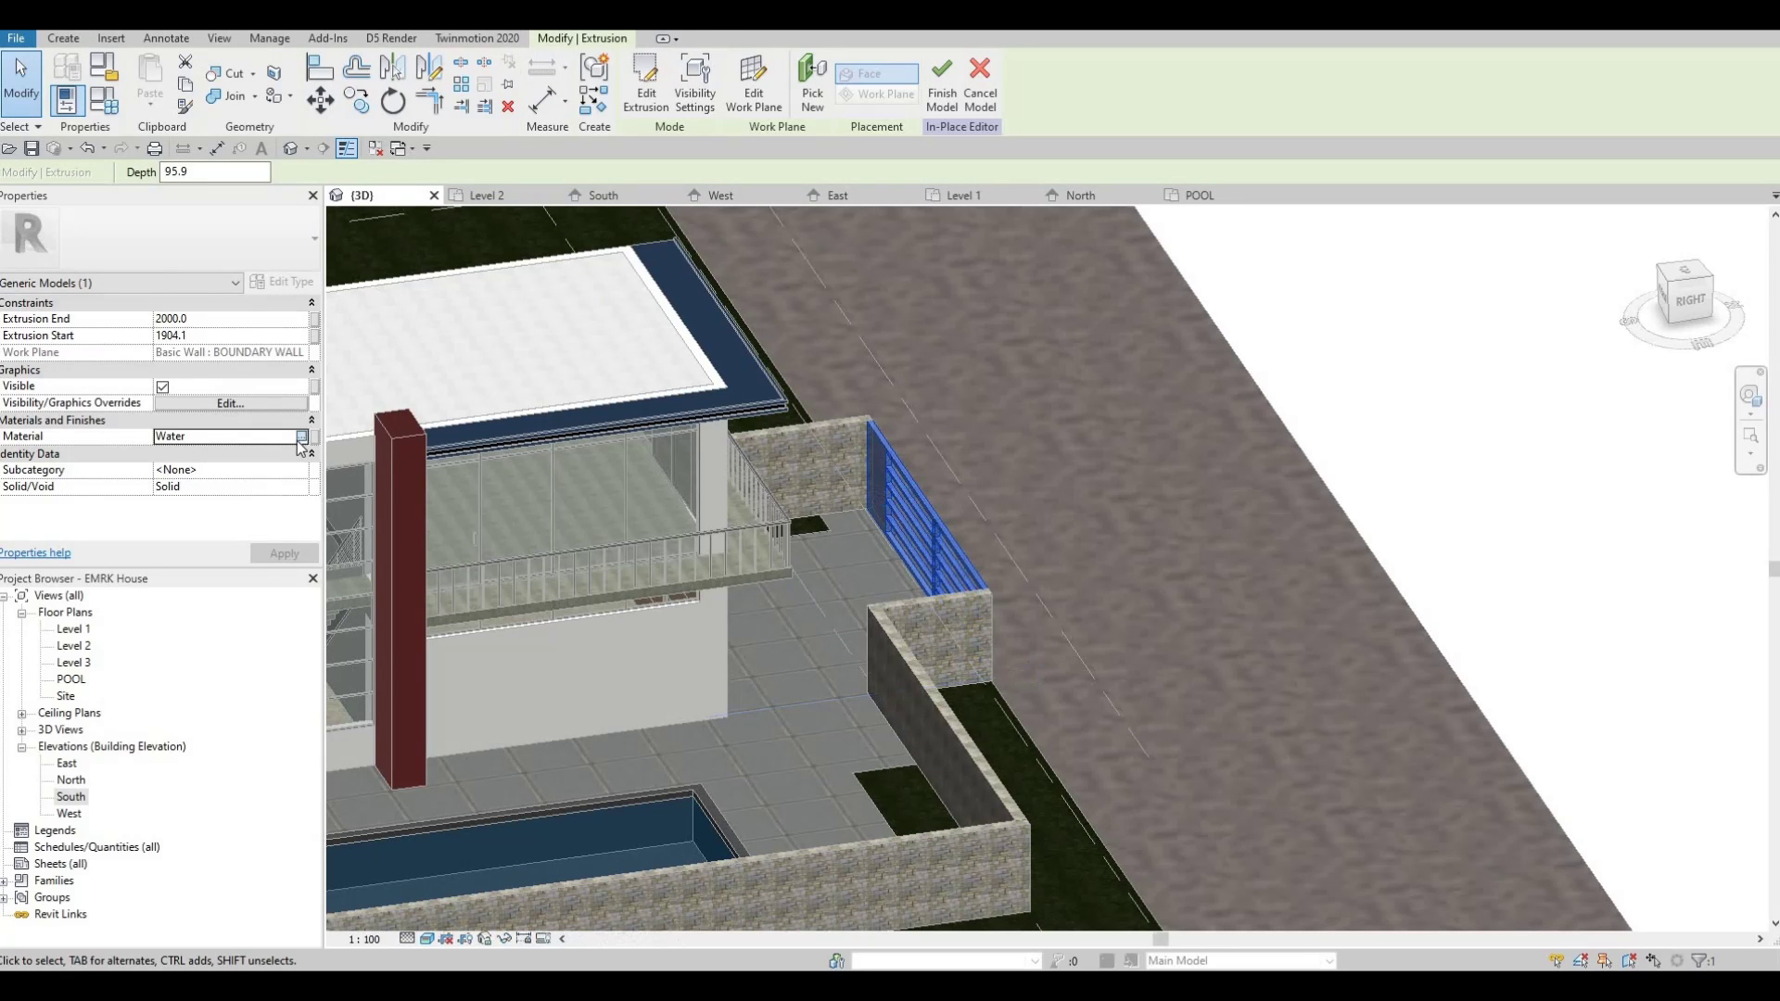
{"action": "left_click", "coordinate": [302, 437]}
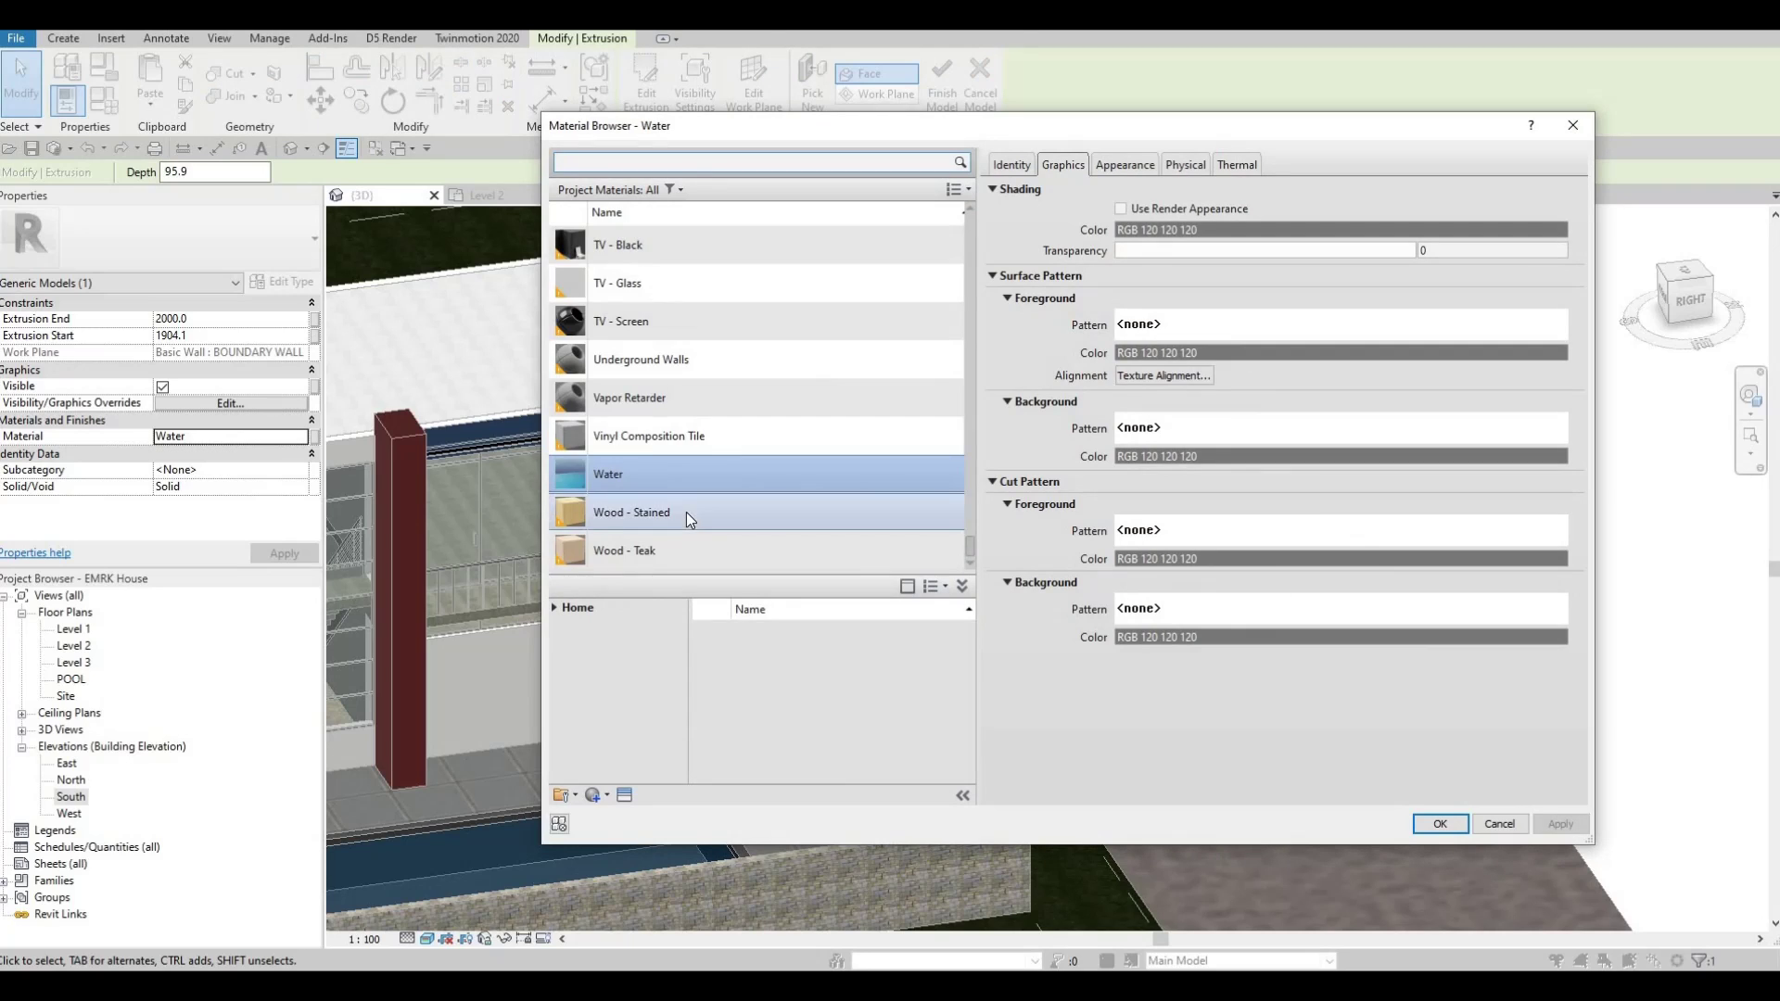
- Look through the project materials and the AEC Materials library for a bronze material
{"action": "scroll", "coordinate": [686, 519], "scroll_direction": "up", "scroll_amount": 3}
{"action": "scroll", "coordinate": [686, 519], "scroll_direction": "down", "scroll_amount": 3}
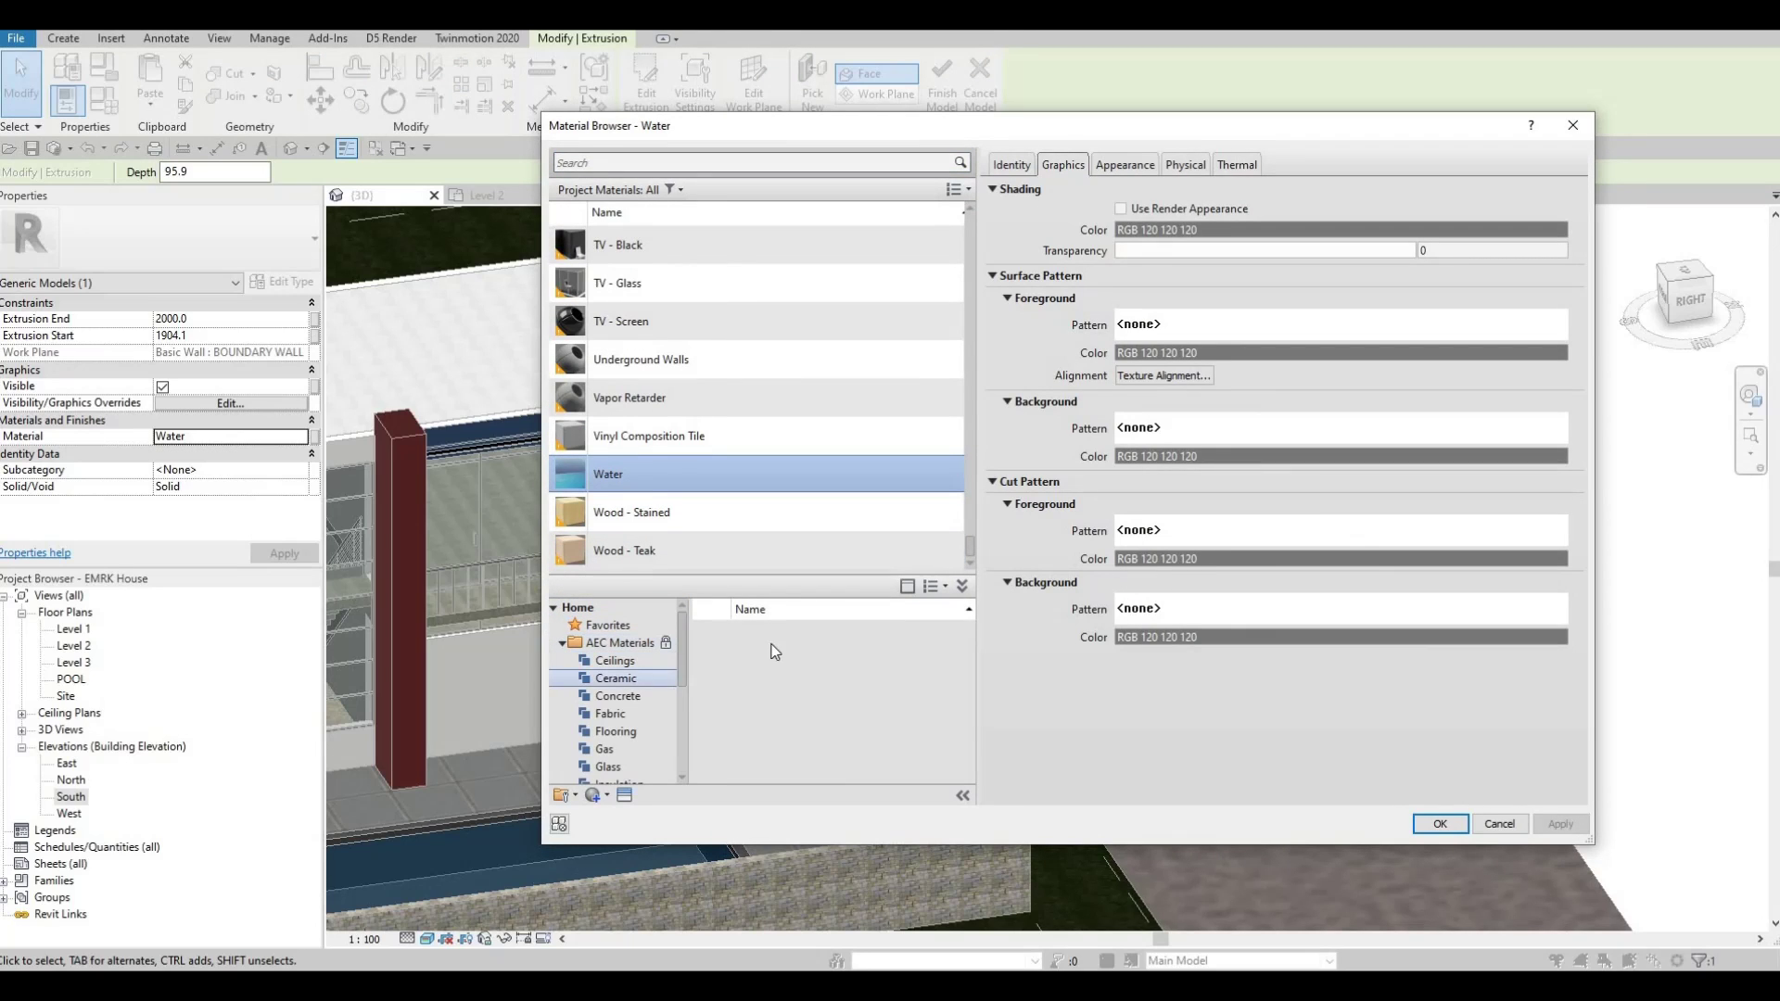
{"action": "left_click", "coordinate": [616, 643]}
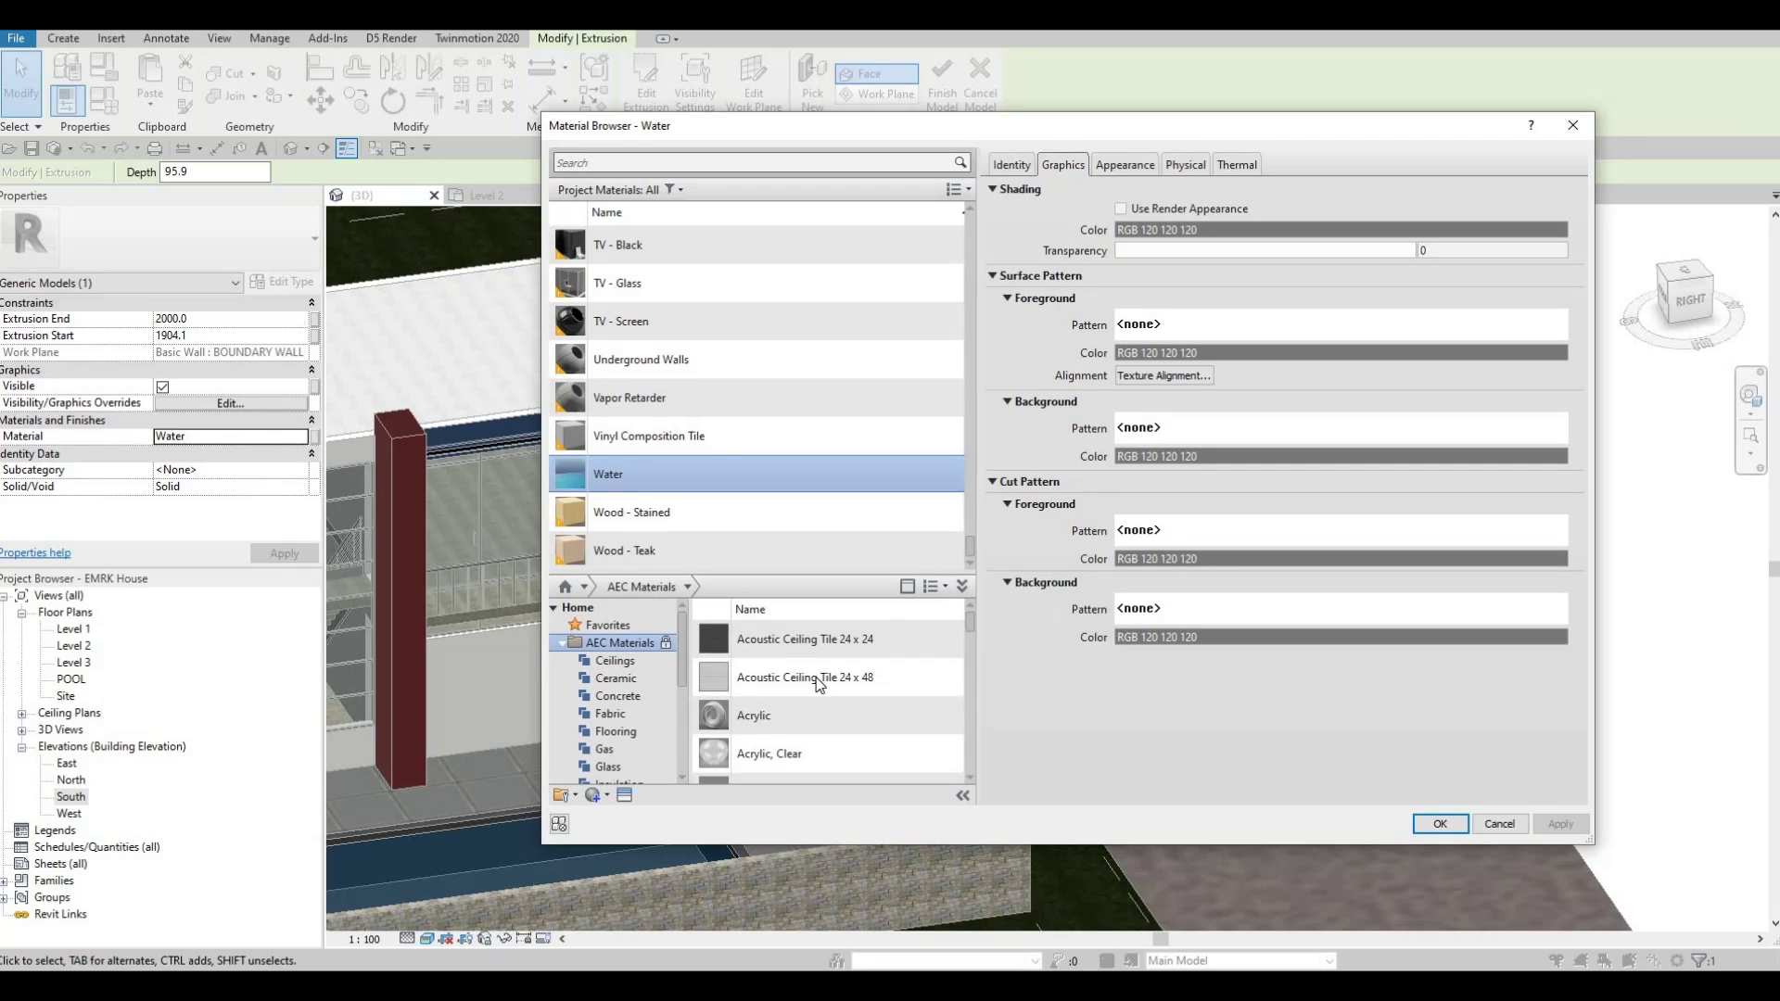
{"action": "scroll", "coordinate": [815, 691], "scroll_direction": "down", "scroll_amount": 5}
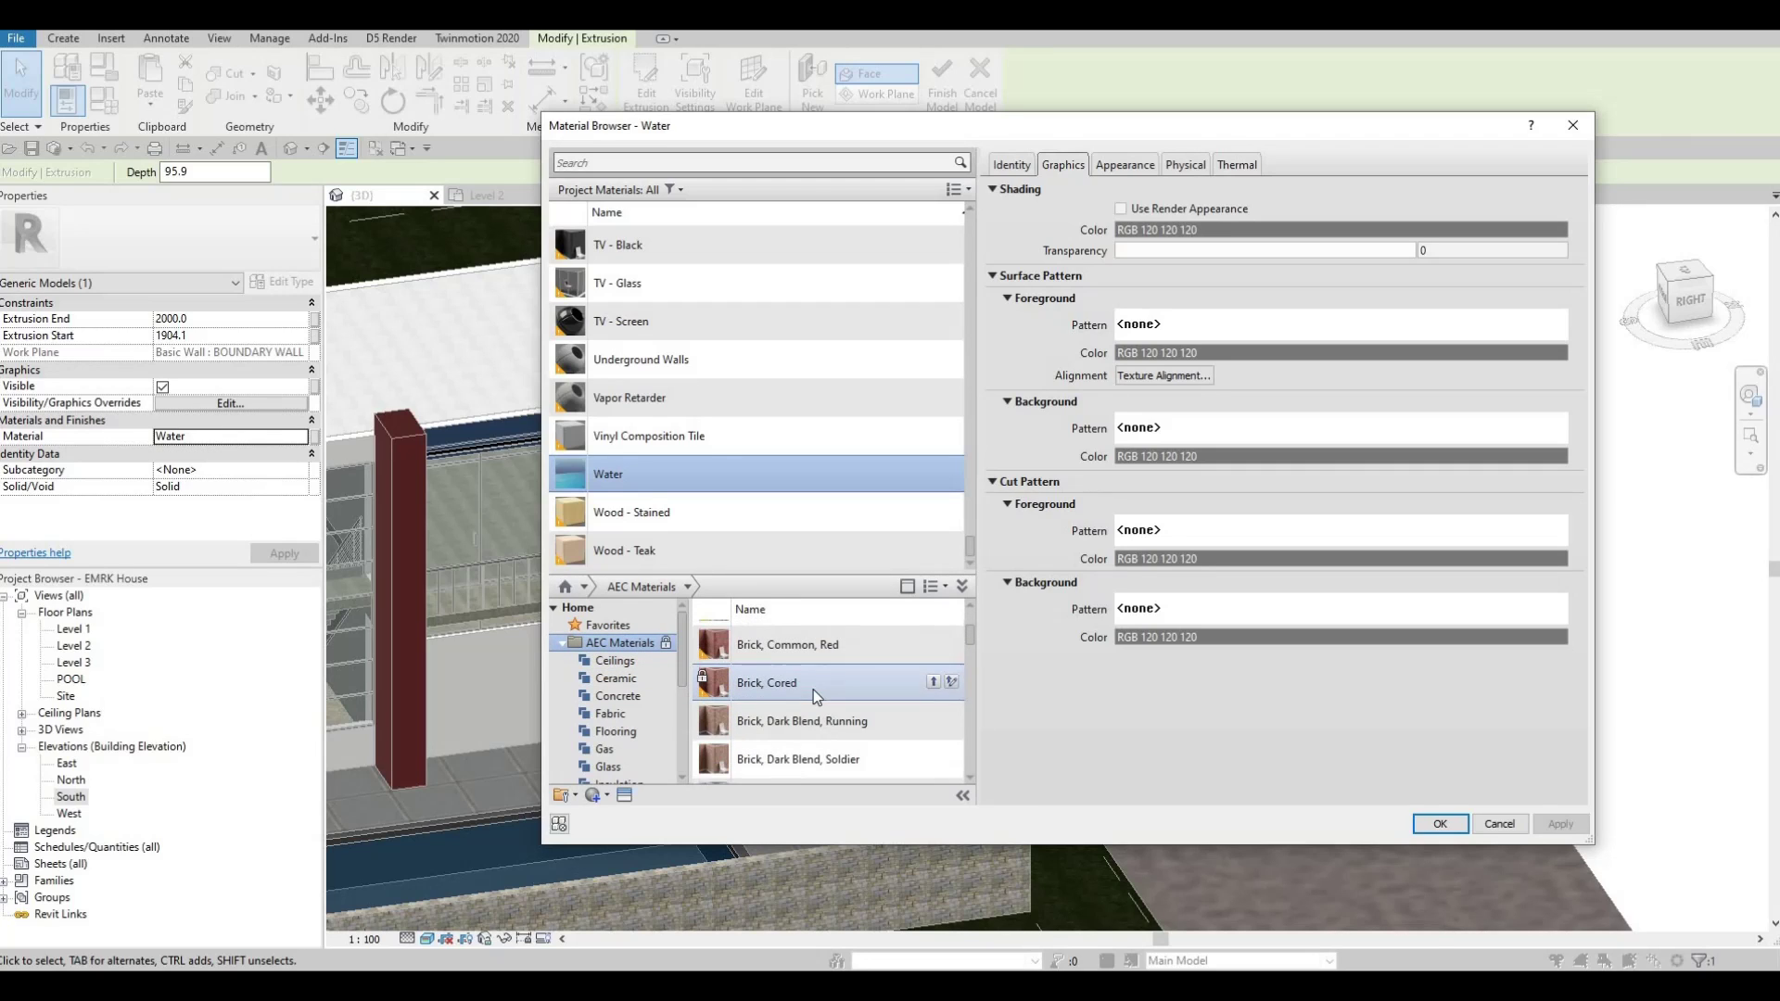
{"action": "scroll", "coordinate": [816, 693], "scroll_direction": "up", "scroll_amount": 1}
{"action": "scroll", "coordinate": [812, 689], "scroll_direction": "down", "scroll_amount": 3}
{"action": "scroll", "coordinate": [810, 690], "scroll_direction": "up", "scroll_amount": 5}
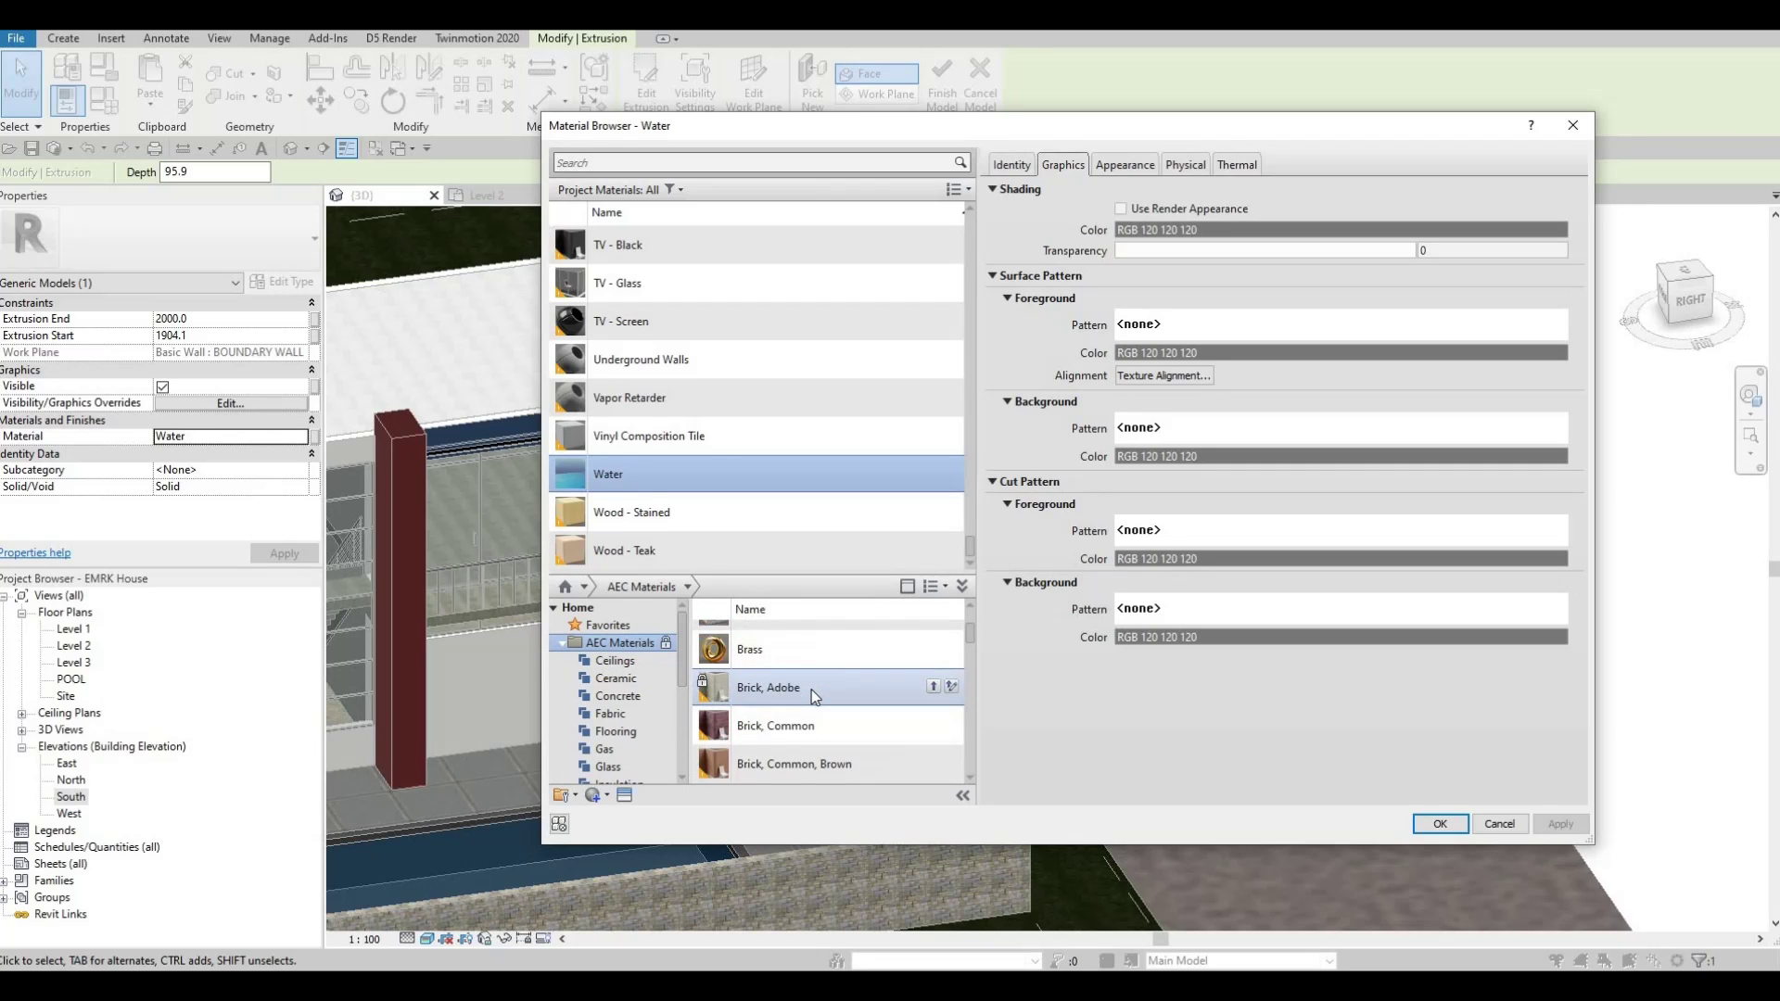
{"action": "scroll", "coordinate": [810, 689], "scroll_direction": "up", "scroll_amount": 4}
{"action": "scroll", "coordinate": [704, 509], "scroll_direction": "up", "scroll_amount": 1}
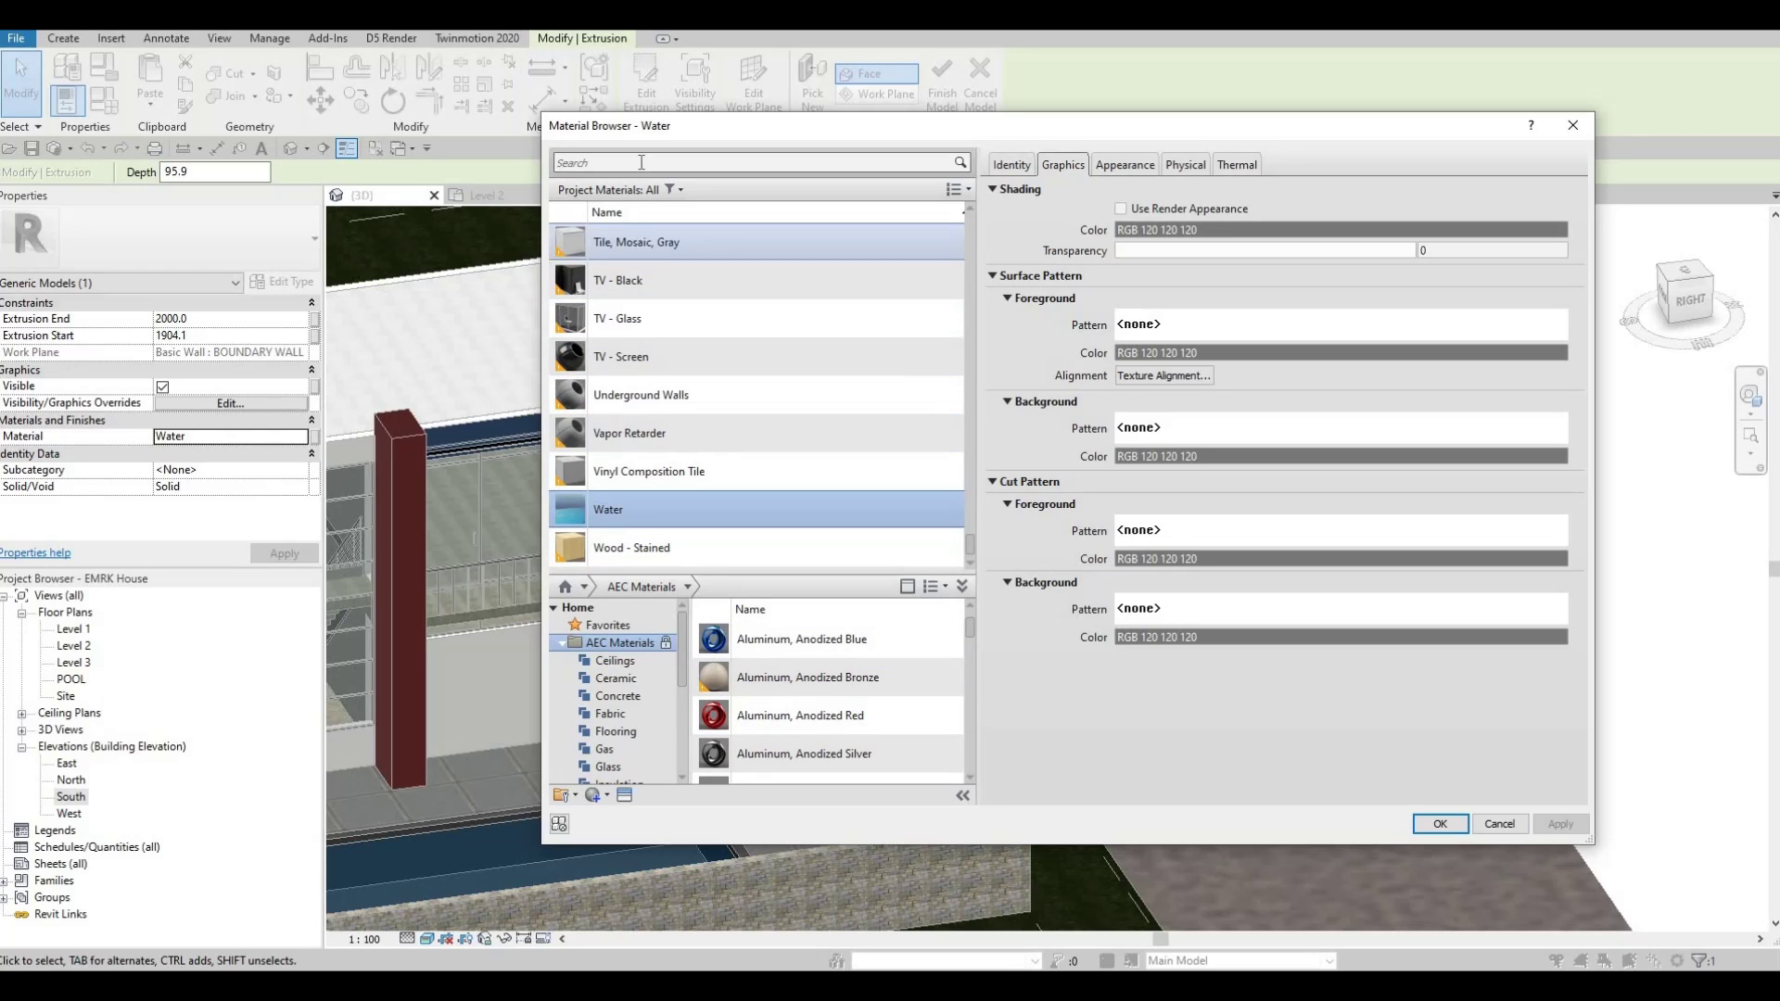
- Search the materials for BRO, assign Bronze, Architectural to the rear gate's extrusion, and finish the in-place model
{"action": "left_click", "coordinate": [640, 162]}
{"action": "type", "text": "BRO"}
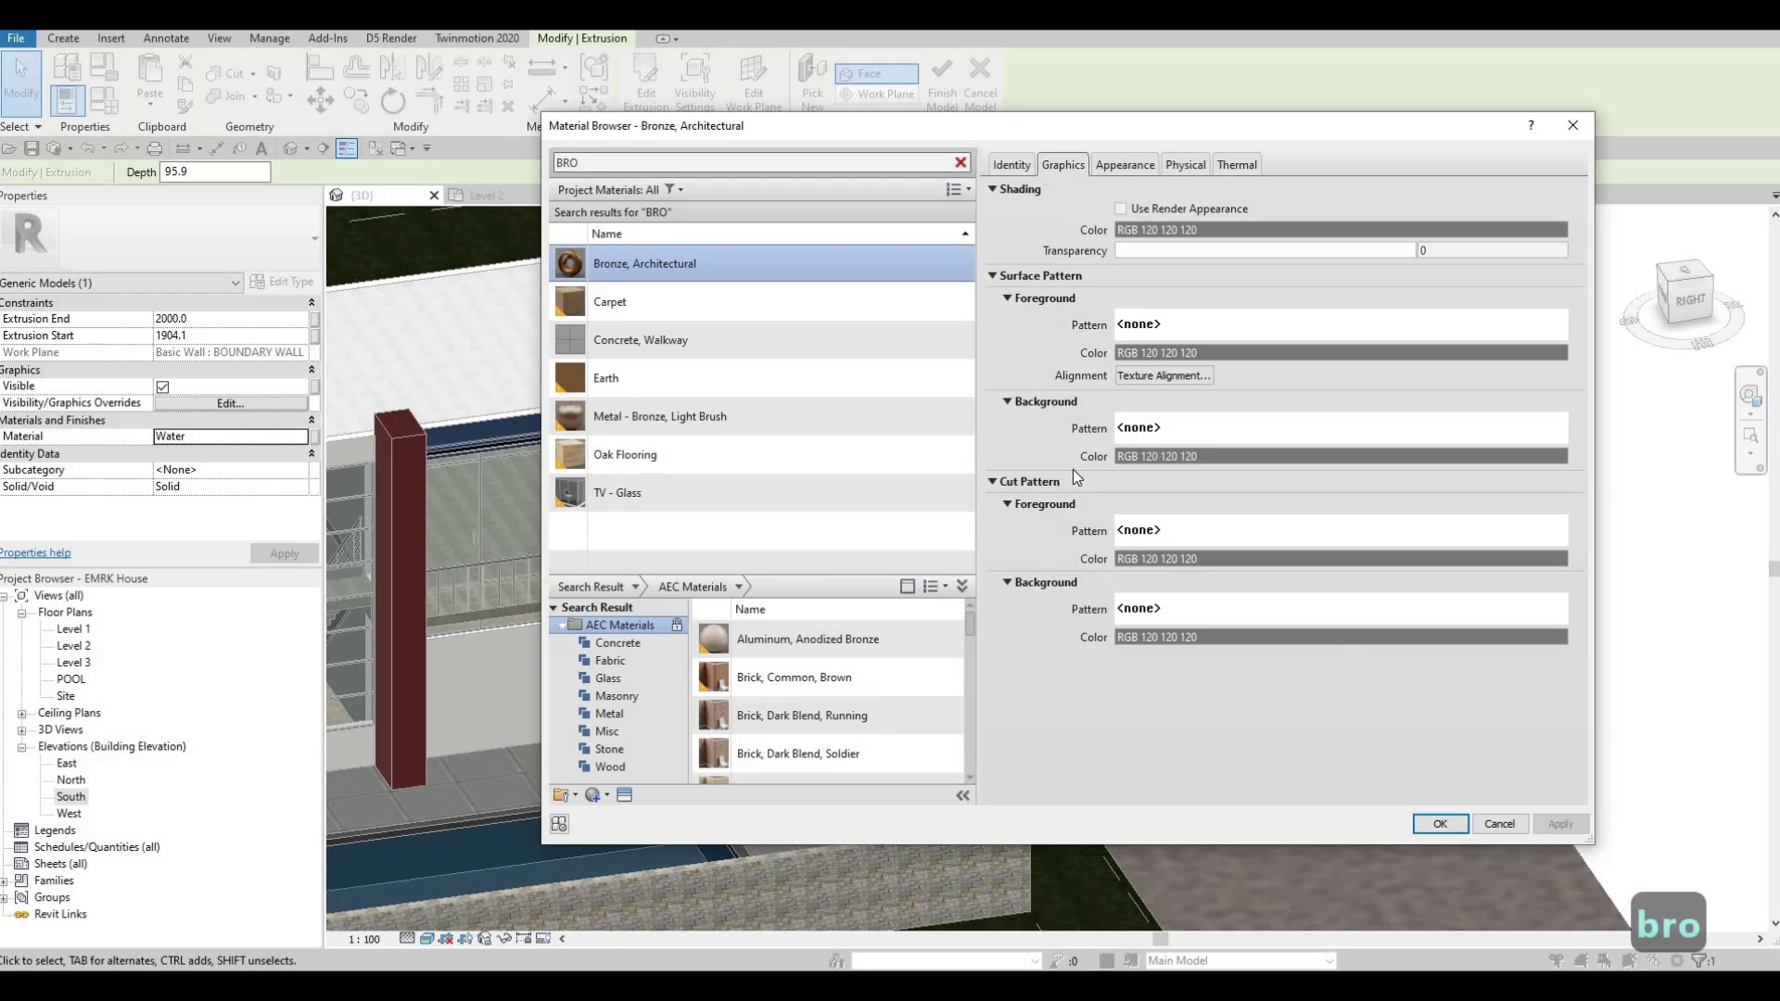
{"action": "key", "text": "Return"}
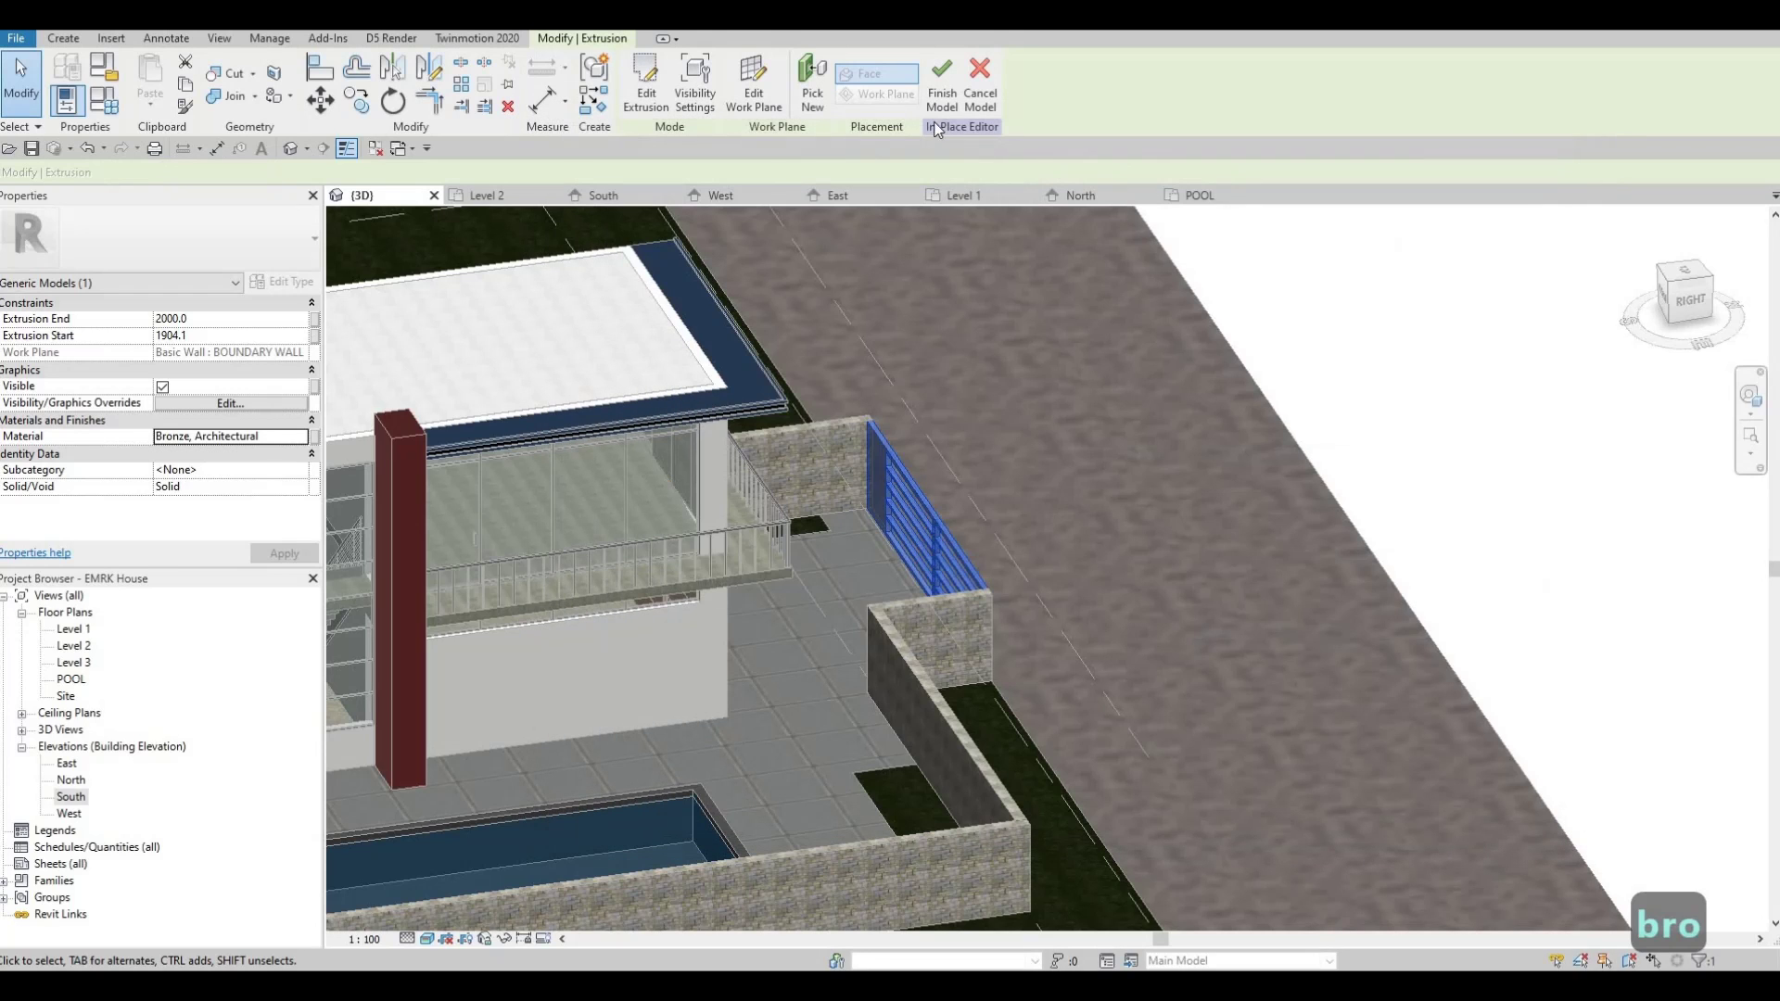
{"action": "left_click", "coordinate": [942, 86]}
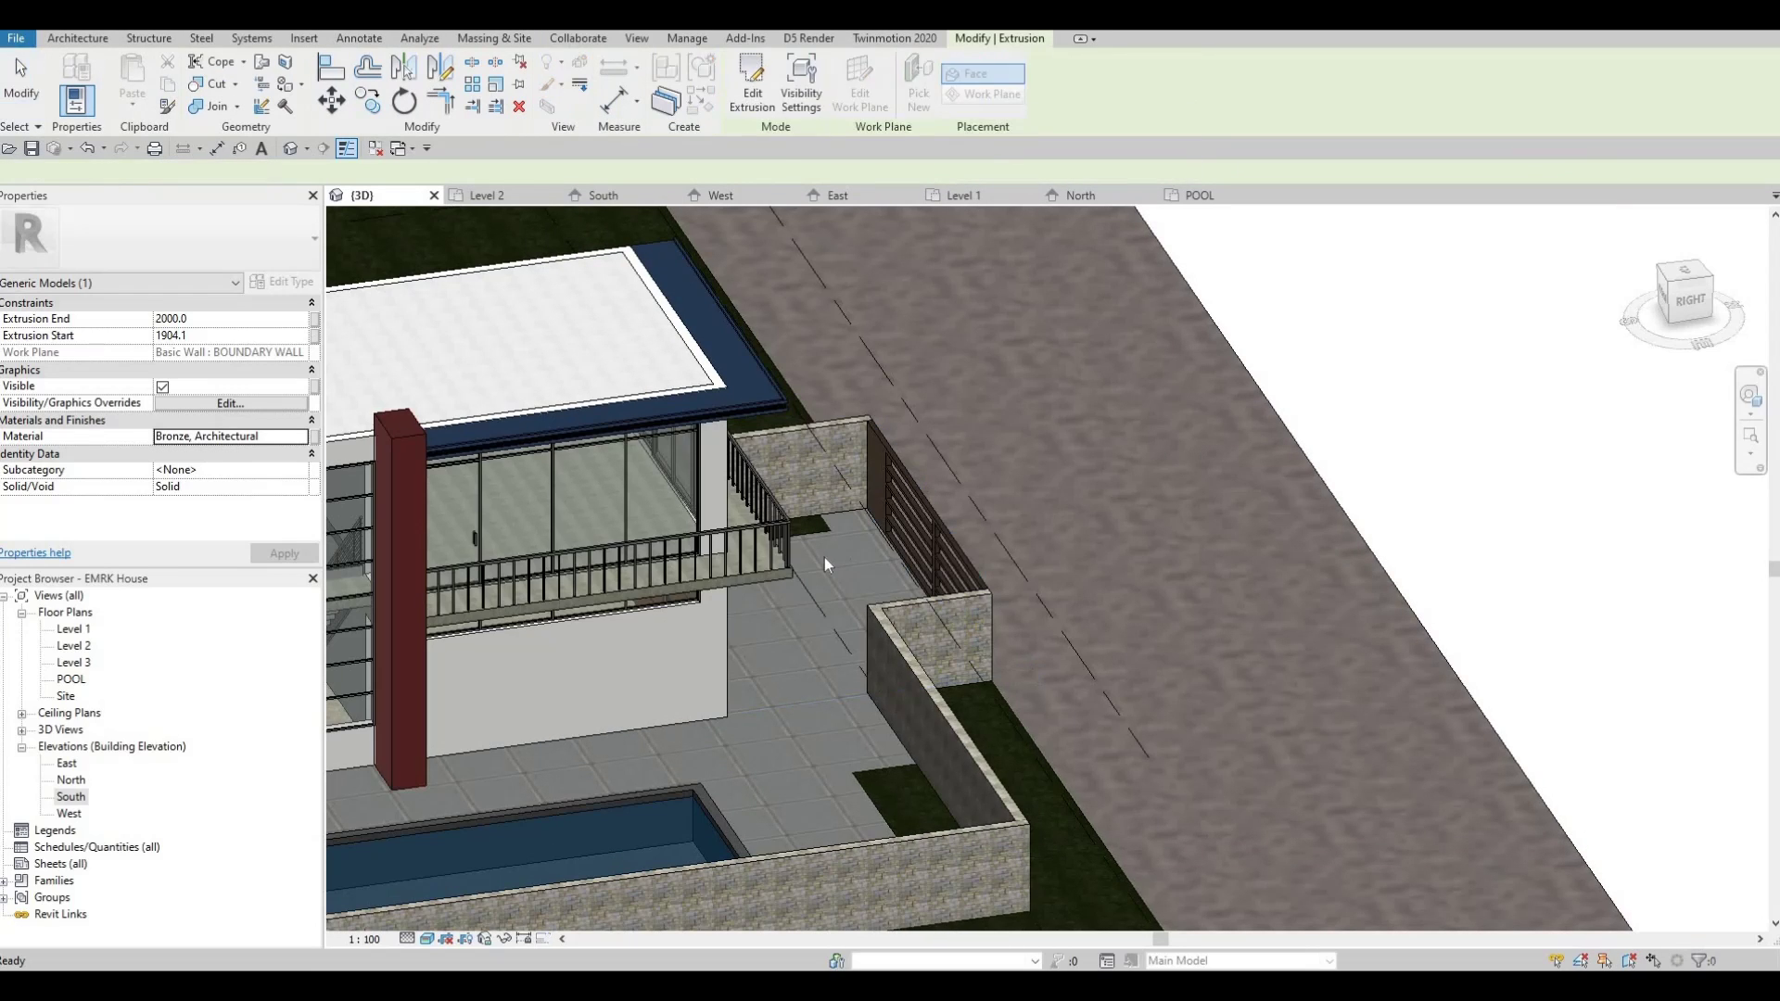
{"action": "key", "text": "Escape"}
{"action": "key", "text": "Escape"}
- Try to stretch the front gate's pool-side end toward the entrance door with its shape handle
{"action": "middle_click_drag", "start_coordinate": [818, 604], "coordinate": [879, 730], "text": "shift"}
{"action": "scroll", "coordinate": [879, 730], "scroll_direction": "down", "scroll_amount": 3}
{"action": "middle_click_drag", "start_coordinate": [704, 787], "coordinate": [1024, 556]}
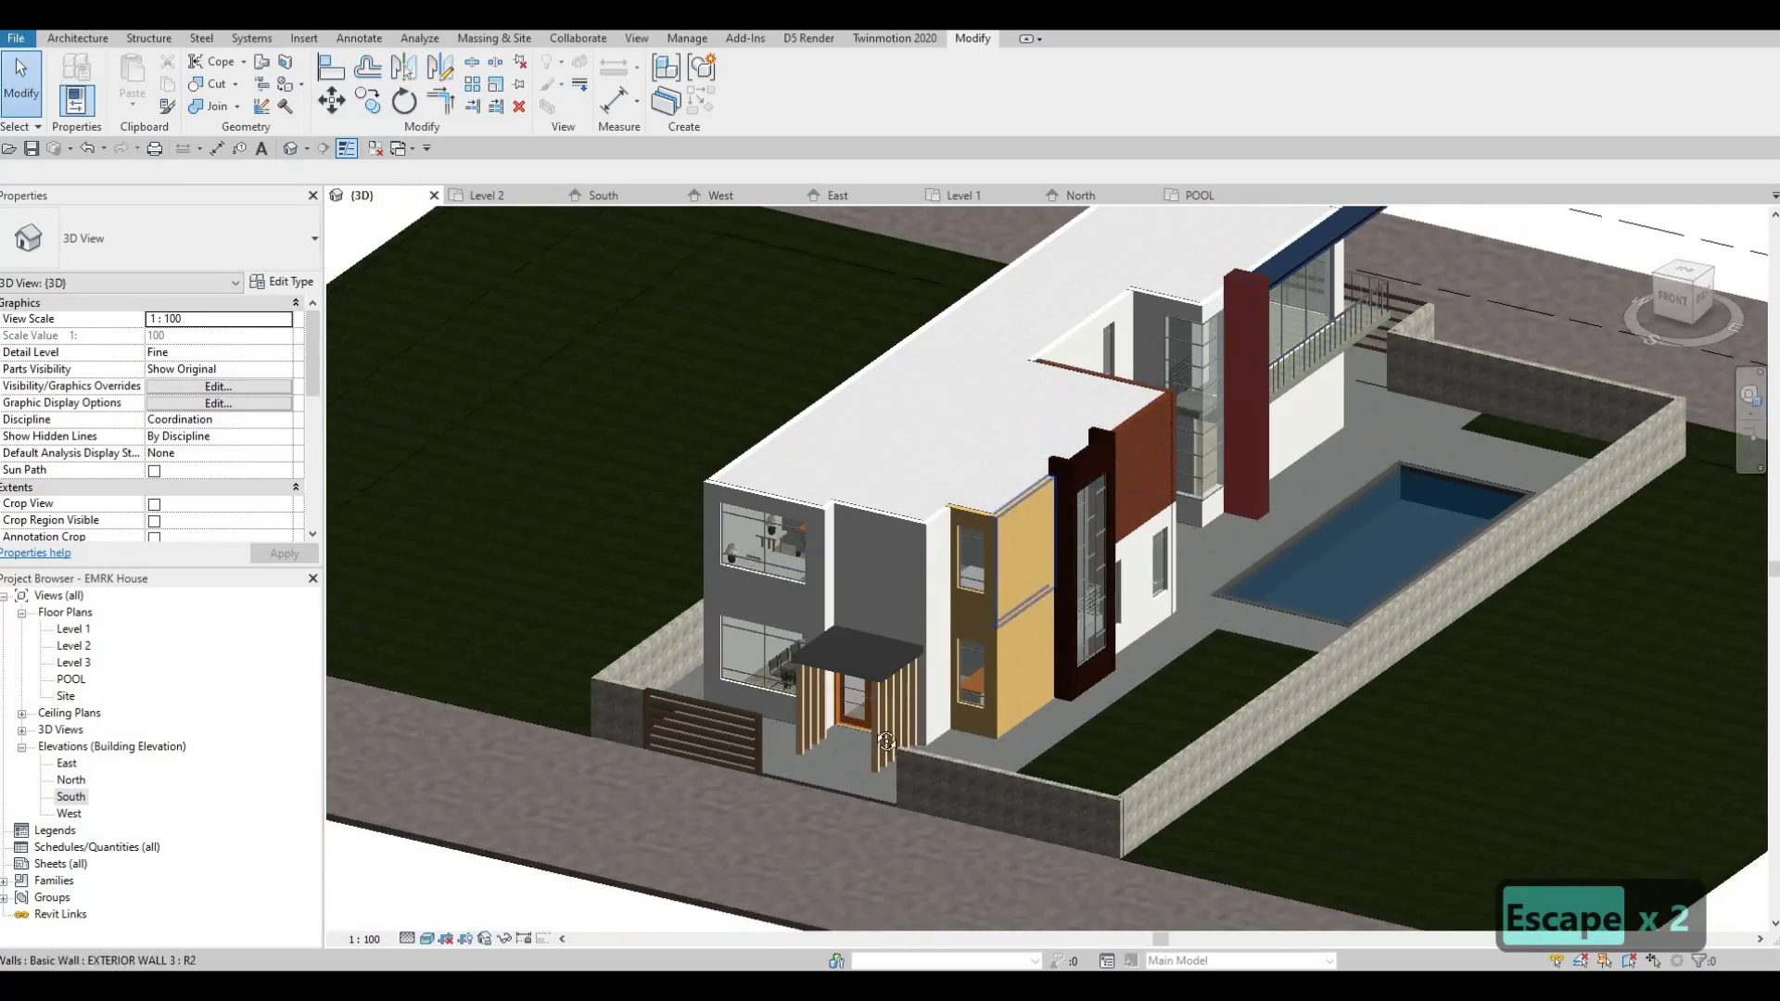
{"action": "middle_click_drag", "start_coordinate": [890, 705], "coordinate": [603, 714], "text": "shift"}
{"action": "scroll", "coordinate": [603, 714], "scroll_direction": "down", "scroll_amount": 2}
{"action": "middle_click_drag", "start_coordinate": [1215, 655], "coordinate": [862, 581]}
{"action": "scroll", "coordinate": [981, 605], "scroll_direction": "up", "scroll_amount": 5}
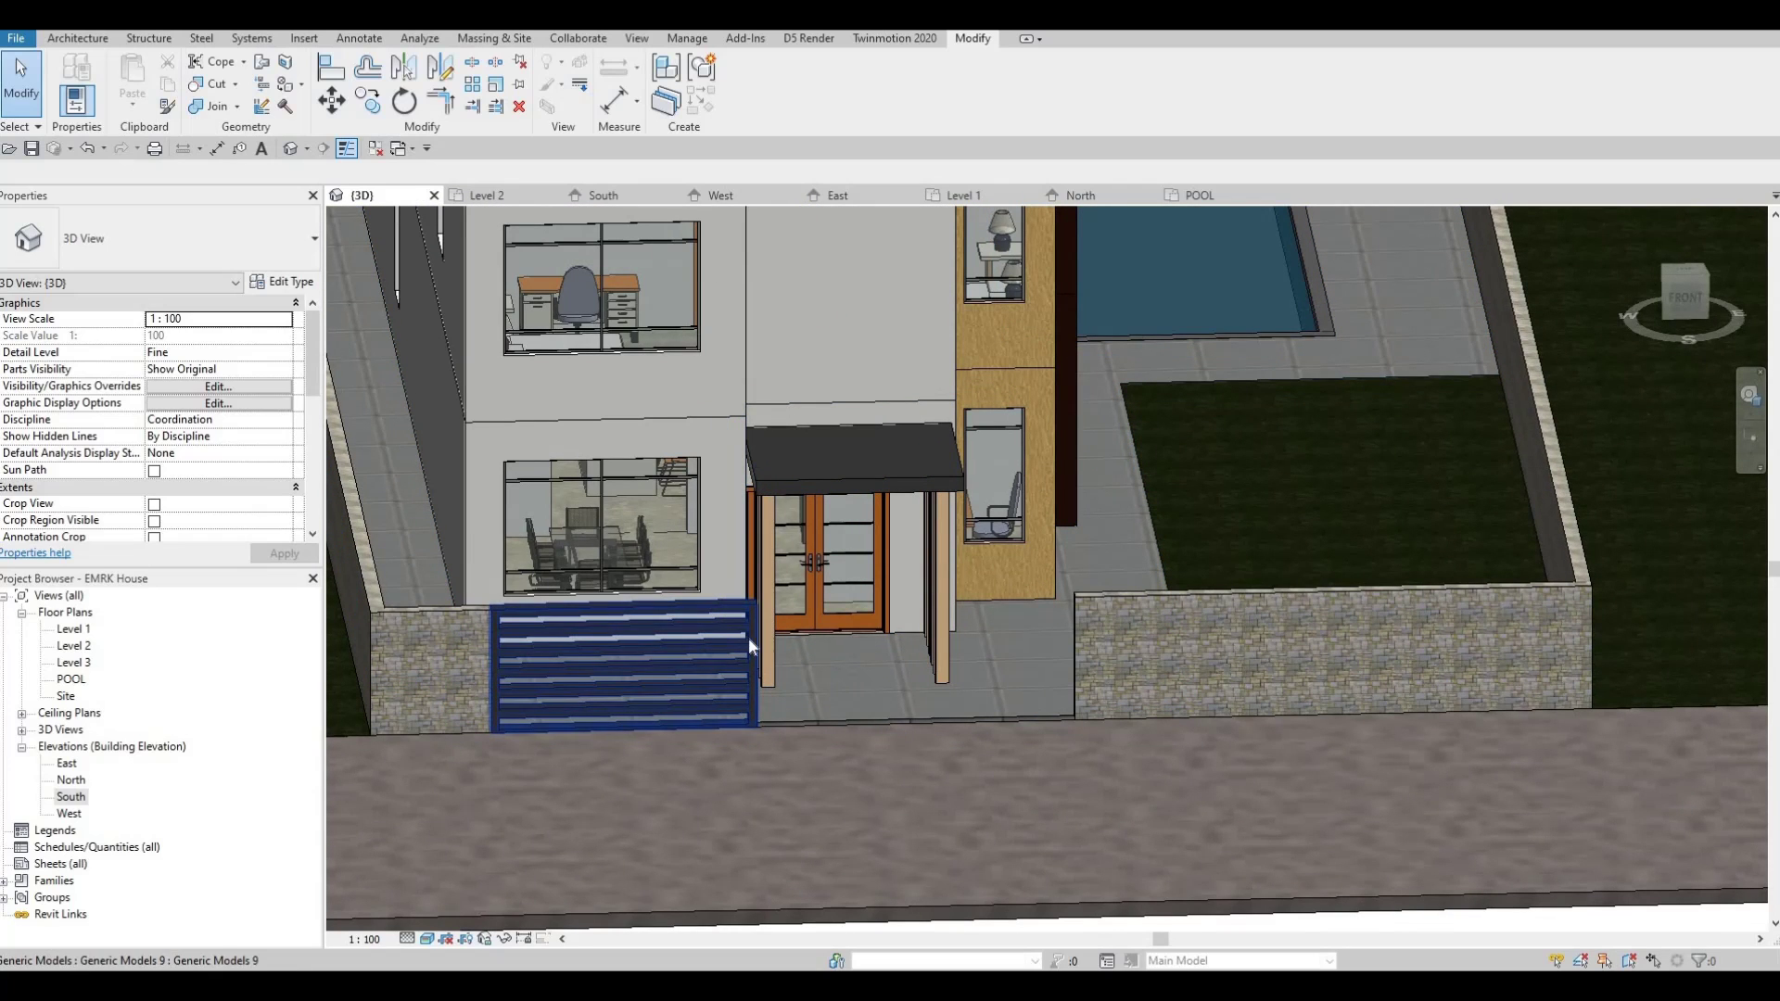
{"action": "left_click", "coordinate": [758, 675]}
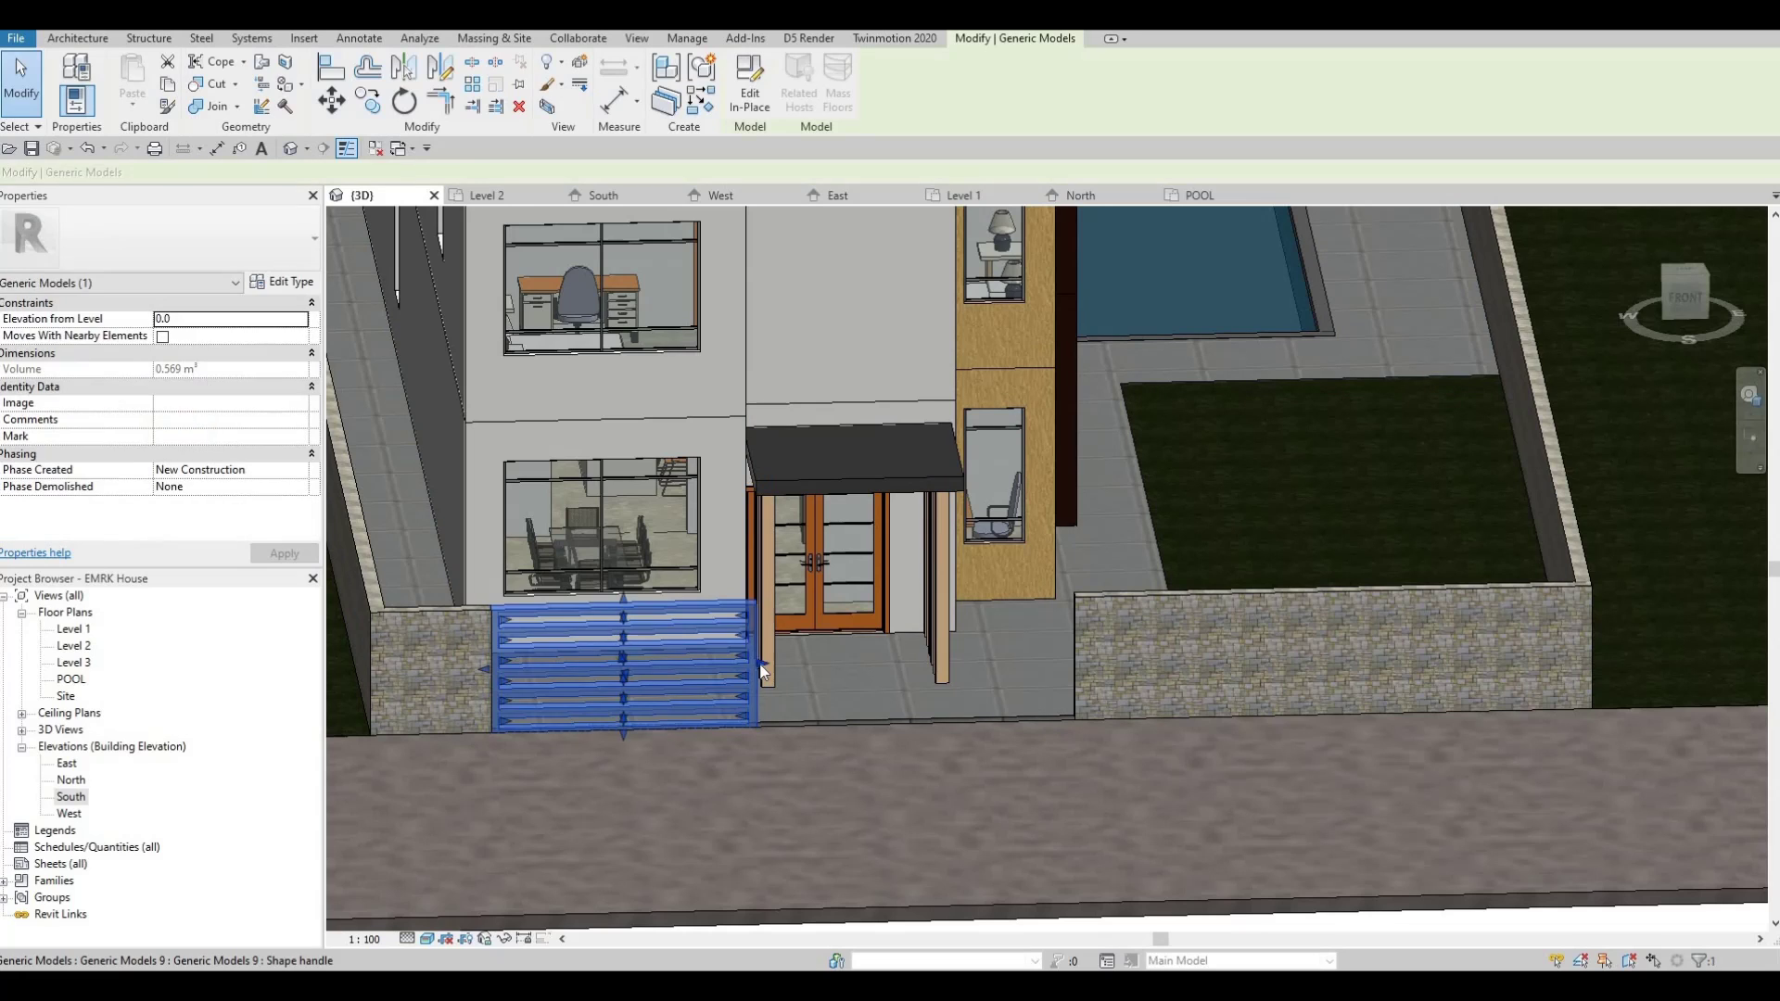
{"action": "key", "text": "Delete"}
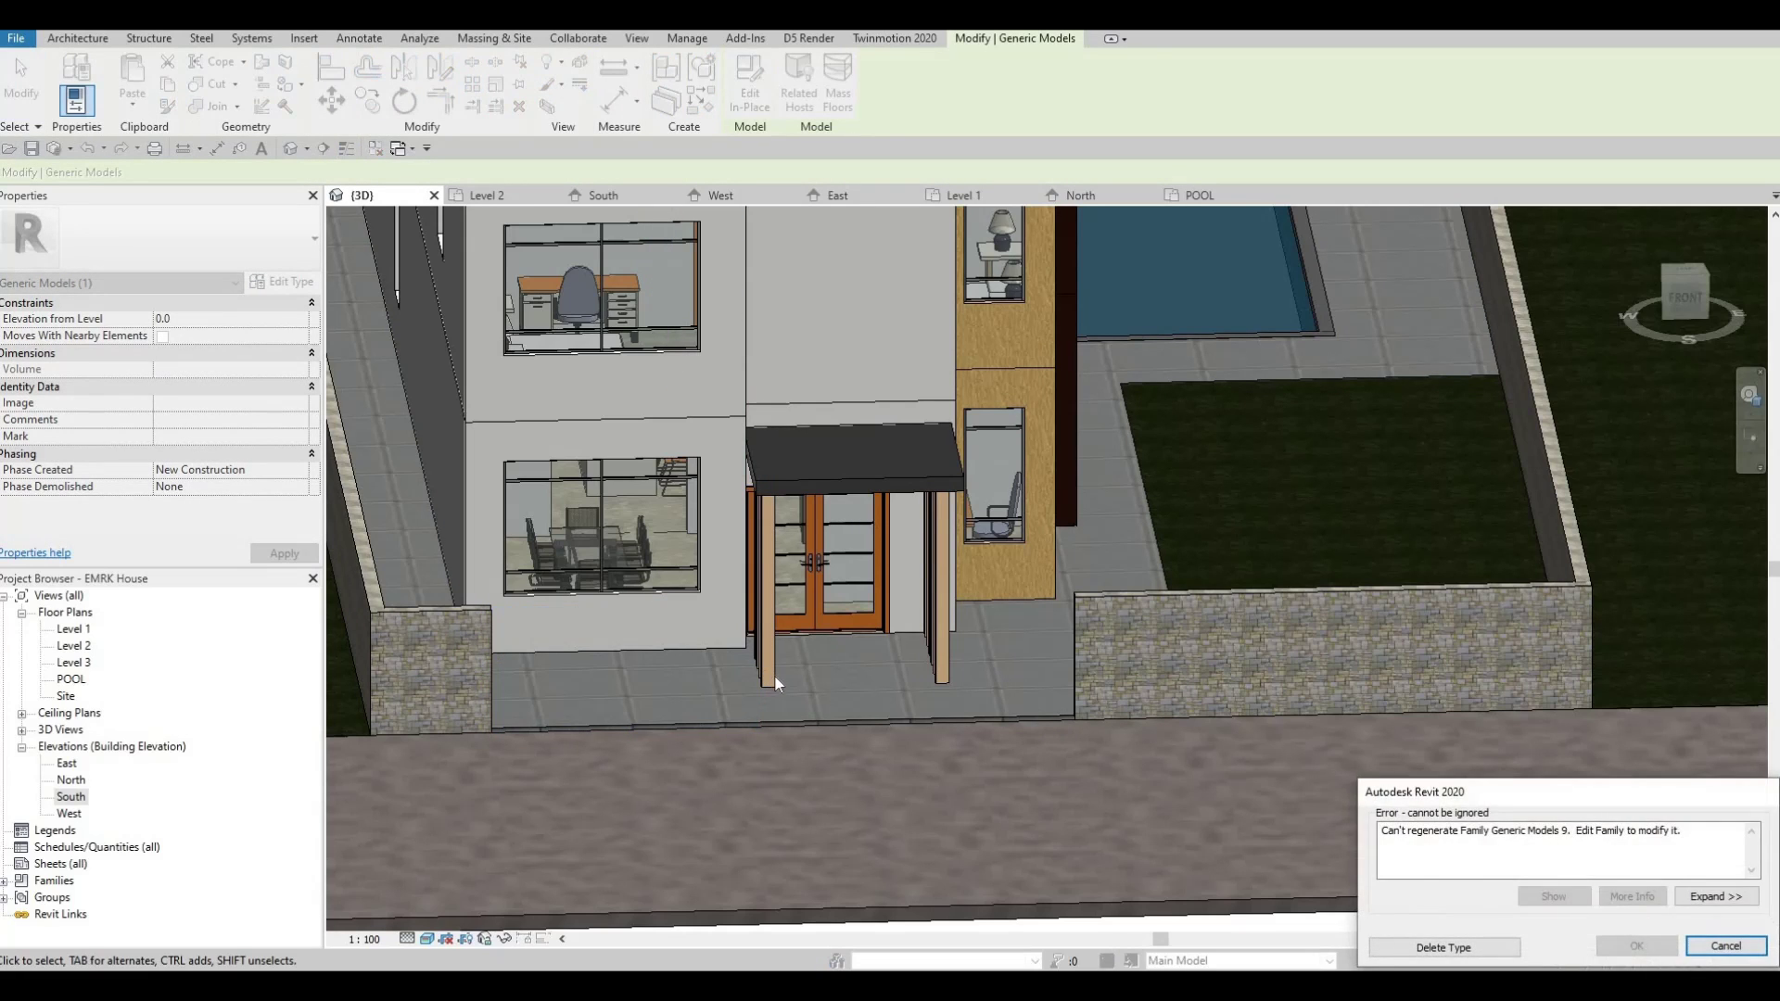
{"action": "key", "text": "Escape"}
{"action": "key", "text": "ctrl+z"}
{"action": "key", "text": "Escape"}
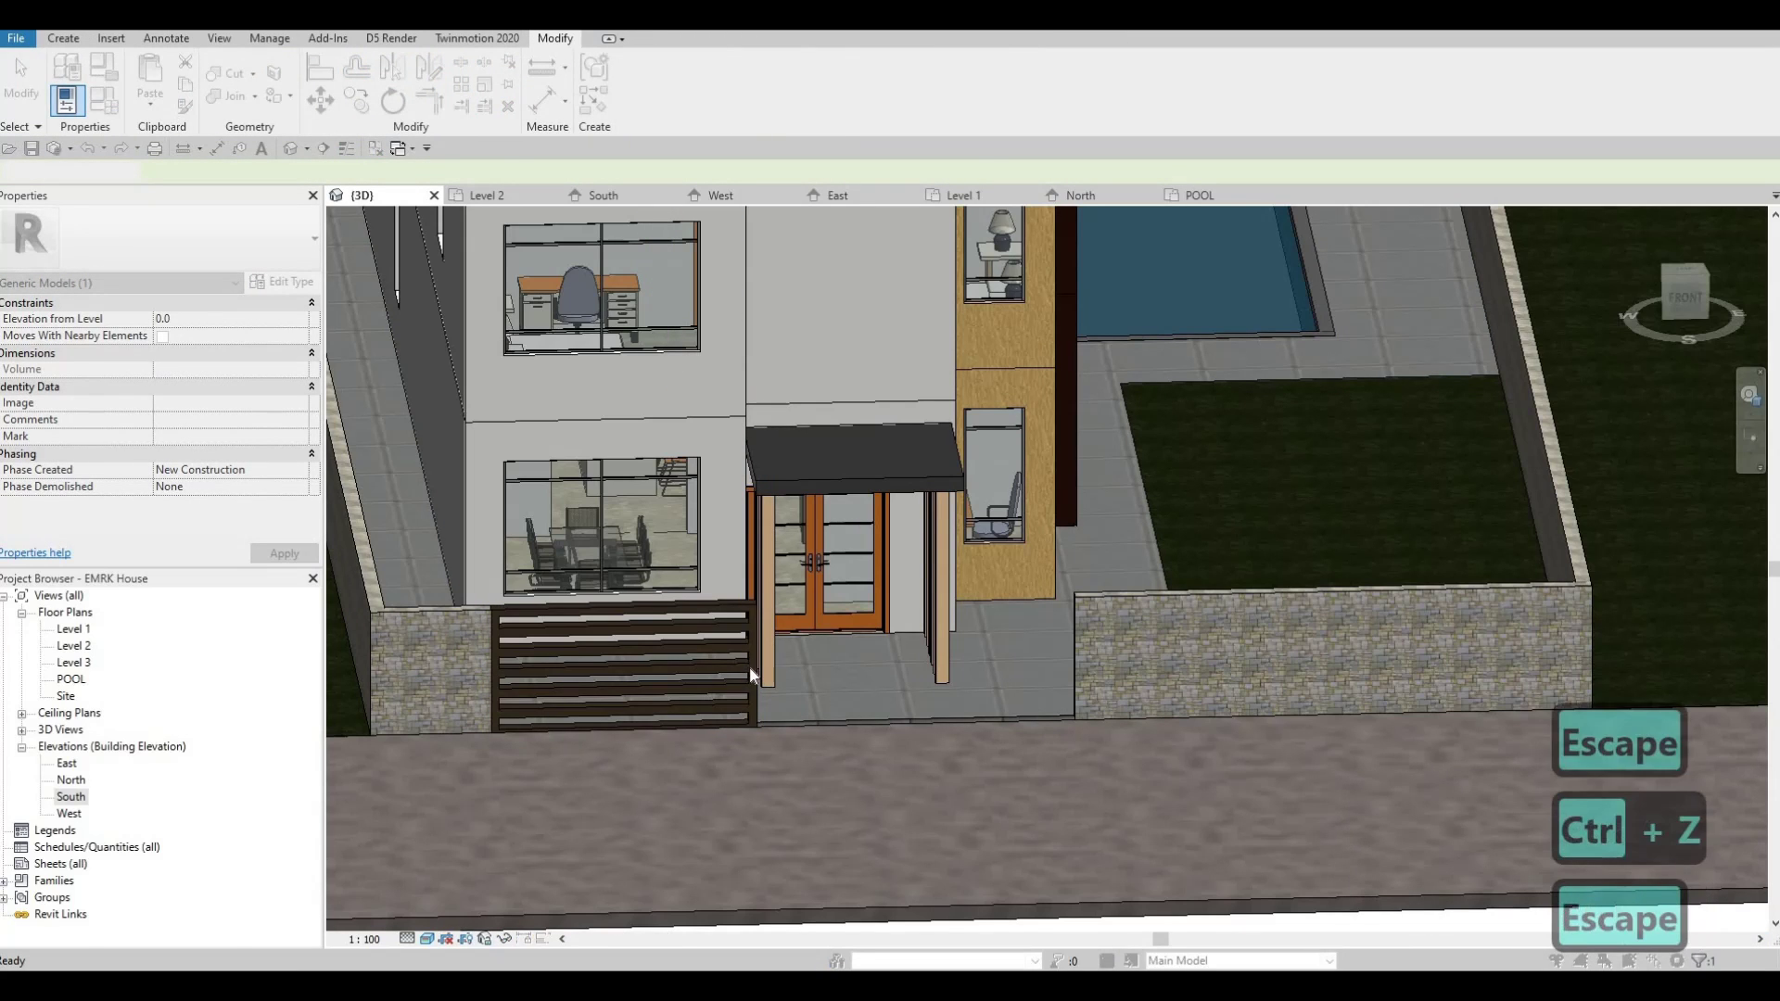
- Open the front gate for in-place editing
{"action": "double_click", "coordinate": [751, 665]}
{"action": "scroll", "coordinate": [921, 603], "scroll_direction": "down", "scroll_amount": 3}
{"action": "middle_click_drag", "start_coordinate": [922, 604], "coordinate": [860, 586], "text": "shift"}
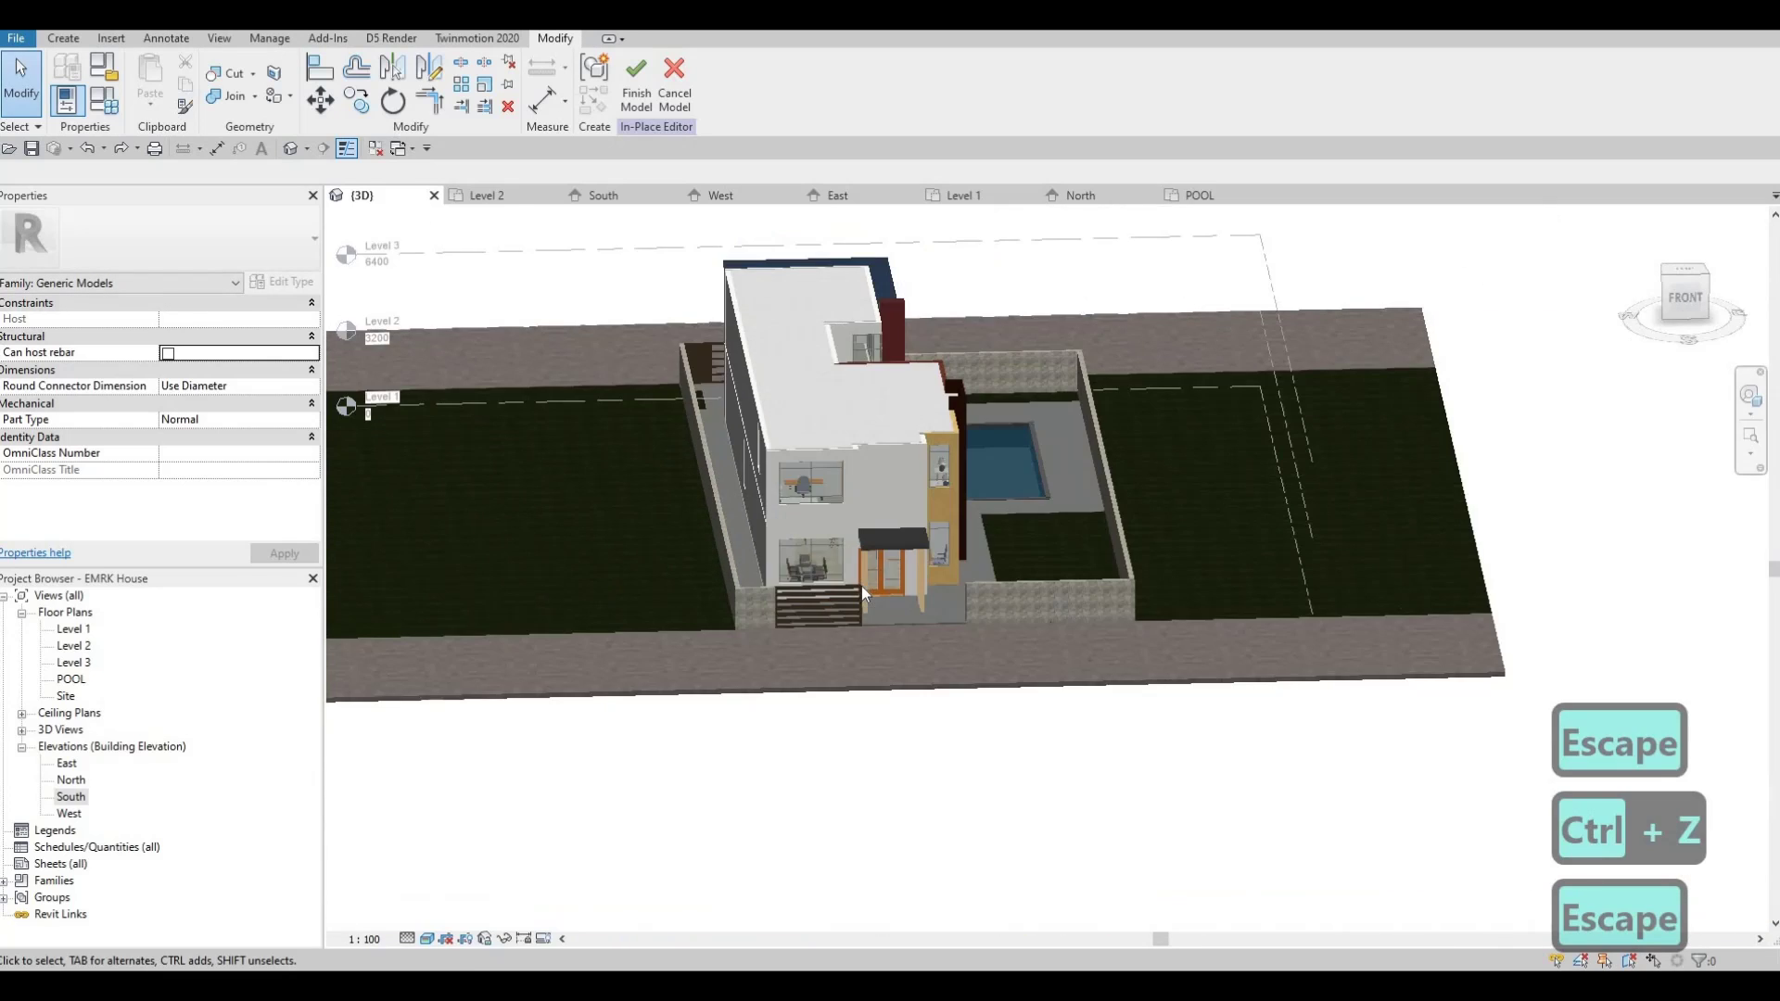
{"action": "scroll", "coordinate": [864, 590], "scroll_direction": "up", "scroll_amount": 5}
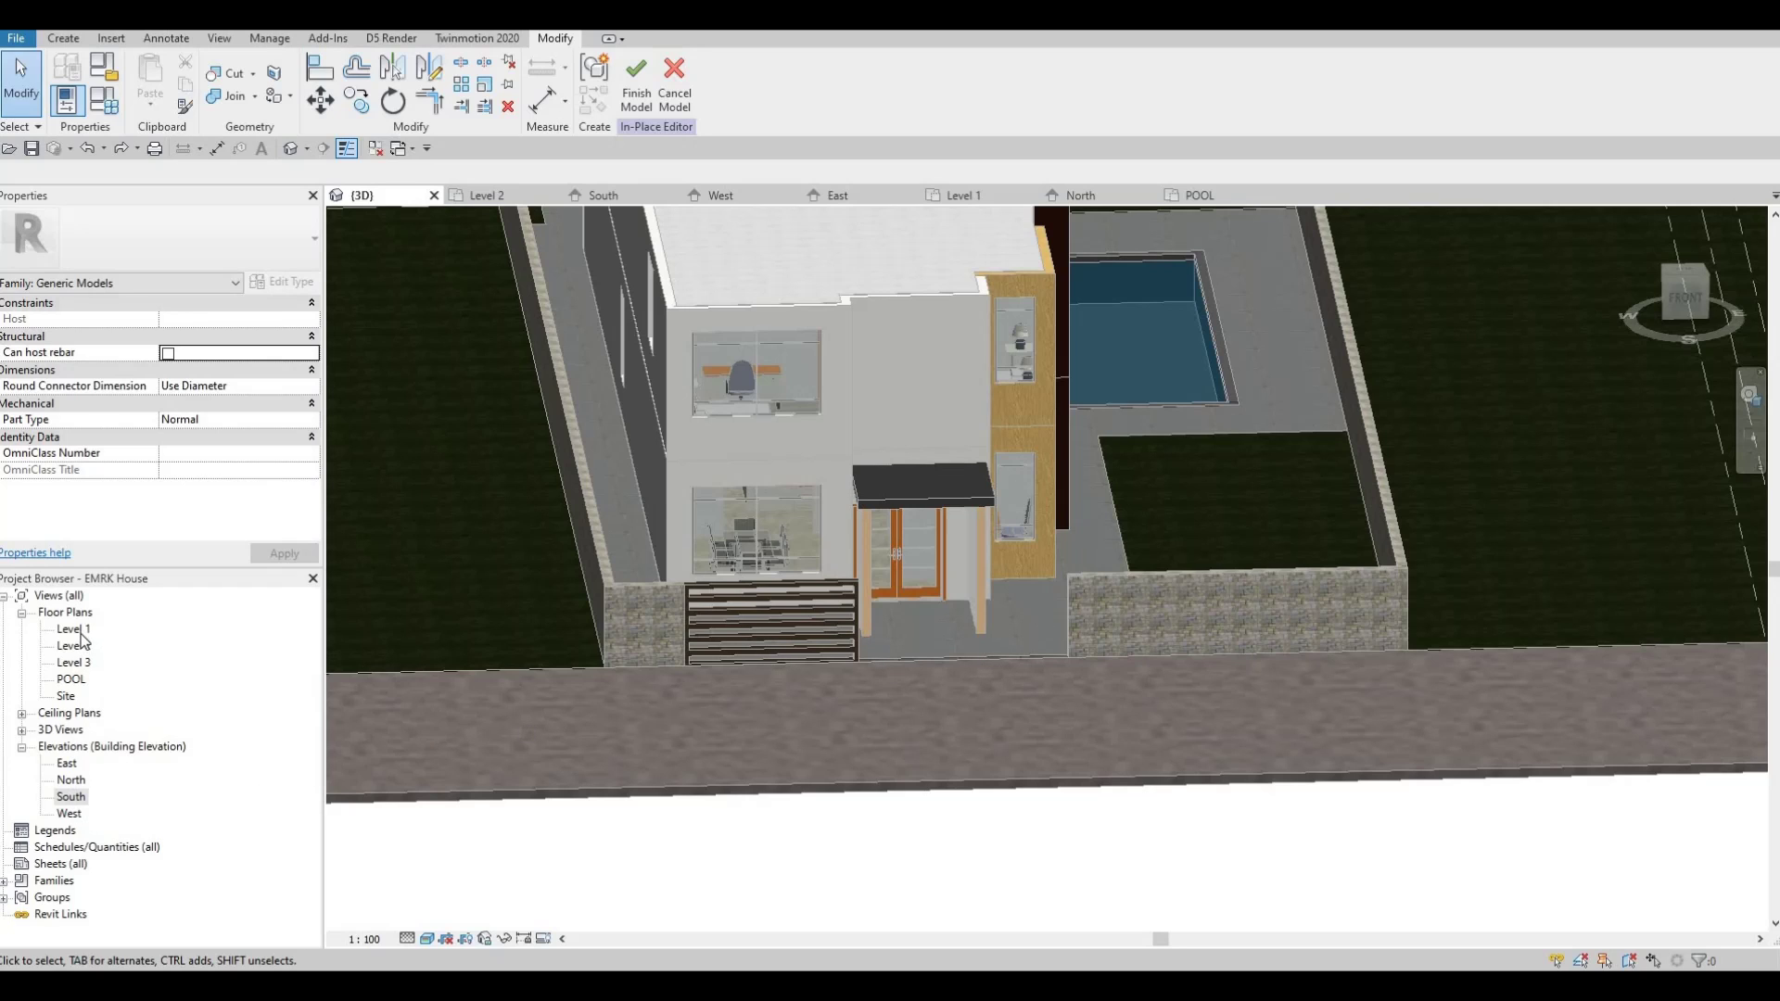
- Go to the front boundary wall opening in the Level 1 plan and close the gate's in-place editing
{"action": "left_click", "coordinate": [962, 195]}
{"action": "scroll", "coordinate": [867, 582], "scroll_direction": "down", "scroll_amount": 4}
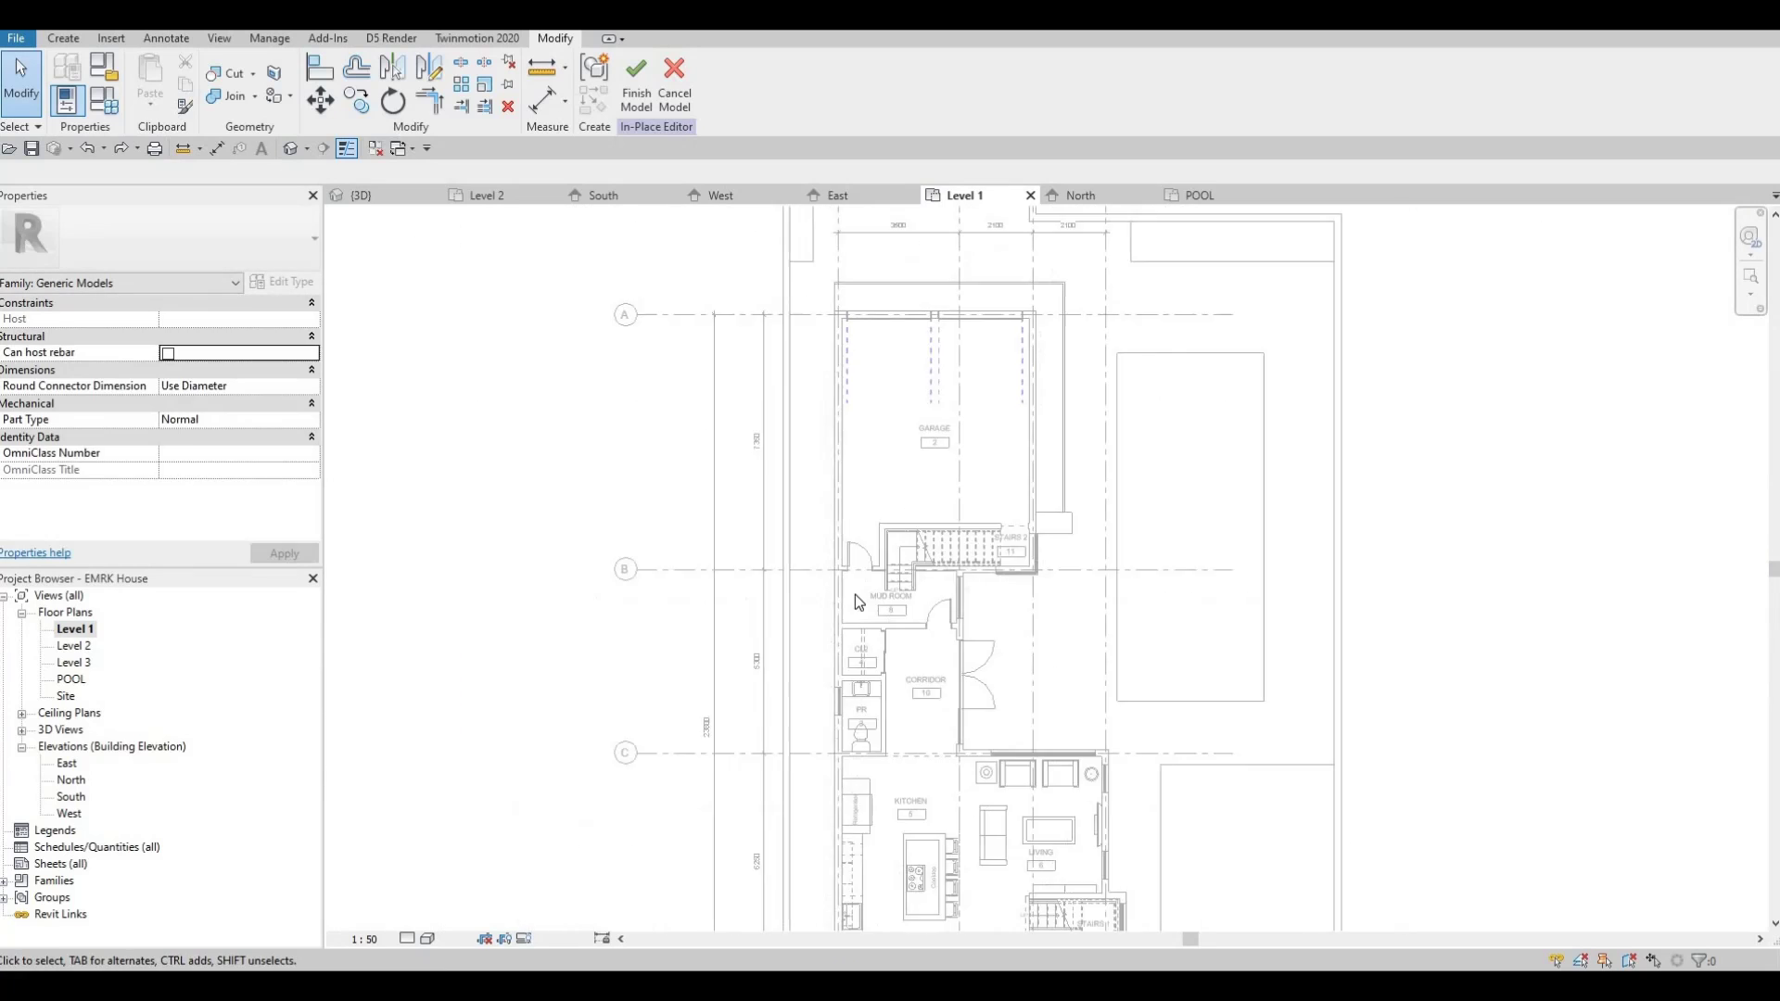
{"action": "scroll", "coordinate": [855, 598], "scroll_direction": "up", "scroll_amount": 1}
{"action": "scroll", "coordinate": [854, 601], "scroll_direction": "up", "scroll_amount": 5}
{"action": "key", "text": "Escape"}
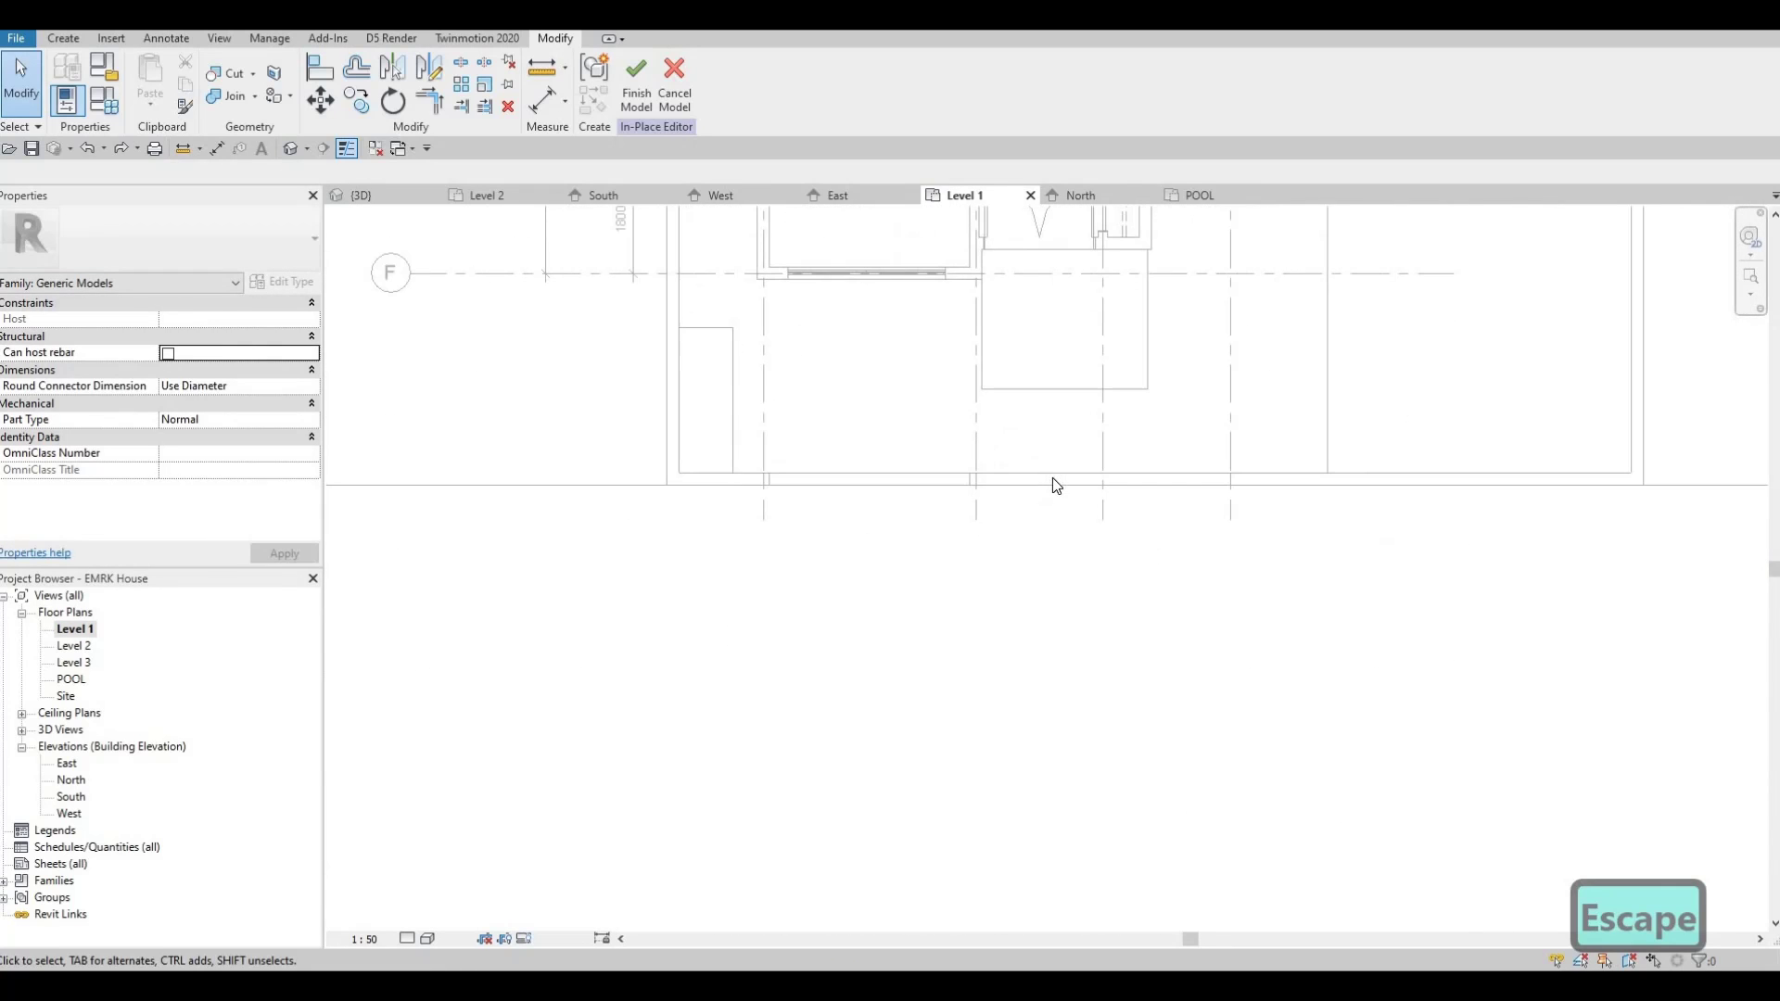
{"action": "left_click", "coordinate": [646, 90]}
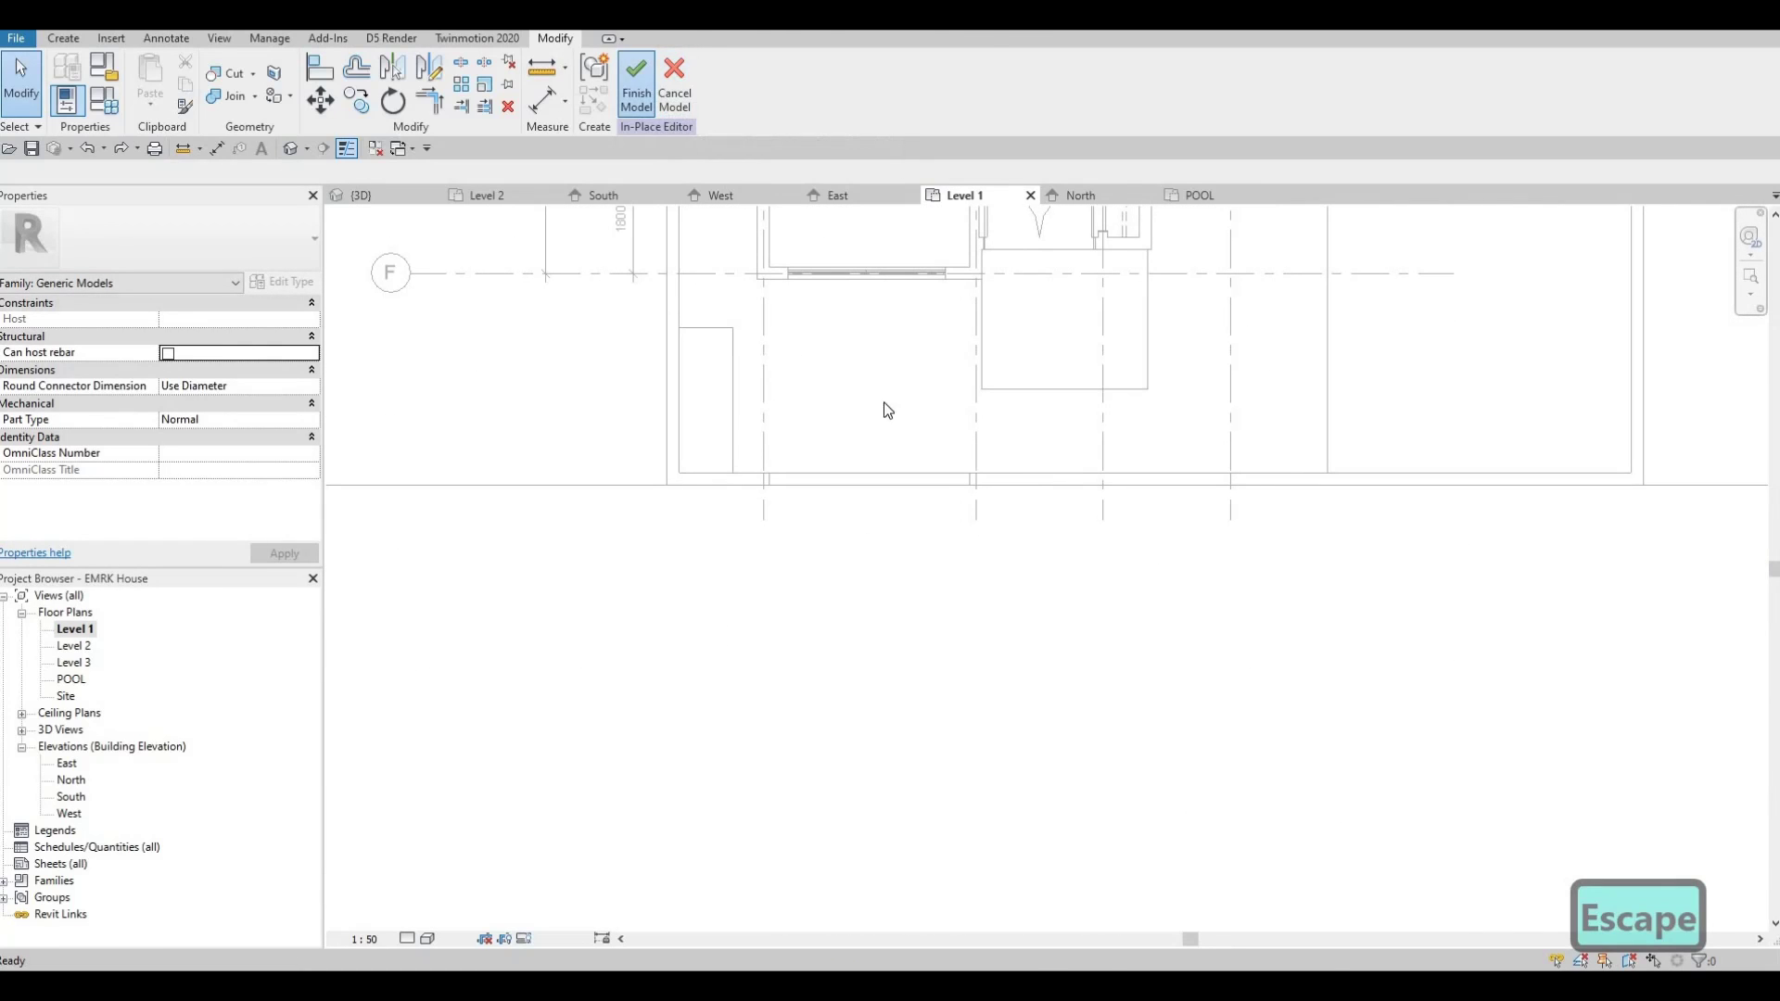
{"action": "key", "text": "Escape"}
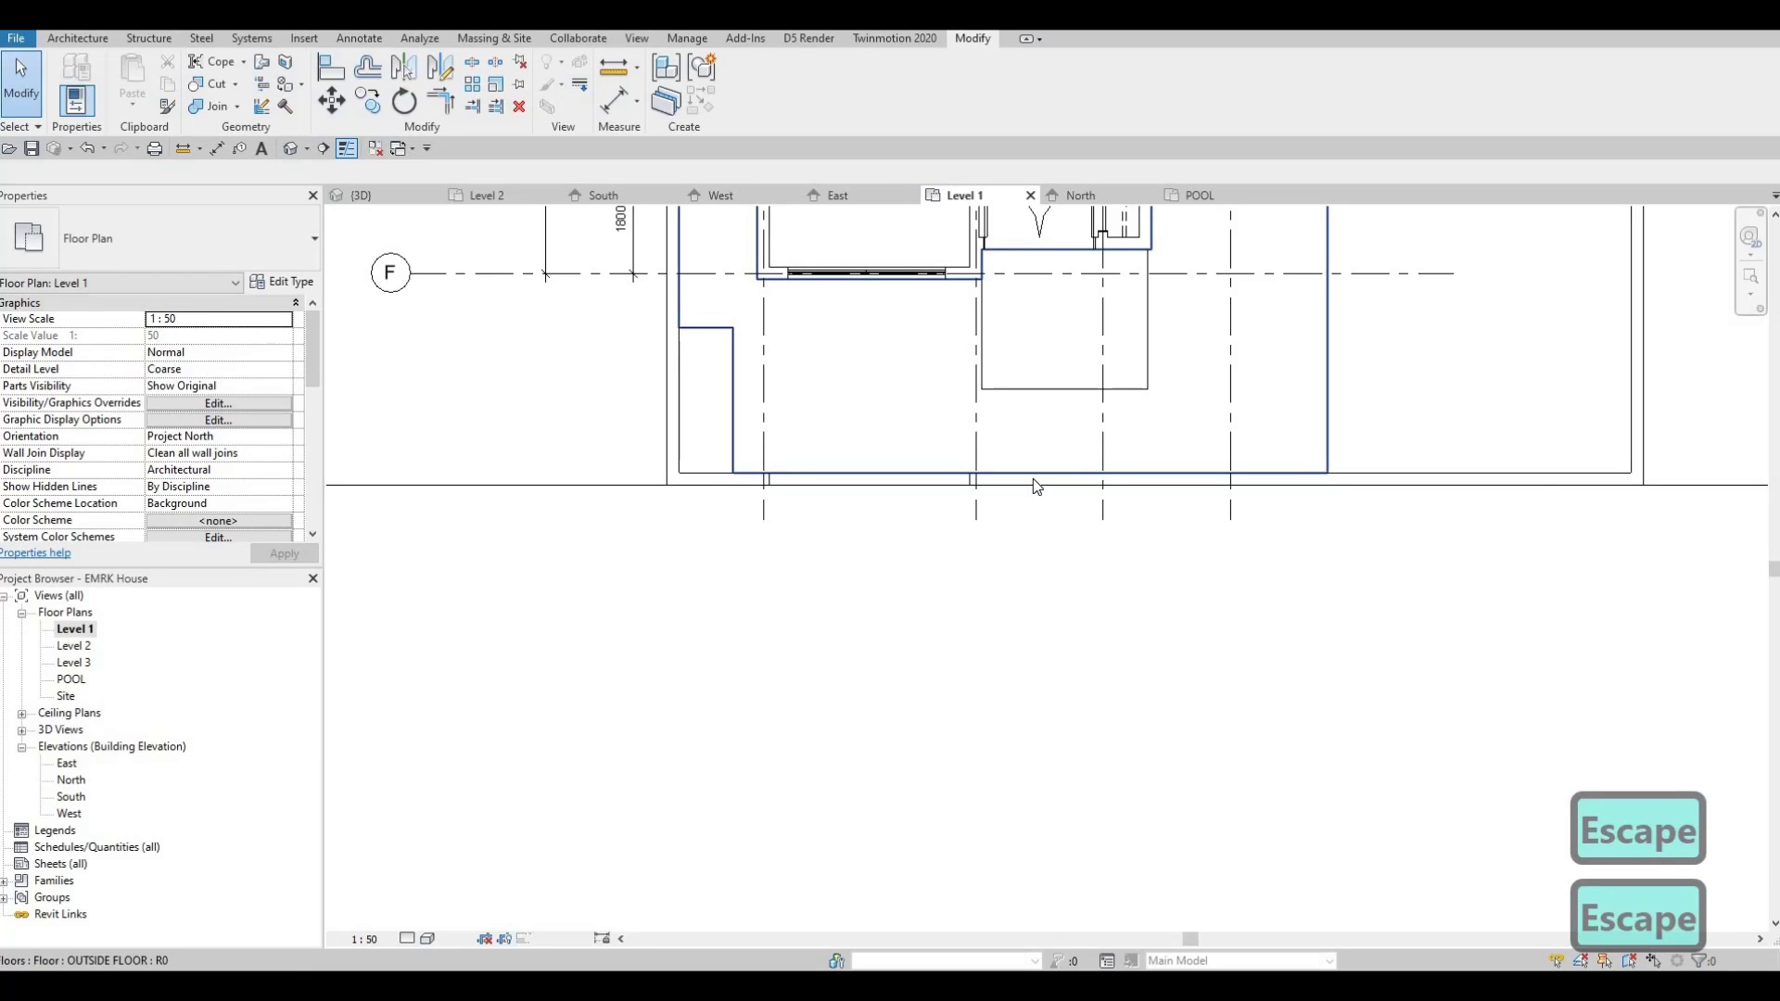
- Create a wall similar to the front BOUNDARY WALL, drawing a 480 mm segment from the gate's pool-side end along the wall line
{"action": "key", "text": "Tab"}
{"action": "key", "text": "Tab"}
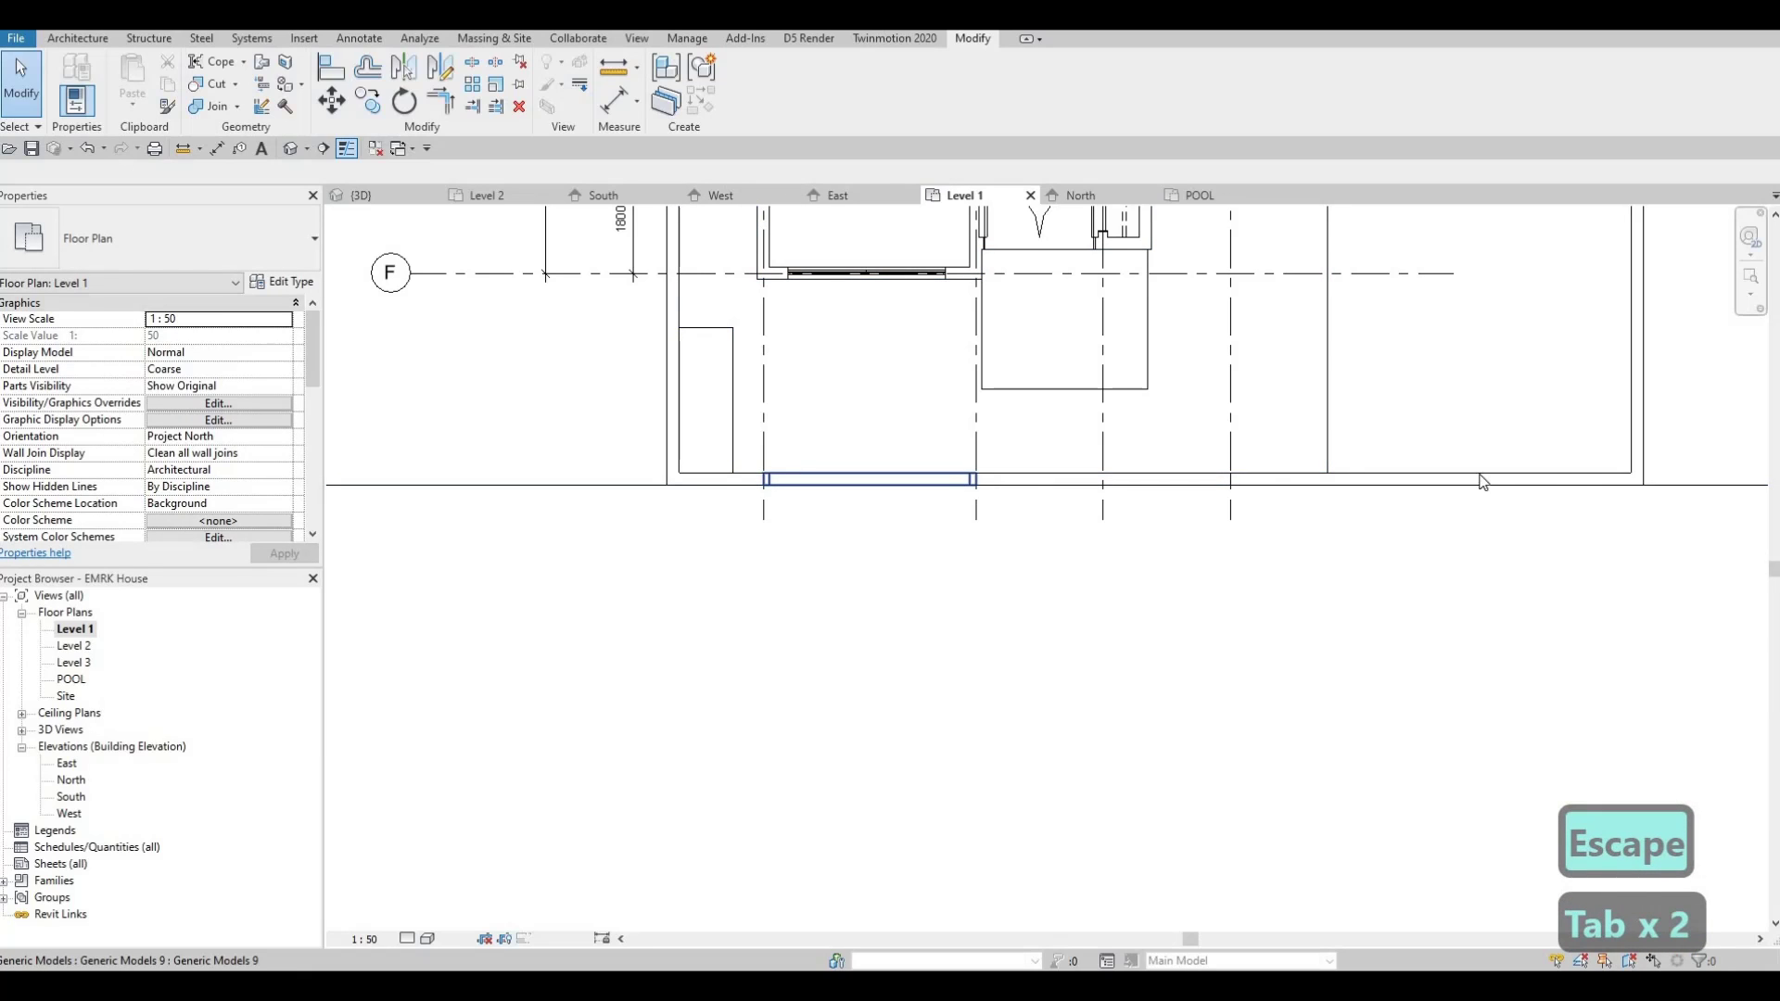
{"action": "left_click", "coordinate": [1536, 472]}
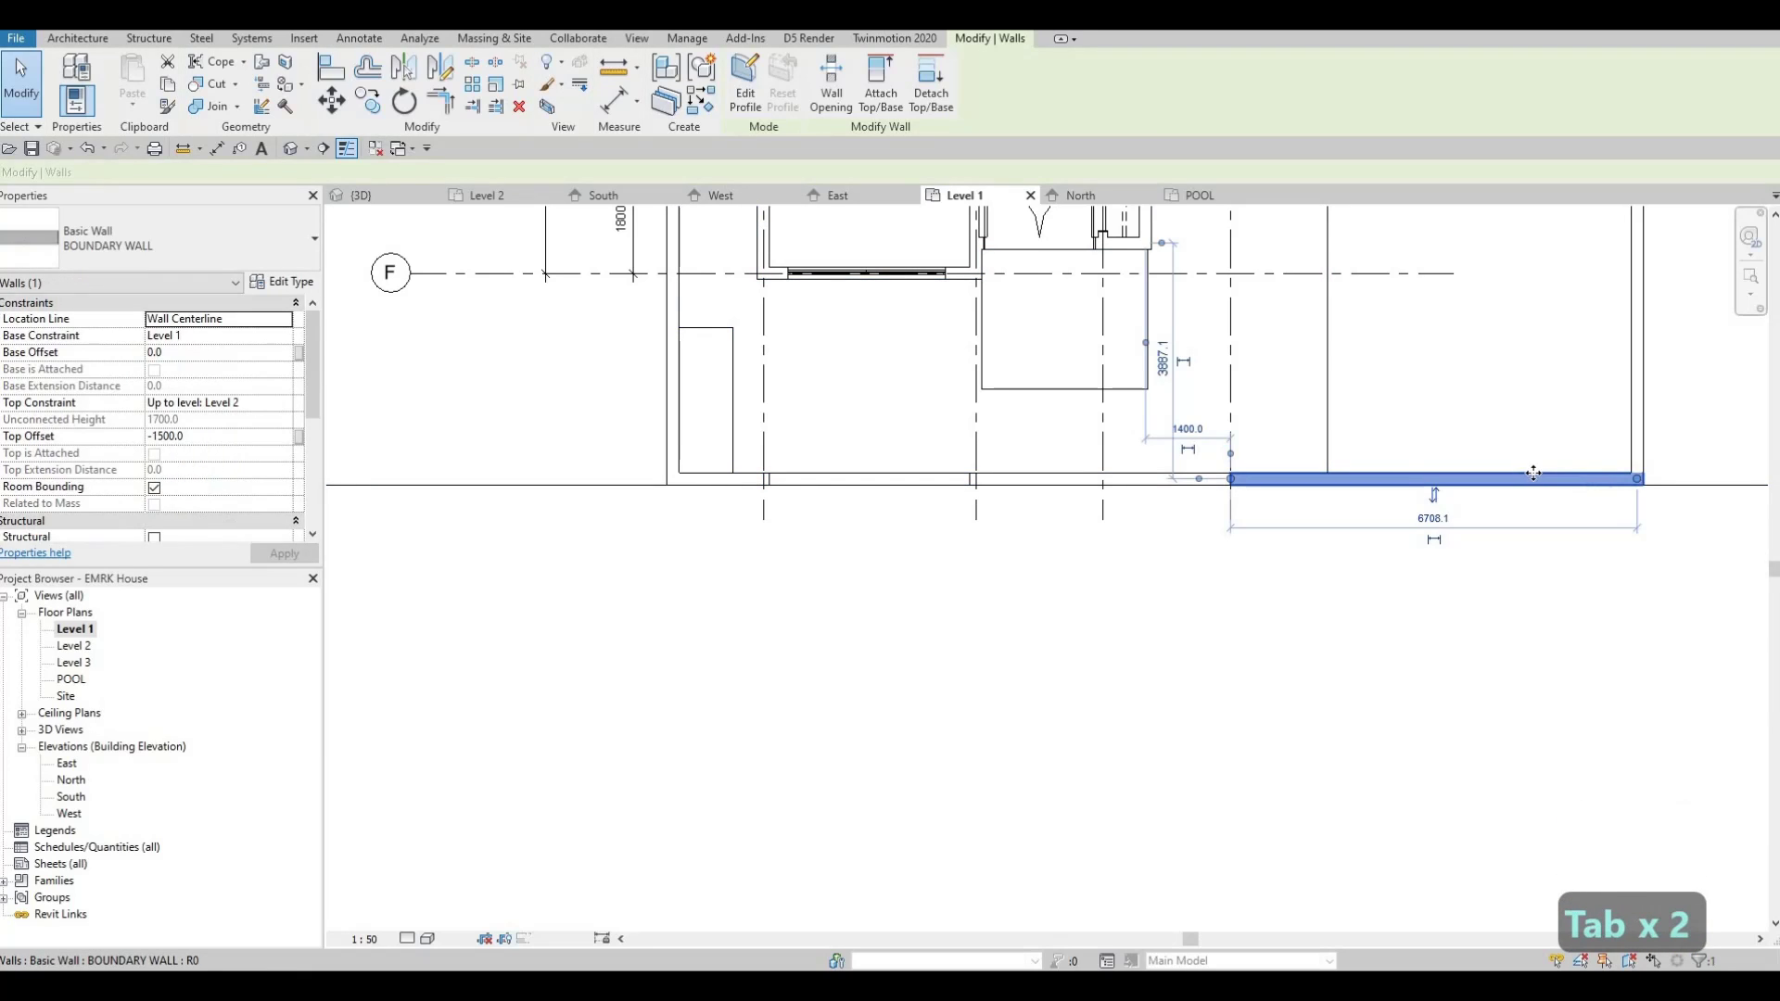
{"action": "key", "text": "c"}
{"action": "key", "text": "s"}
{"action": "scroll", "coordinate": [934, 496], "scroll_direction": "up", "scroll_amount": 4}
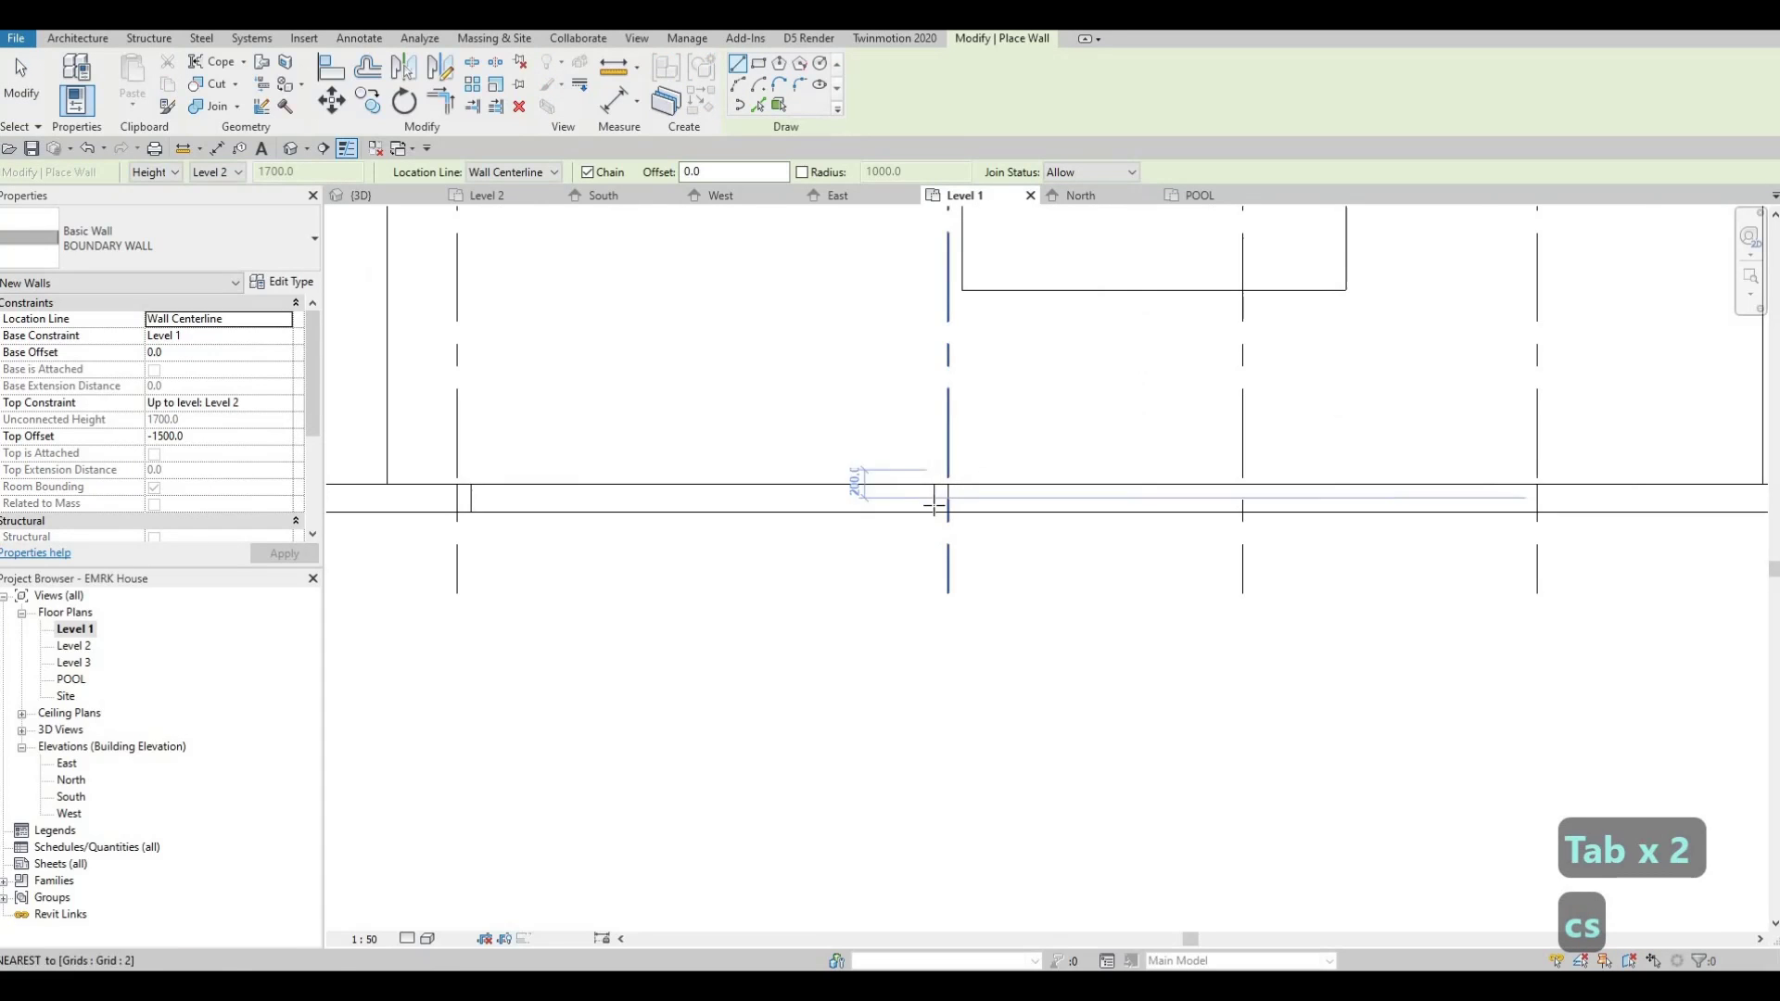
{"action": "left_click", "coordinate": [935, 497]}
{"action": "left_click", "coordinate": [1001, 498]}
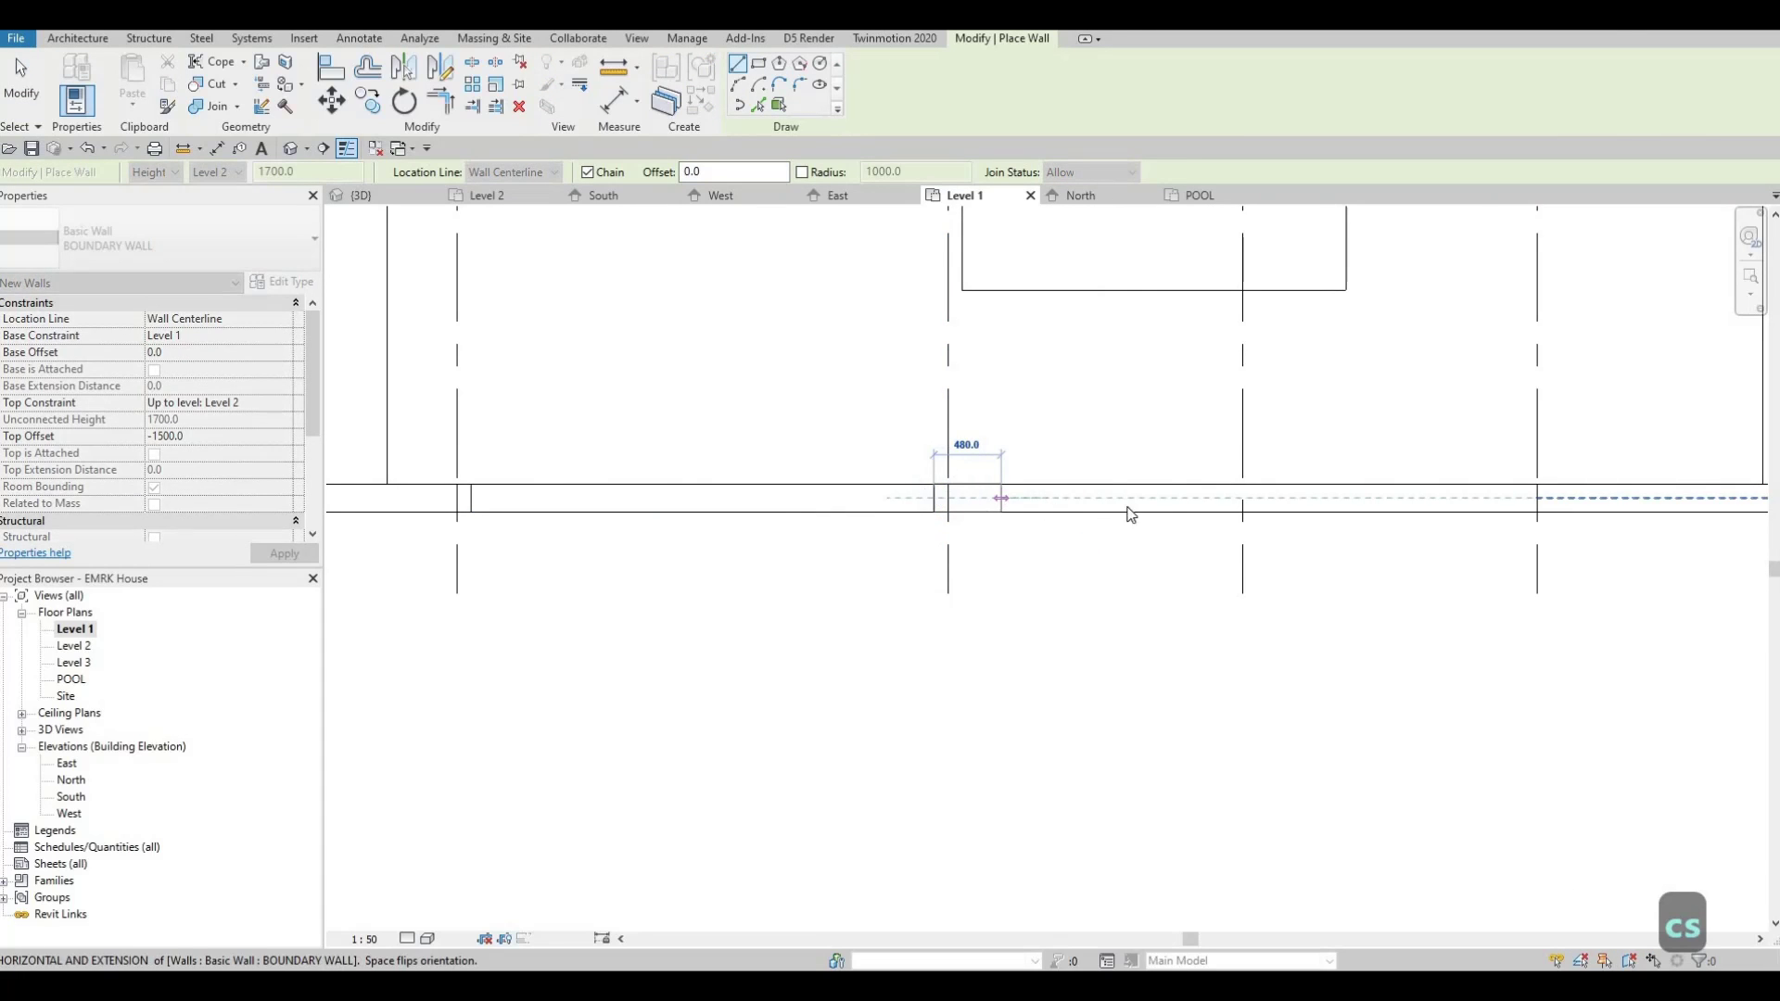
- Finish placing walls and extend the long pool-side boundary wall along the front wall line toward the gate
{"action": "key", "text": "Escape"}
{"action": "scroll", "coordinate": [1150, 459], "scroll_direction": "down", "scroll_amount": 2}
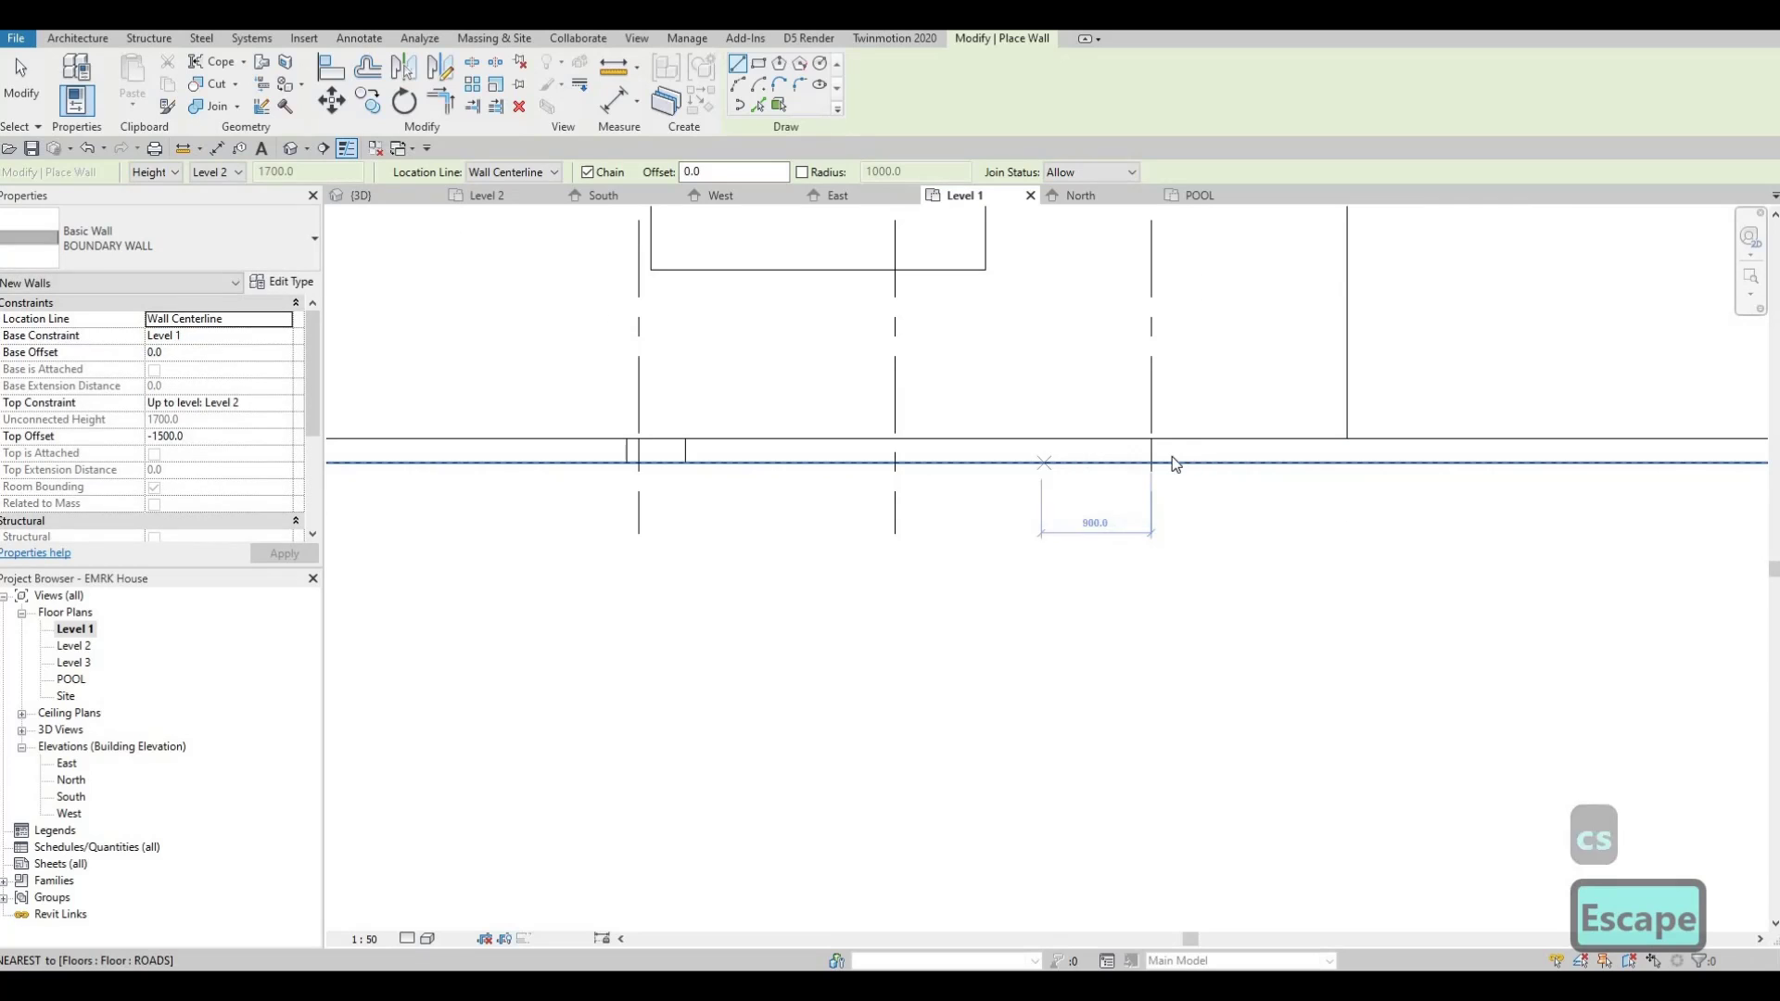
{"action": "key", "text": "Escape"}
{"action": "left_click", "coordinate": [1150, 459]}
{"action": "left_click", "coordinate": [1011, 450]}
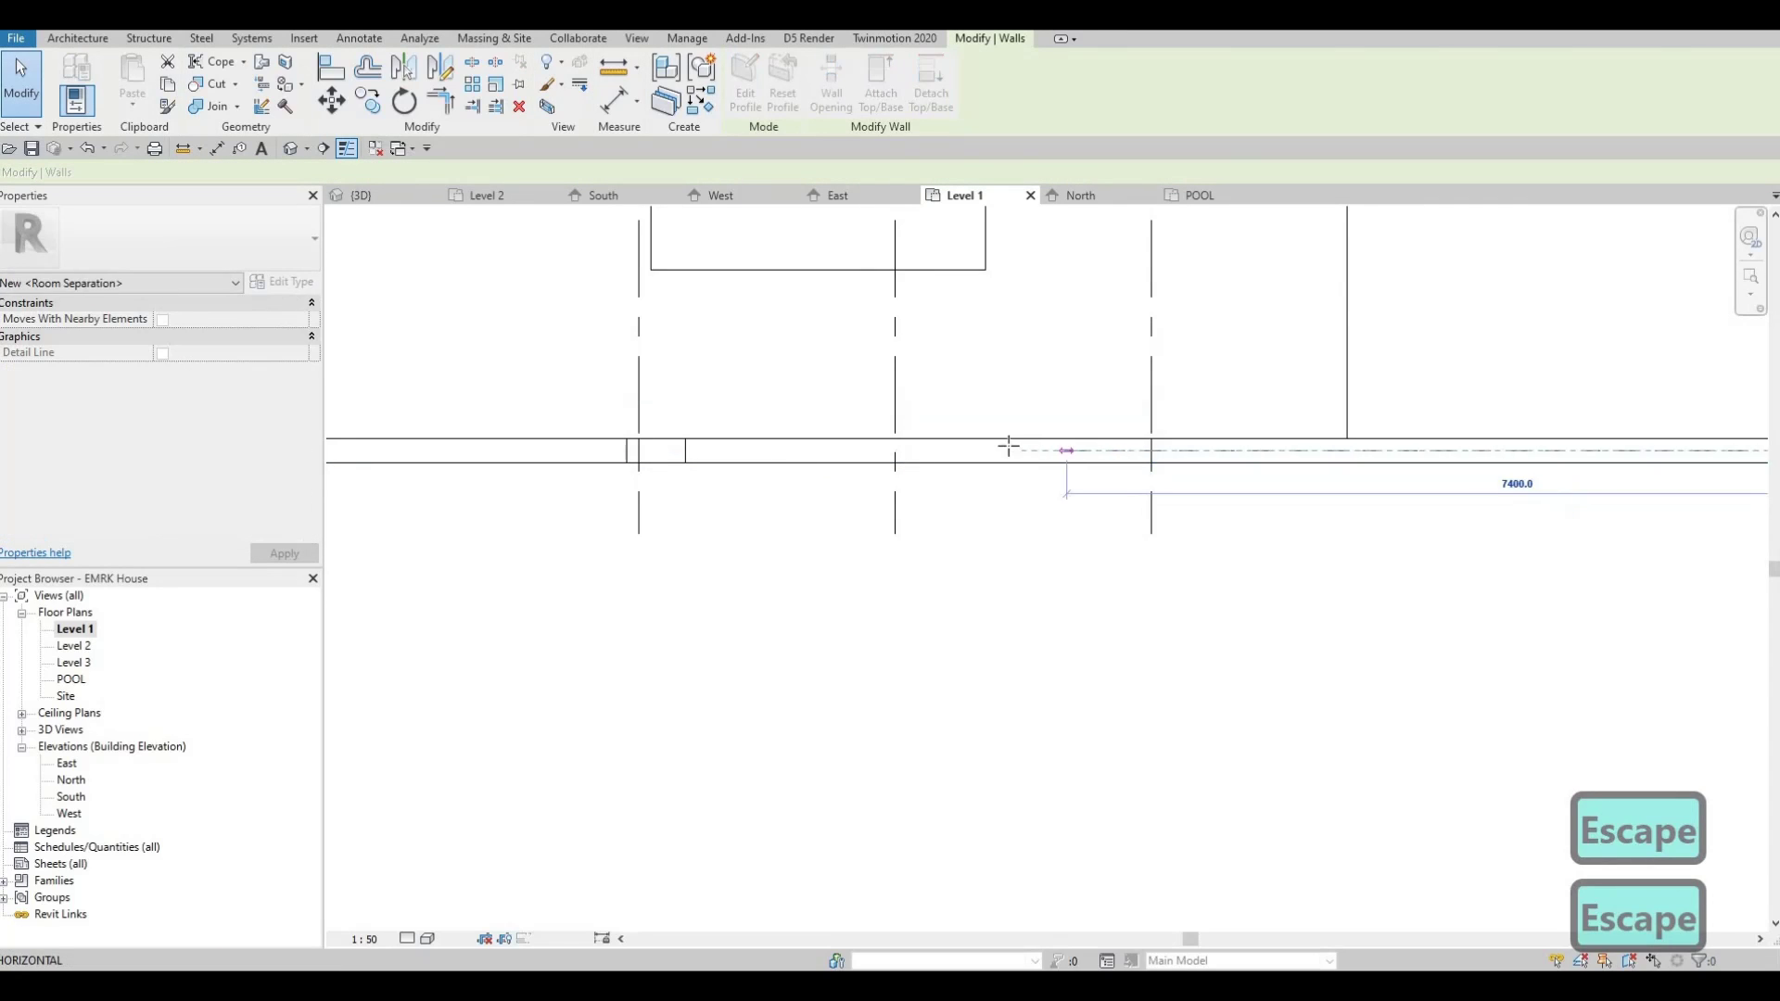
{"action": "left_click", "coordinate": [1008, 459]}
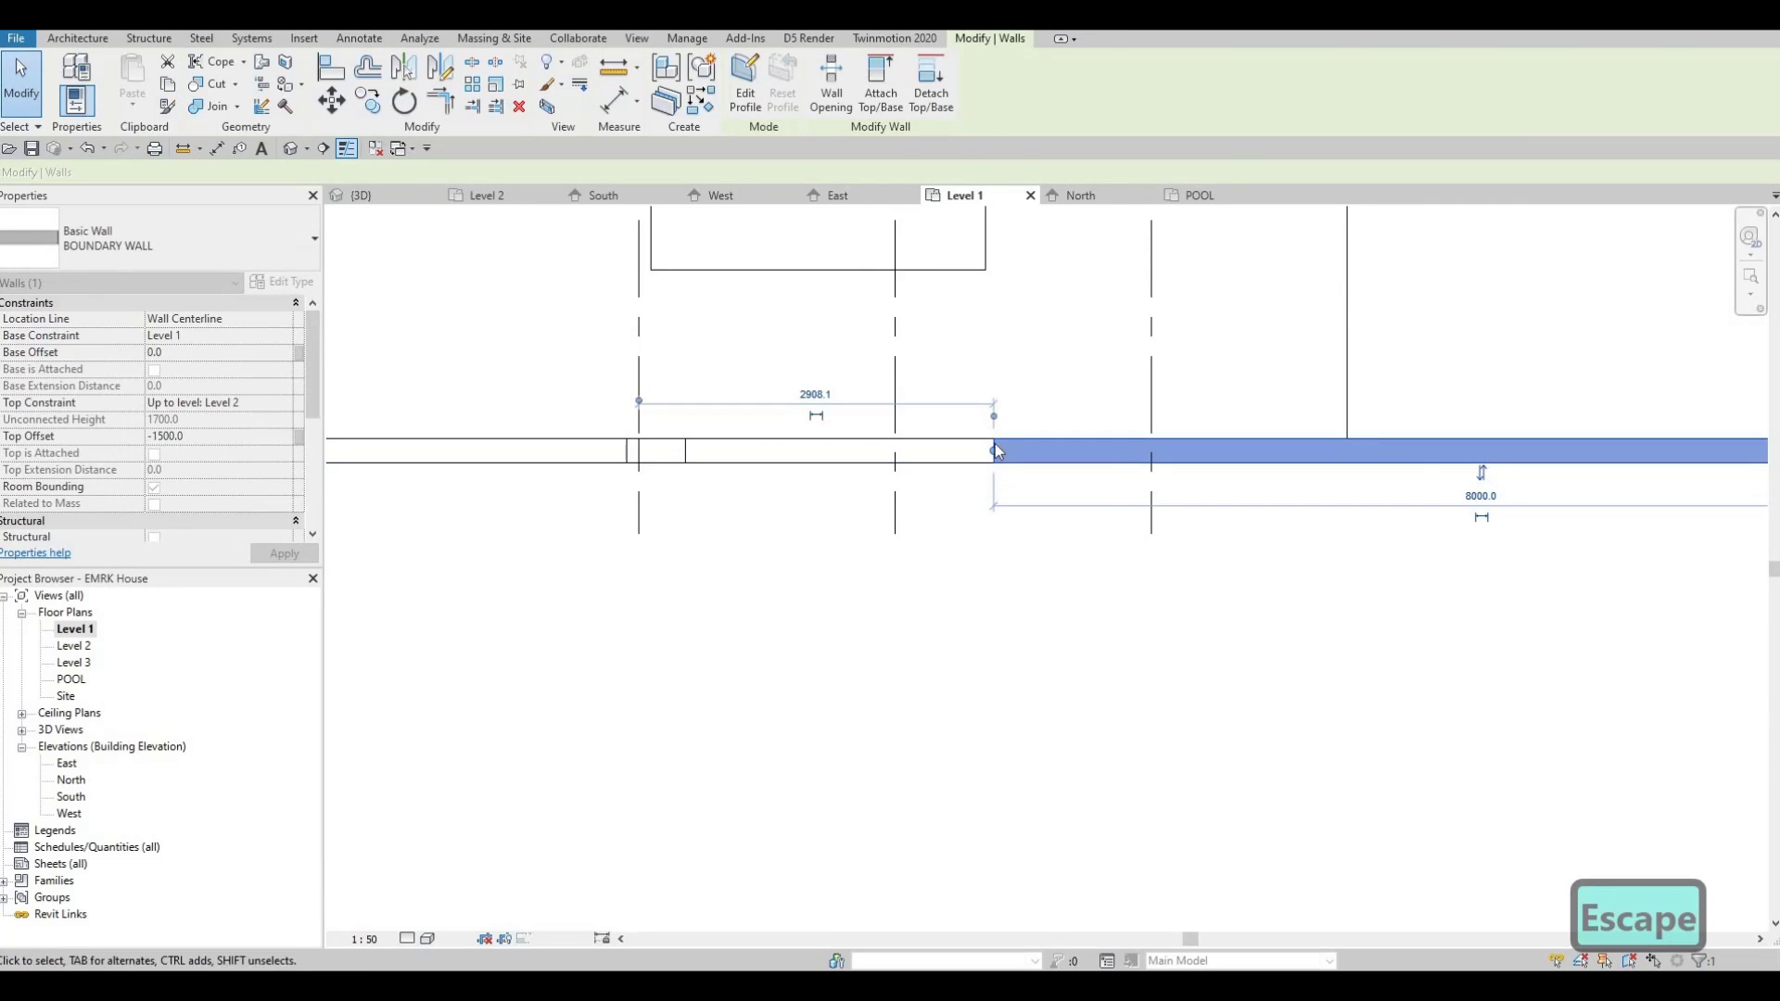
{"action": "left_click_drag", "start_coordinate": [962, 449], "coordinate": [956, 454]}
{"action": "key", "text": "Escape"}
{"action": "key", "text": "Escape"}
- Narrow the entrance opening by stretching the short wall segment beside the gate to 700 mm and the long boundary wall to 8700 mm
{"action": "left_click", "coordinate": [680, 449]}
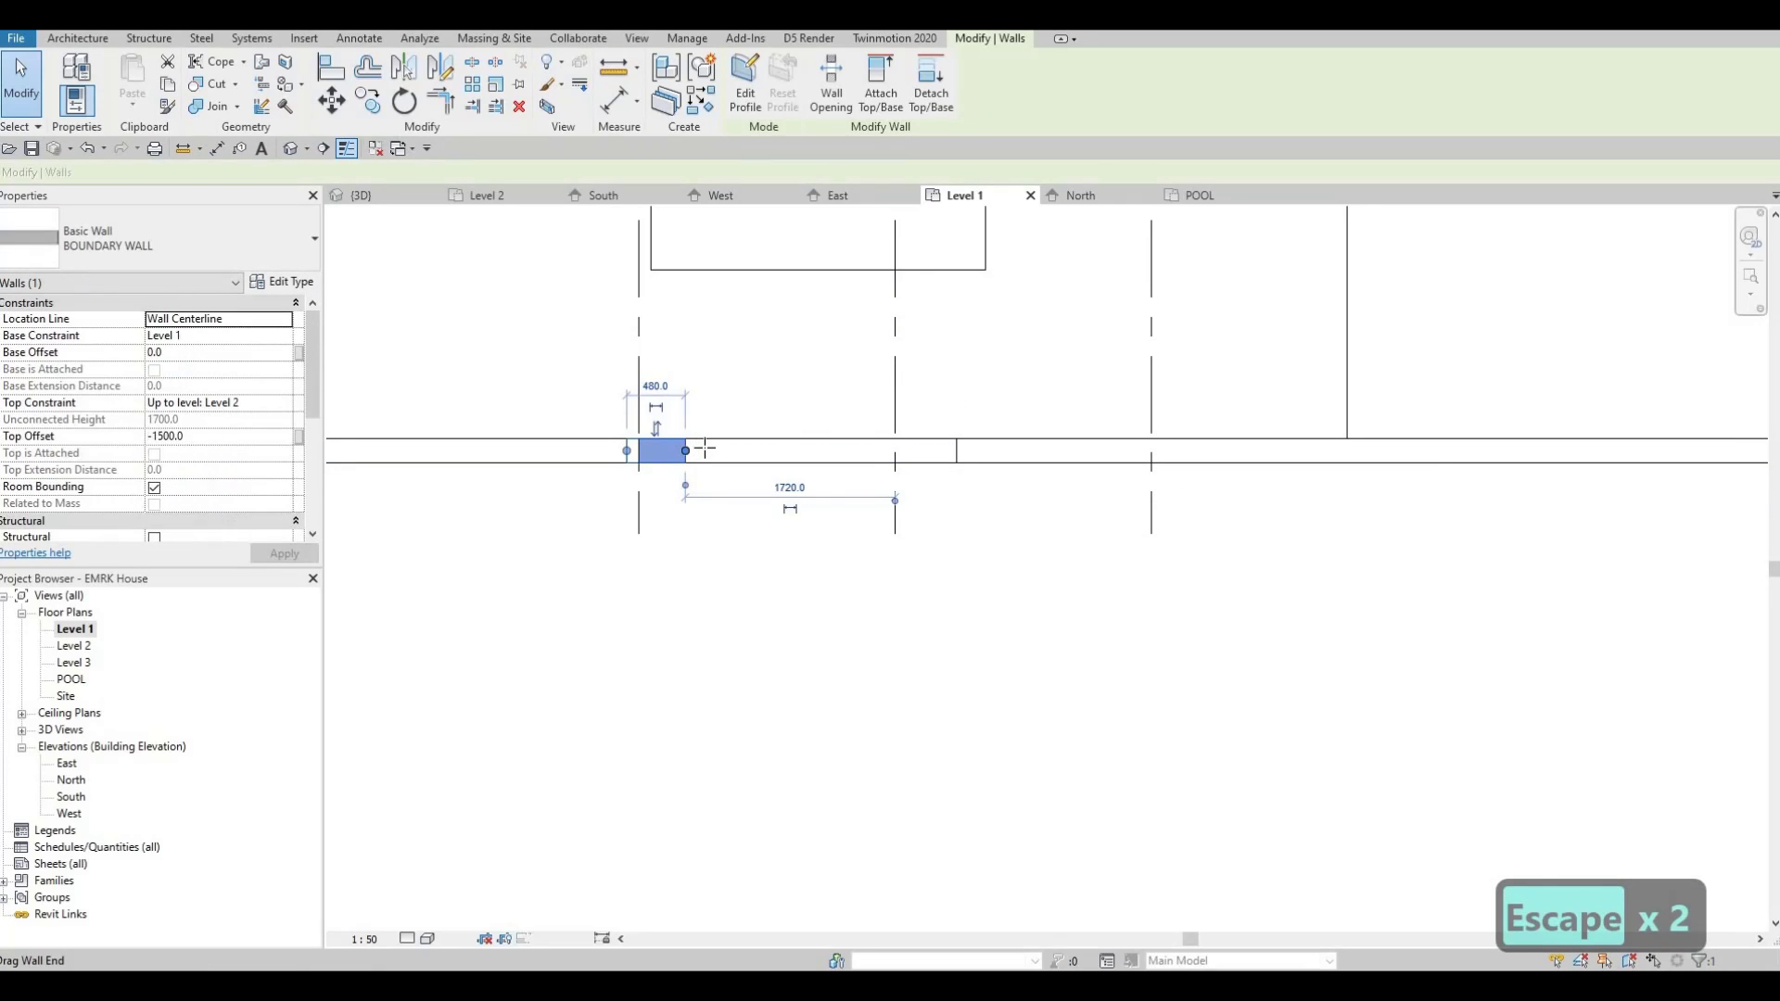
{"action": "left_click", "coordinate": [700, 450]}
{"action": "left_click", "coordinate": [693, 451]}
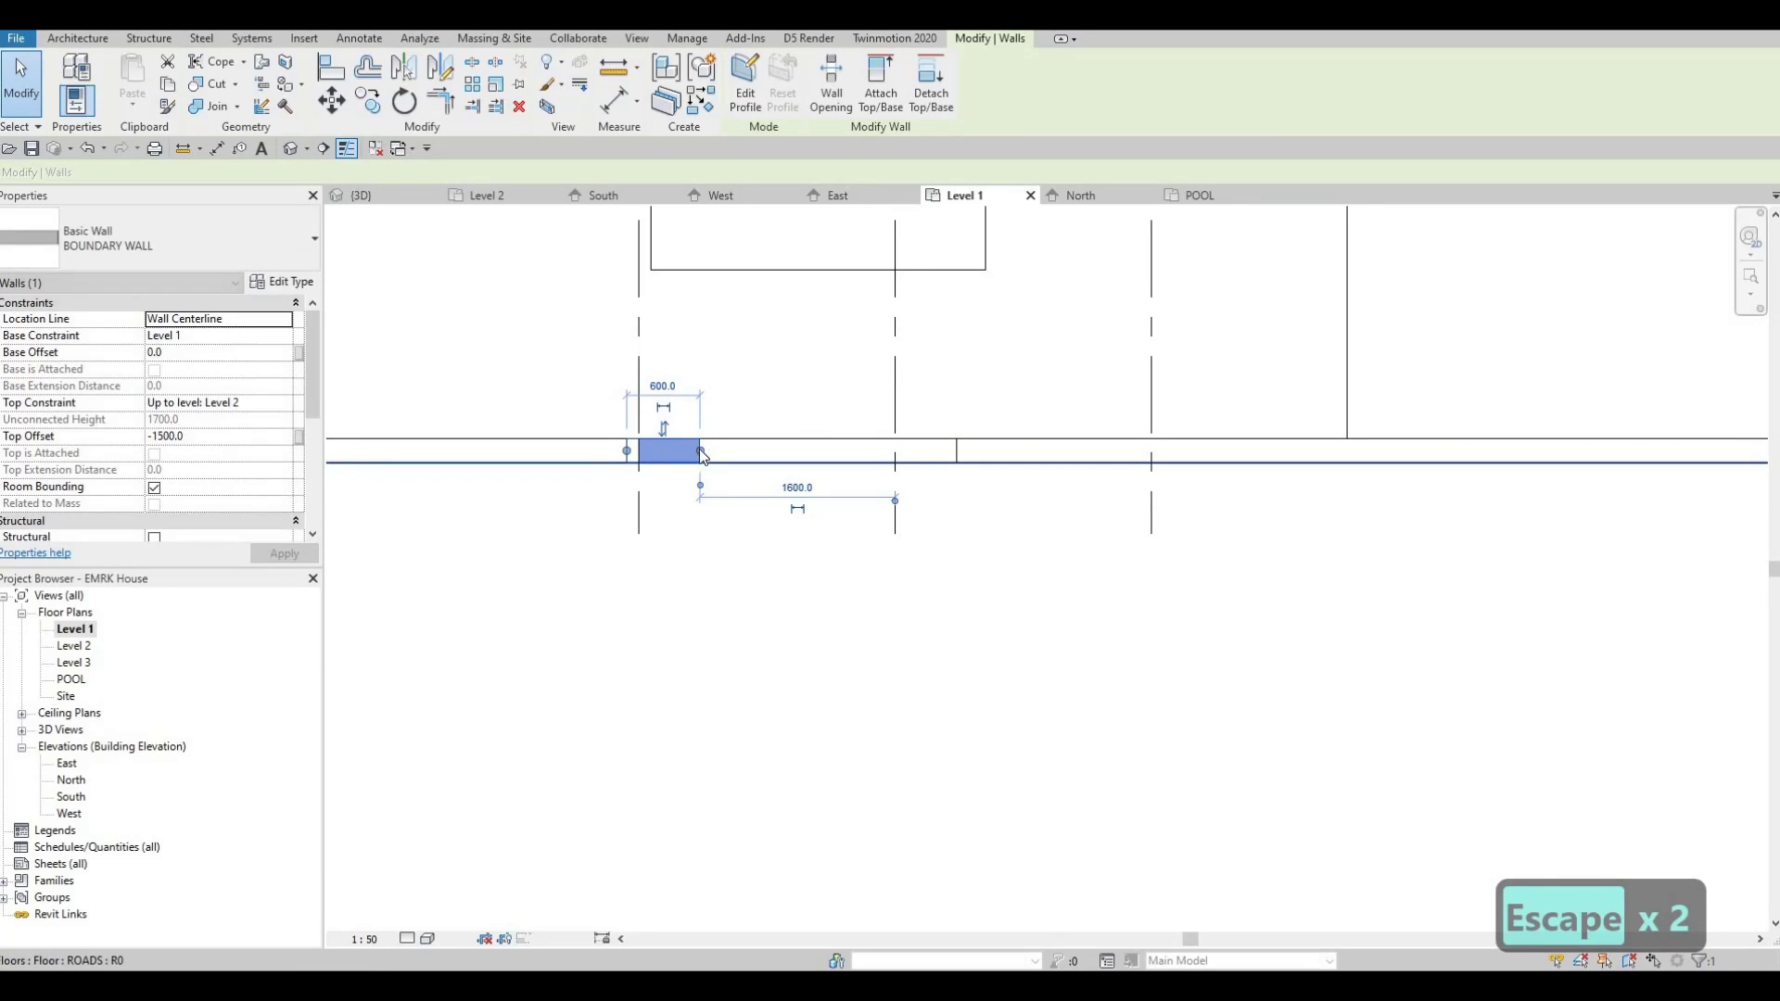
{"action": "left_click_drag", "start_coordinate": [700, 451], "coordinate": [724, 451]}
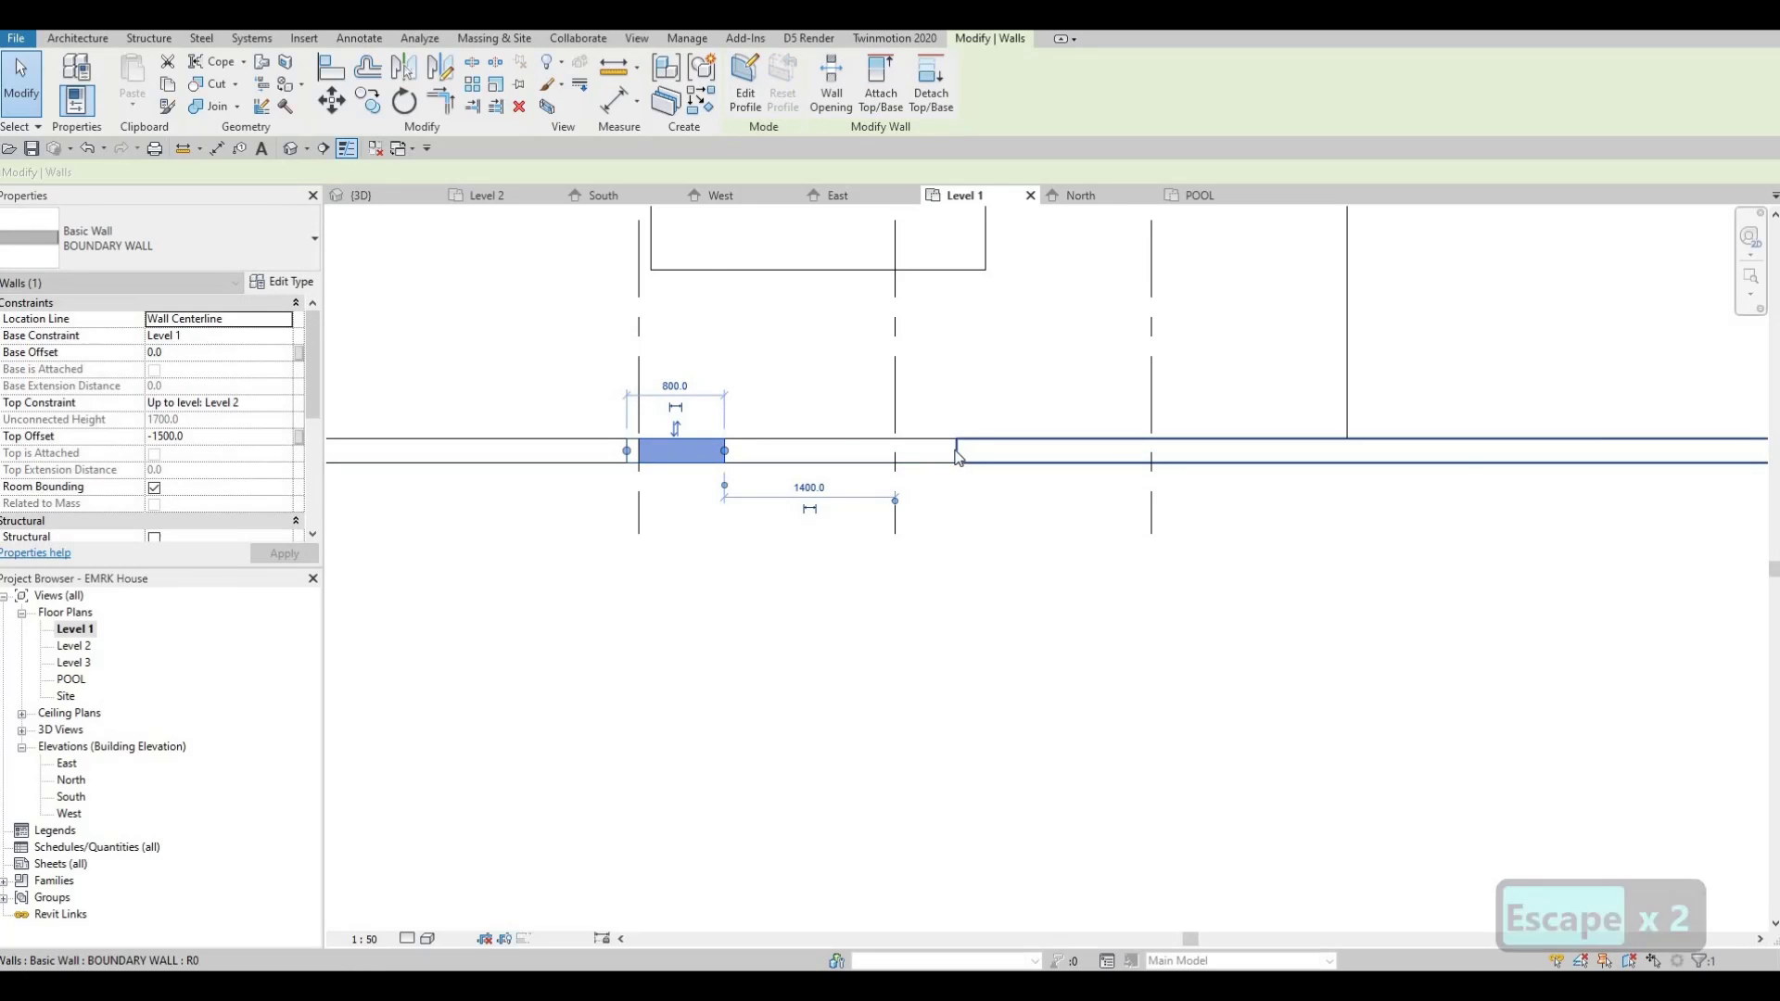
{"action": "left_click", "coordinate": [959, 454]}
{"action": "left_click_drag", "start_coordinate": [956, 451], "coordinate": [908, 452]}
{"action": "key", "text": "Escape"}
{"action": "left_click", "coordinate": [920, 451]}
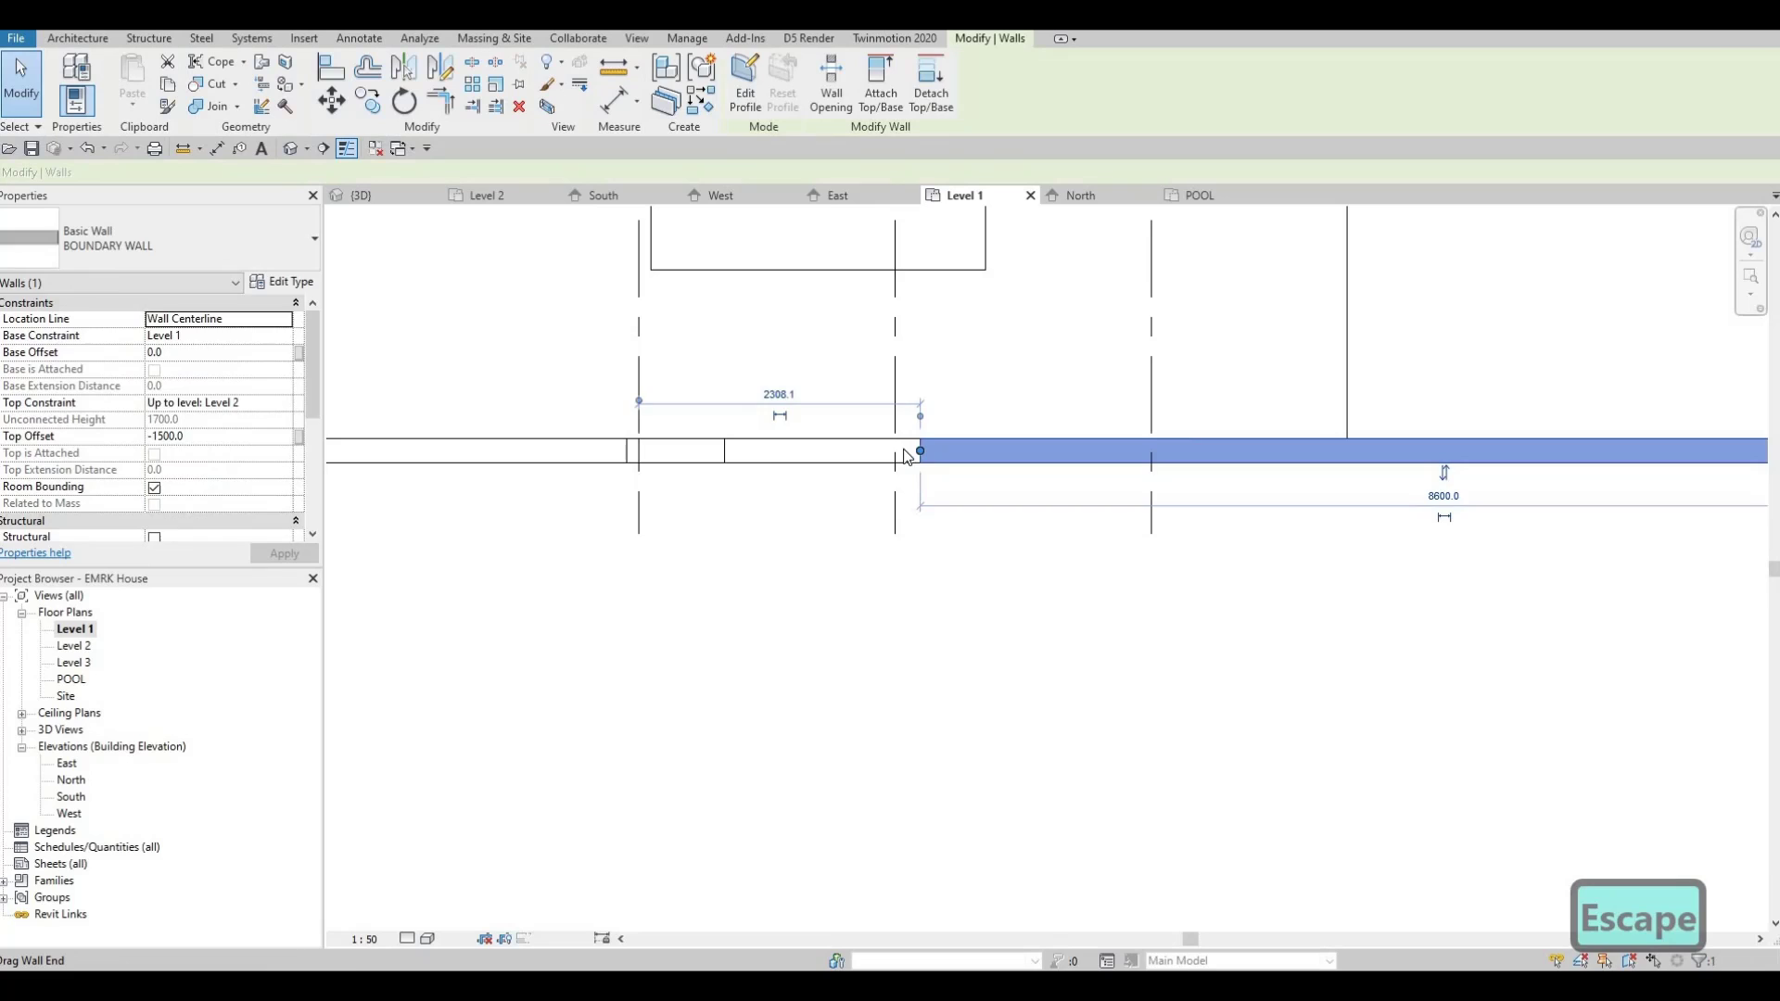
{"action": "left_click", "coordinate": [725, 452]}
{"action": "left_click_drag", "start_coordinate": [725, 451], "coordinate": [712, 452]}
{"action": "key", "text": "Escape"}
- Check the entrance opening in 3D and extend the long boundary wall's end to the nearest grid line in the Level 1 plan
{"action": "key", "text": "ctrl+Tab"}
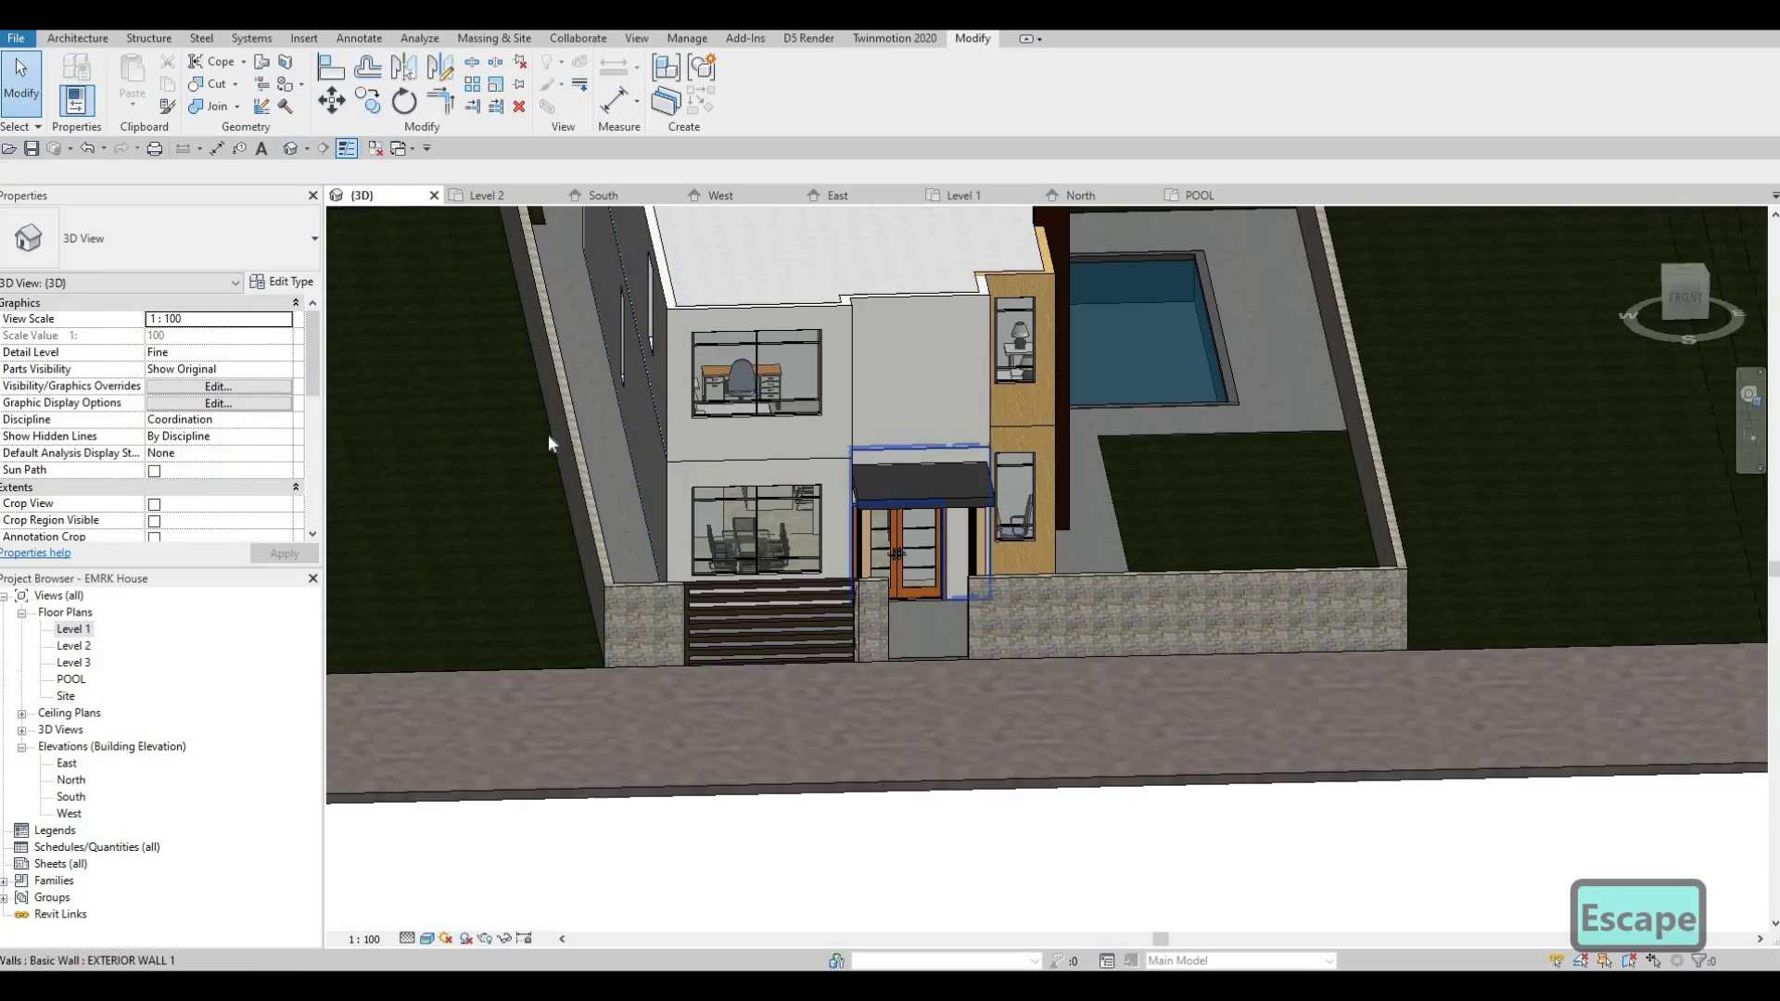
{"action": "scroll", "coordinate": [932, 470], "scroll_direction": "up", "scroll_amount": 2}
{"action": "middle_click_drag", "start_coordinate": [932, 470], "coordinate": [1193, 431], "text": "shift"}
{"action": "scroll", "coordinate": [1193, 431], "scroll_direction": "down", "scroll_amount": 1}
{"action": "middle_click_drag", "start_coordinate": [918, 478], "coordinate": [1054, 497]}
{"action": "left_click", "coordinate": [1050, 553]}
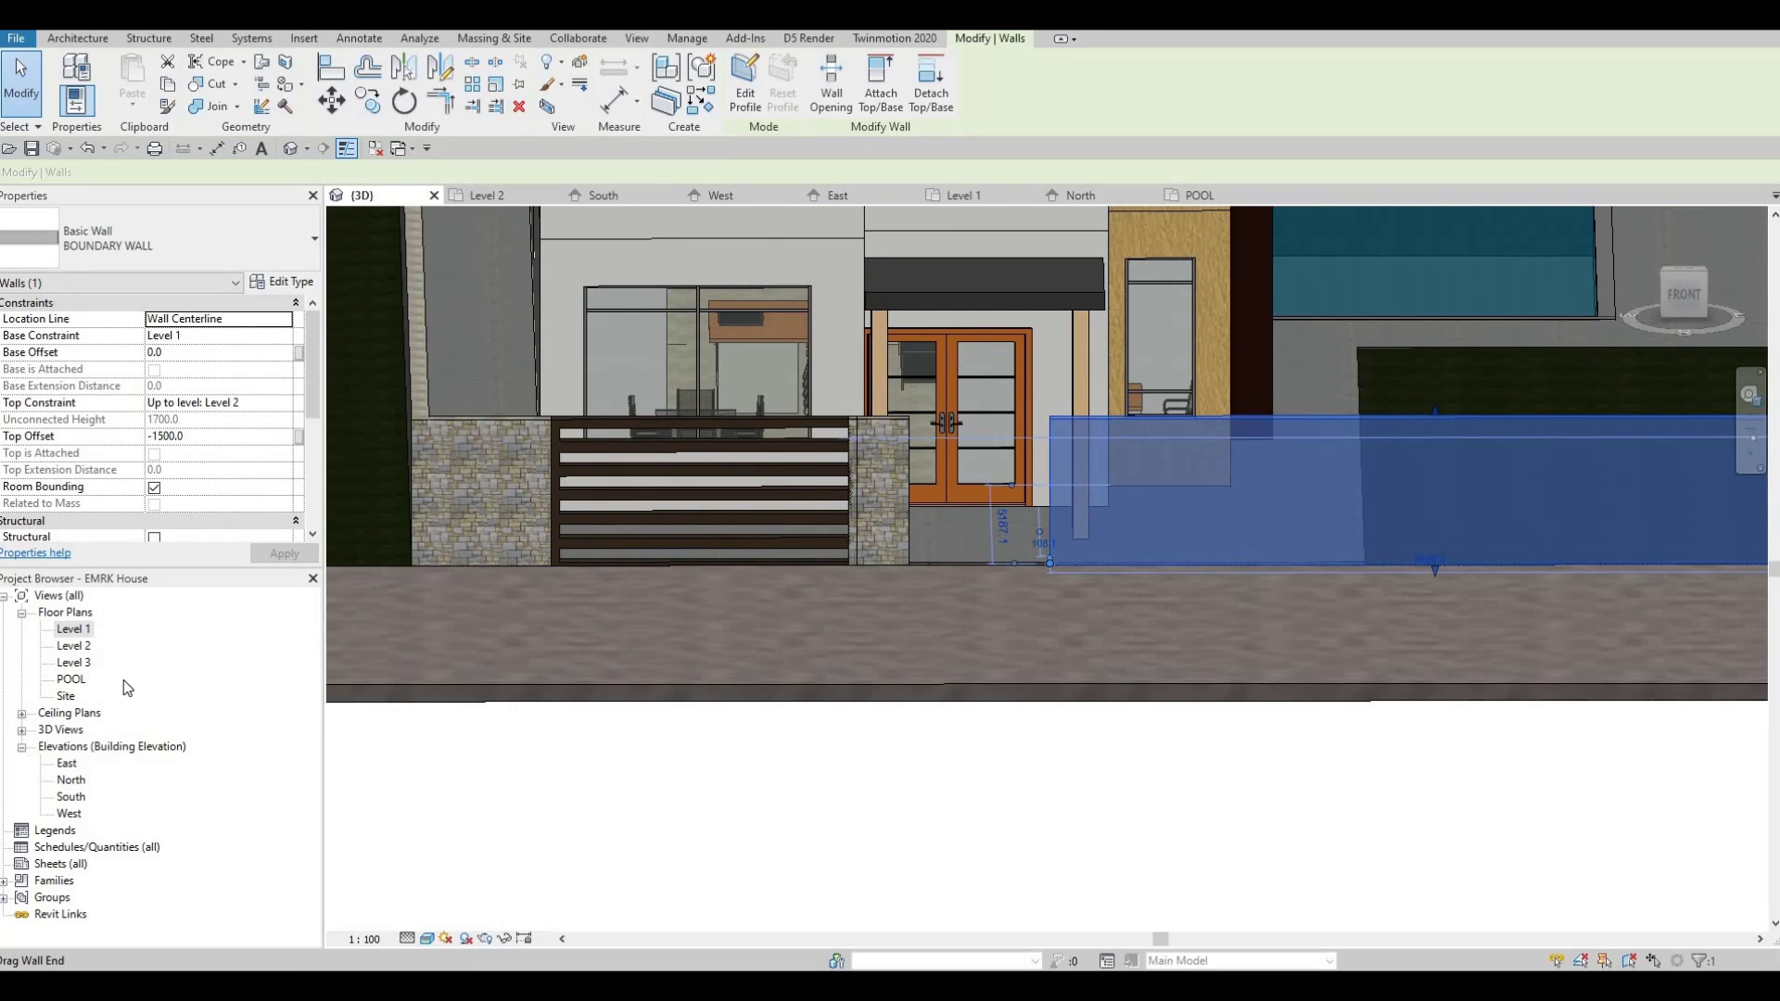
{"action": "double_click", "coordinate": [73, 628]}
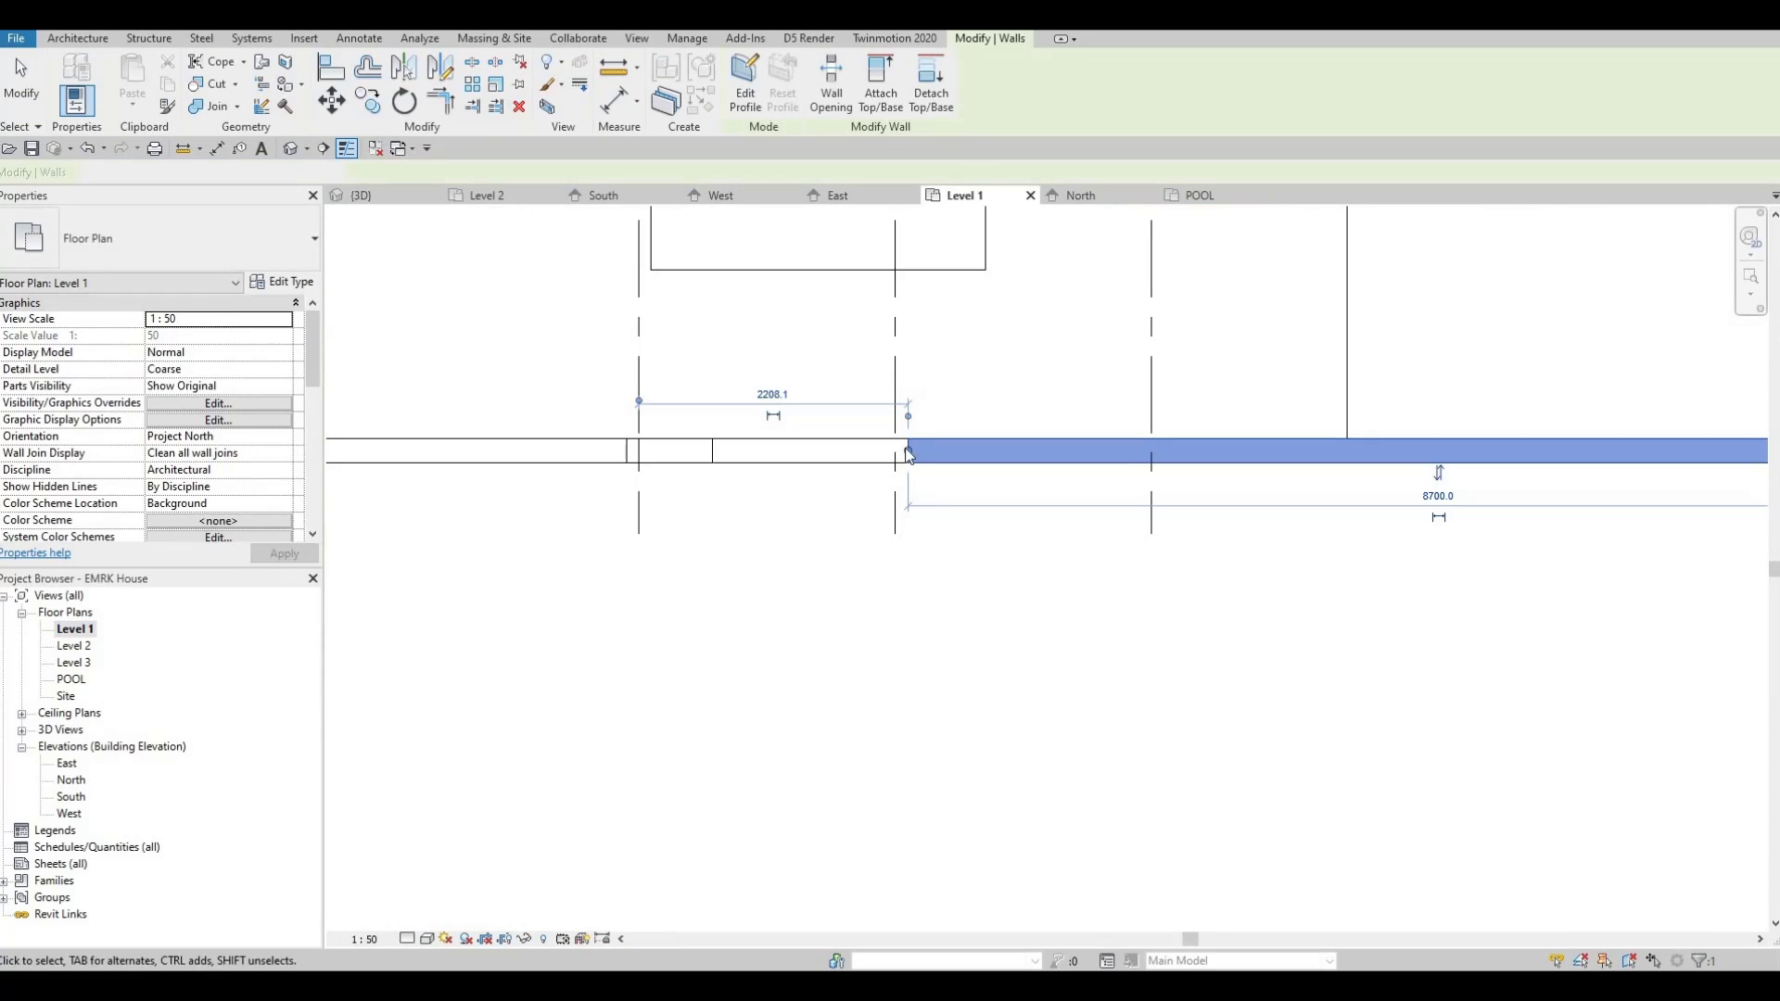
{"action": "left_click", "coordinate": [897, 450]}
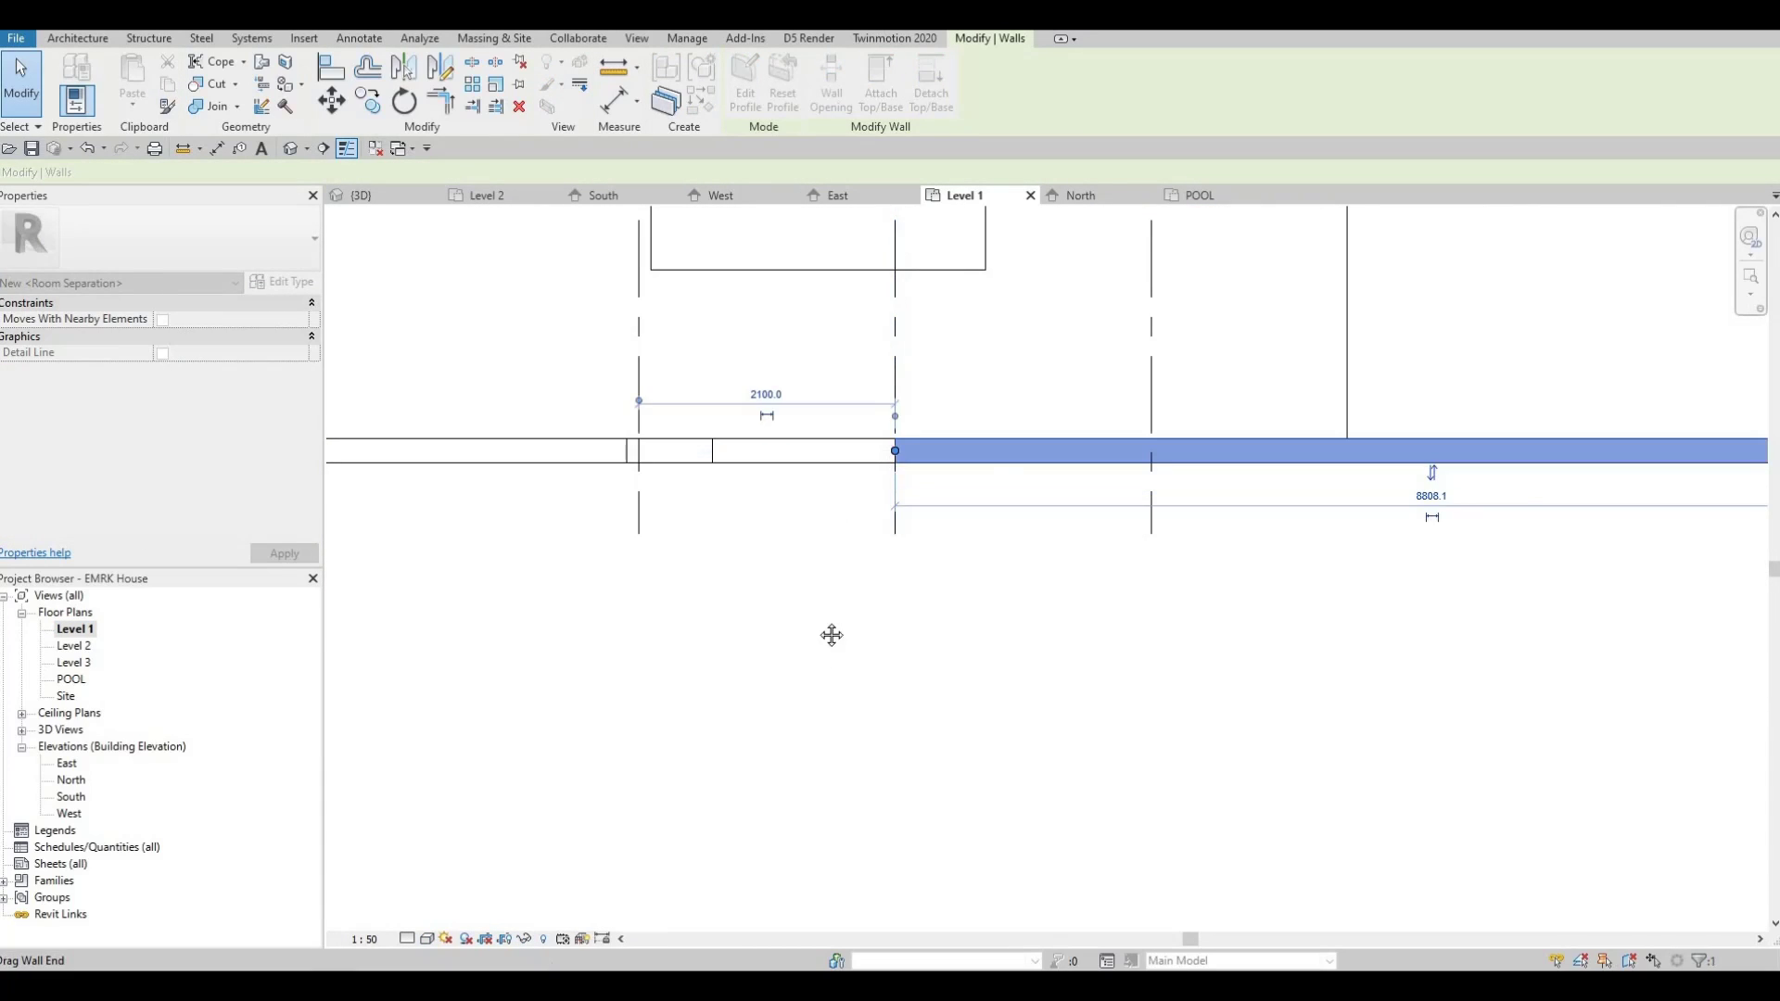
{"action": "key", "text": "Escape"}
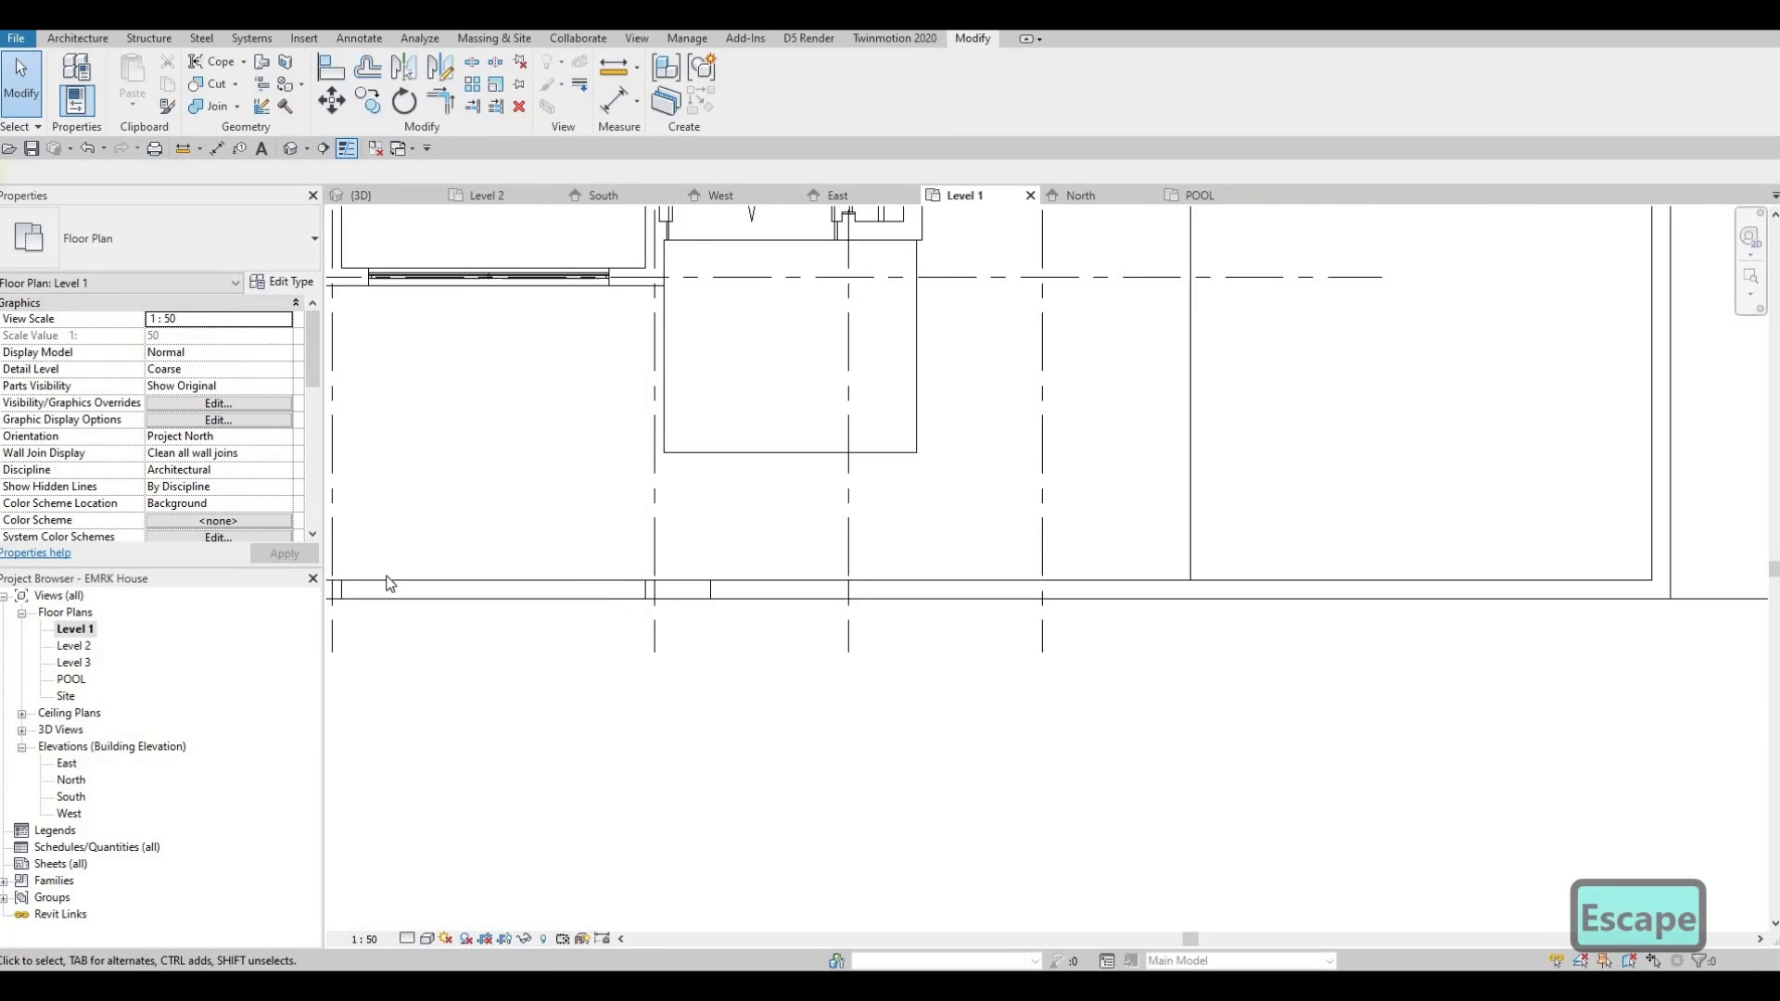
- In the South elevation, stretch the long boundary wall's entrance end to a wall length of 8908.1 mm
{"action": "double_click", "coordinate": [72, 798]}
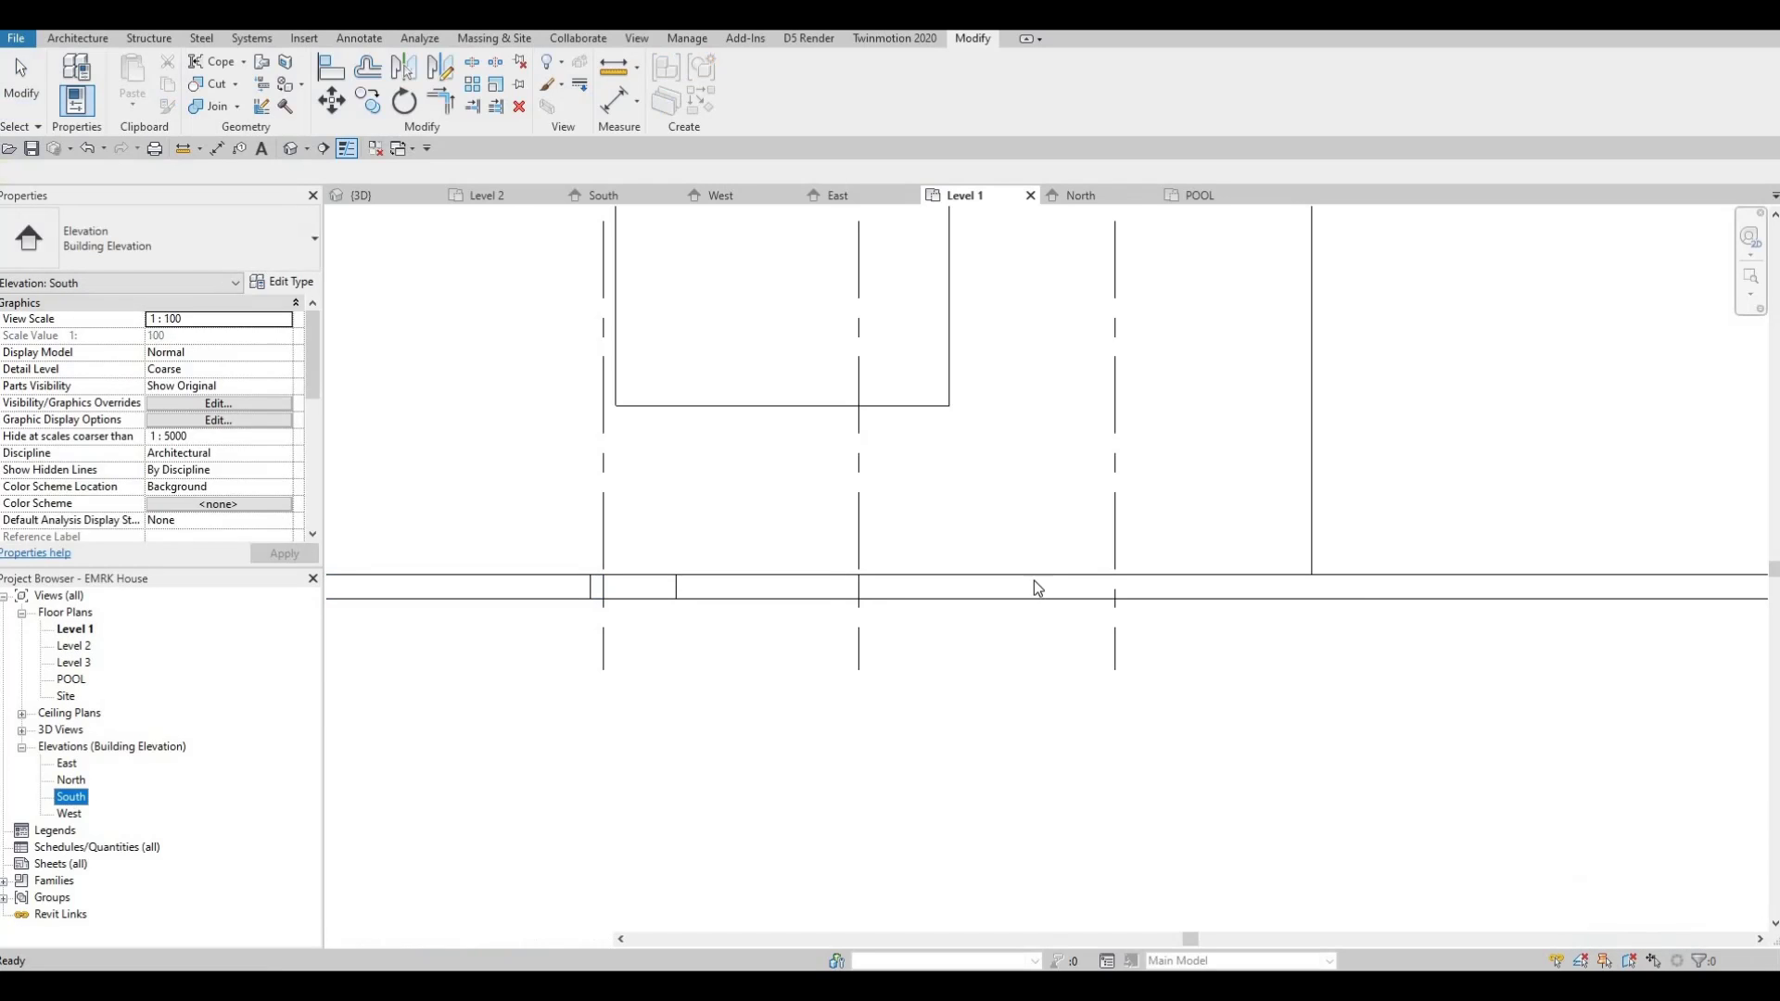
{"action": "scroll", "coordinate": [794, 474], "scroll_direction": "down", "scroll_amount": 1}
{"action": "scroll", "coordinate": [834, 486], "scroll_direction": "down", "scroll_amount": 1}
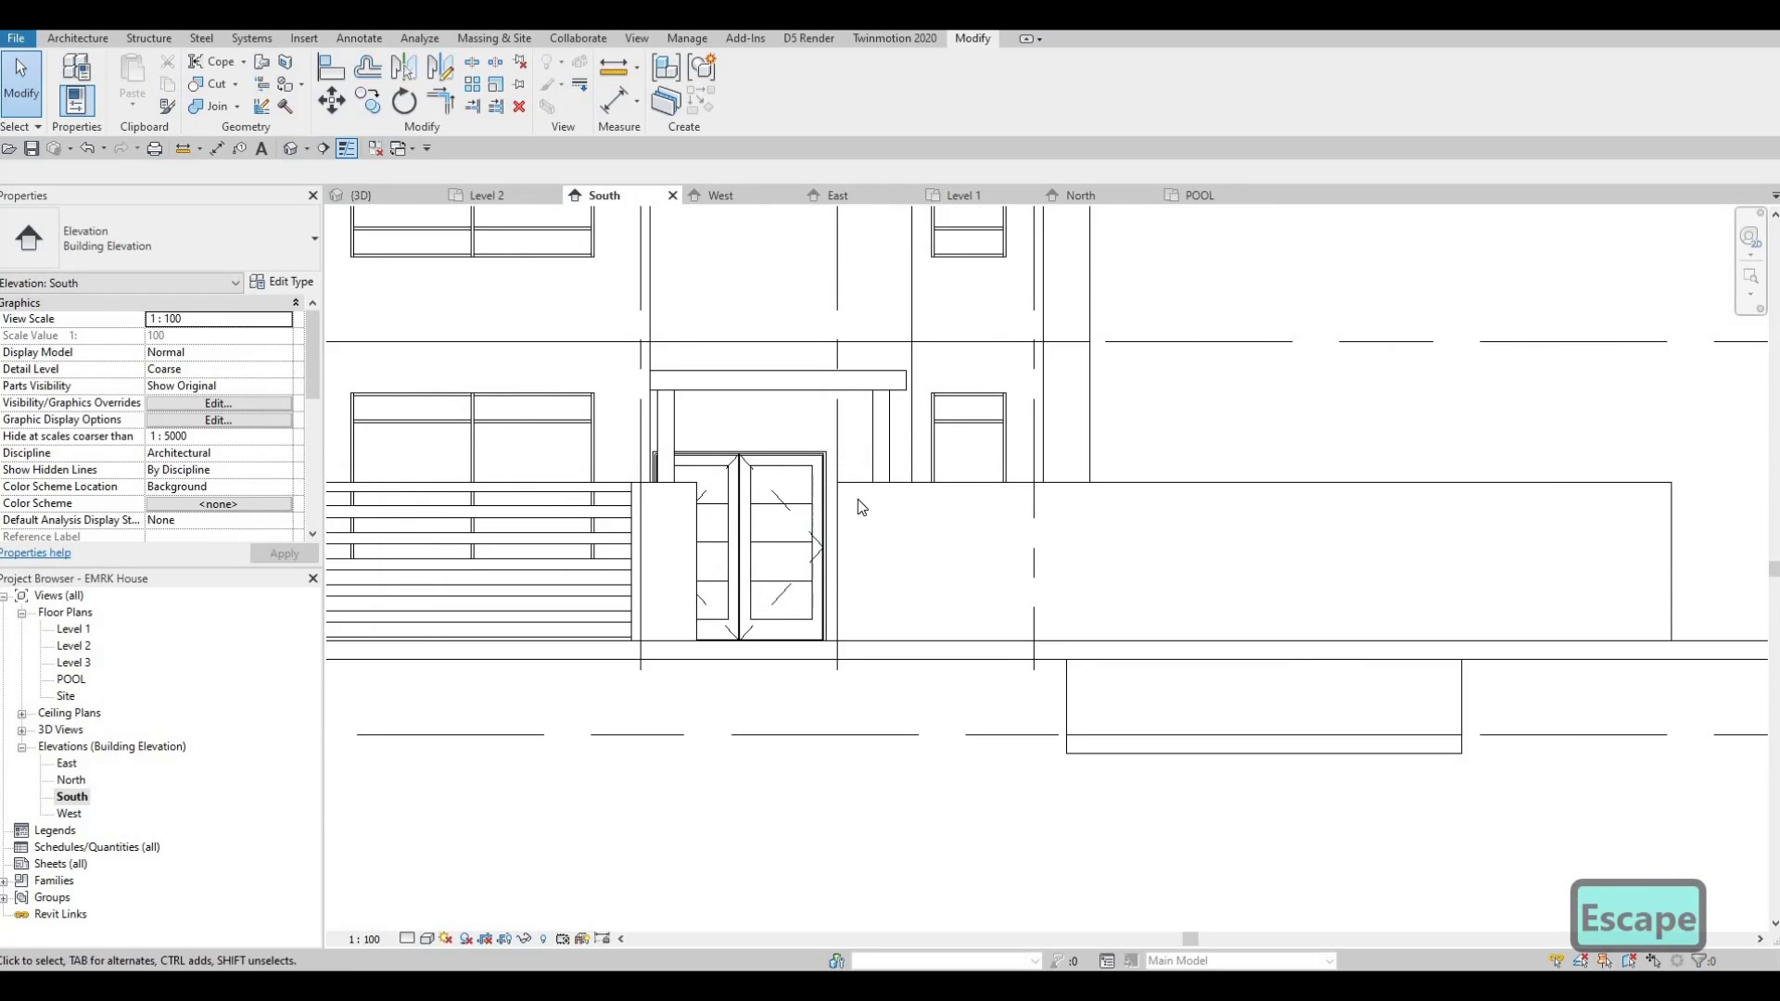
{"action": "key", "text": "Escape"}
{"action": "scroll", "coordinate": [858, 499], "scroll_direction": "up", "scroll_amount": 2}
{"action": "left_click", "coordinate": [838, 626]}
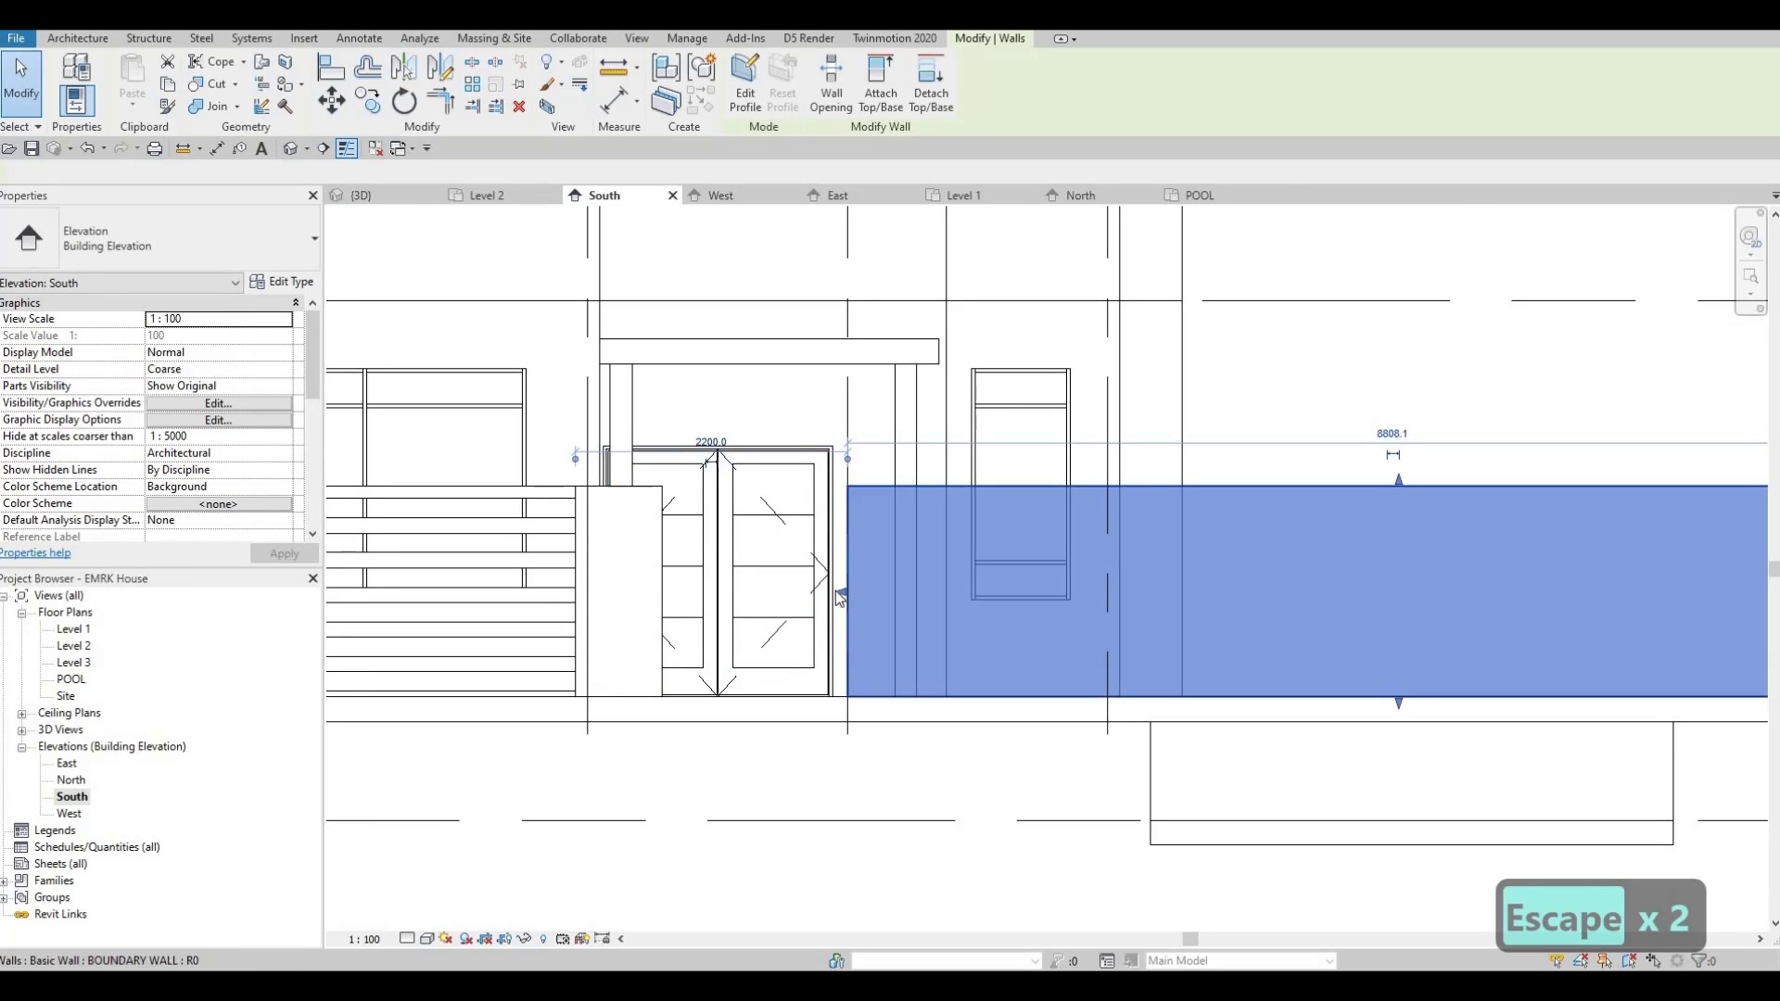
{"action": "left_click_drag", "start_coordinate": [838, 595], "coordinate": [826, 588]}
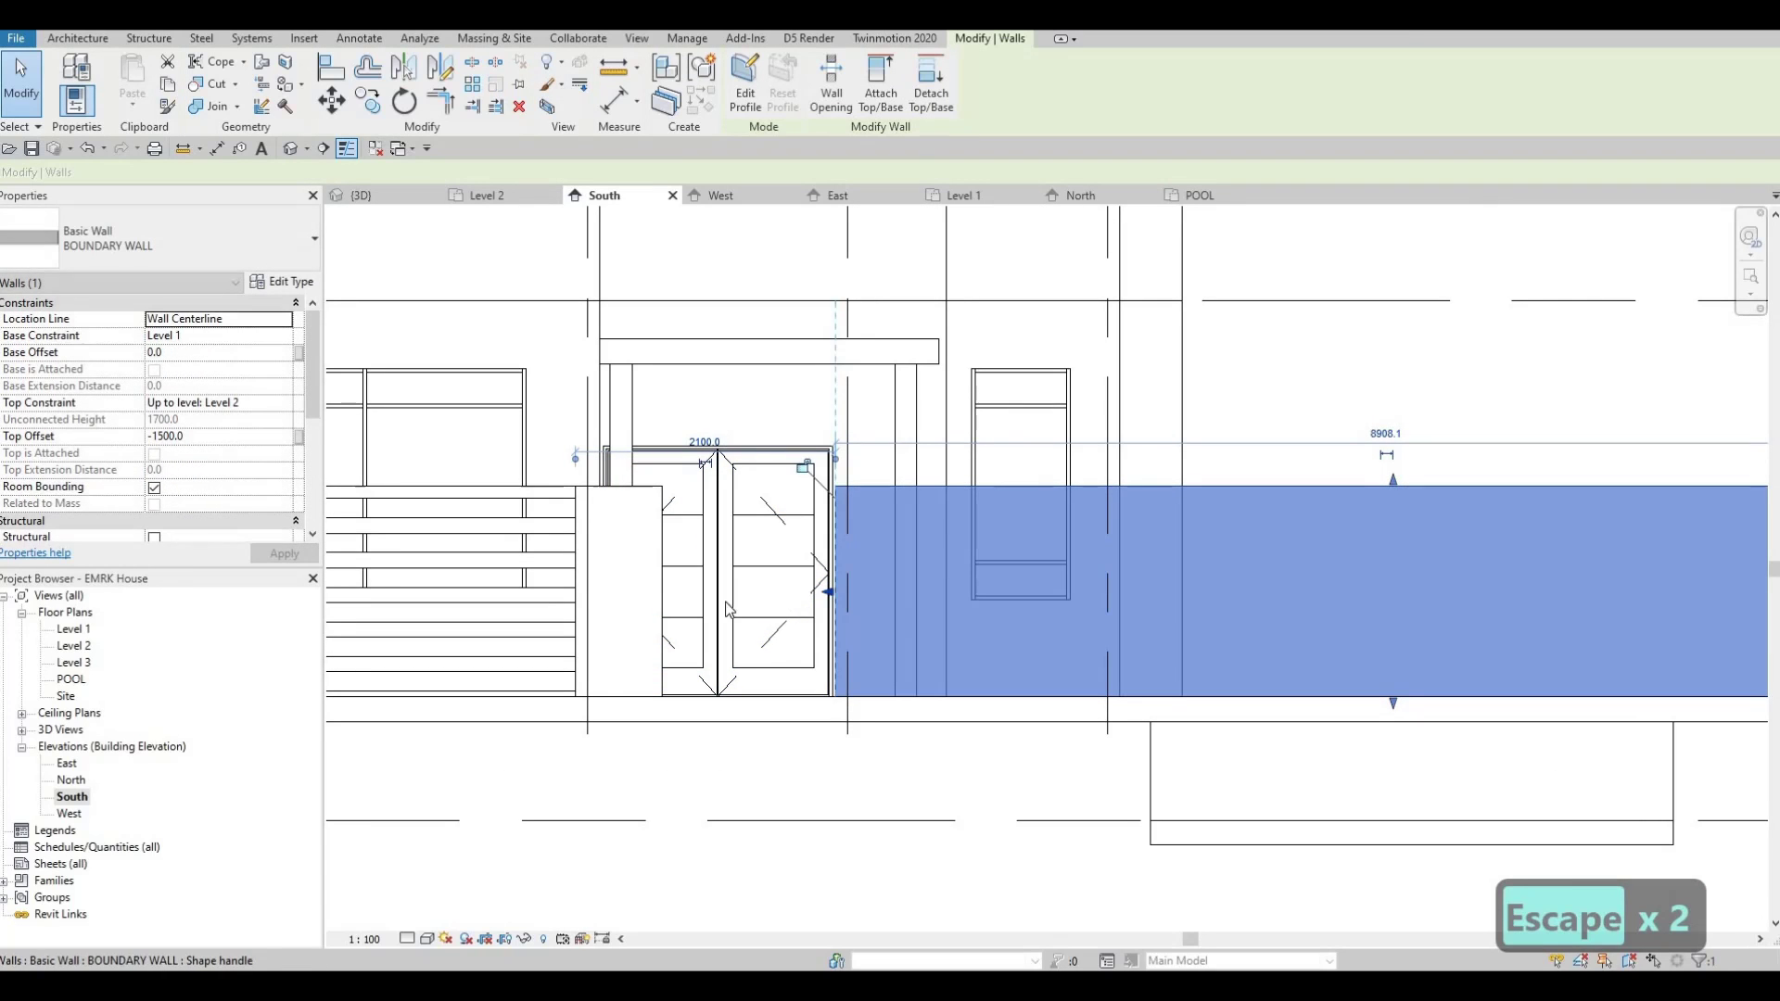
- Shorten the wall segment beside the gate to 500 mm and extend the long boundary wall's end further across the entrance doors
{"action": "left_click", "coordinate": [662, 592]}
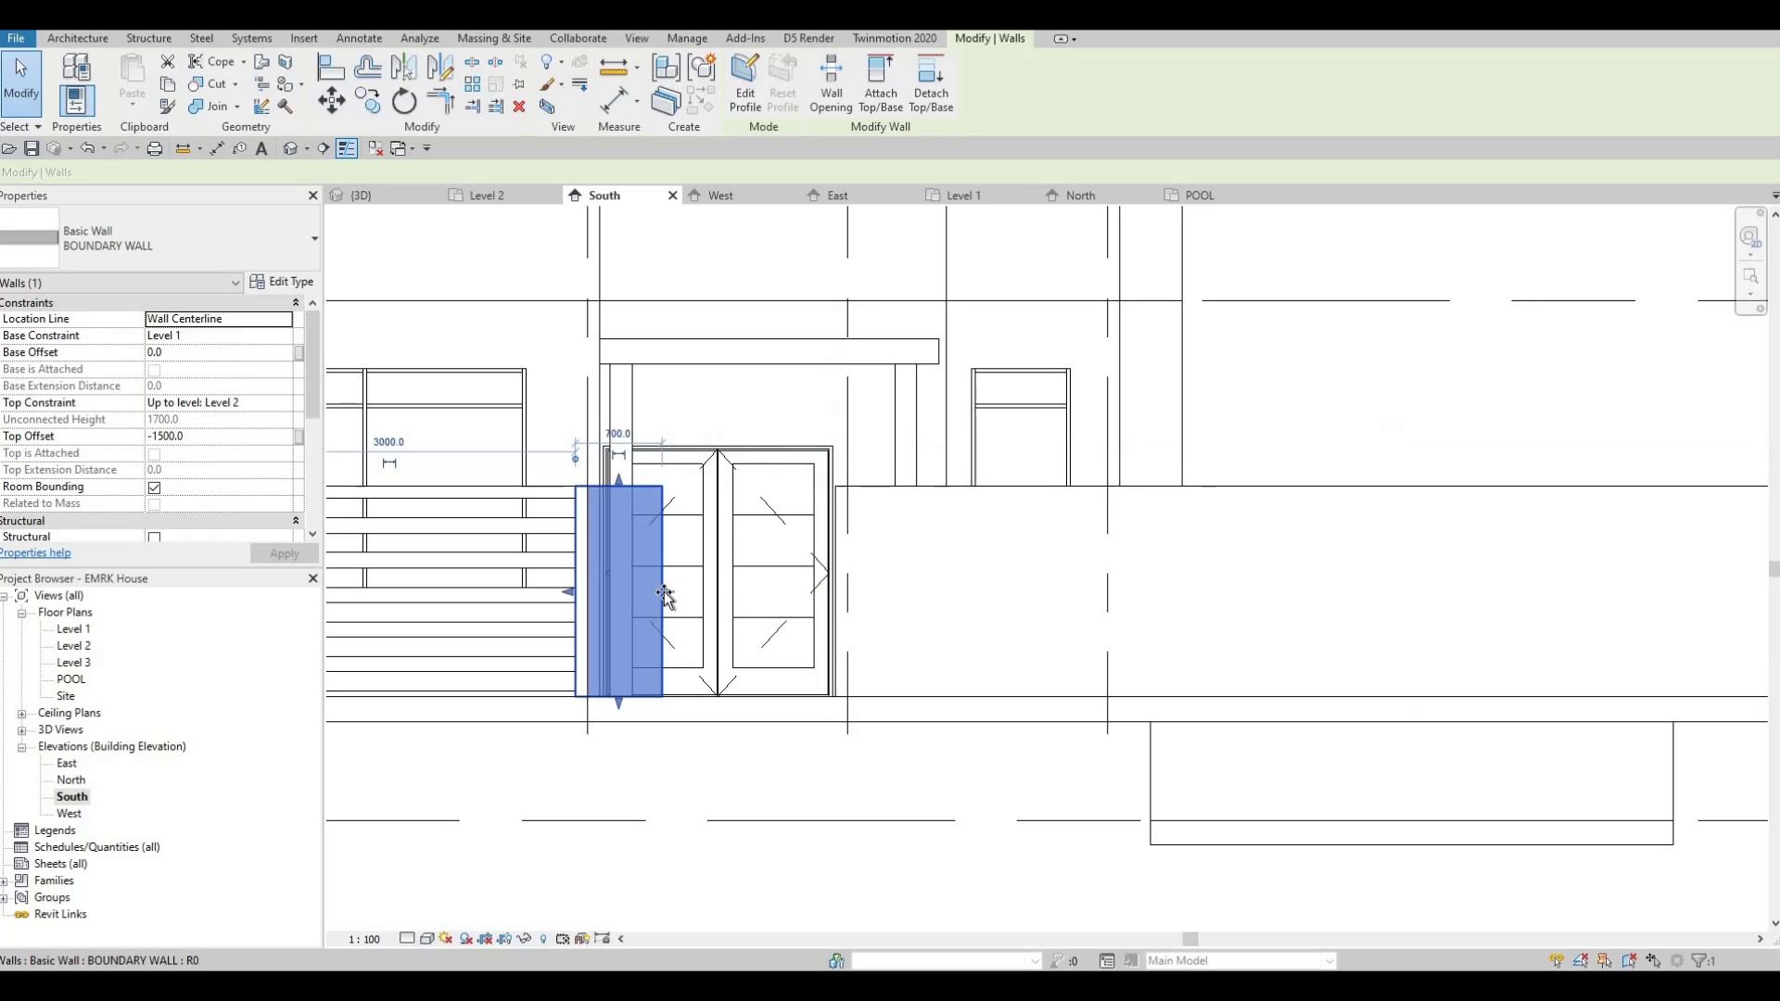
{"action": "left_click_drag", "start_coordinate": [649, 595], "coordinate": [634, 594]}
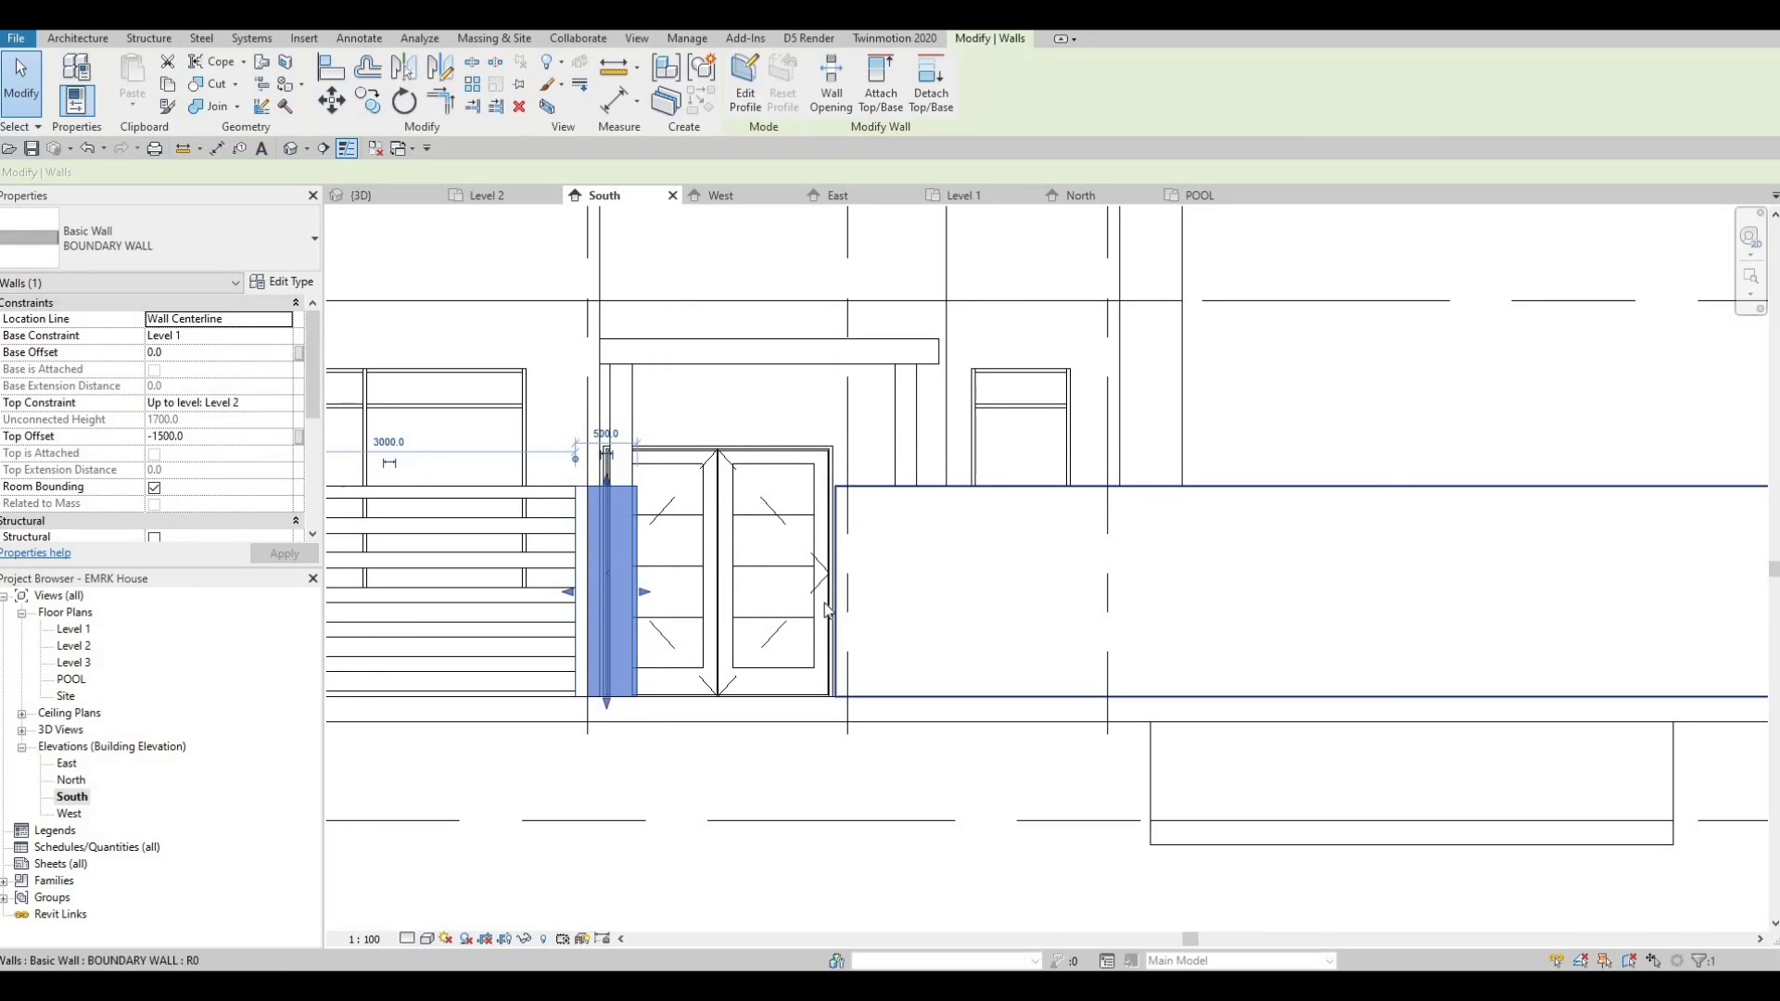
{"action": "left_click", "coordinate": [828, 610]}
{"action": "left_click_drag", "start_coordinate": [814, 592], "coordinate": [684, 578]}
{"action": "key", "text": "Escape"}
{"action": "middle_click_drag", "start_coordinate": [825, 625], "coordinate": [848, 586]}
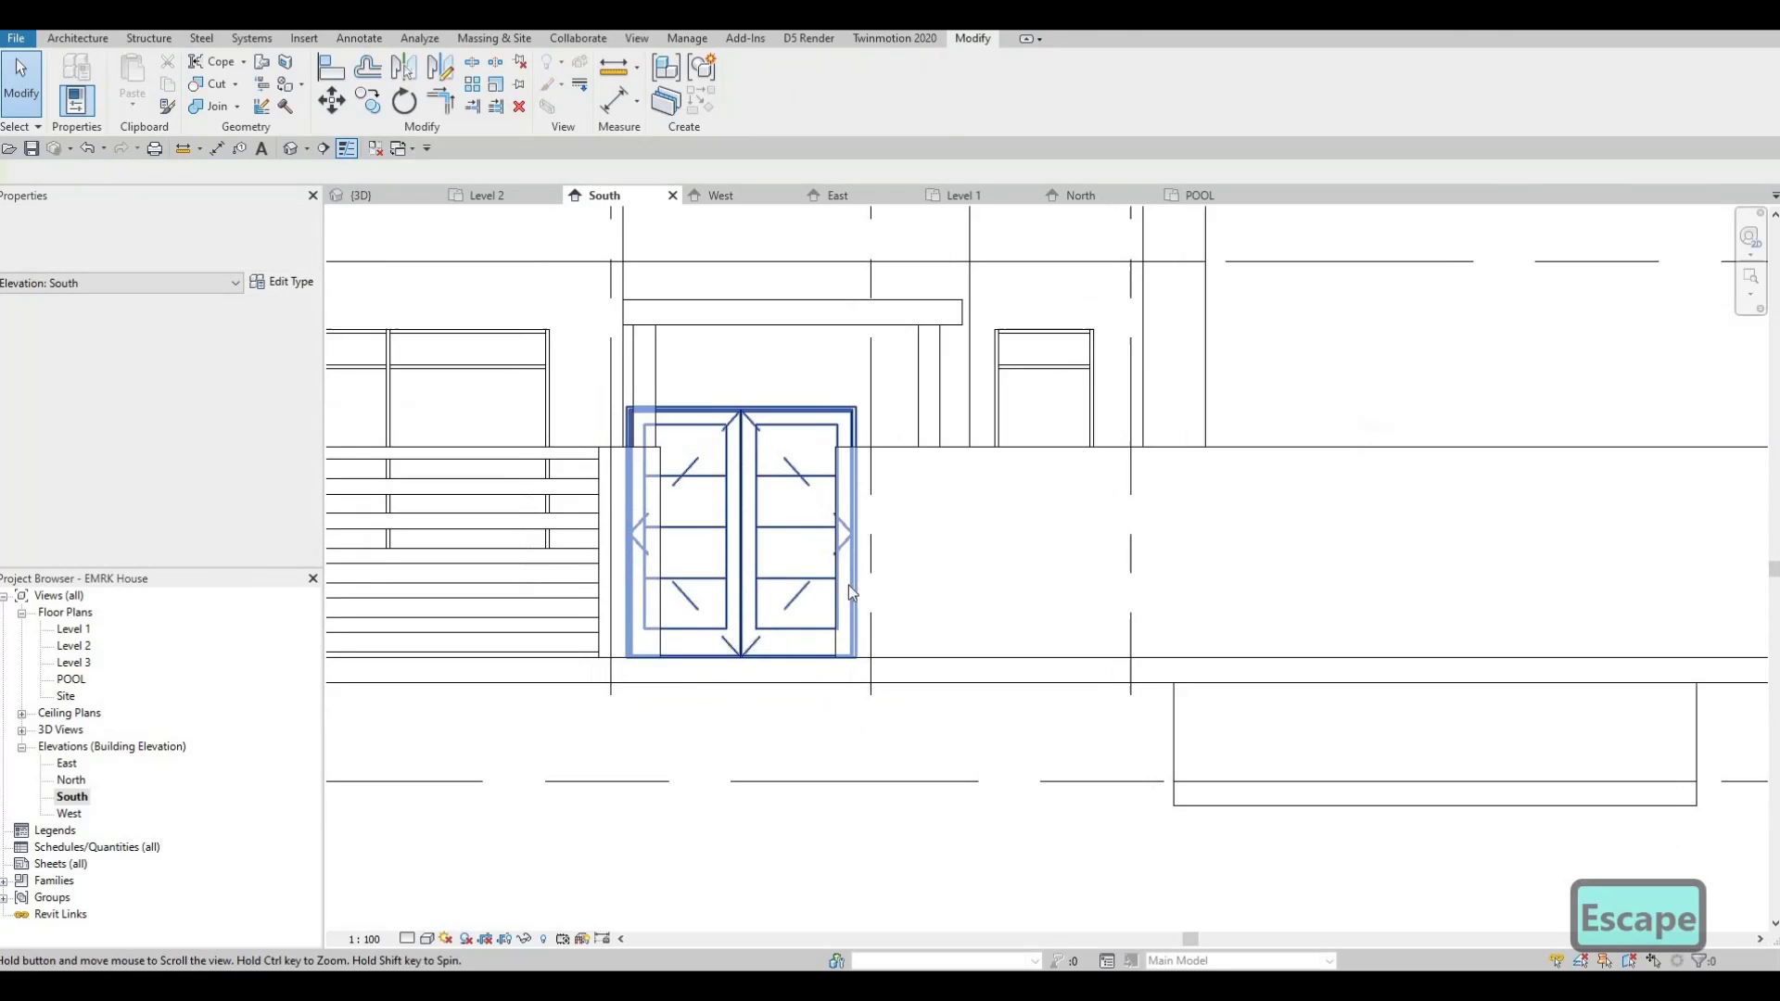
{"action": "scroll", "coordinate": [849, 588], "scroll_direction": "down", "scroll_amount": 2}
{"action": "key", "text": "Escape"}
{"action": "scroll", "coordinate": [802, 676], "scroll_direction": "up", "scroll_amount": 1}
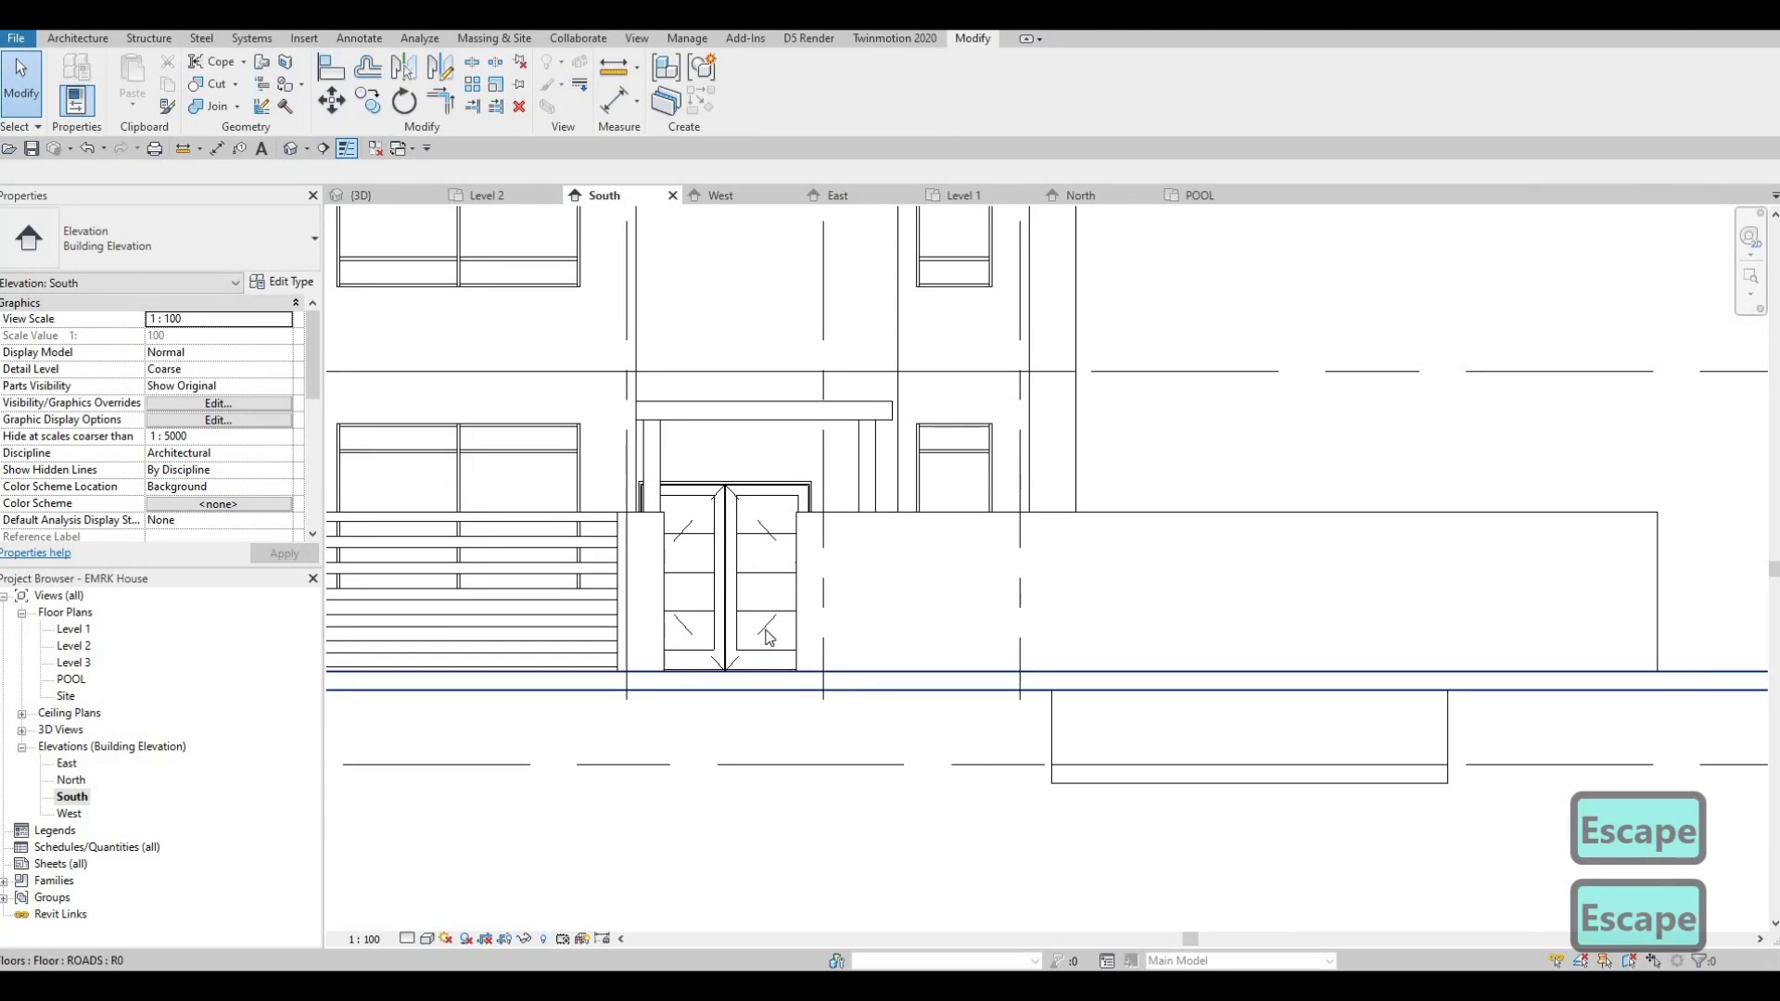
{"action": "middle_click_drag", "start_coordinate": [768, 637], "coordinate": [761, 668]}
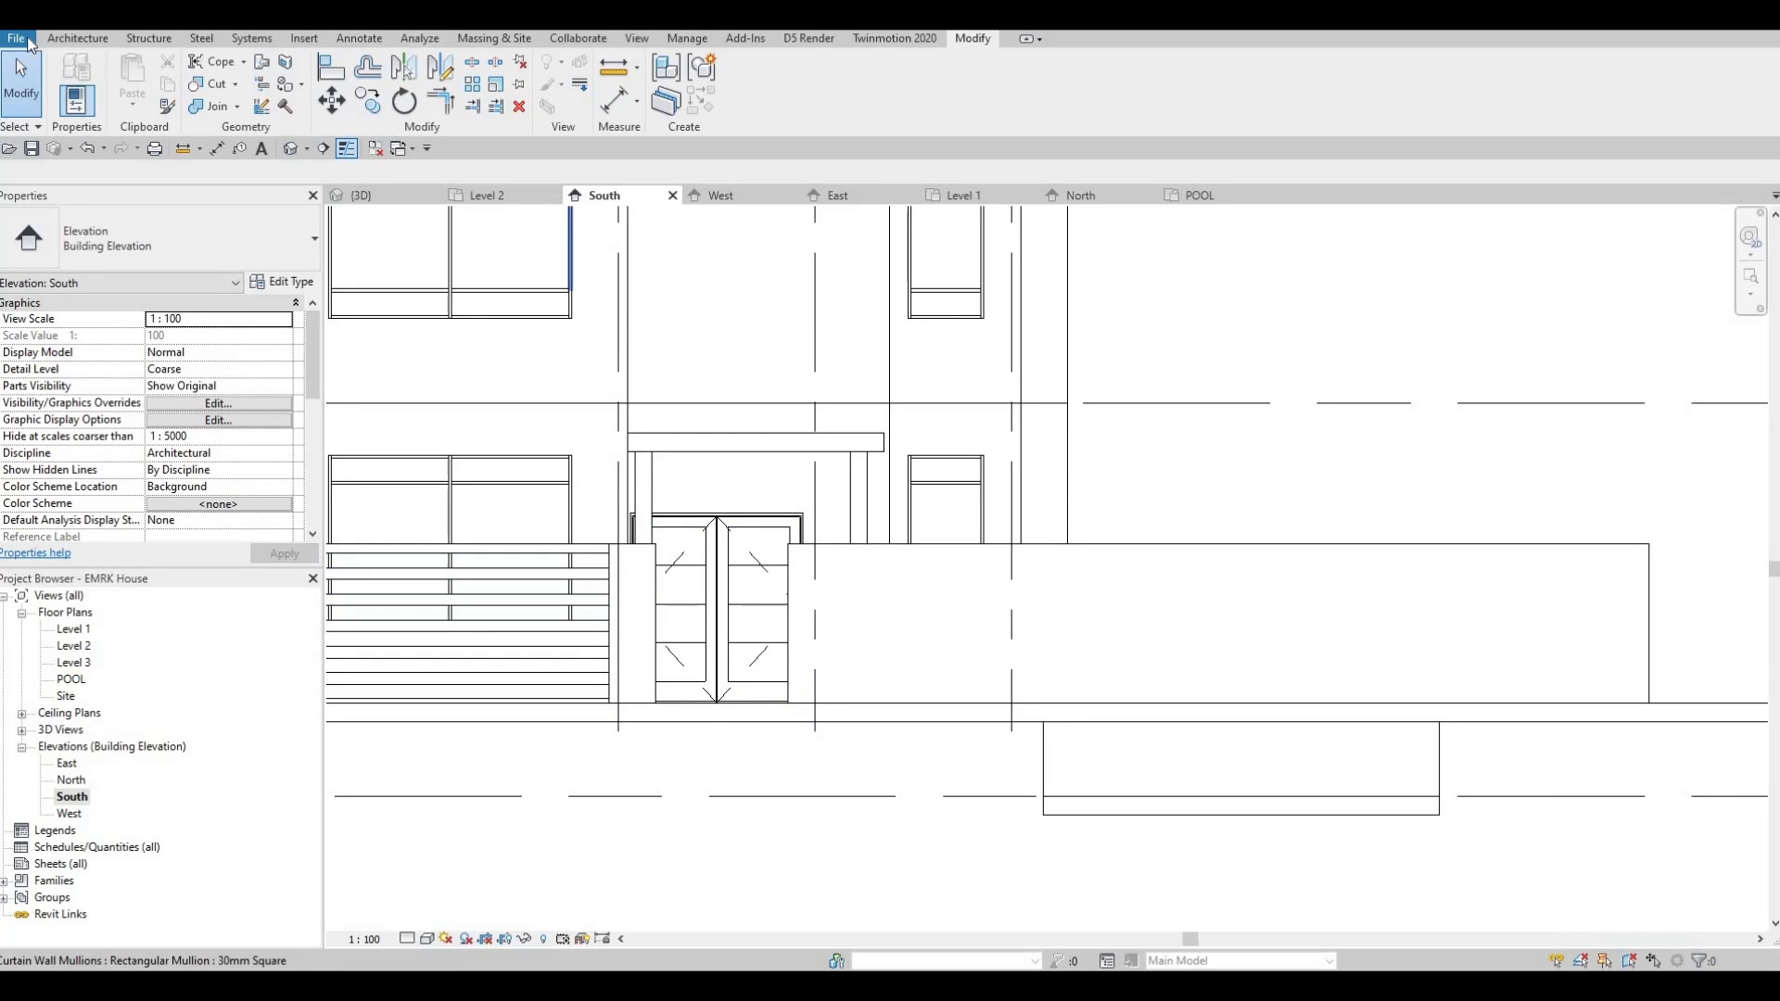
- Create a new in-place component in the Generic Models category, keeping the default name
{"action": "key", "text": "Escape"}
{"action": "key", "text": "Escape"}
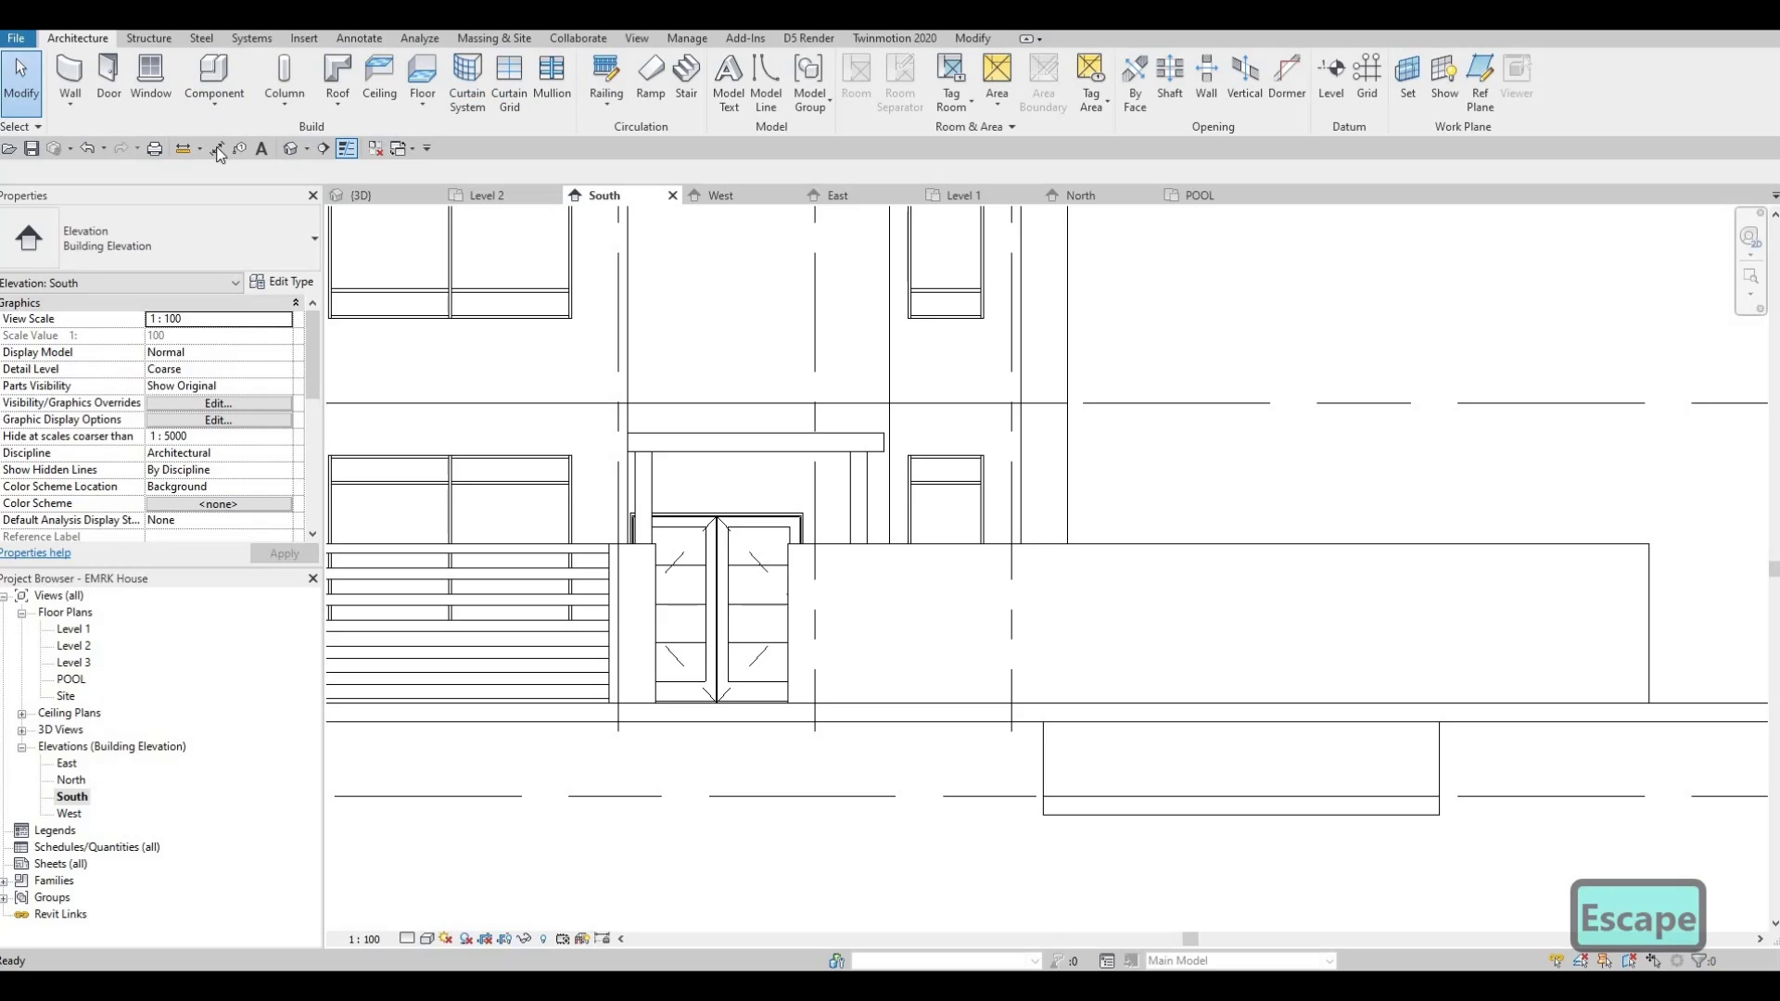
{"action": "left_click", "coordinate": [214, 97]}
{"action": "left_click", "coordinate": [232, 175]}
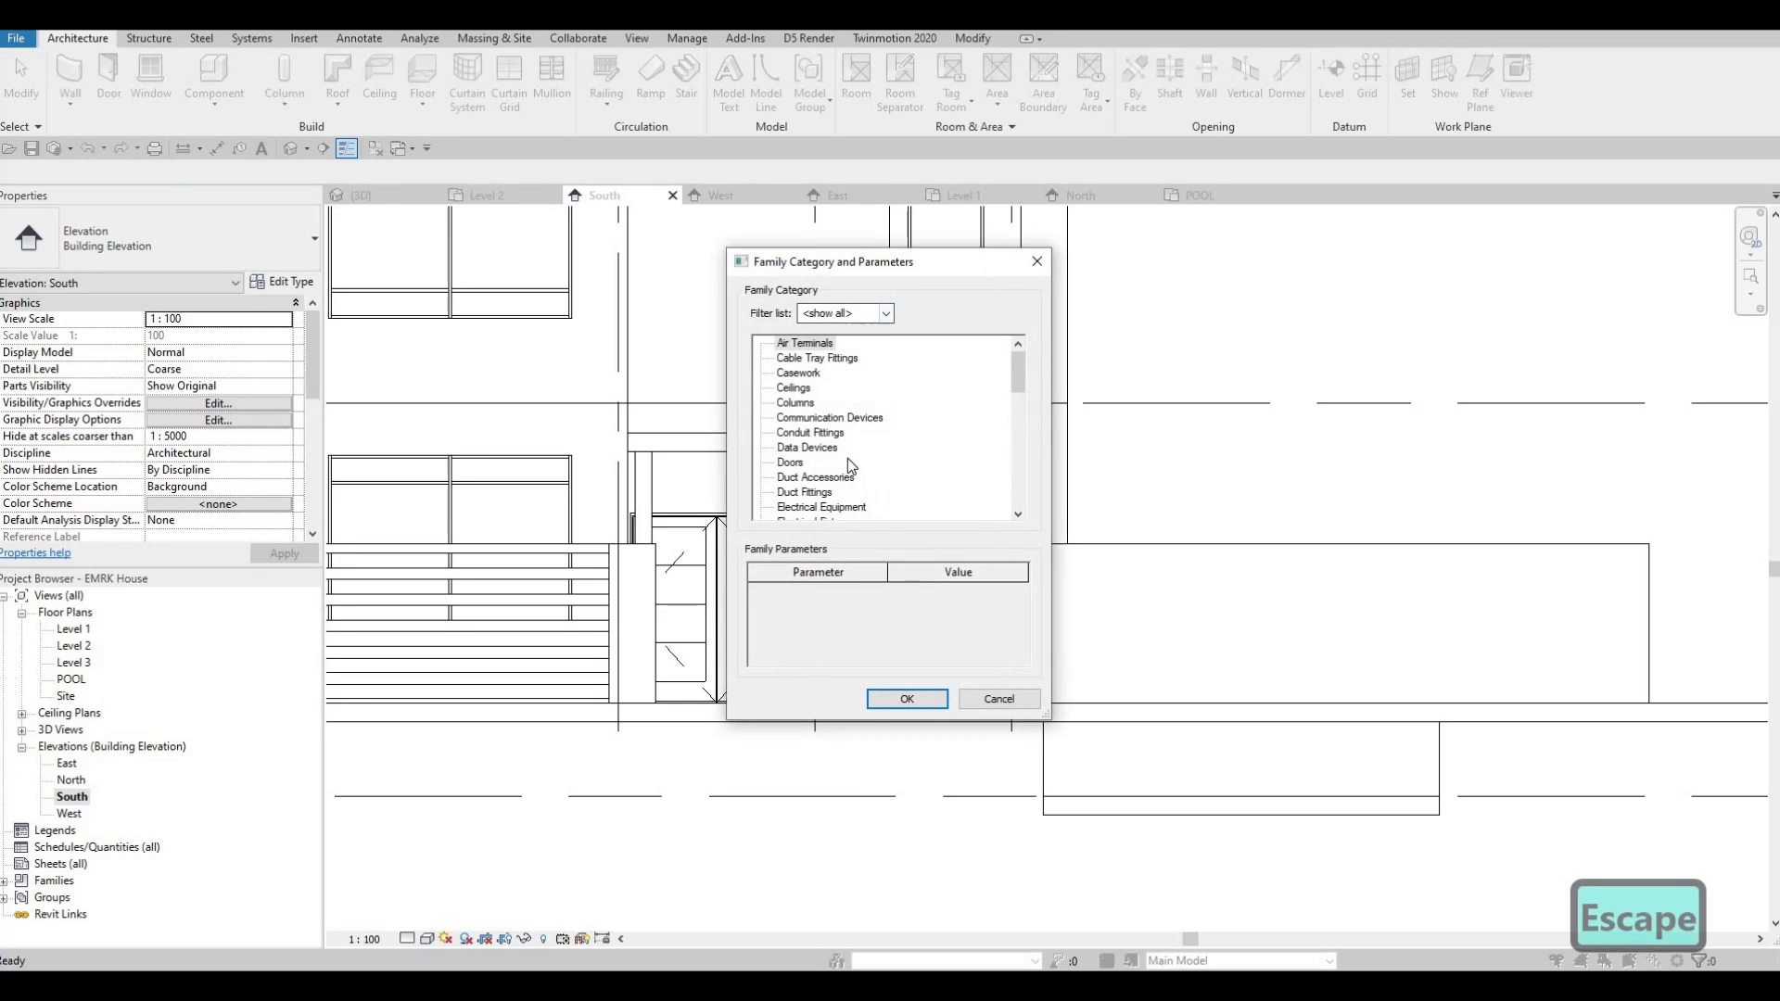
{"action": "scroll", "coordinate": [834, 482], "scroll_direction": "down", "scroll_amount": 3}
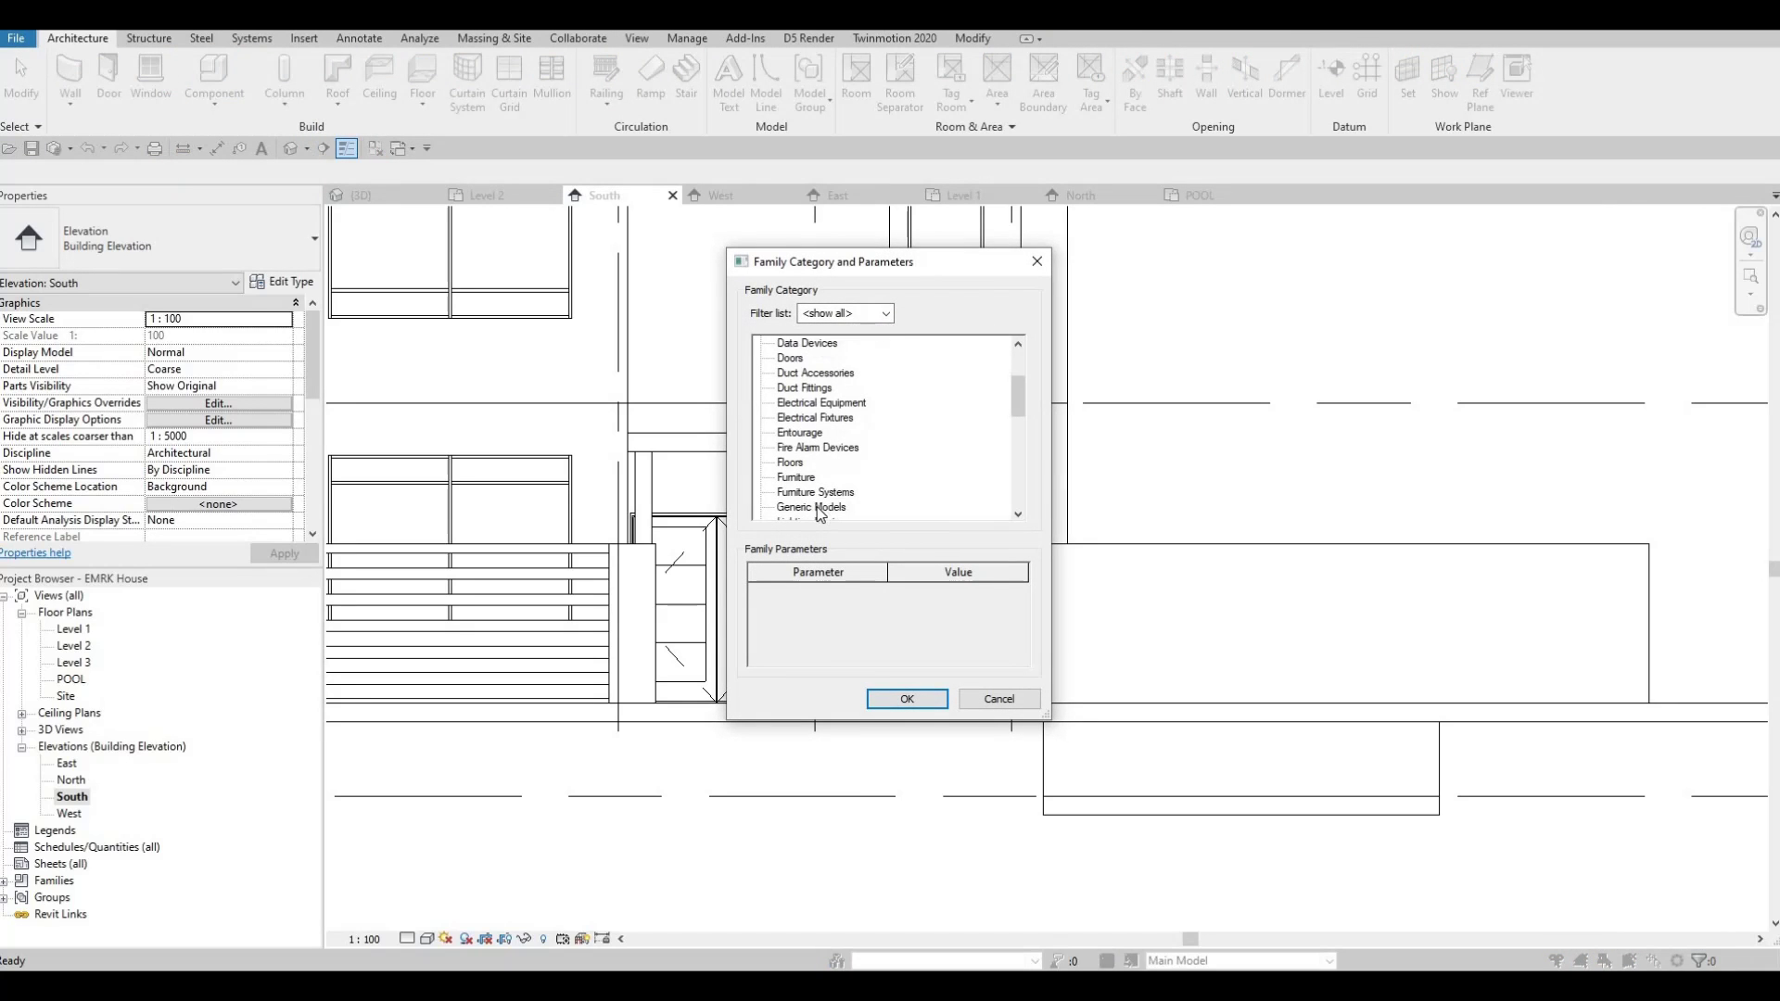
{"action": "key", "text": "g"}
{"action": "left_click", "coordinate": [905, 699]}
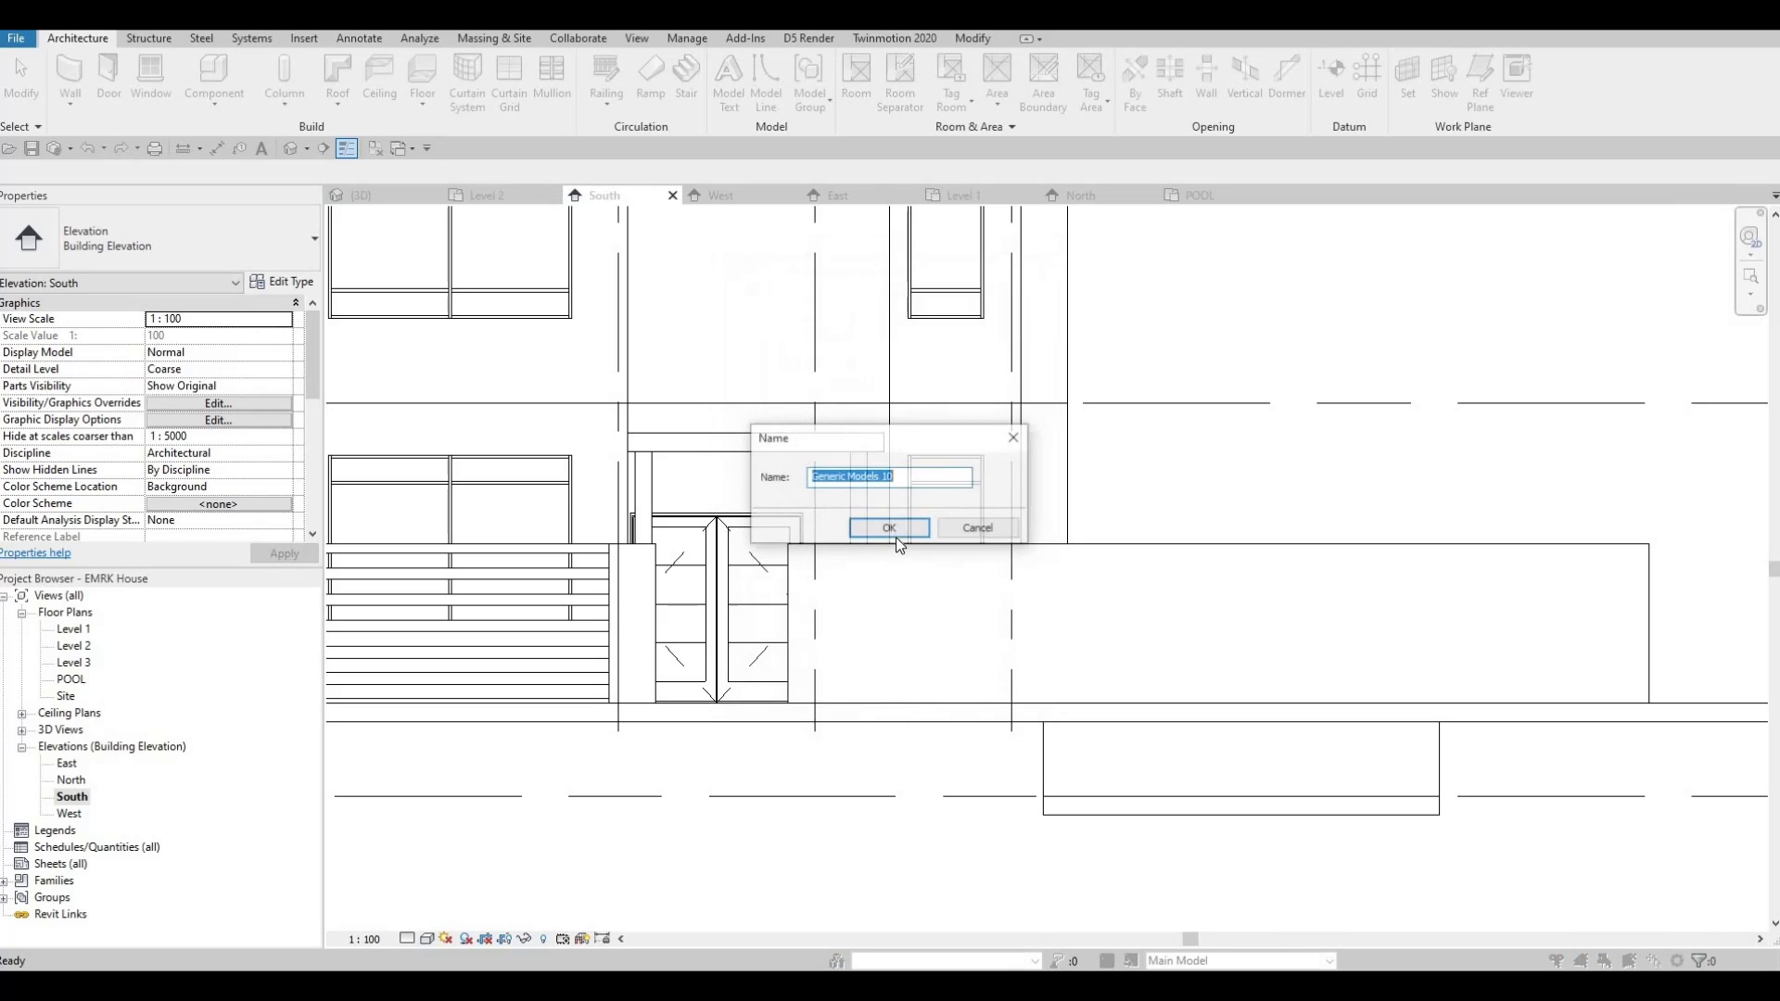
{"action": "left_click", "coordinate": [890, 529]}
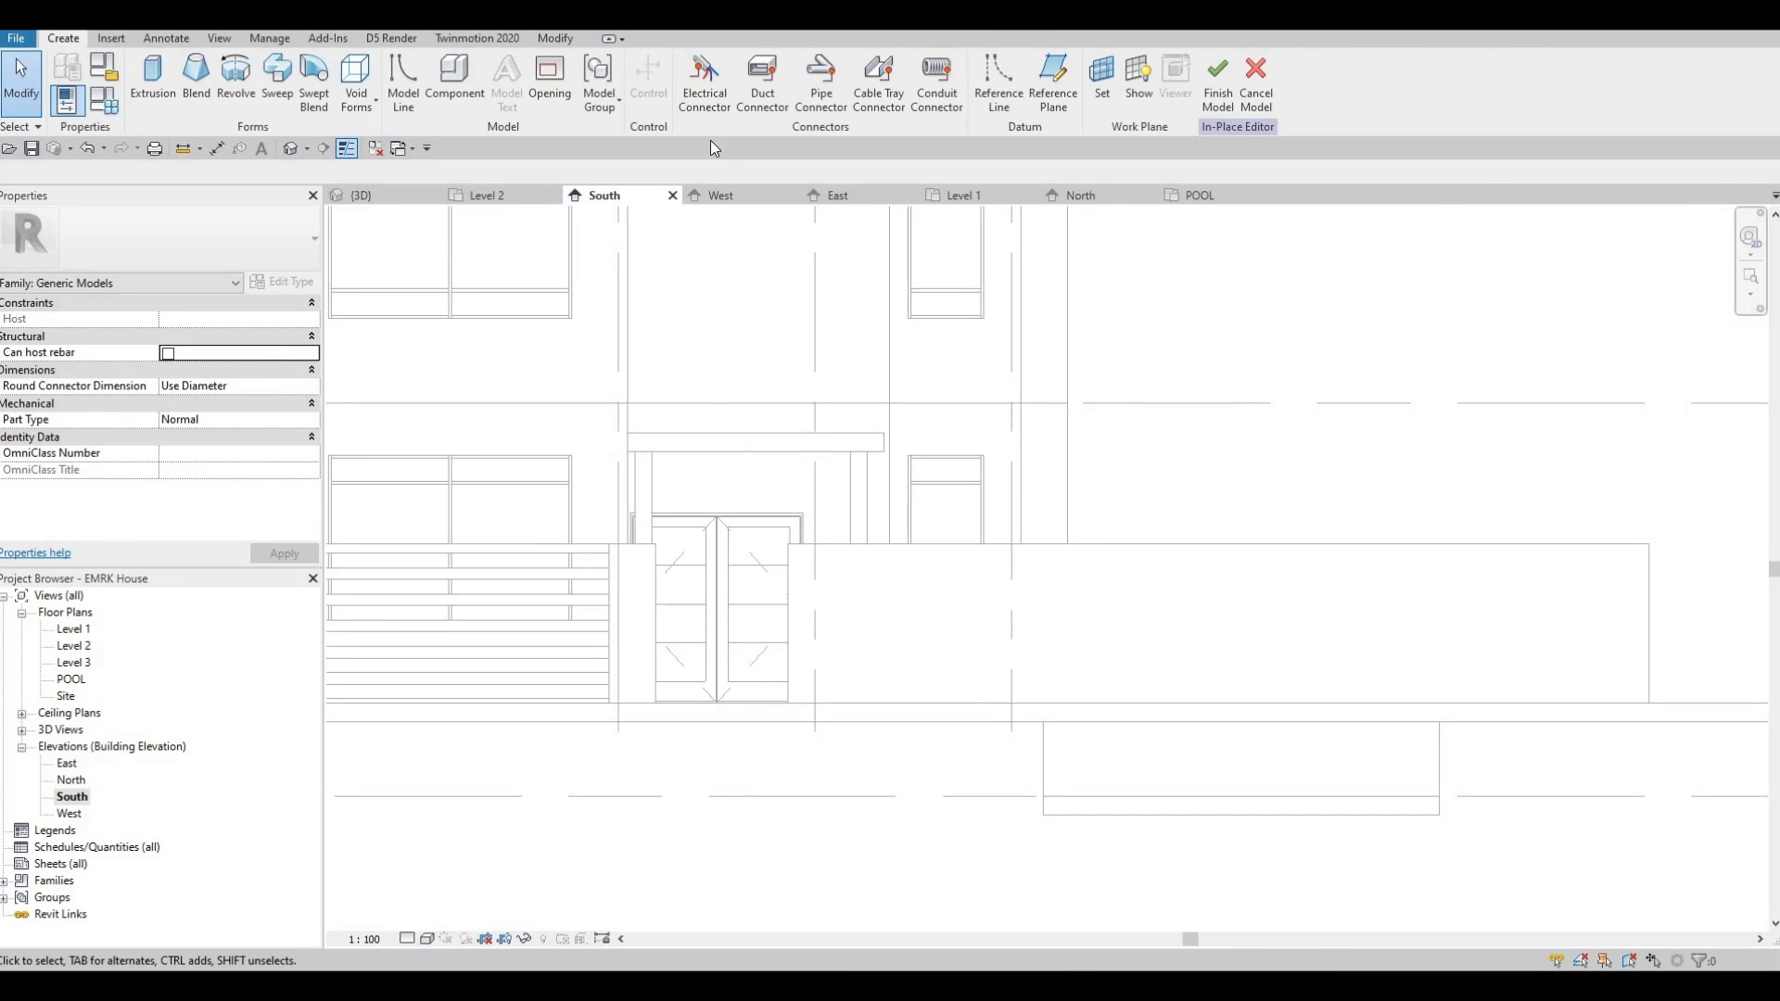
- Start an extrusion on the front boundary wall's face and sketch a rectangle across the entrance opening between the two wall ends
{"action": "left_click", "coordinate": [153, 82]}
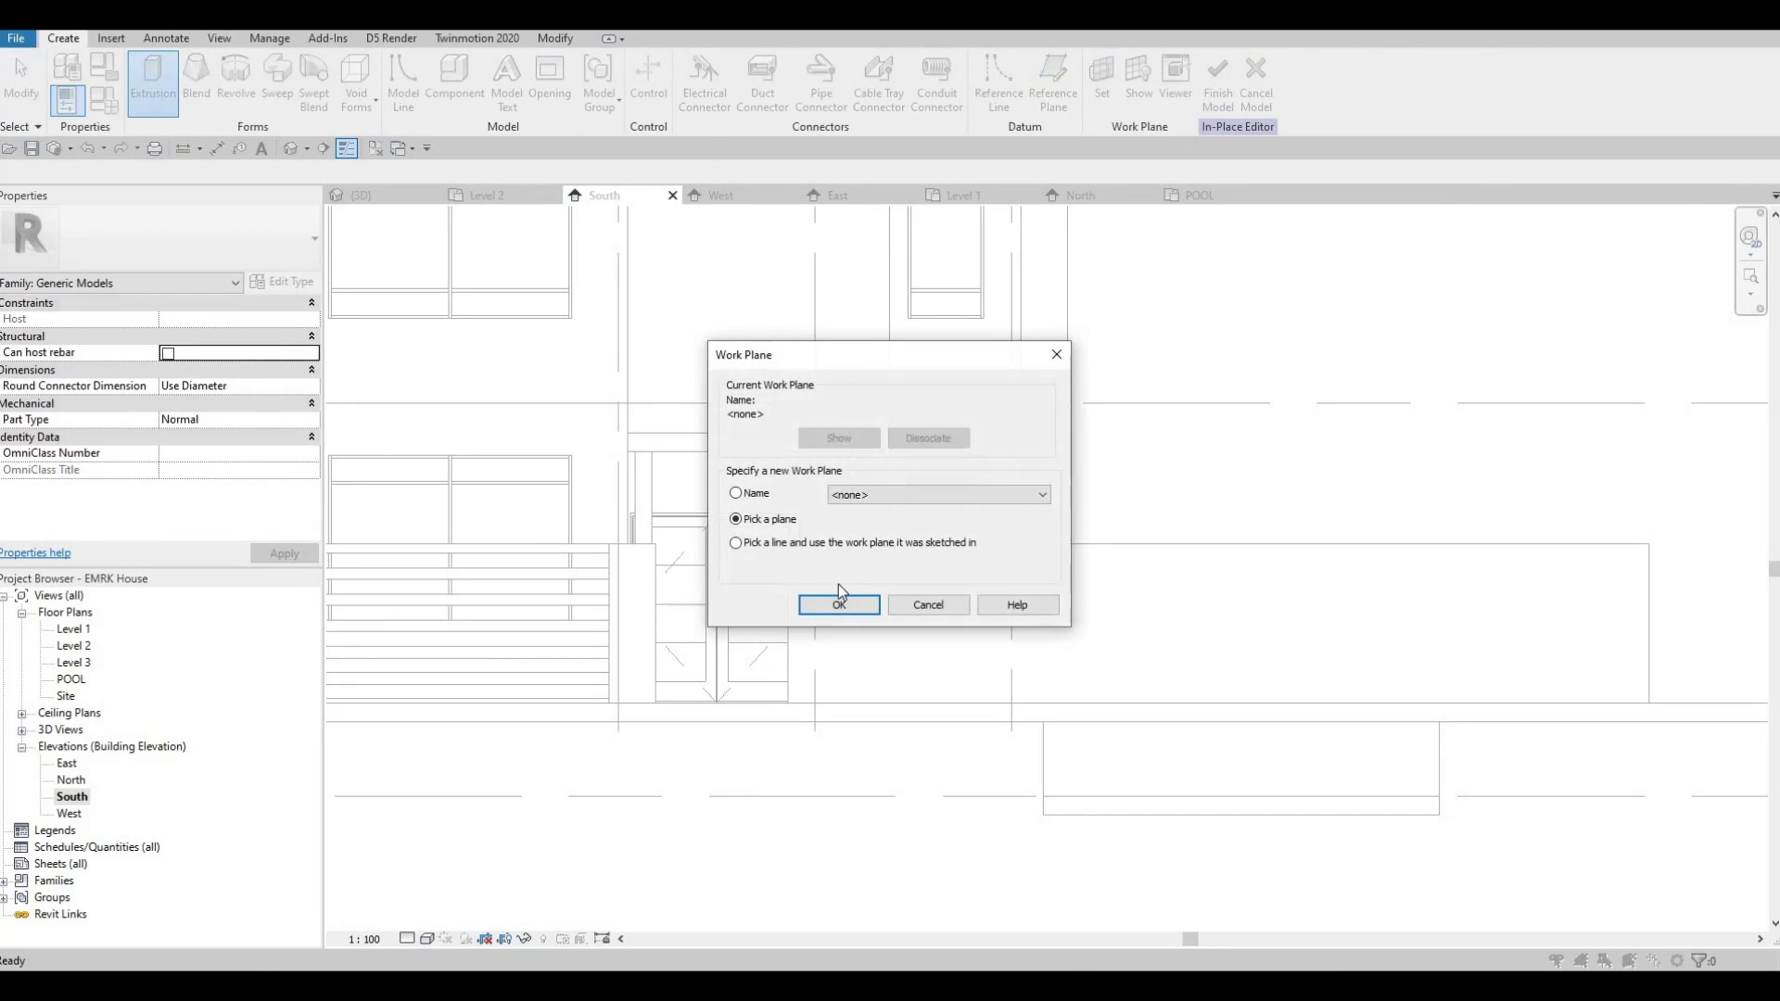
{"action": "left_click", "coordinate": [837, 604]}
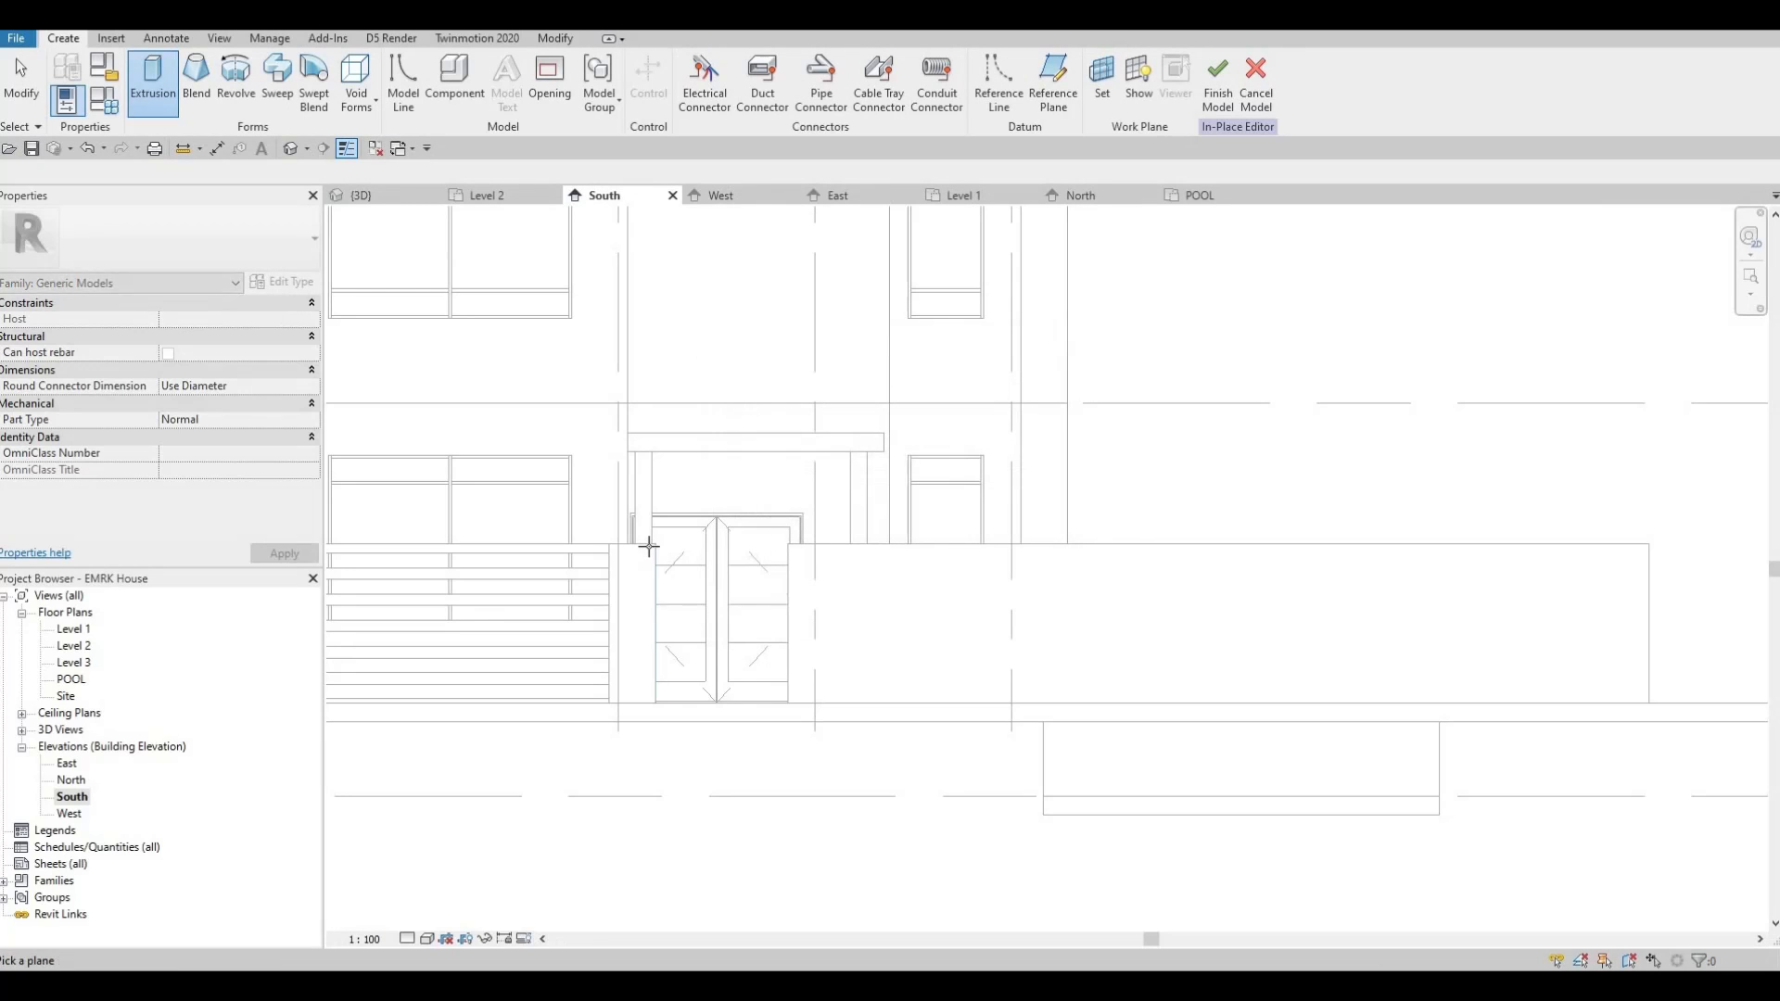
{"action": "left_click", "coordinate": [598, 286]}
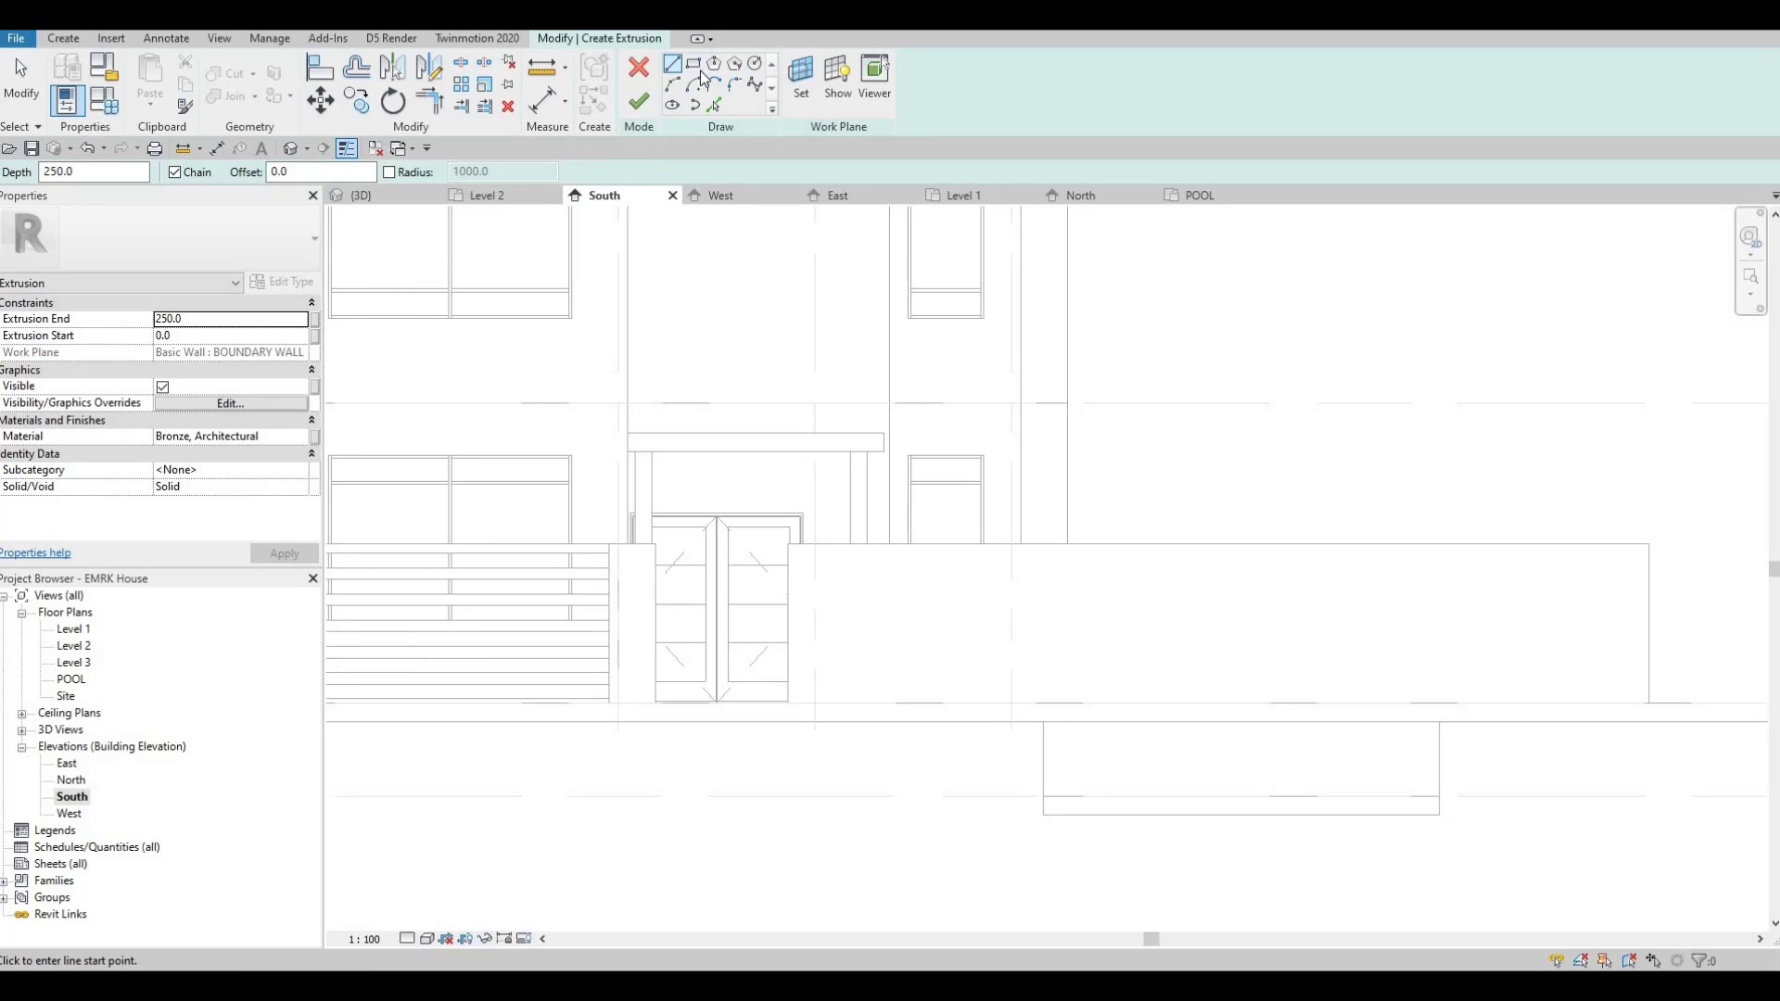
{"action": "scroll", "coordinate": [656, 544], "scroll_direction": "up", "scroll_amount": 2}
{"action": "left_click", "coordinate": [656, 544]}
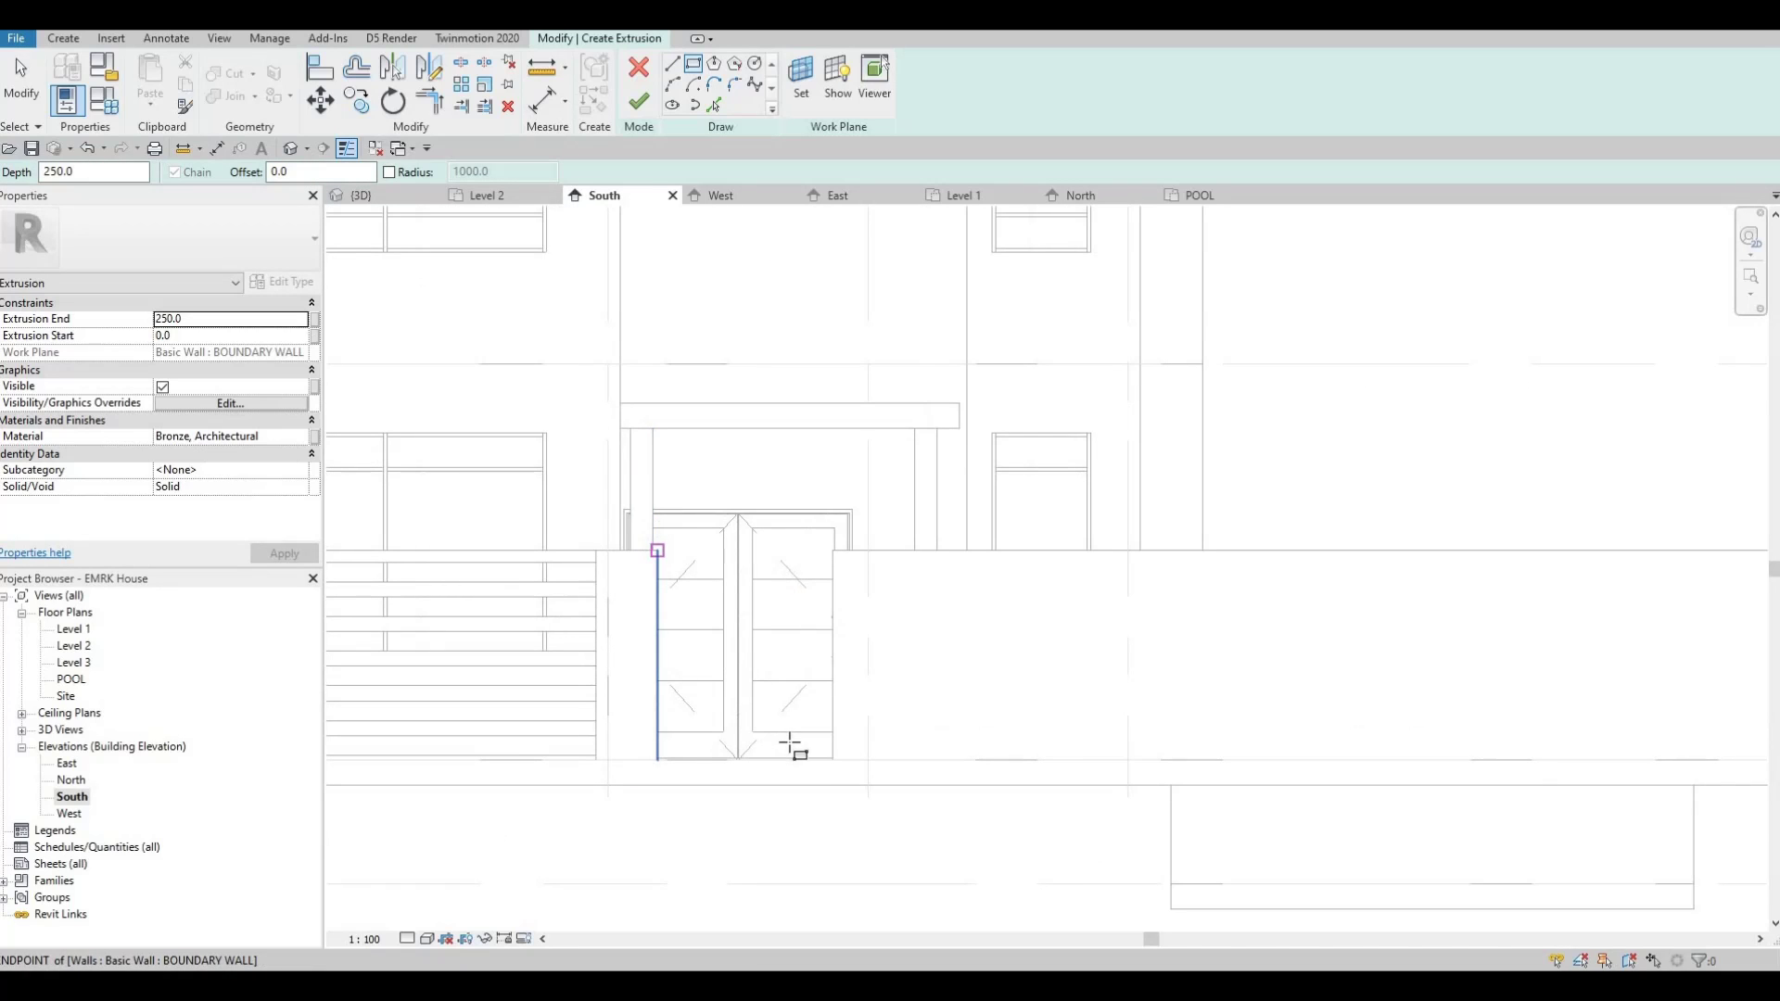
{"action": "left_click", "coordinate": [834, 759]}
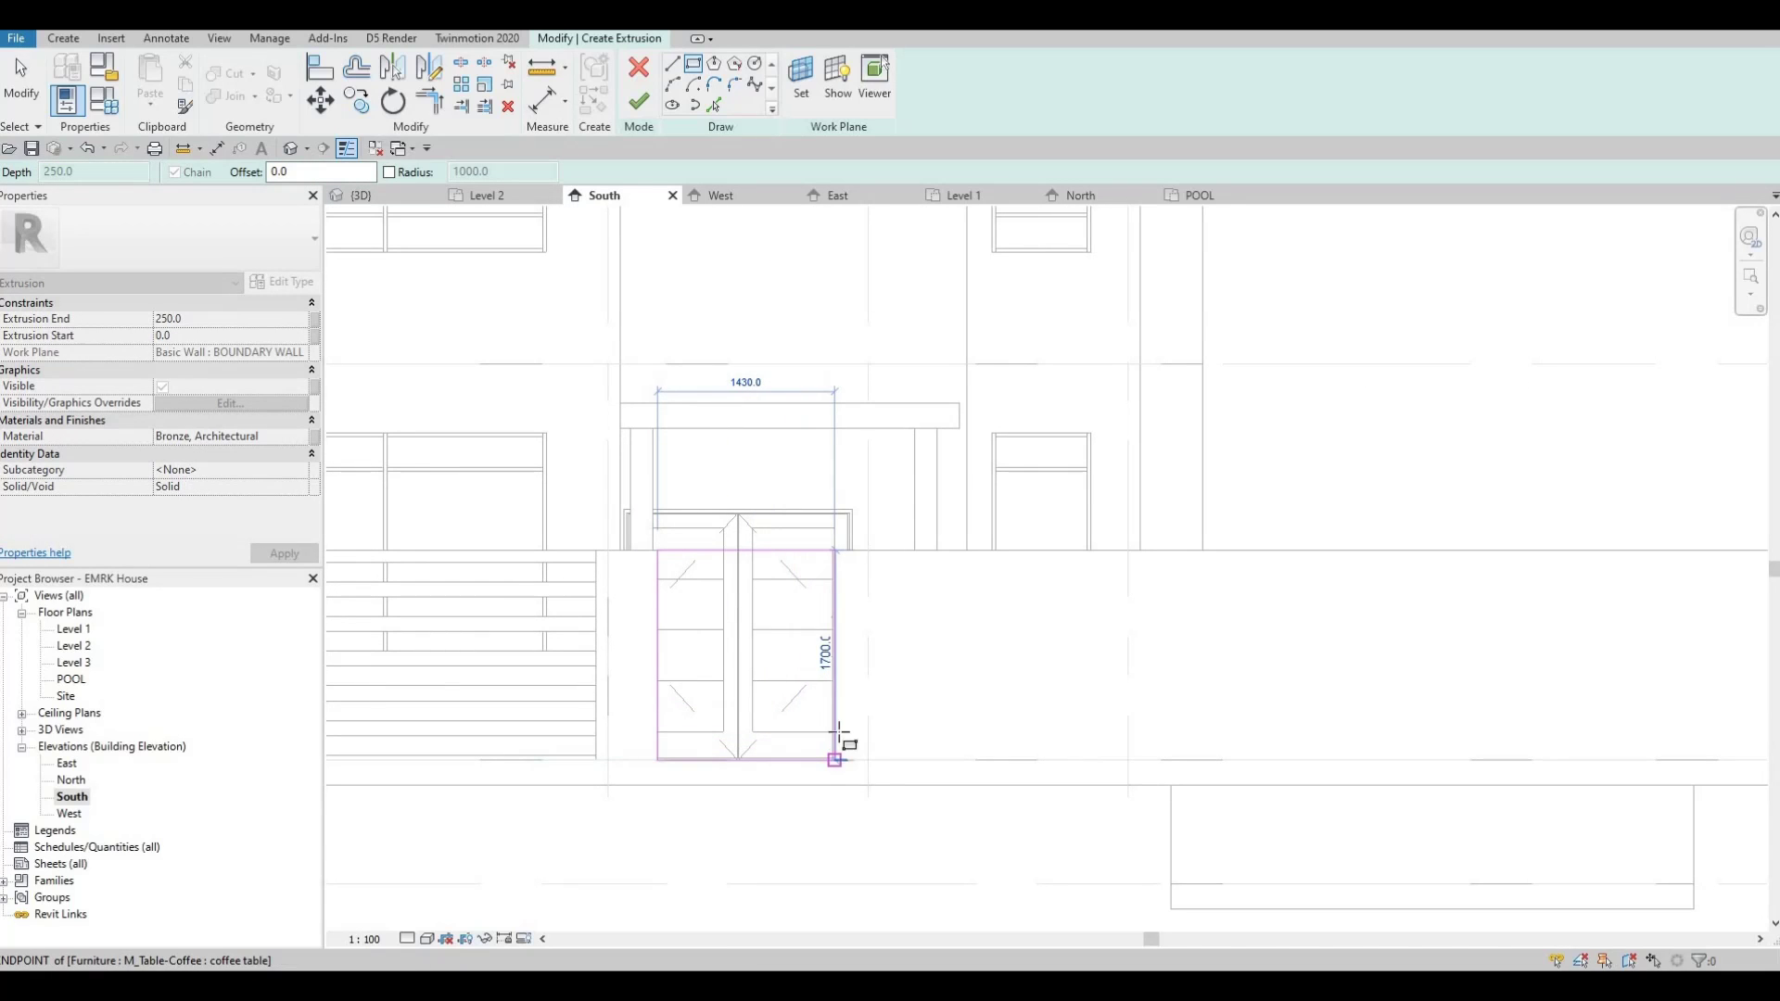
{"action": "scroll", "coordinate": [835, 759], "scroll_direction": "up", "scroll_amount": 2}
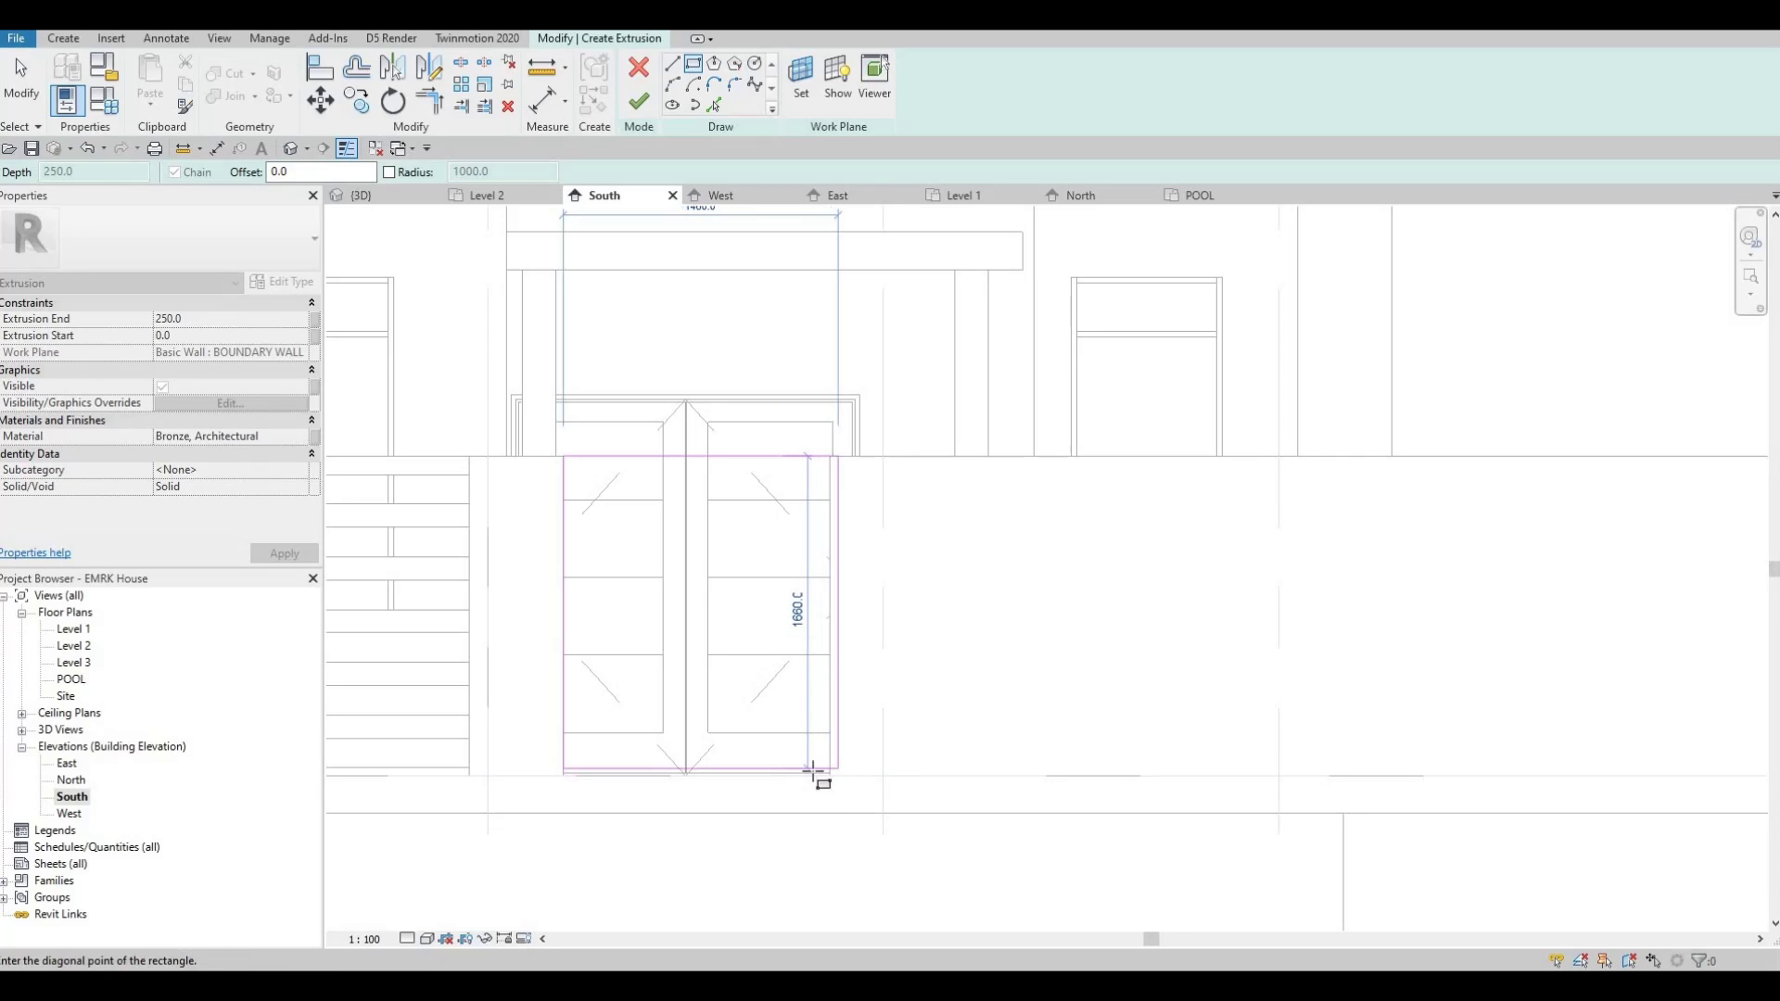
{"action": "left_click", "coordinate": [803, 774]}
{"action": "key", "text": "Escape"}
{"action": "key", "text": "Escape"}
- Align the sketched rectangle's edge with the end of the long boundary wall
{"action": "scroll", "coordinate": [825, 552], "scroll_direction": "up", "scroll_amount": 2}
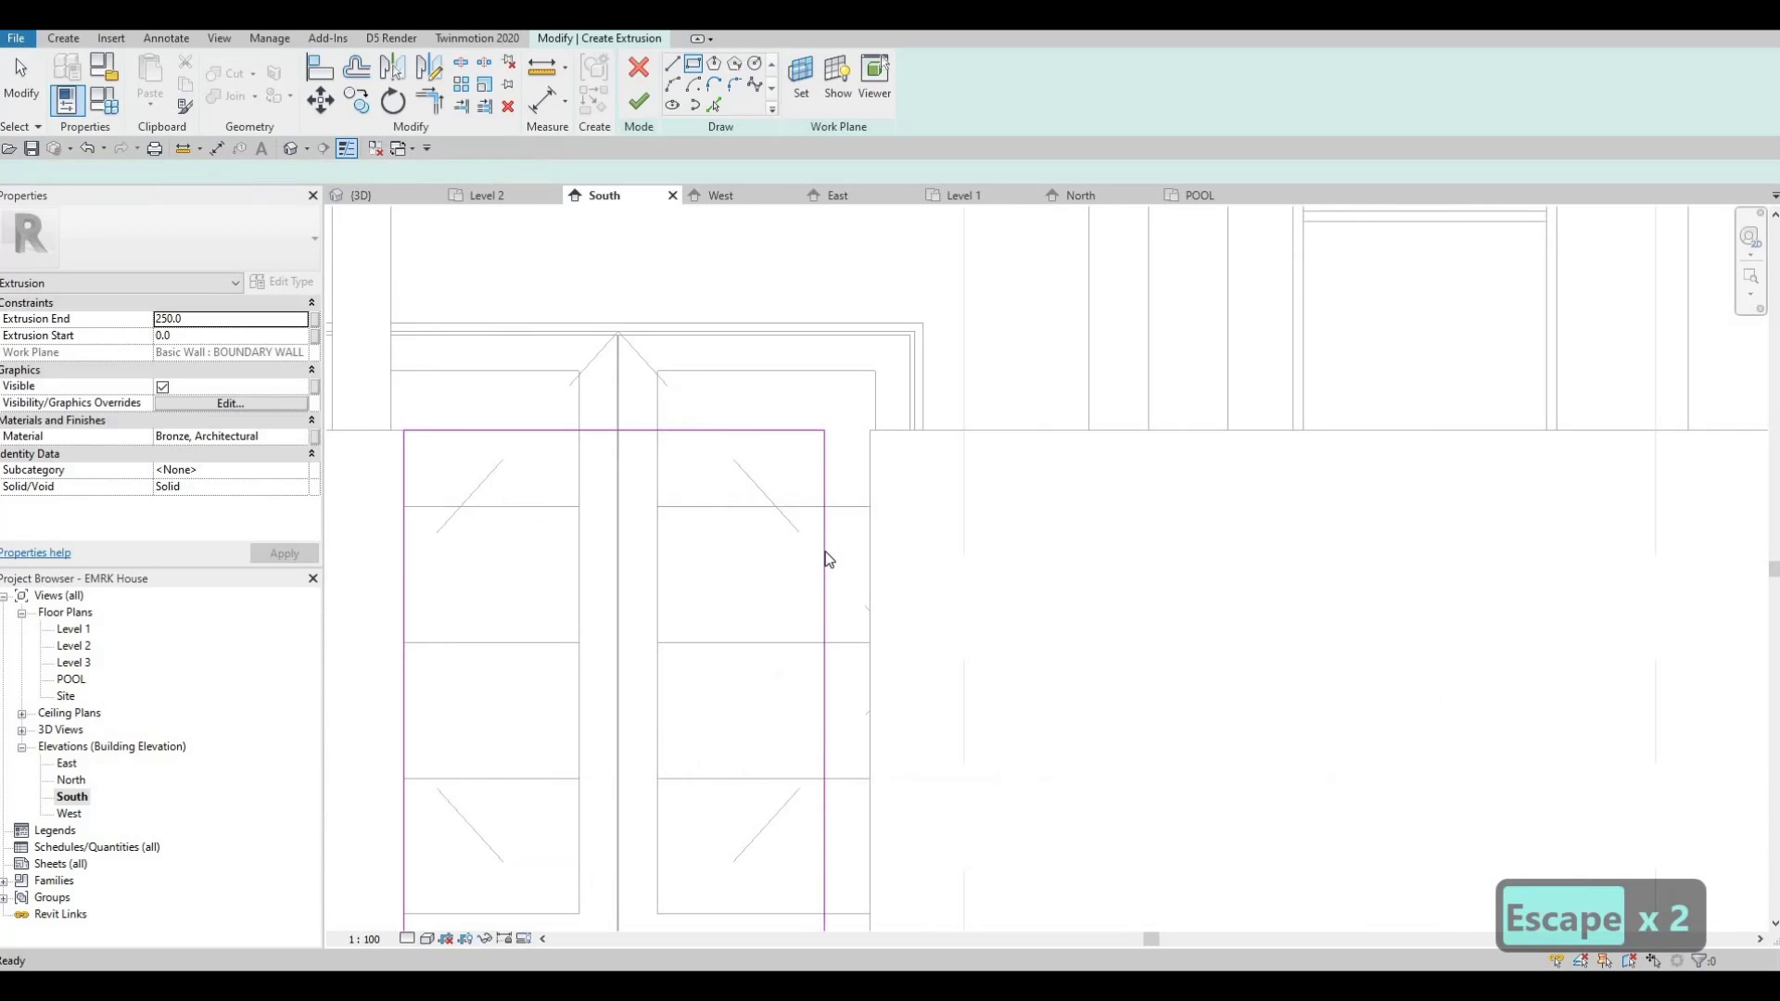
{"action": "key", "text": "a"}
{"action": "key", "text": "l"}
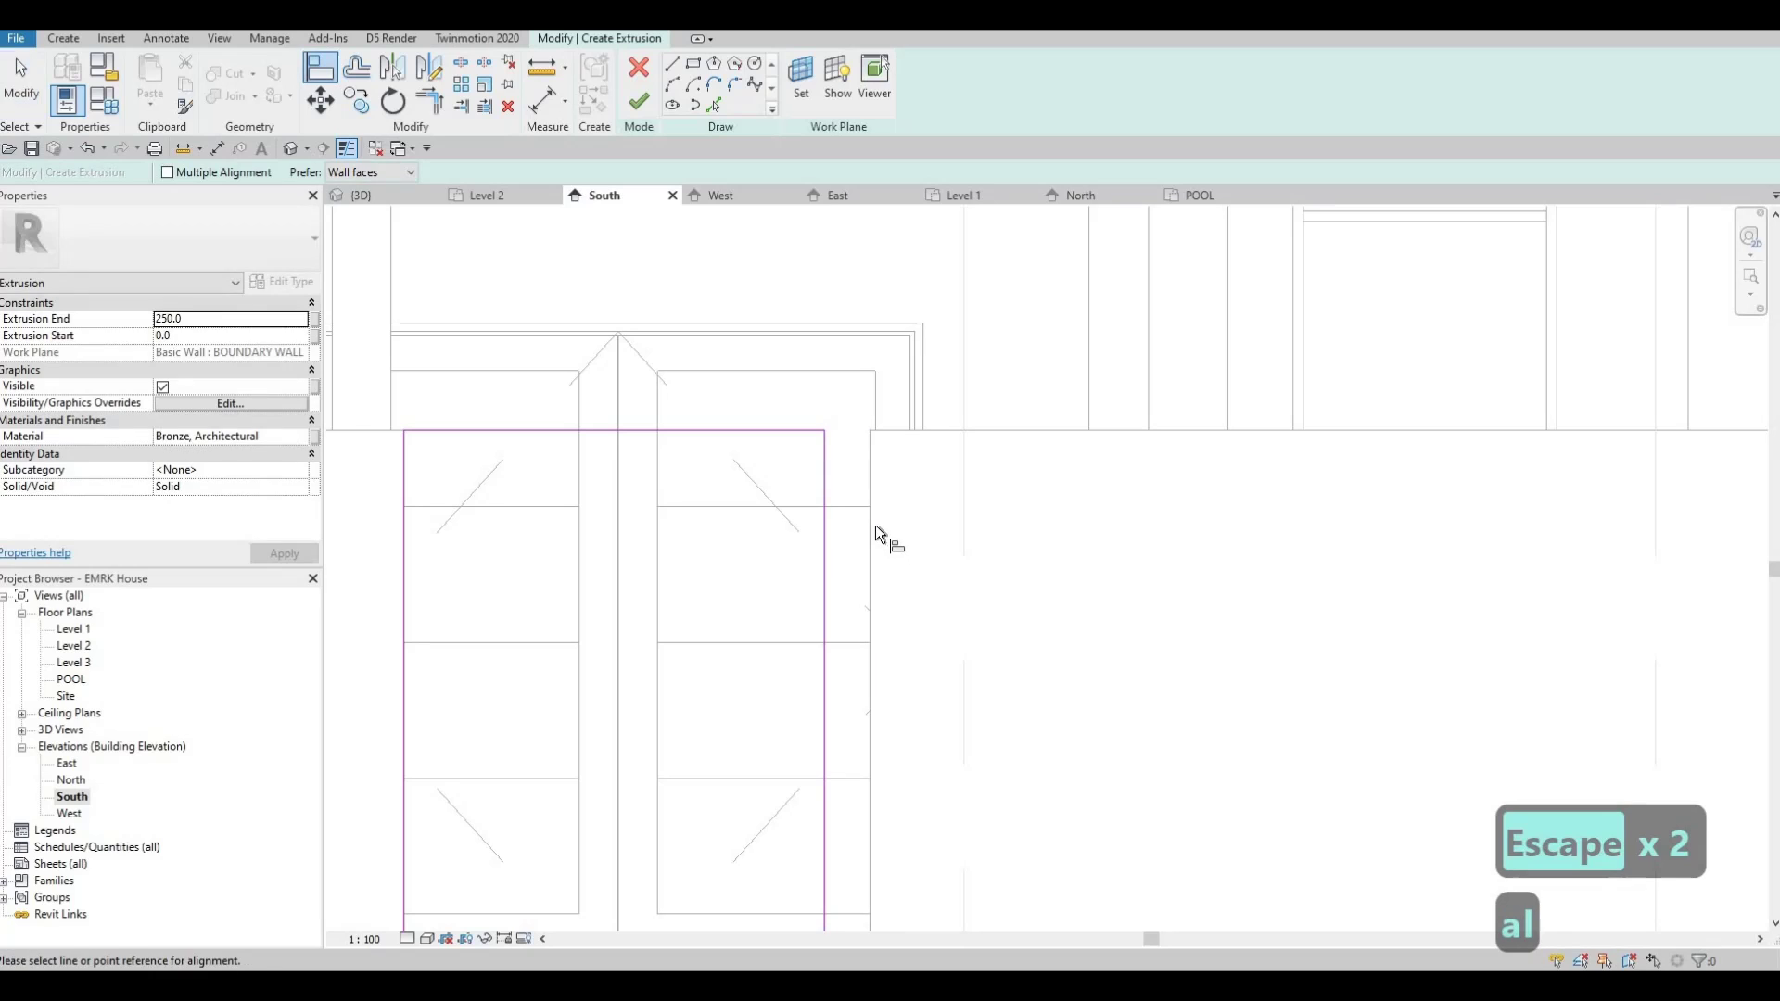
{"action": "left_click", "coordinate": [868, 482]}
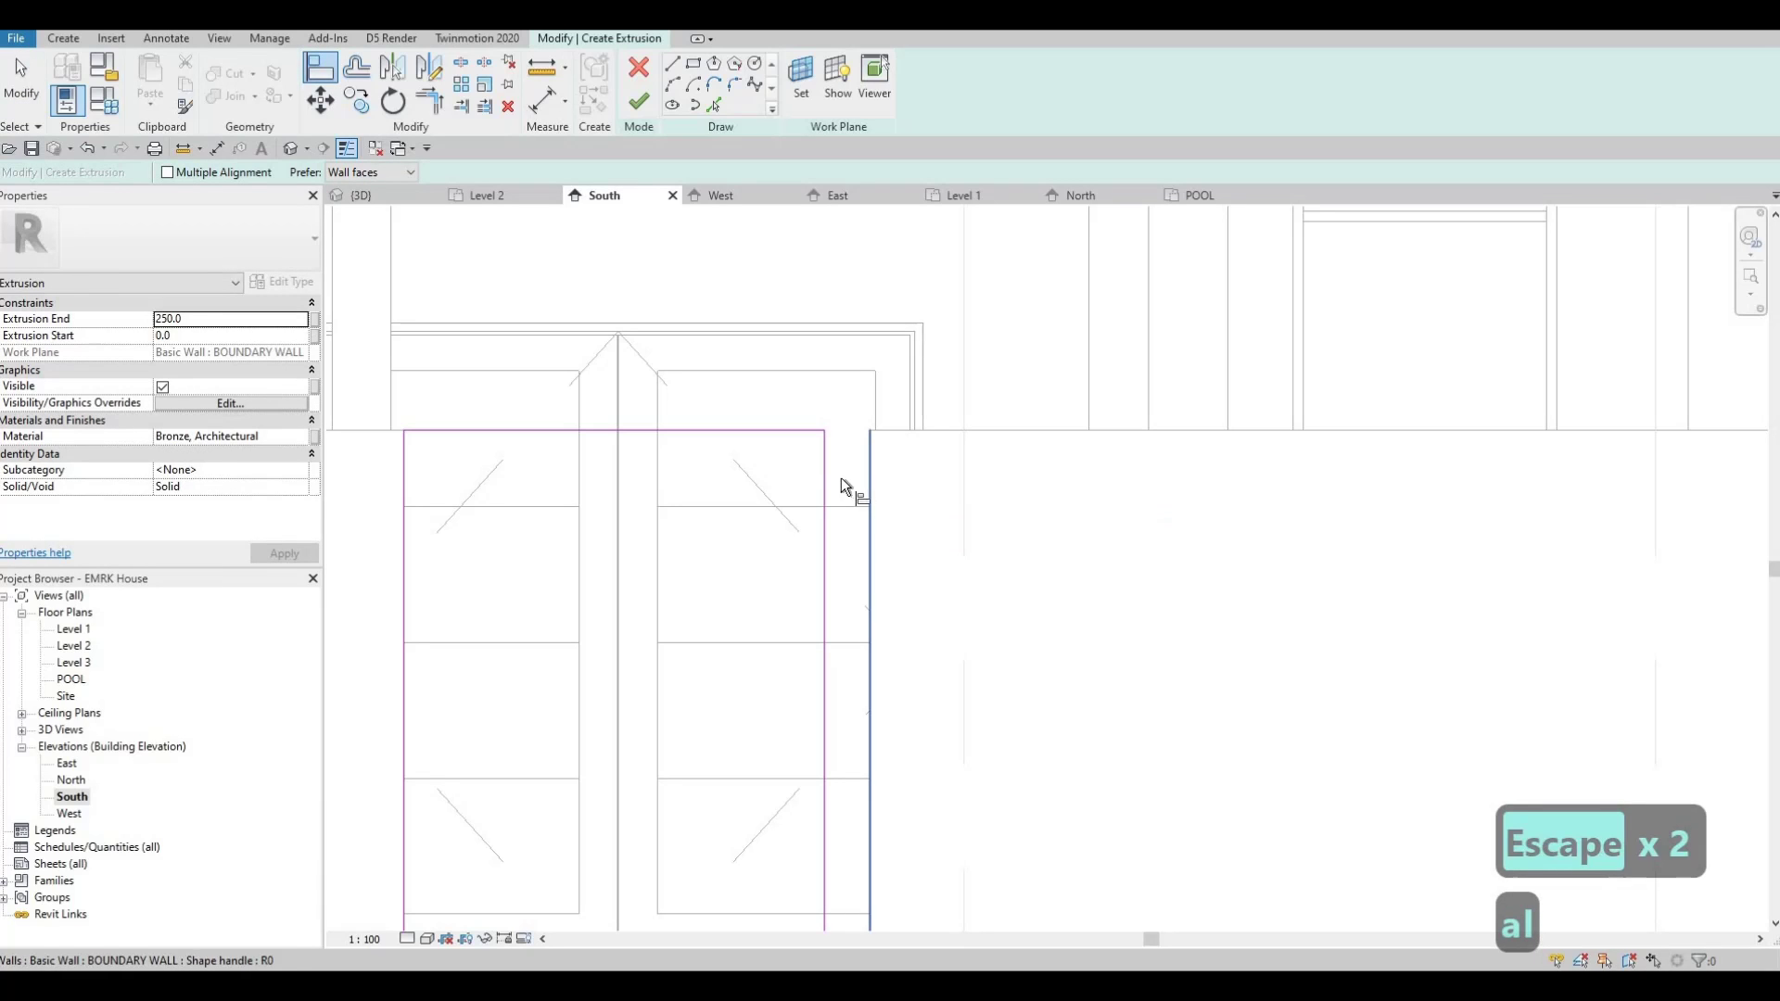
{"action": "left_click", "coordinate": [825, 477]}
{"action": "scroll", "coordinate": [775, 365], "scroll_direction": "down", "scroll_amount": 3}
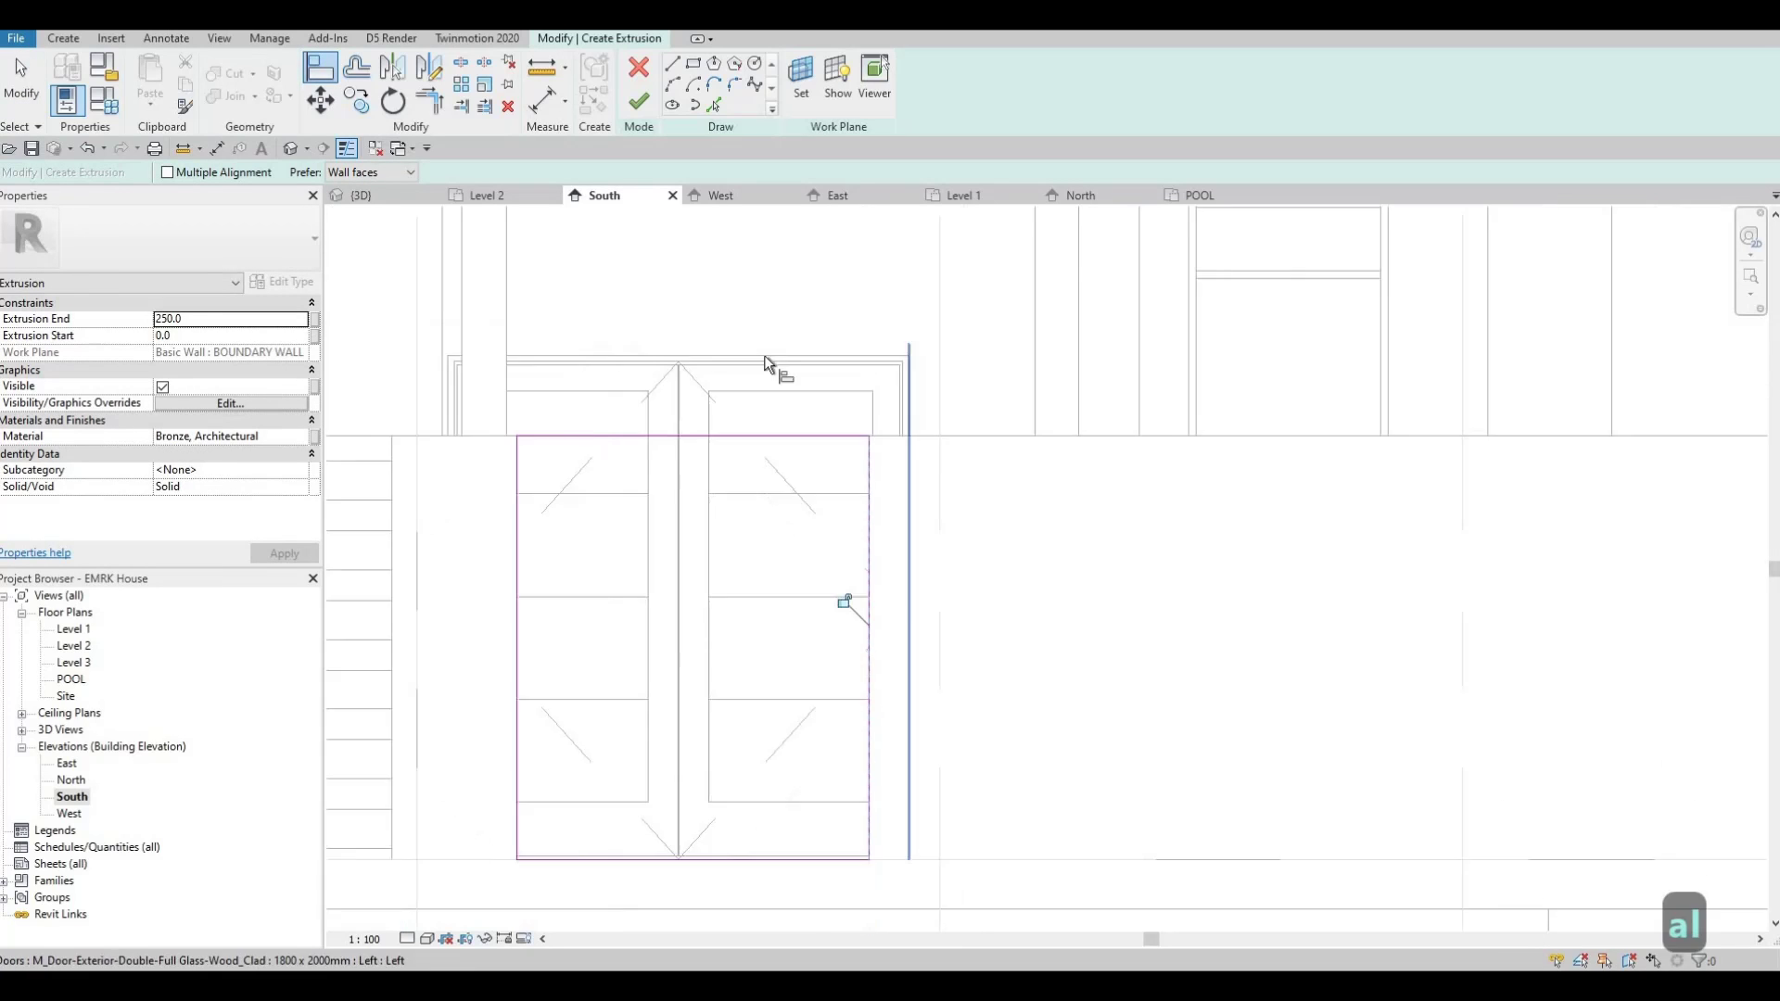
{"action": "key", "text": "Escape"}
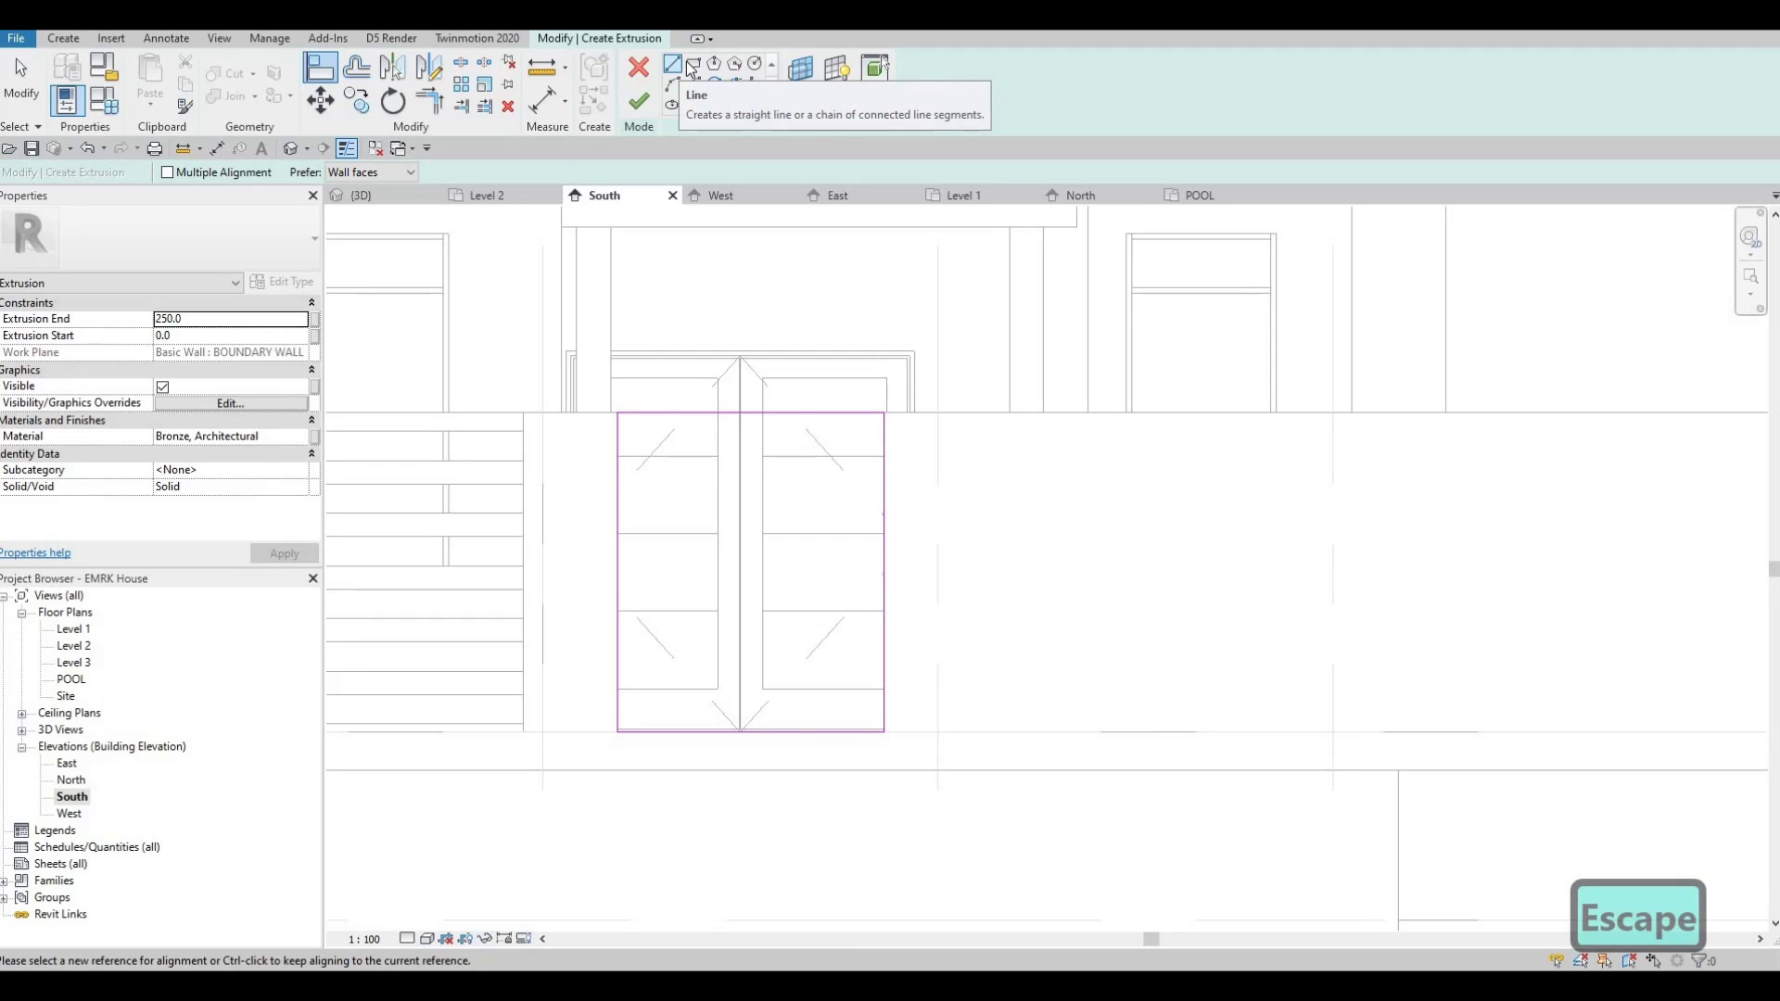
- Sketch a narrow upright rectangle about 1560 mm tall inside the gate outline, beside the edge nearest the slatted gate
{"action": "left_click", "coordinate": [692, 64]}
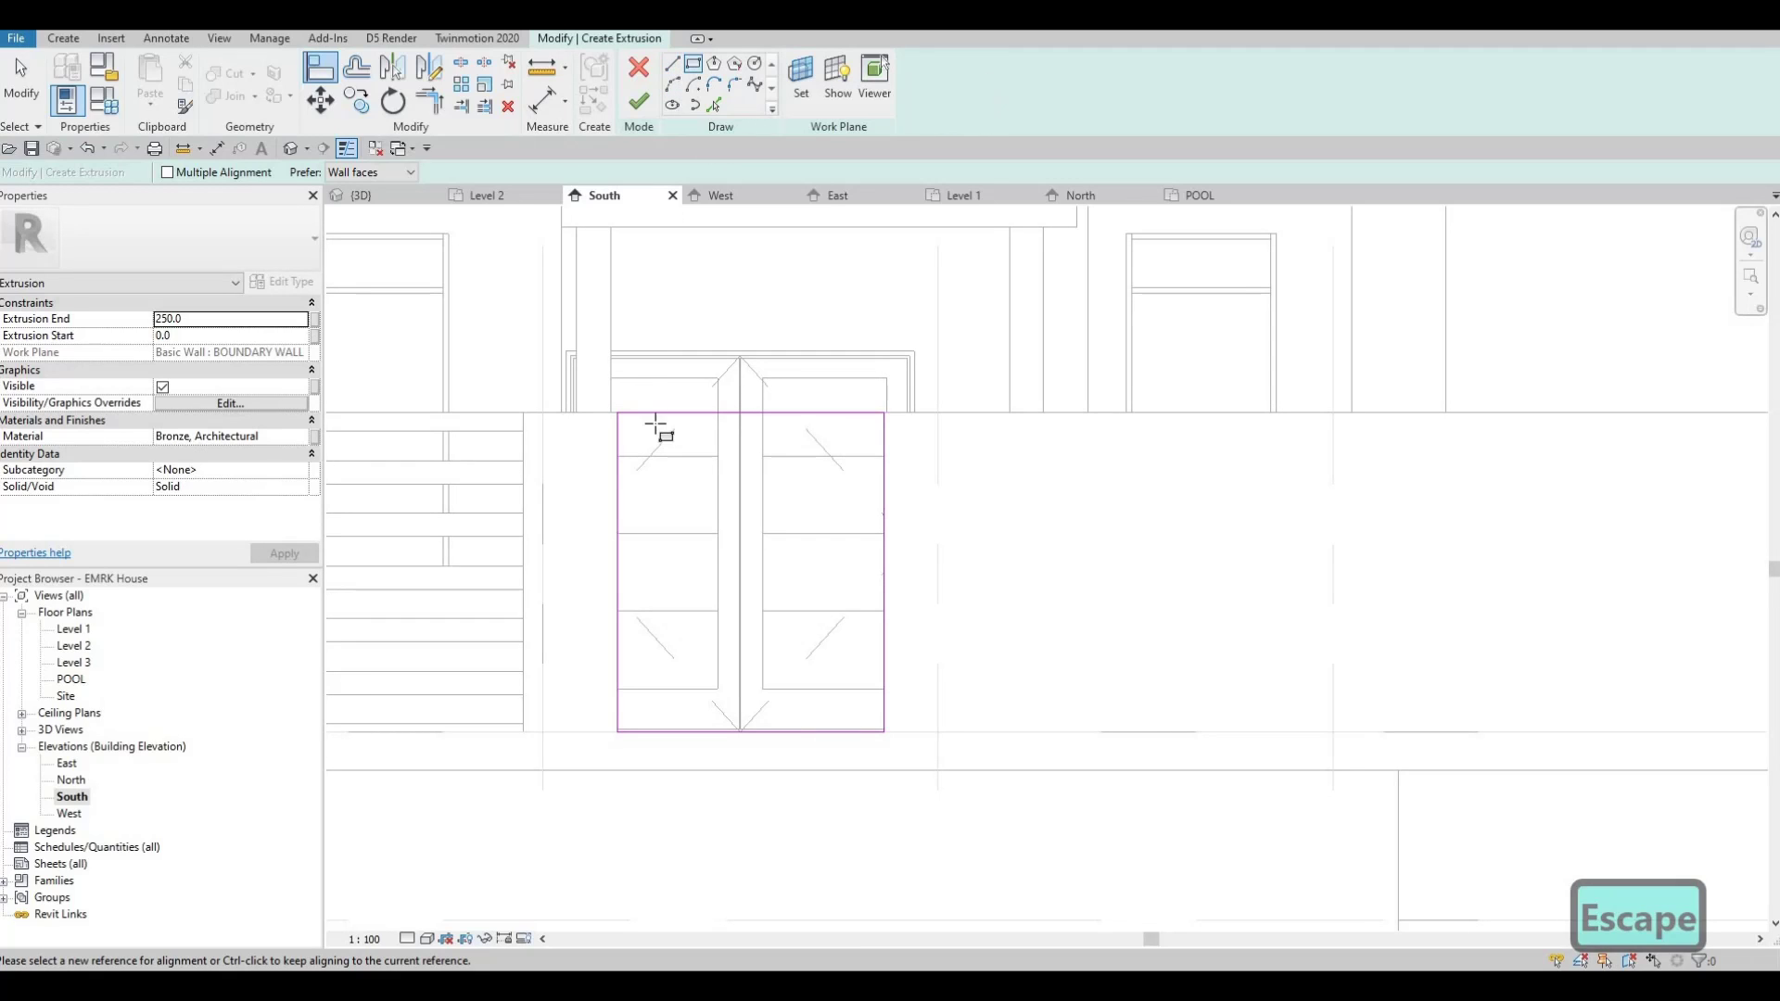
{"action": "left_click", "coordinate": [682, 723]}
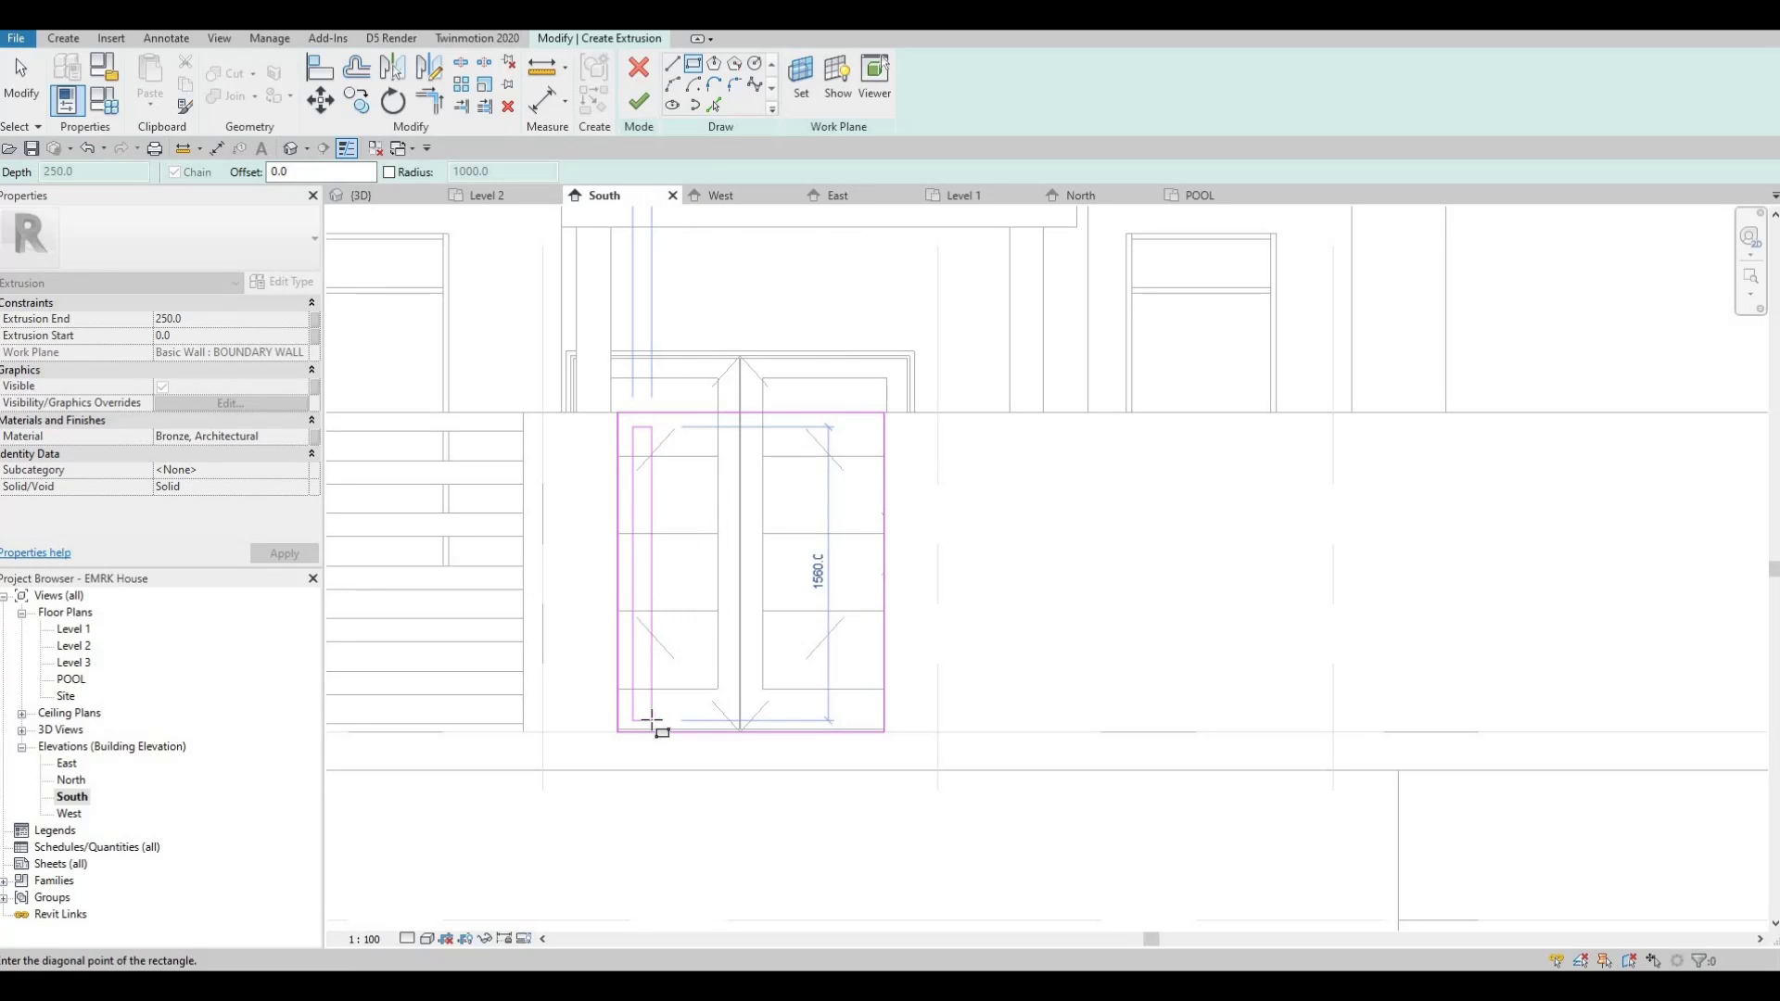
{"action": "key", "text": "Escape"}
{"action": "key", "text": "Escape"}
{"action": "scroll", "coordinate": [694, 465], "scroll_direction": "up", "scroll_amount": 1}
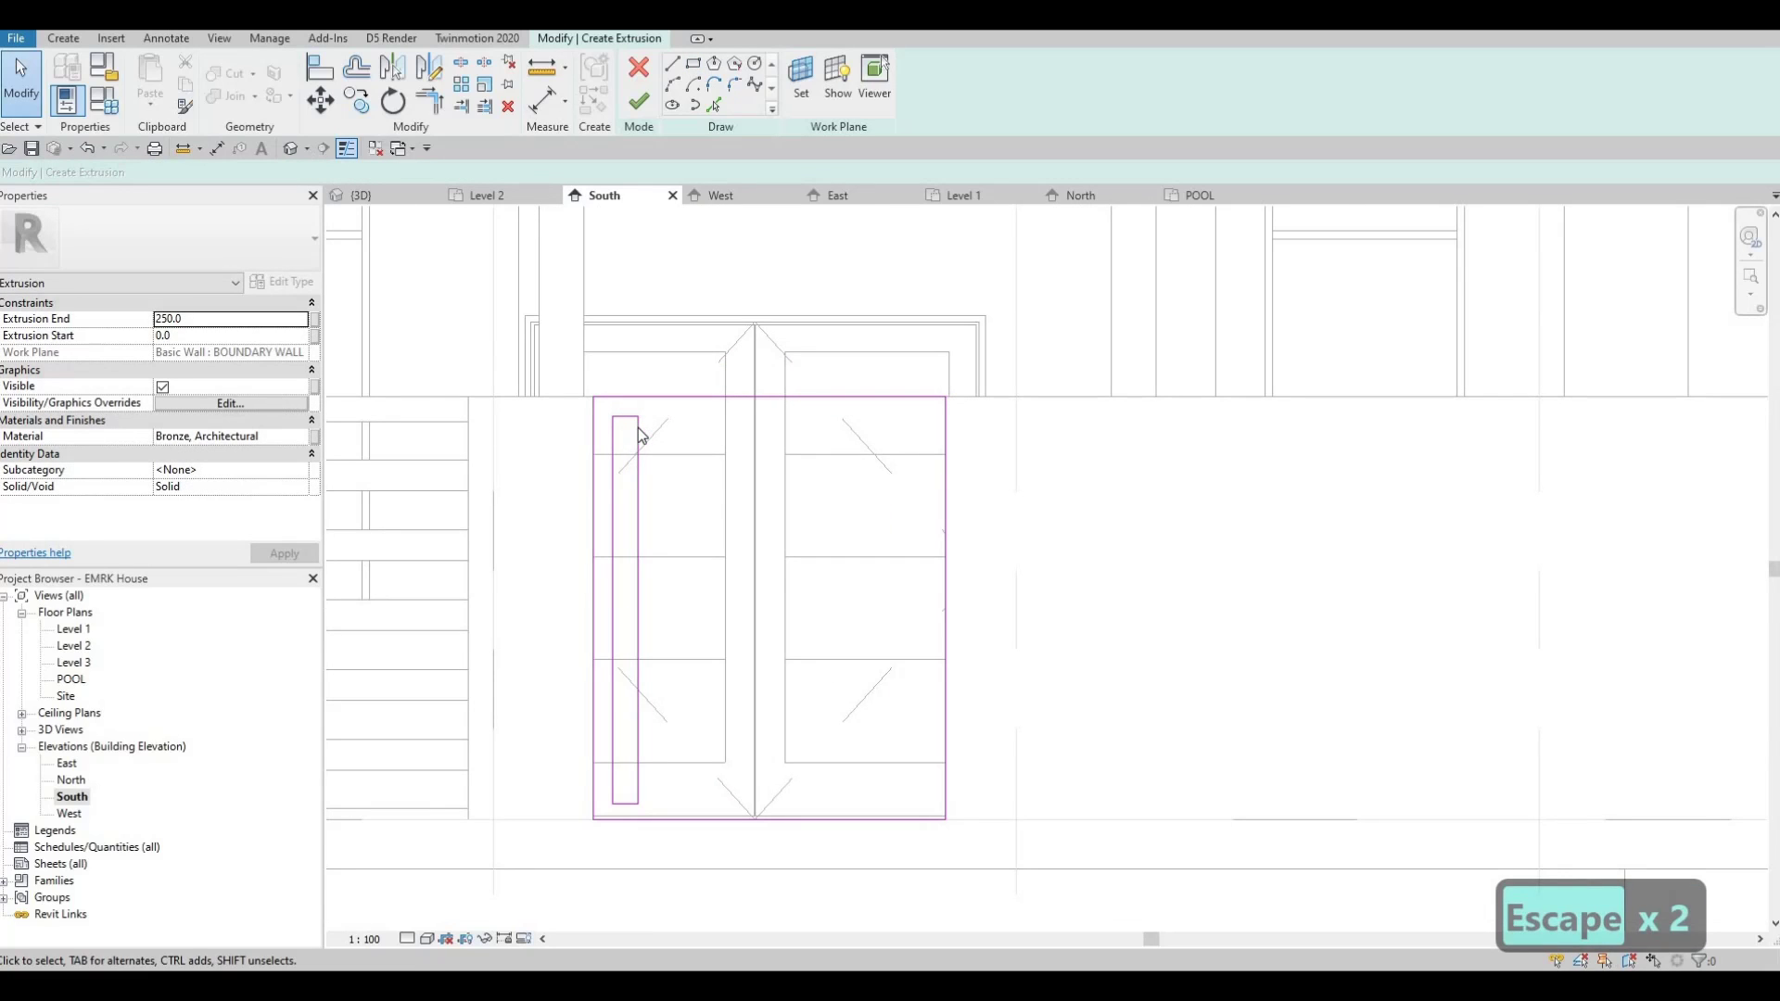
- Copy the narrow rectangle seven times horizontally across the gate outline at 180 mm spacing
{"action": "key", "text": "Tab"}
{"action": "left_click", "coordinate": [647, 438]}
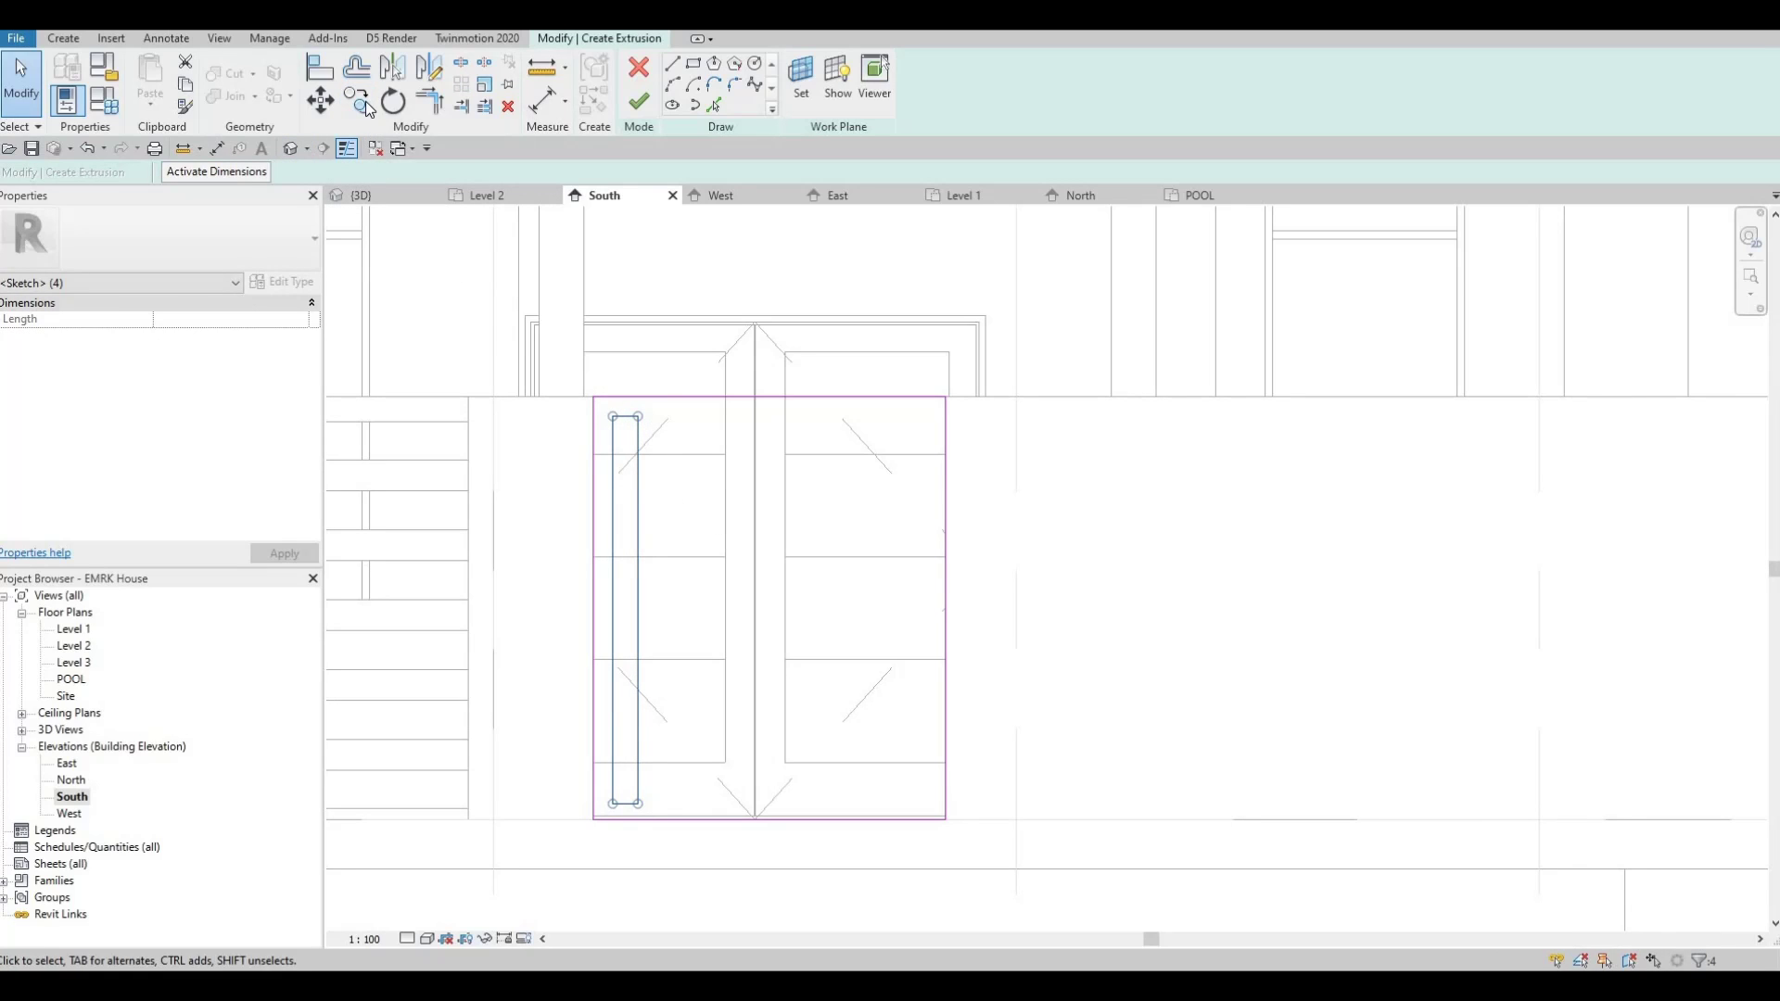
{"action": "key", "text": "c"}
{"action": "key", "text": "o"}
{"action": "scroll", "coordinate": [631, 440], "scroll_direction": "up", "scroll_amount": 2}
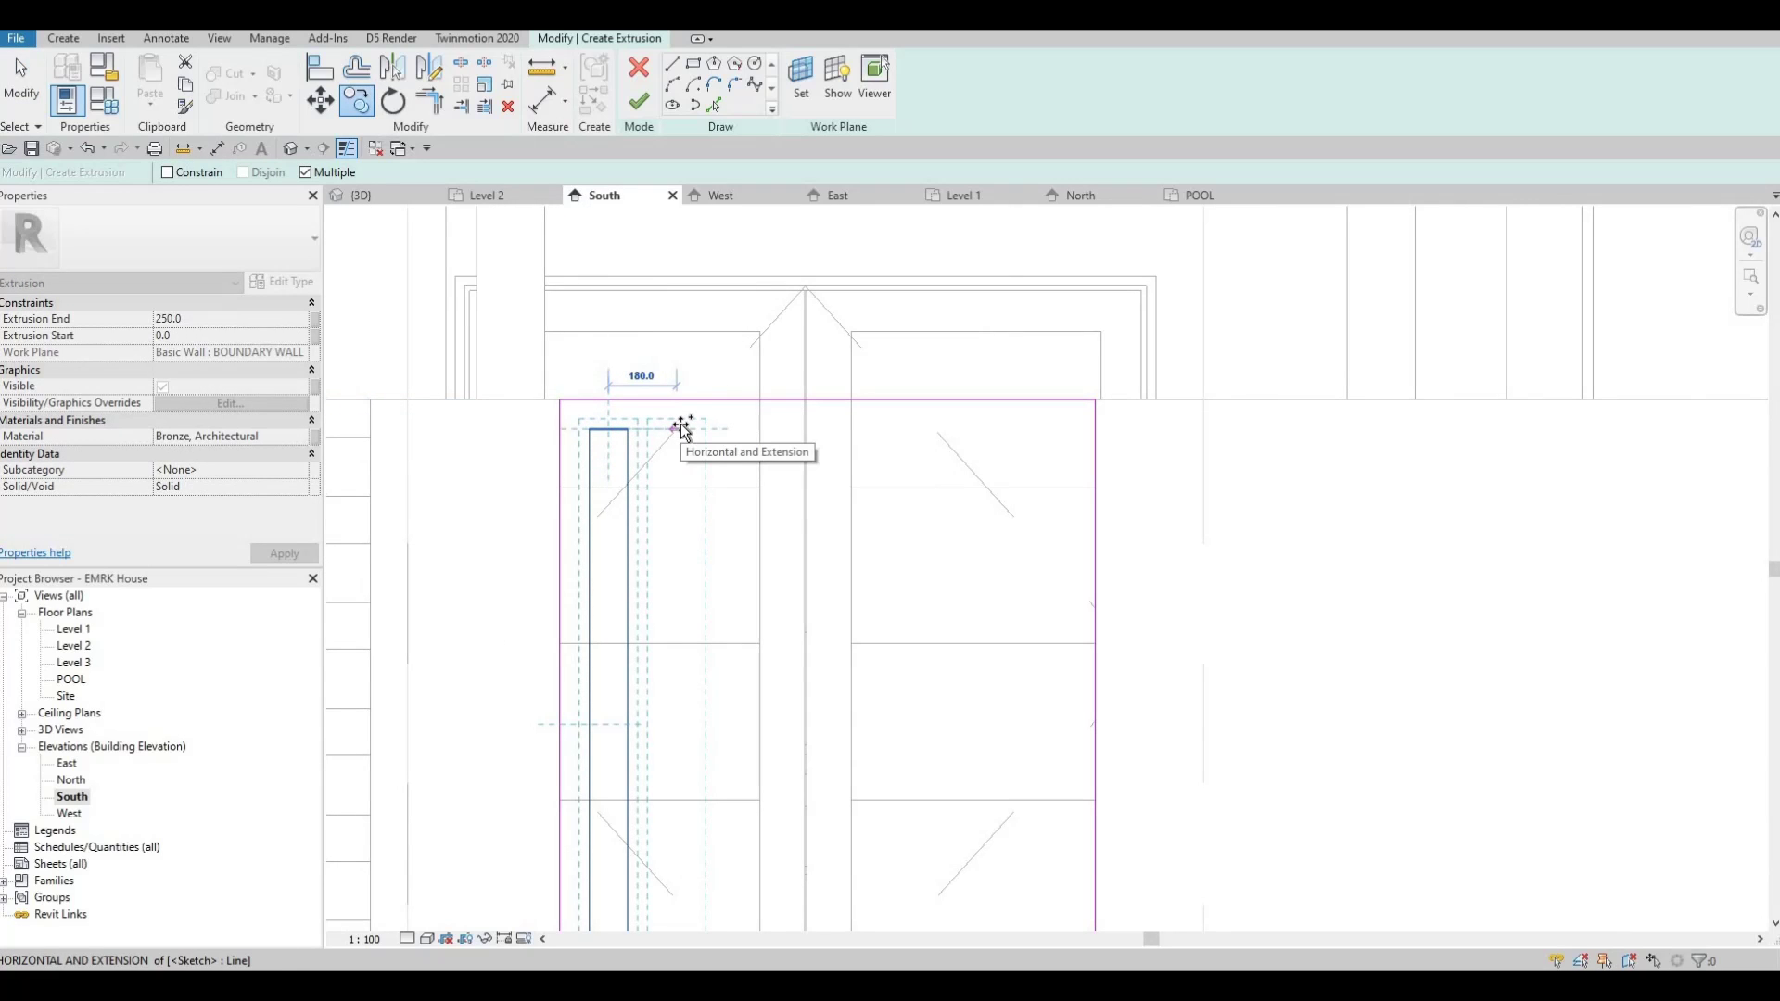
{"action": "type", "text": "180"}
{"action": "key", "text": "Return"}
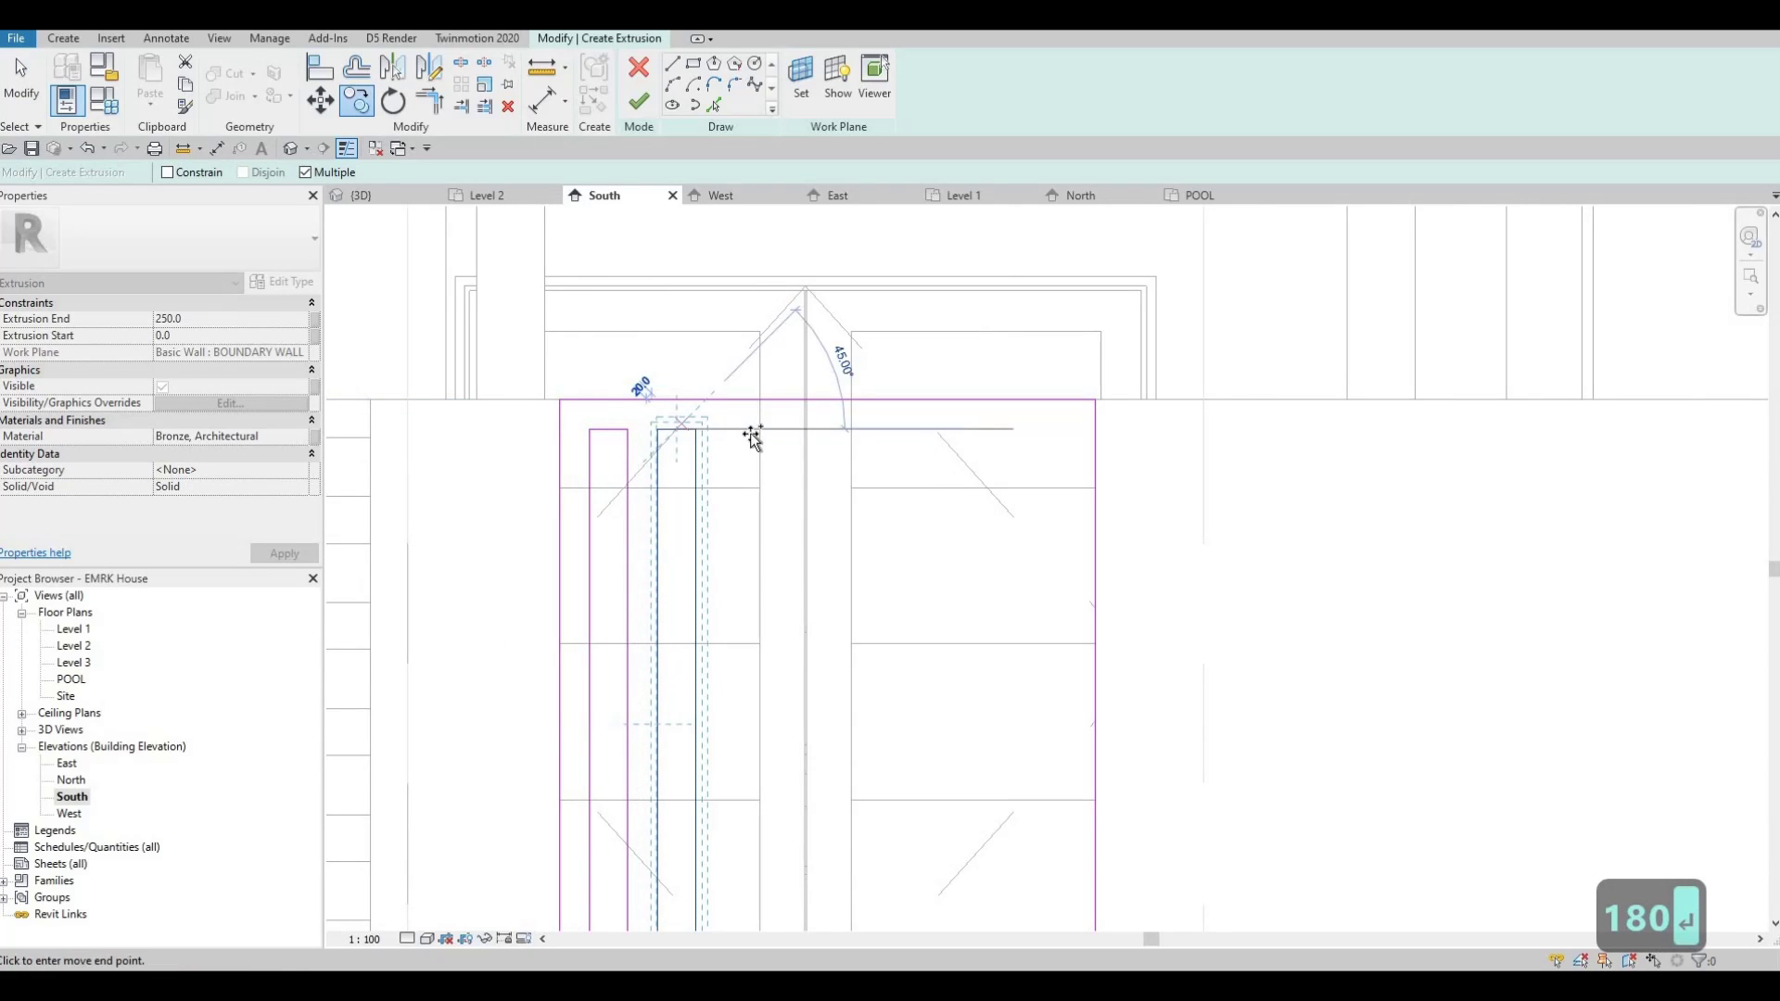
{"action": "type", "text": "180"}
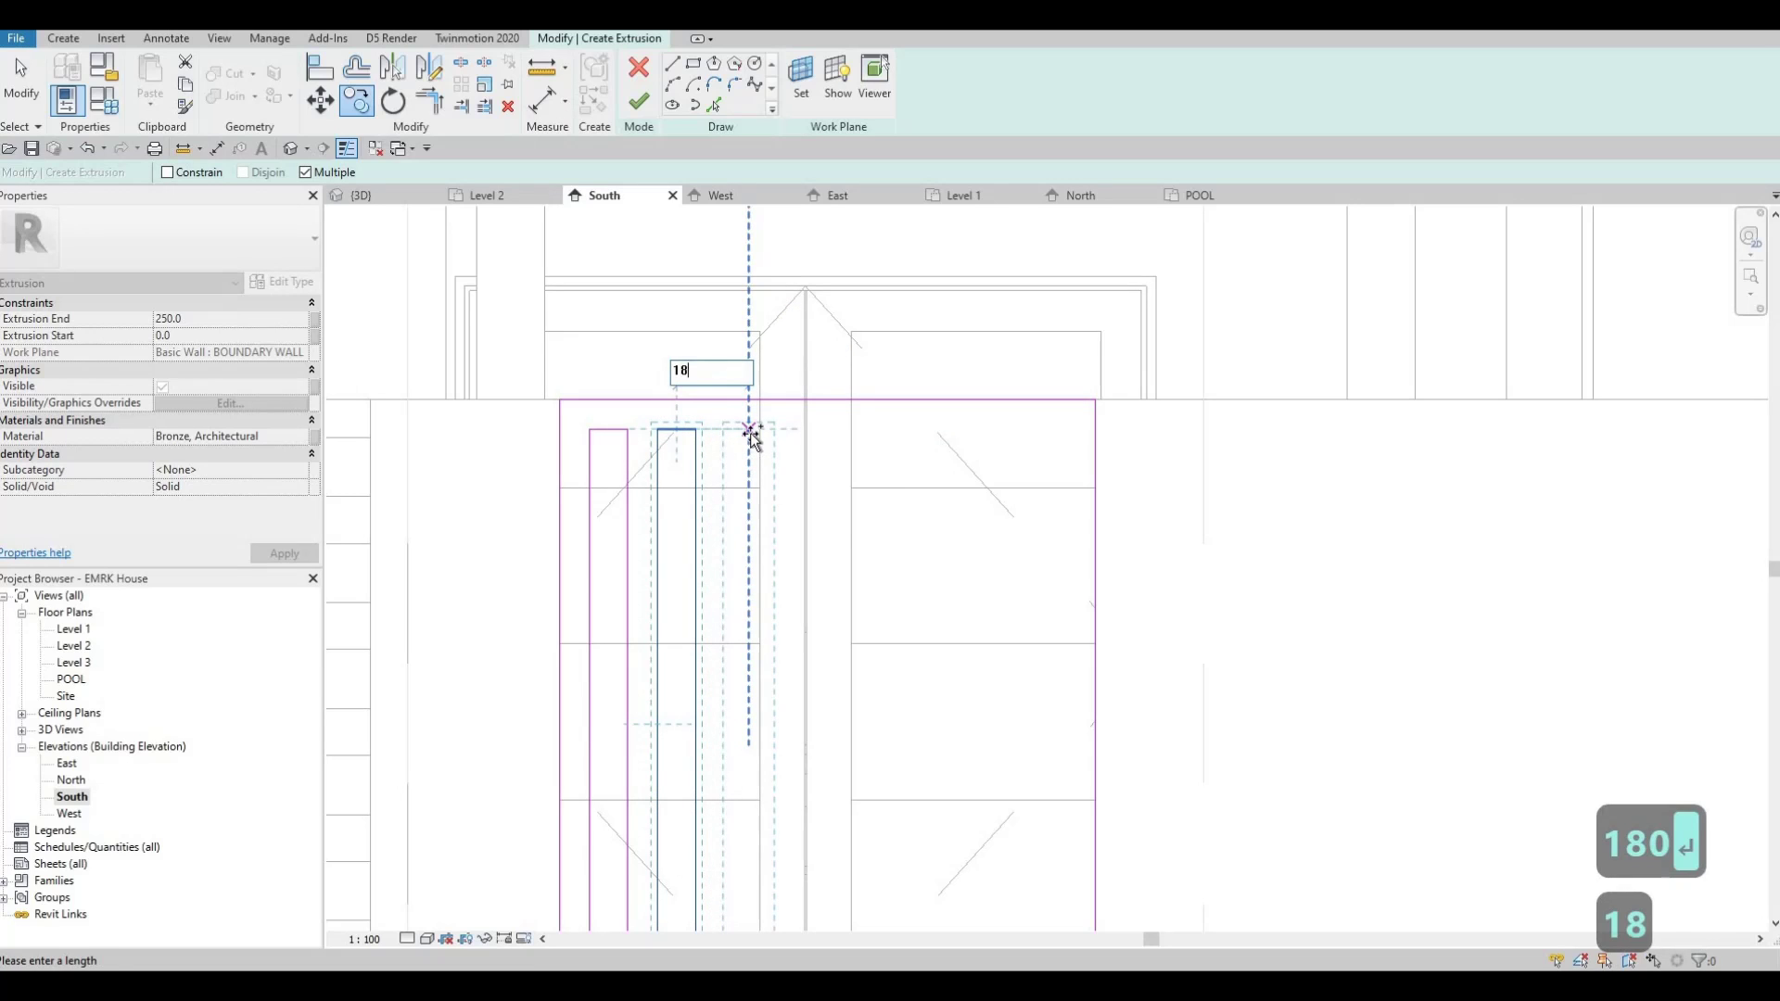
{"action": "key", "text": "Return"}
{"action": "type", "text": "1"}
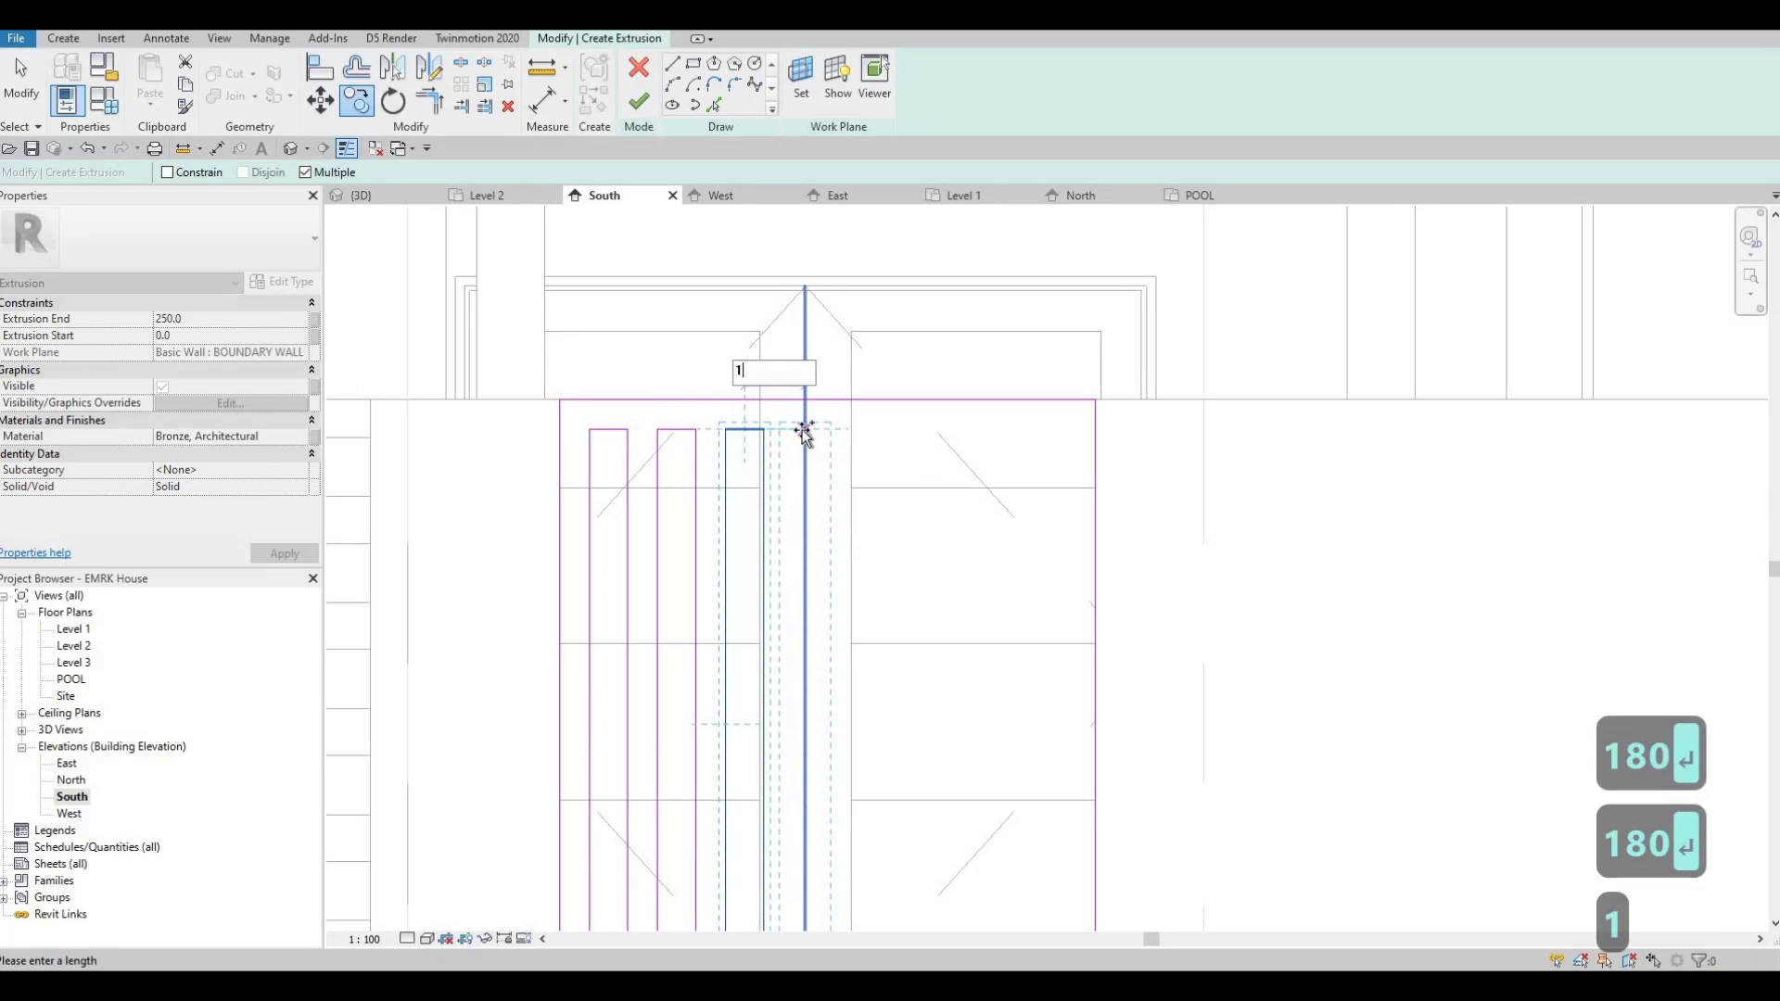
{"action": "type", "text": "80"}
{"action": "key", "text": "Return"}
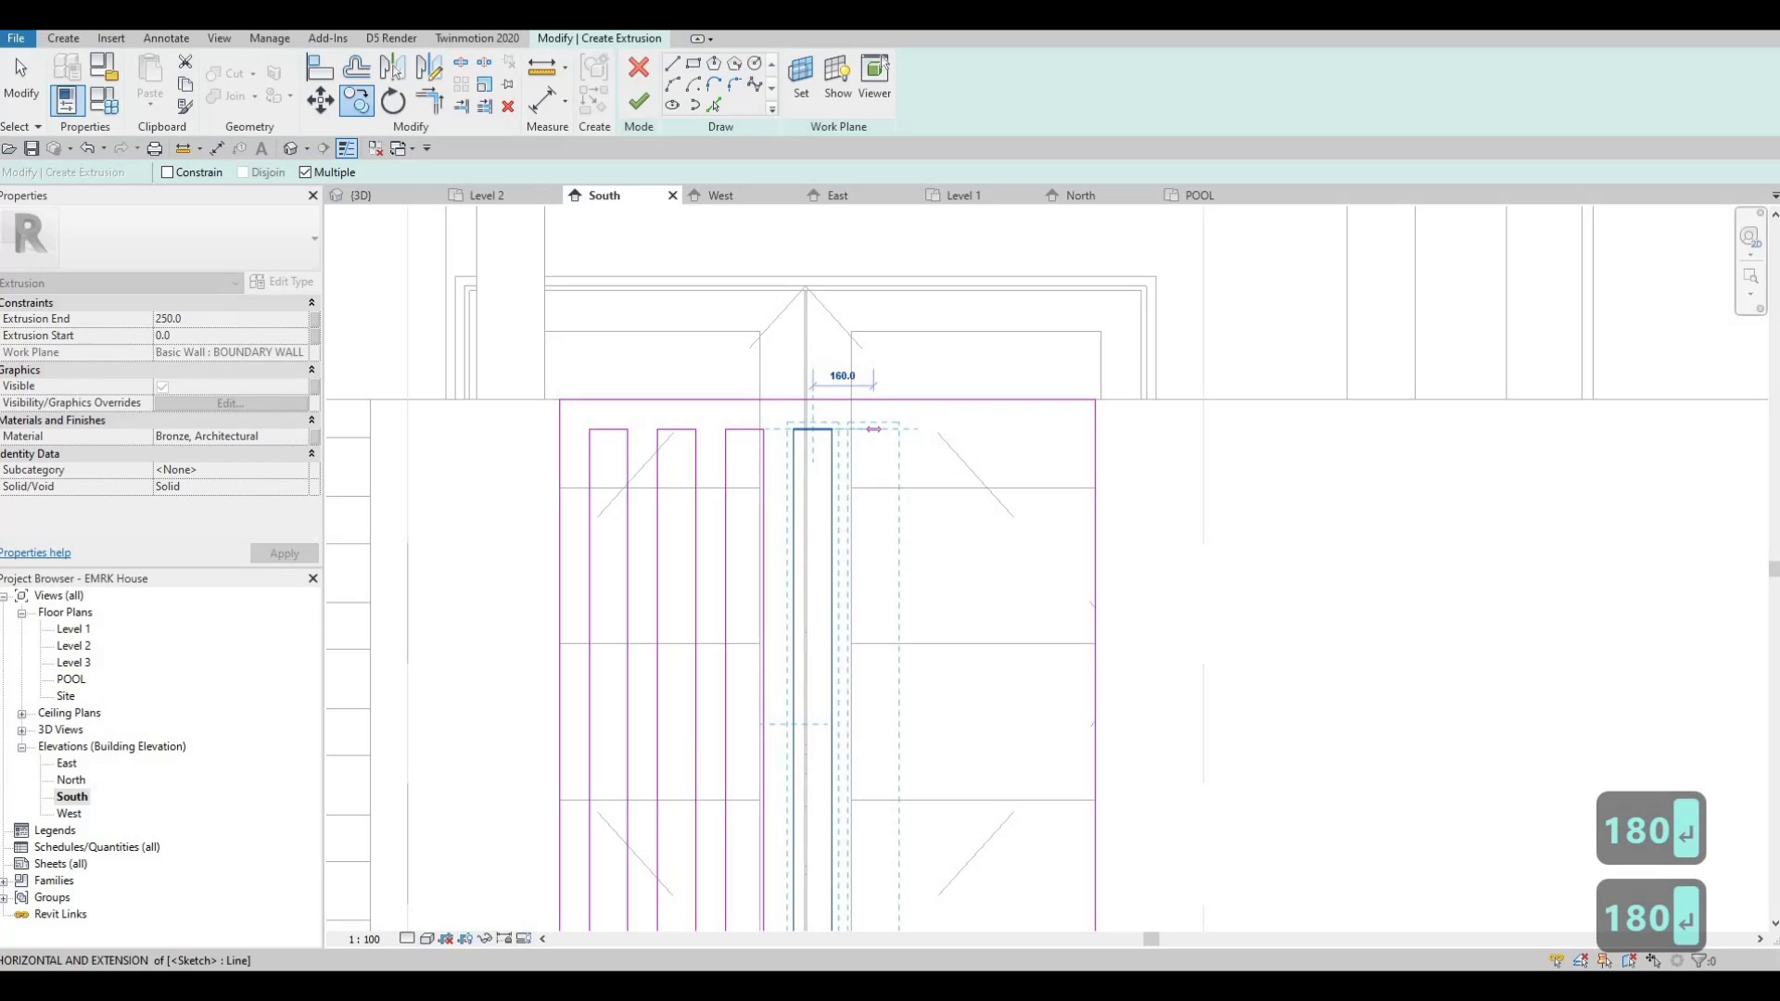
{"action": "type", "text": "180"}
{"action": "key", "text": "Return"}
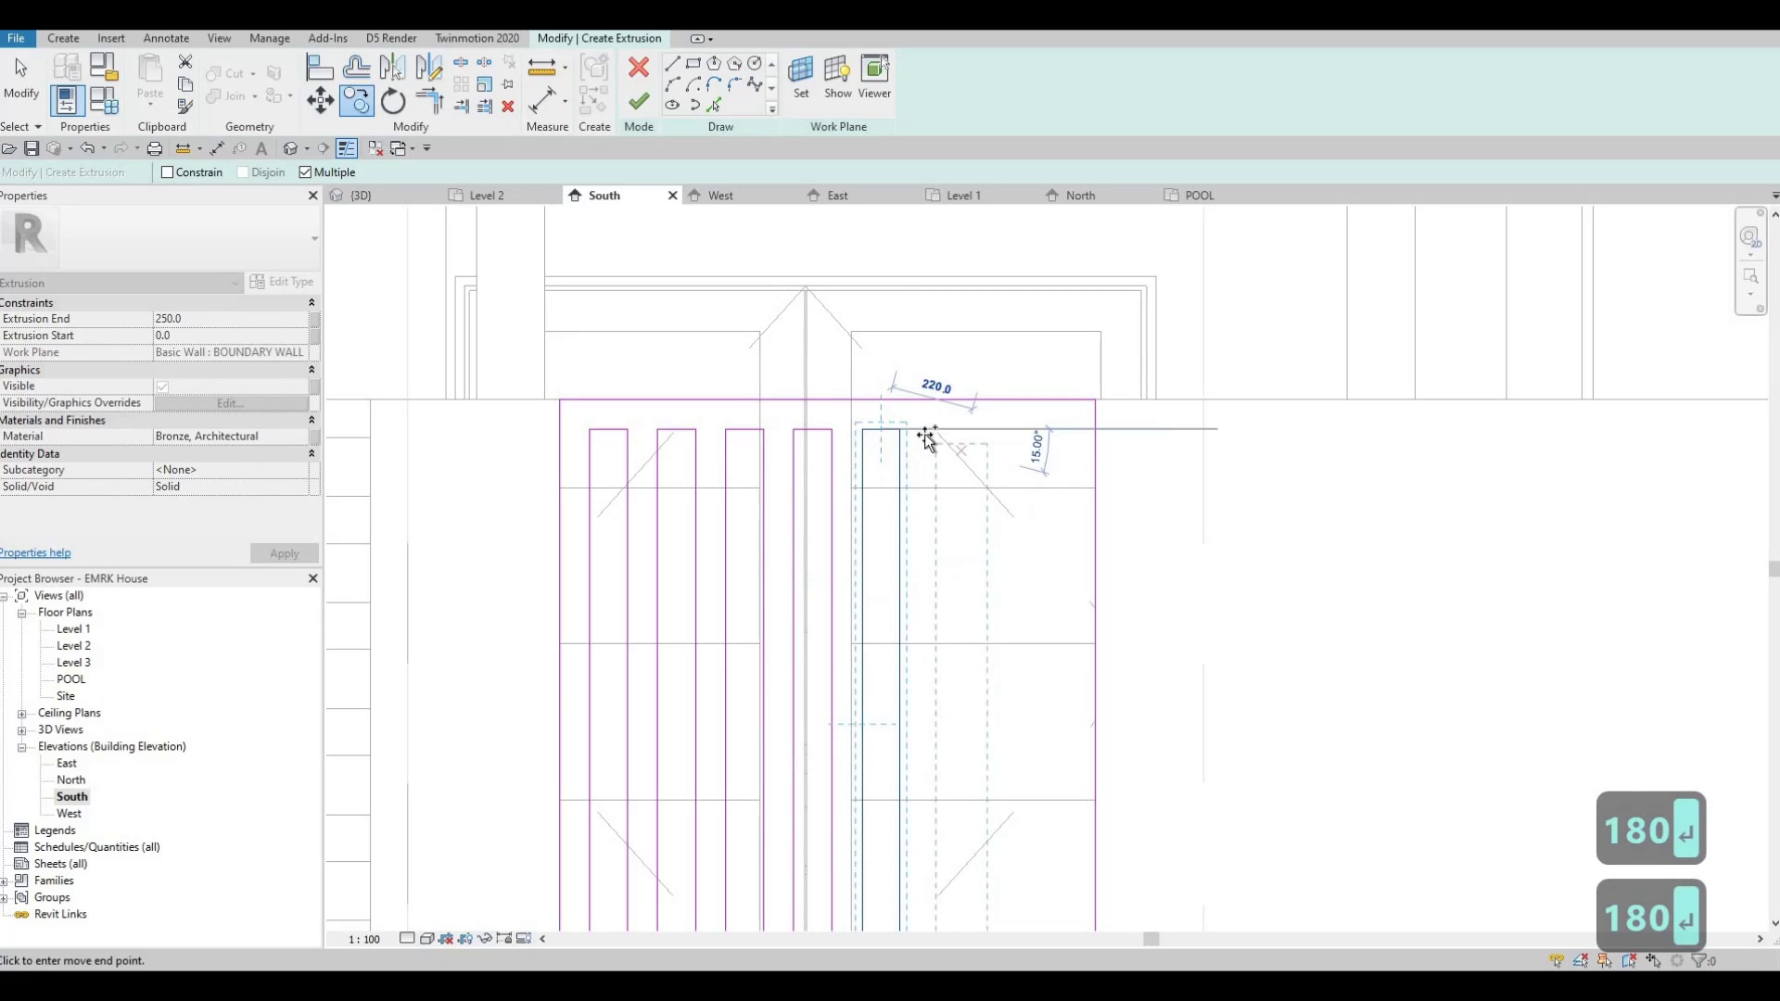
{"action": "type", "text": "180"}
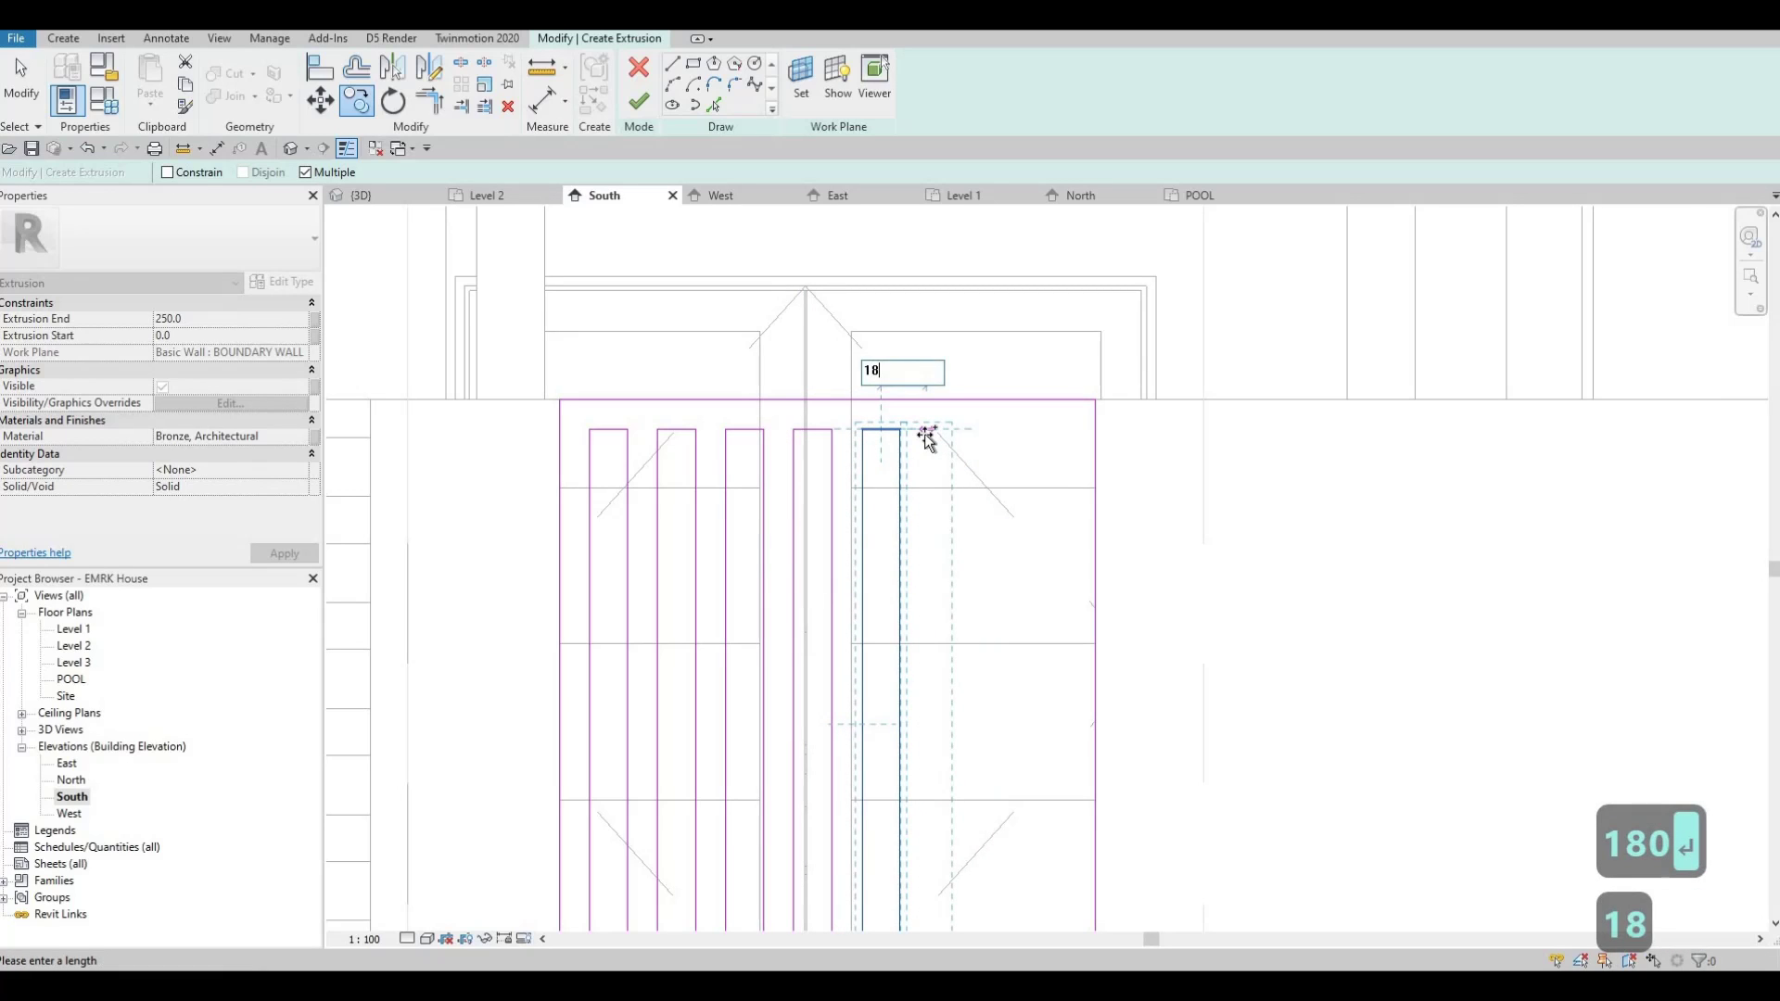
{"action": "key", "text": "Return"}
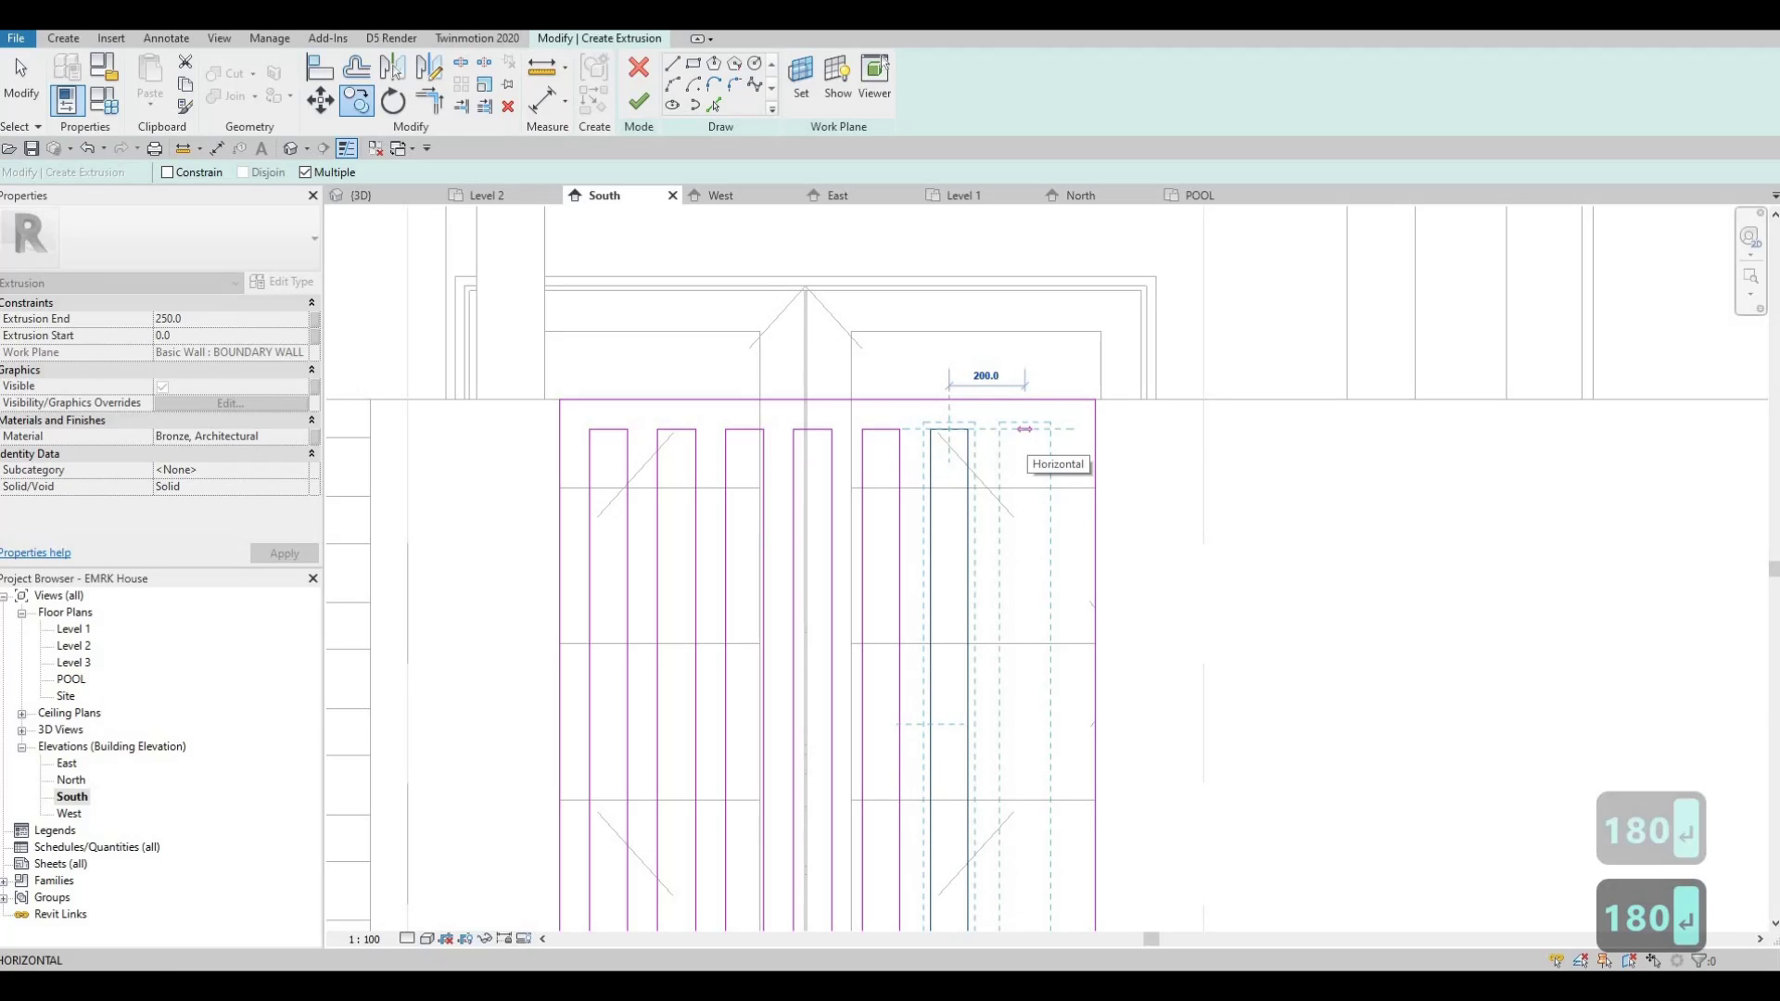
{"action": "type", "text": "180"}
{"action": "key", "text": "Return"}
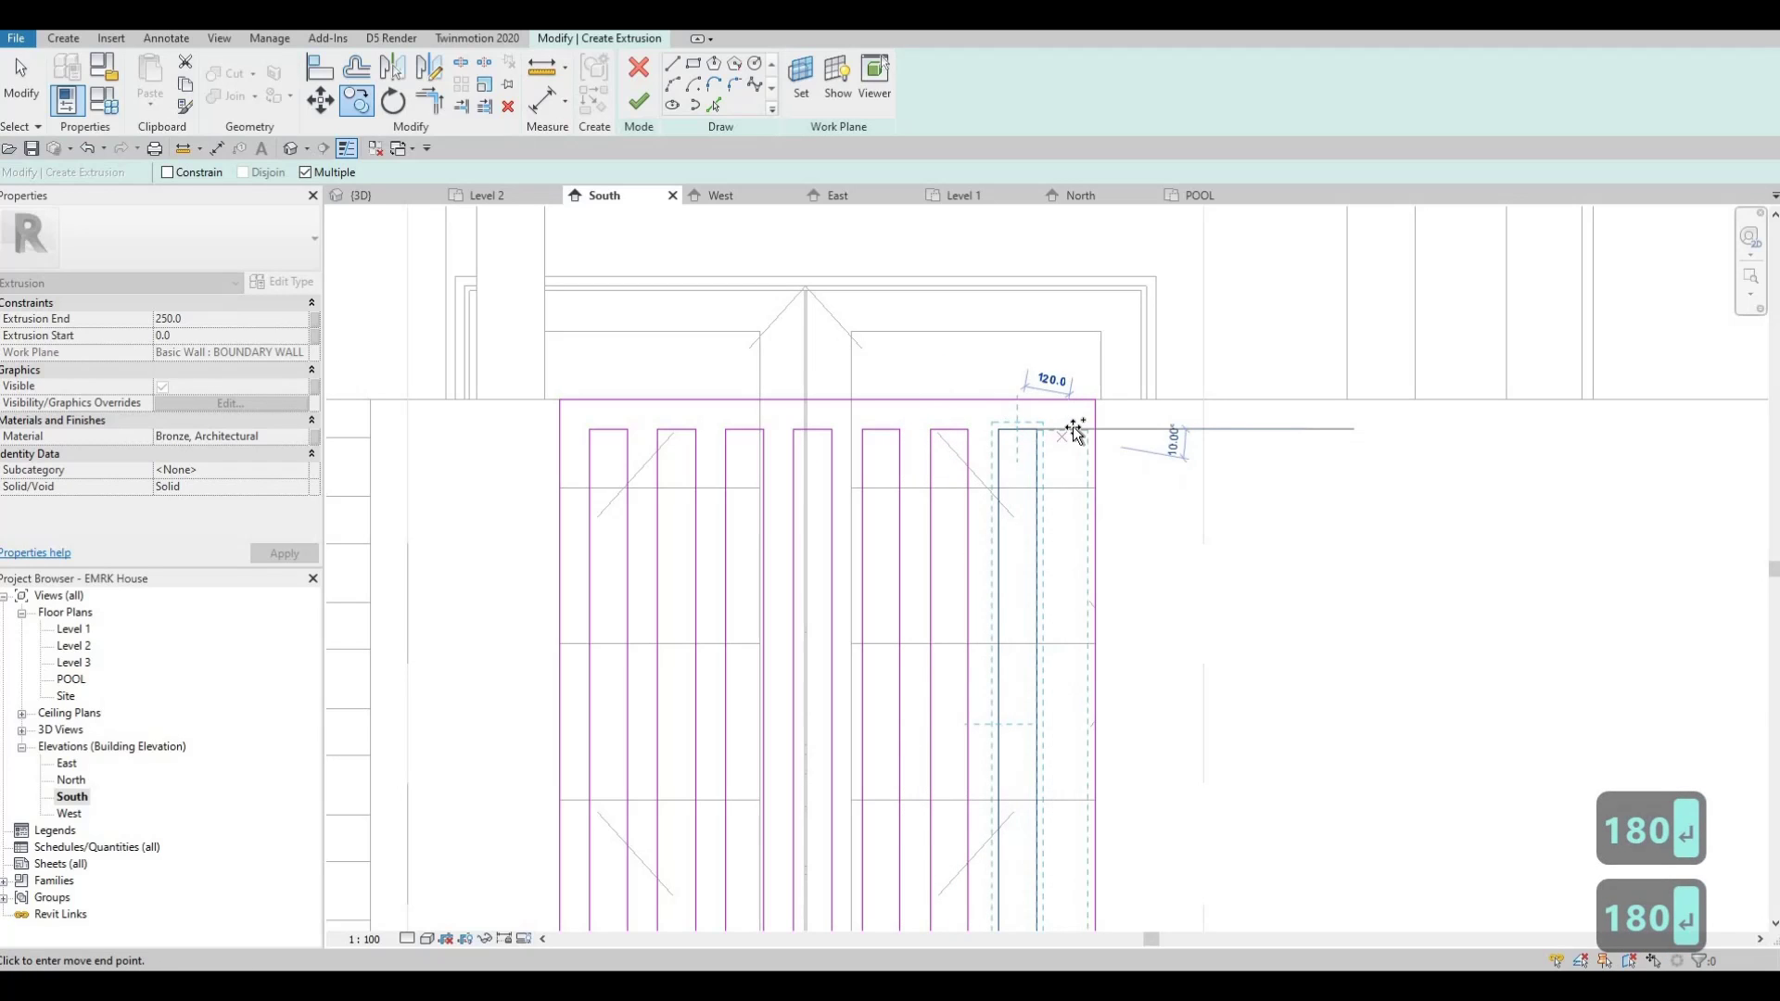
{"action": "type", "text": "180"}
{"action": "key", "text": "Return"}
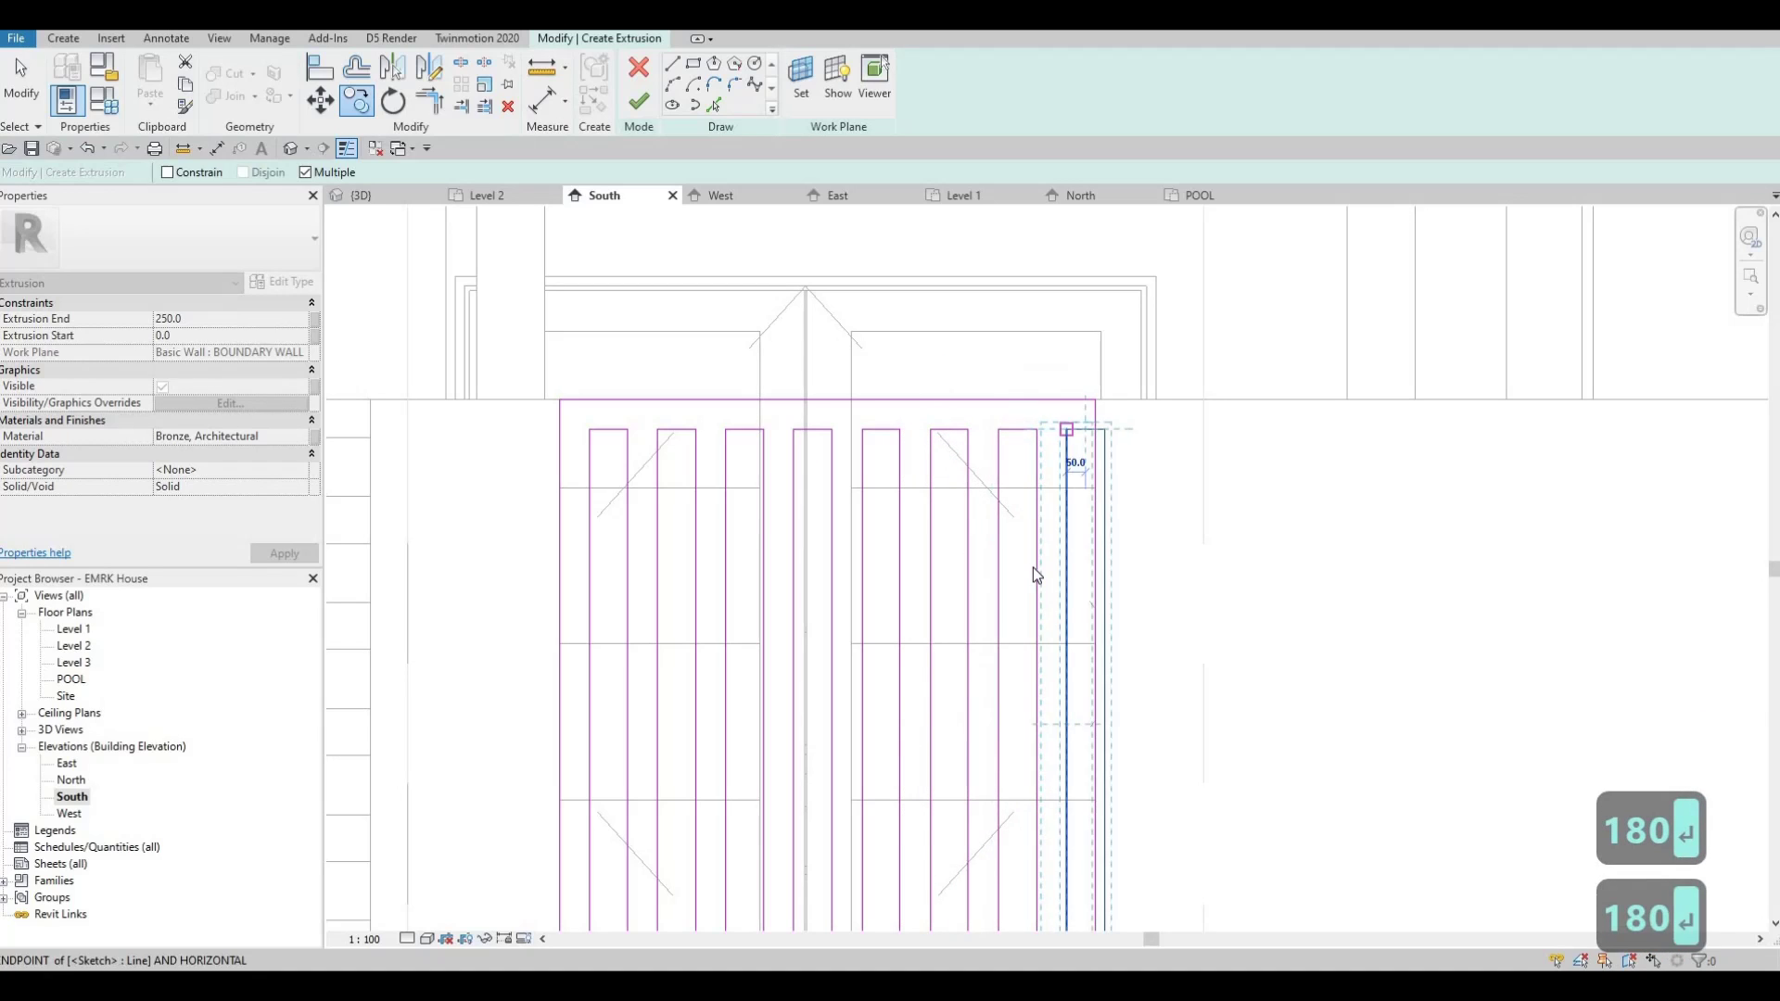
{"action": "key", "text": "Escape"}
{"action": "key", "text": "Escape"}
{"action": "scroll", "coordinate": [964, 509], "scroll_direction": "down", "scroll_amount": 2}
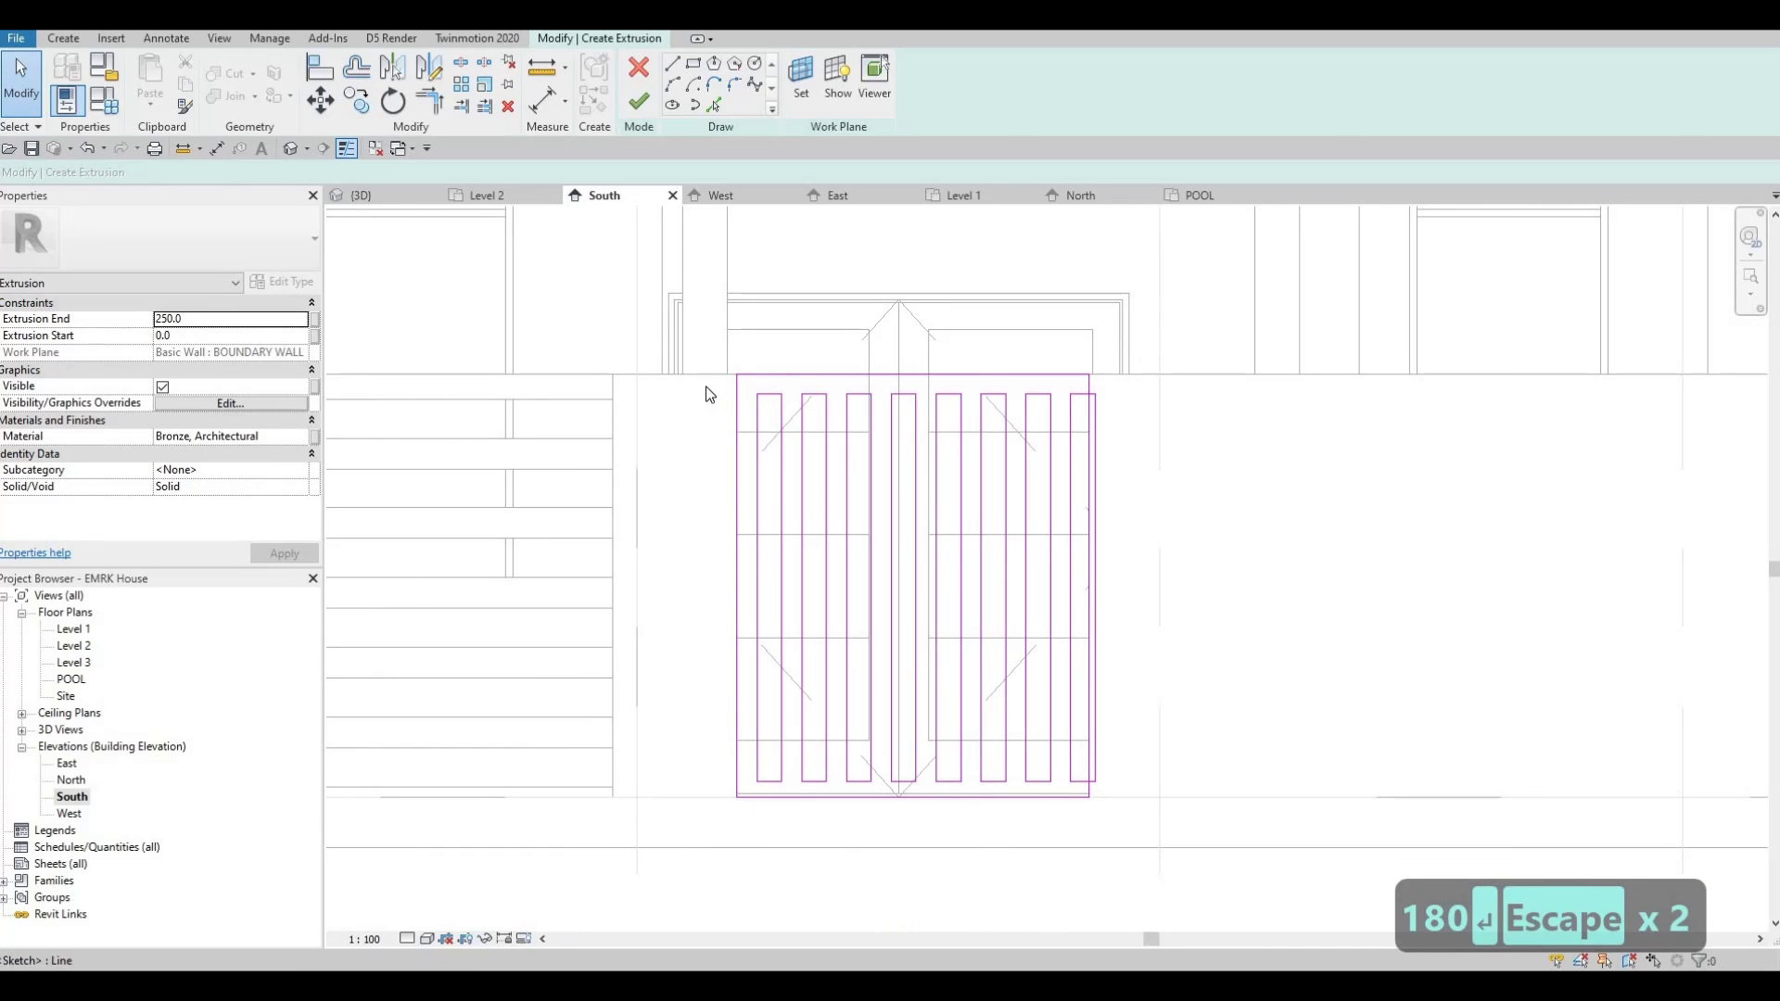
- Select all eight narrow rectangles and nudge them sideways until they are centred within the gate outline
{"action": "left_click_drag", "start_coordinate": [1150, 781], "coordinate": [1153, 784]}
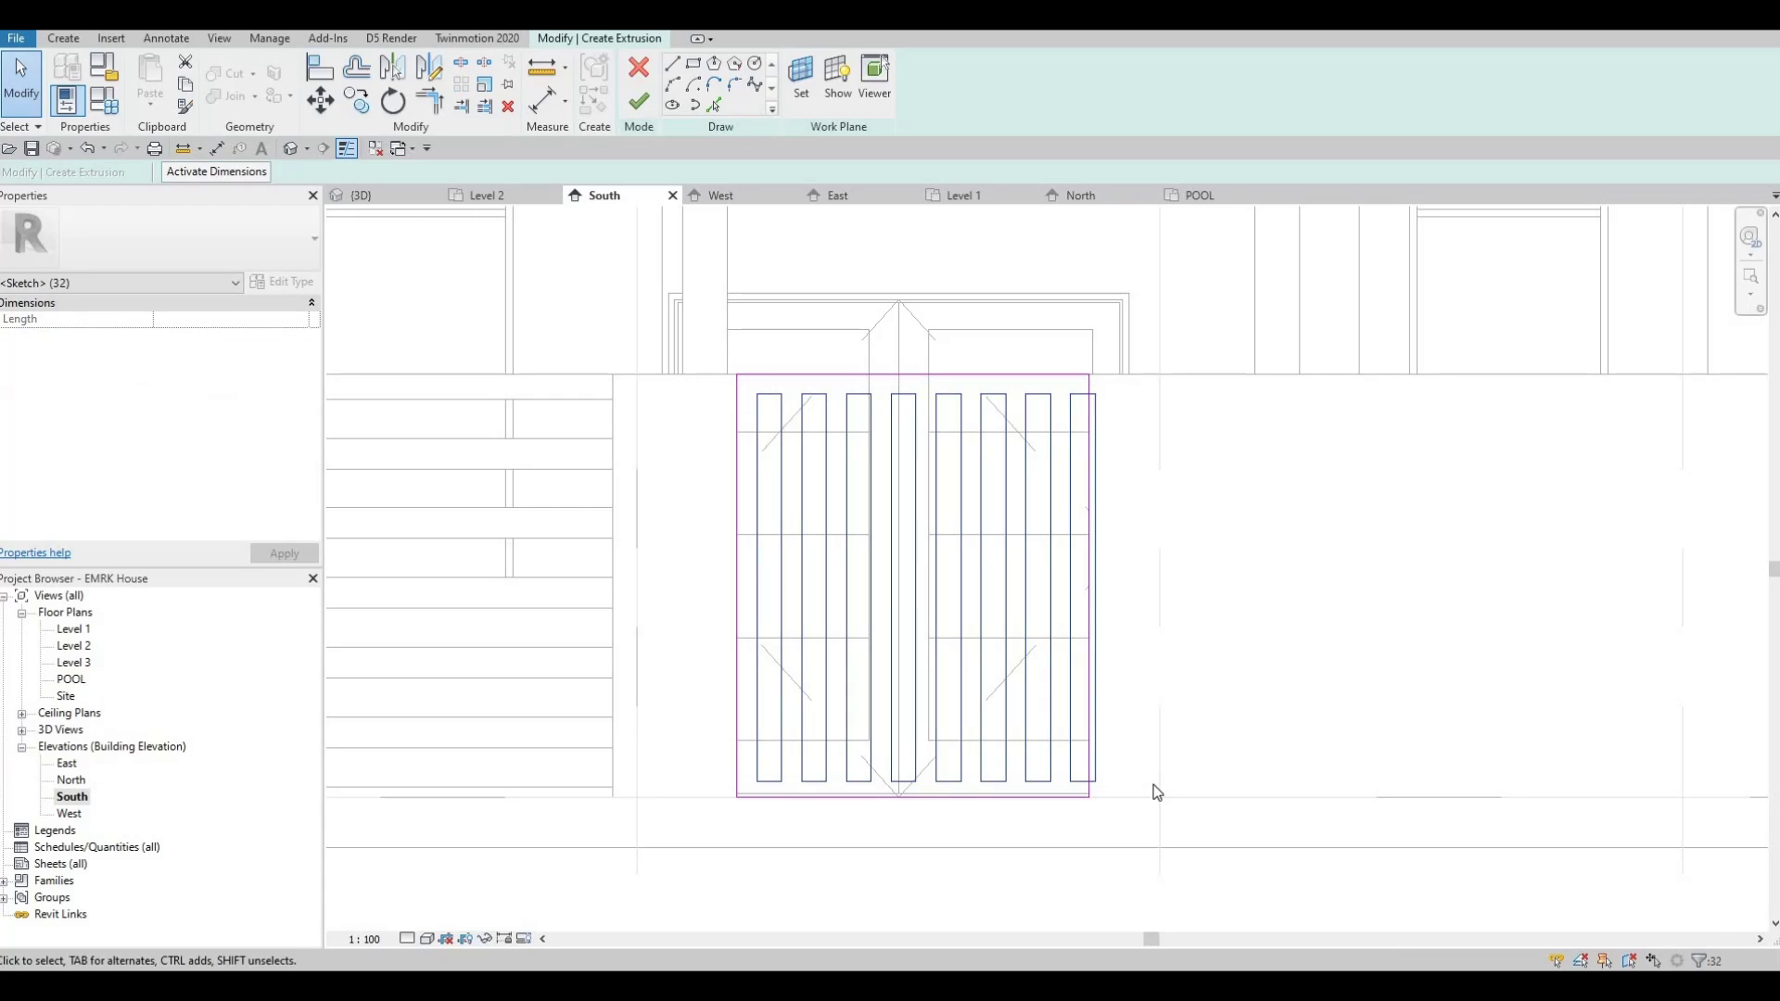
{"action": "key", "text": "Left"}
{"action": "key", "text": "Left"}
{"action": "key", "text": "Left"}
{"action": "key", "text": "Left"}
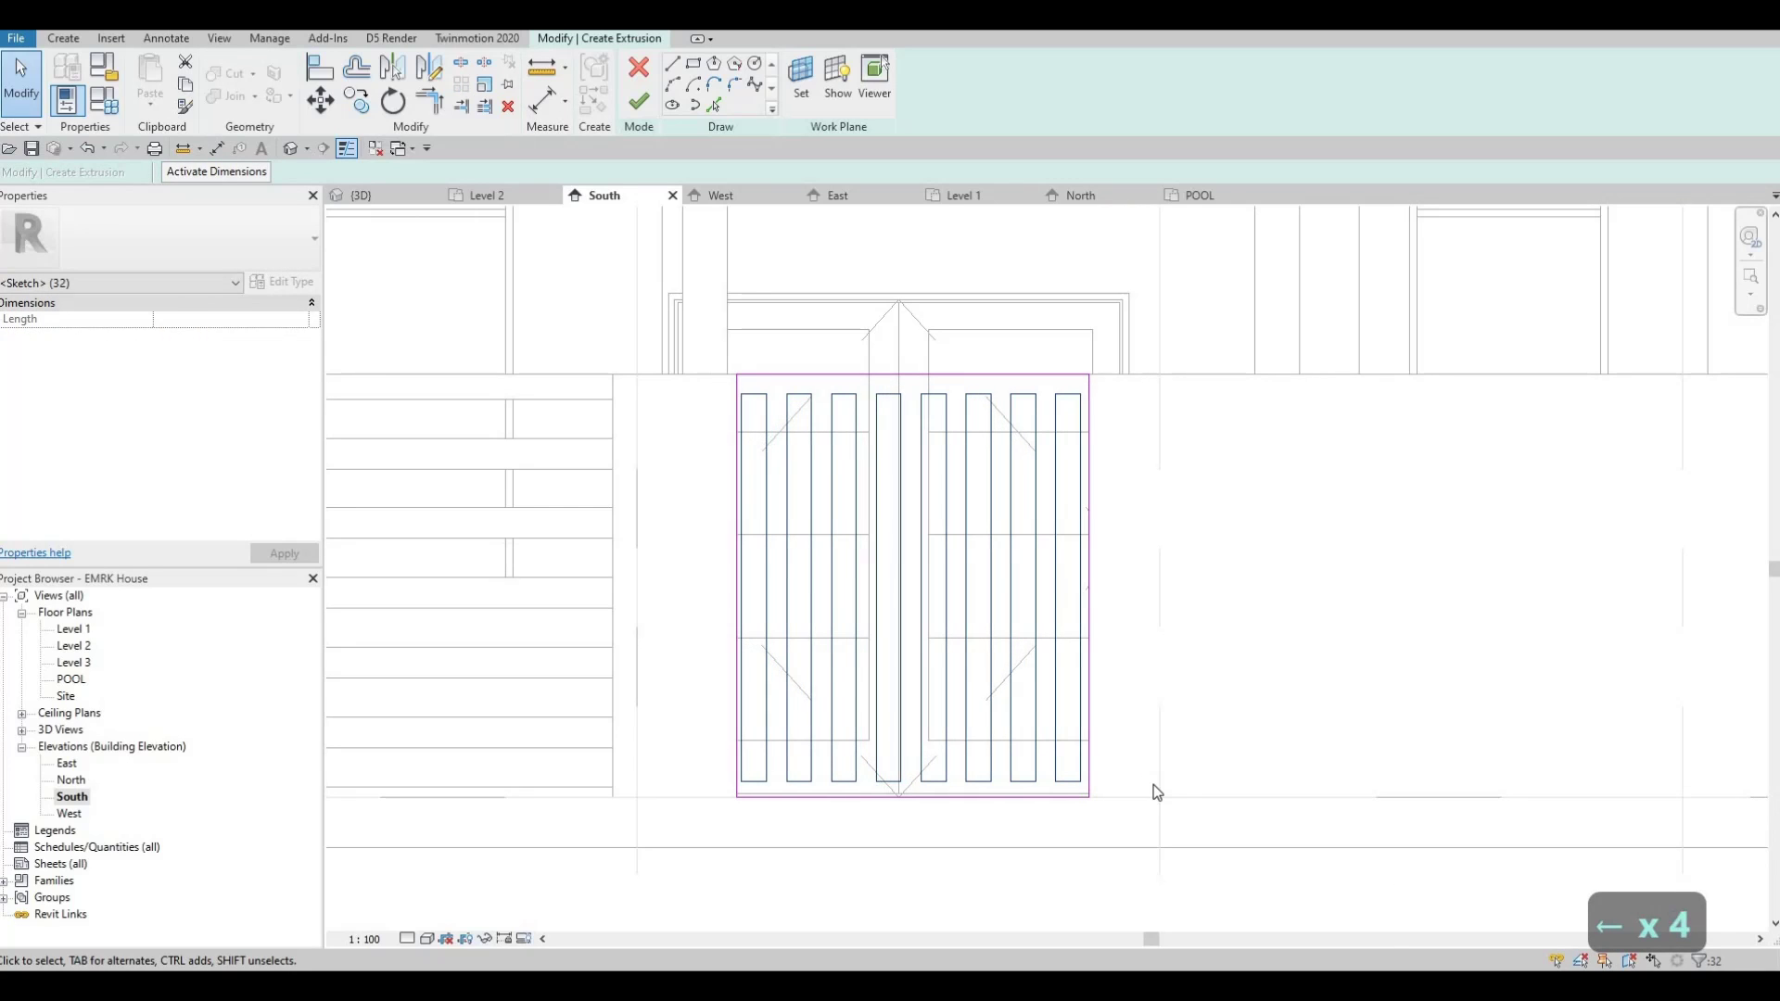
{"action": "key", "text": "Right"}
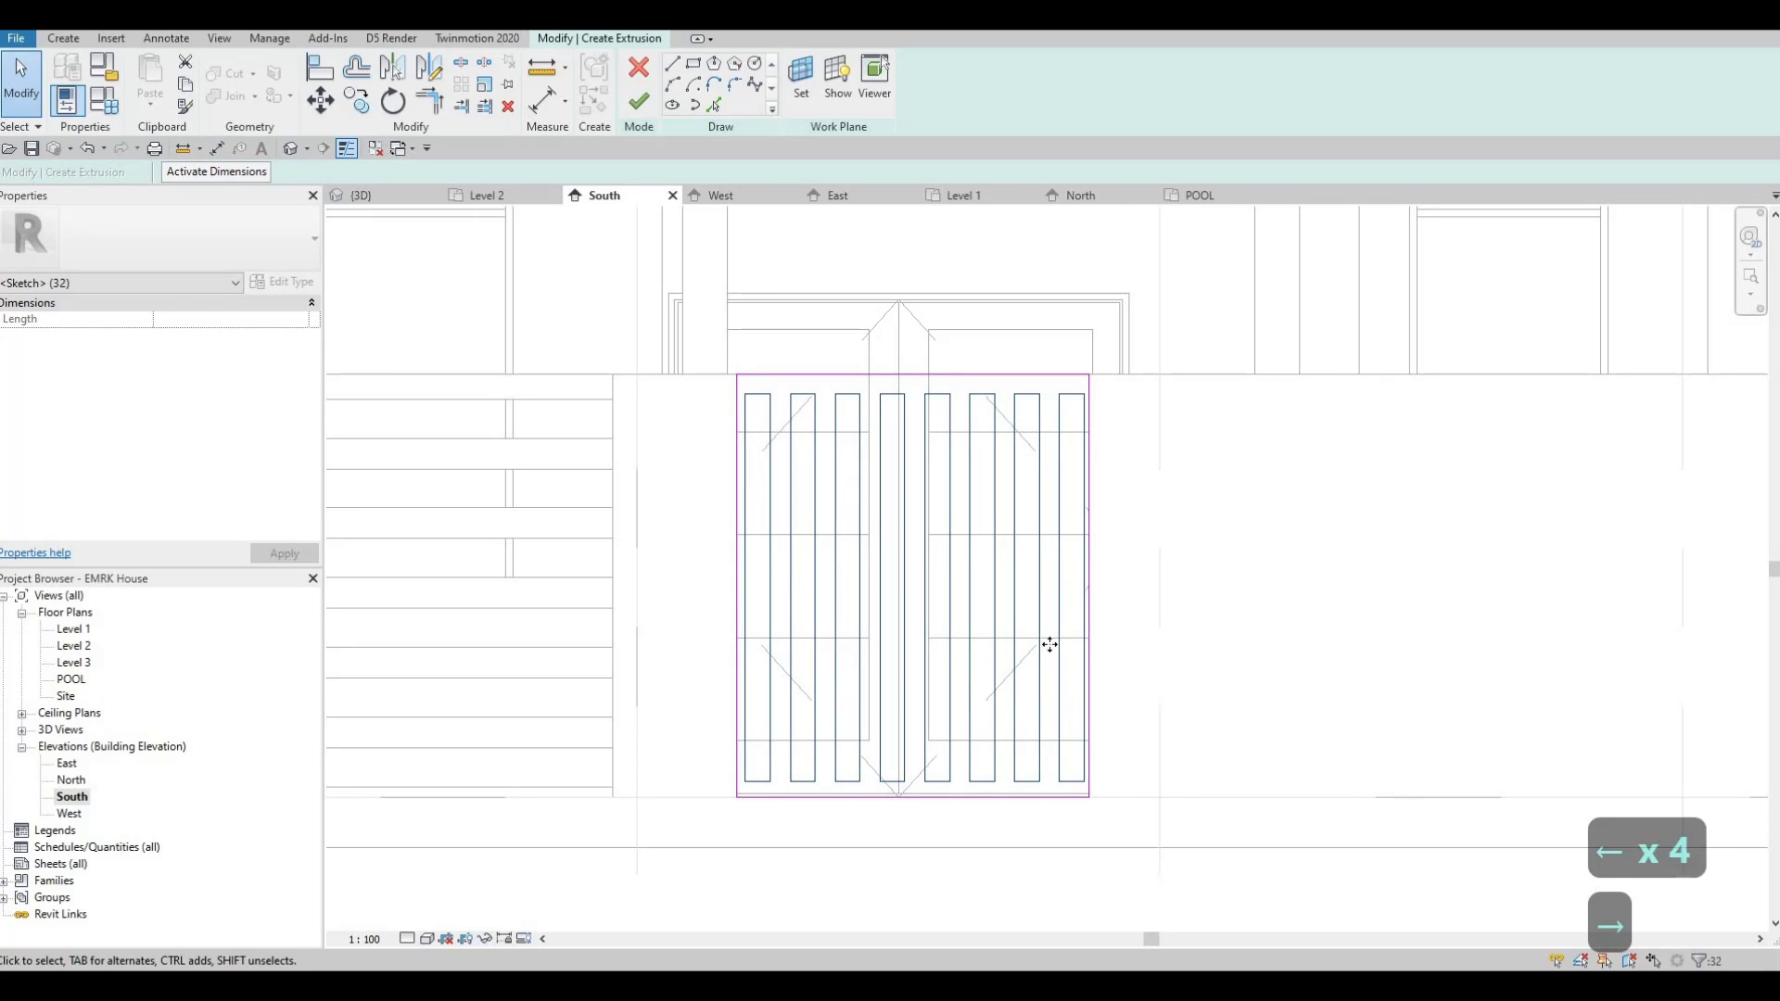
{"action": "scroll", "coordinate": [952, 365], "scroll_direction": "up", "scroll_amount": 2}
{"action": "scroll", "coordinate": [952, 365], "scroll_direction": "up", "scroll_amount": 2}
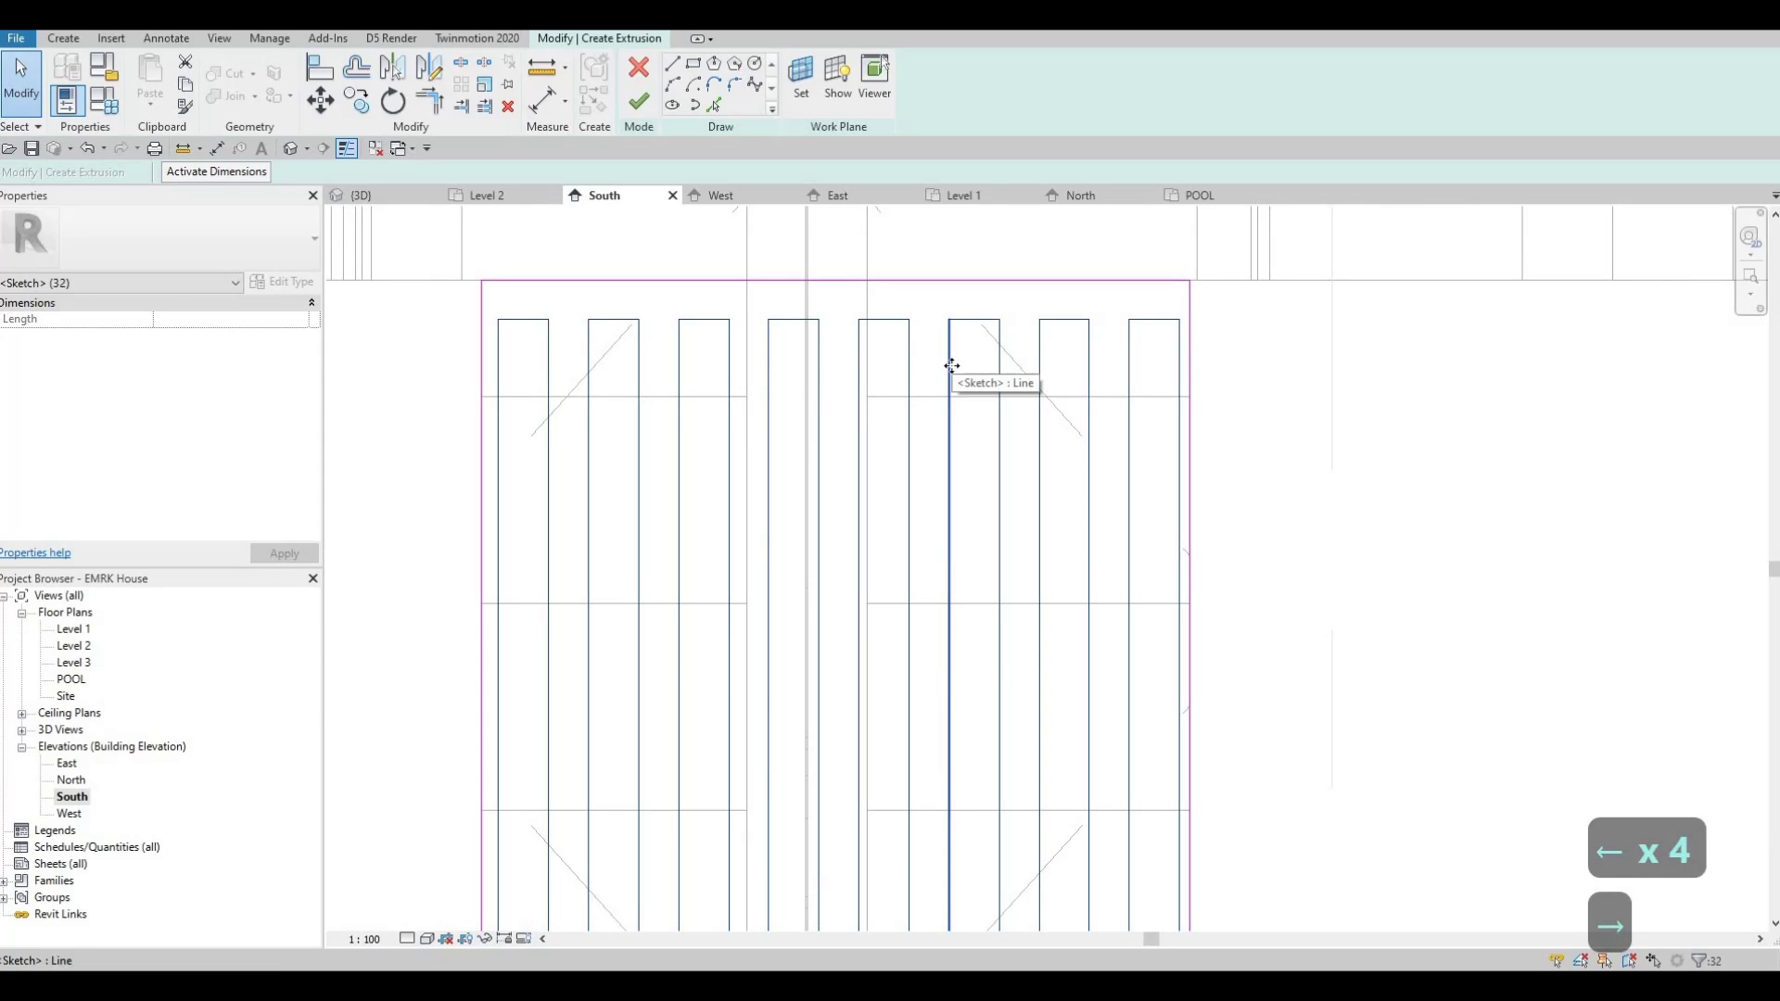
{"action": "key", "text": "Left"}
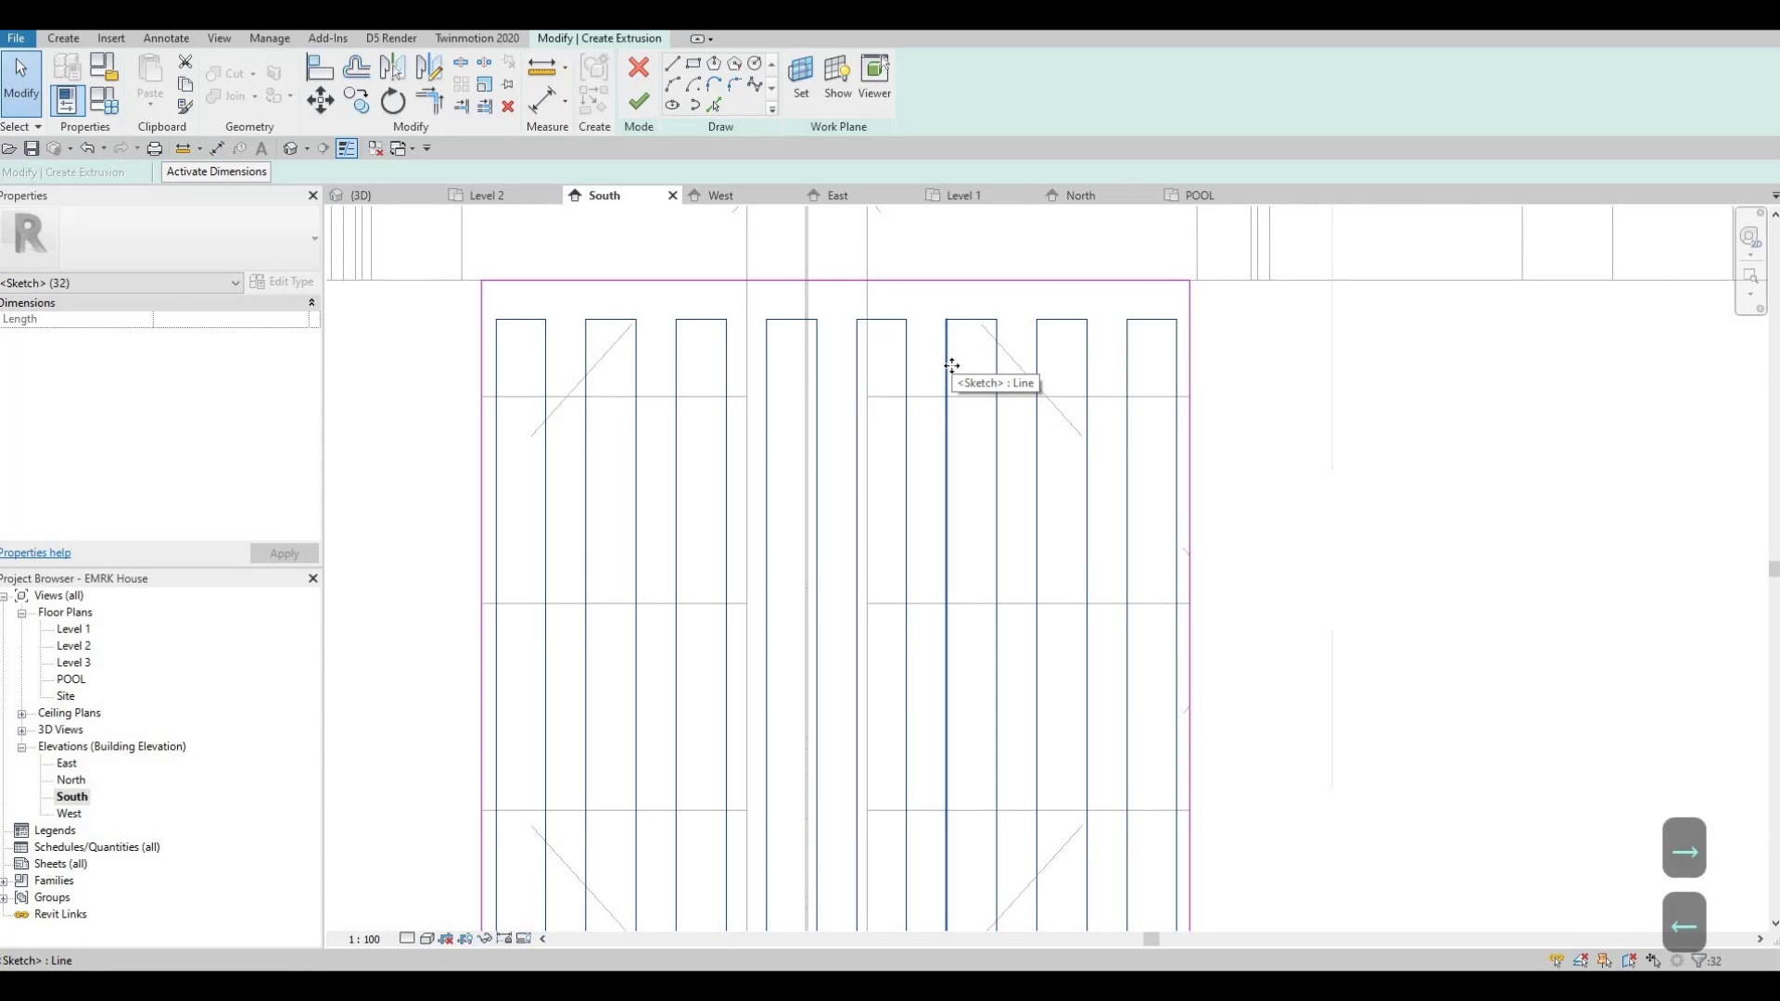
{"action": "scroll", "coordinate": [984, 409], "scroll_direction": "down", "scroll_amount": 4}
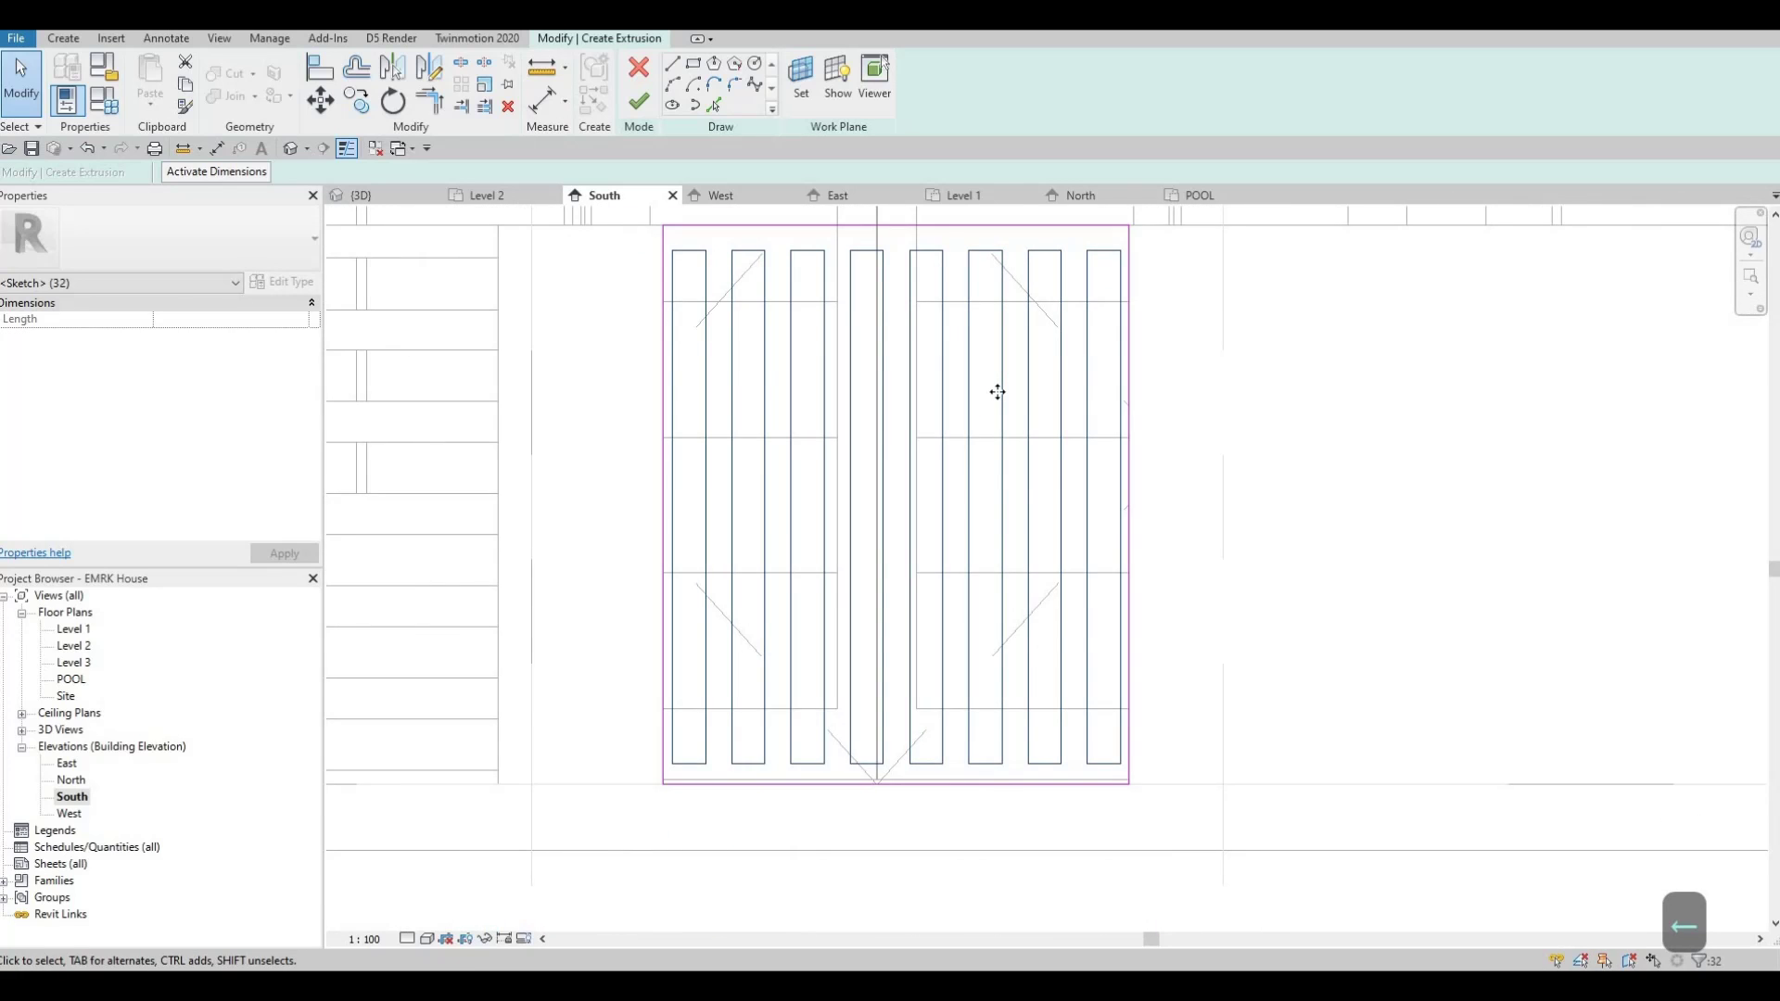
{"action": "scroll", "coordinate": [997, 392], "scroll_direction": "down", "scroll_amount": 2}
{"action": "scroll", "coordinate": [978, 398], "scroll_direction": "up", "scroll_amount": 5}
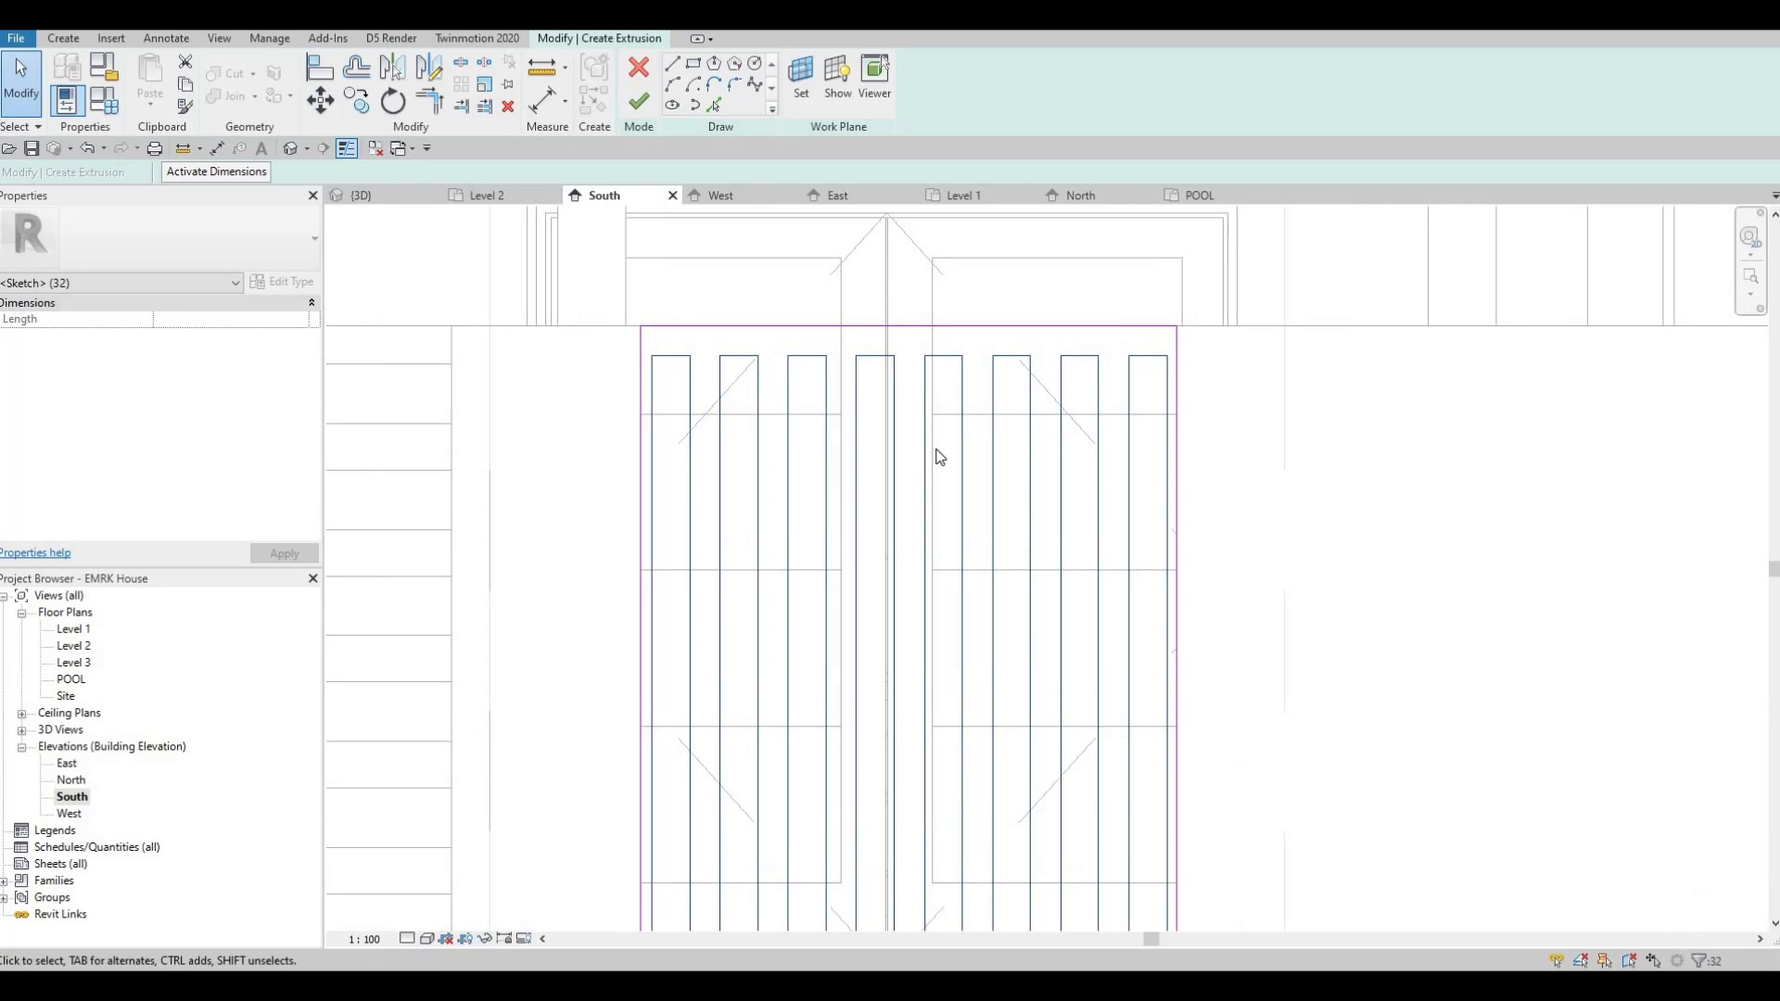
{"action": "scroll", "coordinate": [938, 456], "scroll_direction": "down", "scroll_amount": 2}
- Finish the extrusion and the in-place gate model, and switch to the 3D view
{"action": "left_click", "coordinate": [639, 101]}
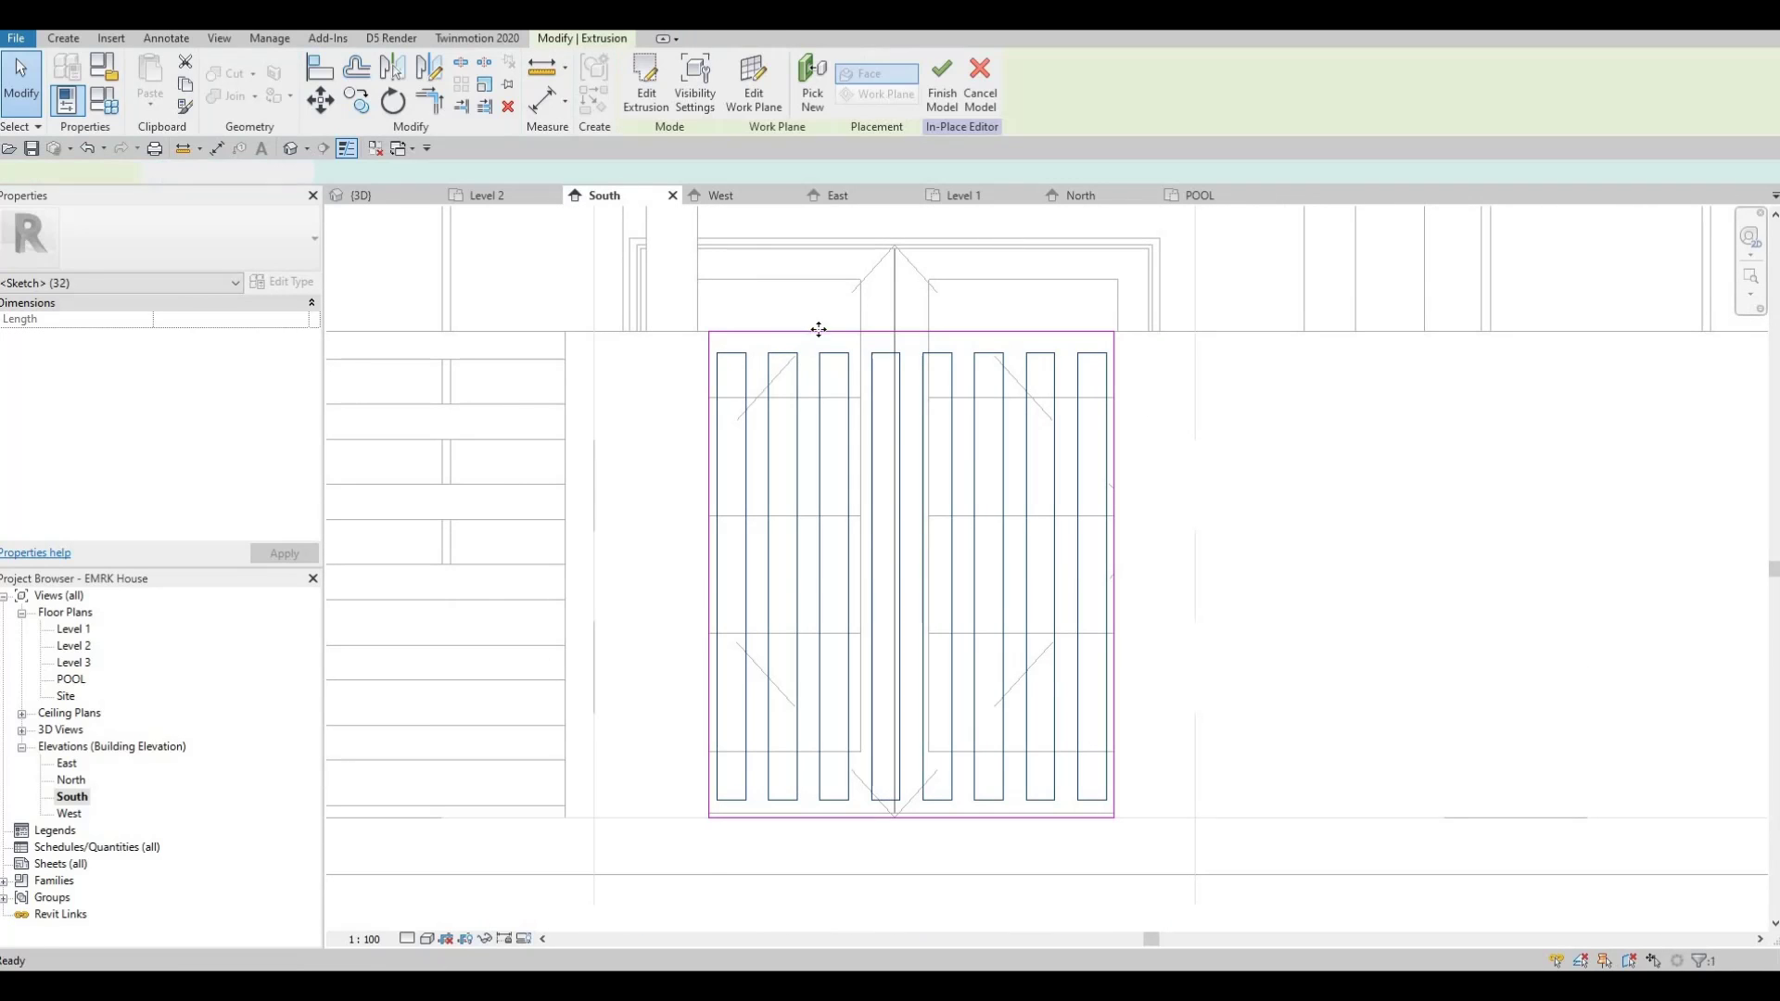
{"action": "left_click", "coordinate": [939, 96]}
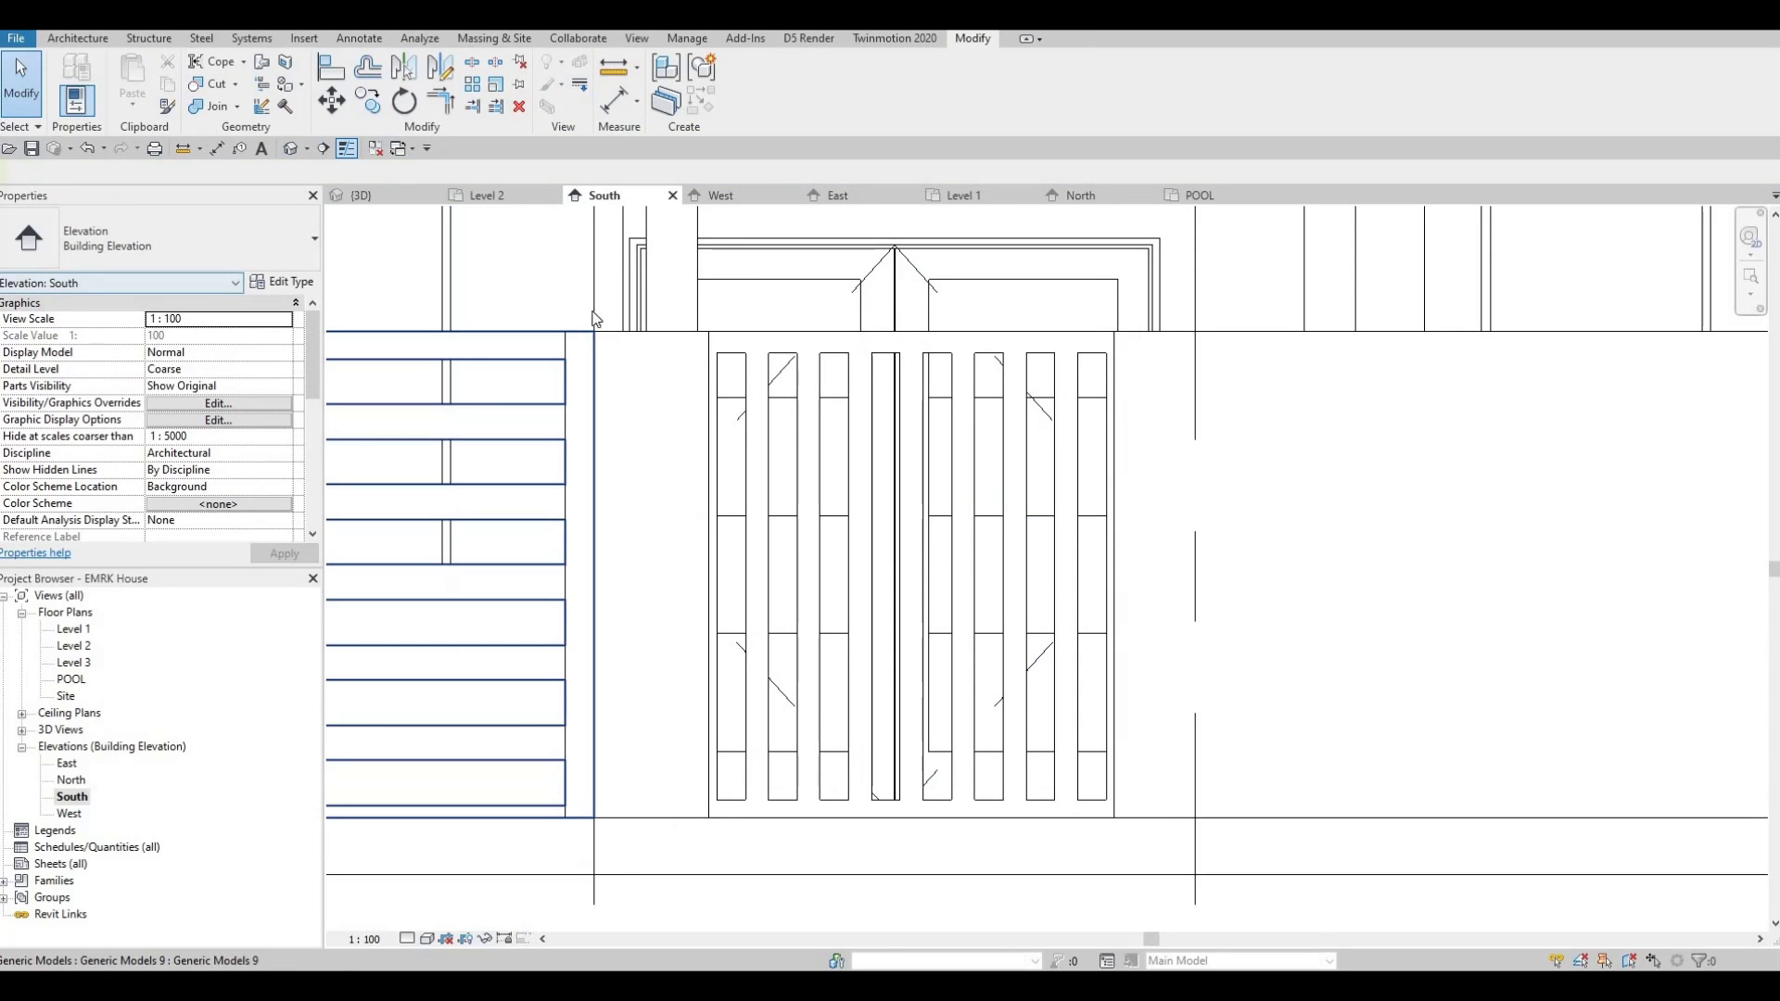
{"action": "left_click", "coordinate": [361, 195]}
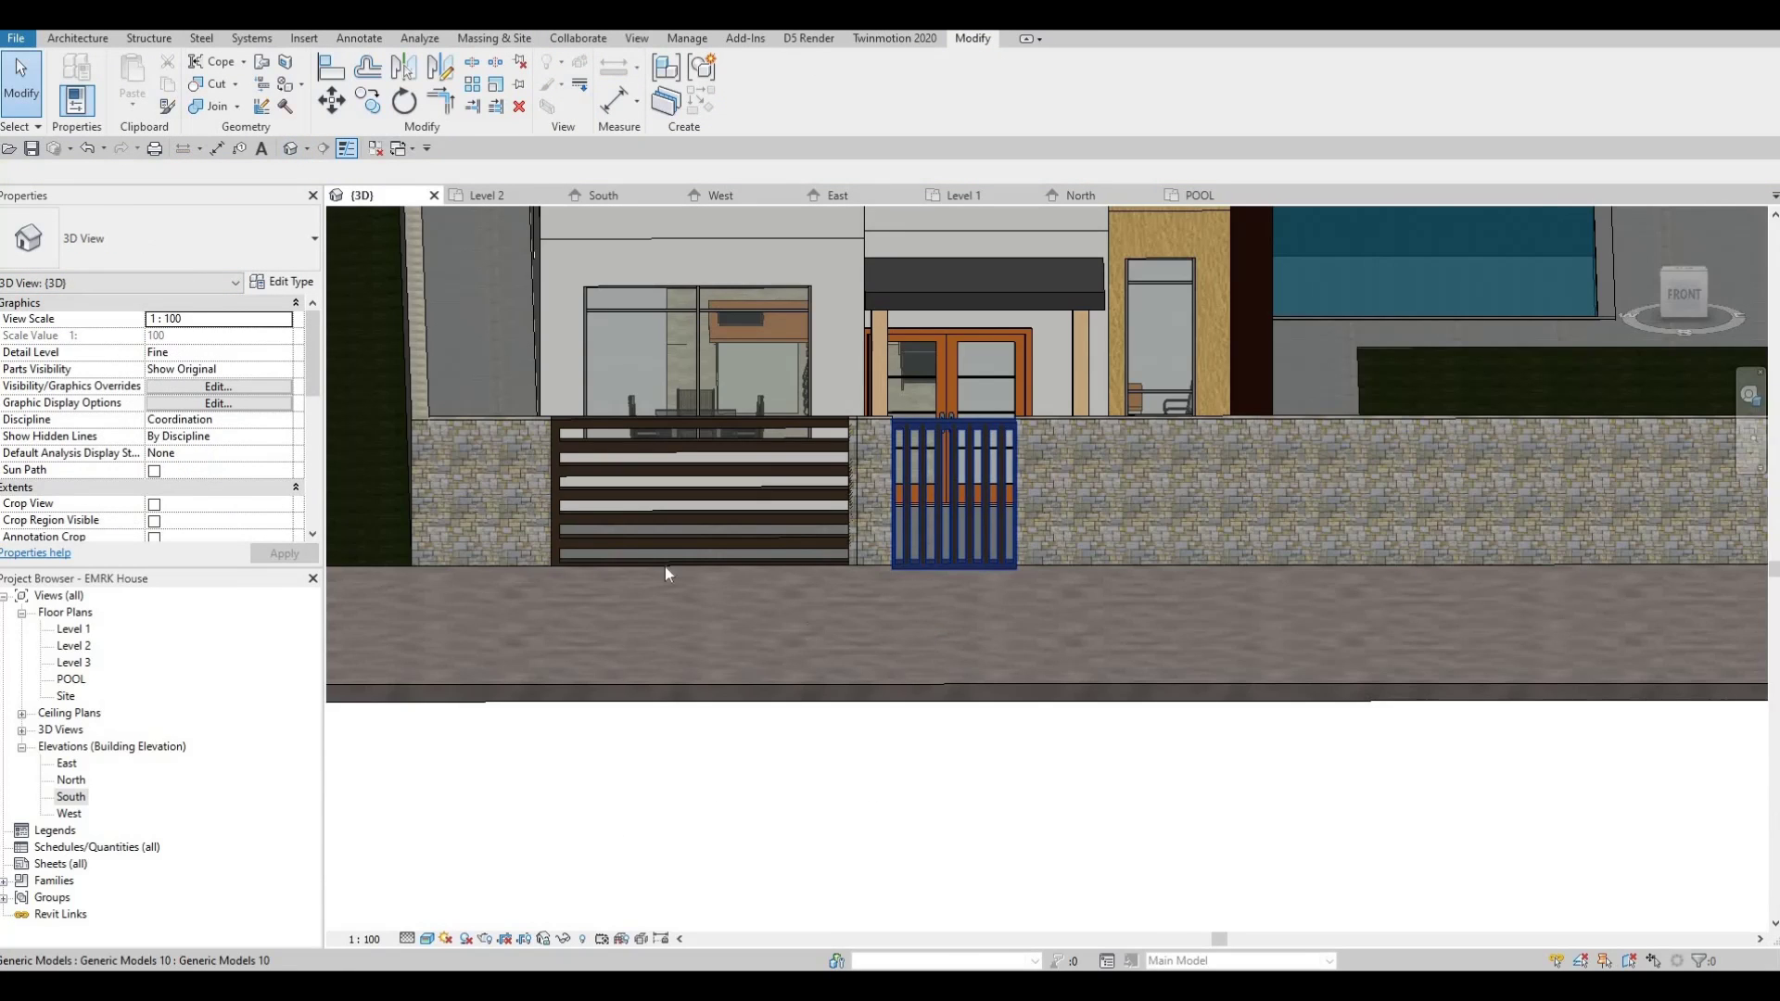
- Stretch the new gate's rear face back through the boundary wall's thickness towards the house
{"action": "middle_click_drag", "start_coordinate": [665, 566], "coordinate": [1083, 521], "text": "shift"}
{"action": "scroll", "coordinate": [1083, 521], "scroll_direction": "up", "scroll_amount": 5}
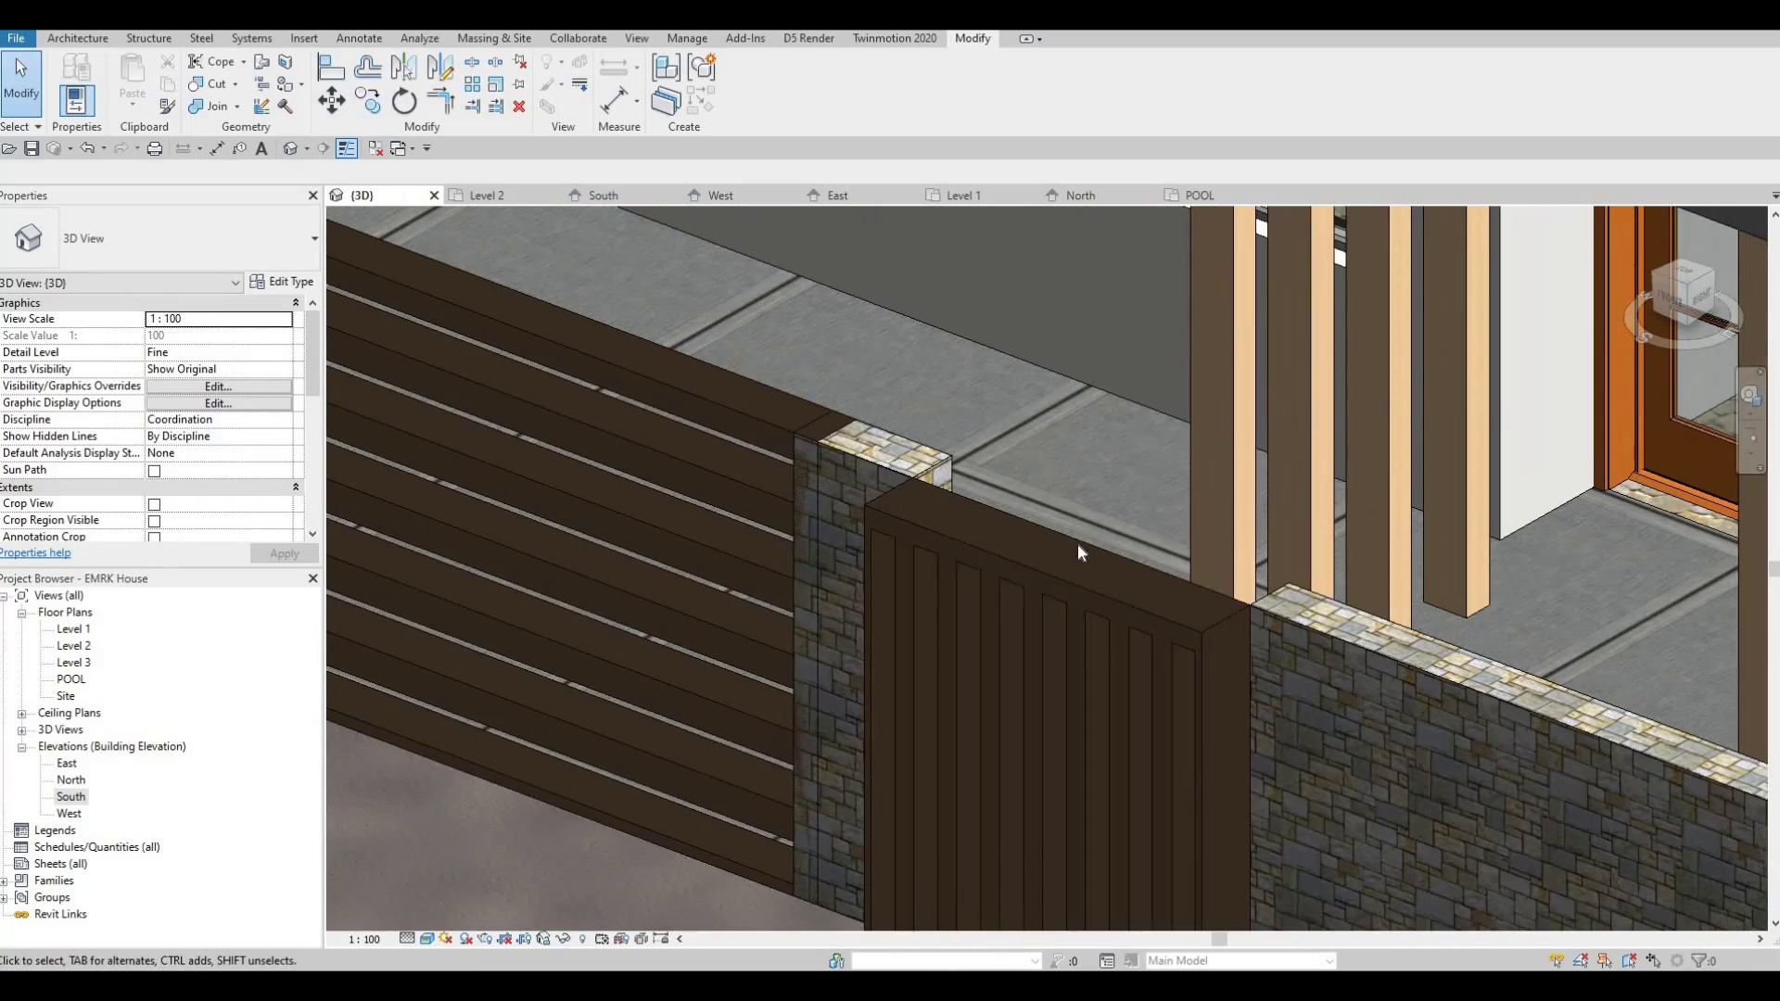
{"action": "left_click", "coordinate": [1086, 764]}
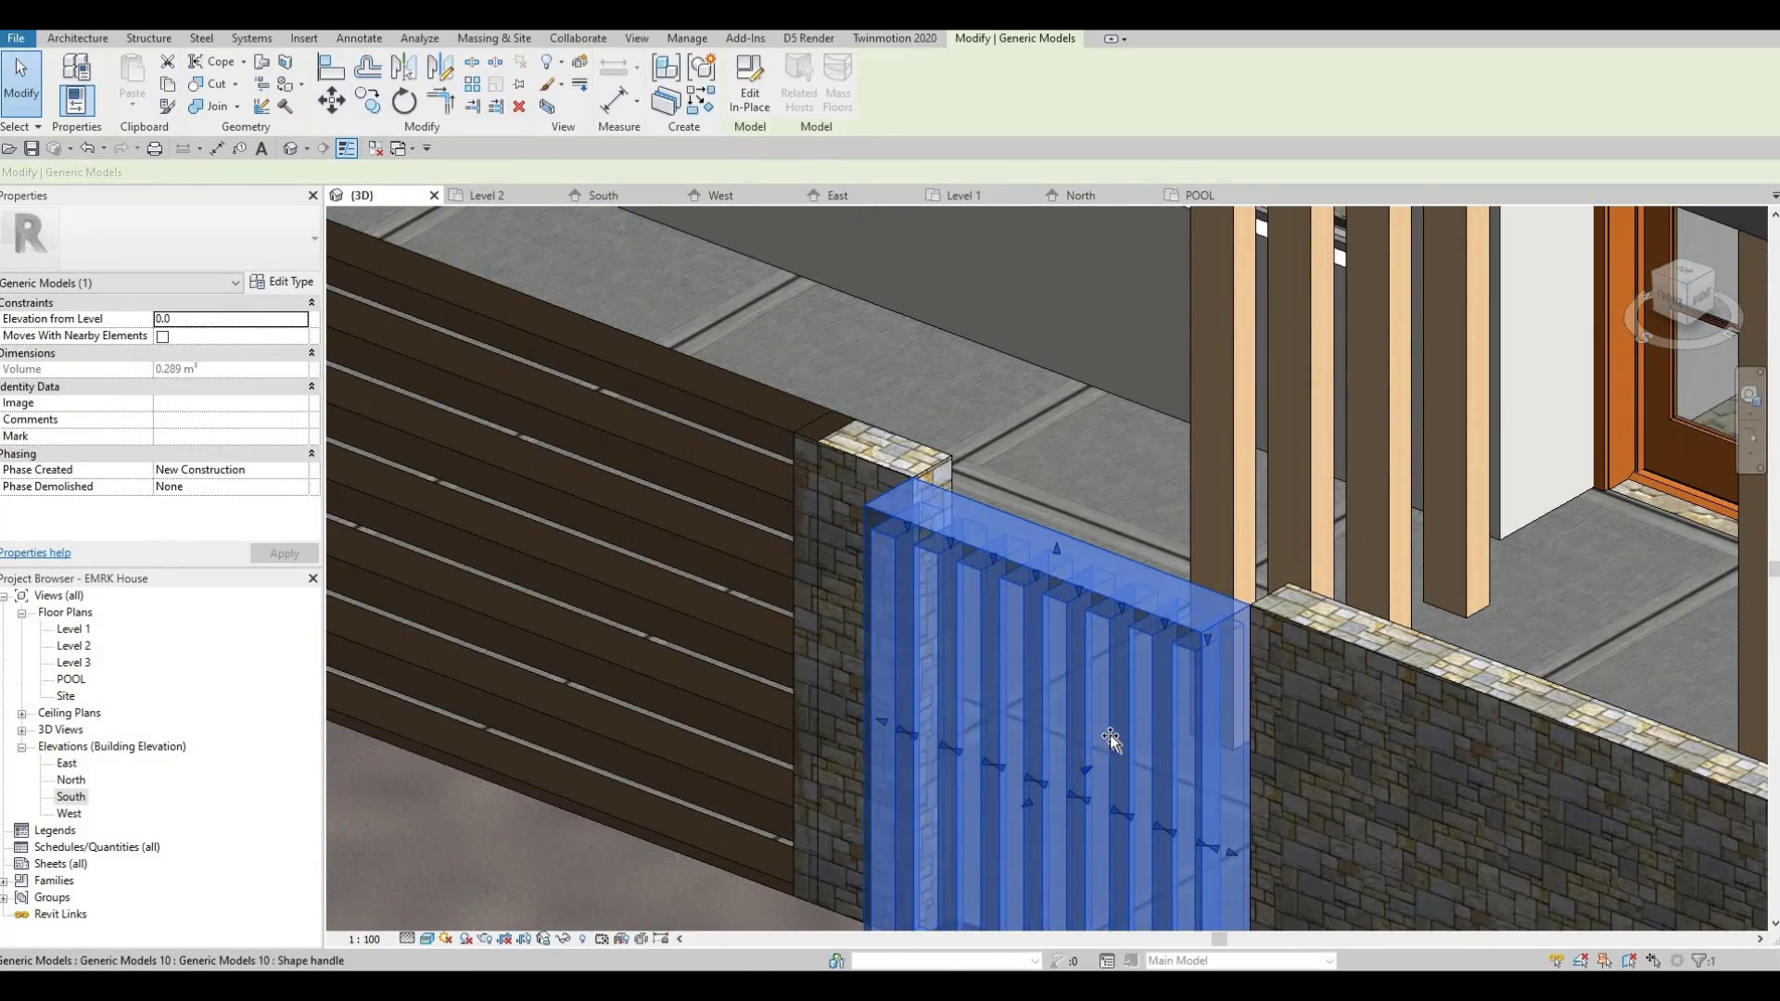
{"action": "left_click_drag", "start_coordinate": [1111, 739], "coordinate": [909, 742]}
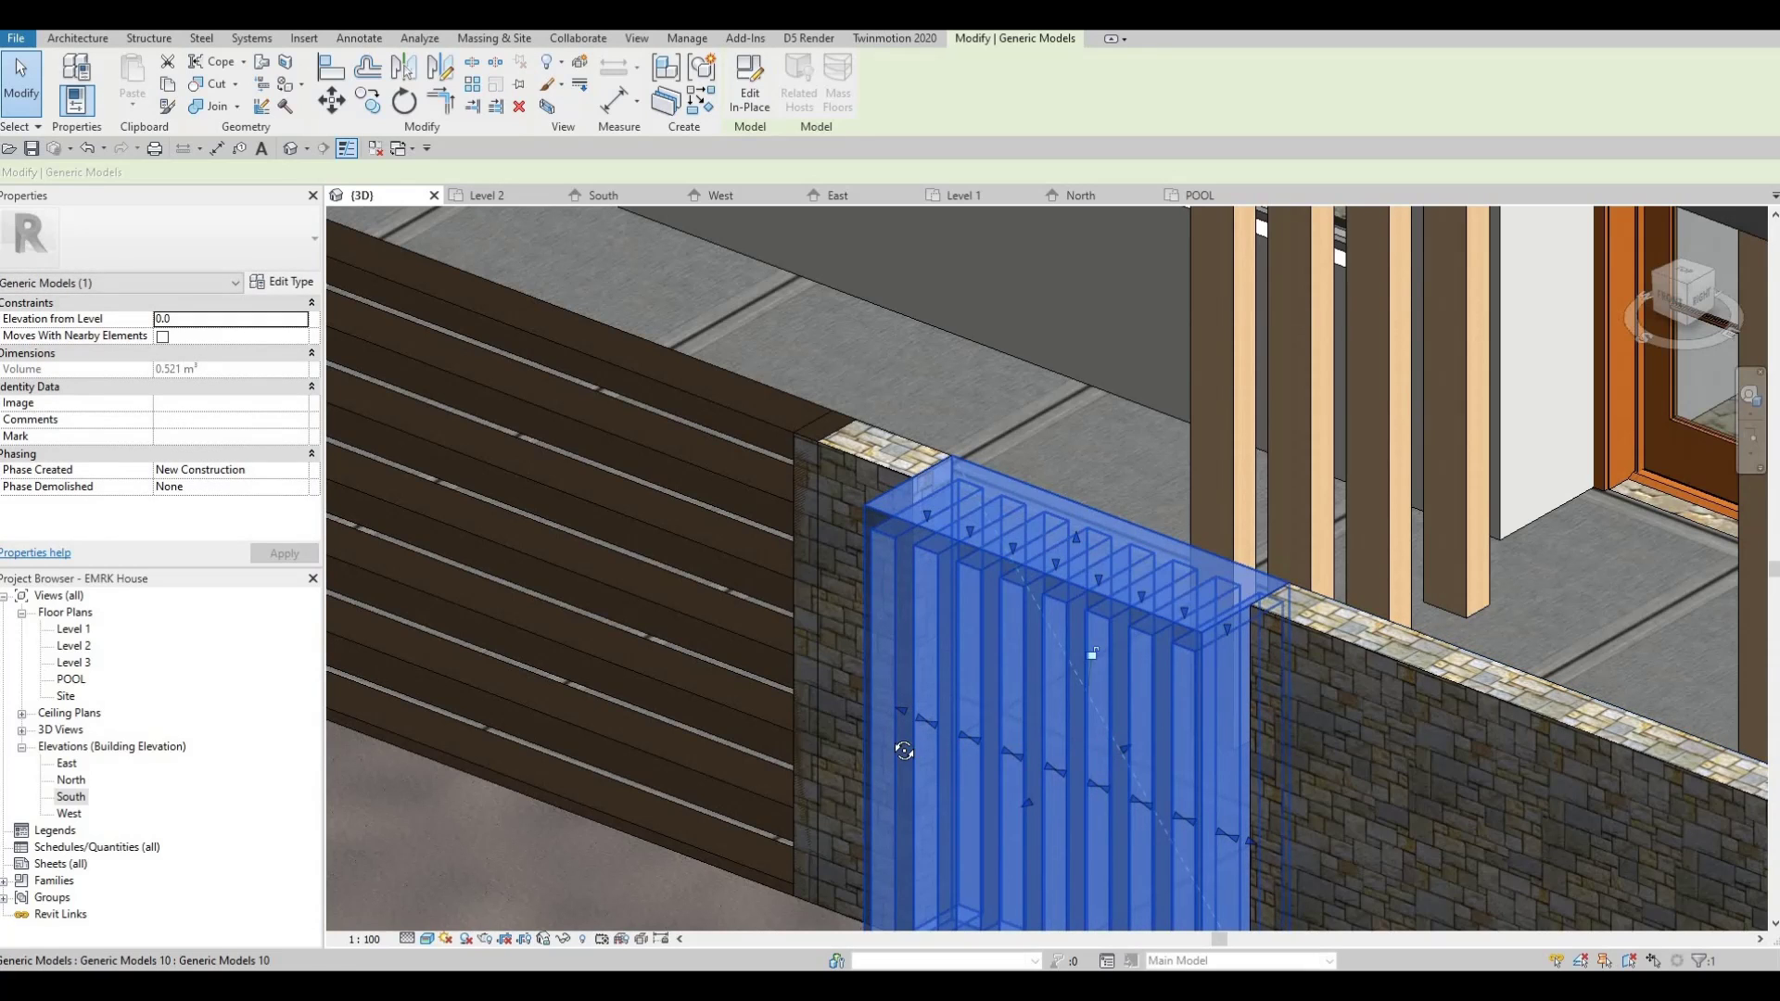
{"action": "middle_click_drag", "start_coordinate": [909, 743], "coordinate": [972, 731], "text": "shift"}
{"action": "key", "text": "Escape"}
{"action": "key", "text": "Escape"}
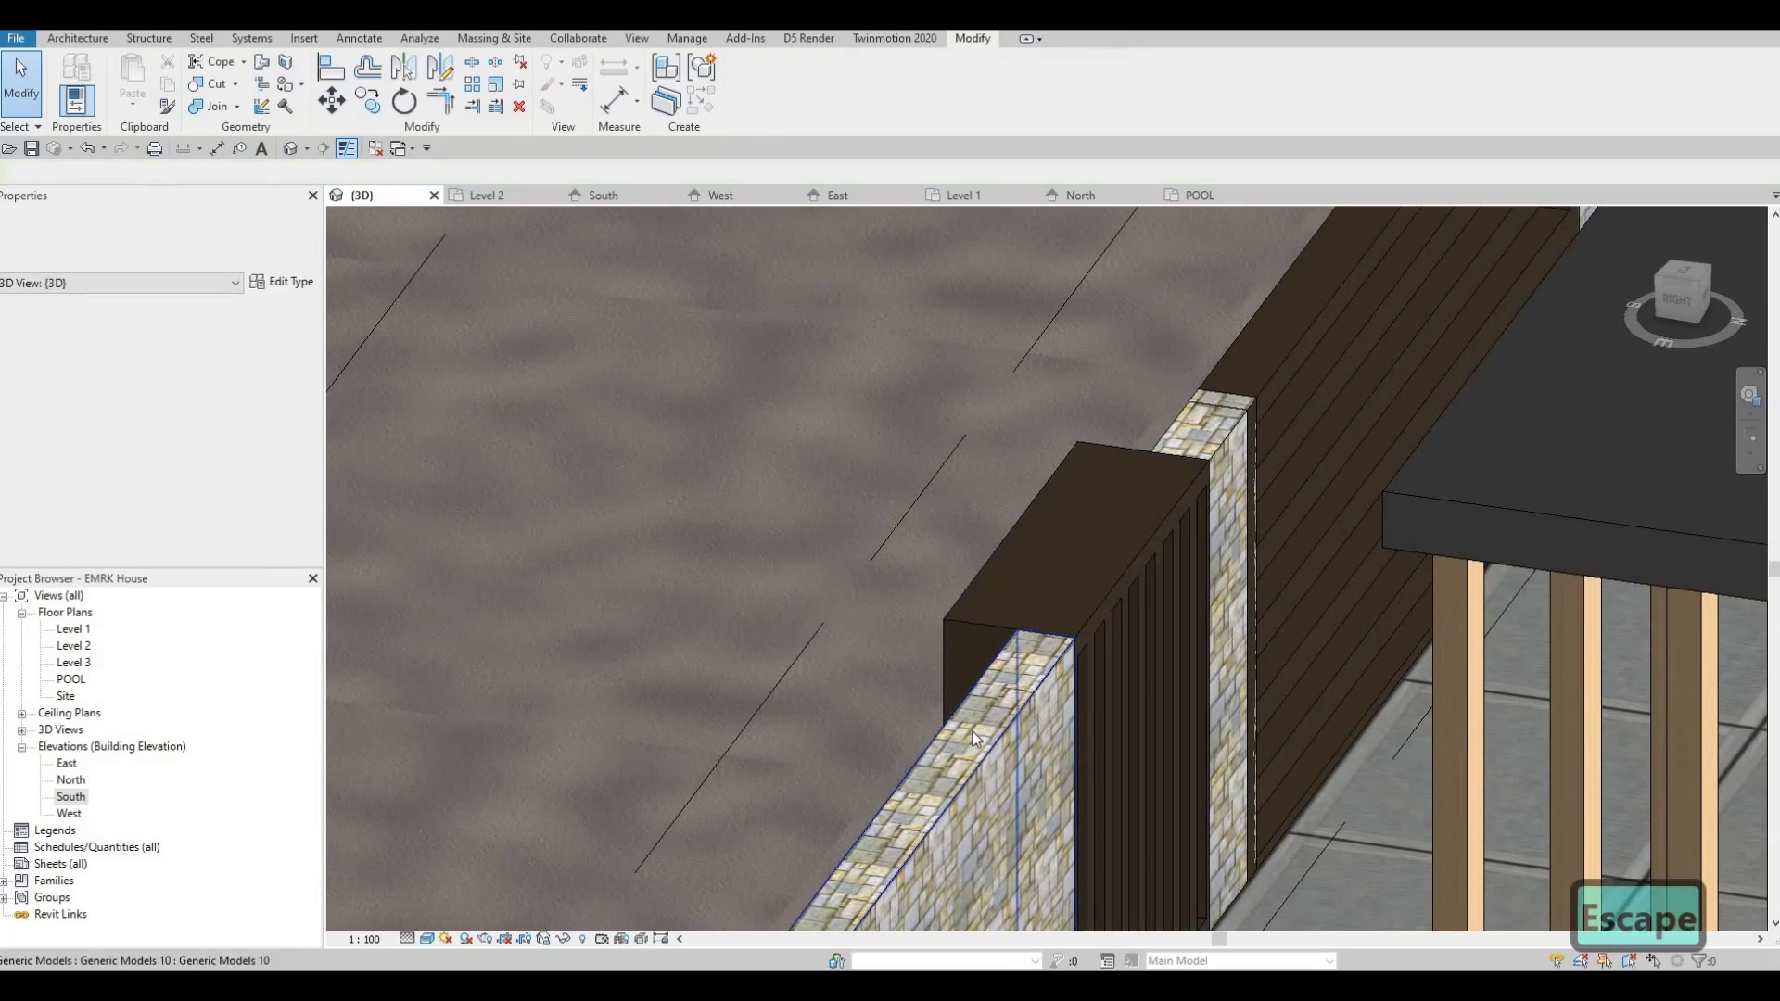
{"action": "key", "text": "a"}
{"action": "key", "text": "l"}
{"action": "left_click", "coordinate": [1237, 425]}
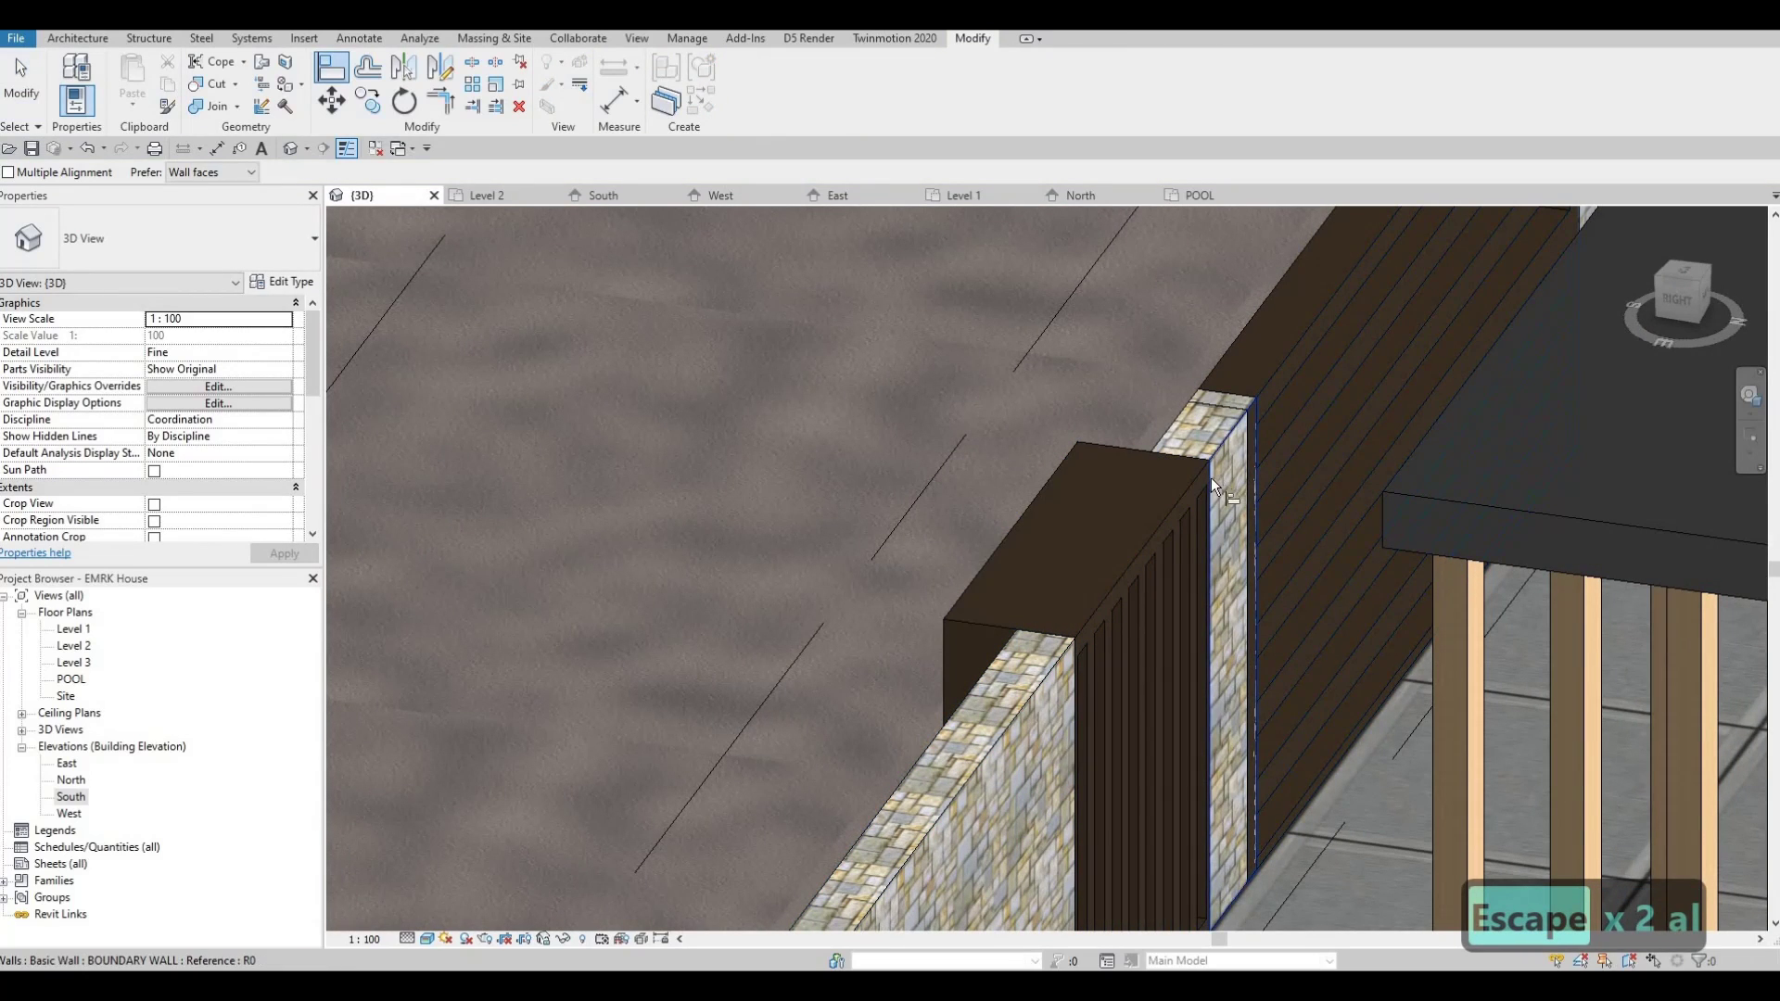
{"action": "key", "text": "Escape"}
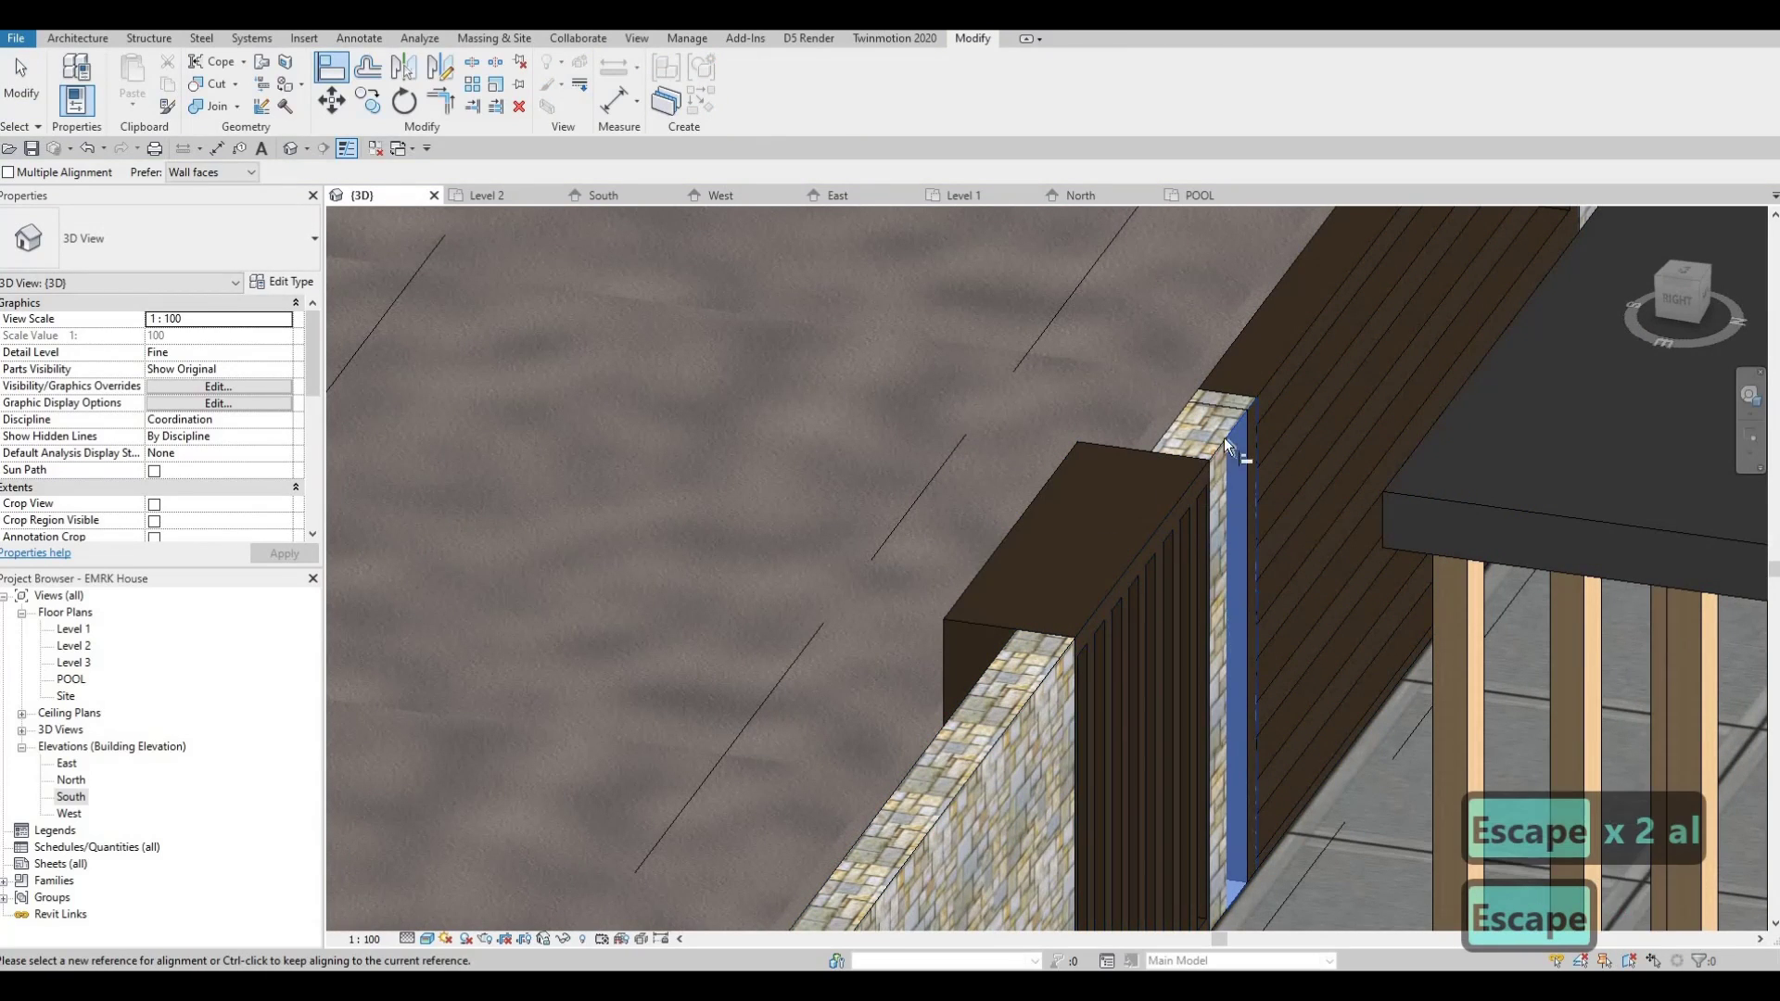
{"action": "left_click", "coordinate": [1271, 377]}
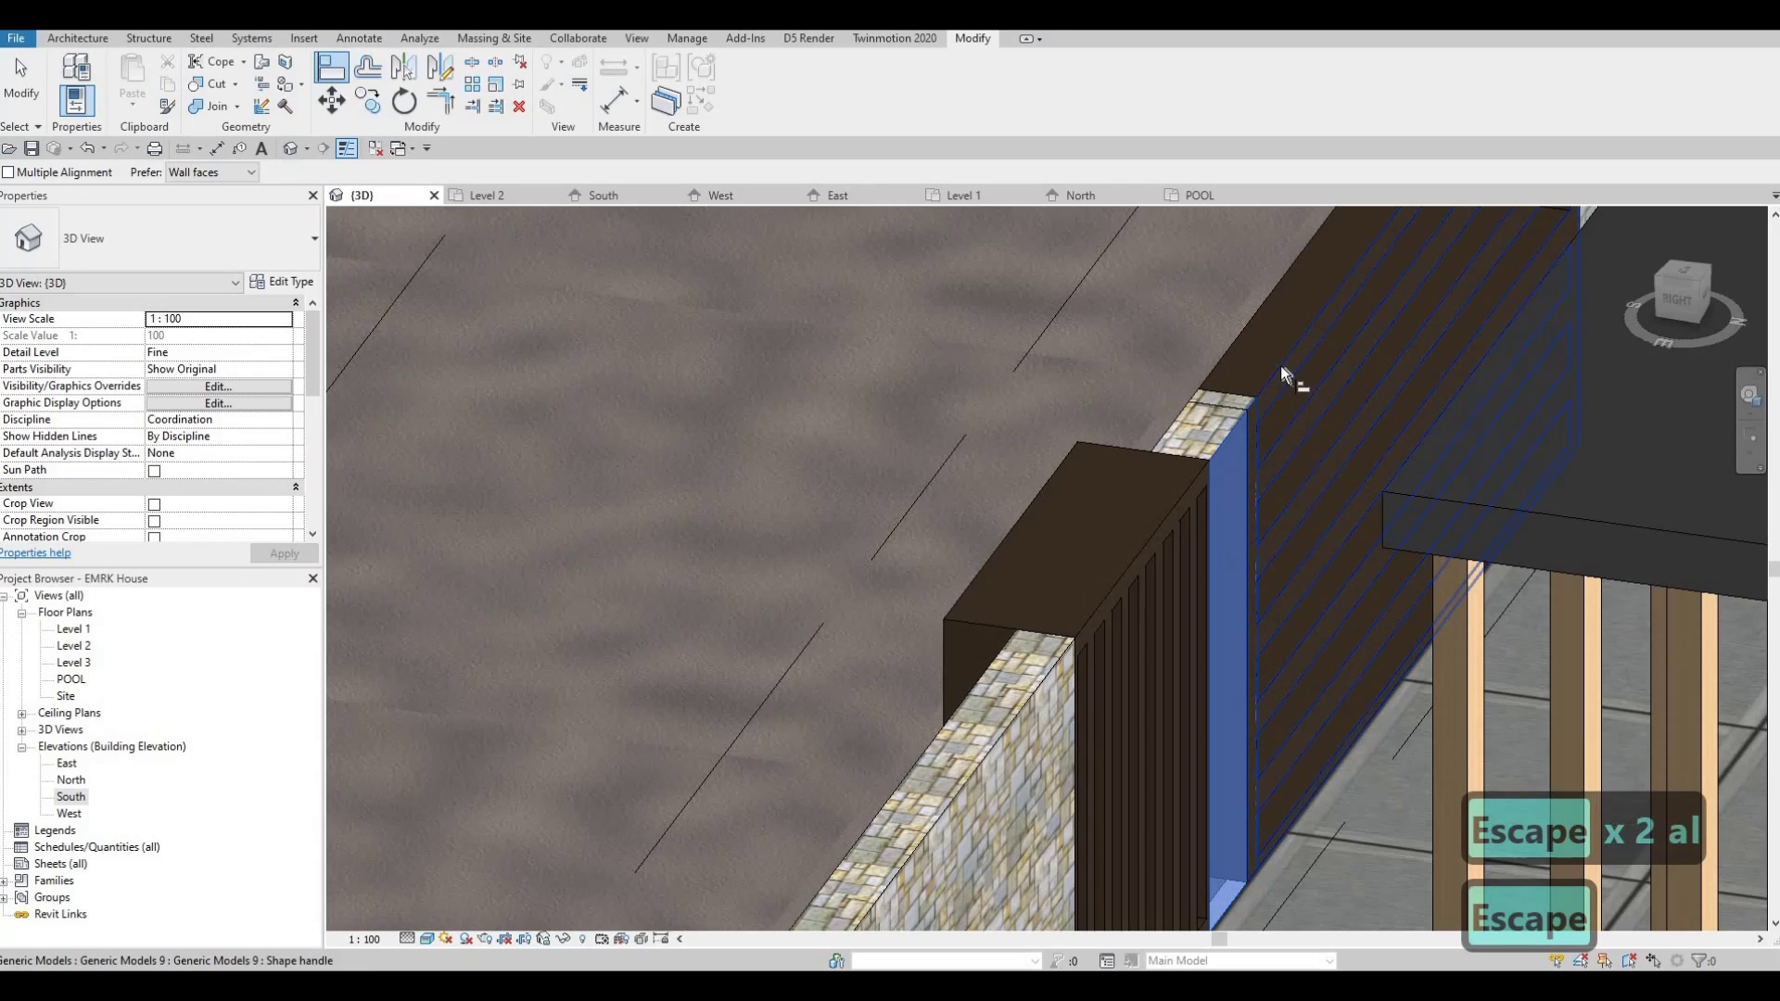
{"action": "key", "text": "Escape"}
{"action": "middle_click_drag", "start_coordinate": [1254, 648], "coordinate": [1115, 638], "text": "shift"}
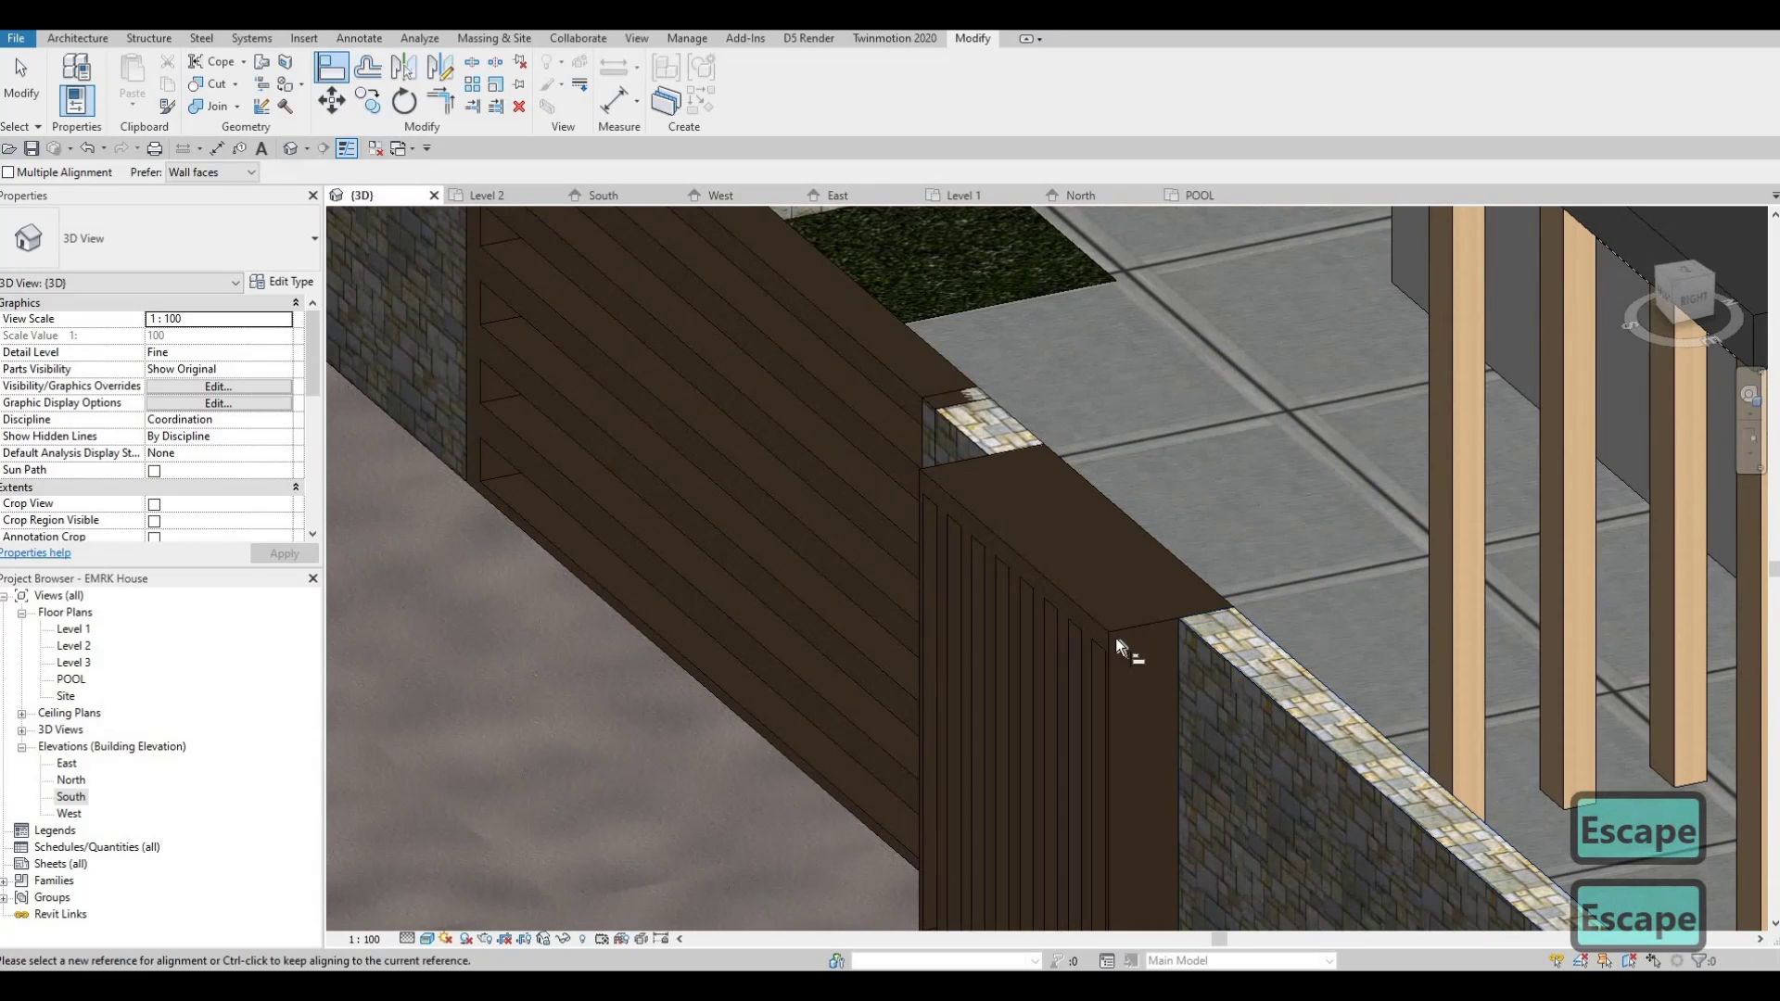
{"action": "key", "text": "Escape"}
- Stretch the pedestrian gate's front face back towards the house to make the gate a thin panel
{"action": "left_click", "coordinate": [1020, 704]}
{"action": "middle_click_drag", "start_coordinate": [1015, 788], "coordinate": [1010, 708]}
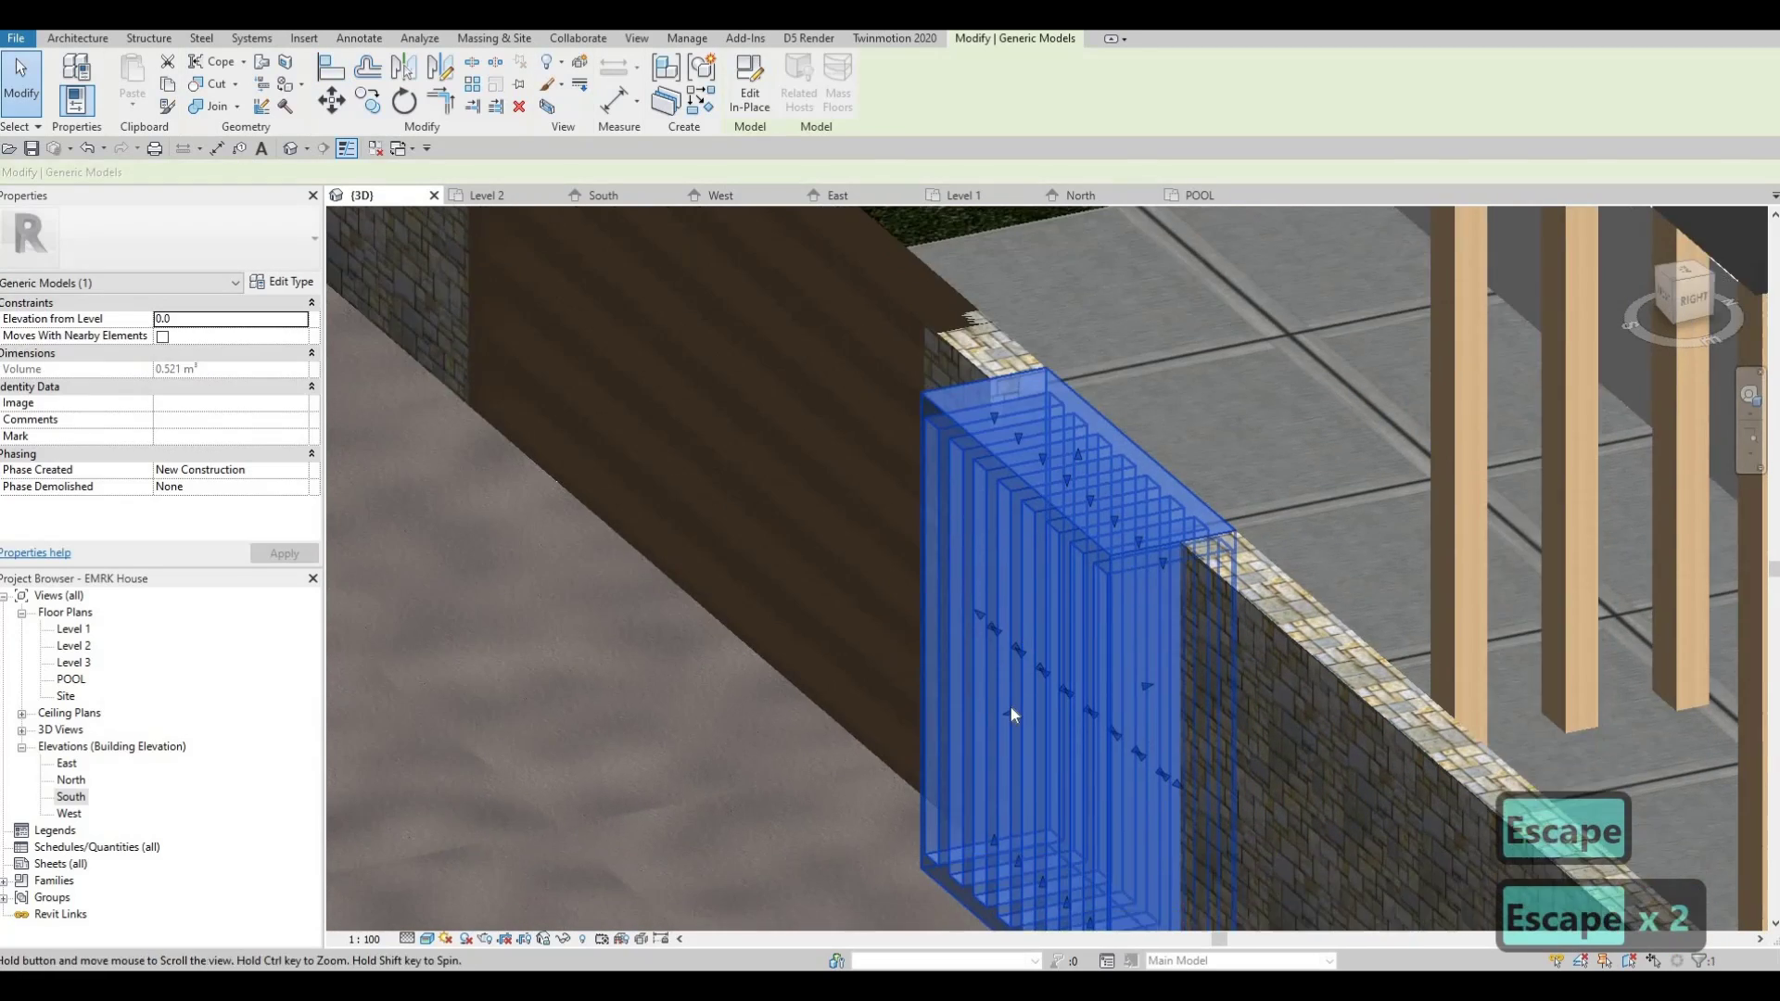
{"action": "left_click_drag", "start_coordinate": [1010, 703], "coordinate": [1117, 659]}
{"action": "left_click_drag", "start_coordinate": [1093, 572], "coordinate": [1064, 561]}
{"action": "key", "text": "Escape"}
{"action": "key", "text": "Escape"}
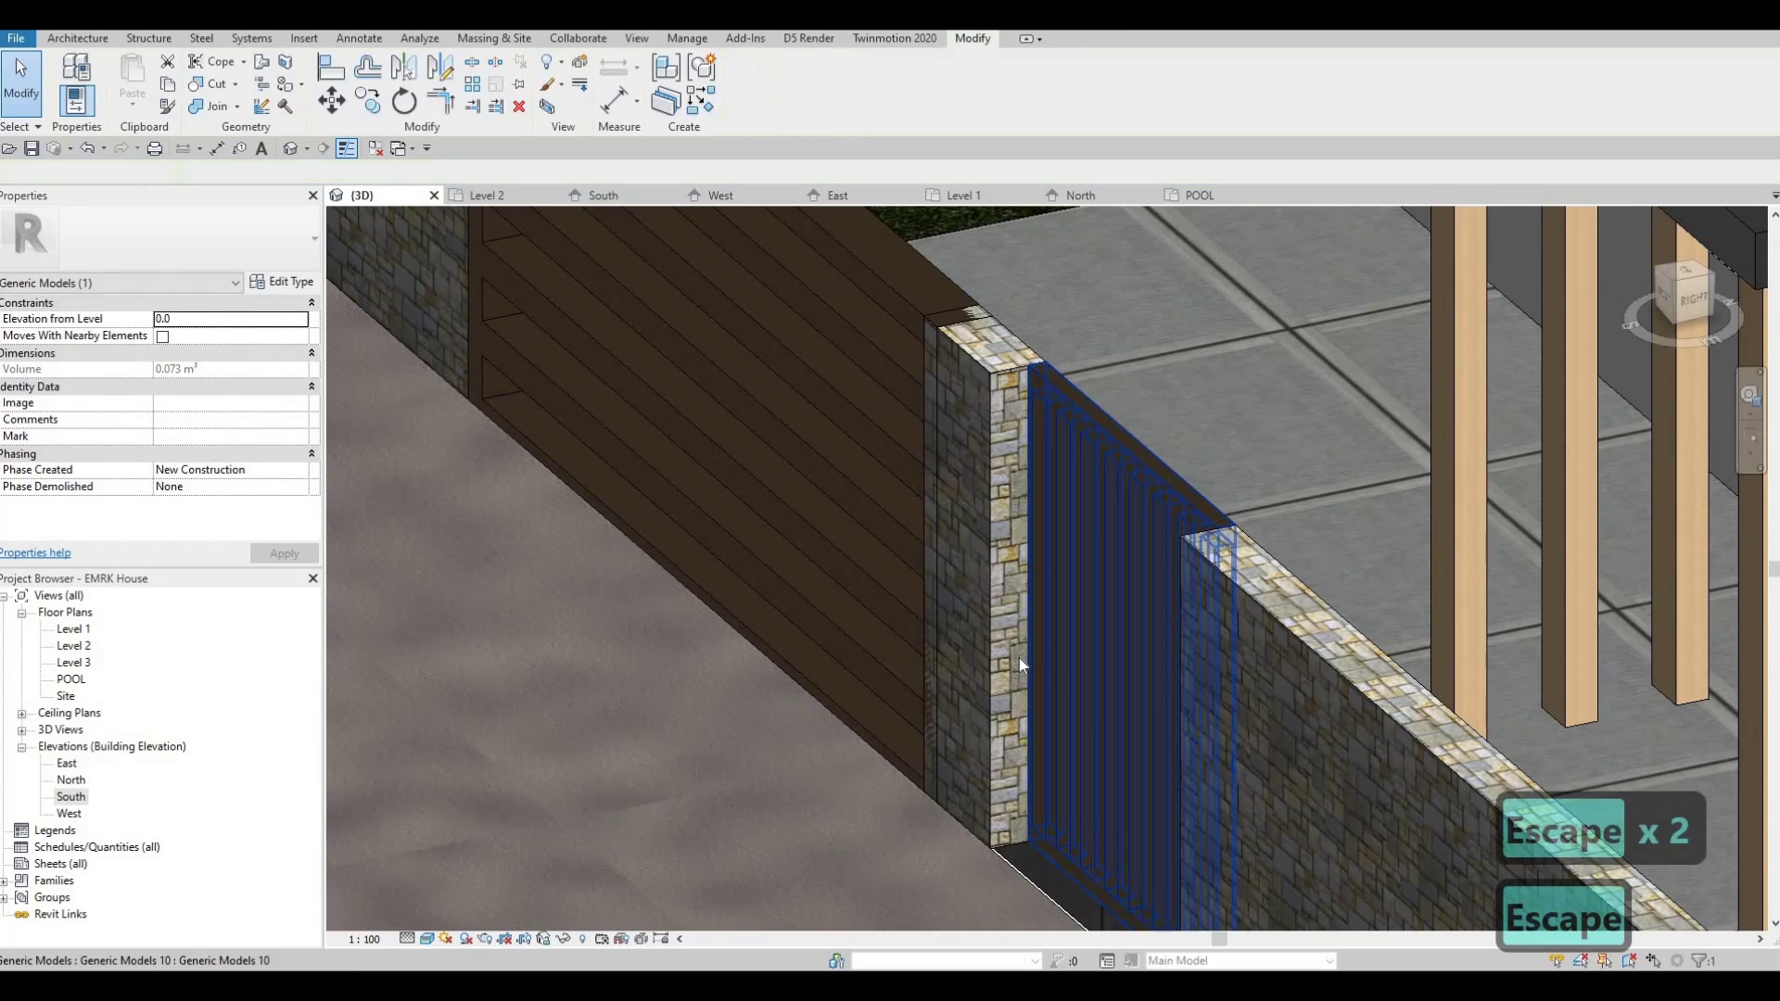
- Align the wide horizontal-slat gate's front face to the front face of the thin pedestrian gate
{"action": "middle_click_drag", "start_coordinate": [1019, 658], "coordinate": [1020, 665], "text": "shift"}
{"action": "key", "text": "Escape"}
{"action": "key", "text": "Escape"}
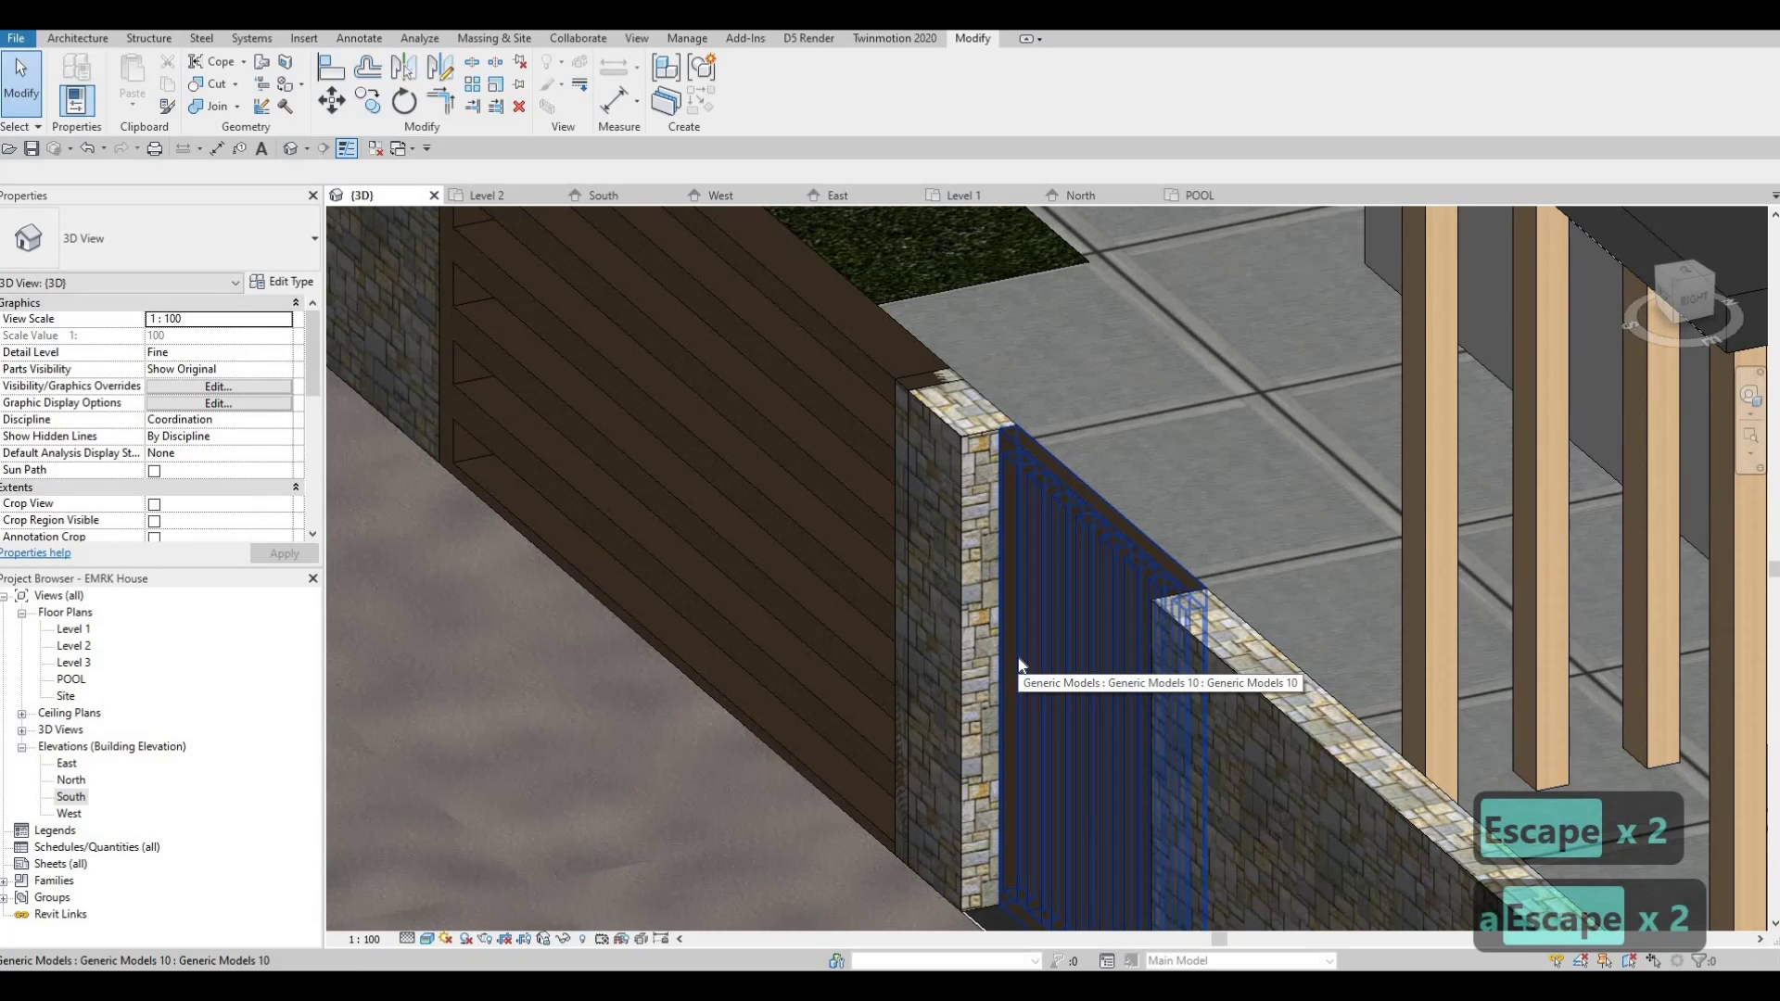
{"action": "key", "text": "l"}
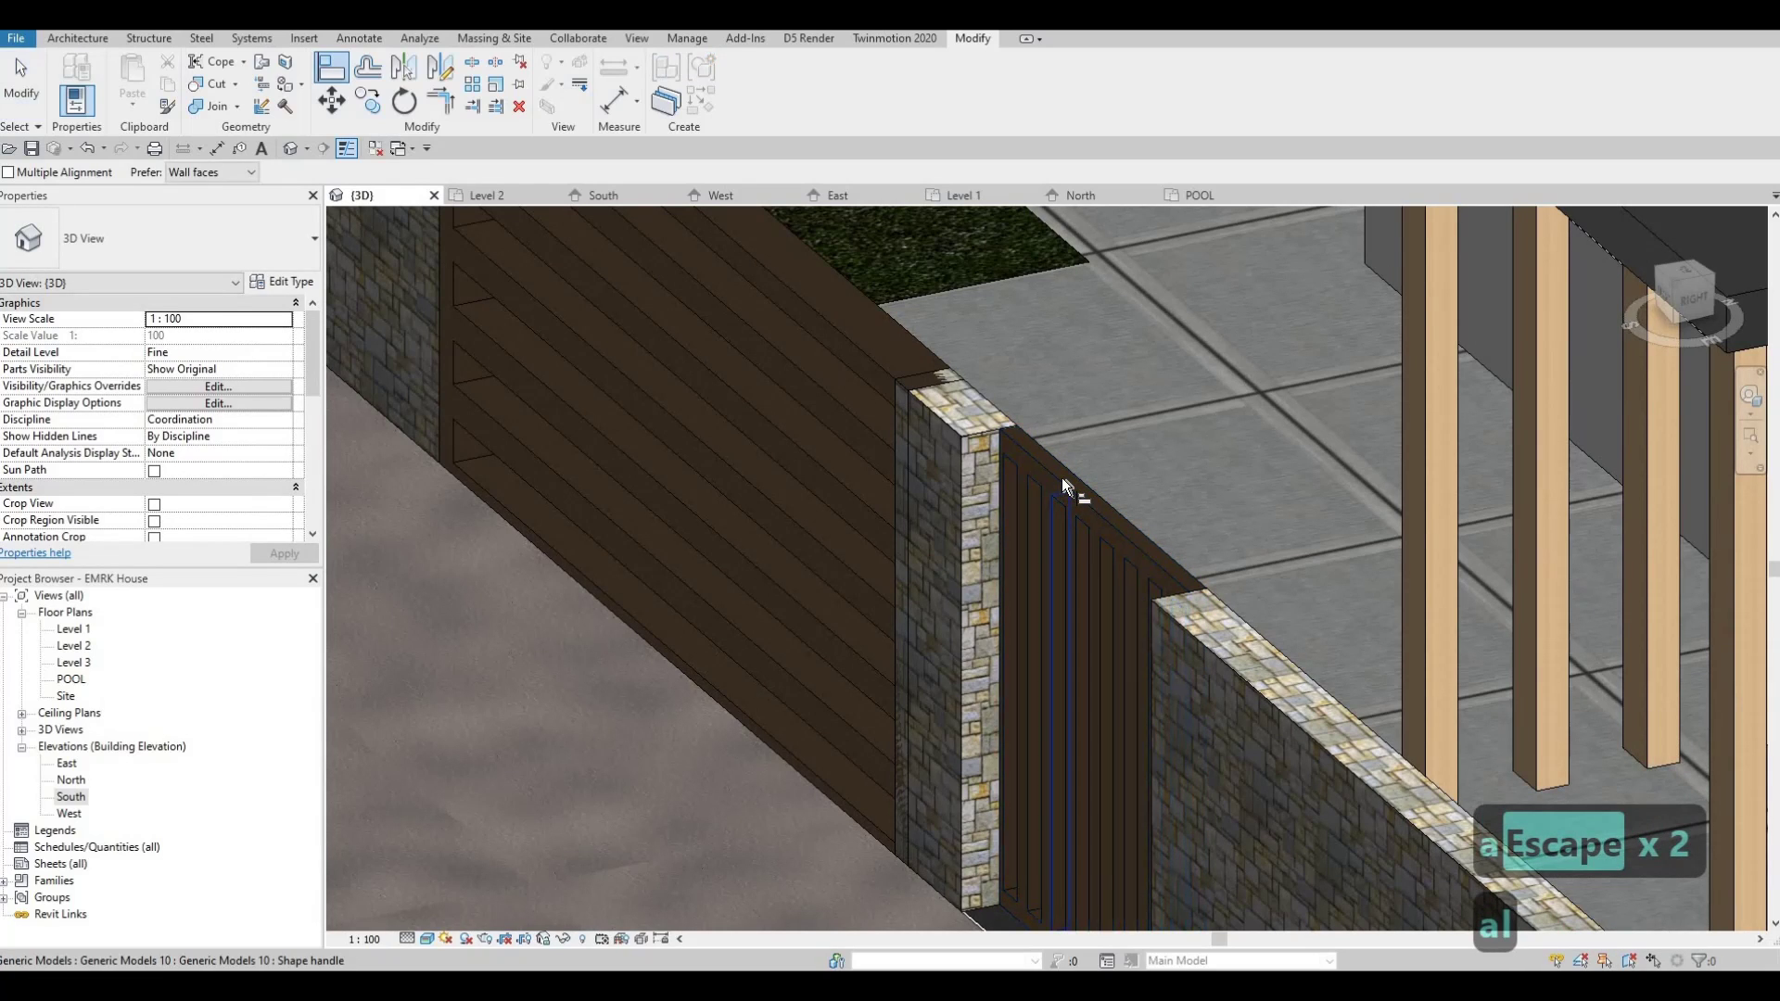
{"action": "left_click", "coordinate": [1059, 482]}
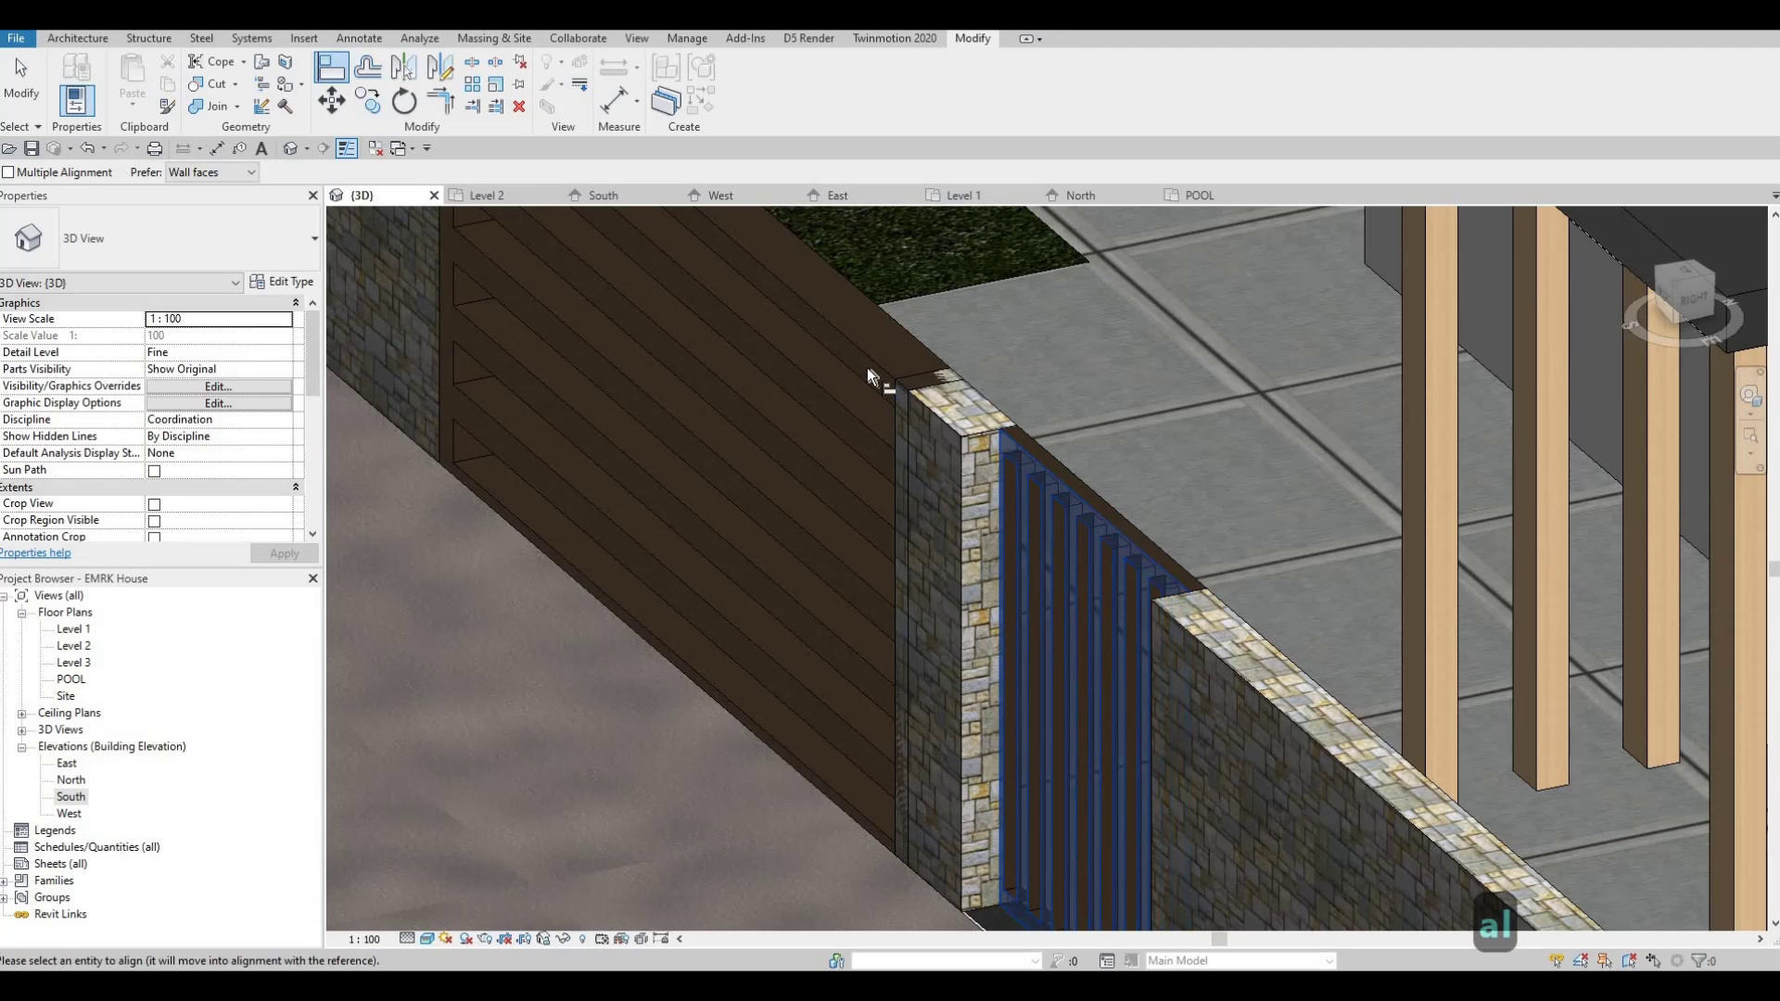
{"action": "left_click", "coordinate": [905, 505]}
{"action": "key", "text": "Escape"}
{"action": "key", "text": "Escape"}
- Examine both front gates, the road floor's edge and the surrounding boundary wall and pool area from several sides
{"action": "middle_click_drag", "start_coordinate": [917, 653], "coordinate": [838, 580], "text": "shift"}
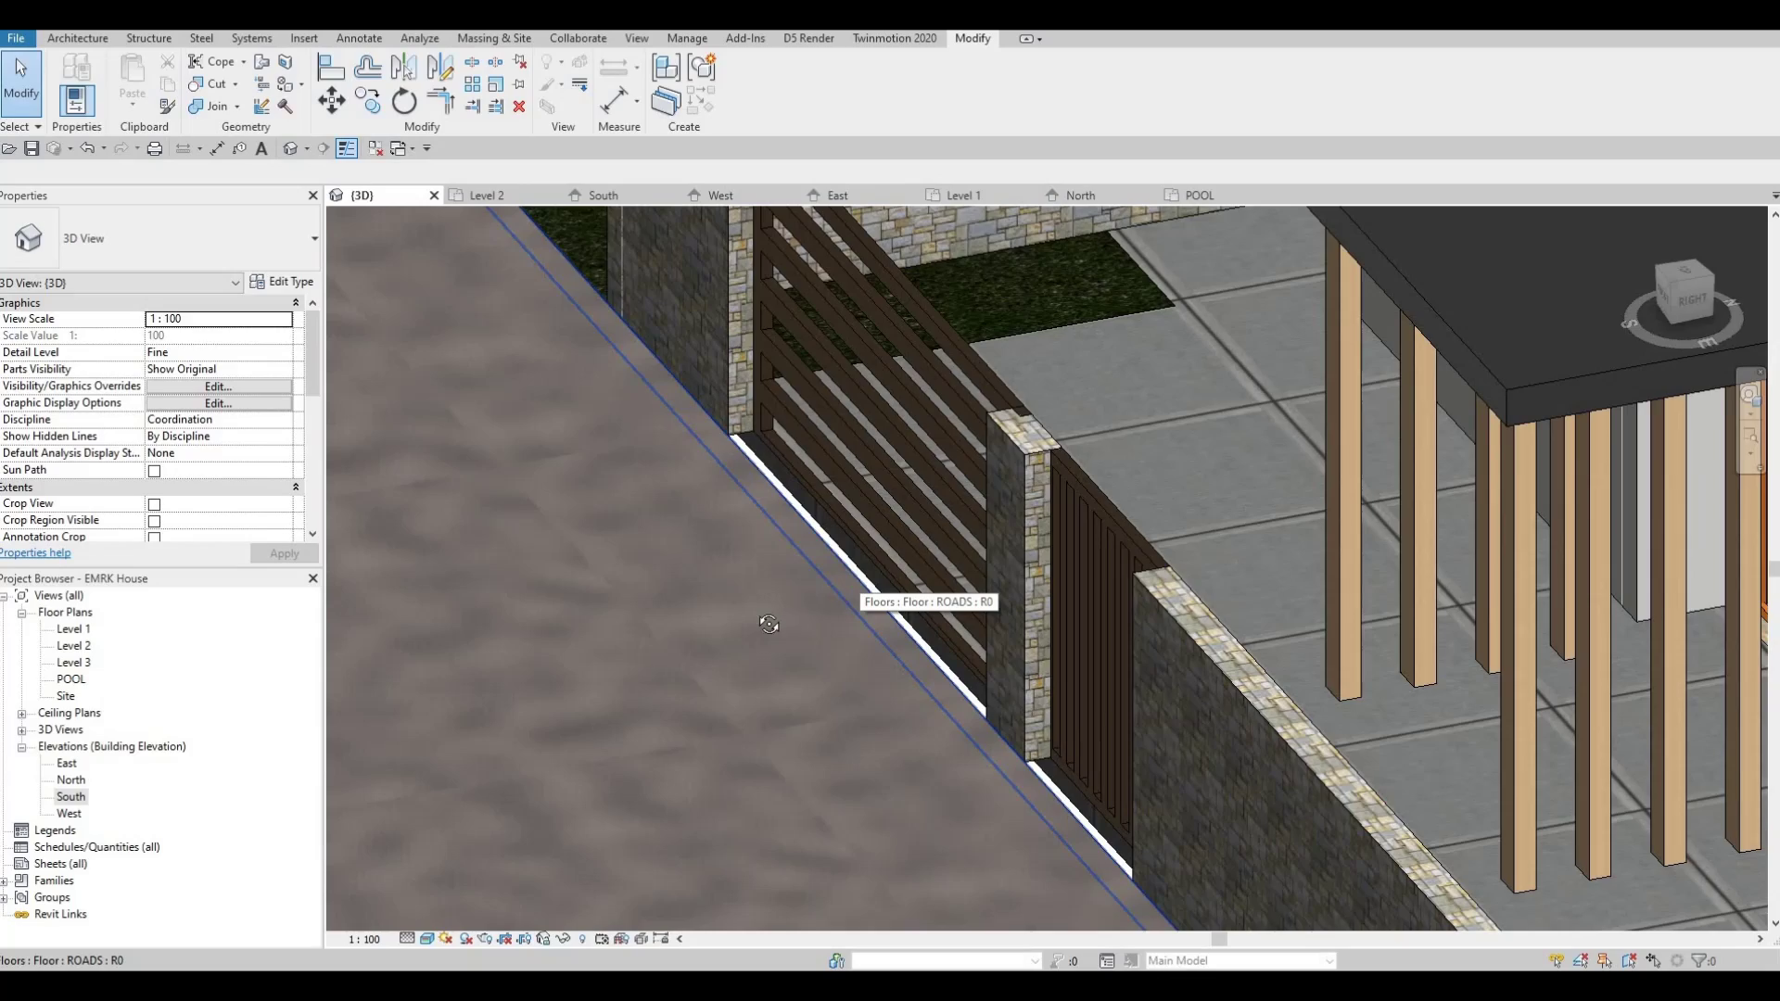
{"action": "middle_click_drag", "start_coordinate": [838, 590], "coordinate": [881, 604], "text": "shift"}
{"action": "scroll", "coordinate": [871, 601], "scroll_direction": "down", "scroll_amount": 5}
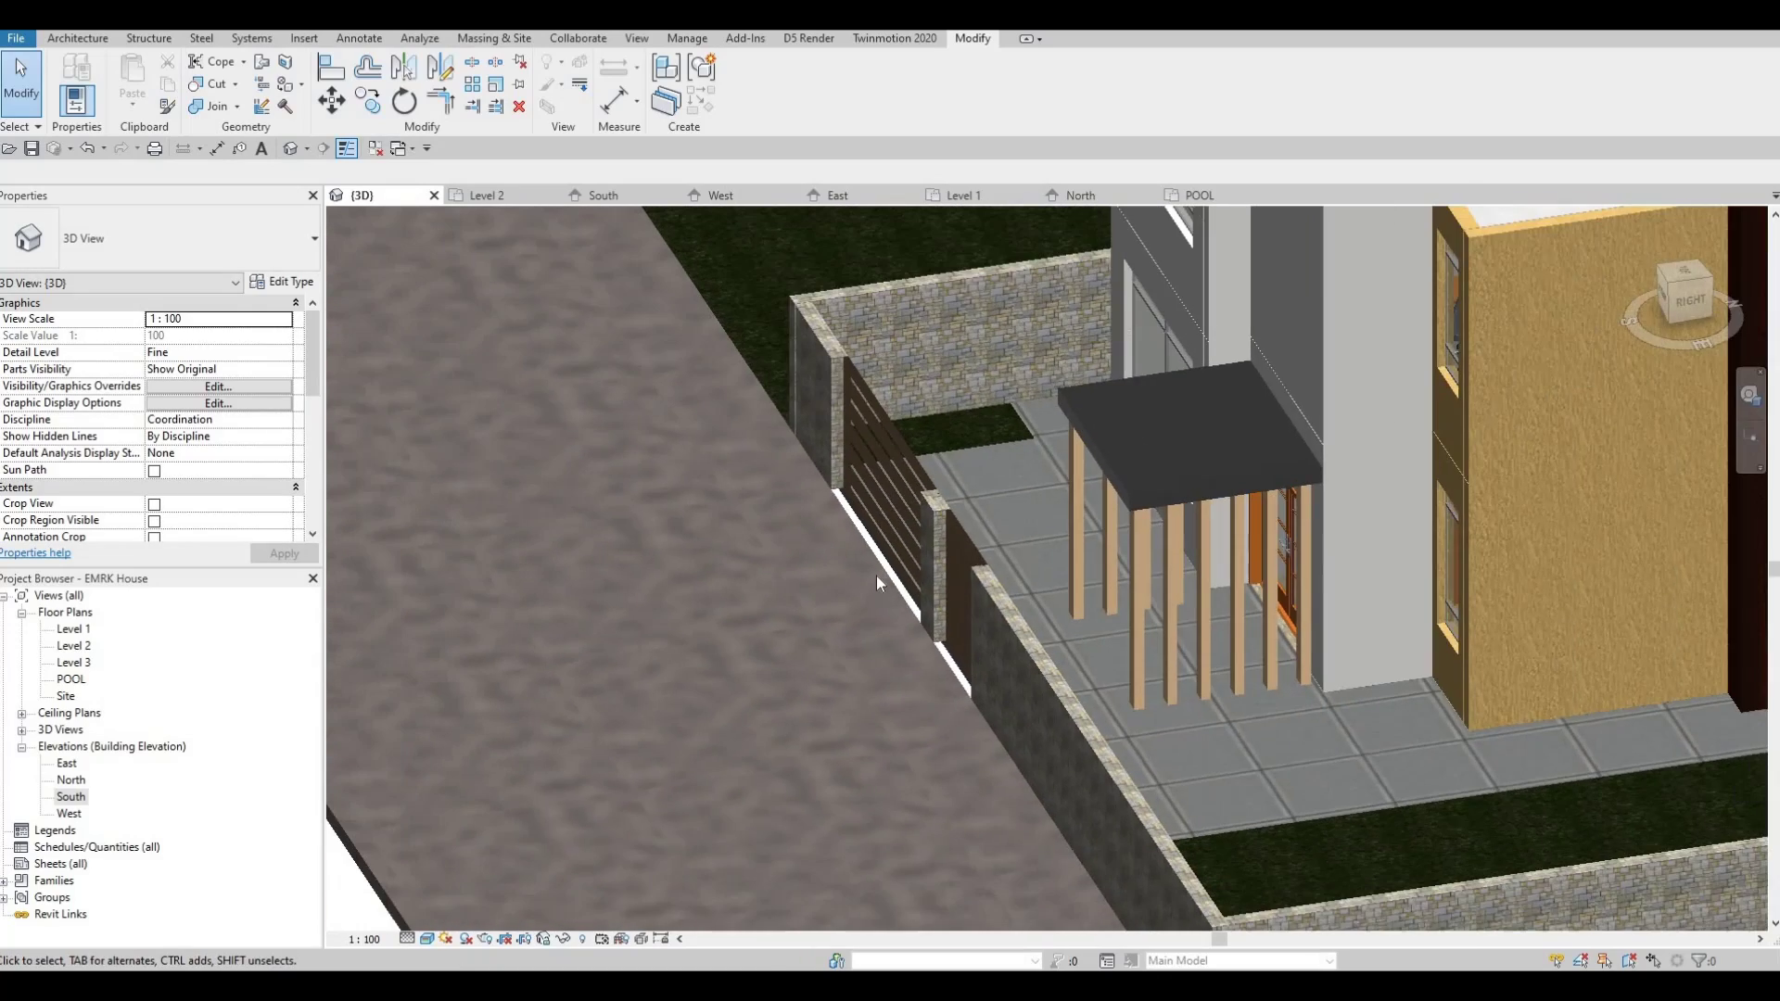
{"action": "scroll", "coordinate": [821, 608], "scroll_direction": "up", "scroll_amount": 2}
{"action": "left_click", "coordinate": [820, 608]}
{"action": "scroll", "coordinate": [865, 640], "scroll_direction": "down", "scroll_amount": 4}
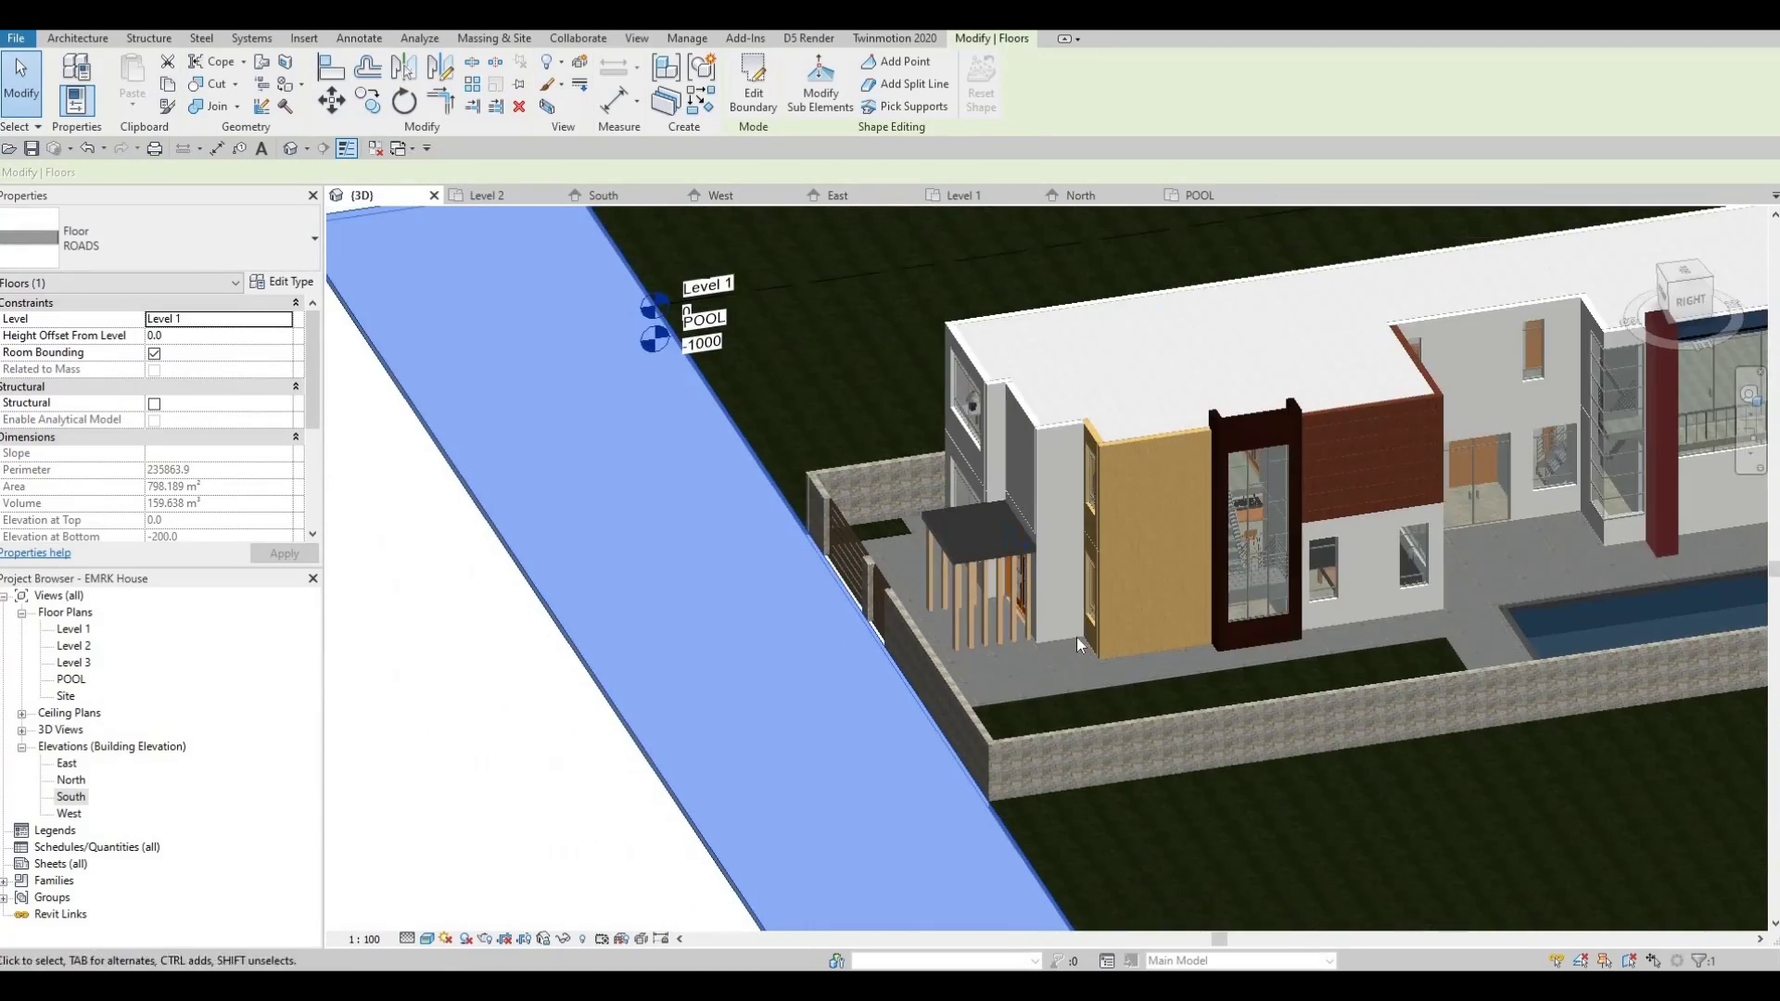
{"action": "middle_click_drag", "start_coordinate": [1076, 637], "coordinate": [749, 525], "text": "shift"}
{"action": "scroll", "coordinate": [1439, 795], "scroll_direction": "up", "scroll_amount": 3}
{"action": "scroll", "coordinate": [1439, 796], "scroll_direction": "down", "scroll_amount": 3}
{"action": "middle_click_drag", "start_coordinate": [1439, 796], "coordinate": [1344, 816], "text": "shift"}
{"action": "key", "text": "Escape"}
{"action": "scroll", "coordinate": [638, 537], "scroll_direction": "up", "scroll_amount": 4}
{"action": "middle_click_drag", "start_coordinate": [639, 537], "coordinate": [1004, 528], "text": "shift"}
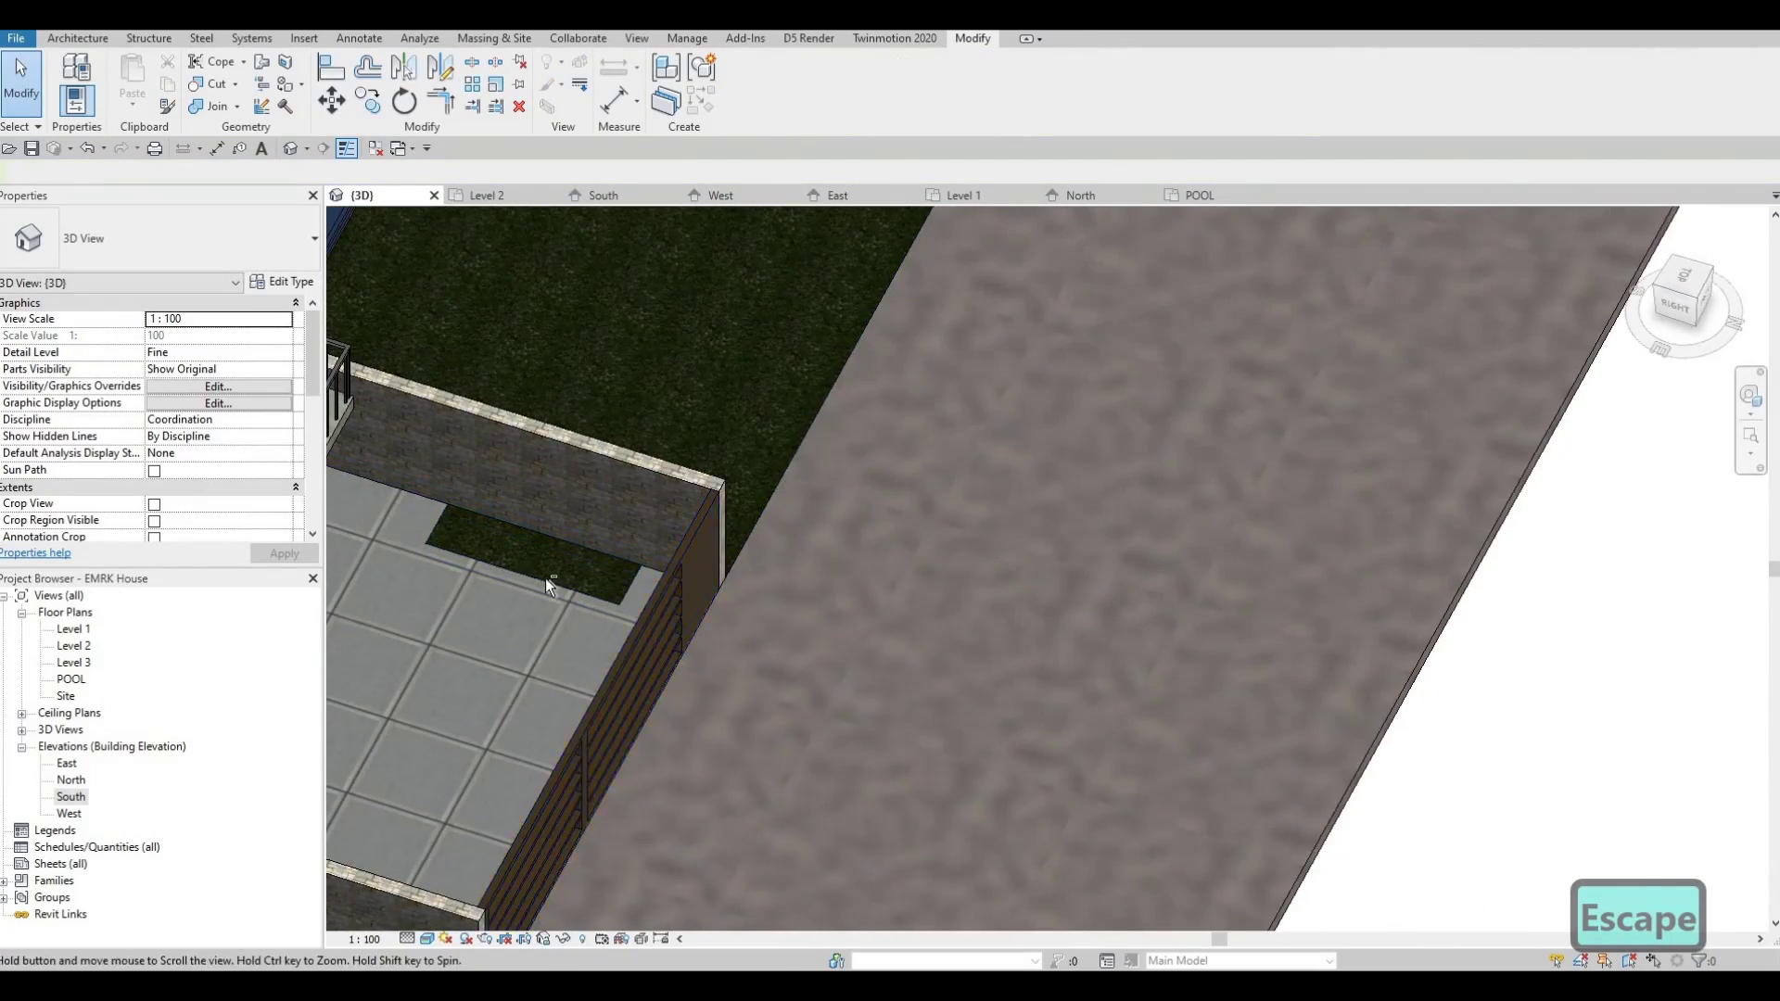
{"action": "middle_click_drag", "start_coordinate": [545, 577], "coordinate": [982, 457]}
{"action": "middle_click_drag", "start_coordinate": [746, 436], "coordinate": [1029, 422], "text": "shift"}
{"action": "middle_click_drag", "start_coordinate": [445, 482], "coordinate": [1227, 460]}
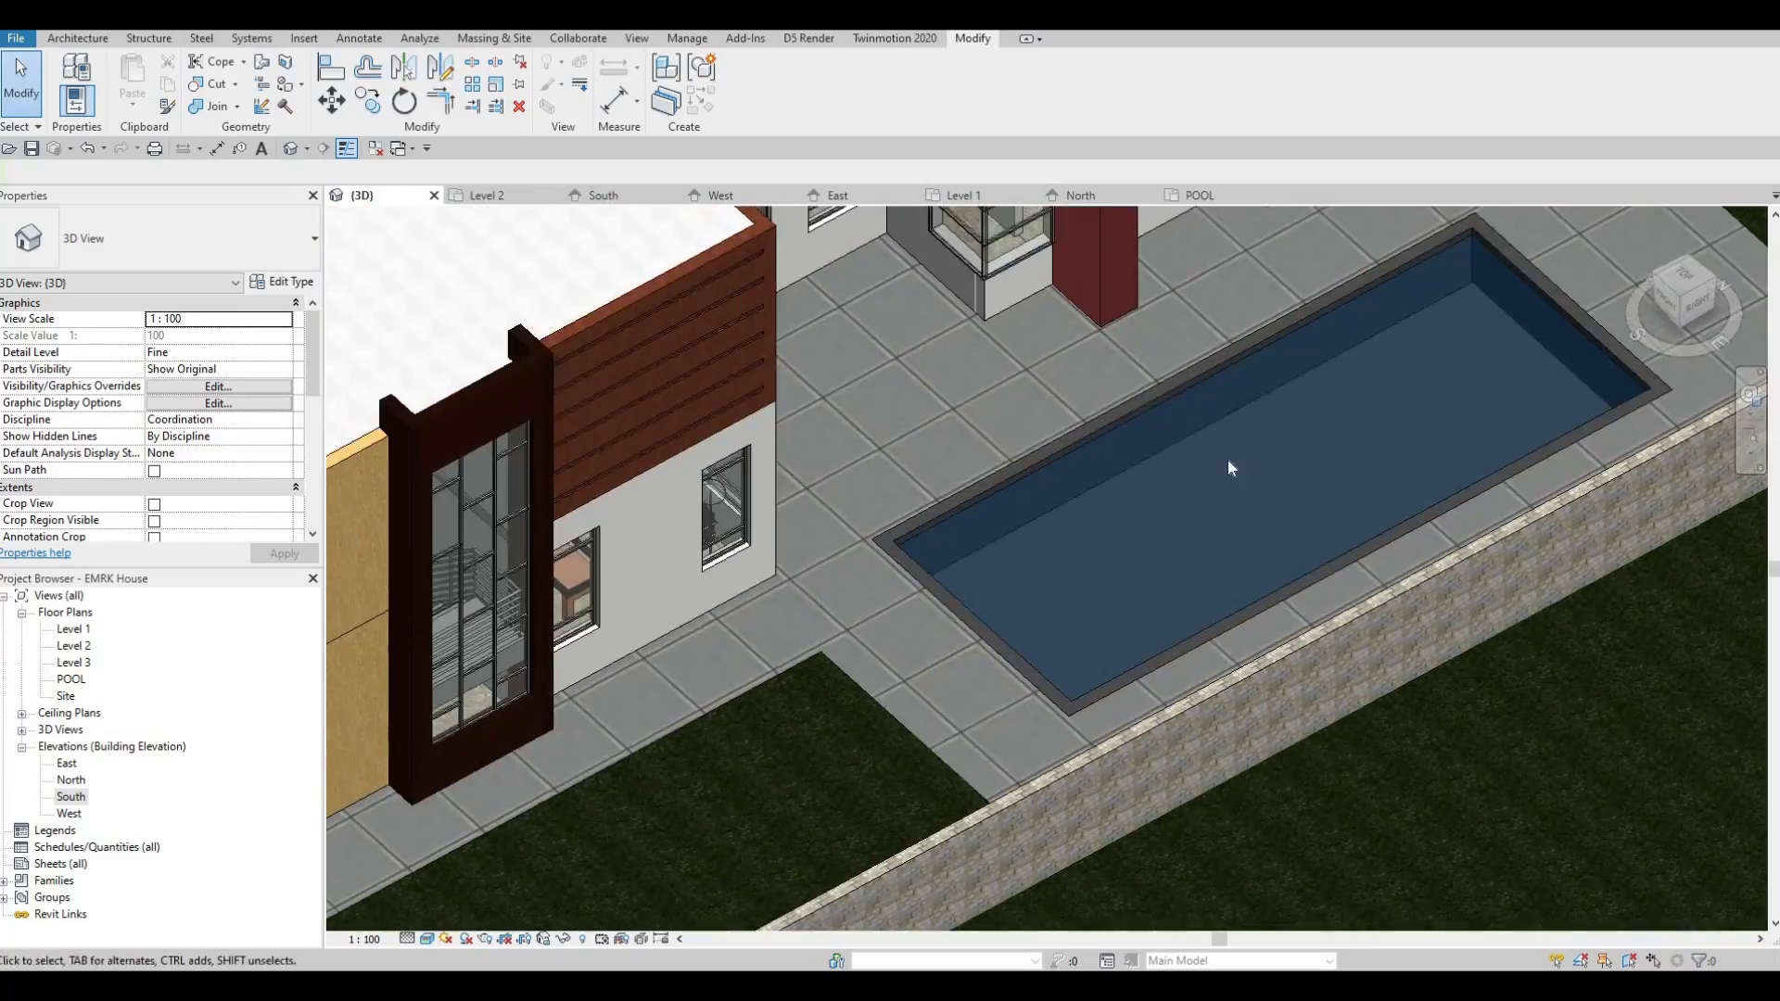
{"action": "scroll", "coordinate": [1227, 460], "scroll_direction": "down", "scroll_amount": 1}
{"action": "middle_click_drag", "start_coordinate": [482, 519], "coordinate": [1168, 464]}
{"action": "middle_click_drag", "start_coordinate": [473, 562], "coordinate": [719, 510]}
{"action": "scroll", "coordinate": [720, 510], "scroll_direction": "up", "scroll_amount": 2}
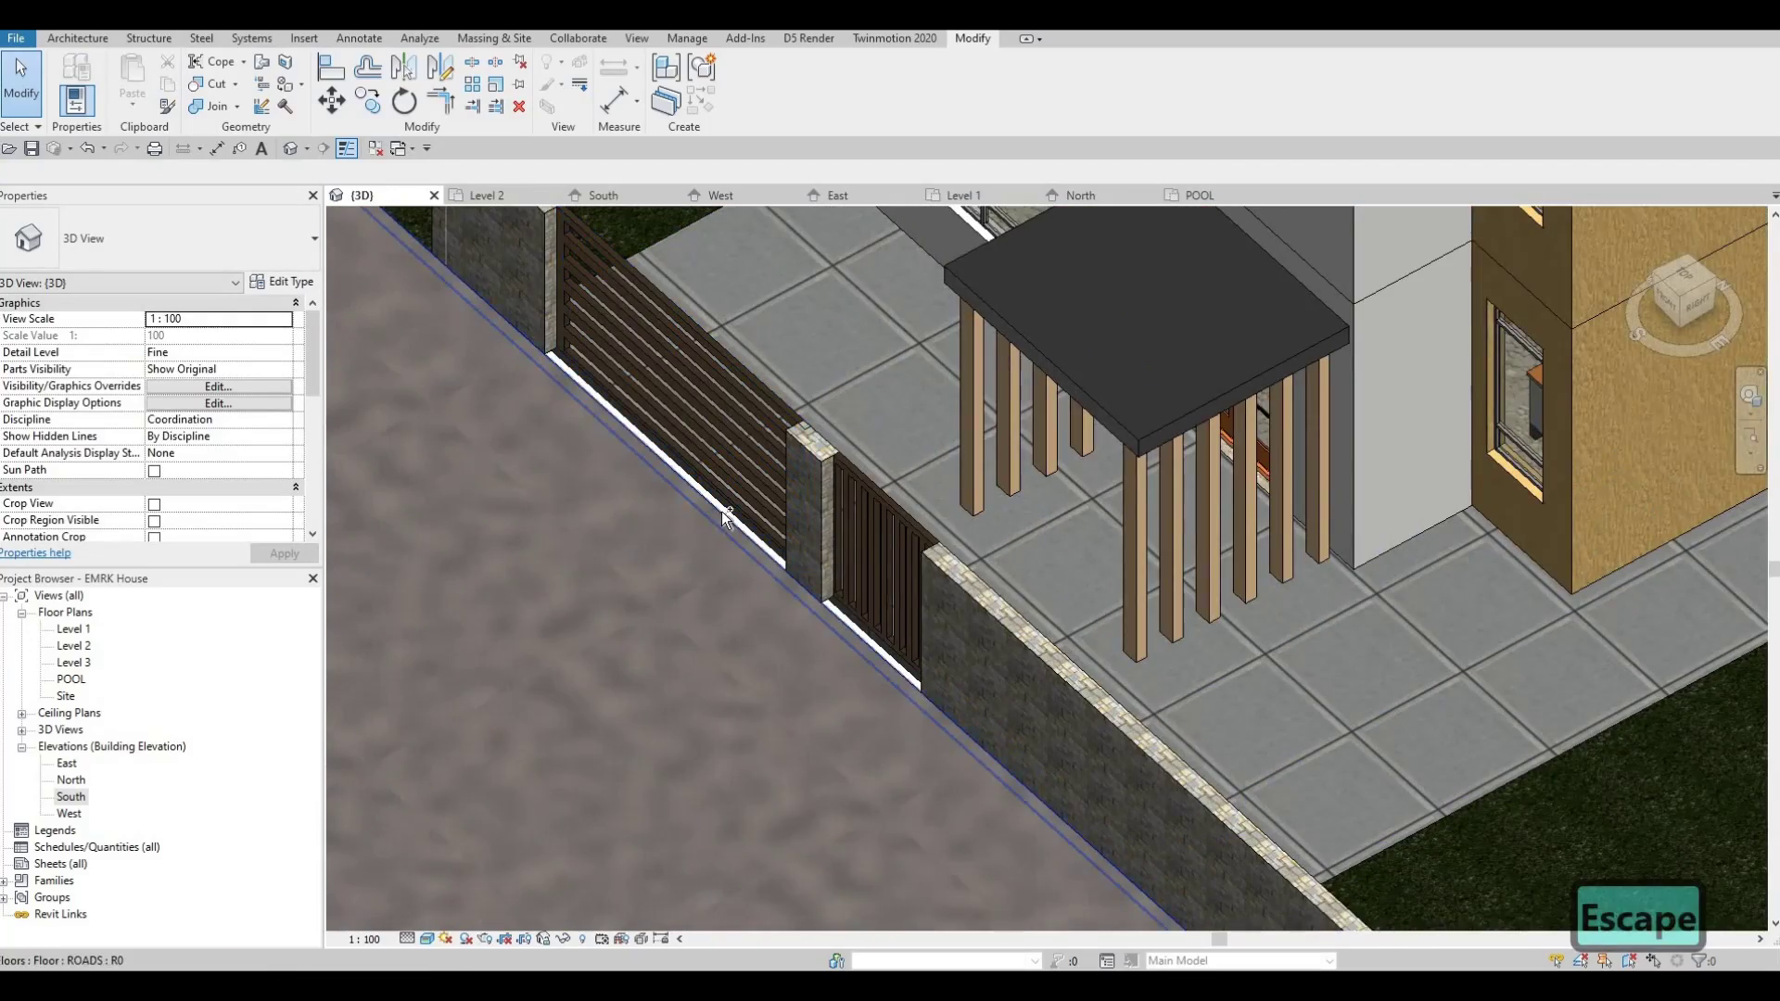
- Undo the last gate alignment and the stretch of the pedestrian gate's front face
{"action": "key", "text": "ctrl+z"}
{"action": "key", "text": "ctrl+z"}
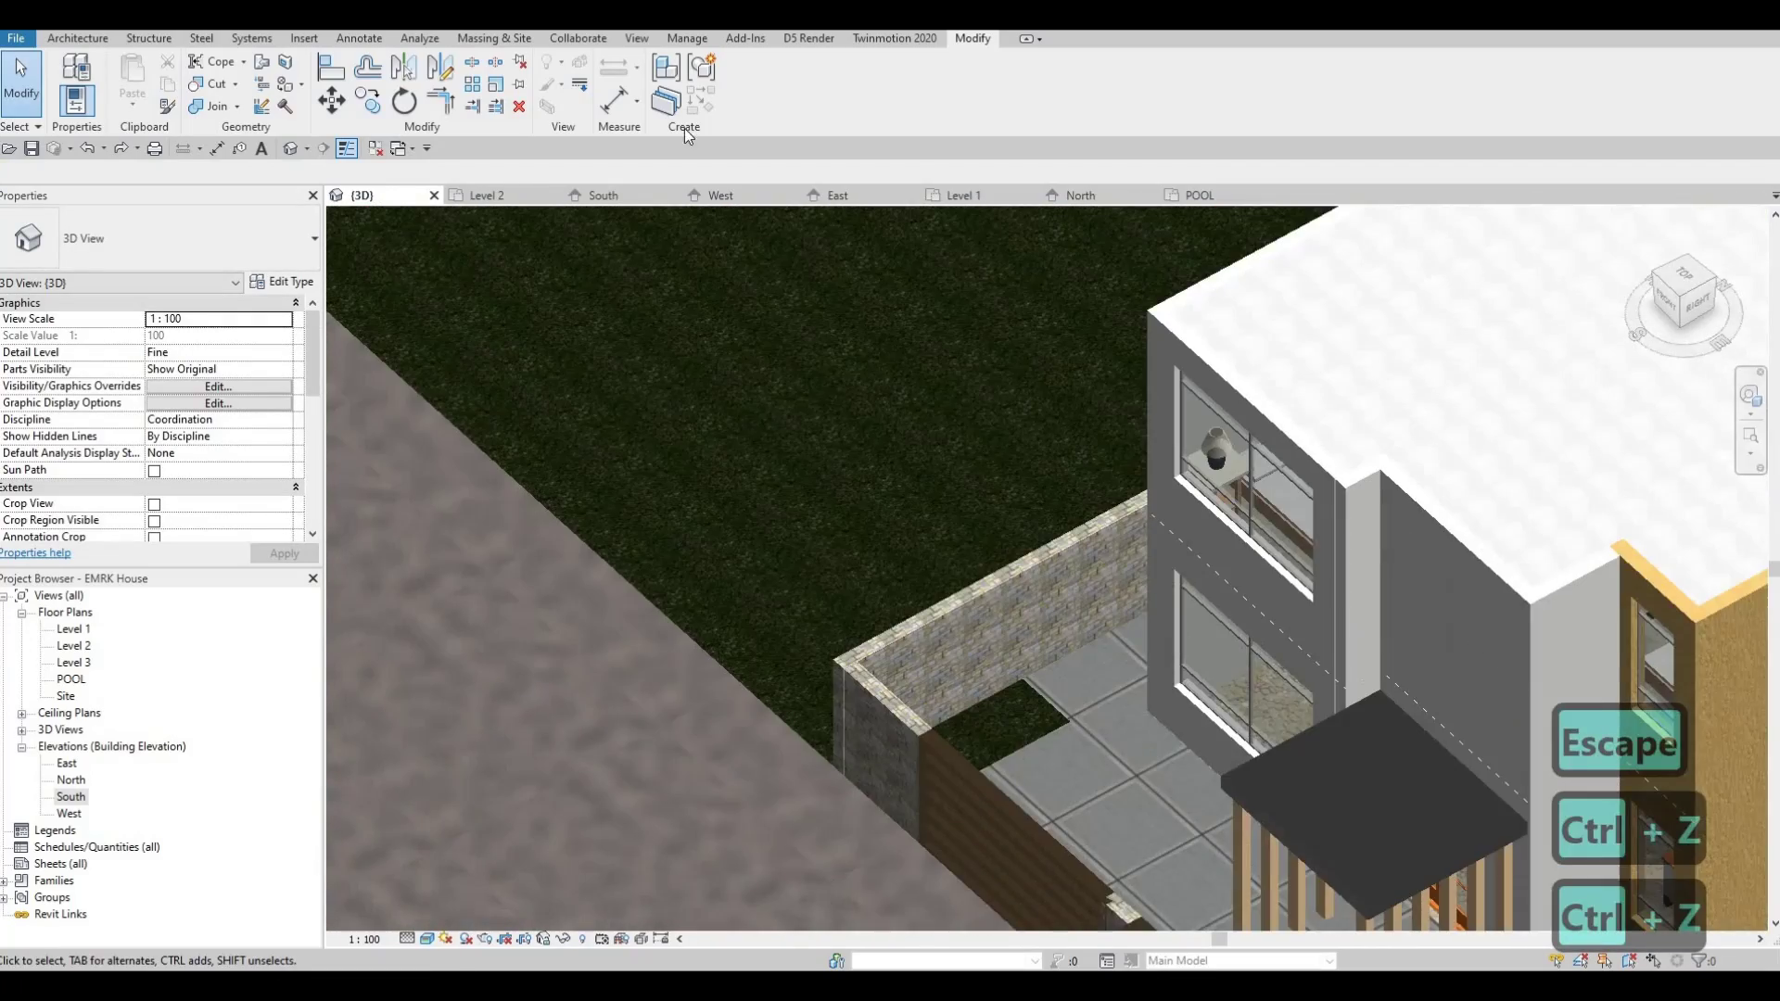
{"action": "middle_click_drag", "start_coordinate": [1233, 862], "coordinate": [905, 505]}
{"action": "scroll", "coordinate": [826, 389], "scroll_direction": "up", "scroll_amount": 3}
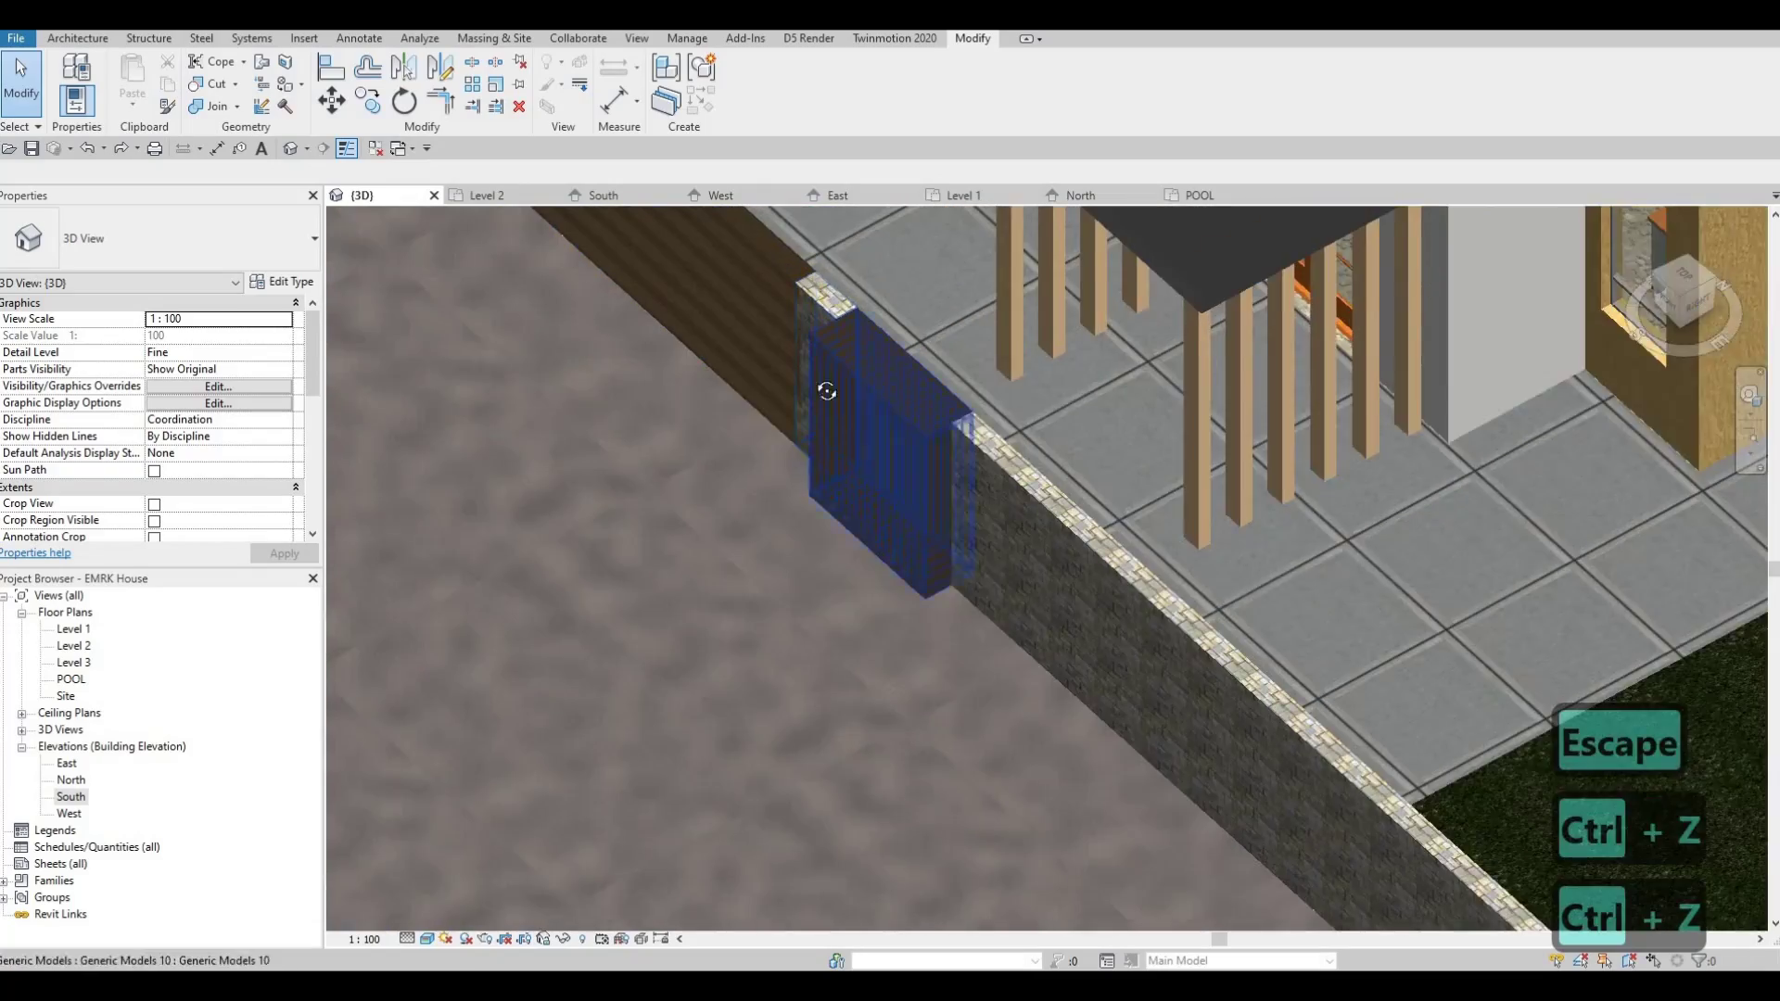
{"action": "middle_click_drag", "start_coordinate": [826, 390], "coordinate": [614, 341], "text": "shift"}
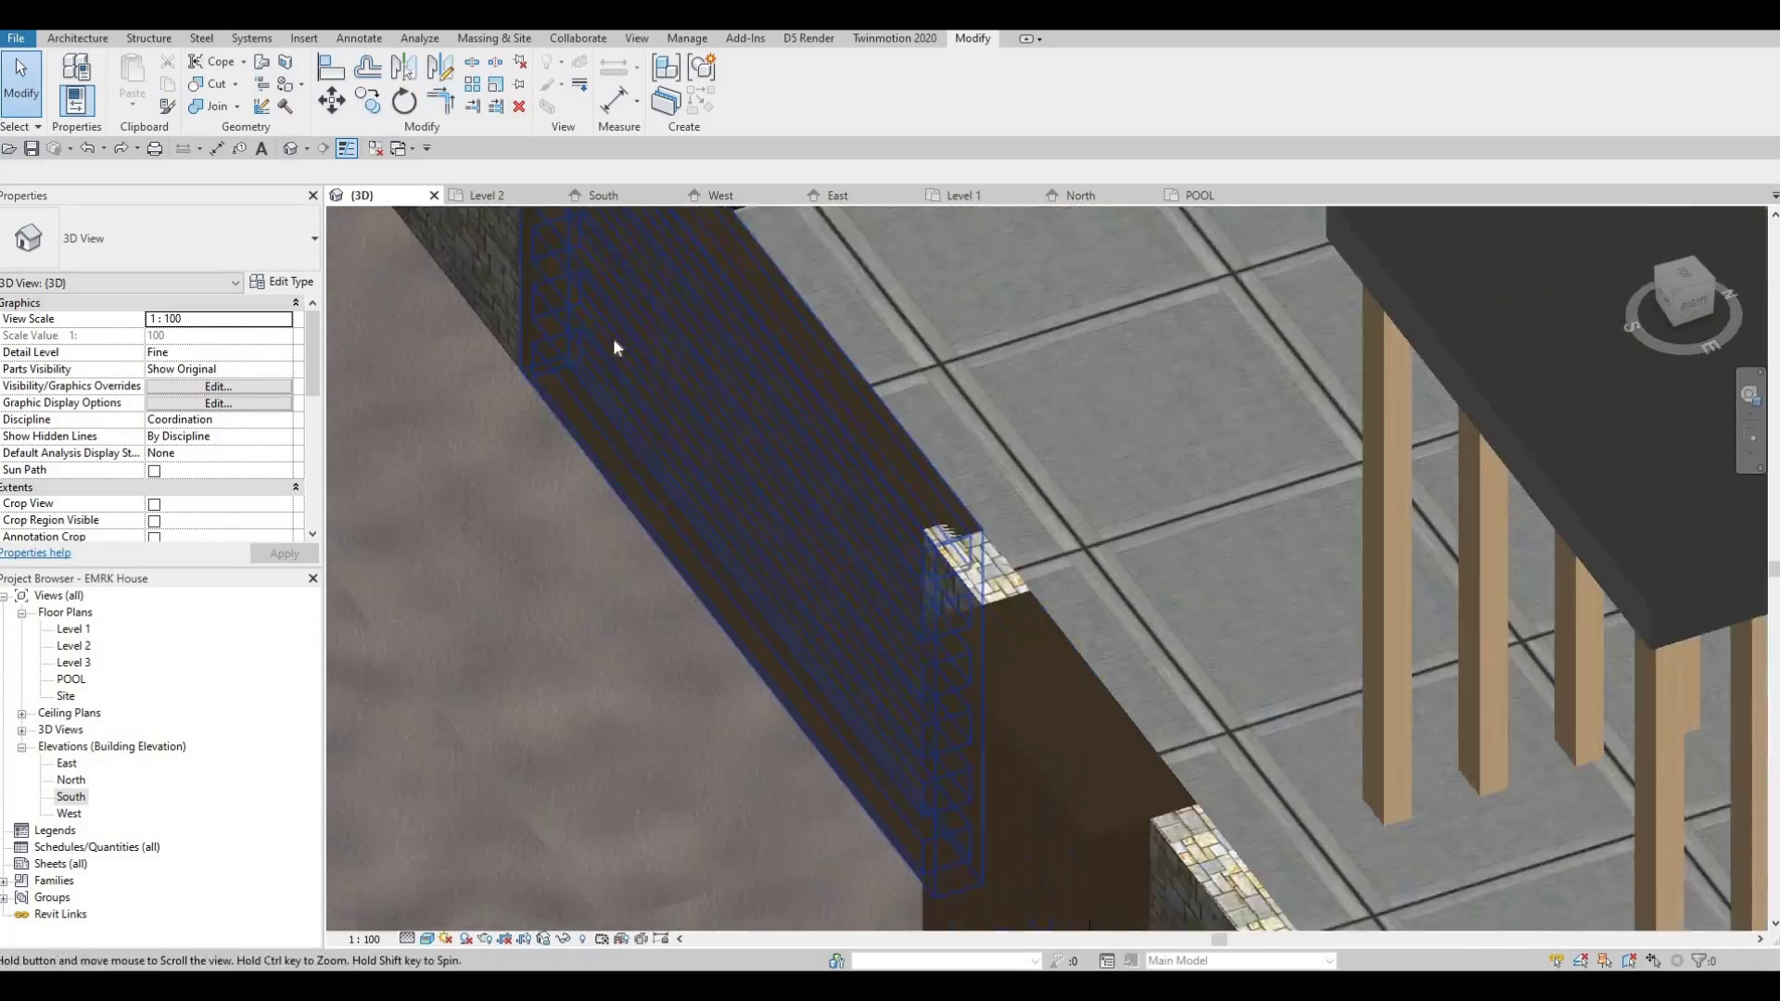
- Align the pedestrian gate's front face to the front face of the wide horizontal-slat gate
{"action": "key", "text": "Escape"}
{"action": "key", "text": "Escape"}
{"action": "key", "text": "a"}
{"action": "key", "text": "l"}
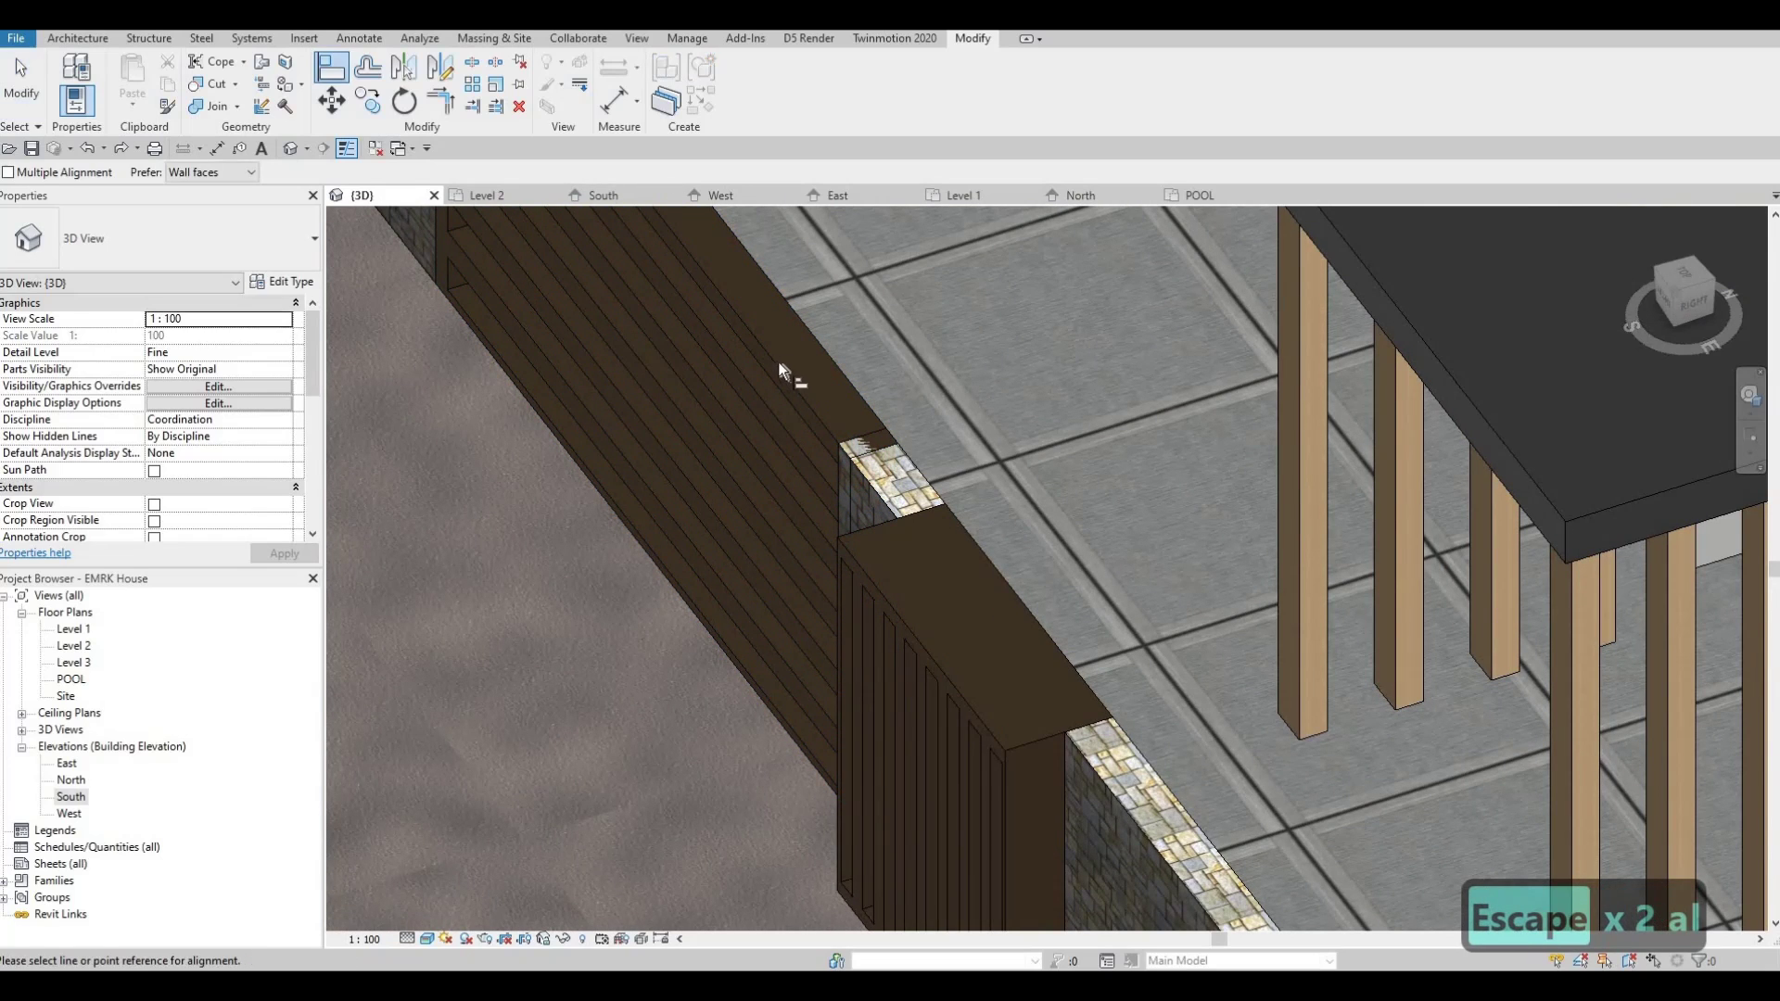
{"action": "left_click", "coordinate": [899, 626]}
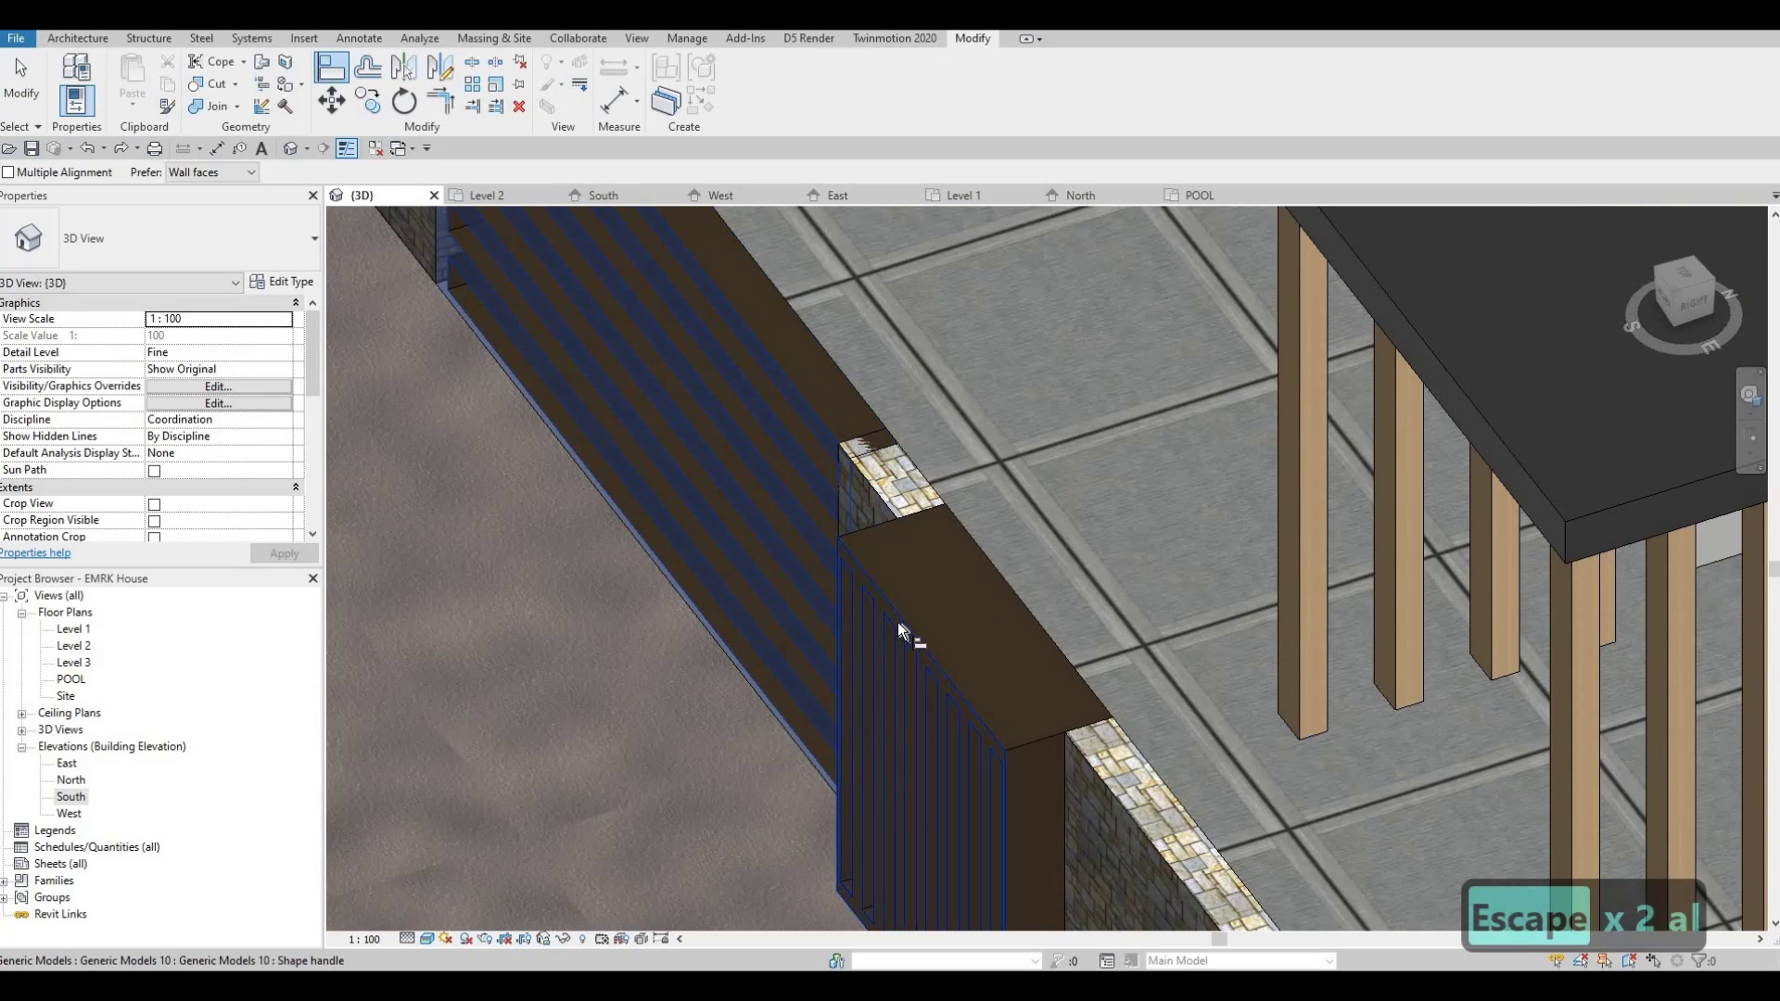
{"action": "key", "text": "Escape"}
{"action": "key", "text": "Escape"}
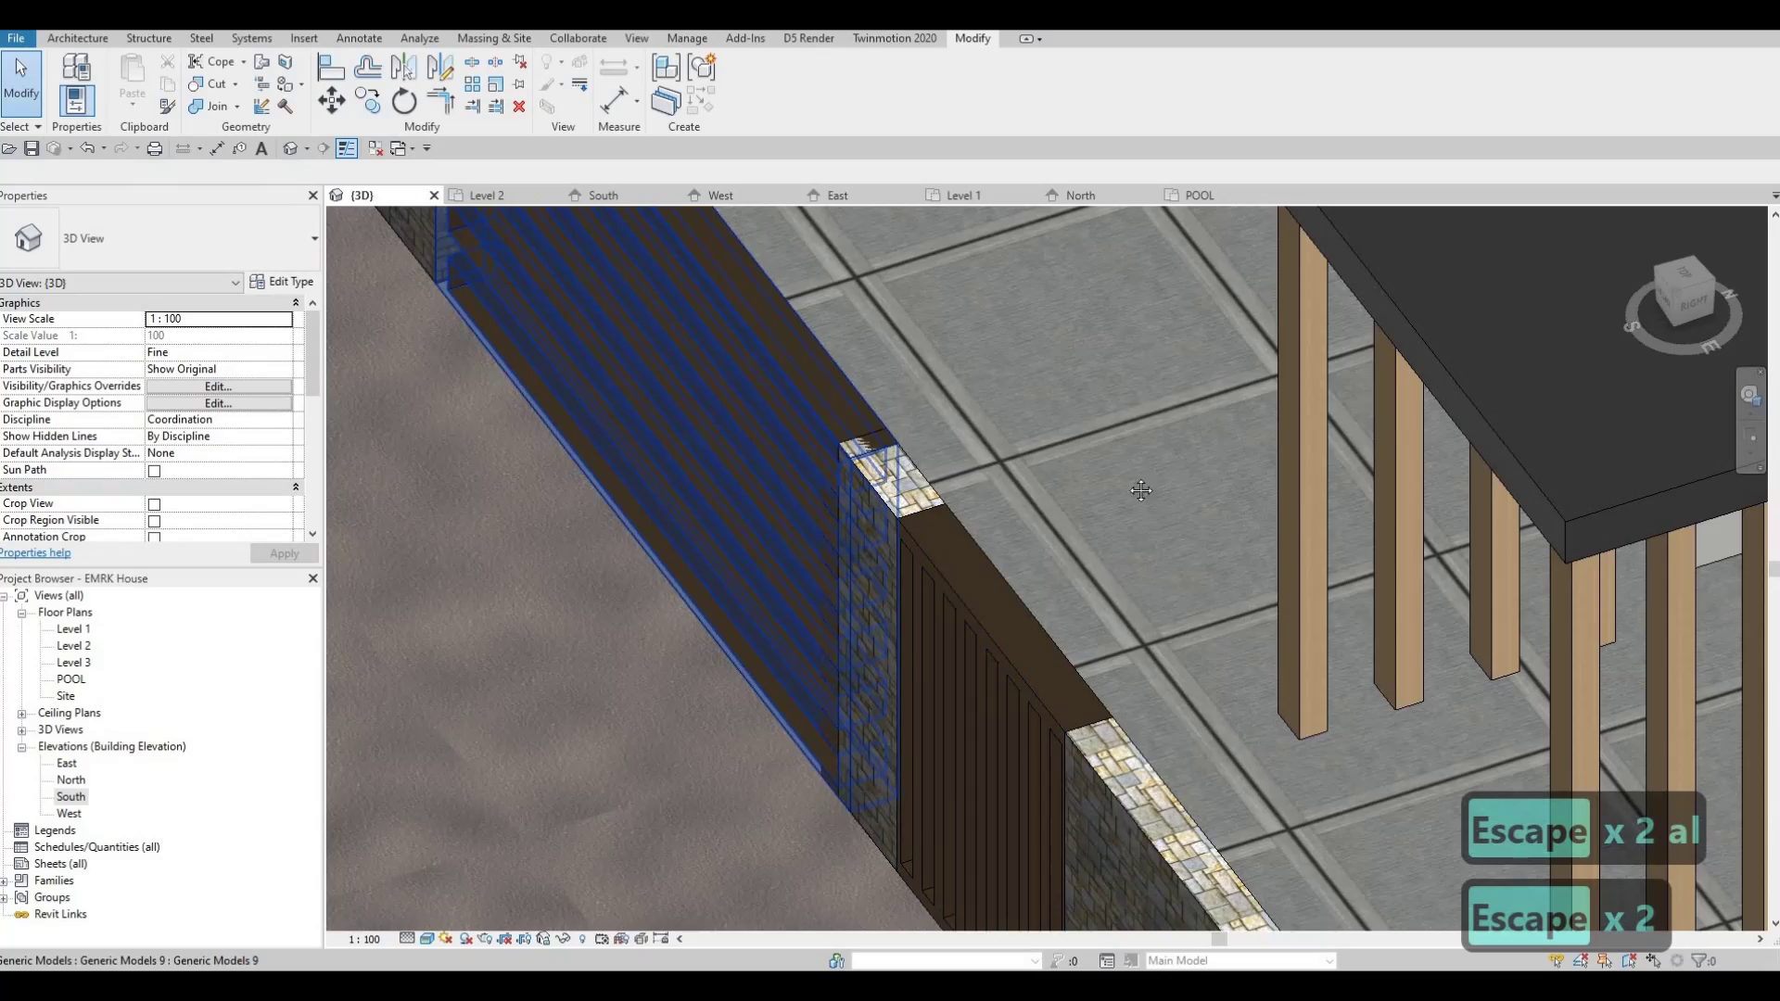
- Inspect the short boundary wall pier between the two gates in 3D and in the Level 1 floor plan
{"action": "middle_click_drag", "start_coordinate": [1144, 491], "coordinate": [359, 91], "text": "shift"}
{"action": "middle_click_drag", "start_coordinate": [1286, 782], "coordinate": [1151, 199]}
{"action": "left_click", "coordinate": [1127, 363]}
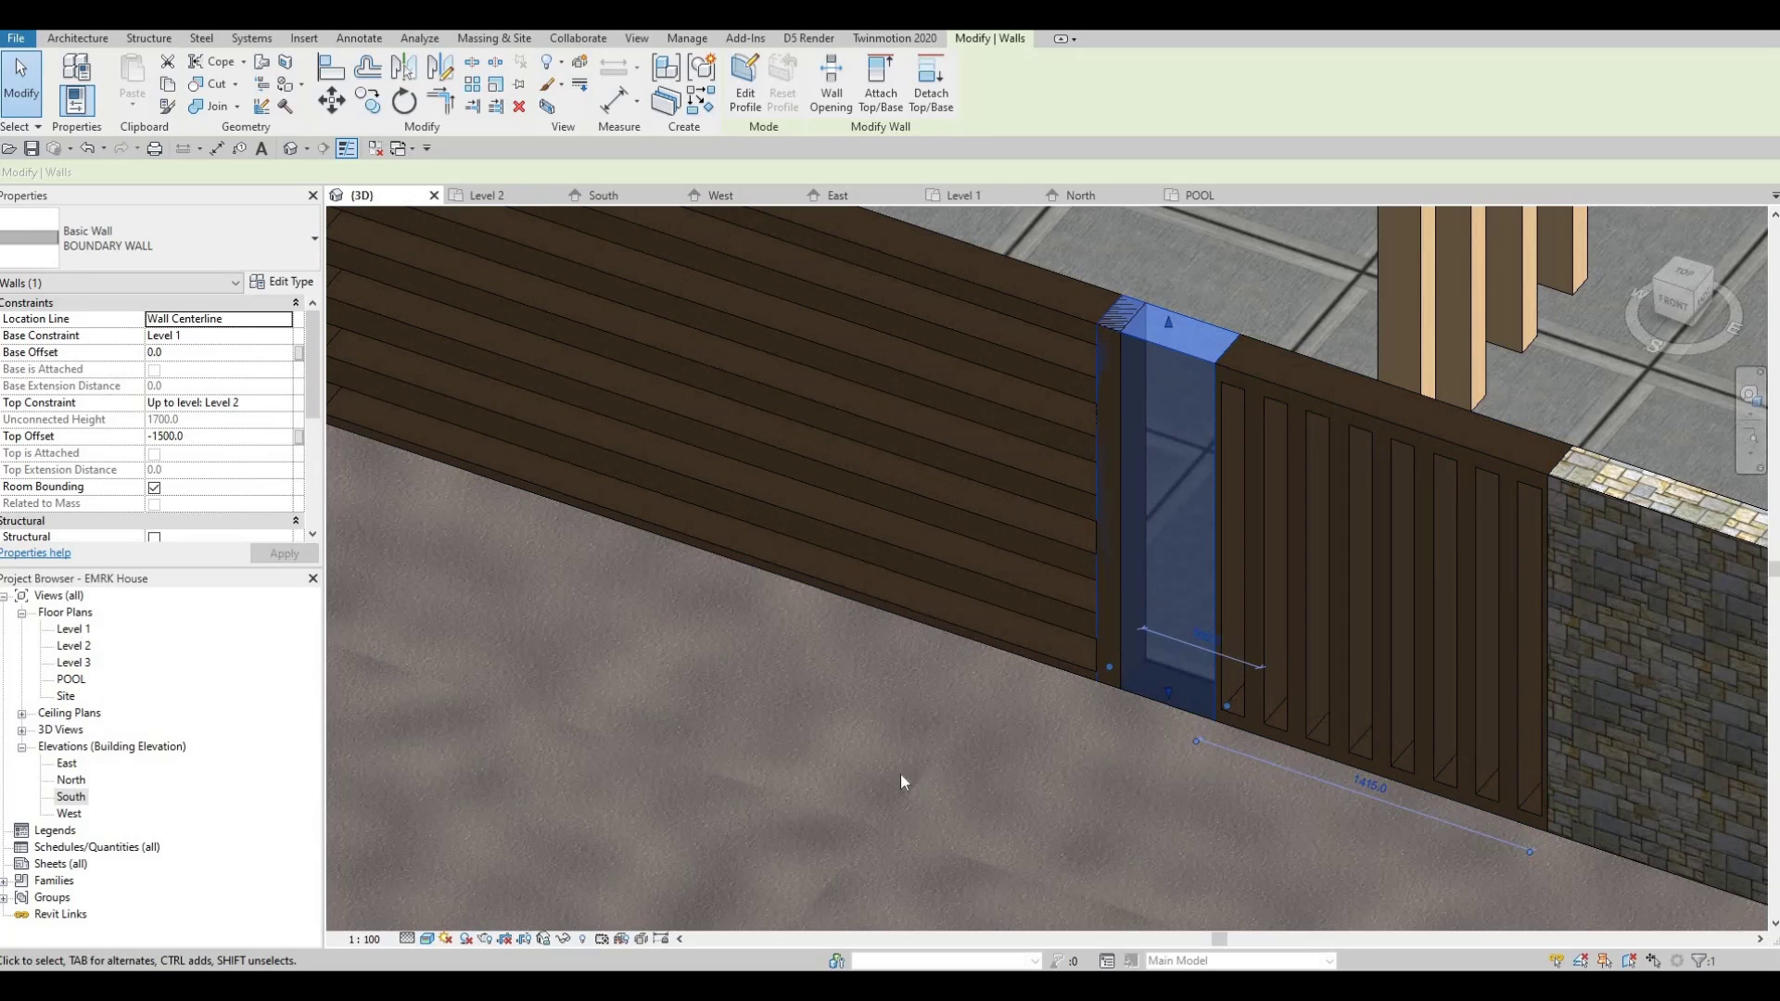
{"action": "left_click", "coordinate": [964, 195]}
{"action": "scroll", "coordinate": [578, 601], "scroll_direction": "up", "scroll_amount": 3}
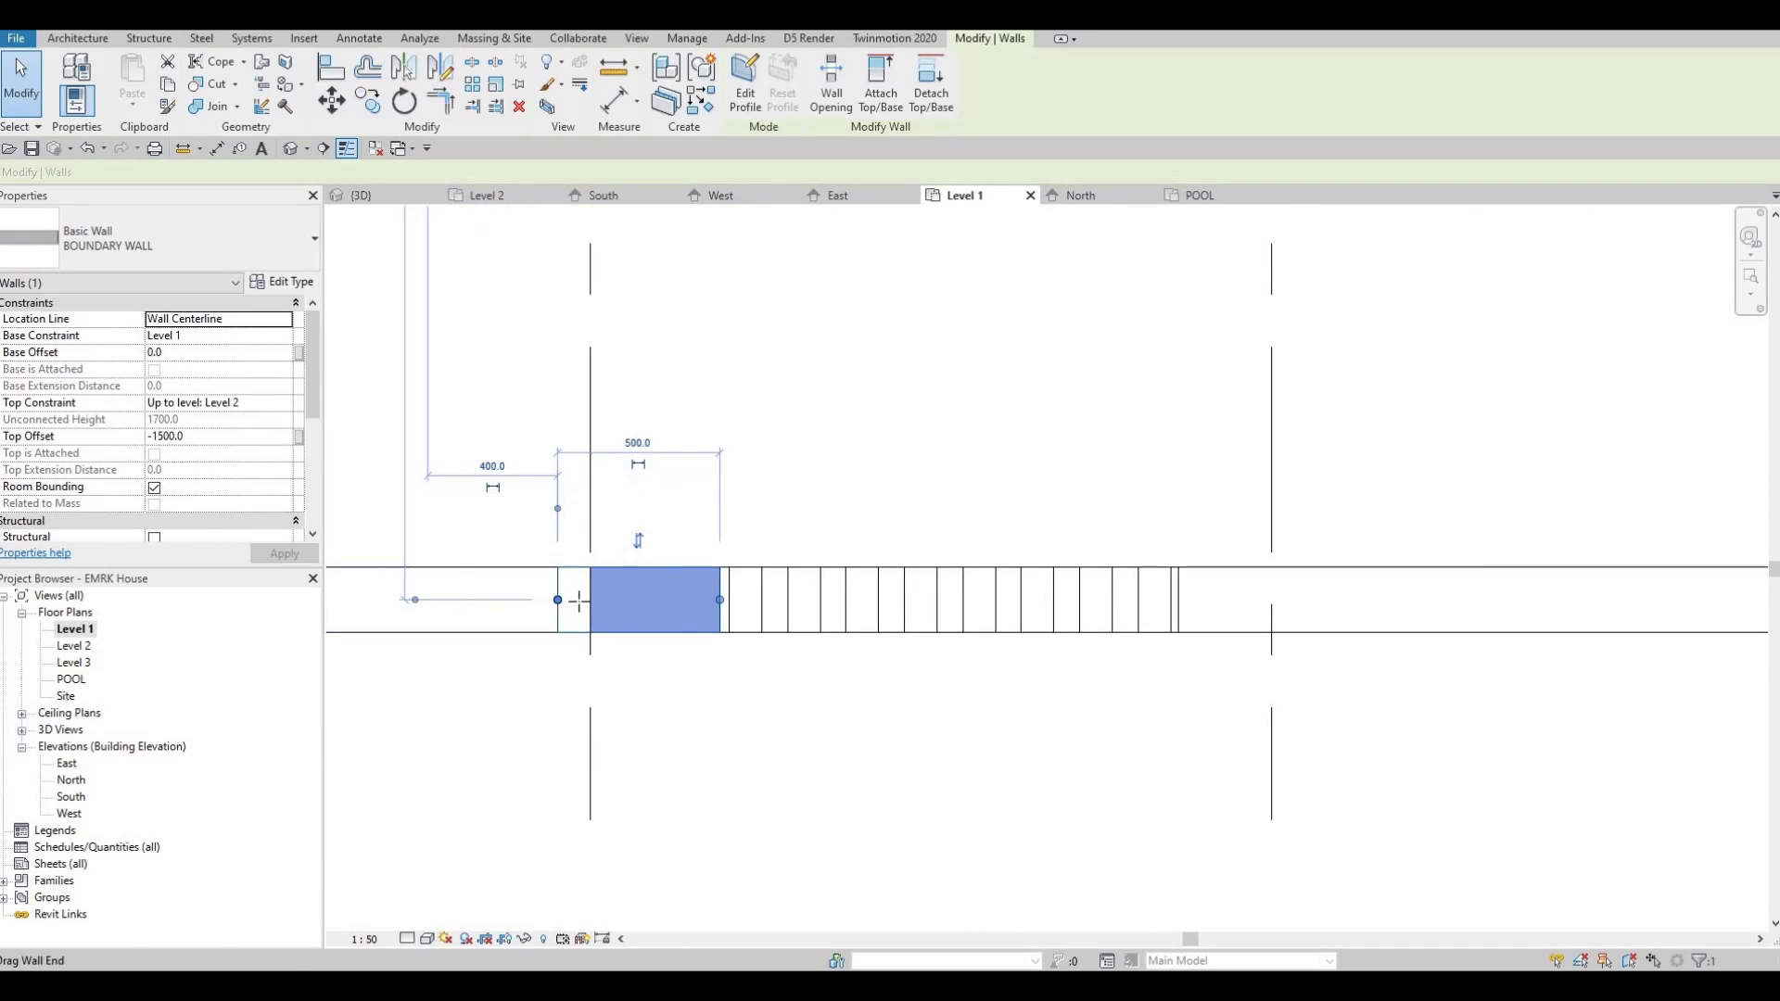
{"action": "key", "text": "Escape"}
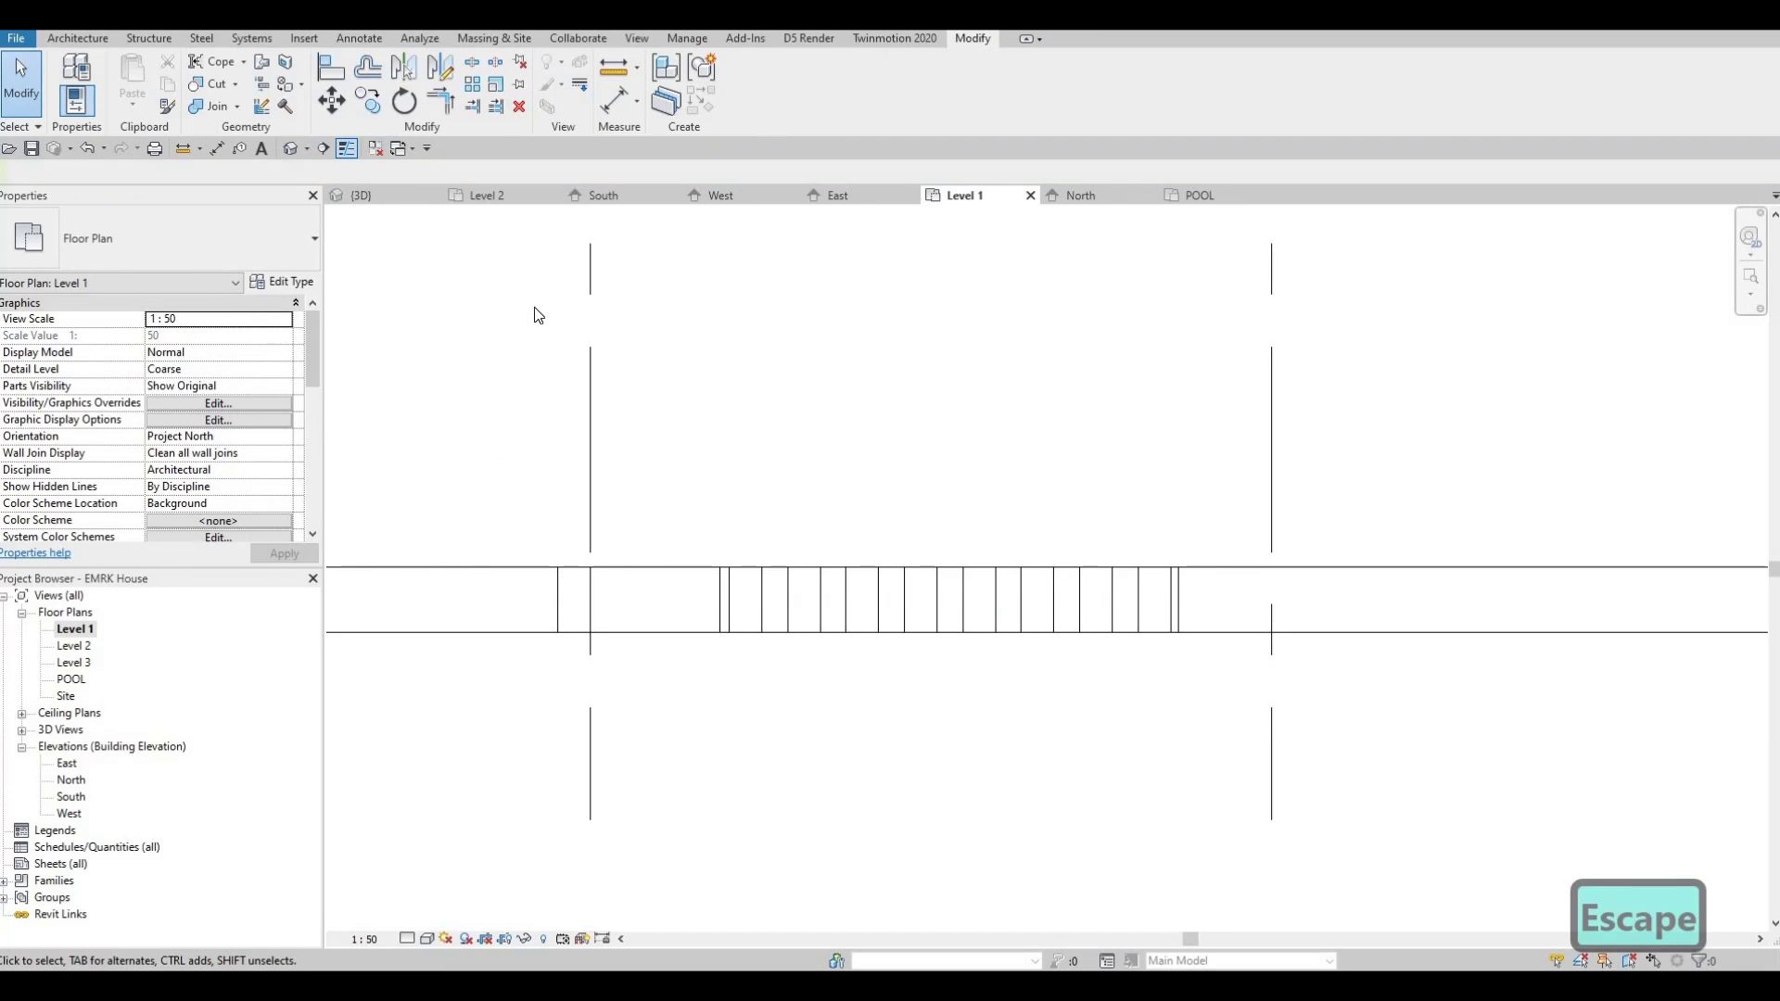
{"action": "left_click", "coordinate": [360, 197]}
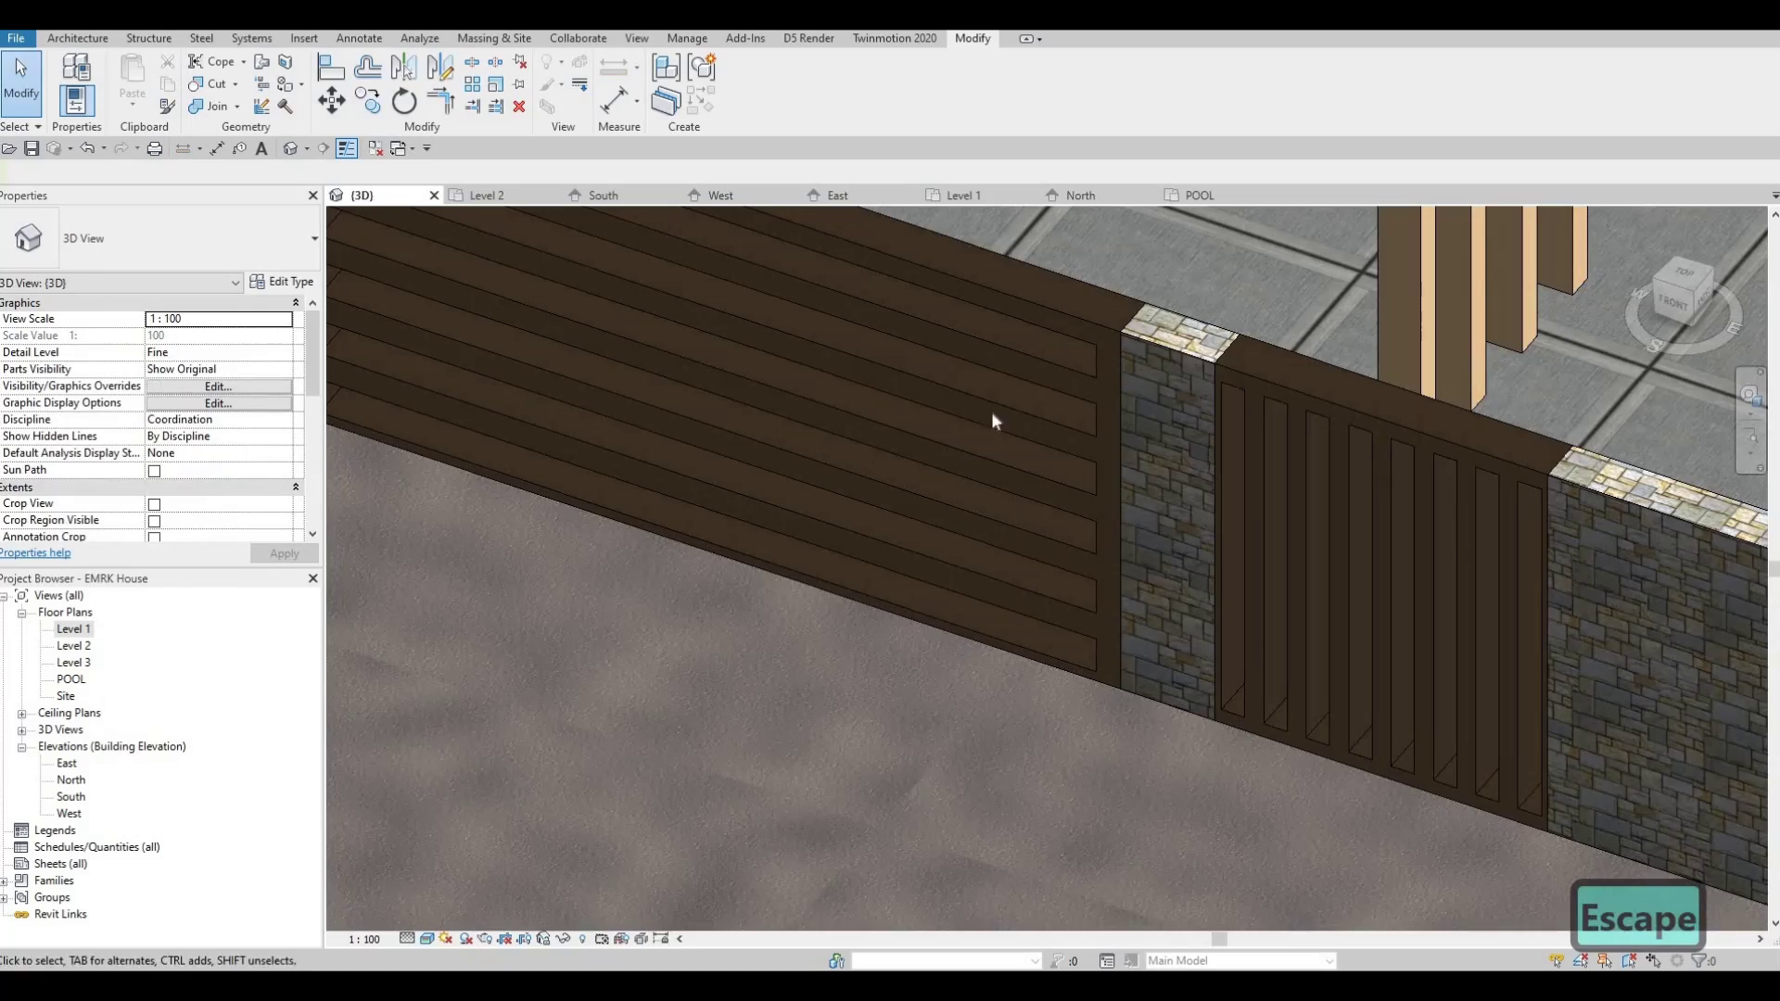
- Review the gates, boundary wall, pool area and whole house exterior all around in the 3D view
{"action": "scroll", "coordinate": [1112, 723], "scroll_direction": "down", "scroll_amount": 1}
{"action": "middle_click_drag", "start_coordinate": [1131, 725], "coordinate": [988, 704]}
{"action": "middle_click_drag", "start_coordinate": [1529, 649], "coordinate": [791, 727]}
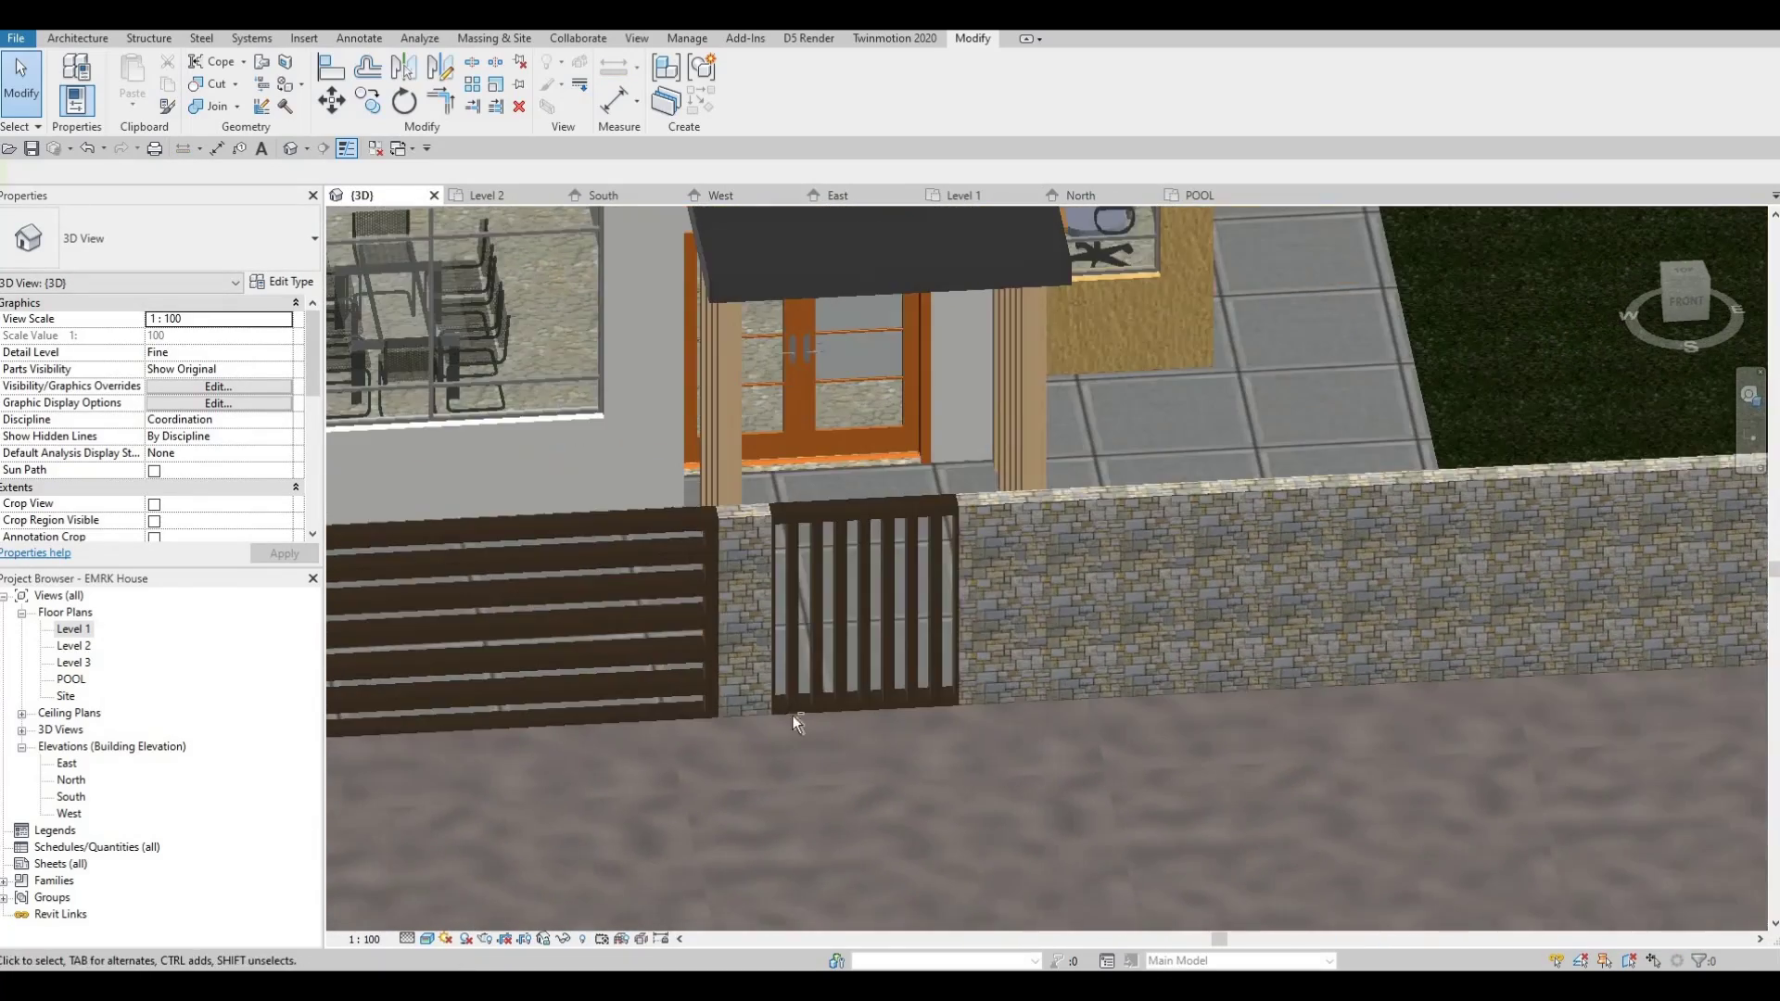
{"action": "key", "text": "Escape"}
{"action": "middle_click_drag", "start_coordinate": [771, 890], "coordinate": [823, 797], "text": "shift"}
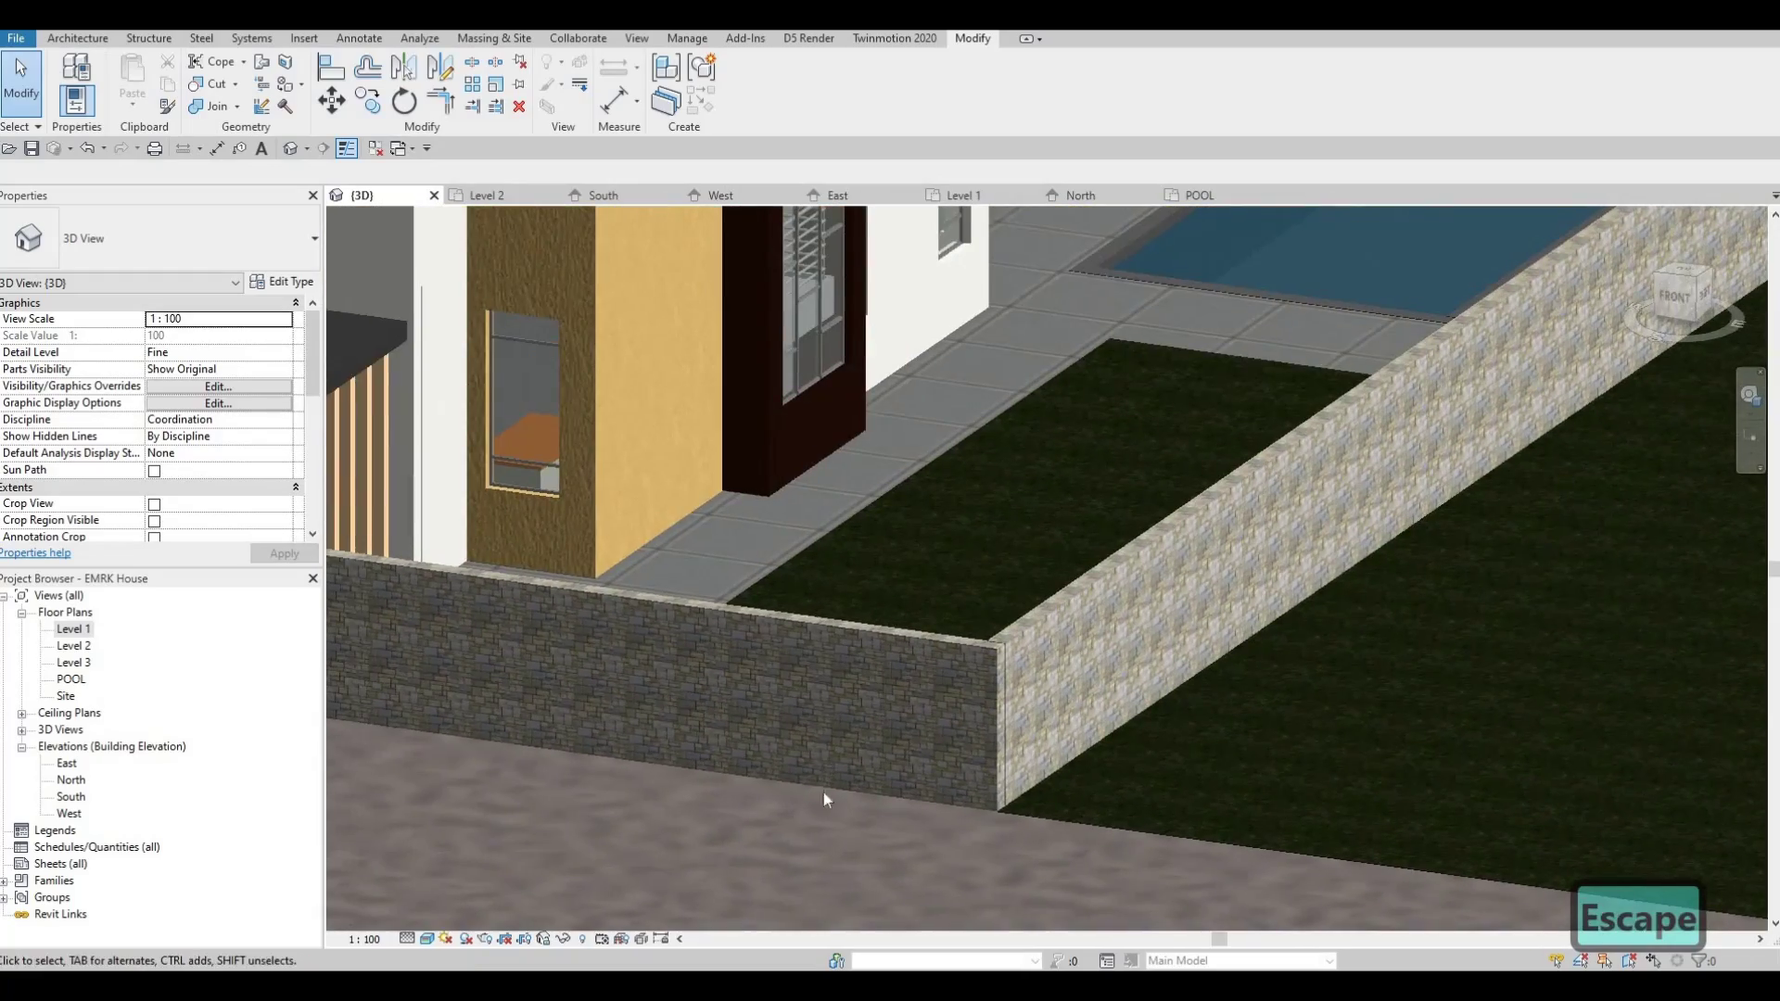
{"action": "middle_click_drag", "start_coordinate": [831, 888], "coordinate": [844, 719], "text": "shift"}
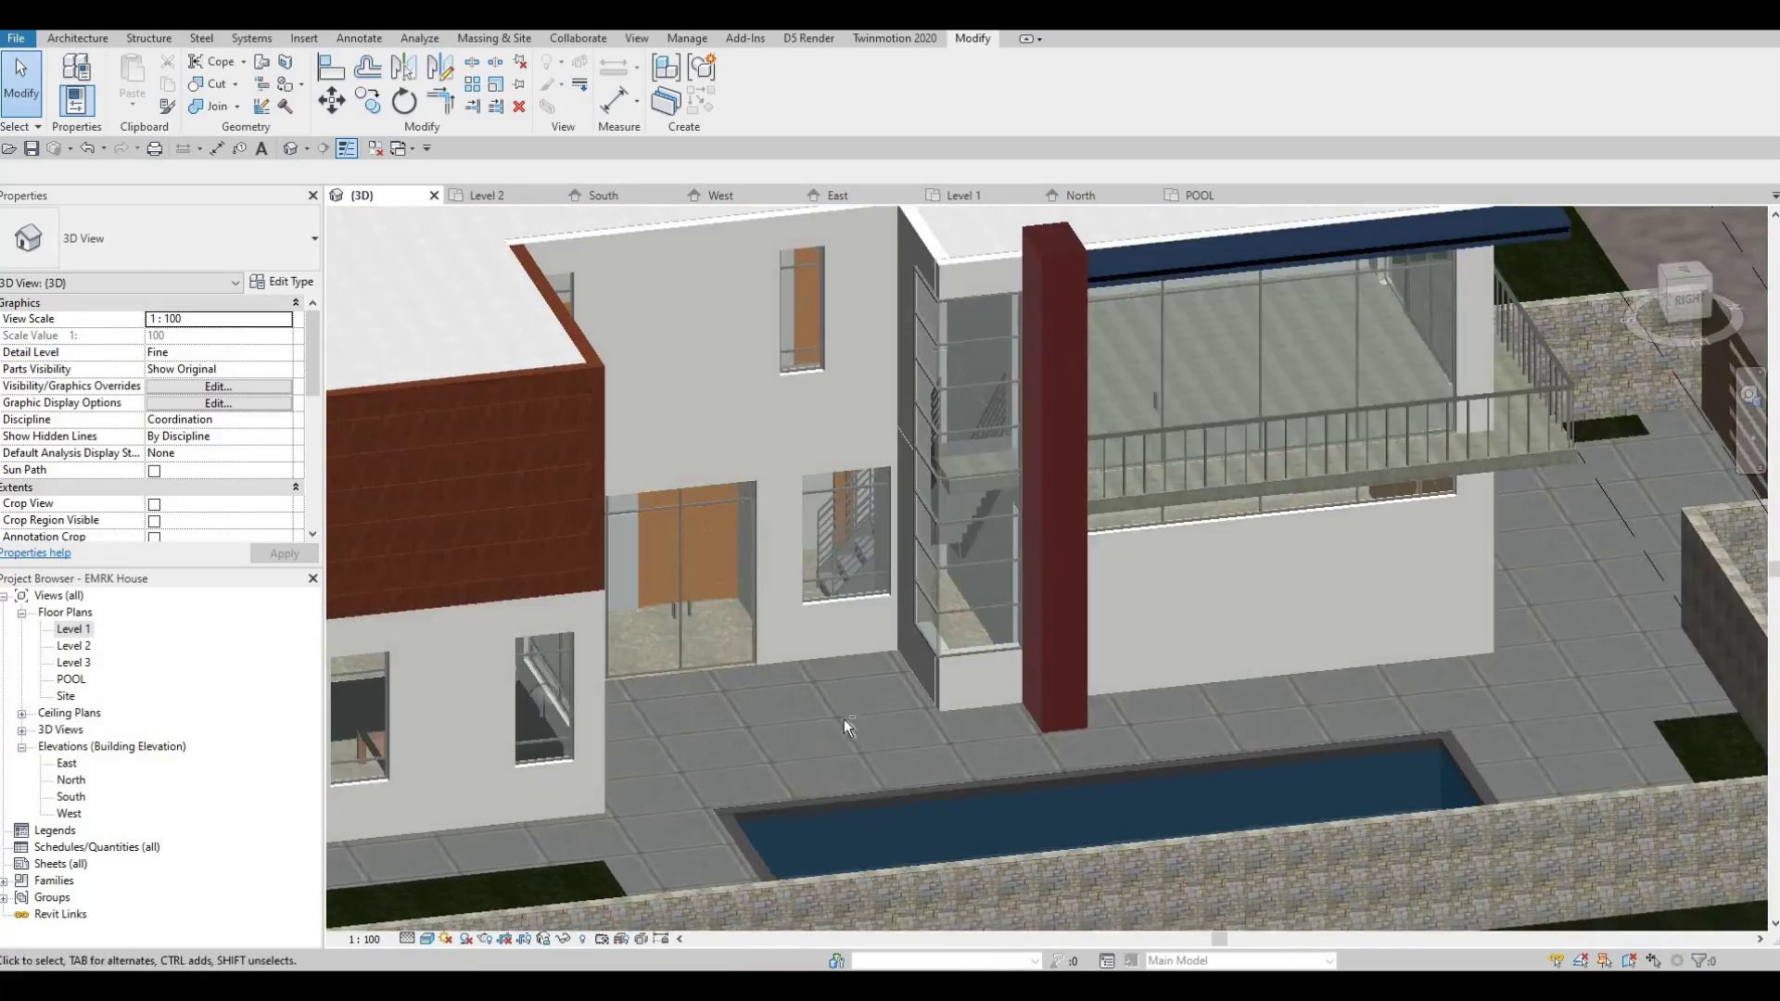
{"action": "middle_click_drag", "start_coordinate": [924, 538], "coordinate": [949, 423], "text": "shift"}
{"action": "scroll", "coordinate": [1060, 551], "scroll_direction": "up", "scroll_amount": 2}
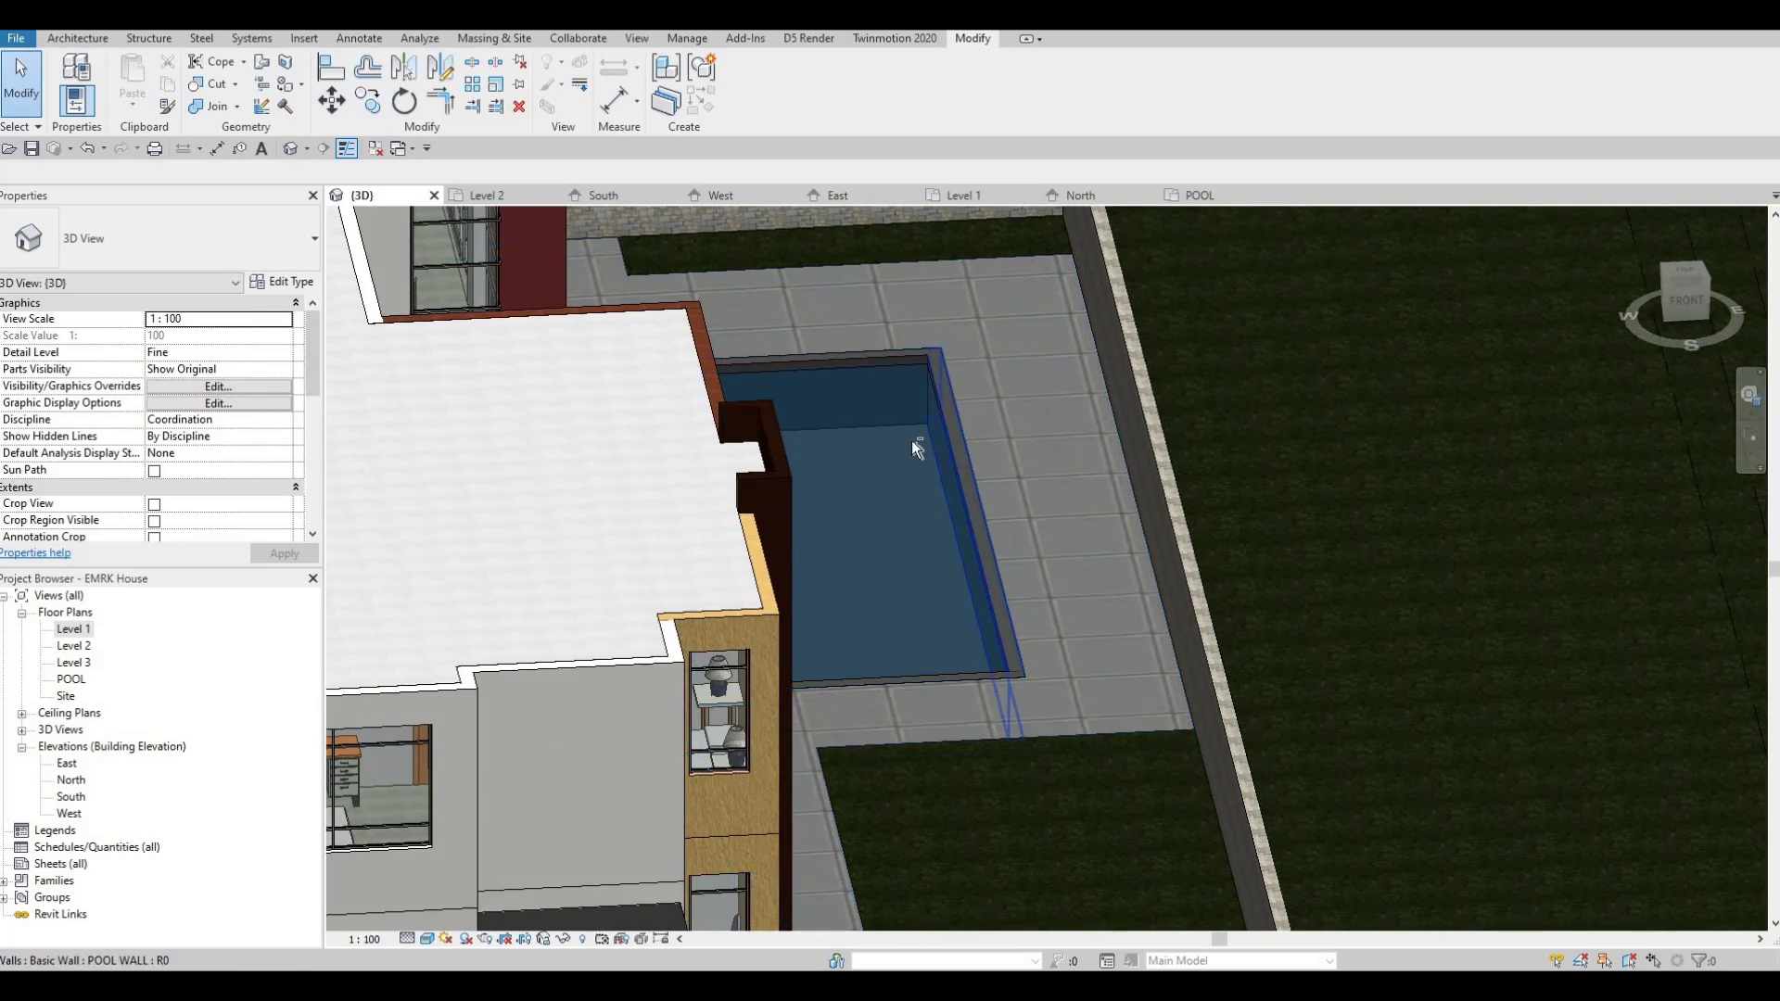
{"action": "scroll", "coordinate": [835, 434], "scroll_direction": "up", "scroll_amount": 6}
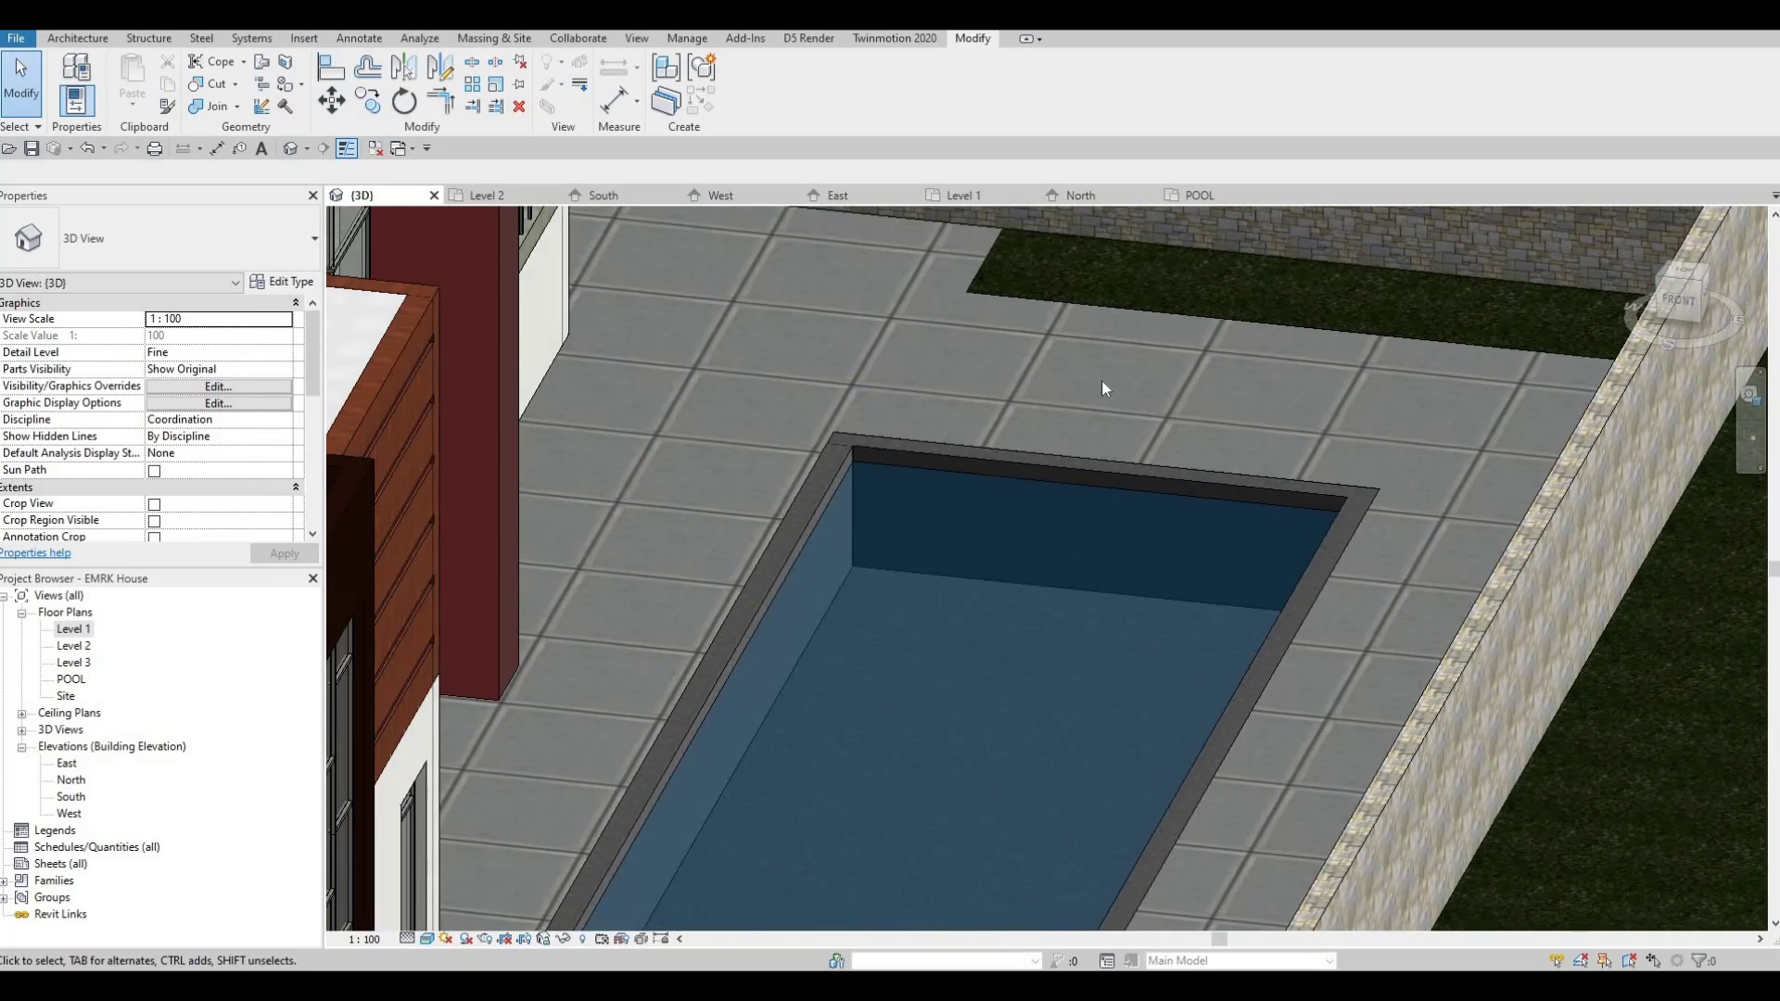
{"action": "scroll", "coordinate": [1102, 387], "scroll_direction": "down", "scroll_amount": 2}
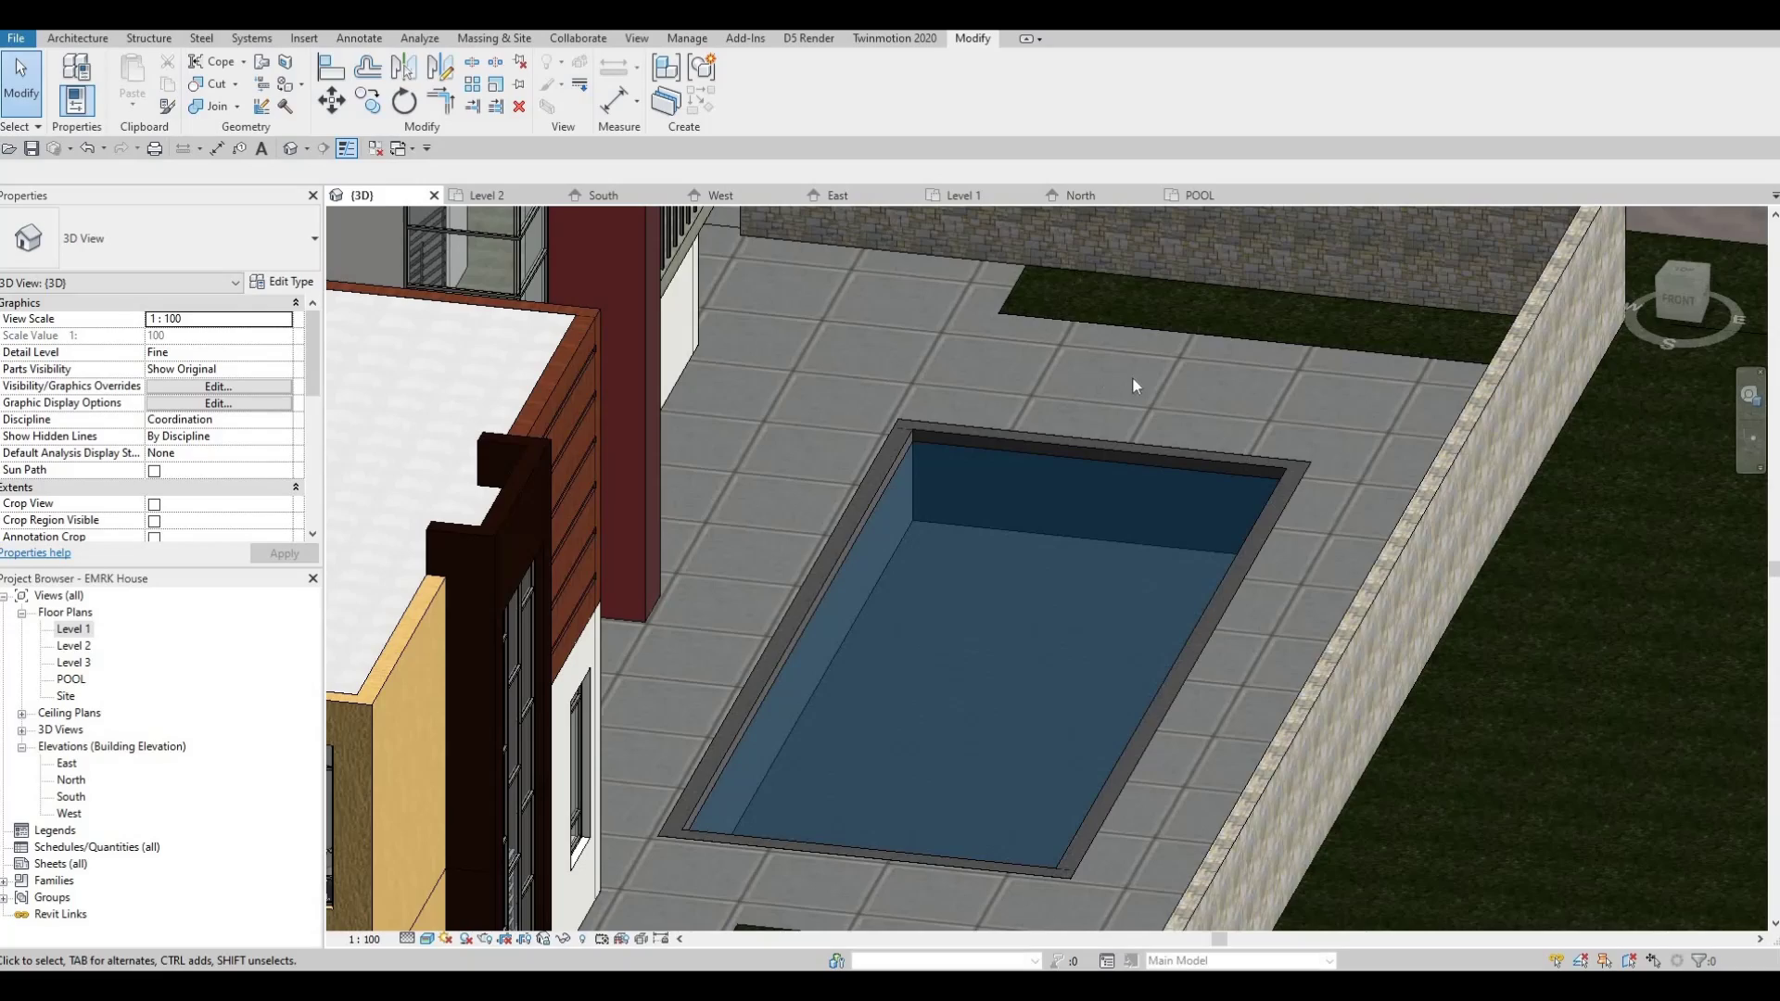
{"action": "scroll", "coordinate": [1132, 415], "scroll_direction": "down", "scroll_amount": 2}
{"action": "middle_click_drag", "start_coordinate": [1066, 441], "coordinate": [910, 602], "text": "shift"}
{"action": "scroll", "coordinate": [936, 603], "scroll_direction": "down", "scroll_amount": 2}
{"action": "middle_click_drag", "start_coordinate": [1170, 531], "coordinate": [1344, 501], "text": "shift"}
{"action": "scroll", "coordinate": [1344, 501], "scroll_direction": "down", "scroll_amount": 2}
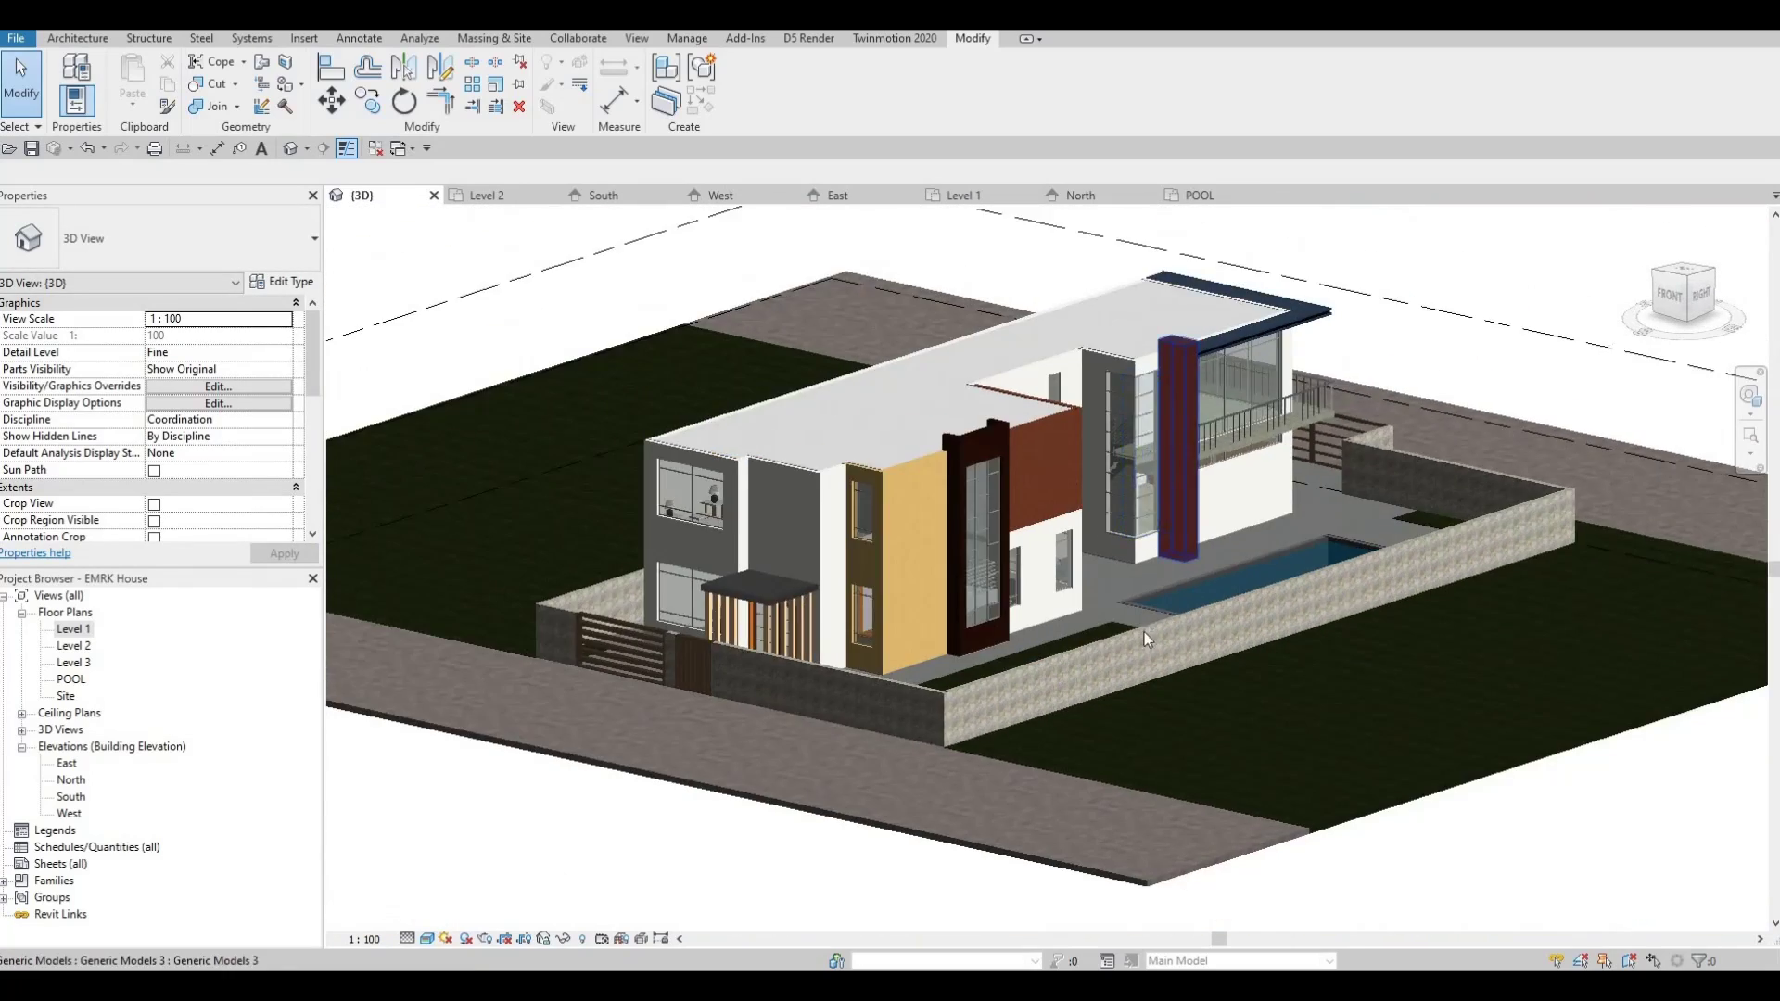
{"action": "scroll", "coordinate": [1144, 638], "scroll_direction": "down", "scroll_amount": 2}
{"action": "middle_click_drag", "start_coordinate": [1144, 637], "coordinate": [999, 639], "text": "shift"}
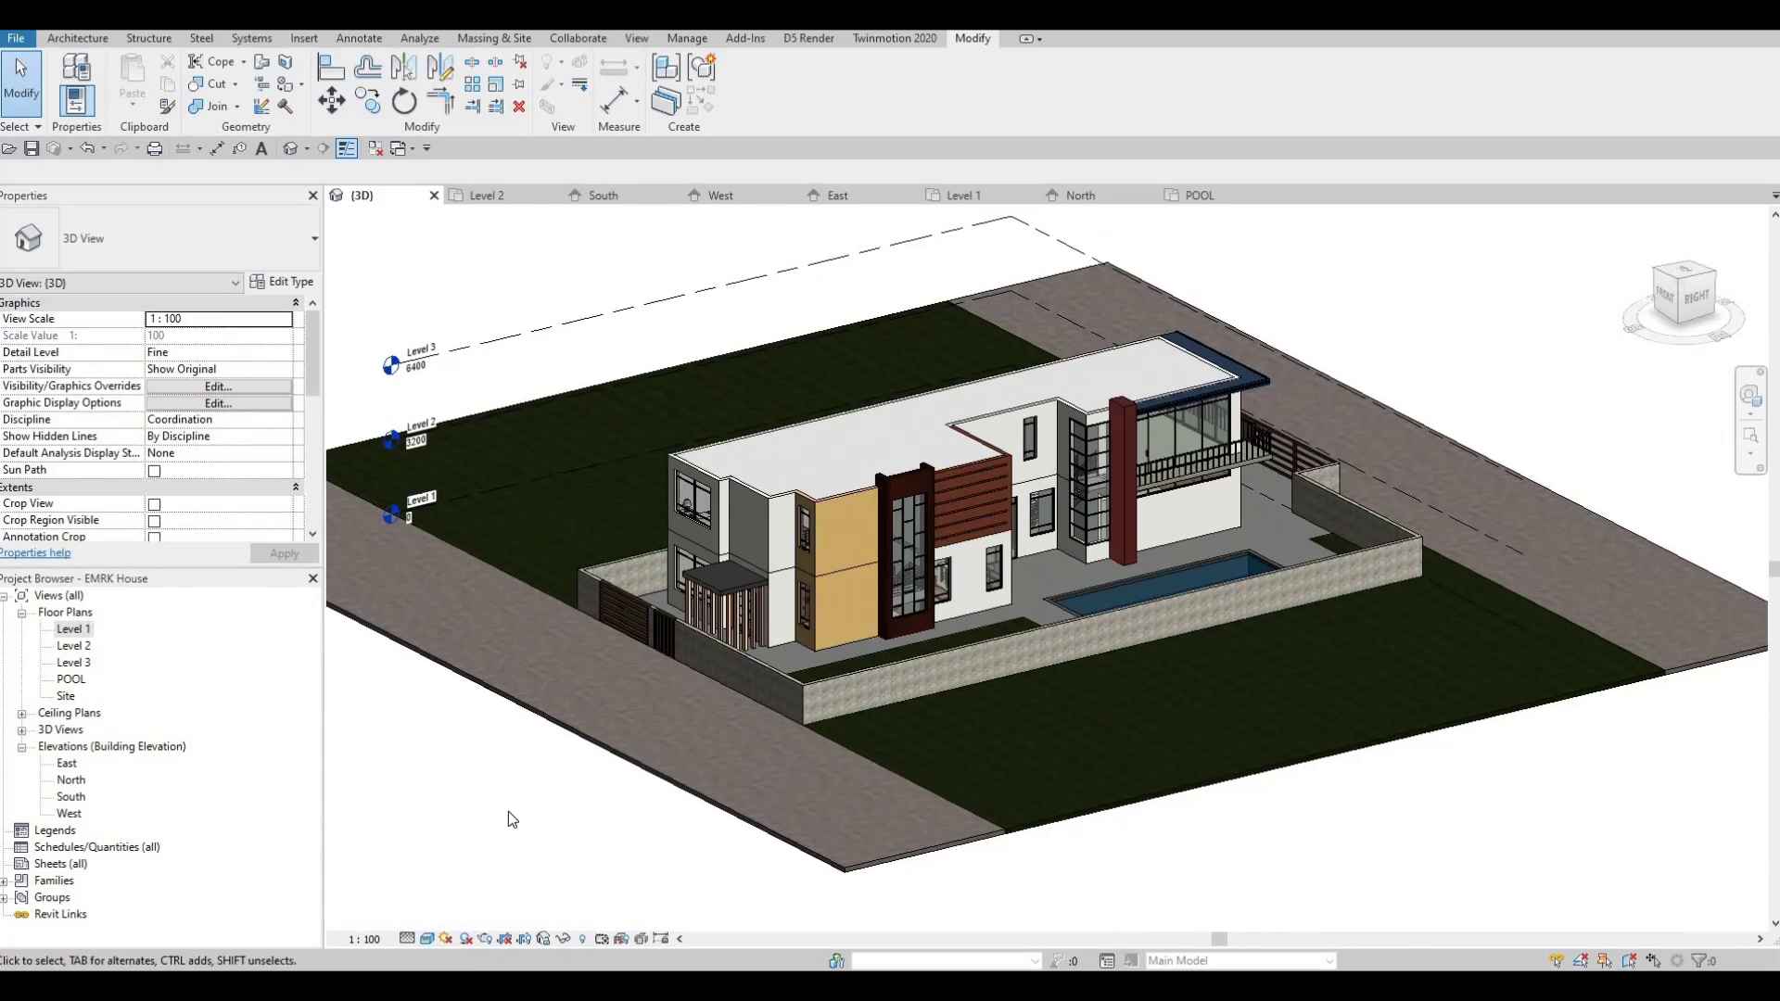
- Start a new sheet for the project
{"action": "left_click", "coordinate": [58, 864]}
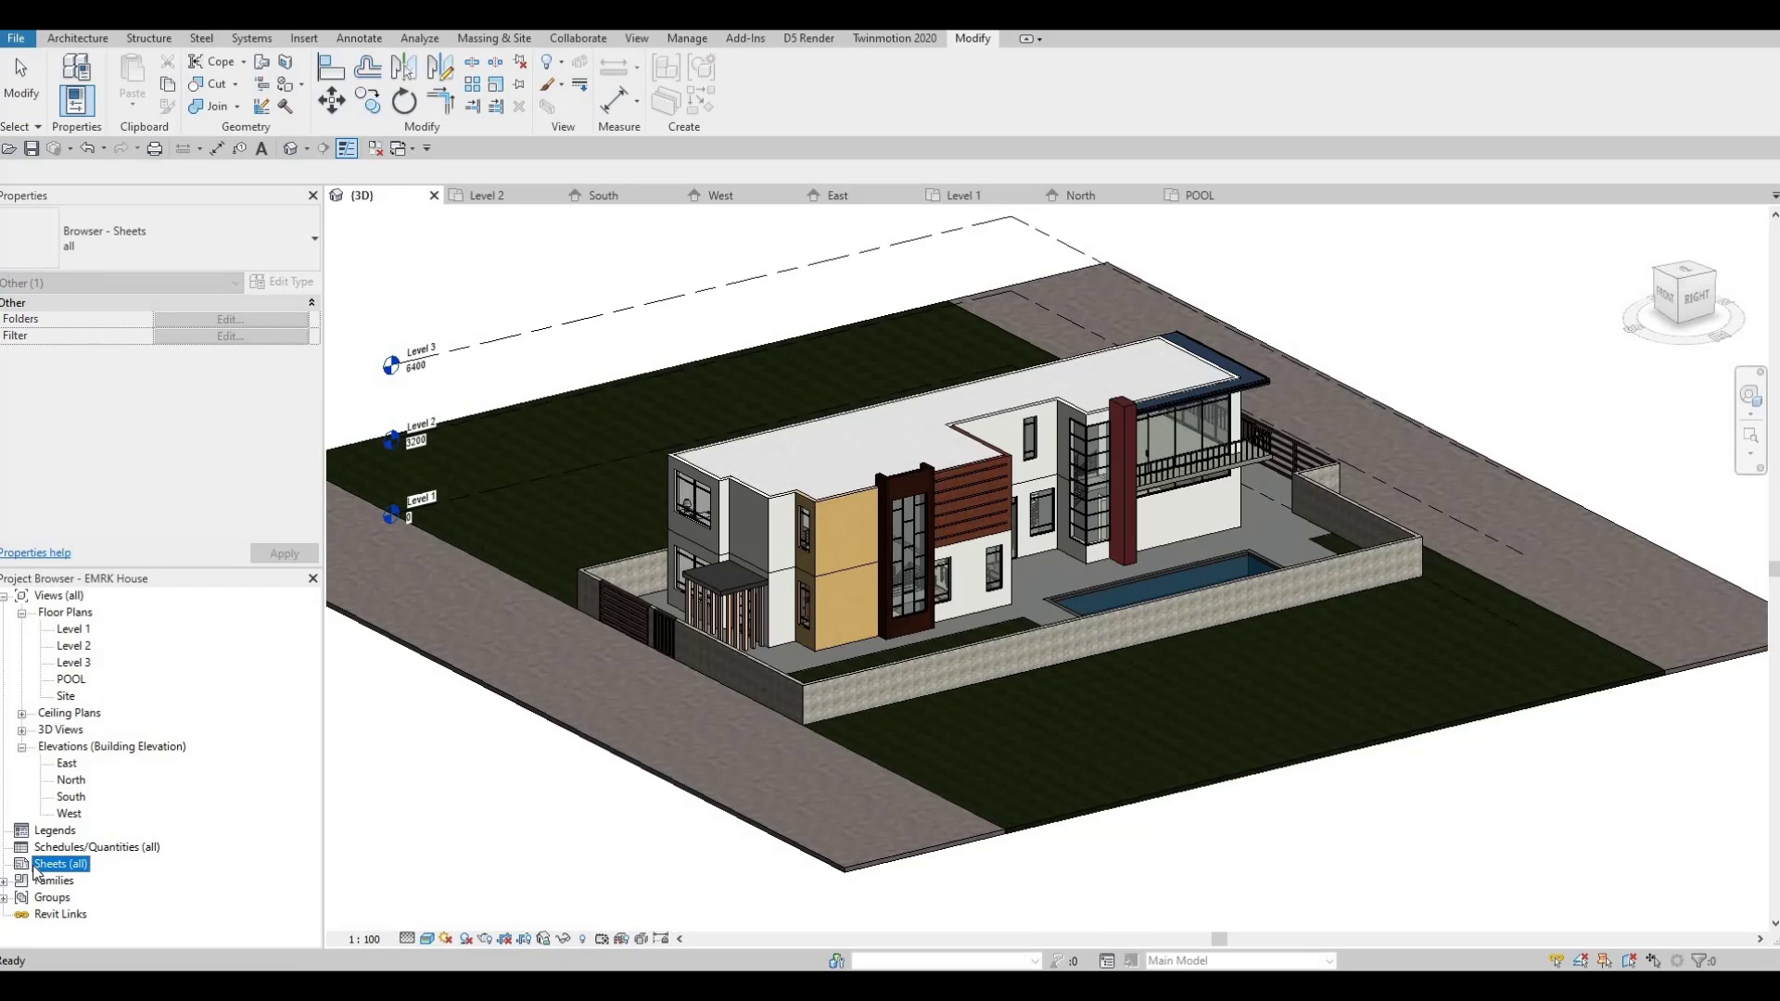
{"action": "right_click", "coordinate": [48, 871]}
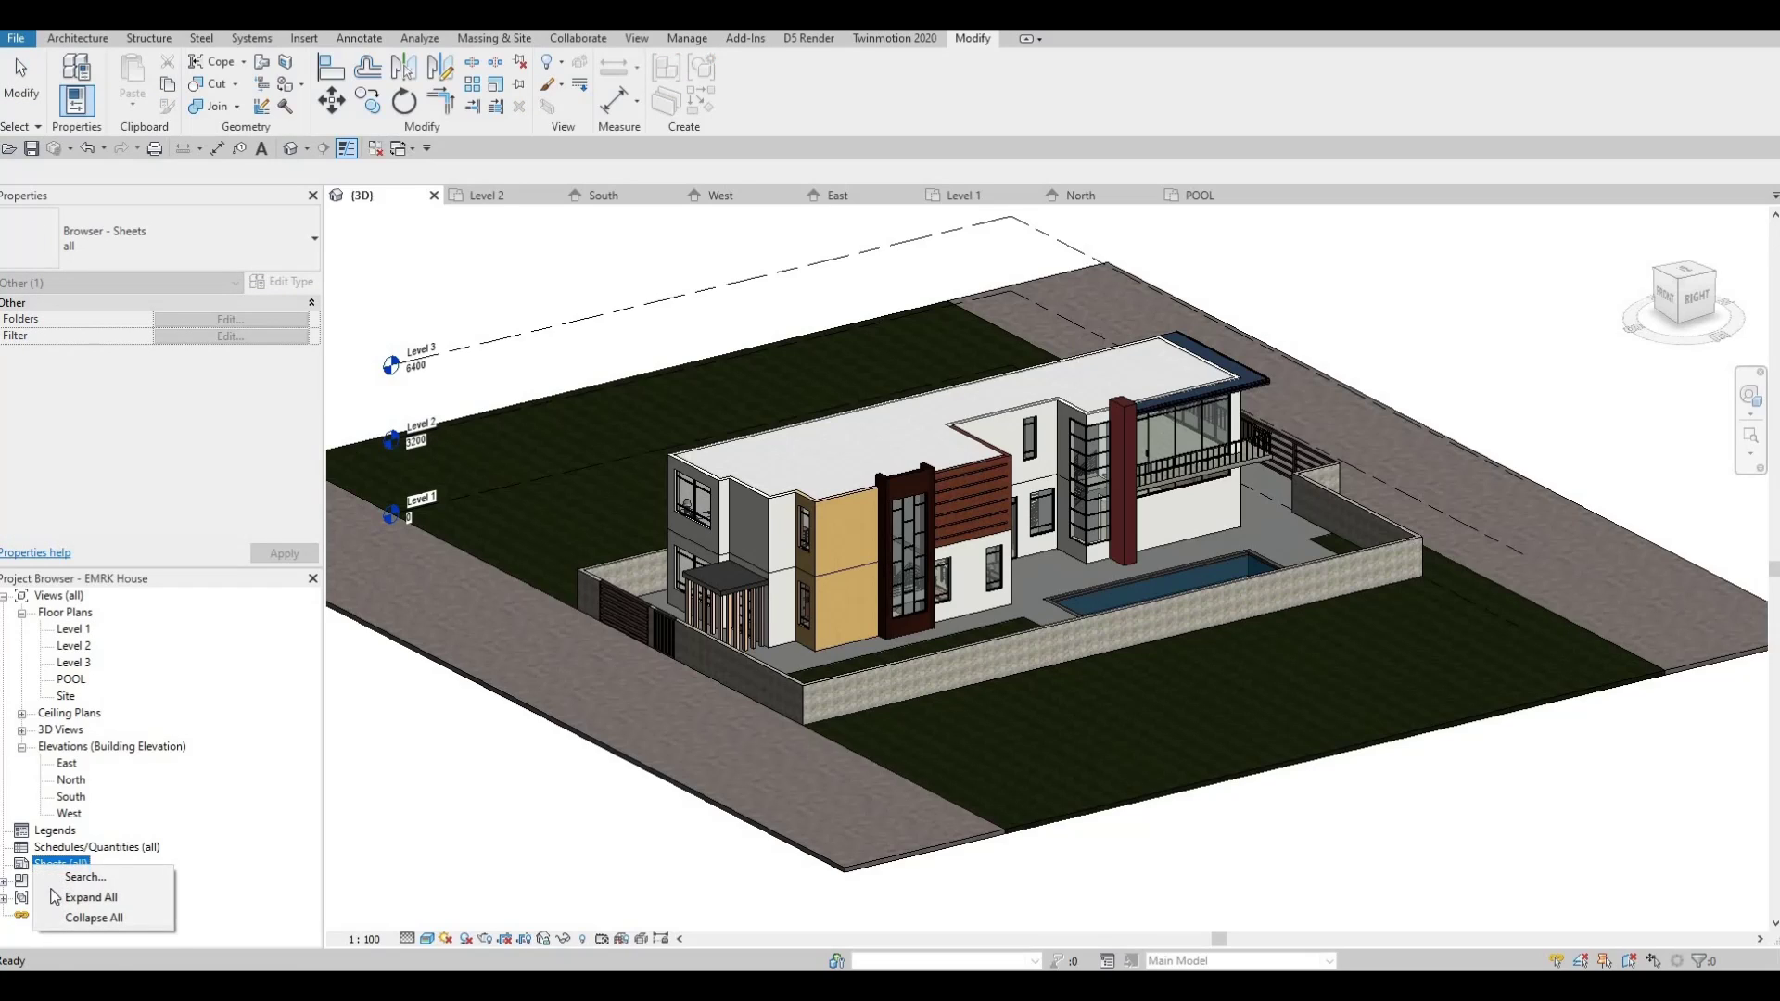
{"action": "key", "text": "Escape"}
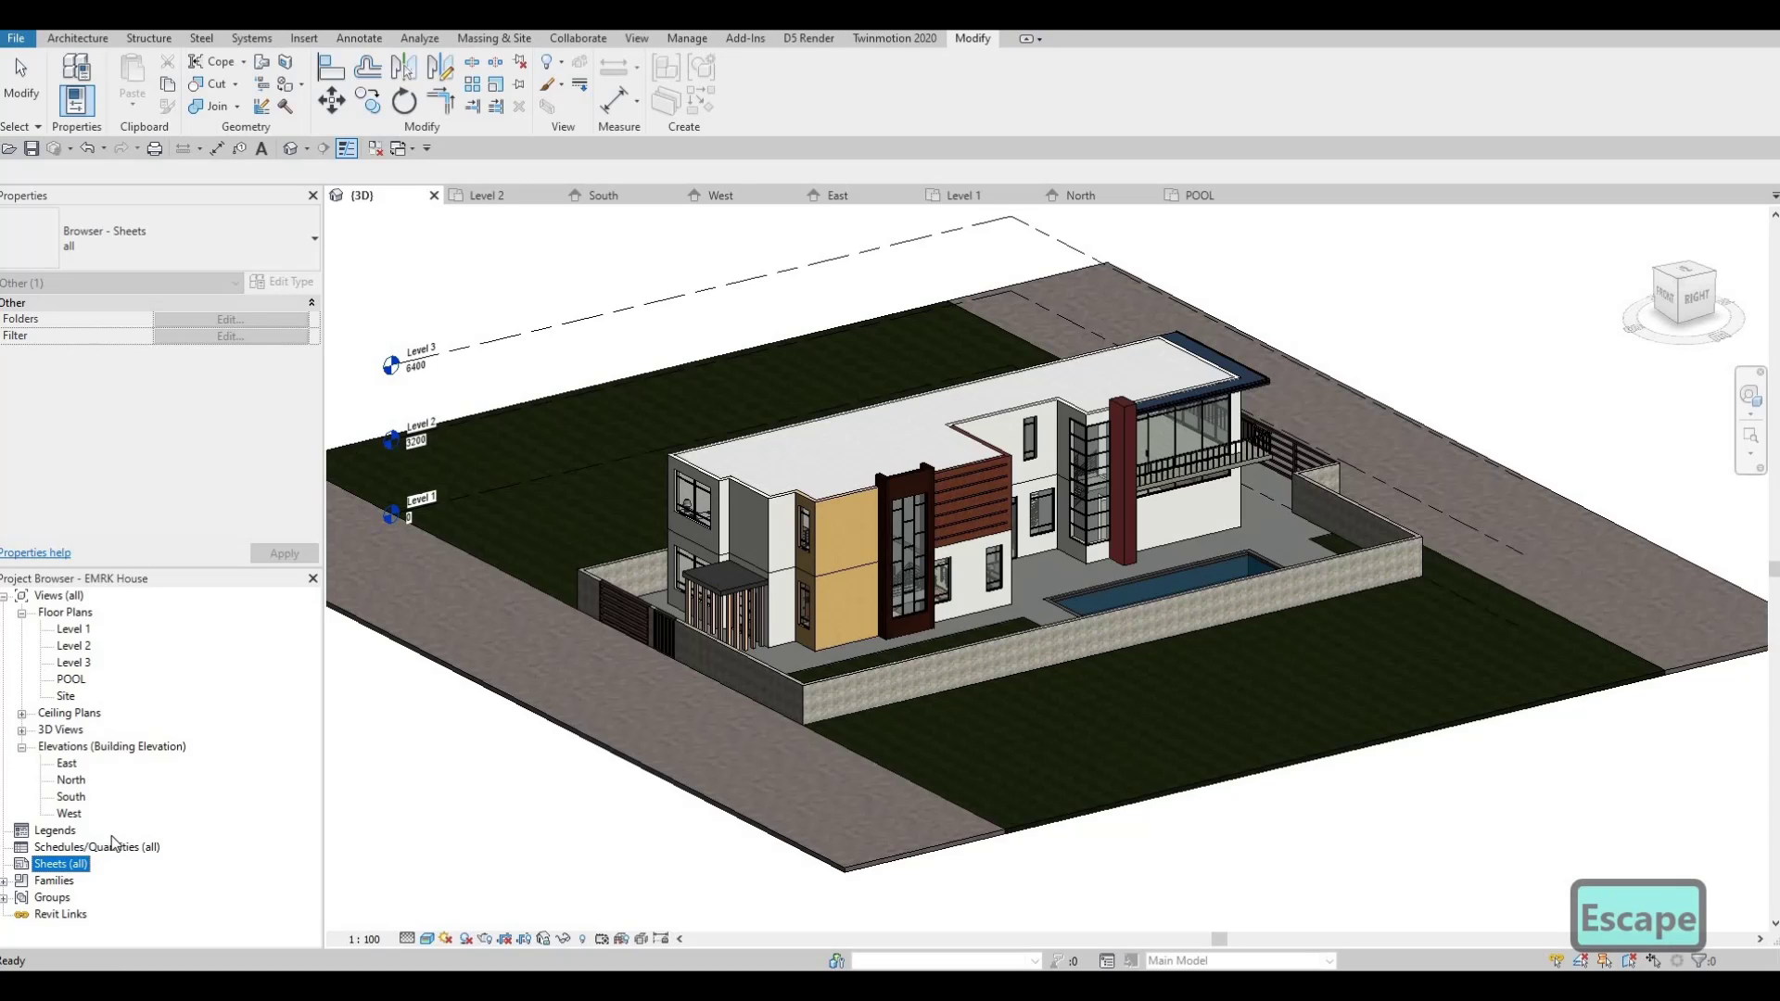
{"action": "right_click", "coordinate": [55, 867]}
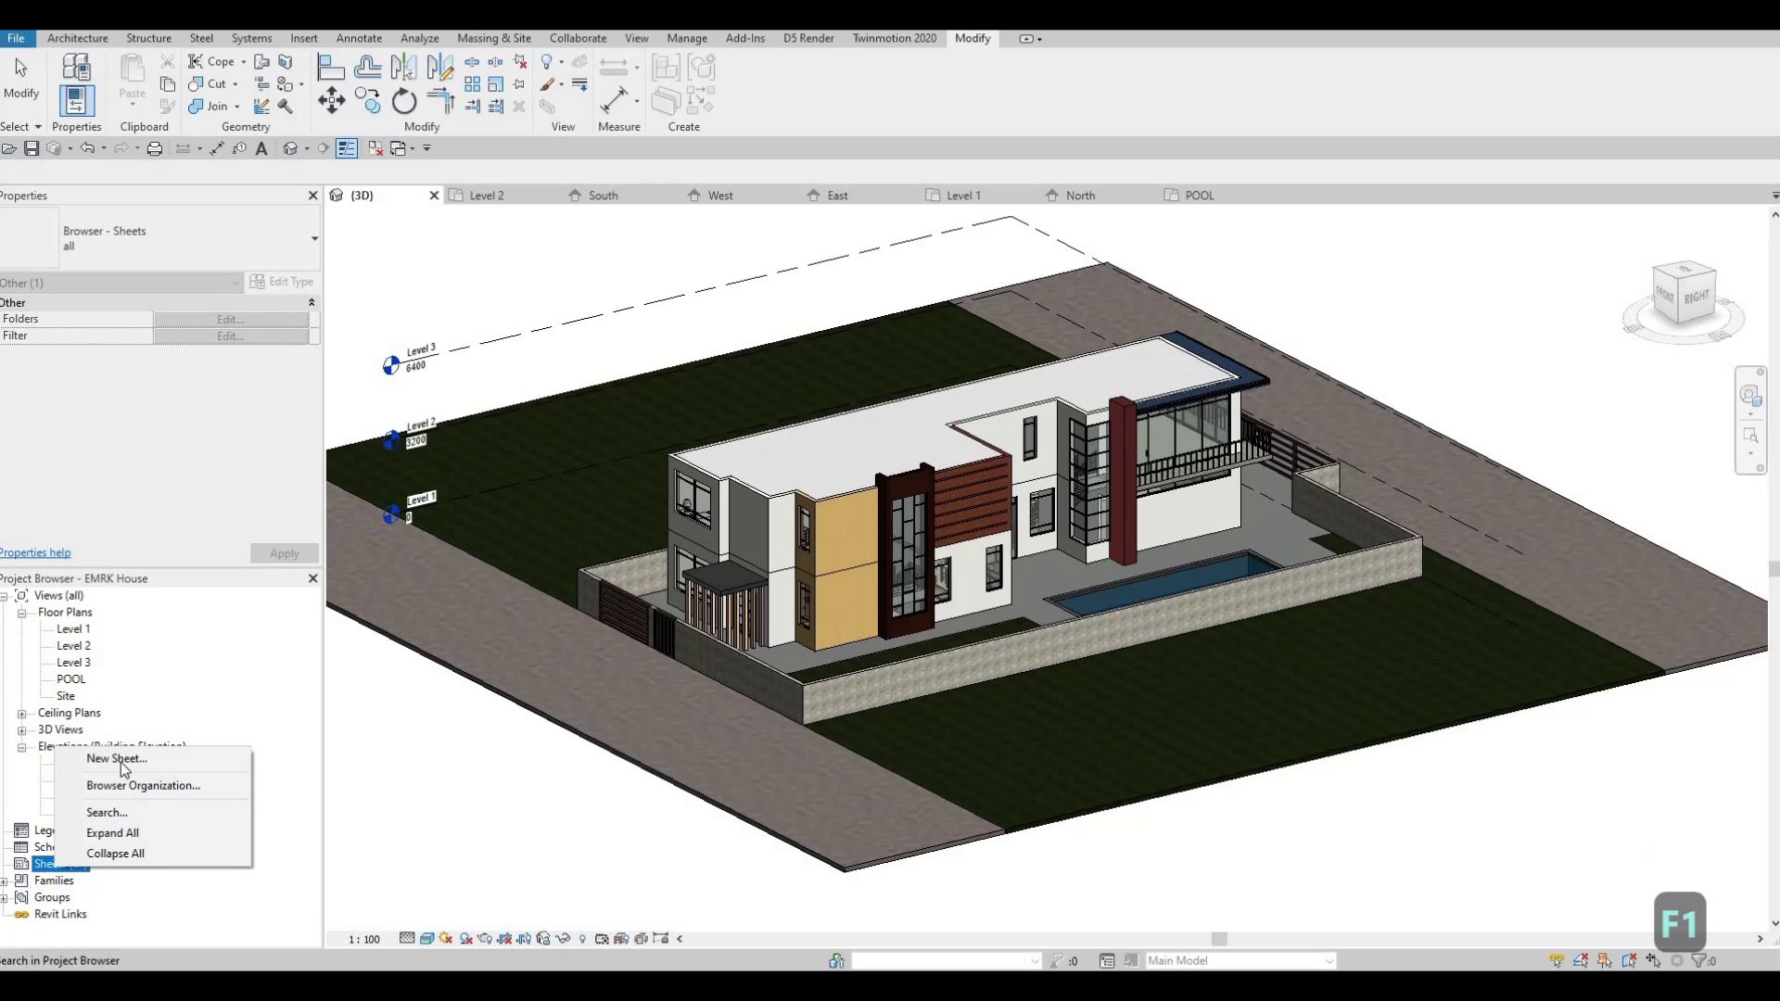
{"action": "left_click", "coordinate": [119, 759]}
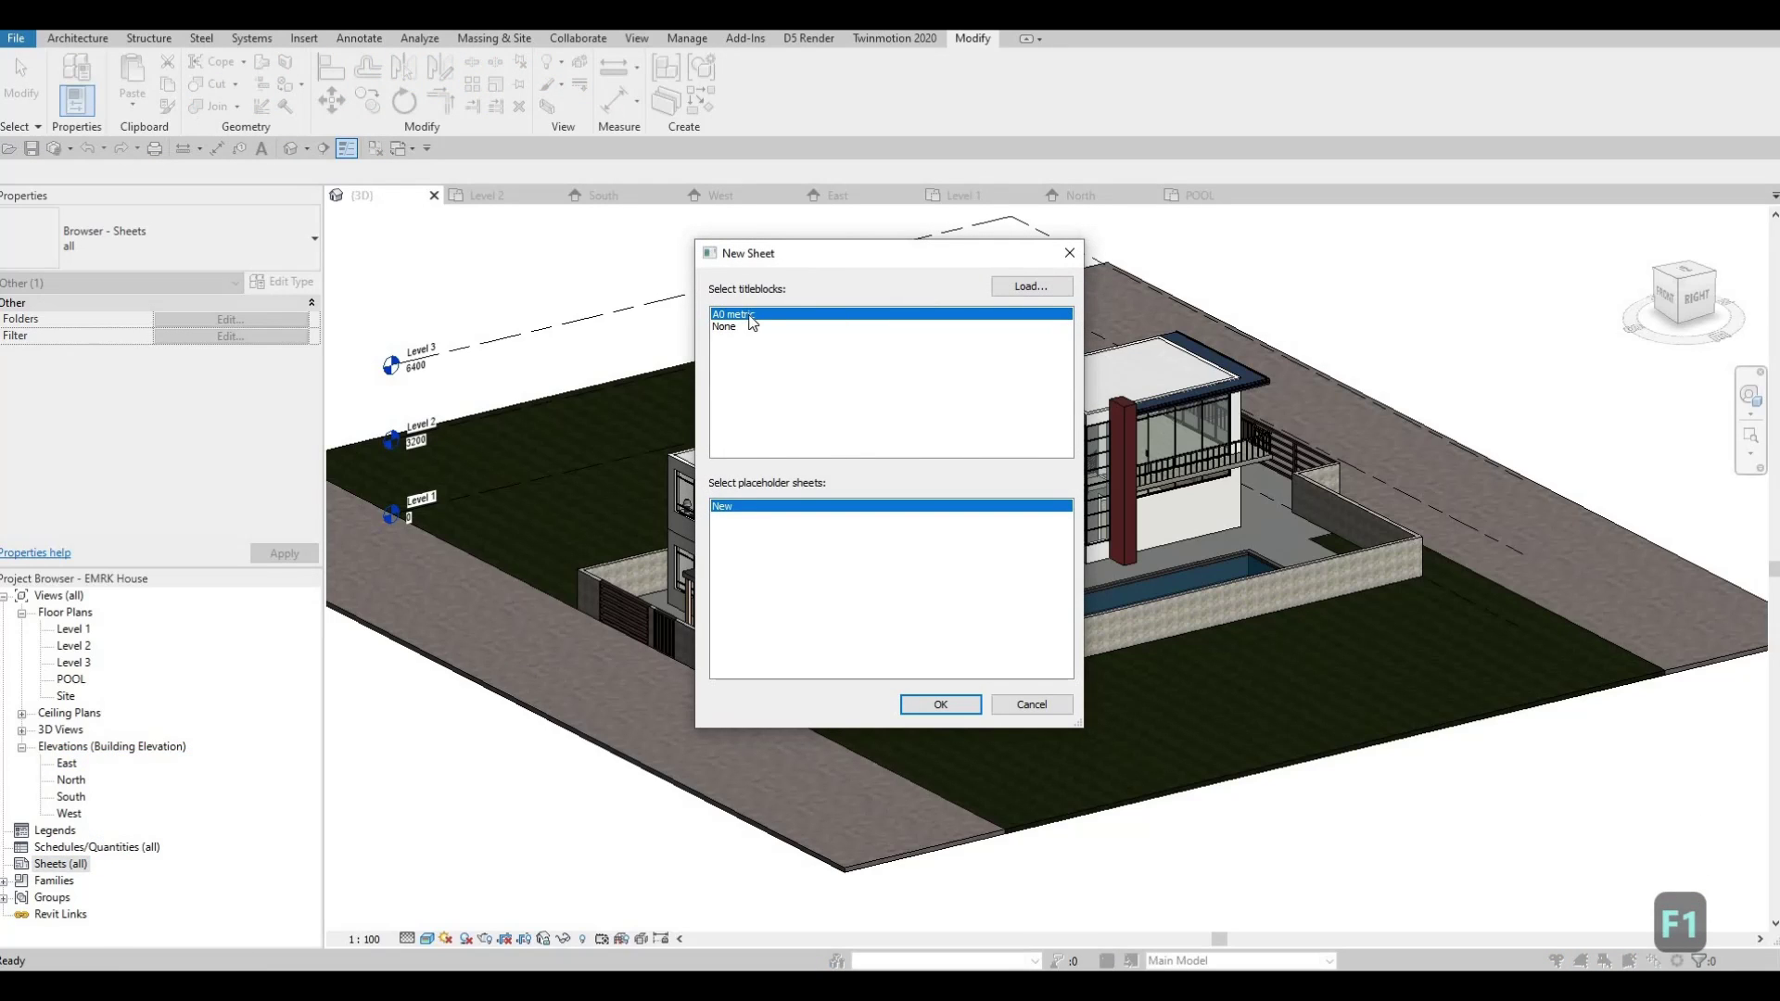
- Browse the Titleblocks folder of the Canada family library for the available title block sizes, without loading any
{"action": "left_click", "coordinate": [1030, 285]}
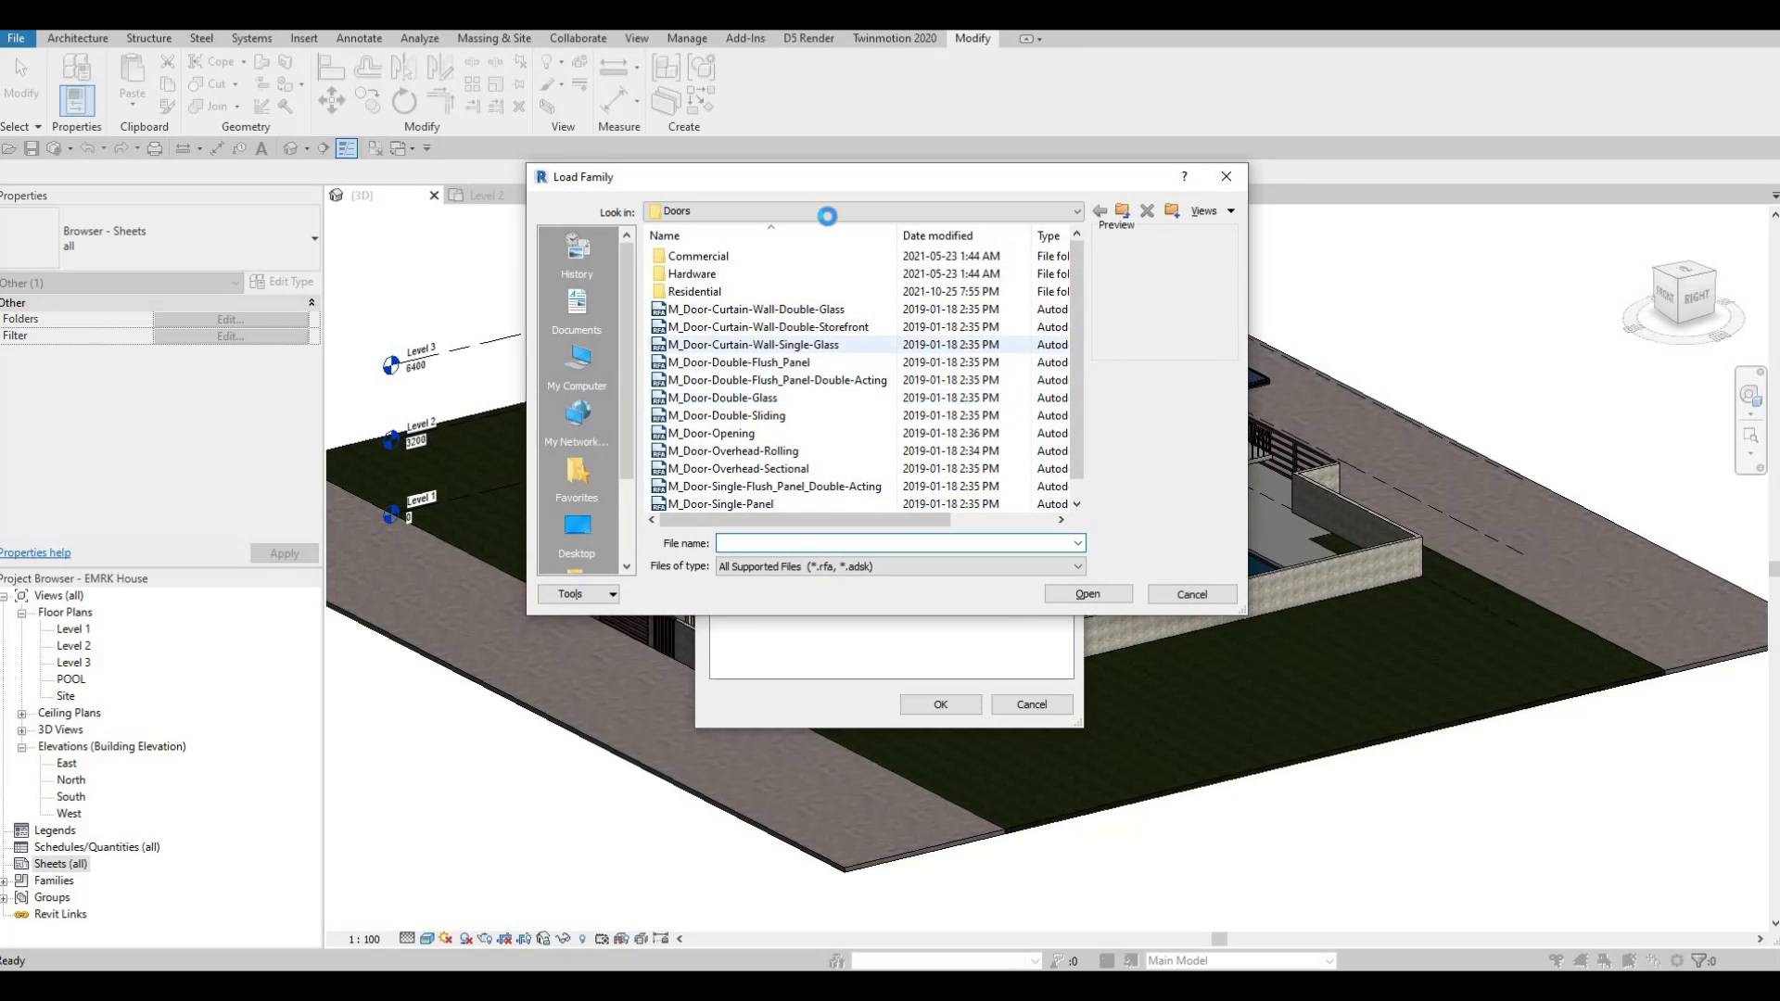
{"action": "left_click", "coordinate": [863, 211]}
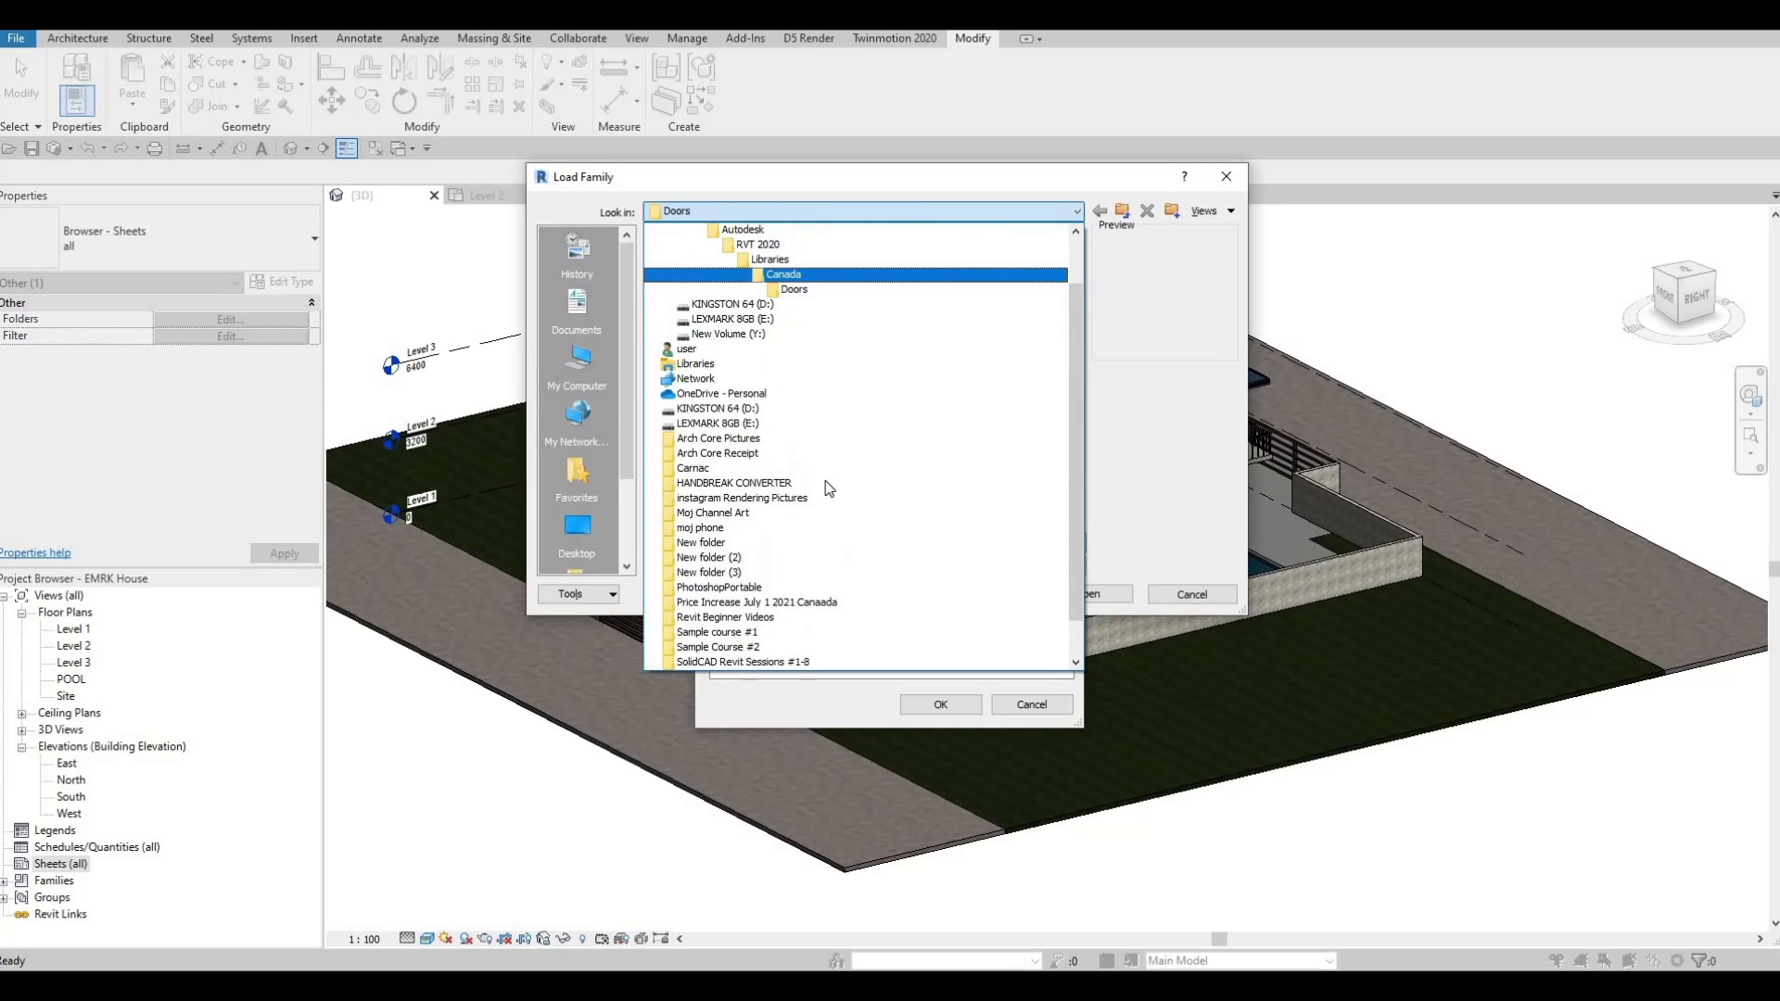
{"action": "left_click", "coordinate": [791, 431]}
{"action": "scroll", "coordinate": [788, 434], "scroll_direction": "down", "scroll_amount": 2}
{"action": "scroll", "coordinate": [777, 439], "scroll_direction": "up", "scroll_amount": 2}
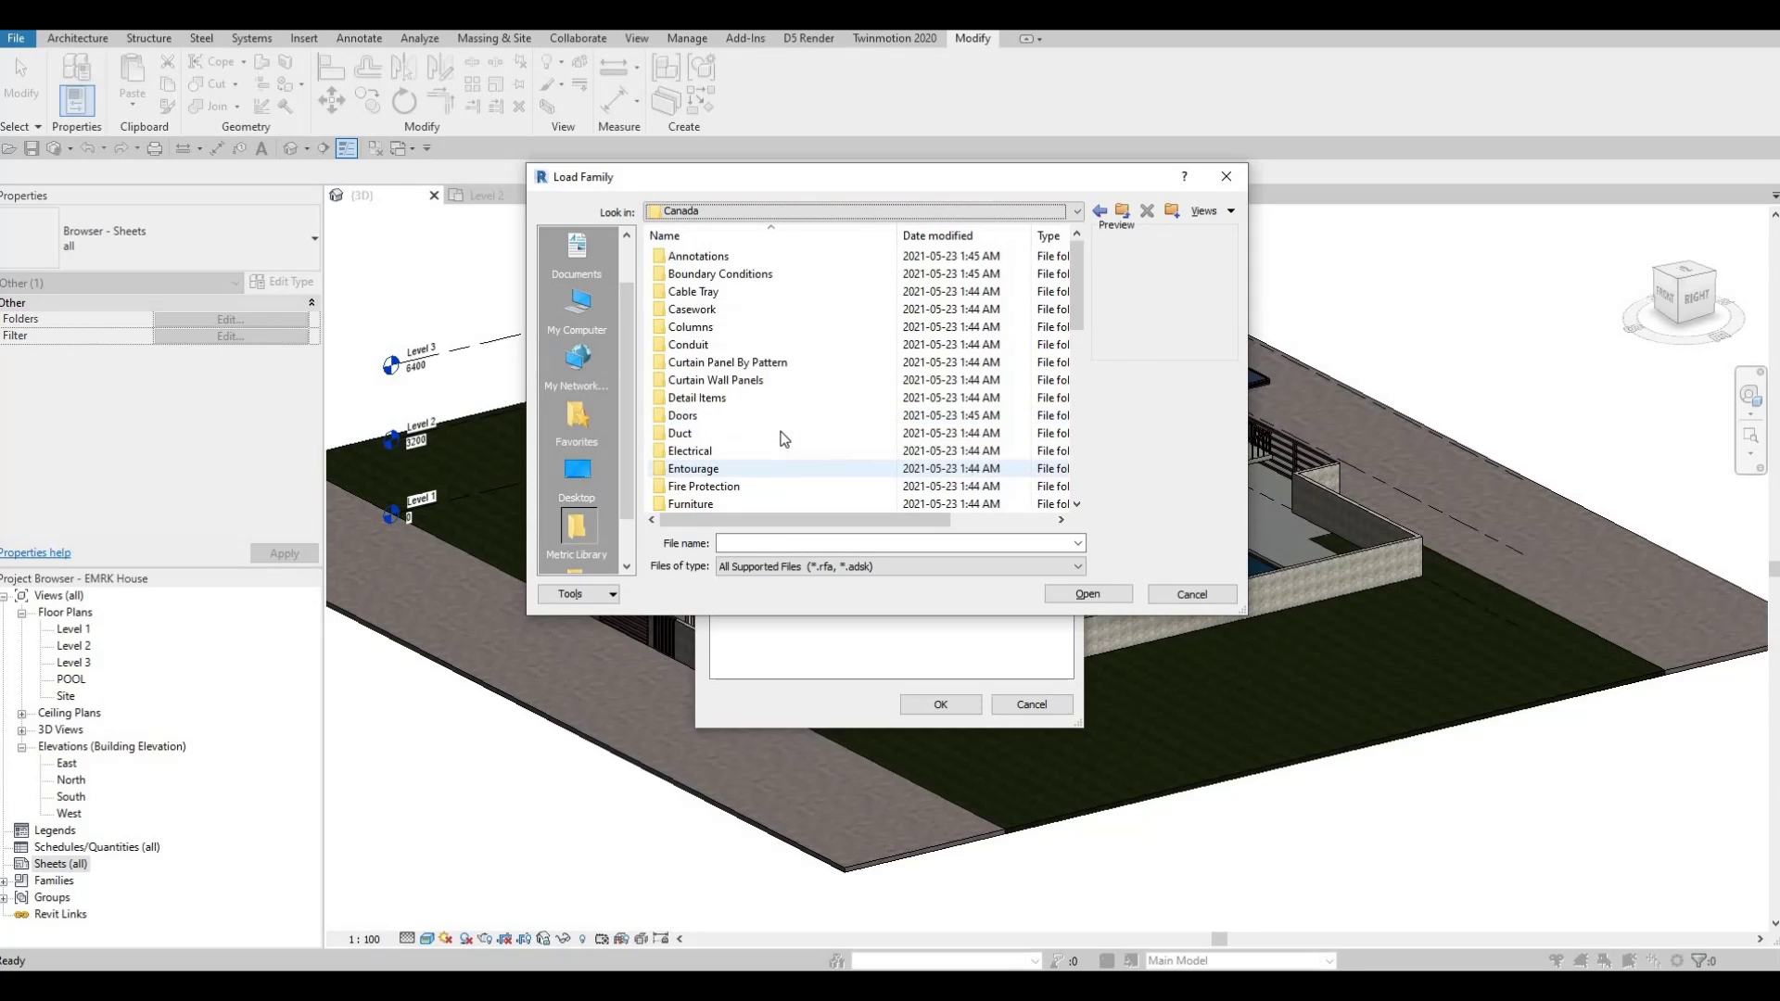
{"action": "scroll", "coordinate": [779, 447], "scroll_direction": "down", "scroll_amount": 3}
{"action": "scroll", "coordinate": [781, 451], "scroll_direction": "down", "scroll_amount": 6}
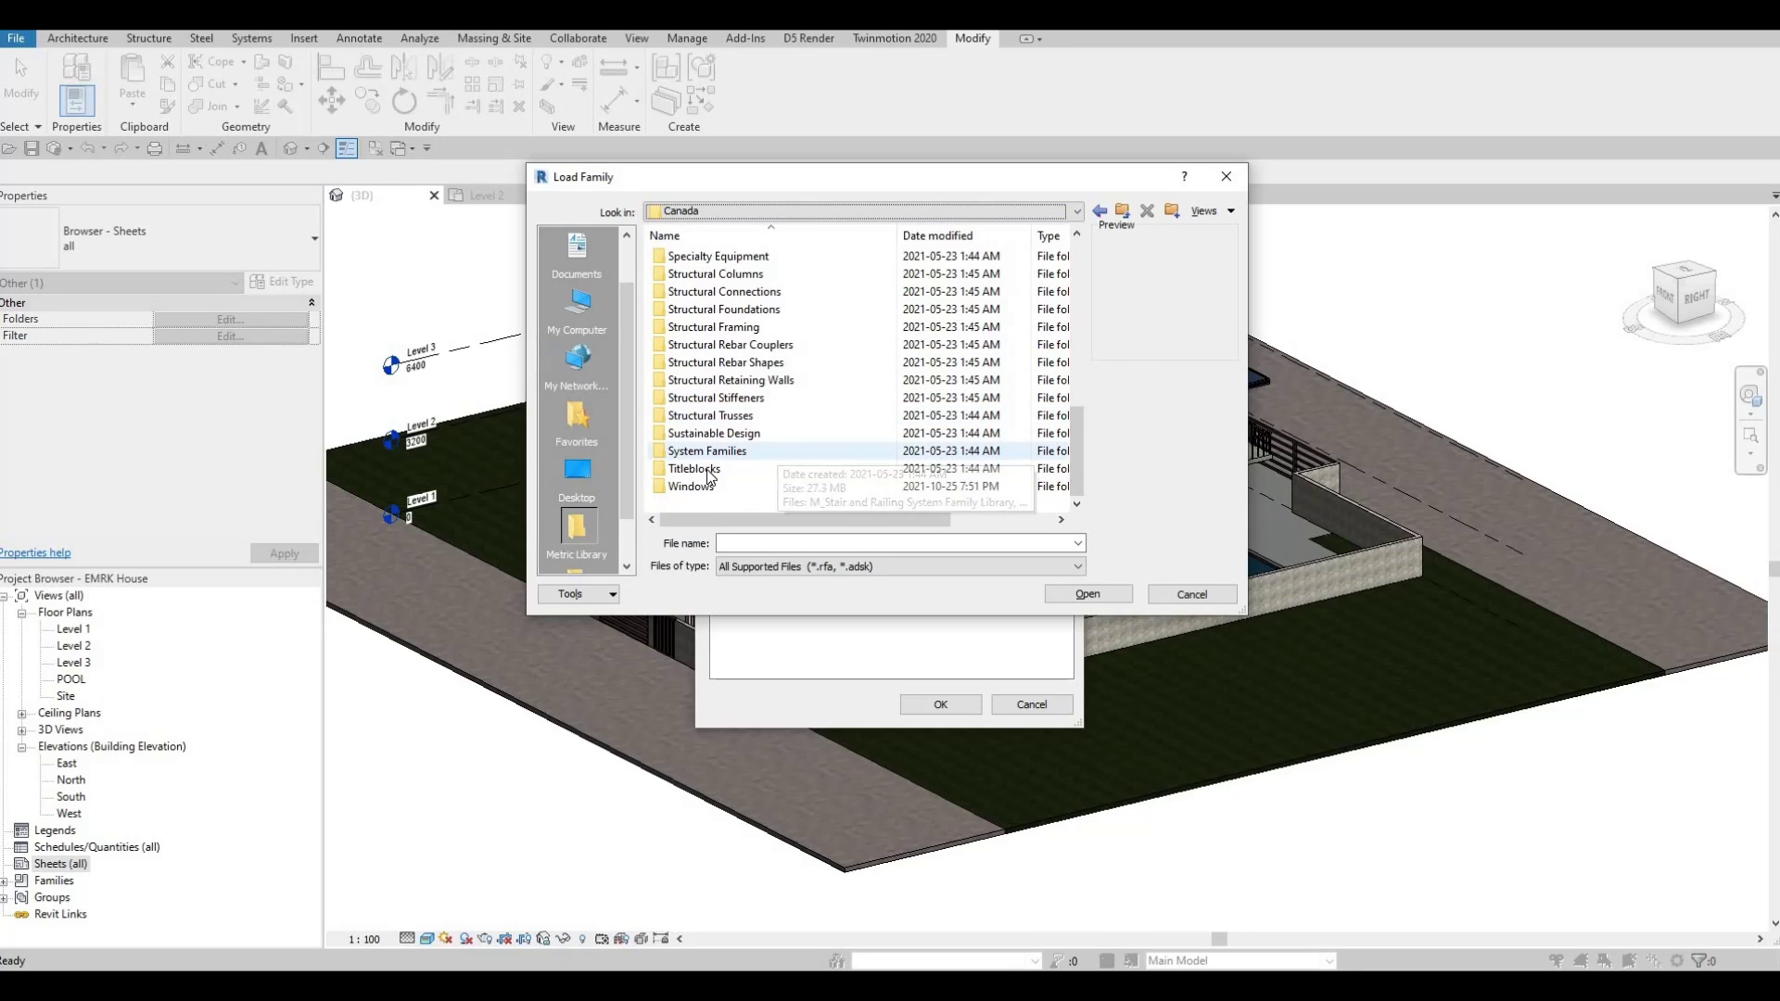
{"action": "key", "text": "Return"}
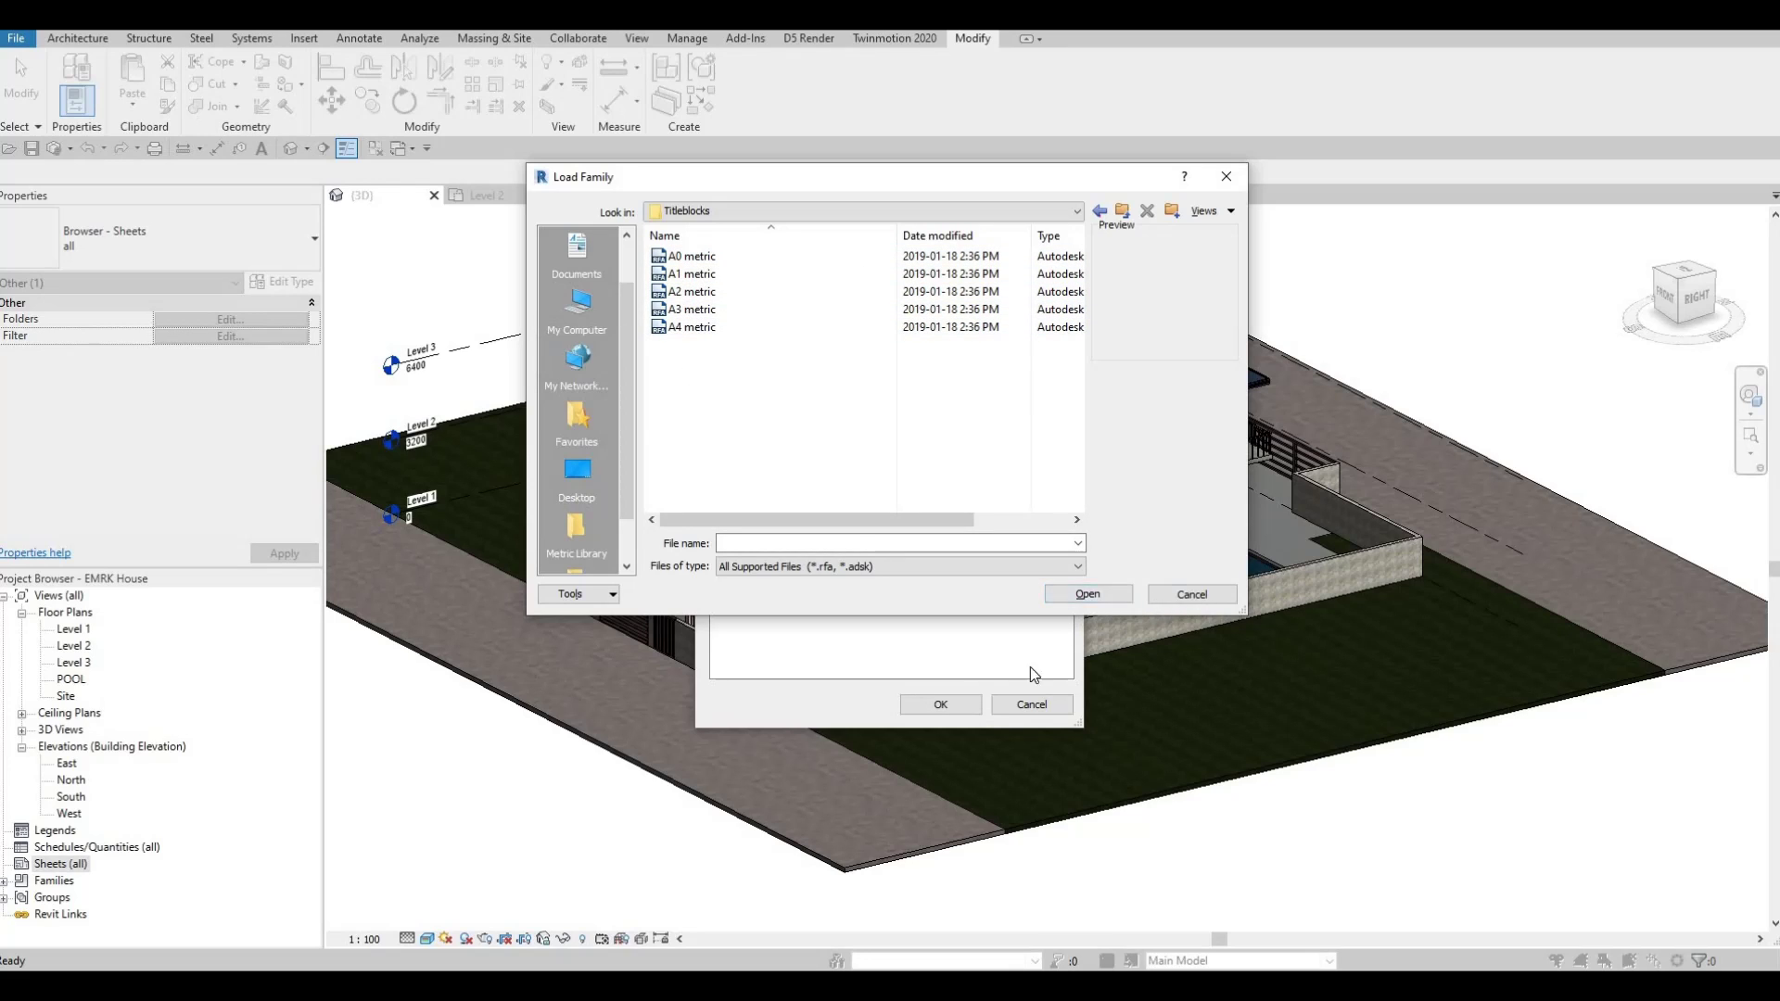
{"action": "key", "text": "Escape"}
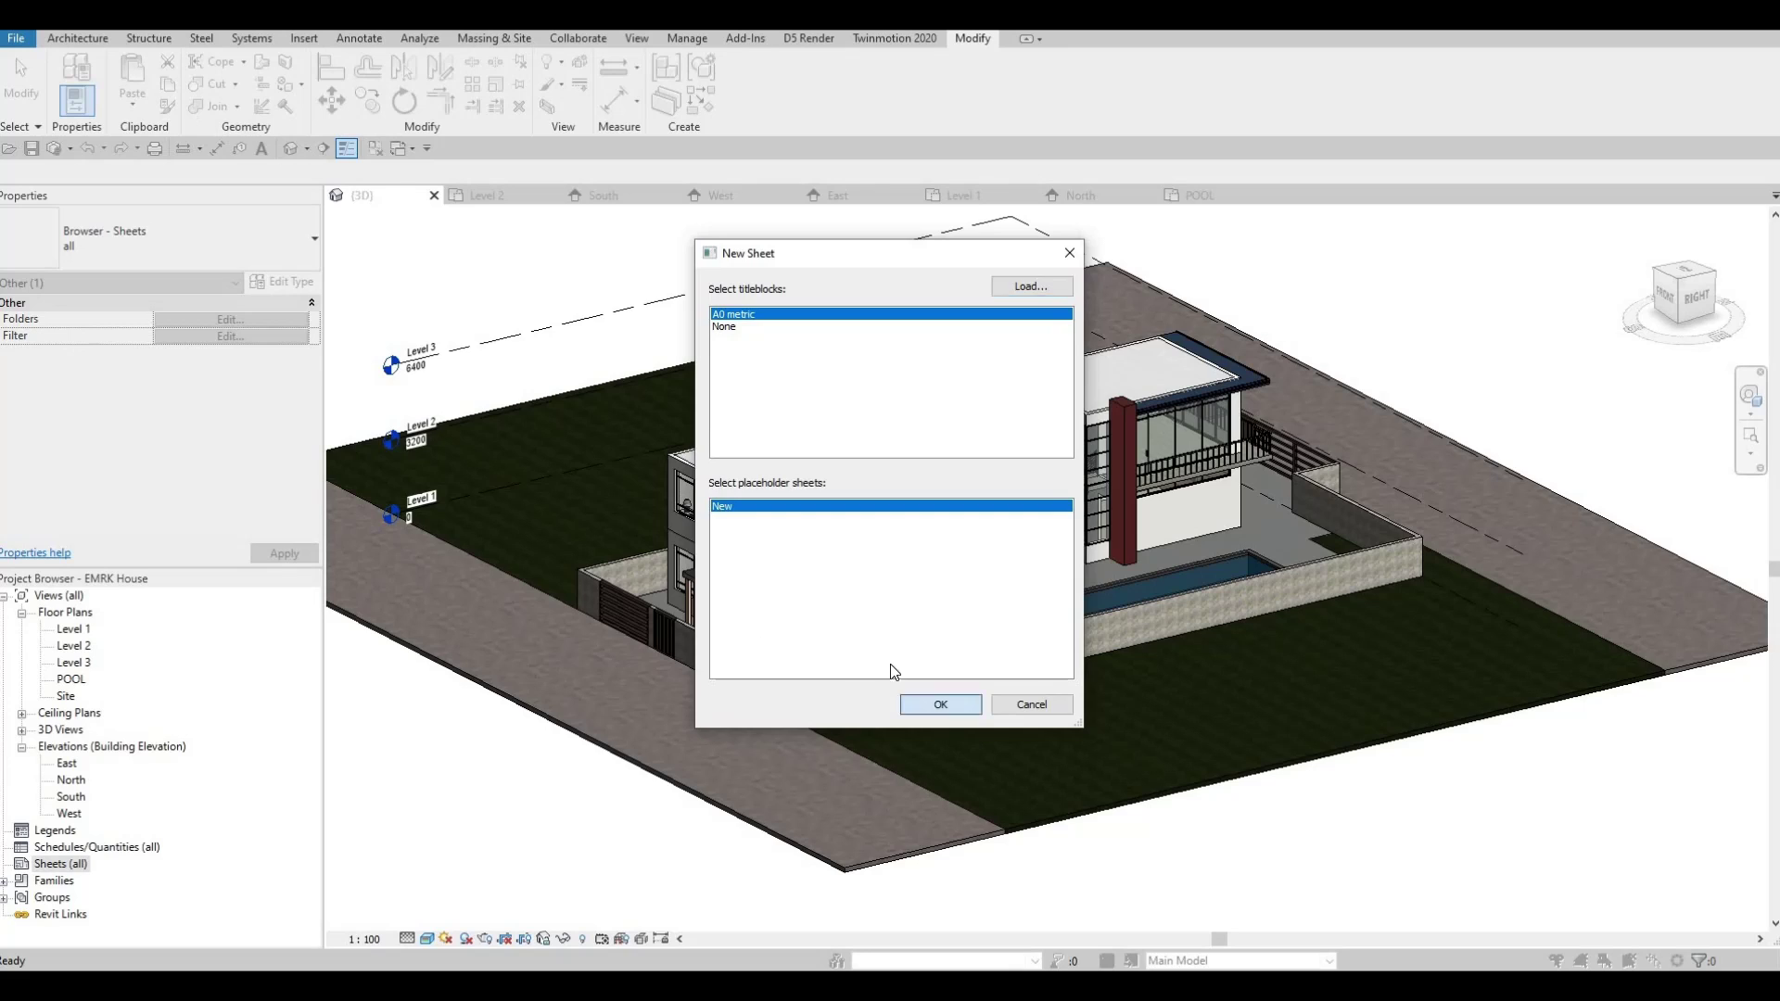
- Create the new sheet with the A0 metric title block
{"action": "key", "text": "Return"}
{"action": "scroll", "coordinate": [905, 720], "scroll_direction": "up", "scroll_amount": 2}
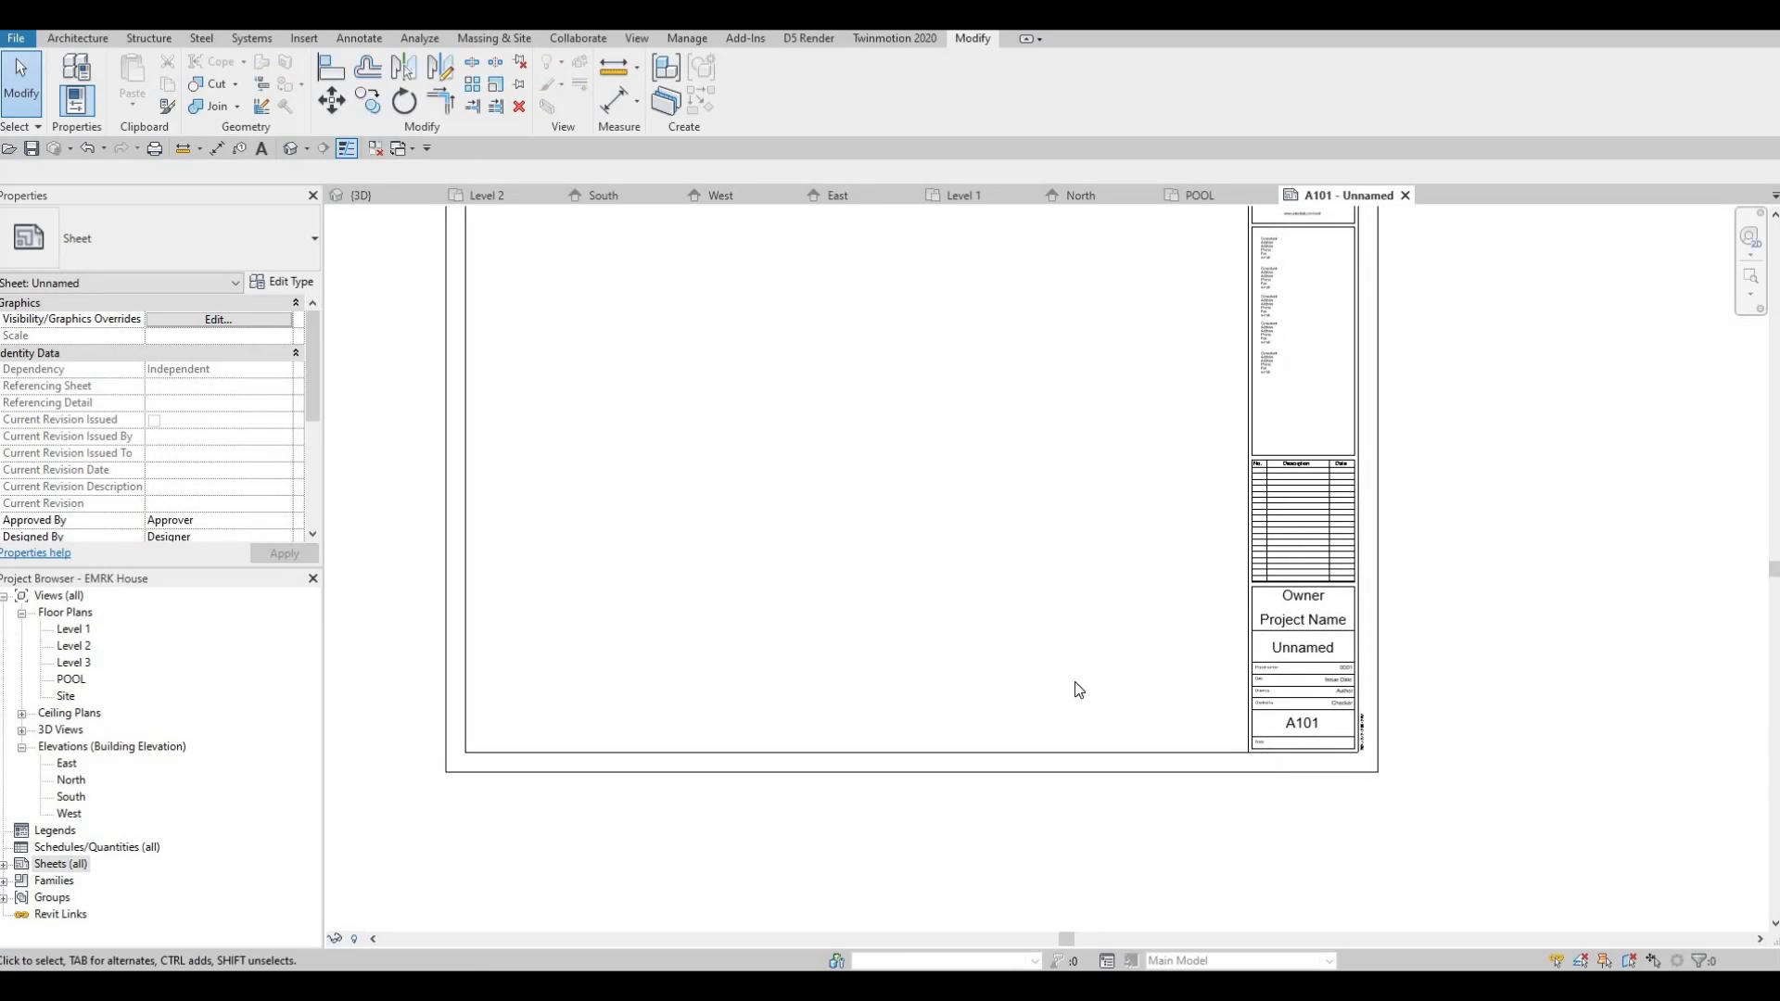
{"action": "scroll", "coordinate": [1335, 688], "scroll_direction": "up", "scroll_amount": 4}
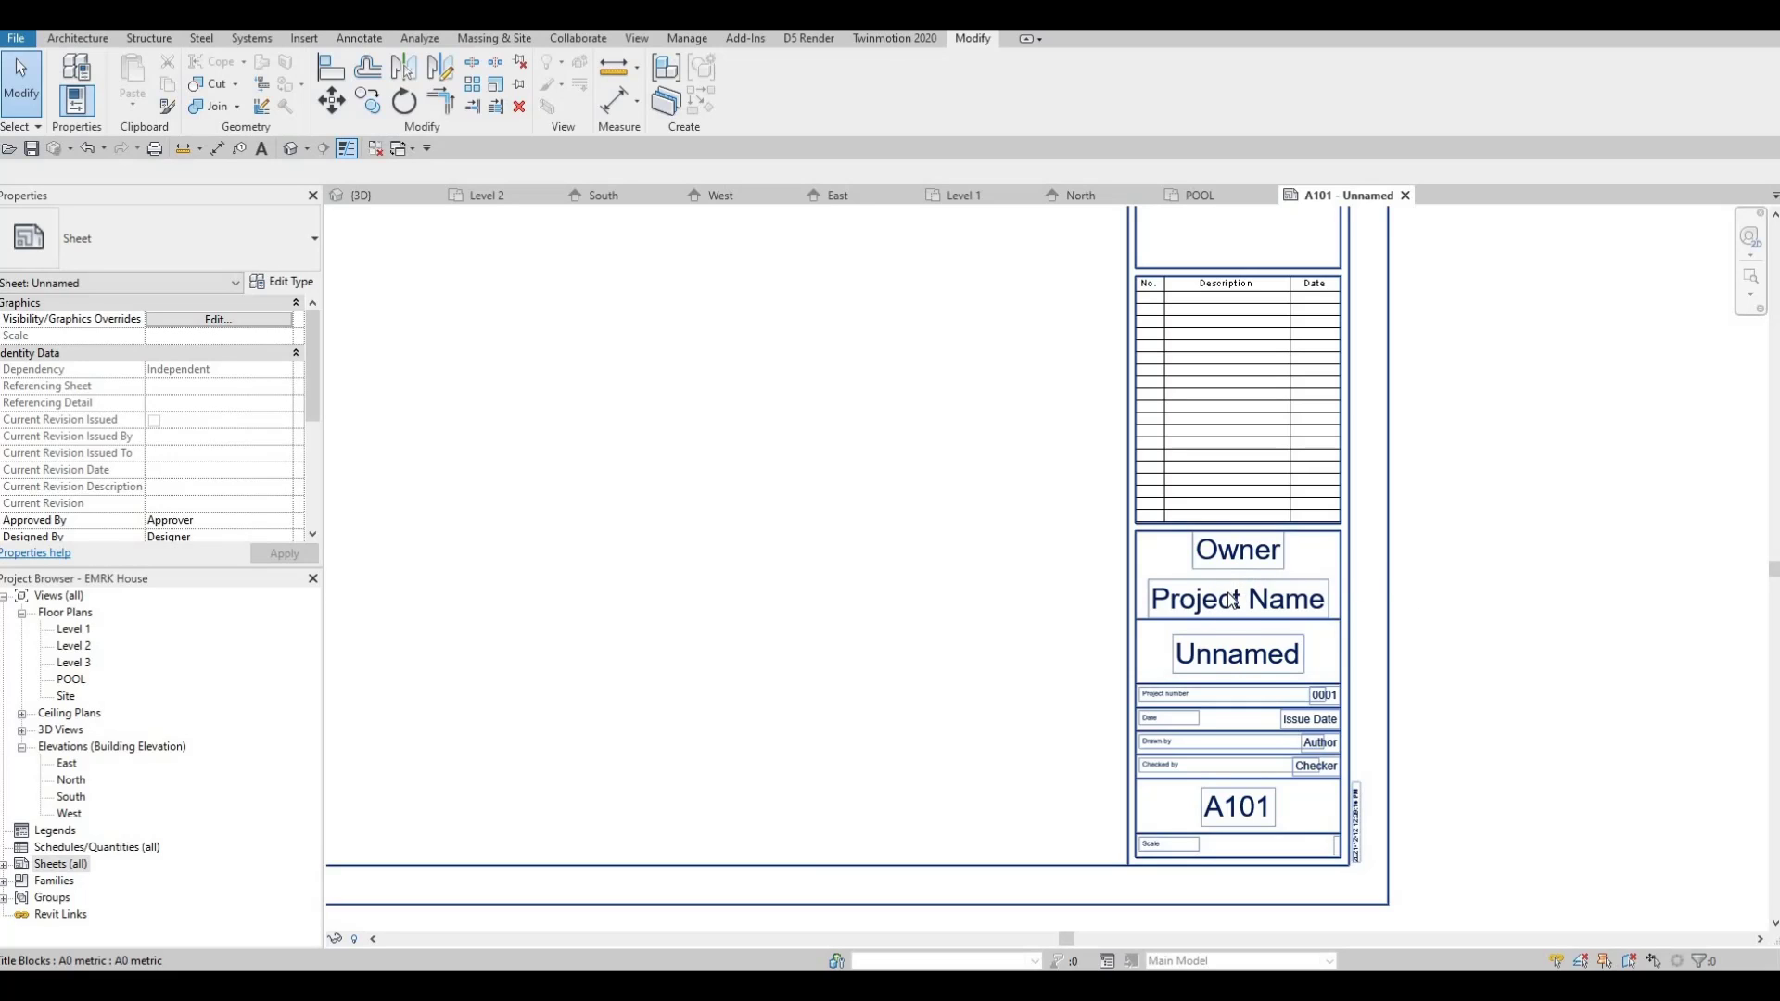
{"action": "scroll", "coordinate": [1232, 603], "scroll_direction": "up", "scroll_amount": 2}
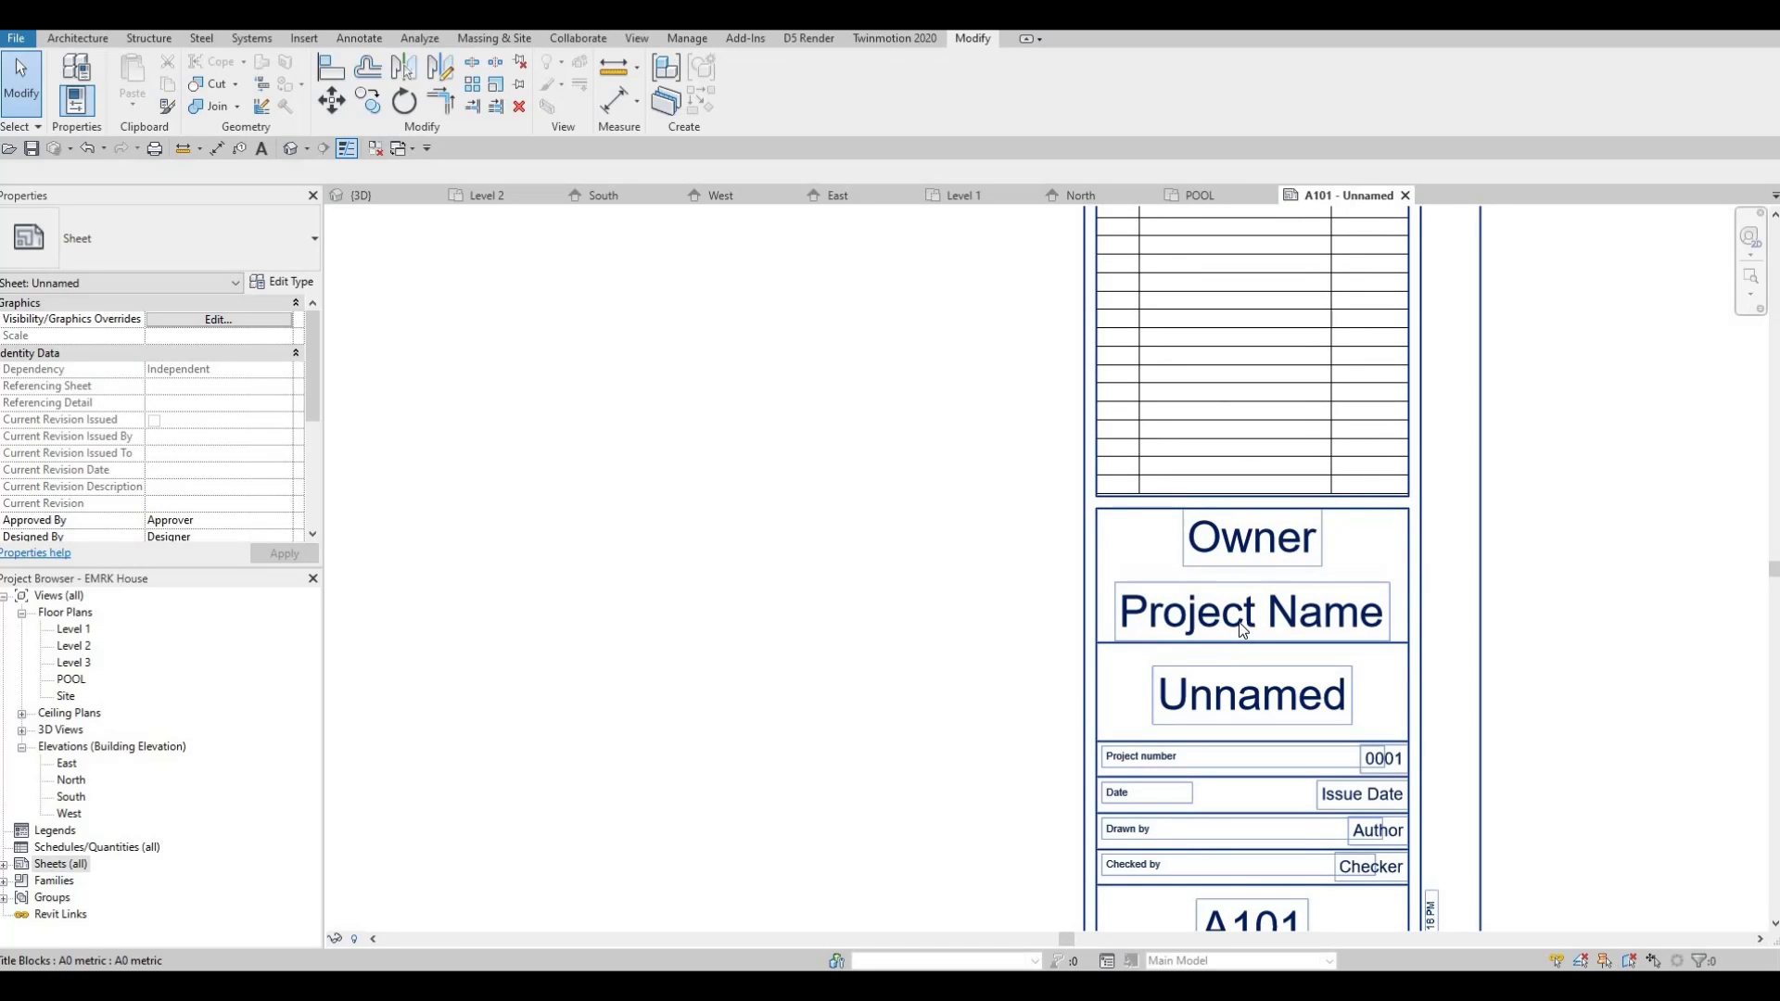
- Set the project name in the sheet's title block to EMRK House
{"action": "left_click", "coordinate": [1233, 618]}
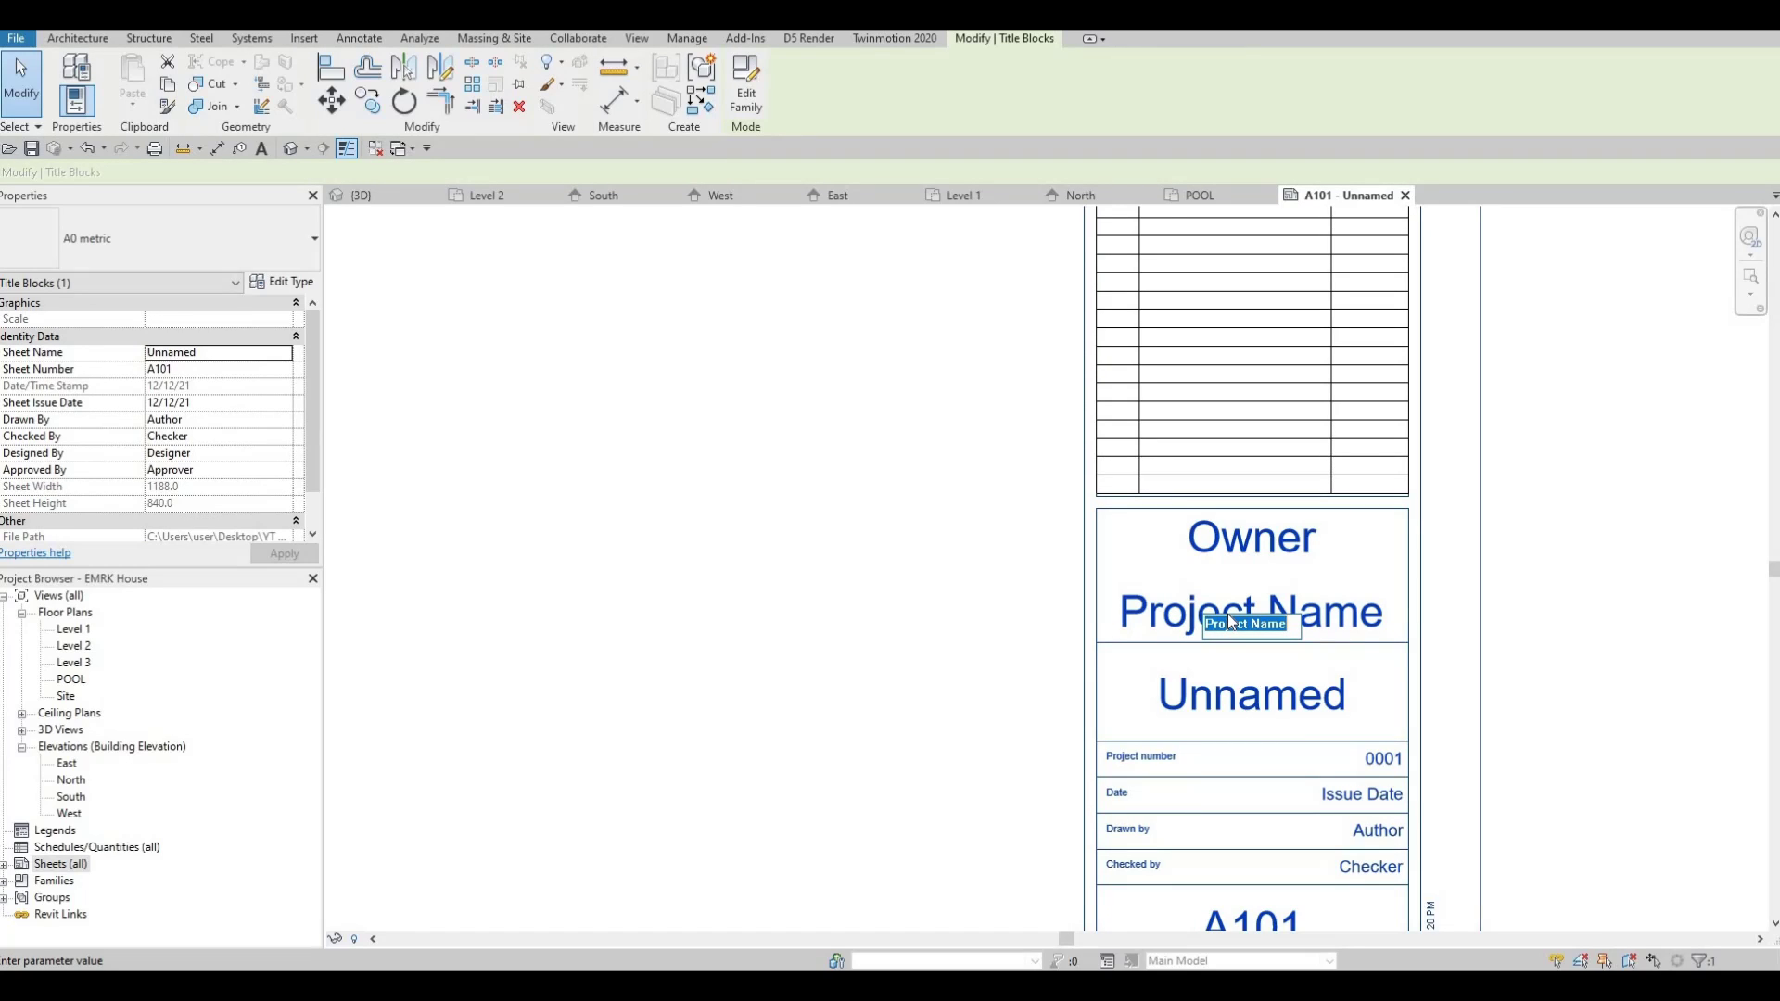
{"action": "type", "text": "e"}
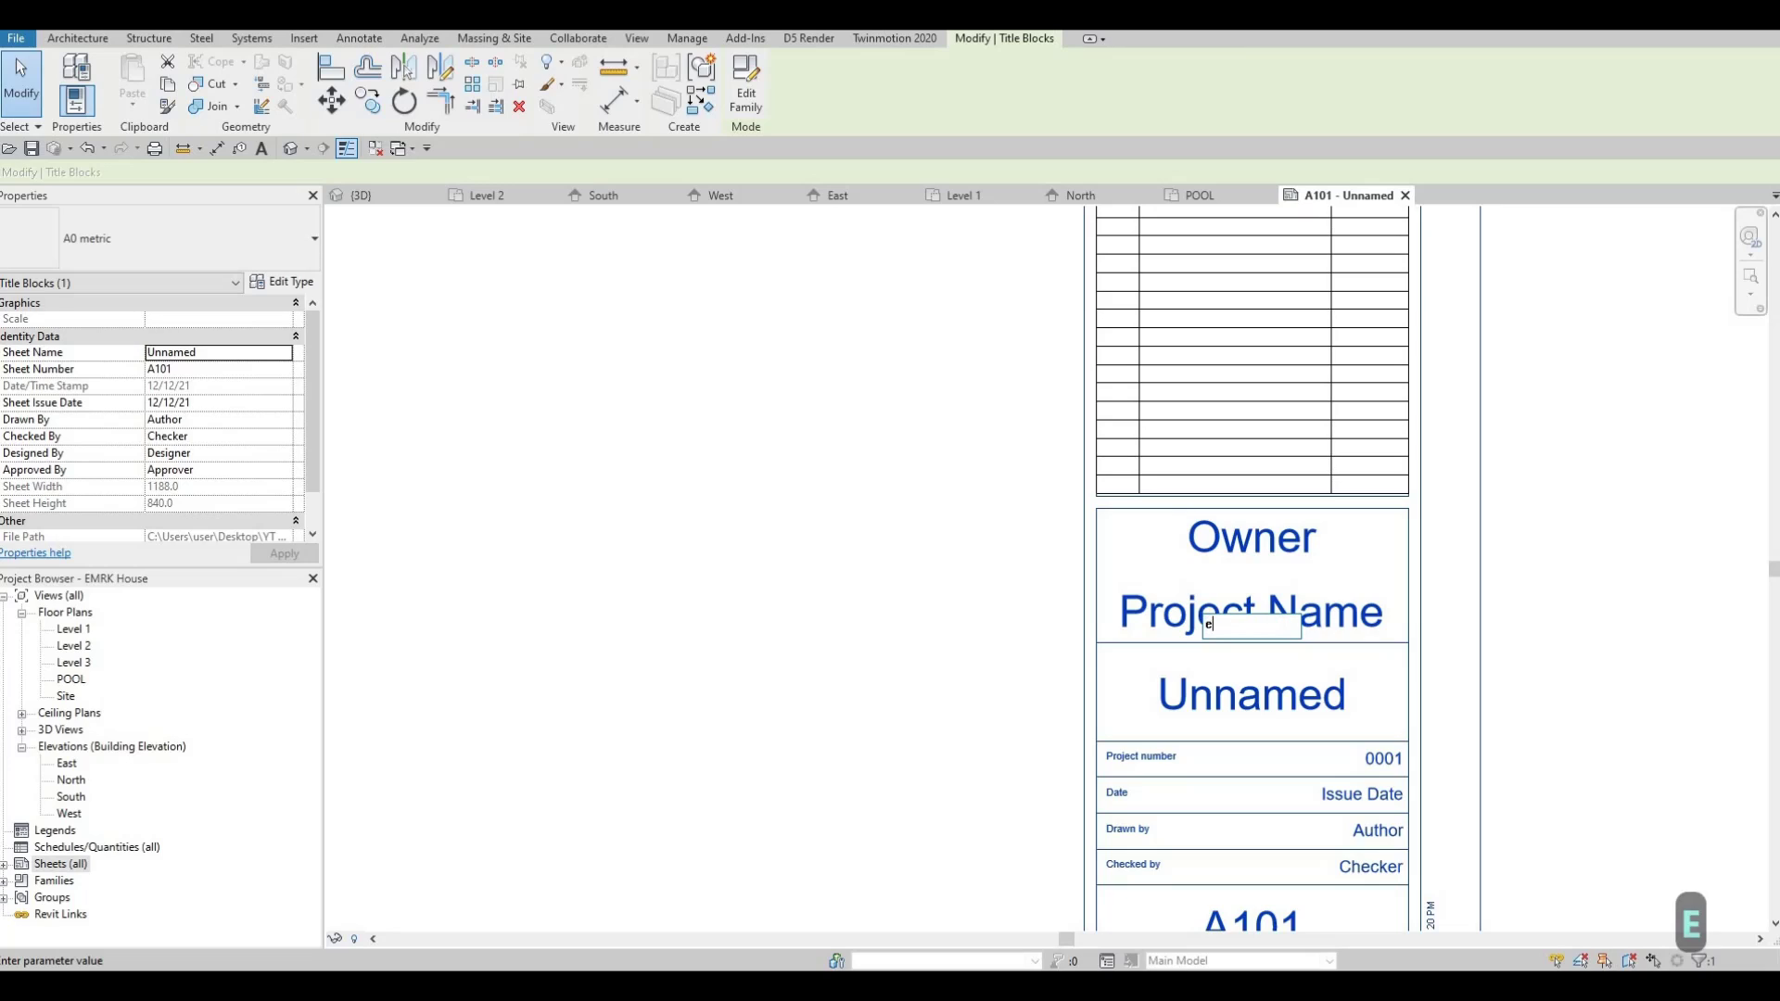
{"action": "type", "text": "m"}
{"action": "key", "text": "BackSpace"}
{"action": "key", "text": "BackSpace"}
{"action": "key", "text": "BackSpace"}
{"action": "key", "text": "Caps_Lock"}
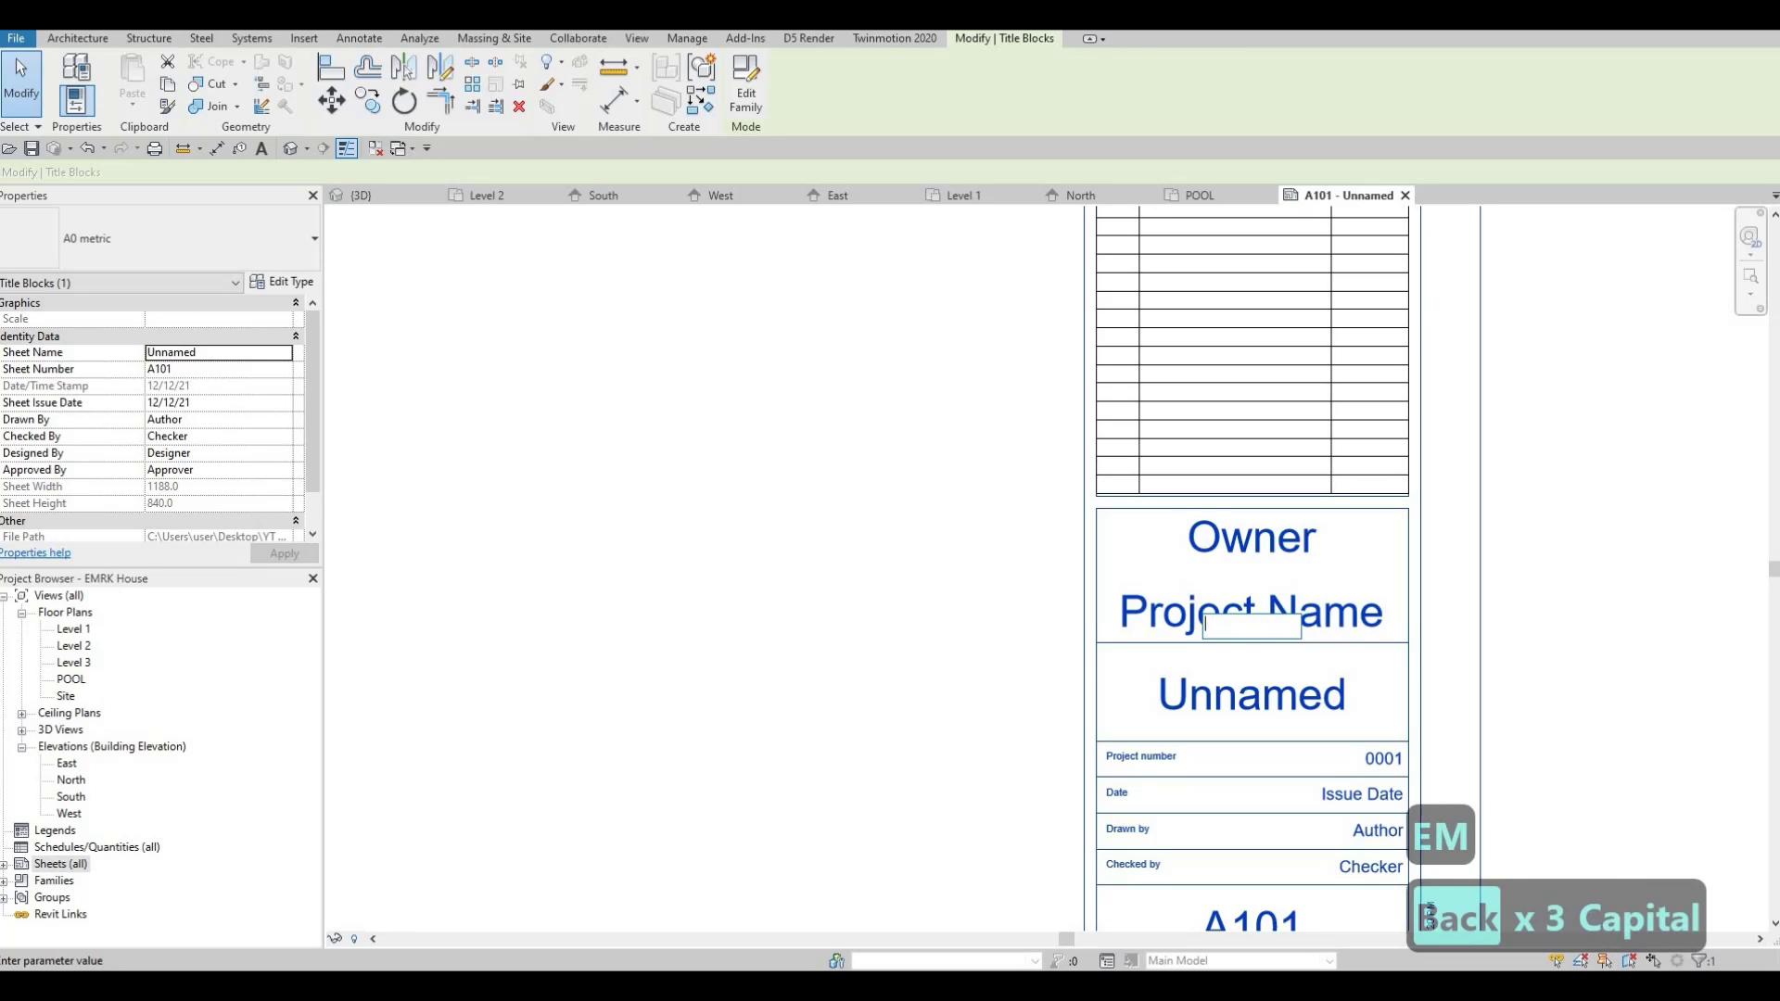
{"action": "type", "text": "em"}
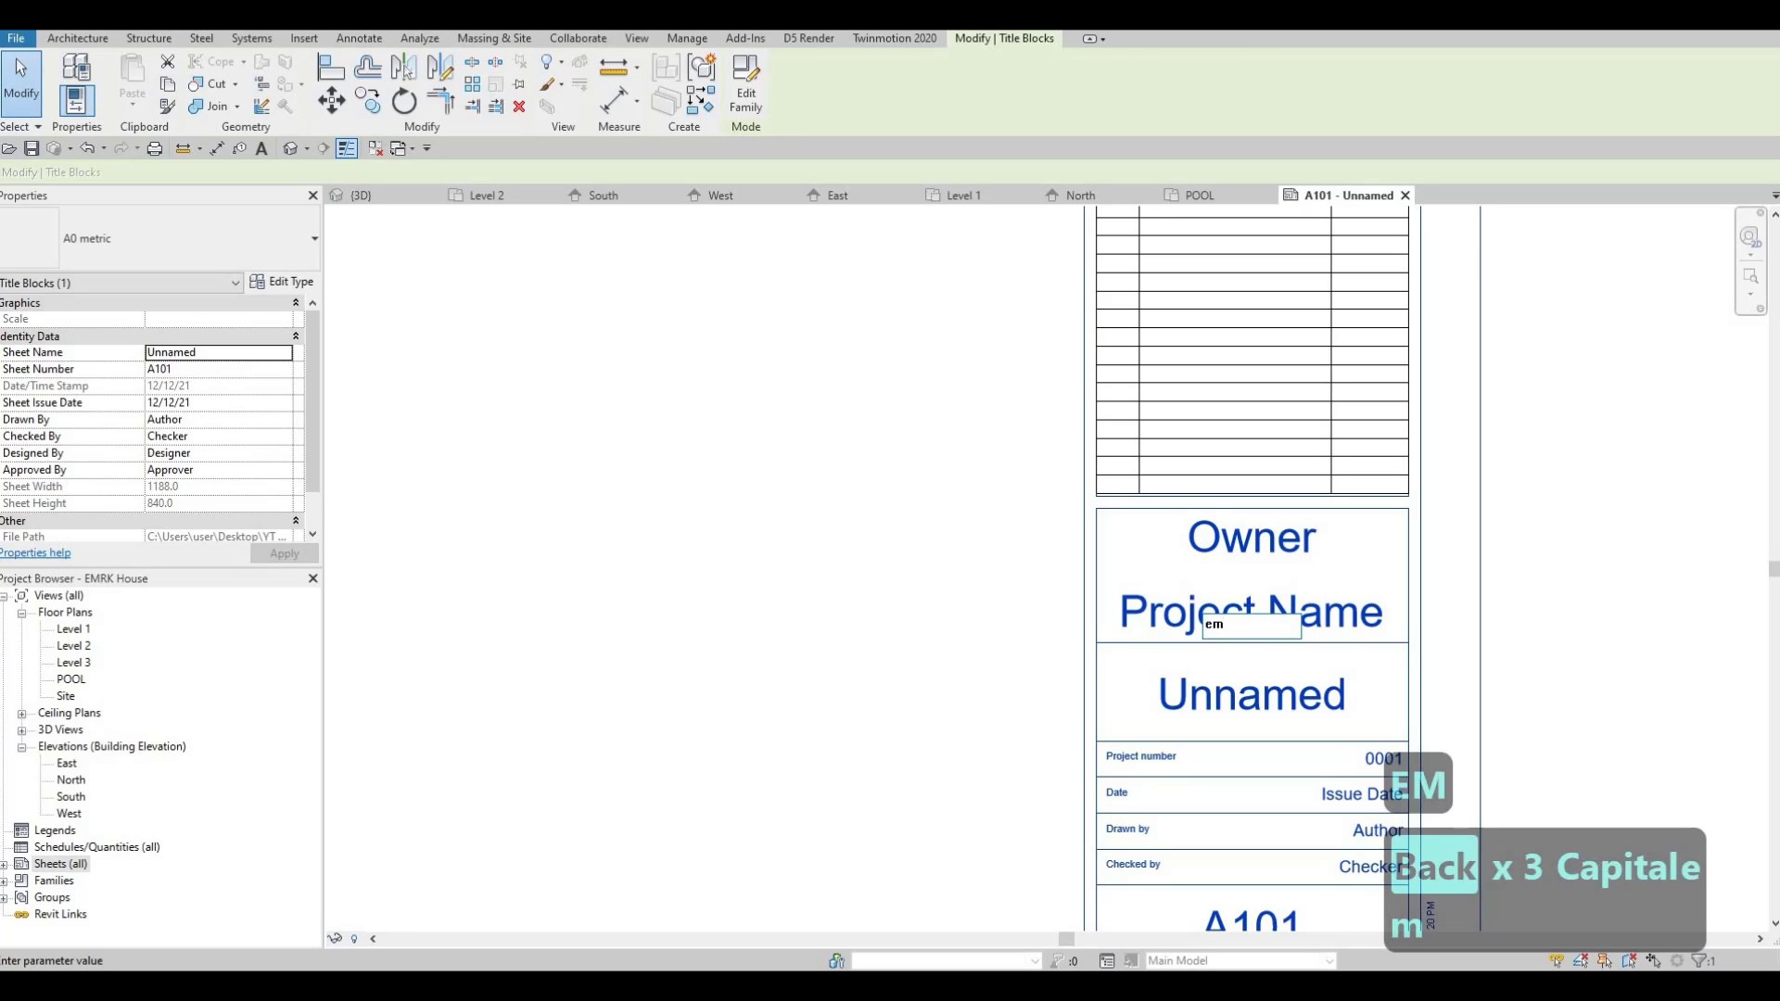
{"action": "type", "text": "rk"}
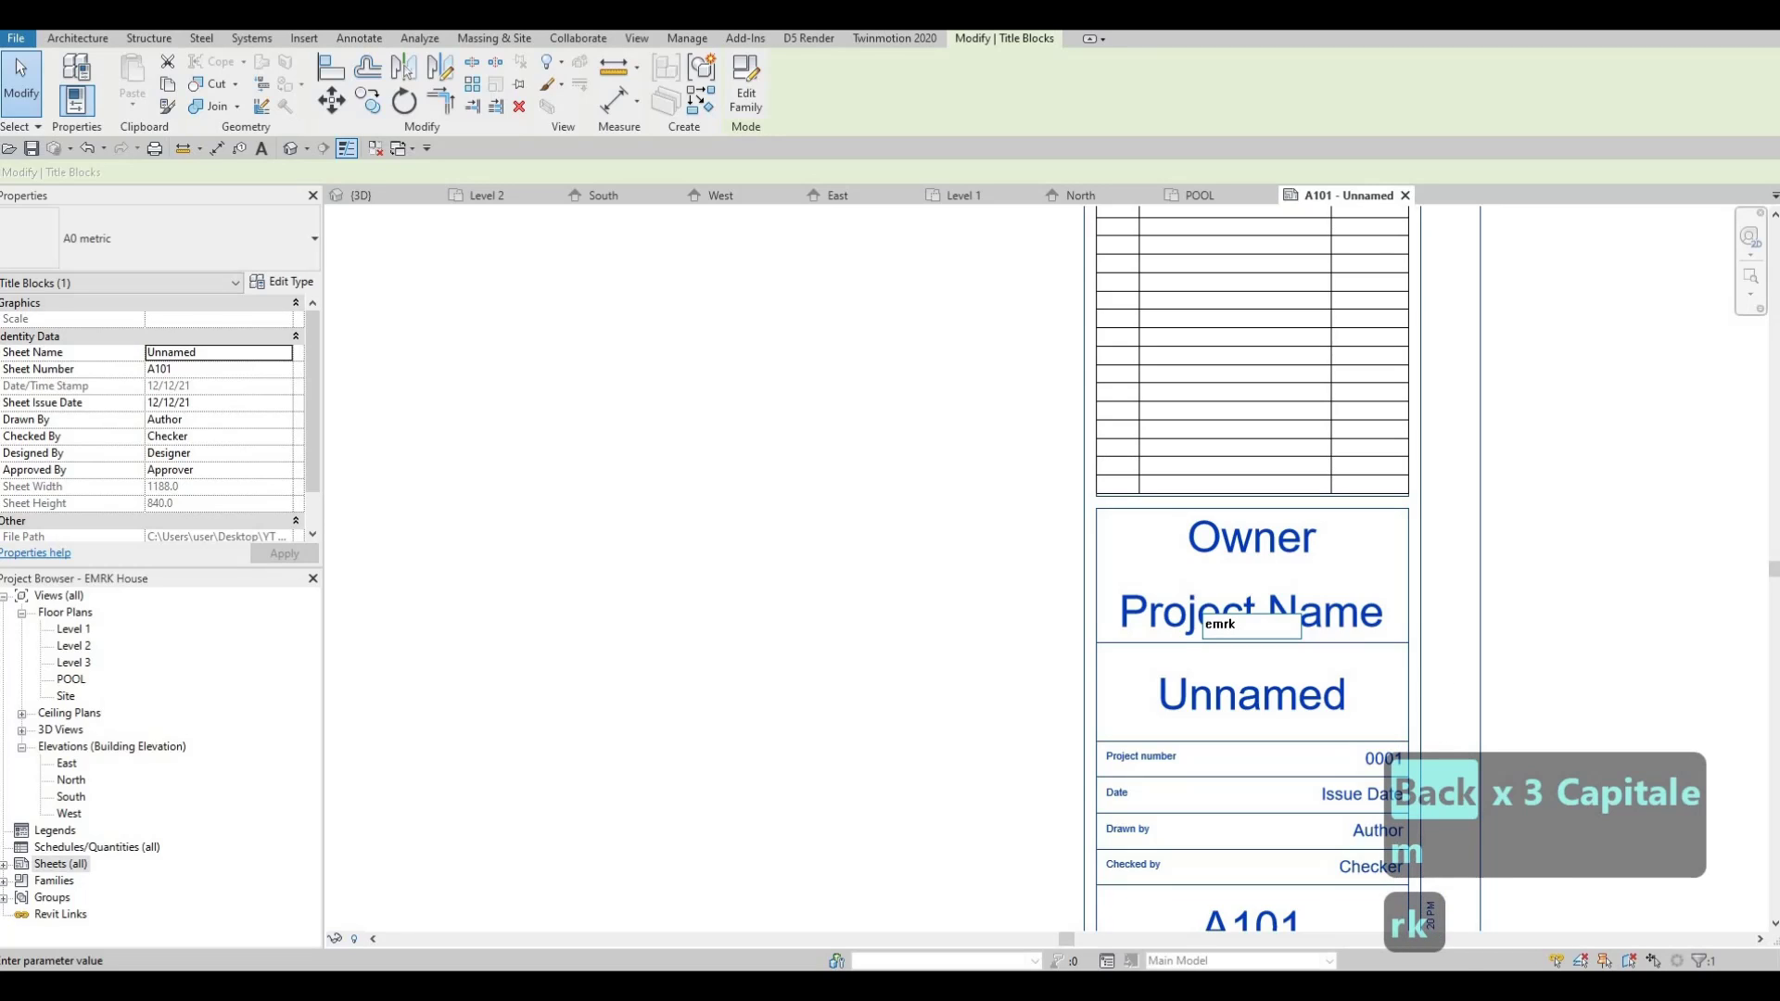
{"action": "key", "text": "Caps_Lock"}
{"action": "key", "text": "BackSpace"}
{"action": "key", "text": "BackSpace"}
{"action": "key", "text": "BackSpace"}
{"action": "key", "text": "BackSpace"}
{"action": "key", "text": "BackSpace"}
{"action": "key", "text": "BackSpace"}
{"action": "key", "text": "BackSpace"}
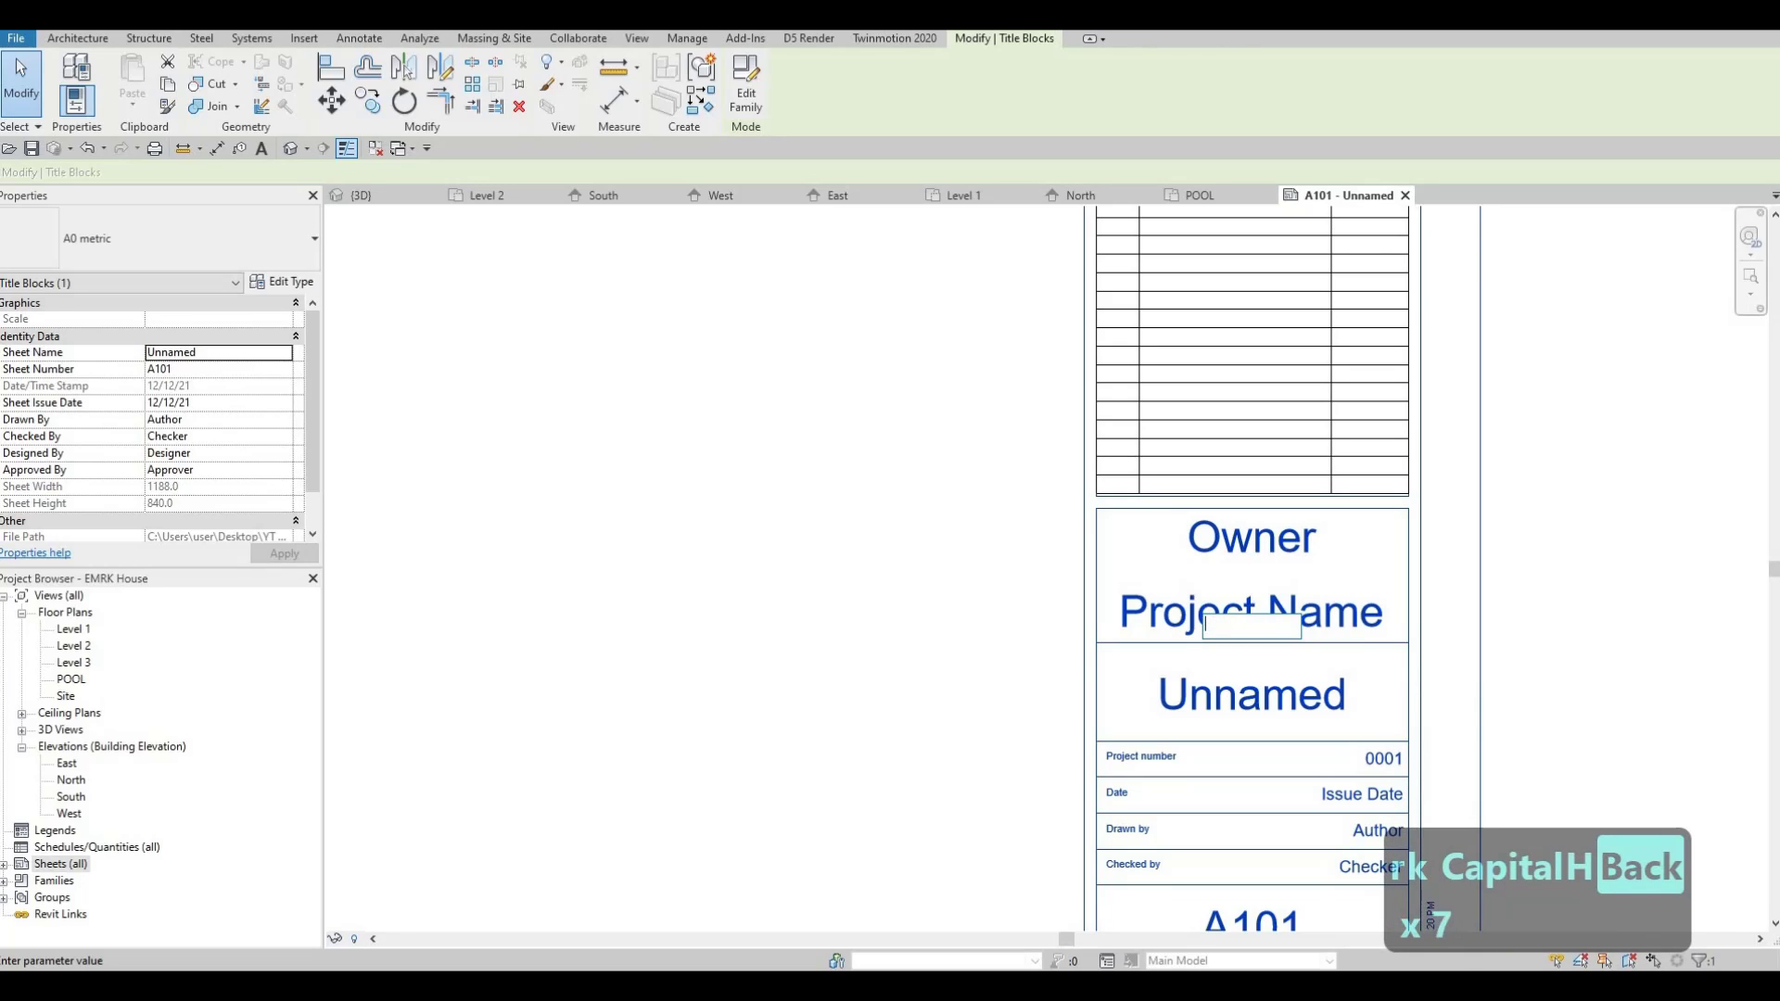
{"action": "type", "text": "eM"}
{"action": "key", "text": "BackSpace"}
{"action": "key", "text": "BackSpace"}
{"action": "key", "text": "BackSpace"}
{"action": "key", "text": "Caps_Lock"}
{"action": "type", "text": "e"}
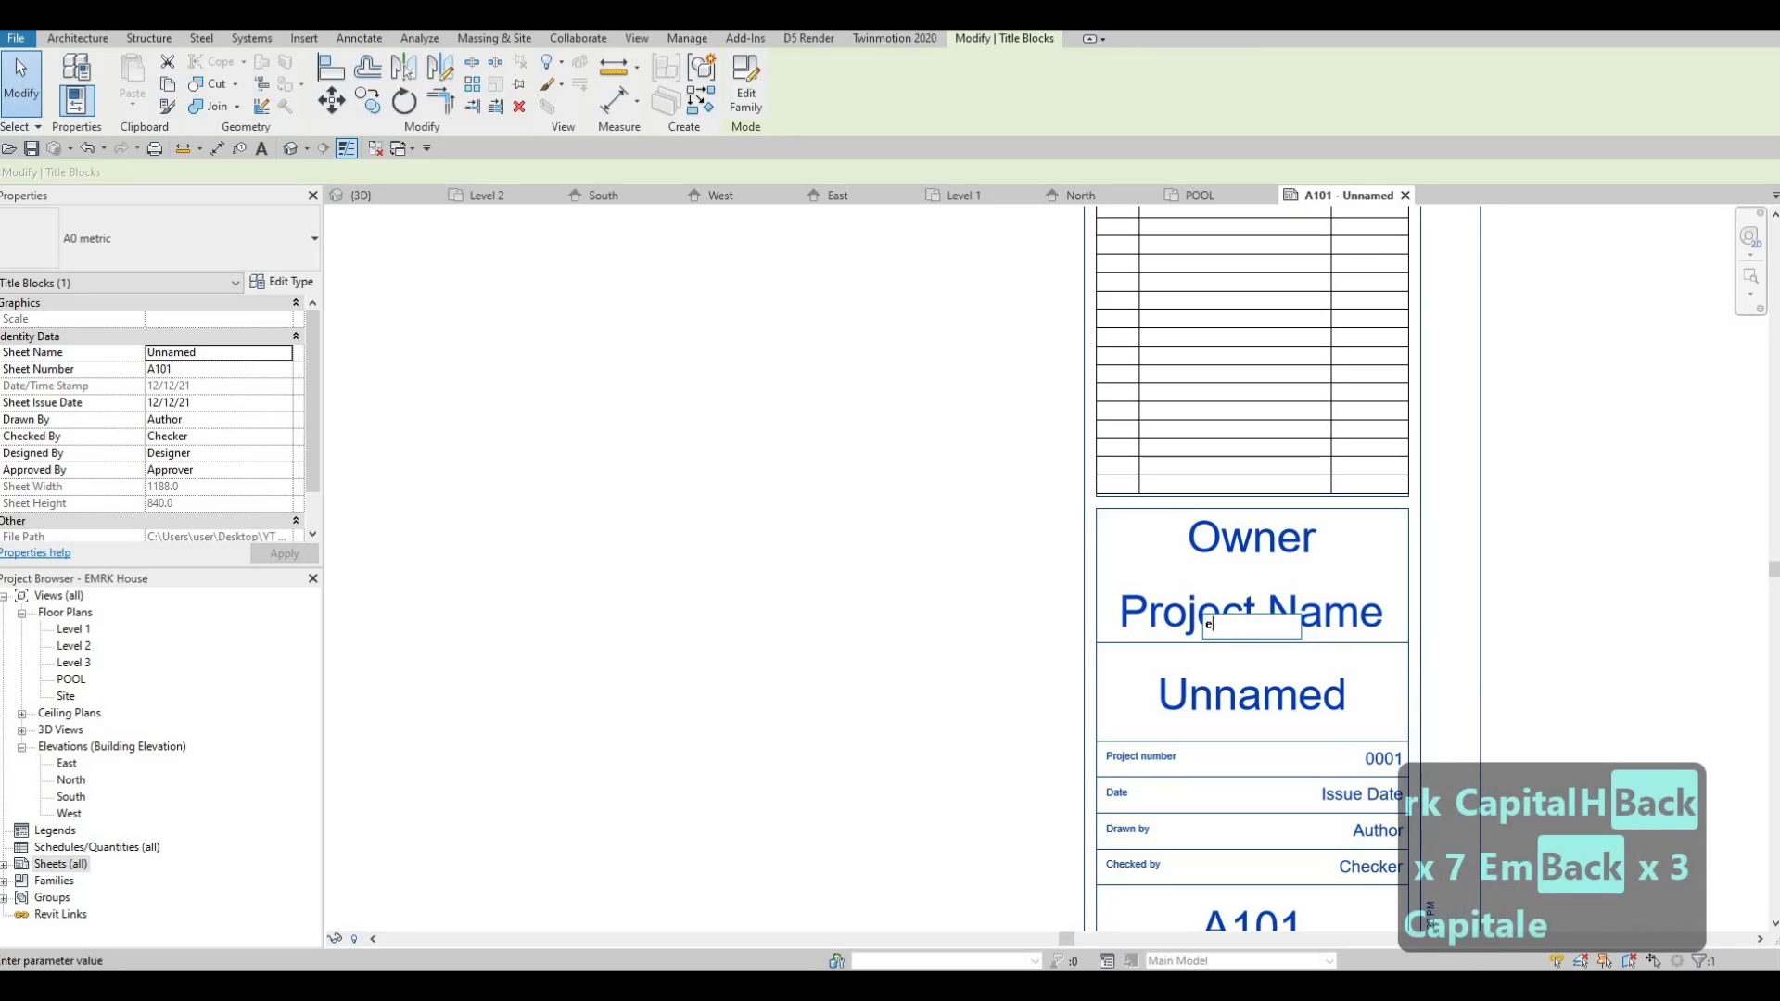
{"action": "key", "text": "BackSpace"}
{"action": "key", "text": "BackSpace"}
{"action": "key", "text": "BackSpace"}
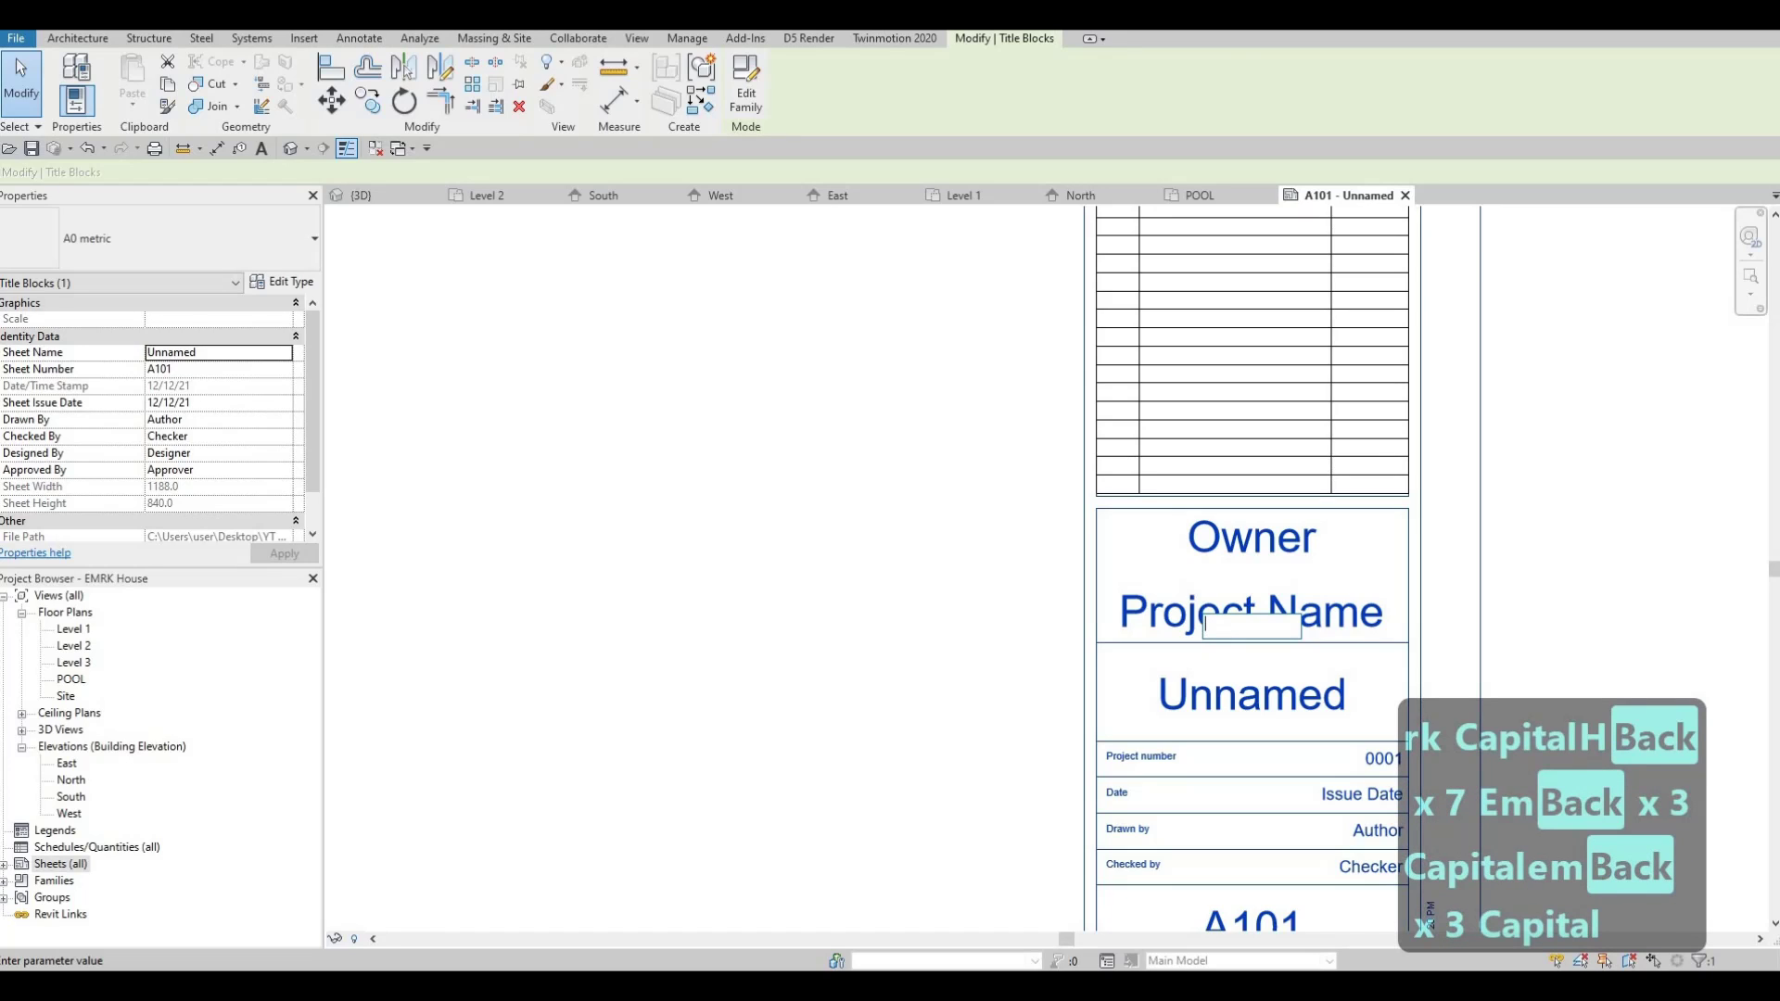
{"action": "type", "text": "E"}
{"action": "key", "text": "BackSpace"}
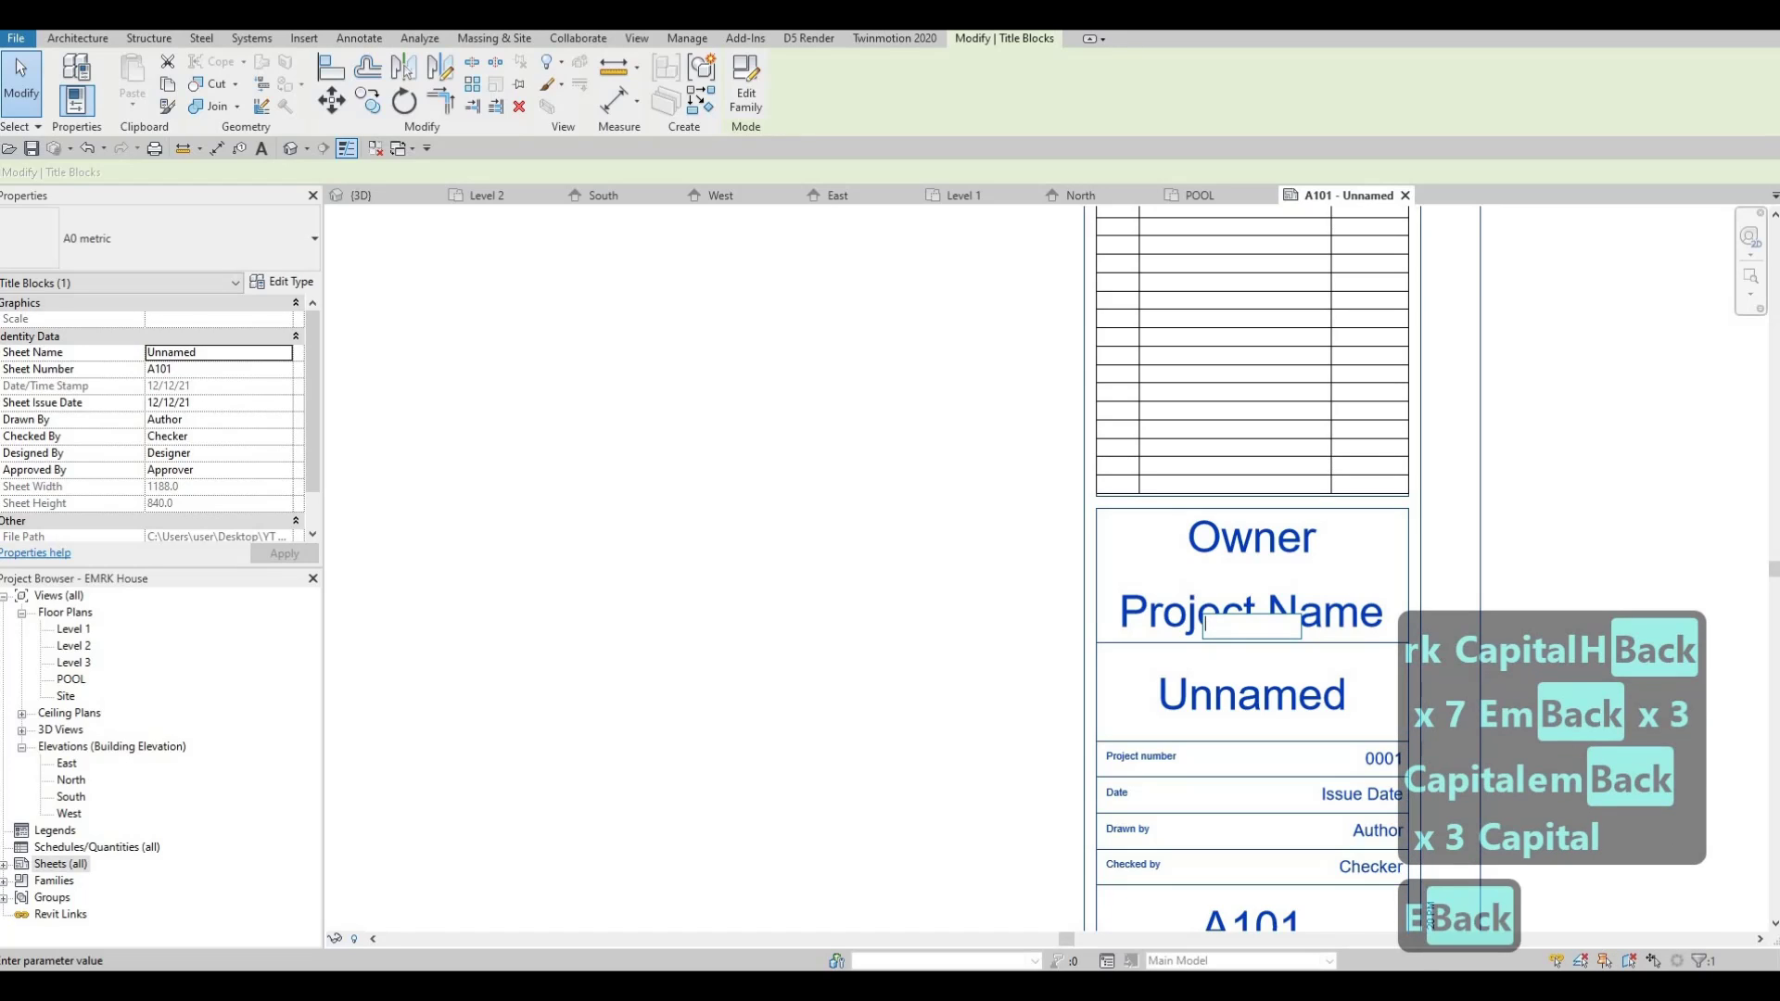
{"action": "key", "text": "Caps_Lock"}
{"action": "type", "text": "M"}
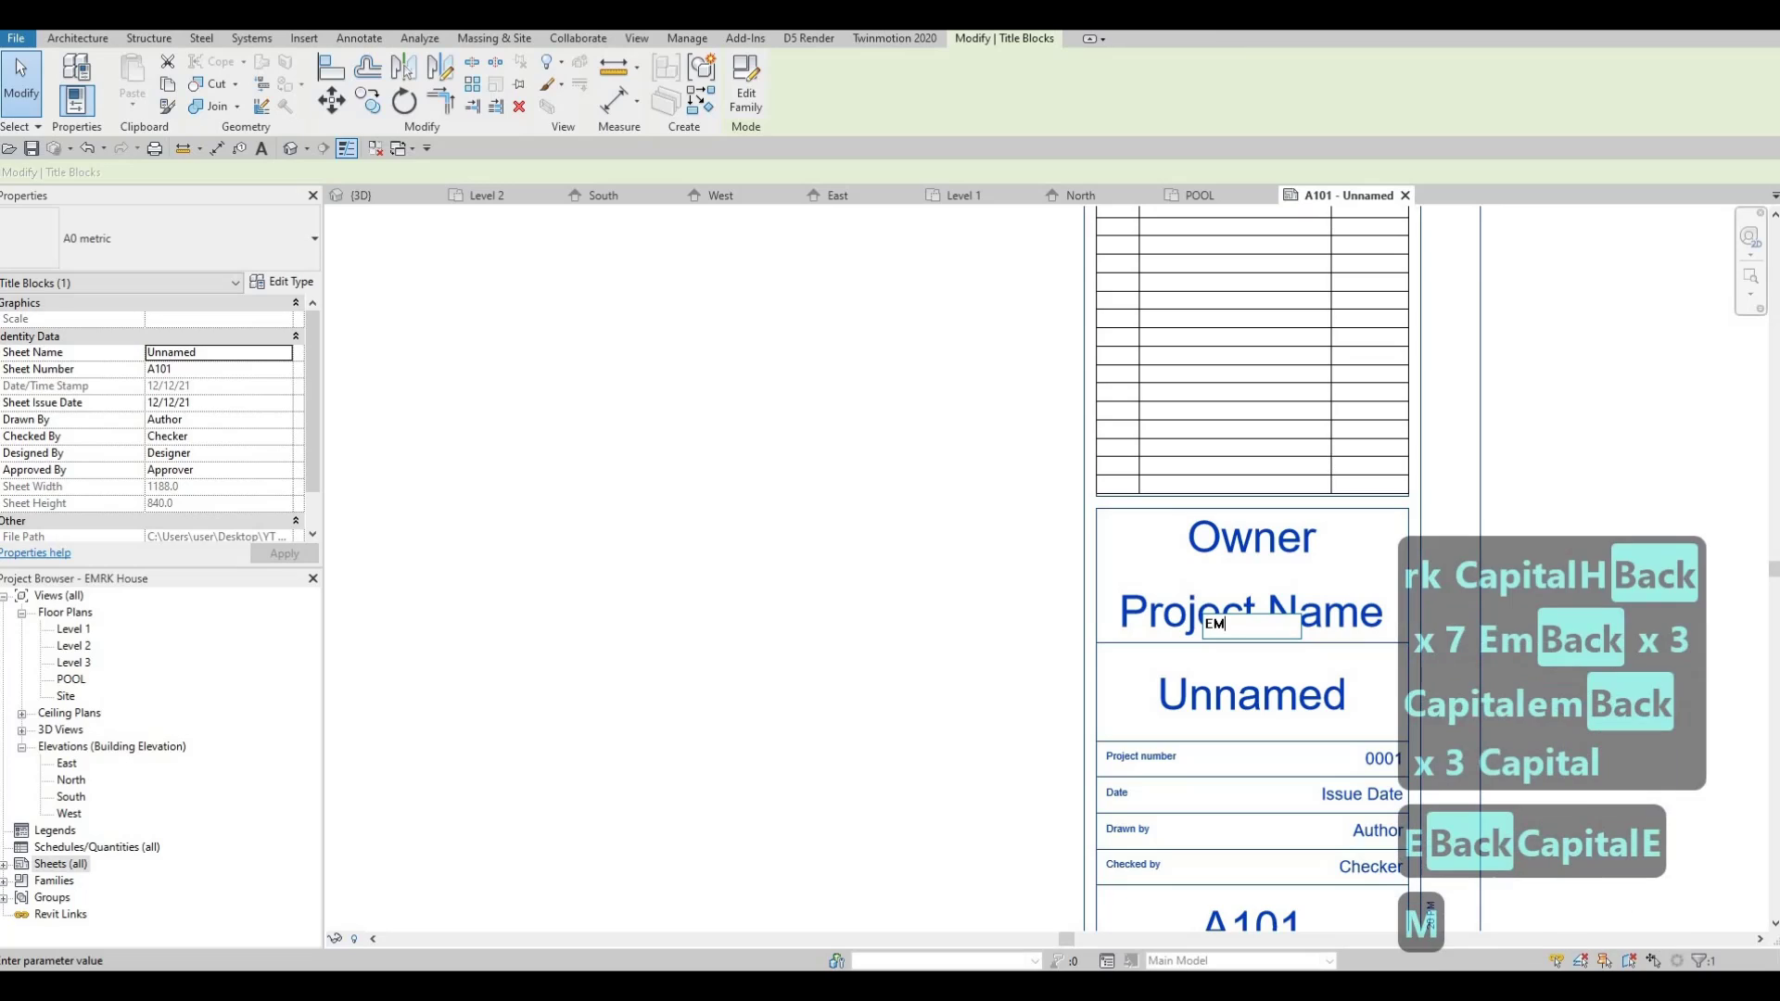
{"action": "type", "text": "KR"}
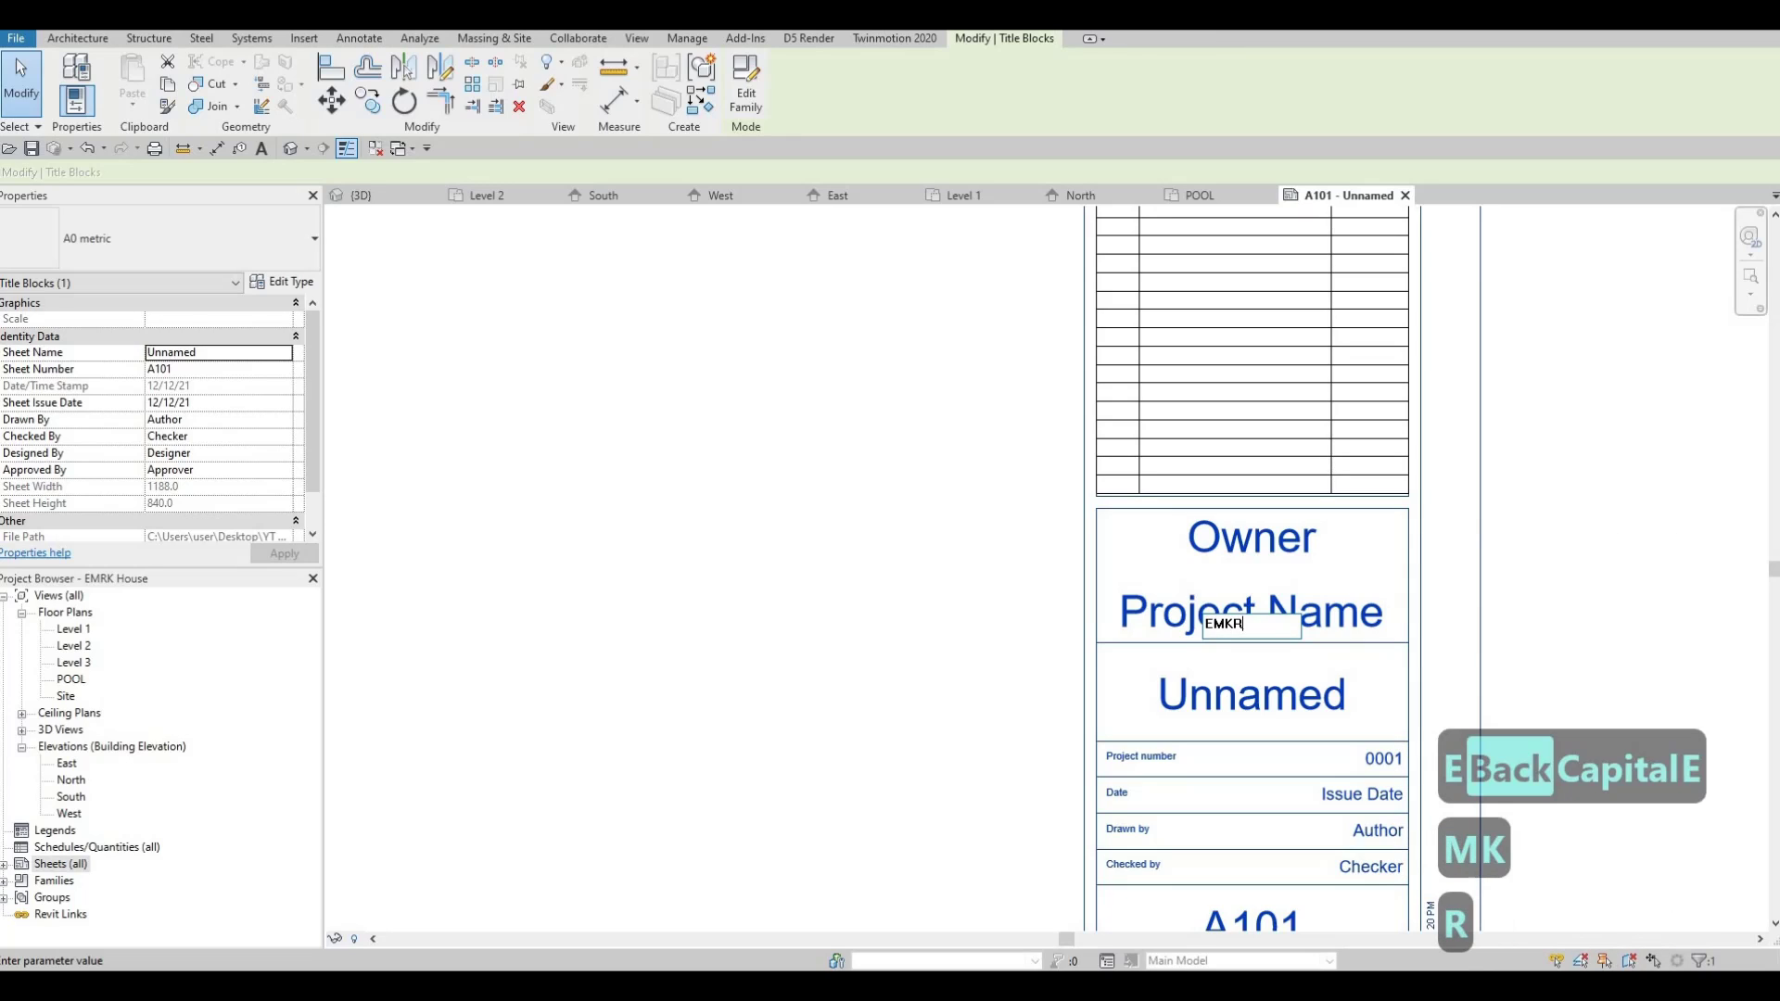
{"action": "key", "text": "shift+BackSpace"}
{"action": "key", "text": "BackSpace"}
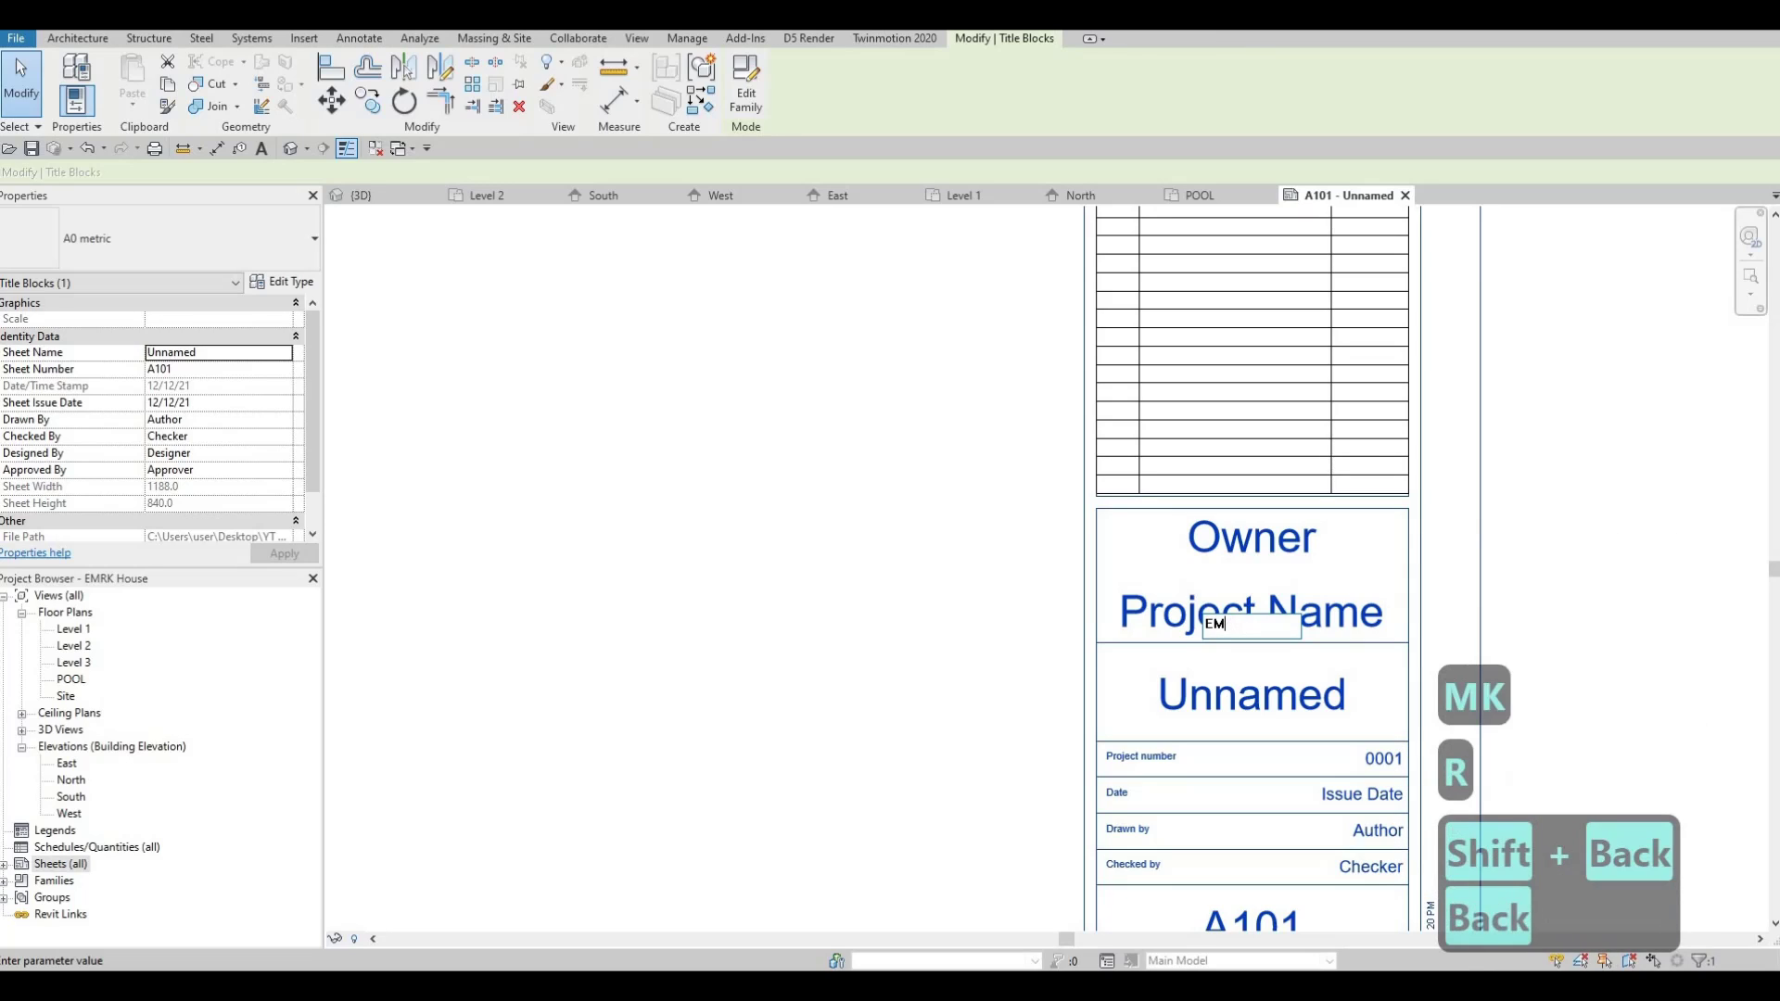
{"action": "type", "text": "RK"}
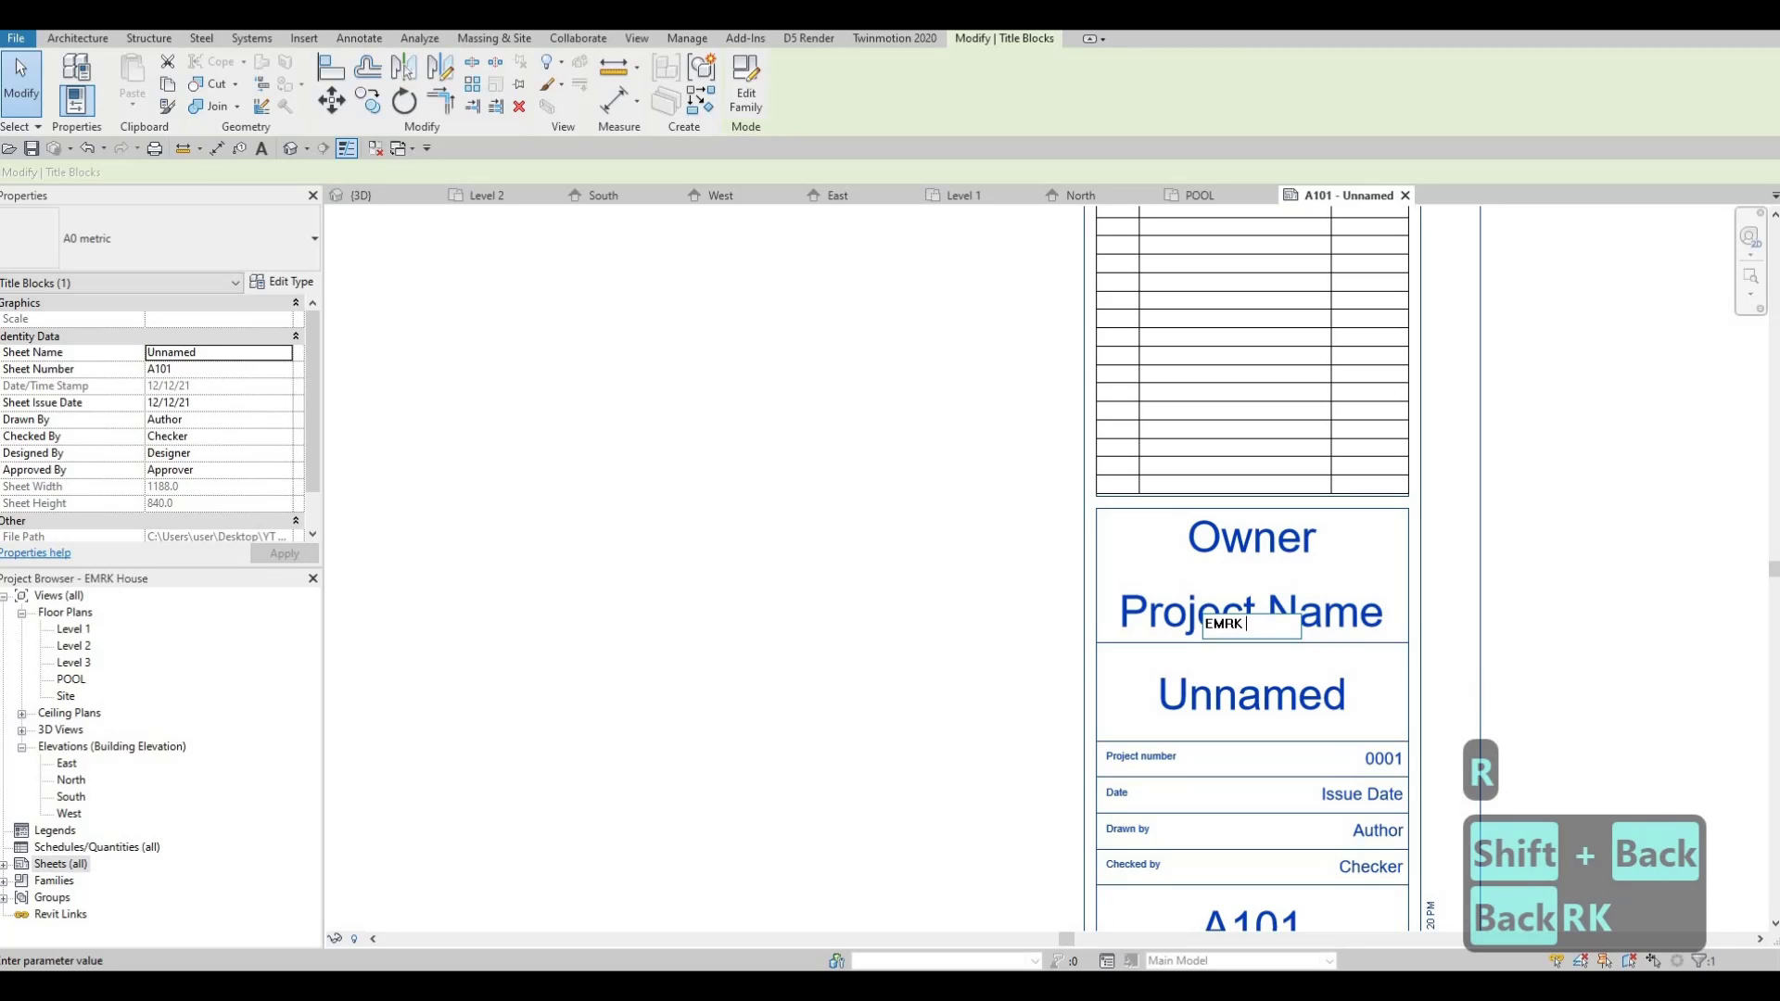
{"action": "type", "text": " House"}
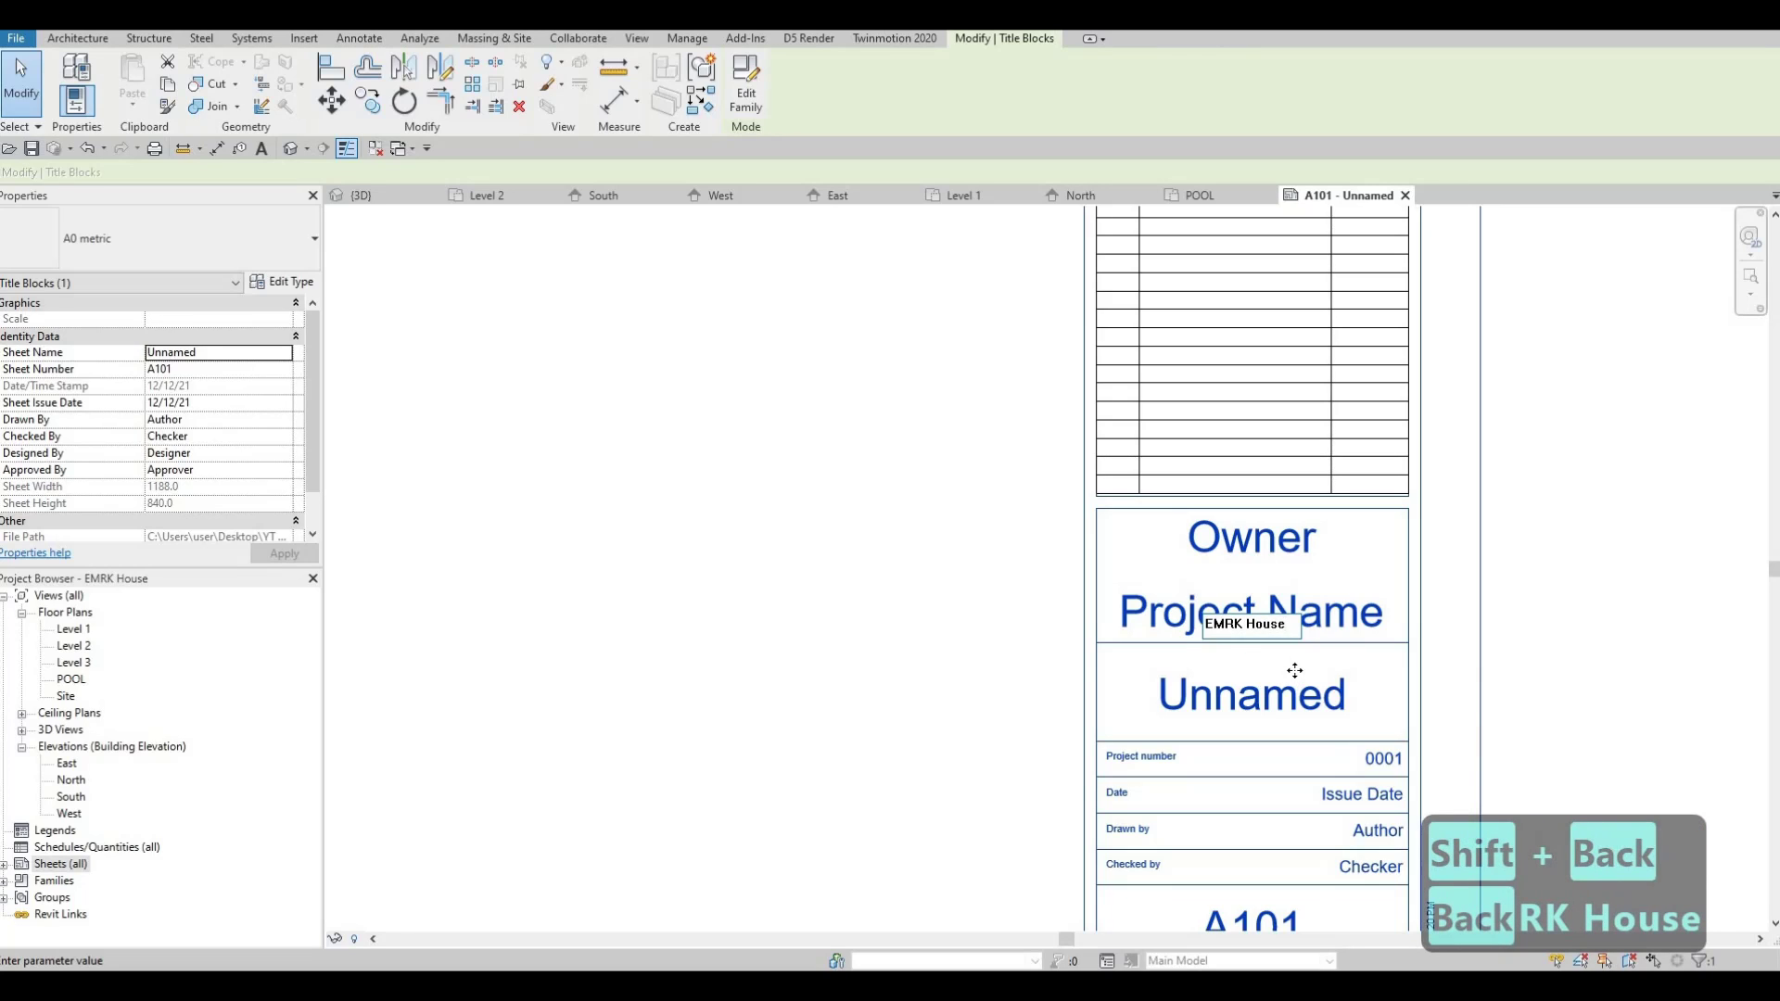
{"action": "left_click", "coordinate": [1287, 599]}
- Set the owner in the title block to AC Designs
{"action": "left_click", "coordinate": [1249, 541]}
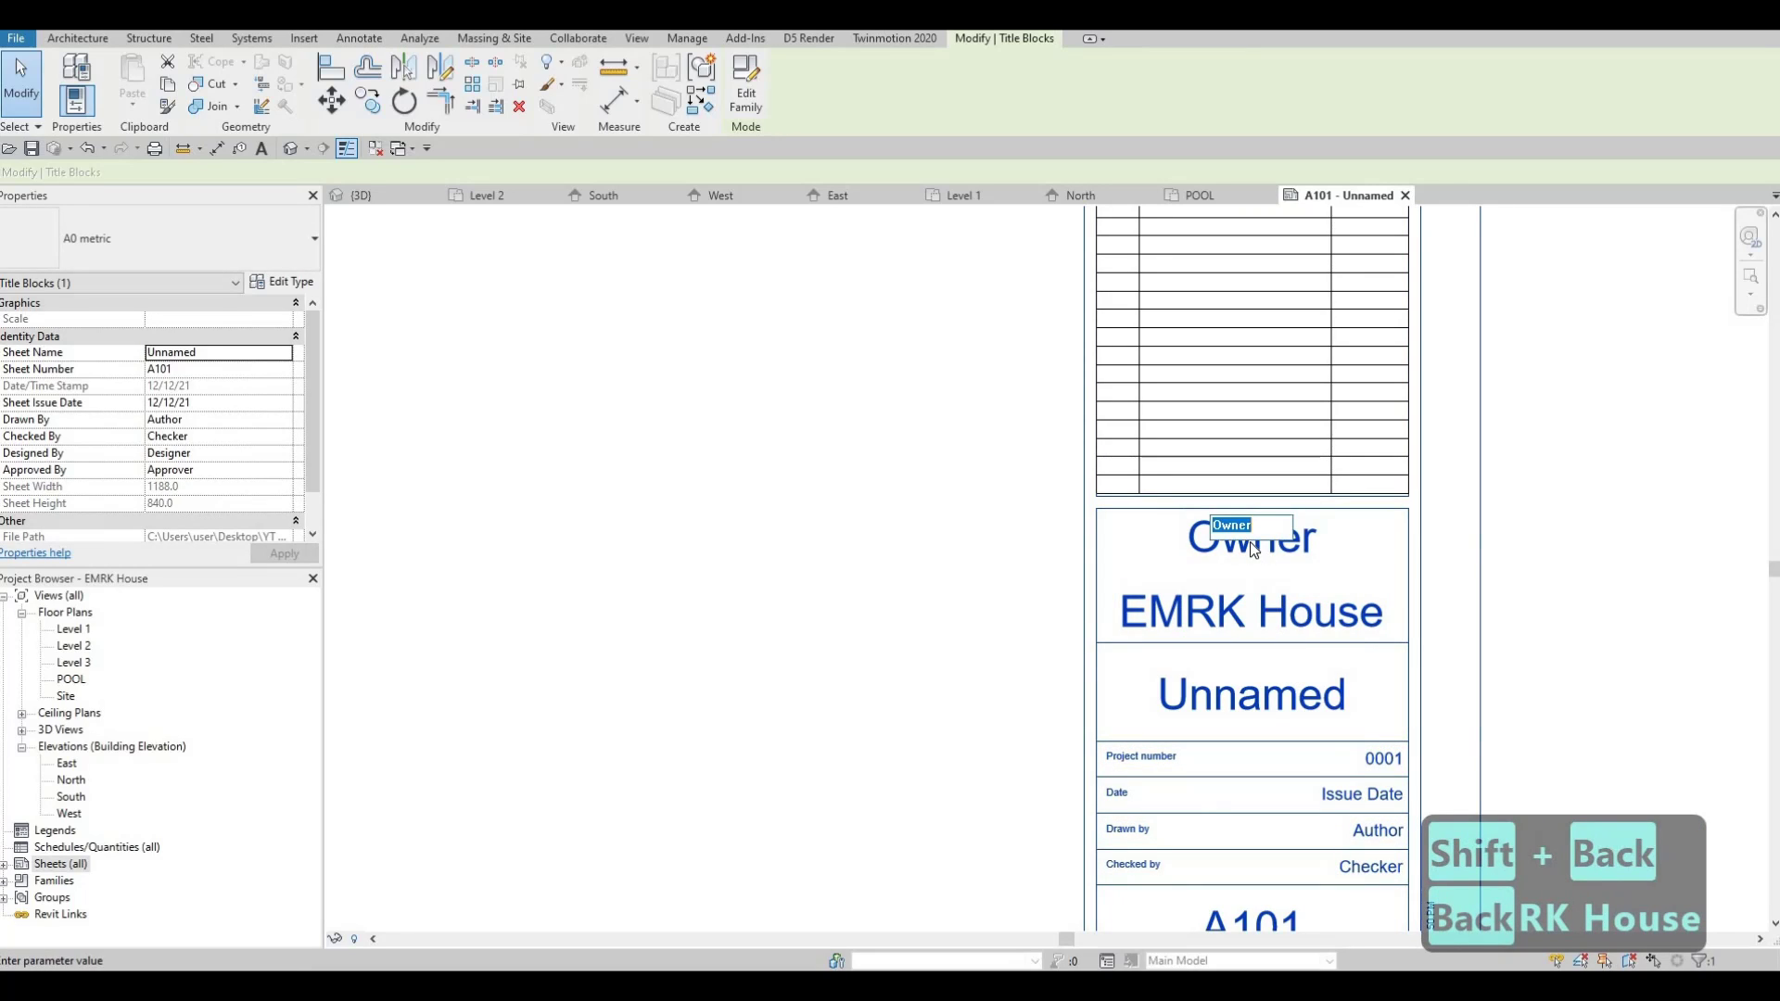
{"action": "type", "text": "AC"}
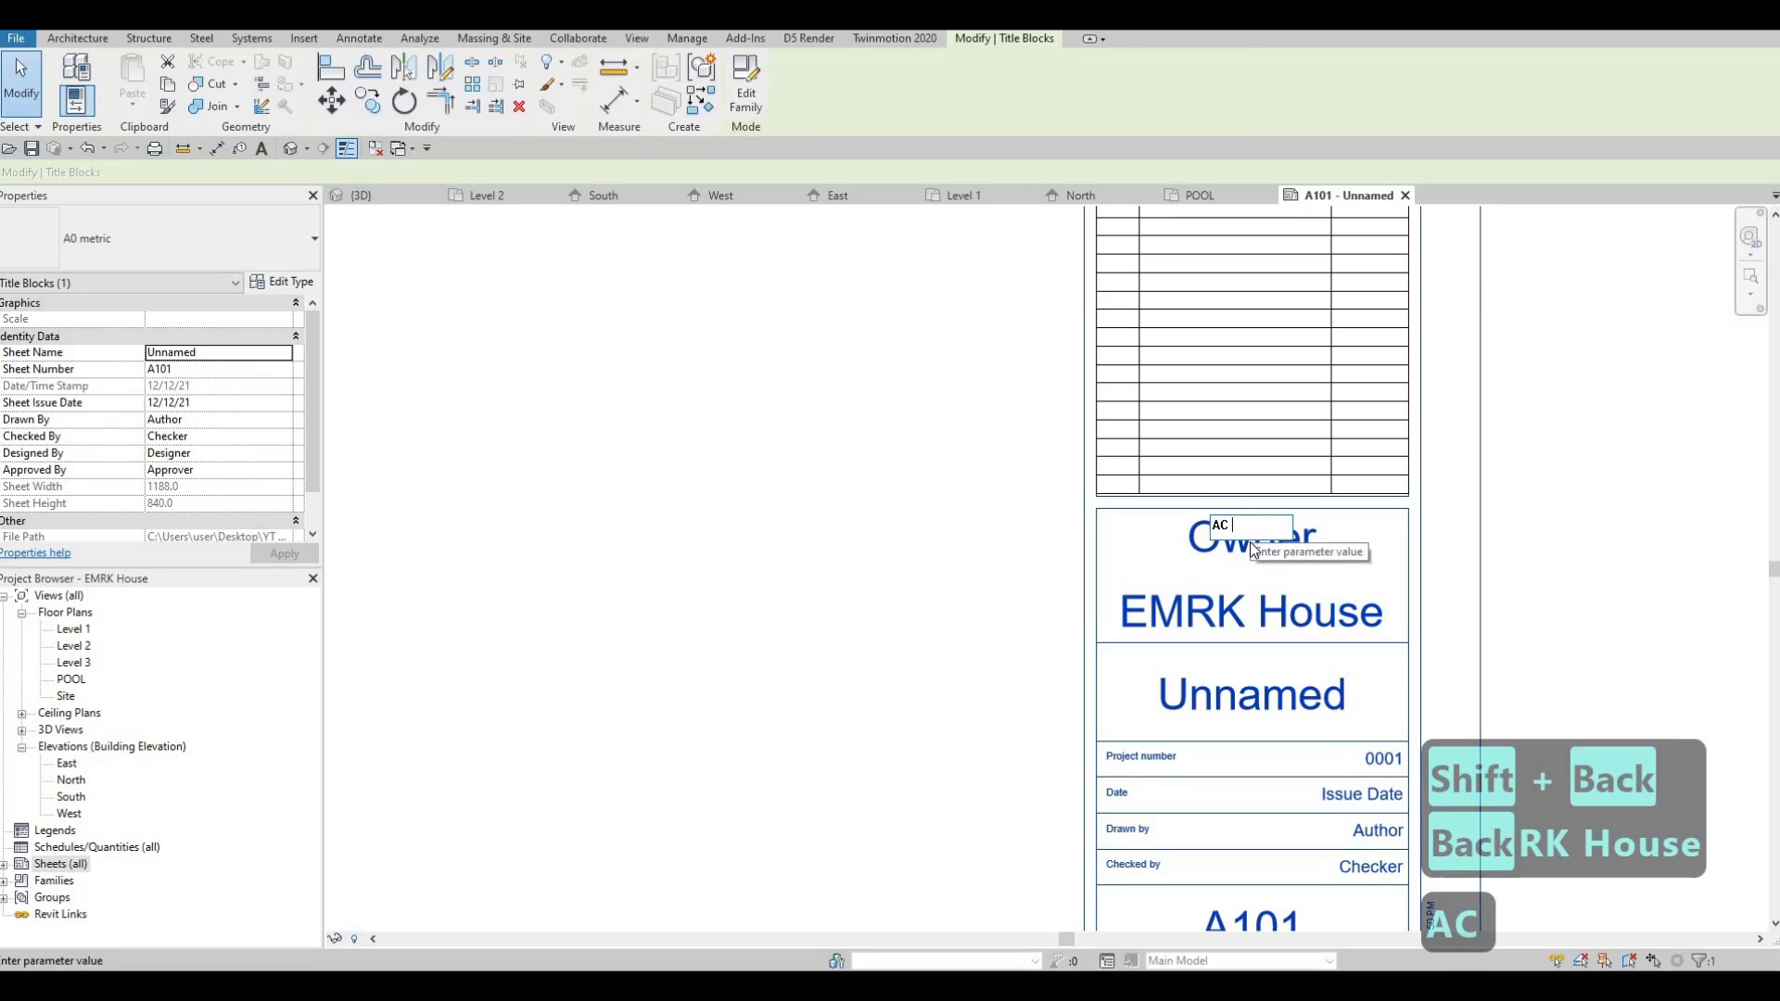
{"action": "type", "text": " D"}
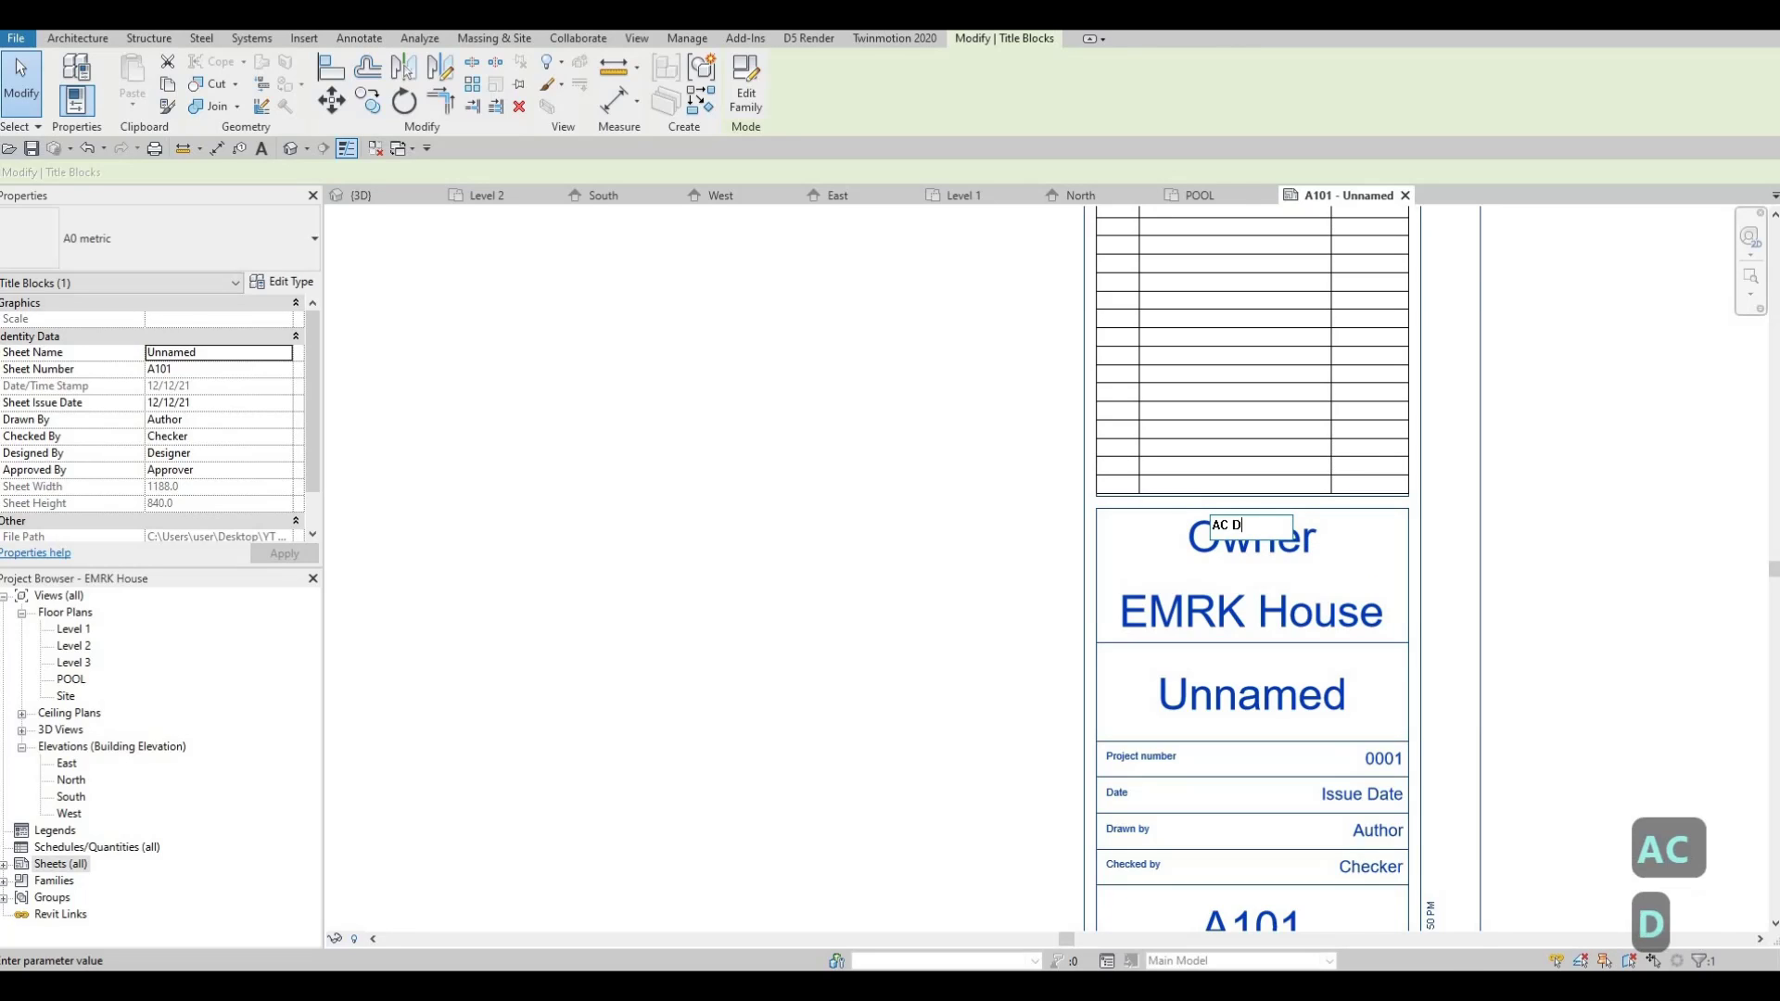
{"action": "type", "text": "esigns"}
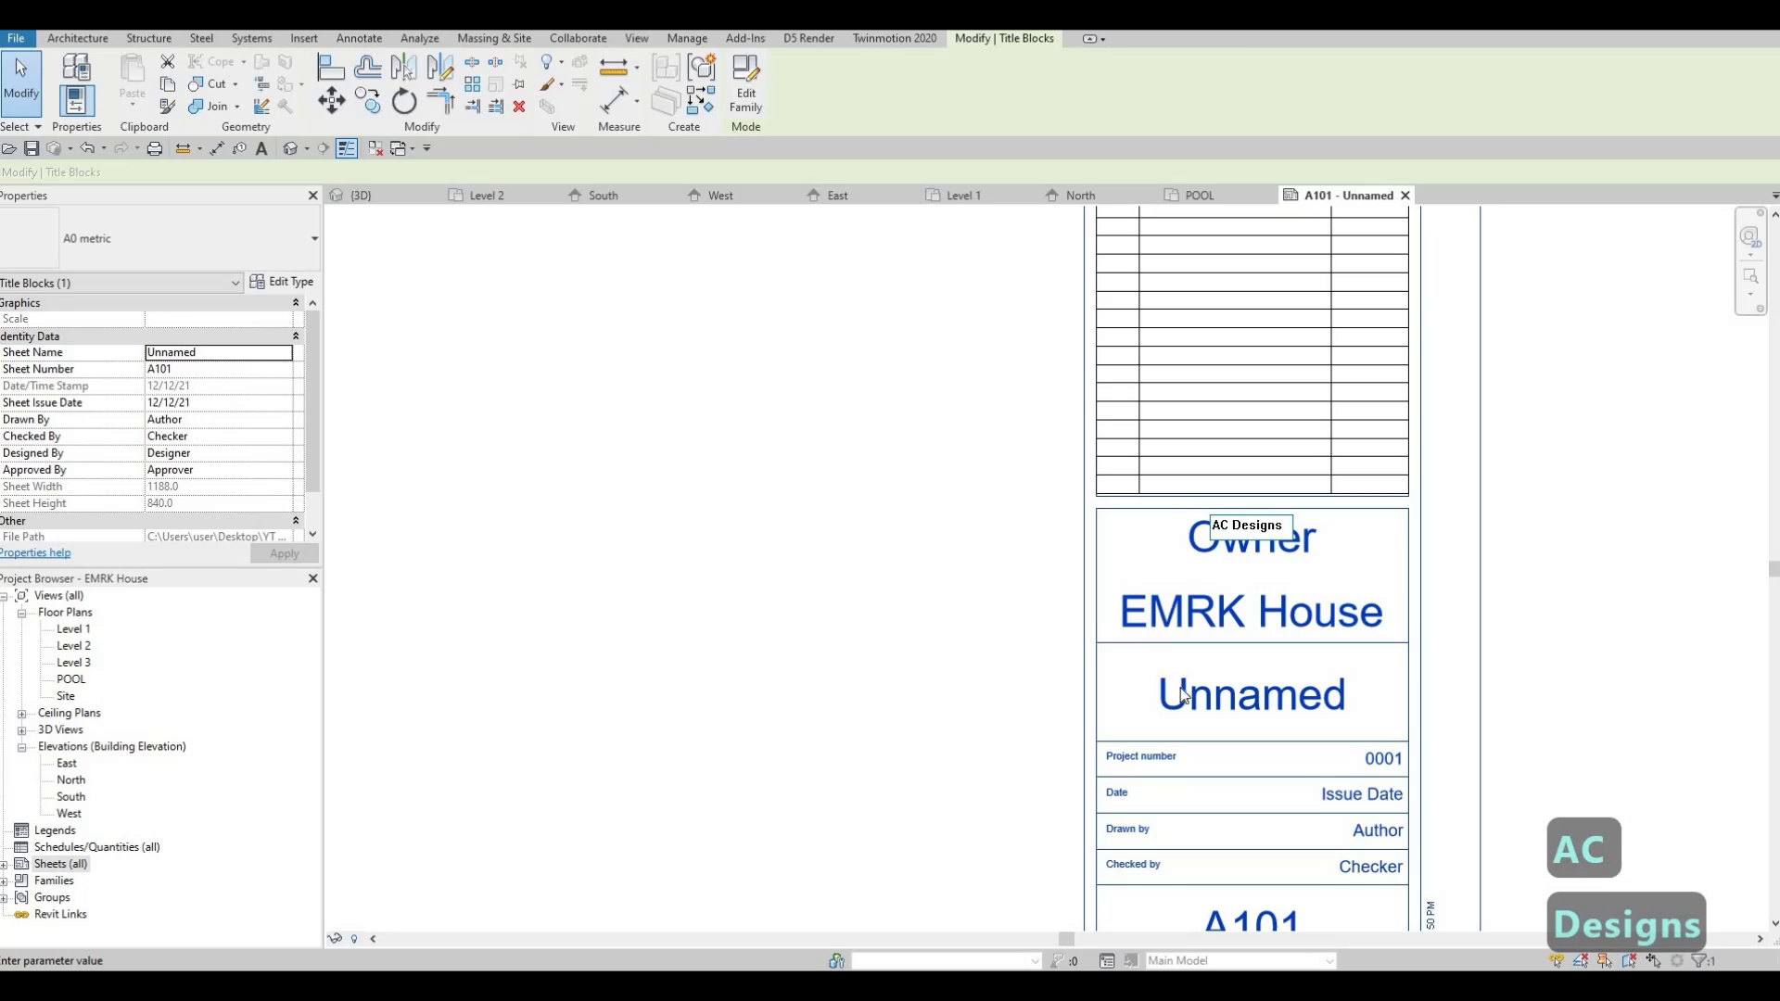
{"action": "left_click", "coordinate": [1210, 708]}
- Set the sheet name in the title block to Elevations
{"action": "left_click", "coordinate": [1209, 709]}
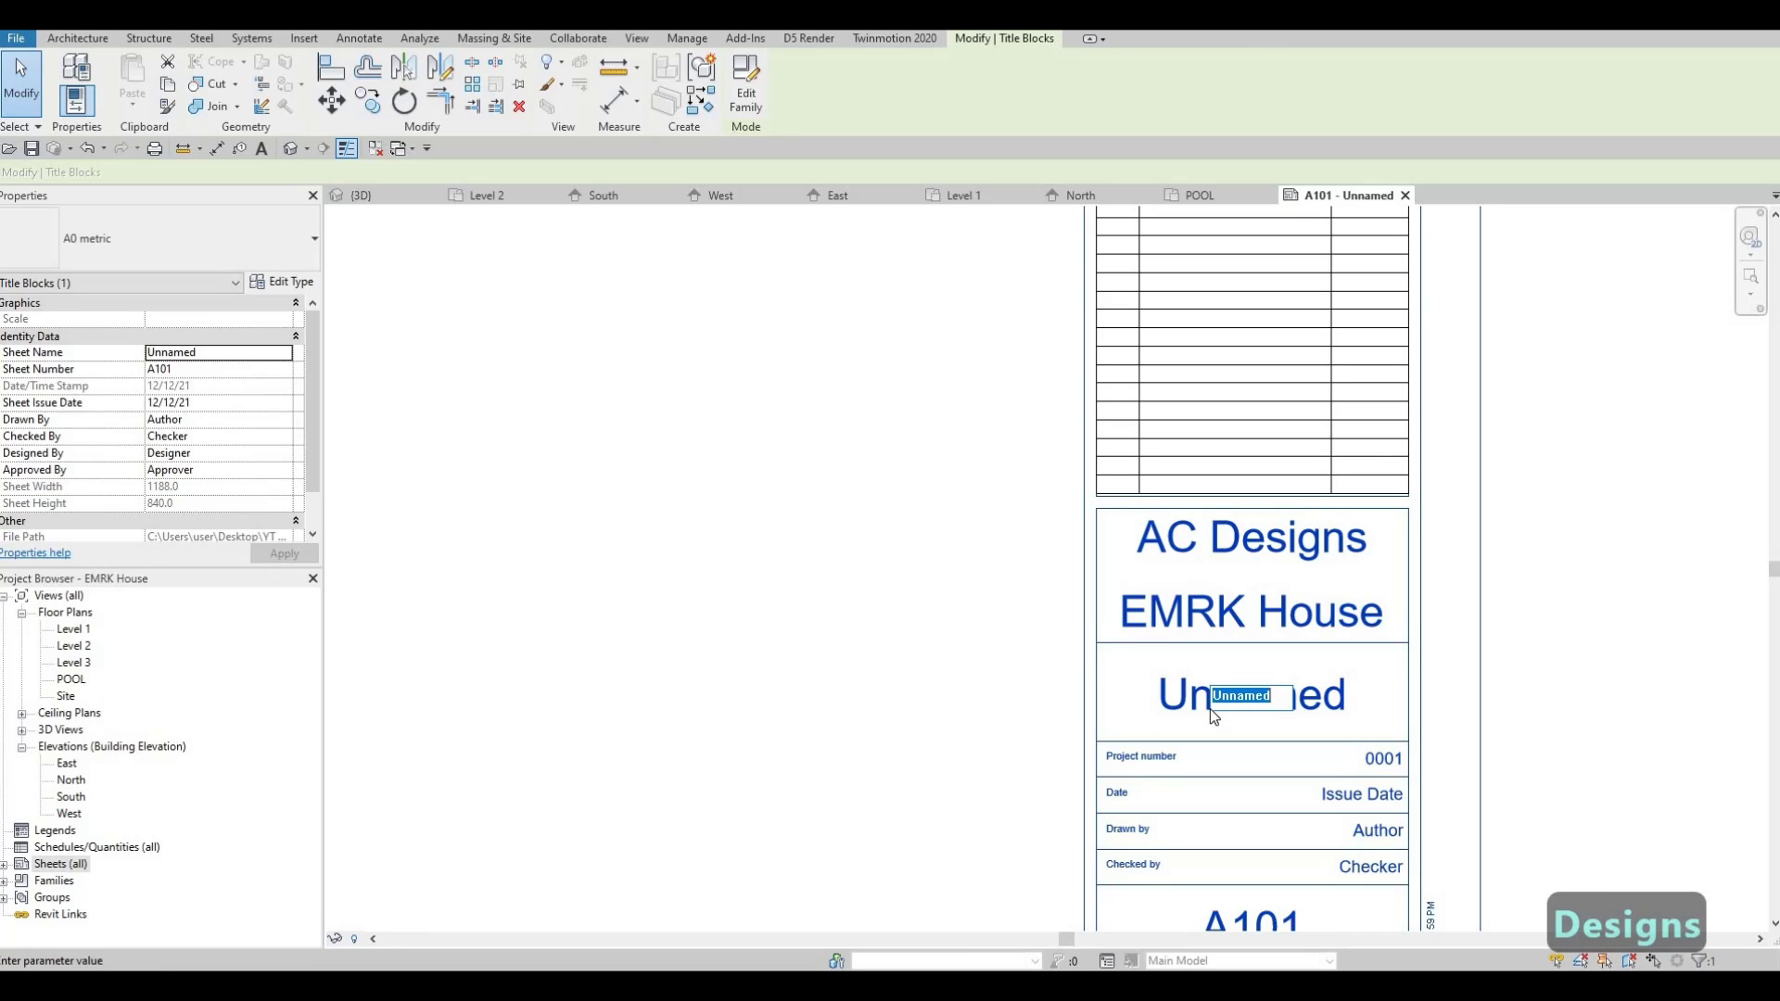
{"action": "type", "text": "E"}
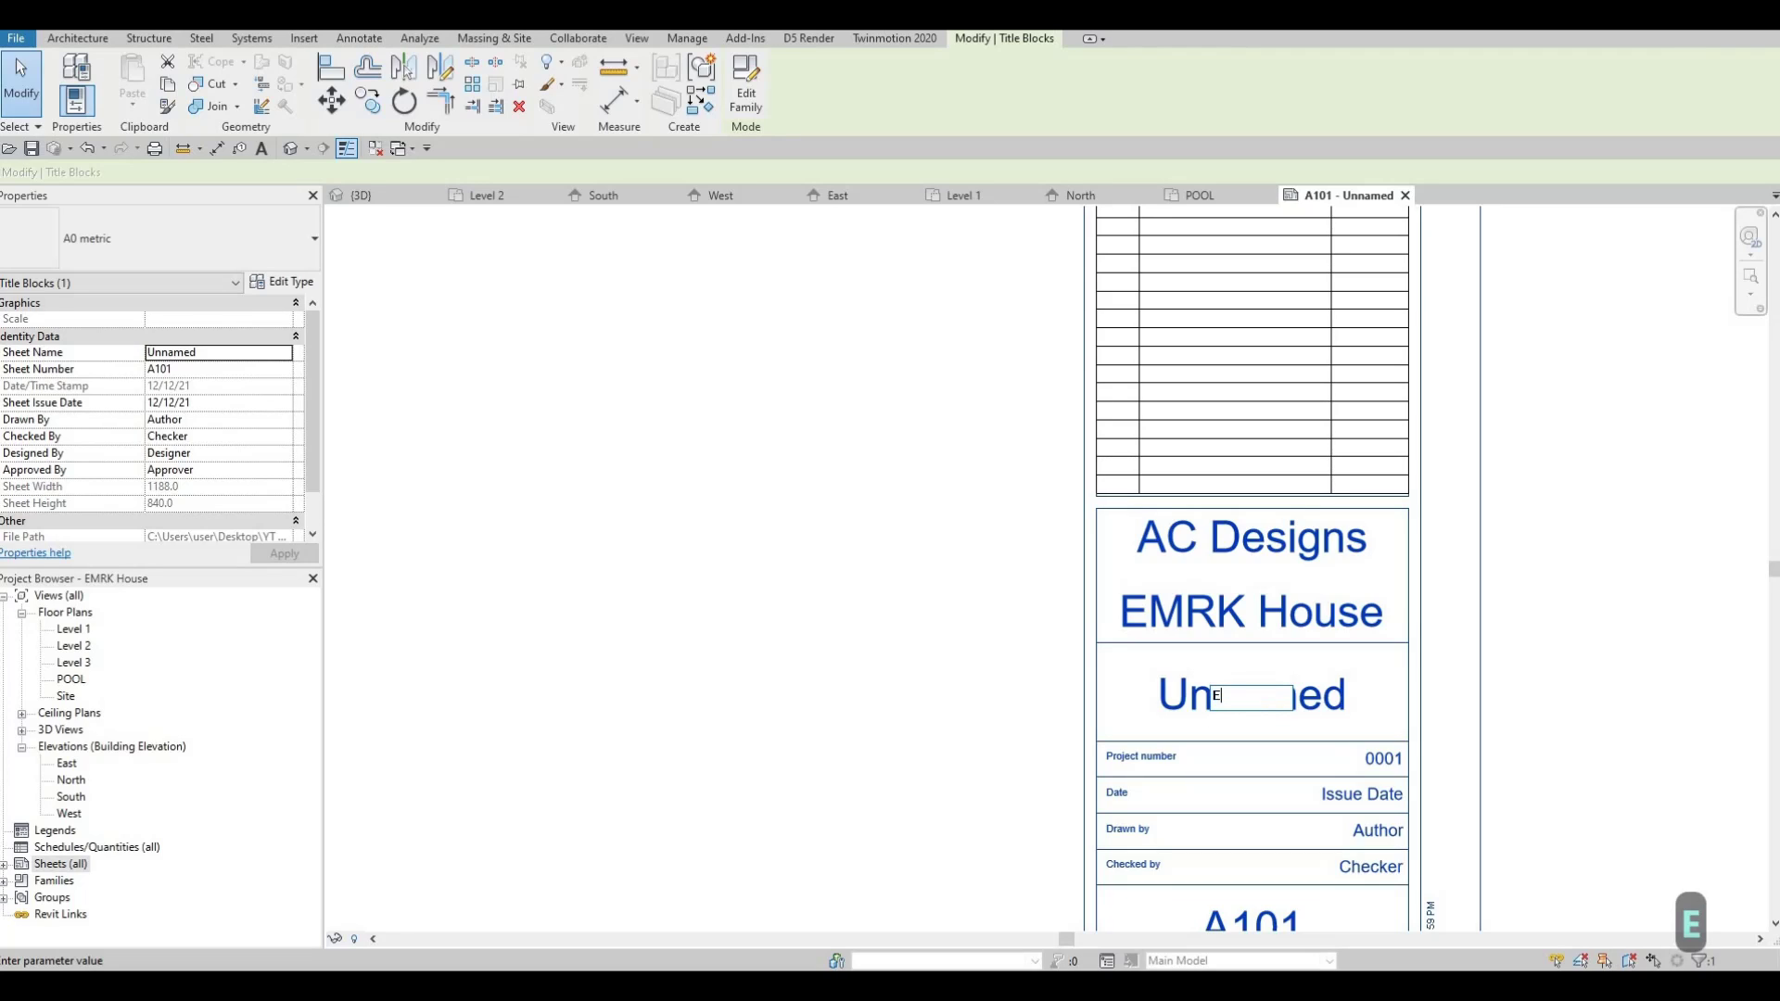
{"action": "type", "text": "lveations"}
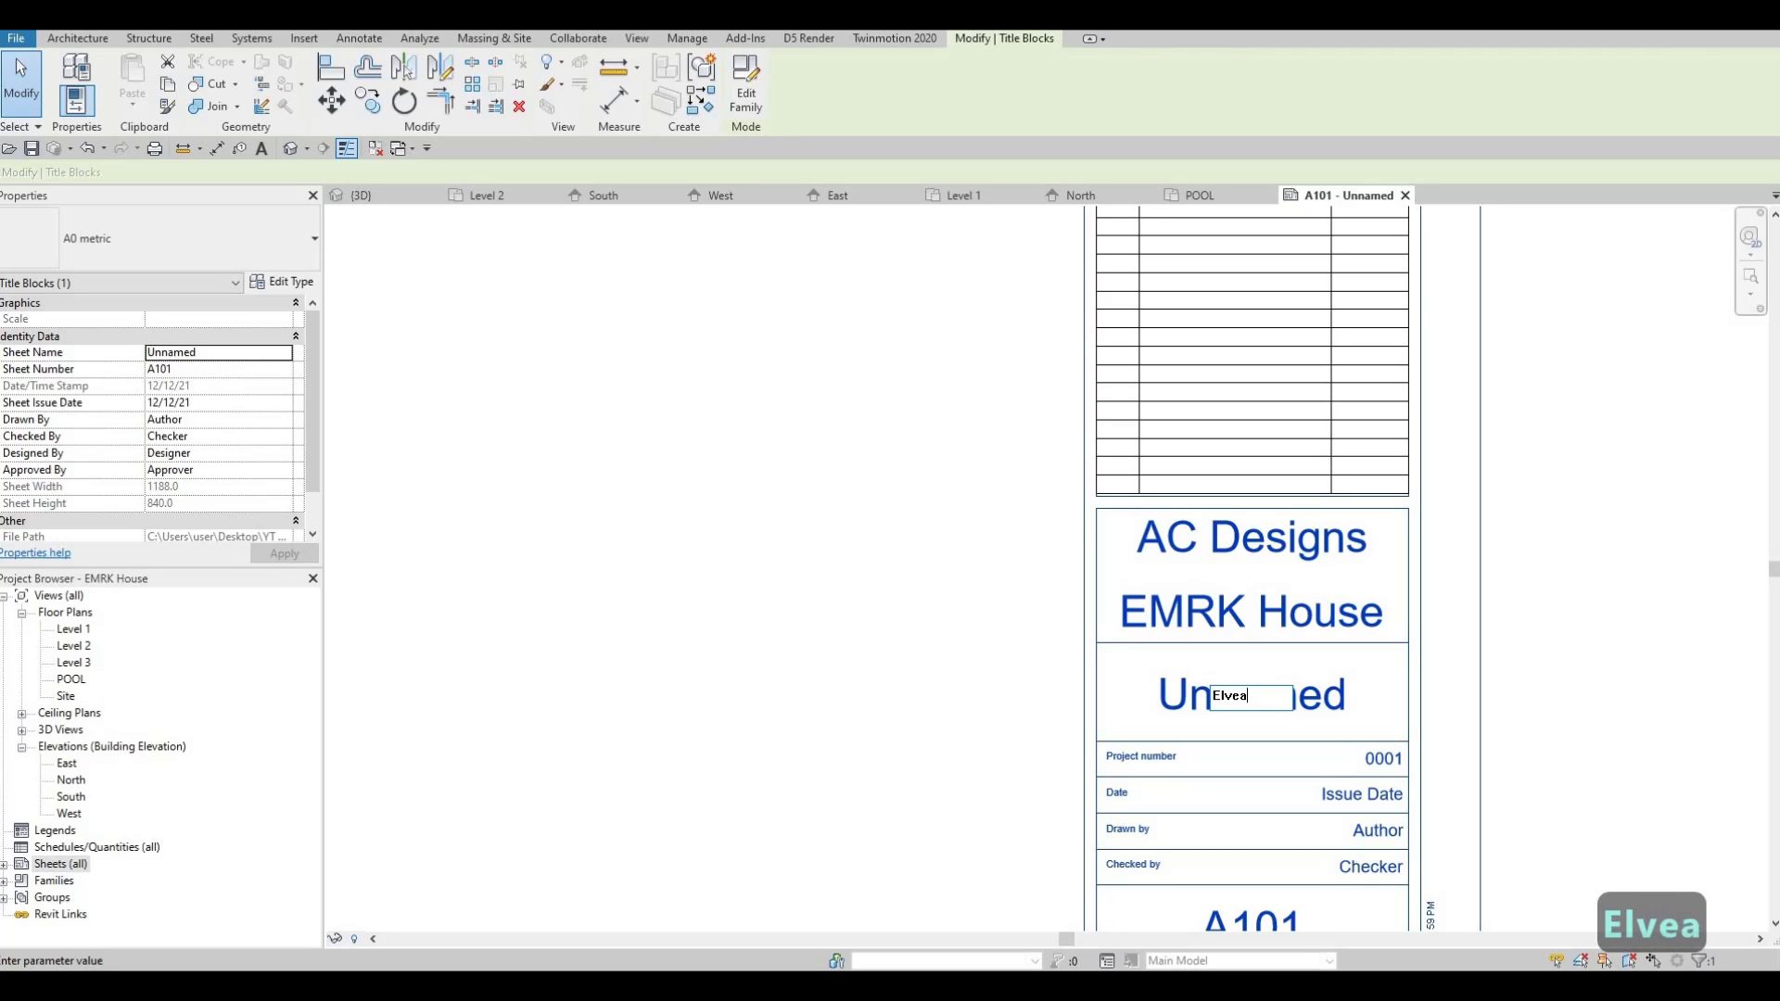
{"action": "key", "text": "BackSpace"}
{"action": "key", "text": "BackSpace"}
{"action": "key", "text": "BackSpace"}
{"action": "key", "text": "BackSpace"}
{"action": "key", "text": "BackSpace"}
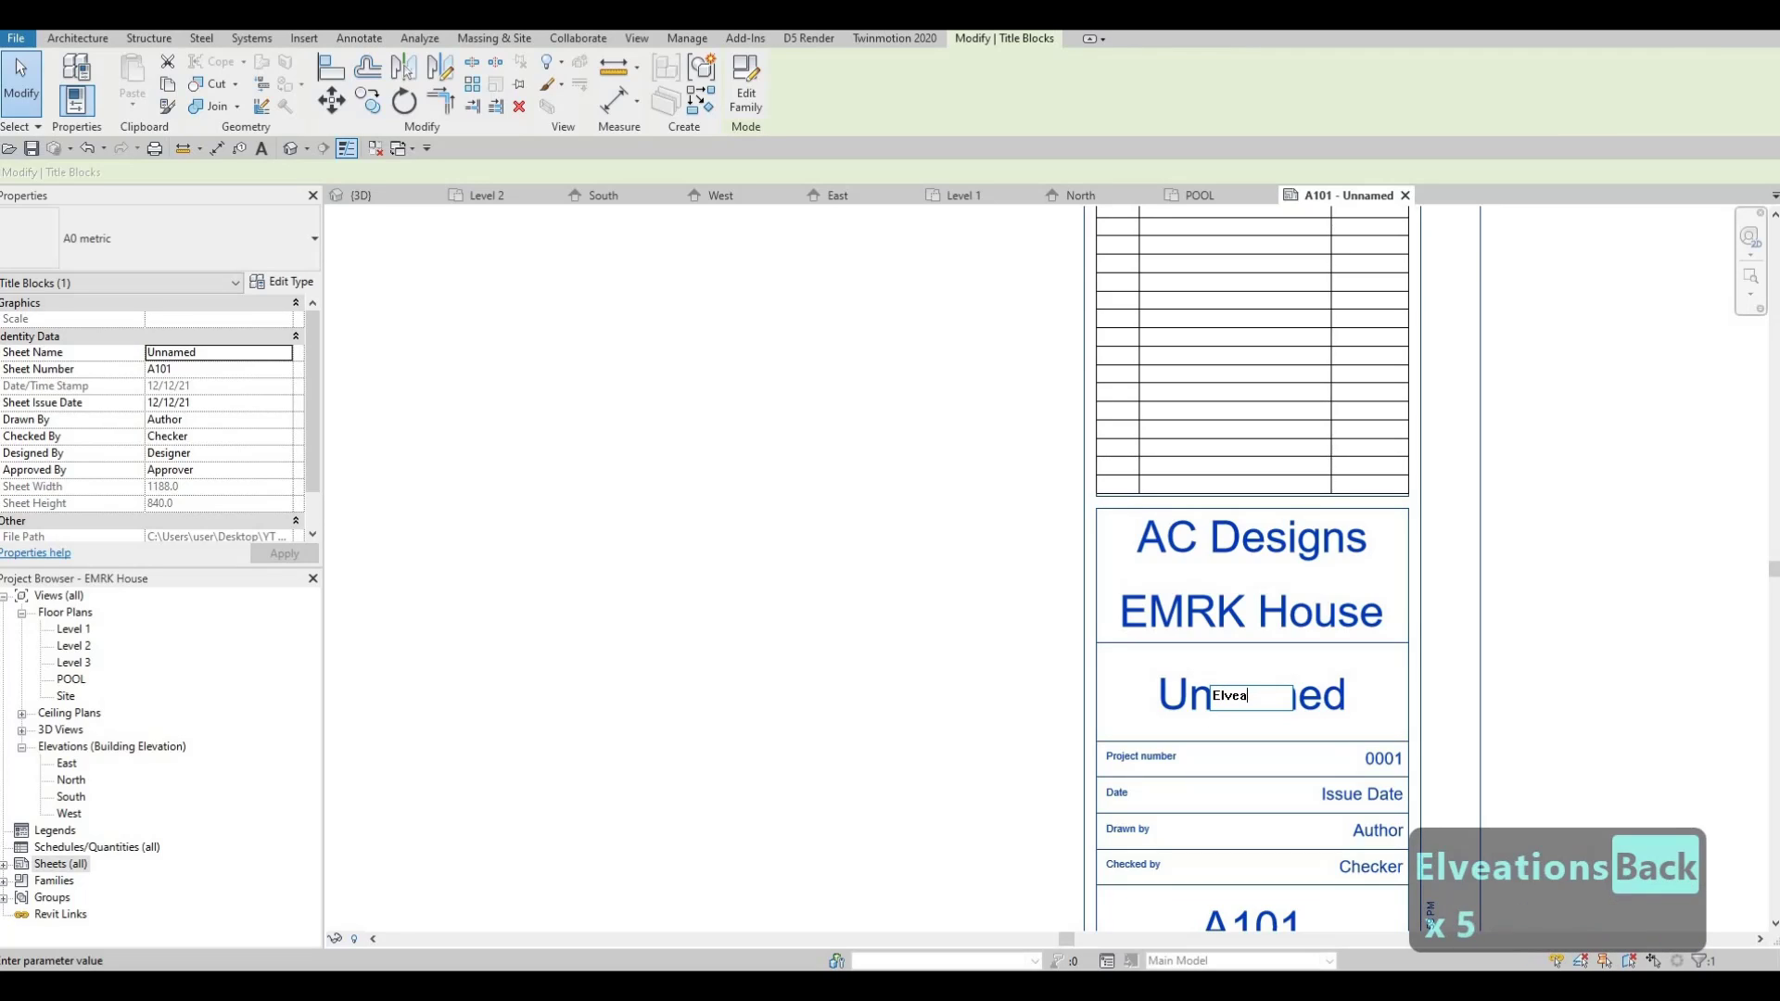
{"action": "key", "text": "BackSpace"}
{"action": "key", "text": "BackSpace"}
{"action": "key", "text": "BackSpace"}
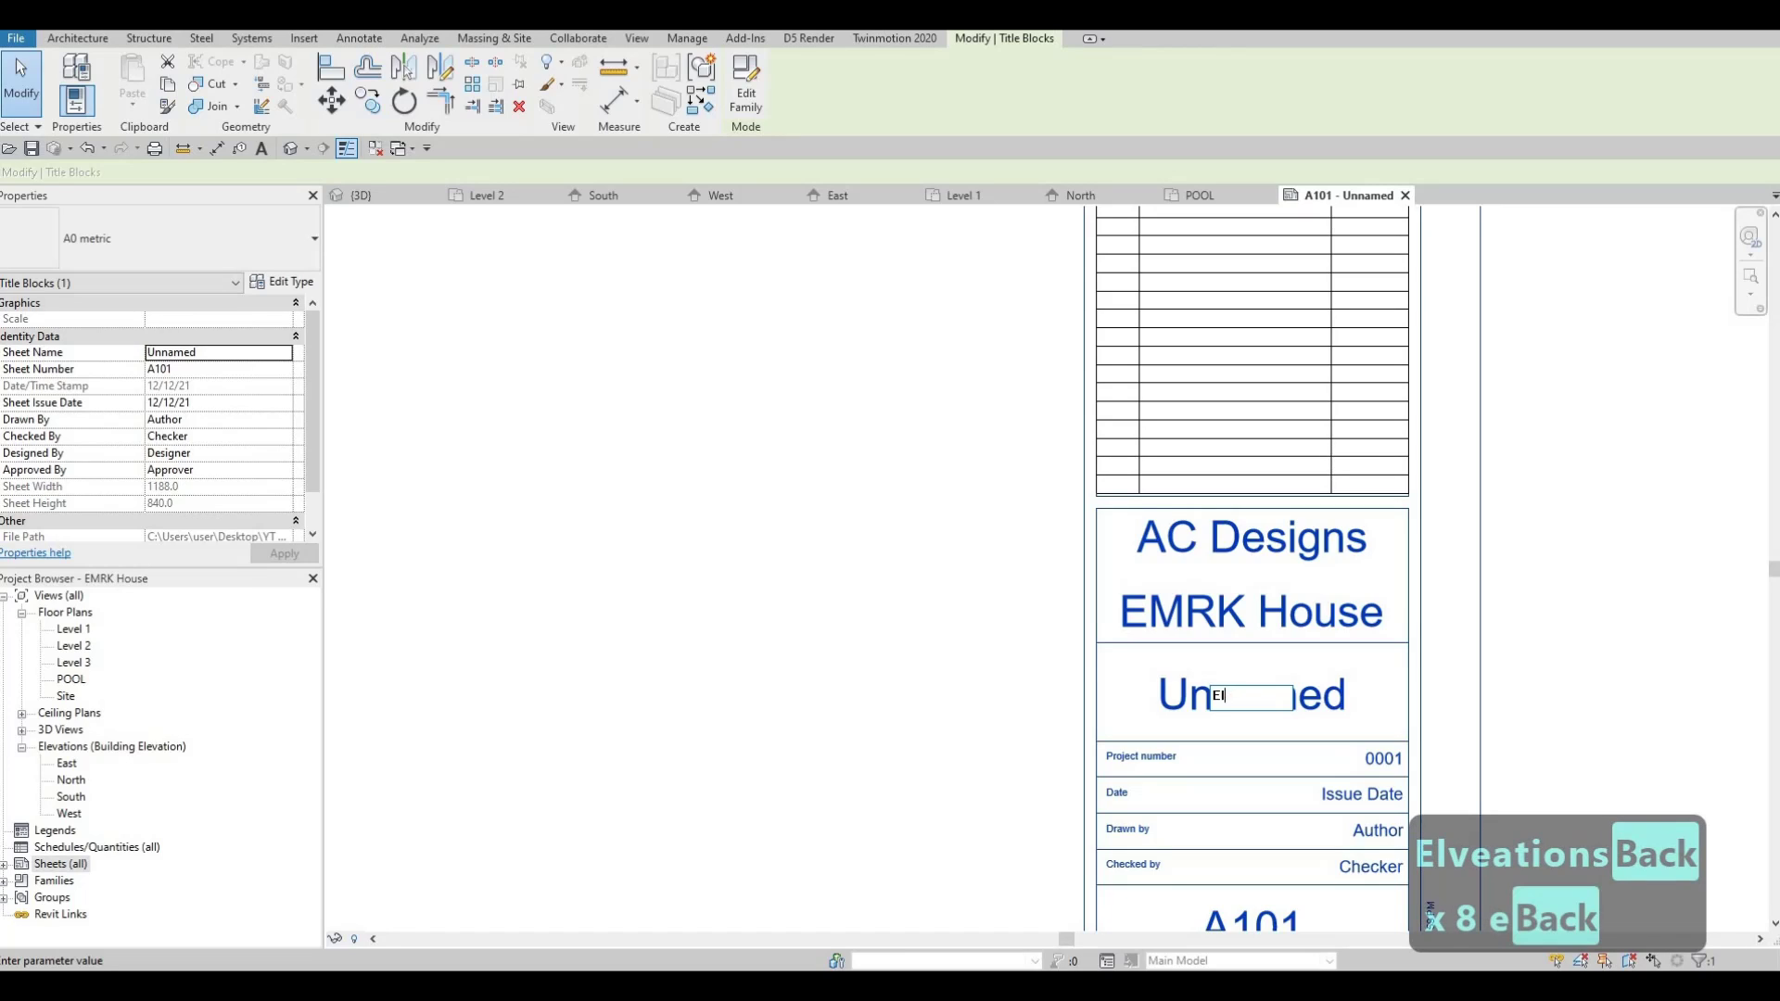
{"action": "type", "text": "Elevations"}
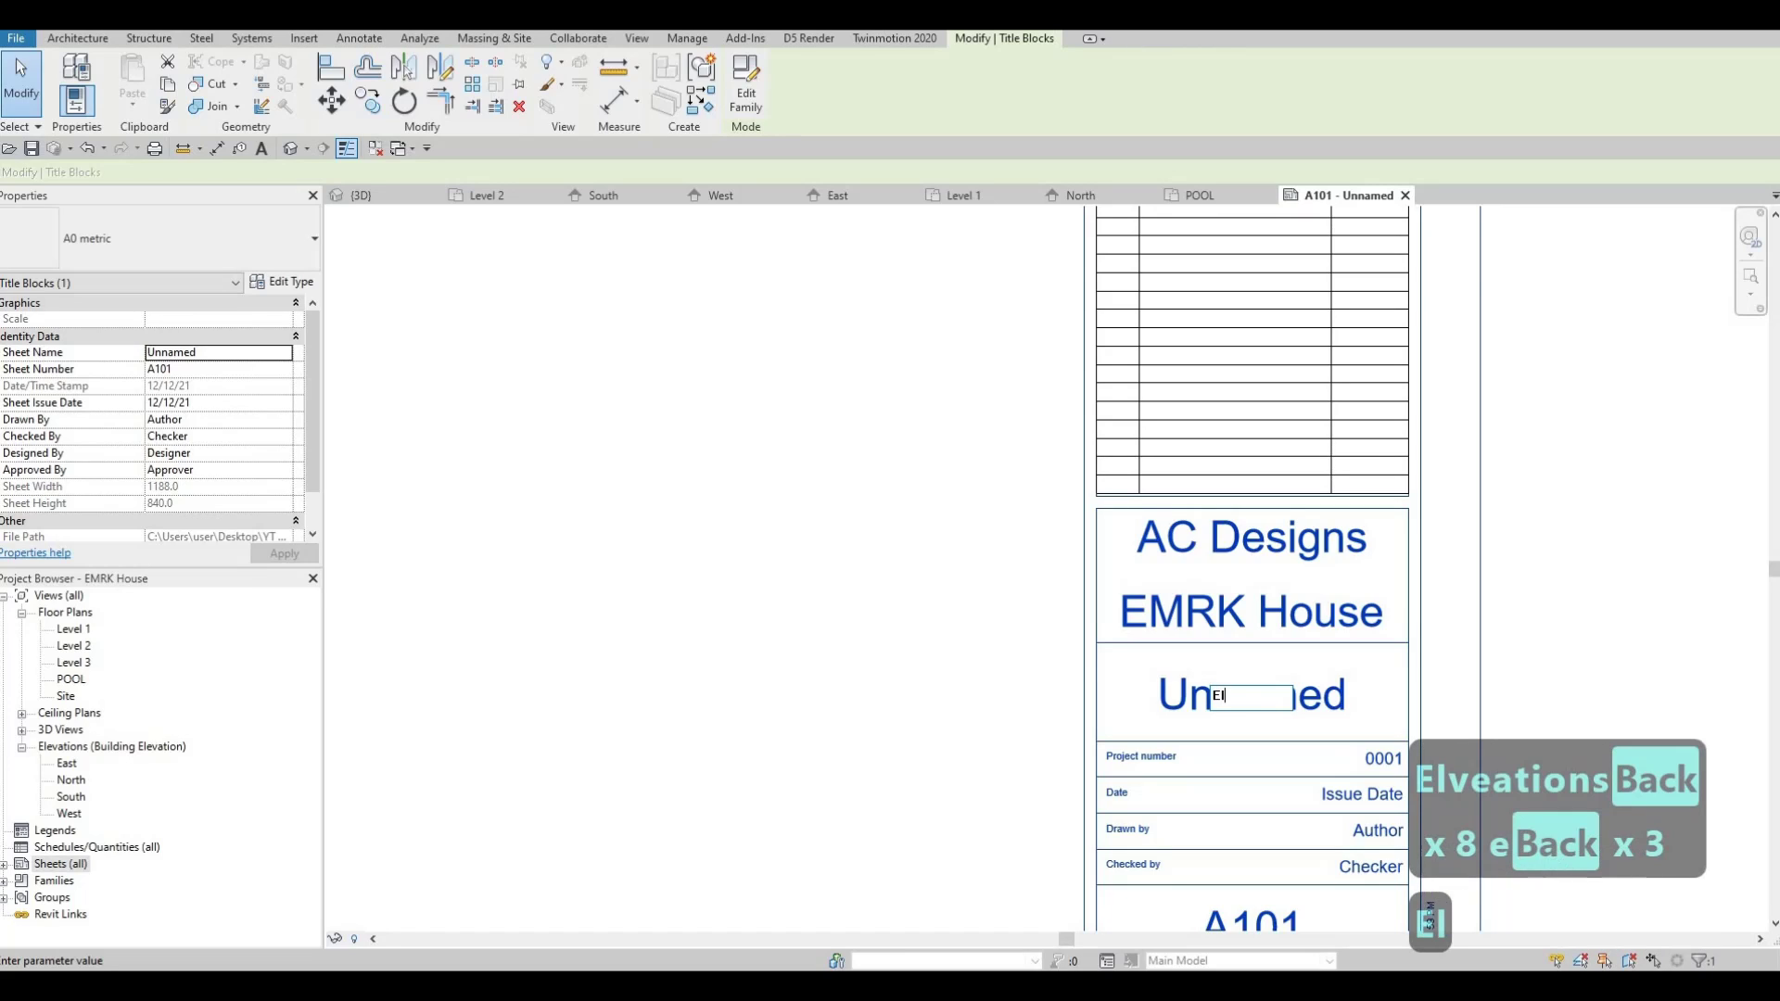
{"action": "left_click", "coordinate": [986, 663]}
- Place the East elevation view on the sheet, near the upper edge of the drawing area
{"action": "scroll", "coordinate": [1004, 683], "scroll_direction": "down", "scroll_amount": 2}
{"action": "middle_click_drag", "start_coordinate": [1020, 626], "coordinate": [1381, 563]}
{"action": "scroll", "coordinate": [1386, 565], "scroll_direction": "down", "scroll_amount": 1}
{"action": "scroll", "coordinate": [1409, 589], "scroll_direction": "down", "scroll_amount": 1}
{"action": "middle_click_drag", "start_coordinate": [485, 596], "coordinate": [590, 600]}
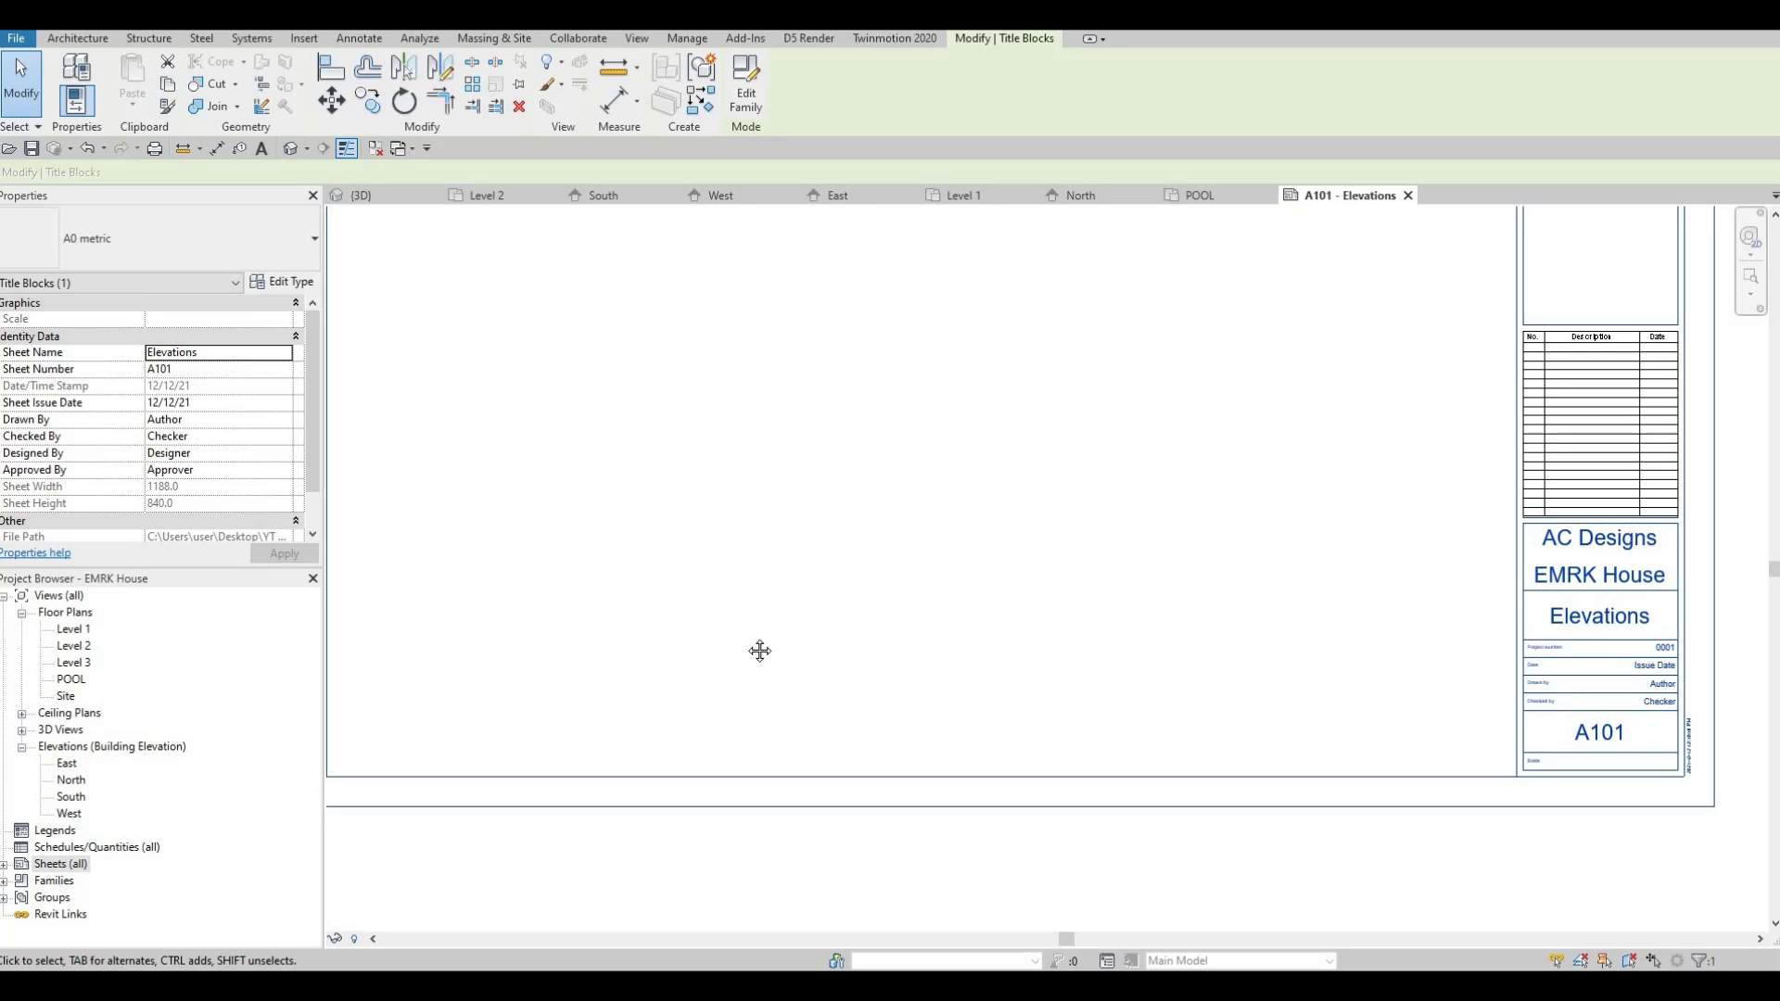
{"action": "scroll", "coordinate": [839, 749], "scroll_direction": "down", "scroll_amount": 1}
{"action": "scroll", "coordinate": [916, 792], "scroll_direction": "down", "scroll_amount": 1}
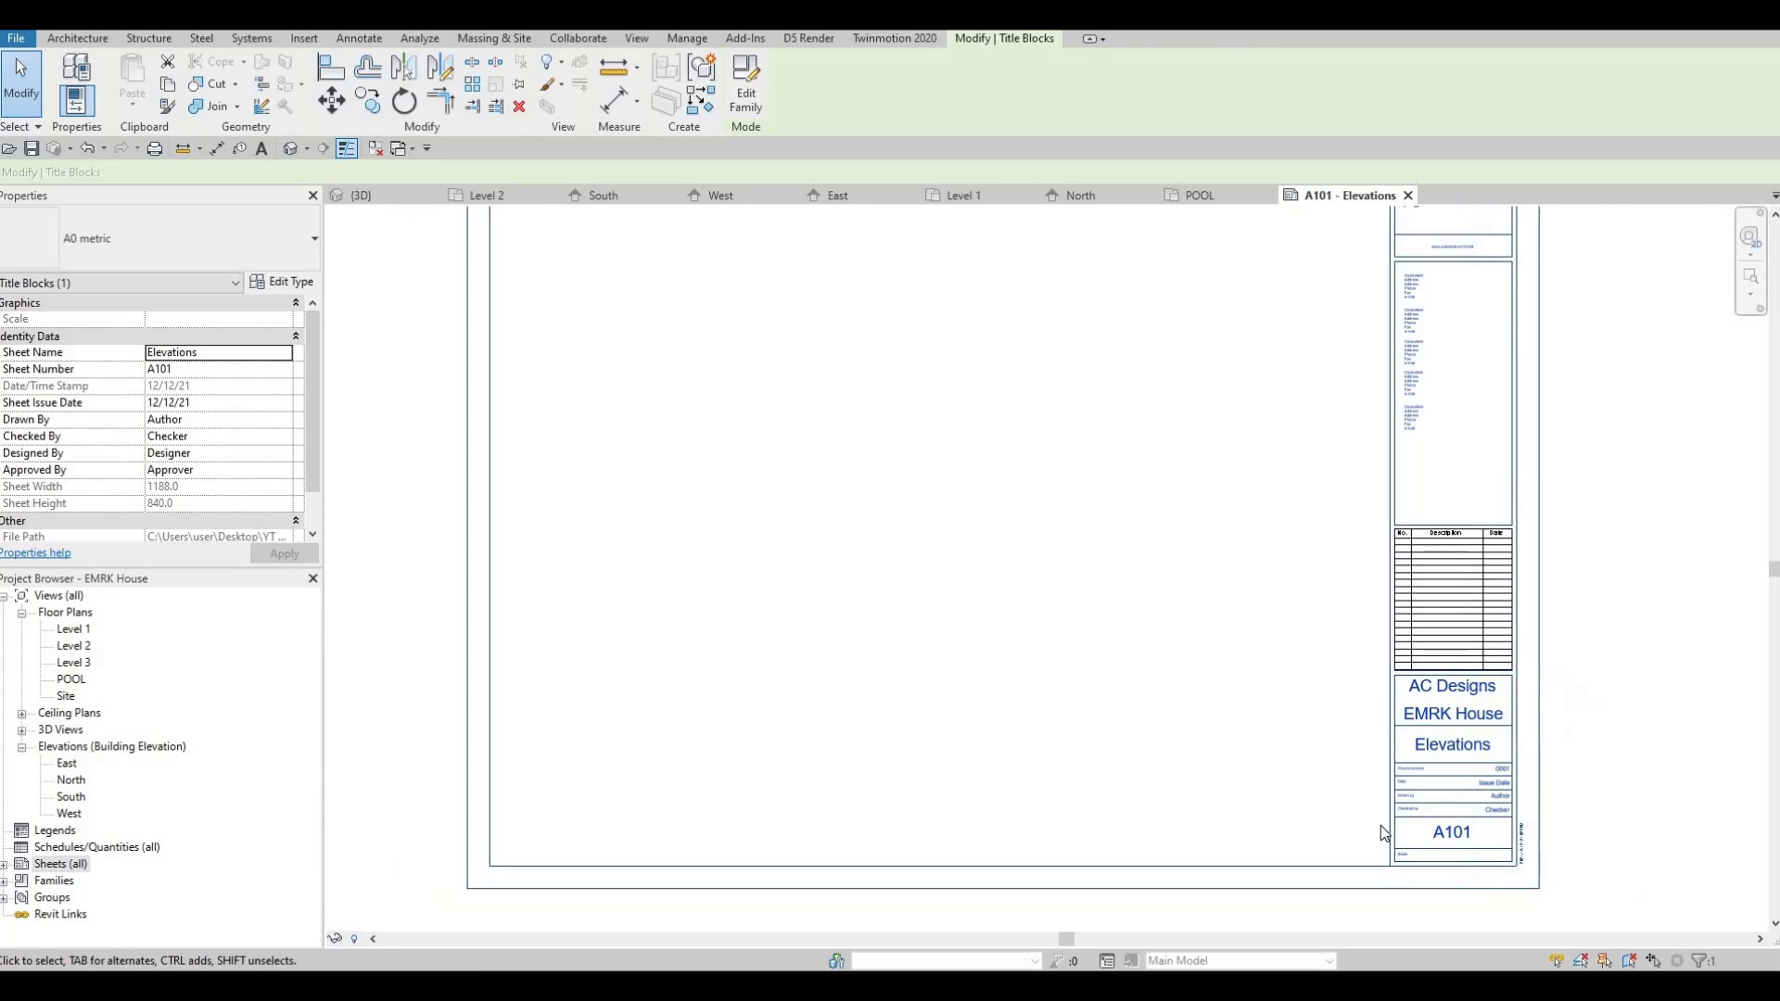
{"action": "left_click", "coordinate": [65, 765]}
{"action": "left_click_drag", "start_coordinate": [727, 483], "coordinate": [727, 484]}
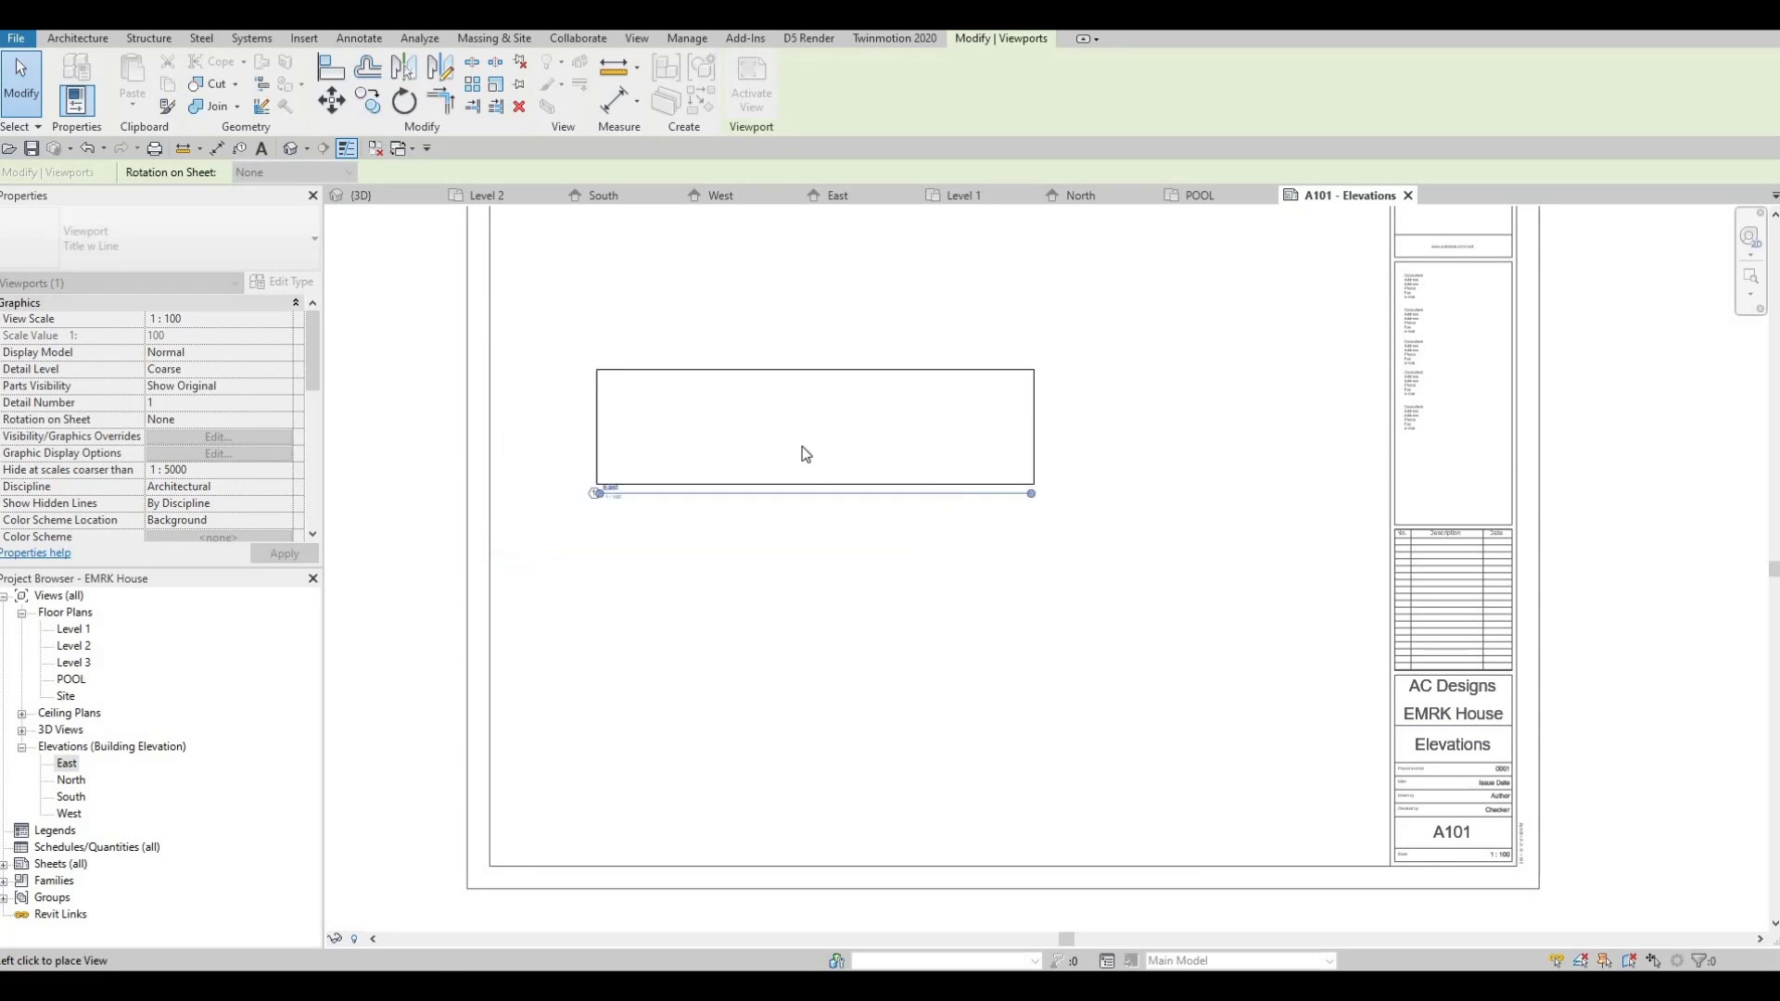
{"action": "scroll", "coordinate": [788, 440], "scroll_direction": "up", "scroll_amount": 2, "text": "ctrl"}
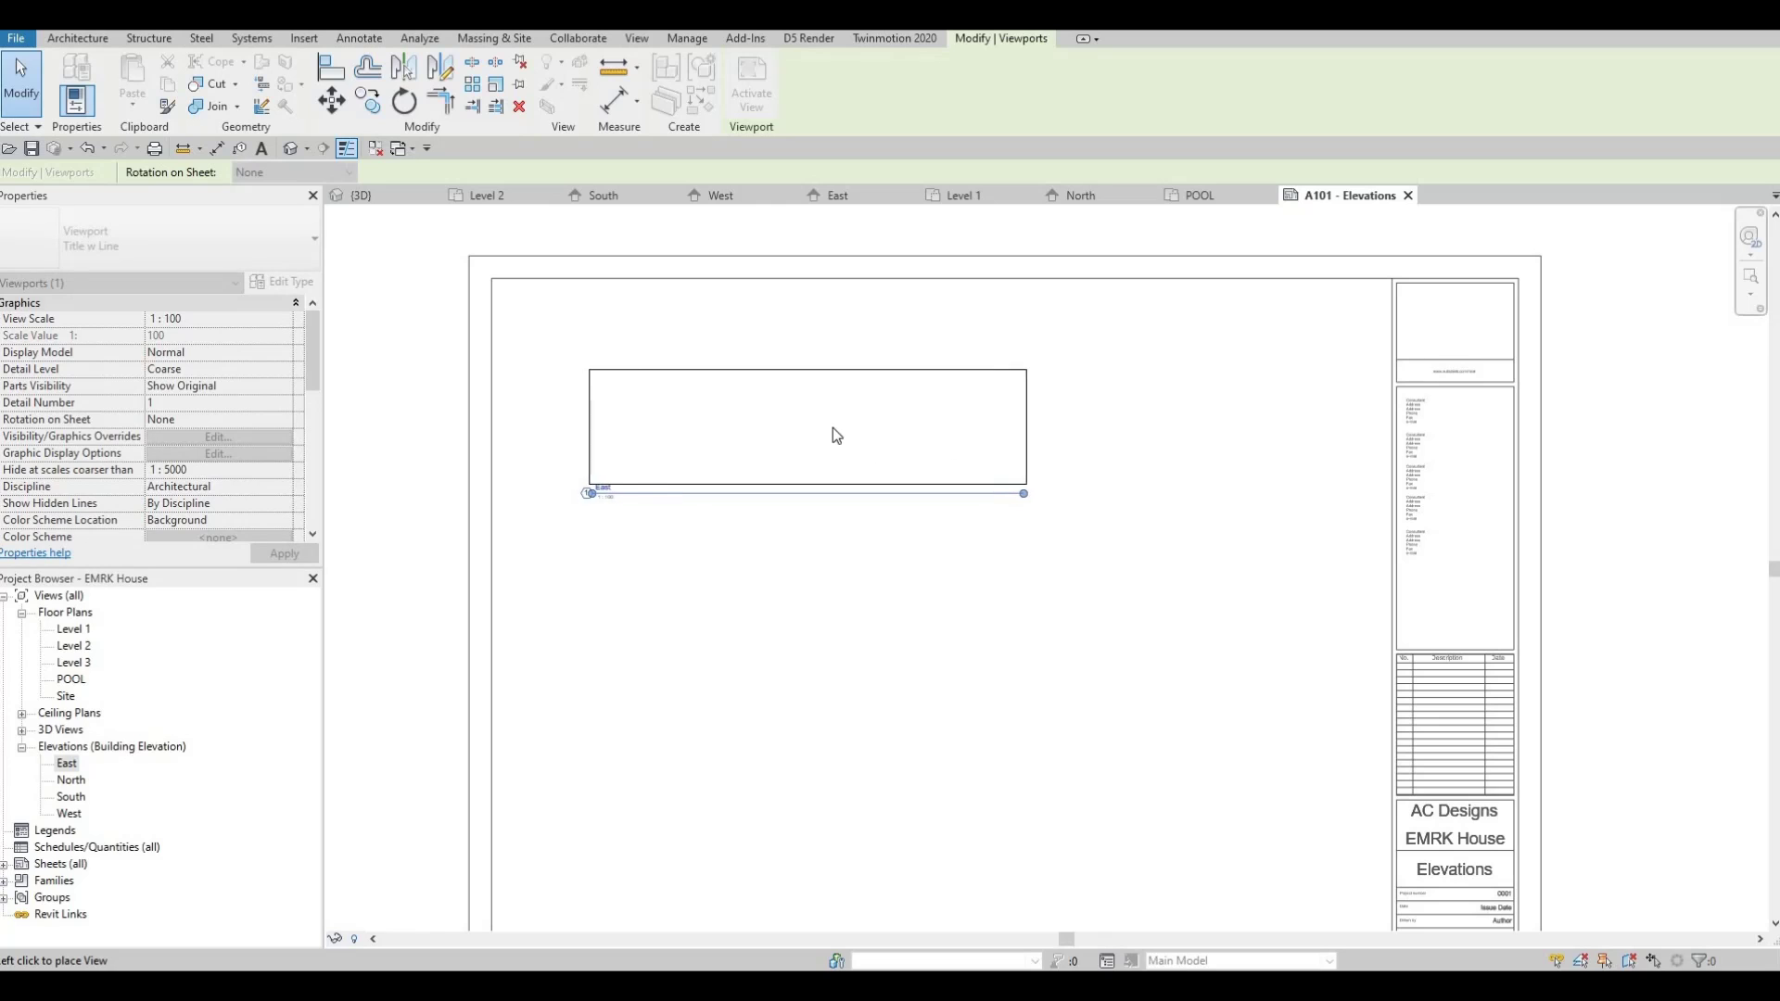
{"action": "left_click", "coordinate": [827, 421]}
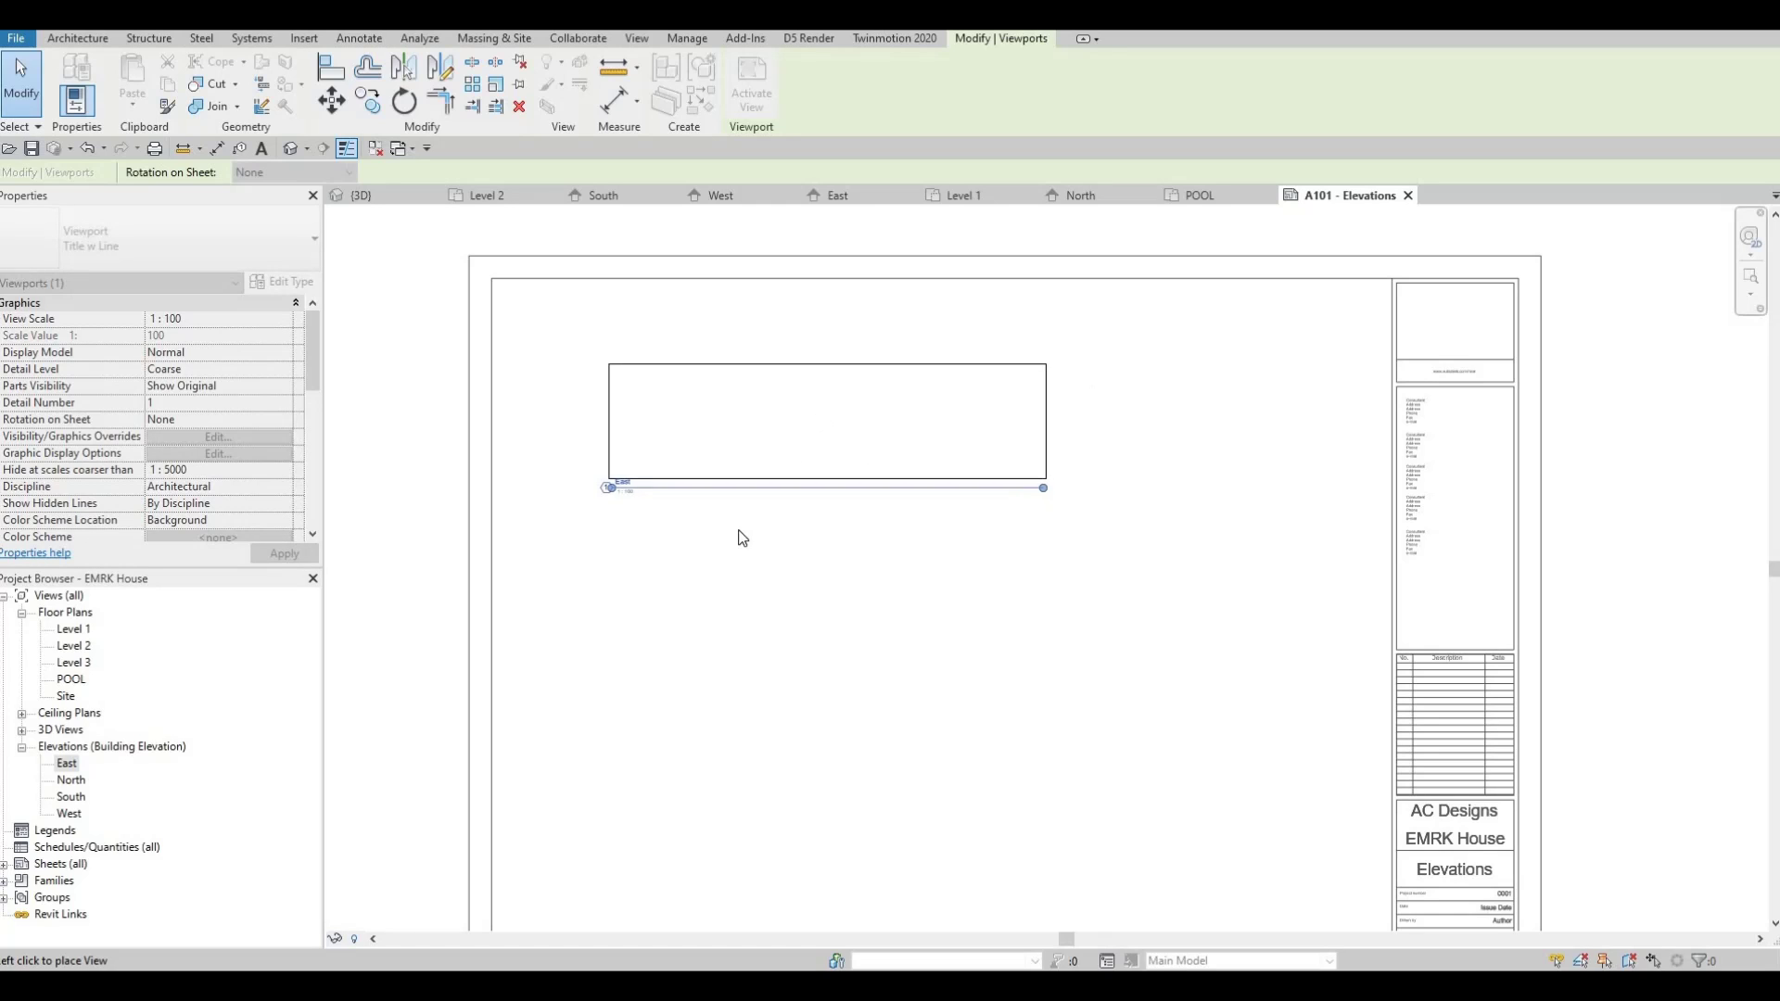
- Place the North and South elevation views on the sheet, stacked in that order below the East elevation
{"action": "left_click", "coordinate": [71, 780]}
{"action": "left_click_drag", "start_coordinate": [660, 660], "coordinate": [859, 573]}
{"action": "left_click", "coordinate": [419, 808]}
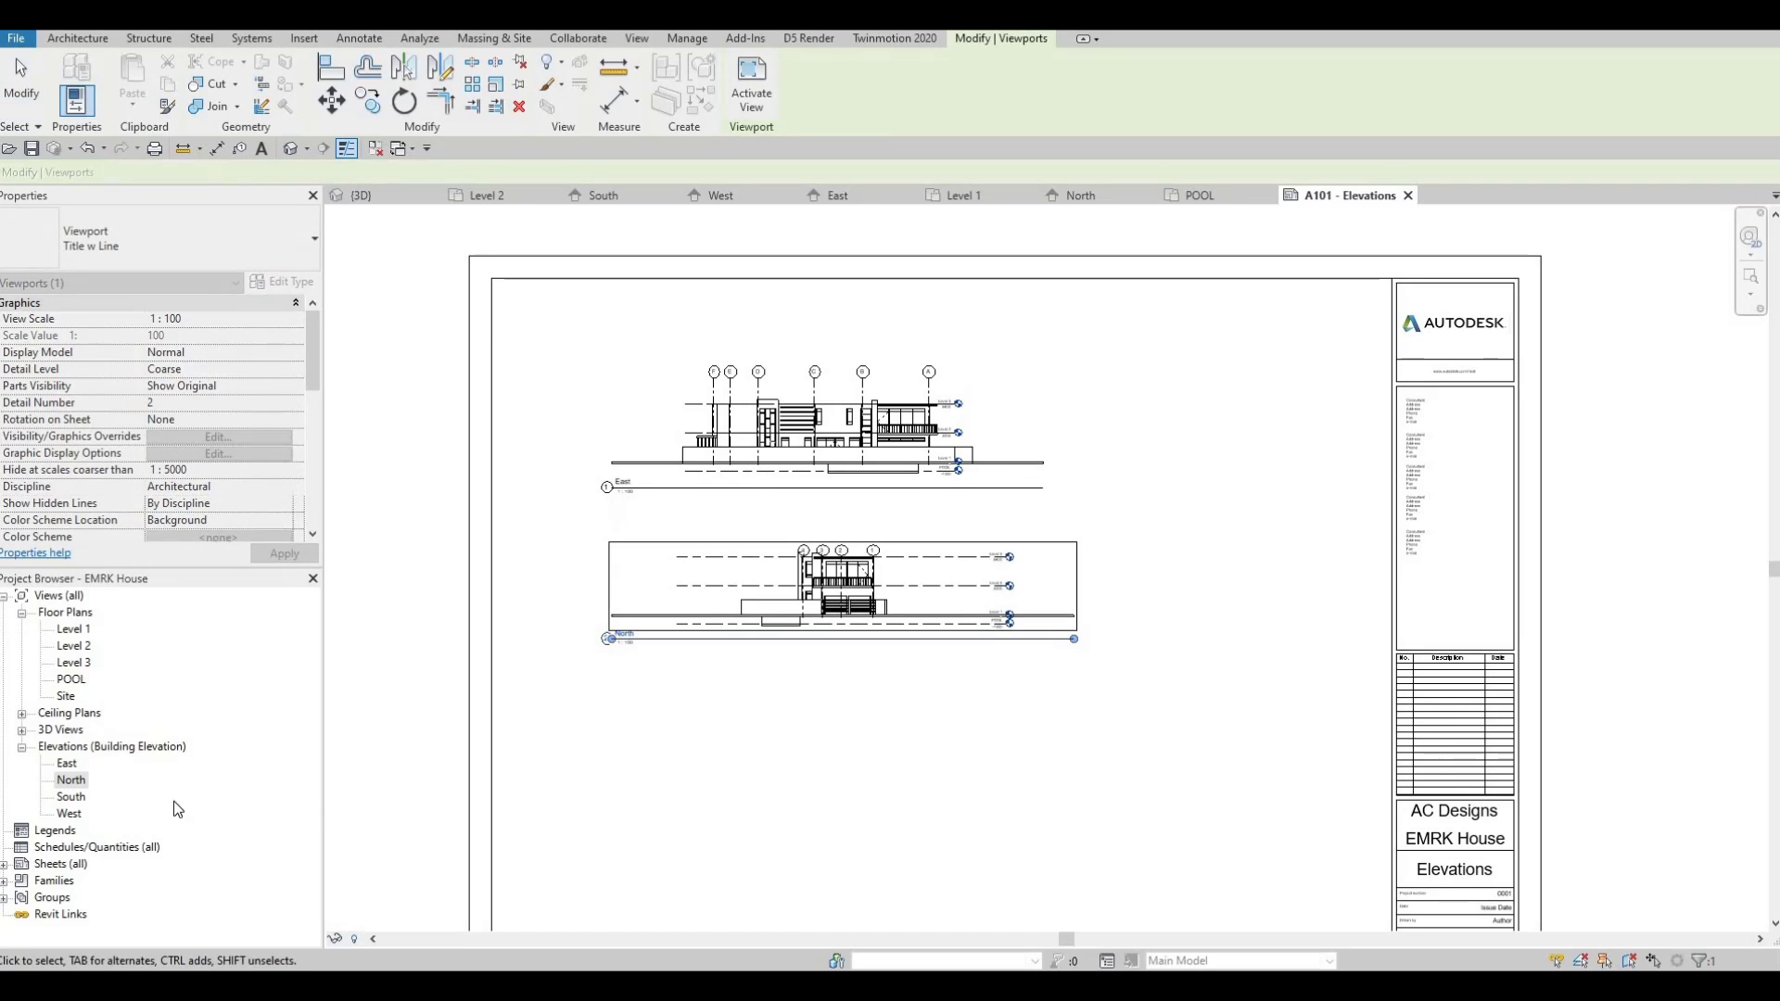
{"action": "left_click", "coordinate": [70, 797]}
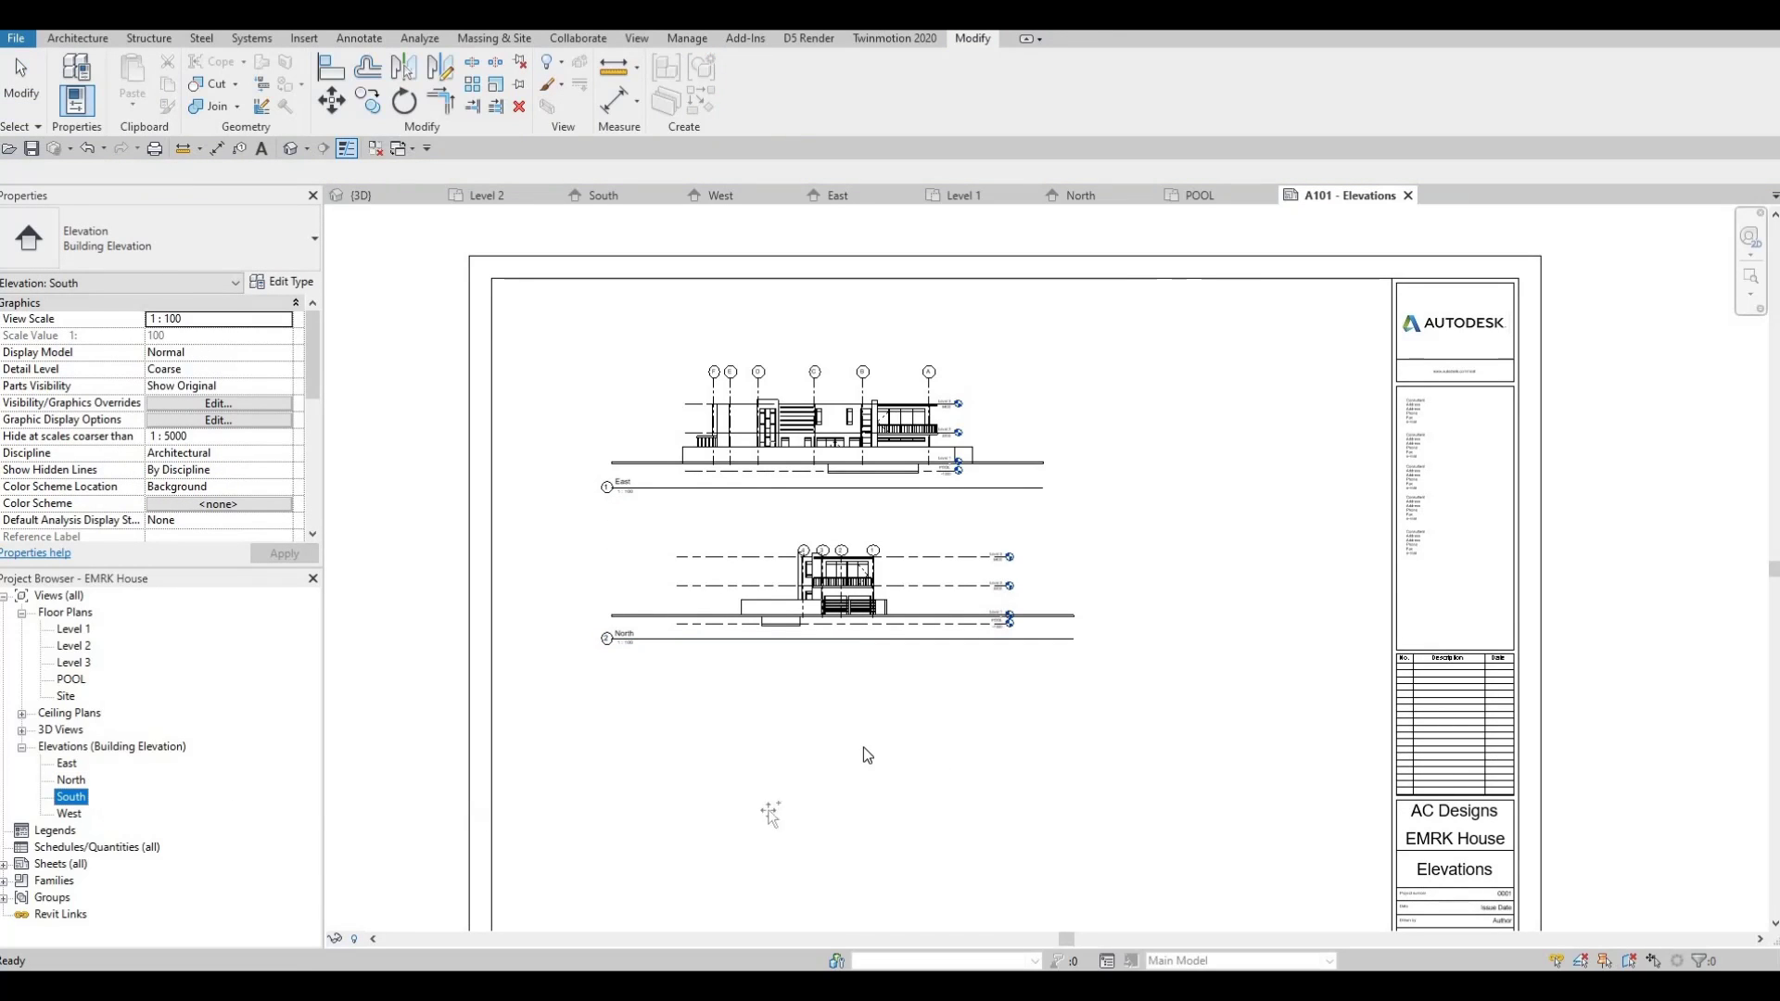
{"action": "left_click_drag", "start_coordinate": [867, 754], "coordinate": [827, 743]}
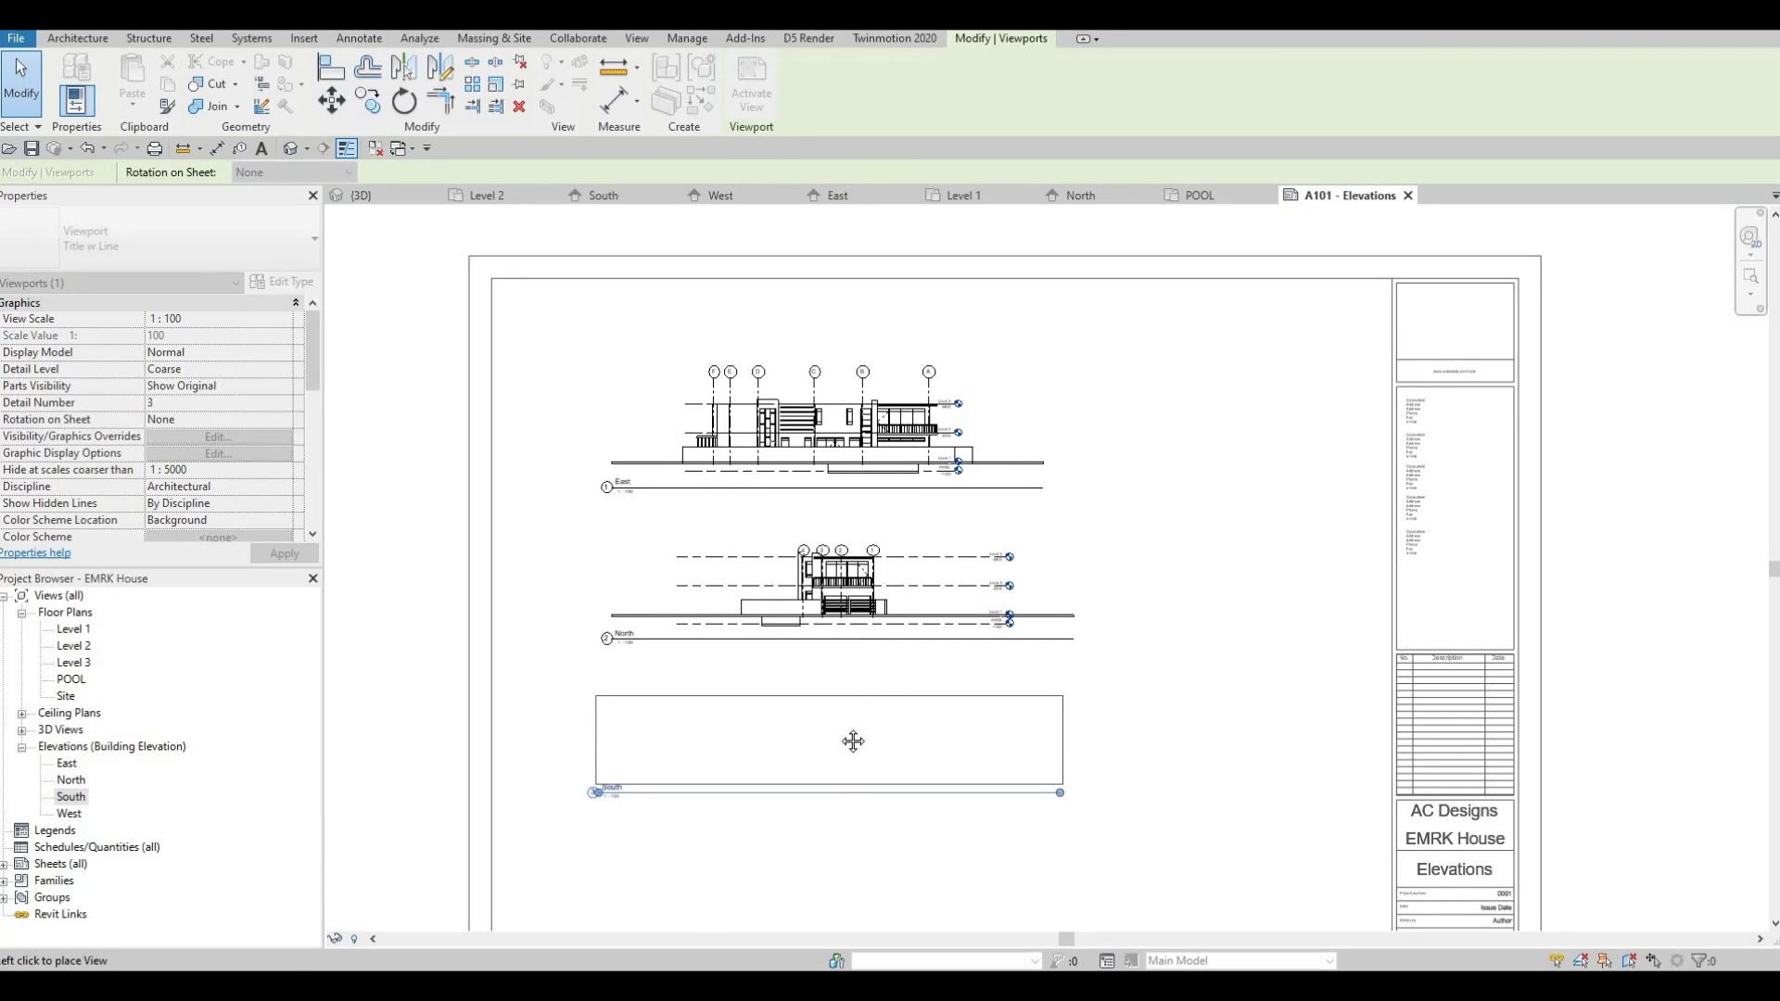
{"action": "left_click", "coordinate": [853, 742]}
- Place the West elevation view below the South elevation, near the lower border of the sheet
{"action": "middle_click_drag", "start_coordinate": [853, 742], "coordinate": [896, 544]}
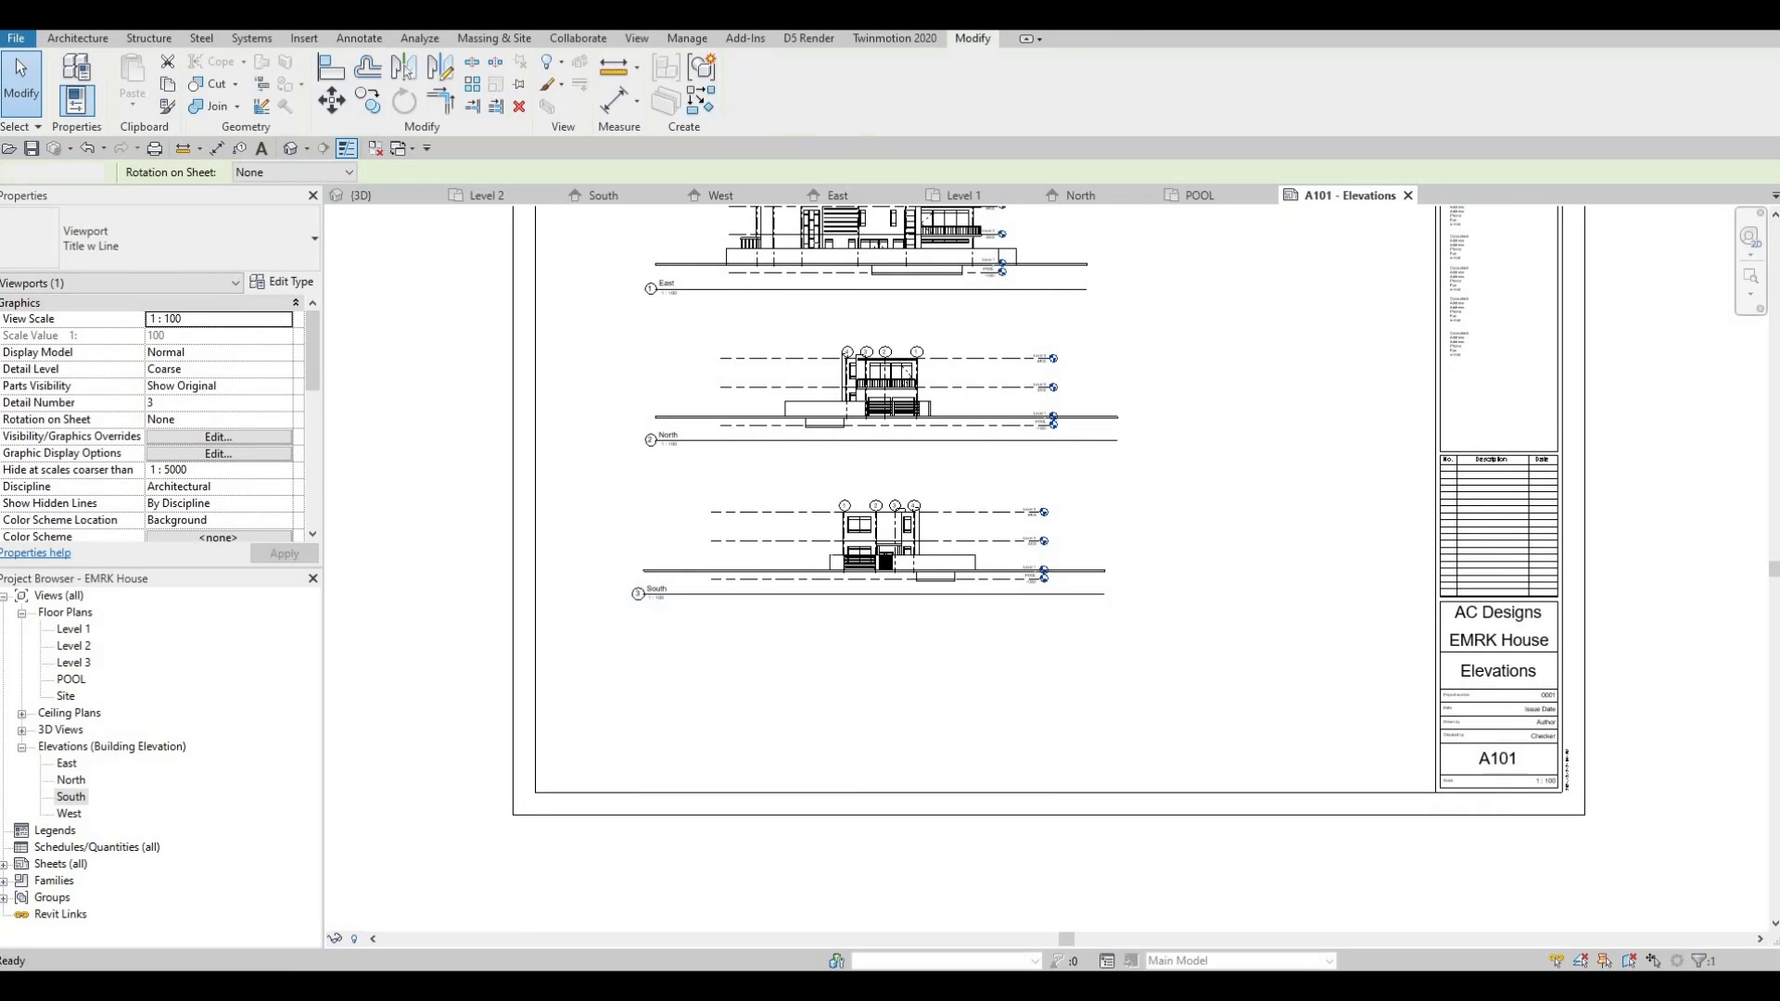
{"action": "left_click_drag", "start_coordinate": [68, 813], "coordinate": [865, 688]}
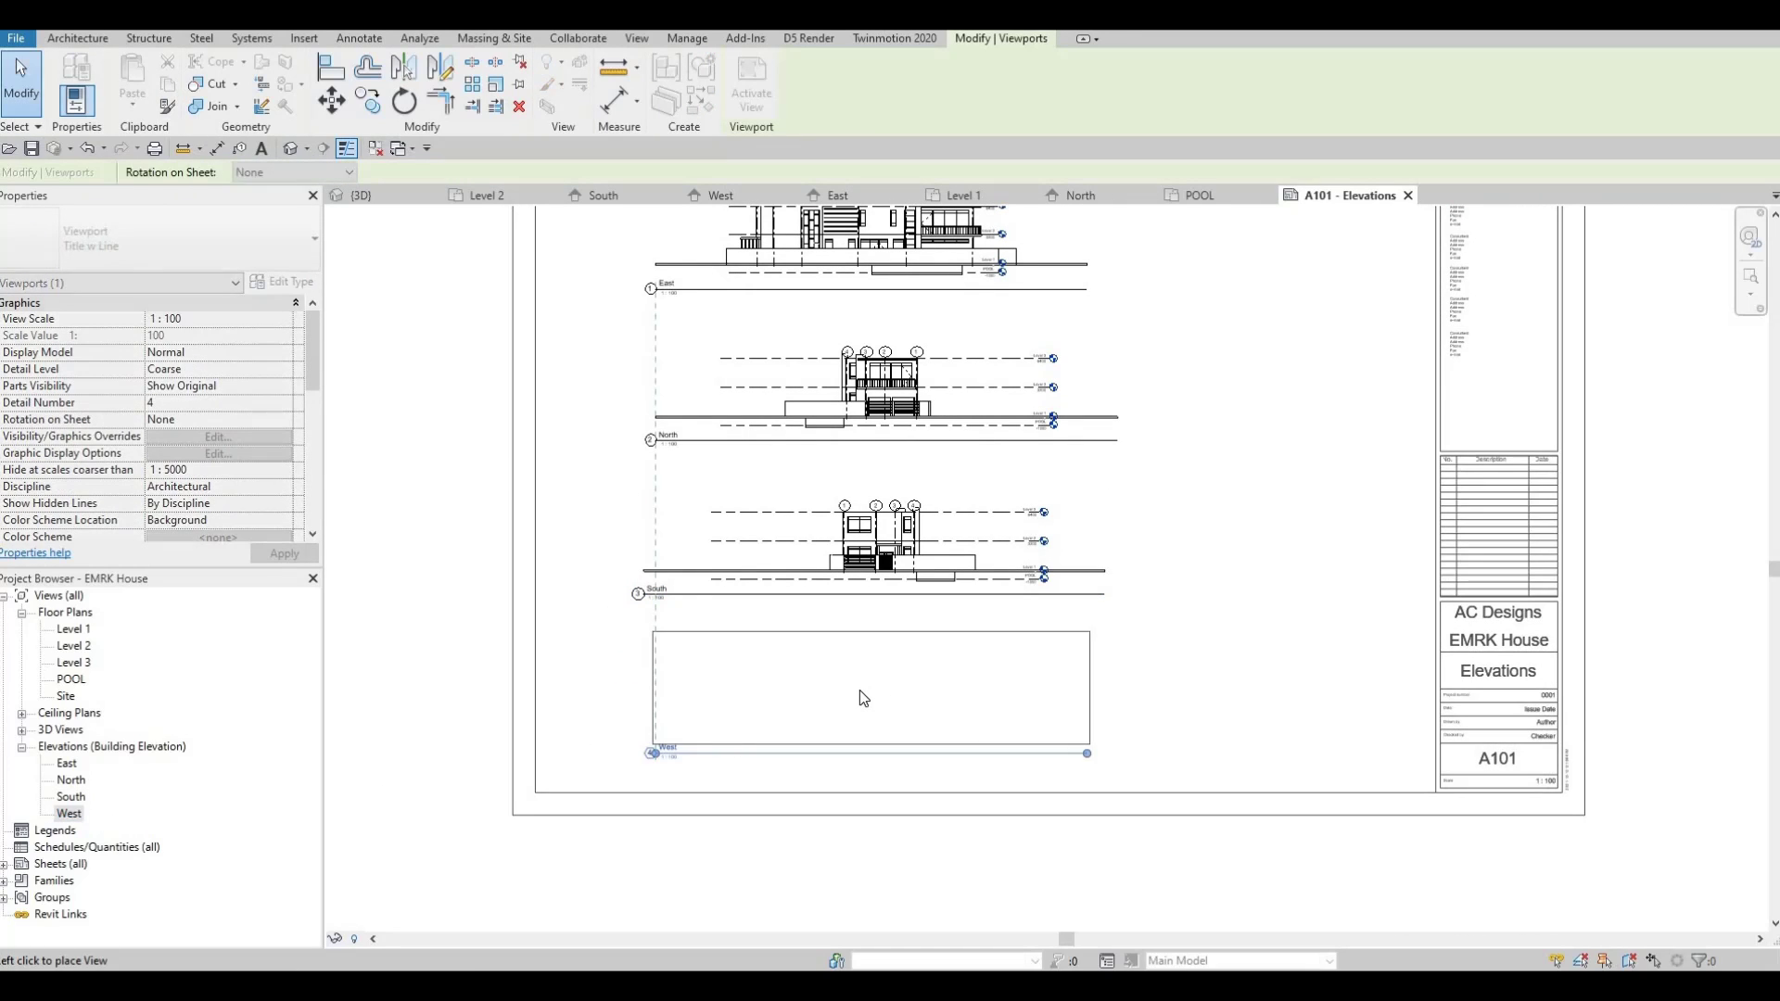
{"action": "left_click", "coordinate": [860, 695]}
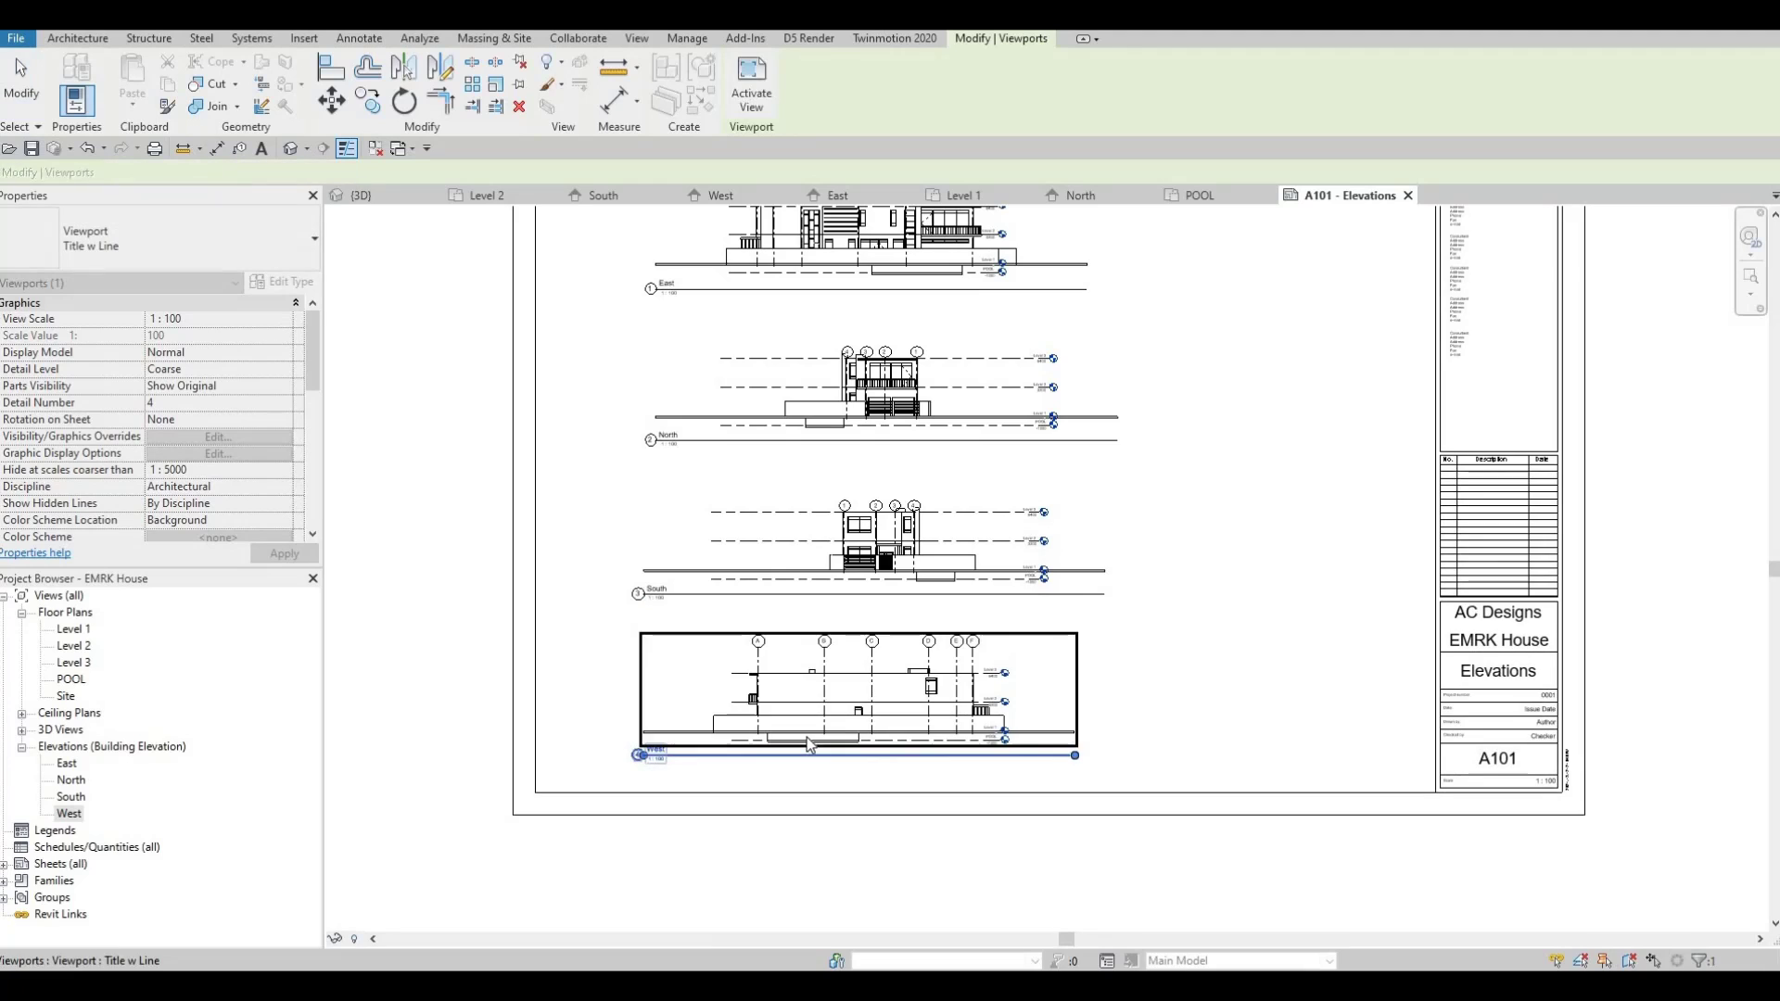
{"action": "key", "text": "Escape"}
{"action": "key", "text": "Escape"}
- Open the West elevation view and set its view scale to 1:200
{"action": "scroll", "coordinate": [525, 793], "scroll_direction": "up", "scroll_amount": 5}
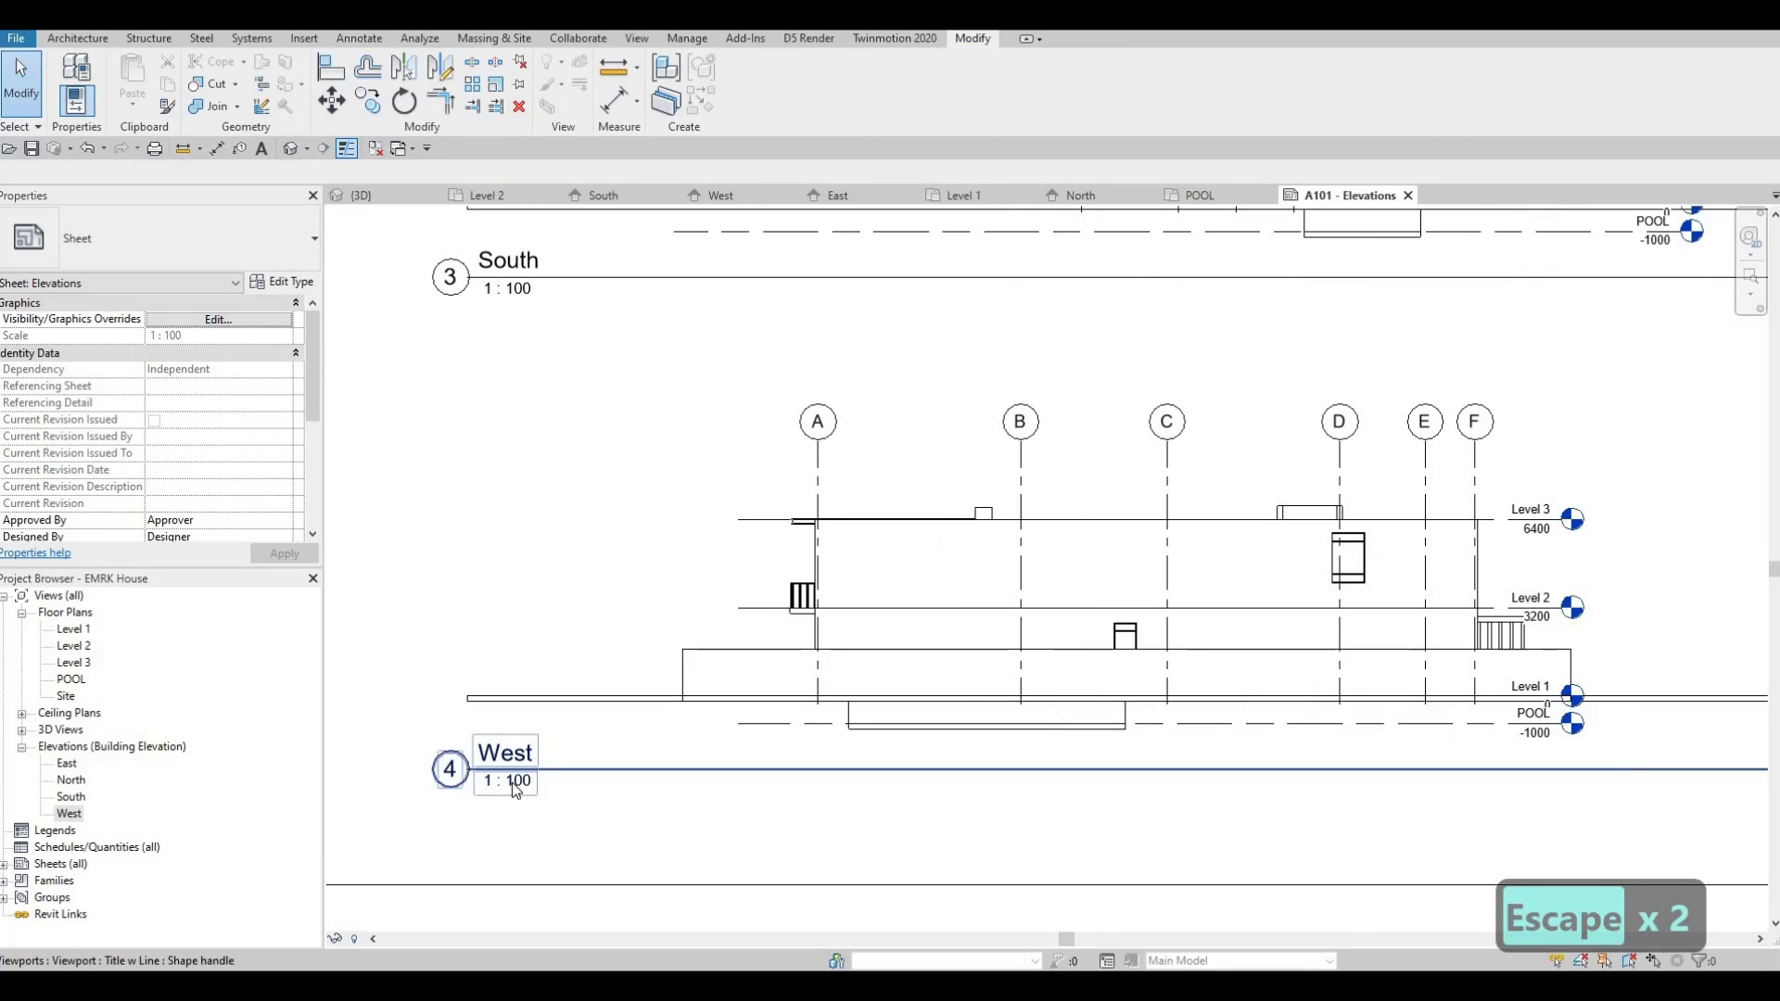
{"action": "scroll", "coordinate": [516, 790], "scroll_direction": "down", "scroll_amount": 3}
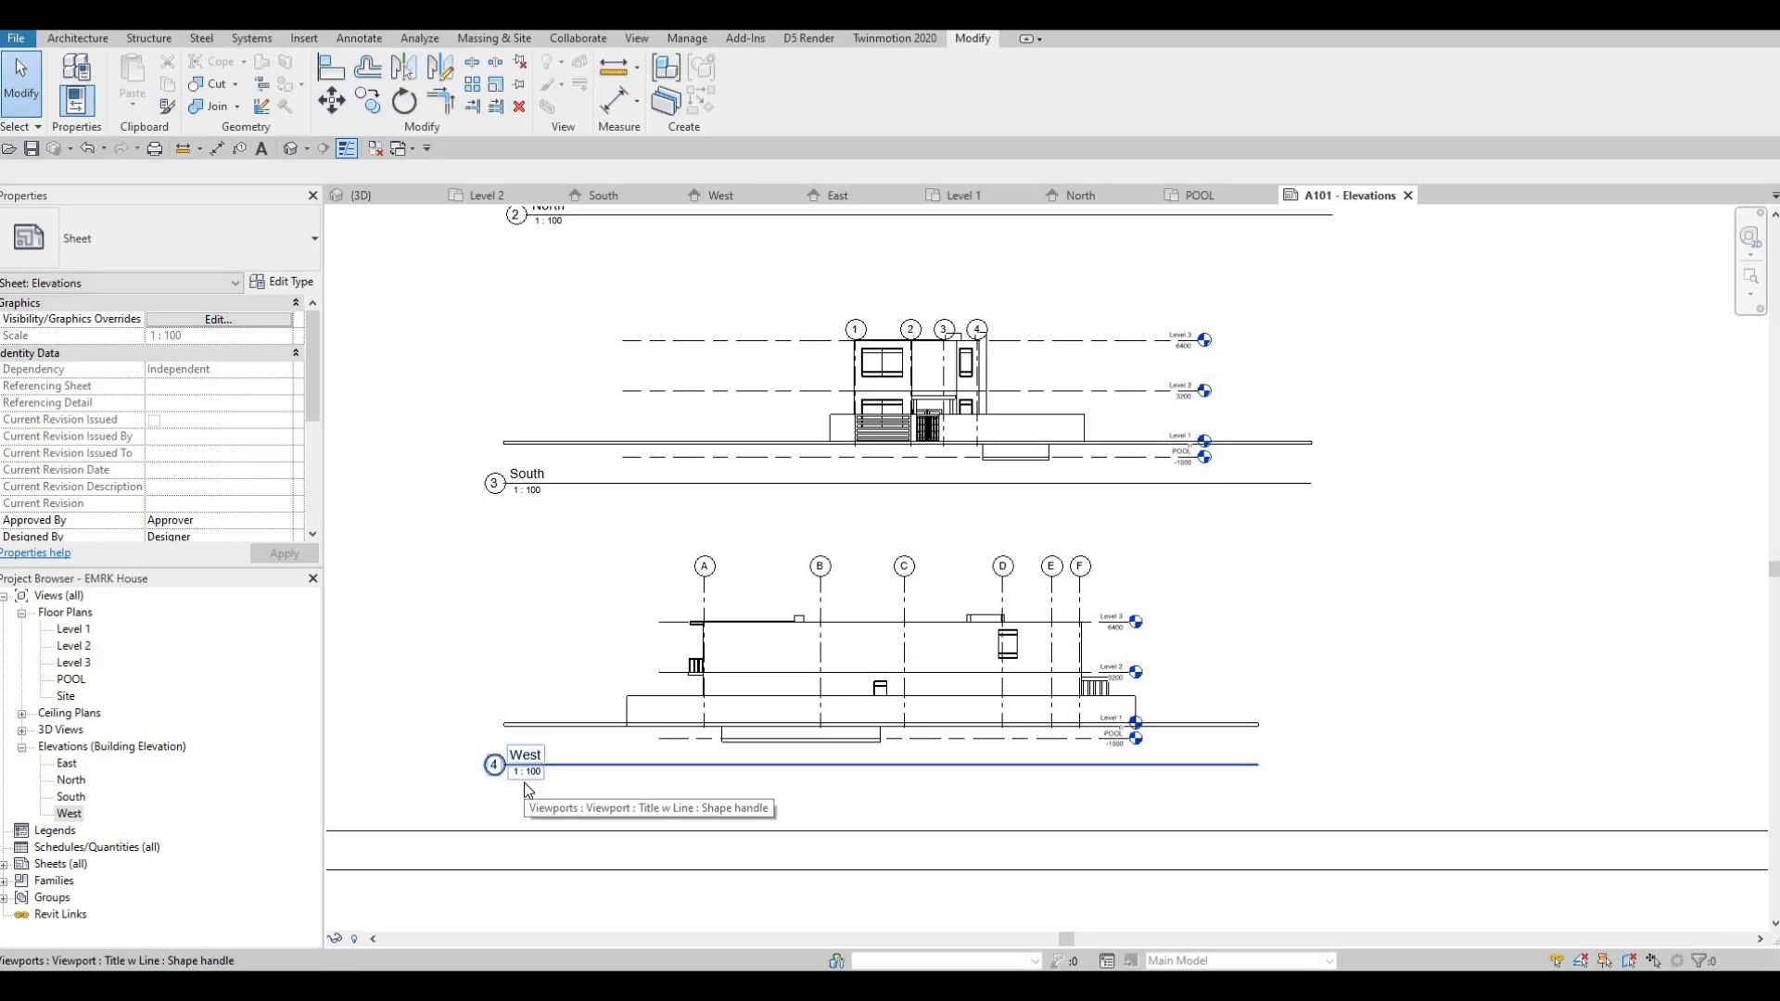
{"action": "scroll", "coordinate": [531, 777], "scroll_direction": "down", "scroll_amount": 2}
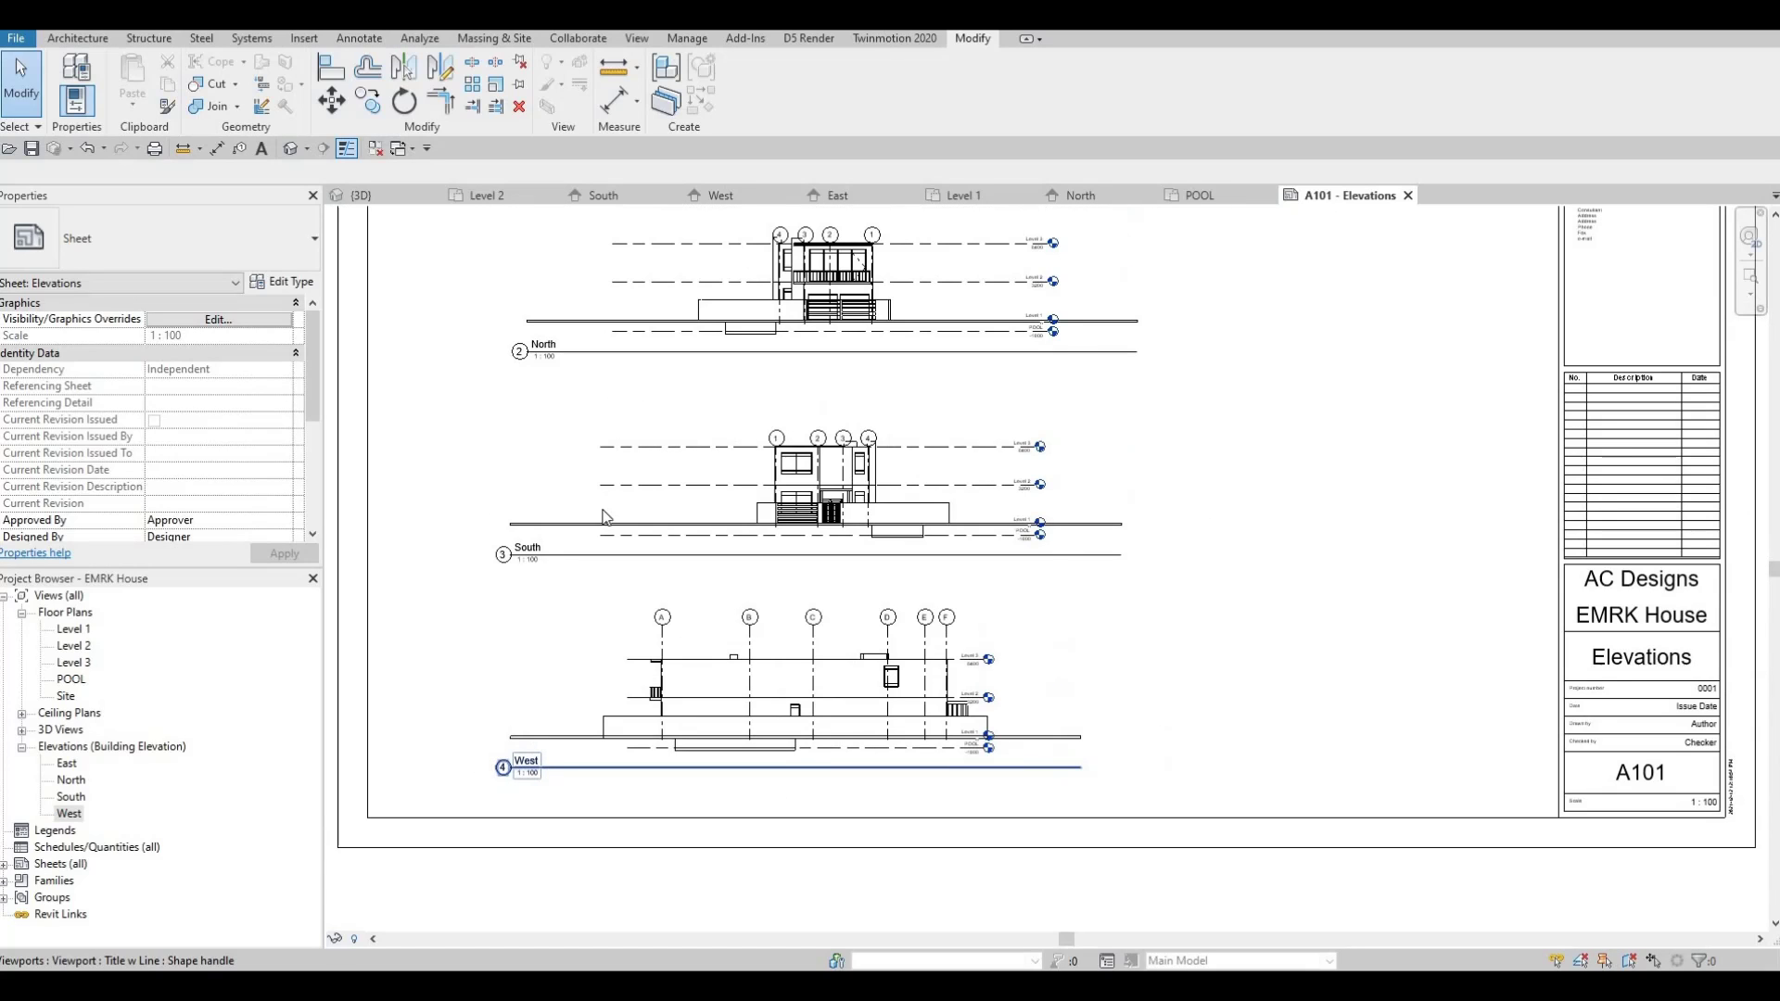
{"action": "left_click", "coordinate": [715, 191]}
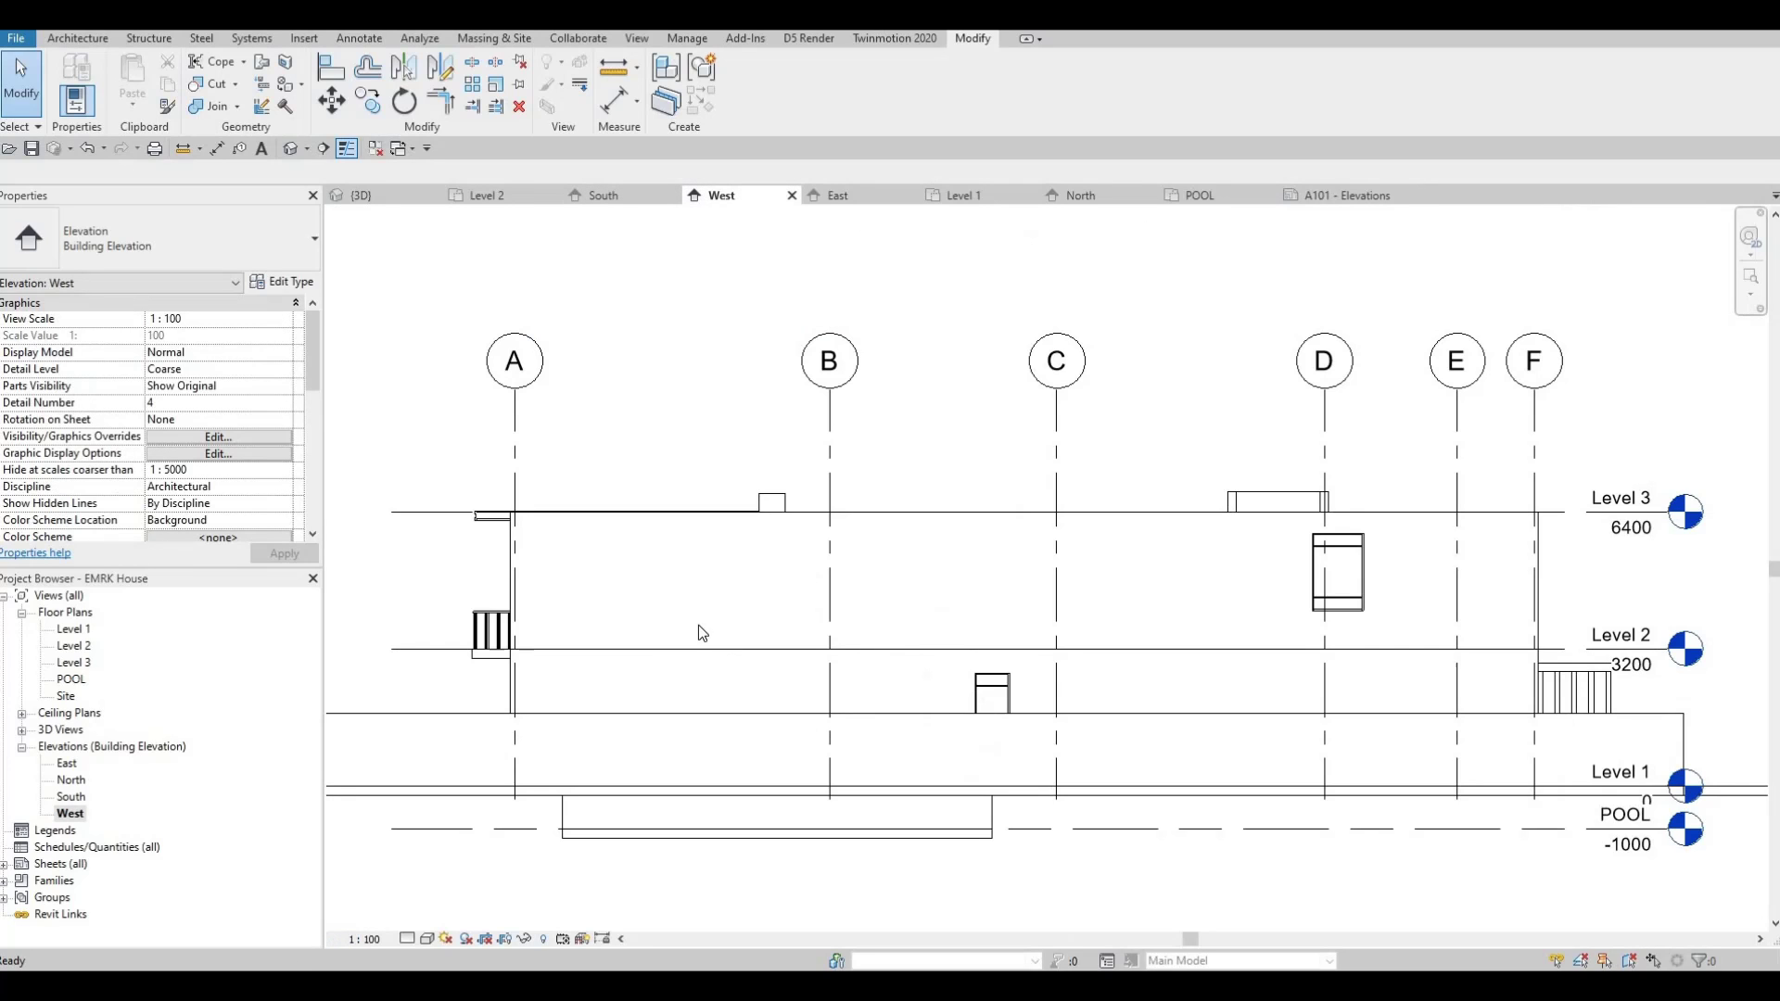
{"action": "scroll", "coordinate": [623, 673], "scroll_direction": "down", "scroll_amount": 2}
{"action": "left_click", "coordinate": [367, 941]}
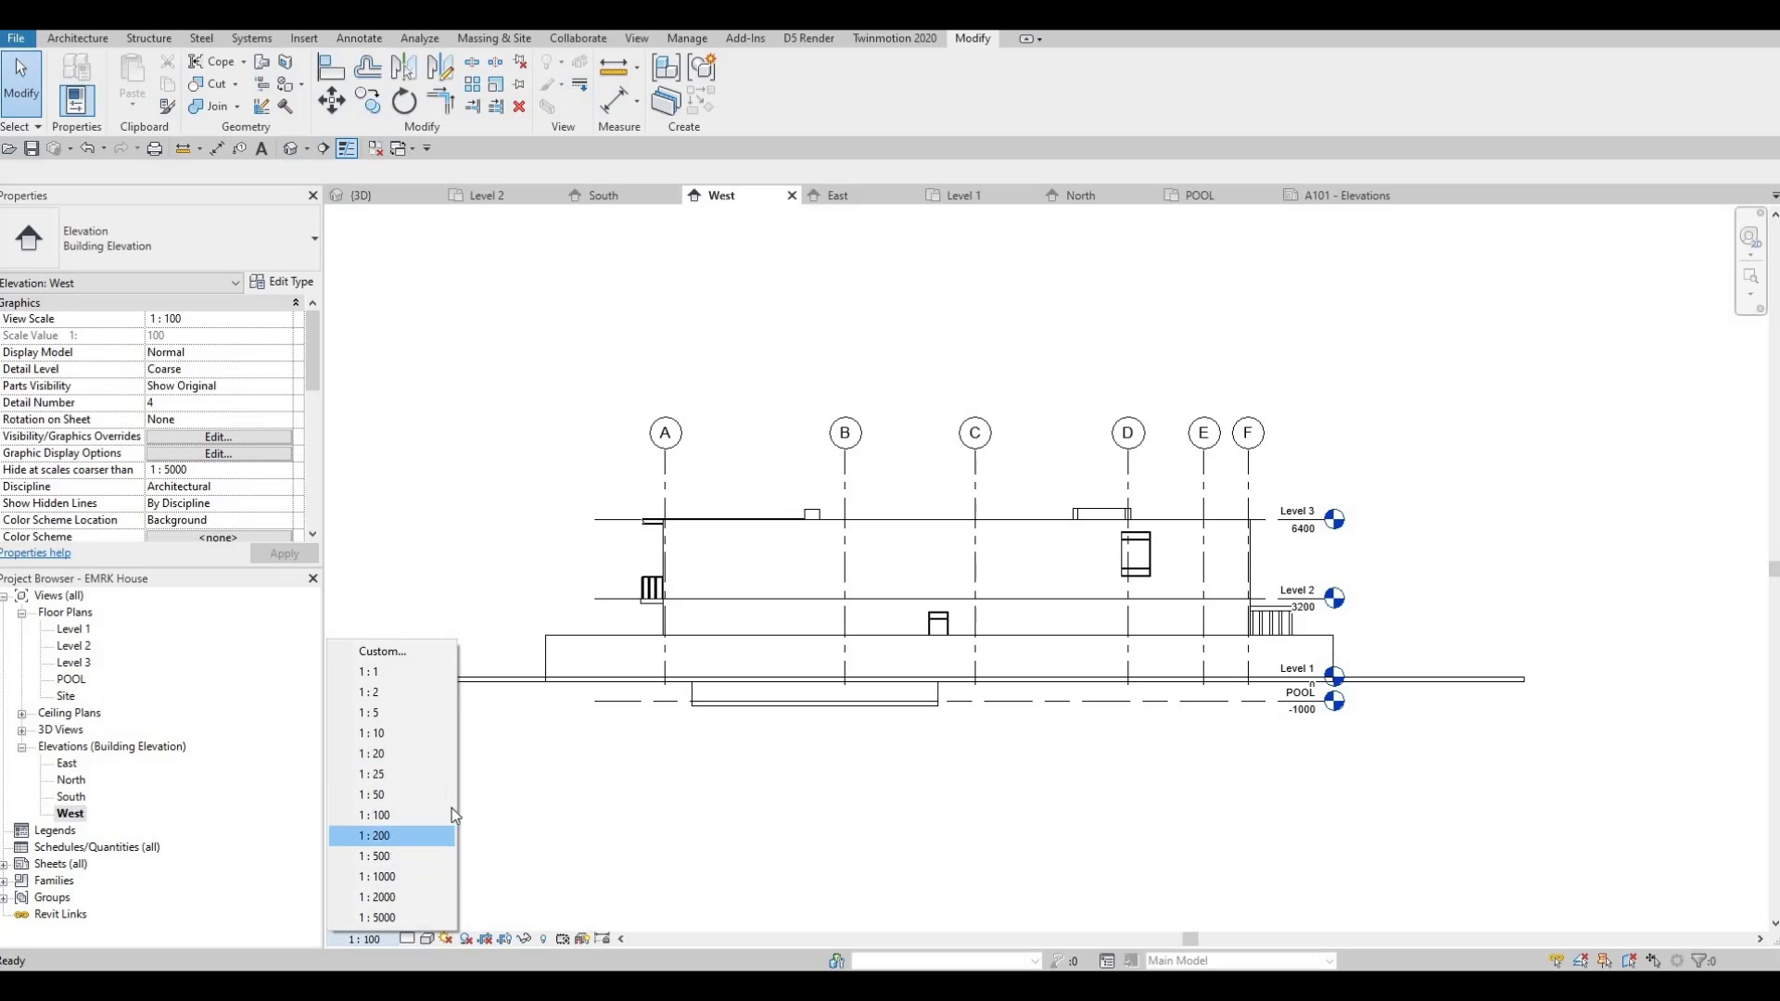
{"action": "left_click", "coordinate": [425, 835]}
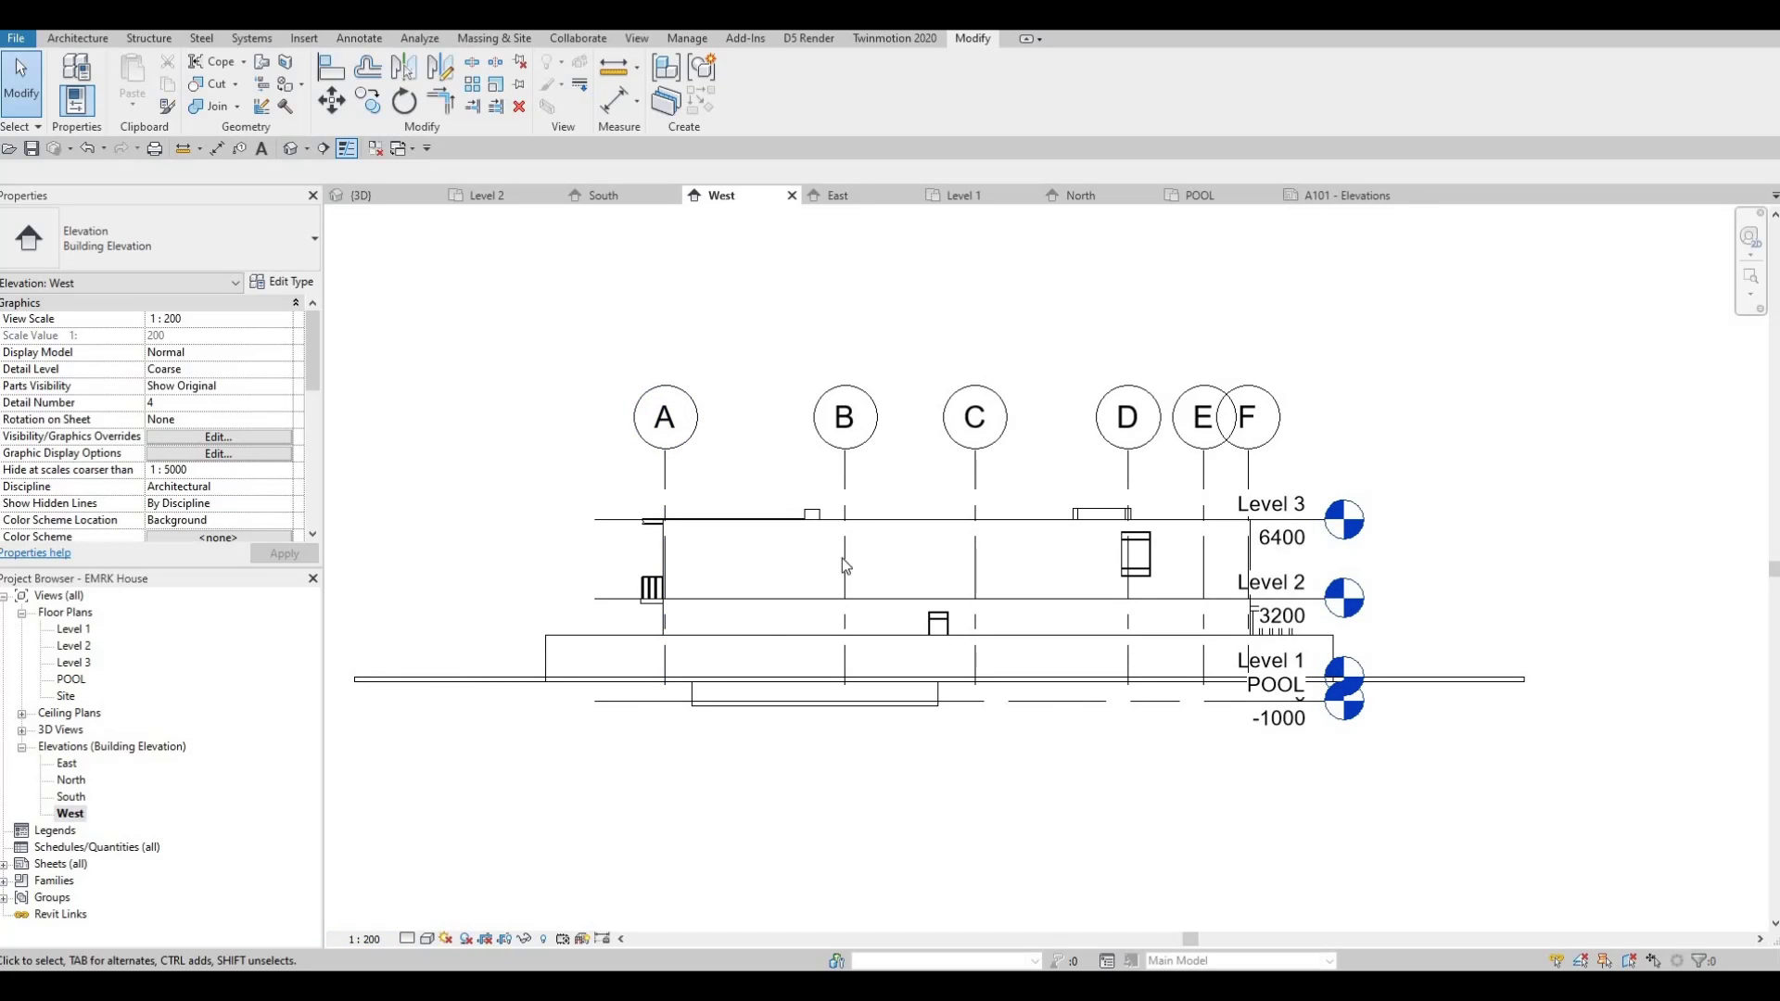
- Check the West elevation's size on the A101 sheet and undo its scale change
{"action": "left_click", "coordinate": [1349, 194]}
{"action": "scroll", "coordinate": [531, 775], "scroll_direction": "up", "scroll_amount": 2}
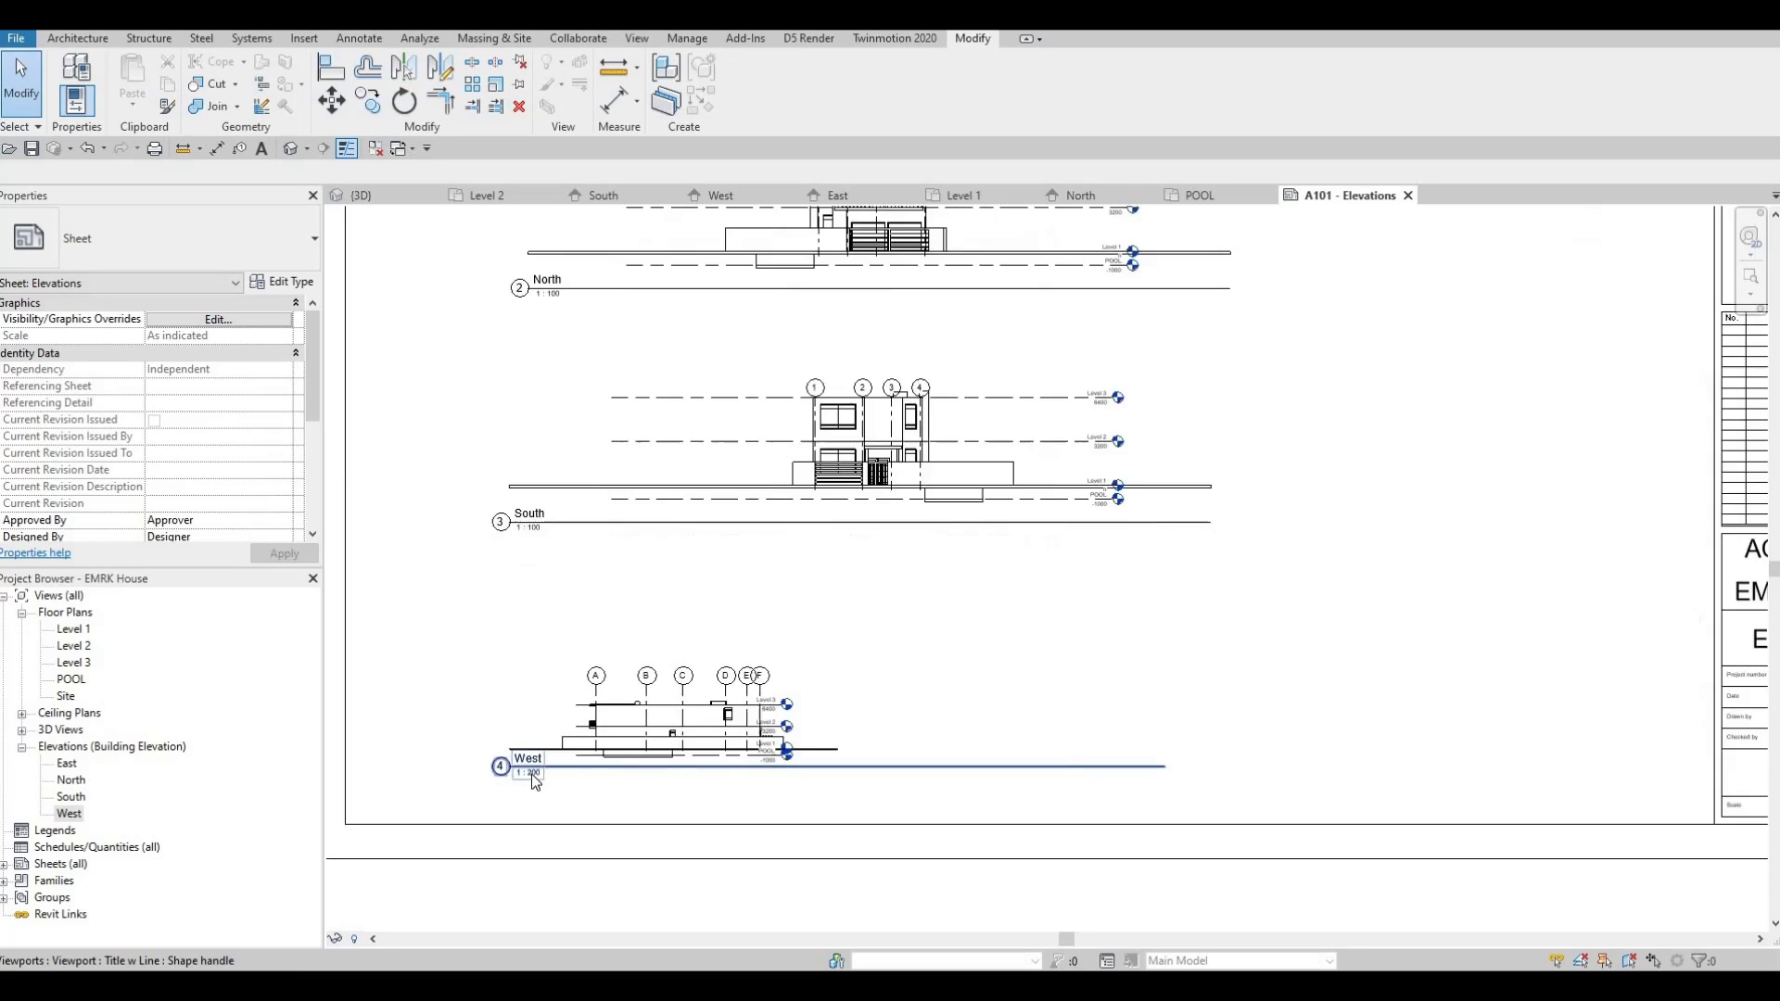
{"action": "scroll", "coordinate": [531, 774], "scroll_direction": "up", "scroll_amount": 3}
{"action": "scroll", "coordinate": [615, 774], "scroll_direction": "down", "scroll_amount": 2}
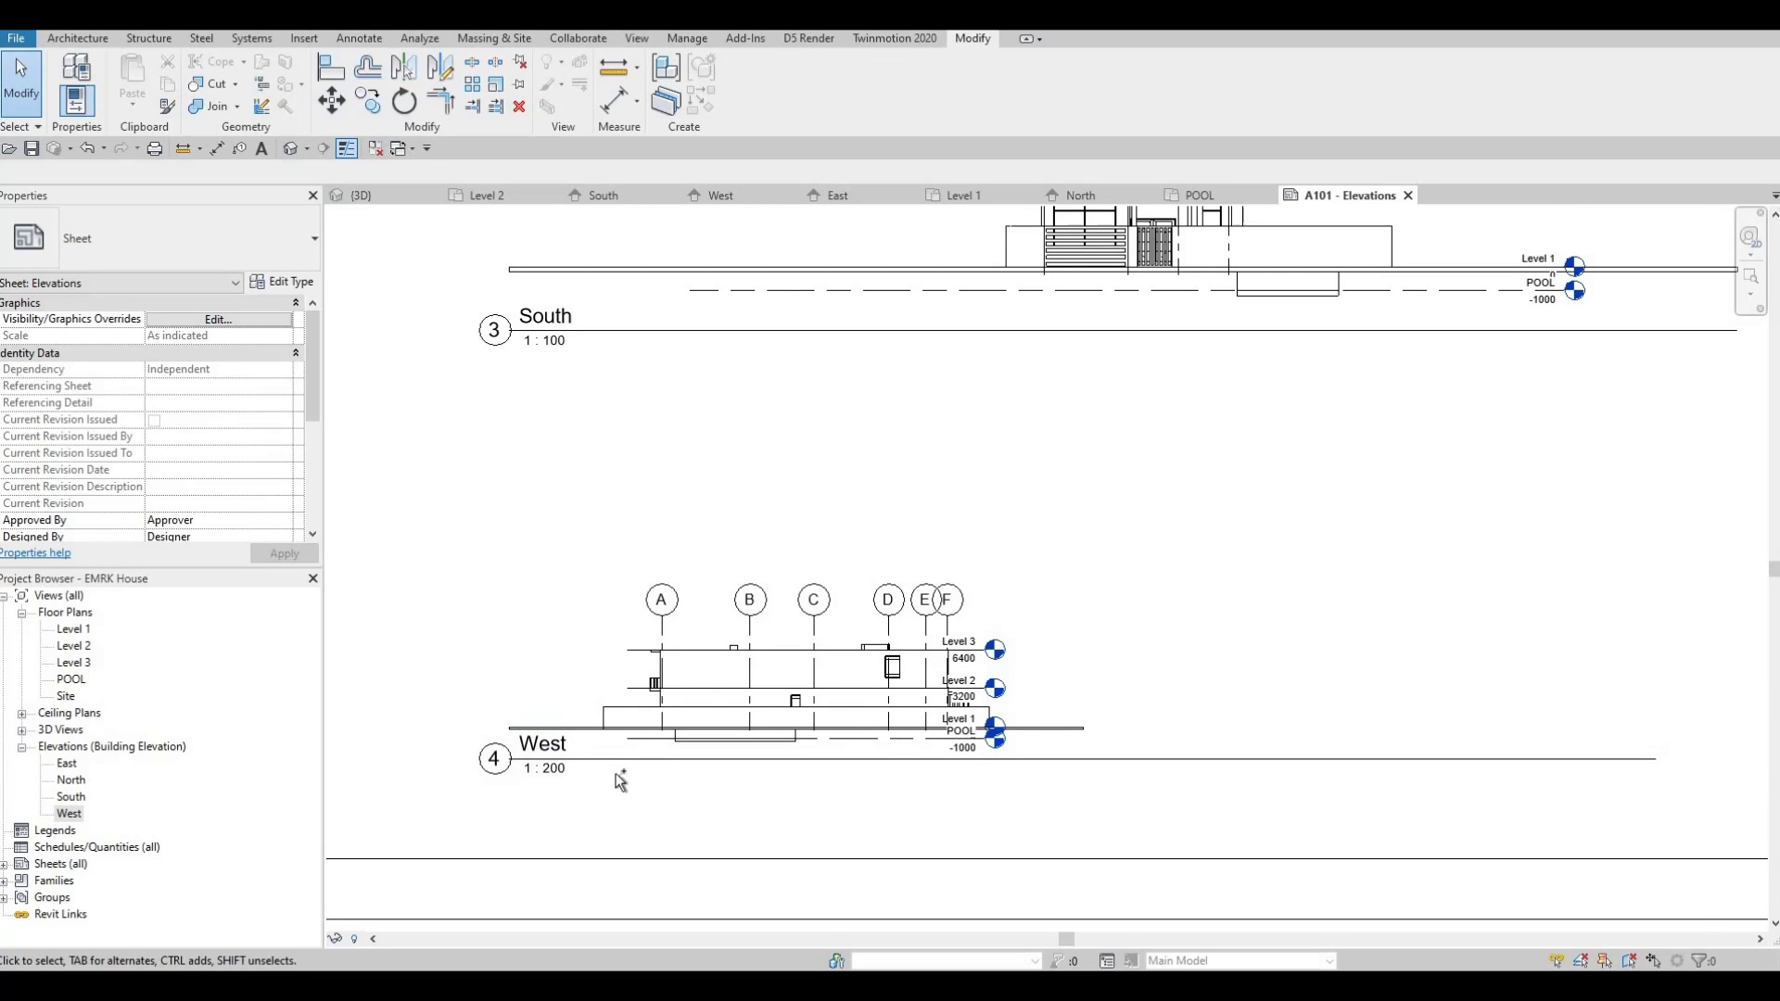
{"action": "key", "text": "ctrl+z"}
{"action": "scroll", "coordinate": [727, 747], "scroll_direction": "down", "scroll_amount": 2}
{"action": "scroll", "coordinate": [843, 716], "scroll_direction": "up", "scroll_amount": 1}
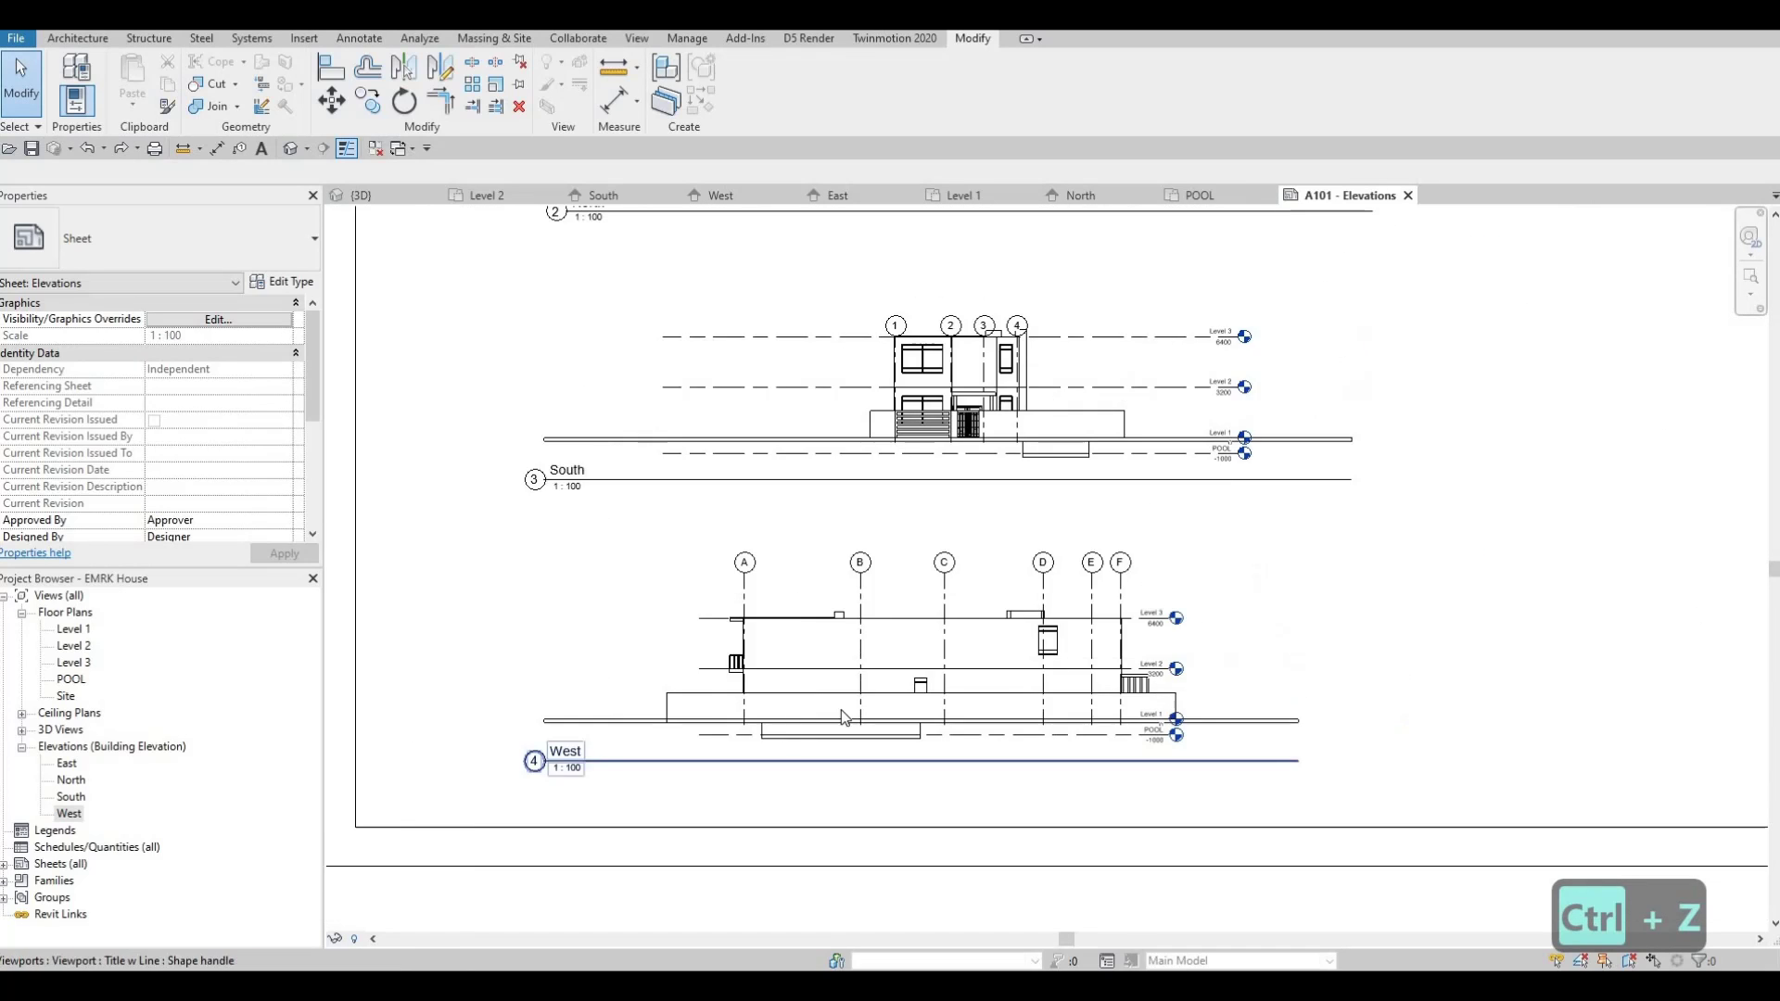
- View the existing kitchen camera view, 3D View 1, as an example of a perspective view
{"action": "scroll", "coordinate": [844, 717], "scroll_direction": "down", "scroll_amount": 1}
{"action": "scroll", "coordinate": [1182, 809], "scroll_direction": "down", "scroll_amount": 1}
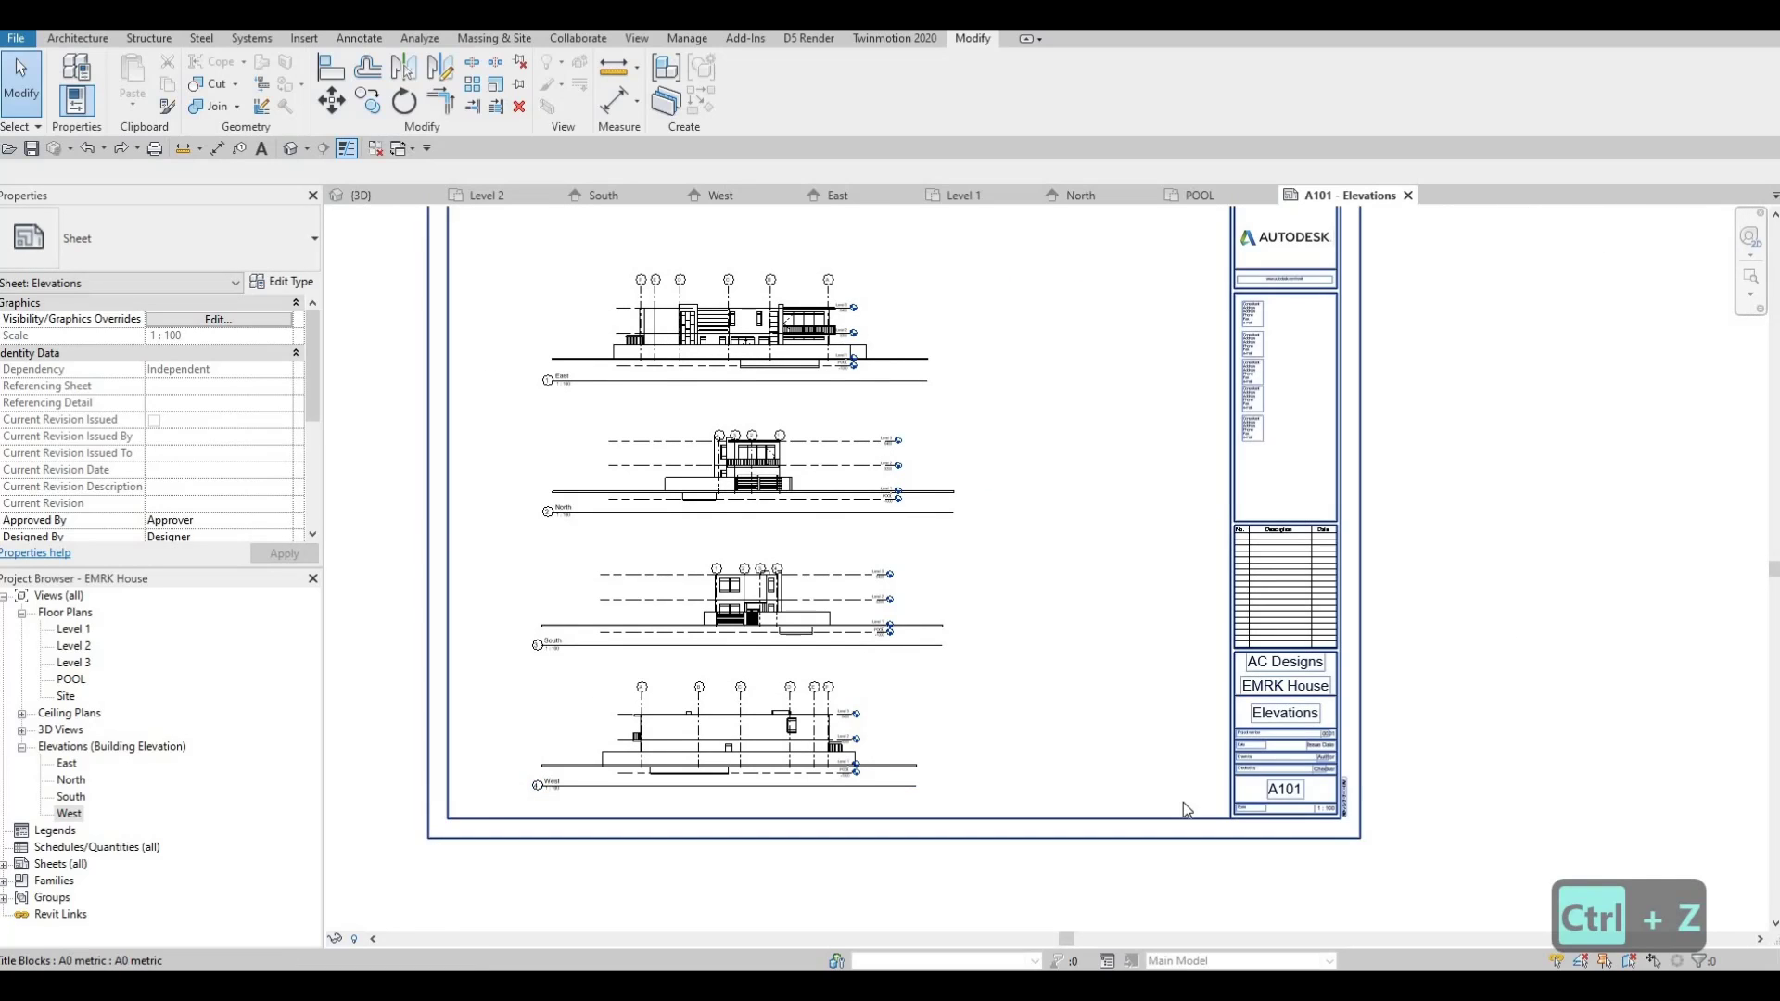
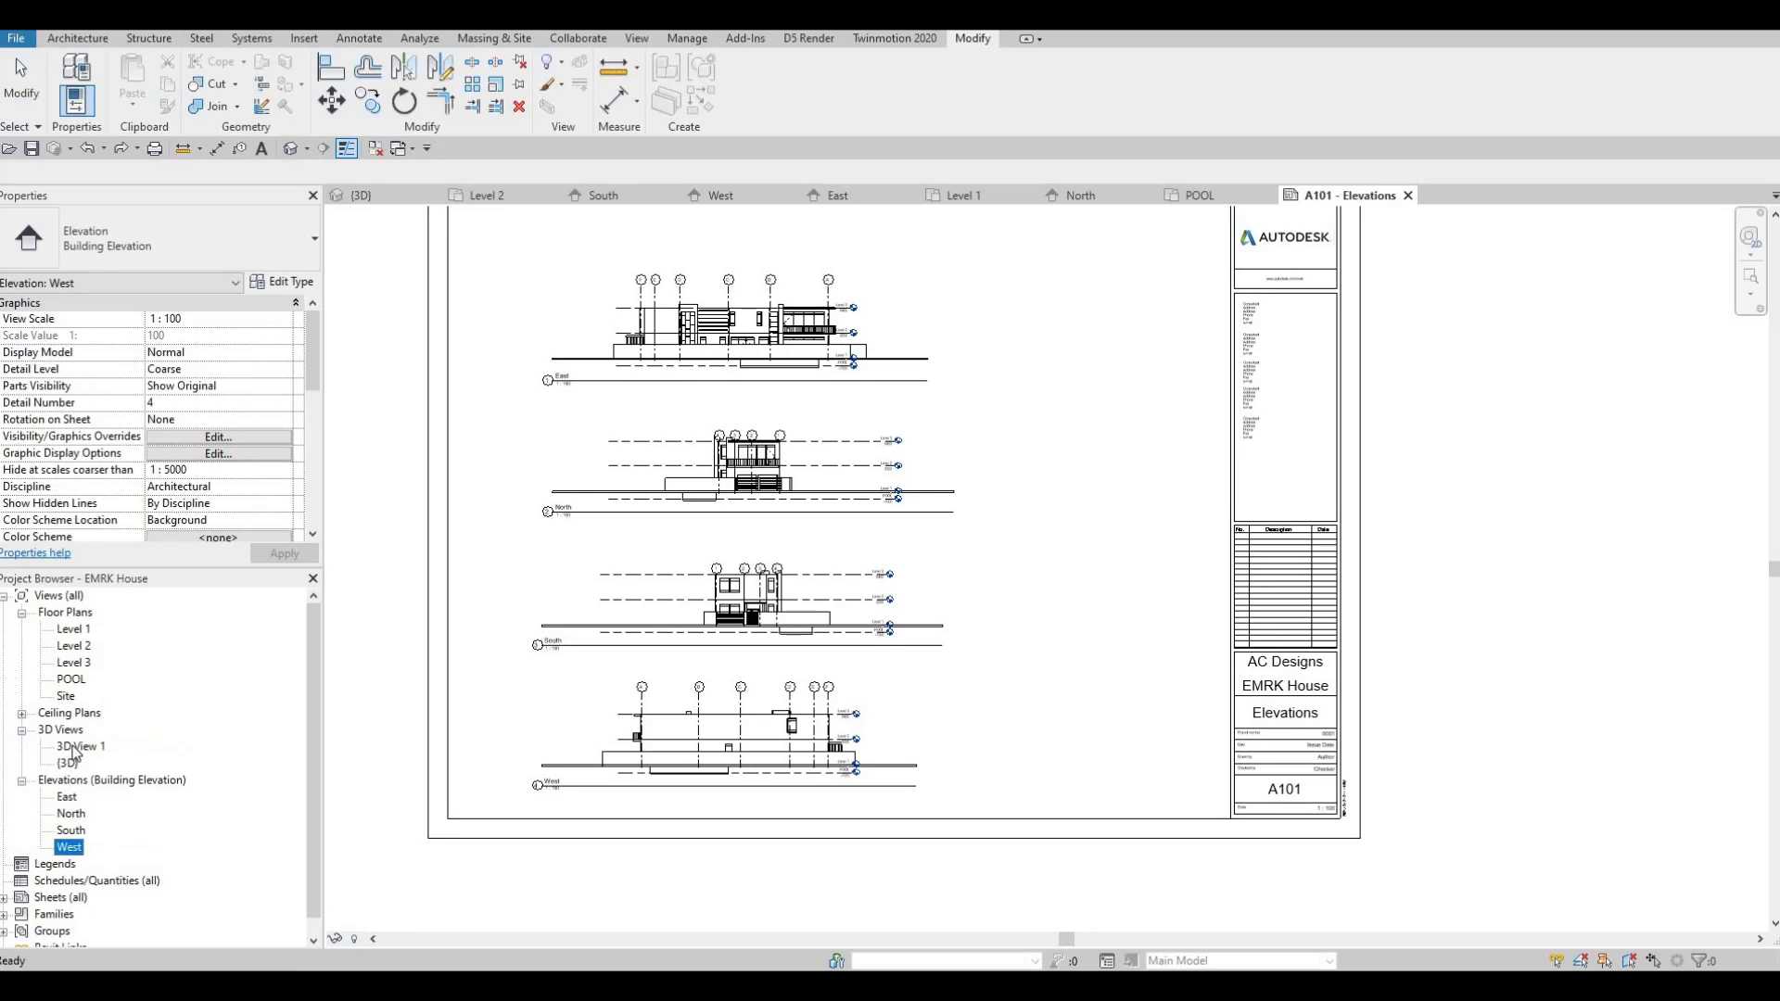
{"action": "double_click", "coordinate": [80, 746]}
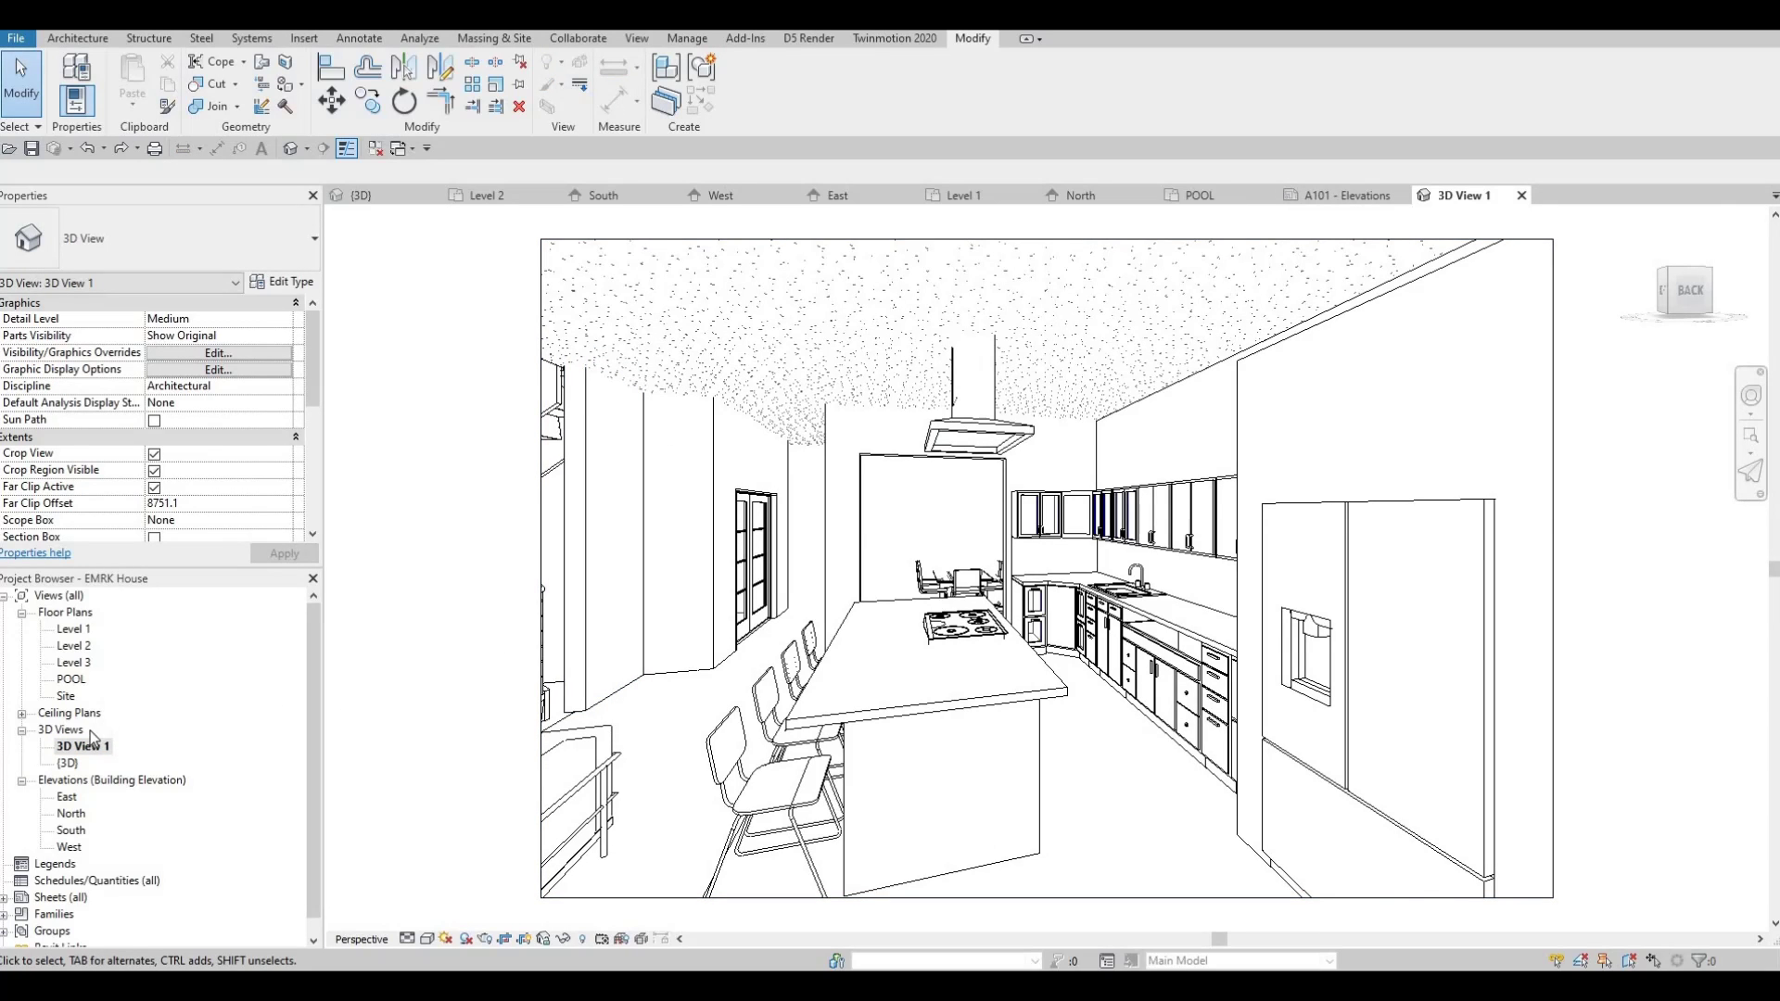
{"action": "left_click", "coordinate": [22, 730]}
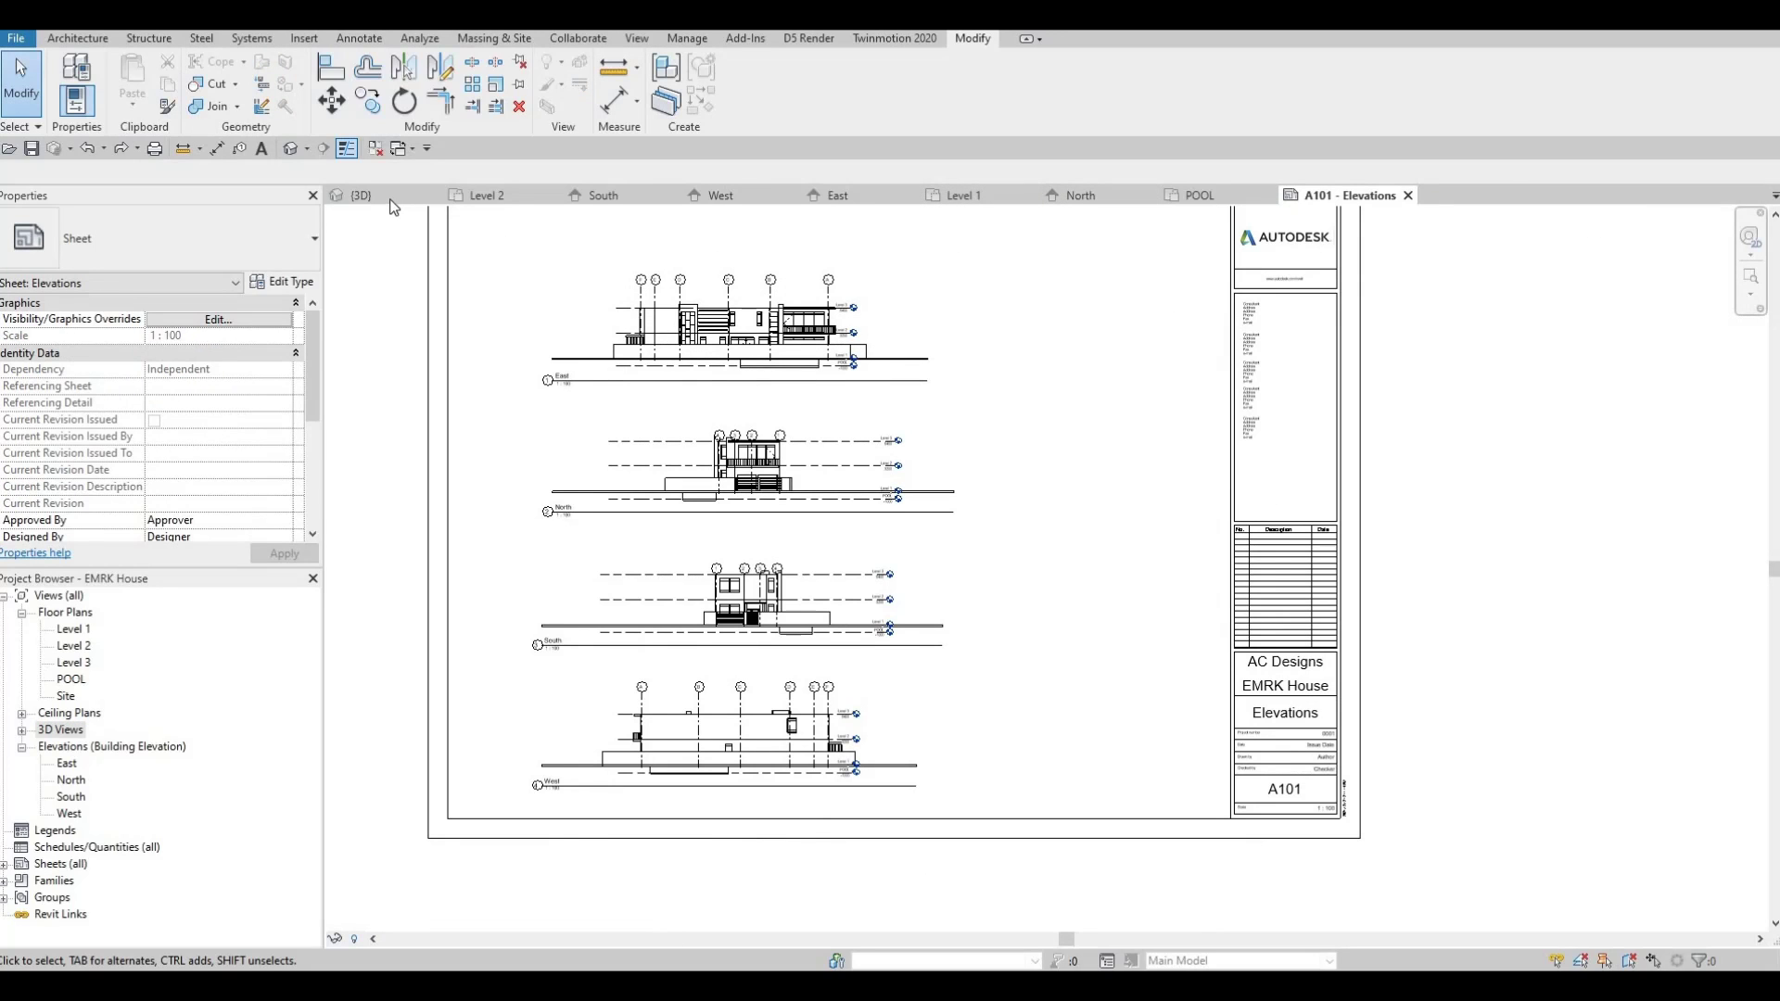
- Place a perspective camera on the Level 1 plan inside the plot's south-east corner, aimed north-west across the house
{"action": "left_click", "coordinate": [947, 196]}
{"action": "scroll", "coordinate": [885, 357], "scroll_direction": "down", "scroll_amount": 6}
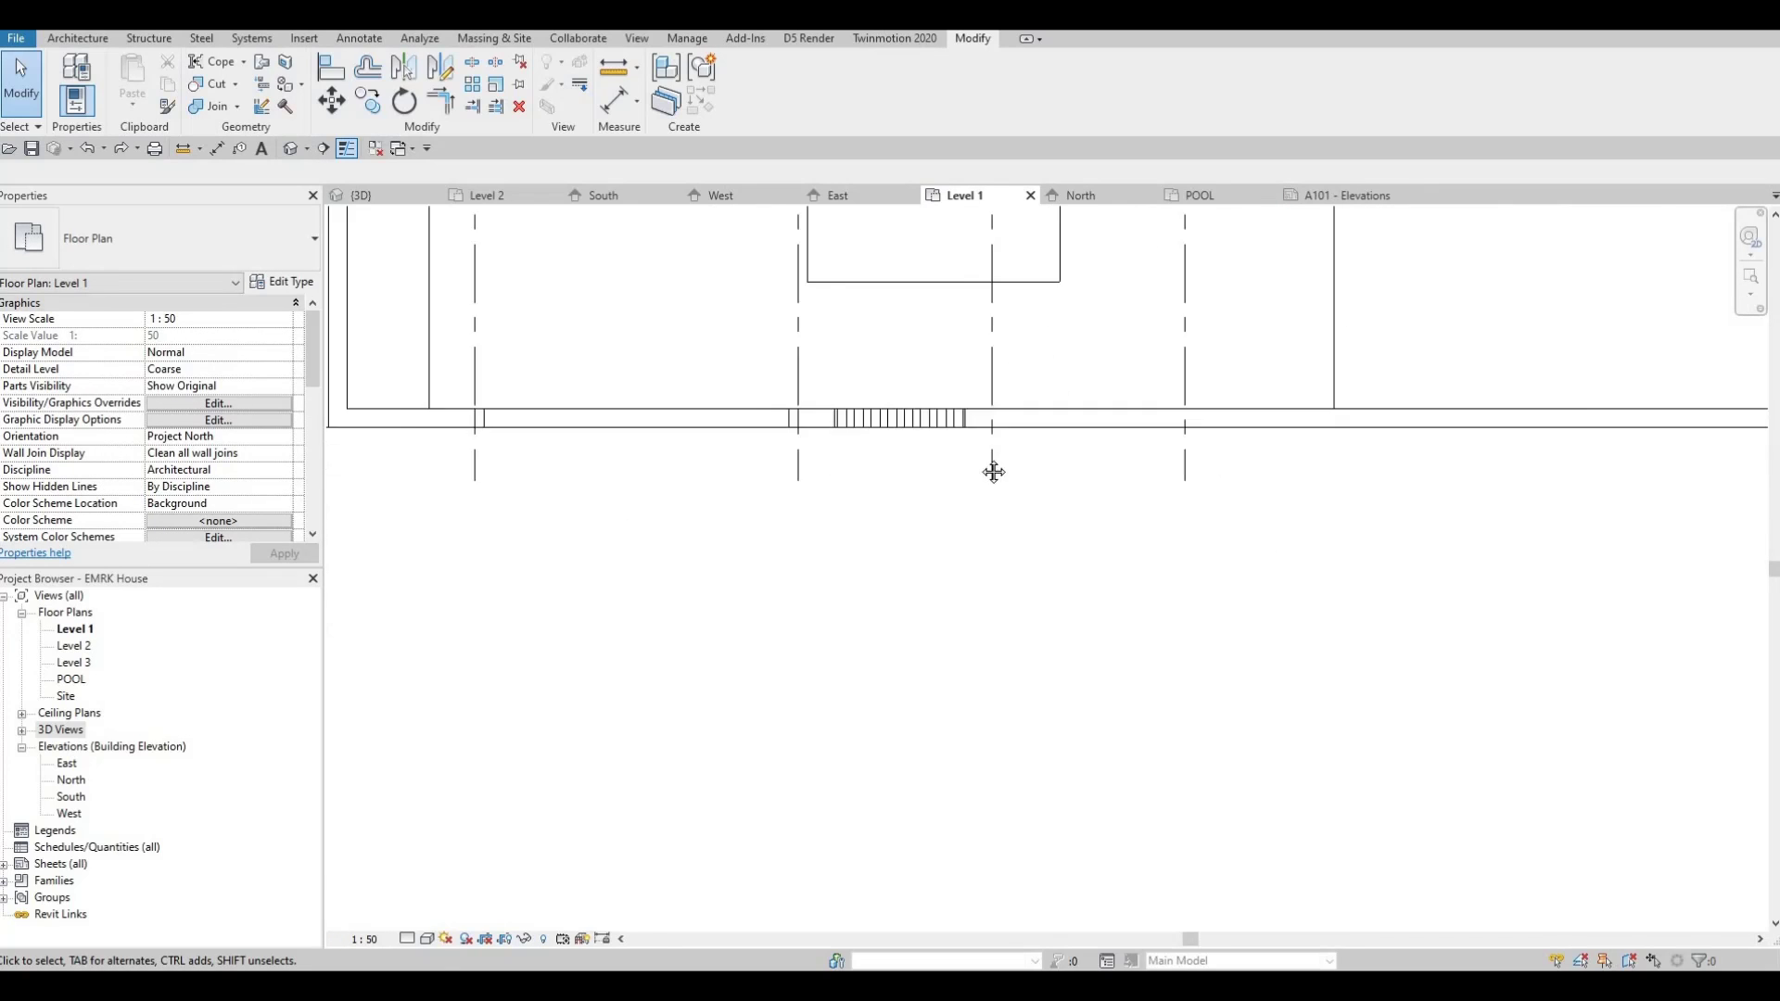
{"action": "scroll", "coordinate": [938, 652], "scroll_direction": "down", "scroll_amount": 1}
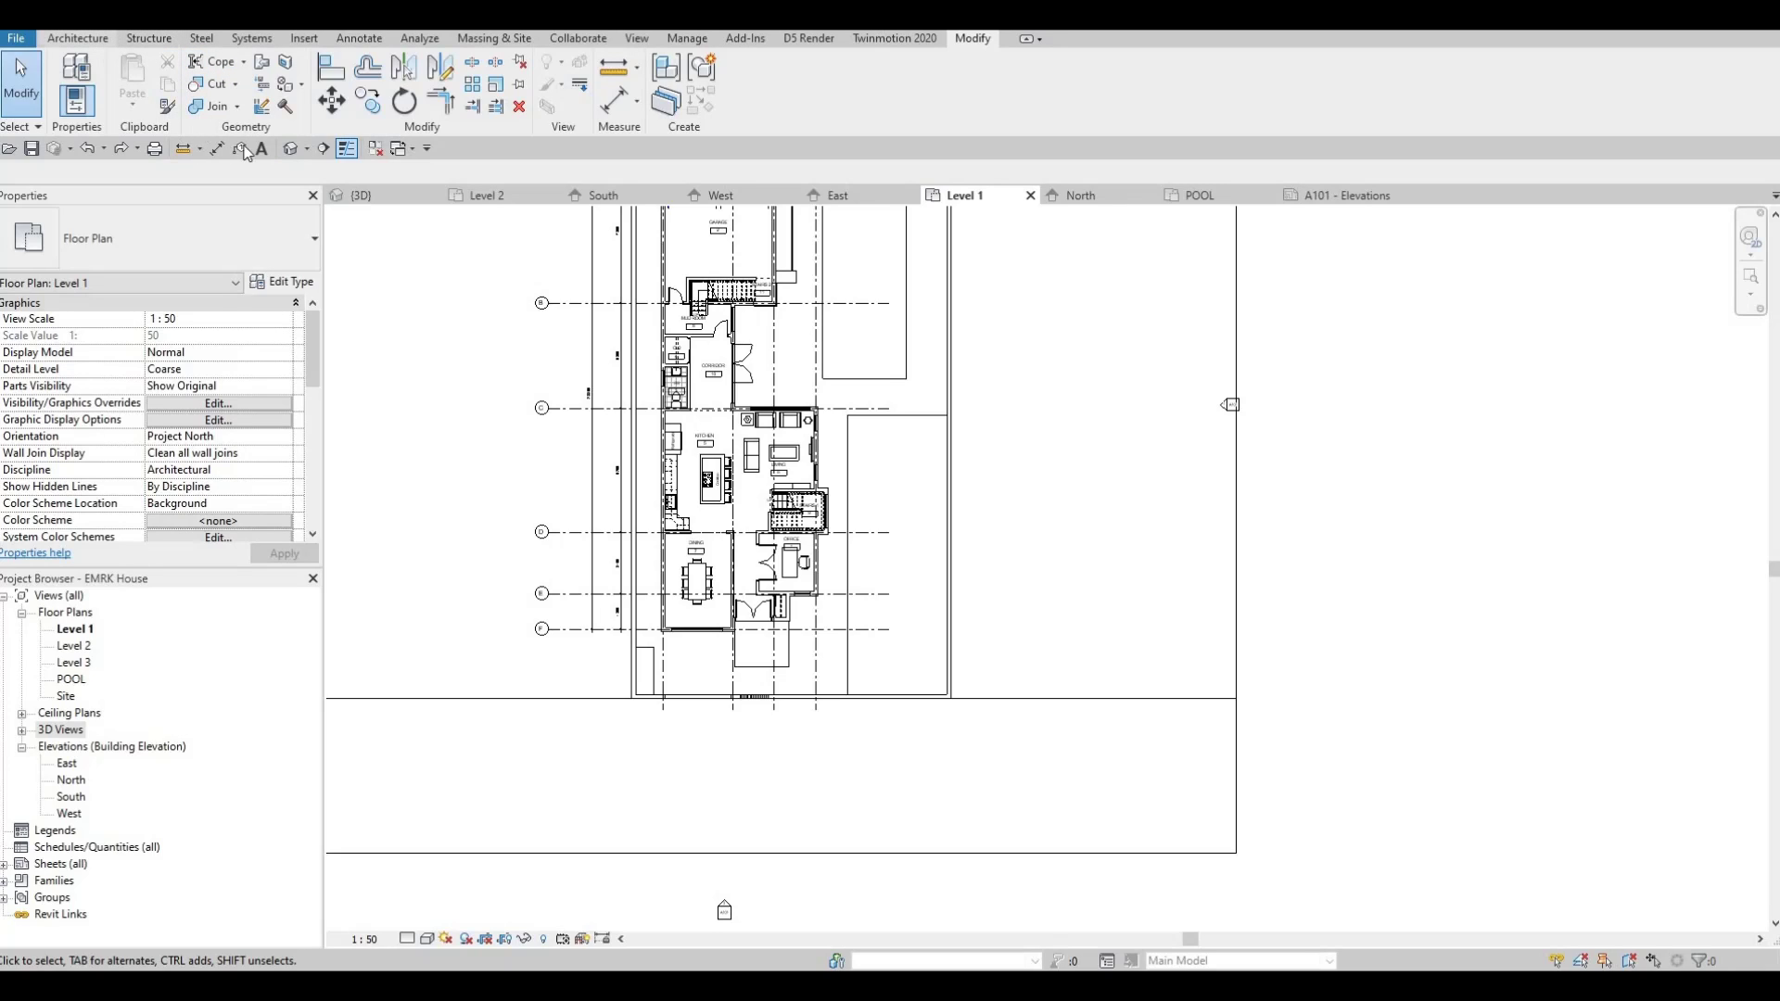
{"action": "left_click", "coordinate": [307, 149]}
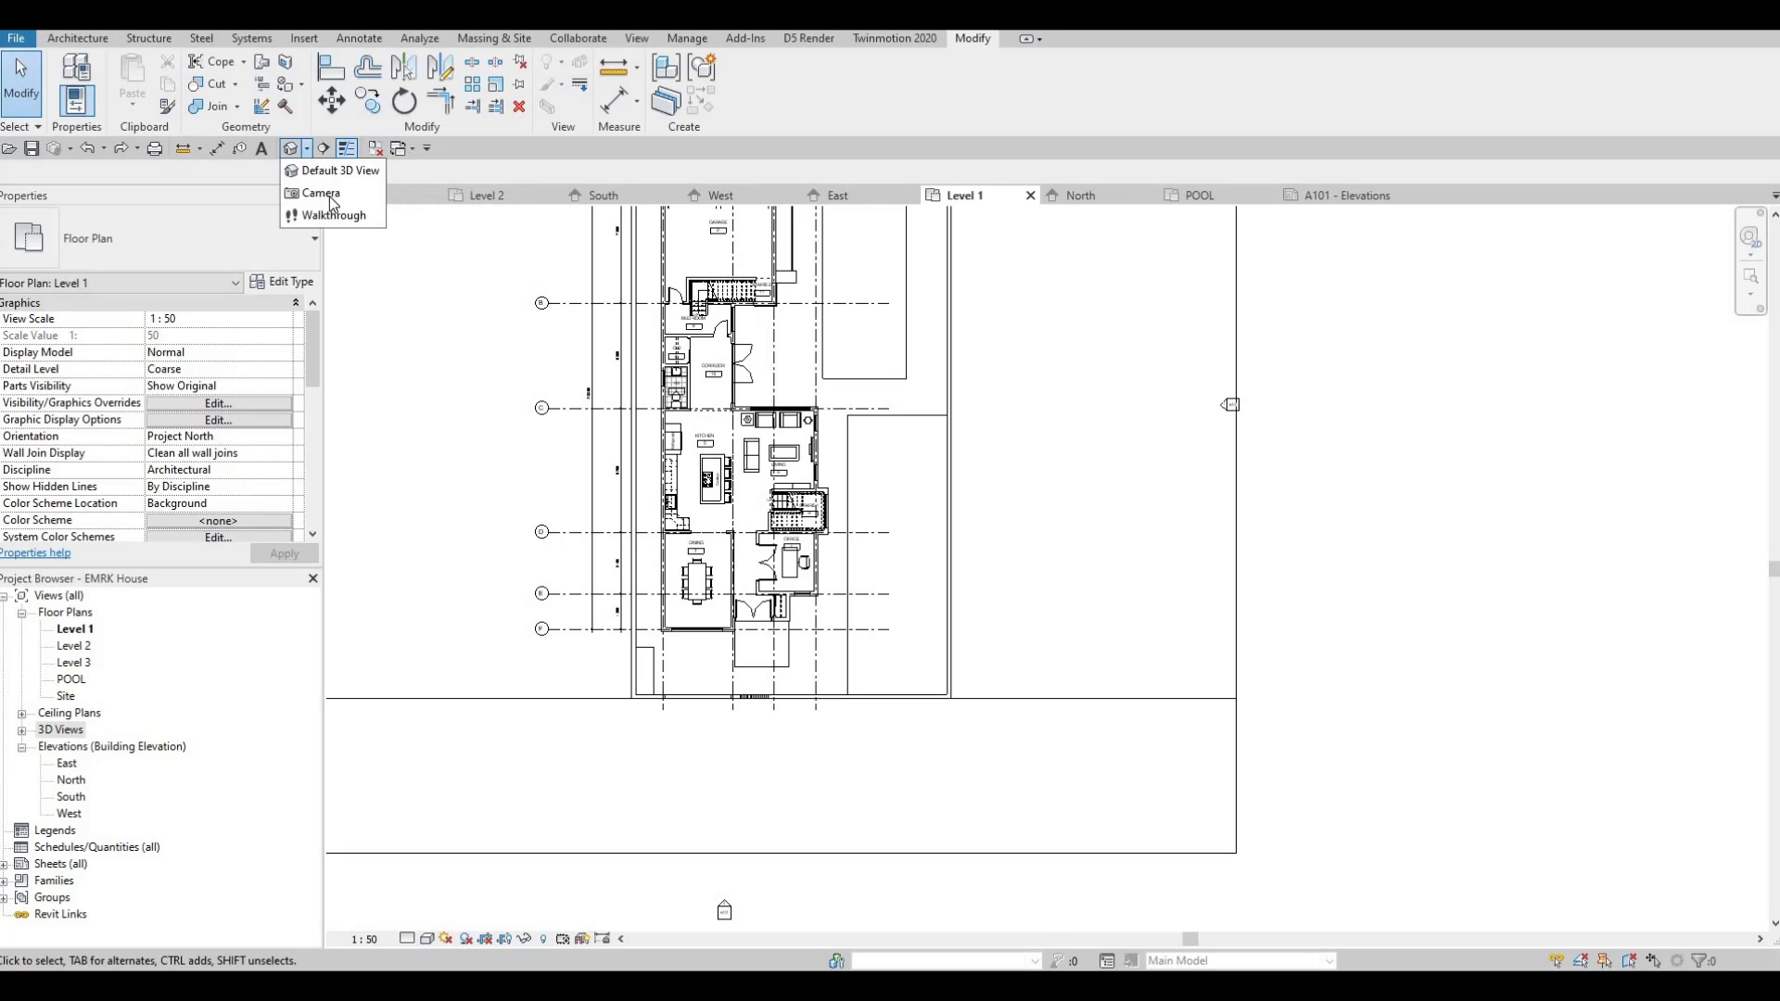
{"action": "left_click", "coordinate": [324, 192]}
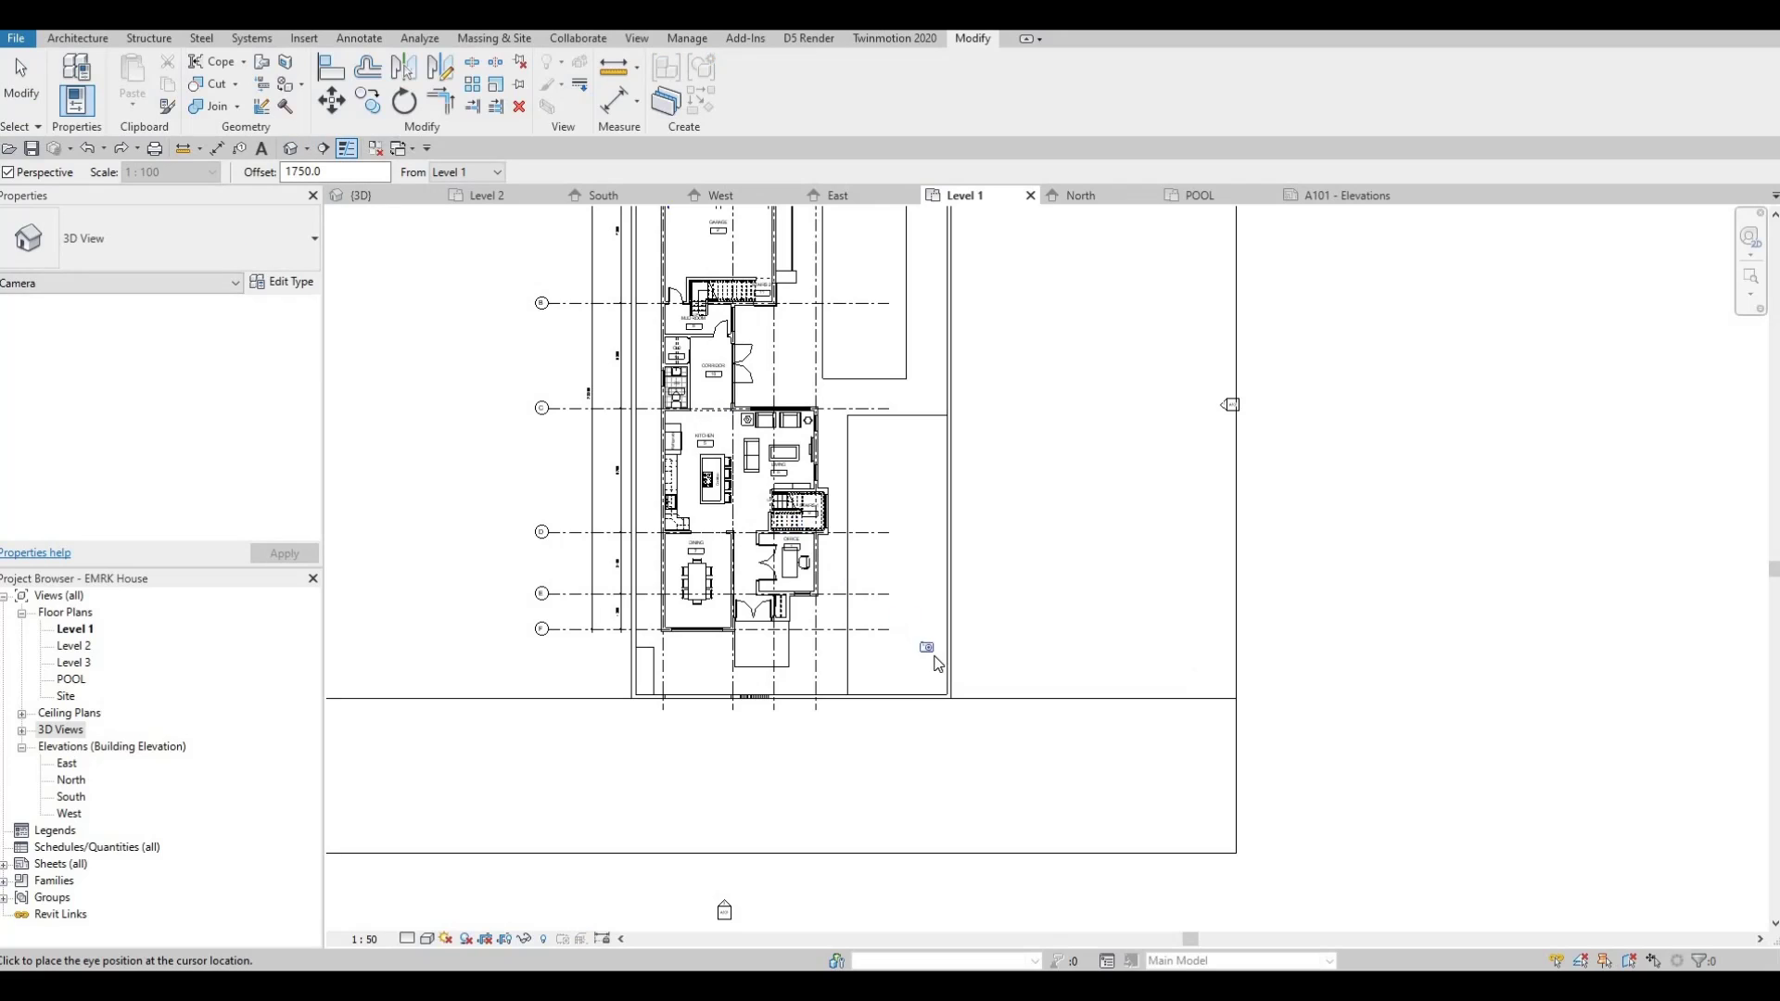
{"action": "left_click", "coordinate": [933, 656]}
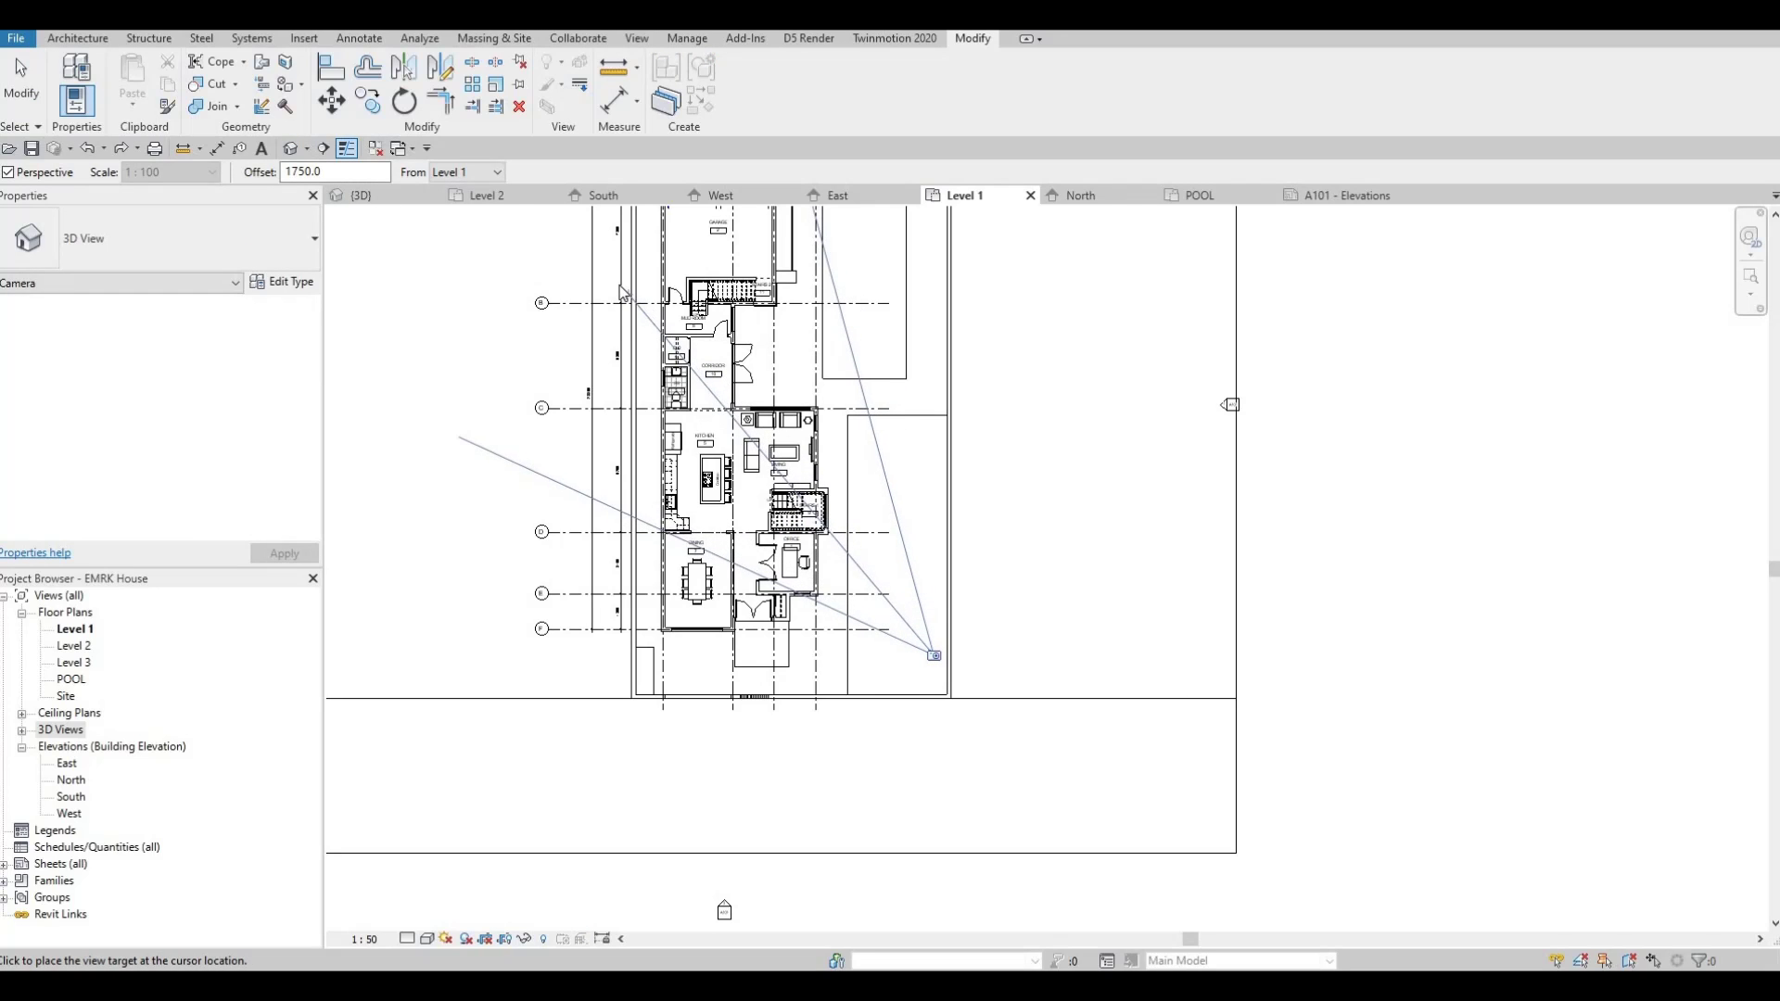
{"action": "left_click", "coordinate": [621, 303]}
{"action": "scroll", "coordinate": [915, 489], "scroll_direction": "down", "scroll_amount": 5}
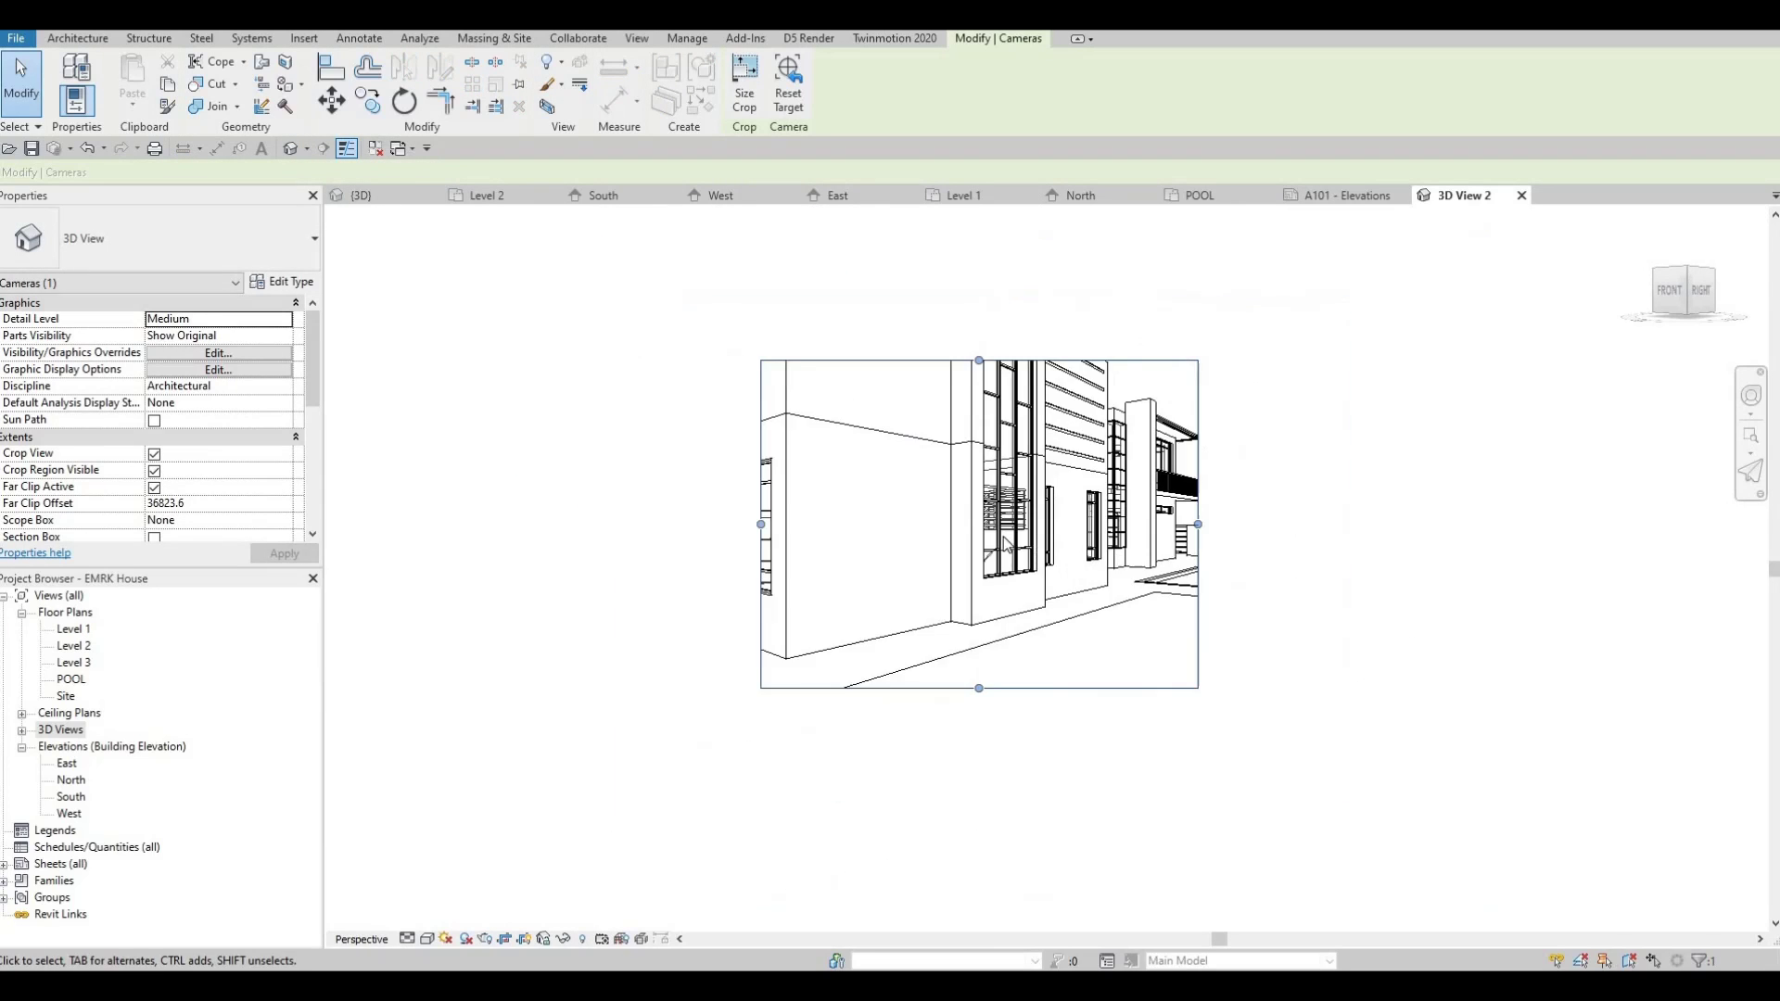
{"action": "key", "text": "Escape"}
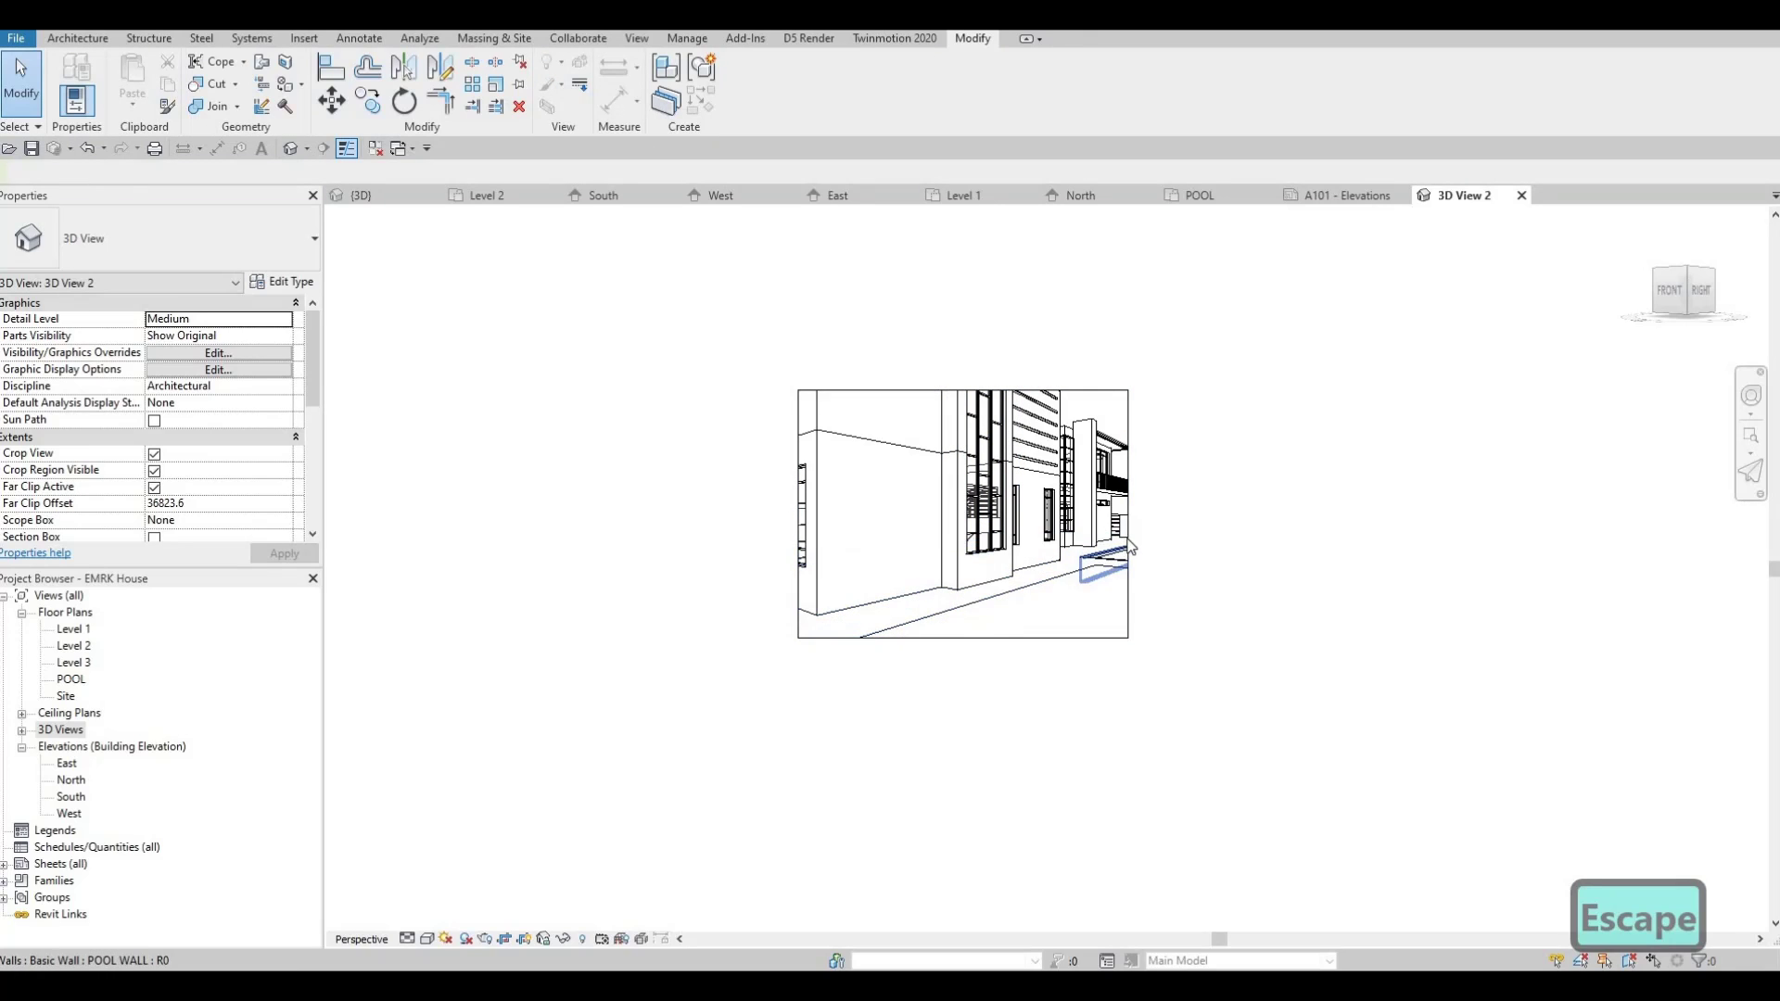
- Enlarge the camera view's crop region on all four sides to frame the whole house, its pergola and the foreground
{"action": "left_click", "coordinate": [1129, 515]}
{"action": "left_click_drag", "start_coordinate": [1128, 514], "coordinate": [1277, 514]}
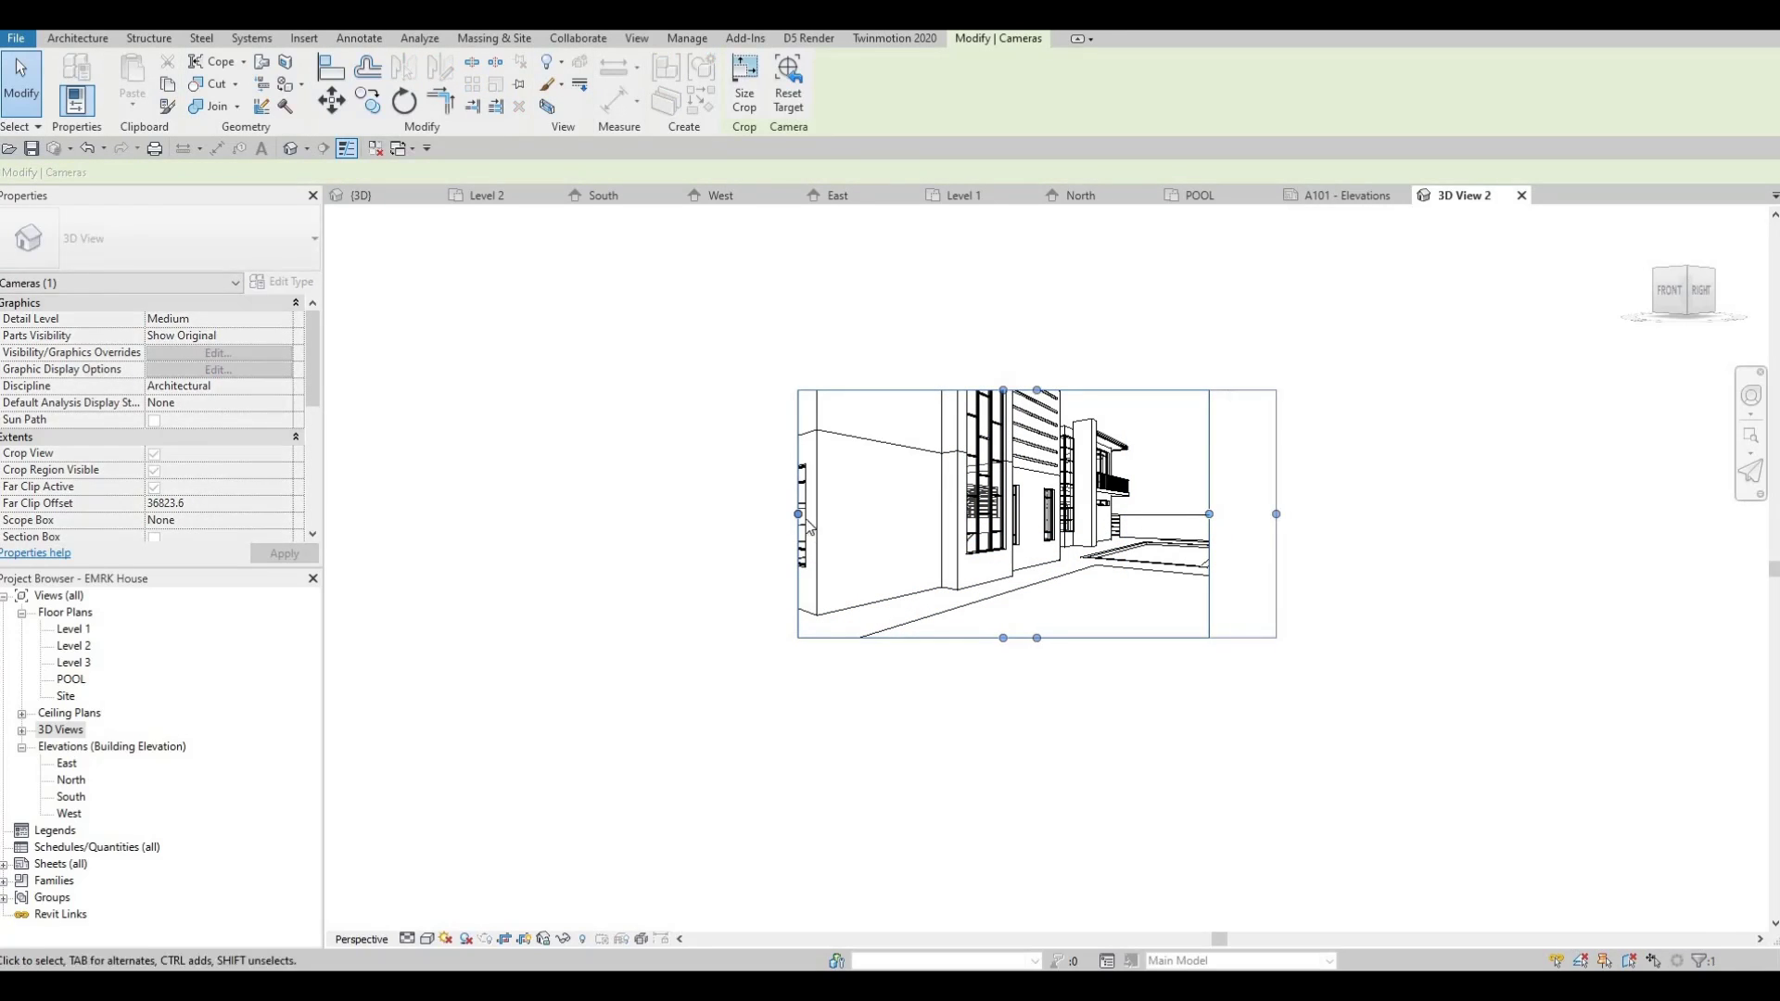
{"action": "left_click_drag", "start_coordinate": [798, 514], "coordinate": [588, 514]}
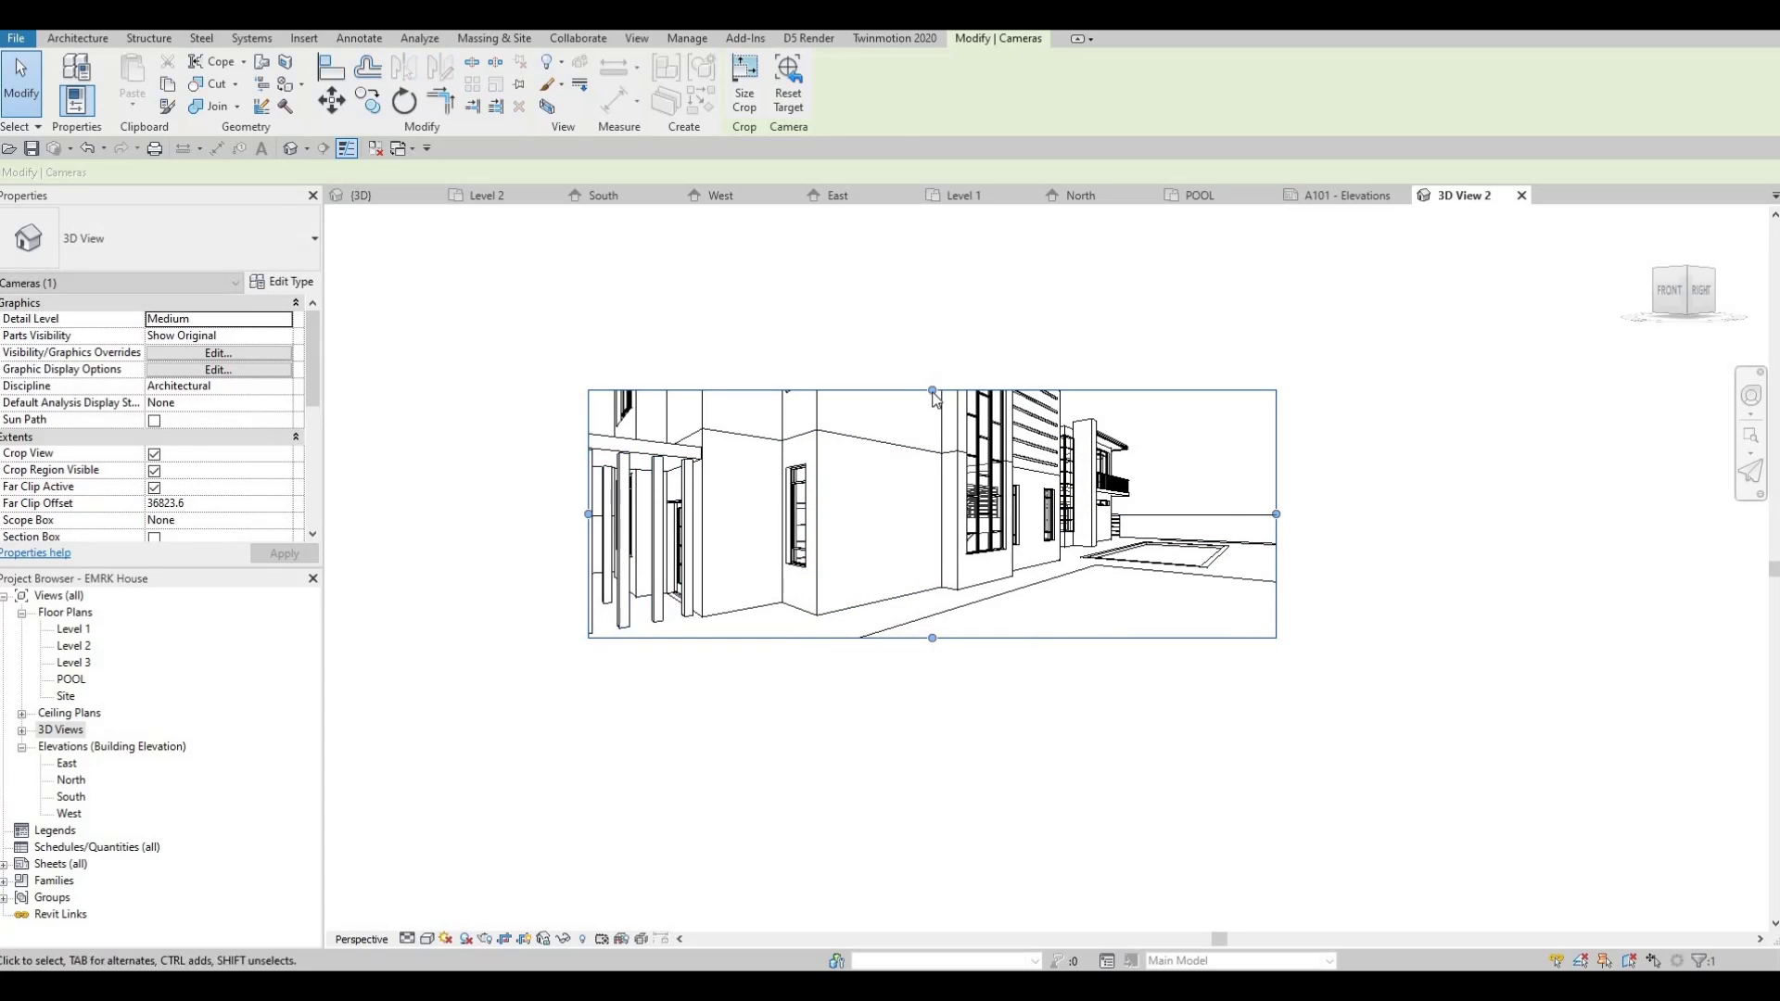
{"action": "left_click_drag", "start_coordinate": [933, 390], "coordinate": [937, 287]}
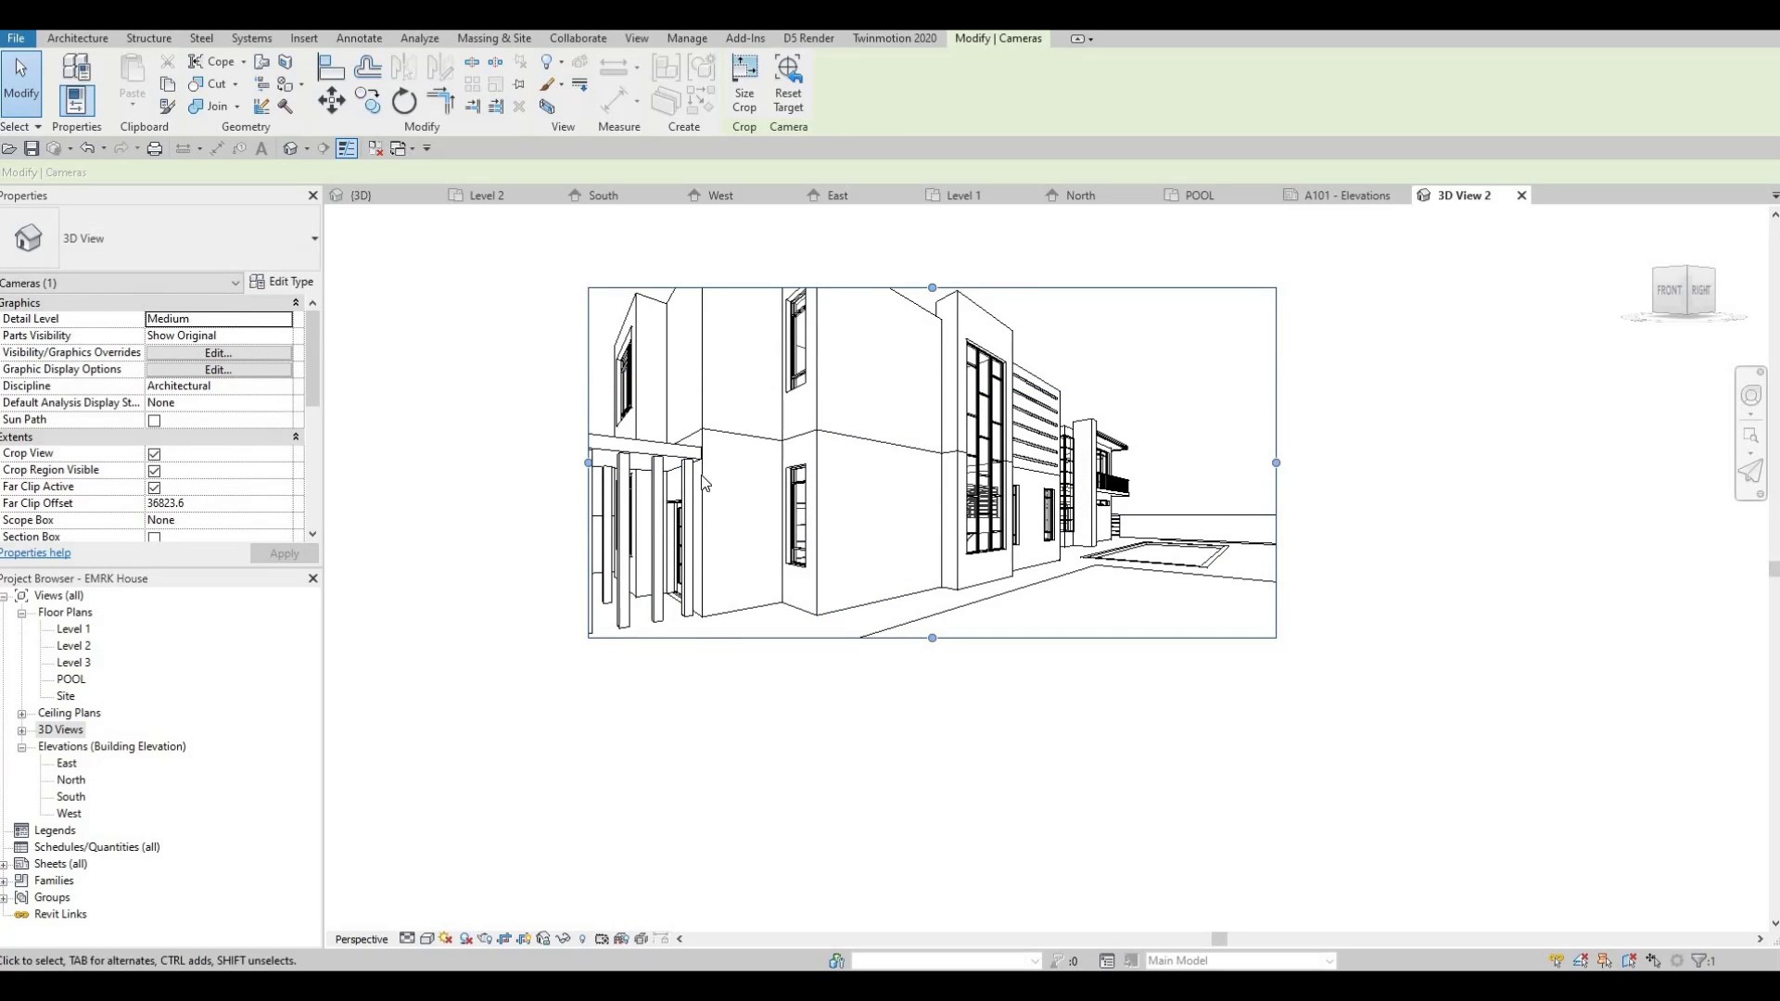
{"action": "scroll", "coordinate": [854, 403], "scroll_direction": "down", "scroll_amount": 2}
{"action": "left_click_drag", "start_coordinate": [678, 439], "coordinate": [582, 439]}
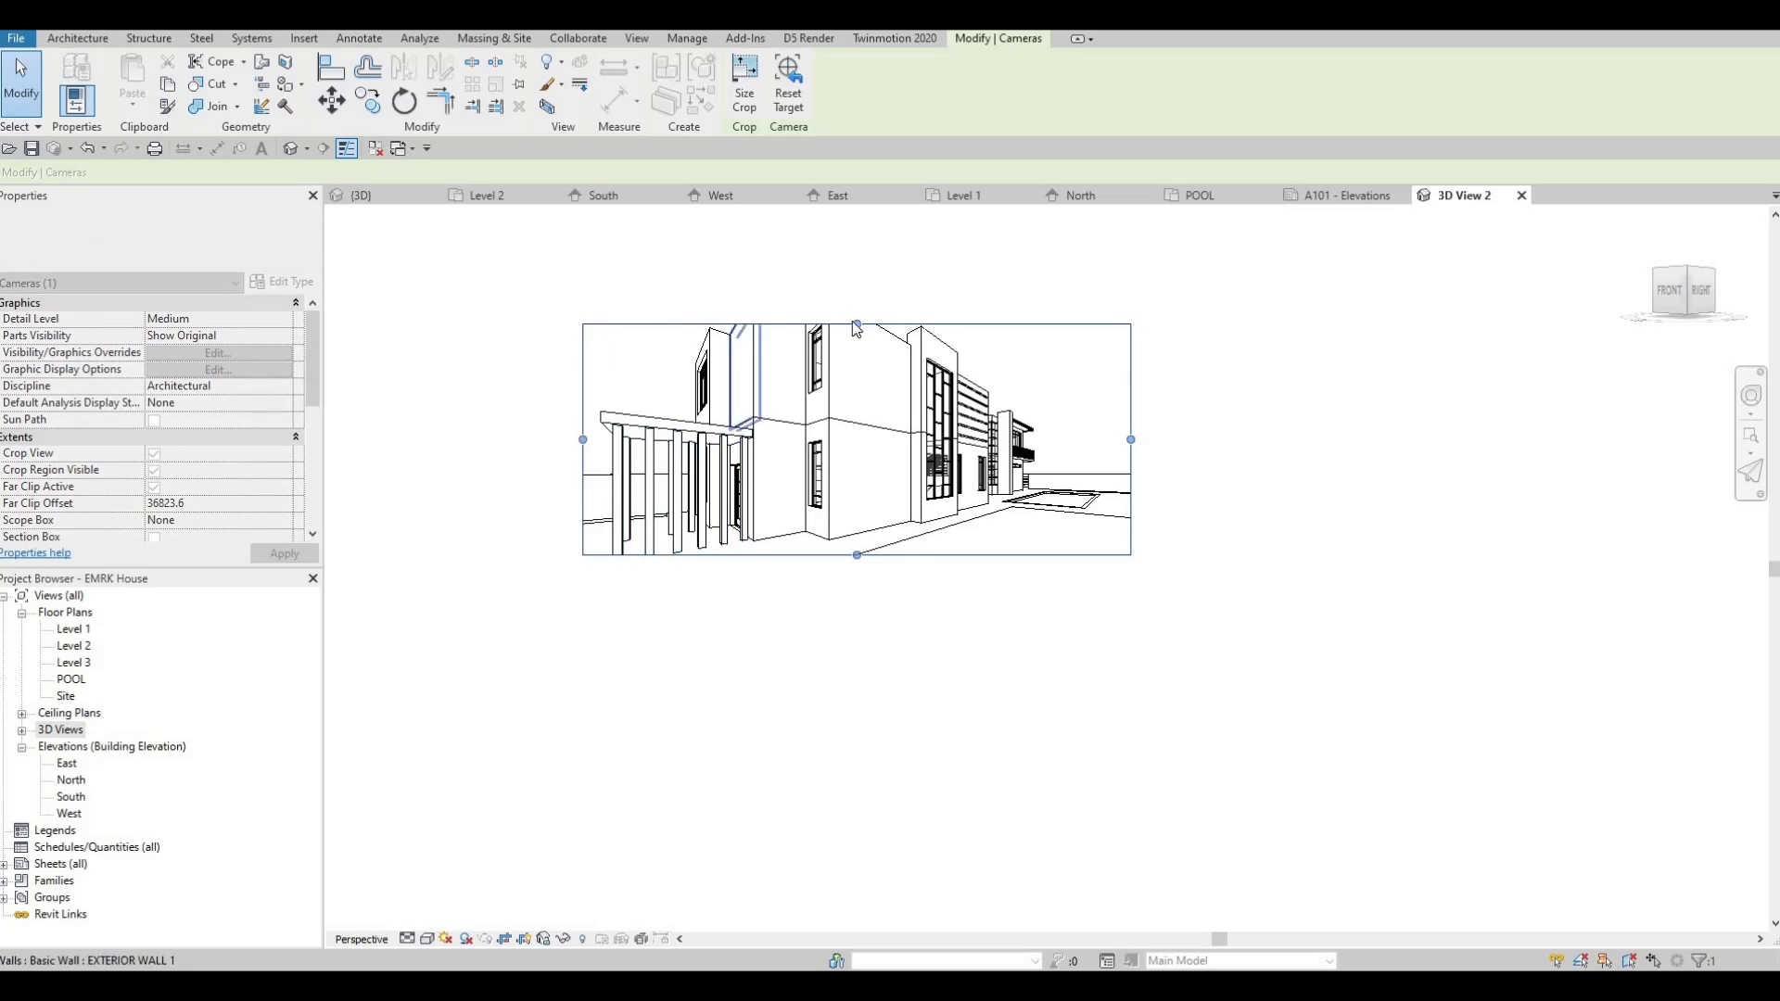
{"action": "left_click_drag", "start_coordinate": [857, 324], "coordinate": [857, 256]}
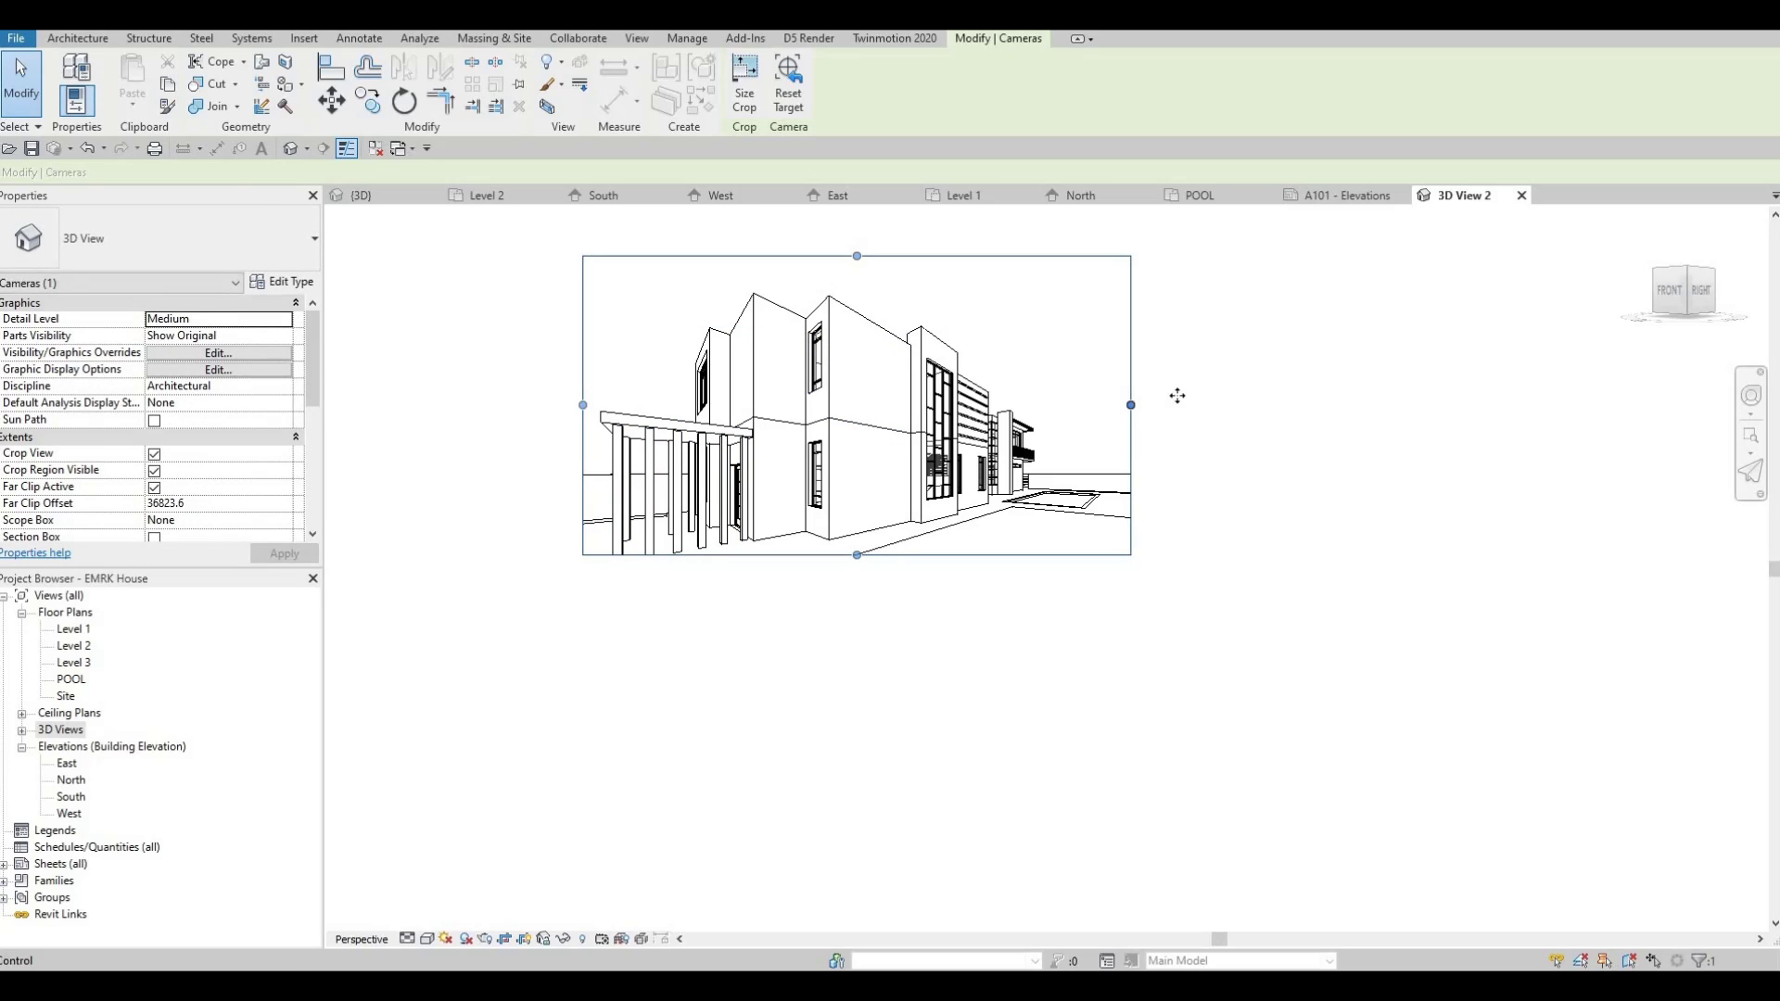
{"action": "left_click_drag", "start_coordinate": [1131, 404], "coordinate": [1178, 404]}
{"action": "left_click_drag", "start_coordinate": [550, 413], "coordinate": [549, 415]}
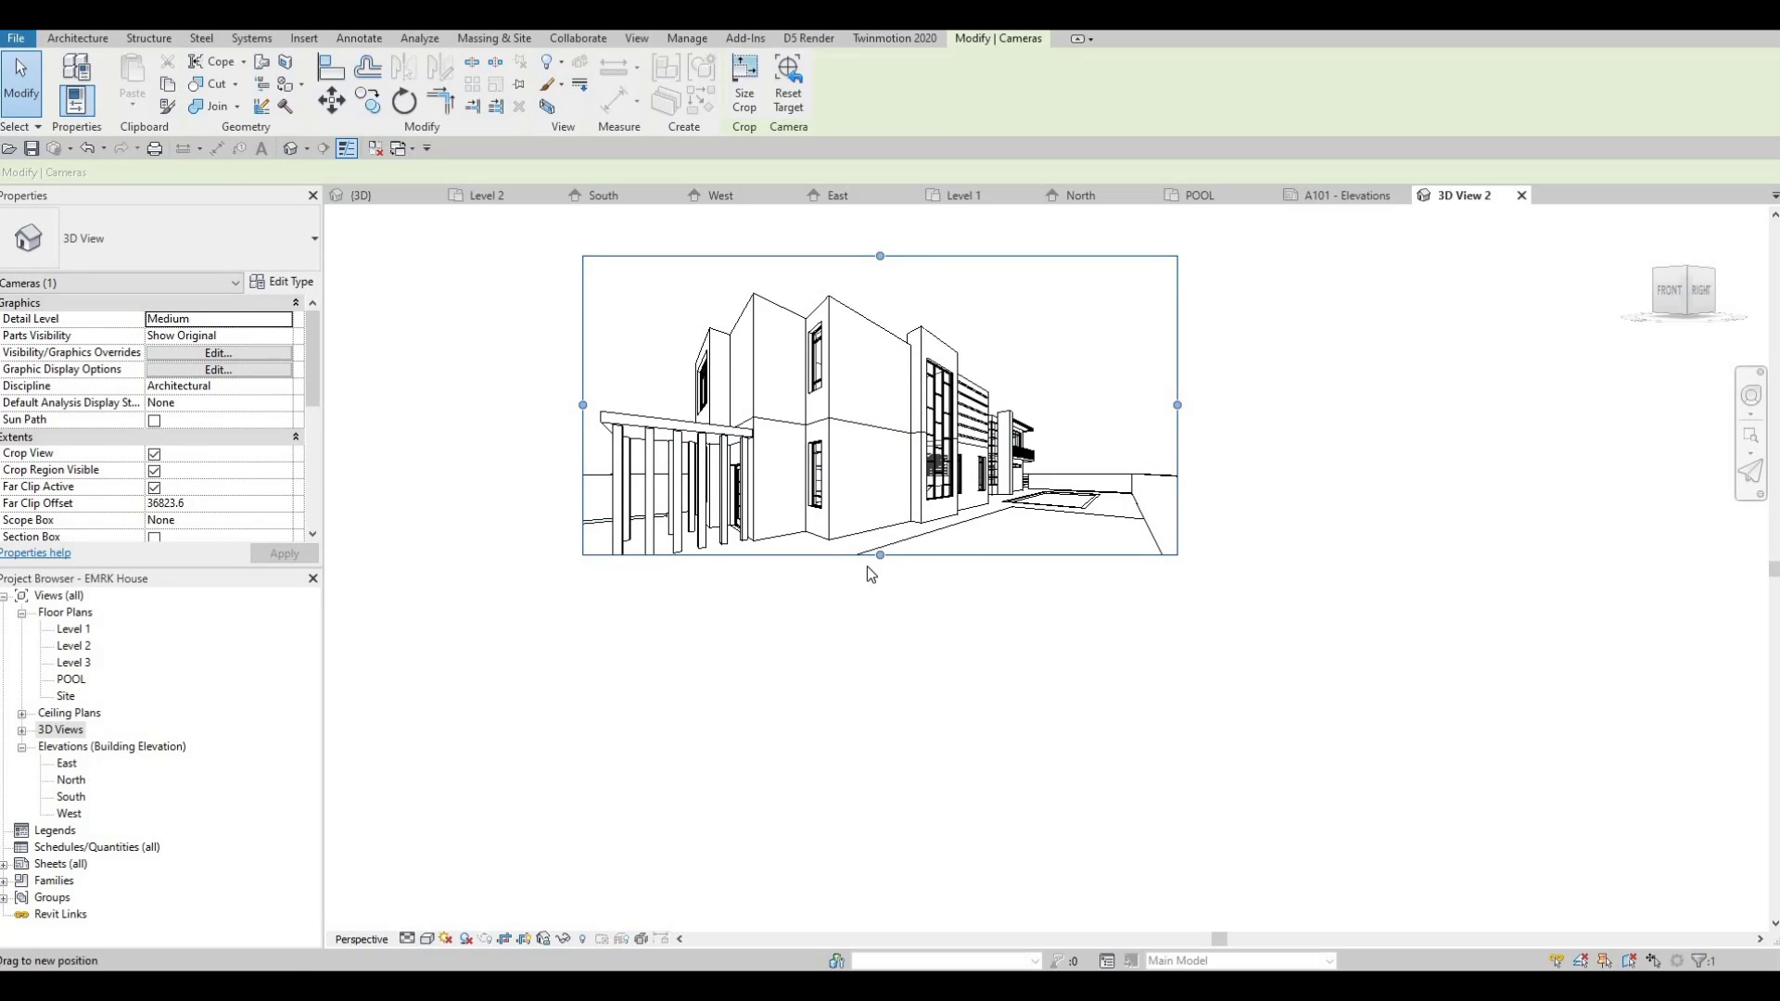
{"action": "left_click_drag", "start_coordinate": [865, 559], "coordinate": [884, 631]}
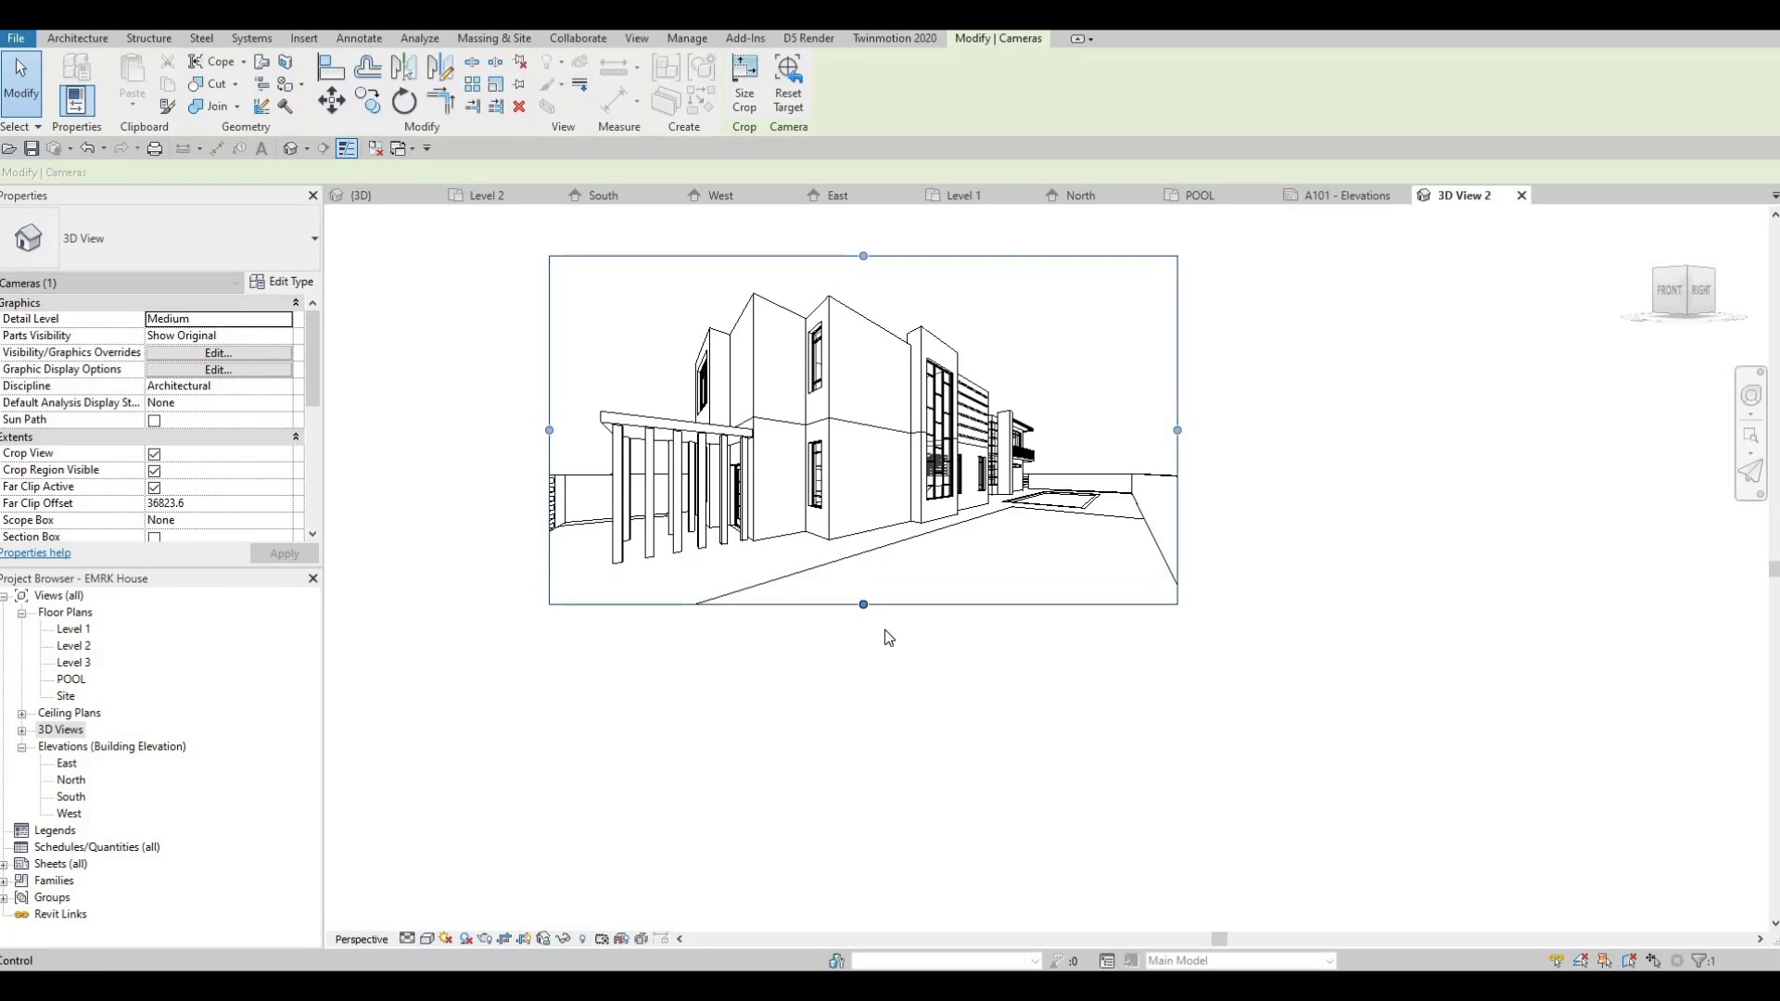
- Apply cast shadows, ambient shadows and a Gradient background to the camera view through its graphic display options
{"action": "left_click", "coordinate": [427, 939]}
{"action": "left_click", "coordinate": [487, 800]}
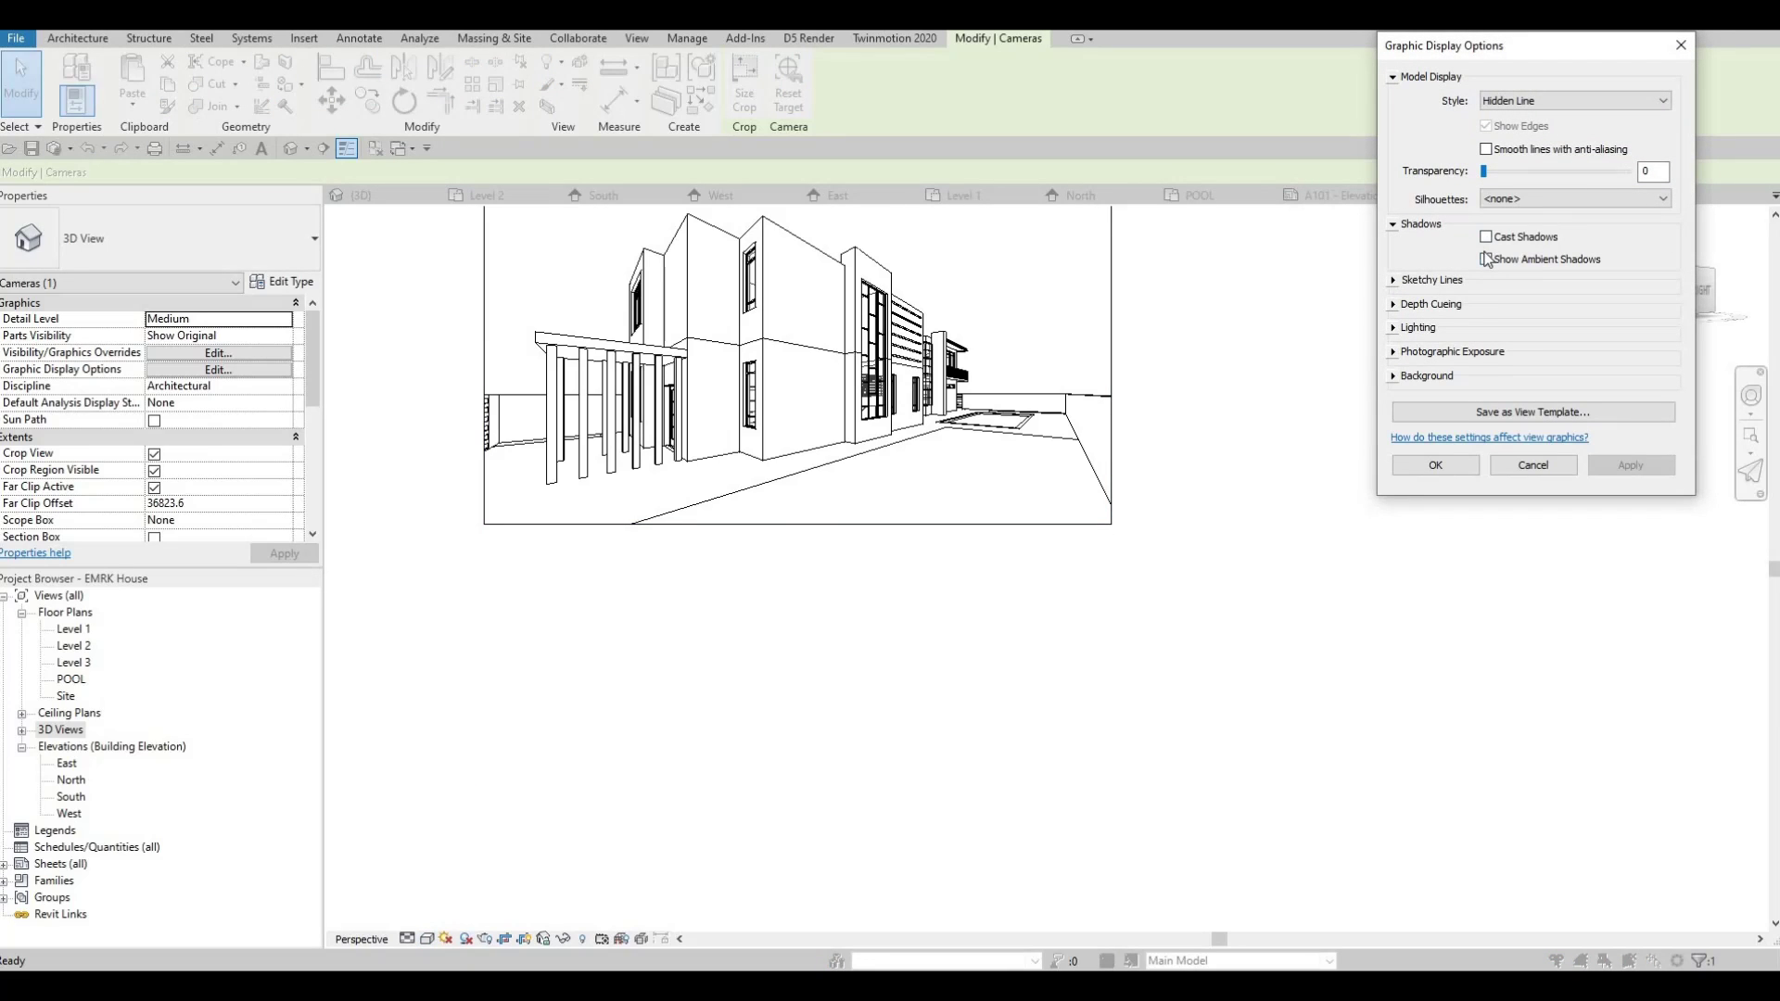
{"action": "left_click", "coordinate": [1487, 237]}
{"action": "left_click", "coordinate": [1487, 259]}
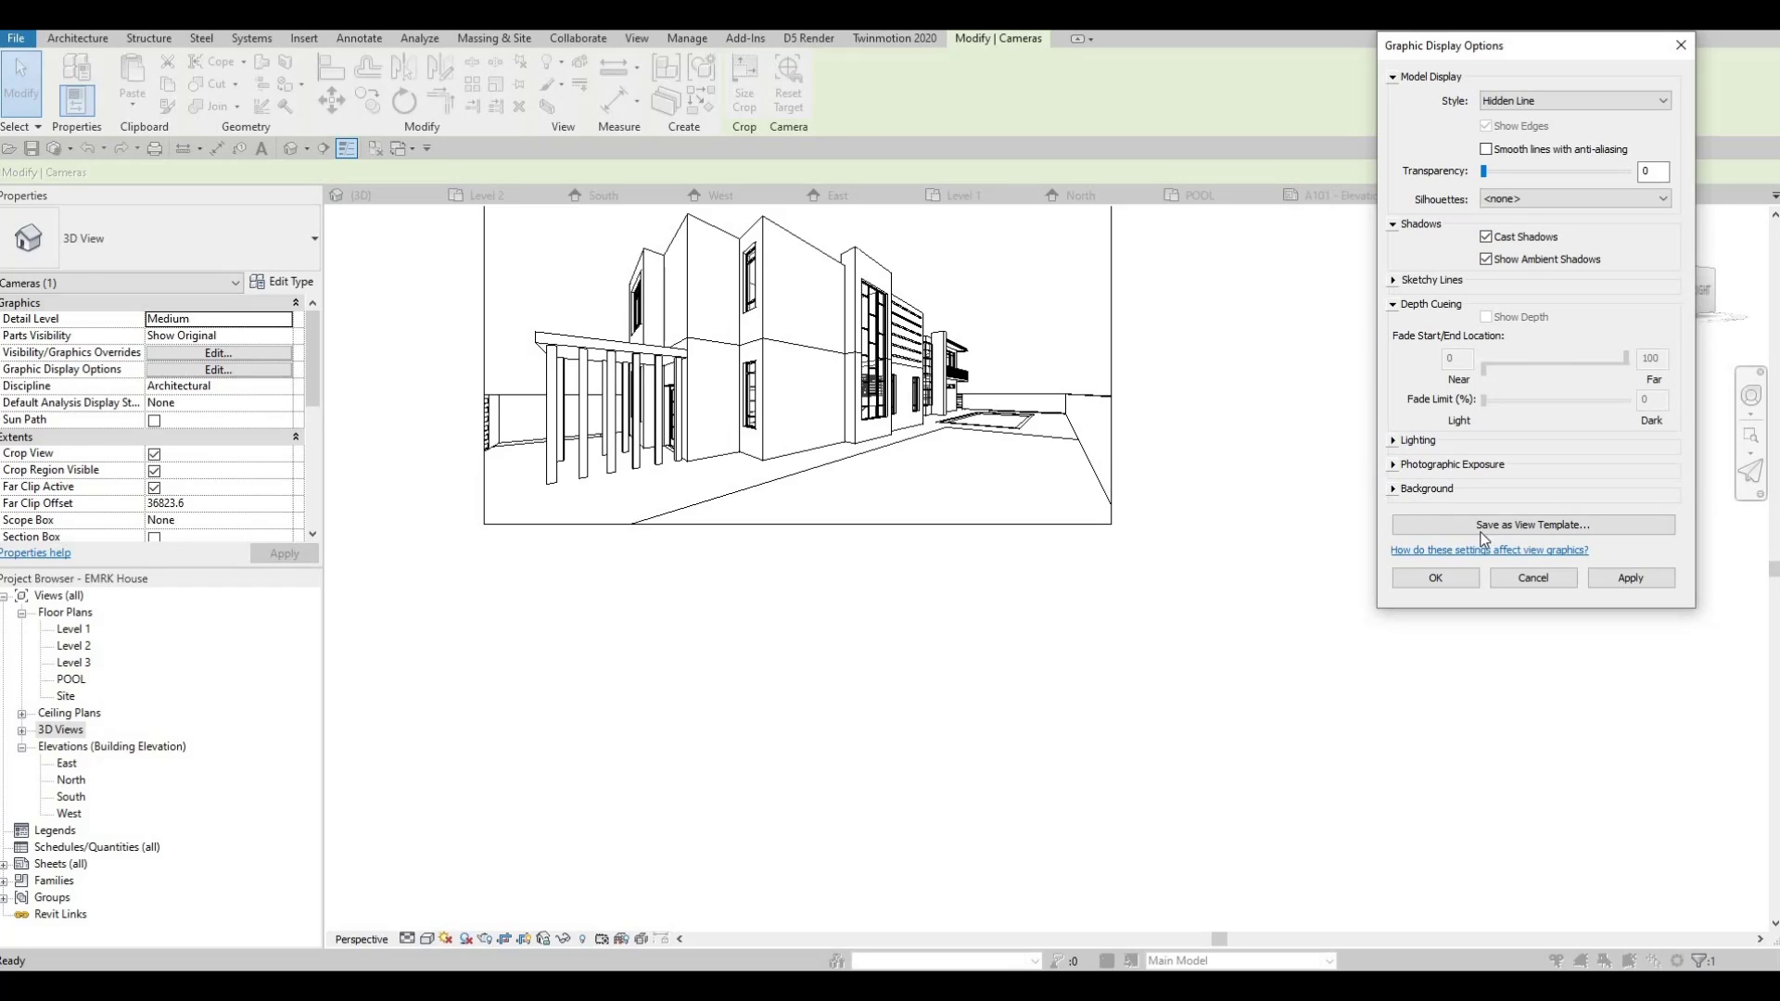
{"action": "left_click", "coordinate": [1525, 518]}
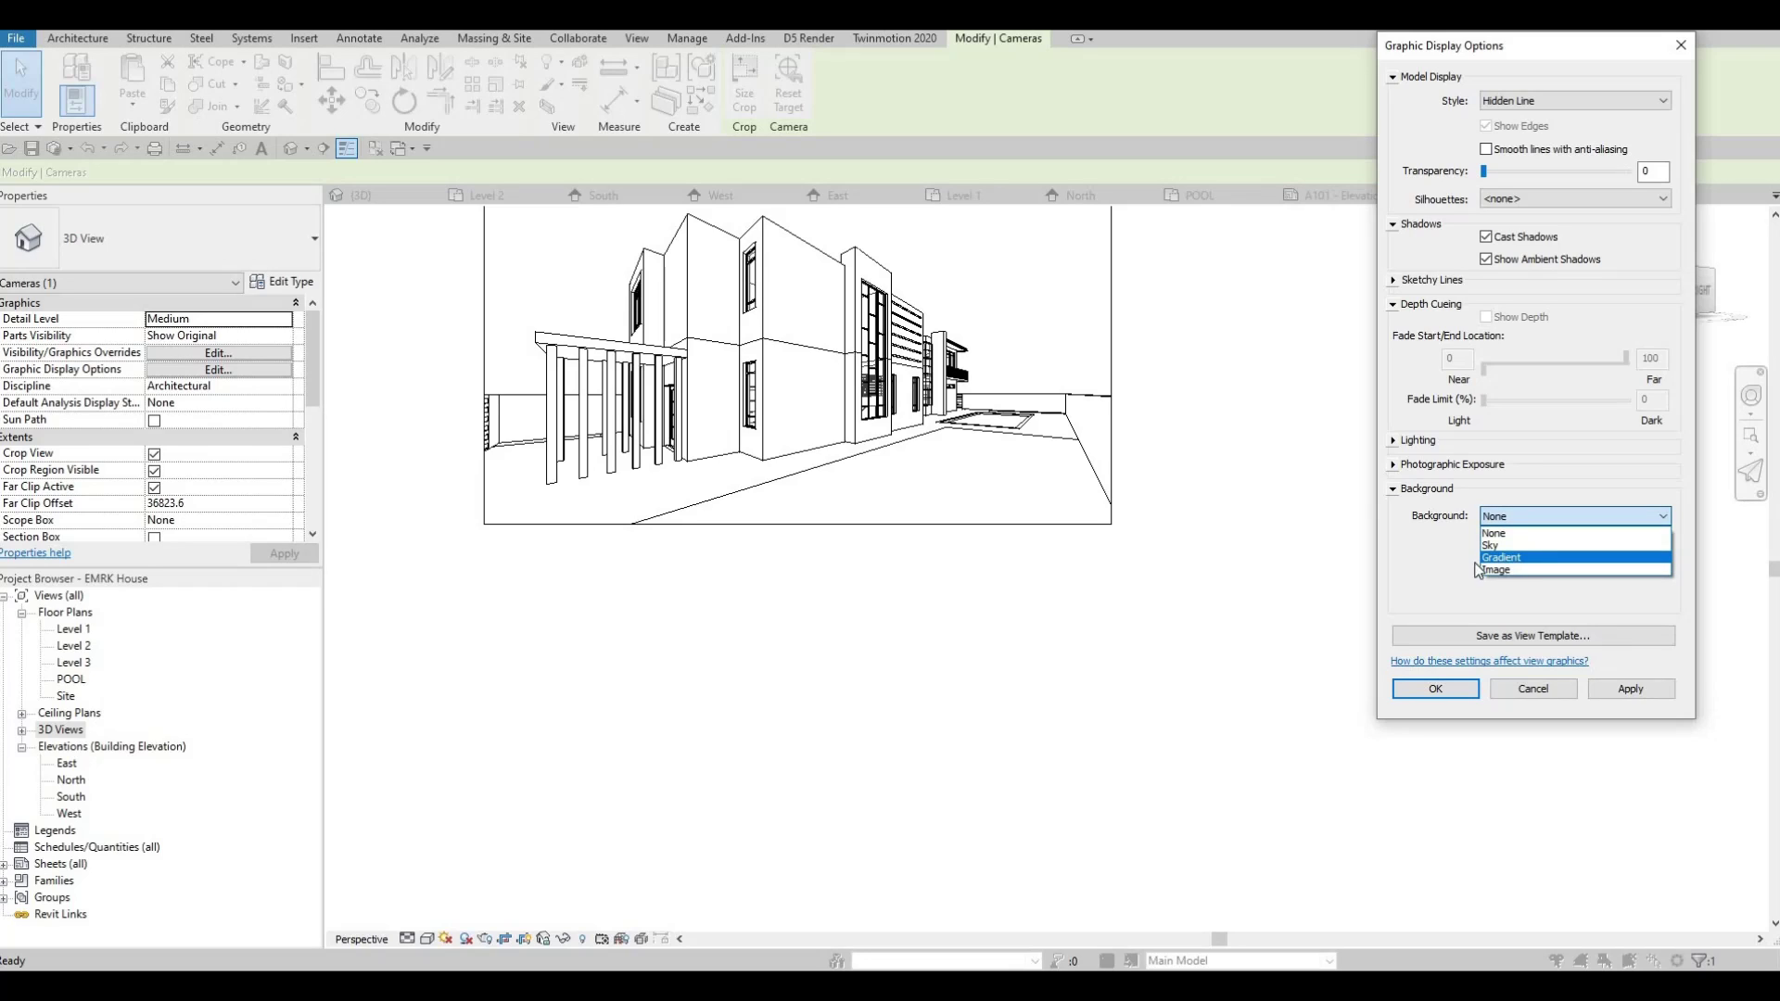
{"action": "left_click", "coordinate": [1493, 557]}
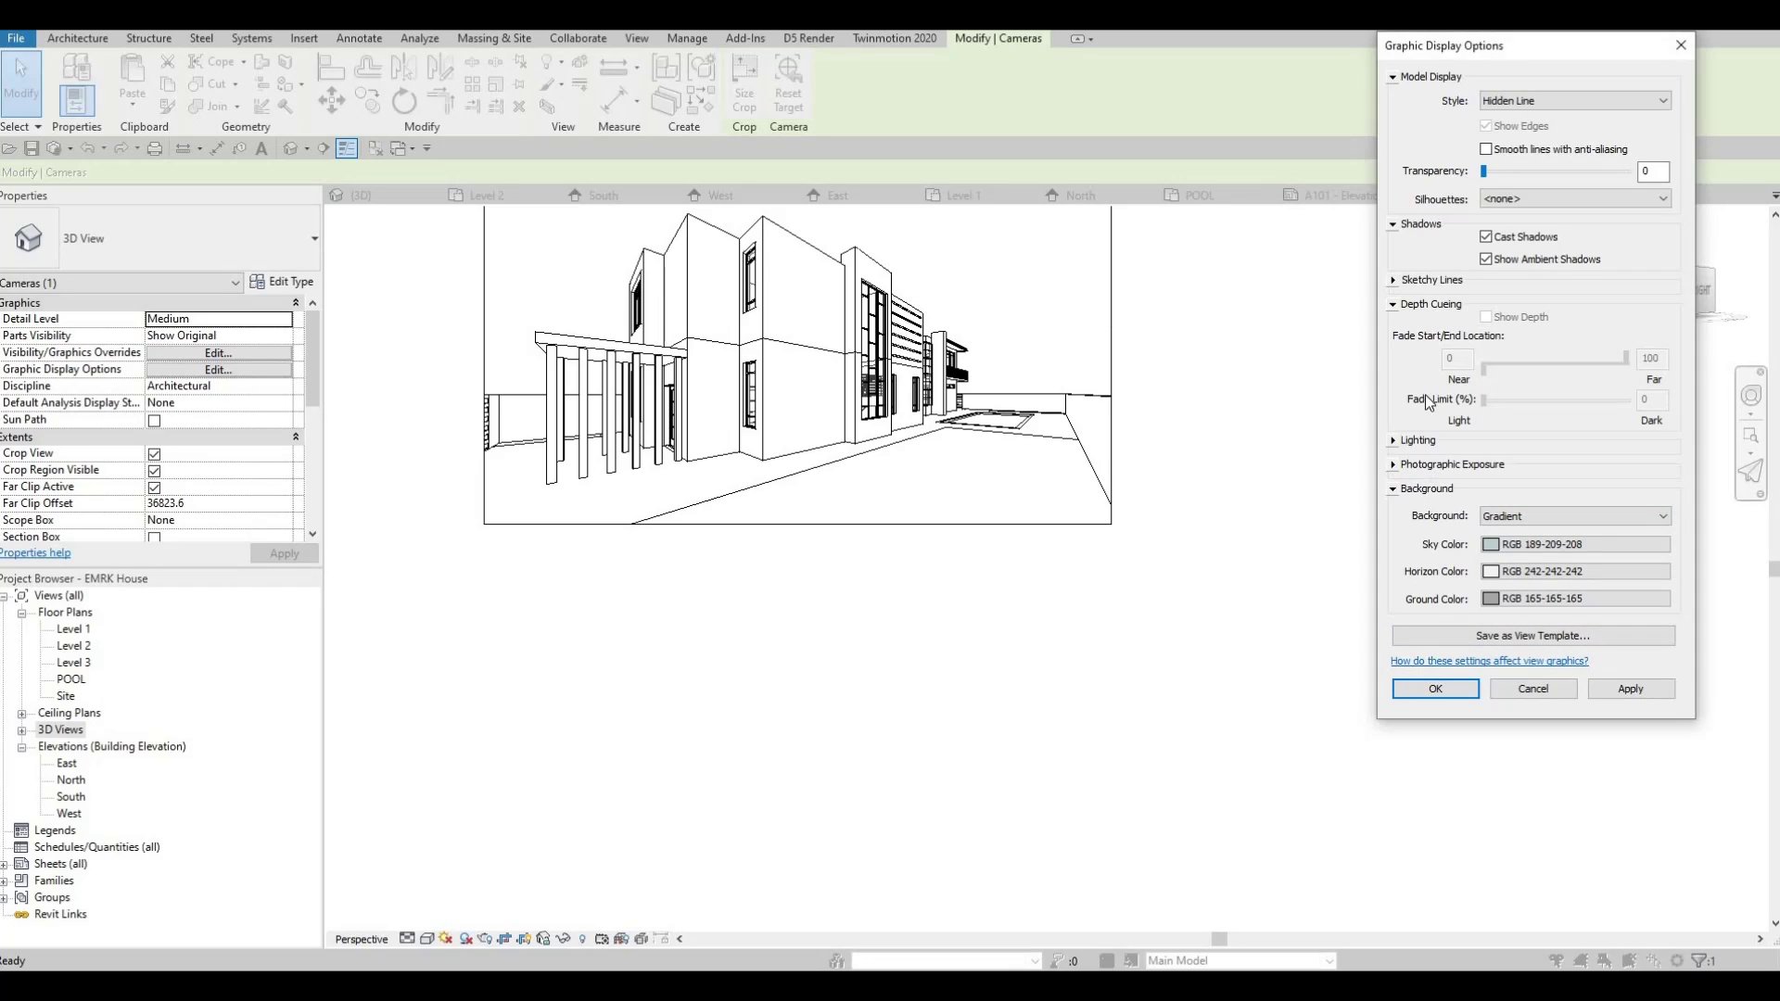
{"action": "left_click", "coordinate": [1632, 691]}
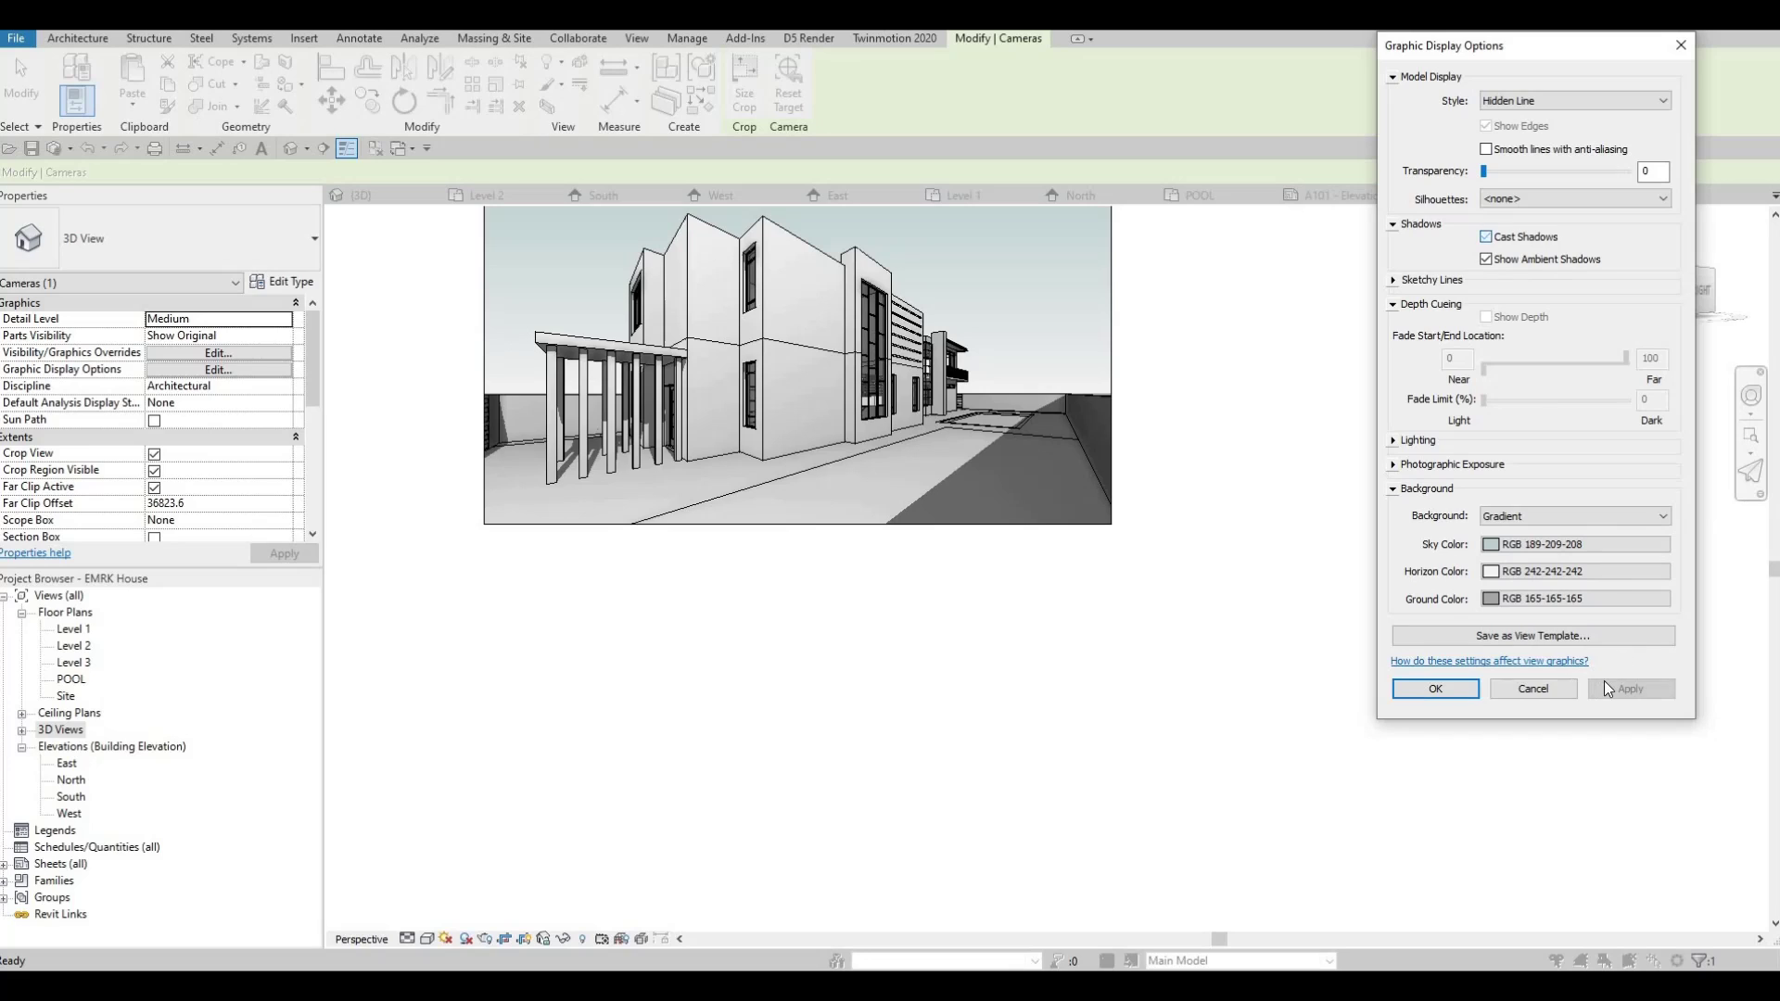
- Compare the cast and ambient shadow effects, leaving Cast Shadows off and Show Ambient Shadows on
{"action": "left_click", "coordinate": [1486, 236]}
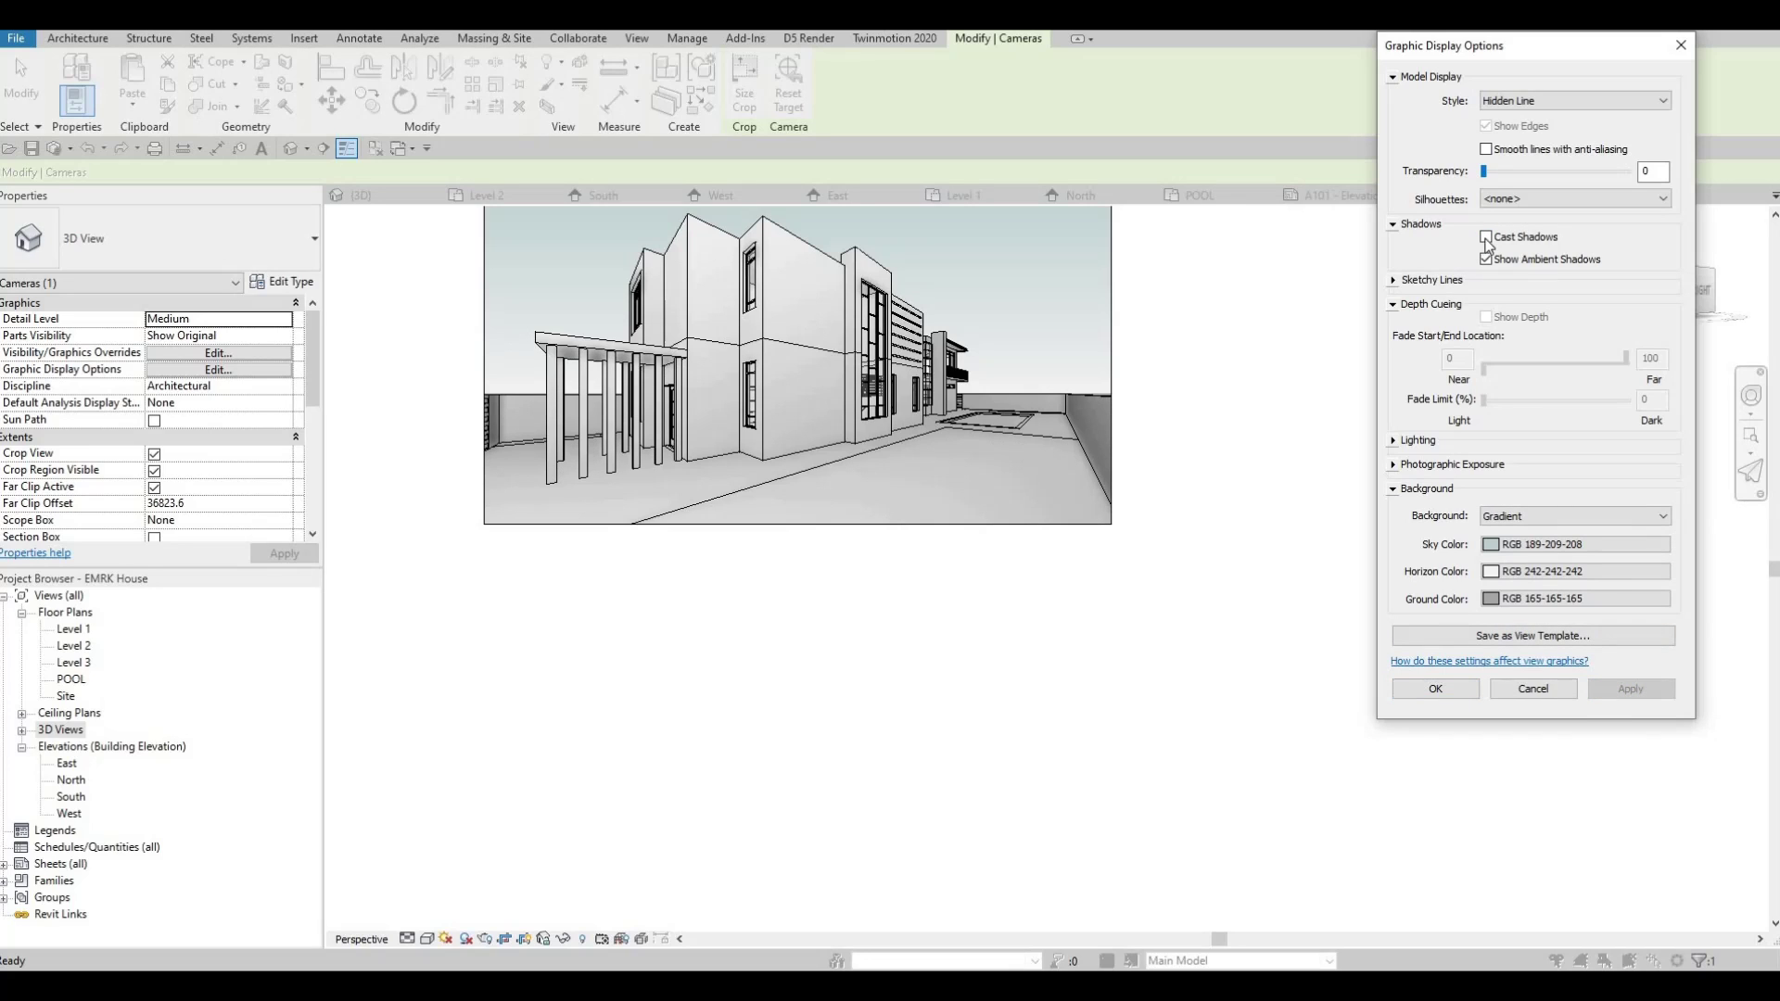
{"action": "left_click", "coordinate": [1486, 237]}
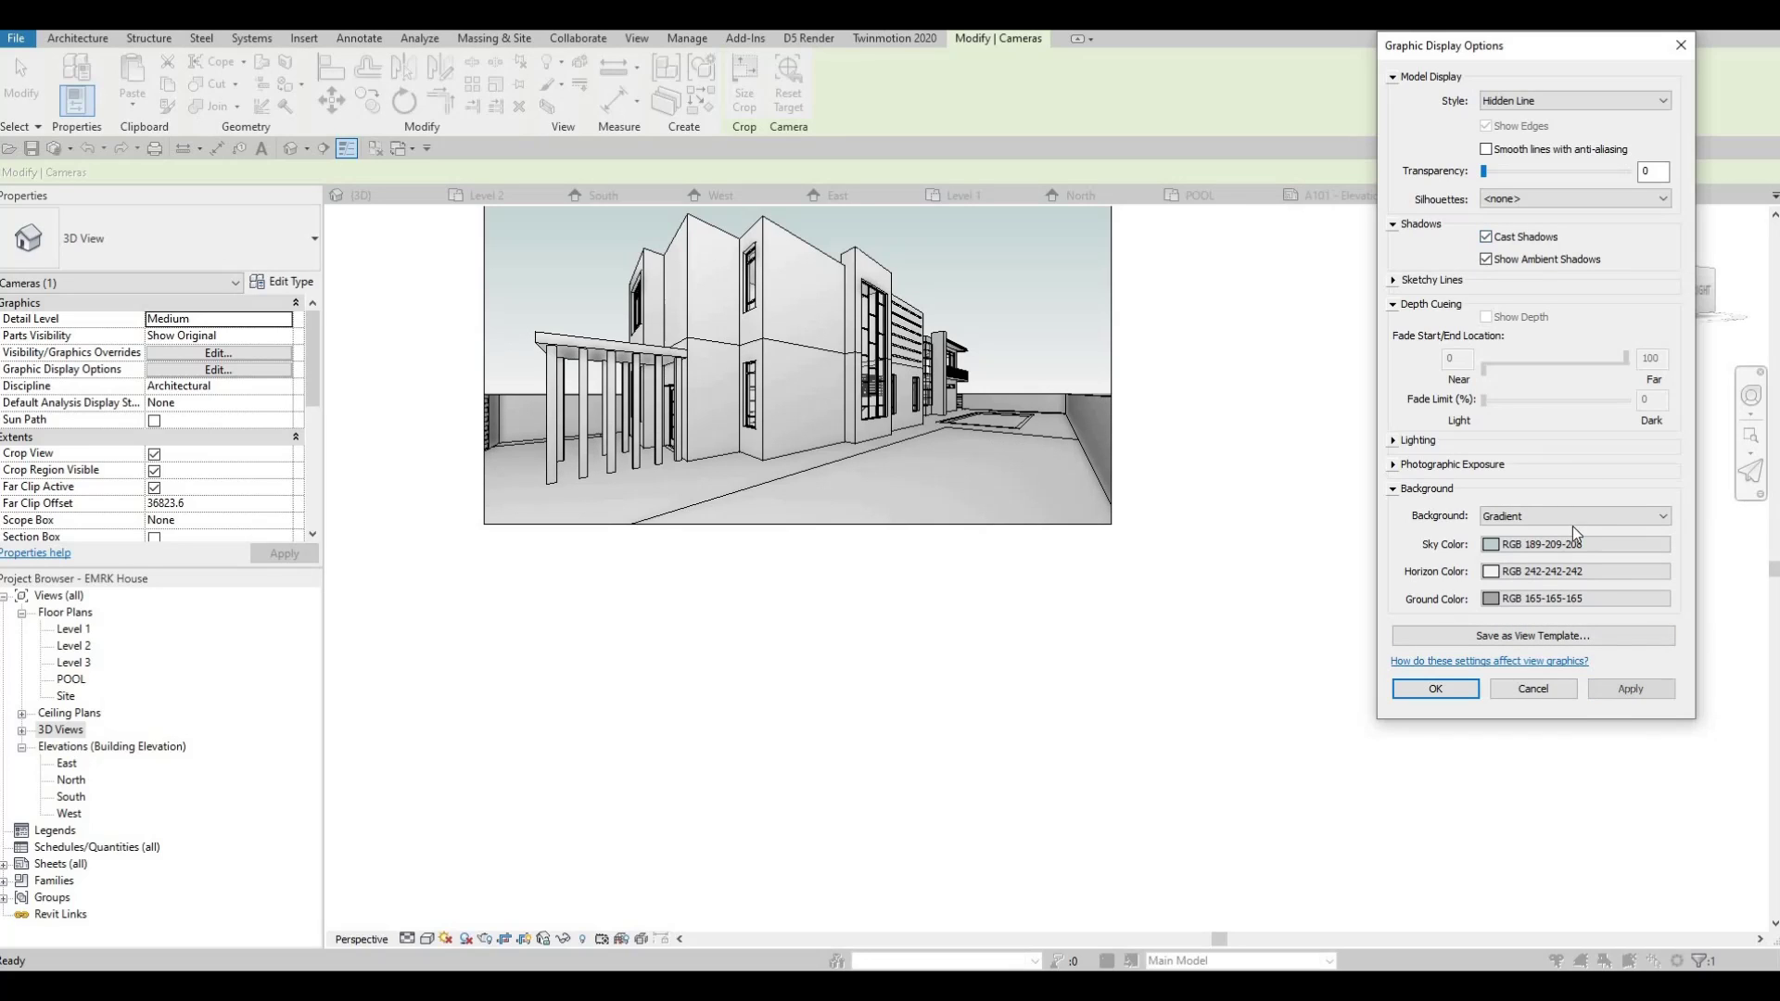
{"action": "left_click", "coordinate": [1631, 690]}
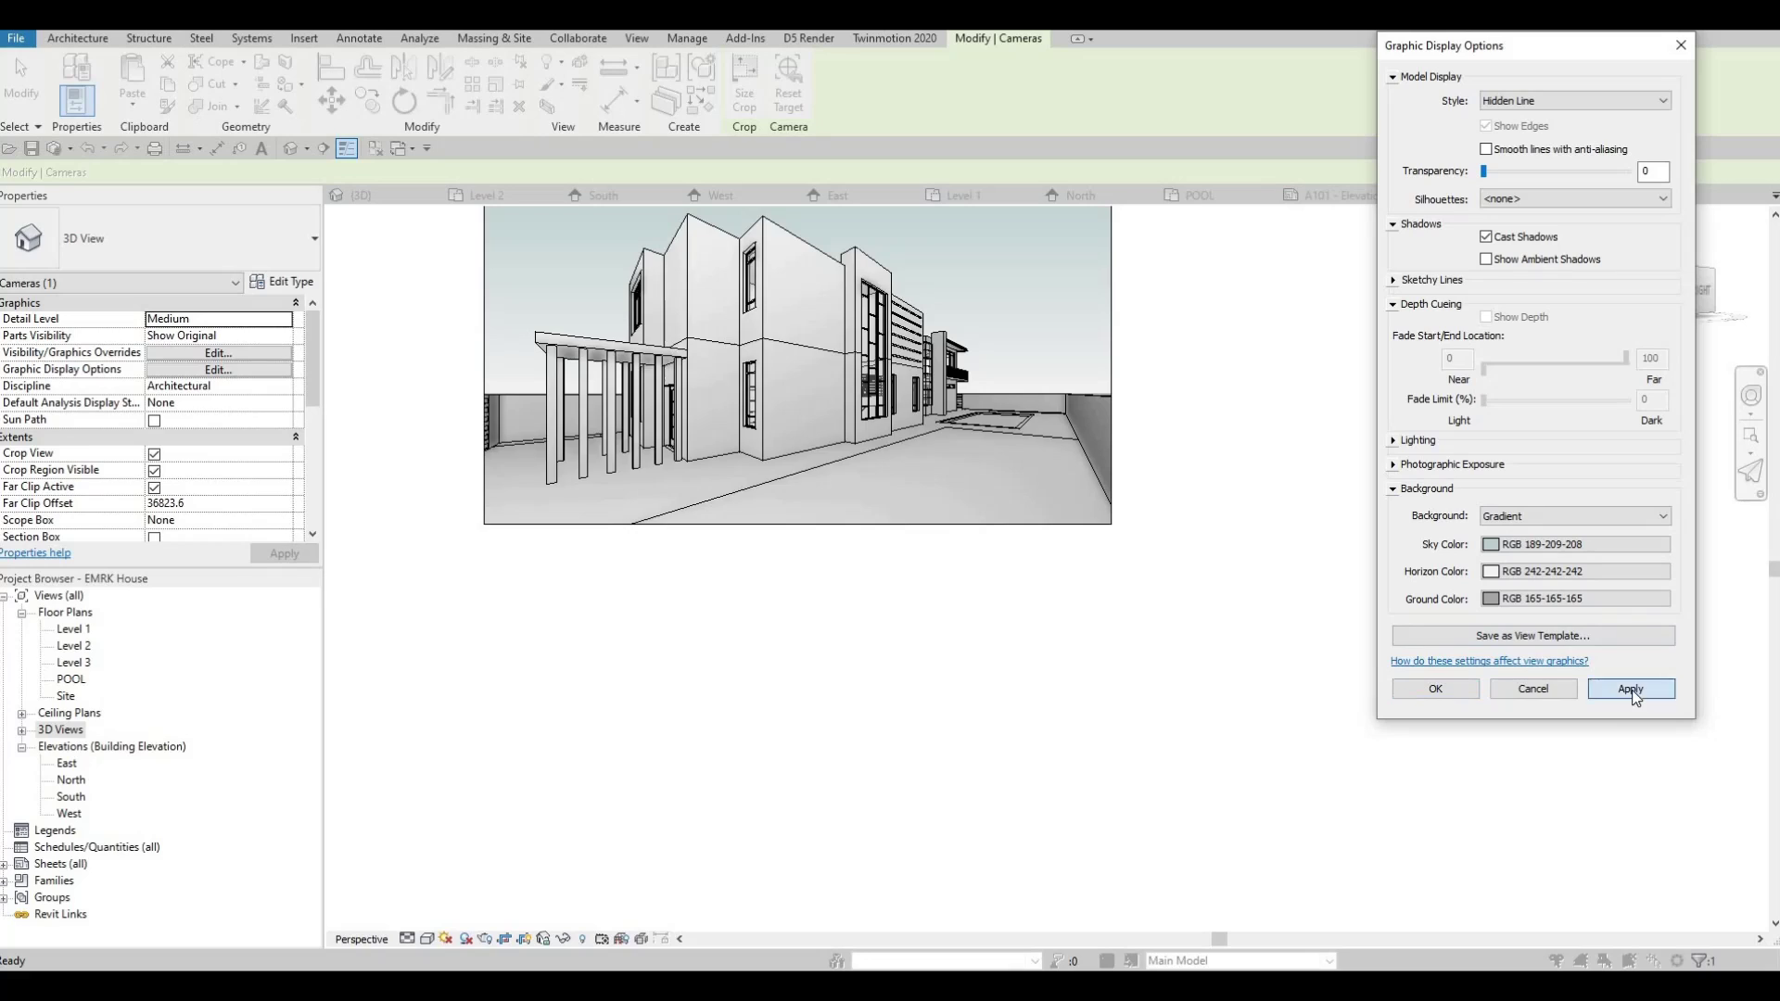
{"action": "left_click", "coordinate": [1486, 259]}
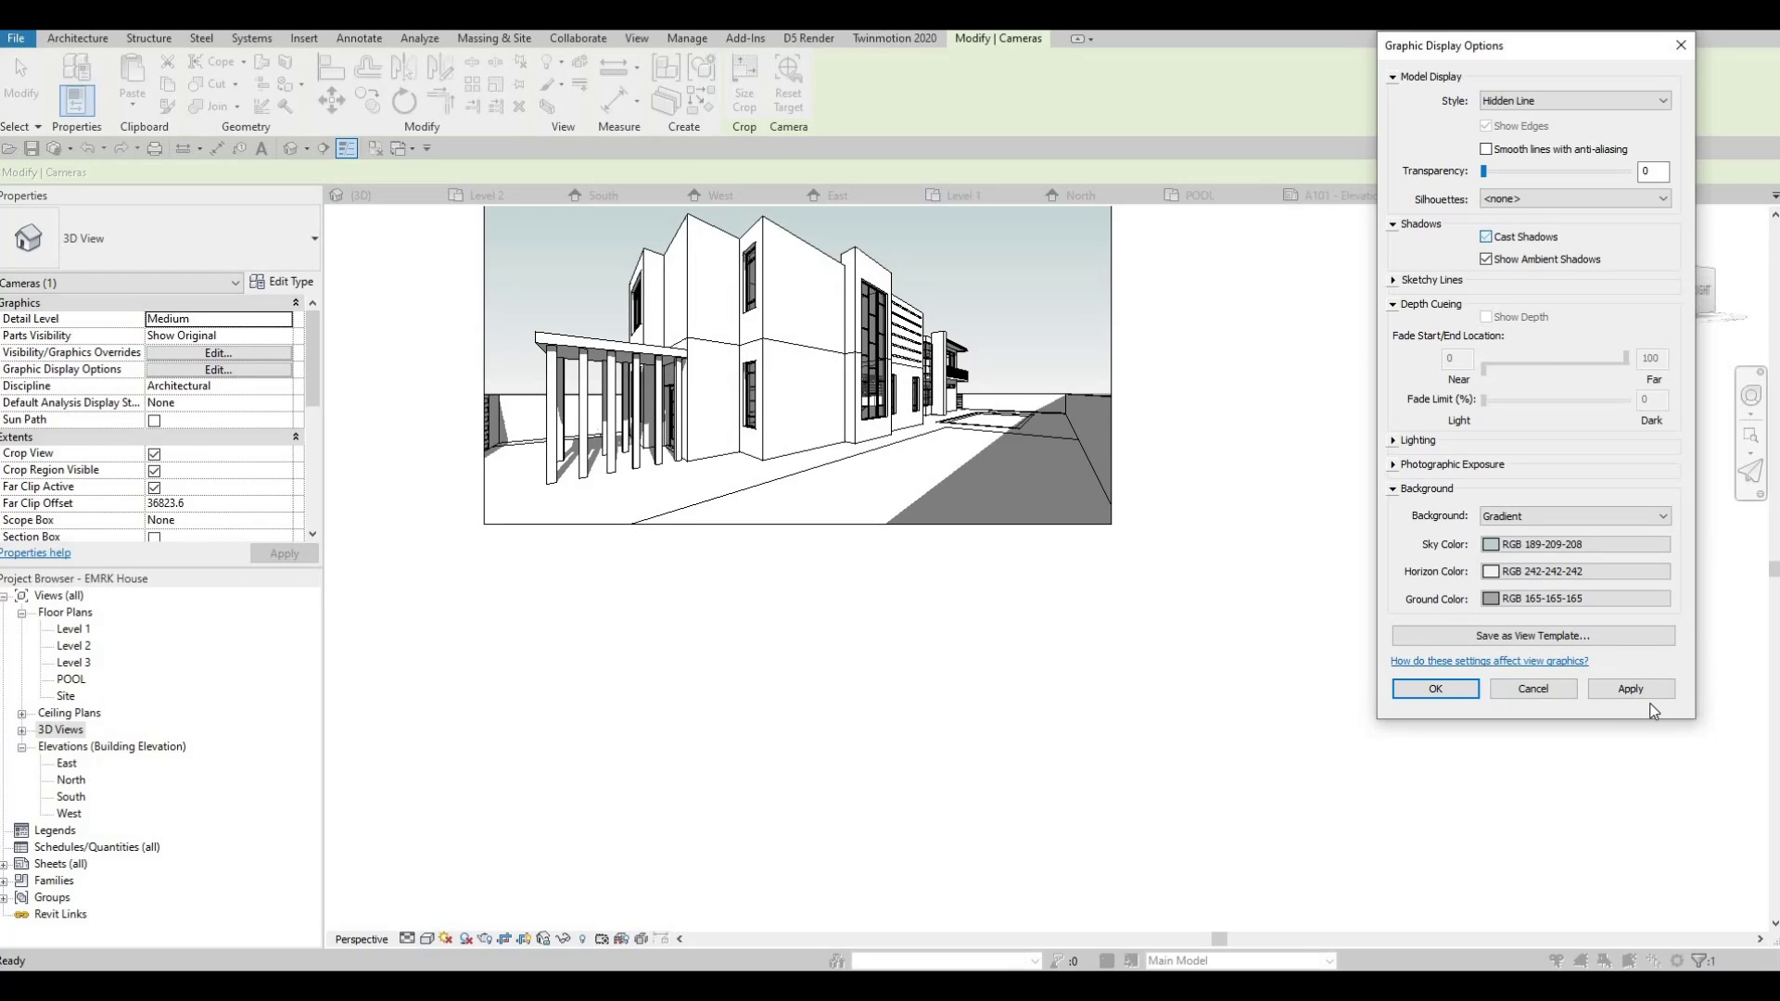
{"action": "left_click", "coordinate": [1643, 692]}
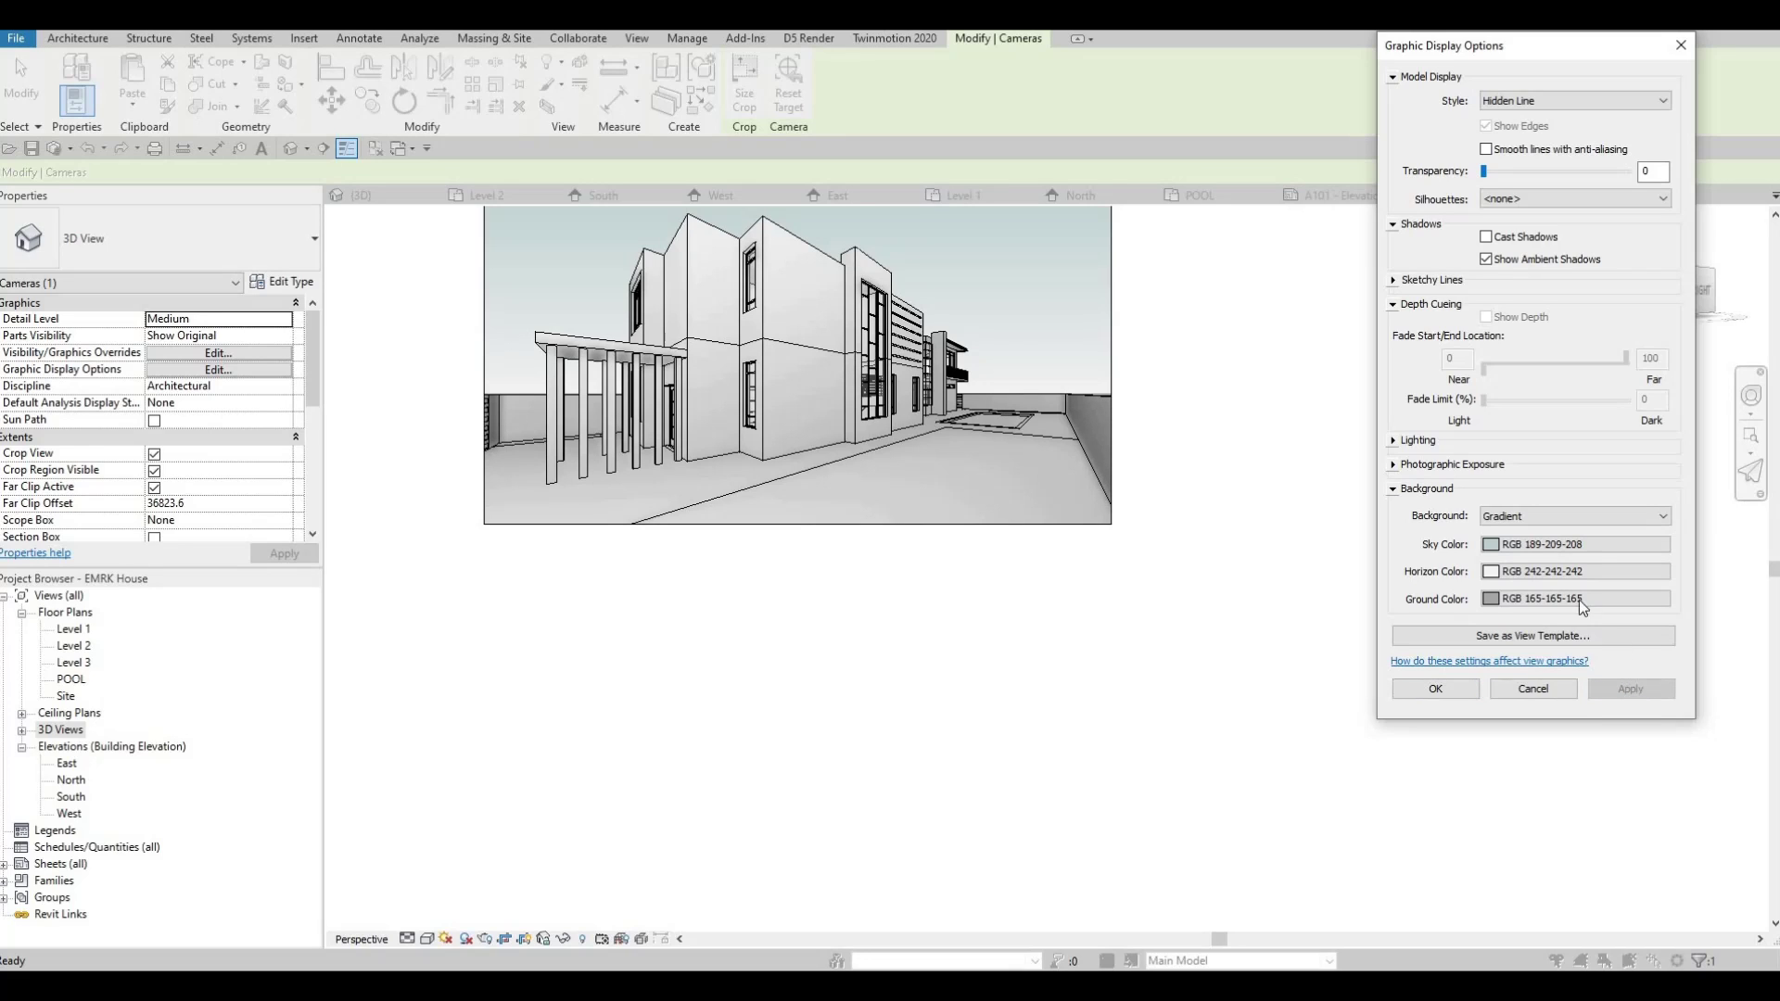
- Review the Lighting and Photographic Exposure settings, accept the display options and inspect the rendered house view
{"action": "left_click", "coordinate": [1409, 441]}
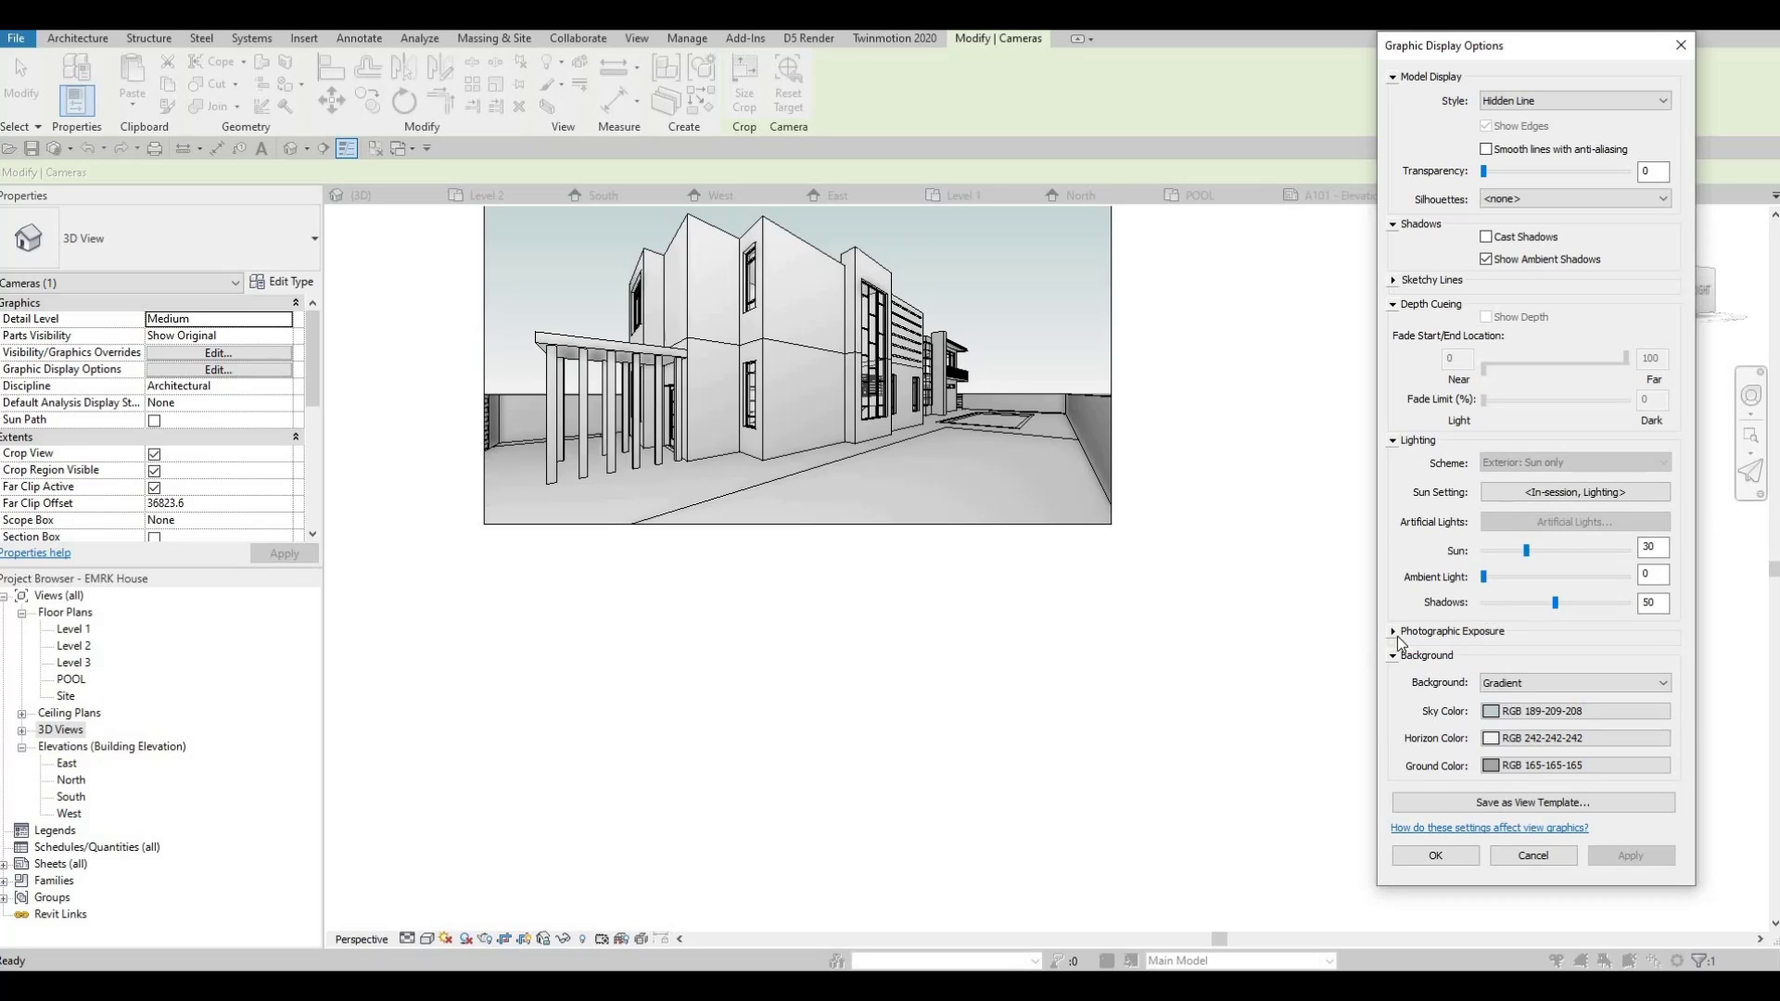
{"action": "left_click", "coordinate": [1450, 632]}
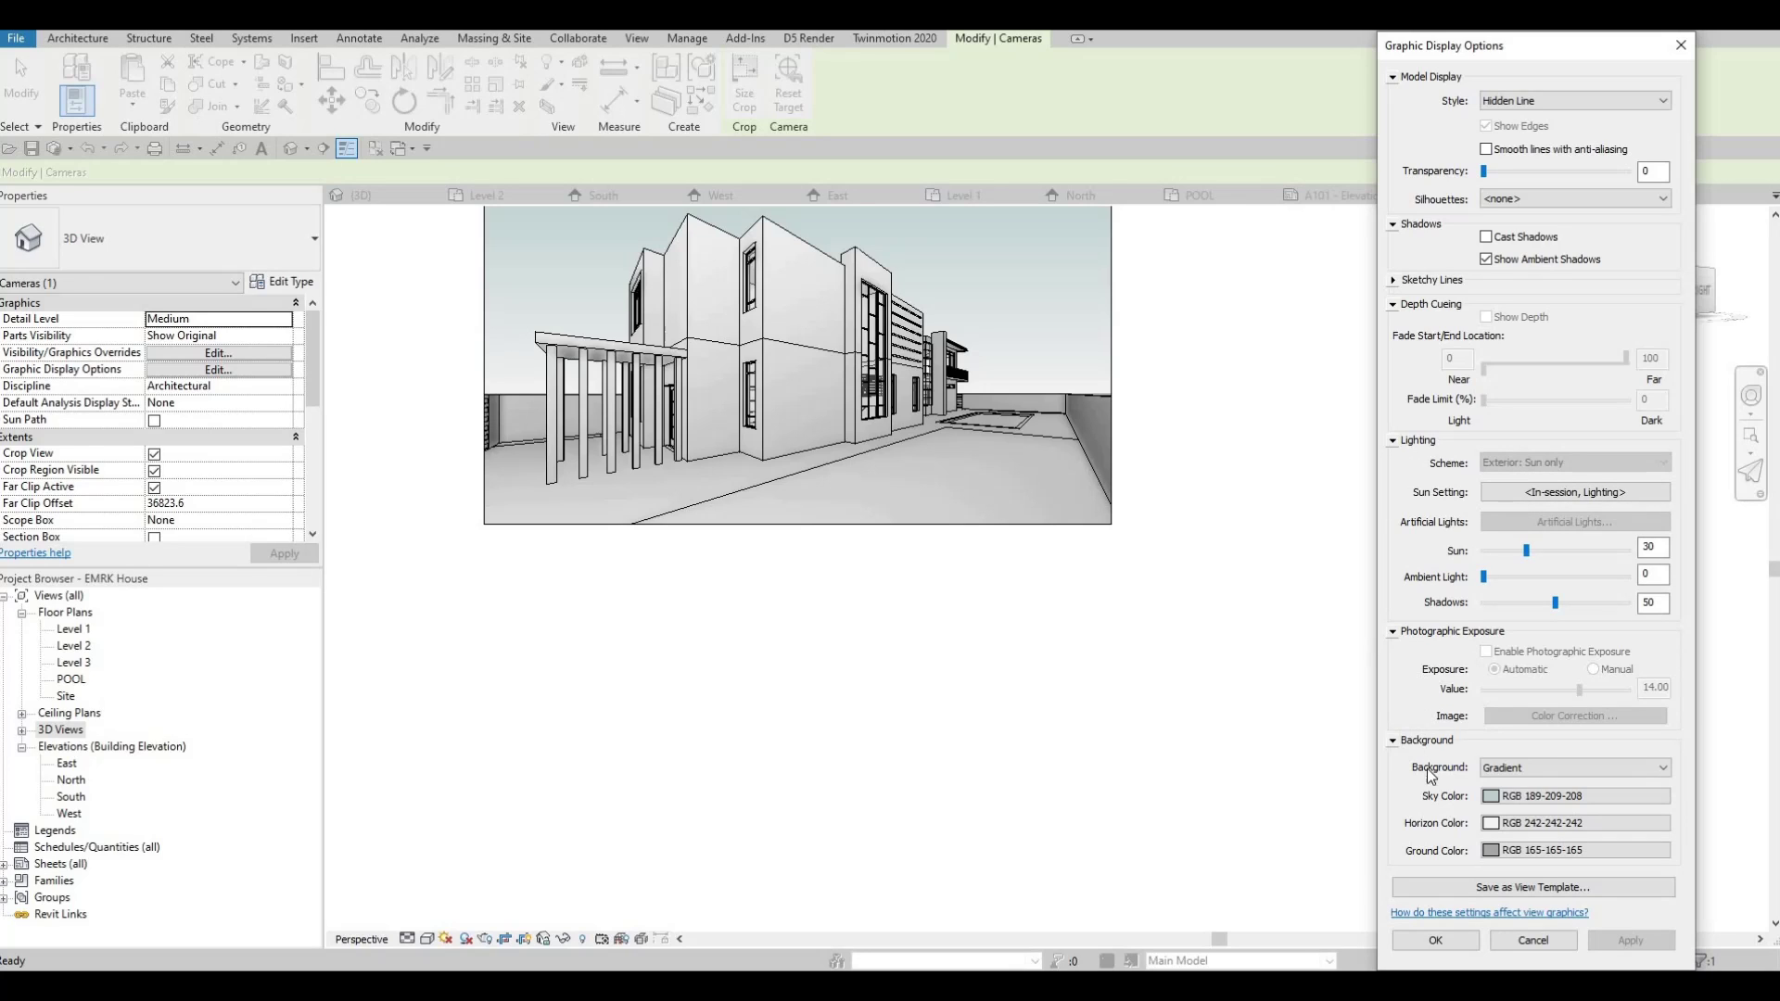
{"action": "left_click", "coordinate": [1435, 940]}
{"action": "scroll", "coordinate": [881, 661], "scroll_direction": "up", "scroll_amount": 3}
{"action": "scroll", "coordinate": [873, 536], "scroll_direction": "down", "scroll_amount": 2}
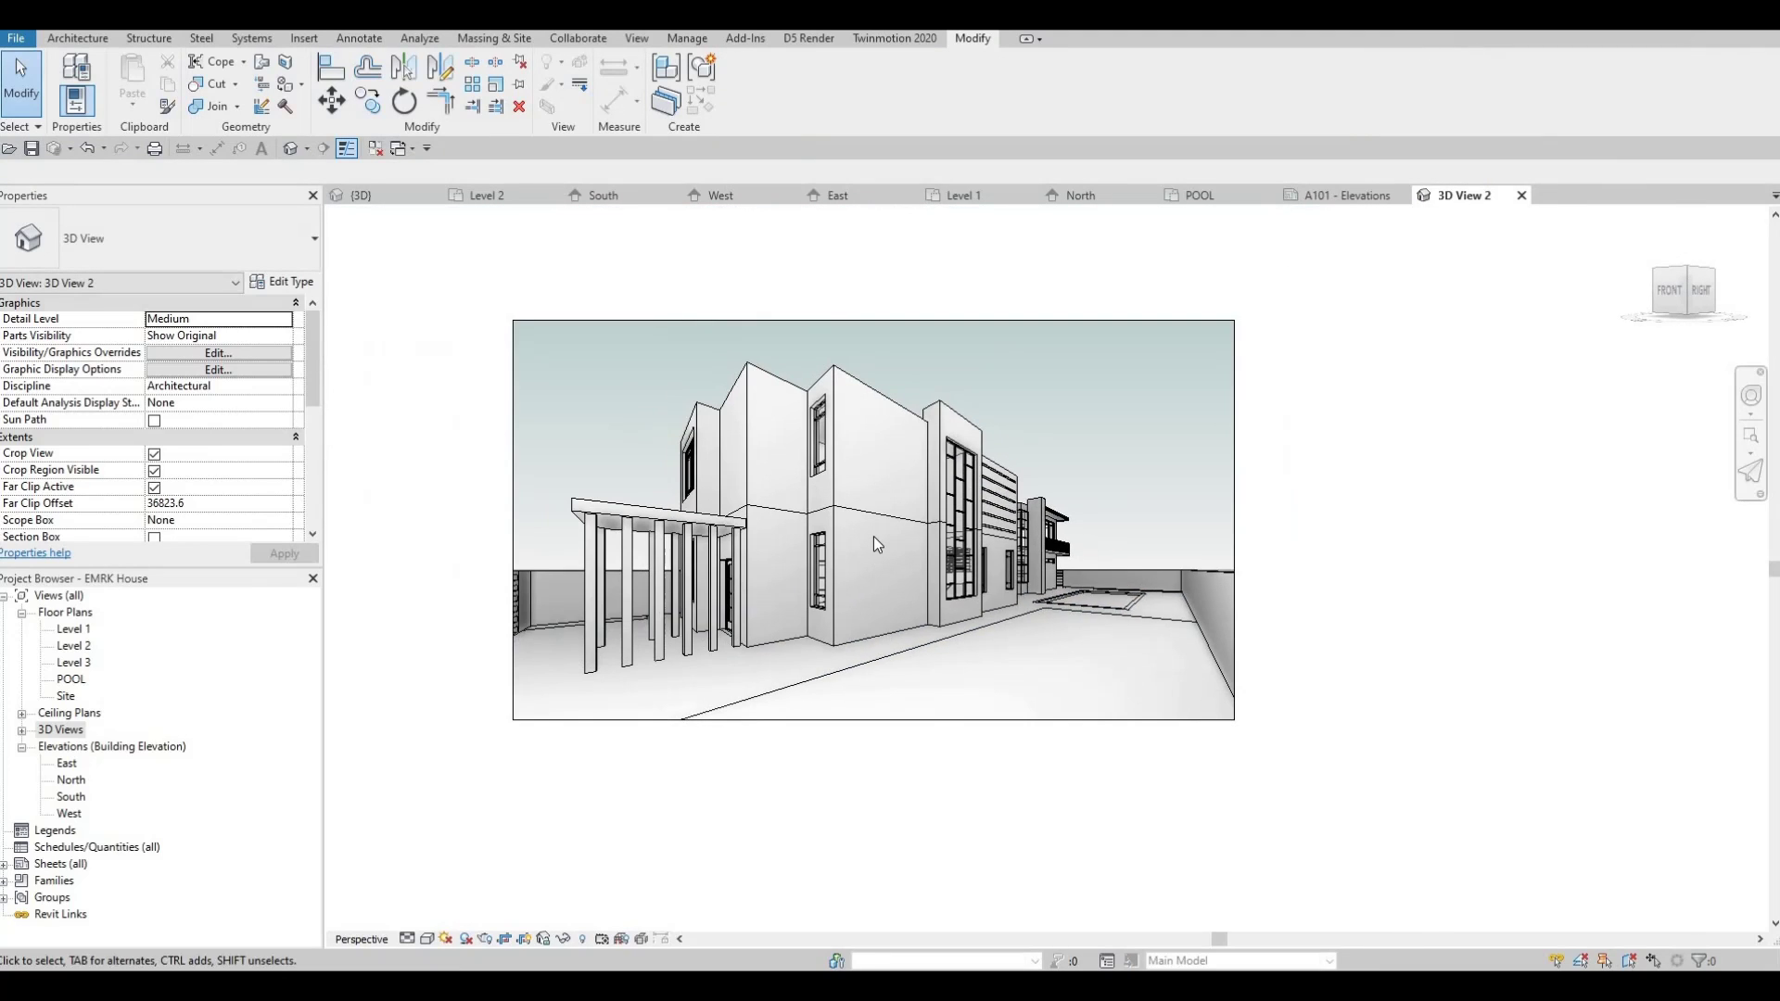
{"action": "scroll", "coordinate": [859, 587], "scroll_direction": "up", "scroll_amount": 2}
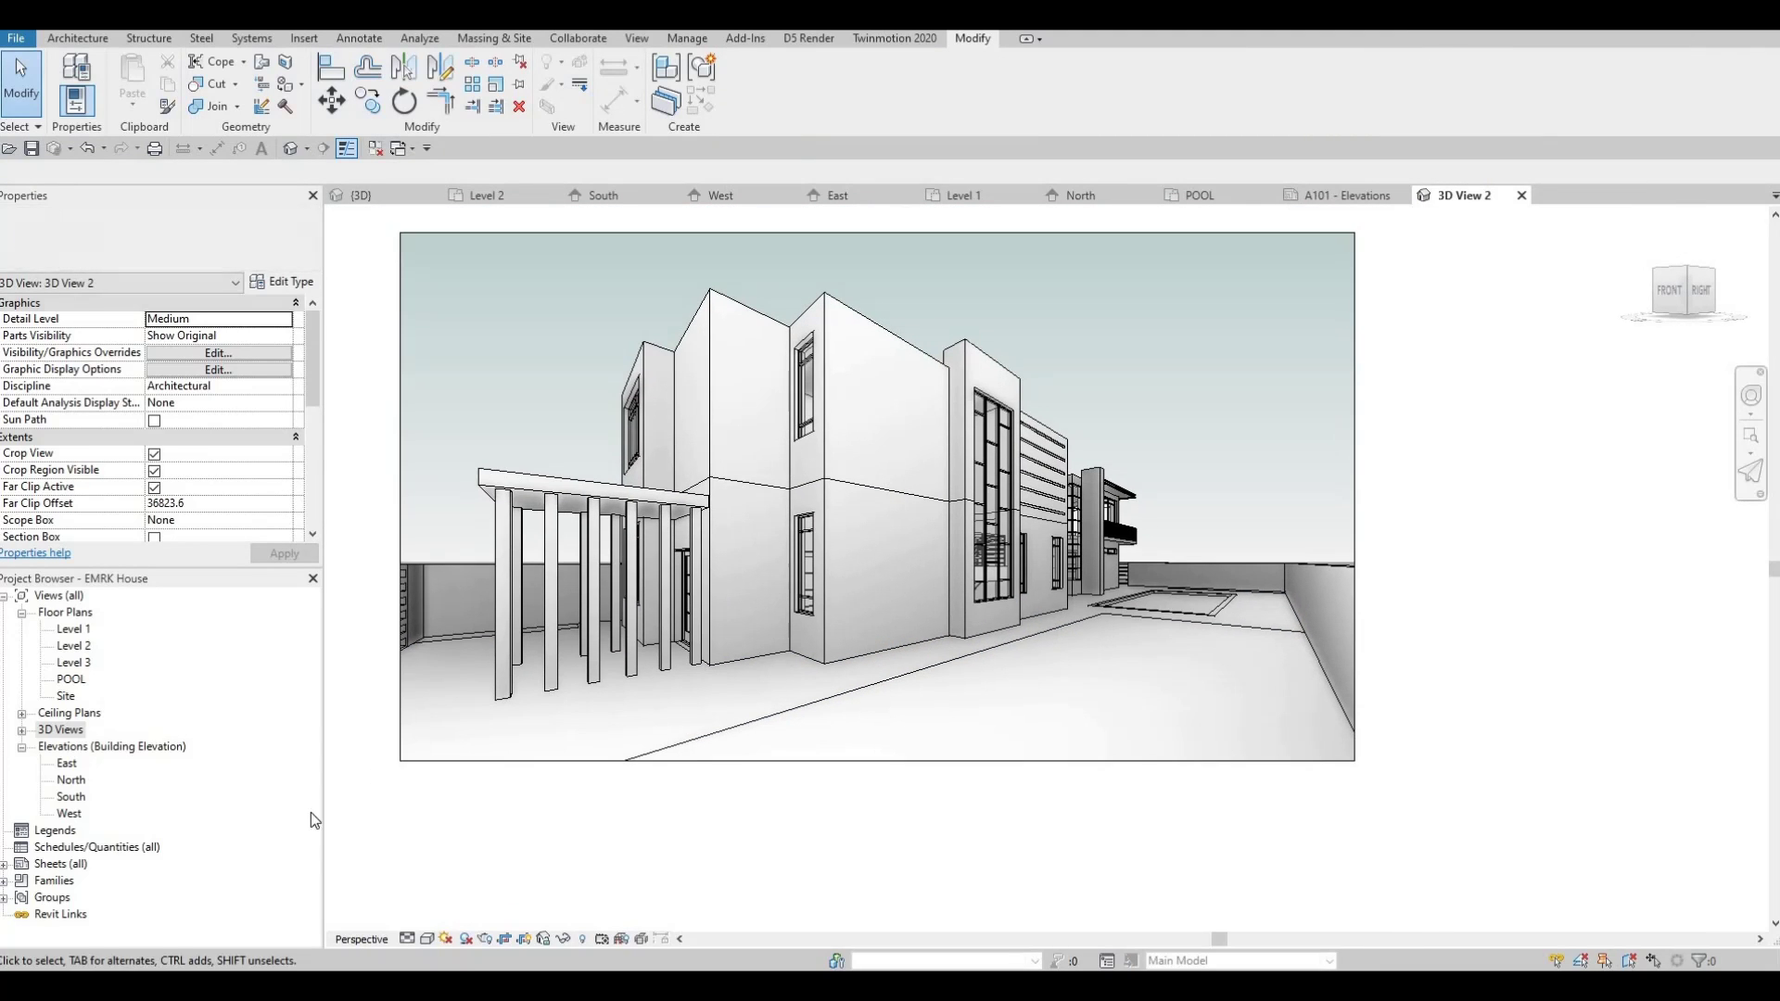
- Reopen the camera view's graphic display options, dismissing the save reminder, and enable Sketchy Lines
{"action": "left_click", "coordinate": [428, 939]}
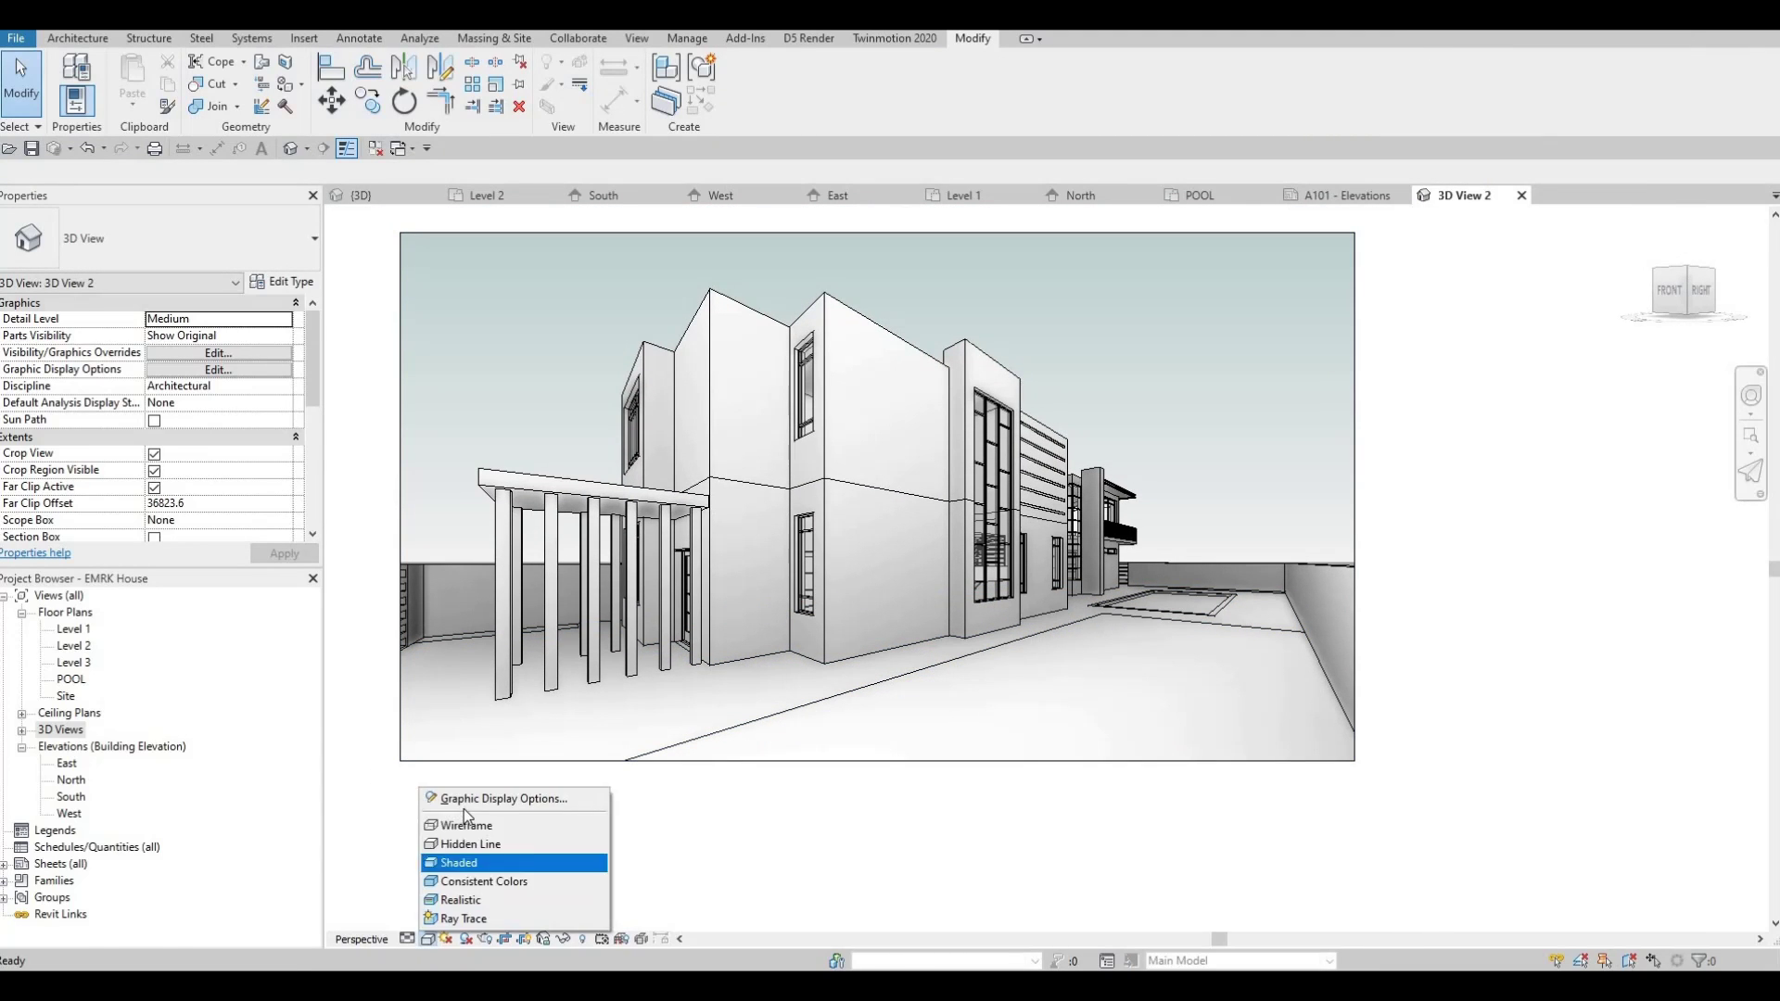
{"action": "left_click", "coordinate": [466, 798]}
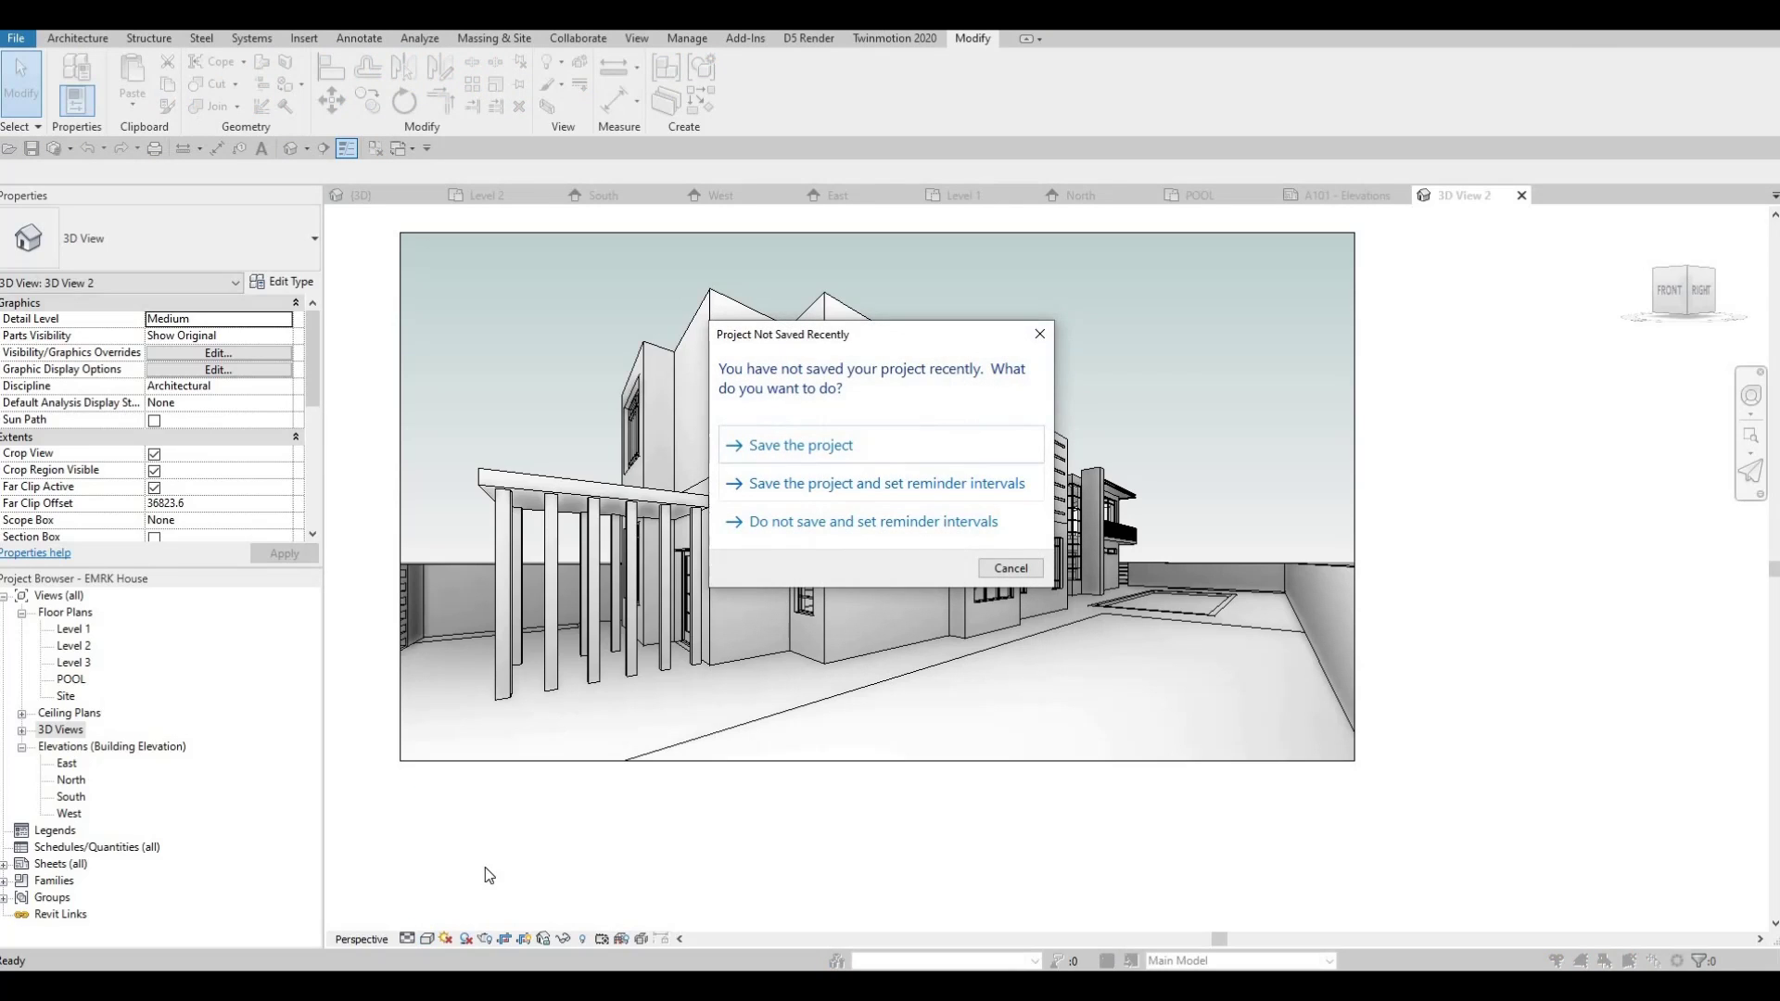
{"action": "key", "text": "Escape"}
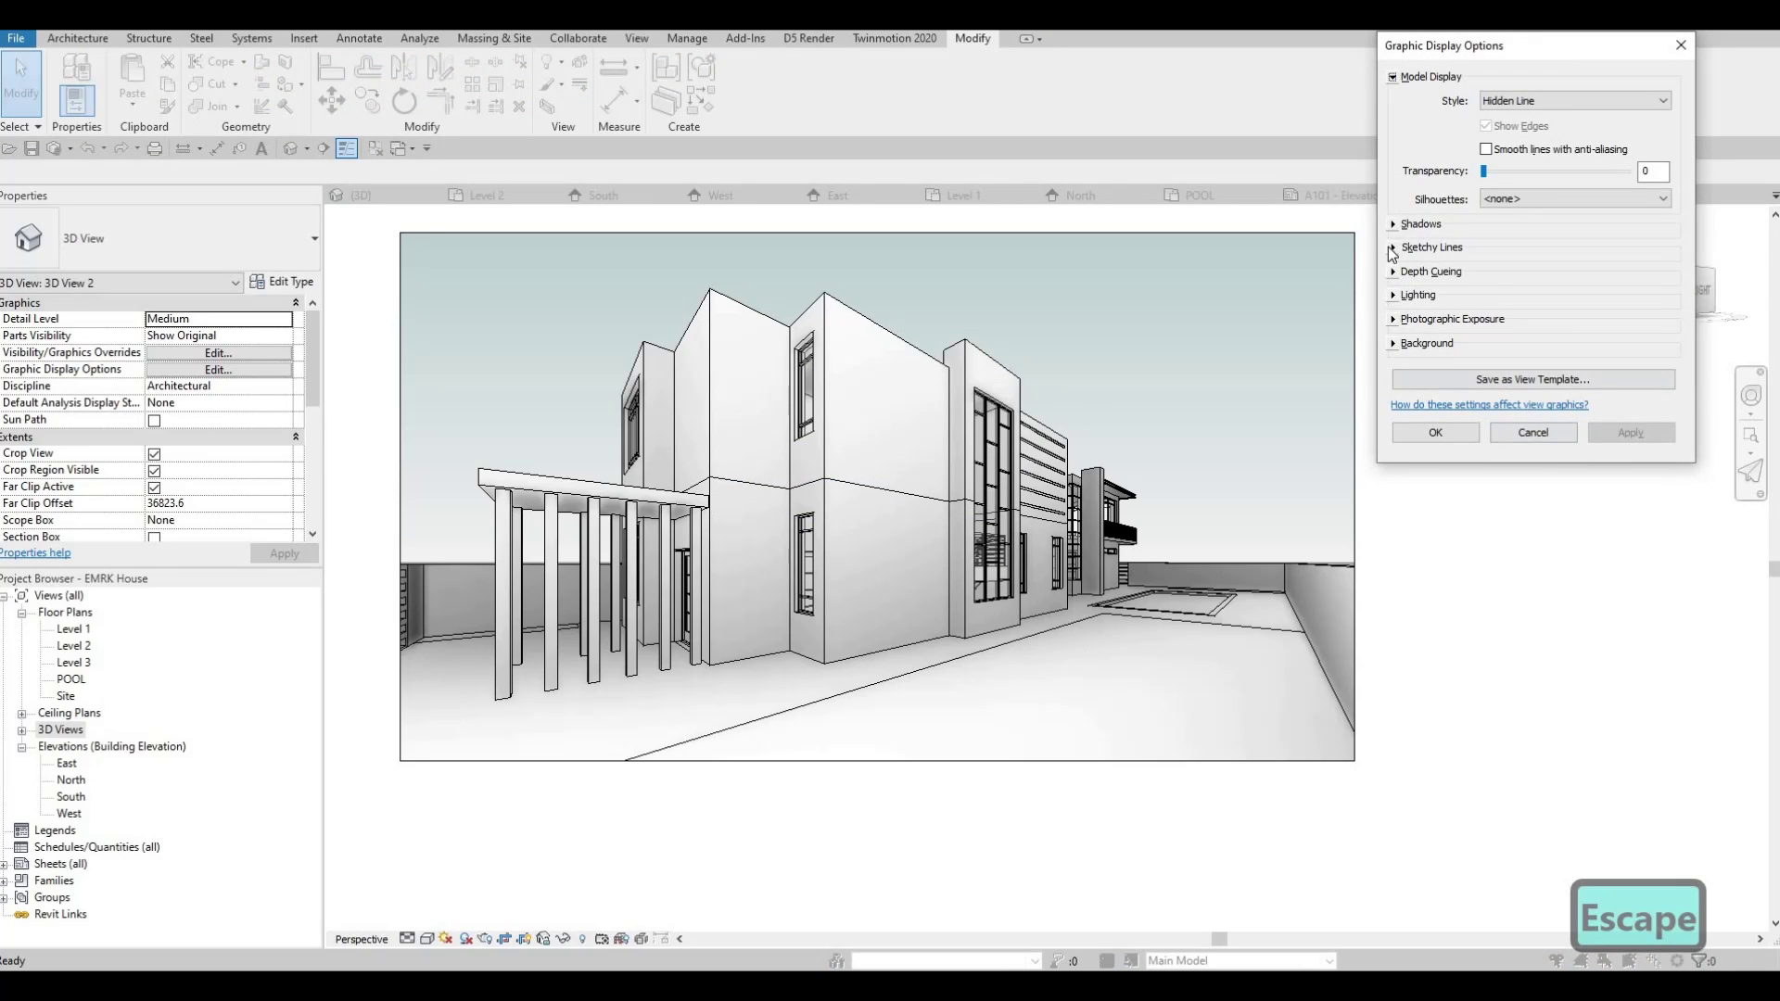
{"action": "left_click", "coordinate": [1432, 247]}
{"action": "left_click", "coordinate": [1489, 270]}
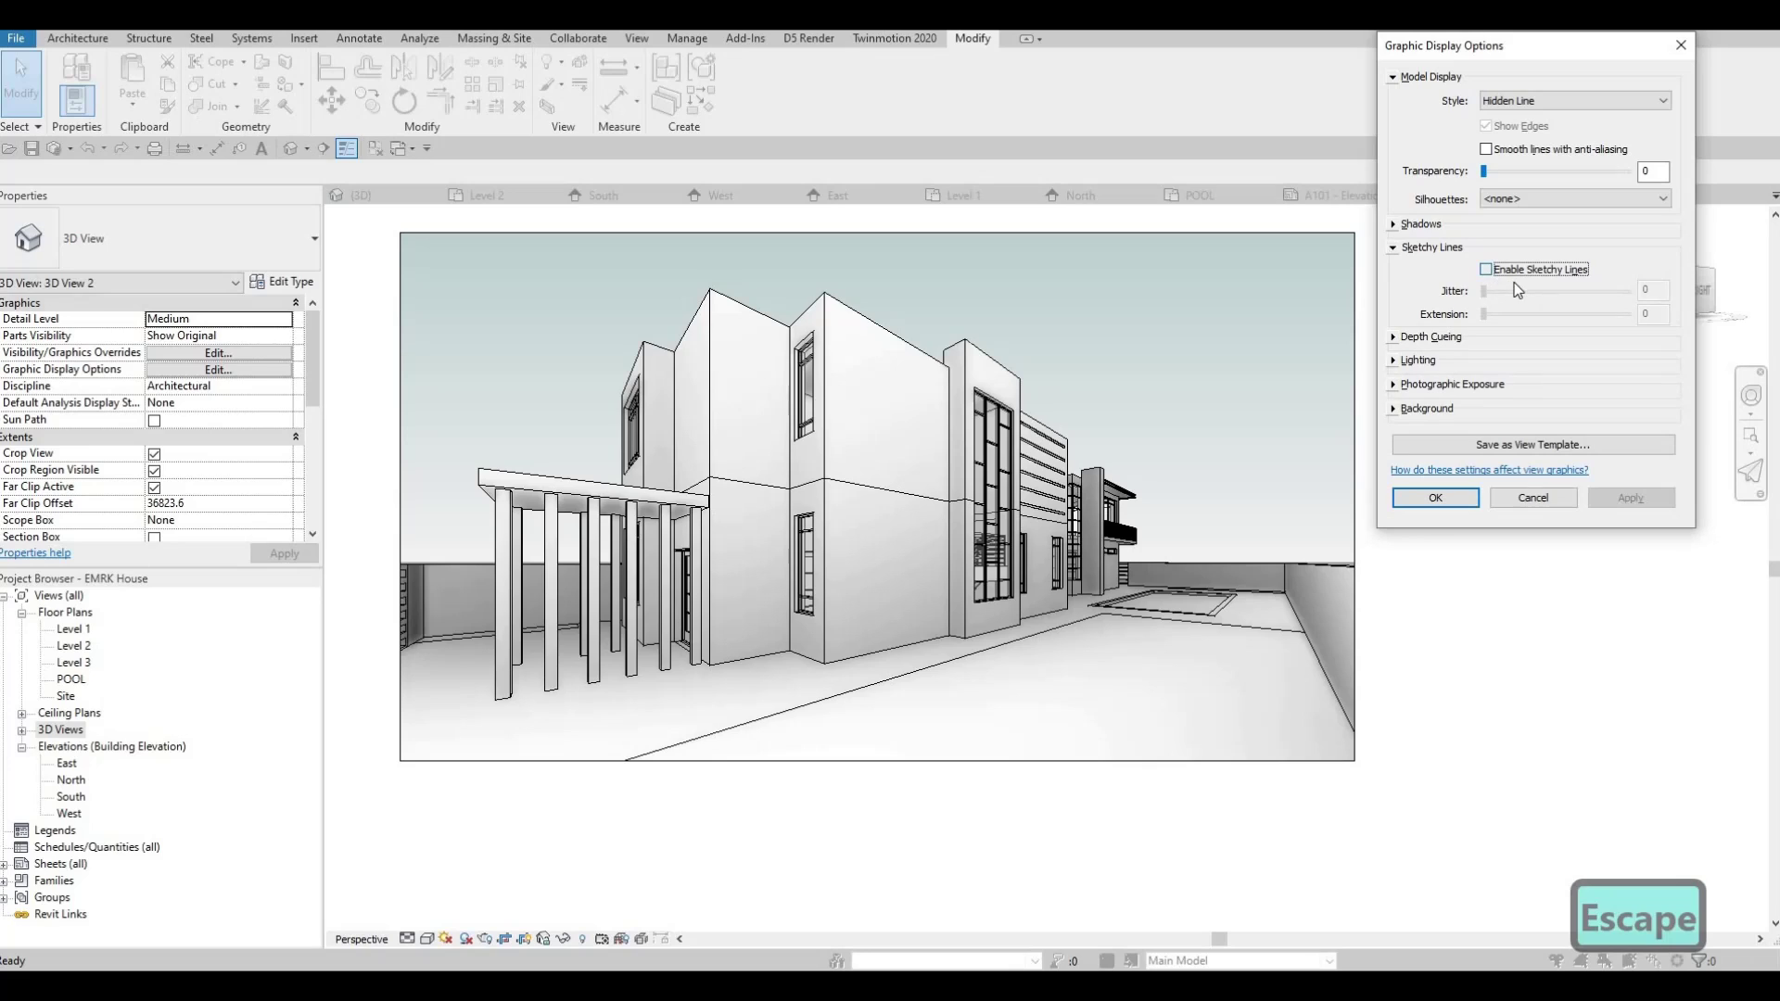
- Enable sketchy lines for the 3D view with Jitter 2 and Extension 2, and apply the display options
{"action": "left_click", "coordinate": [1485, 293]}
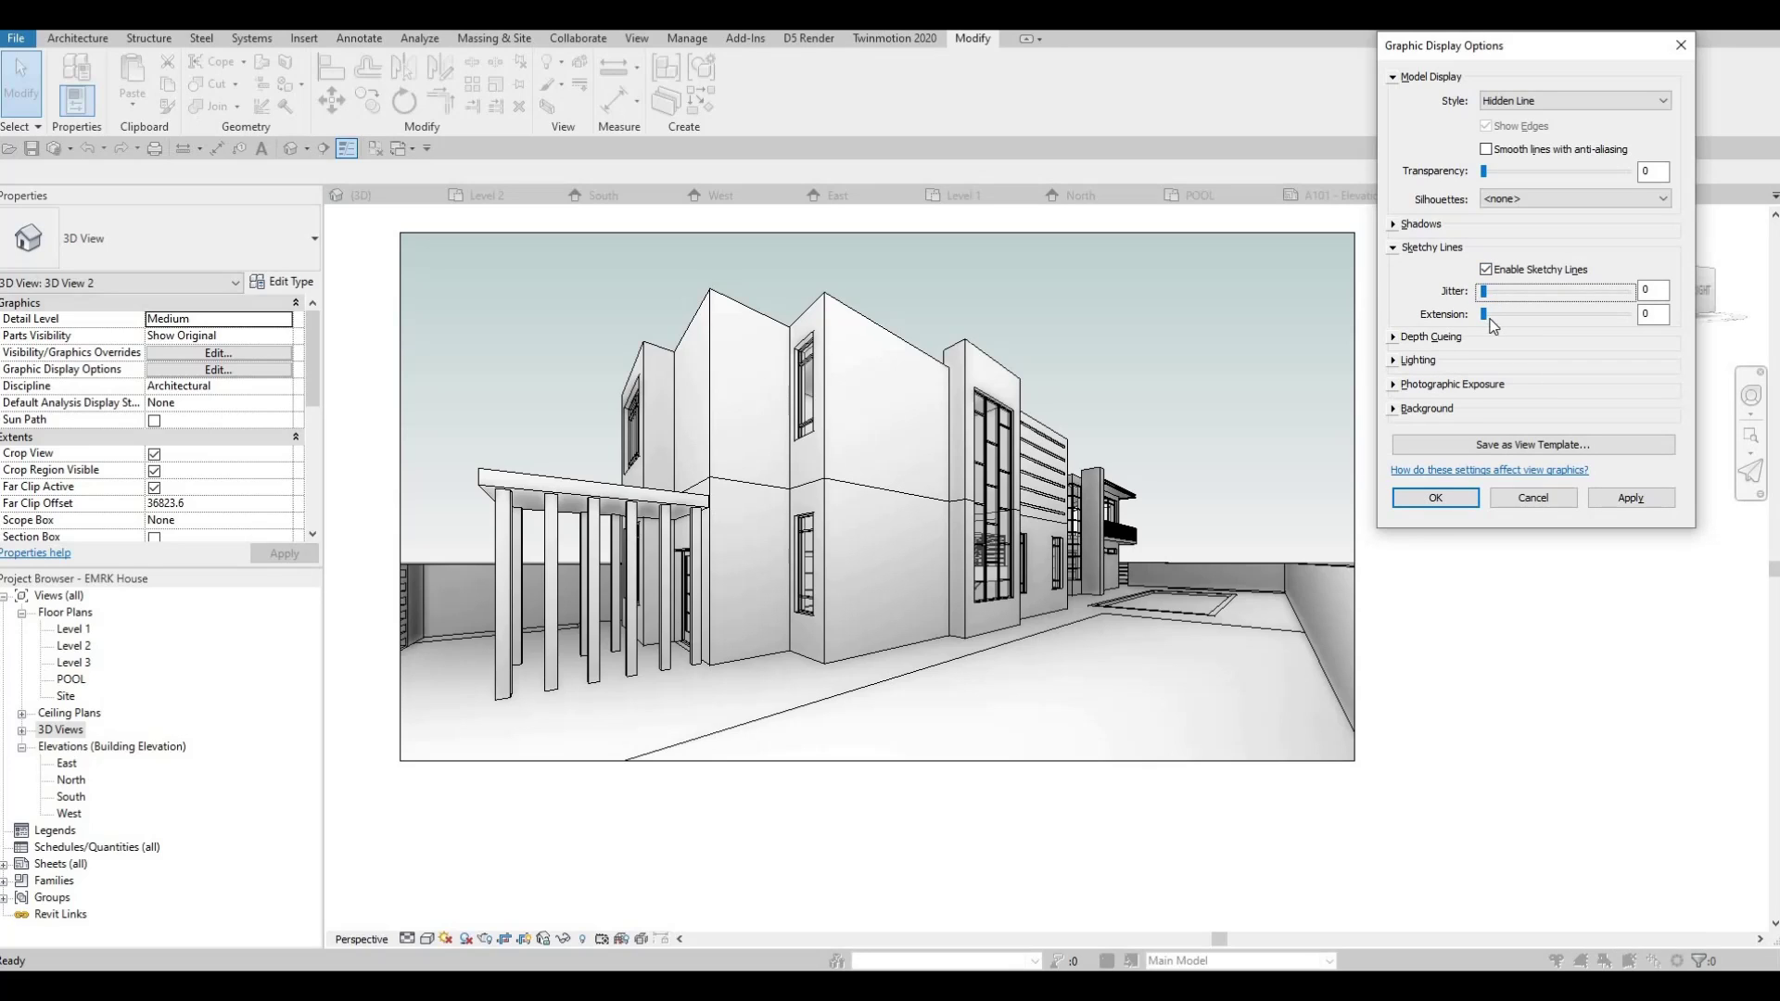
{"action": "left_click_drag", "start_coordinate": [1488, 320], "coordinate": [1515, 322]}
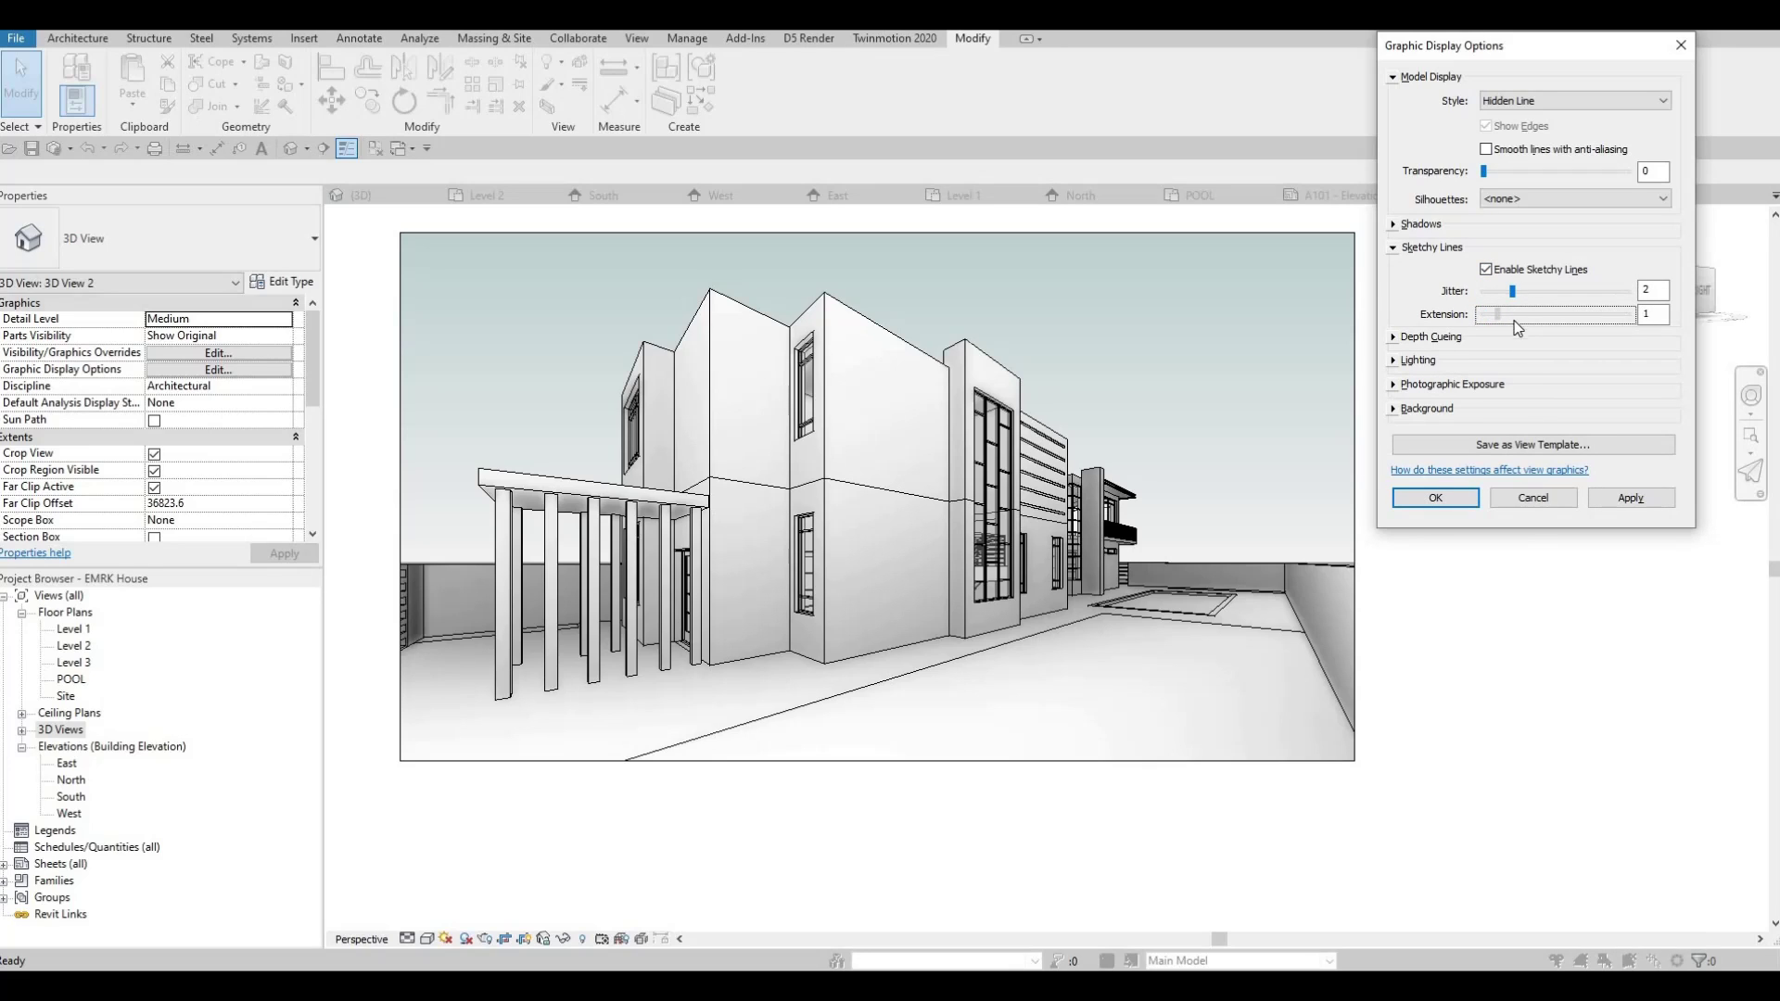
{"action": "left_click", "coordinate": [1631, 498]}
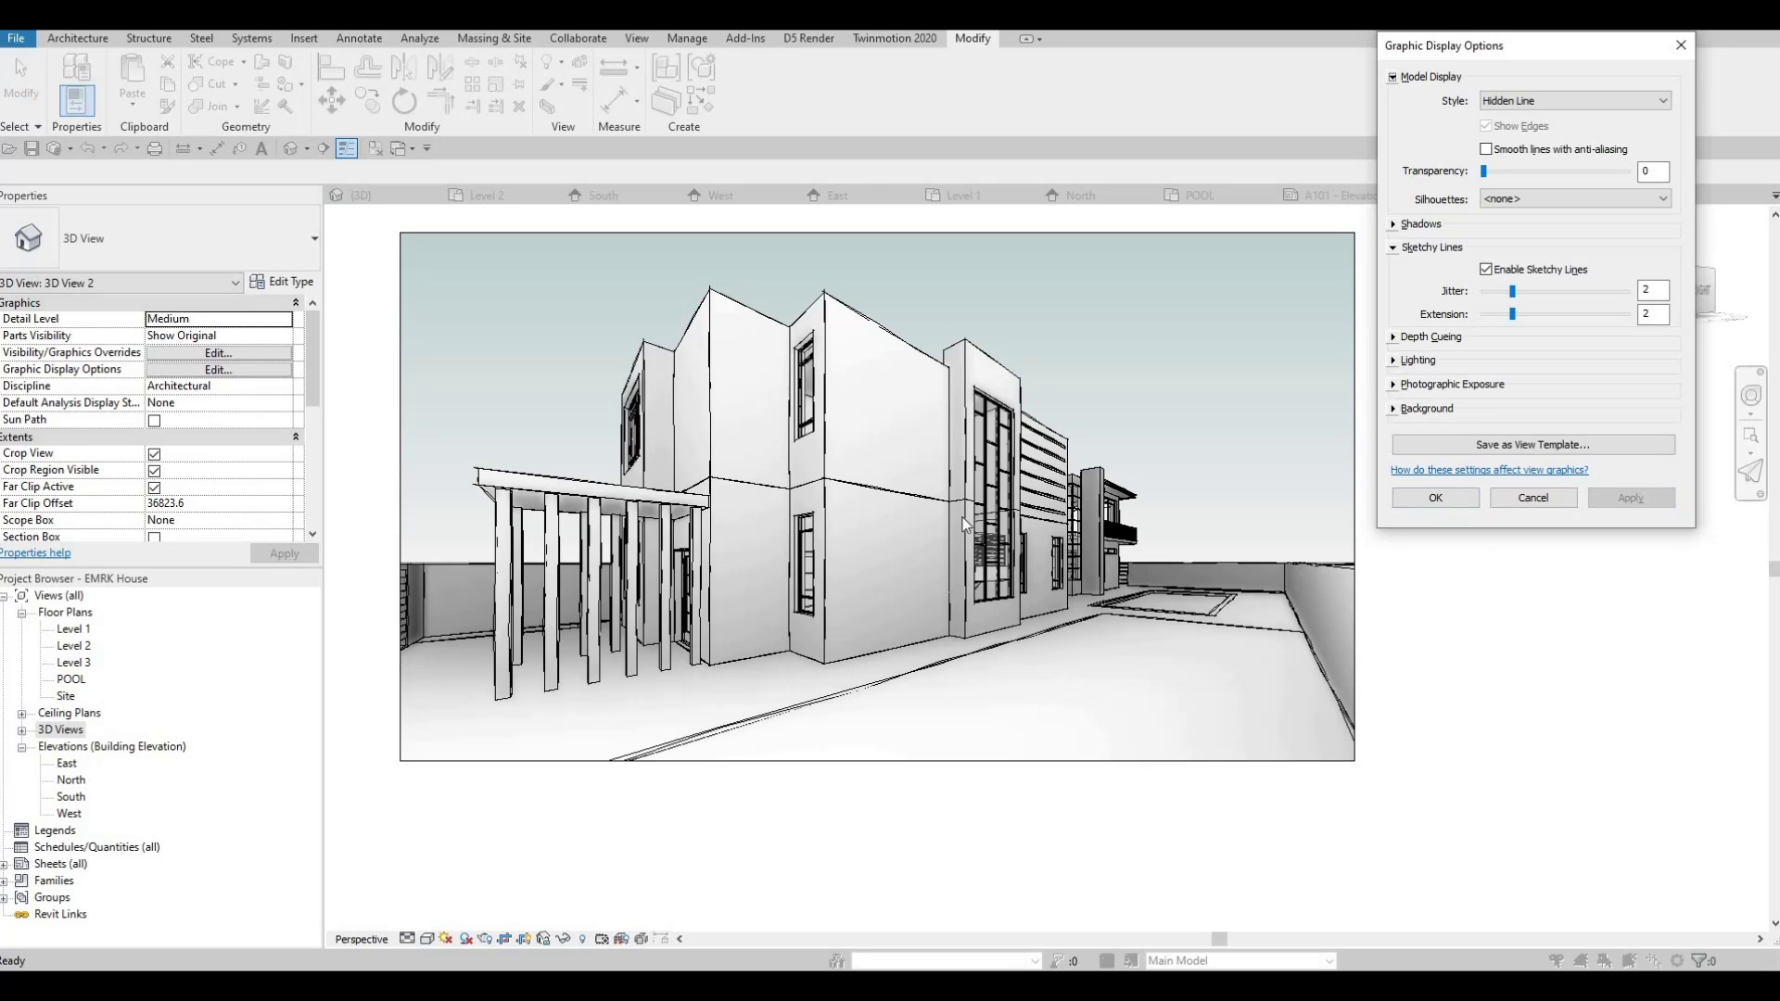
{"action": "left_click", "coordinate": [1435, 501]}
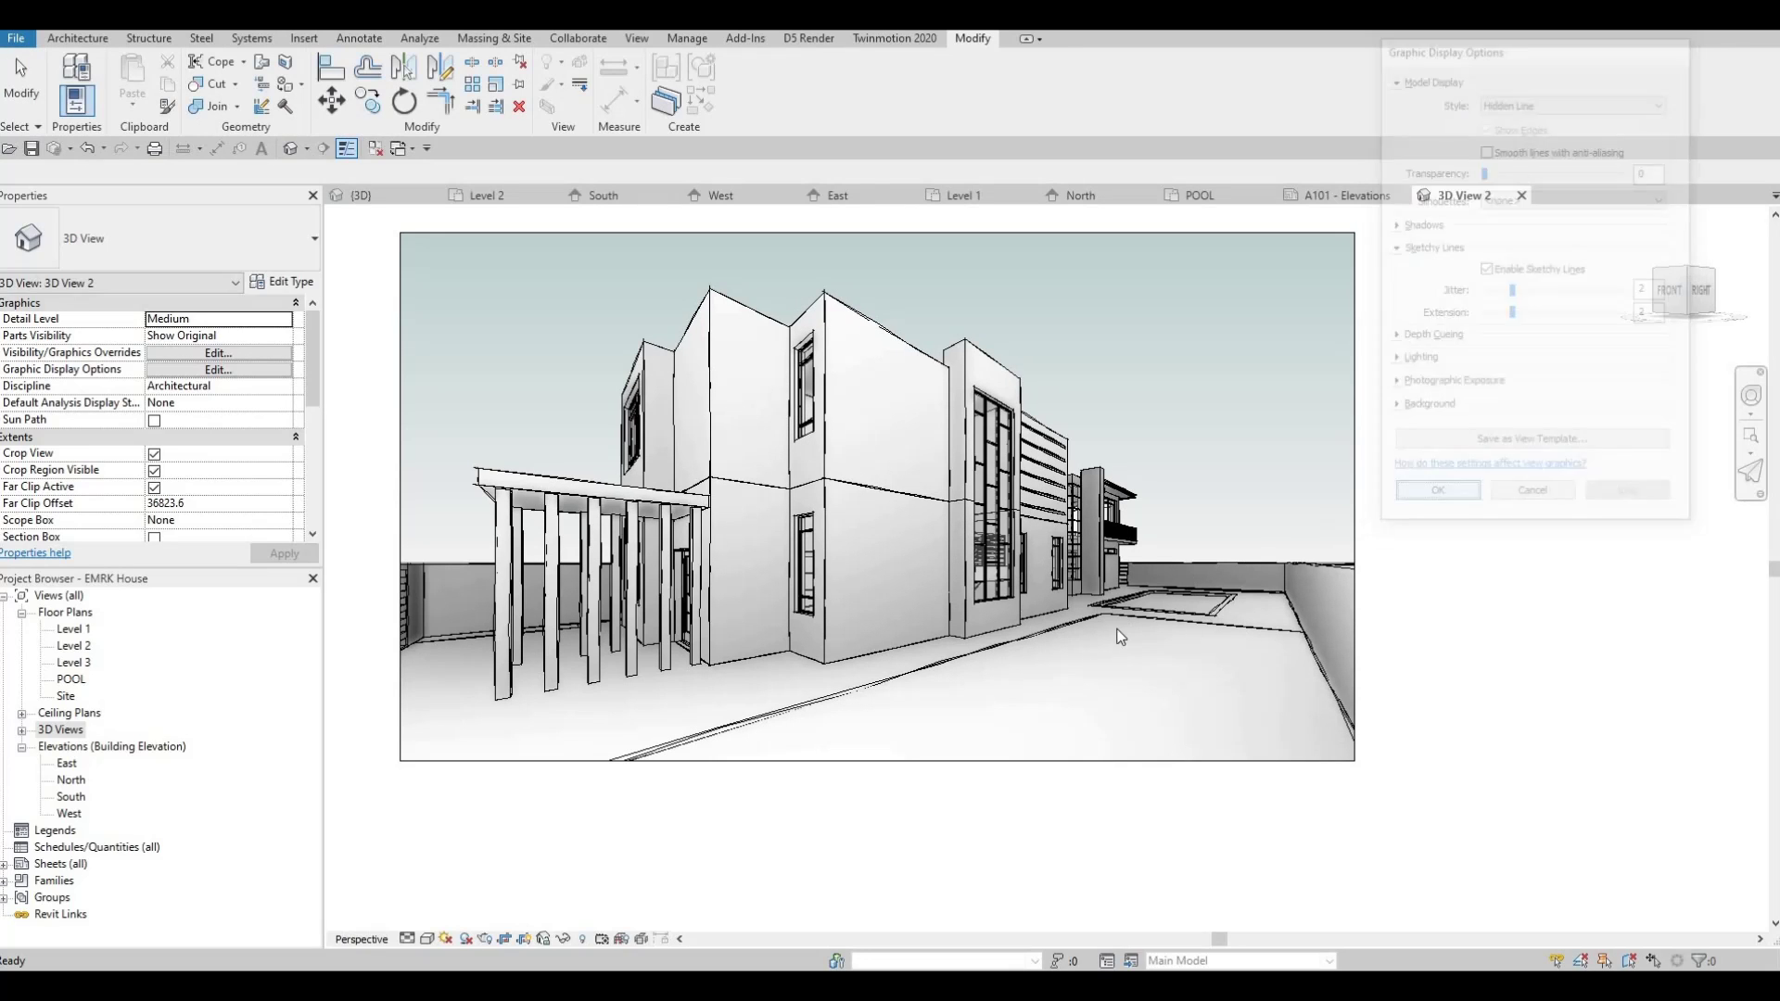
- Create a new sheet using the A0 metric title block
{"action": "middle_click_drag", "start_coordinate": [1120, 647], "coordinate": [1040, 649], "text": "shift"}
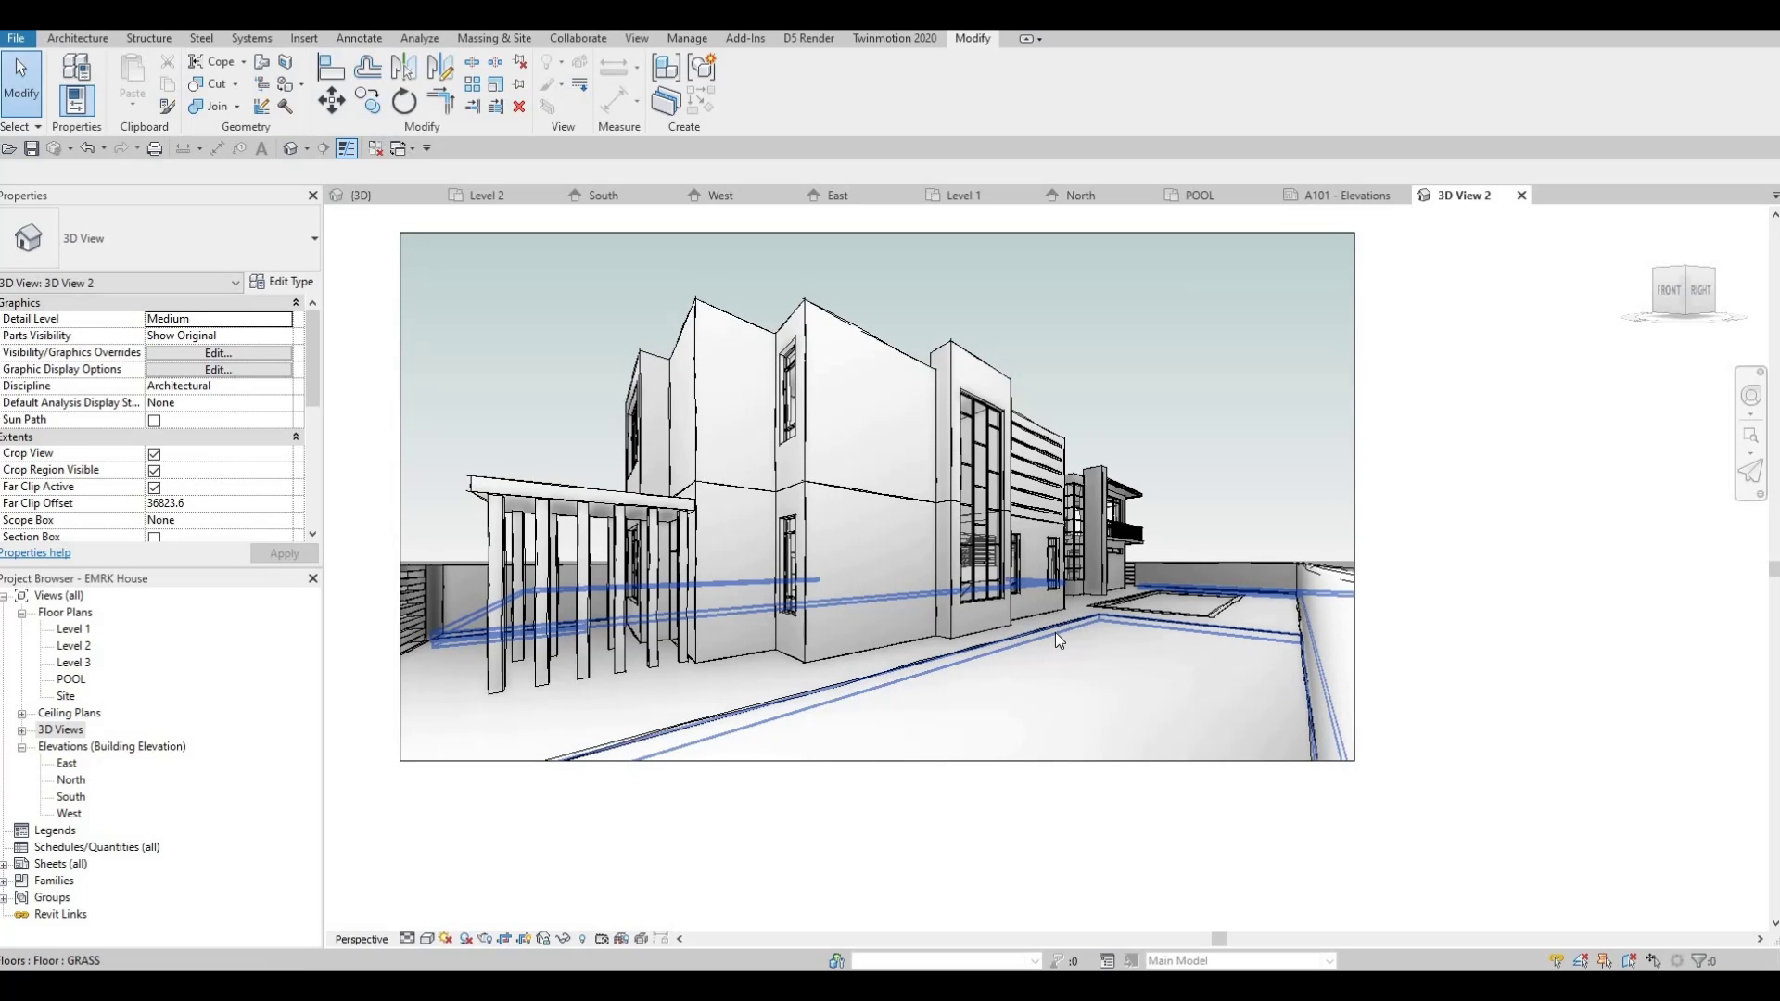
{"action": "key", "text": "Escape"}
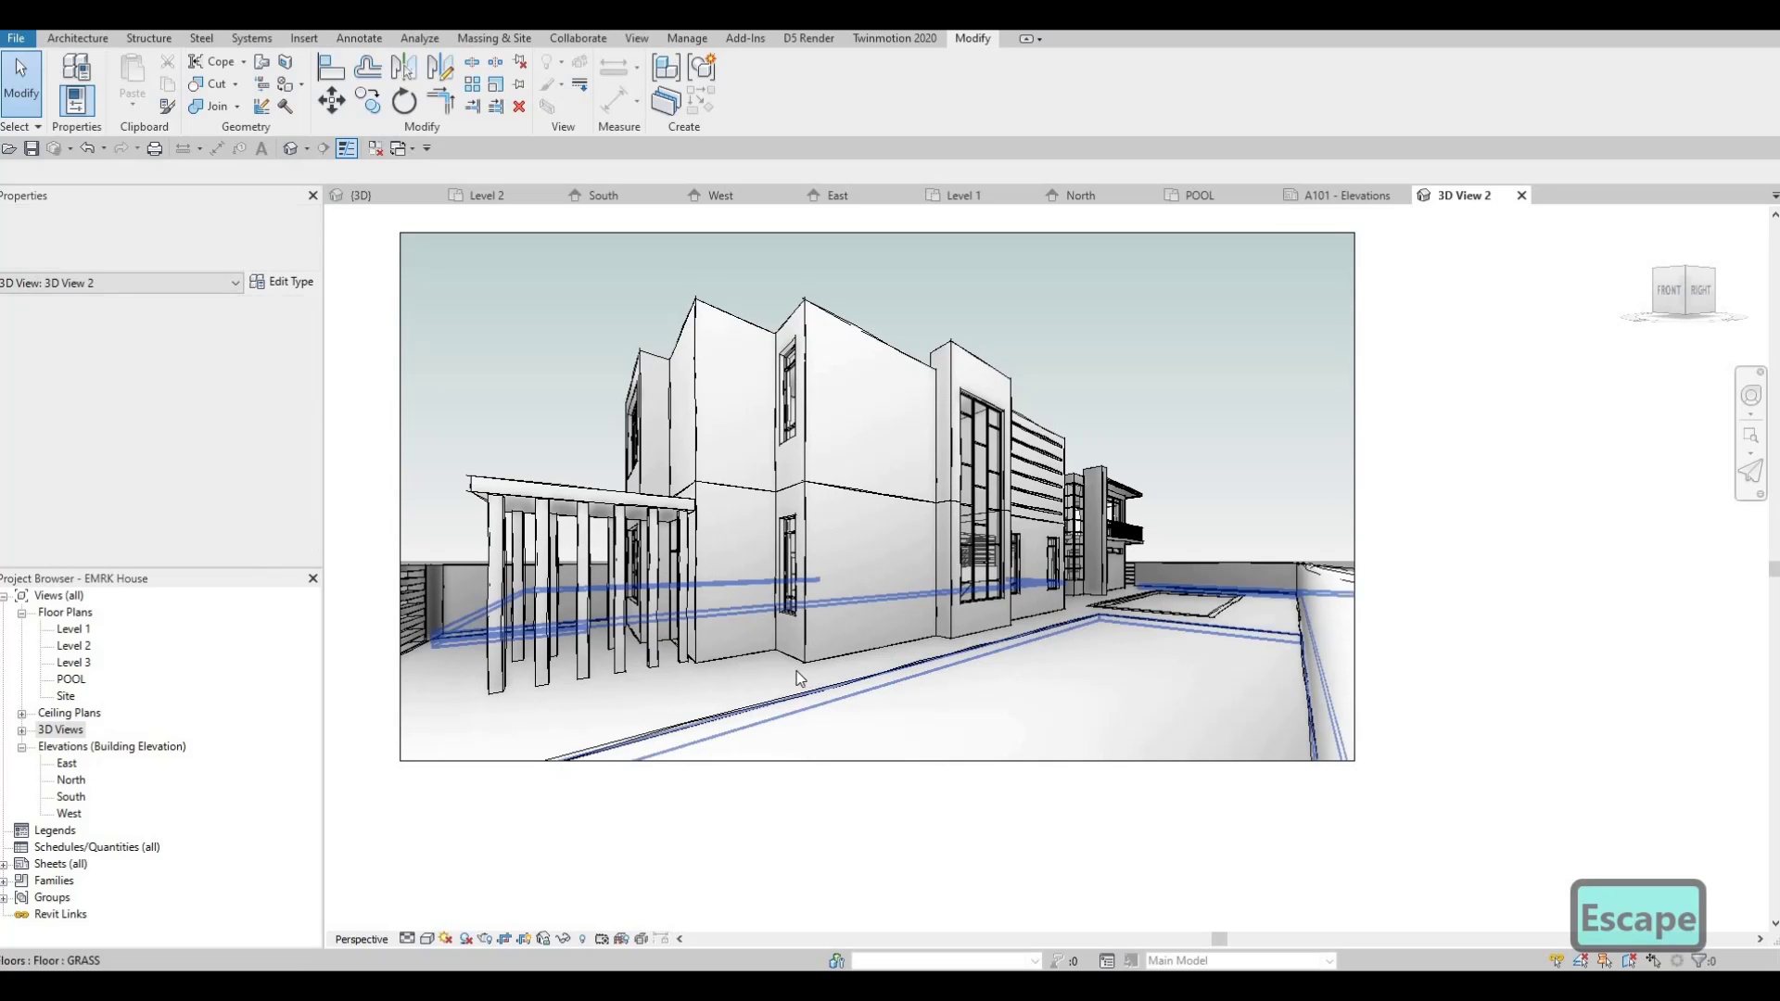
{"action": "middle_click_drag", "start_coordinate": [660, 499], "coordinate": [693, 504]}
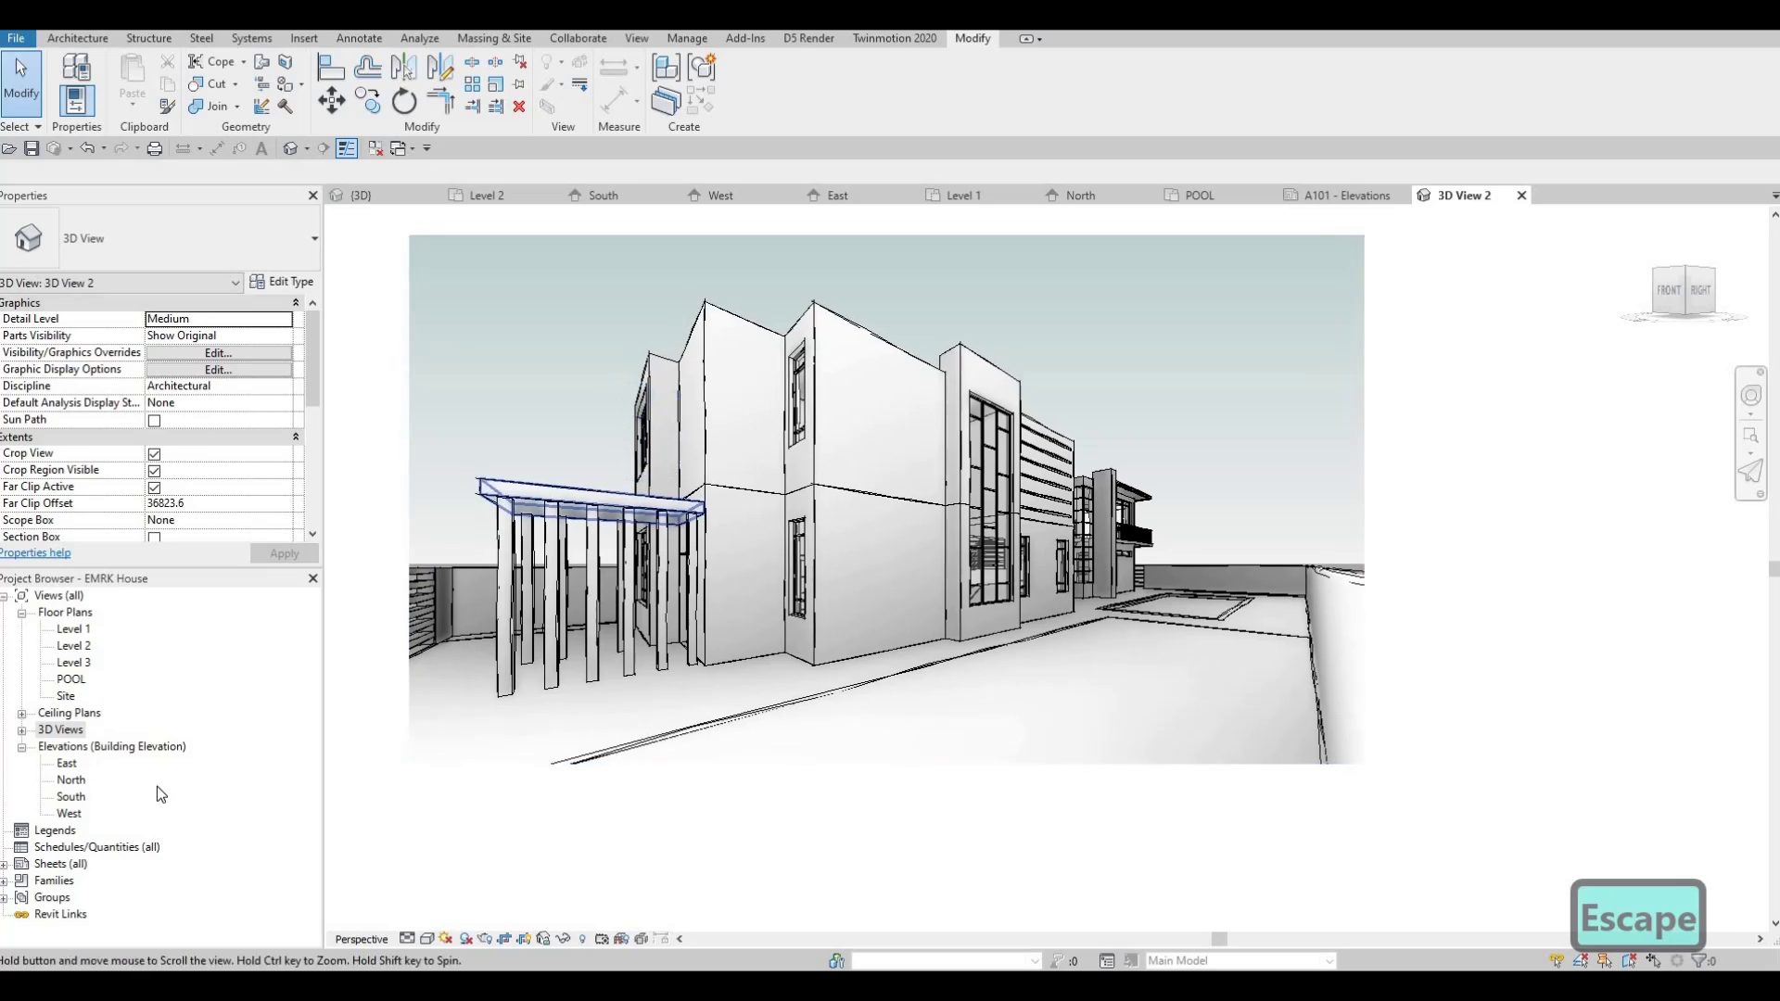
{"action": "right_click", "coordinate": [63, 864]}
{"action": "left_click", "coordinate": [102, 734]}
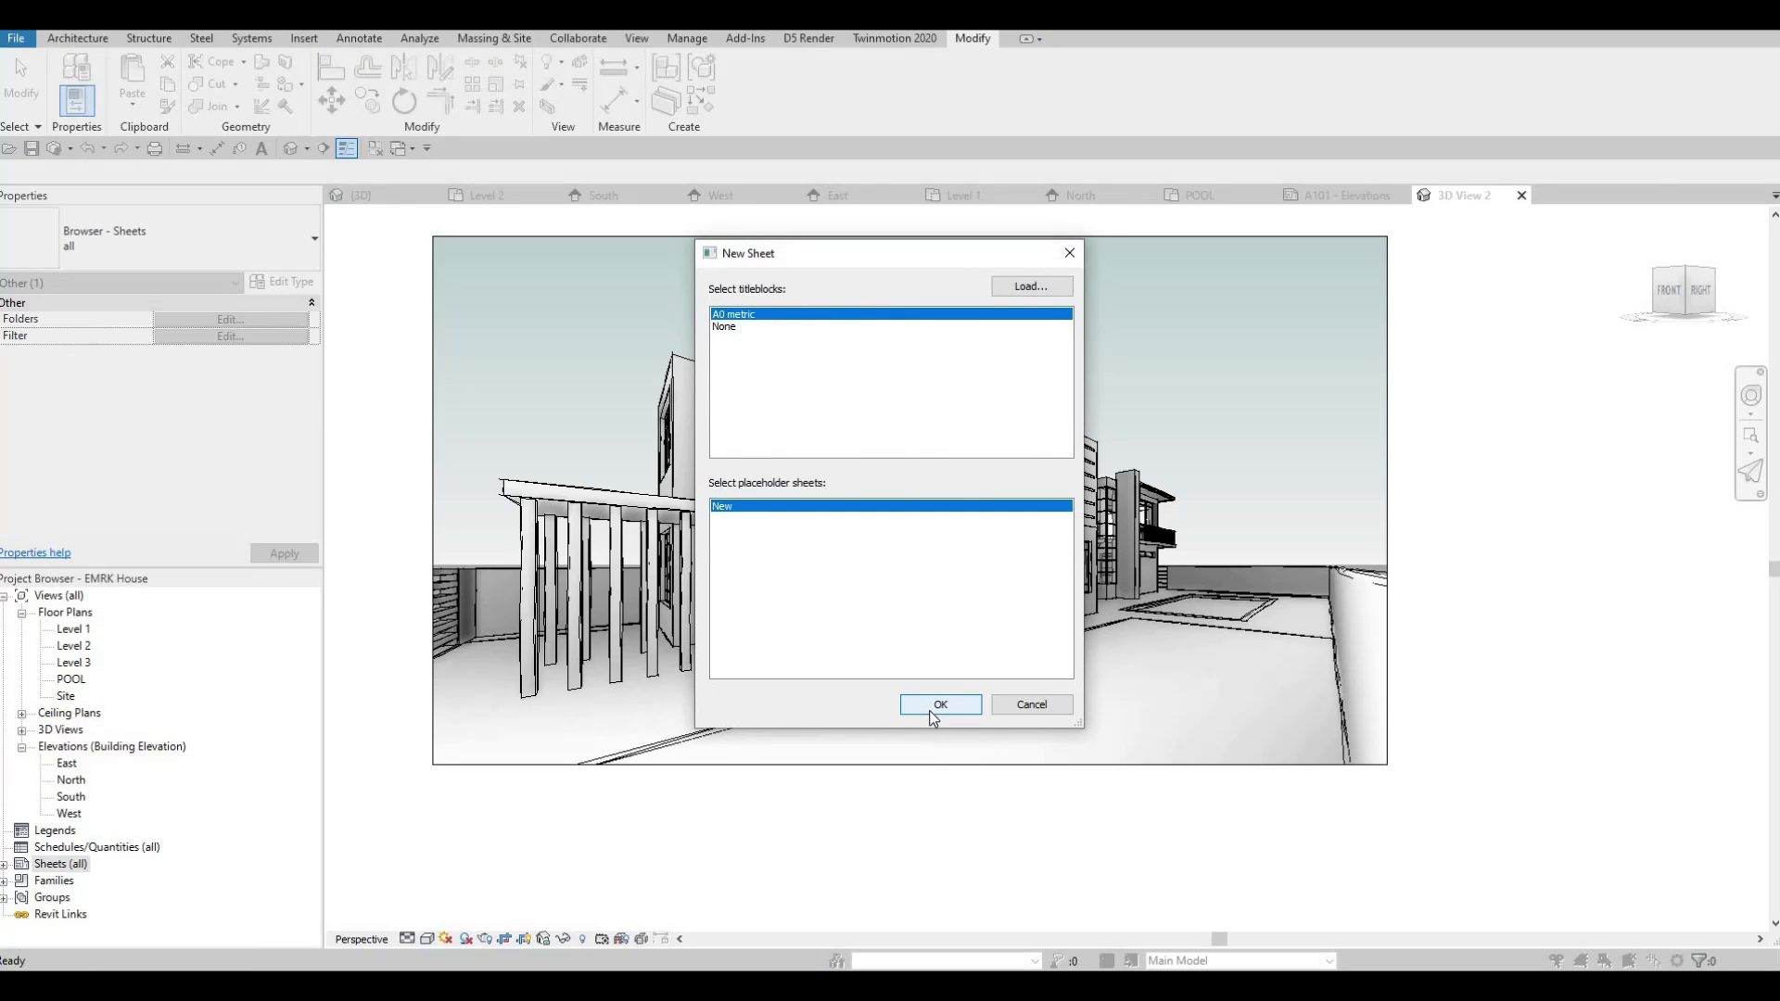
{"action": "key", "text": "Return"}
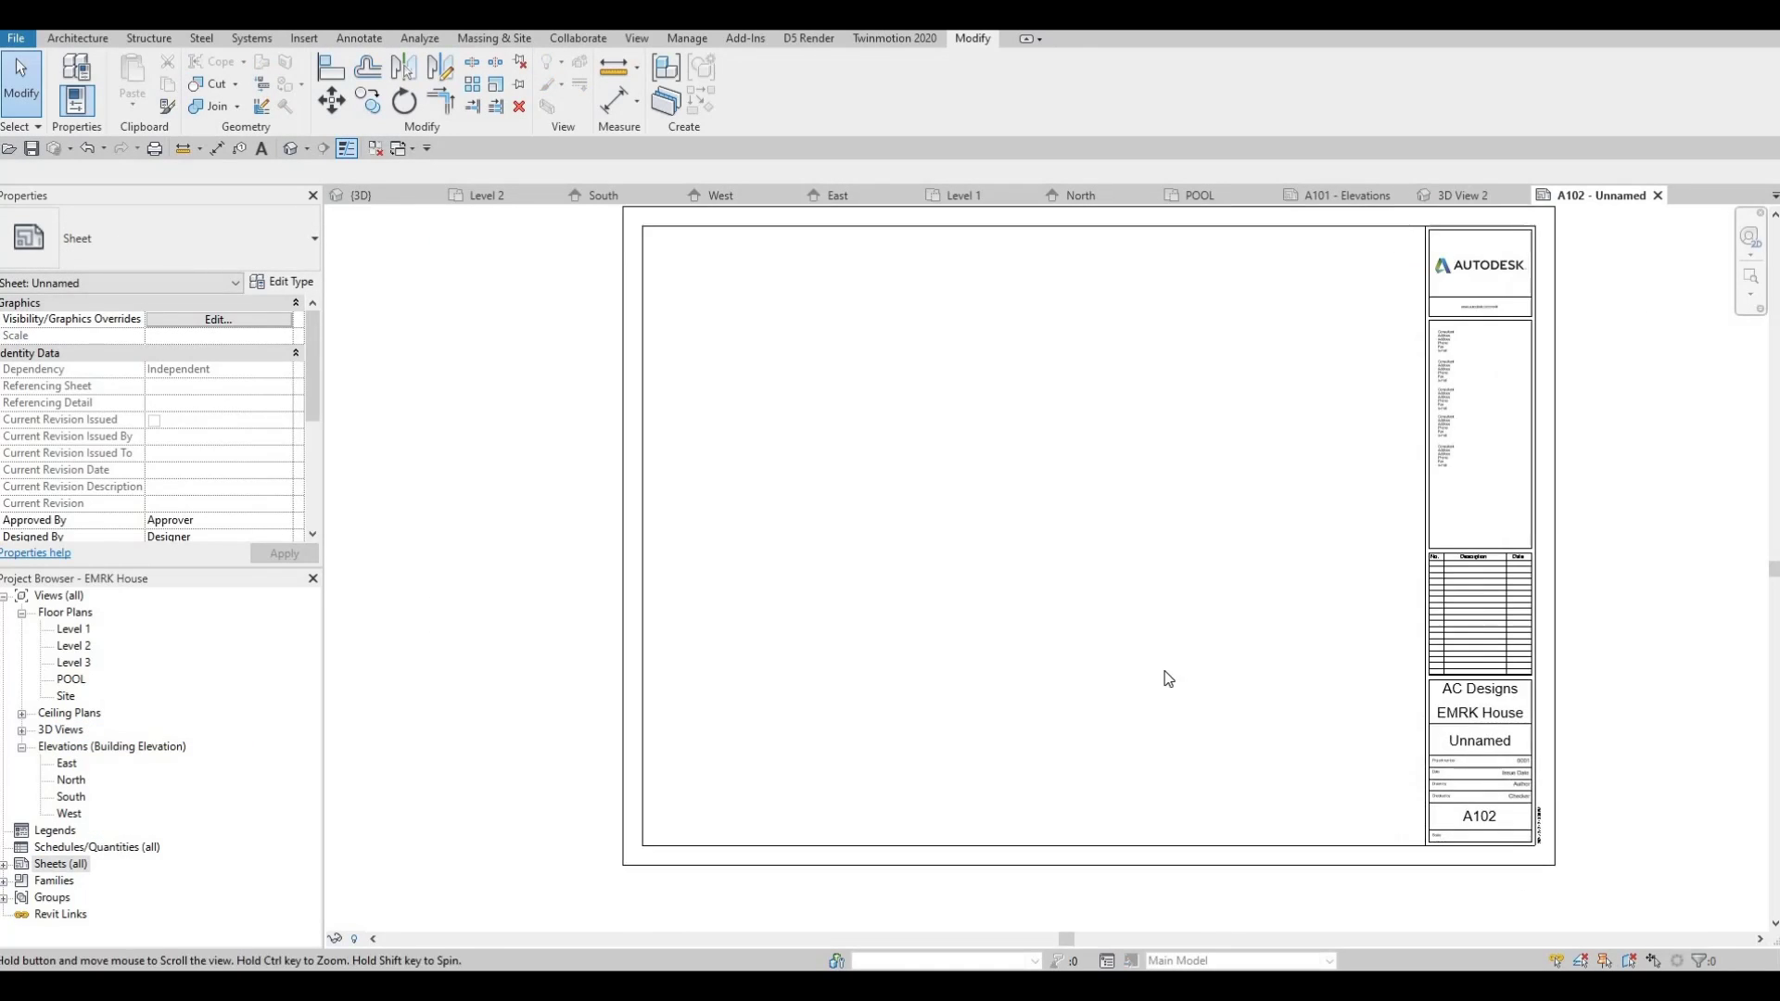
- Place 3D View 2 near the middle of the new sheet's drawing area
{"action": "left_click", "coordinate": [21, 730]}
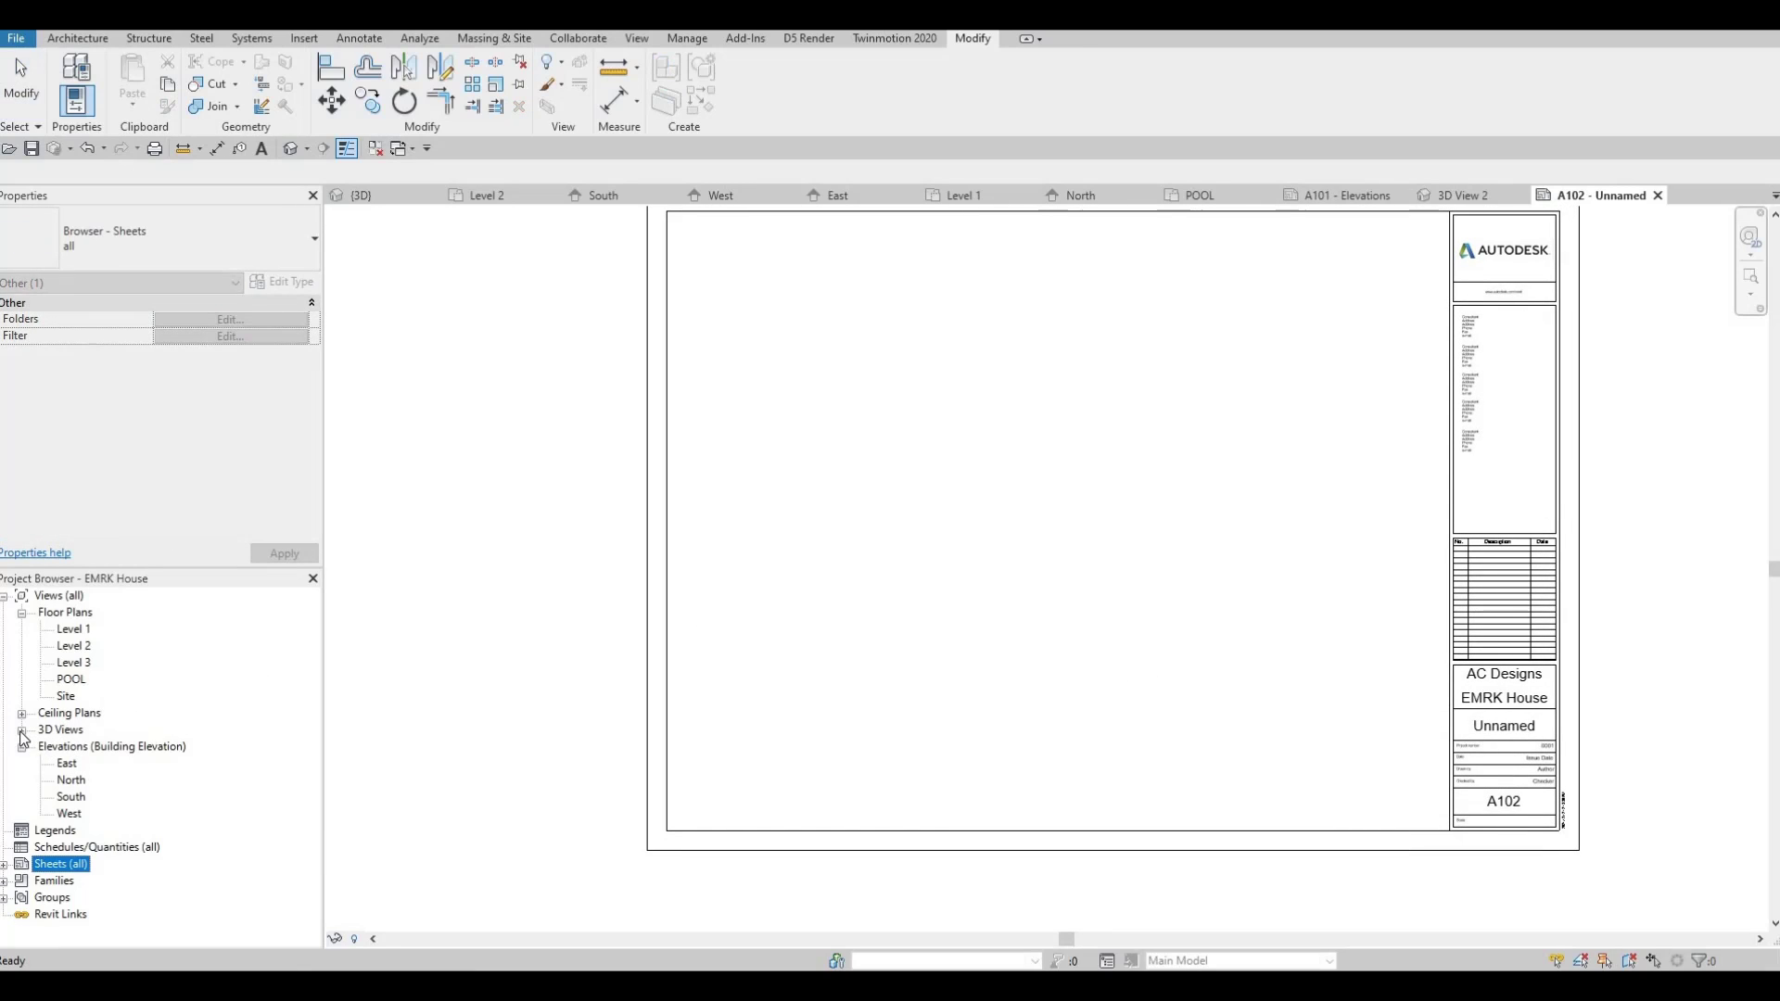
{"action": "left_click", "coordinate": [83, 762]}
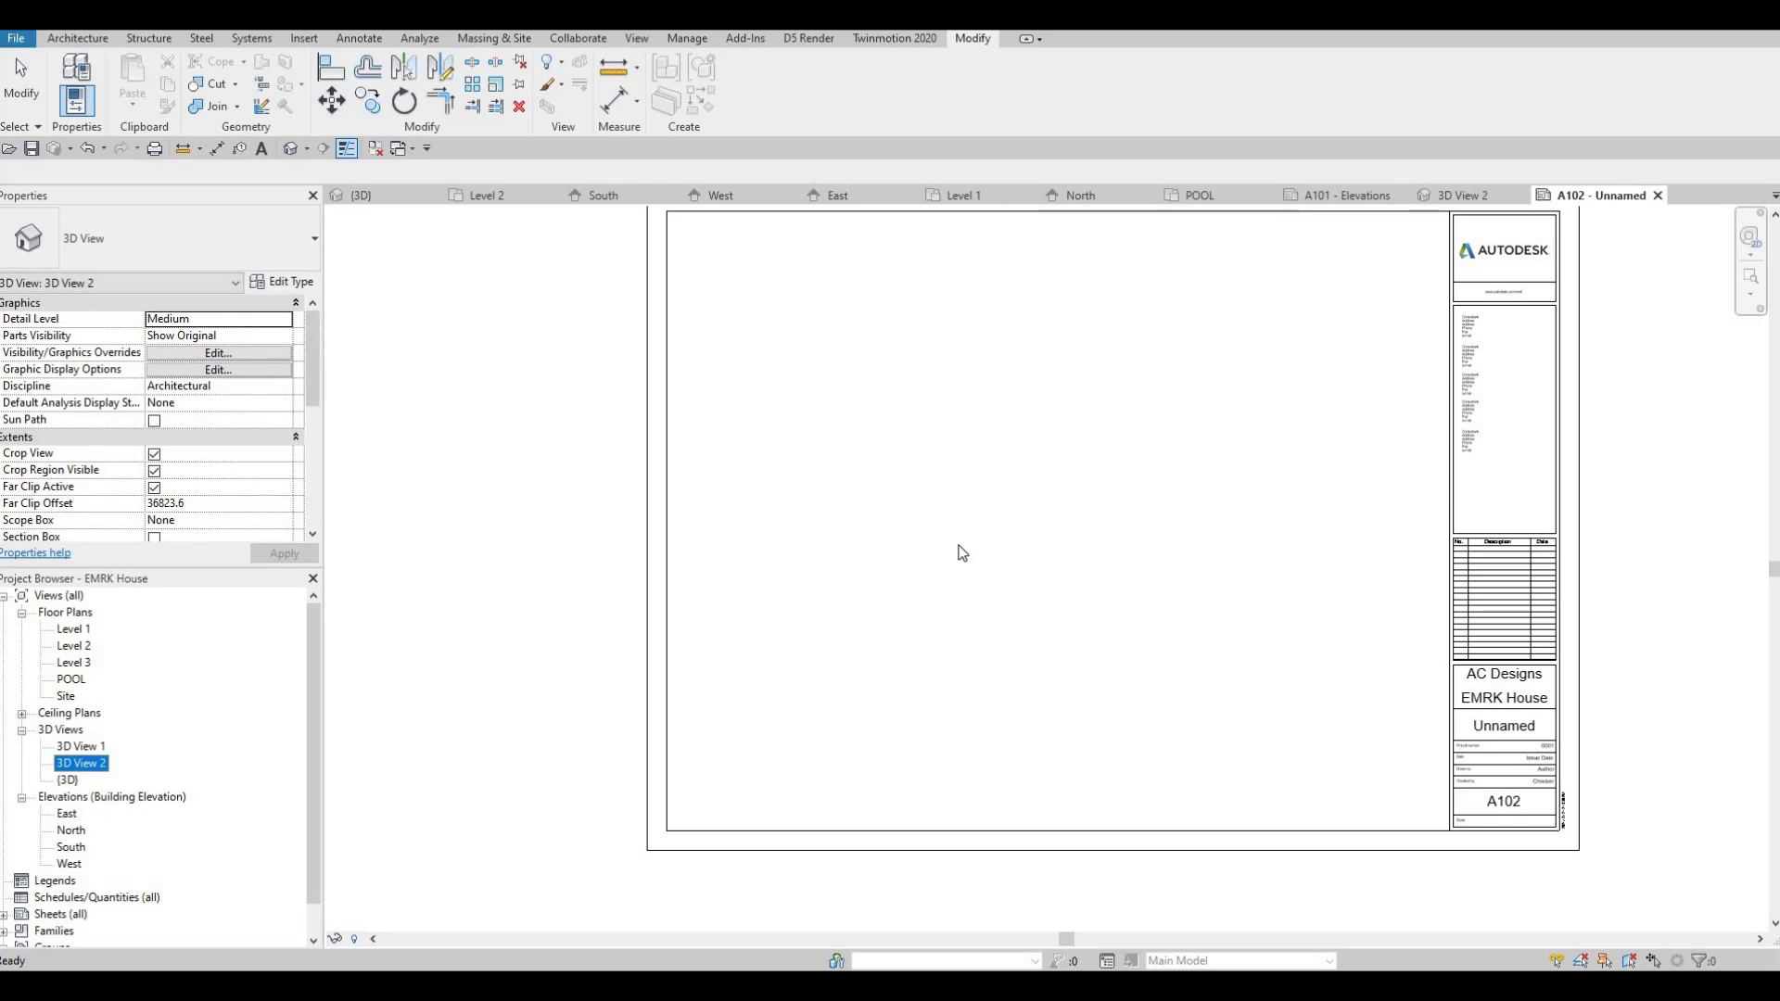
{"action": "left_click", "coordinate": [941, 579]}
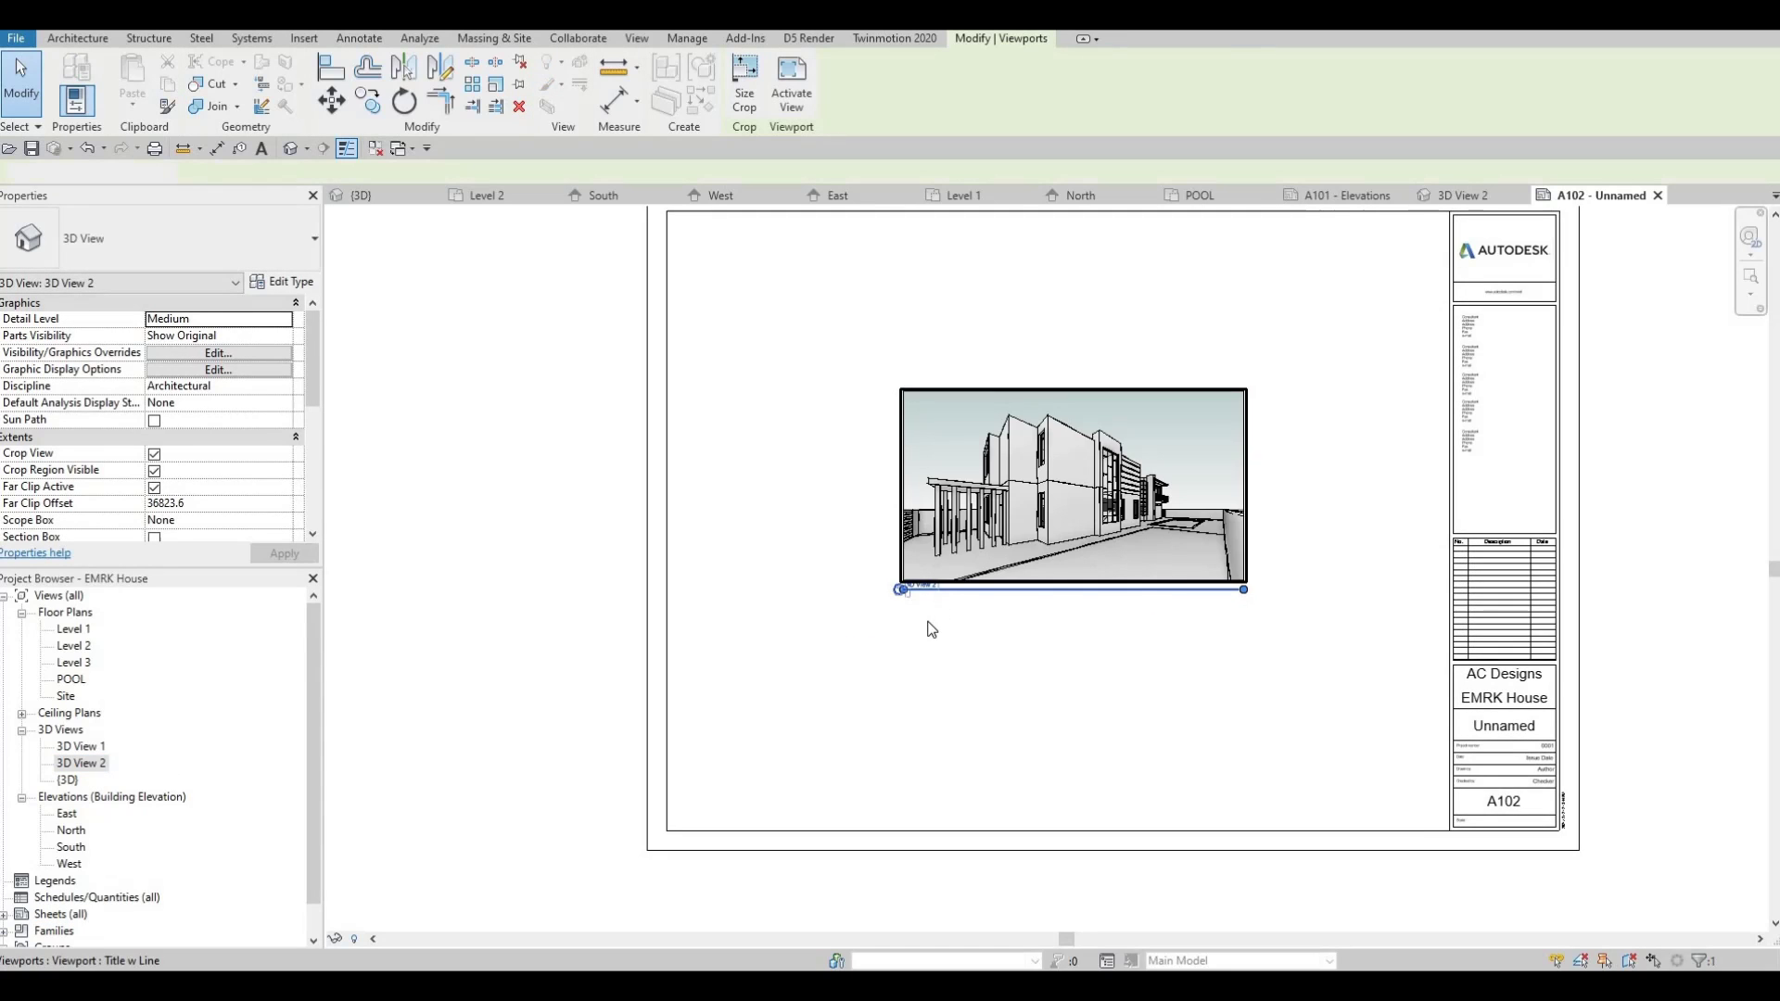
- Change the type of the 3D View 2 viewport on the sheet to No Title
{"action": "scroll", "coordinate": [936, 587], "scroll_direction": "up", "scroll_amount": 3}
{"action": "scroll", "coordinate": [937, 588], "scroll_direction": "down", "scroll_amount": 2}
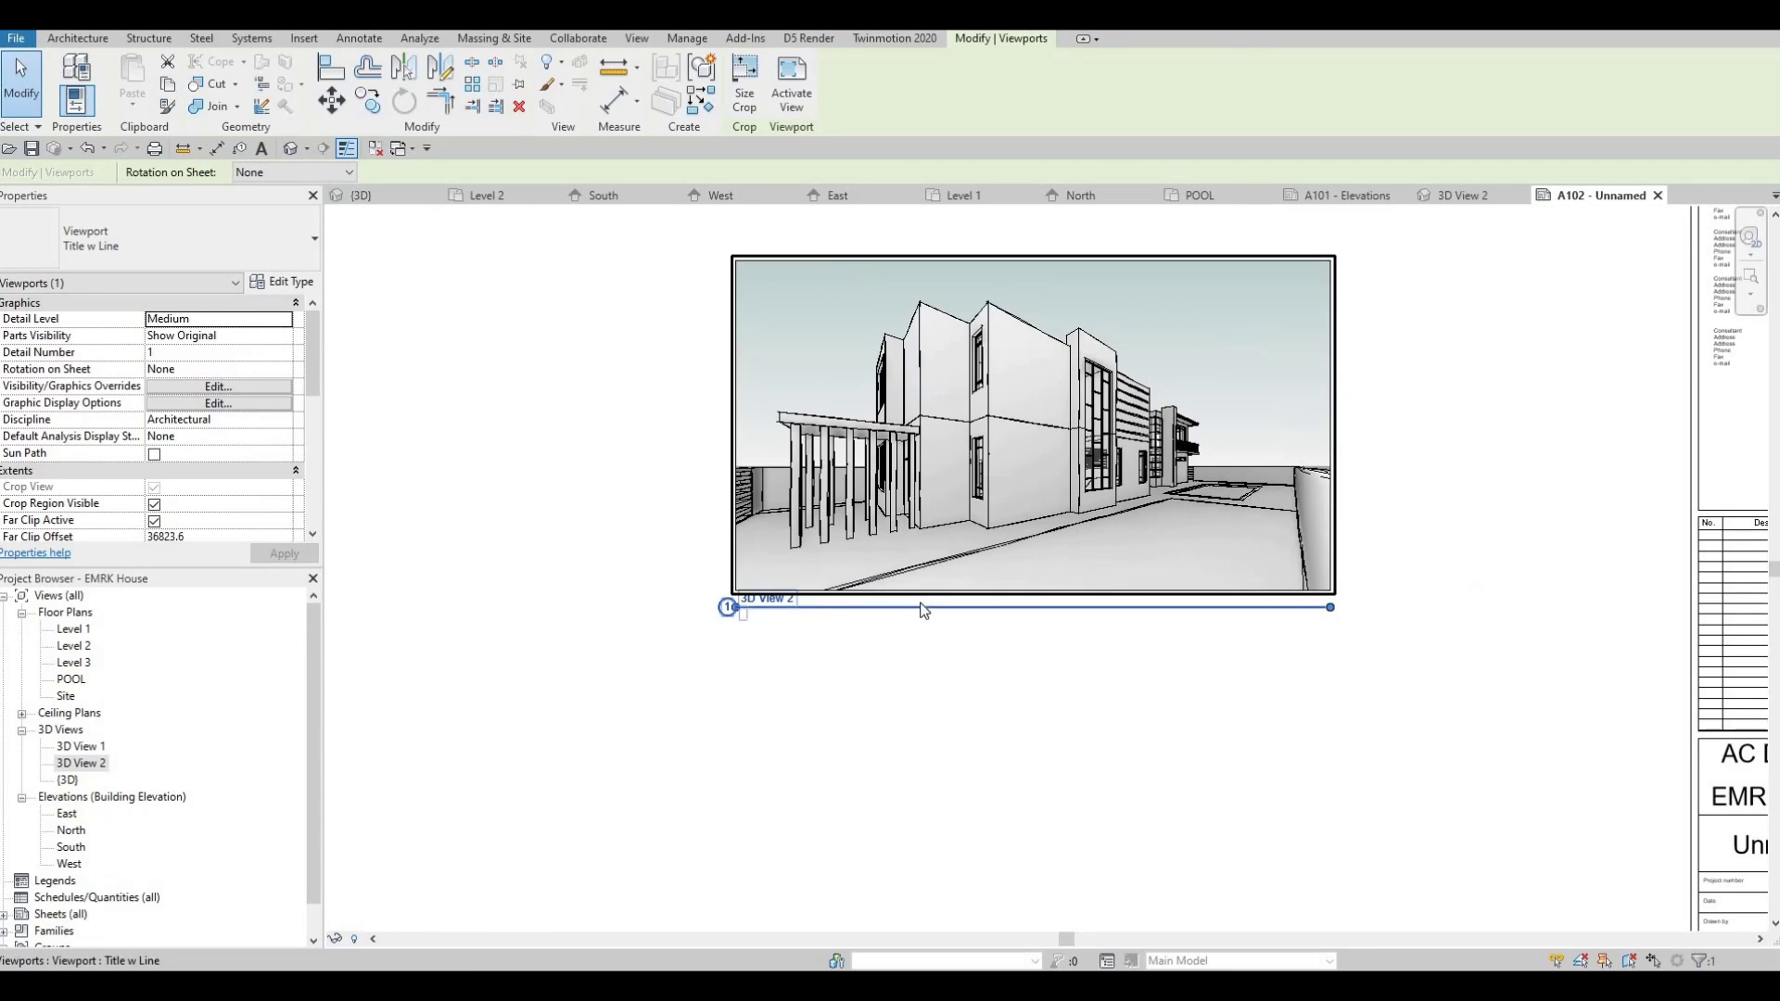
{"action": "key", "text": "Escape"}
{"action": "left_click", "coordinate": [857, 582]}
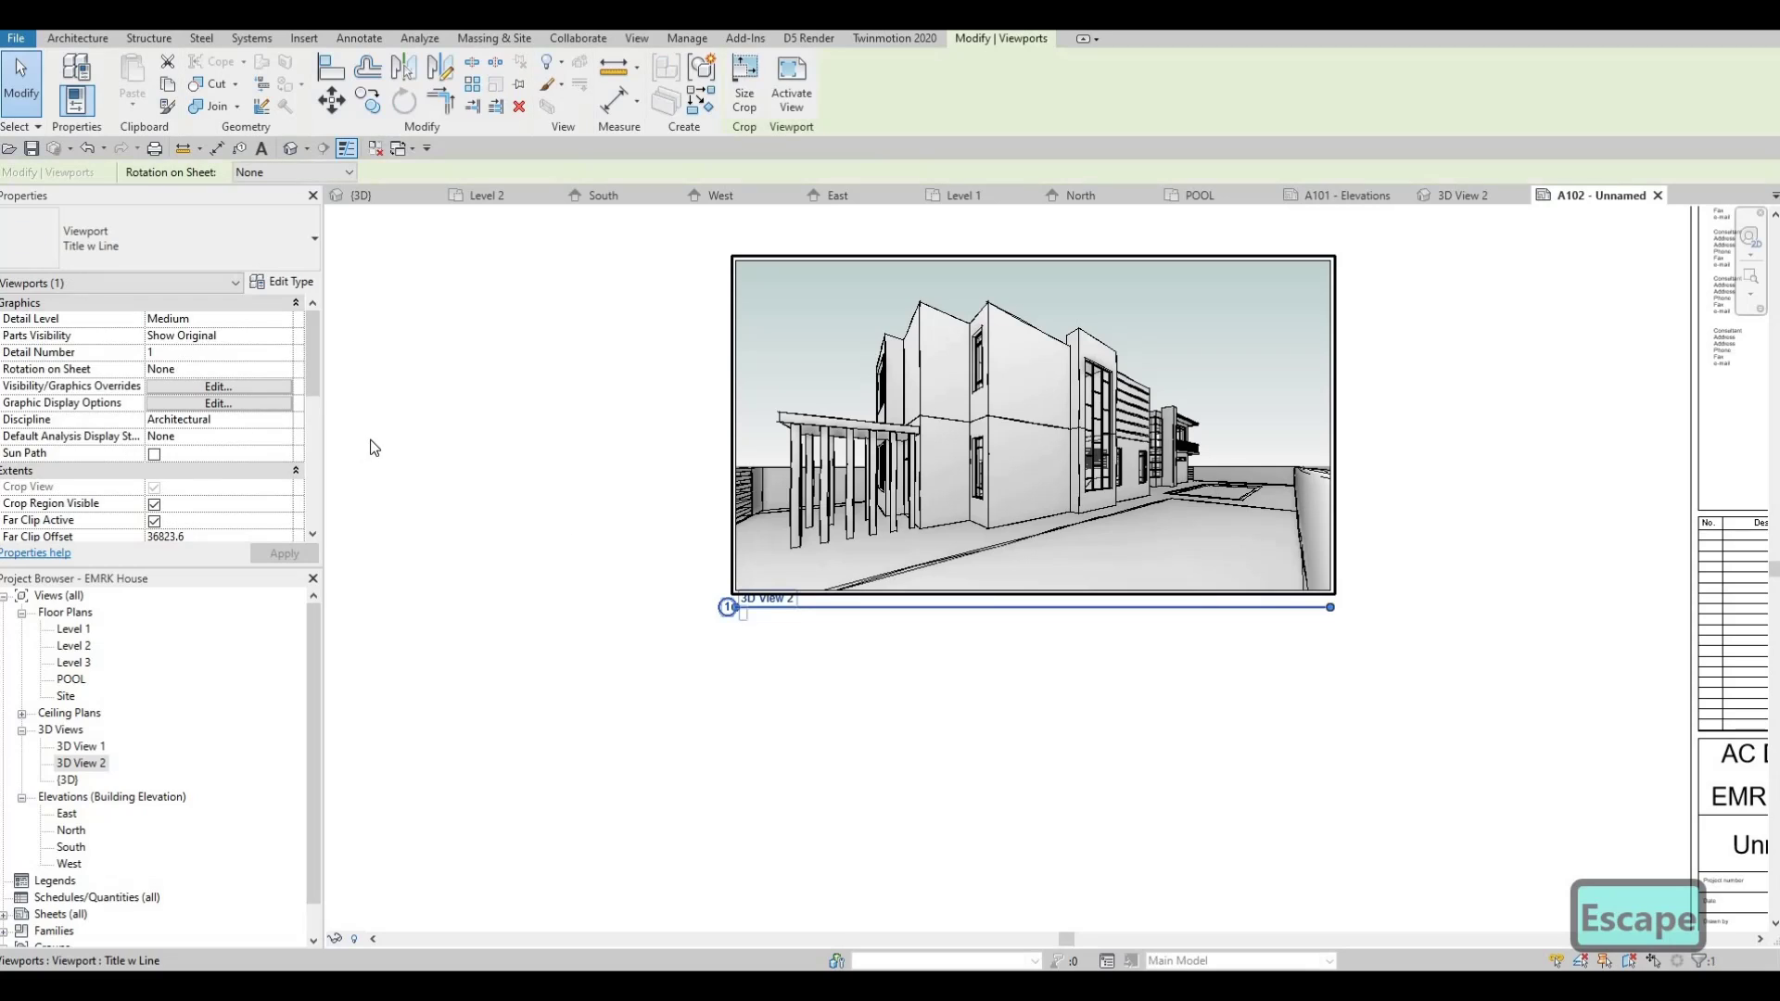
{"action": "left_click", "coordinate": [264, 240]}
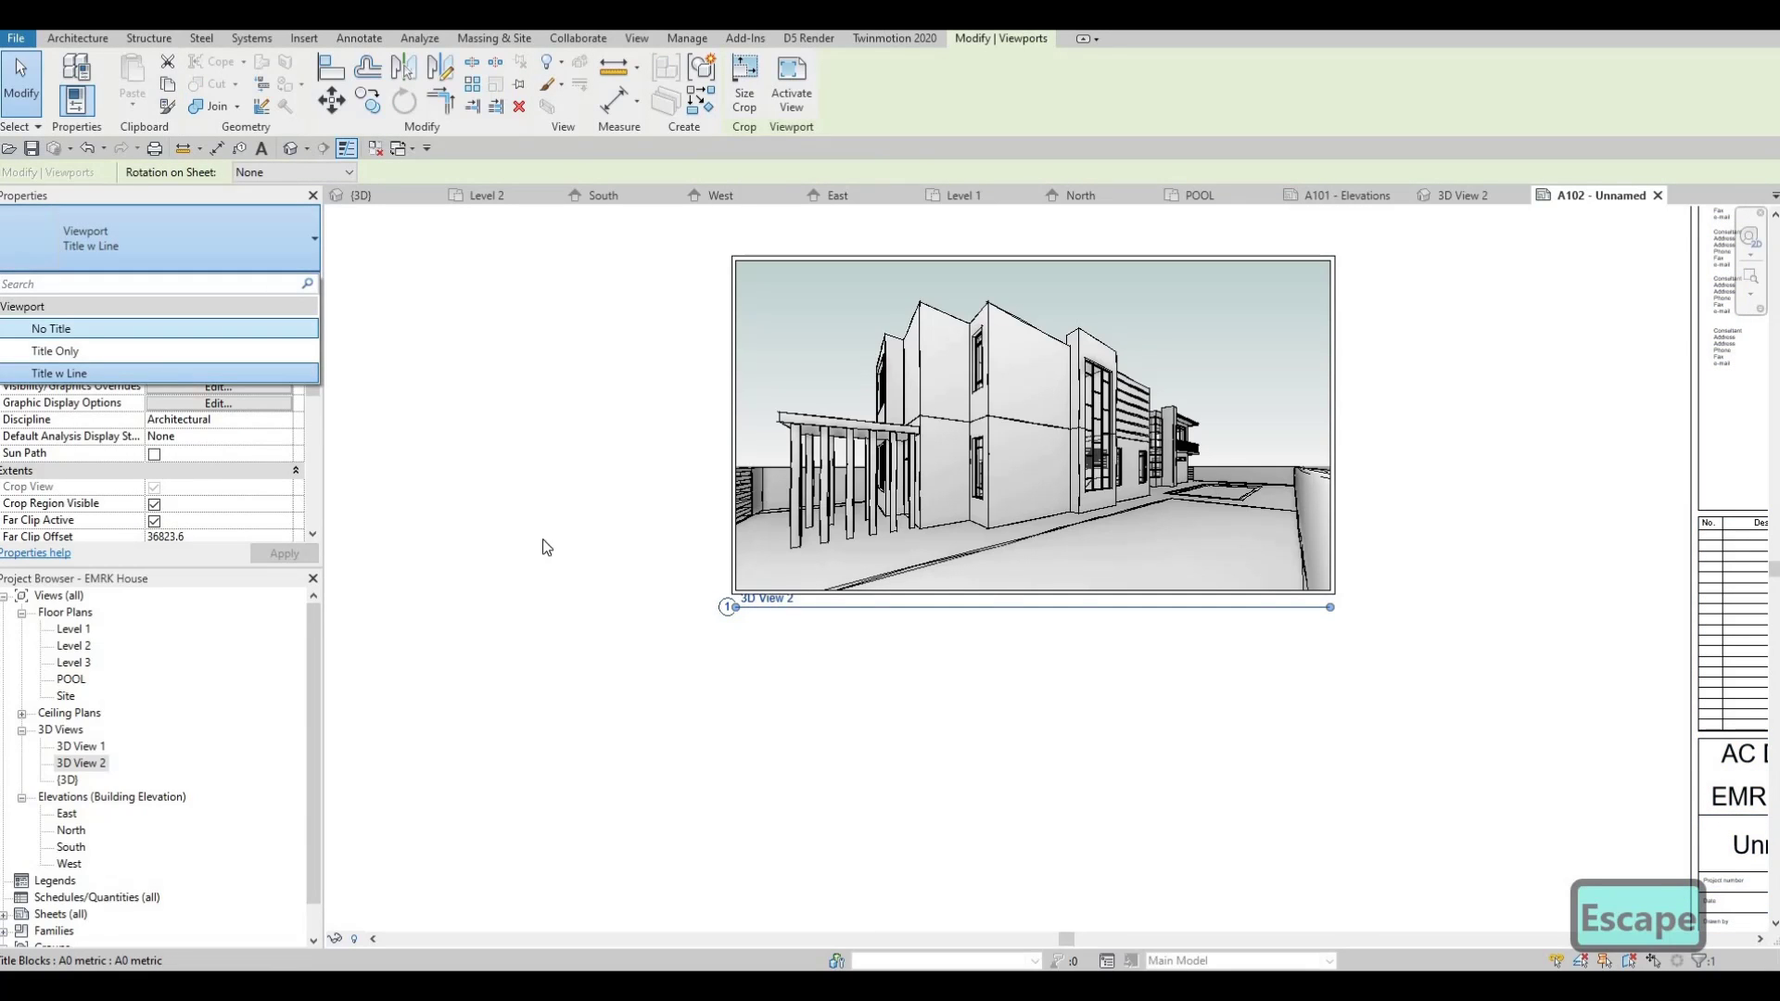
{"action": "left_click", "coordinate": [91, 331]}
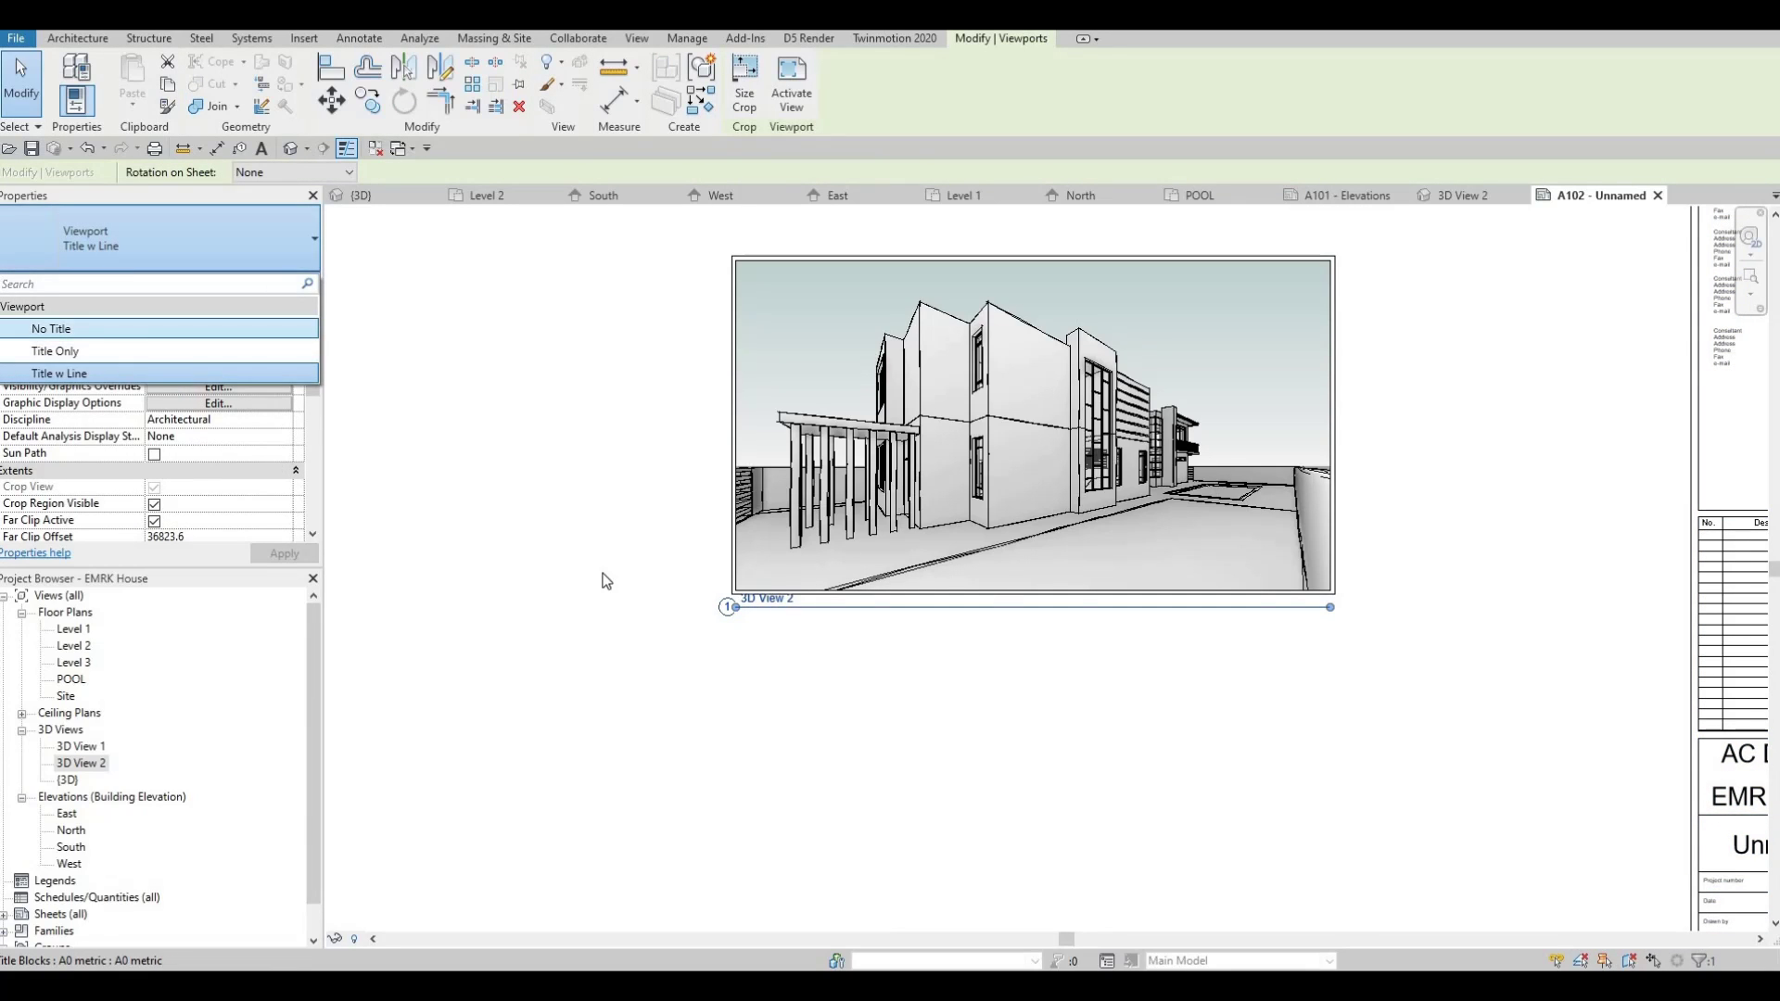
{"action": "scroll", "coordinate": [971, 556], "scroll_direction": "down", "scroll_amount": 2}
{"action": "key", "text": "Escape"}
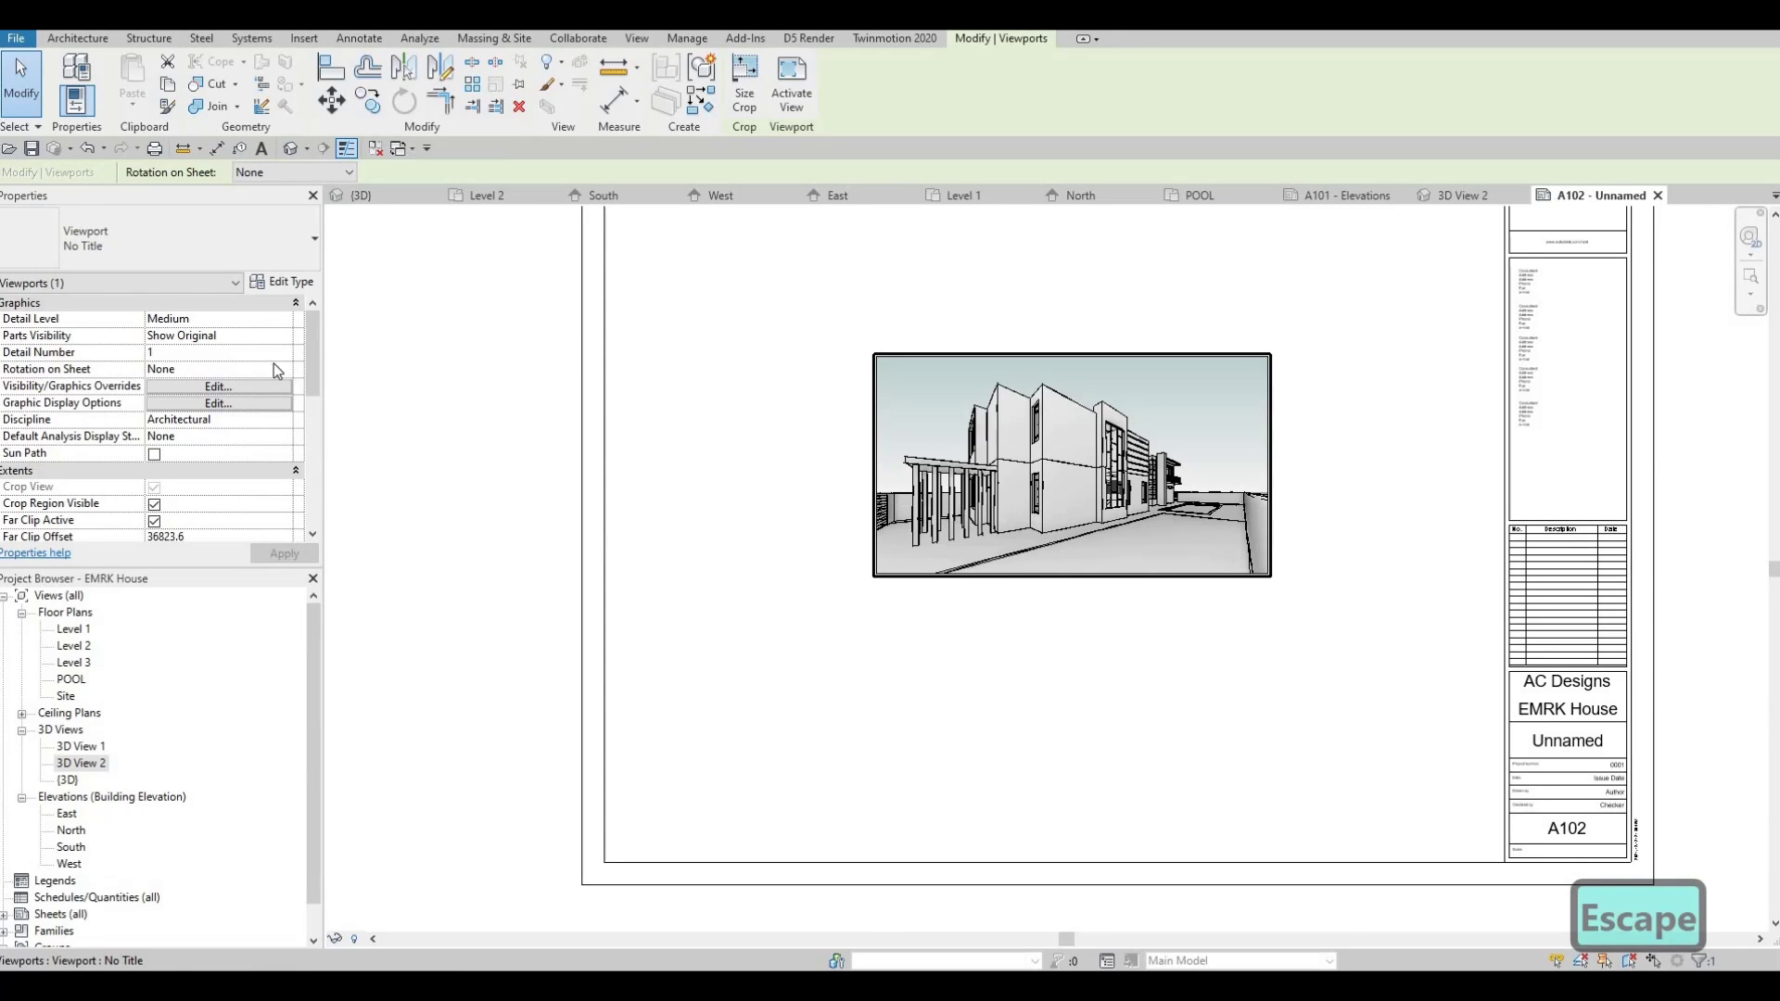
{"action": "key", "text": "Escape"}
- Open 3D View 2 to check the perspective, and return to the A102 - Unnamed sheet
{"action": "double_click", "coordinate": [59, 763]}
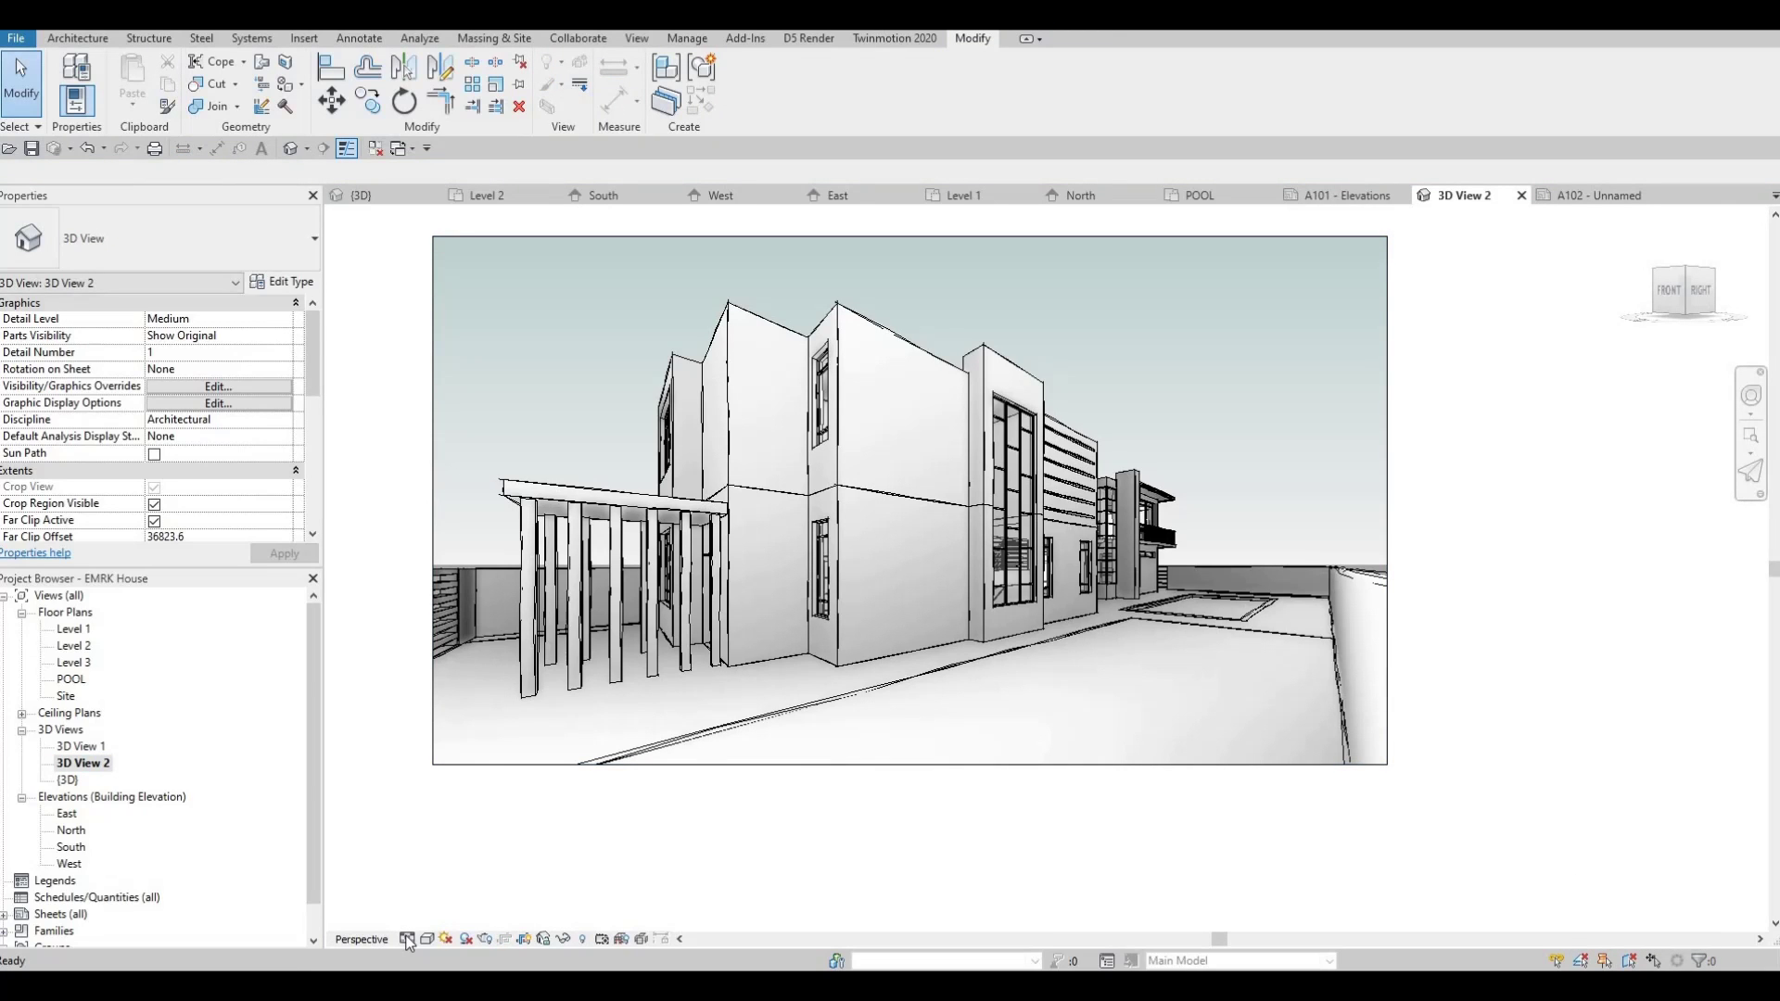
{"action": "scroll", "coordinate": [877, 632], "scroll_direction": "down", "scroll_amount": 5}
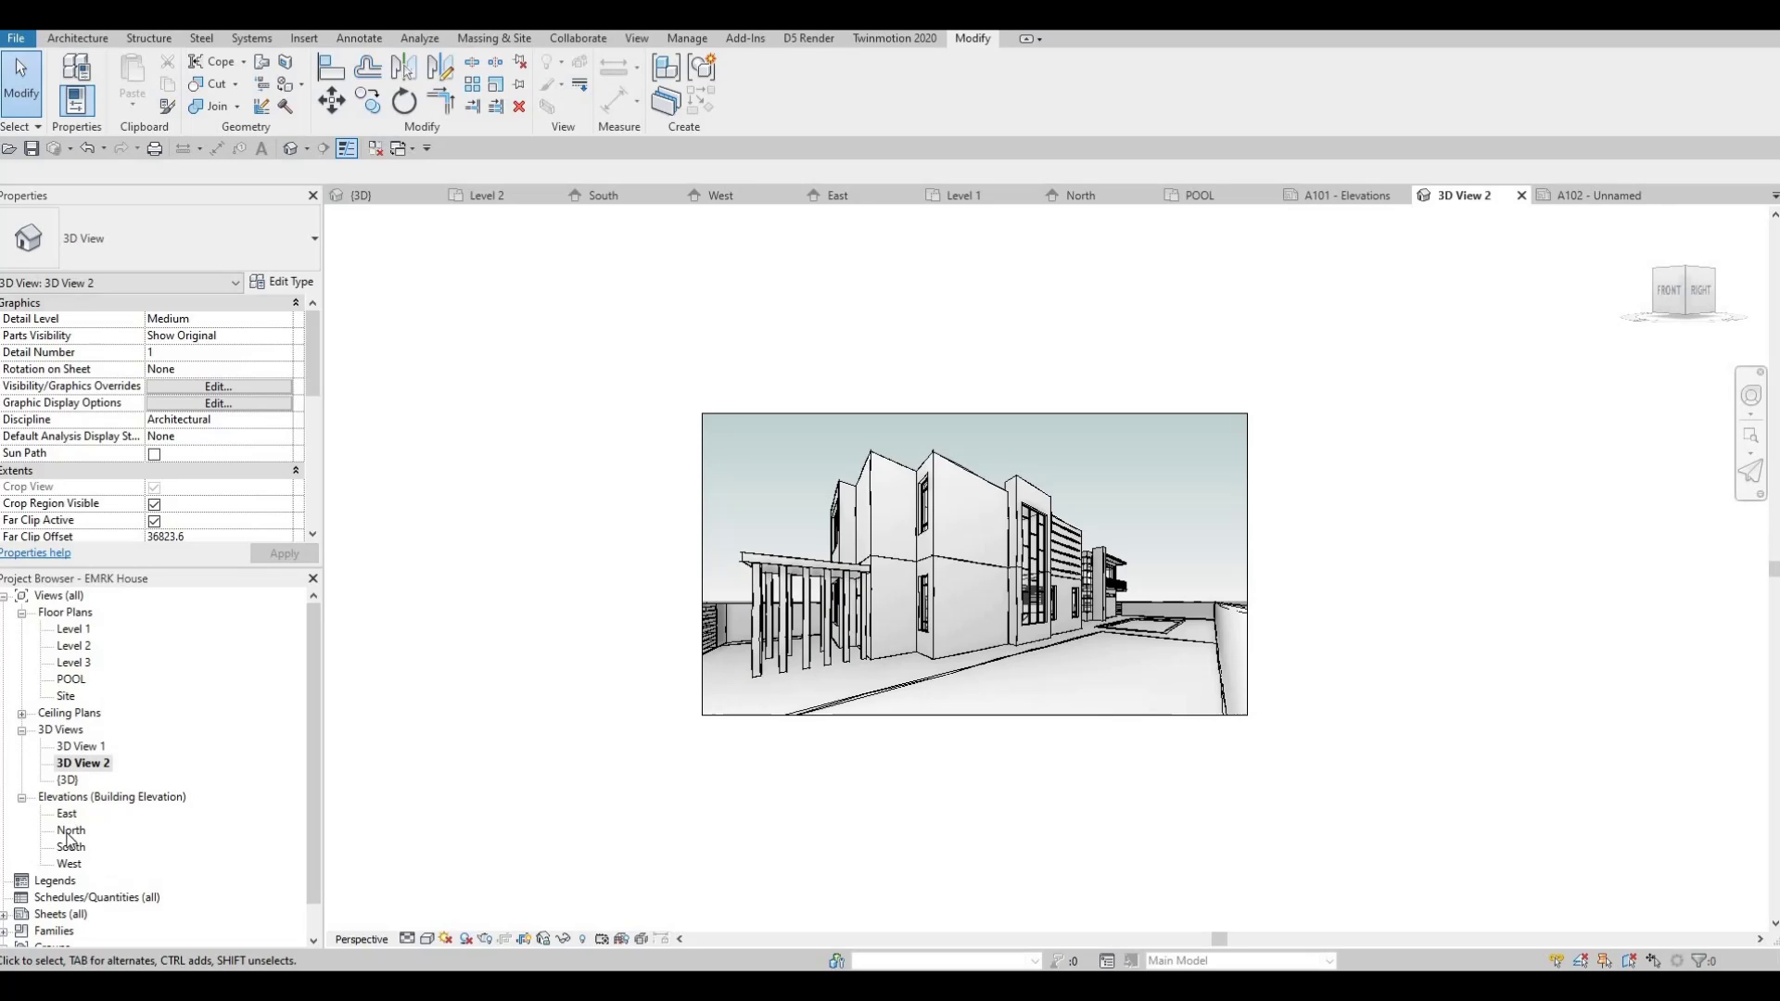
{"action": "scroll", "coordinate": [52, 869], "scroll_direction": "down", "scroll_amount": 2}
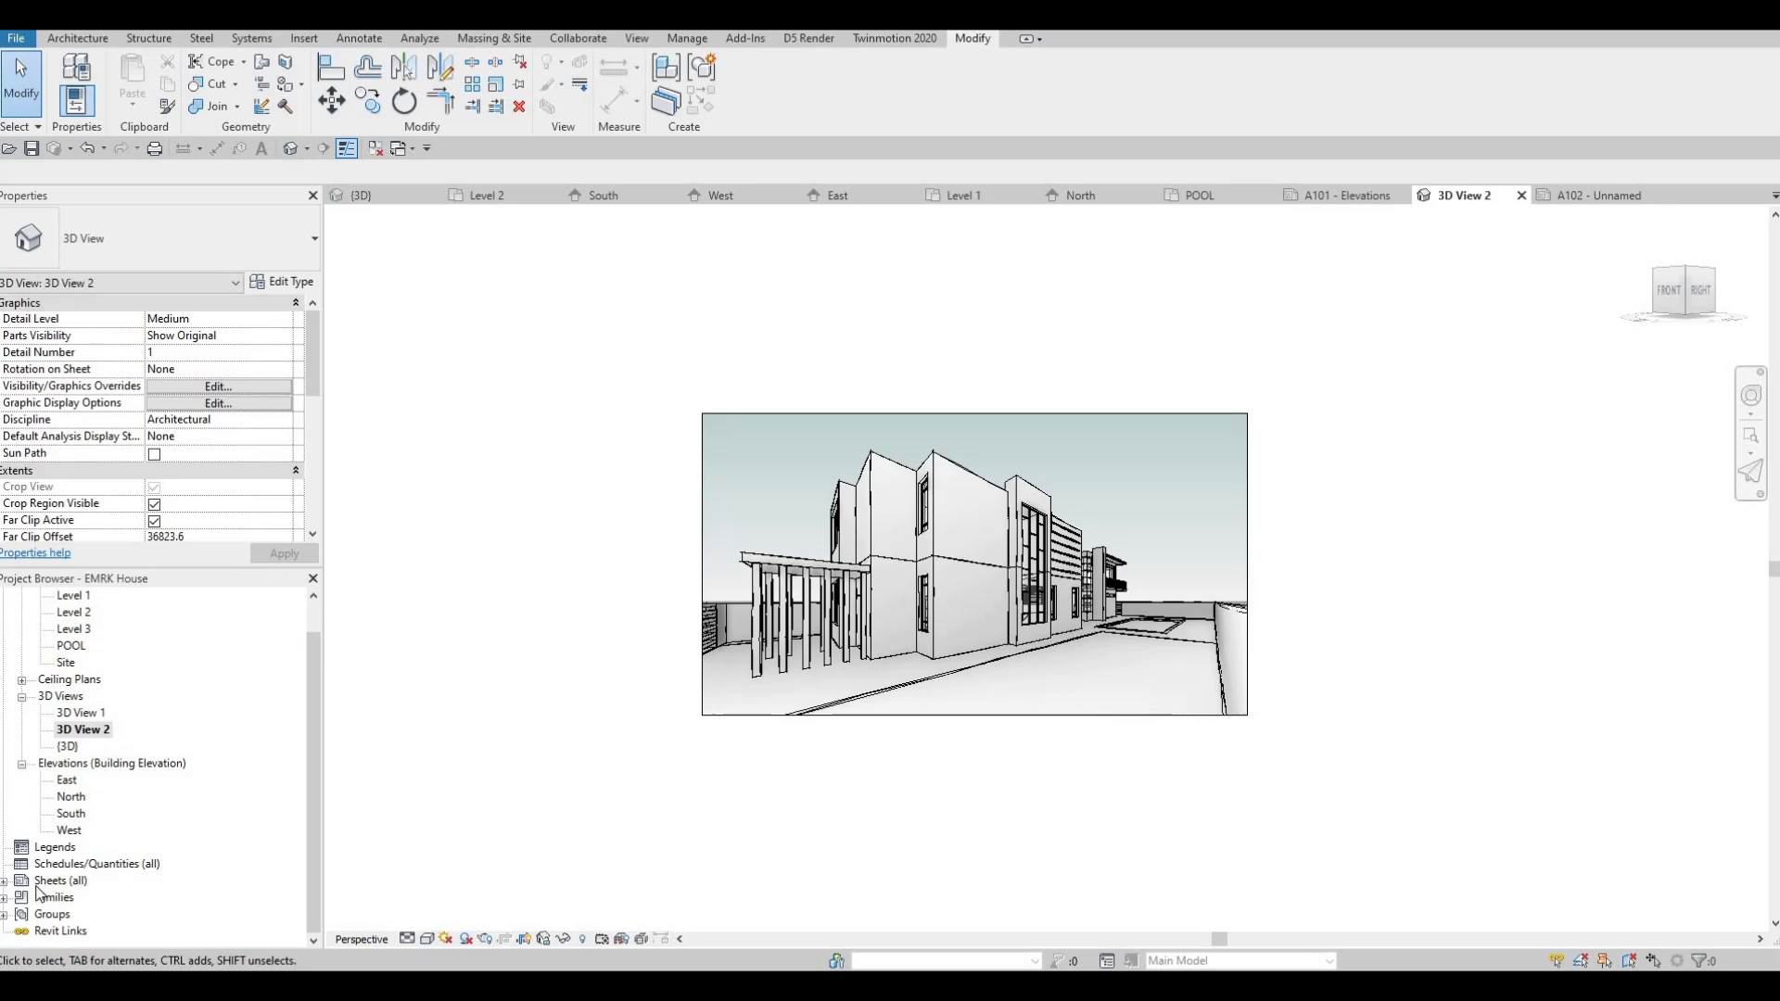
{"action": "double_click", "coordinate": [63, 885]}
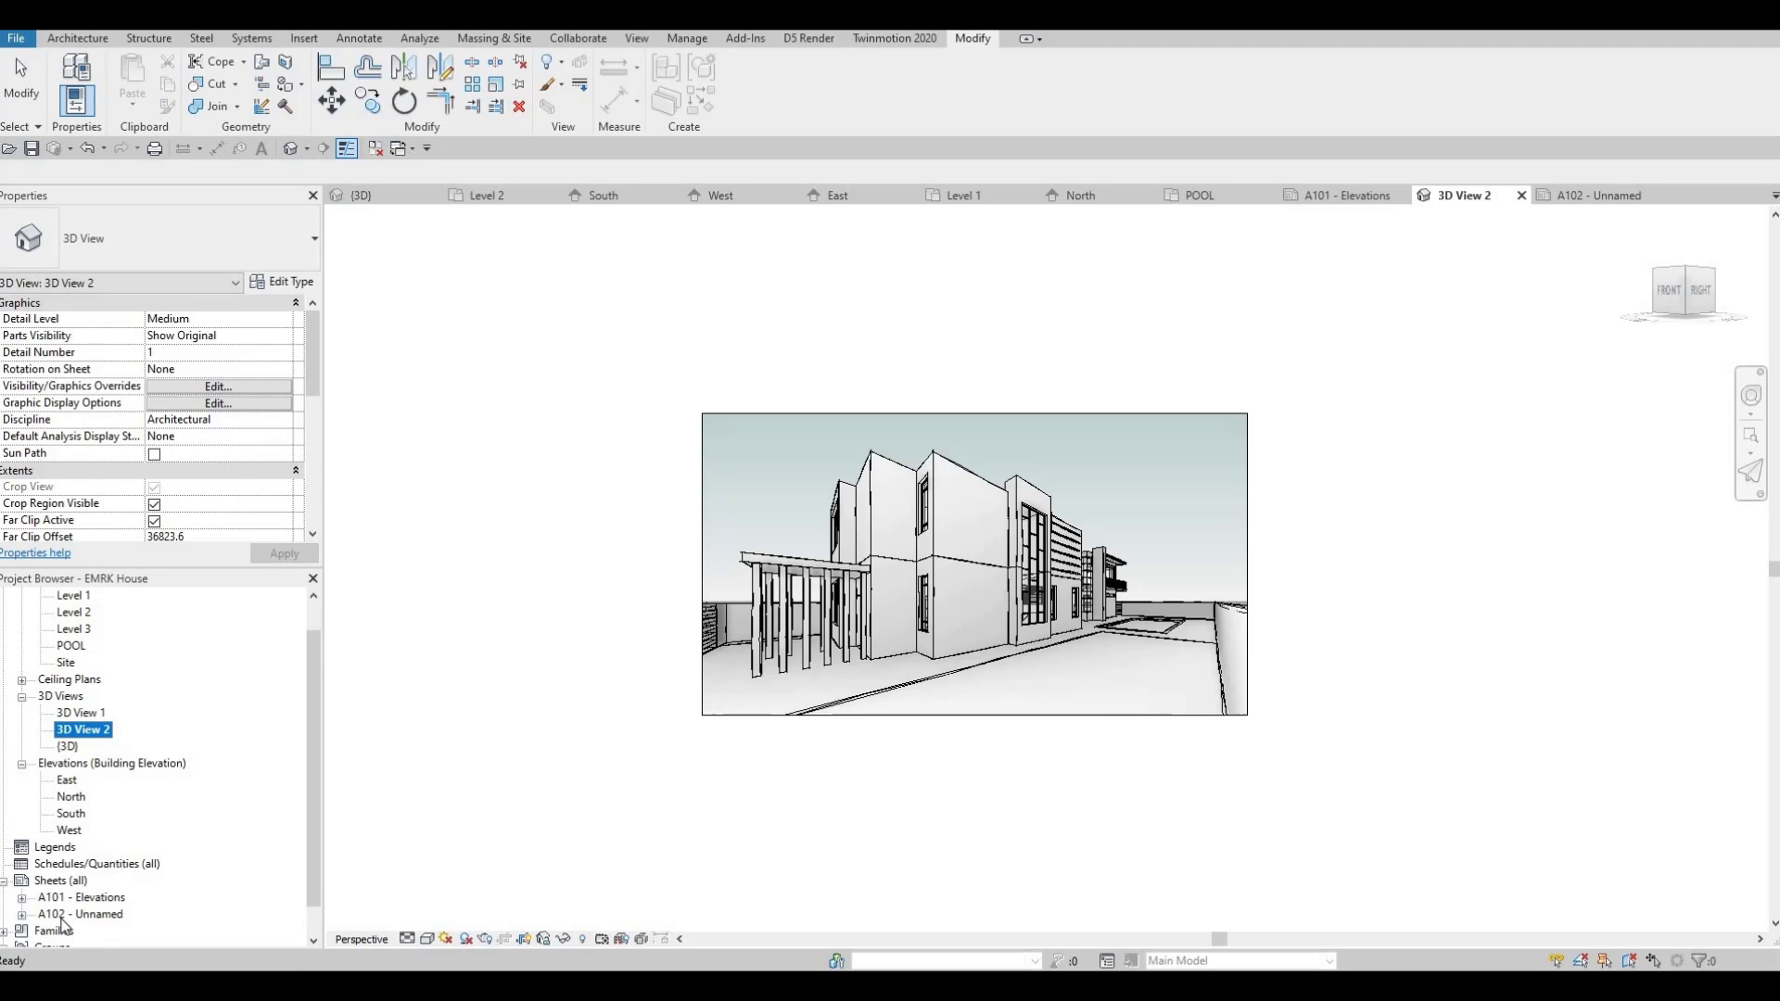
{"action": "double_click", "coordinate": [79, 915]}
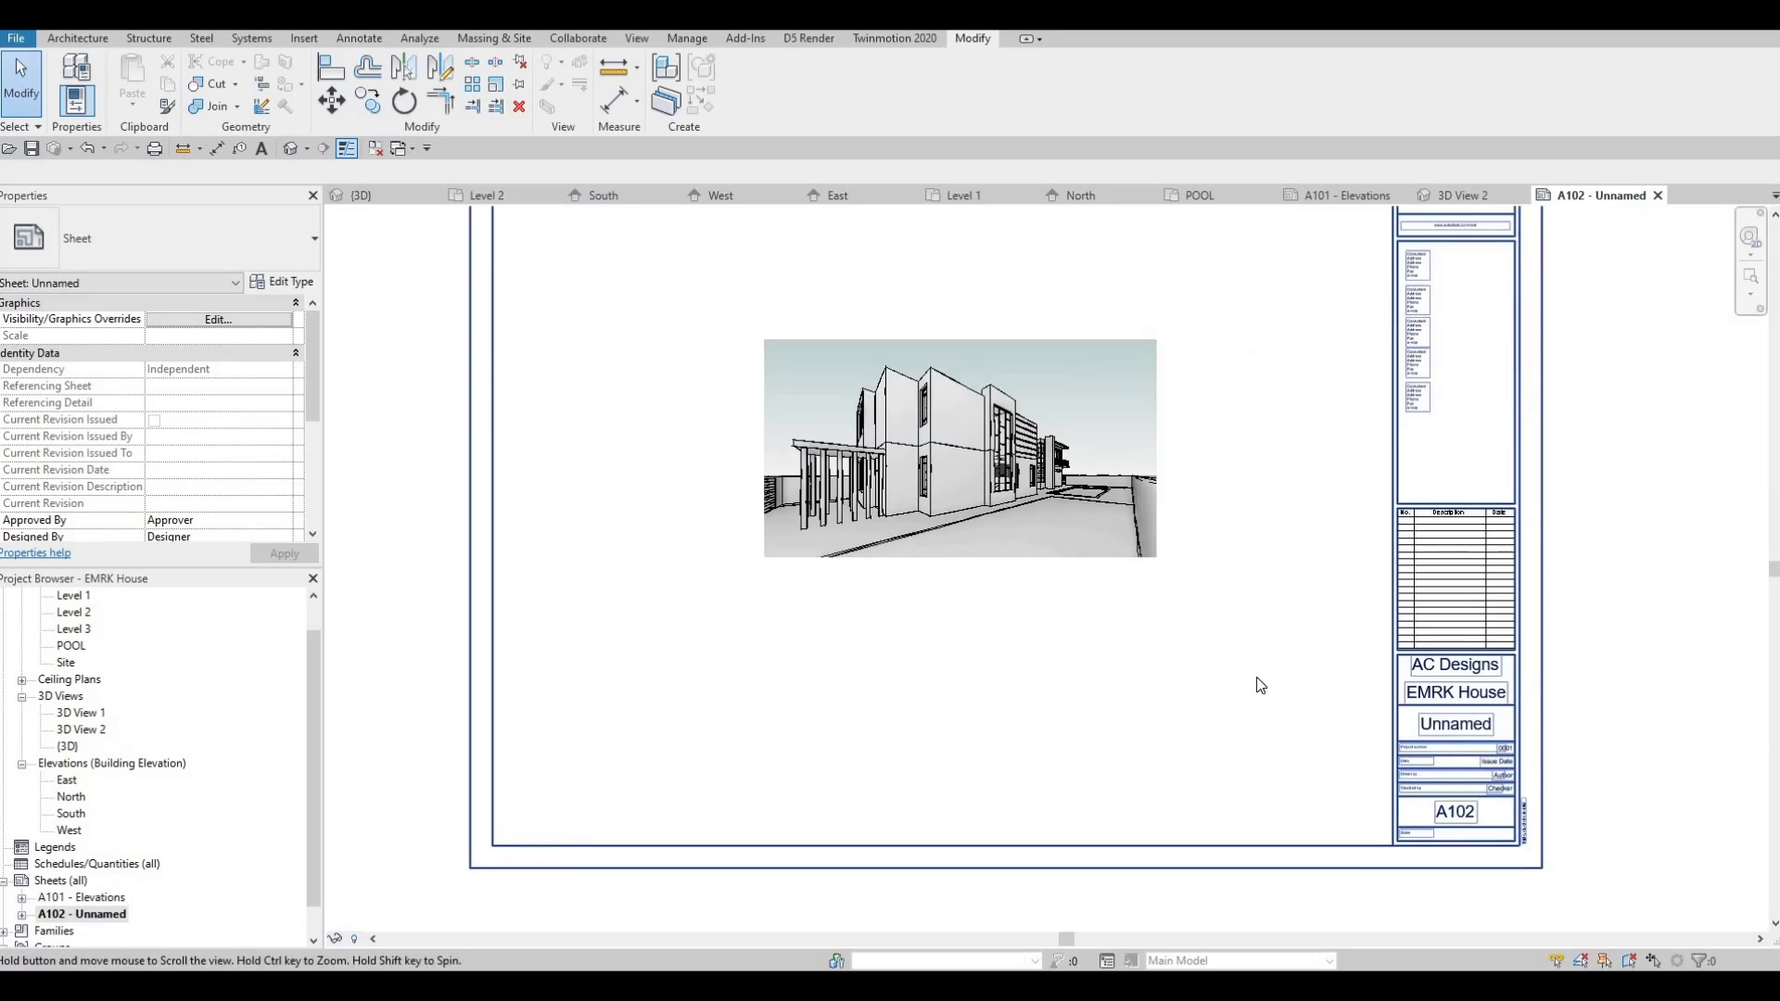
- Rename sheet A102 as "Starting" in its title block
{"action": "scroll", "coordinate": [1259, 686], "scroll_direction": "up", "scroll_amount": 4}
{"action": "left_click", "coordinate": [1123, 684]}
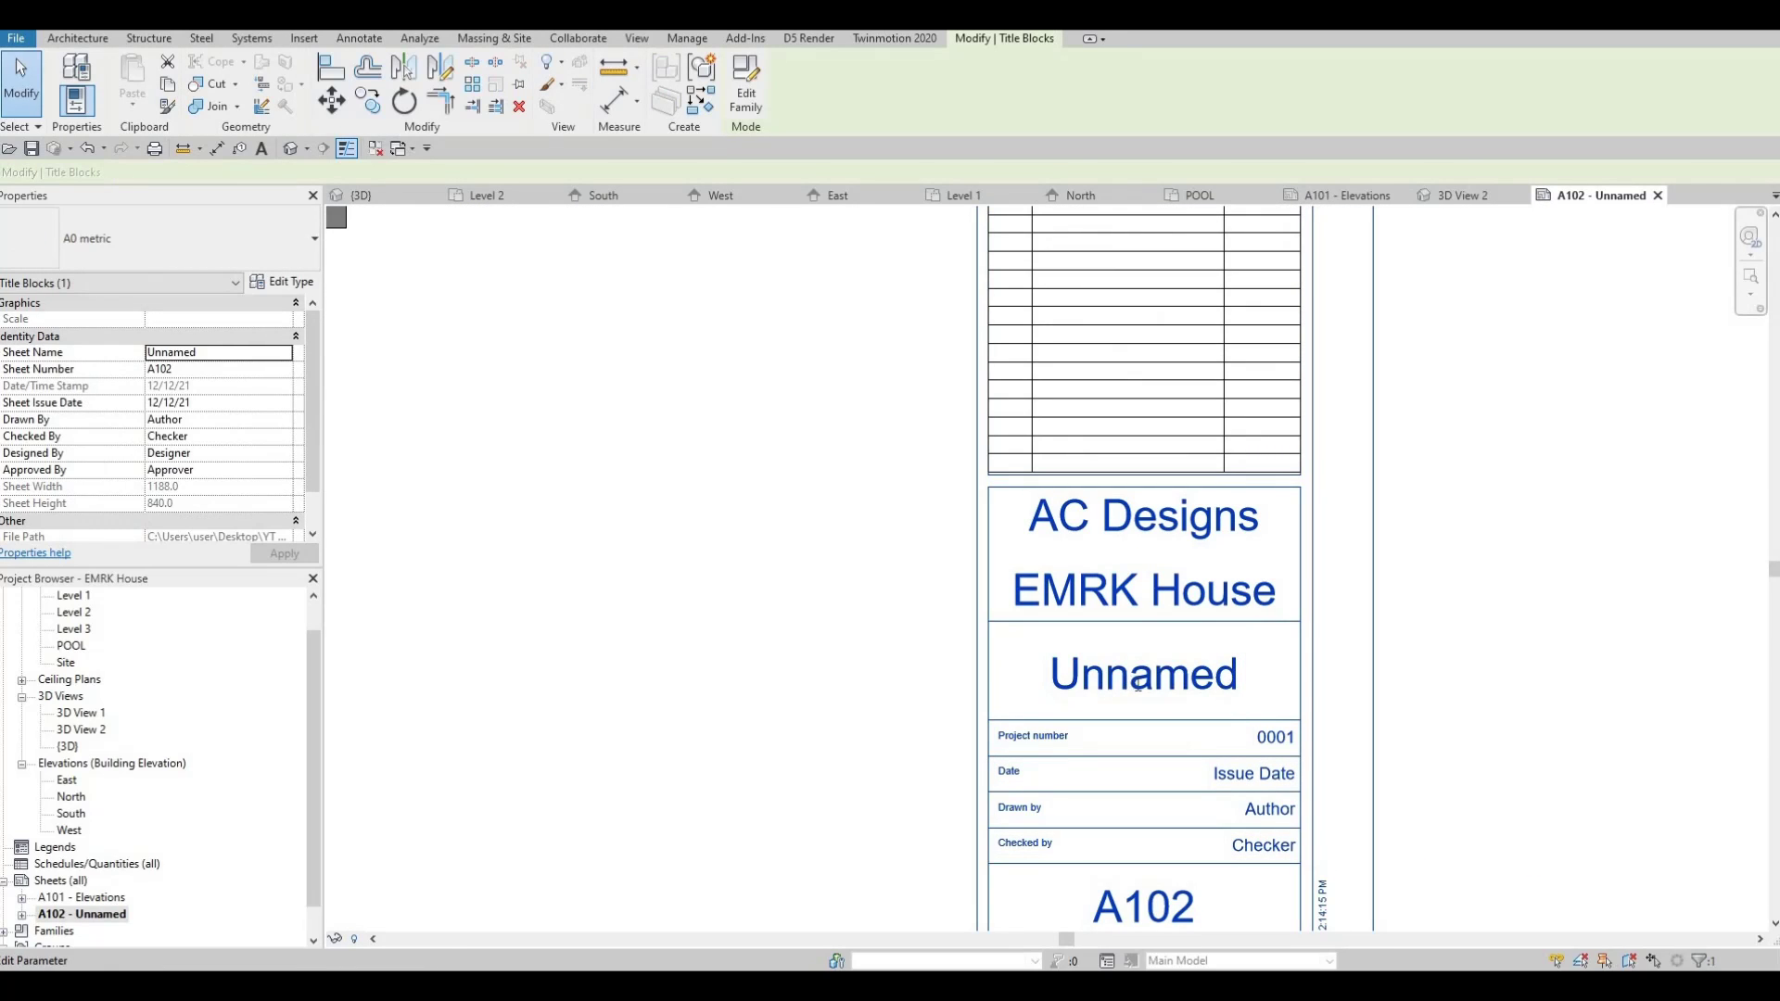
{"action": "left_click", "coordinate": [1137, 685]}
{"action": "type", "text": "s"}
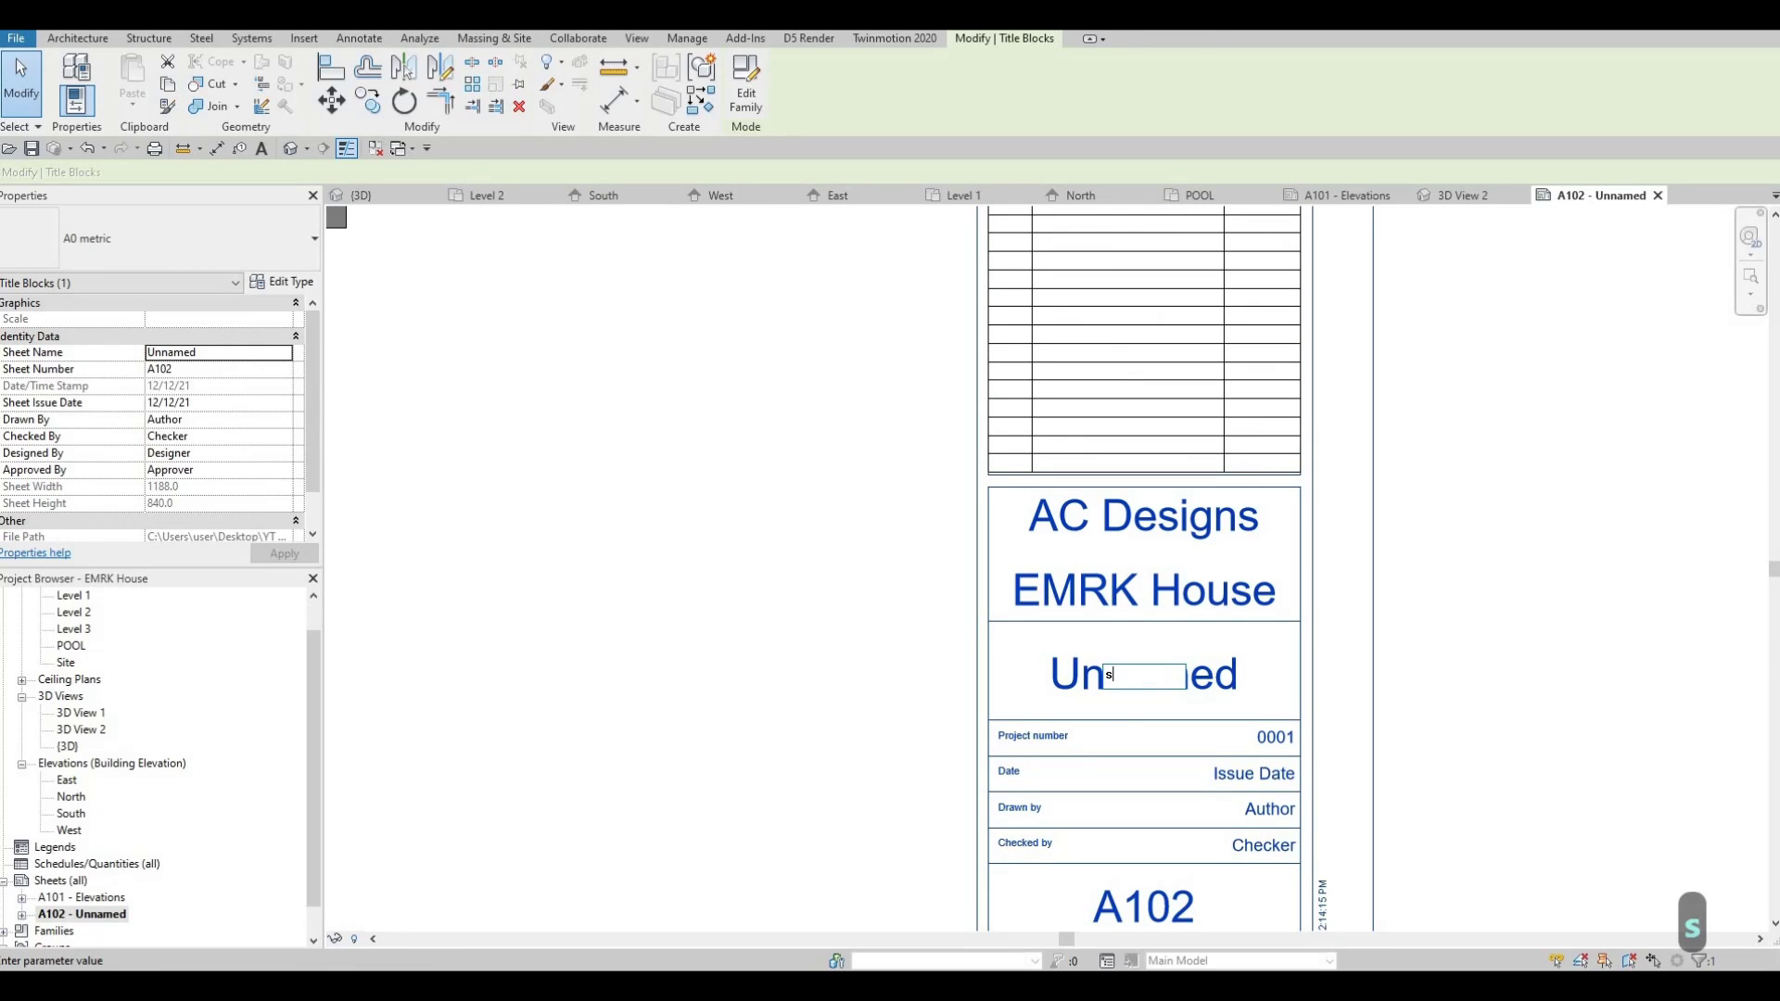
{"action": "key", "text": "BackSpace"}
{"action": "type", "text": "St"}
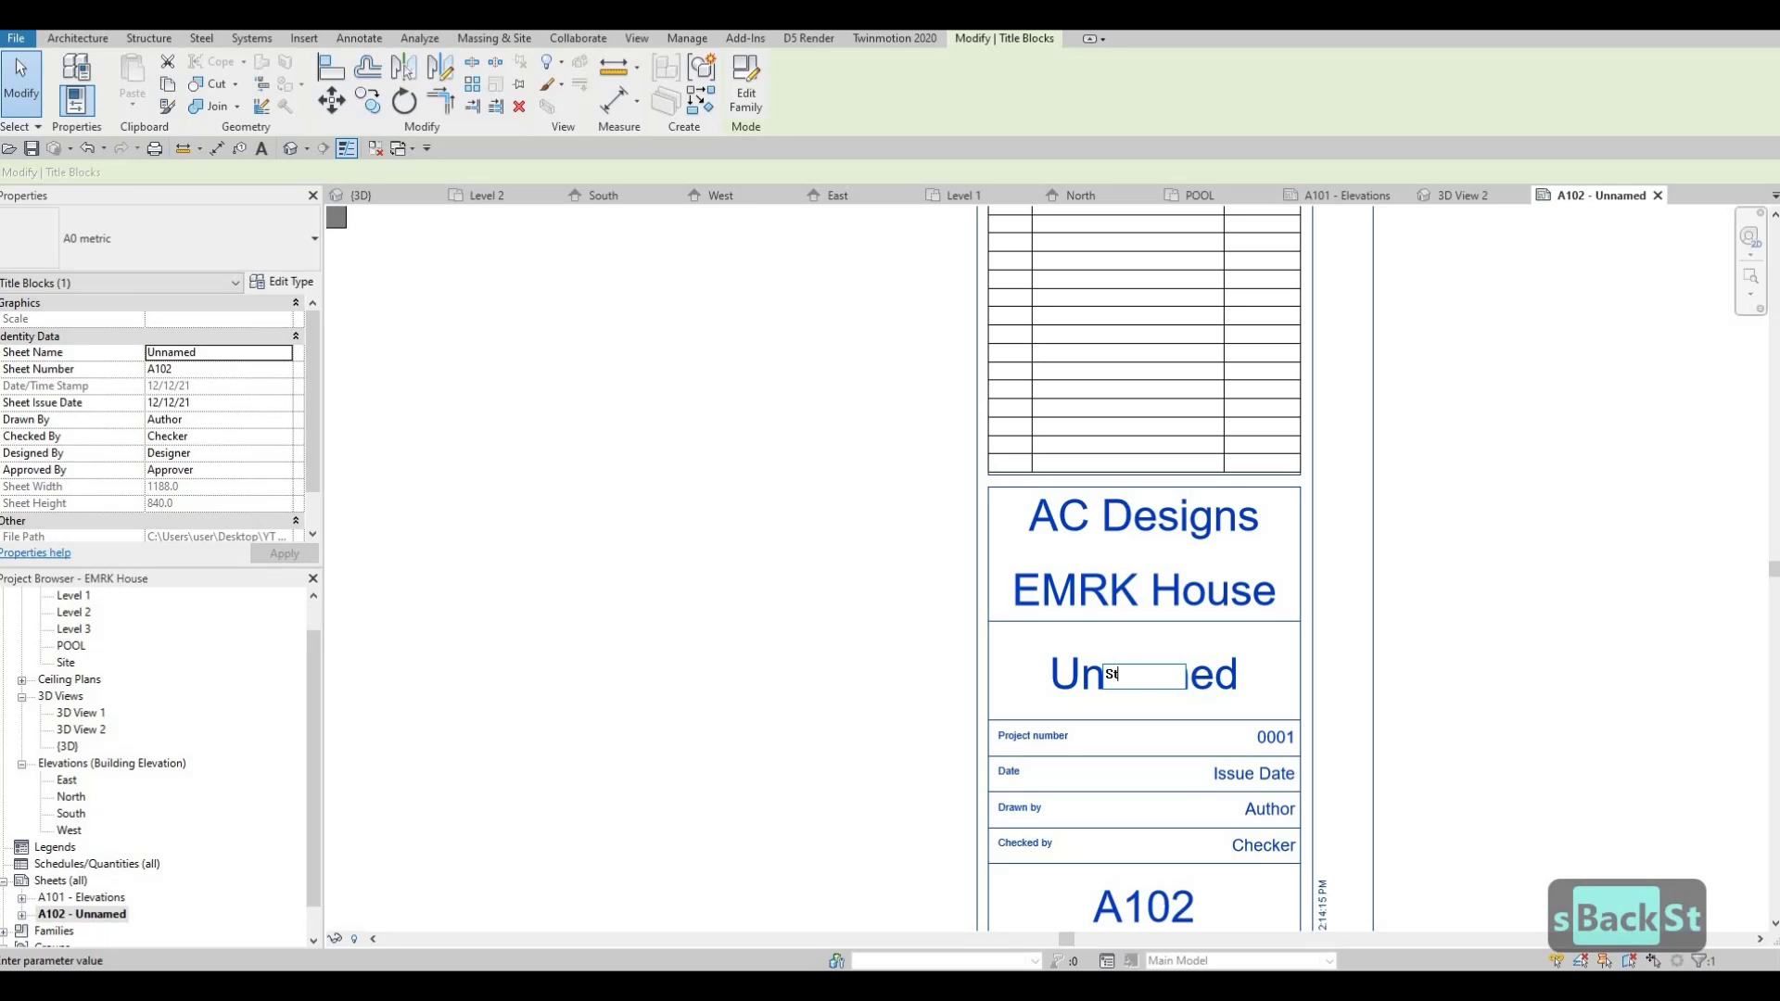
{"action": "type", "text": "arting"}
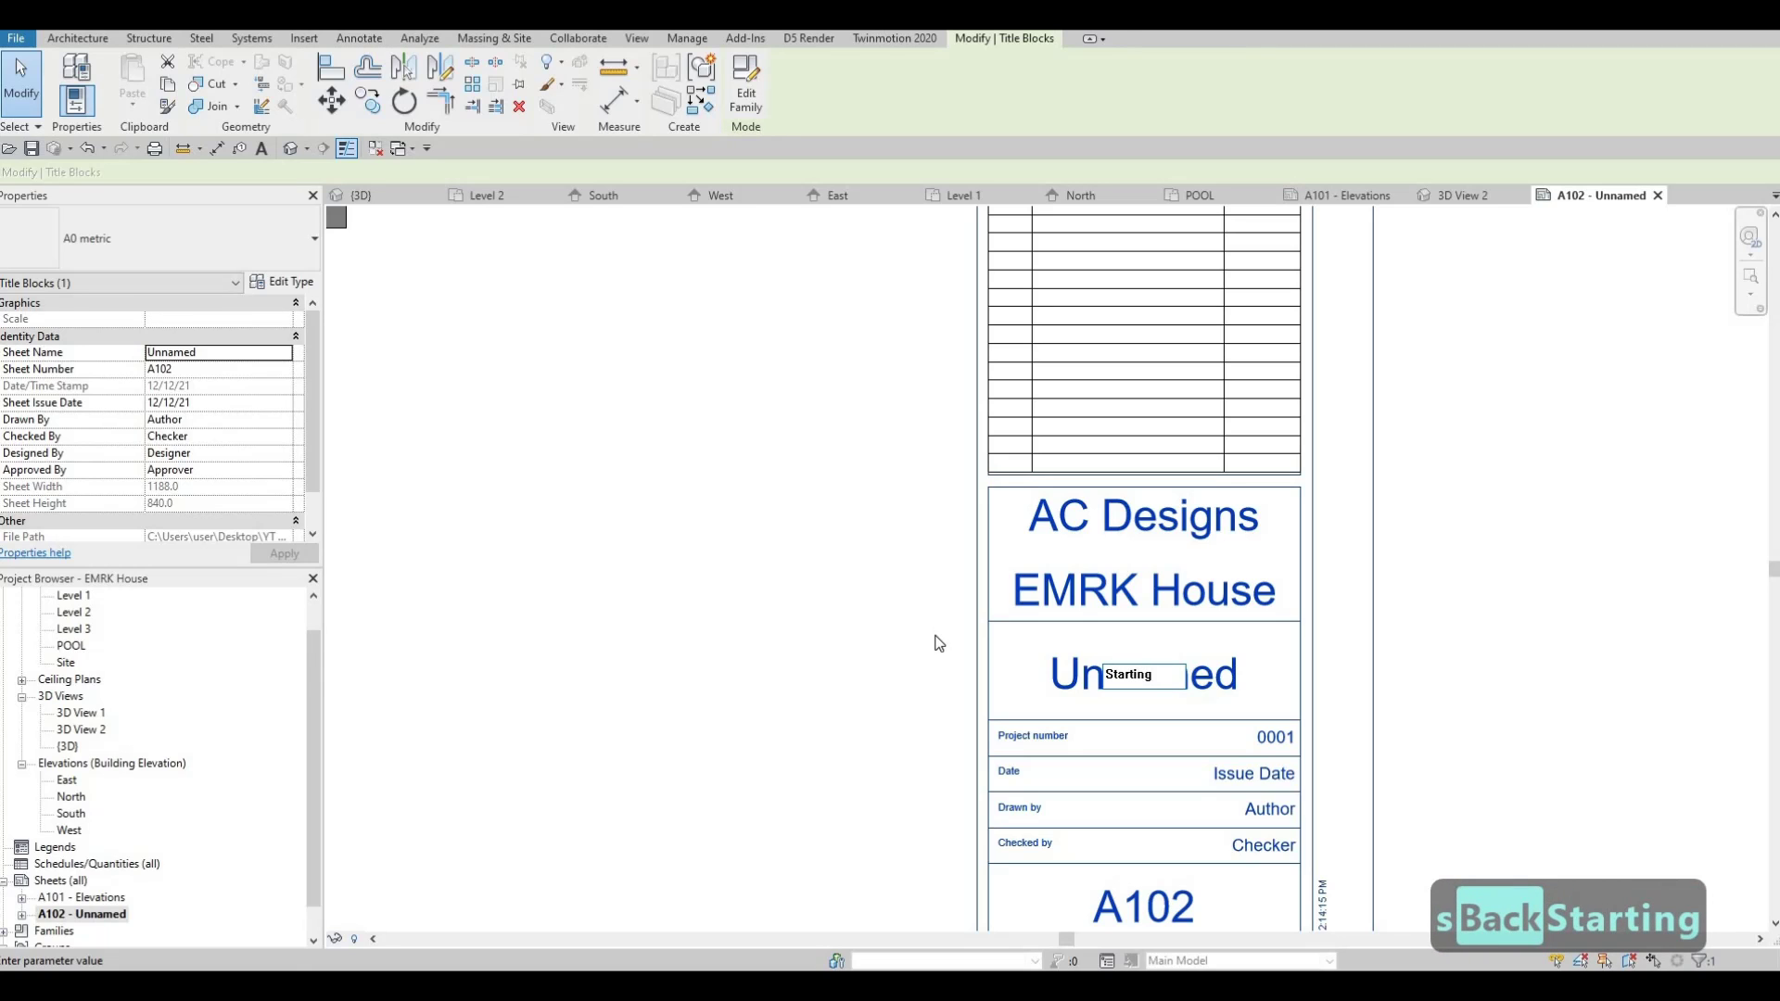
{"action": "left_click", "coordinate": [812, 632]}
{"action": "scroll", "coordinate": [1137, 714], "scroll_direction": "down", "scroll_amount": 5}
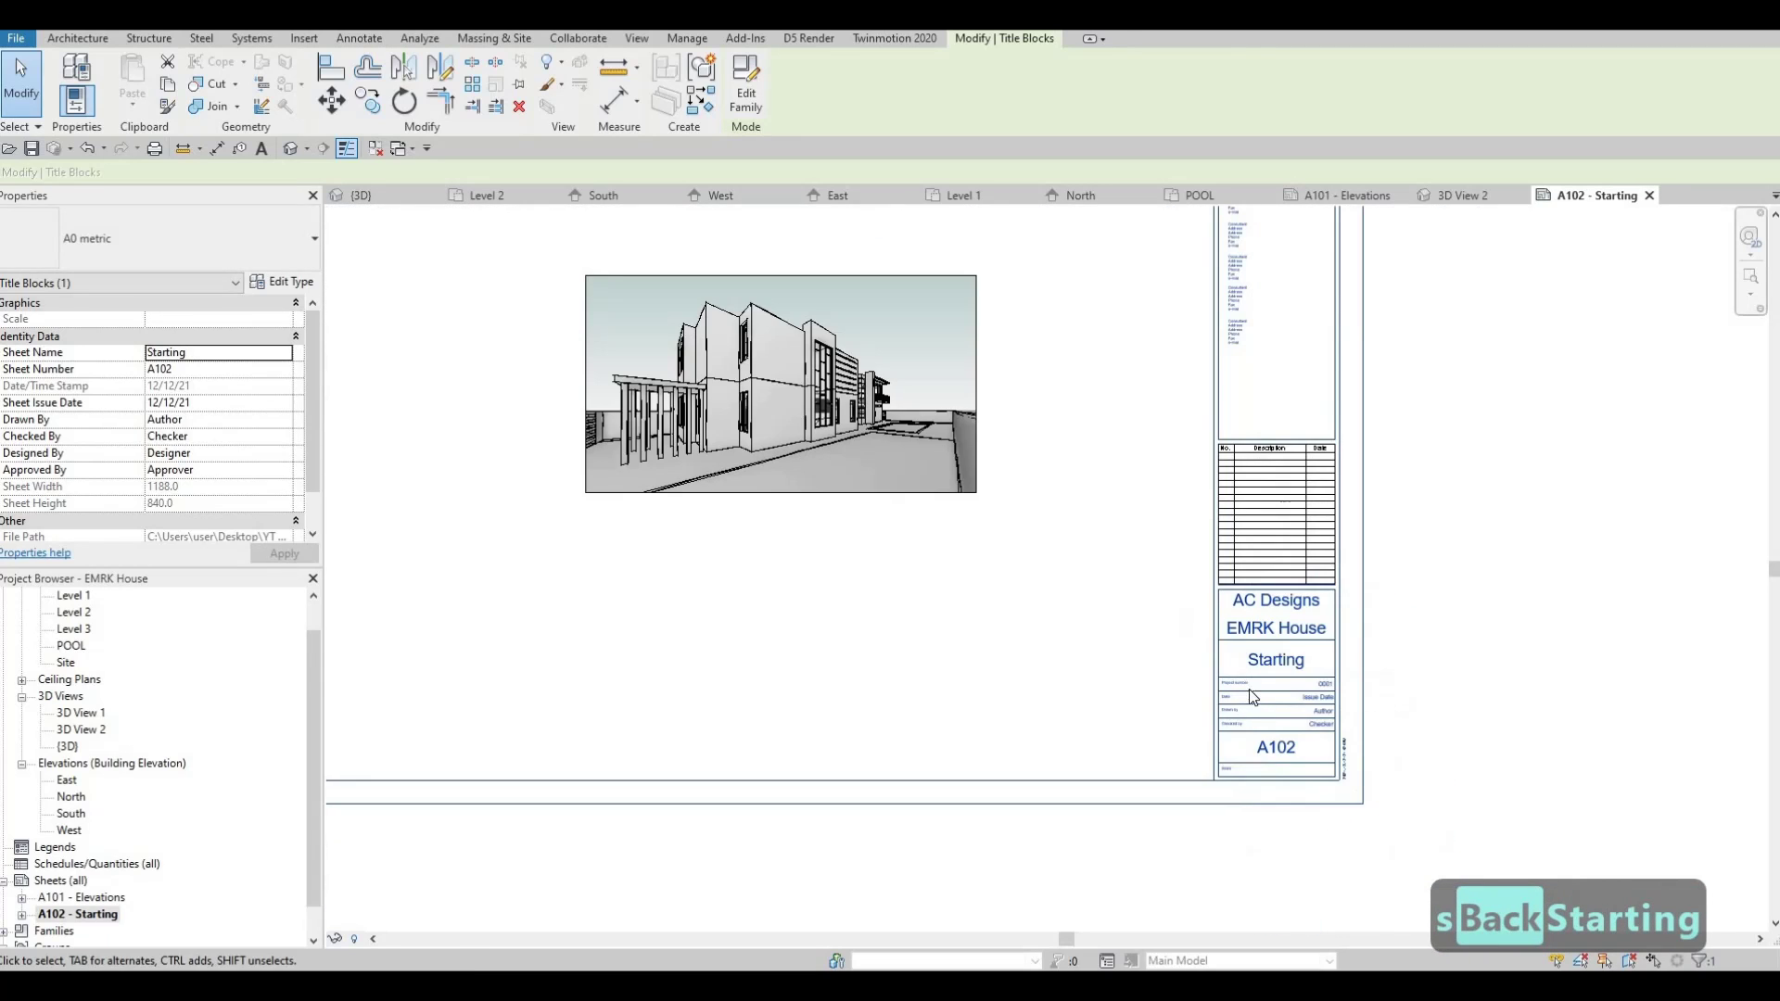
- Set the sheet name in the A102 title block to "Cover"
{"action": "scroll", "coordinate": [1256, 653], "scroll_direction": "up", "scroll_amount": 4}
{"action": "left_click", "coordinate": [1332, 669]}
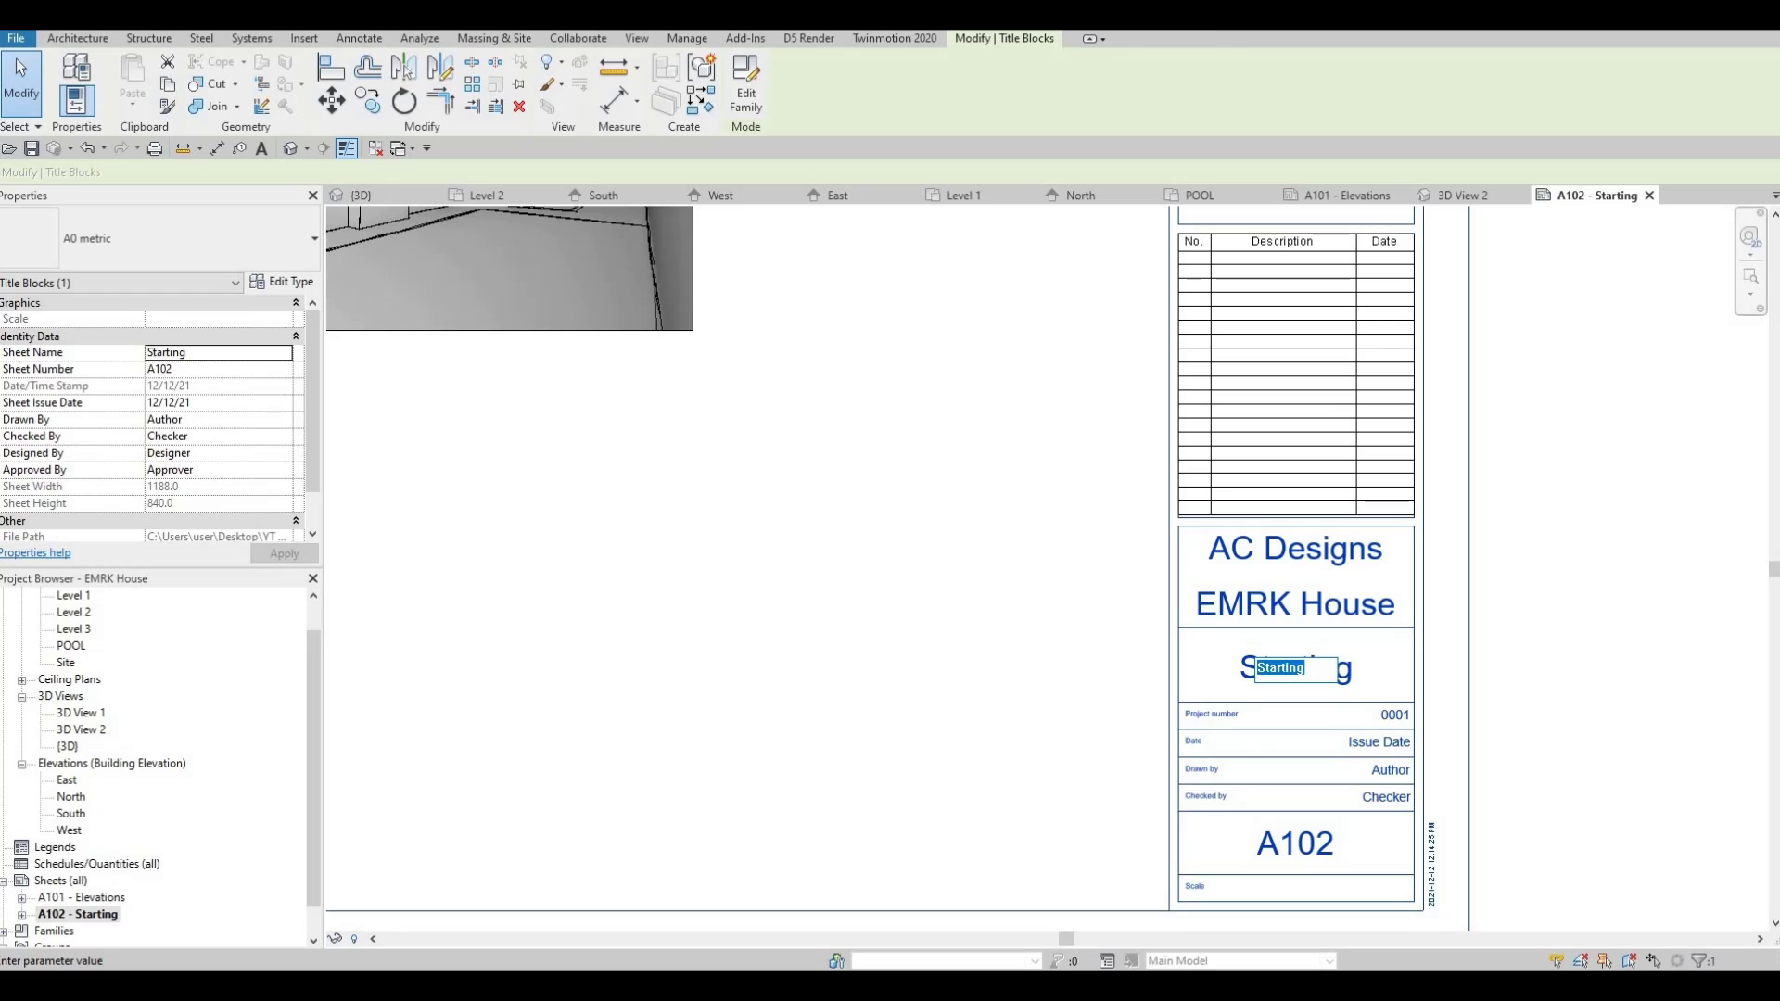
{"action": "type", "text": "Cover"}
{"action": "left_click", "coordinate": [1108, 719]}
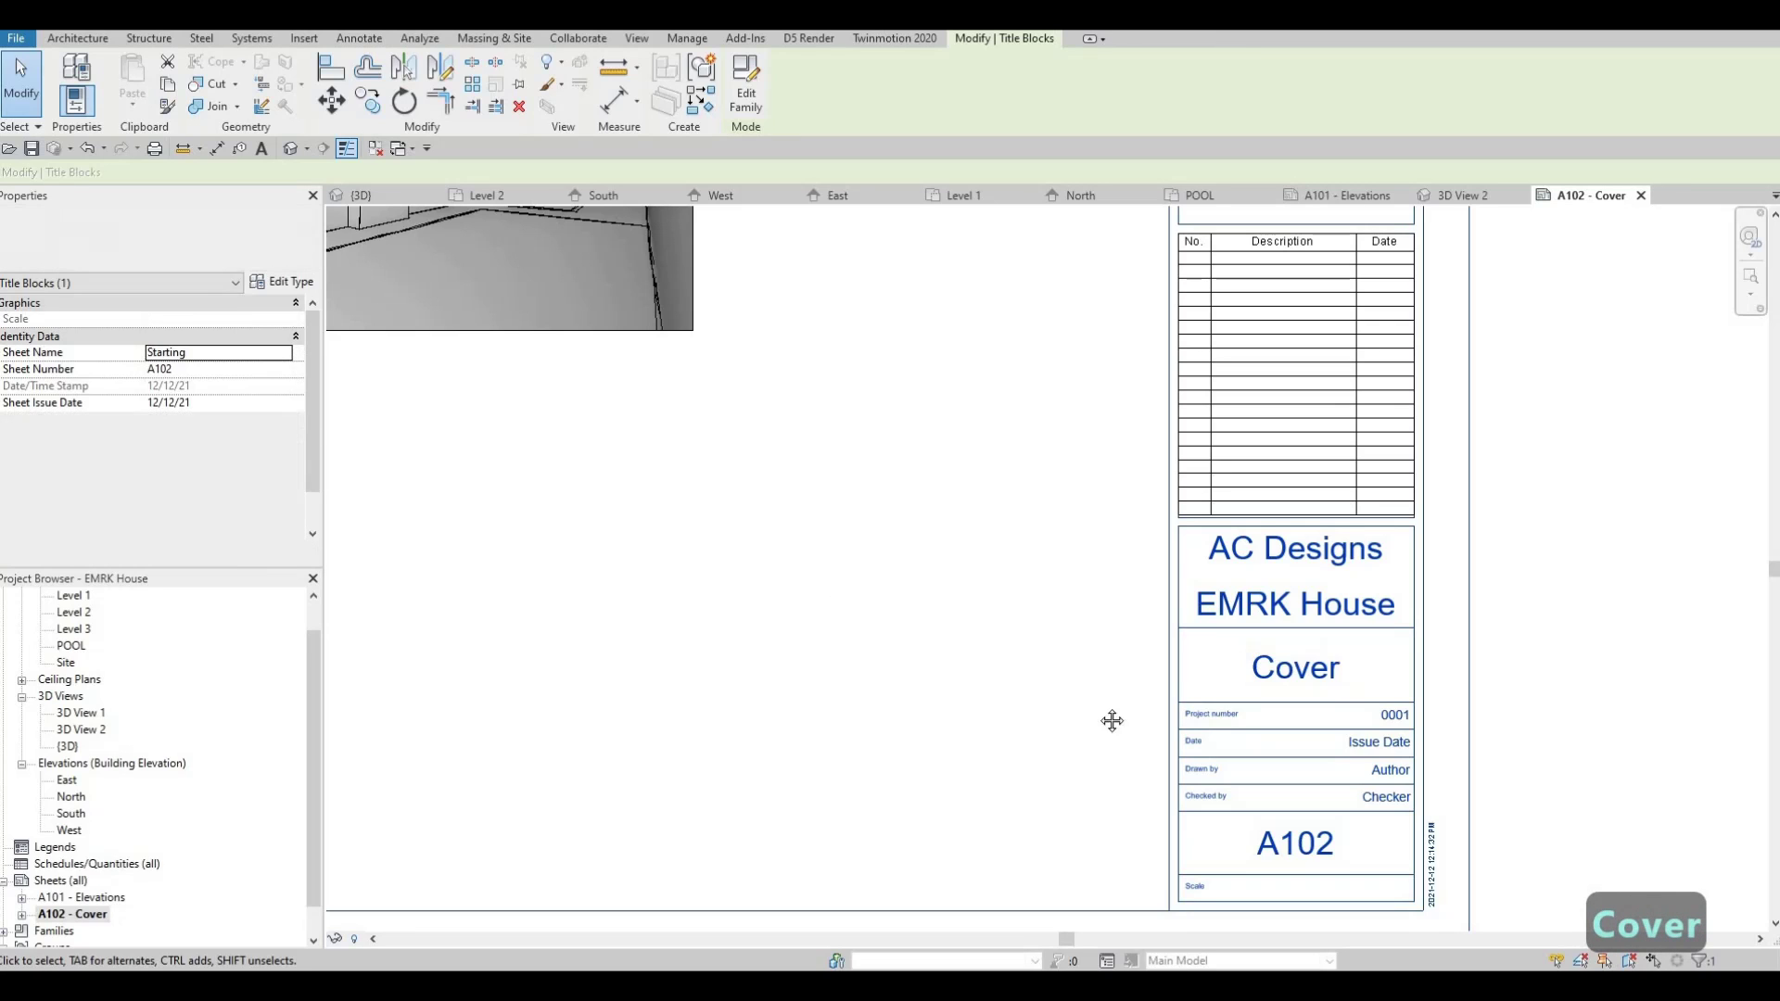
- Change the Cover sheet's number in the title block to A100
{"action": "scroll", "coordinate": [1242, 644], "scroll_direction": "down", "scroll_amount": 4}
{"action": "scroll", "coordinate": [1233, 654], "scroll_direction": "down", "scroll_amount": 2}
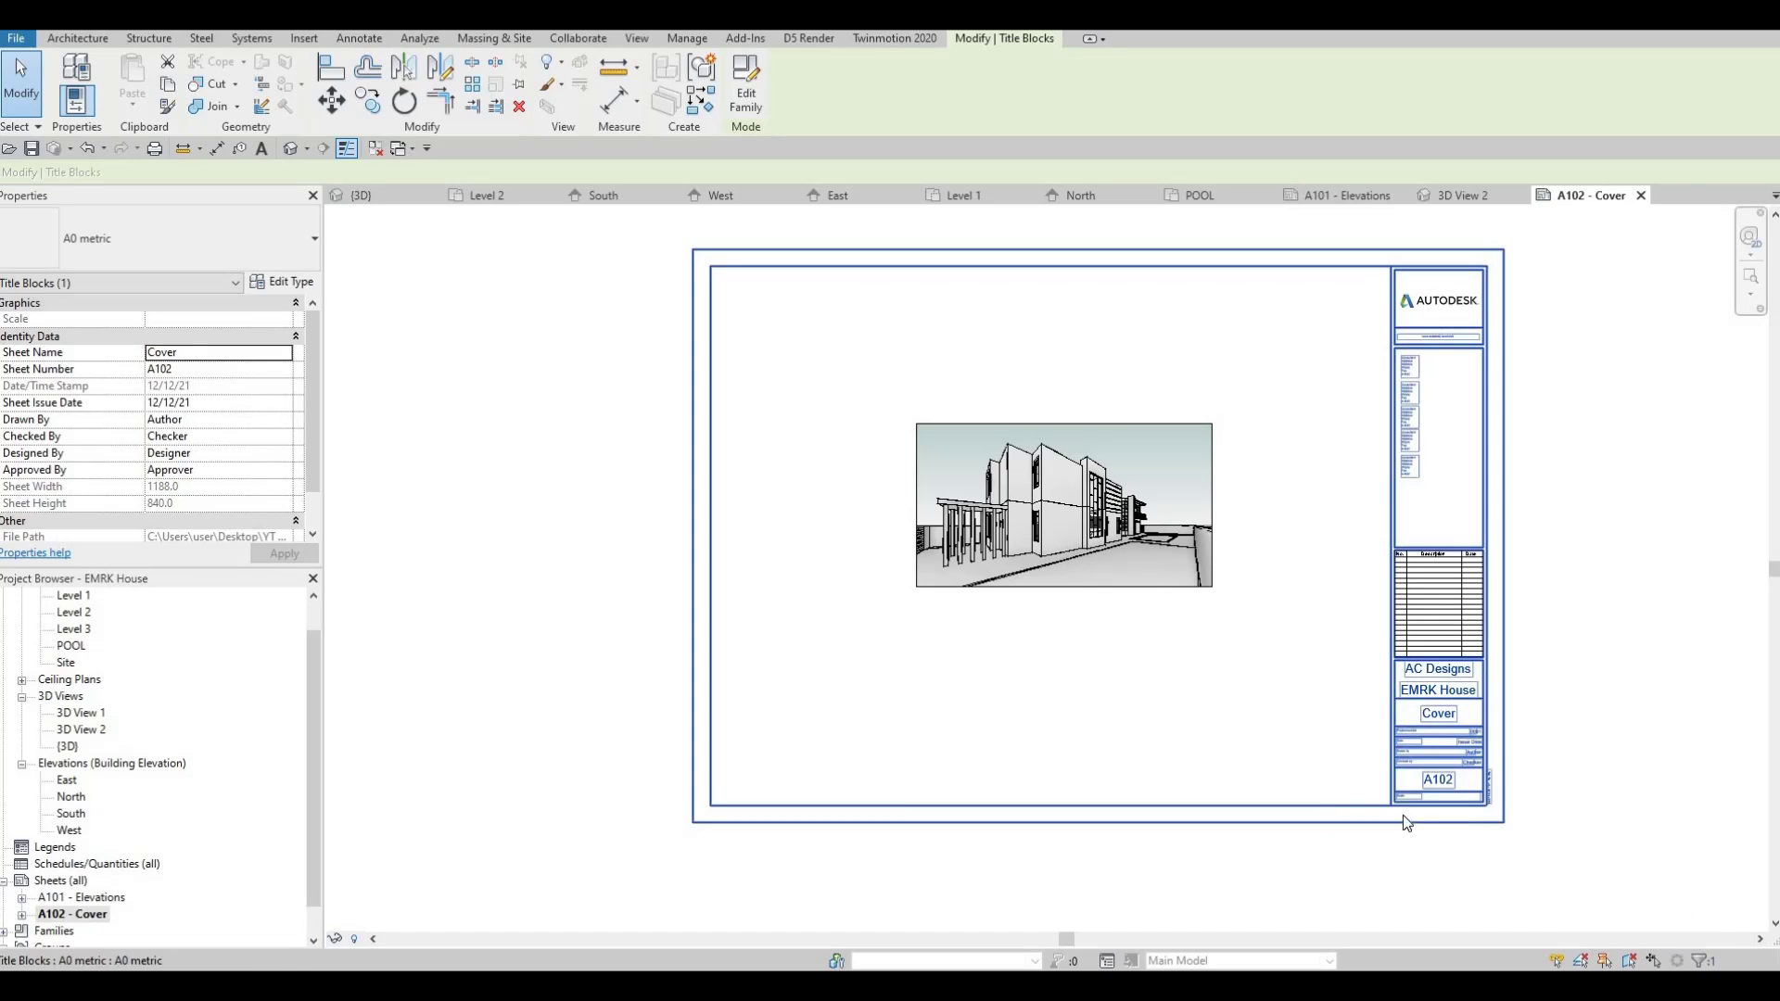
{"action": "scroll", "coordinate": [1457, 780], "scroll_direction": "up", "scroll_amount": 5}
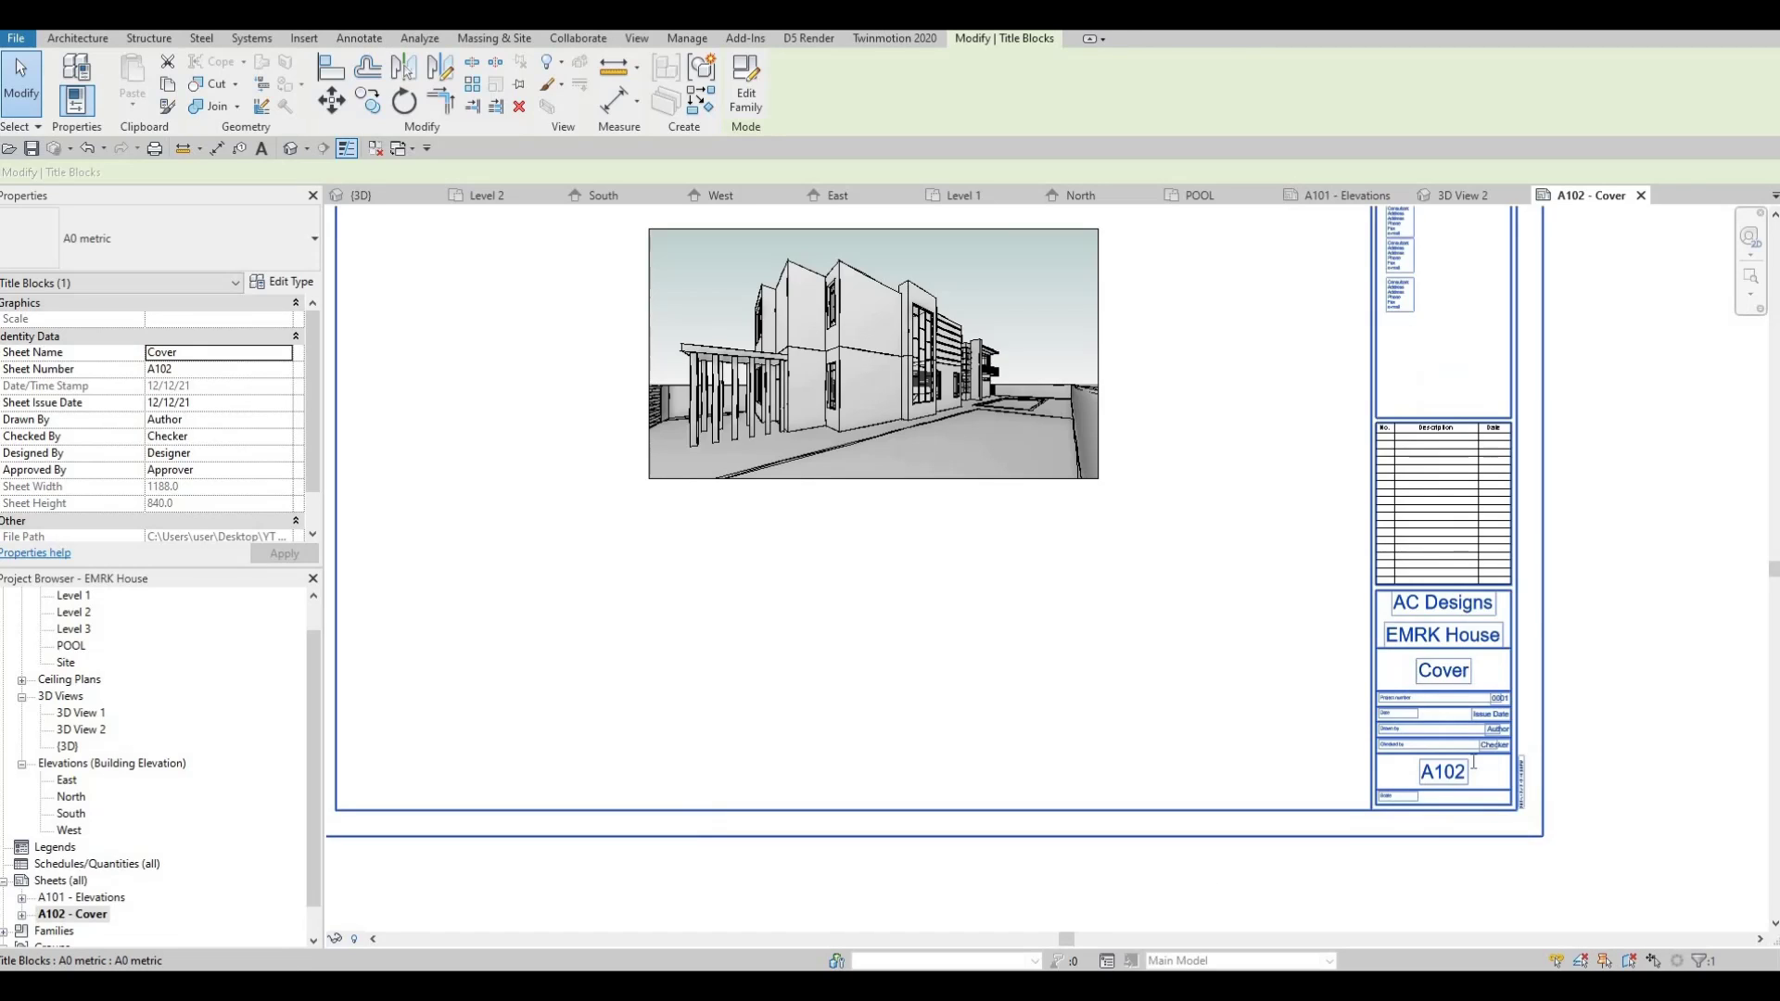
{"action": "left_click", "coordinate": [1451, 780]}
{"action": "left_click", "coordinate": [1458, 753]}
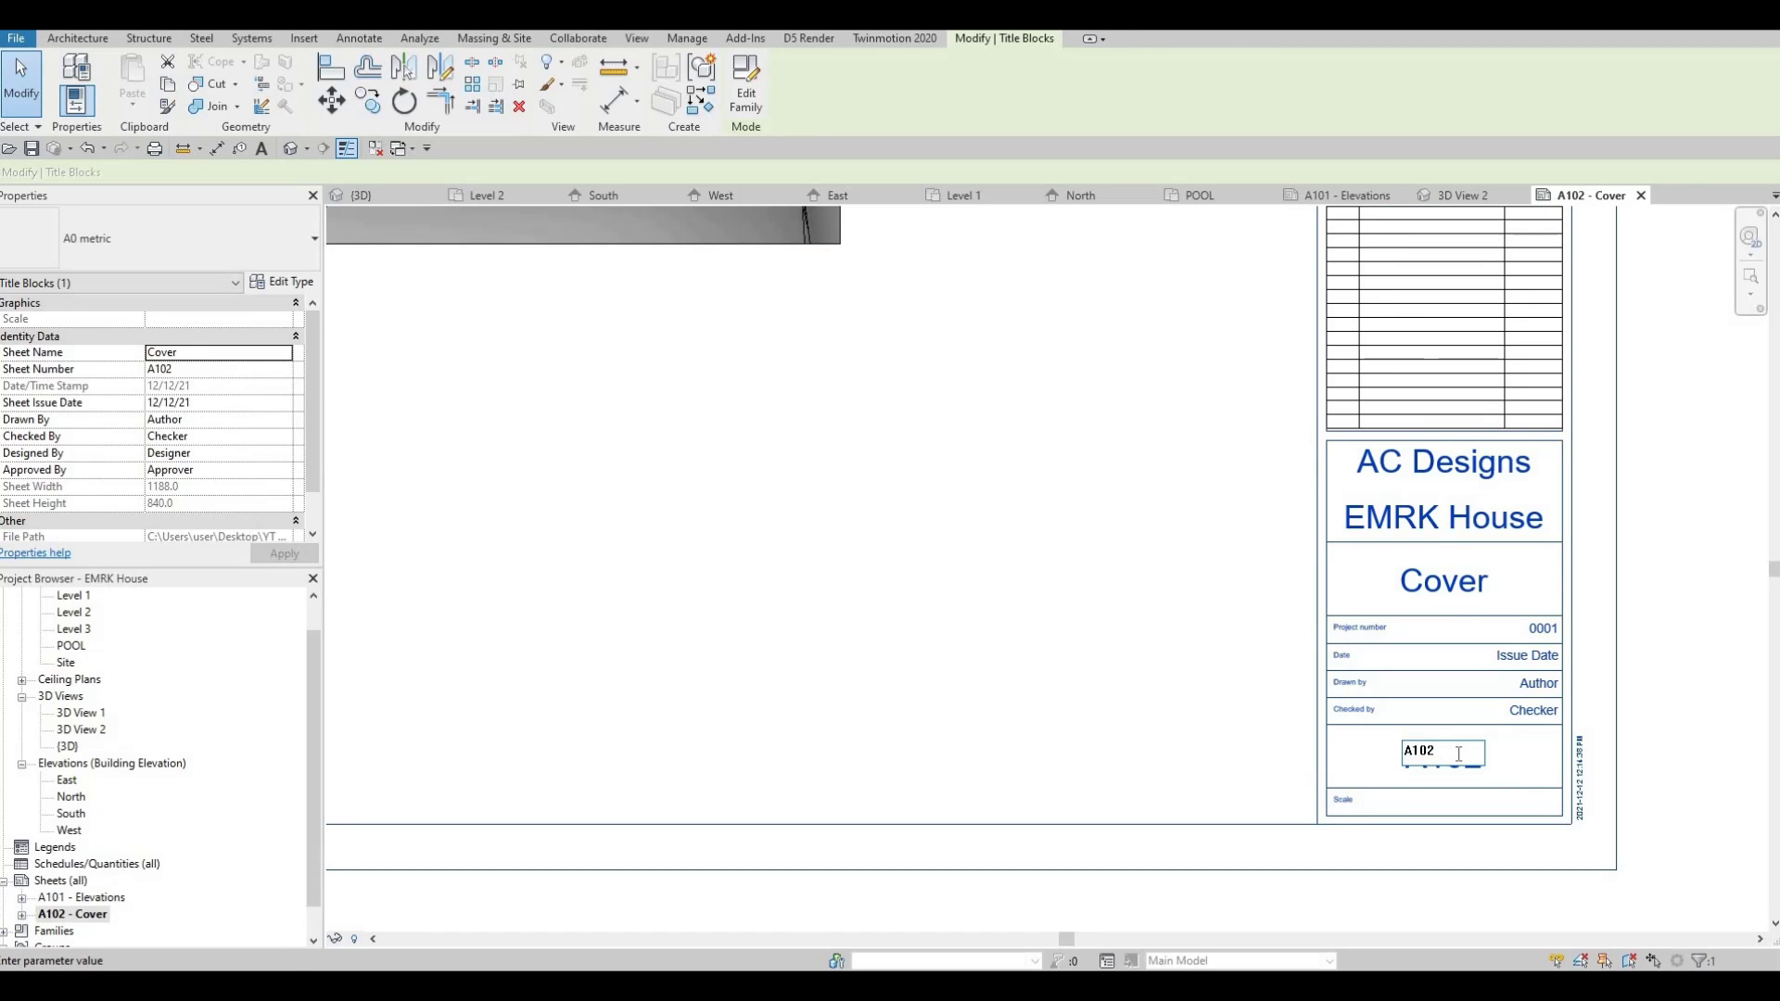
{"action": "type", "text": "0"}
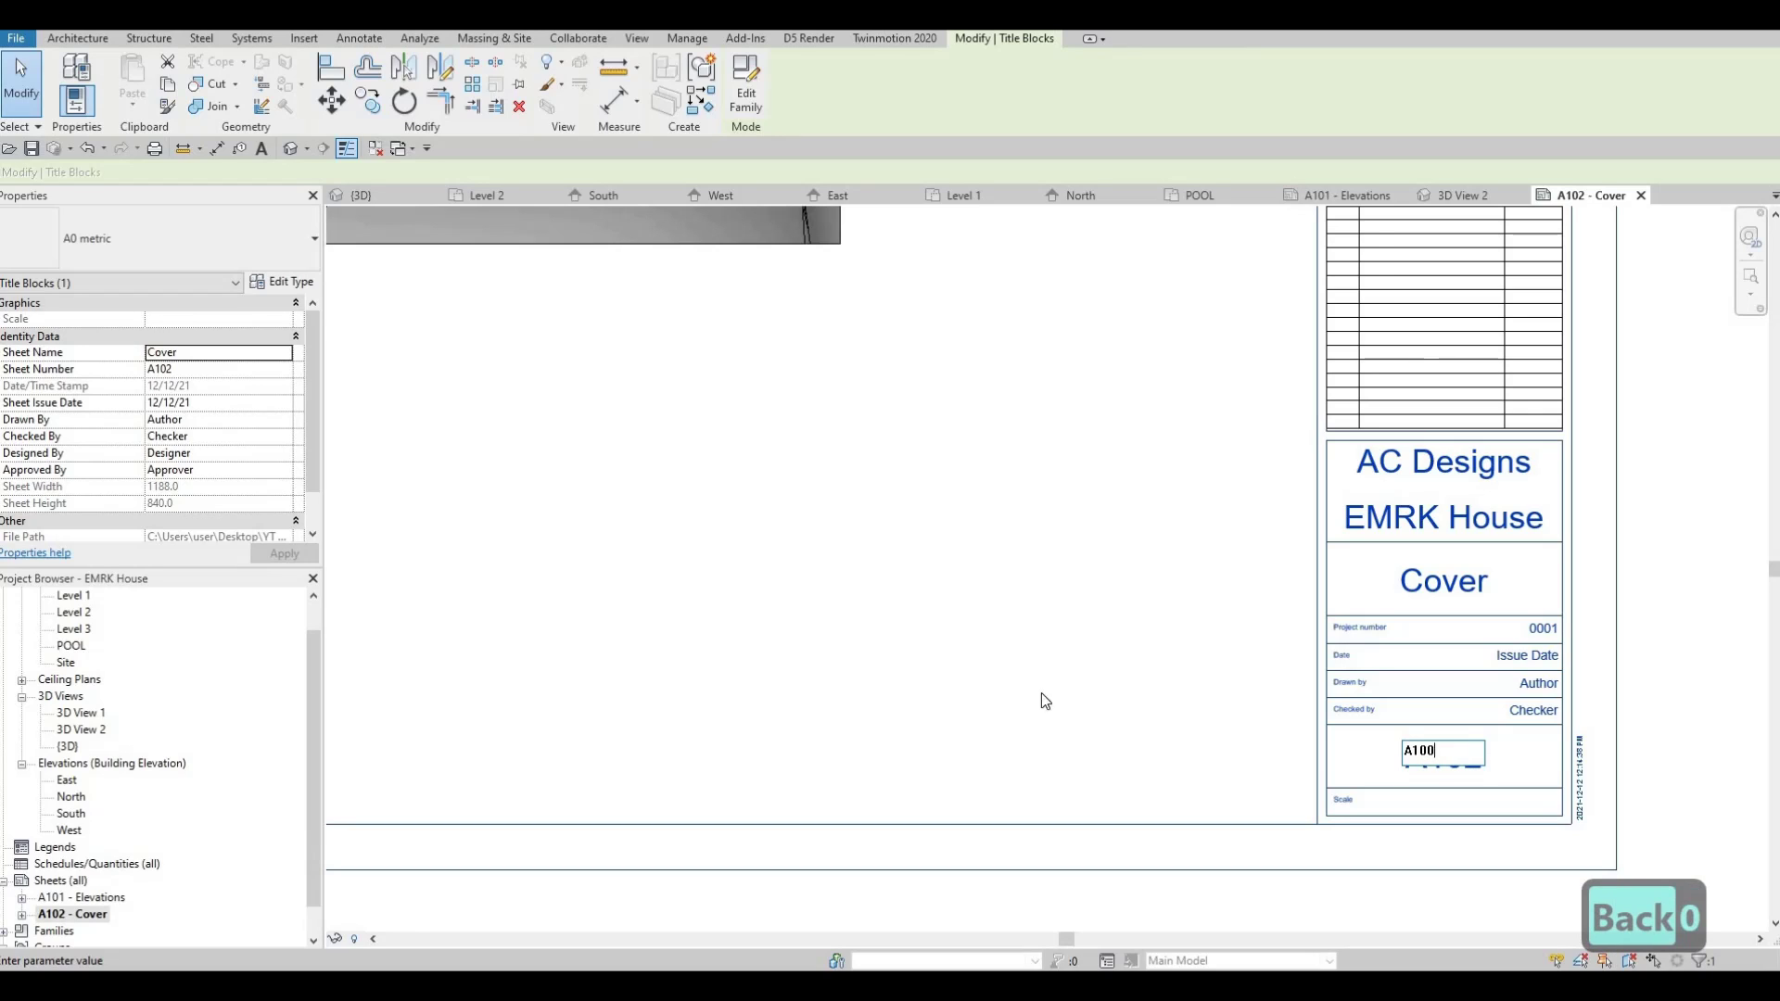
{"action": "left_click", "coordinate": [1043, 675]}
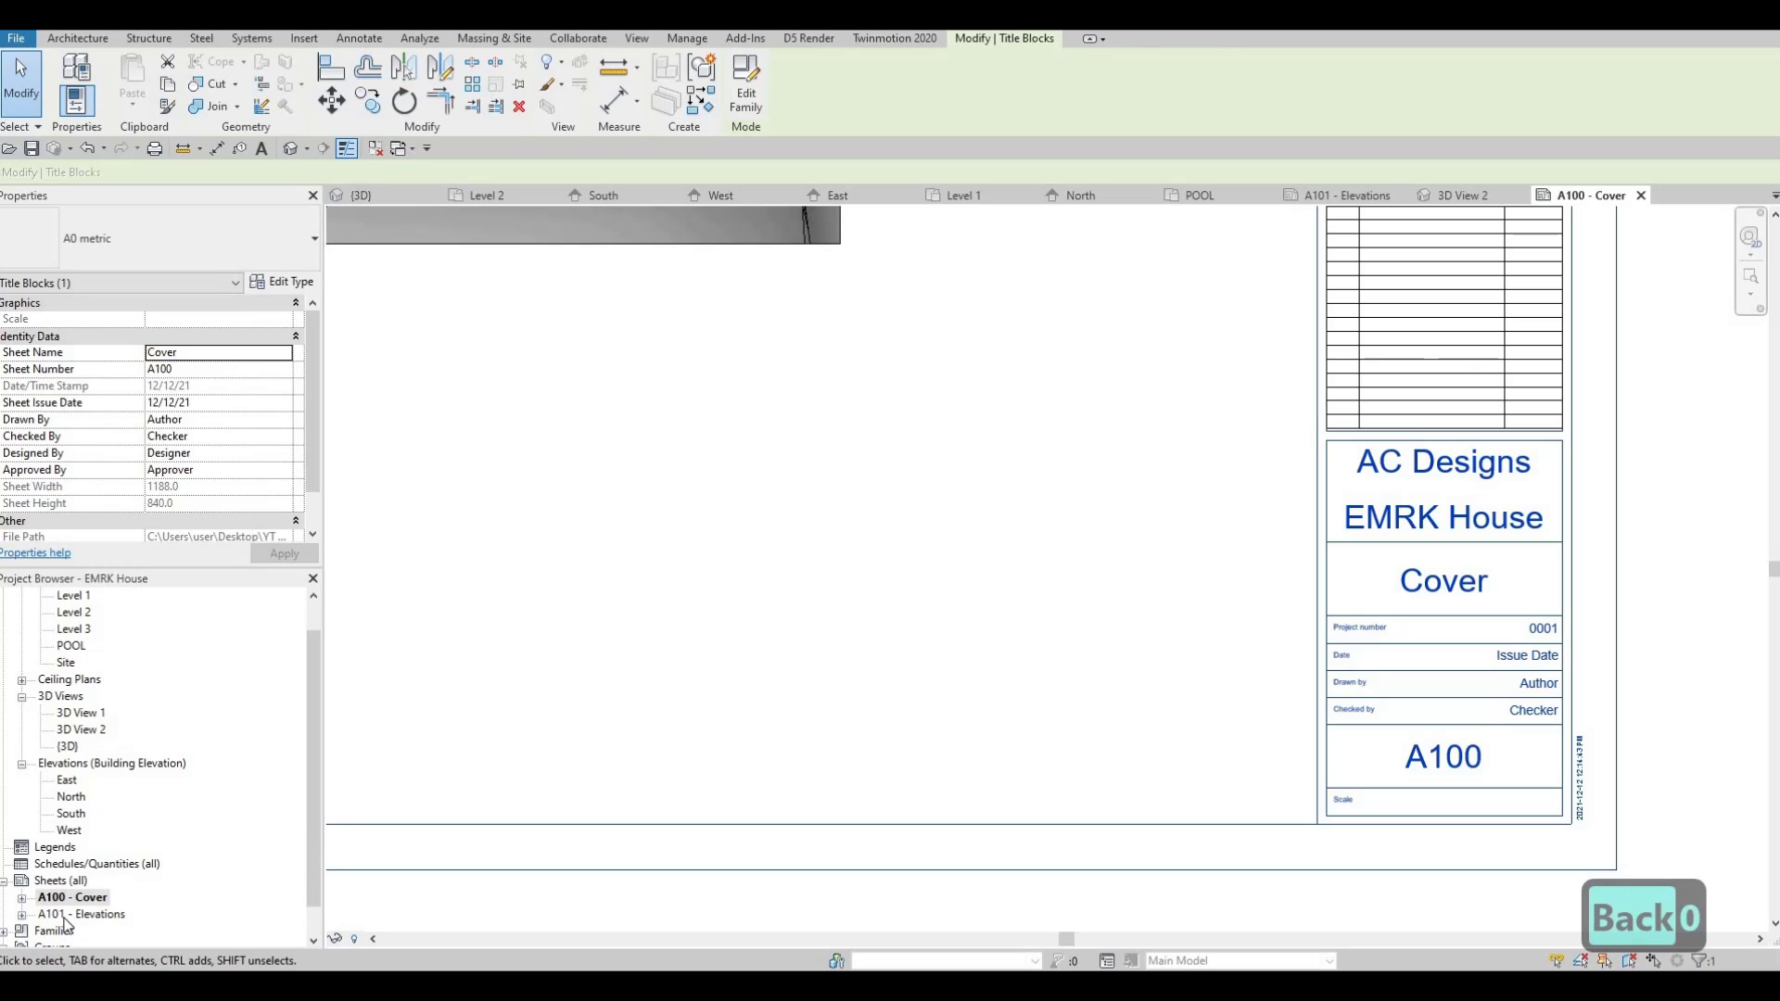
- Open the A101 - Elevations sheet and change its number in the title block to A102
{"action": "double_click", "coordinate": [66, 916]}
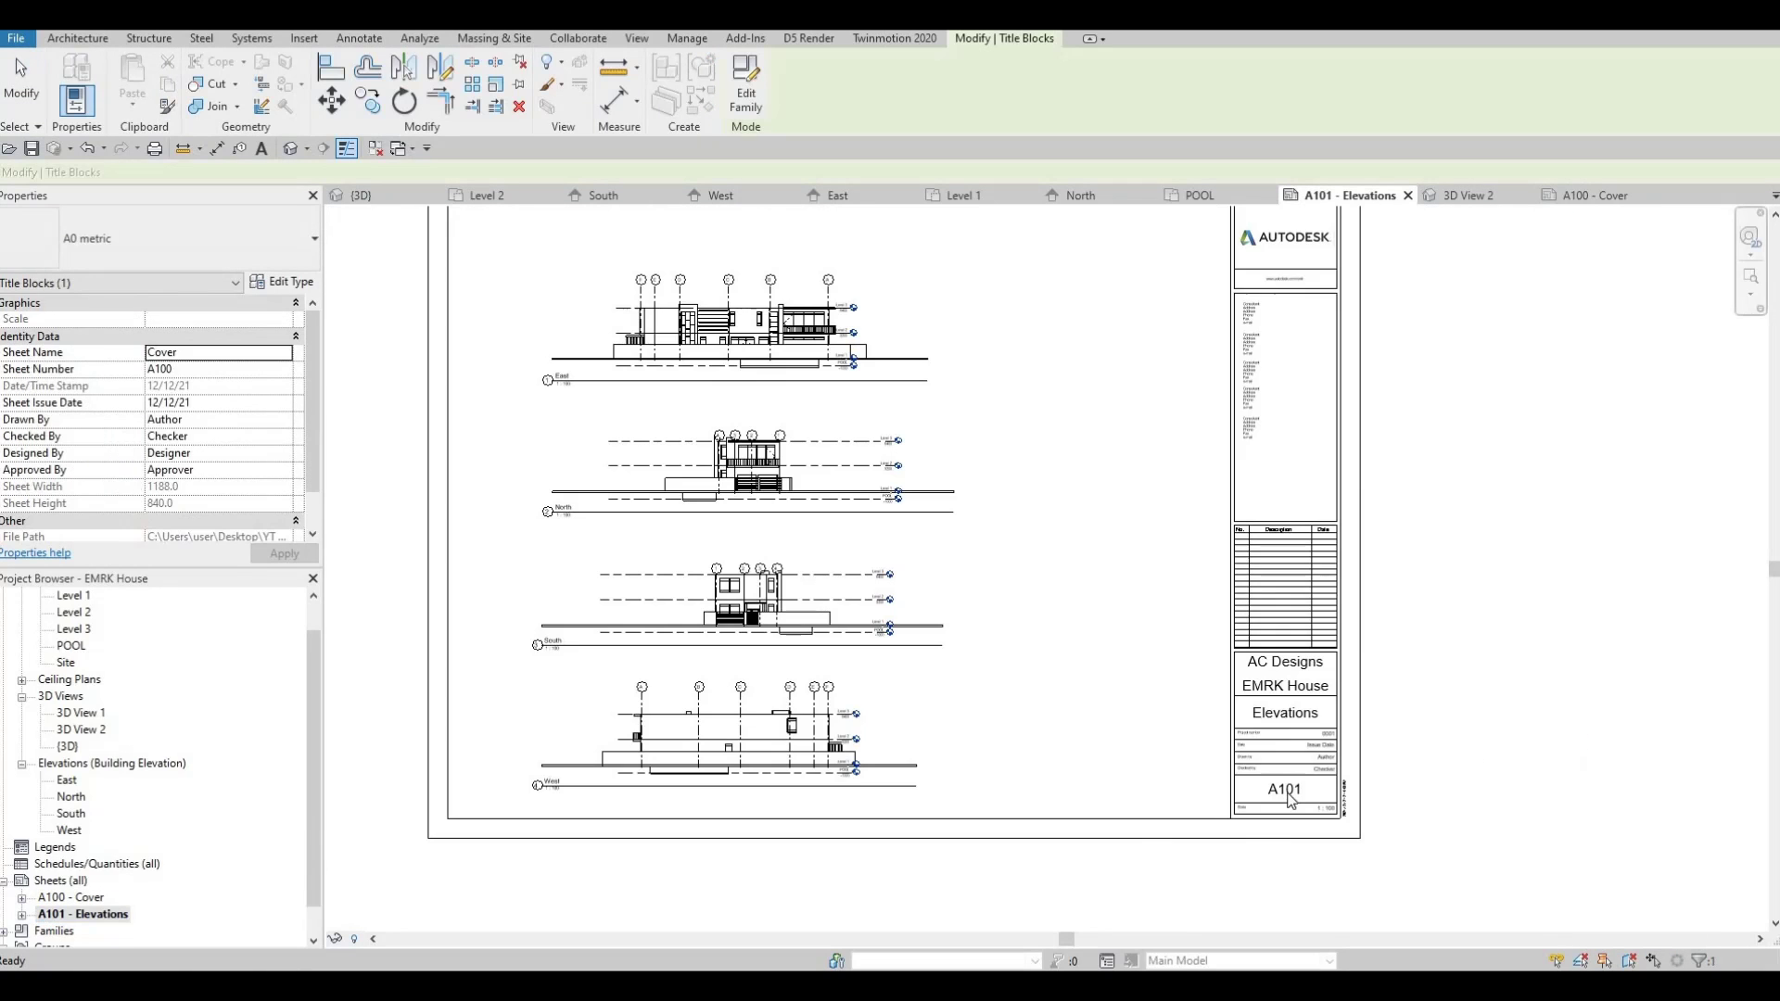
{"action": "scroll", "coordinate": [1298, 794], "scroll_direction": "up", "scroll_amount": 5}
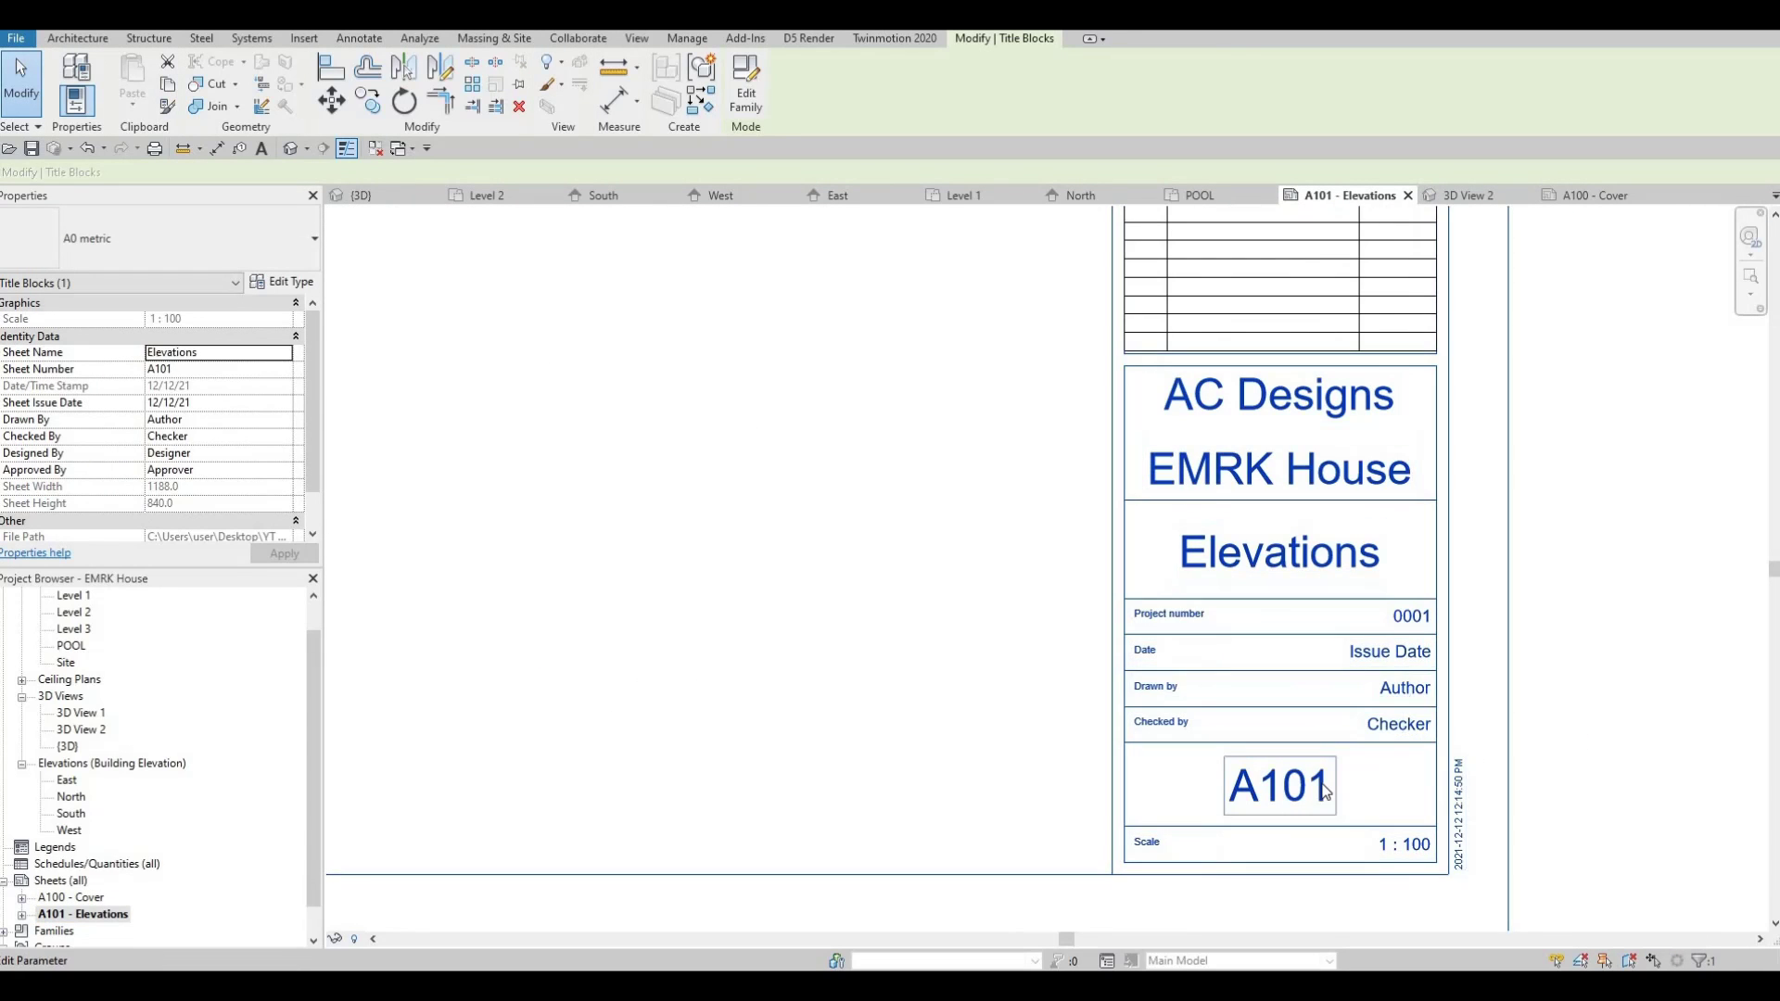
{"action": "left_click", "coordinate": [1294, 779]}
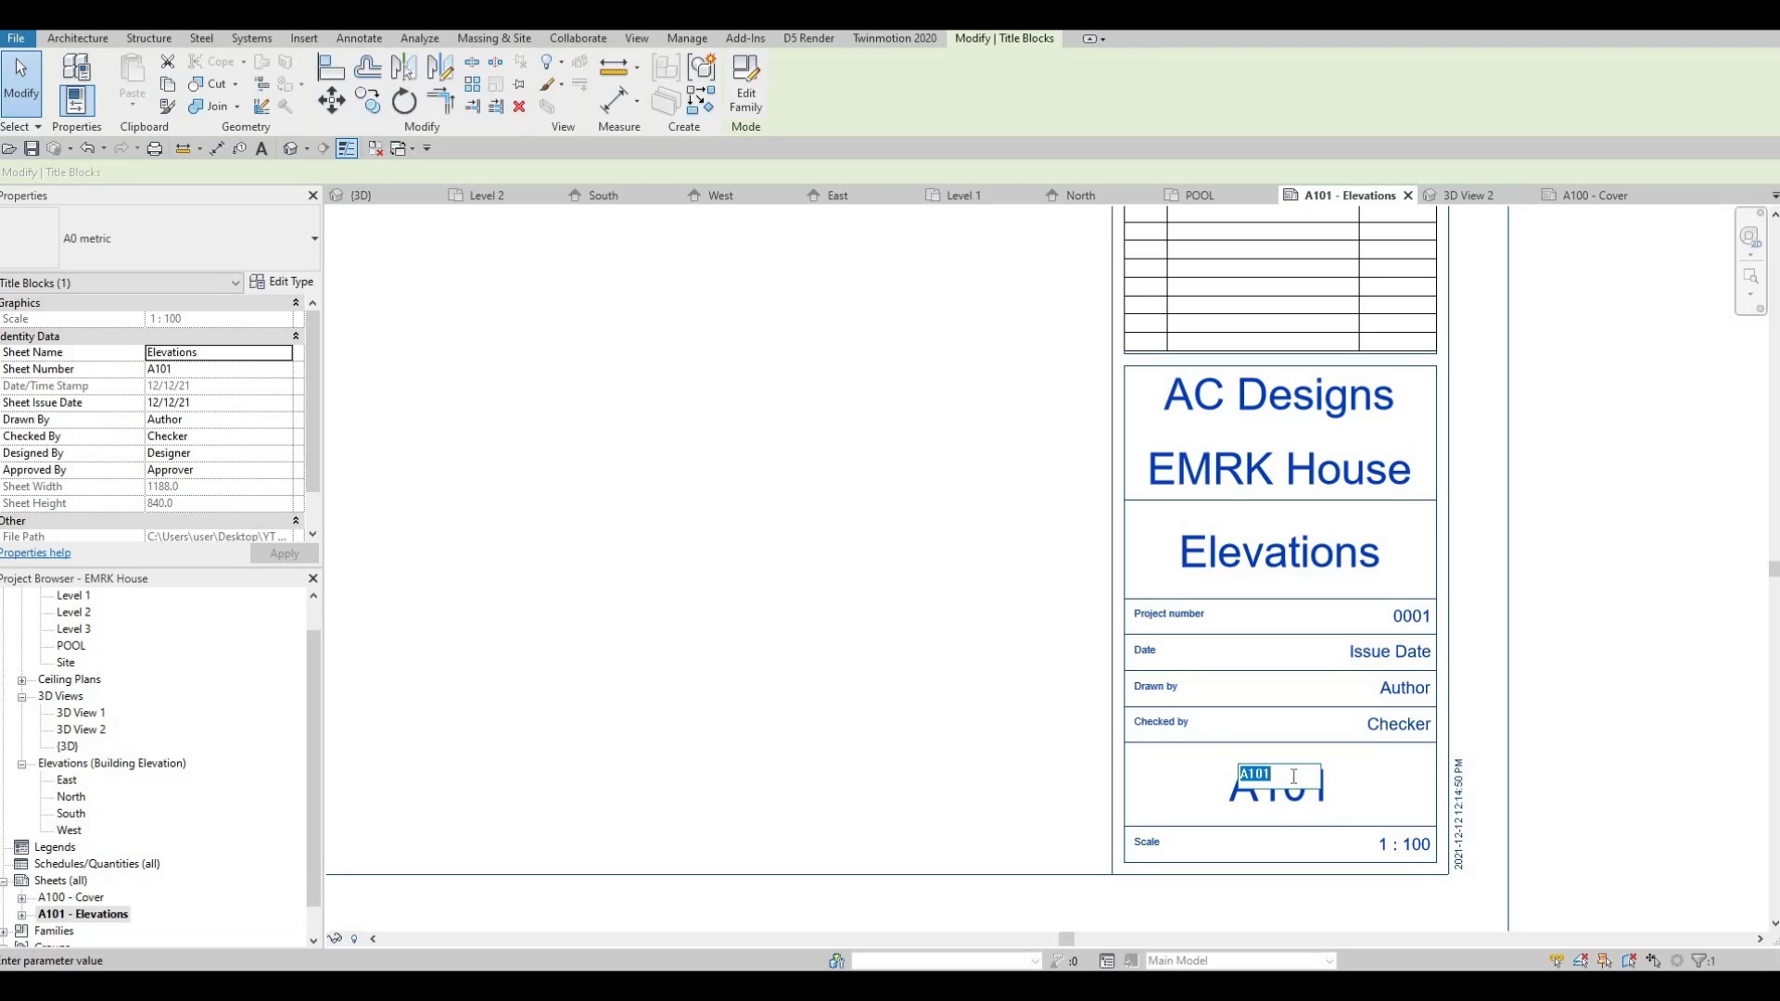
{"action": "key", "text": "BackSpace"}
{"action": "key", "text": "BackSpace"}
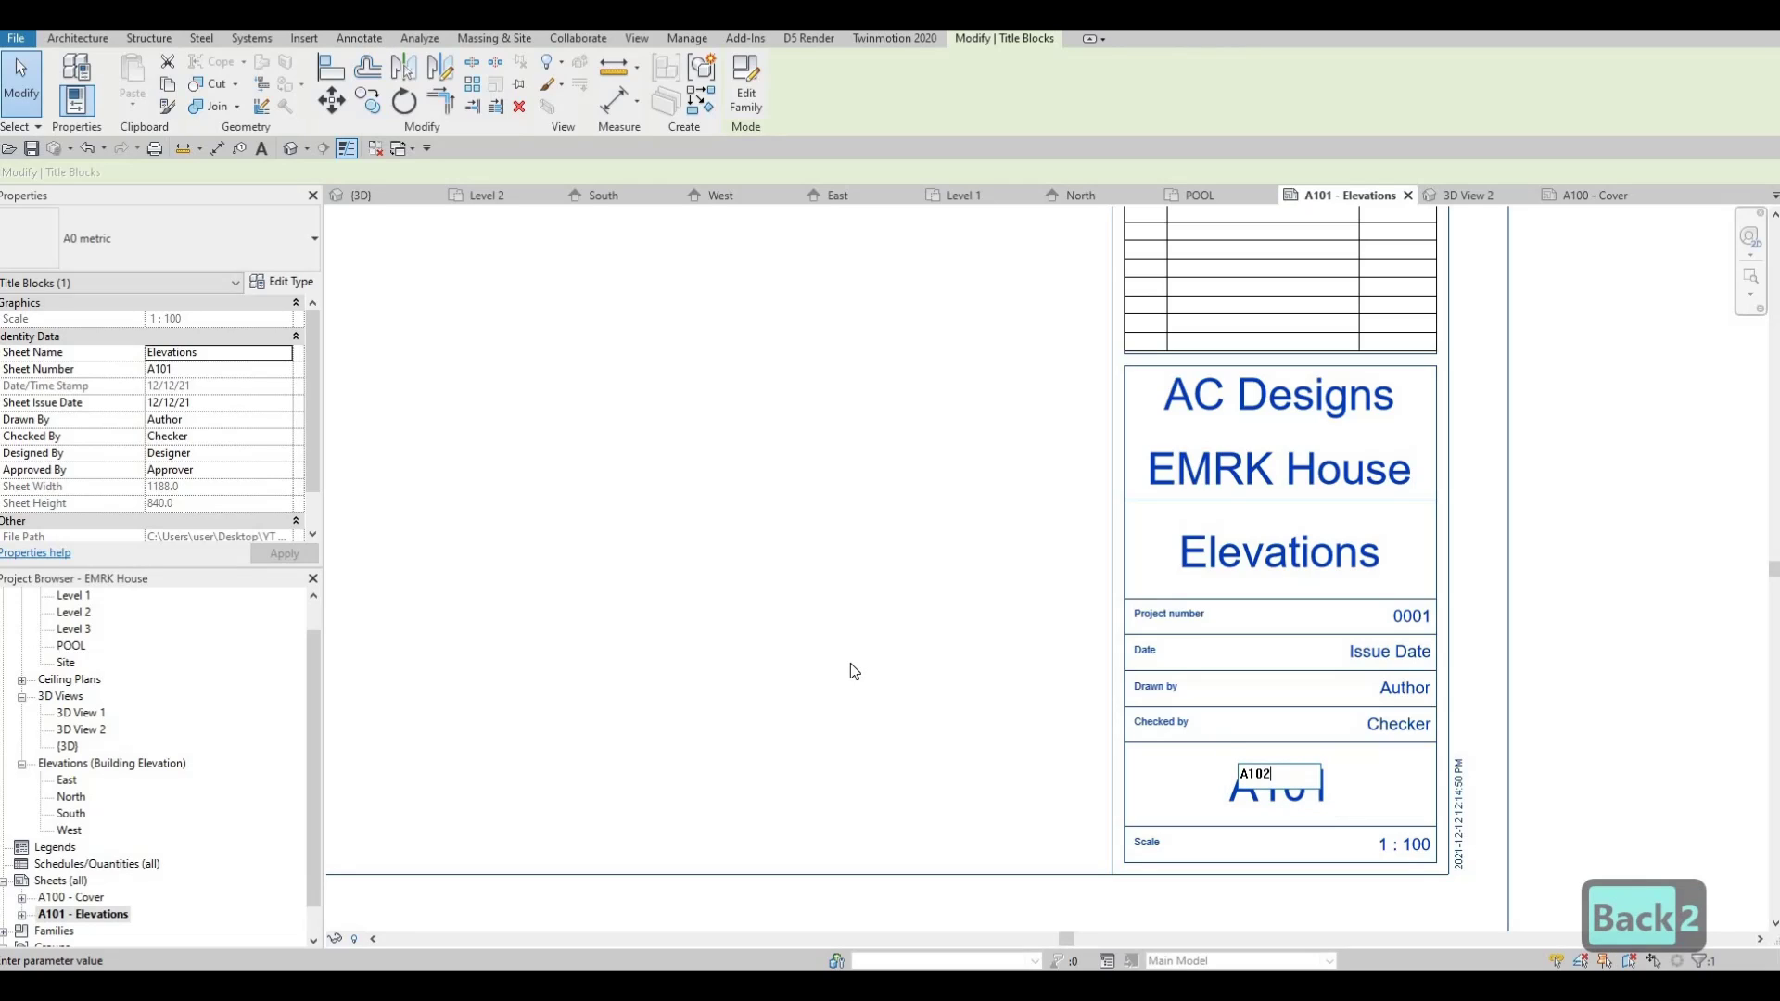
{"action": "type", "text": "02"}
{"action": "left_click", "coordinate": [491, 756]}
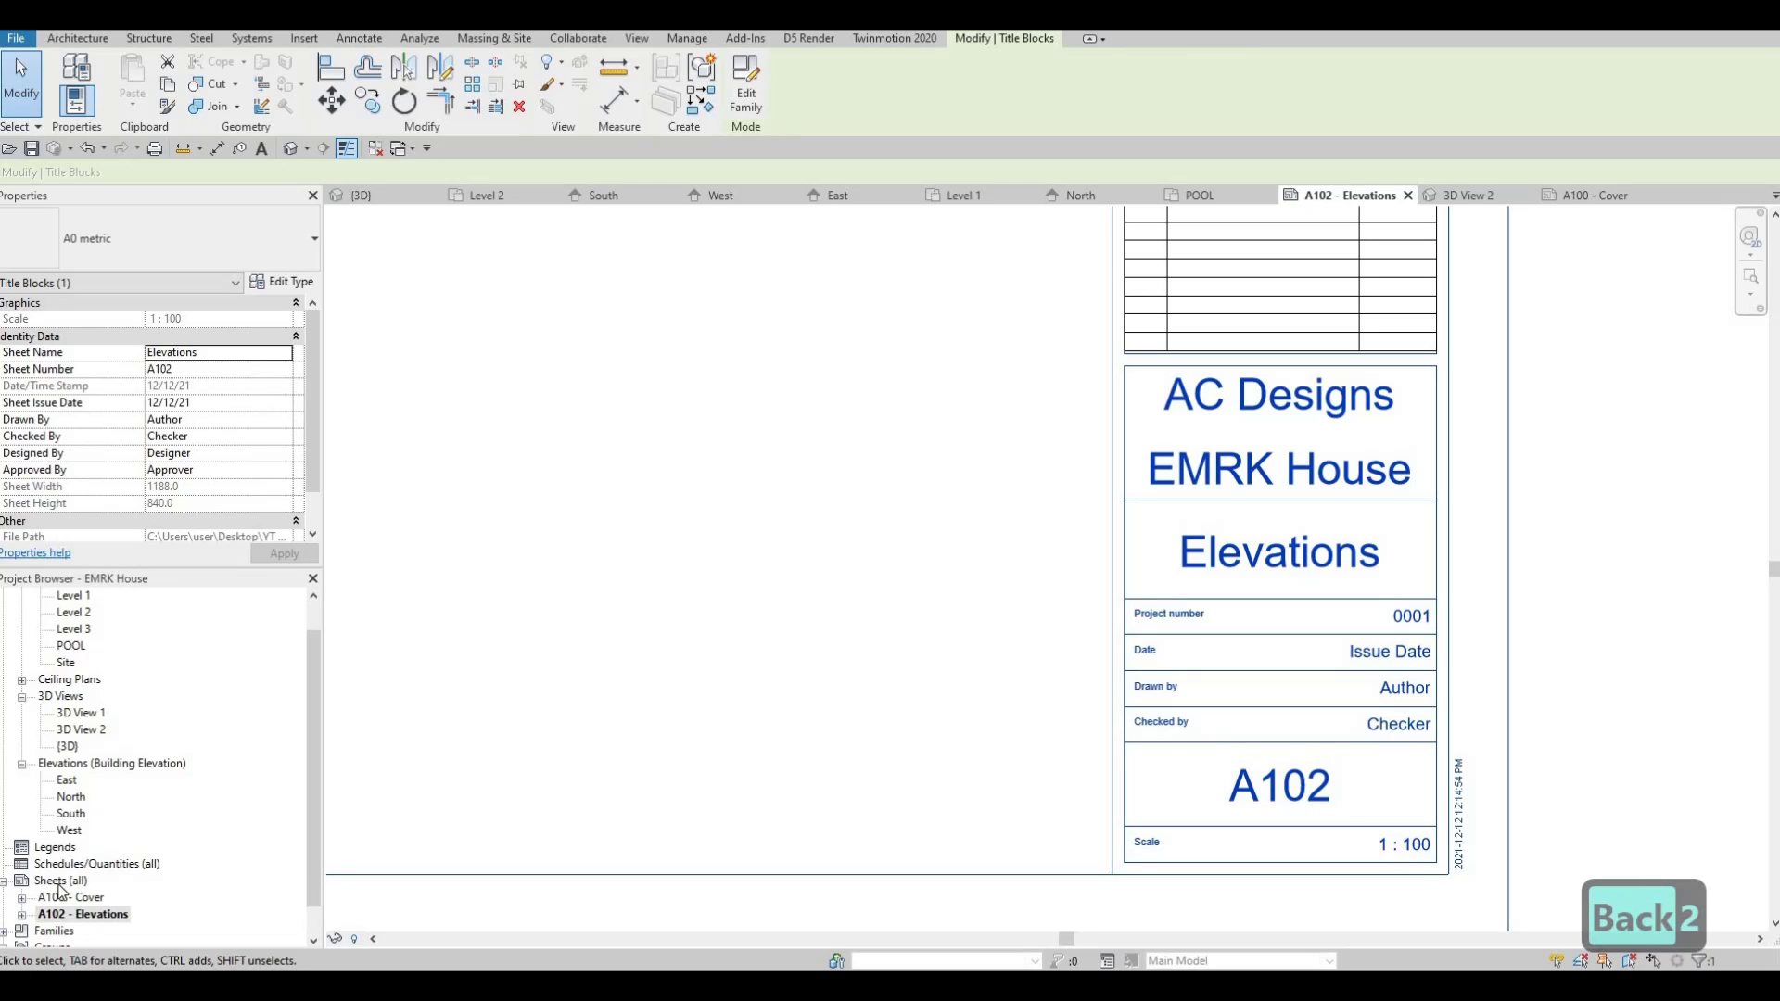
- Create a new sheet with the A0 metric title block
{"action": "left_click", "coordinate": [58, 883]}
{"action": "right_click", "coordinate": [59, 882]}
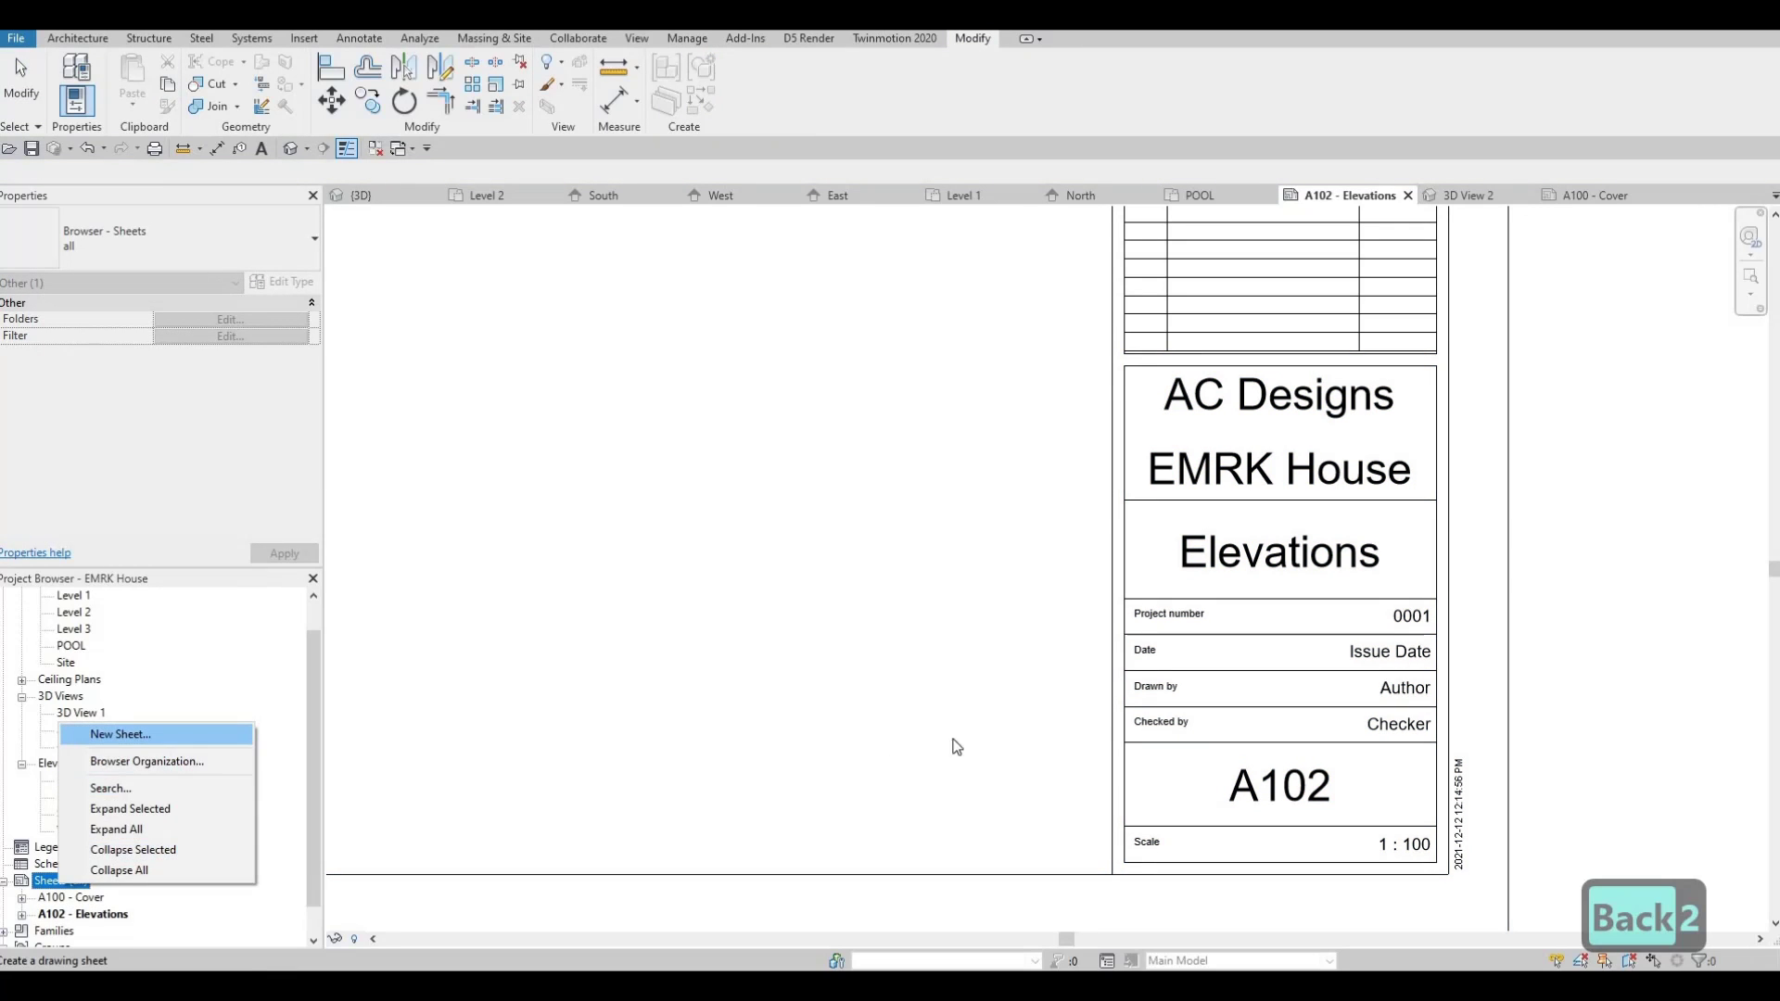
{"action": "key", "text": "Return"}
{"action": "left_click", "coordinate": [930, 703]}
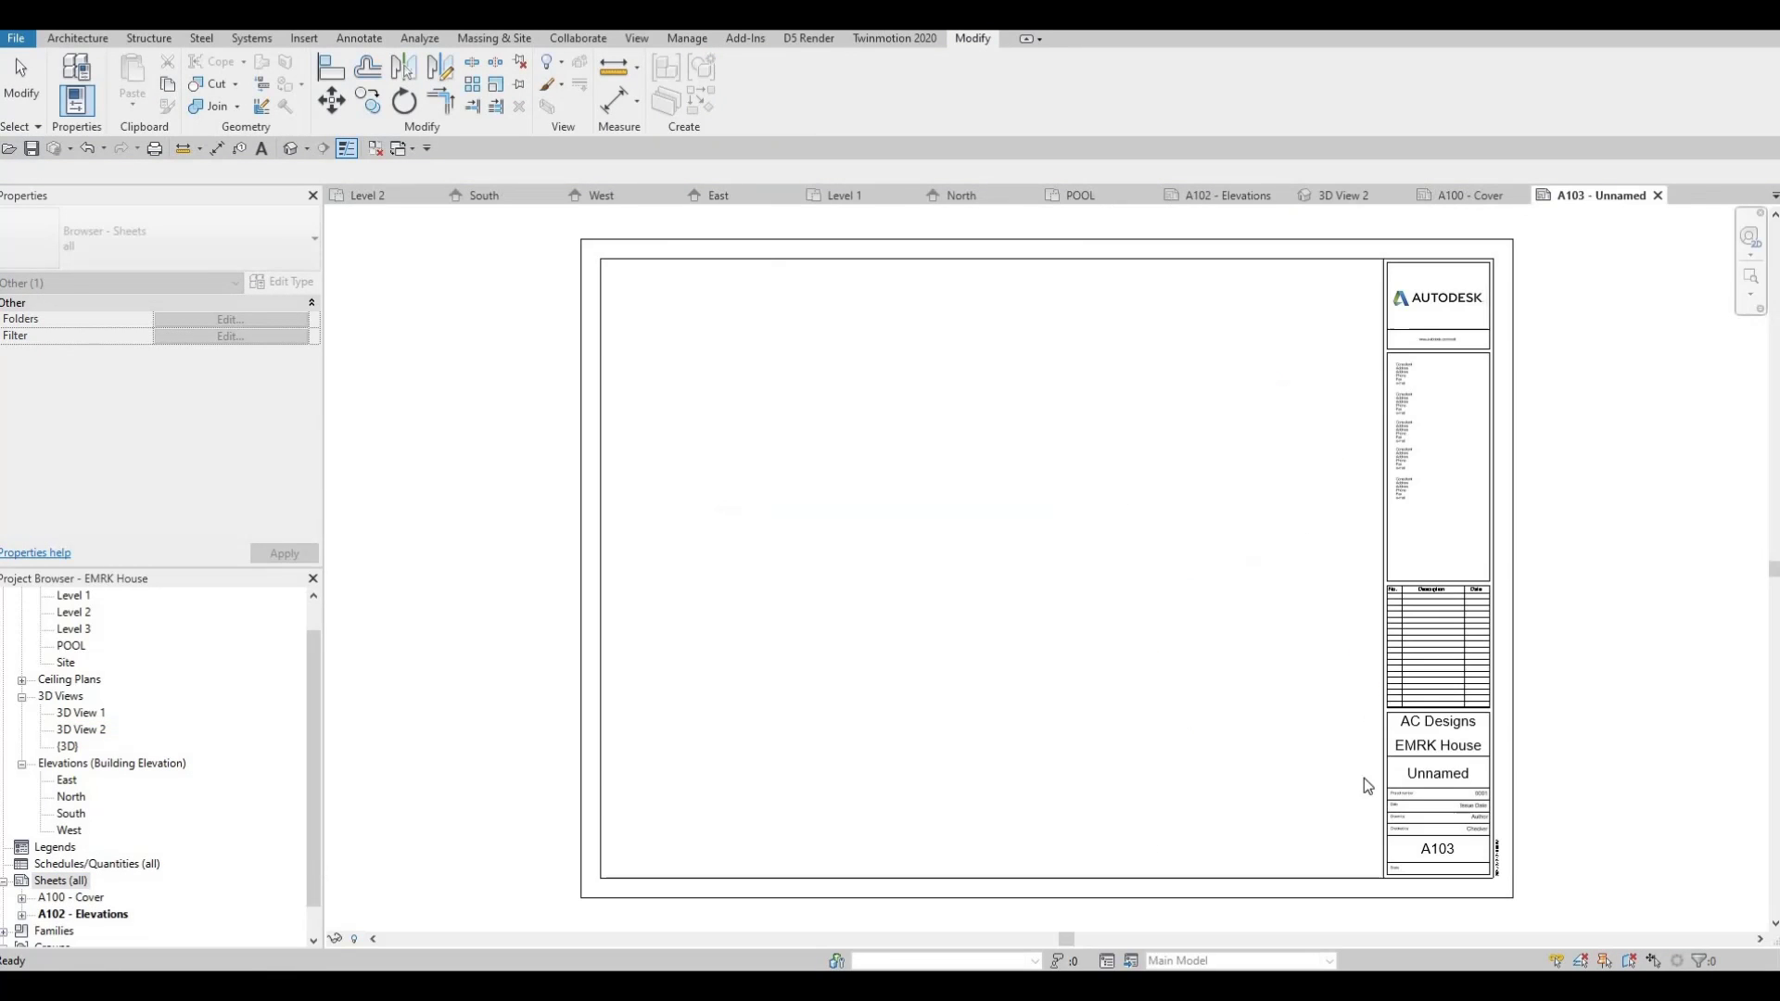
- Change the new unnamed sheet's number in the title block to A101
{"action": "left_click", "coordinate": [1441, 779]}
{"action": "left_click", "coordinate": [1443, 850]}
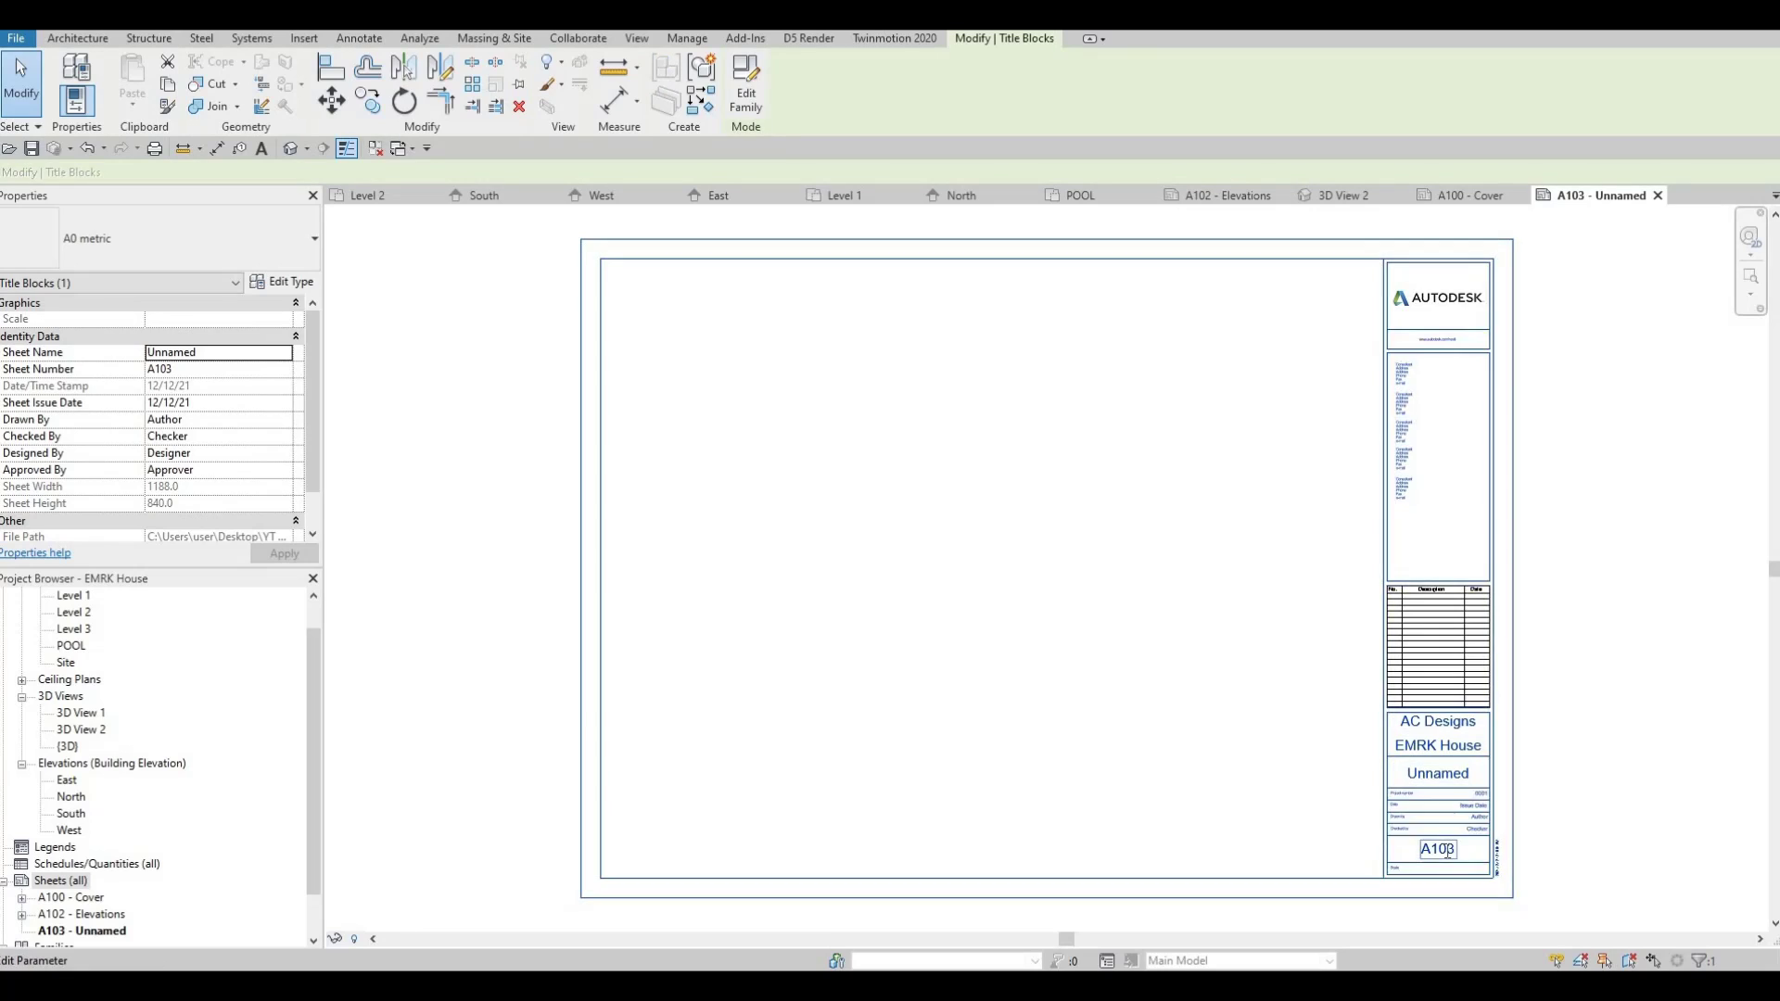
{"action": "left_click", "coordinate": [1435, 850]}
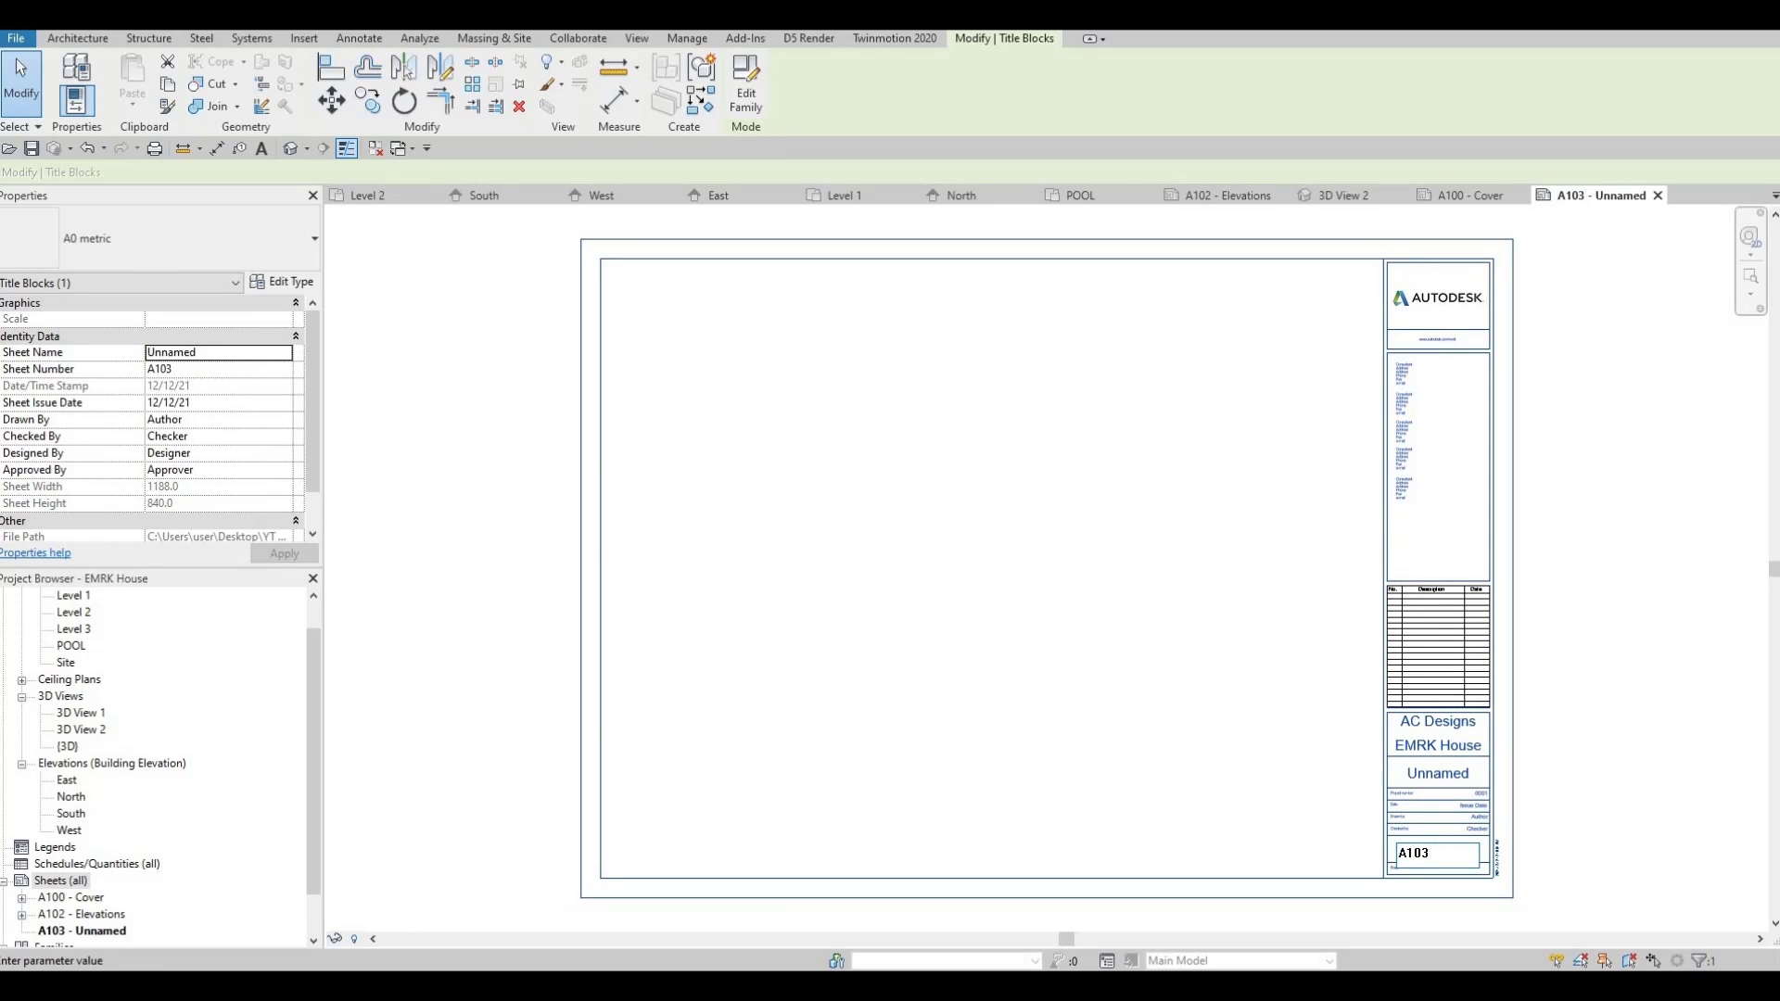
{"action": "key", "text": "BackSpace"}
{"action": "type", "text": "1"}
{"action": "left_click", "coordinate": [1436, 783]}
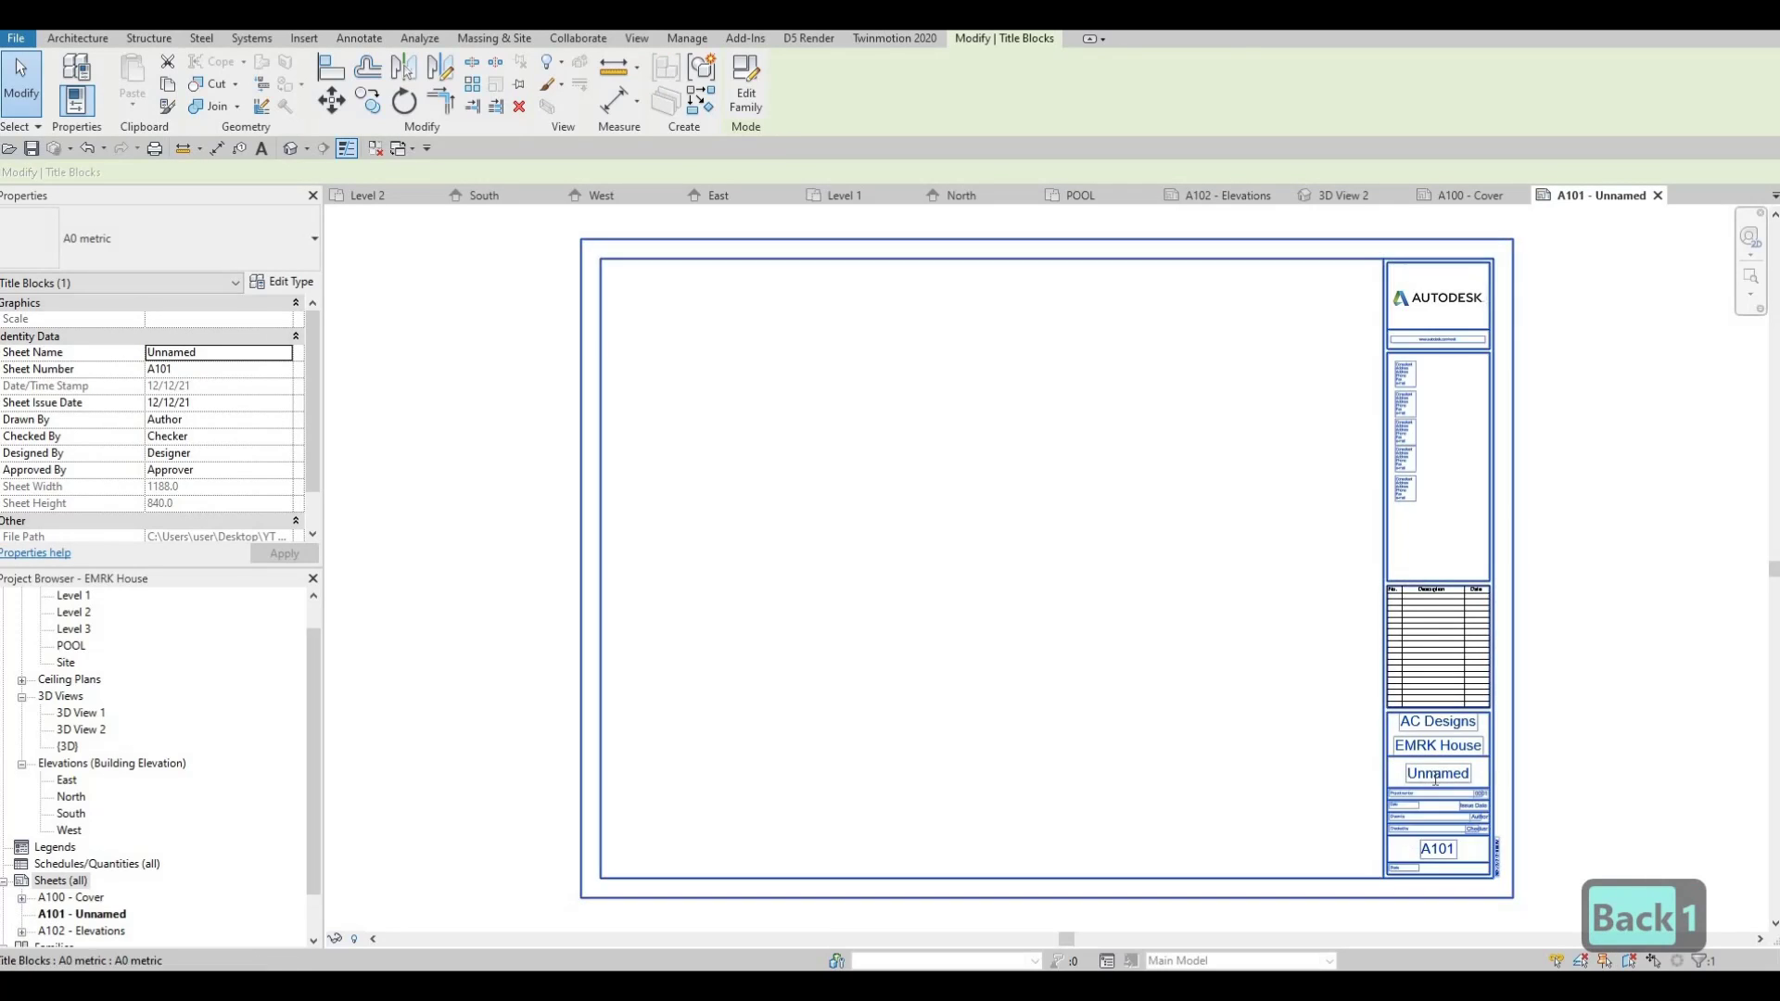
- Set the sheet name in the A101 title block to "Floor Plan"
{"action": "left_click", "coordinate": [1436, 776]}
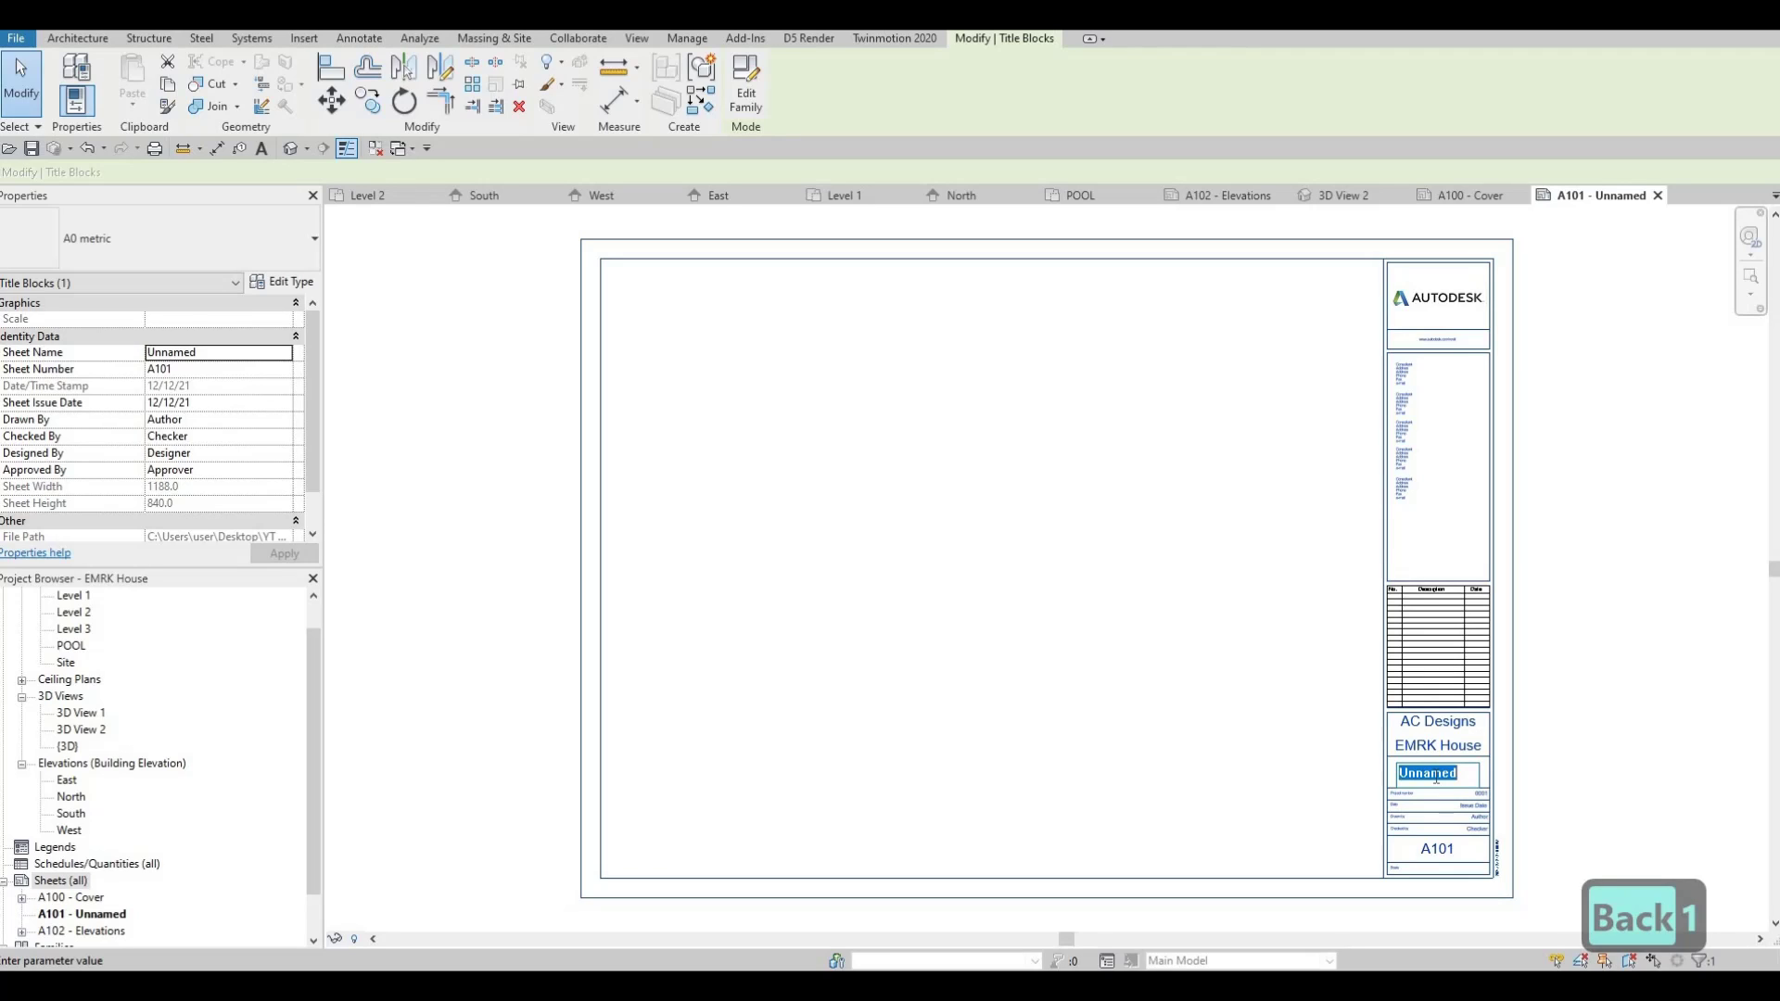
{"action": "type", "text": "floo"}
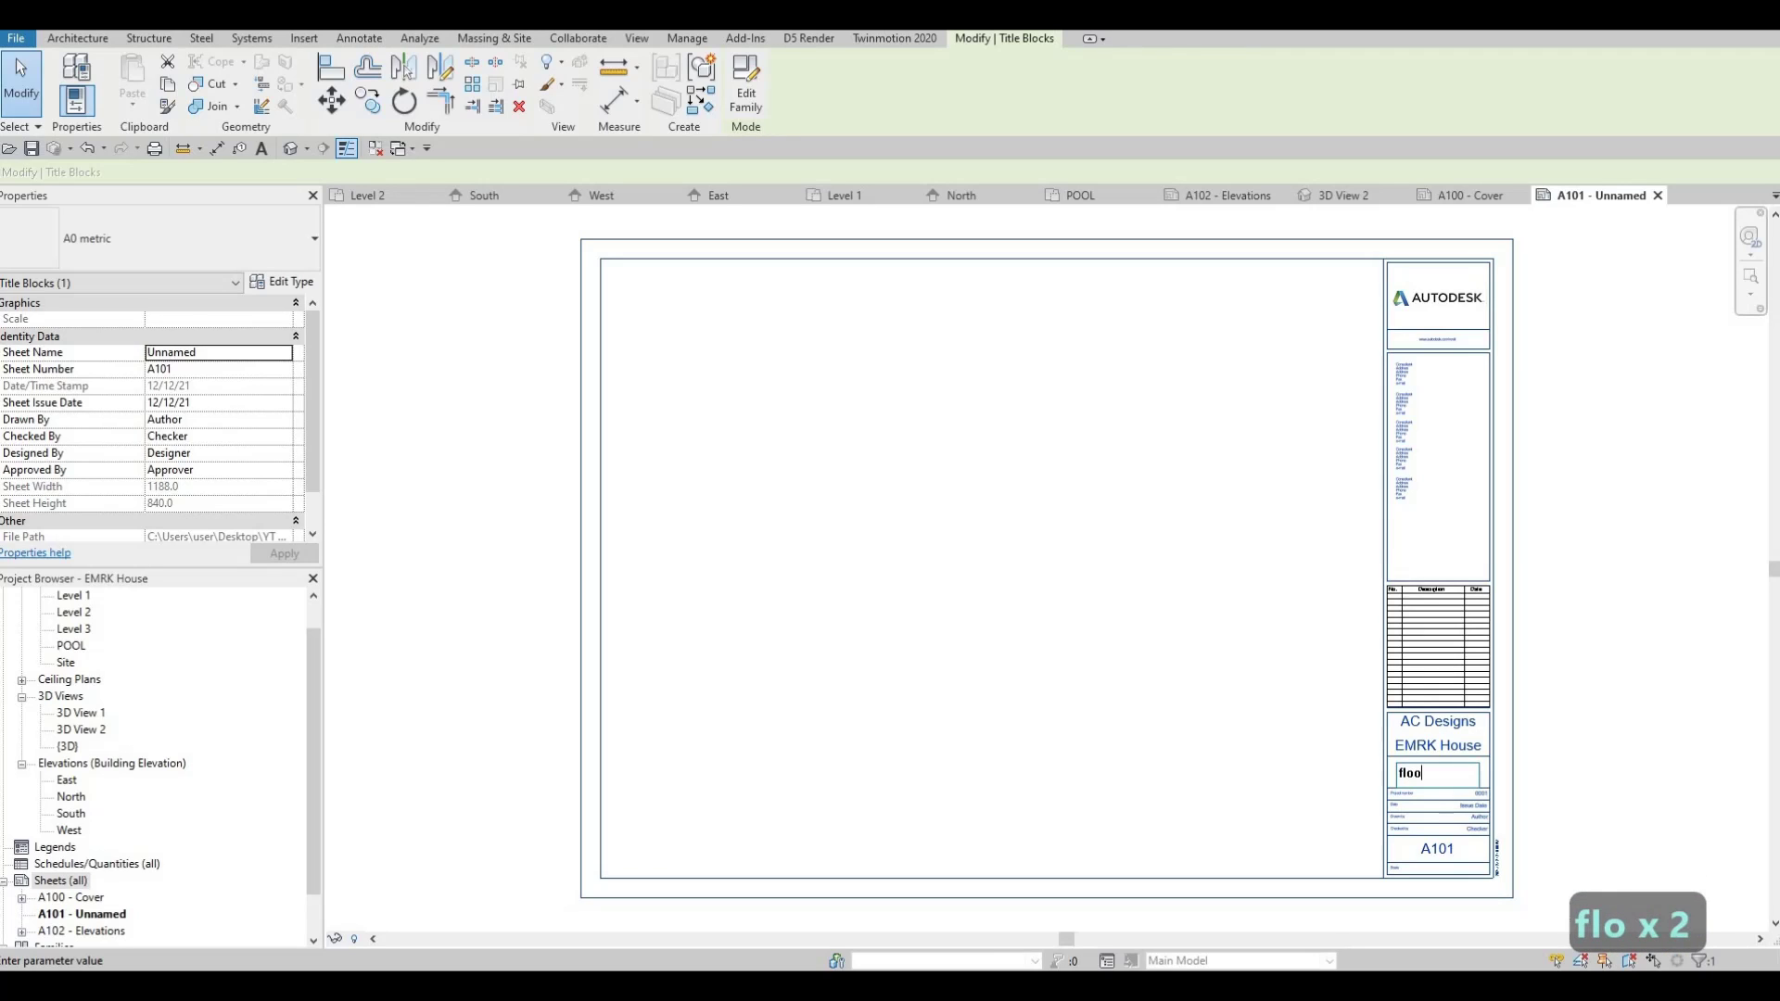
{"action": "key", "text": "BackSpace"}
{"action": "key", "text": "BackSpace"}
{"action": "key", "text": "BackSpace"}
{"action": "key", "text": "BackSpace"}
{"action": "type", "text": "Flo"}
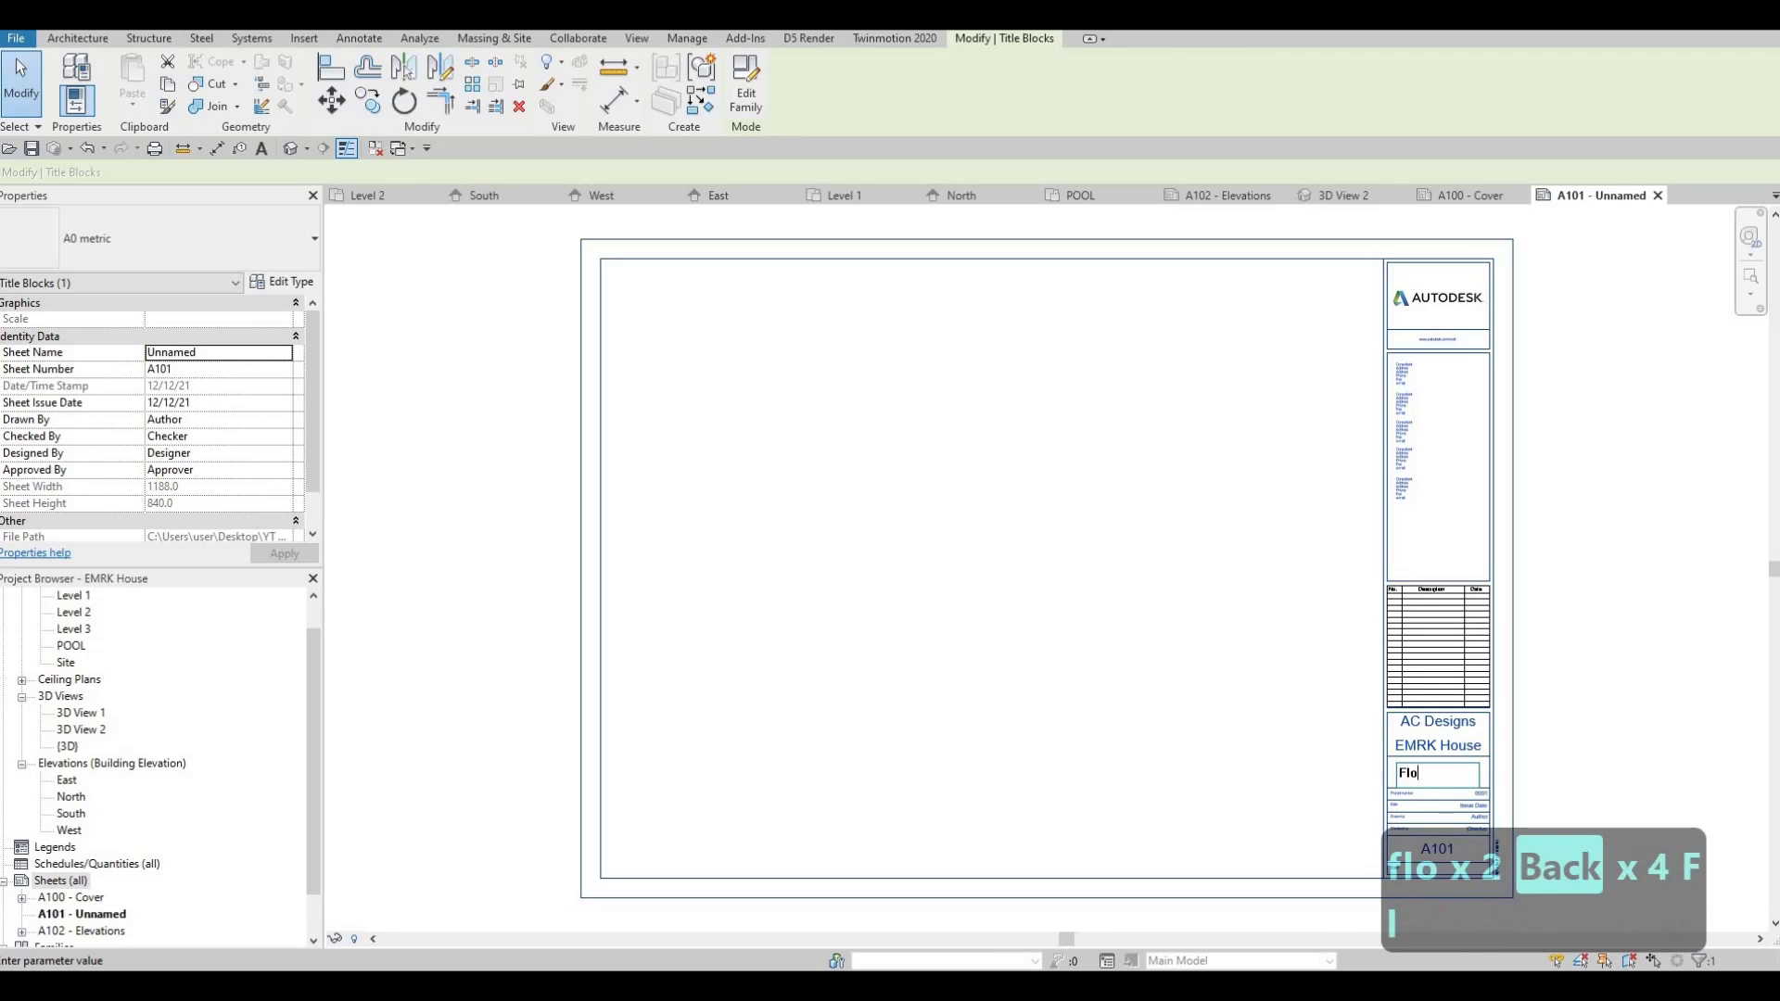
{"action": "type", "text": "or Plan"}
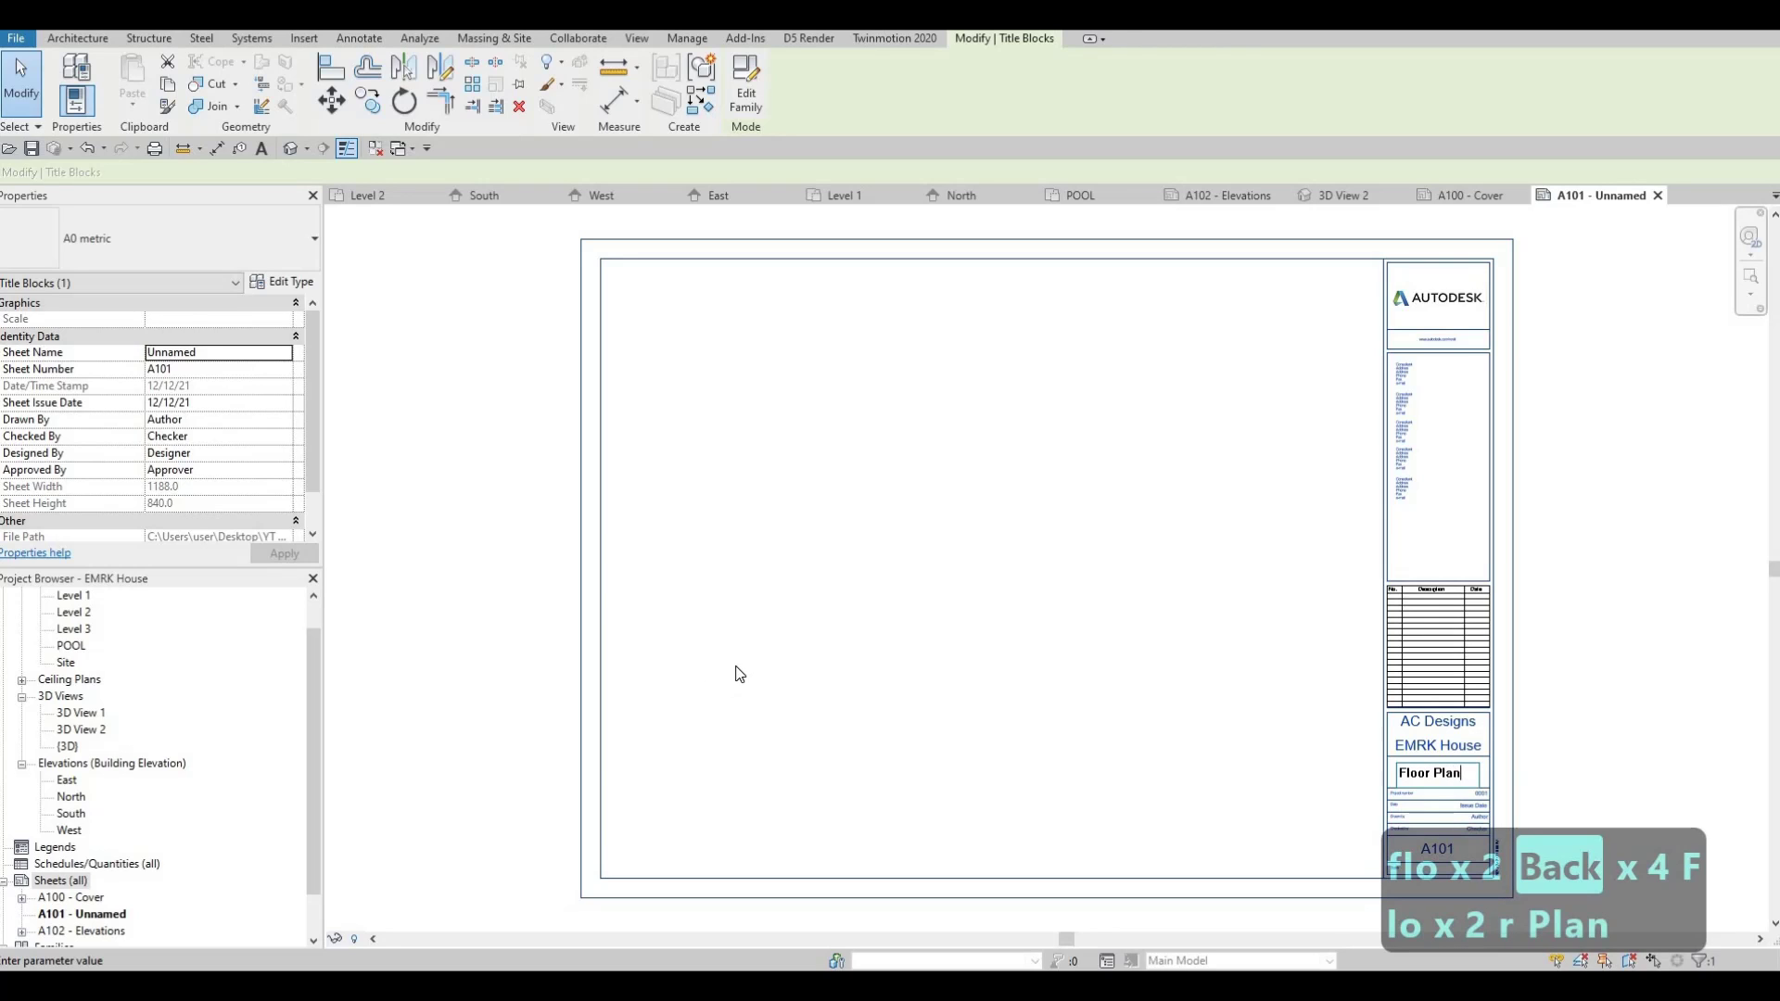
{"action": "left_click", "coordinate": [350, 718]}
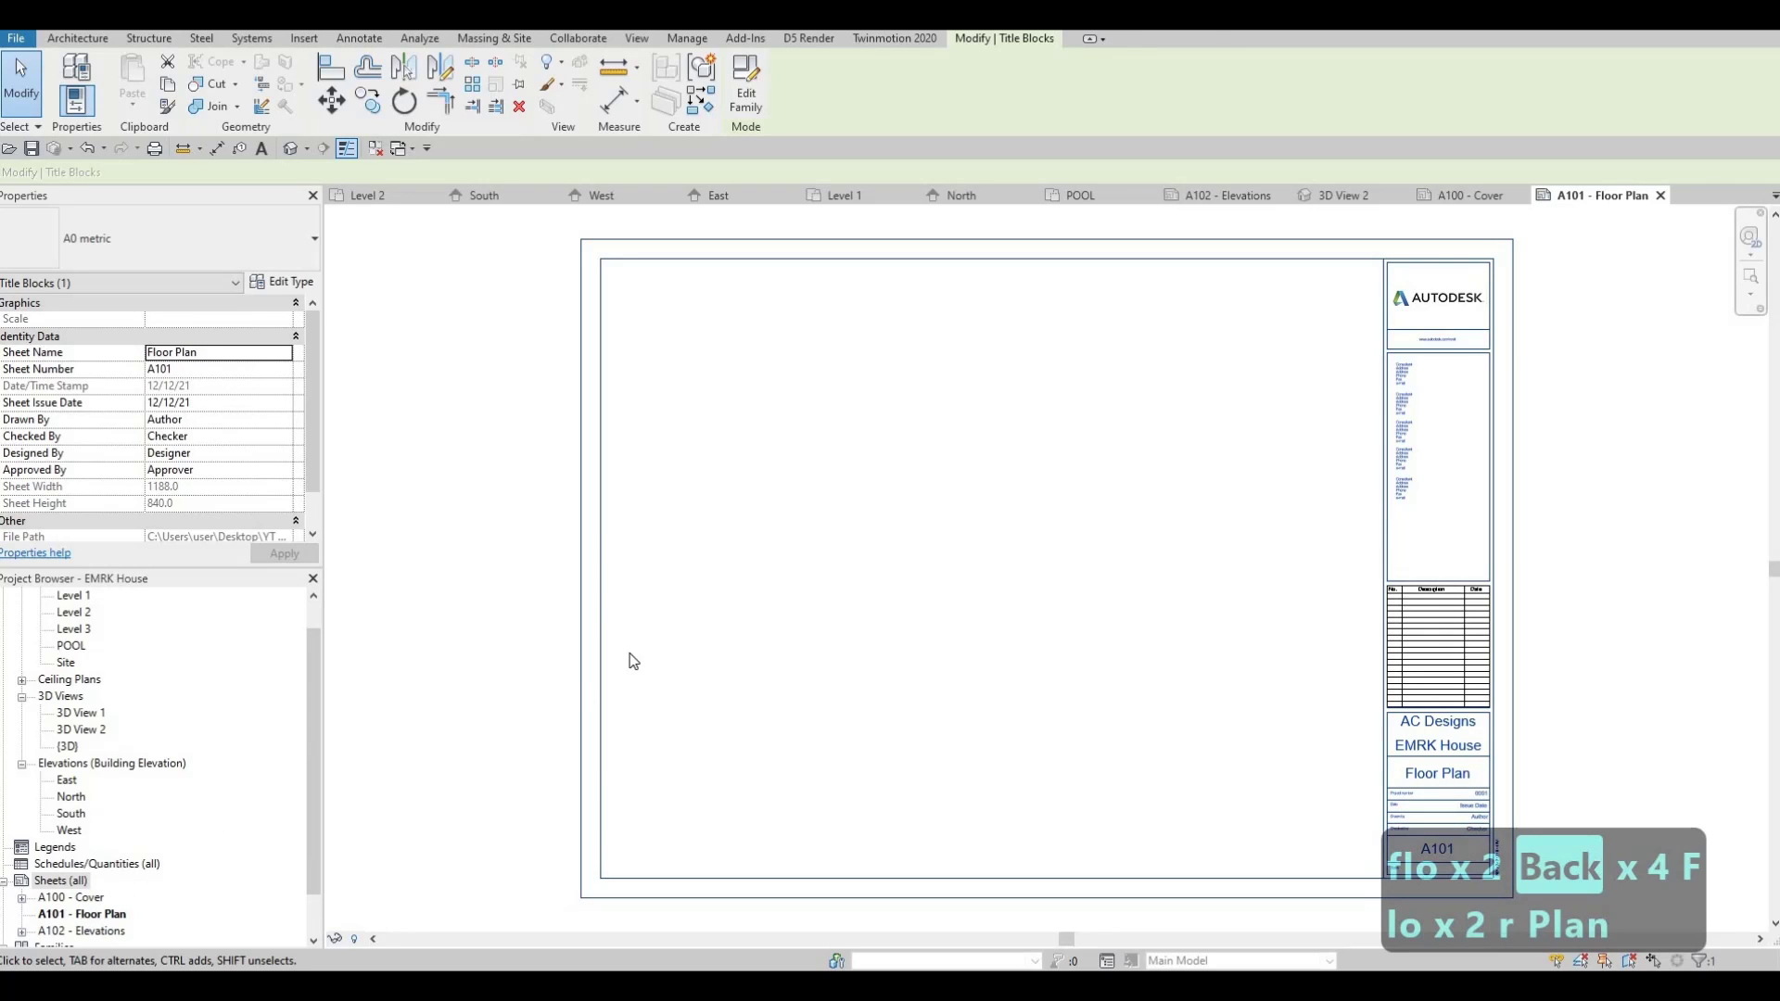
- Place the Level 1 floor plan view on the A101 - Floor Plan sheet
{"action": "scroll", "coordinate": [83, 649], "scroll_direction": "up", "scroll_amount": 1}
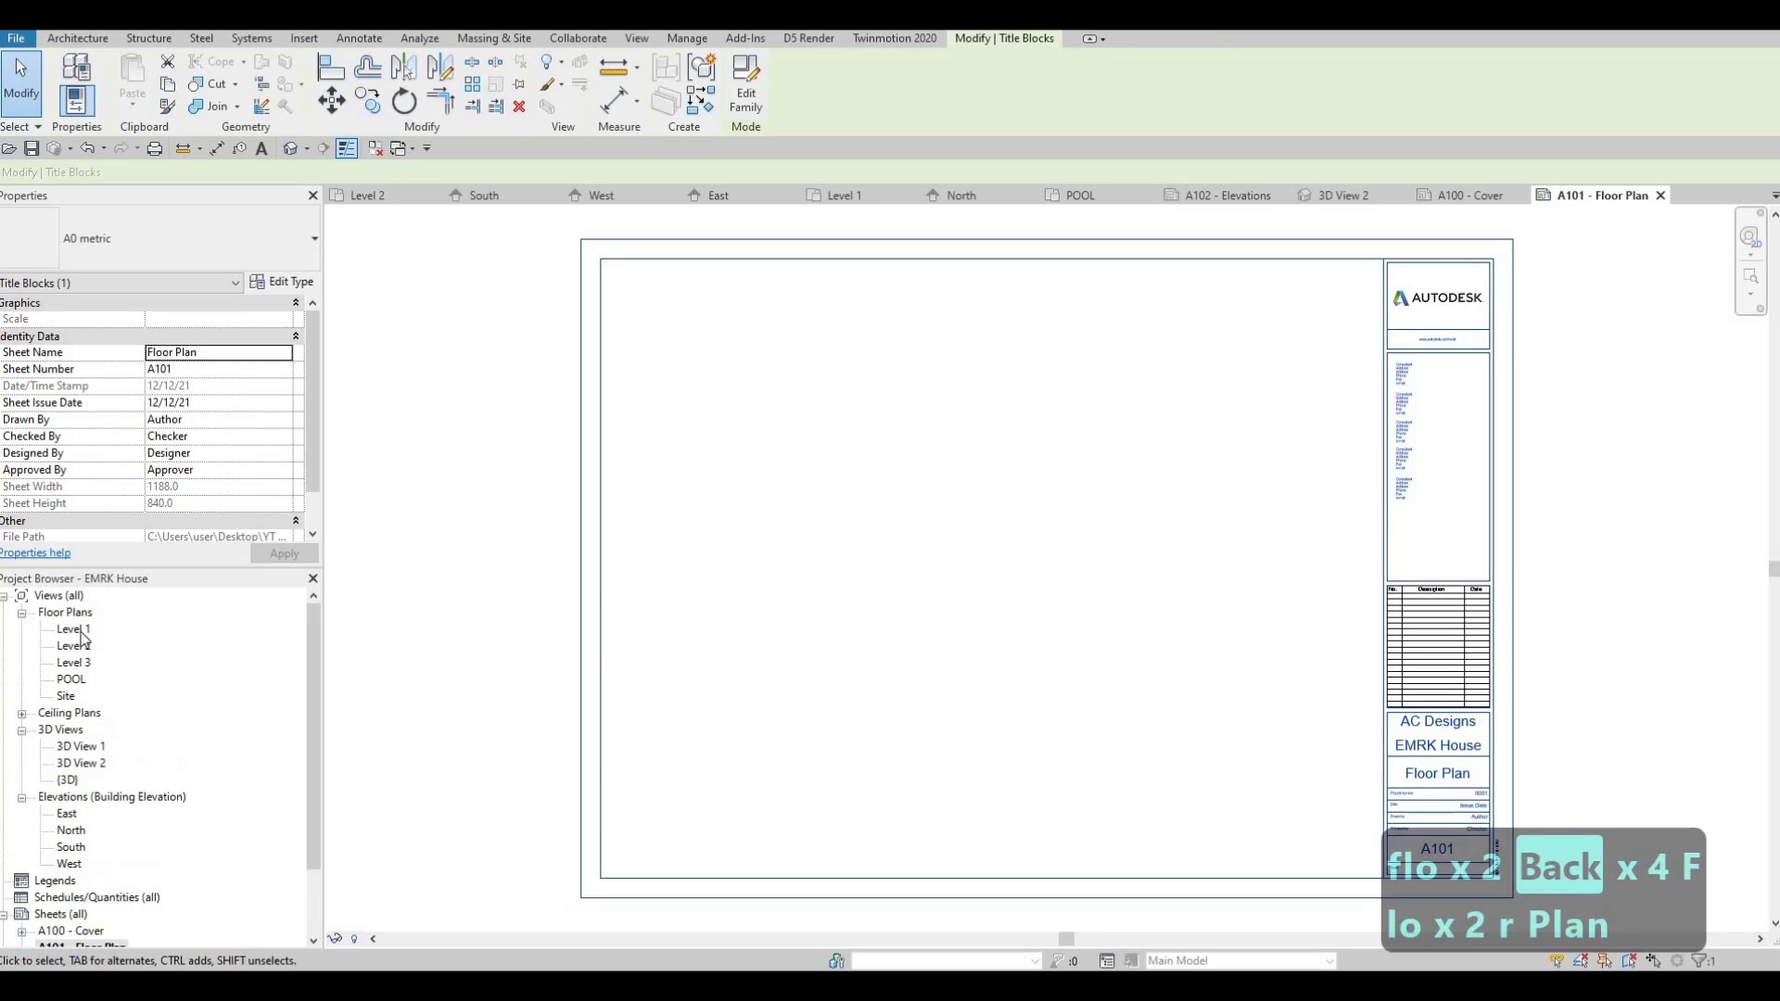
{"action": "left_click", "coordinate": [77, 631]}
{"action": "left_click_drag", "start_coordinate": [77, 628], "coordinate": [914, 485]}
{"action": "scroll", "coordinate": [990, 446], "scroll_direction": "down", "scroll_amount": 2}
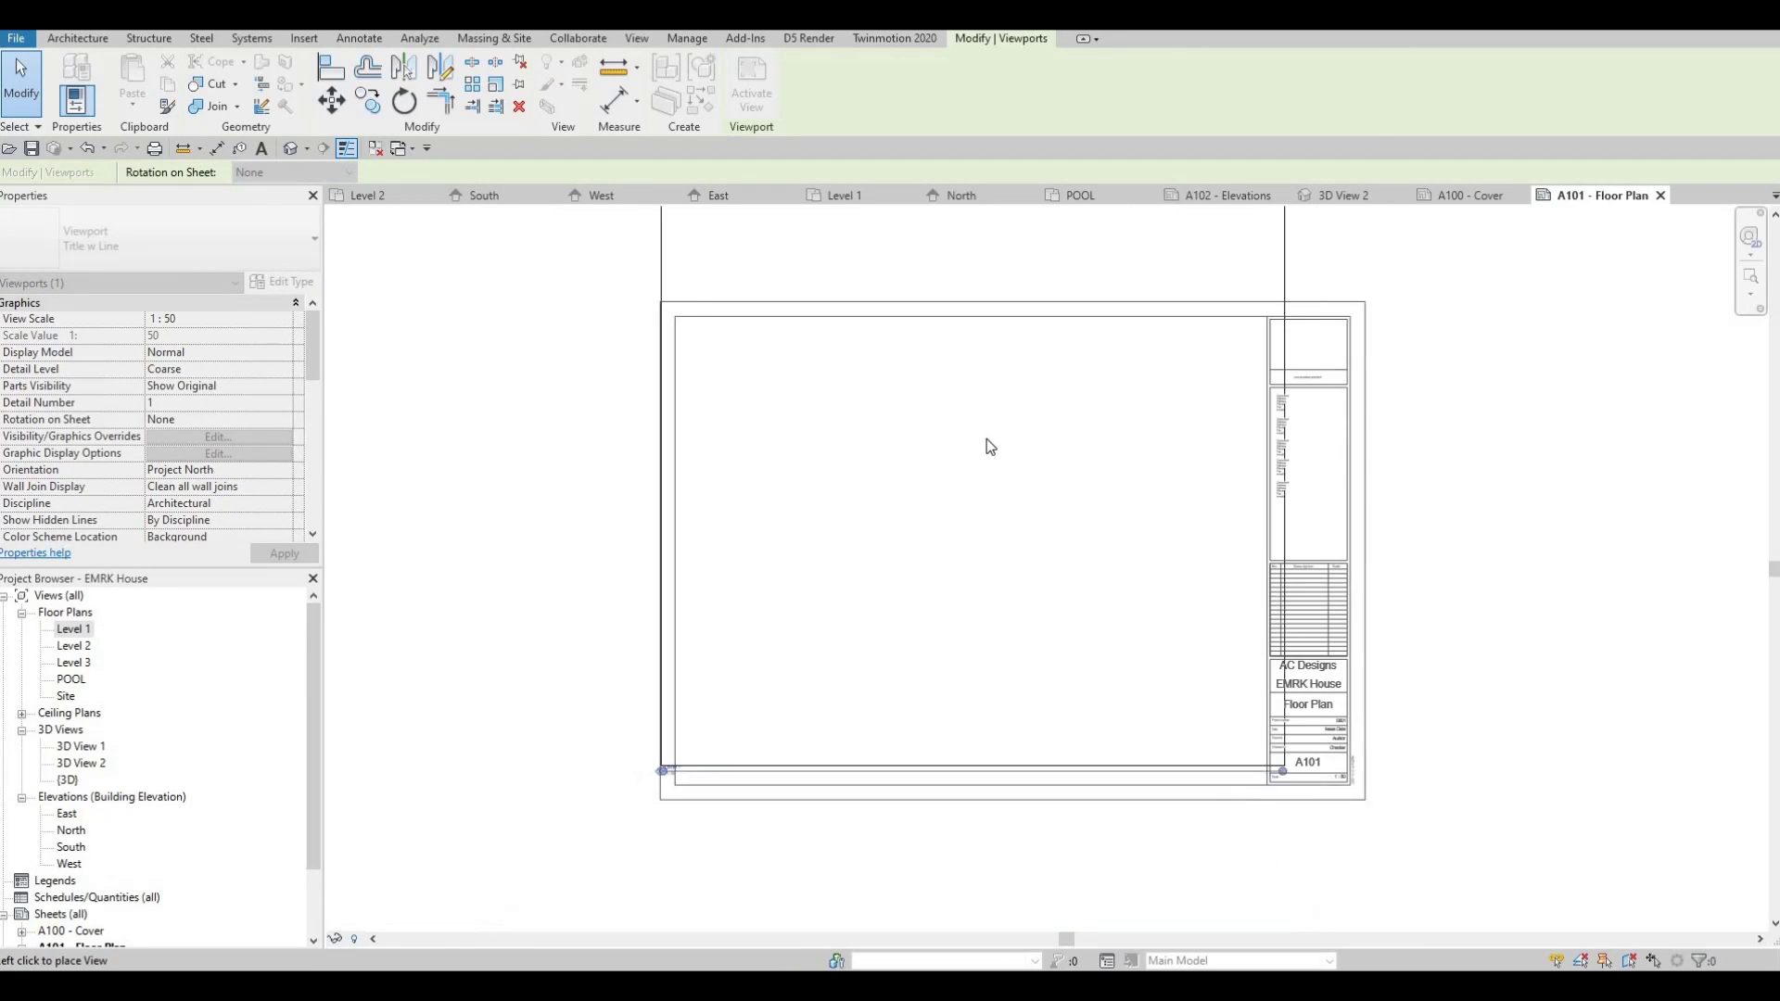
{"action": "left_click", "coordinate": [933, 596]}
{"action": "middle_click_drag", "start_coordinate": [909, 683], "coordinate": [942, 611]}
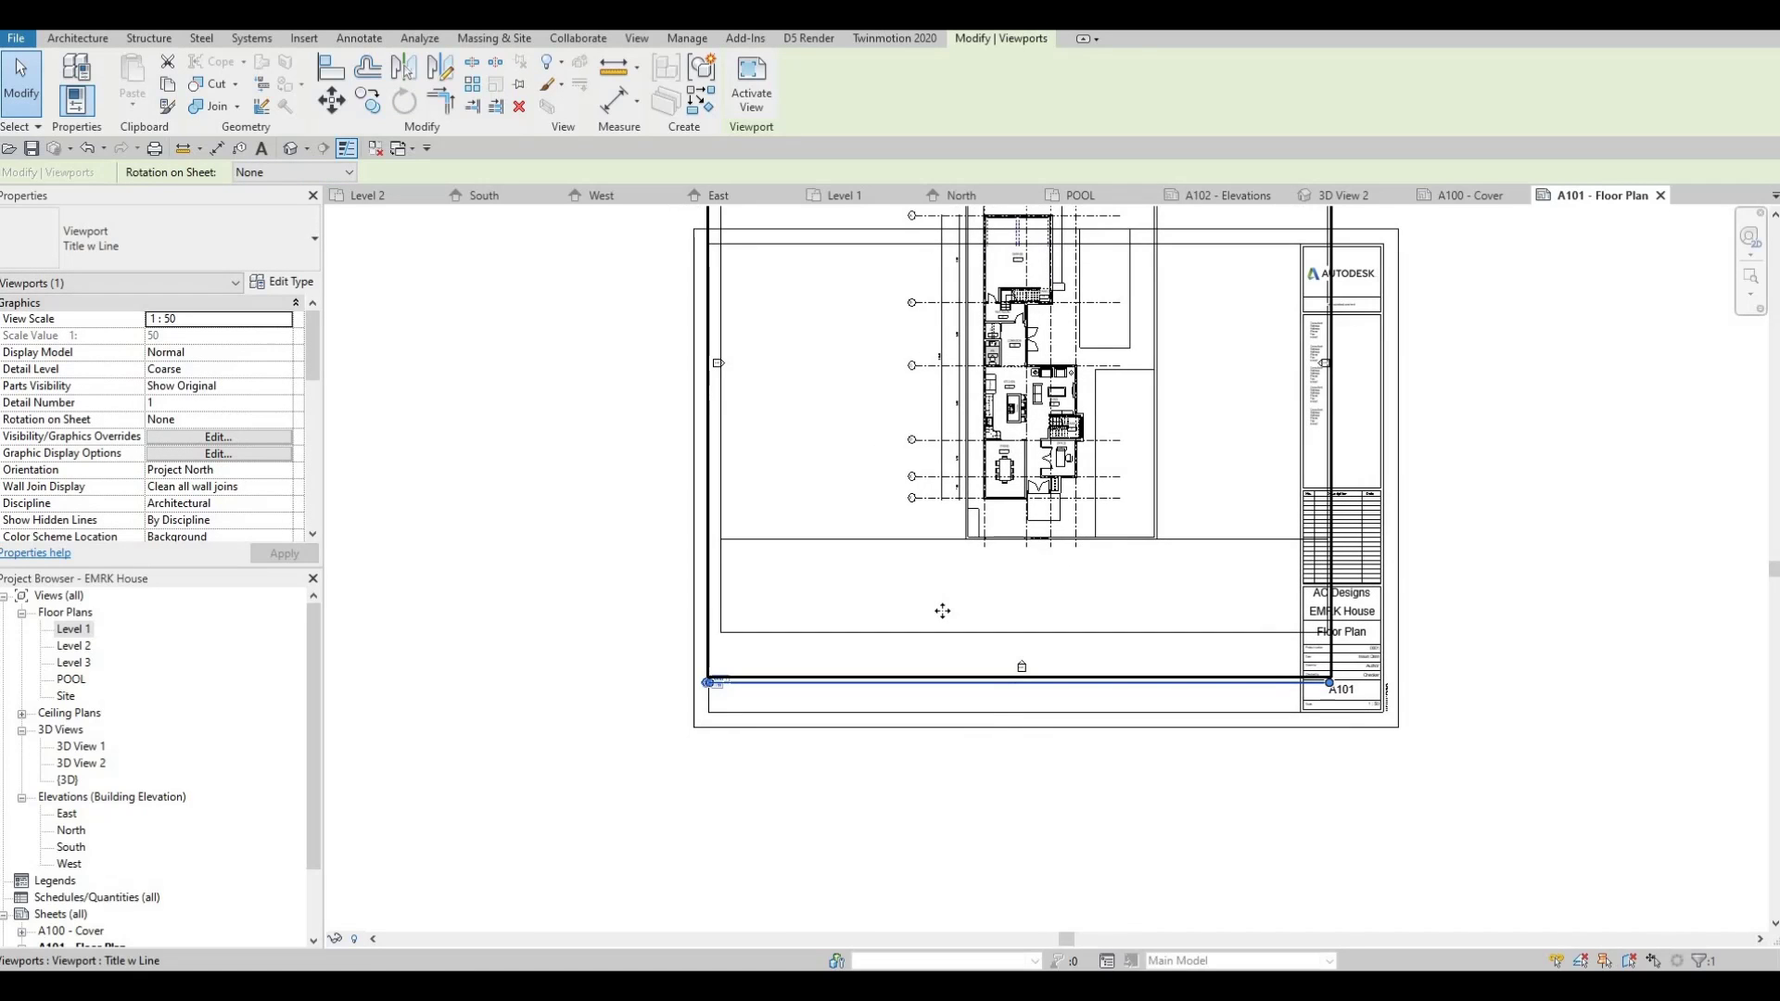
- Nudge the Level 1 viewport down and slightly left until the house plan sits inside the sheet border, and deselect it
{"action": "key", "text": "Down"}
{"action": "key", "text": "Down"}
{"action": "key", "text": "Down"}
{"action": "key", "text": "Down"}
{"action": "key", "text": "Down"}
{"action": "key", "text": "Down"}
{"action": "key", "text": "Down"}
{"action": "key", "text": "Down"}
{"action": "key", "text": "Down"}
{"action": "key", "text": "Down"}
{"action": "key", "text": "Down"}
{"action": "key", "text": "Down"}
{"action": "key", "text": "Down"}
{"action": "key", "text": "Down"}
{"action": "key", "text": "Down"}
{"action": "key", "text": "Down"}
{"action": "key", "text": "Down"}
{"action": "key", "text": "Down"}
{"action": "key", "text": "Down"}
{"action": "key", "text": "Down"}
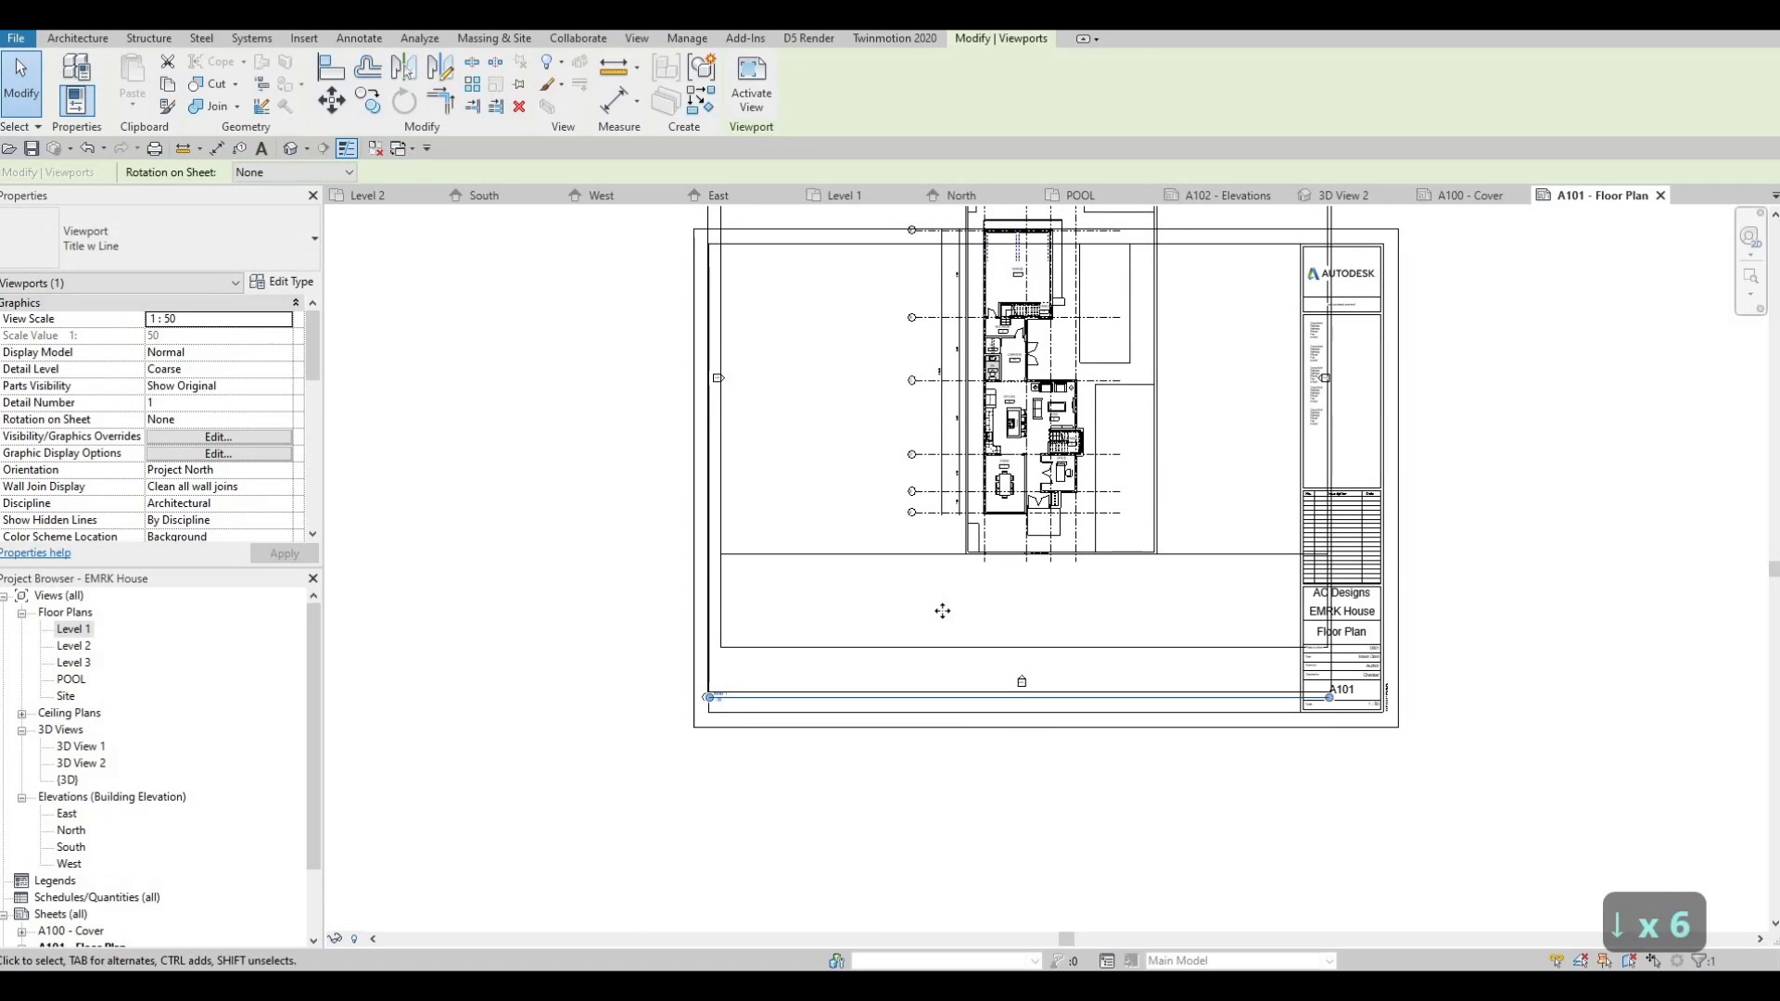
{"action": "key", "text": "Down"}
{"action": "key", "text": "Down"}
{"action": "key", "text": "Down"}
{"action": "key", "text": "Down"}
{"action": "key", "text": "Down"}
{"action": "key", "text": "Down"}
{"action": "key", "text": "Down"}
{"action": "key", "text": "Down"}
{"action": "key", "text": "Down"}
{"action": "key", "text": "Down"}
{"action": "key", "text": "Down"}
{"action": "key", "text": "Down"}
{"action": "key", "text": "Down"}
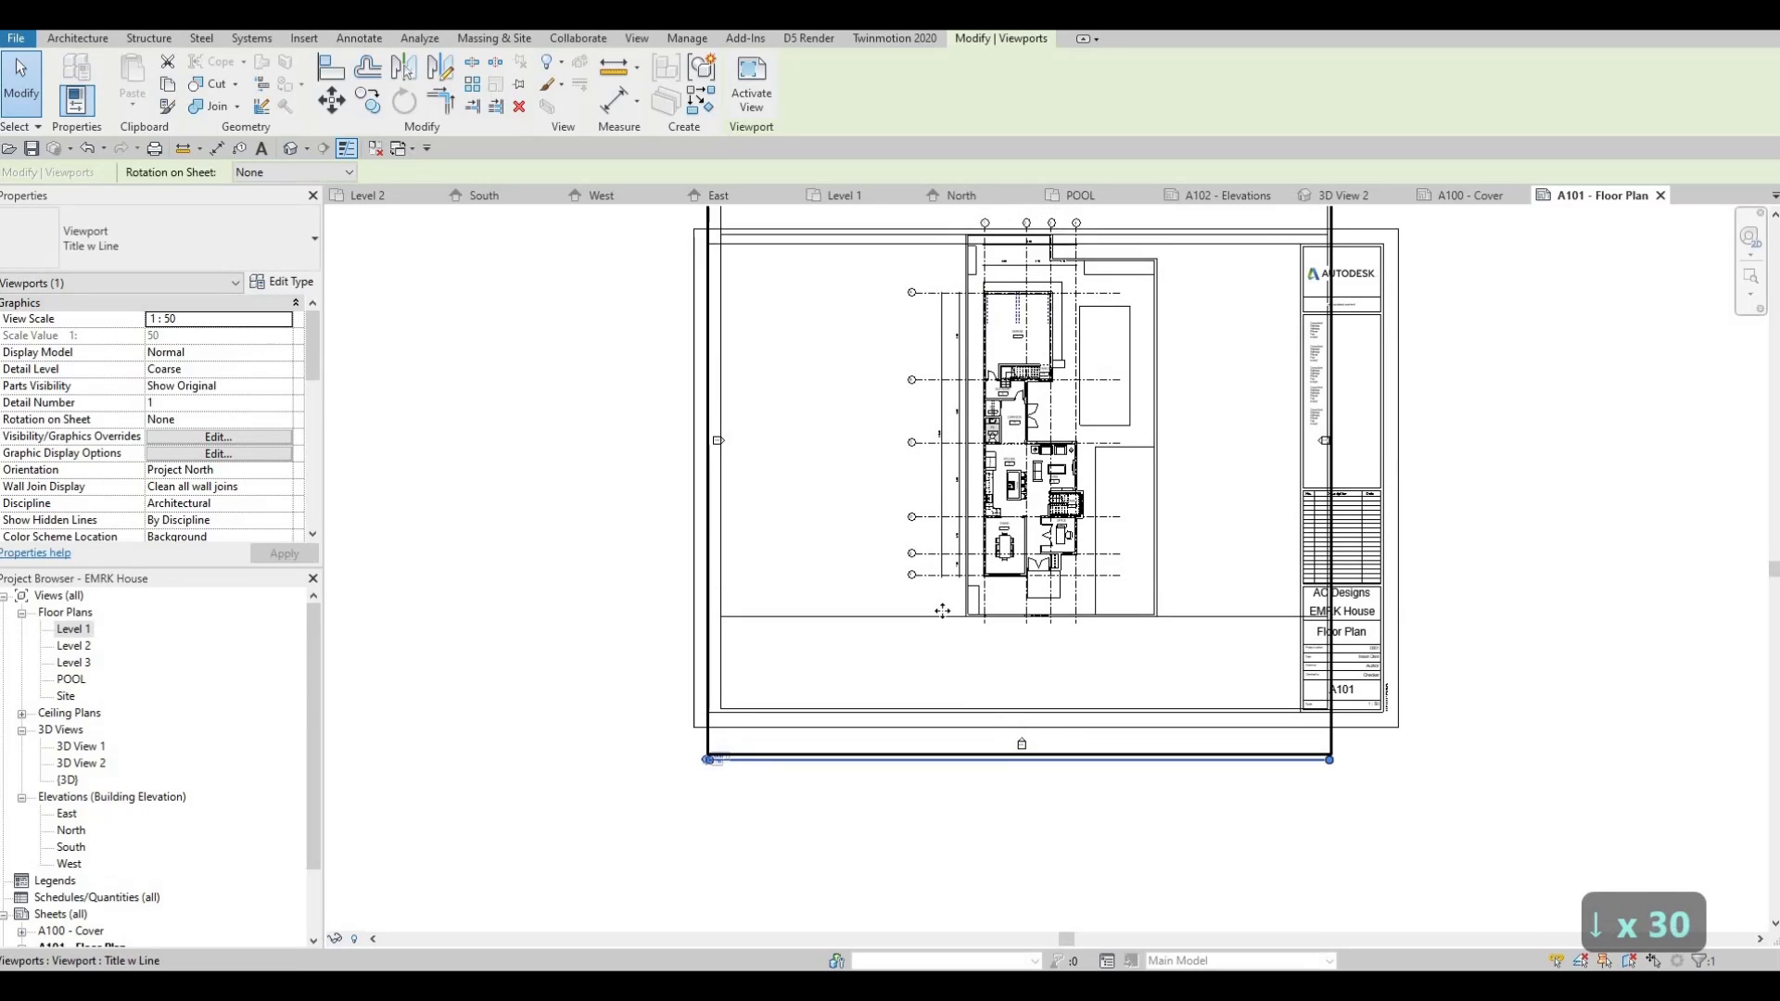
{"action": "key", "text": "Down"}
{"action": "key", "text": "Down"}
{"action": "key", "text": "Down"}
{"action": "key", "text": "Down"}
{"action": "key", "text": "Down"}
{"action": "key", "text": "Down"}
{"action": "key", "text": "Down"}
{"action": "key", "text": "Down"}
{"action": "key", "text": "Down"}
{"action": "key", "text": "Down"}
{"action": "key", "text": "Down"}
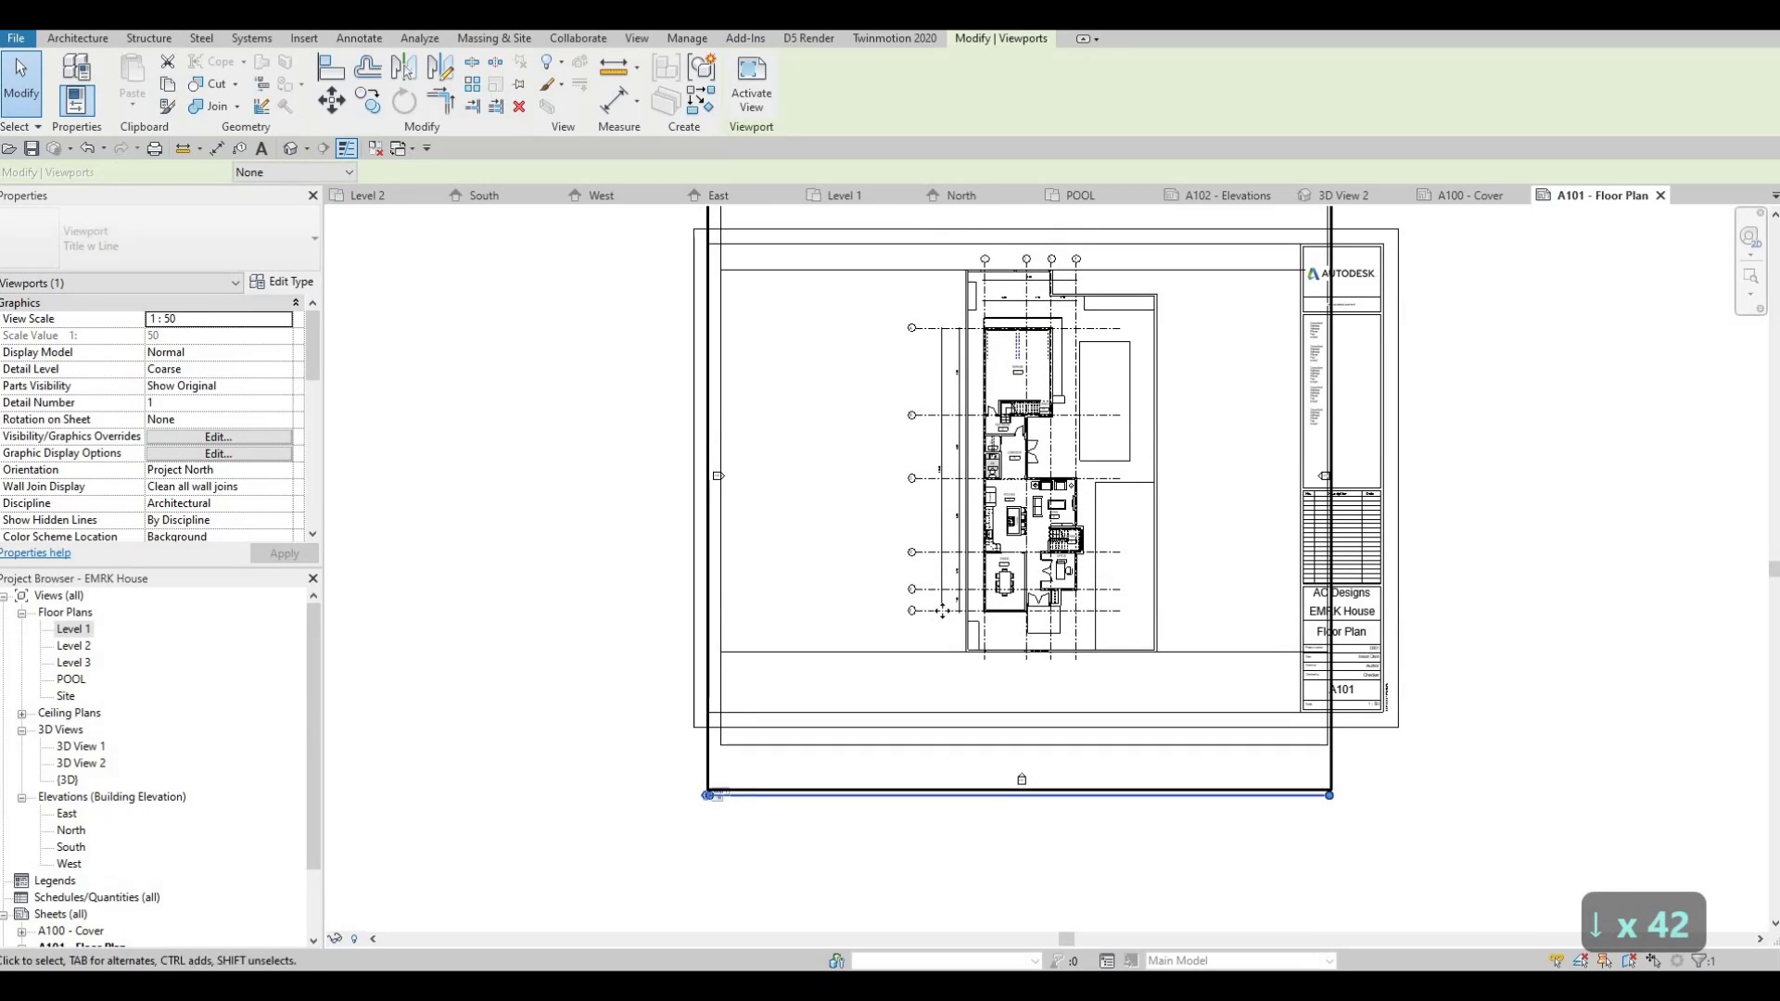
{"action": "key", "text": "Down"}
{"action": "key", "text": "Down"}
{"action": "key", "text": "Down"}
{"action": "key", "text": "Left"}
{"action": "key", "text": "Left"}
{"action": "key", "text": "Left"}
{"action": "key", "text": "Left"}
{"action": "key", "text": "Left"}
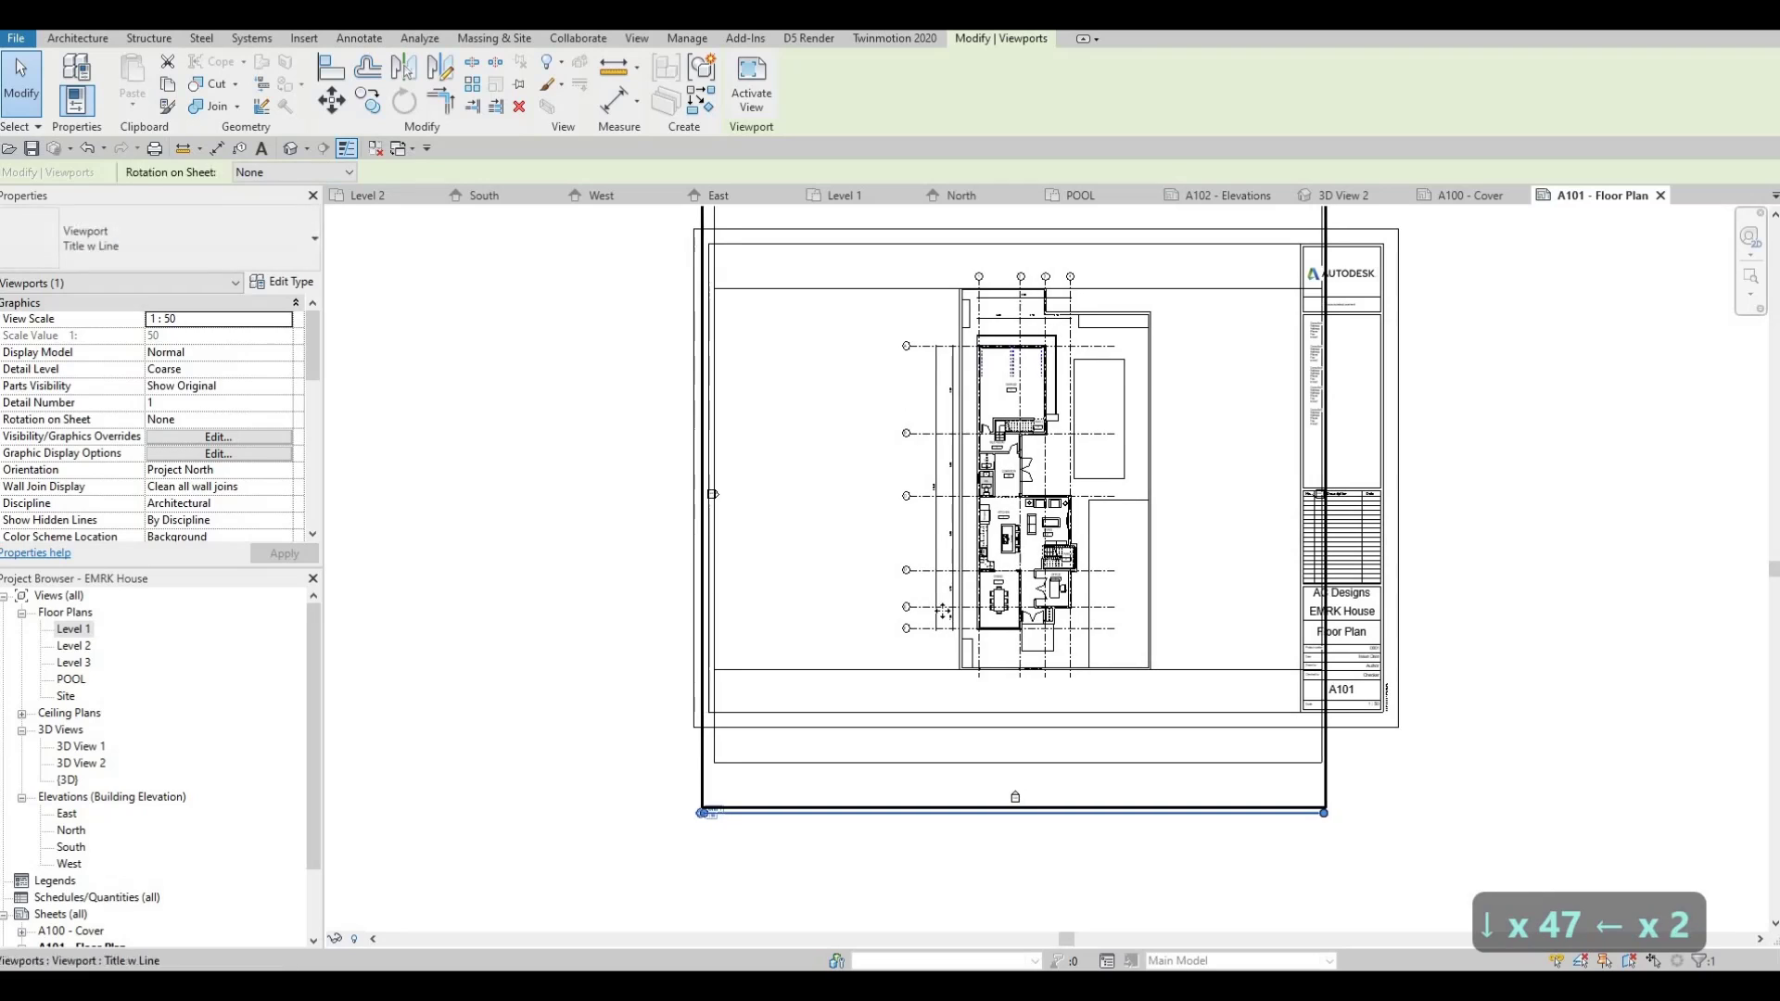
{"action": "key", "text": "Left"}
{"action": "key", "text": "Left"}
{"action": "key", "text": "Escape"}
{"action": "key", "text": "Escape"}
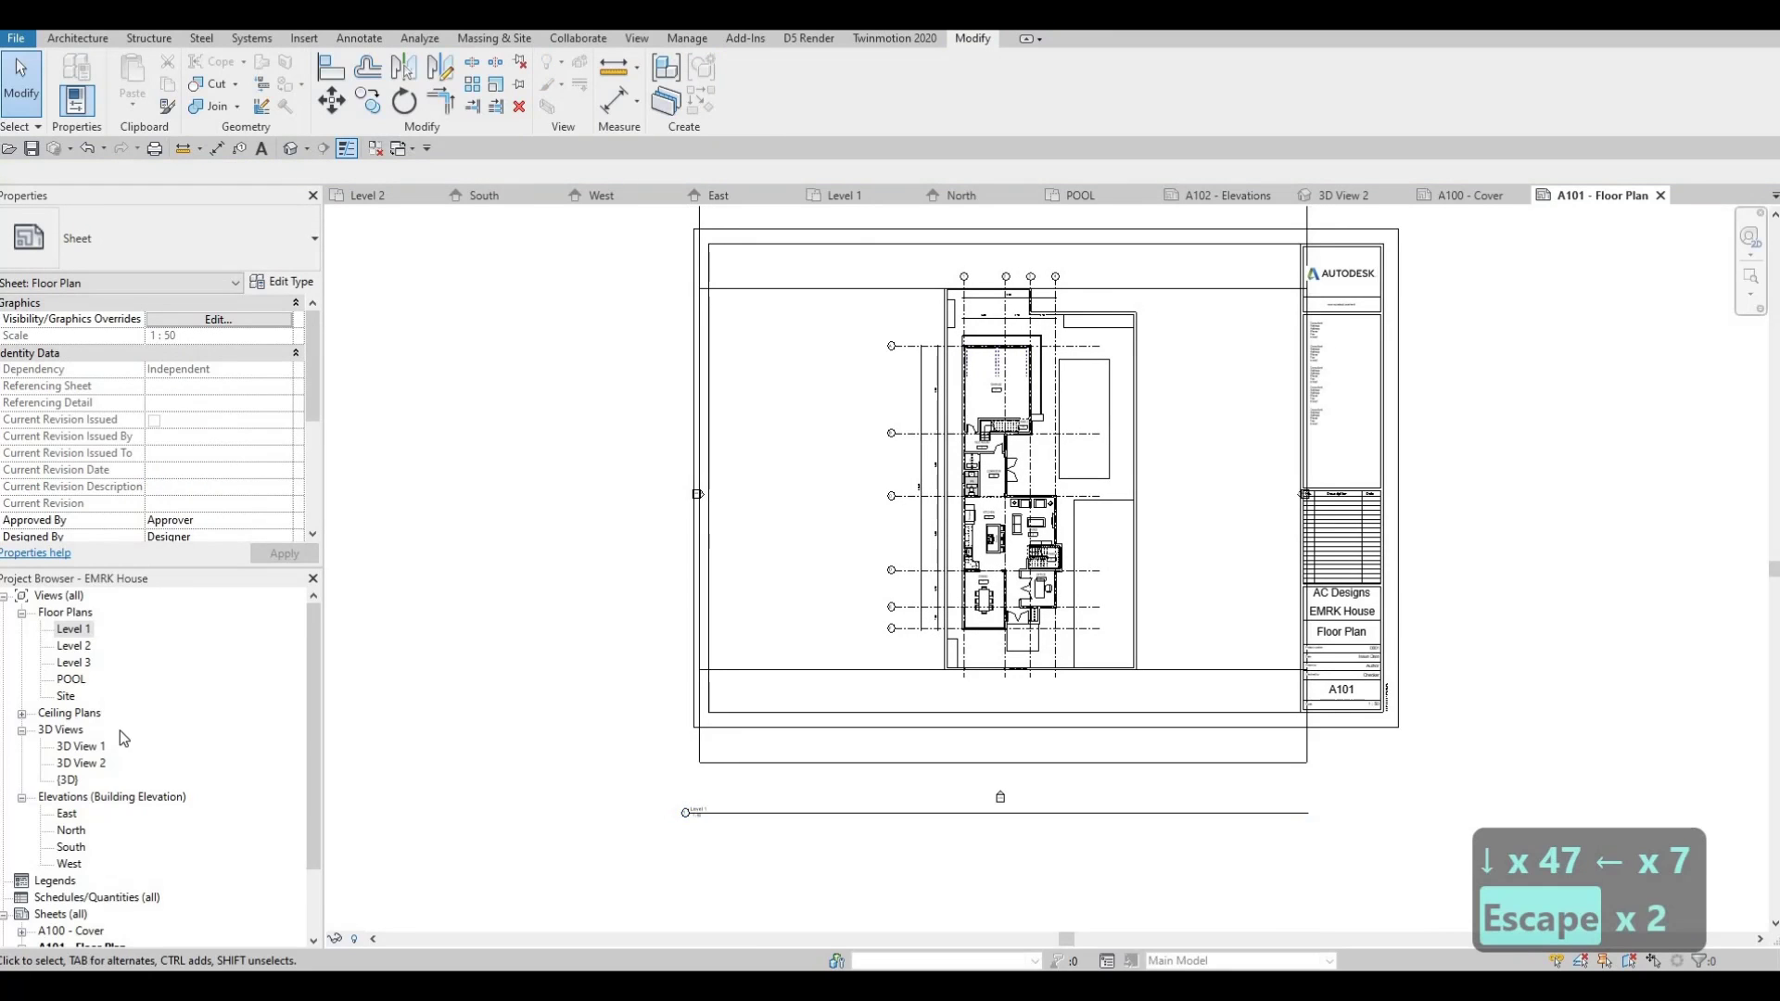
- Open the Level 1 floor plan and turn on Crop View in its extents settings
{"action": "double_click", "coordinate": [77, 635]}
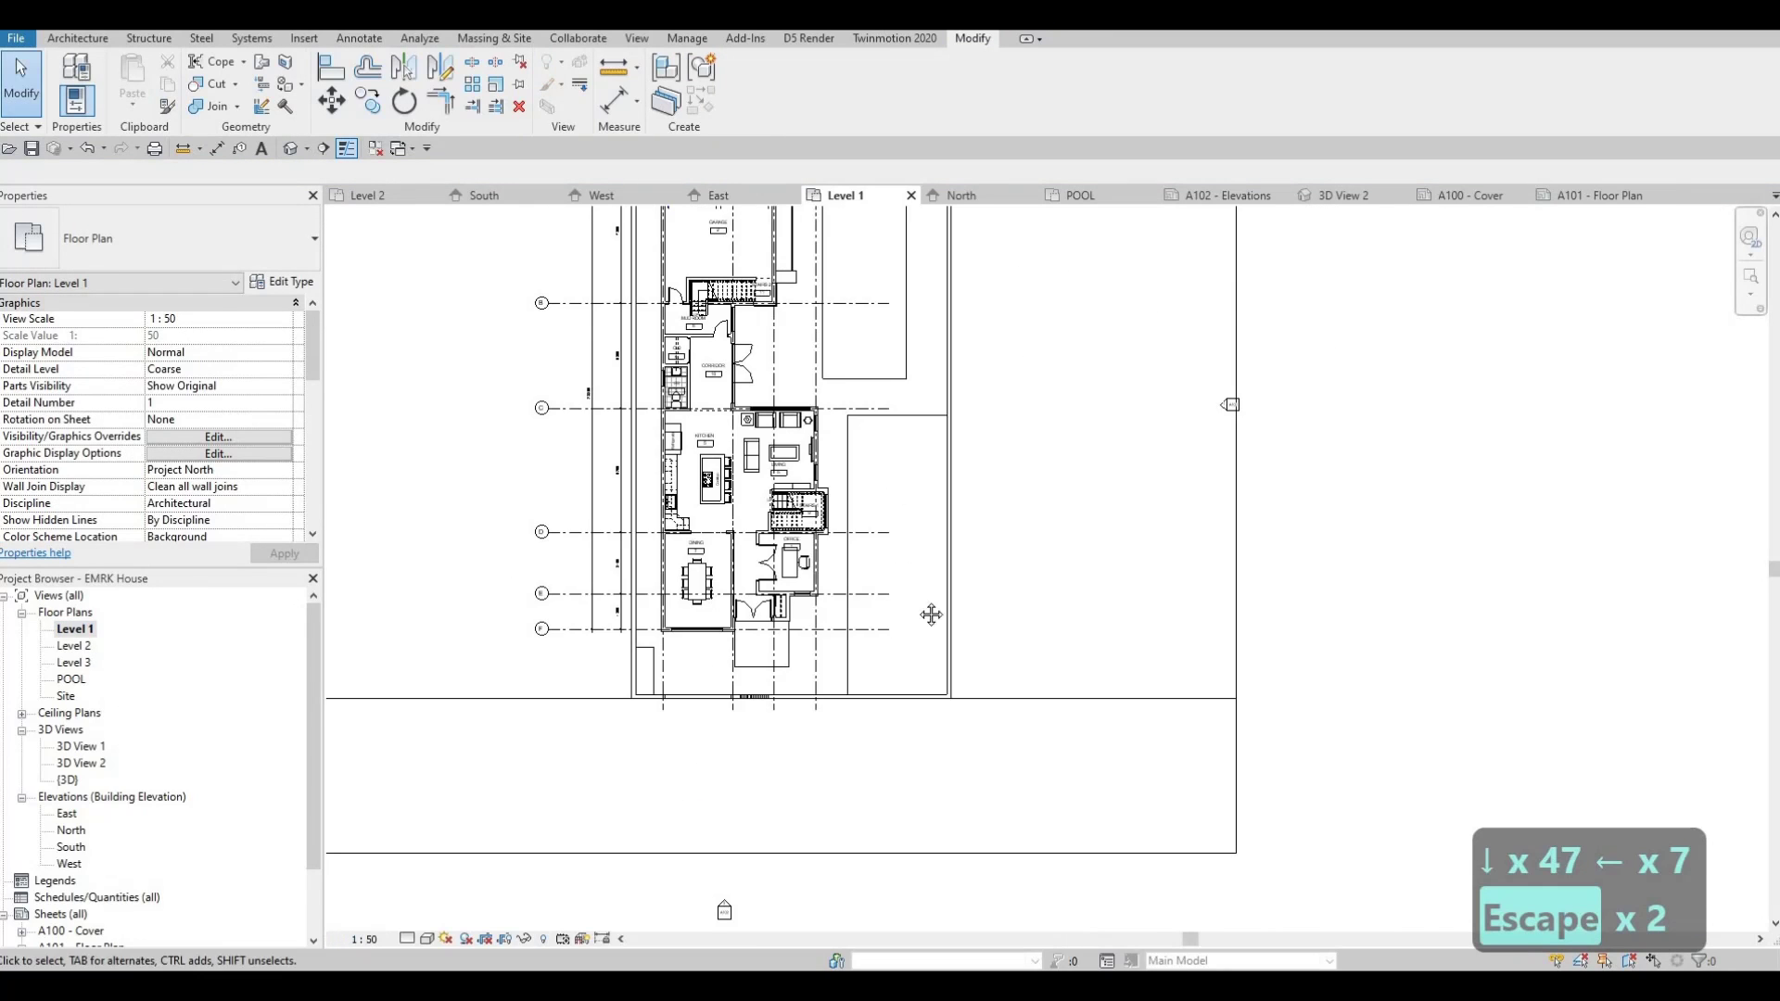
{"action": "scroll", "coordinate": [927, 616], "scroll_direction": "down", "scroll_amount": 5}
{"action": "key", "text": "Escape"}
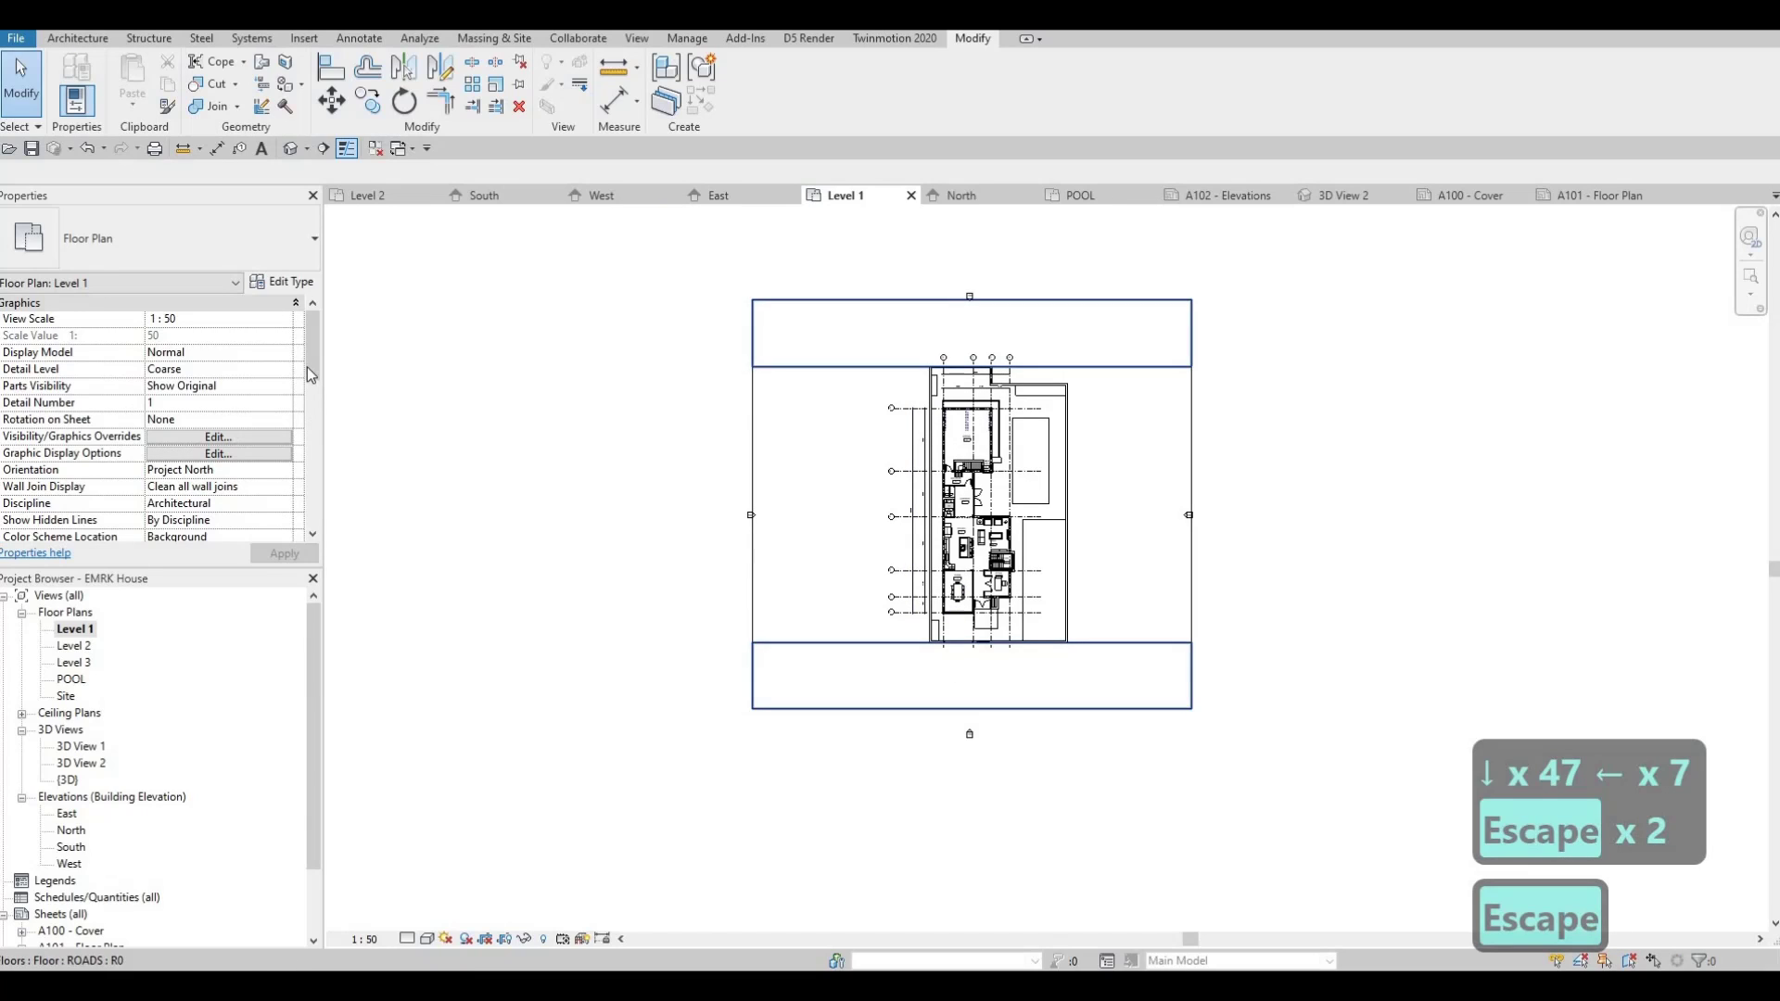
{"action": "scroll", "coordinate": [311, 426], "scroll_direction": "down", "scroll_amount": 5}
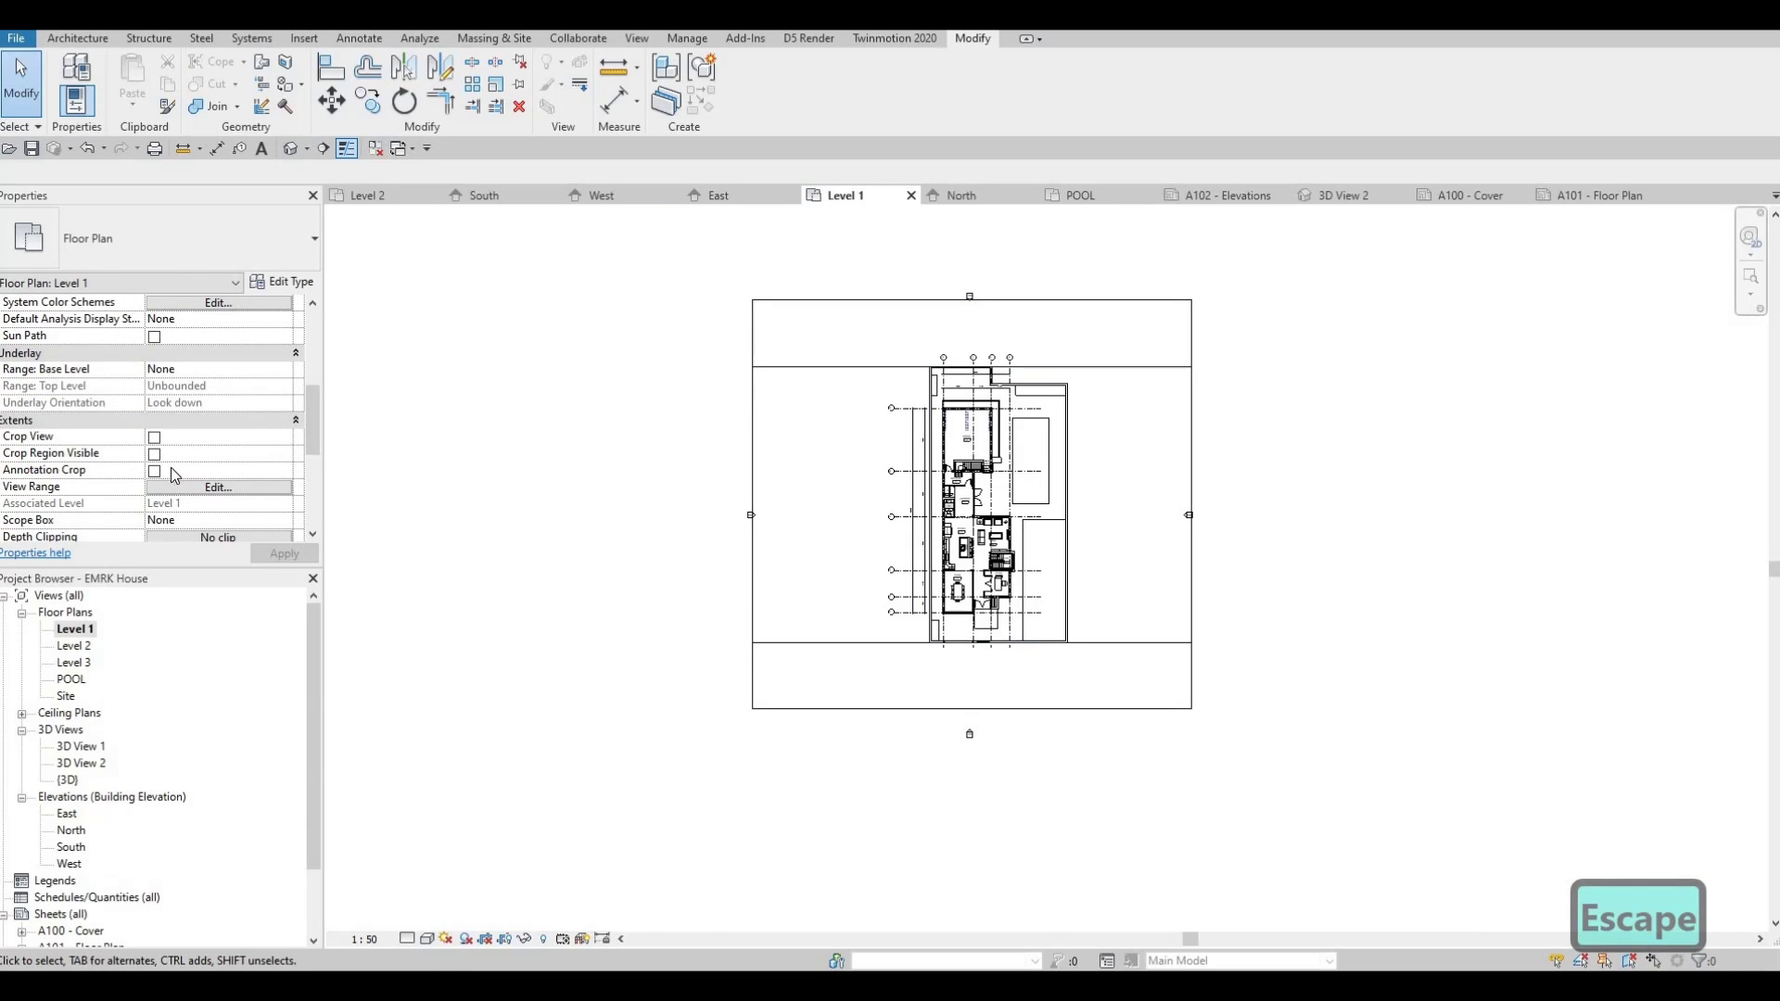
{"action": "left_click", "coordinate": [765, 317]}
{"action": "key", "text": "Escape"}
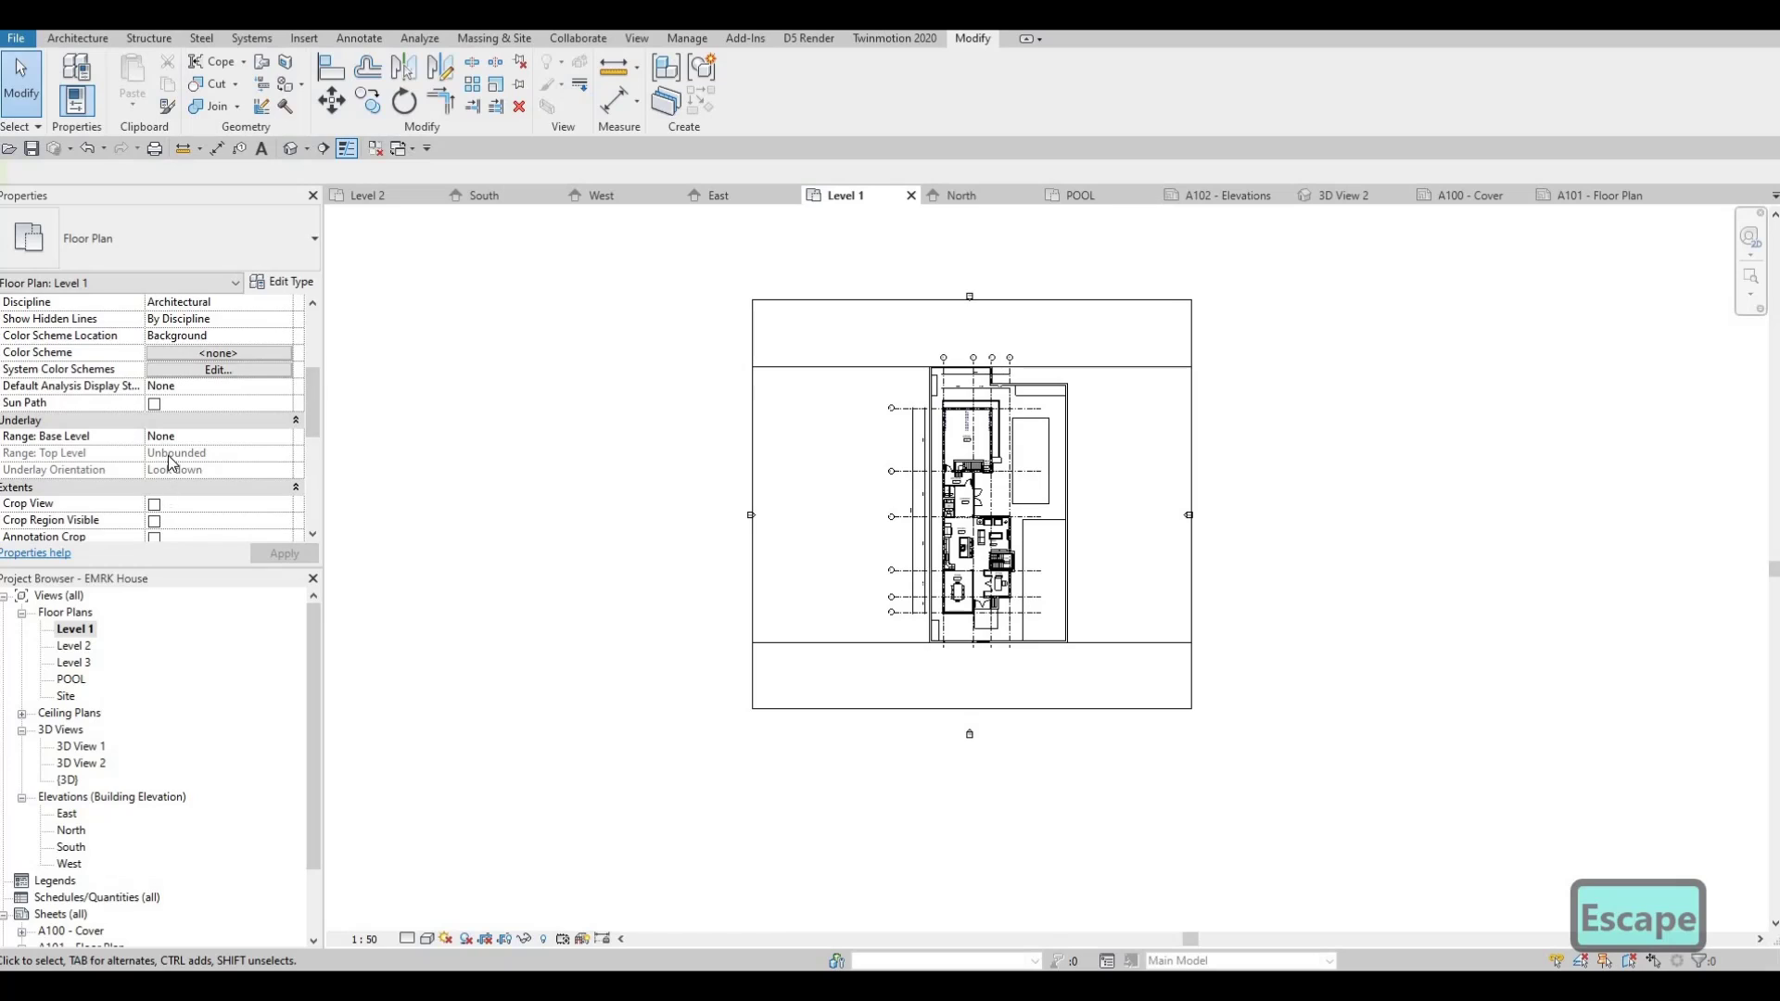
{"action": "scroll", "coordinate": [172, 461], "scroll_direction": "down", "scroll_amount": 3}
{"action": "left_click", "coordinate": [154, 403]}
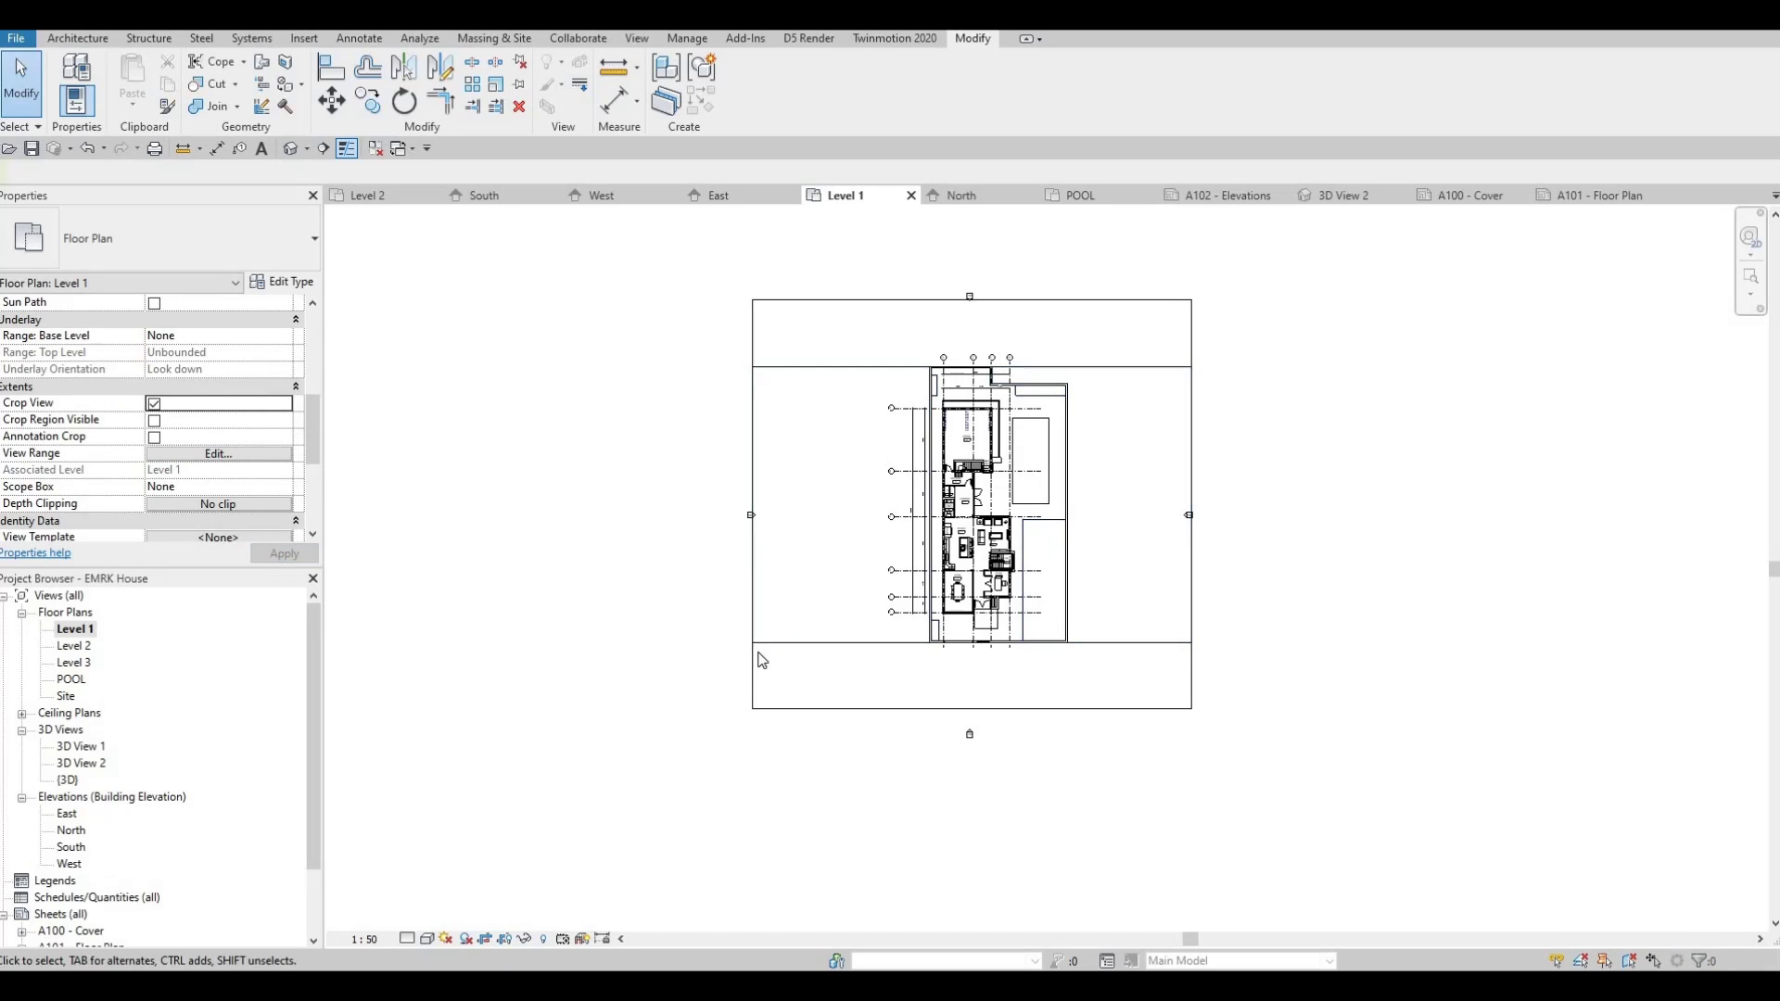
- Turn on Annotation Crop and Crop Region Visible for the Level 1 plan and apply the settings
{"action": "scroll", "coordinate": [807, 580], "scroll_direction": "down", "scroll_amount": 2}
{"action": "scroll", "coordinate": [1015, 467], "scroll_direction": "down", "scroll_amount": 2}
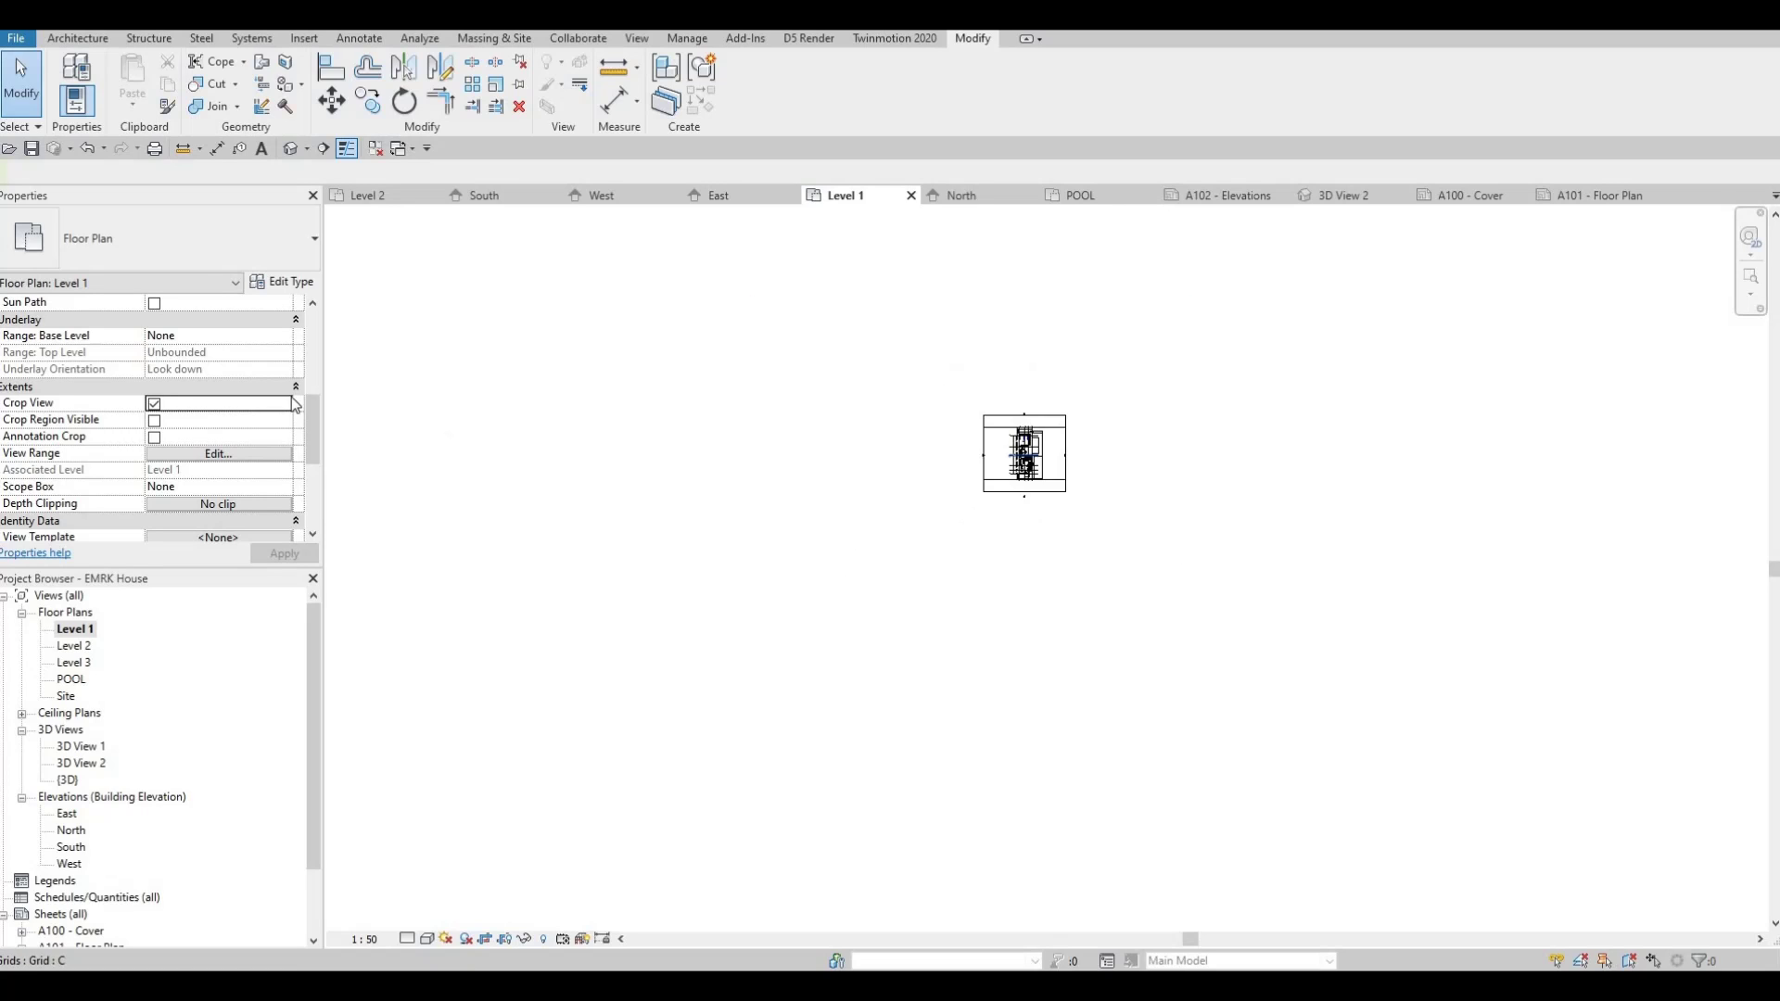
{"action": "scroll", "coordinate": [190, 404], "scroll_direction": "up", "scroll_amount": 3}
{"action": "scroll", "coordinate": [190, 420], "scroll_direction": "up", "scroll_amount": 2}
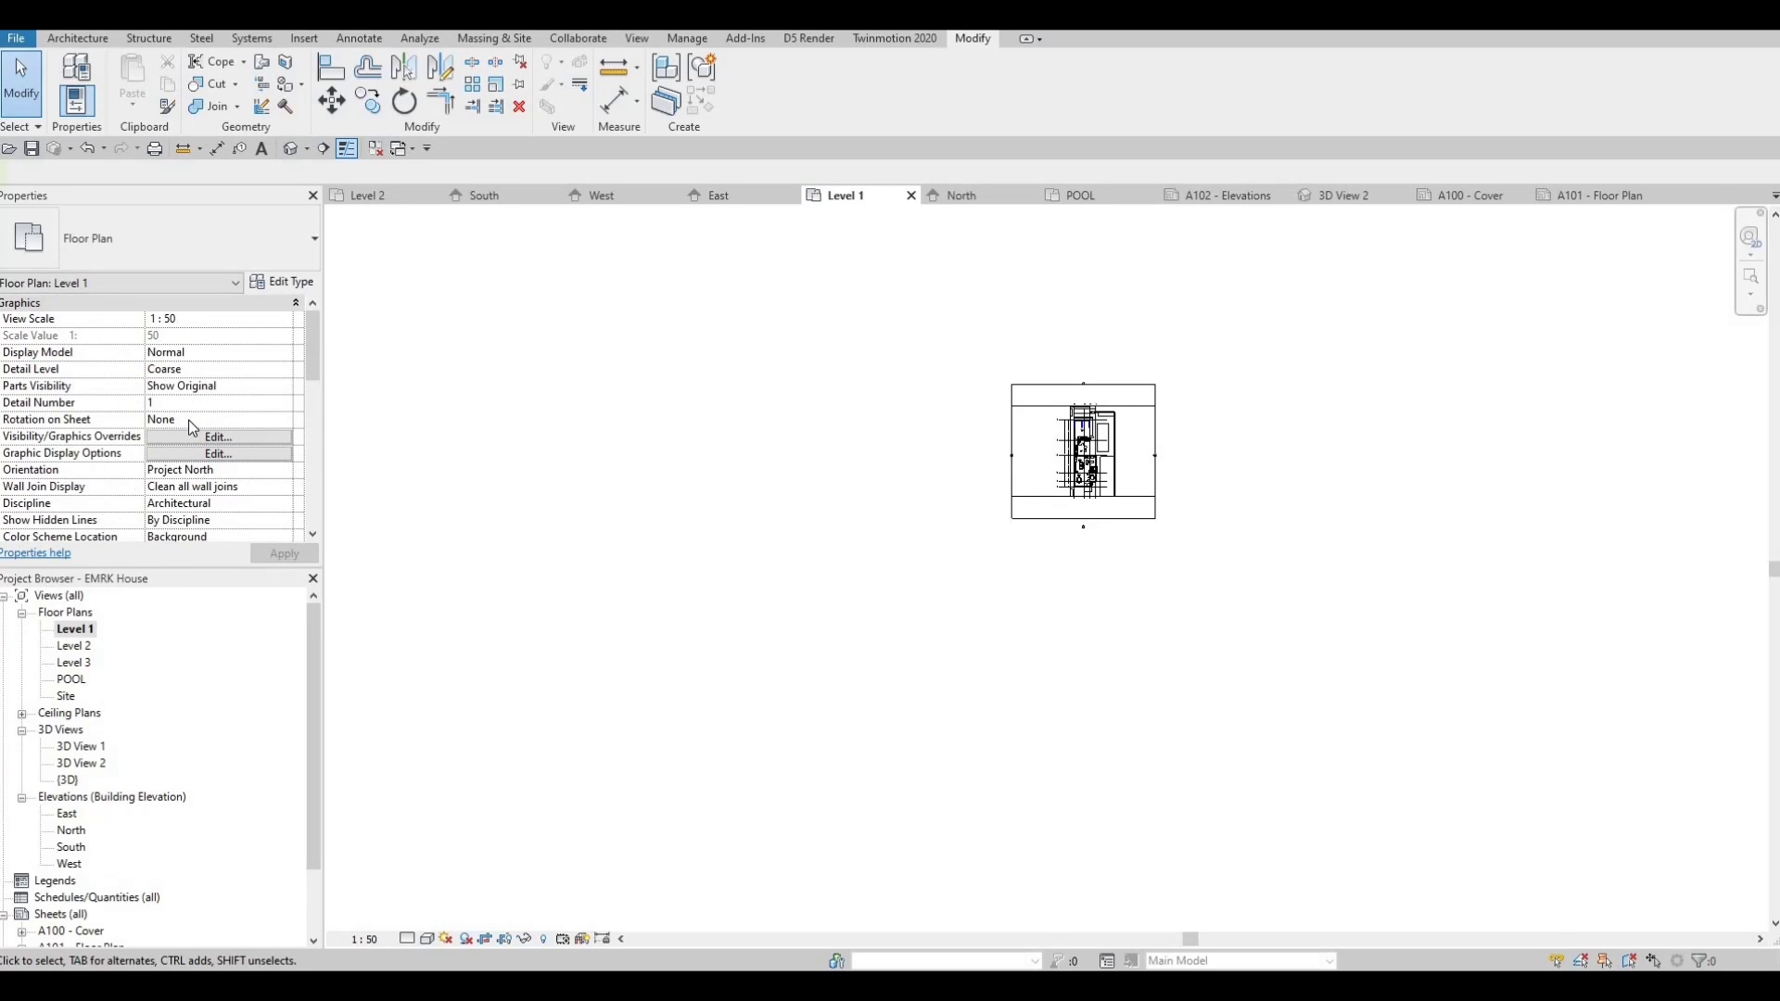
{"action": "scroll", "coordinate": [157, 459], "scroll_direction": "down", "scroll_amount": 5}
{"action": "left_click", "coordinate": [155, 454]}
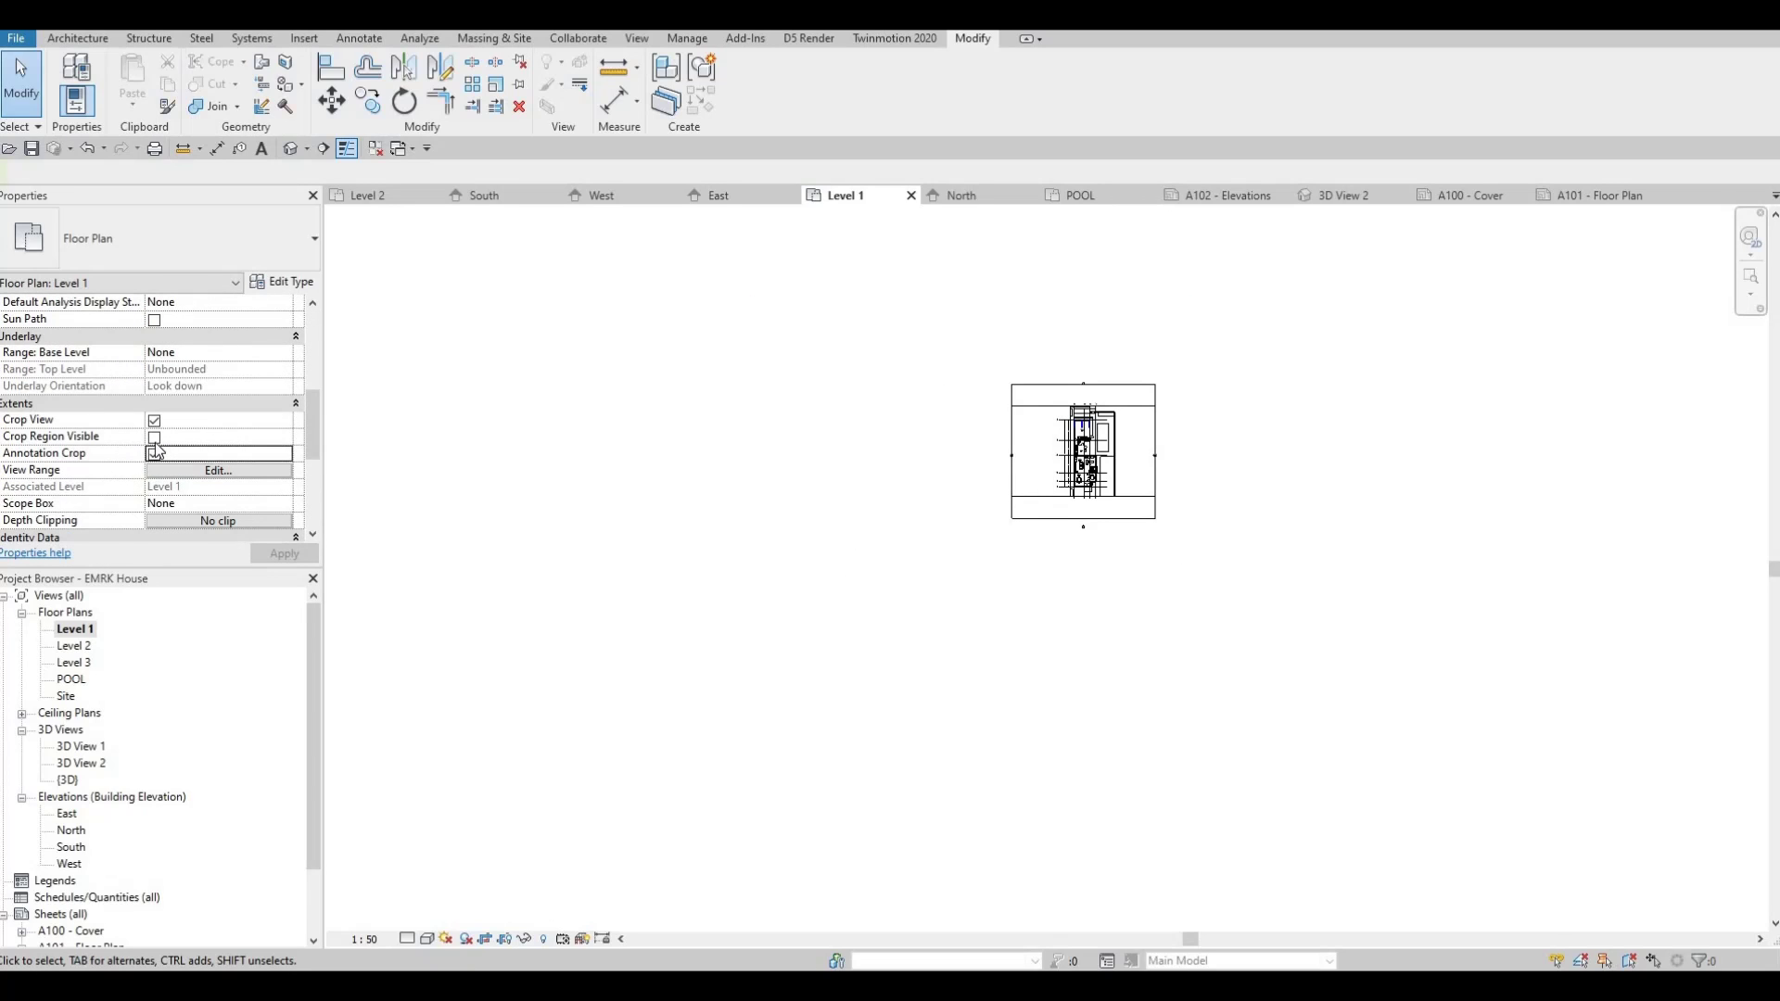
{"action": "left_click", "coordinate": [282, 552]}
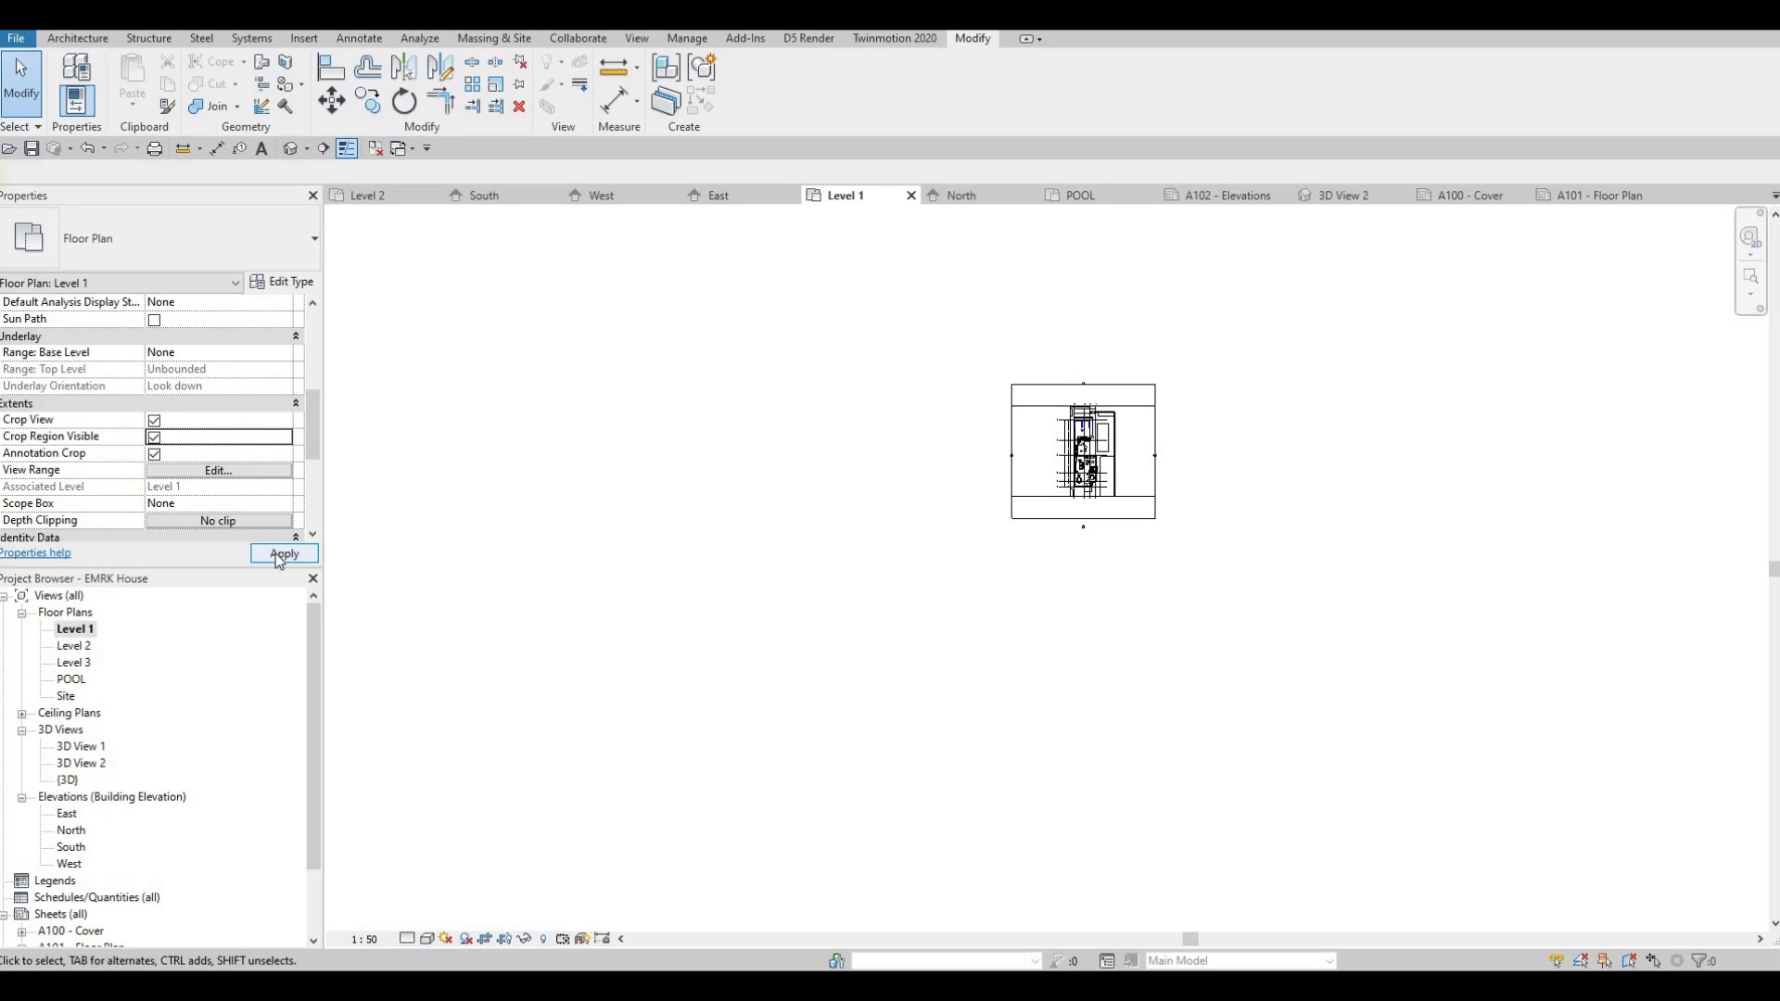
- Turn off Annotation Crop for Level 1 and pull all four sides of the crop region in toward the house plan
{"action": "scroll", "coordinate": [1045, 385], "scroll_direction": "up", "scroll_amount": 3}
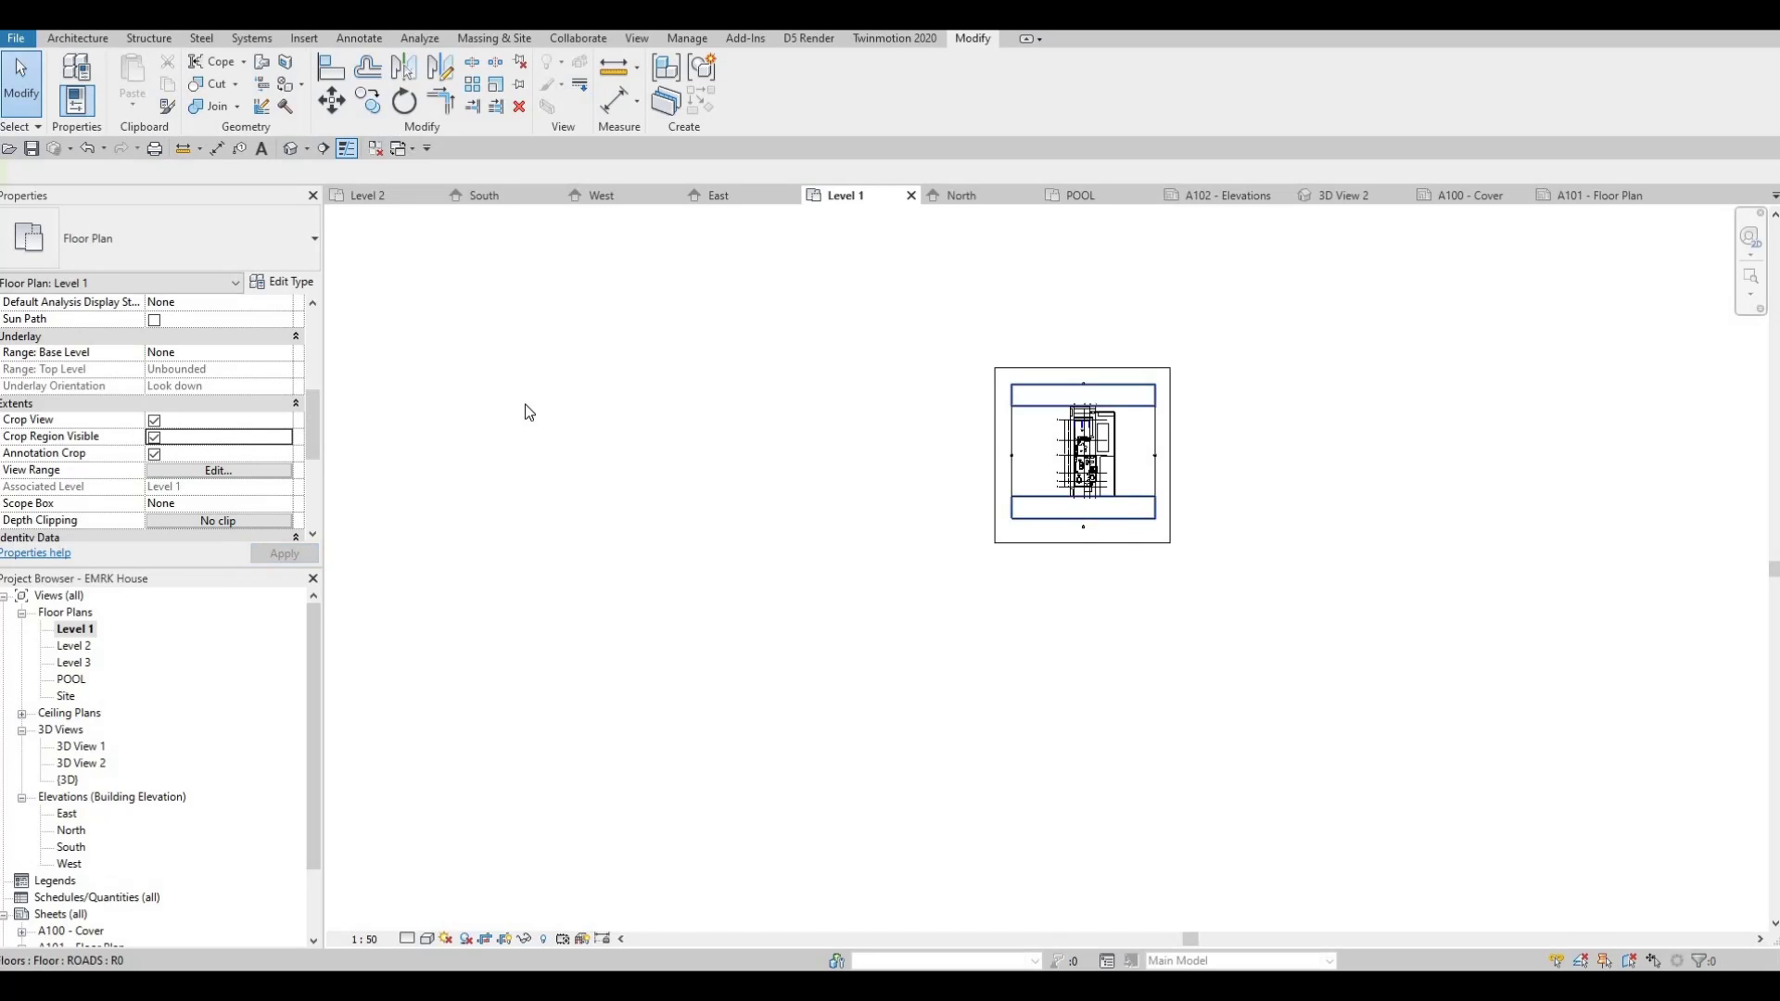
{"action": "left_click", "coordinate": [155, 454]}
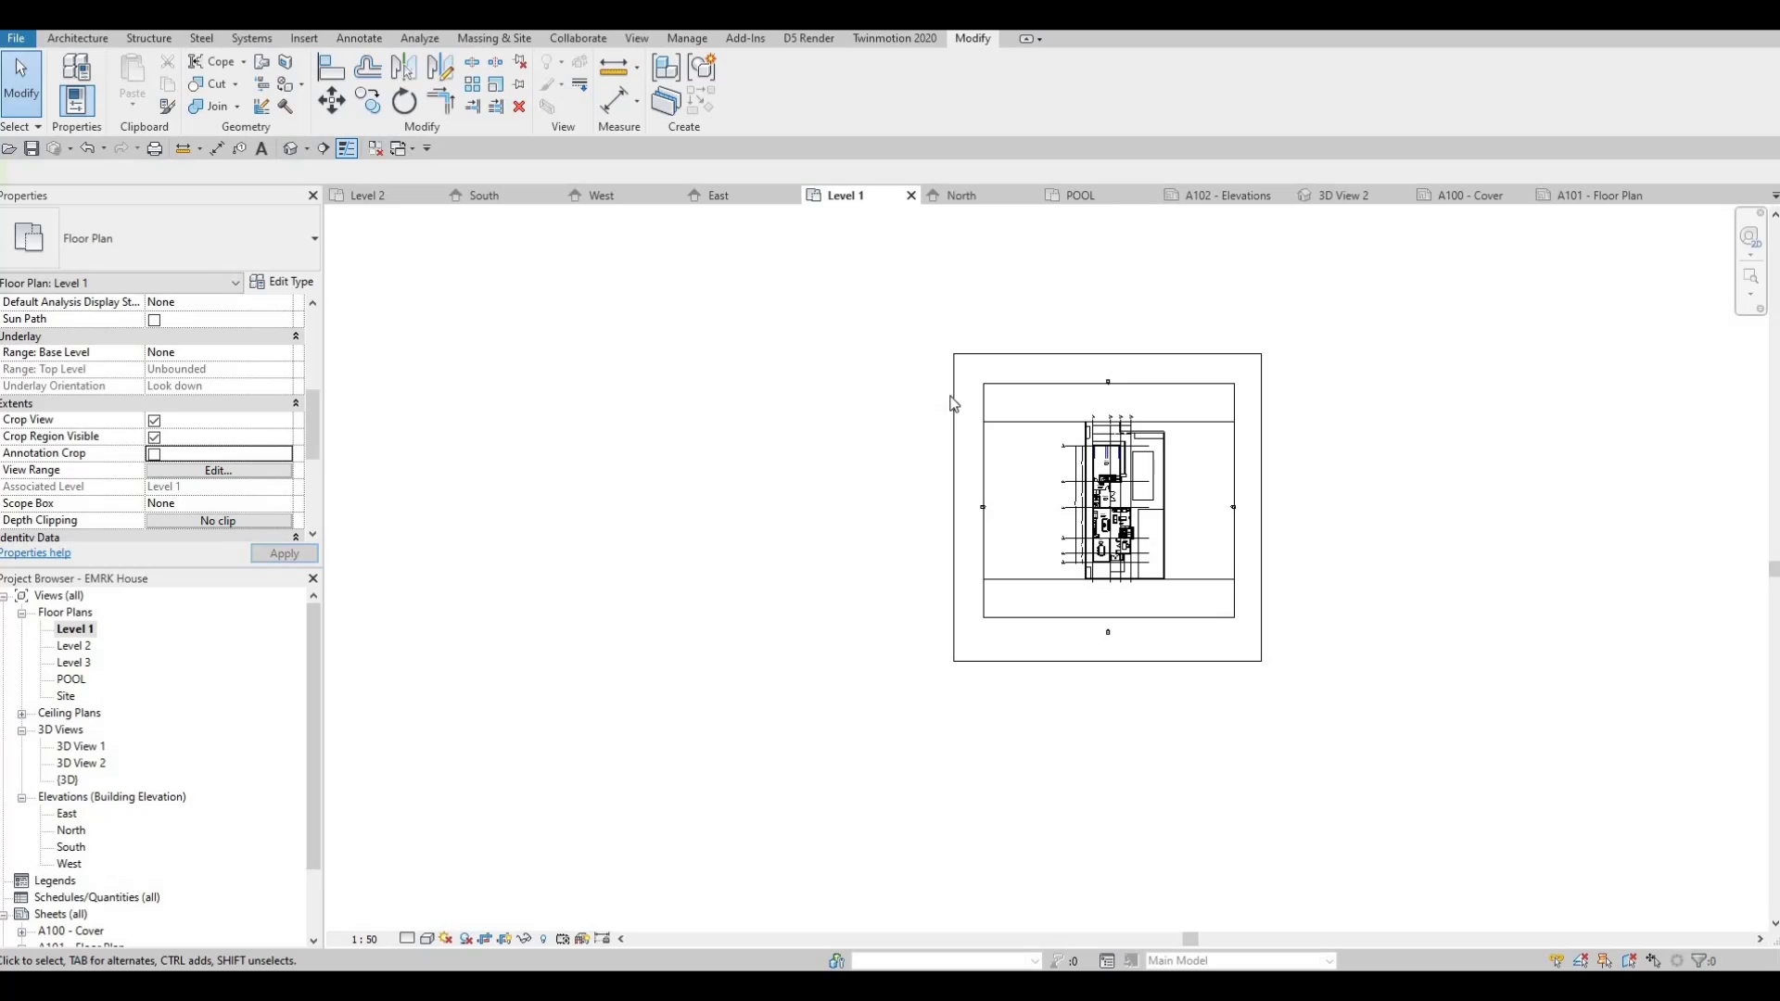
{"action": "left_click", "coordinate": [1101, 354]}
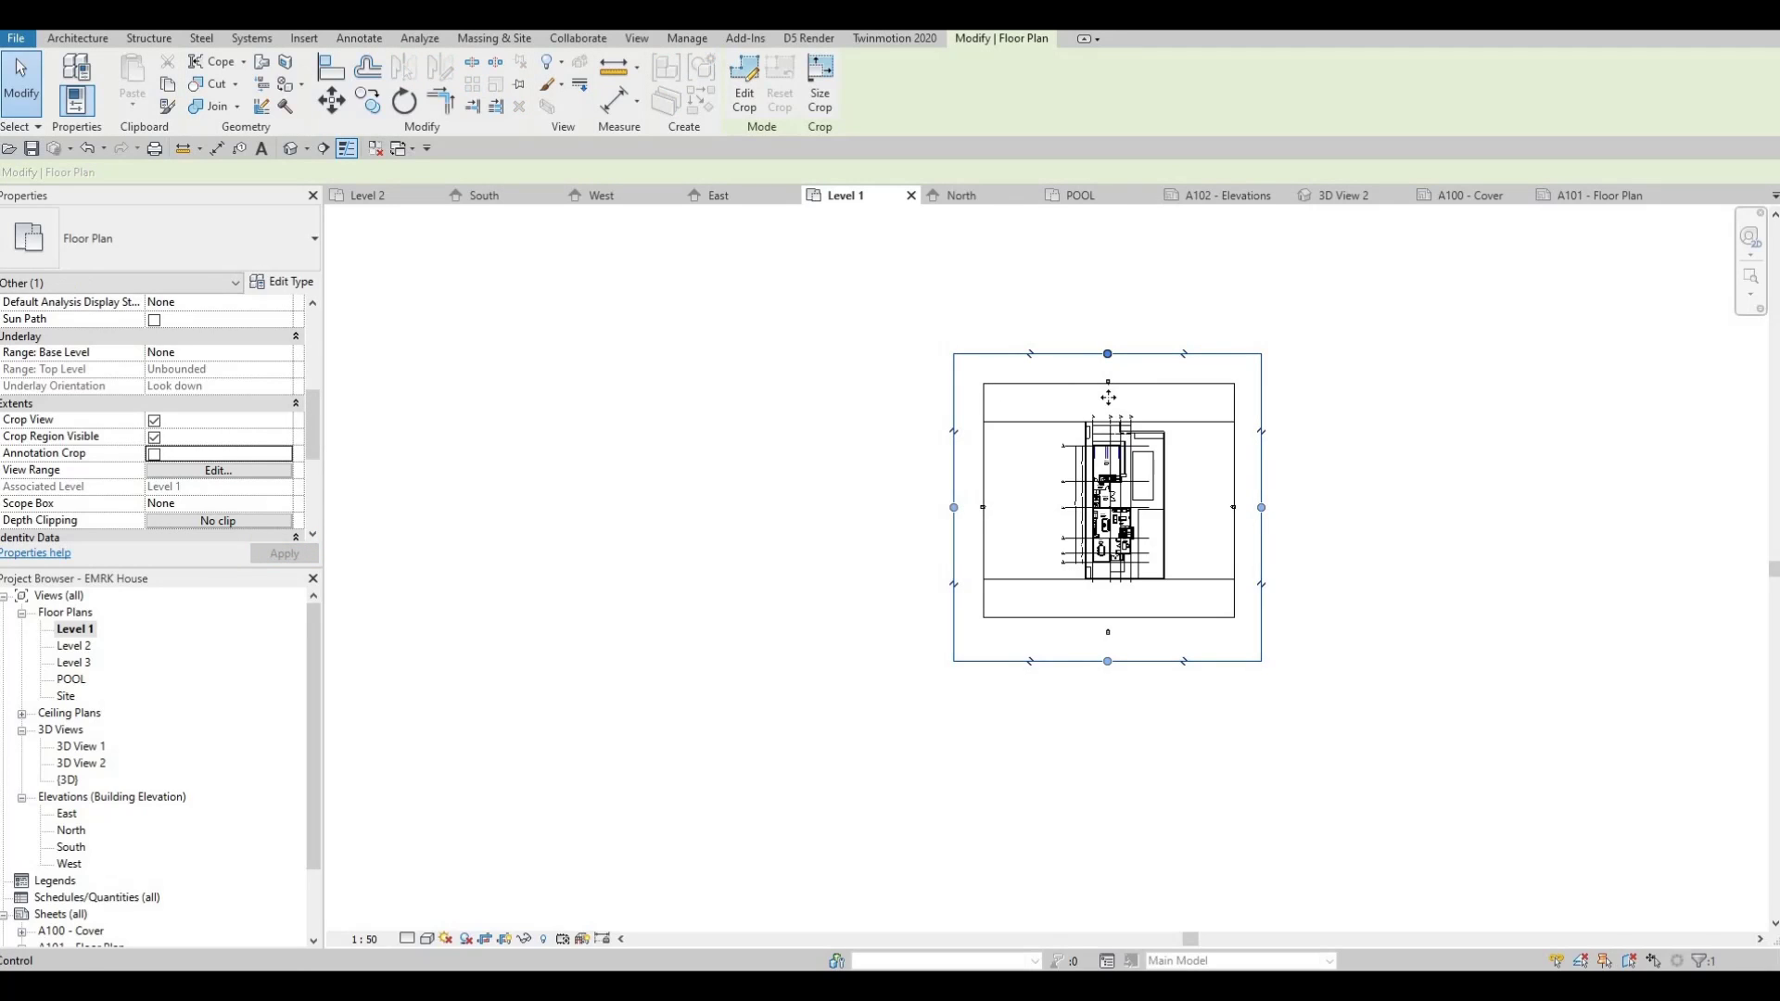
{"action": "left_click_drag", "start_coordinate": [1110, 408], "coordinate": [1110, 407]}
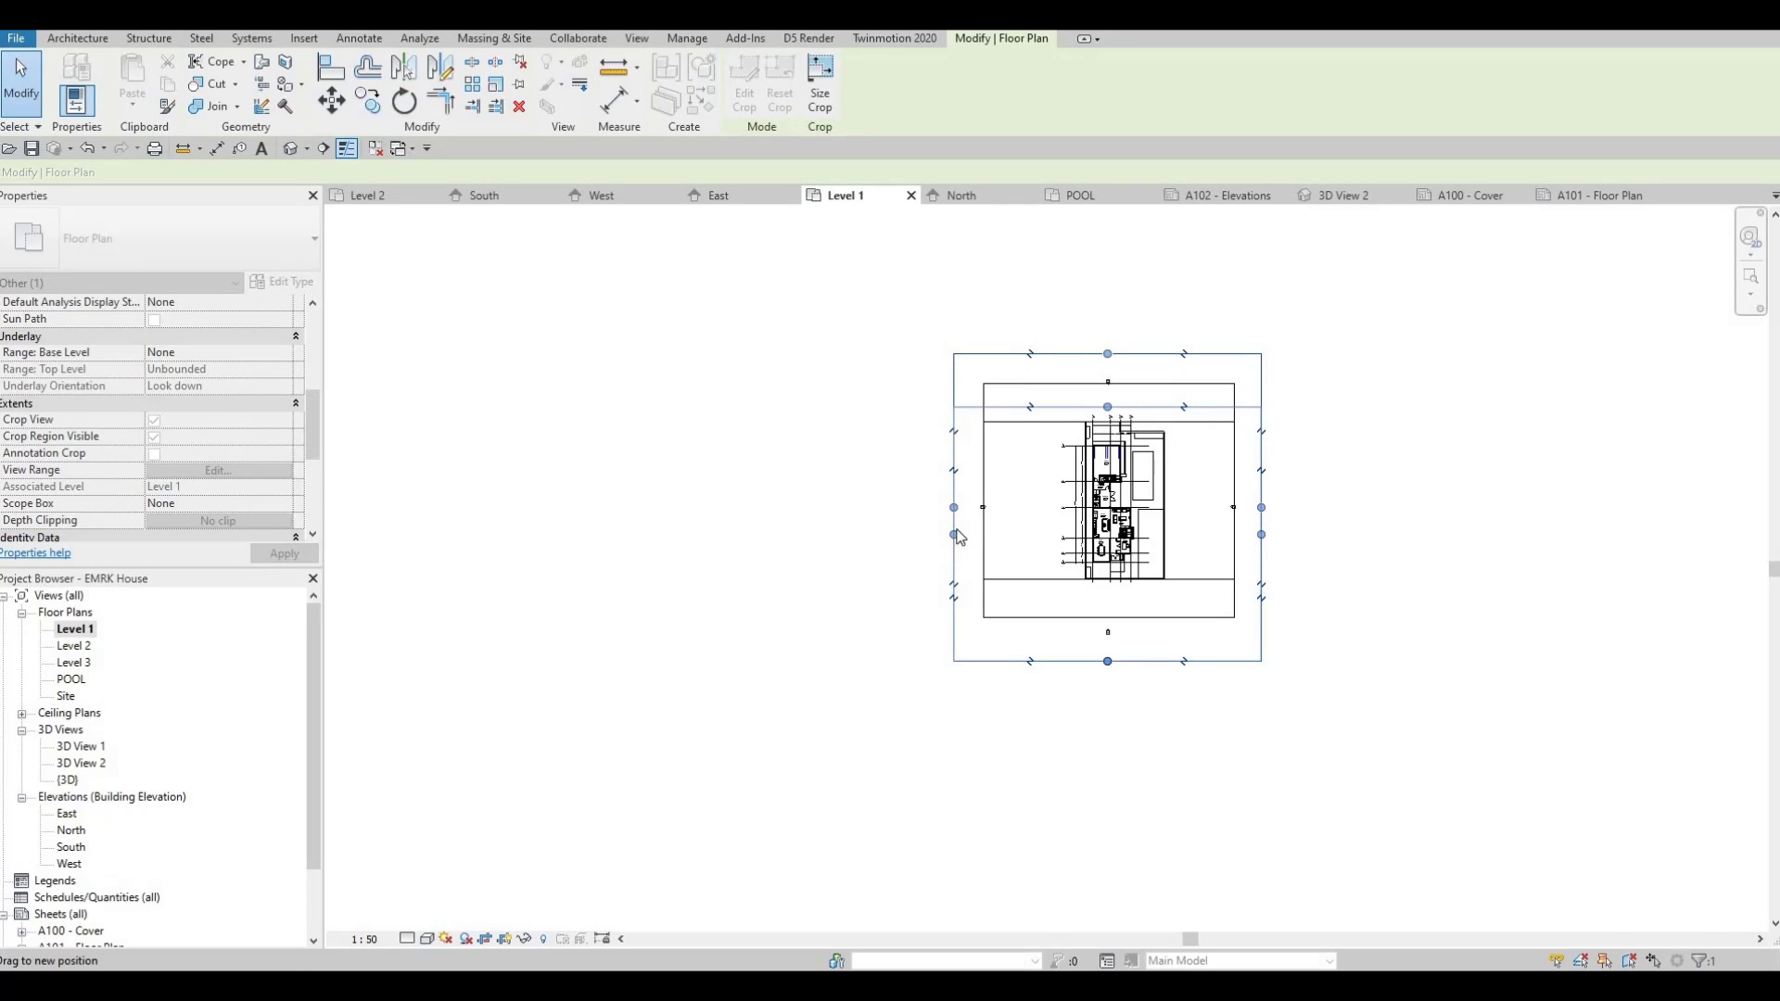
{"action": "left_click_drag", "start_coordinate": [955, 535], "coordinate": [1043, 521]}
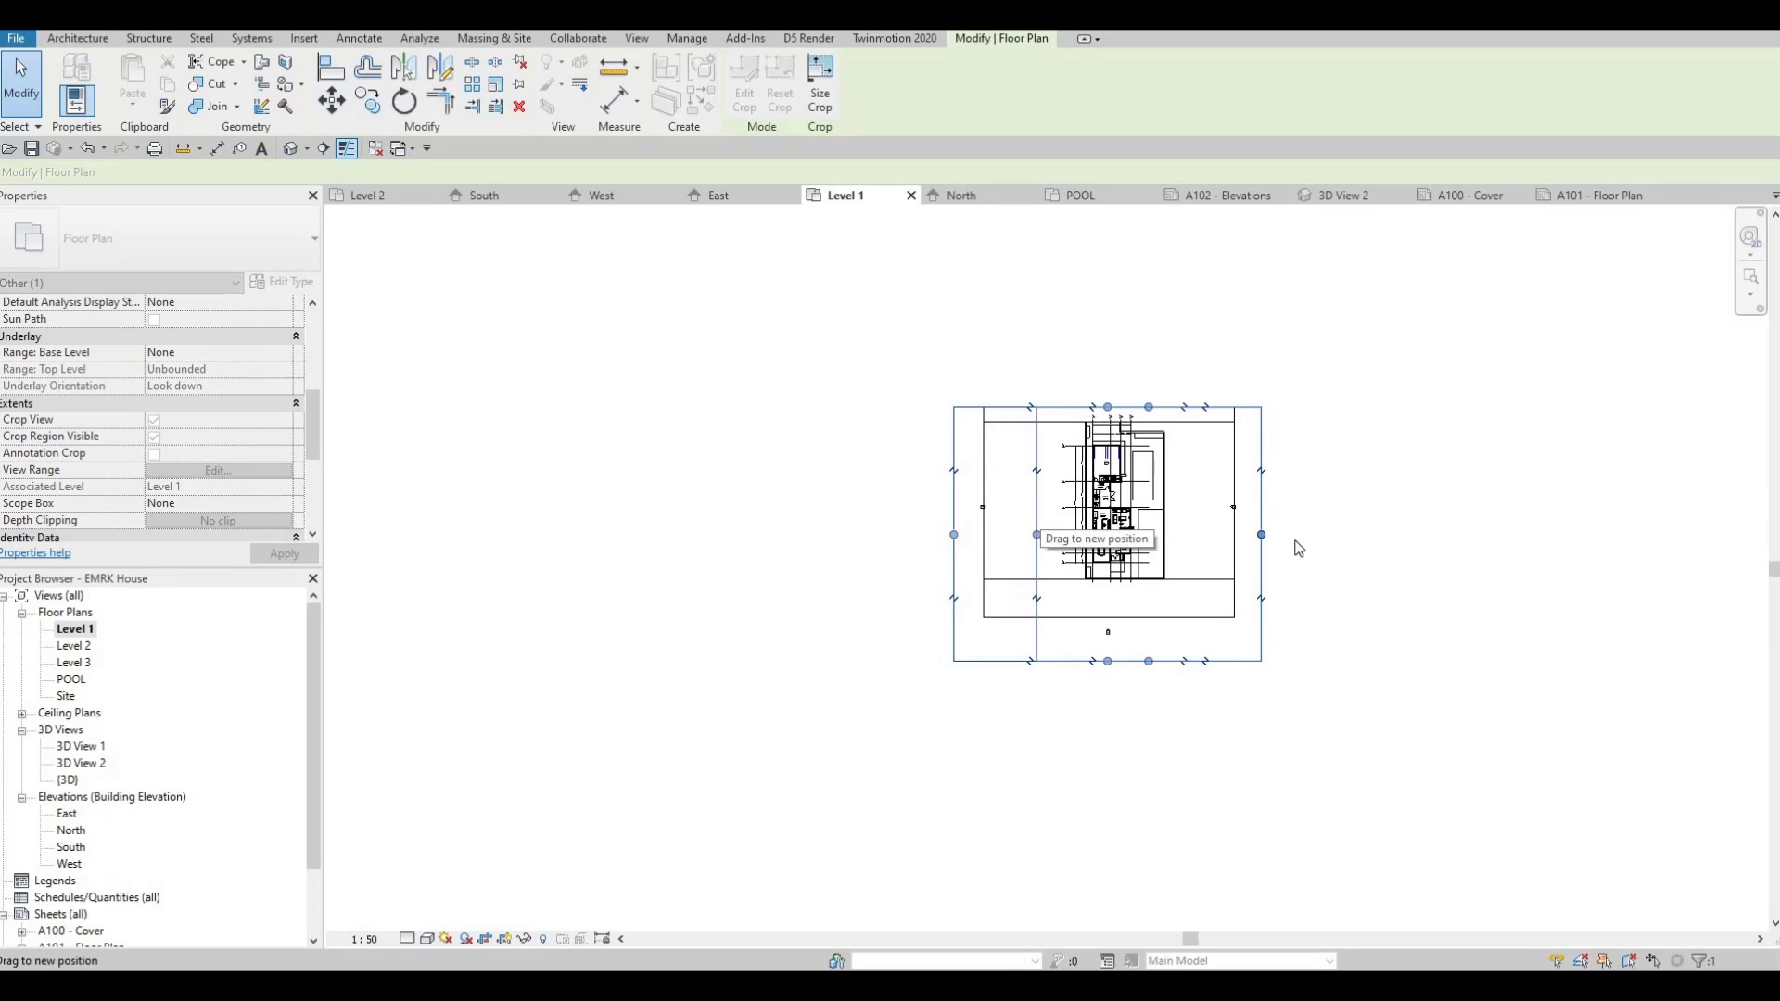
{"action": "left_click_drag", "start_coordinate": [1197, 530], "coordinate": [1196, 533]}
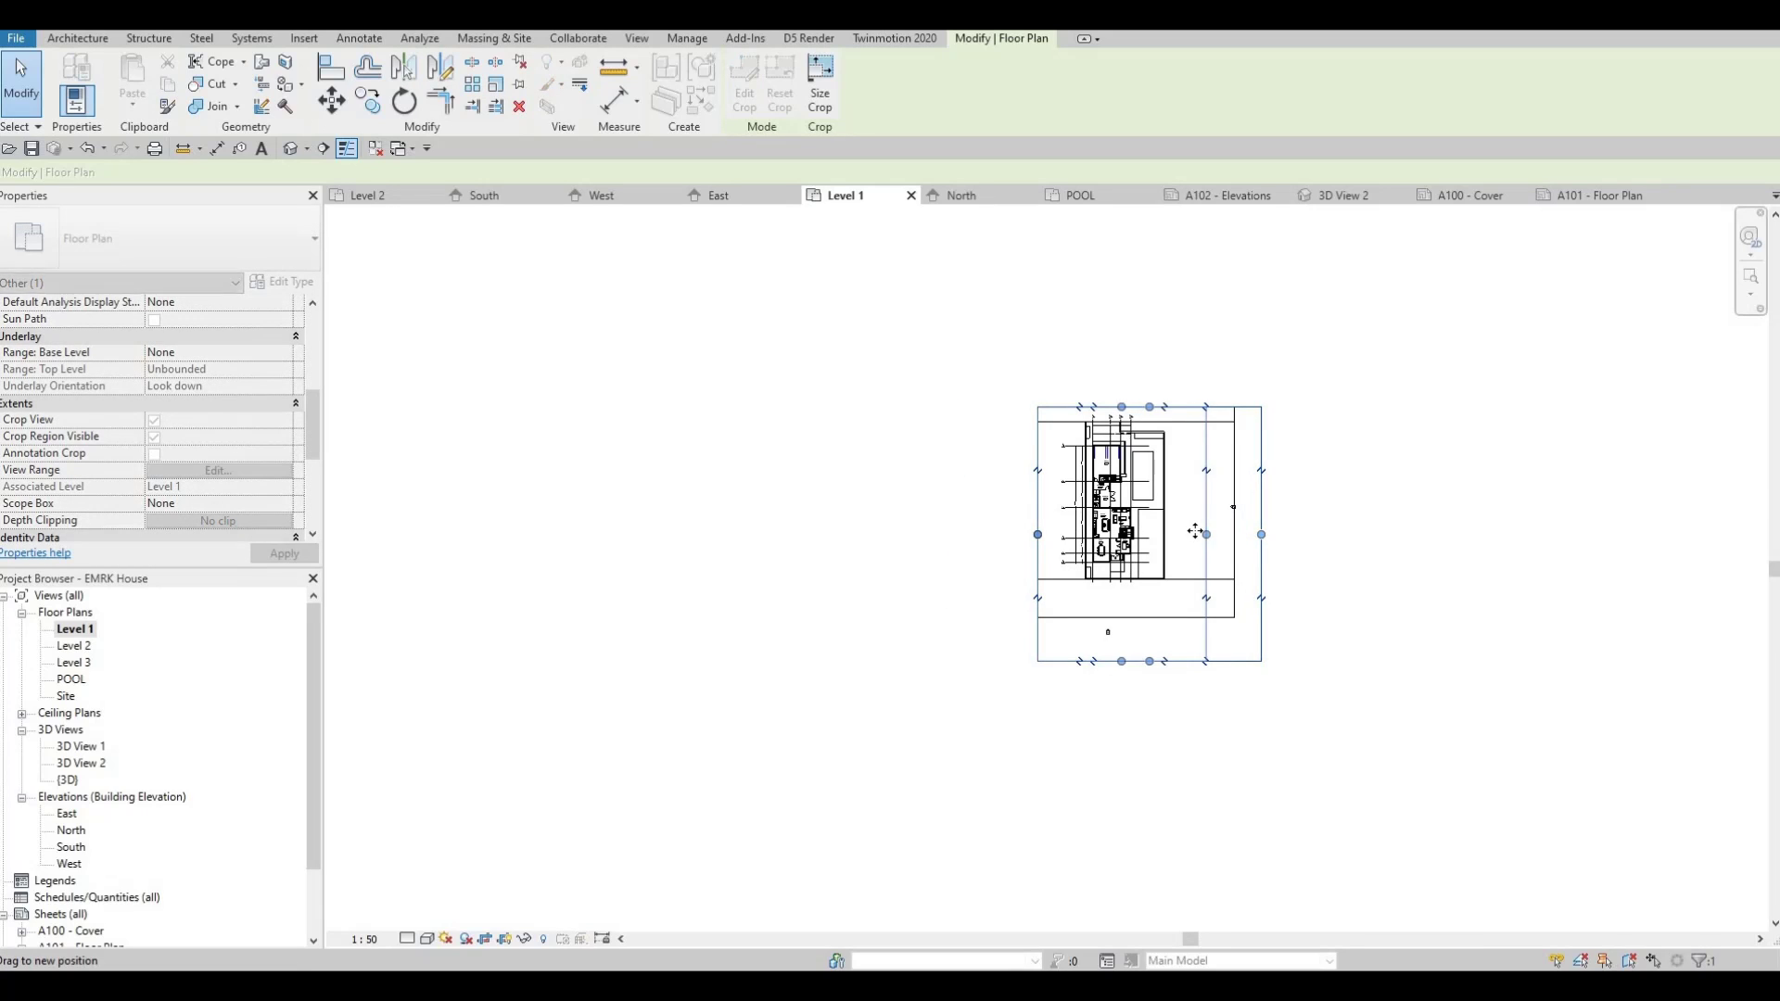
{"action": "scroll", "coordinate": [1119, 592], "scroll_direction": "up", "scroll_amount": 2}
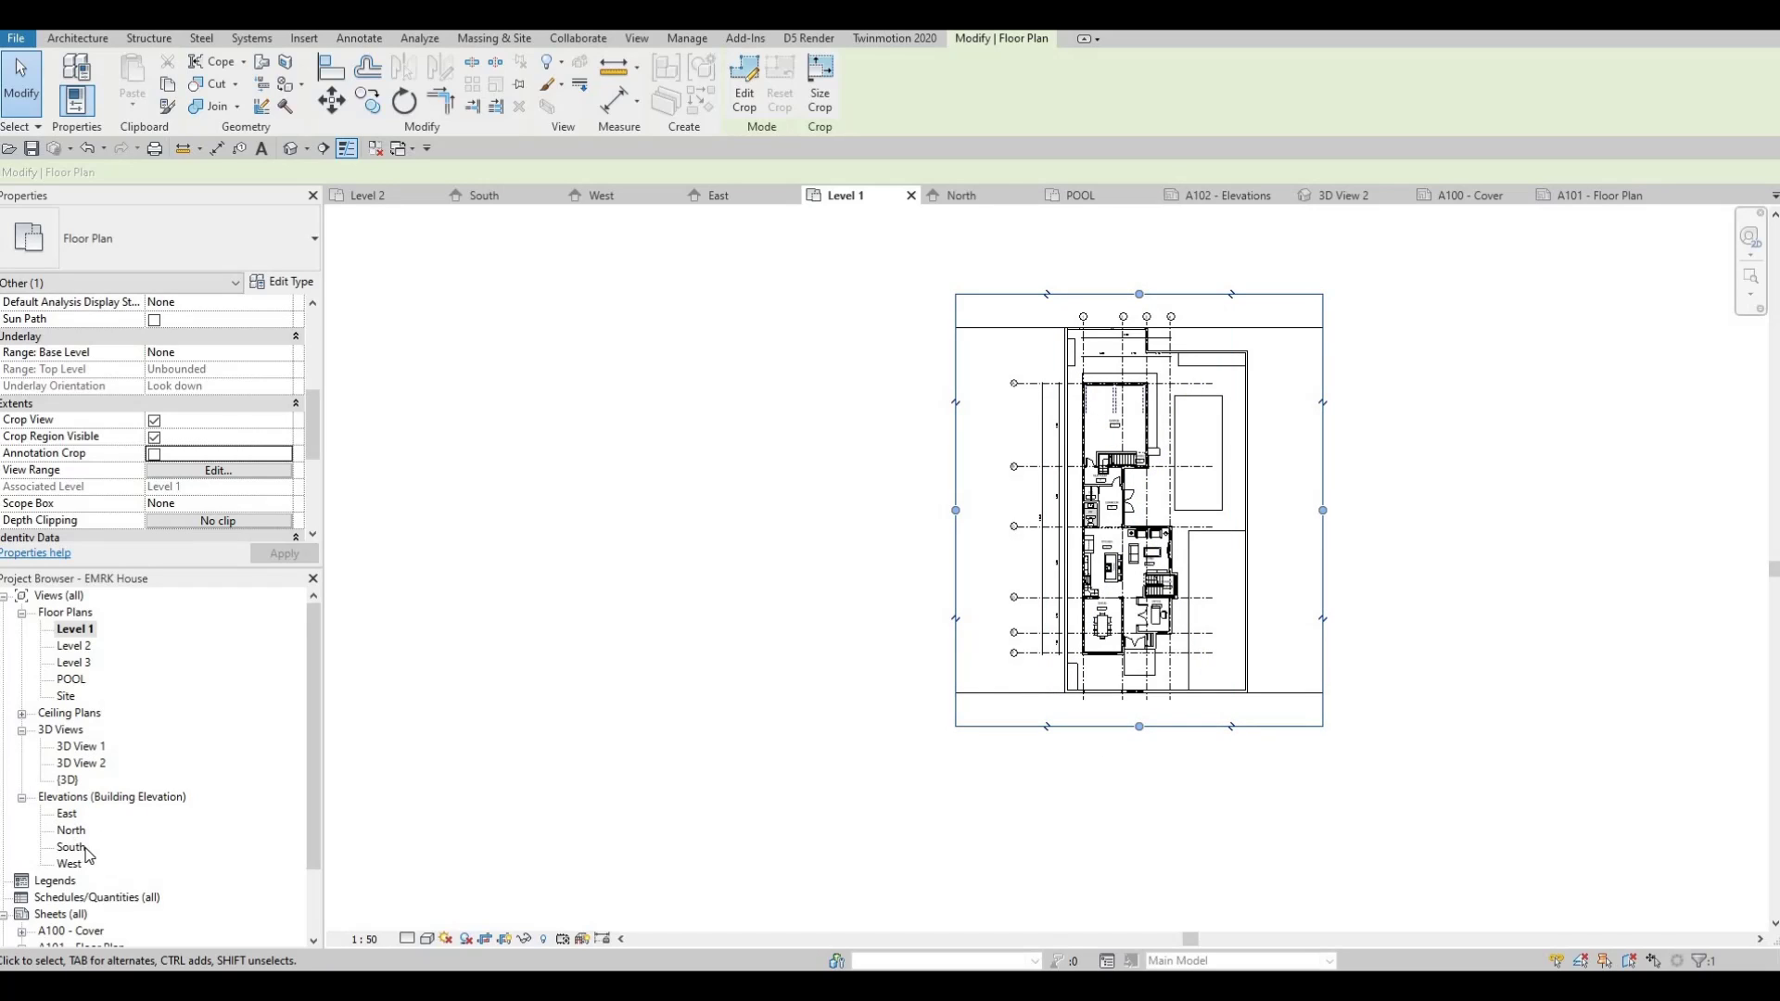
- Open the A101 - Floor Plan sheet with nothing selected
{"action": "scroll", "coordinate": [97, 904], "scroll_direction": "down", "scroll_amount": 1}
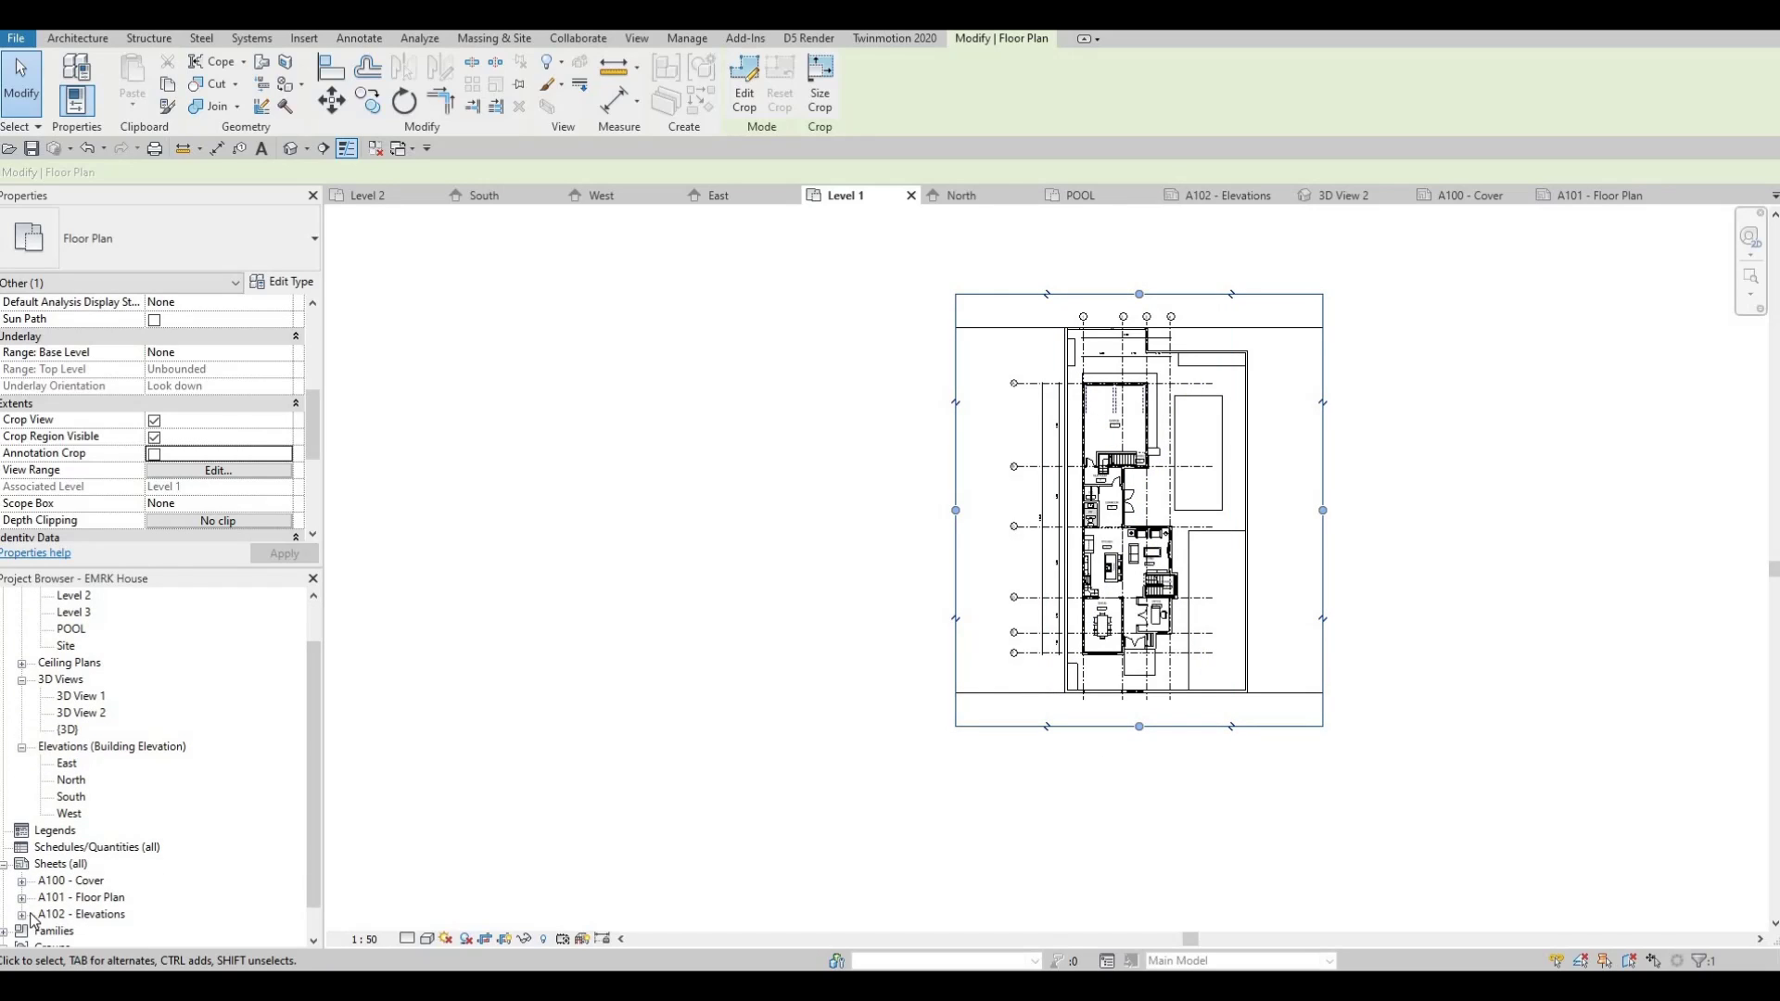
{"action": "double_click", "coordinate": [90, 898]}
{"action": "key", "text": "Escape"}
{"action": "key", "text": "Escape"}
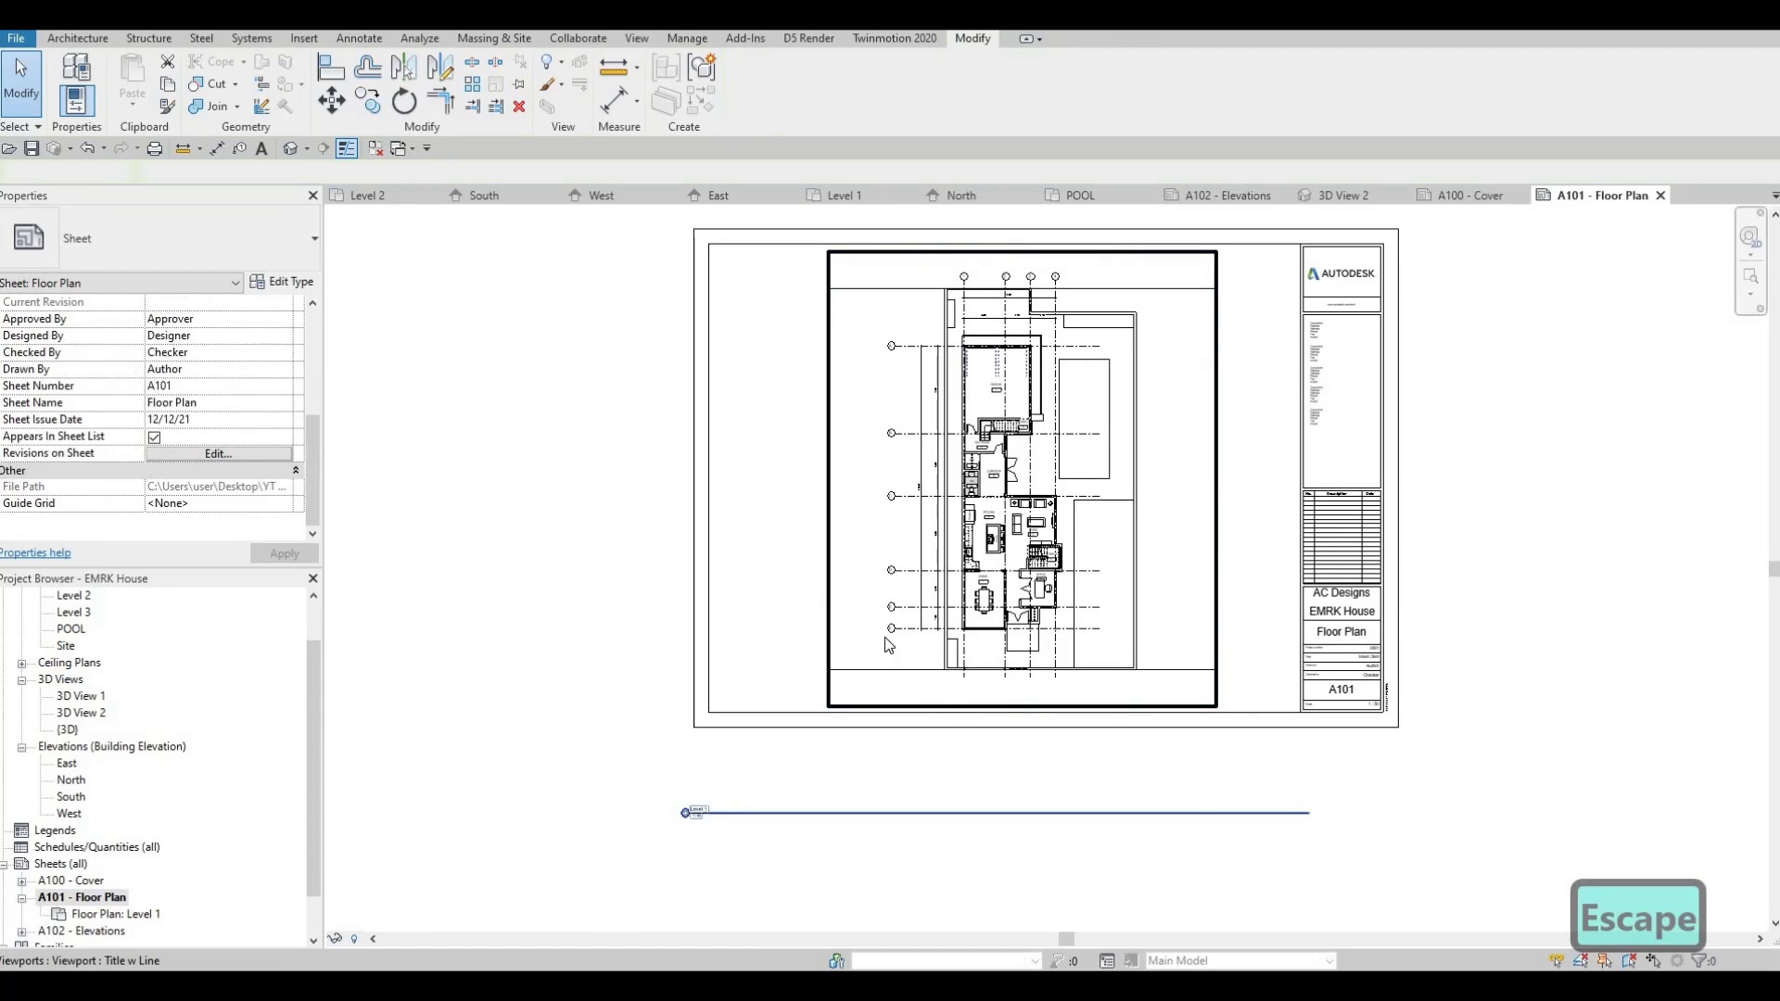
{"action": "scroll", "coordinate": [970, 489], "scroll_direction": "up", "scroll_amount": 2}
{"action": "middle_click_drag", "start_coordinate": [970, 489], "coordinate": [941, 515]}
{"action": "key", "text": "Escape"}
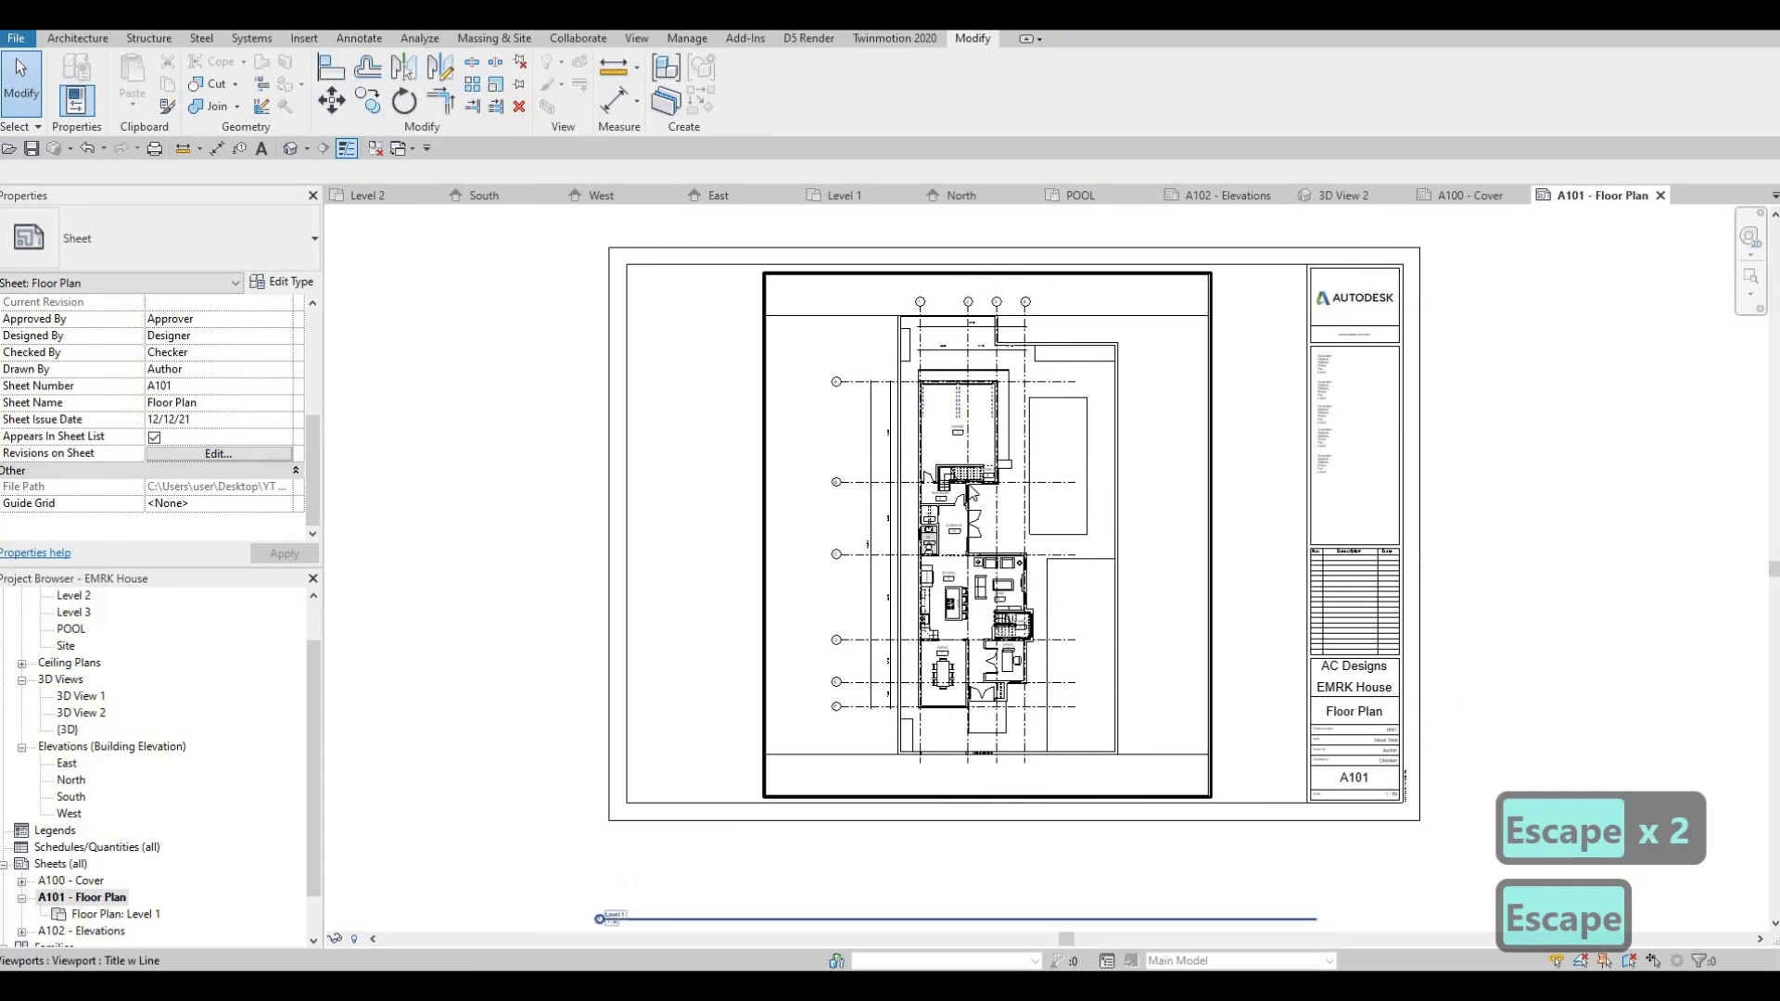
- Nudge the Level 1 viewport one increment left on the sheet, keeping its vertical position, and deselect it
{"action": "left_click", "coordinate": [968, 483]}
{"action": "key", "text": "Up"}
{"action": "key", "text": "Up"}
{"action": "key", "text": "Left"}
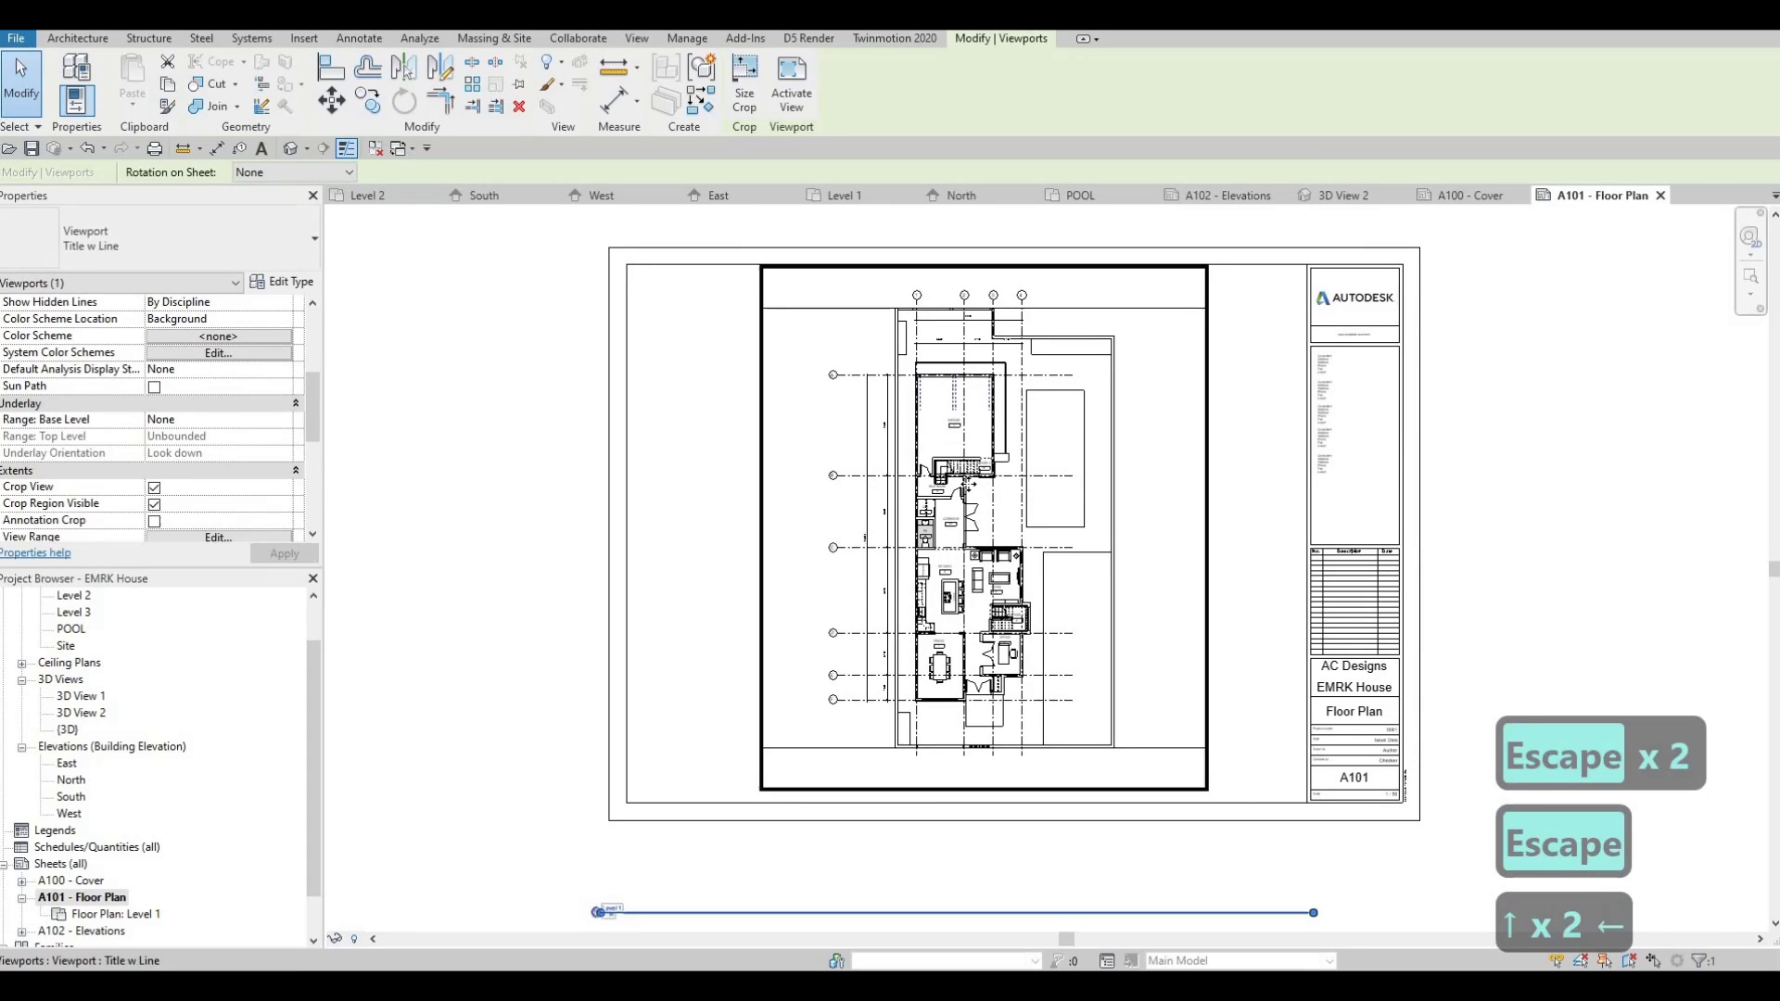
{"action": "key", "text": "Down"}
{"action": "key", "text": "Down"}
{"action": "key", "text": "Escape"}
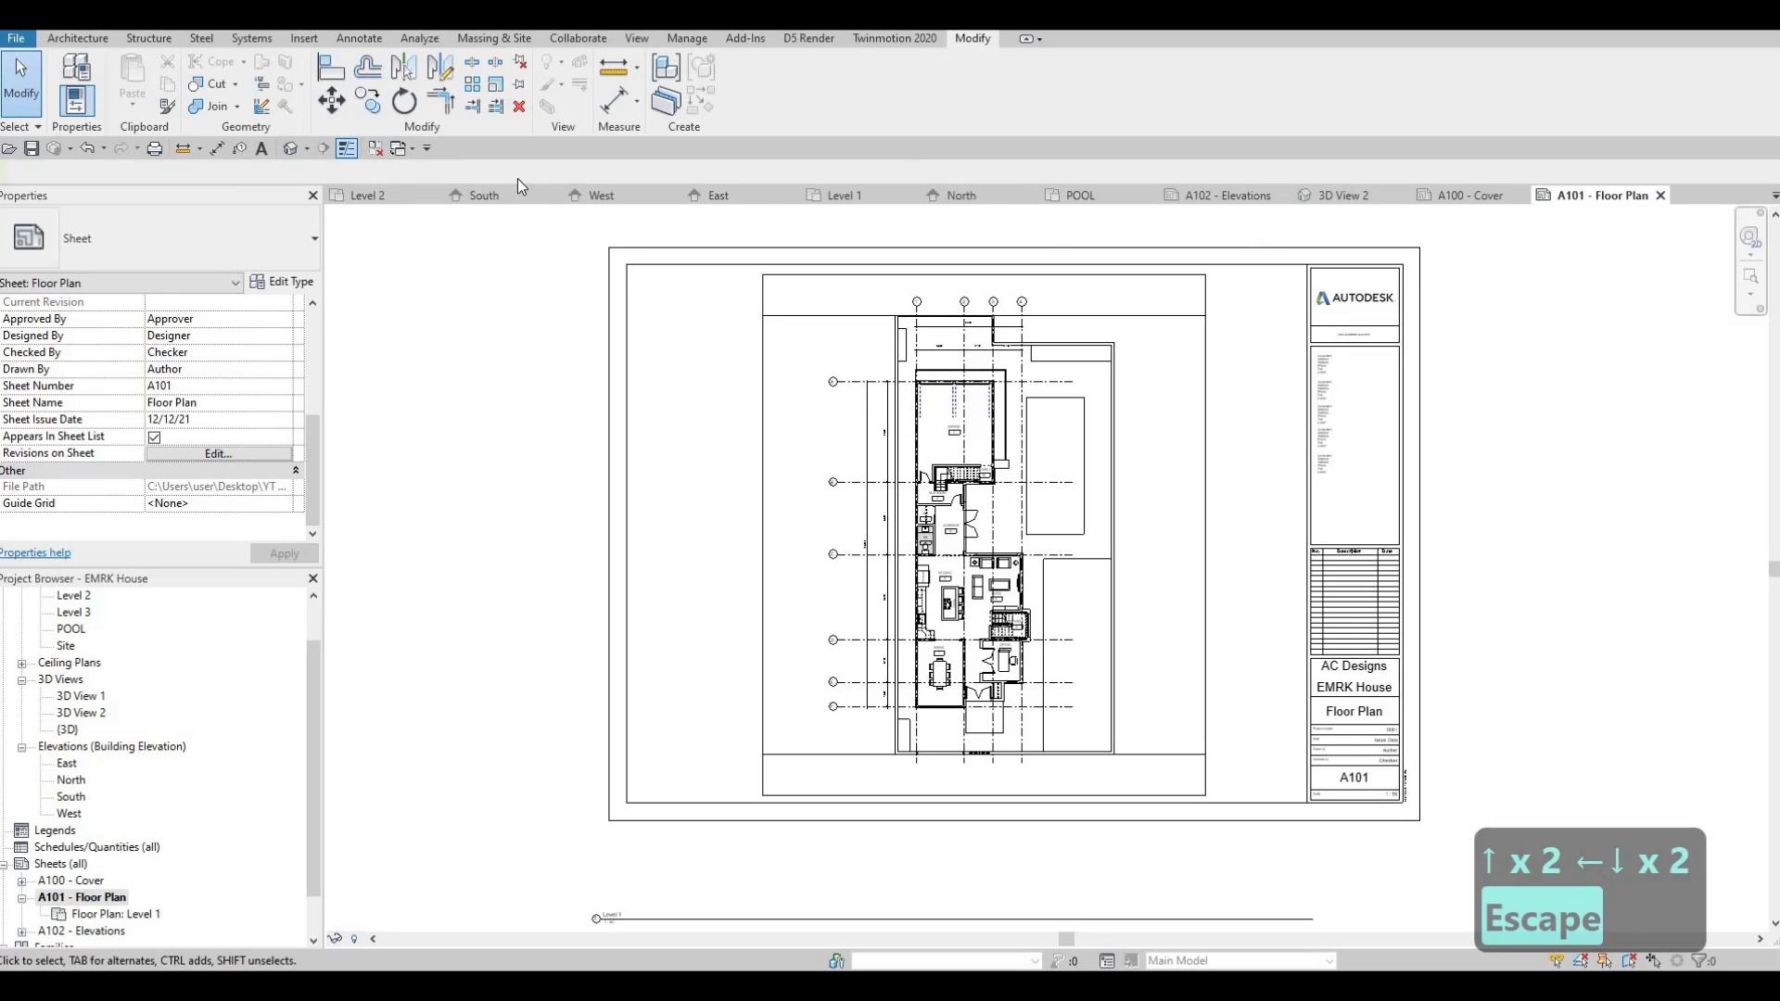
- Close all inactive views and reopen the Level 1 floor plan
{"action": "left_click", "coordinate": [376, 149]}
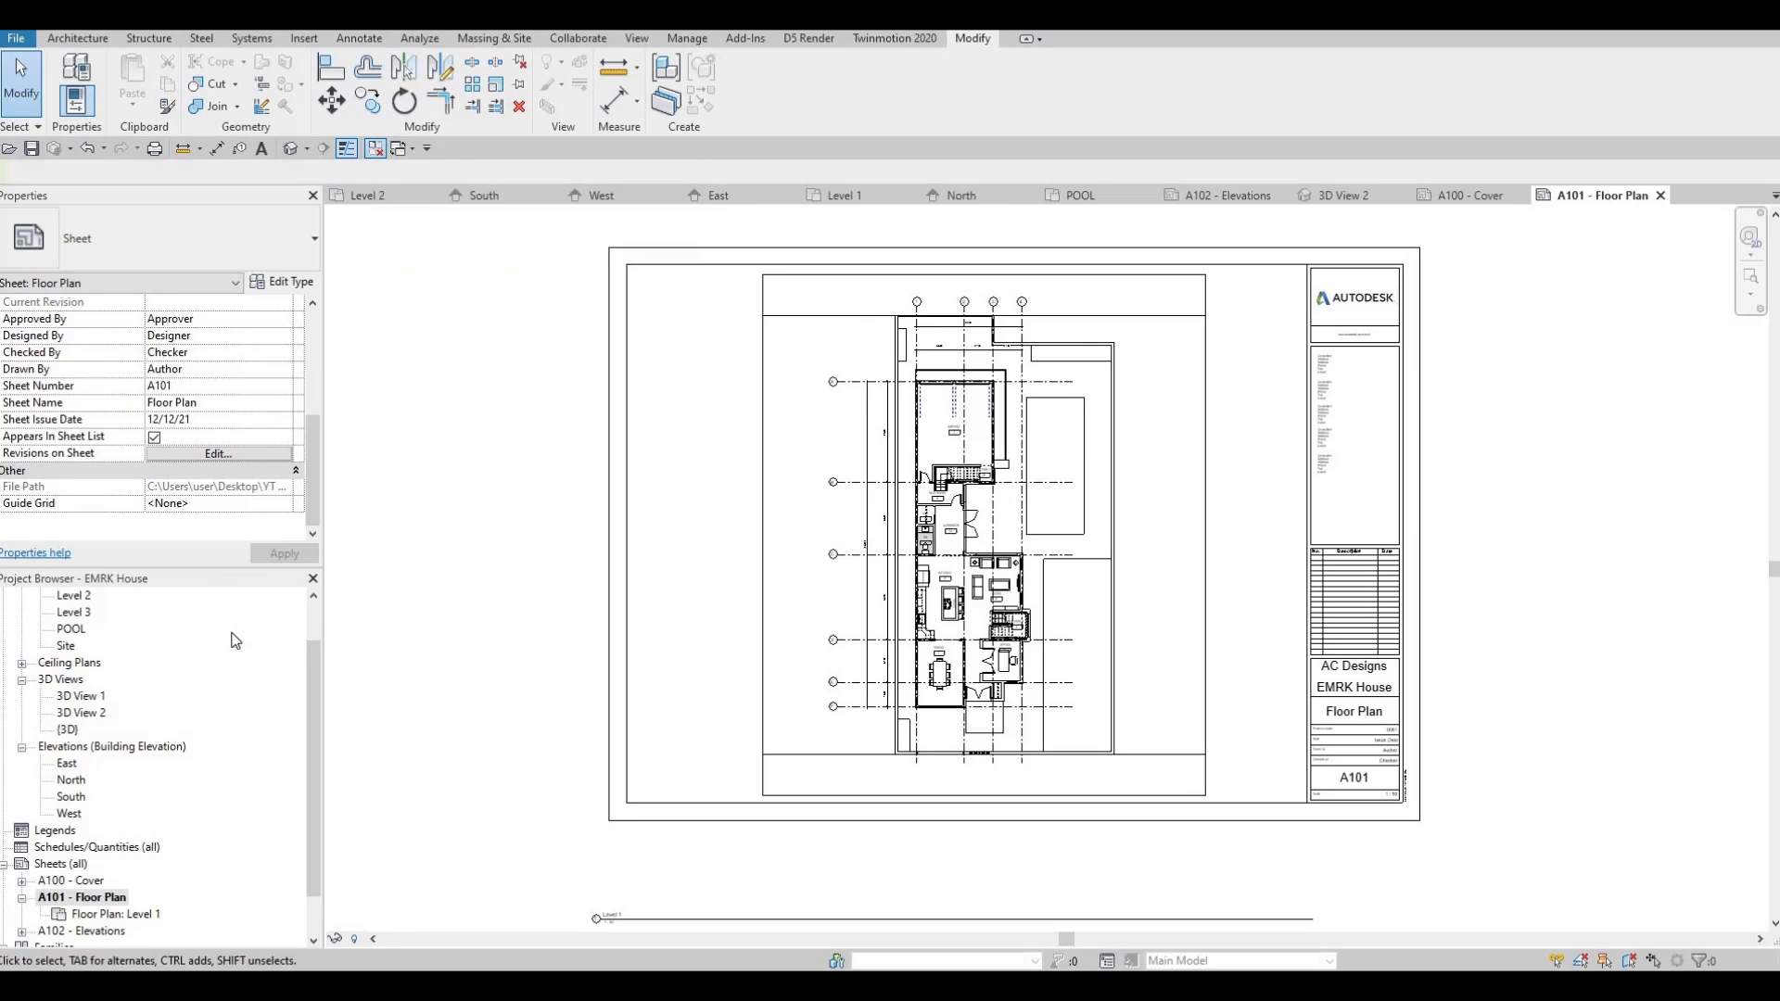
{"action": "scroll", "coordinate": [84, 640], "scroll_direction": "up", "scroll_amount": 1}
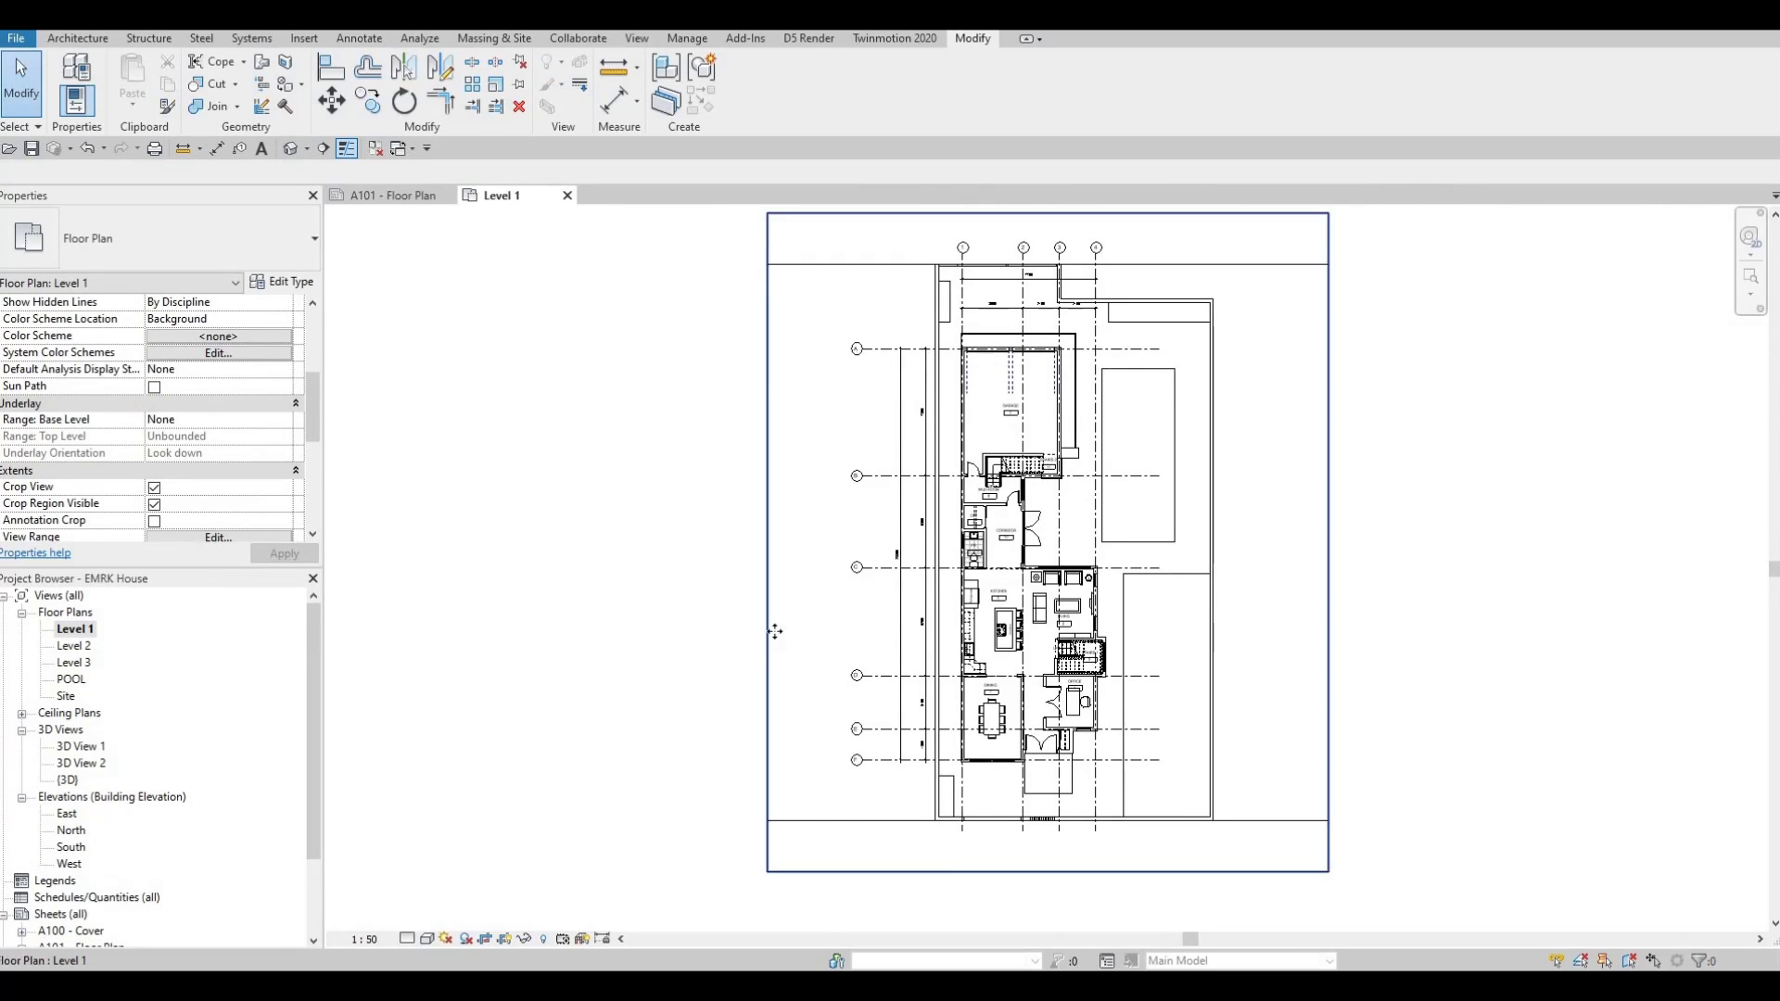
- Tighten the Level 1 crop region on all four sides around the site and grid bubbles, and turn off Crop Region Visible
{"action": "left_click", "coordinate": [1025, 868]}
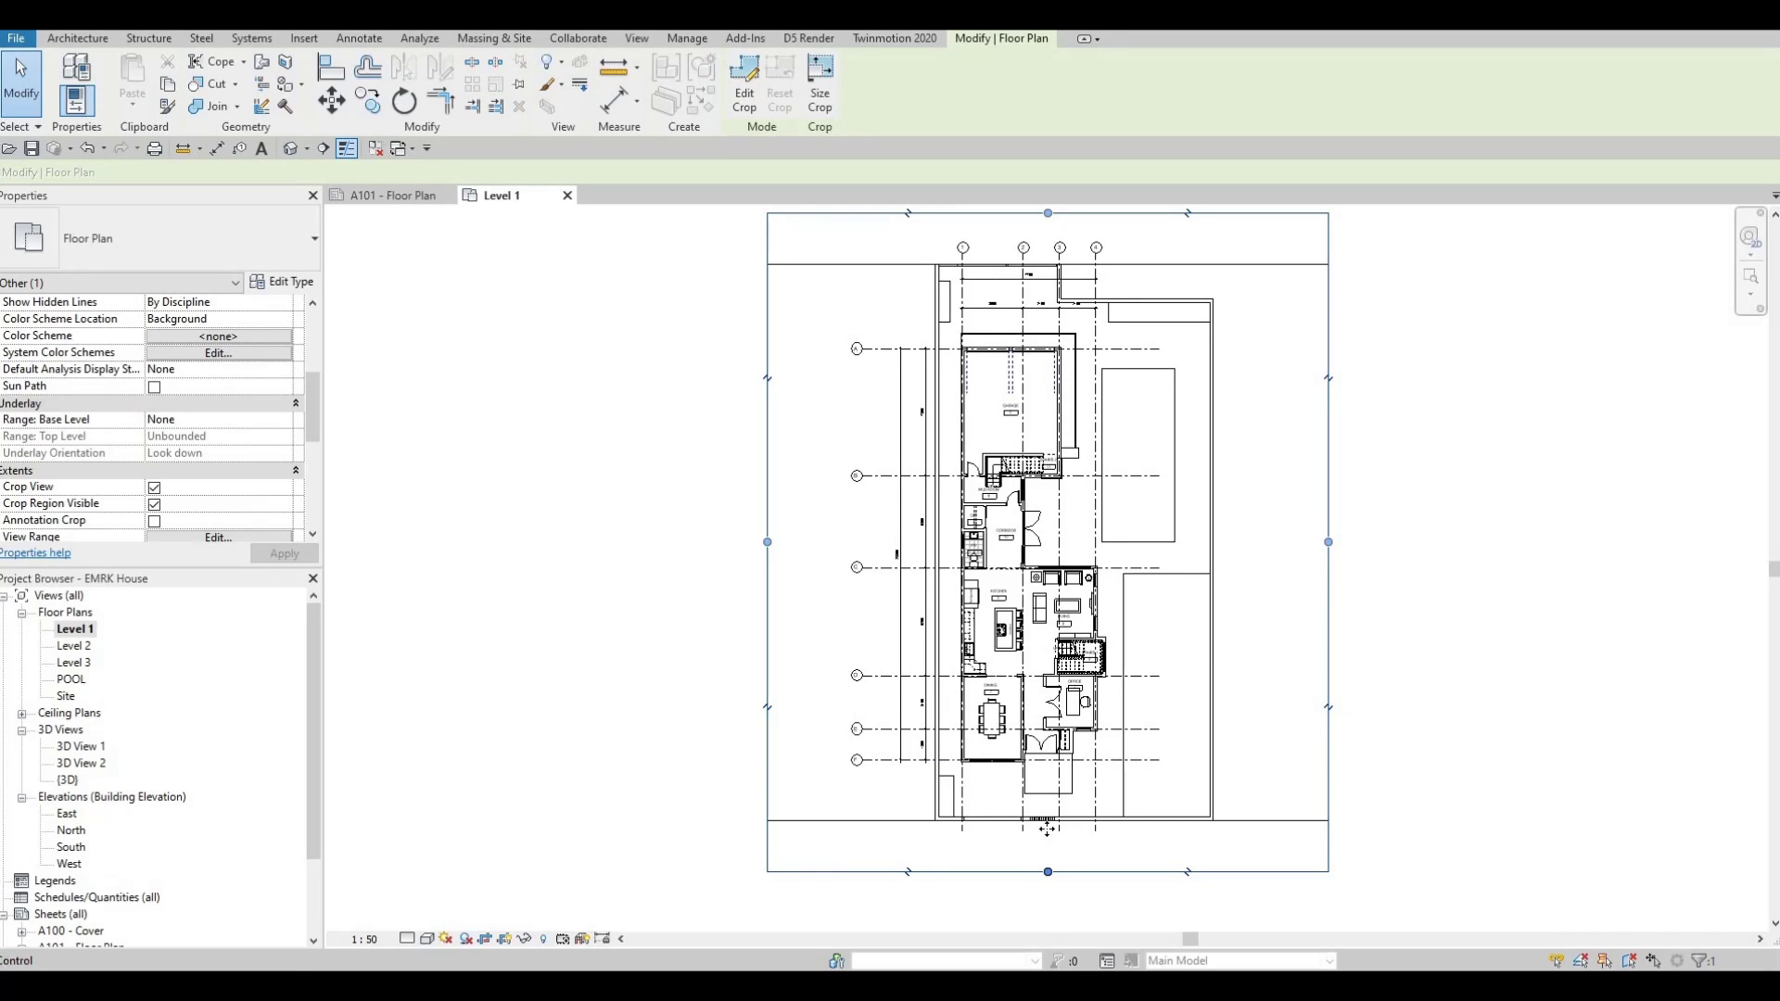
{"action": "left_click_drag", "start_coordinate": [1046, 825], "coordinate": [1047, 824]}
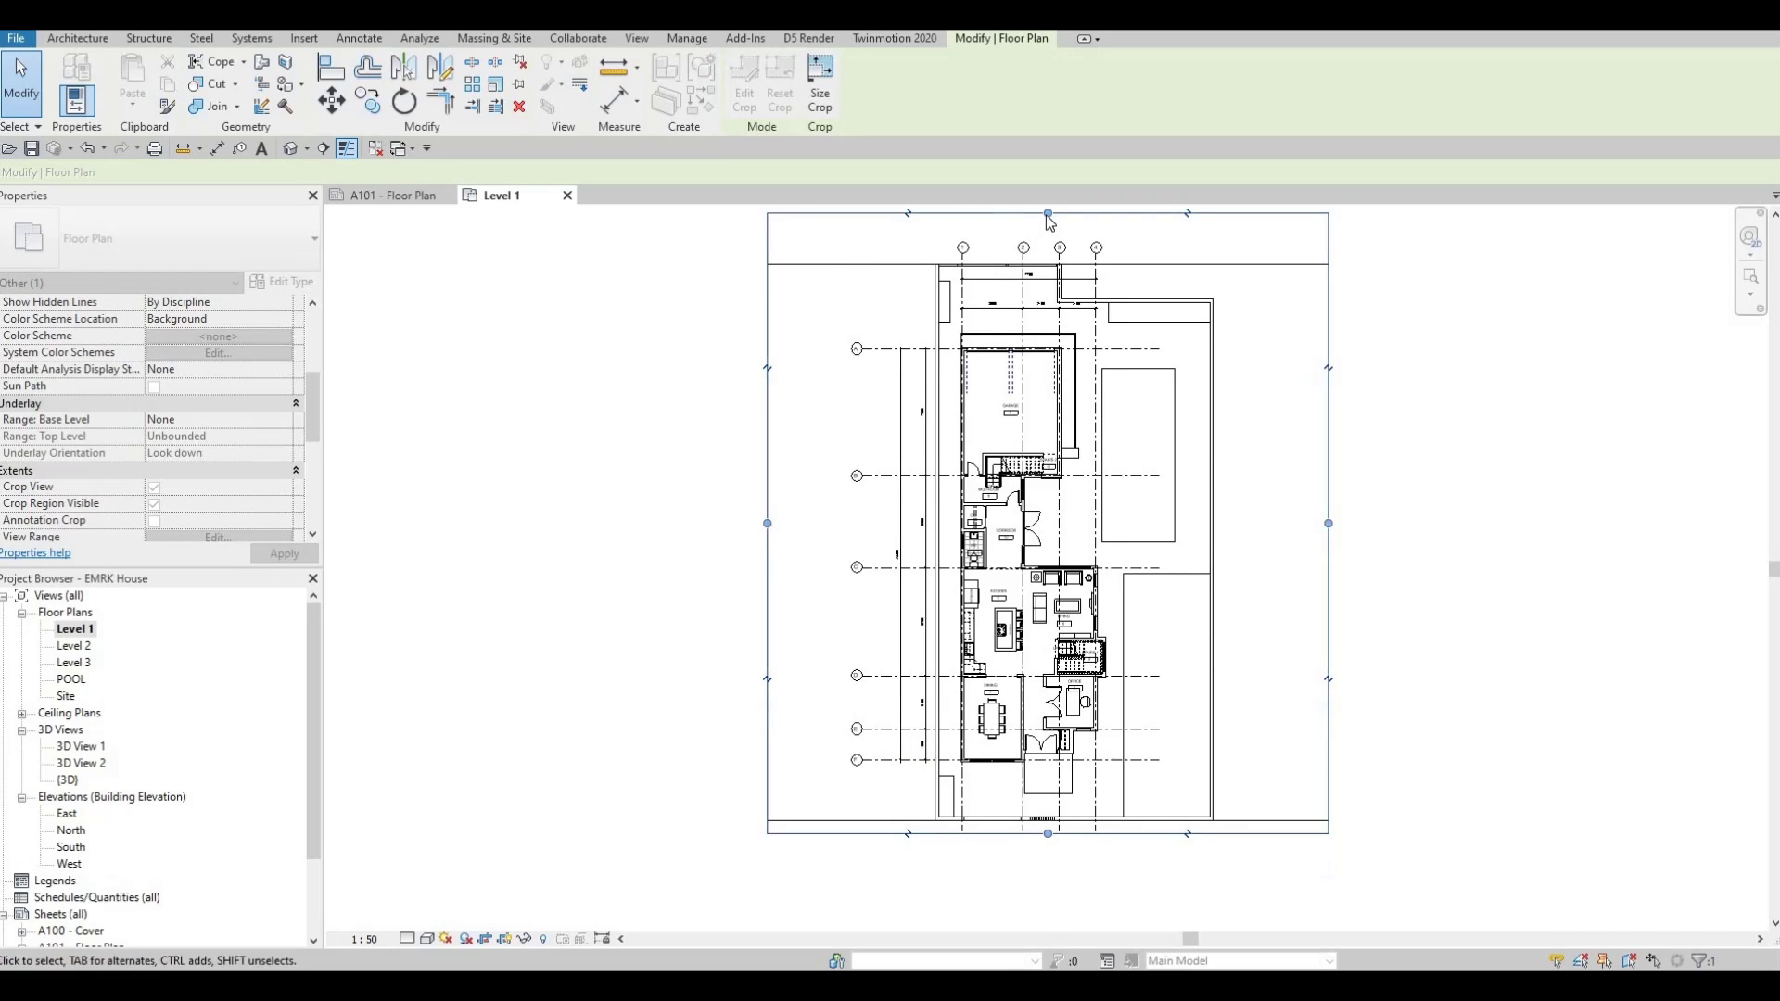
{"action": "left_click_drag", "start_coordinate": [1048, 214], "coordinate": [1045, 238]}
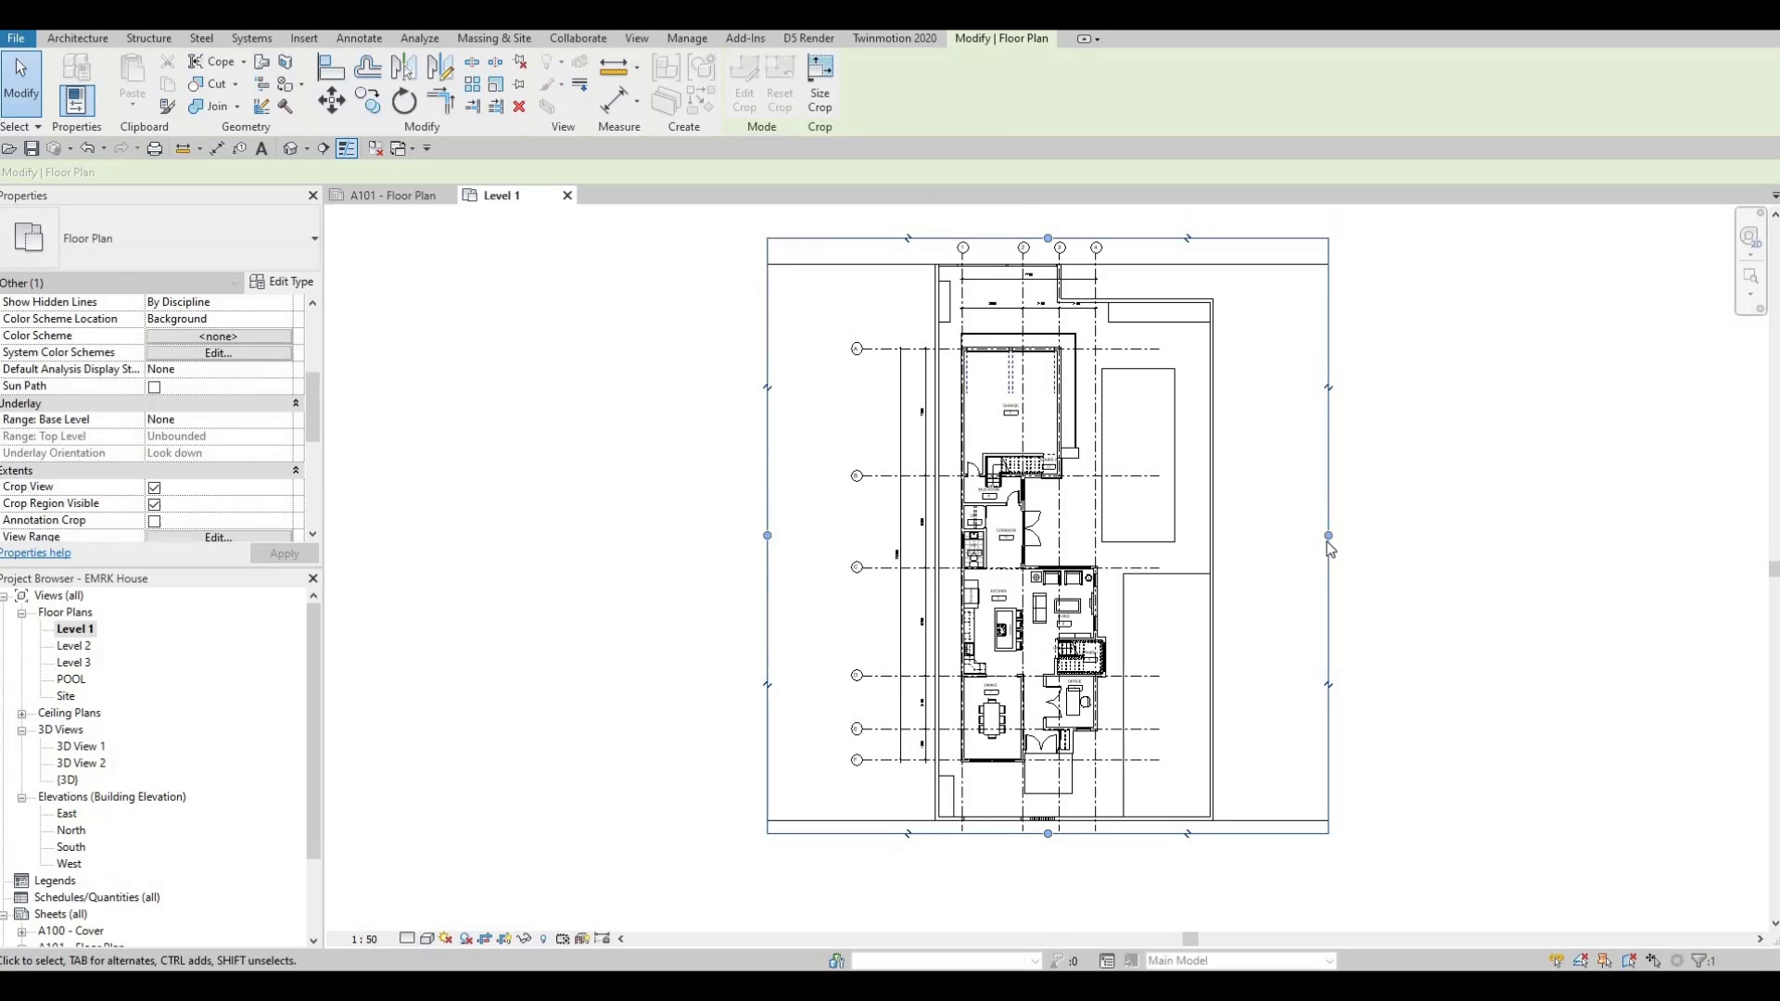
{"action": "left_click_drag", "start_coordinate": [1328, 535], "coordinate": [1295, 535]}
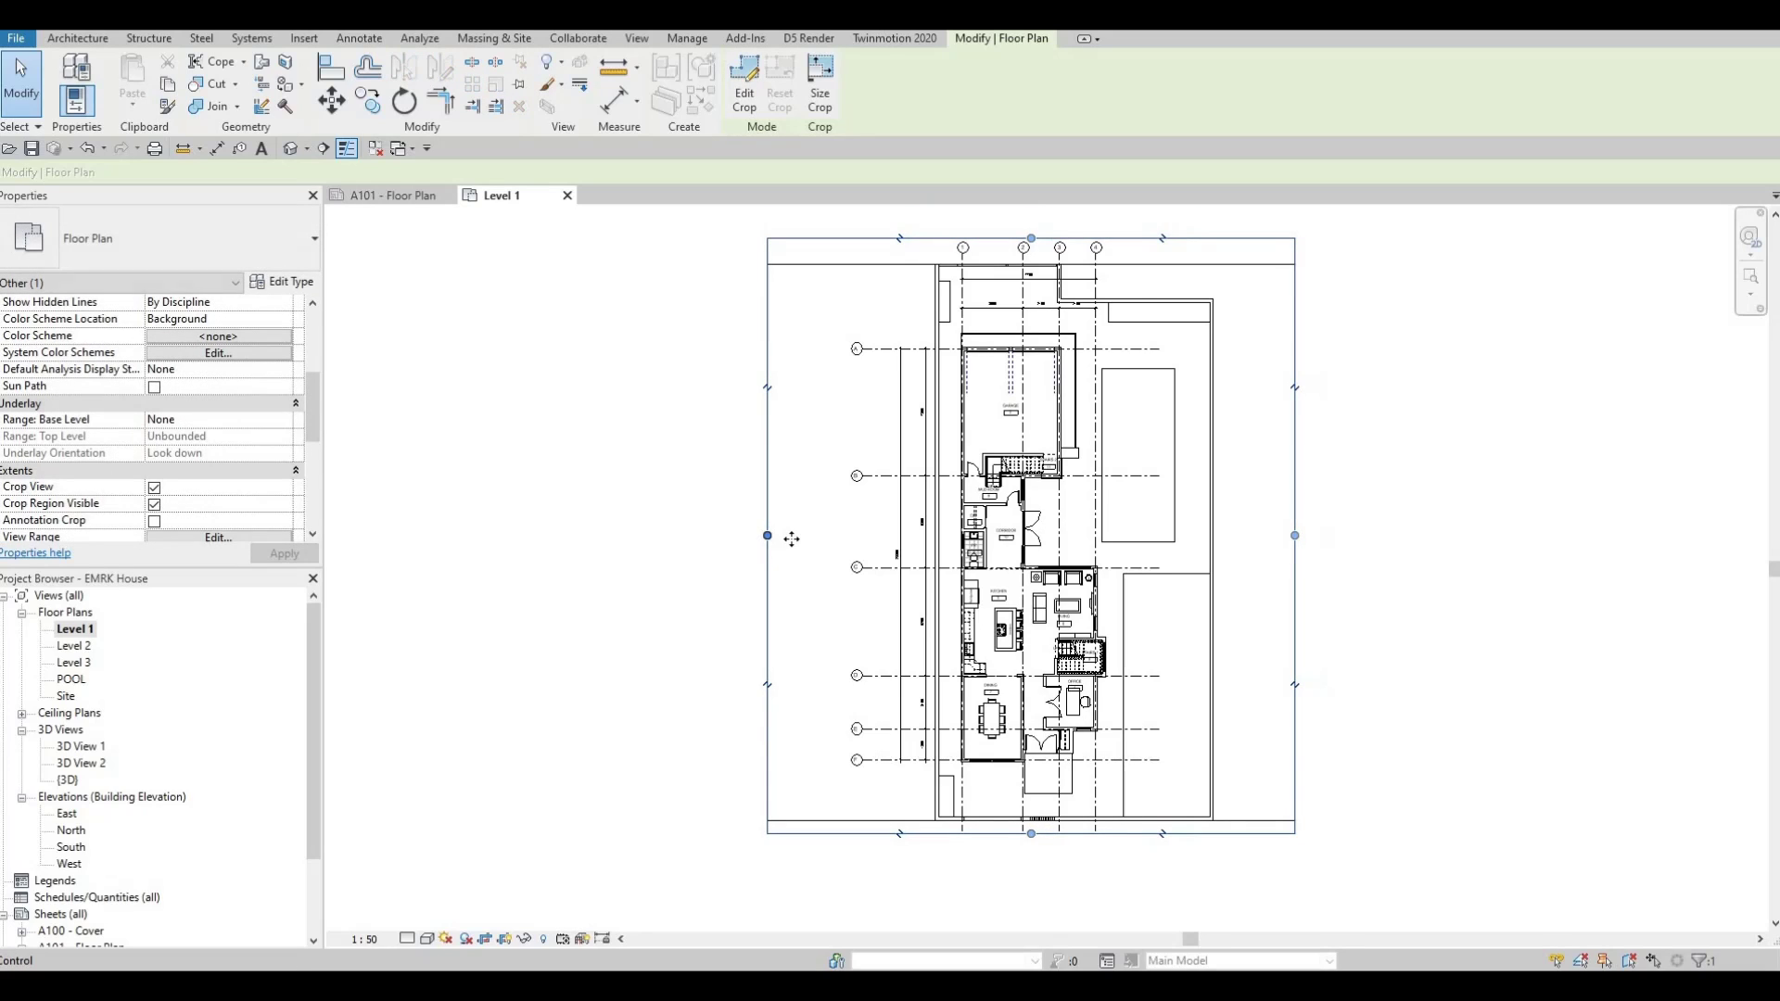
{"action": "left_click_drag", "start_coordinate": [795, 543], "coordinate": [793, 544]}
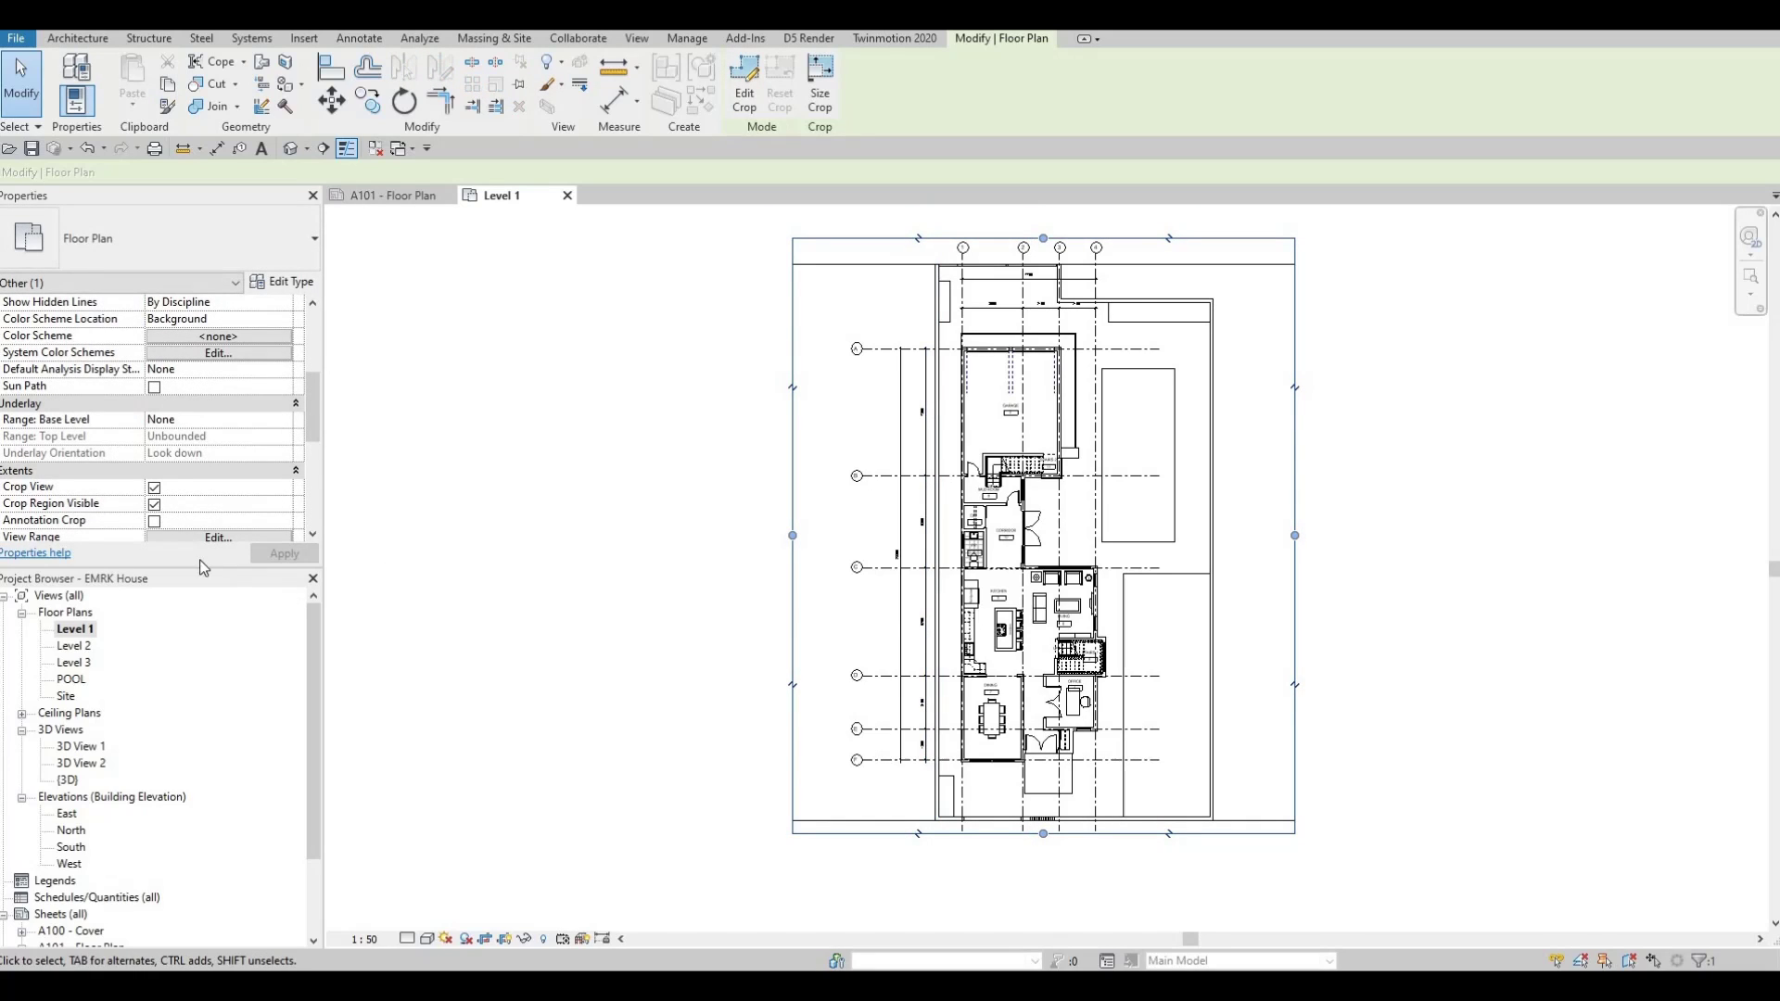
{"action": "left_click", "coordinate": [154, 503]}
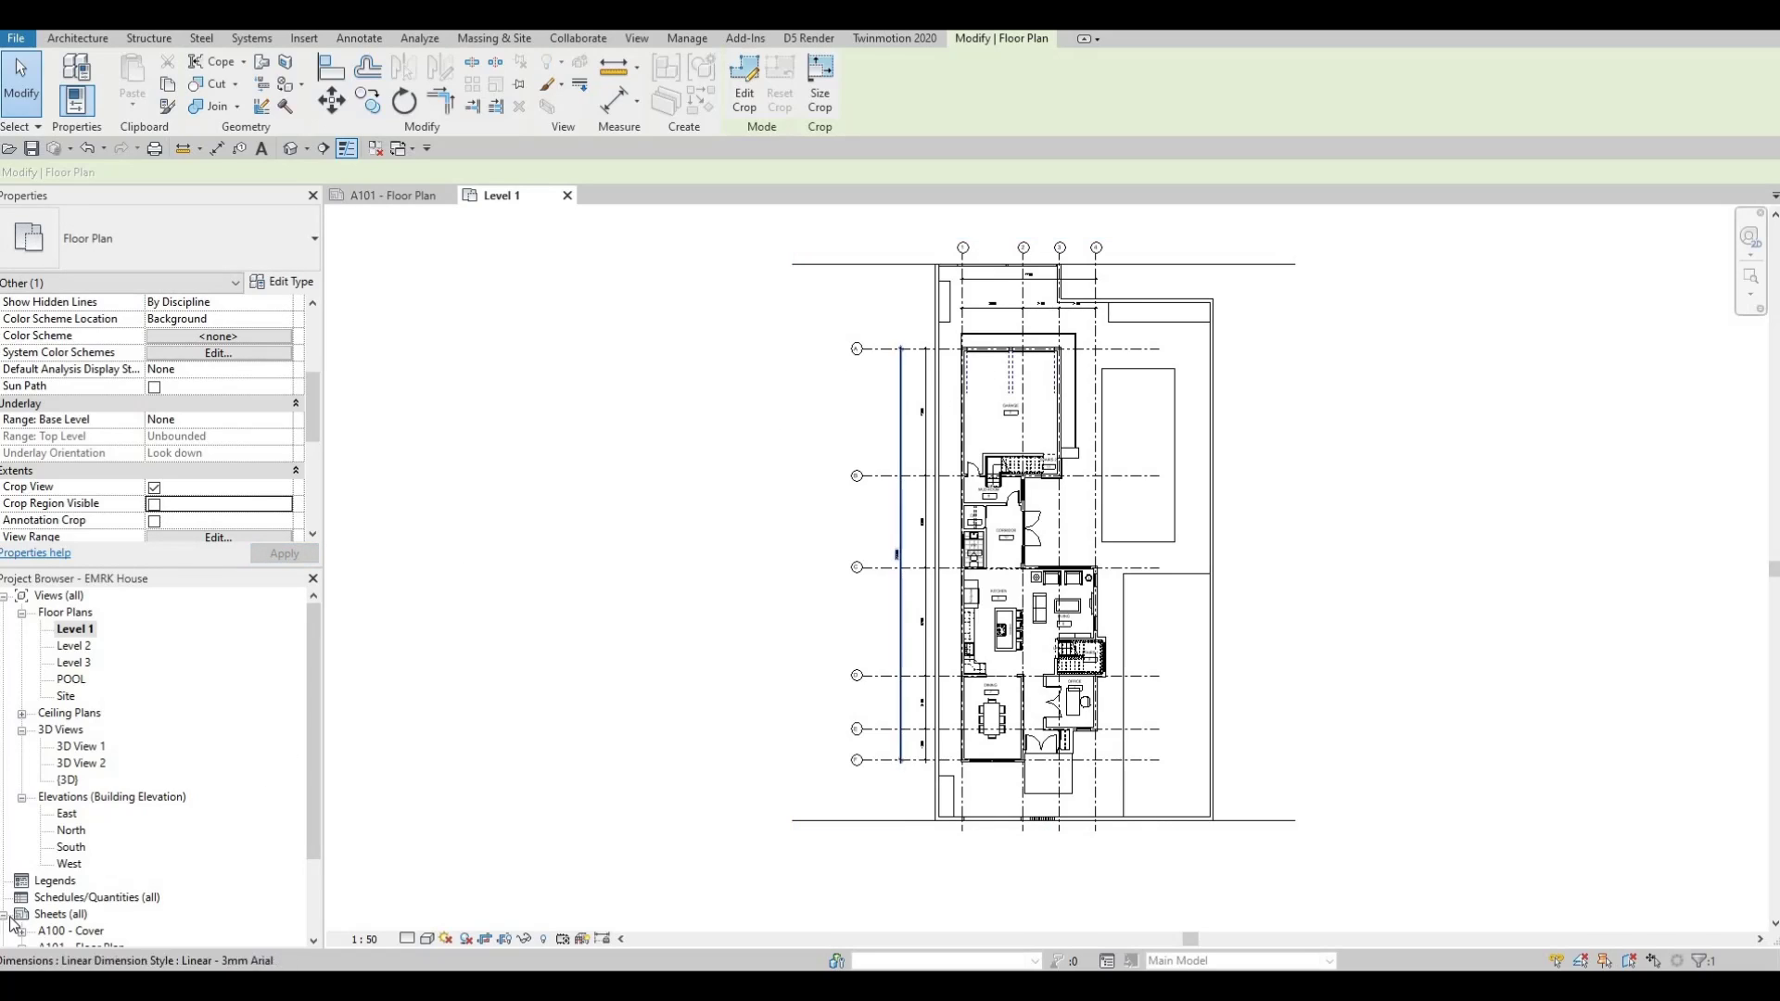
- Switch back to the A101 - Floor Plan sheet
{"action": "scroll", "coordinate": [98, 918], "scroll_direction": "down", "scroll_amount": 1}
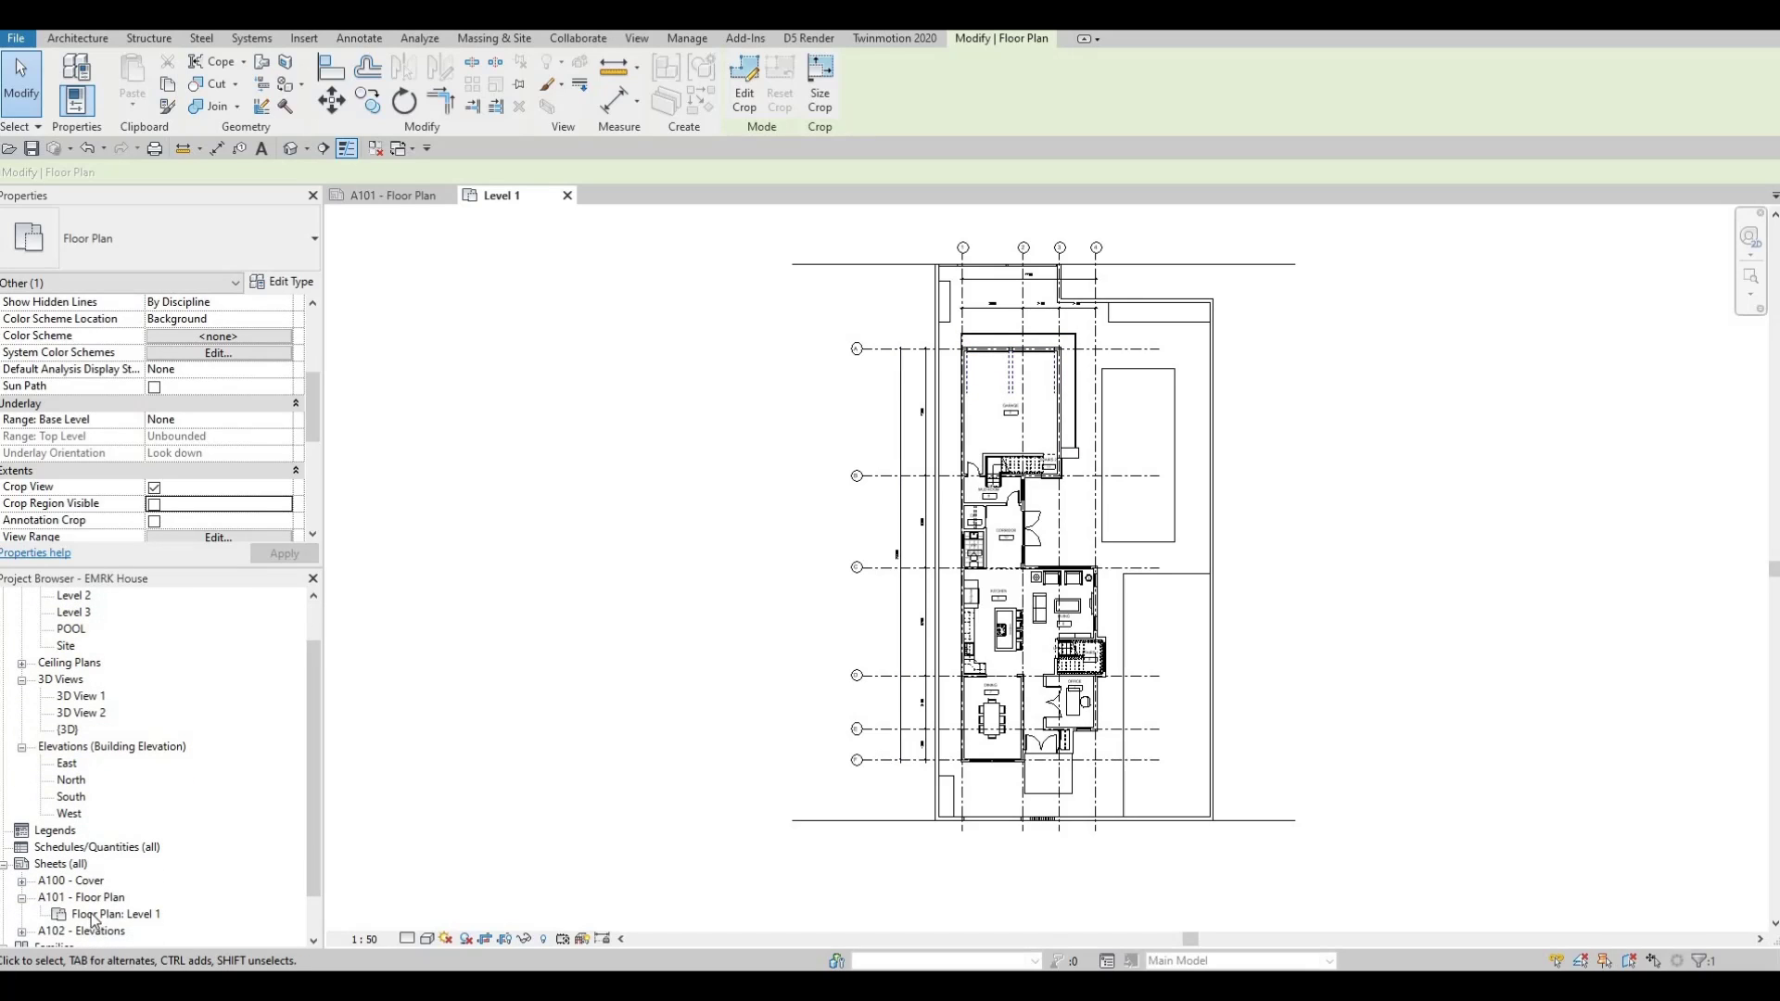
{"action": "left_click", "coordinate": [102, 915]}
{"action": "key", "text": "ctrl+Tab"}
{"action": "left_click", "coordinate": [820, 607]}
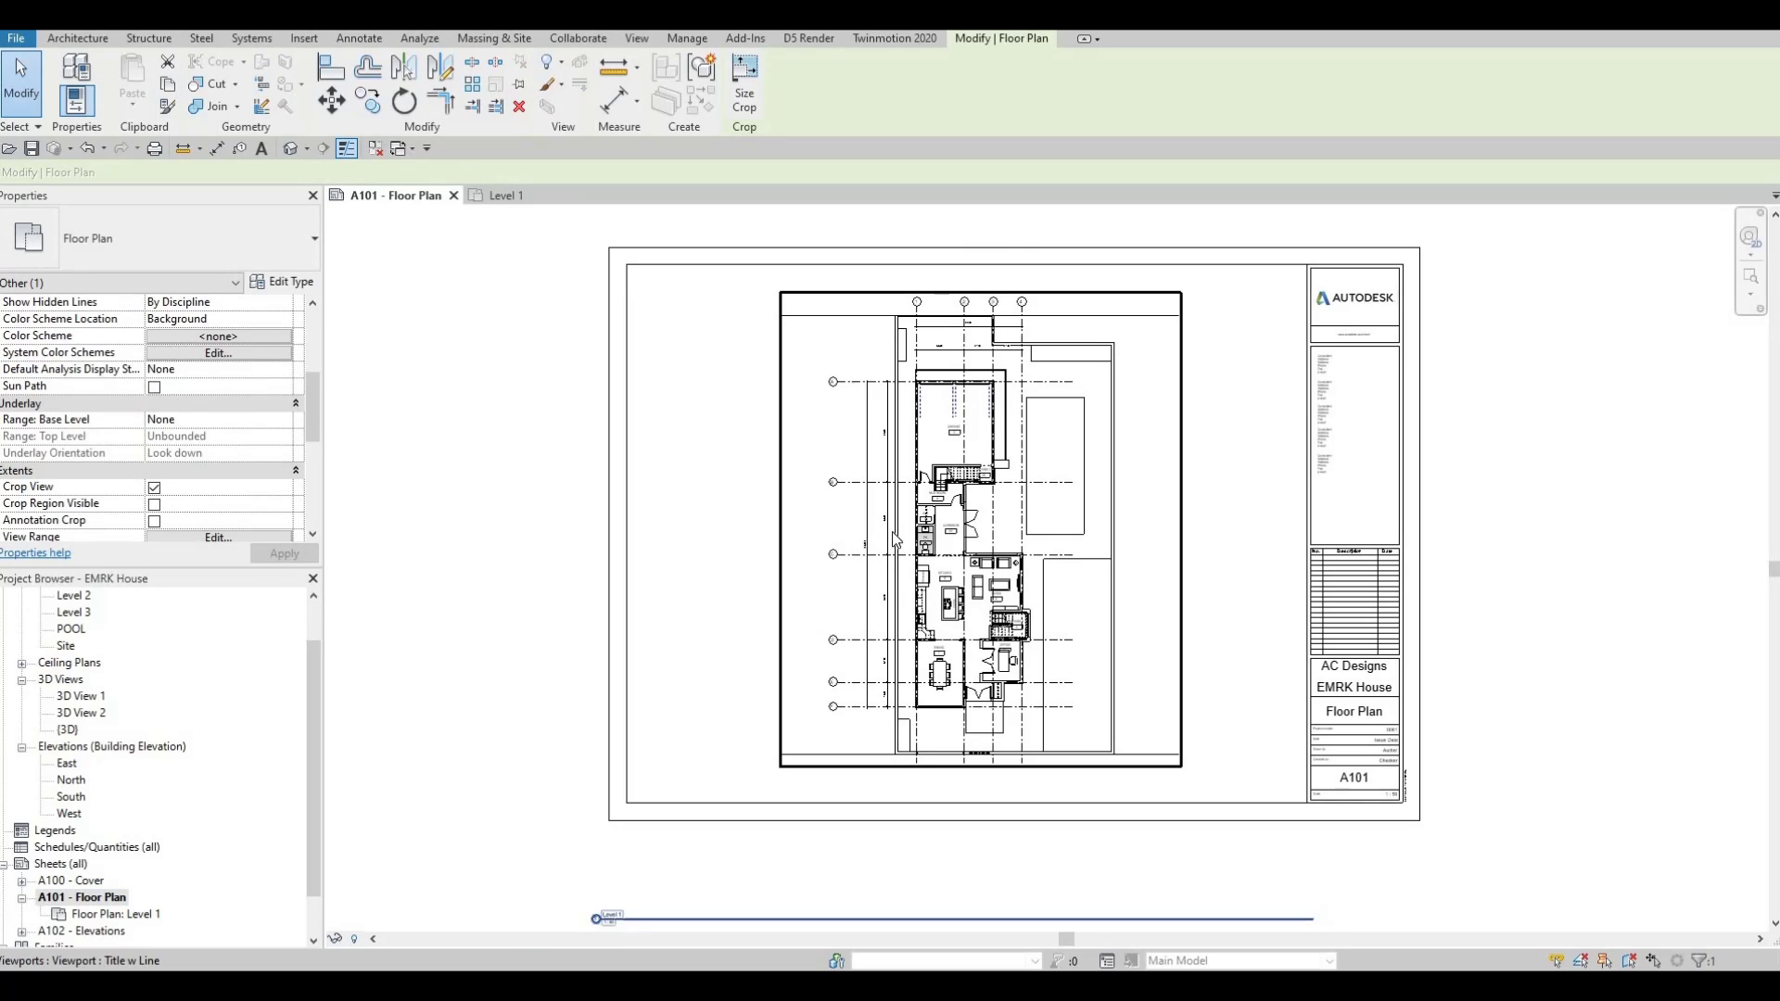
- Nudge the Level 1 viewport five increments up on the sheet and deselect it
{"action": "left_click", "coordinate": [891, 531]}
{"action": "key", "text": "Up"}
{"action": "key", "text": "Up"}
{"action": "key", "text": "Up"}
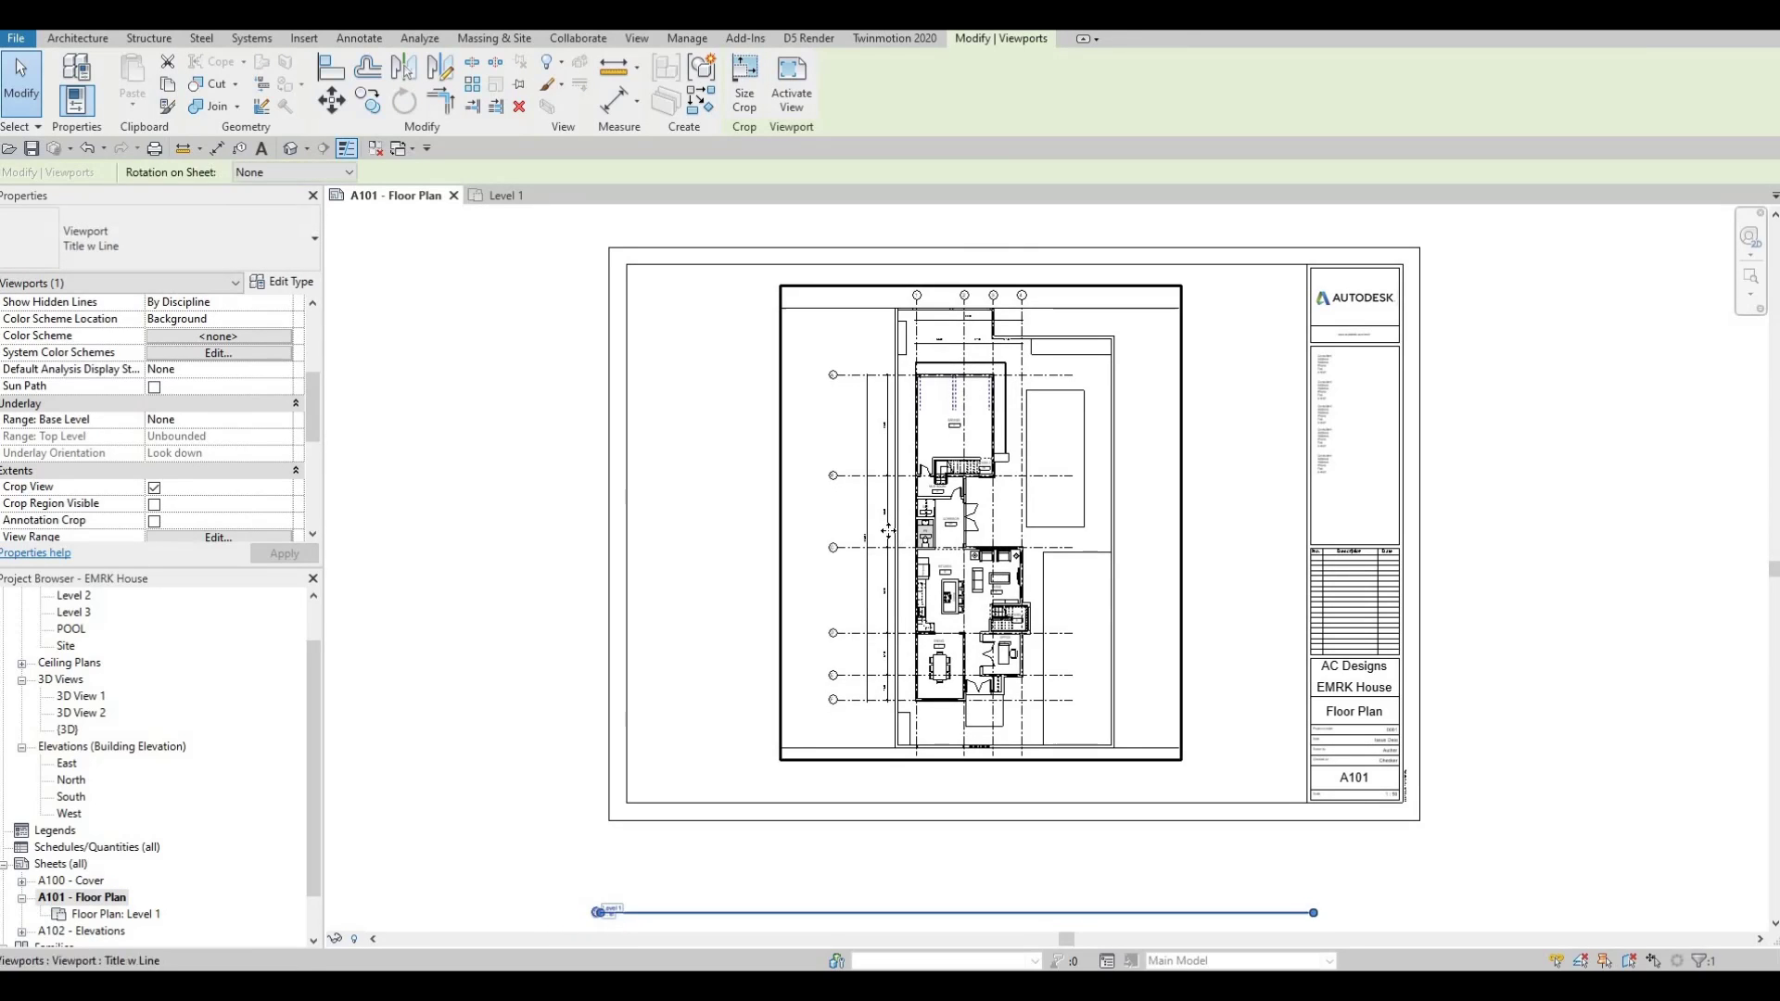
{"action": "key", "text": "Up"}
{"action": "key", "text": "Up"}
{"action": "key", "text": "Escape"}
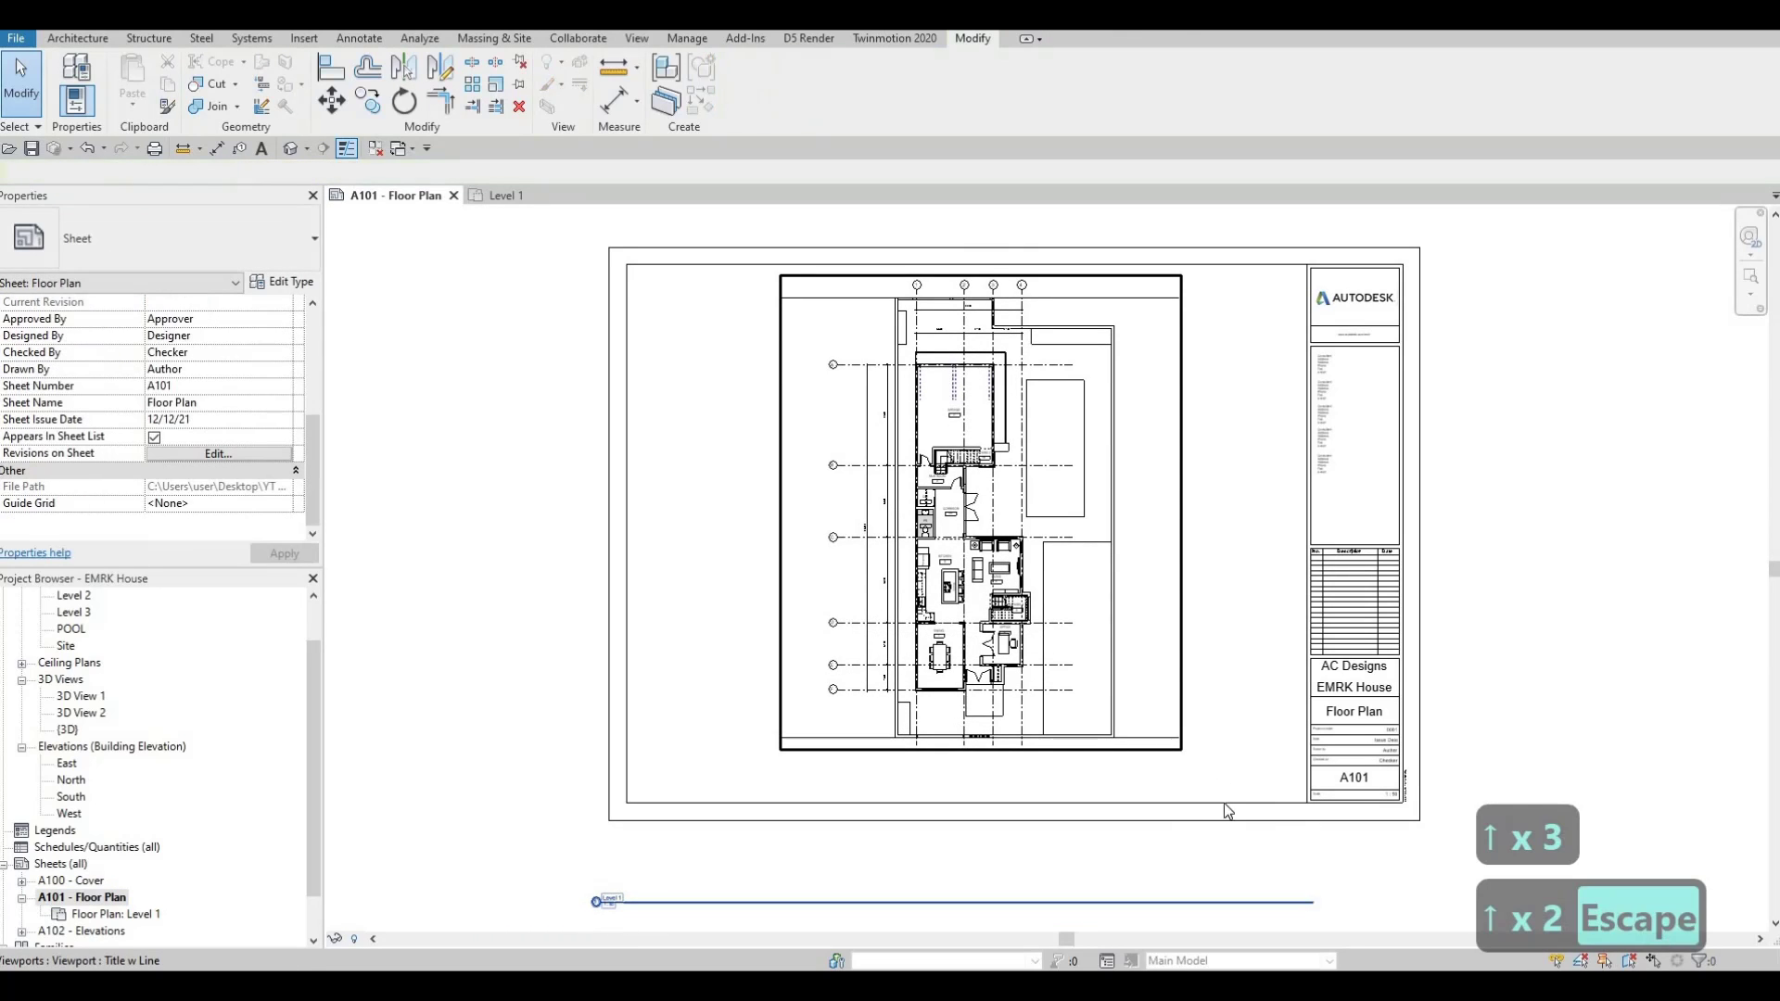
{"action": "key", "text": "Escape"}
{"action": "key", "text": "Escape"}
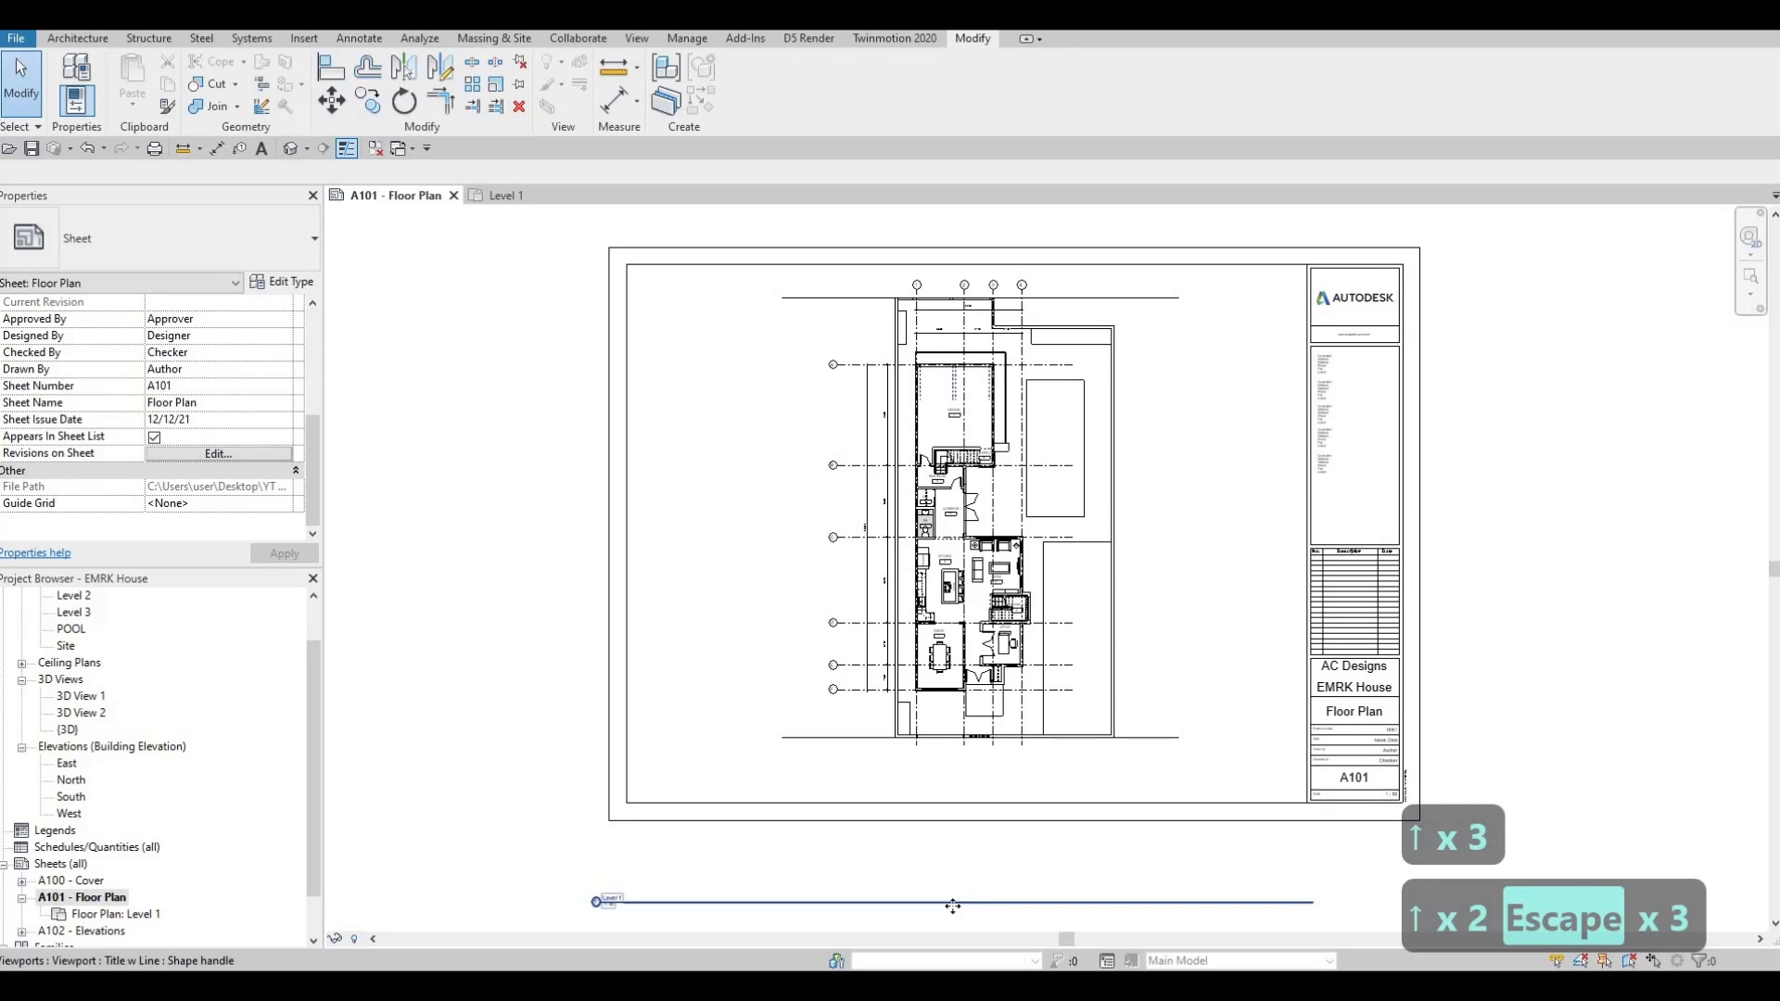
- Move the Level 1 view title up inside the sheet border, directly beneath the floor plan
{"action": "left_click", "coordinate": [991, 902]}
{"action": "mouse_move", "coordinate": [1133, 781]}
{"action": "left_mouse_down"}
{"action": "mouse_move", "coordinate": [1159, 783]}
{"action": "mouse_move", "coordinate": [1145, 774]}
{"action": "left_mouse_up"}
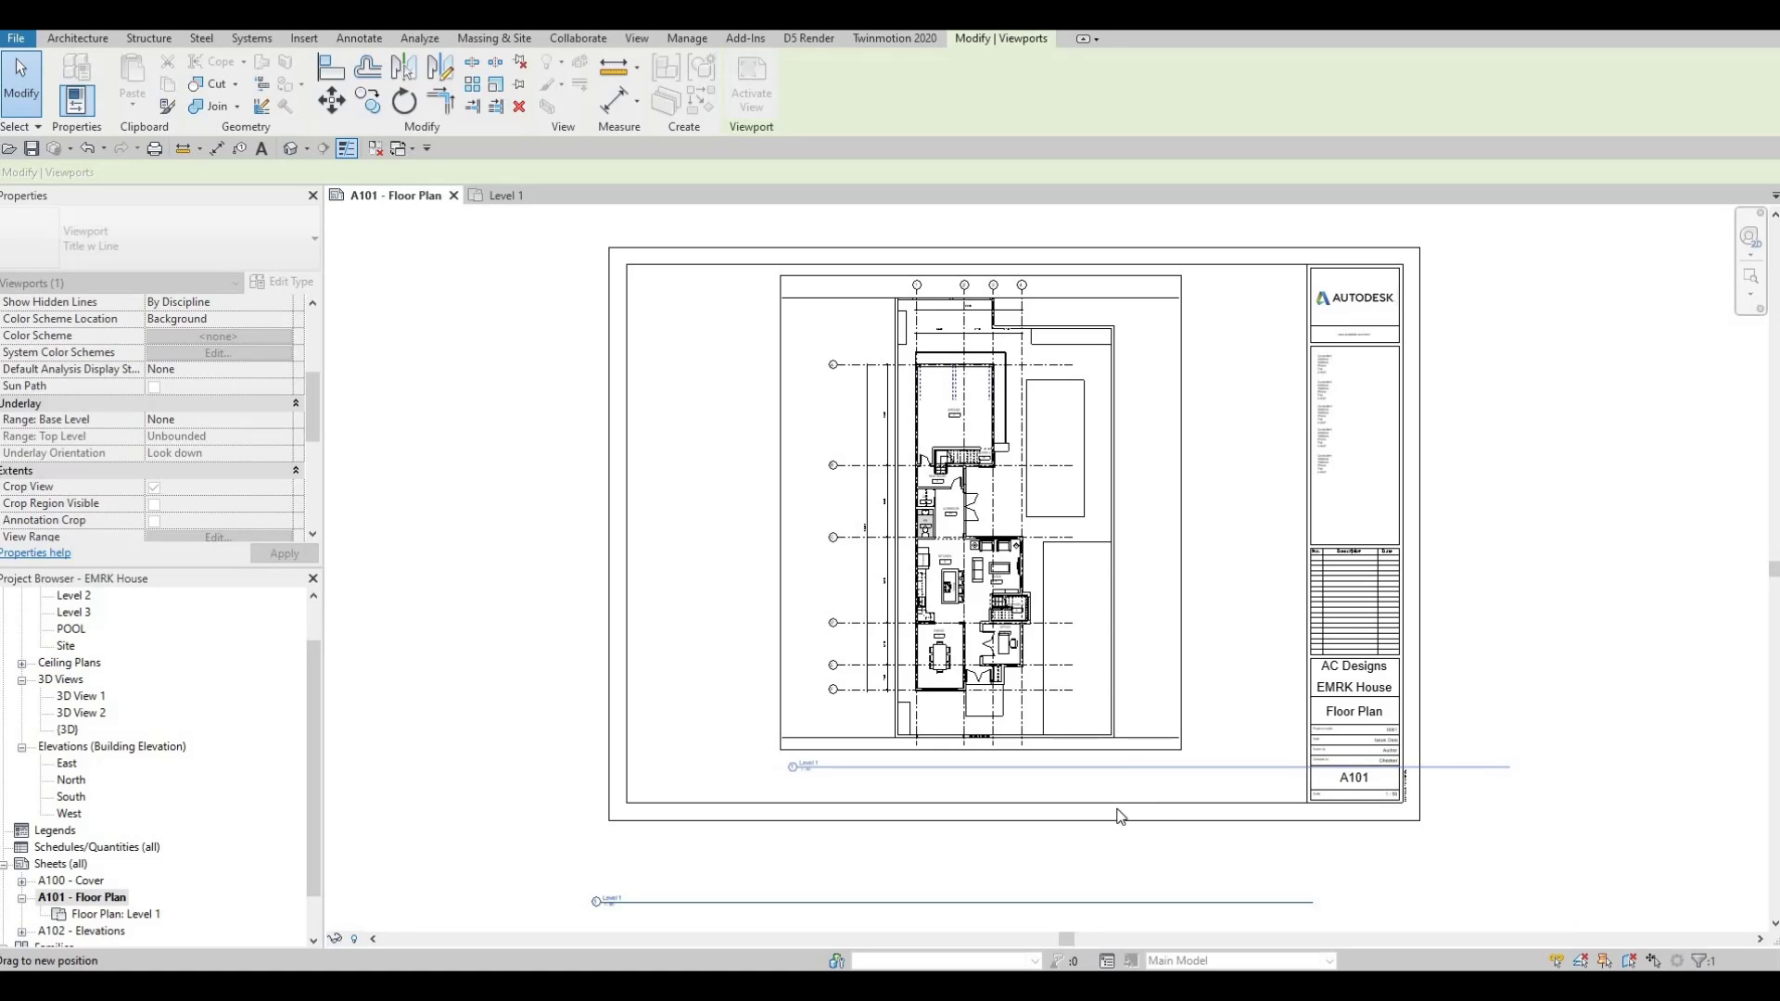
{"action": "key", "text": "Escape"}
{"action": "key", "text": "Escape"}
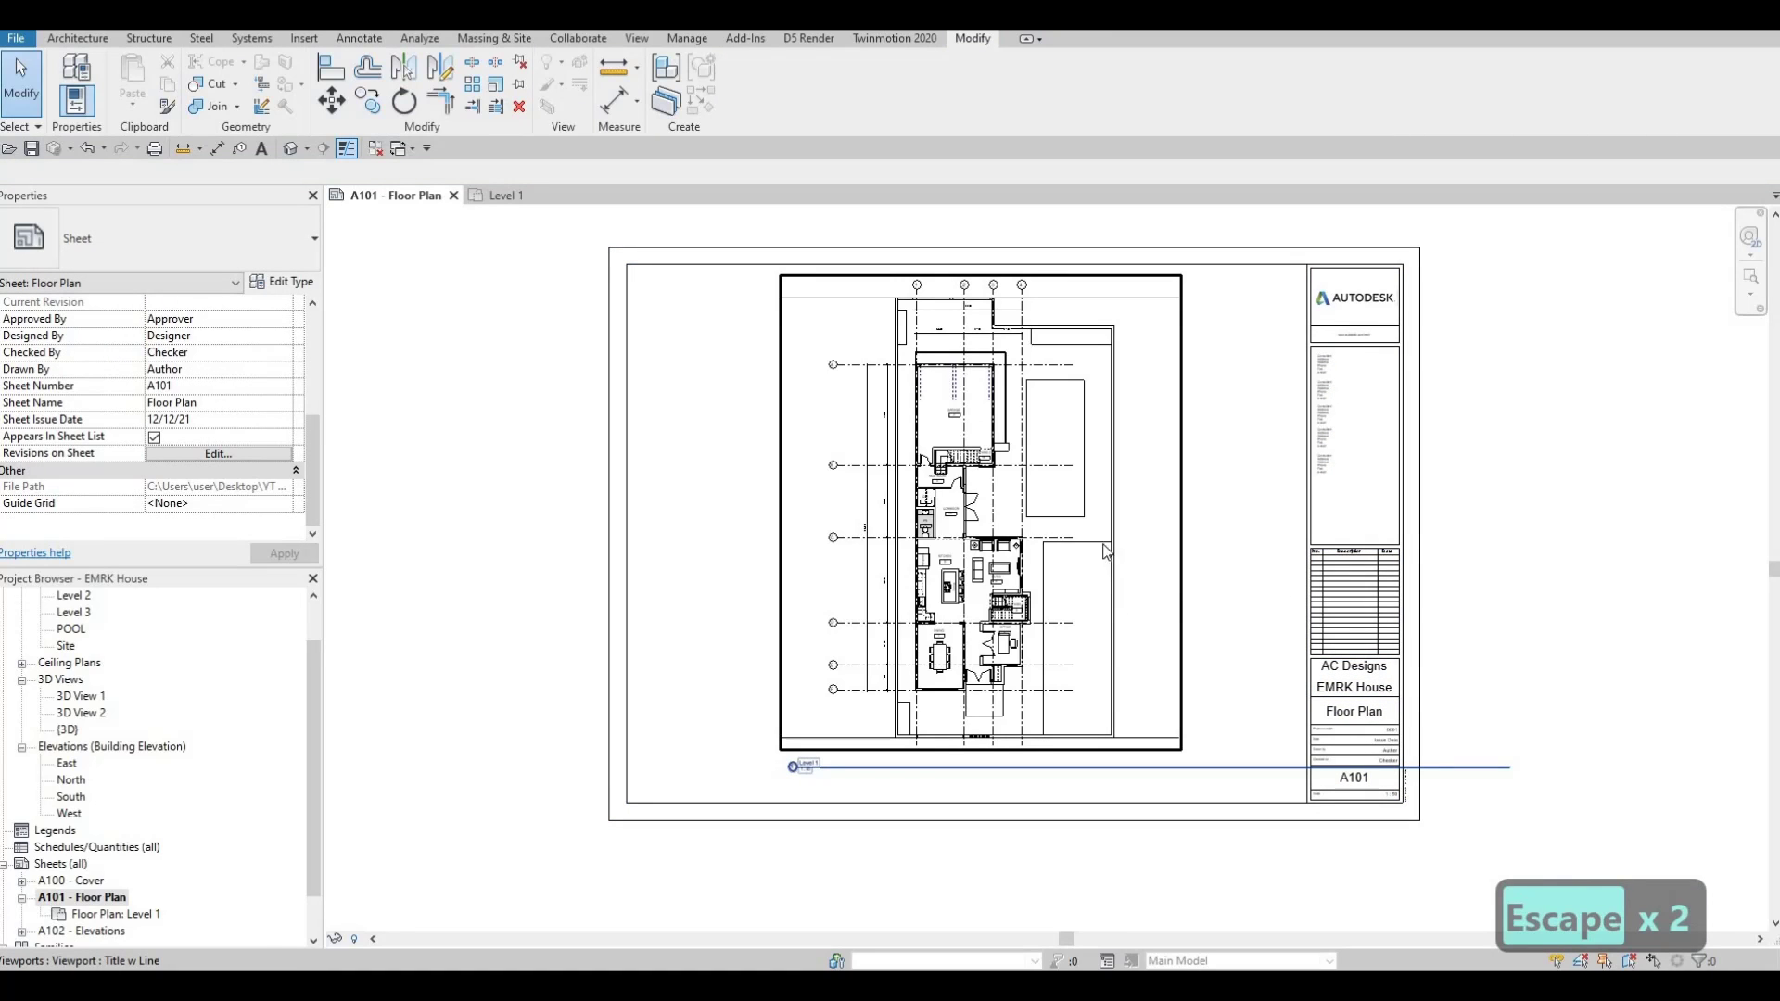
- Shorten the Level 1 view title line so it ends at the viewport's right edge
{"action": "left_click", "coordinate": [1103, 526]}
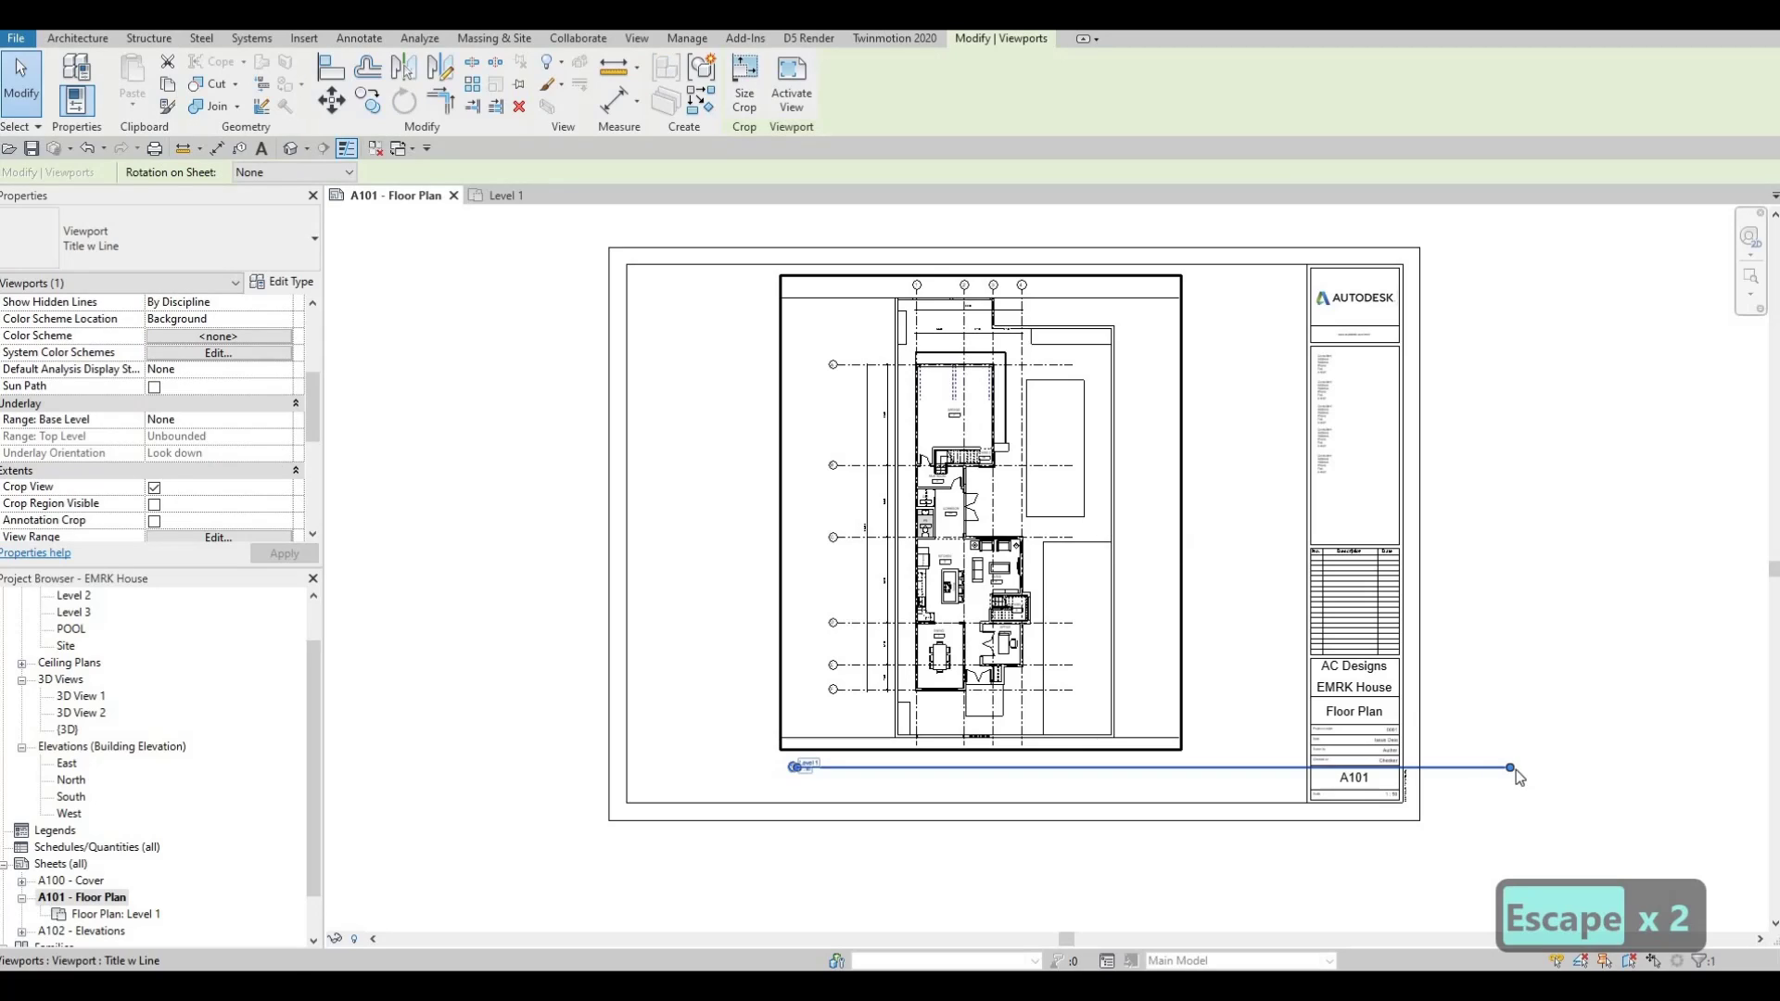
{"action": "left_click_drag", "start_coordinate": [1476, 773], "coordinate": [1179, 773]}
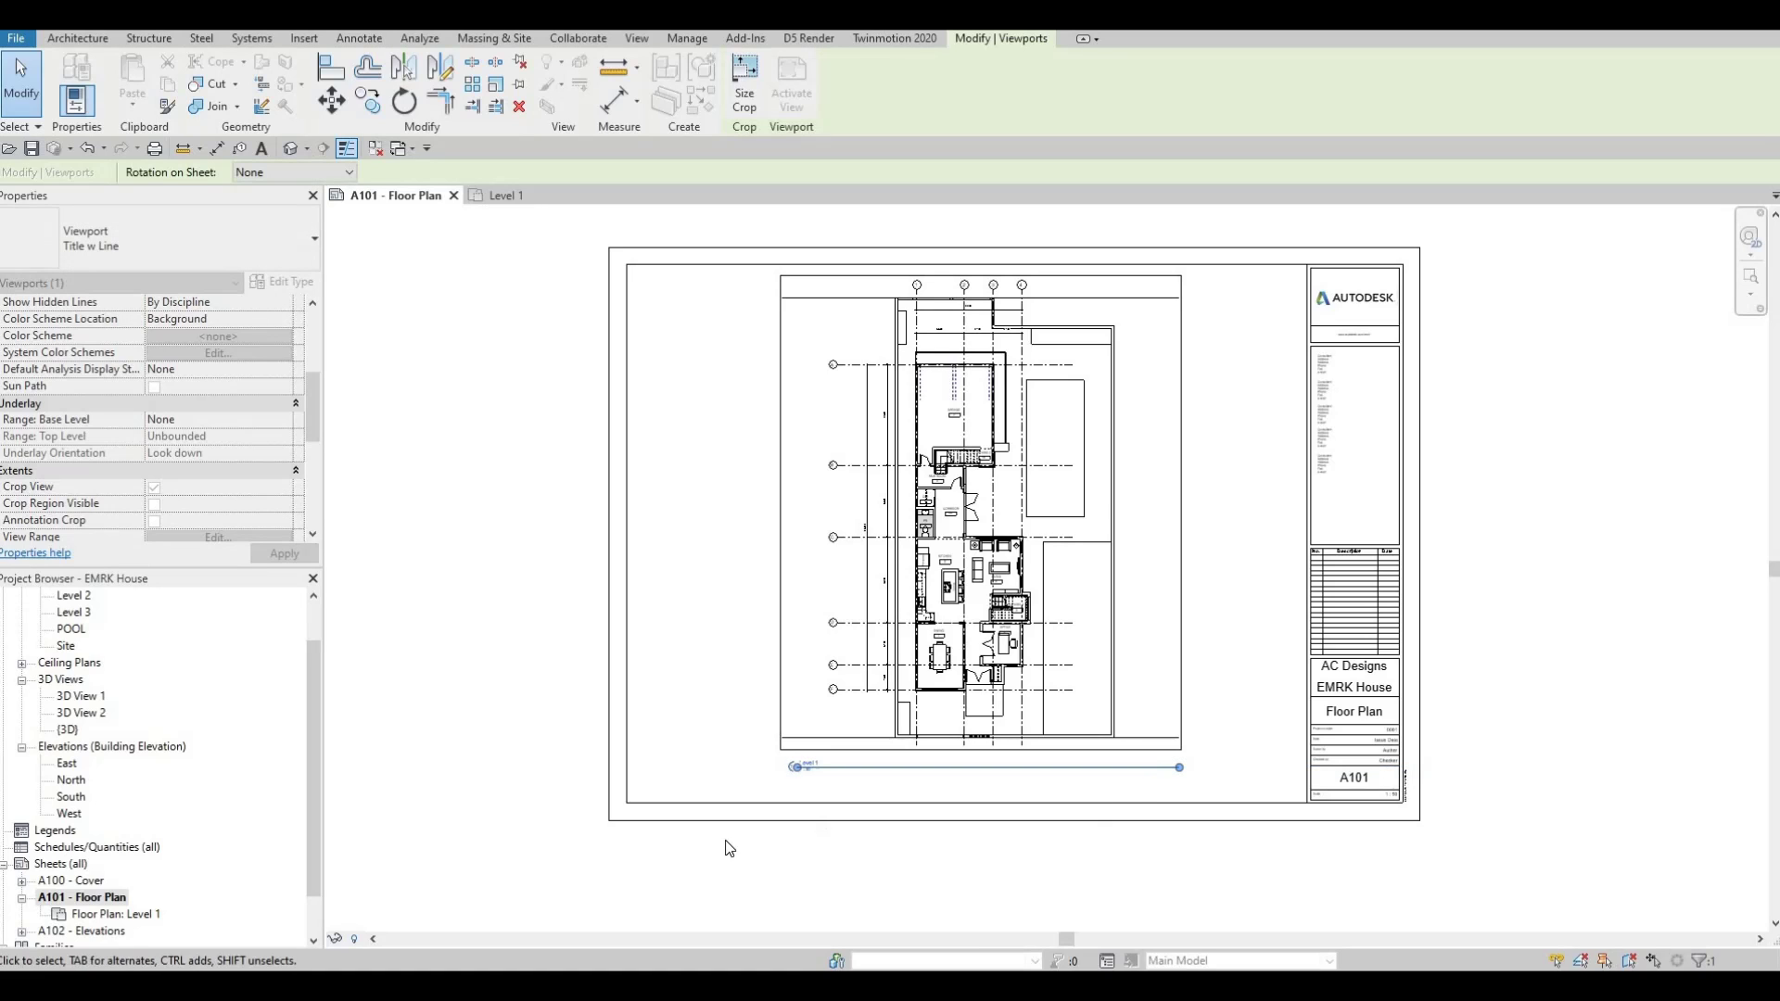
{"action": "key", "text": "Escape"}
- Rename the Level 1 floor plan view to FIRST FLOOR
{"action": "scroll", "coordinate": [790, 742], "scroll_direction": "up", "scroll_amount": 2}
{"action": "scroll", "coordinate": [810, 747], "scroll_direction": "up", "scroll_amount": 2}
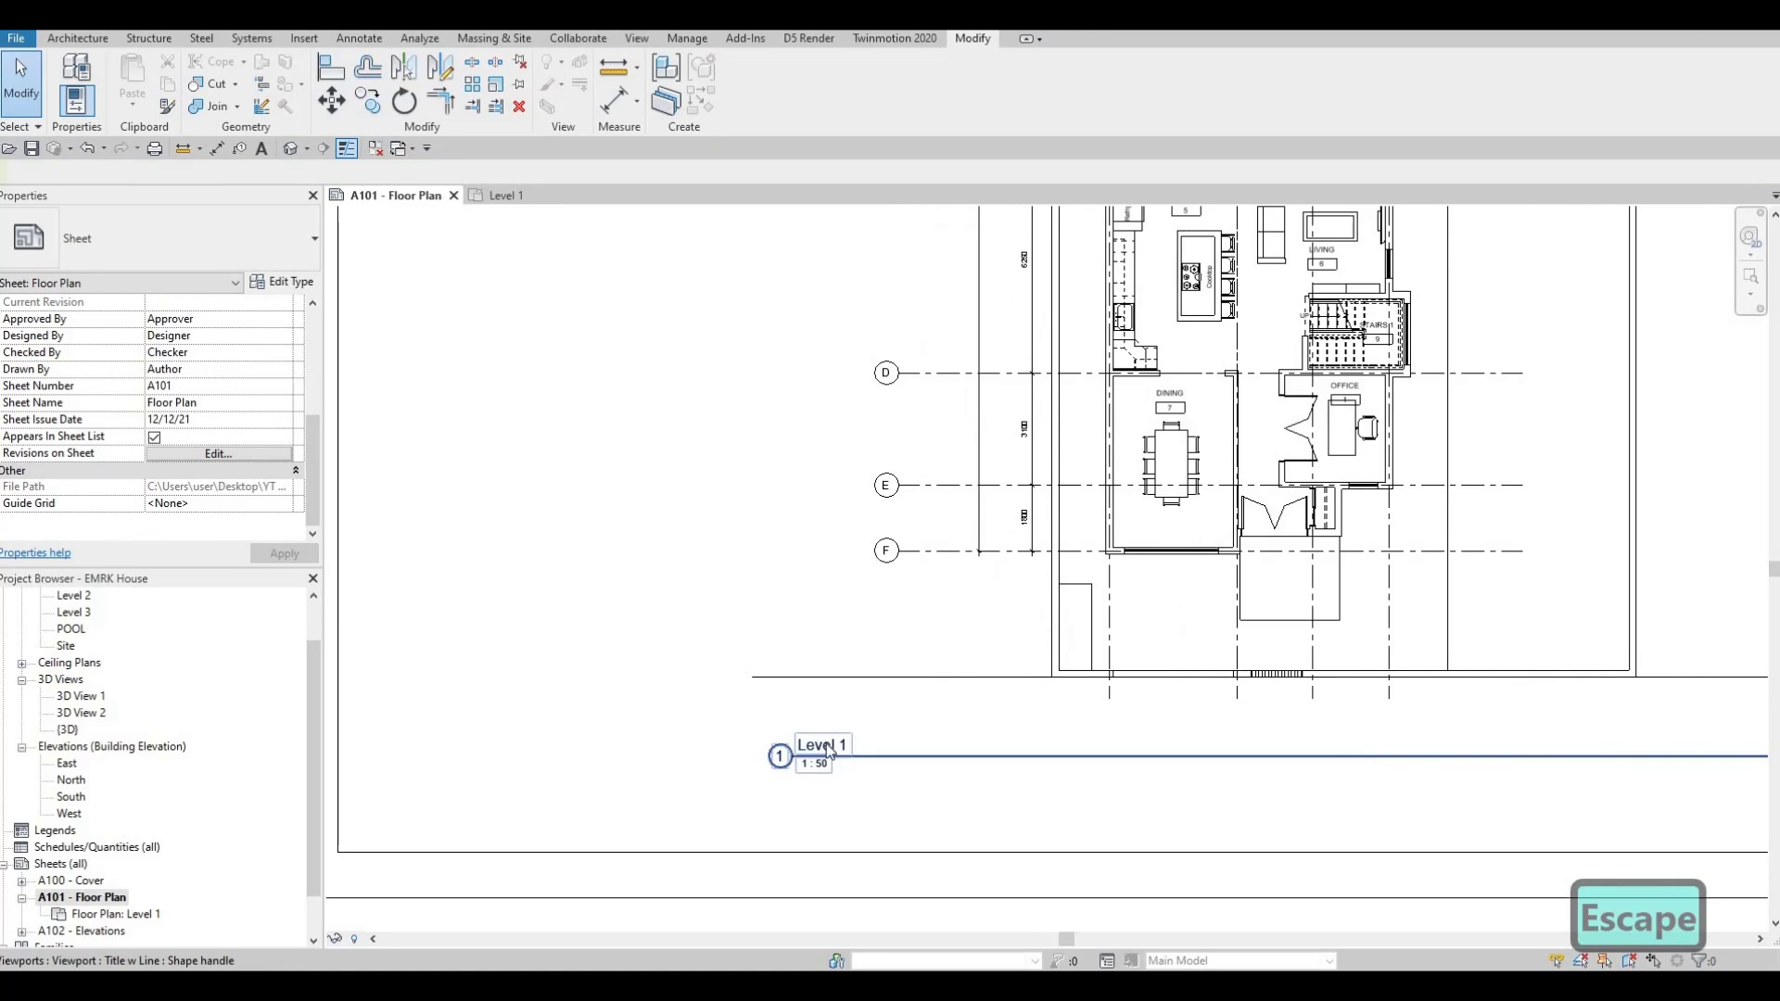
{"action": "scroll", "coordinate": [85, 647], "scroll_direction": "up", "scroll_amount": 1}
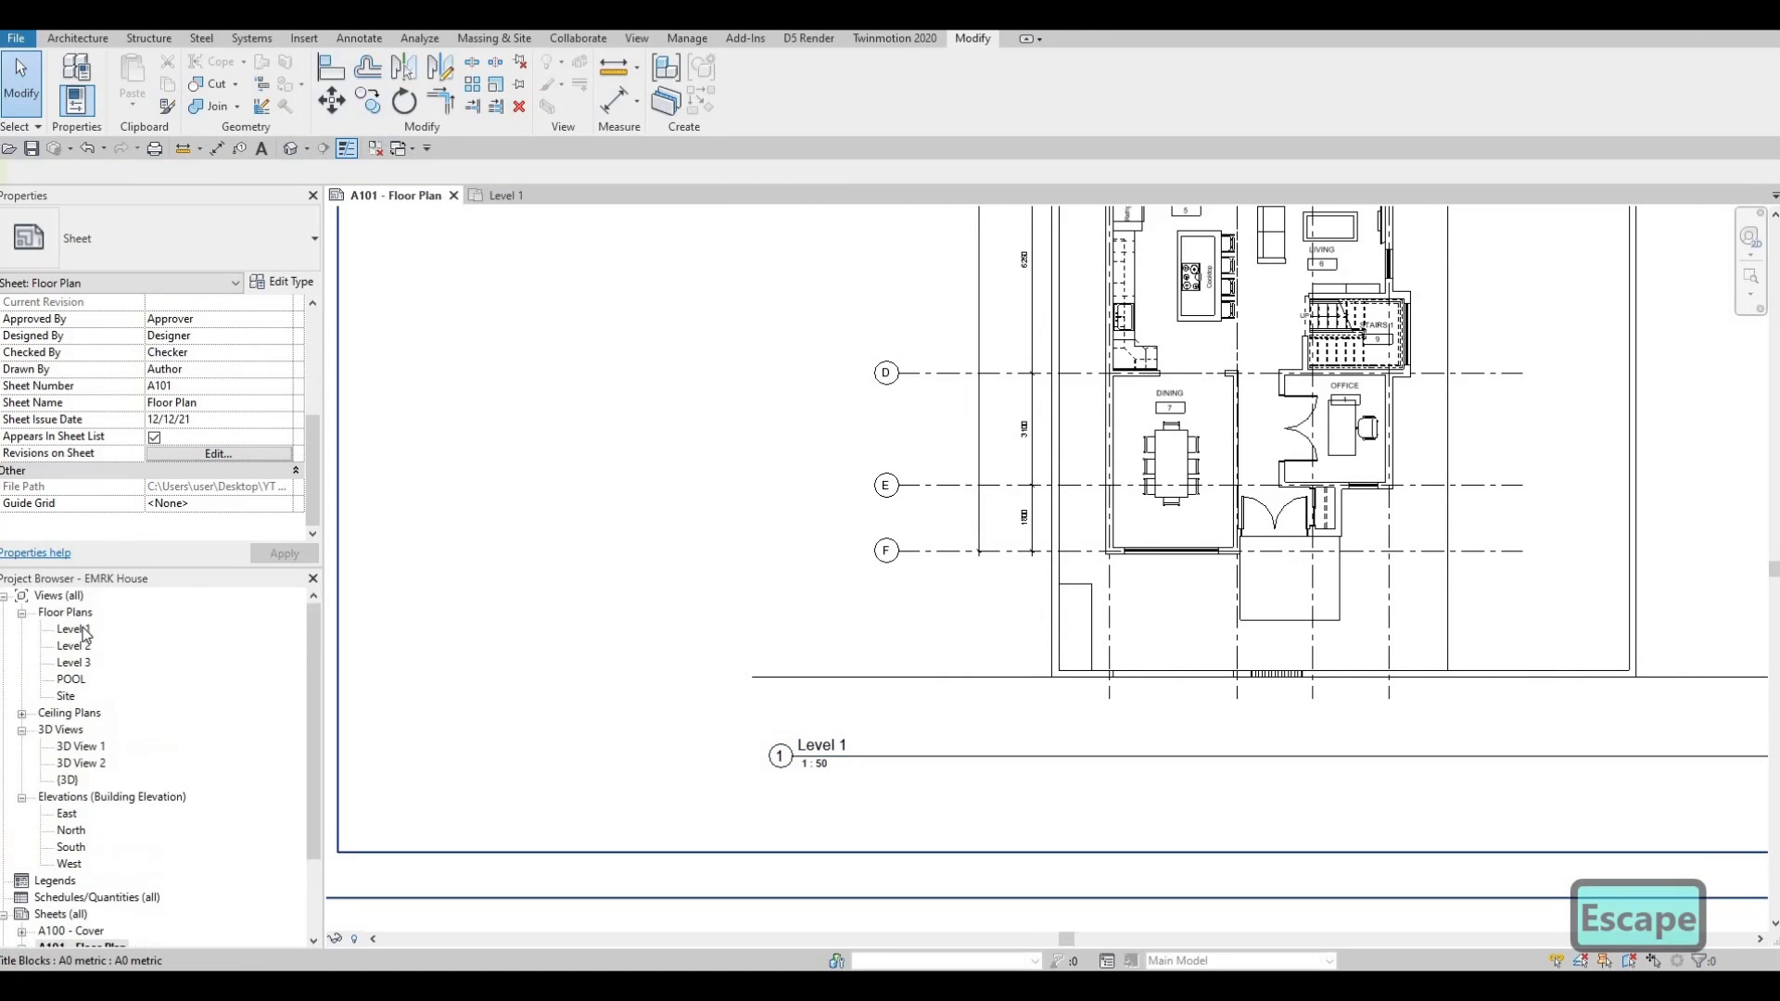
{"action": "left_click", "coordinate": [74, 630]}
{"action": "left_click", "coordinate": [73, 631]}
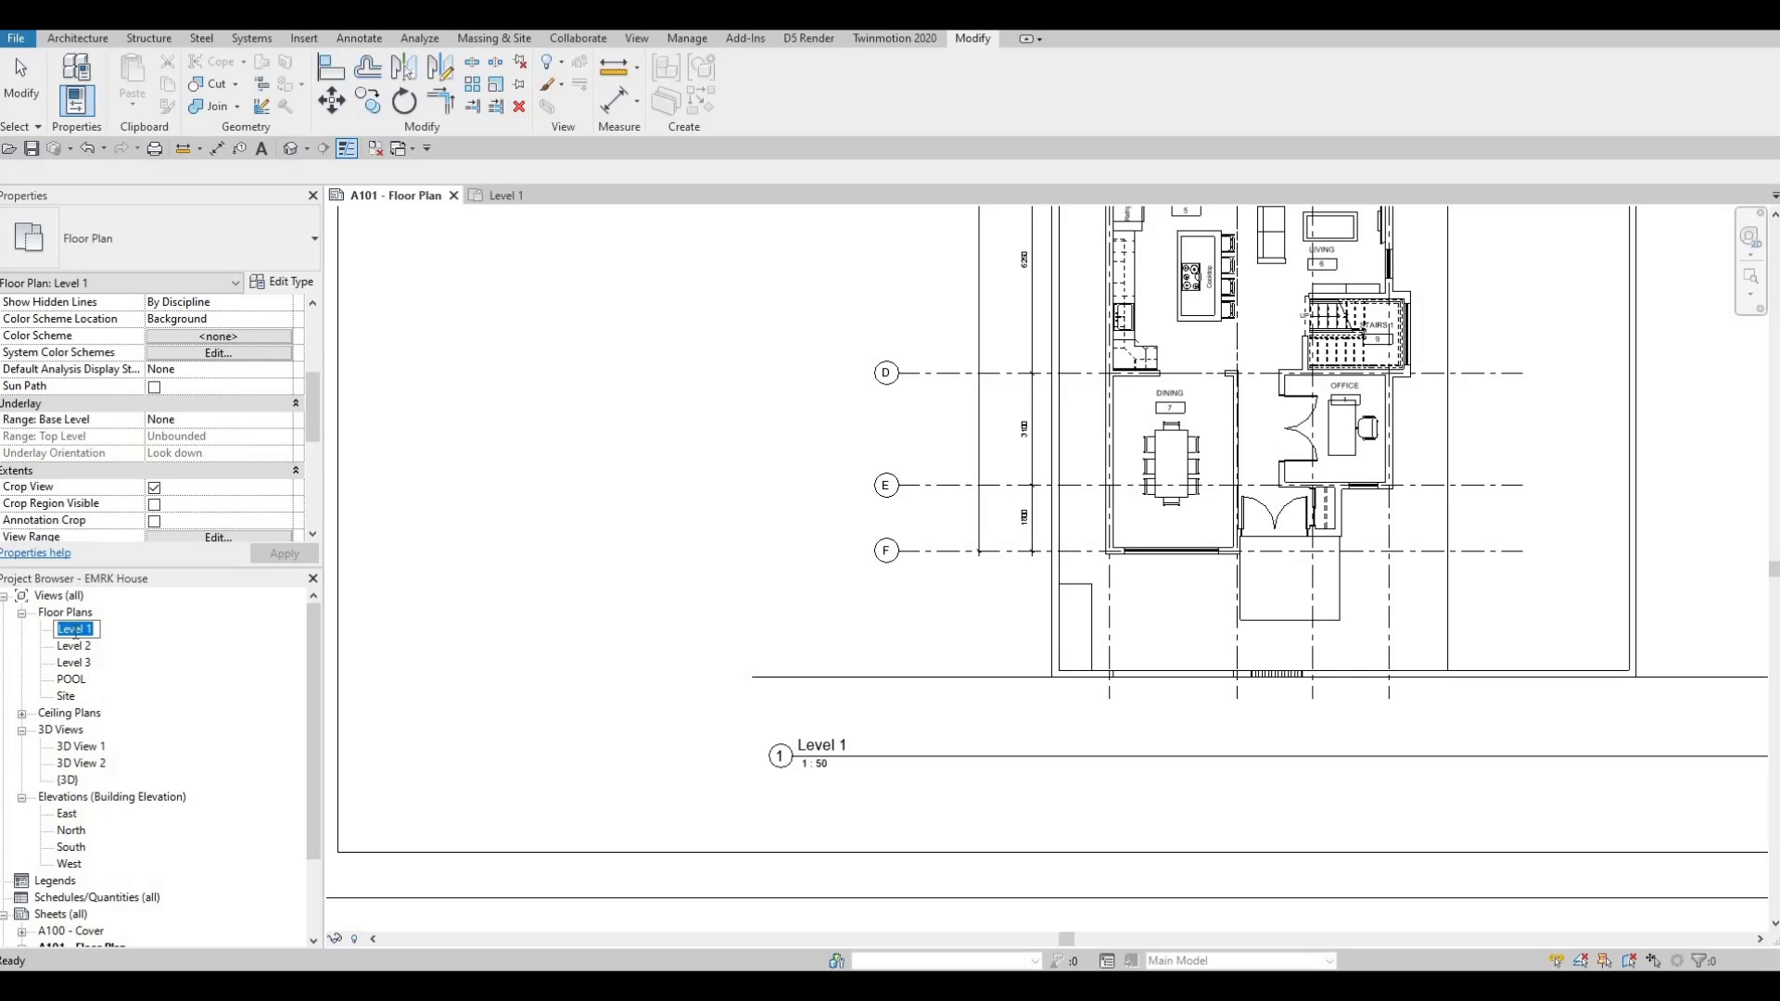
{"action": "type", "text": "F"}
{"action": "type", "text": "l"}
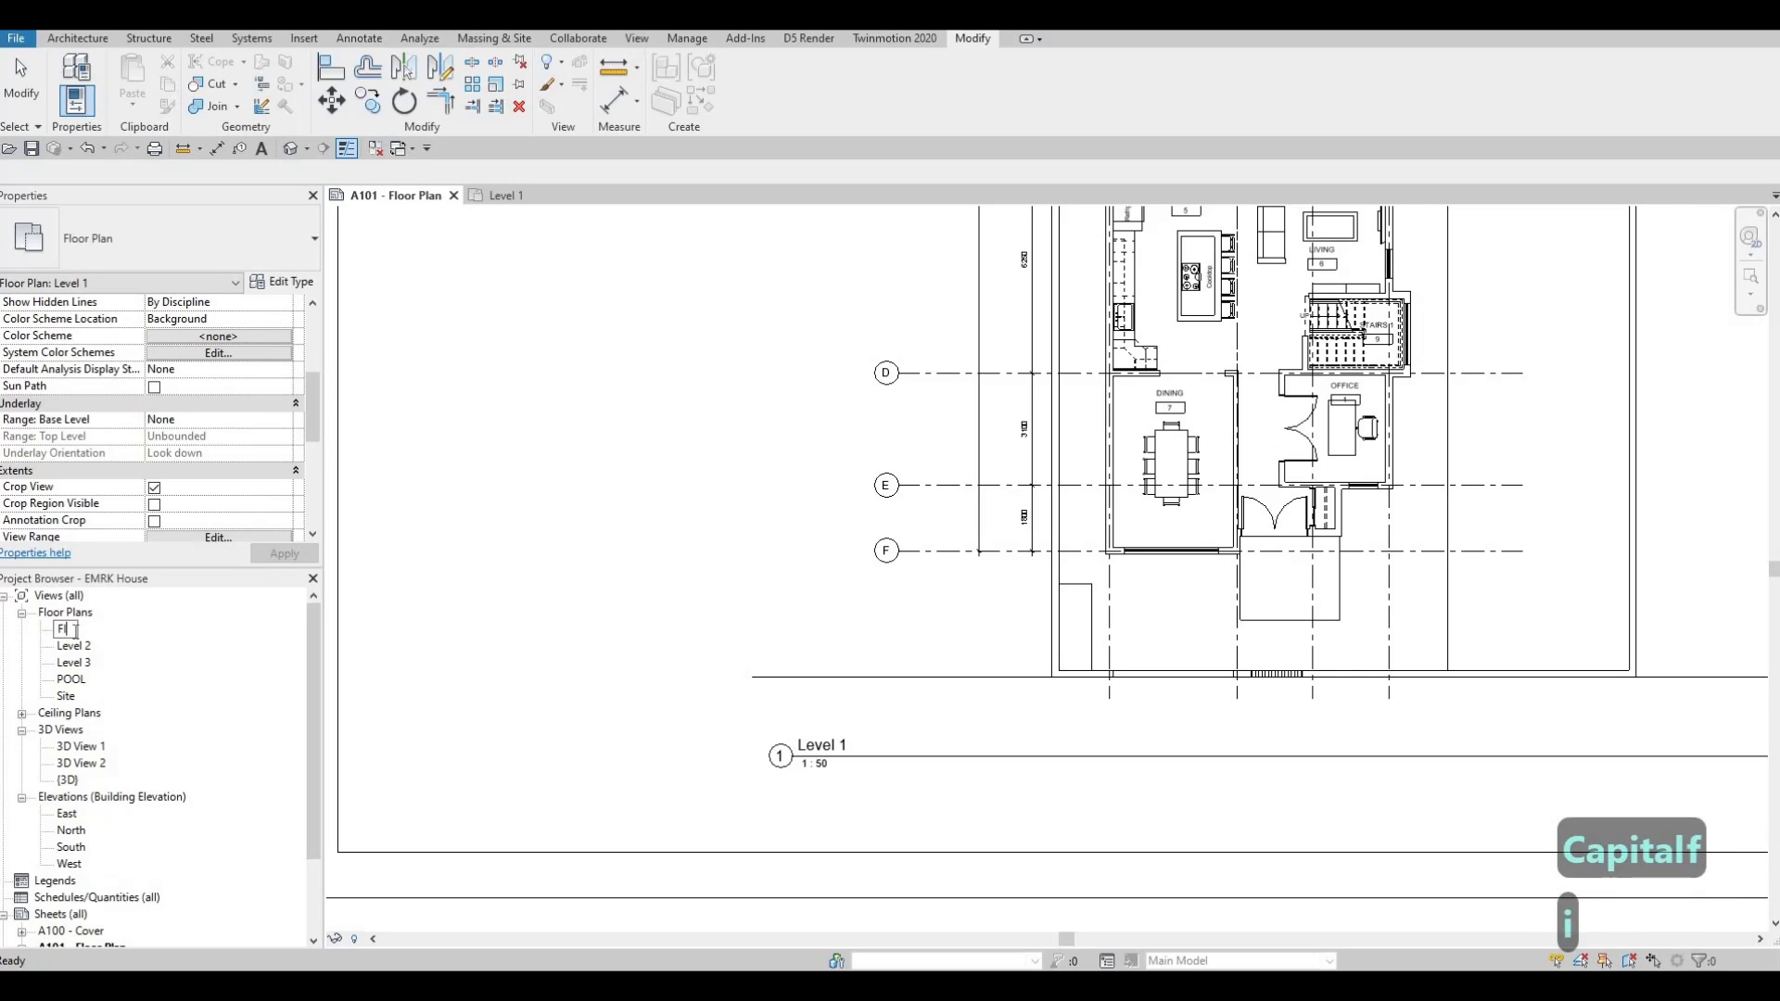
{"action": "type", "text": "ras"}
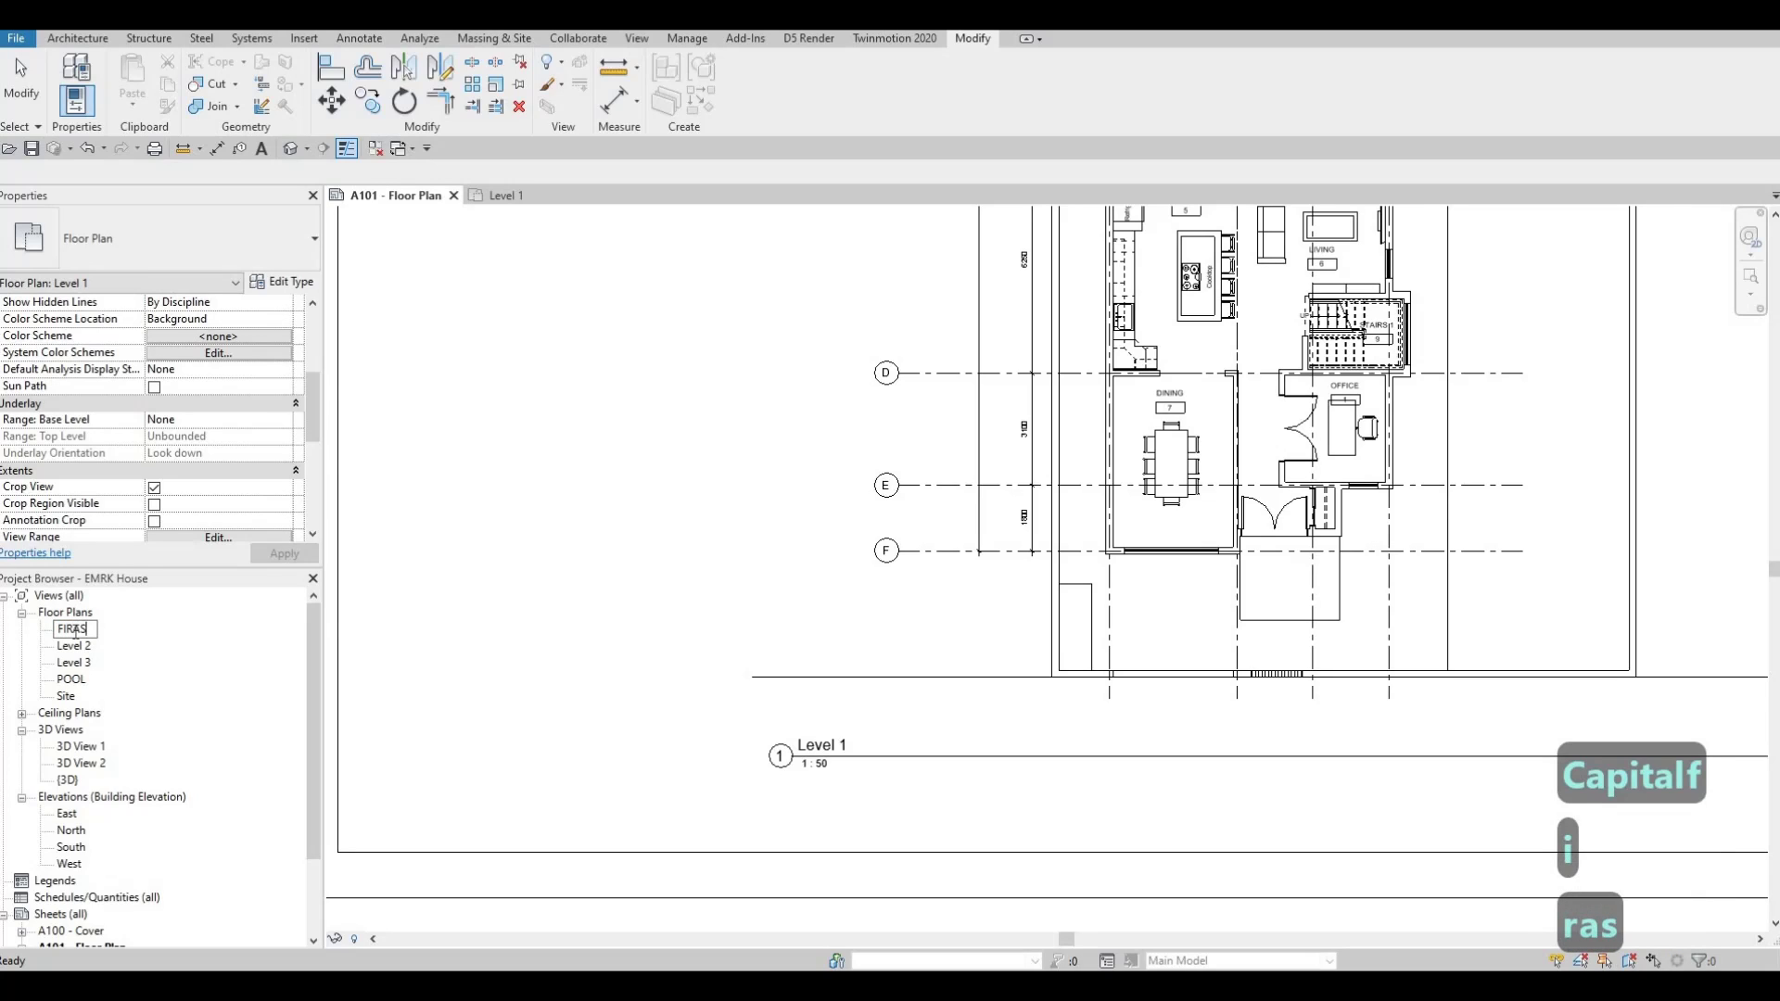
{"action": "key", "text": "BackSpace"}
{"action": "key", "text": "BackSpace"}
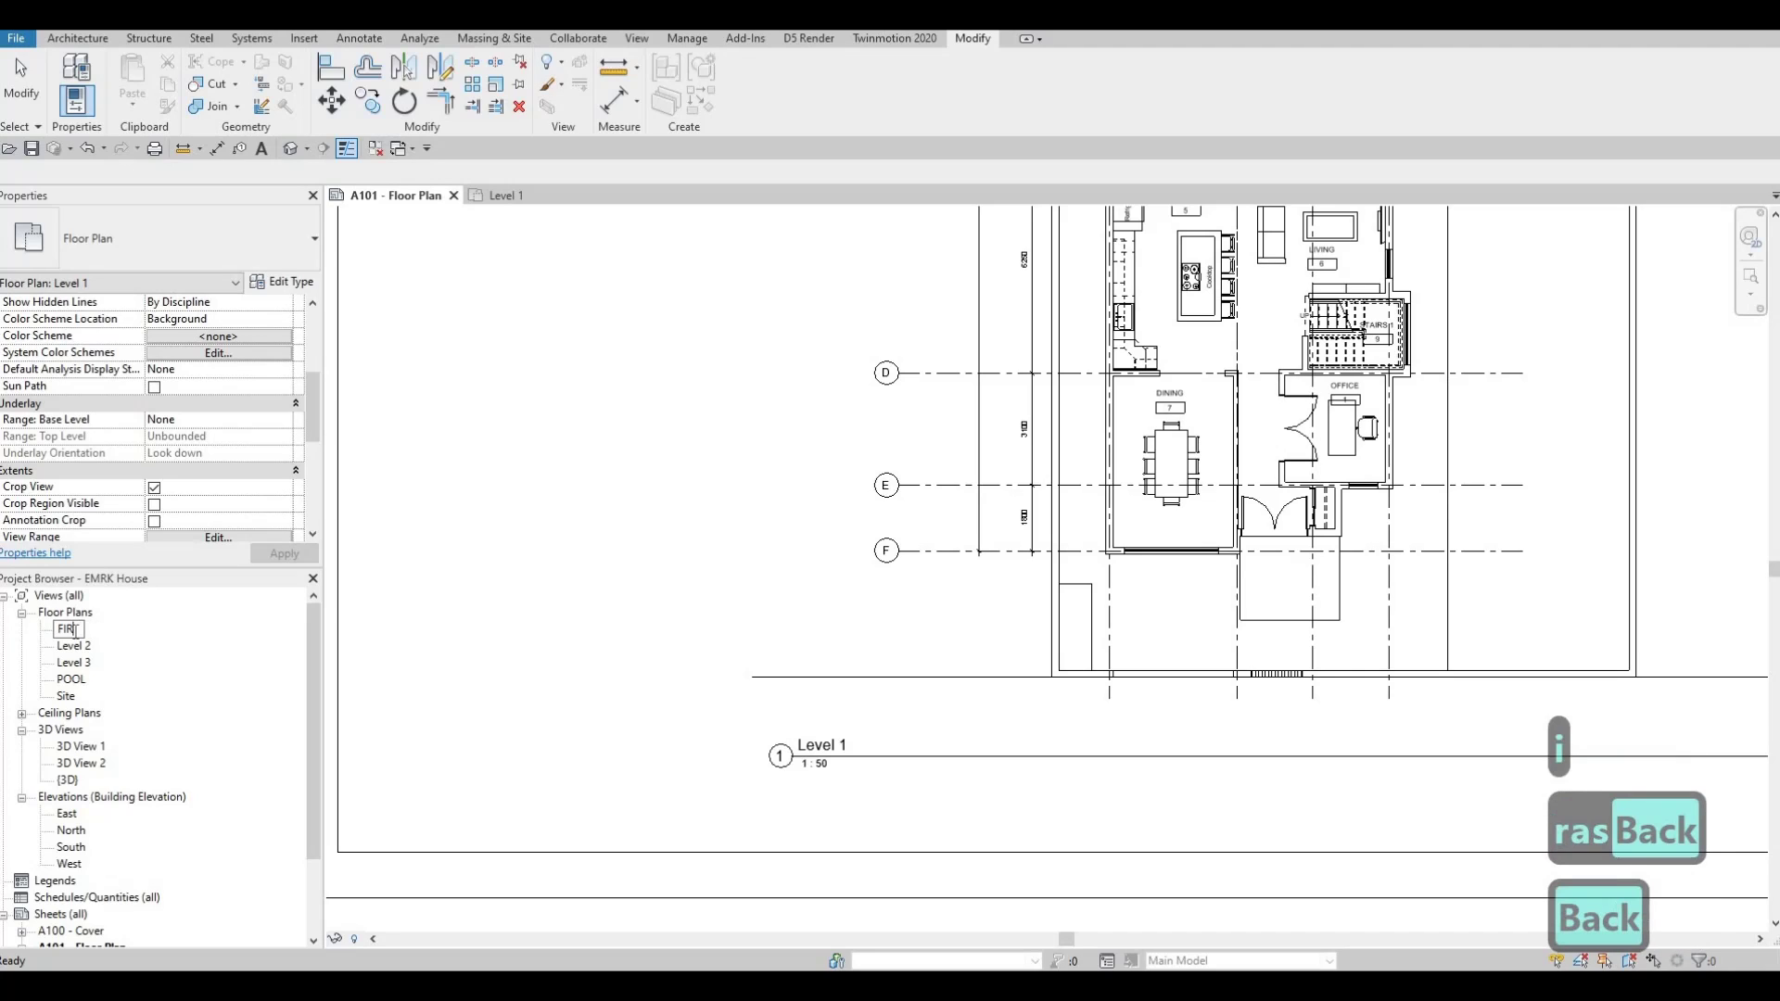
{"action": "type", "text": "st FLOOR"}
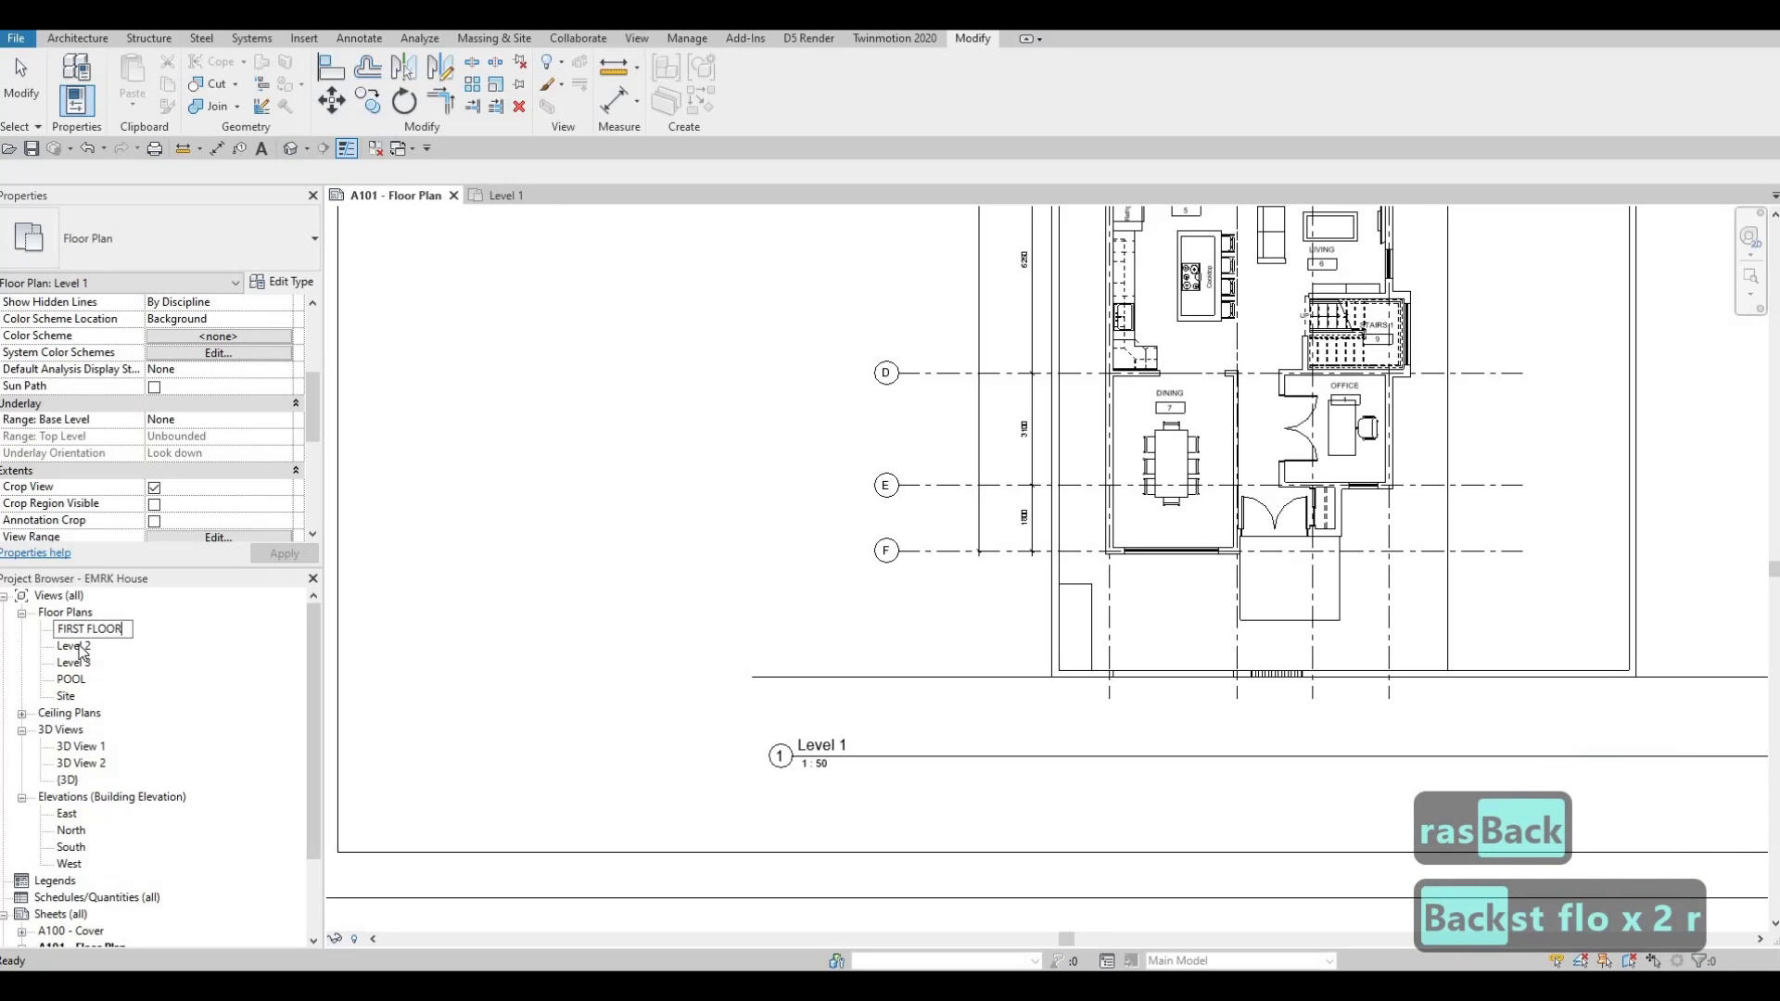
{"action": "left_click", "coordinate": [81, 649]}
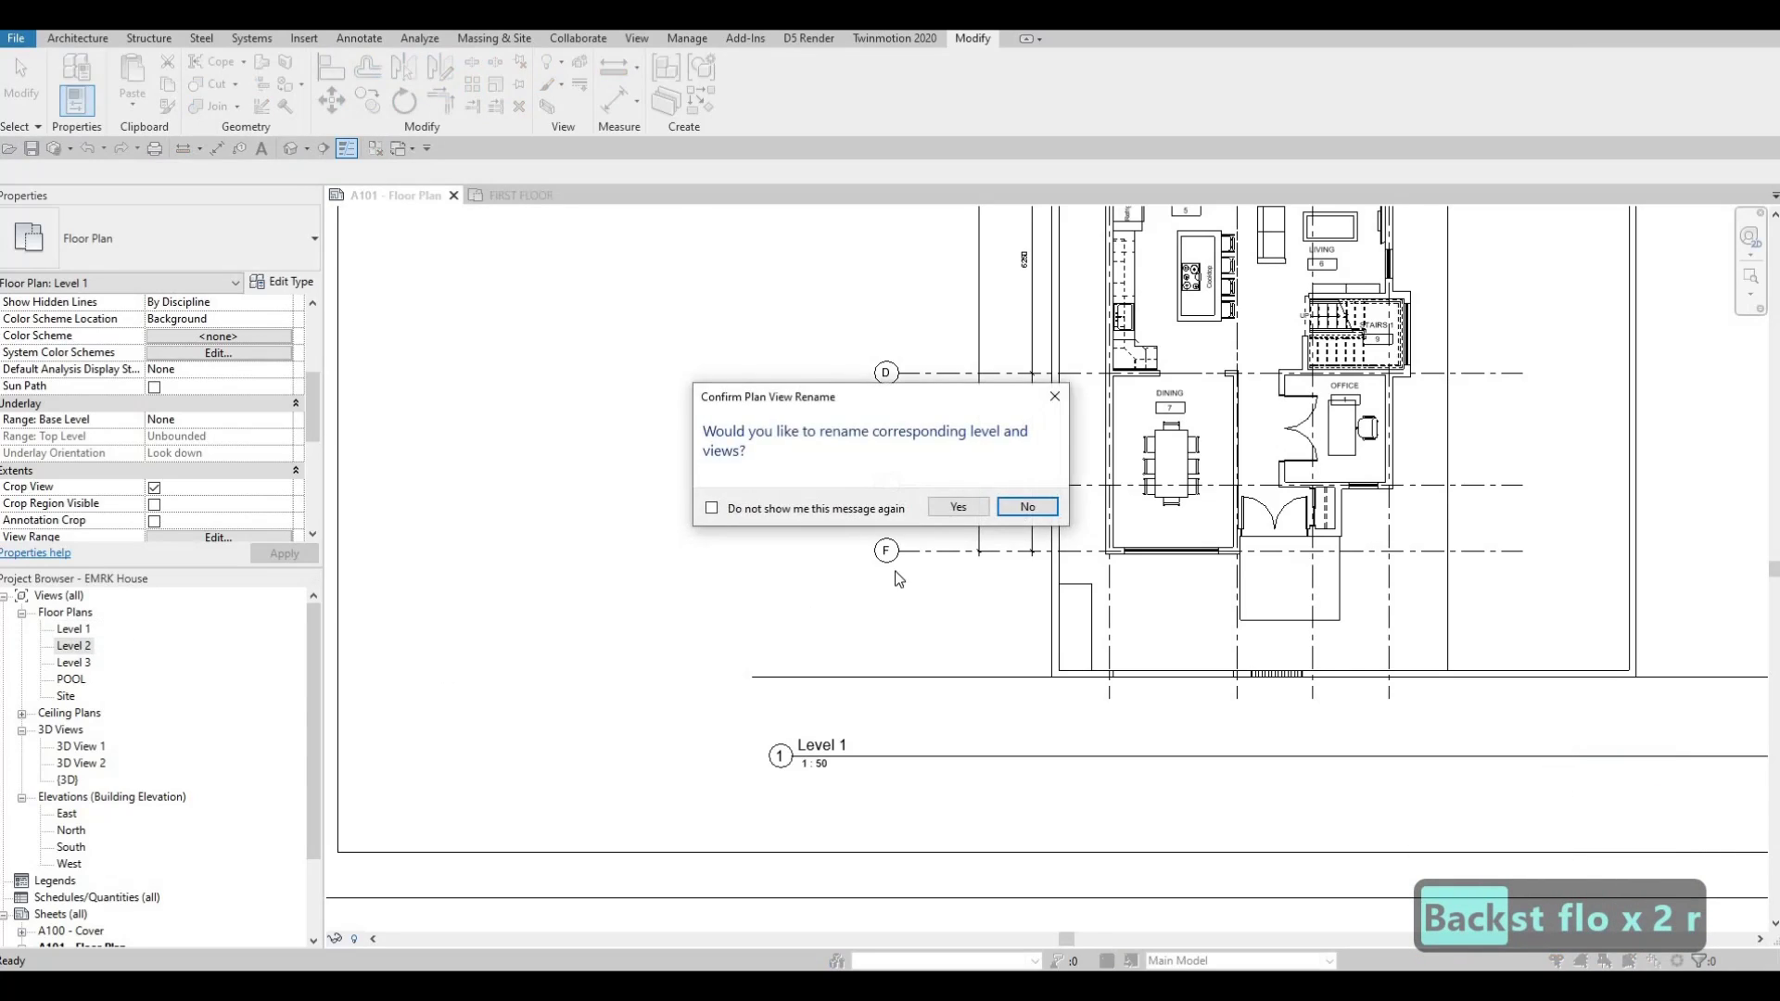
{"action": "key", "text": "Return"}
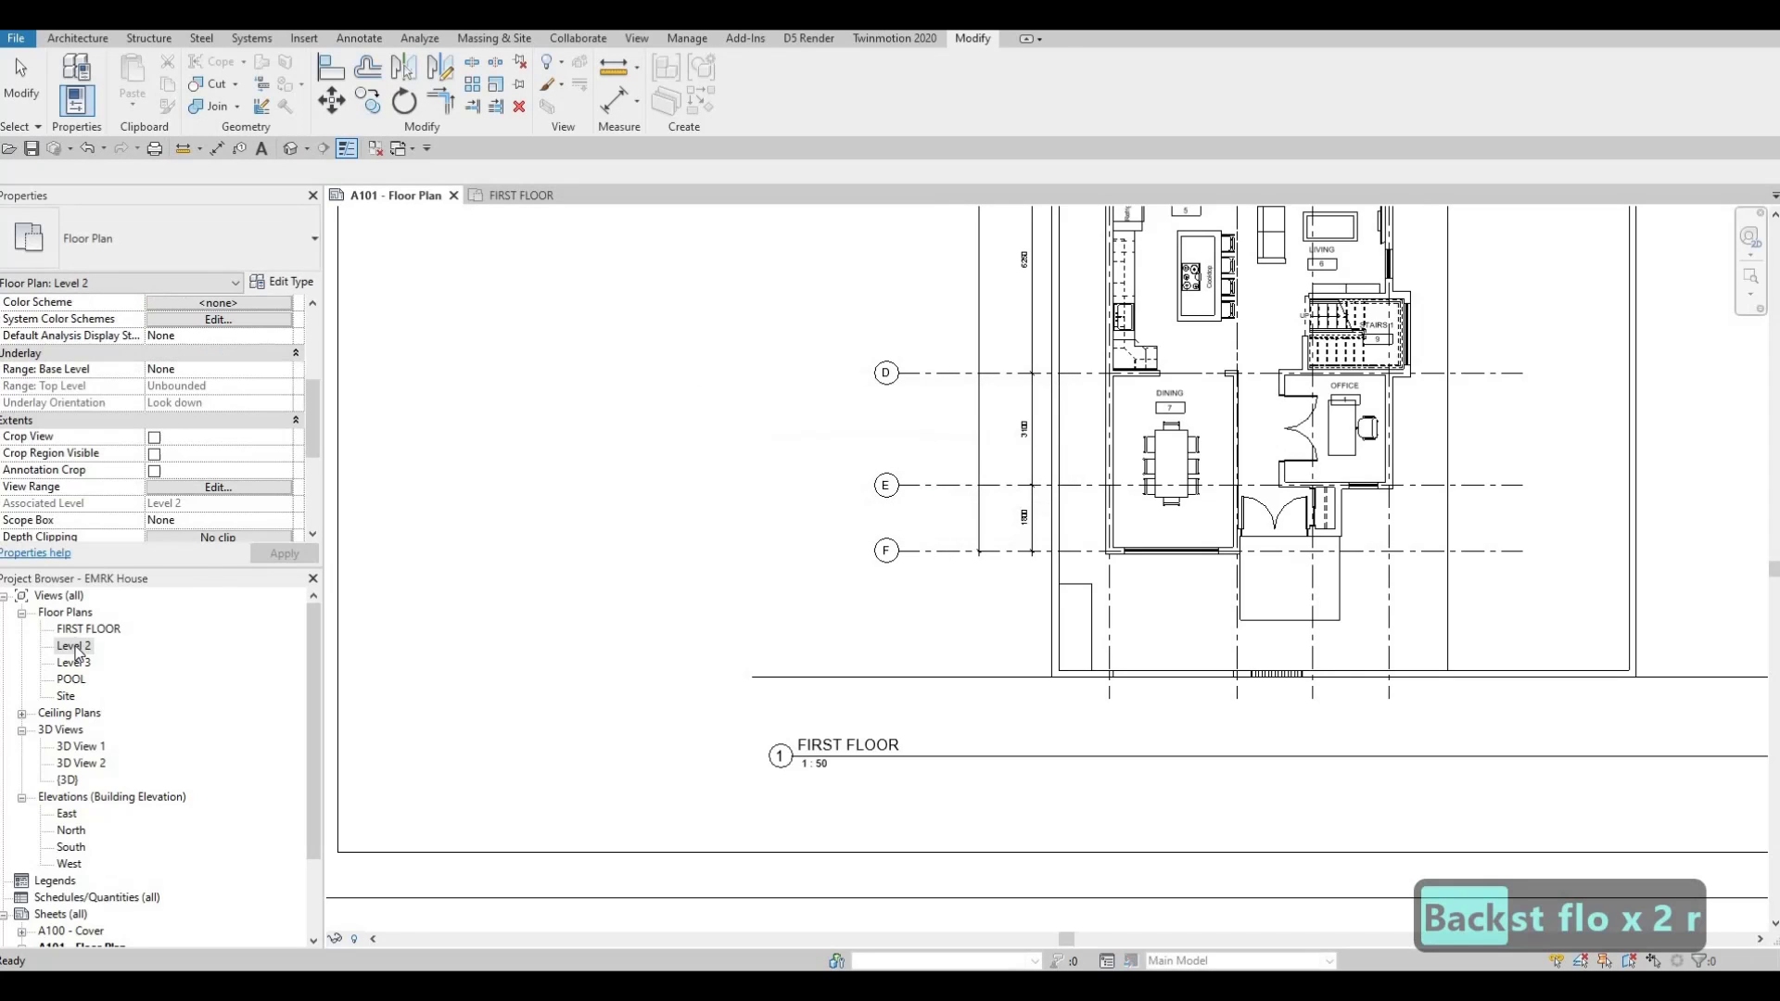
- Rename the Level 2 floor plan view to SECOND FLOOR, applying the new name to the corresponding level and views
{"action": "right_click", "coordinate": [76, 648]}
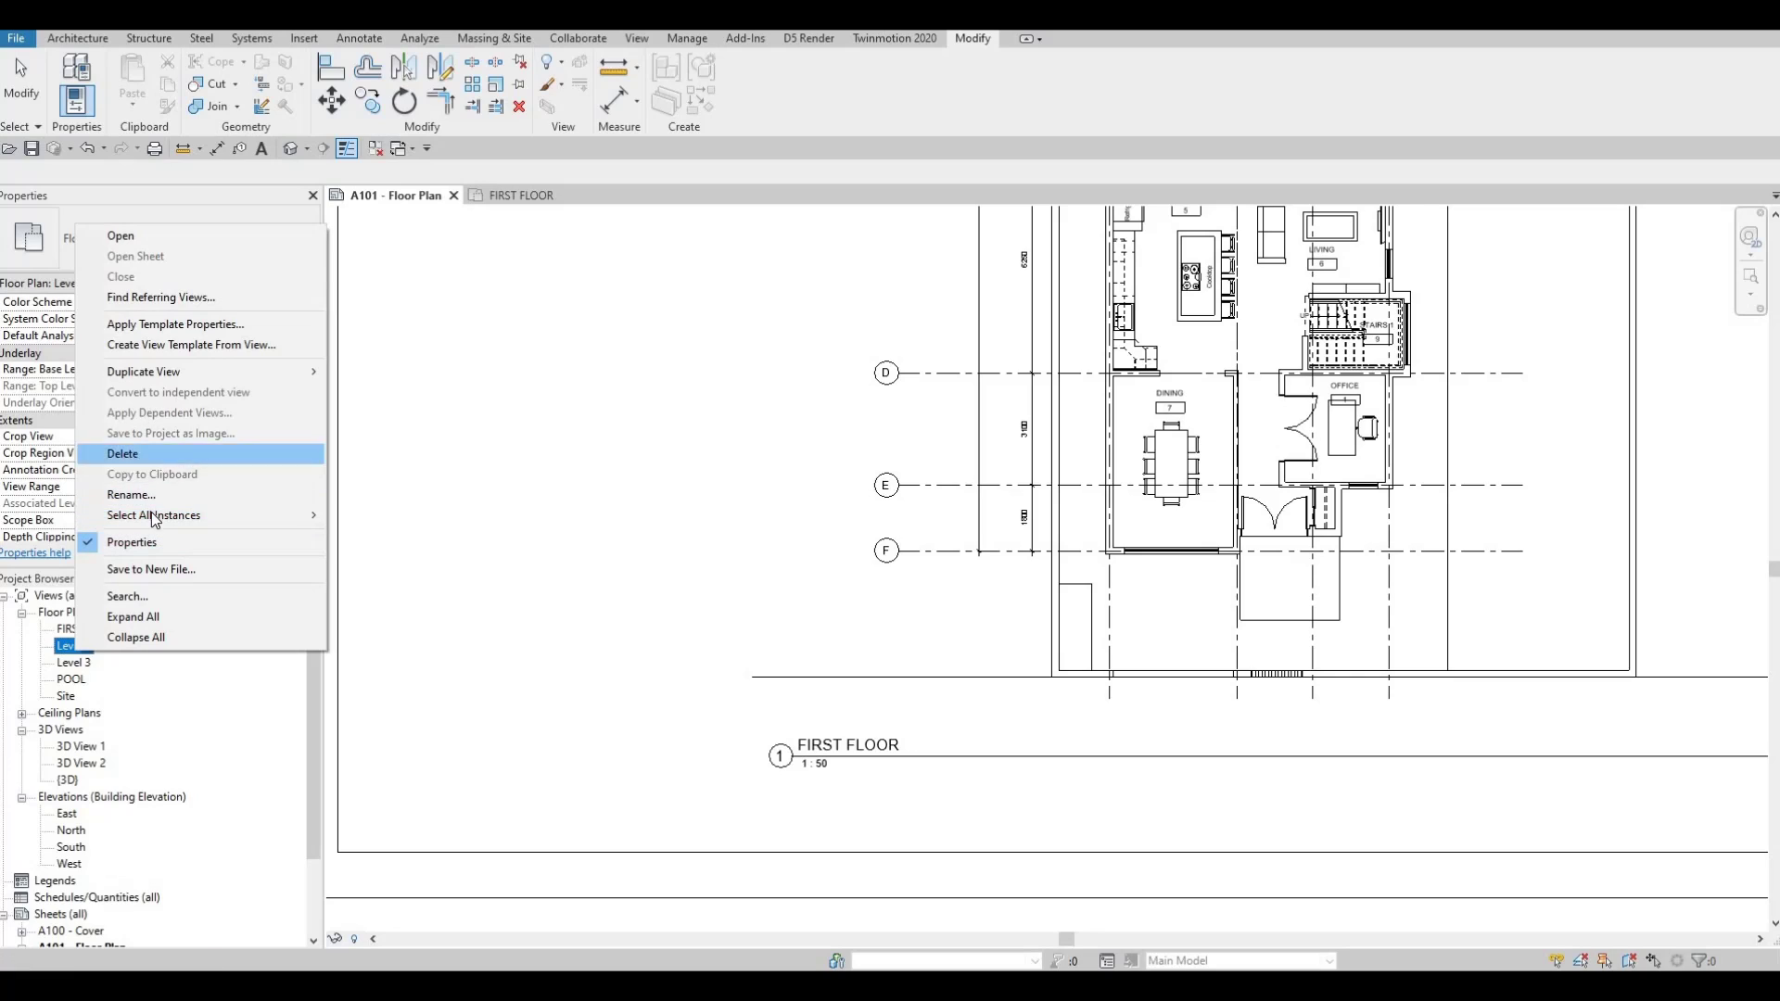
{"action": "left_click", "coordinate": [152, 499]}
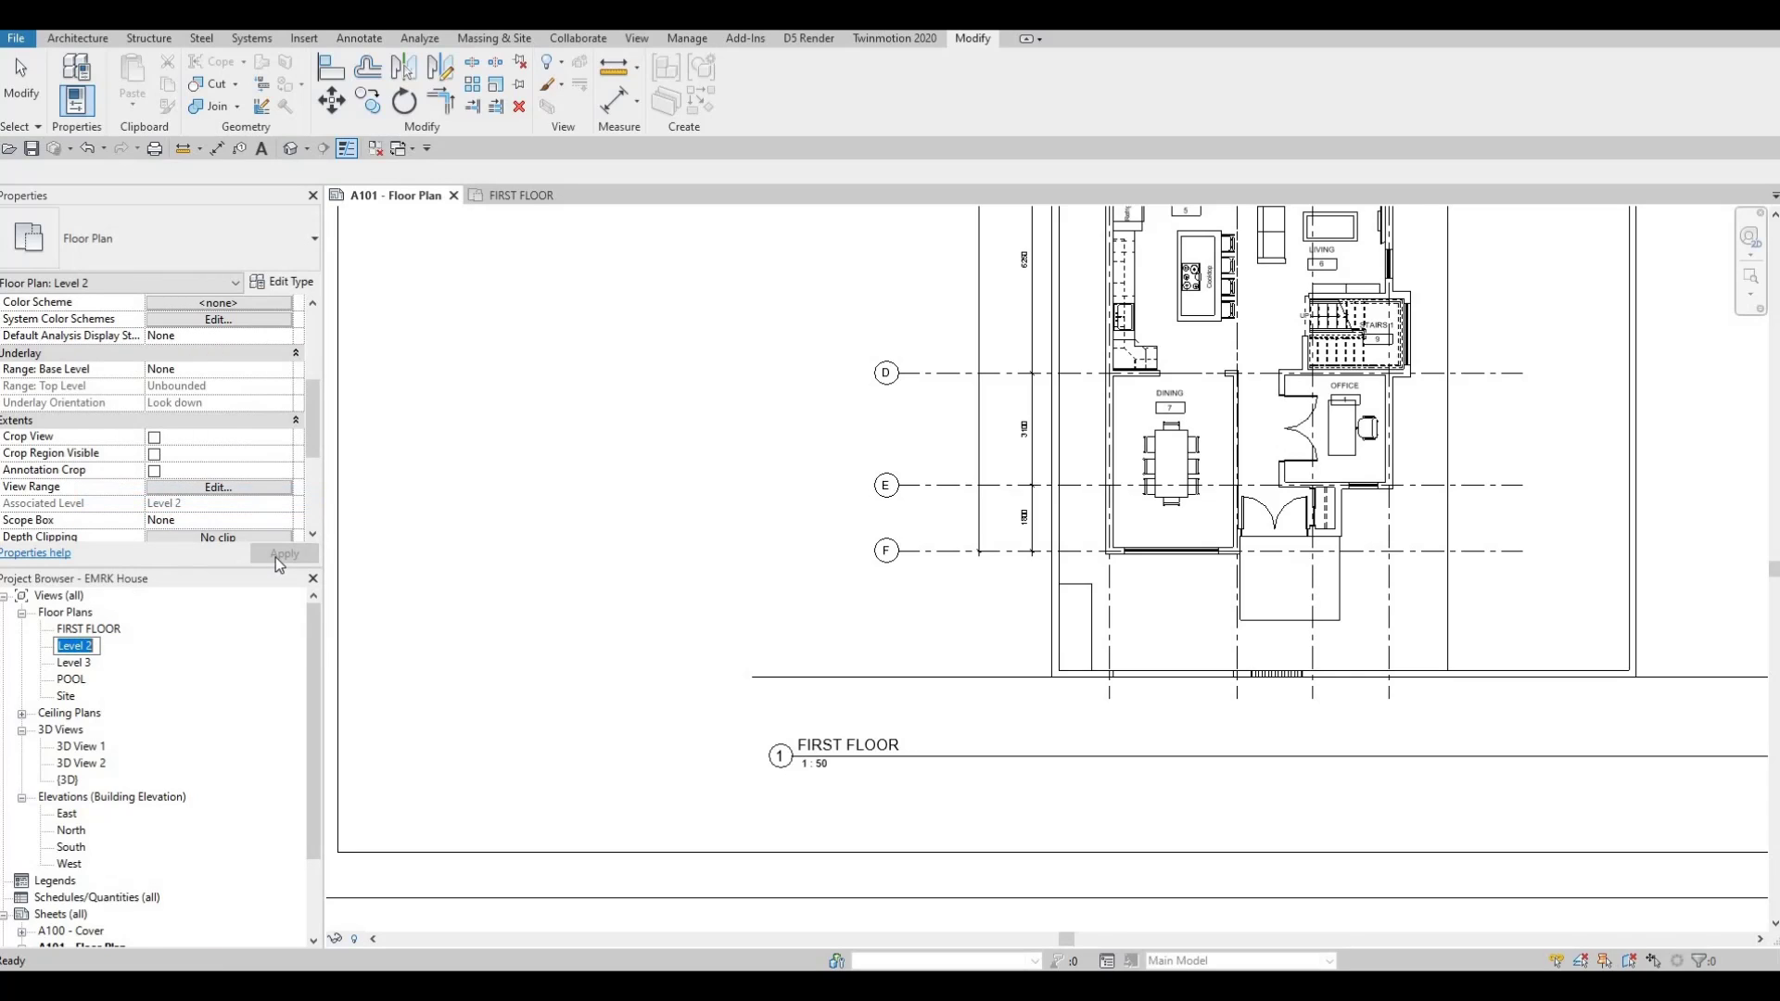
{"action": "type", "text": "SECONF"}
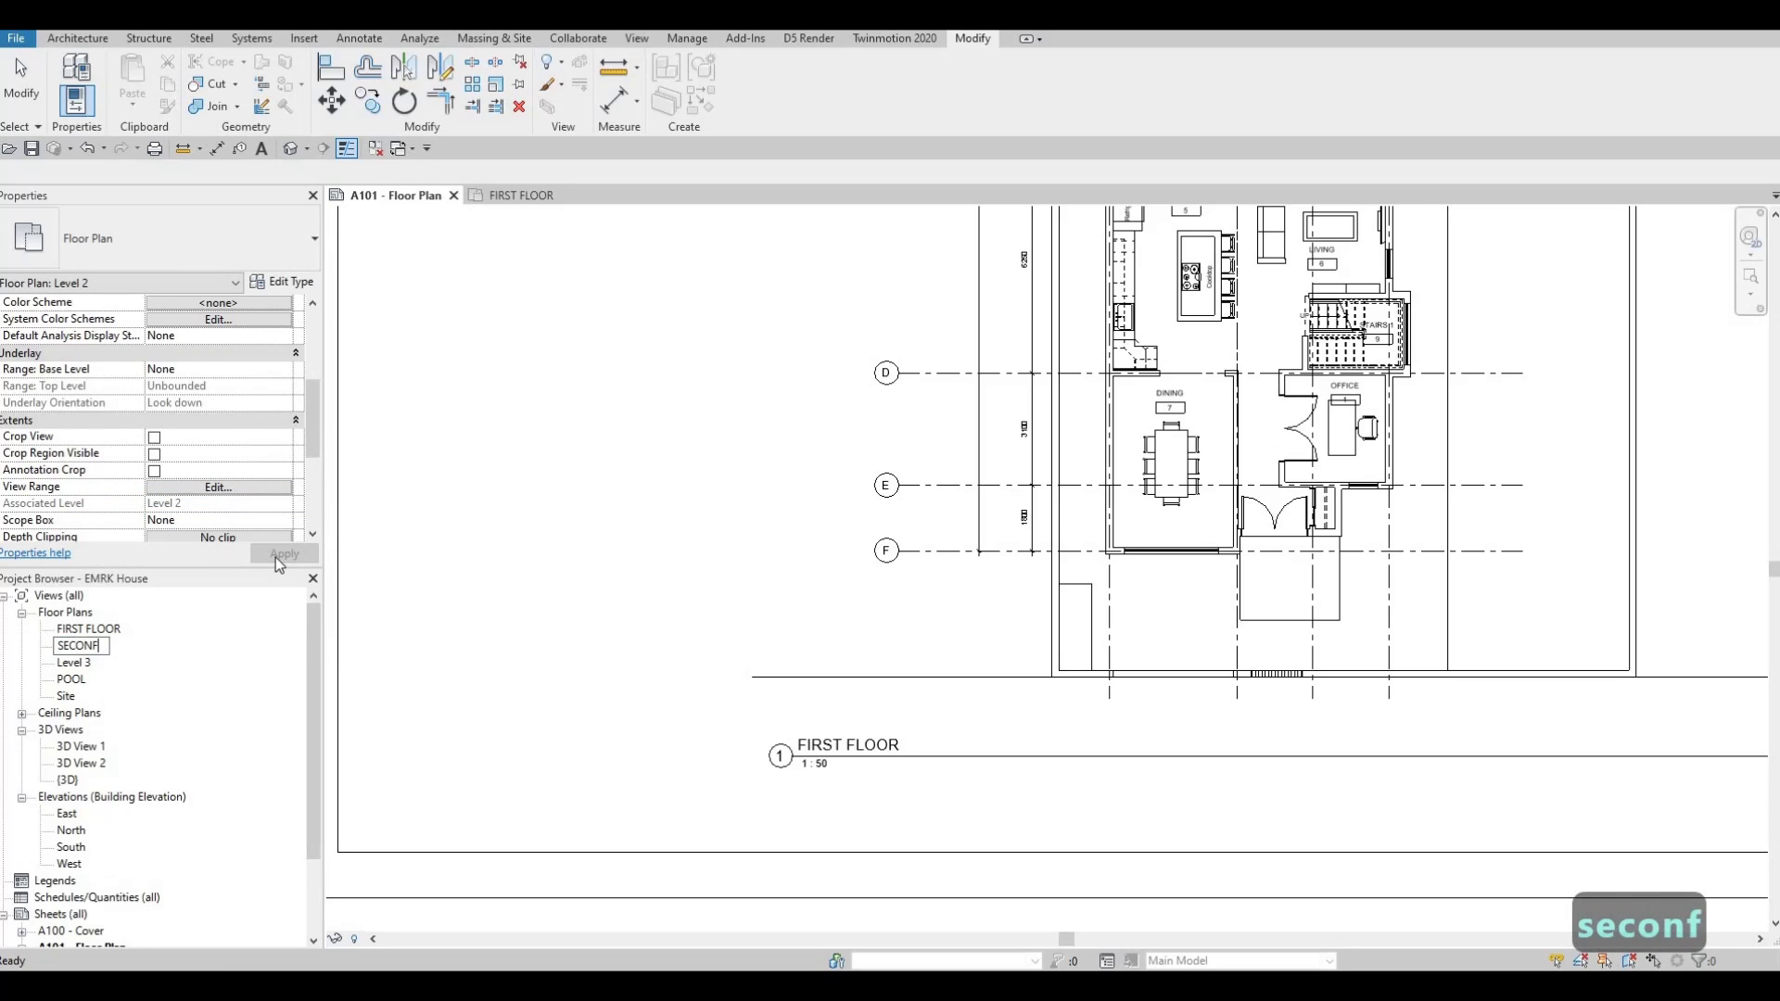
{"action": "key", "text": "BackSpace"}
{"action": "type", "text": "D FLOOR"}
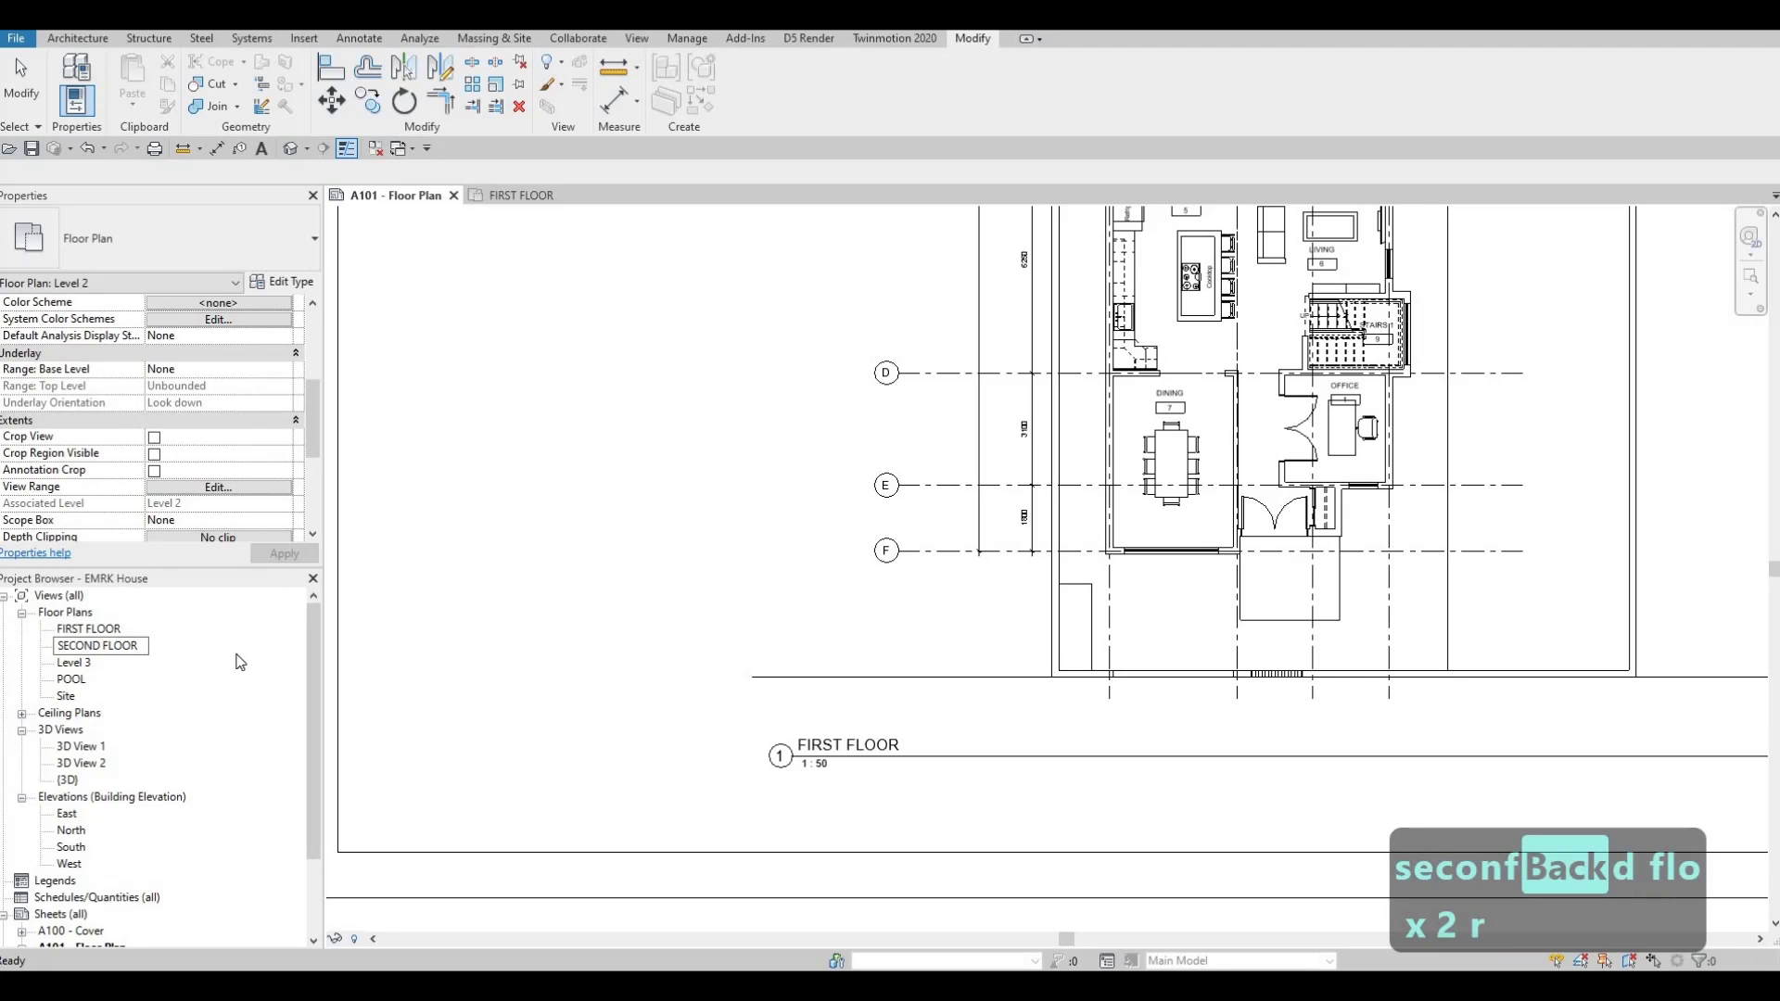
{"action": "left_click", "coordinate": [752, 570]}
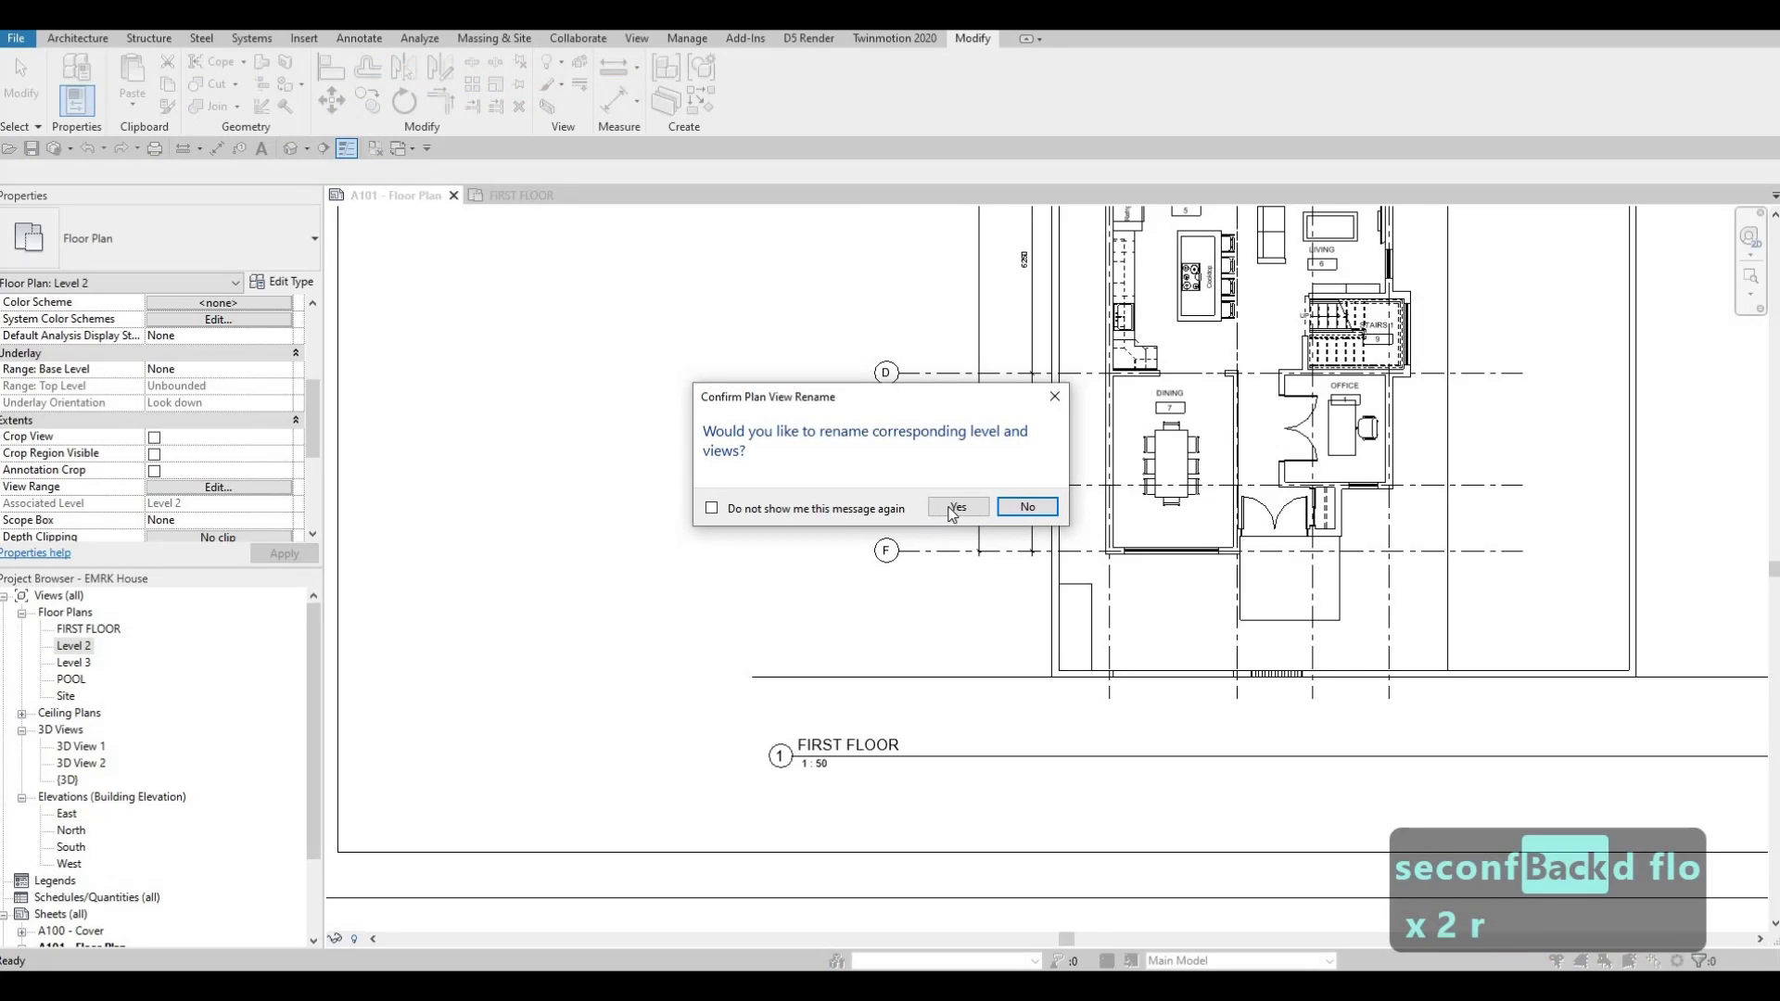
{"action": "left_click", "coordinate": [952, 515]}
- Change the sheet name in the A101 title block to First Floor
{"action": "scroll", "coordinate": [950, 509], "scroll_direction": "down", "scroll_amount": 3}
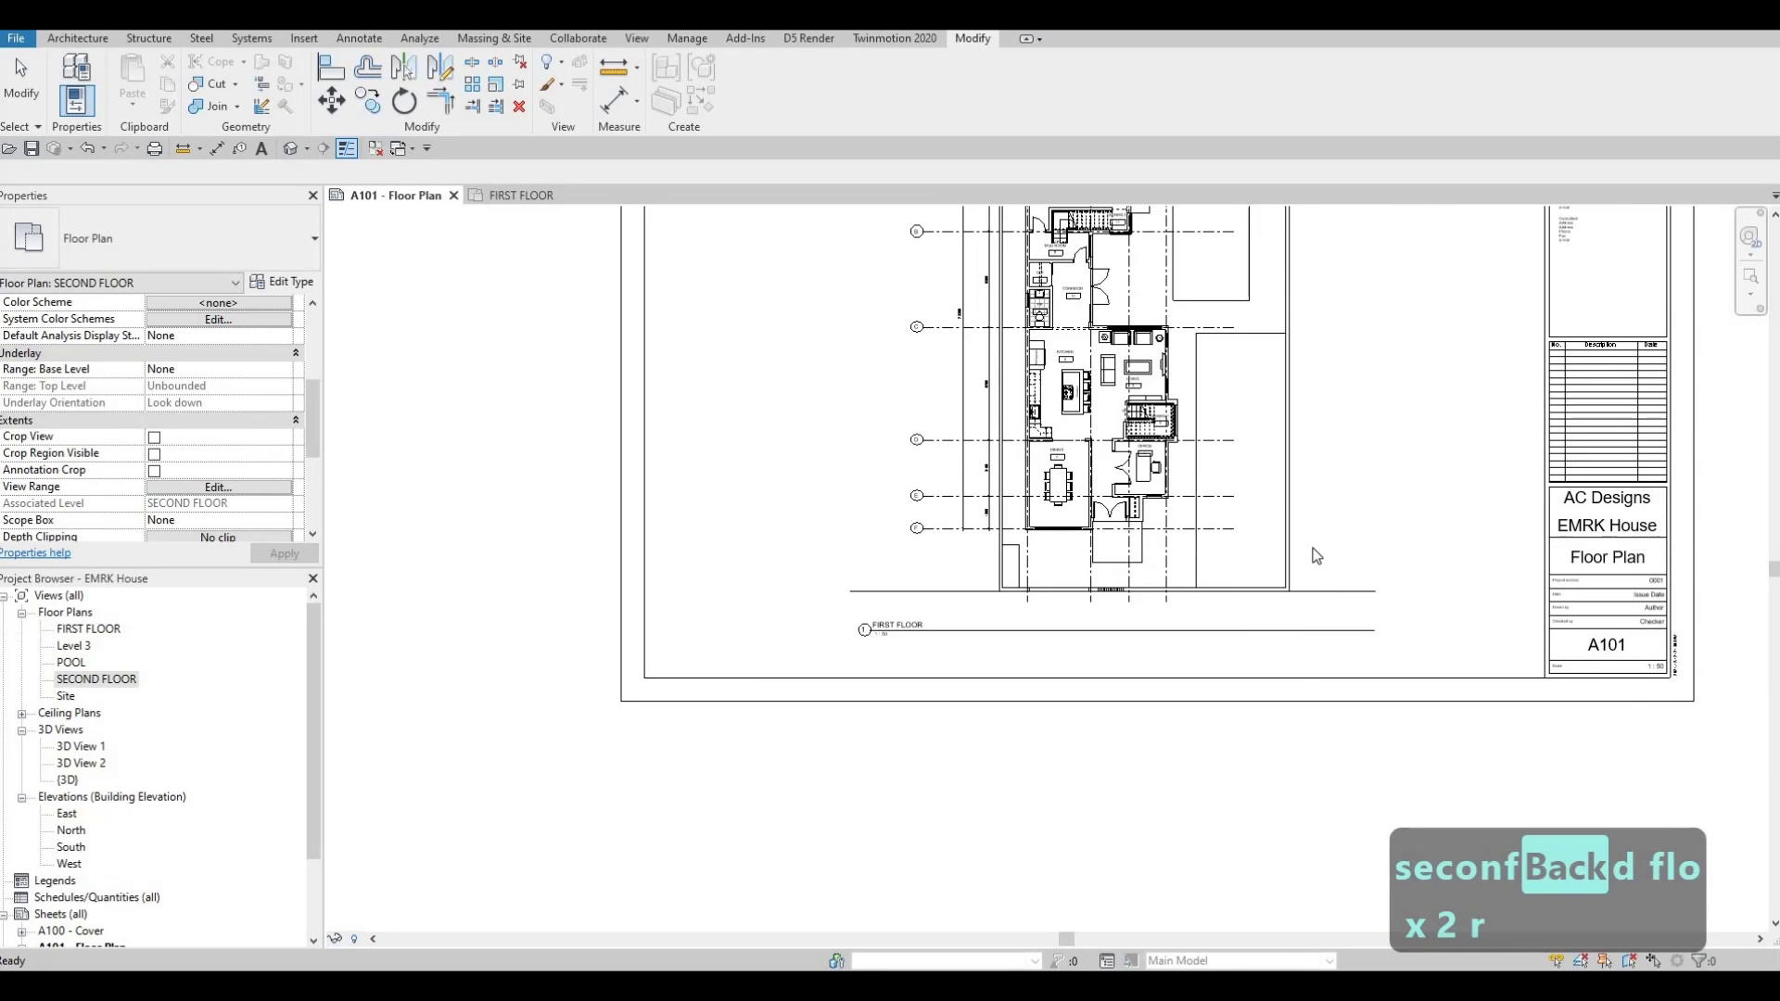
{"action": "scroll", "coordinate": [1608, 547], "scroll_direction": "up", "scroll_amount": 4}
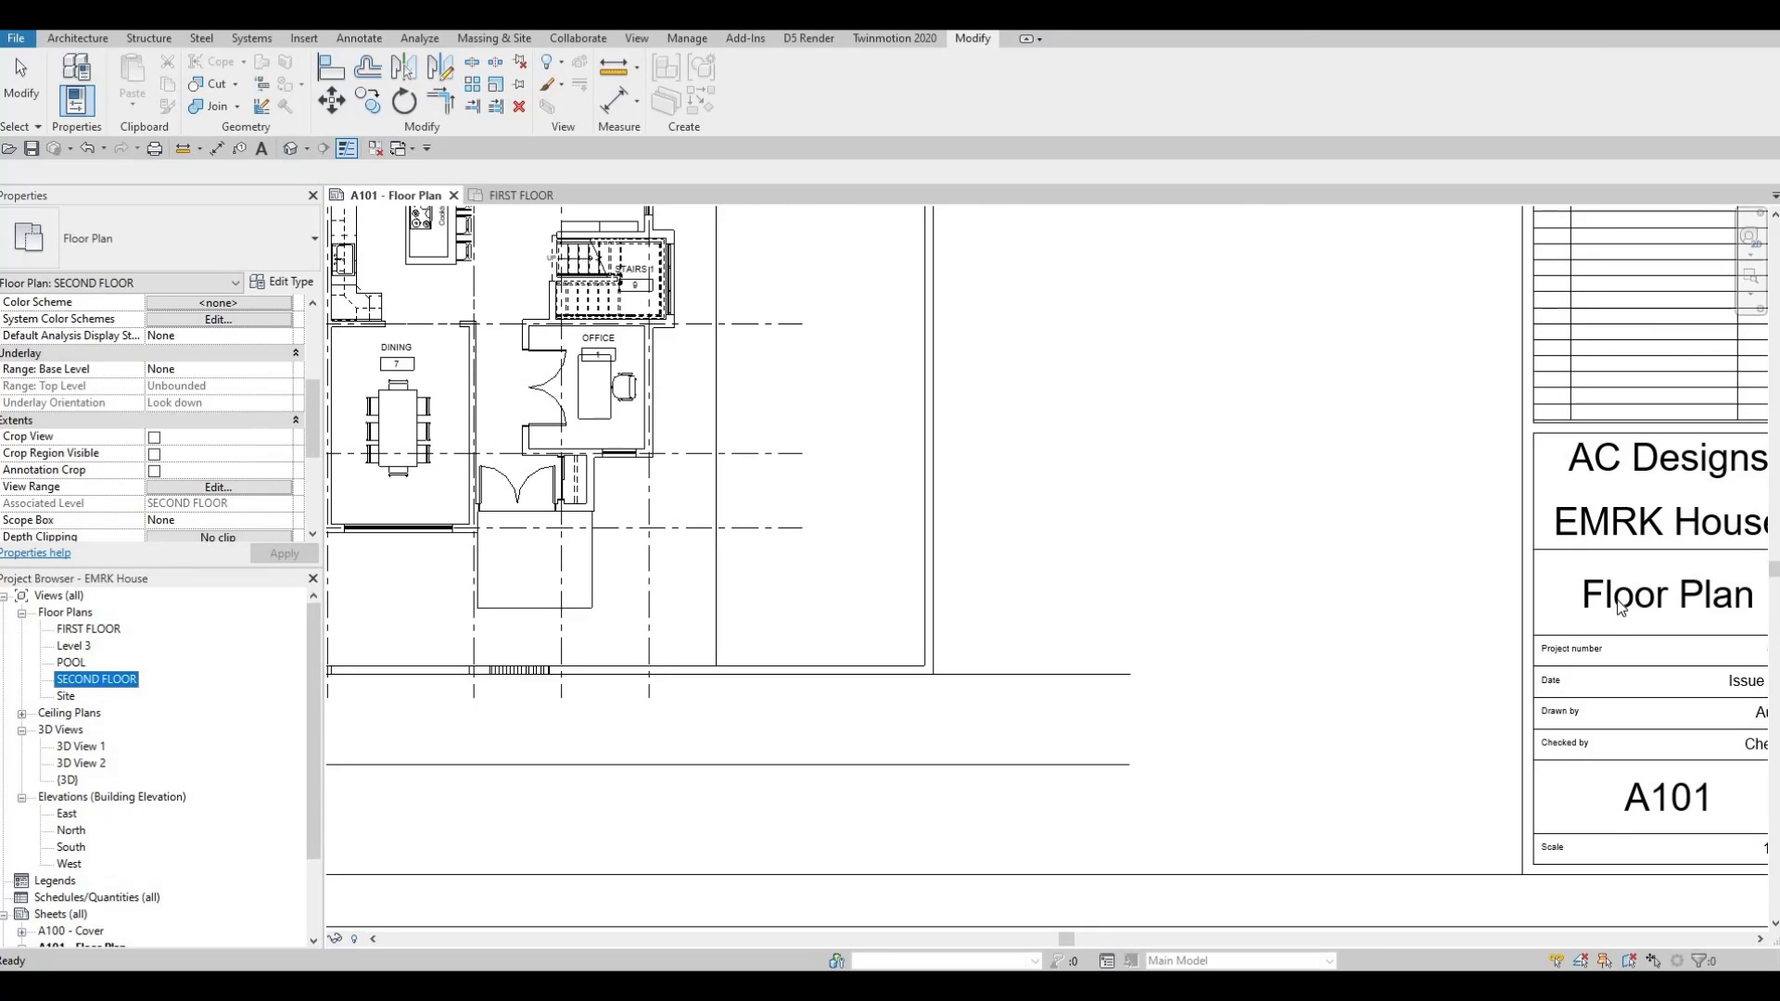
{"action": "left_click", "coordinate": [1599, 606]}
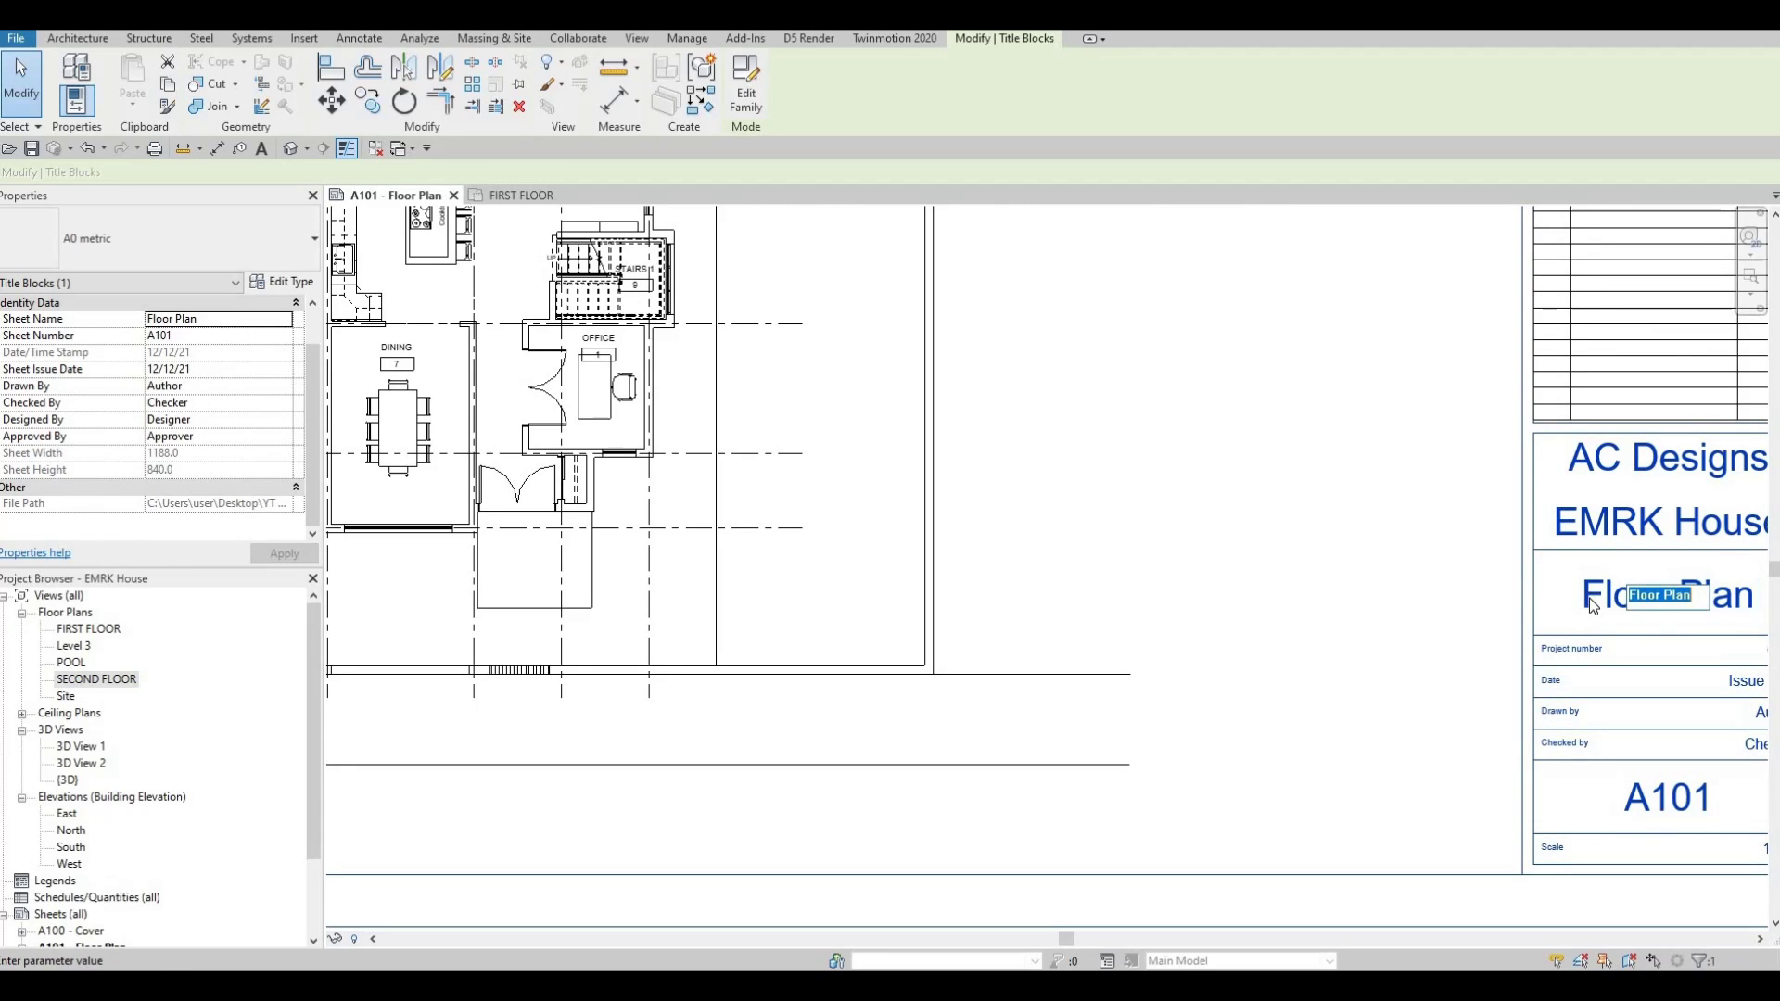
{"action": "left_click", "coordinate": [1595, 605]}
{"action": "type", "text": "fIR"}
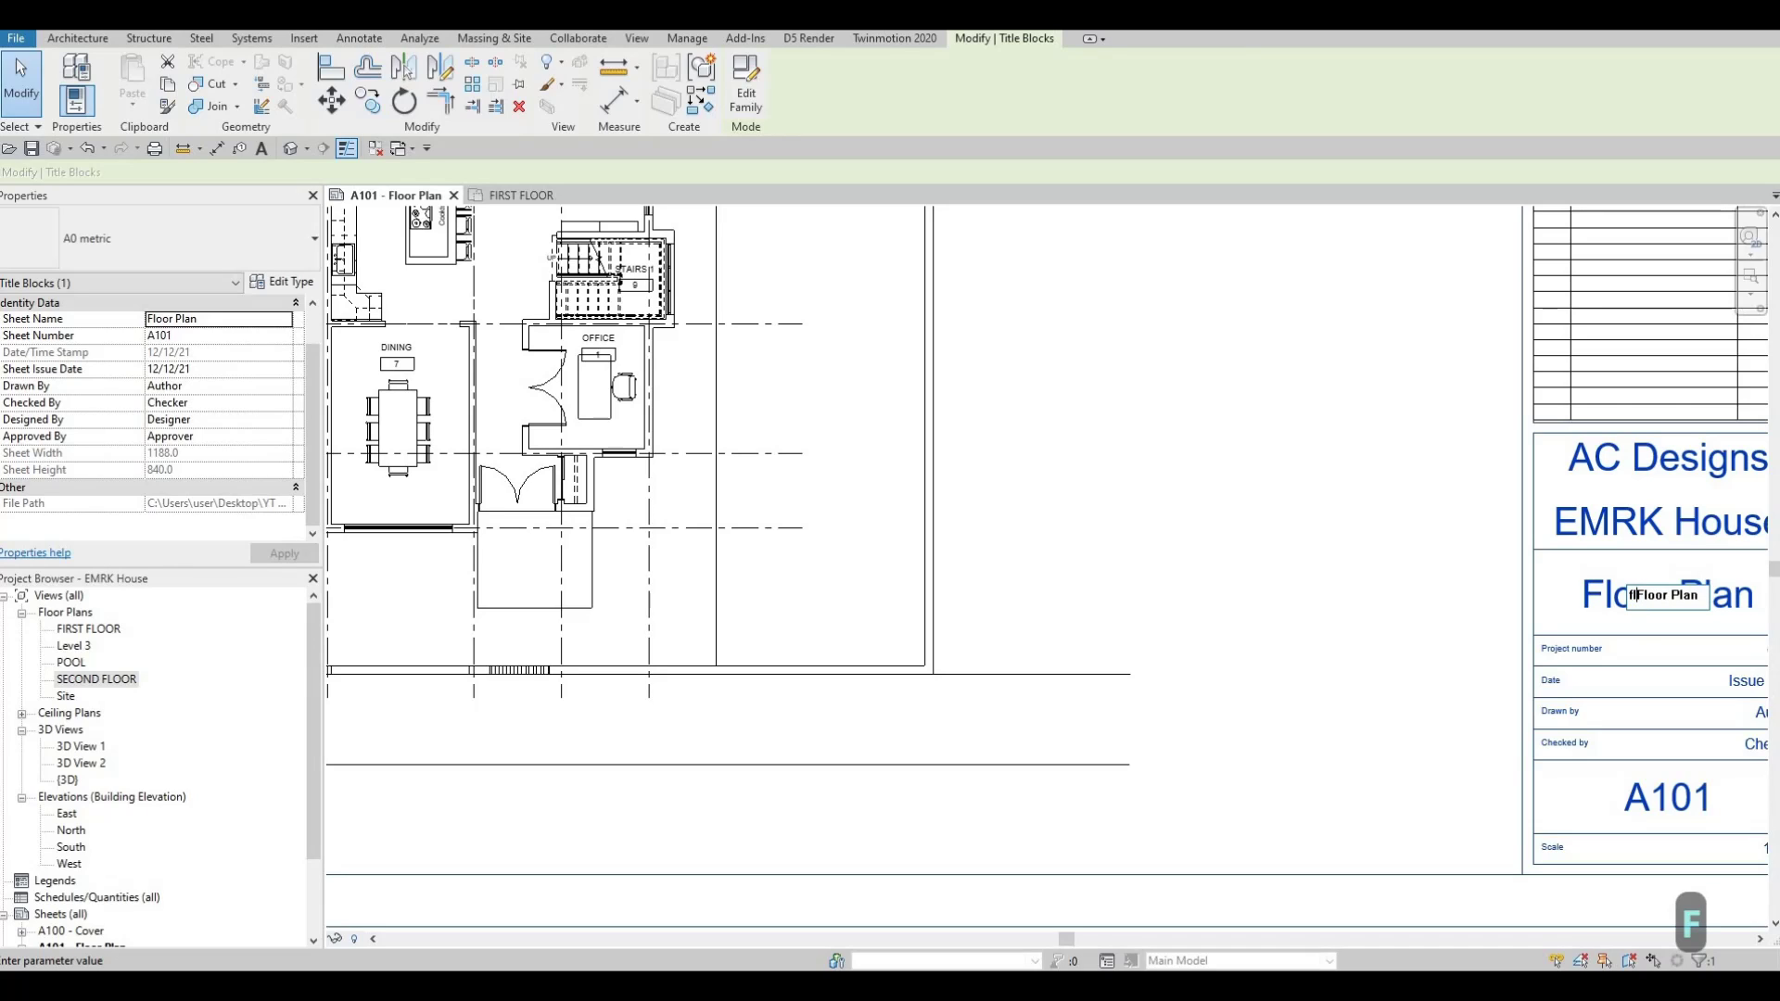
{"action": "key", "text": "BackSpace"}
{"action": "key", "text": "BackSpace"}
{"action": "key", "text": "BackSpace"}
{"action": "key", "text": "Caps_Lock"}
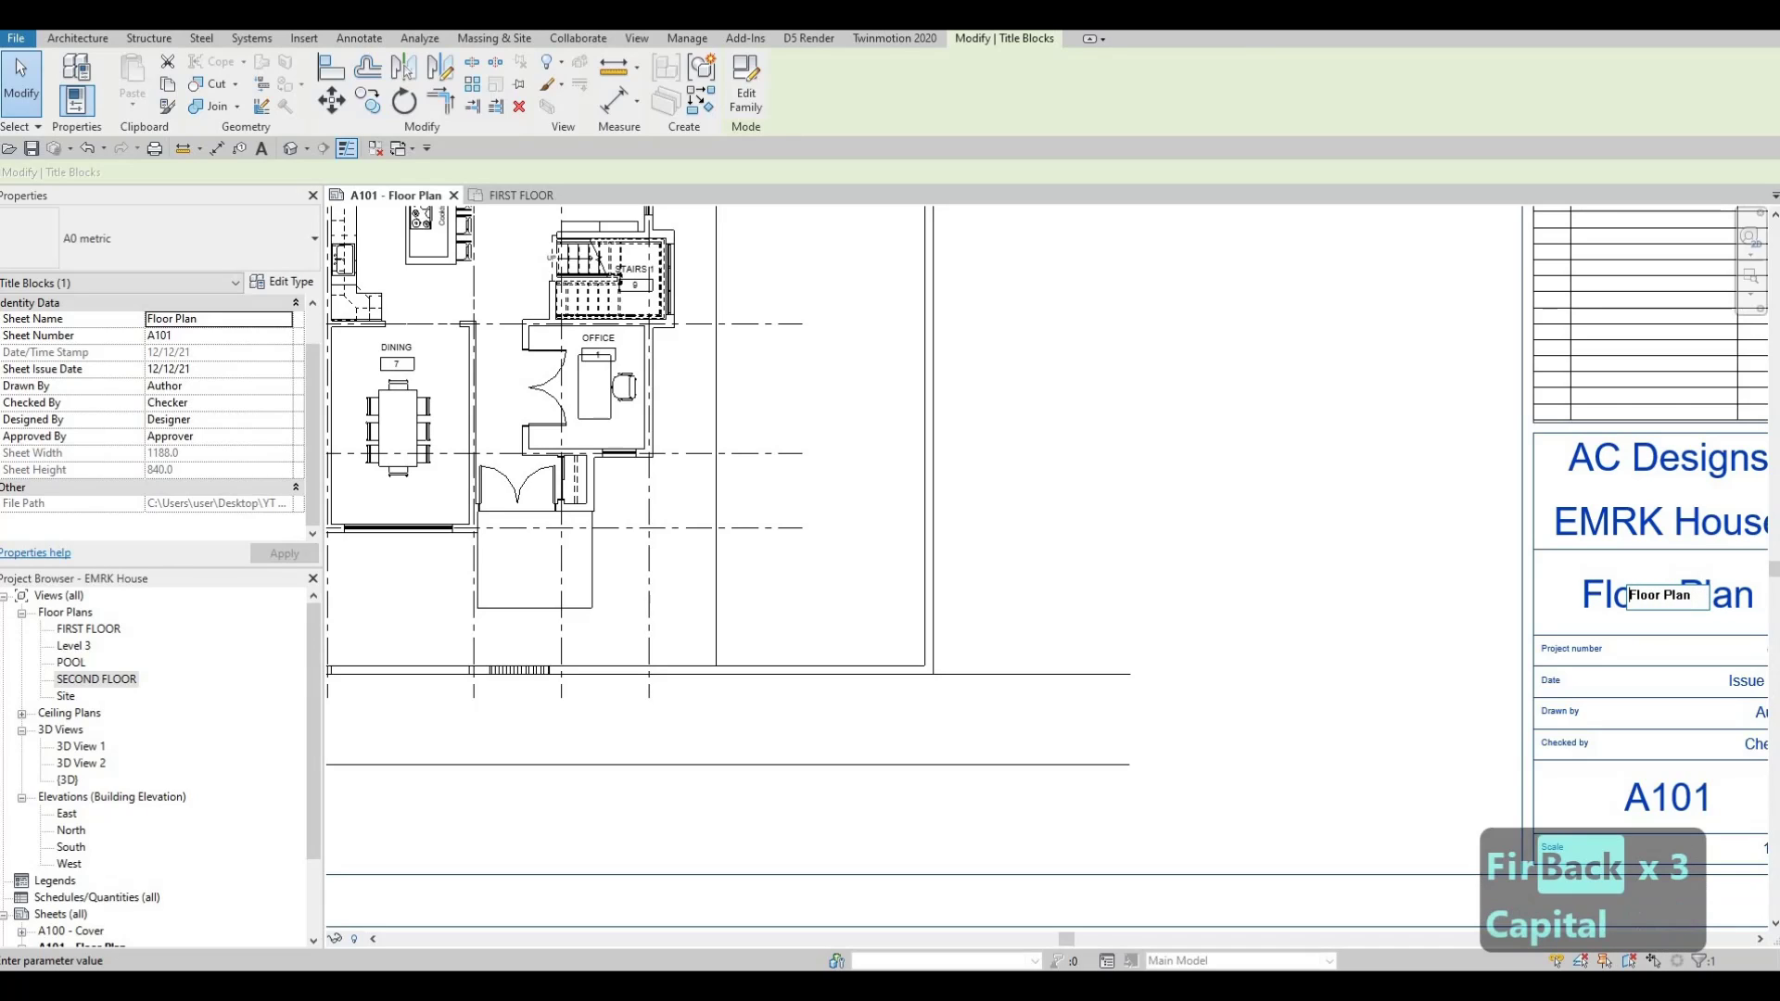
{"action": "type", "text": "first"}
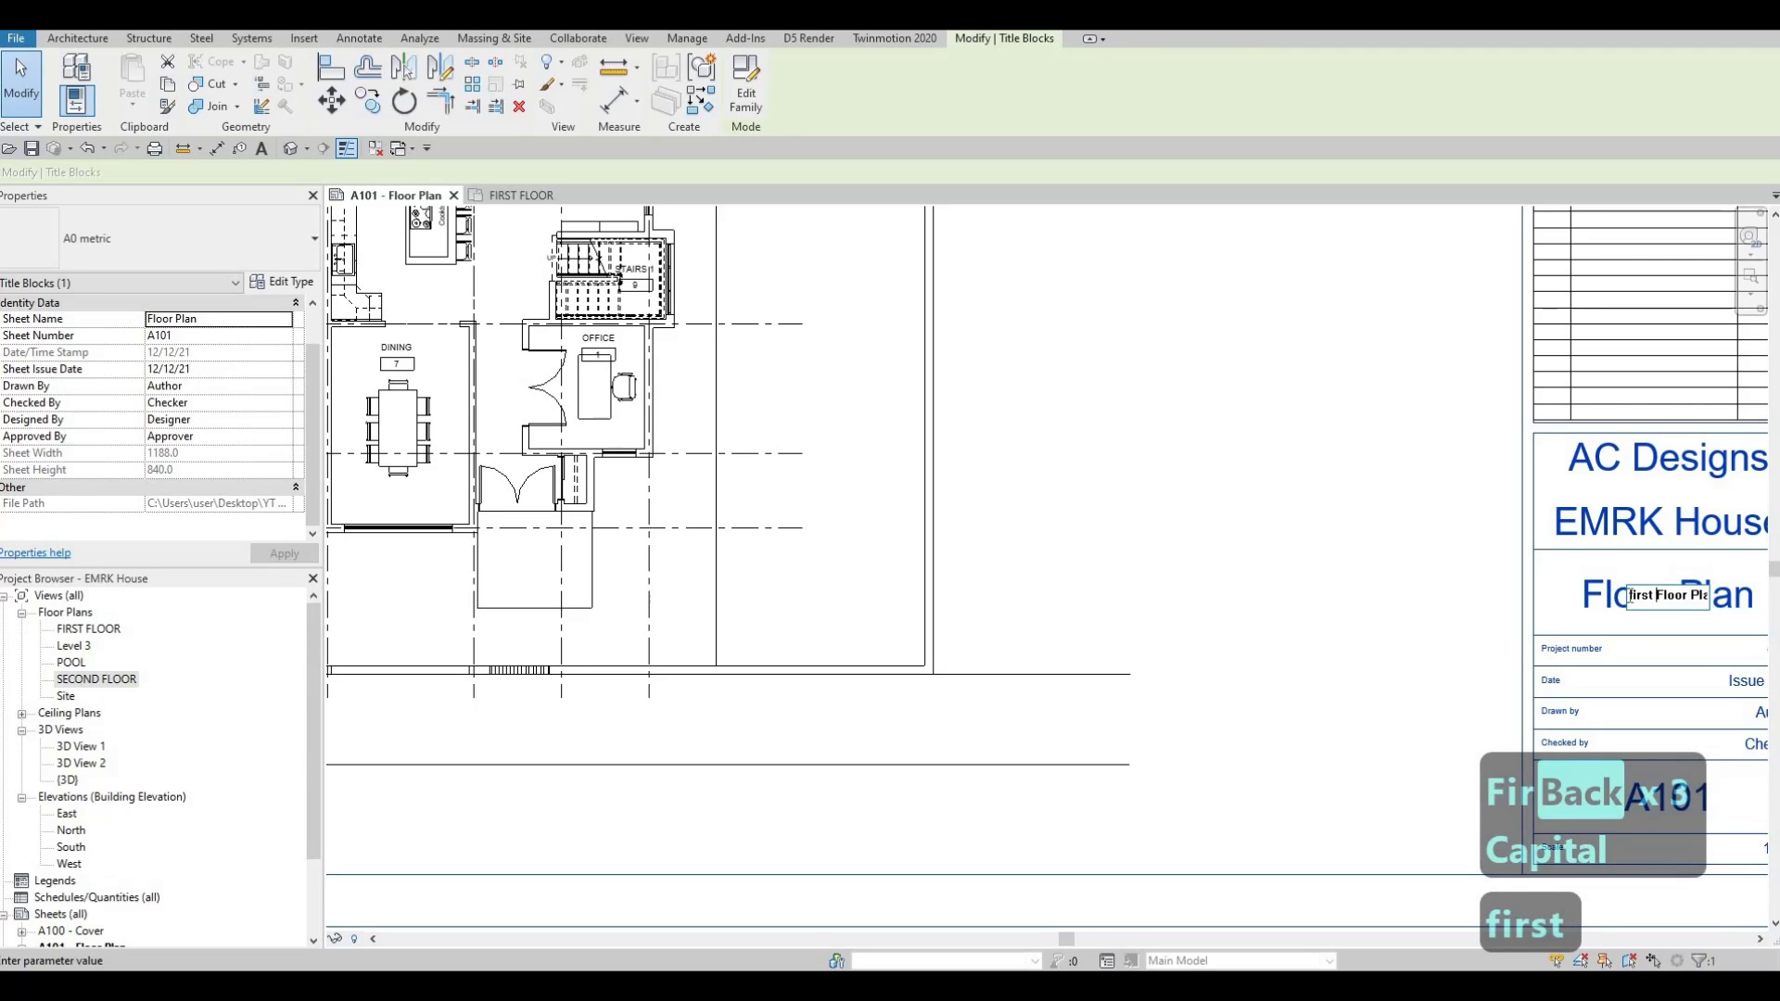
{"action": "key", "text": "BackSpace"}
{"action": "key", "text": "BackSpace"}
{"action": "key", "text": "BackSpace"}
{"action": "key", "text": "BackSpace"}
{"action": "key", "text": "BackSpace"}
{"action": "key", "text": "BackSpace"}
{"action": "key", "text": "BackSpace"}
{"action": "key", "text": "BackSpace"}
{"action": "key", "text": "BackSpace"}
{"action": "key", "text": "BackSpace"}
{"action": "key", "text": "BackSpace"}
{"action": "key", "text": "BackSpace"}
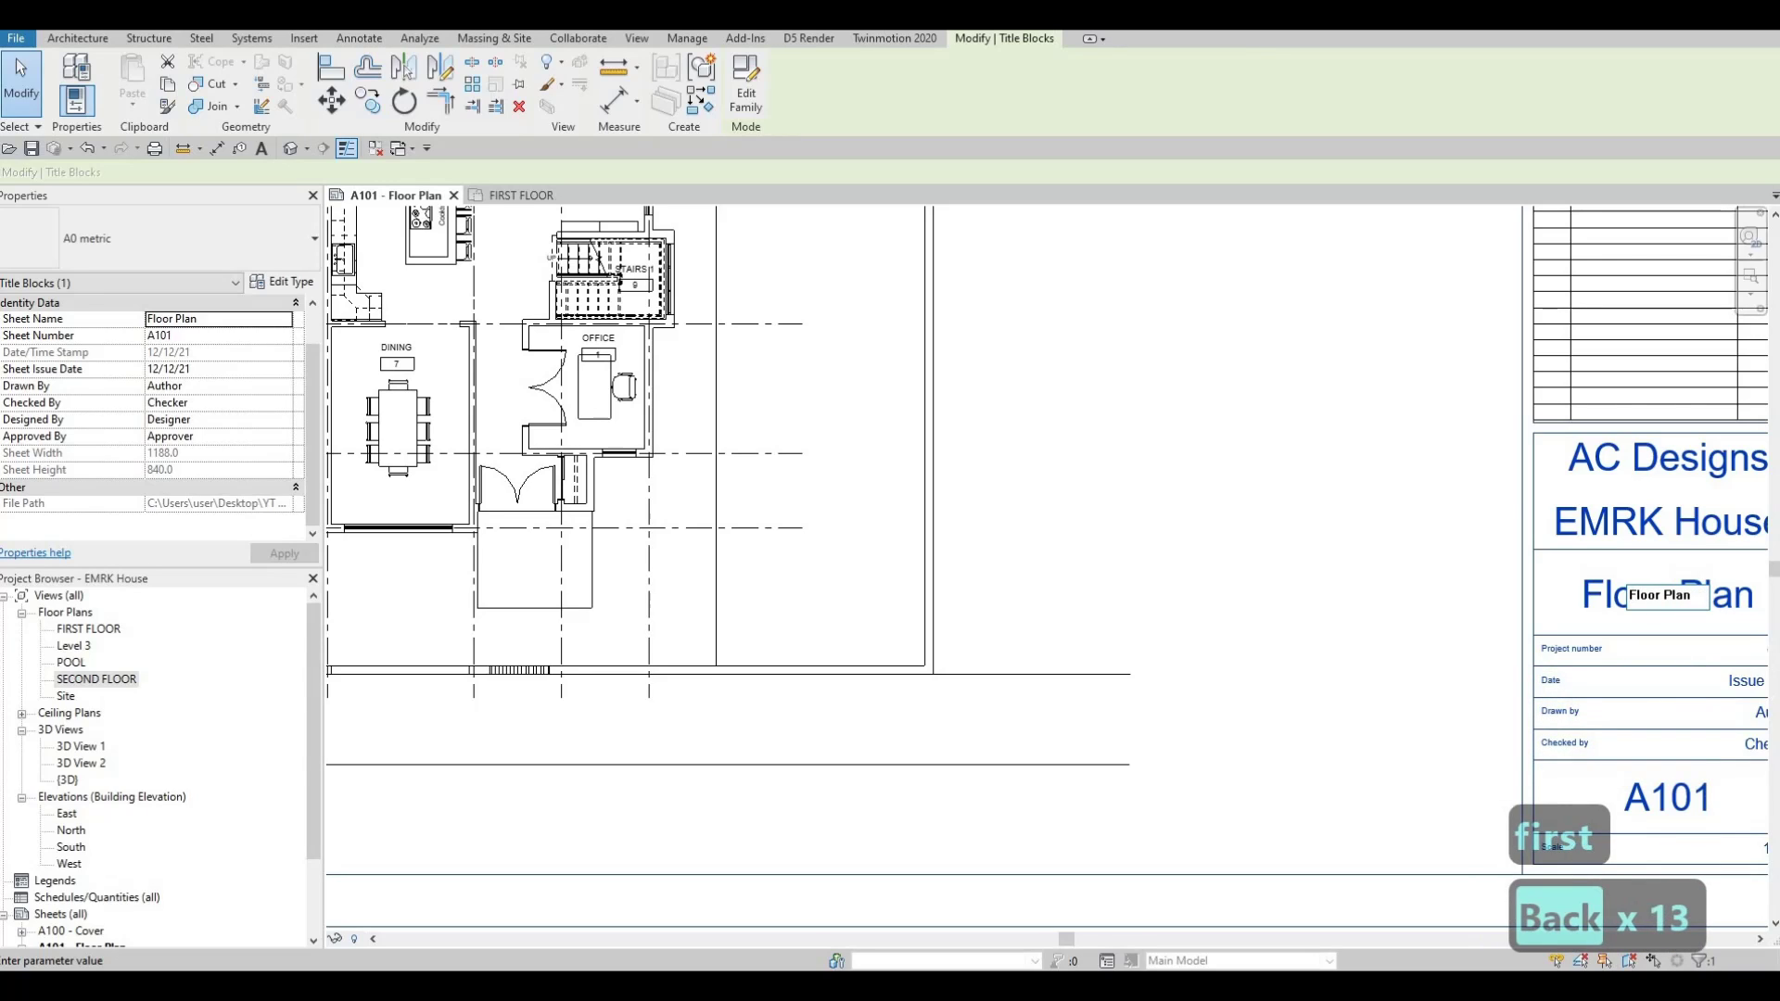
{"action": "type", "text": "F"}
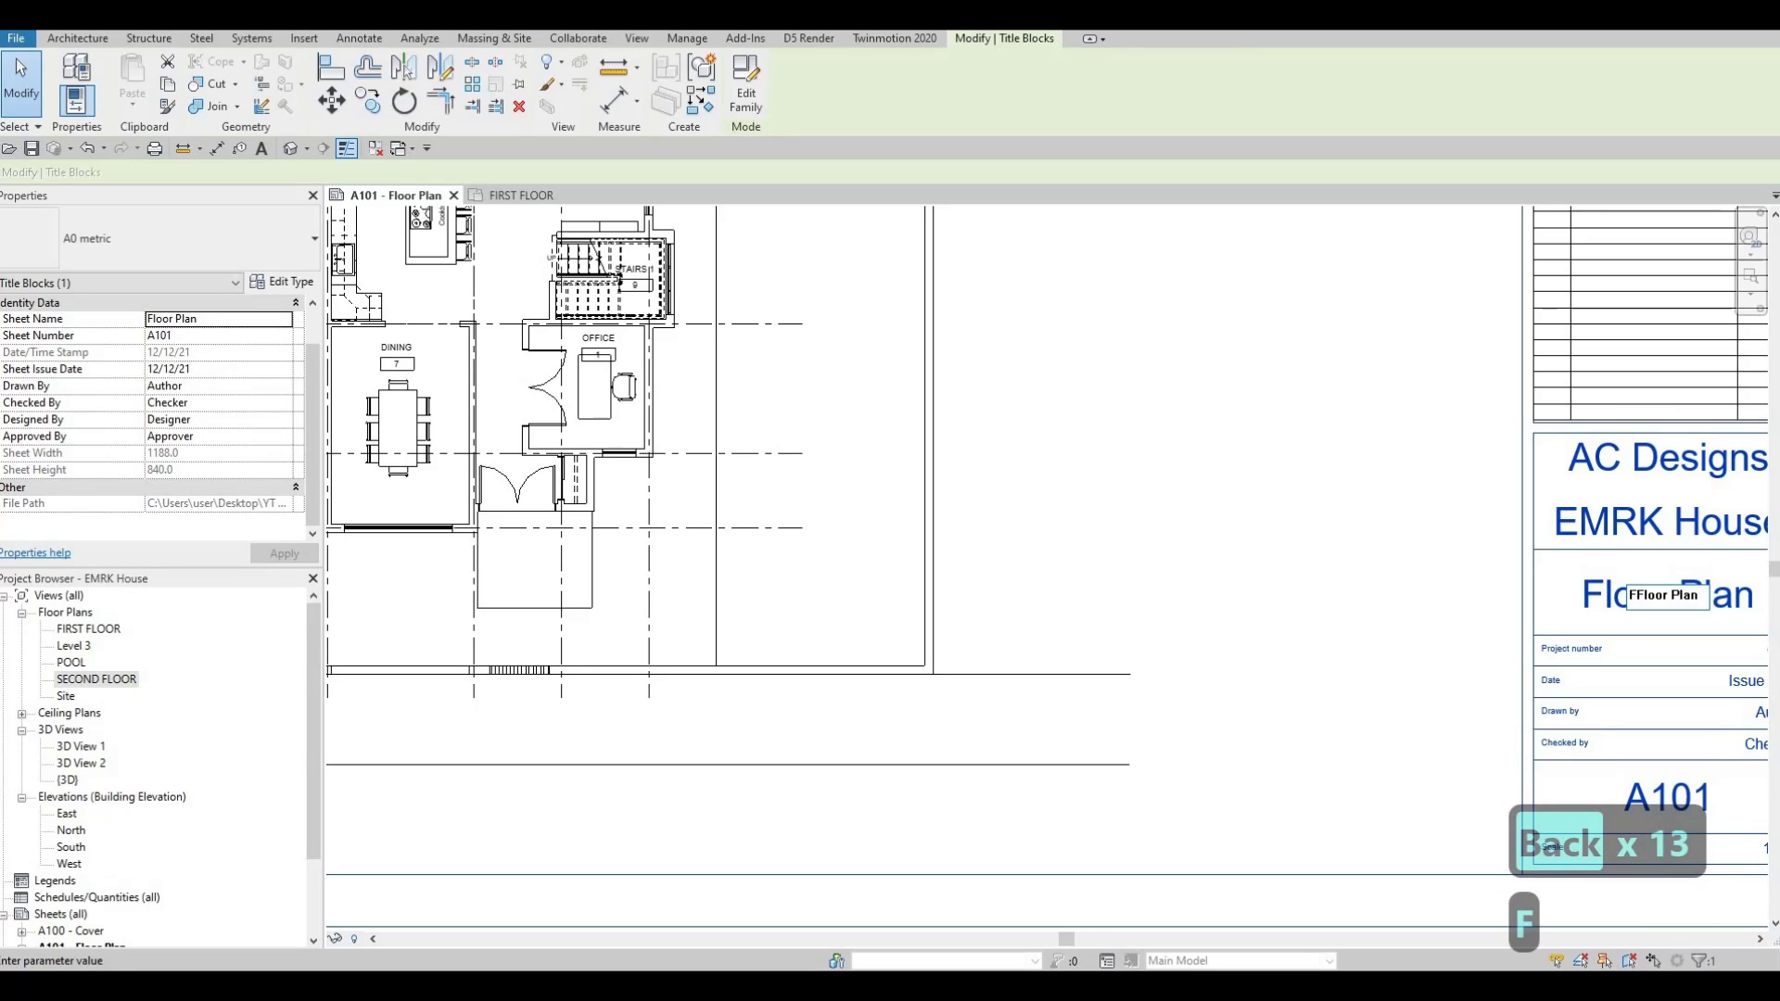
{"action": "type", "text": "irst"}
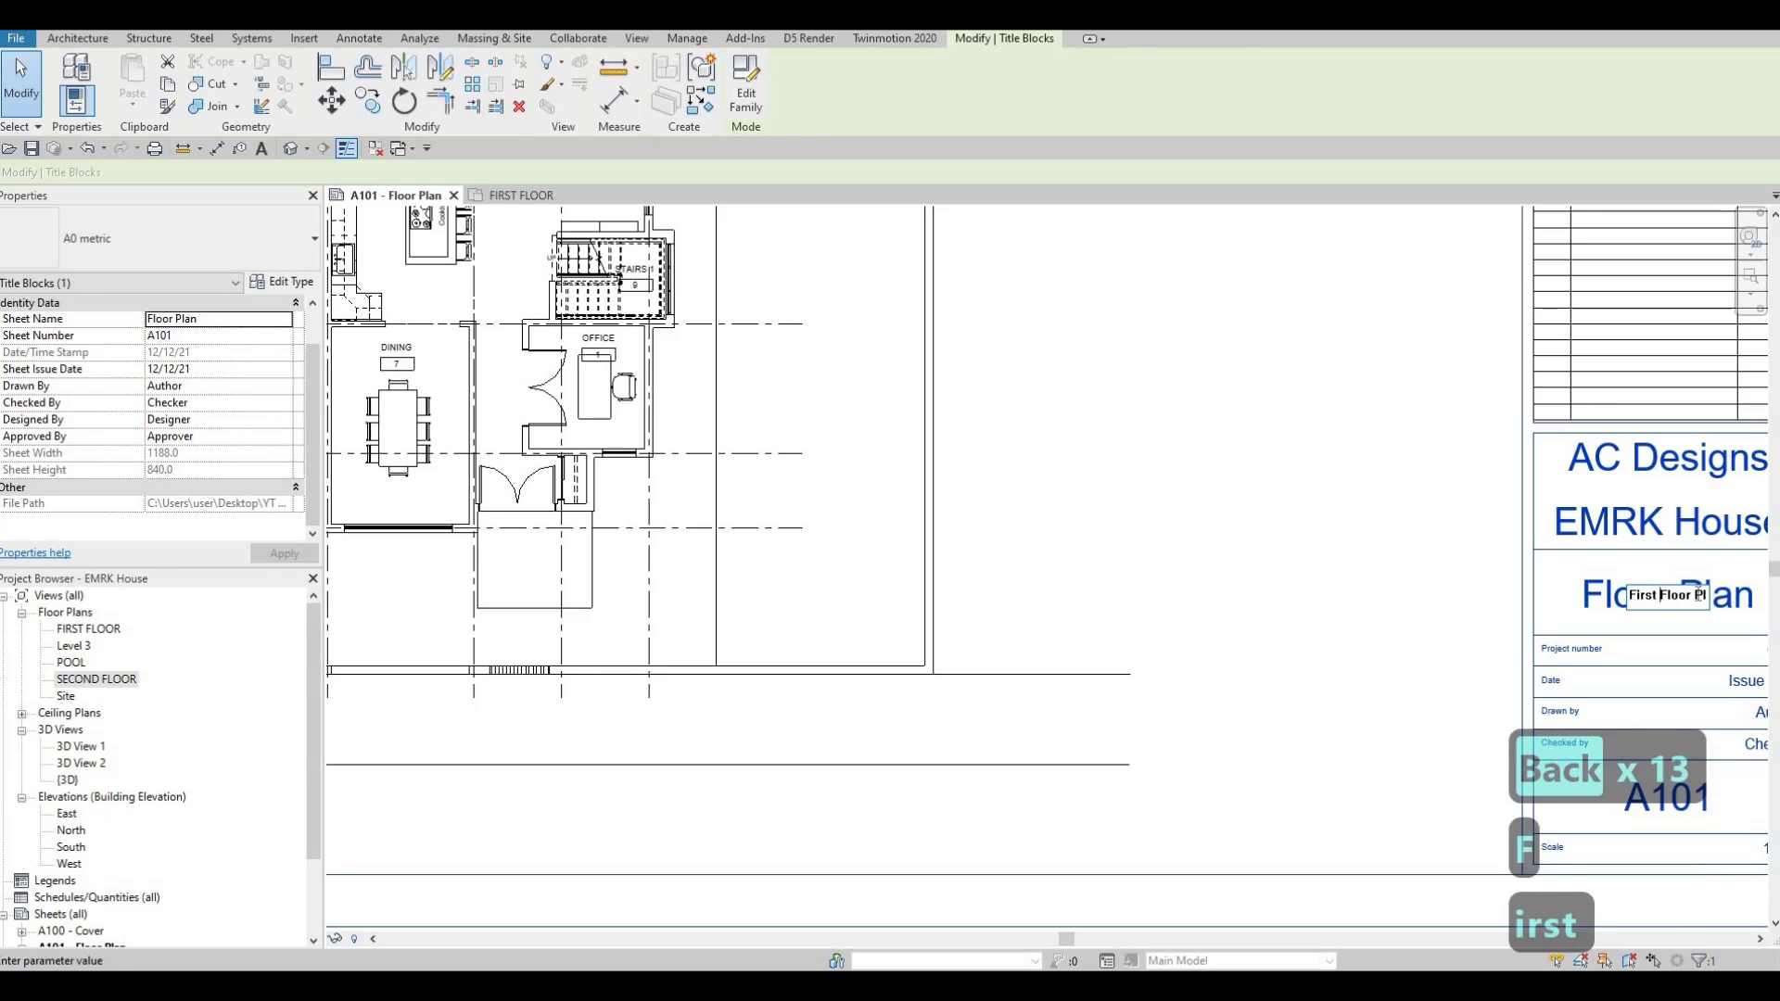
{"action": "left_click_drag", "start_coordinate": [1702, 596], "coordinate": [1771, 593]}
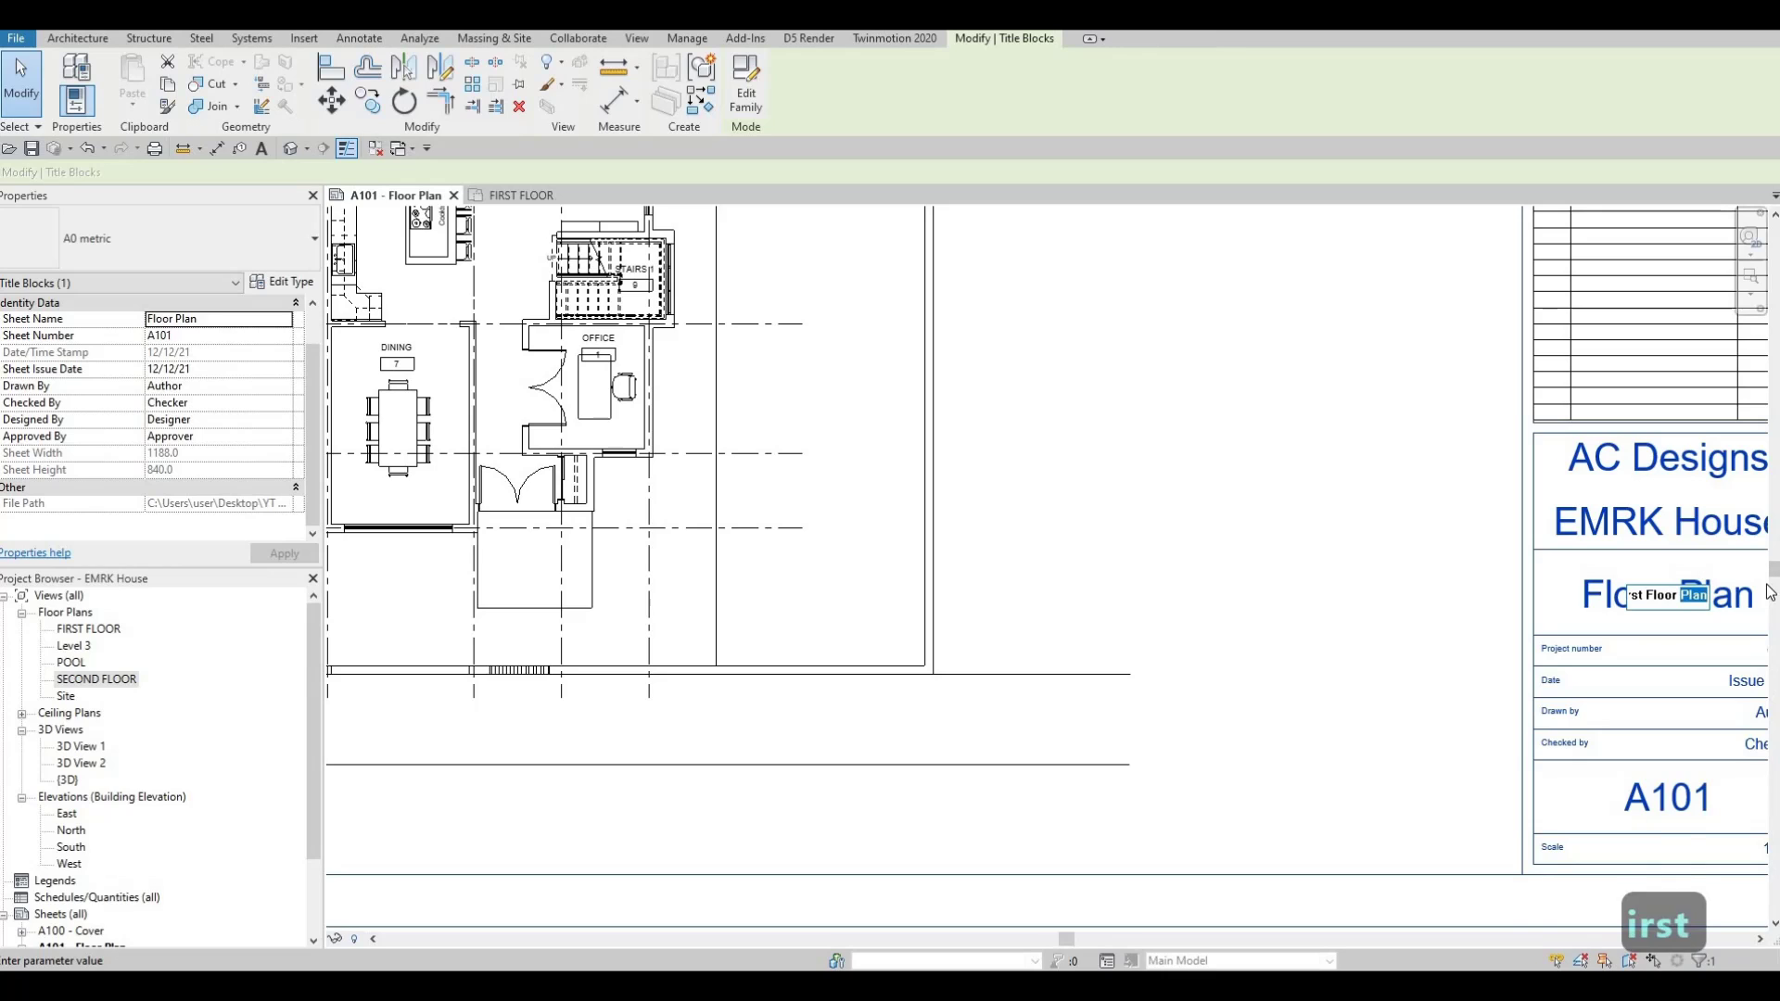
{"action": "key", "text": "BackSpace"}
{"action": "key", "text": "BackSpace"}
{"action": "left_click", "coordinate": [1346, 584]}
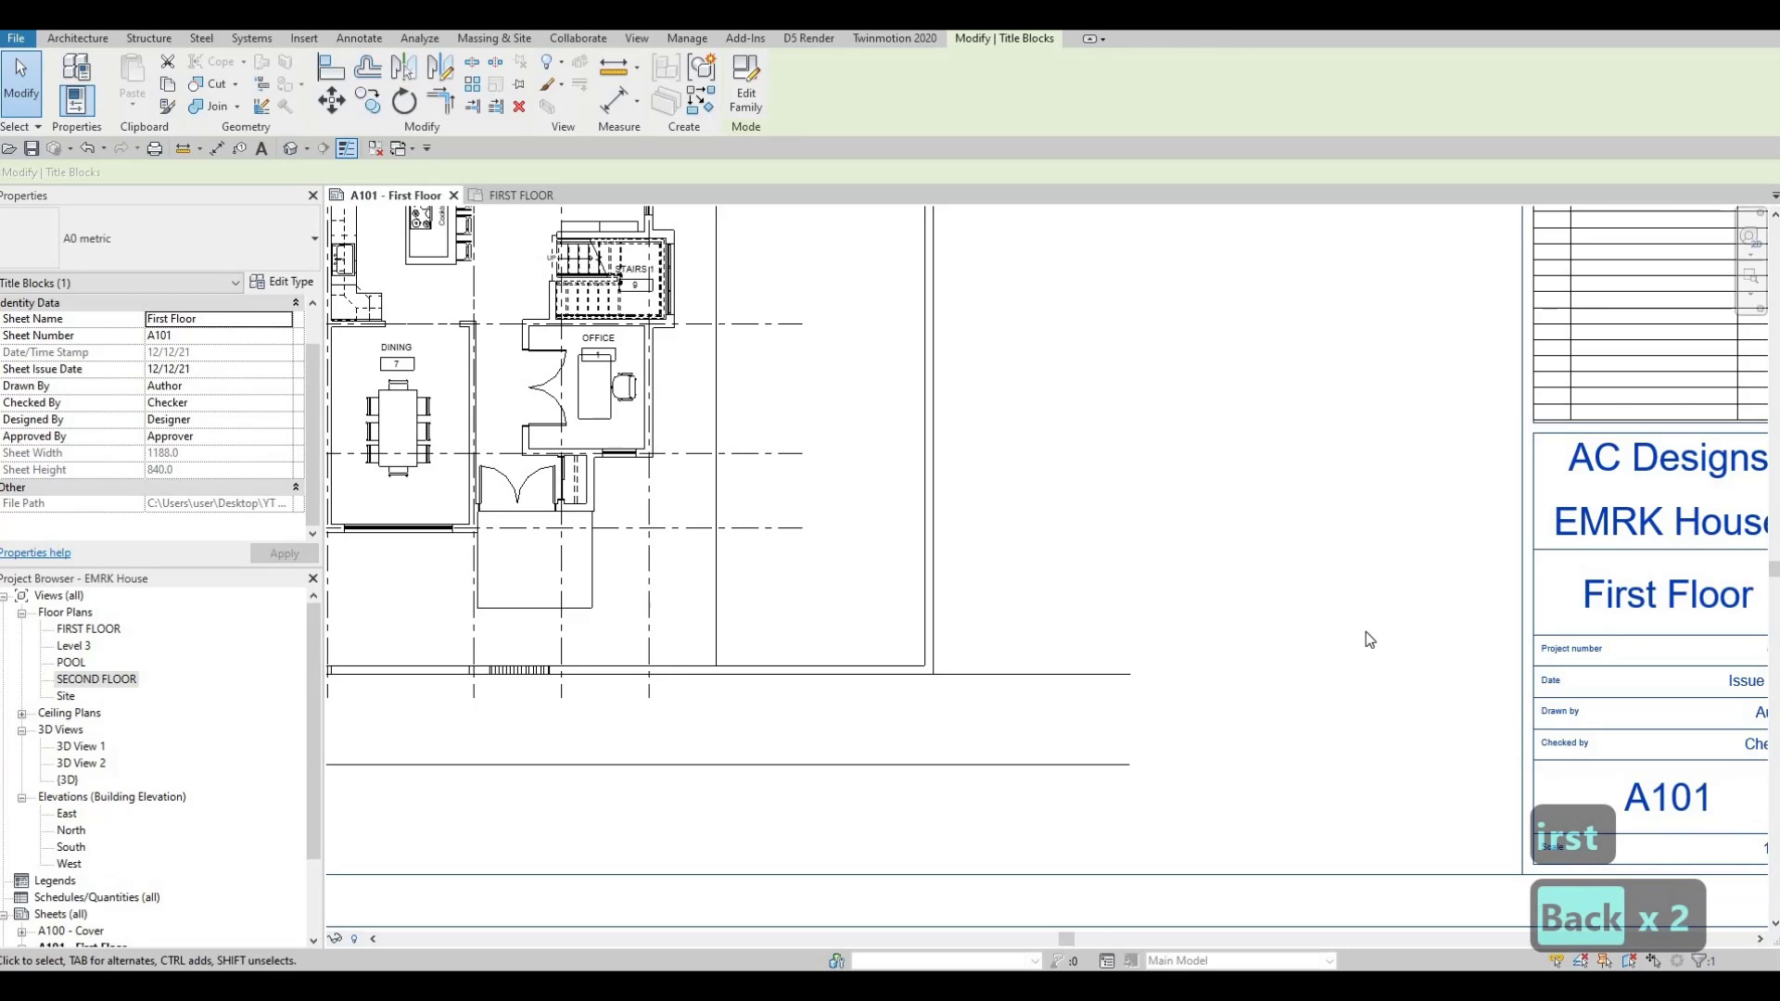
- Open the A102 - Elevations sheet and change its sheet number in the title block to A103
{"action": "scroll", "coordinate": [1353, 593], "scroll_direction": "down", "scroll_amount": 2}
{"action": "left_click", "coordinate": [663, 726]}
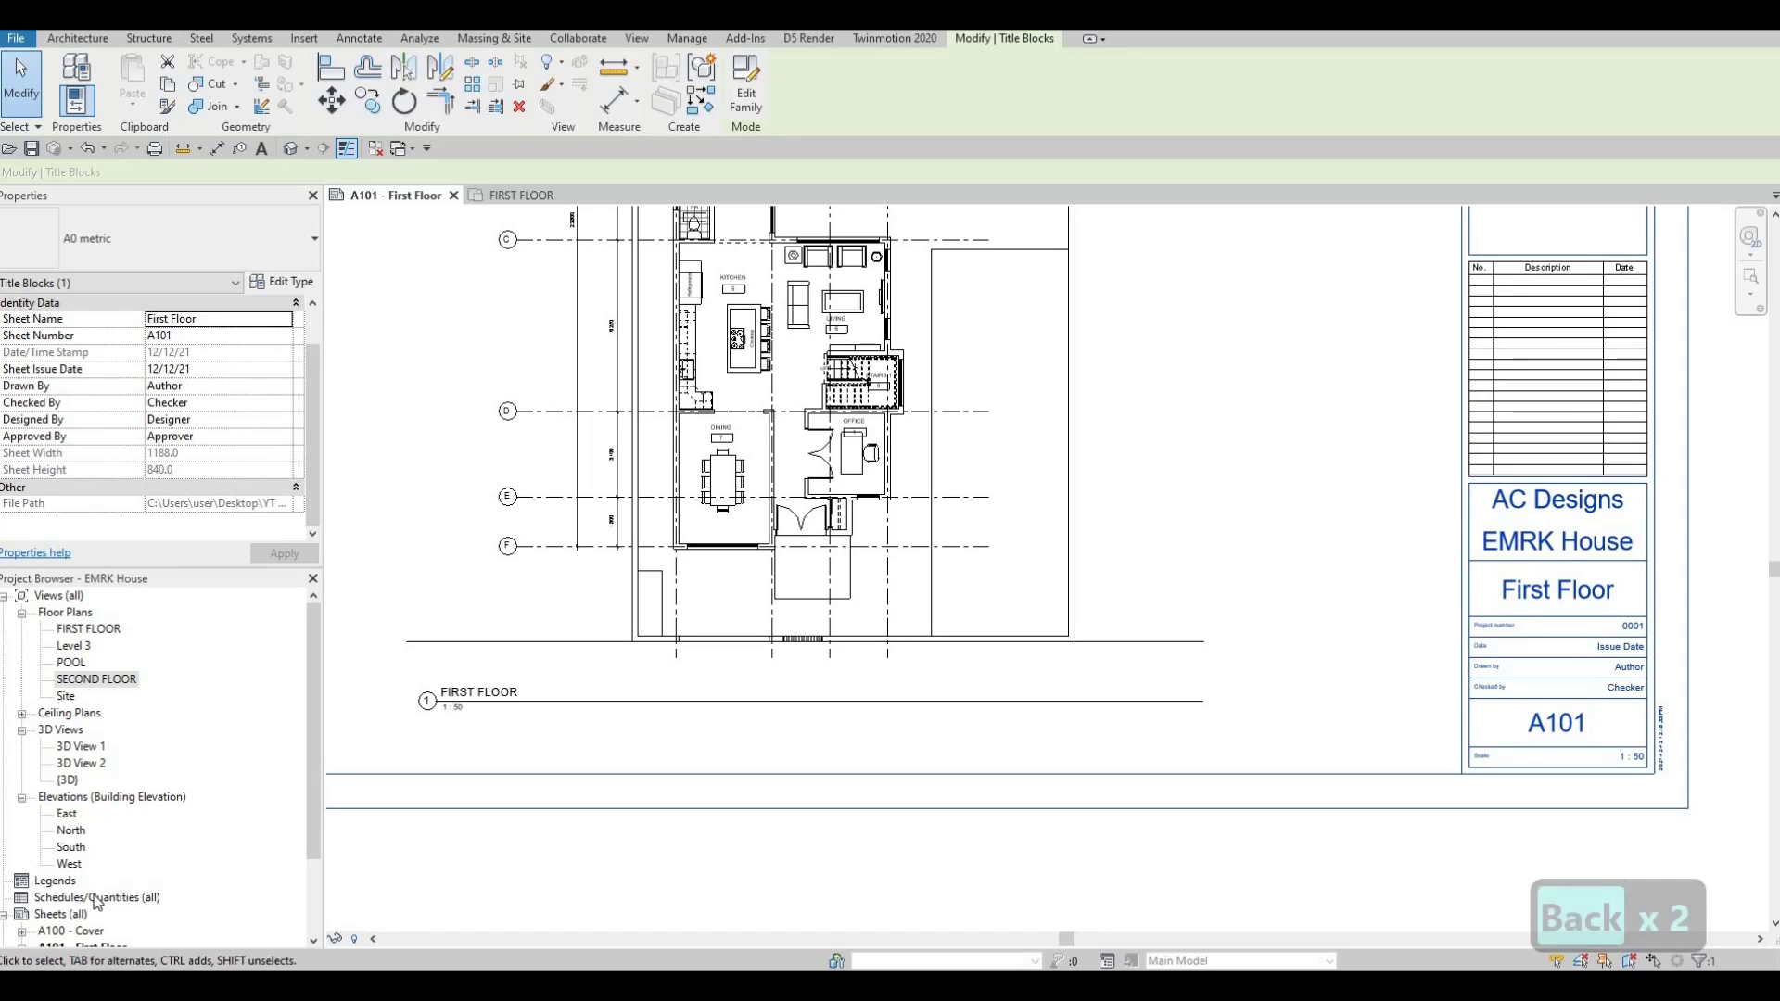
{"action": "scroll", "coordinate": [88, 914], "scroll_direction": "down", "scroll_amount": 1}
{"action": "scroll", "coordinate": [86, 891], "scroll_direction": "down", "scroll_amount": 1}
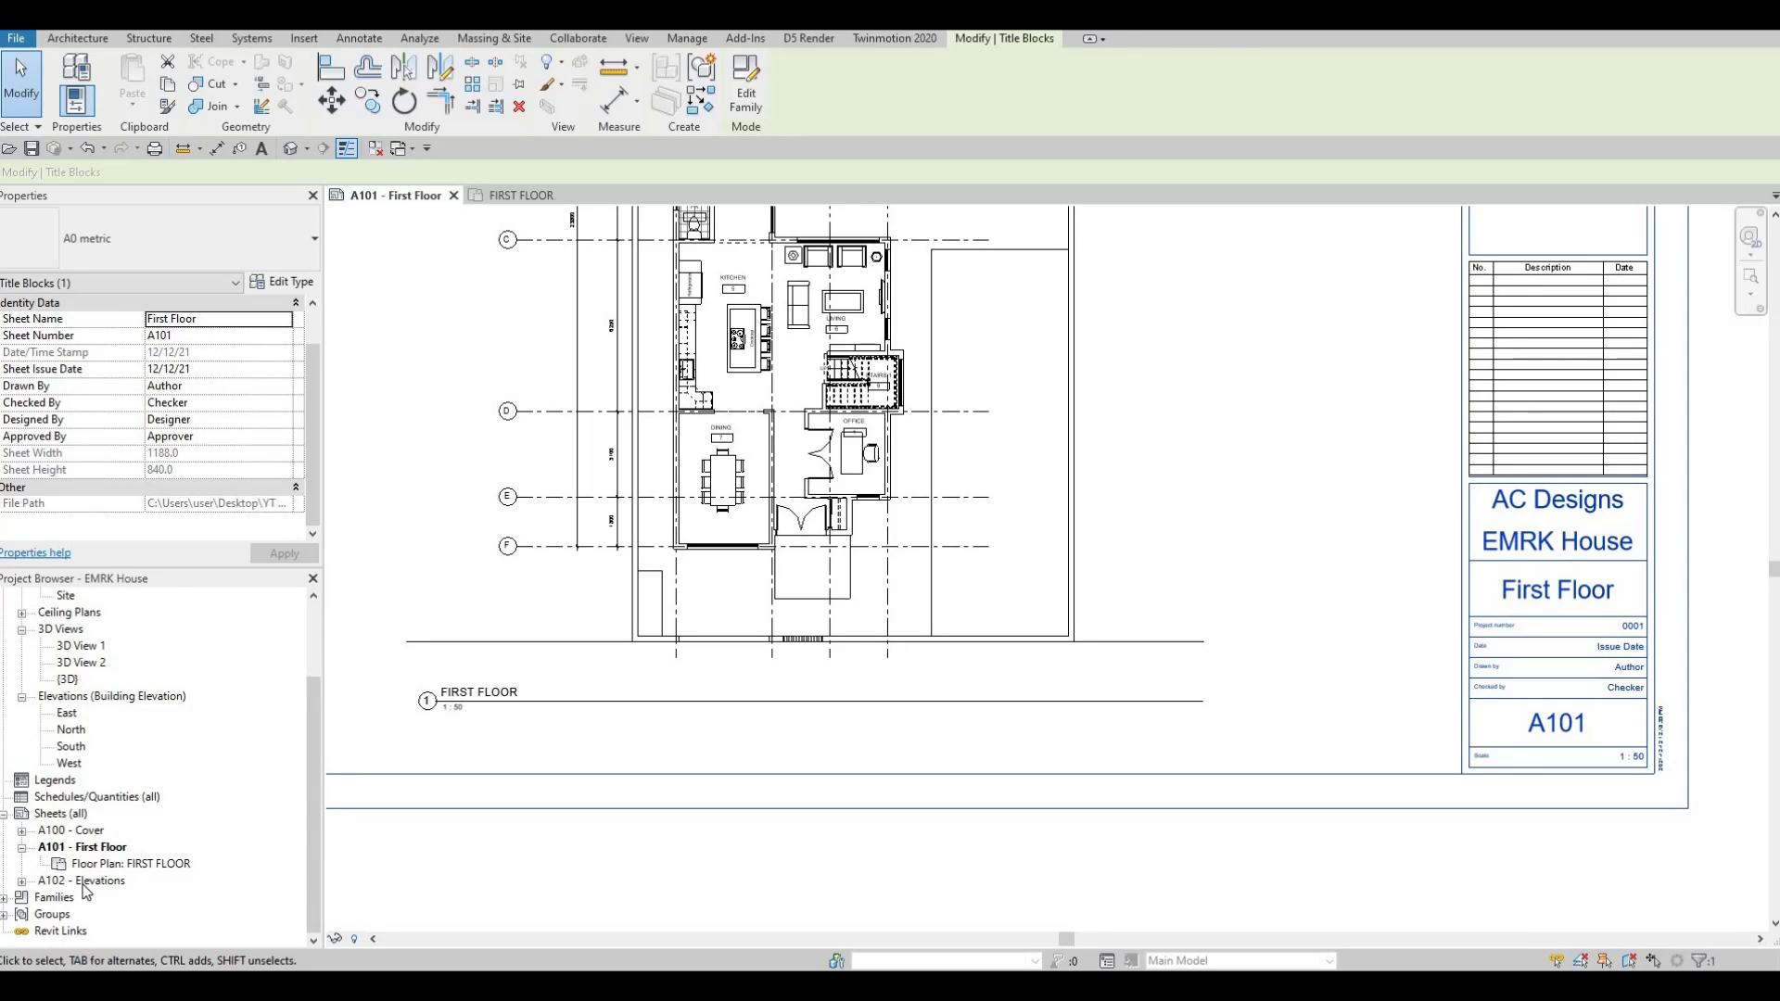
{"action": "double_click", "coordinate": [86, 881]}
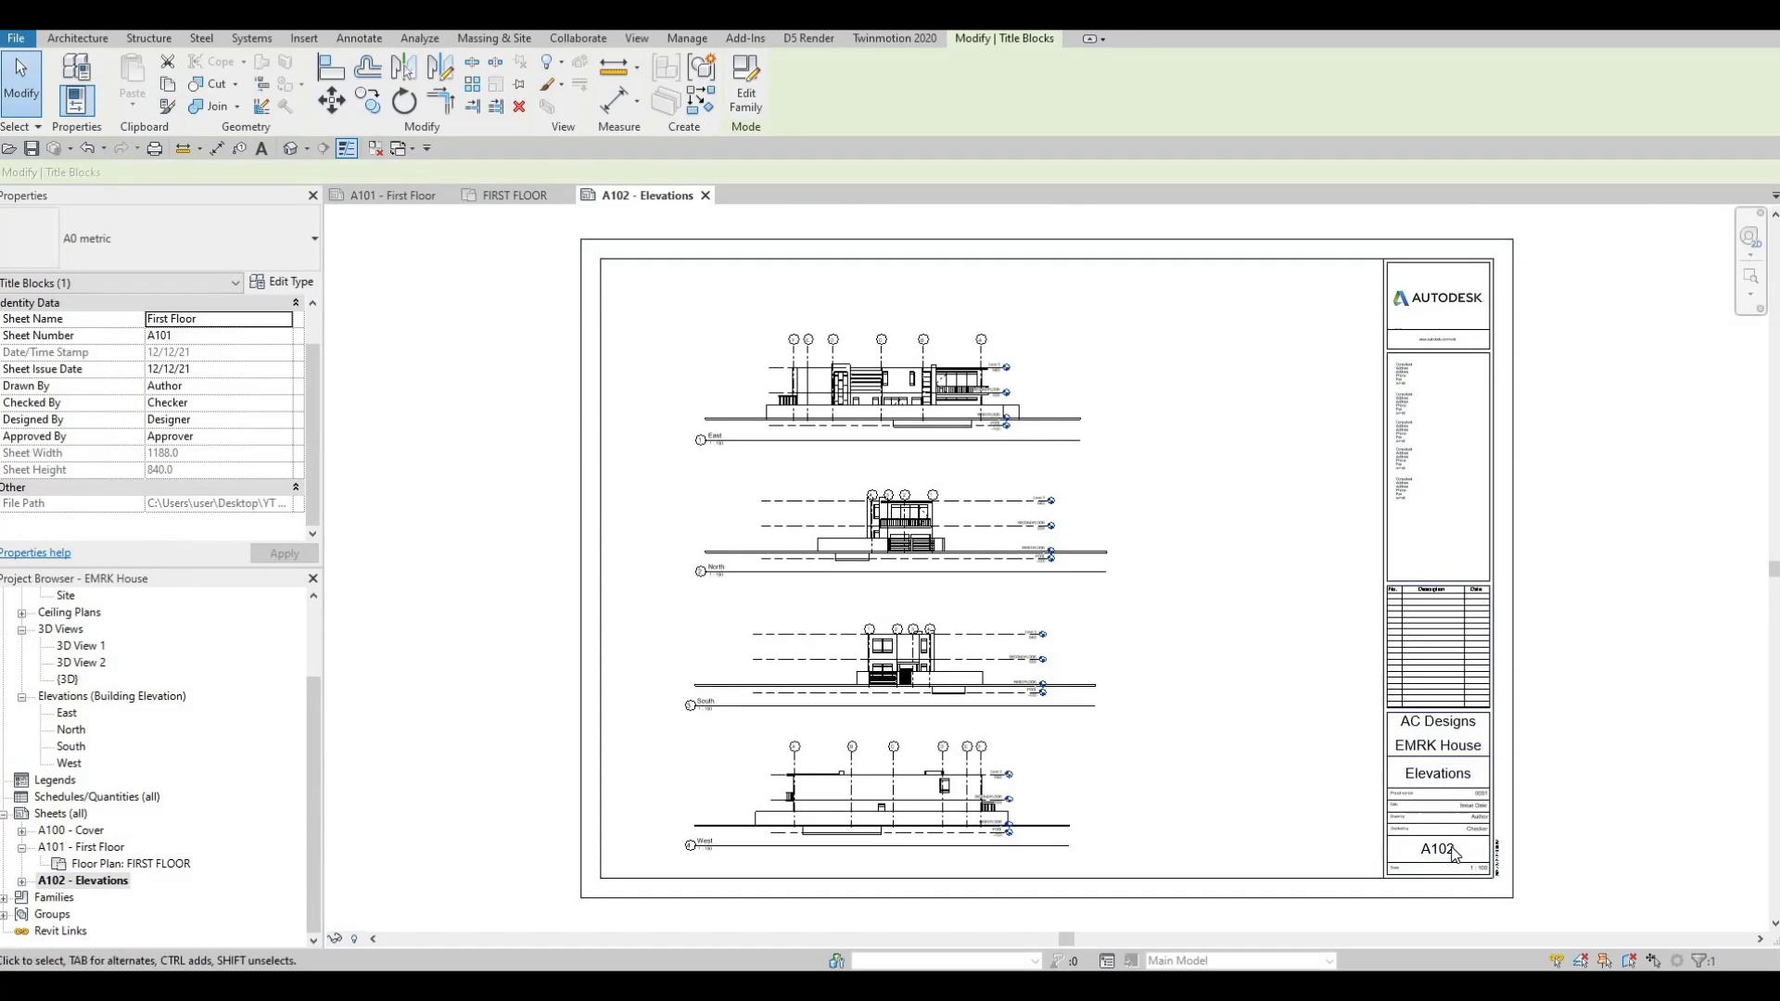
{"action": "left_click", "coordinate": [1451, 852]}
{"action": "left_click", "coordinate": [1449, 852]}
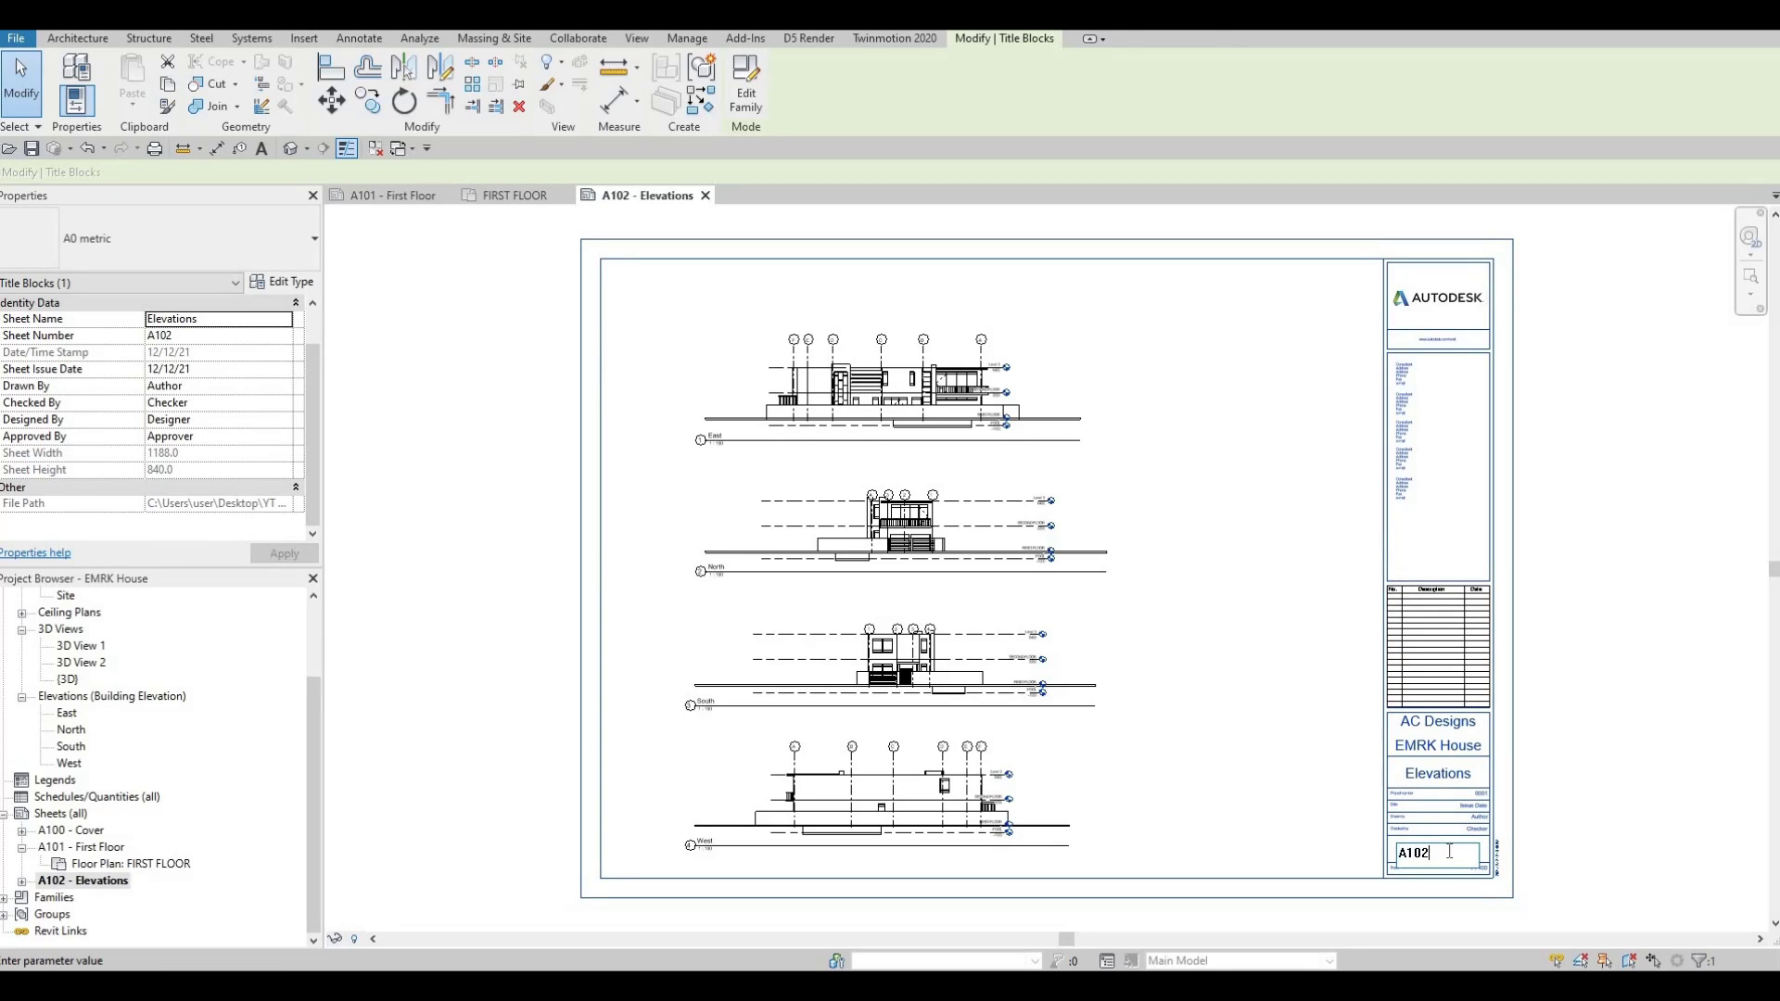
{"action": "key", "text": "BackSpace"}
{"action": "type", "text": "3"}
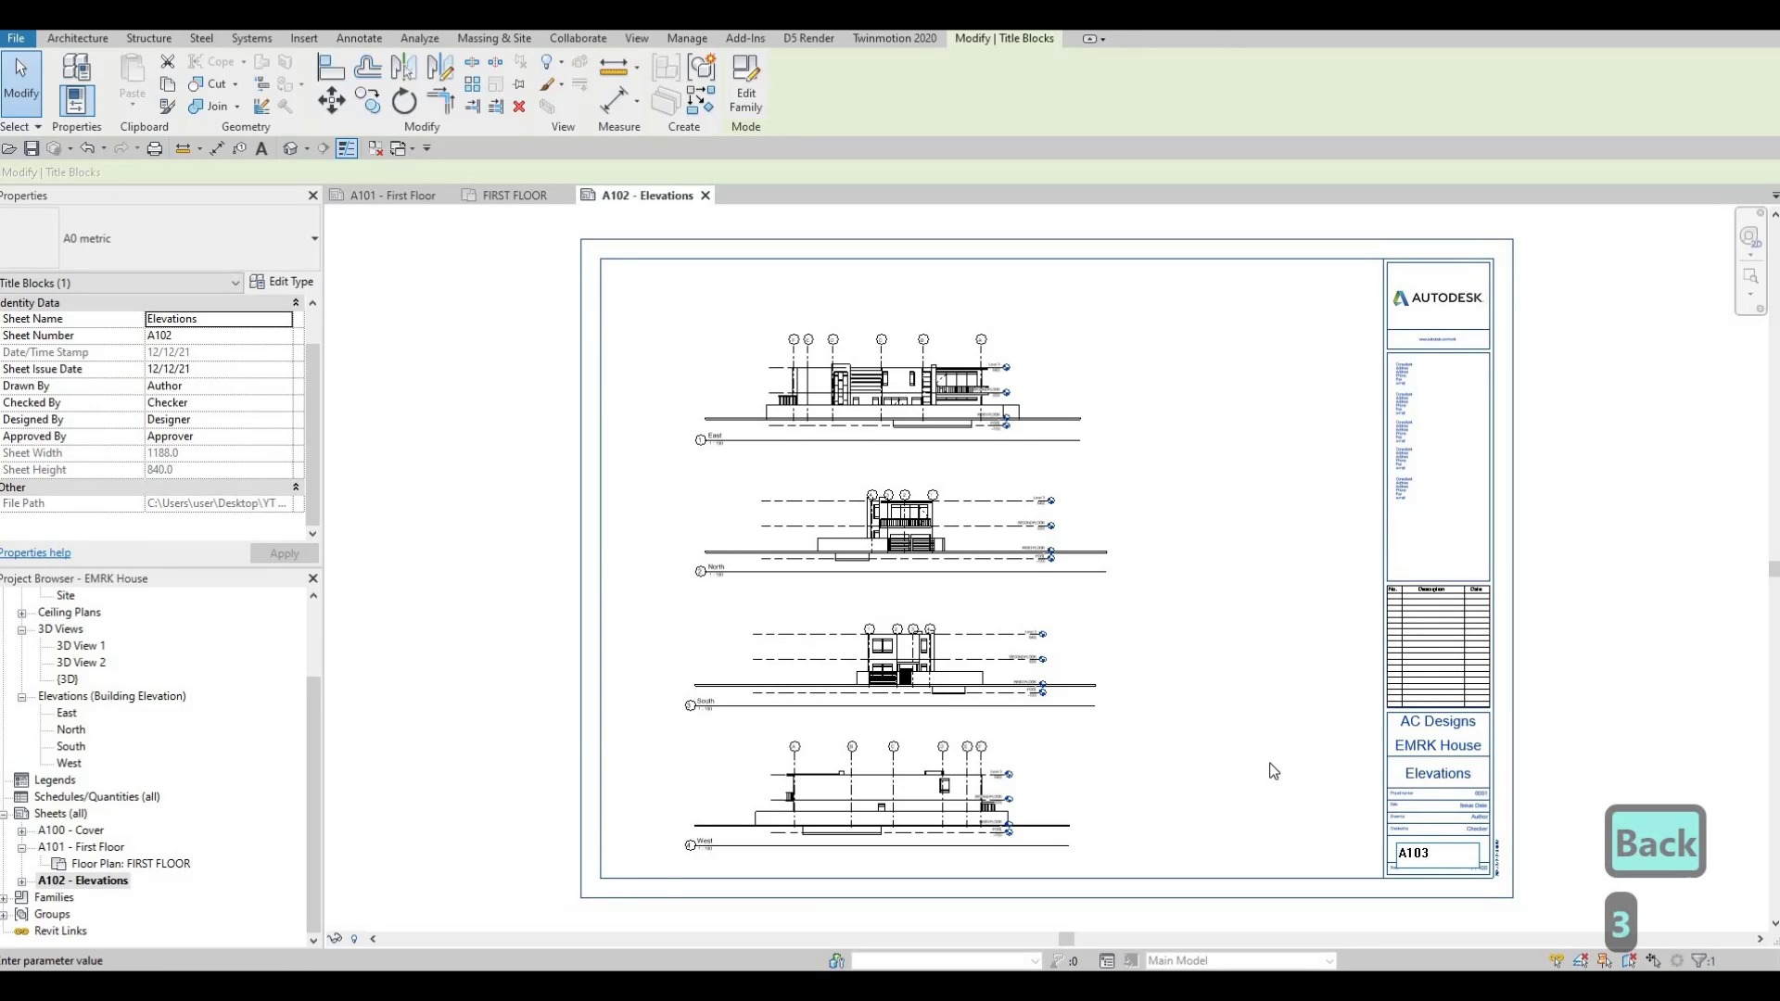
{"action": "left_click", "coordinate": [1273, 772]}
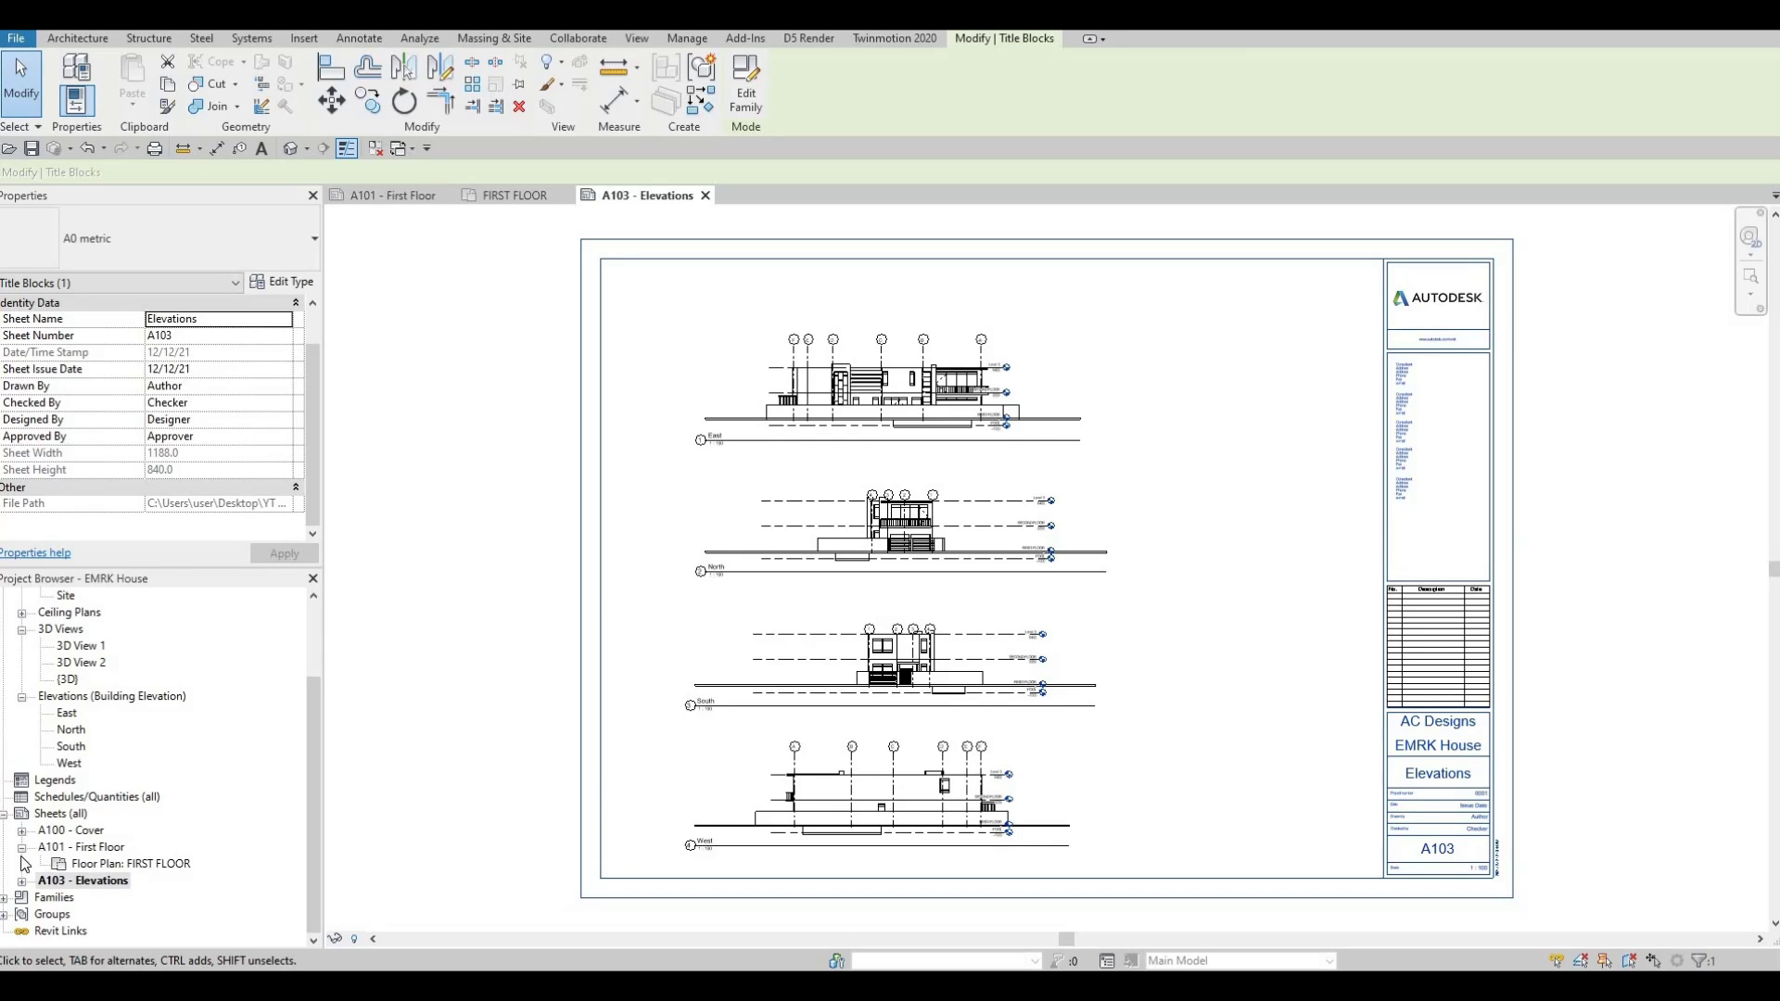
- Create a new sheet using the A0 metric titleblock
{"action": "left_click", "coordinate": [42, 816]}
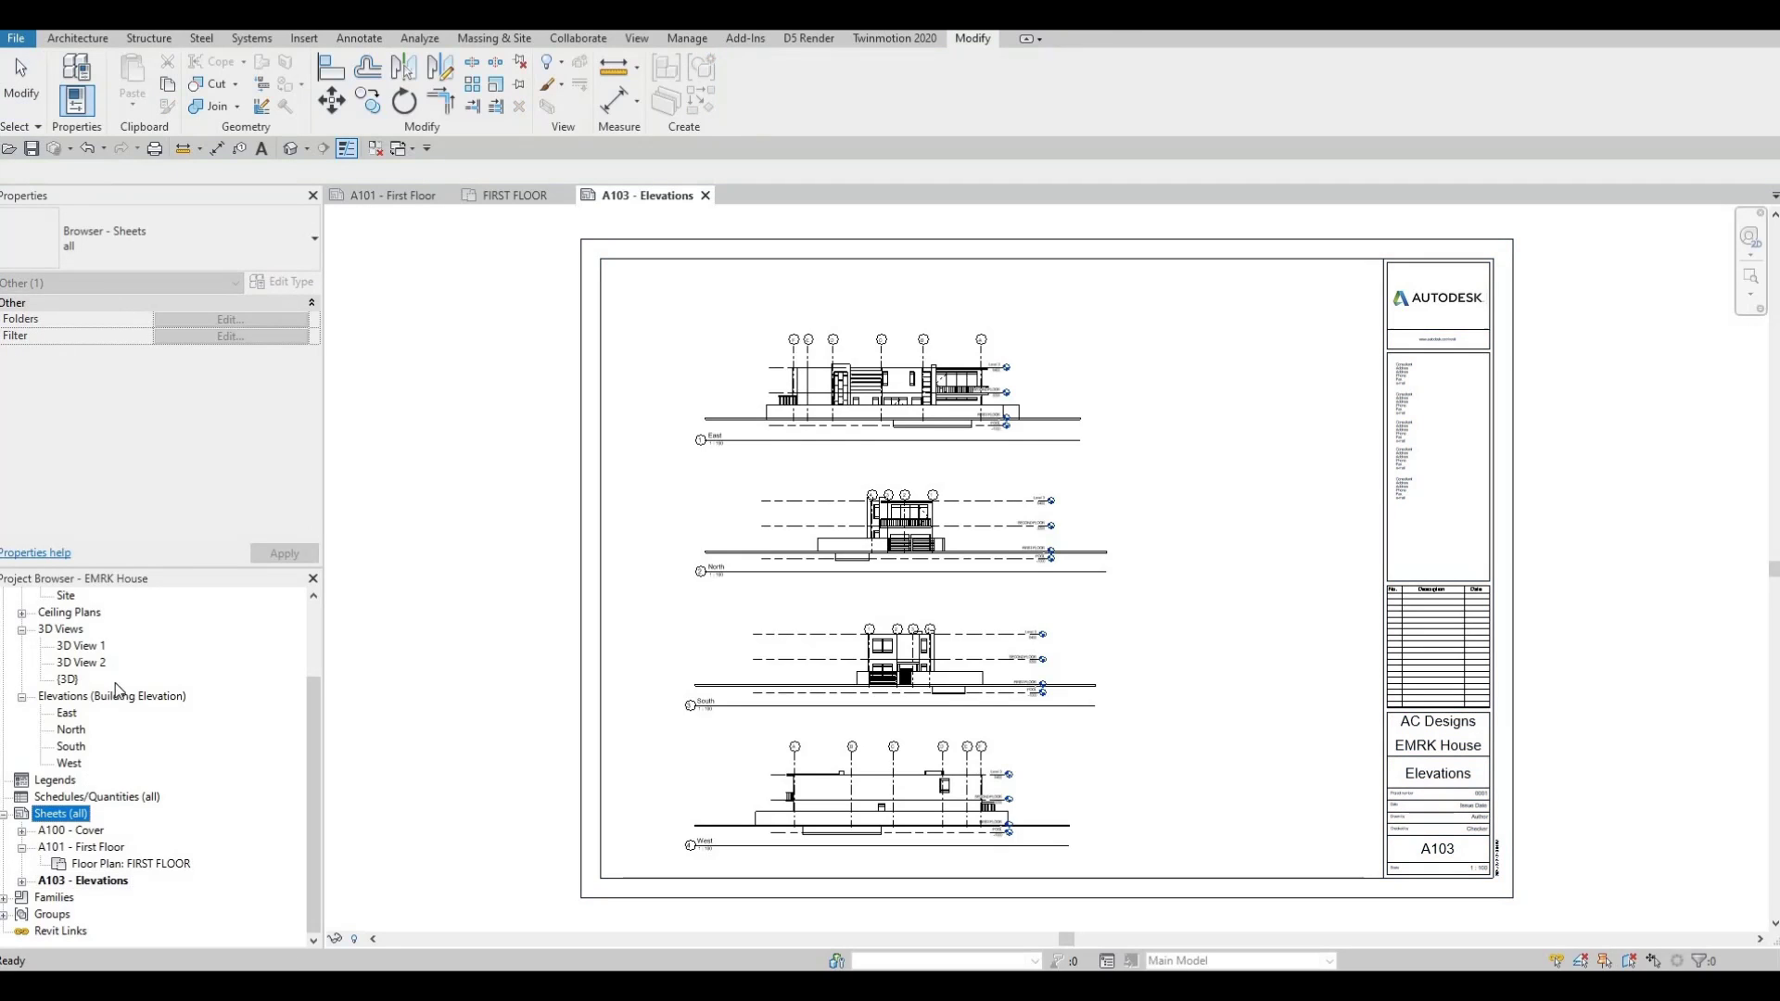
{"action": "right_click", "coordinate": [42, 816]}
{"action": "left_click", "coordinate": [93, 664]}
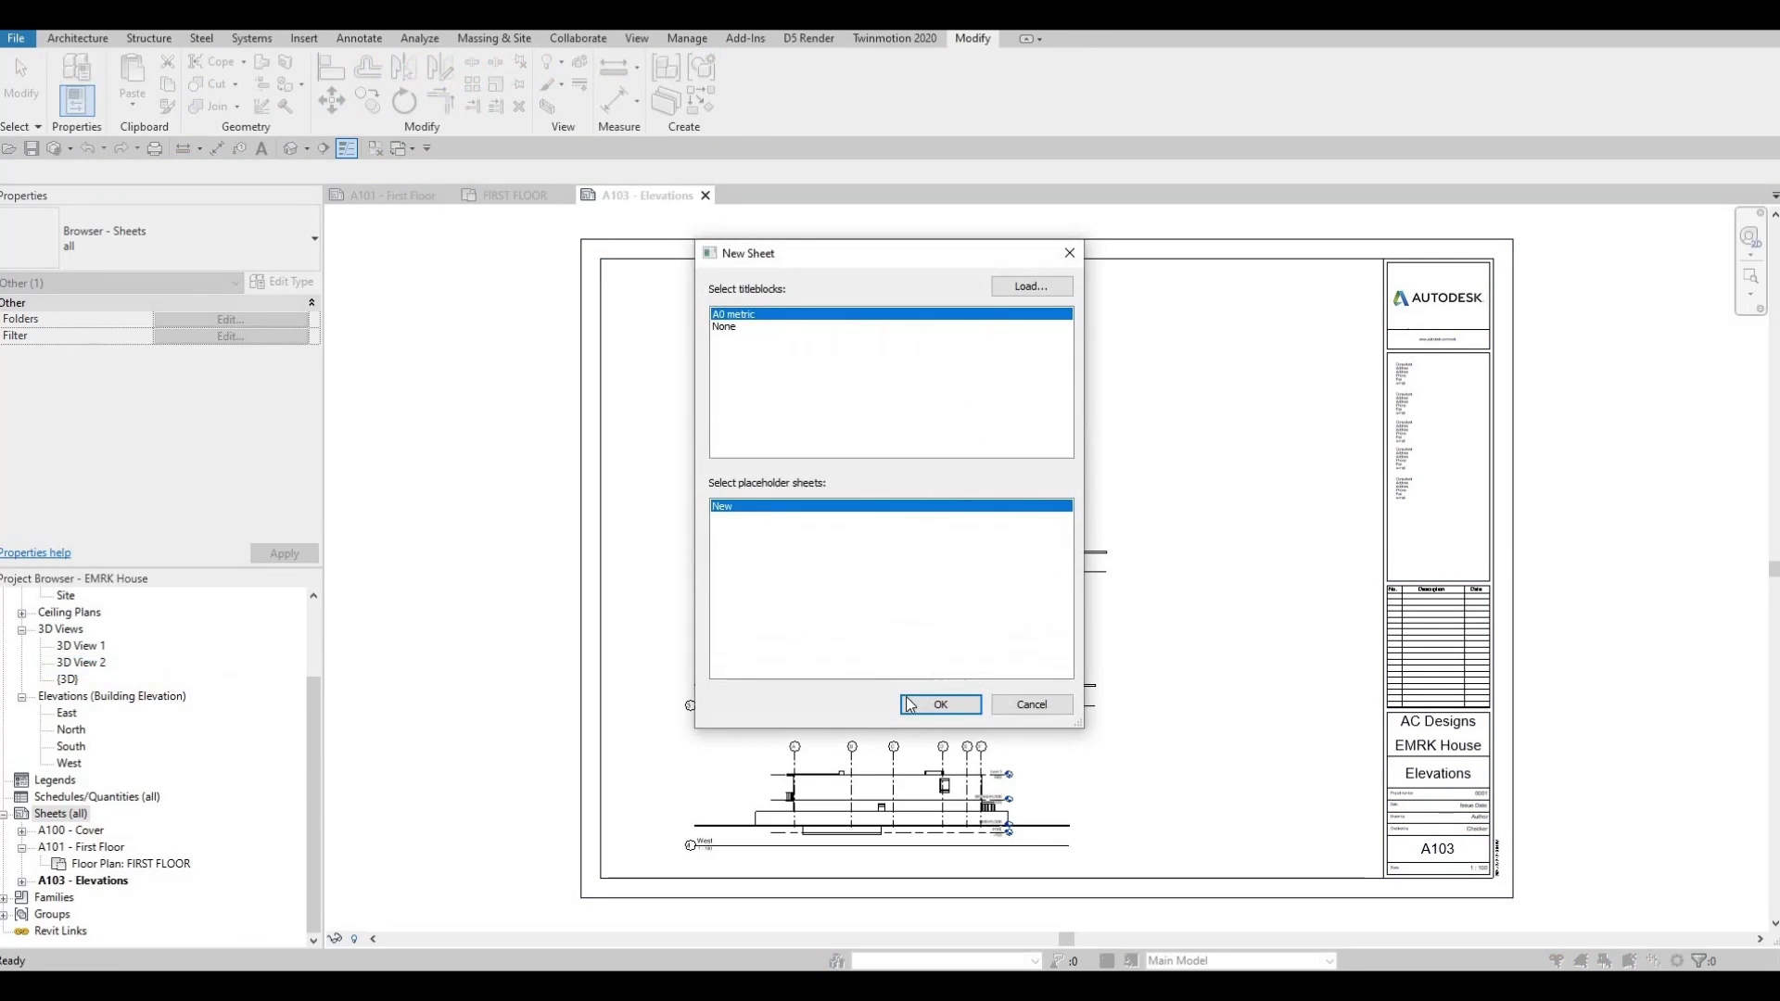
{"action": "key", "text": "Return"}
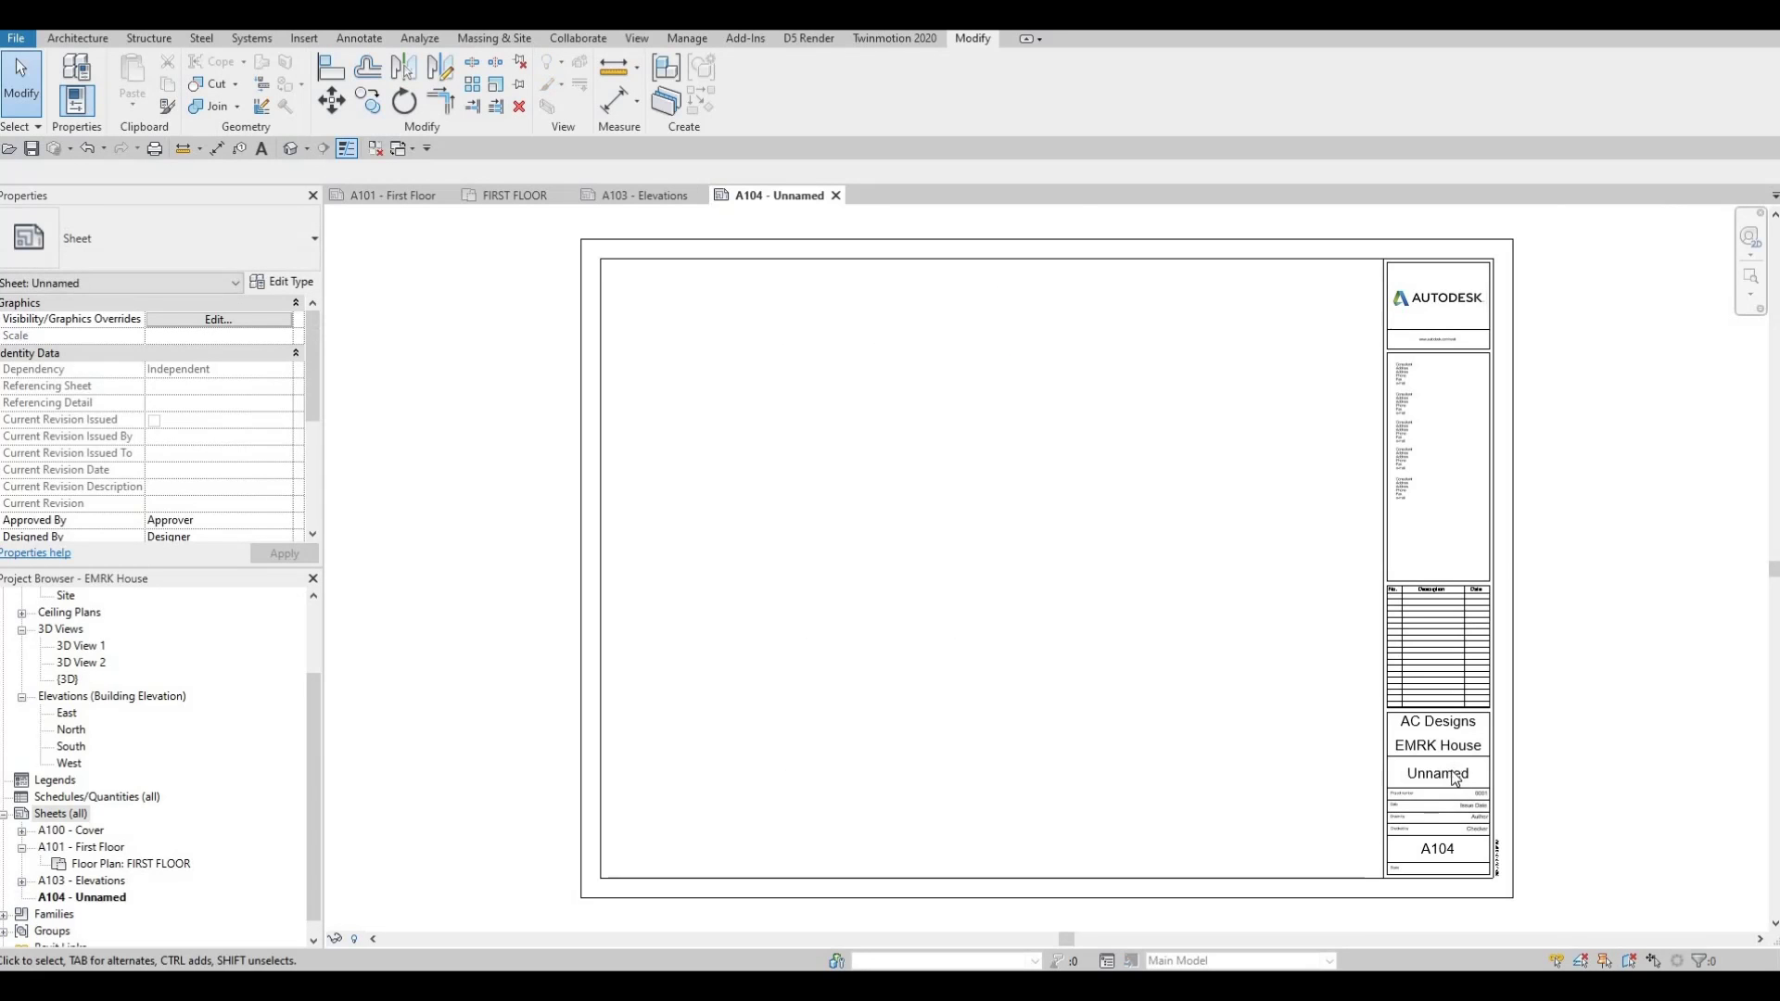
- In the new sheet's title block, set the sheet name to Second Floor and the sheet number to A102
{"action": "left_click", "coordinate": [1441, 775]}
{"action": "left_click", "coordinate": [1440, 774]}
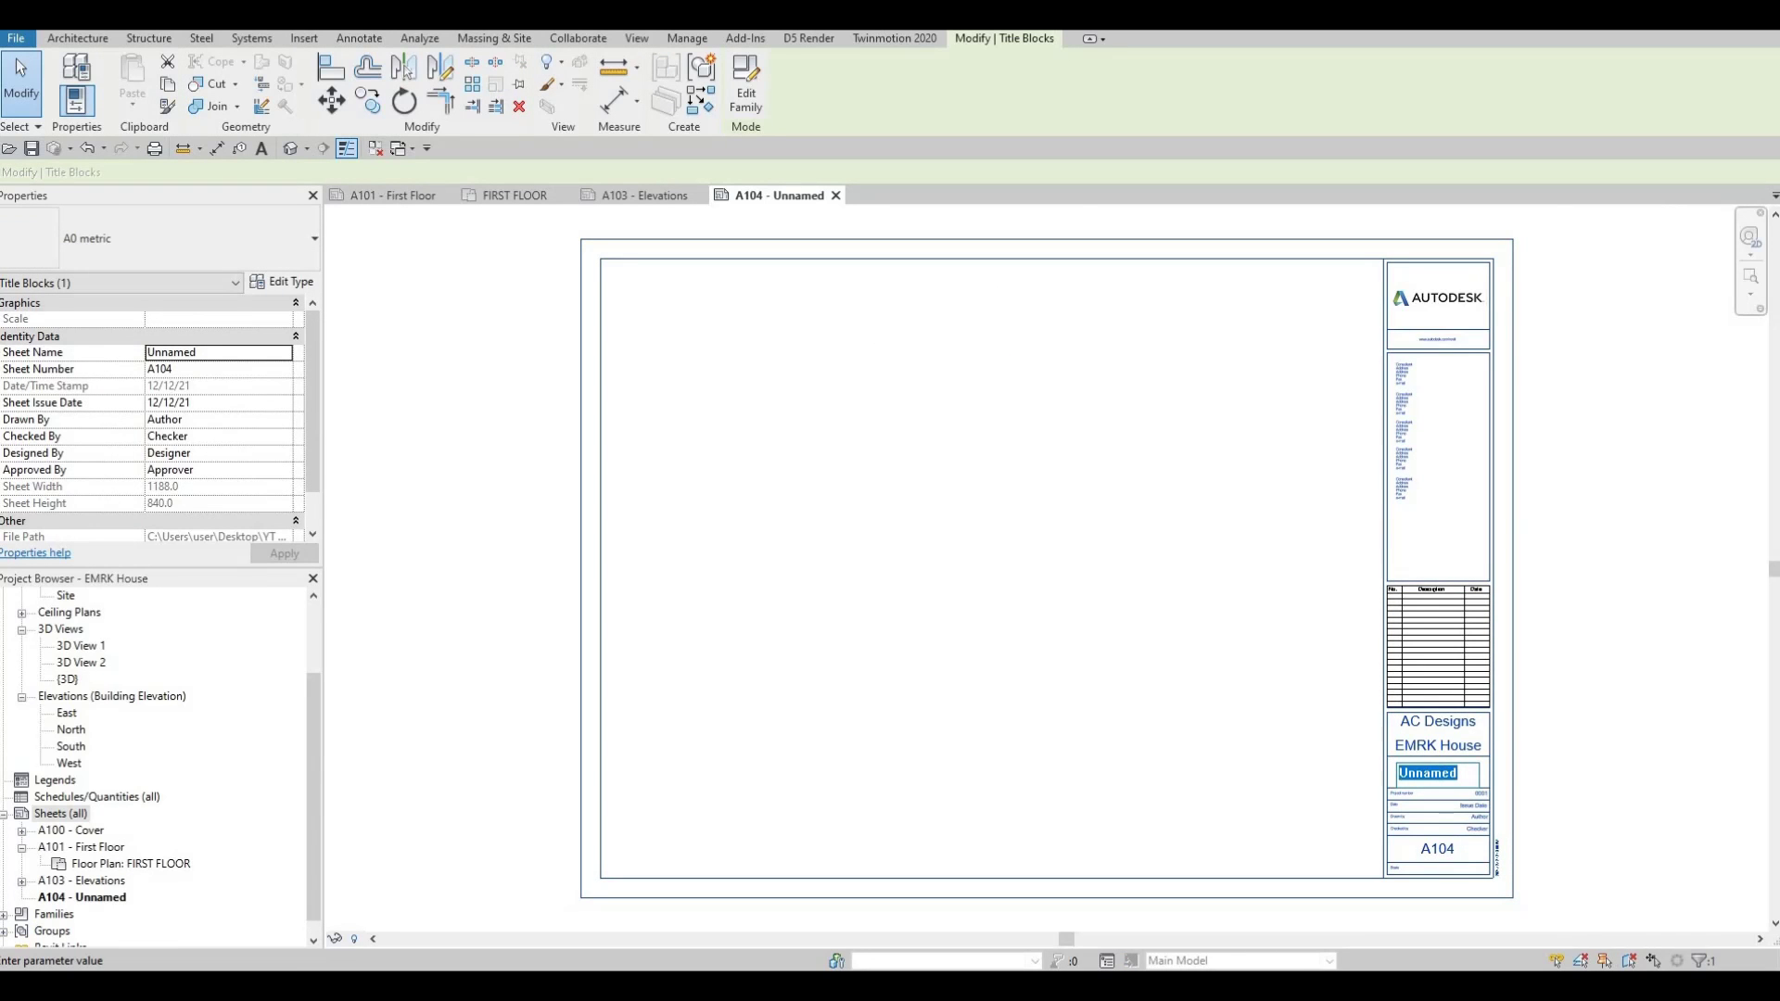
{"action": "type", "text": "Second"}
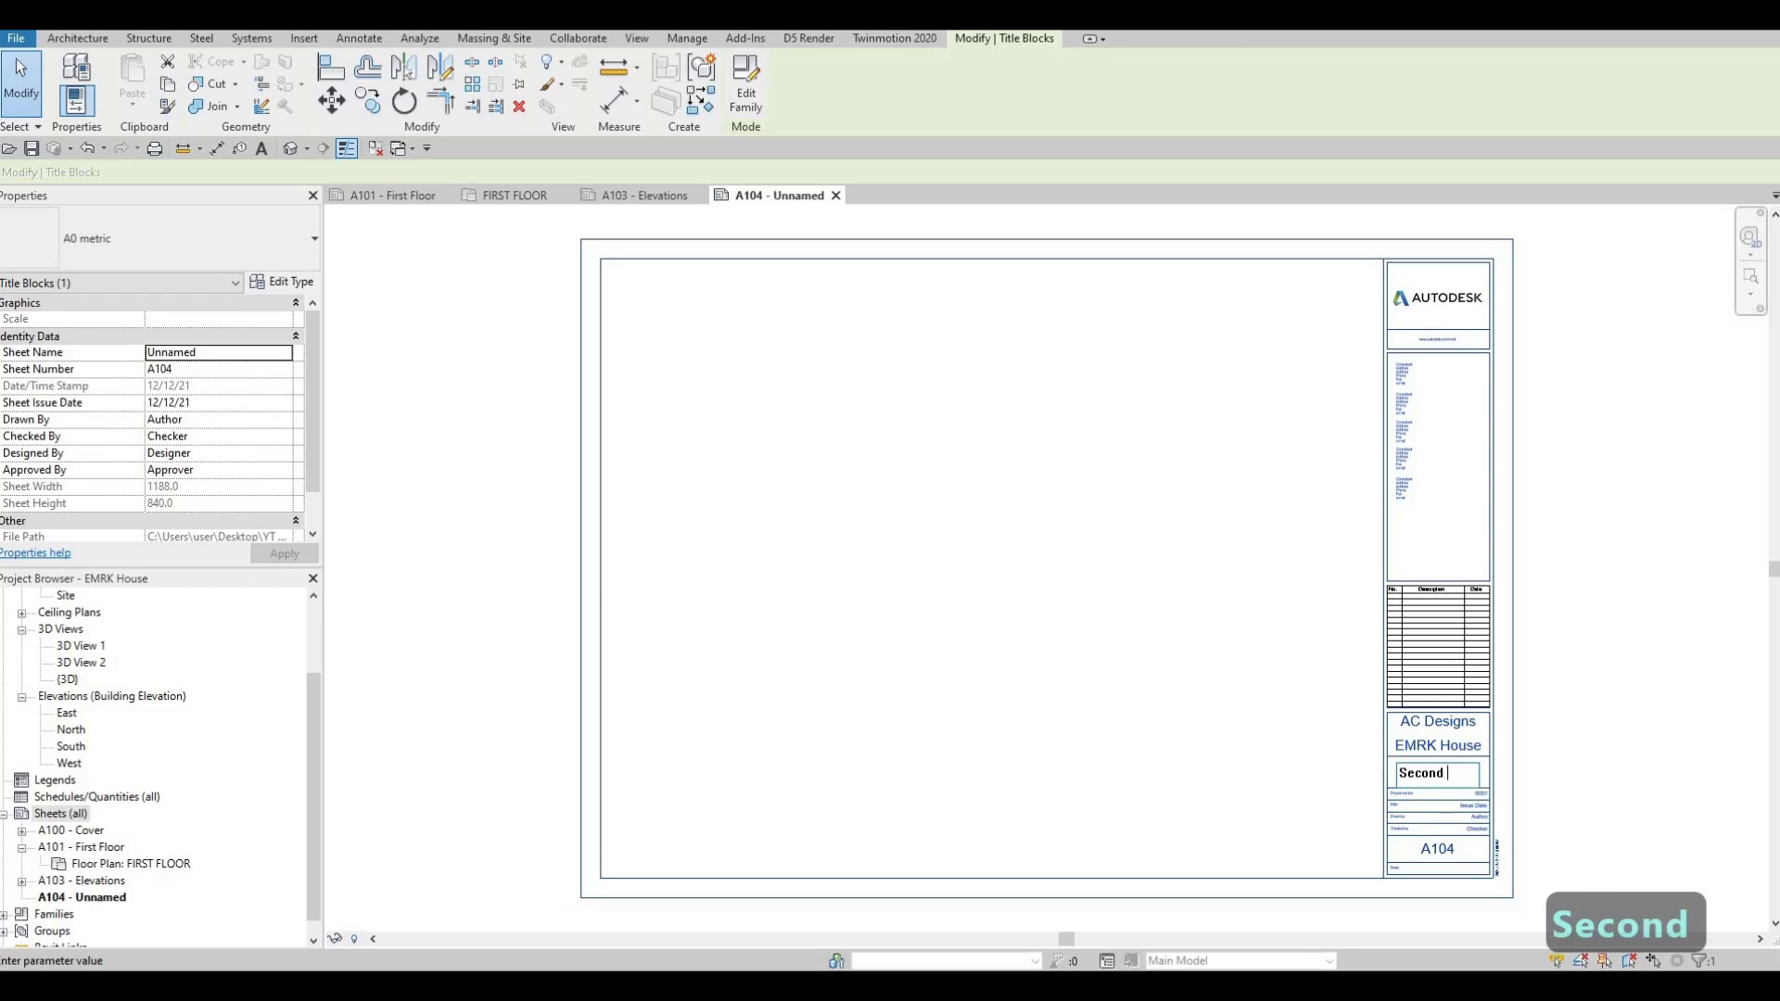
{"action": "type", "text": " Floor"}
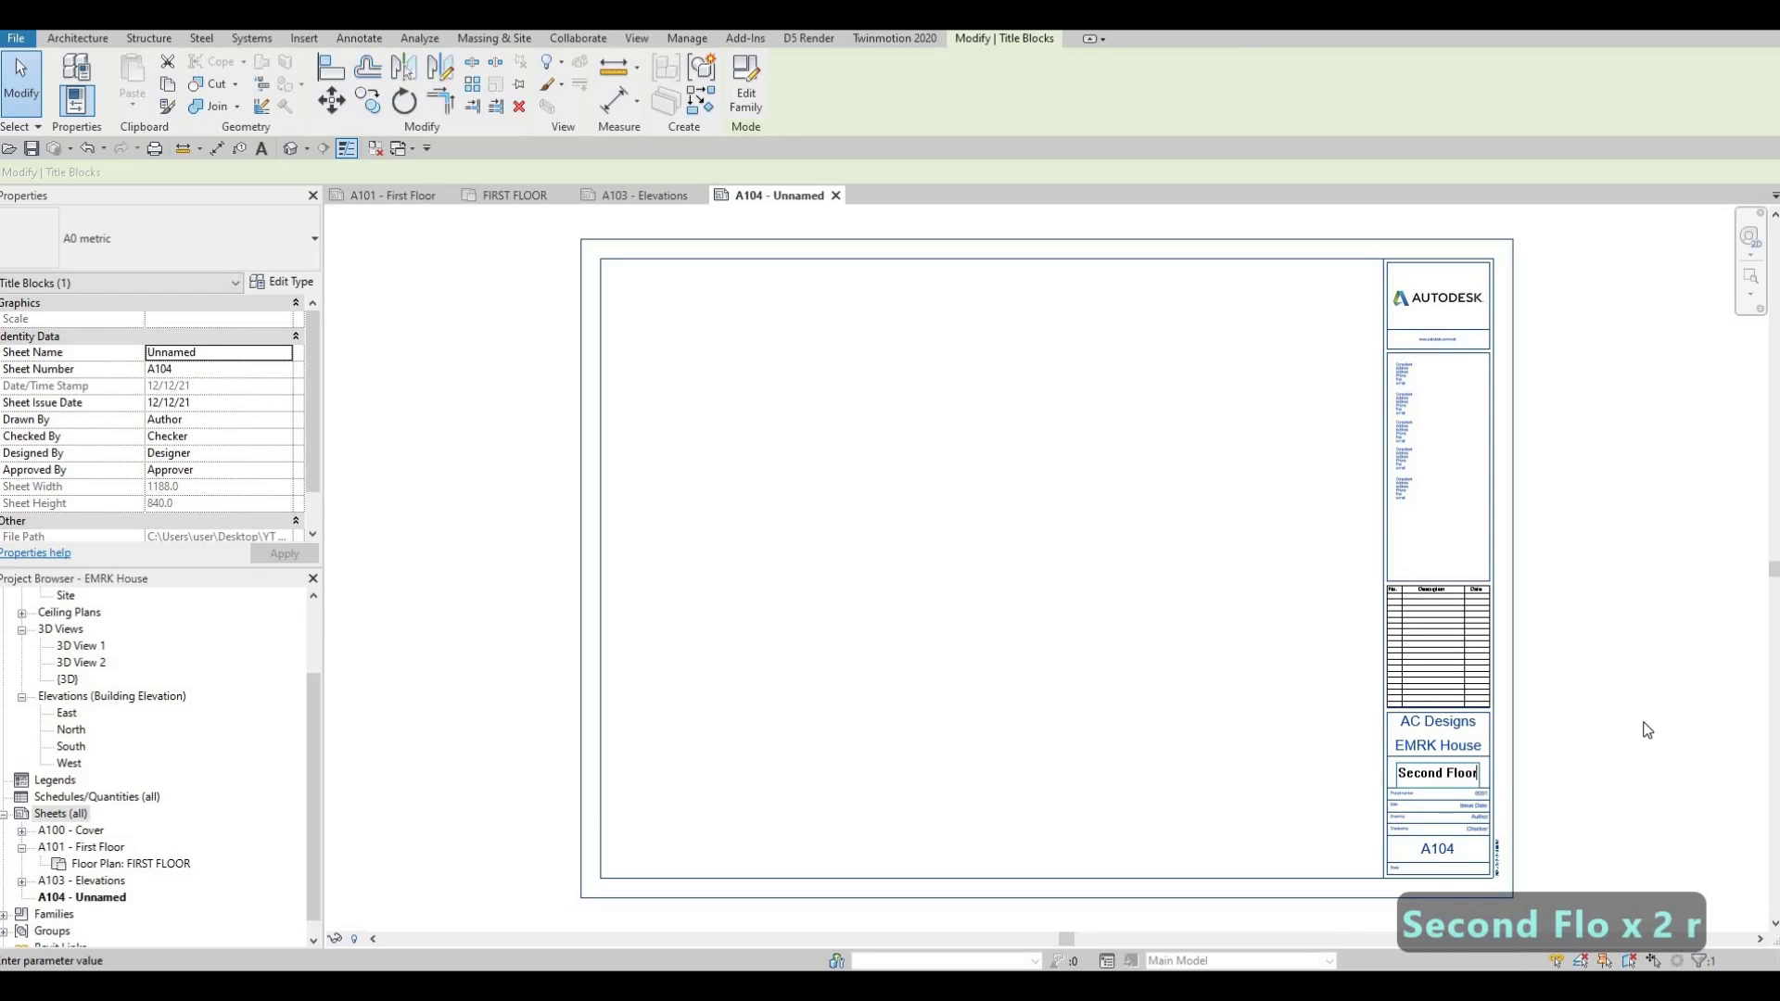
{"action": "left_click", "coordinate": [297, 865]}
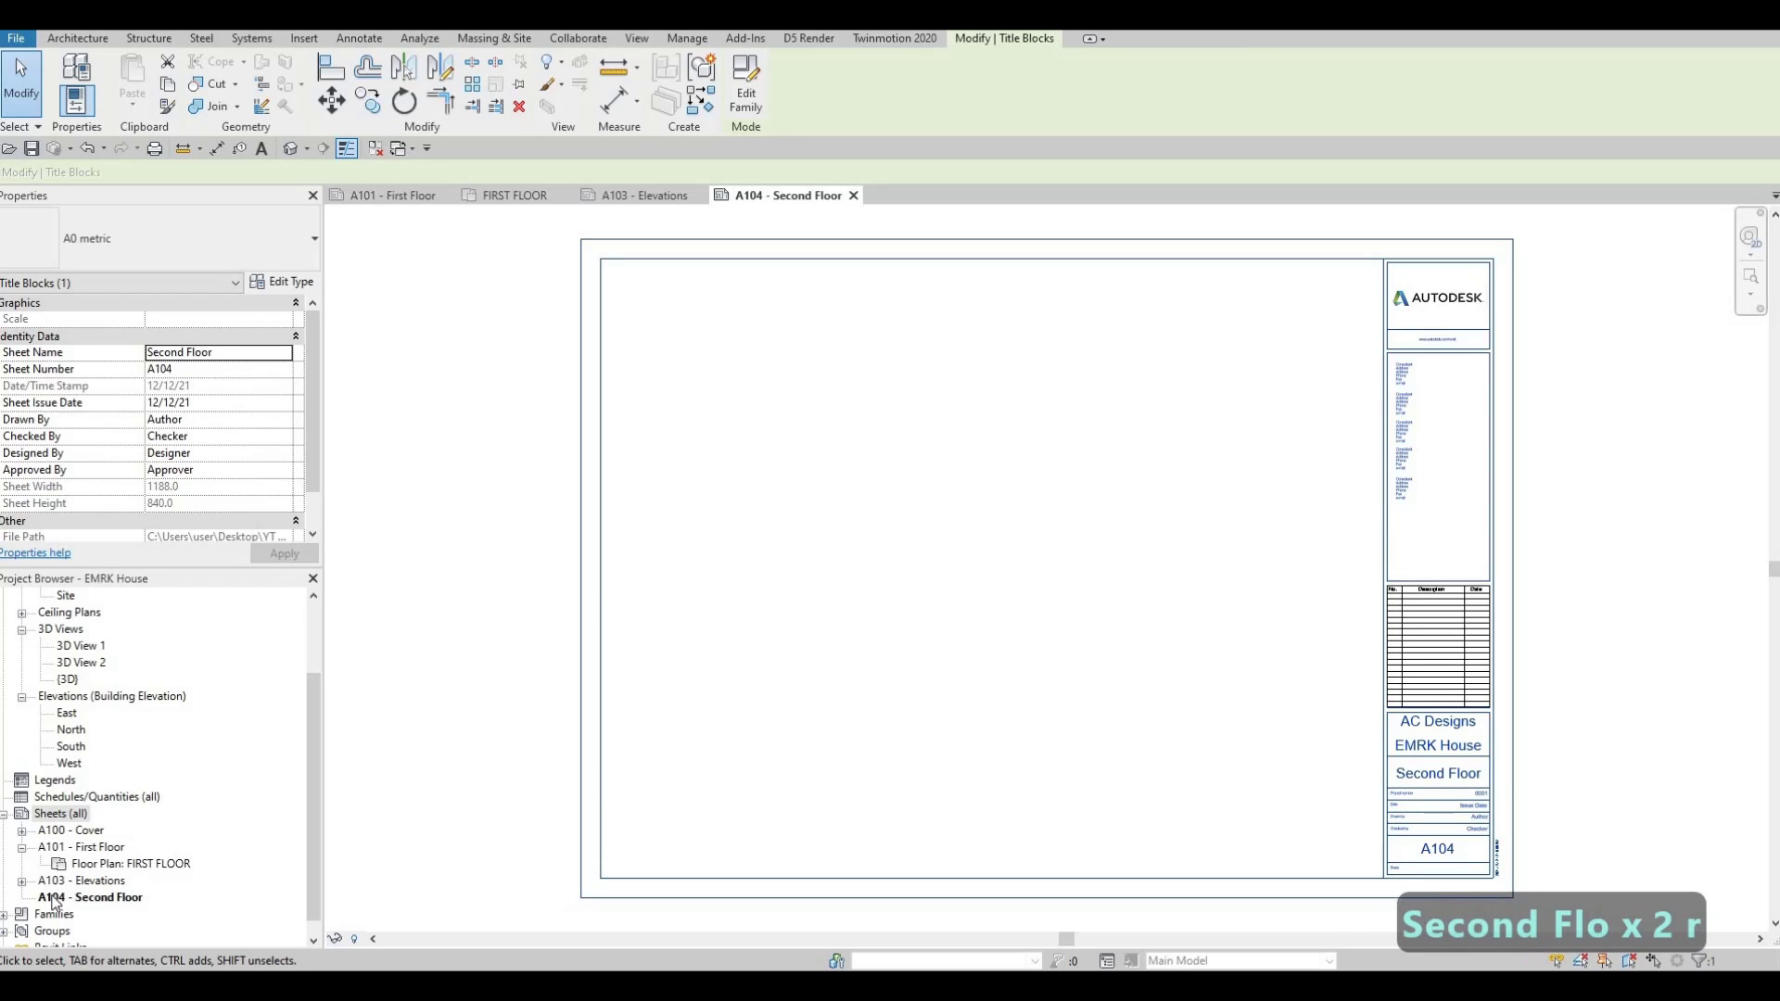
{"action": "left_click", "coordinate": [1449, 858]}
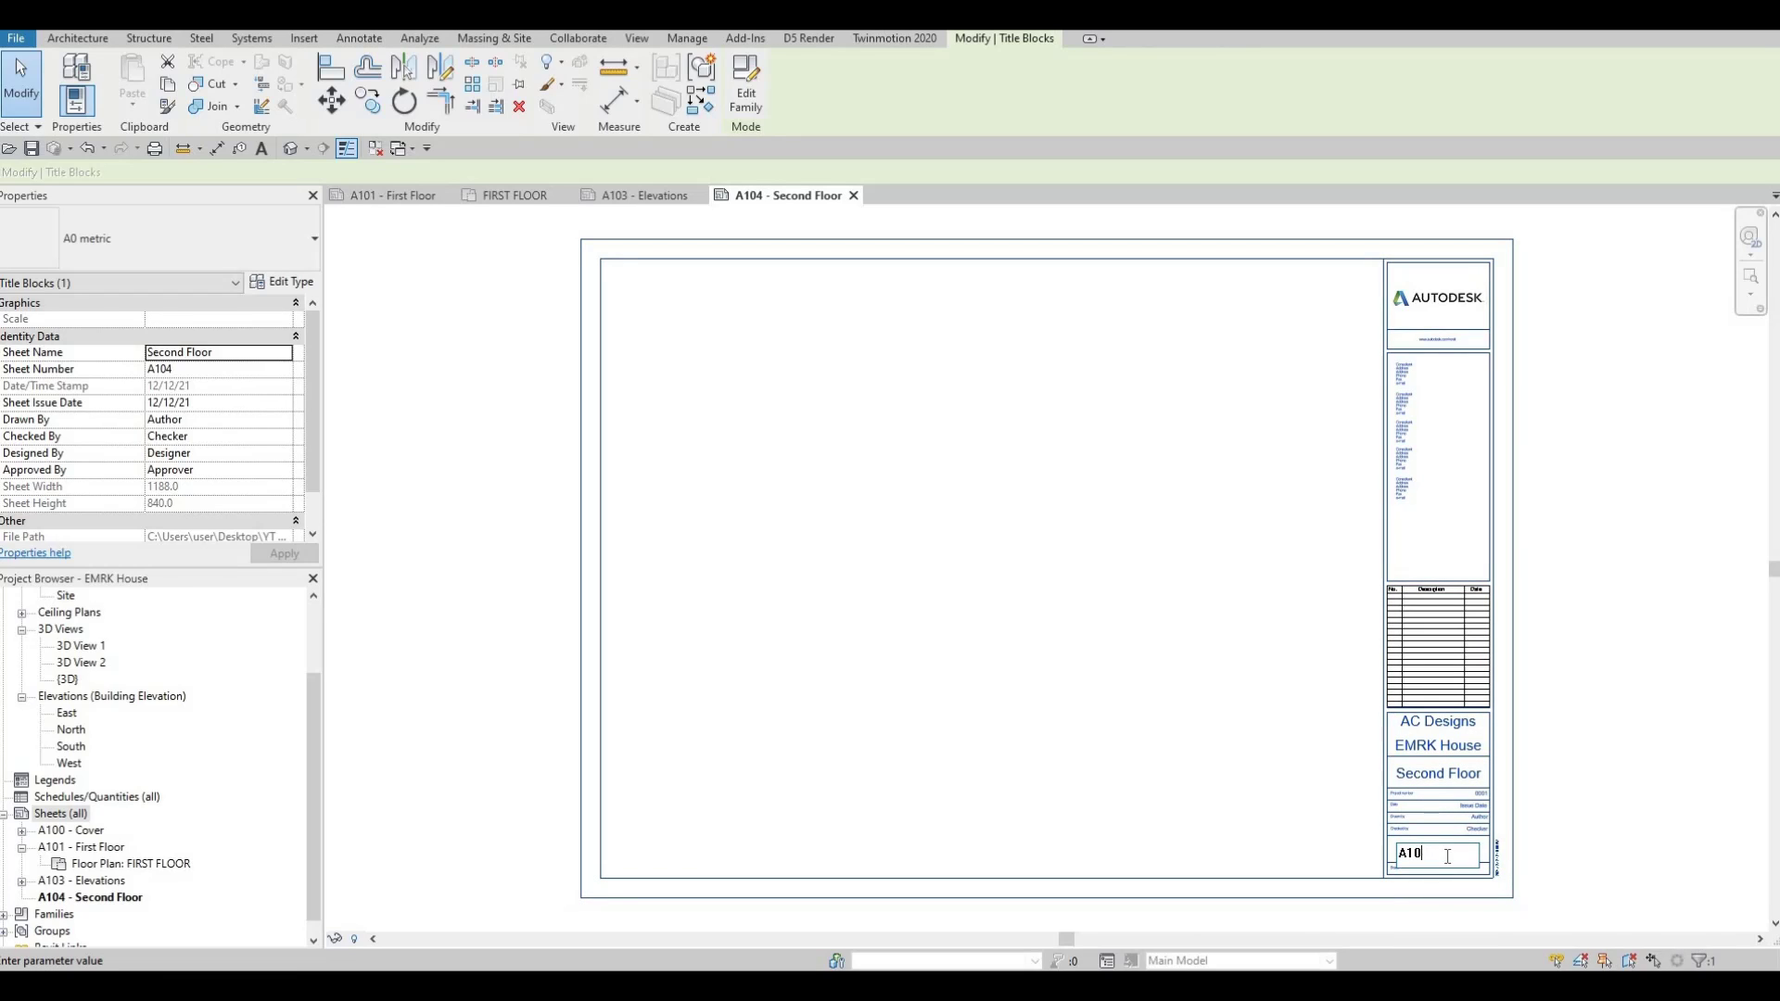
{"action": "type", "text": "2"}
{"action": "left_click", "coordinate": [215, 871]}
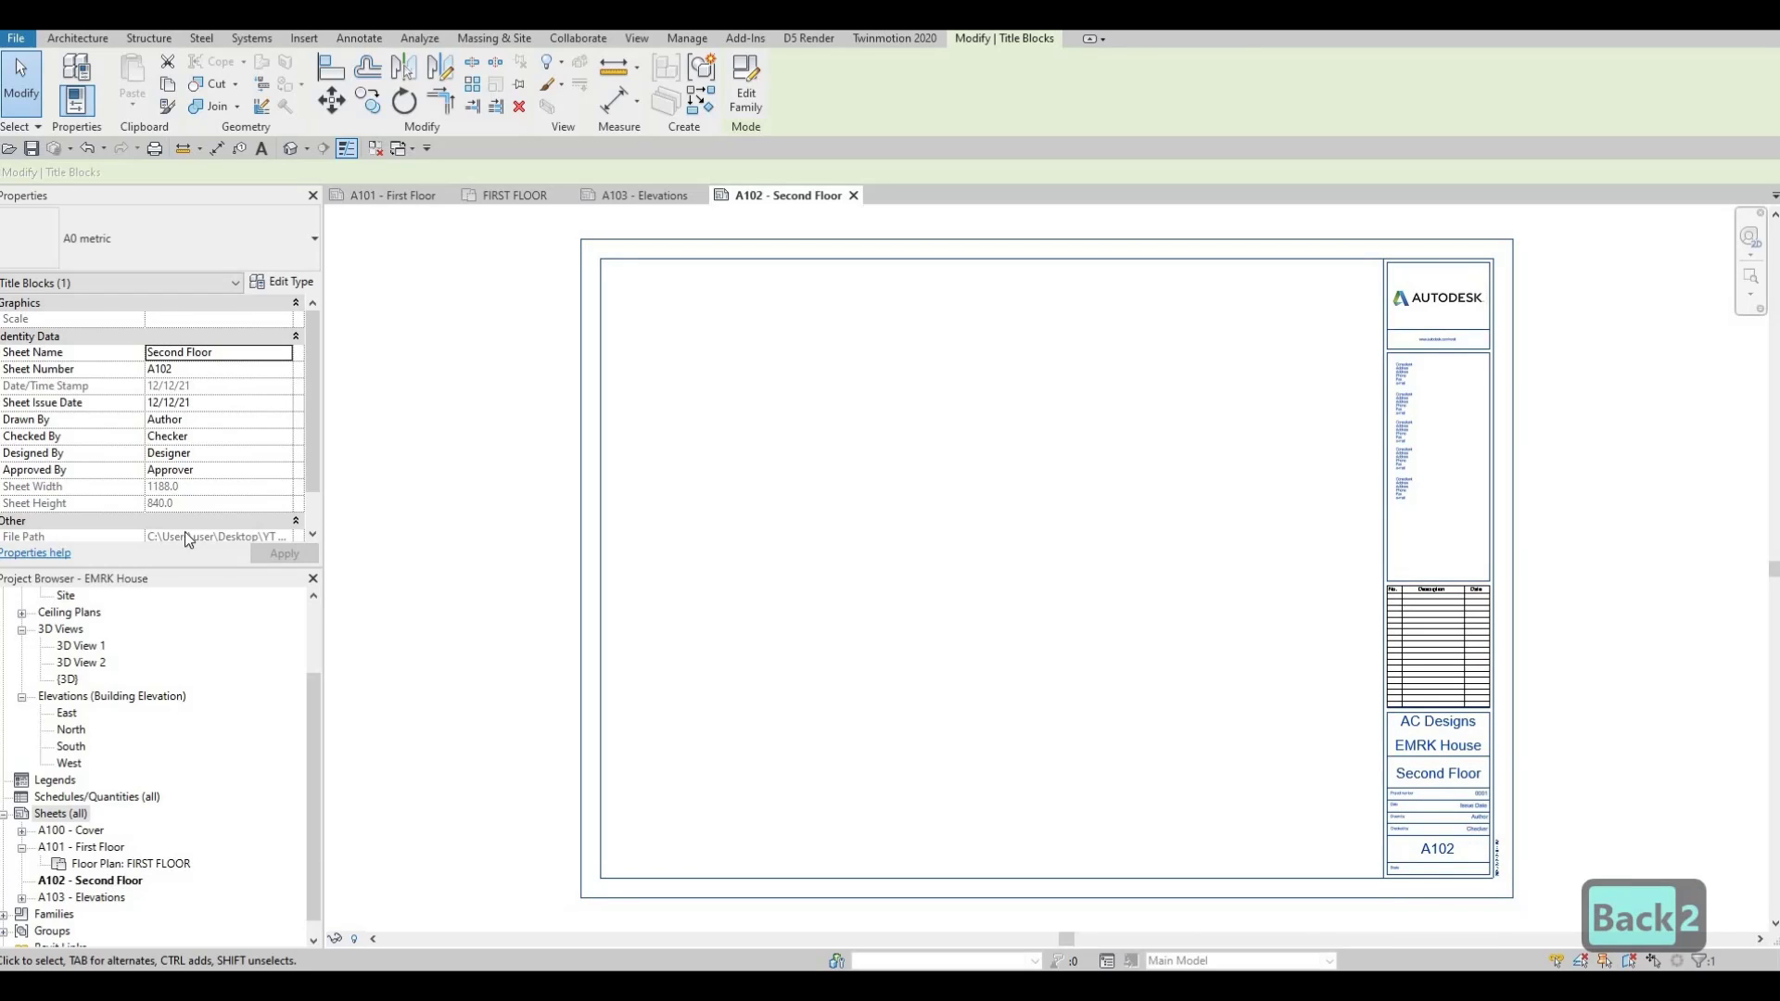
- Place the SECOND FLOOR floor plan view on the A102 sheet, near the middle of the drawing area
{"action": "scroll", "coordinate": [59, 681], "scroll_direction": "up", "scroll_amount": 2}
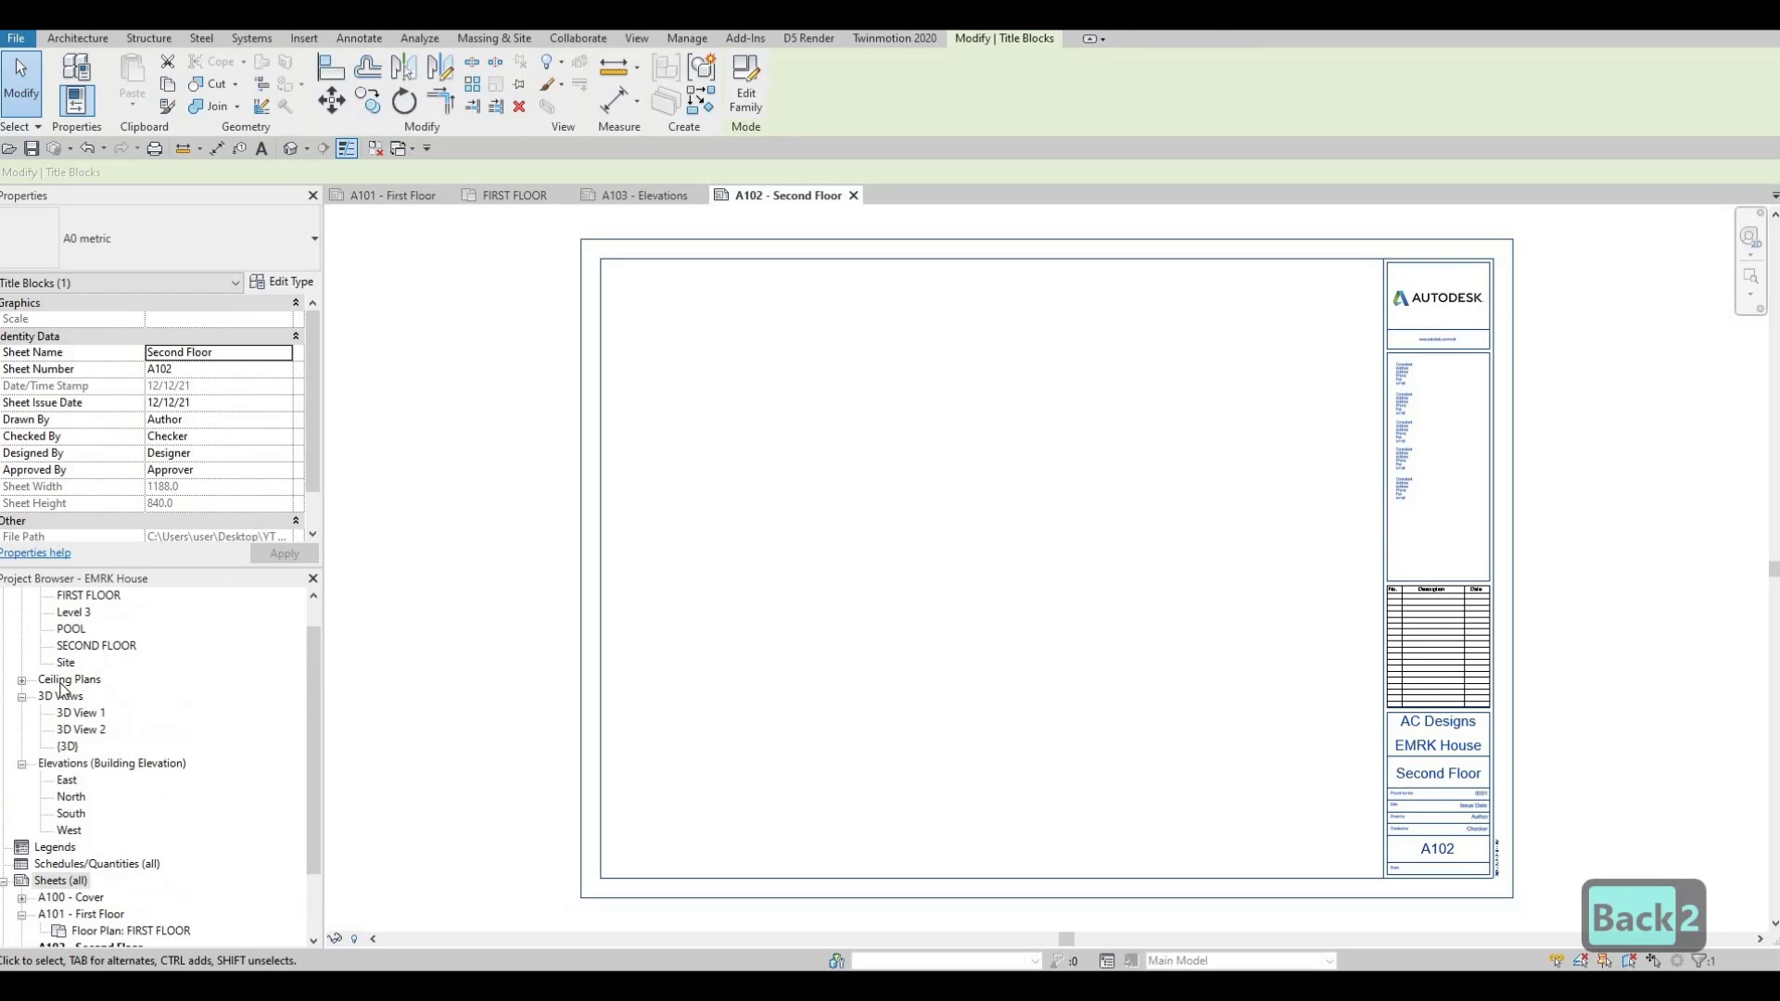
{"action": "left_click", "coordinate": [104, 681]}
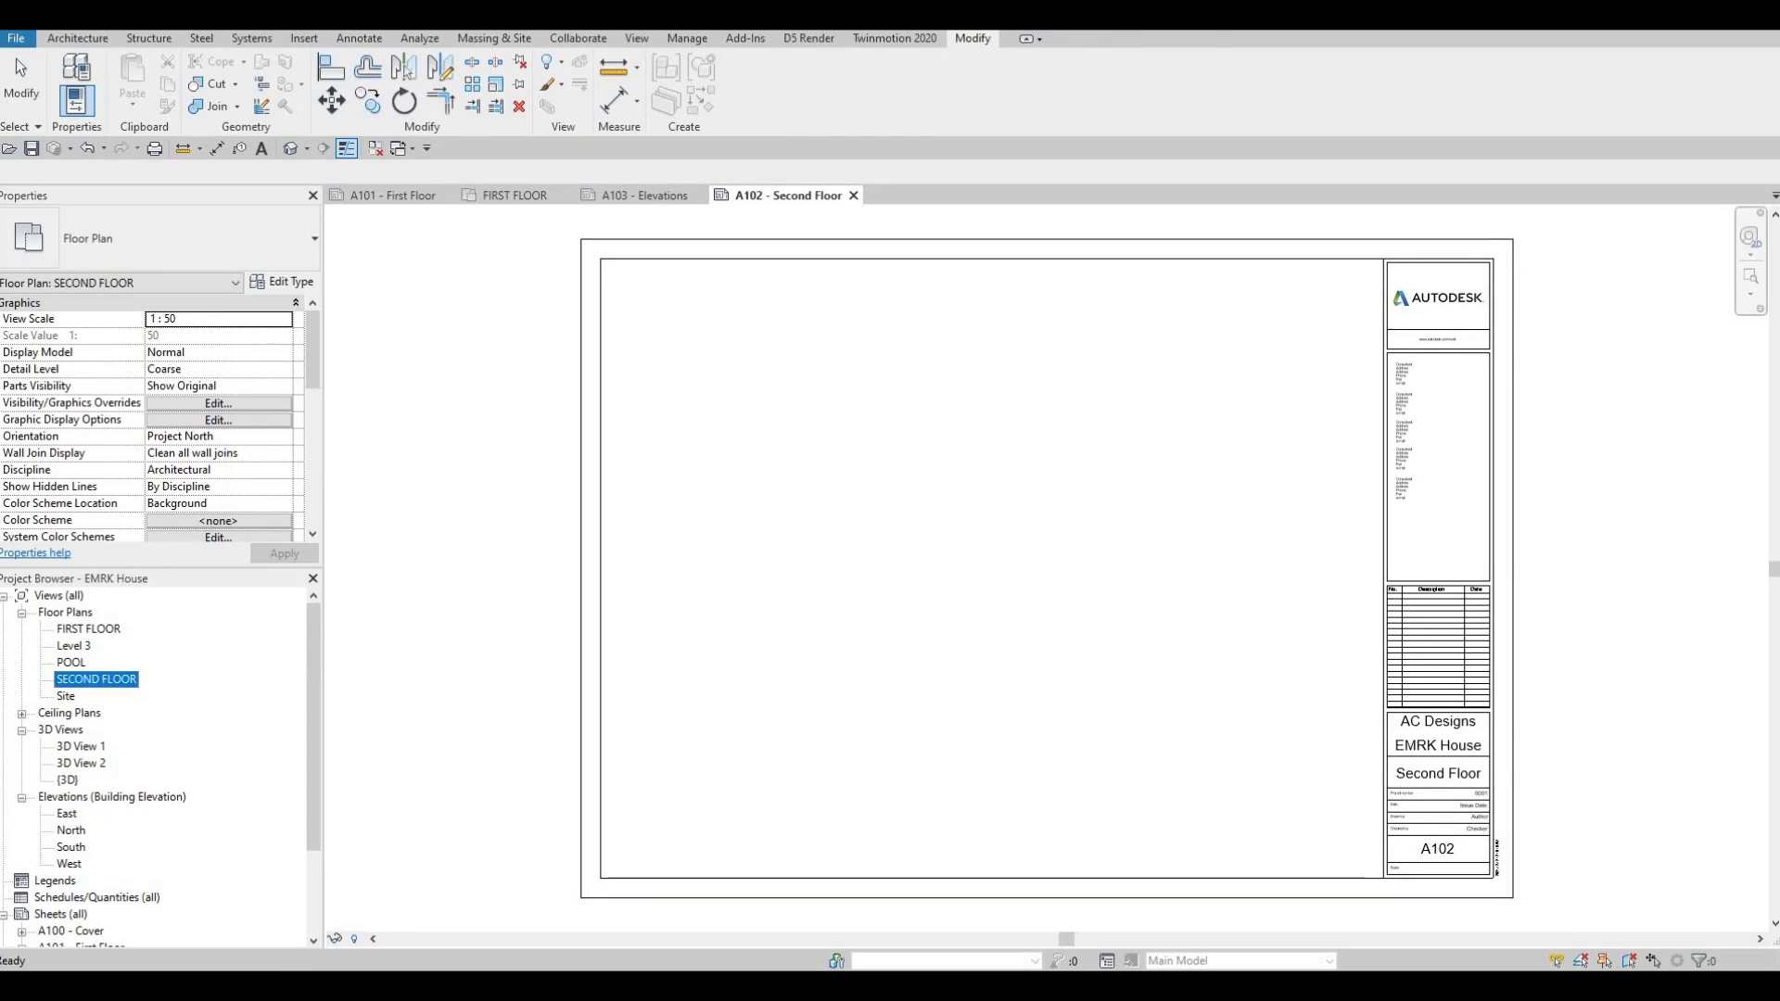
{"action": "left_click_drag", "start_coordinate": [860, 593], "coordinate": [975, 565]}
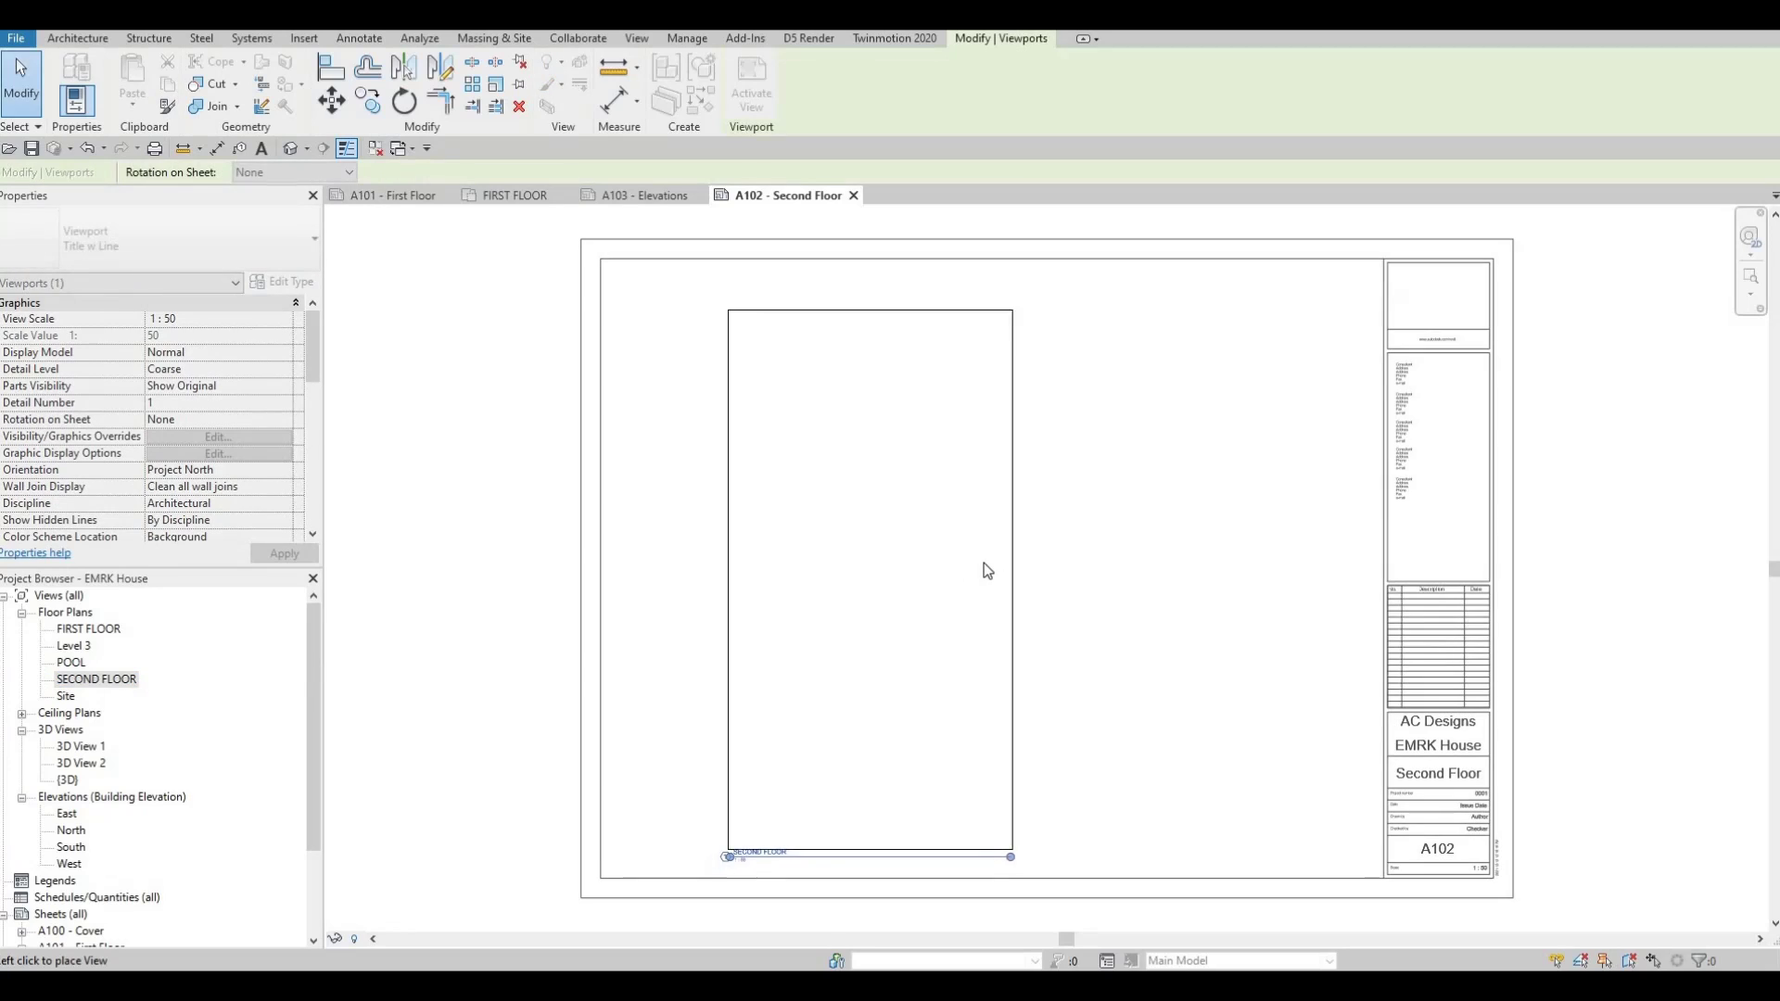
{"action": "left_click", "coordinate": [917, 733]}
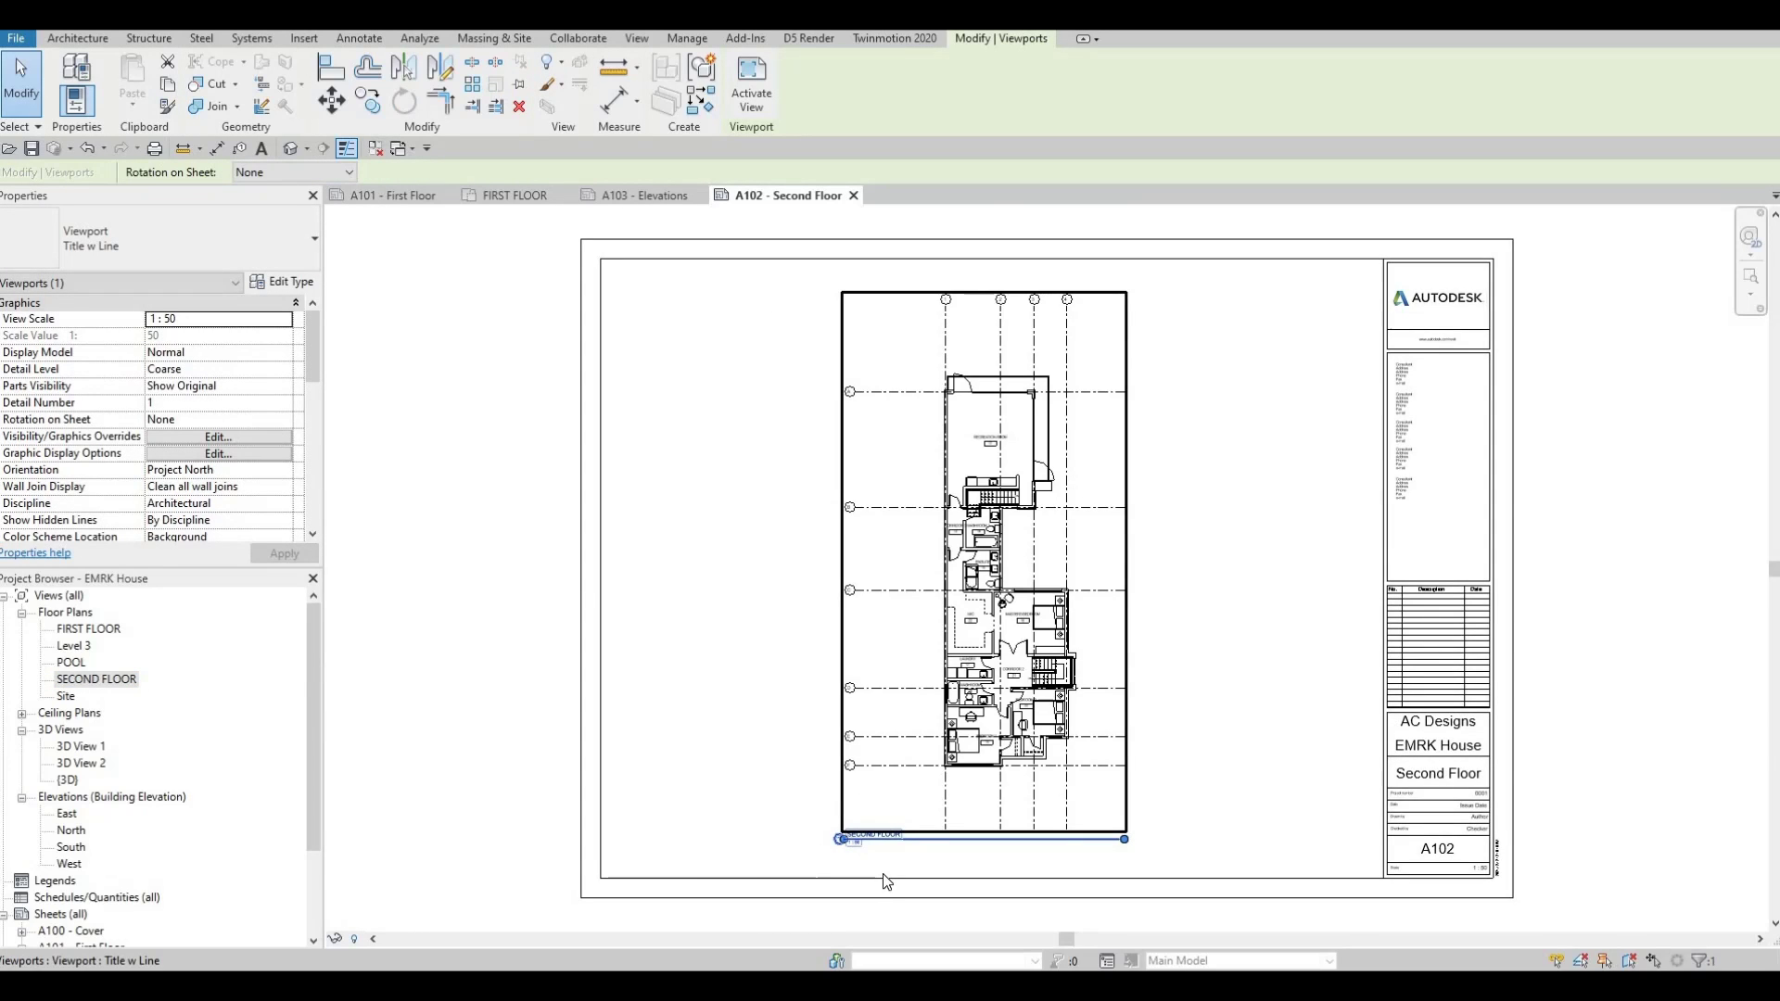
{"action": "scroll", "coordinate": [882, 874], "scroll_direction": "up", "scroll_amount": 2}
{"action": "scroll", "coordinate": [978, 811], "scroll_direction": "down", "scroll_amount": 3}
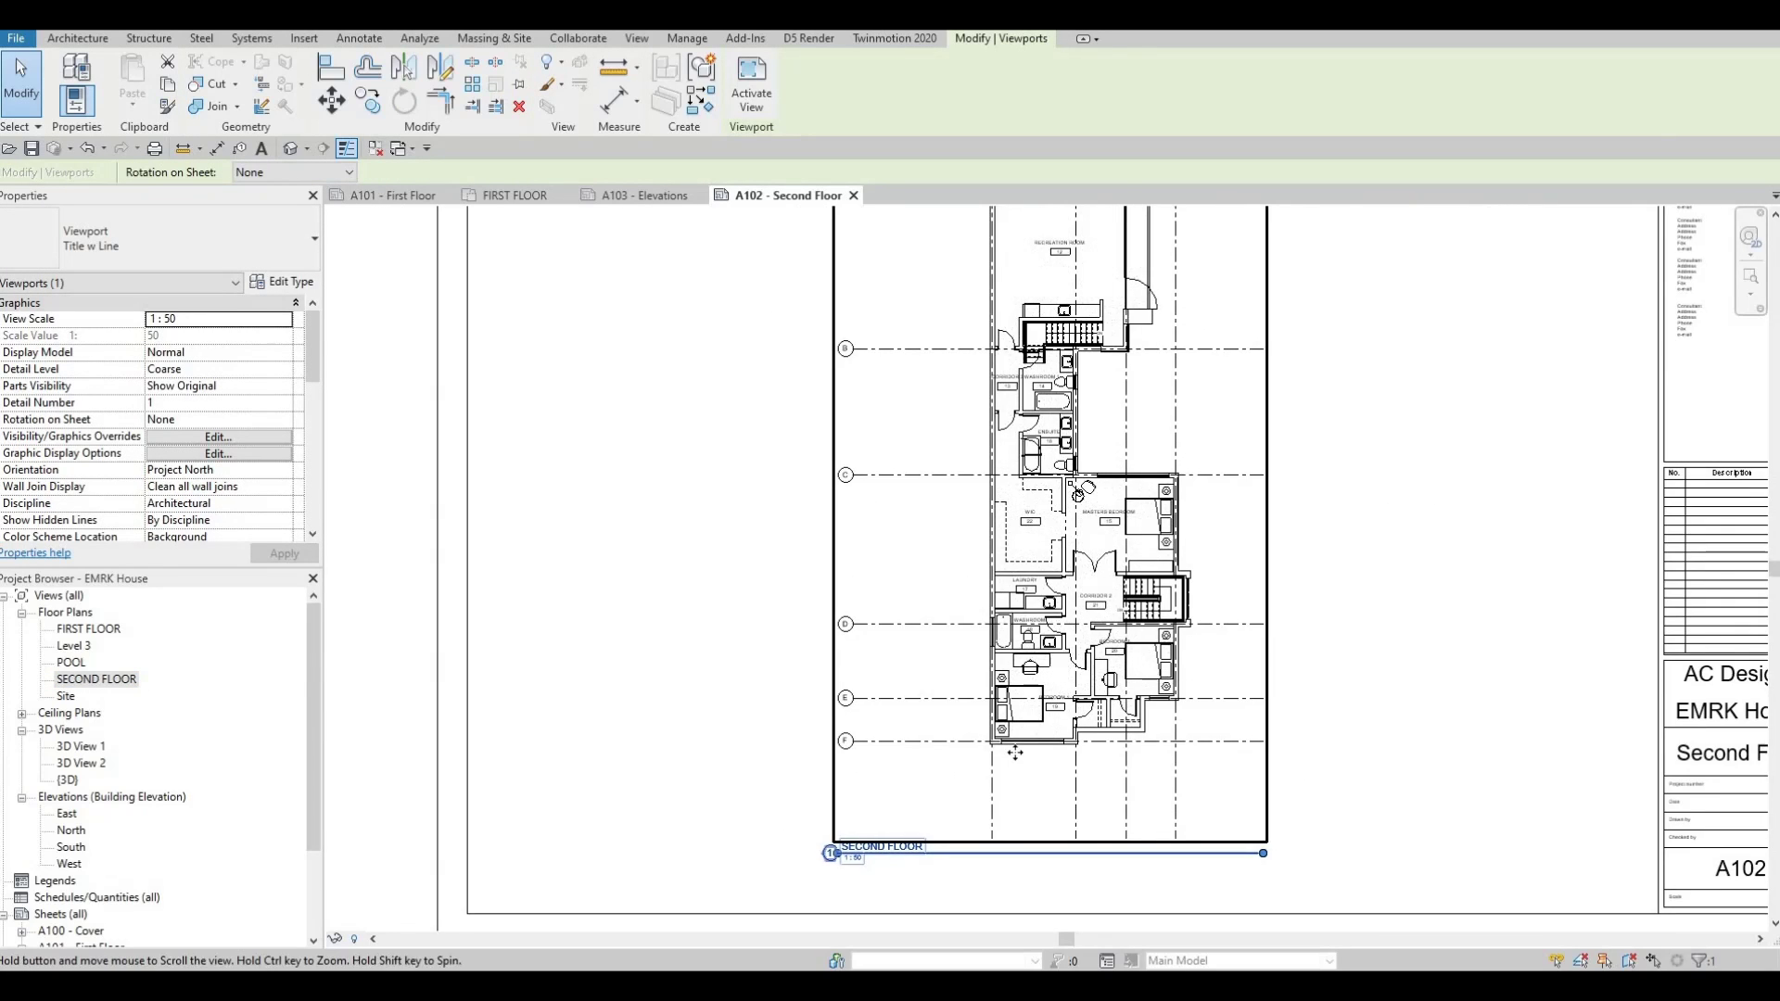
{"action": "scroll", "coordinate": [1007, 756], "scroll_direction": "down", "scroll_amount": 1}
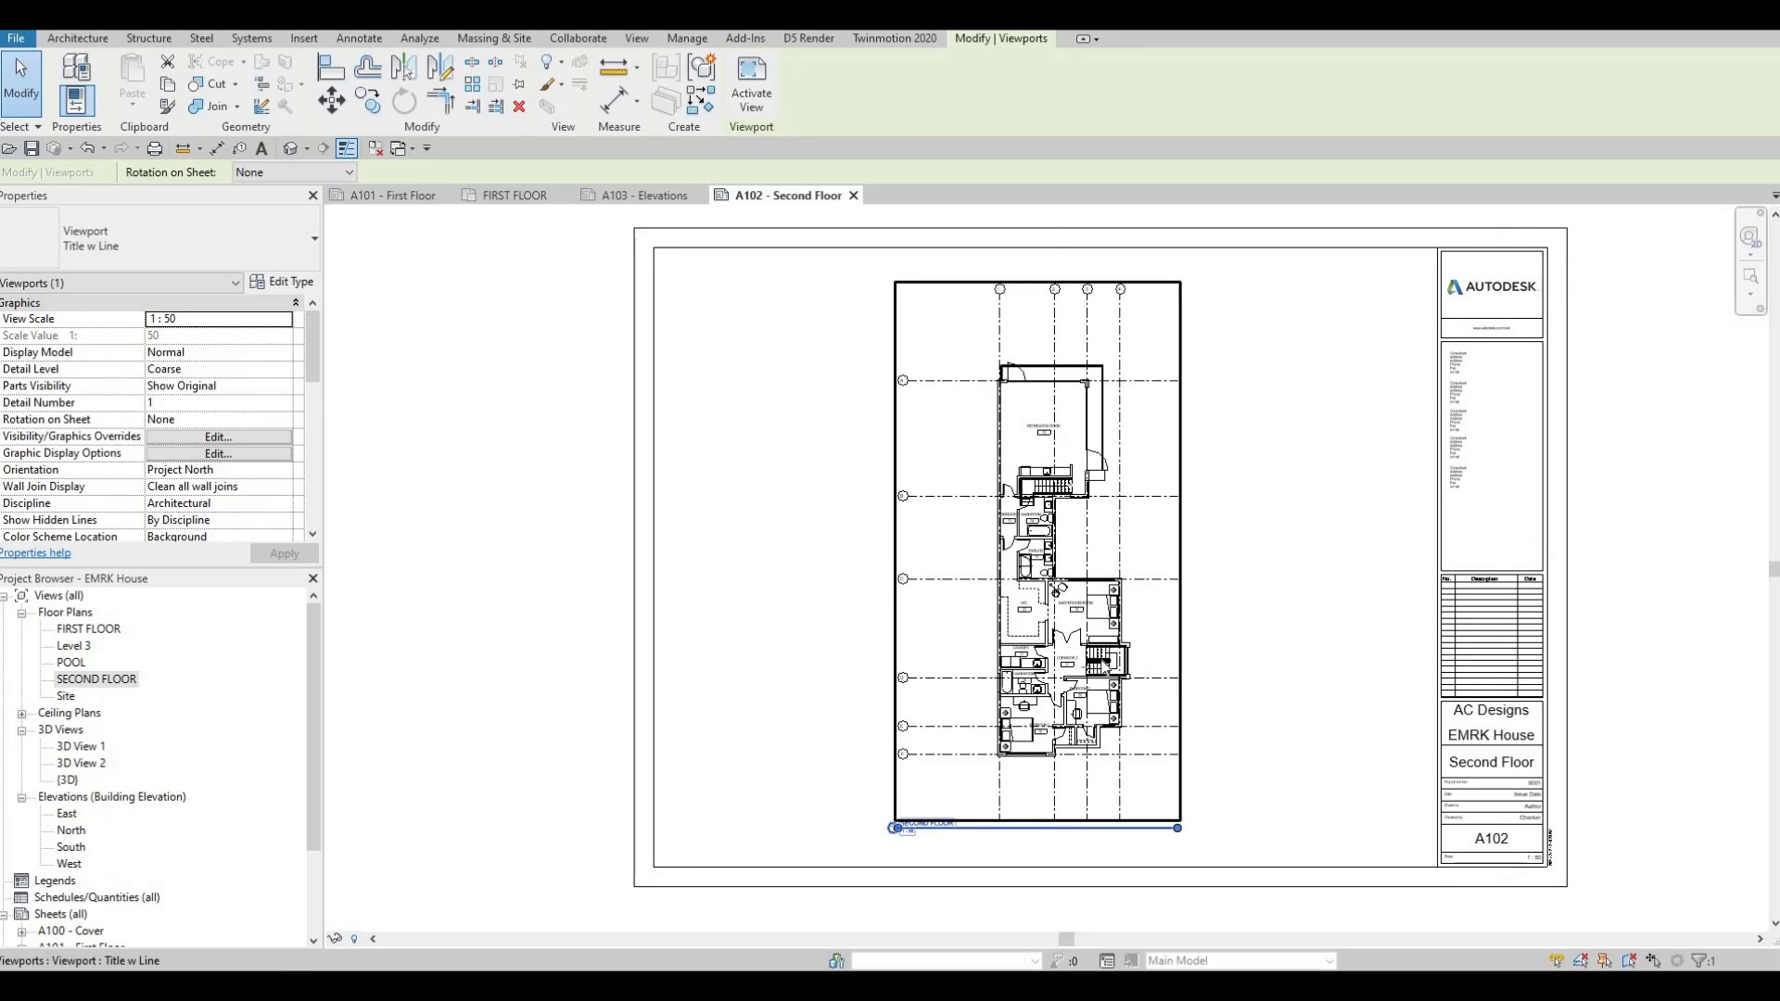
{"action": "middle_click_drag", "start_coordinate": [1103, 626], "coordinate": [1108, 617]}
{"action": "key", "text": "Escape"}
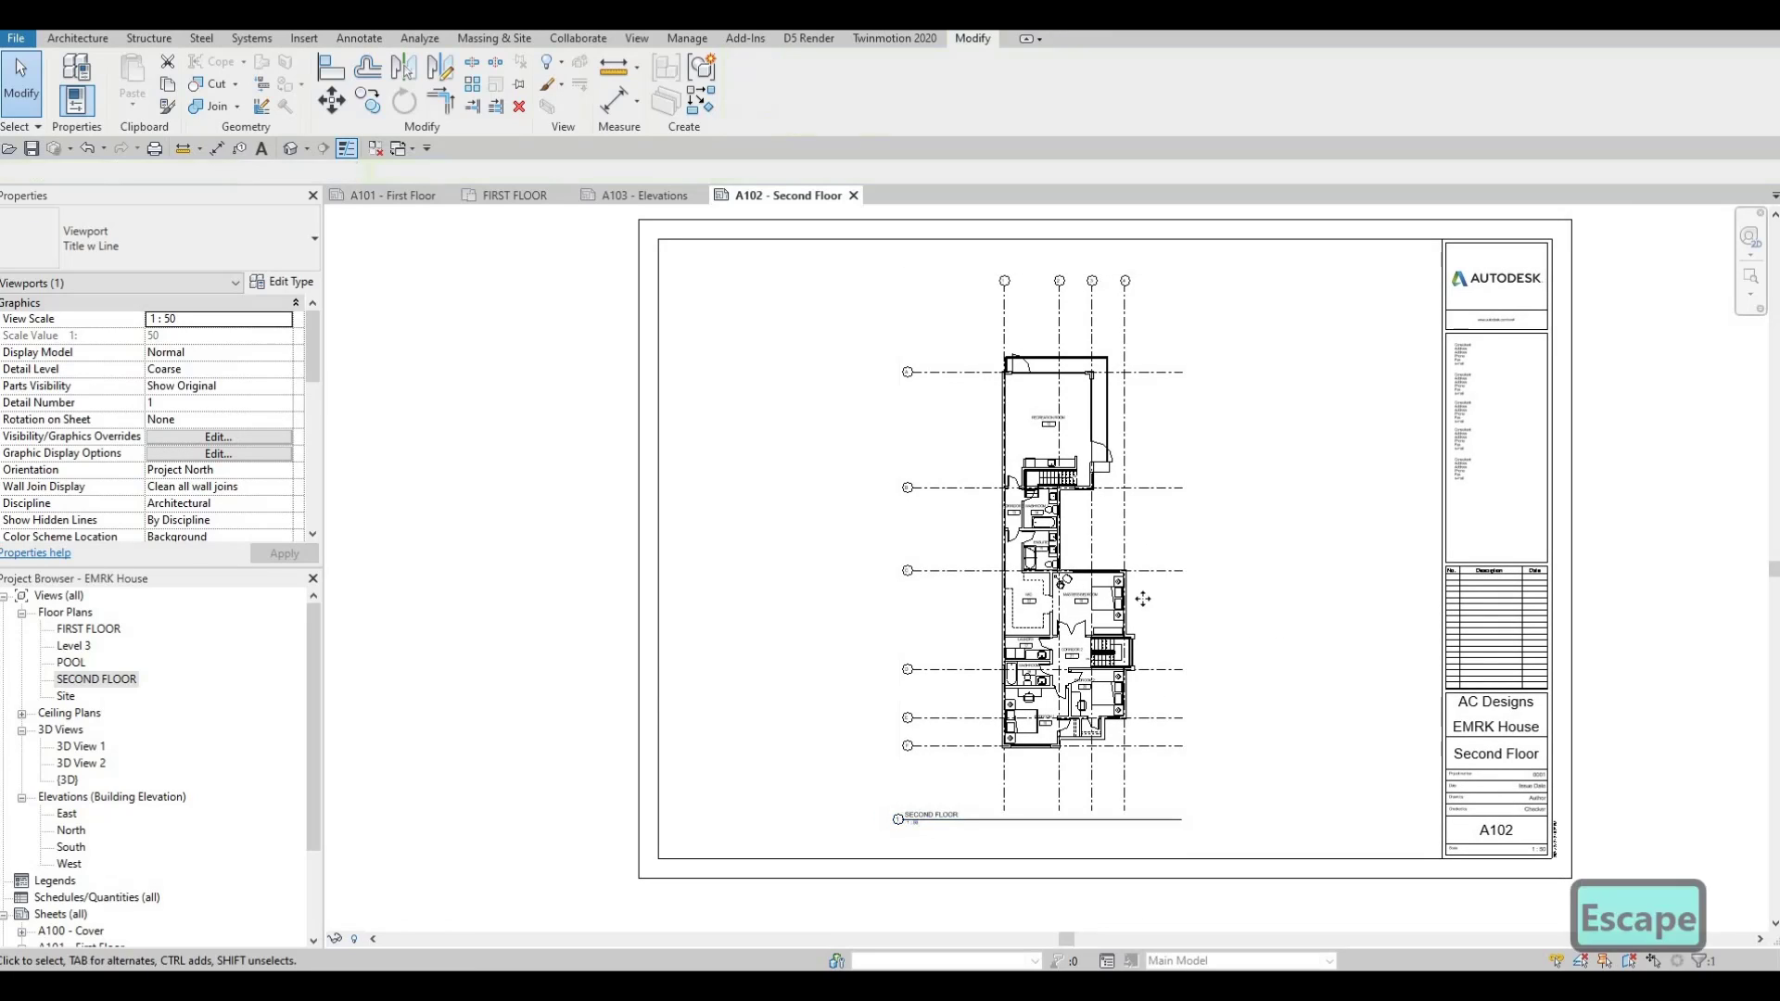
- Nudge the second floor plan viewport leftward until it sits in the left half of the A102 sheet
{"action": "left_click", "coordinate": [1143, 600]}
{"action": "key", "text": "Left"}
{"action": "key", "text": "Left"}
{"action": "key", "text": "Left"}
{"action": "key", "text": "Left"}
{"action": "key", "text": "Left"}
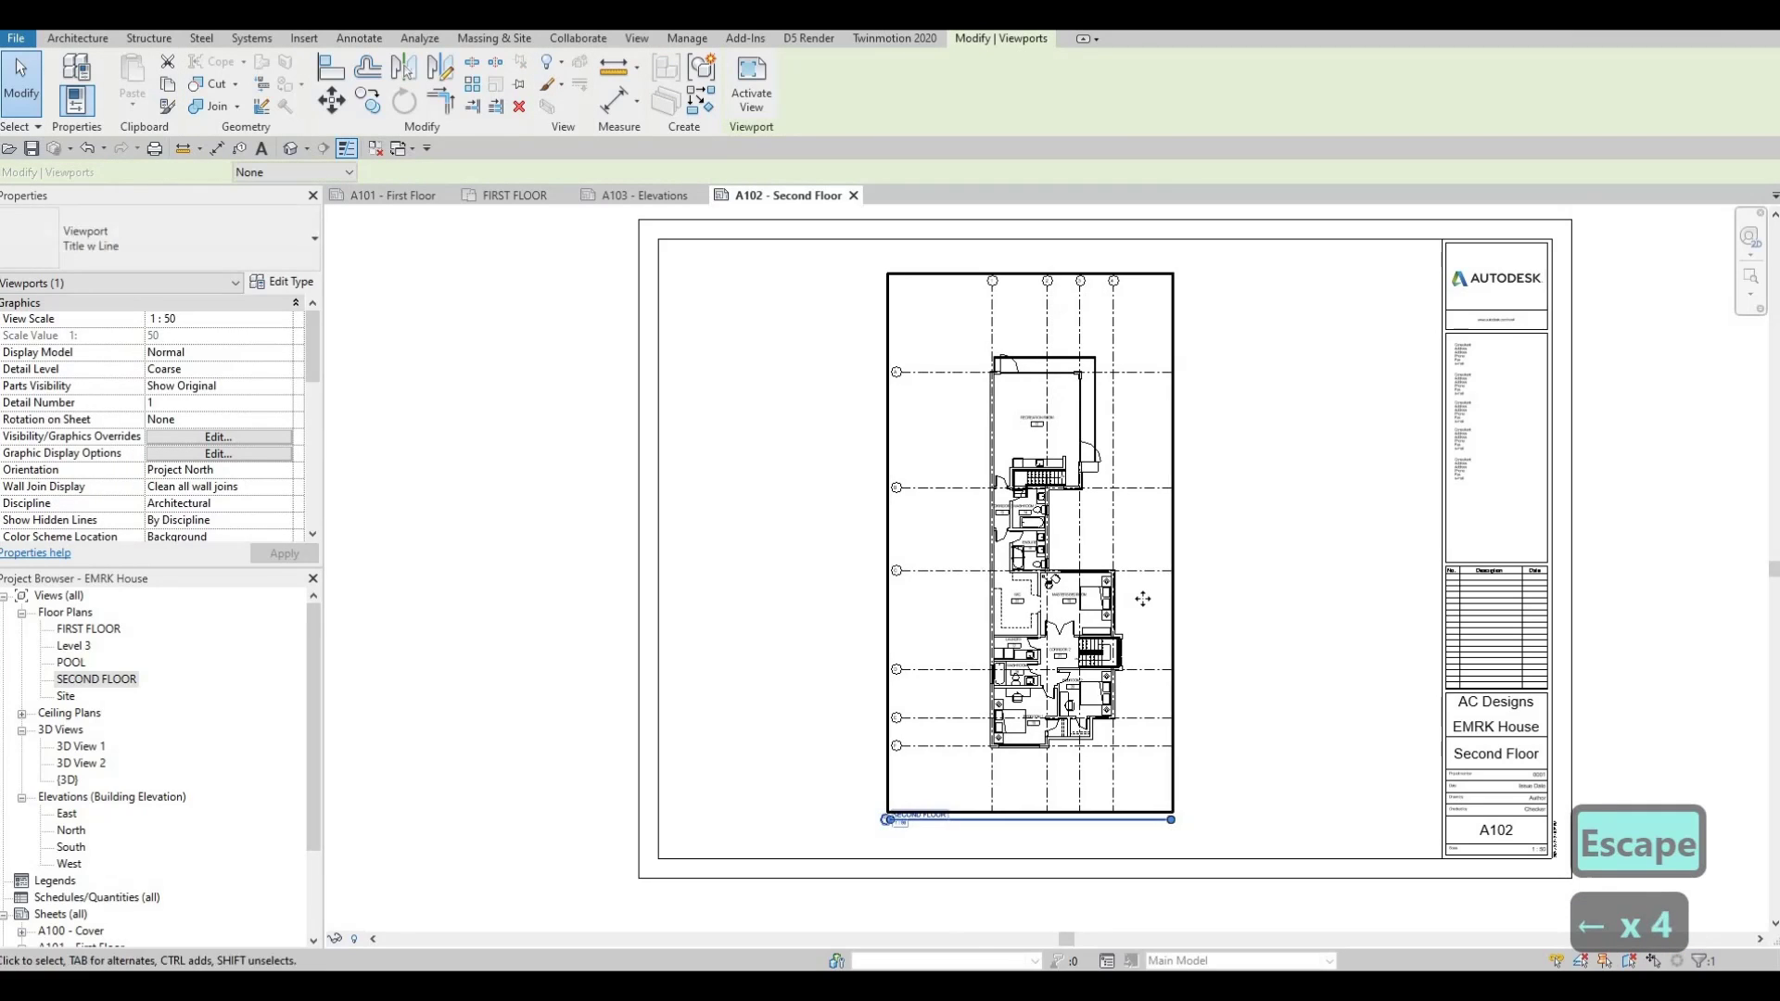
{"action": "key", "text": "Left"}
{"action": "key", "text": "Left"}
{"action": "key", "text": "Left"}
{"action": "key", "text": "Left"}
{"action": "key", "text": "Left"}
{"action": "key", "text": "Left"}
{"action": "key", "text": "Left"}
{"action": "key", "text": "Left"}
{"action": "key", "text": "Left"}
{"action": "key", "text": "Left"}
{"action": "key", "text": "Left"}
{"action": "key", "text": "Left"}
{"action": "key", "text": "Left"}
{"action": "key", "text": "Left"}
{"action": "key", "text": "Left"}
{"action": "key", "text": "Left"}
{"action": "key", "text": "Left"}
{"action": "key", "text": "Left"}
{"action": "key", "text": "Left"}
{"action": "key", "text": "Left"}
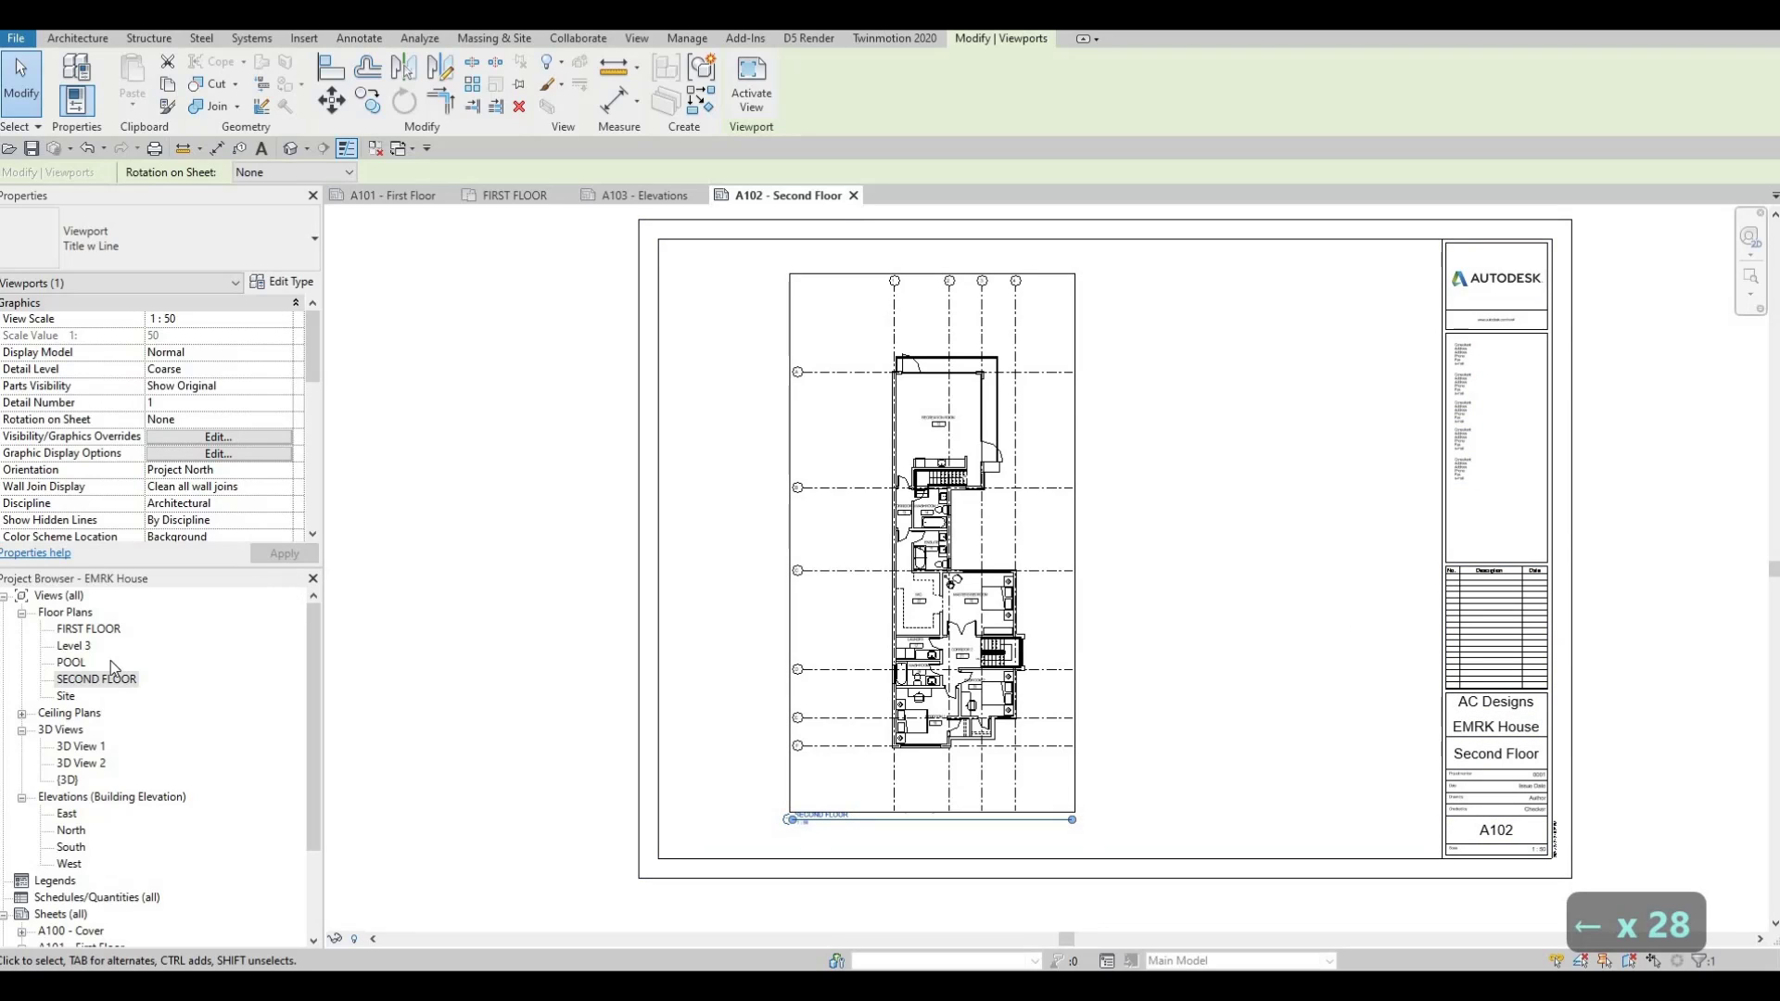
- Open the A101 - First Floor sheet and move its plan viewport toward the sheet's left border
{"action": "double_click", "coordinate": [103, 630]}
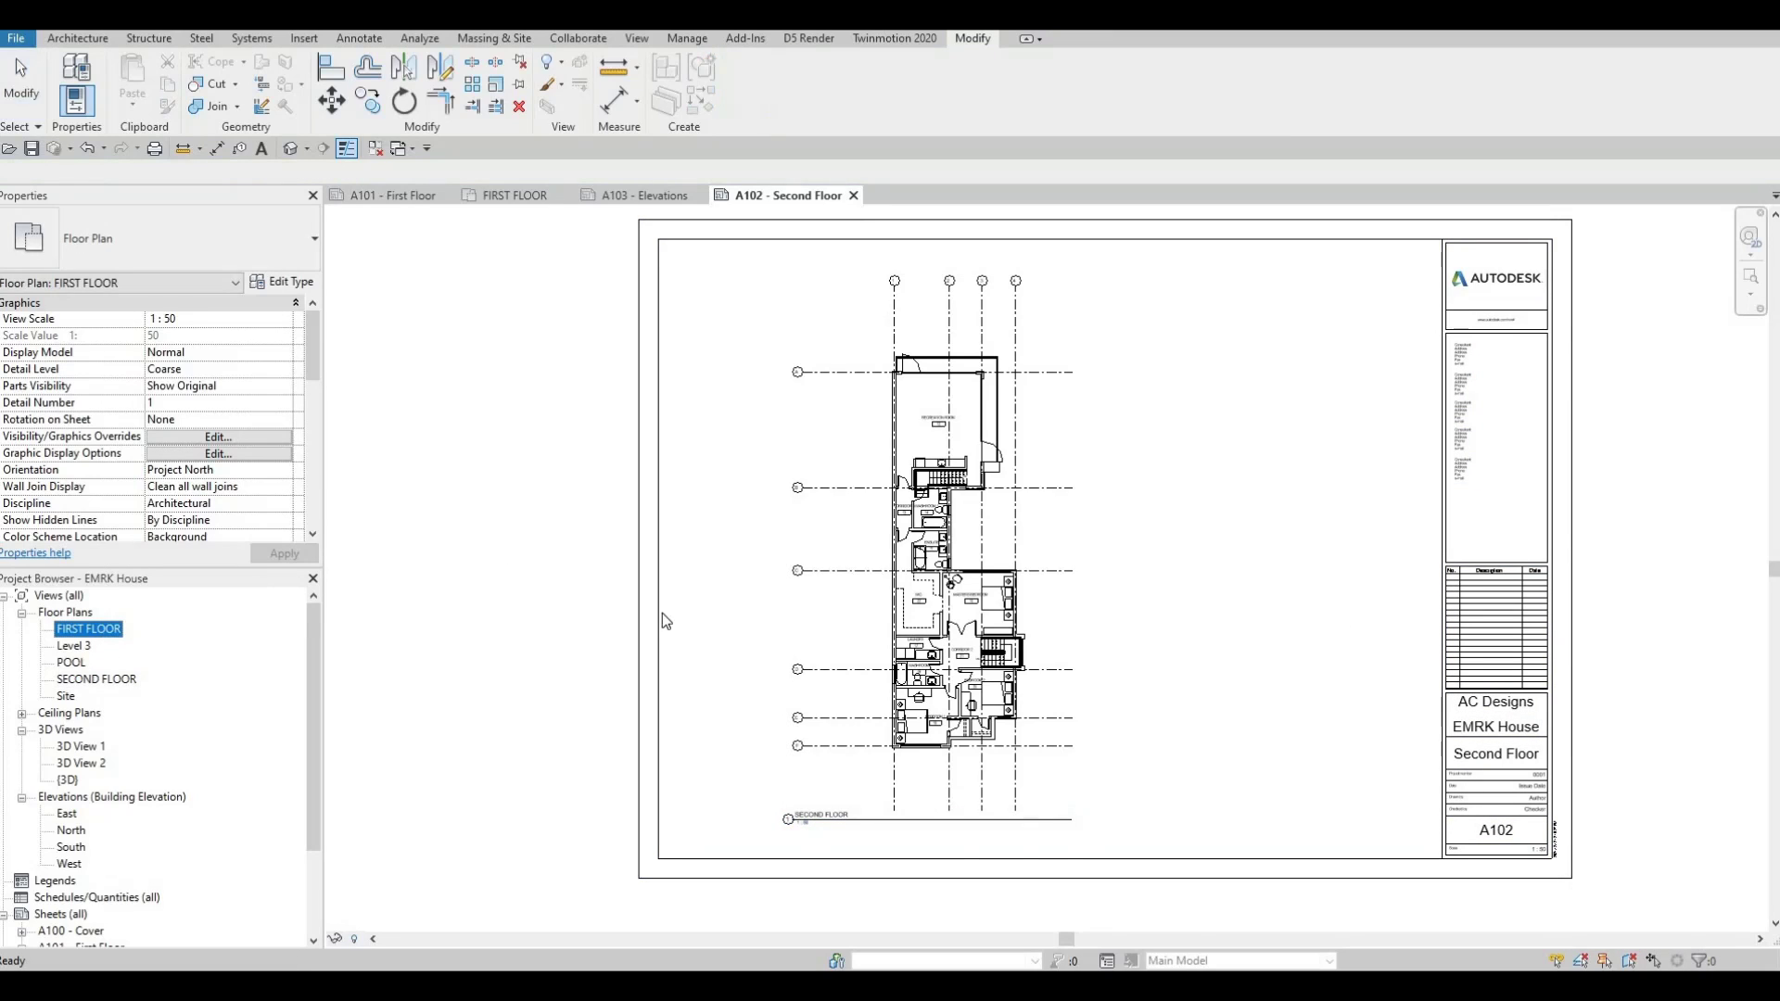
{"action": "scroll", "coordinate": [104, 818], "scroll_direction": "down", "scroll_amount": 3}
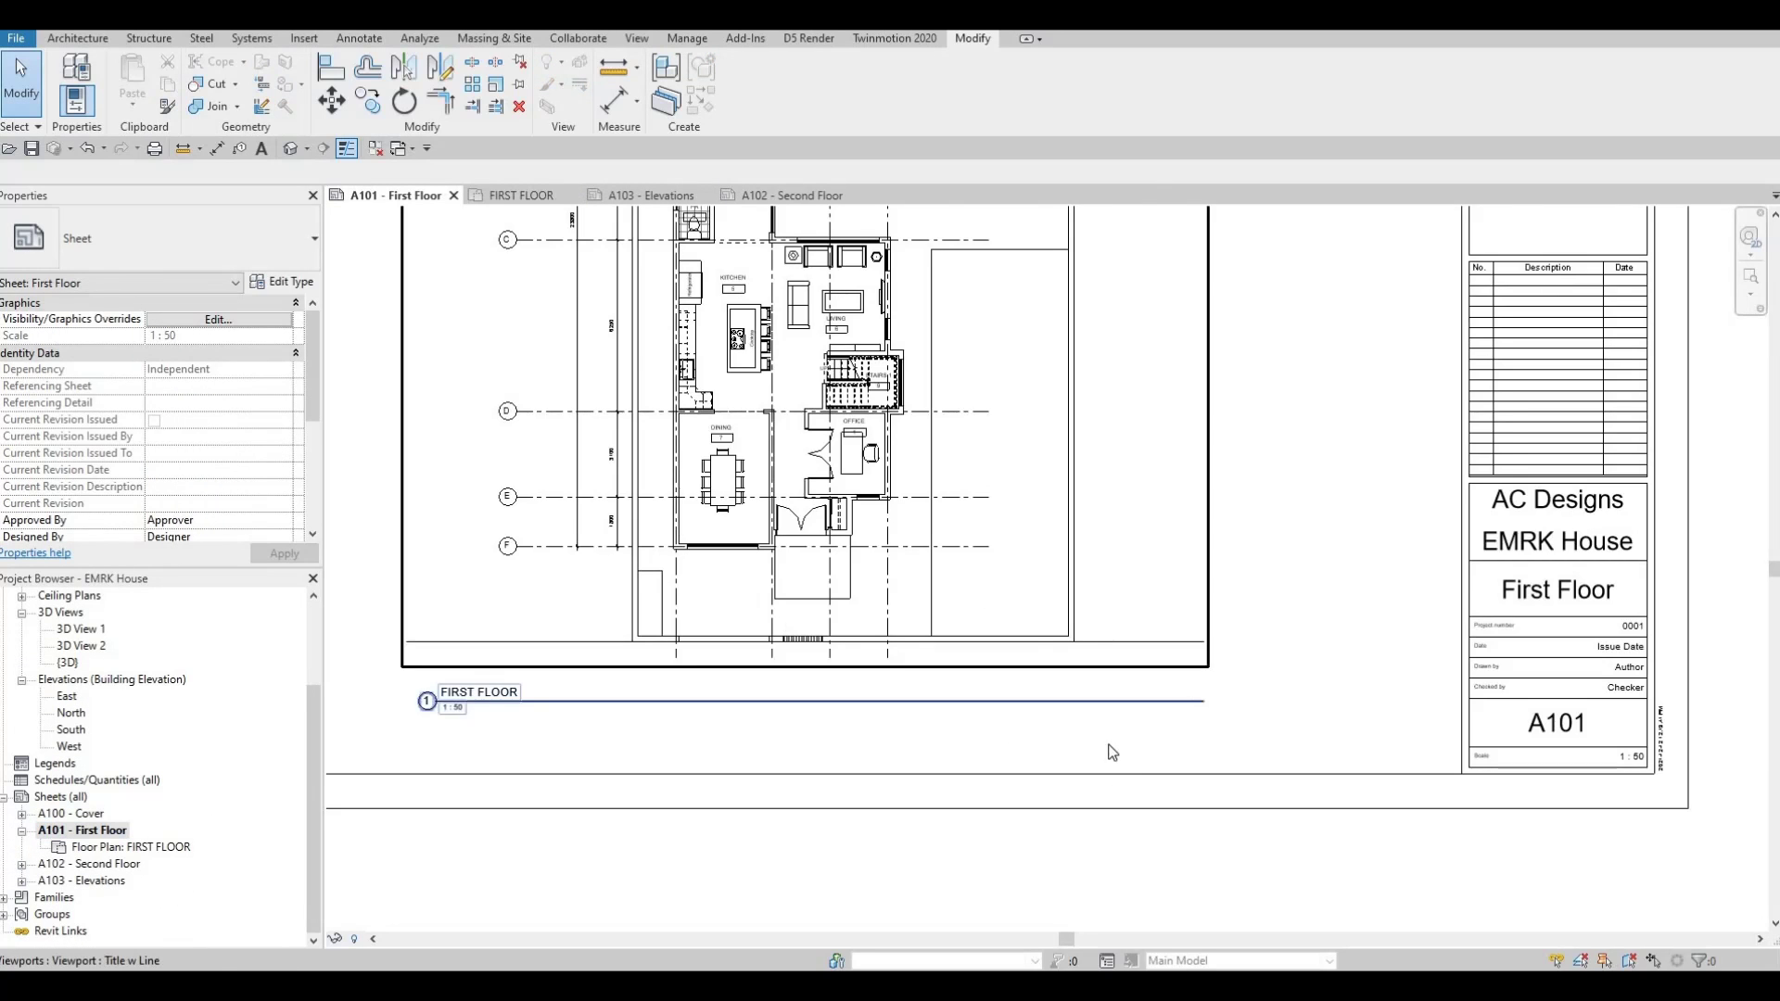
{"action": "scroll", "coordinate": [989, 700], "scroll_direction": "down", "scroll_amount": 5}
{"action": "left_click", "coordinate": [989, 700]}
{"action": "mouse_move", "coordinate": [989, 700]}
{"action": "left_mouse_down"}
{"action": "mouse_move", "coordinate": [903, 713]}
{"action": "mouse_move", "coordinate": [1002, 729]}
{"action": "left_mouse_up"}
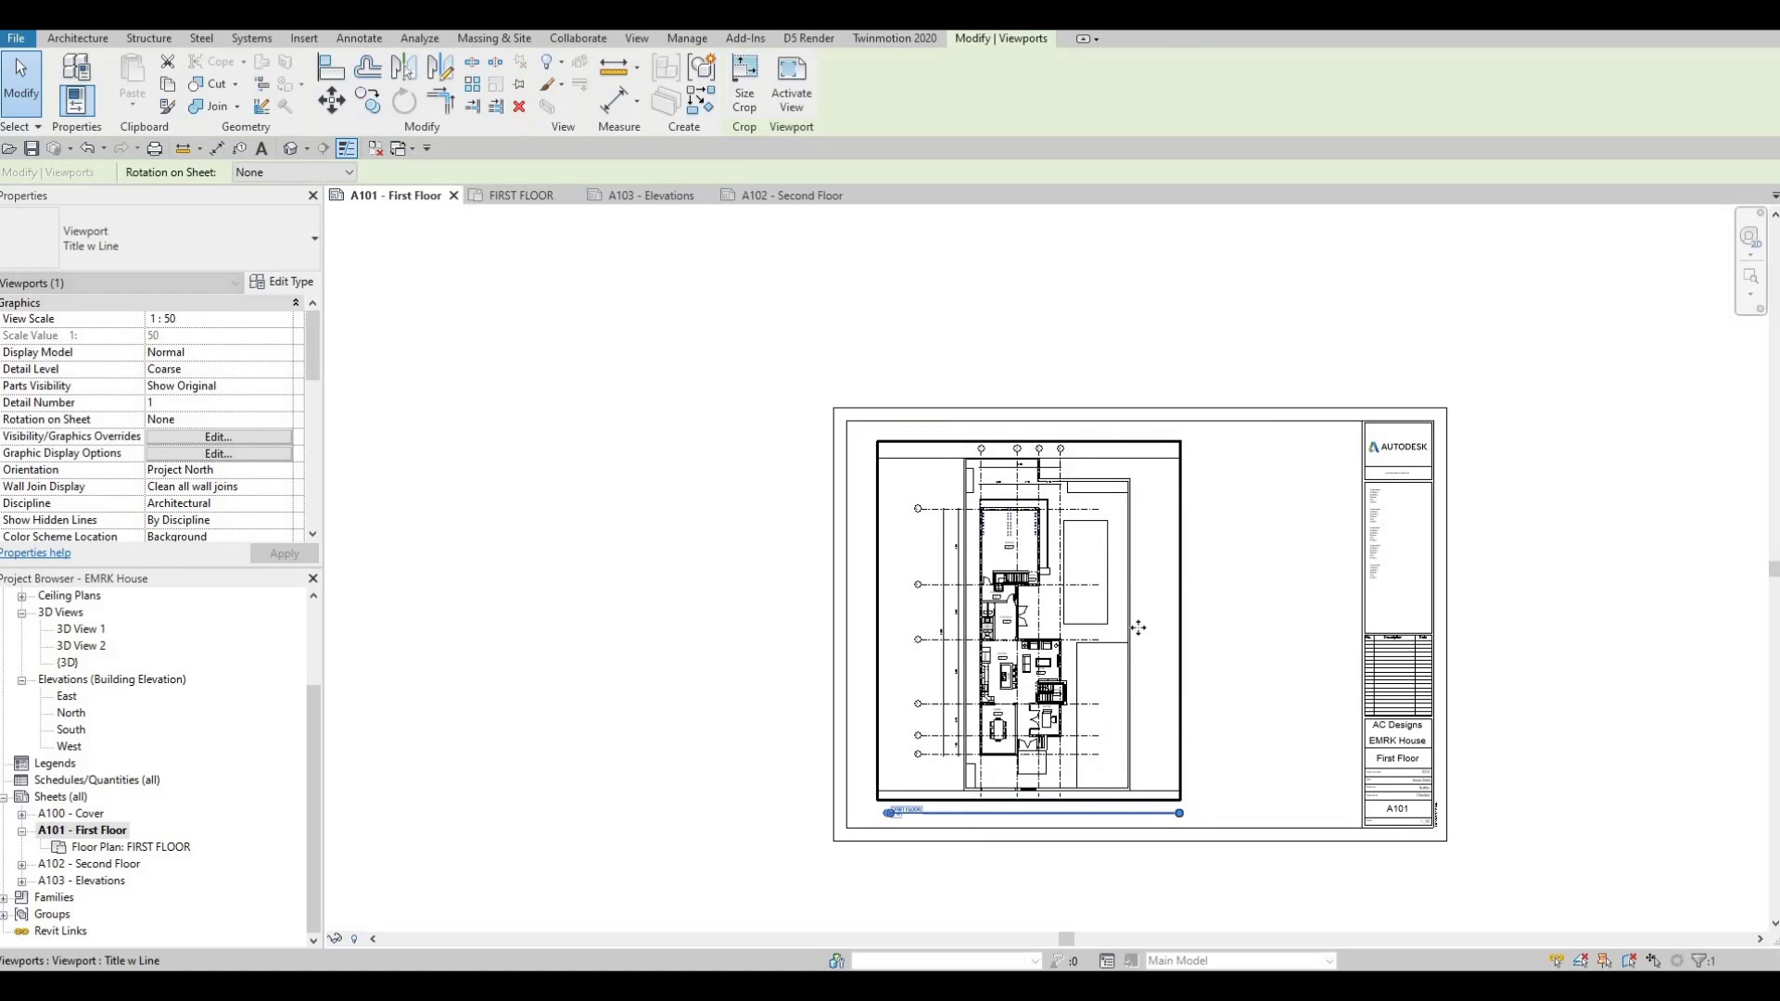
{"action": "middle_click_drag", "start_coordinate": [1263, 594], "coordinate": [1272, 576]}
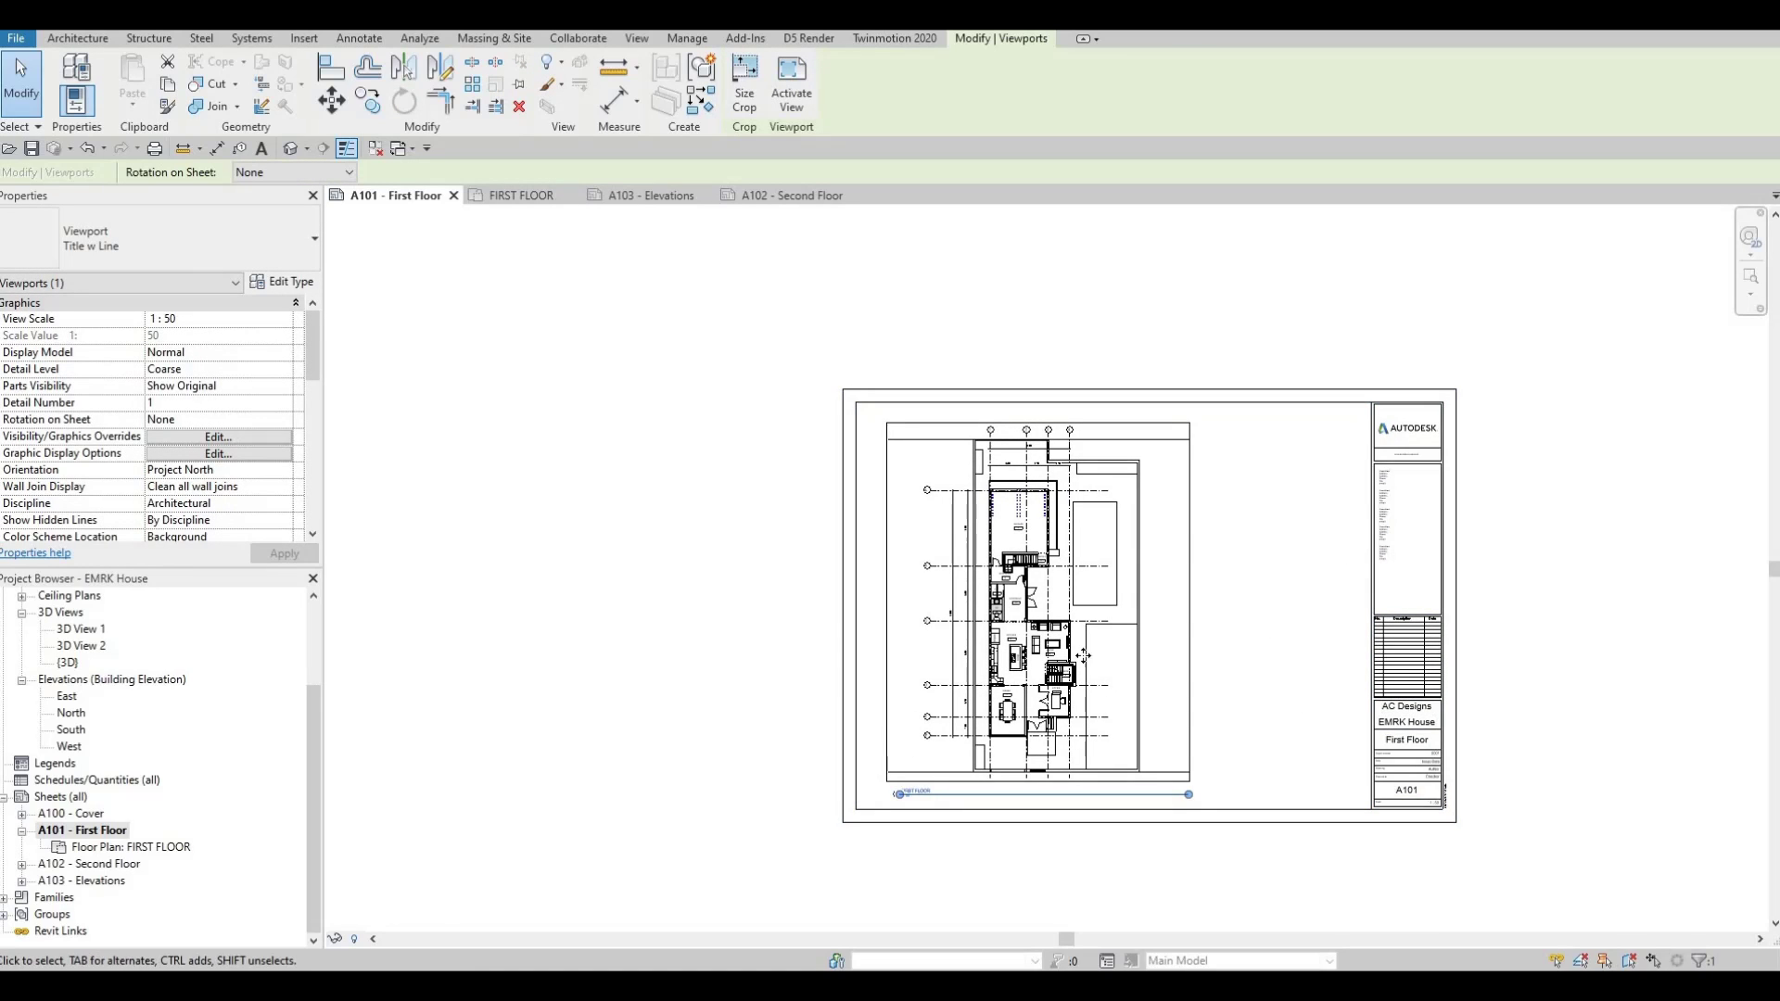
{"action": "middle_click_drag", "start_coordinate": [589, 759], "coordinate": [579, 654]}
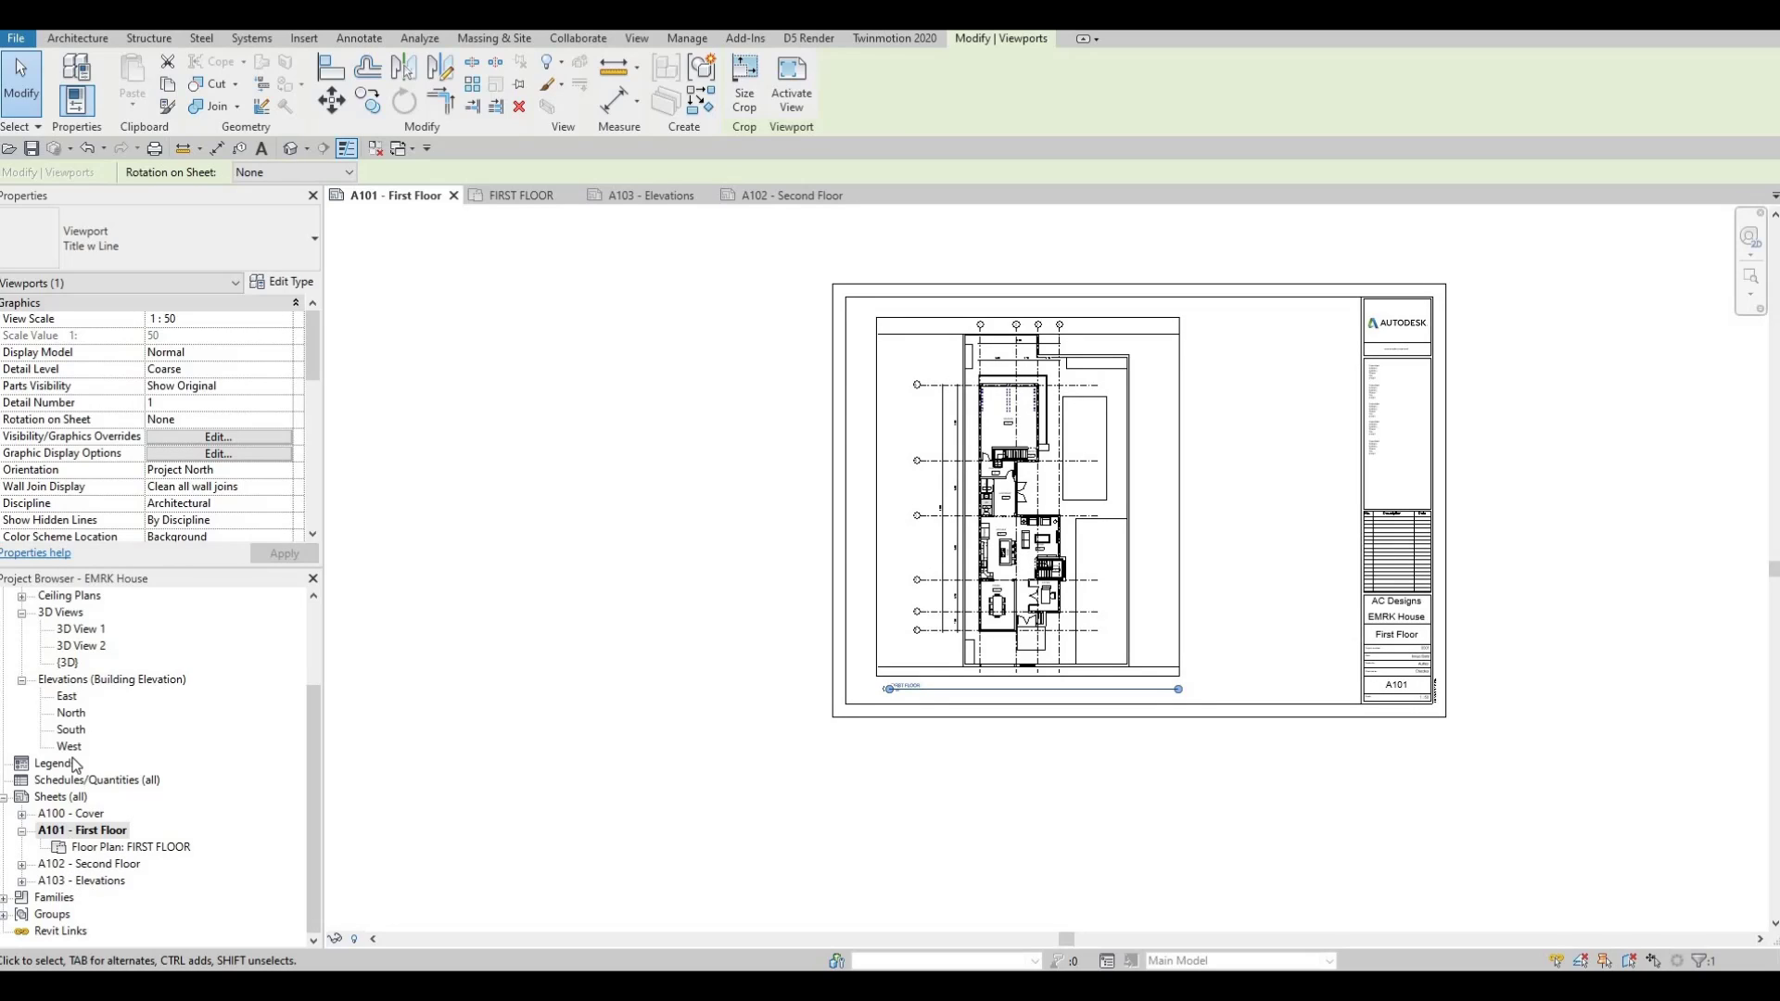
- Open the Level 3 floor plan and set its view range's view depth level to FIRST FLOOR
{"action": "scroll", "coordinate": [58, 783], "scroll_direction": "up", "scroll_amount": 3}
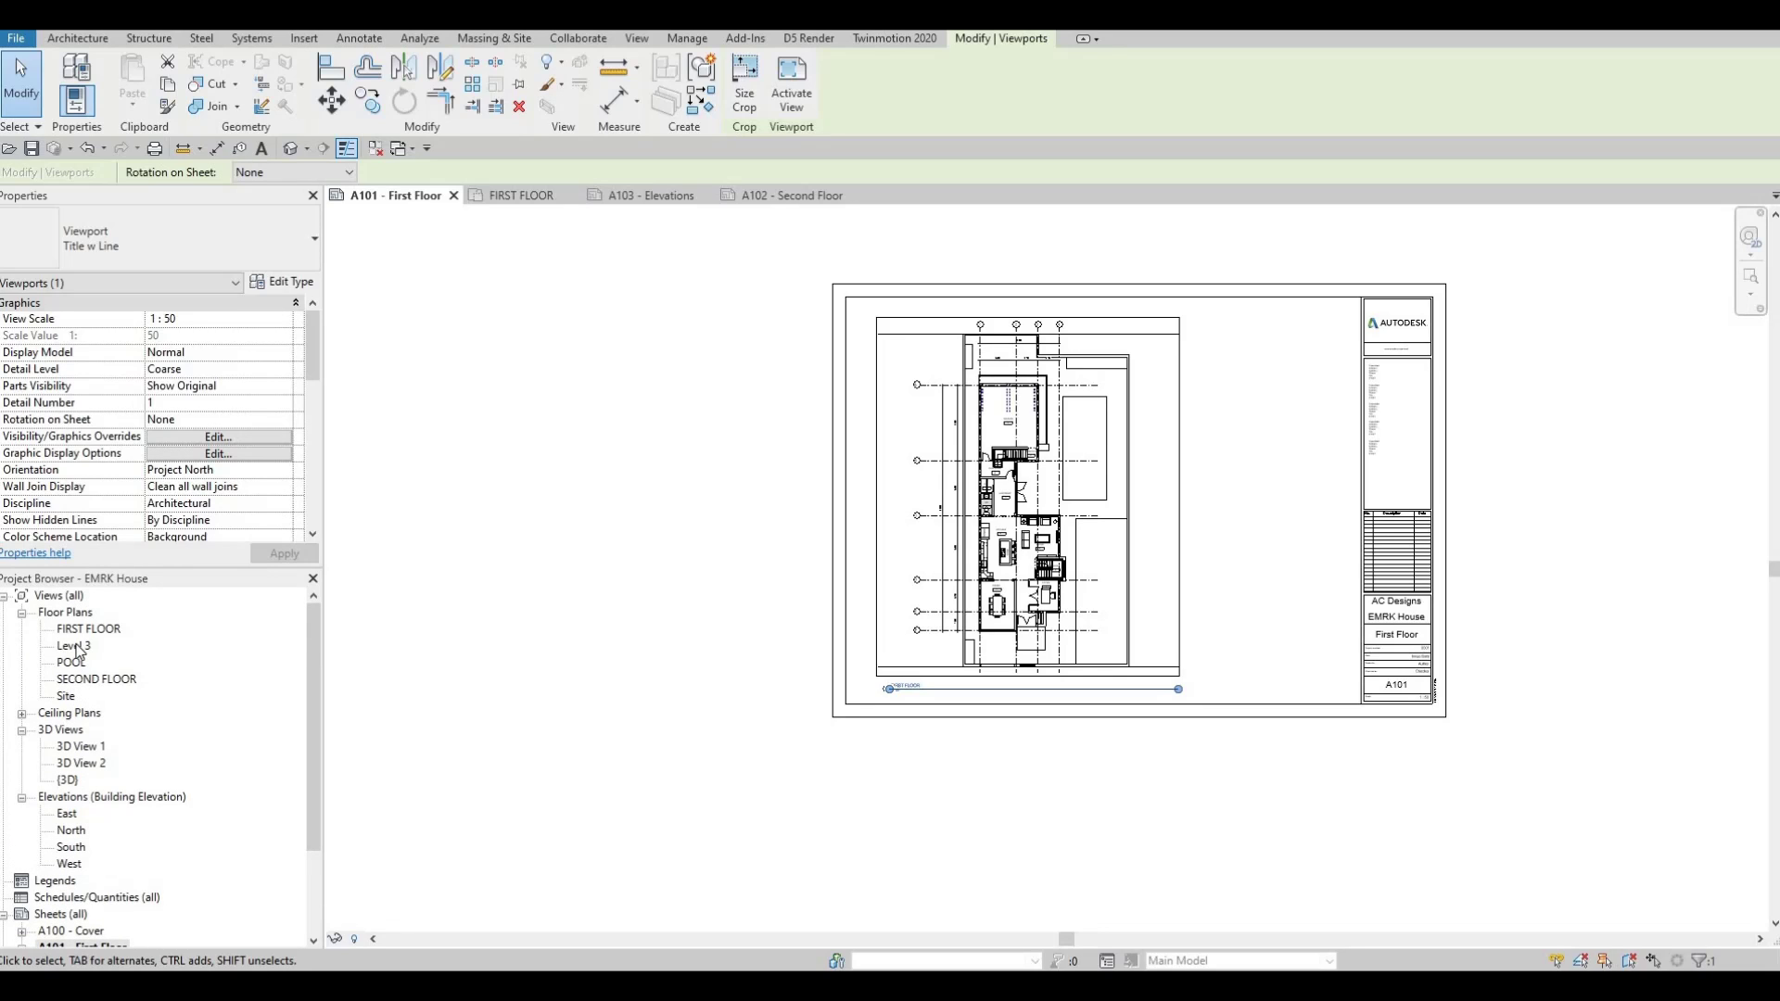
{"action": "double_click", "coordinate": [75, 646]}
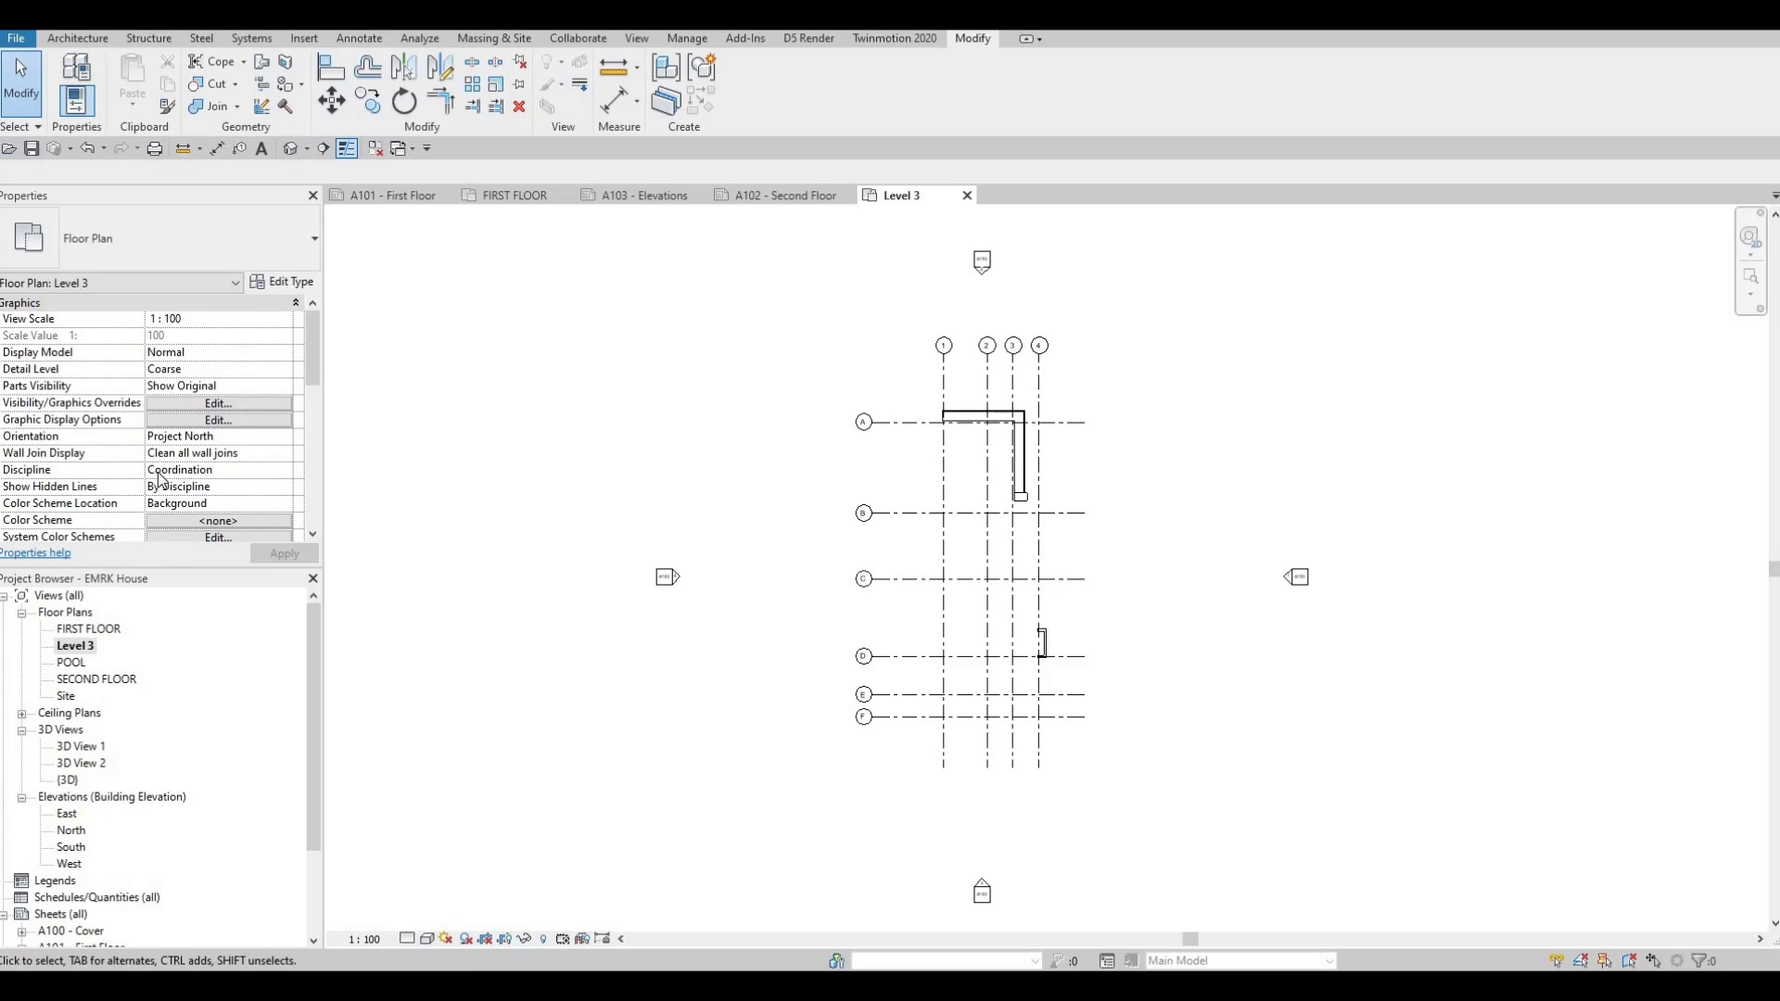
{"action": "scroll", "coordinate": [159, 478], "scroll_direction": "down", "scroll_amount": 6}
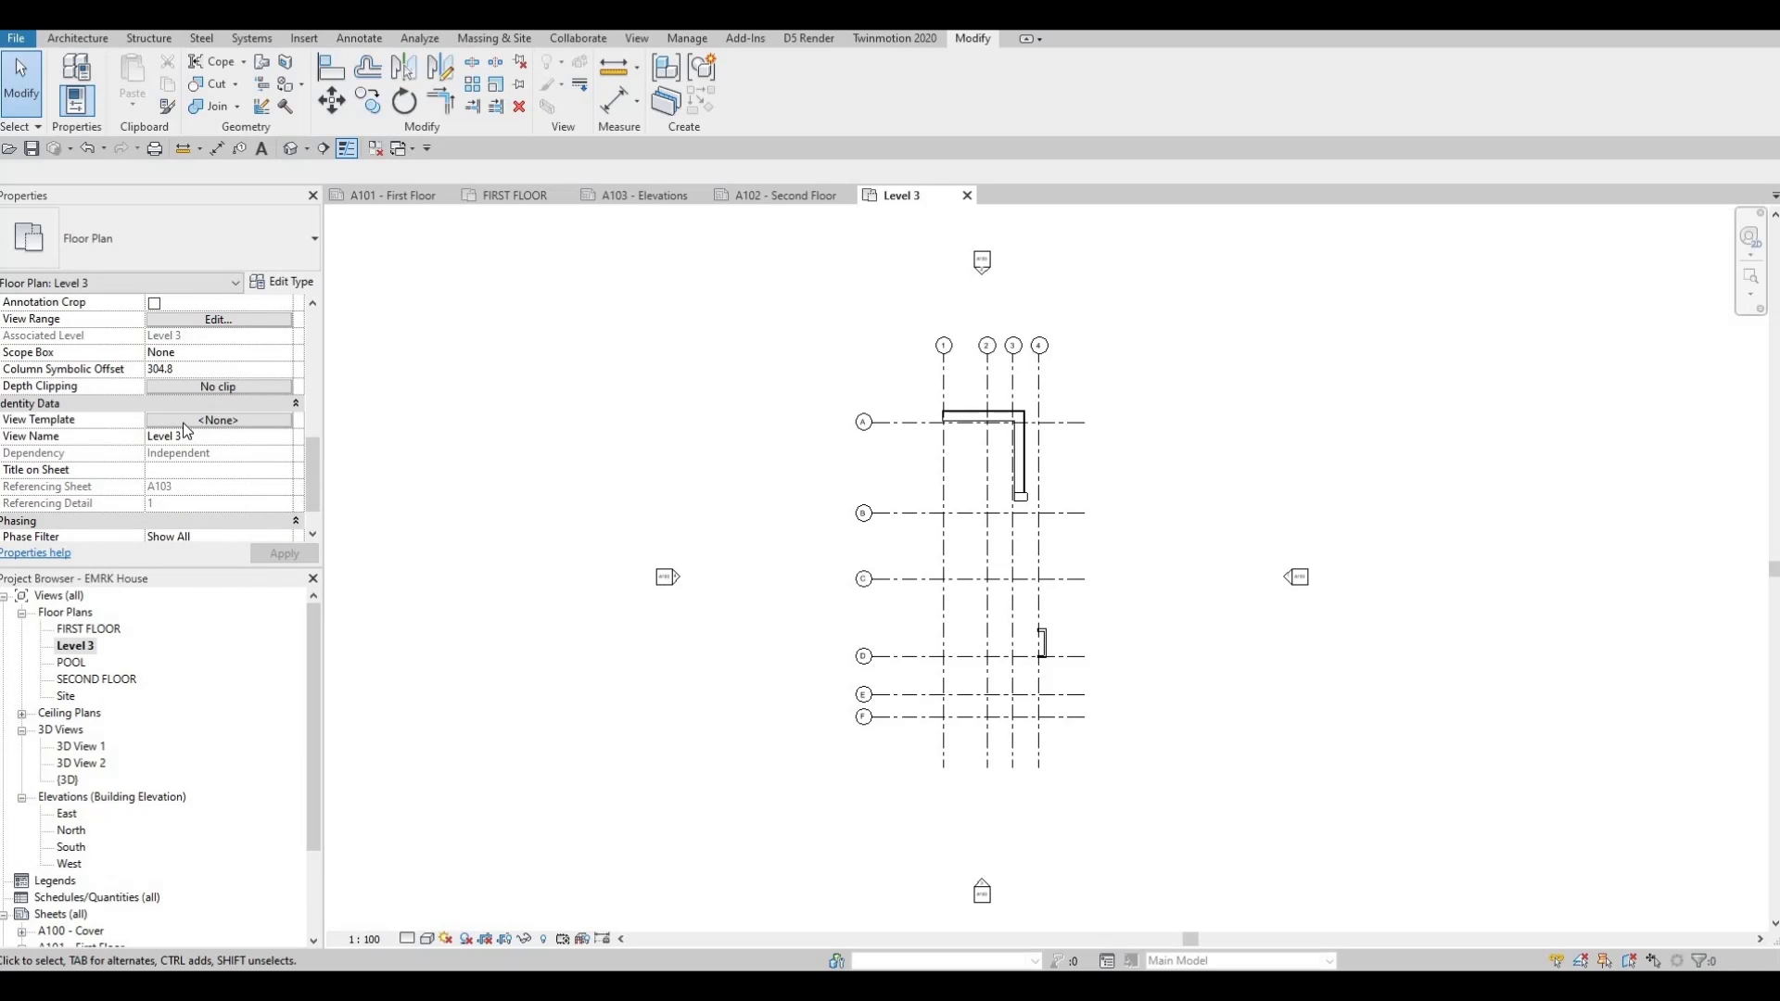
{"action": "scroll", "coordinate": [171, 454], "scroll_direction": "up", "scroll_amount": 2}
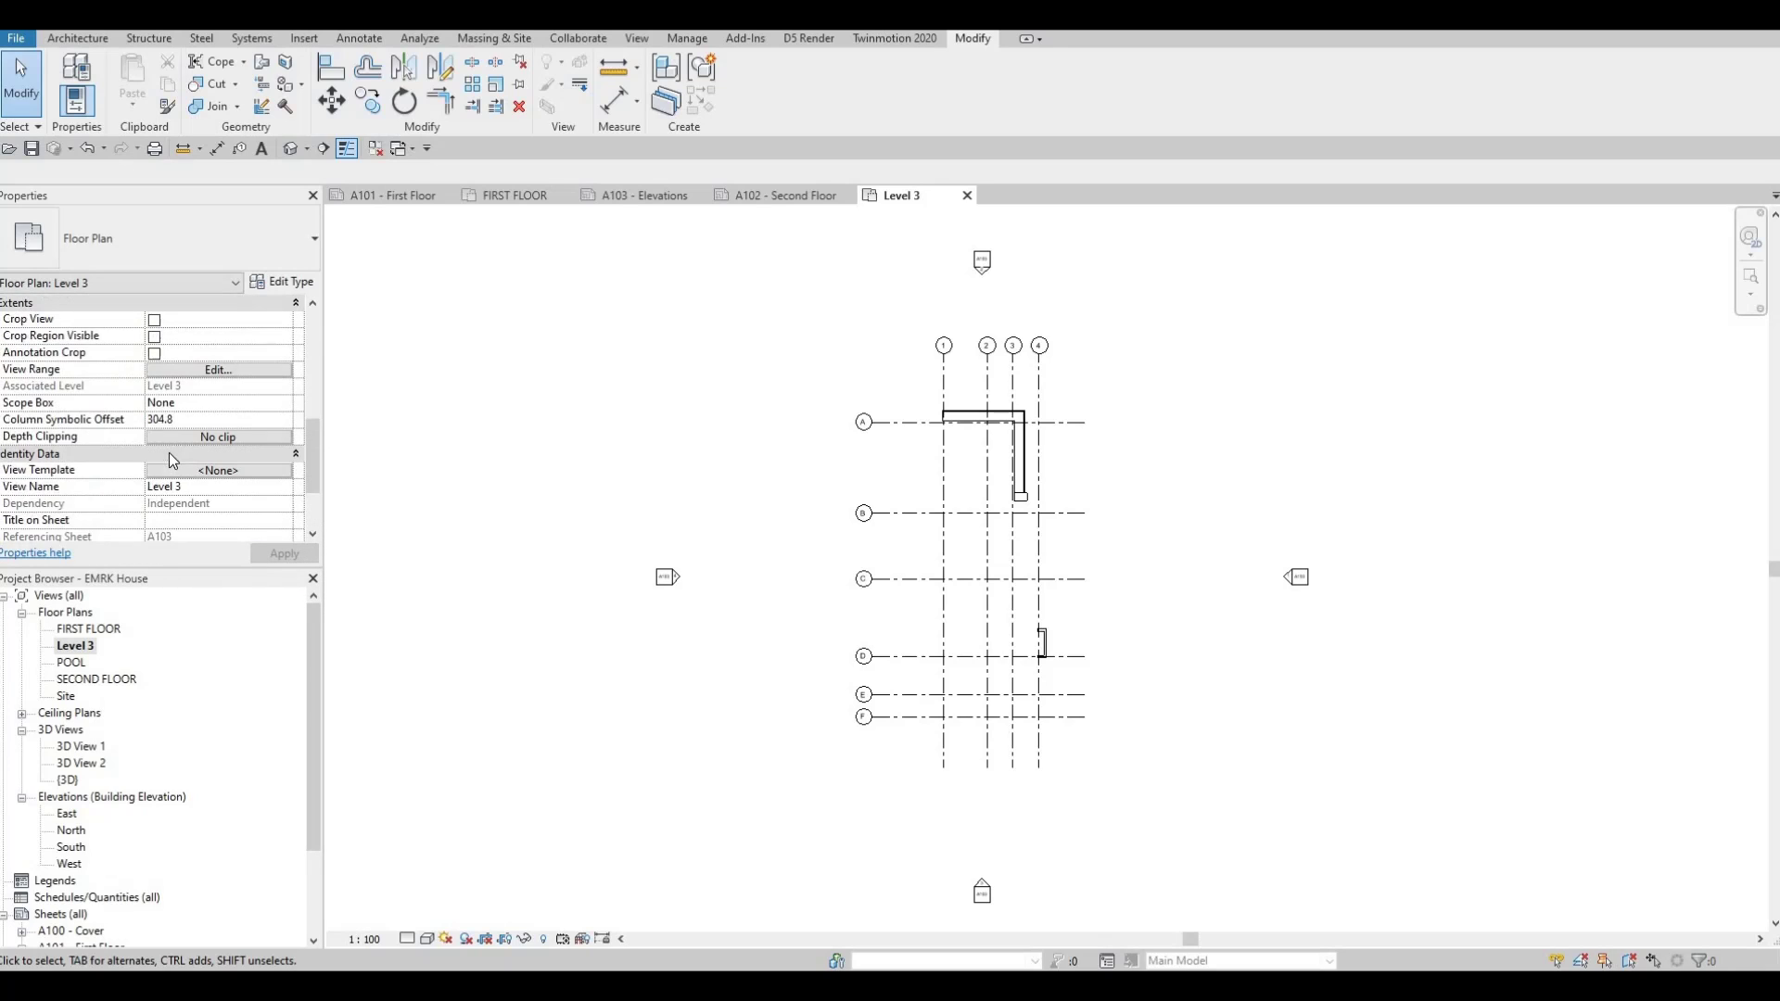
{"action": "scroll", "coordinate": [171, 460], "scroll_direction": "up", "scroll_amount": 1}
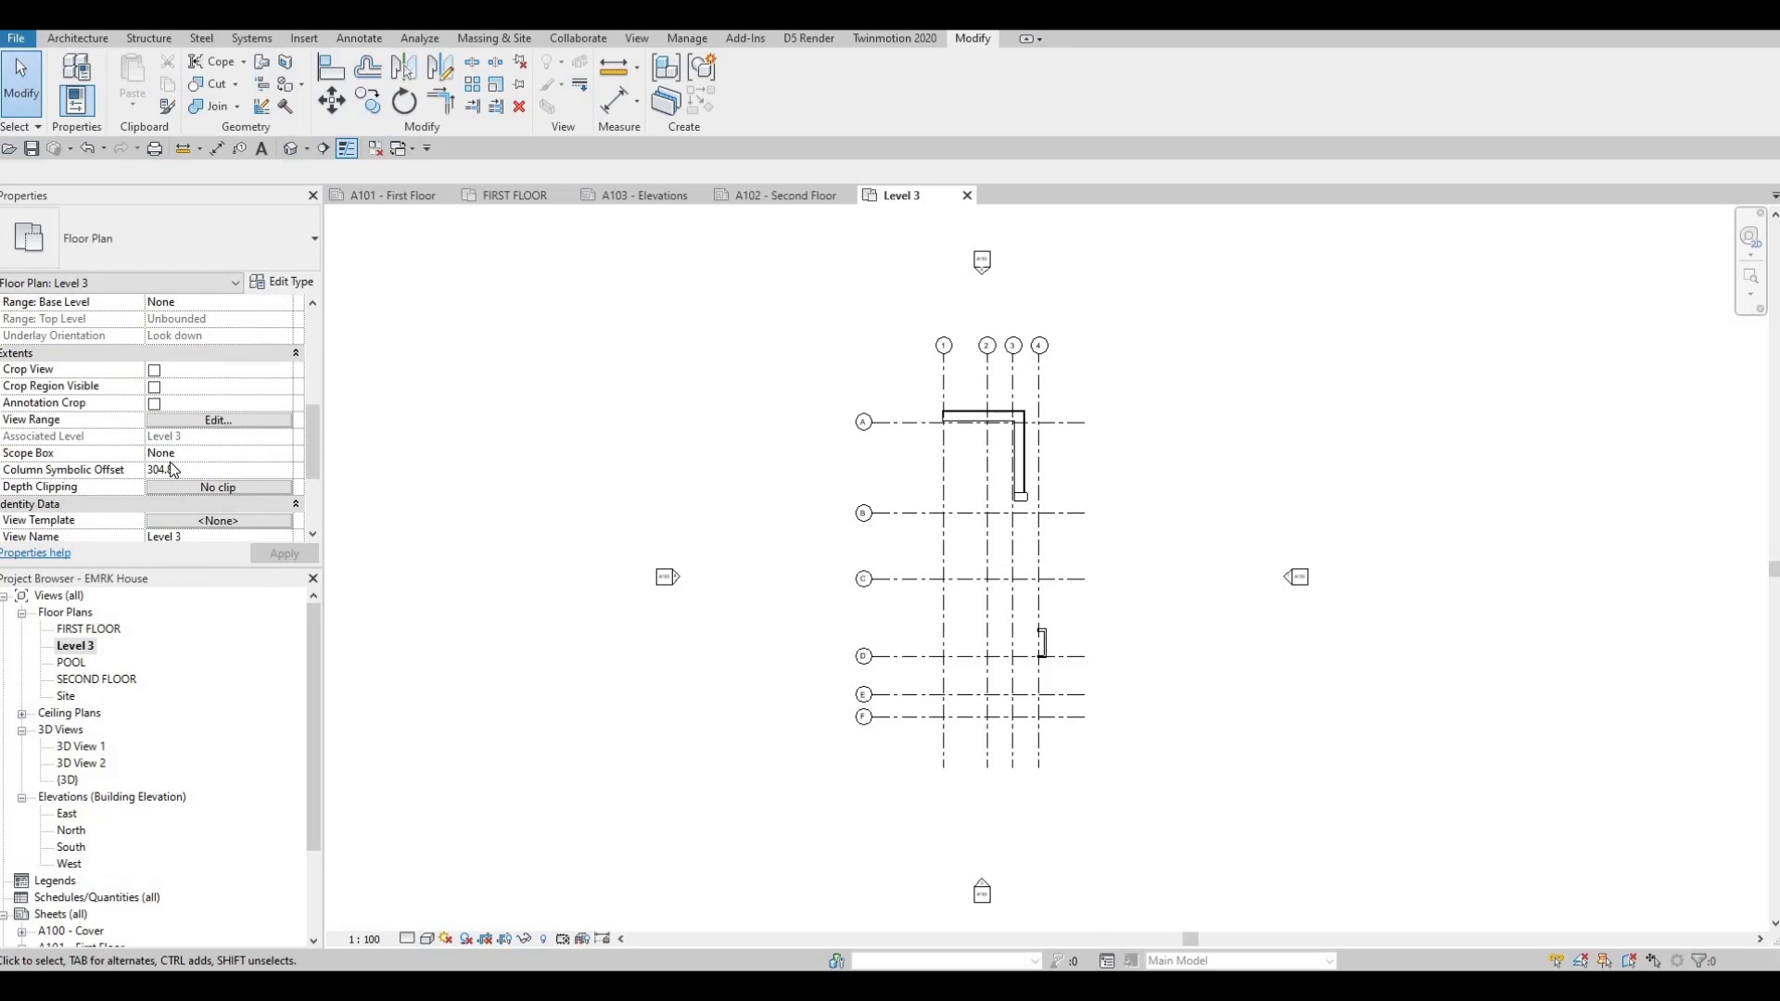
{"action": "left_click", "coordinate": [217, 420]}
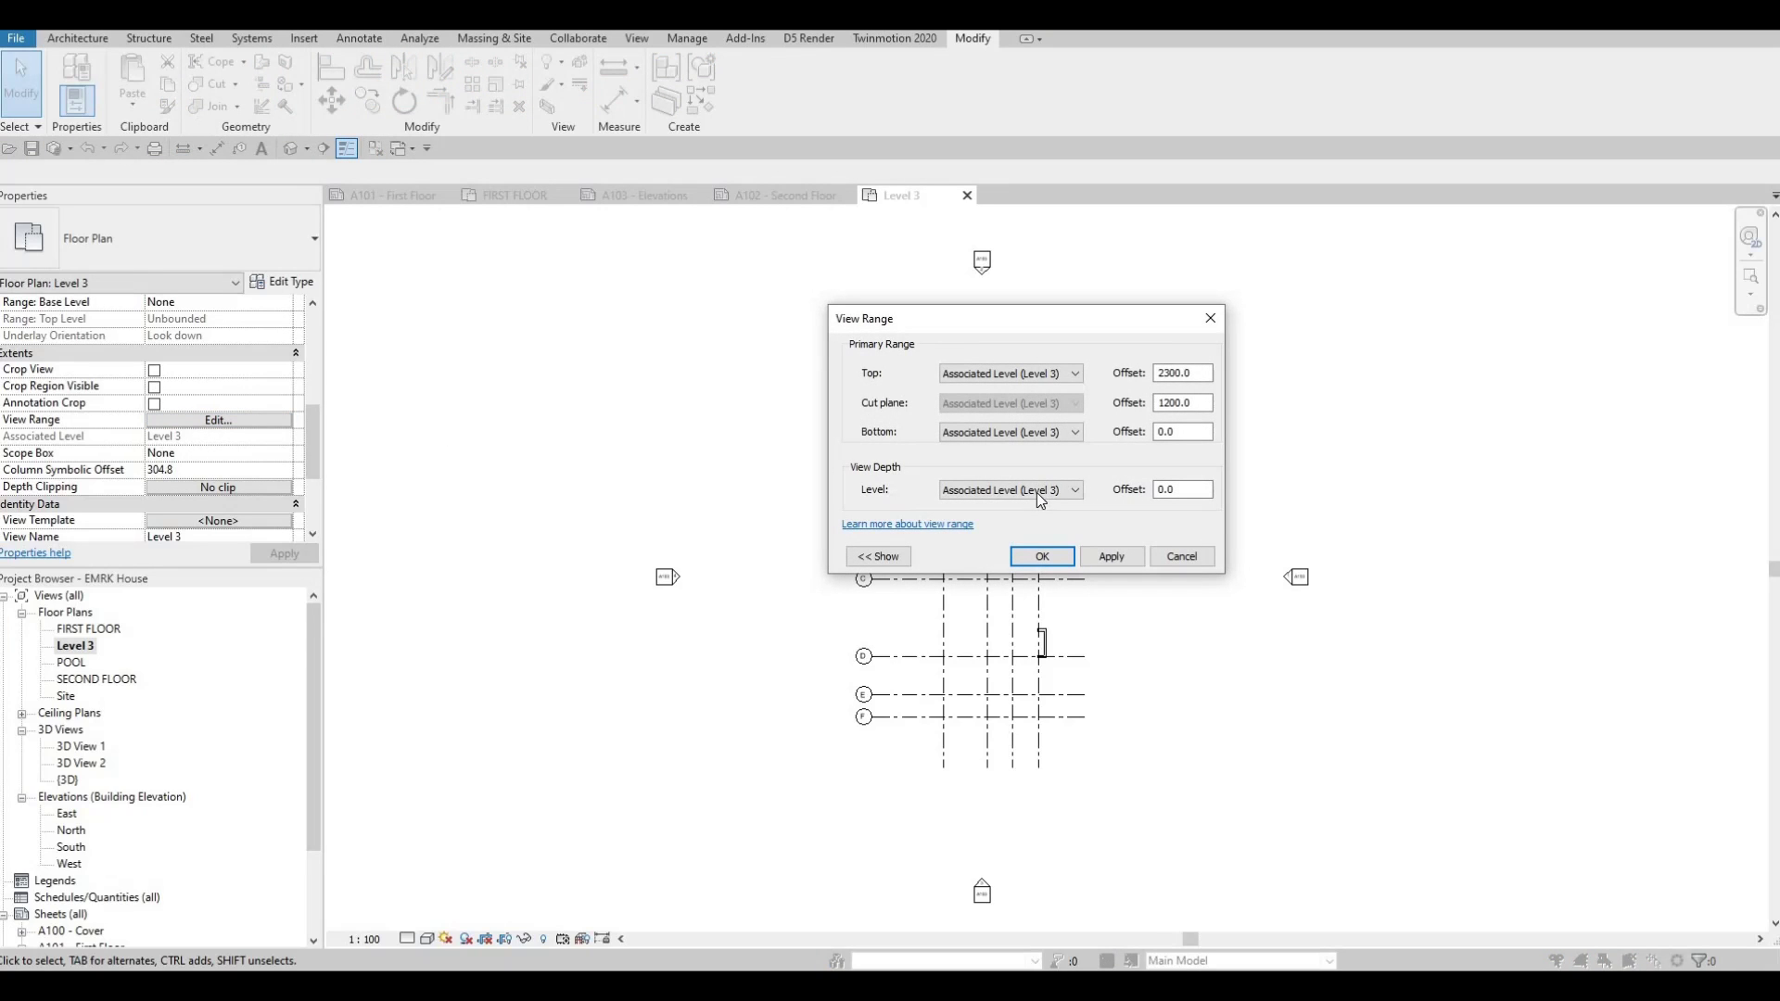
{"action": "left_click", "coordinate": [1037, 492]}
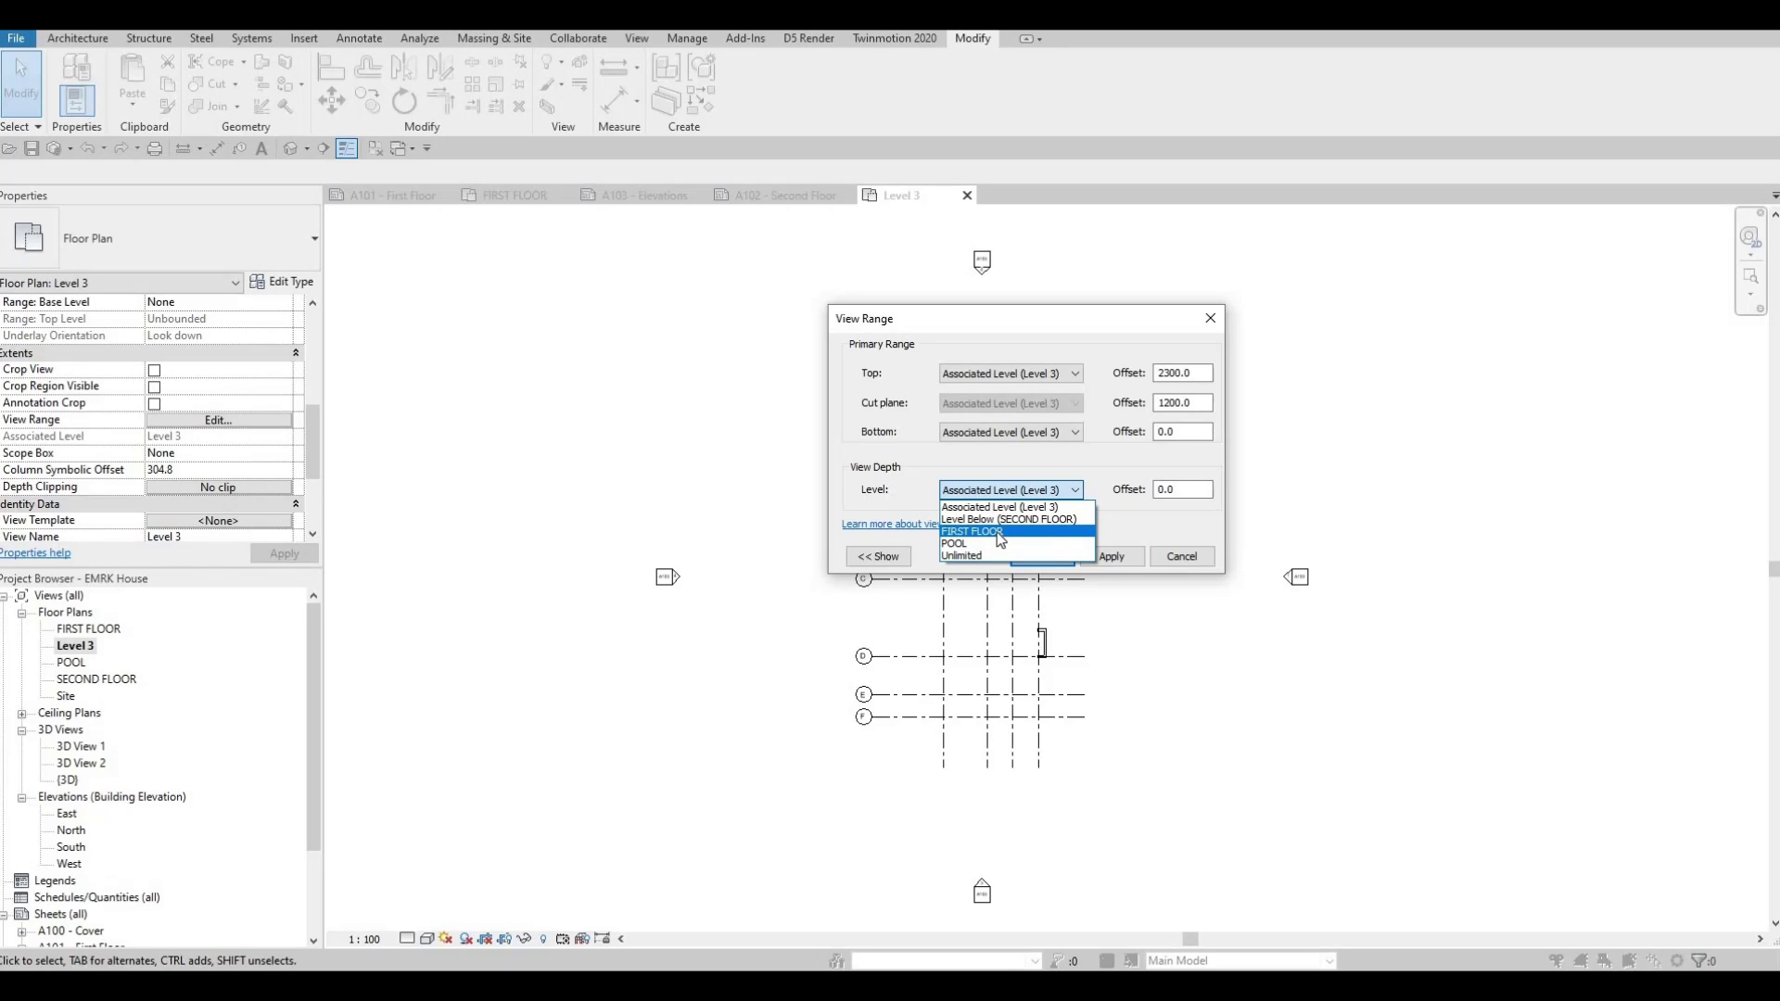
{"action": "left_click", "coordinate": [1083, 531]}
{"action": "left_click", "coordinate": [1112, 558]}
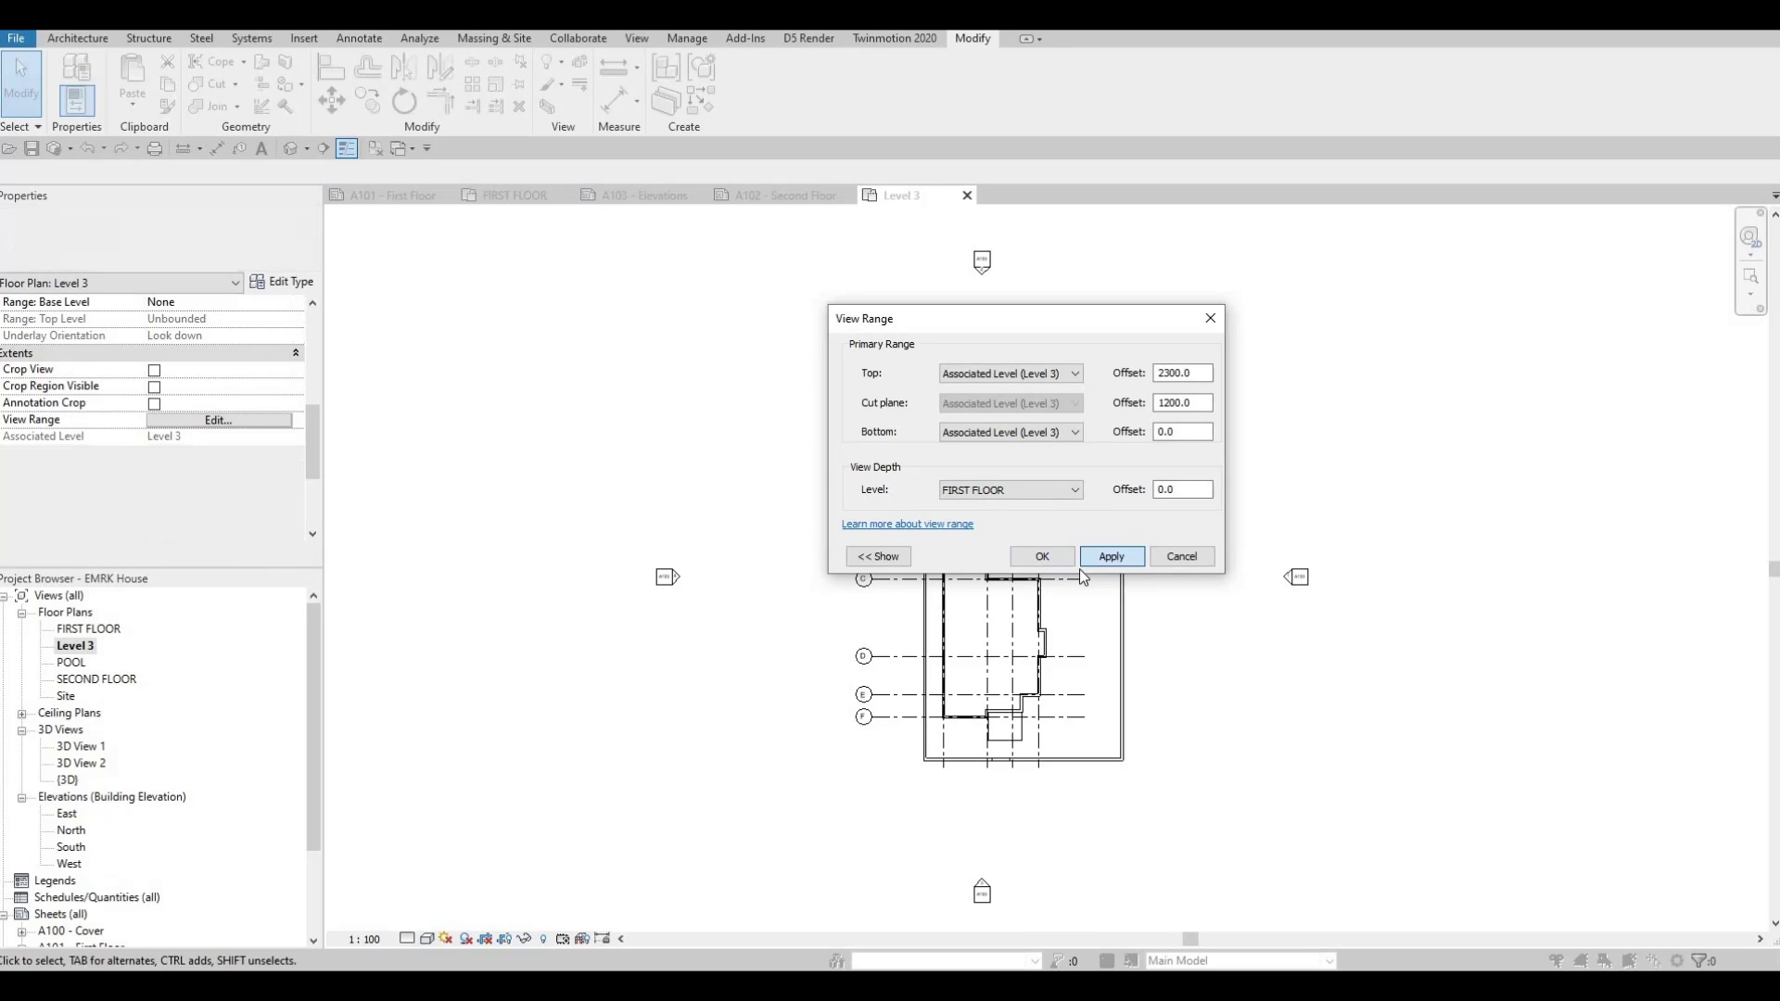
{"action": "left_click", "coordinate": [1033, 558]}
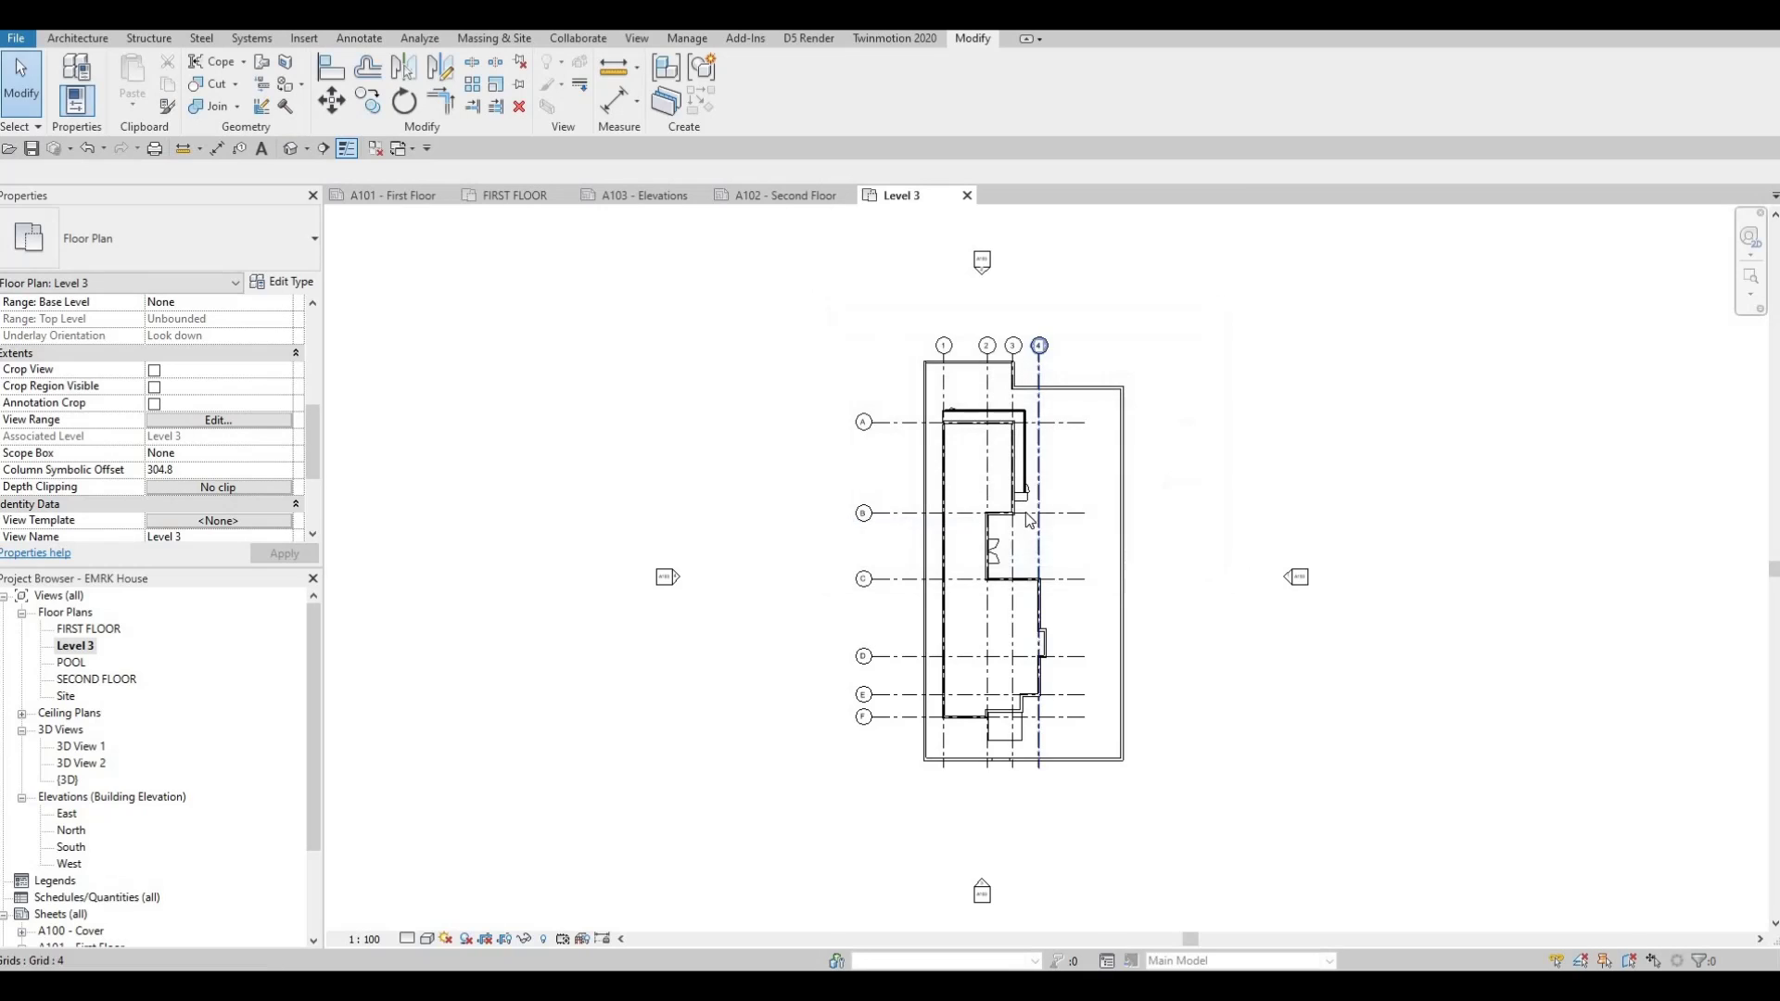
{"action": "scroll", "coordinate": [1029, 498], "scroll_direction": "up", "scroll_amount": 7}
{"action": "middle_click_drag", "start_coordinate": [1027, 499], "coordinate": [996, 347]}
{"action": "scroll", "coordinate": [996, 347], "scroll_direction": "down", "scroll_amount": 2}
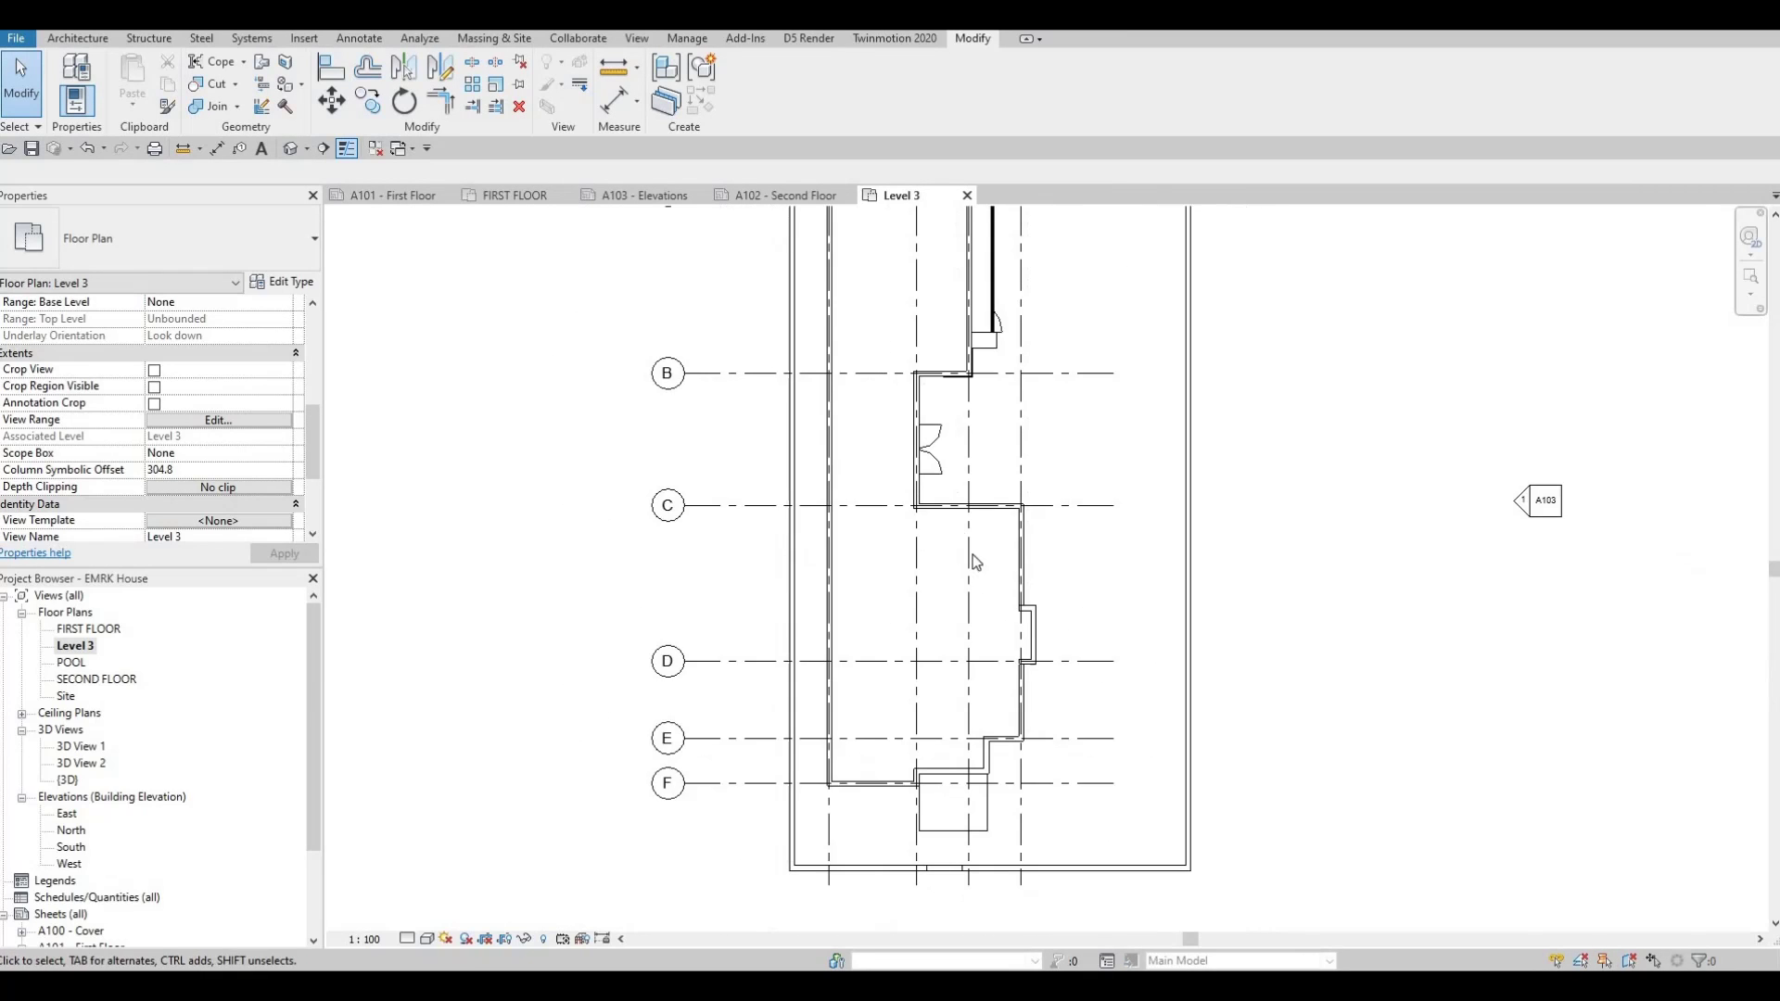
{"action": "middle_click_drag", "start_coordinate": [974, 560], "coordinate": [969, 604]}
{"action": "scroll", "coordinate": [853, 428], "scroll_direction": "down", "scroll_amount": 2}
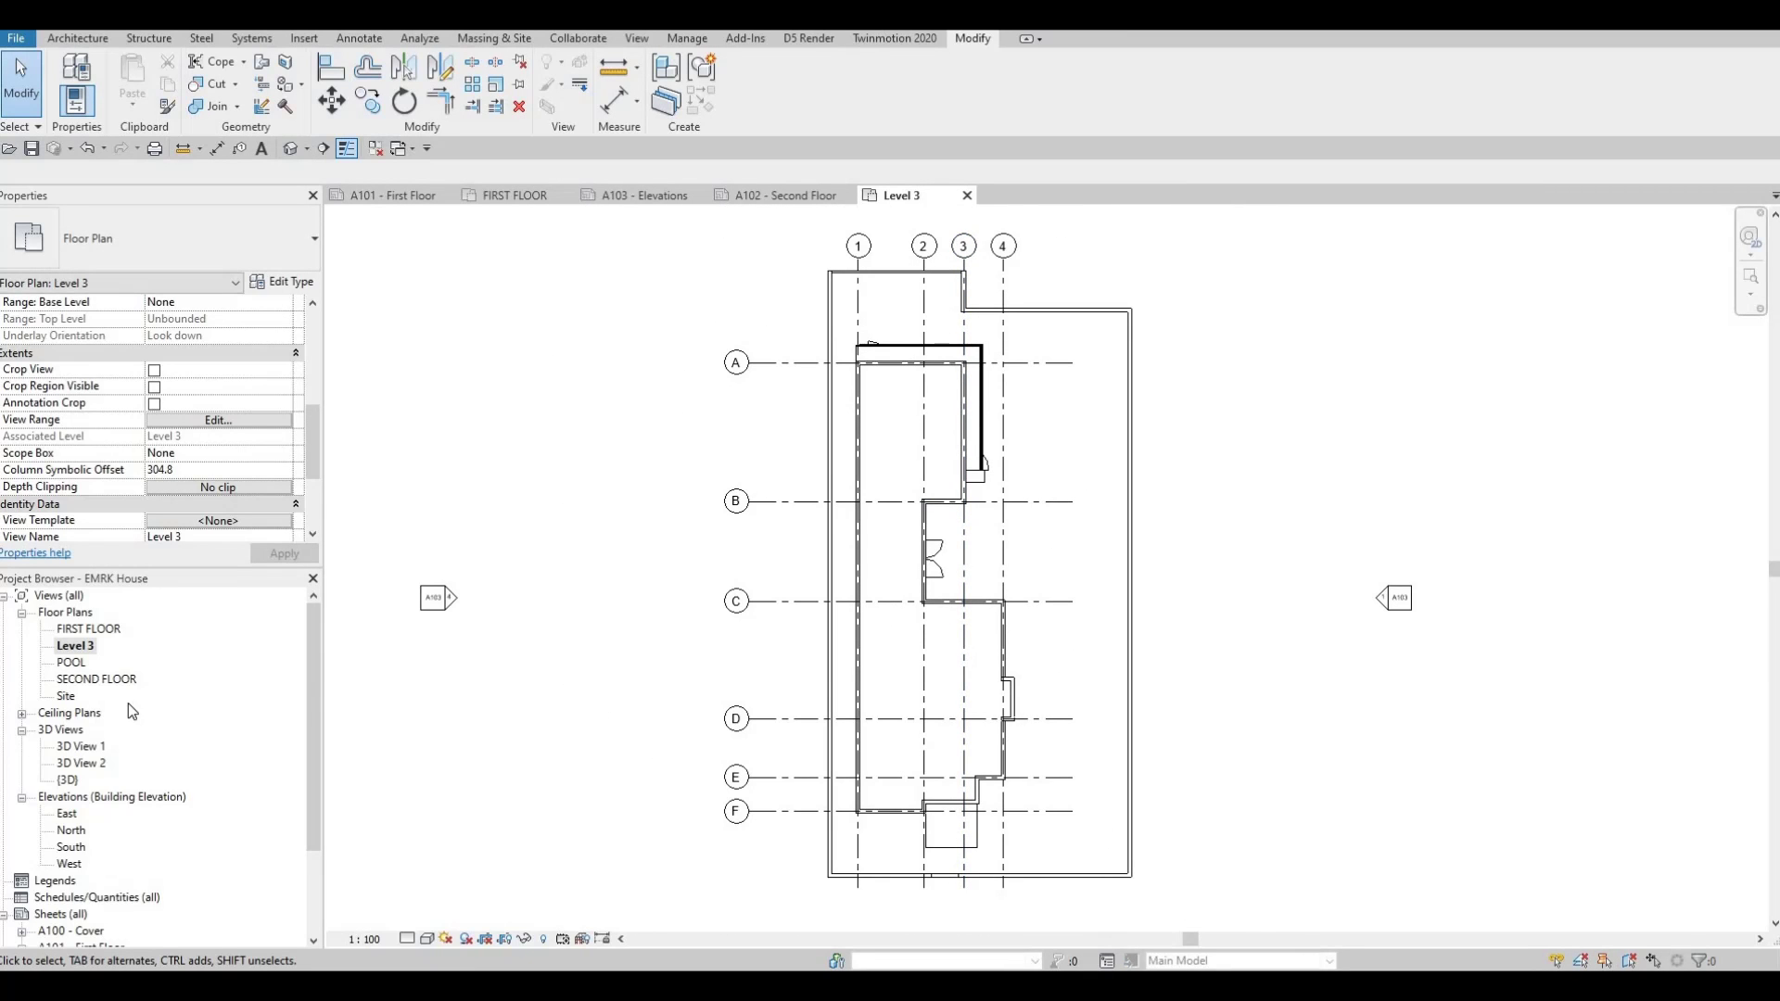
- Rename the Level 3 floor plan to ROOF and let the corresponding level and views be renamed too
{"action": "right_click", "coordinate": [76, 647]}
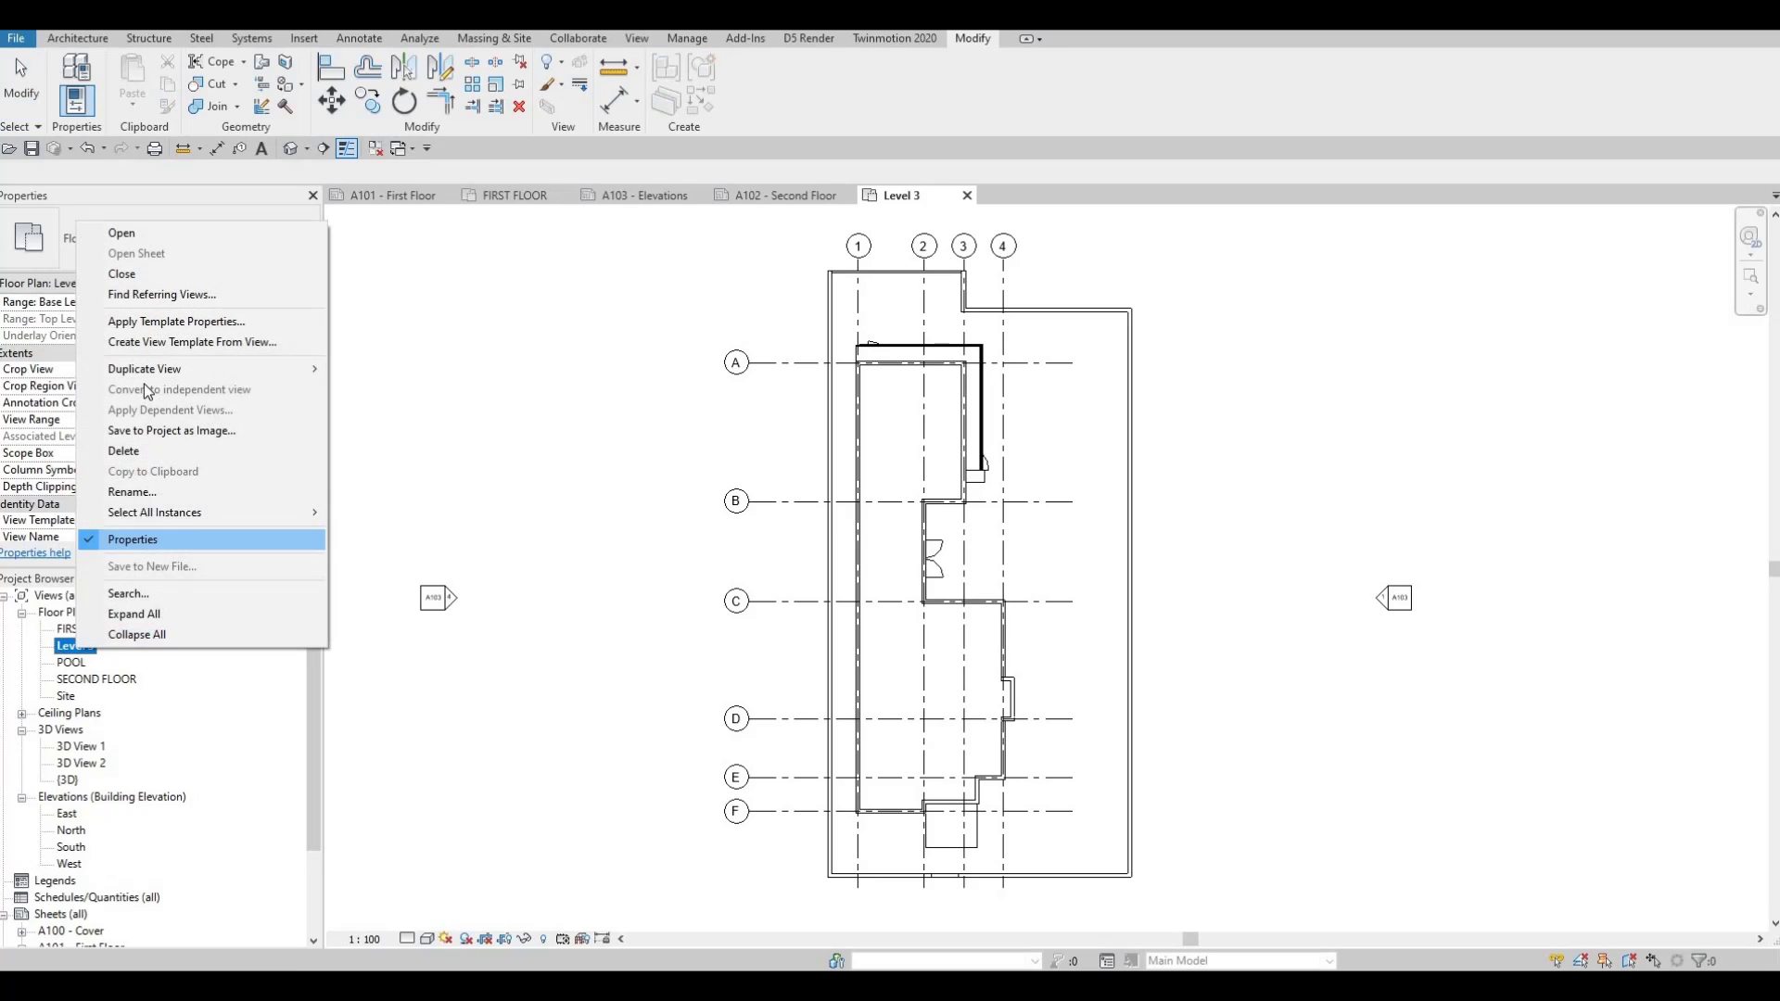
{"action": "left_click", "coordinate": [144, 492]}
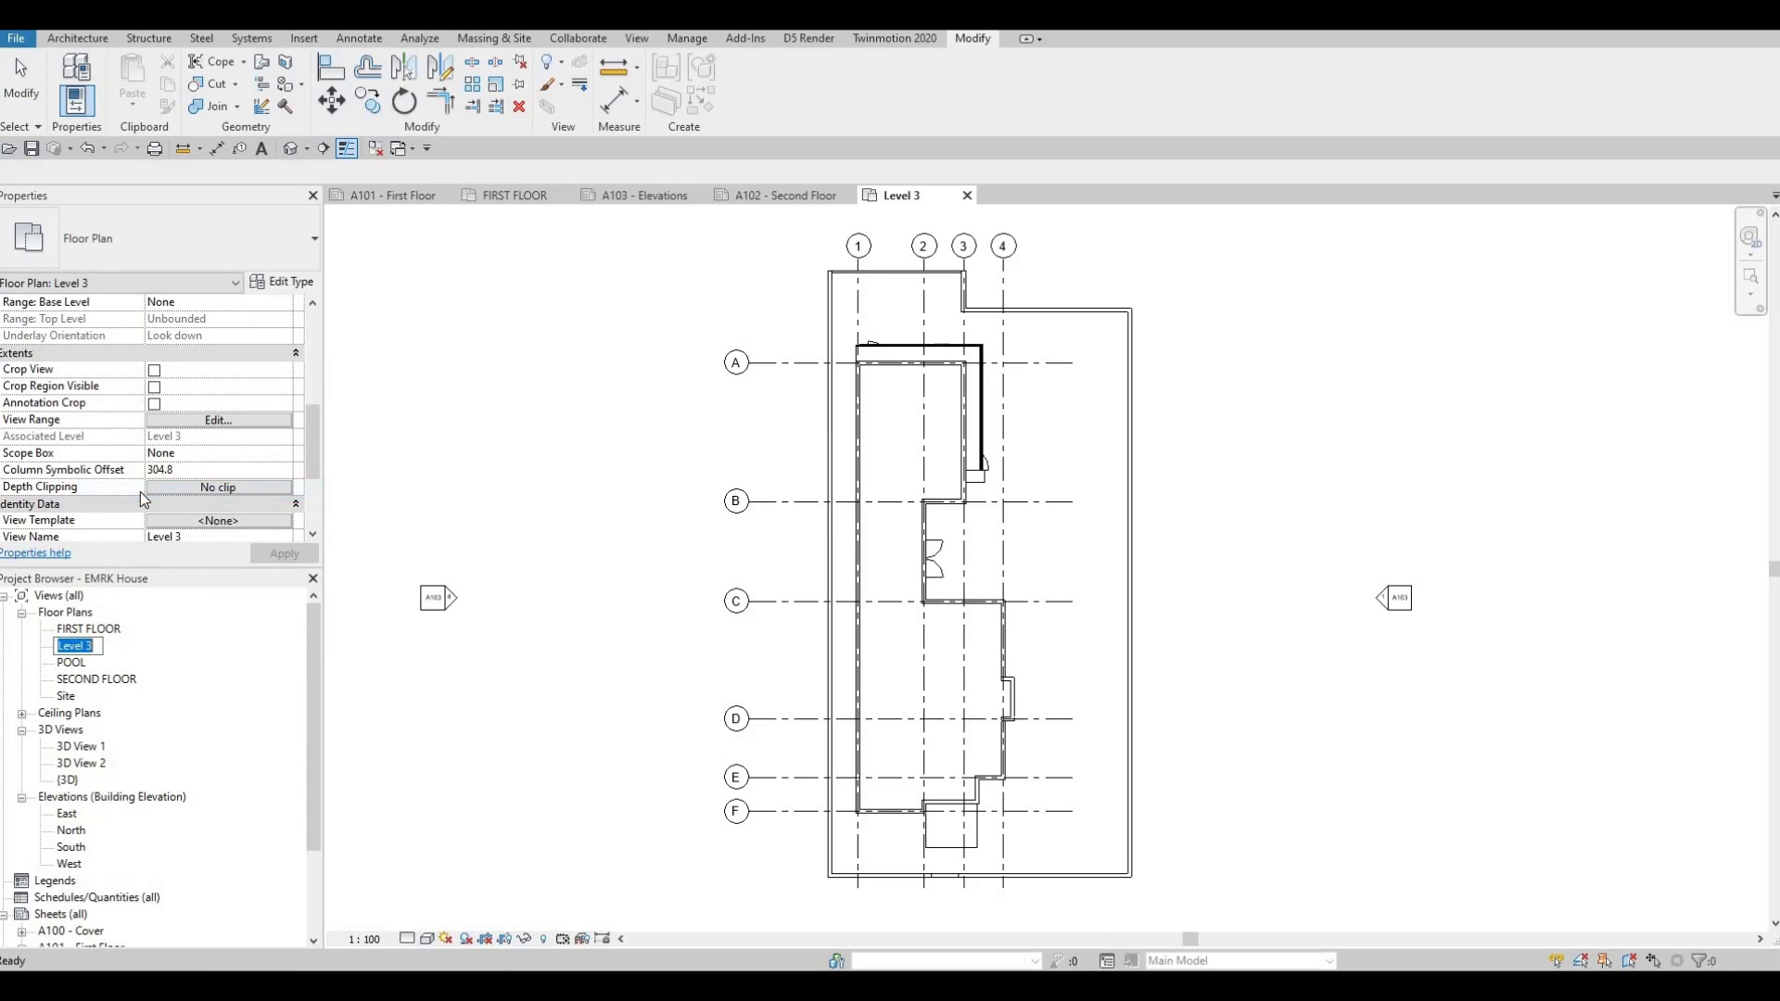
{"action": "type", "text": "roof"}
{"action": "key", "text": "BackSpace"}
{"action": "key", "text": "BackSpace"}
{"action": "key", "text": "BackSpace"}
{"action": "key", "text": "BackSpace"}
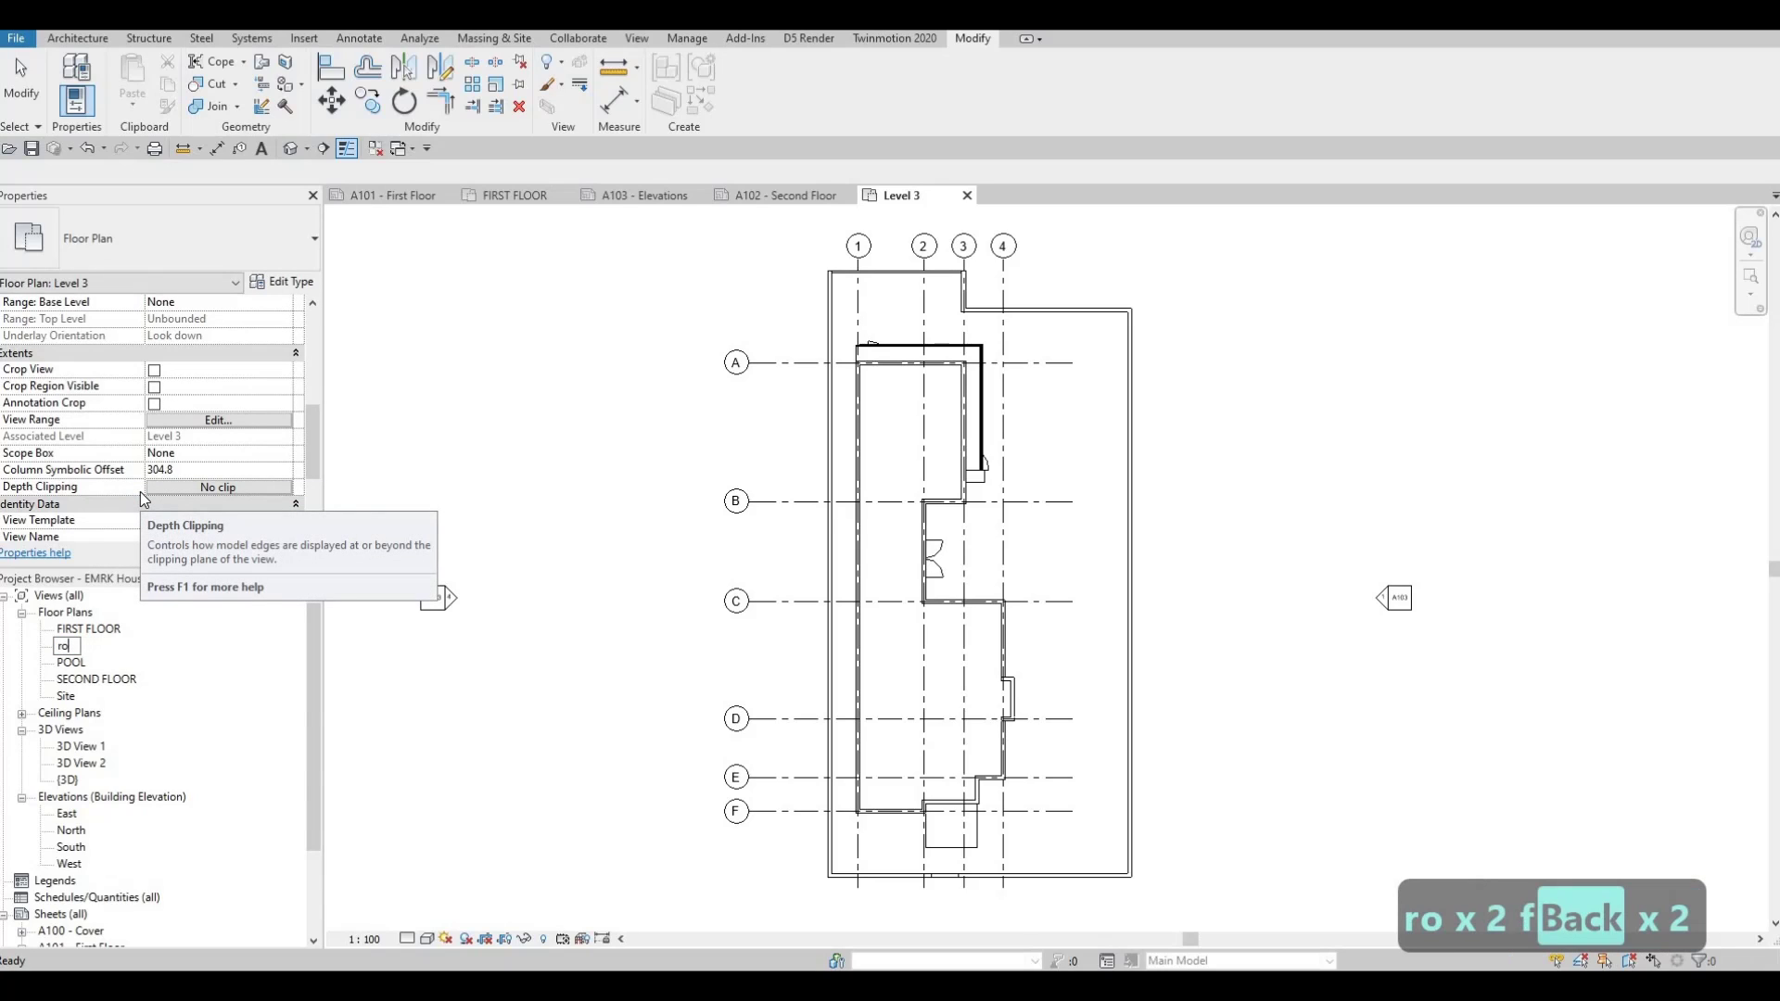
{"action": "key", "text": "Caps_Lock"}
{"action": "type", "text": "ROOF"}
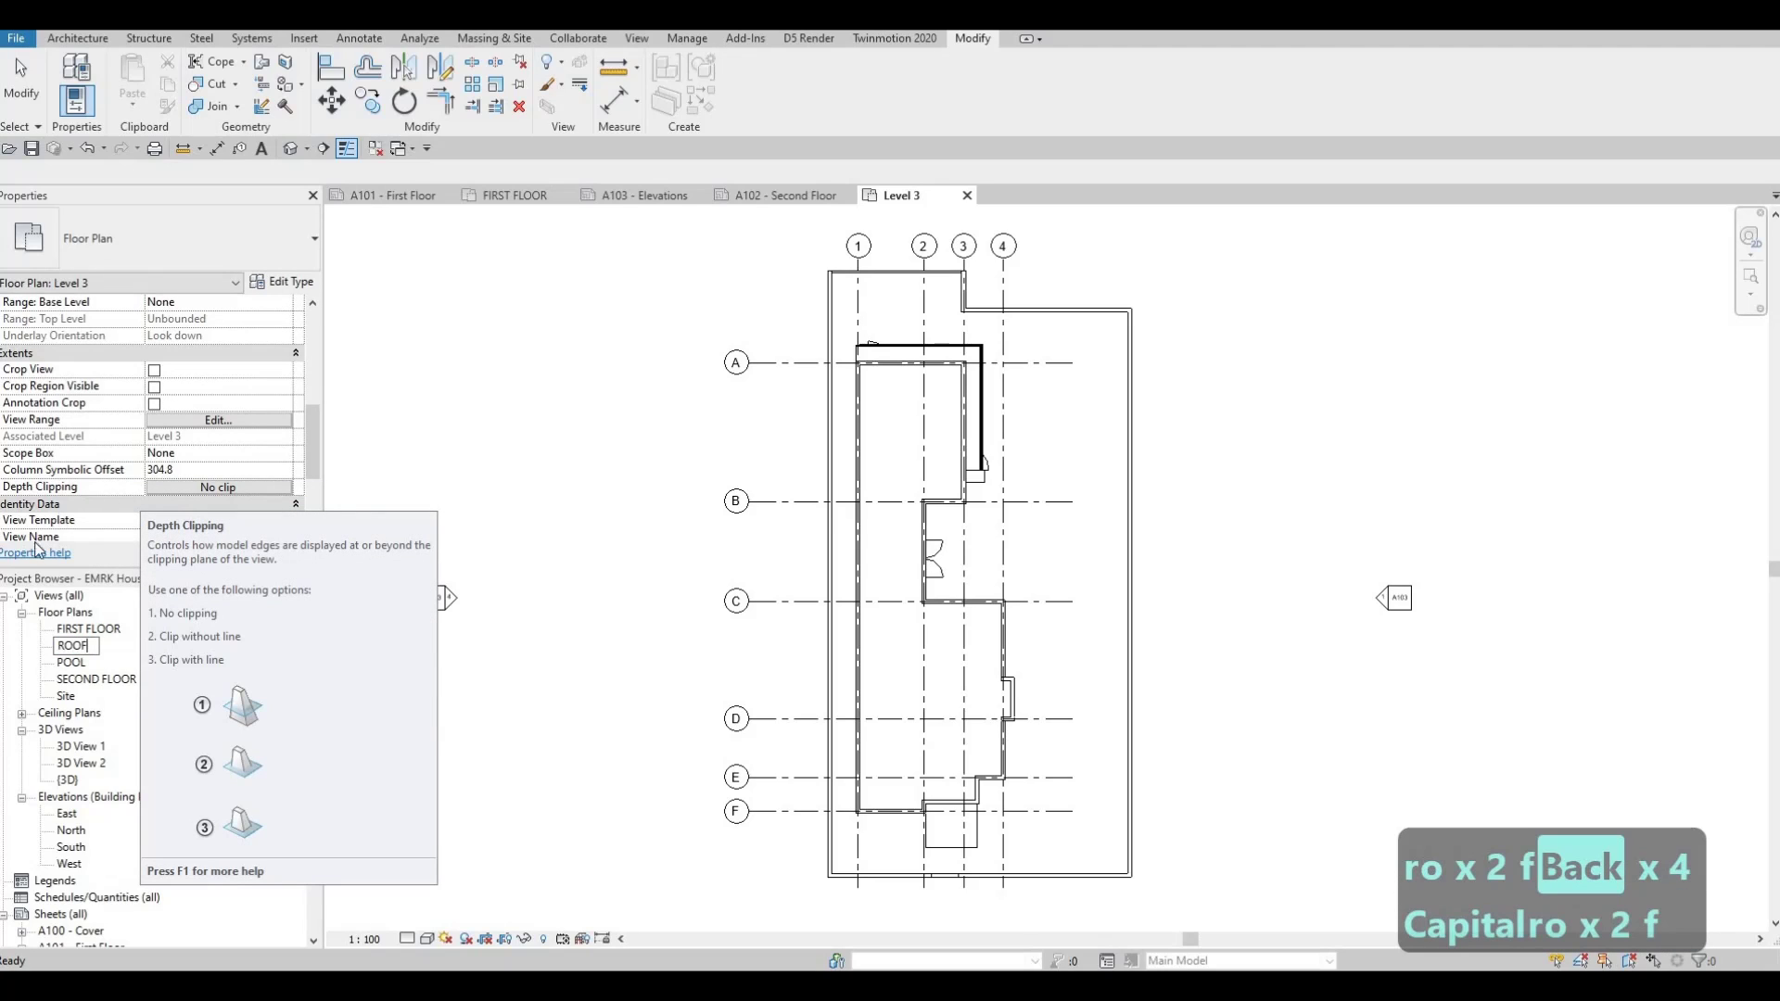
{"action": "left_click", "coordinate": [78, 680]}
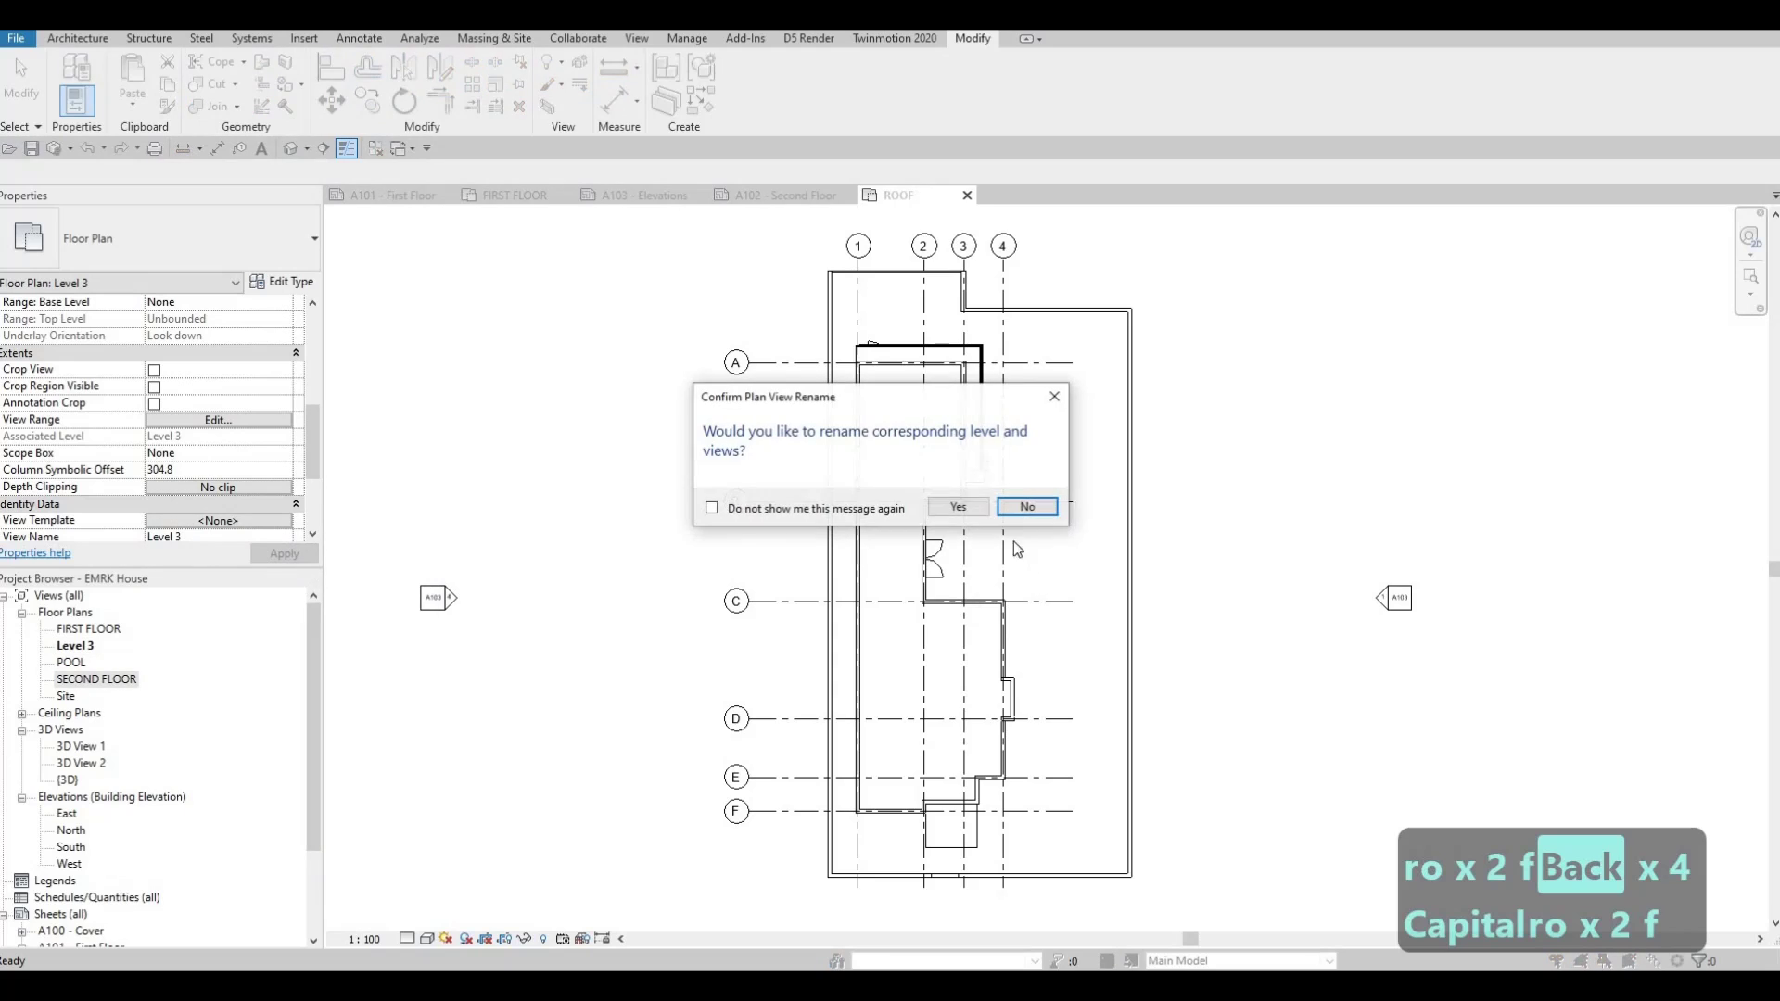
{"action": "left_click", "coordinate": [937, 506]}
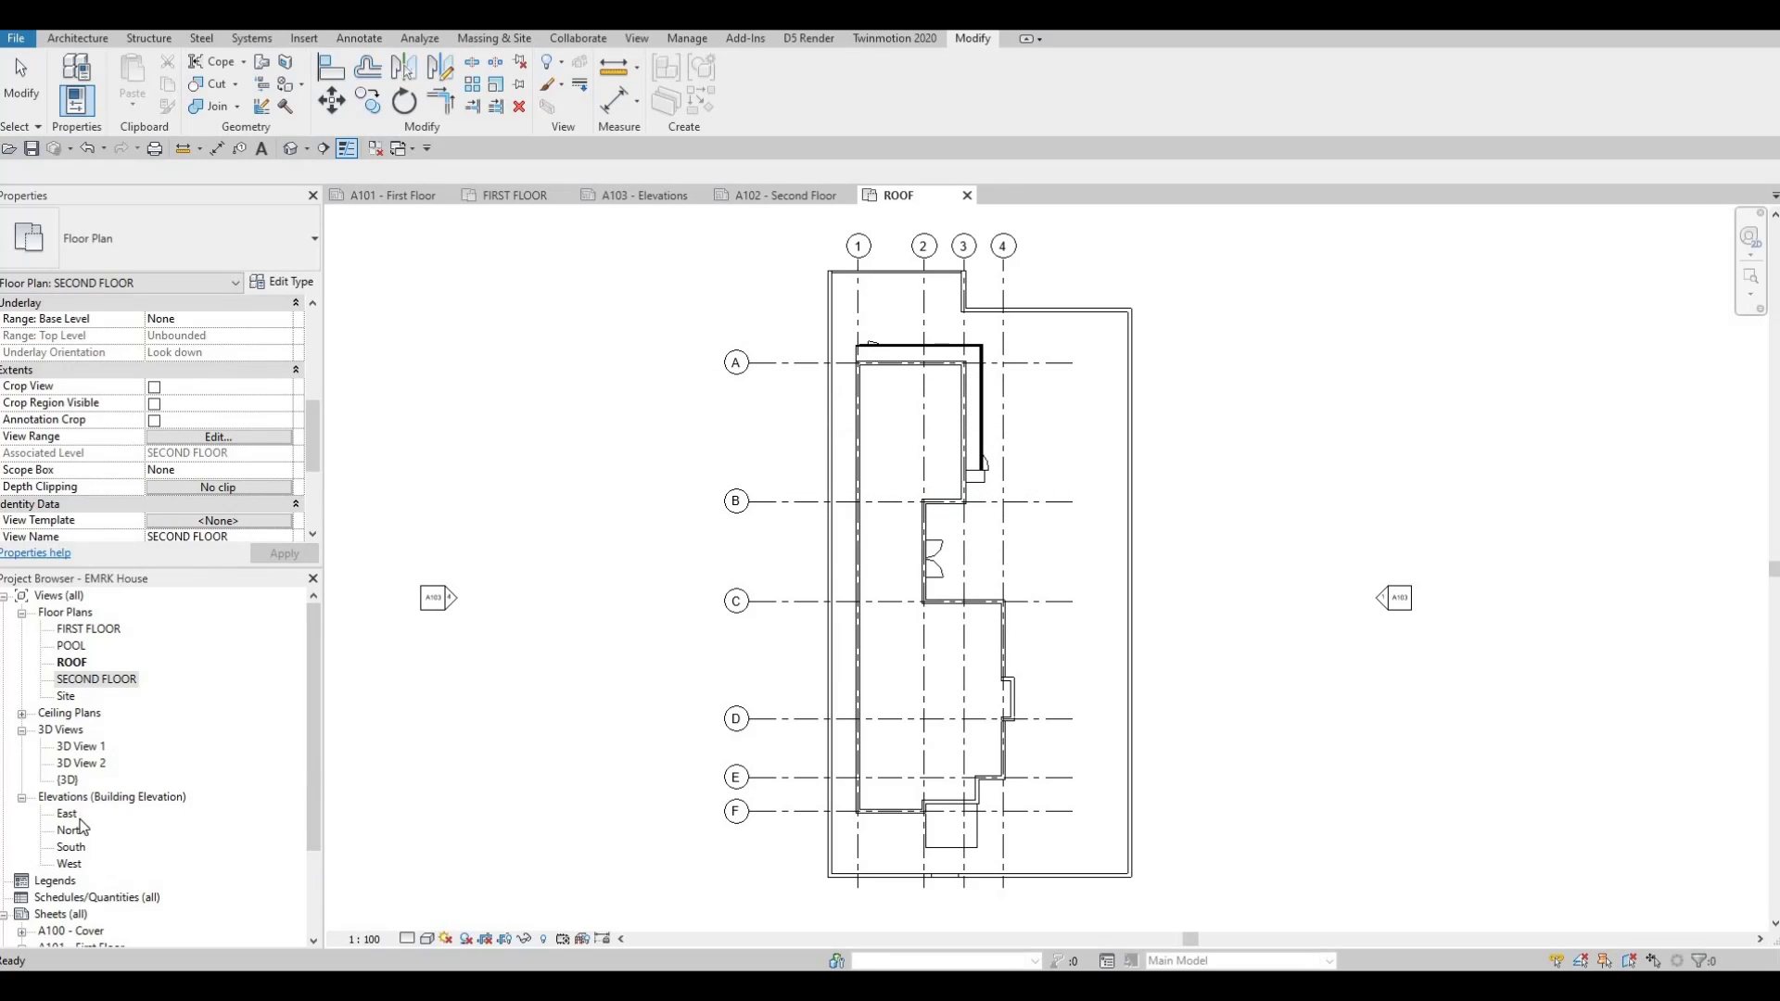
- Create a new sheet using the A0 metric title block
{"action": "scroll", "coordinate": [88, 846], "scroll_direction": "down", "scroll_amount": 1}
{"action": "scroll", "coordinate": [88, 846], "scroll_direction": "down", "scroll_amount": 3}
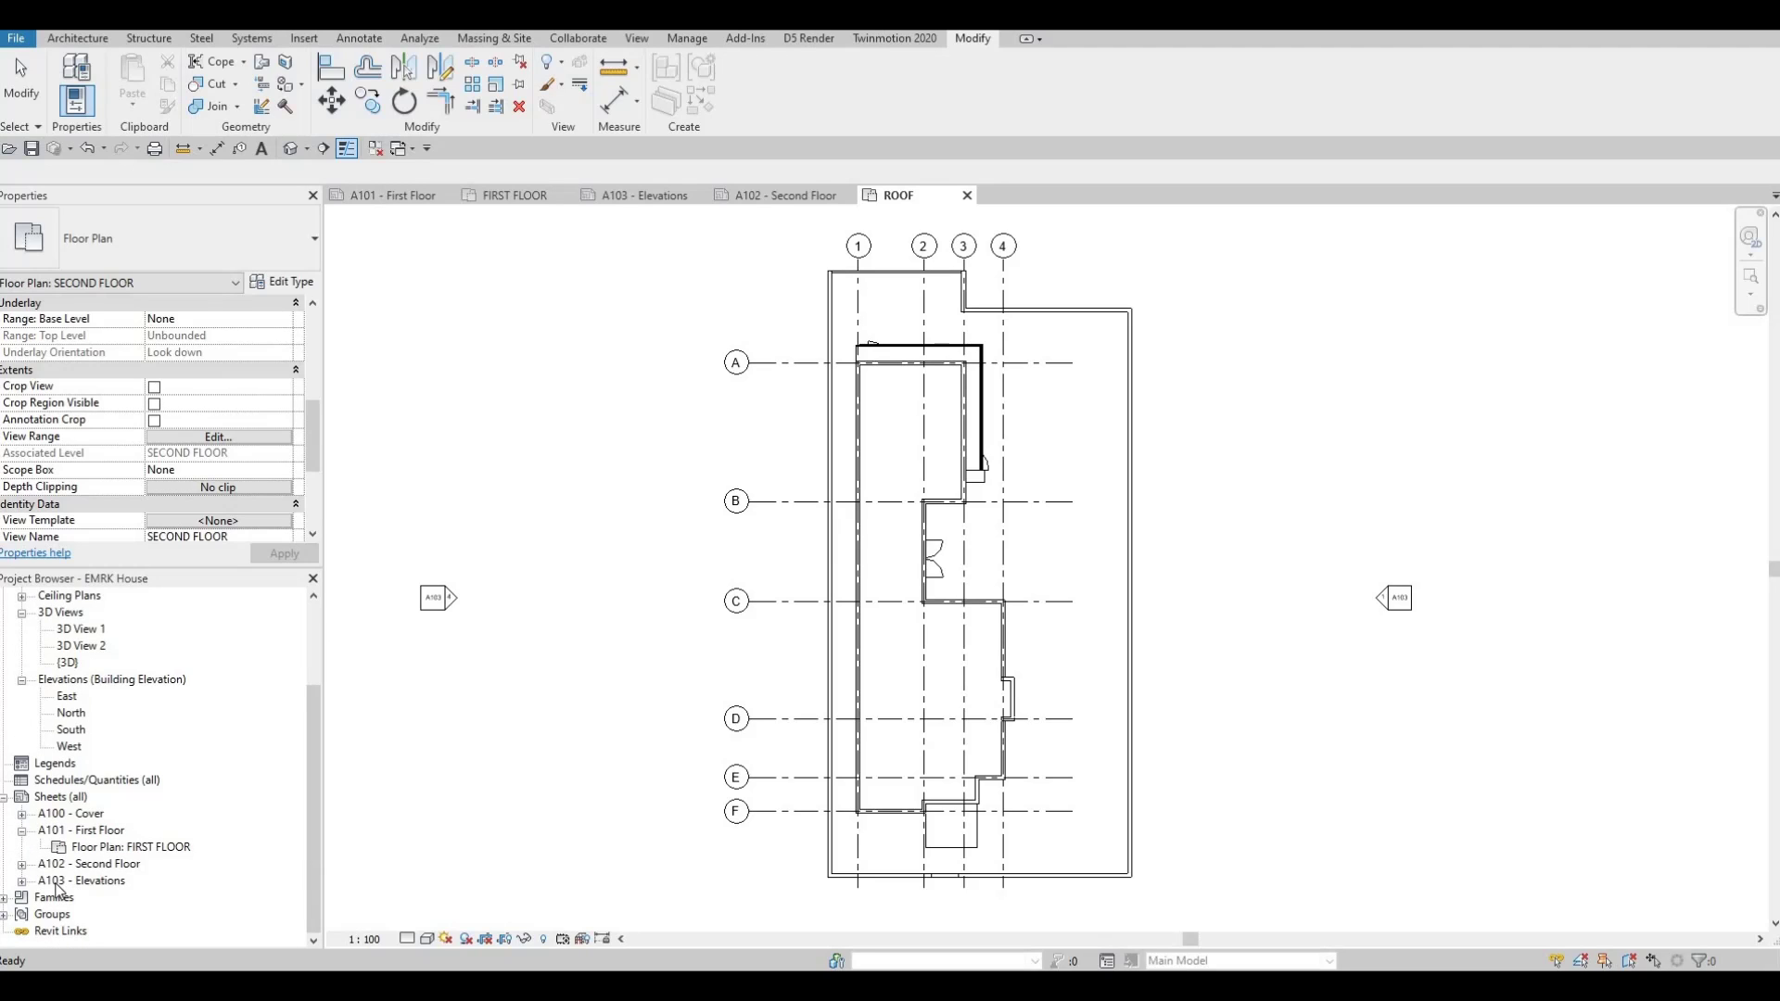
{"action": "left_click", "coordinate": [57, 884]}
{"action": "right_click", "coordinate": [58, 882]}
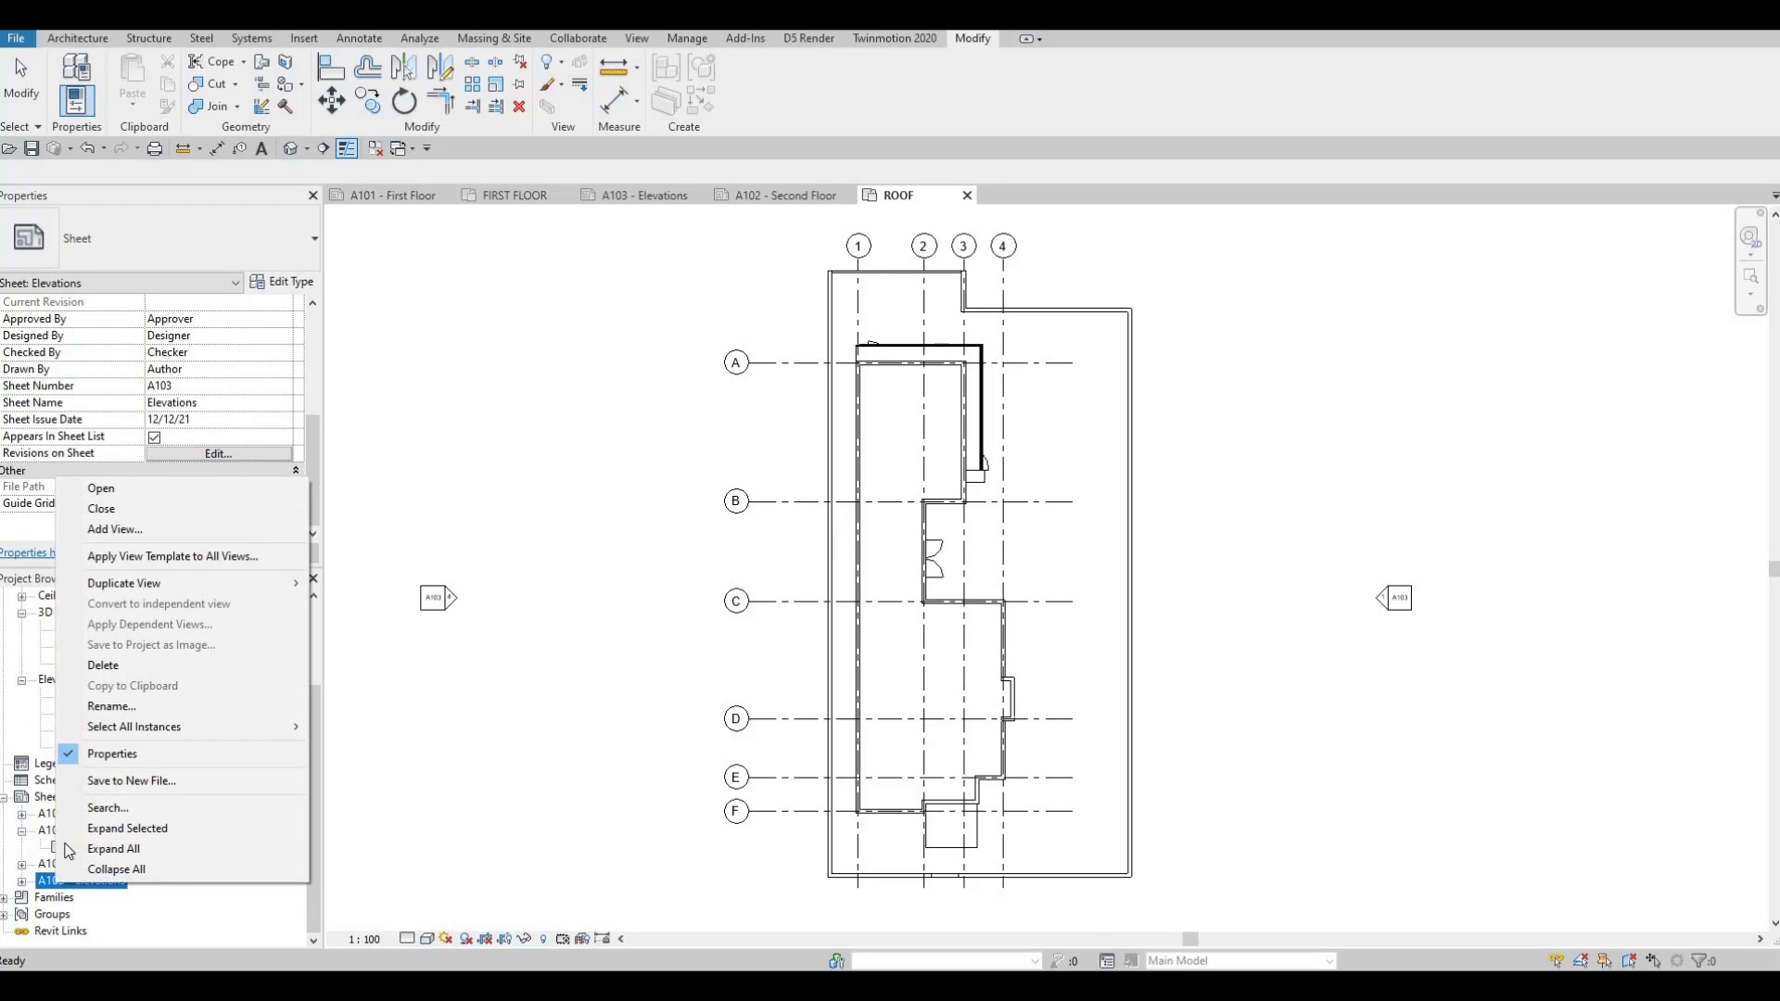
{"action": "key", "text": "Escape"}
{"action": "left_click", "coordinate": [41, 800]}
{"action": "right_click", "coordinate": [41, 800]}
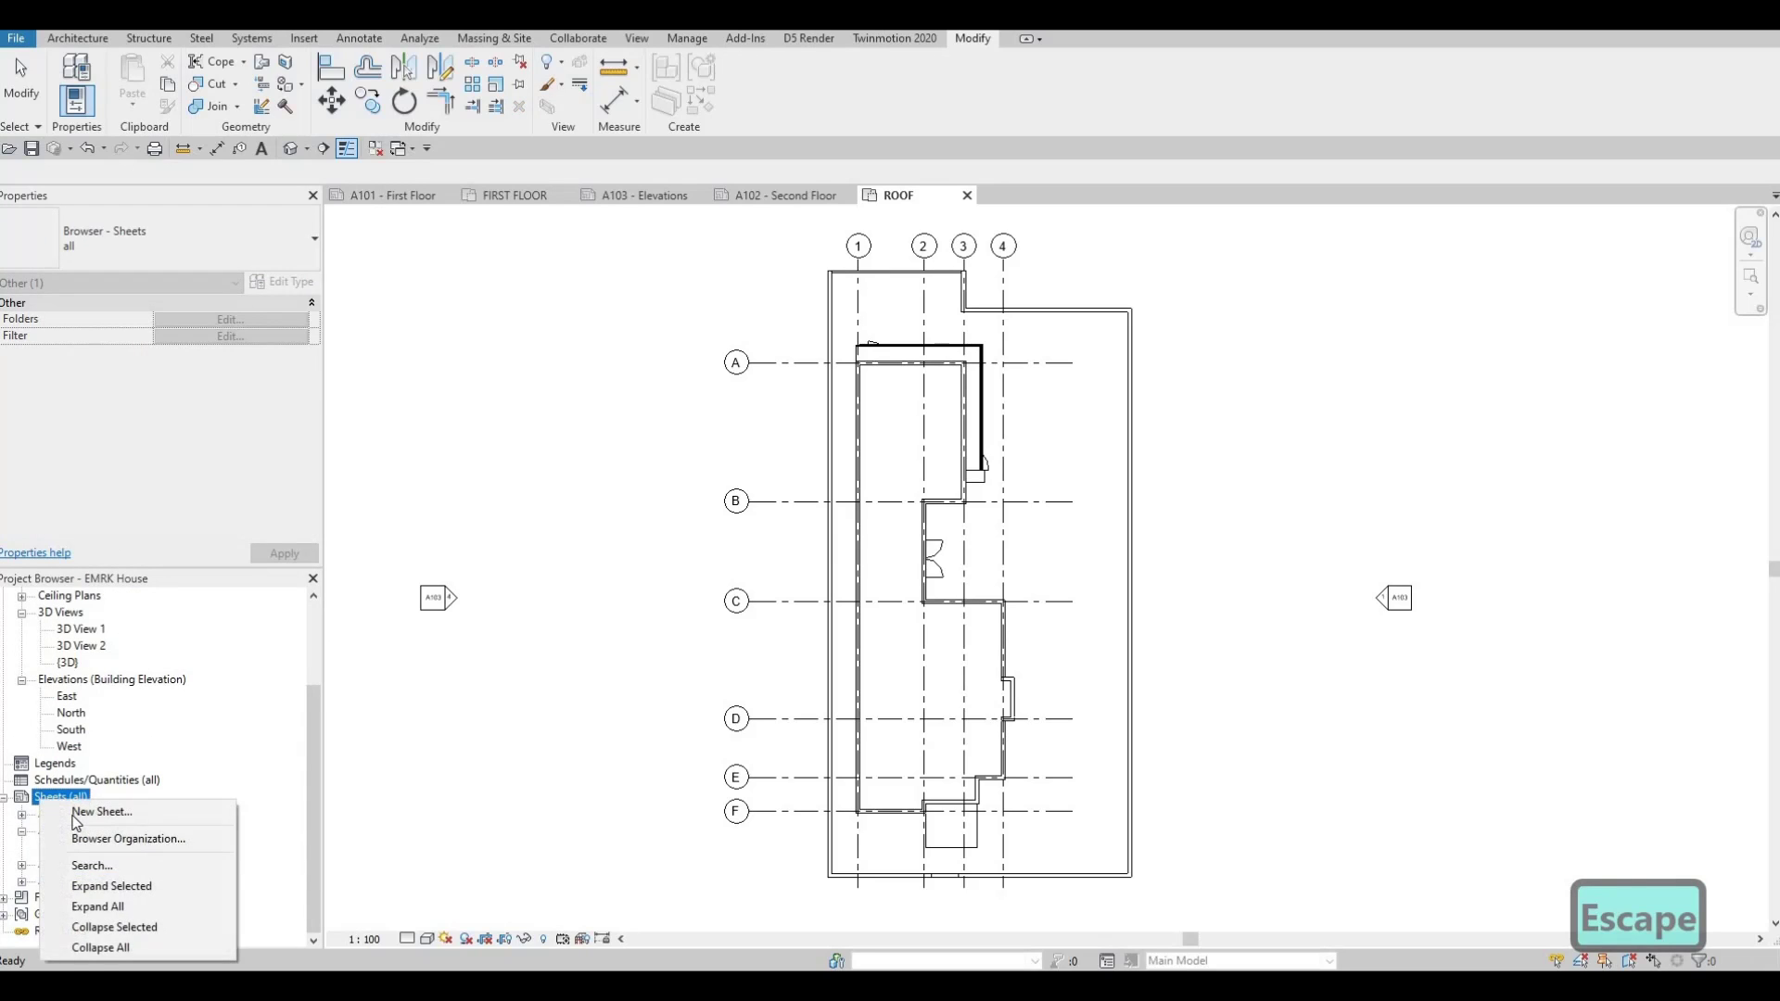
{"action": "left_click", "coordinate": [76, 814]}
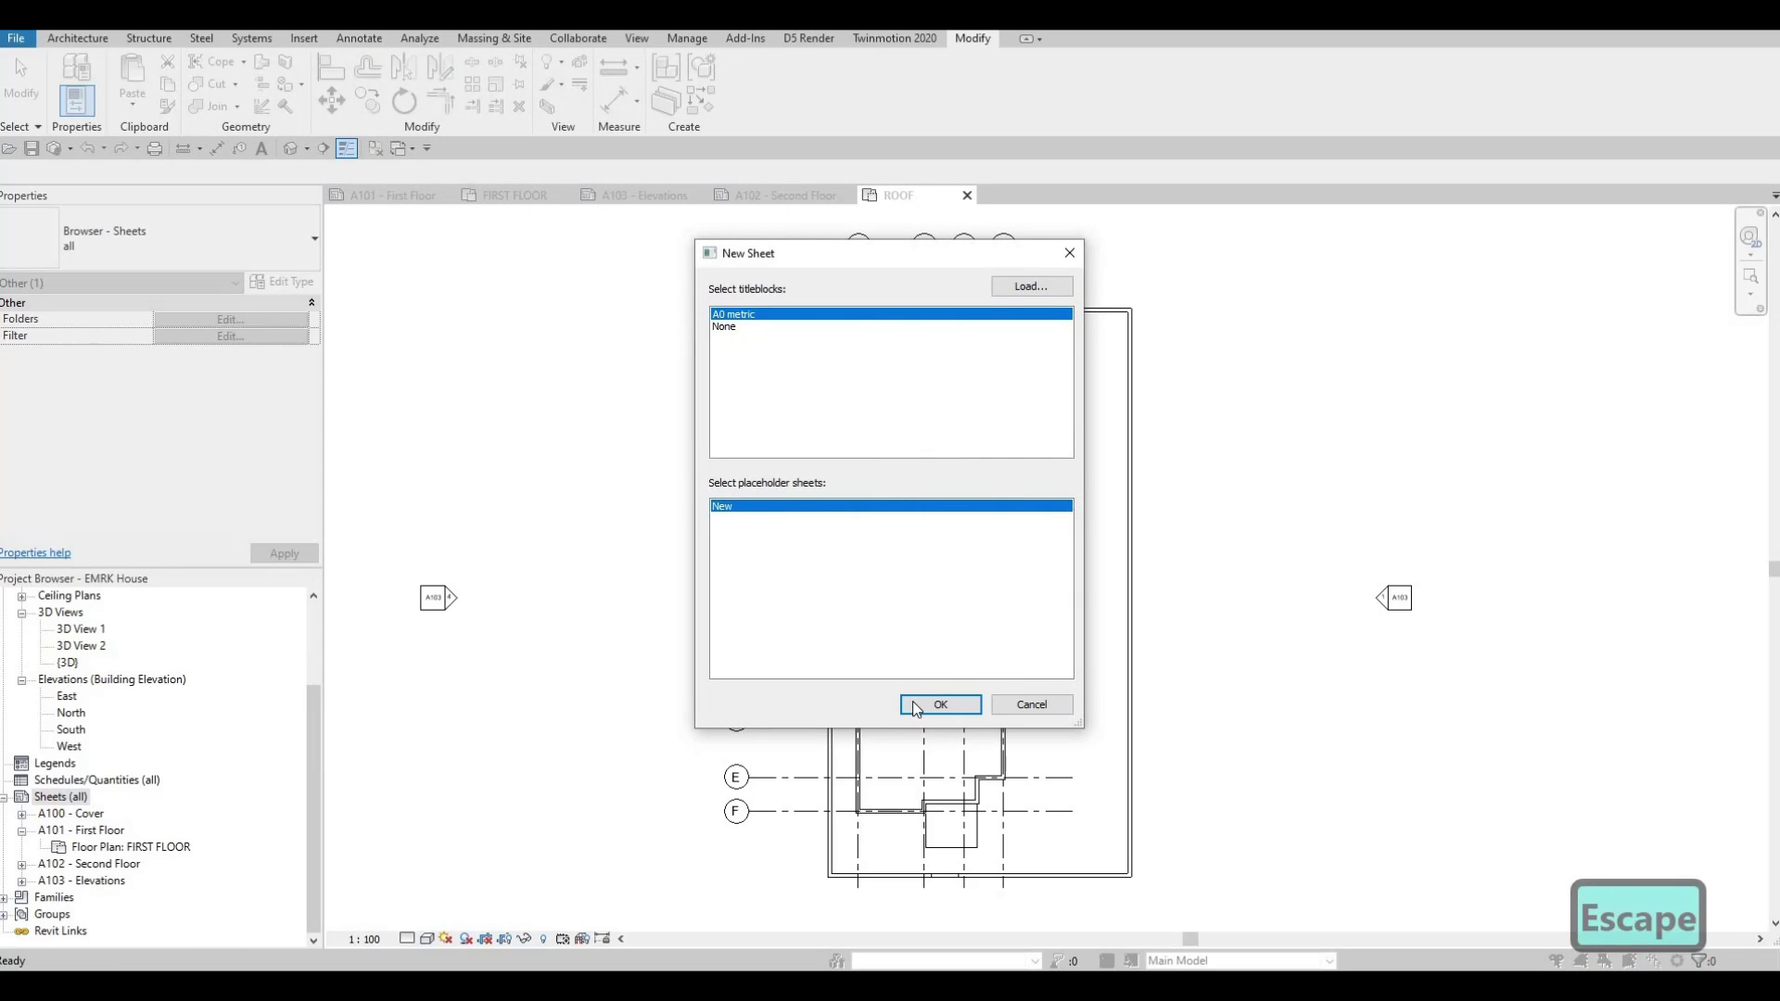
{"action": "key", "text": "Return"}
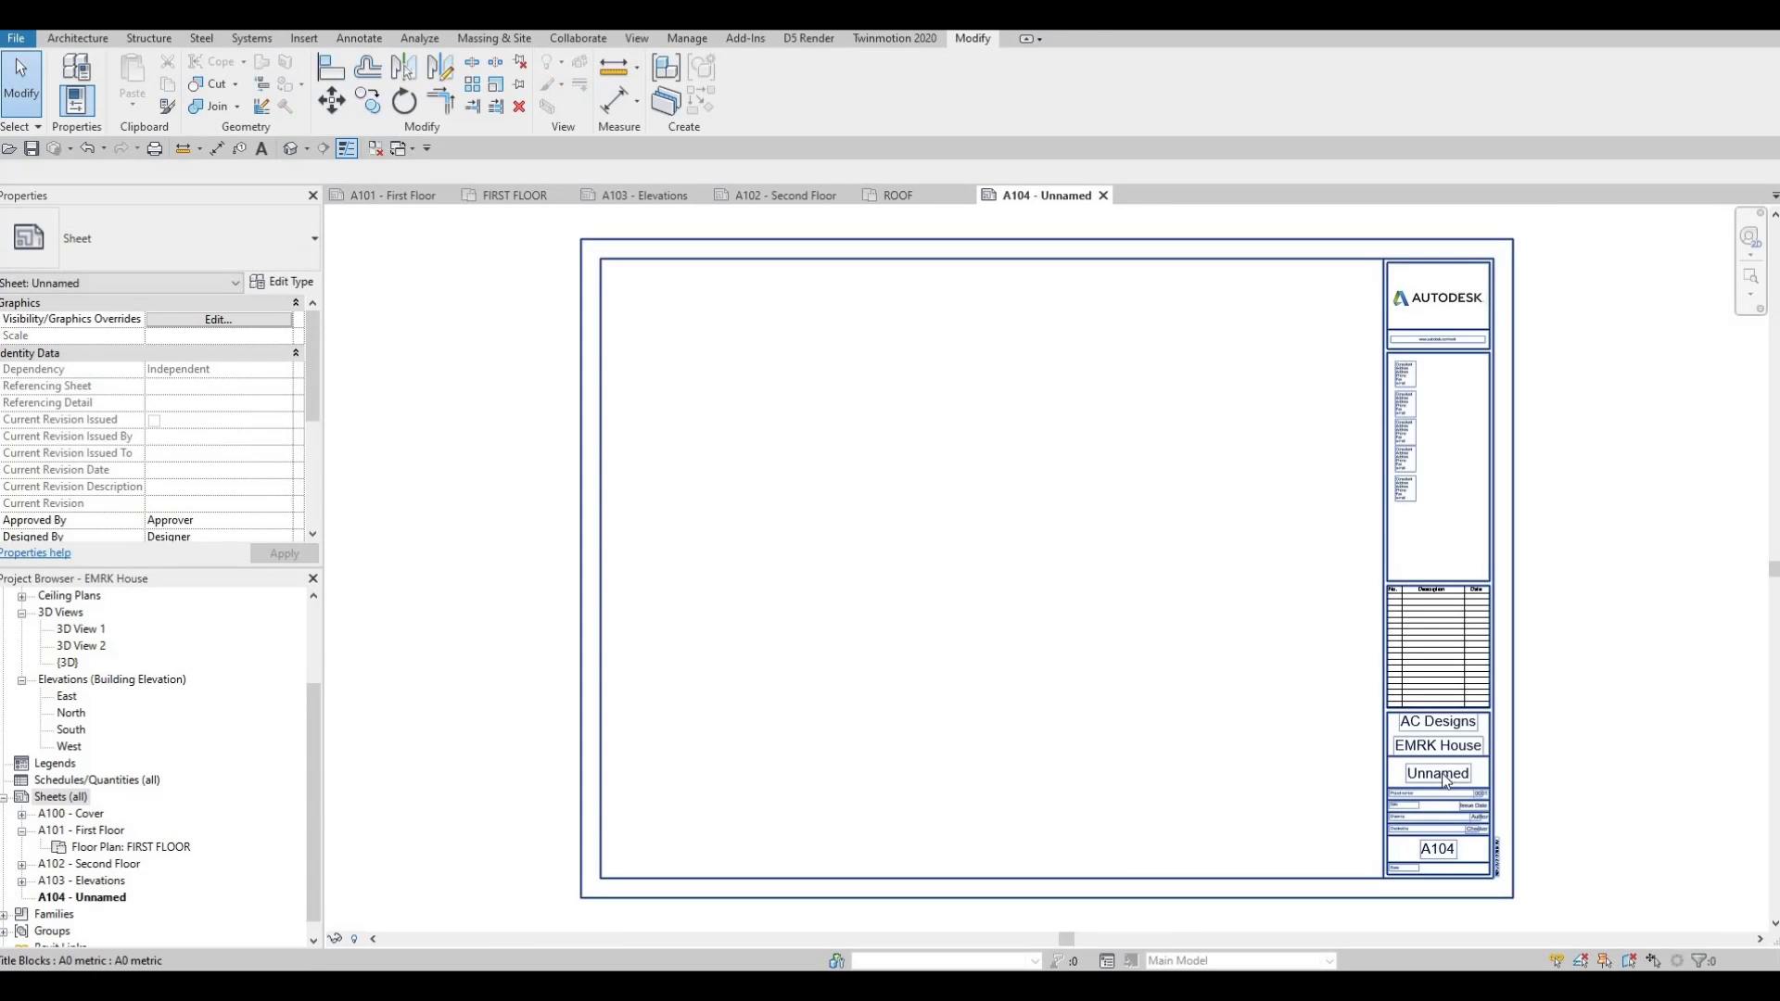
- Change the new sheet's name in the title block to Roof Plan
{"action": "double_click", "coordinate": [1441, 773]}
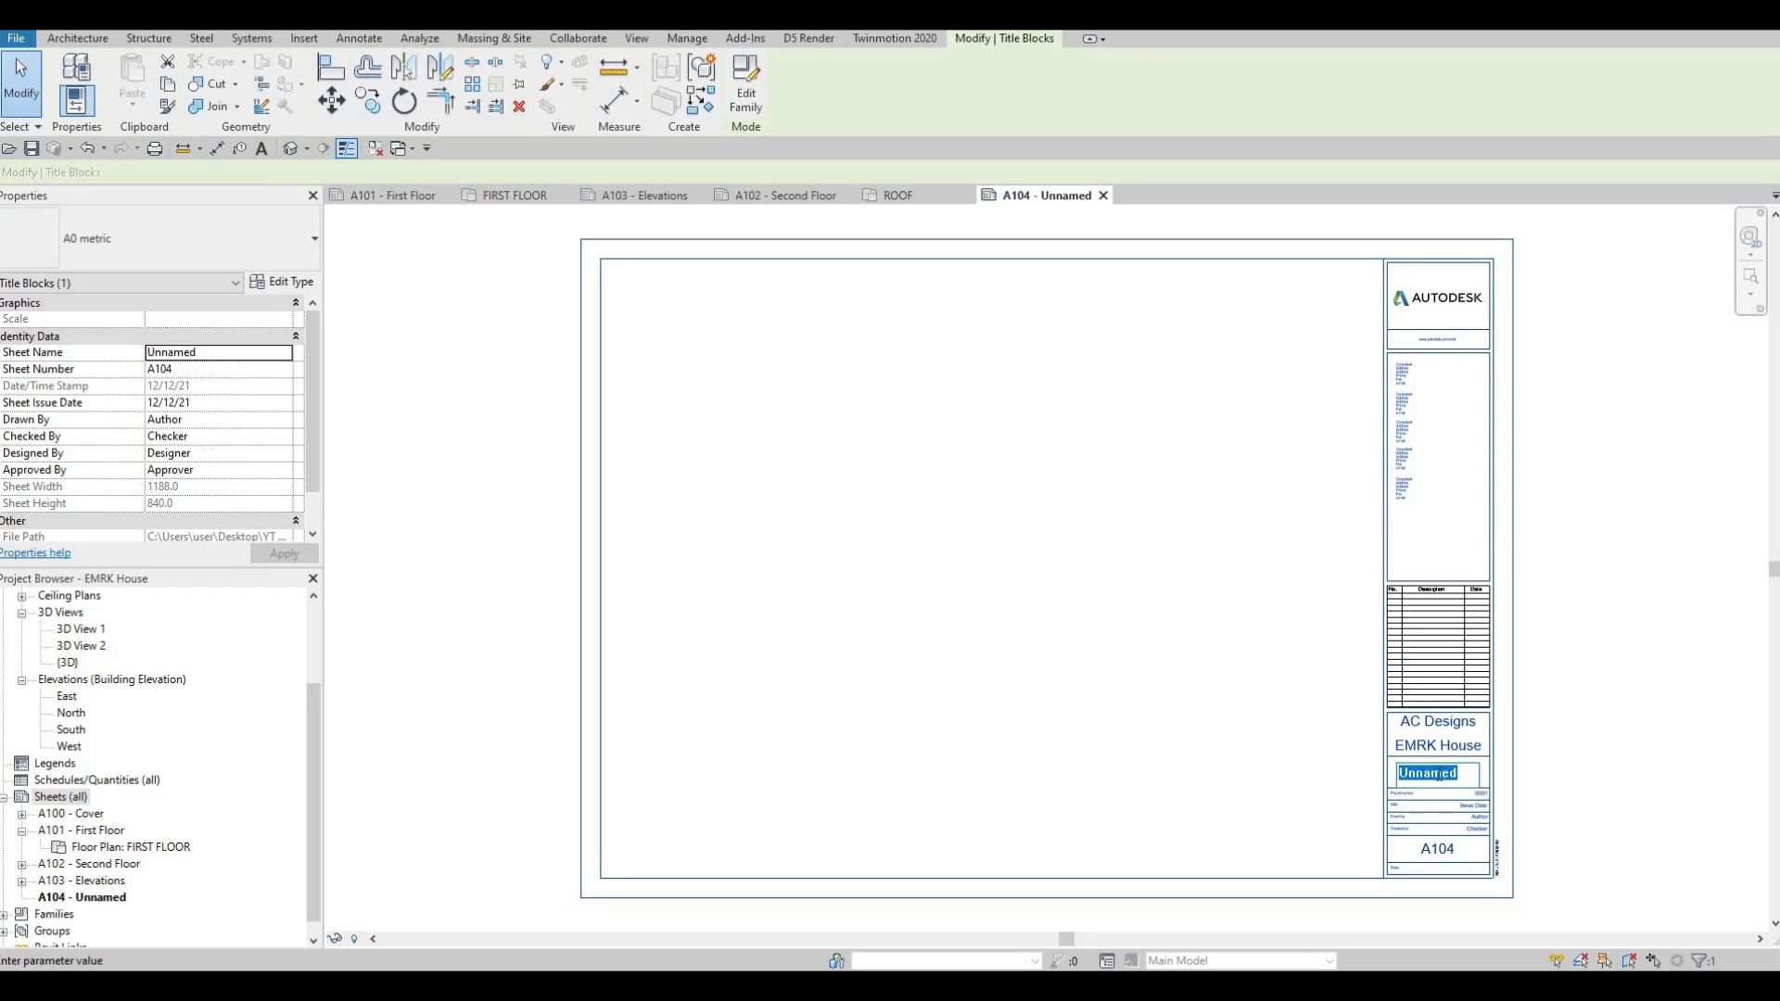
{"action": "type", "text": "Ro"}
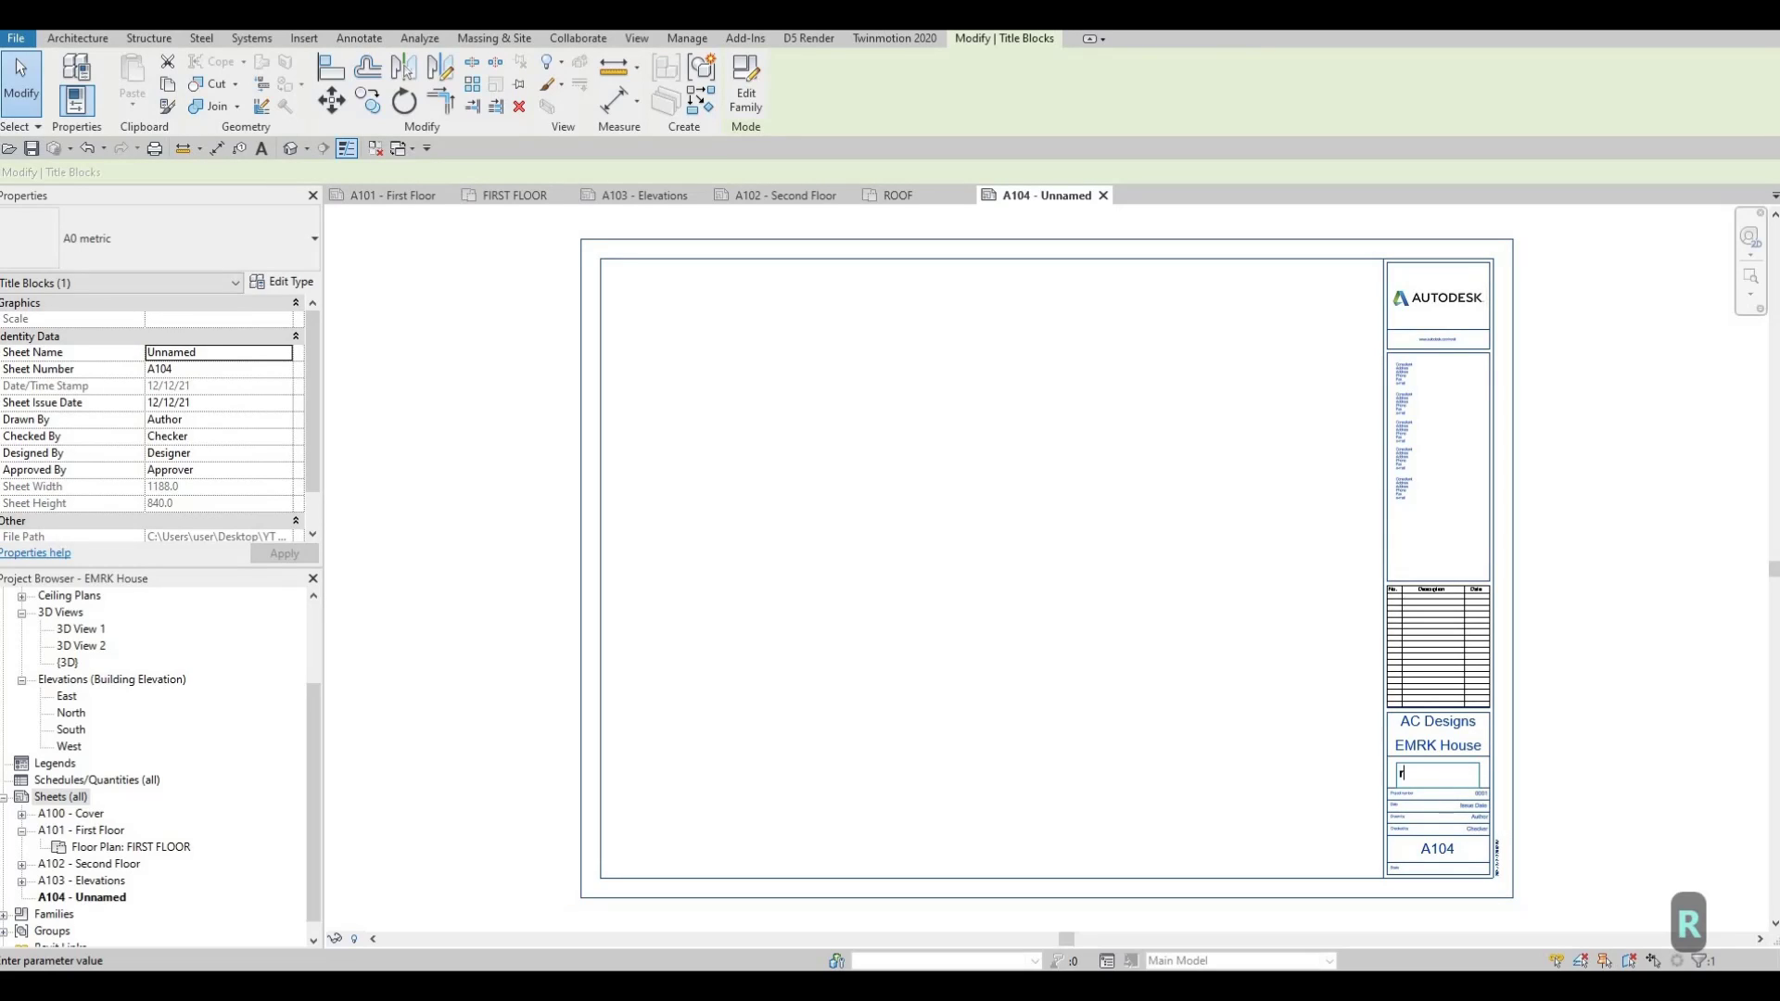
{"action": "key", "text": "BackSpace"}
{"action": "key", "text": "BackSpace"}
{"action": "key", "text": "Caps_Lock"}
{"action": "type", "text": "Roo"}
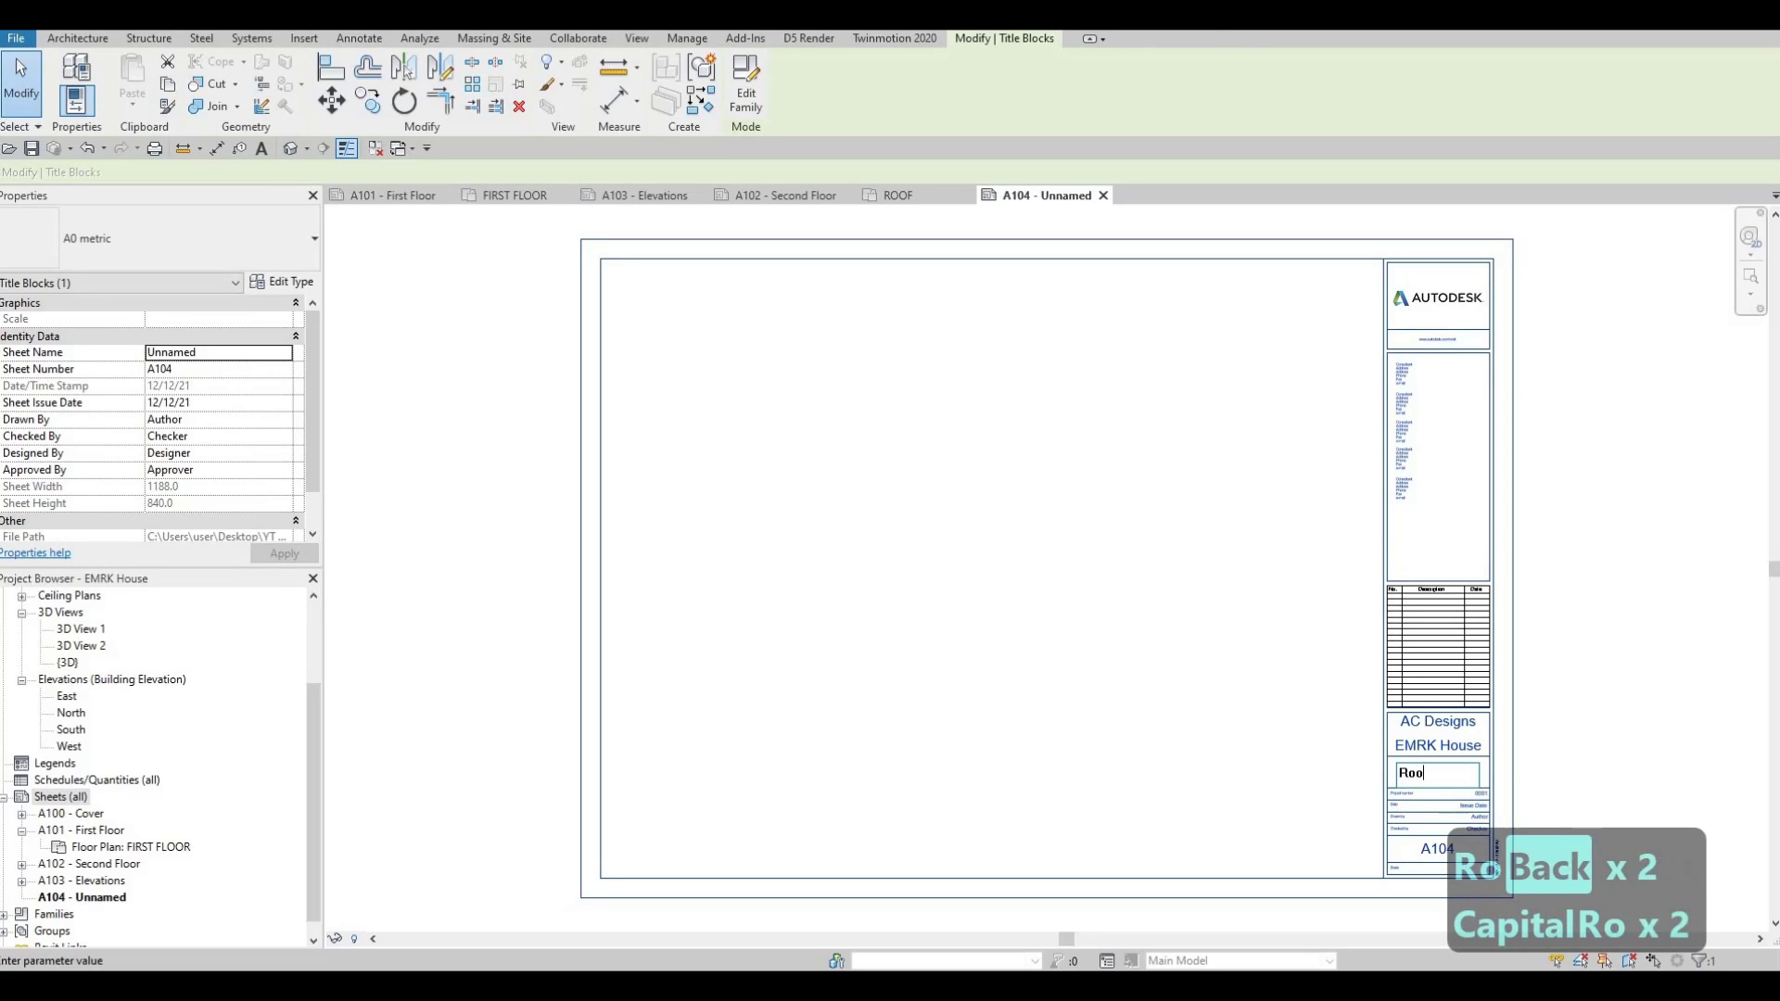
{"action": "type", "text": "f Plan"}
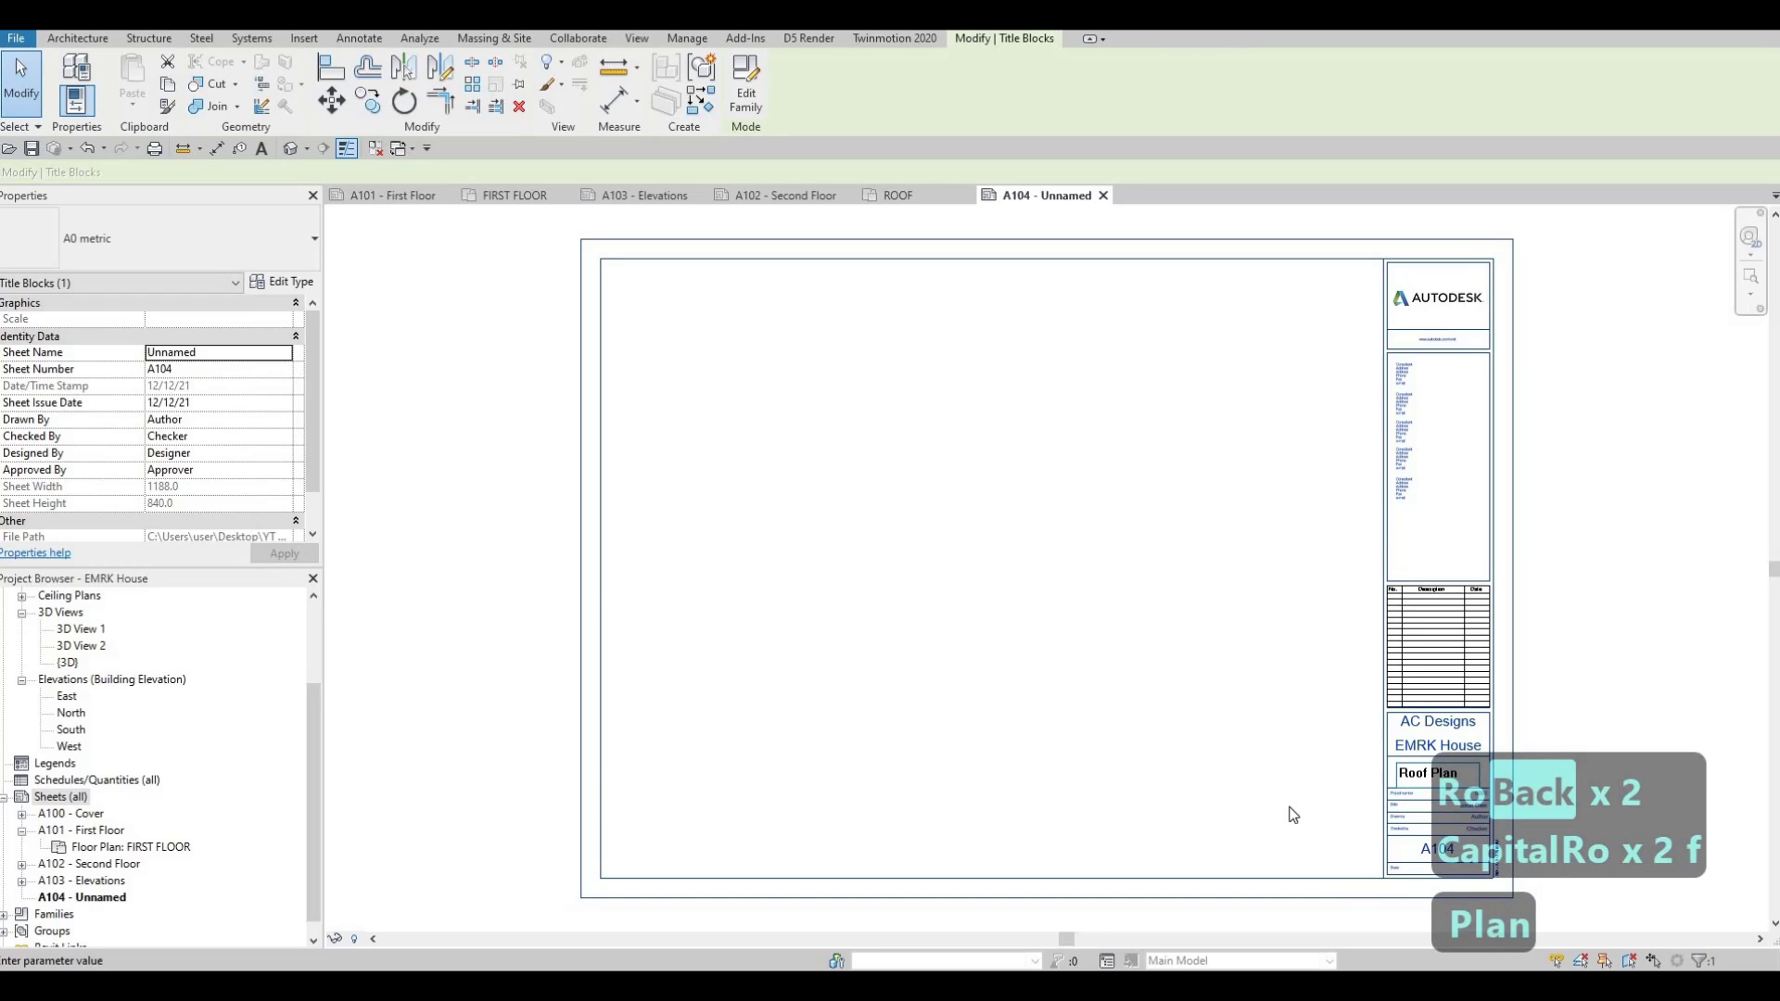
{"action": "left_click", "coordinate": [1315, 835]}
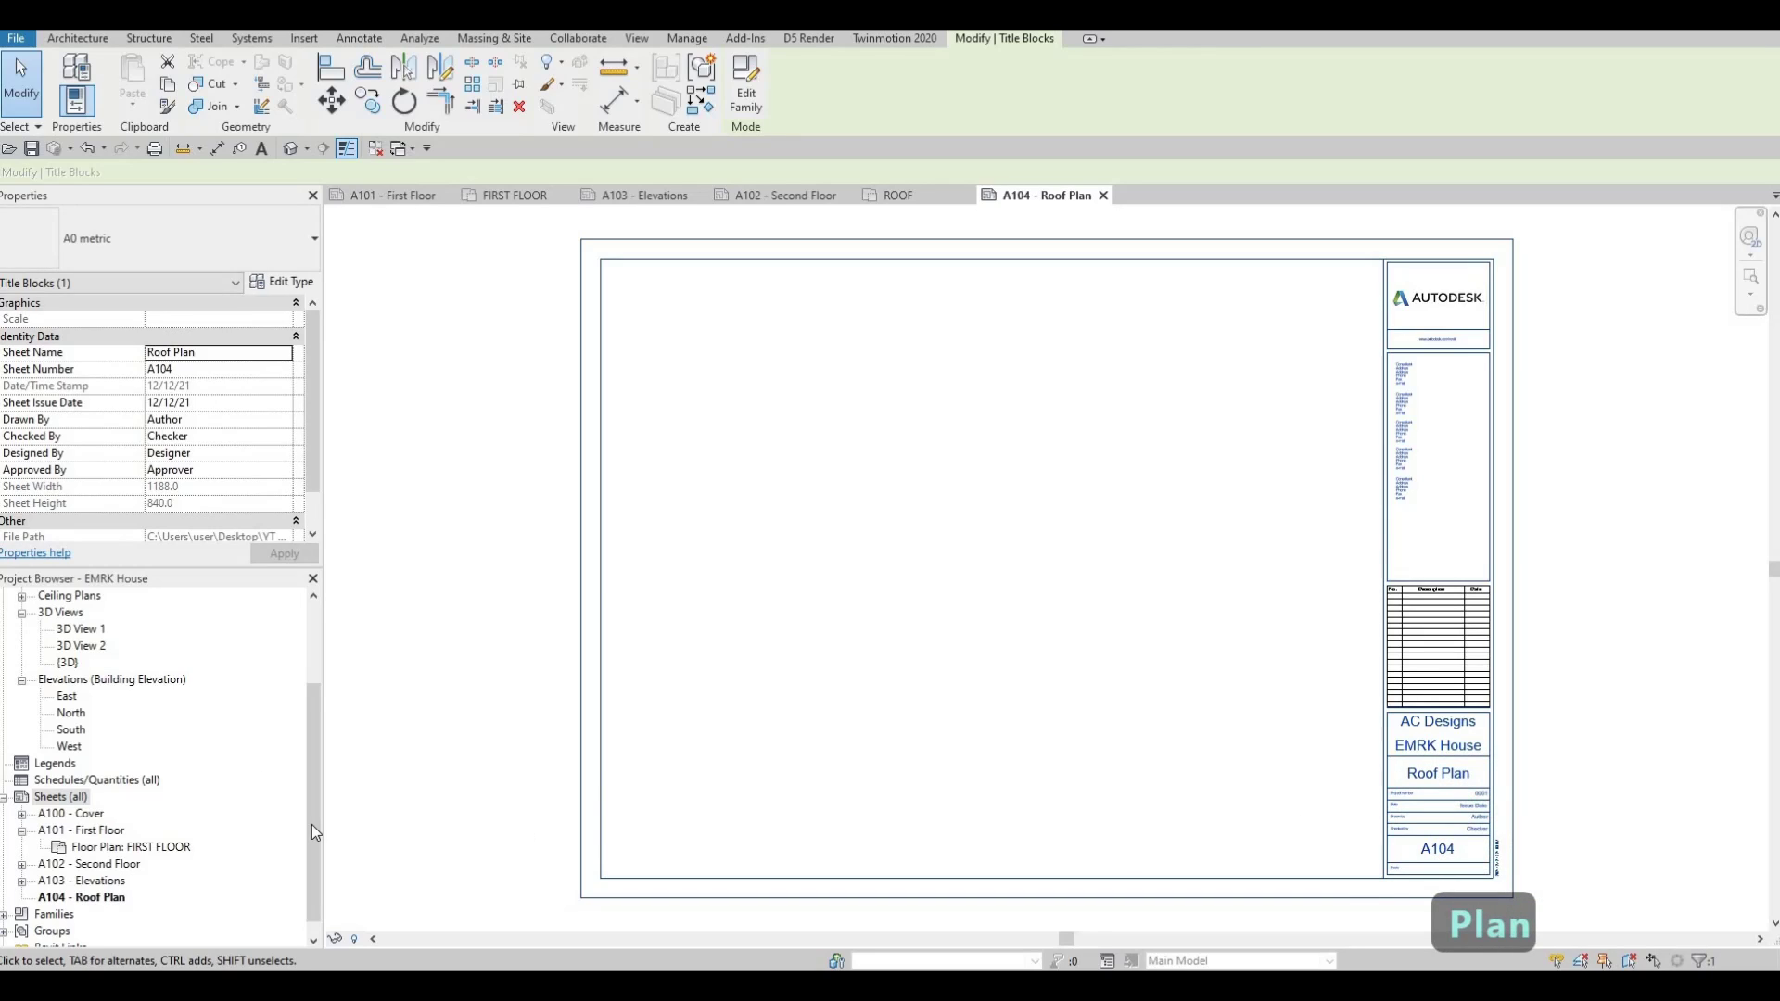
- Renumber the Elevations sheet as A105 to free its current number
{"action": "left_click", "coordinate": [56, 884]}
{"action": "left_click", "coordinate": [55, 884]}
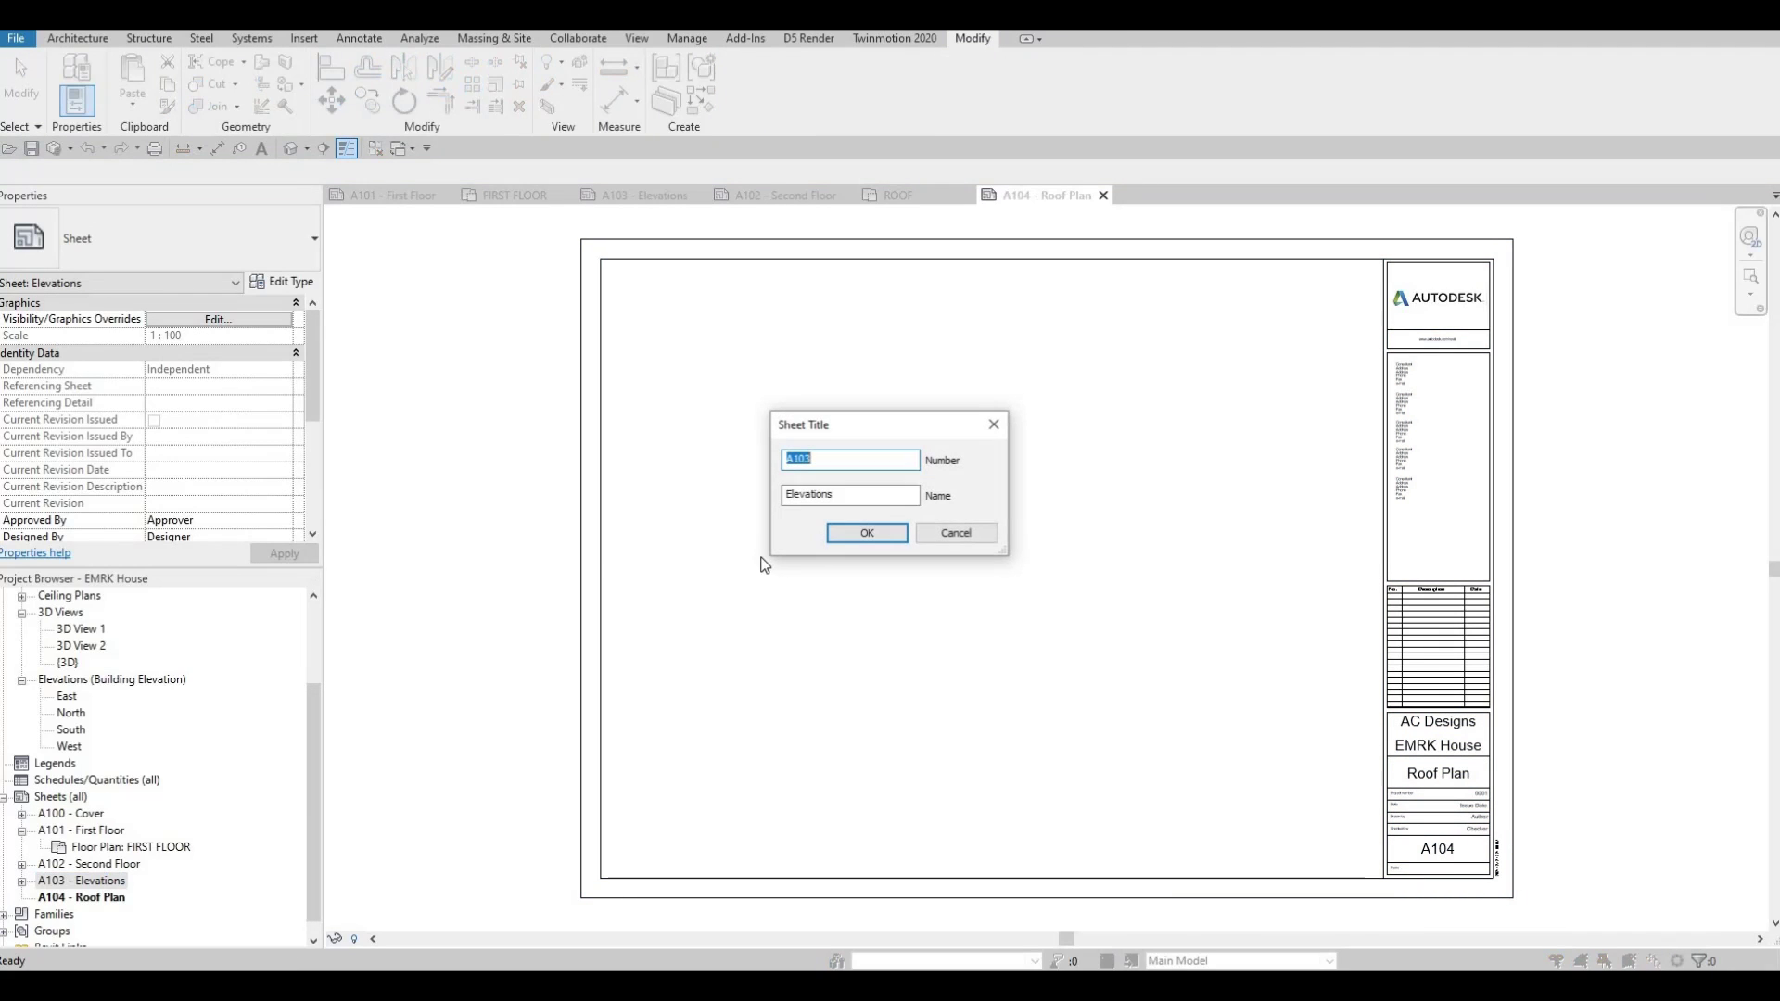
{"action": "left_click", "coordinate": [816, 467]}
{"action": "key", "text": "BackSpace"}
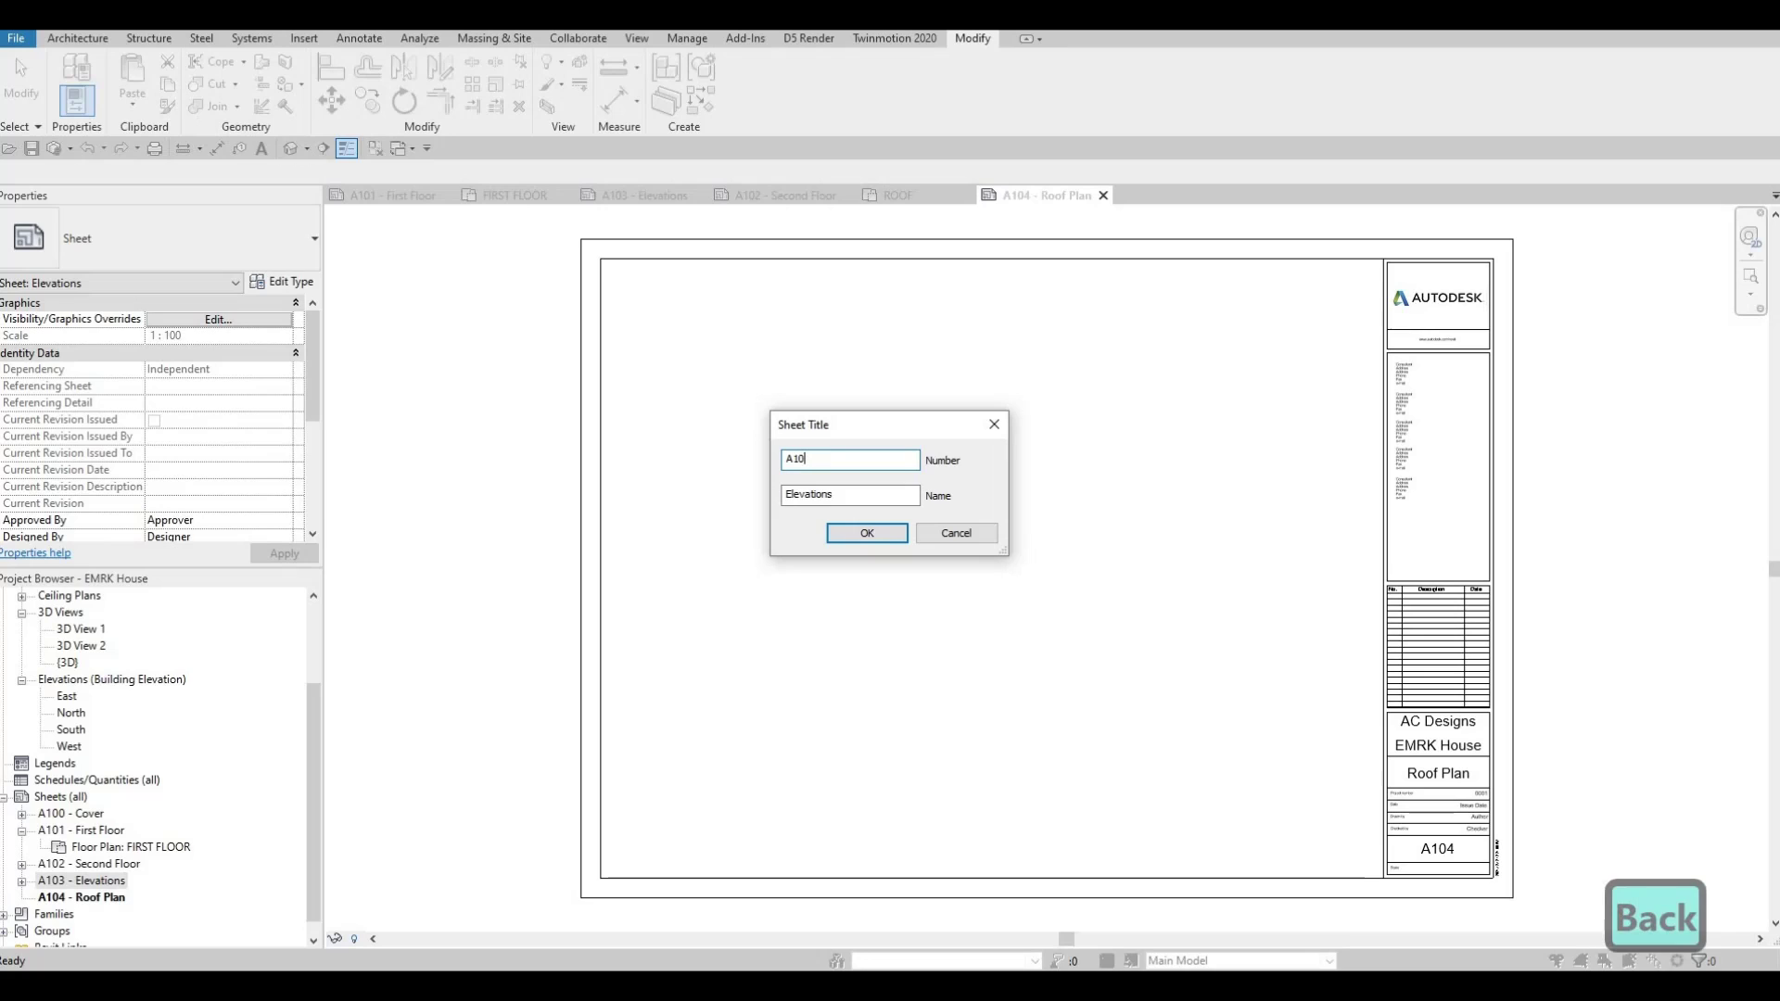
{"action": "type", "text": "5"}
{"action": "left_click", "coordinate": [867, 534]}
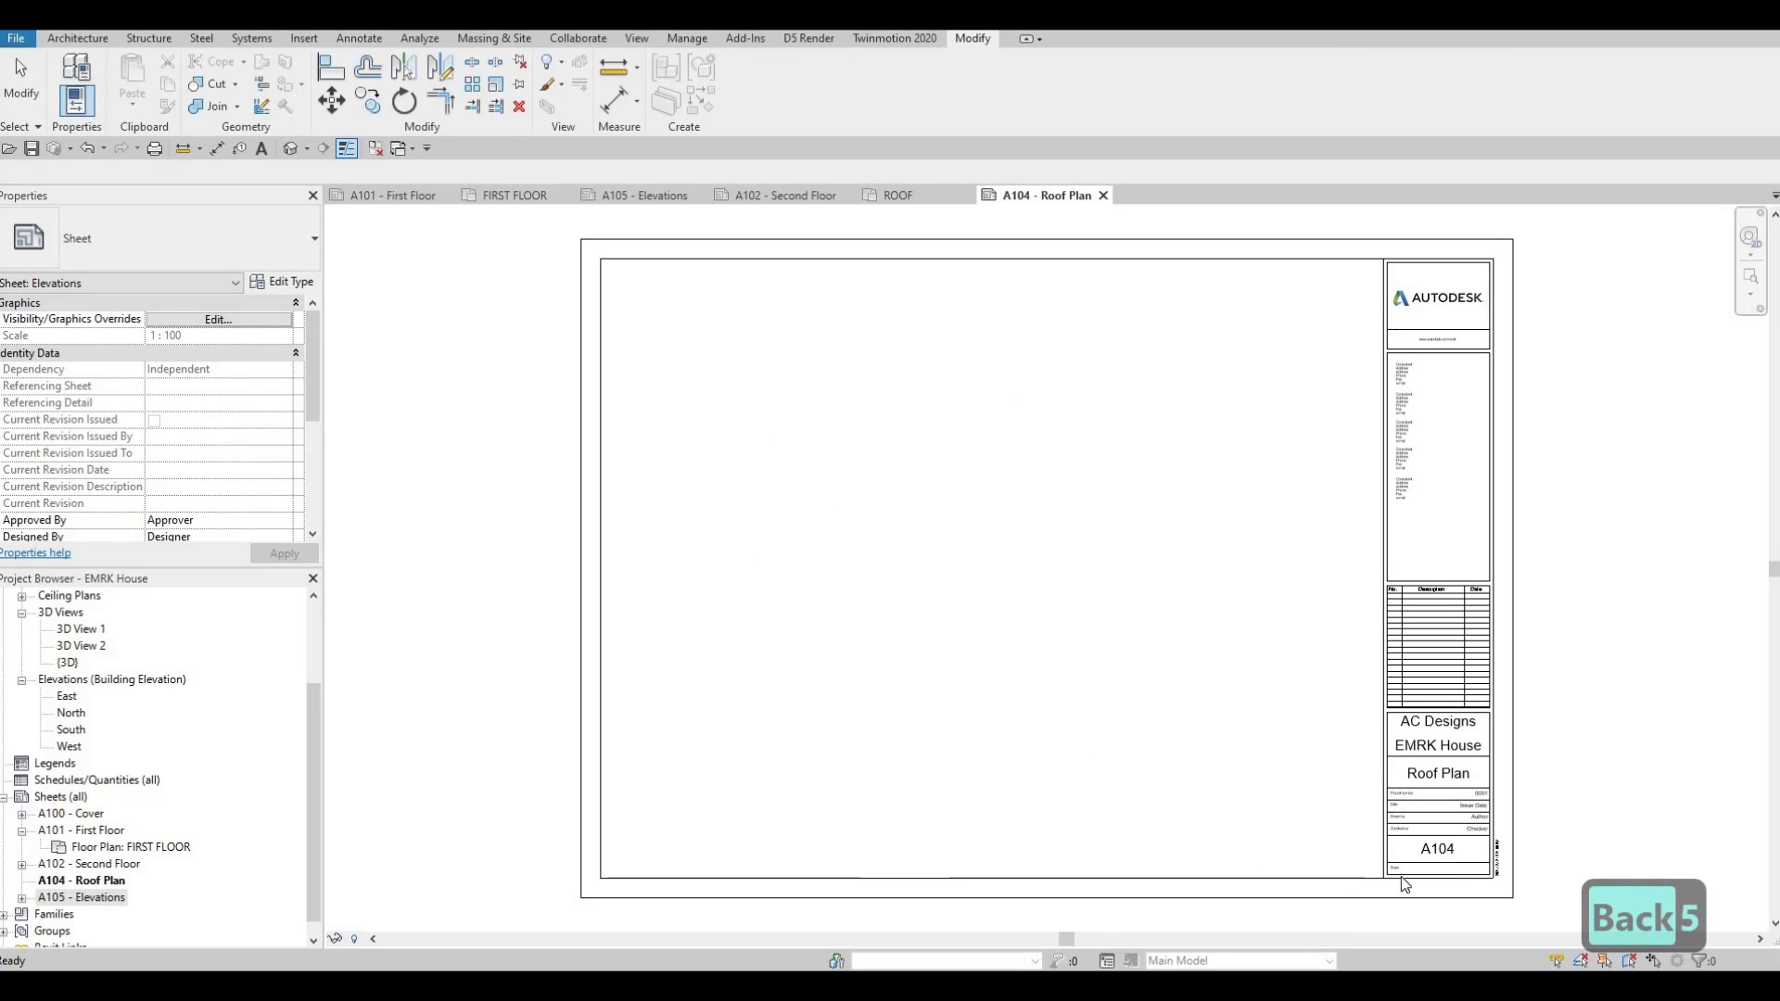
- Change the Roof Plan sheet's number in its title block to A103
{"action": "left_click", "coordinate": [1452, 854]}
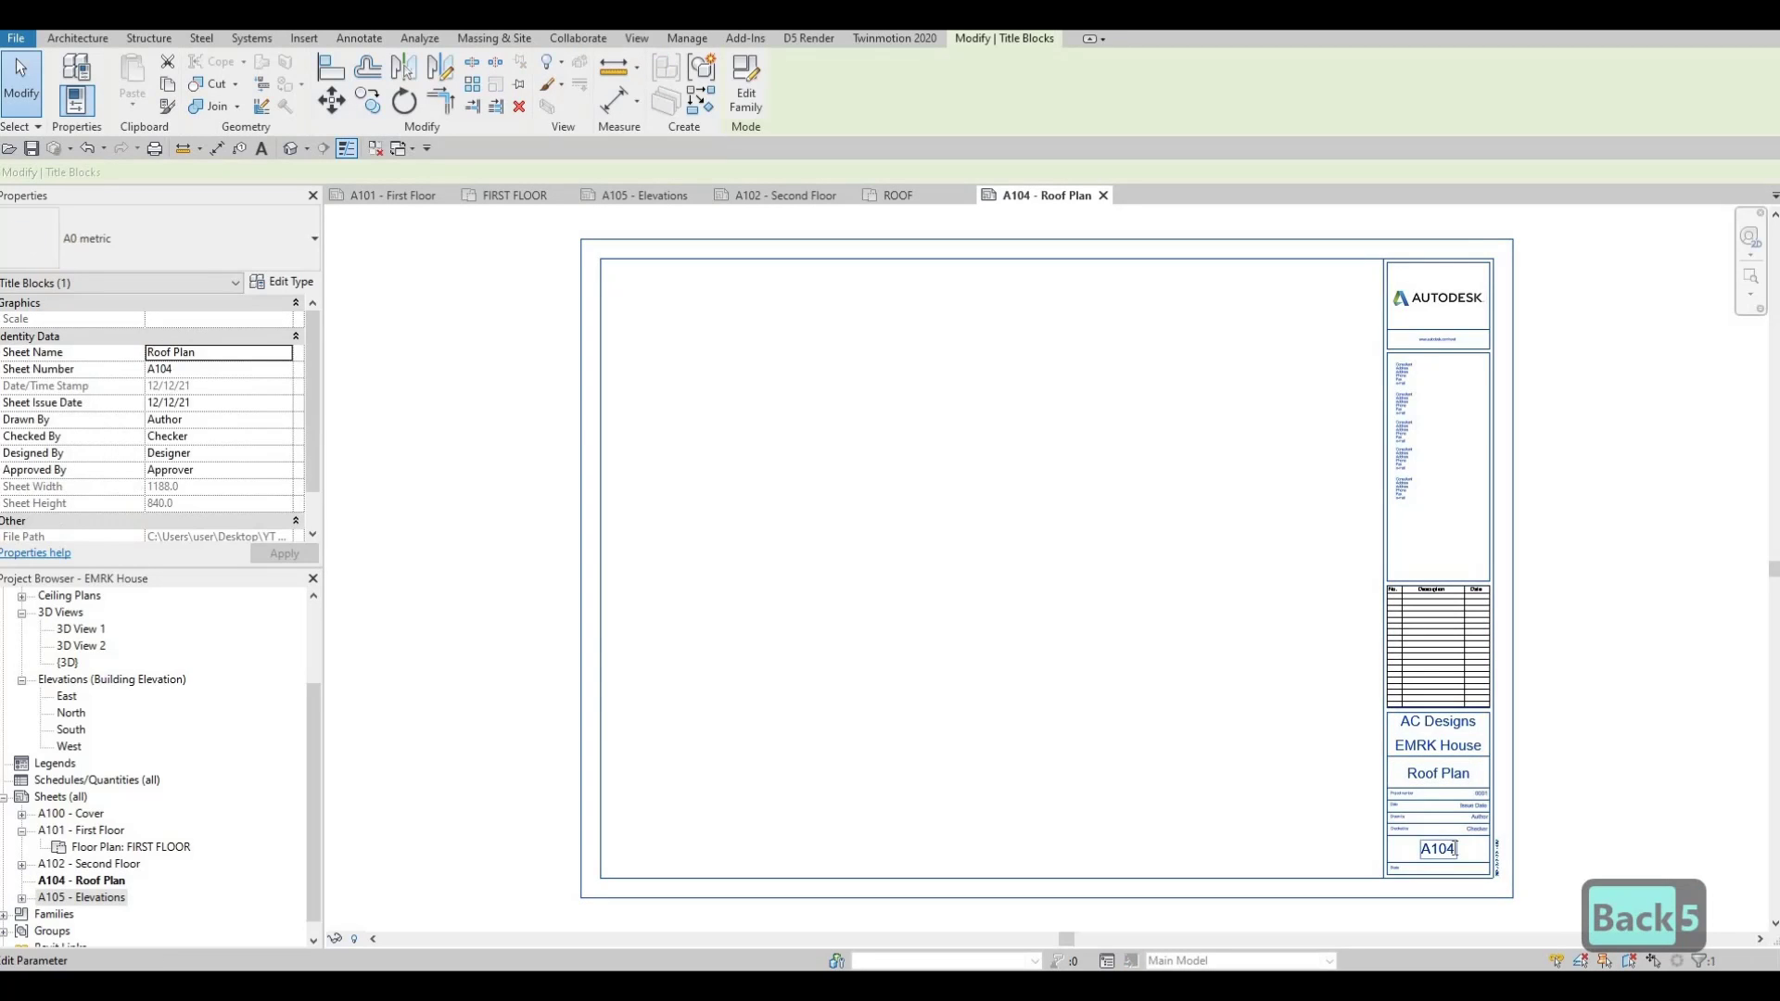
{"action": "left_click", "coordinate": [1454, 850]}
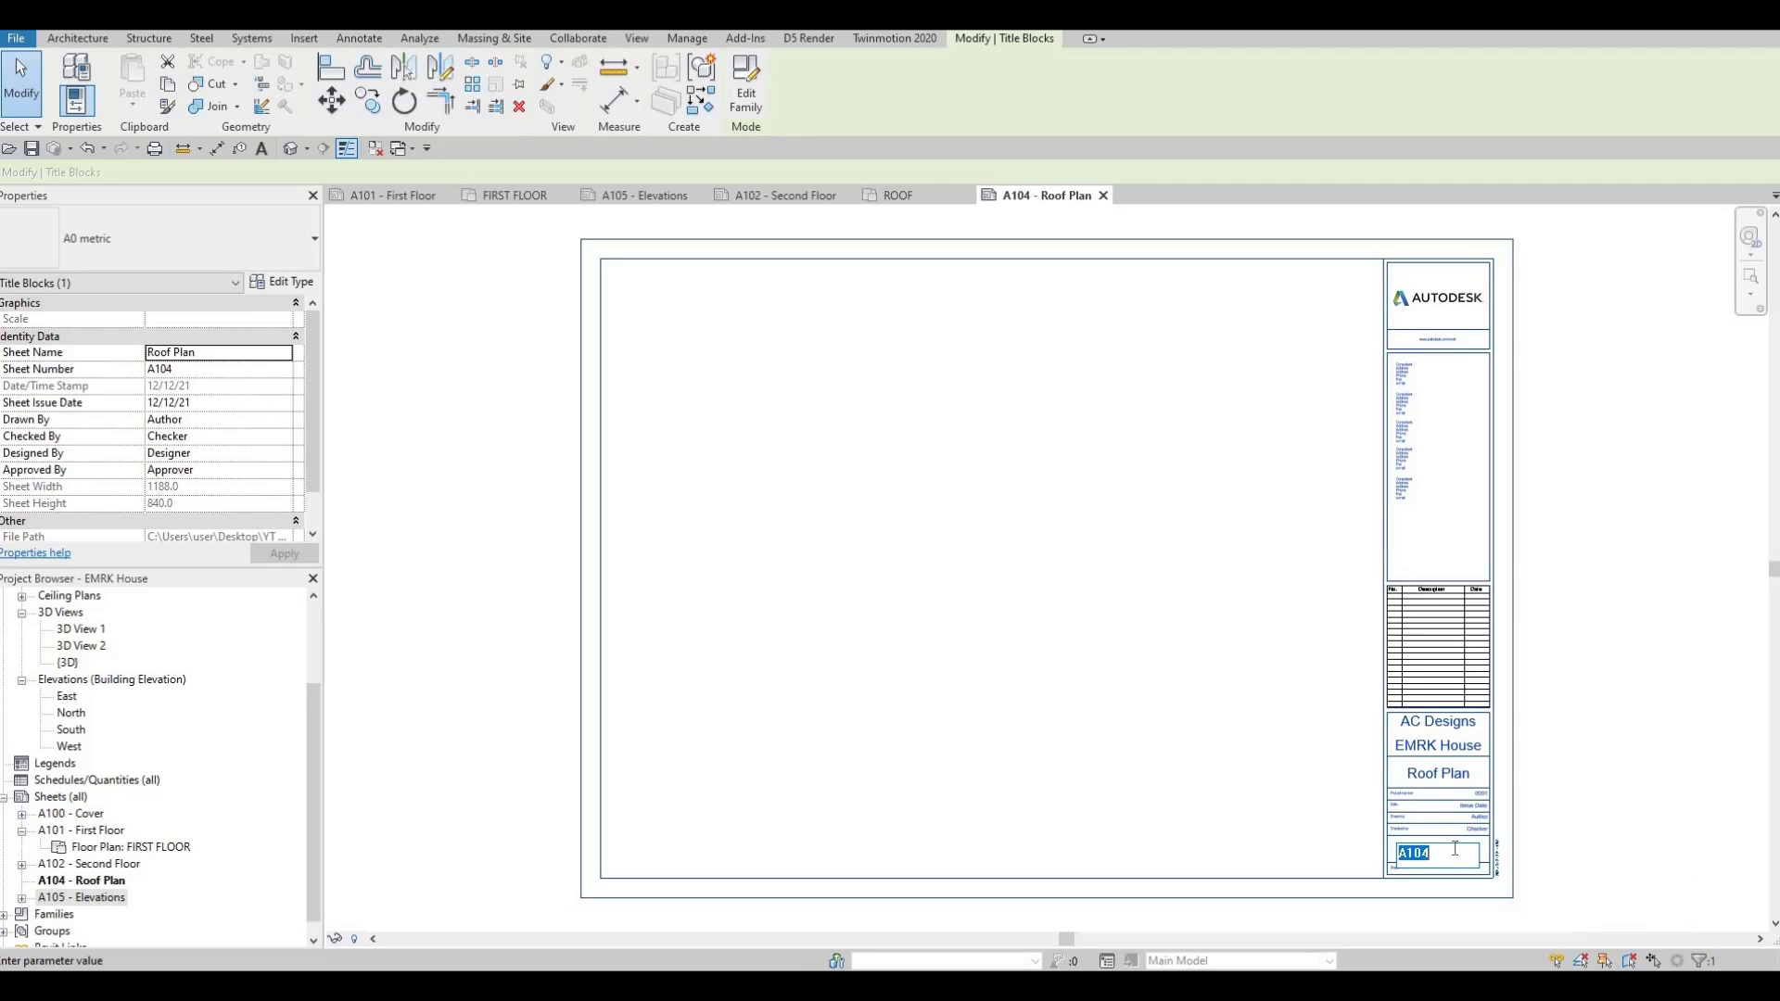
{"action": "key", "text": "Home"}
{"action": "key", "text": "Right"}
{"action": "key", "text": "Right"}
{"action": "key", "text": "Right"}
{"action": "key", "text": "Right"}
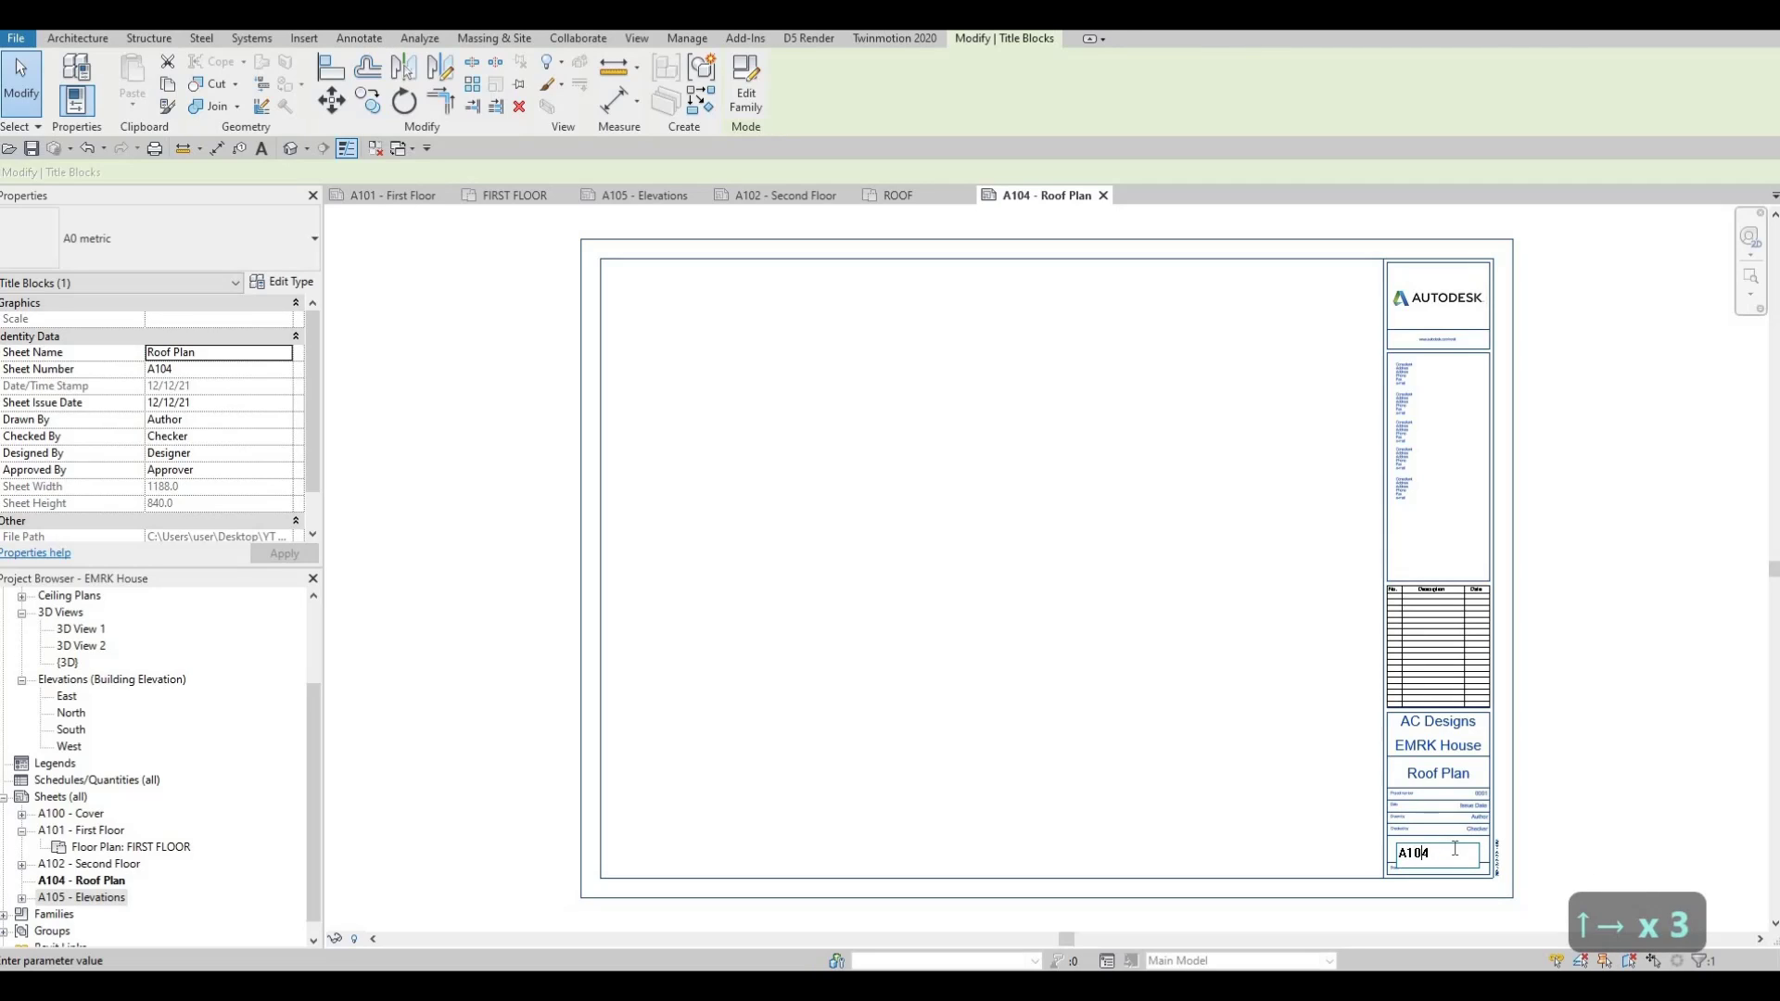
{"action": "key", "text": "BackSpace"}
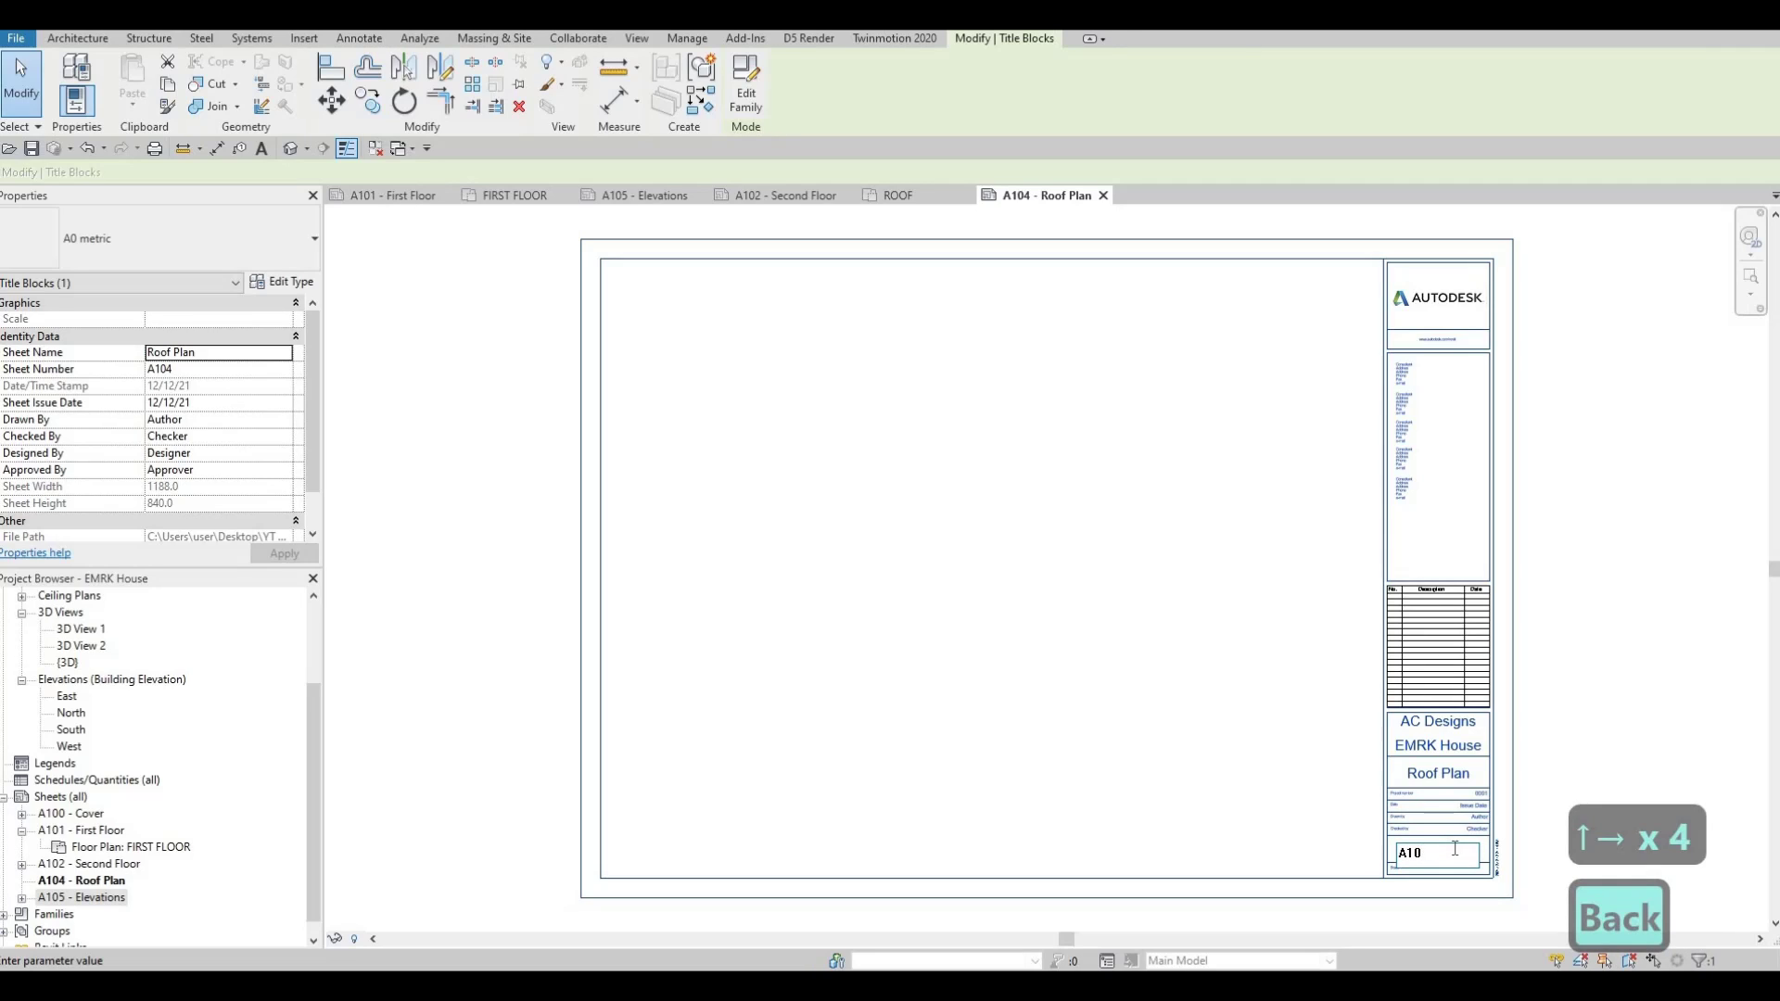
{"action": "type", "text": "3"}
{"action": "key", "text": "Return"}
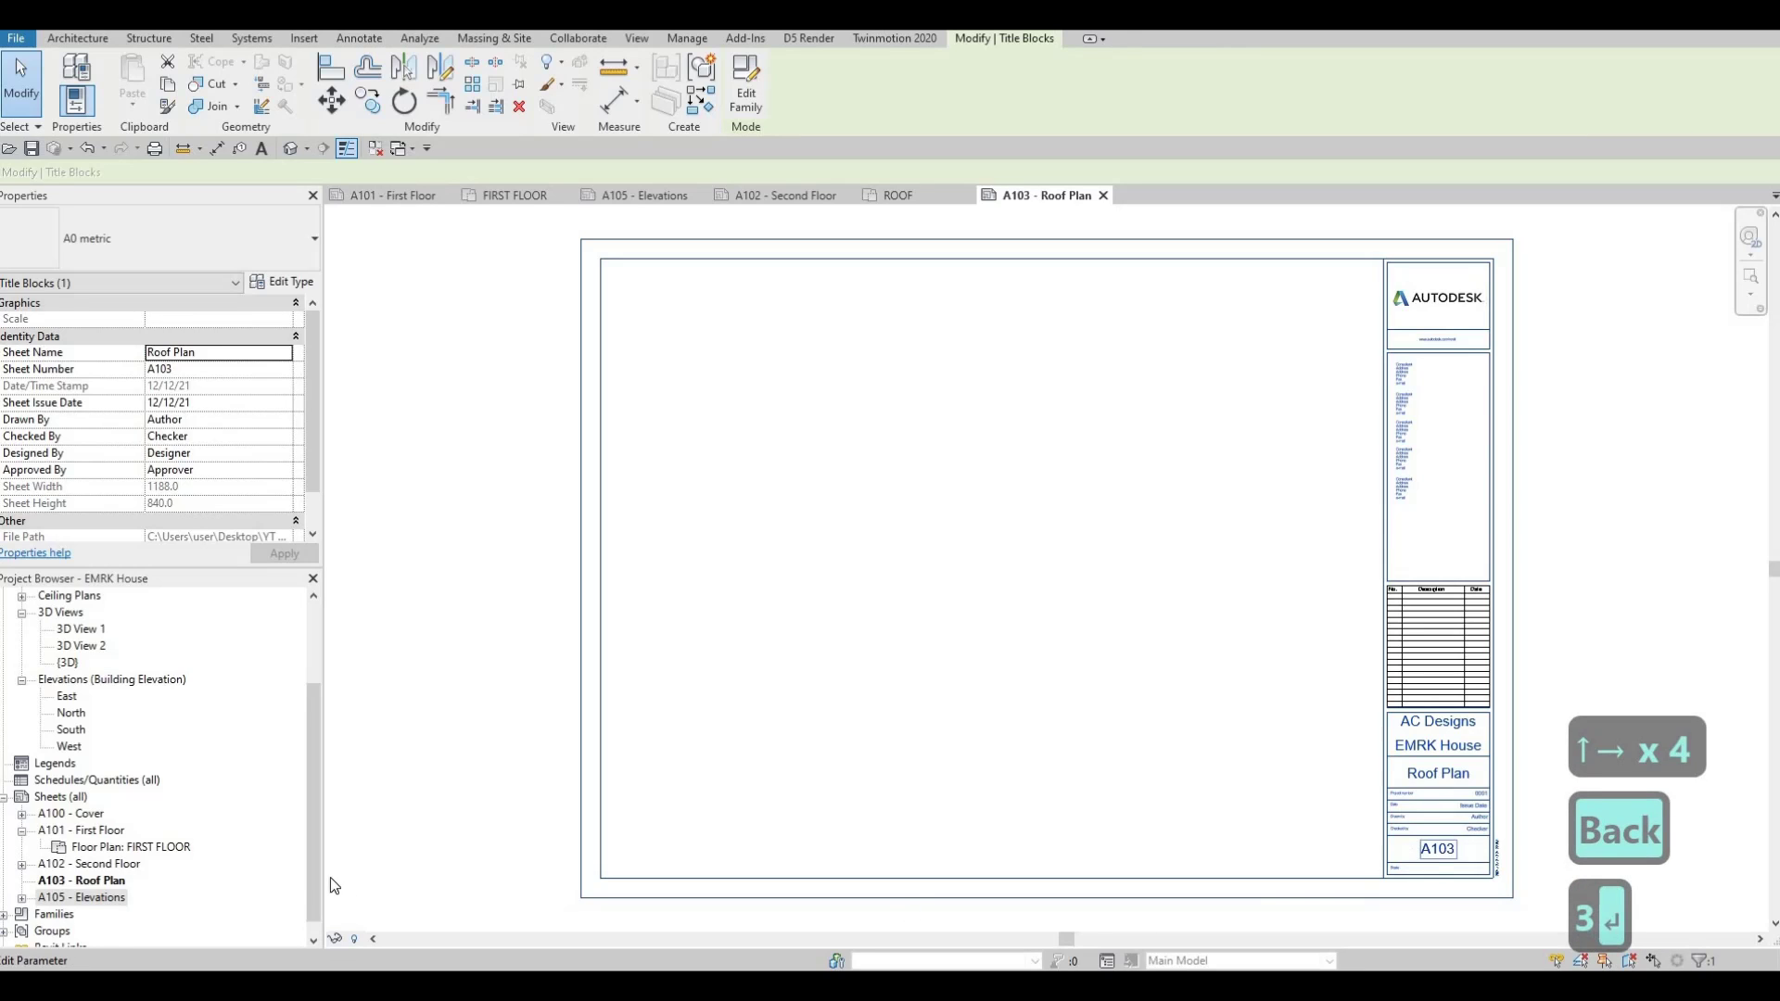
- Open the Elevations sheet and change its number in the title block to A104
{"action": "left_click", "coordinate": [87, 902]}
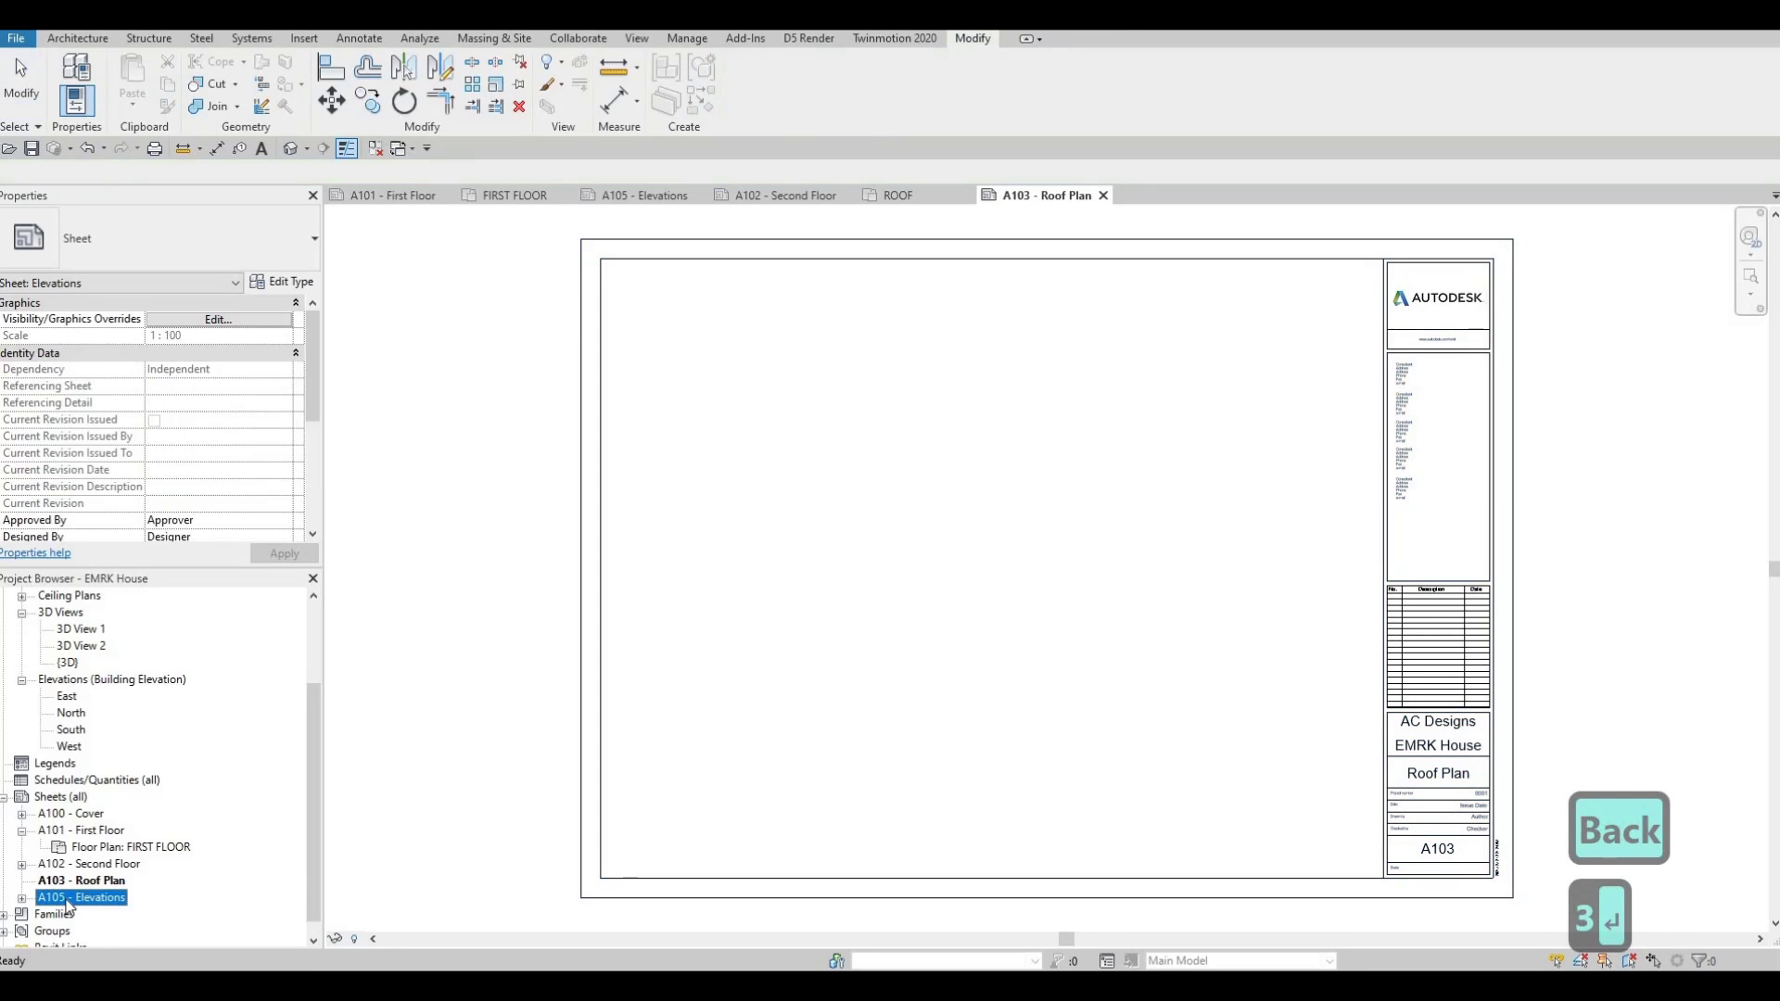
{"action": "double_click", "coordinate": [65, 900]}
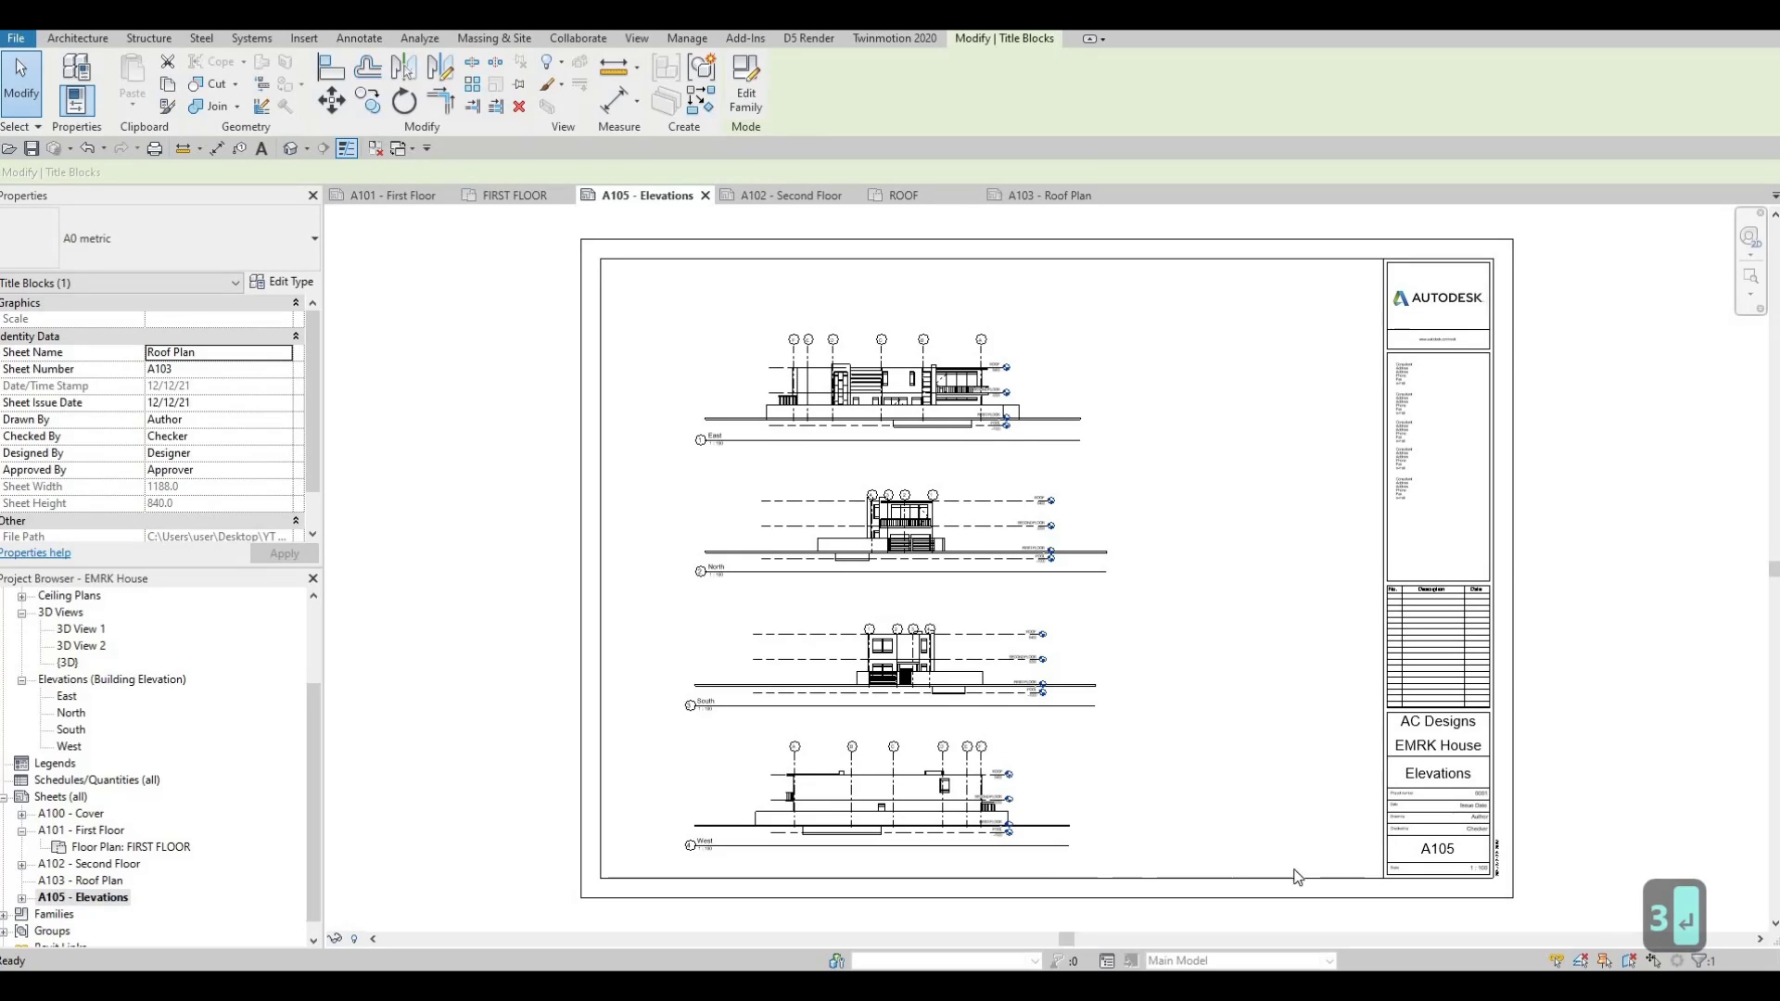
{"action": "left_click", "coordinate": [1454, 852]}
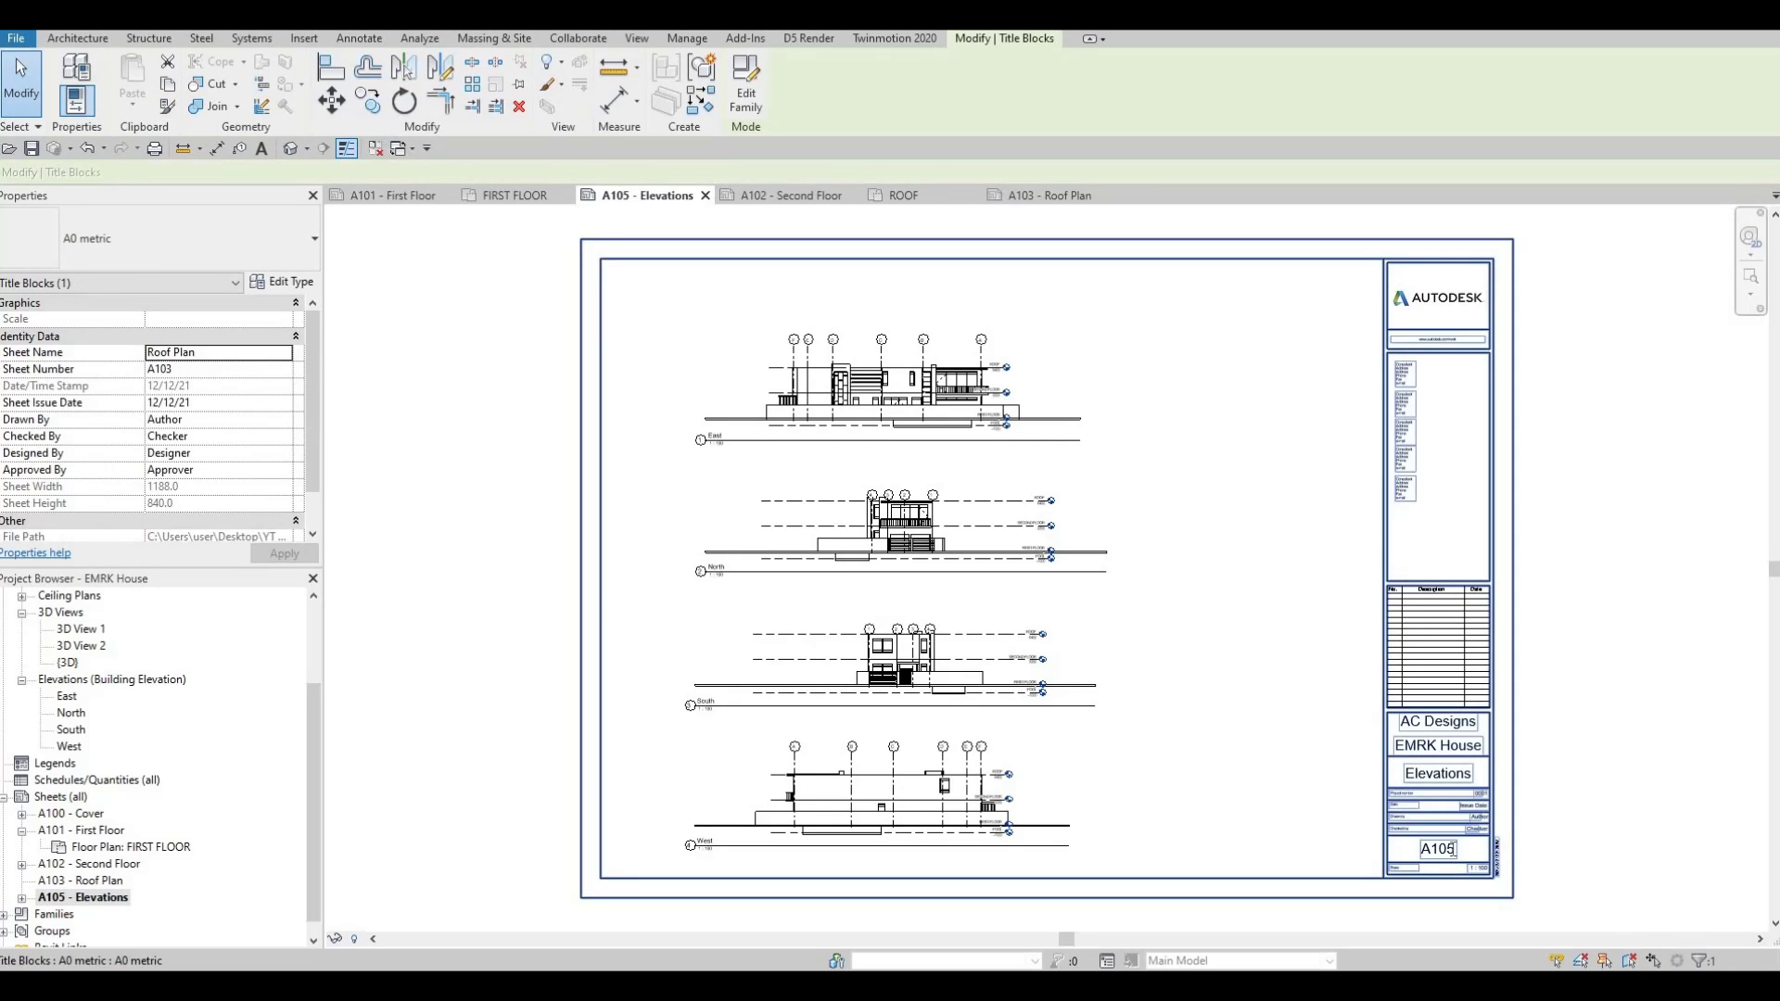
{"action": "left_click", "coordinate": [1453, 851]}
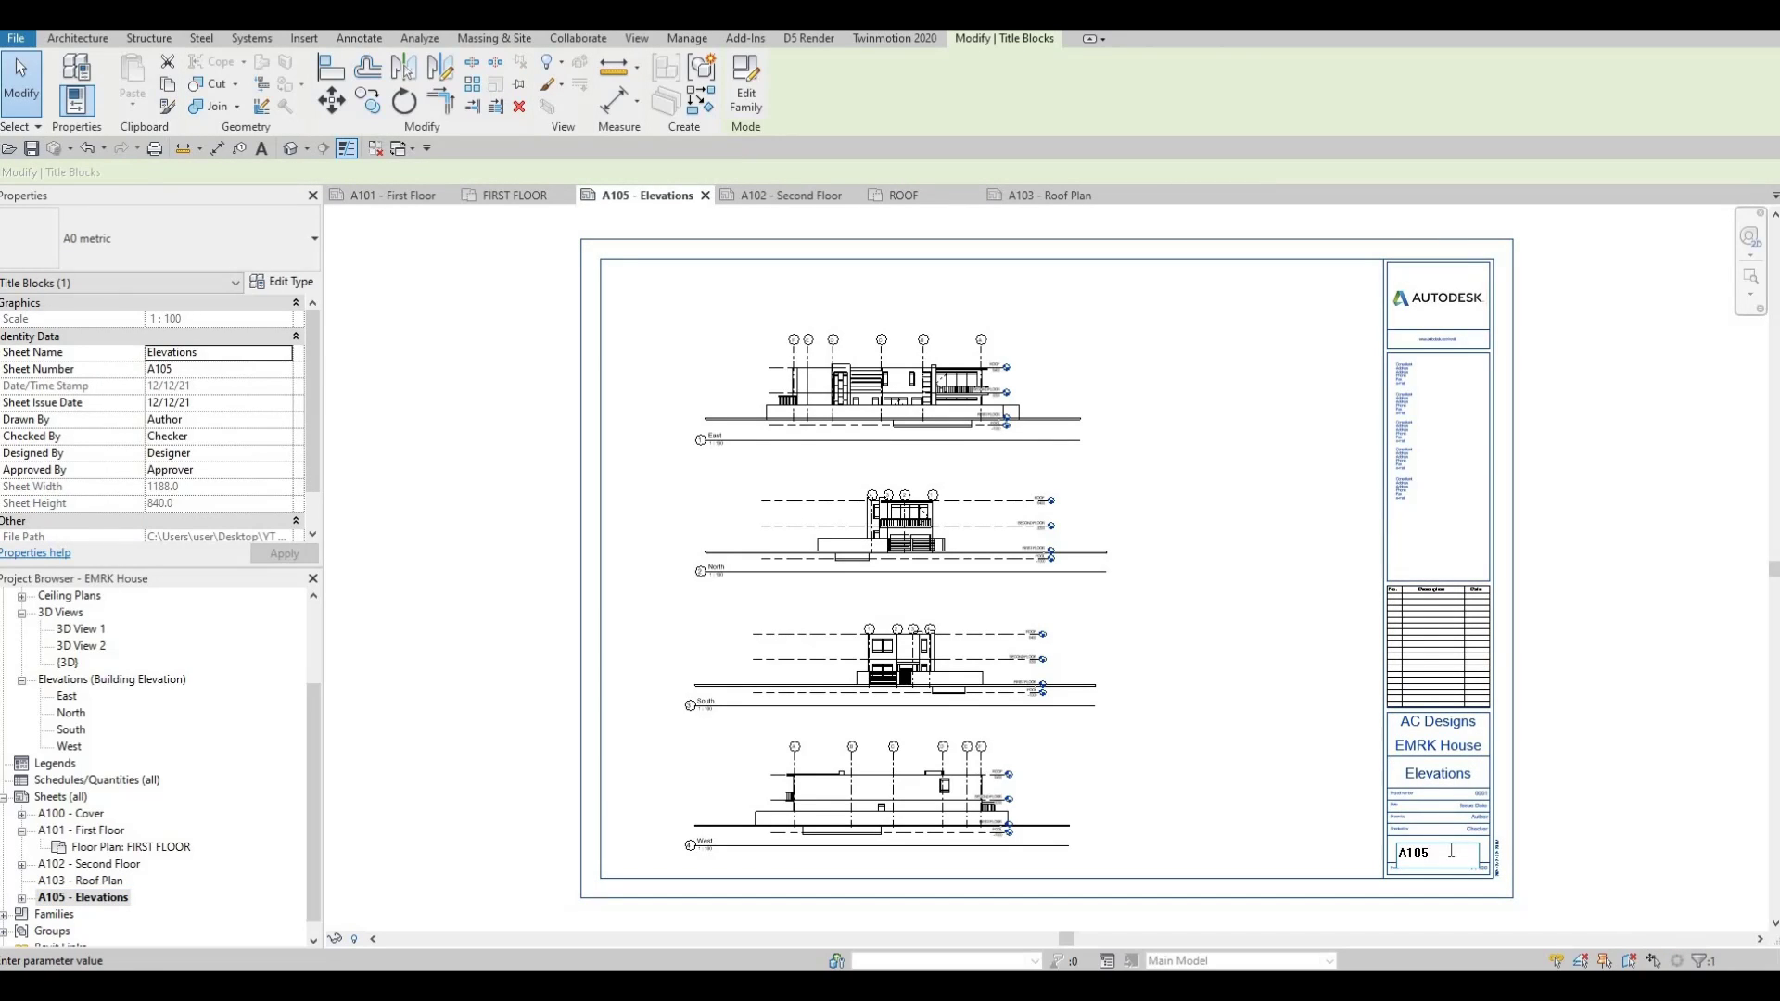
{"action": "key", "text": "BackSpace"}
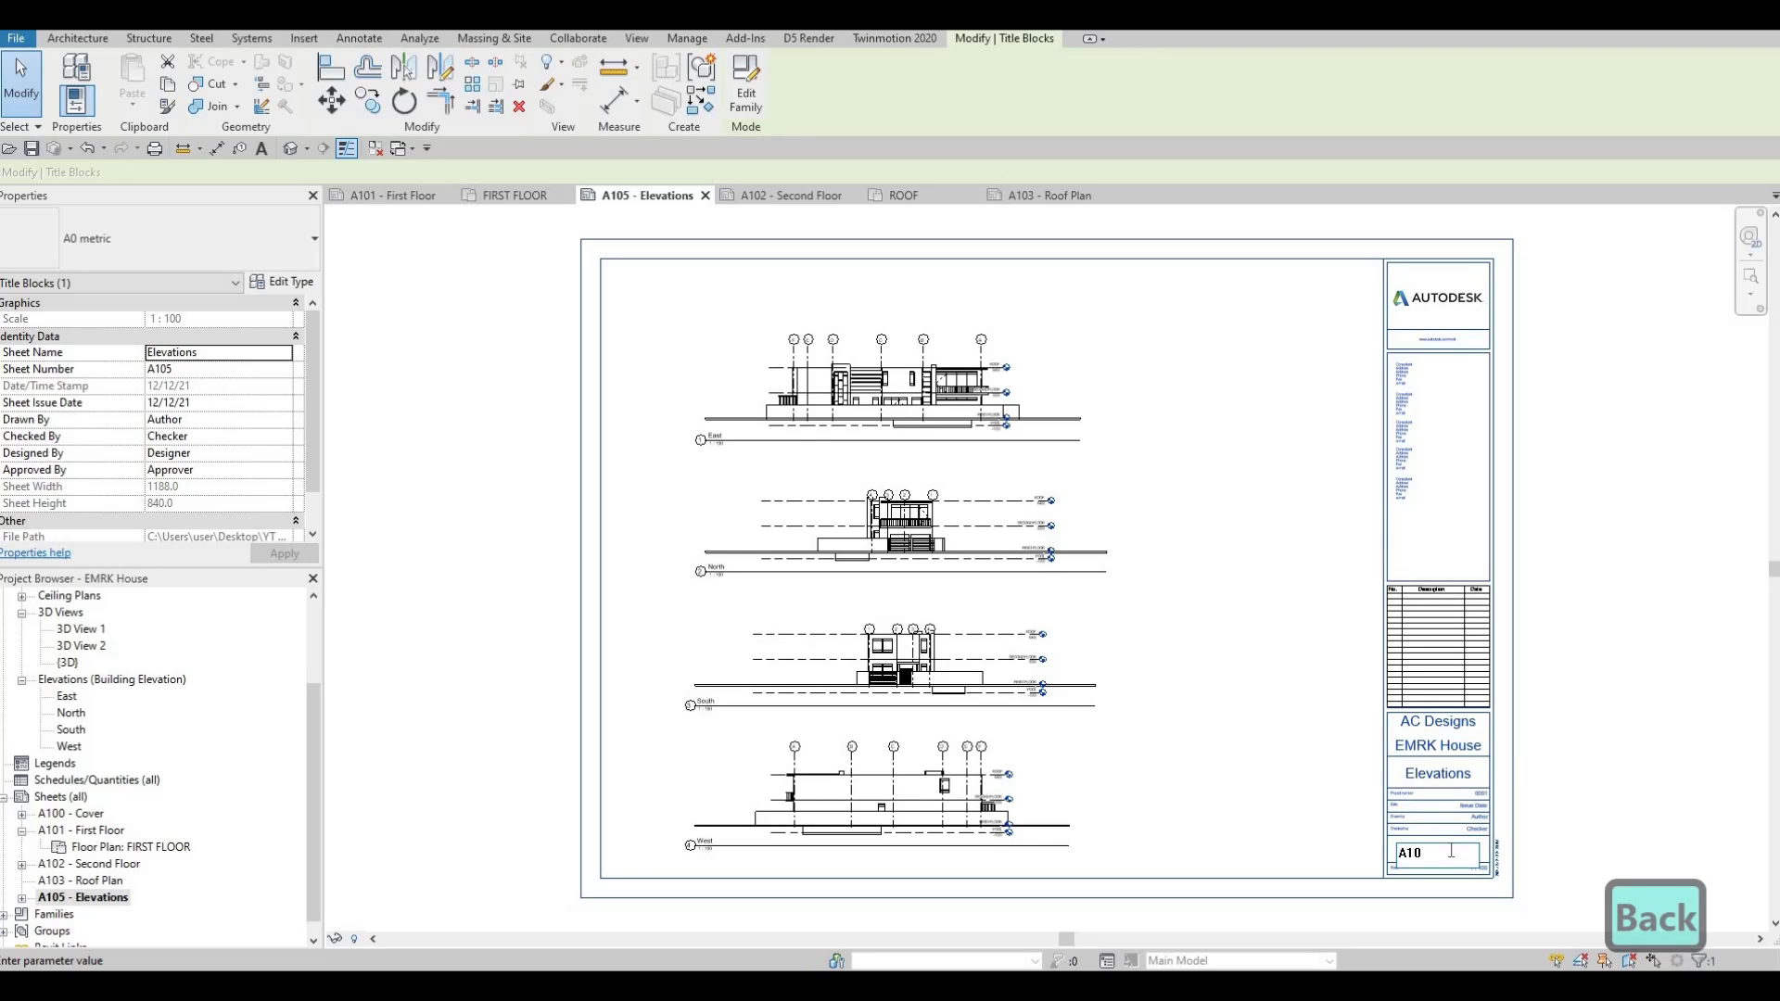
{"action": "type", "text": "4"}
{"action": "key", "text": "Return"}
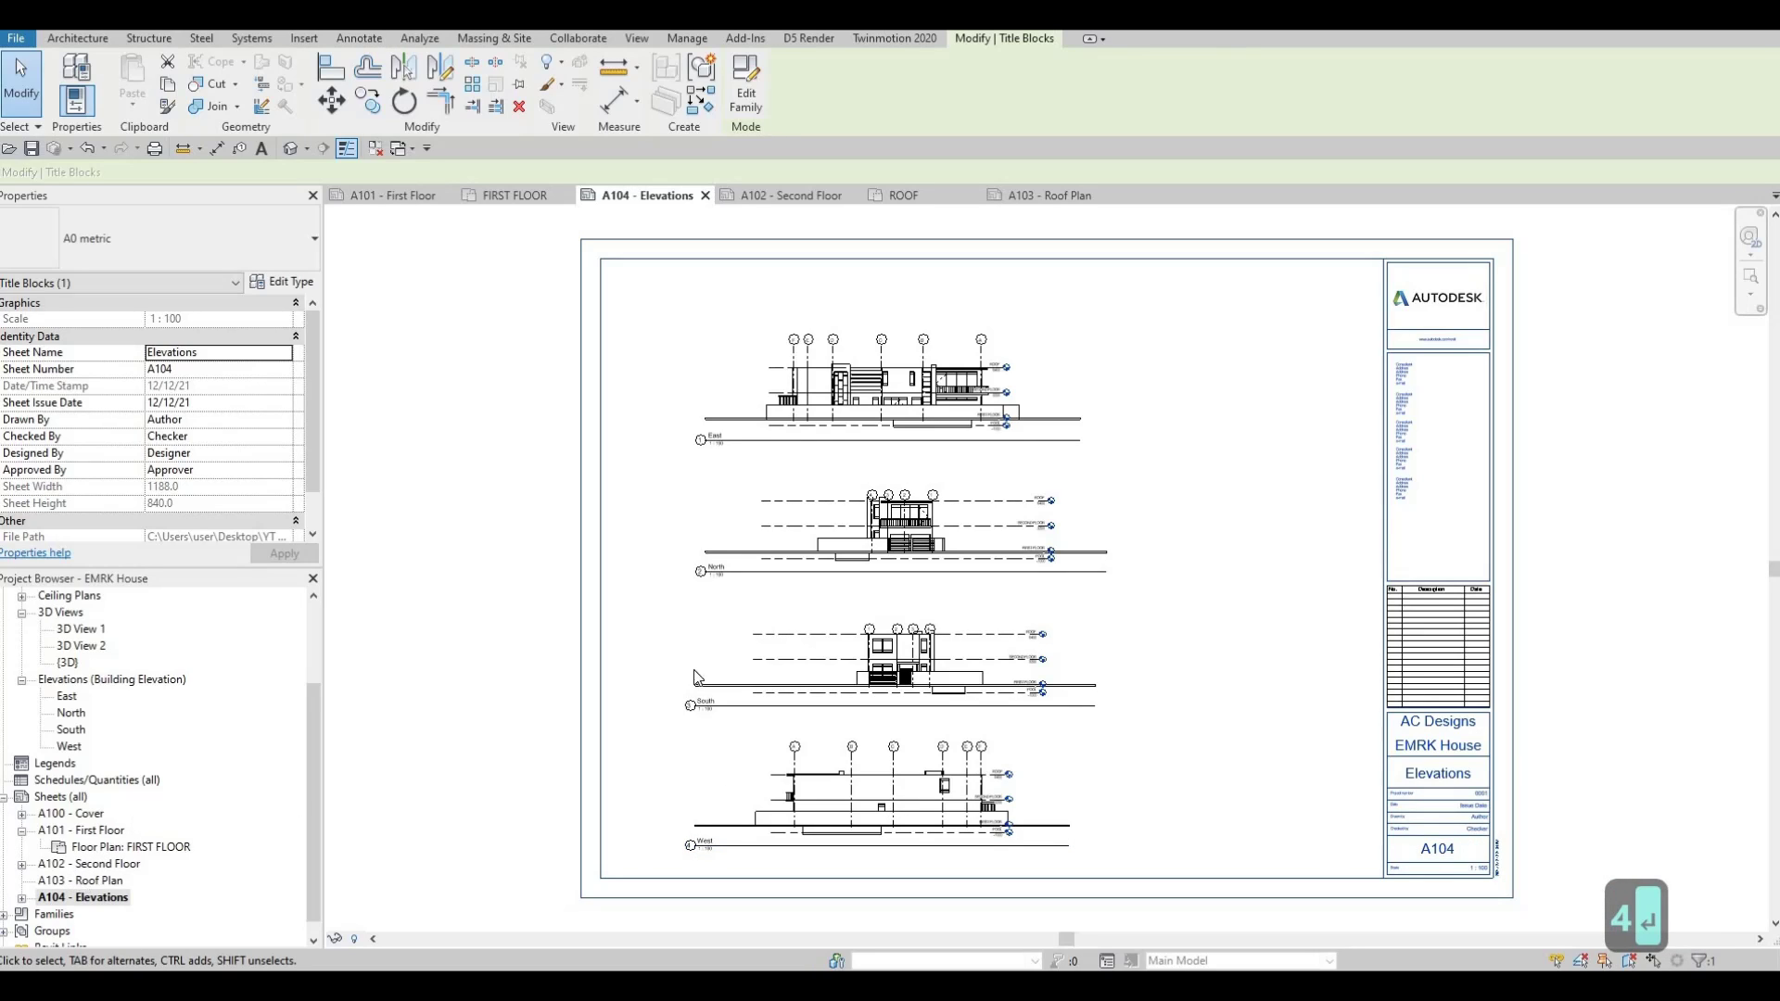
- Return to the A103 - Roof Plan sheet and place the ROOF floor plan view near the middle of its drawing area
{"action": "key", "text": "ctrl+Tab"}
{"action": "scroll", "coordinate": [137, 727], "scroll_direction": "up", "scroll_amount": 3}
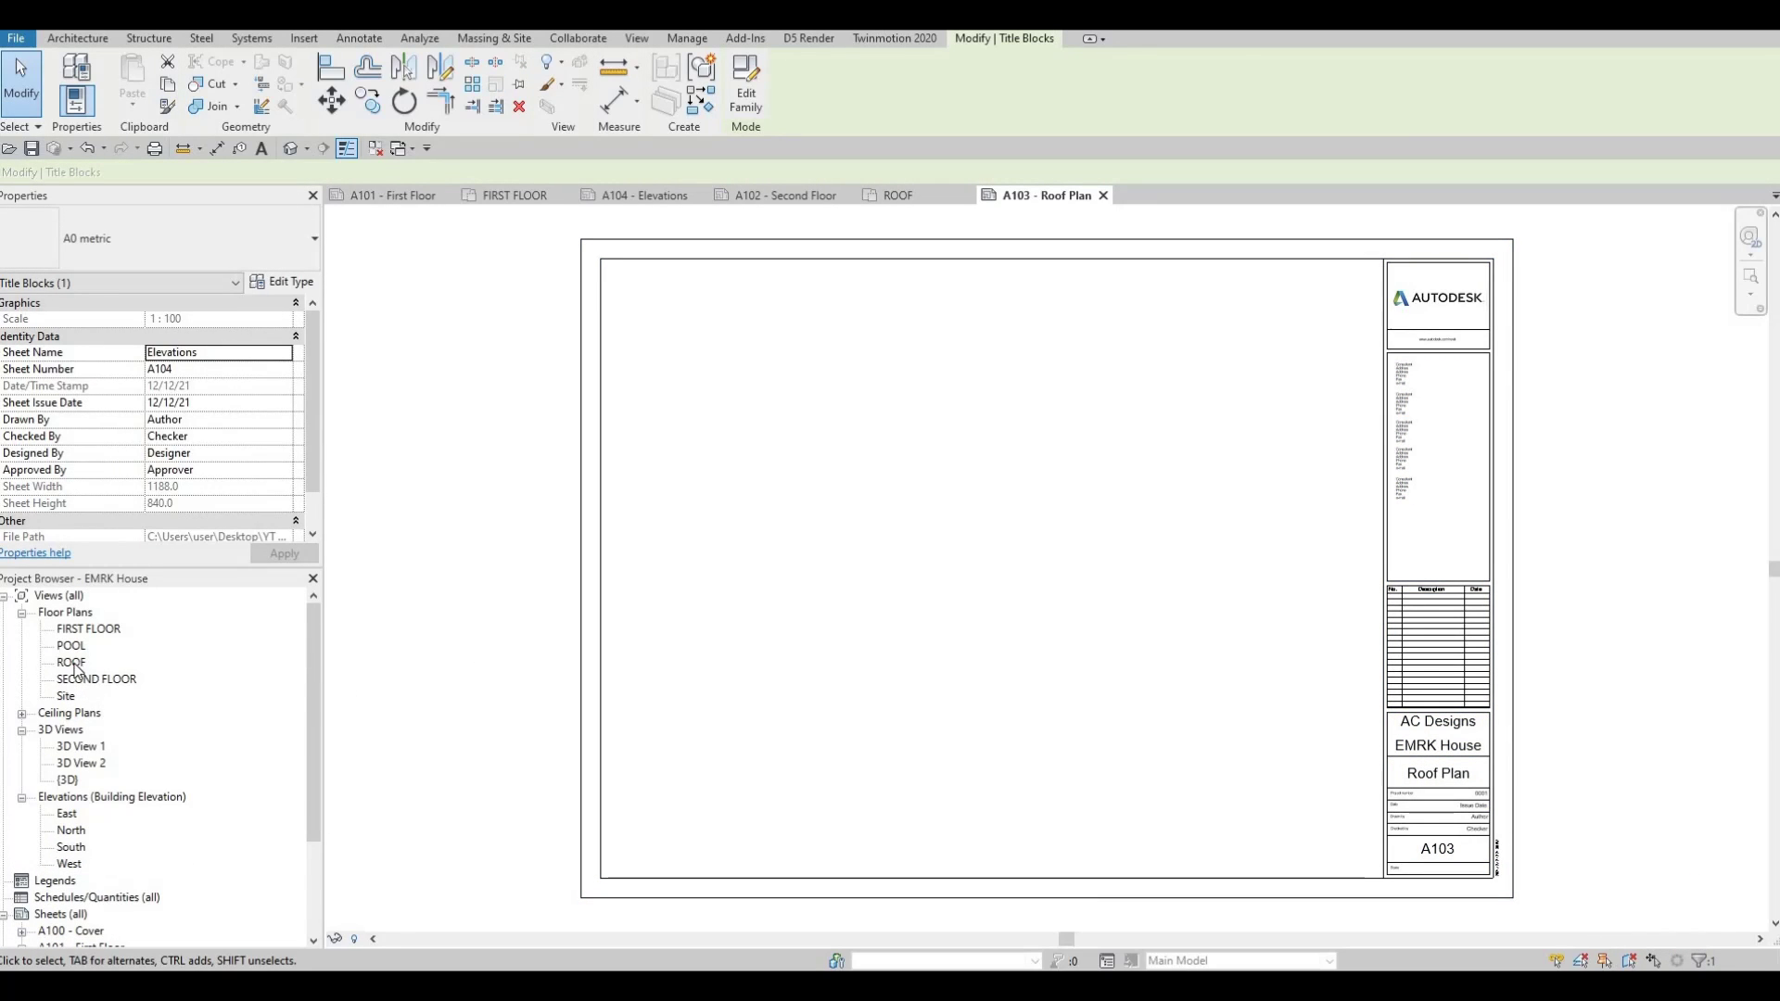
{"action": "left_click", "coordinate": [72, 661]}
{"action": "left_click_drag", "start_coordinate": [73, 662], "coordinate": [881, 655]}
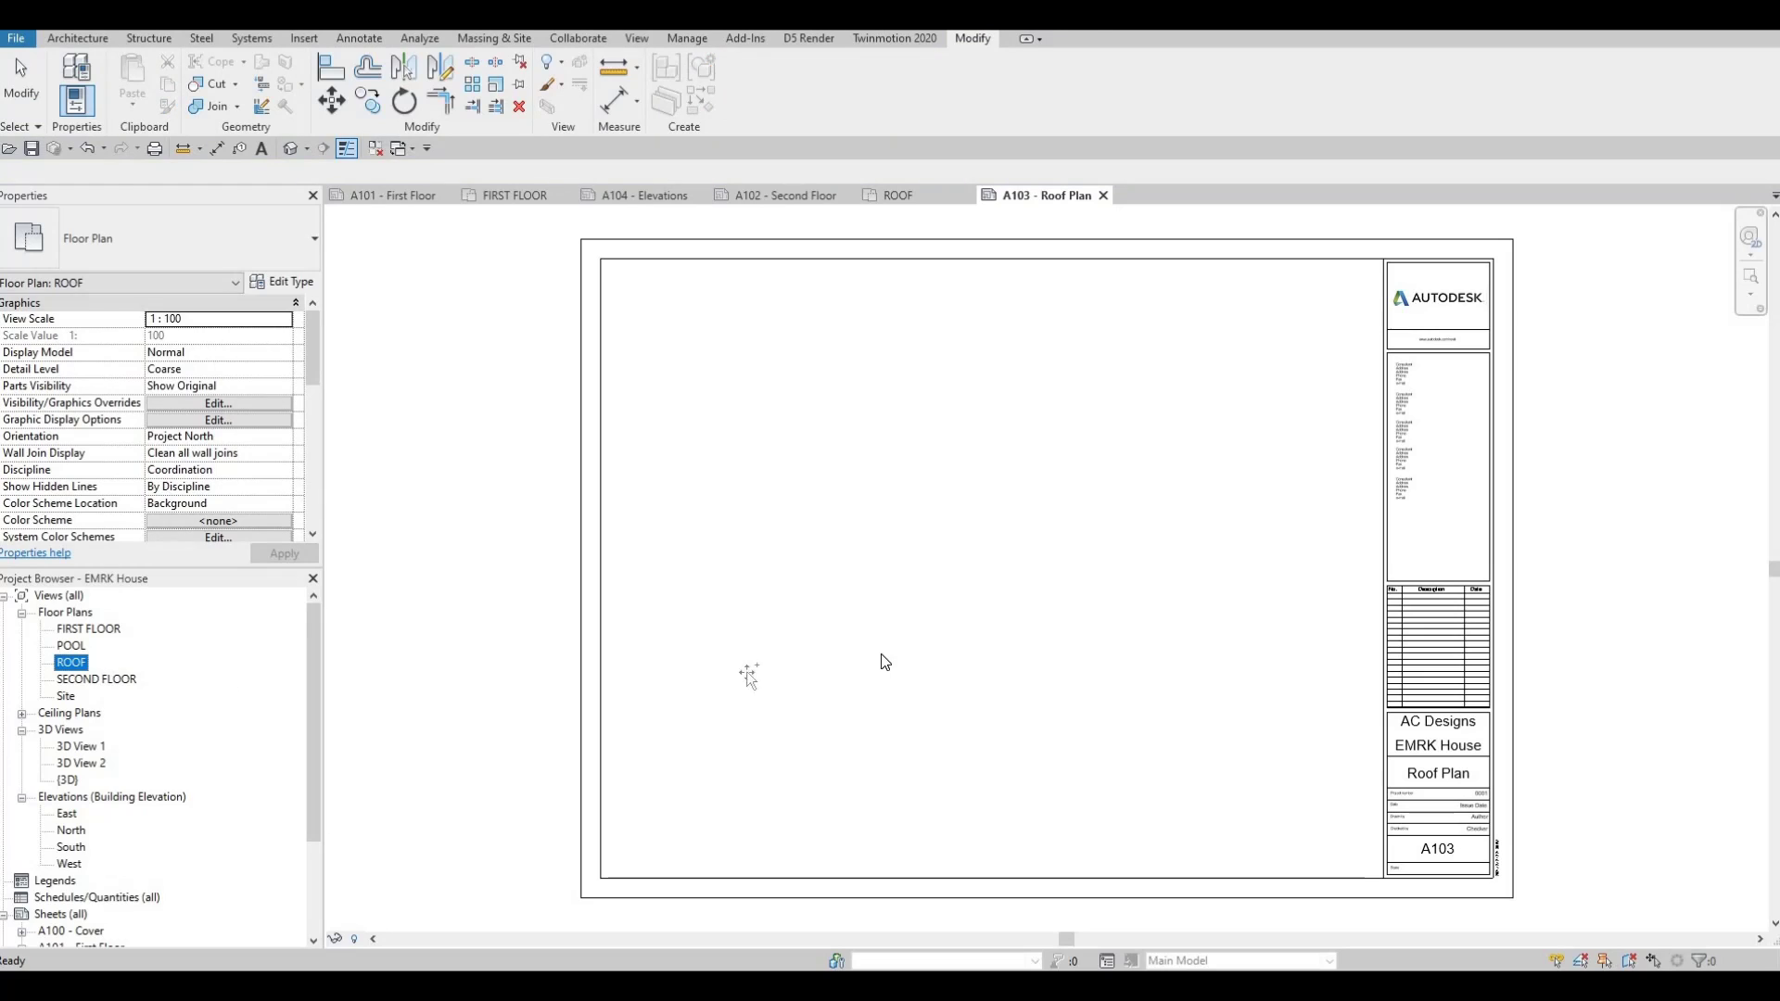
{"action": "left_click", "coordinate": [880, 732]}
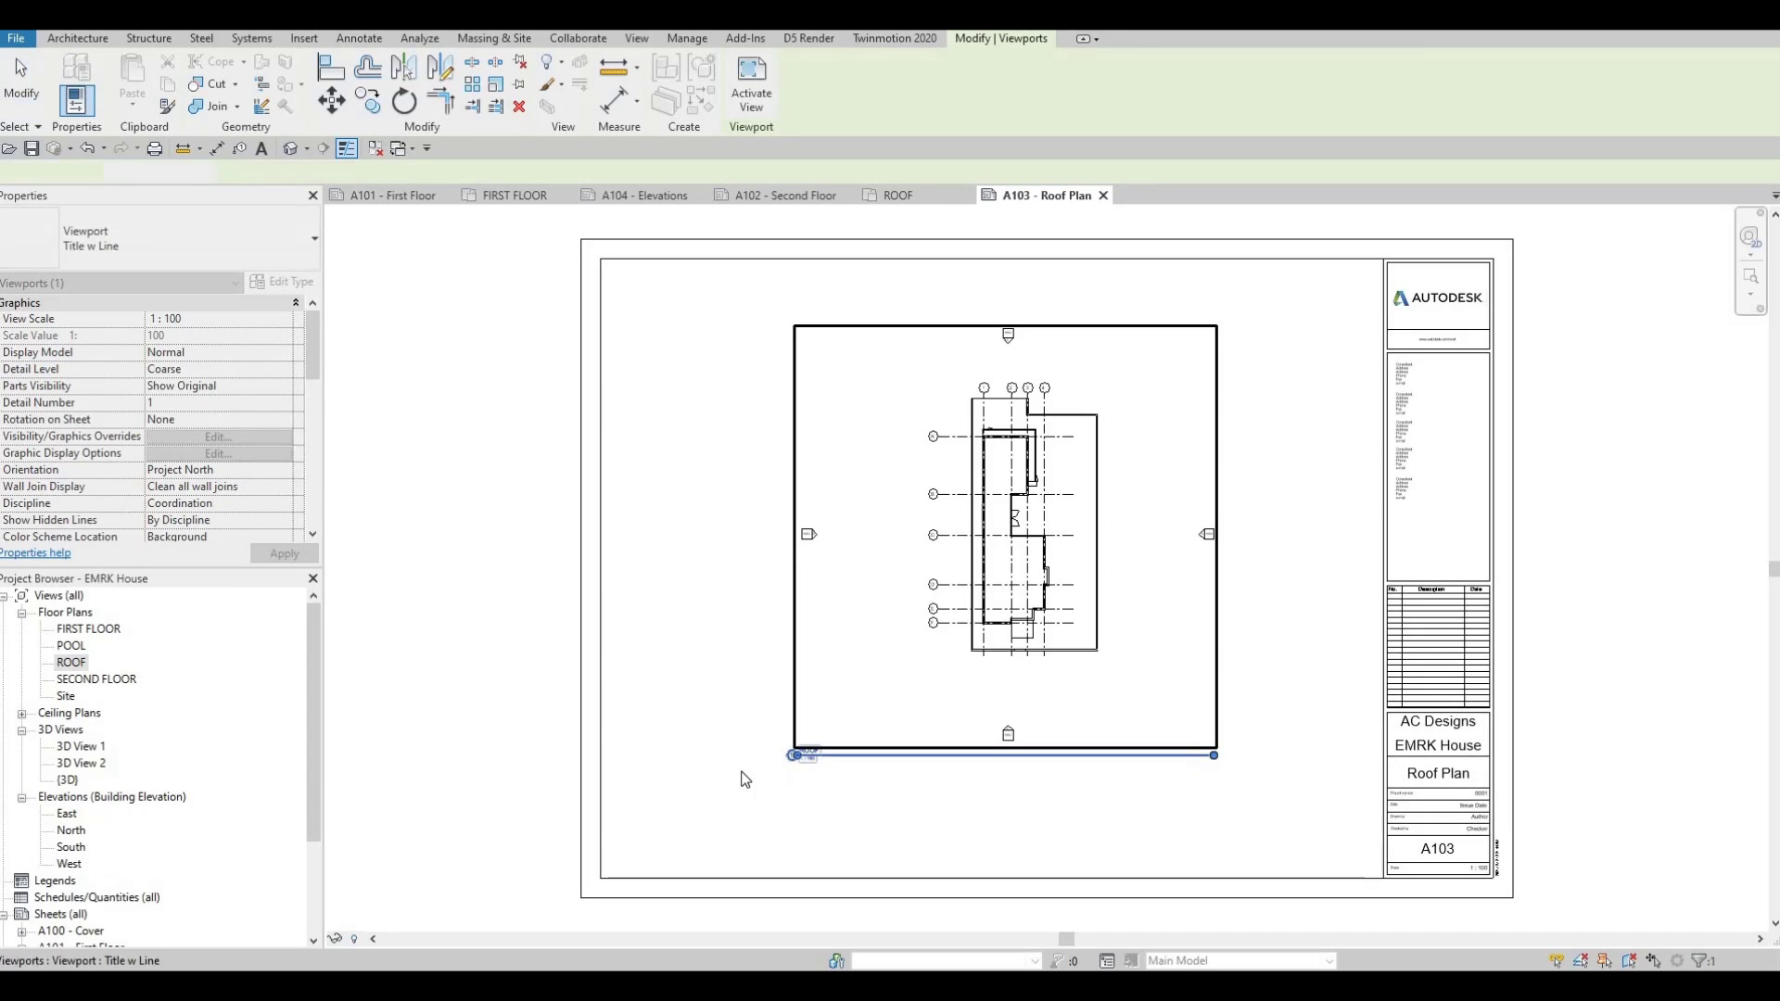
{"action": "scroll", "coordinate": [789, 746], "scroll_direction": "up", "scroll_amount": 3}
{"action": "scroll", "coordinate": [789, 746], "scroll_direction": "up", "scroll_amount": 3}
{"action": "scroll", "coordinate": [429, 695], "scroll_direction": "down", "scroll_amount": 6}
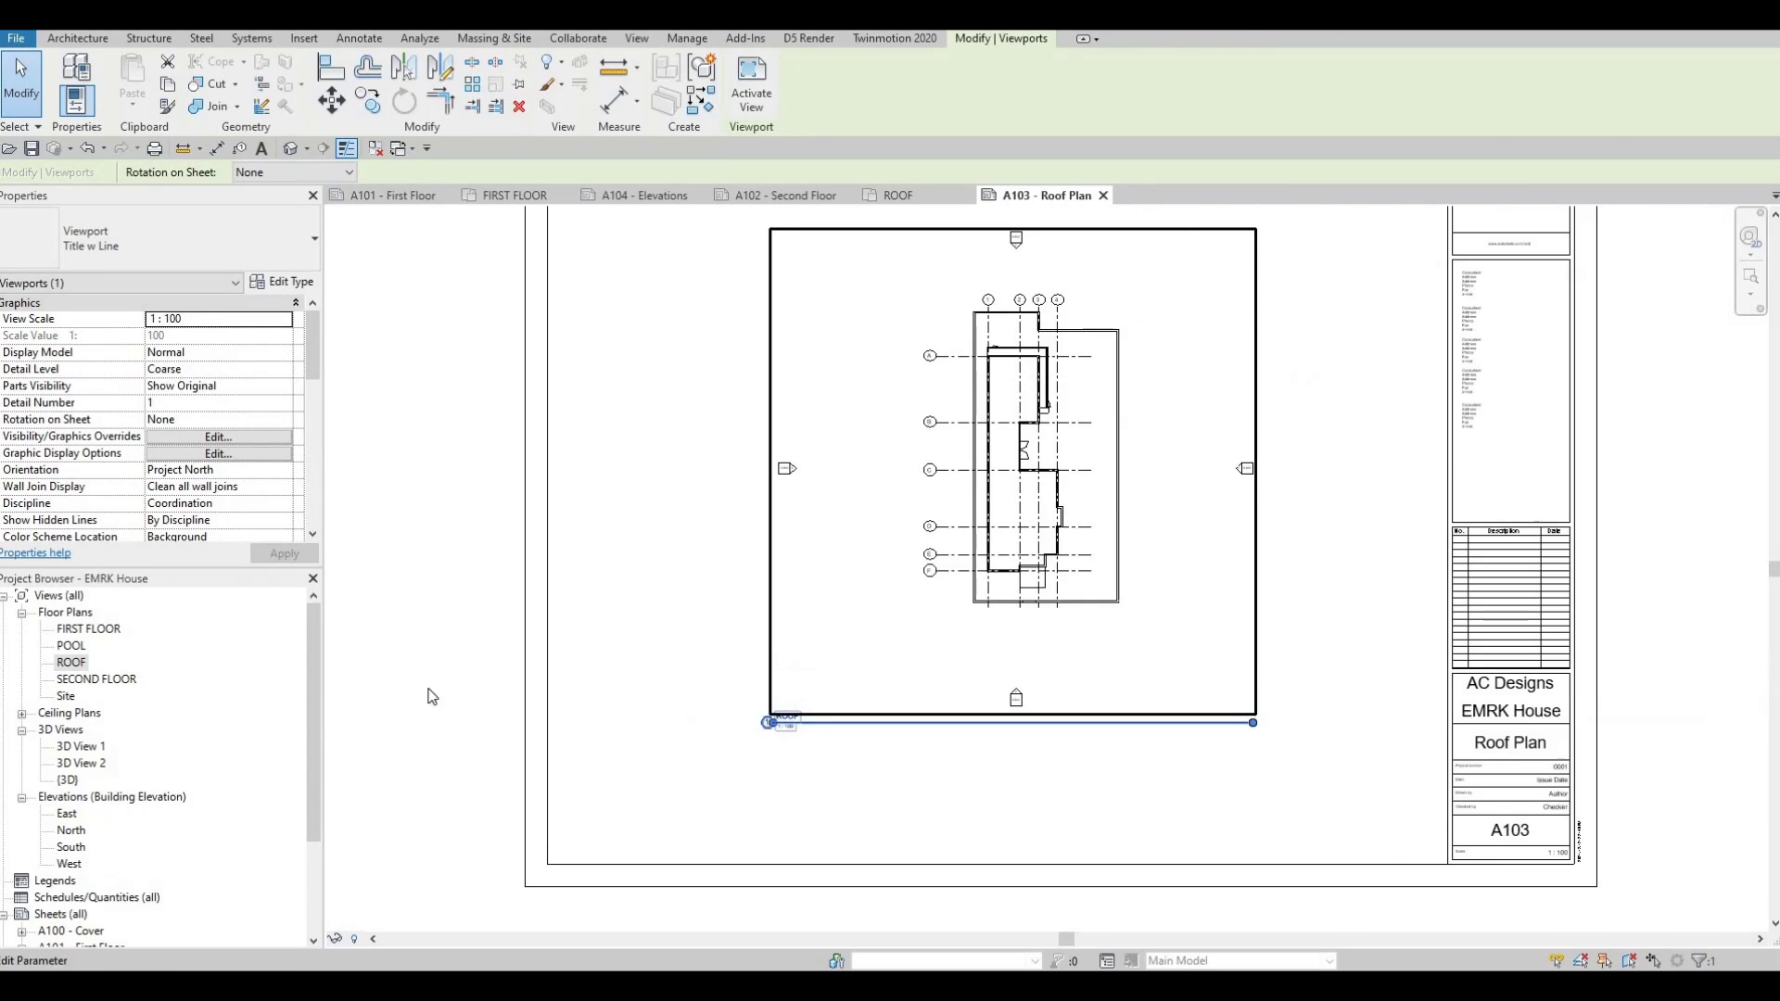
{"action": "scroll", "coordinate": [83, 903], "scroll_direction": "down", "scroll_amount": 2}
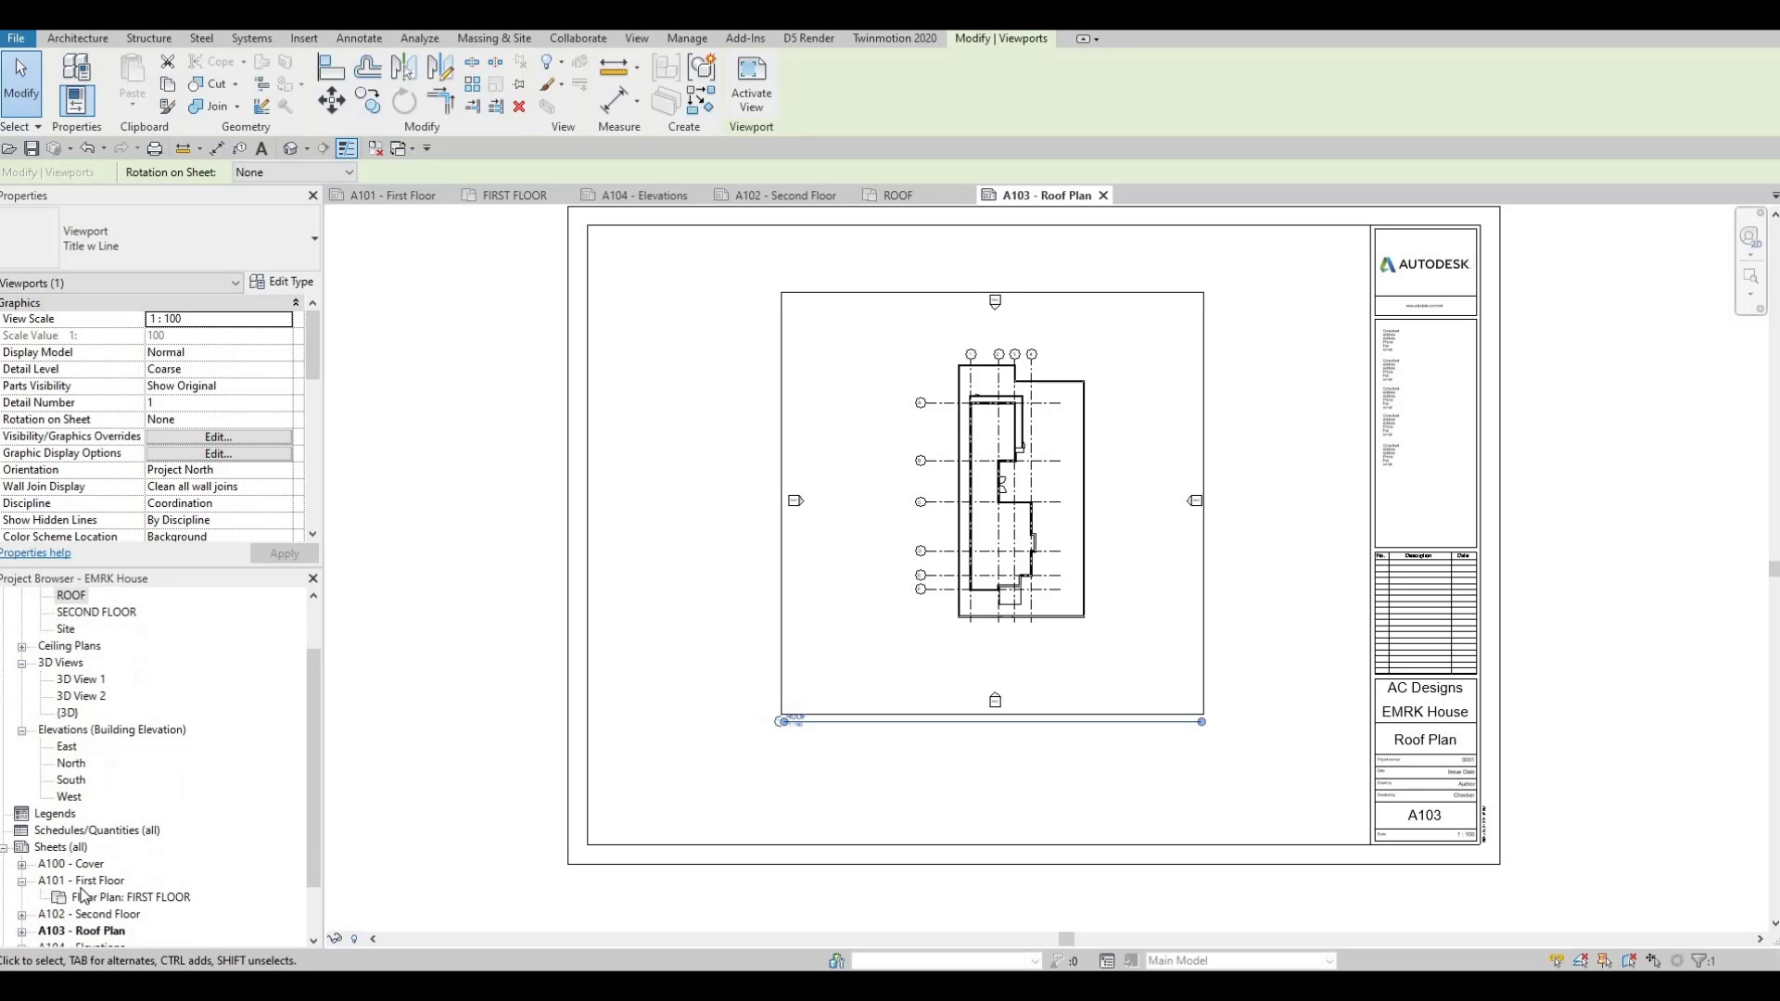
- Check the scale under the plan title on the A102 - Second Floor sheet and return to the Roof Plan sheet
{"action": "double_click", "coordinate": [85, 881]}
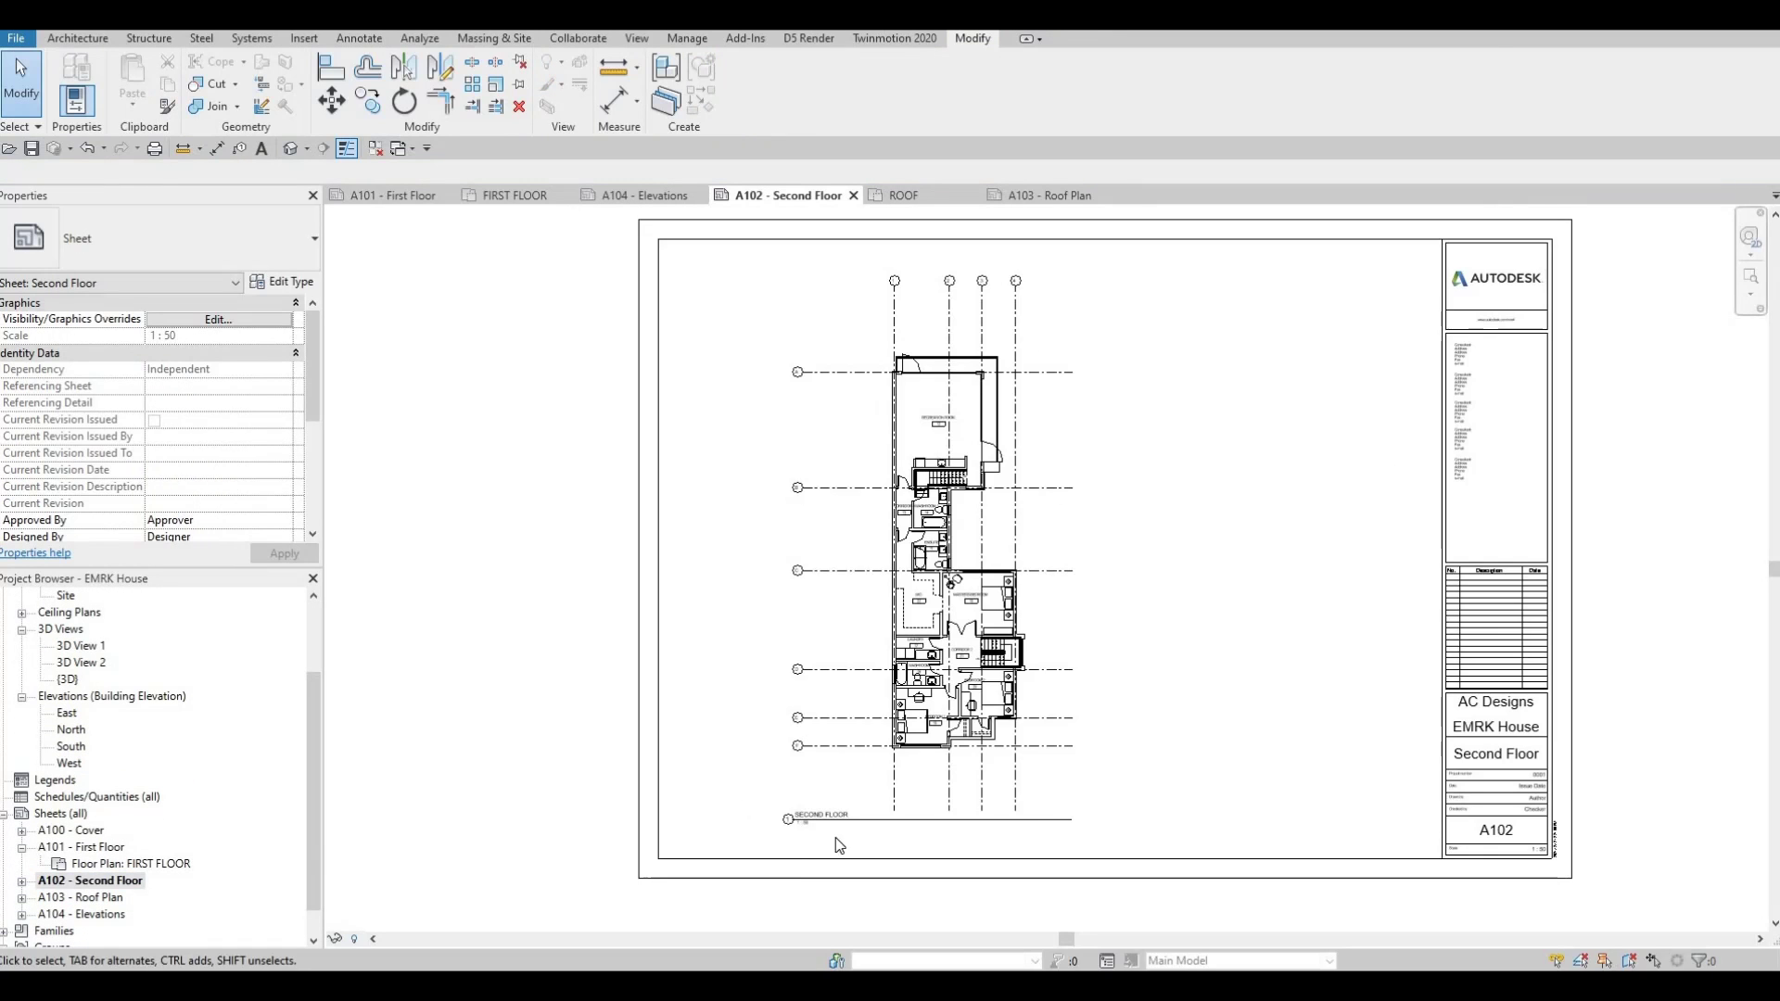
{"action": "scroll", "coordinate": [815, 786], "scroll_direction": "up", "scroll_amount": 5}
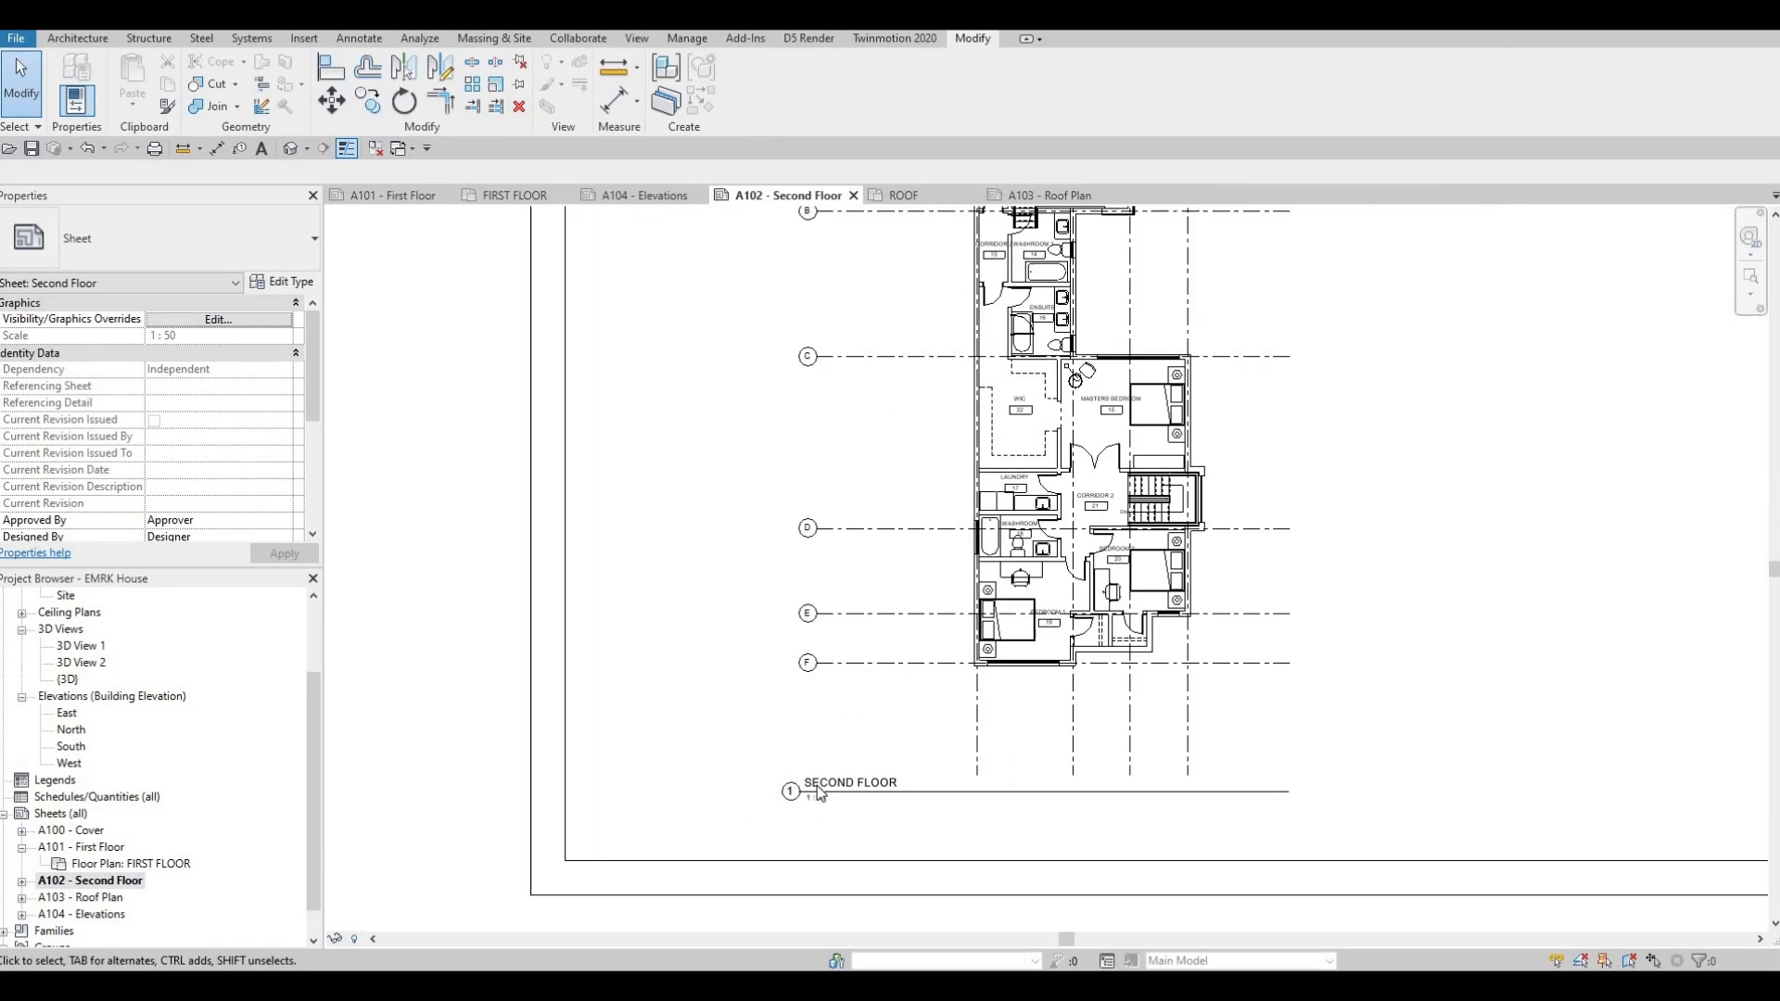
{"action": "double_click", "coordinate": [93, 897]}
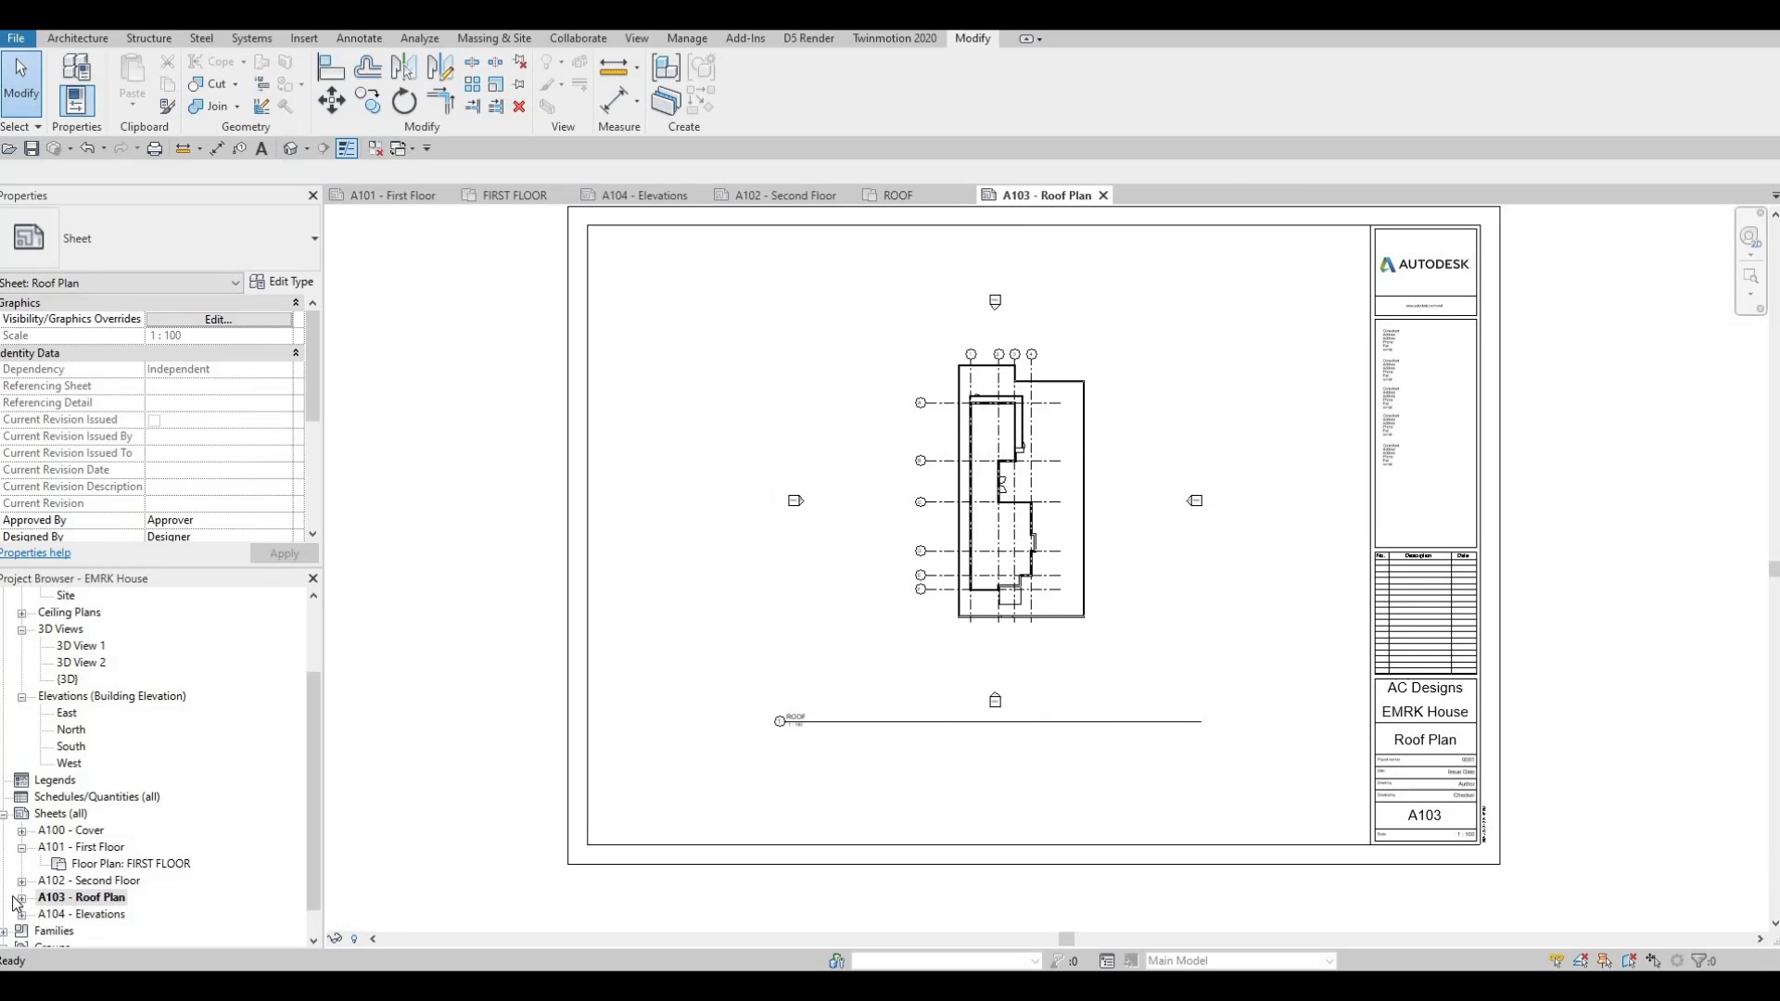
- Open the ROOF floor plan view placed on the A103 sheet and set its view scale to 1:50
{"action": "left_click", "coordinate": [21, 898]}
{"action": "double_click", "coordinate": [111, 914]}
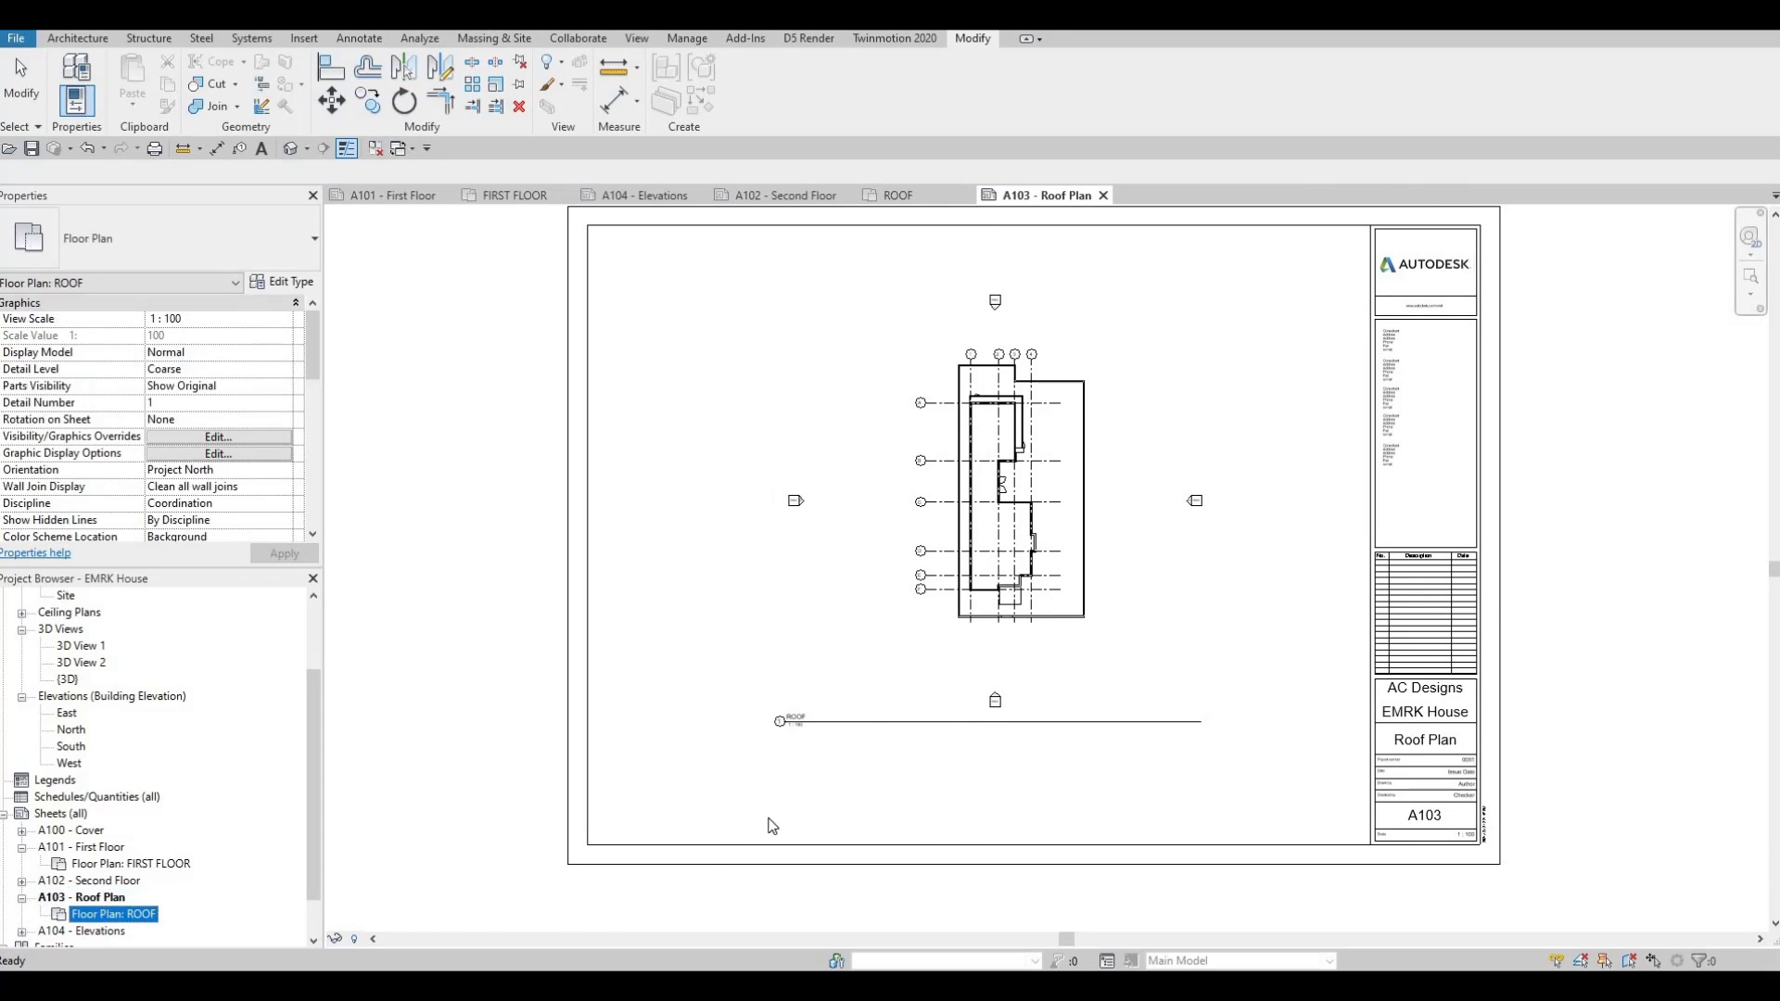
{"action": "left_click", "coordinate": [364, 940]}
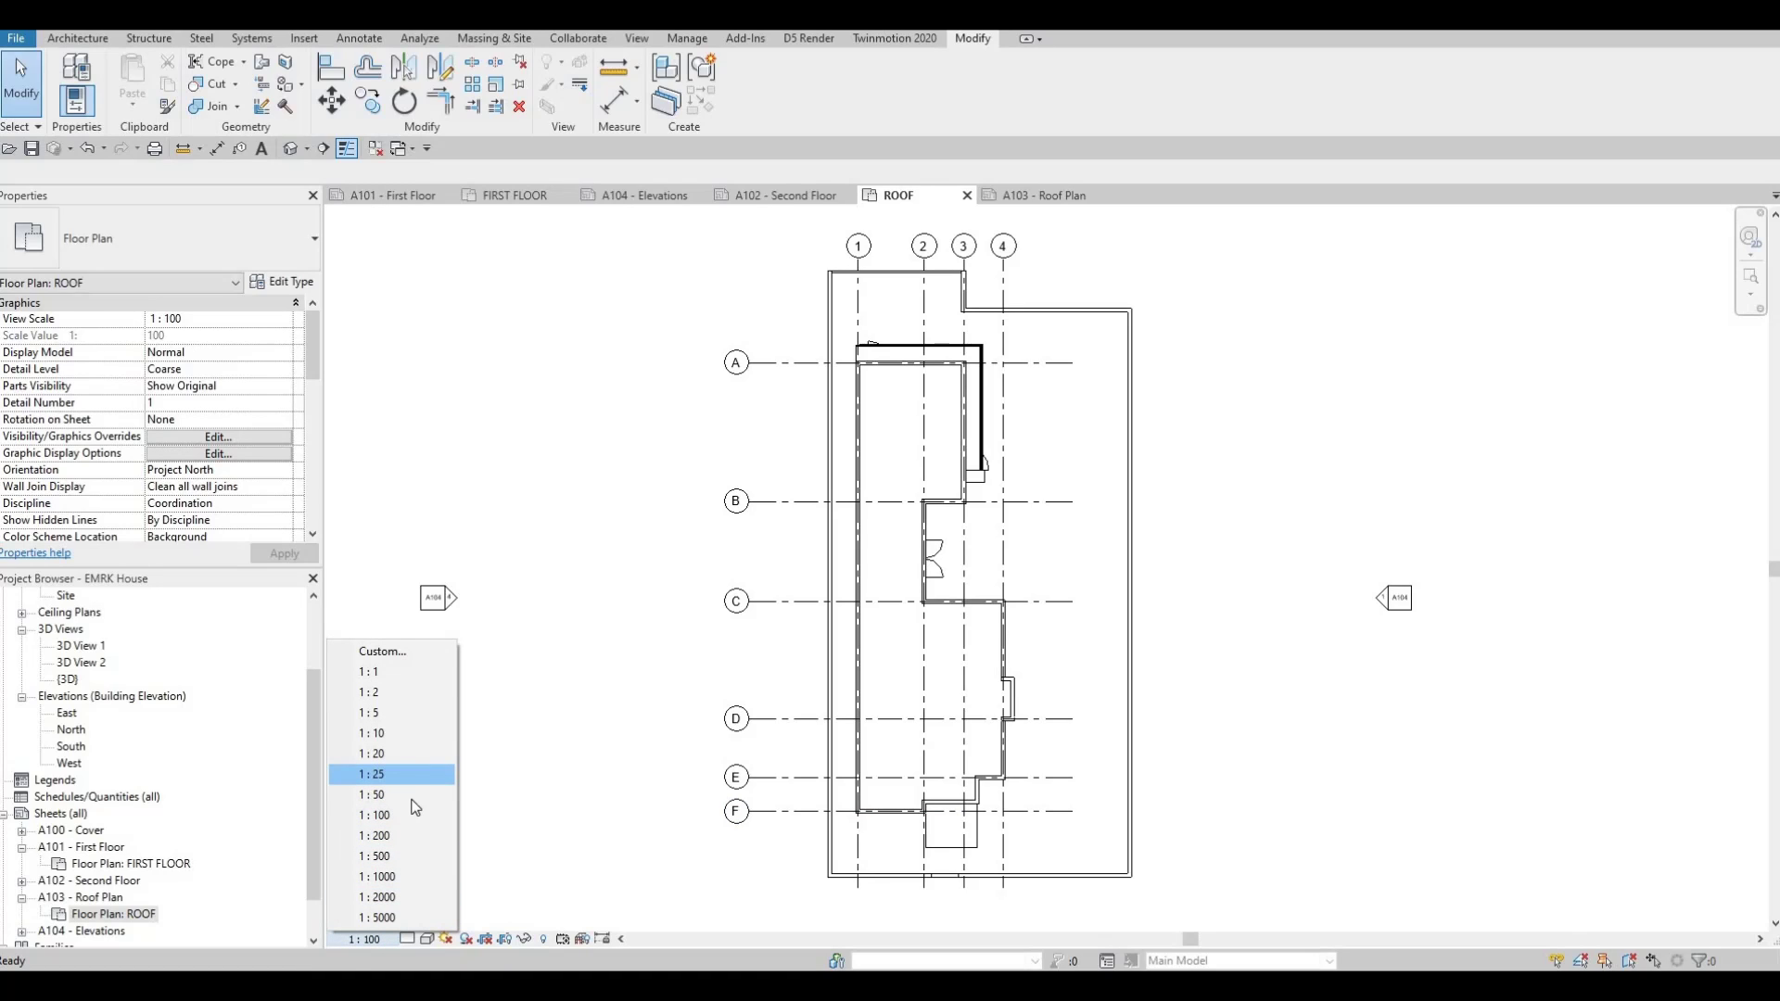
{"action": "left_click", "coordinate": [412, 795]}
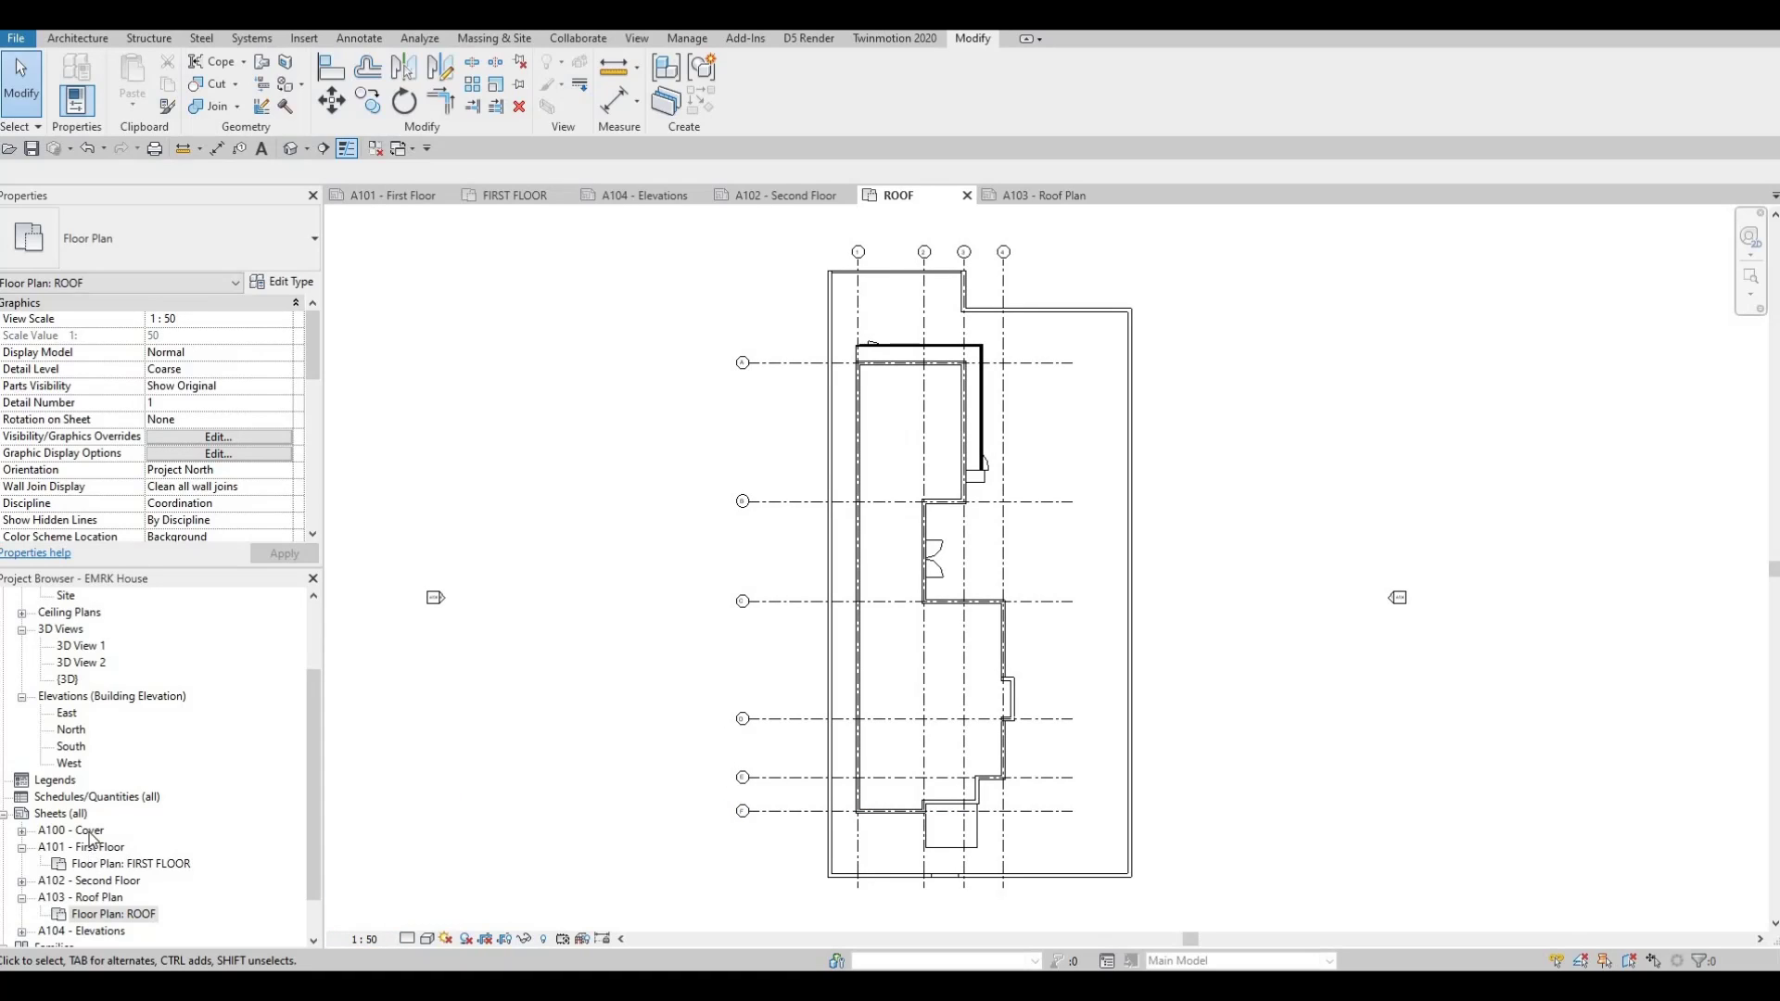
- Return to the A103 - Roof Plan sheet and move the rescaled ROOF viewport so the plan sits within the drawing area
{"action": "scroll", "coordinate": [90, 890], "scroll_direction": "down", "scroll_amount": 1}
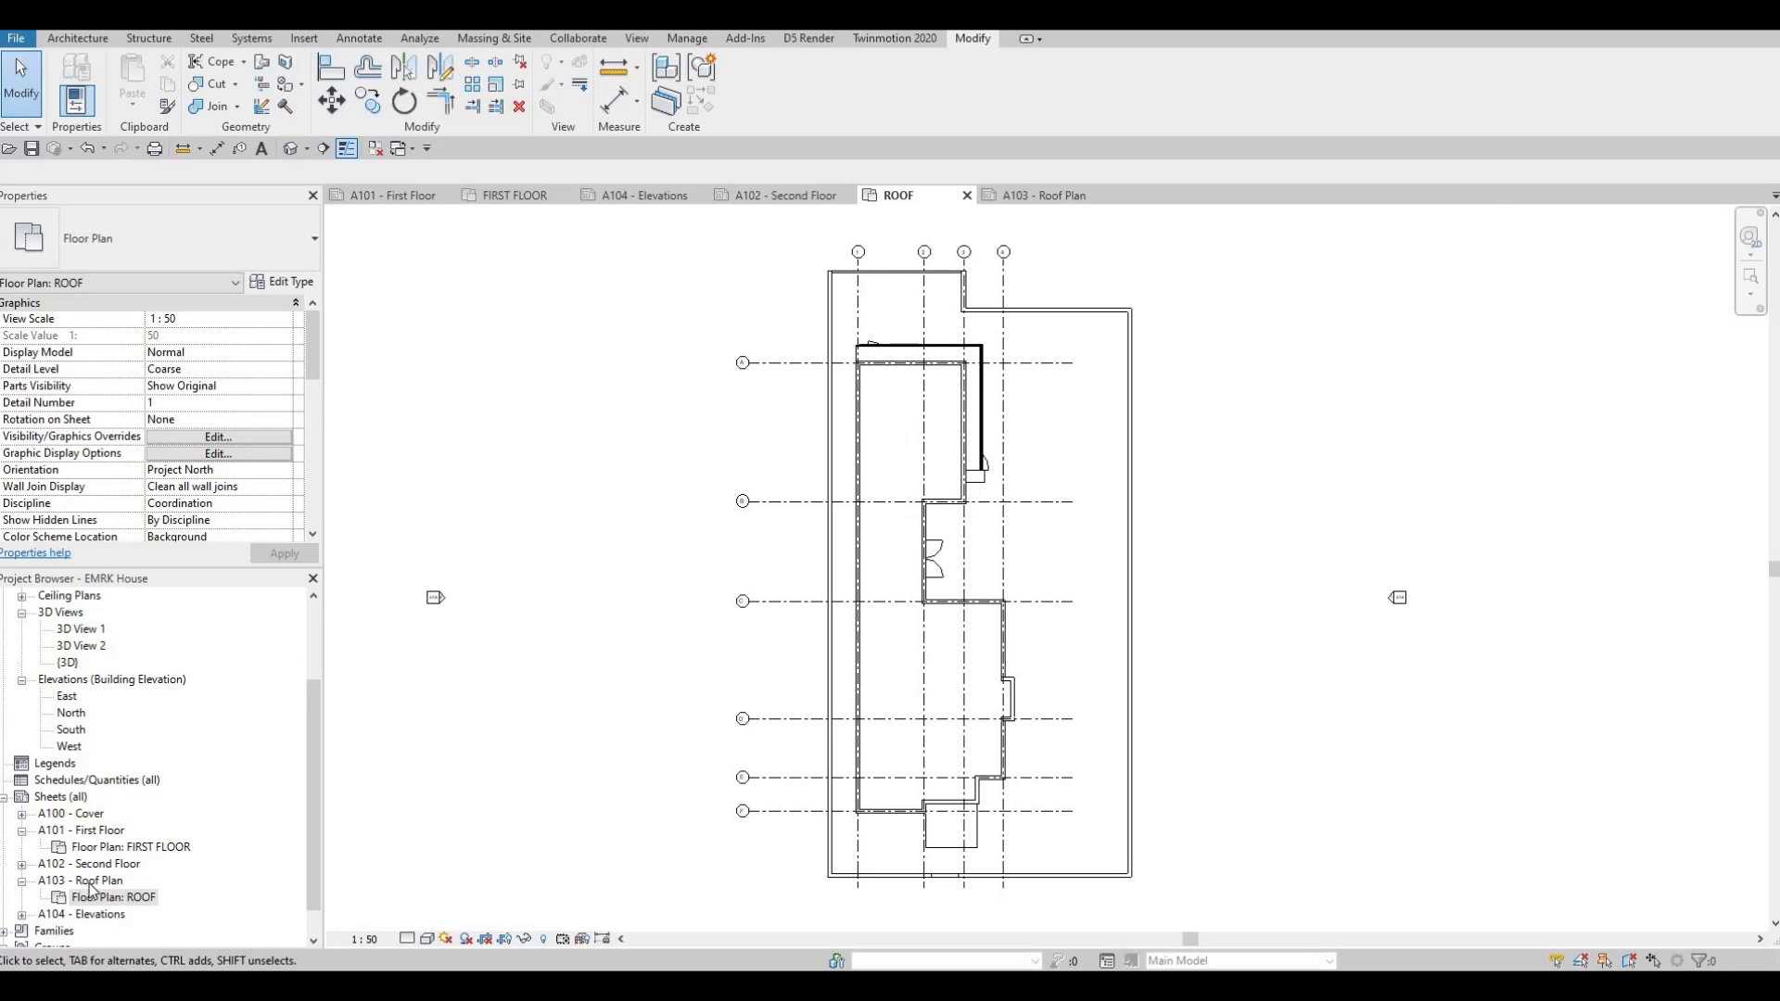
{"action": "double_click", "coordinate": [89, 882]}
{"action": "scroll", "coordinate": [1044, 553], "scroll_direction": "down", "scroll_amount": 1}
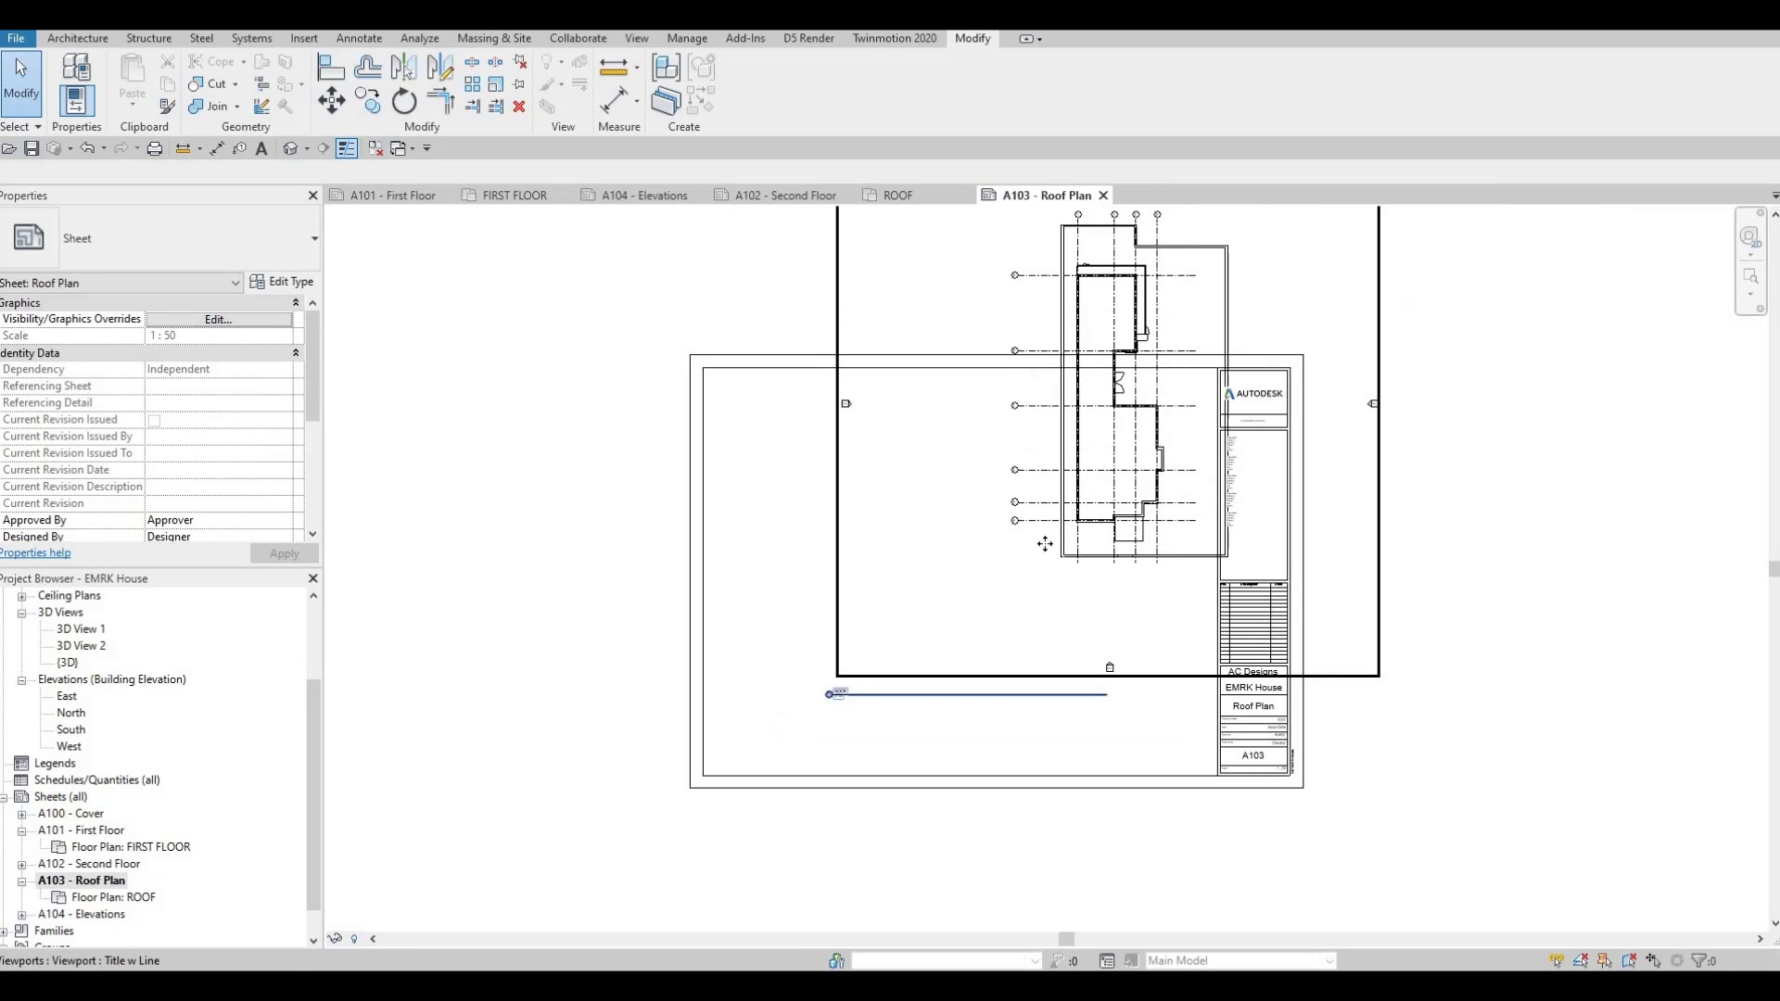
{"action": "left_click", "coordinate": [936, 691]}
{"action": "scroll", "coordinate": [937, 667], "scroll_direction": "down", "scroll_amount": 2}
{"action": "left_click_drag", "start_coordinate": [905, 663], "coordinate": [819, 744]}
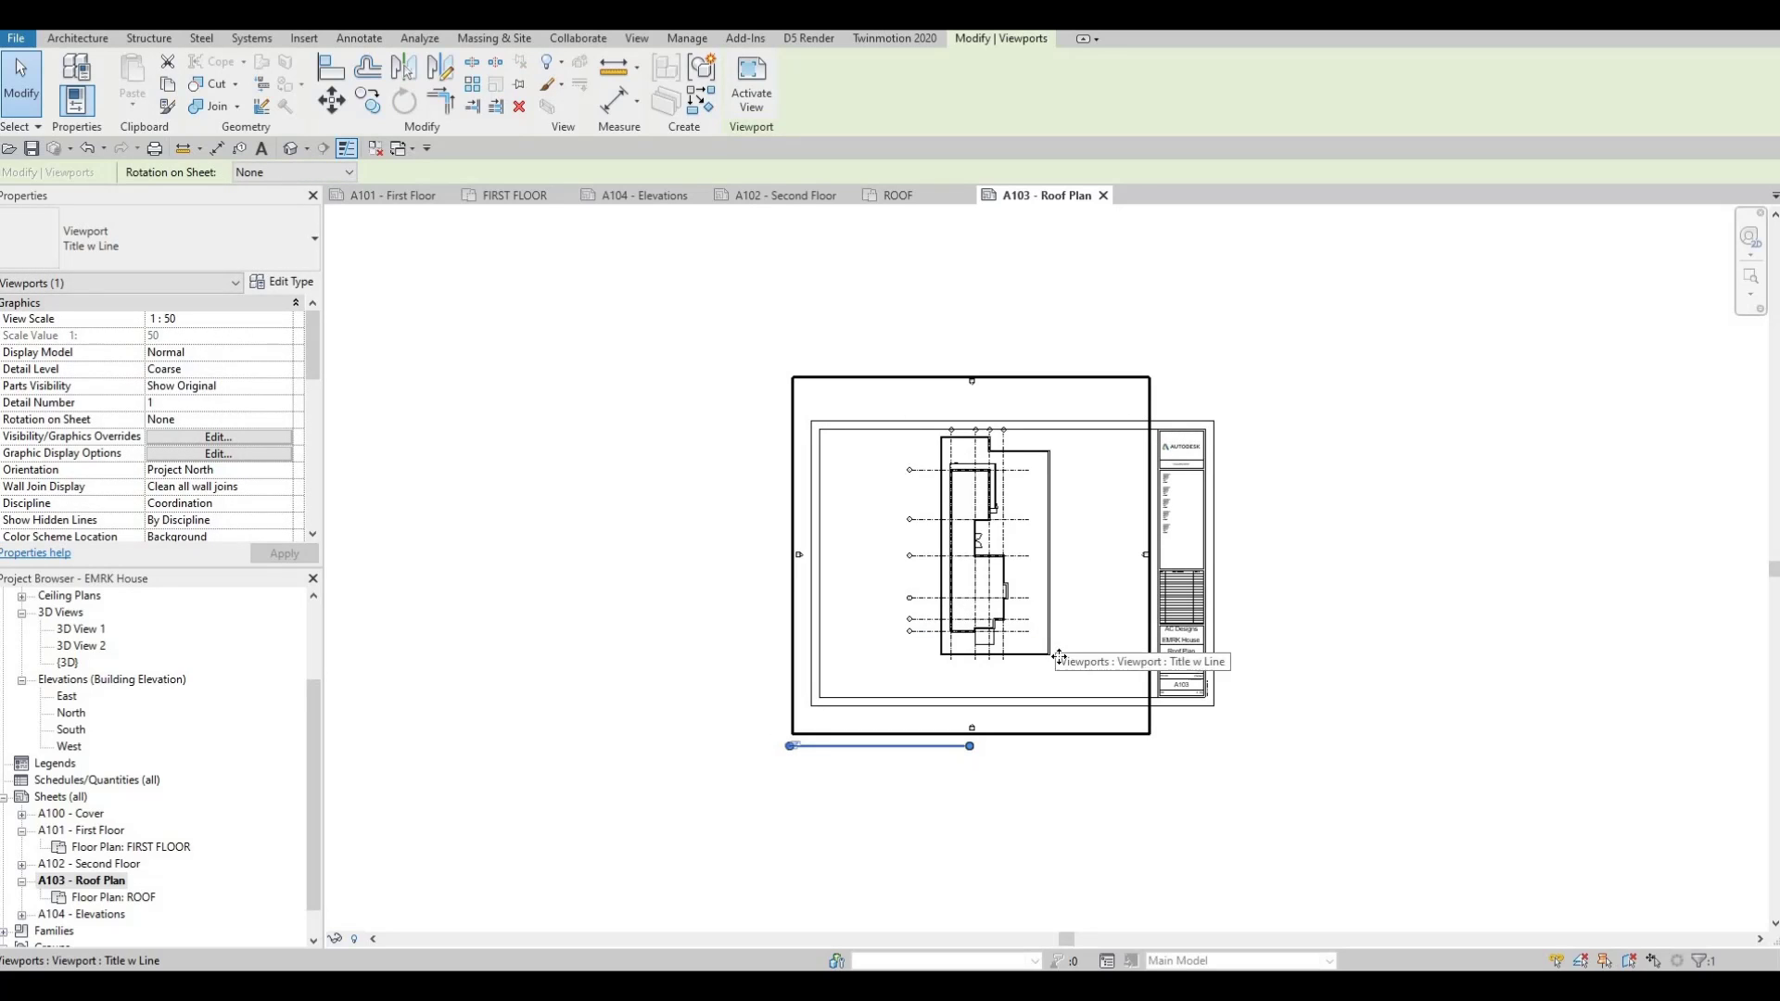
{"action": "key", "text": "Escape"}
{"action": "scroll", "coordinate": [1059, 668], "scroll_direction": "up", "scroll_amount": 2}
{"action": "key", "text": "Escape"}
{"action": "scroll", "coordinate": [1050, 660], "scroll_direction": "up", "scroll_amount": 1}
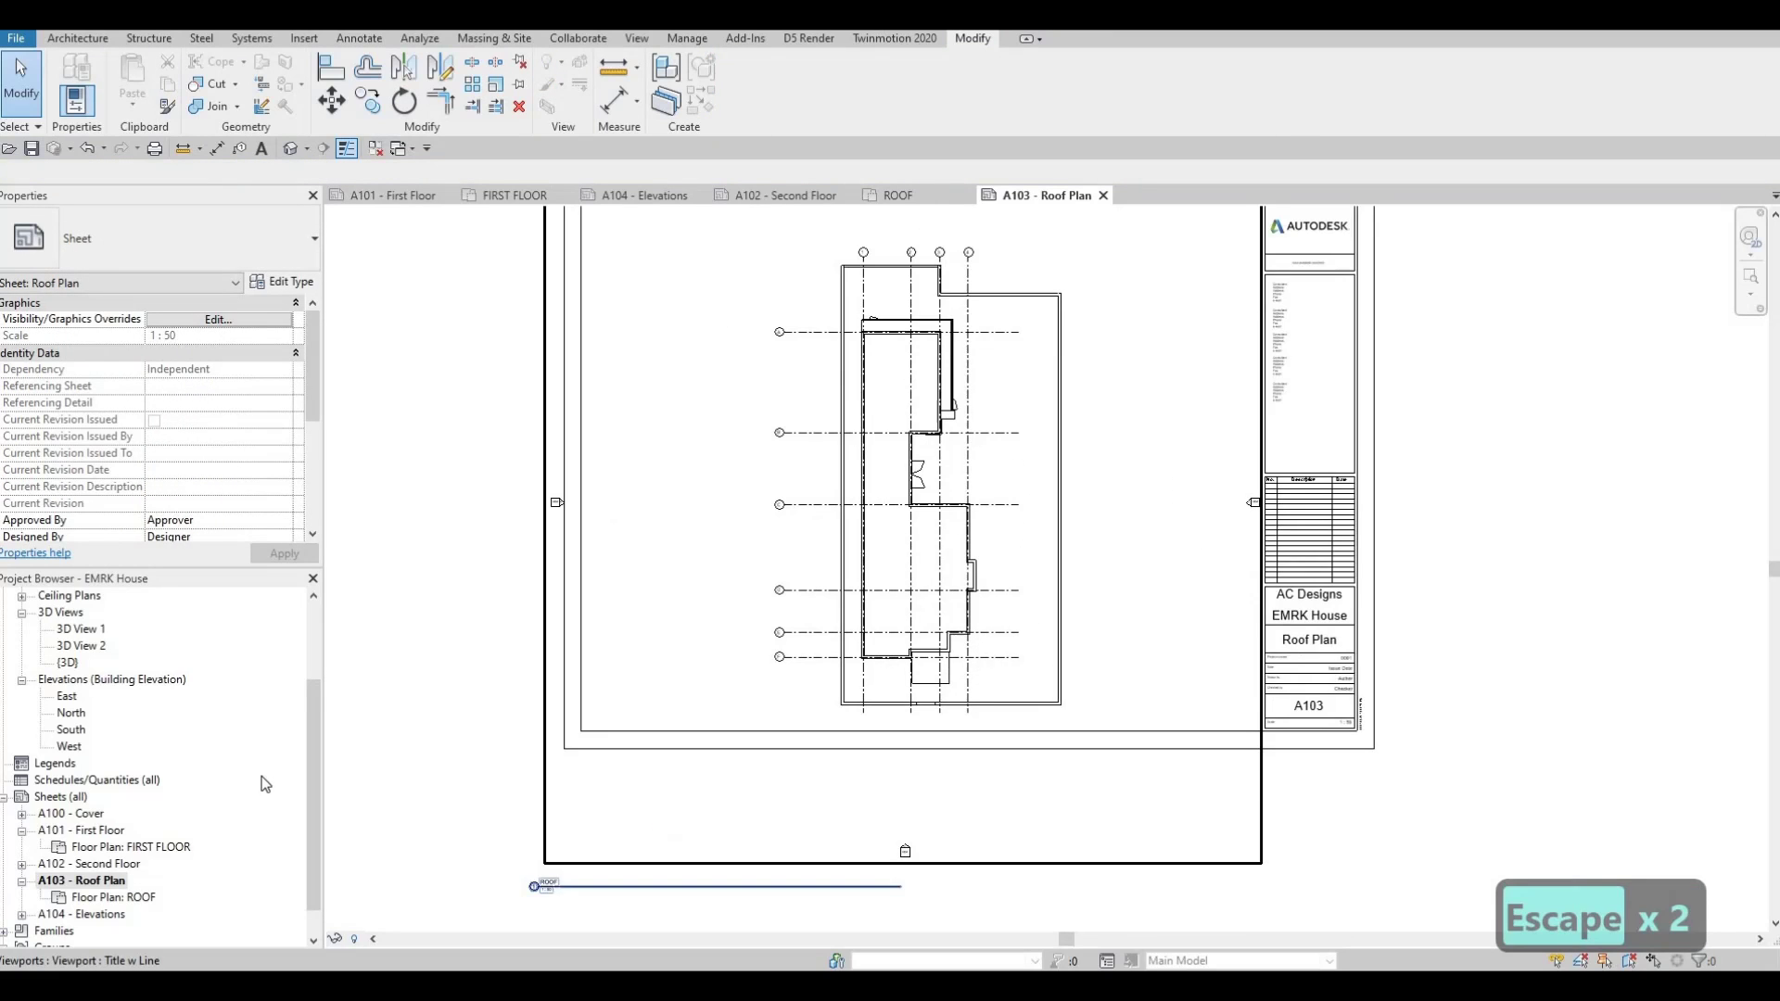
- Open the ROOF floor plan and enable Crop View, Crop Region Visible and Annotation Crop for it
{"action": "double_click", "coordinate": [93, 899]}
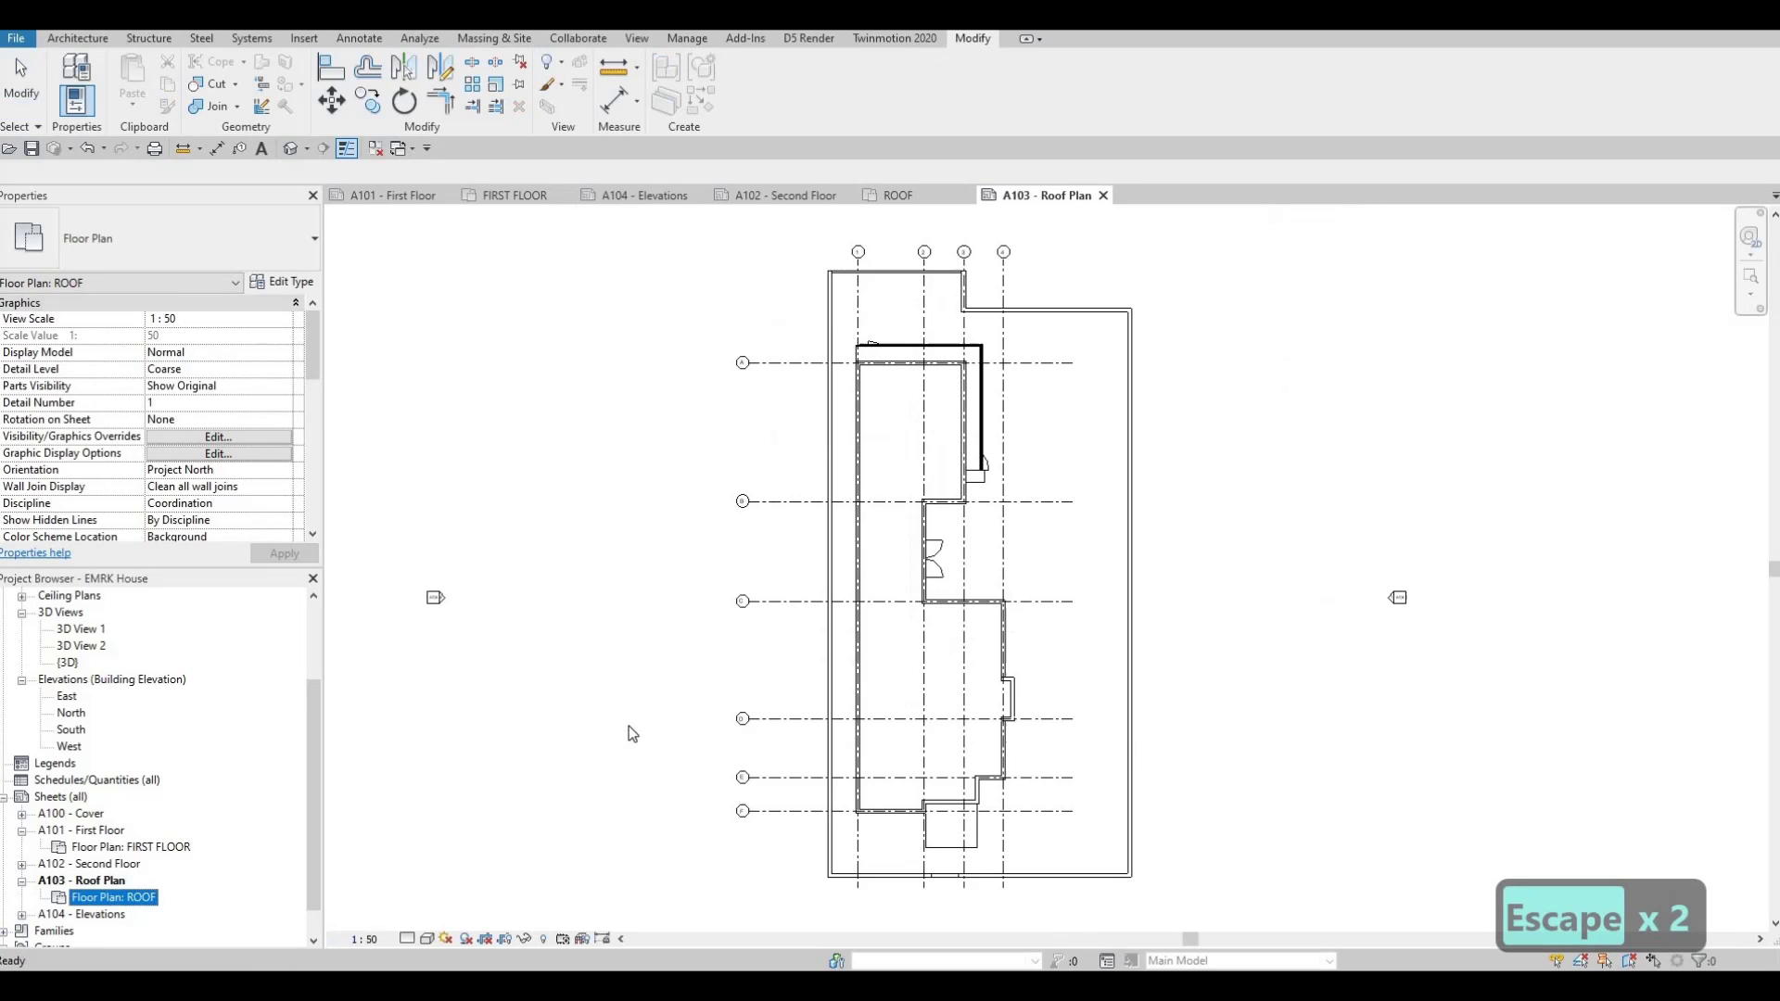
{"action": "key", "text": "Escape"}
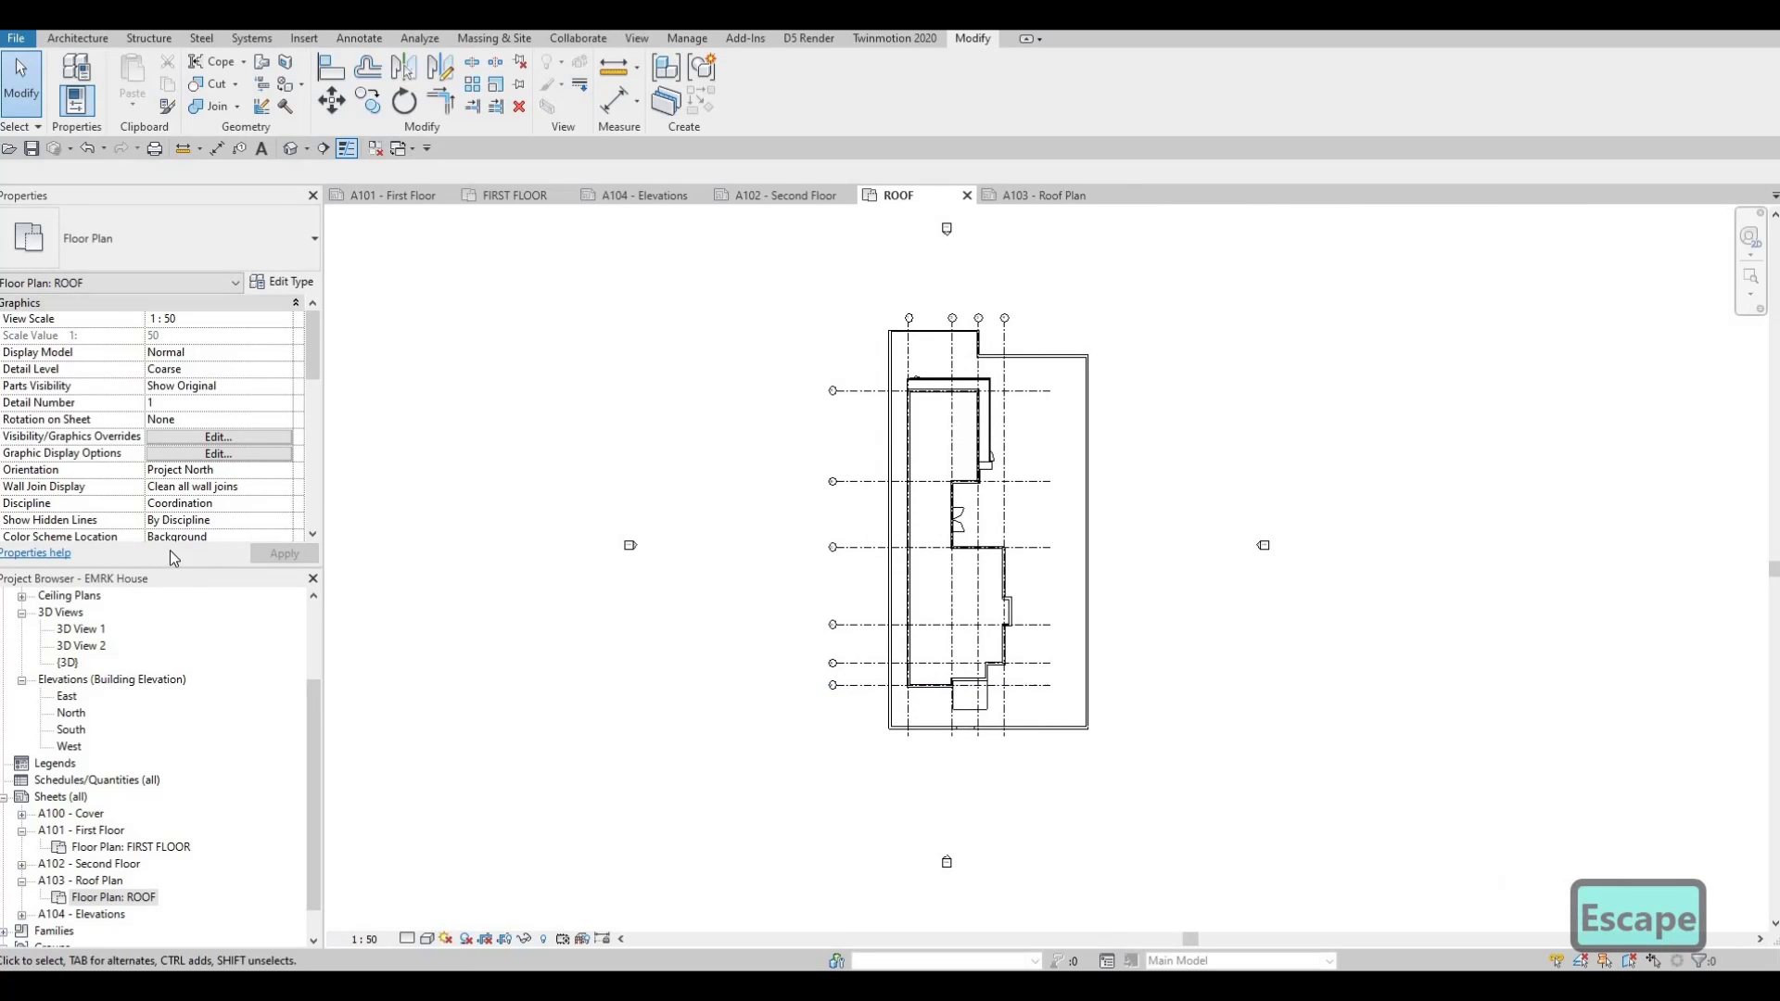
{"action": "scroll", "coordinate": [232, 436], "scroll_direction": "down", "scroll_amount": 5}
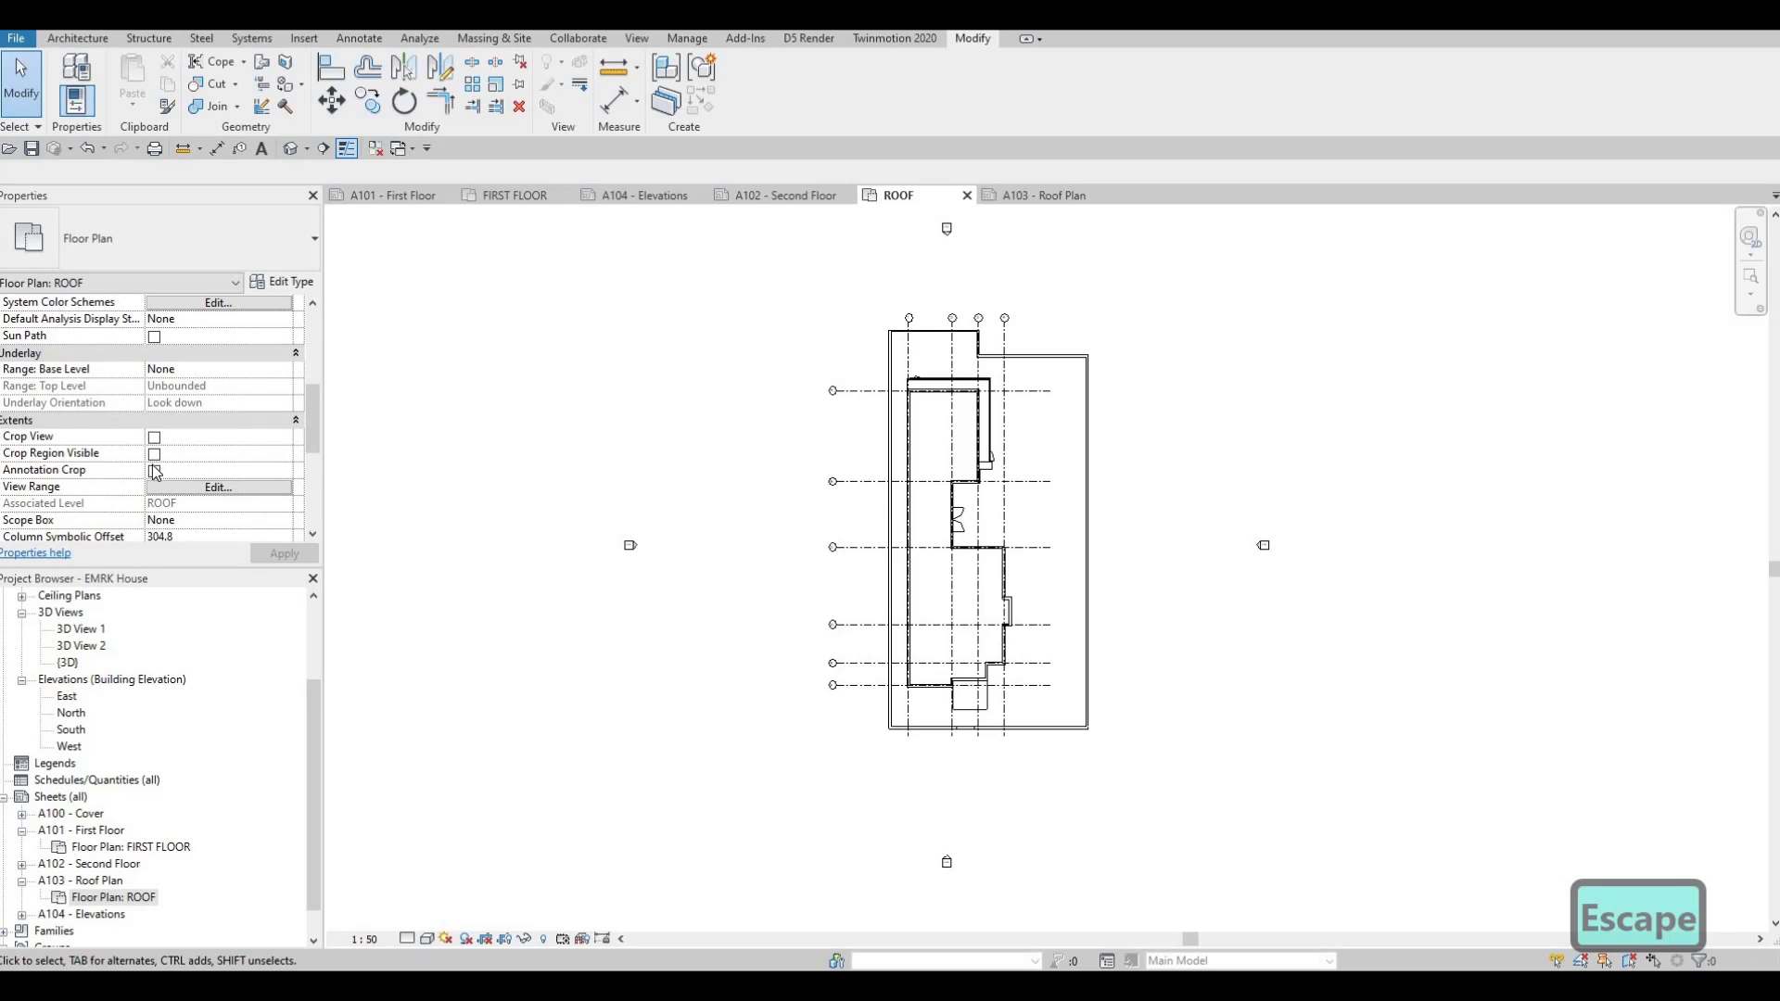
{"action": "left_click", "coordinate": [155, 471]}
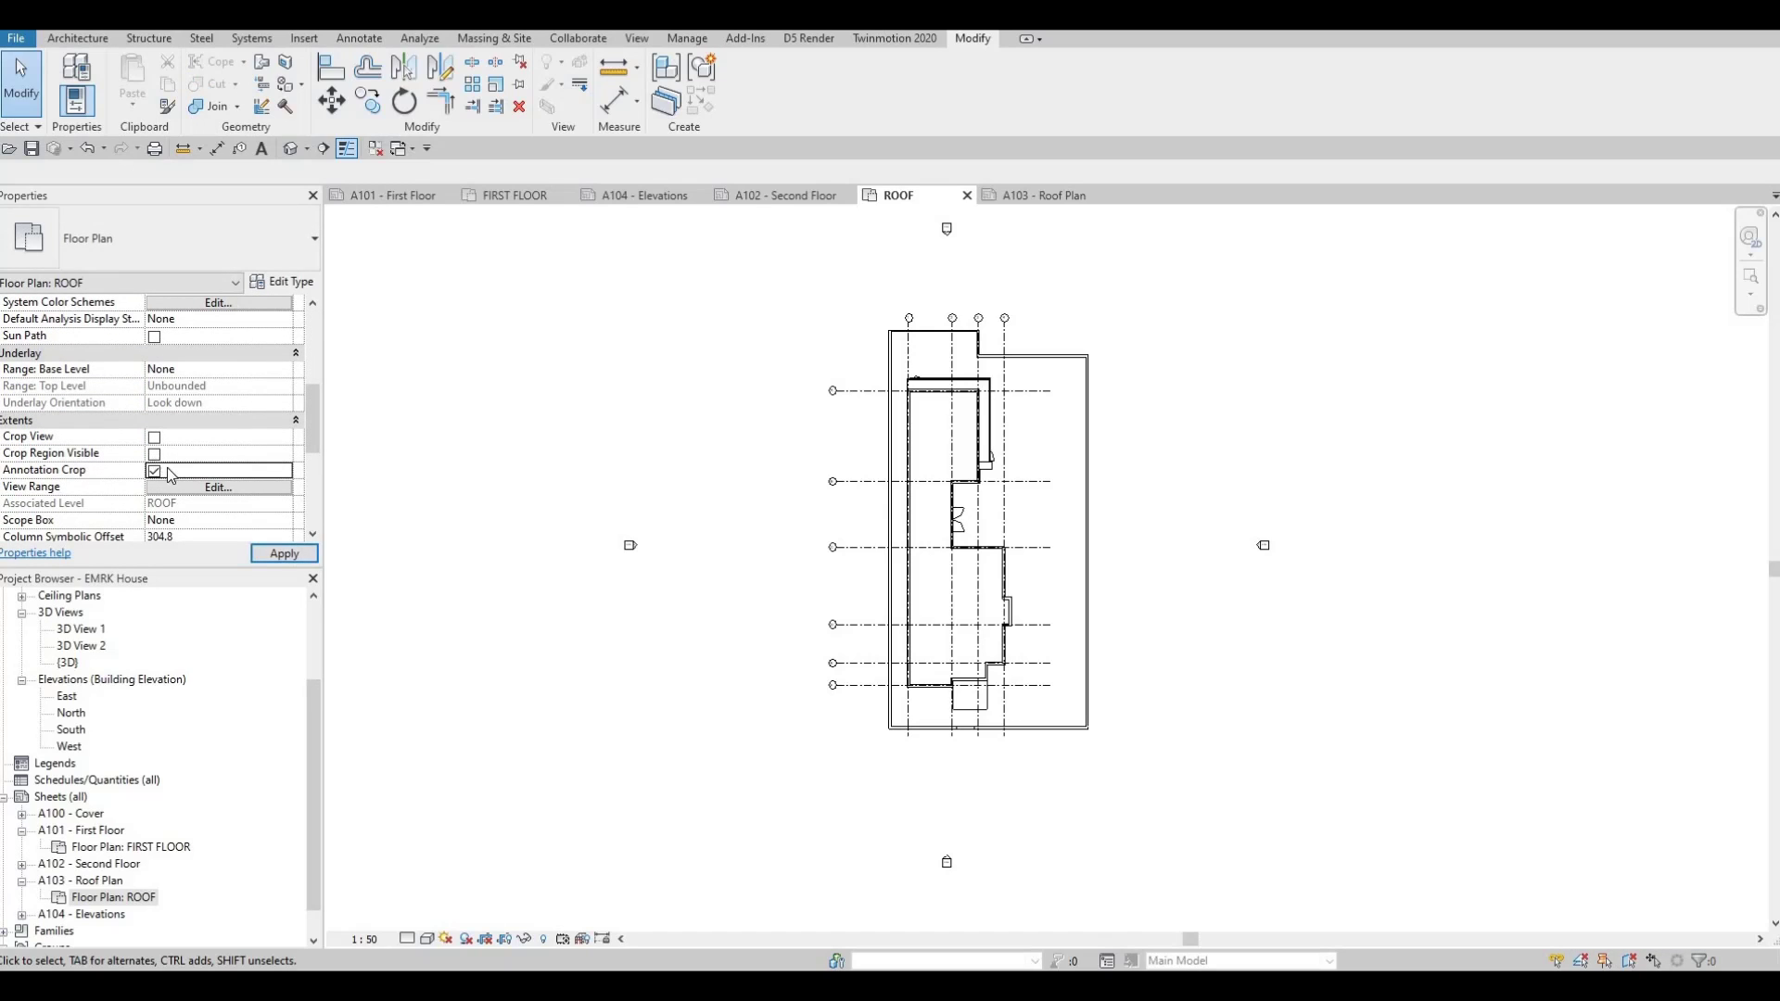
{"action": "left_click", "coordinate": [271, 549]}
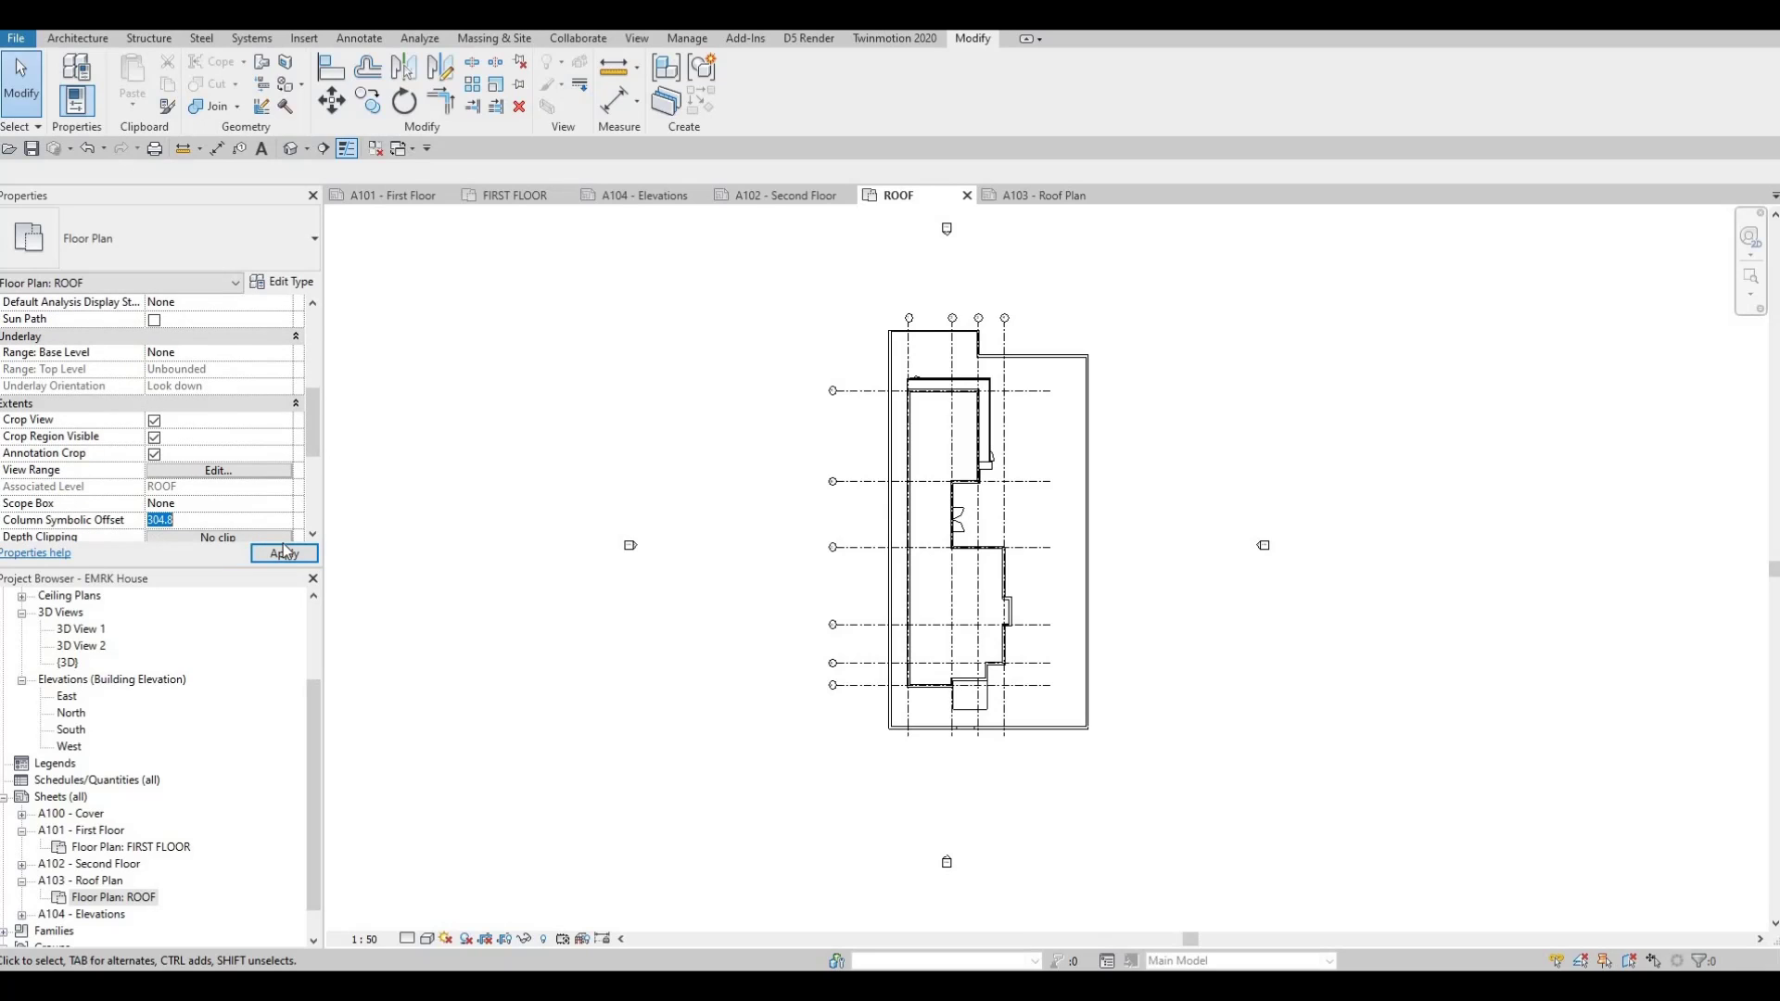
{"action": "left_click", "coordinate": [286, 553]}
- Pull all four sides of the ROOF view's crop region in around the plan, excluding the elevation markers, and hide the crop boundary
{"action": "scroll", "coordinate": [853, 525], "scroll_direction": "down", "scroll_amount": 2}
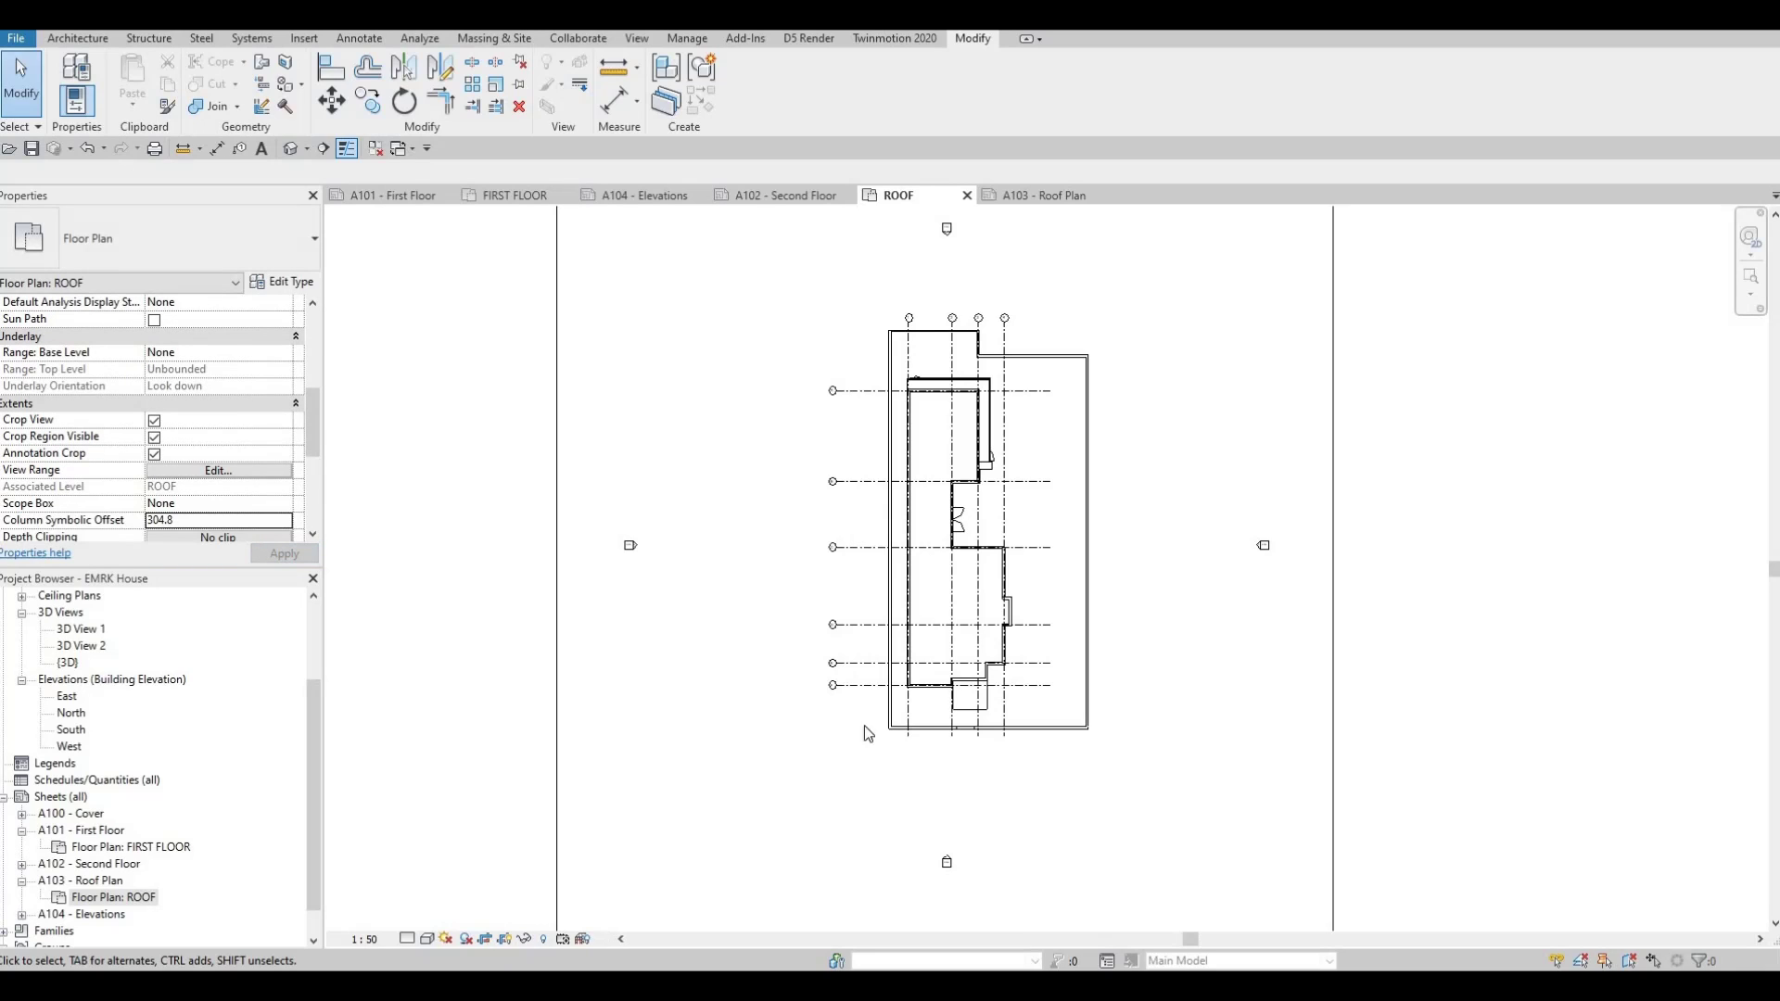
{"action": "left_click", "coordinate": [909, 806]}
{"action": "left_click_drag", "start_coordinate": [914, 796], "coordinate": [916, 721]}
{"action": "left_click_drag", "start_coordinate": [1169, 503], "coordinate": [1054, 504]}
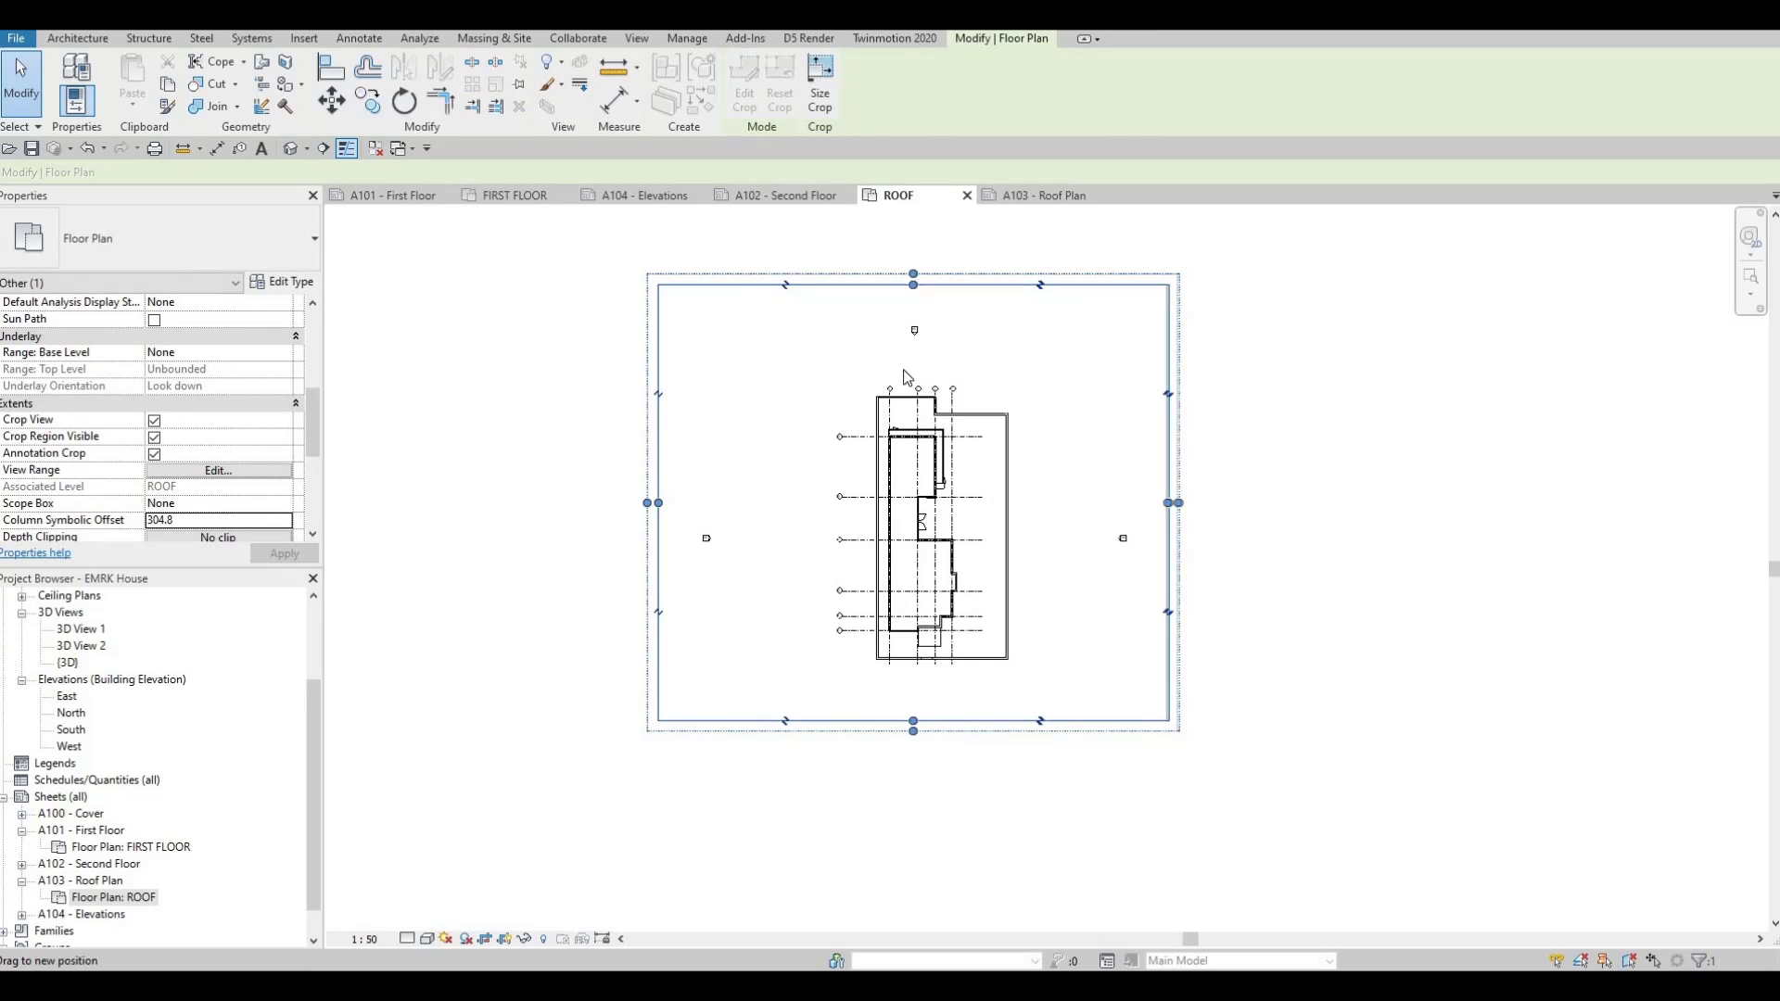
{"action": "left_click_drag", "start_coordinate": [855, 284], "coordinate": [855, 342]}
{"action": "left_click_drag", "start_coordinate": [746, 528], "coordinate": [785, 530]}
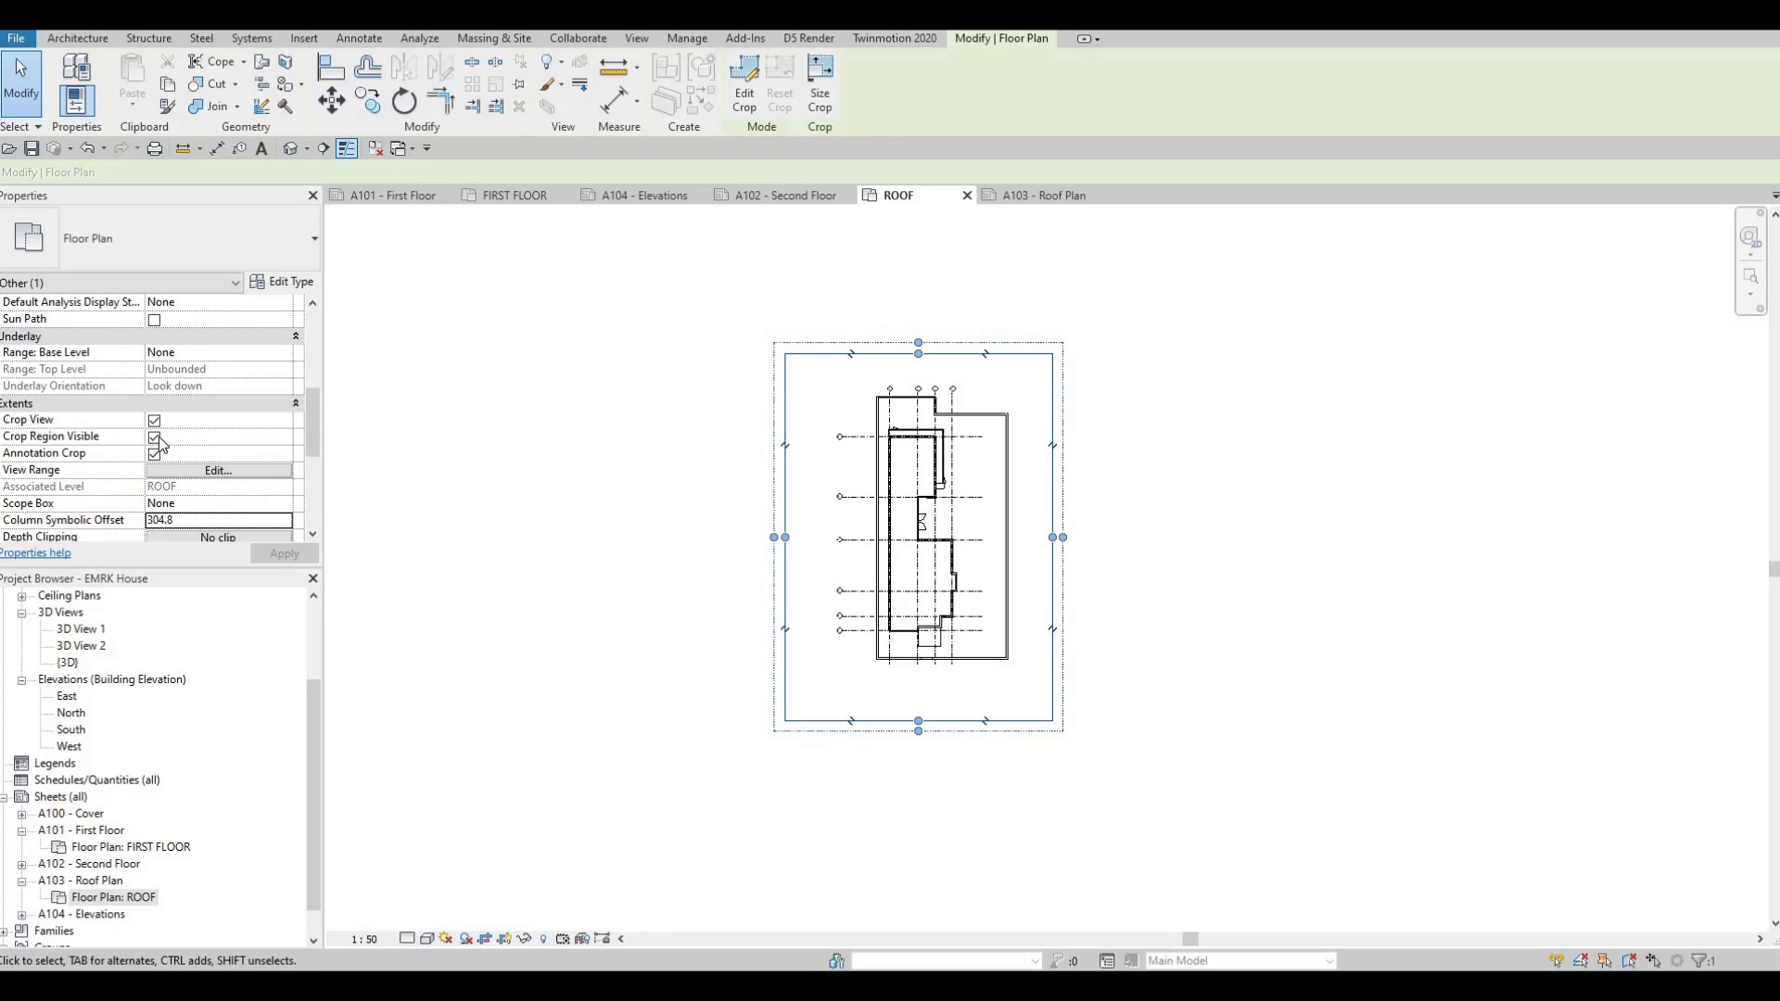
{"action": "left_click", "coordinate": [154, 436]}
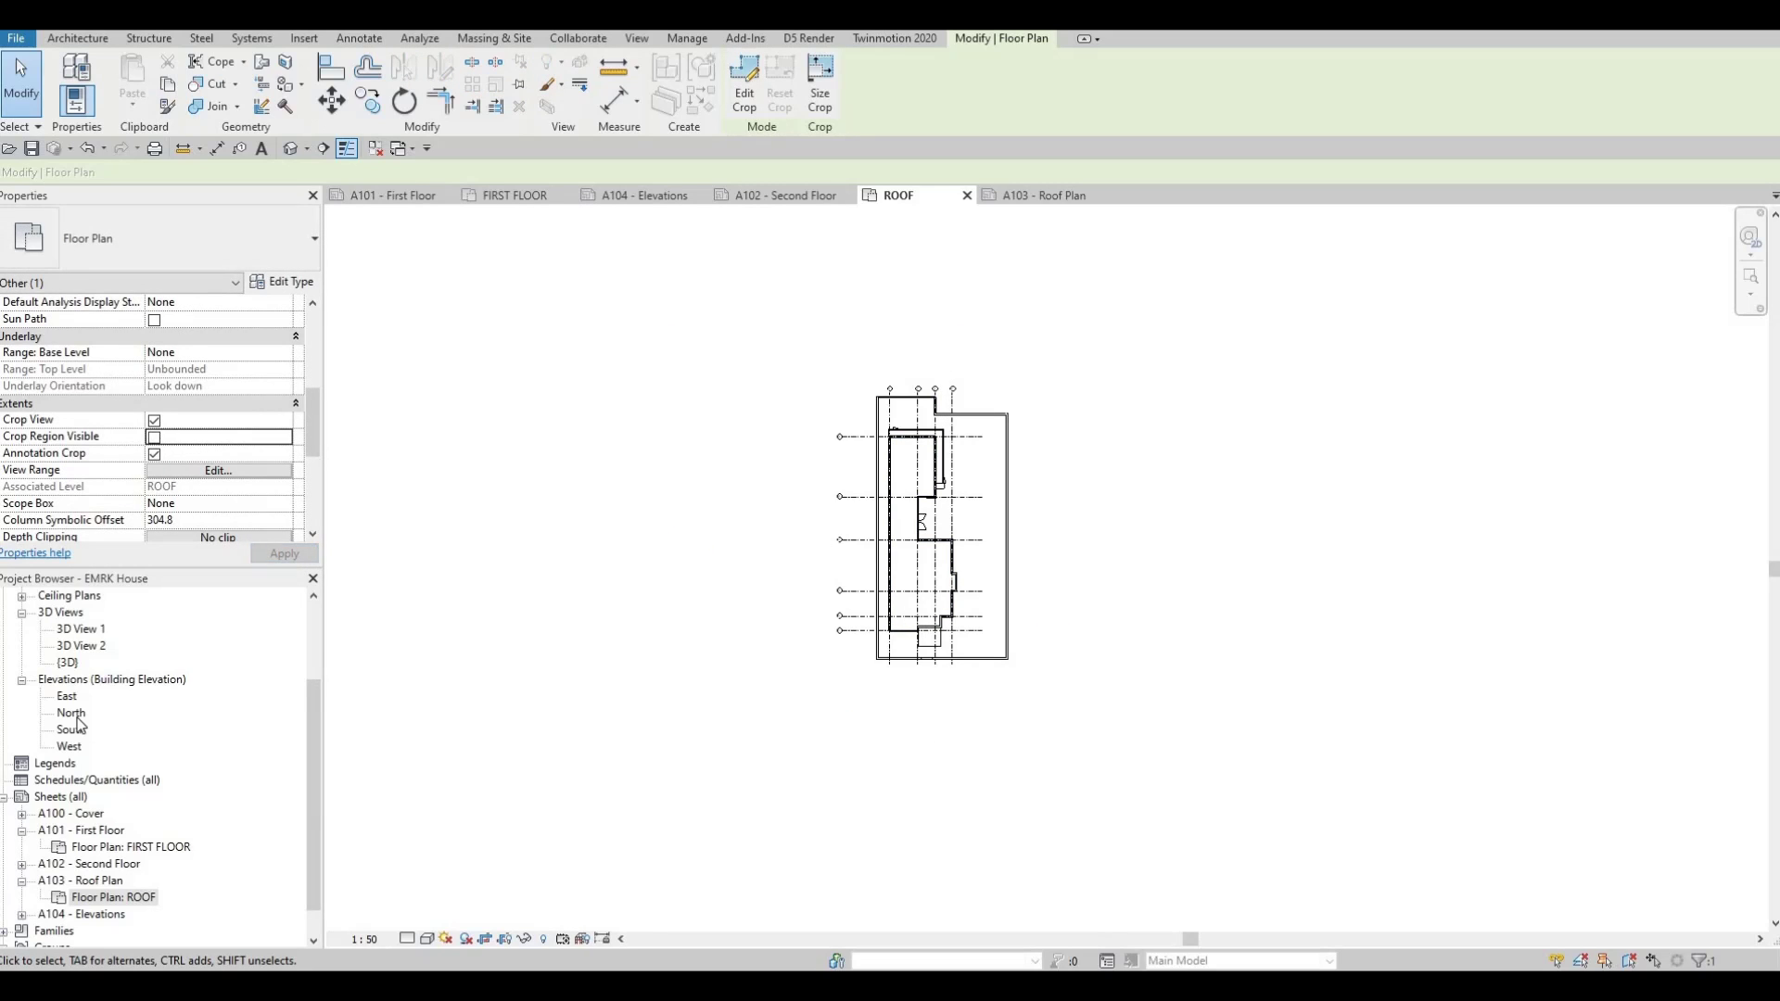
{"action": "key", "text": "Escape"}
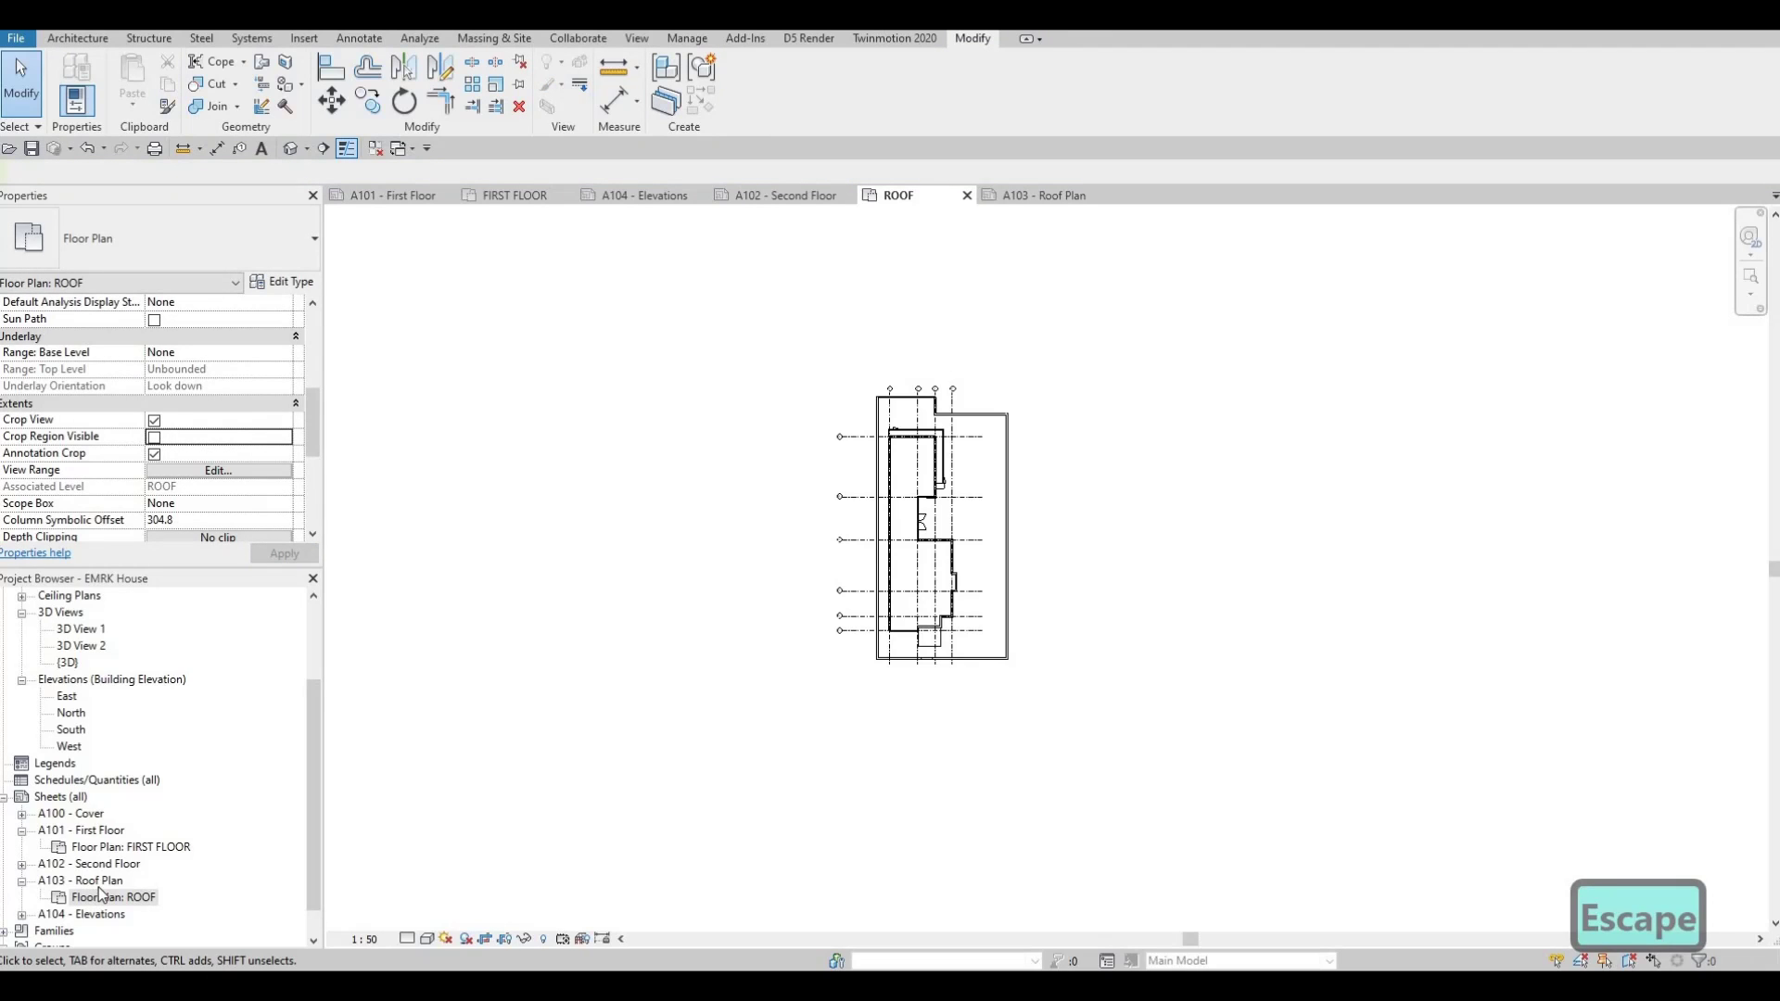
- Return to the A103 - Roof Plan sheet and reposition the cropped ROOF viewport between the upper and lower sheet borders
{"action": "double_click", "coordinate": [93, 880]}
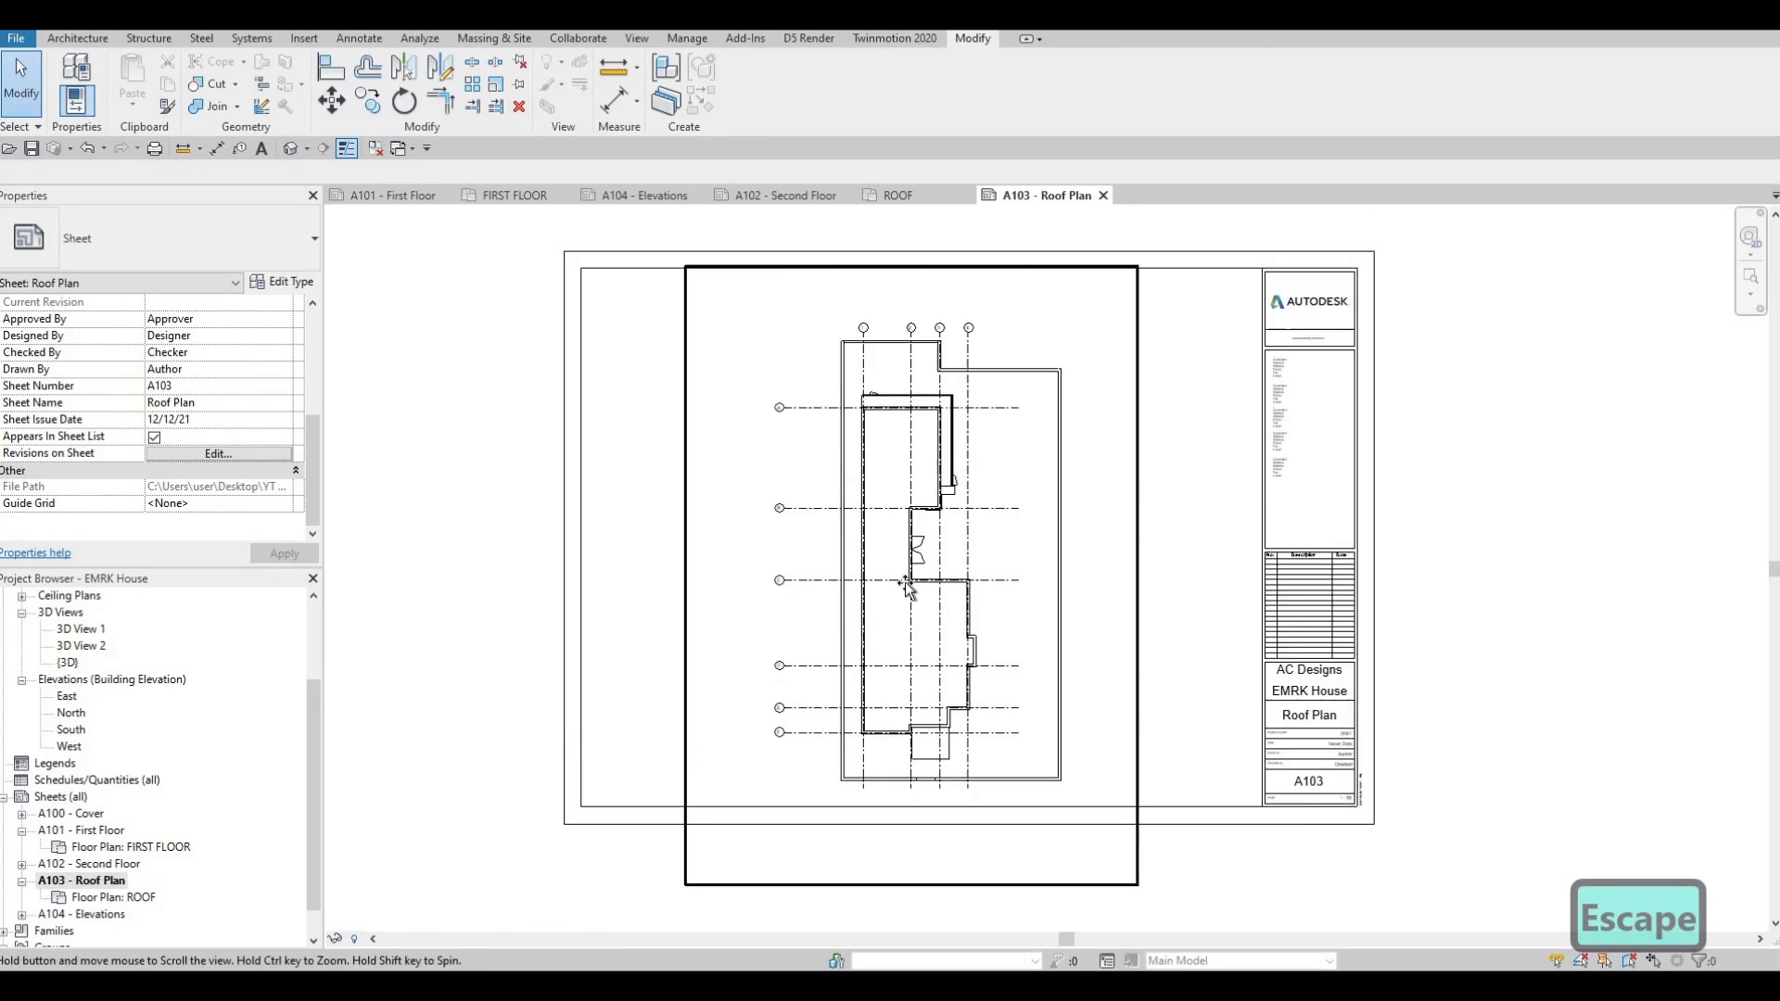
{"action": "left_click_drag", "start_coordinate": [900, 566], "coordinate": [880, 511]}
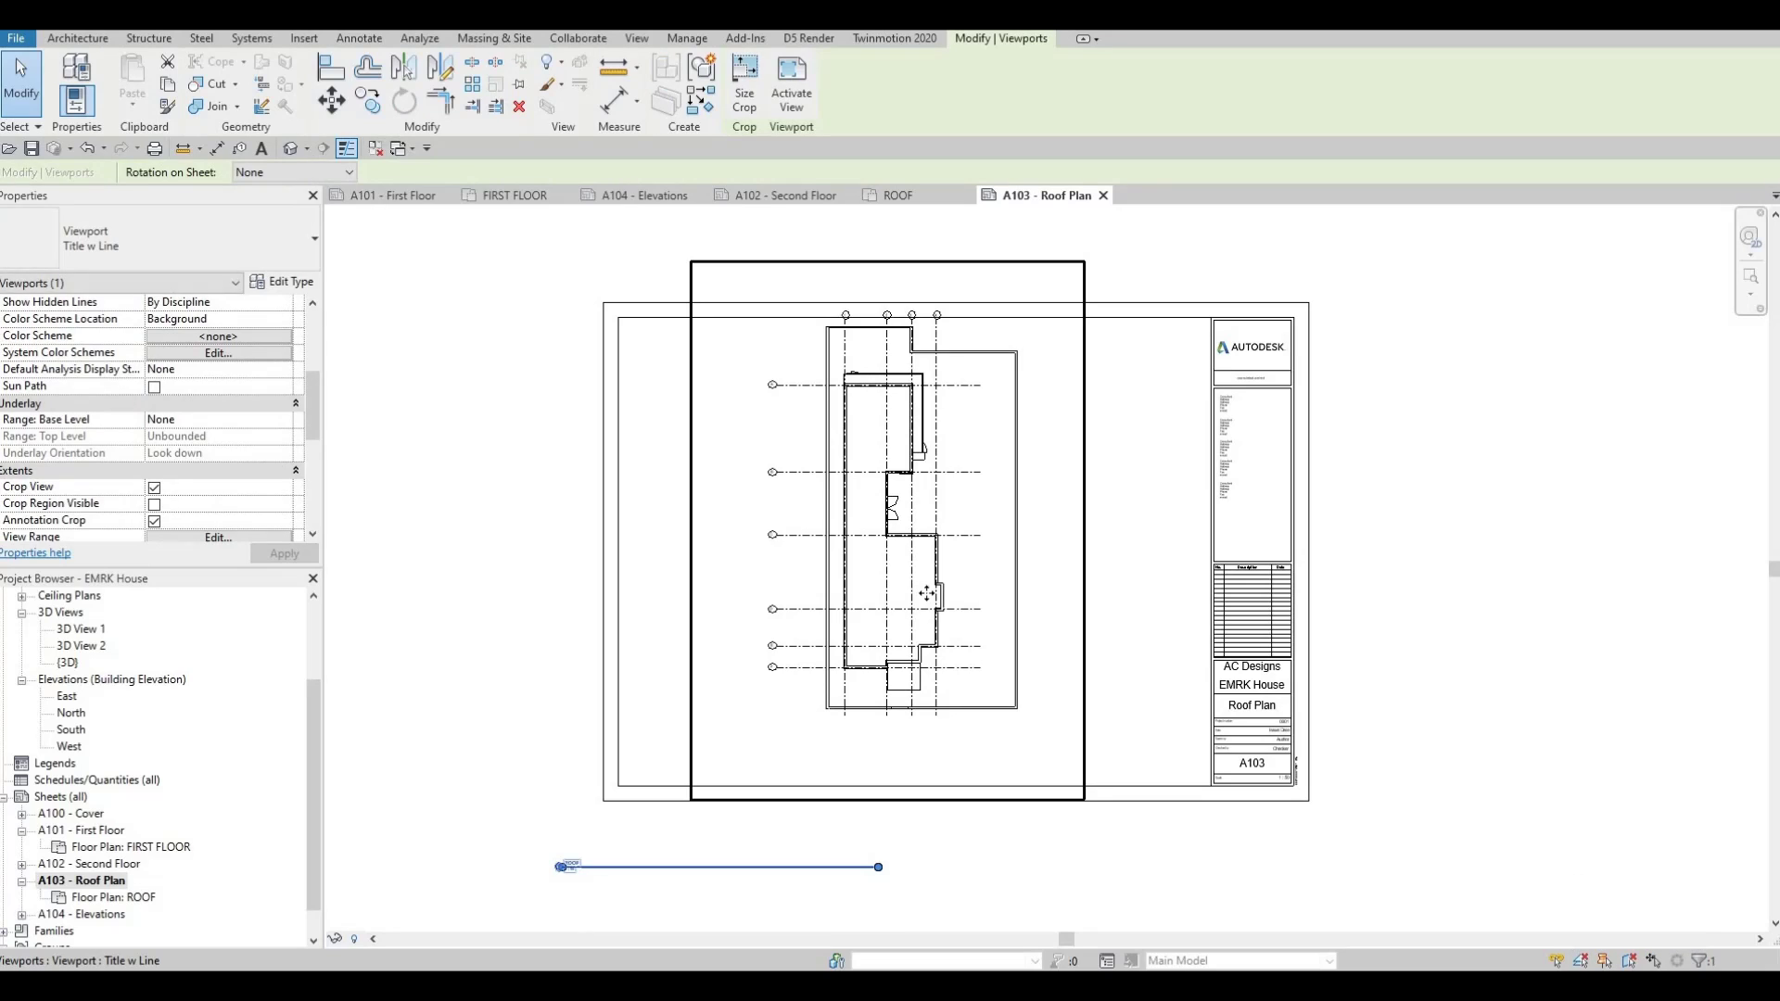
{"action": "left_click_drag", "start_coordinate": [928, 596], "coordinate": [925, 655]}
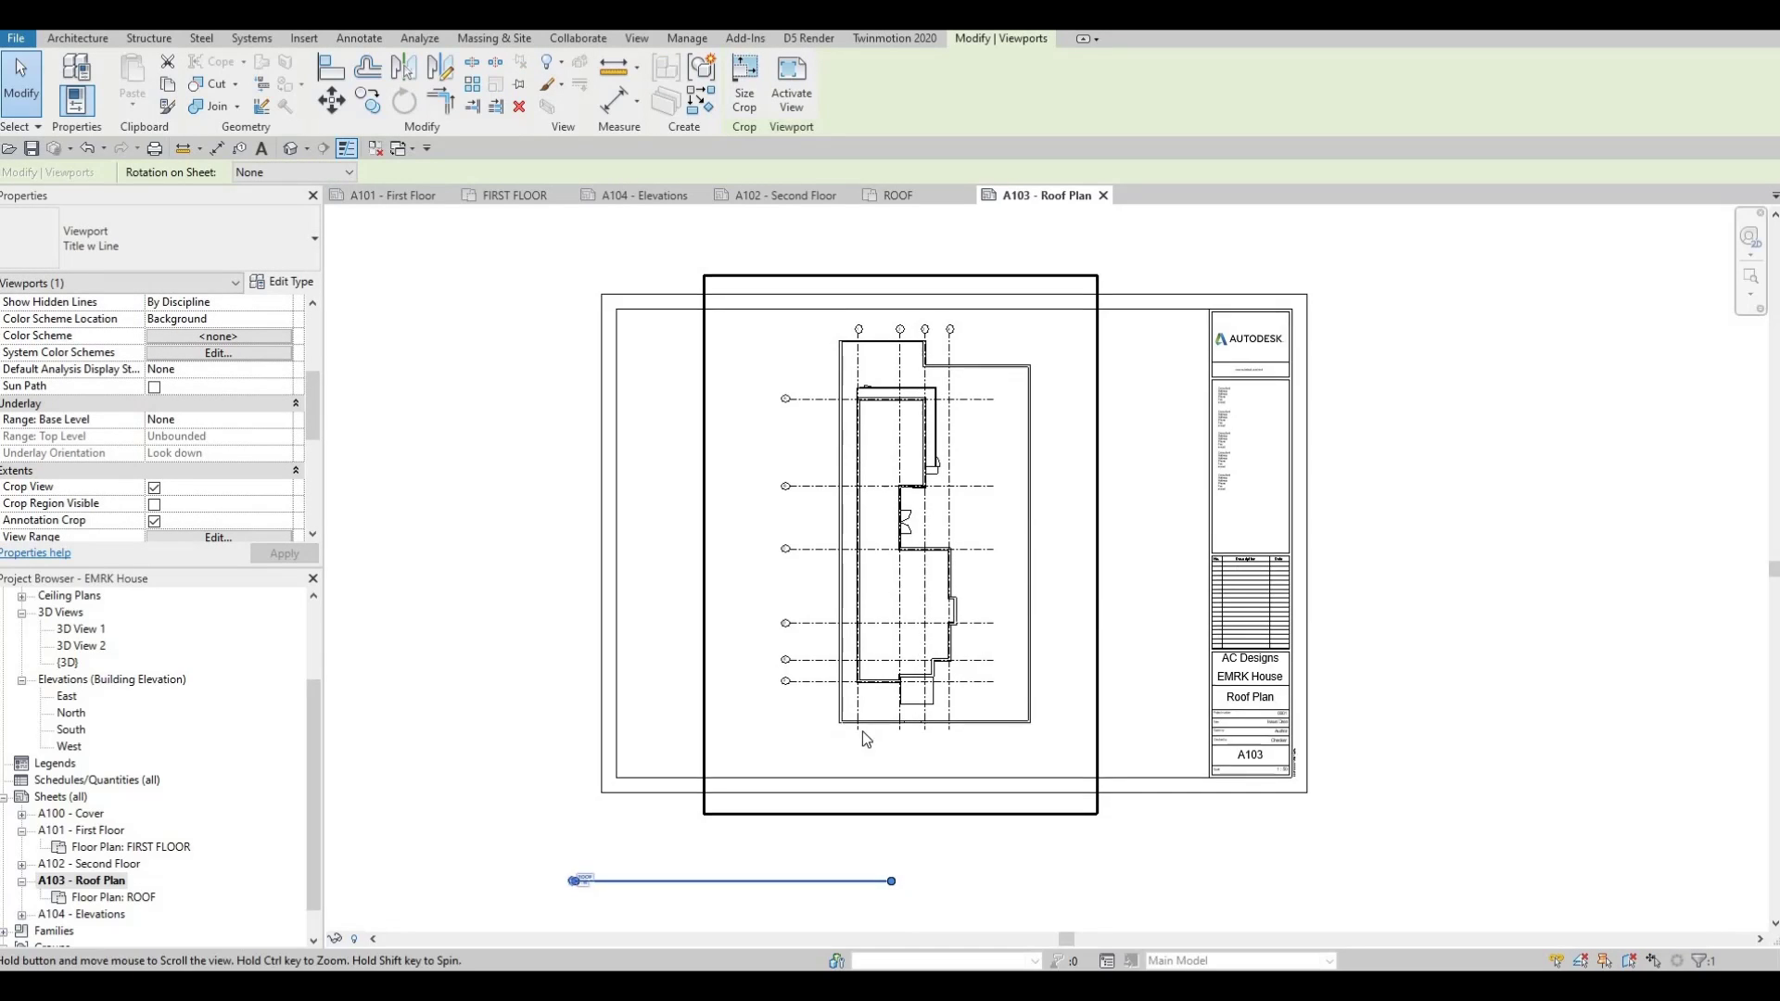
{"action": "key", "text": "Escape"}
{"action": "key", "text": "Escape"}
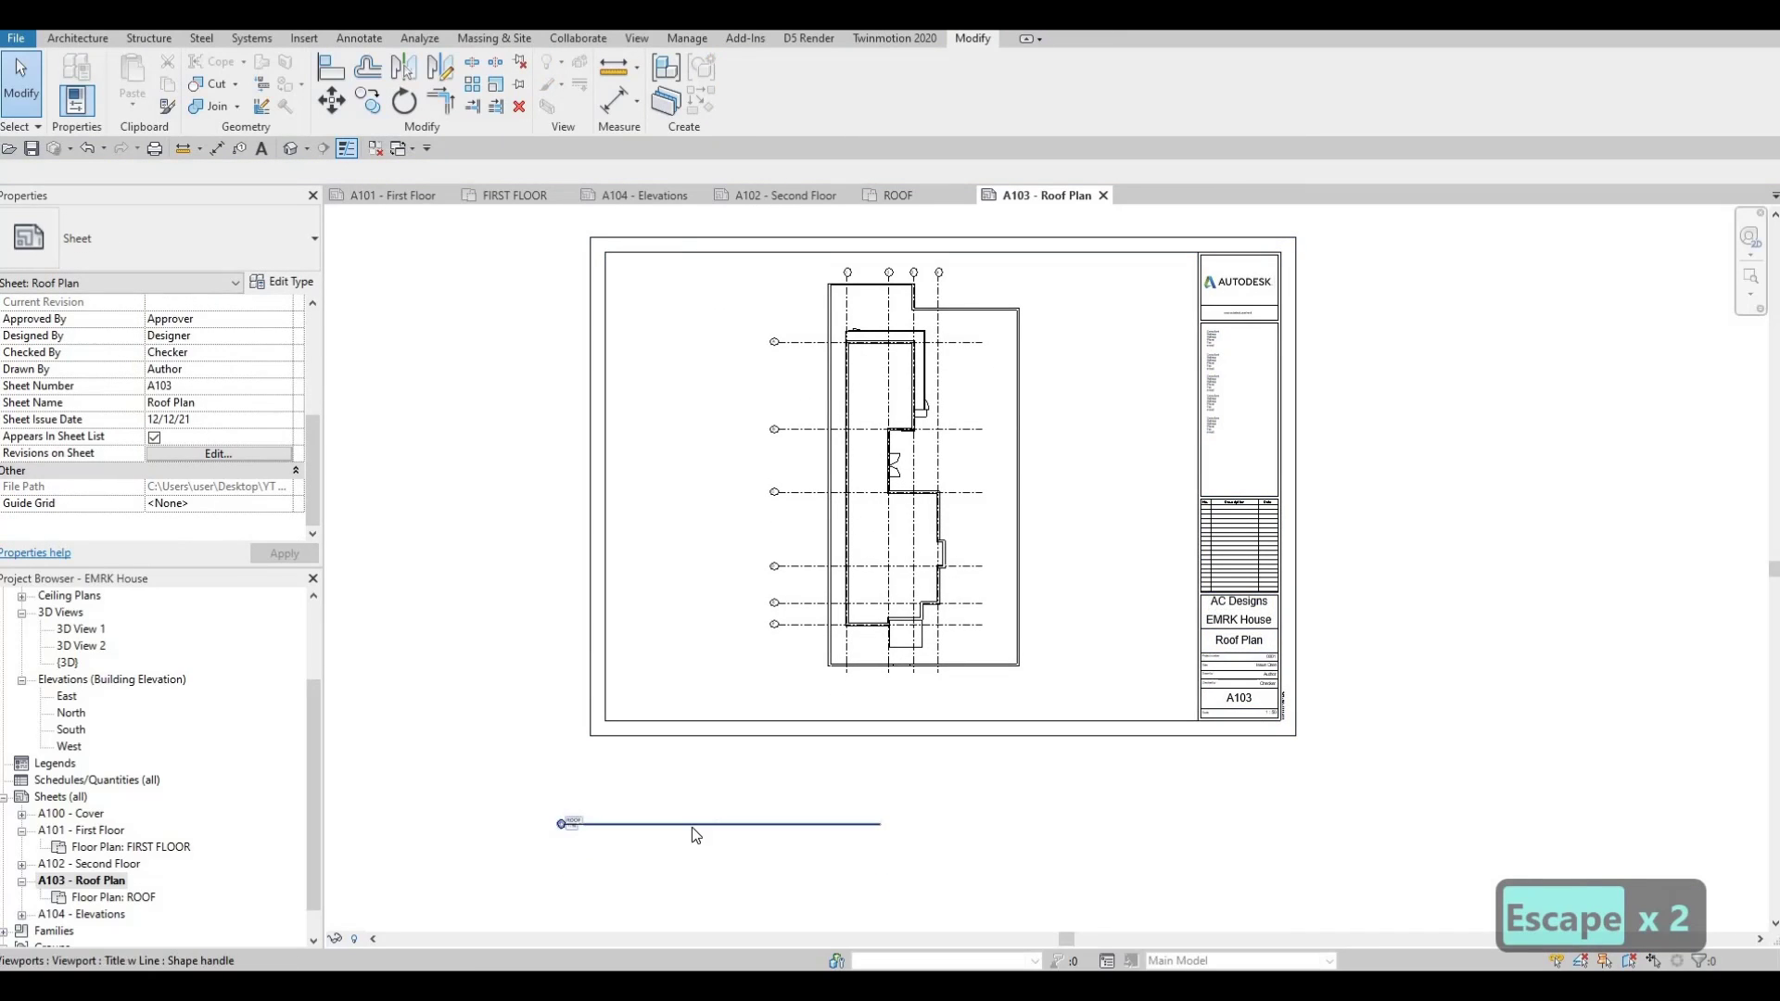
- Move the ROOF view title up inside the sheet border, directly beneath the roof plan
{"action": "left_click", "coordinate": [733, 823]}
{"action": "left_click_drag", "start_coordinate": [921, 691], "coordinate": [892, 728]}
{"action": "key", "text": "Escape"}
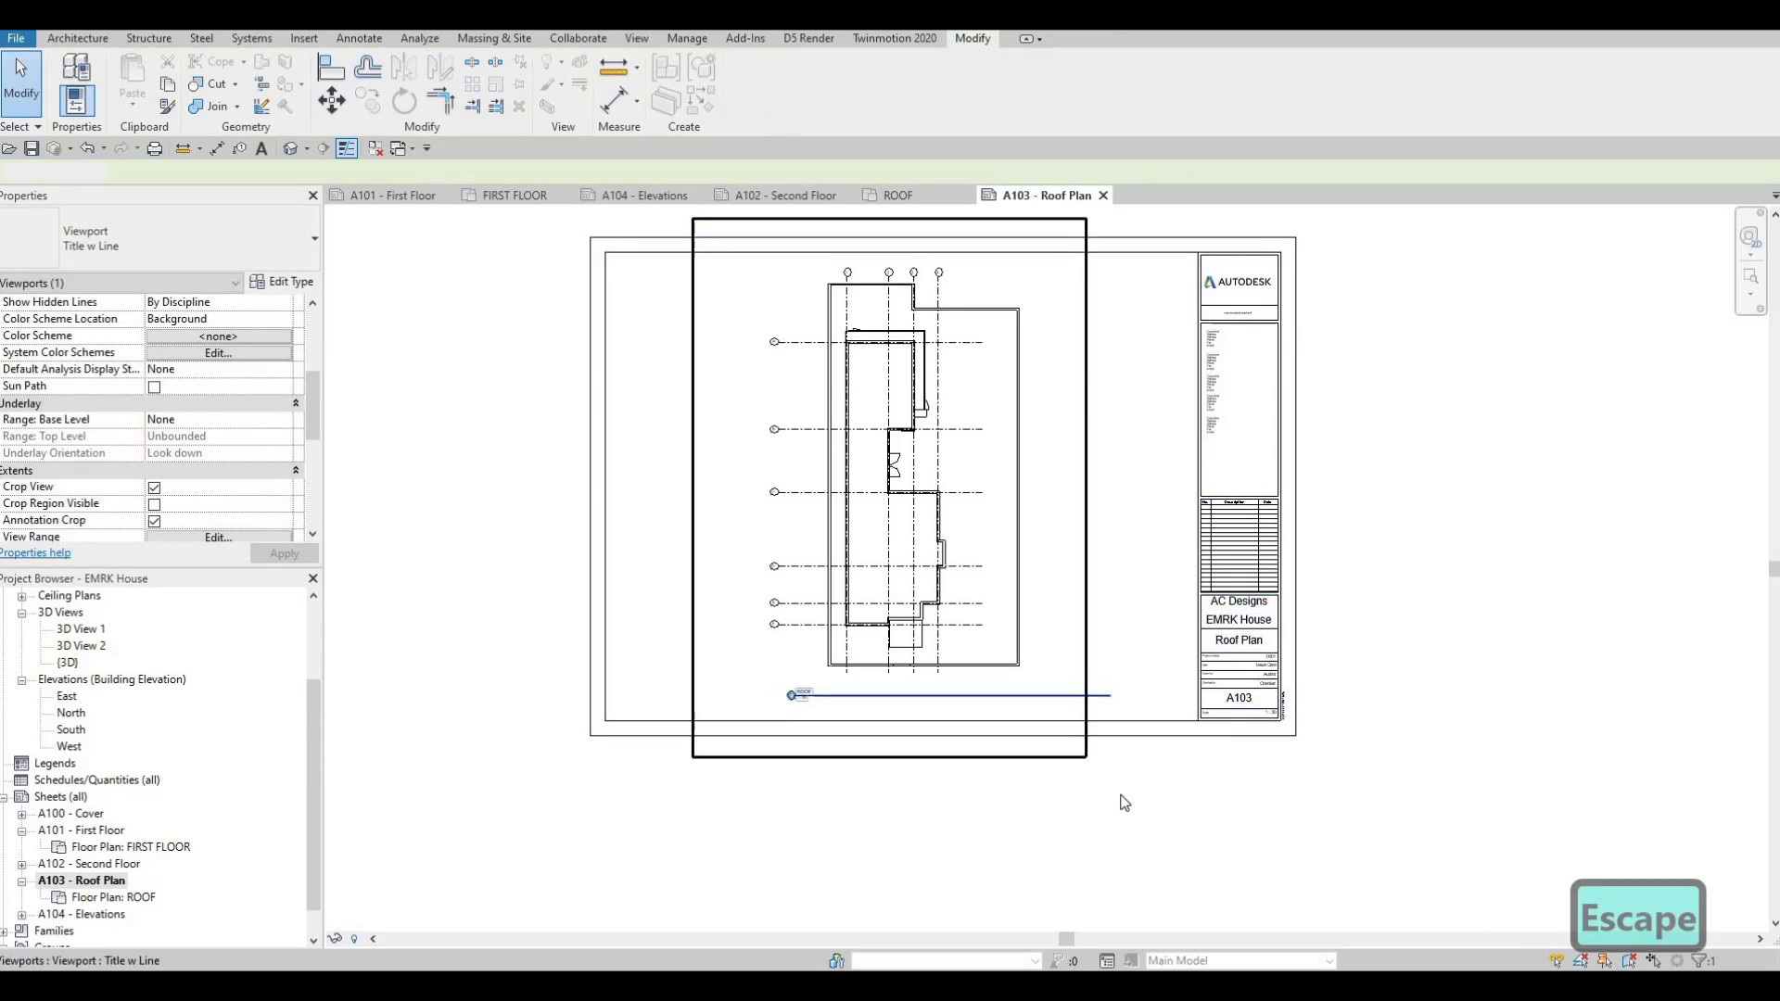
{"action": "key", "text": "Escape"}
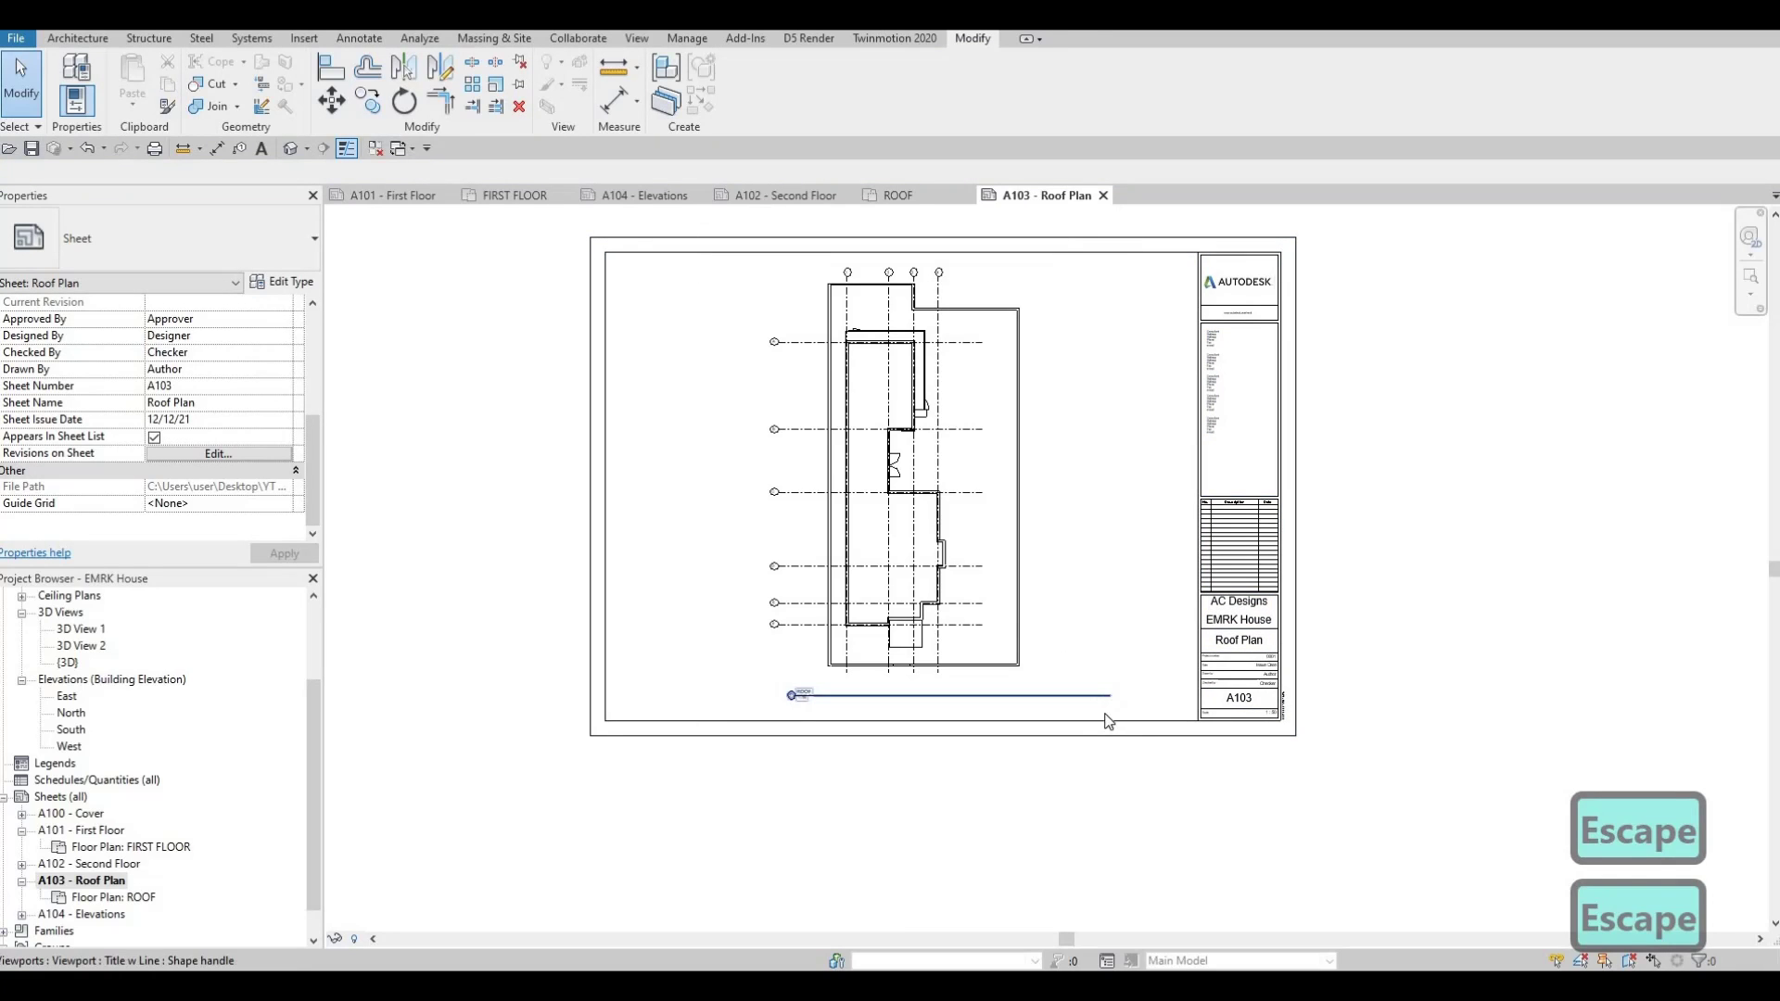
- Shorten the ROOF view title line so it ends about level with the plan's right edge
{"action": "left_click", "coordinate": [1015, 564]}
{"action": "key", "text": "Escape"}
{"action": "key", "text": "Escape"}
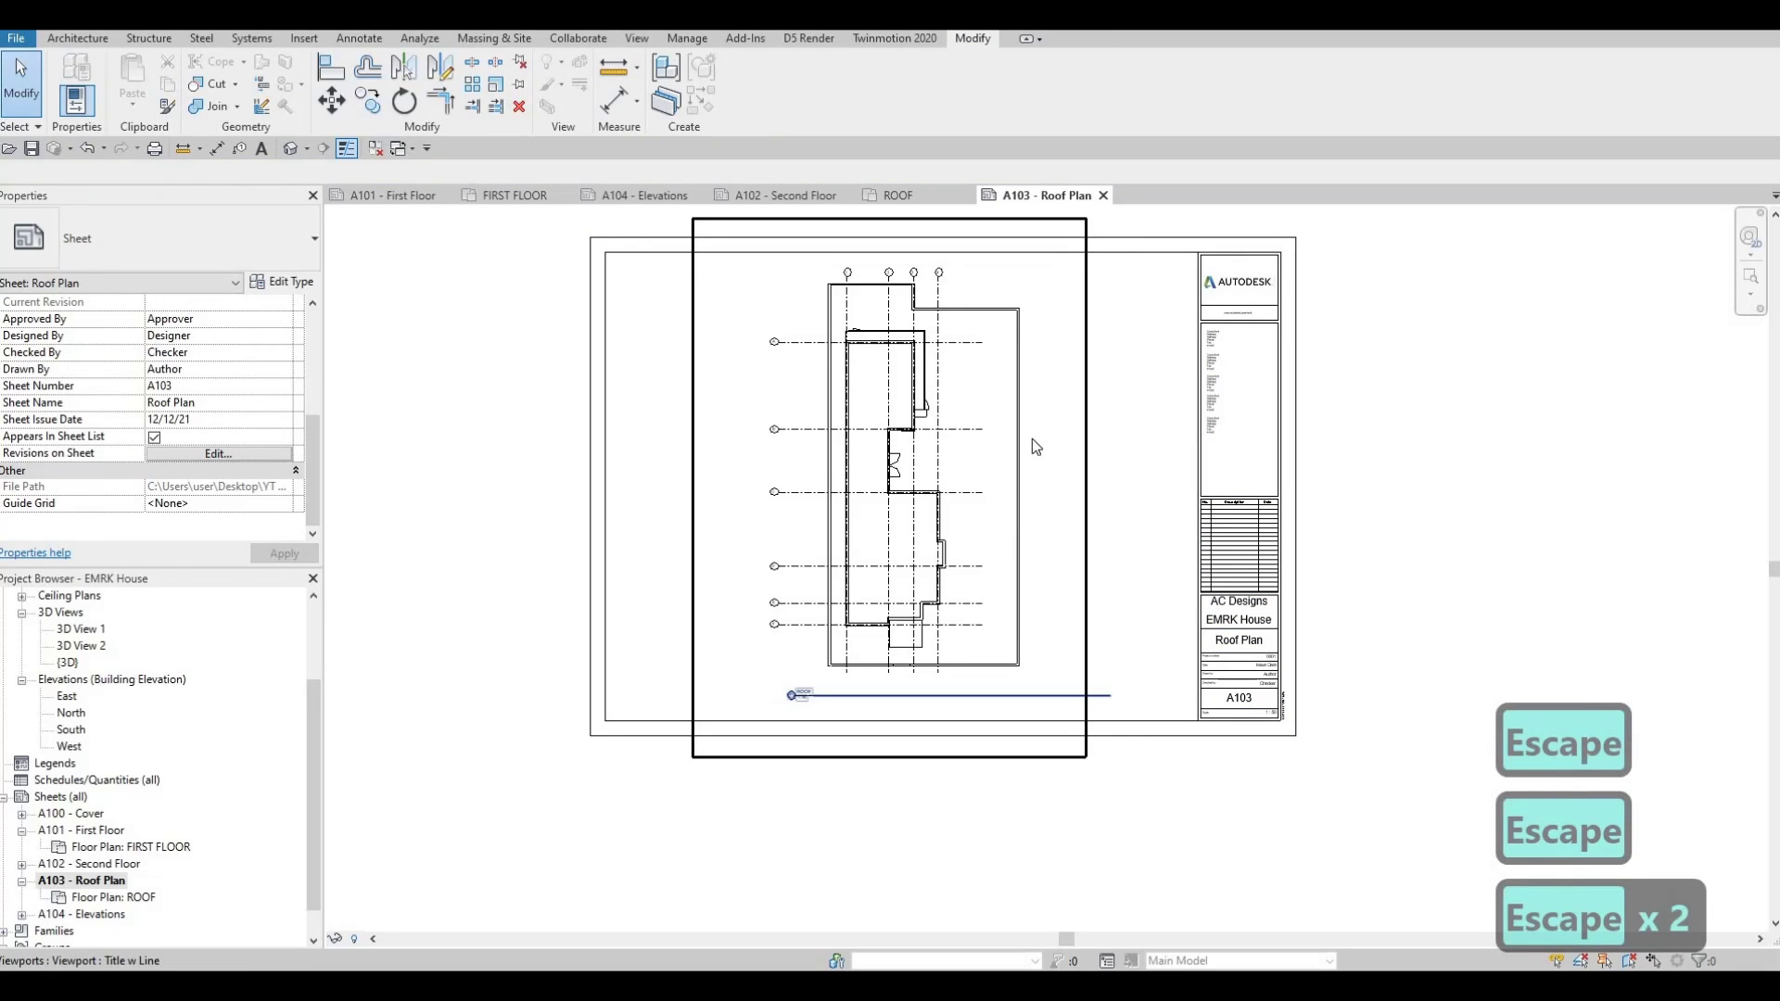
{"action": "key", "text": "Escape"}
{"action": "left_click", "coordinate": [1117, 687]}
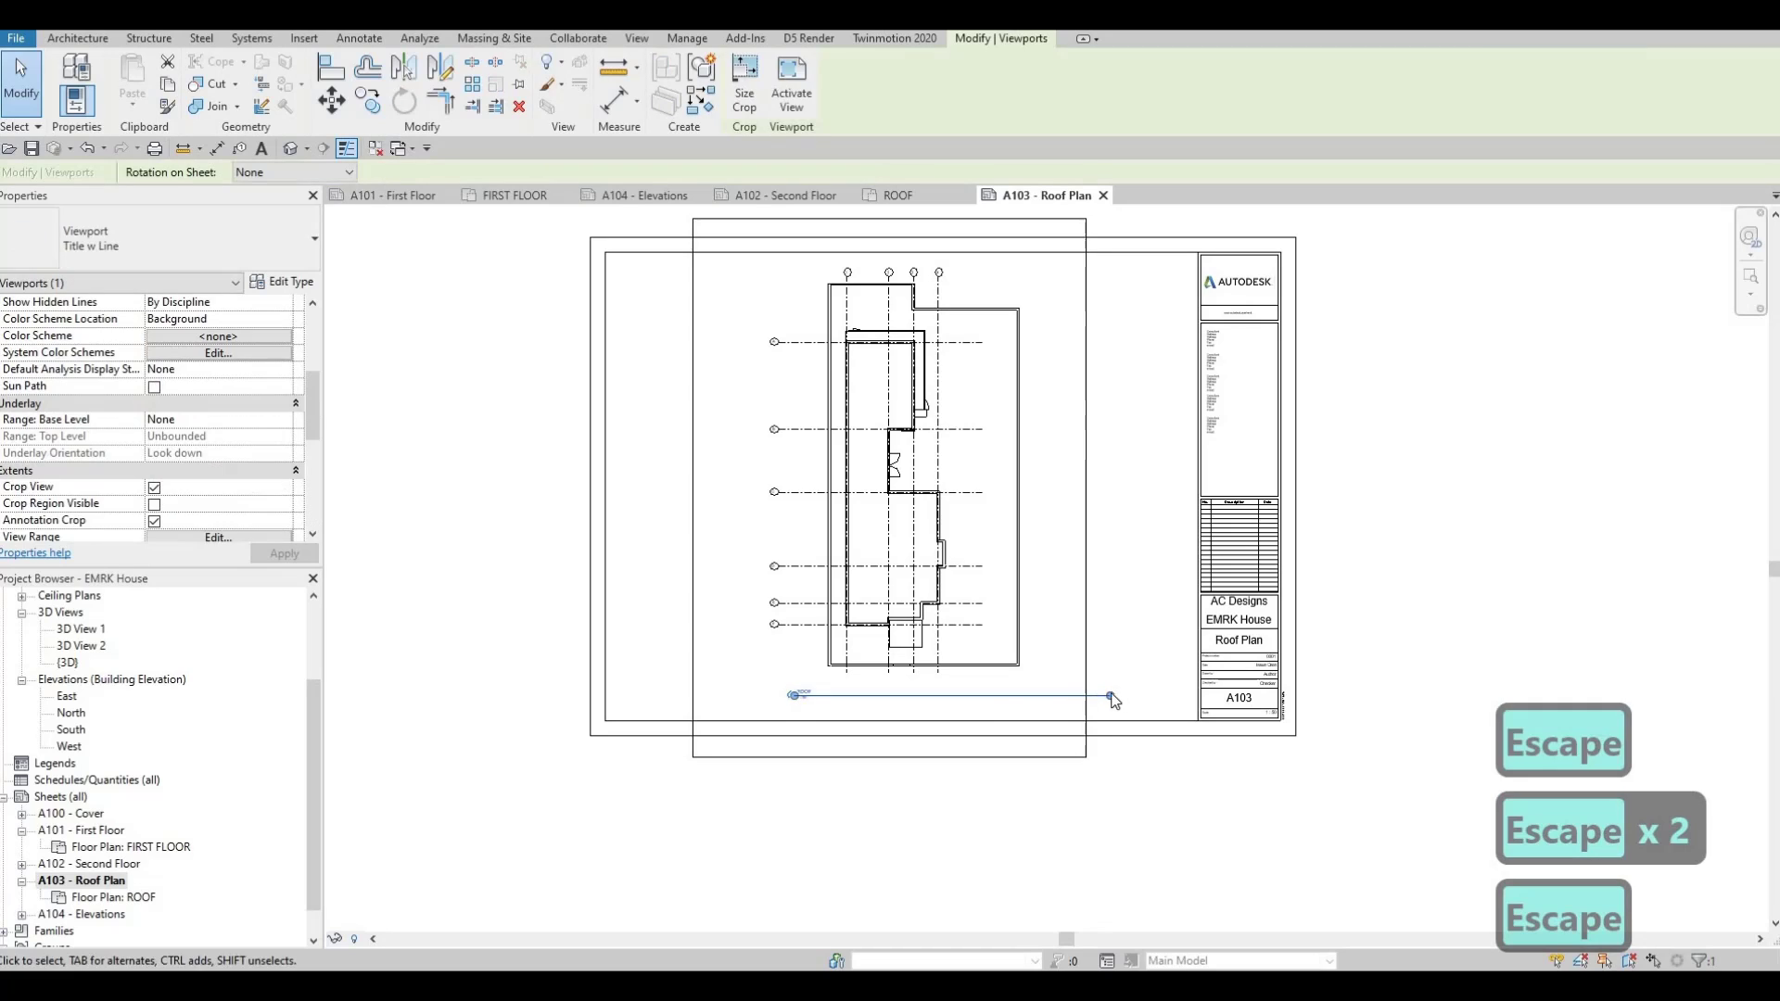
{"action": "left_click_drag", "start_coordinate": [1015, 704], "coordinate": [1013, 705]}
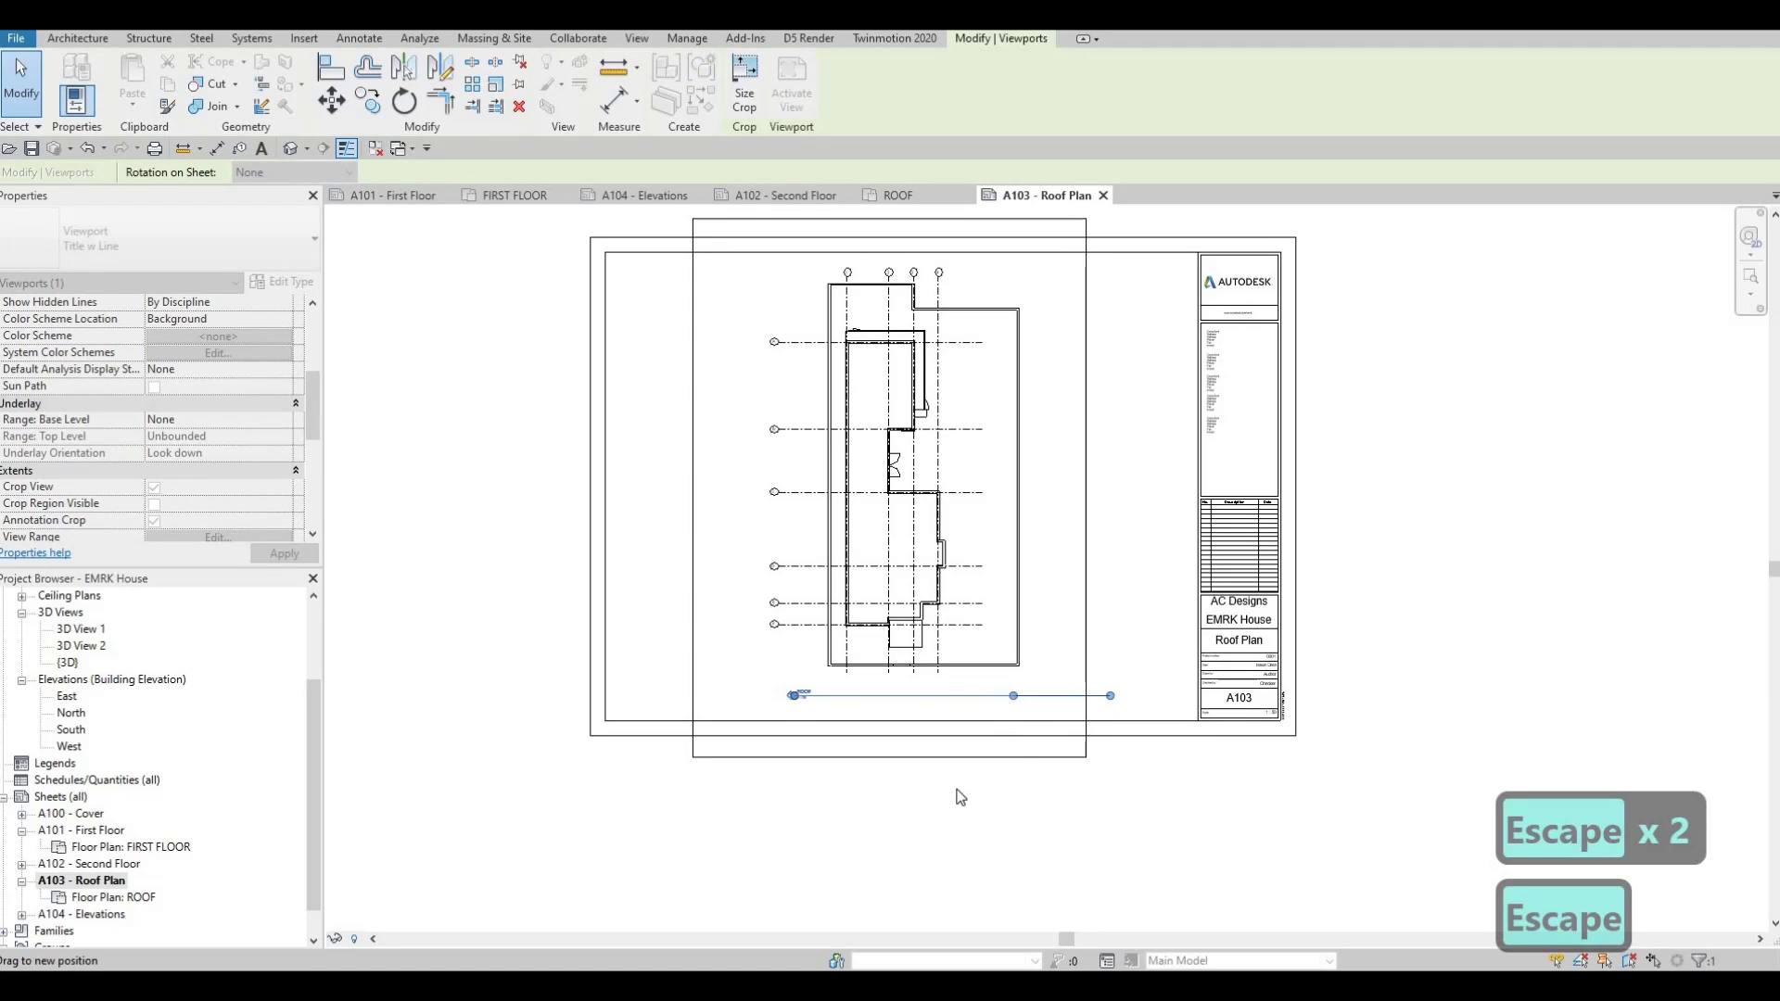
{"action": "key", "text": "Escape"}
{"action": "key", "text": "Escape"}
{"action": "scroll", "coordinate": [1059, 893], "scroll_direction": "up", "scroll_amount": 5}
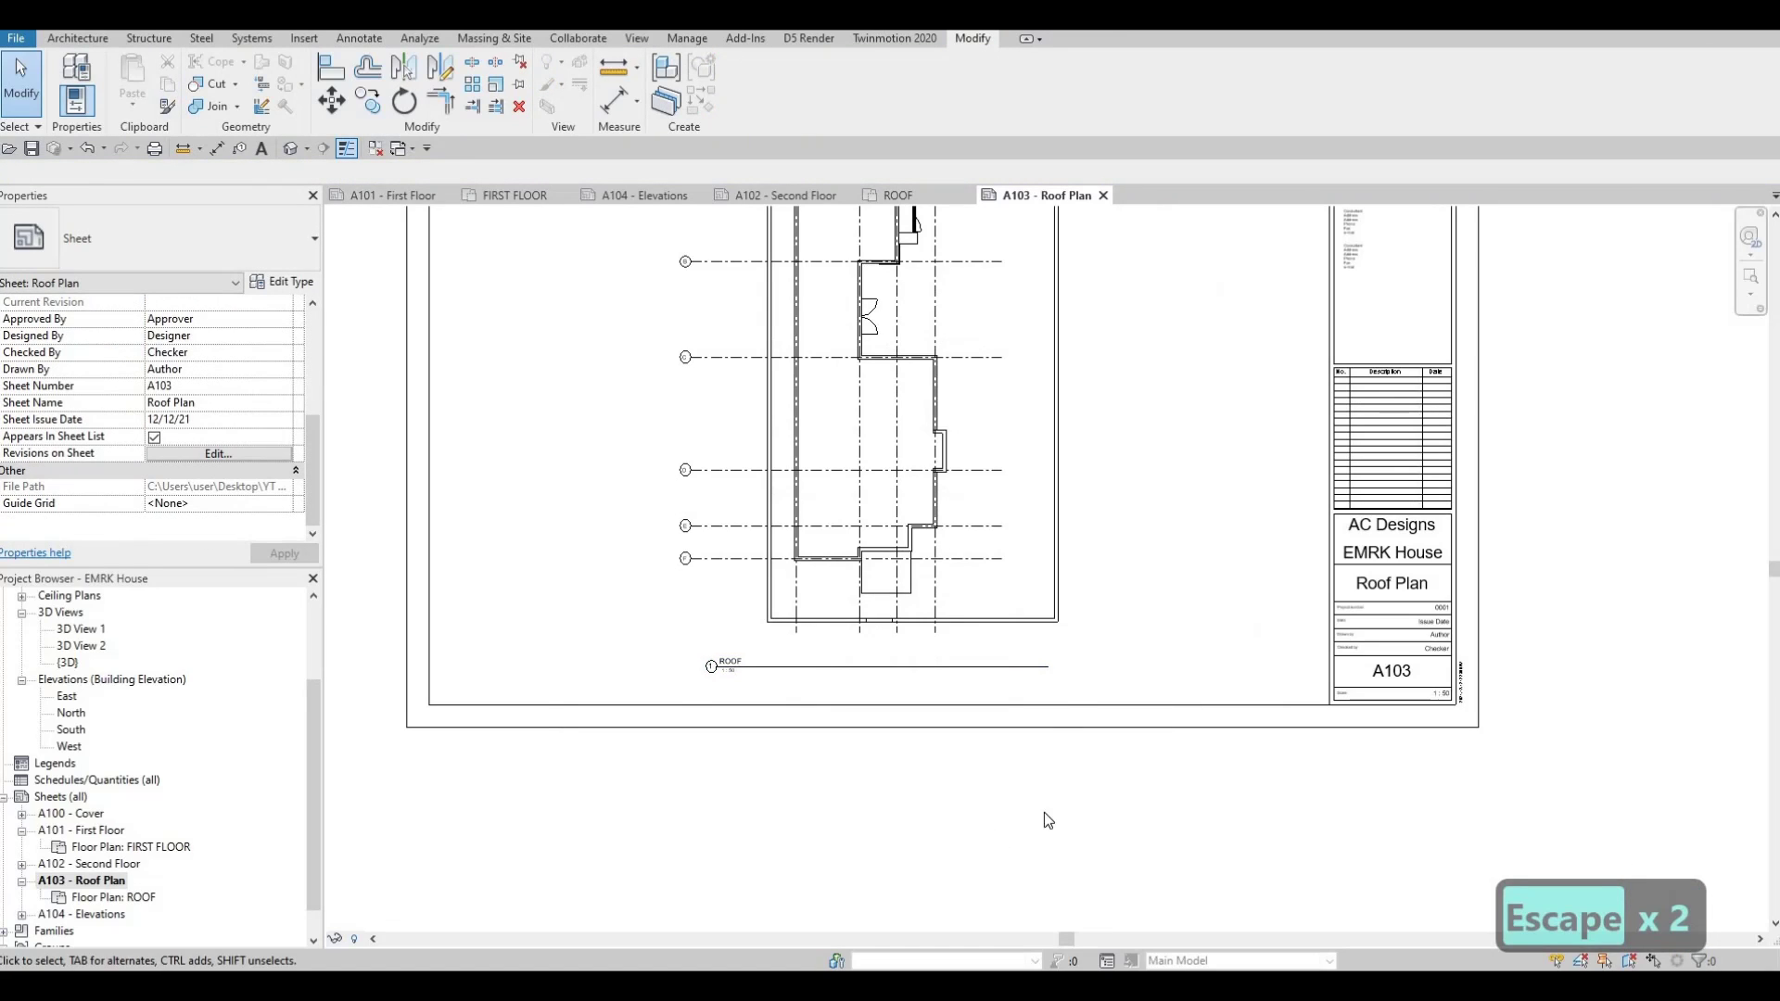
{"action": "scroll", "coordinate": [1044, 812], "scroll_direction": "down", "scroll_amount": 4}
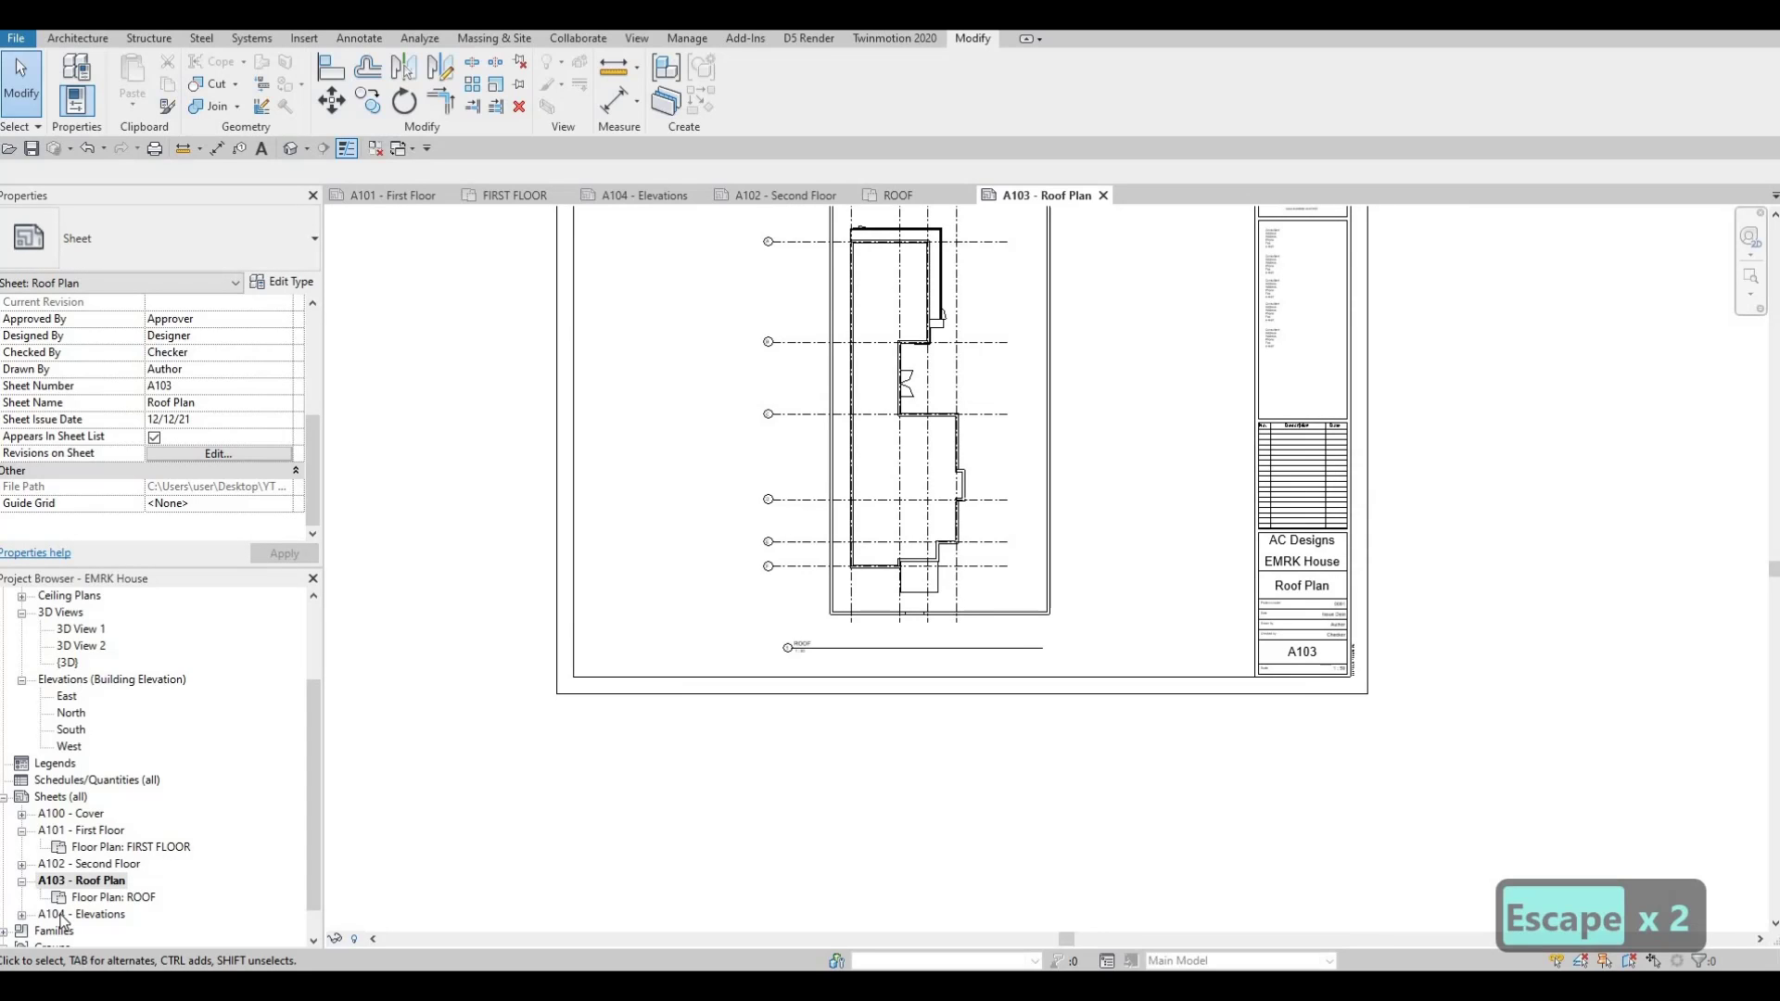
- Open the A104 - Elevations sheet and review the four elevation views placed on it
{"action": "scroll", "coordinate": [70, 911], "scroll_direction": "down", "scroll_amount": 1}
{"action": "double_click", "coordinate": [84, 897]}
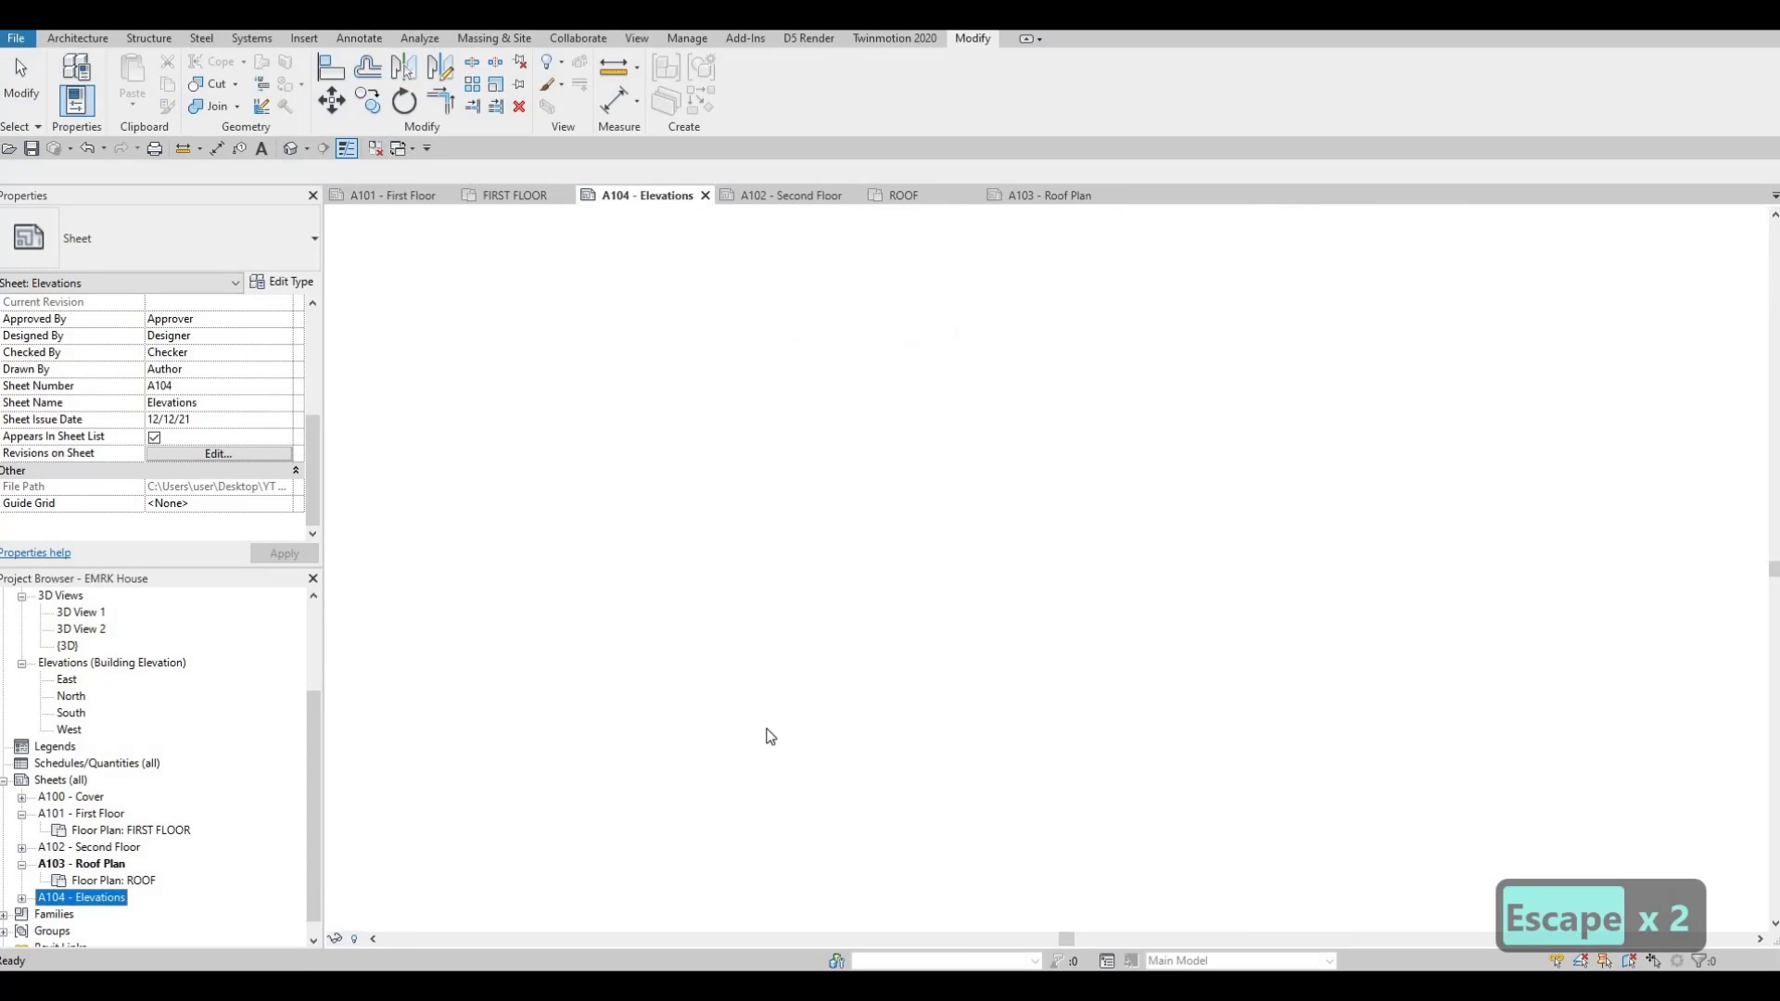
{"action": "scroll", "coordinate": [796, 593], "scroll_direction": "down", "scroll_amount": 3}
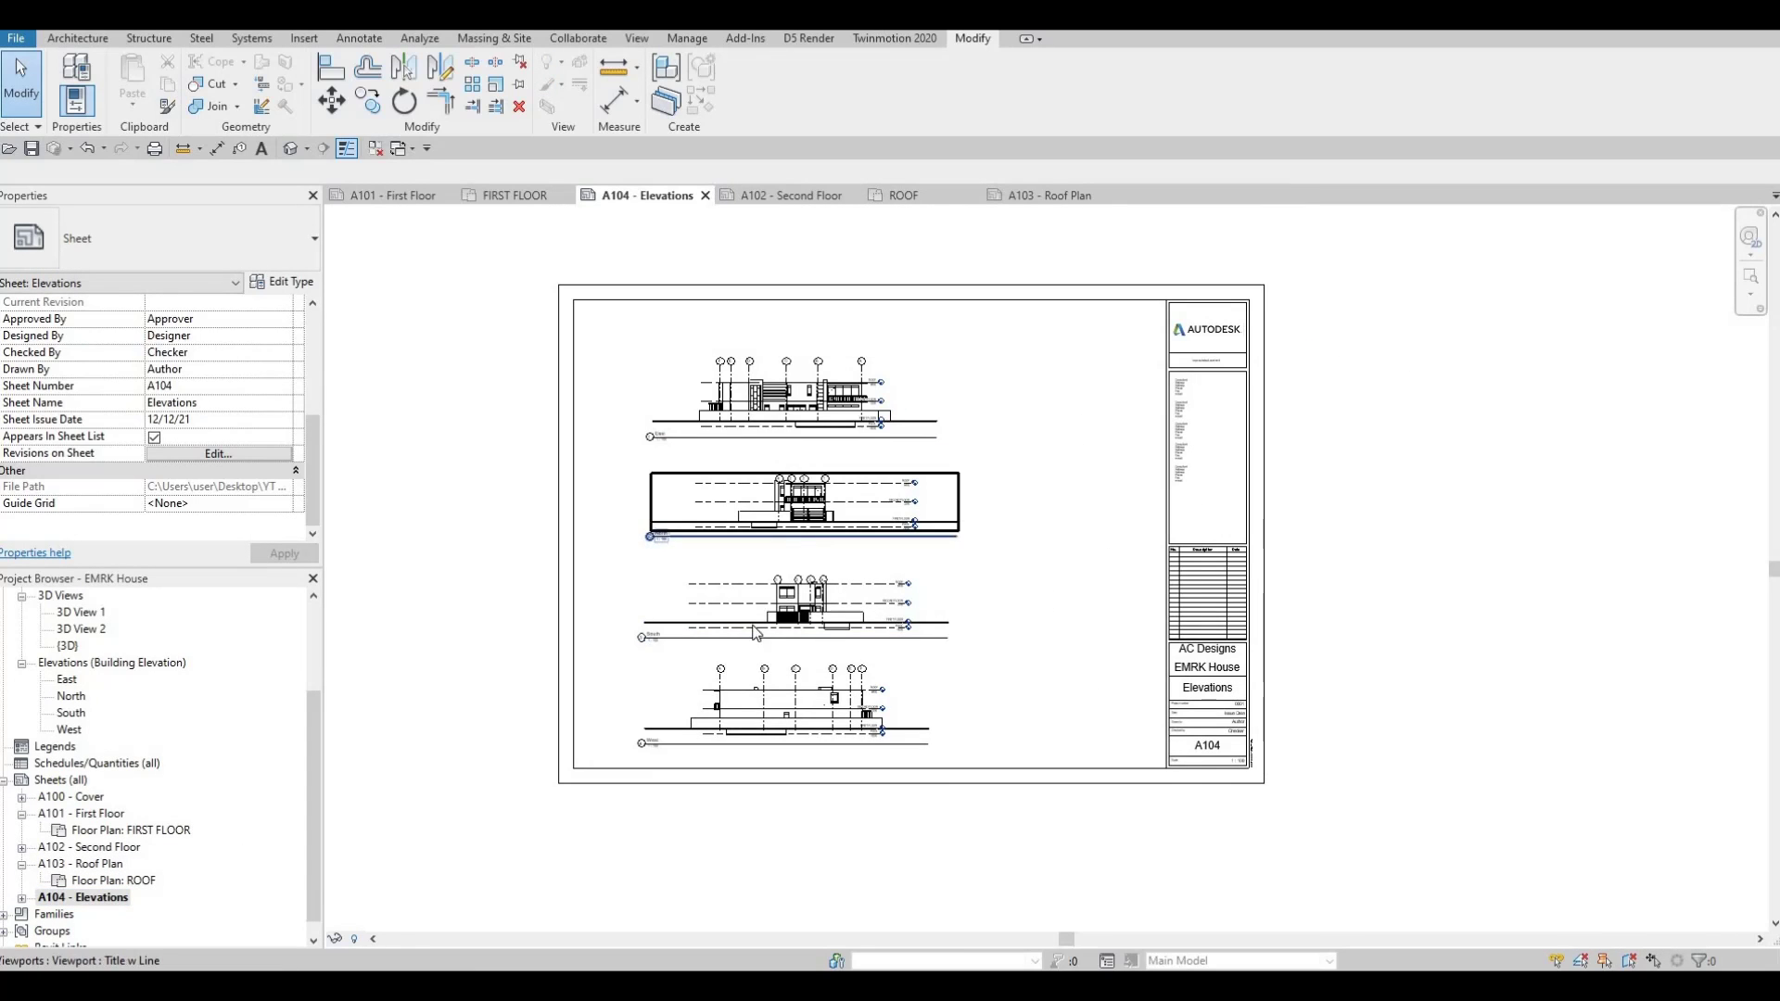
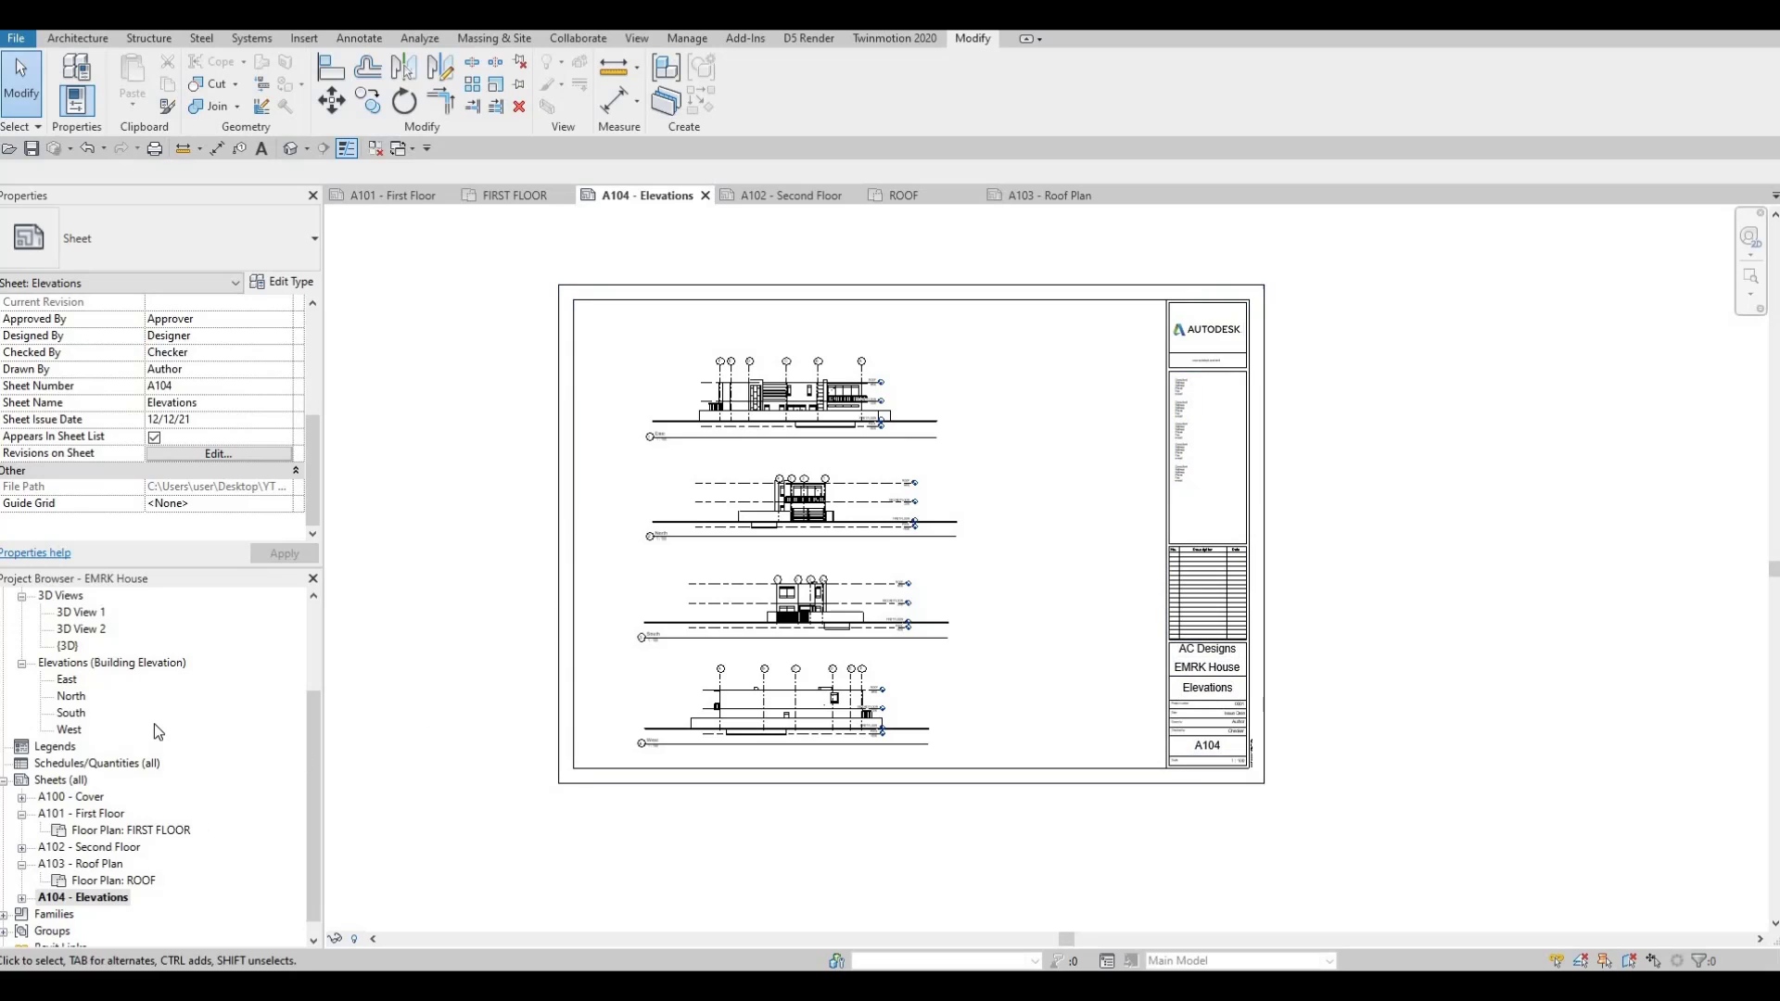
{"action": "scroll", "coordinate": [99, 732], "scroll_direction": "up", "scroll_amount": 3}
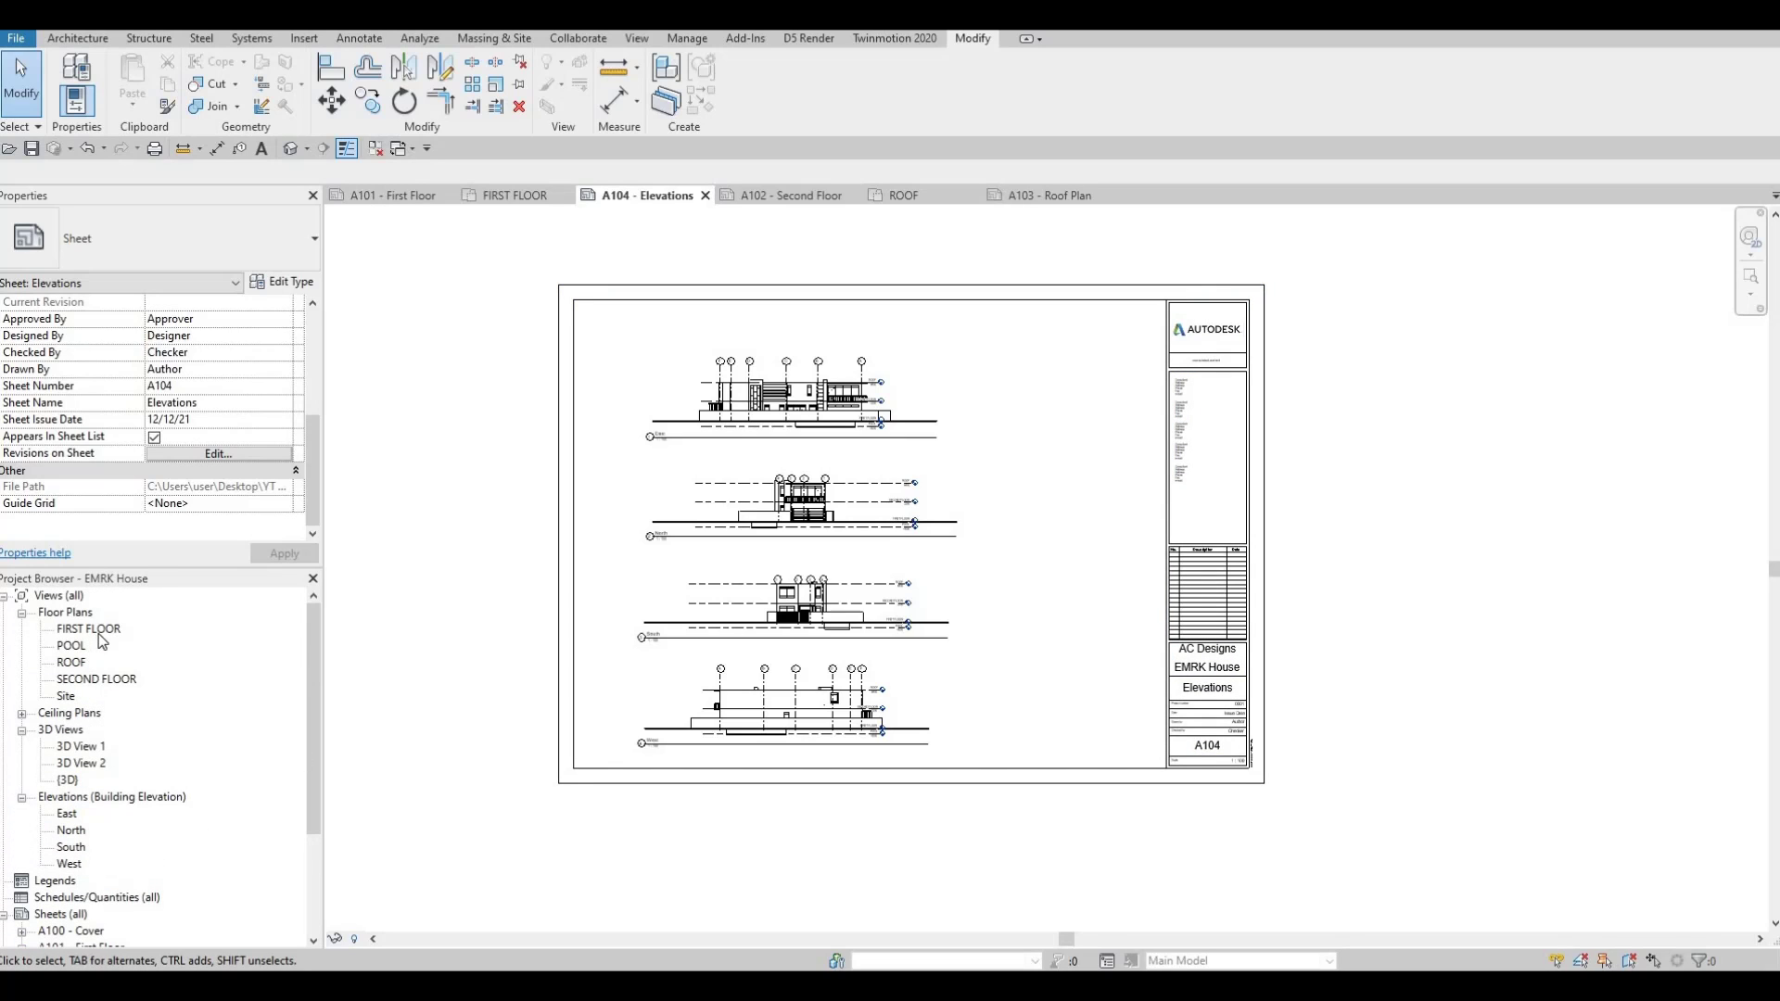
- Open the FIRST FLOOR plan and draw a vertical building section through the full length of the house, extending past both site boundaries
{"action": "double_click", "coordinate": [93, 630]}
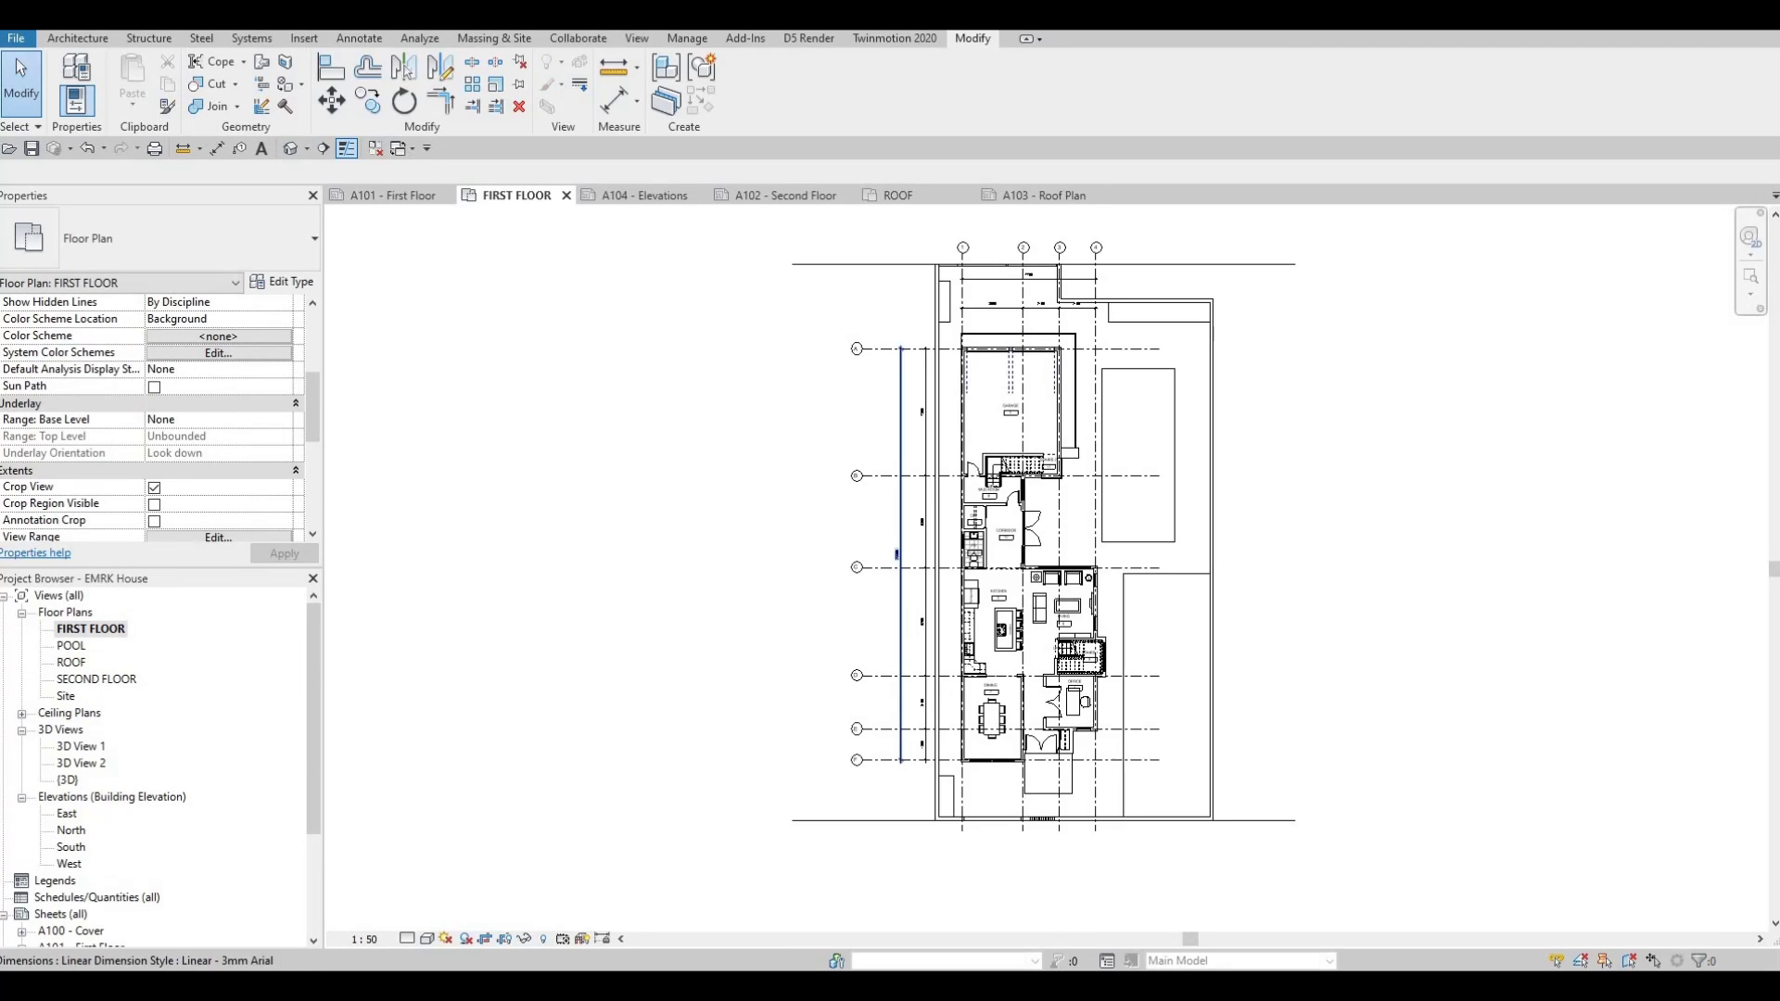
{"action": "scroll", "coordinate": [646, 571], "scroll_direction": "down", "scroll_amount": 2}
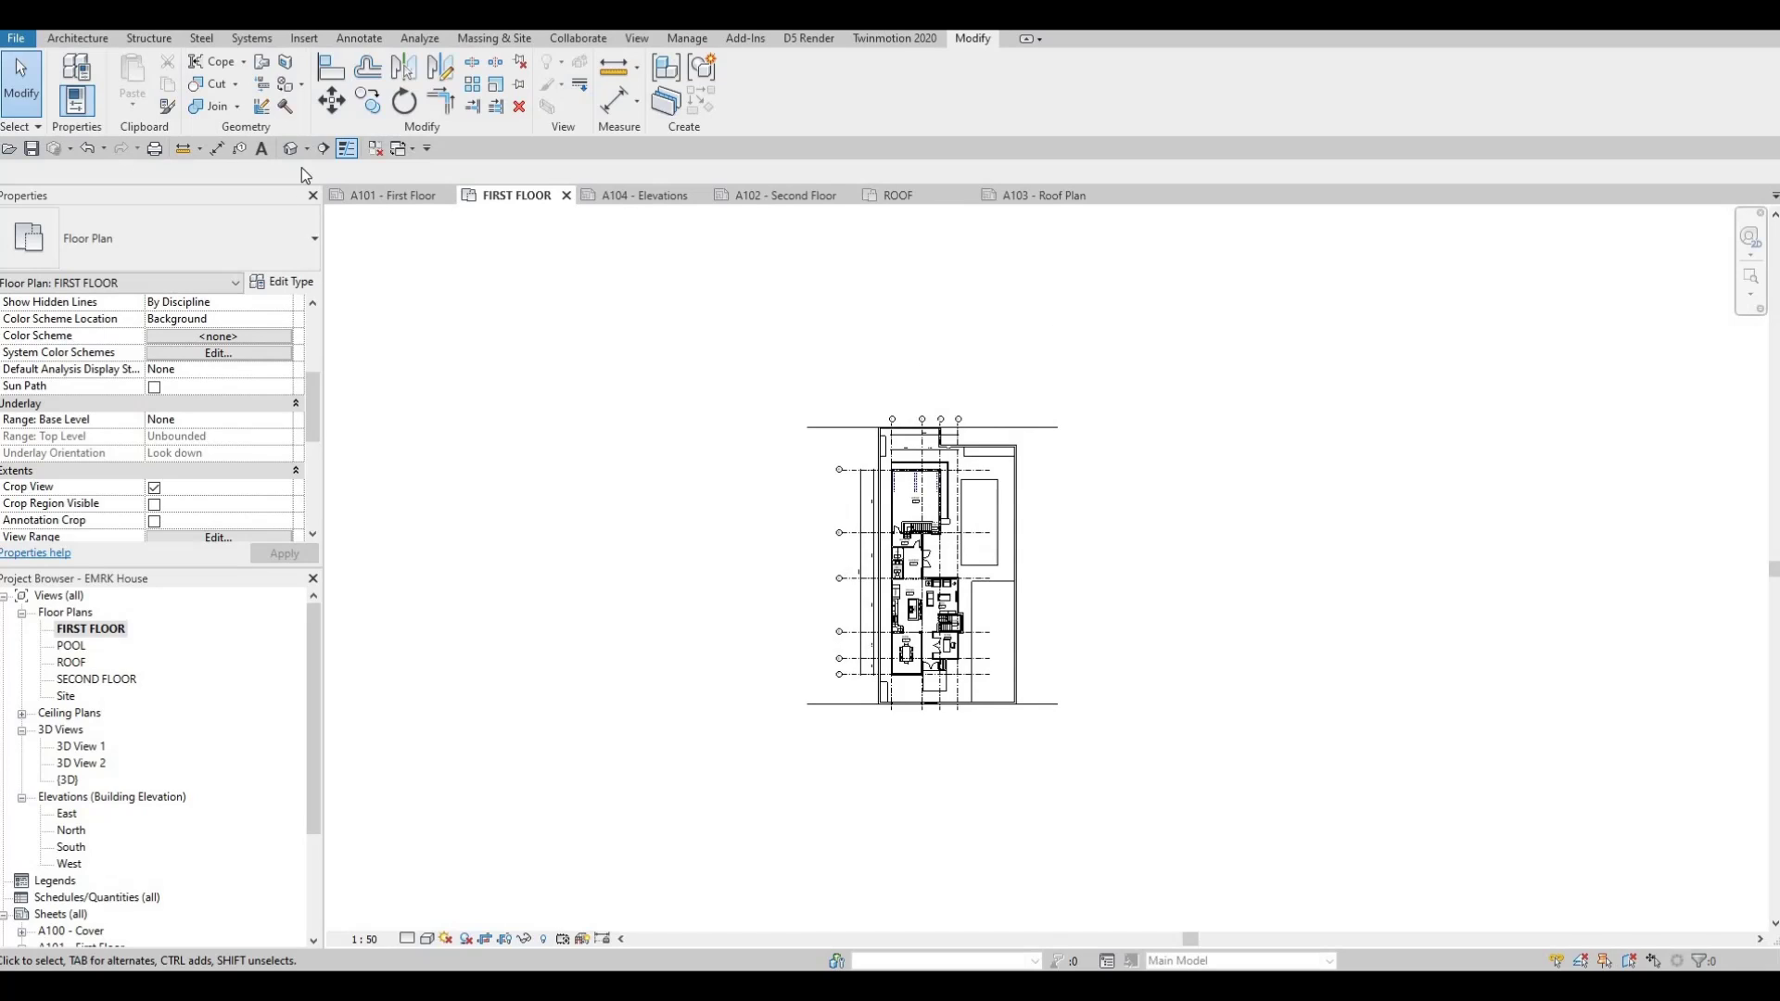
{"action": "left_click", "coordinate": [325, 149]}
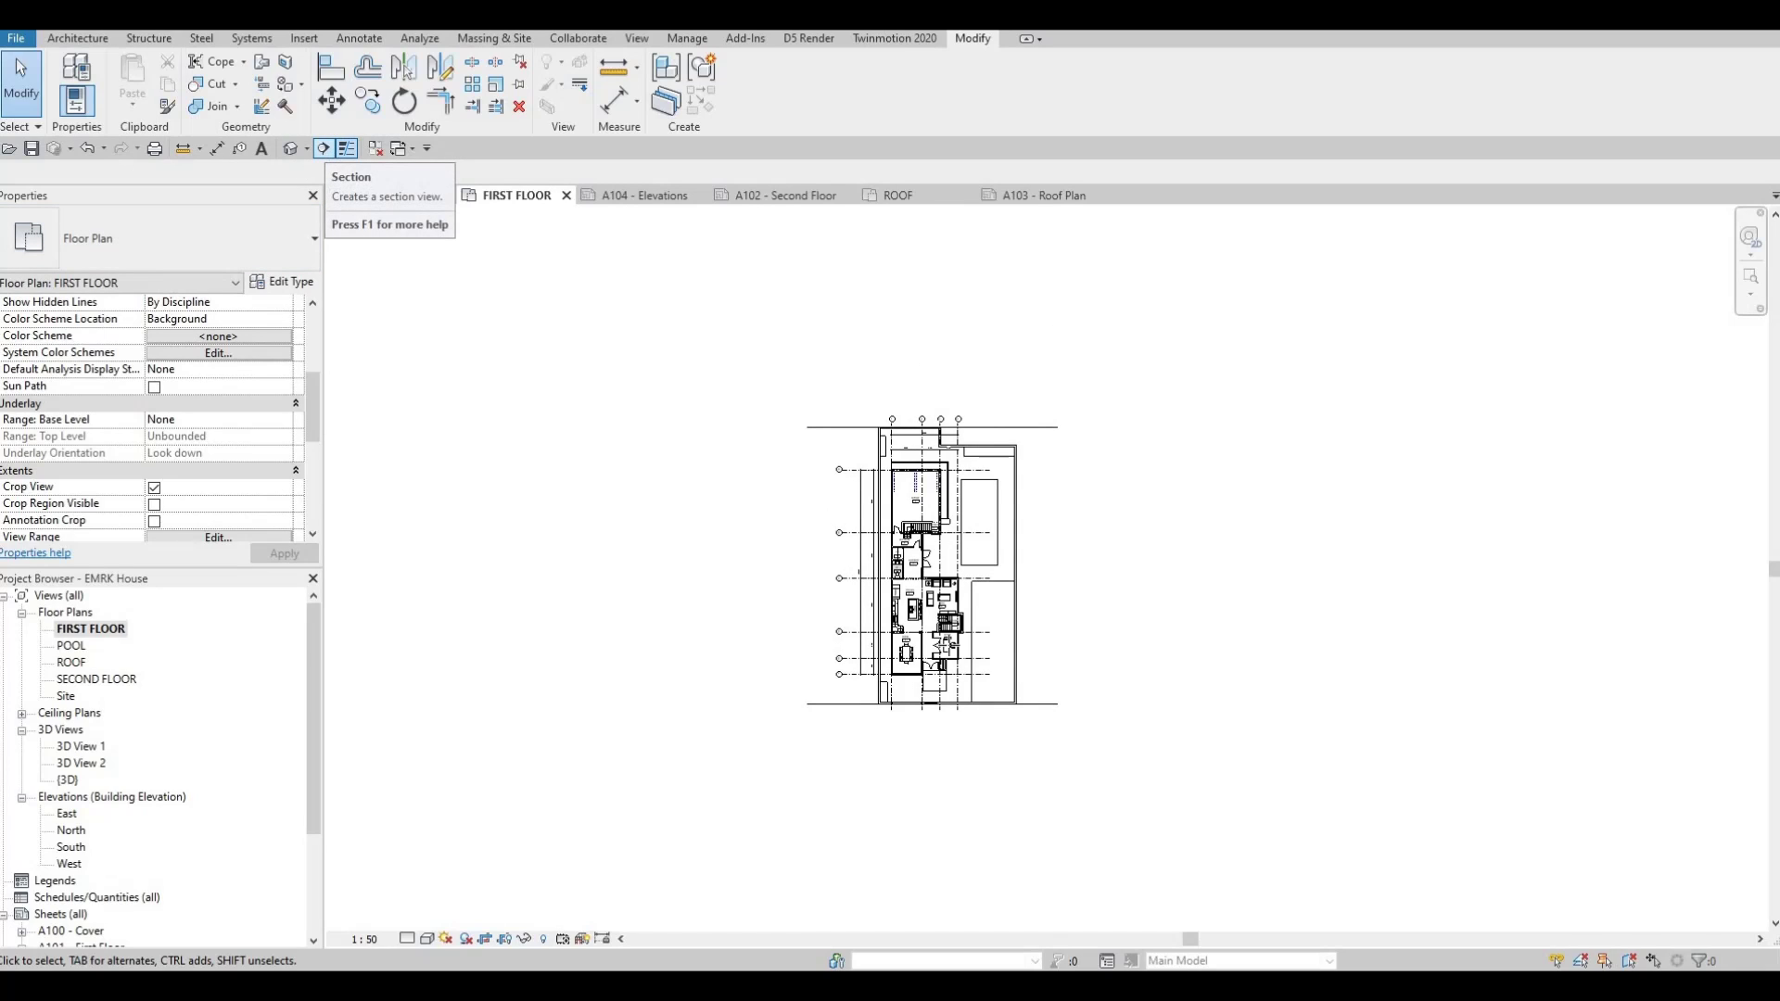
{"action": "left_click", "coordinate": [928, 787]}
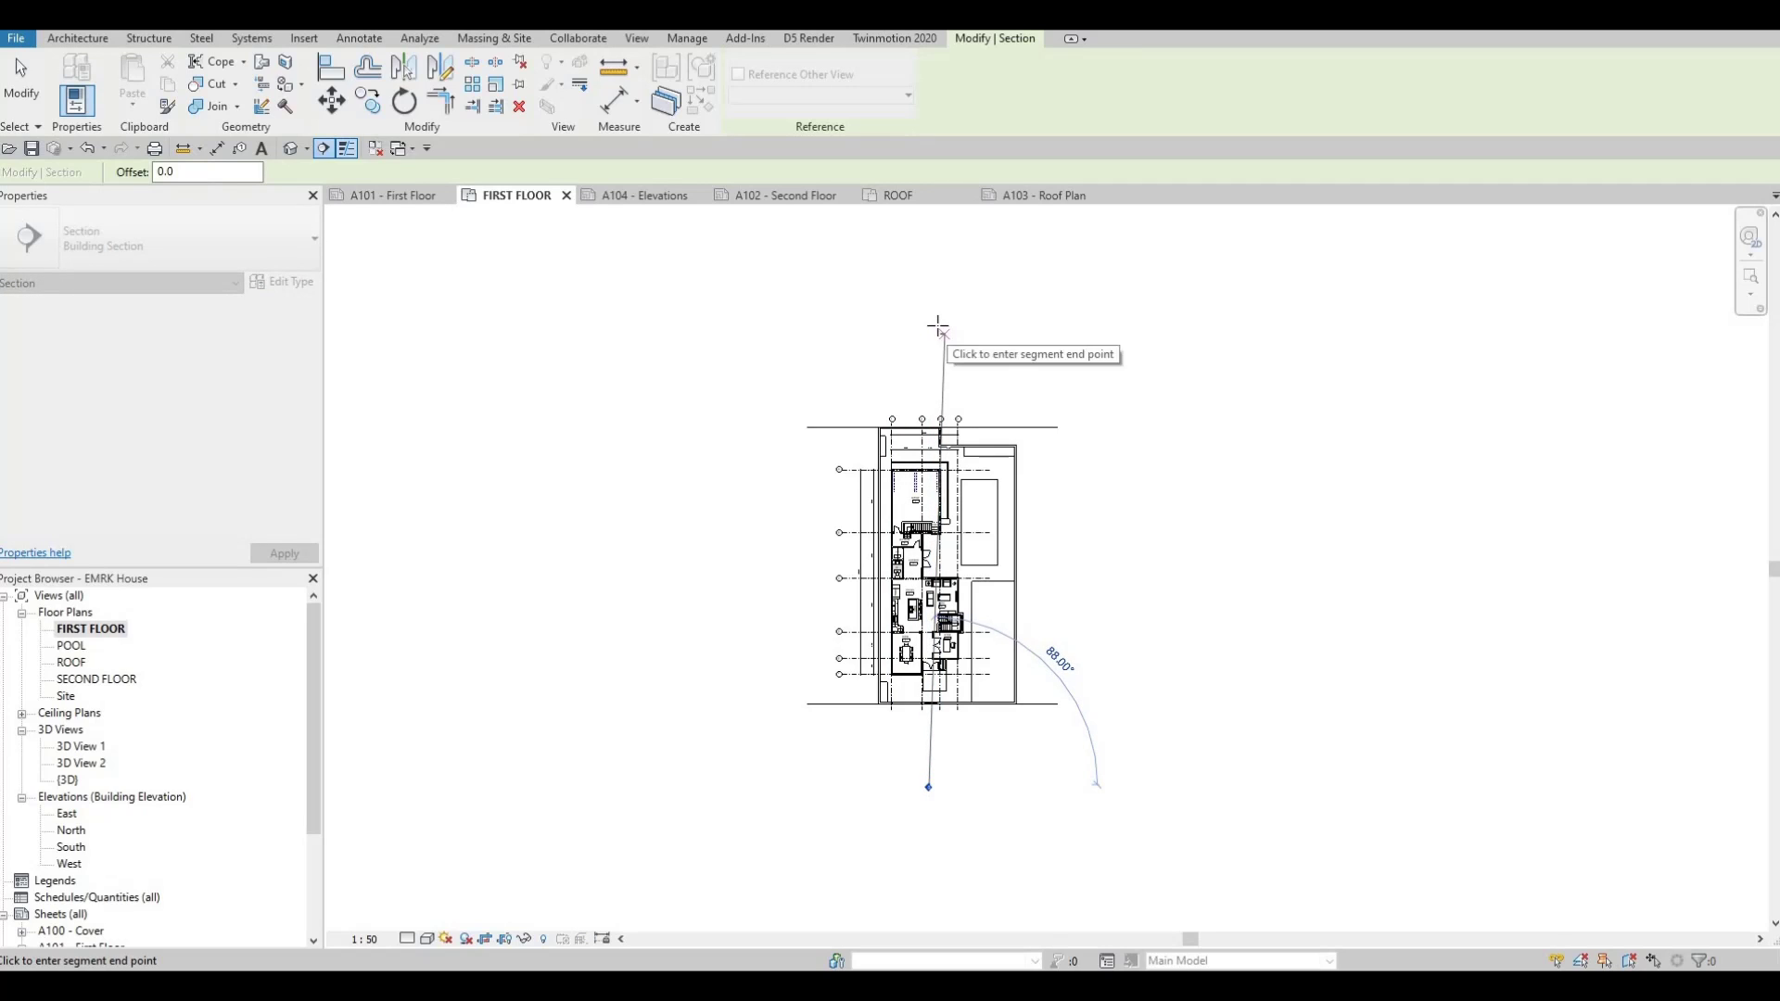
{"action": "scroll", "coordinate": [942, 371], "scroll_direction": "up", "scroll_amount": 3}
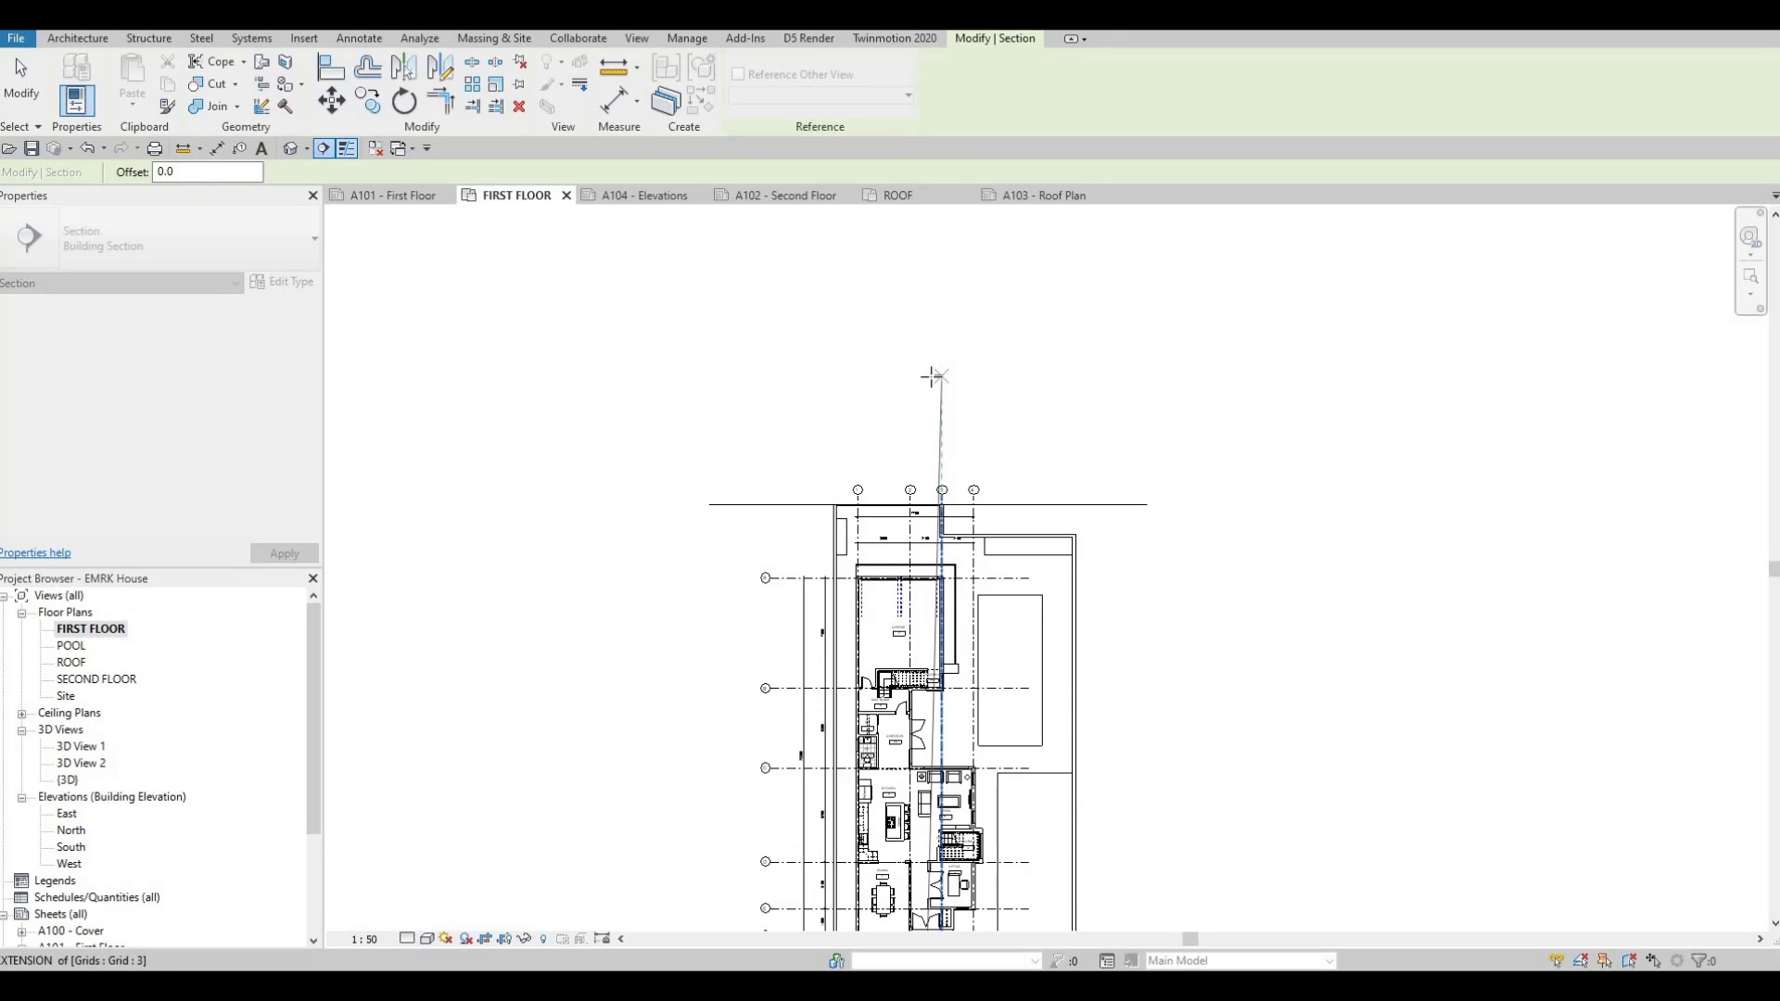
{"action": "left_click", "coordinate": [929, 378]}
{"action": "scroll", "coordinate": [837, 626], "scroll_direction": "down", "scroll_amount": 3}
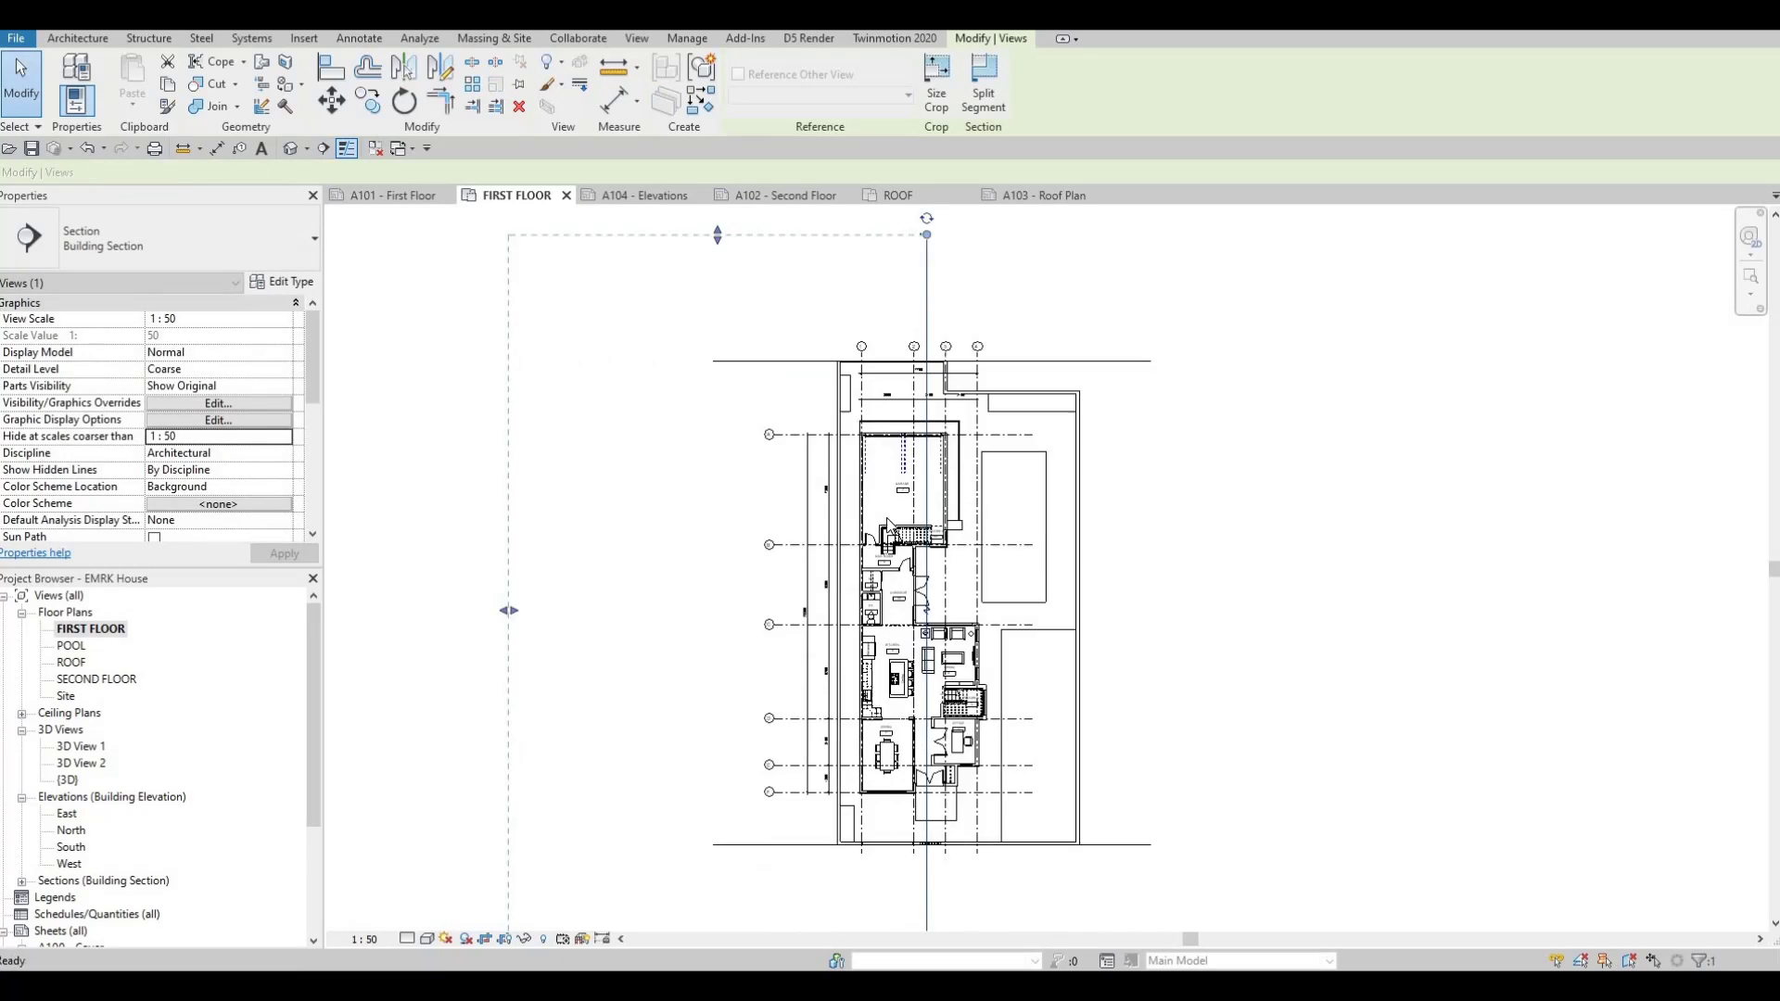
- Reduce the vertical section's view depth so its far clip lies just outside the site's left boundary wall
{"action": "middle_click_drag", "start_coordinate": [837, 626], "coordinate": [816, 711]}
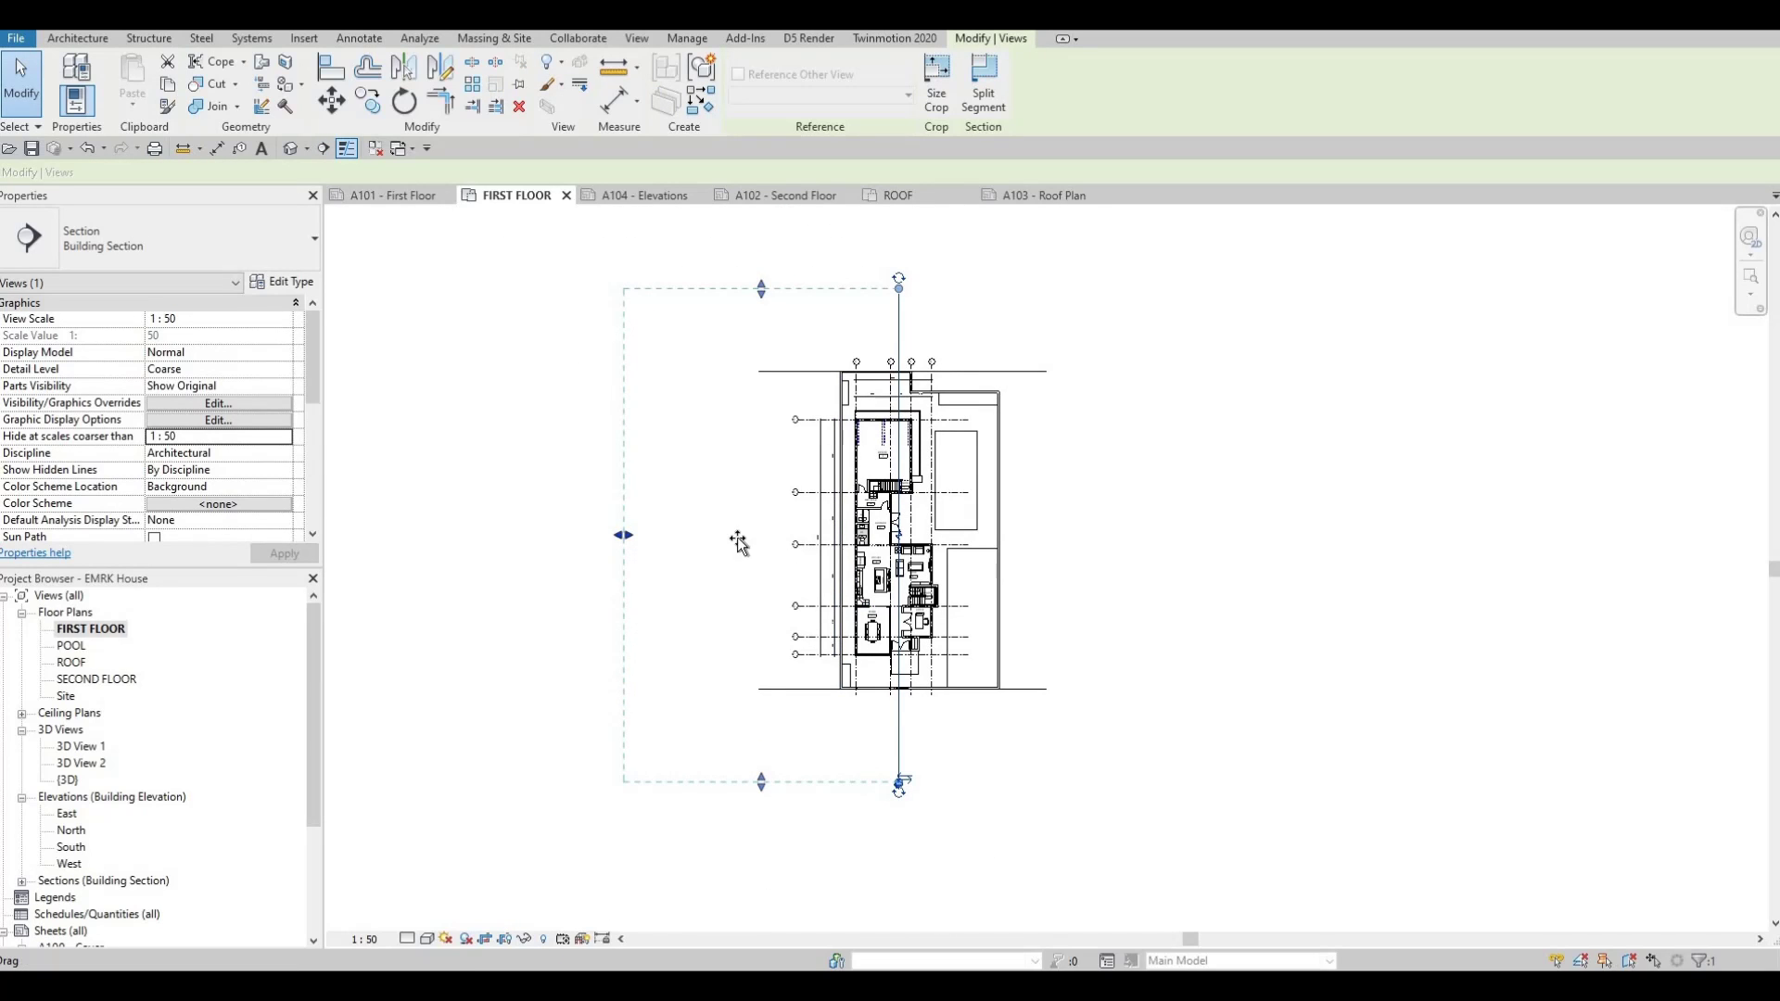
{"action": "left_click_drag", "start_coordinate": [634, 536], "coordinate": [831, 554]}
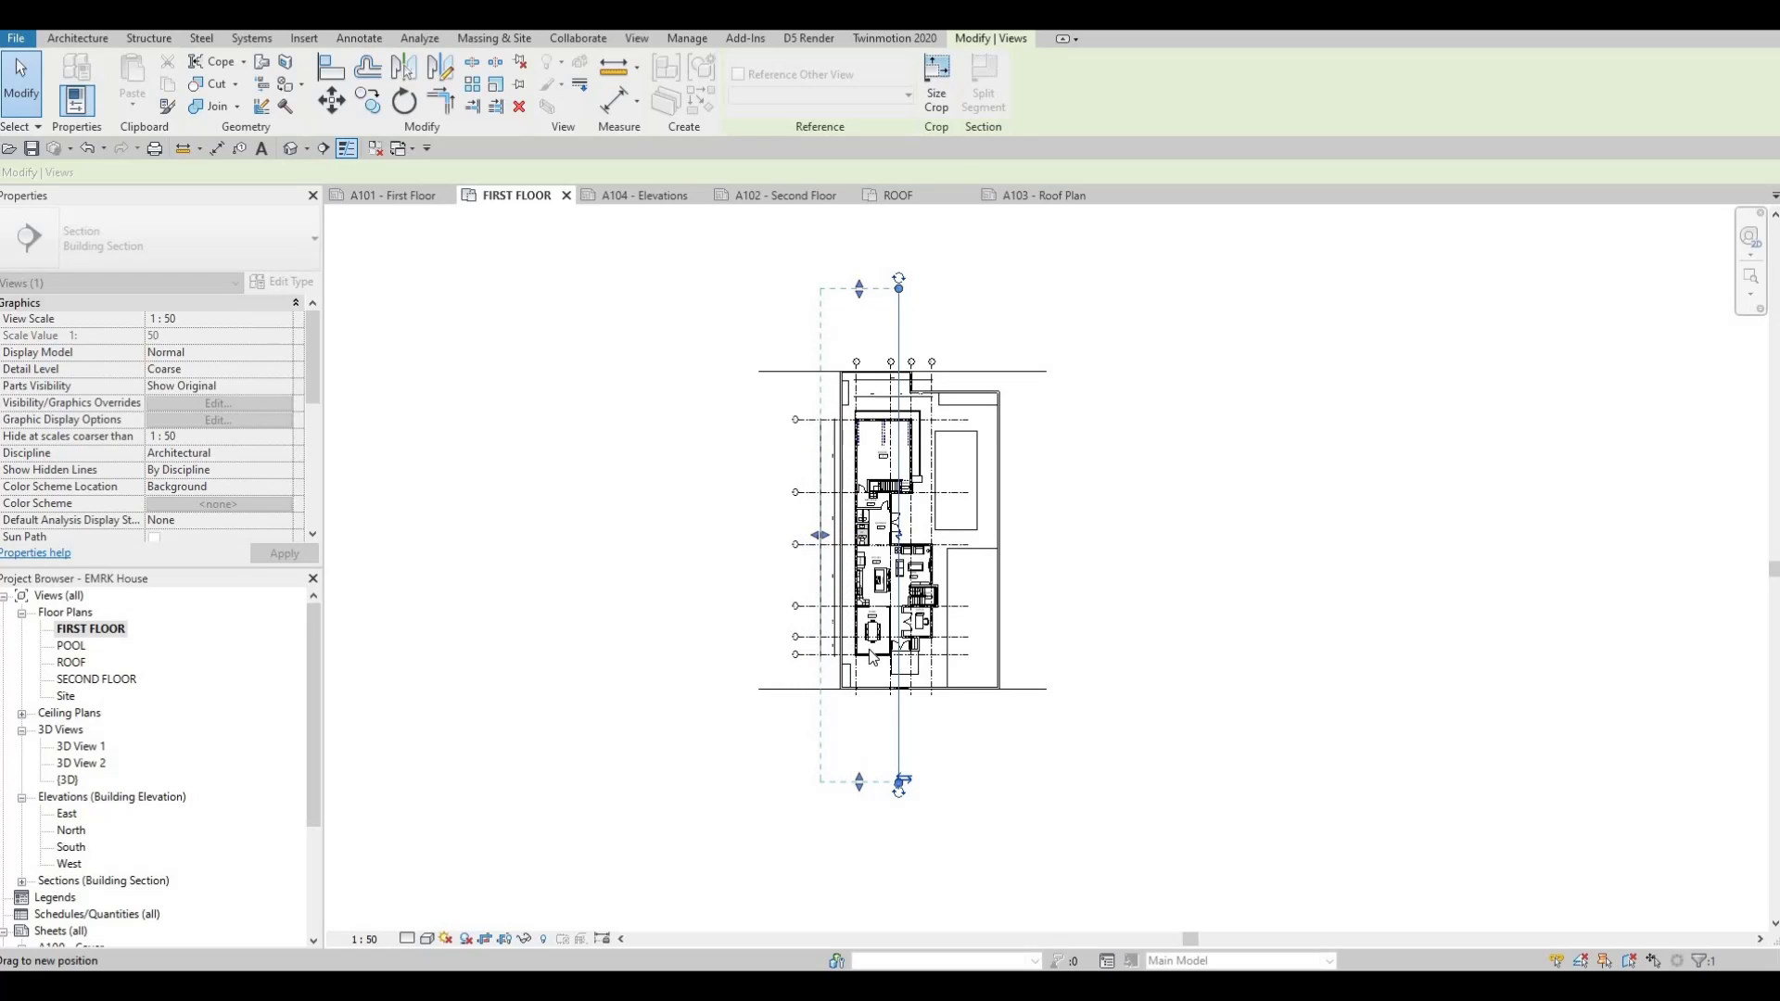
{"action": "key", "text": "Escape"}
{"action": "key", "text": "Escape"}
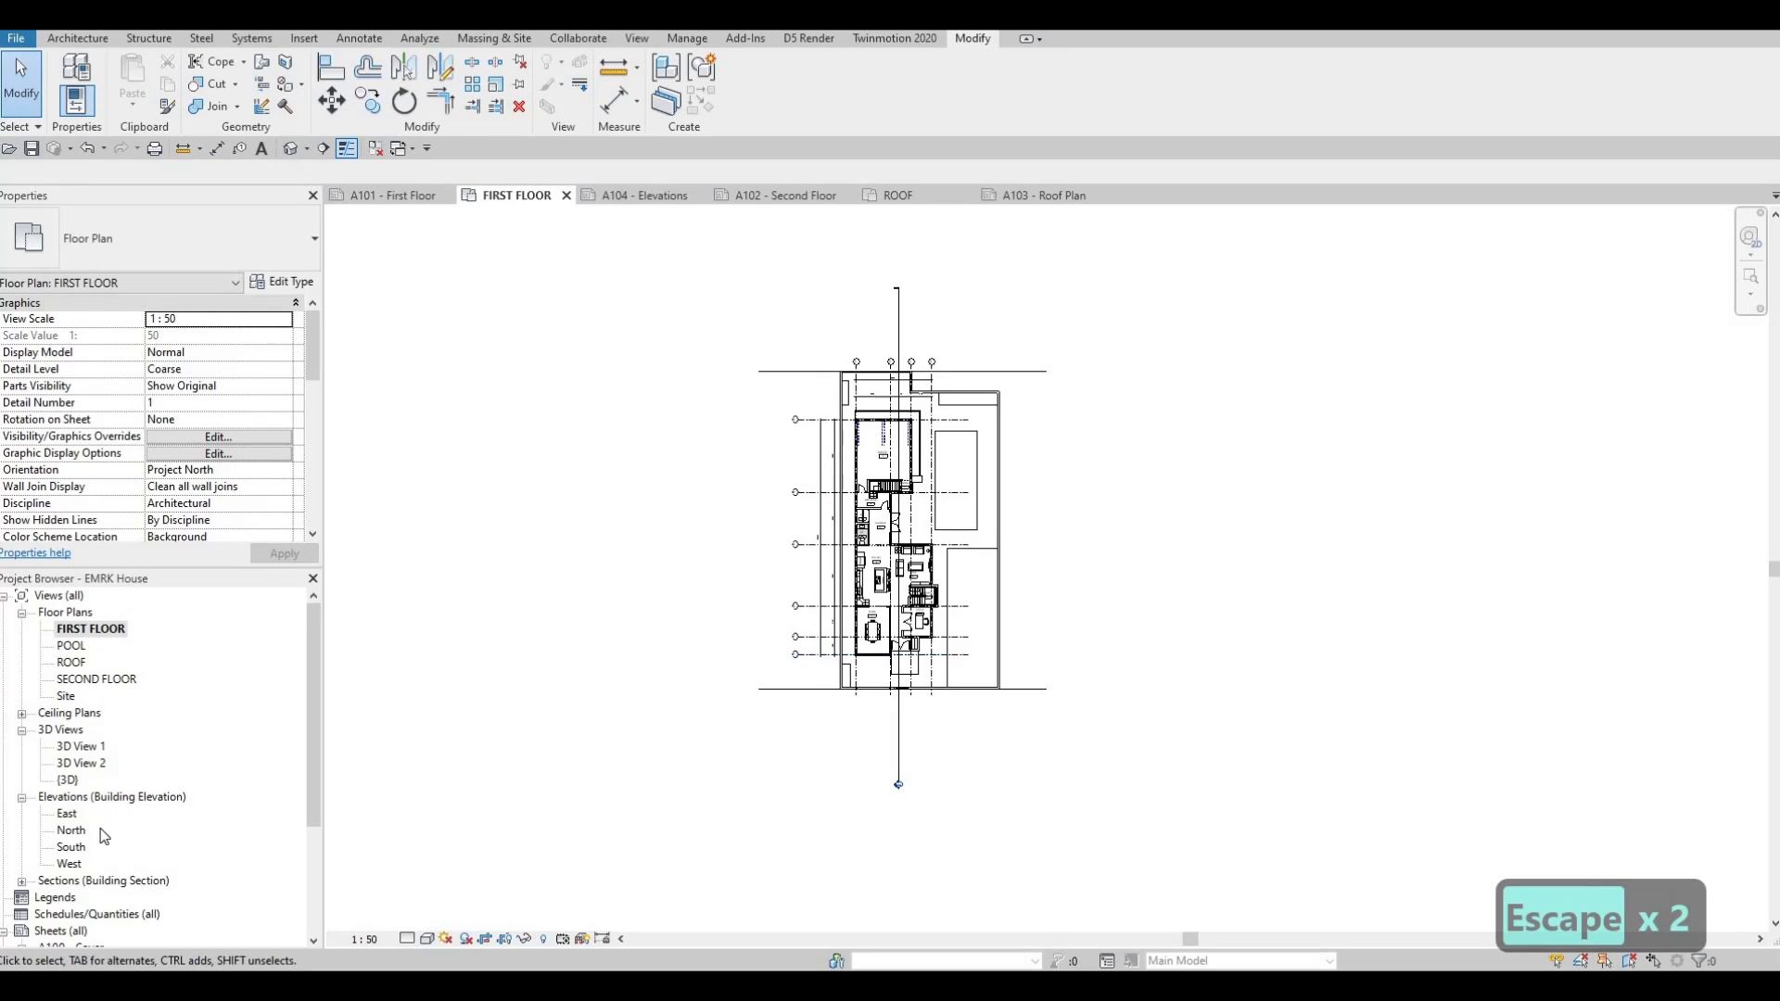
- Expand the Sections (Building Section) group in the Project Browser
{"action": "scroll", "coordinate": [93, 839], "scroll_direction": "down", "scroll_amount": 1}
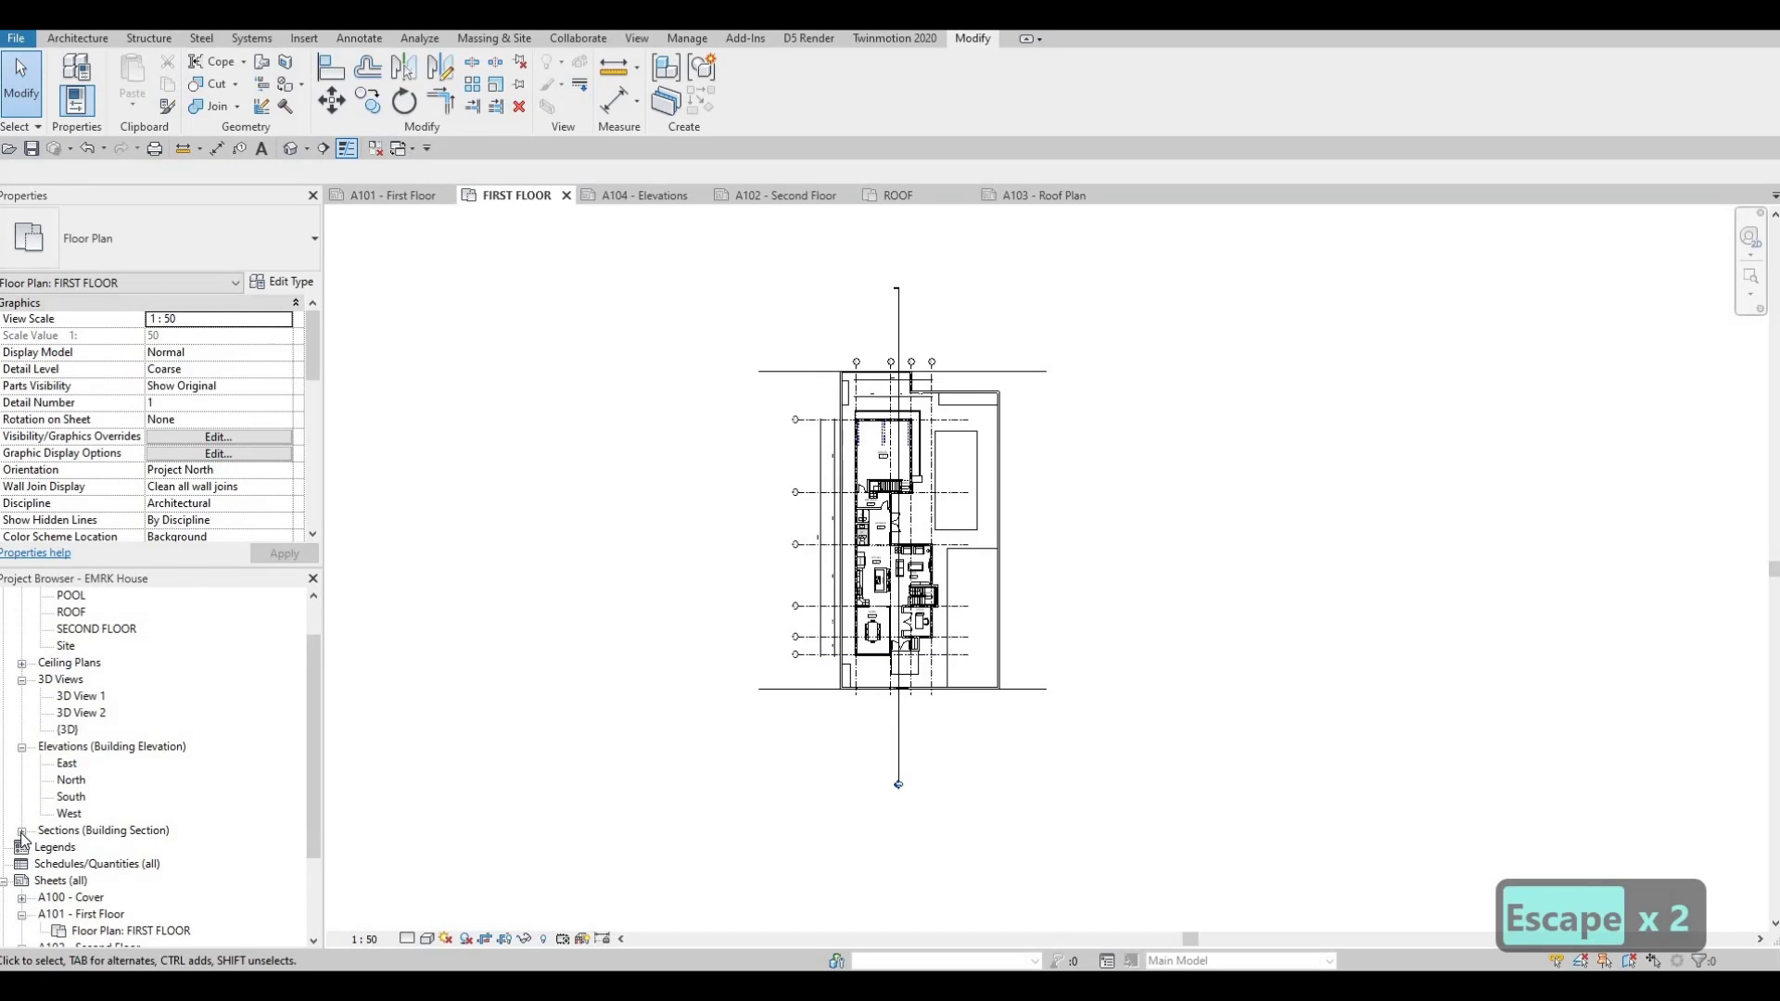
{"action": "double_click", "coordinate": [85, 830]}
{"action": "scroll", "coordinate": [78, 807], "scroll_direction": "down", "scroll_amount": 1}
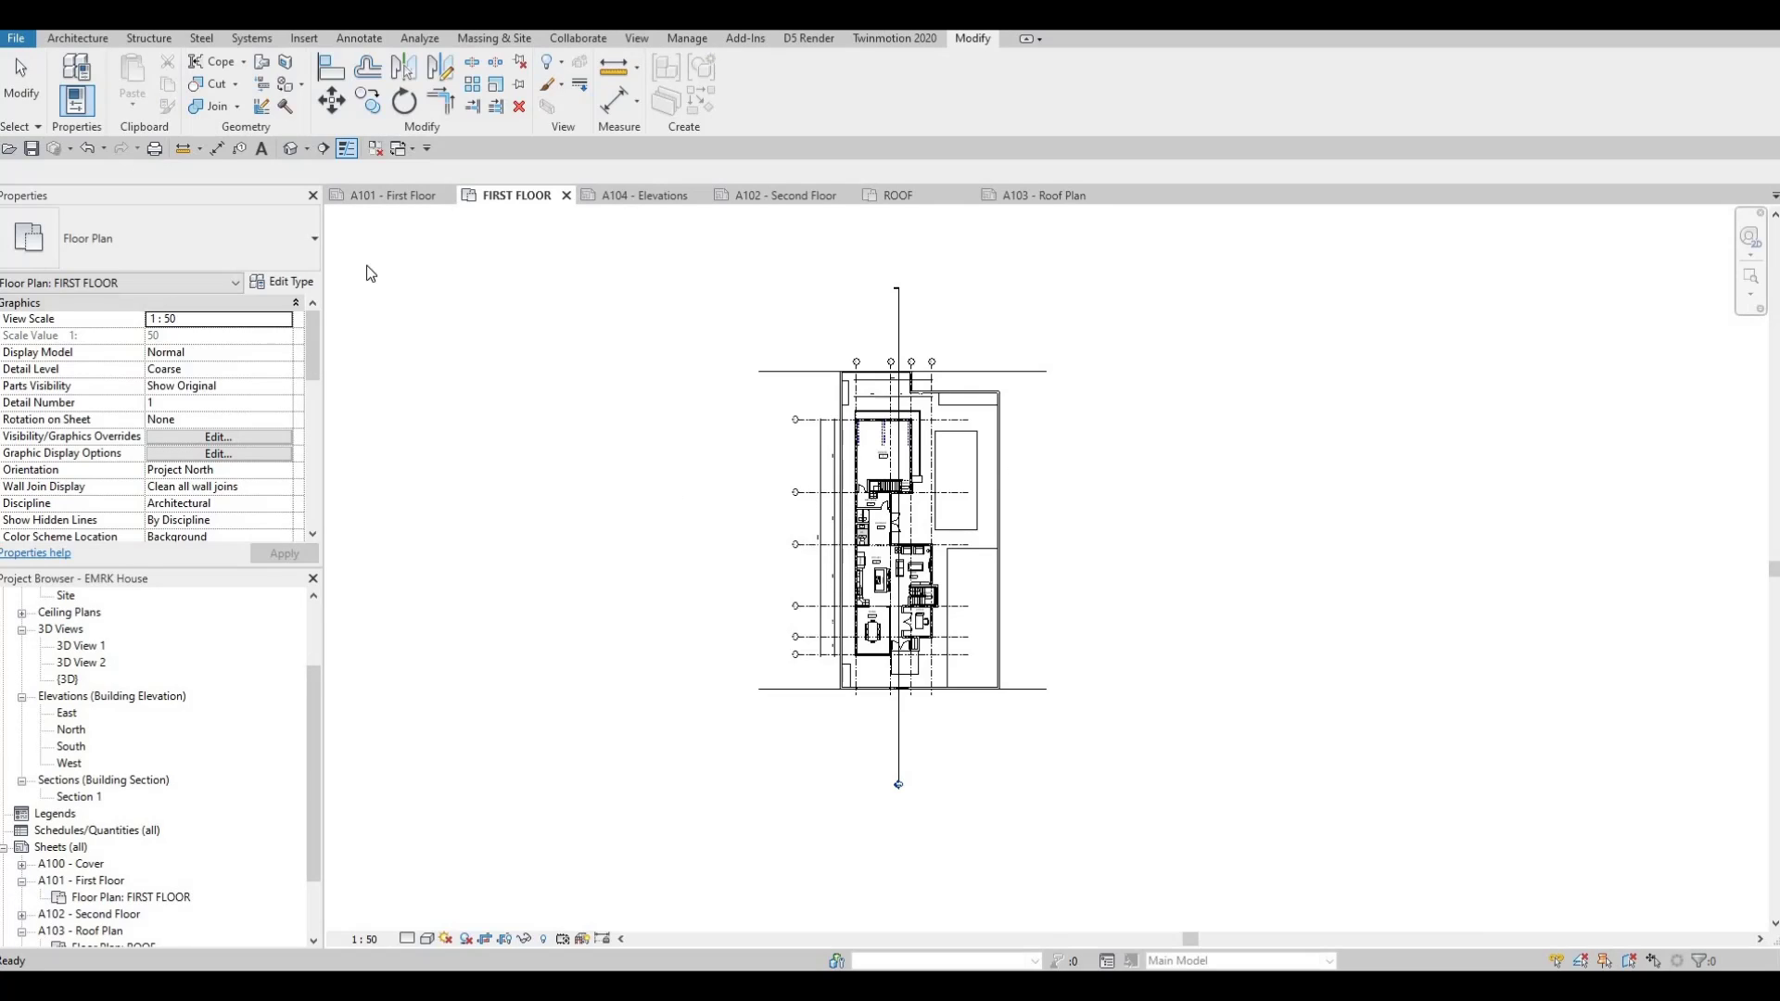
- Draw a horizontal building section across the whole site through the kitchen and living room, between grids C and D
{"action": "left_click", "coordinate": [325, 149]}
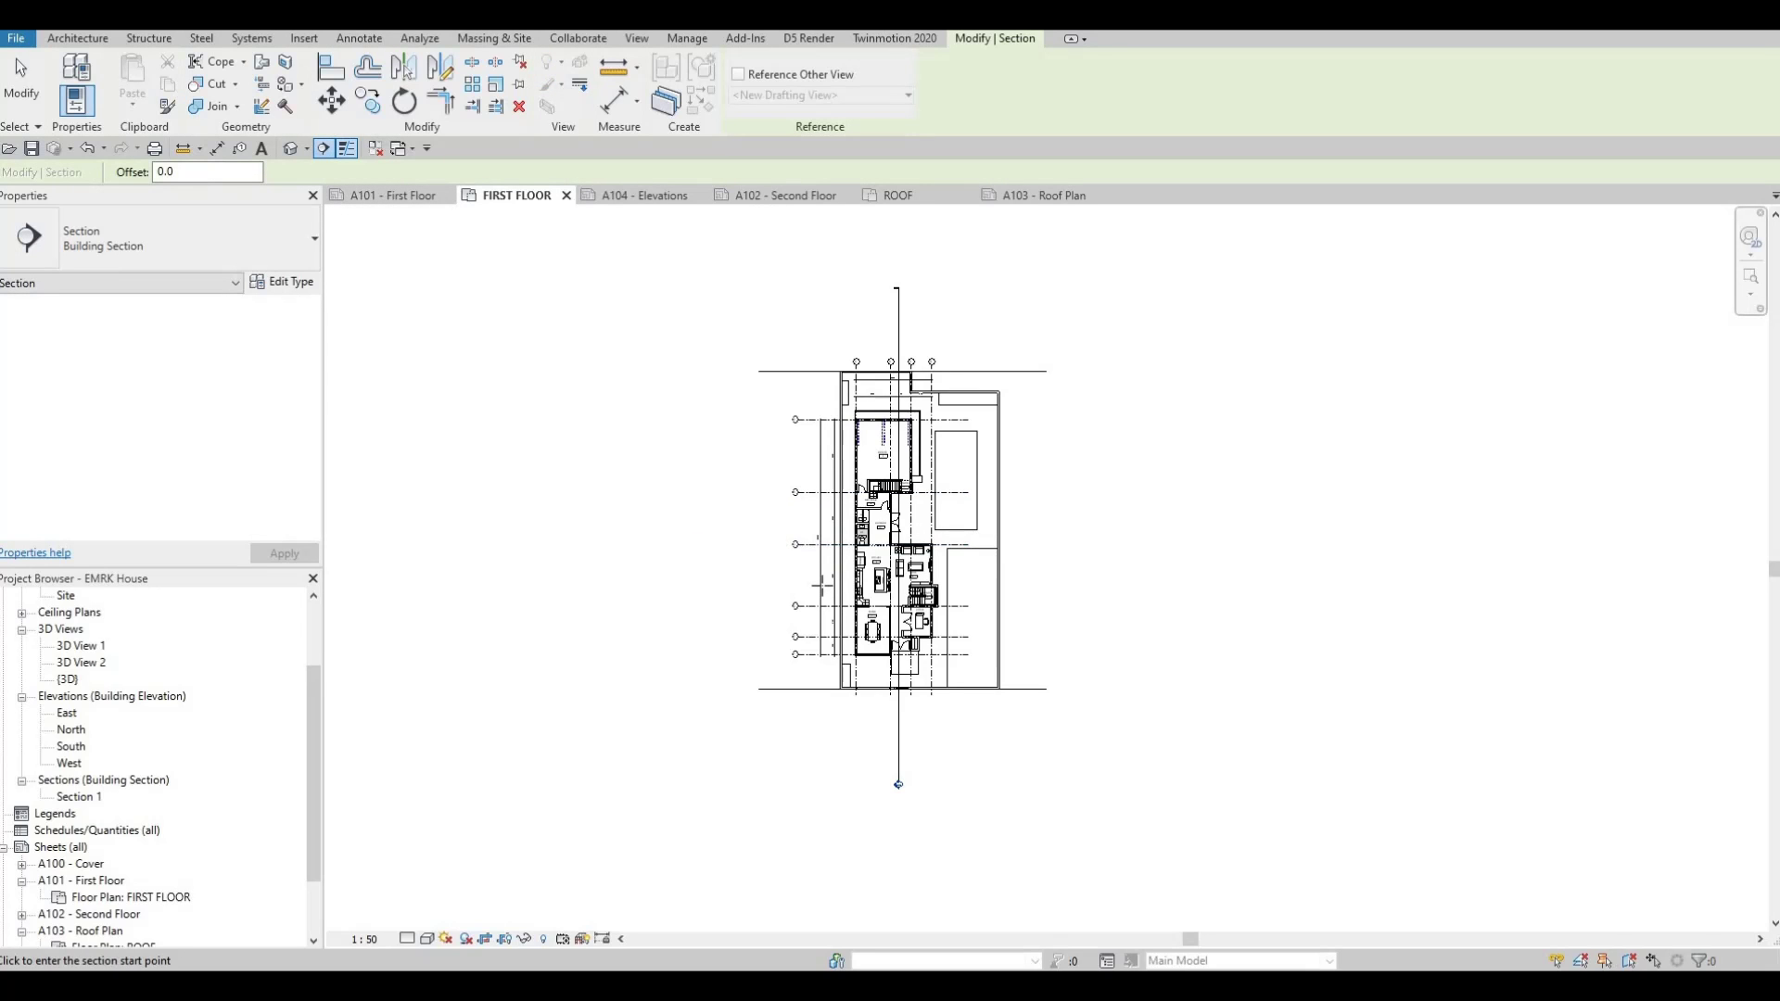
{"action": "scroll", "coordinate": [820, 586], "scroll_direction": "up", "scroll_amount": 4}
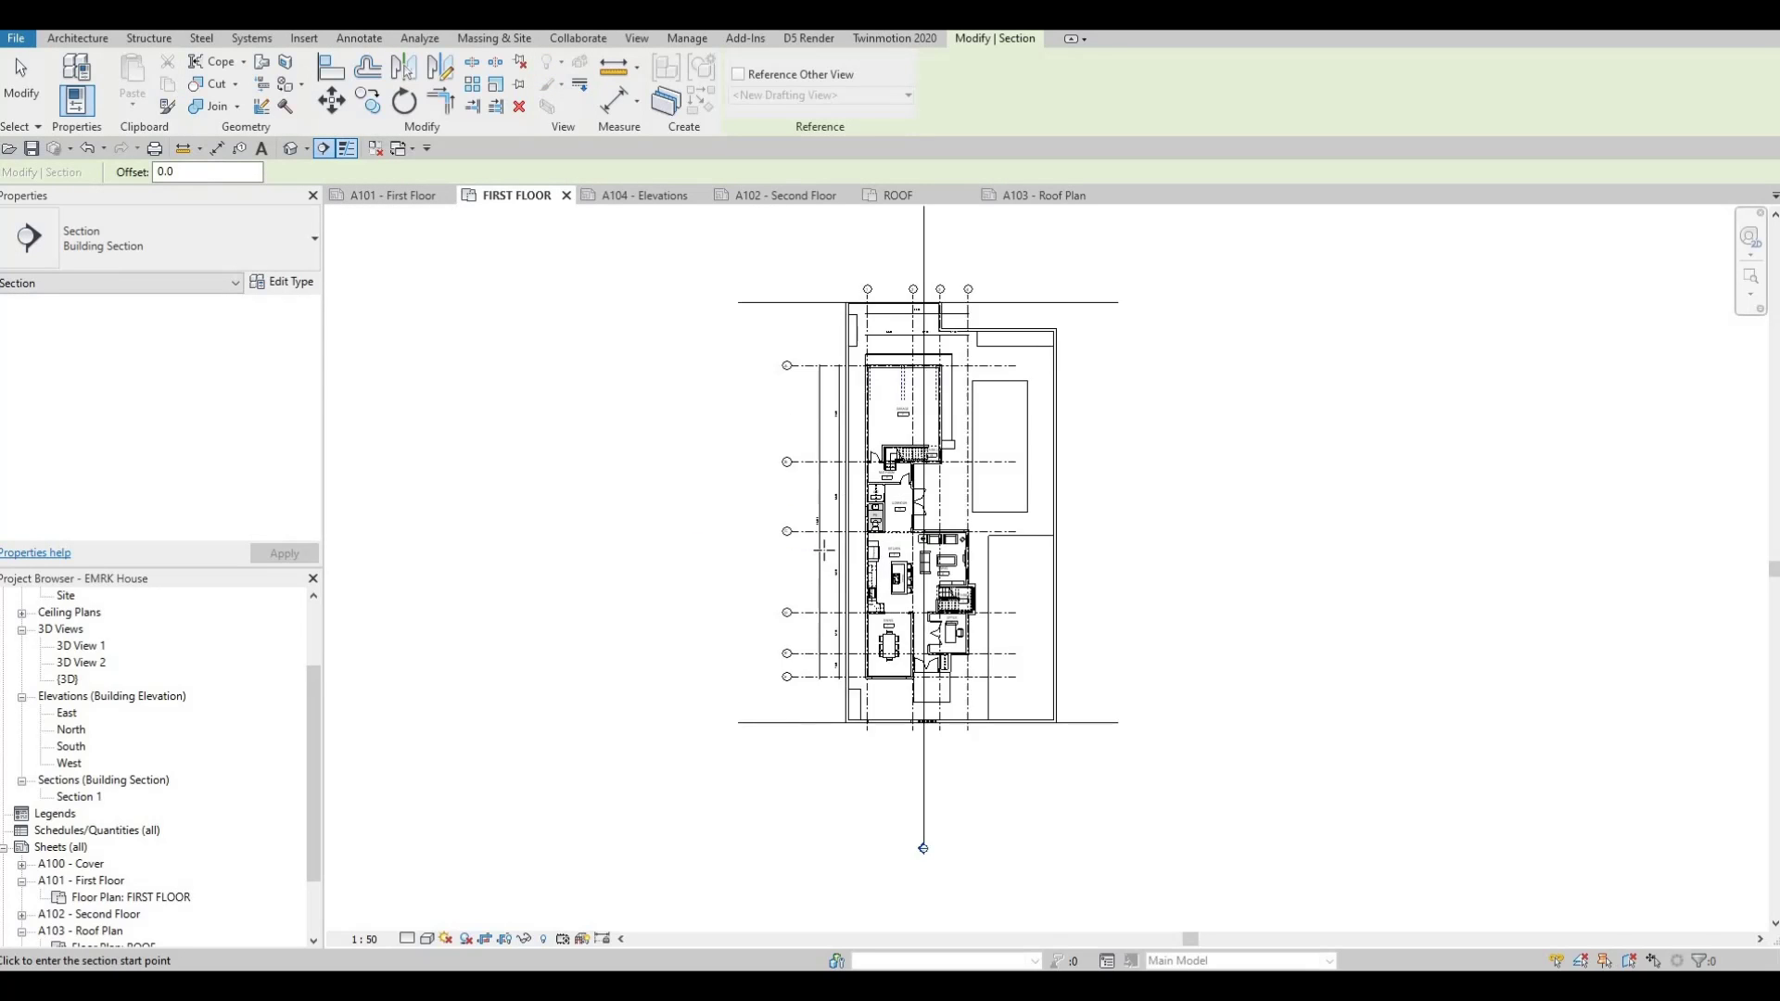
{"action": "left_click", "coordinate": [555, 480]}
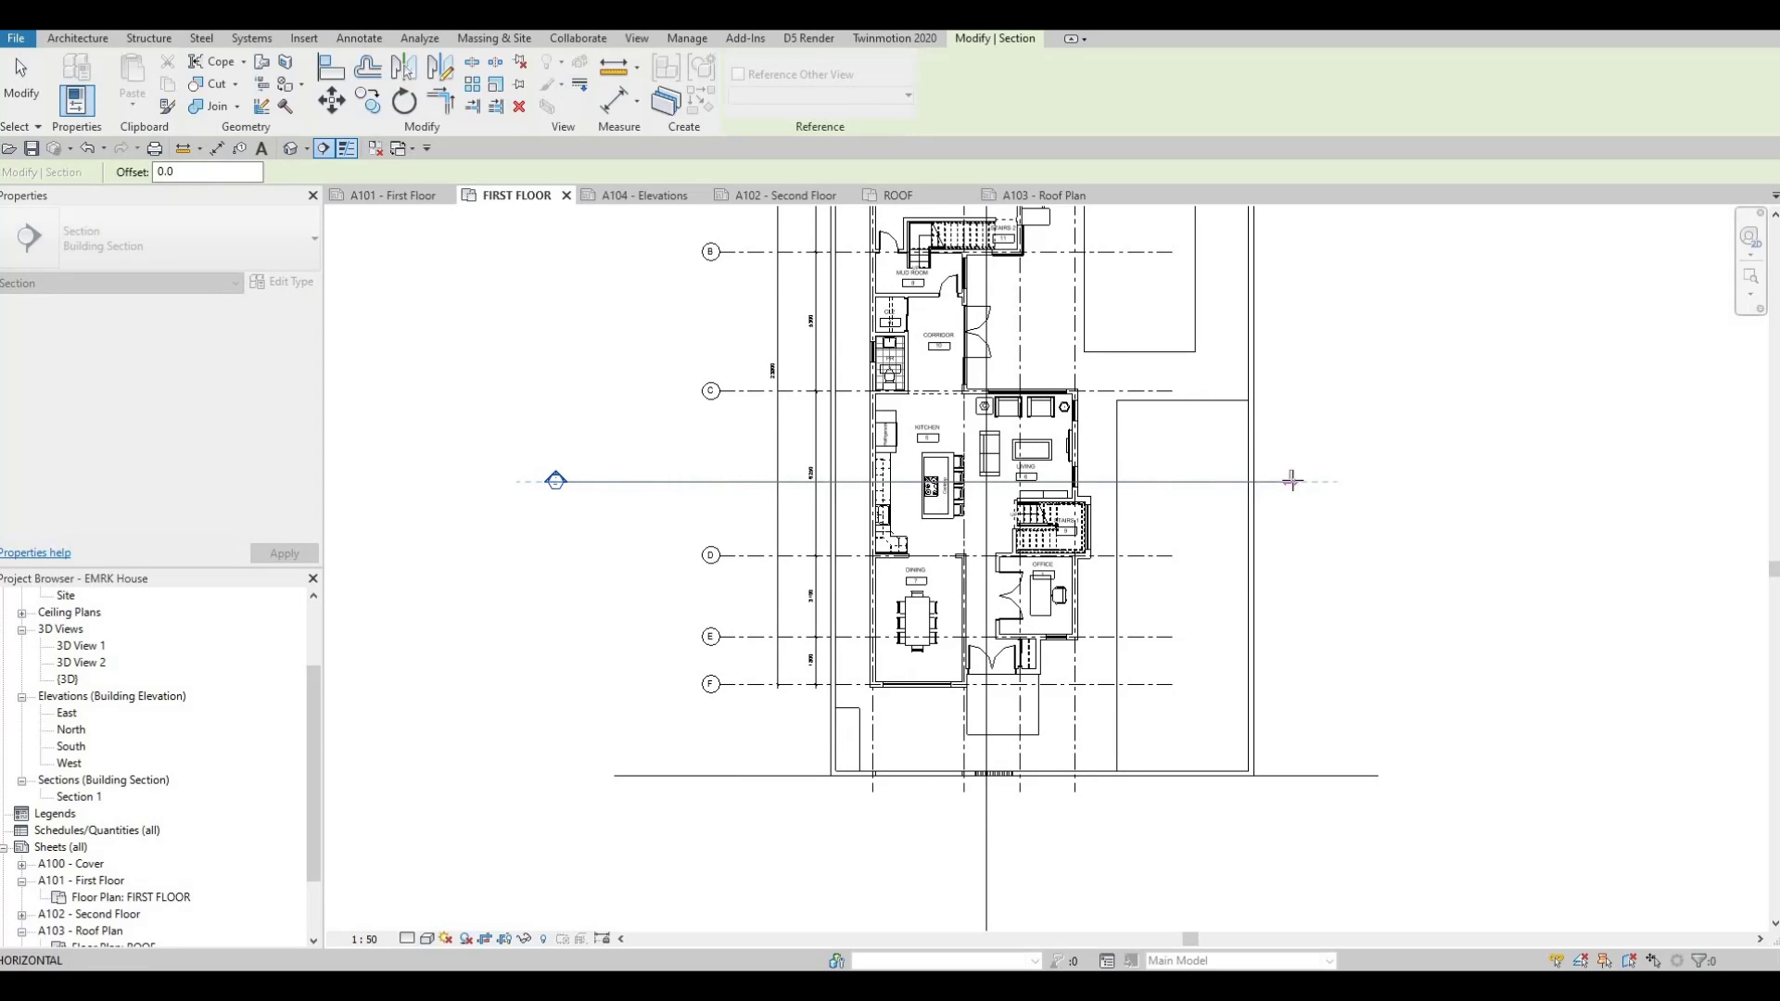
{"action": "left_click", "coordinate": [1305, 479]}
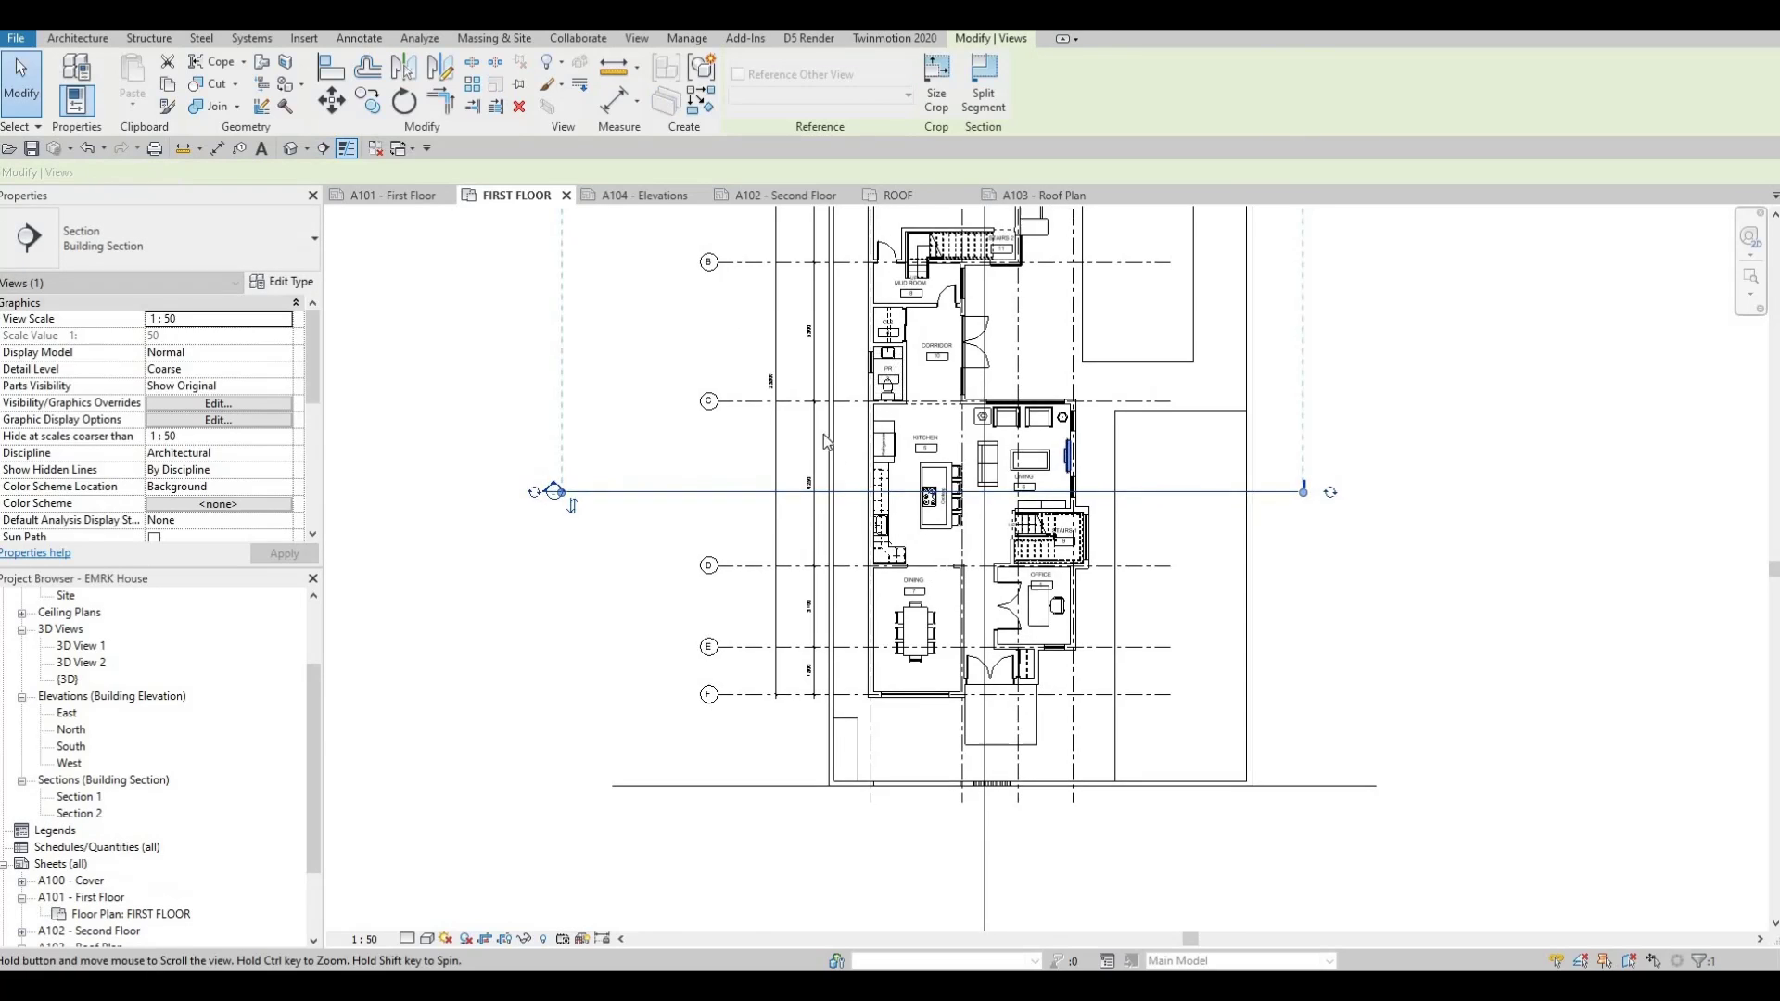
{"action": "scroll", "coordinate": [788, 519], "scroll_direction": "down", "scroll_amount": 2}
{"action": "key", "text": "Escape"}
{"action": "left_click", "coordinate": [714, 729]}
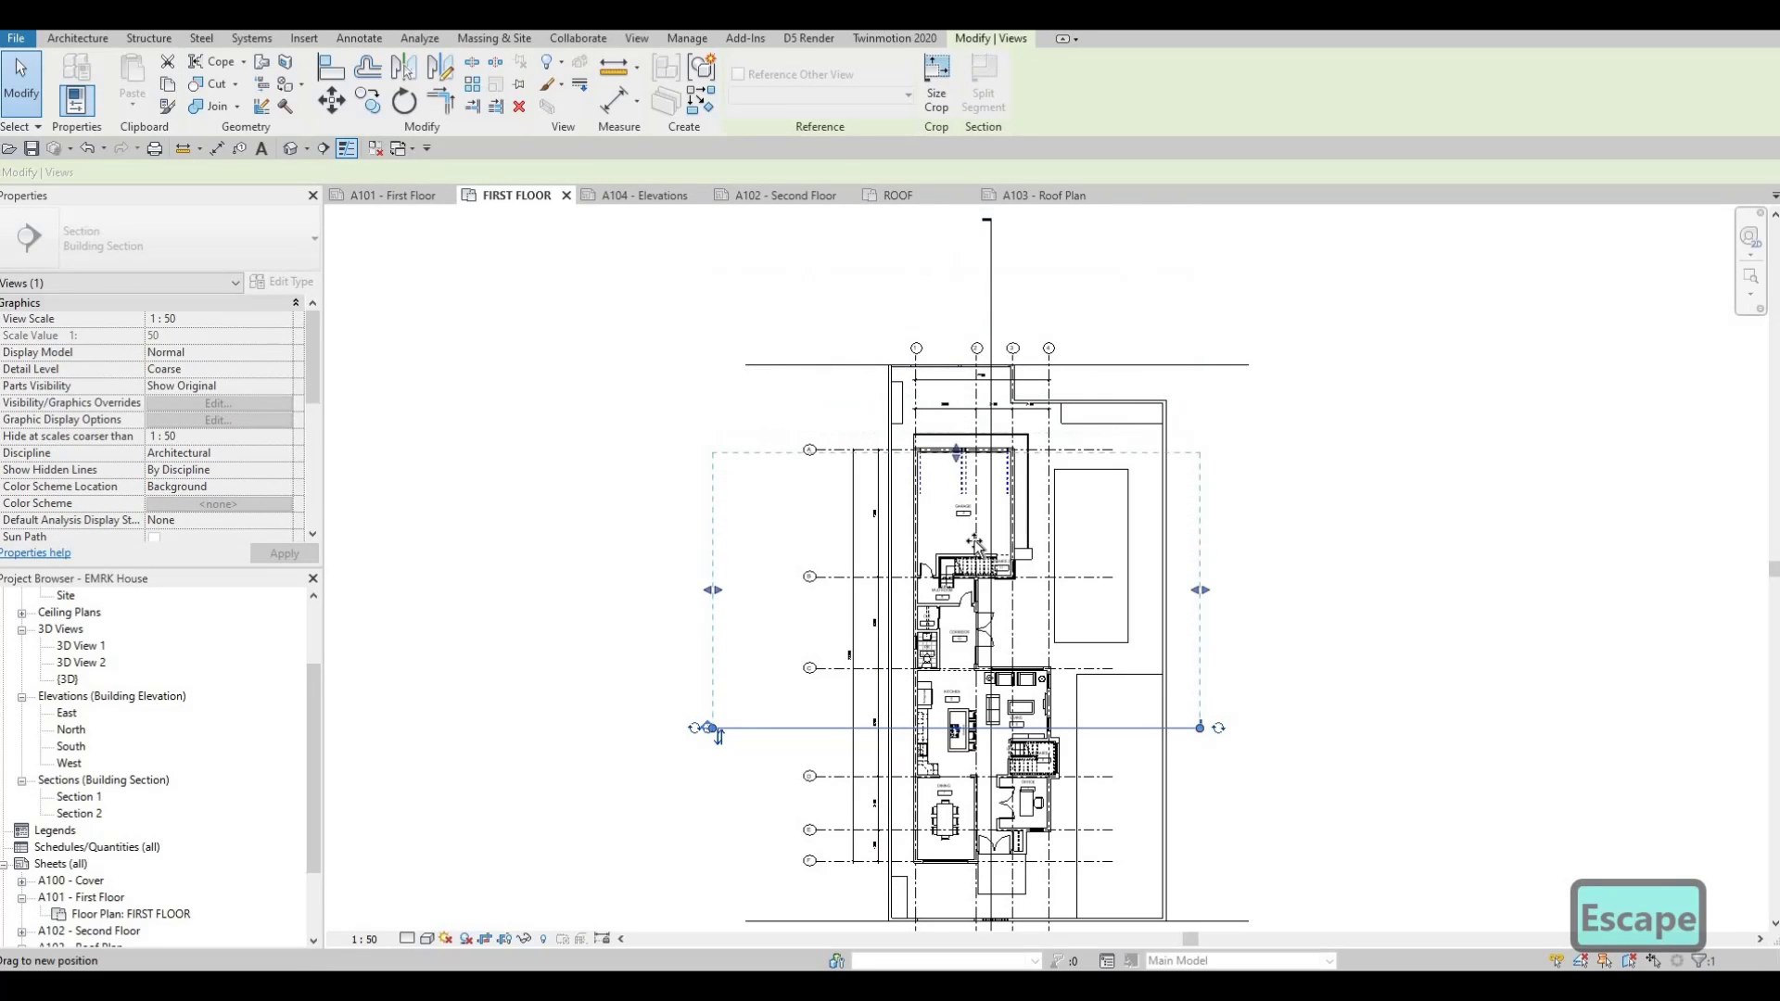
{"action": "key", "text": "Escape"}
{"action": "scroll", "coordinate": [372, 762], "scroll_direction": "down", "scroll_amount": 2}
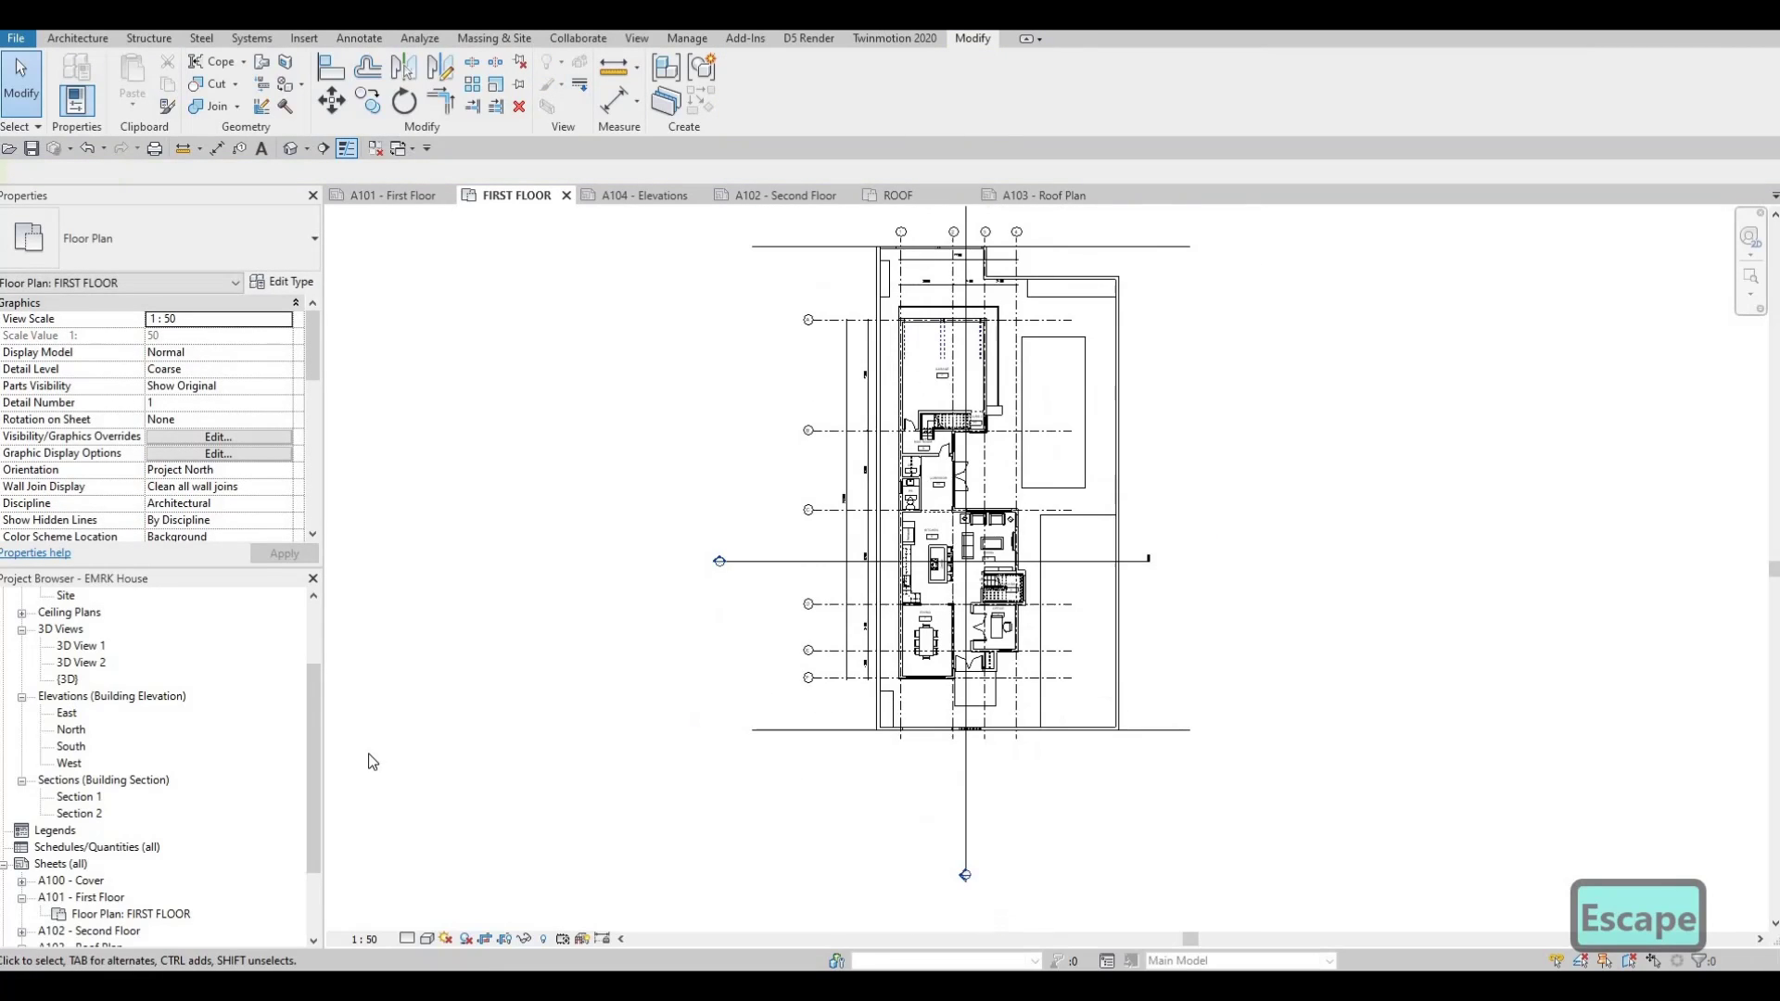
- Create a new sheet using the A0 metric titleblock
{"action": "scroll", "coordinate": [136, 824], "scroll_direction": "down", "scroll_amount": 1}
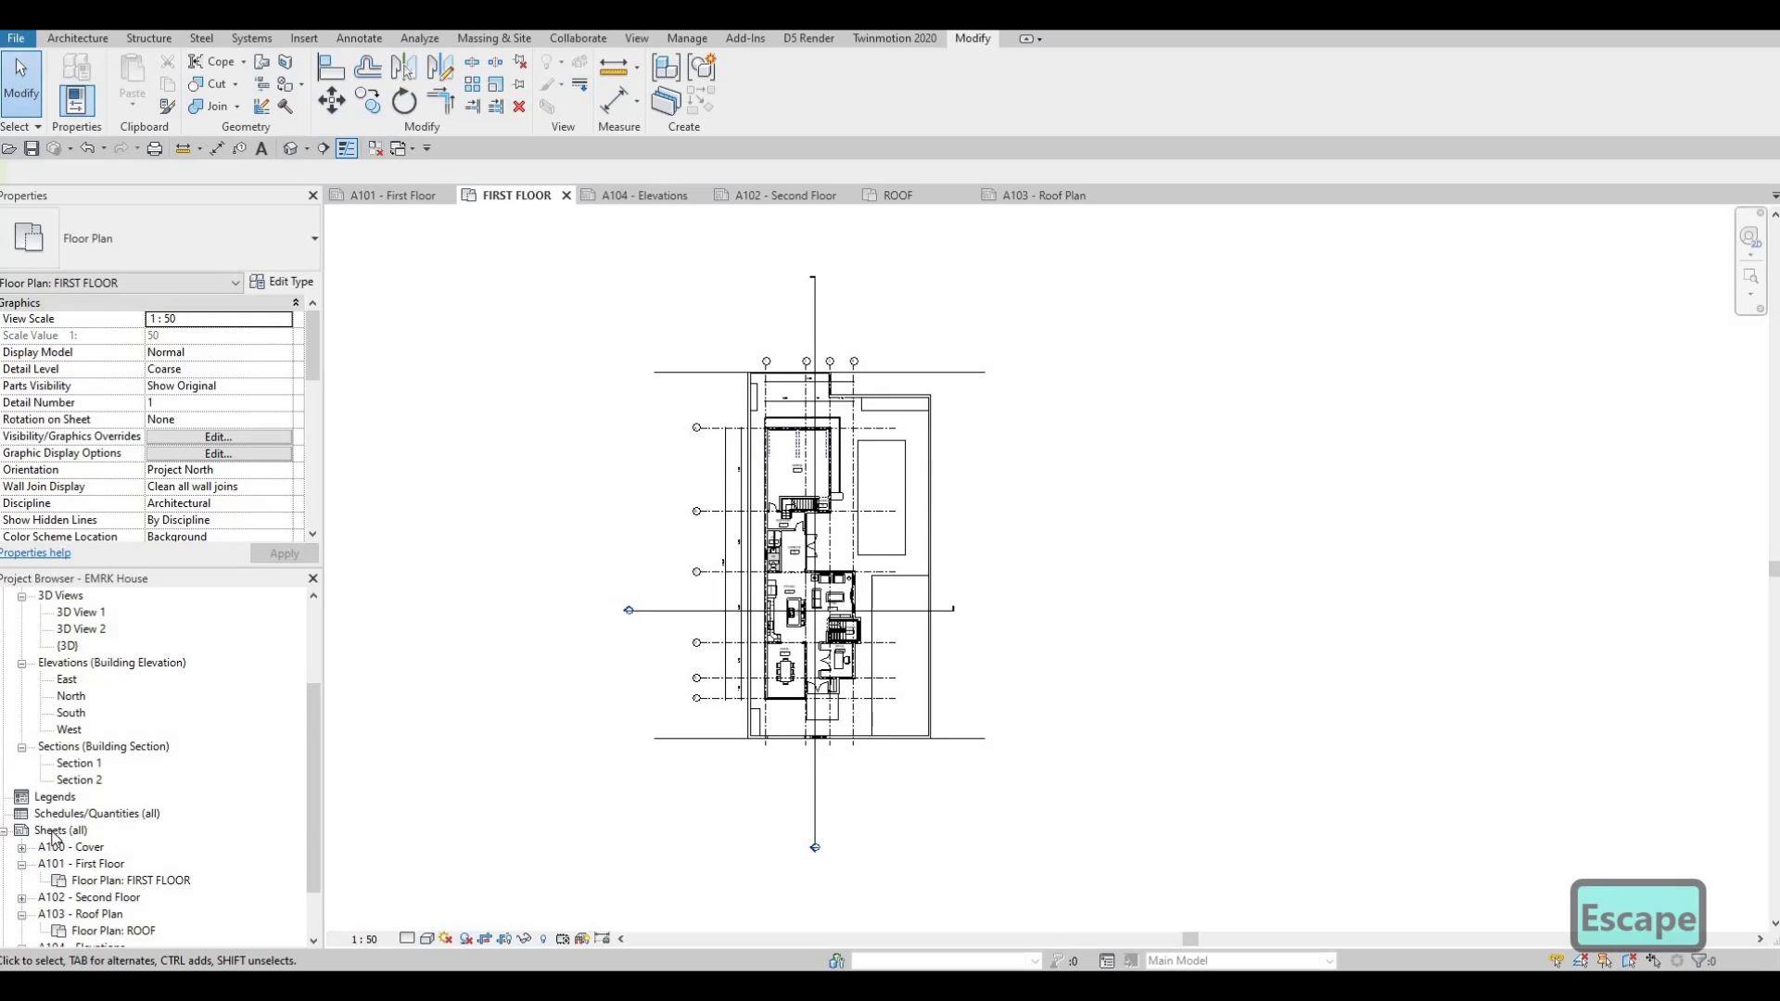
{"action": "left_click", "coordinate": [53, 832]}
{"action": "right_click", "coordinate": [65, 830]}
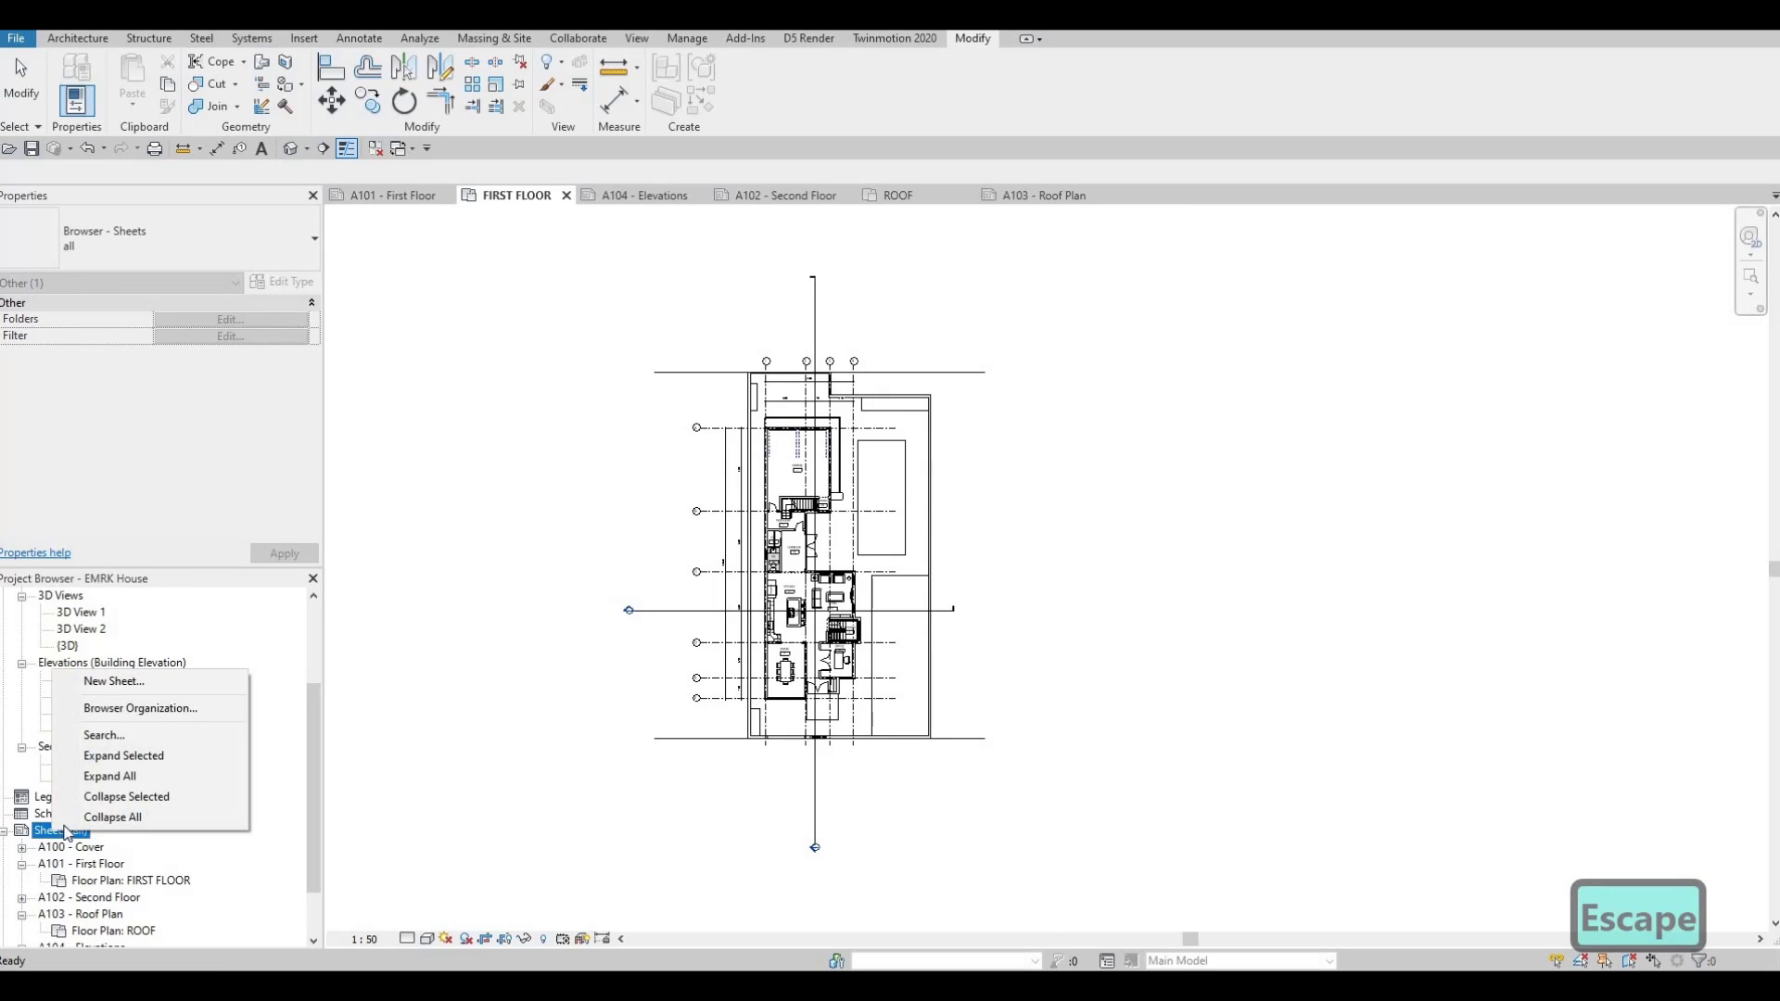
{"action": "left_click", "coordinate": [113, 682]}
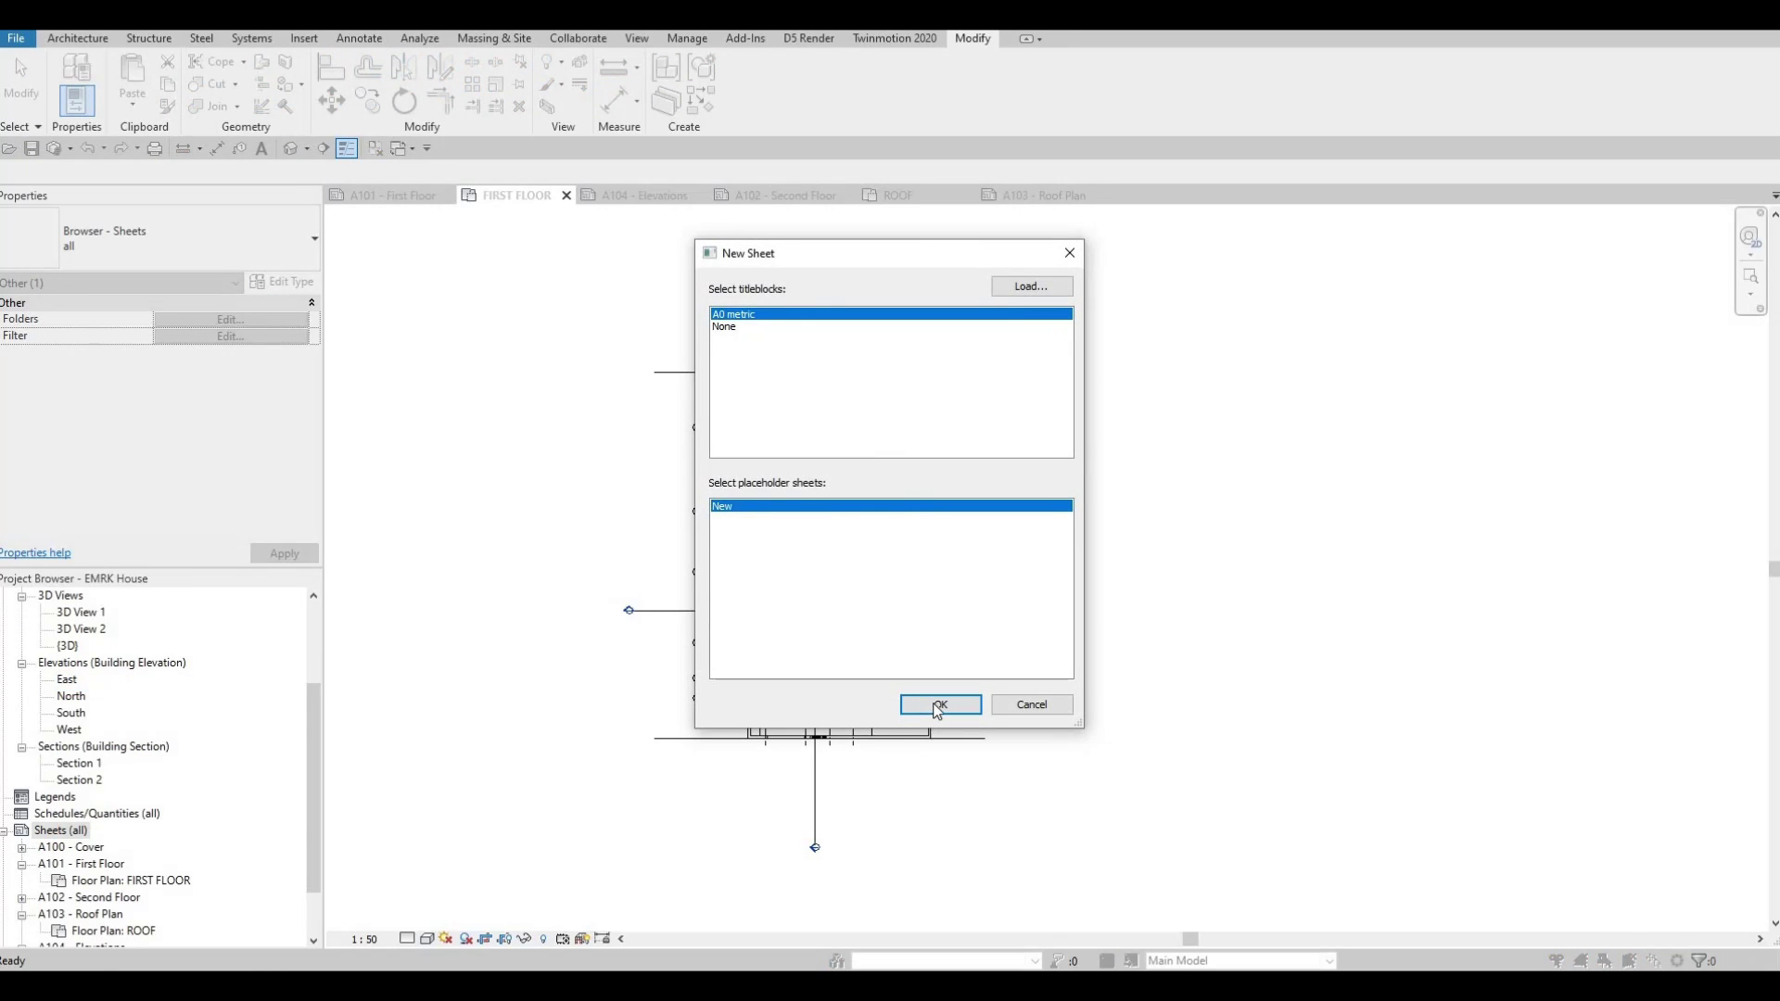
{"action": "key", "text": "Return"}
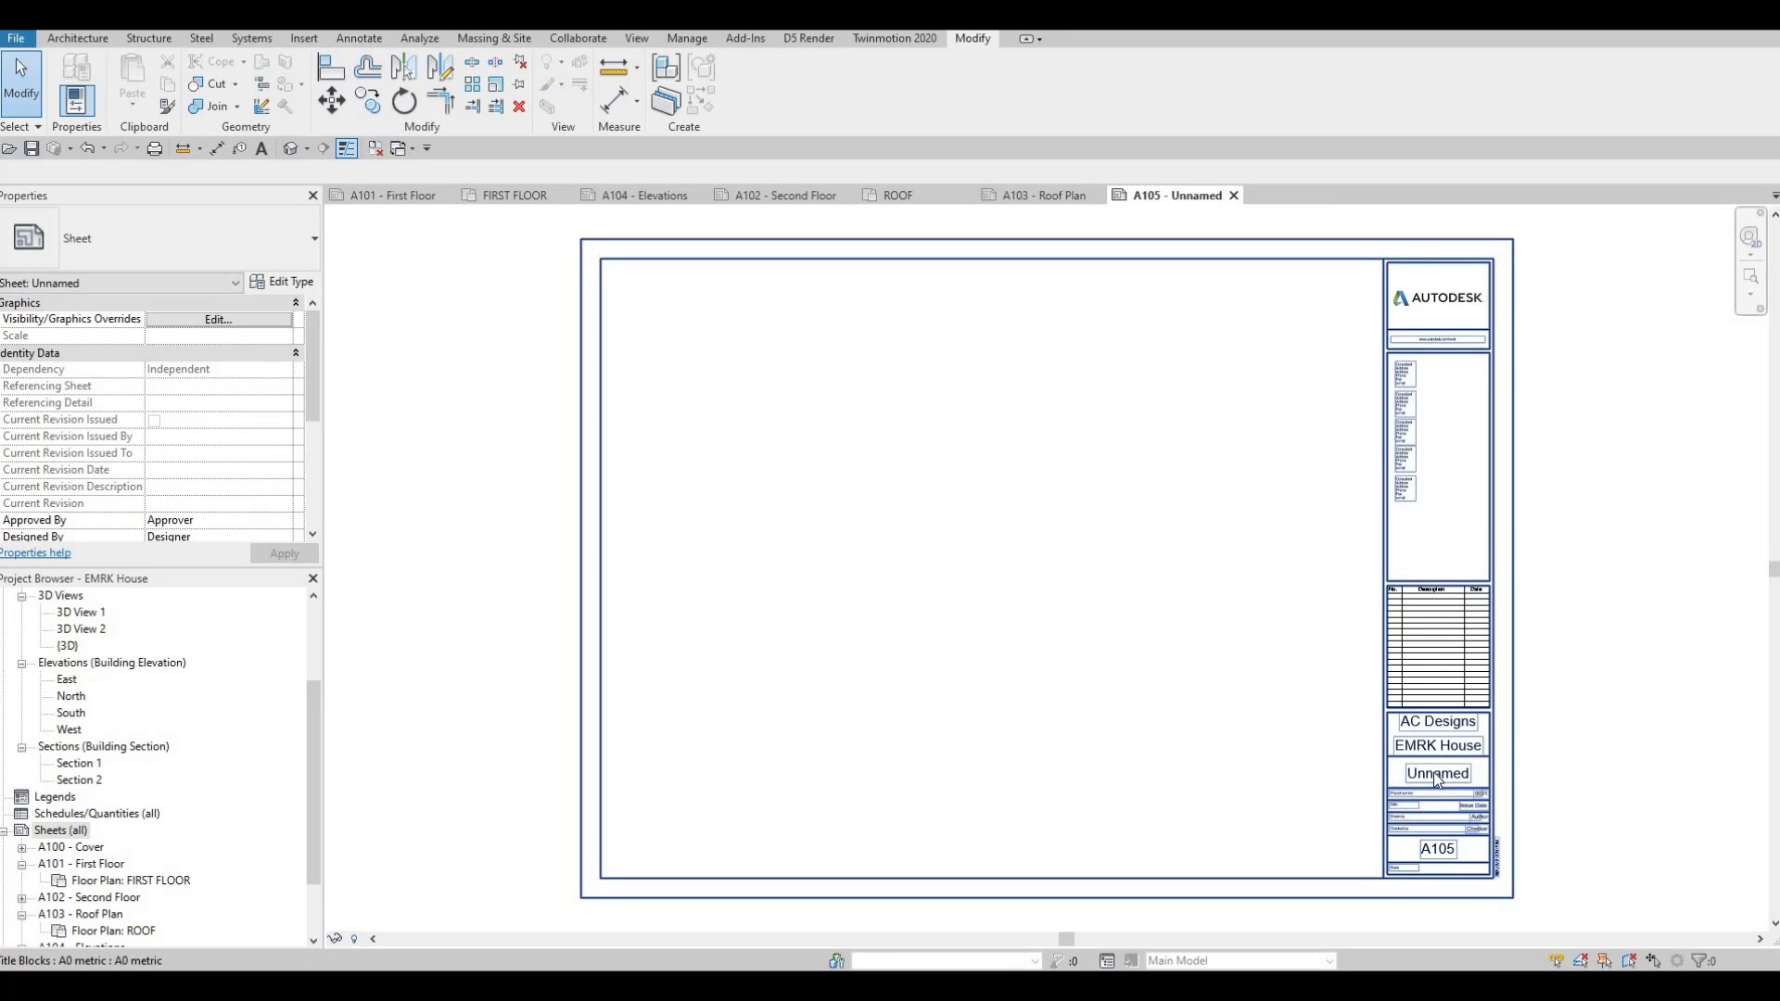
- Rename sheet A105 as Sections in its title block
{"action": "left_click", "coordinate": [1435, 774]}
{"action": "left_click", "coordinate": [1435, 773]}
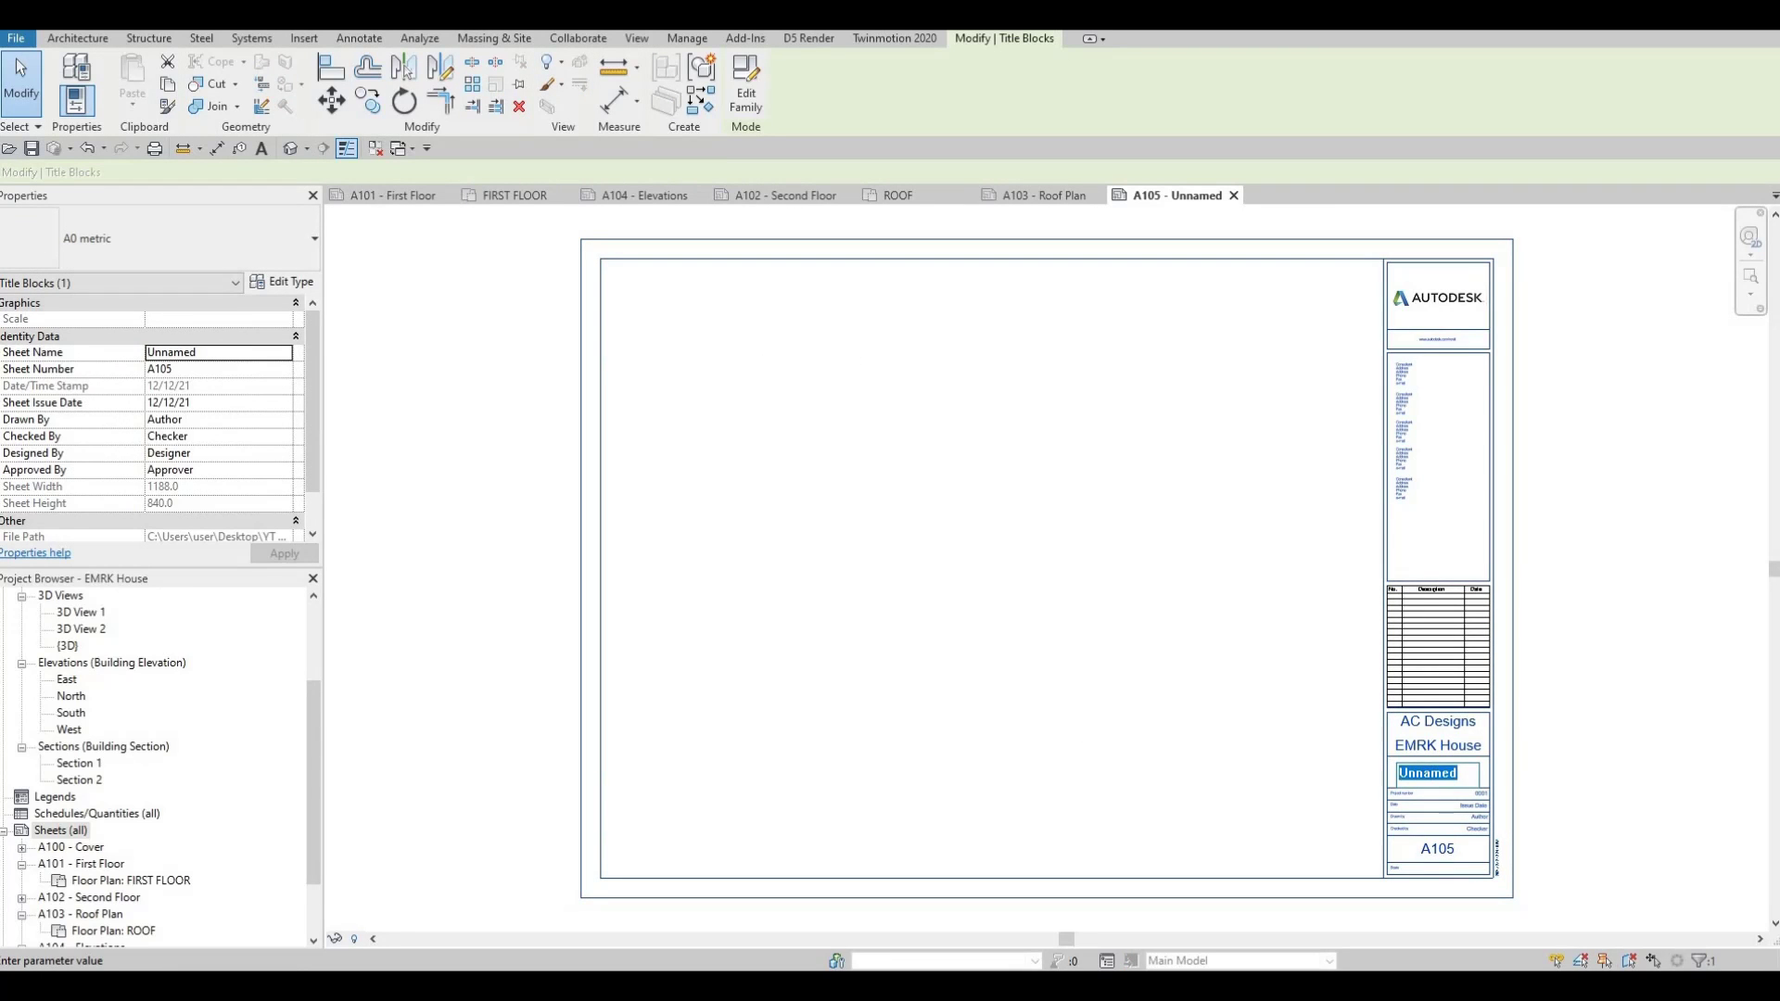
{"action": "type", "text": "Sections"}
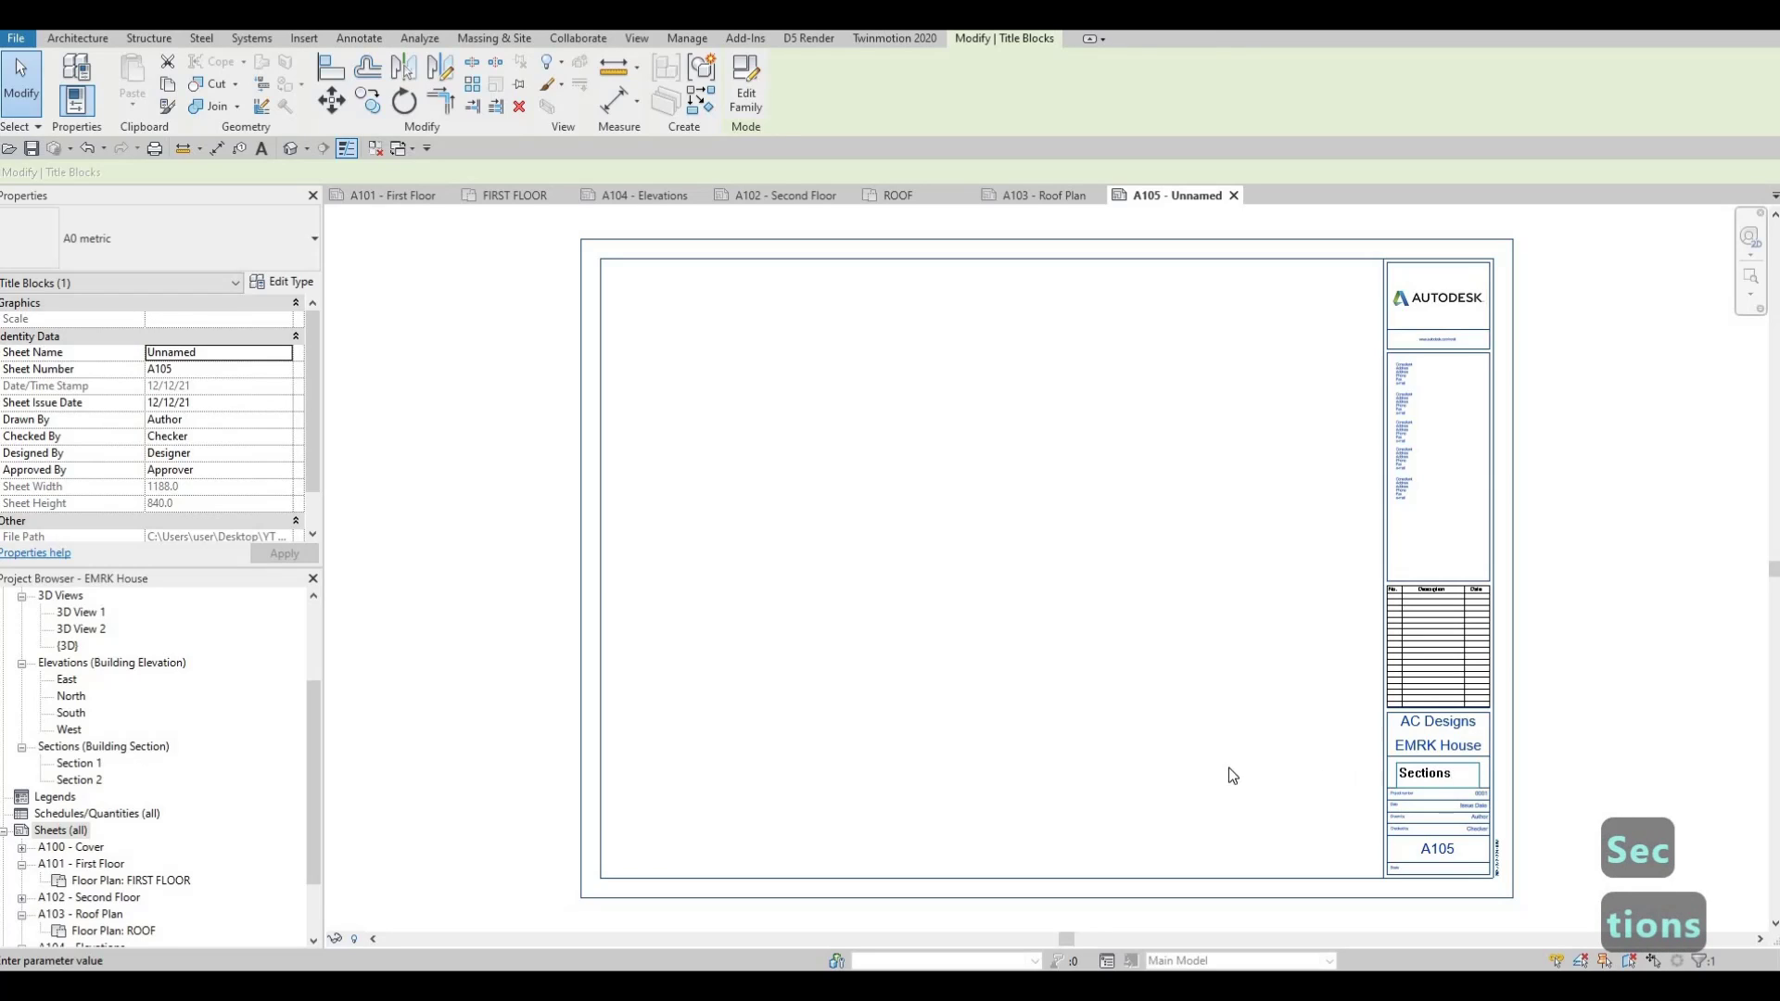
{"action": "left_click", "coordinate": [231, 786]}
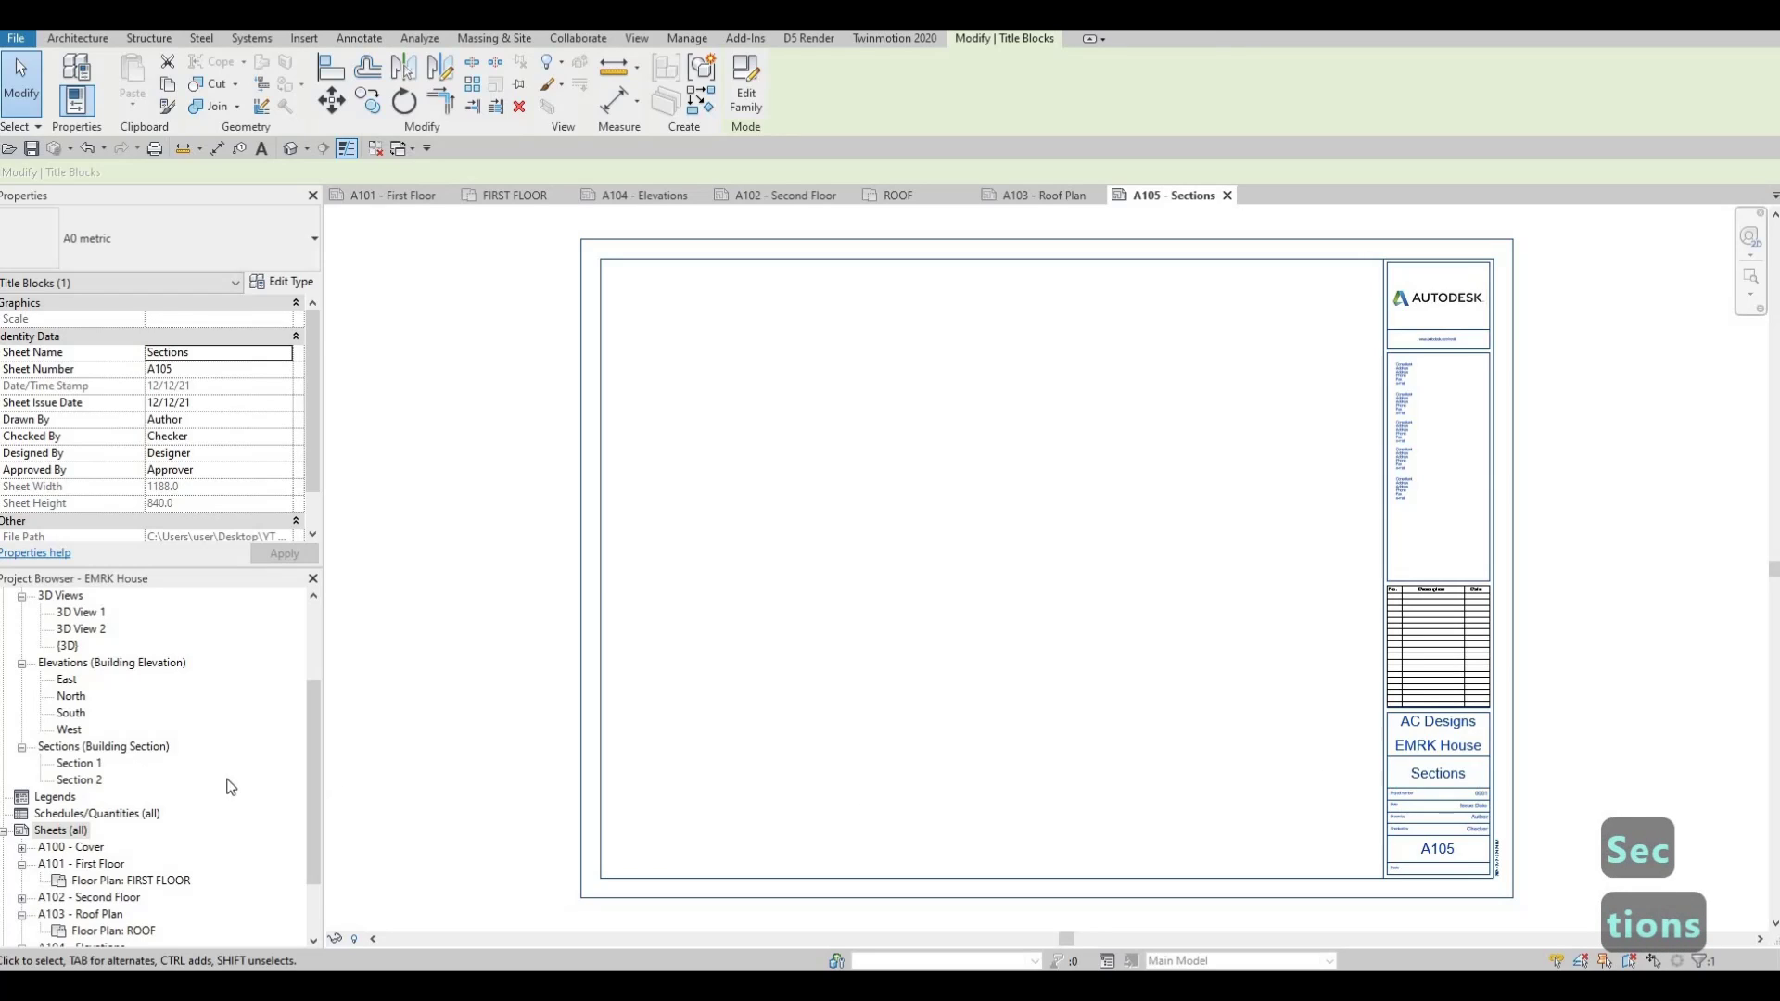
- Place Section 1 in the upper part of the A105 - Sections sheet and Section 2 below it
{"action": "scroll", "coordinate": [136, 848], "scroll_direction": "down", "scroll_amount": 2}
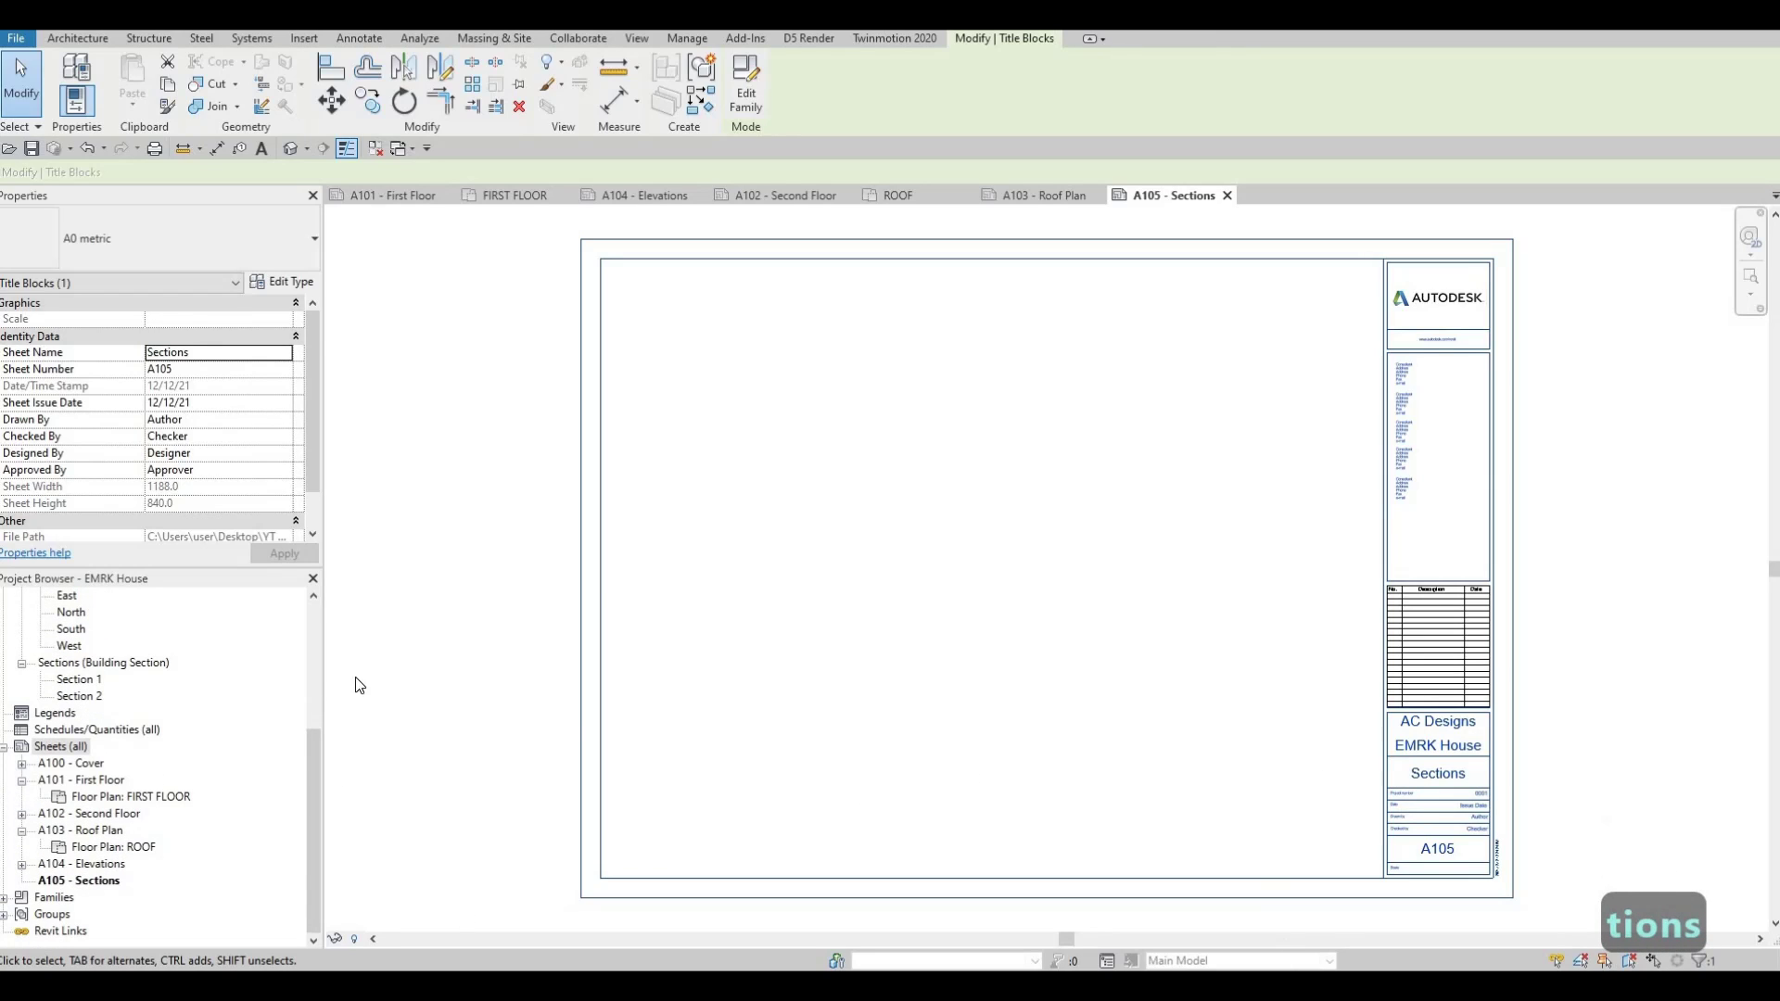
{"action": "scroll", "coordinate": [56, 732], "scroll_direction": "up", "scroll_amount": 3}
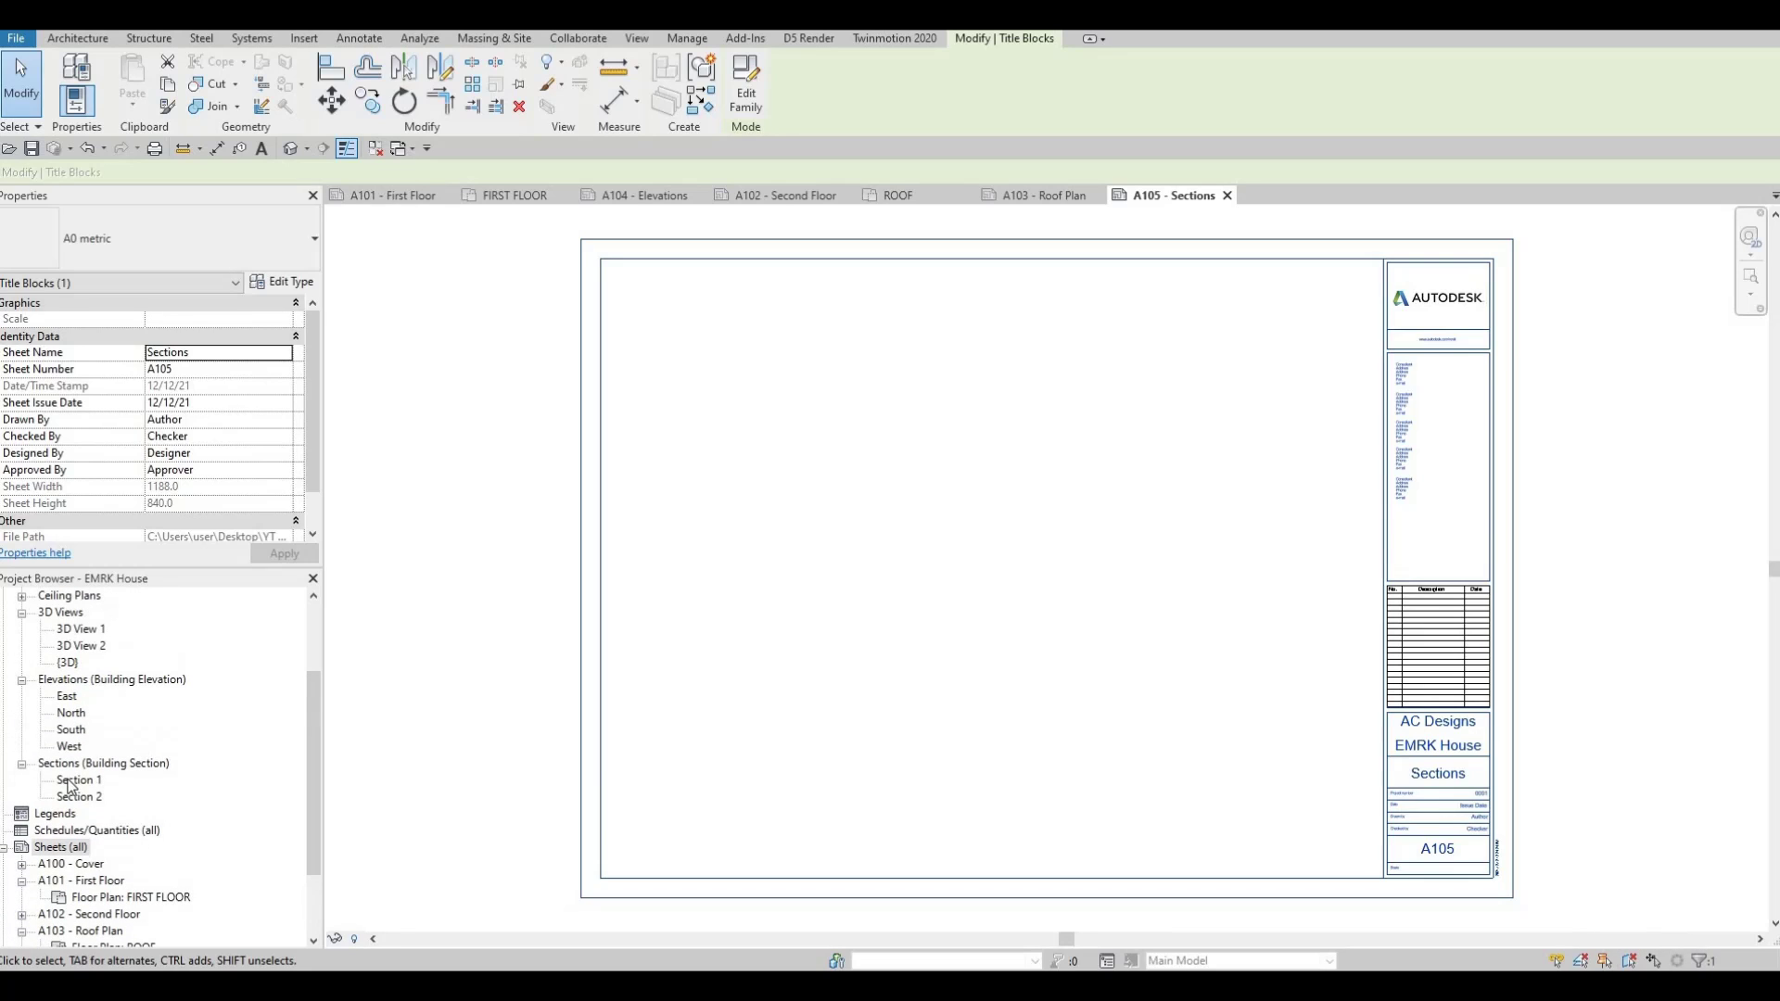
{"action": "left_click", "coordinate": [79, 780]}
{"action": "left_click_drag", "start_coordinate": [79, 779], "coordinate": [849, 519]}
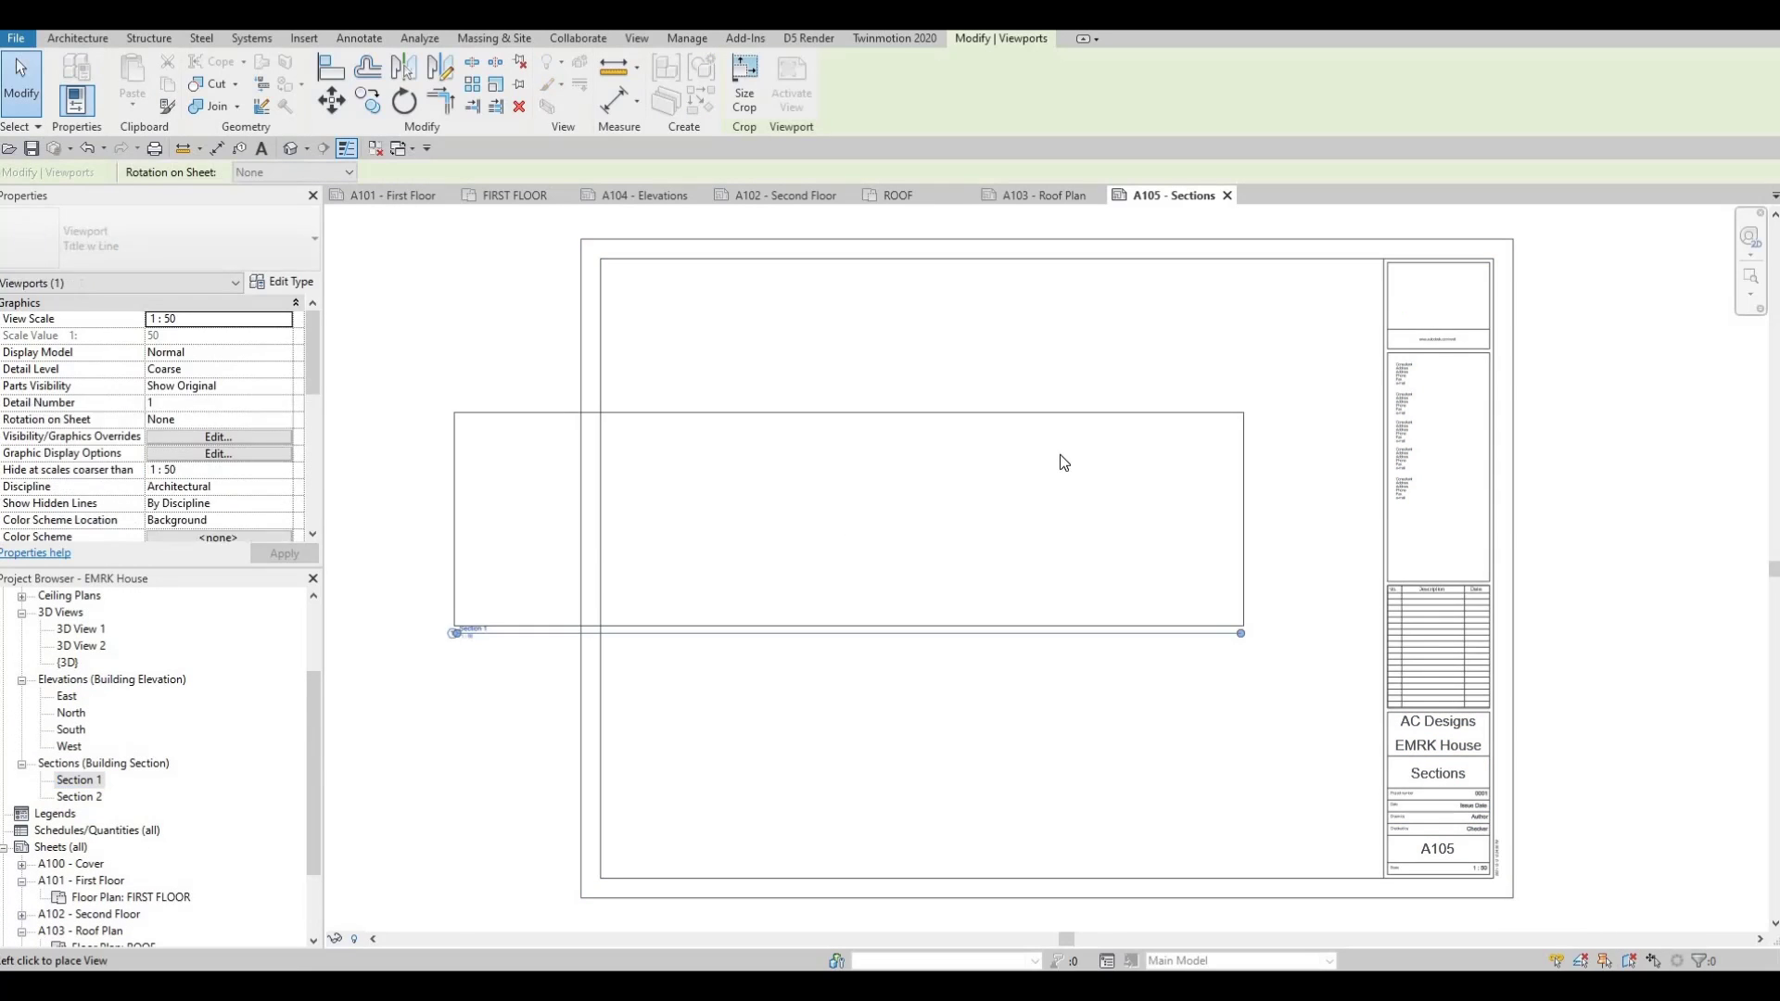
{"action": "left_click", "coordinate": [980, 433]}
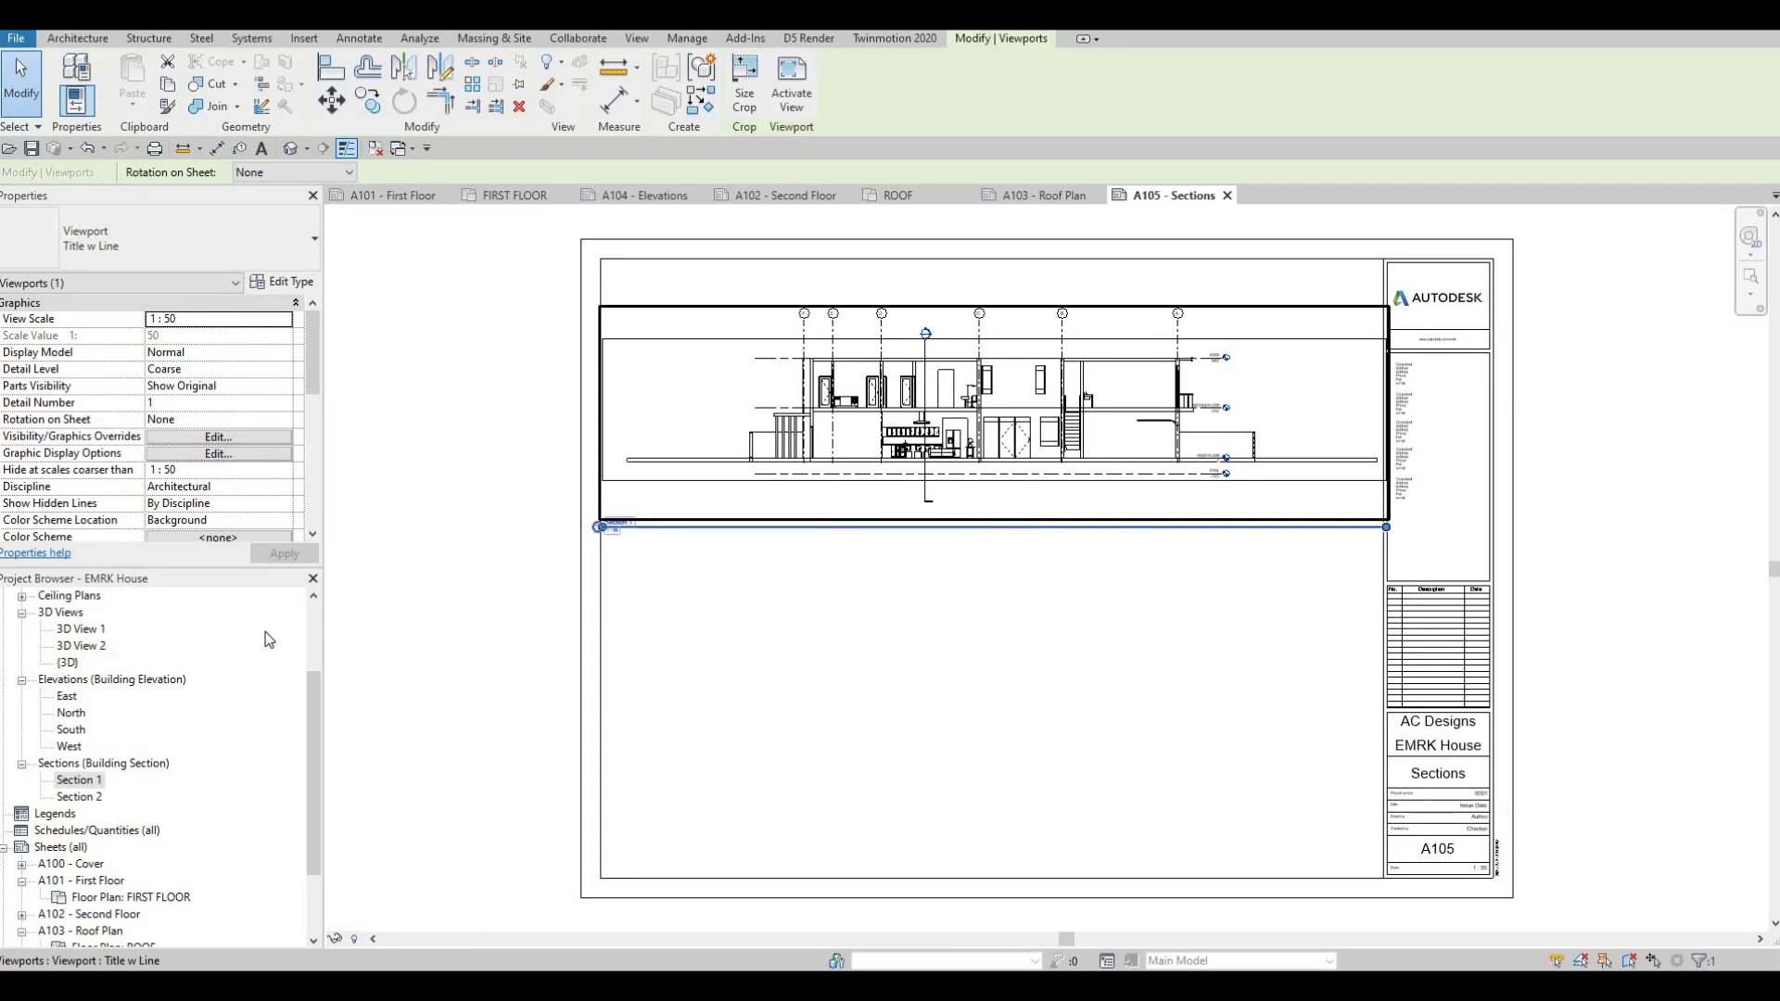
{"action": "left_click", "coordinate": [79, 797]}
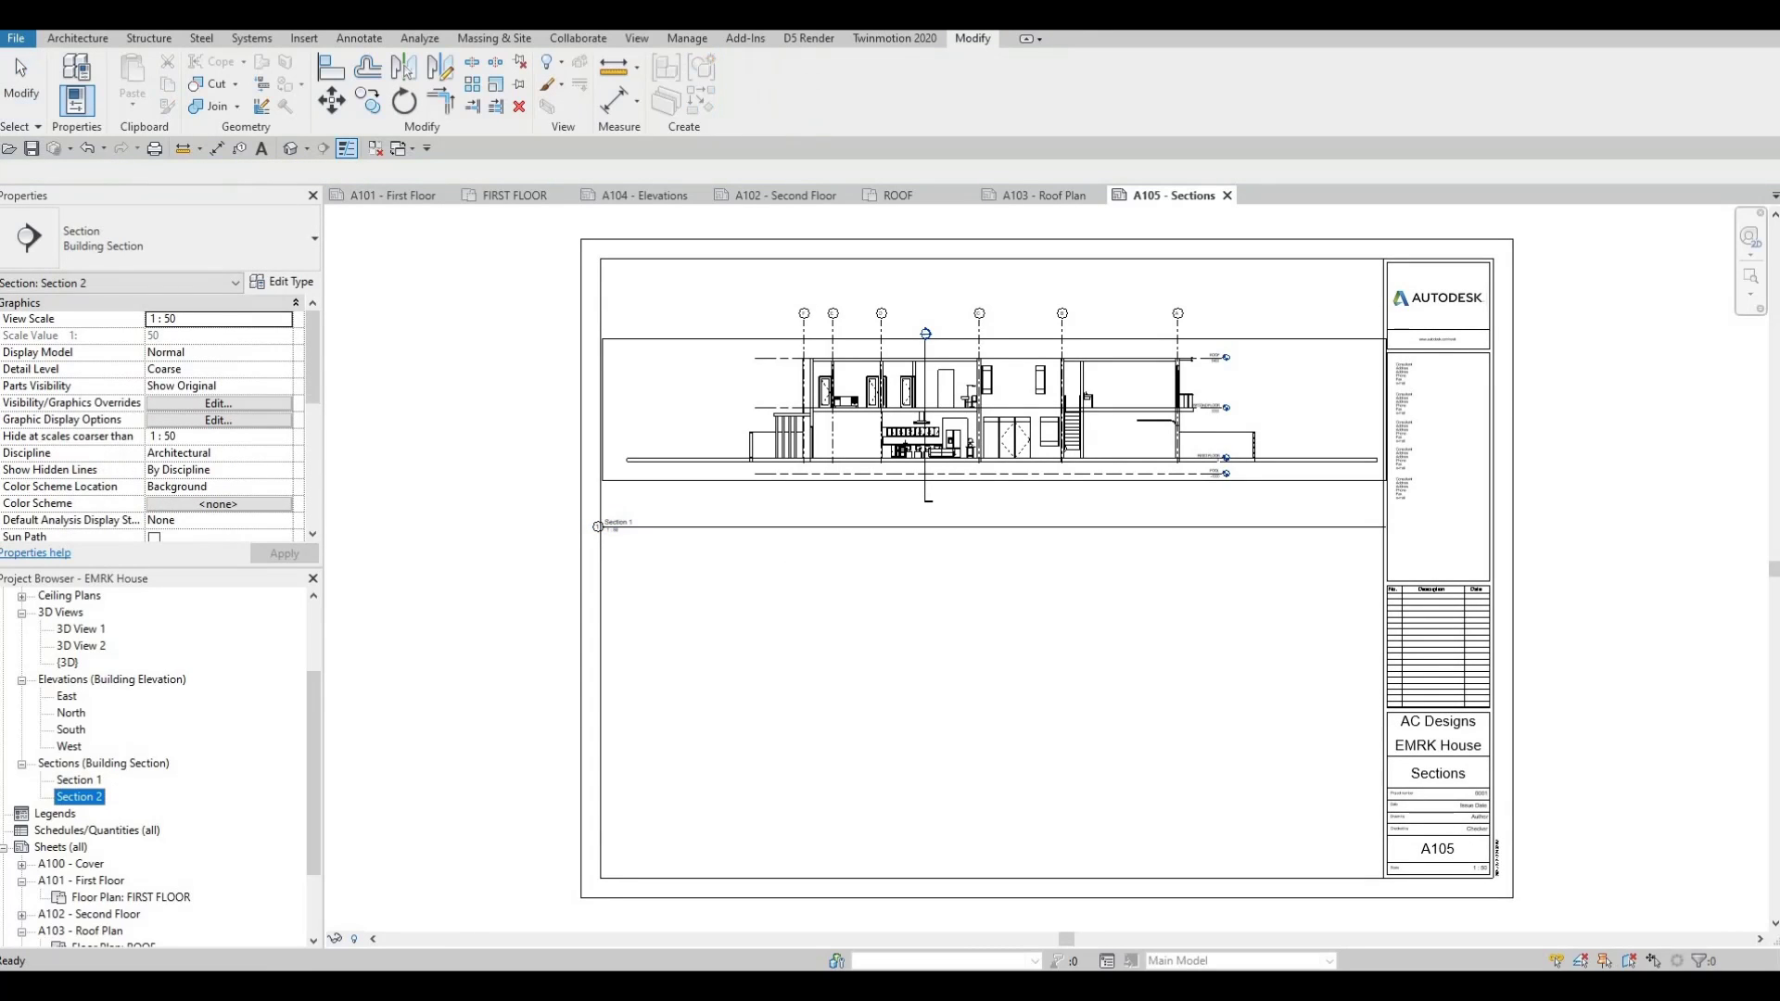
{"action": "left_click", "coordinate": [897, 767]}
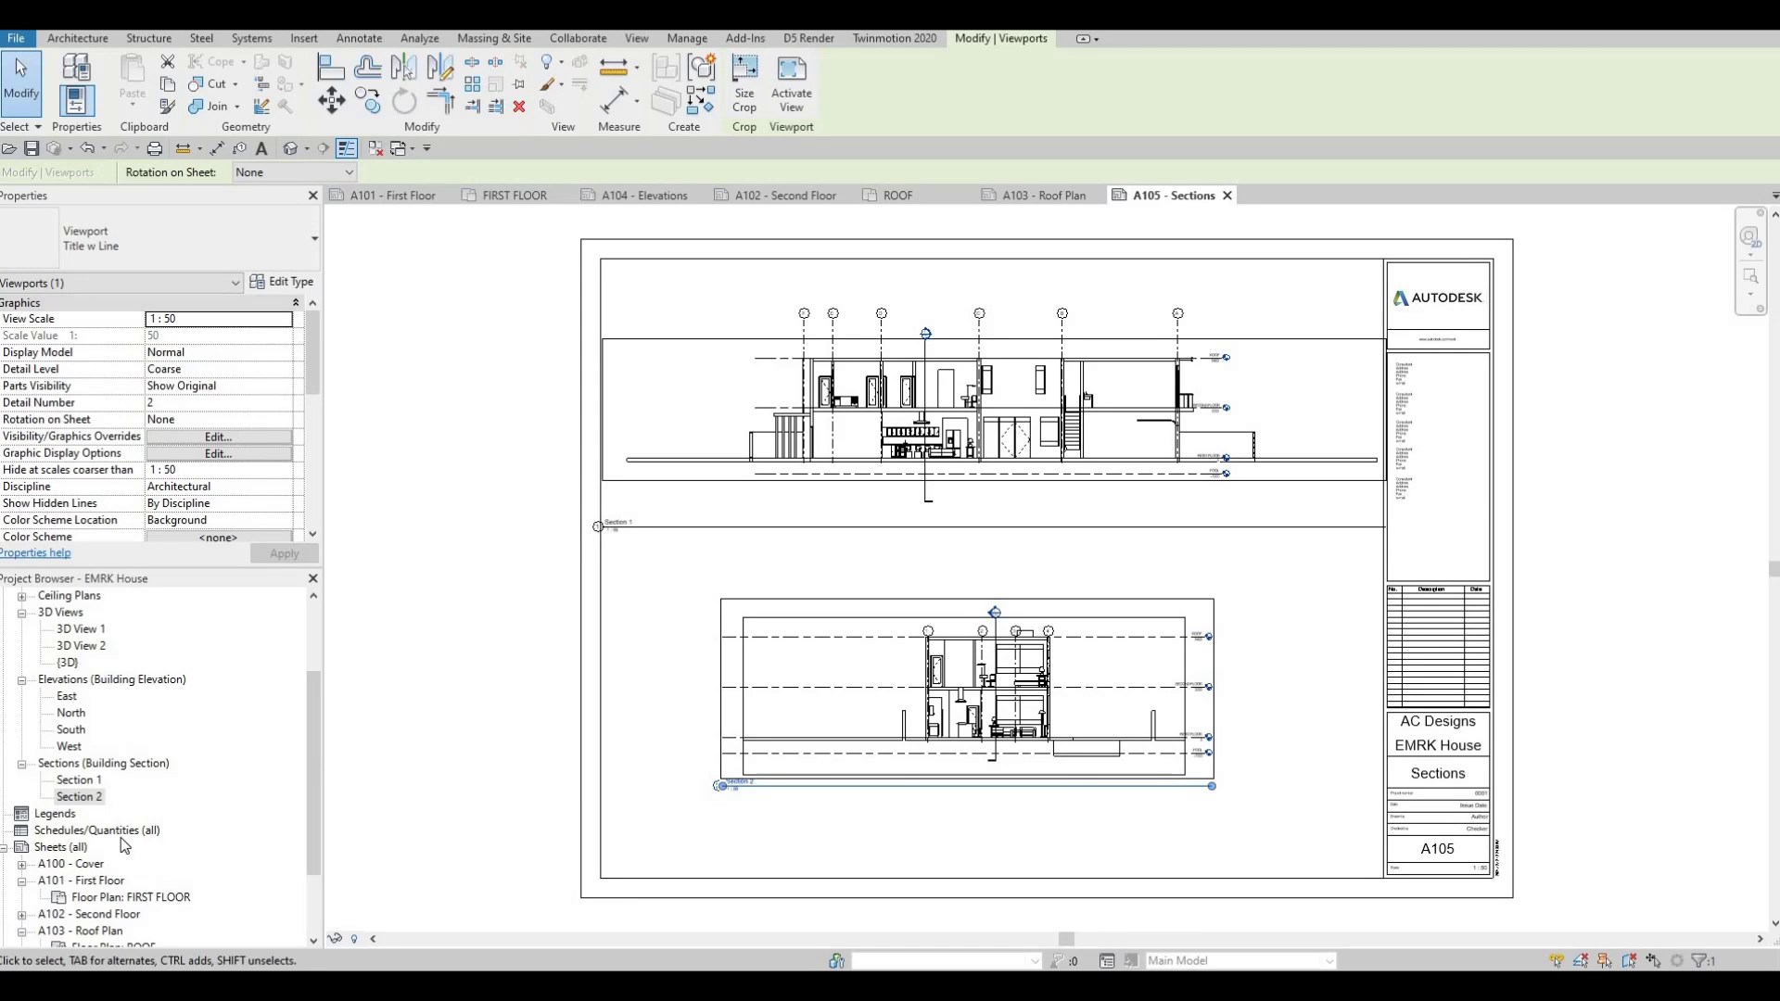
- Open the Section 1 view and pull both side edges of its crop region inward, closer to the house
{"action": "double_click", "coordinate": [67, 783]}
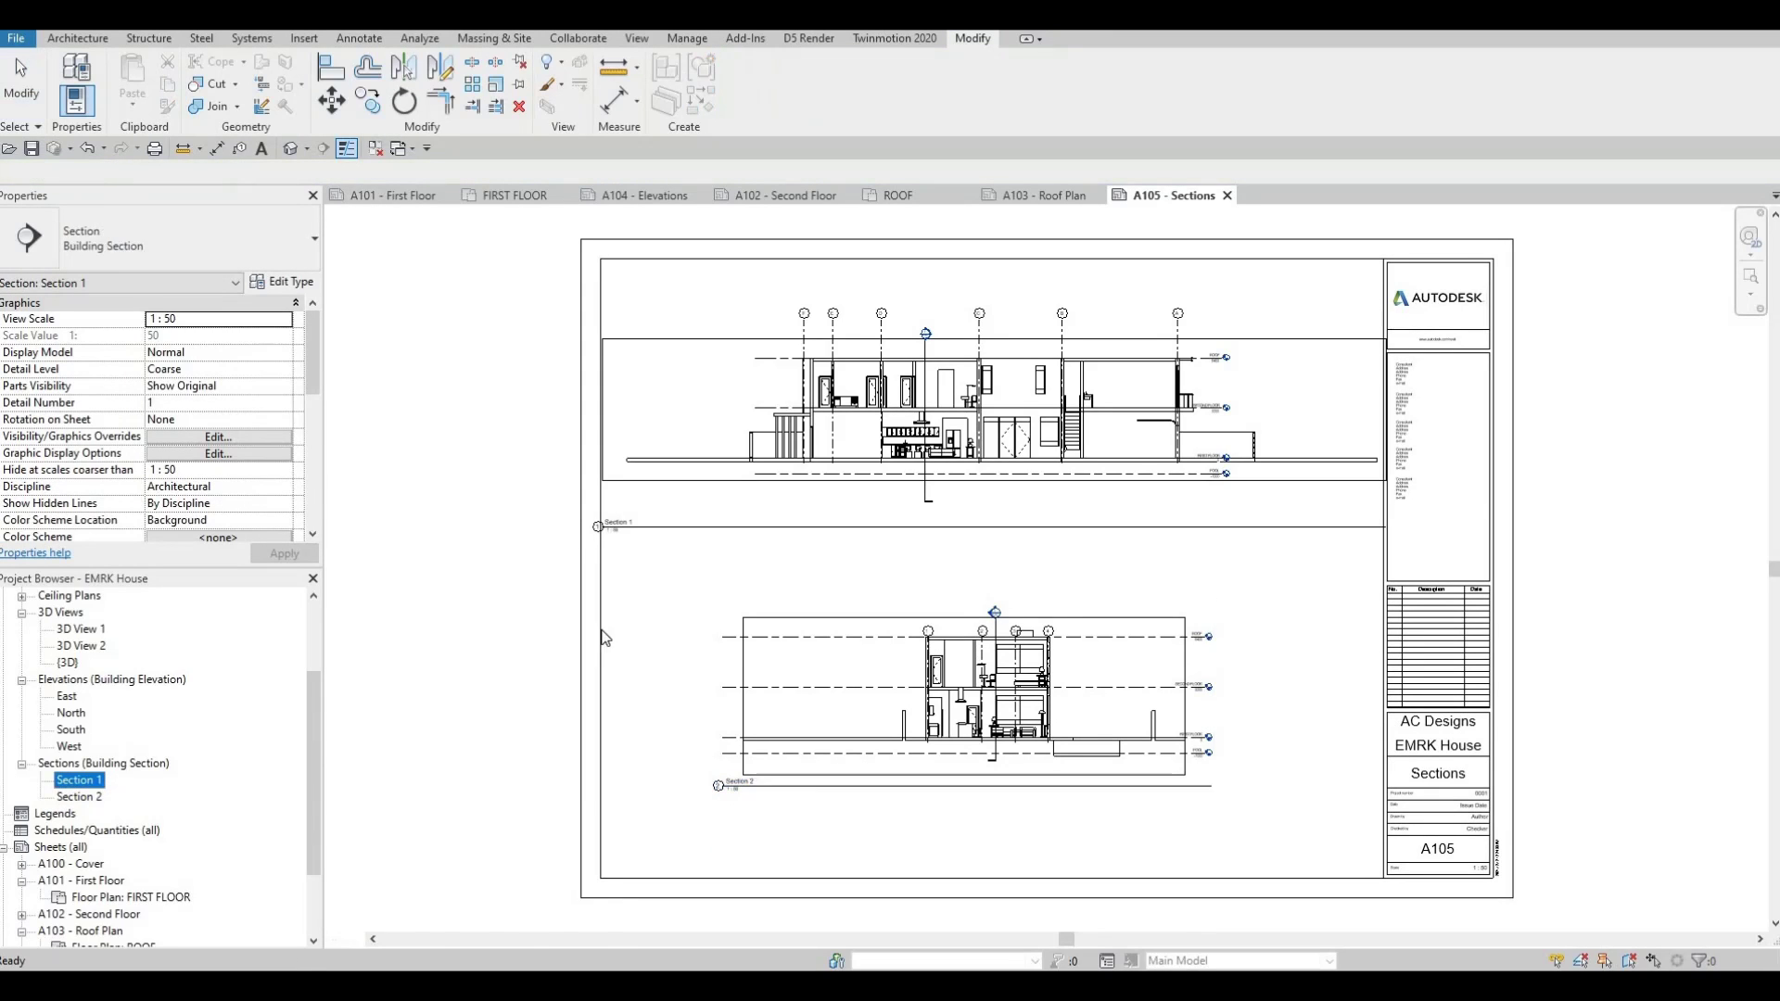
{"action": "left_click", "coordinate": [389, 615]}
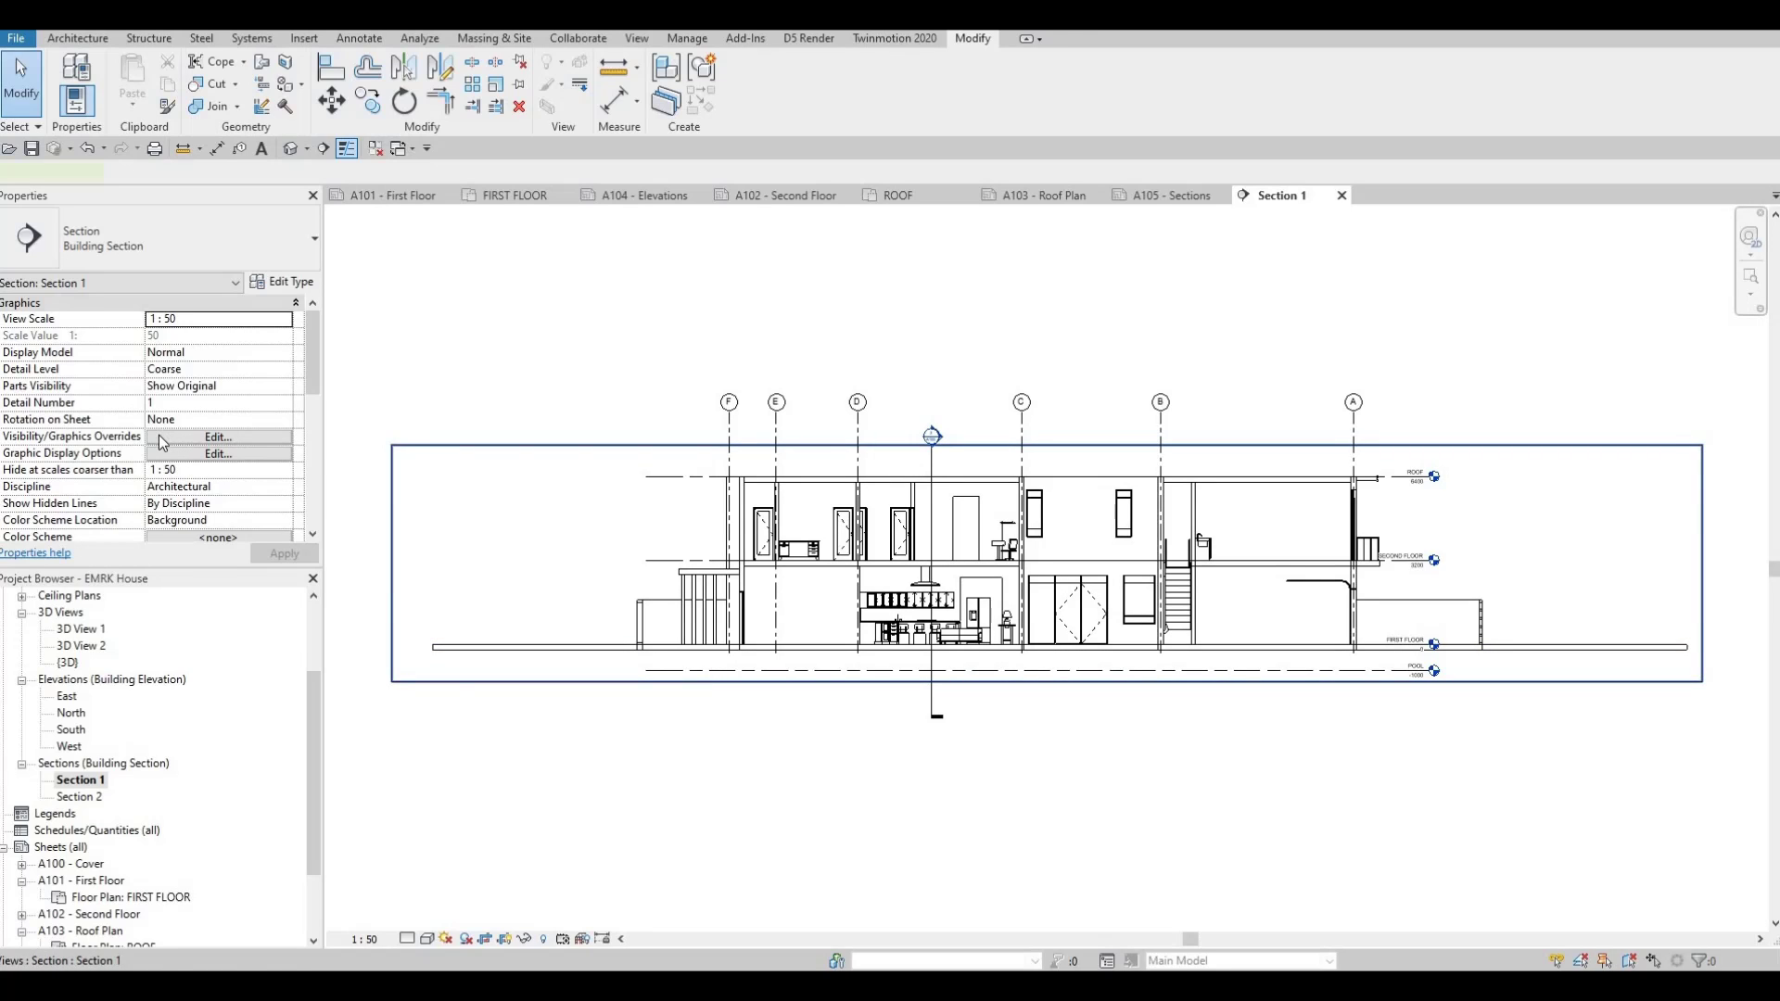
{"action": "key", "text": "Escape"}
{"action": "key", "text": "Escape"}
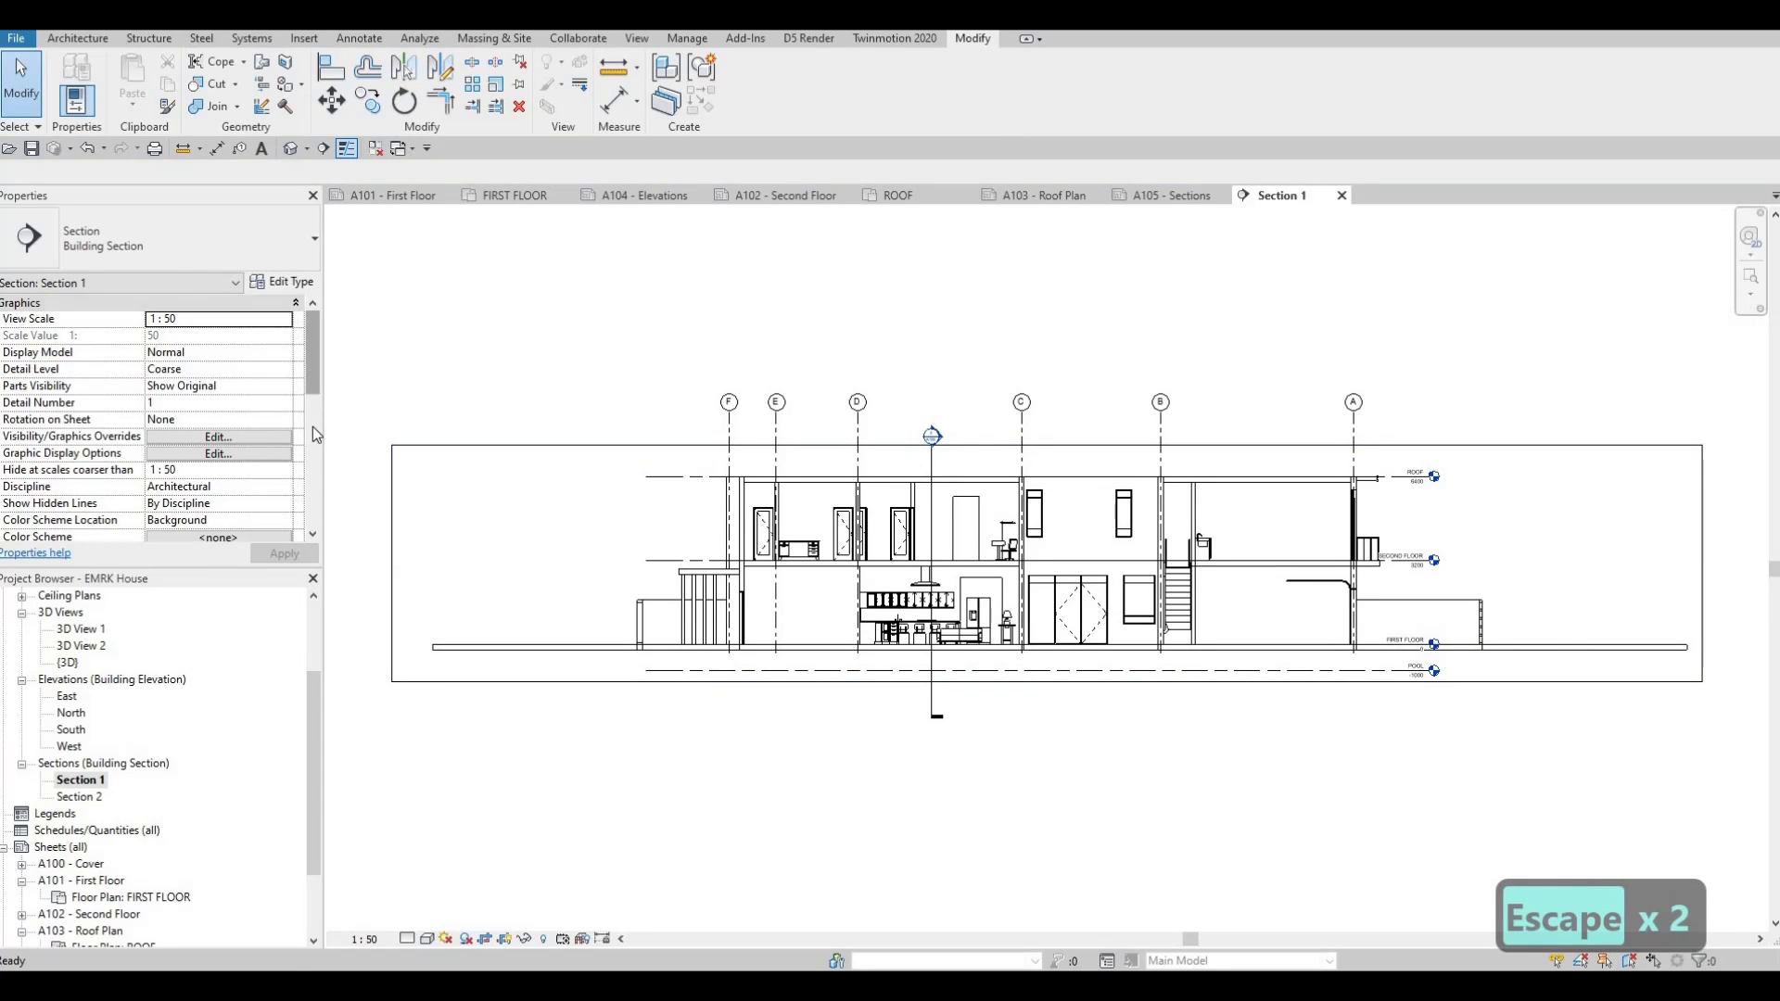
{"action": "scroll", "coordinate": [313, 427], "scroll_direction": "down", "scroll_amount": 4}
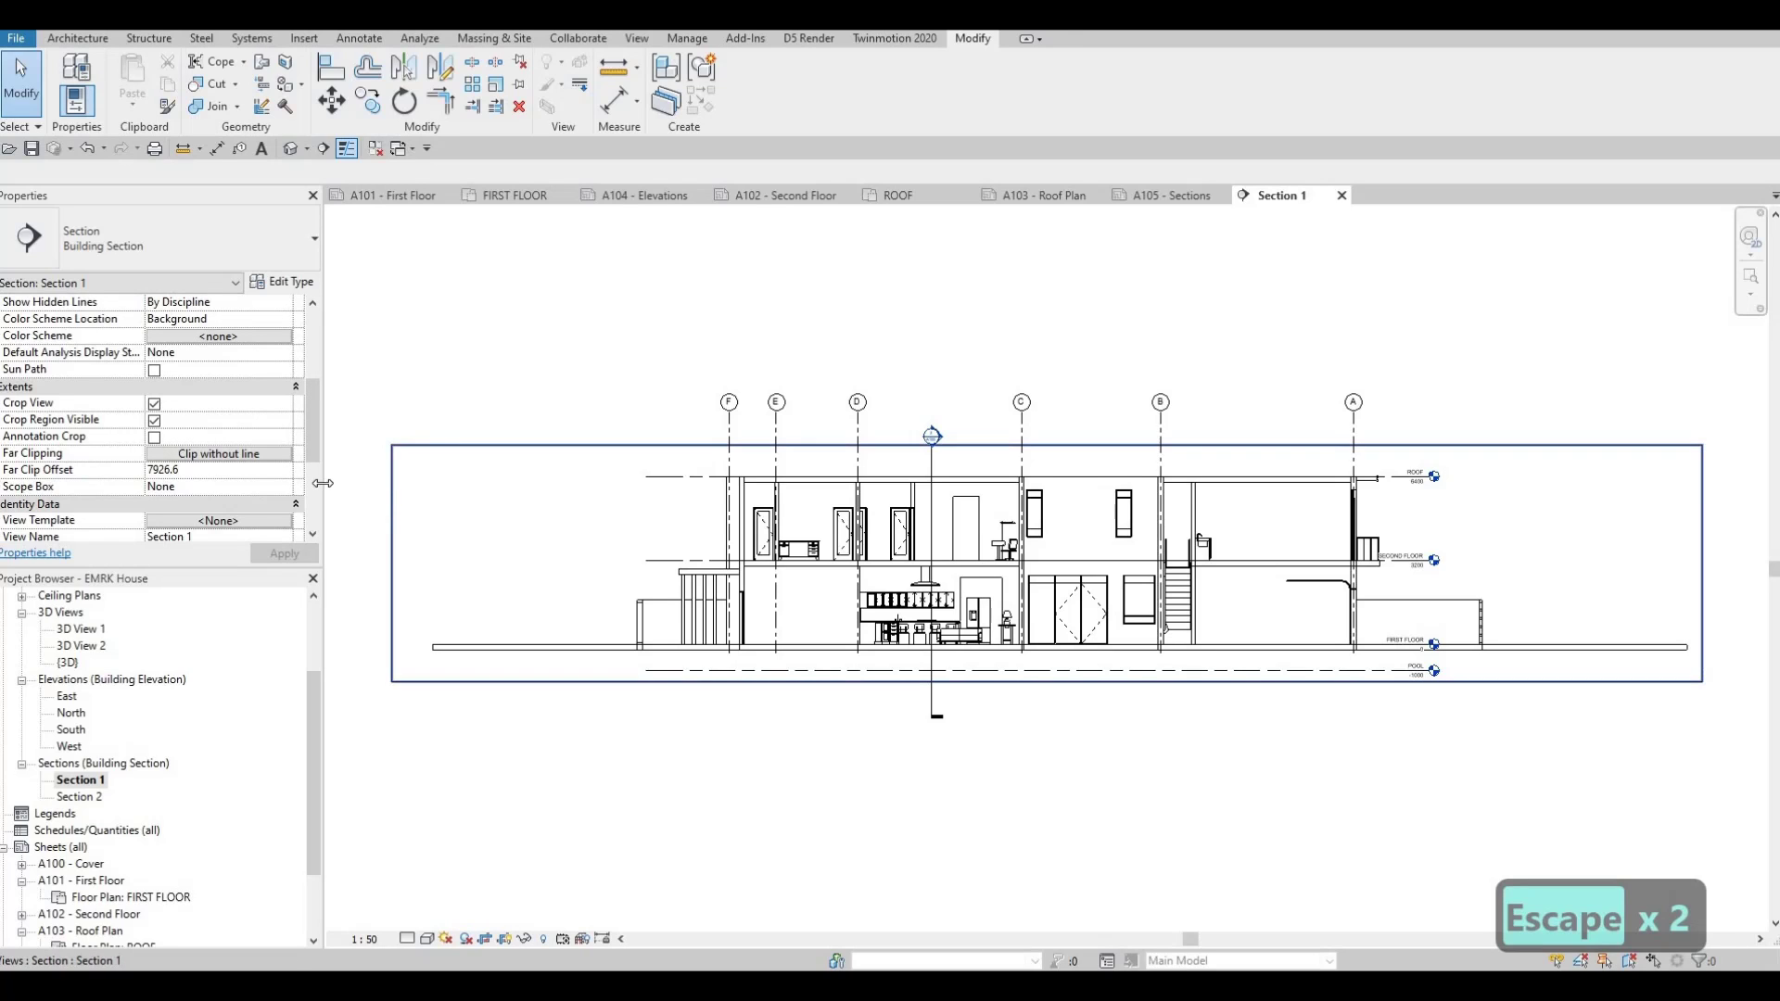
{"action": "left_click", "coordinate": [392, 545]}
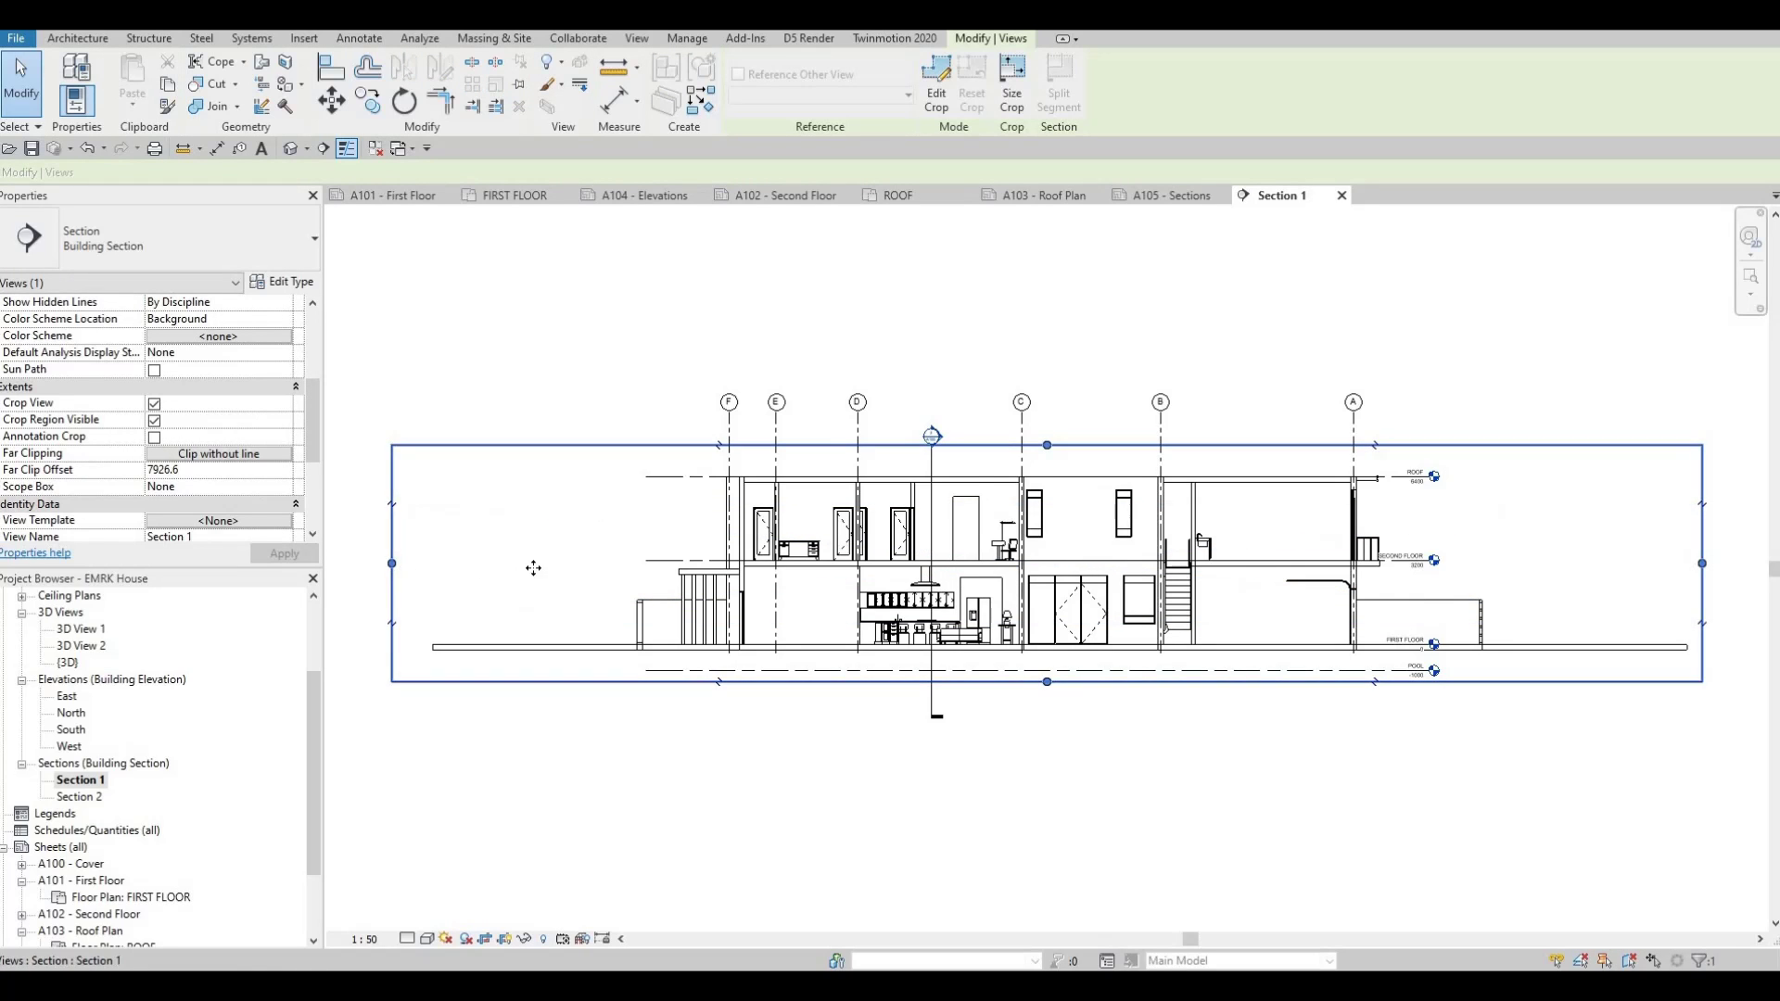
{"action": "left_click_drag", "start_coordinate": [390, 562], "coordinate": [544, 563]}
{"action": "left_click_drag", "start_coordinate": [1701, 567], "coordinate": [1550, 566]}
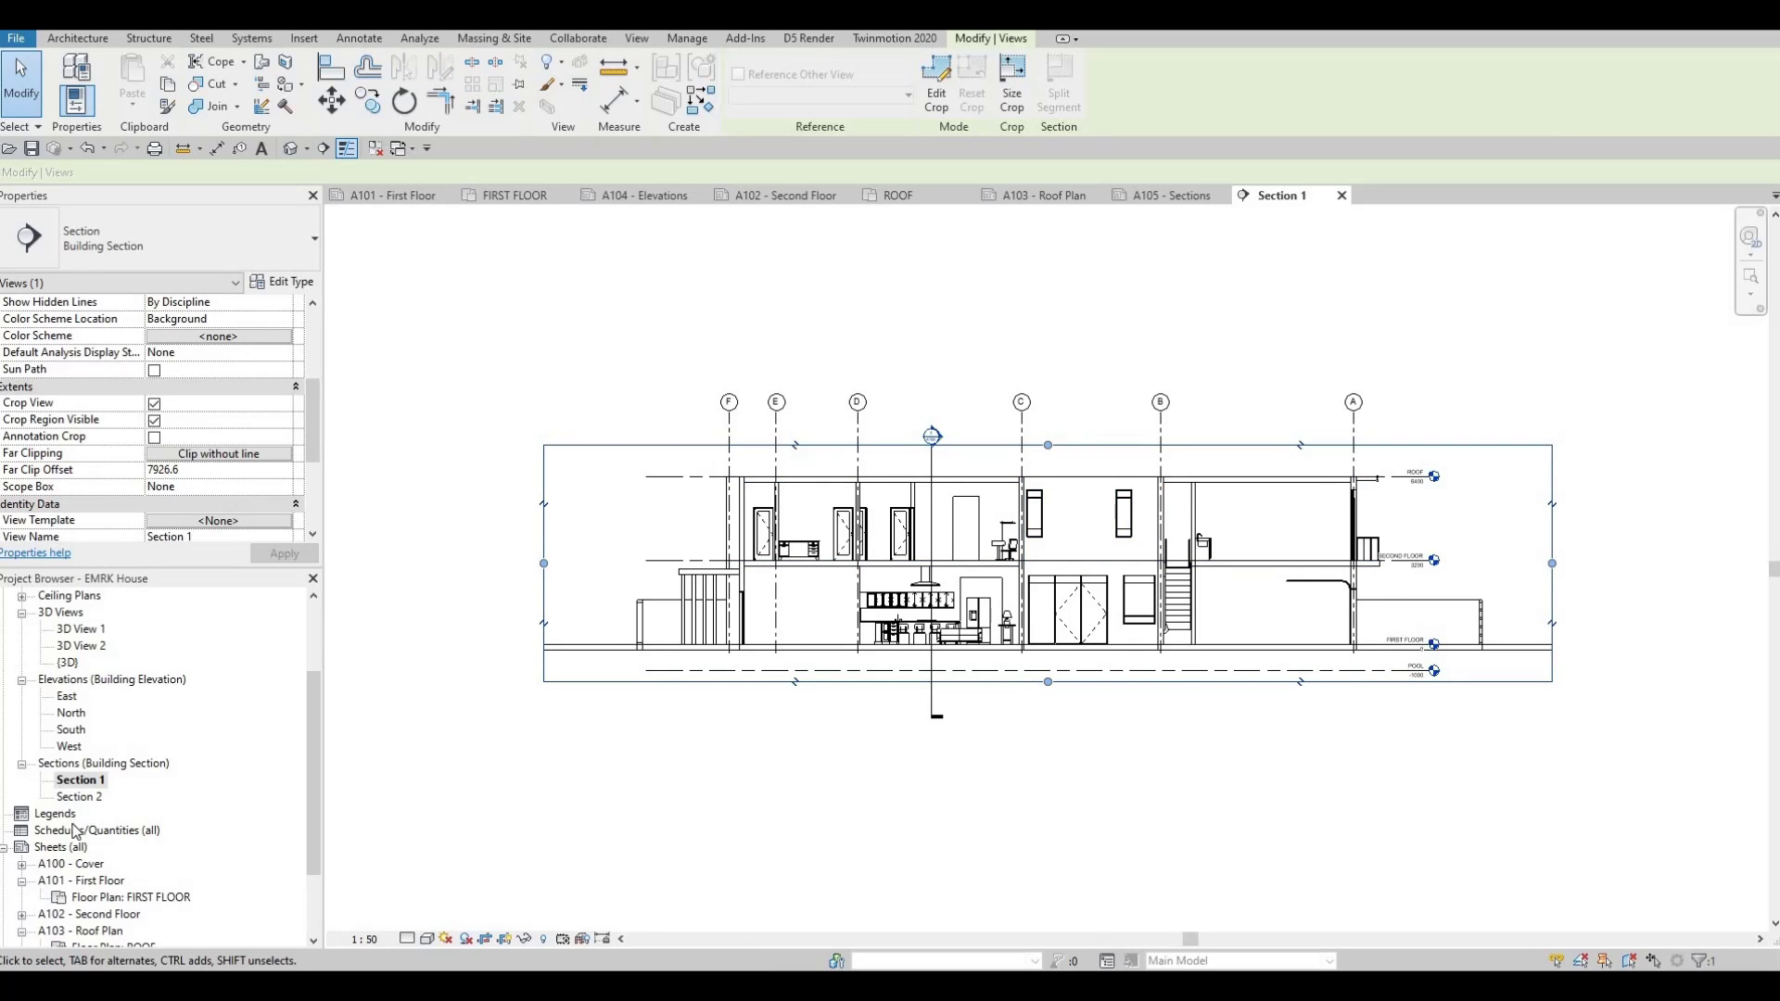
- Return to sheet A105 - Sections and move the Section 1 view title up and across so it starts beneath its cropped view
{"action": "scroll", "coordinate": [84, 834], "scroll_direction": "down", "scroll_amount": 2}
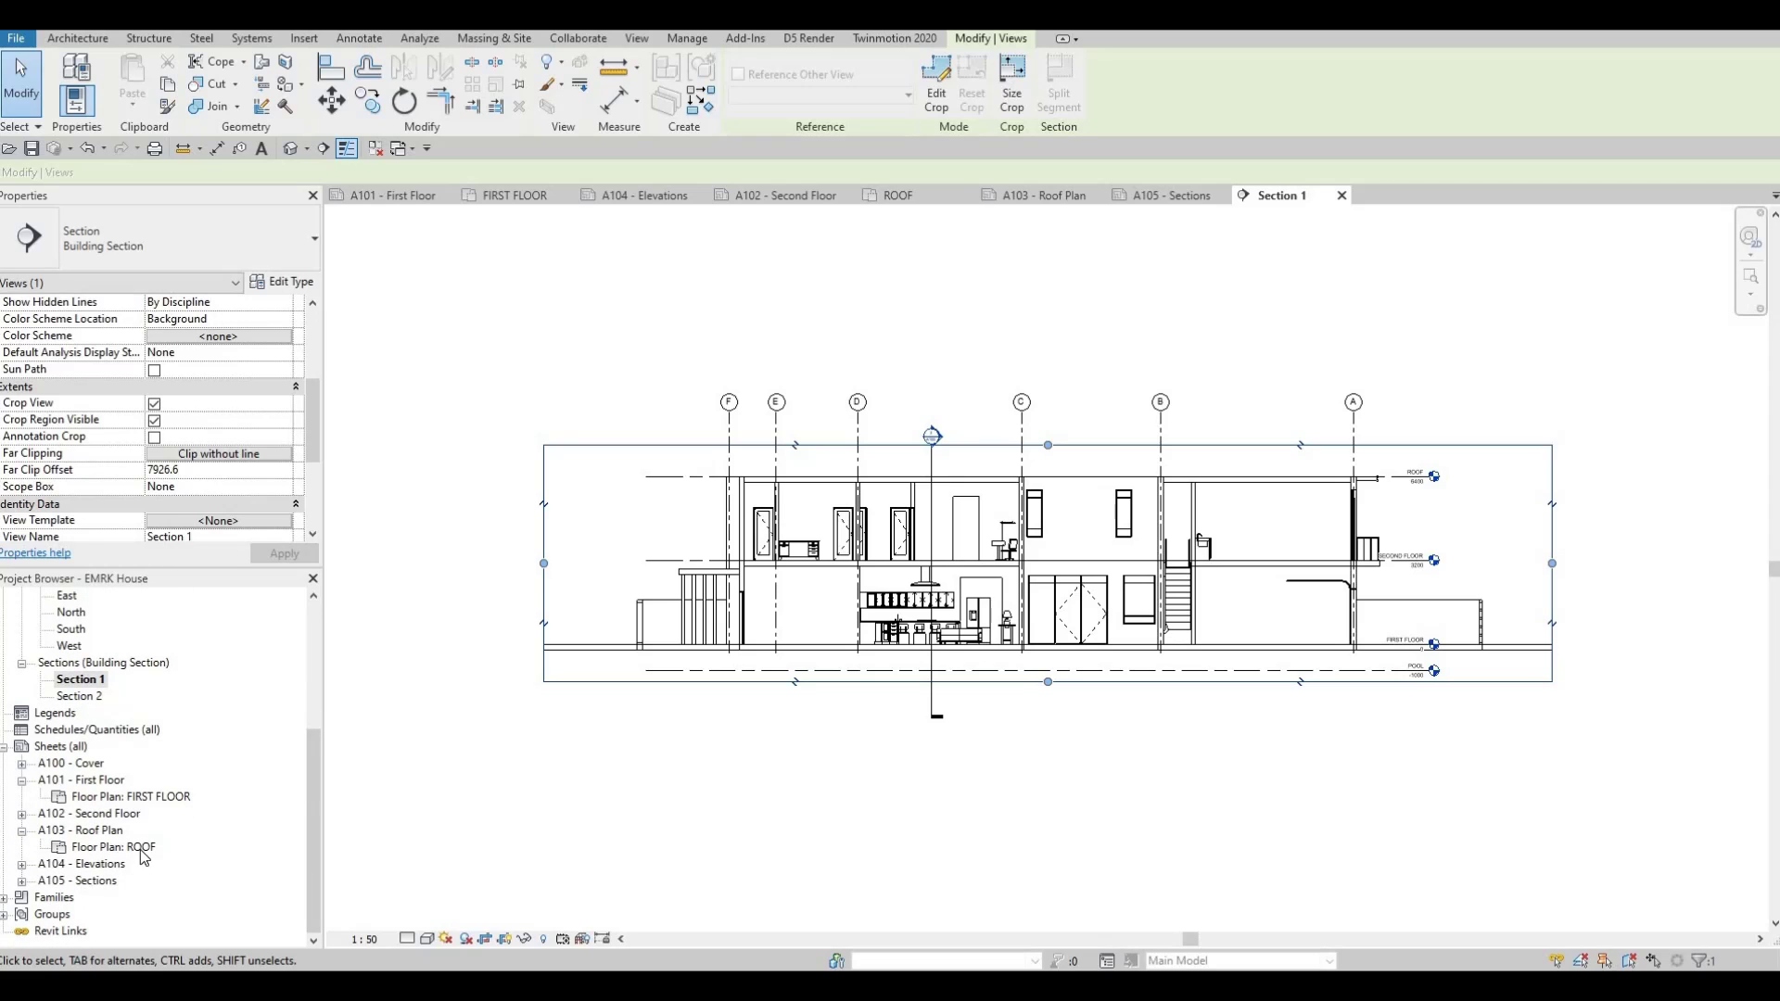
{"action": "double_click", "coordinate": [79, 880]}
{"action": "left_click", "coordinate": [766, 476]}
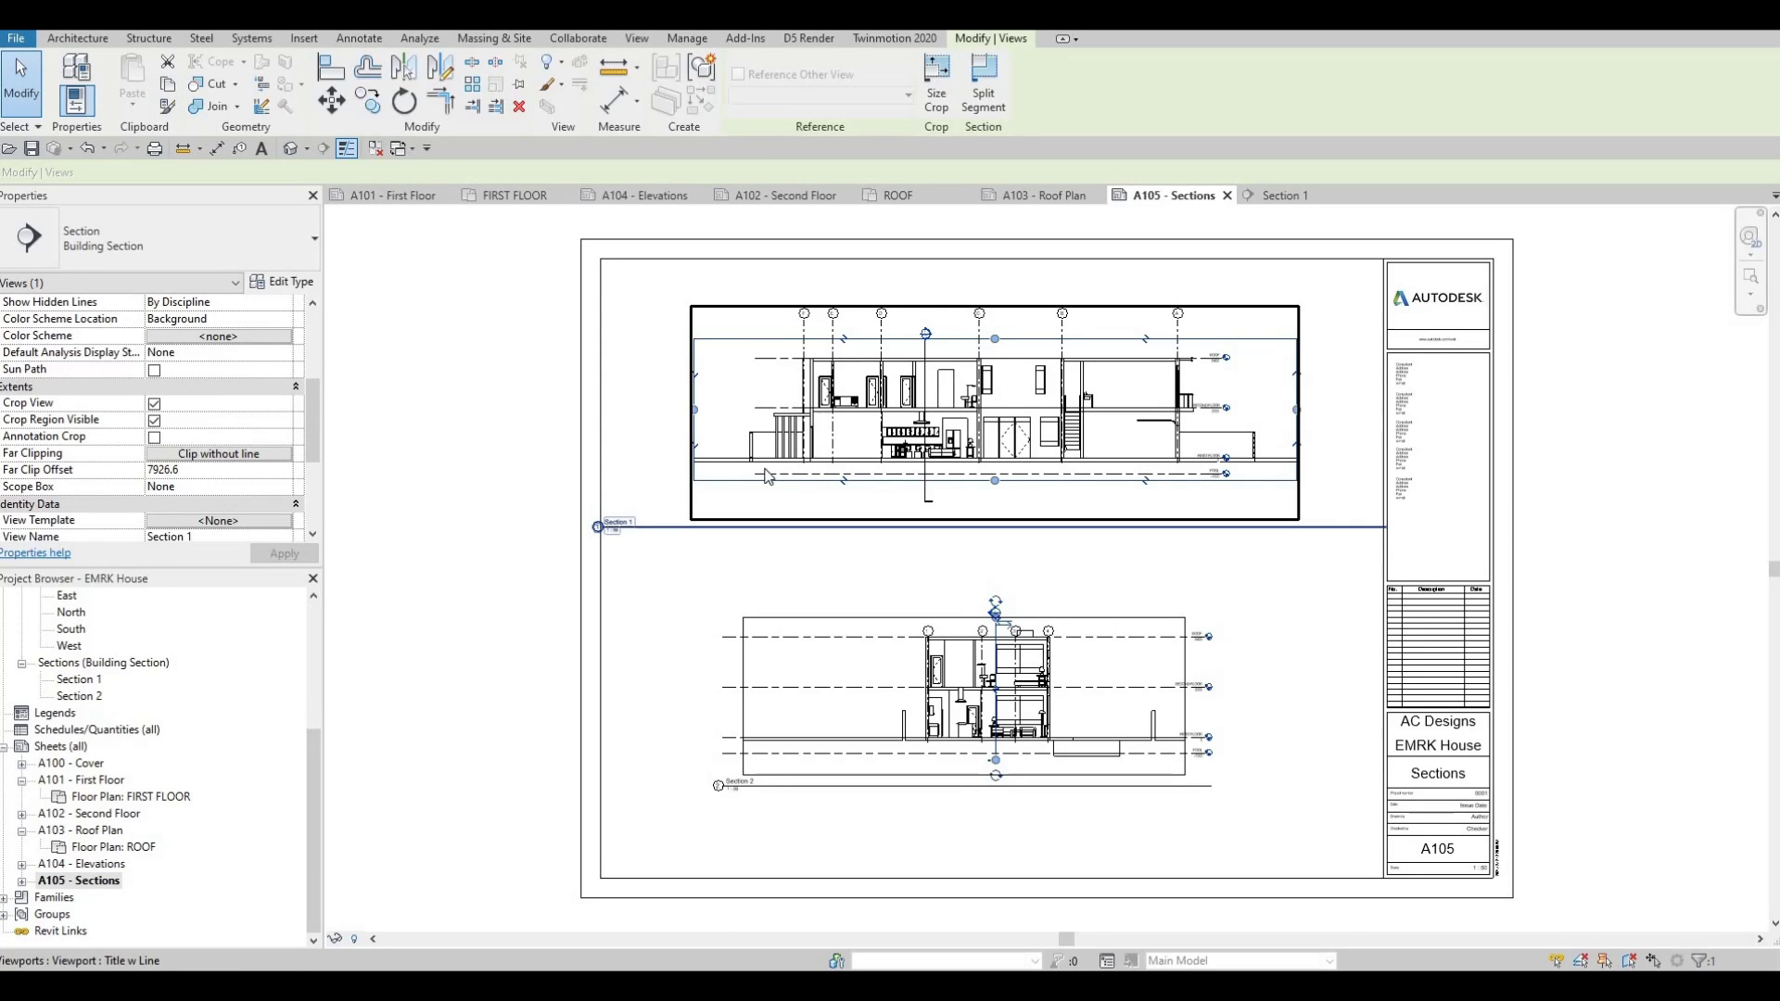
{"action": "left_click", "coordinate": [655, 528]}
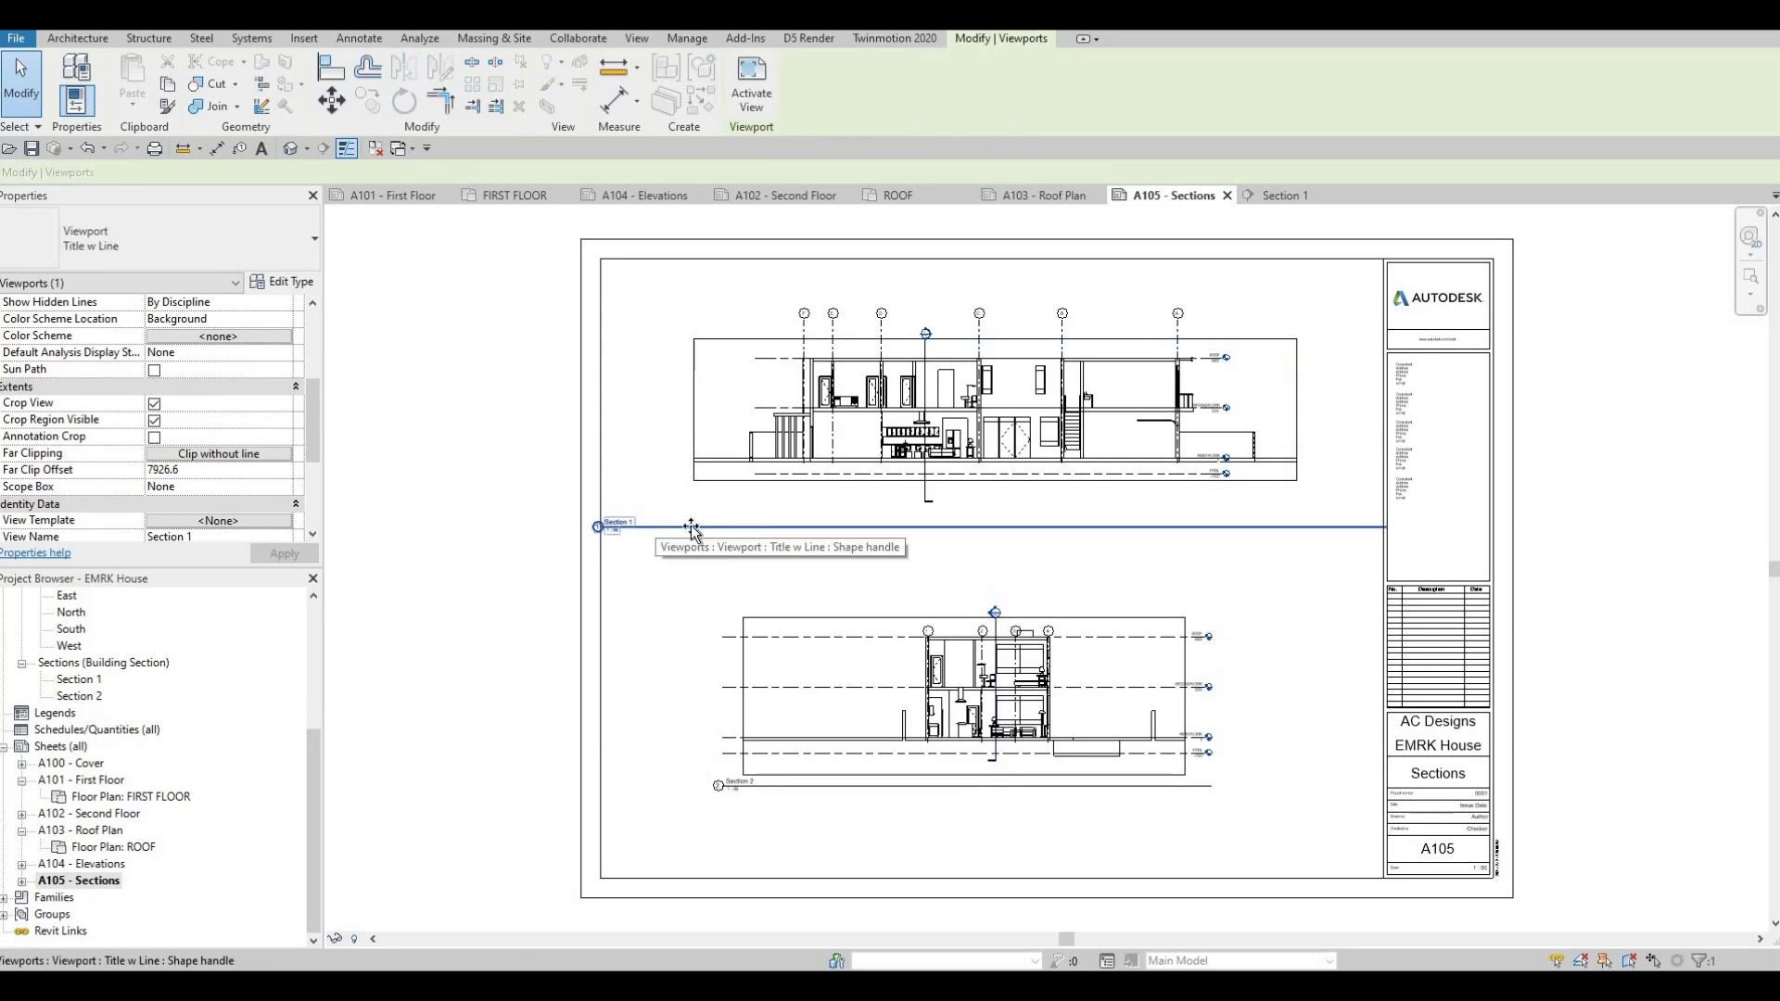
{"action": "mouse_move", "coordinate": [791, 535]}
{"action": "left_mouse_down"}
{"action": "mouse_move", "coordinate": [775, 509]}
{"action": "mouse_move", "coordinate": [777, 525]}
{"action": "left_mouse_up"}
{"action": "key", "text": "Escape"}
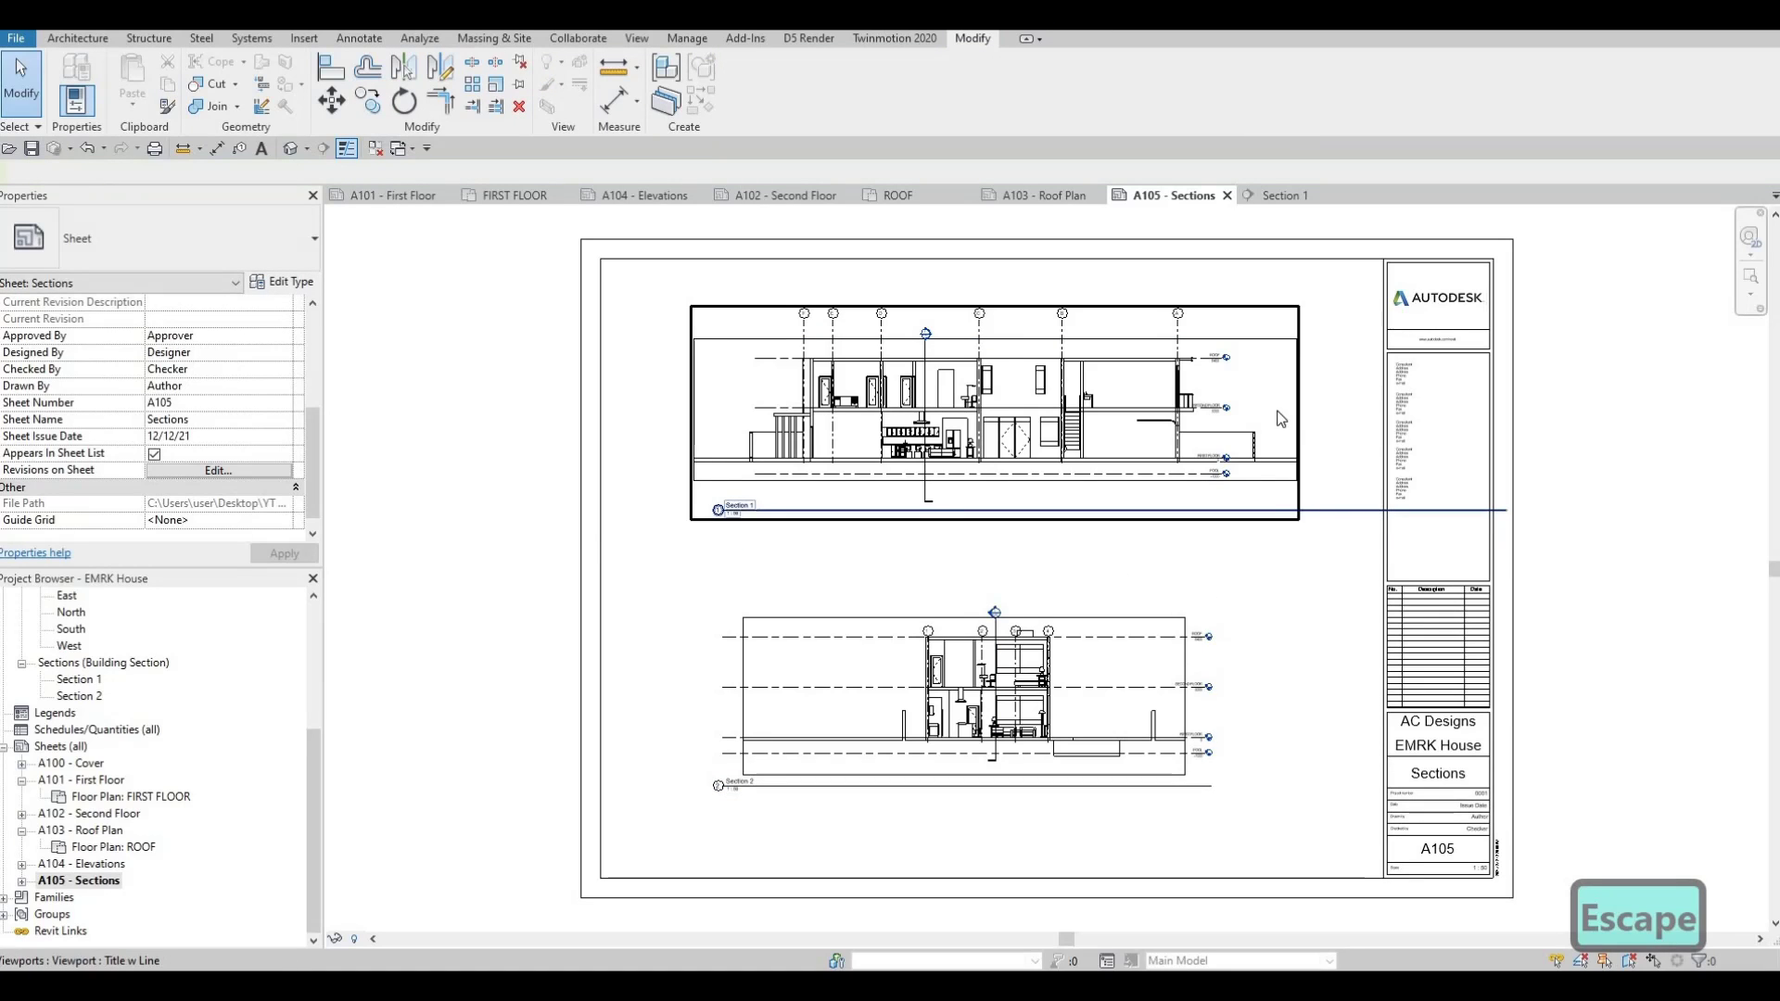
{"action": "key", "text": "Escape"}
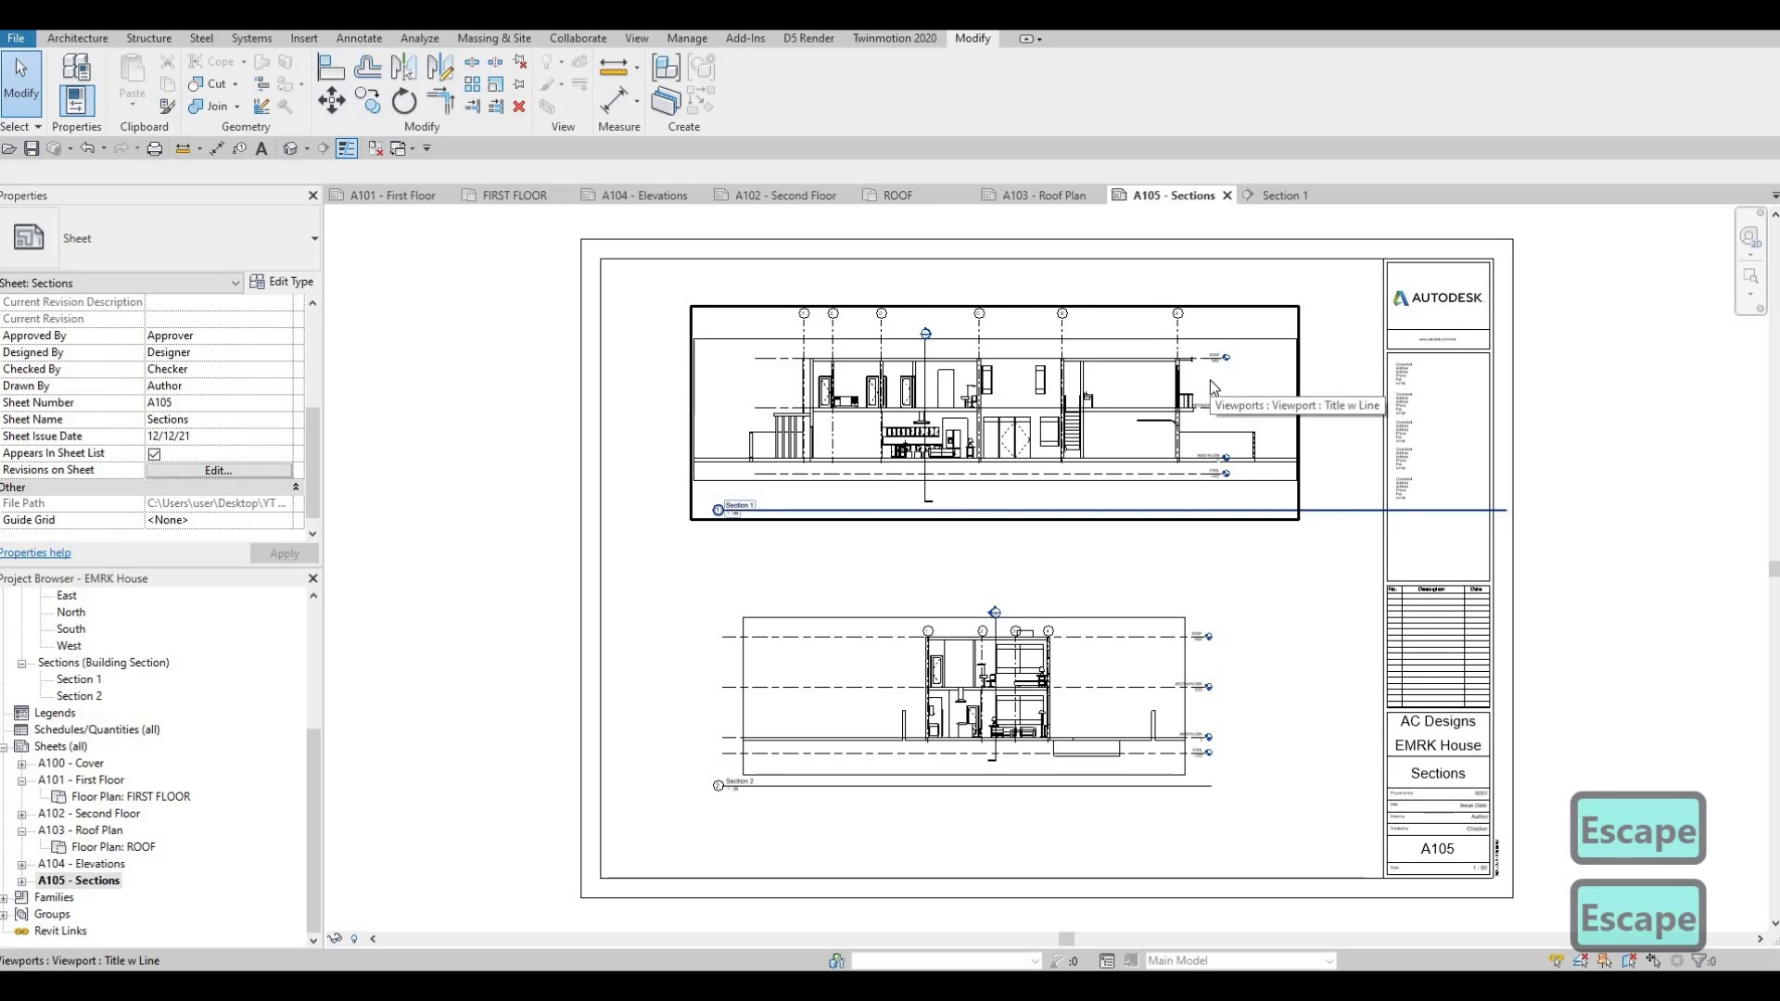
- Shorten the Section 1 title line so it ends near the far edge of its crop region
{"action": "left_click", "coordinate": [1381, 510]}
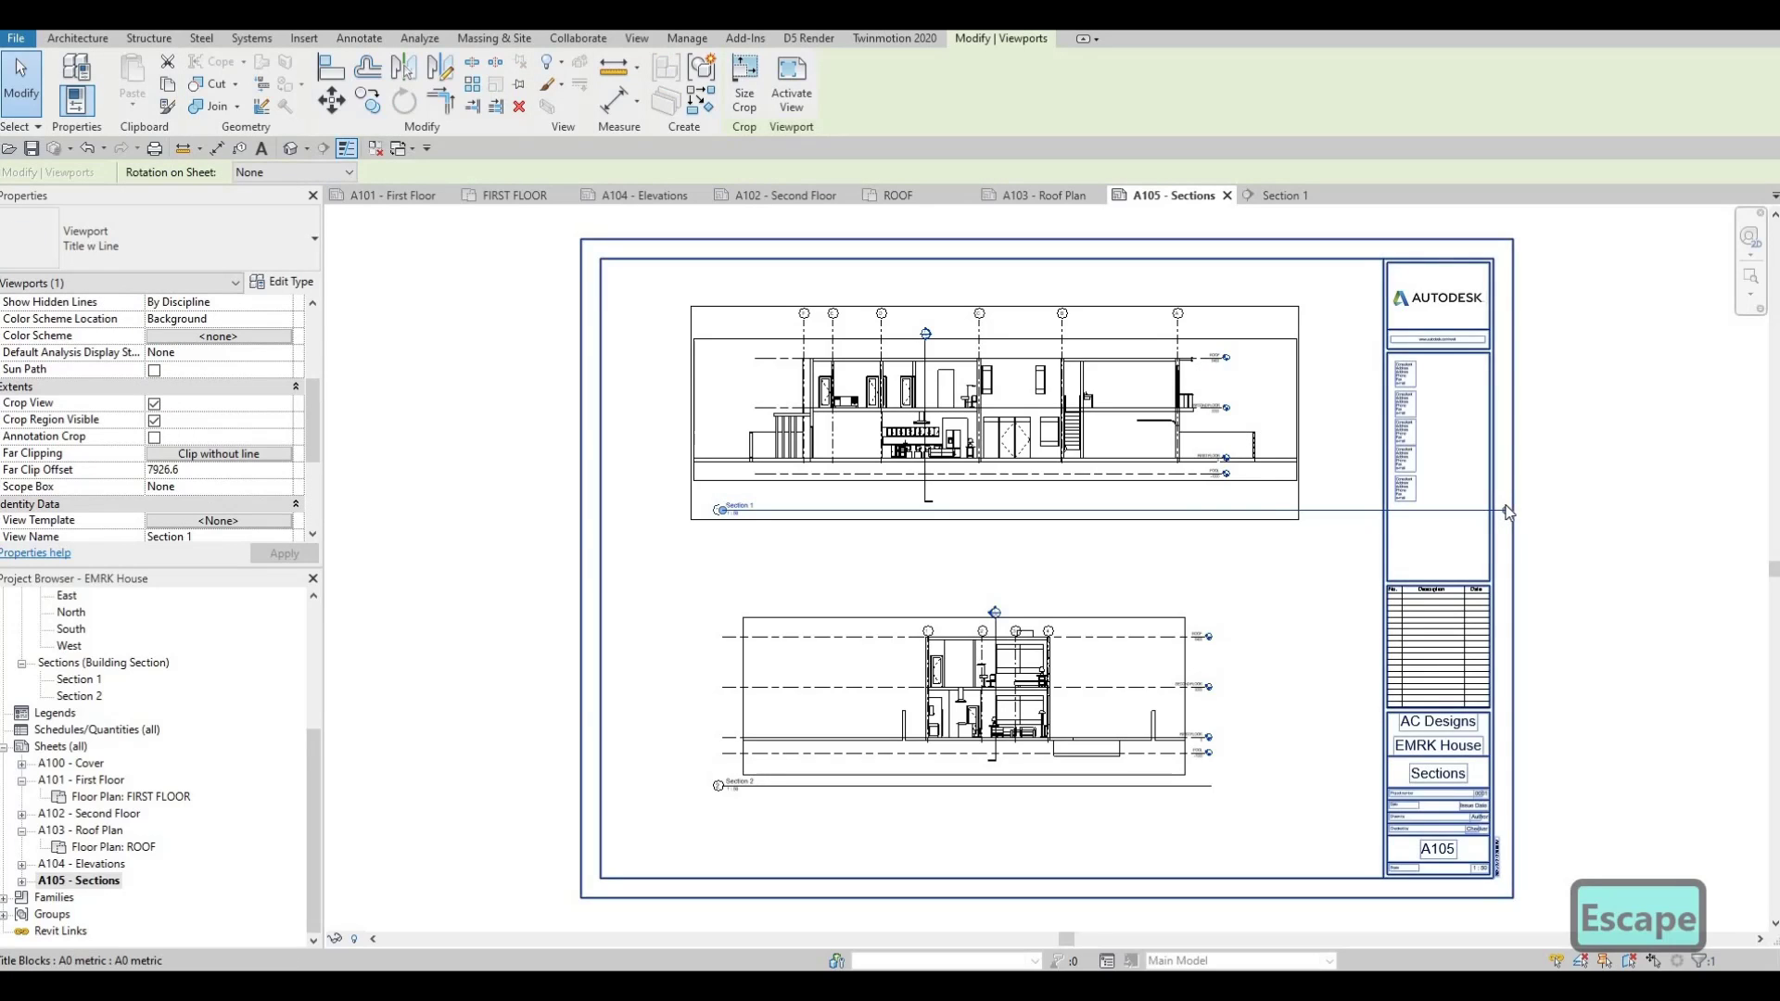
{"action": "mouse_move", "coordinate": [1324, 522]}
{"action": "left_mouse_down"}
{"action": "mouse_move", "coordinate": [1272, 520]}
{"action": "mouse_move", "coordinate": [1294, 522]}
{"action": "left_mouse_up"}
{"action": "key", "text": "Escape"}
{"action": "key", "text": "Escape"}
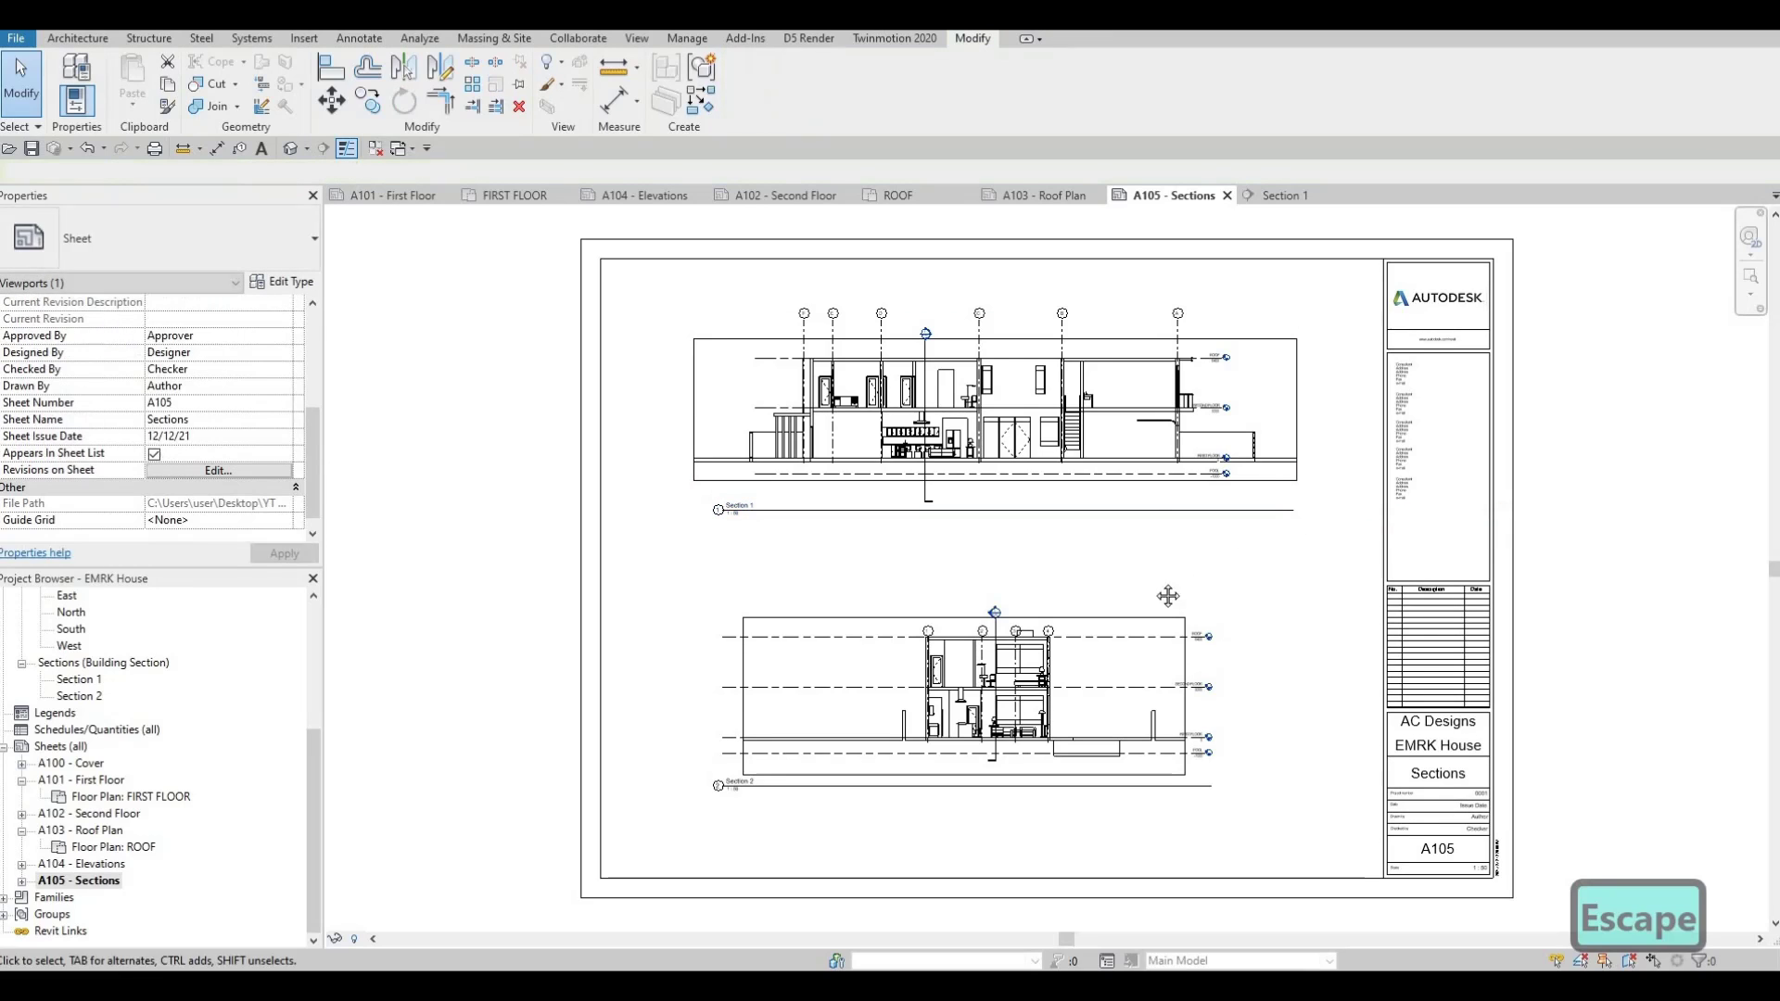
- Try to move Section 1 slightly lower on the sheet by its title line, and undo the move each time
{"action": "middle_click_drag", "start_coordinate": [1205, 531], "coordinate": [1186, 432]}
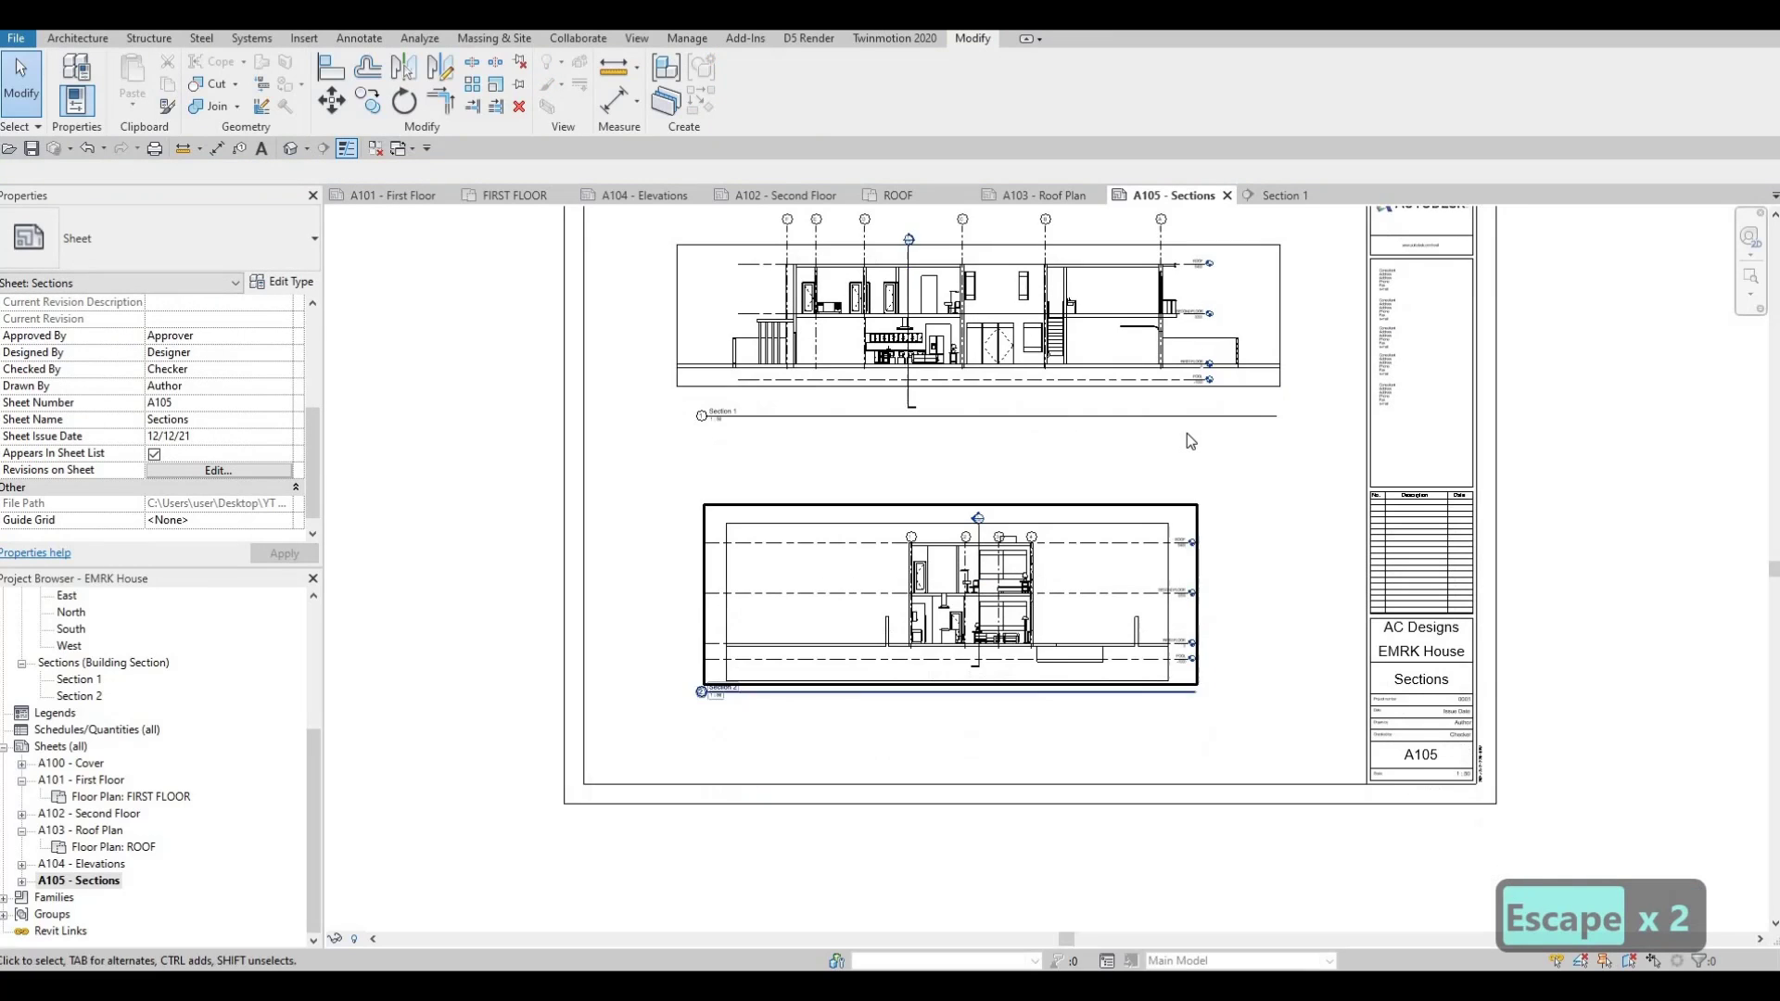
{"action": "left_click", "coordinate": [1142, 348]}
{"action": "key", "text": "Escape"}
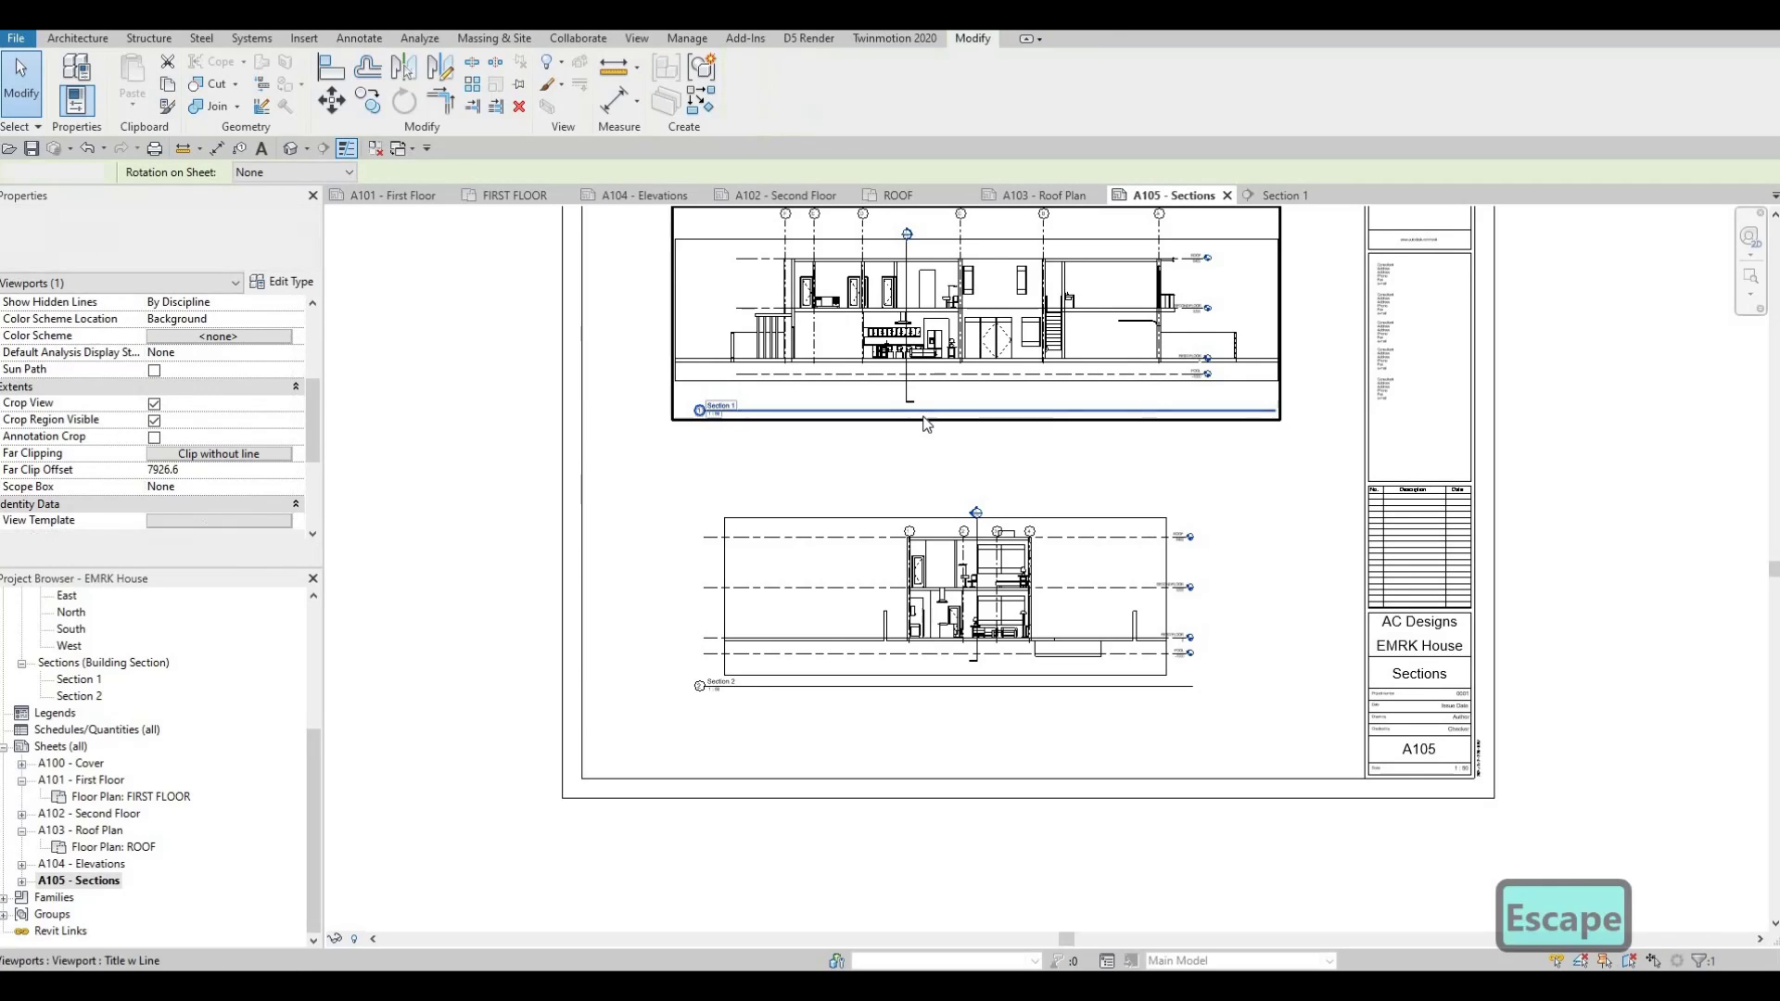
{"action": "left_click_drag", "start_coordinate": [799, 417], "coordinate": [797, 445]}
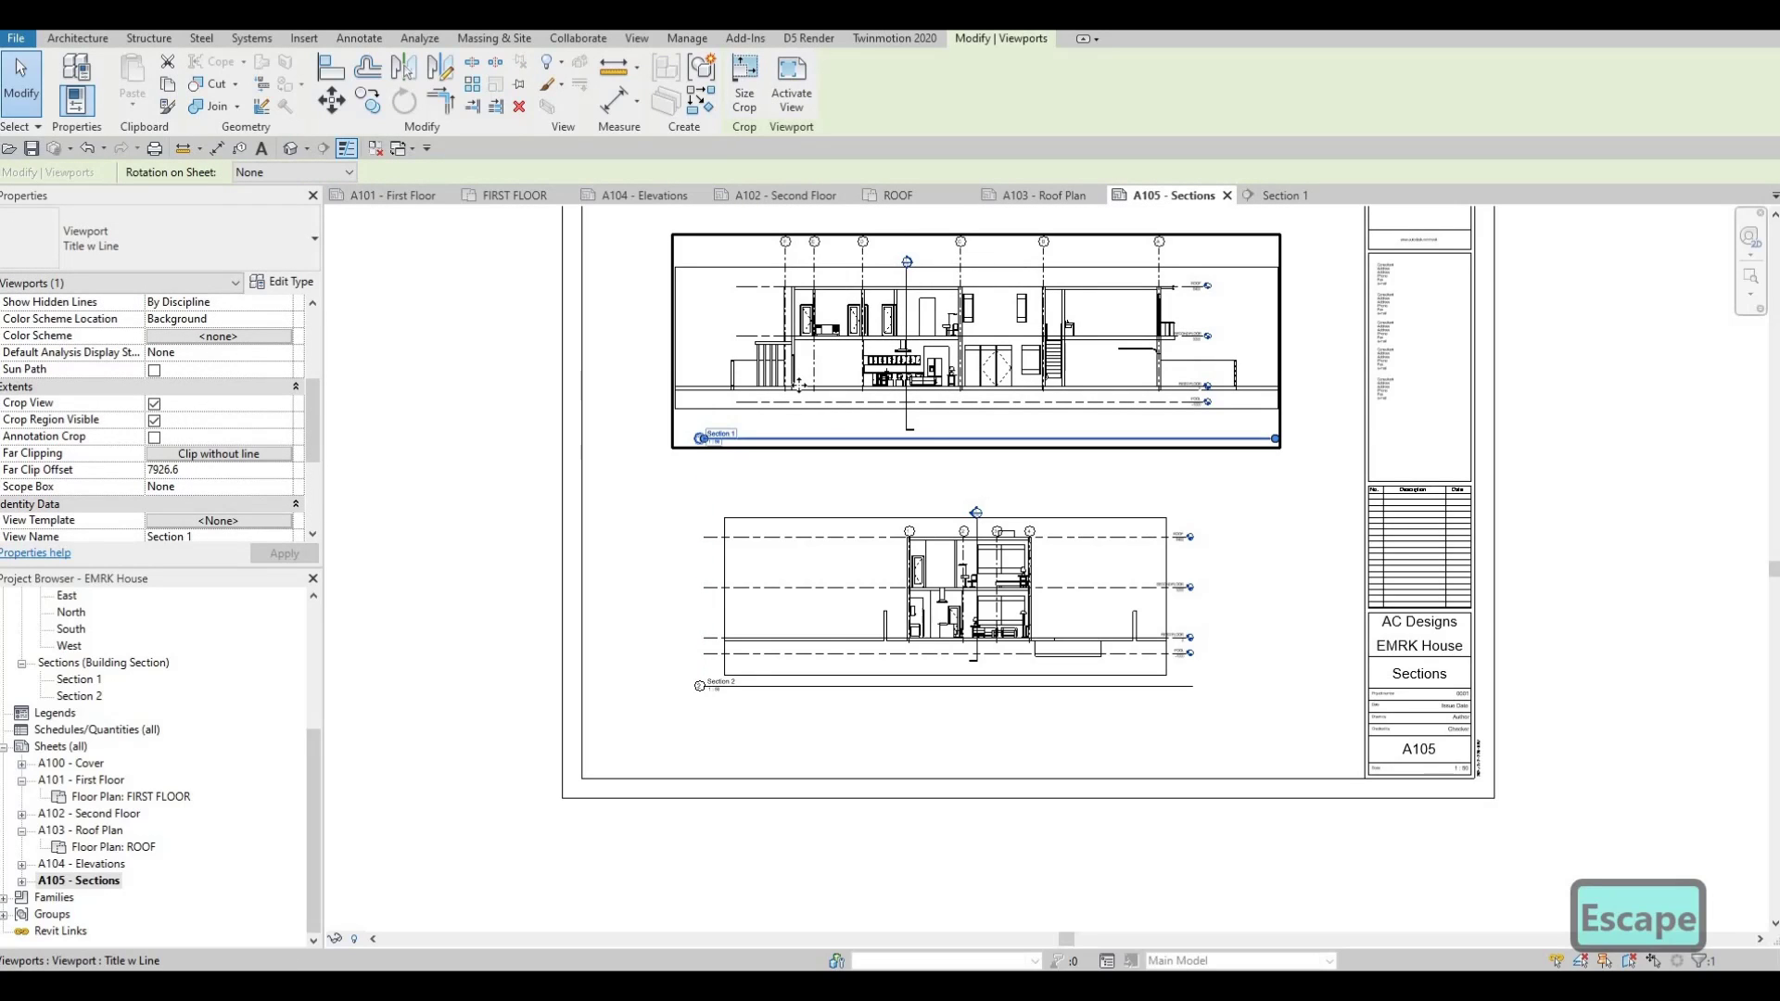
{"action": "key", "text": "ctrl+z"}
{"action": "key", "text": "Escape"}
{"action": "key", "text": "Escape"}
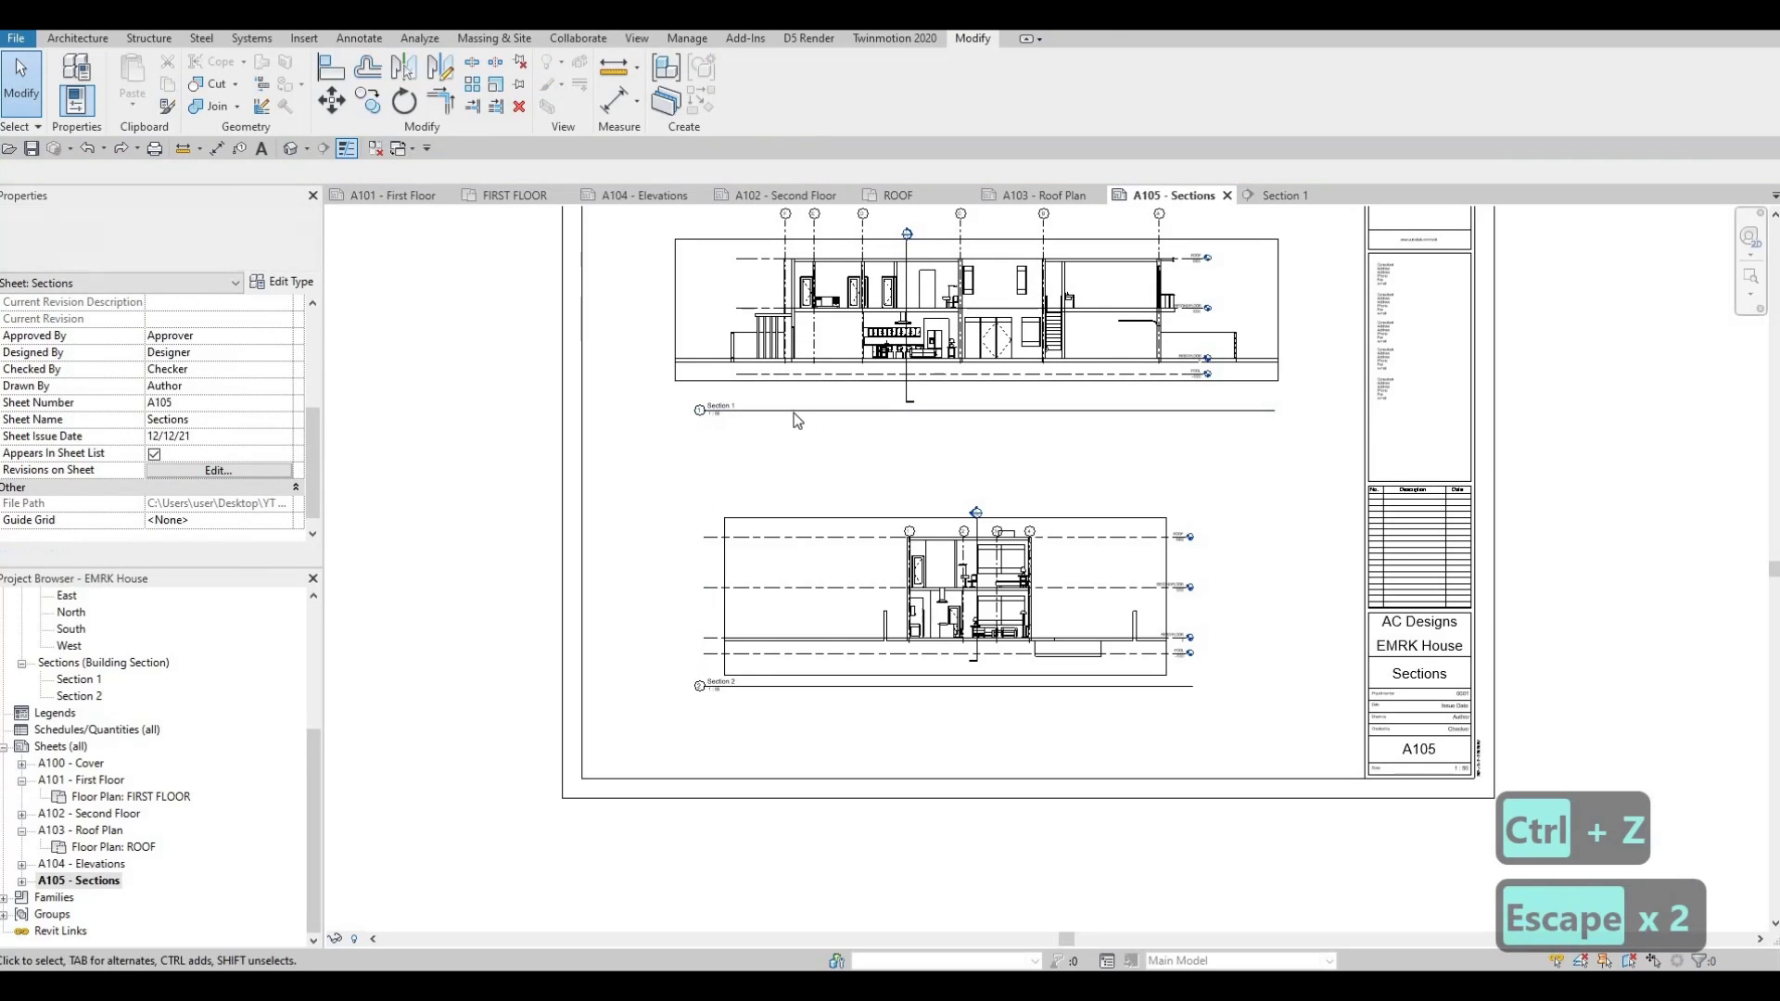
{"action": "left_click", "coordinate": [778, 416]}
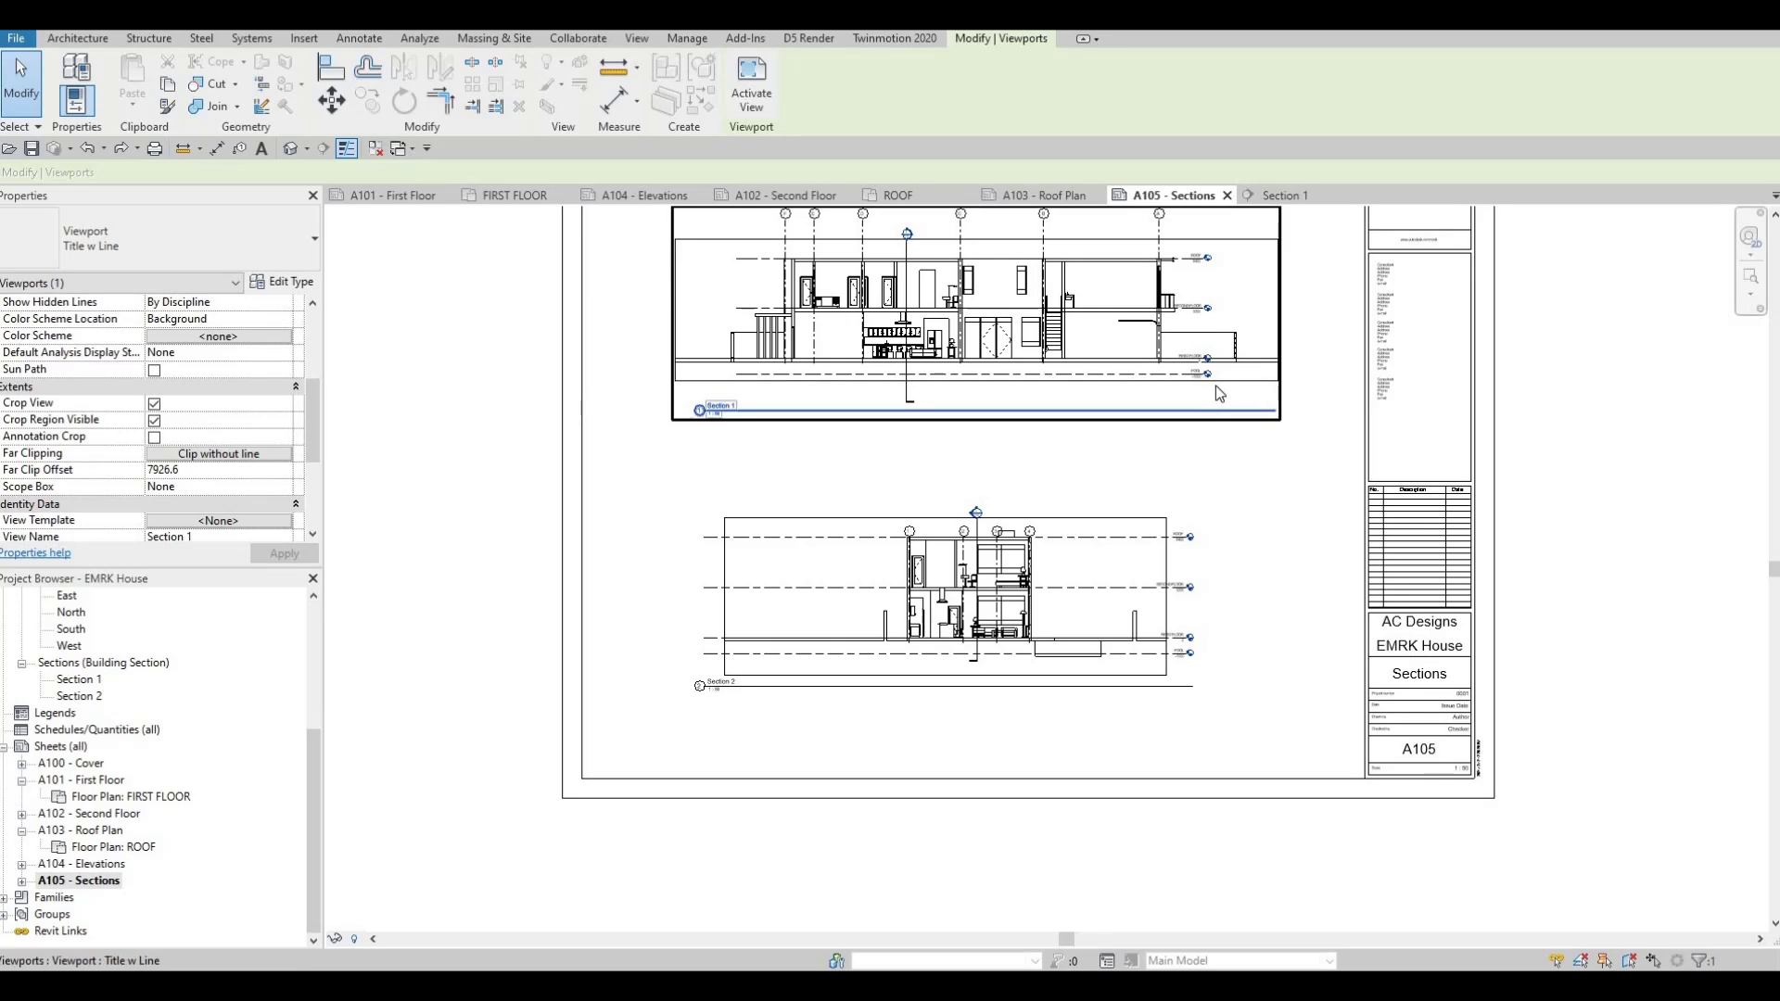
{"action": "key", "text": "Escape"}
{"action": "key", "text": "Escape"}
{"action": "key", "text": "Escape"}
{"action": "key", "text": "Escape"}
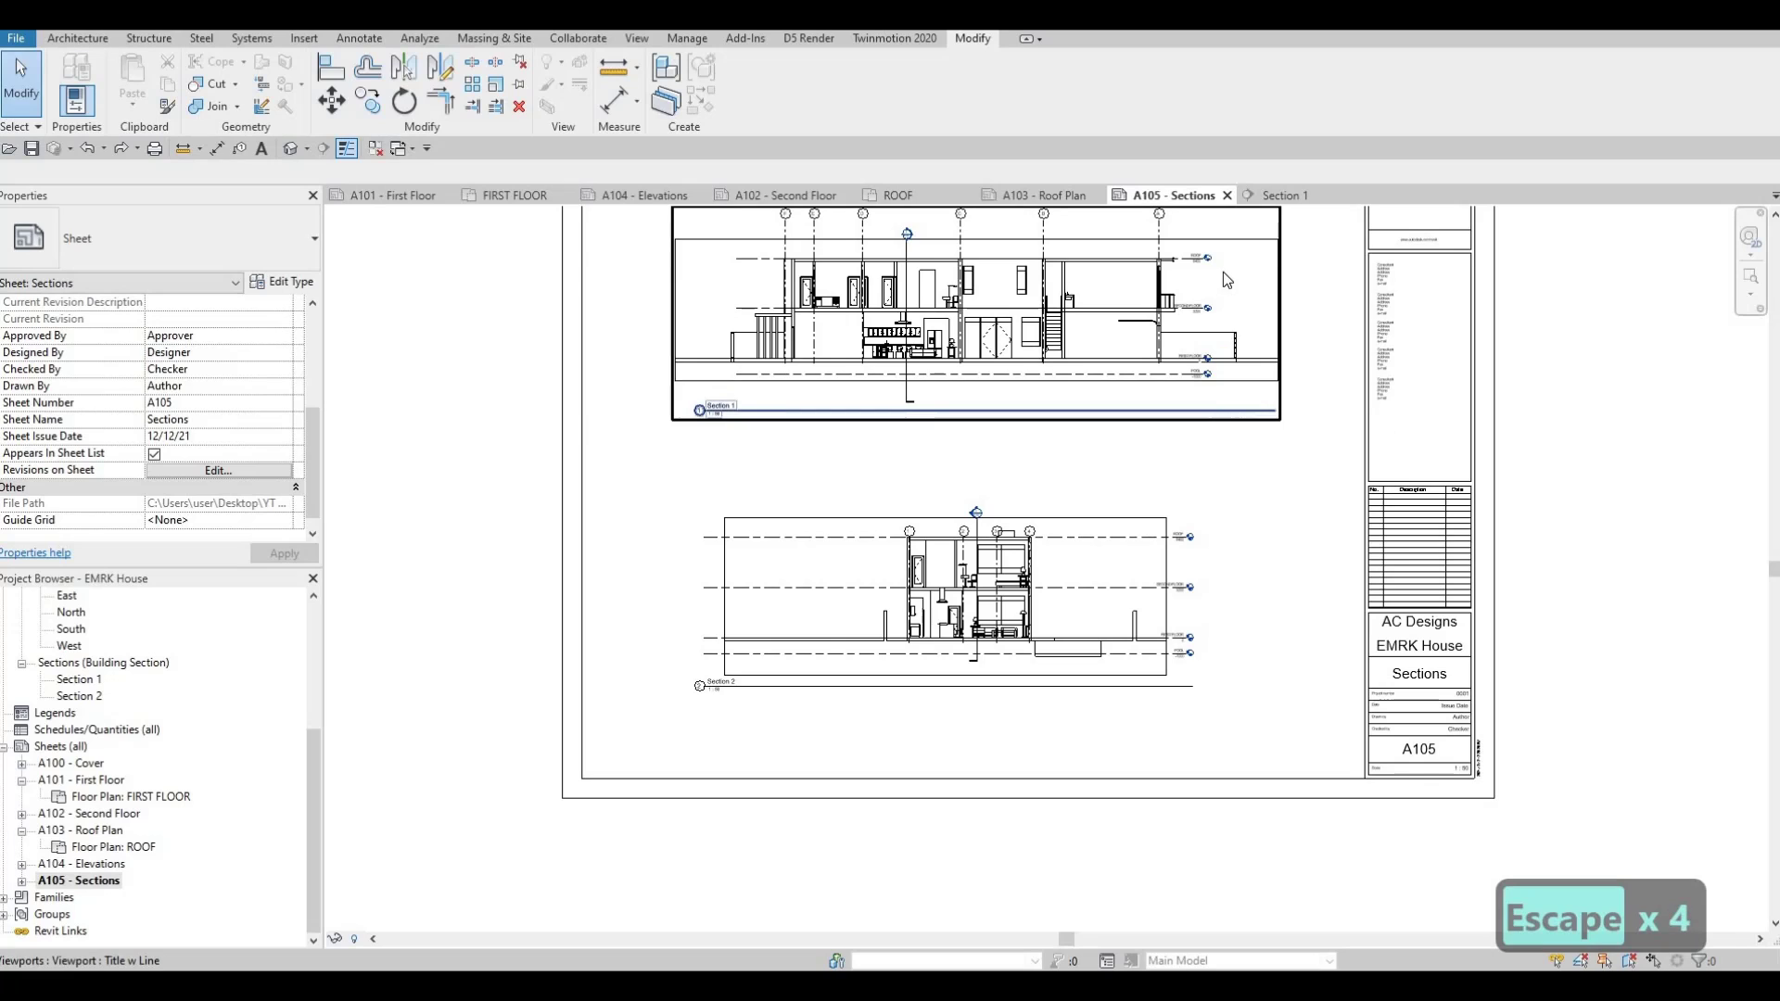
{"action": "left_click", "coordinate": [1278, 419]}
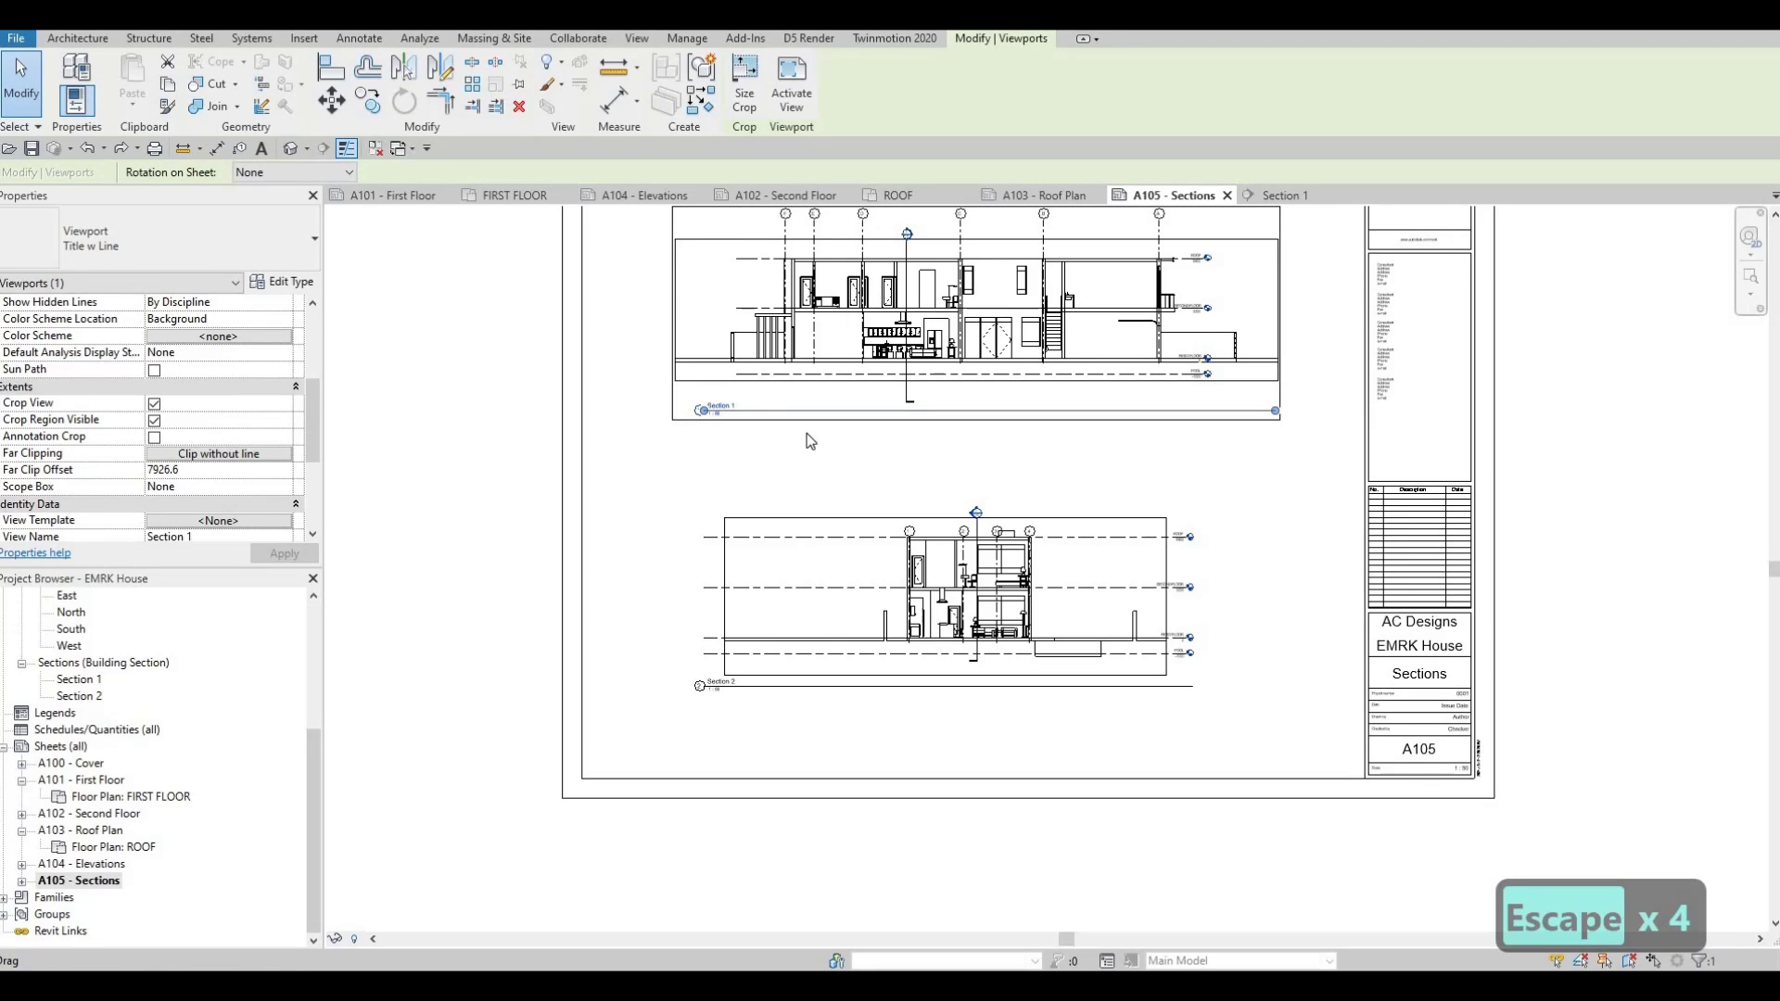
{"action": "left_click_drag", "start_coordinate": [800, 413], "coordinate": [799, 444]}
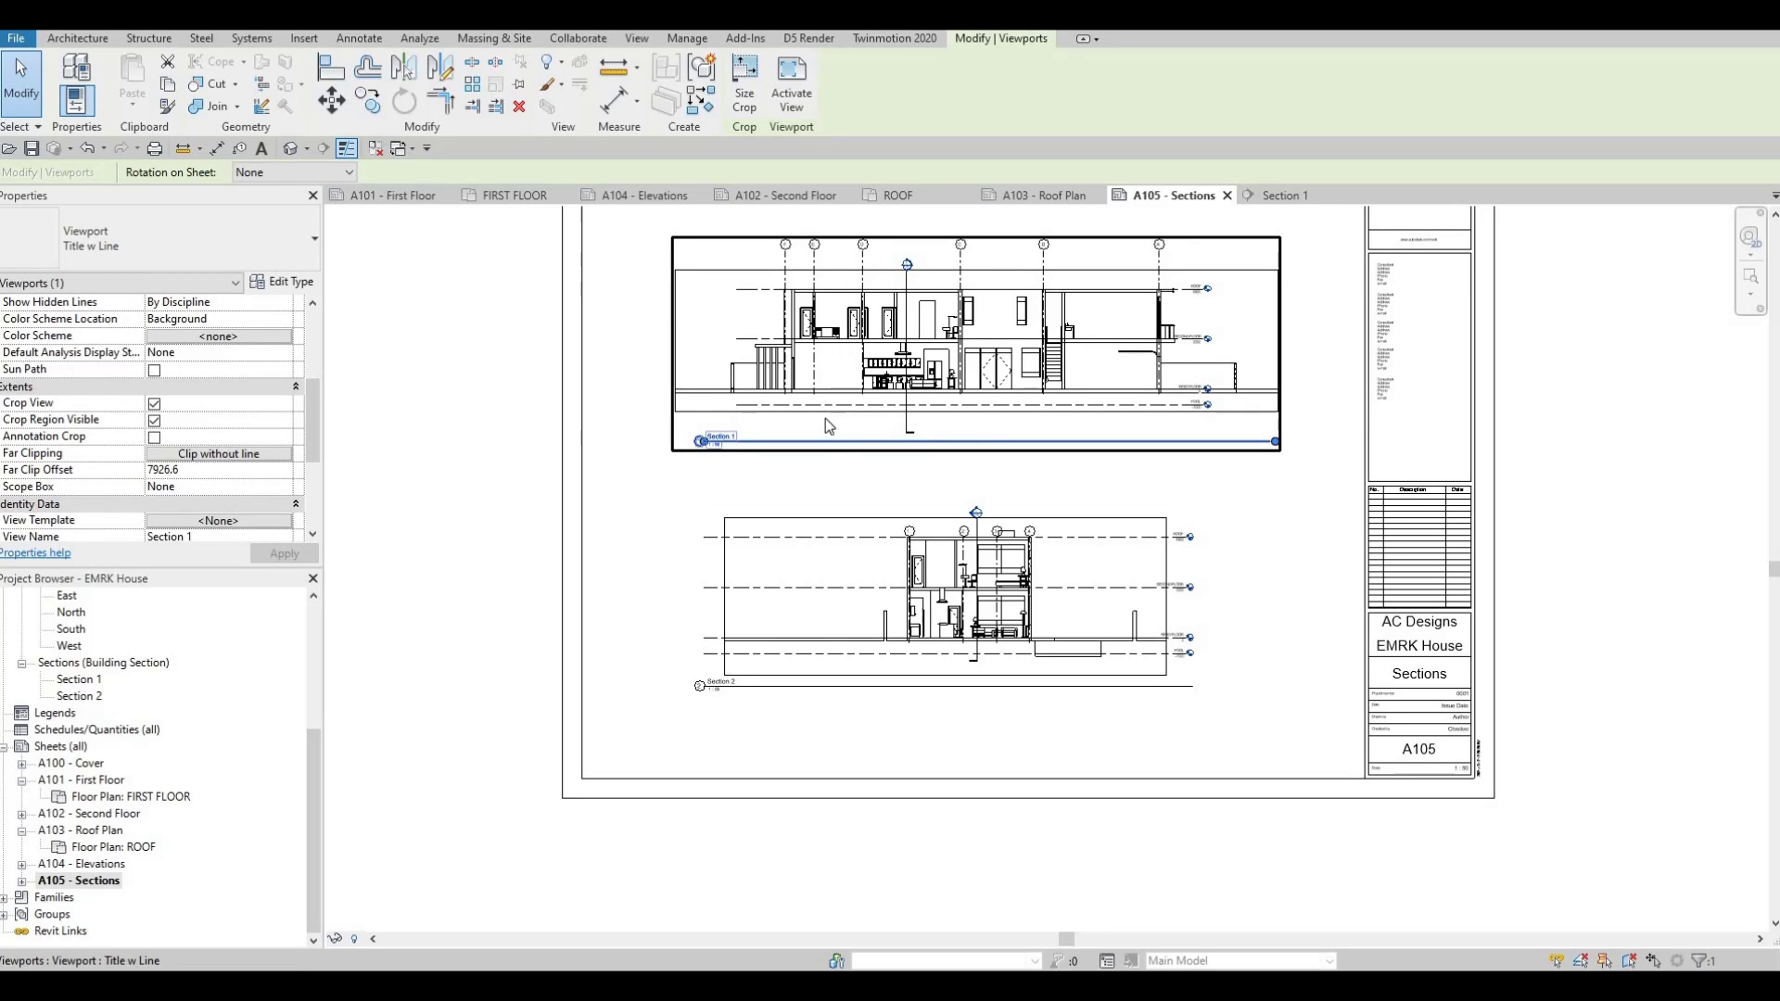
{"action": "key", "text": "ctrl+z"}
{"action": "key", "text": "Escape"}
- Move the Section 2 view title slightly lower and inward beneath its view on the sheet
{"action": "scroll", "coordinate": [737, 528], "scroll_direction": "down", "scroll_amount": 1}
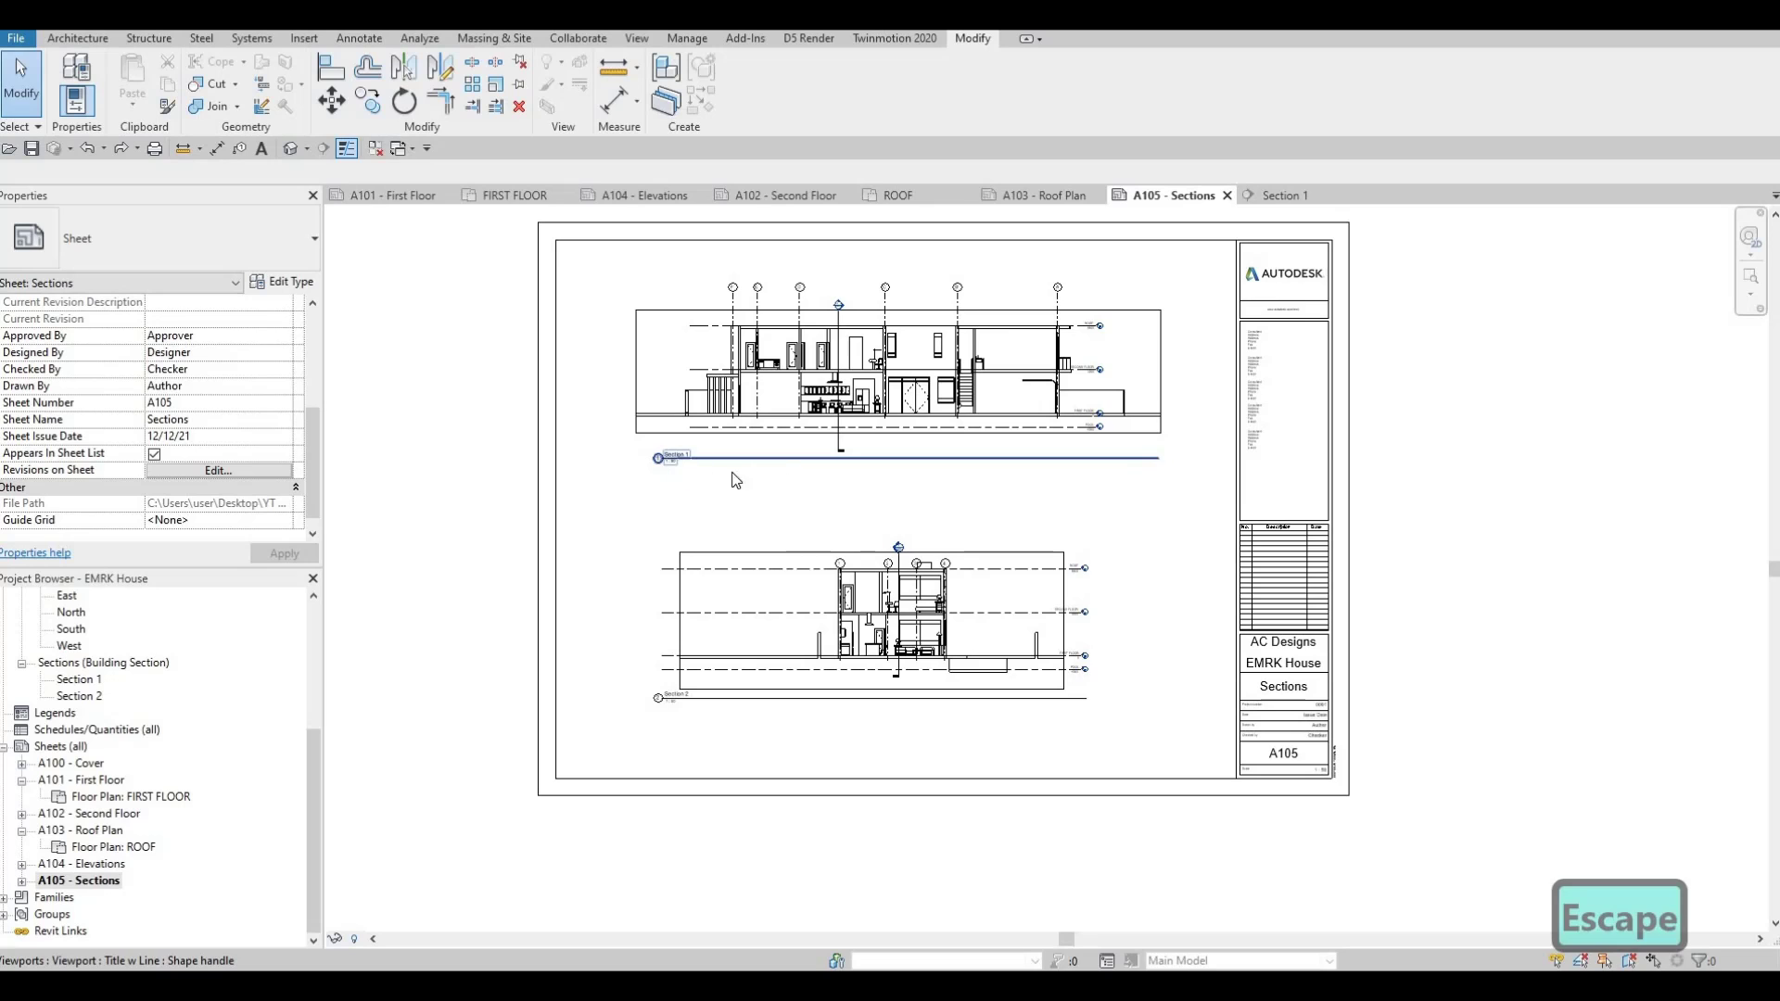
{"action": "middle_click_drag", "start_coordinate": [809, 667], "coordinate": [890, 568]}
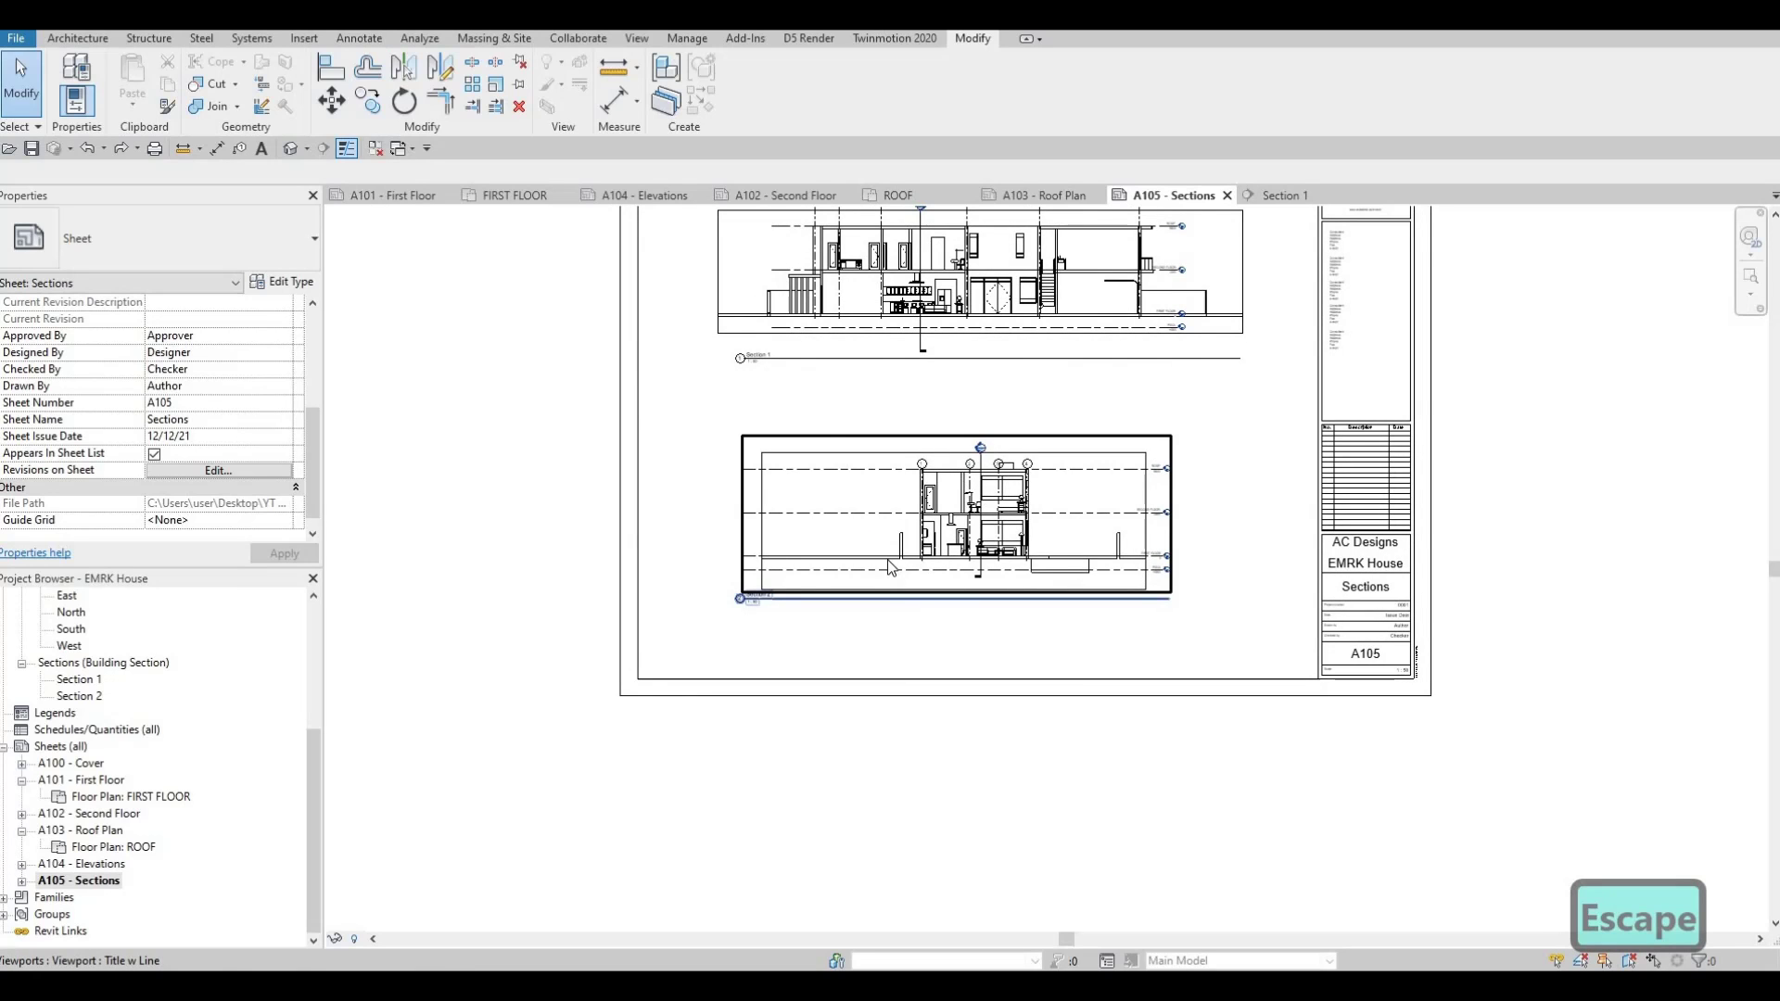
{"action": "scroll", "coordinate": [849, 560], "scroll_direction": "up", "scroll_amount": 3}
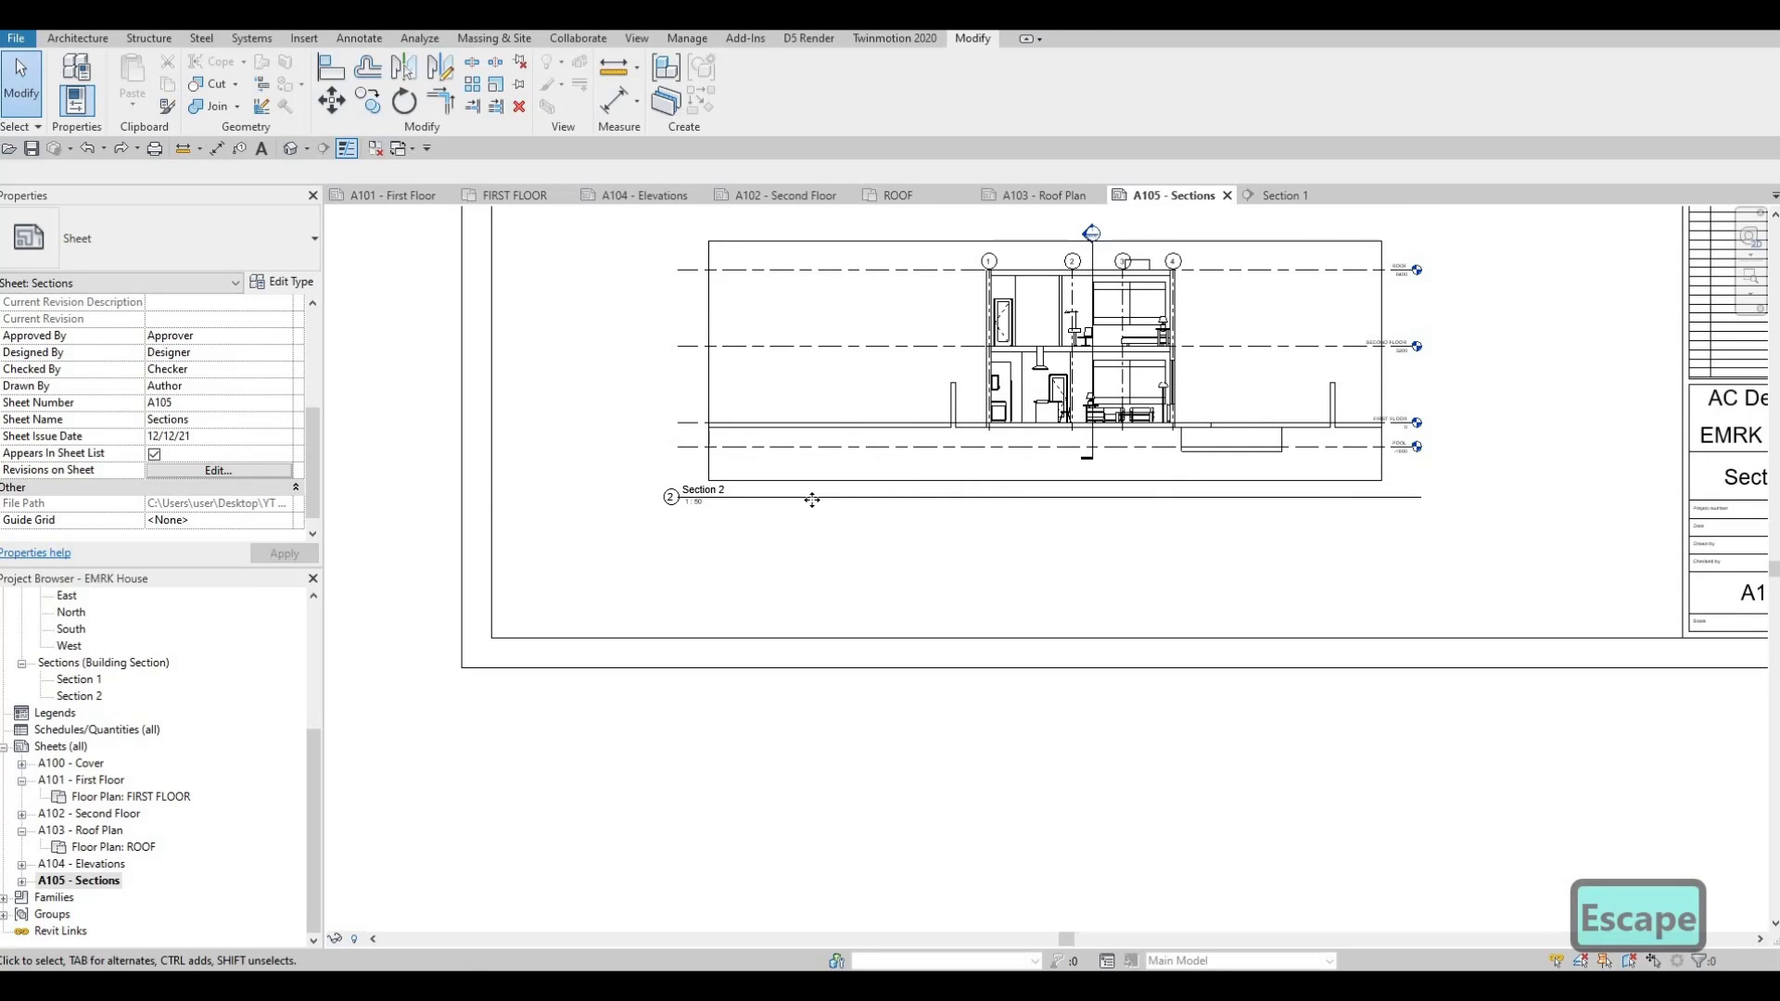
{"action": "left_click", "coordinate": [812, 498]}
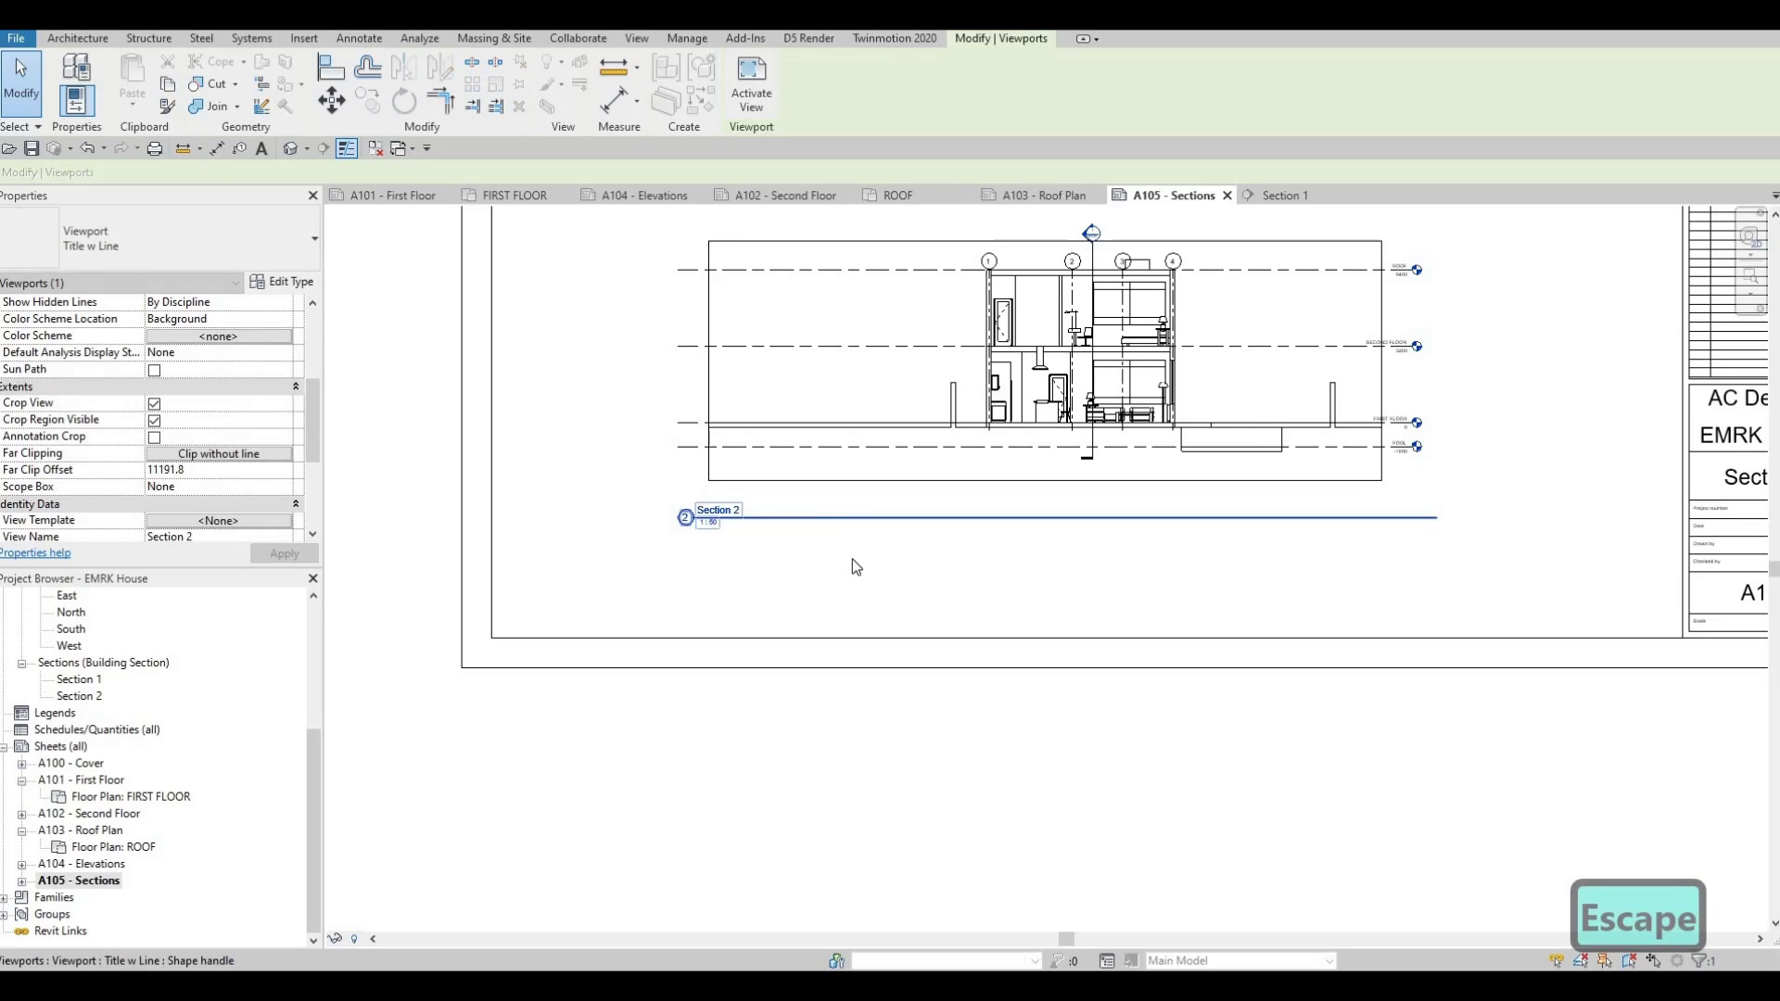
{"action": "scroll", "coordinate": [1011, 559], "scroll_direction": "down", "scroll_amount": 1}
{"action": "scroll", "coordinate": [1015, 565], "scroll_direction": "down", "scroll_amount": 2}
{"action": "key", "text": "Escape"}
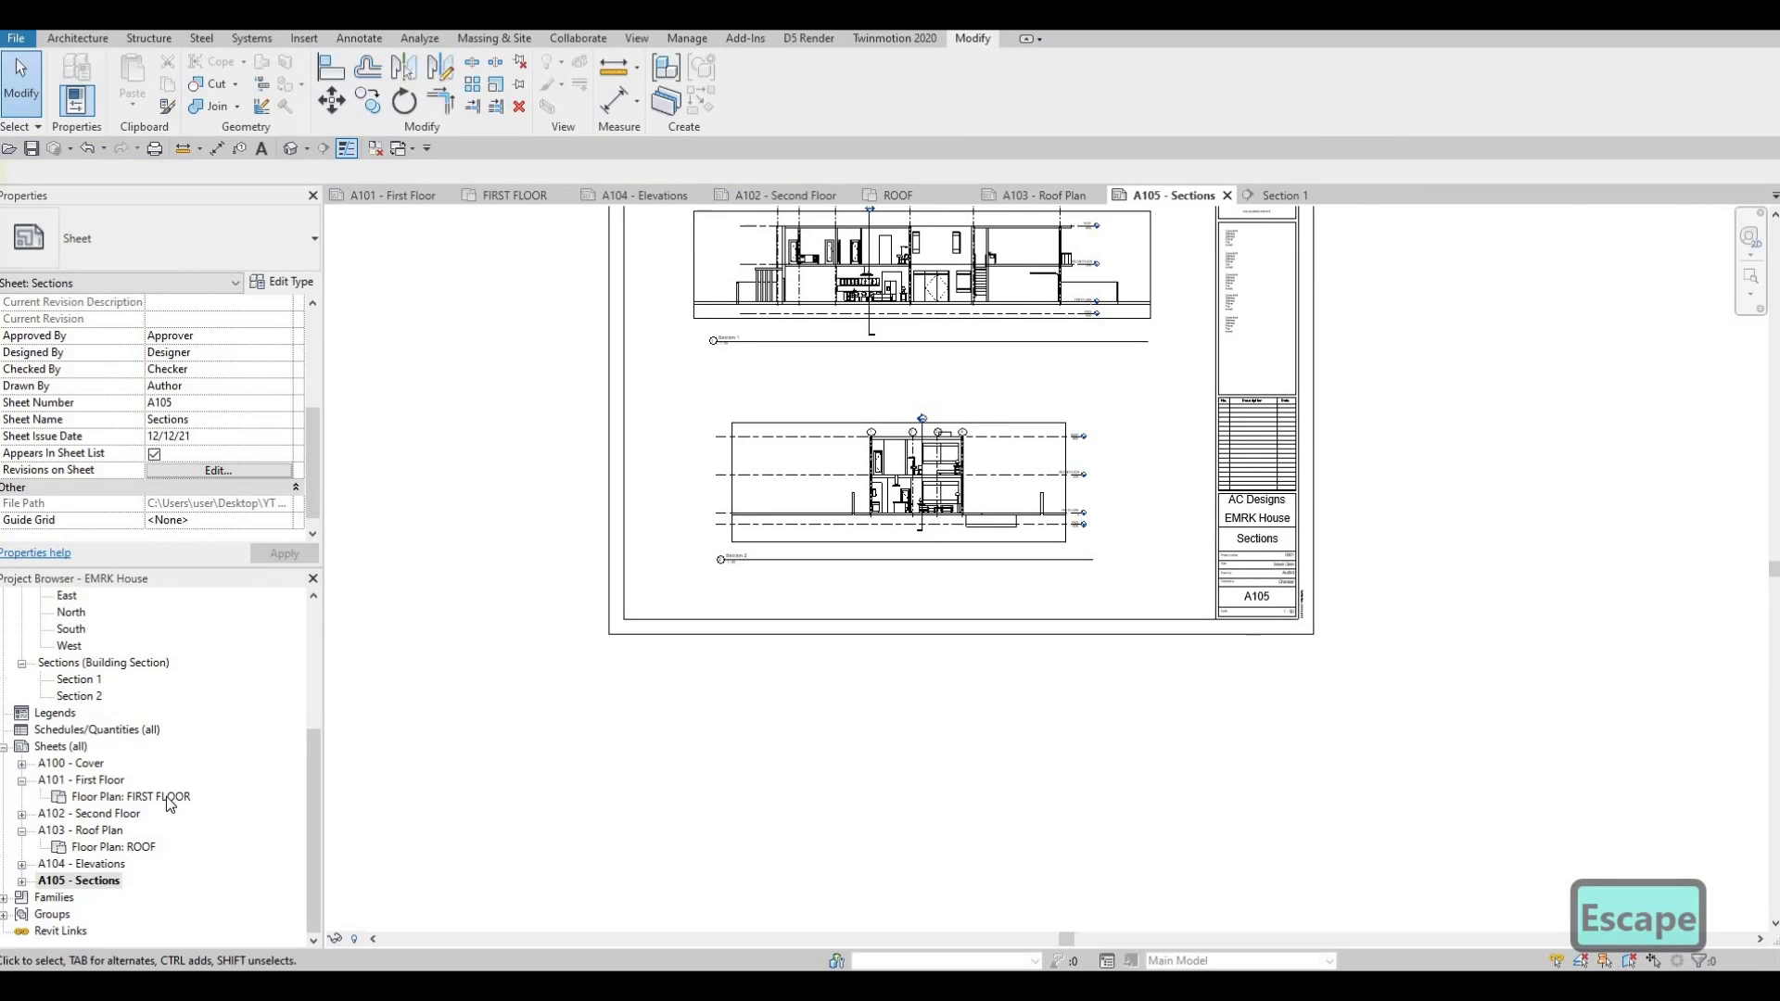
- Open the default 3D view and examine the house exterior from the pool side
{"action": "scroll", "coordinate": [169, 803], "scroll_direction": "up", "scroll_amount": 2}
{"action": "scroll", "coordinate": [132, 784], "scroll_direction": "down", "scroll_amount": 2}
{"action": "scroll", "coordinate": [139, 774], "scroll_direction": "up", "scroll_amount": 4}
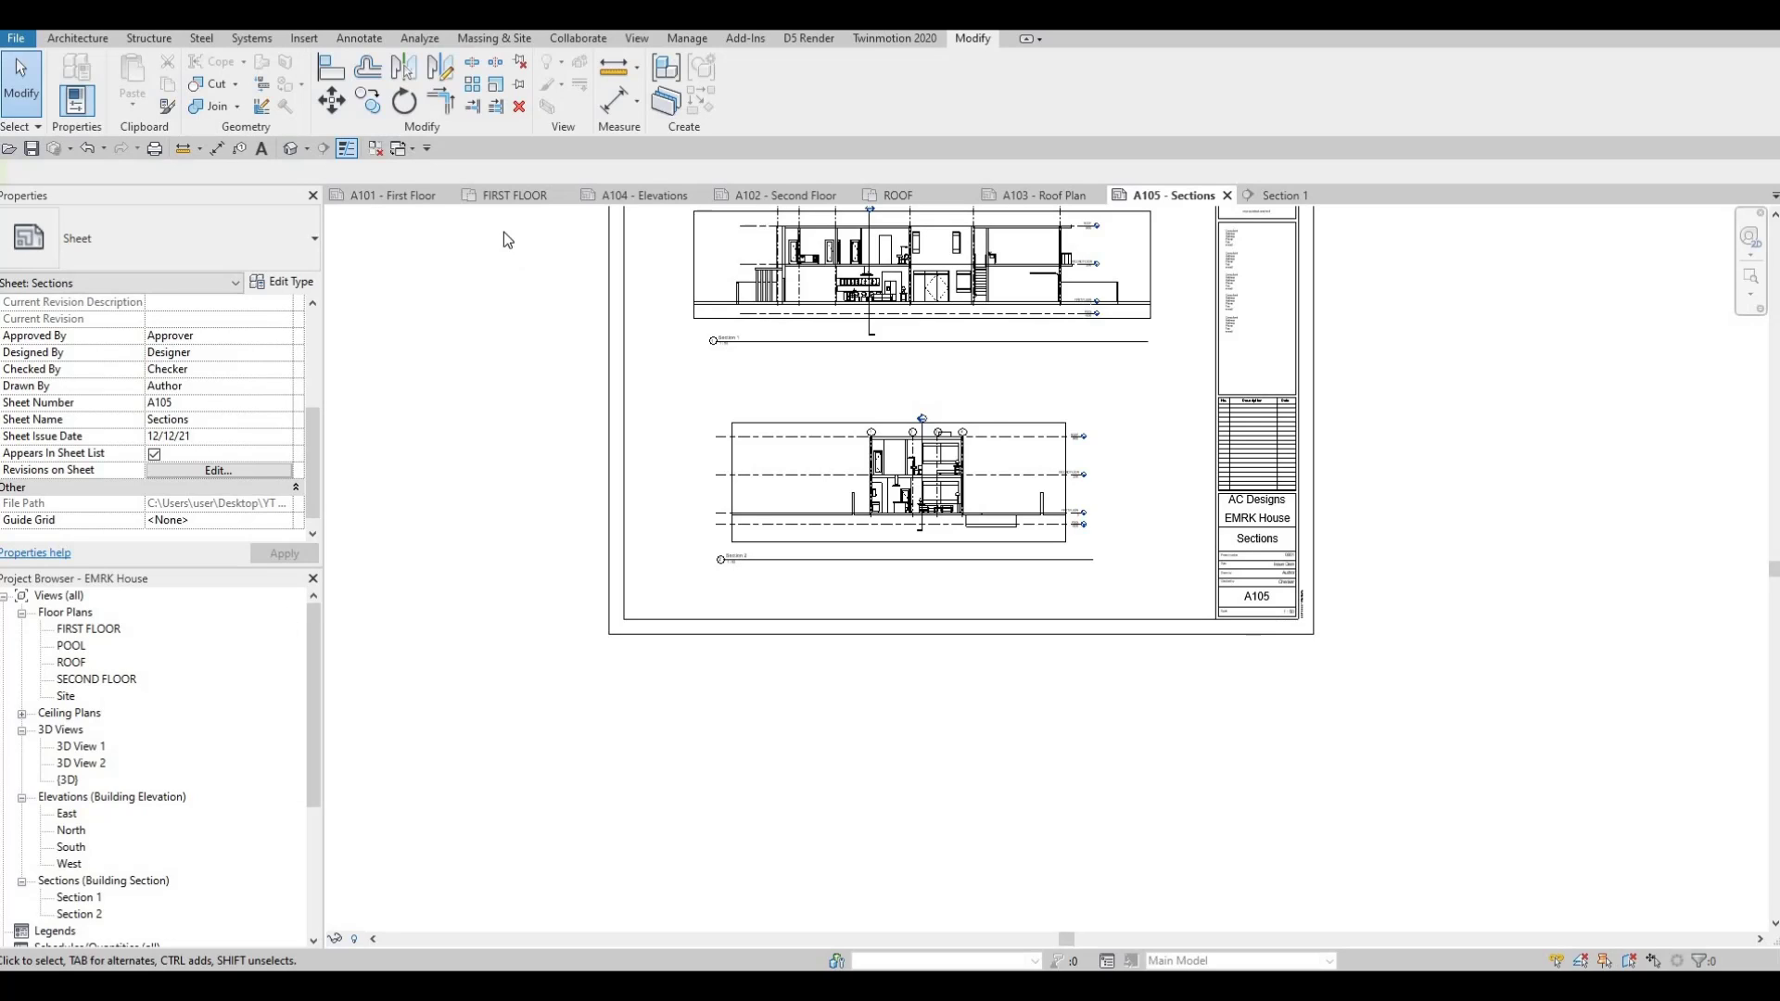
{"action": "left_click", "coordinate": [290, 149]}
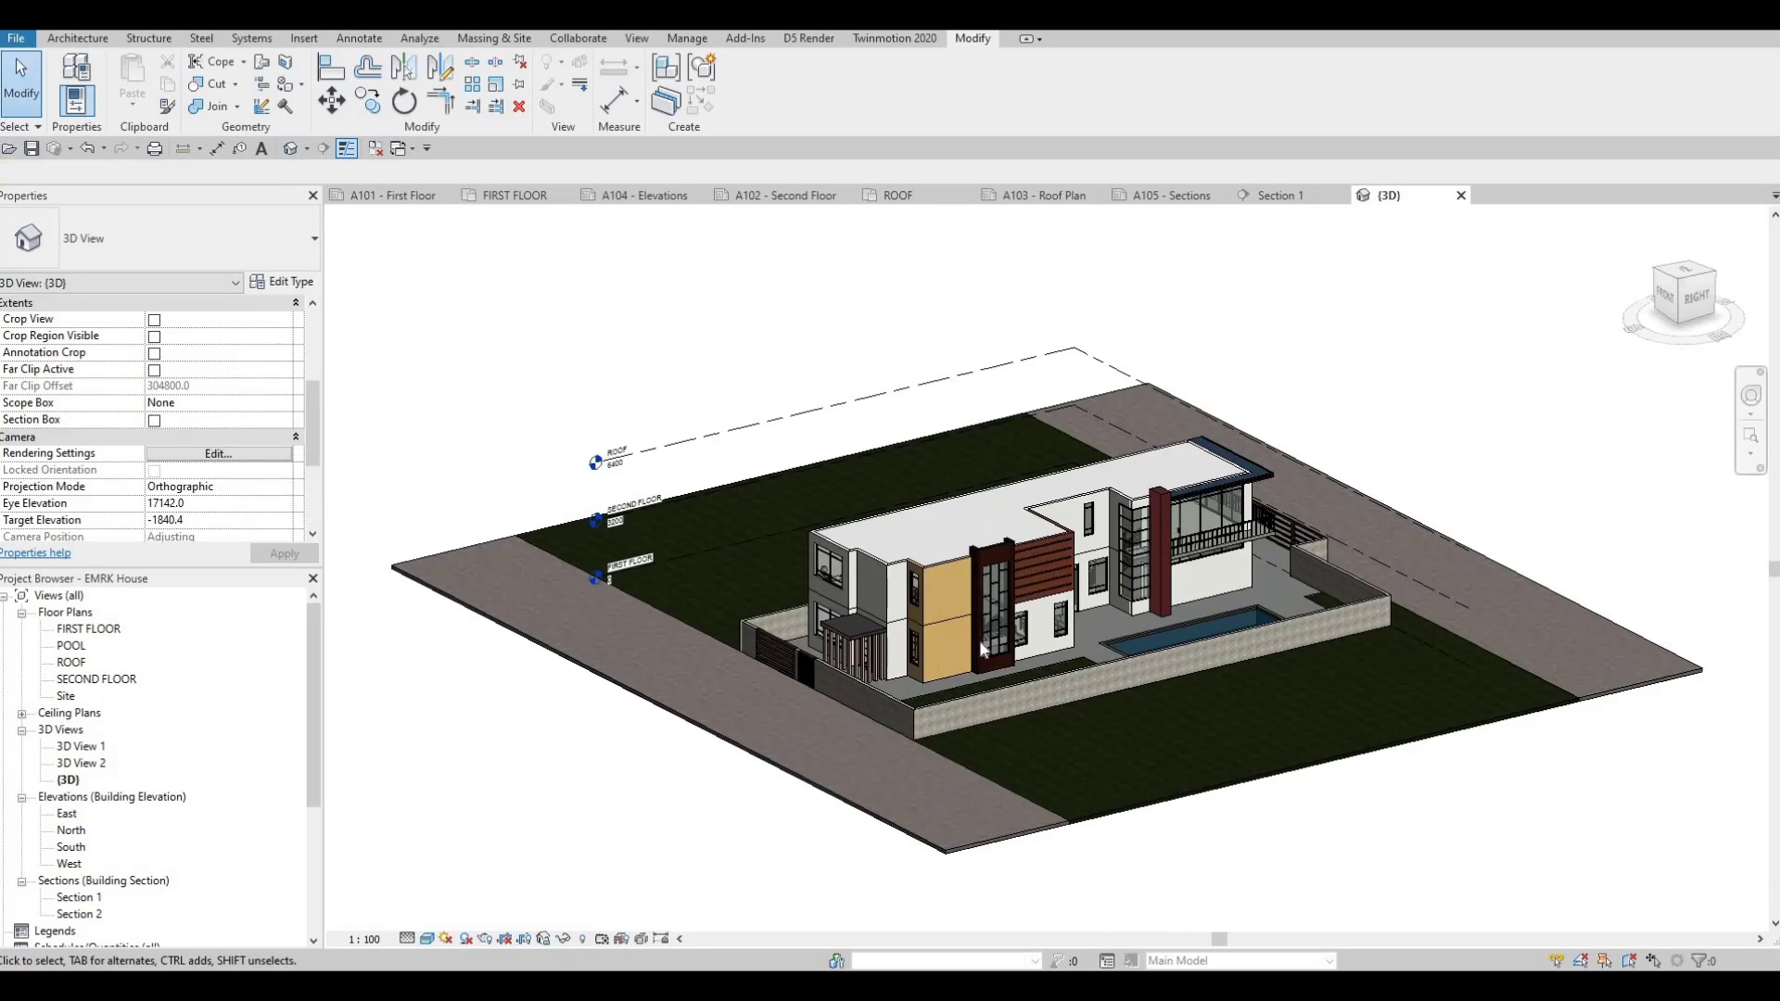
{"action": "scroll", "coordinate": [916, 664], "scroll_direction": "up", "scroll_amount": 5}
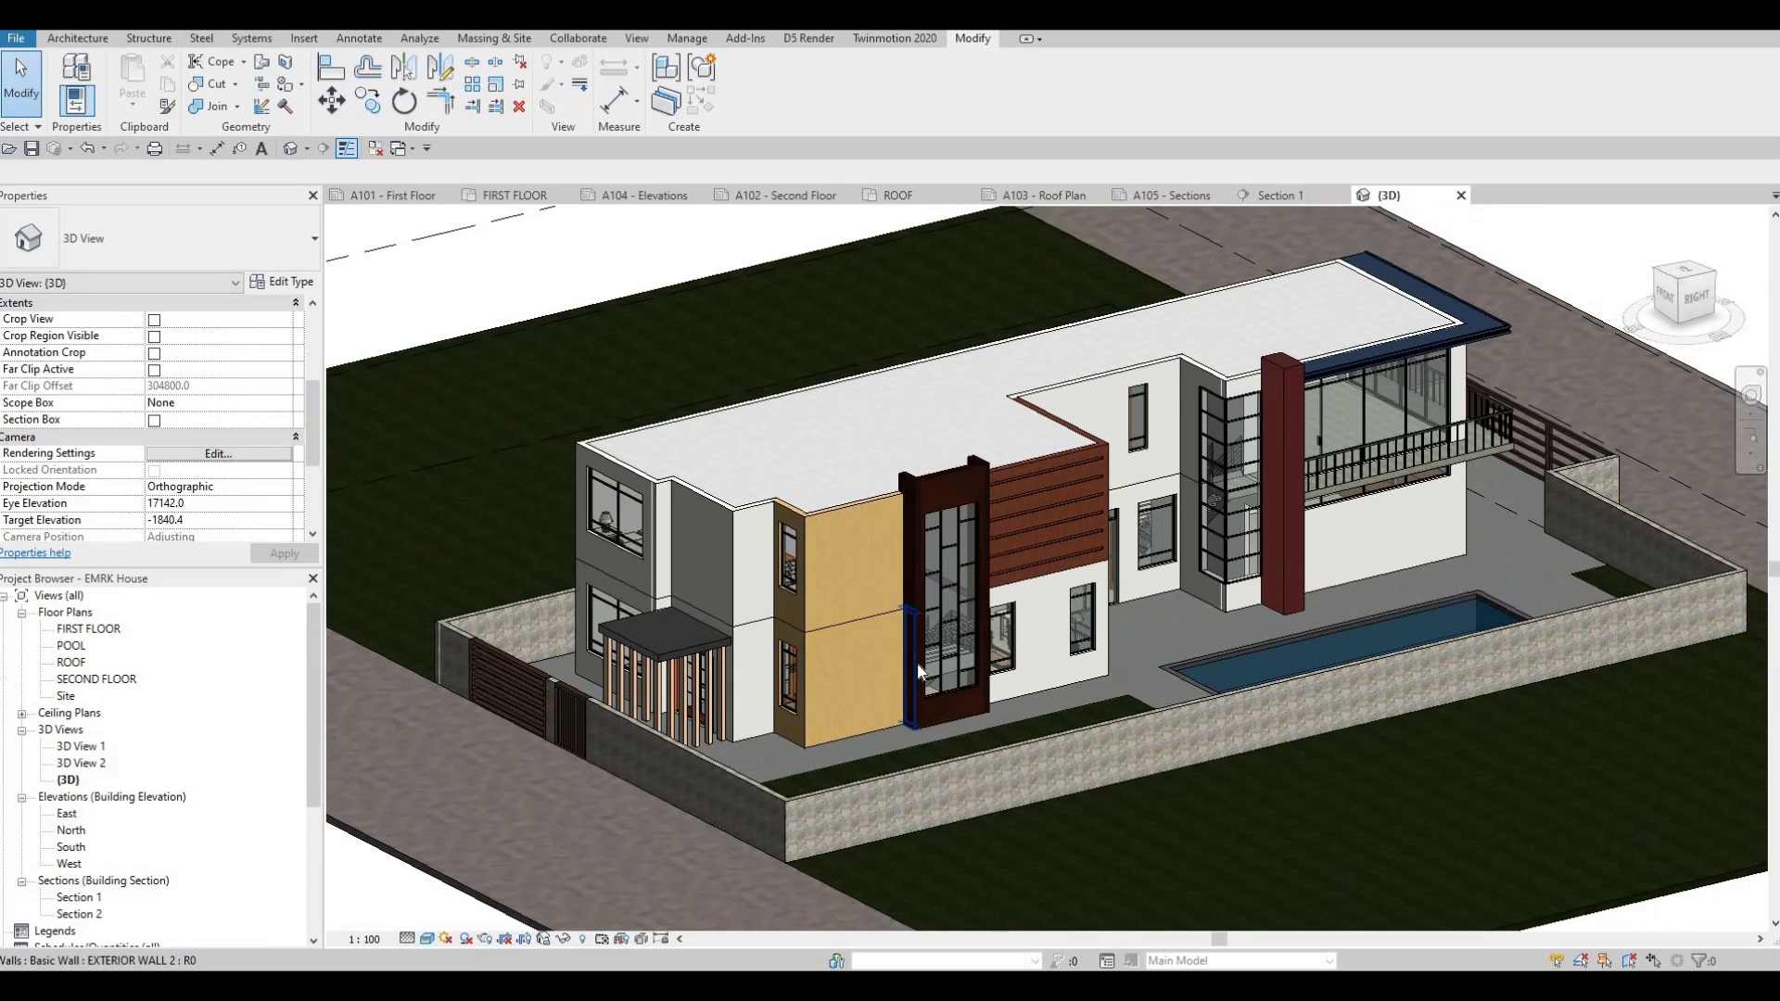